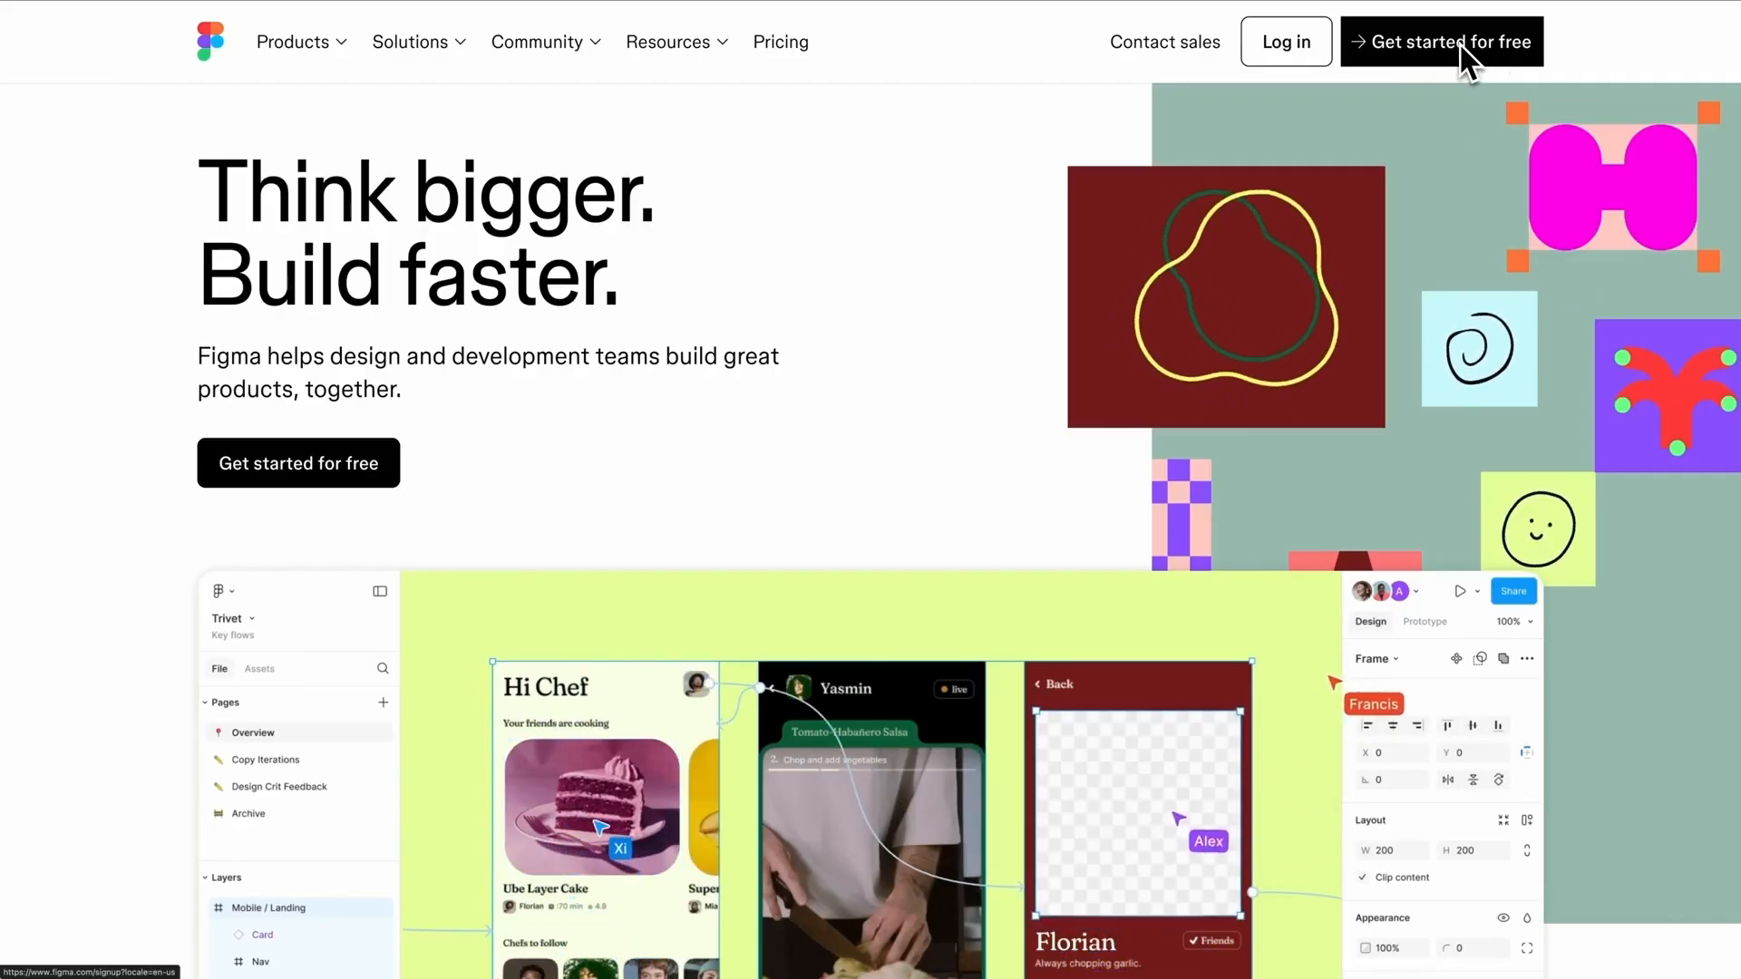
Look at the desktop app options on the Figma downloads page and the team plans on the pricing page.
left_click(340, 45)
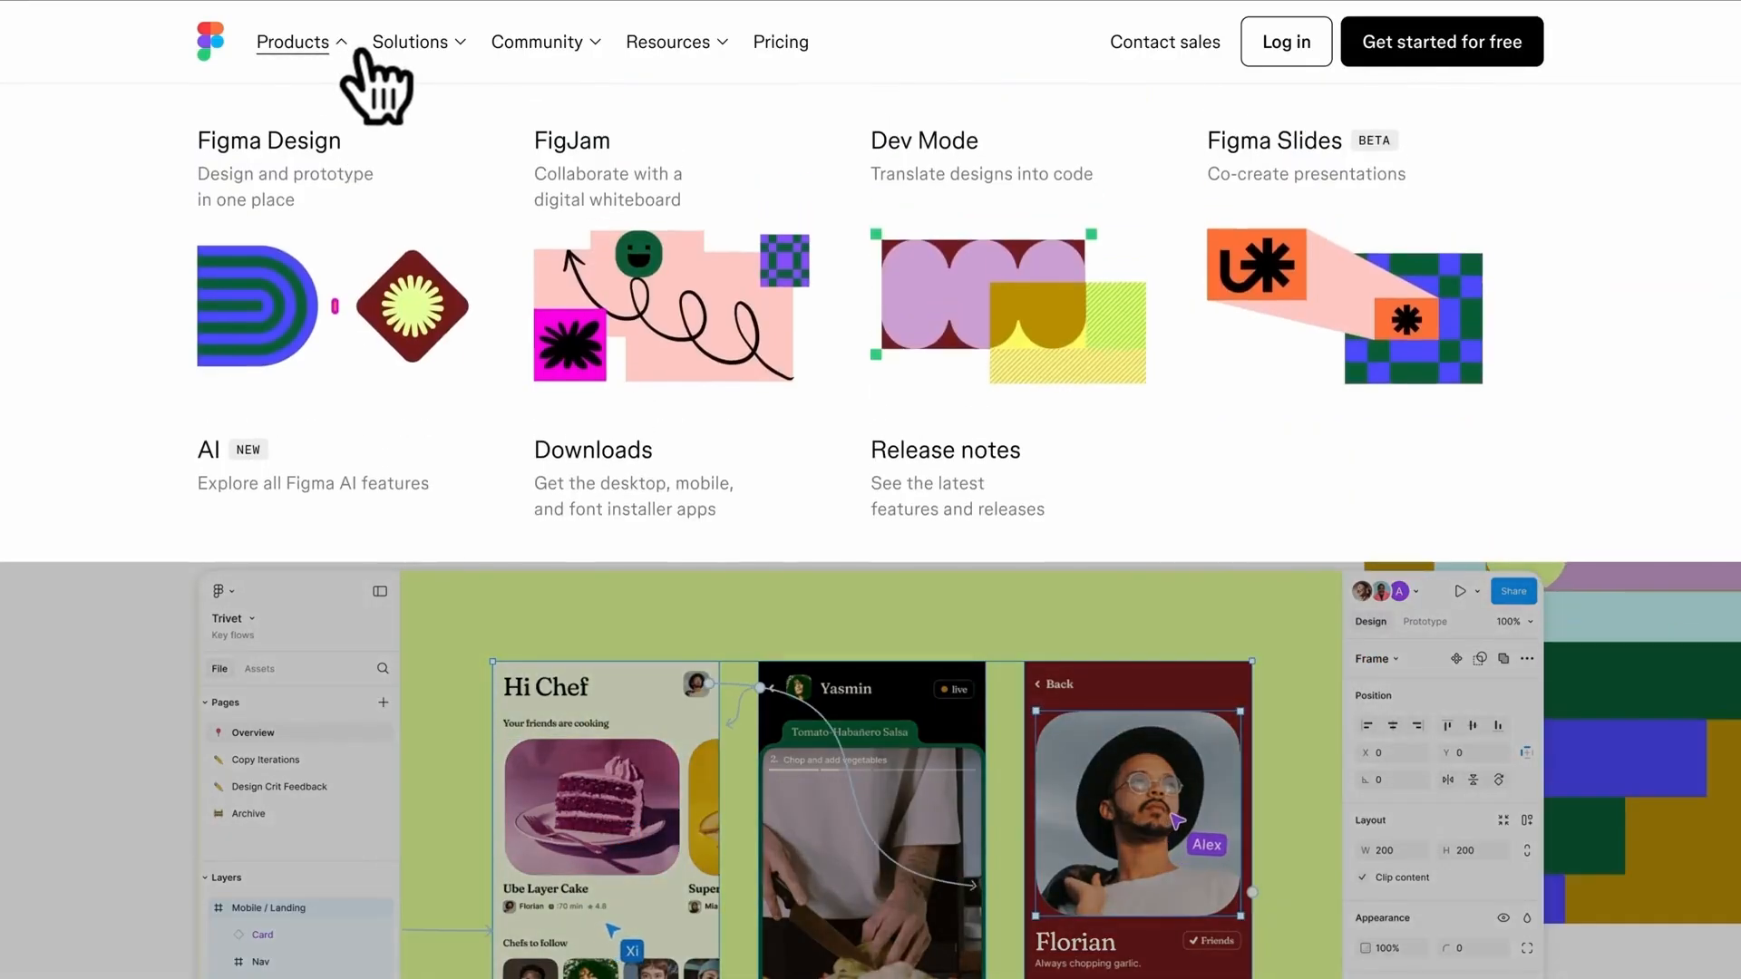
left_click(600, 444)
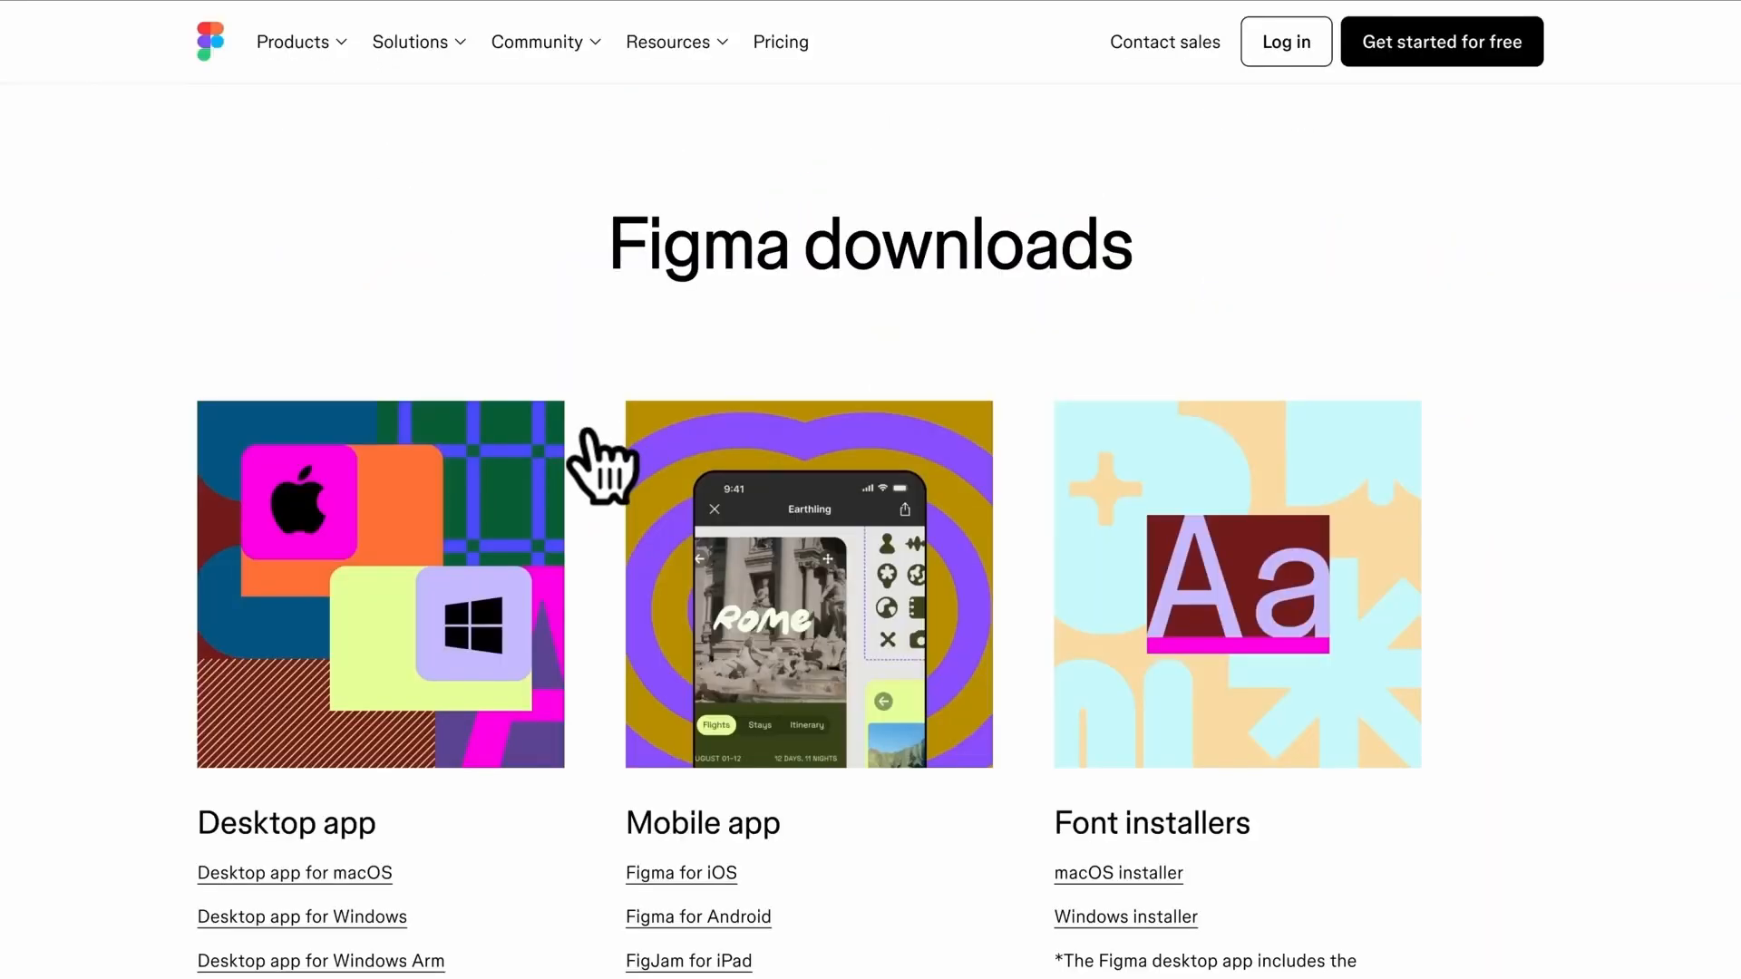
scroll(591, 508, "down", 3)
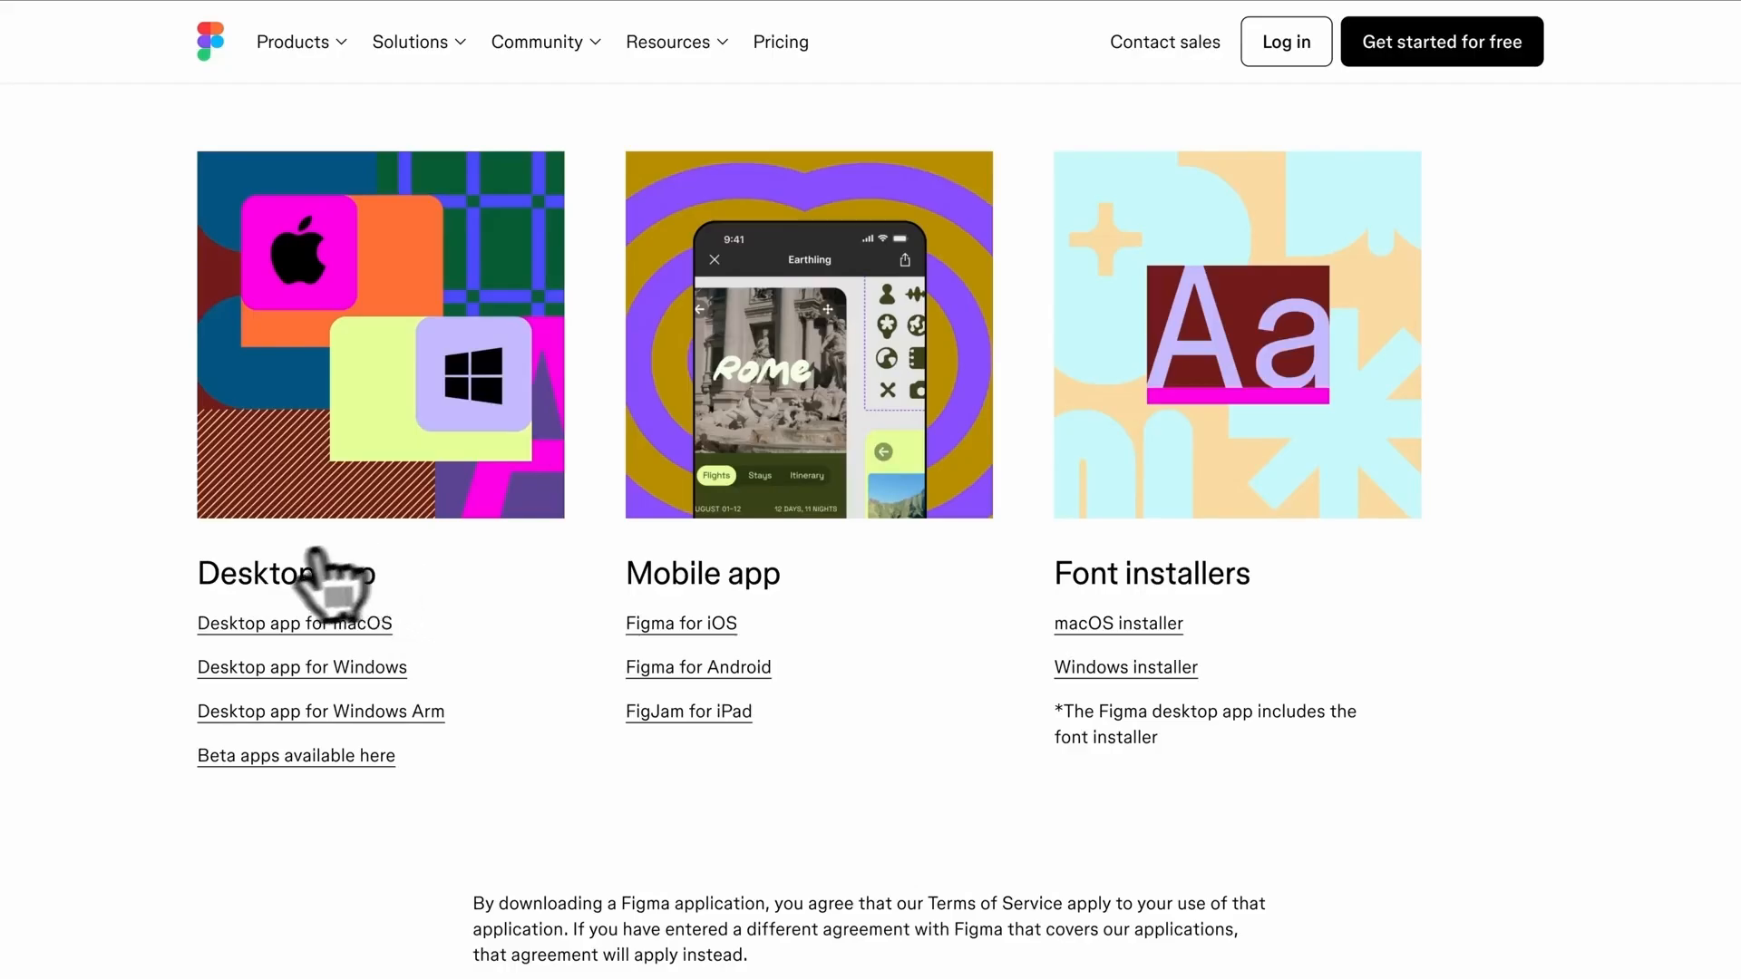
left_click(800, 49)
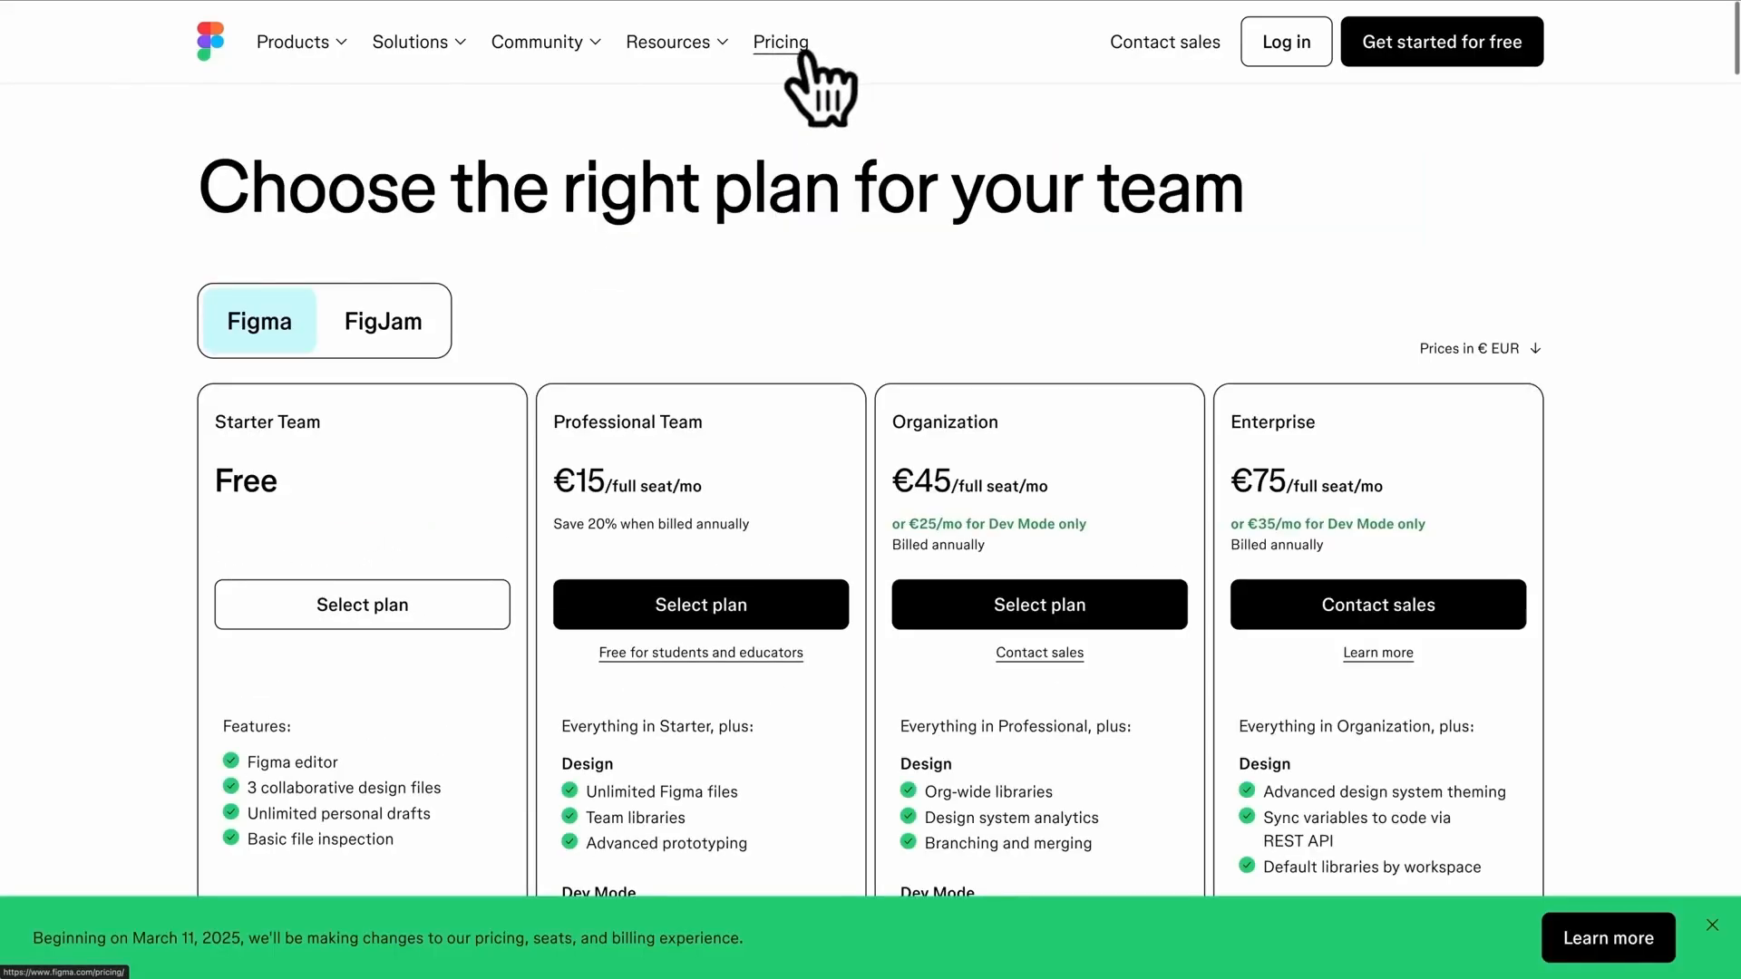
scroll(580, 263, "down", 1)
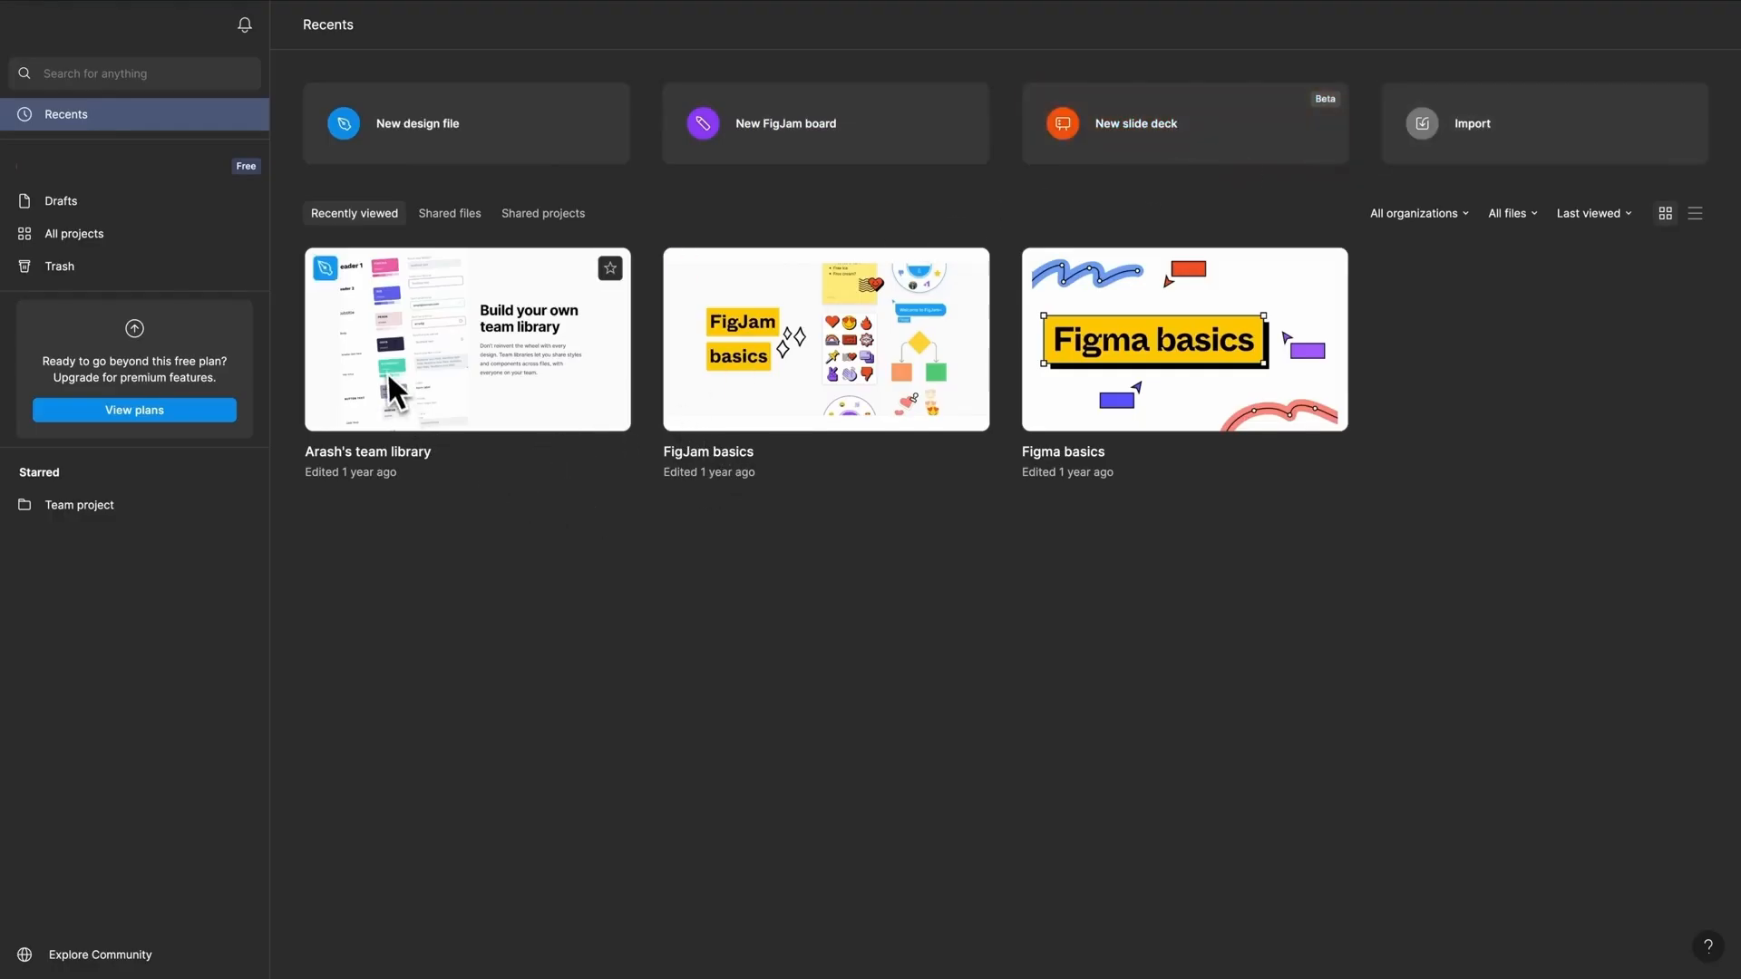
Look through the drafts, all projects and Community sections of the file browser.
left_click(170, 205)
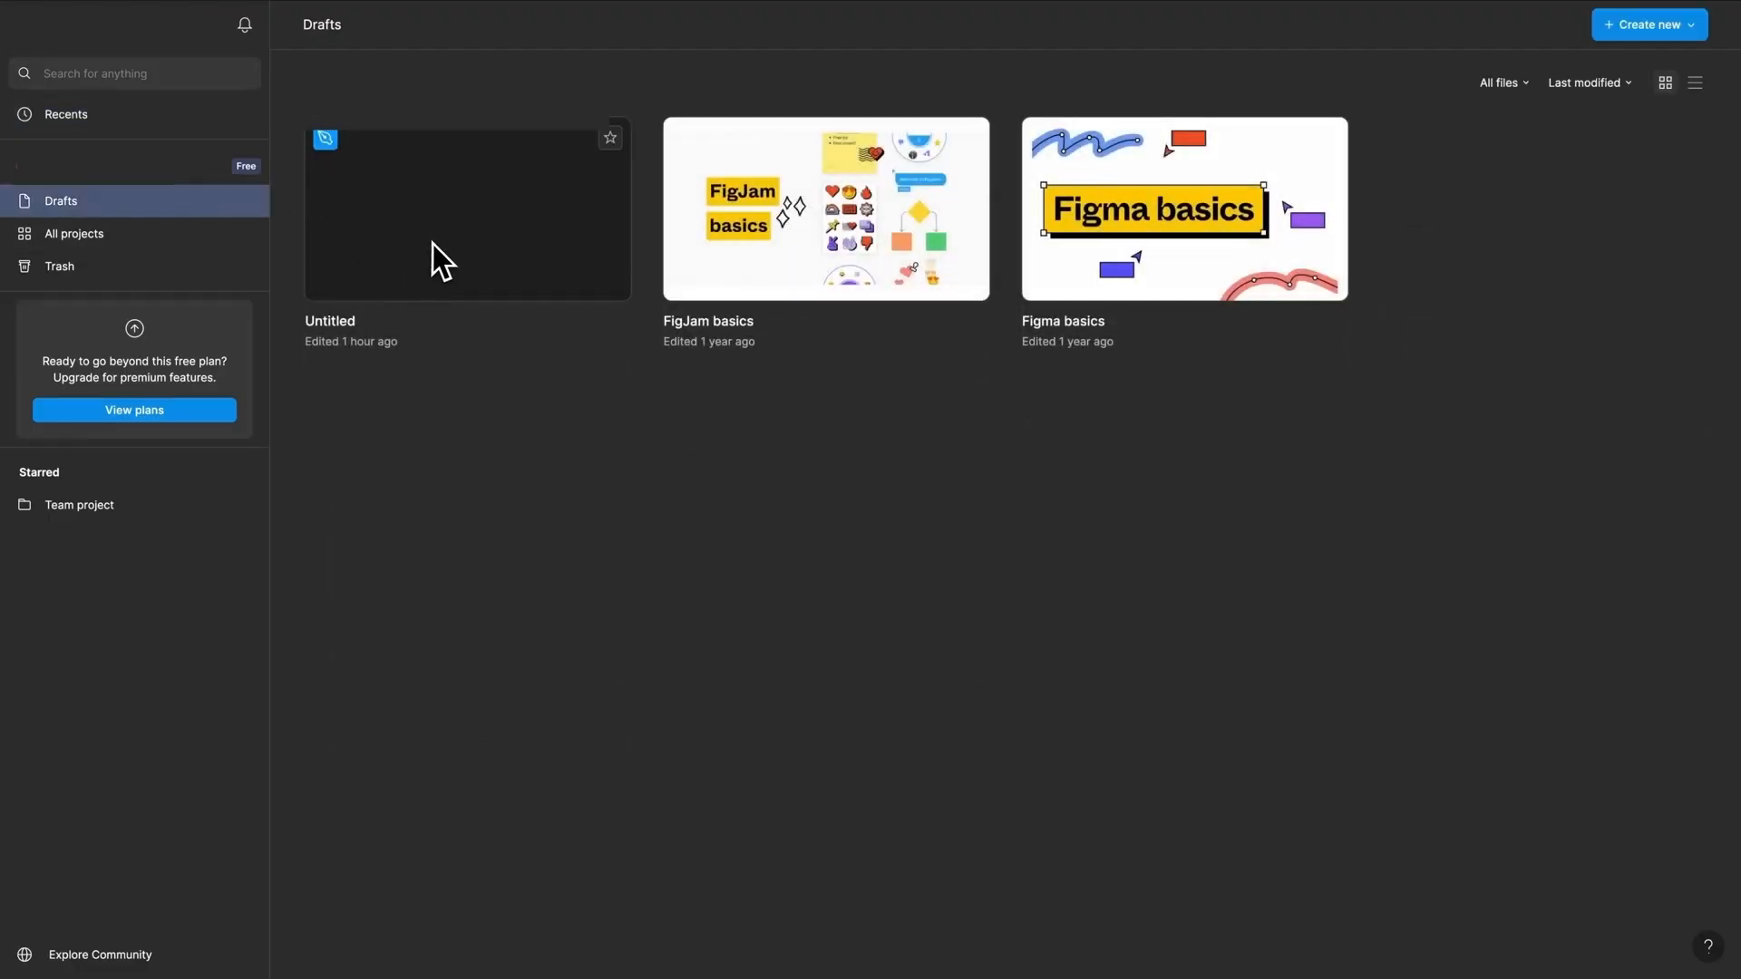
left_click(125, 238)
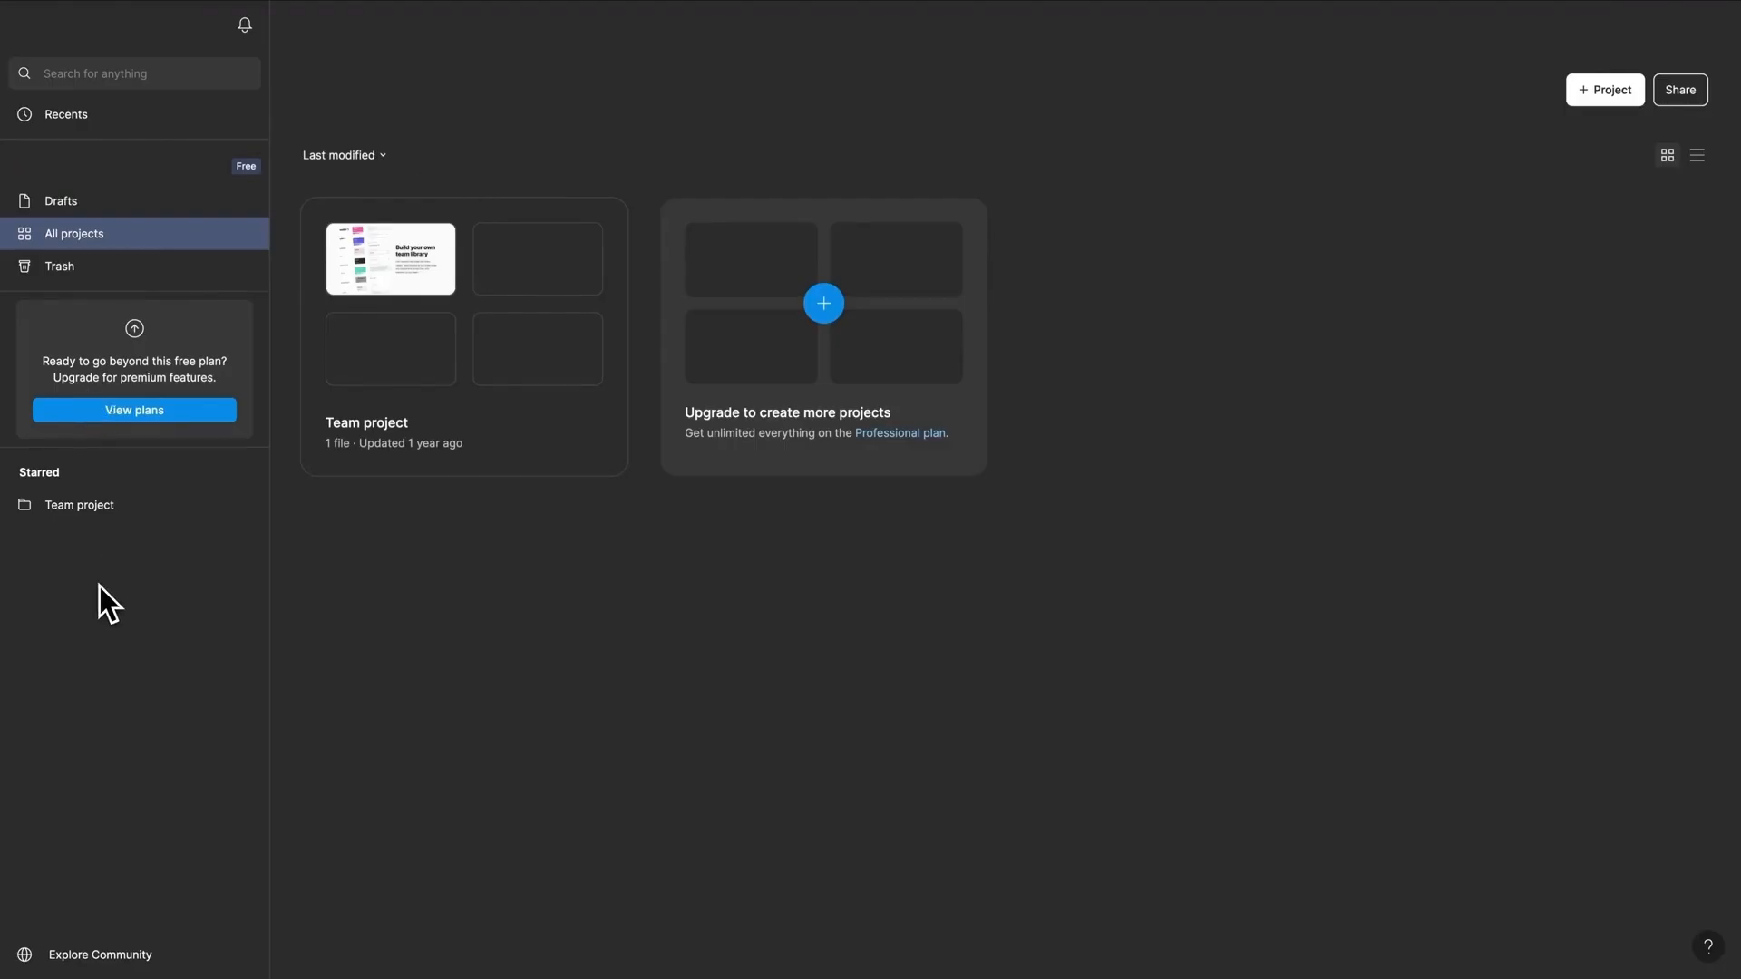
left_click(120, 957)
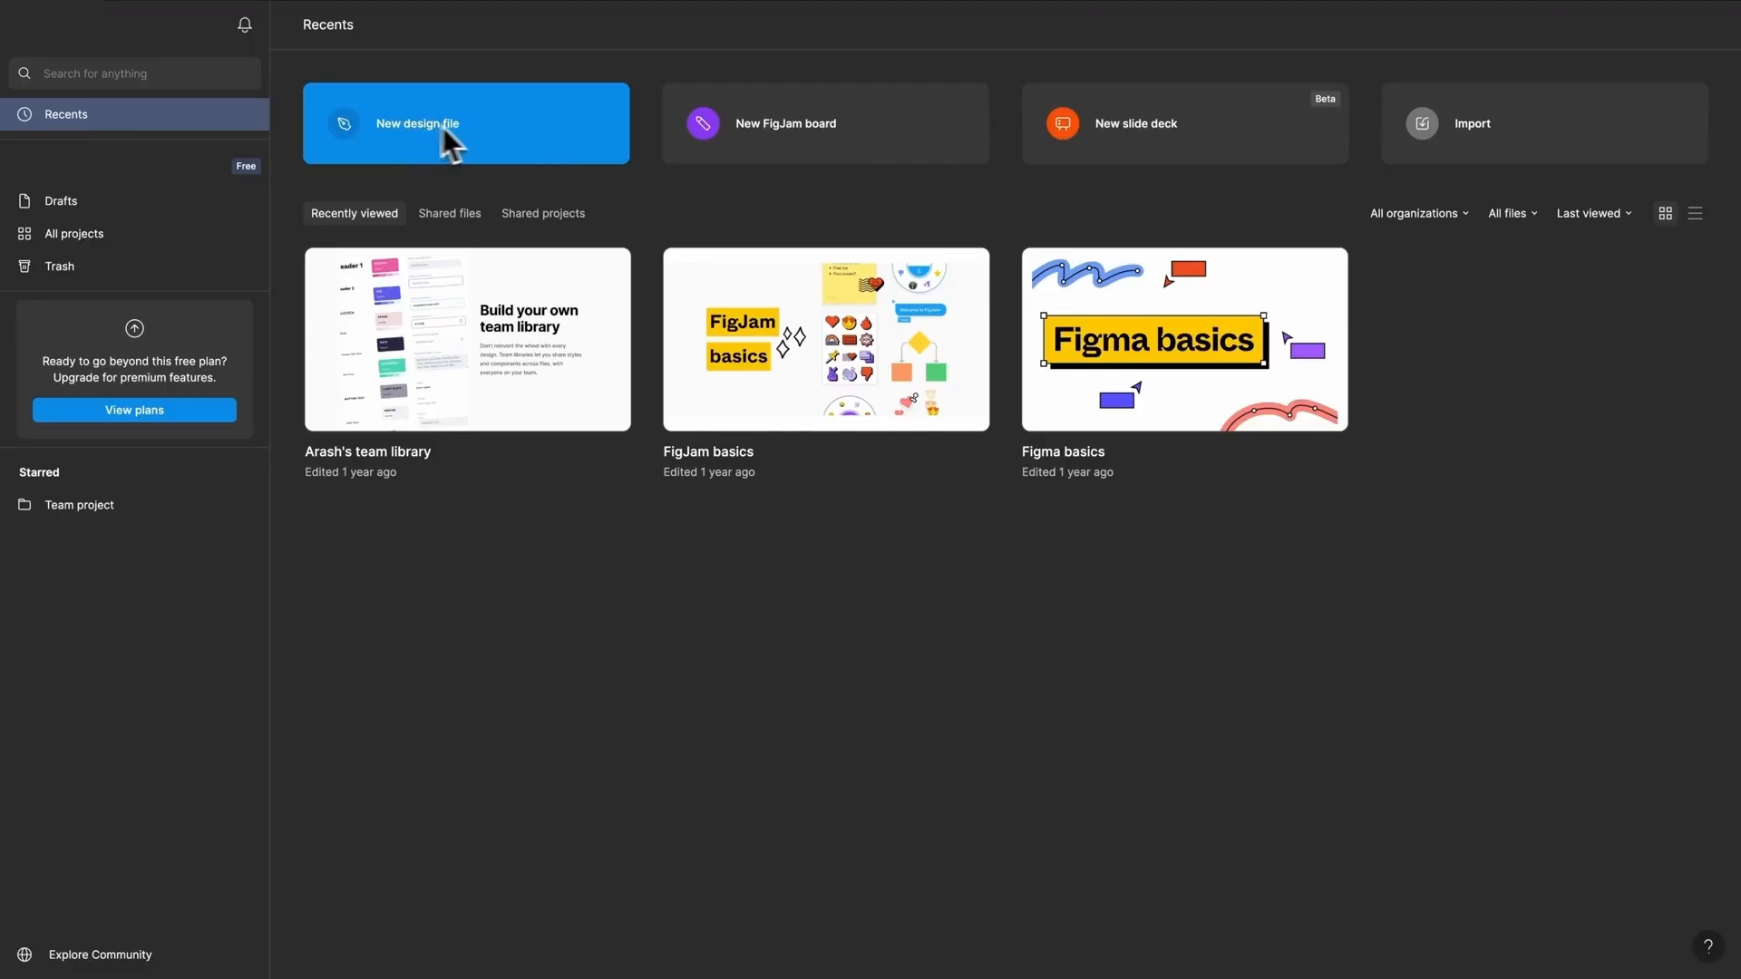
Create a new design file and add a second page named Design System.
left_click(396, 133)
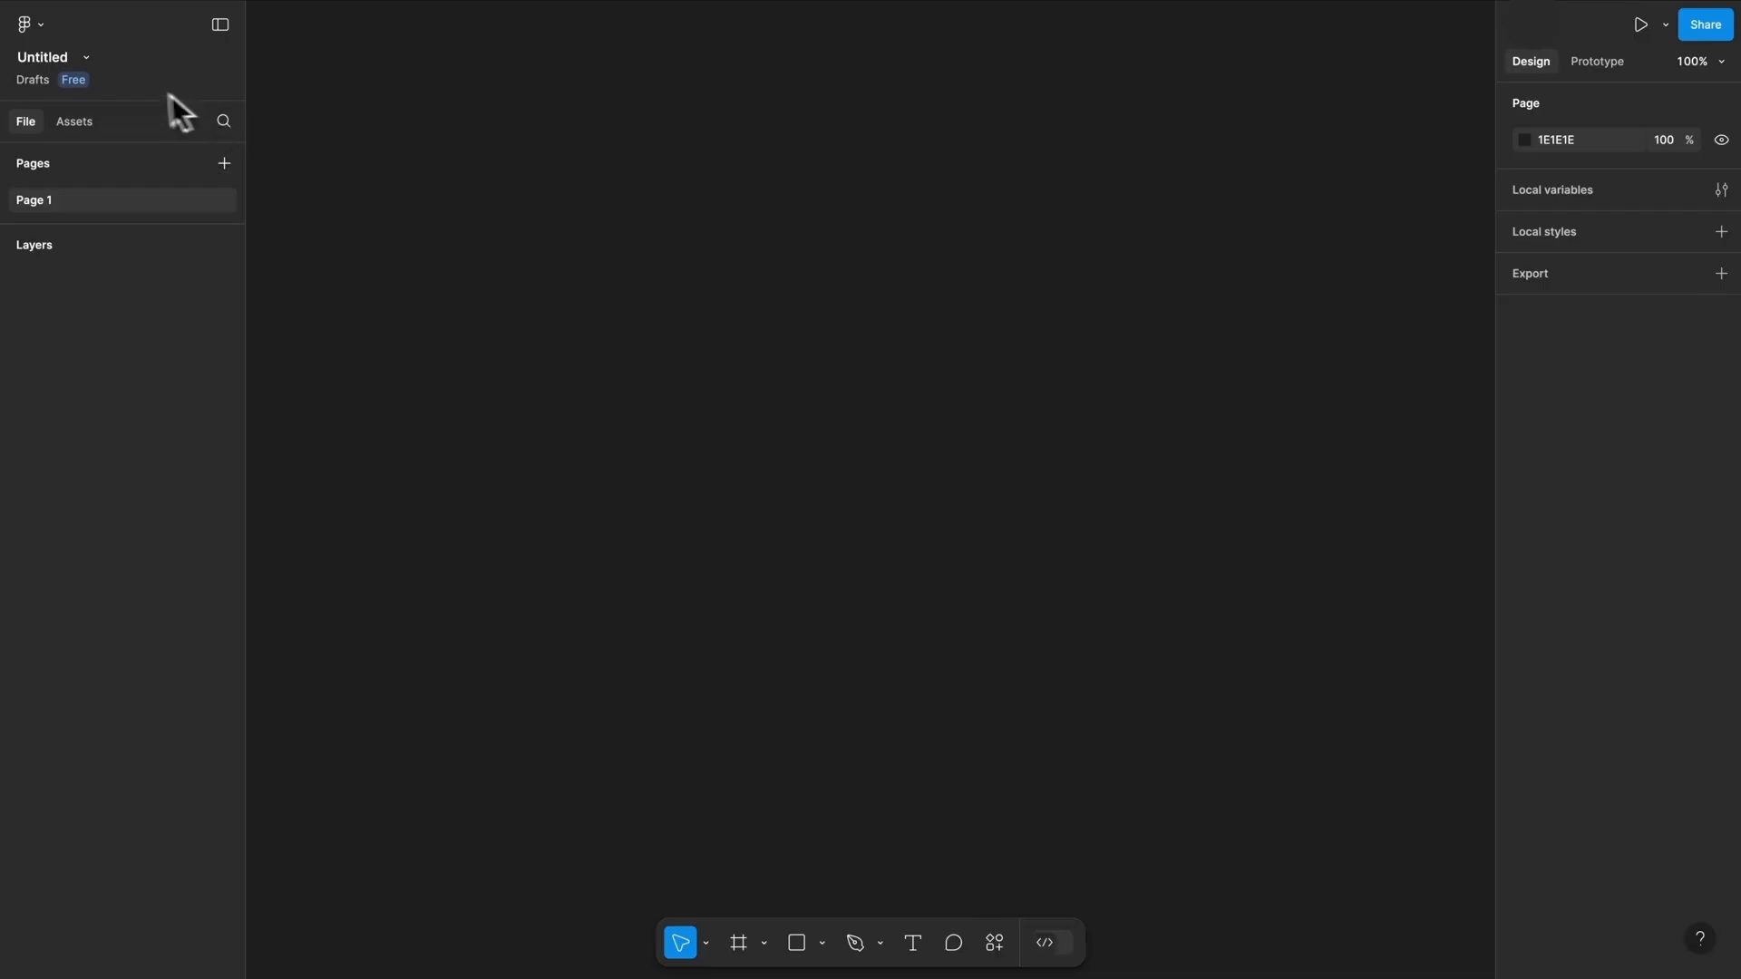
left_click(60, 127)
left_click(36, 127)
left_click(225, 165)
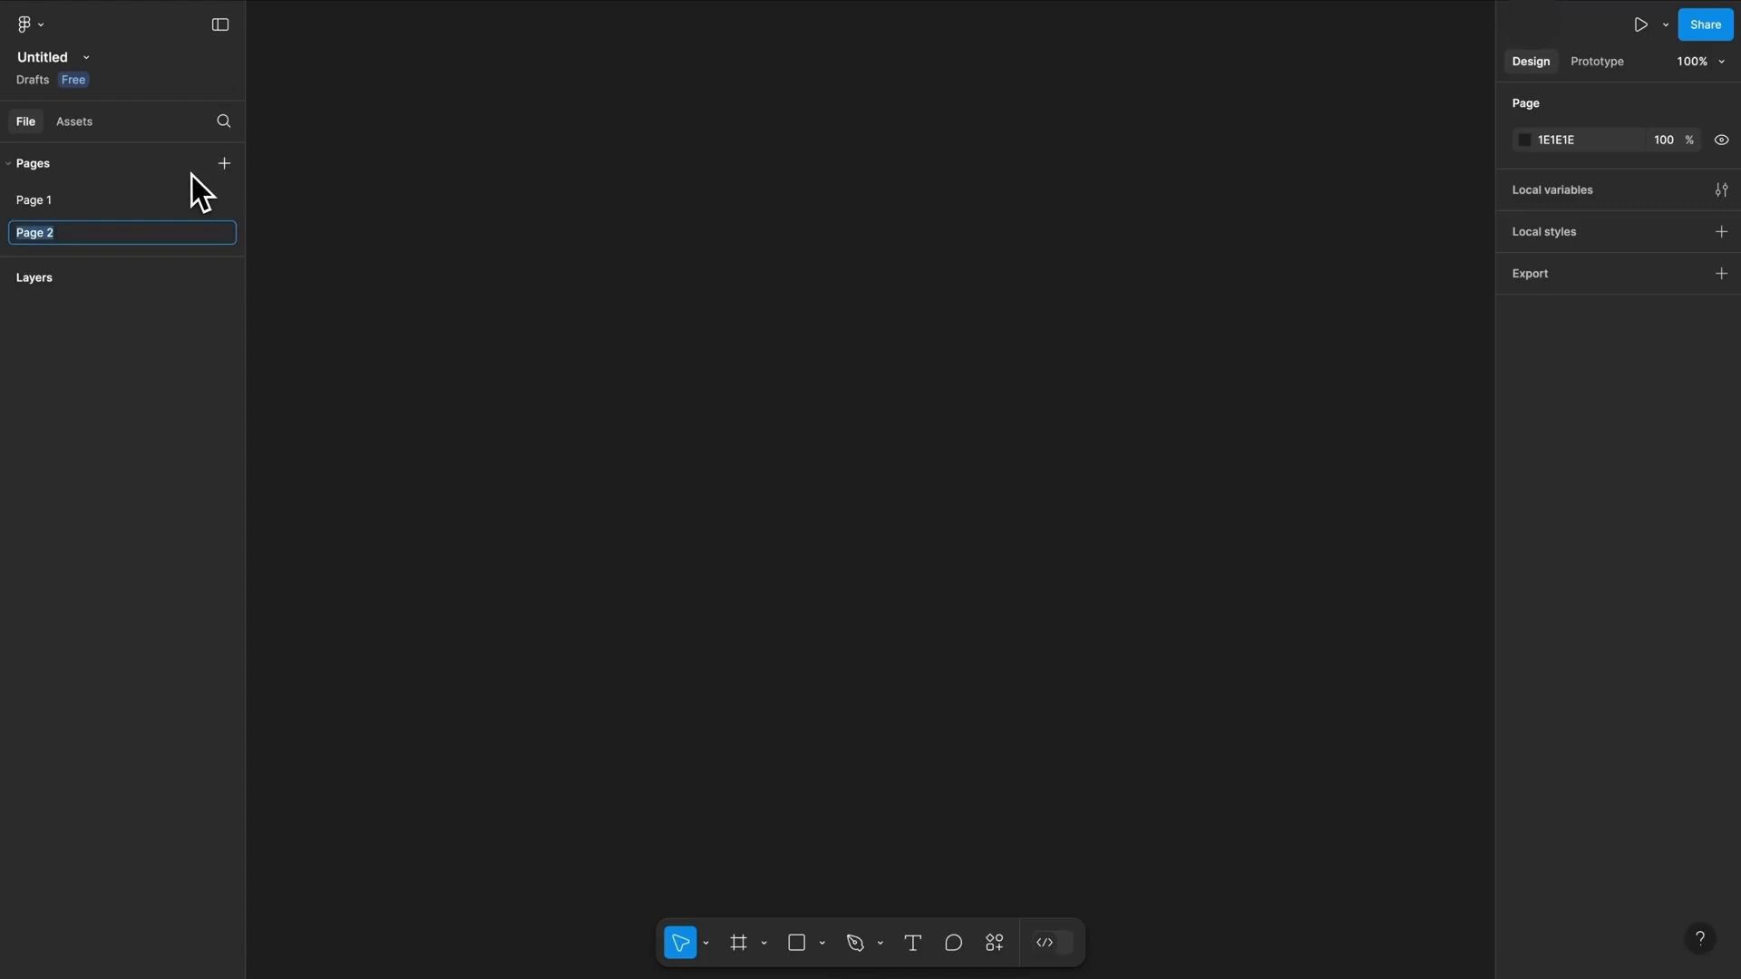
type("Design")
type("System")
key("Return")
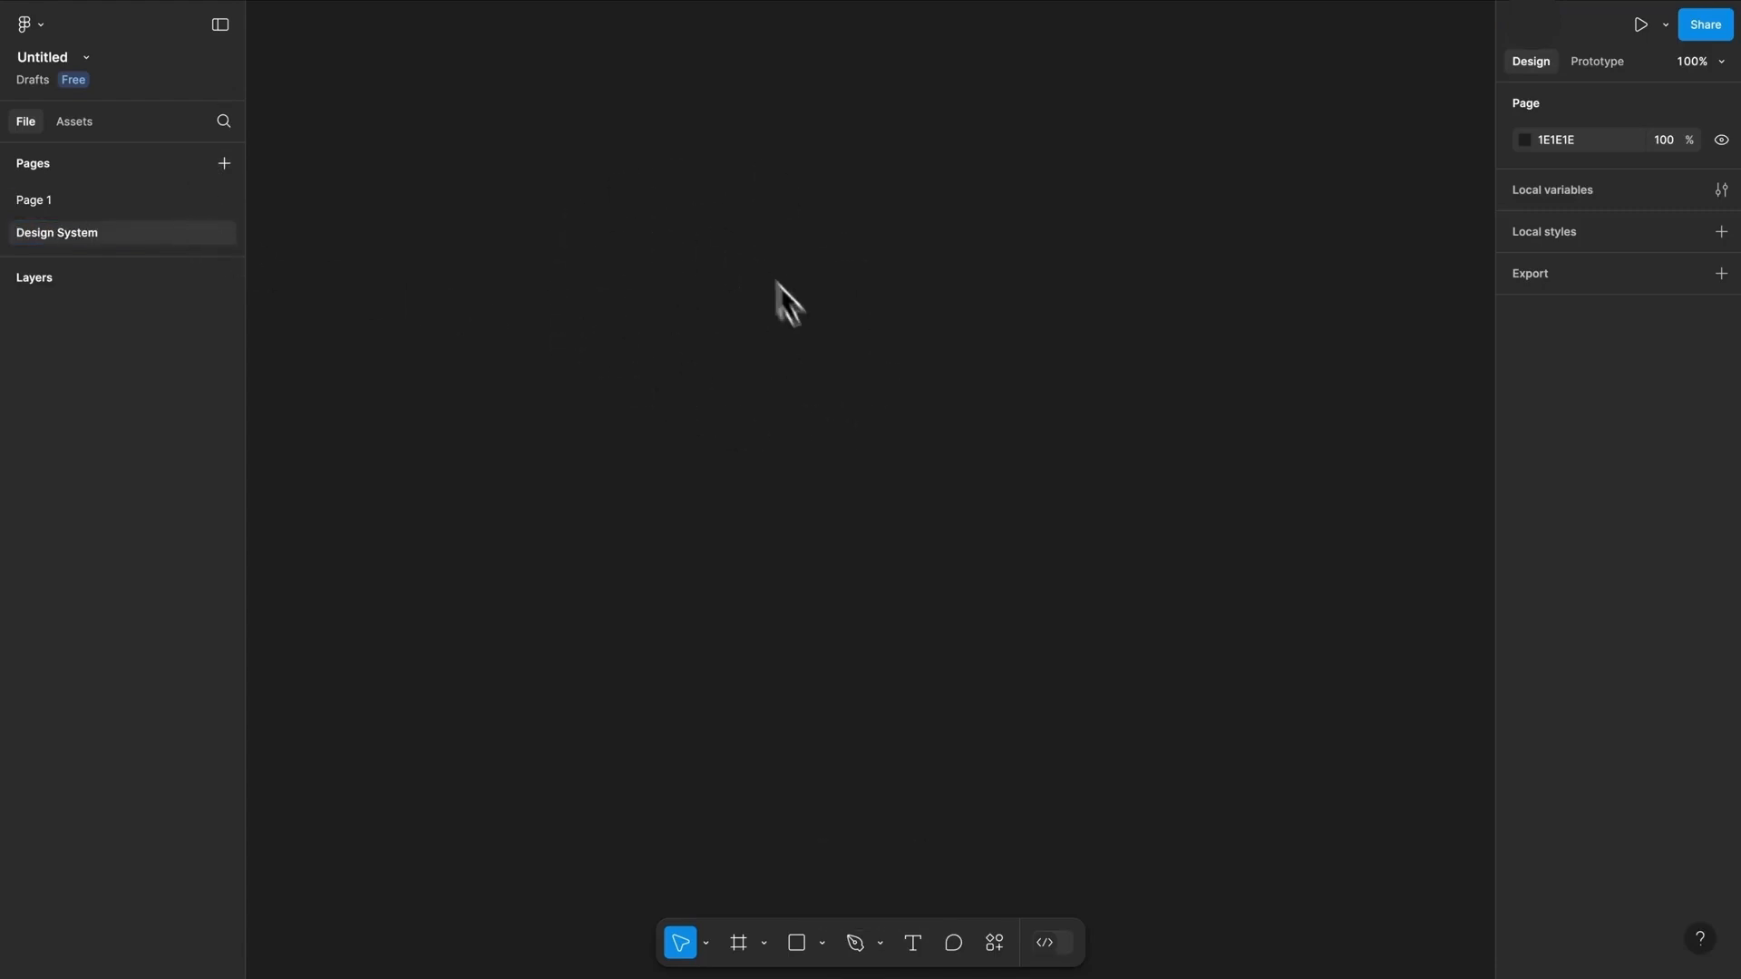
View Page 1 and the Design System page, and examine the asset libraries available to this file.
left_click(115, 198)
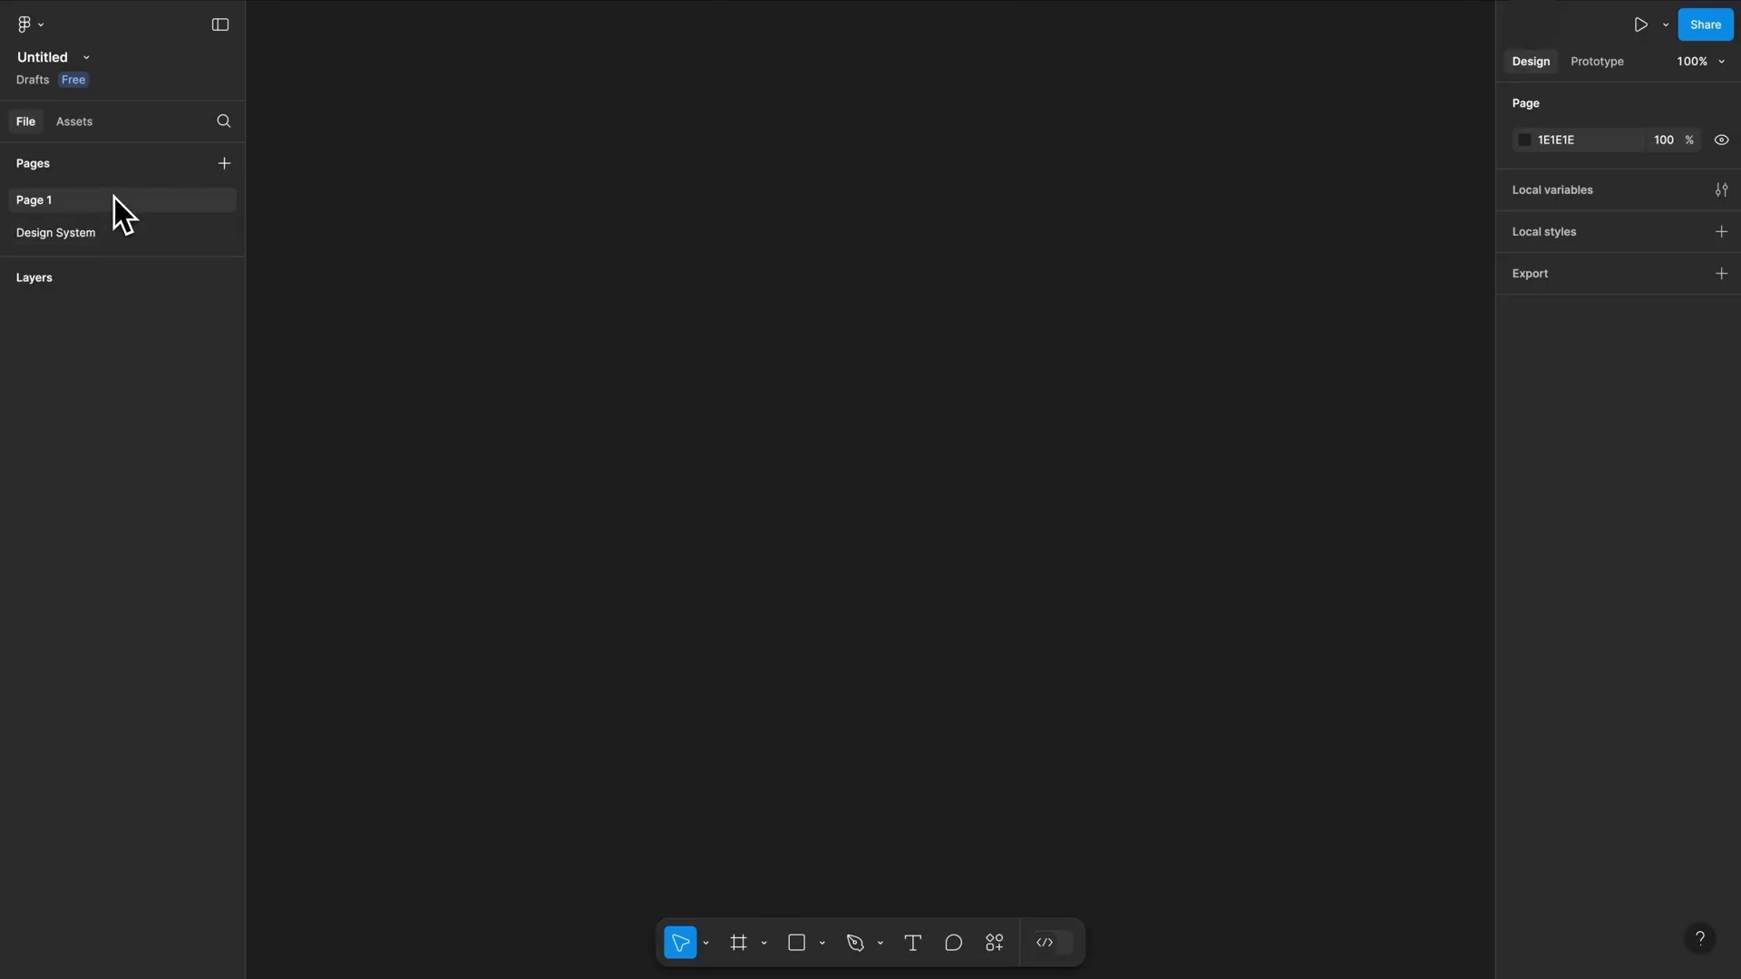
left_click(92, 233)
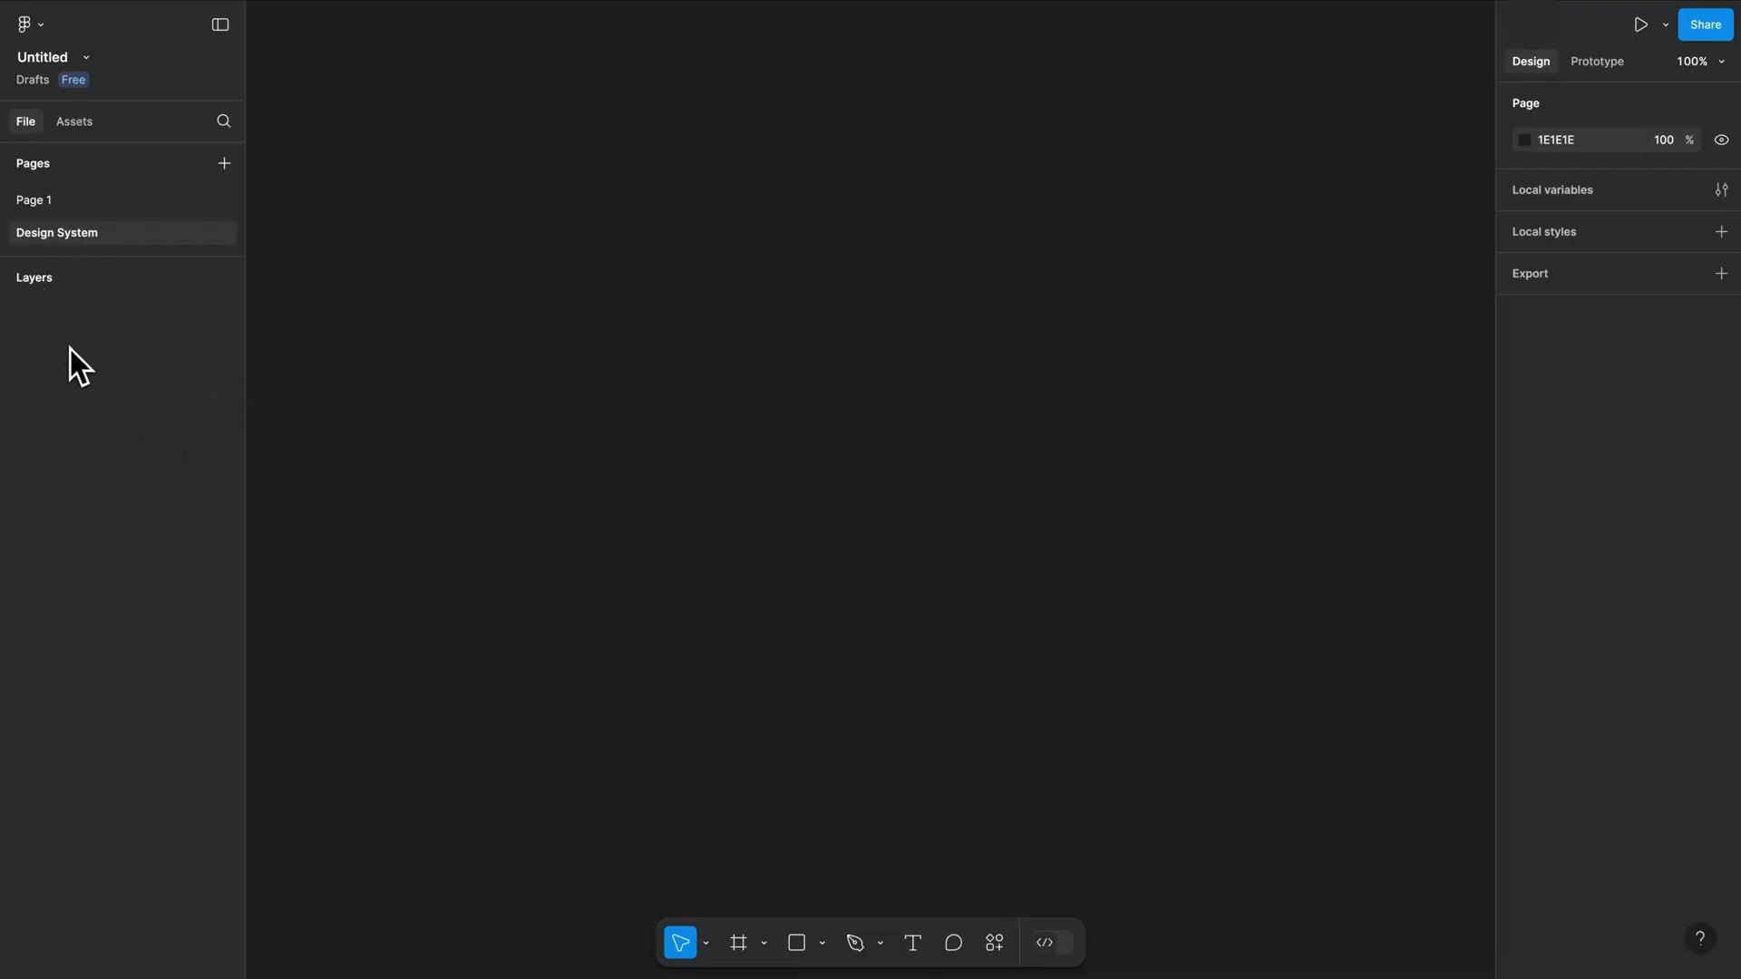
left_click(83, 125)
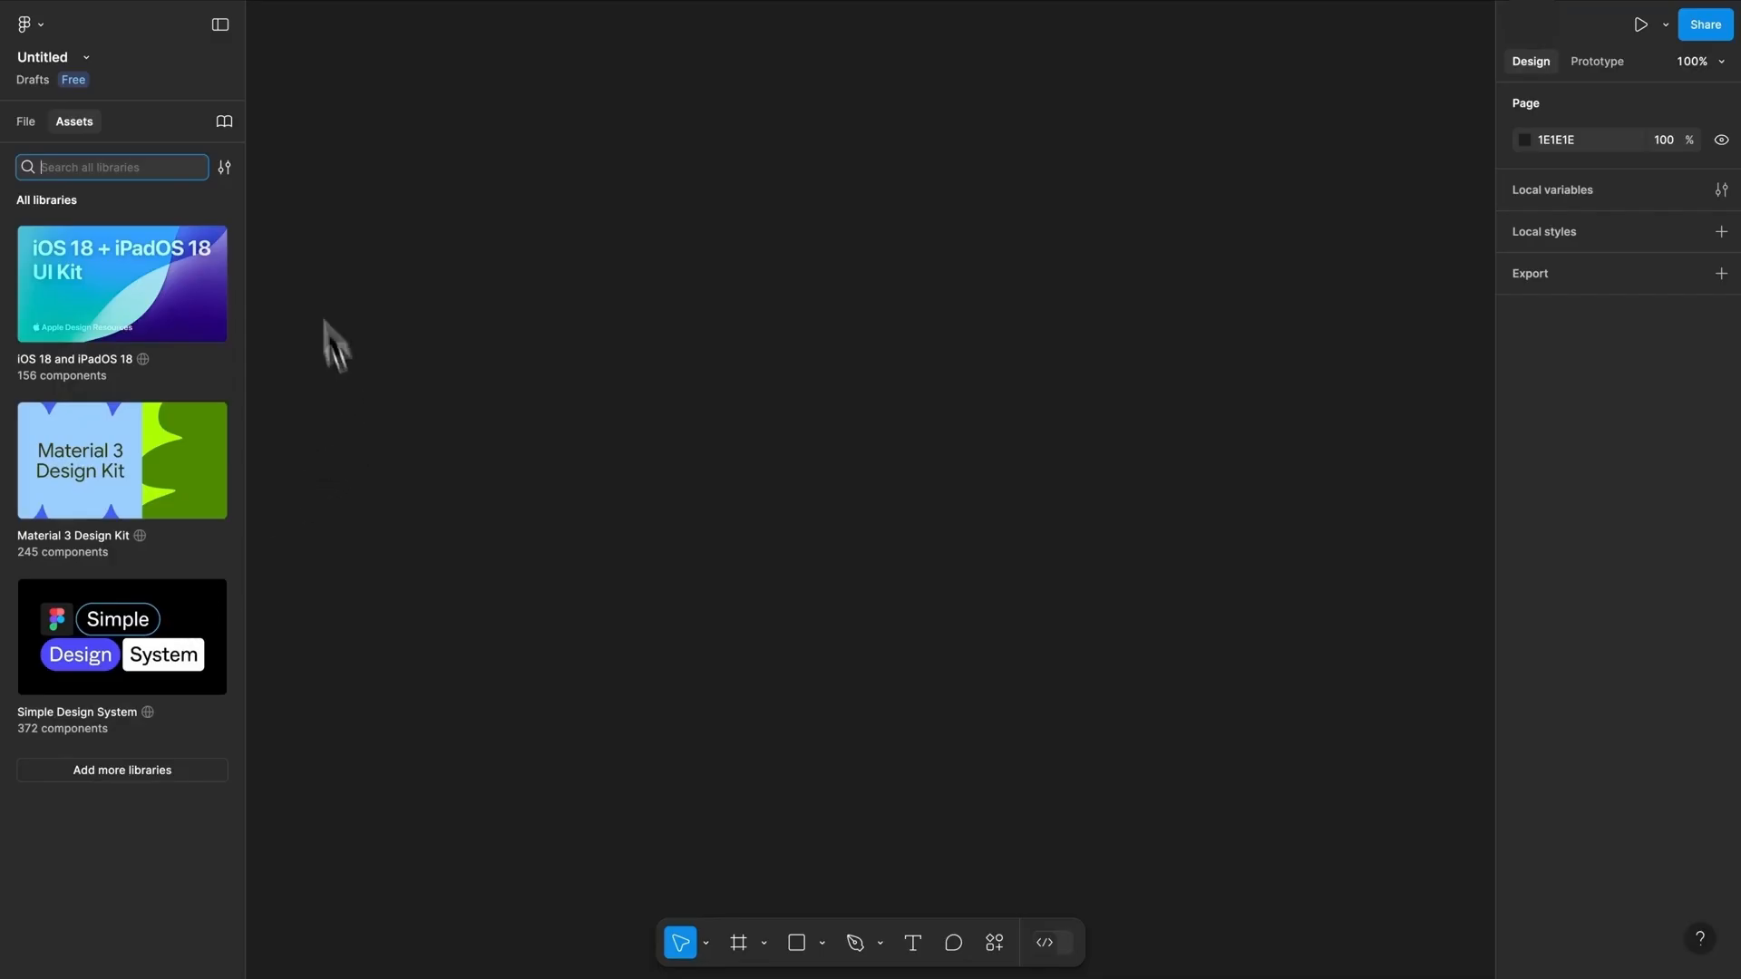
left_click(231, 124)
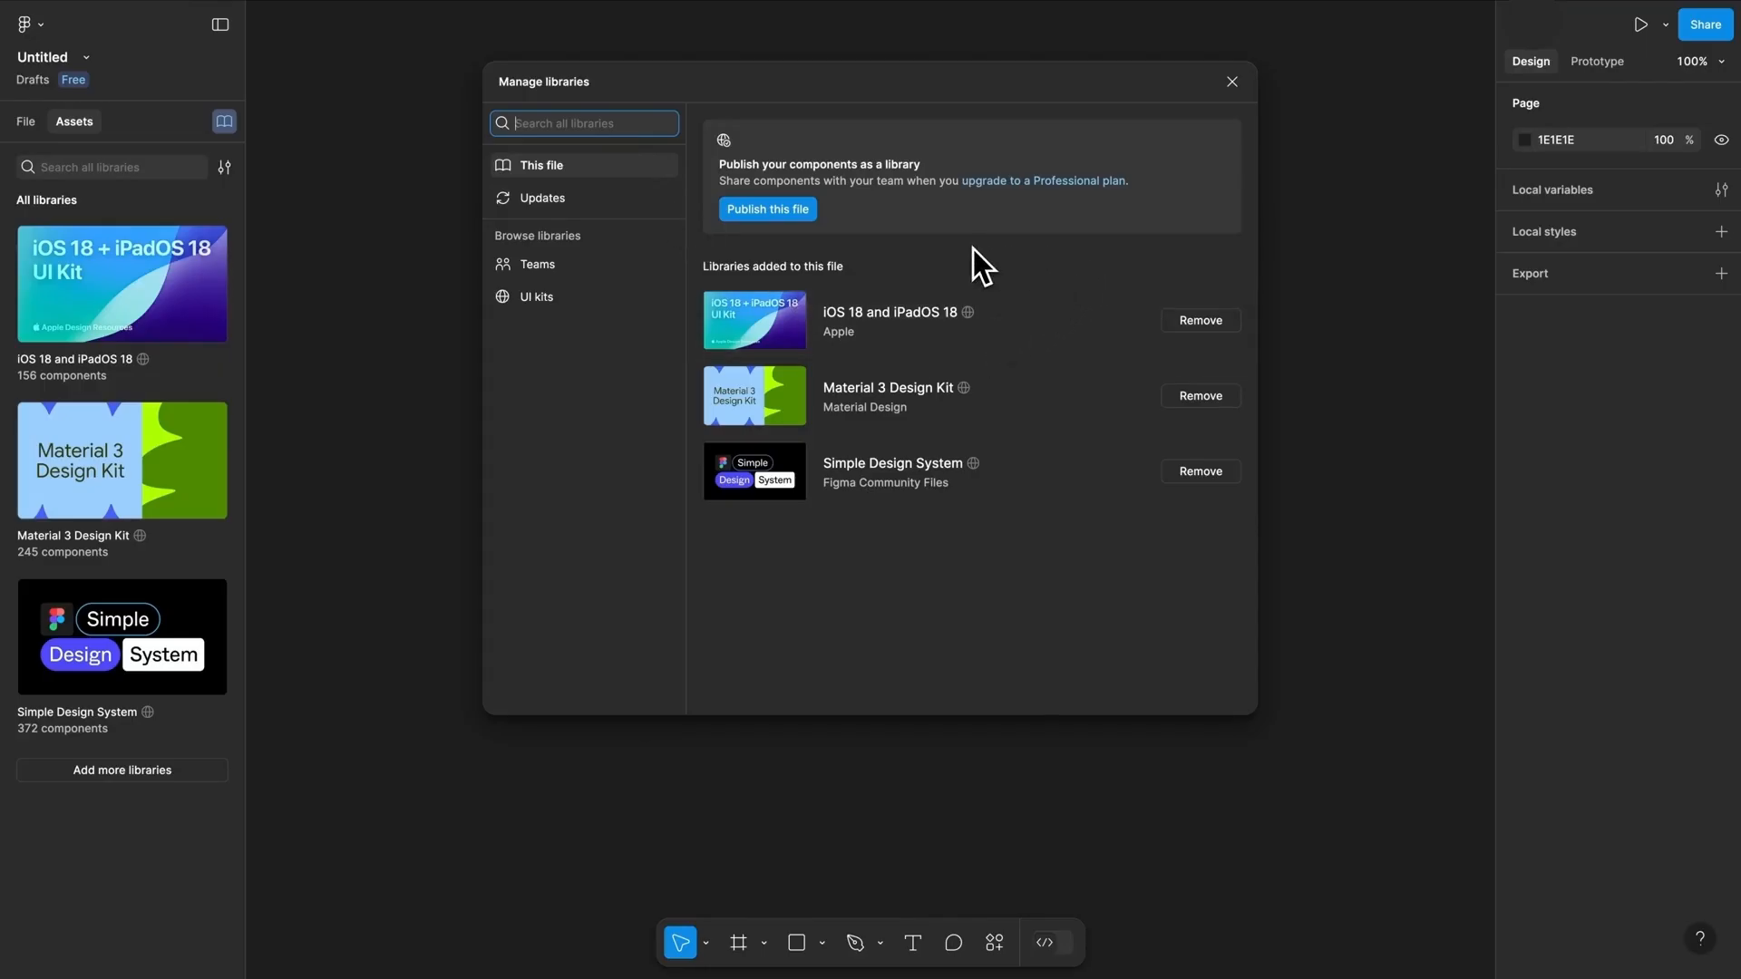
key("Escape")
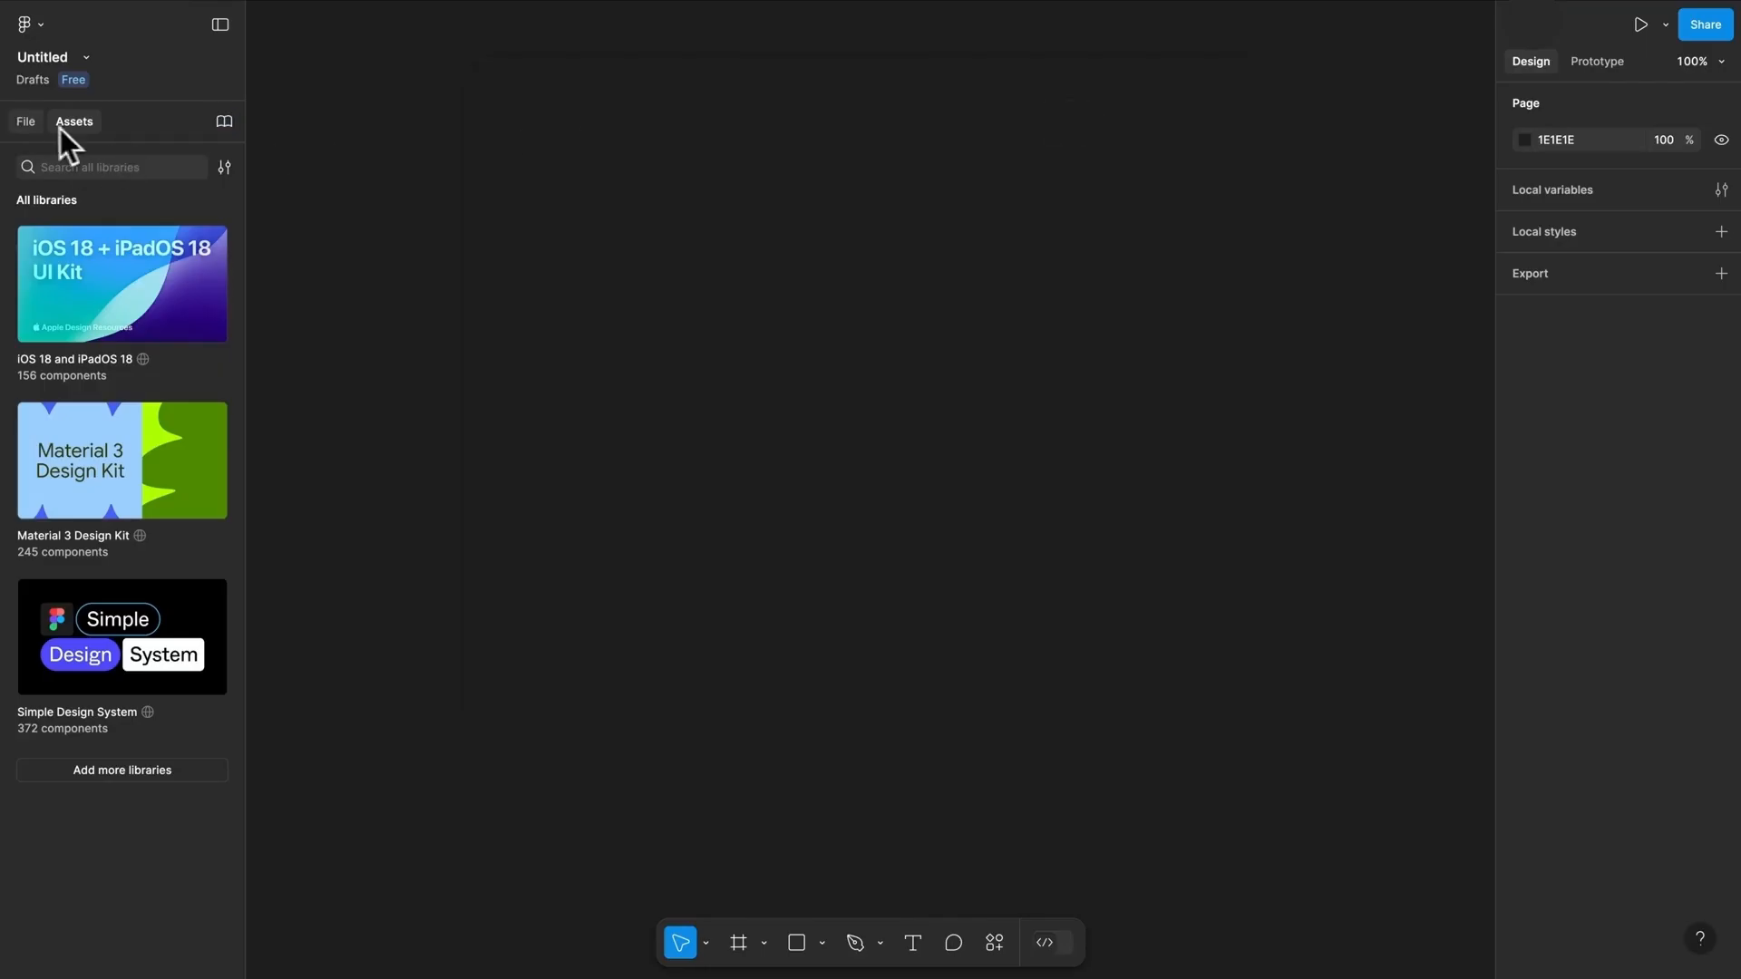
left_click(25, 121)
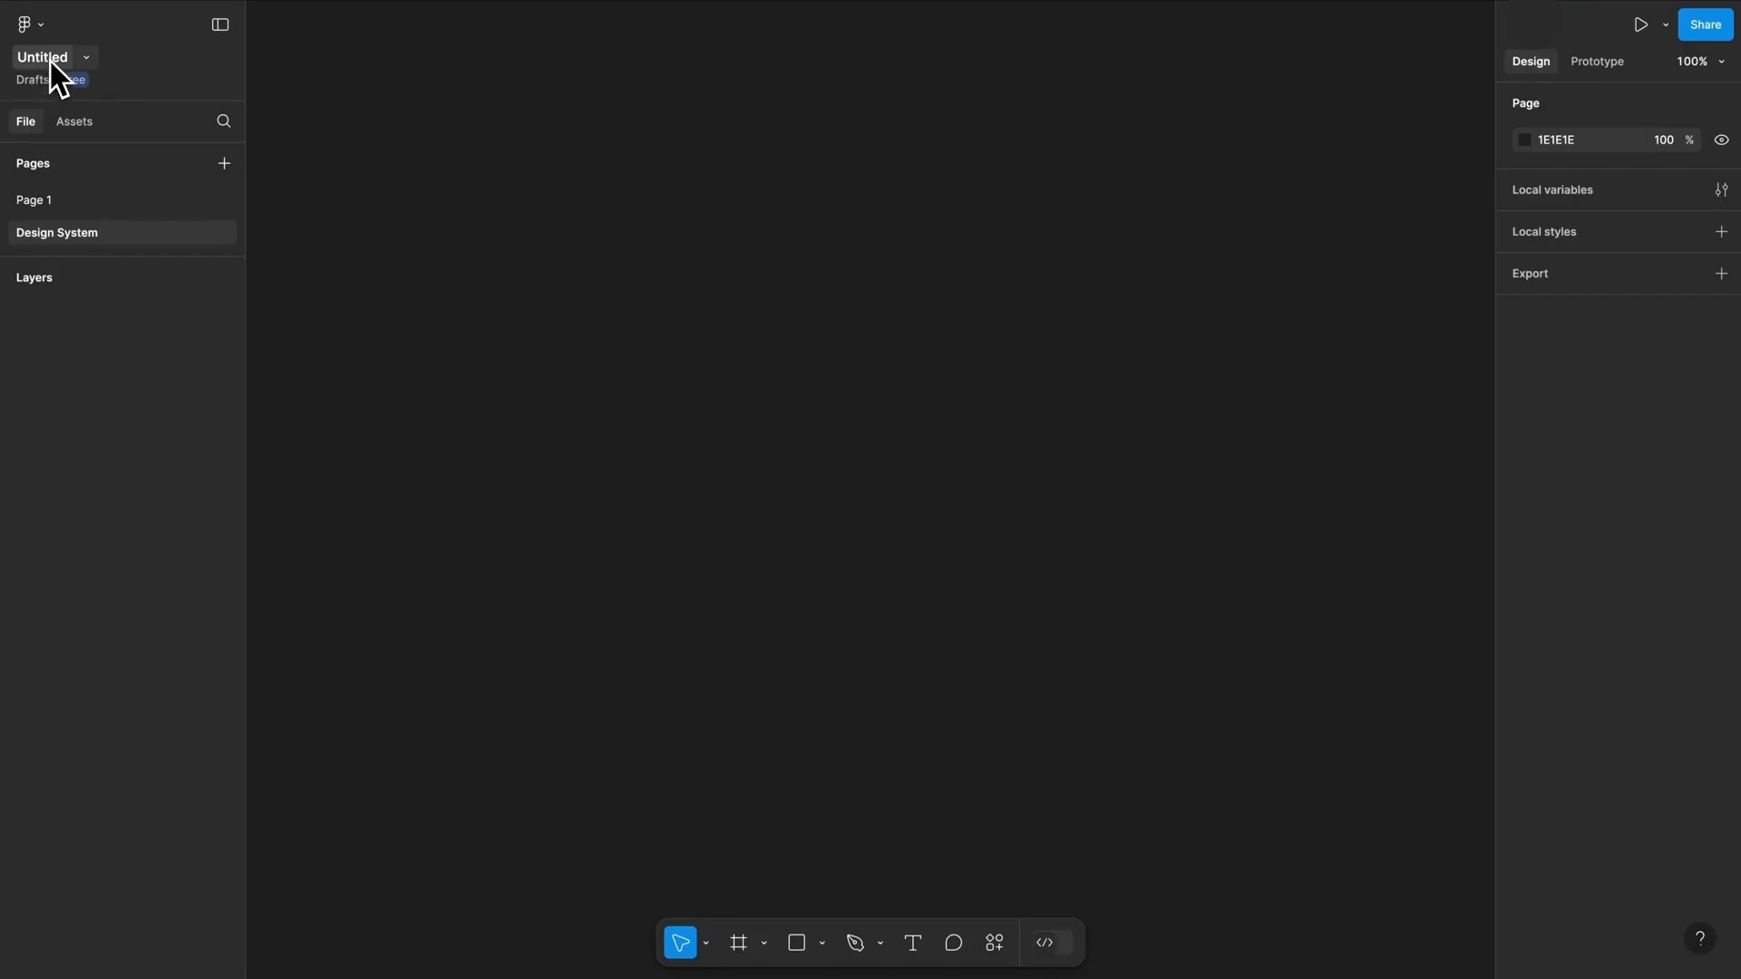
Rename the file as Draft.
double_click(50, 60)
type("Draft")
key("Return")
Examine the commands available for the file, including color profile, and the application's Edit, Object and Preferences commands.
left_click(70, 60)
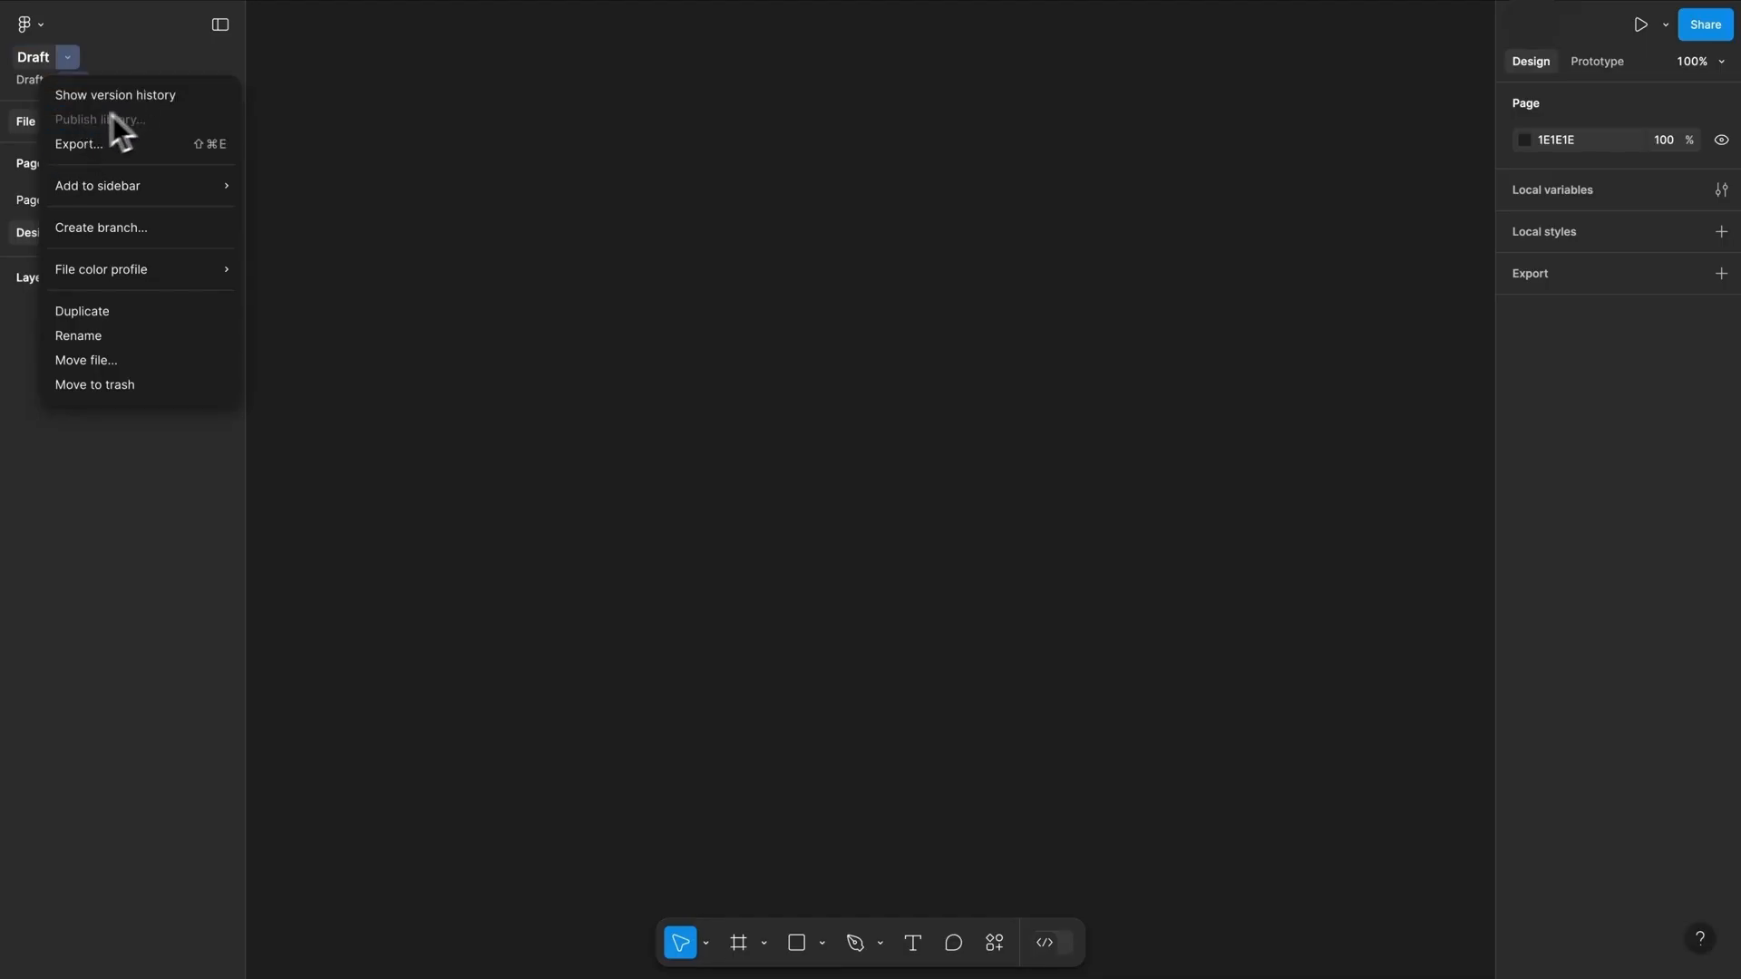
mouse_move(124, 179)
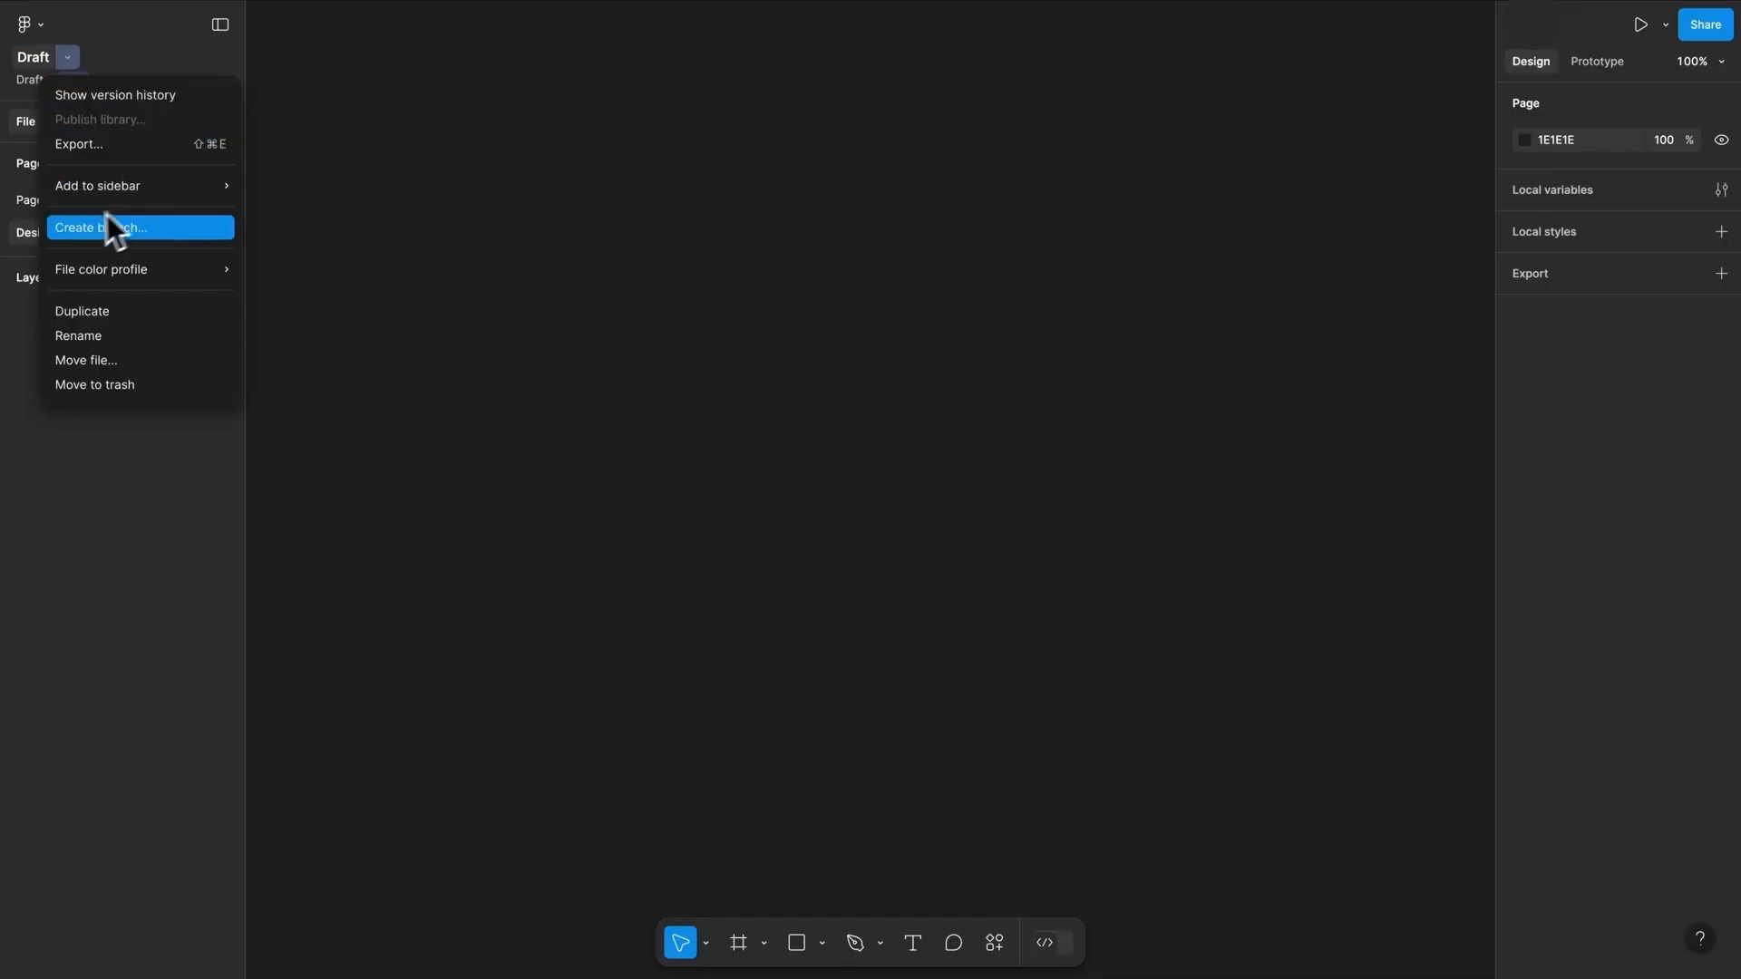
mouse_move(96, 260)
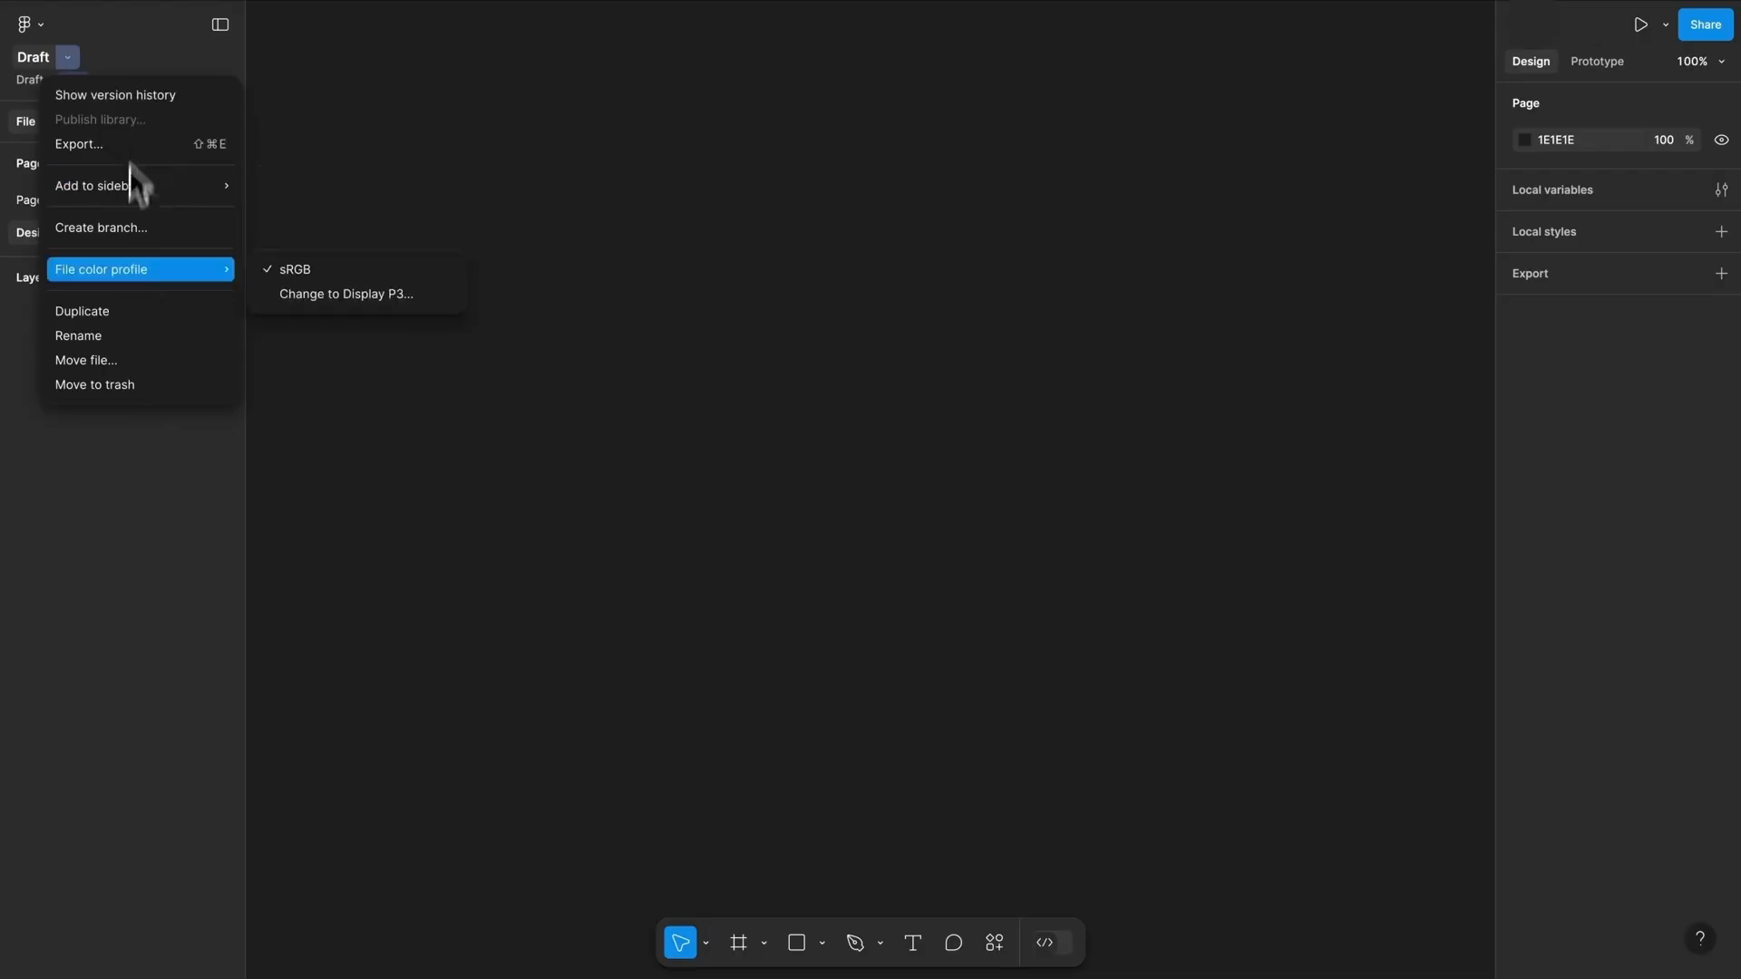
left_click(41, 26)
left_click(43, 27)
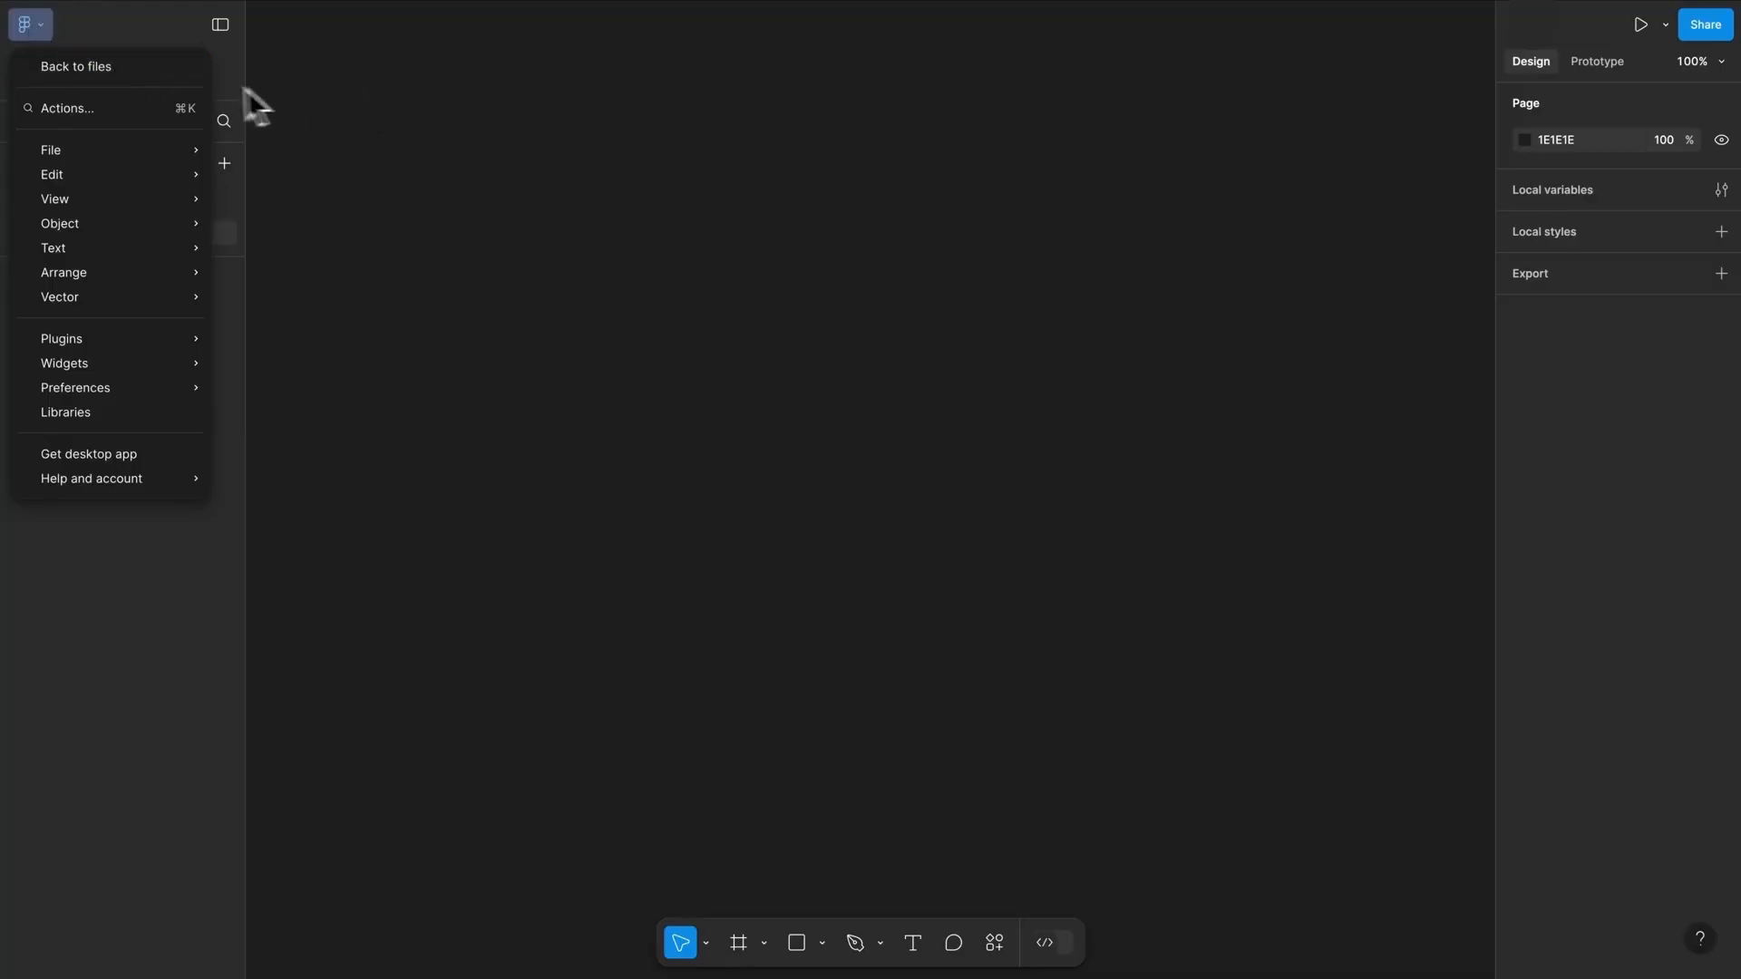
mouse_move(114, 138)
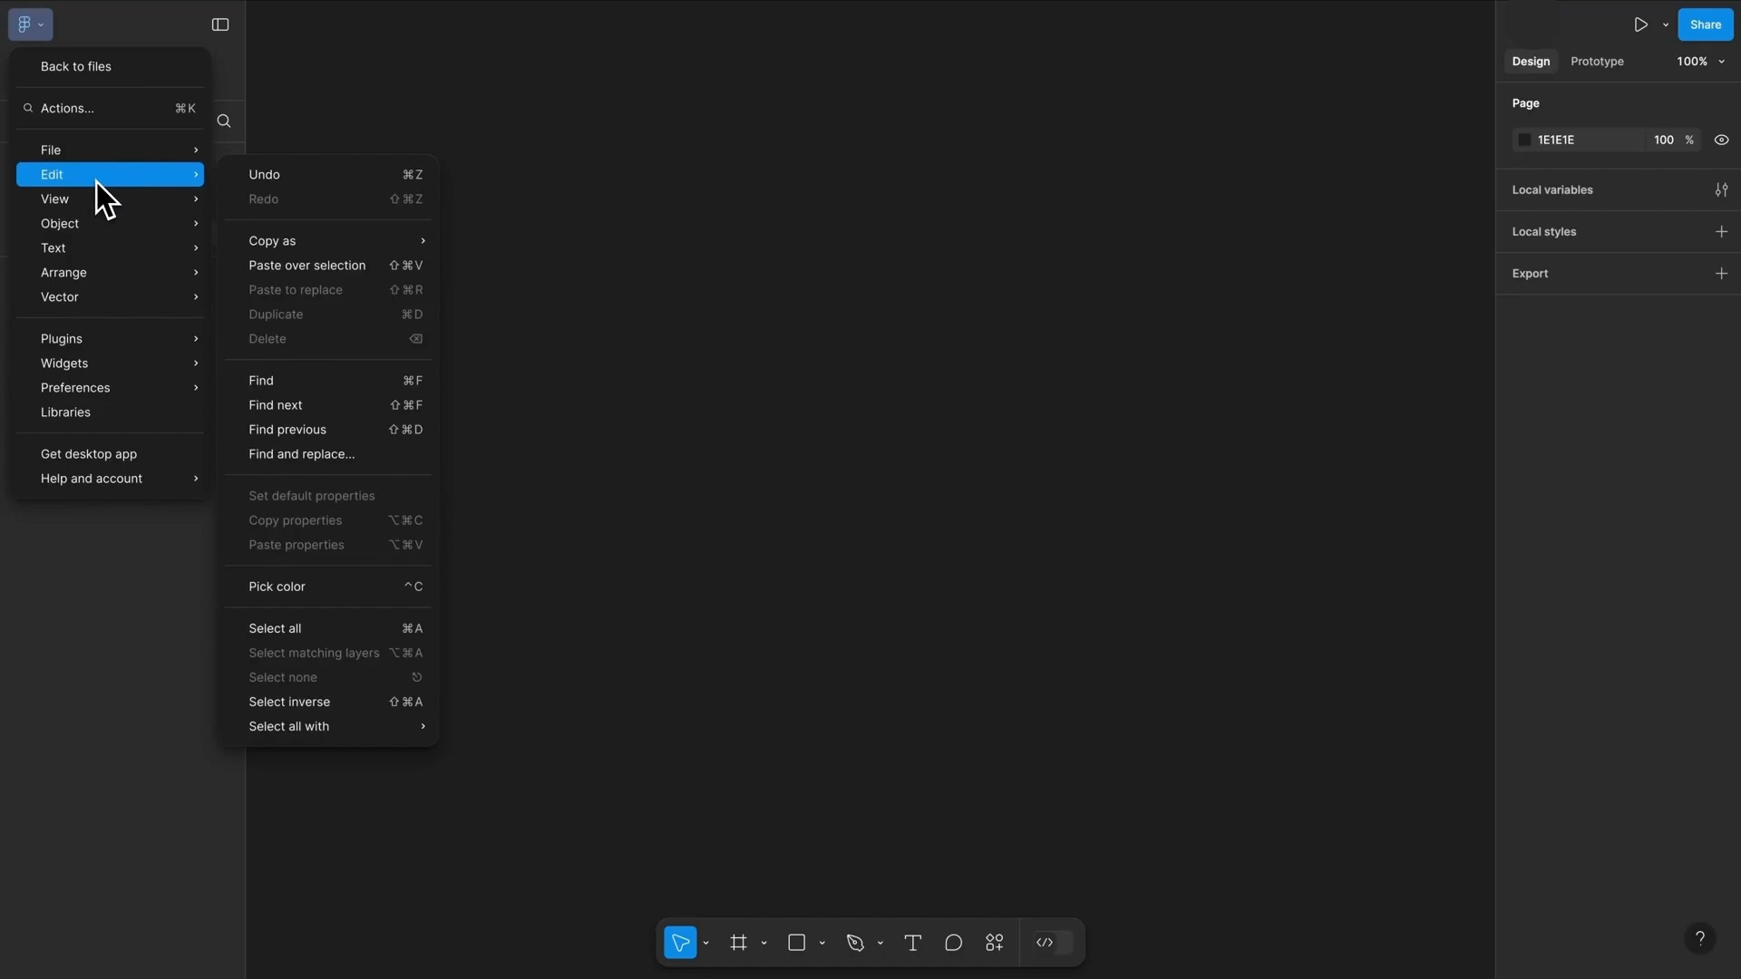
mouse_move(87, 266)
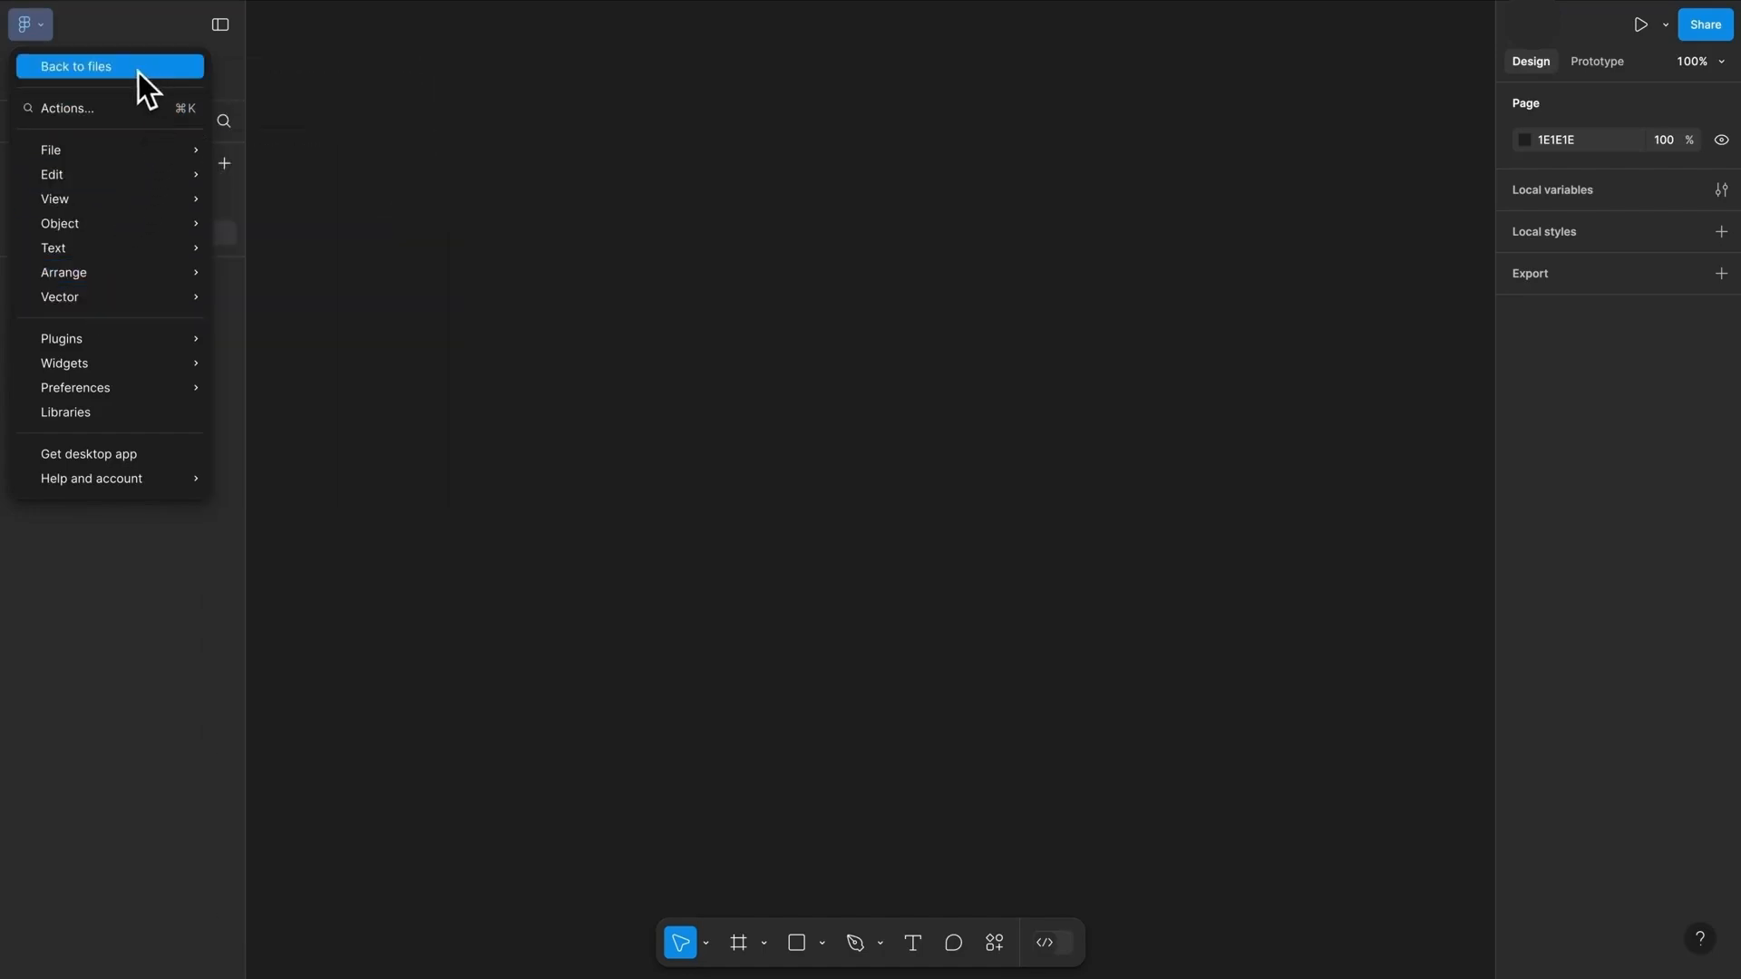
mouse_move(95, 204)
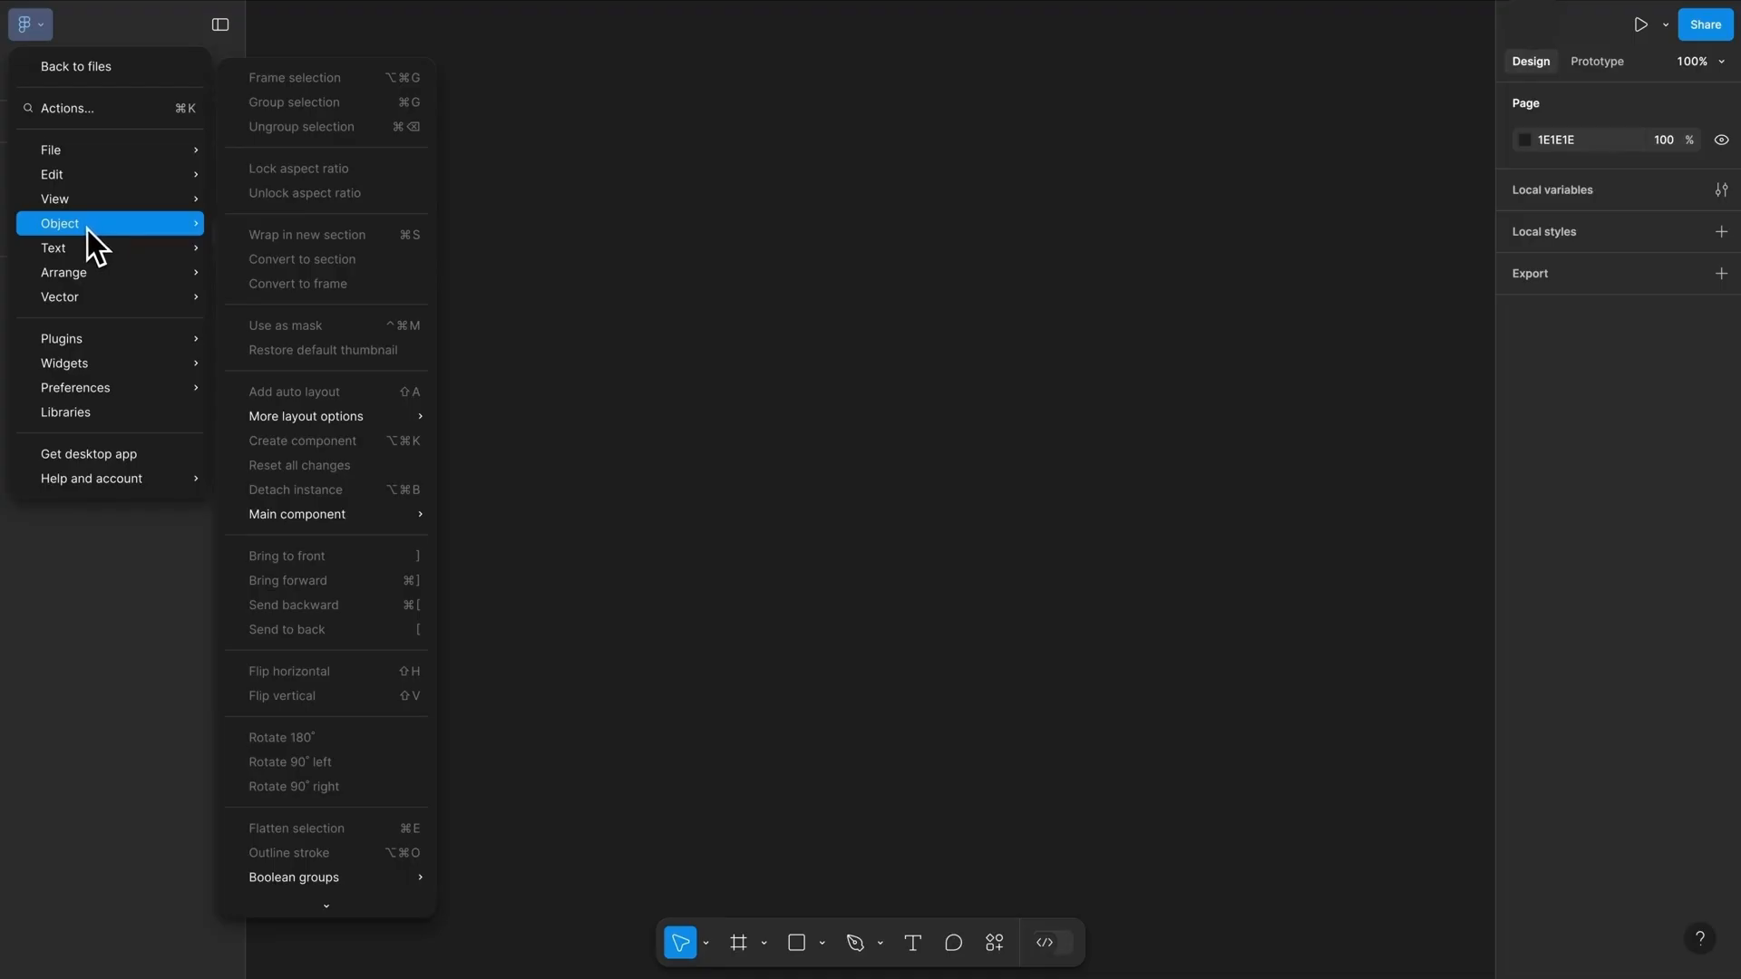
mouse_move(97, 396)
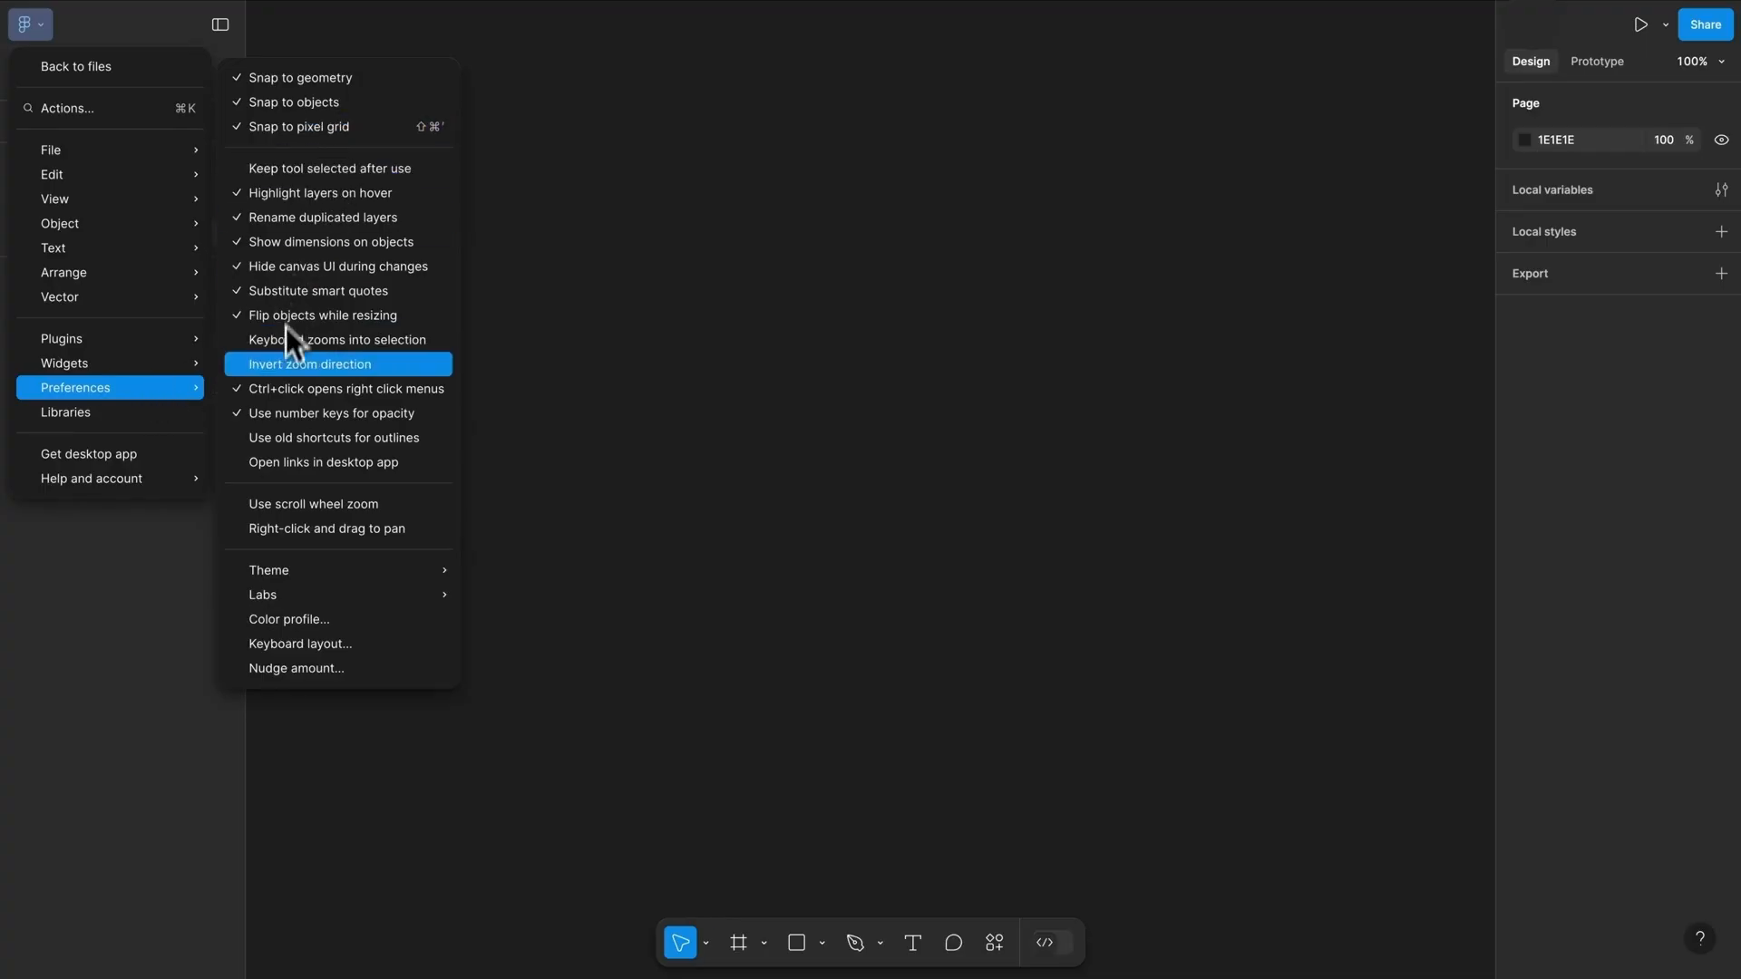
left_click(299, 349)
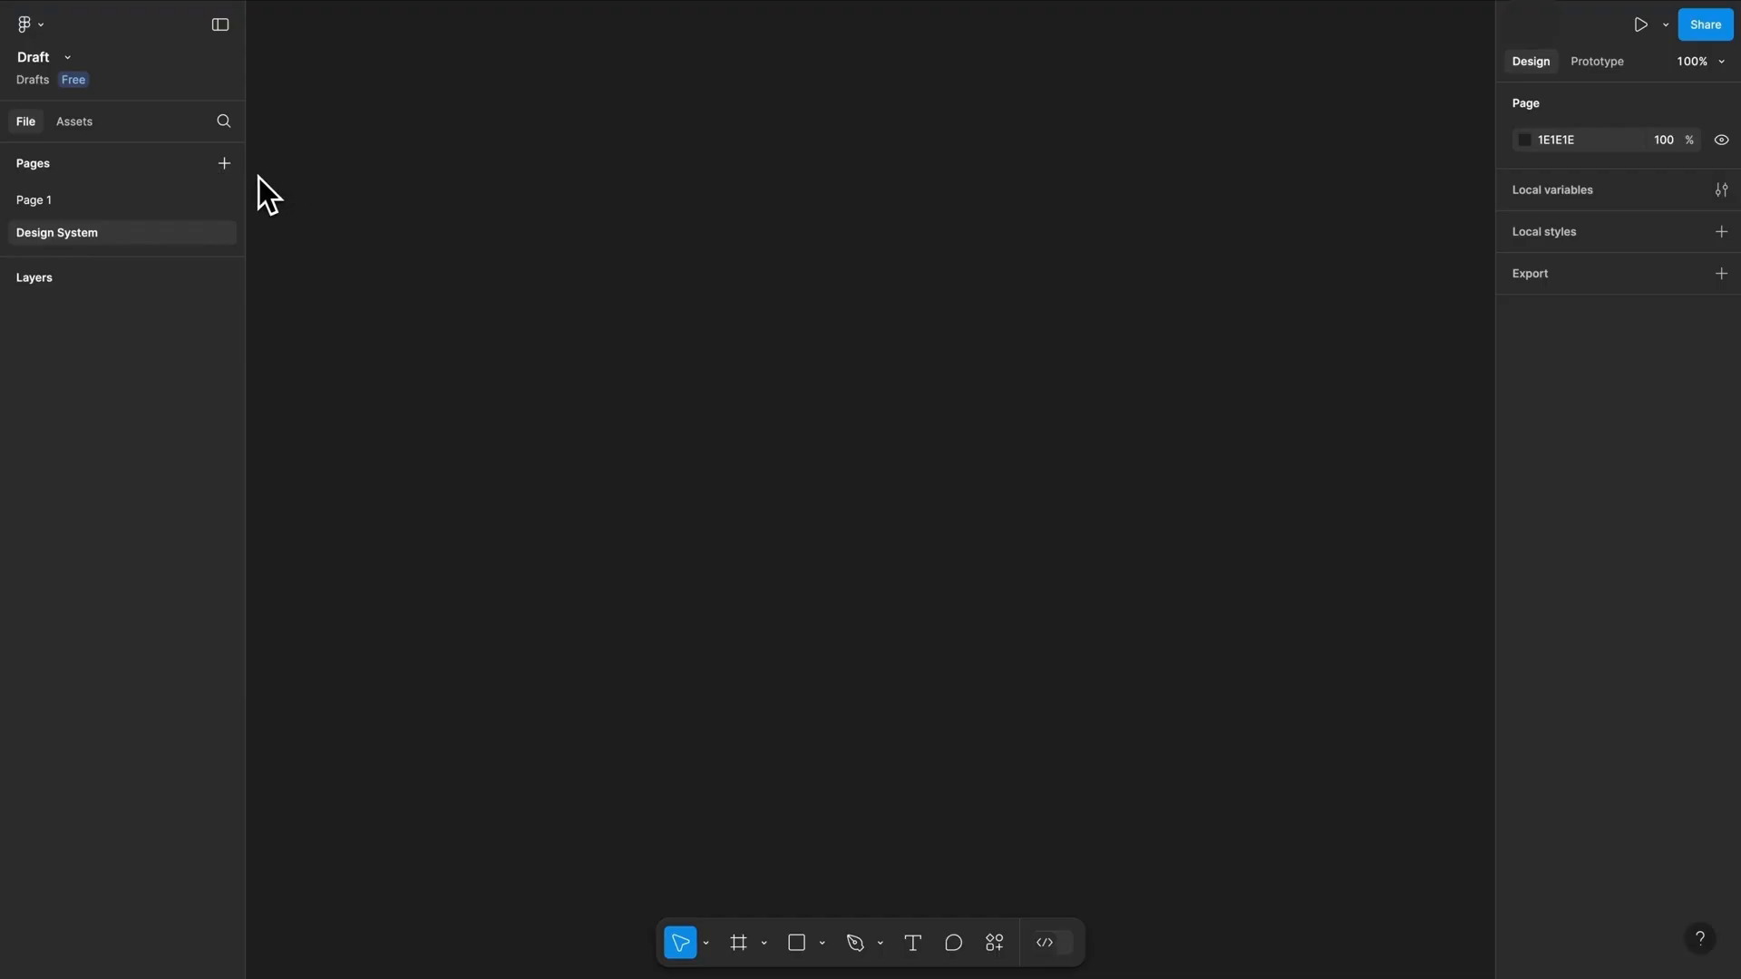
Minimize the interface to show a full-width canvas and expand it again.
mouse_move(248, 175)
left_mouse_down()
mouse_move(393, 187)
mouse_move(246, 181)
left_mouse_up()
left_click(221, 25)
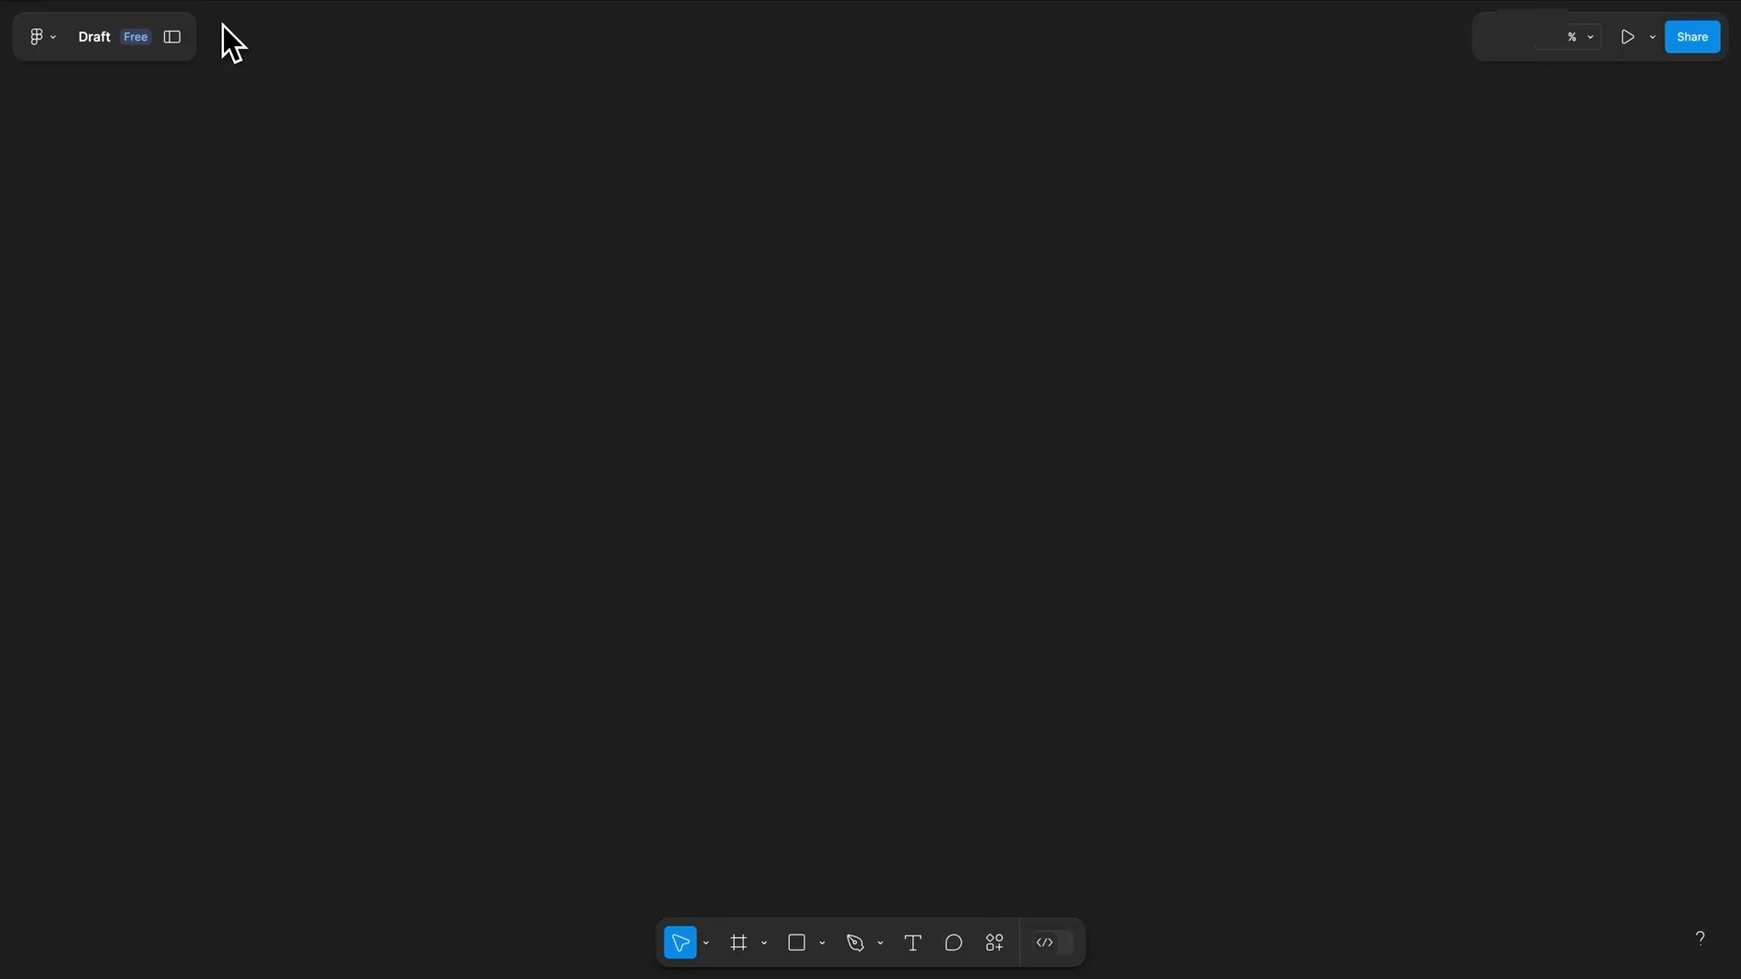
left_click(176, 38)
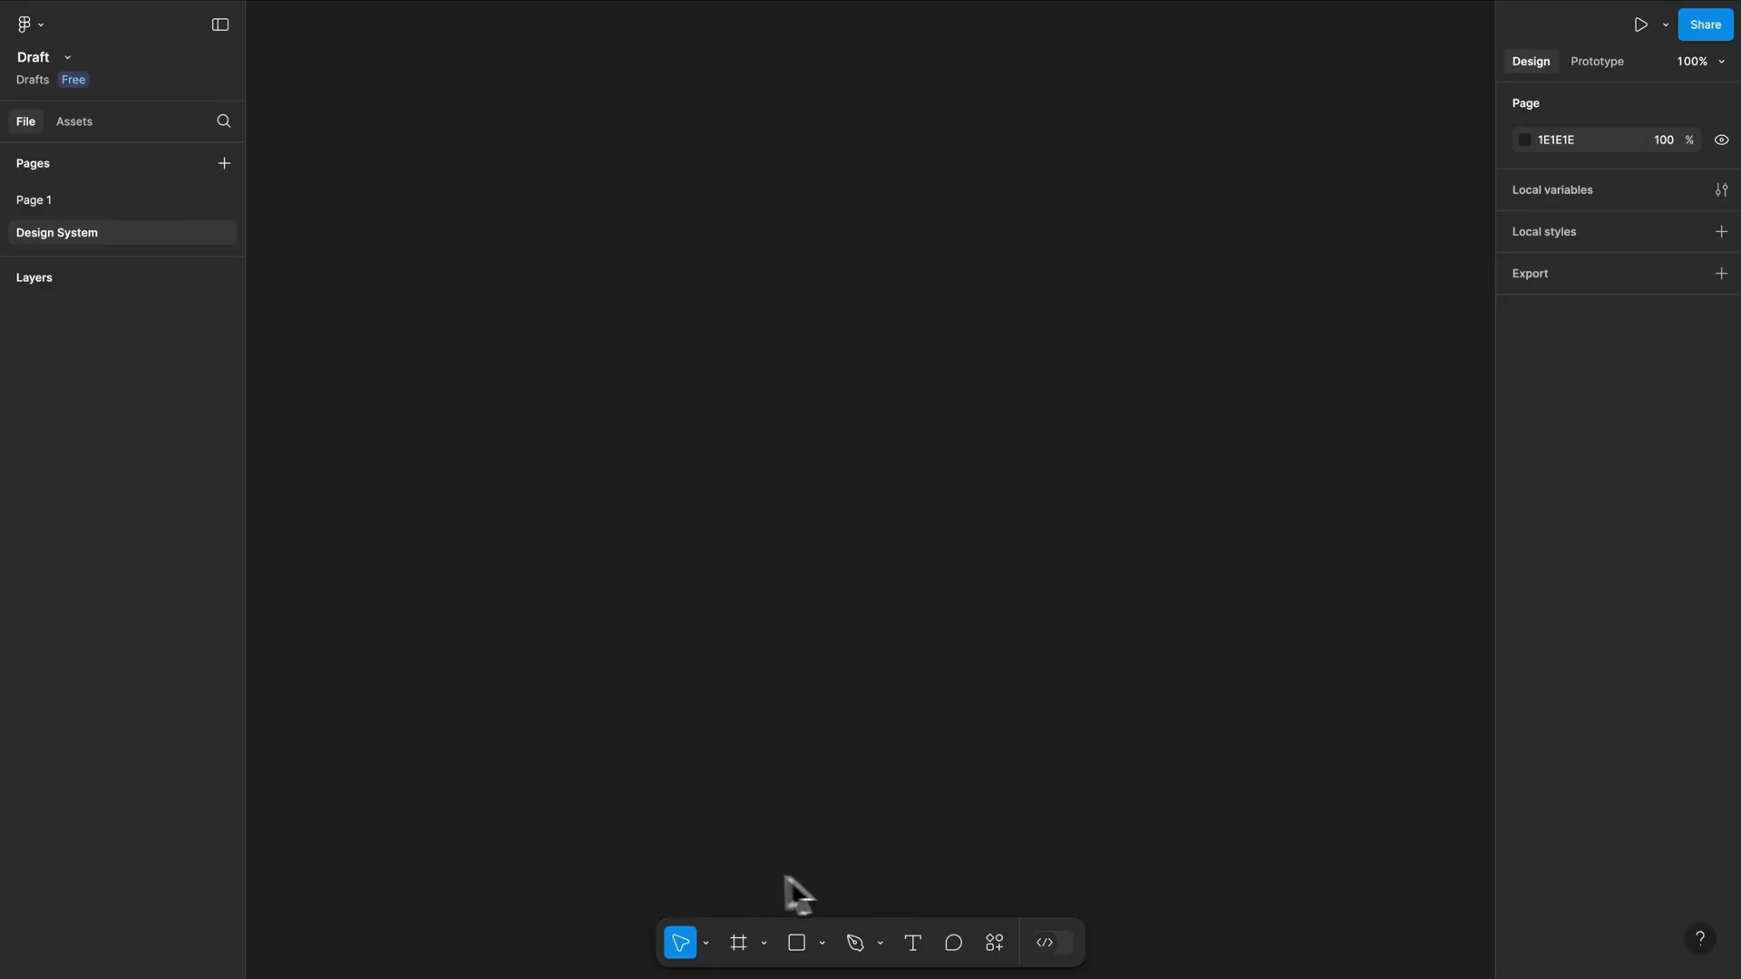
Examine the move, frame, shape, pen and text tool options, finishing with the Move tool active.
left_click(705, 943)
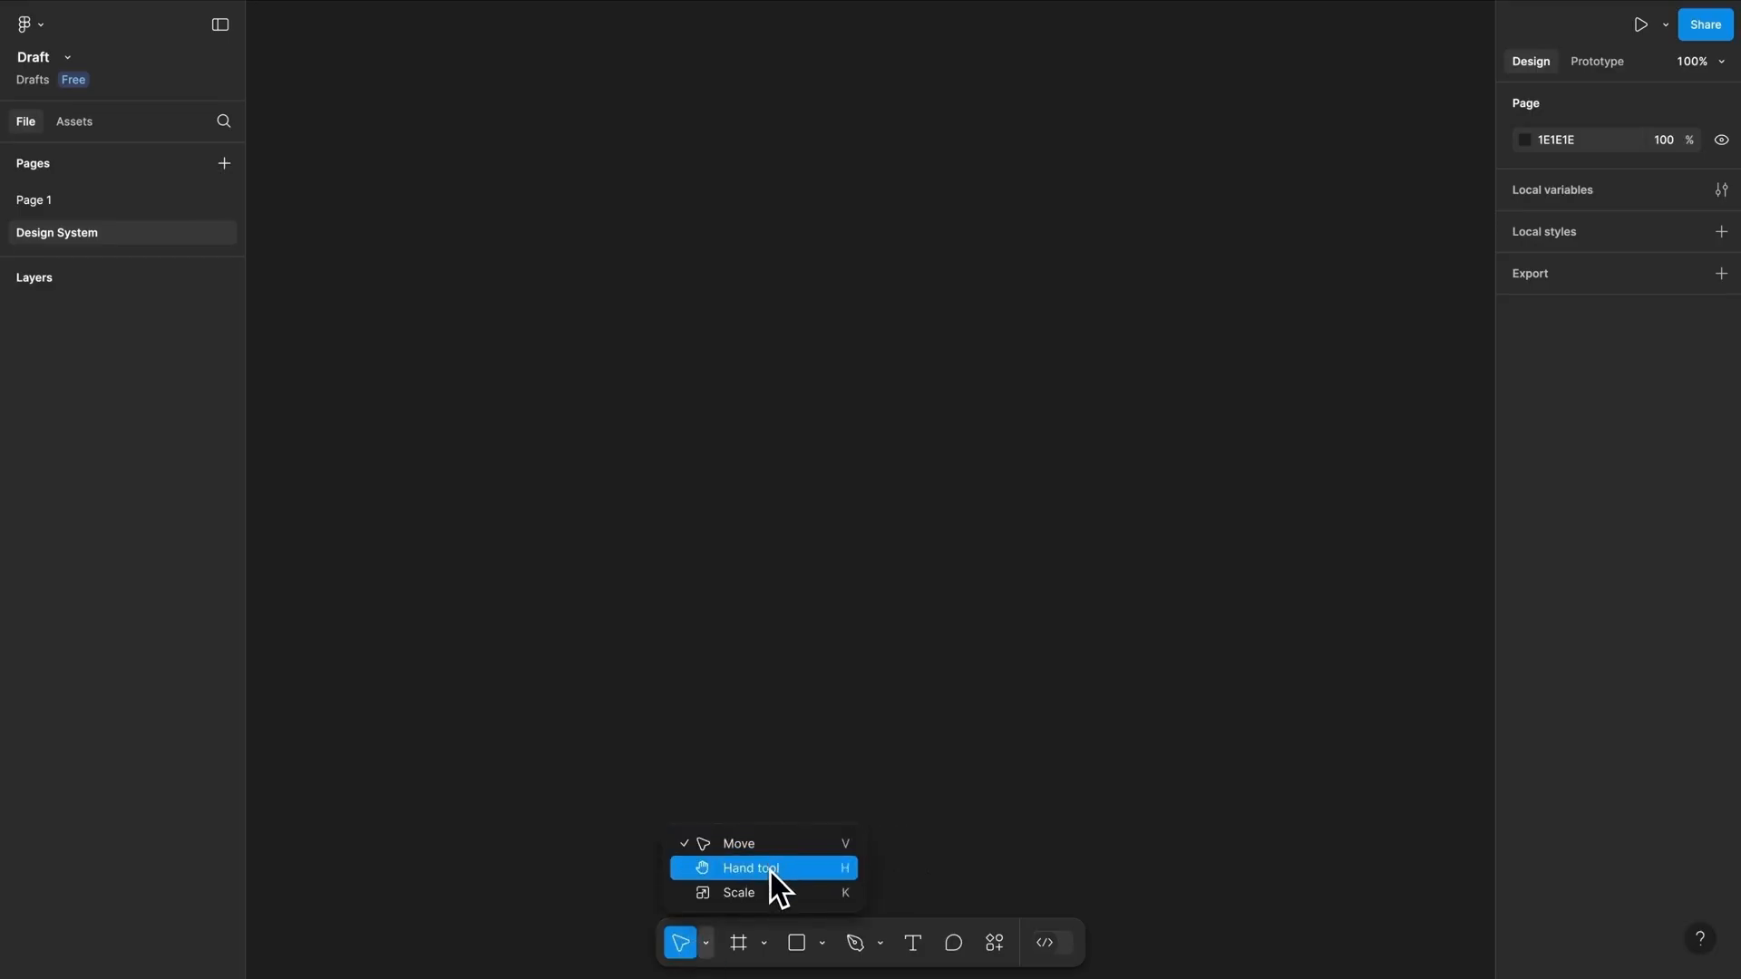
left_click(764, 943)
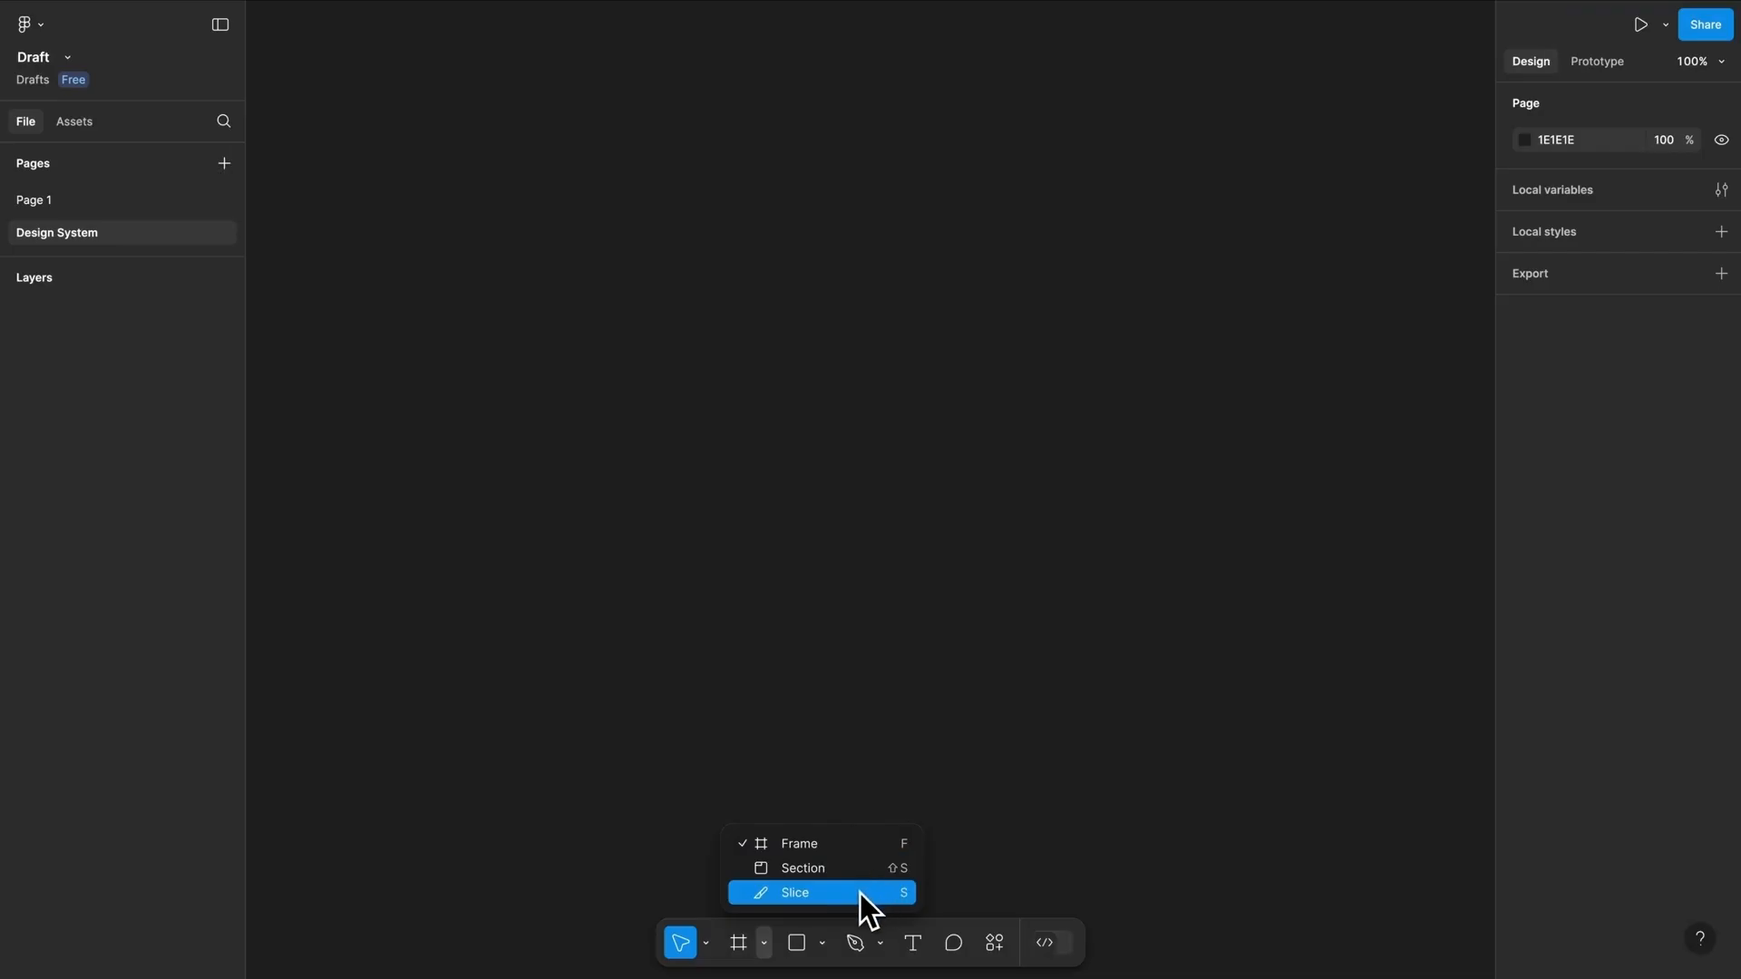
left_click(821, 943)
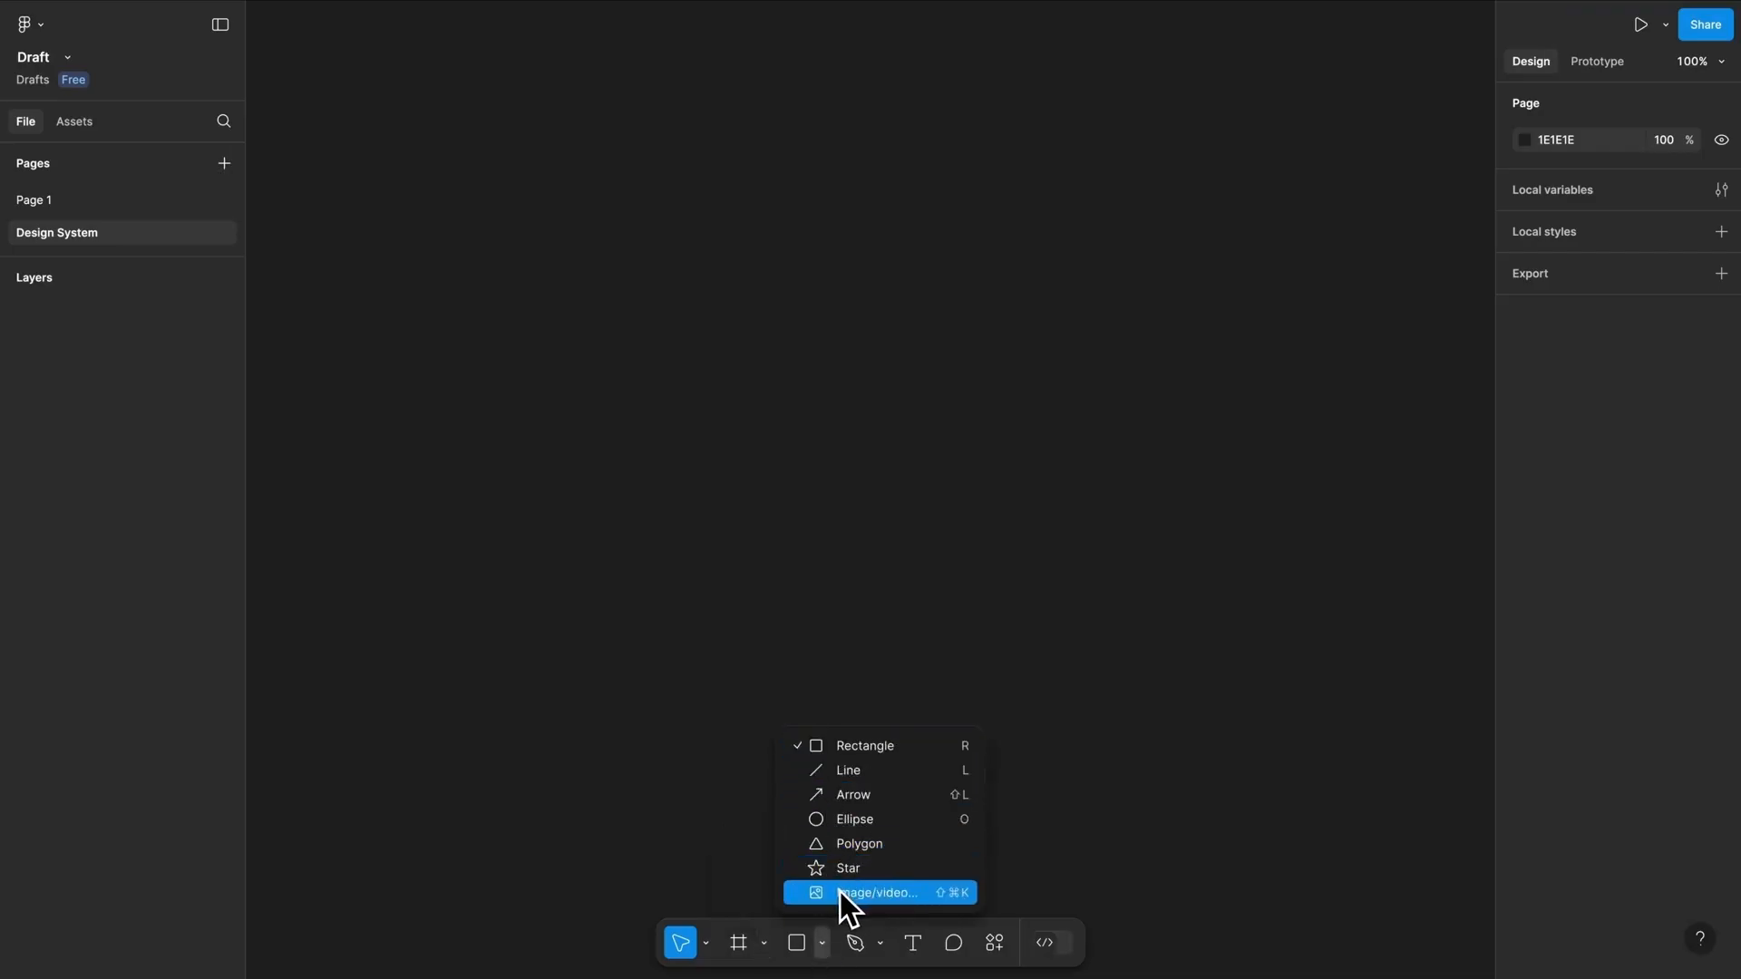
left_click(857, 943)
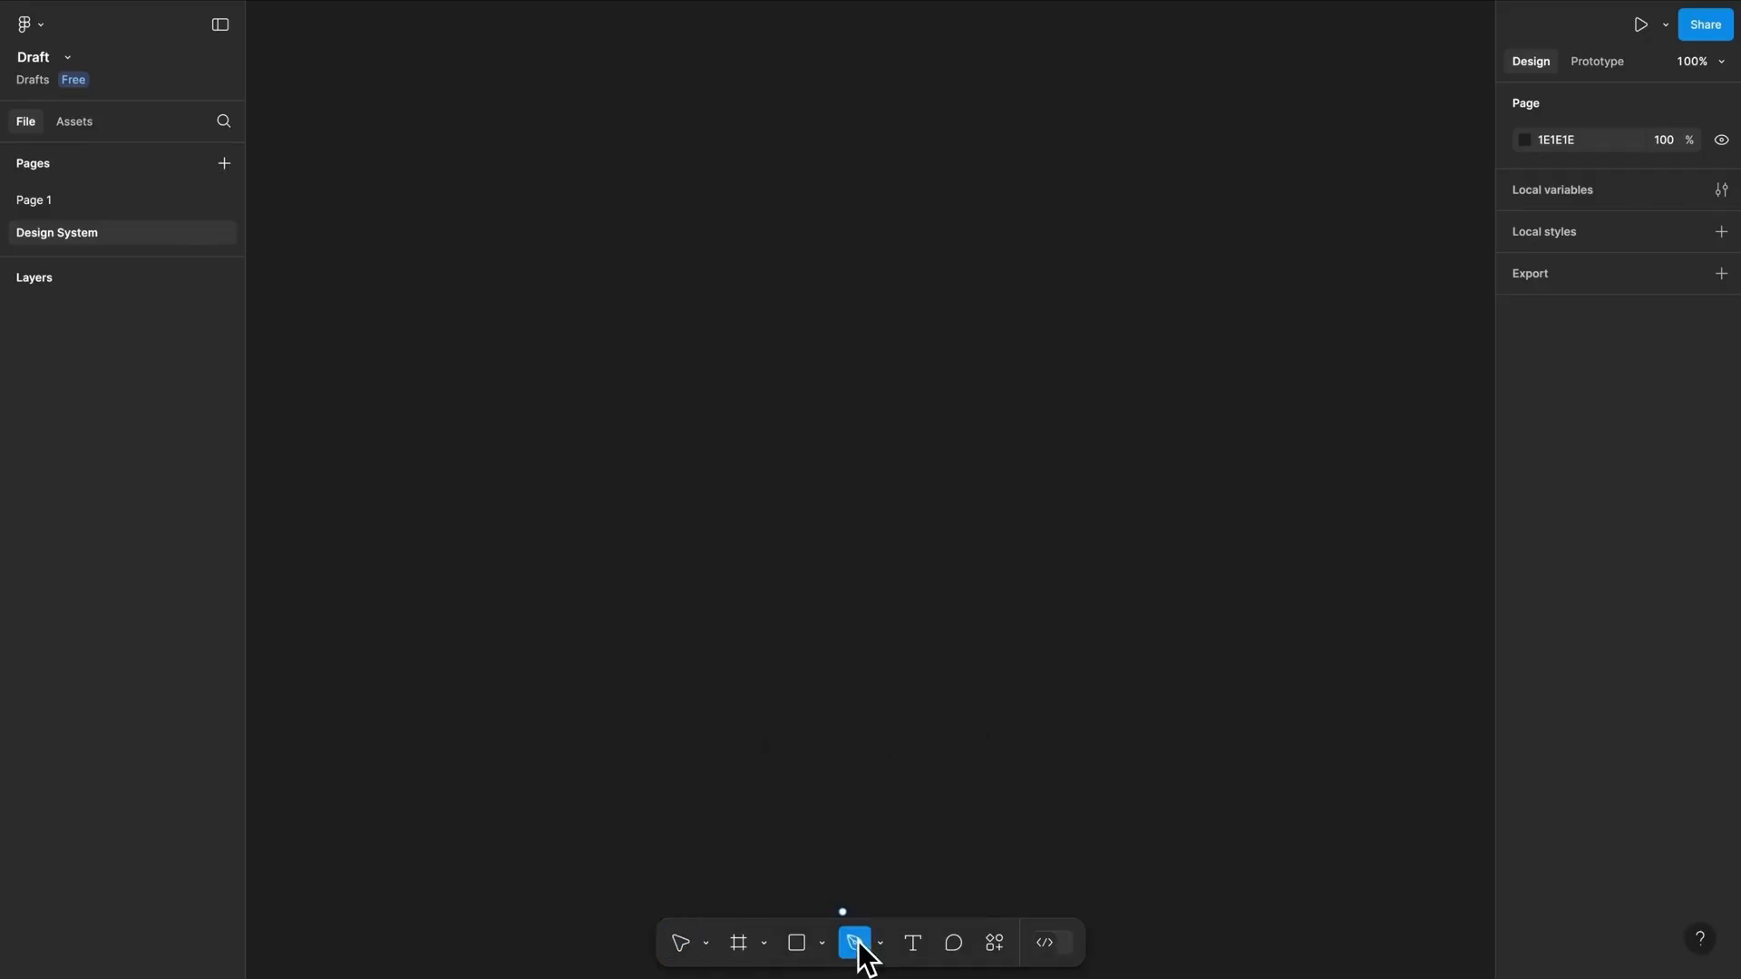
left_click(914, 945)
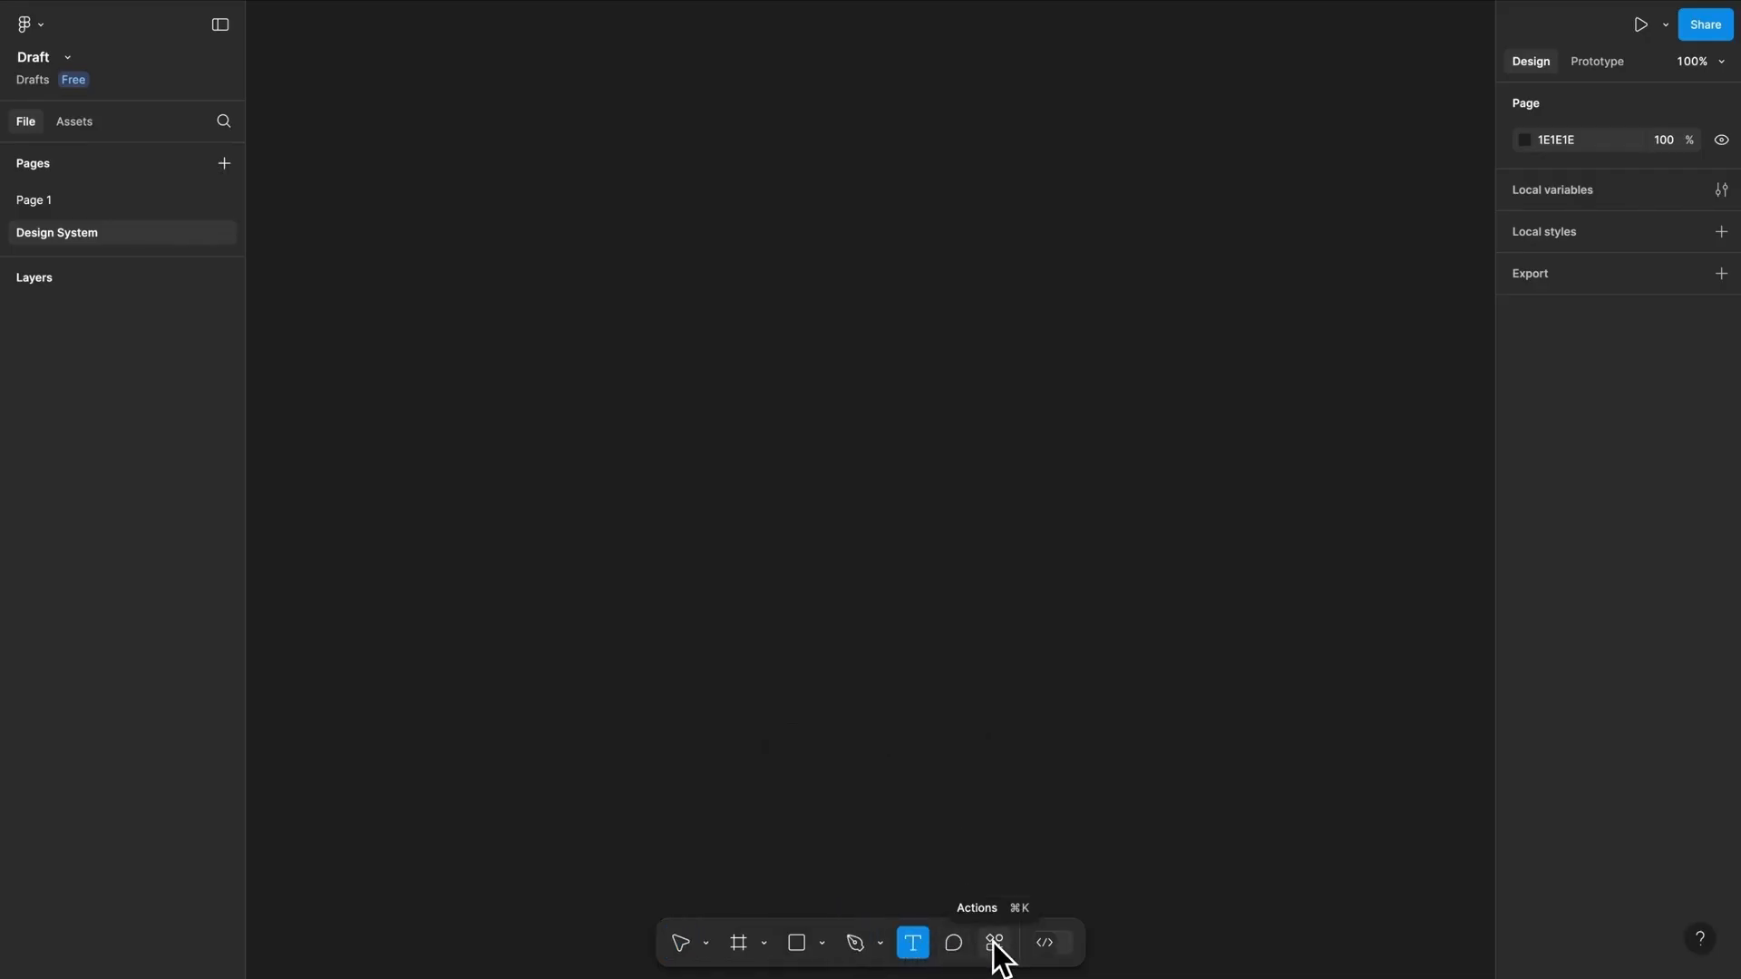
key("v")
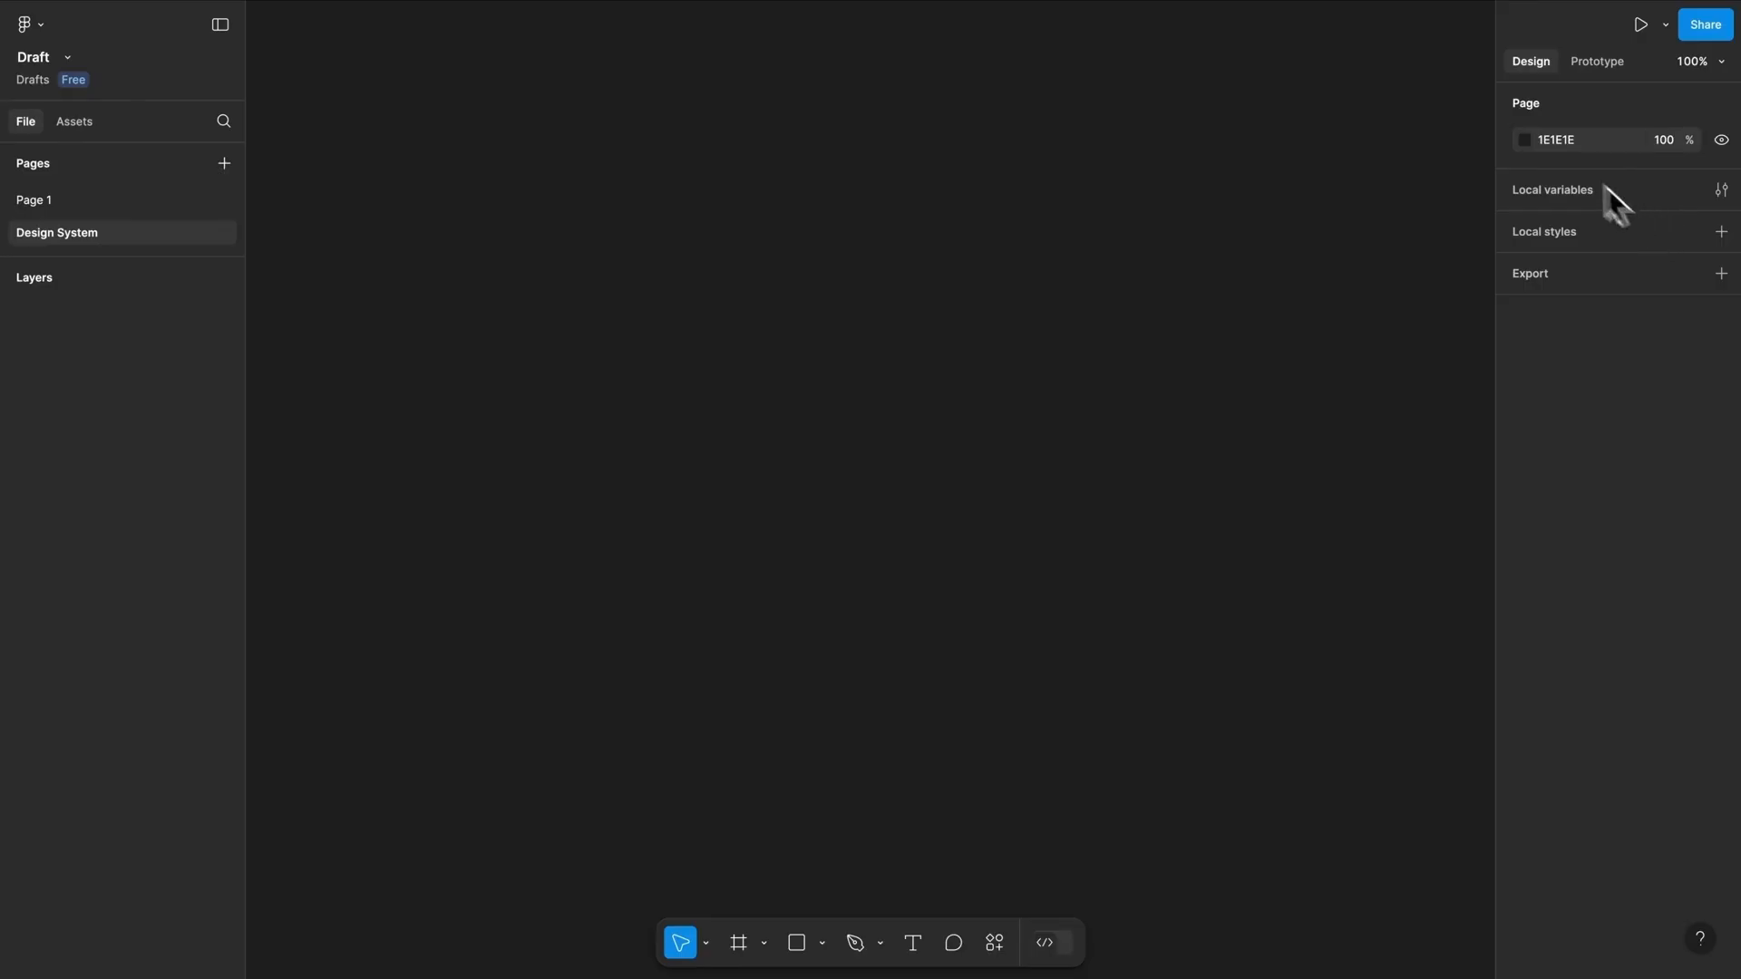
Try the slightly lighter color 222222 for the page background.
left_click(1524, 140)
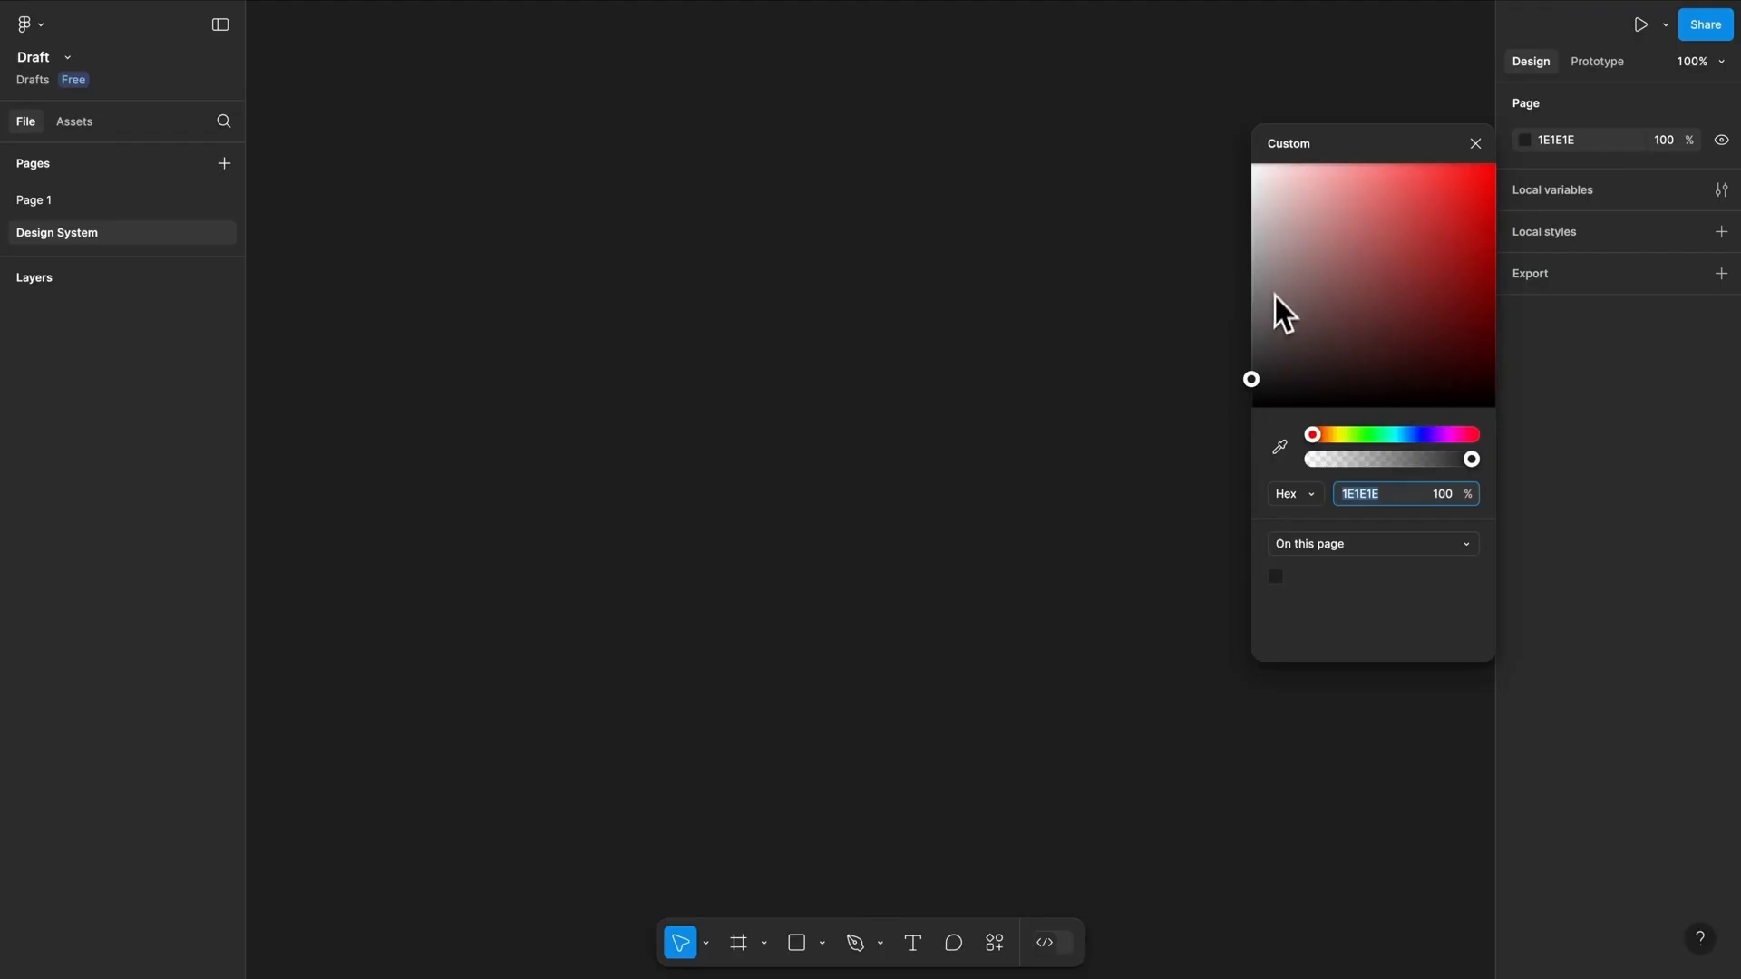
left_click_drag(1264, 361, 1237, 388)
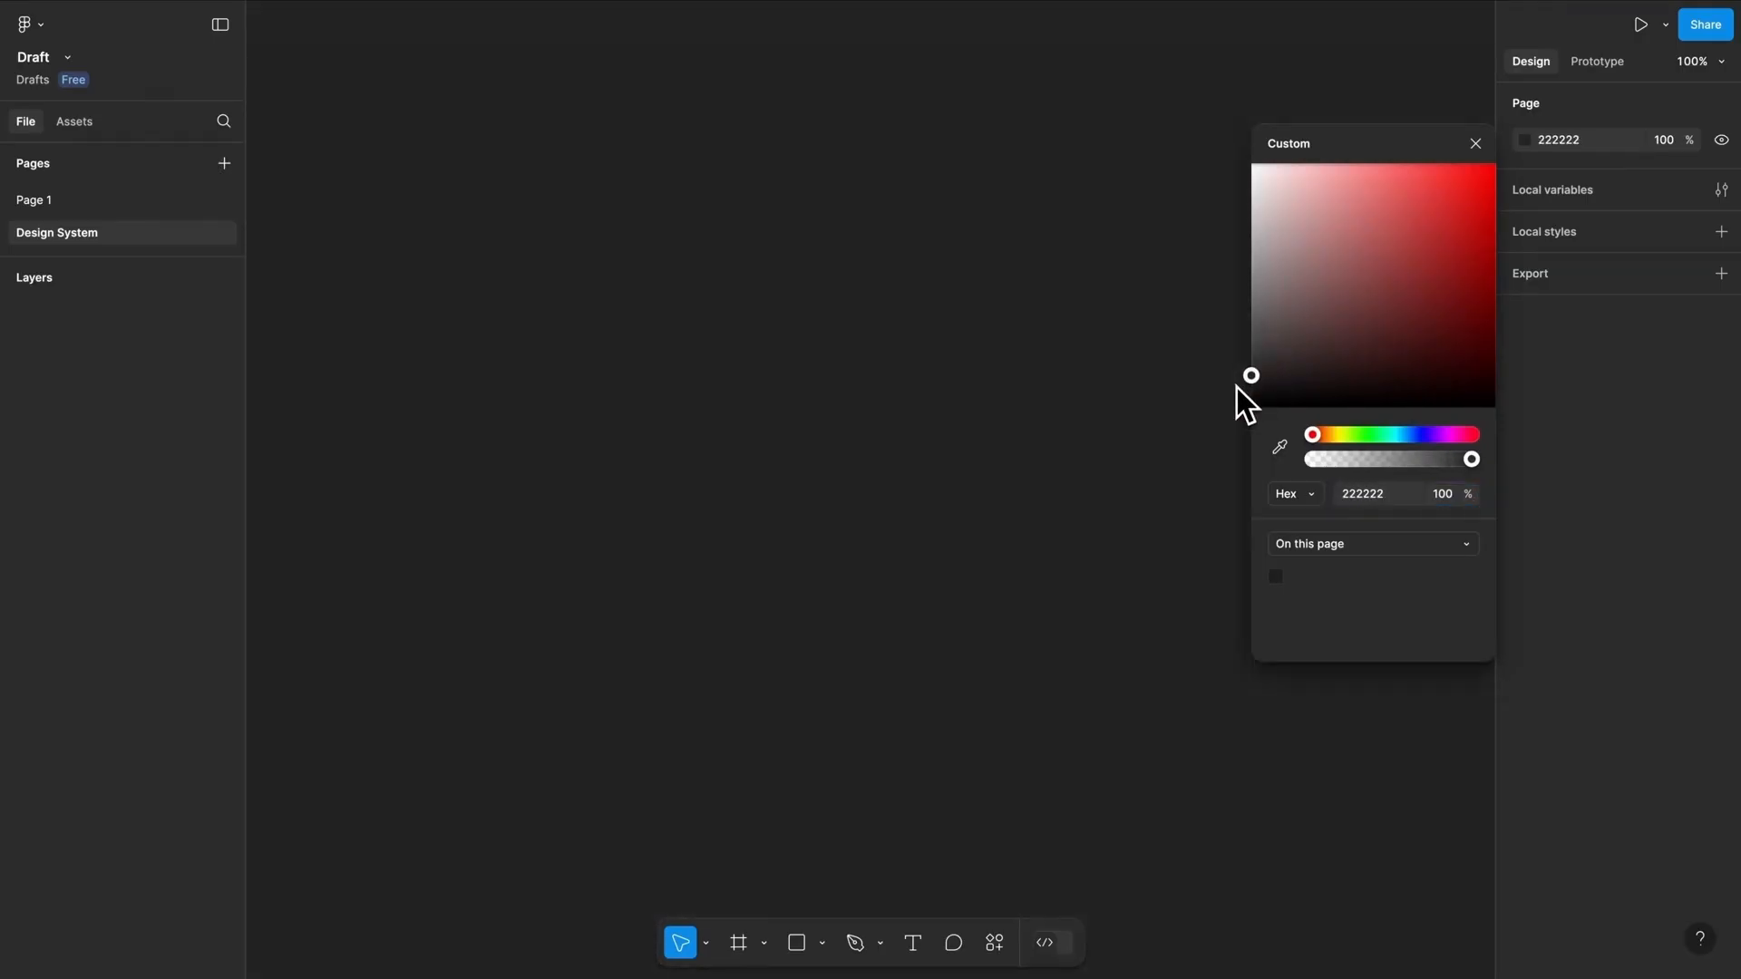
left_click(1014, 265)
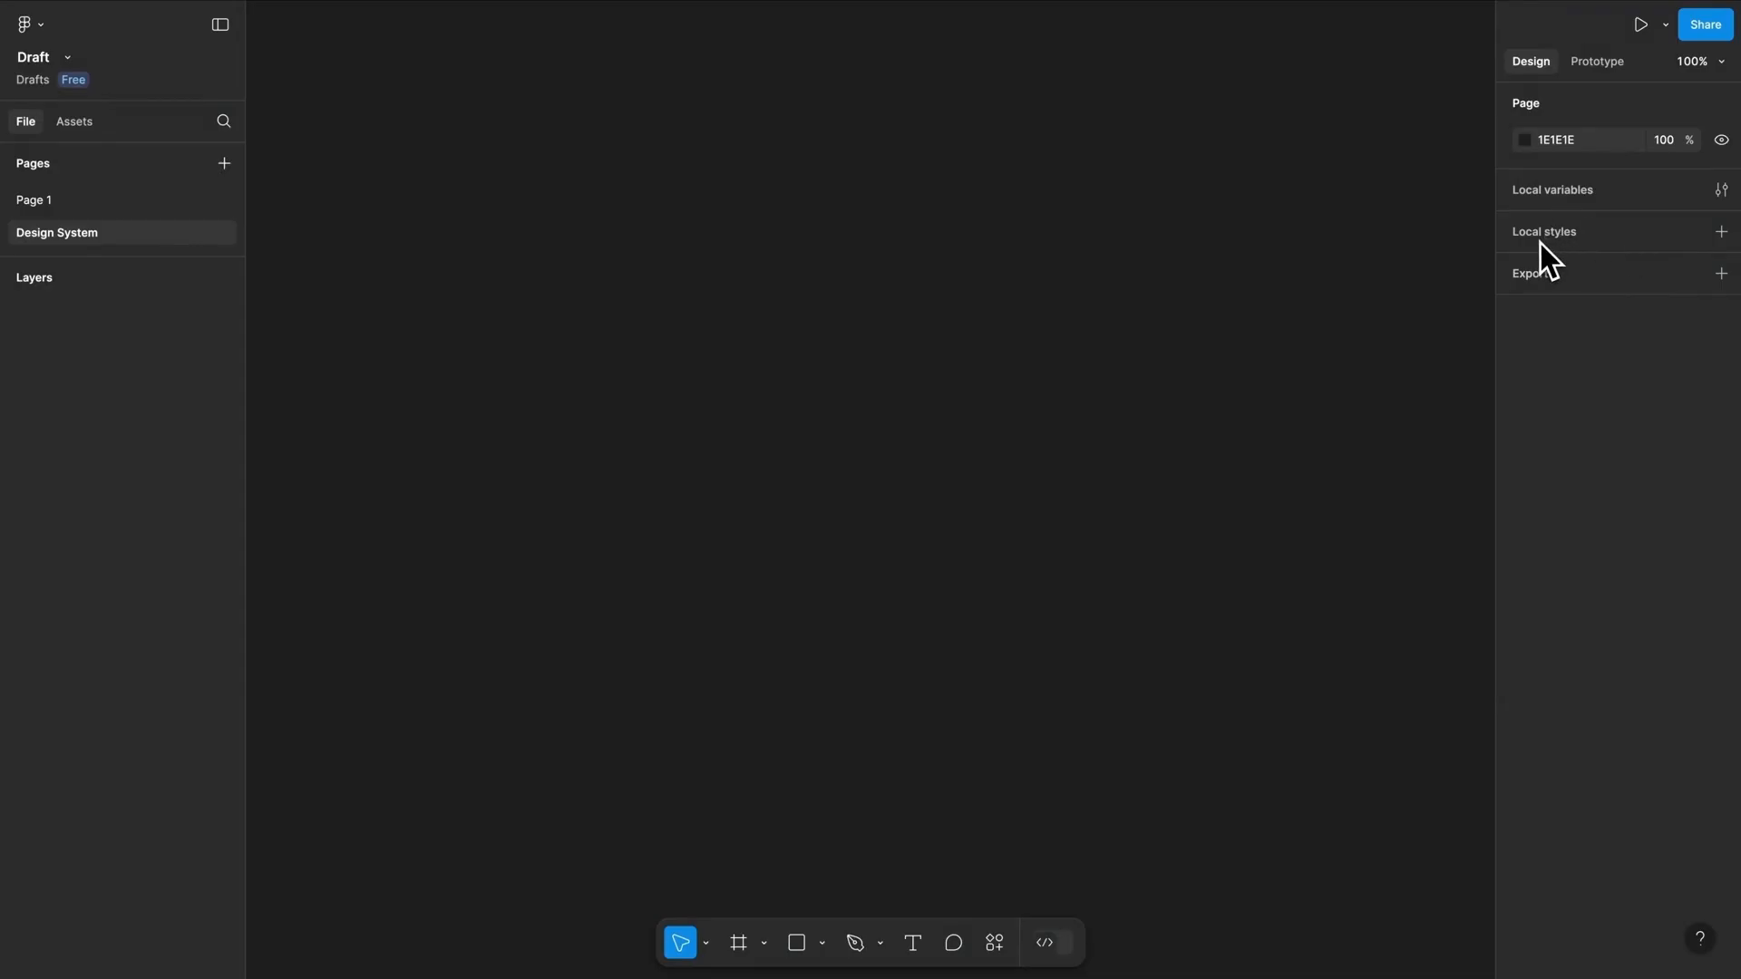
Examine the prototype settings and the Essential, Tools, View, Zoom and Text keyboard shortcut lists, then close the shortcuts.
left_click(1597, 65)
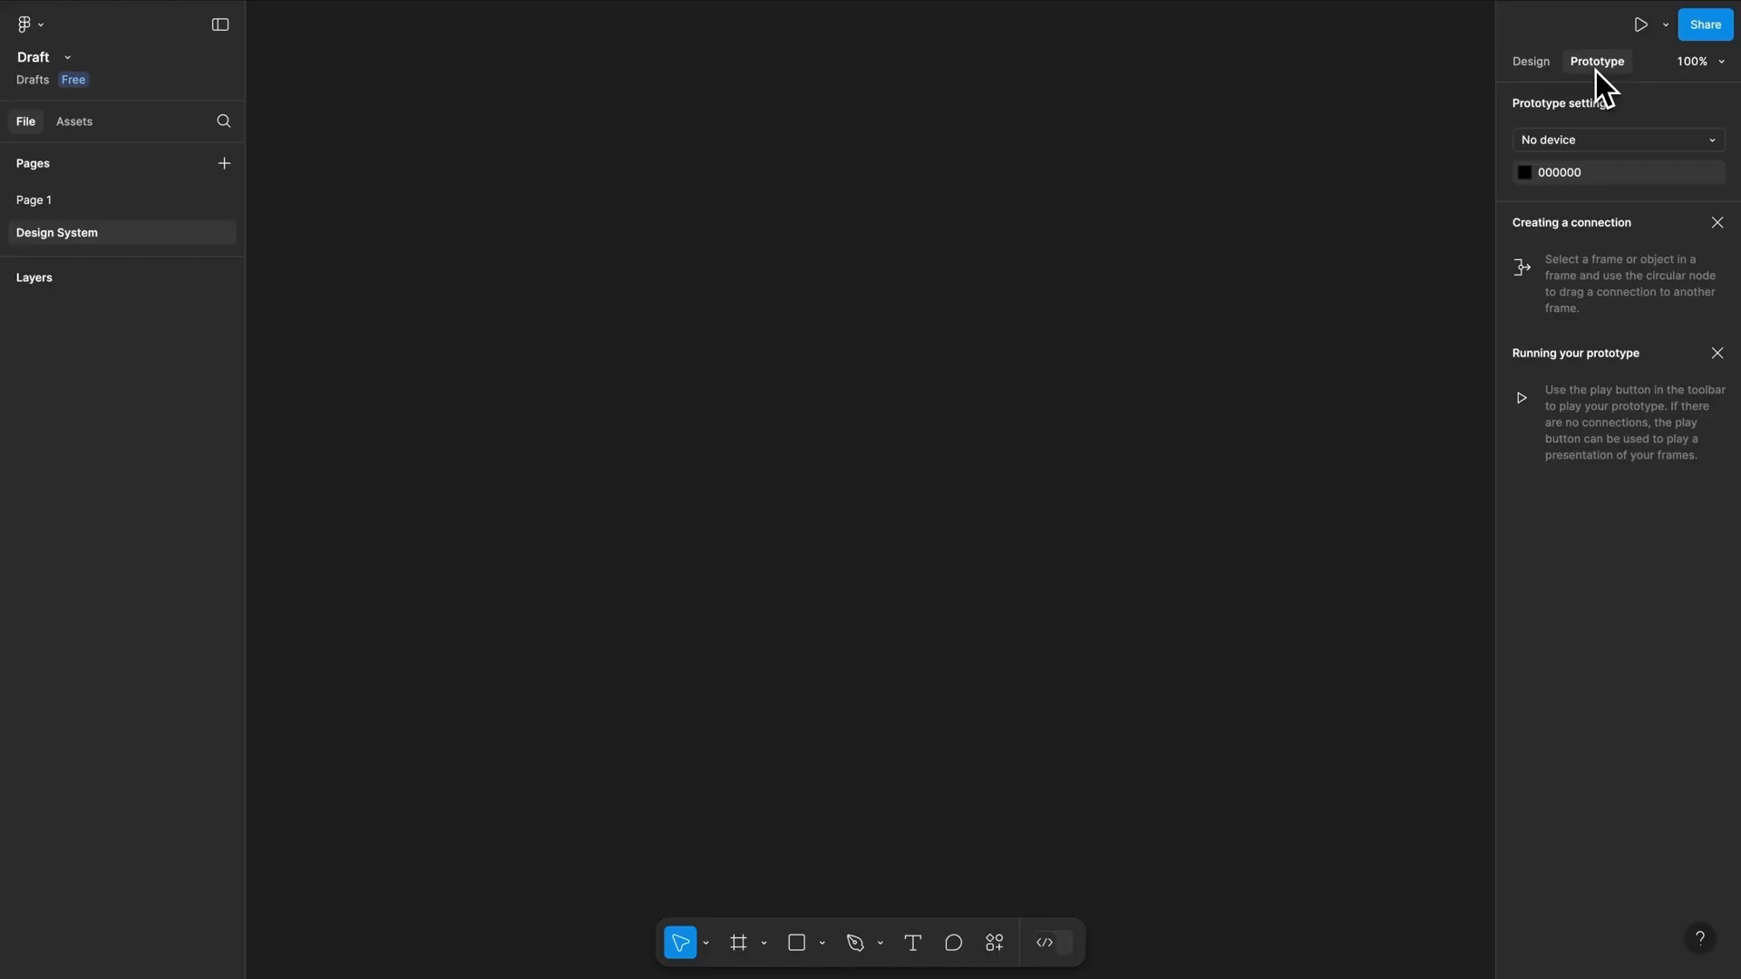
left_click(1700, 940)
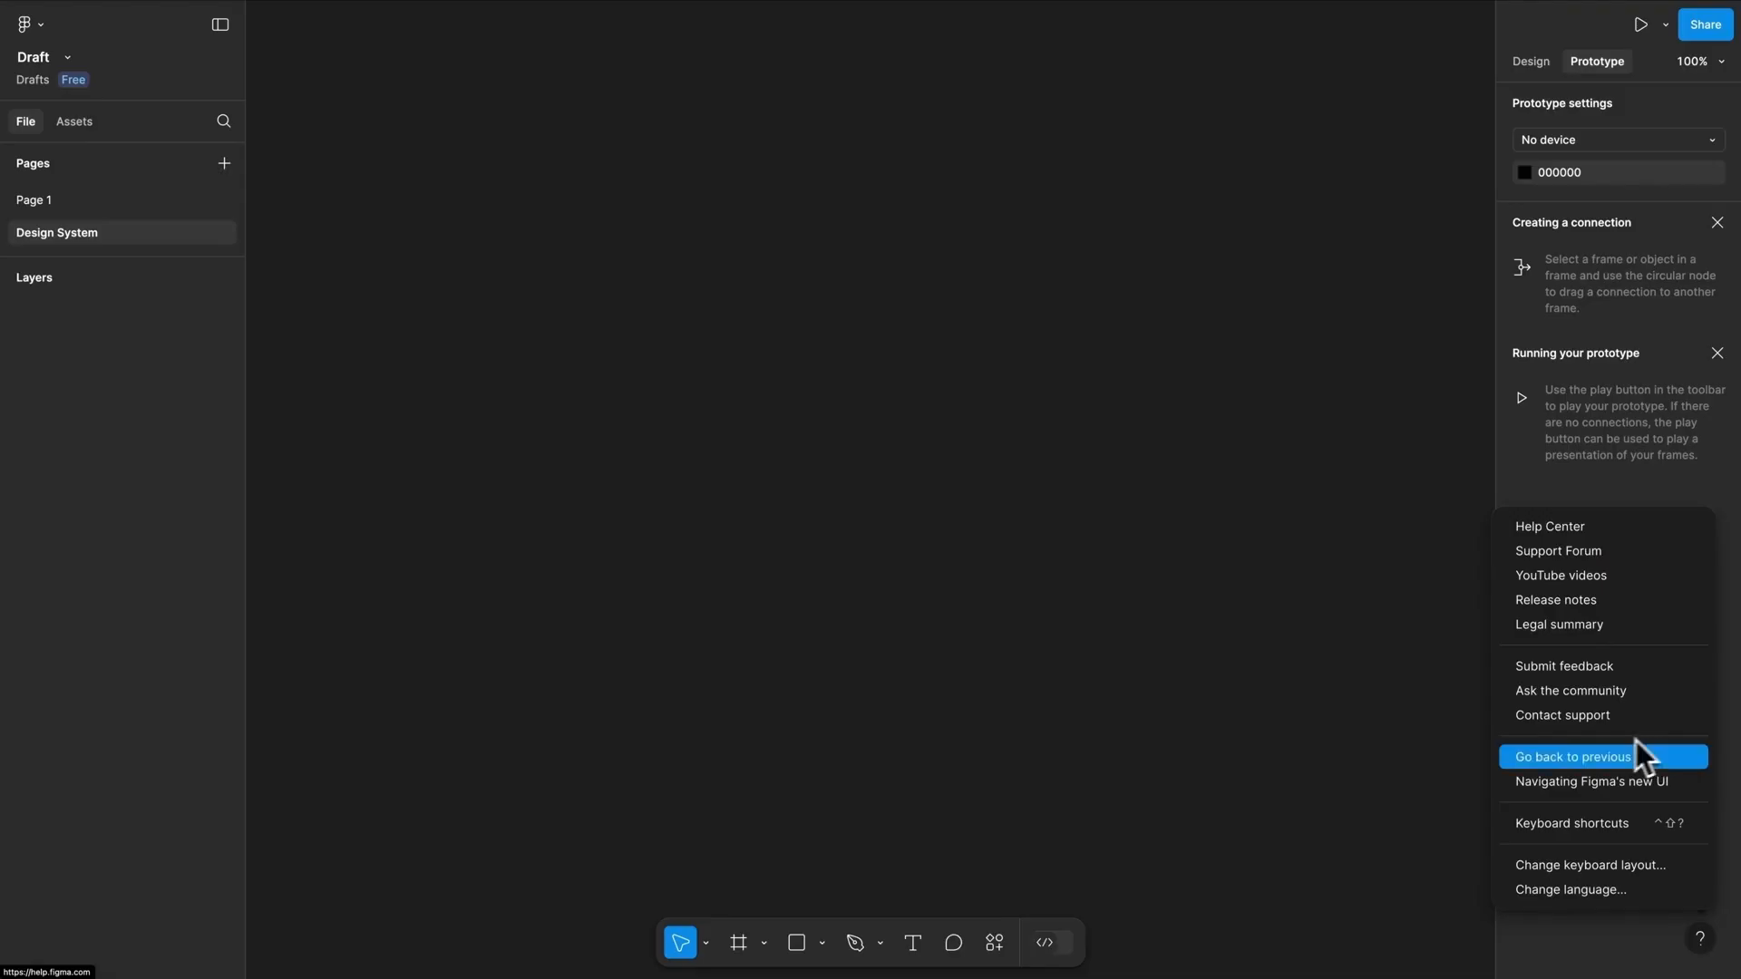
left_click(1596, 827)
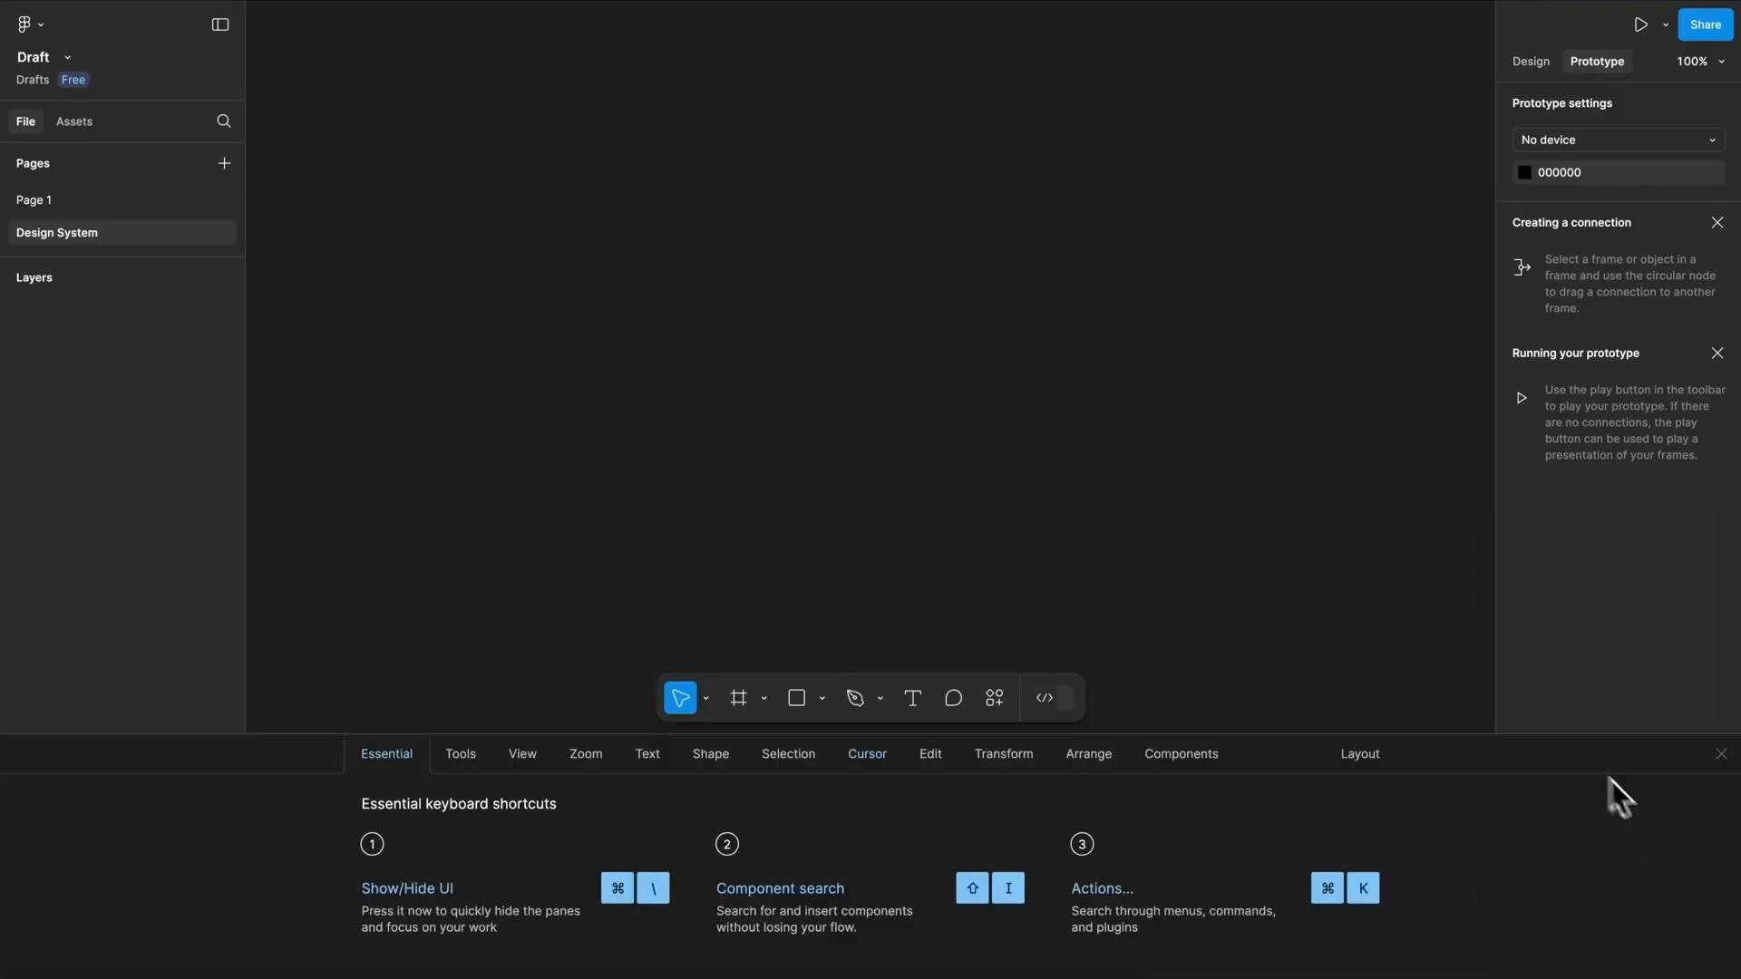
left_click(466, 755)
left_click(396, 758)
left_click(466, 760)
left_click(521, 760)
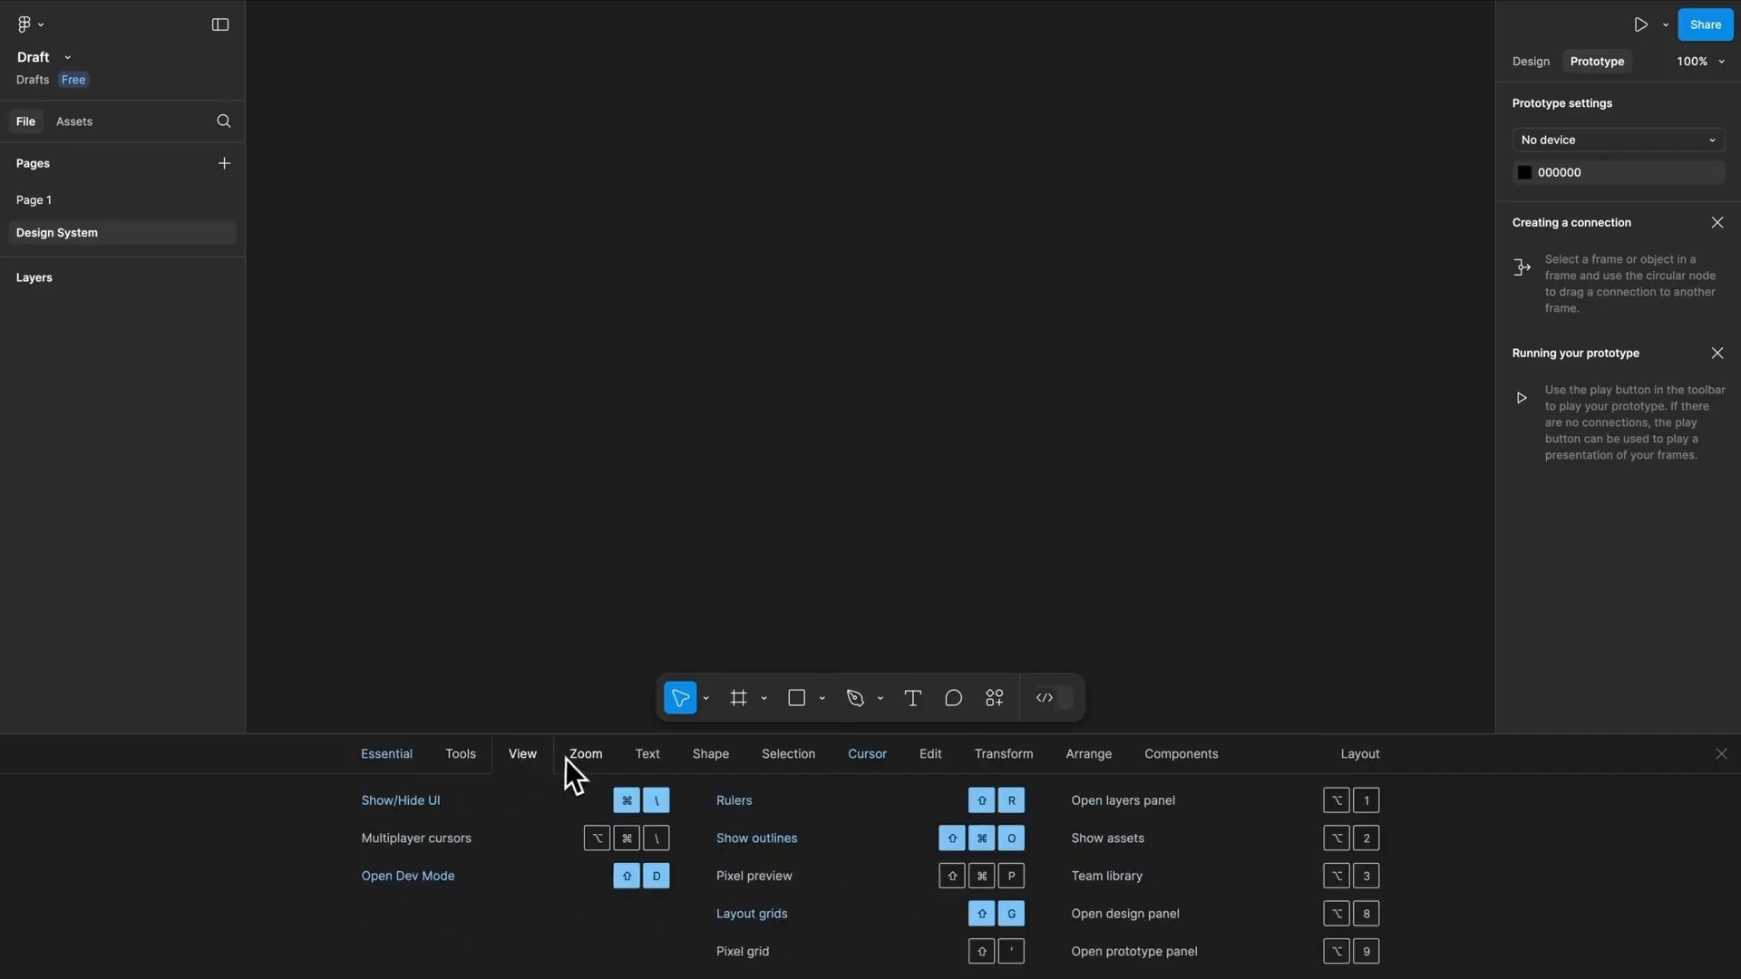
left_click(582, 758)
left_click(646, 756)
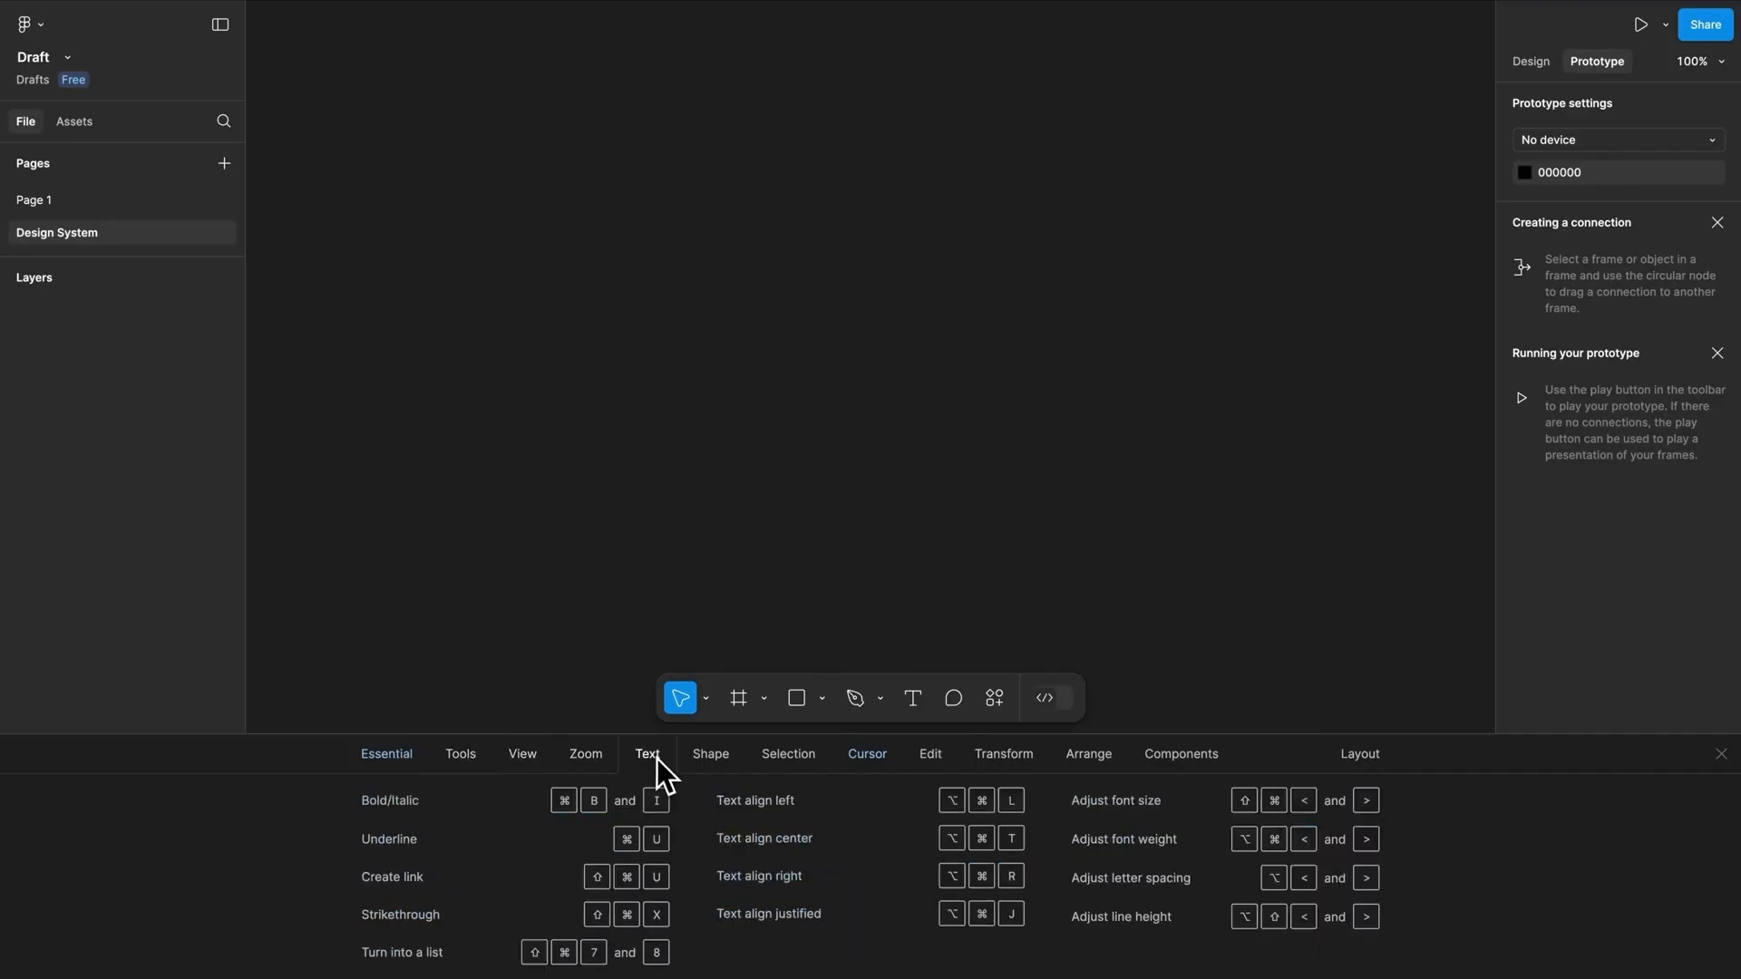
left_click(380, 760)
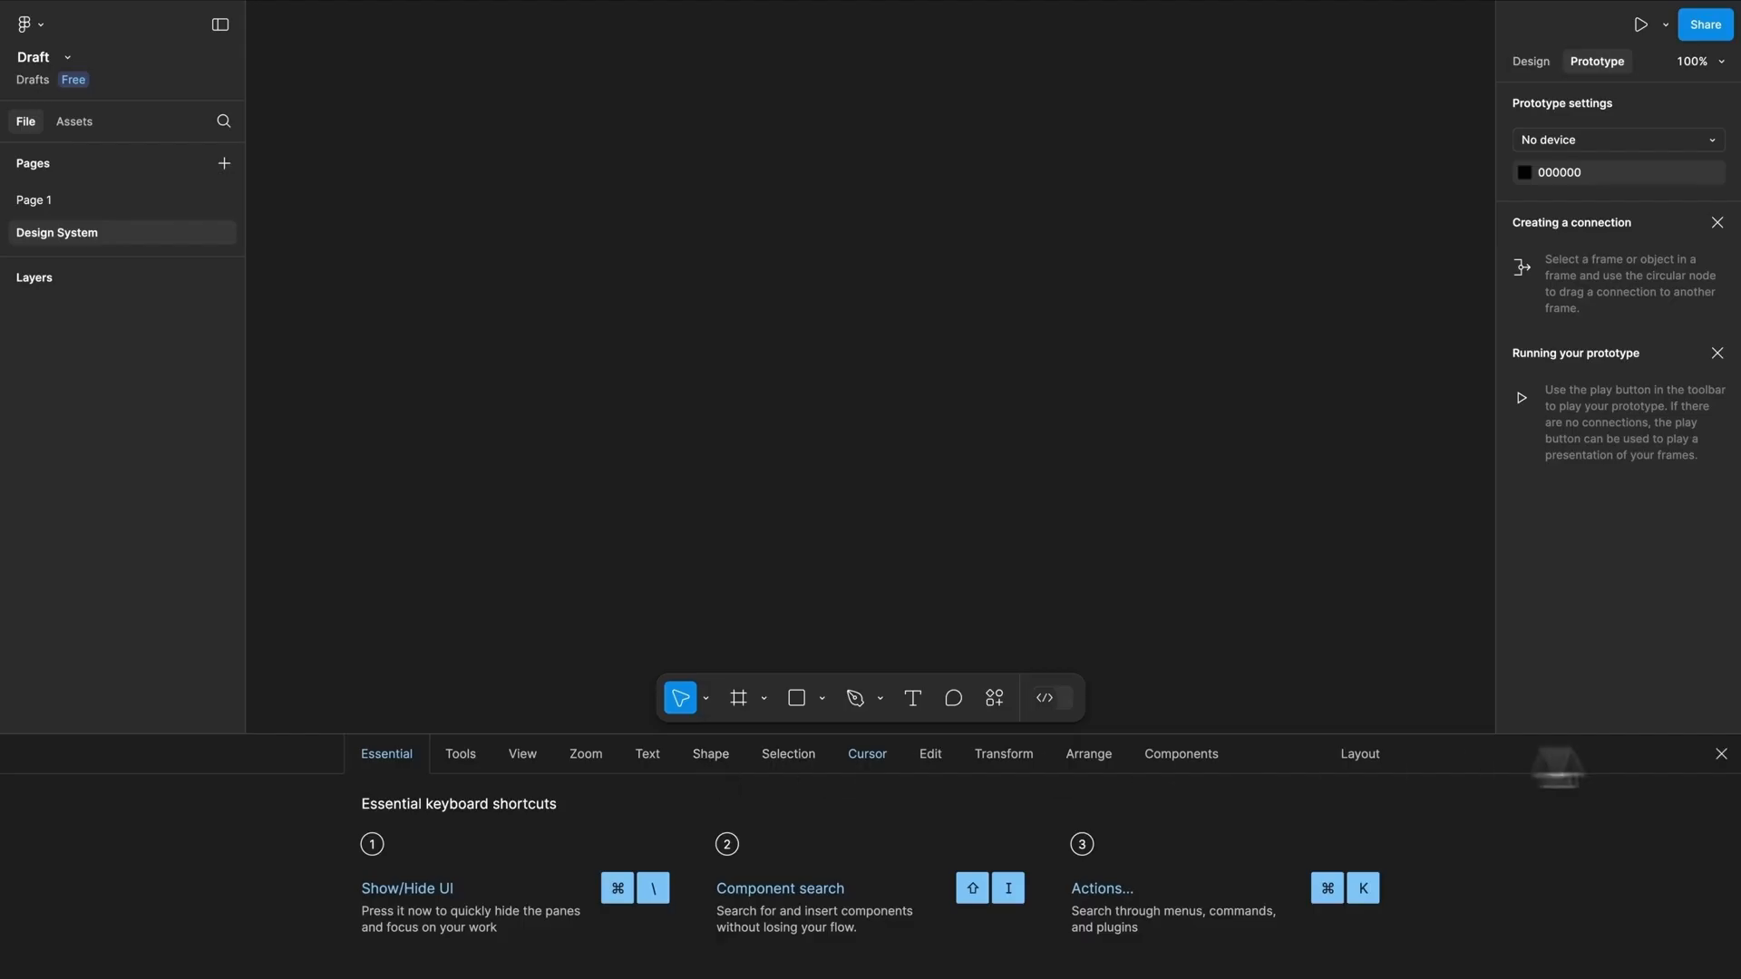
left_click(1720, 753)
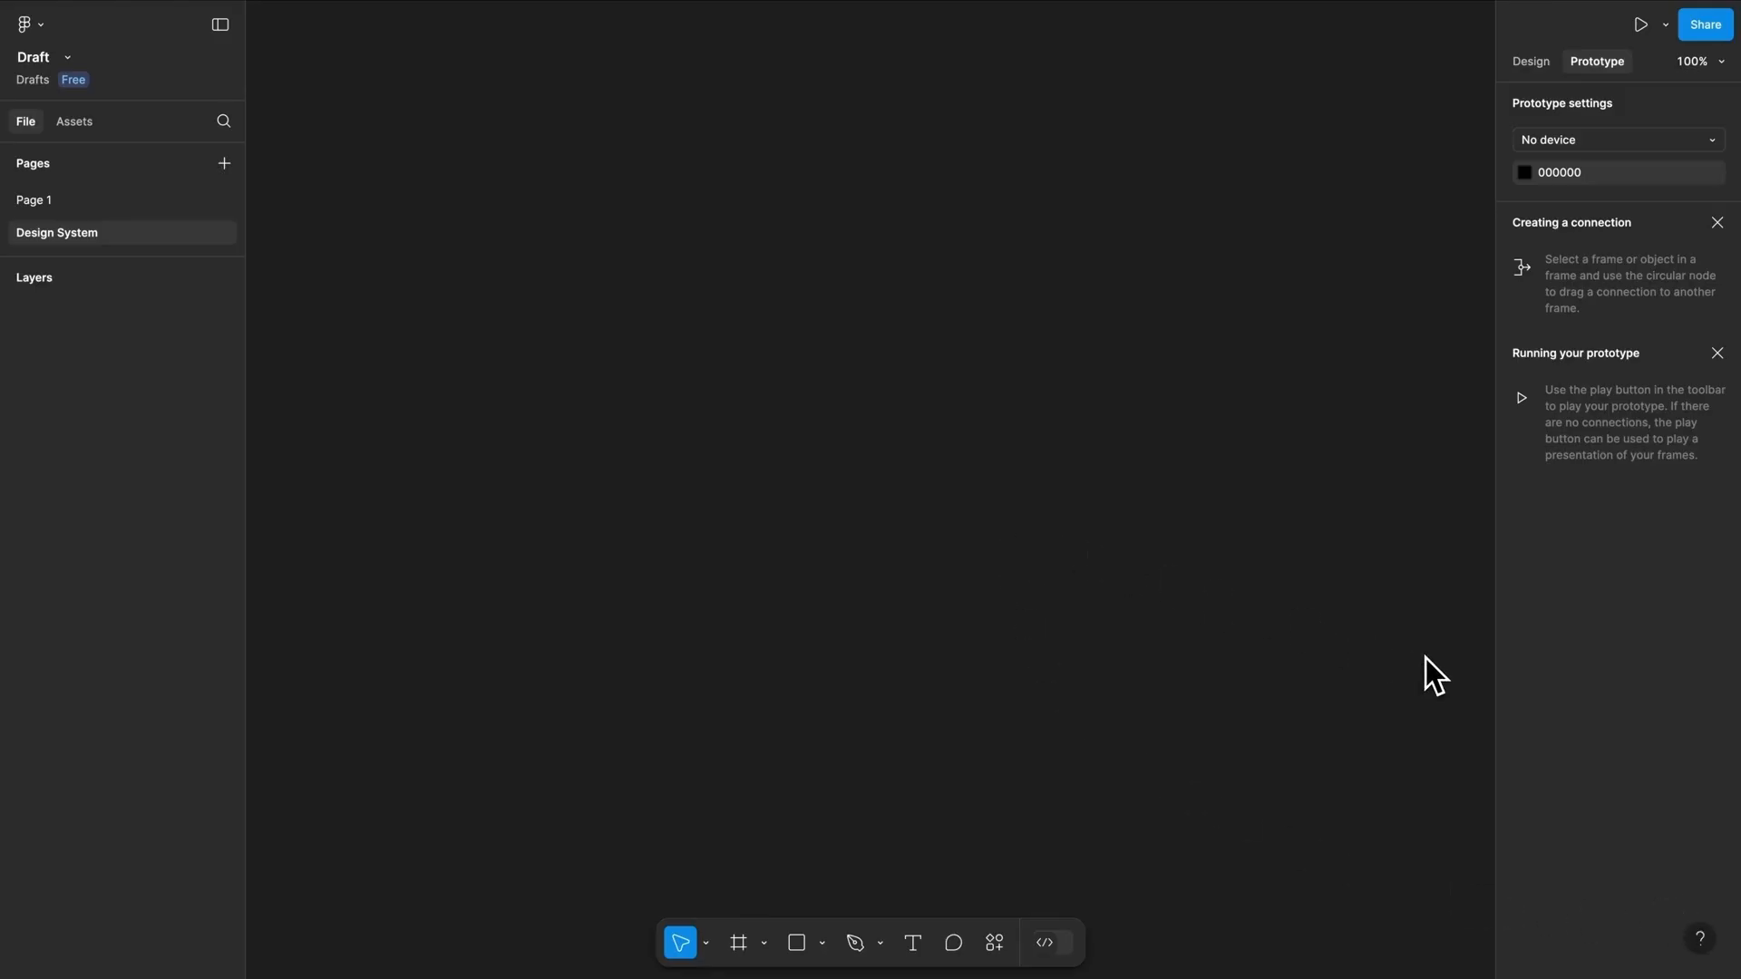
Switch to the previous UI to compare its layout, and return to the new UI (in beta).
left_click(1701, 936)
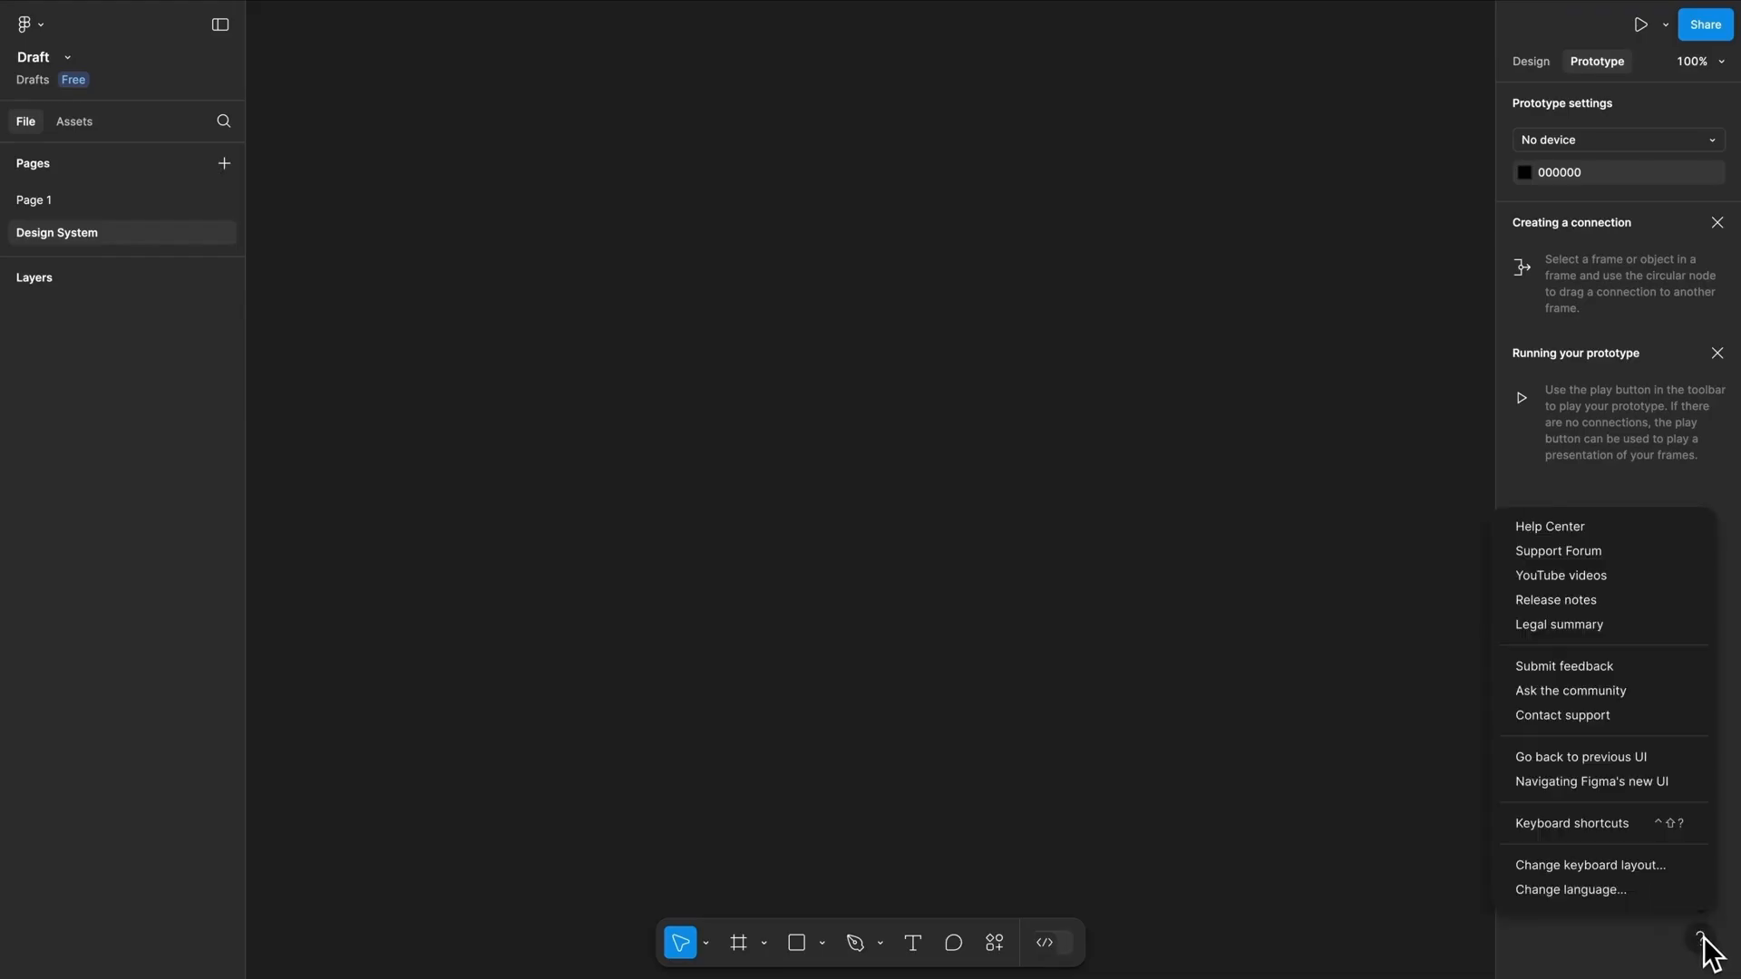
left_click(1629, 764)
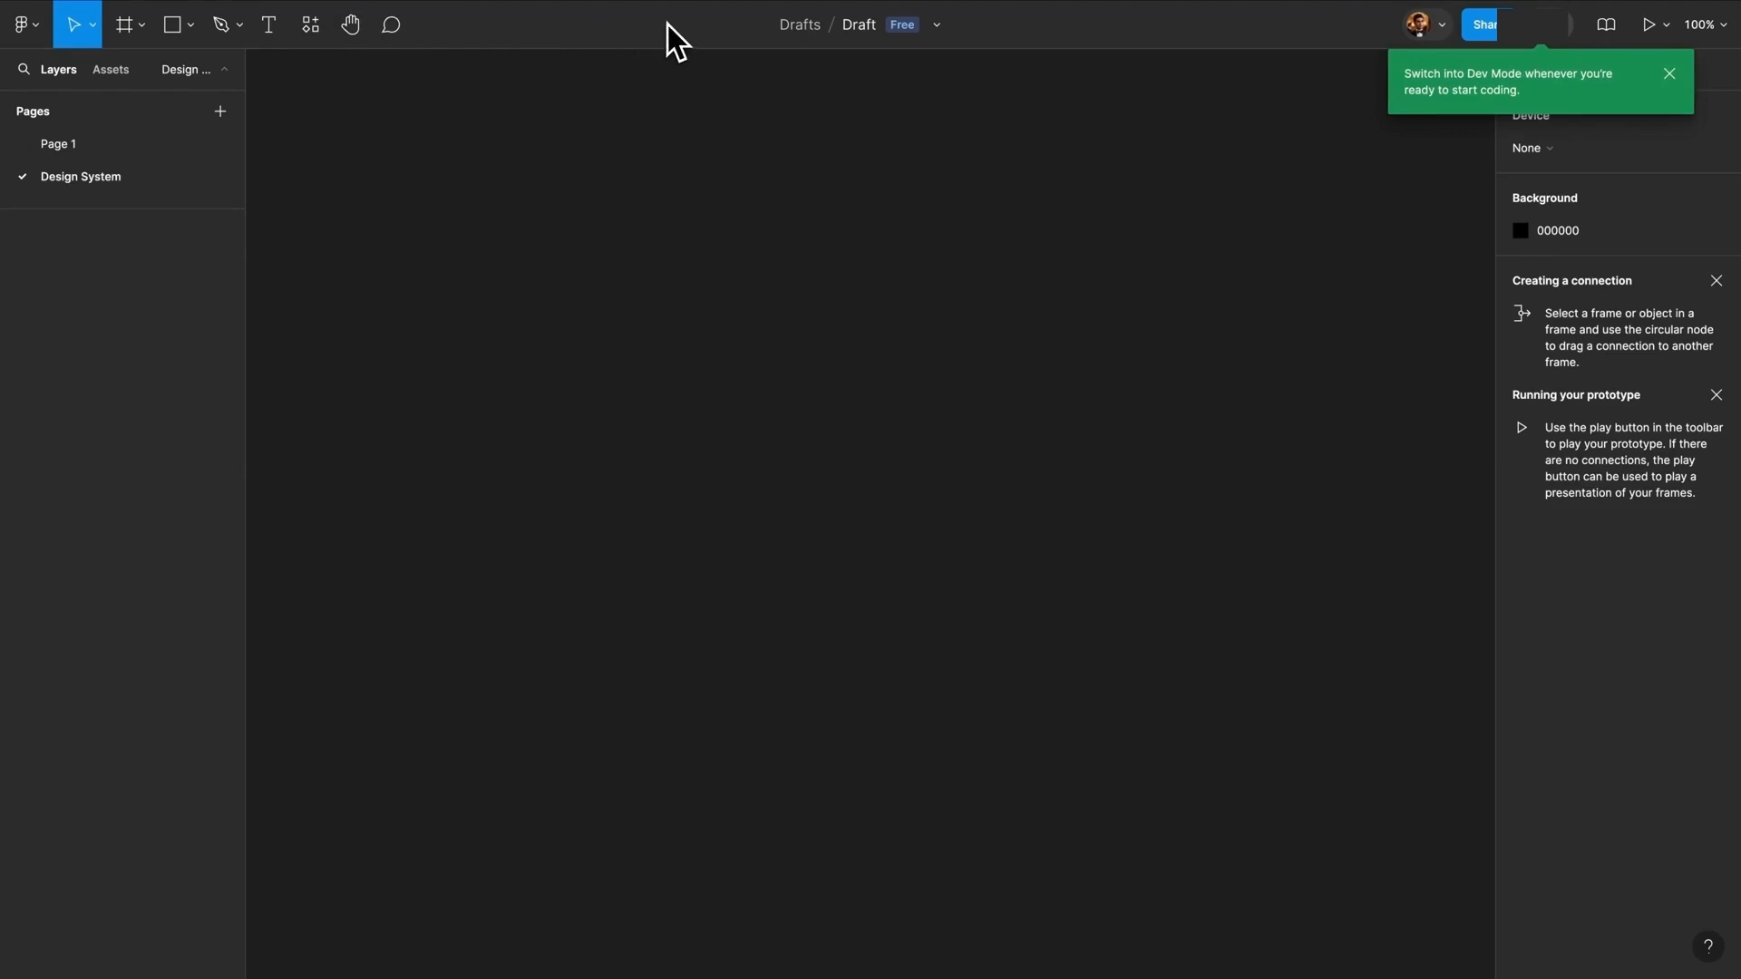
left_click(1710, 945)
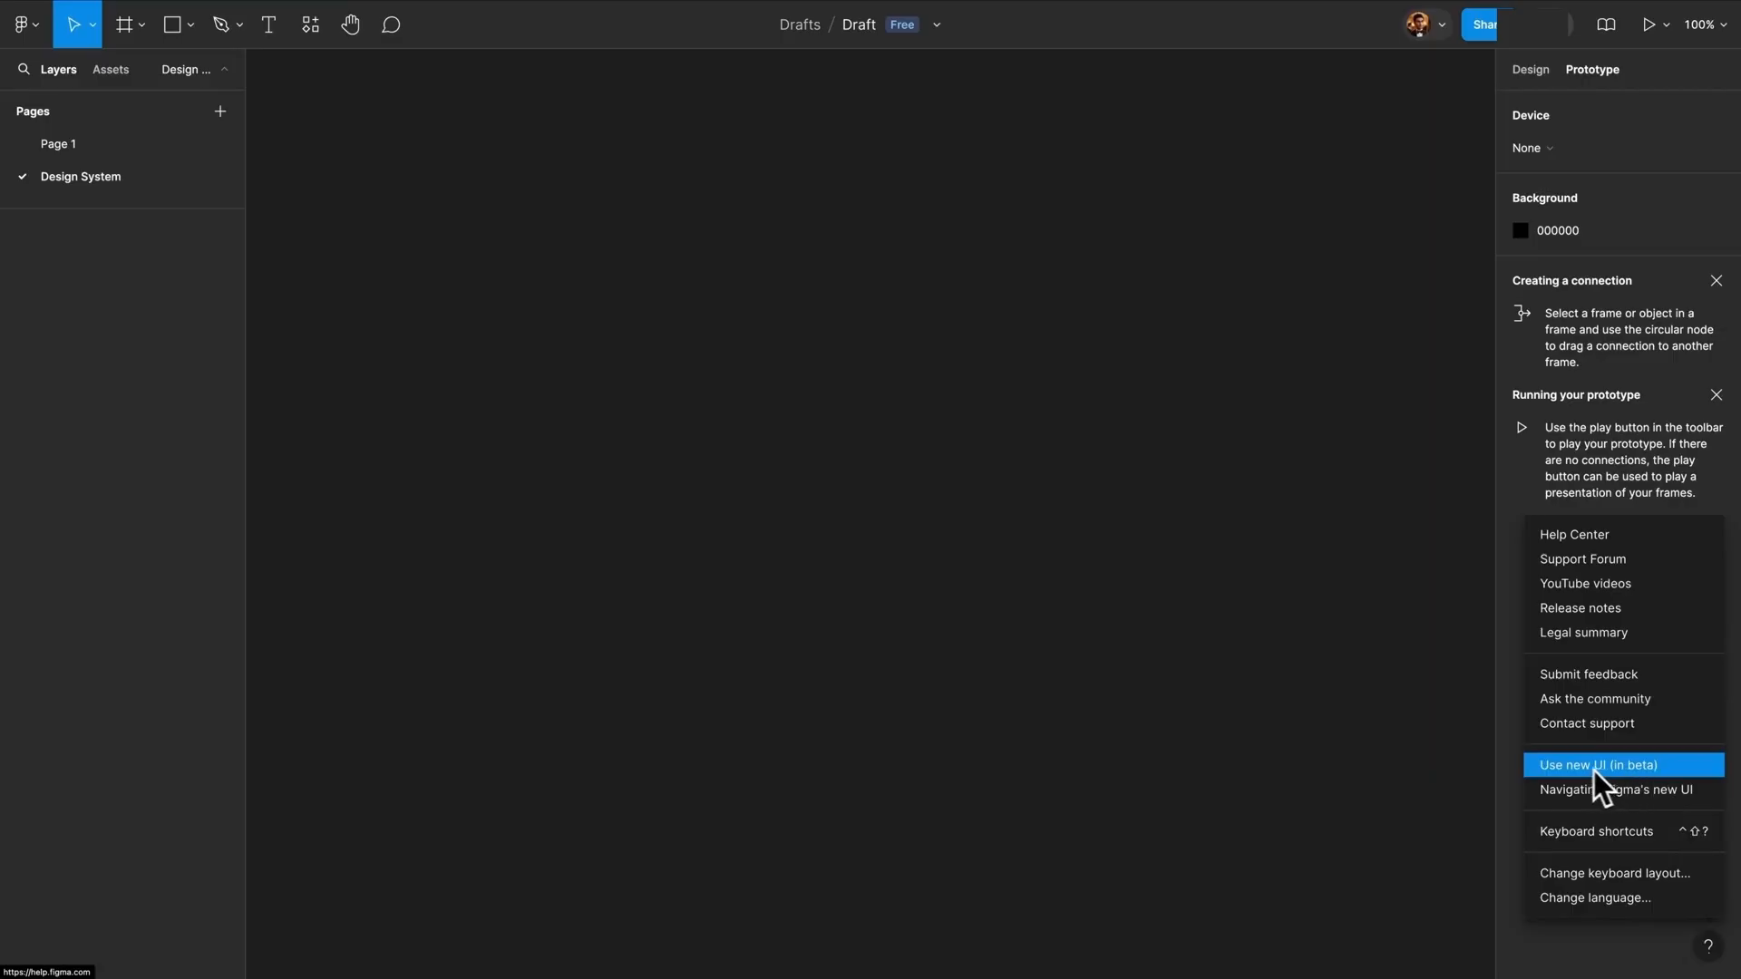
left_click(1656, 767)
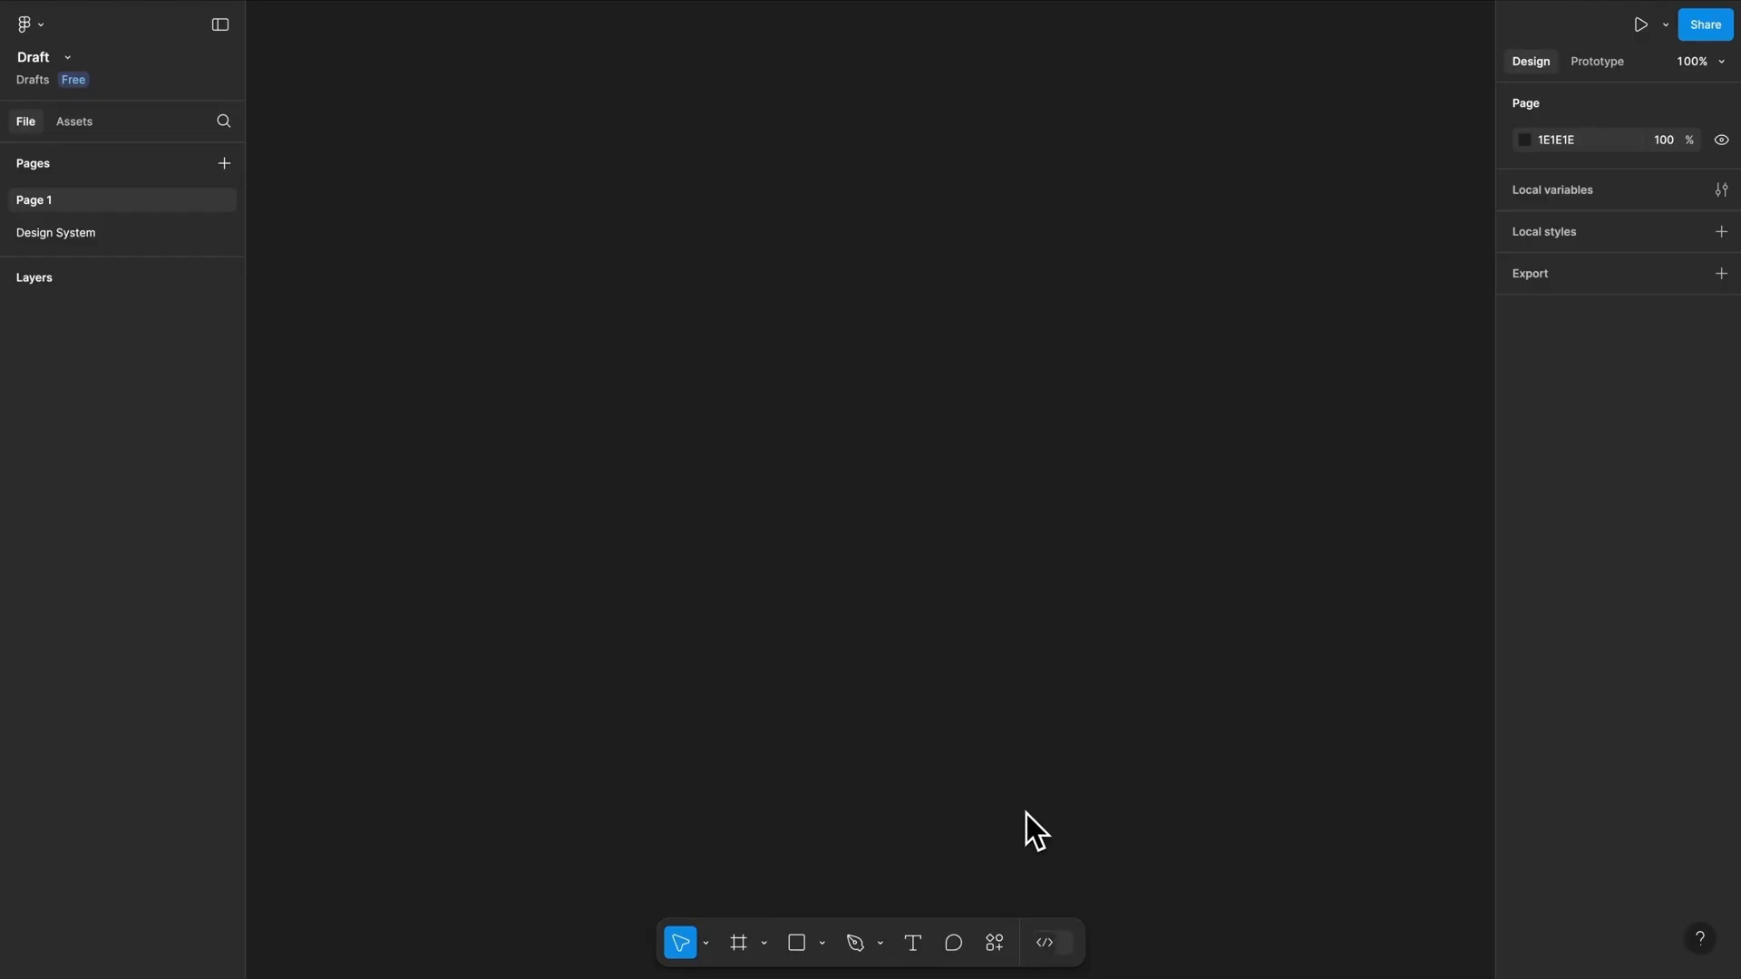
Create a frame on Page 1 from the iPhone 16 phone preset, sized 393 × 852.
left_click(747, 943)
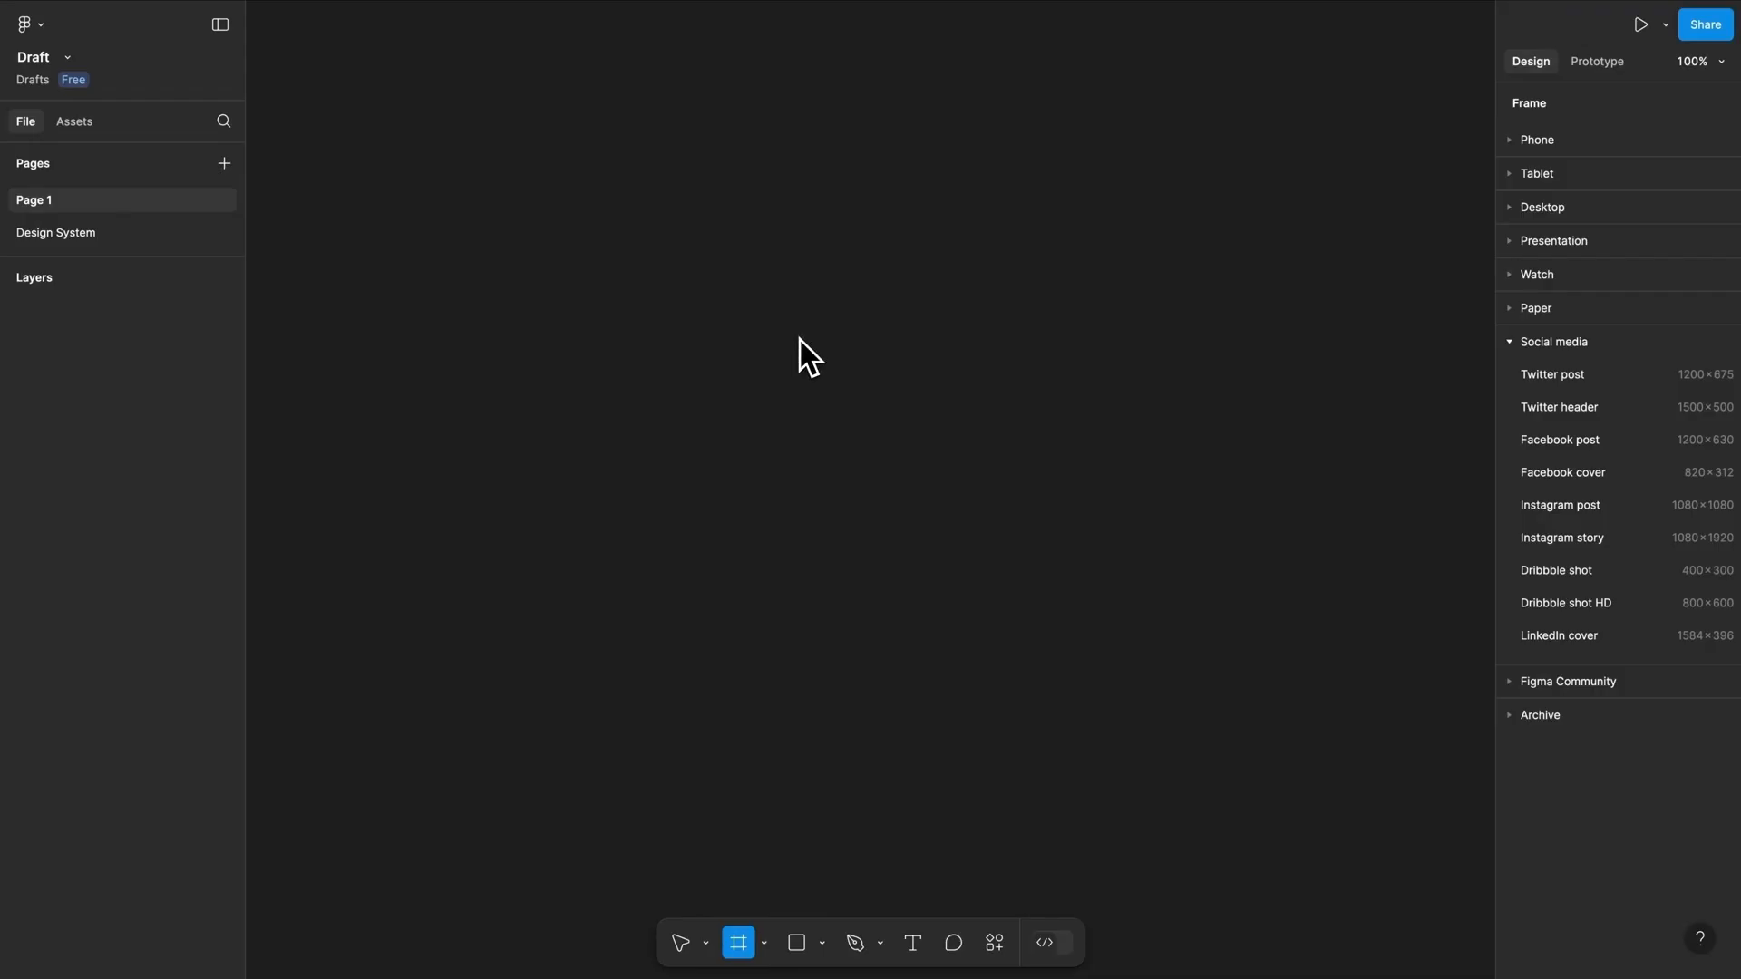
left_click(1509, 143)
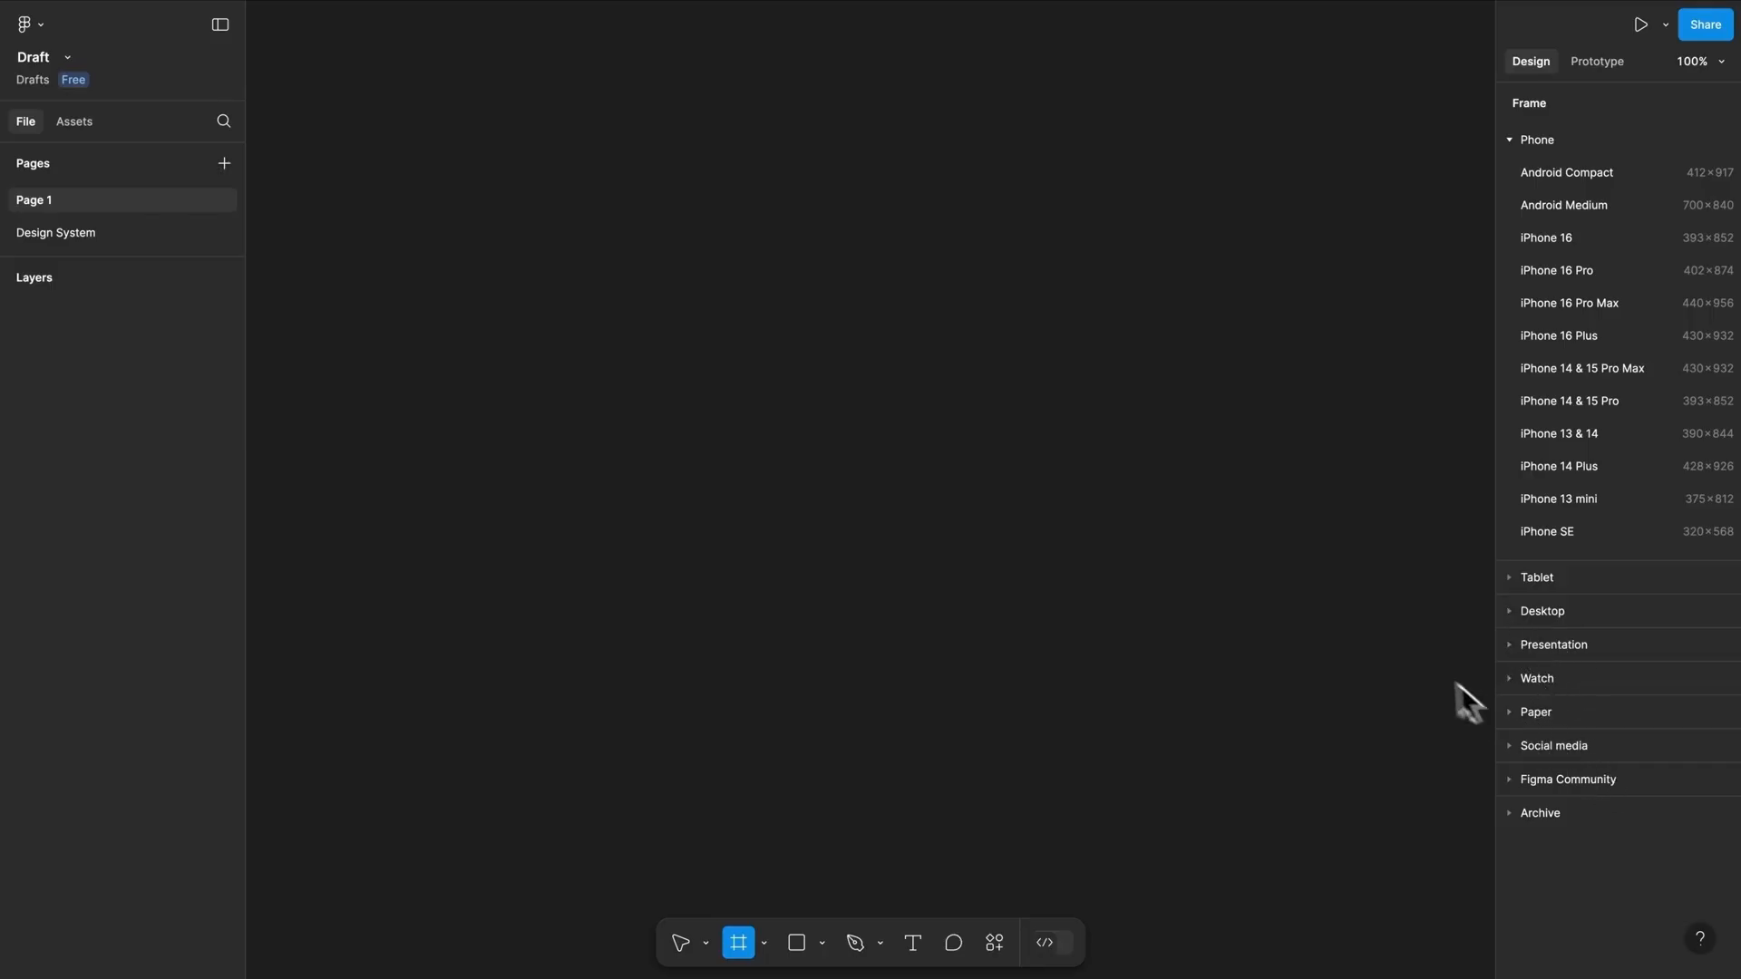
left_click(1554, 241)
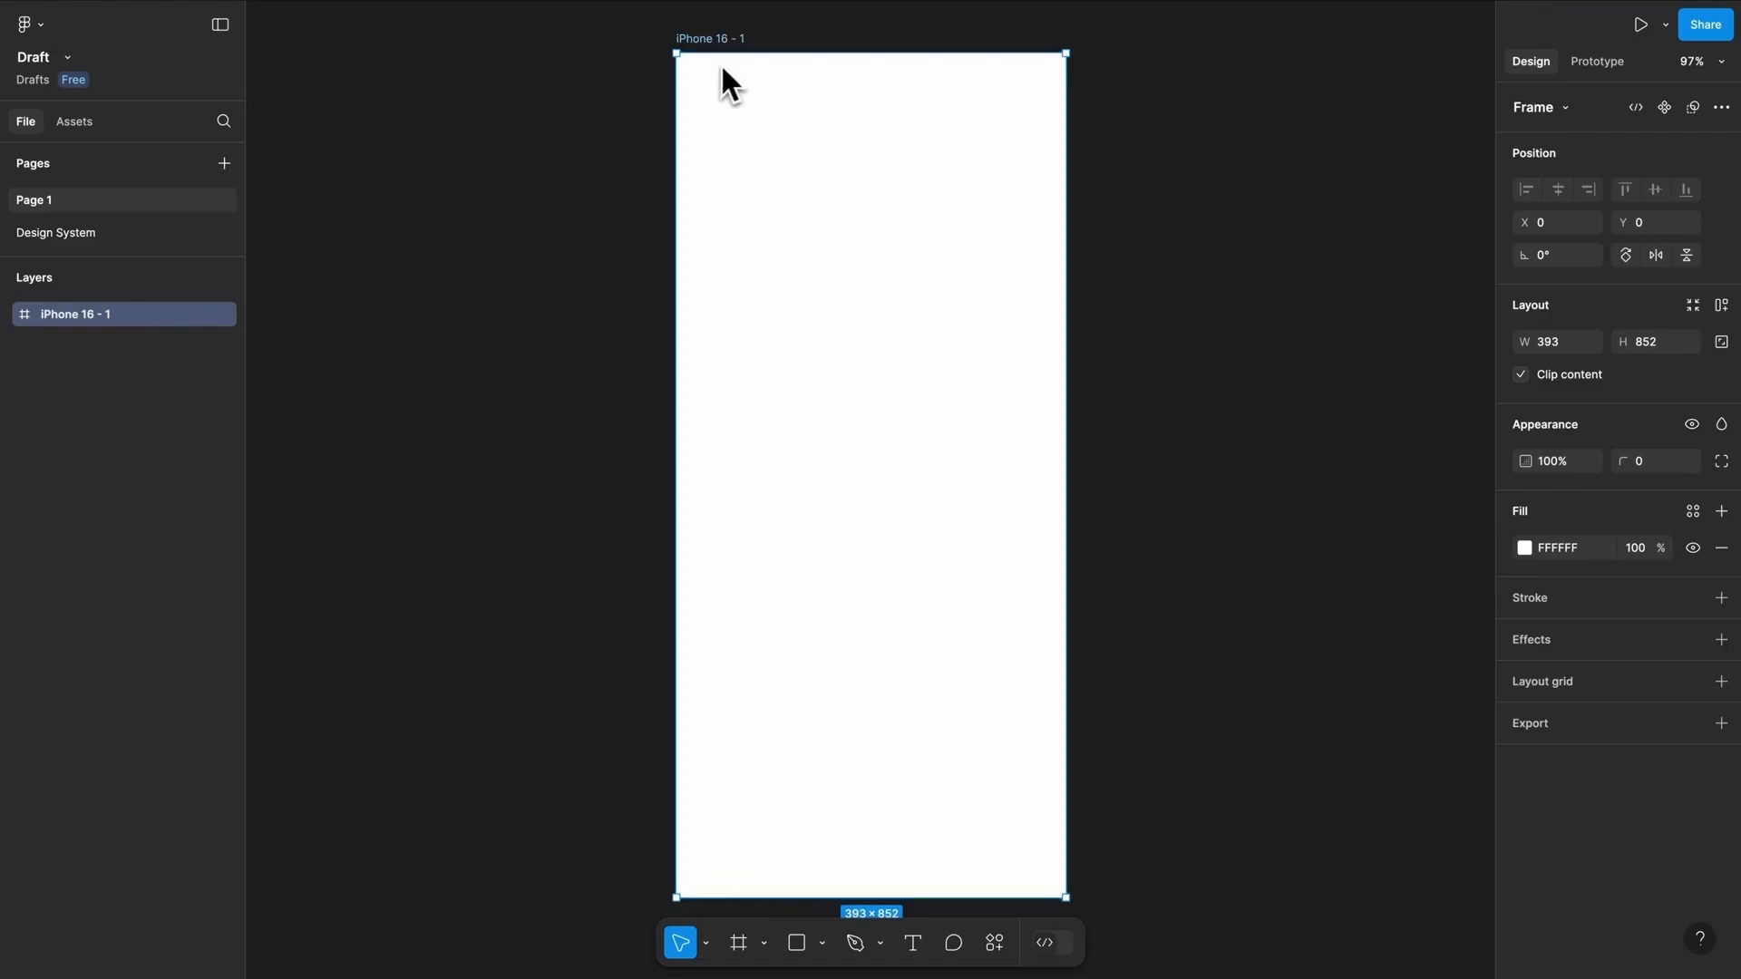
Change the phone frame to the iPhone 16 Pro preset, 402 × 874, and delete it.
left_click(1549, 107)
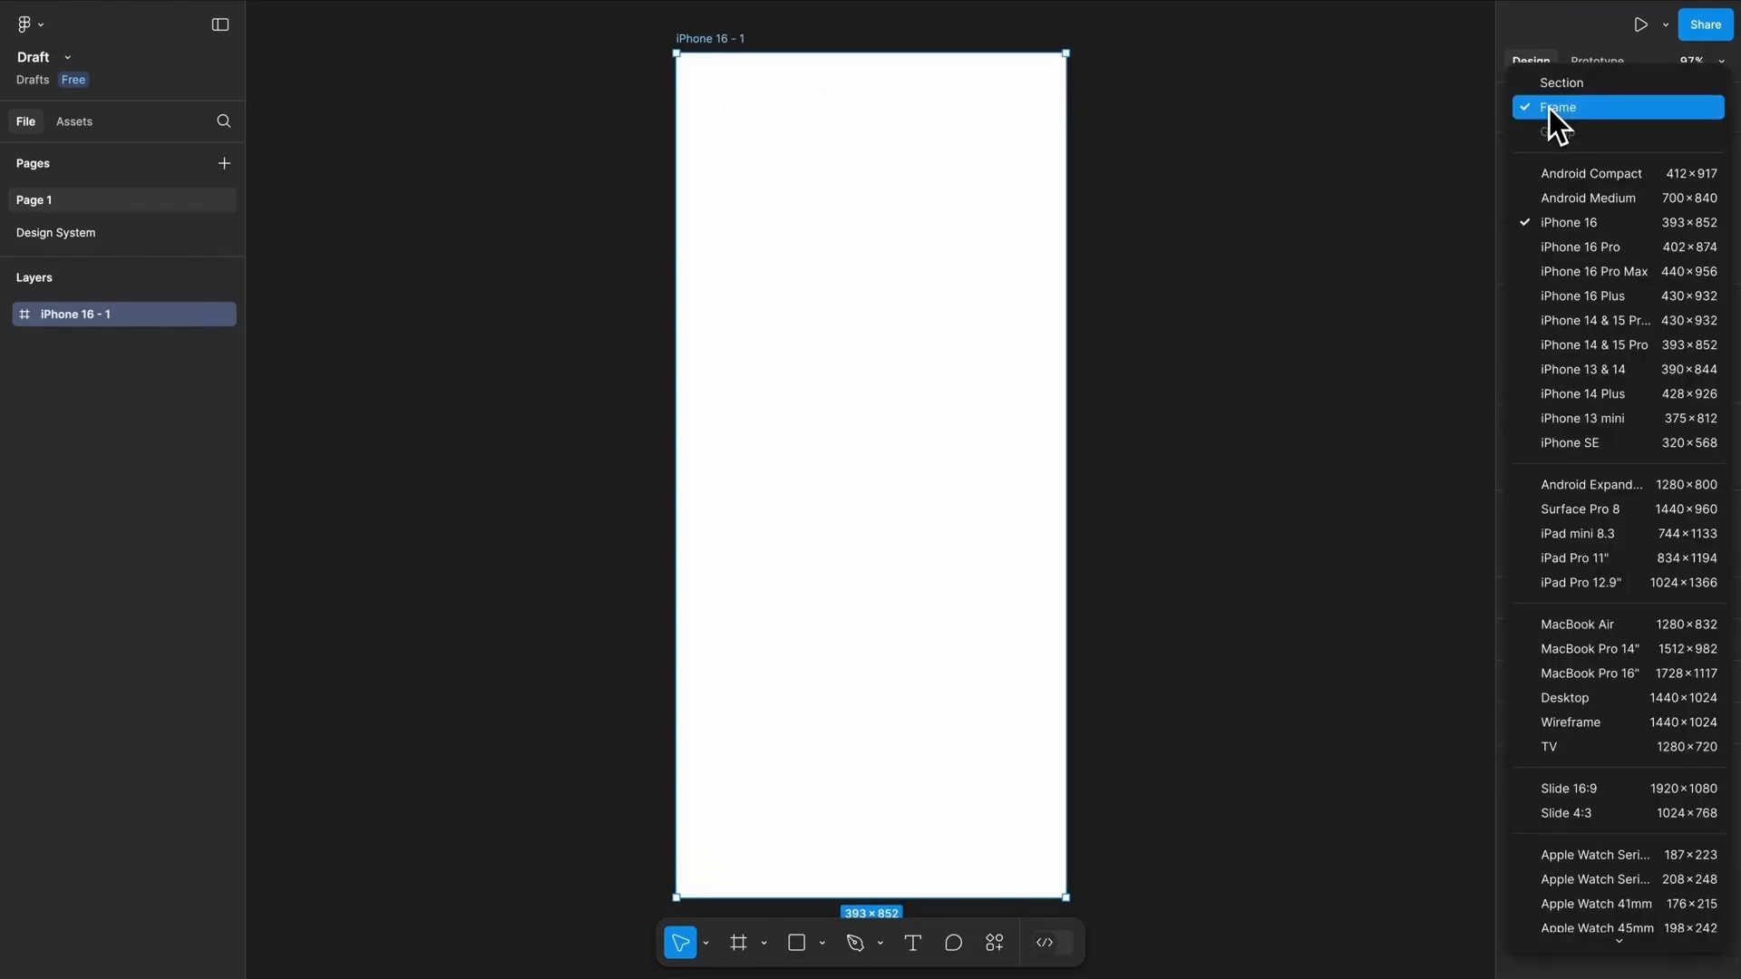
left_click(1596, 248)
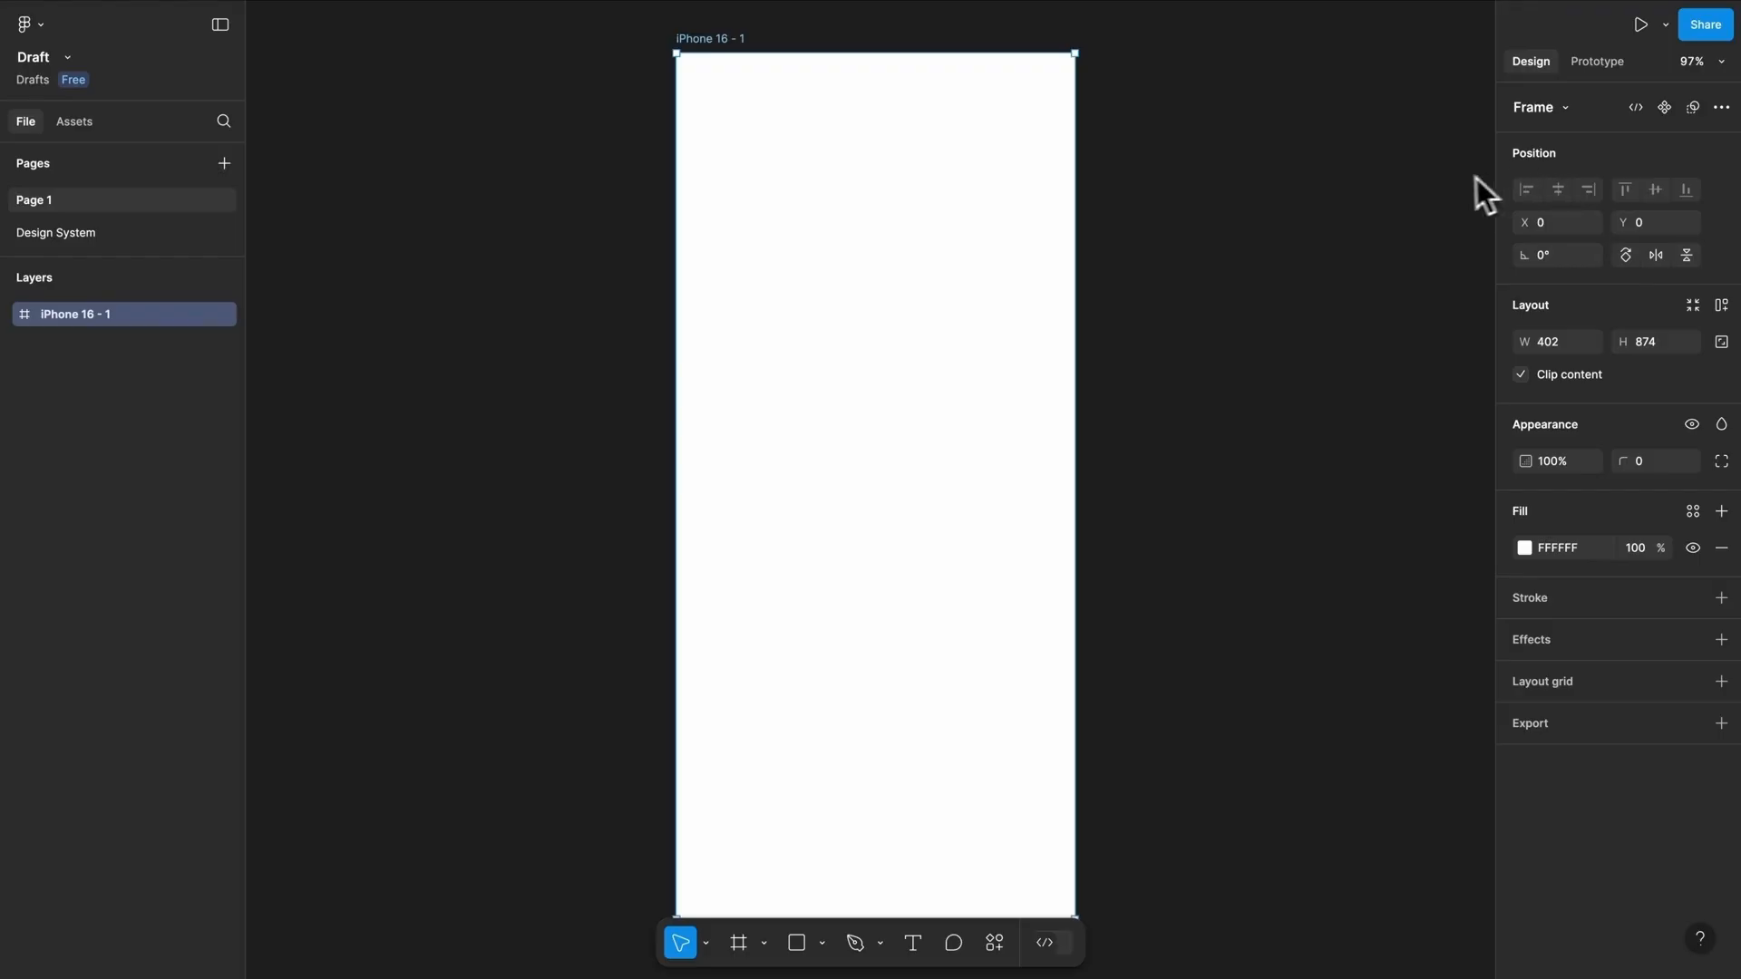
key("BackSpace")
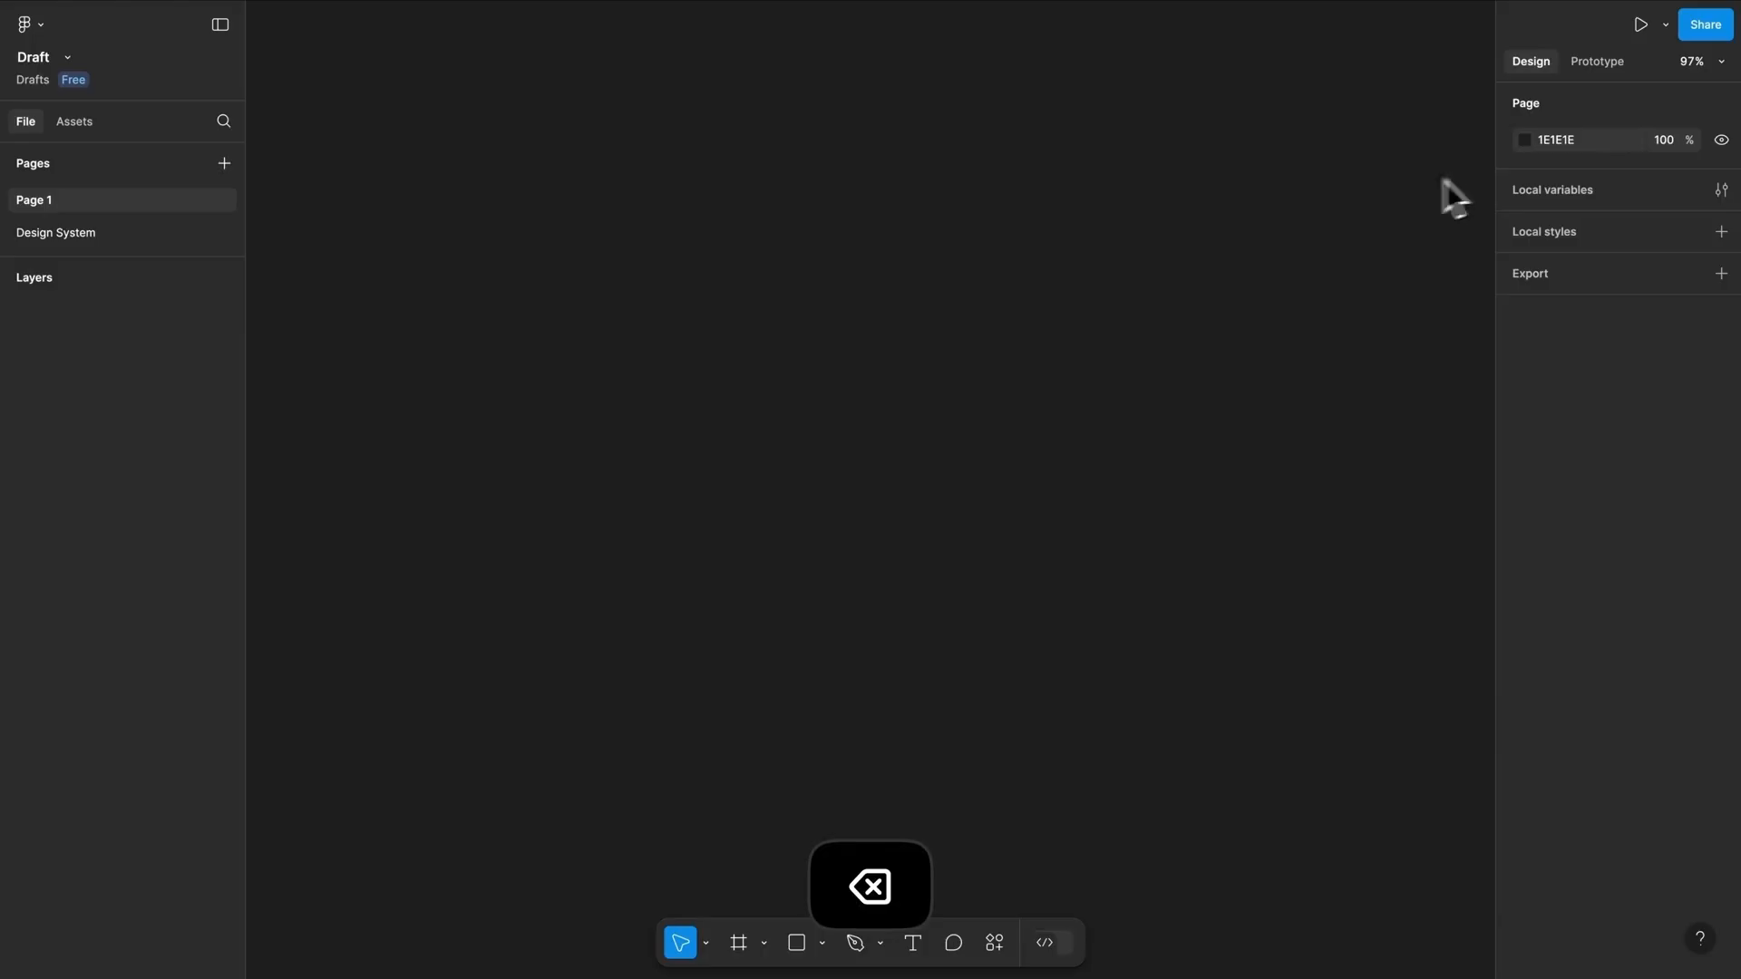
Draw a custom square frame about 500 × 500 on the empty canvas.
key("f")
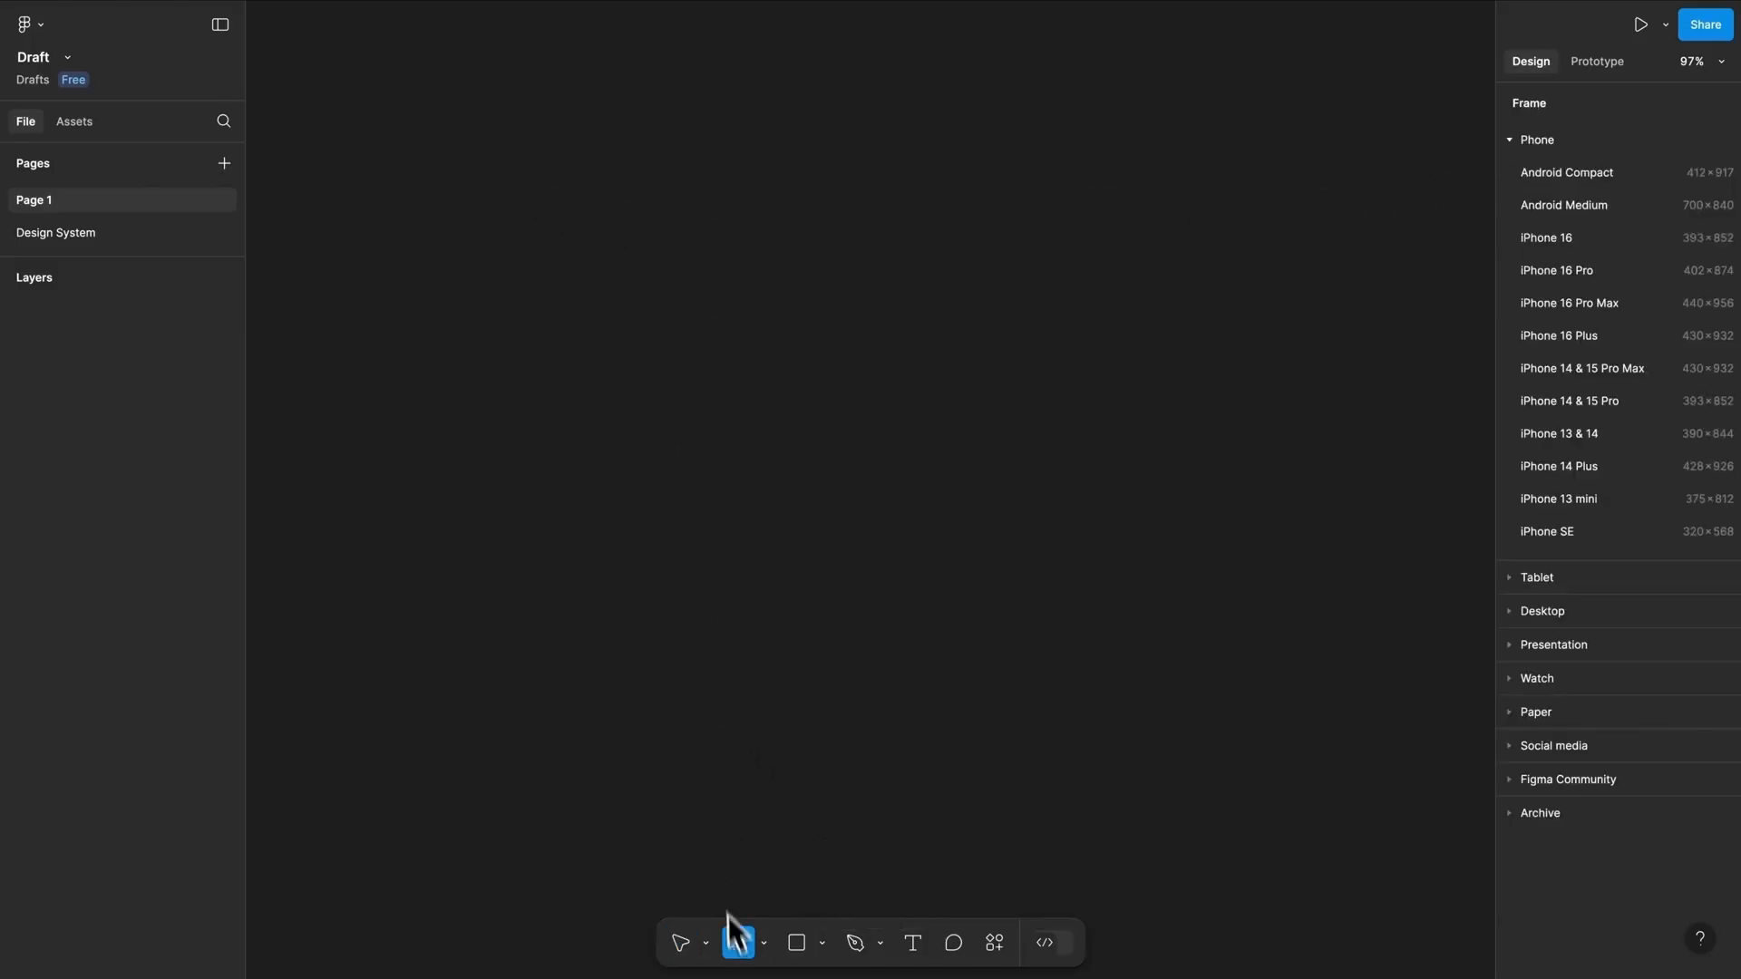
left_click(763, 943)
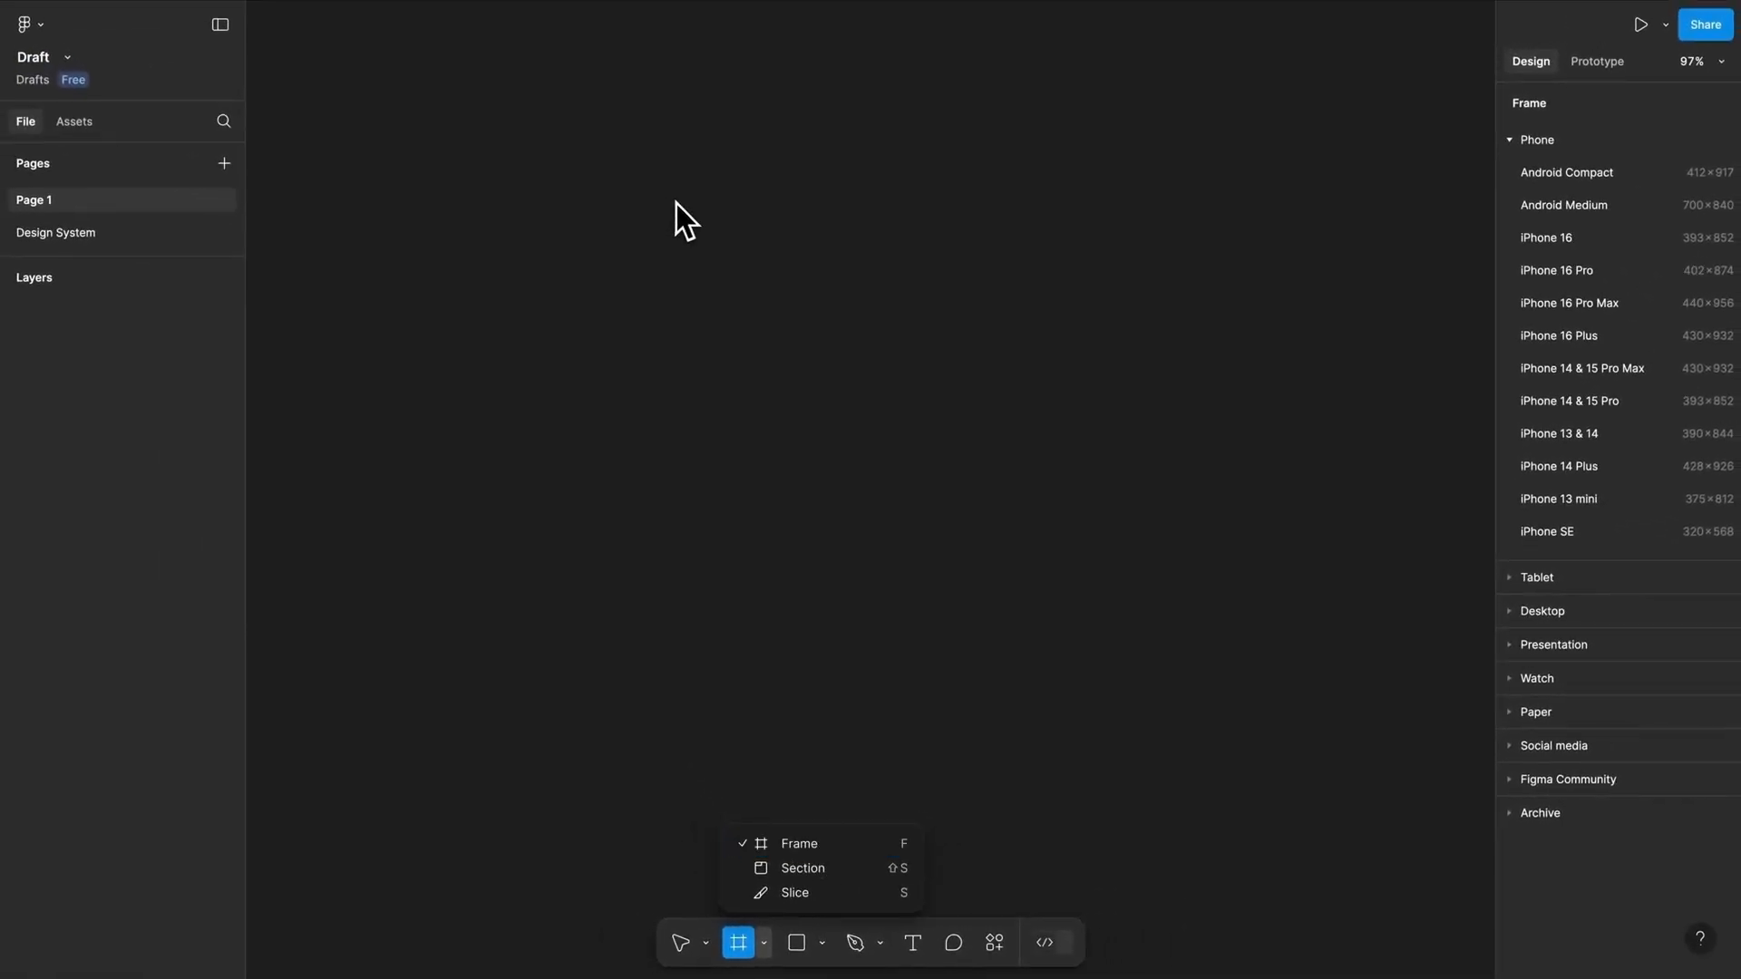
left_click(689, 187)
mouse_move(672, 176)
left_mouse_down()
mouse_move(898, 377)
mouse_move(907, 559)
mouse_move(1042, 653)
mouse_move(886, 547)
mouse_move(1016, 672)
left_mouse_up()
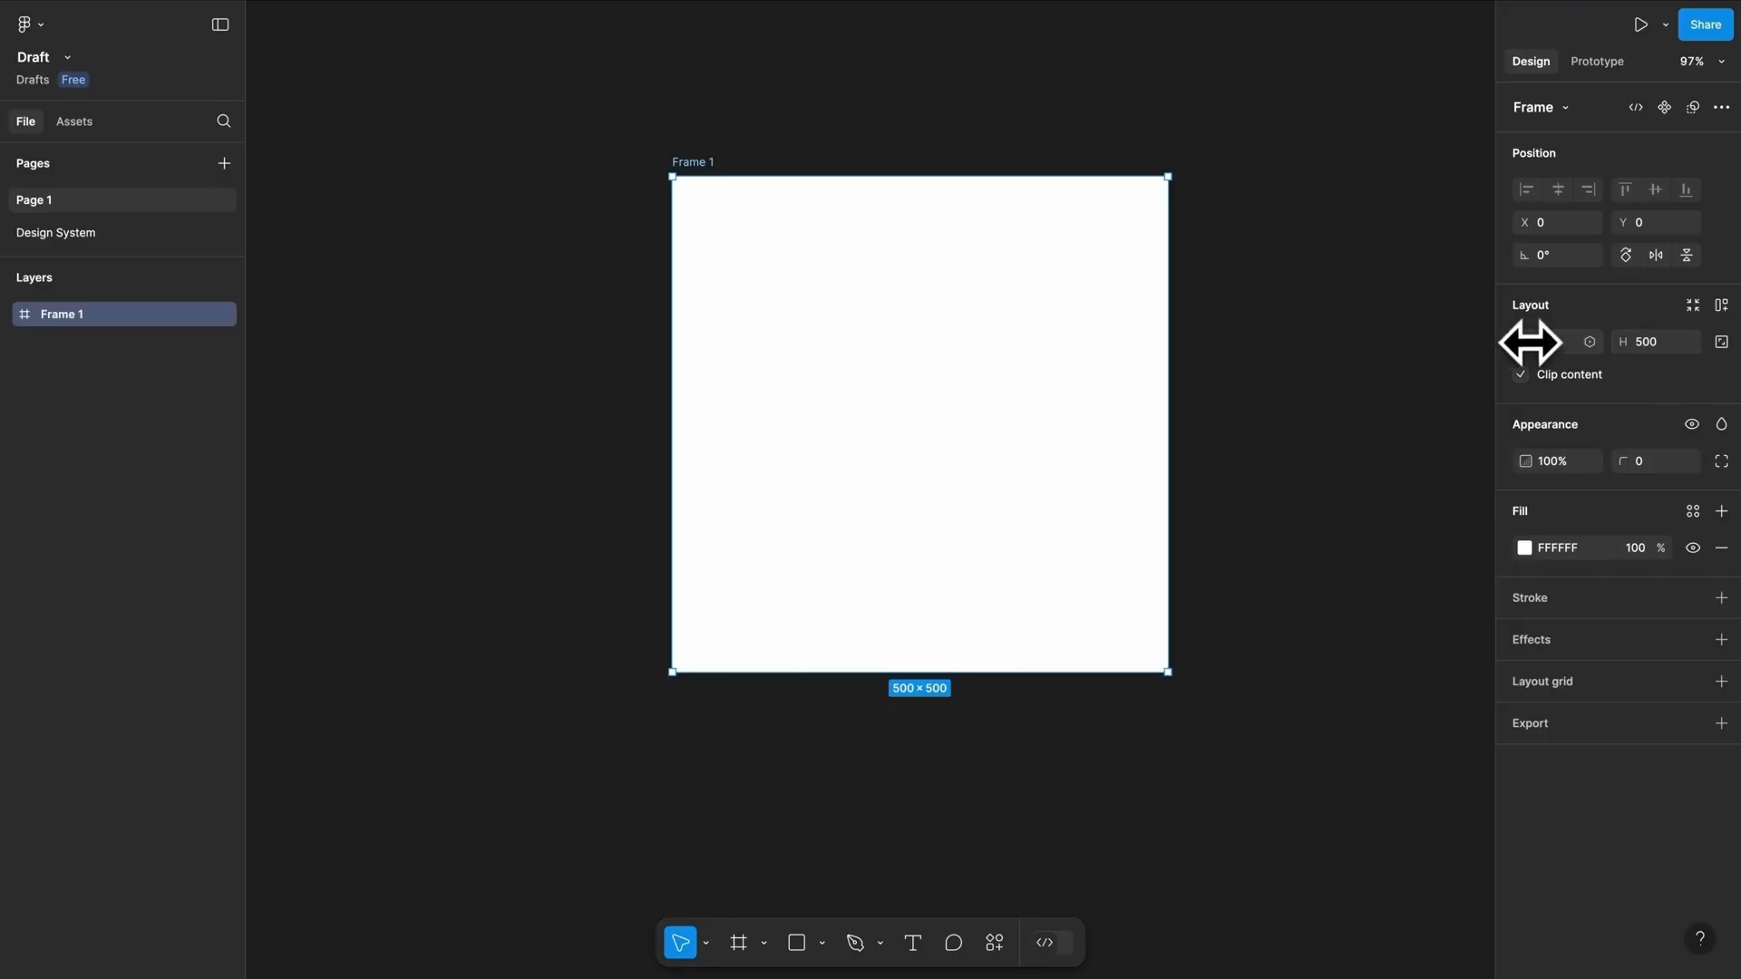
Resize the custom frame to a width of 550 and down to about 373 × 471, and delete it.
left_click_drag(1529, 345, 1626, 341)
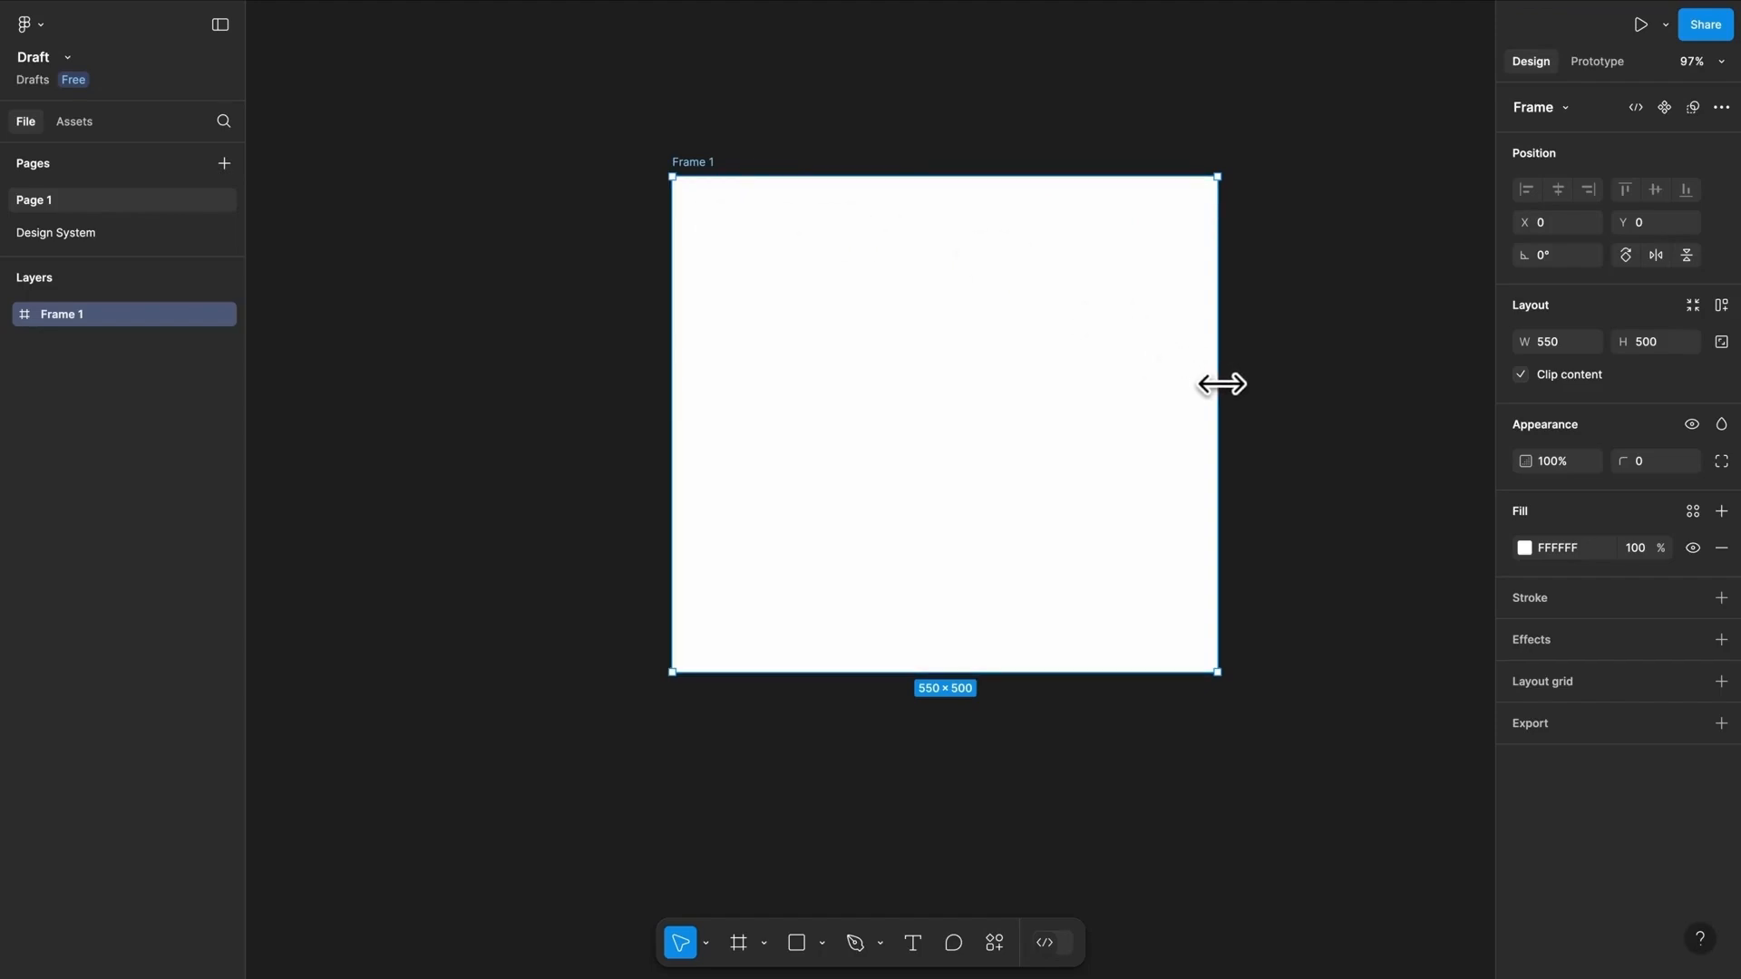
left_click_drag(1217, 382, 1132, 381)
left_click_drag(1131, 668, 1042, 643)
scroll(1230, 221, "down", 1)
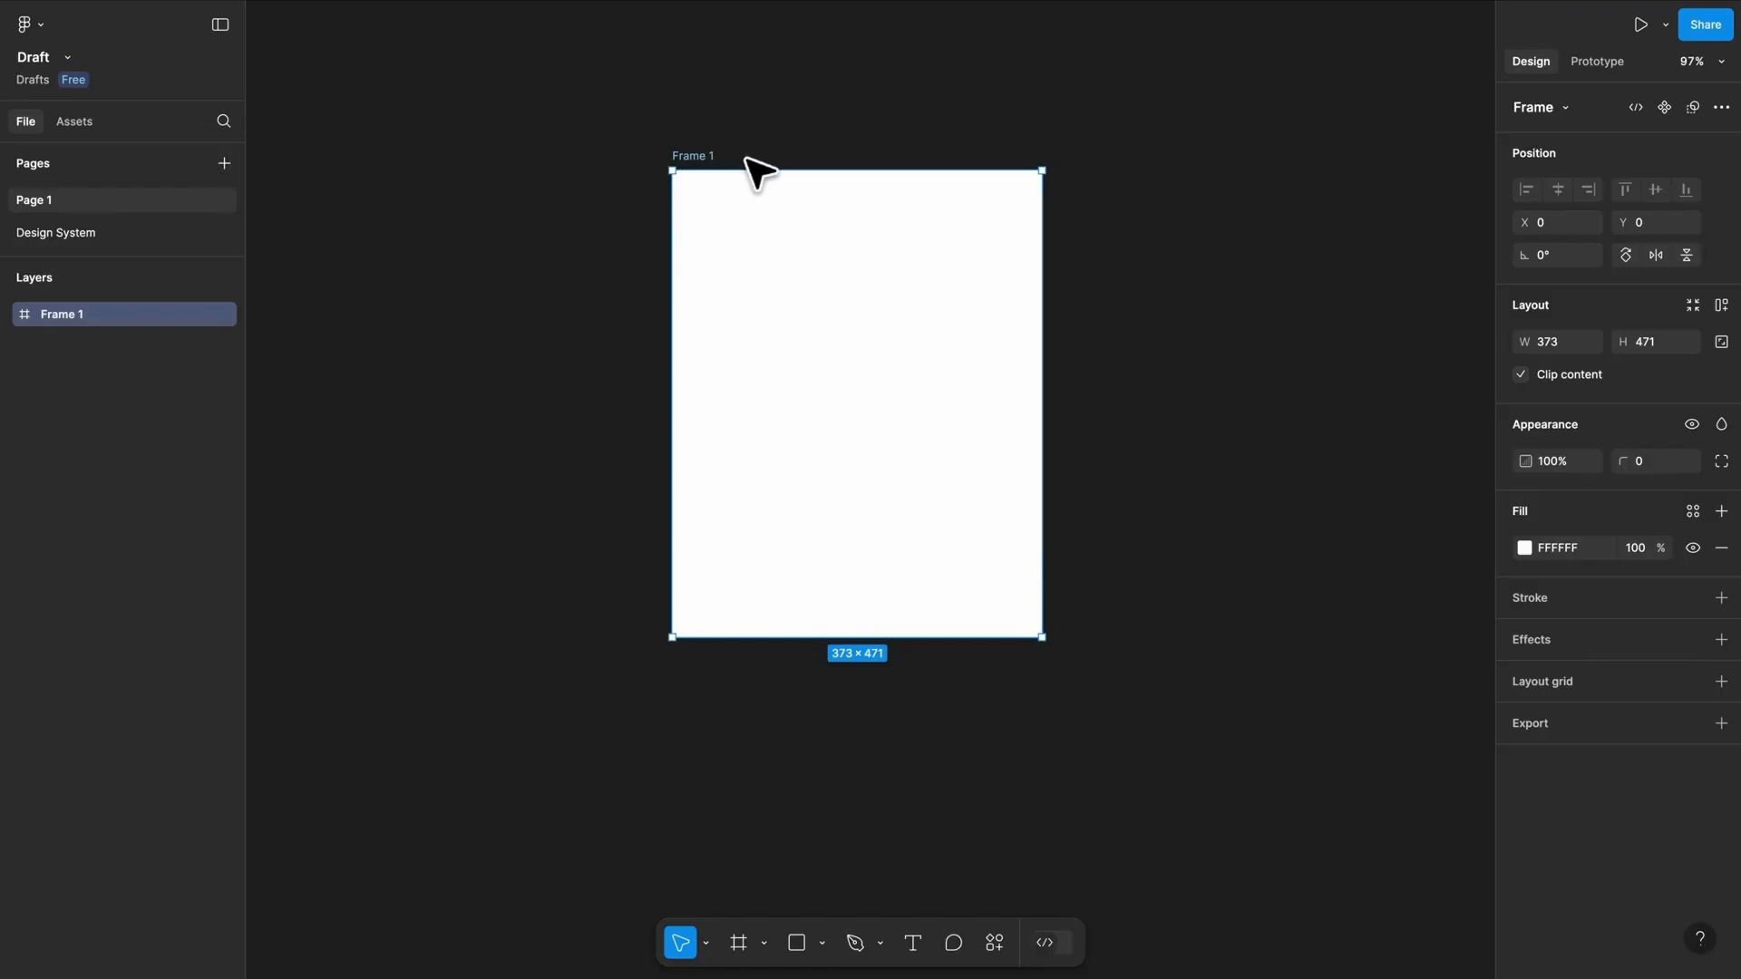
key("BackSpace")
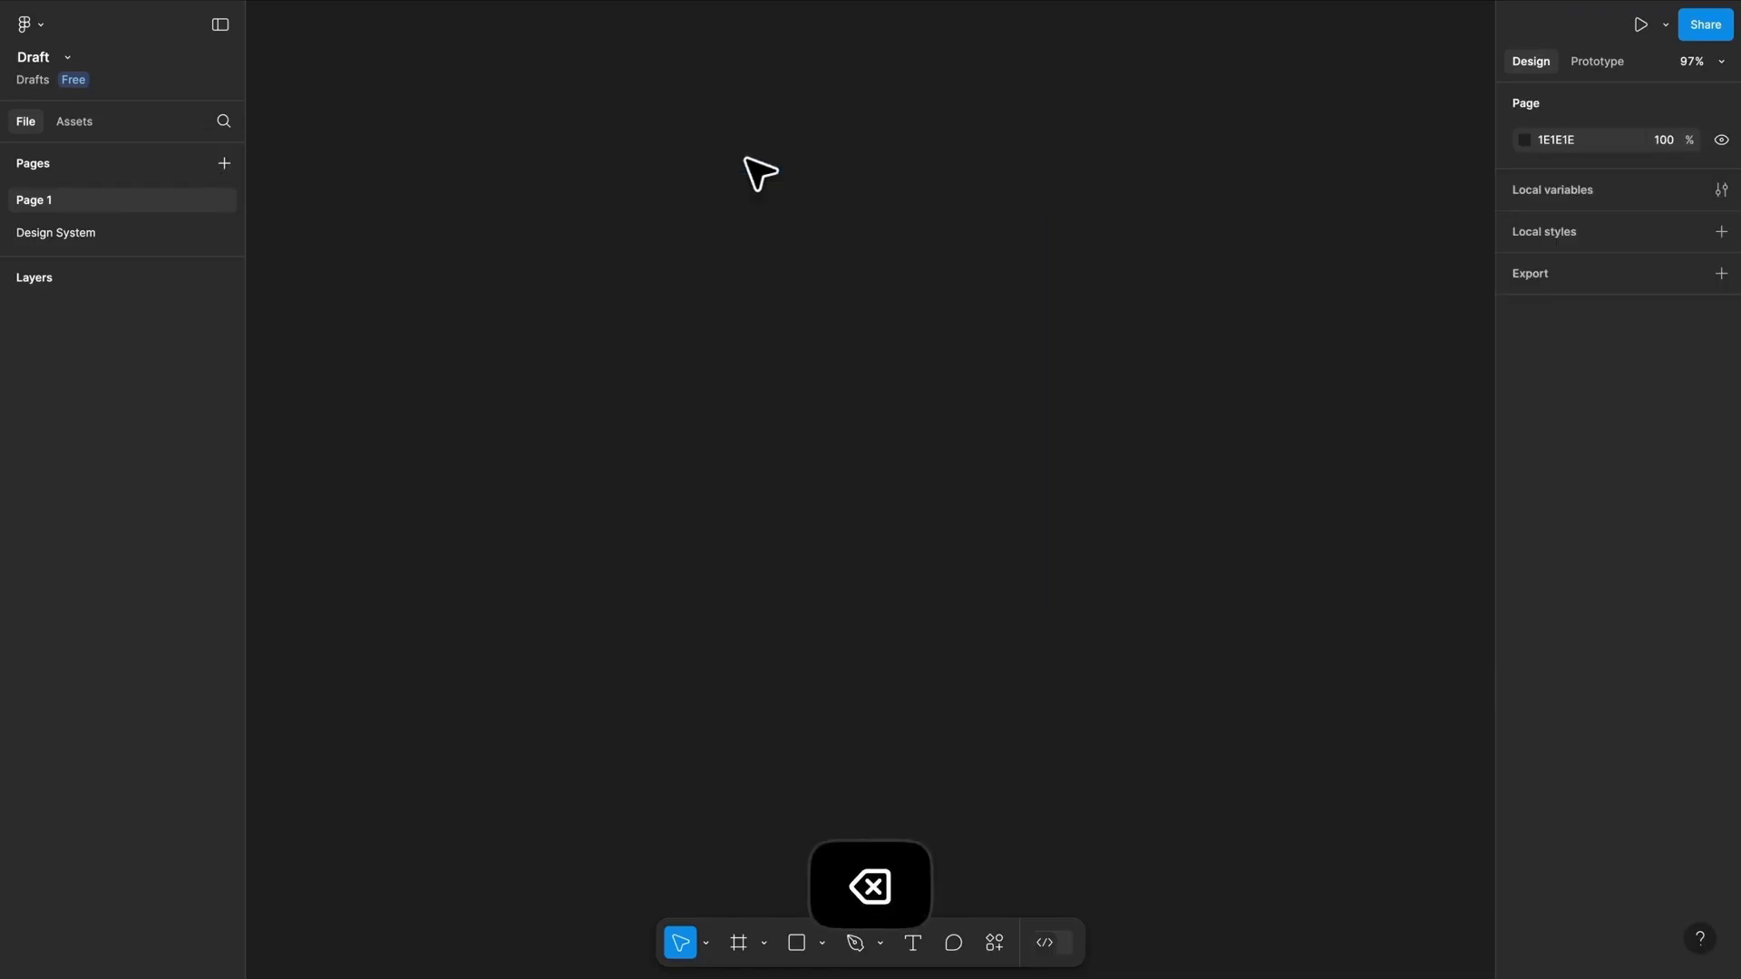
Create a frame on Page 1 from the Desktop preset, sized 1440 × 1024.
key("a")
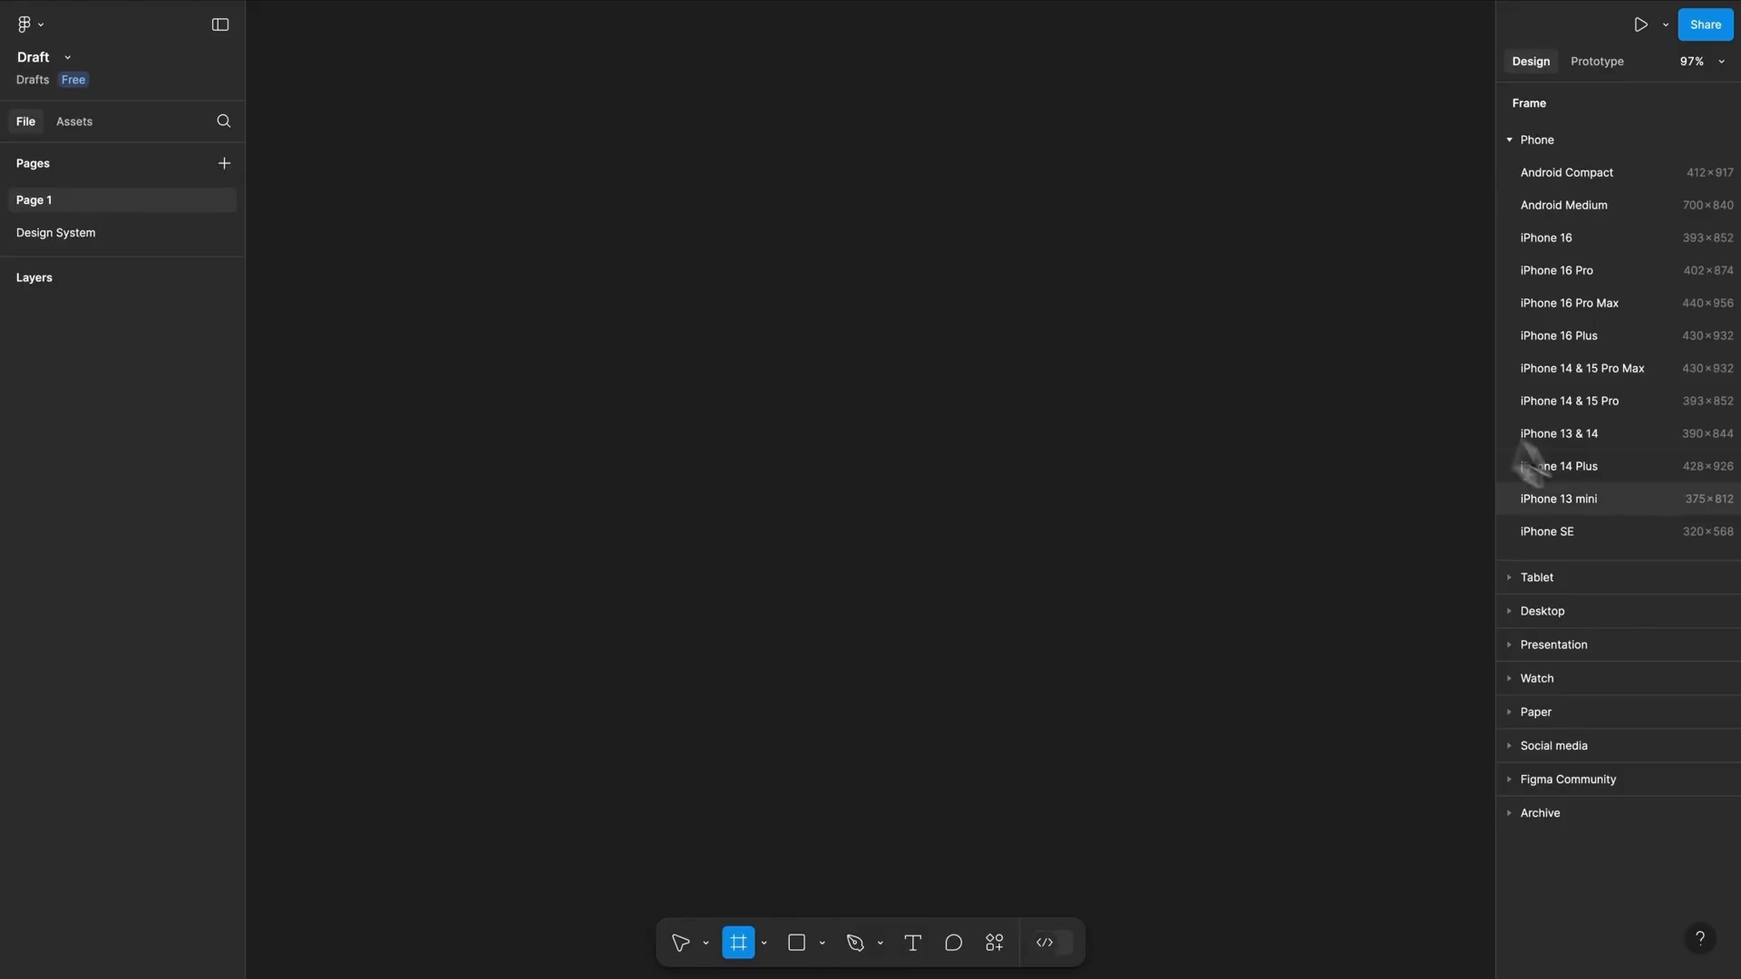
left_click(1509, 611)
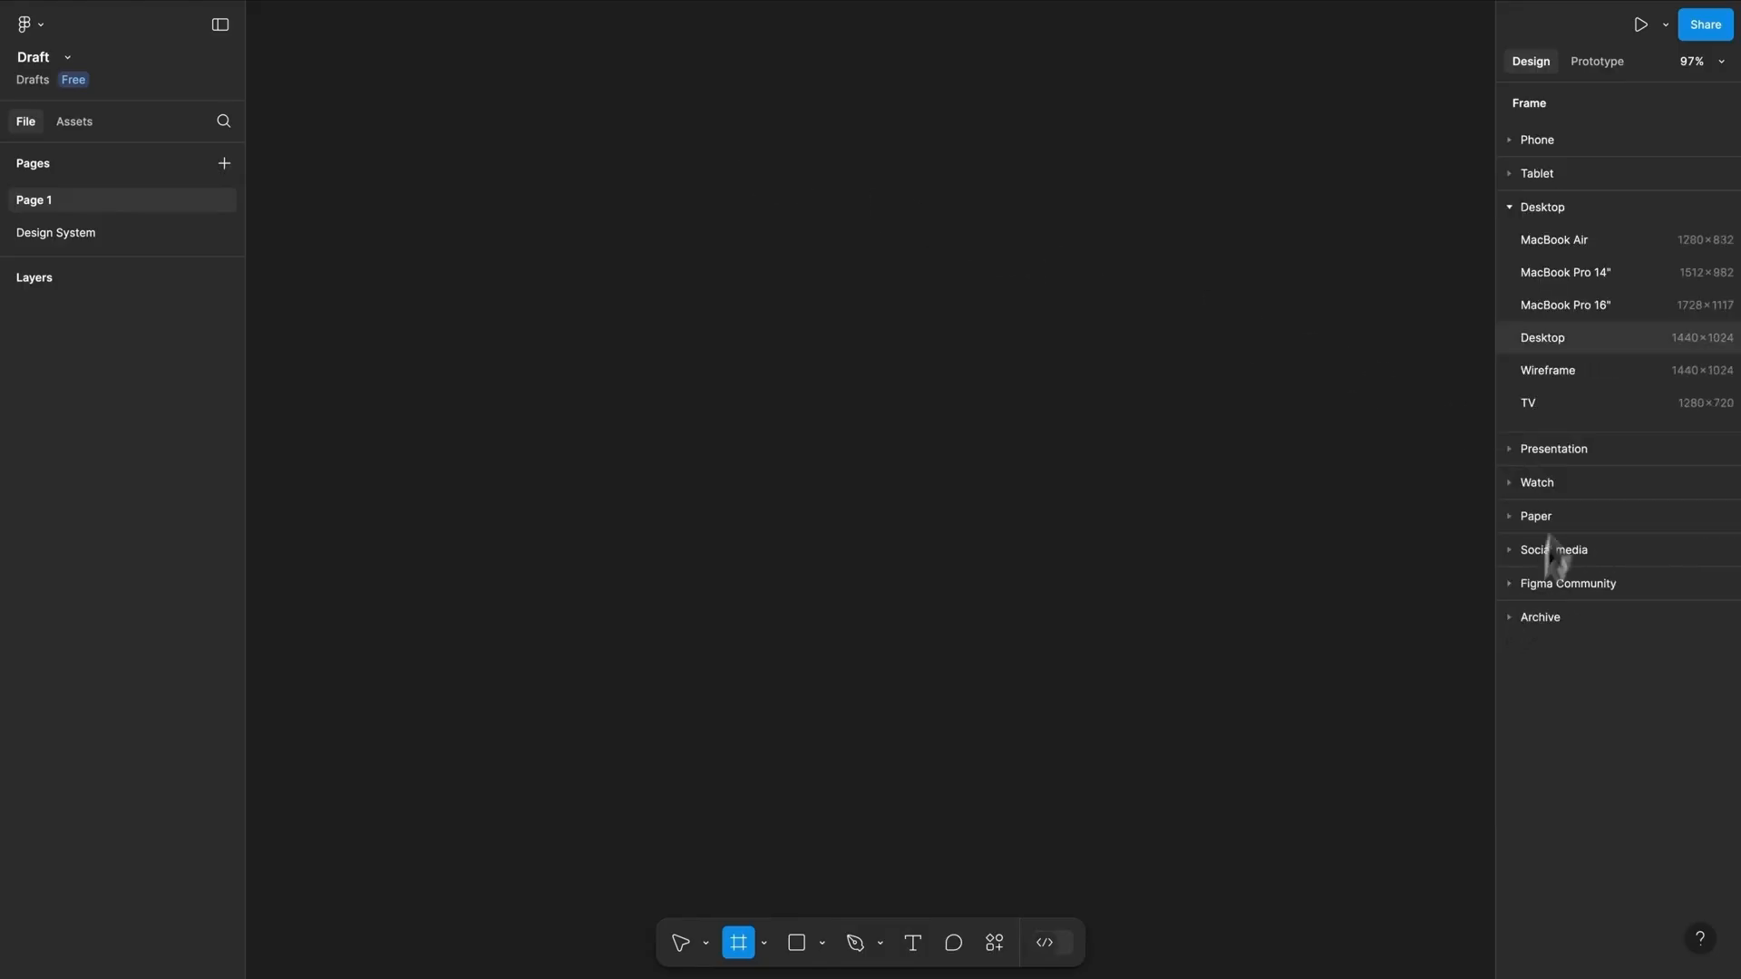
left_click(1580, 341)
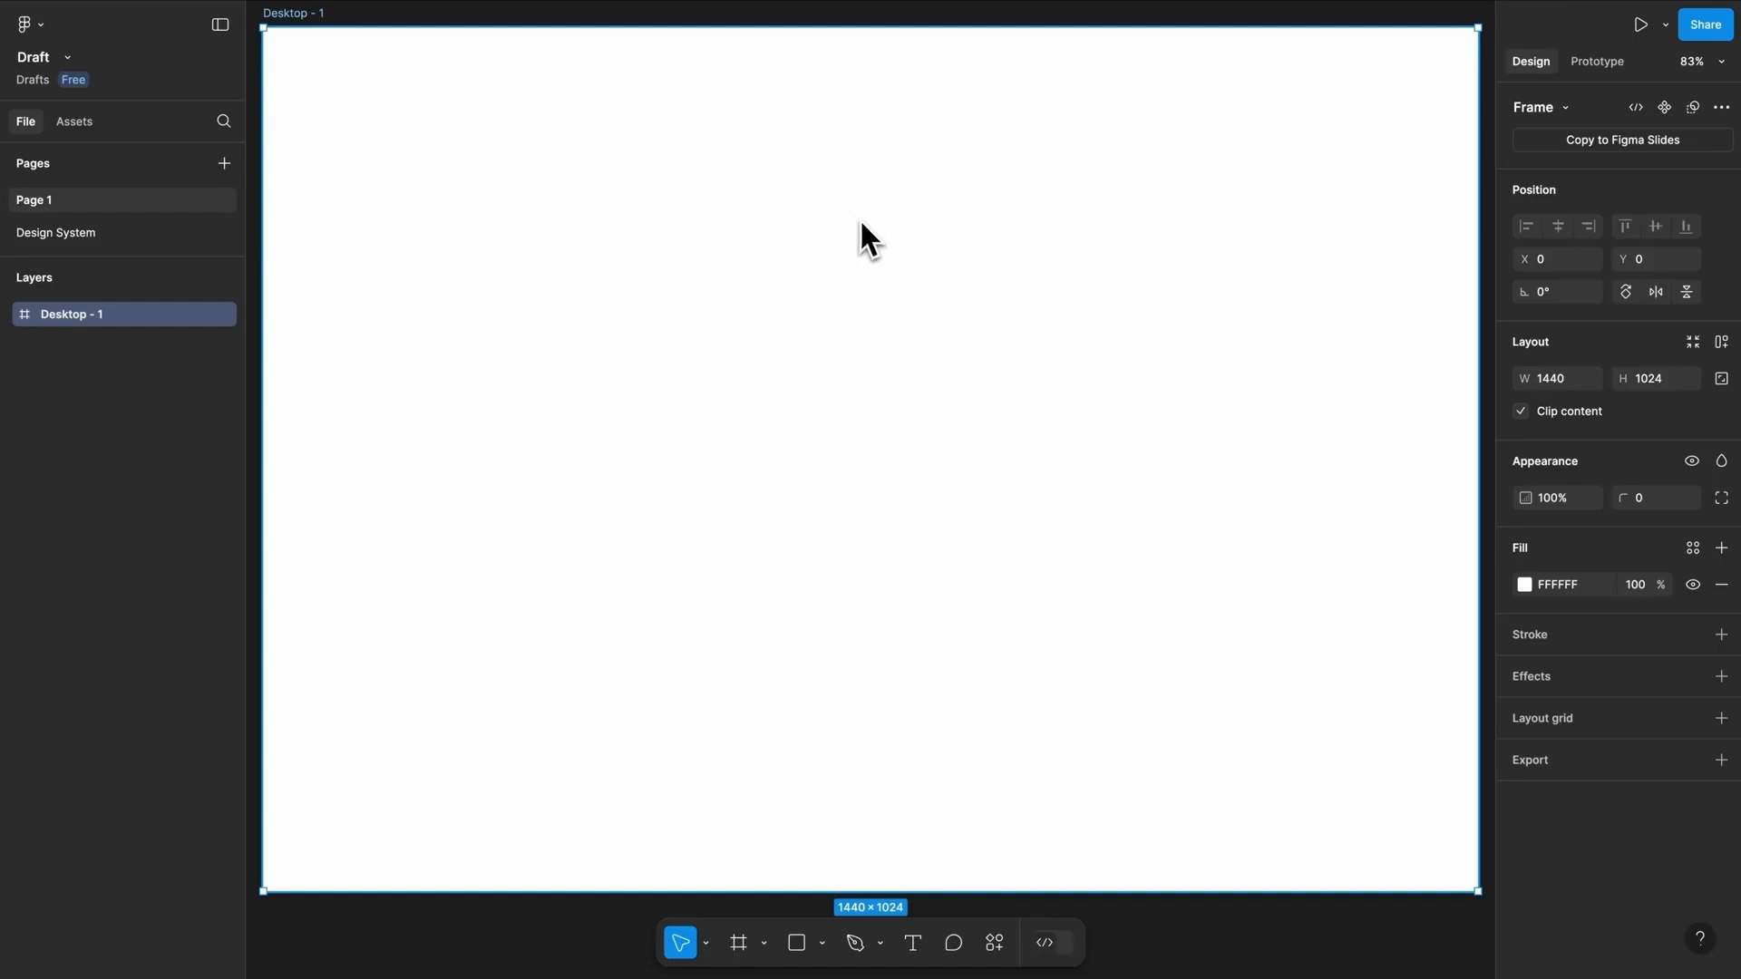
Draw a section about 2030 × 1390 around the whole Desktop frame so that it encloses the frame.
key("space")
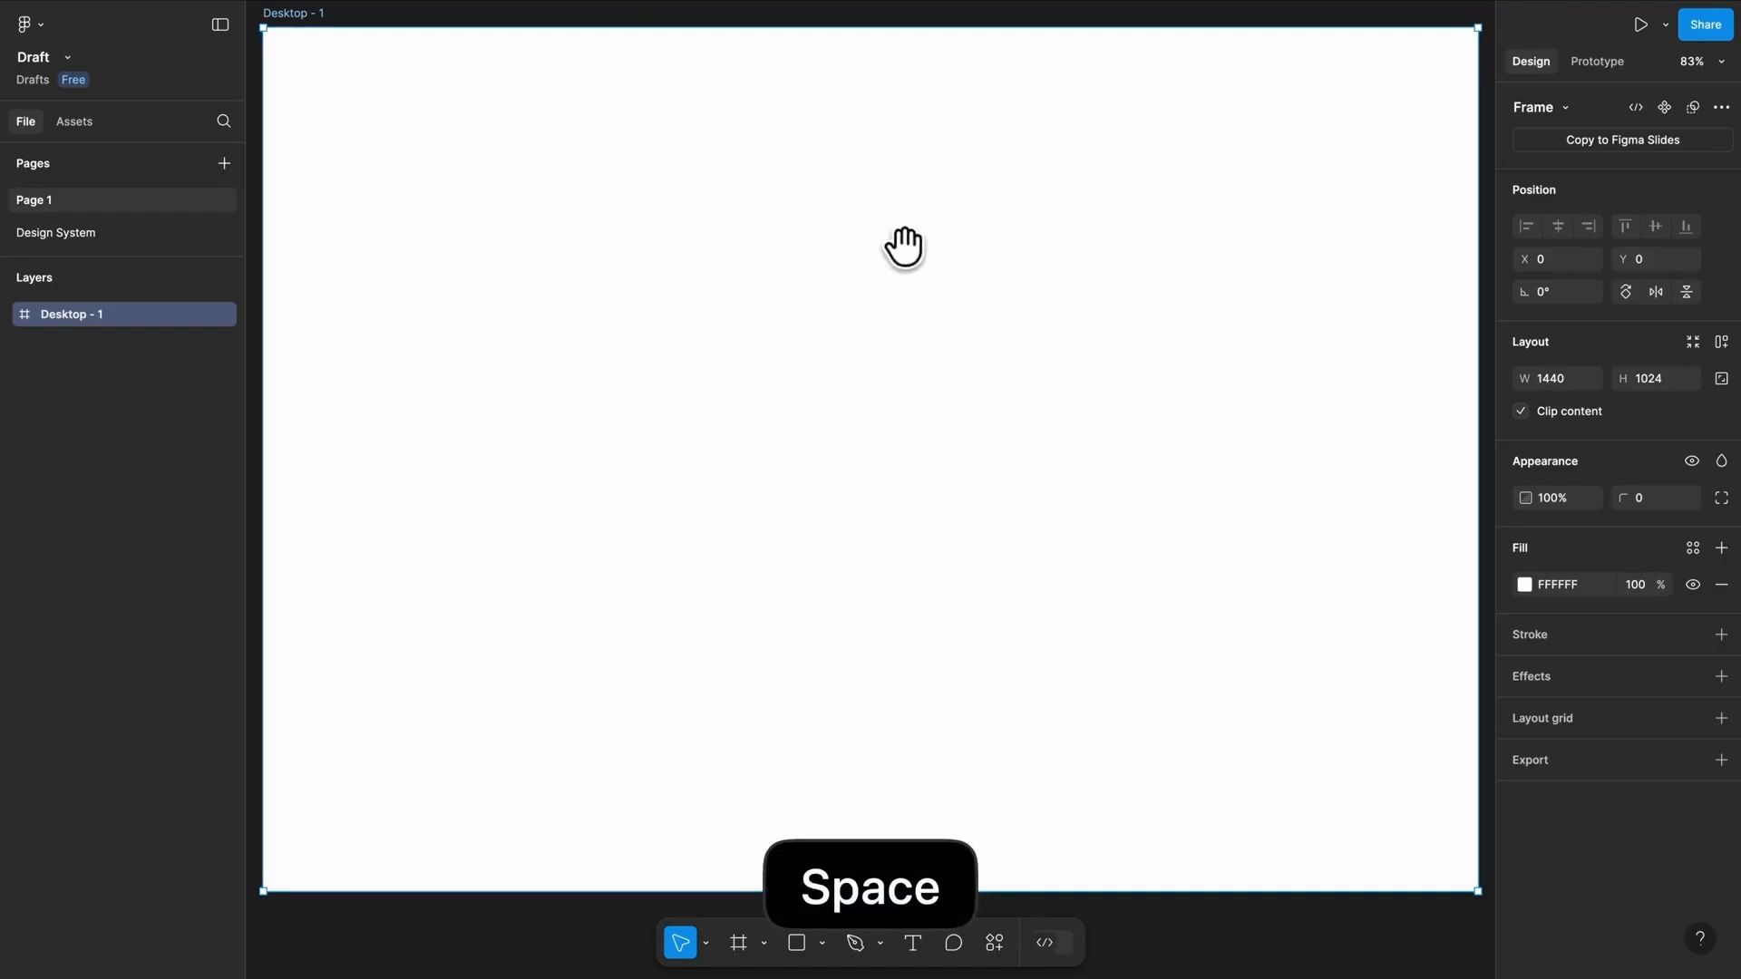
mouse_move(905, 246)
left_mouse_down()
mouse_move(622, 233)
mouse_move(1123, 283)
mouse_move(874, 338)
mouse_move(920, 292)
mouse_move(851, 194)
mouse_move(801, 261)
mouse_move(911, 245)
left_mouse_up()
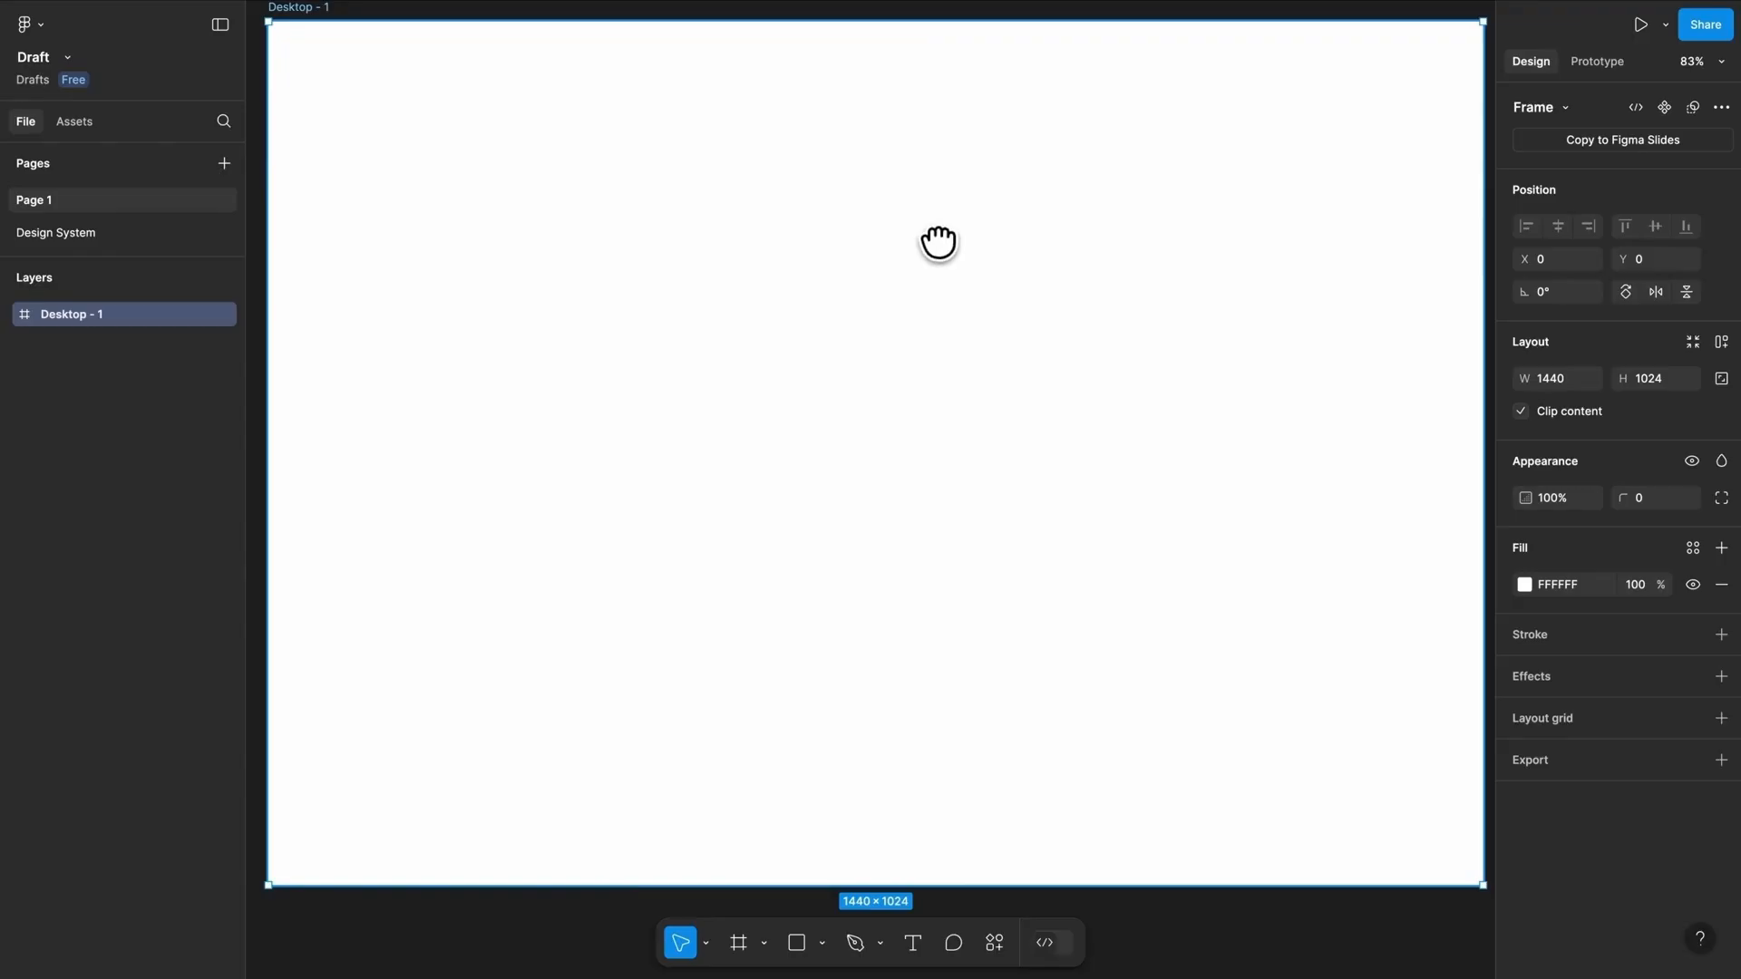
scroll(939, 242, "down", 5)
scroll(937, 241, "up", 4)
scroll(937, 242, "down", 3)
scroll(937, 241, "up", 3)
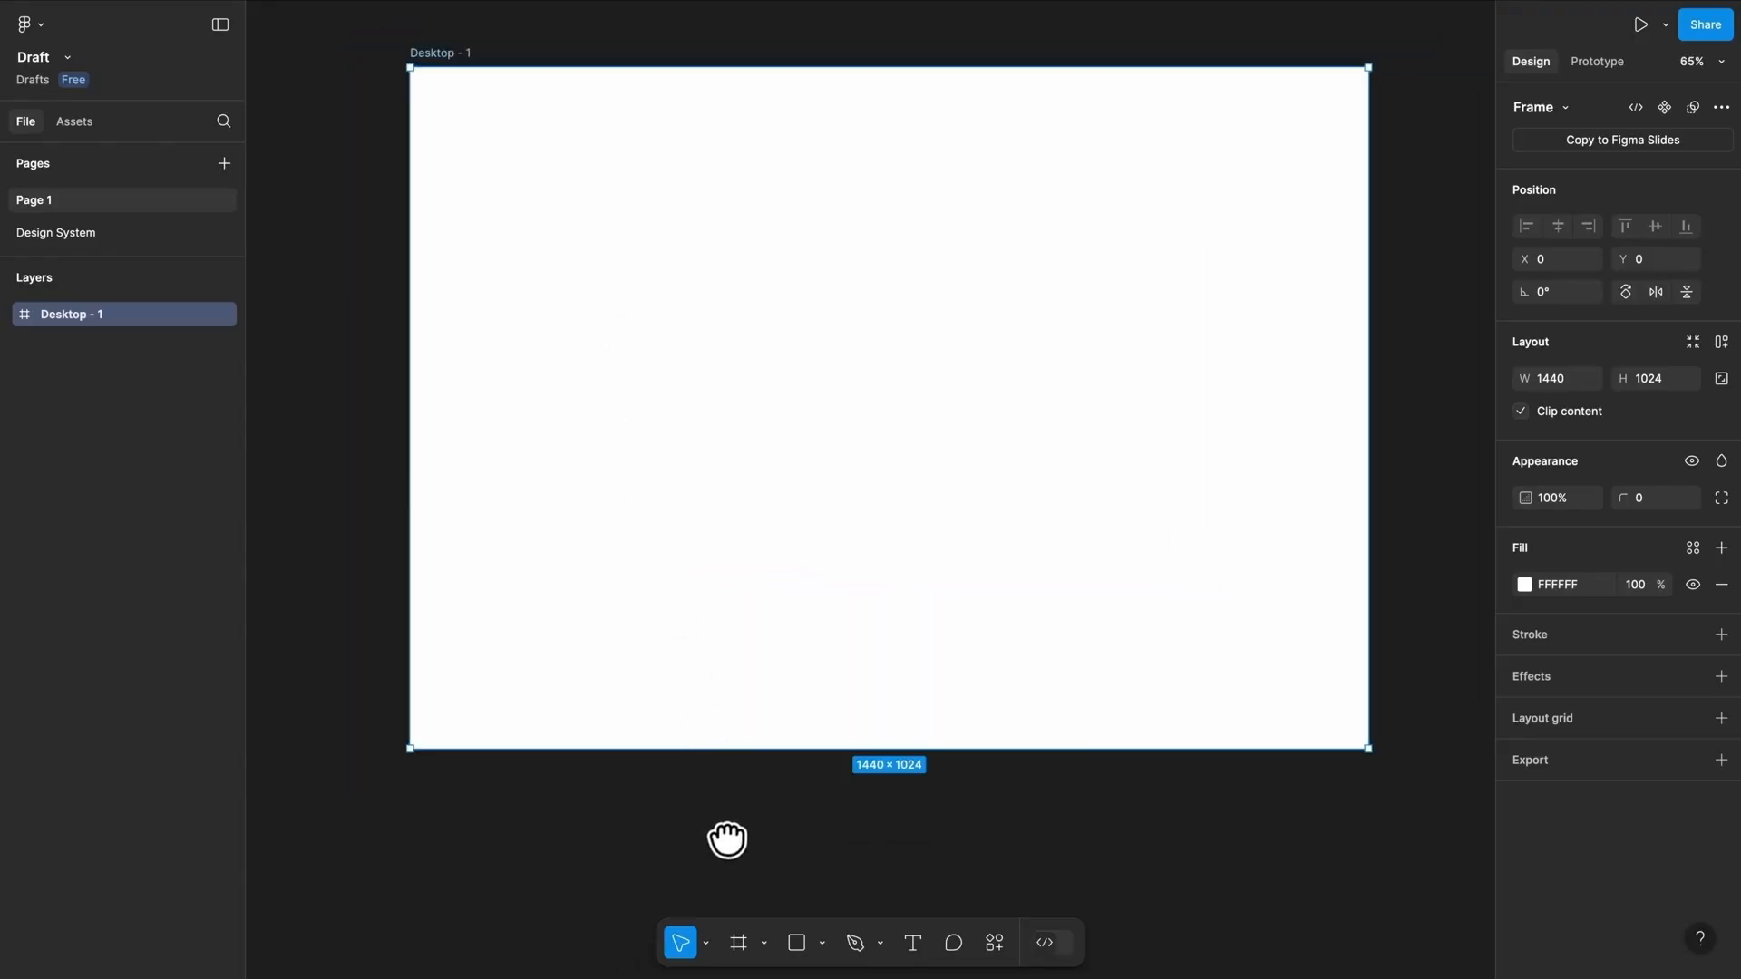
left_click(764, 943)
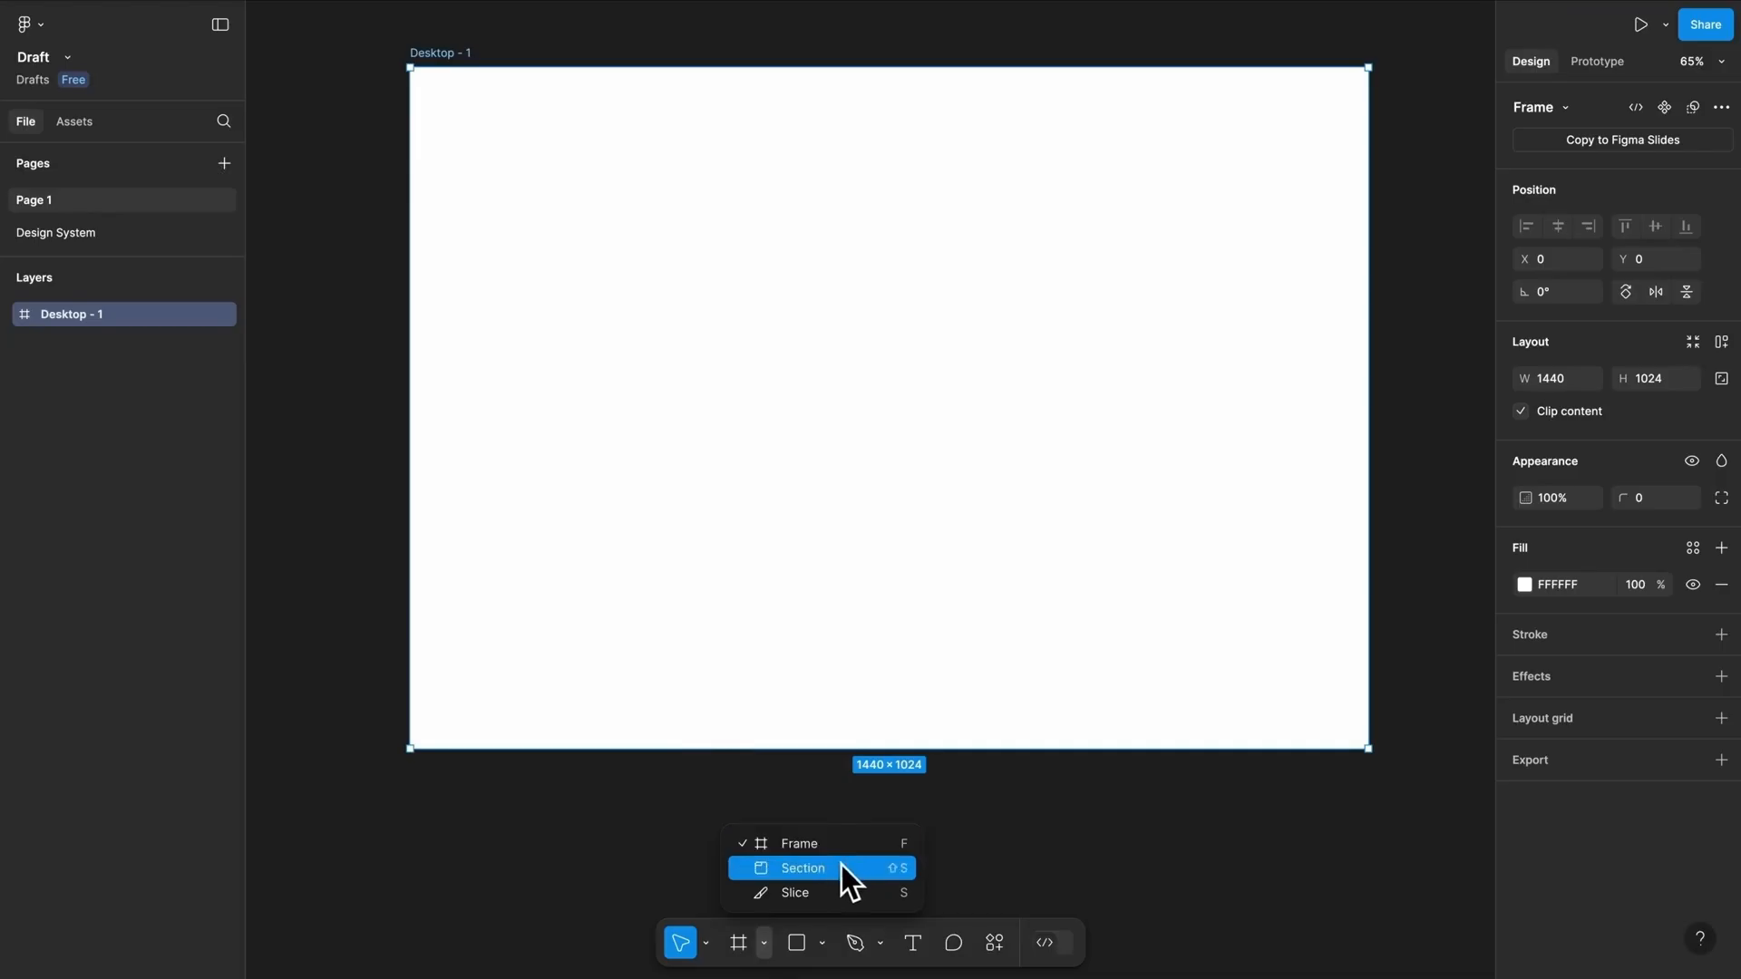
left_click(872, 869)
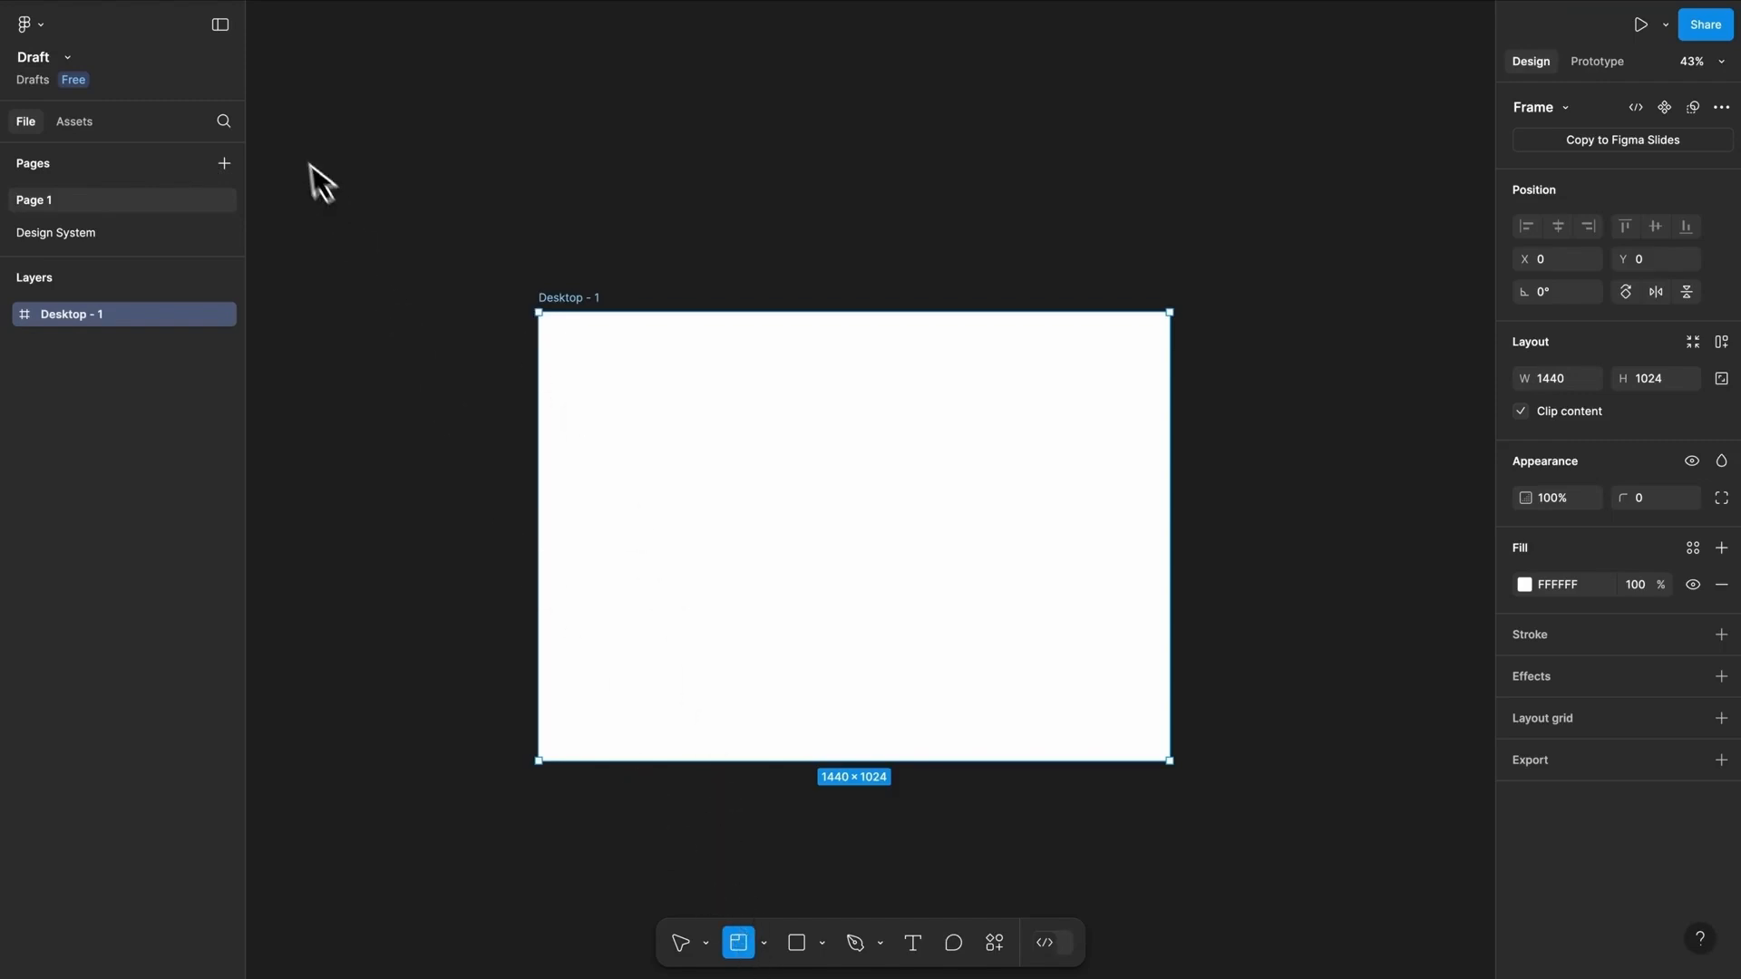
left_click_drag(426, 245, 1316, 854)
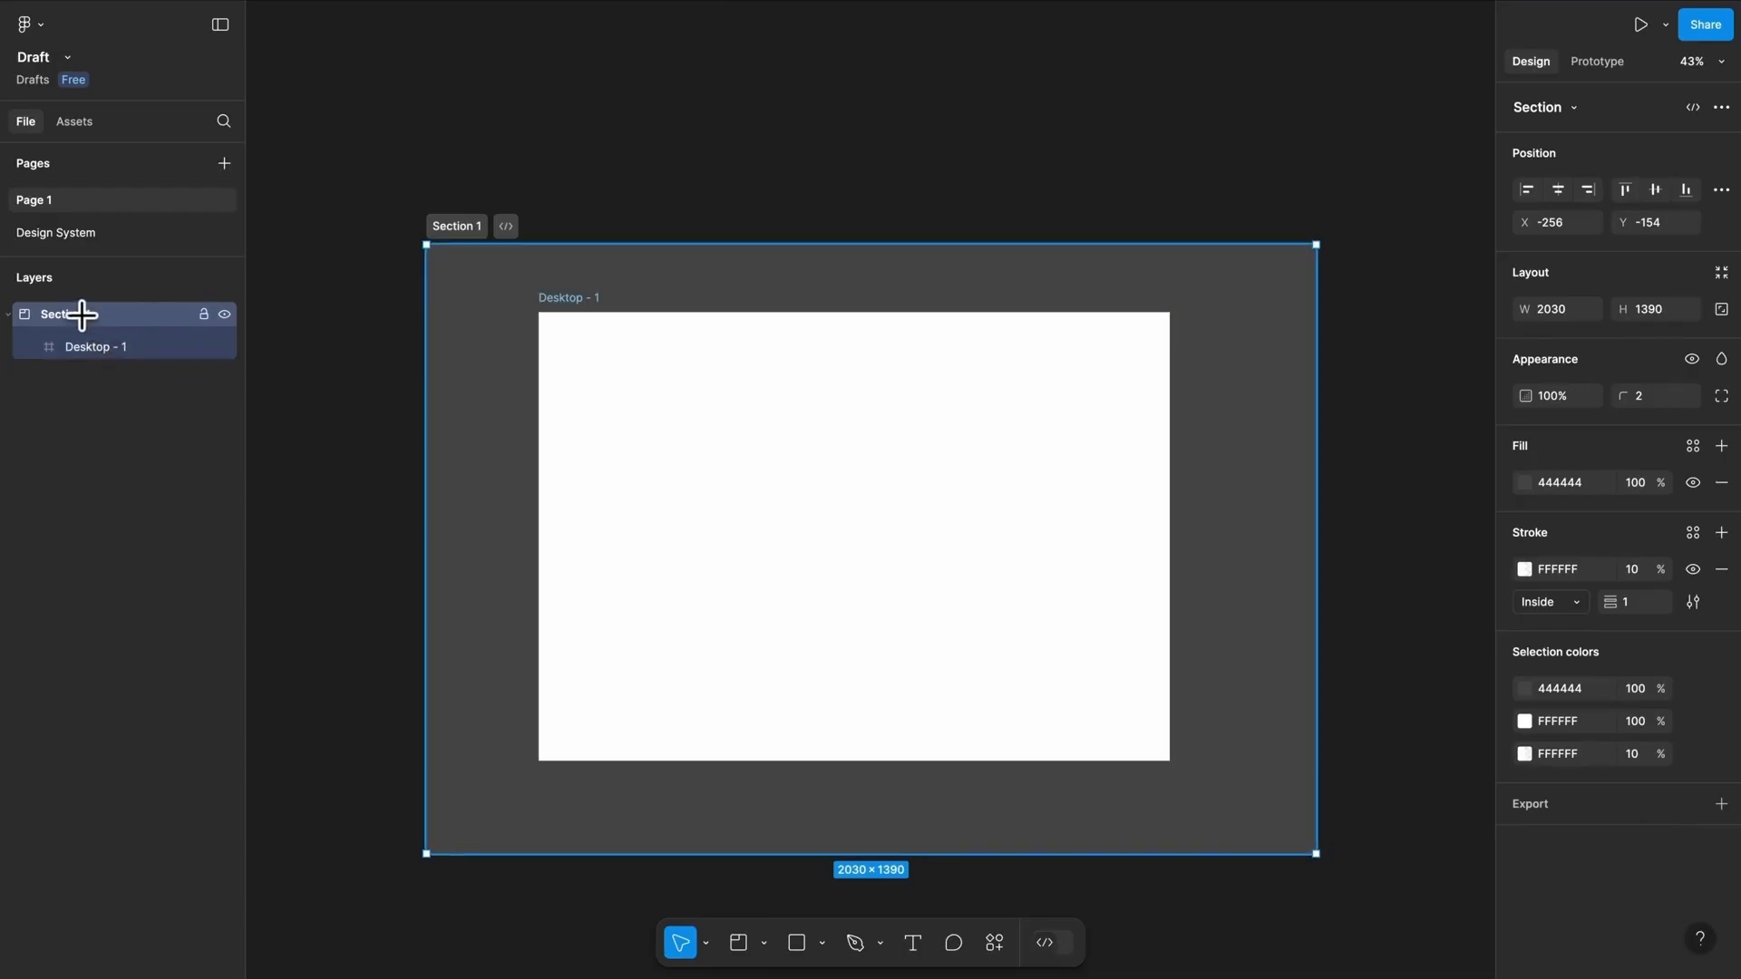
Enlarge the section to about 2362 × 2184 and draw a frame about 1003 × 704 inside it, beneath the Desktop frame.
scroll(708, 214, "down", 3)
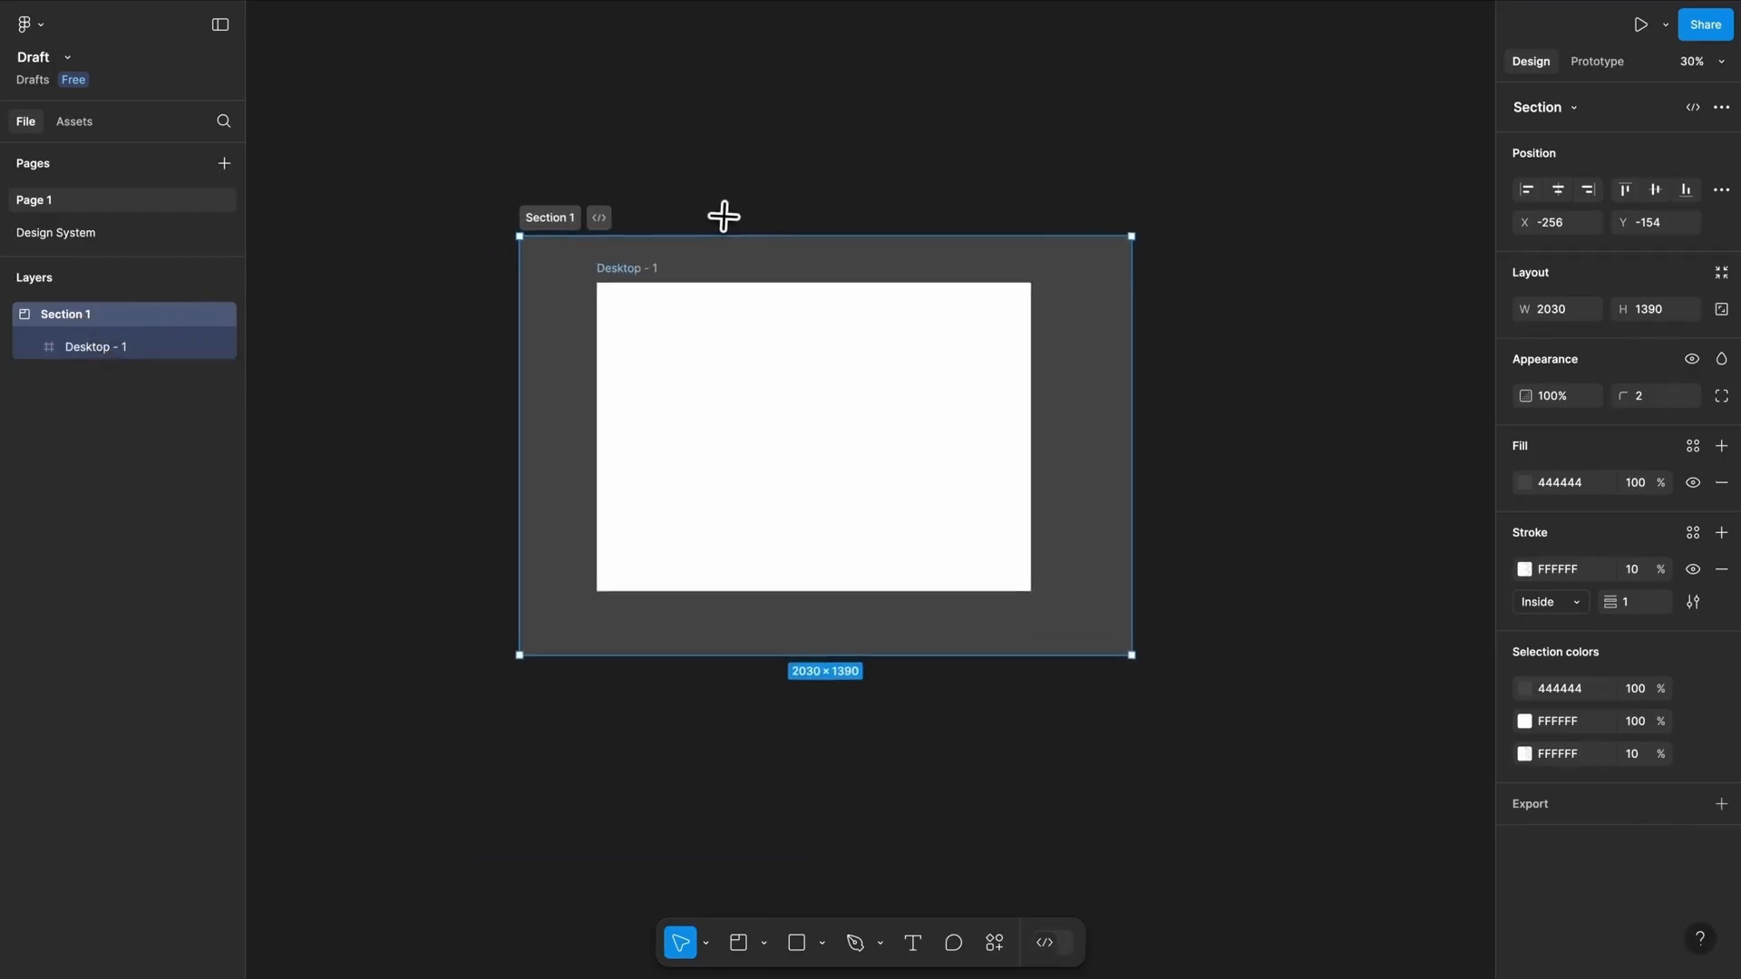
left_click_drag(1106, 628, 1201, 852)
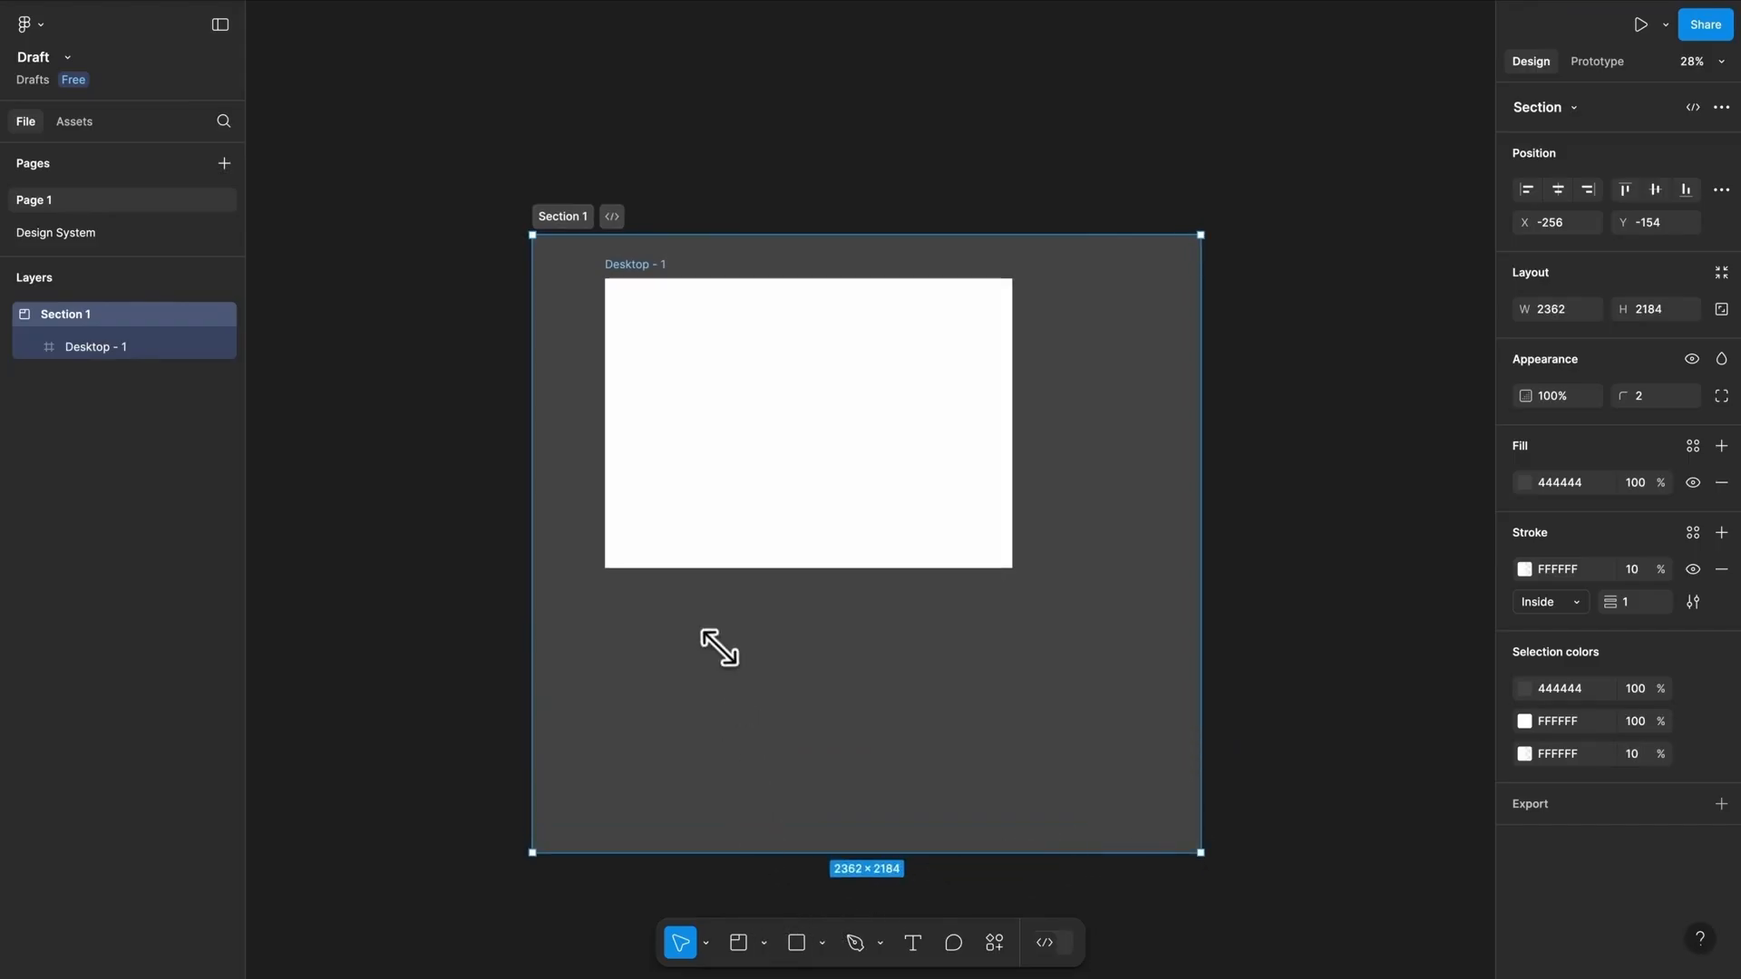
key("a")
left_click_drag(612, 595, 896, 794)
left_click_drag(790, 728, 782, 734)
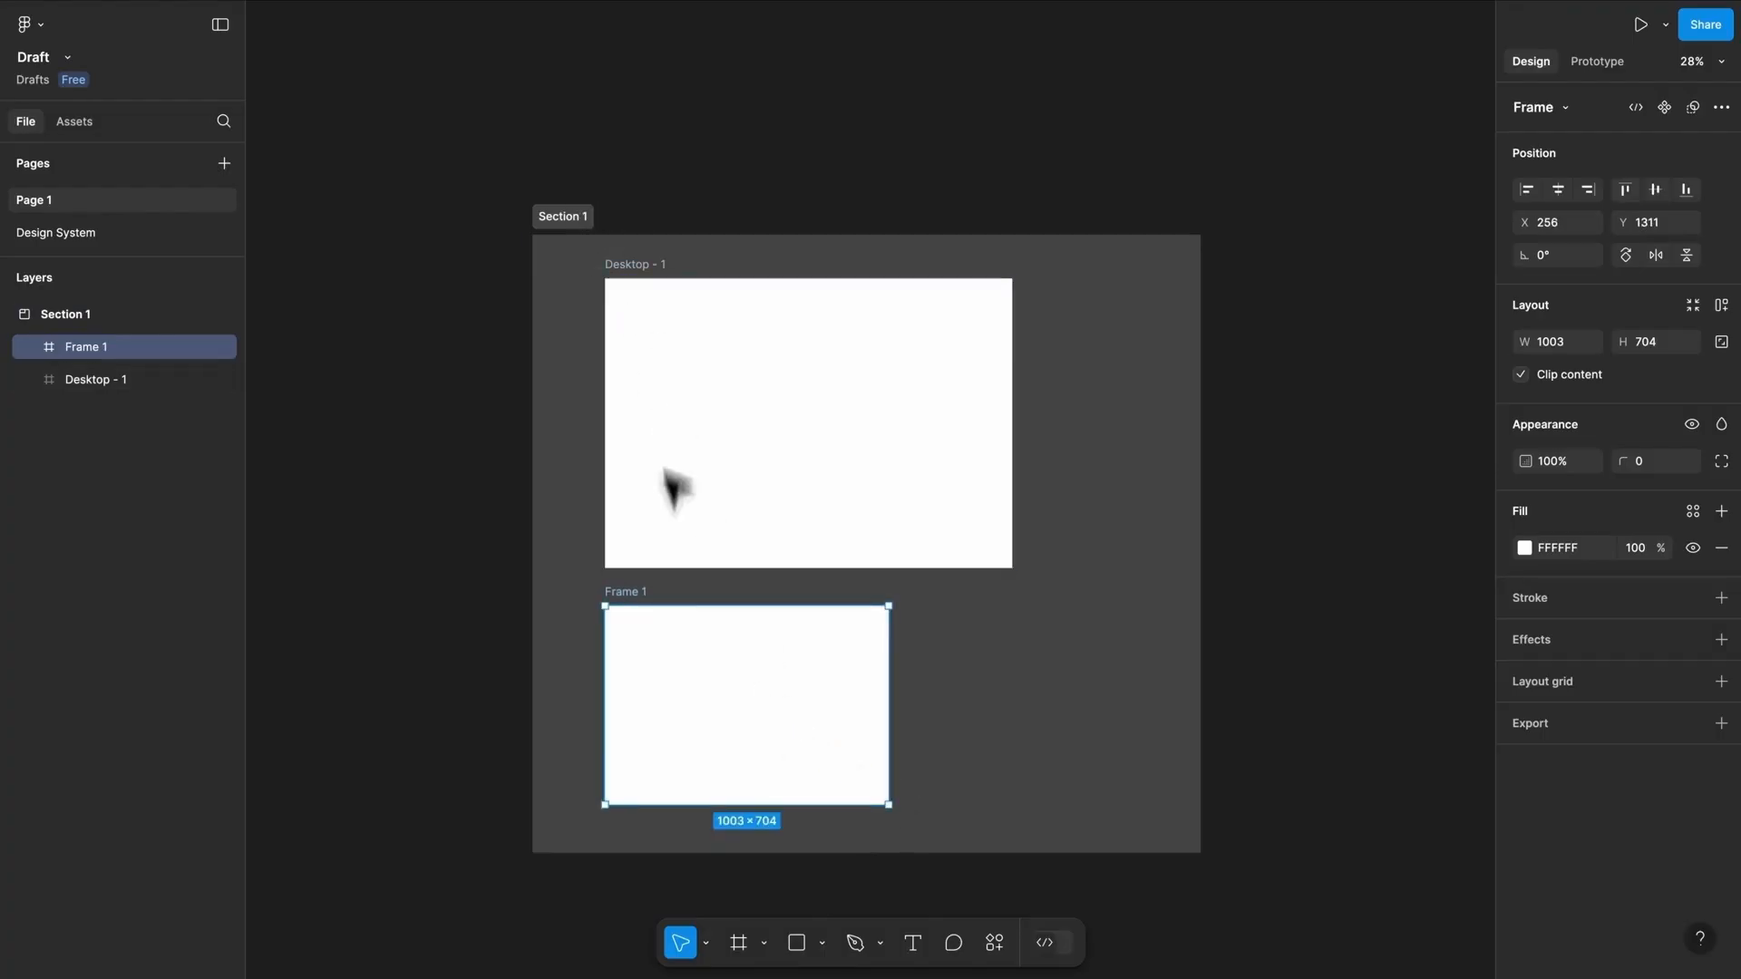
Rename the section around the two frames as Desktop.
left_click(561, 220)
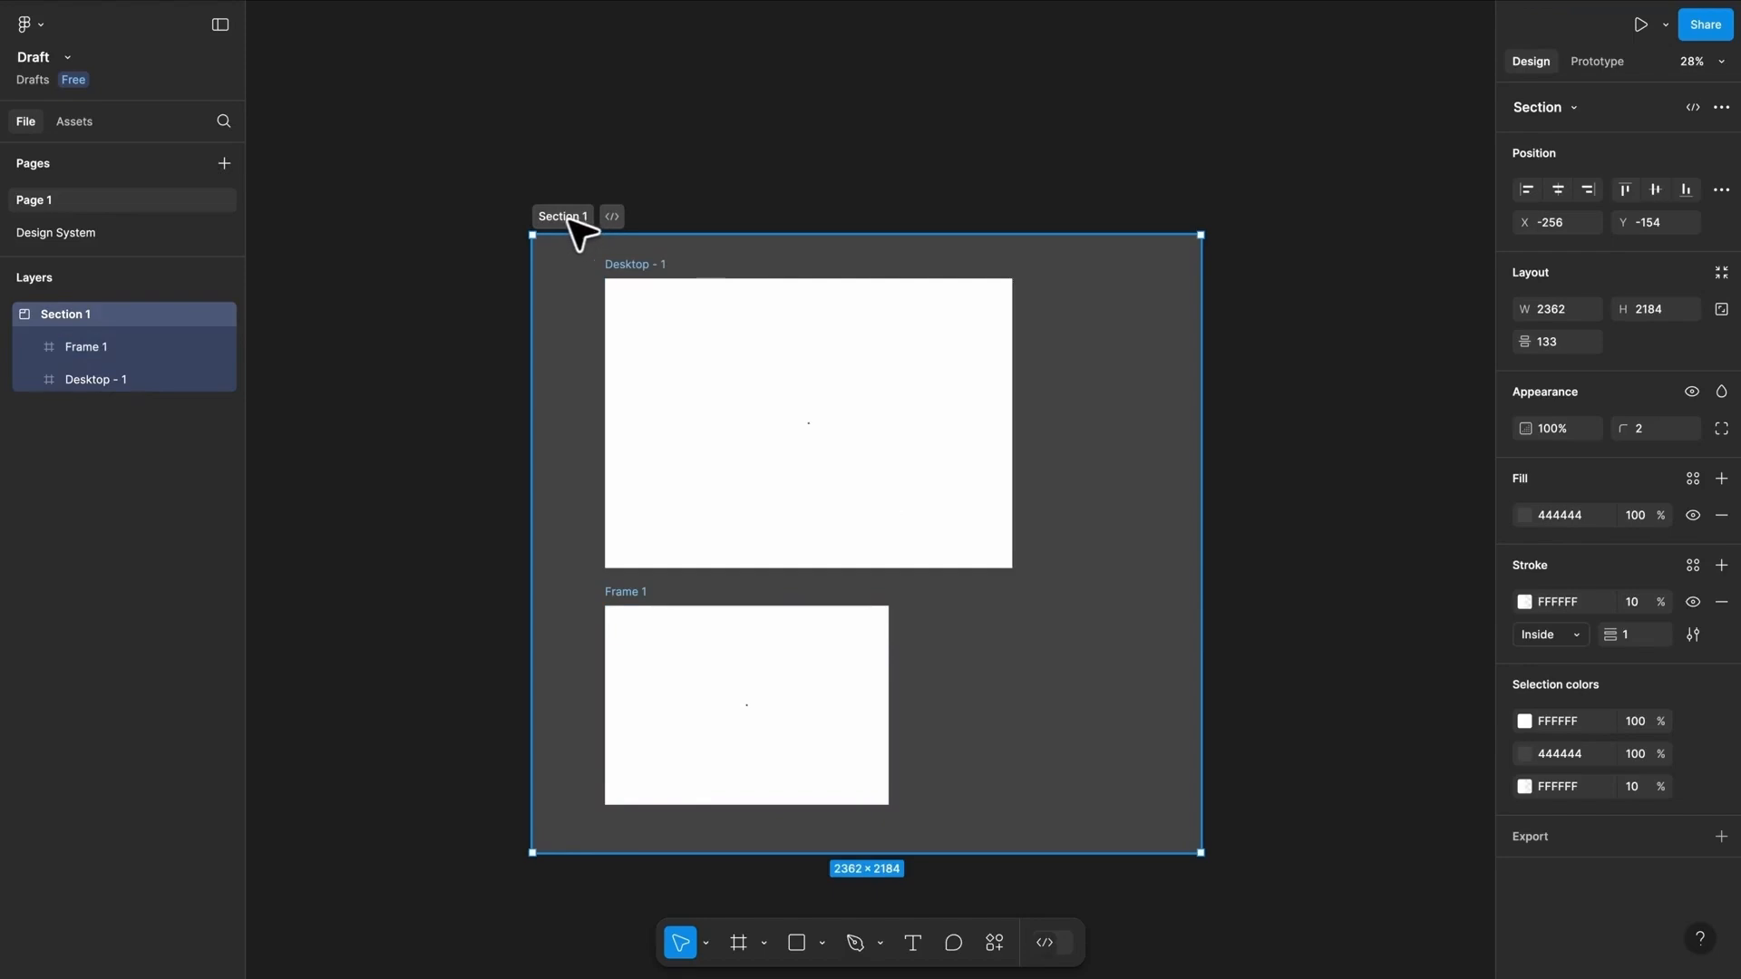
double_click(577, 227)
type("Desktop")
key("Return")
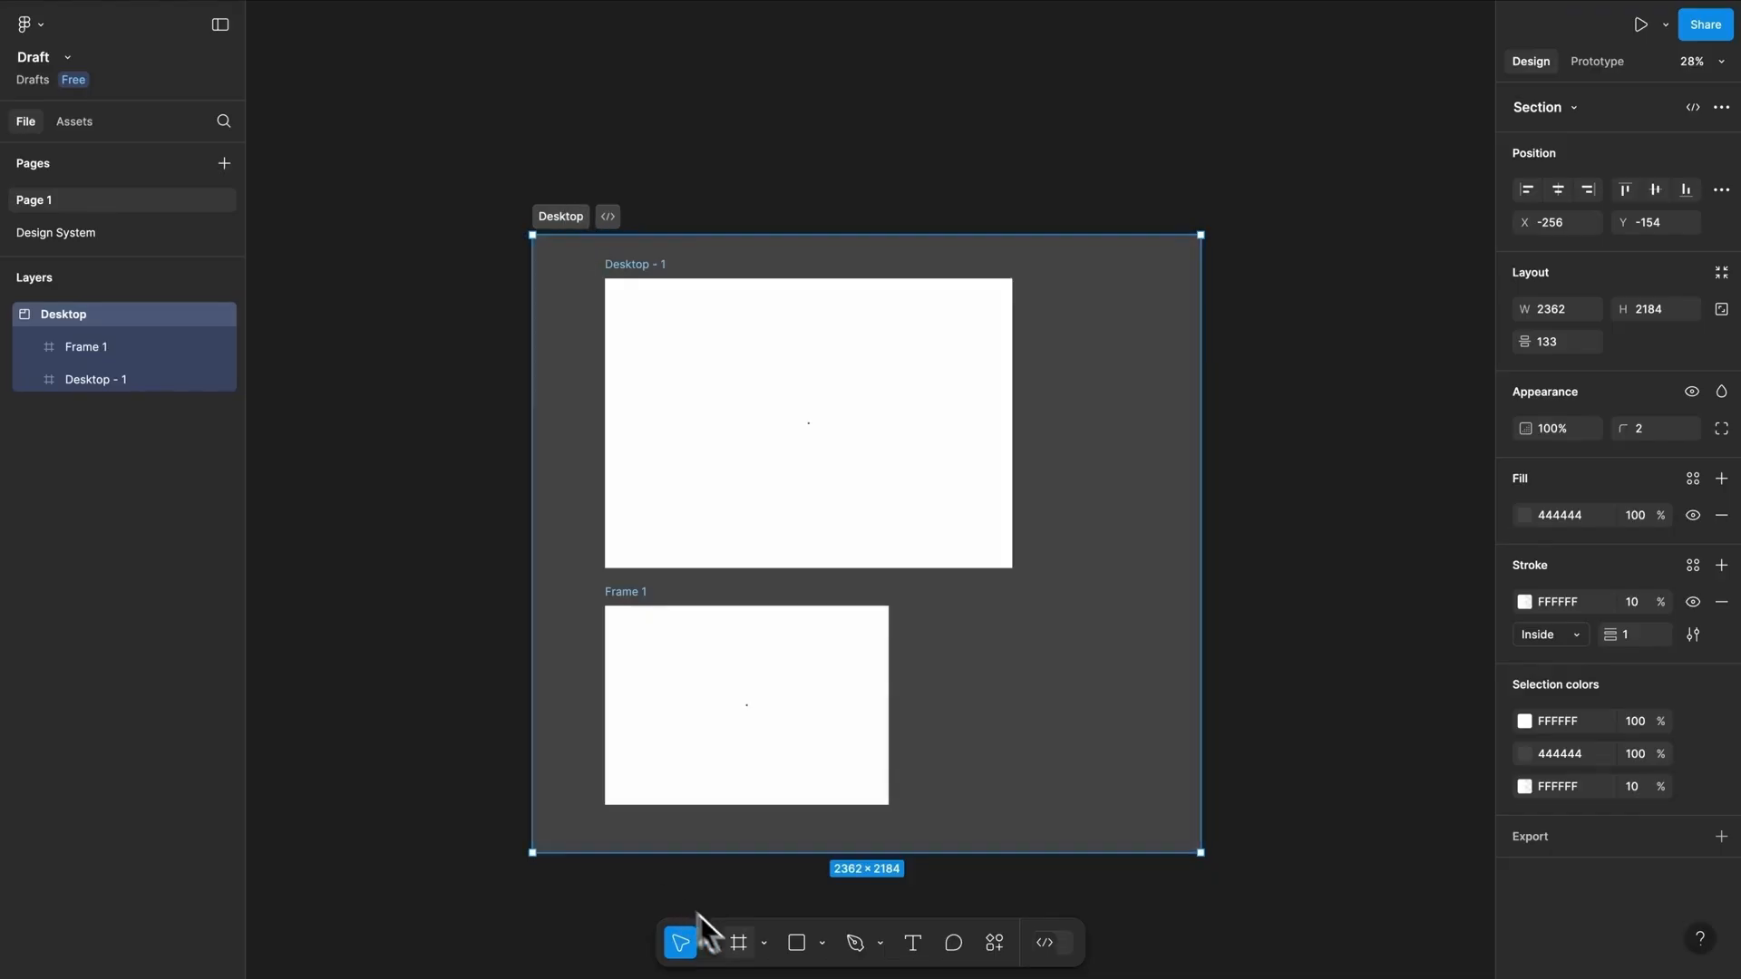
Look over the frame, section and slice tools, and delete the Desktop section together with both frames inside it.
left_click(764, 943)
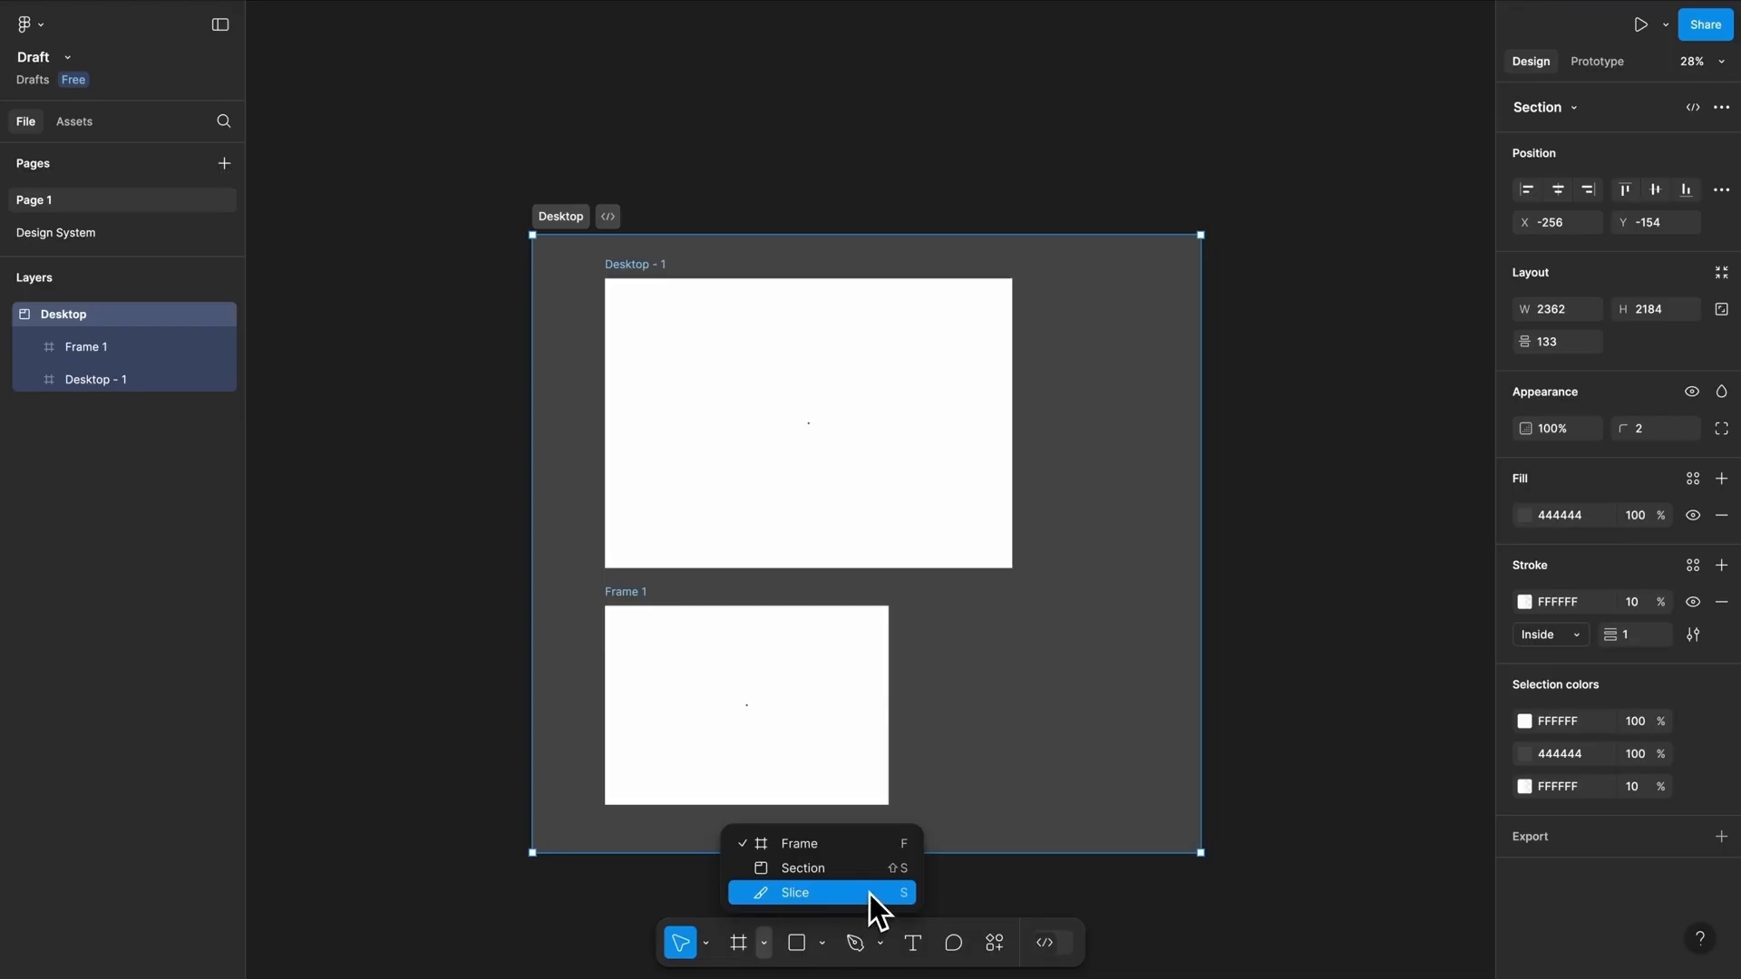
left_click(920, 821)
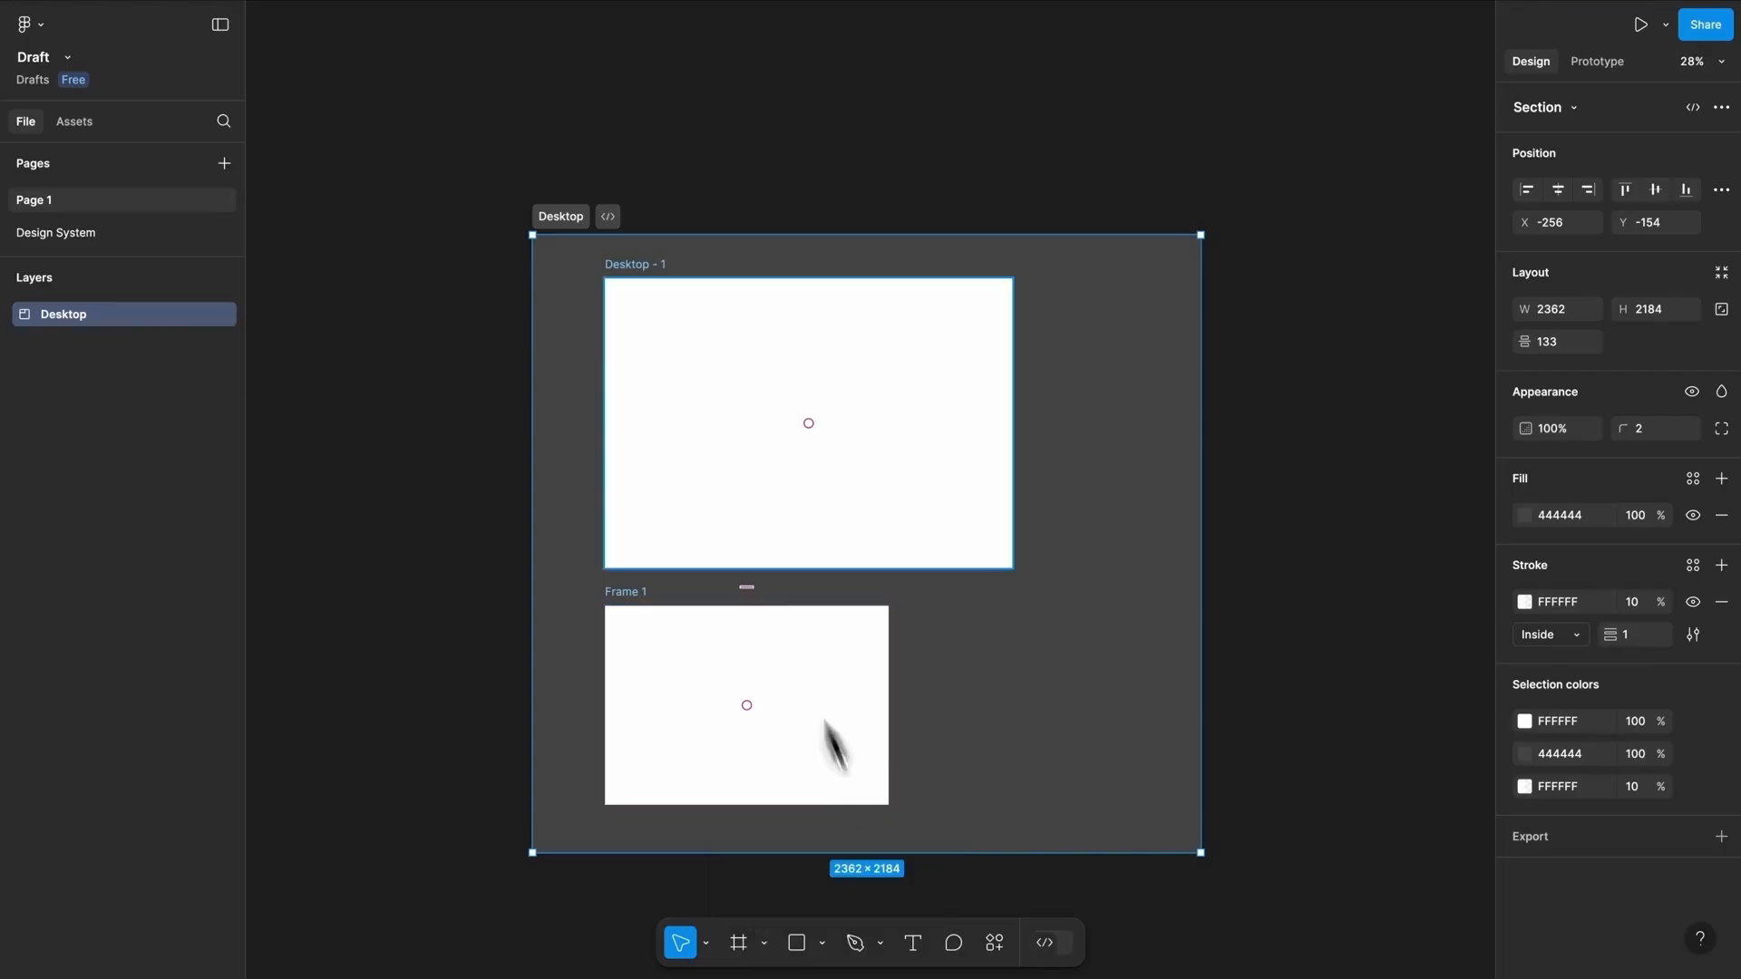
key("BackSpace")
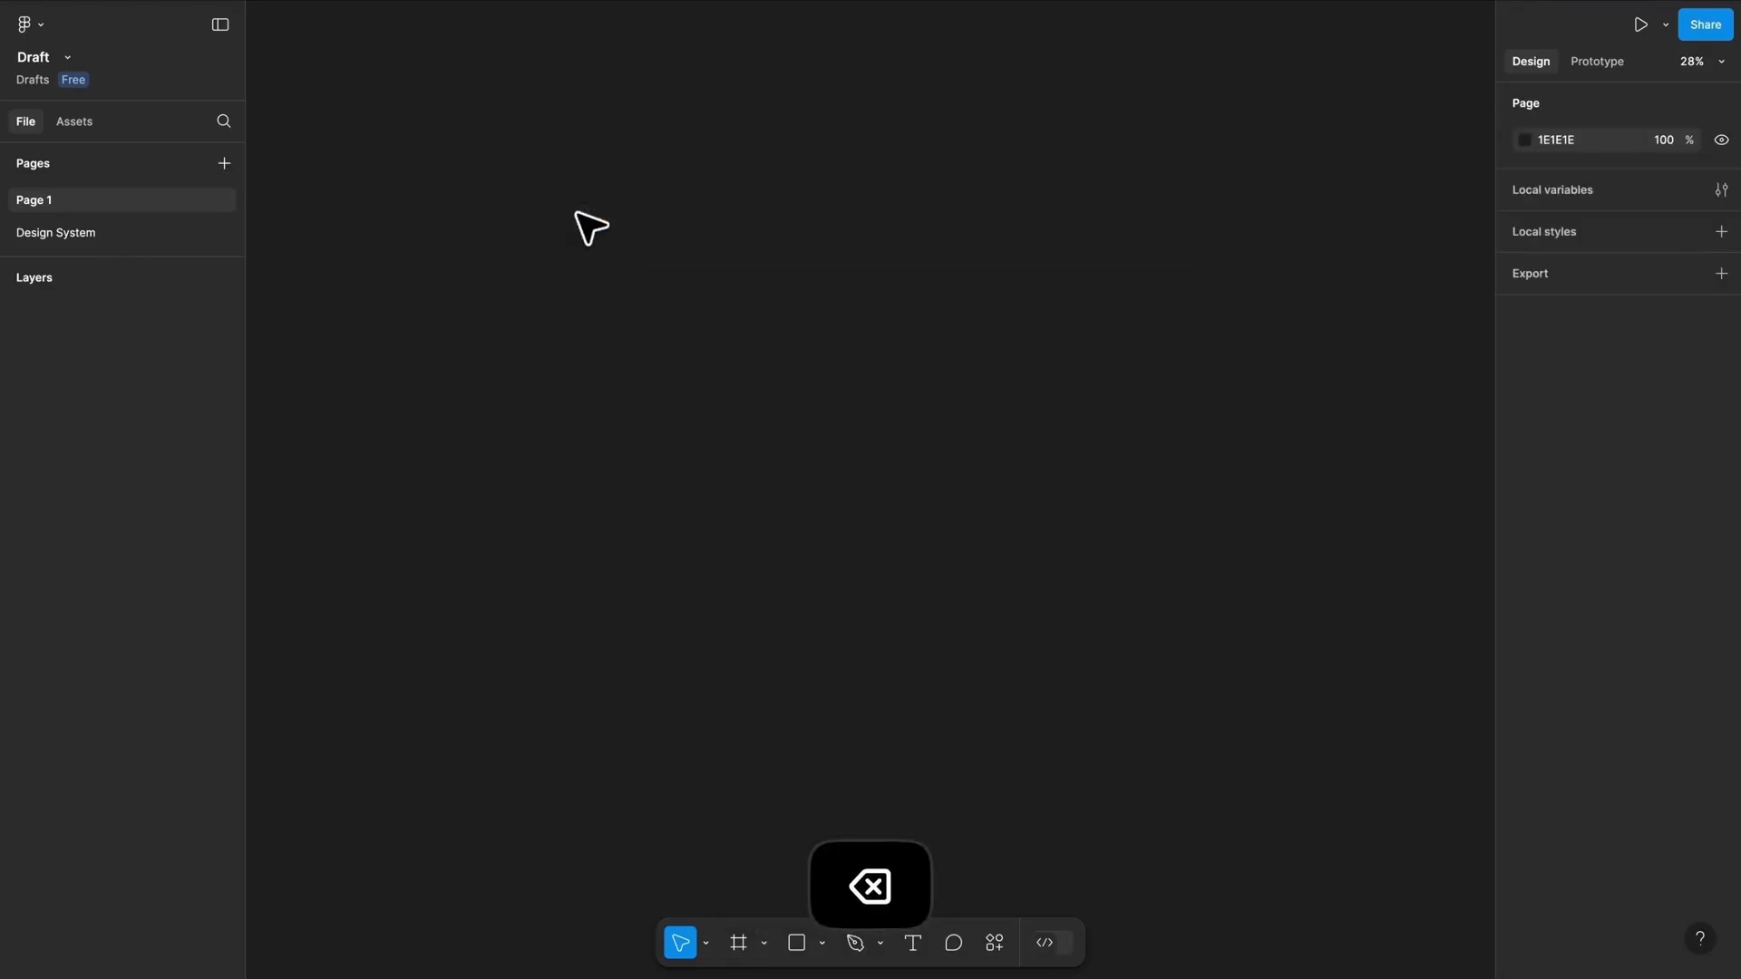
Create a new frame on the empty Page 1 from the Desktop preset, sized 1440 × 1024.
key("a")
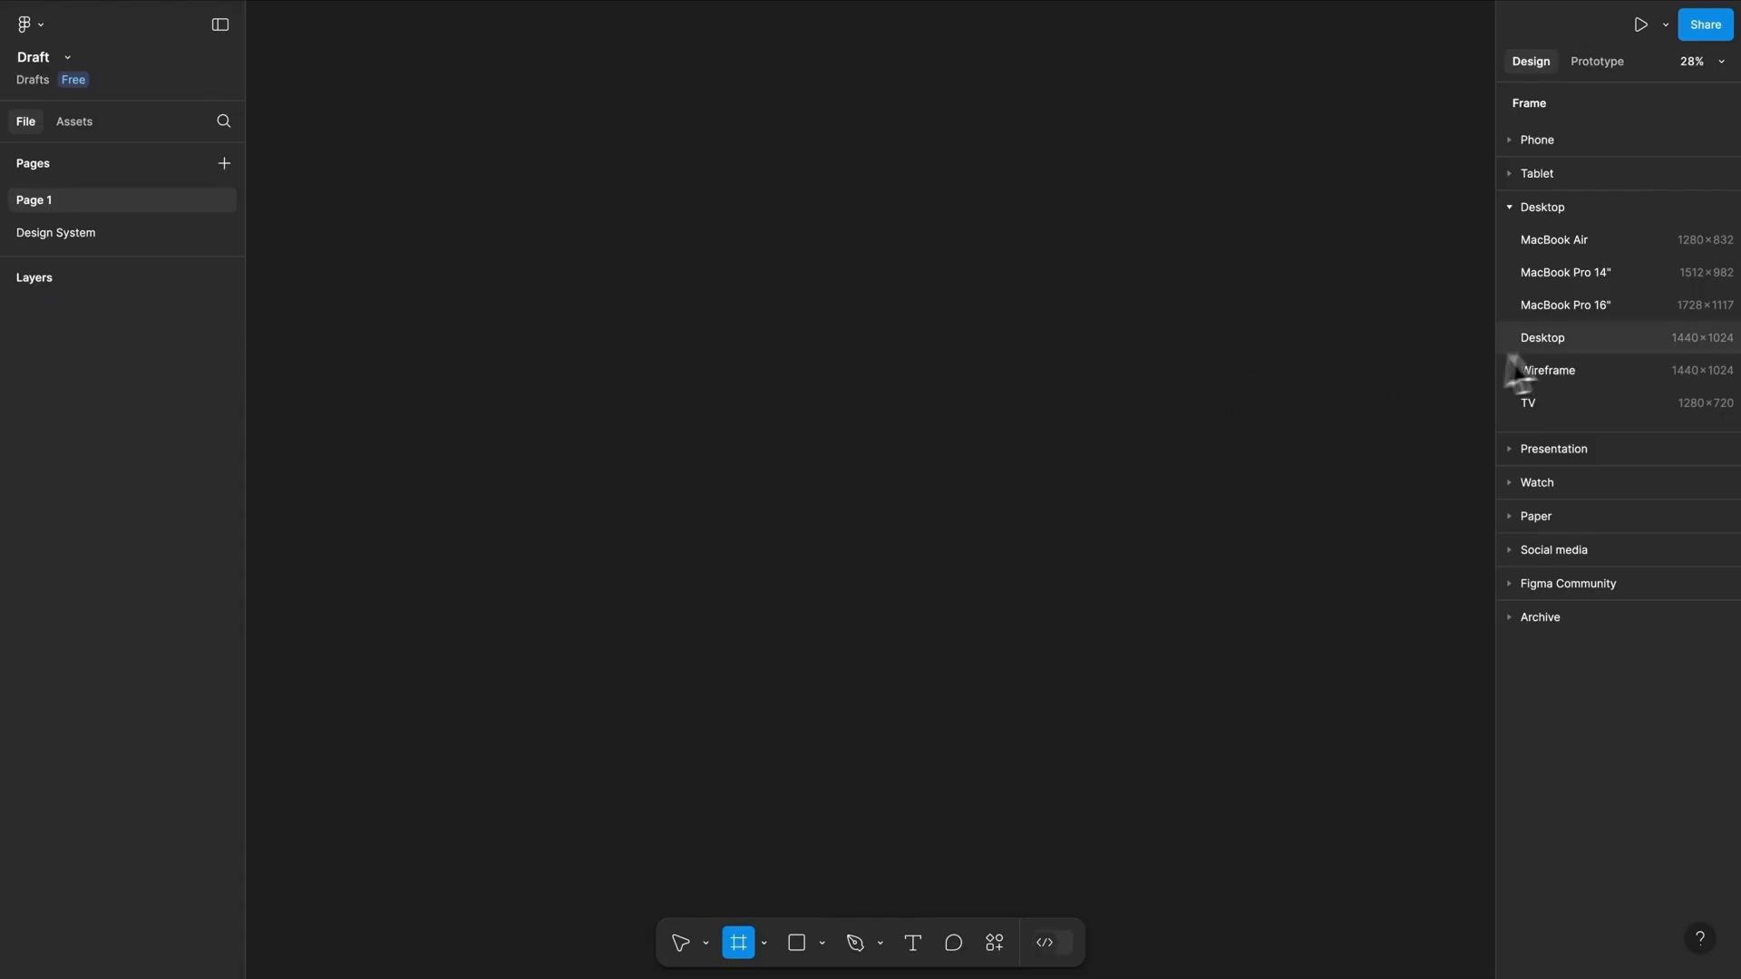
left_click(1562, 338)
scroll(883, 520, "up", 5, "ctrl")
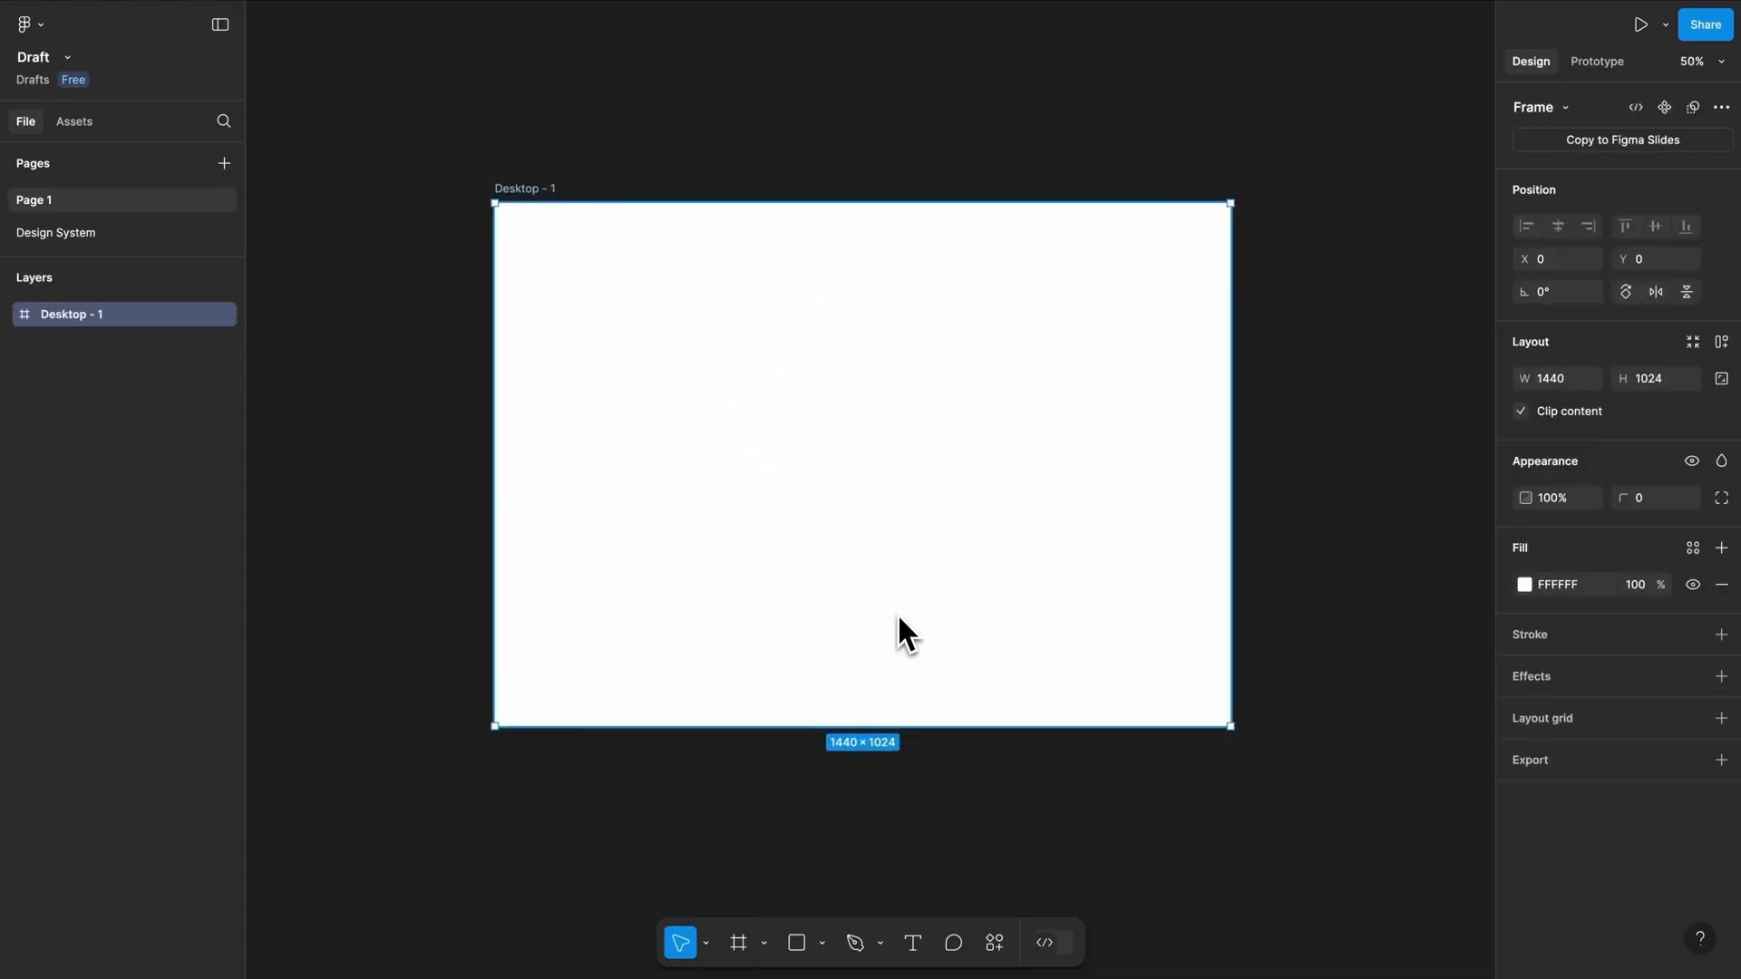
Draw a rectangle about 362 × 381 in the upper-left part of the Desktop frame.
left_click(821, 943)
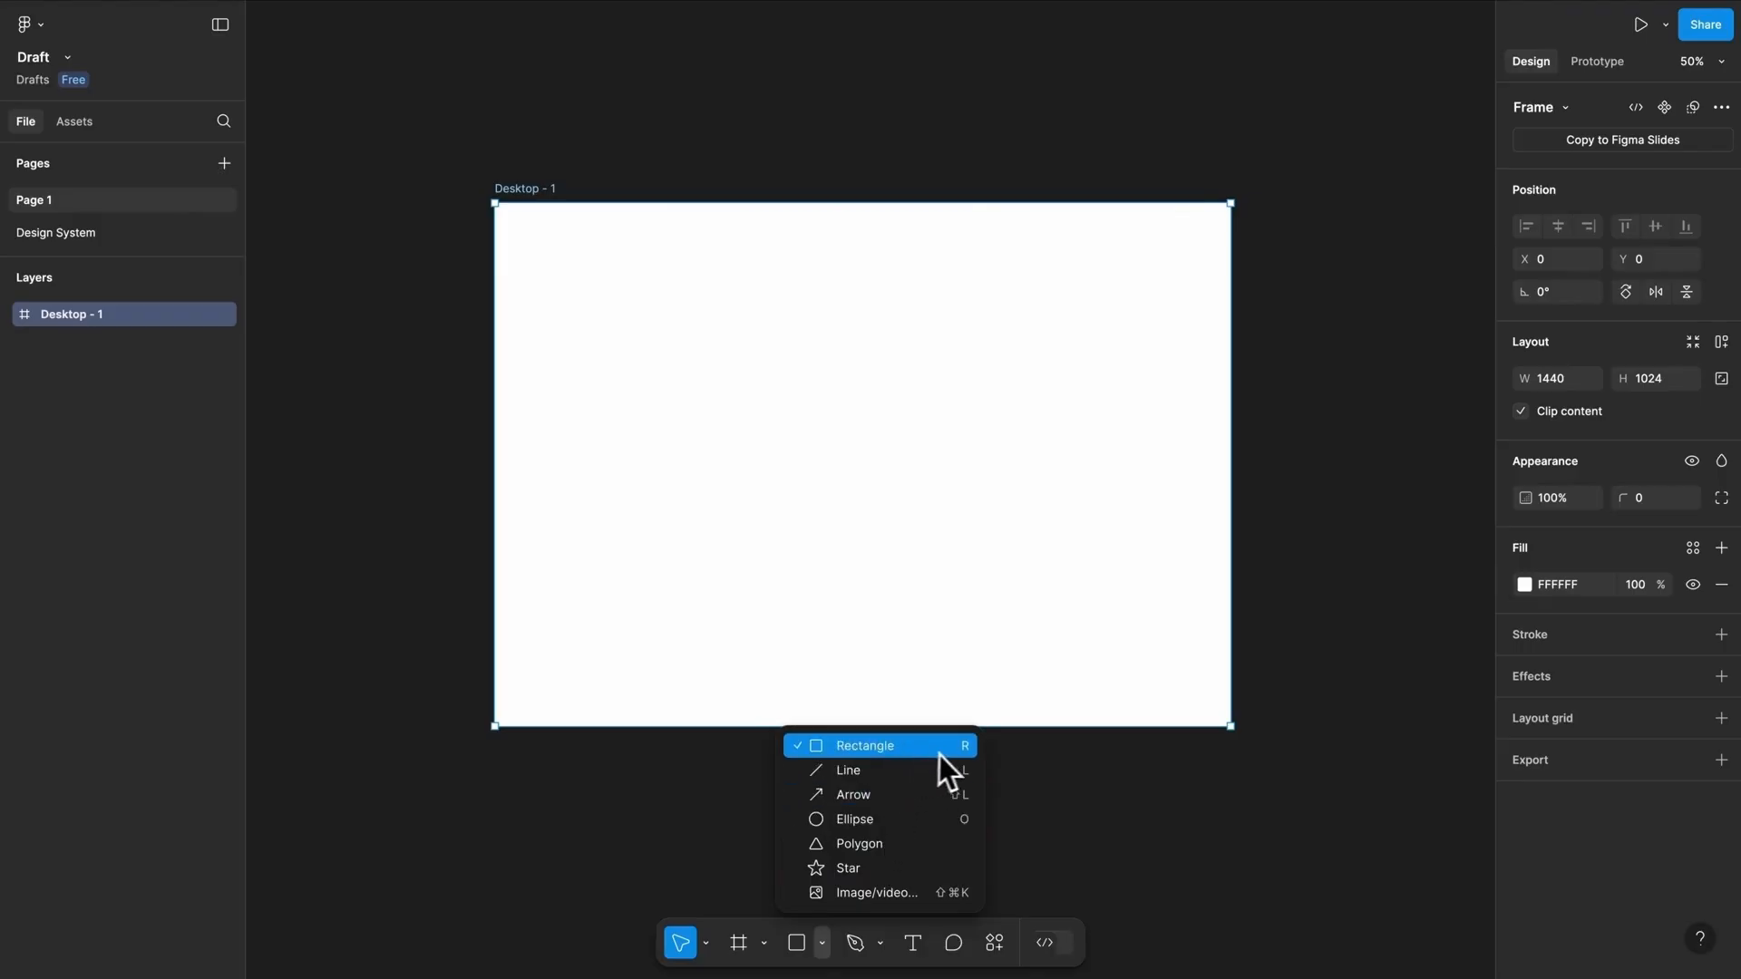
left_click(879, 745)
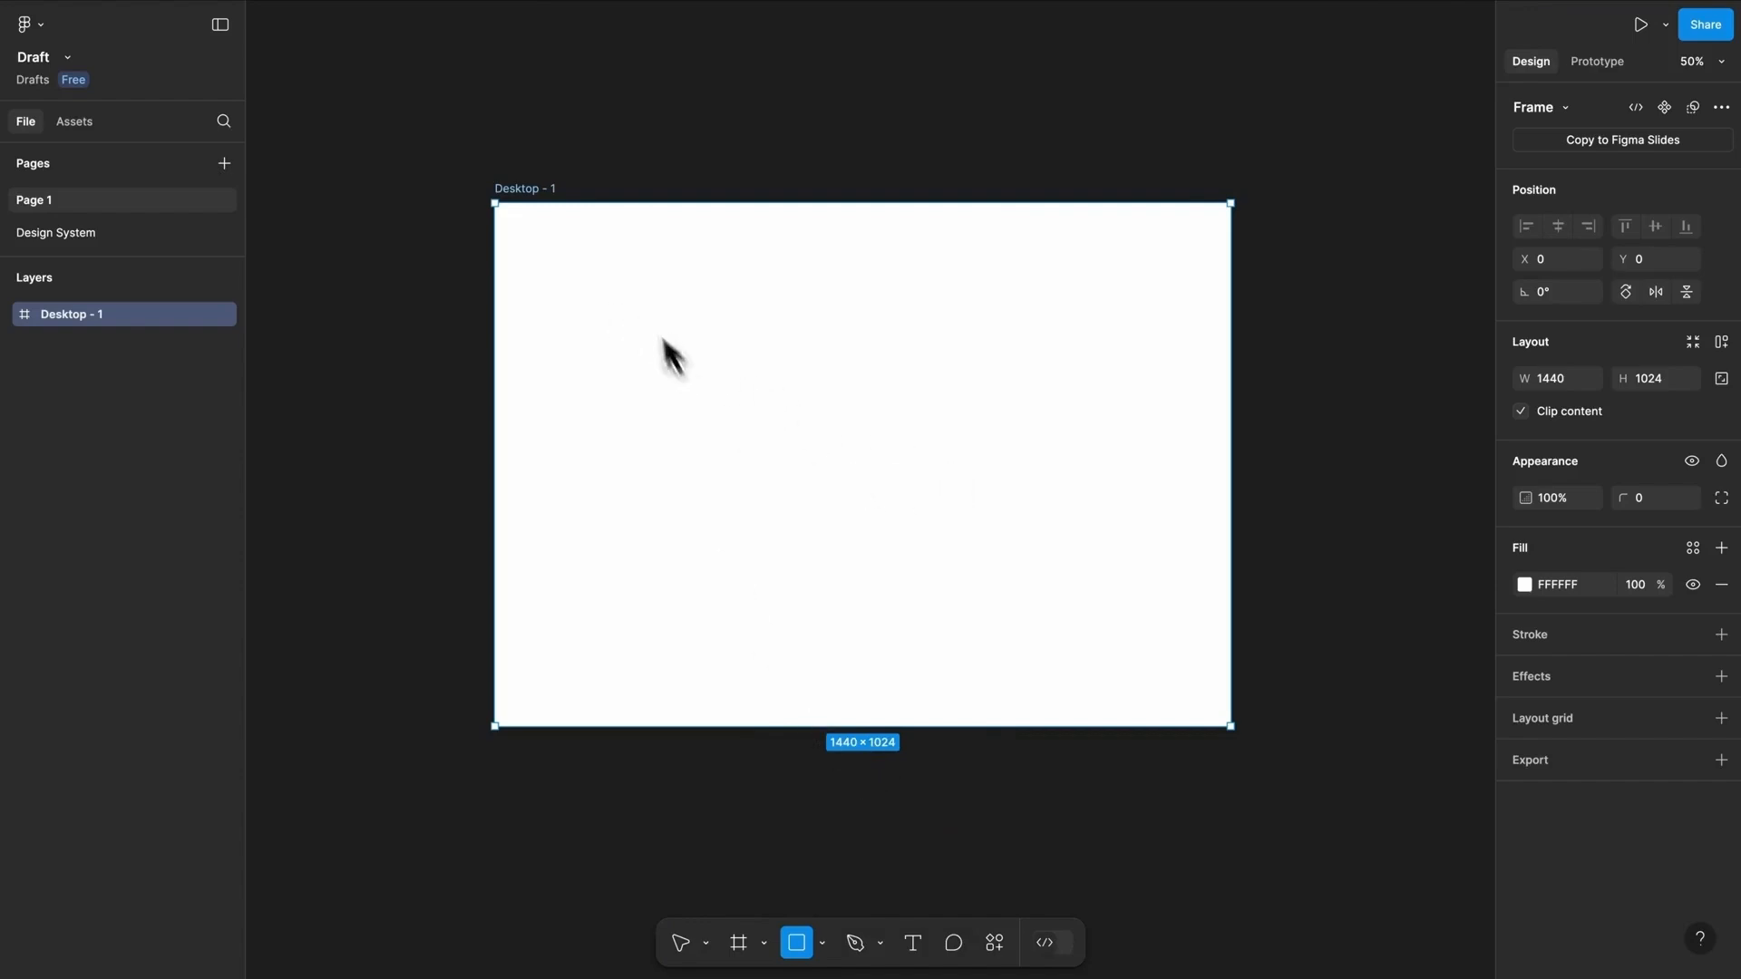
left_click_drag(632, 305, 817, 499)
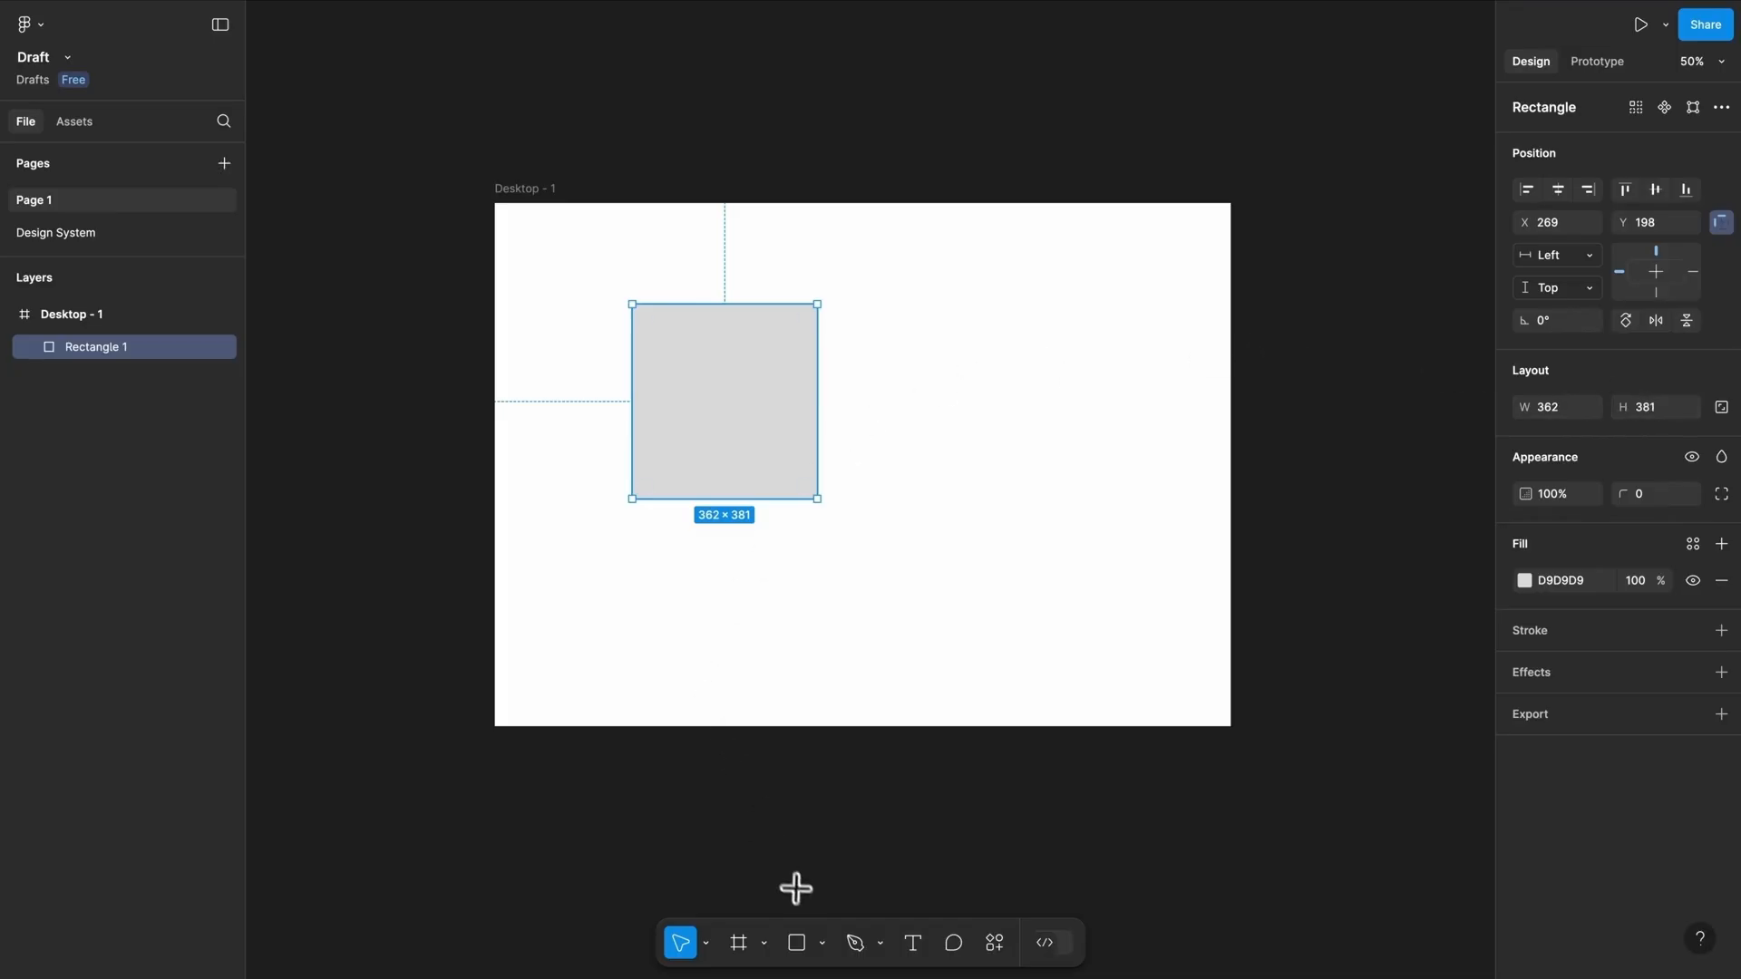
Draw a perfect square about 338 × 338 in the Desktop frame, to the right of the first rectangle.
left_click(801, 943)
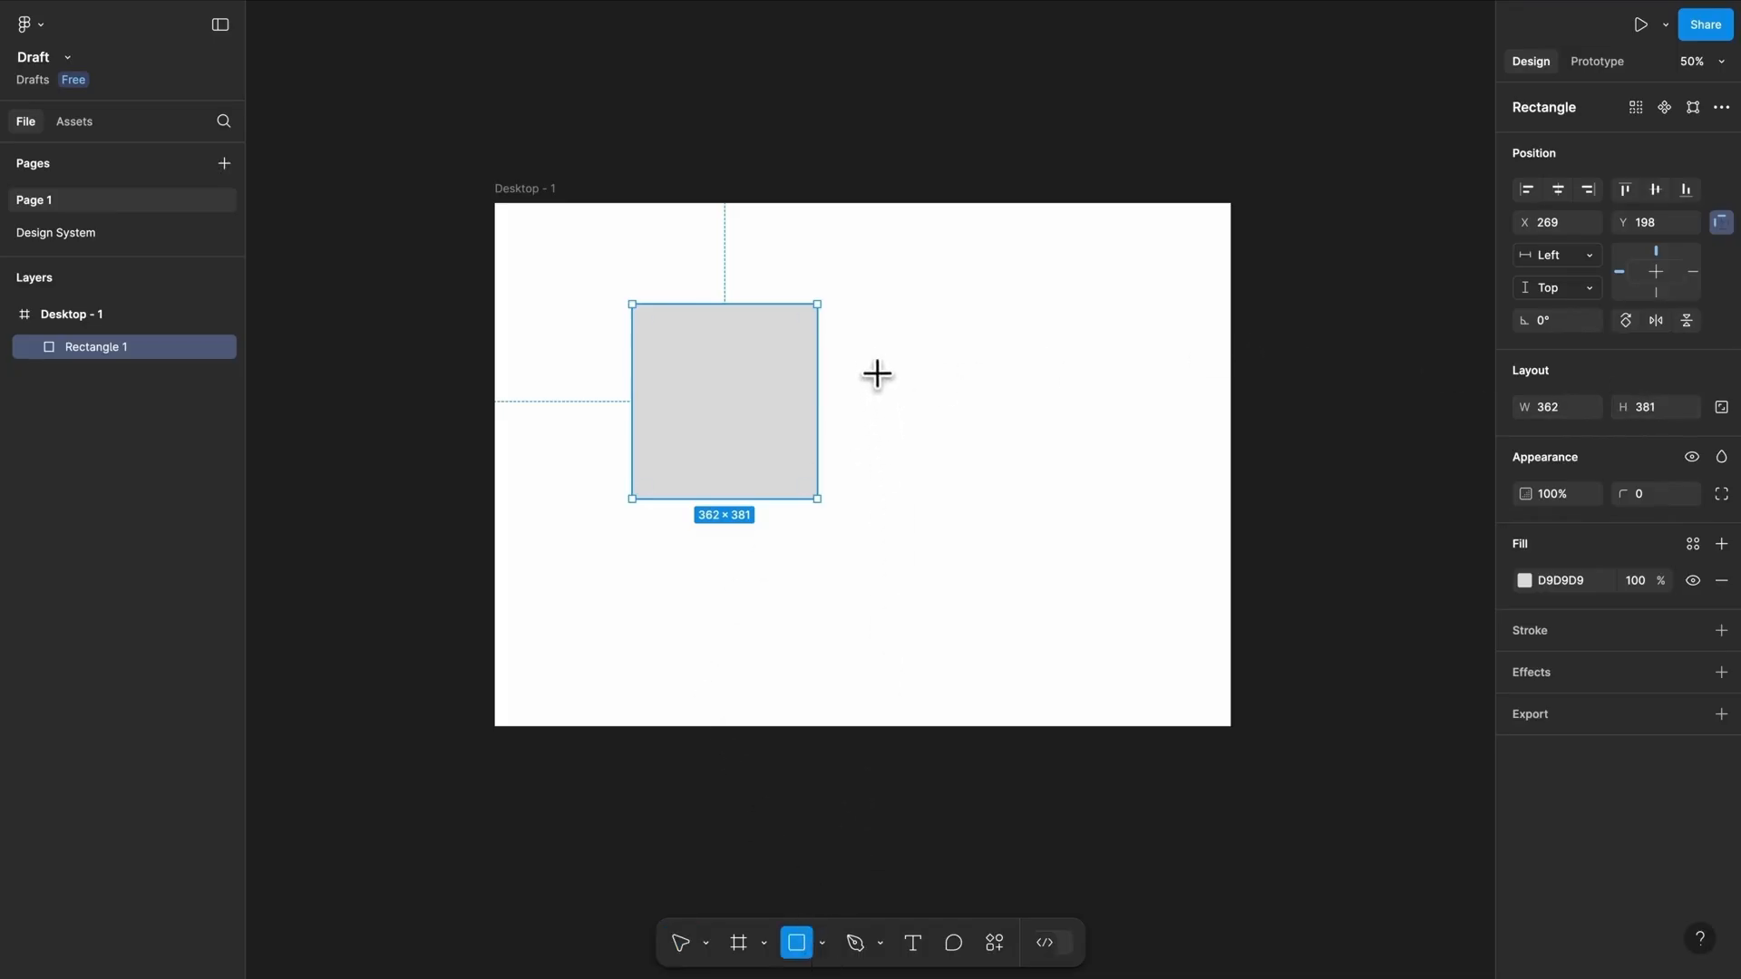
left_click_drag(862, 346, 1013, 518)
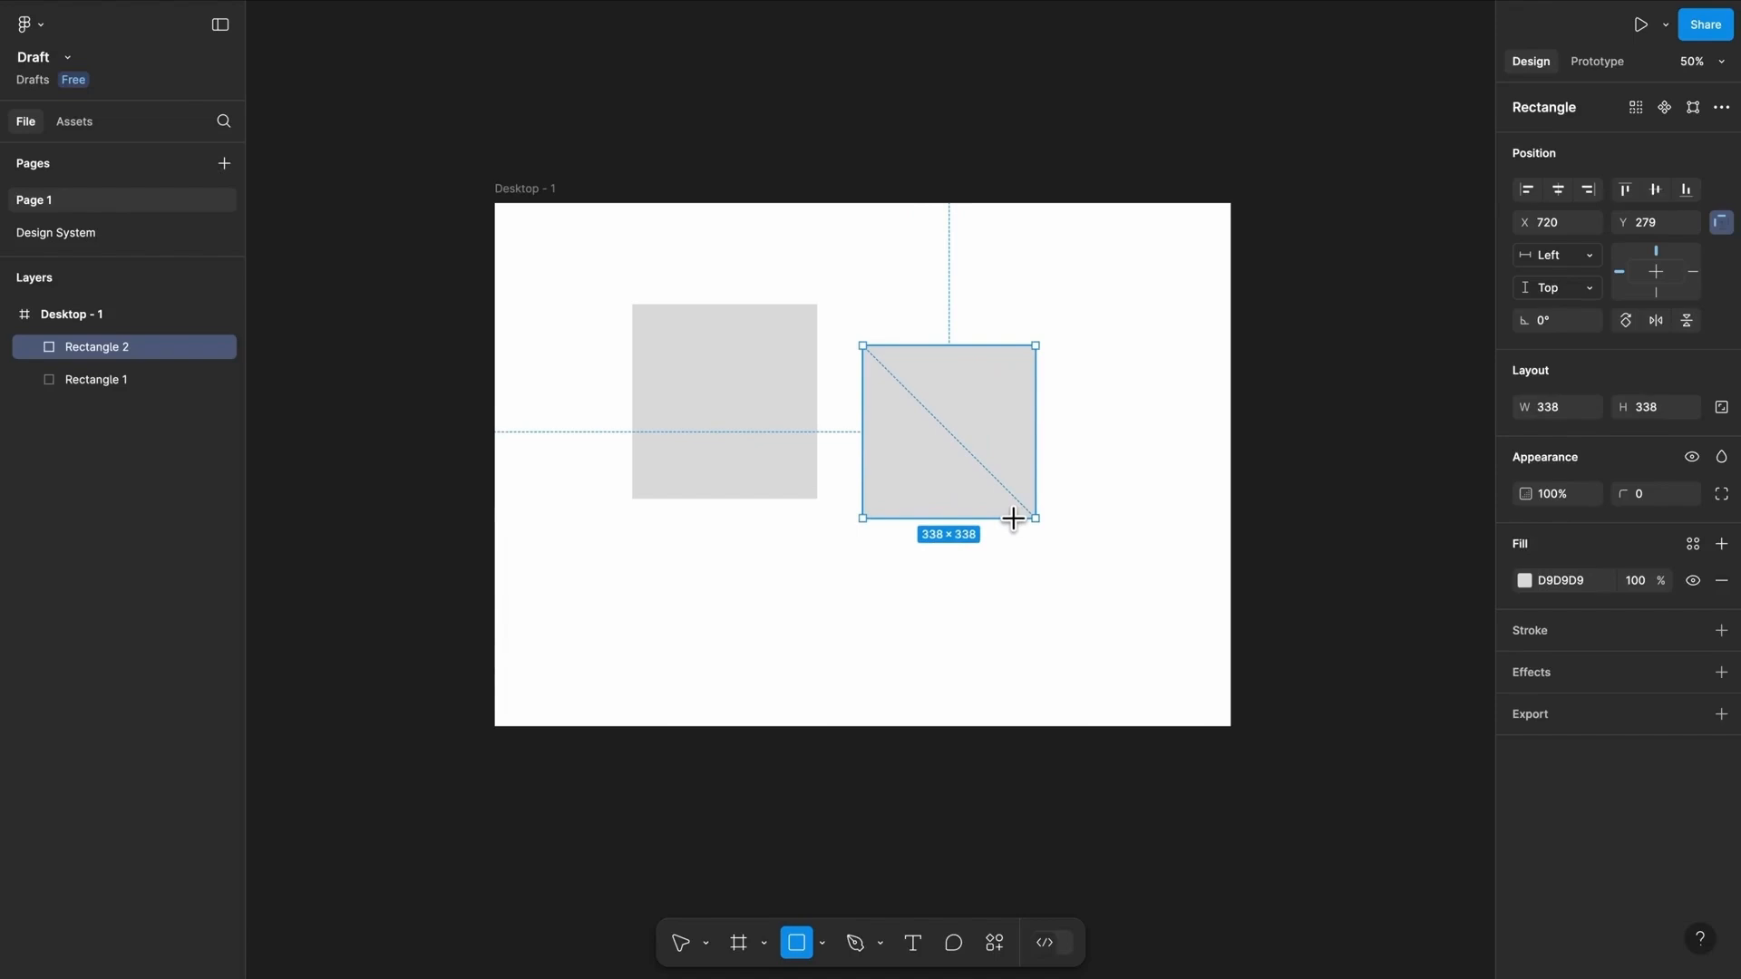
left_click_drag(1012, 518, 1012, 518)
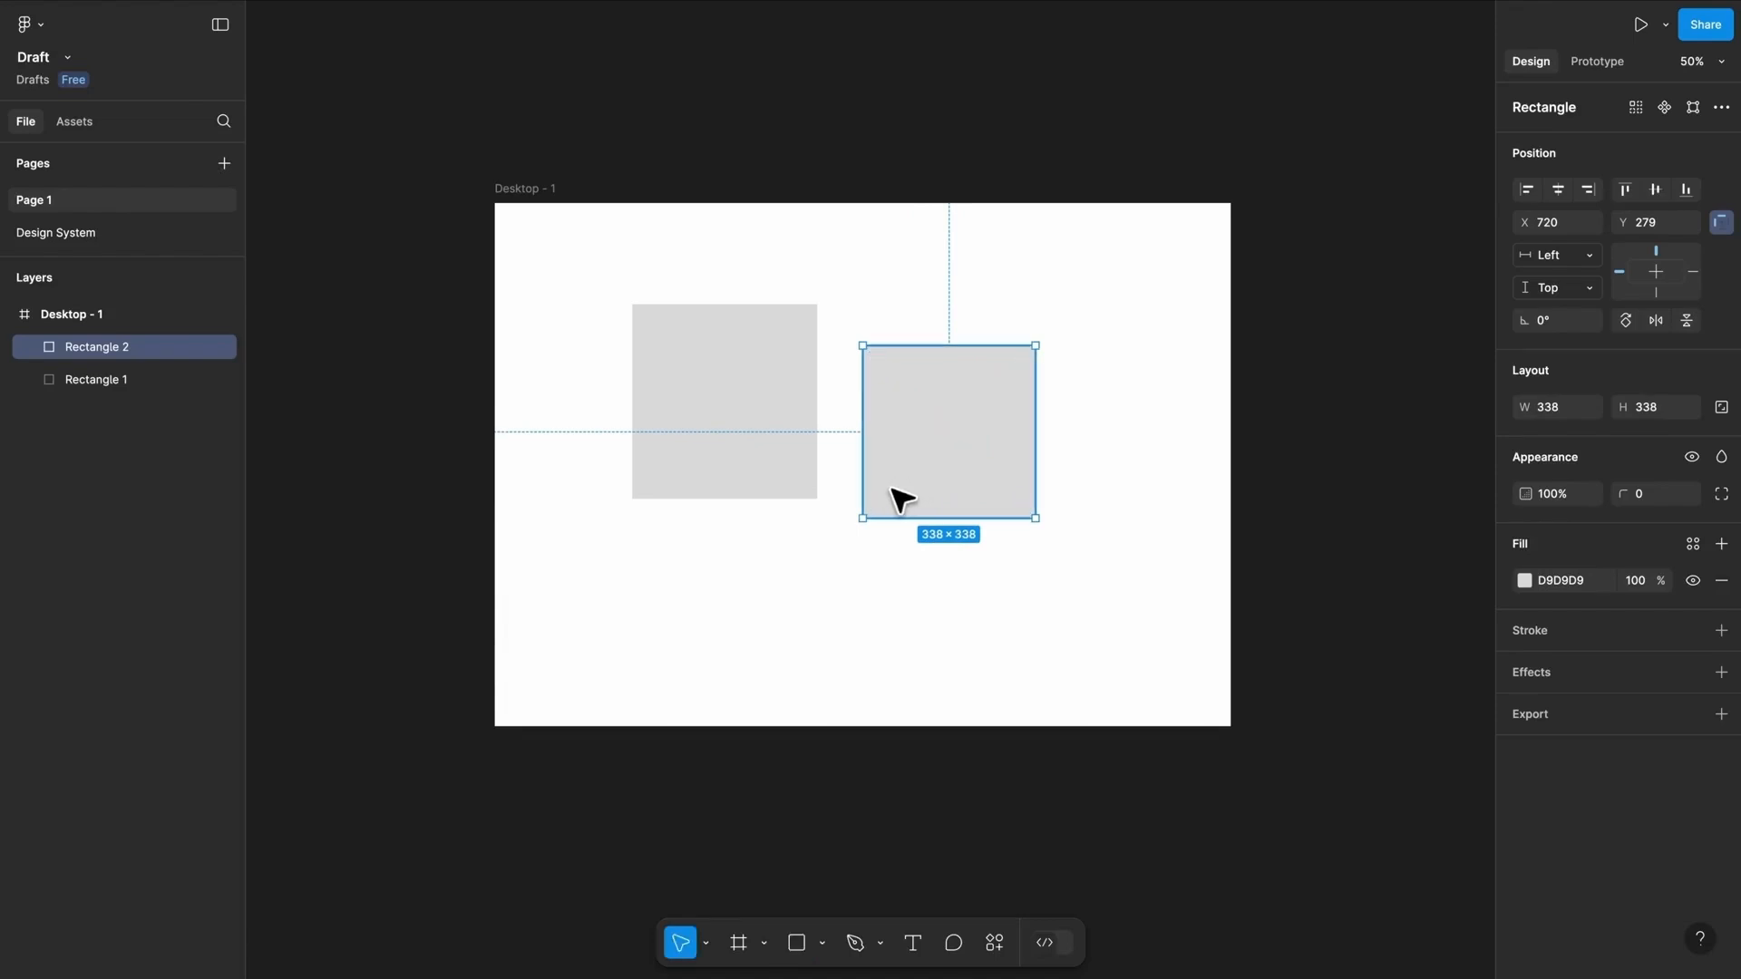
Delete the first rectangle and move the remaining square to about X 524, Y 212 in the frame.
left_click_drag(891, 490, 894, 433)
left_click(843, 437)
key("BackSpace")
left_click(671, 422)
key("BackSpace")
left_click(877, 393)
left_click_drag(971, 392, 863, 412)
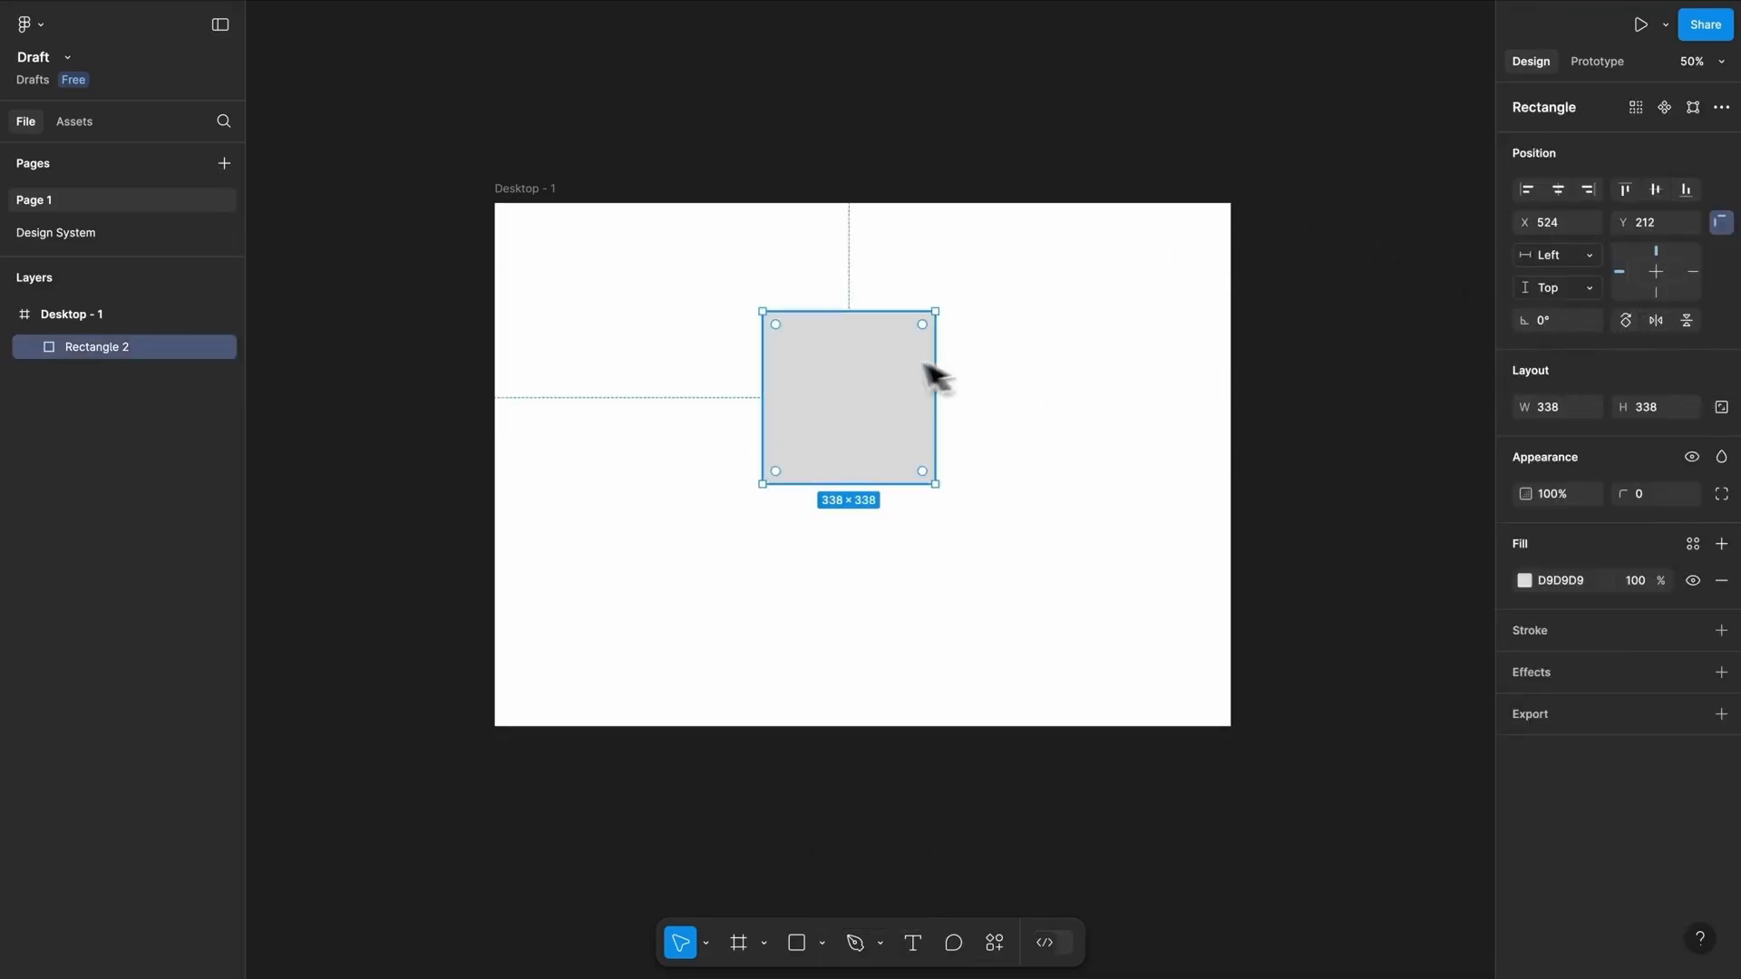
Align the square to the frame's left edge, and centre it horizontally and vertically within the Desktop frame.
scroll(1129, 354, "up", 3)
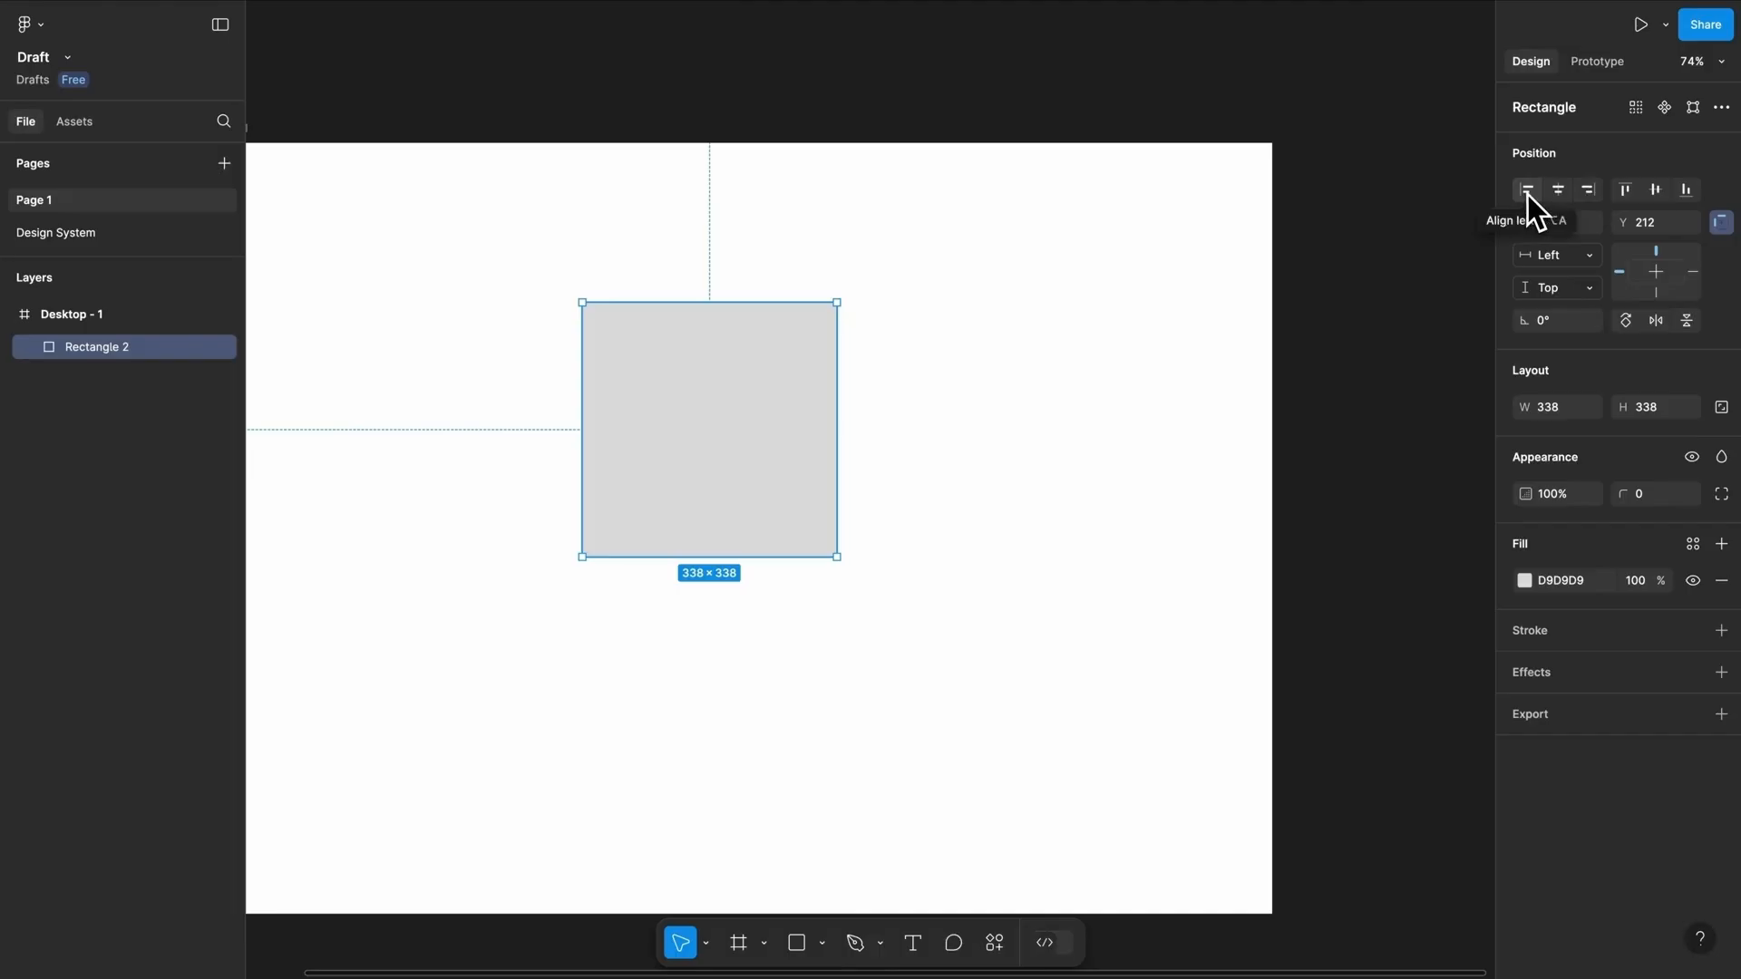
scroll(1215, 232, "down", 3)
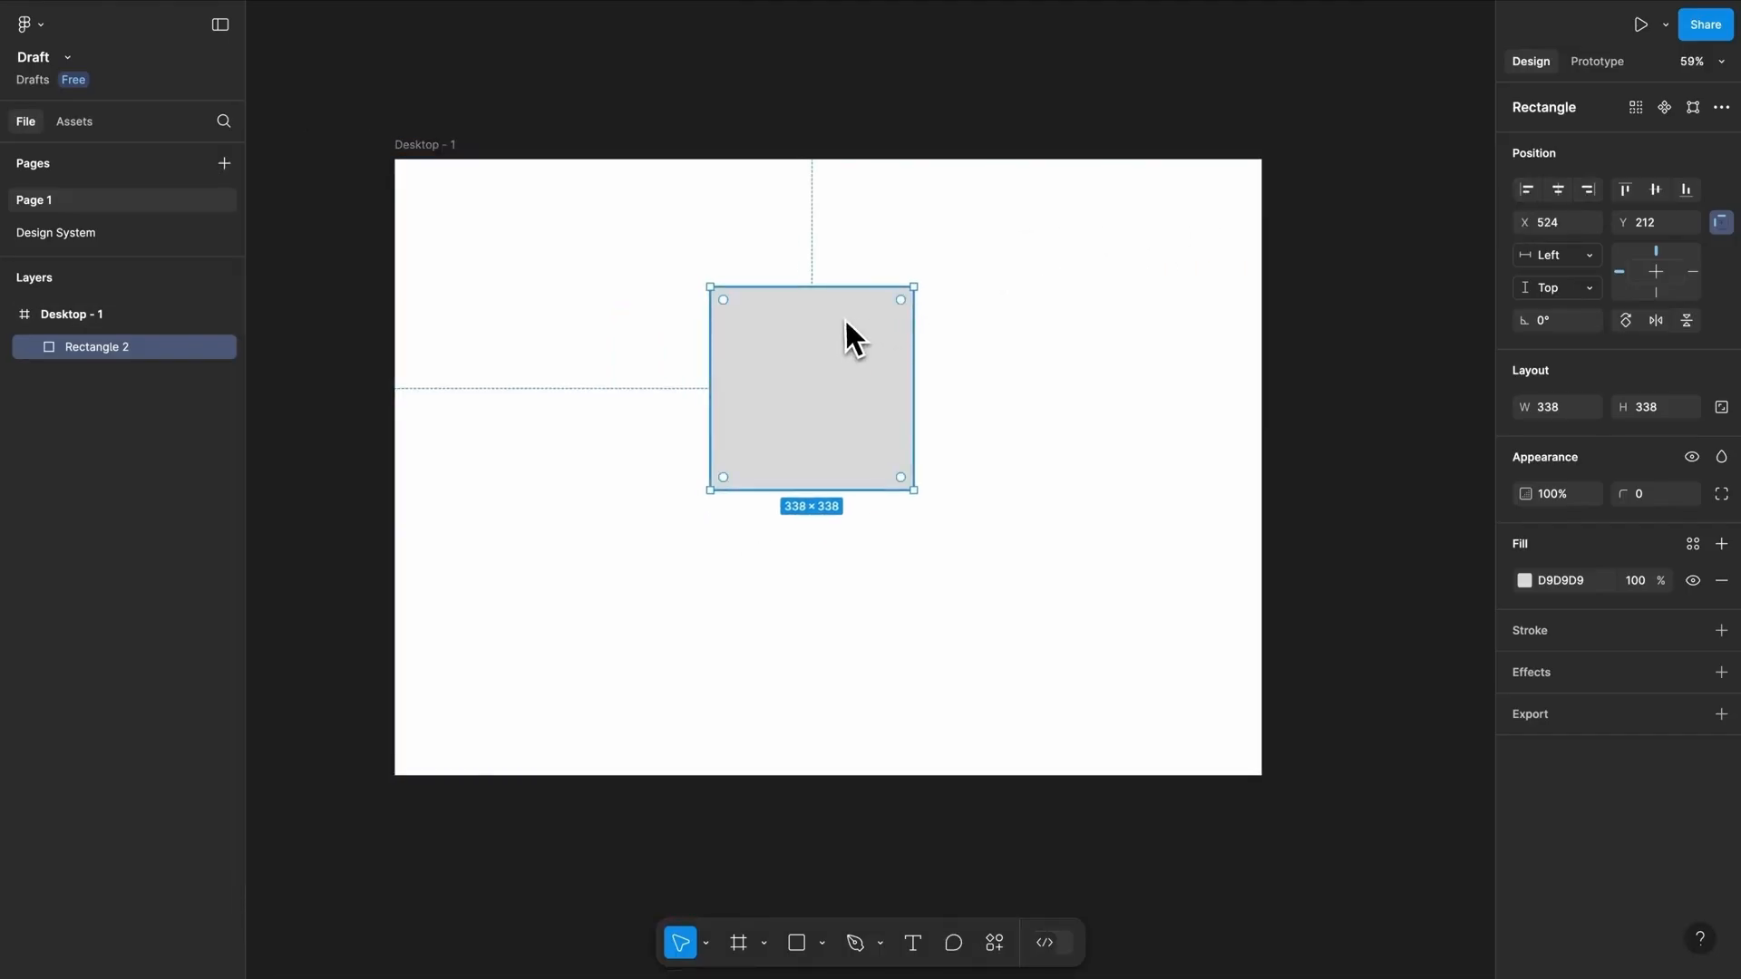
left_click(1529, 191)
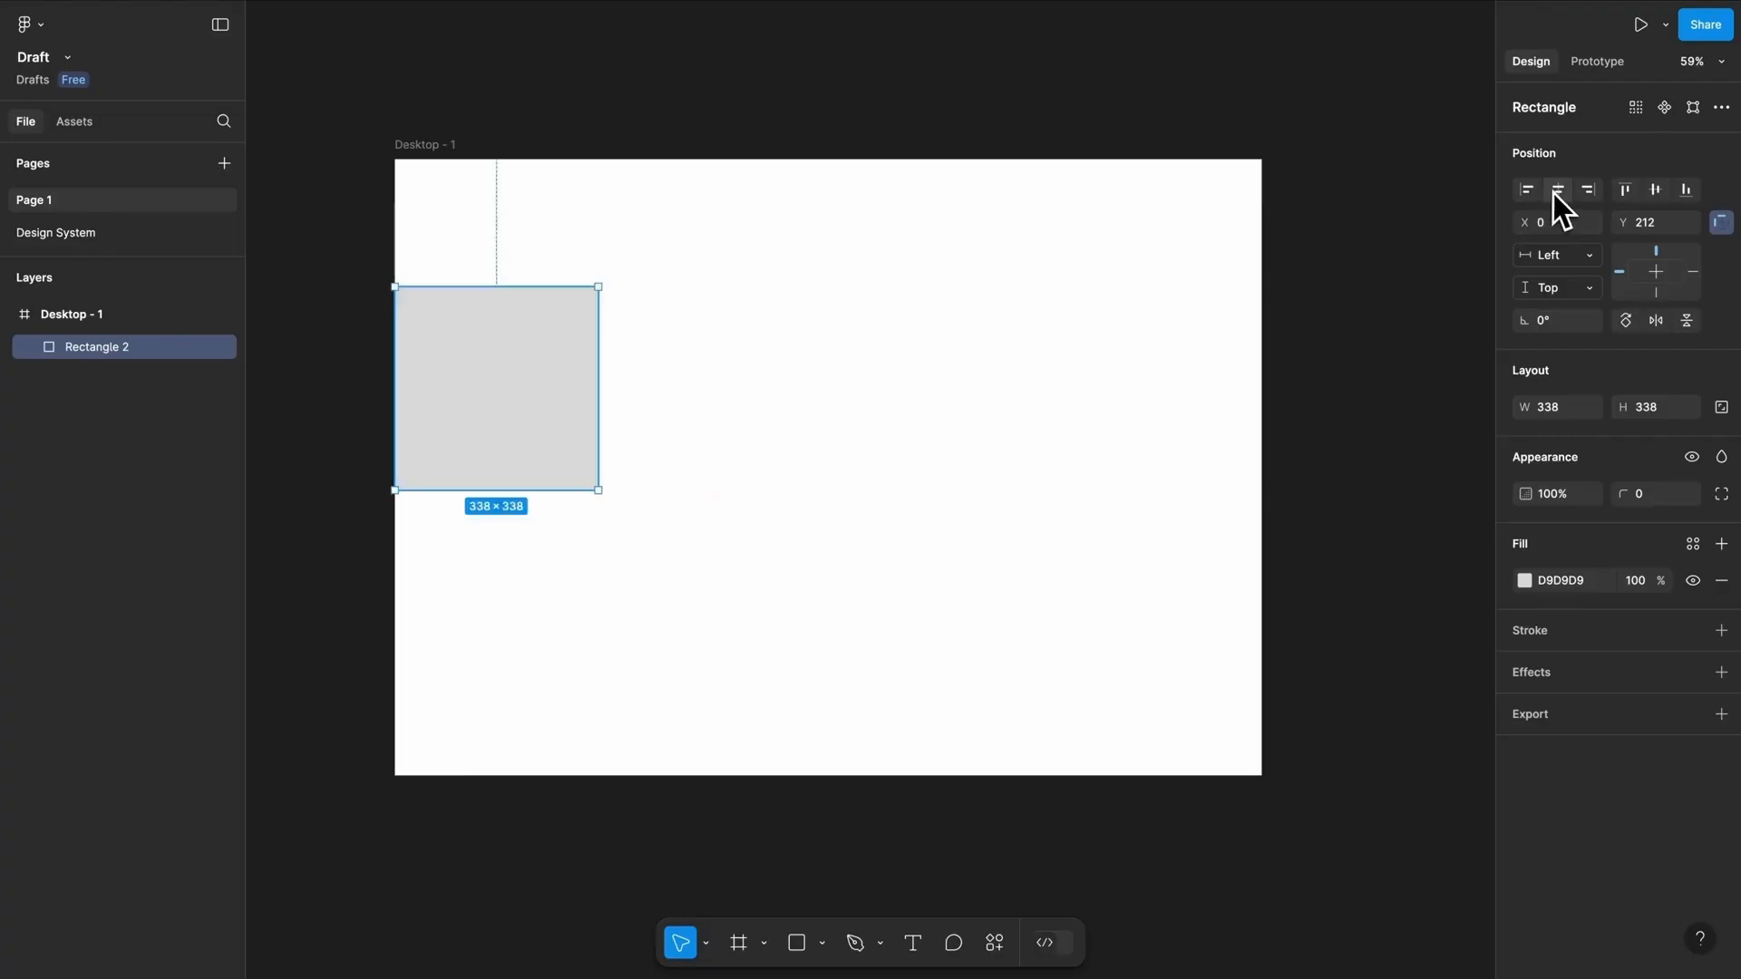
left_click(1557, 191)
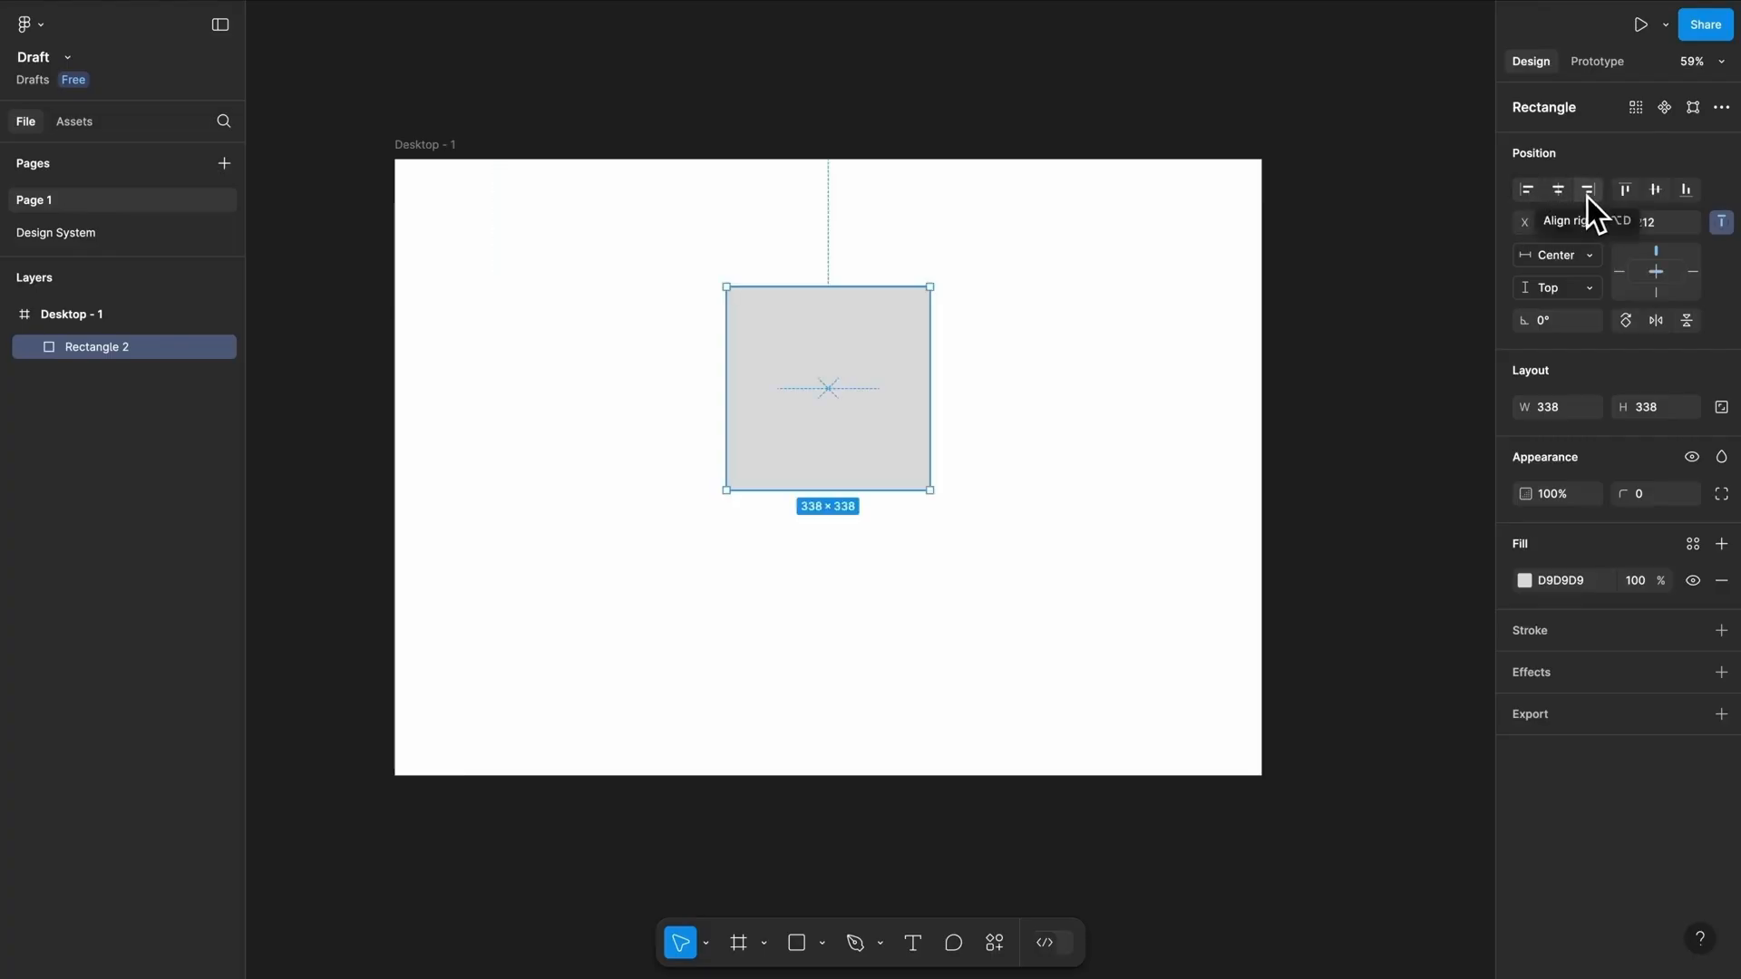
left_click(1654, 191)
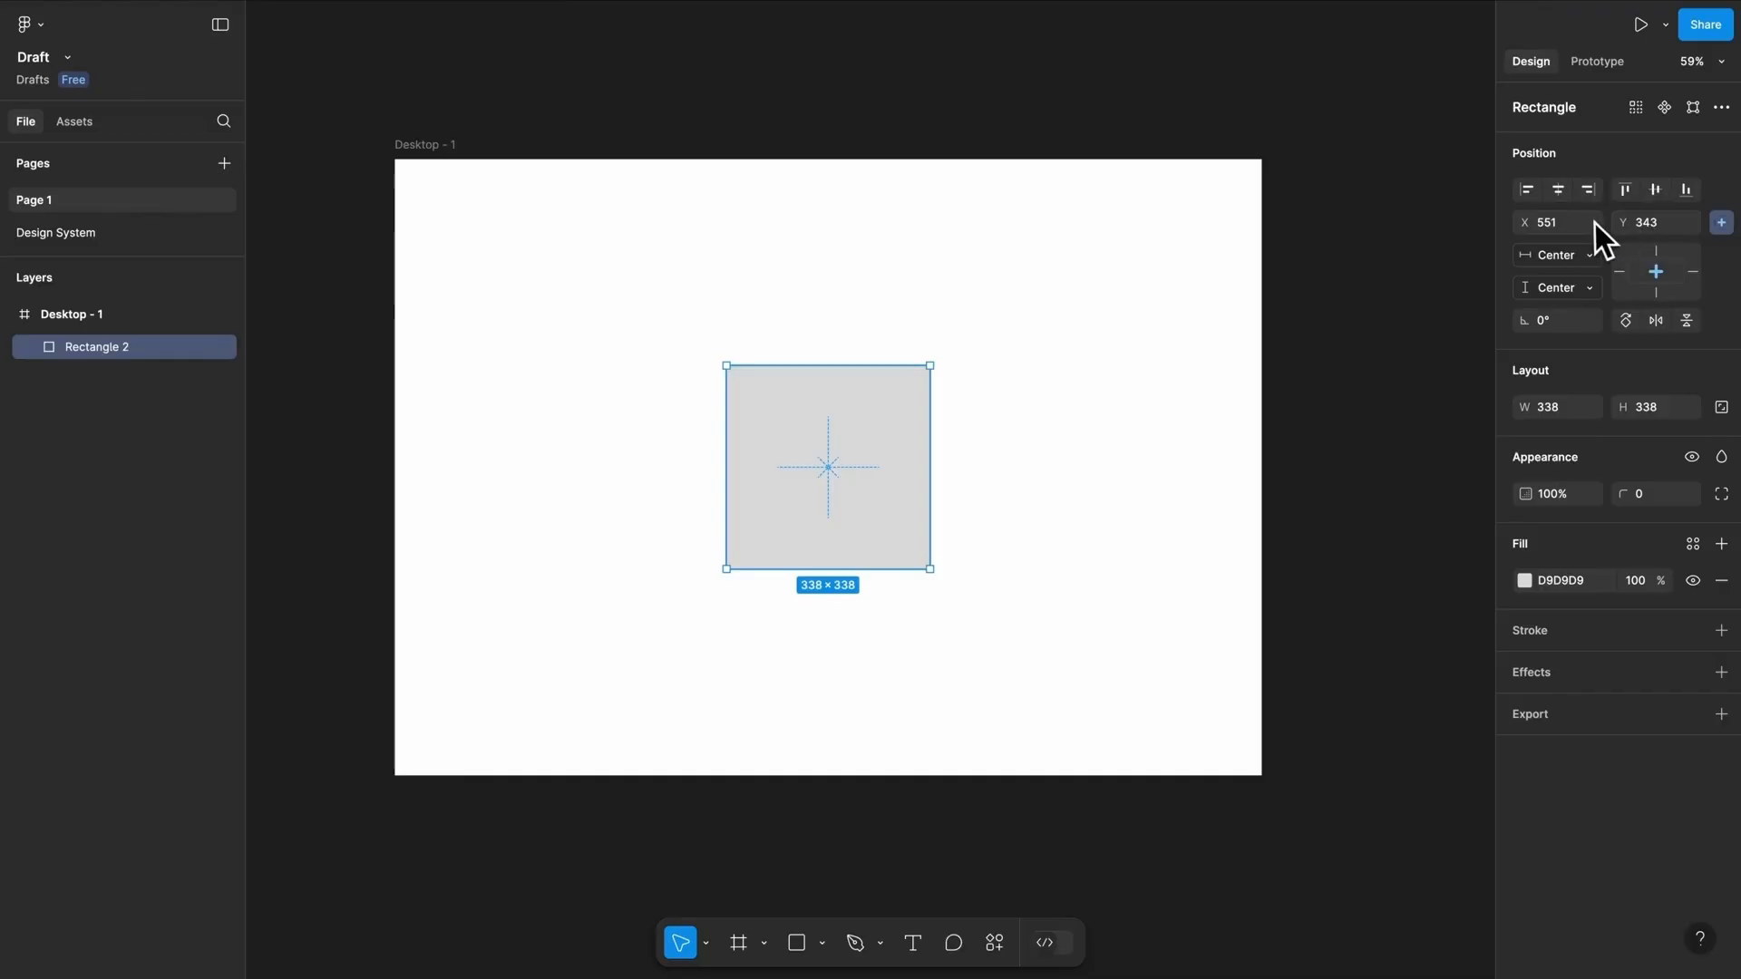
Set the square's X and Y position to 0 so it sits in the frame's top-left corner.
type("0")
left_click(1671, 227)
type("0")
key("Return")
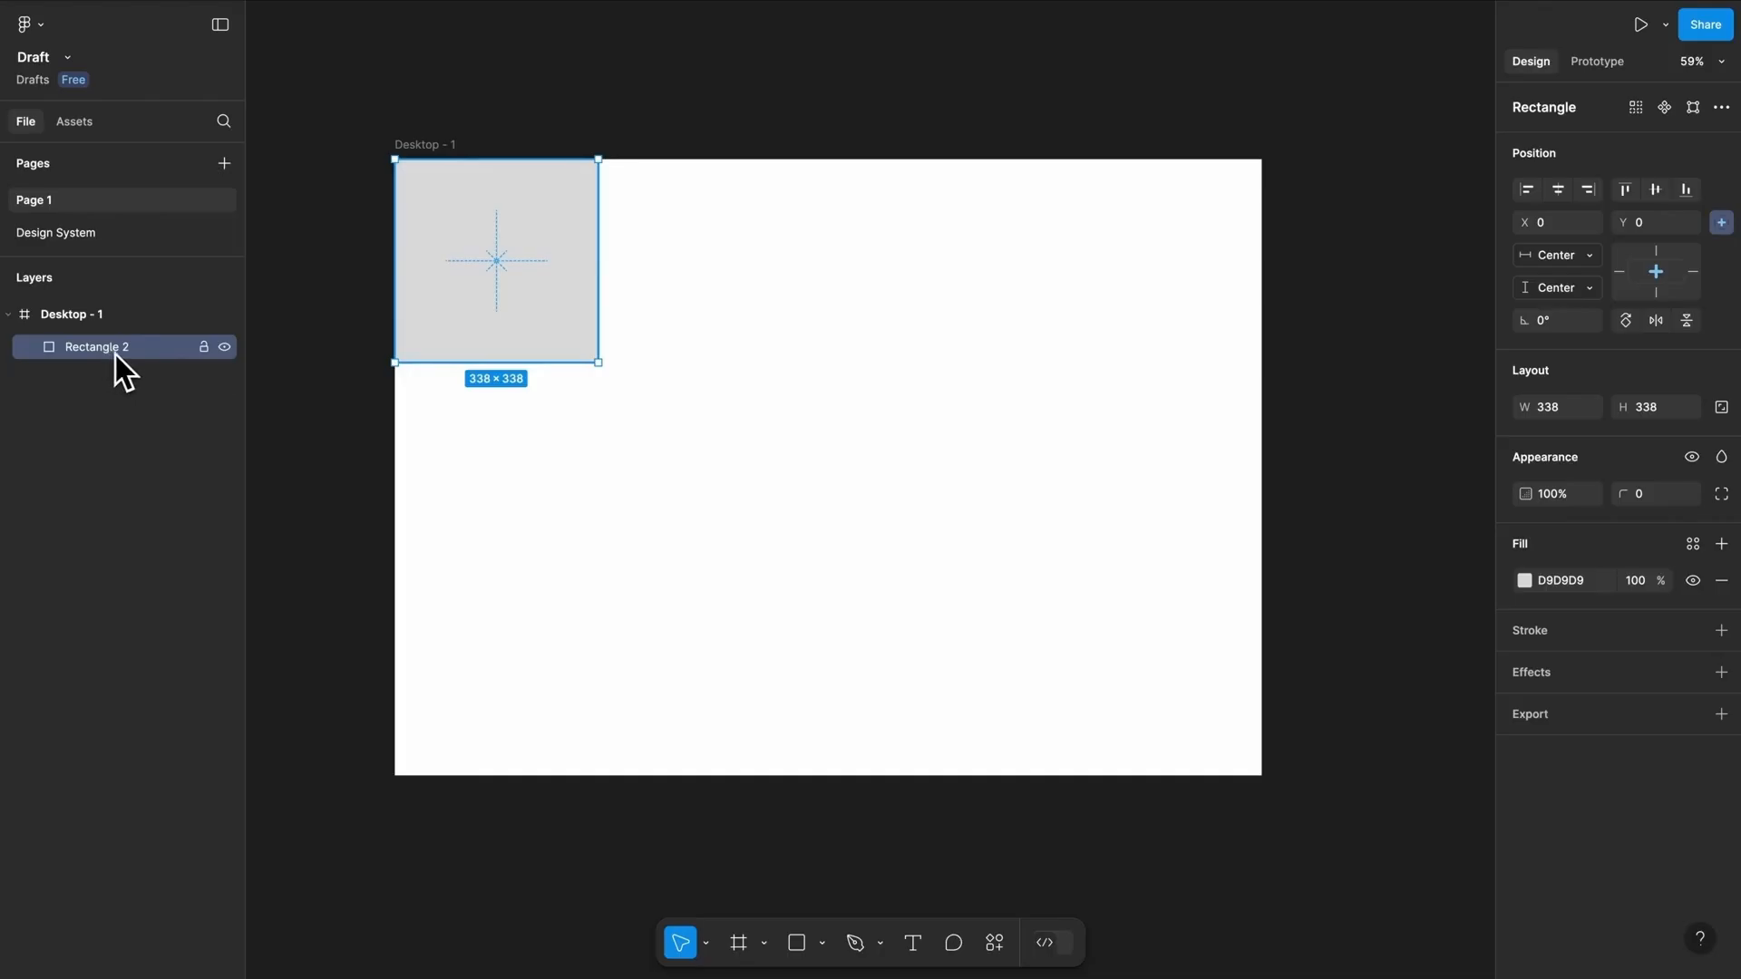
Compare the Desktop frame with its child square, and move the square to about X 510, Y 229.
left_click(56, 318)
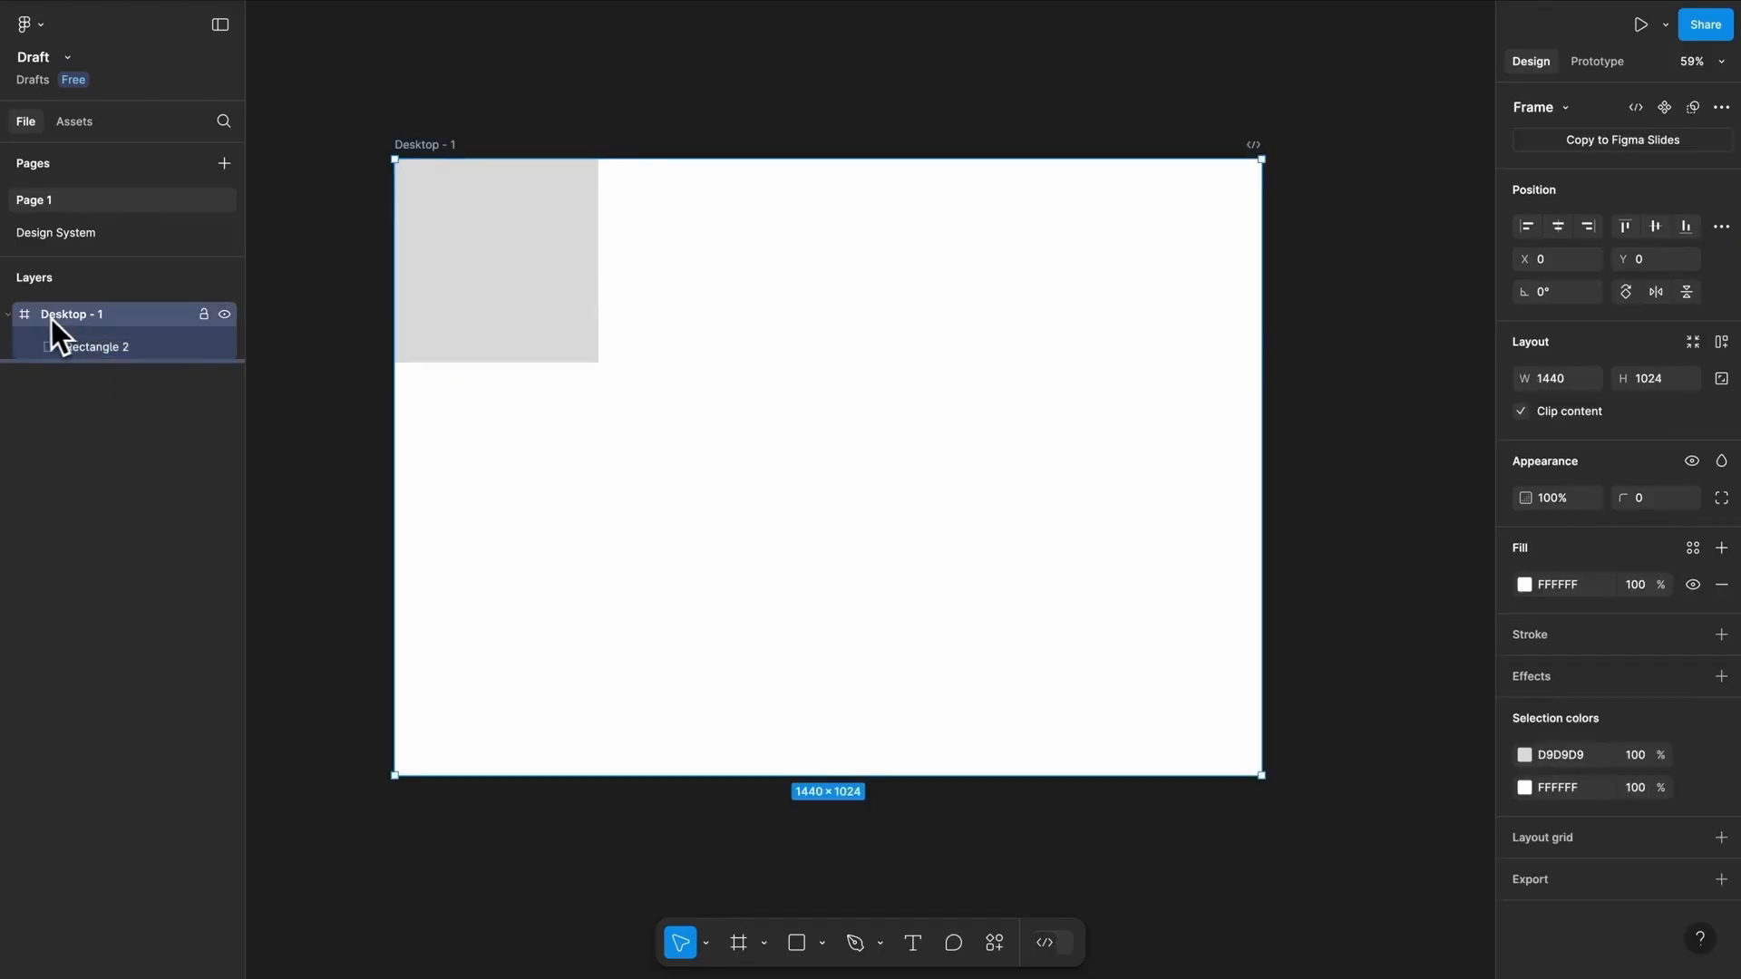
left_click(97, 346)
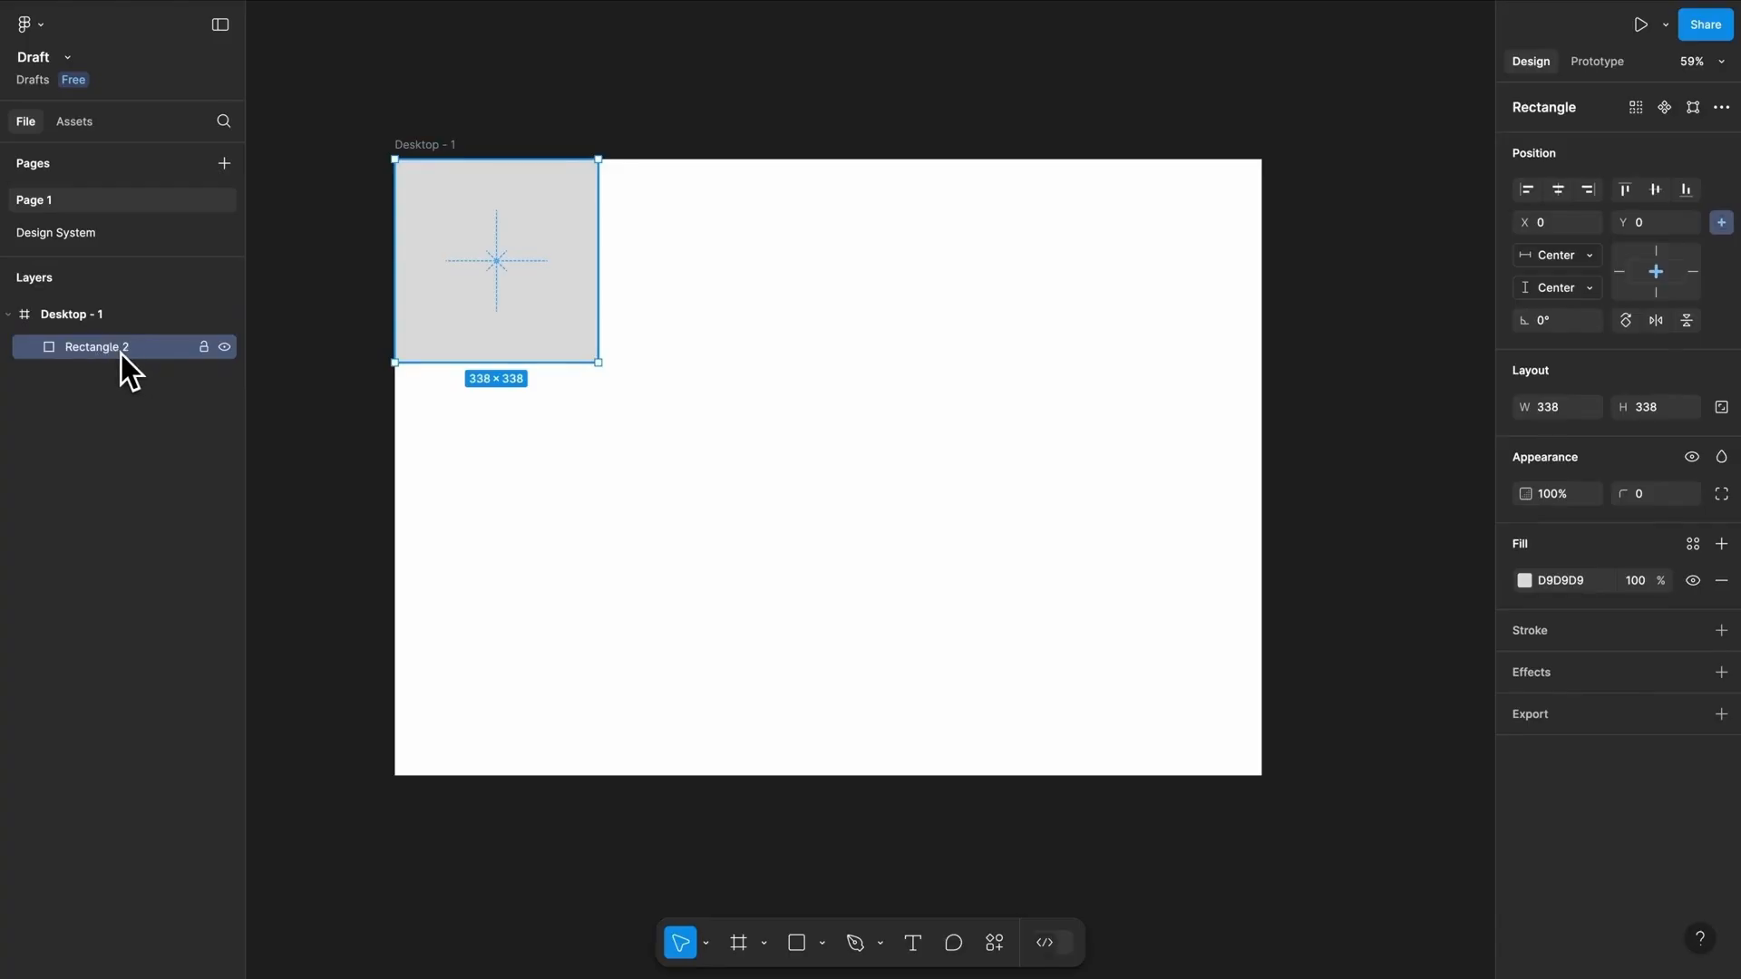
left_click_drag(494, 234, 812, 385)
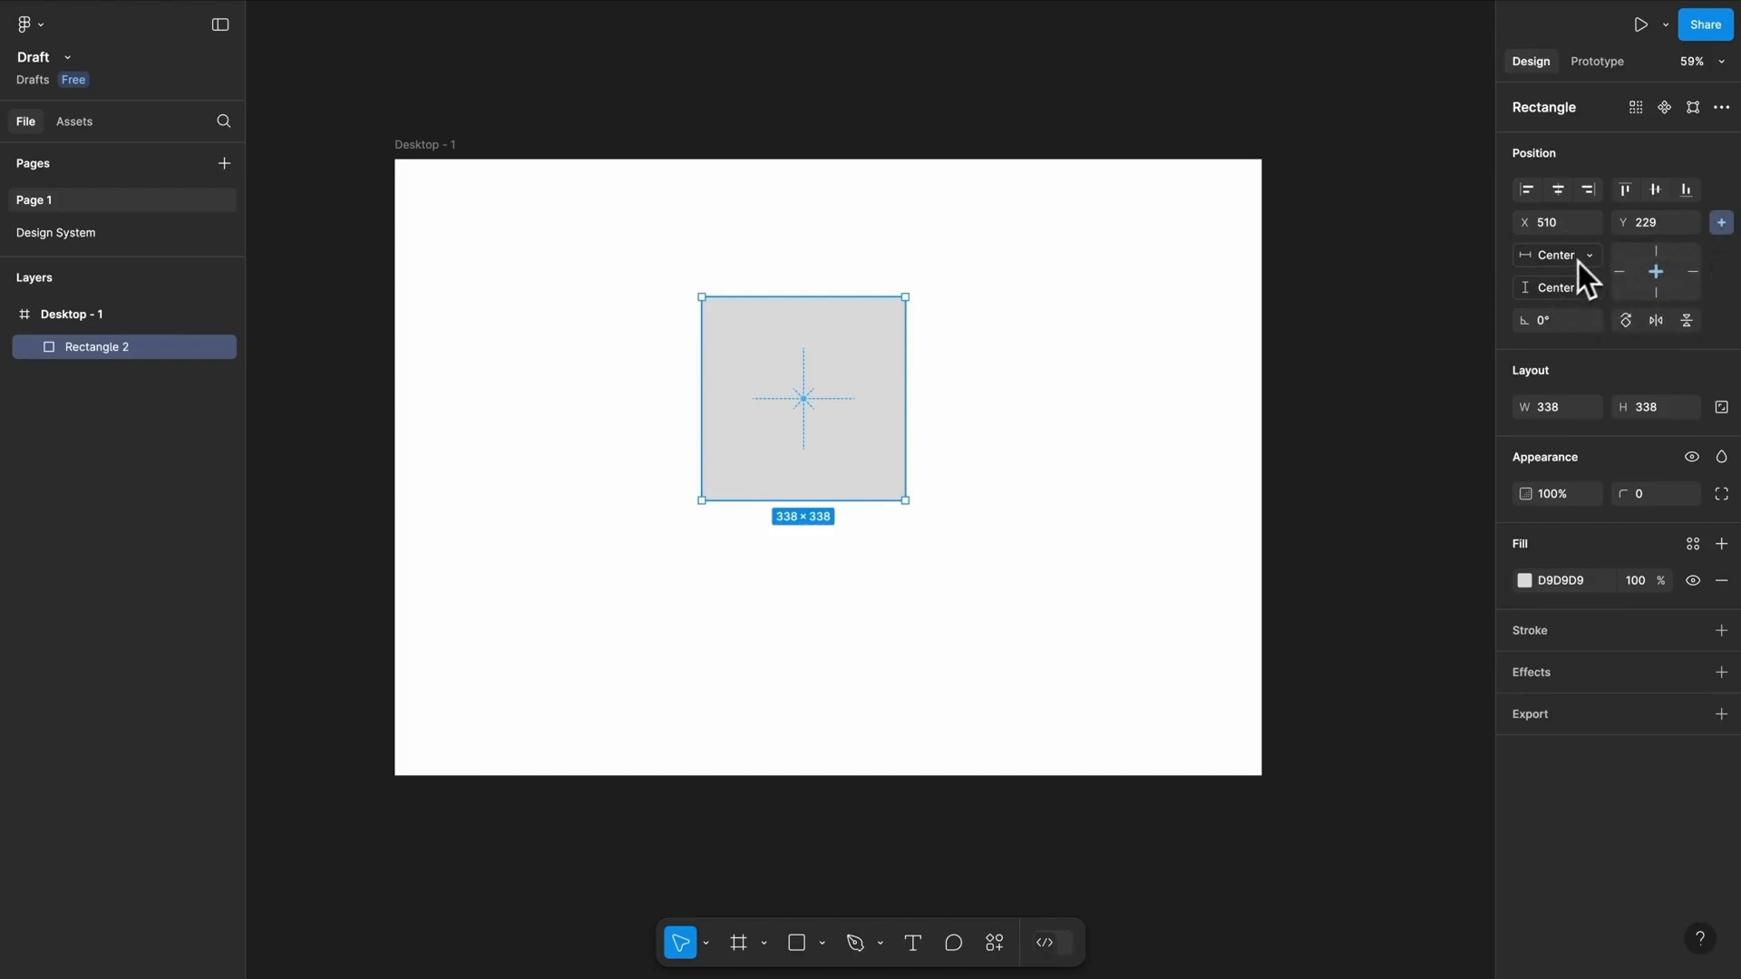
key("super+z")
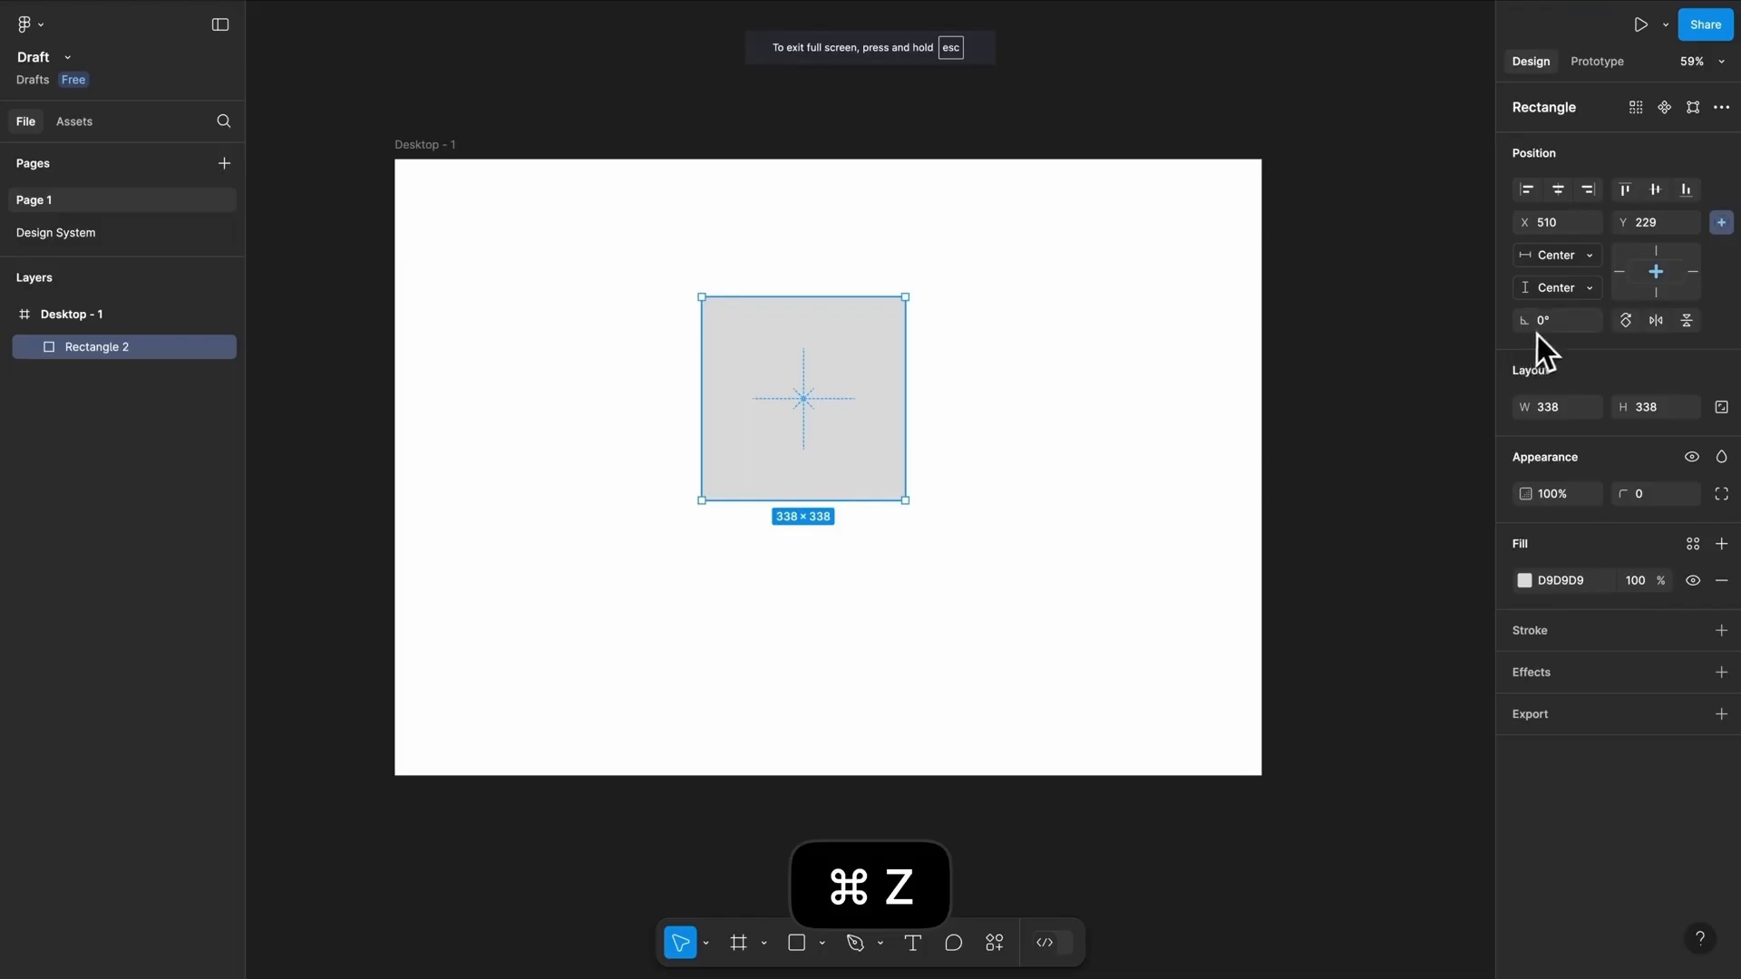
Rotate the square to about 11° and flip it horizontally.
left_click_drag(1527, 327, 1529, 328)
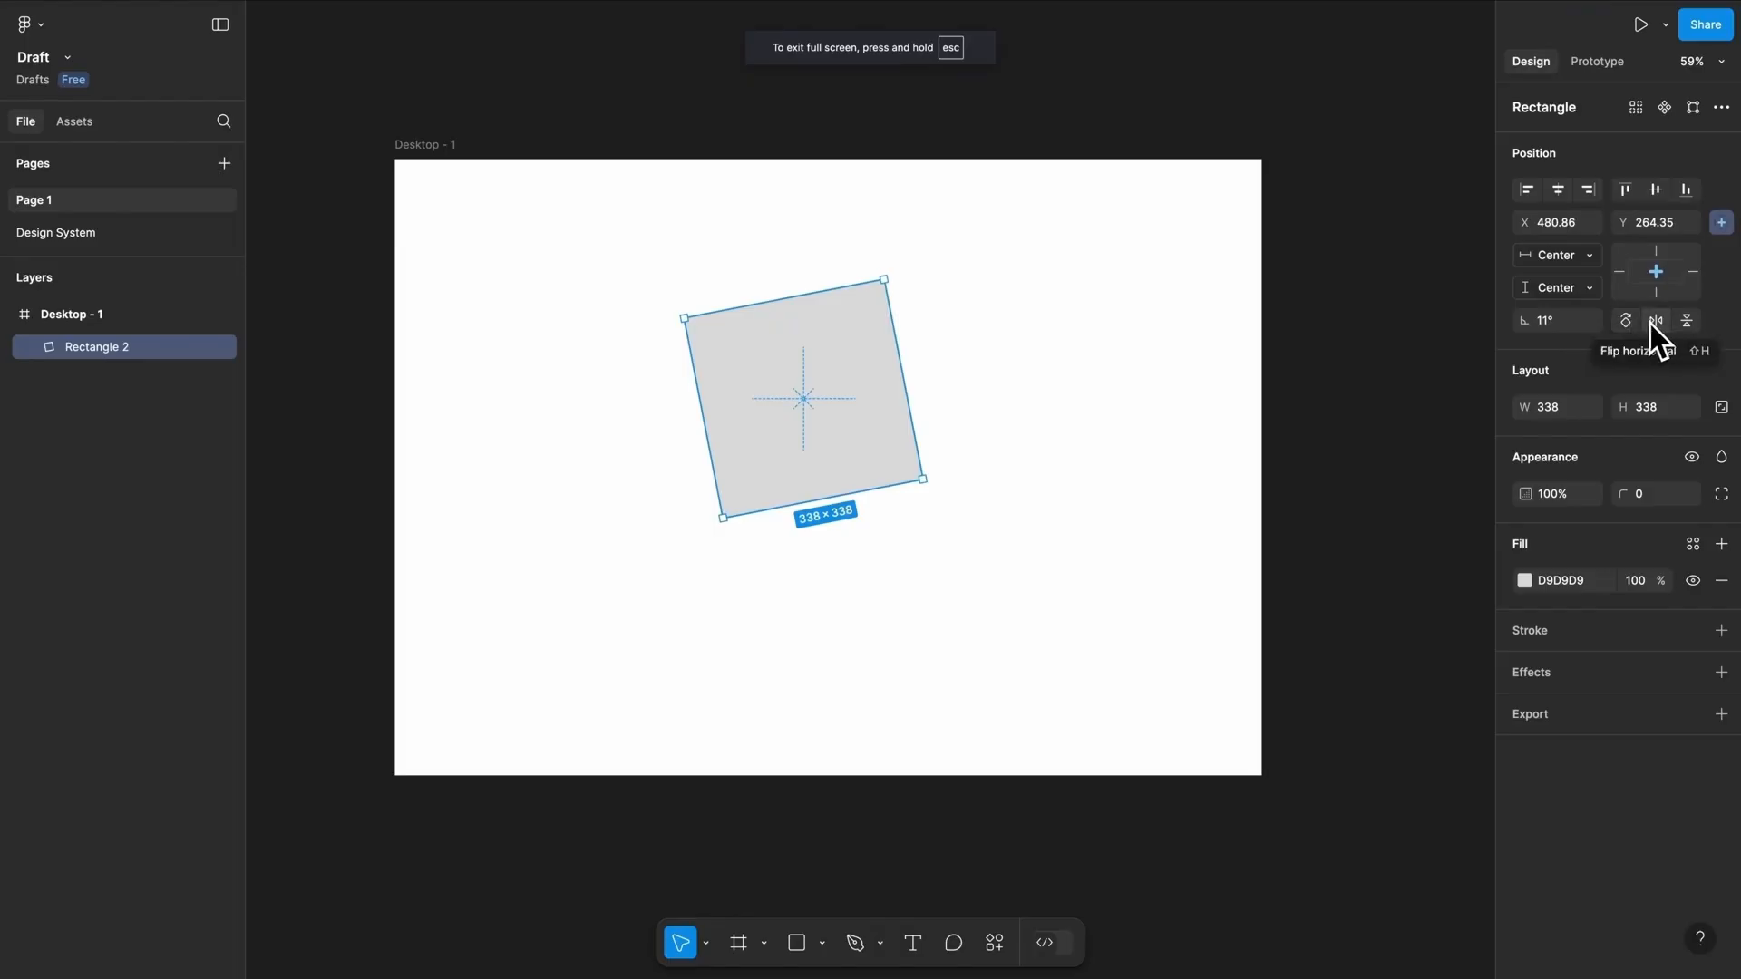
left_click(1653, 322)
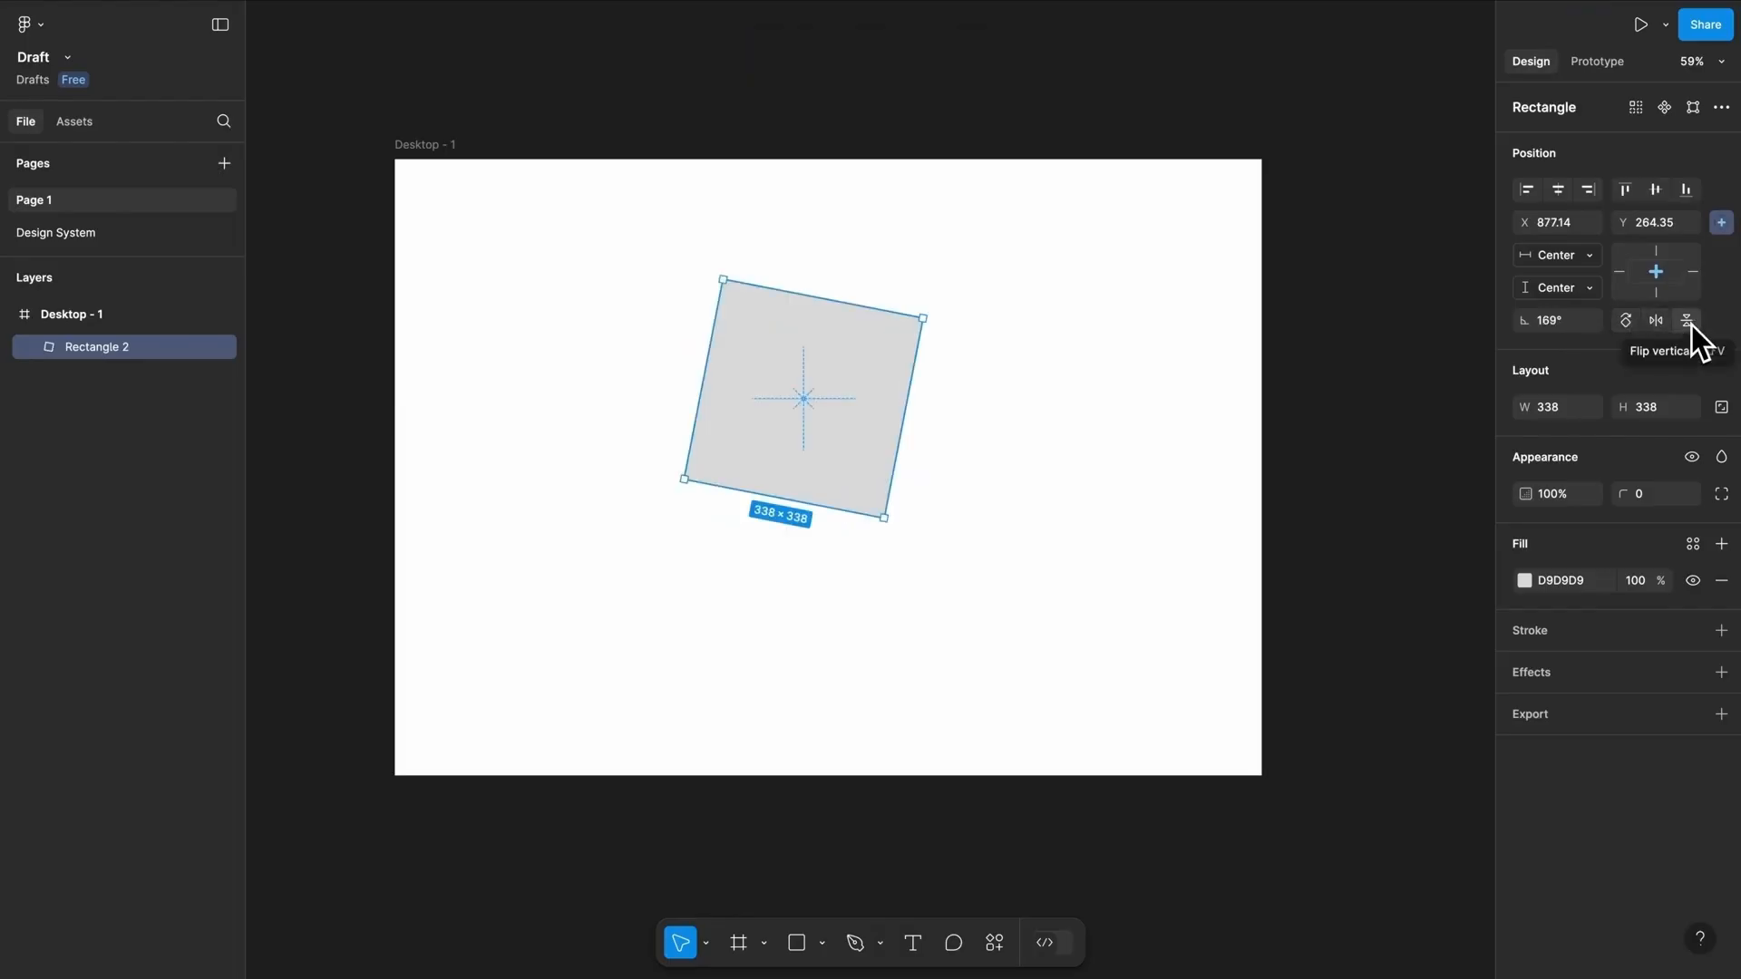
left_click(1689, 323)
Set the square's rotation to 0°.
left_click(1574, 317)
type("0")
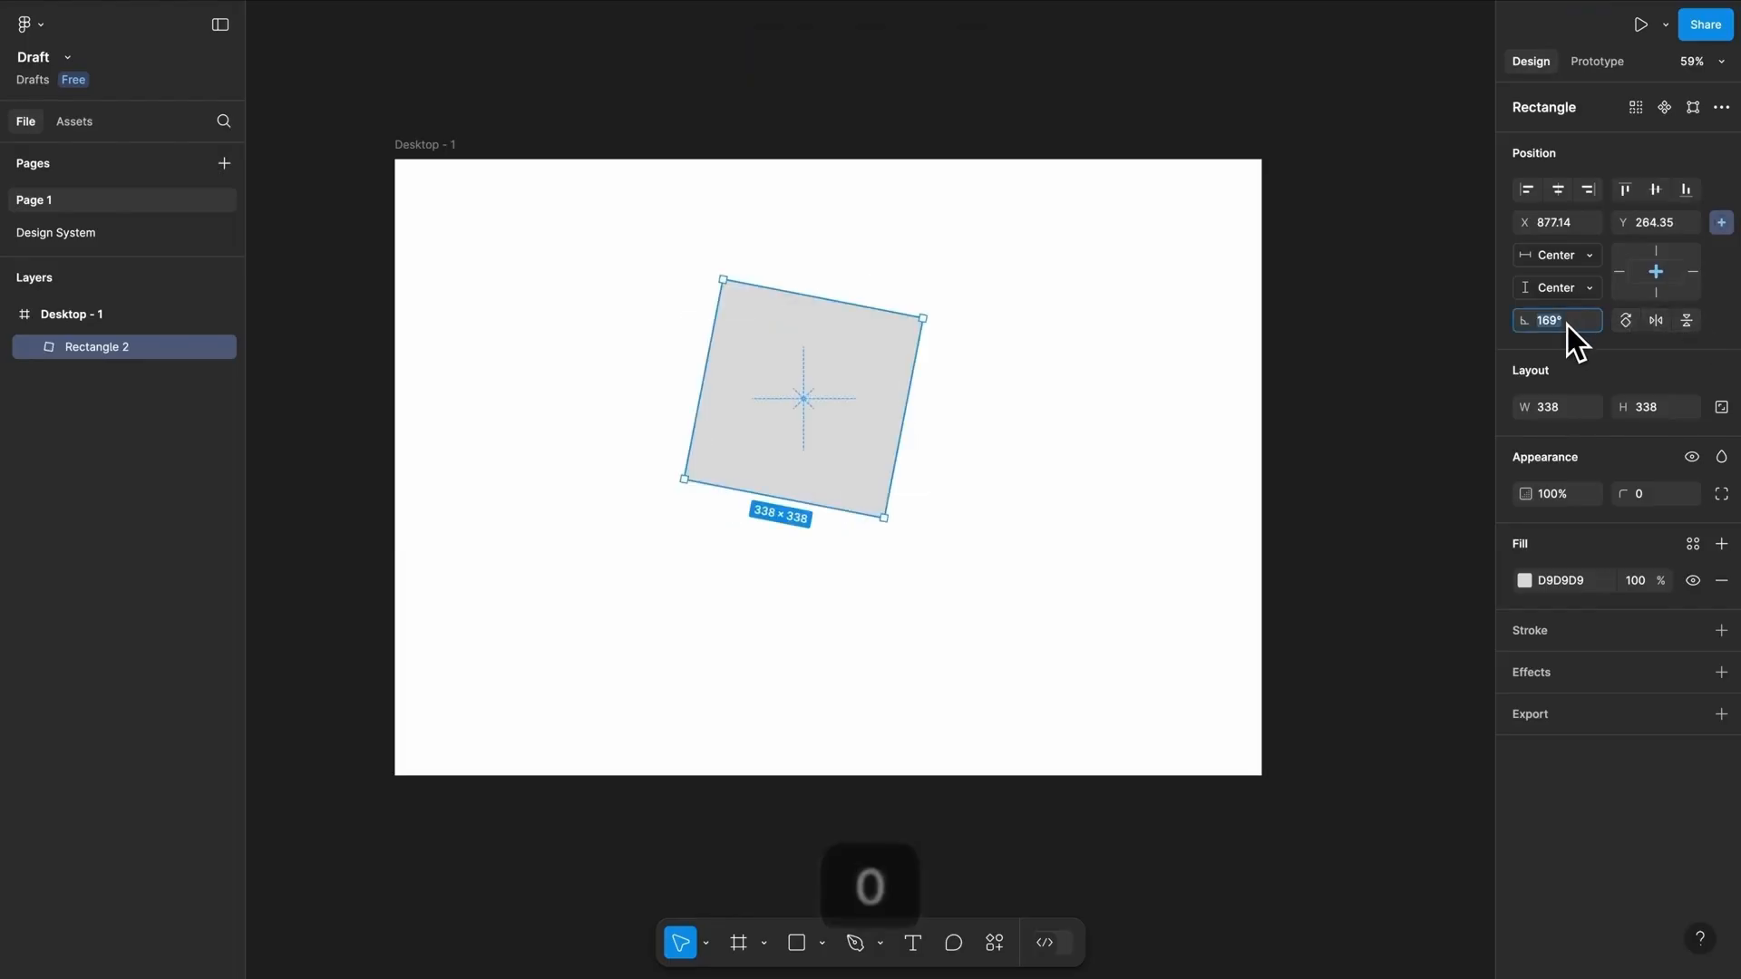
key("Return")
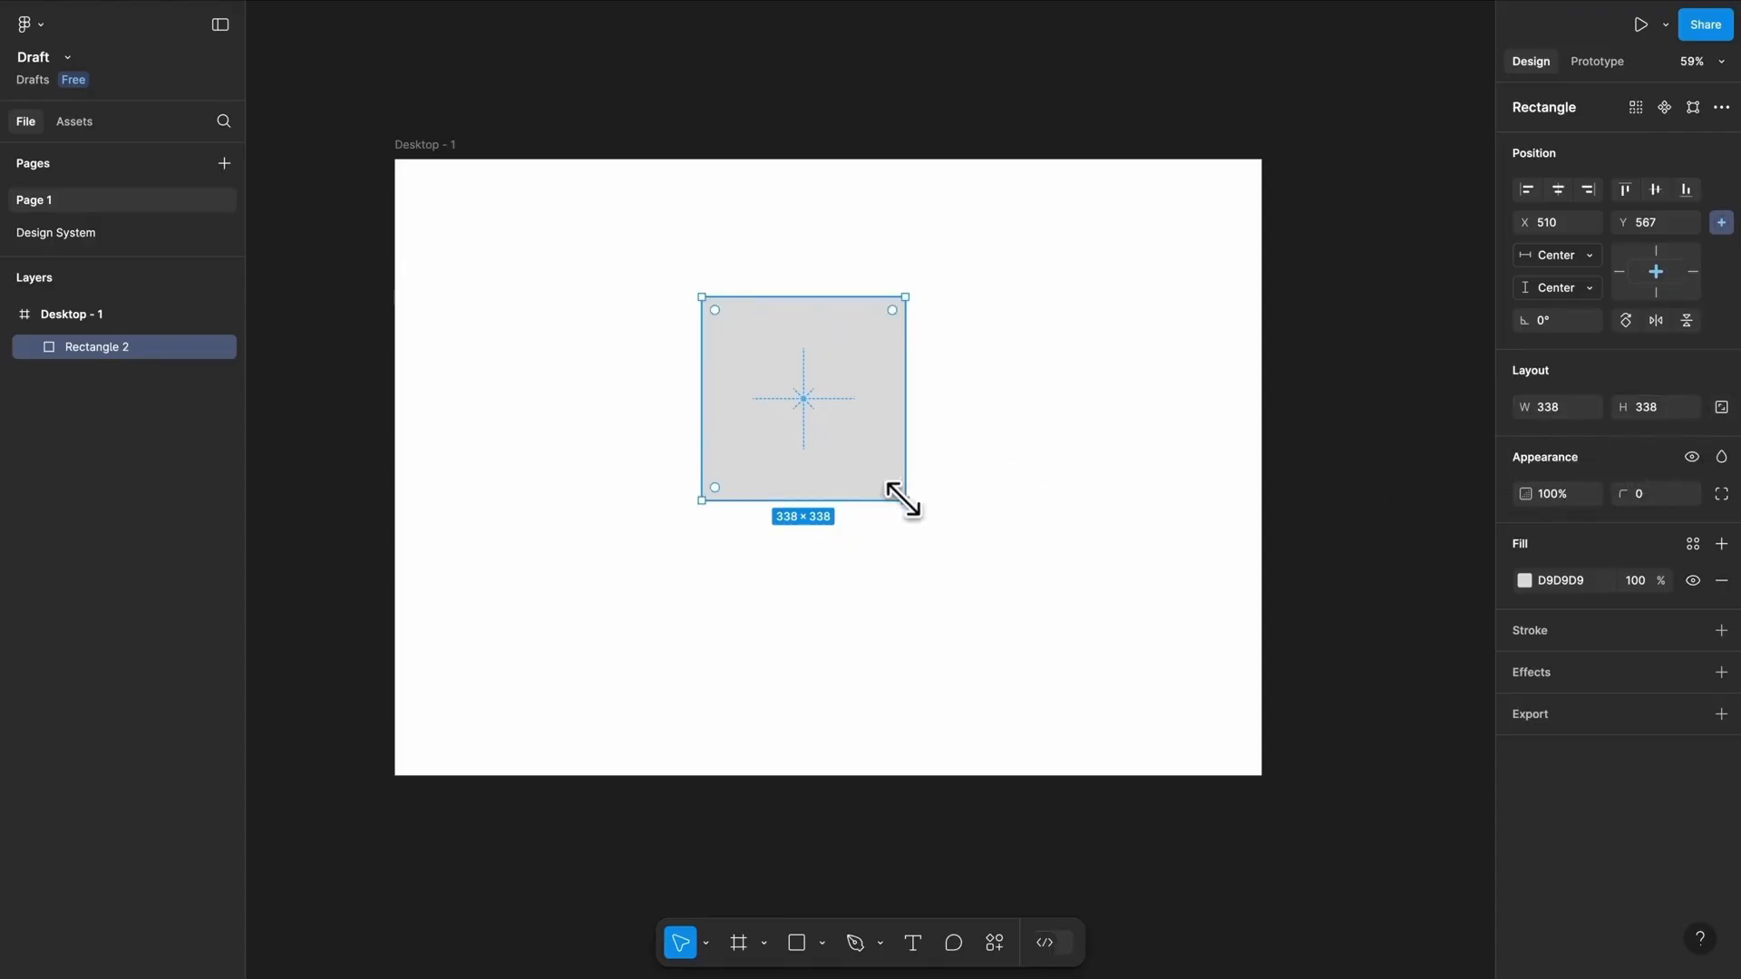
Resize the square freely to about 419 × 483, and scale it to about 434 × 500 with the aspect ratio locked only for that resize.
left_click_drag(905, 499, 952, 586)
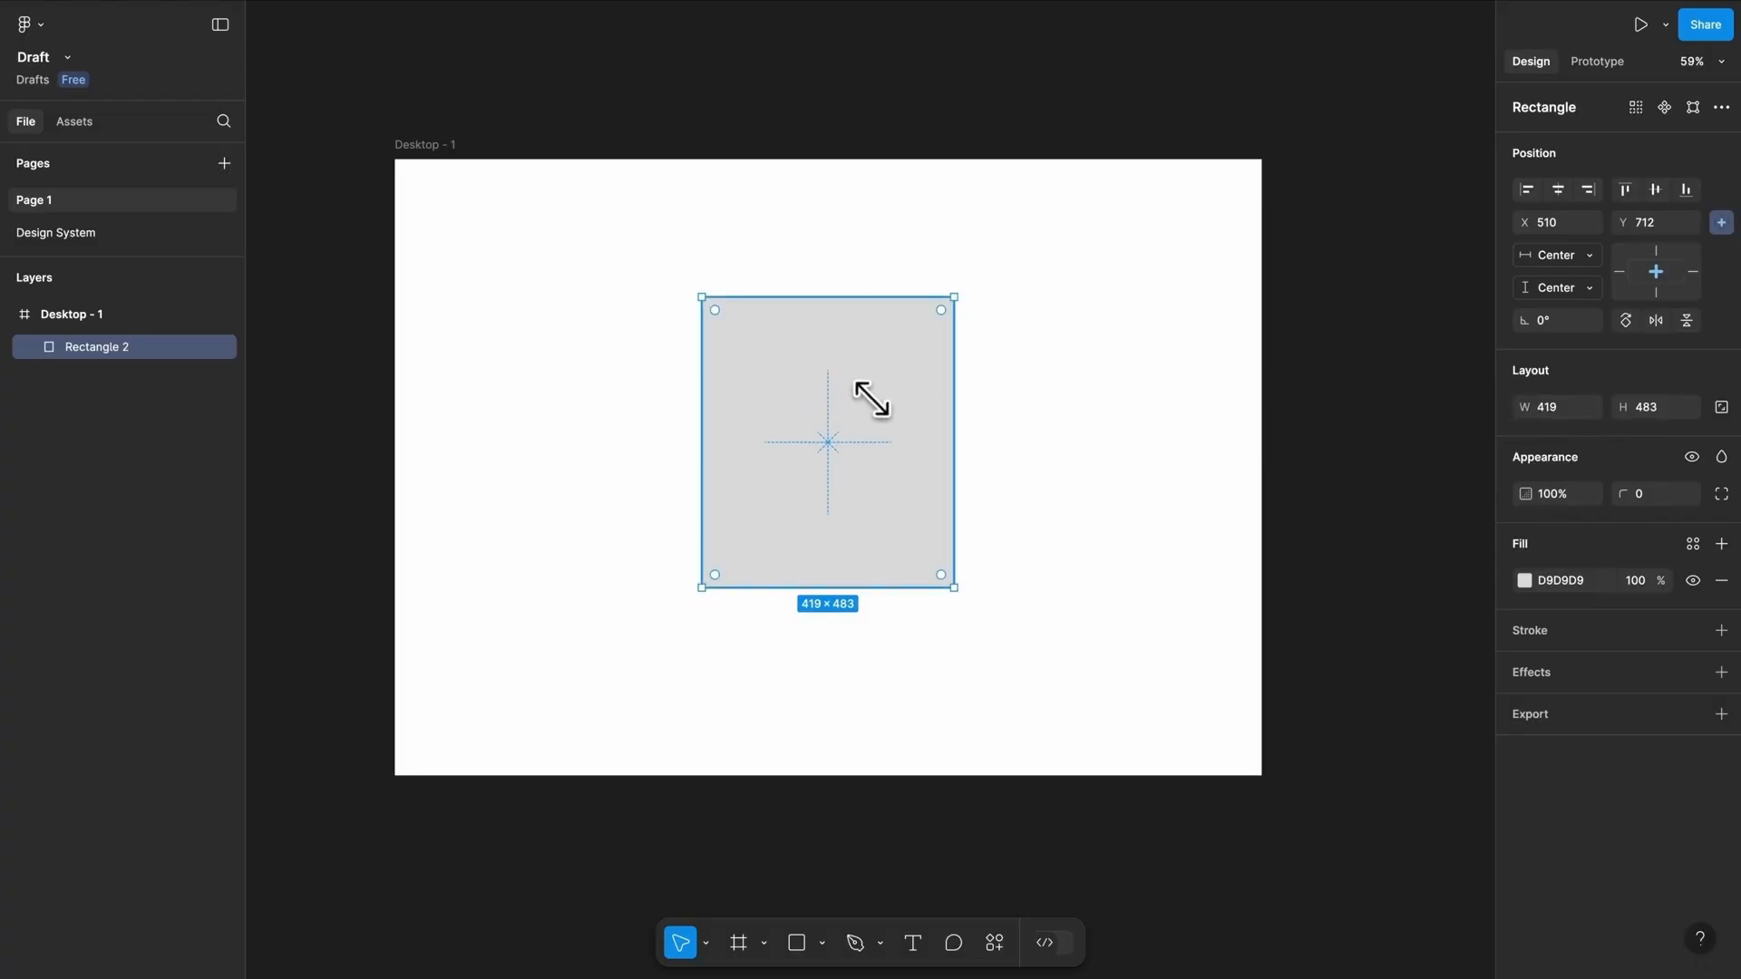
left_click(1722, 410)
left_click(1671, 401)
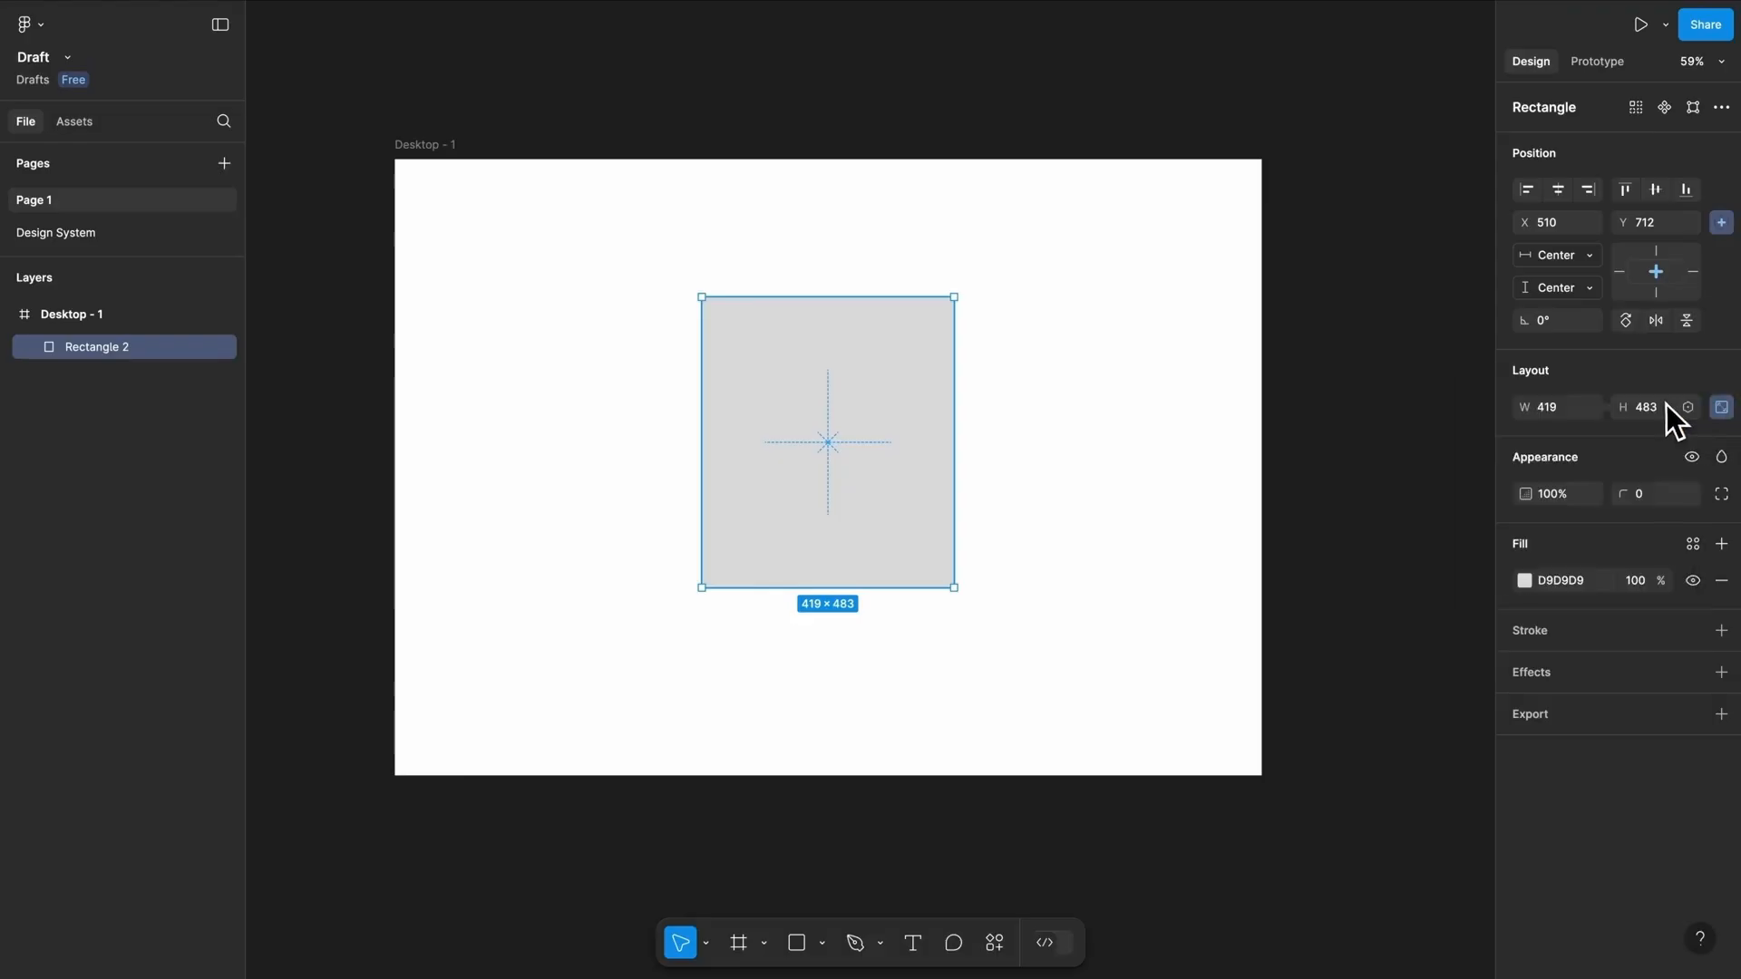
mouse_move(954, 587)
left_mouse_down()
mouse_move(1052, 637)
mouse_move(913, 513)
mouse_move(957, 562)
left_mouse_up()
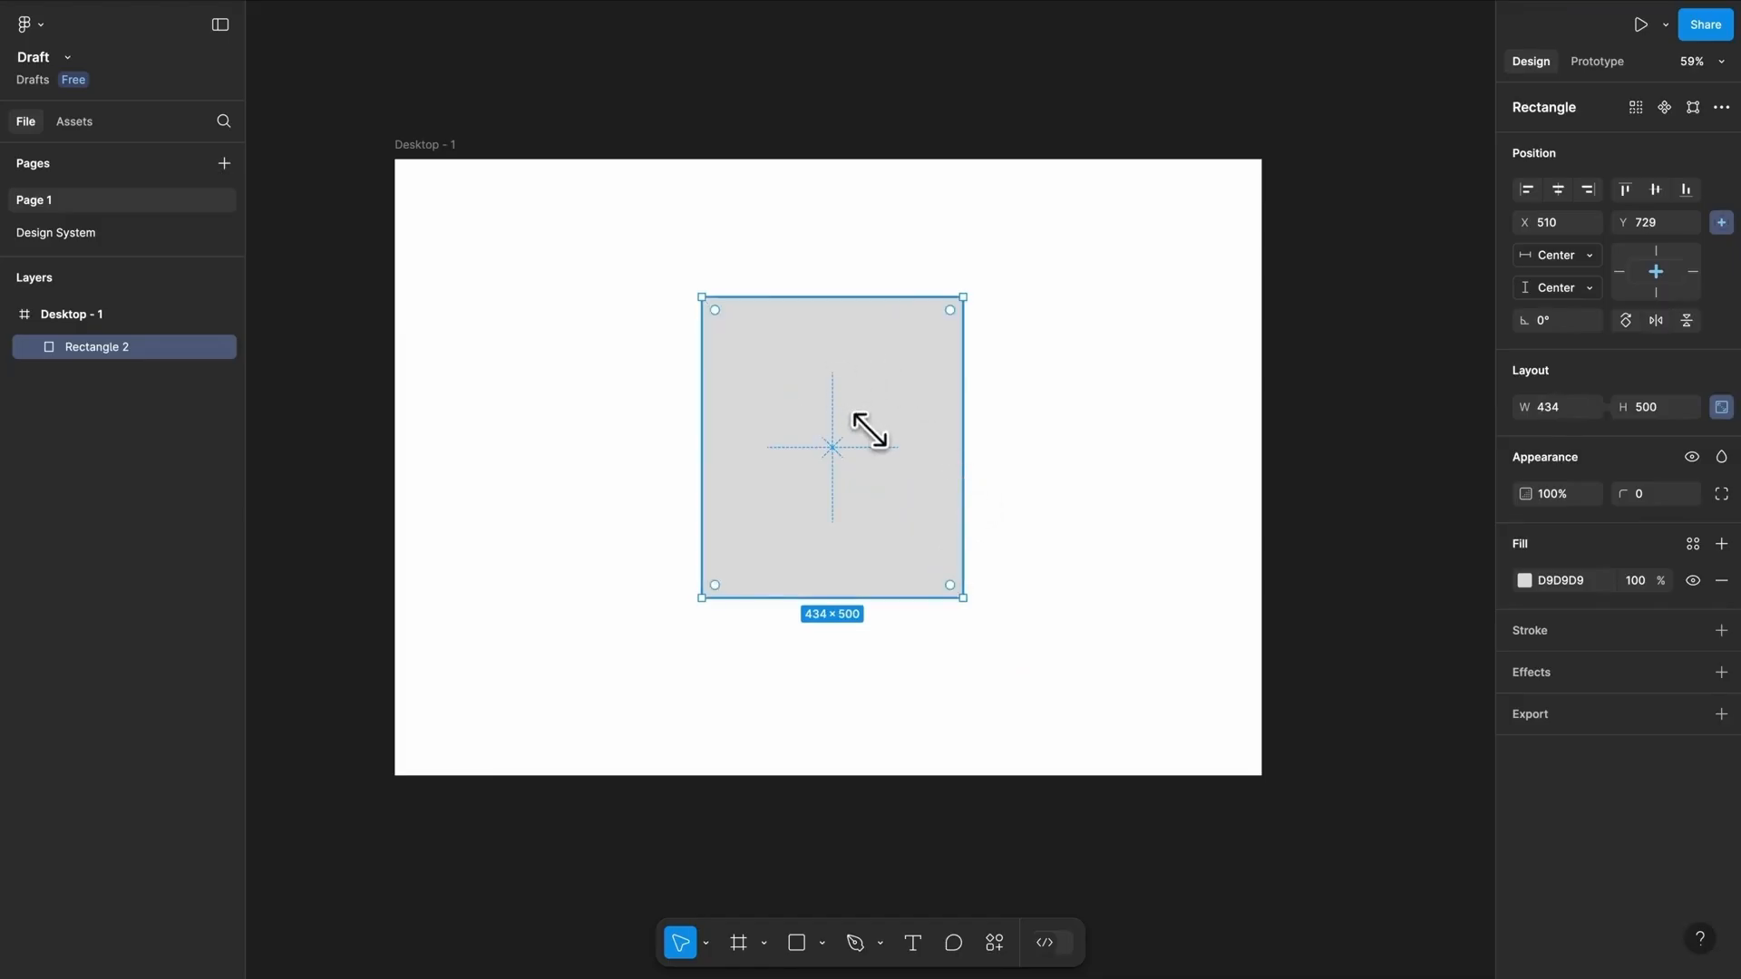
left_click(1720, 408)
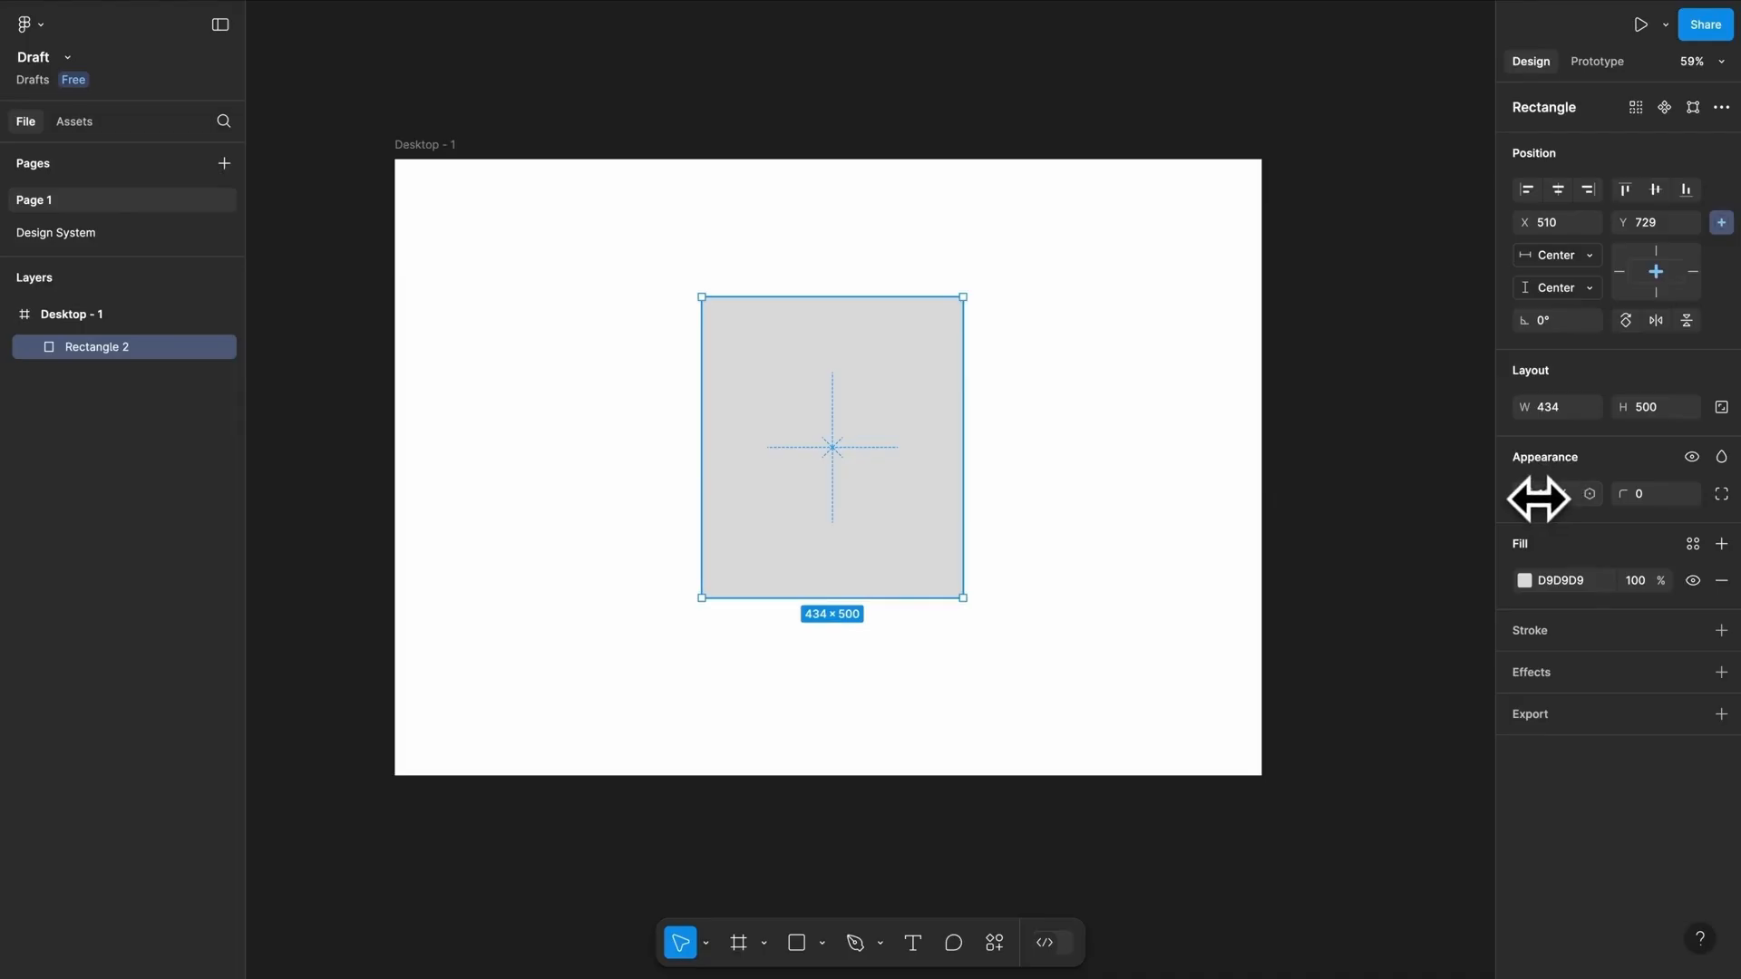
Lower the square's opacity to about 56%, and restore it to 100%.
left_click_drag(1542, 493, 1405, 512)
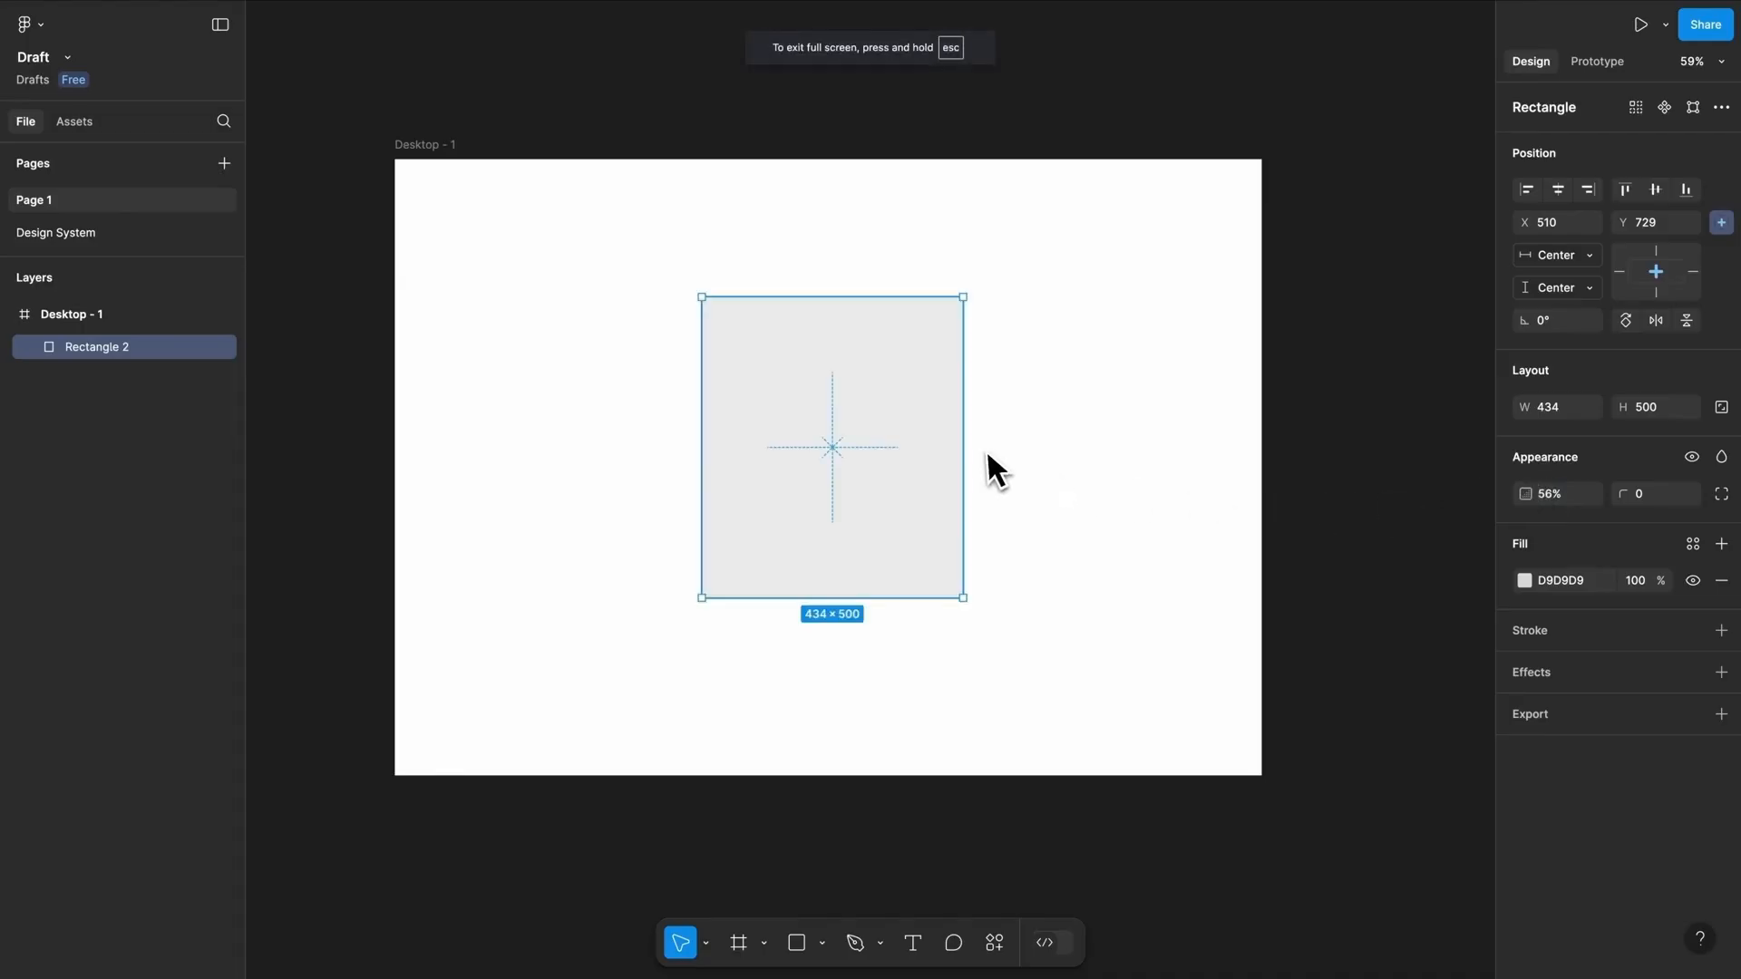
left_click_drag(1523, 493, 1514, 500)
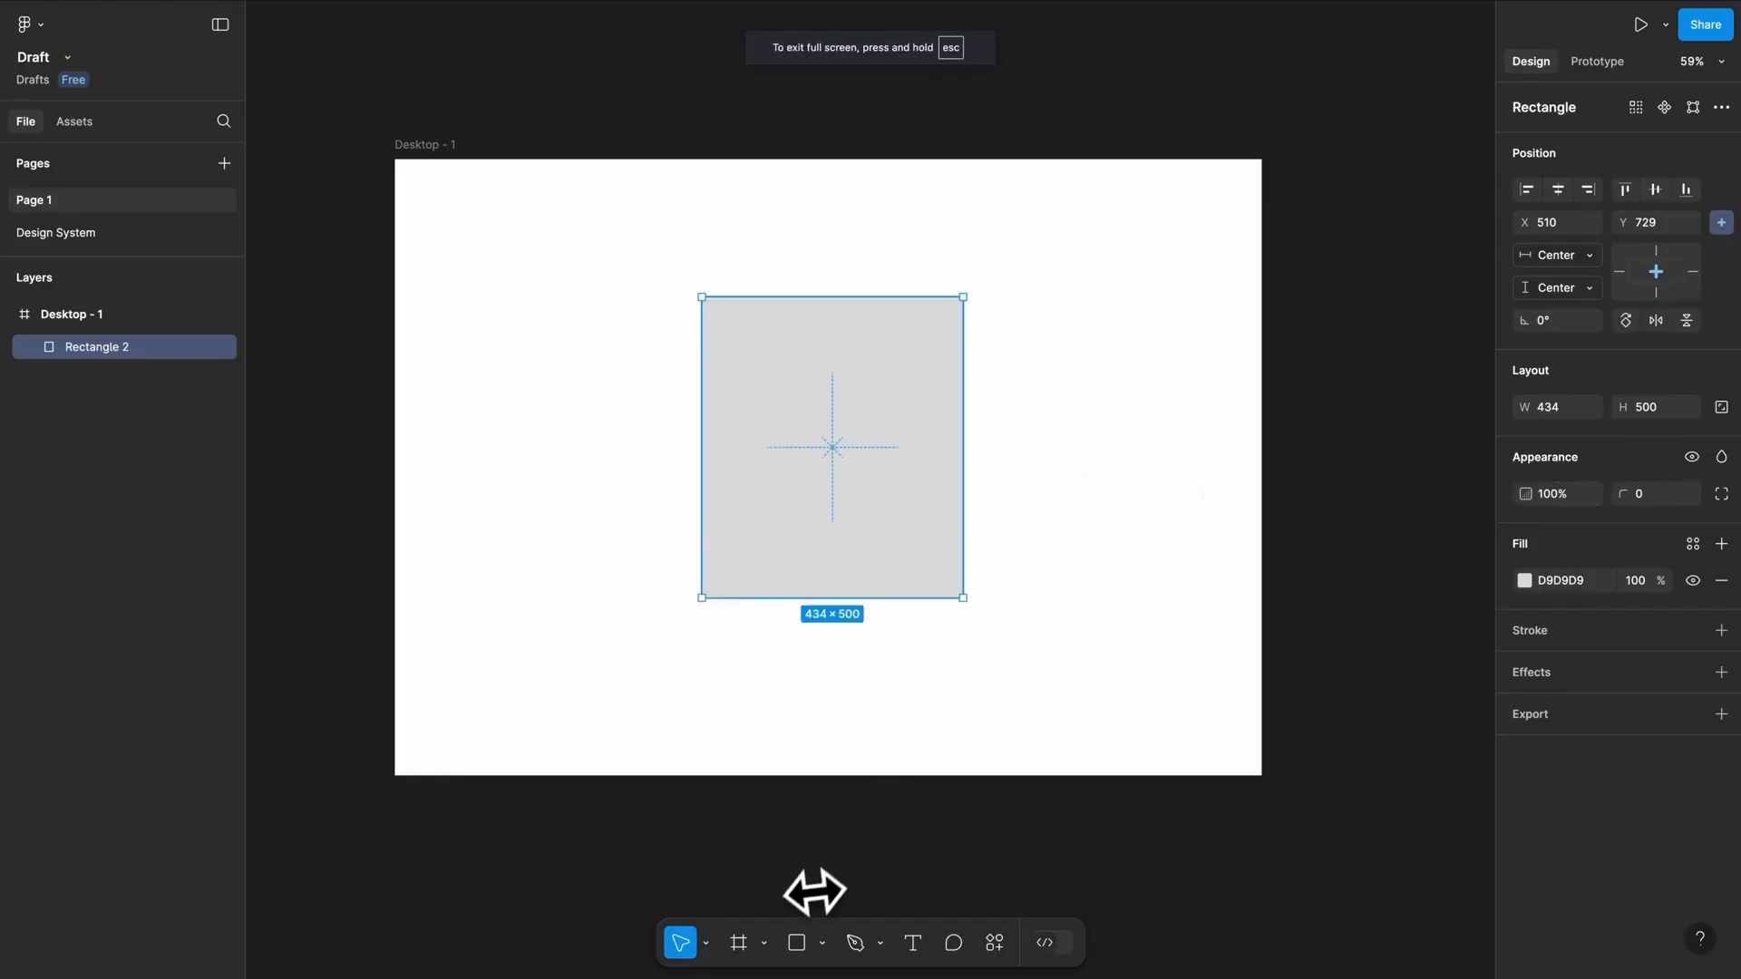
Draw a second rectangle of about 446 × 483 overlapping the first, and move it below Rectangle 2 in the layer order.
left_click(824, 943)
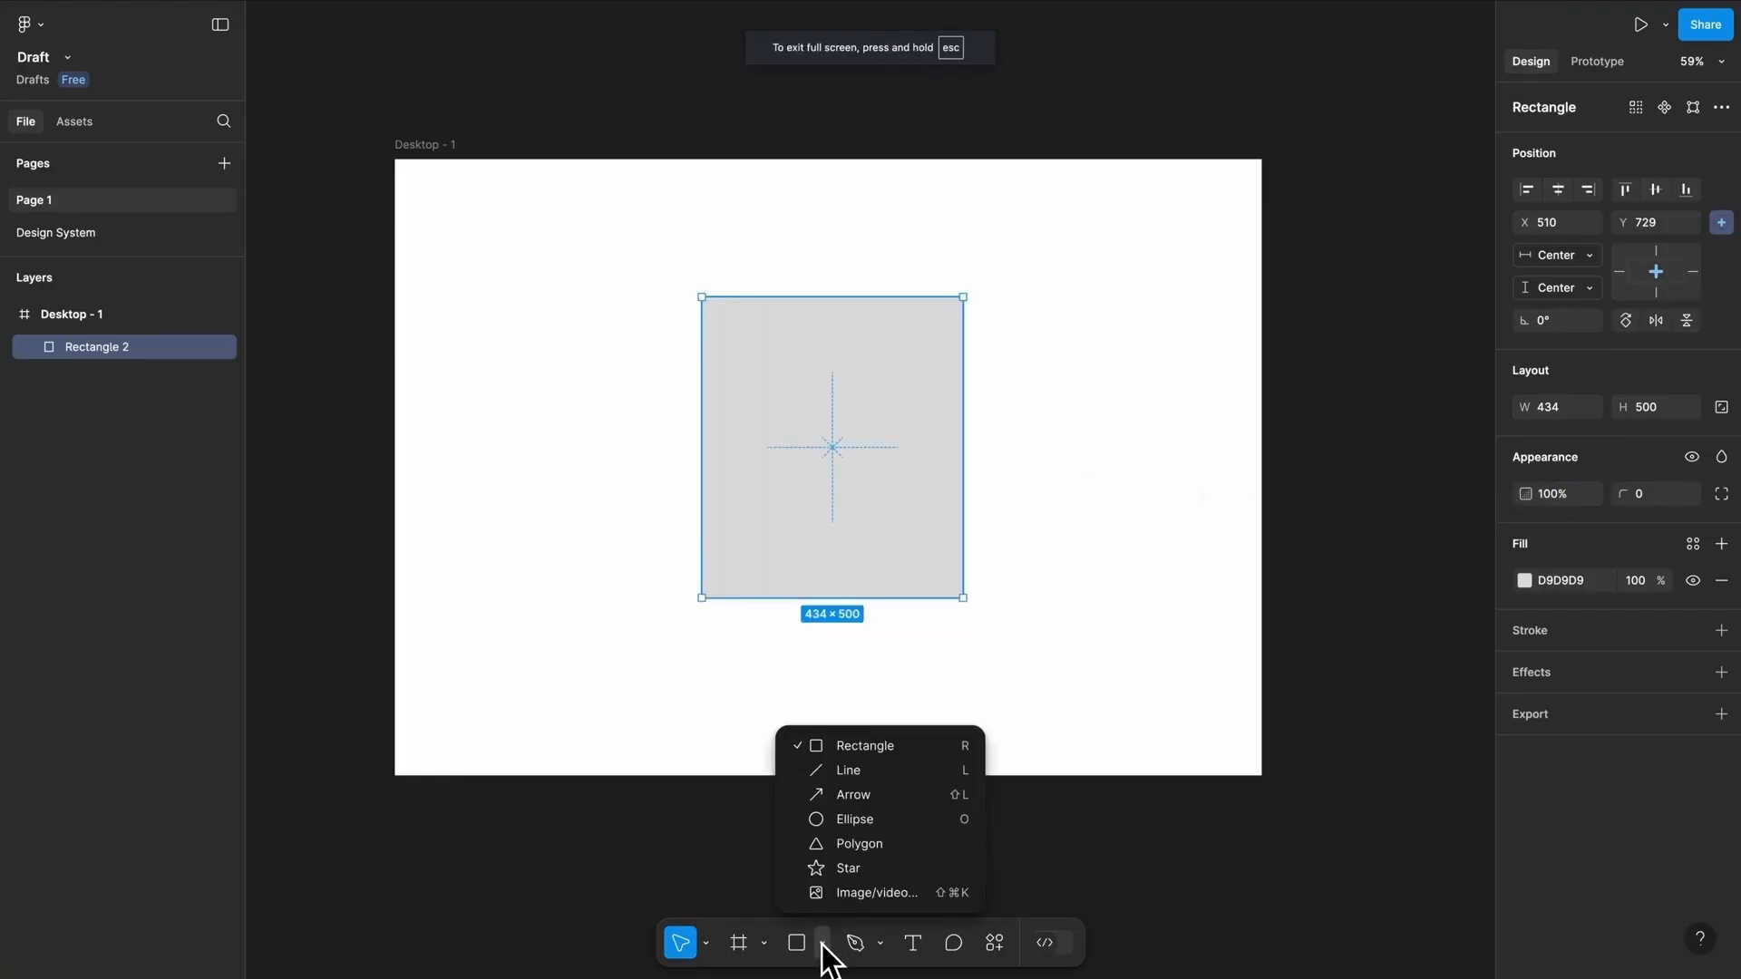
left_click(860, 751)
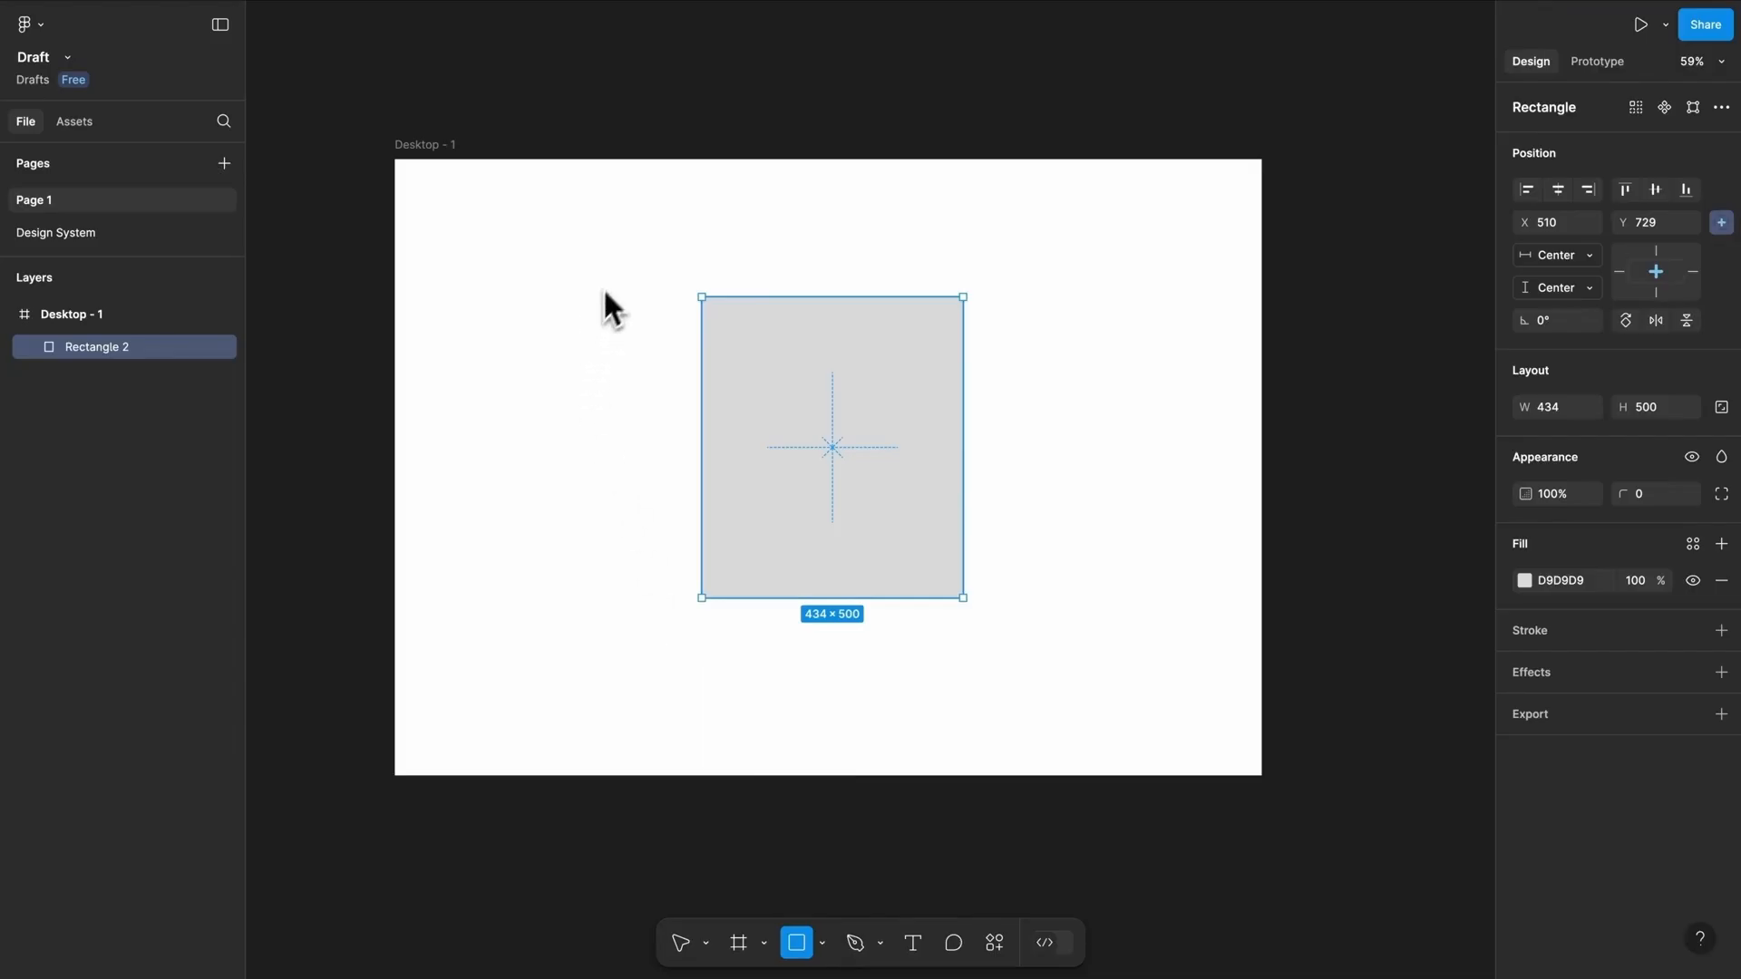
left_click_drag(621, 229, 890, 518)
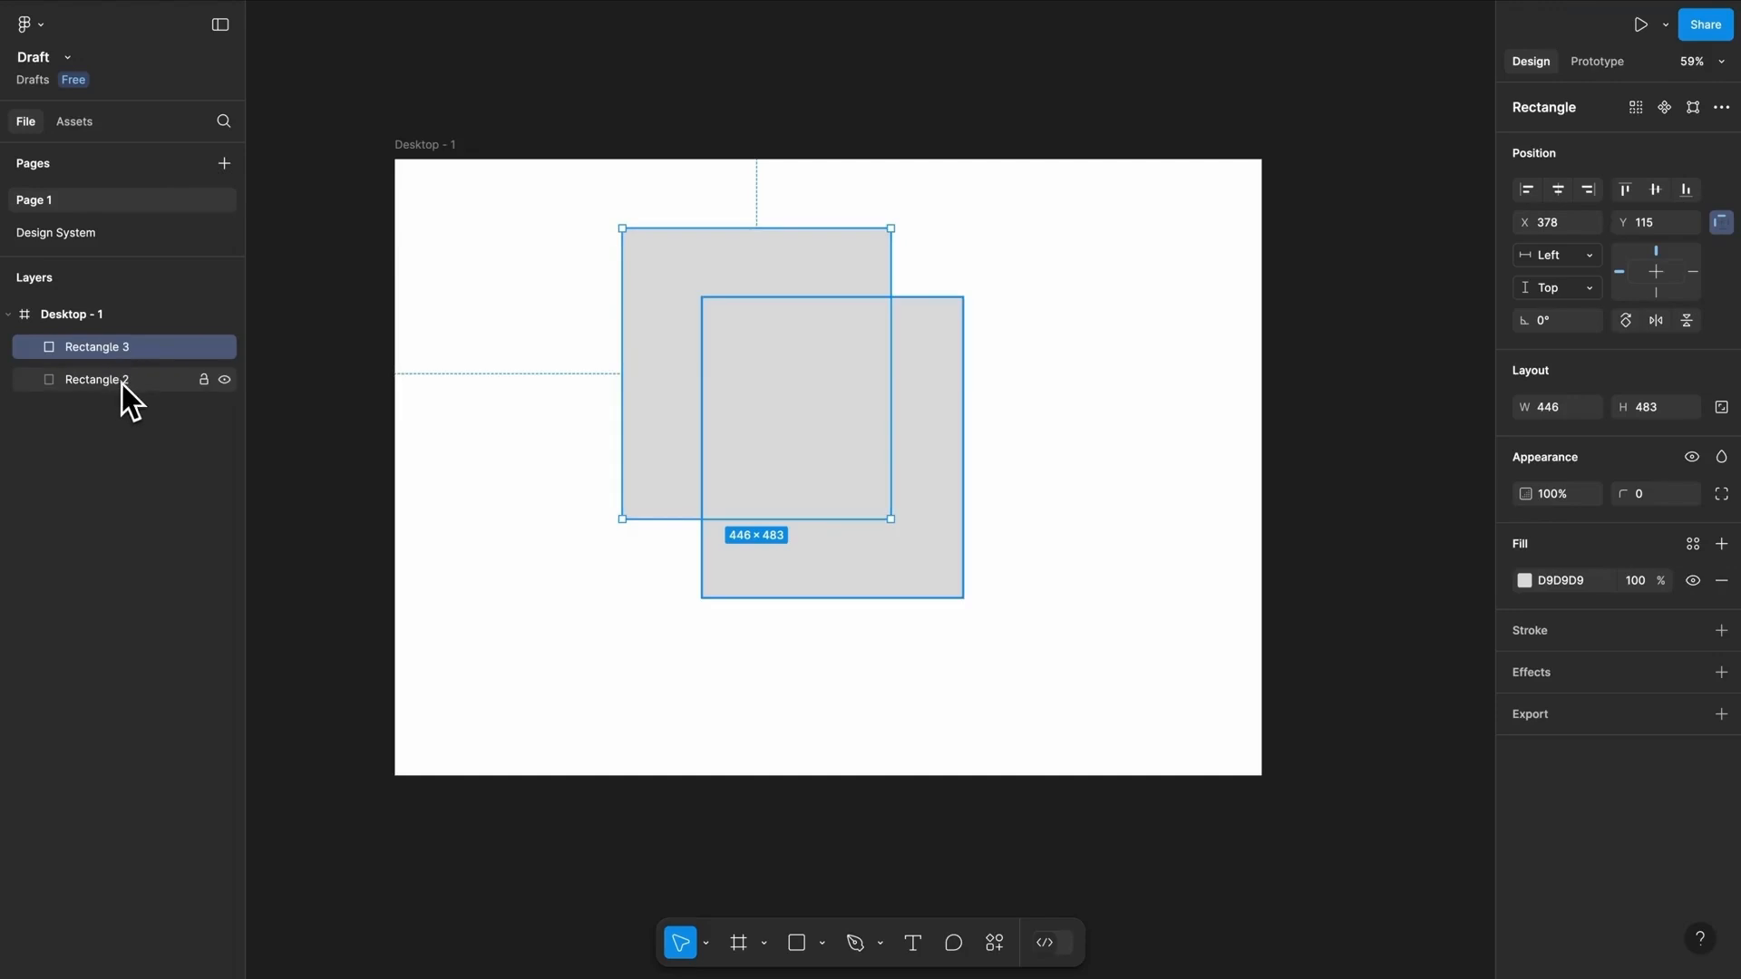
left_click_drag(137, 350, 140, 391)
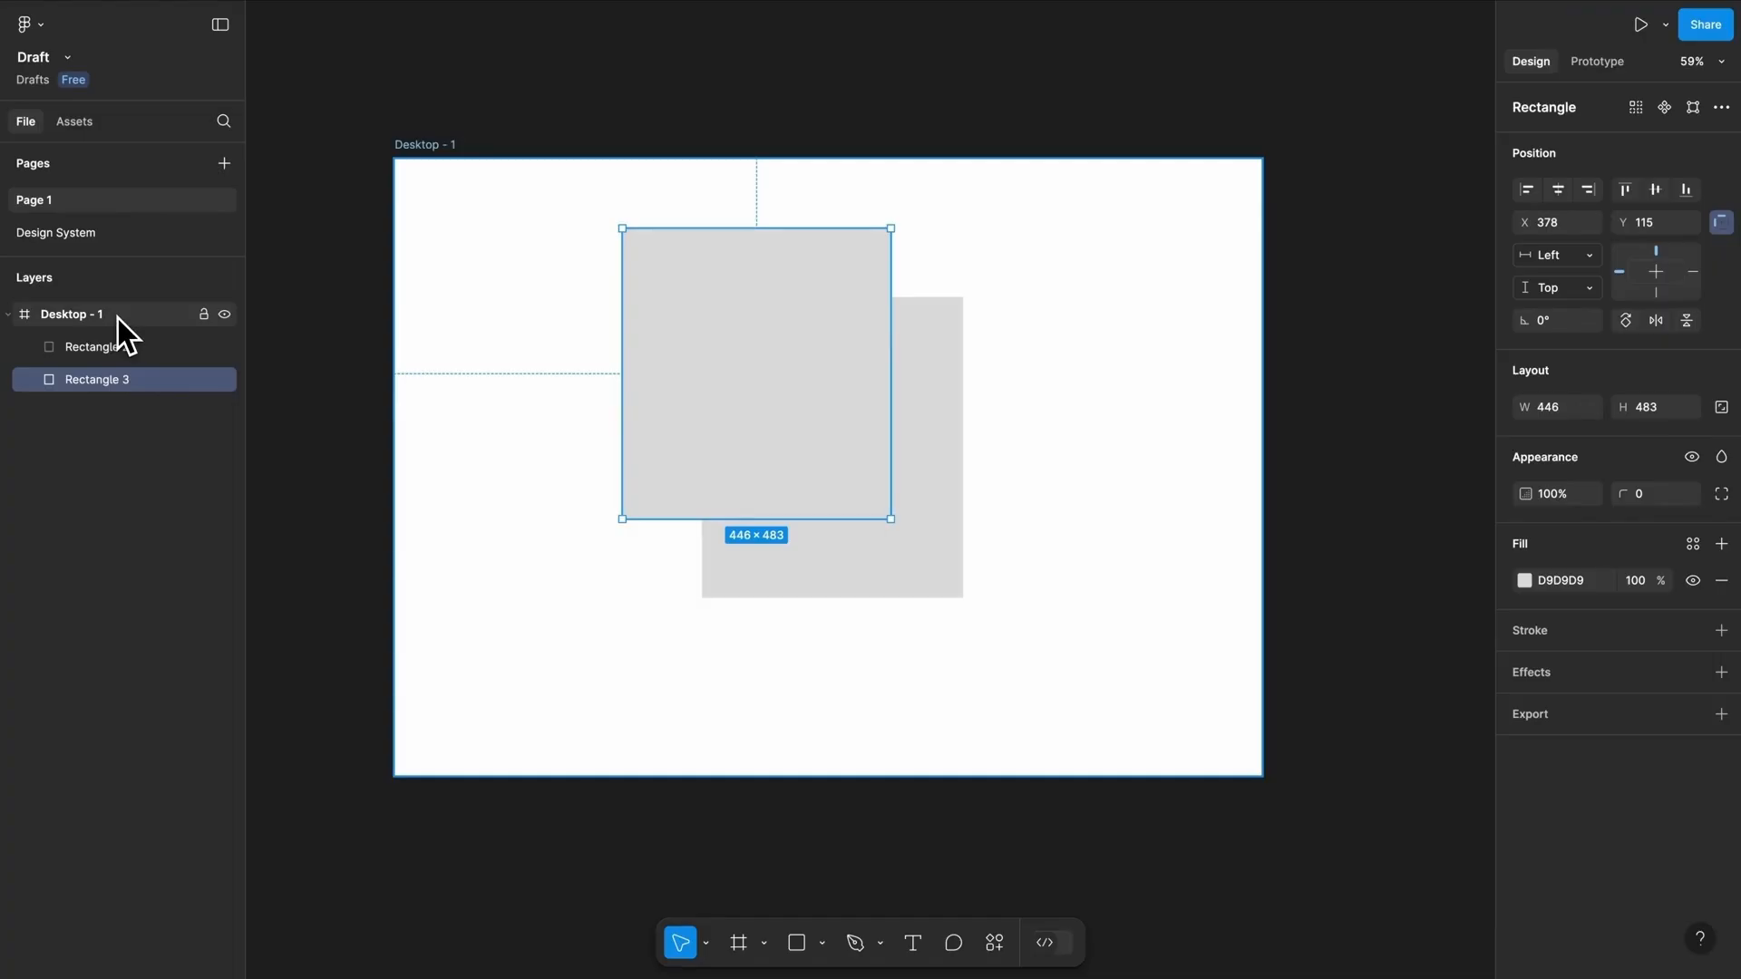
Lower Rectangle 2's opacity to about 53% so the rectangle behind it shows through.
left_click(125, 354)
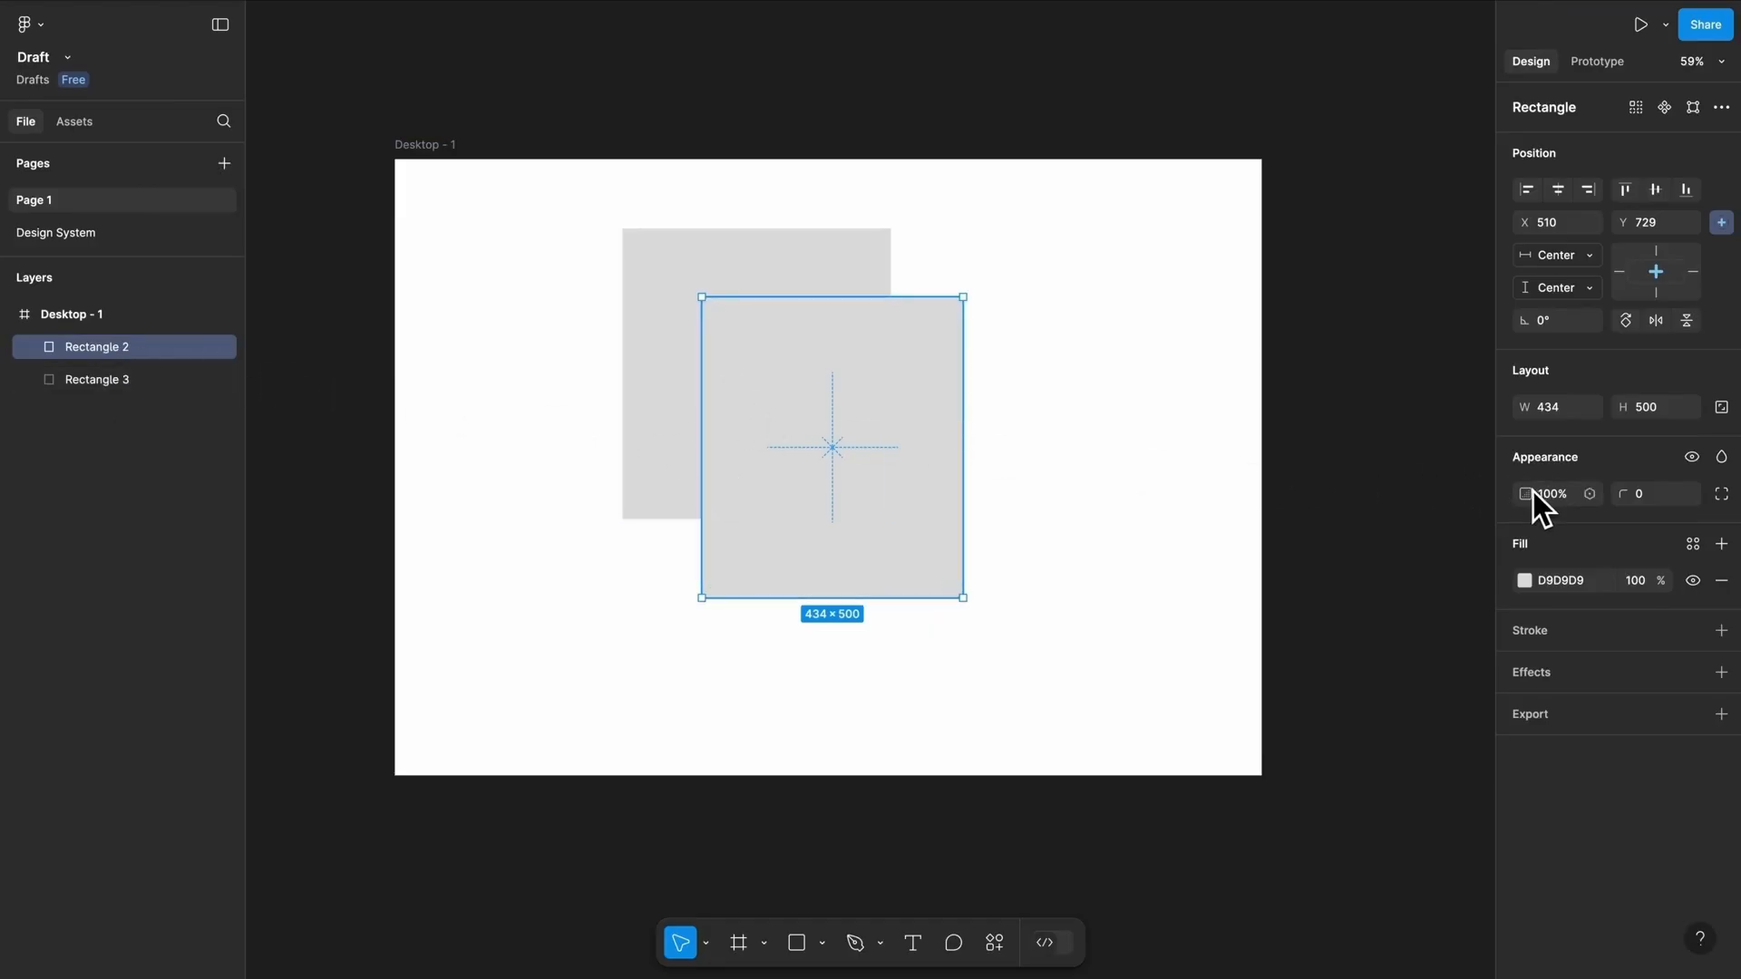
left_click_drag(1526, 495, 1422, 492)
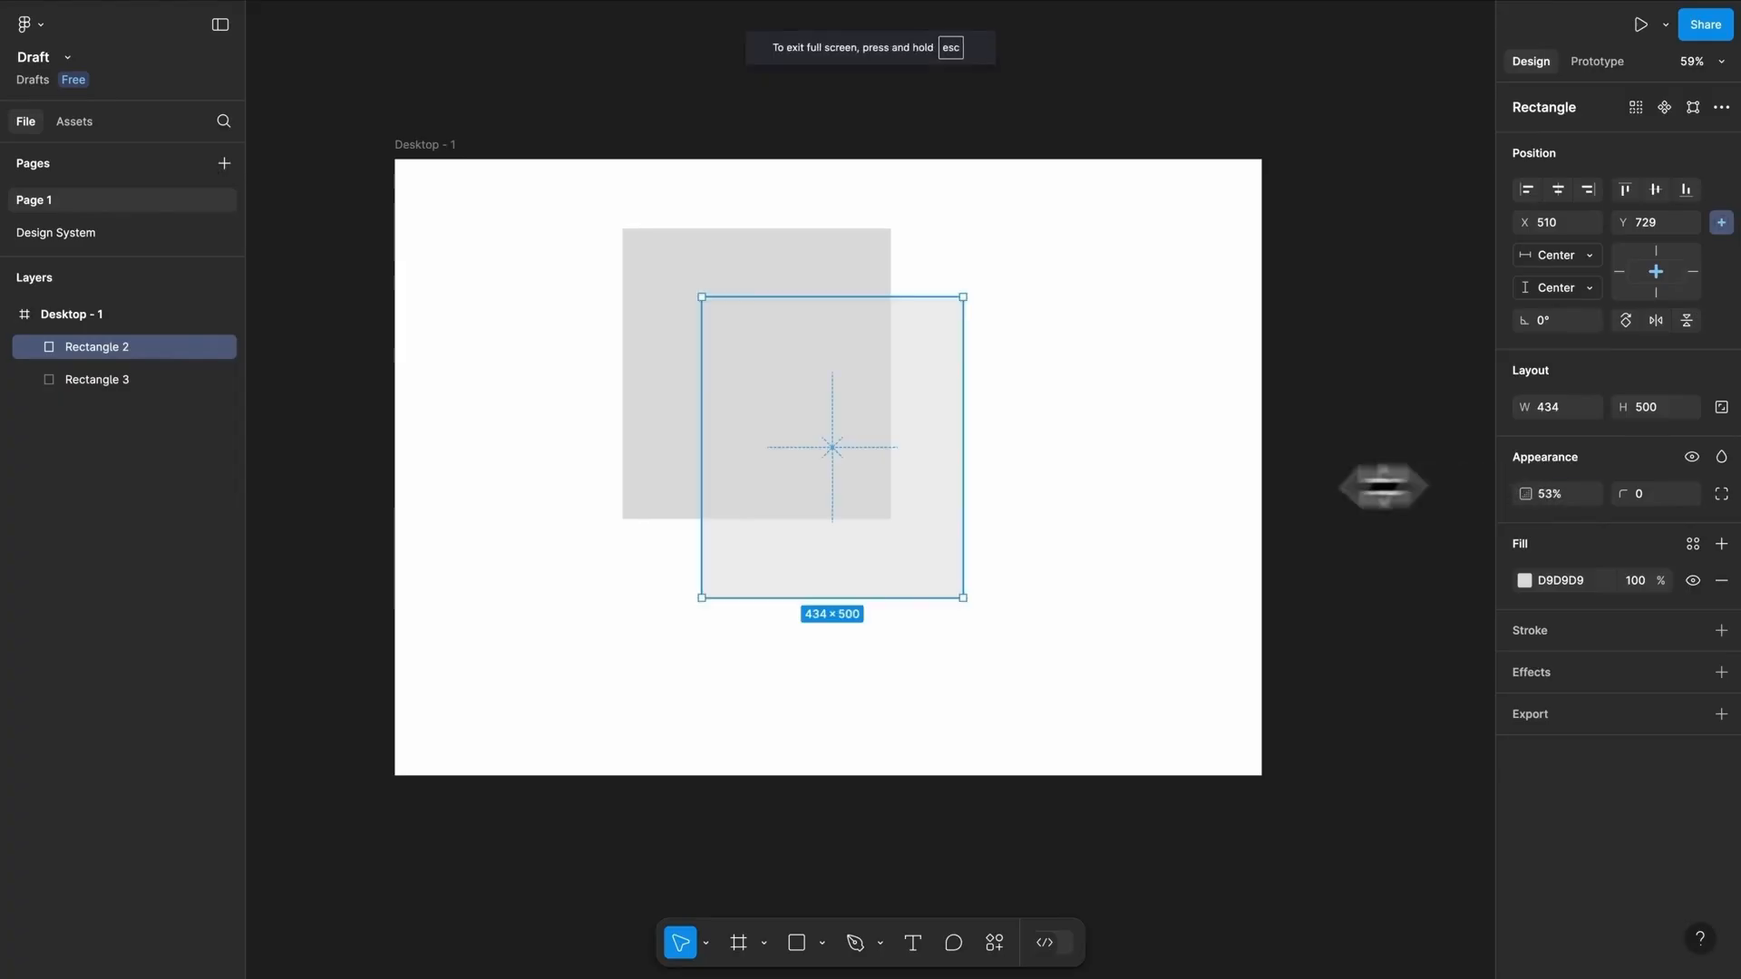
scroll(923, 482, "up", 2)
scroll(924, 487, "up", 3)
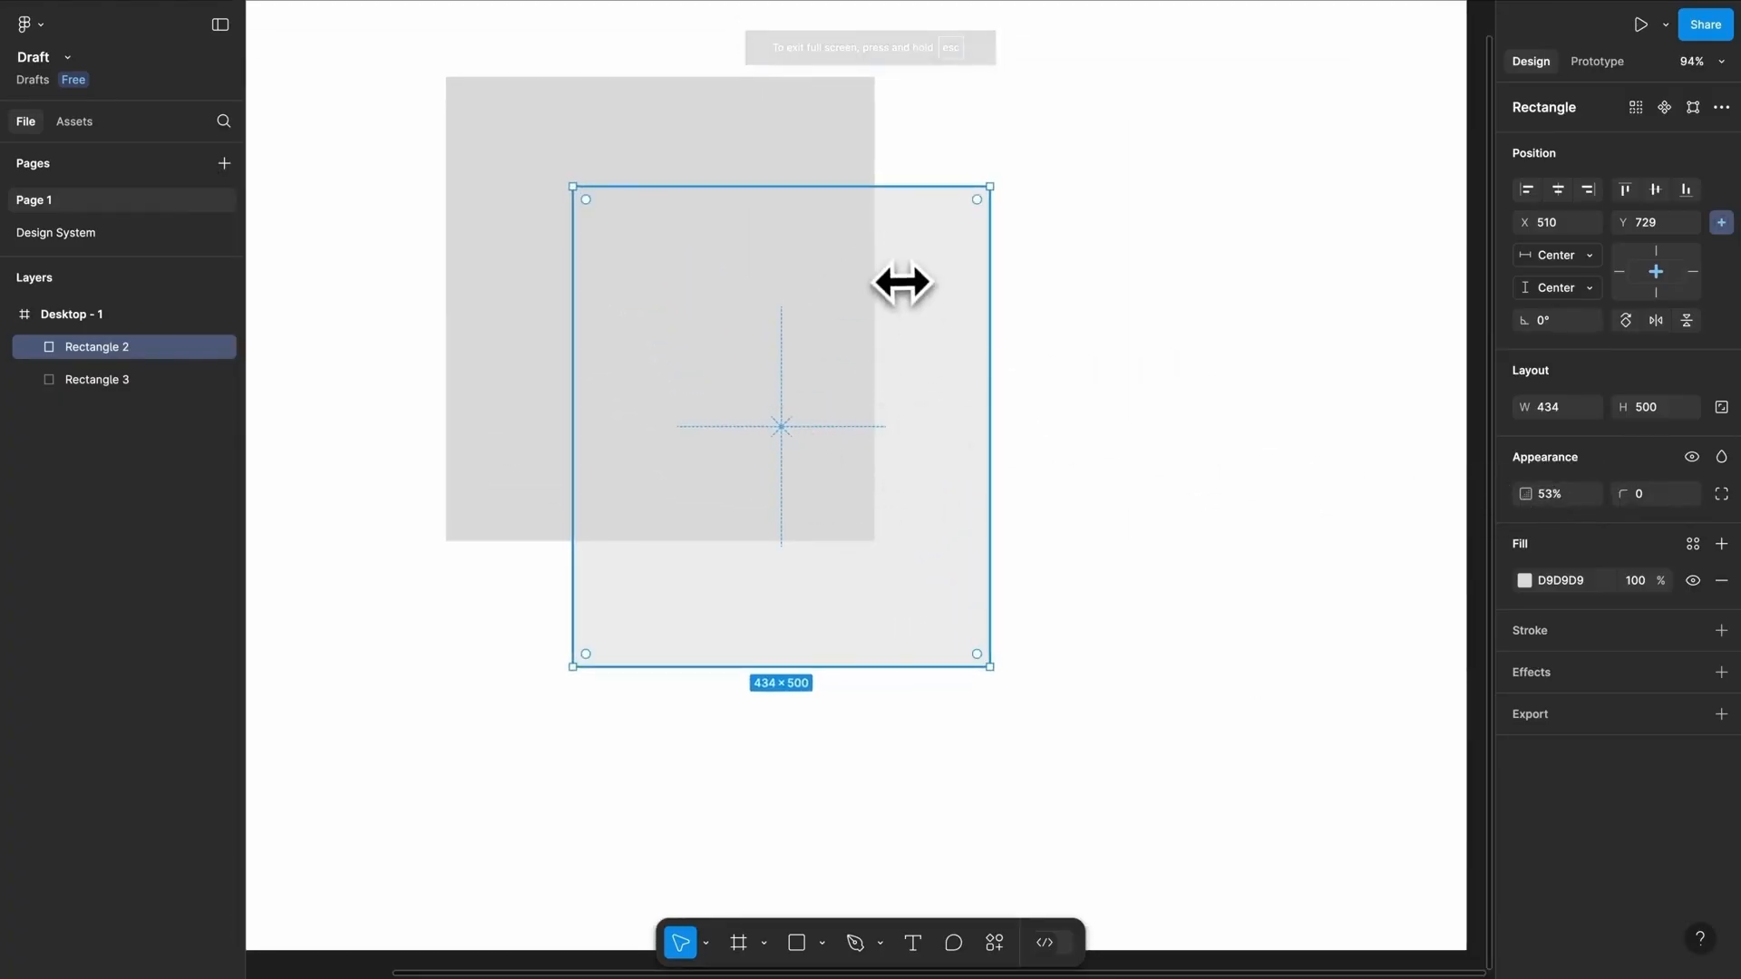
Delete Rectangle 3 and set Rectangle 2's opacity to 100%.
left_click(702, 145)
key("BackSpace")
left_click(766, 307)
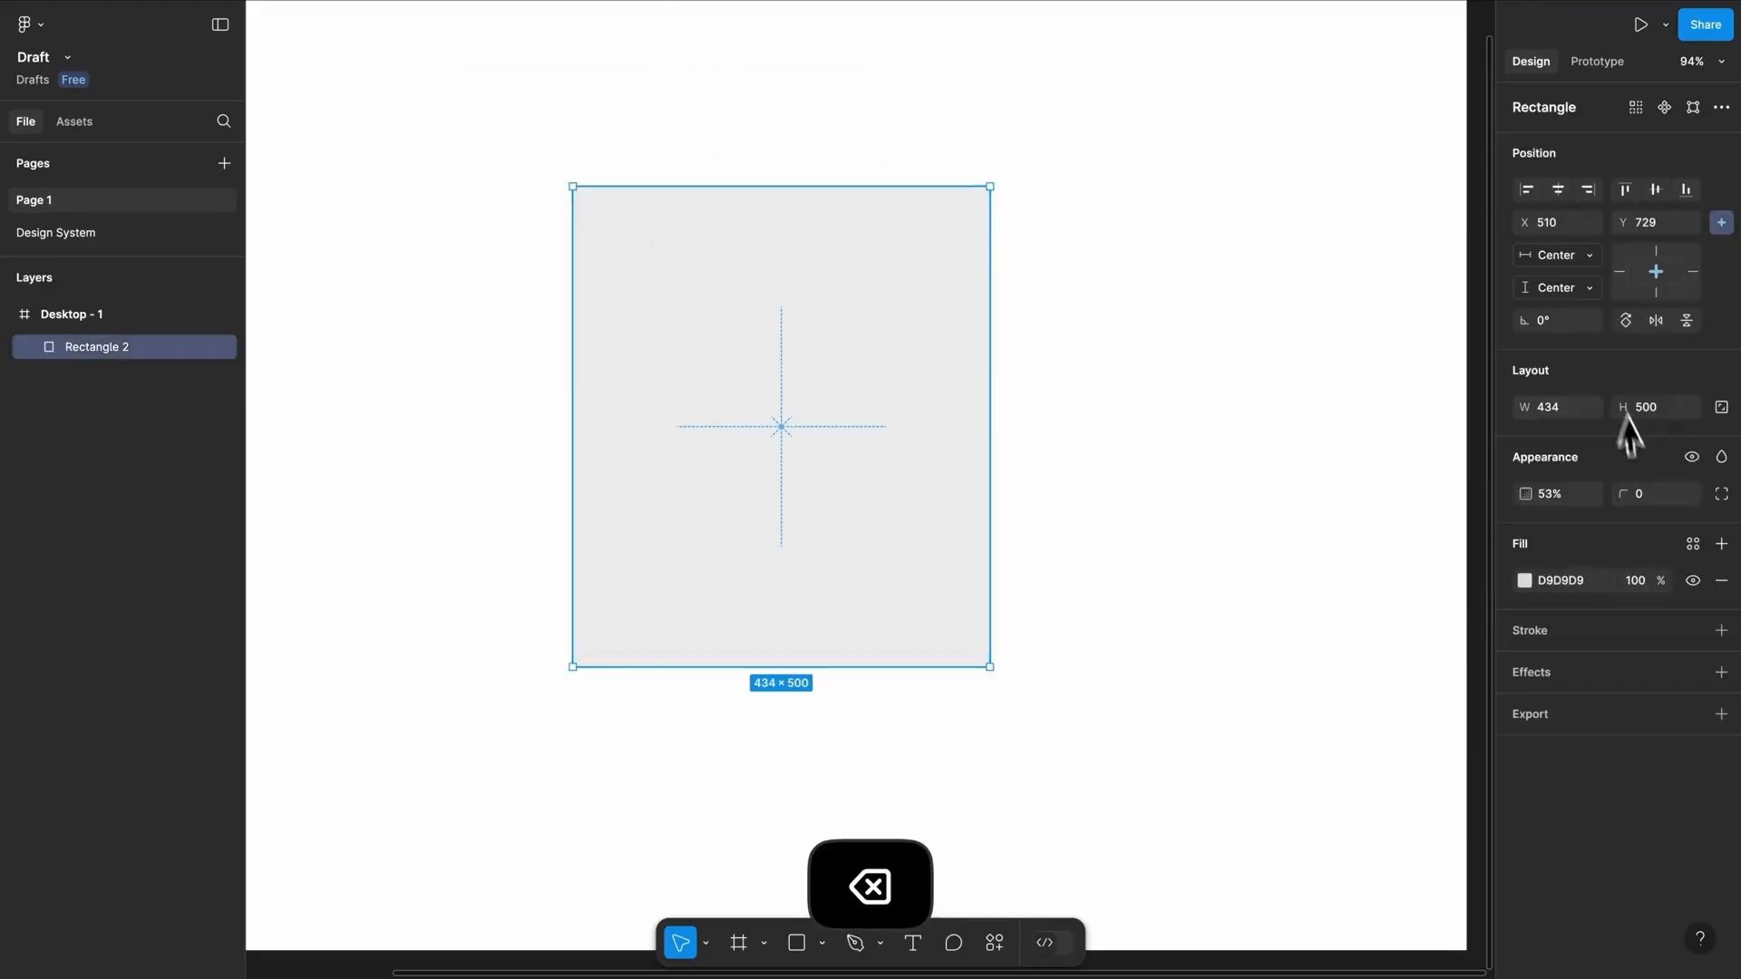
type("100")
key("Return")
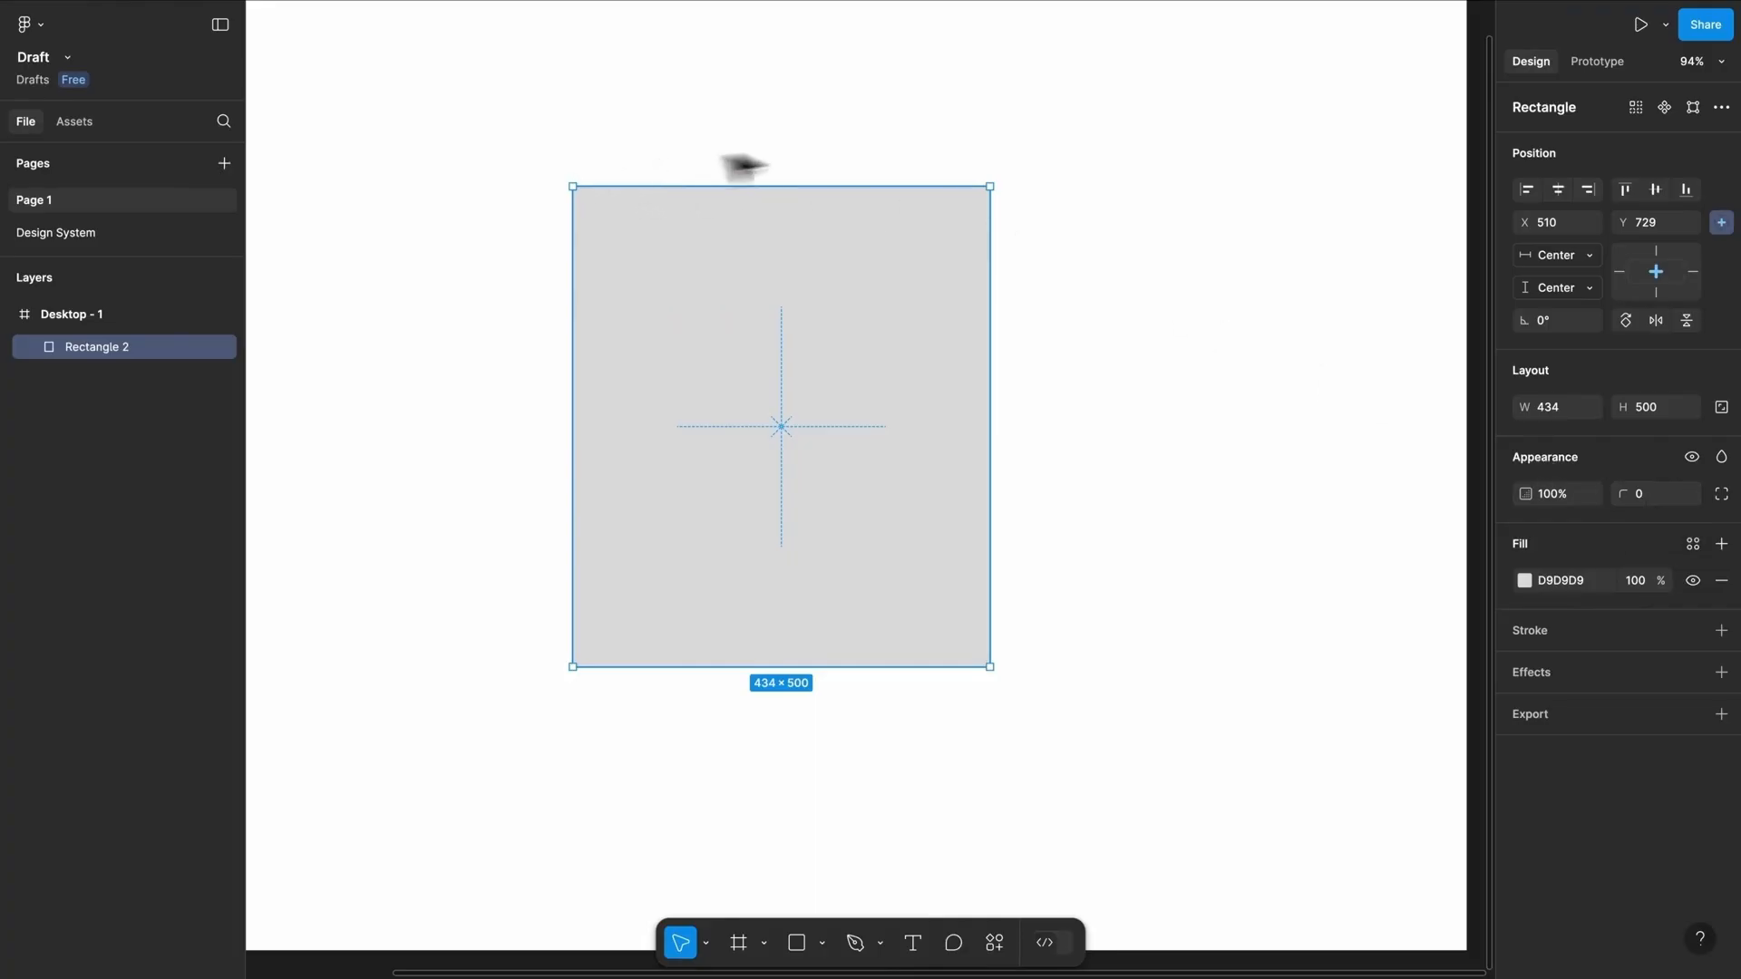
left_click(708, 161)
left_click(952, 408)
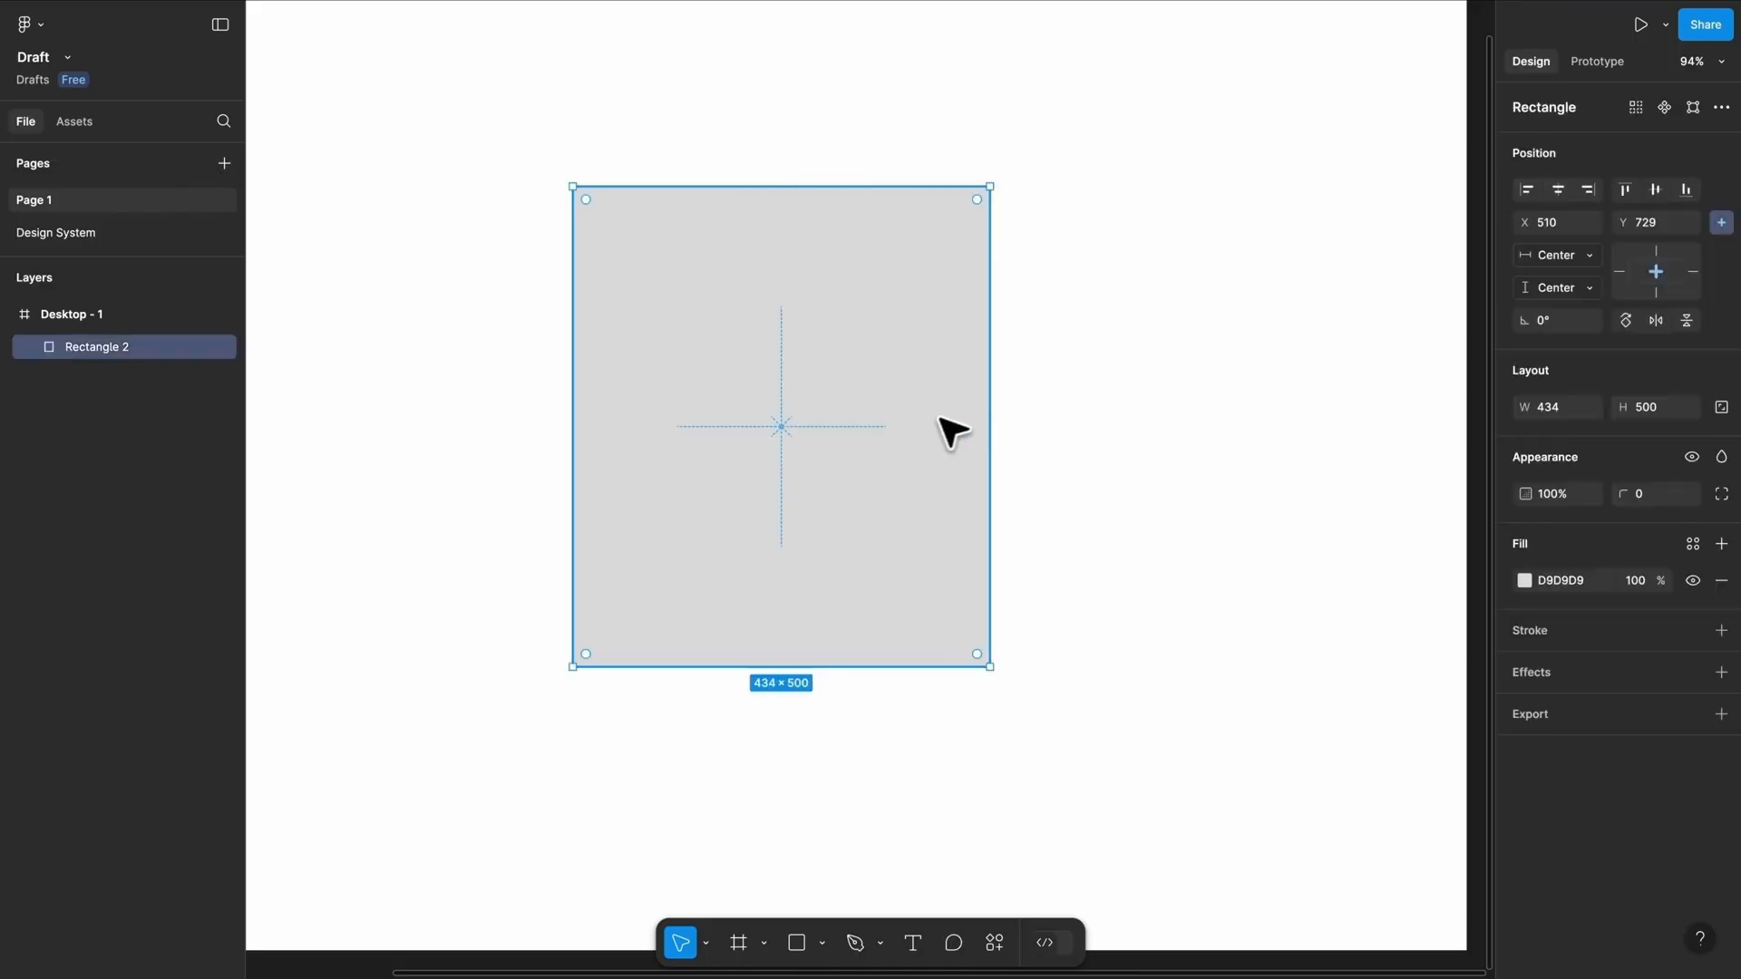
left_click_drag(1623, 494, 1630, 498)
left_click_drag(221, 495, 1626, 494)
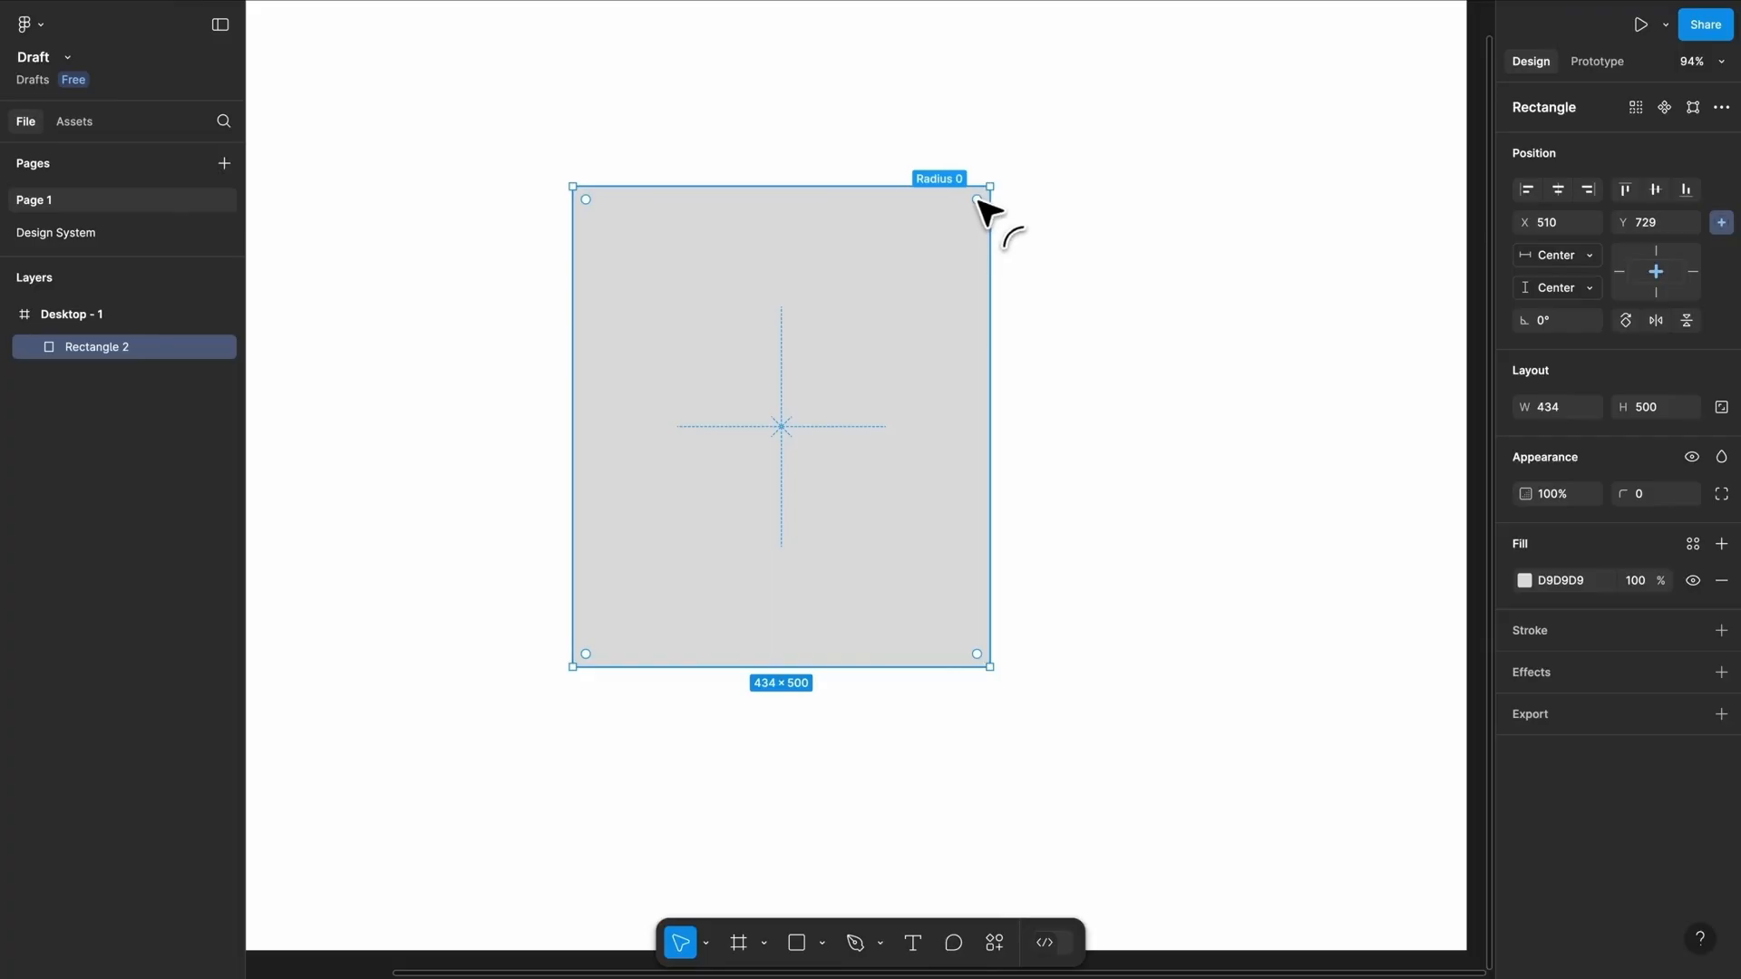
mouse_move(977, 200)
left_mouse_down()
mouse_move(906, 267)
mouse_move(966, 245)
mouse_move(937, 270)
mouse_move(976, 194)
left_mouse_up()
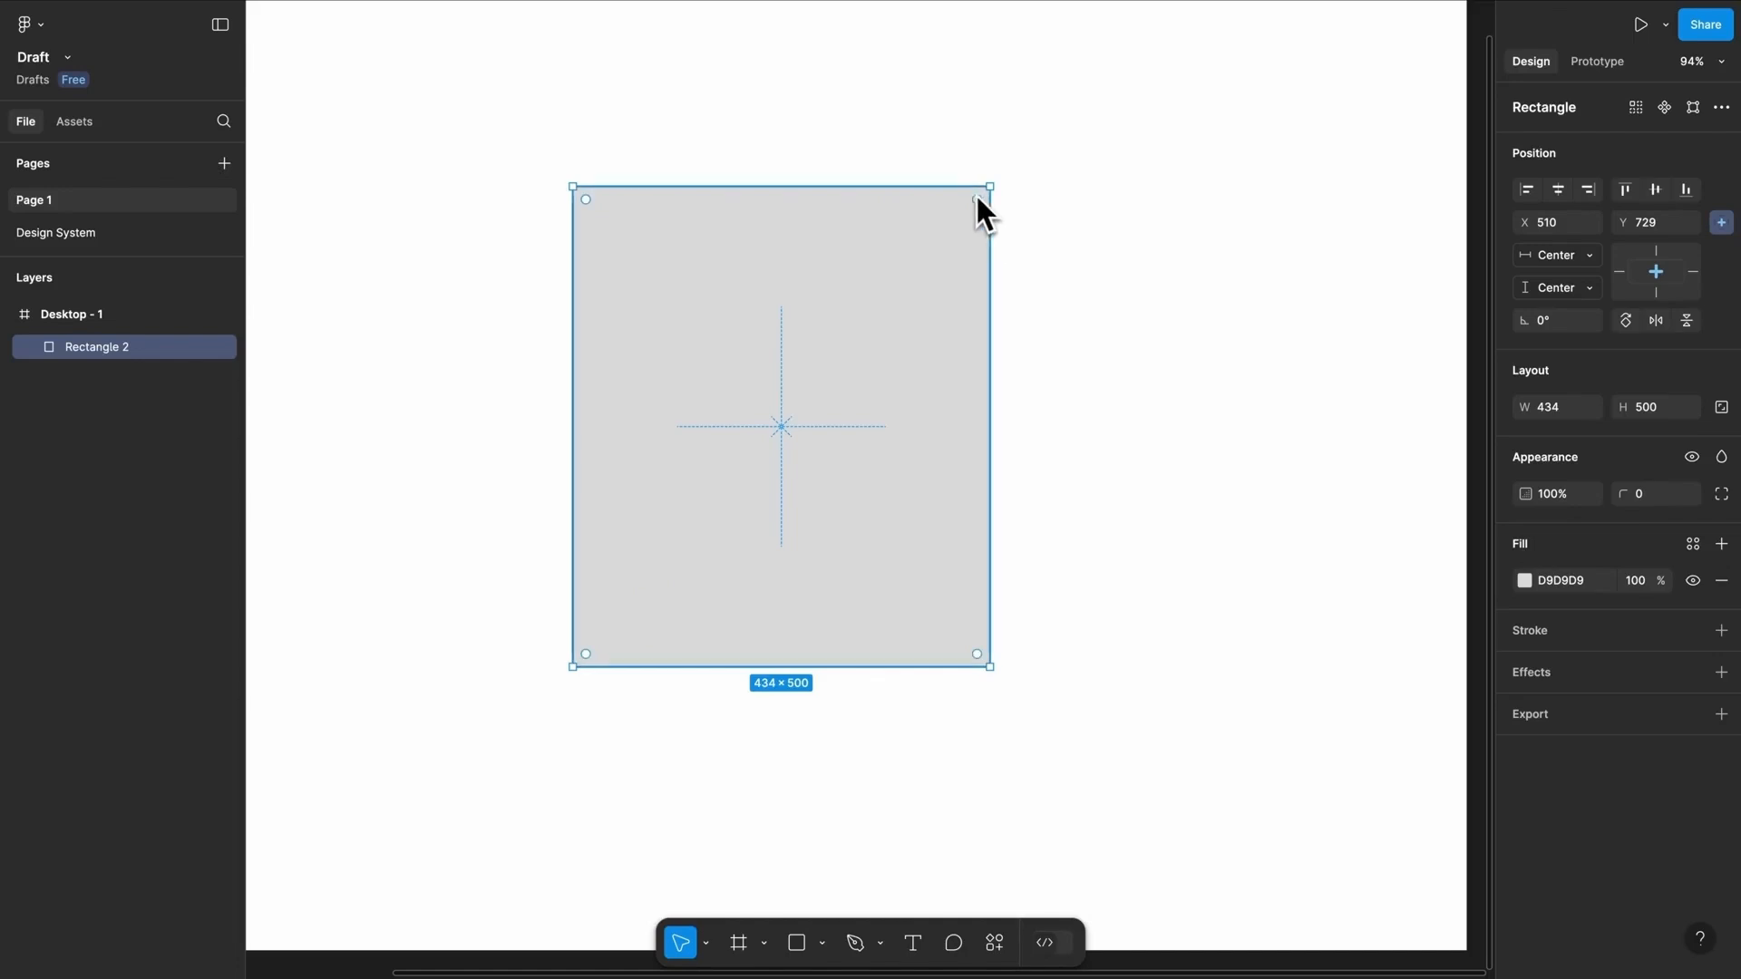
key("super+z")
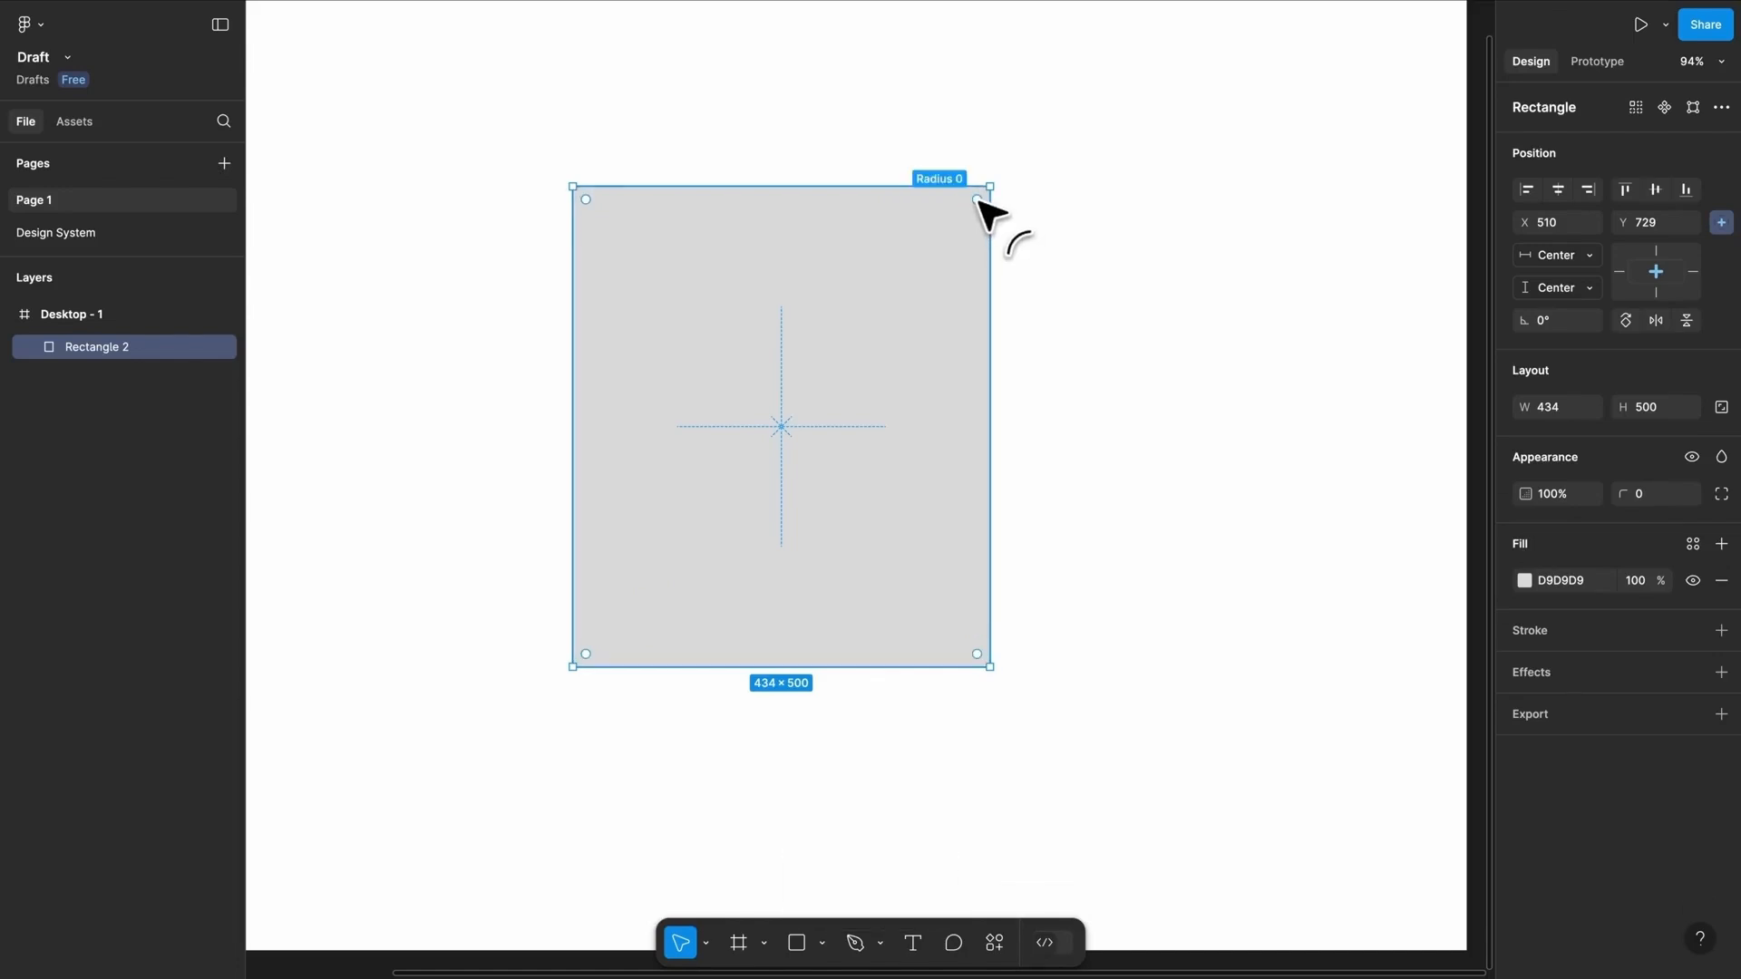
left_click_drag(979, 203, 1012, 231)
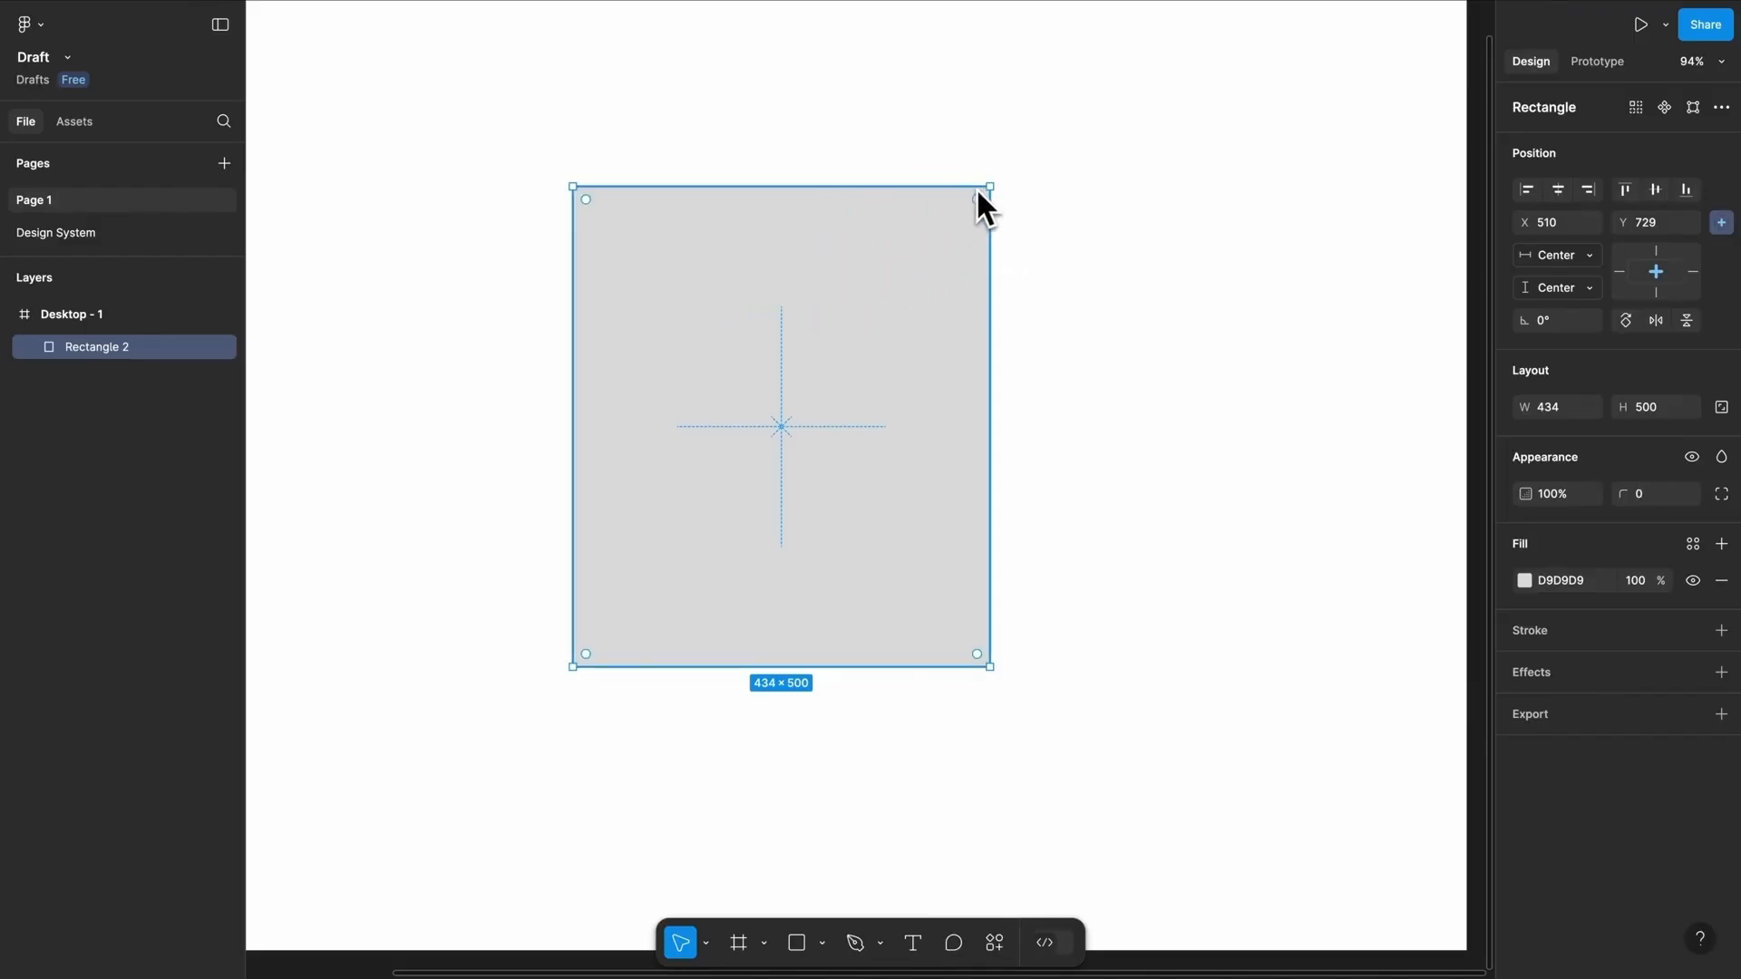
Round all the rectangle's corners to a radius of 40, and set the top-left corner radius alone to 0.
left_click_drag(983, 205, 957, 231)
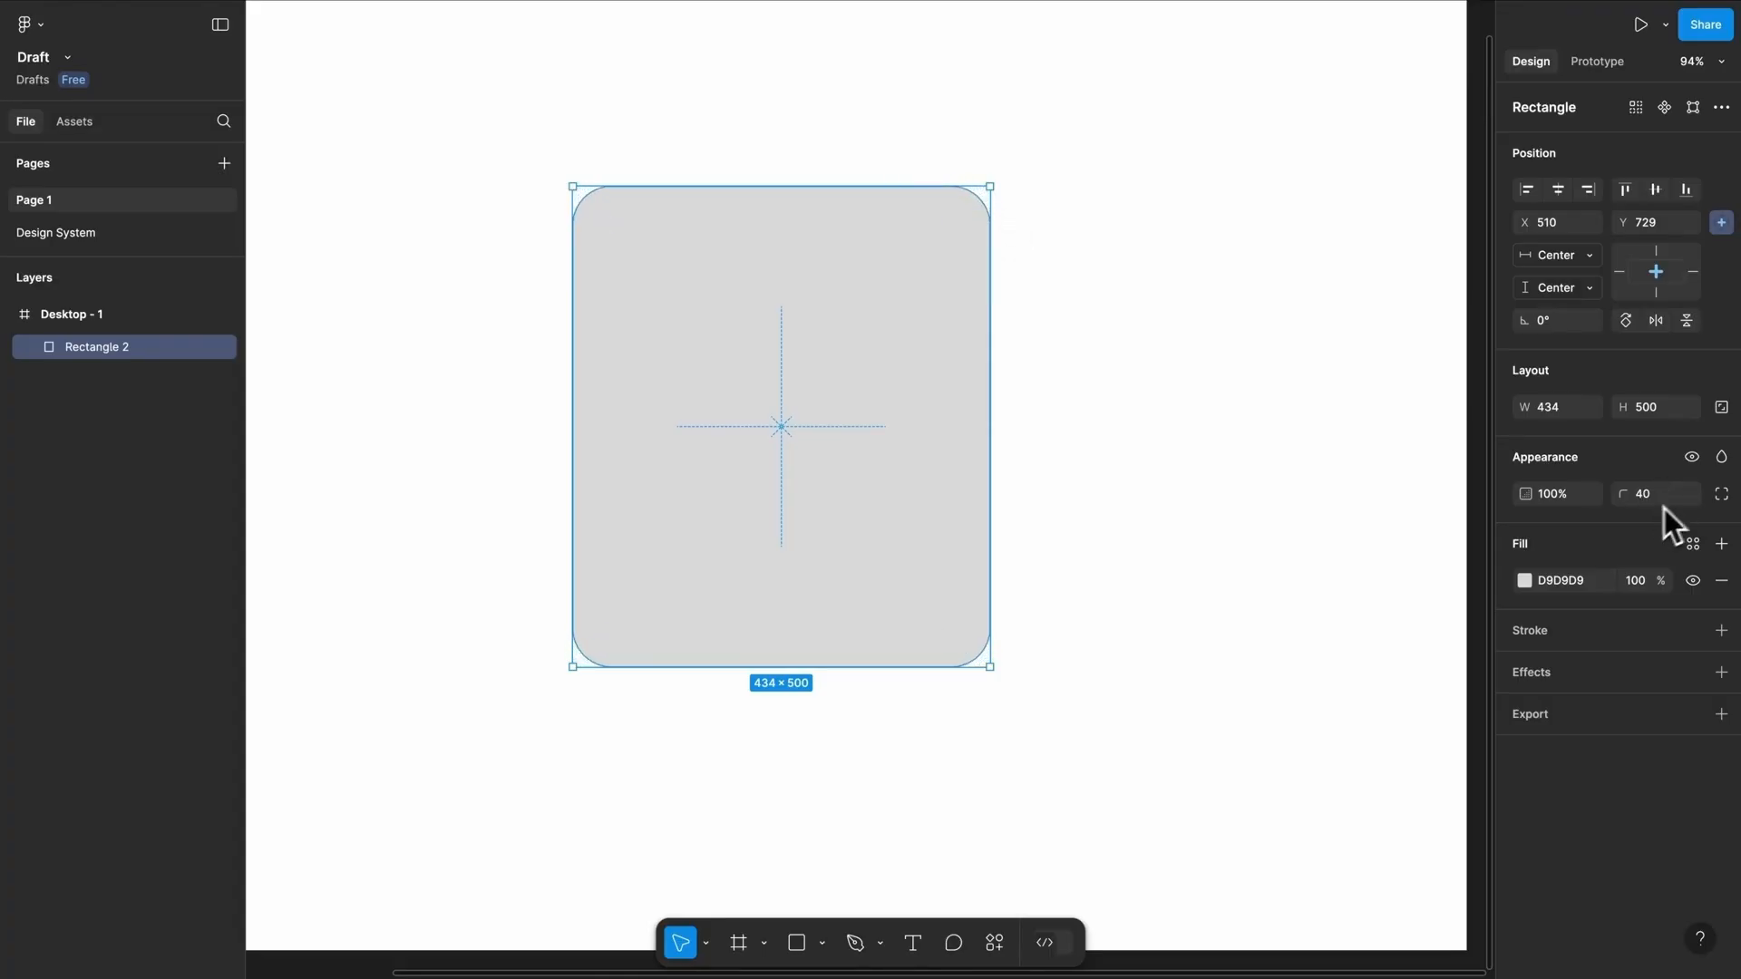
left_click(1722, 497)
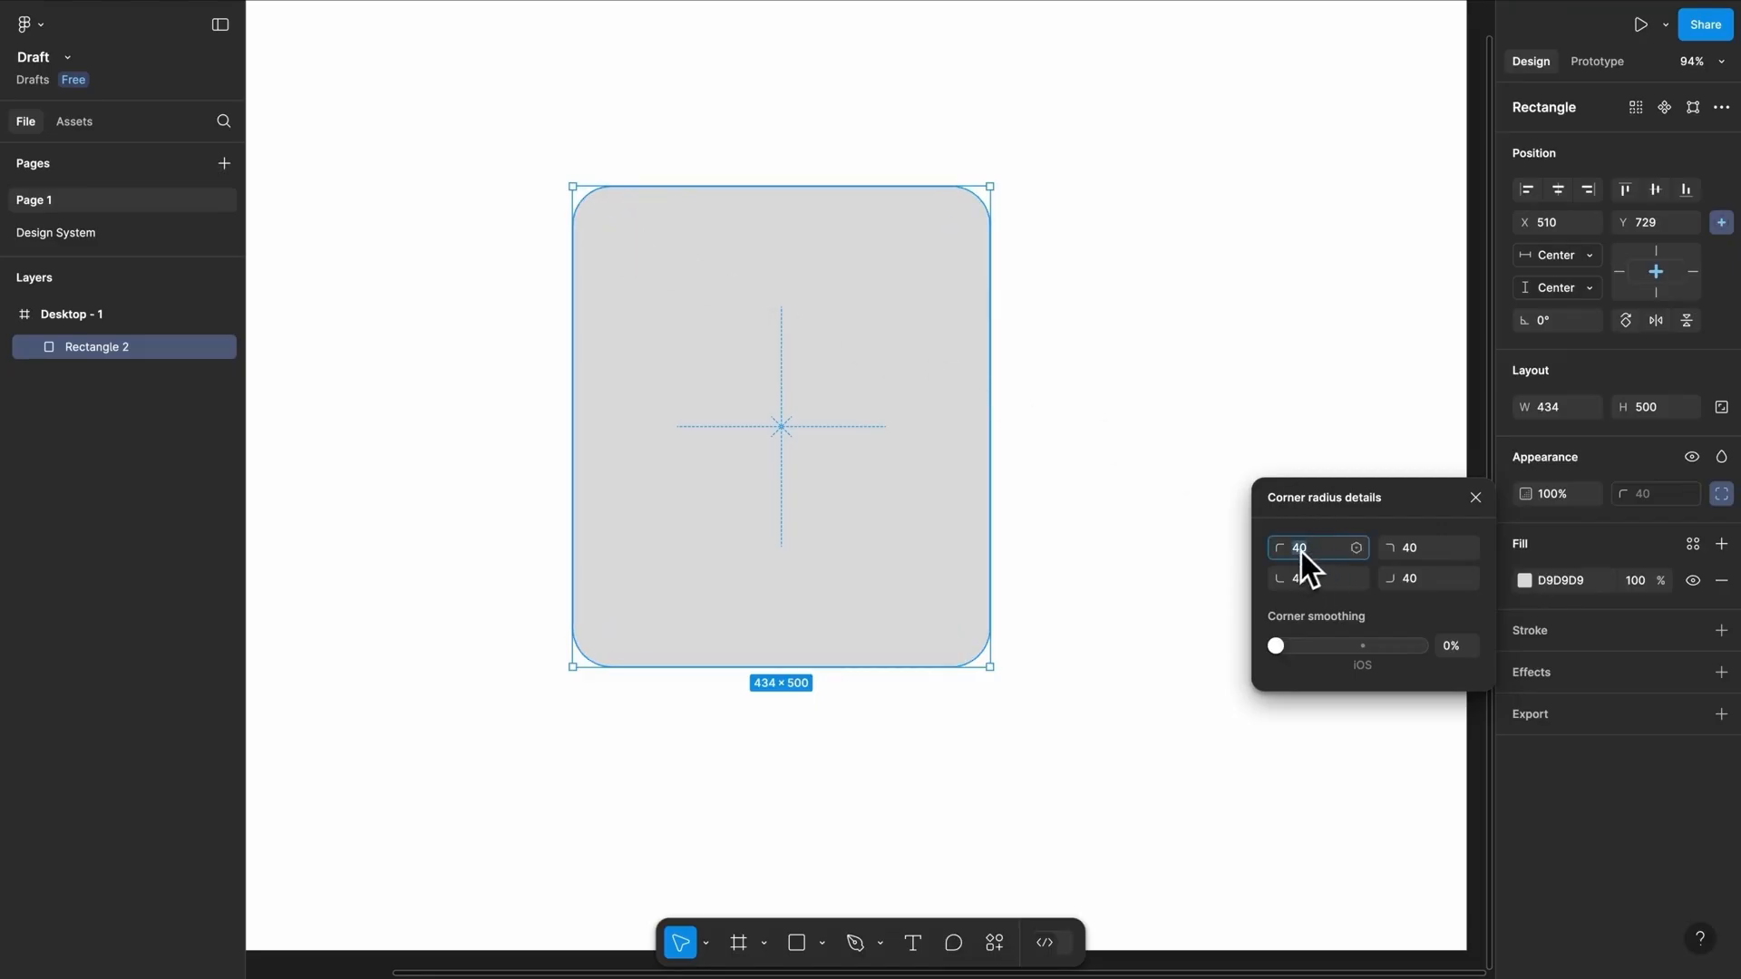
type("0")
key("Return")
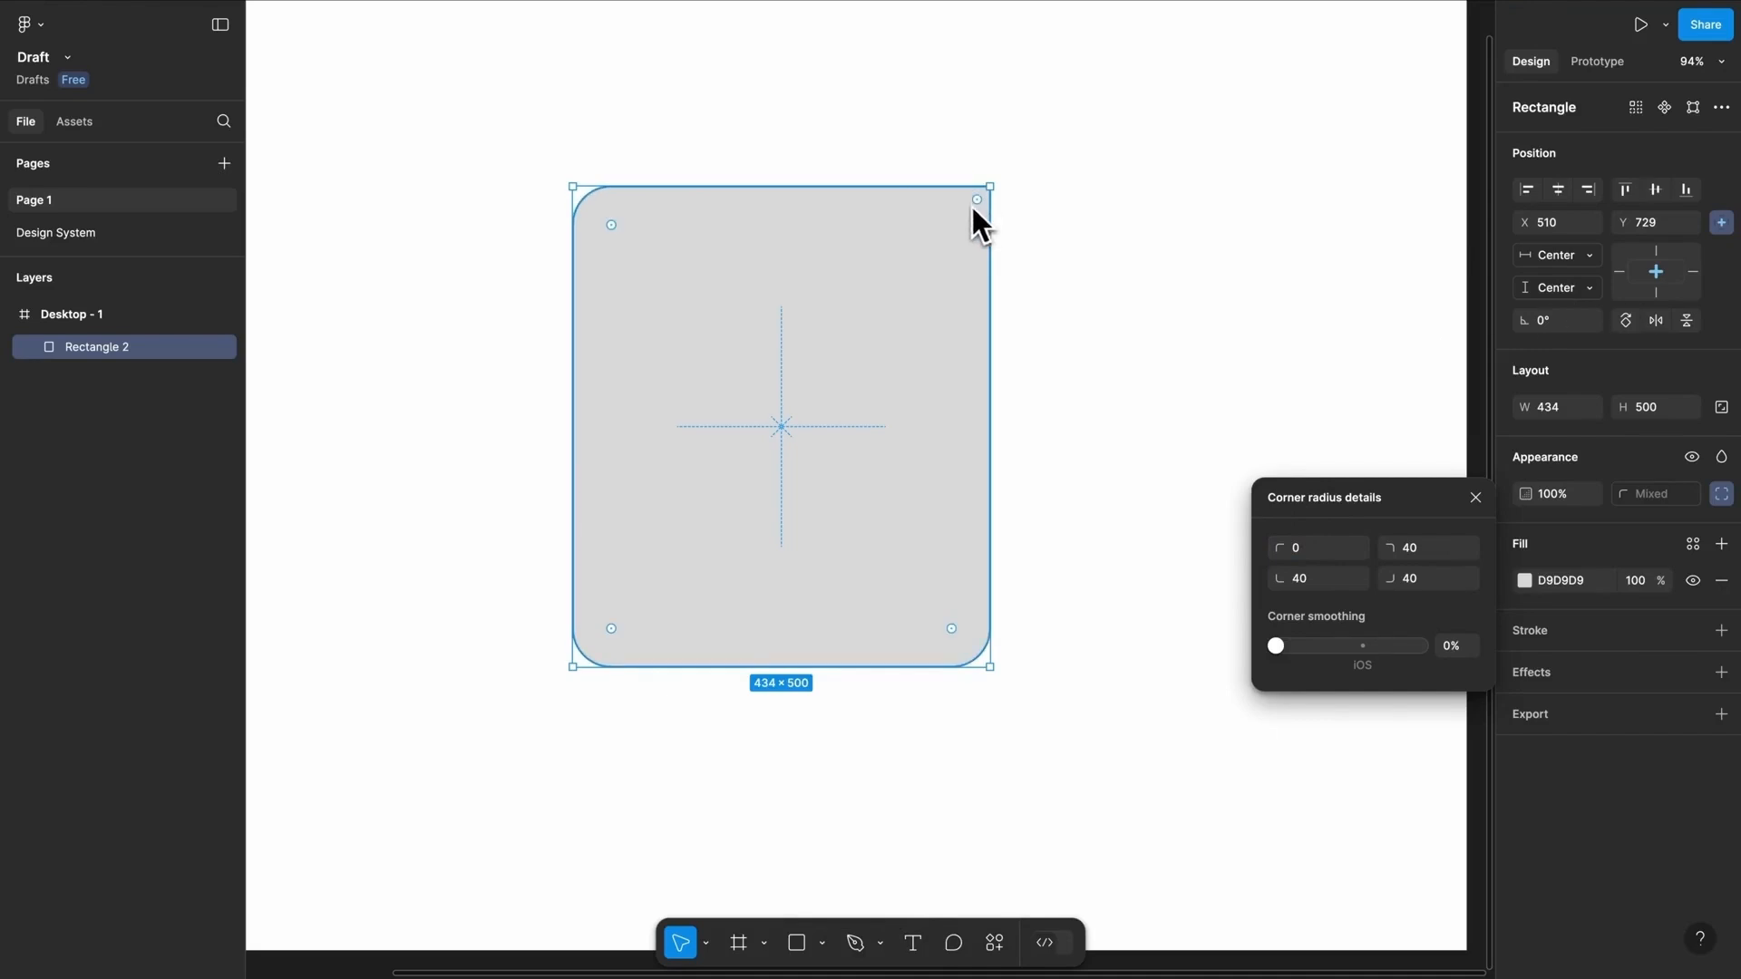
Flip the rectangle horizontally and increase only its top-right corner radius.
left_click(1656, 321)
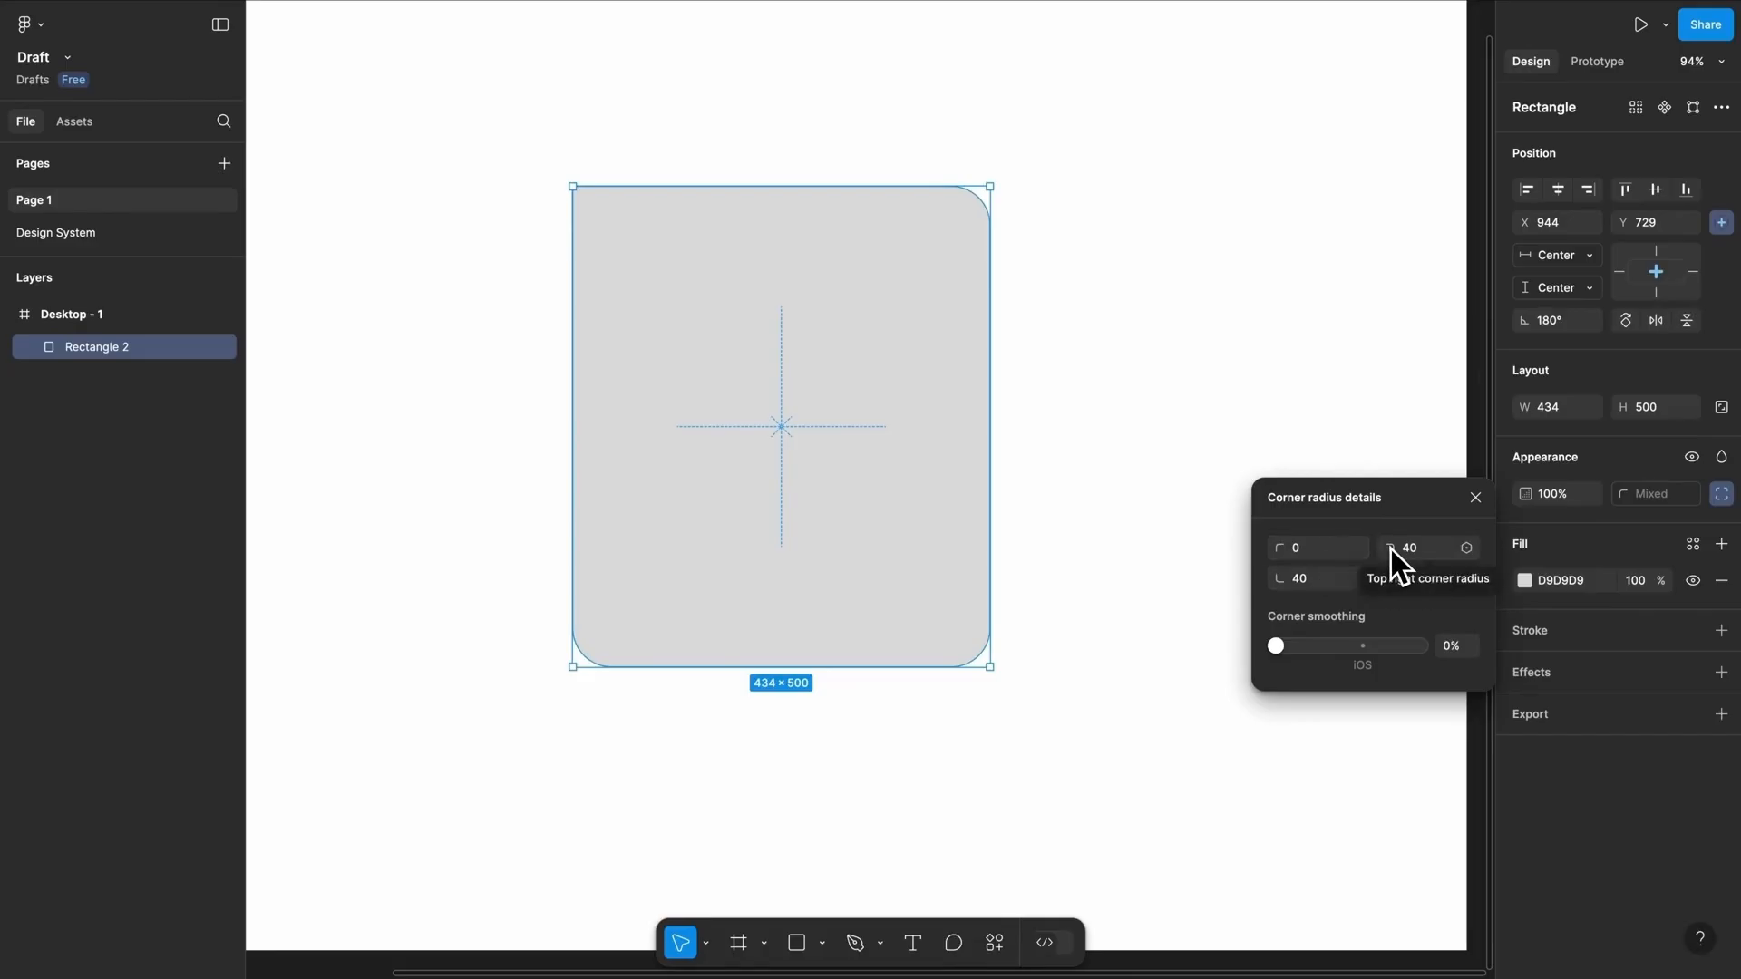
left_click_drag(1391, 552, 273, 554)
left_click(1475, 497)
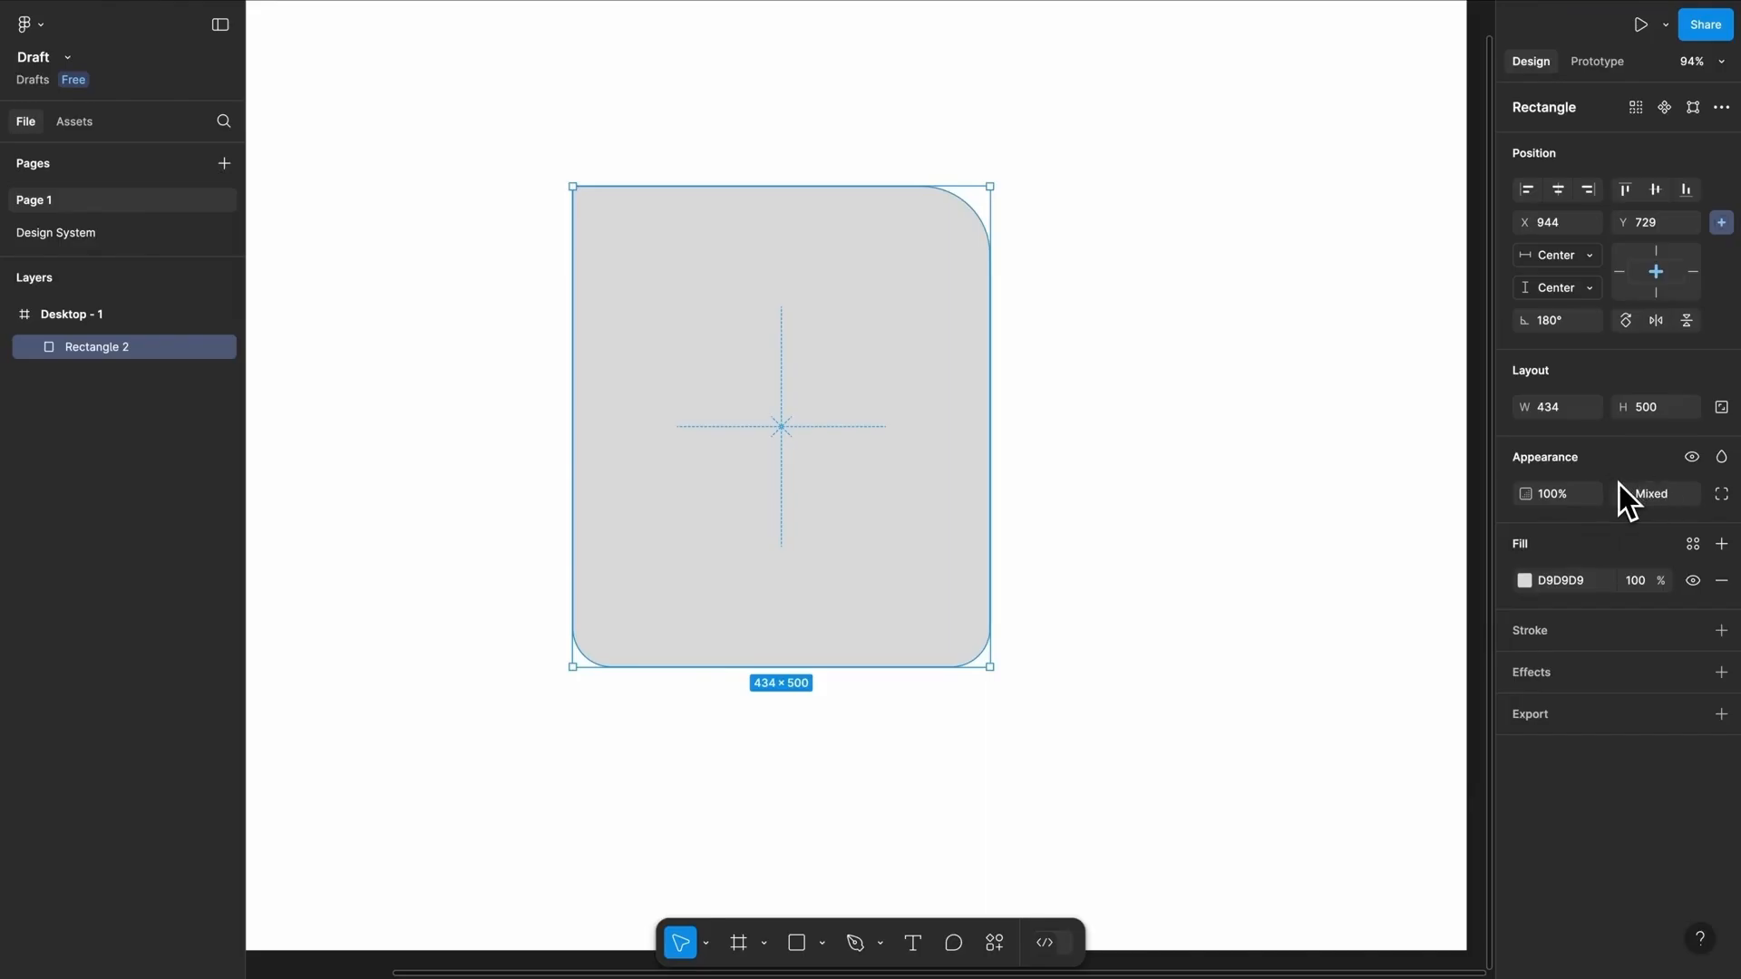
Hide and show the rectangle repeatedly, using both its appearance visibility and its layer visibility.
left_click(1693, 457)
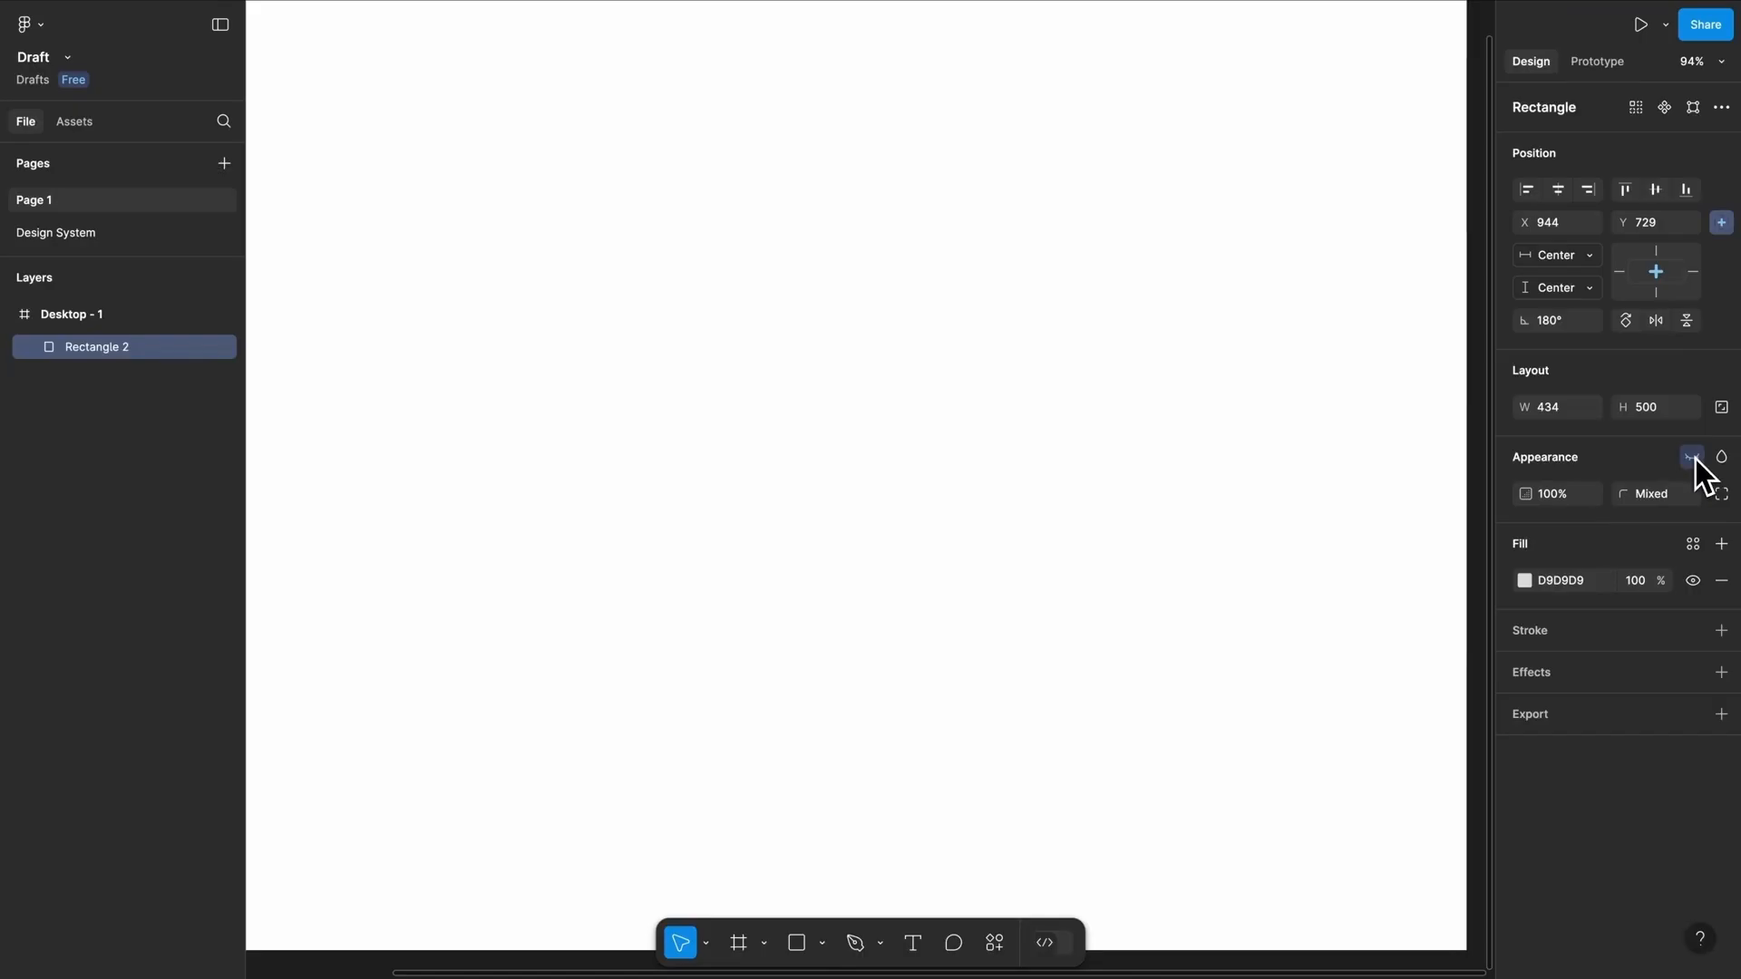
left_click(1693, 457)
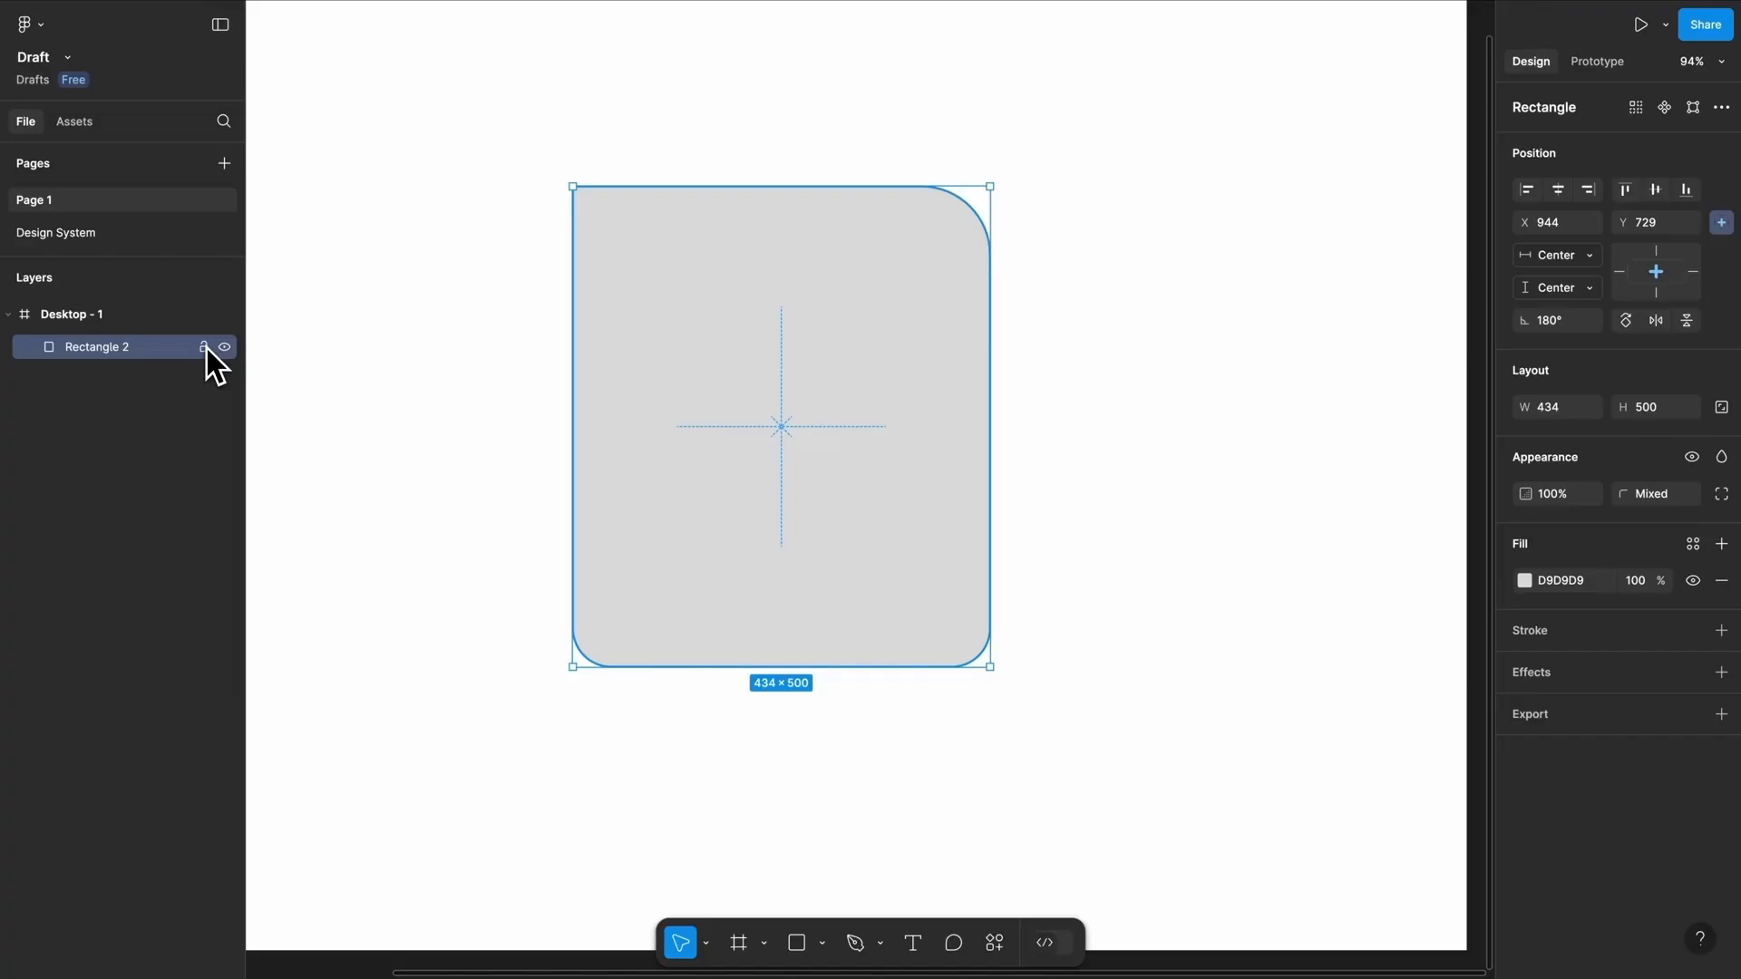
left_click(223, 348)
left_click(223, 348)
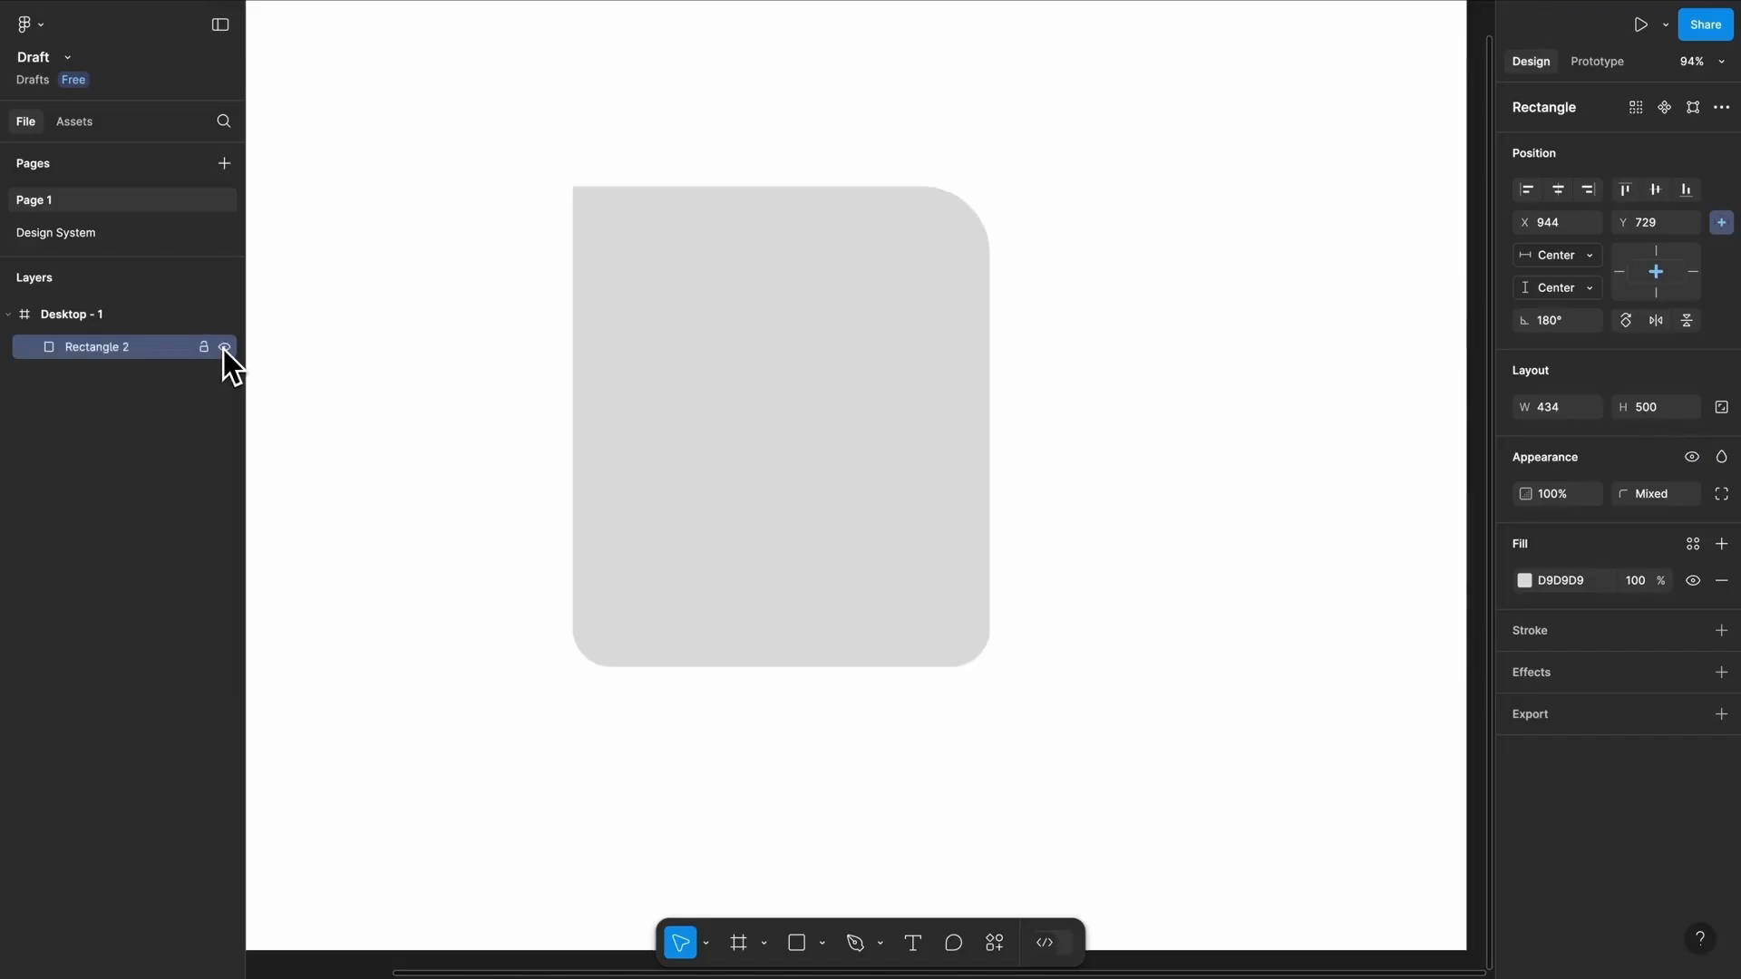
left_click(223, 349)
left_click(223, 349)
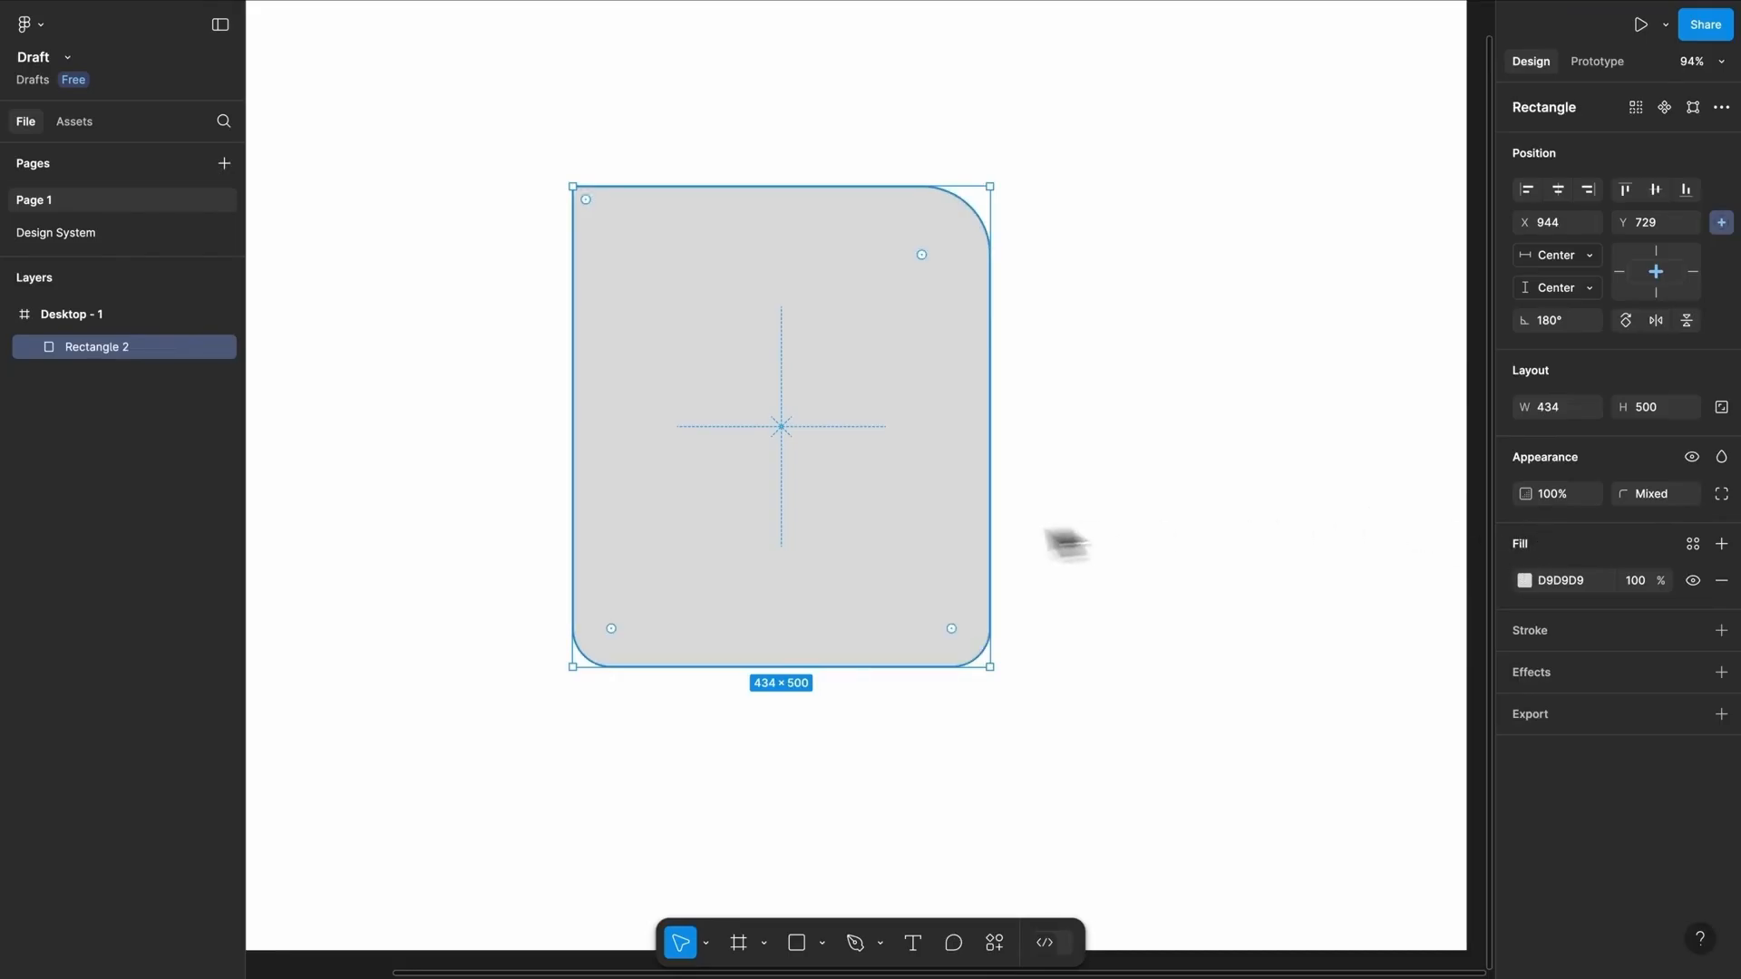
Change the rectangle's solid fill to 4942A3, trying a fill opacity of 22% before returning it to 100%.
left_click(1525, 580)
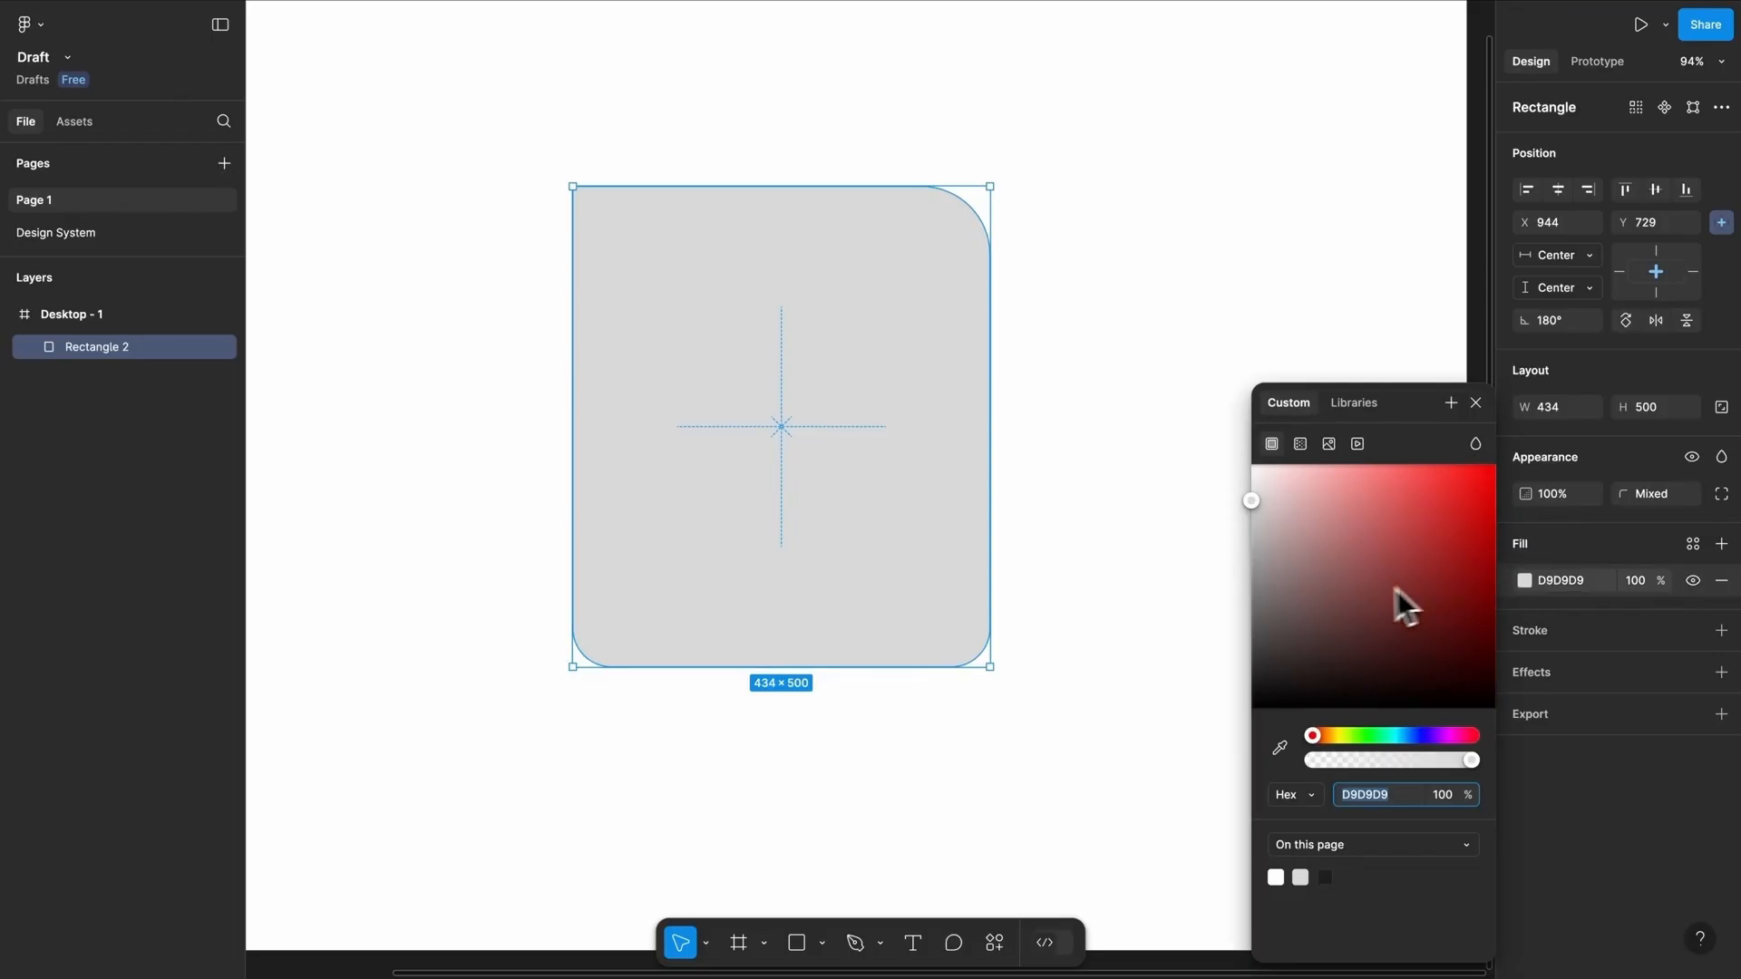
left_click_drag(1369, 517, 1396, 553)
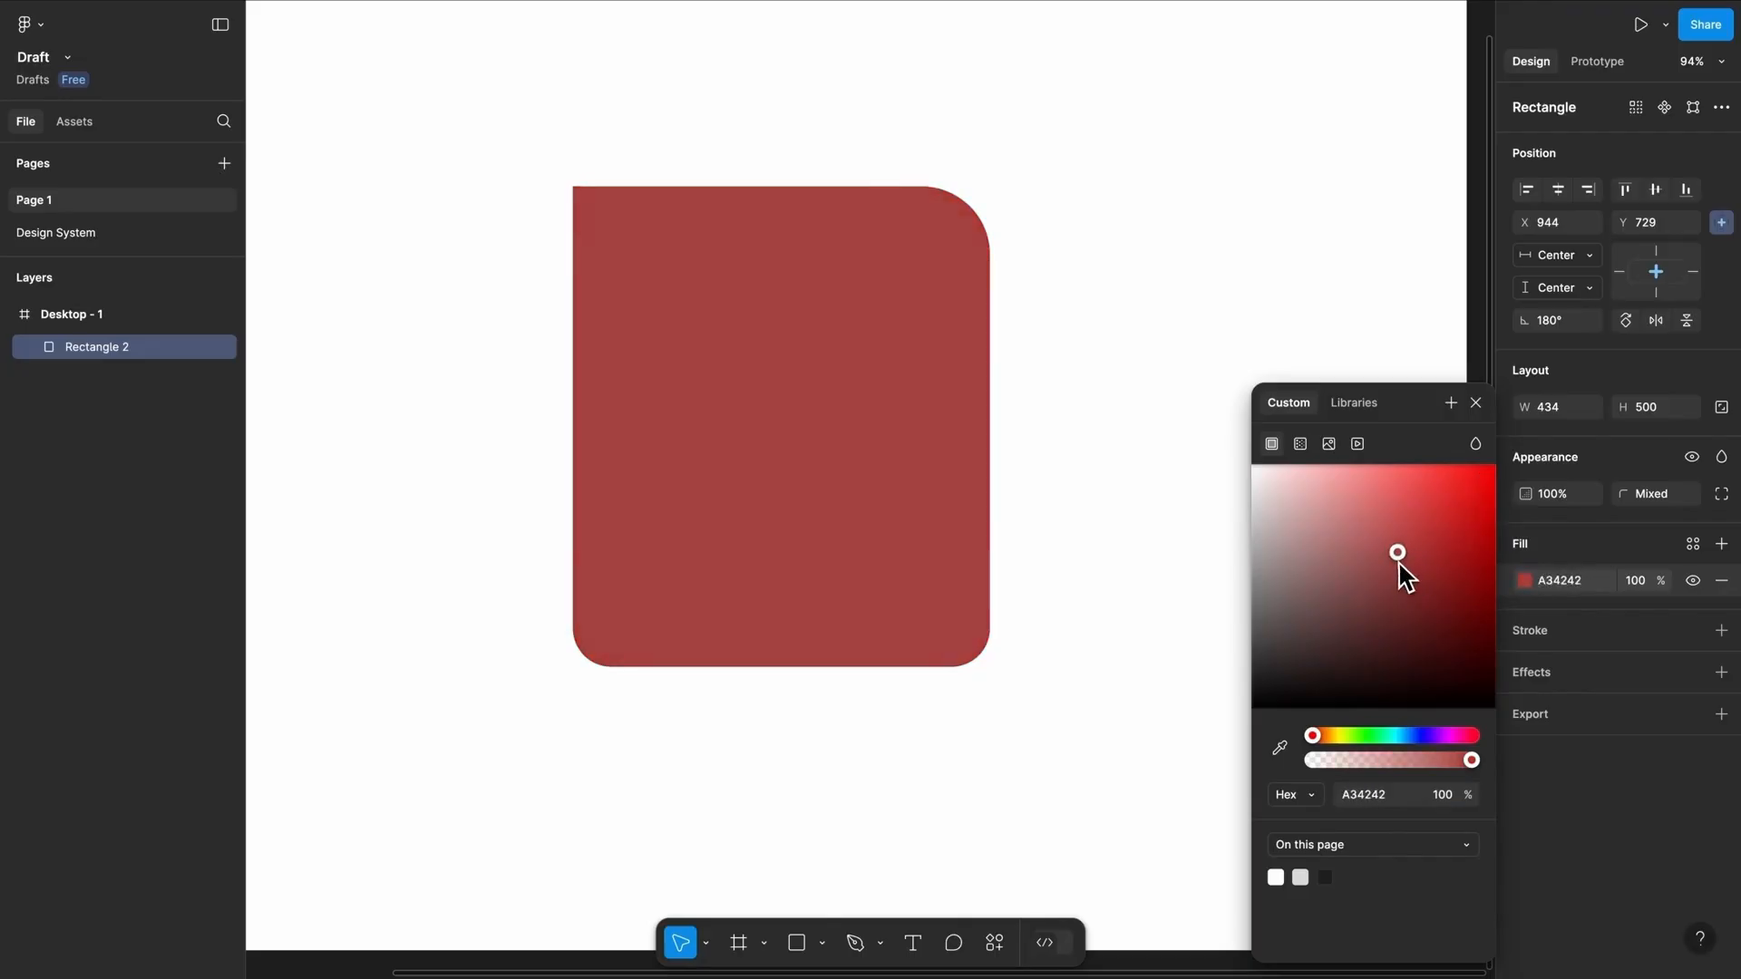
left_click_drag(1315, 737, 1349, 762)
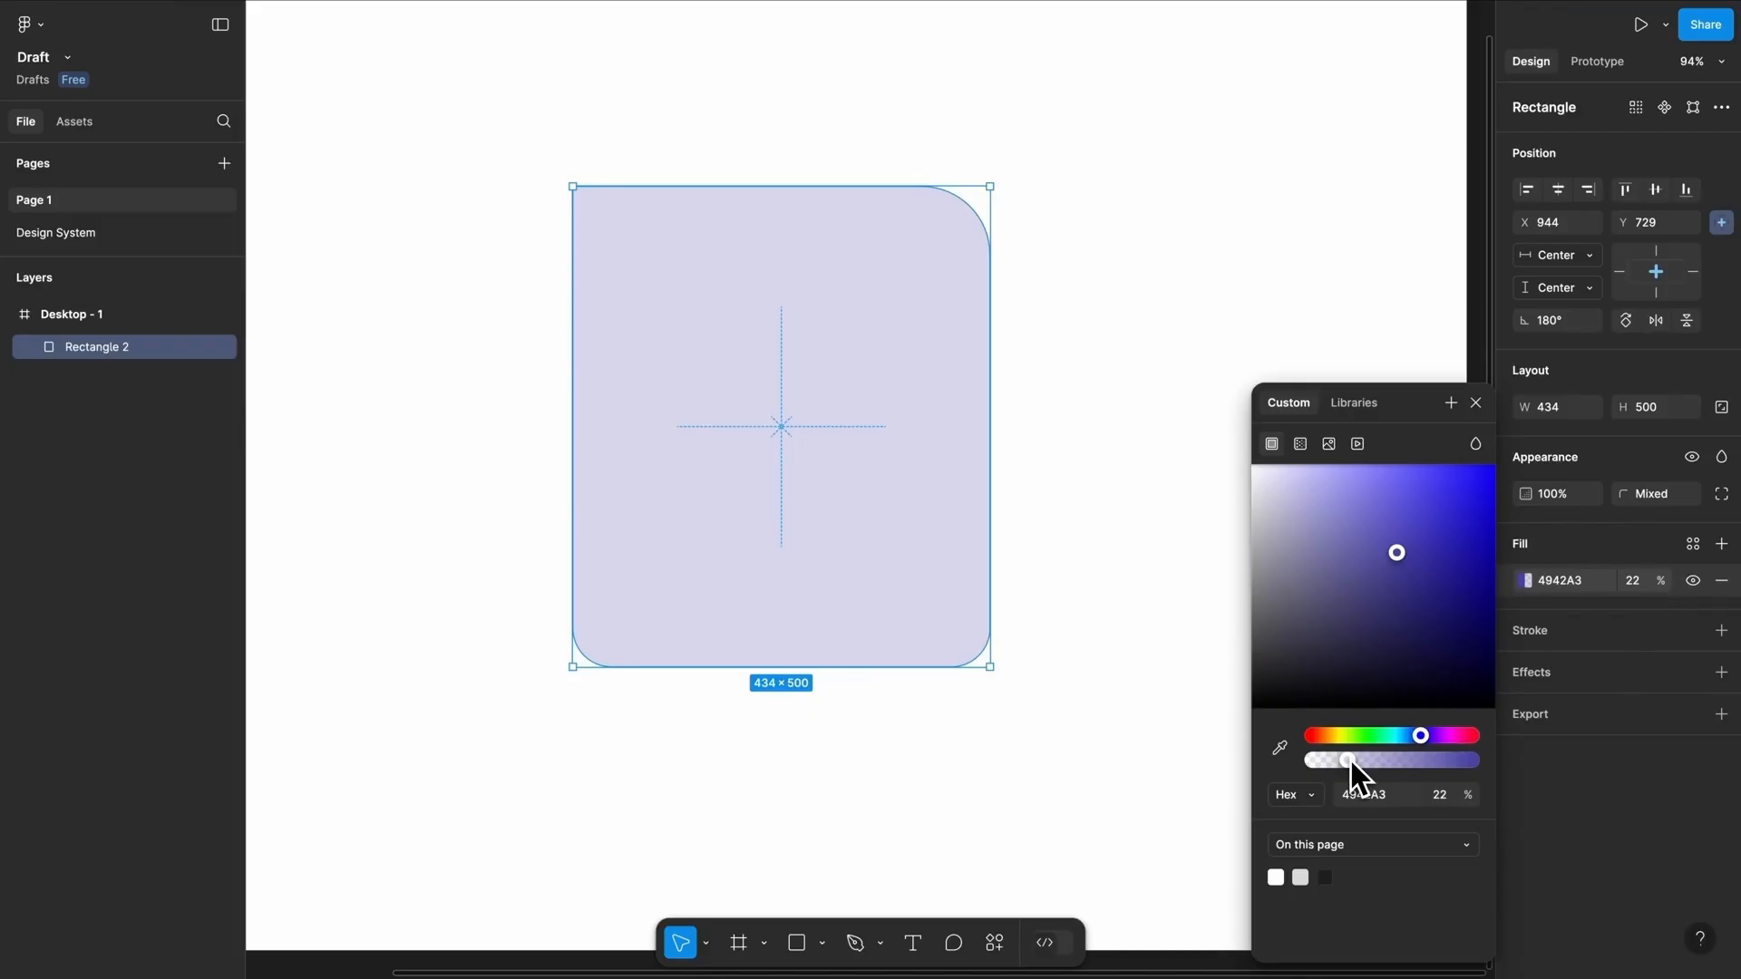
left_click_drag(1351, 759, 1484, 760)
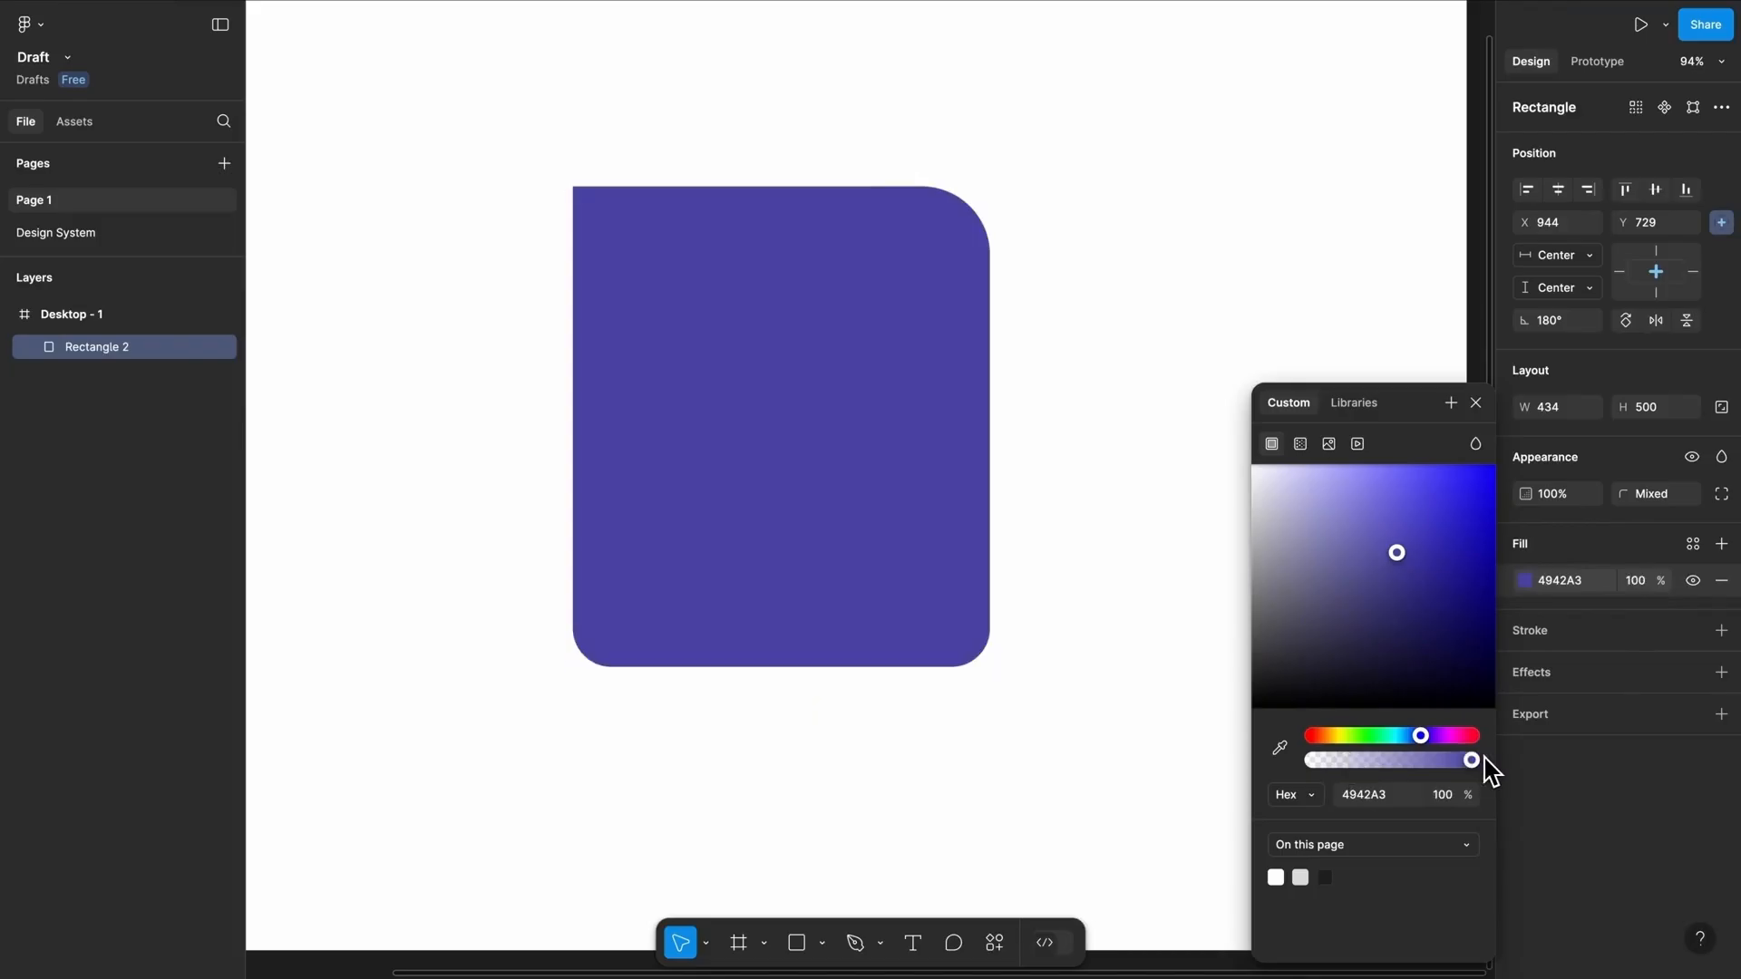
Review the colour formats, try the eyedropper, and set the rectangle's fill to the lighter 645CD0.
left_click(1313, 800)
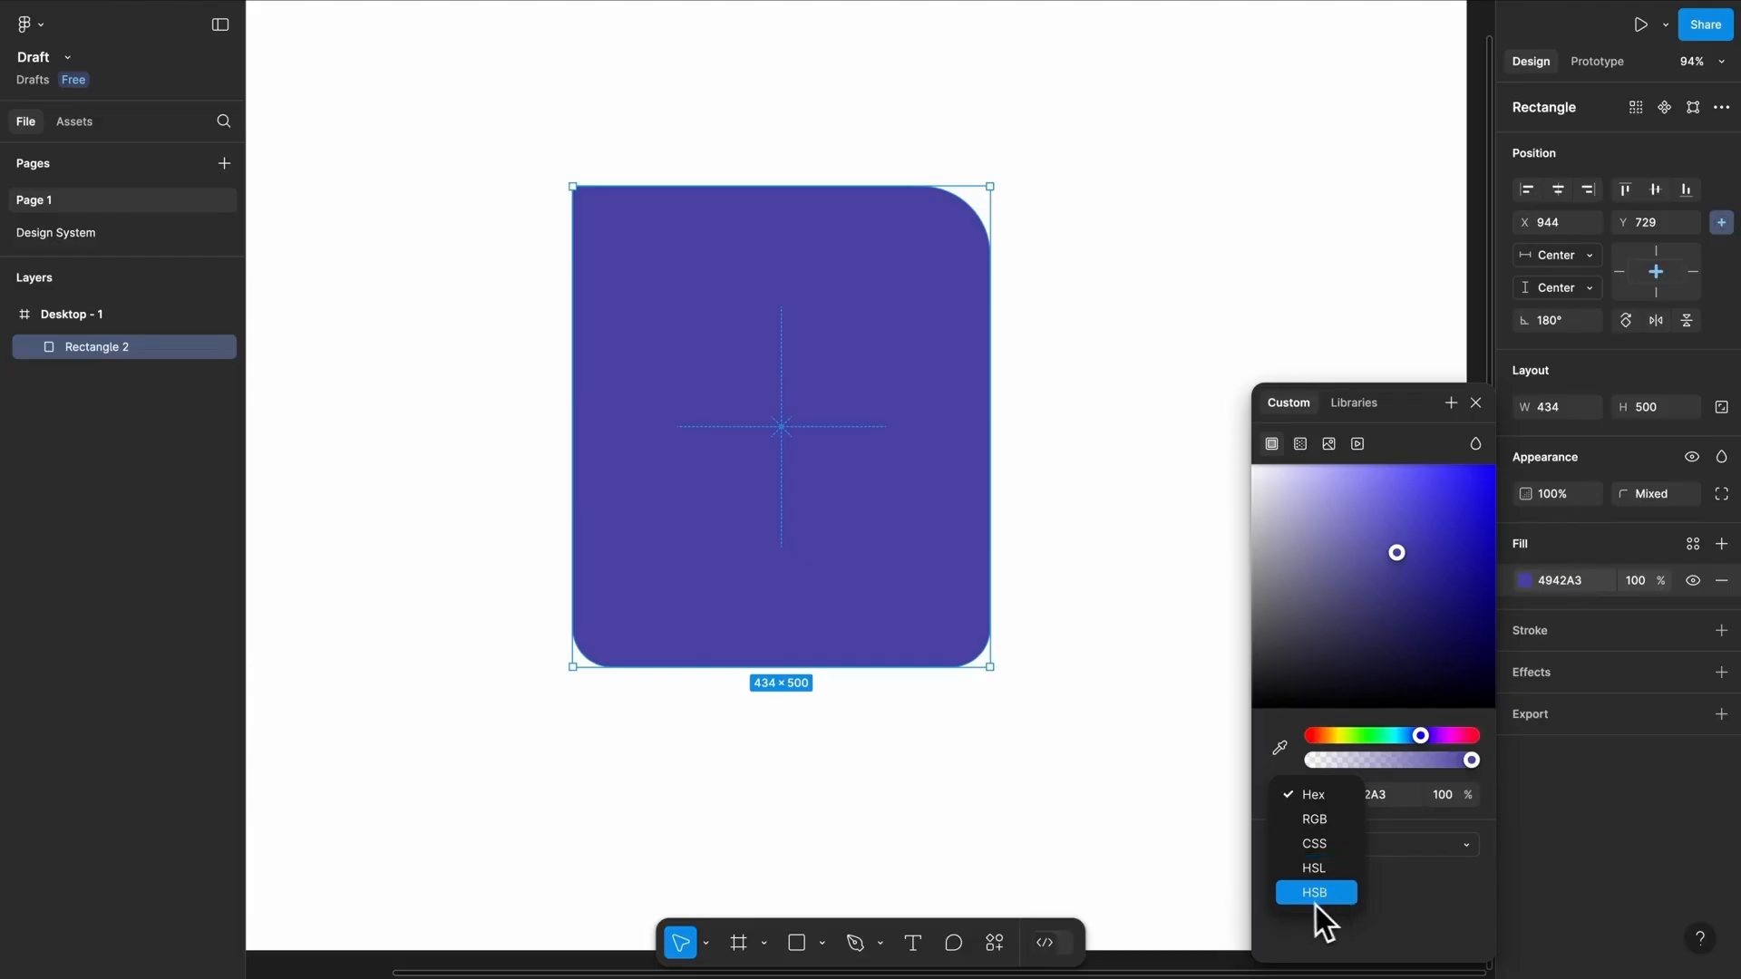
left_click(1376, 907)
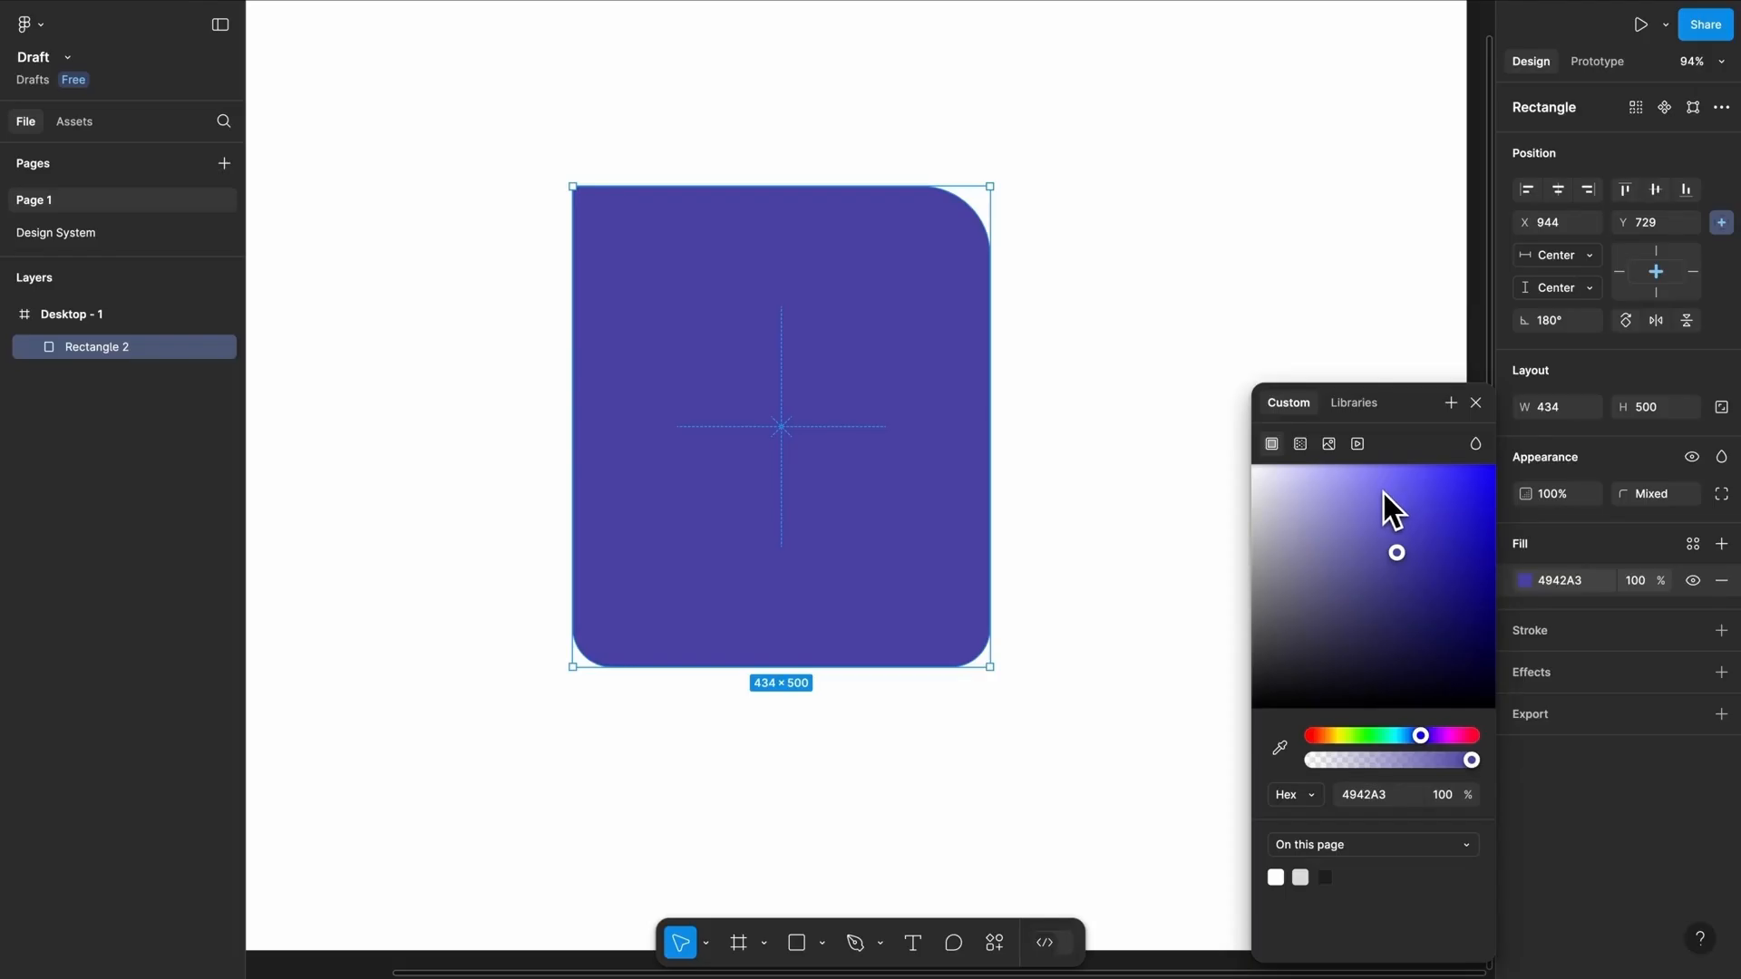
left_click(1281, 748)
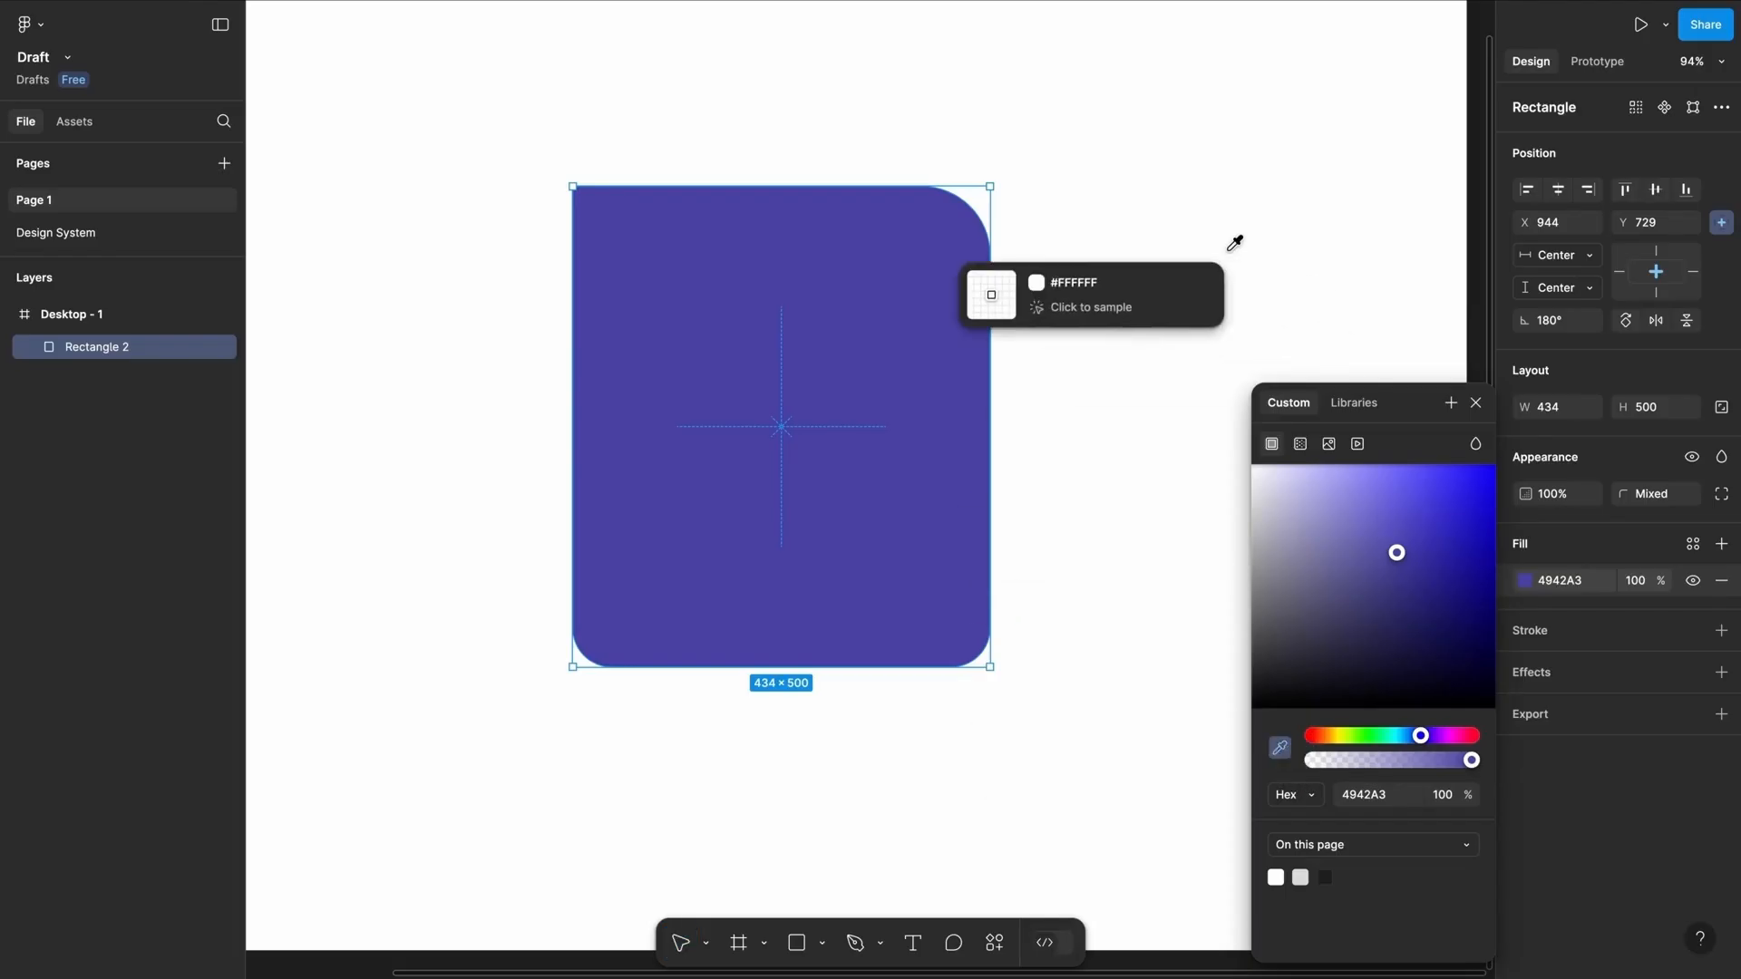
left_click(801, 56)
left_click(1387, 509)
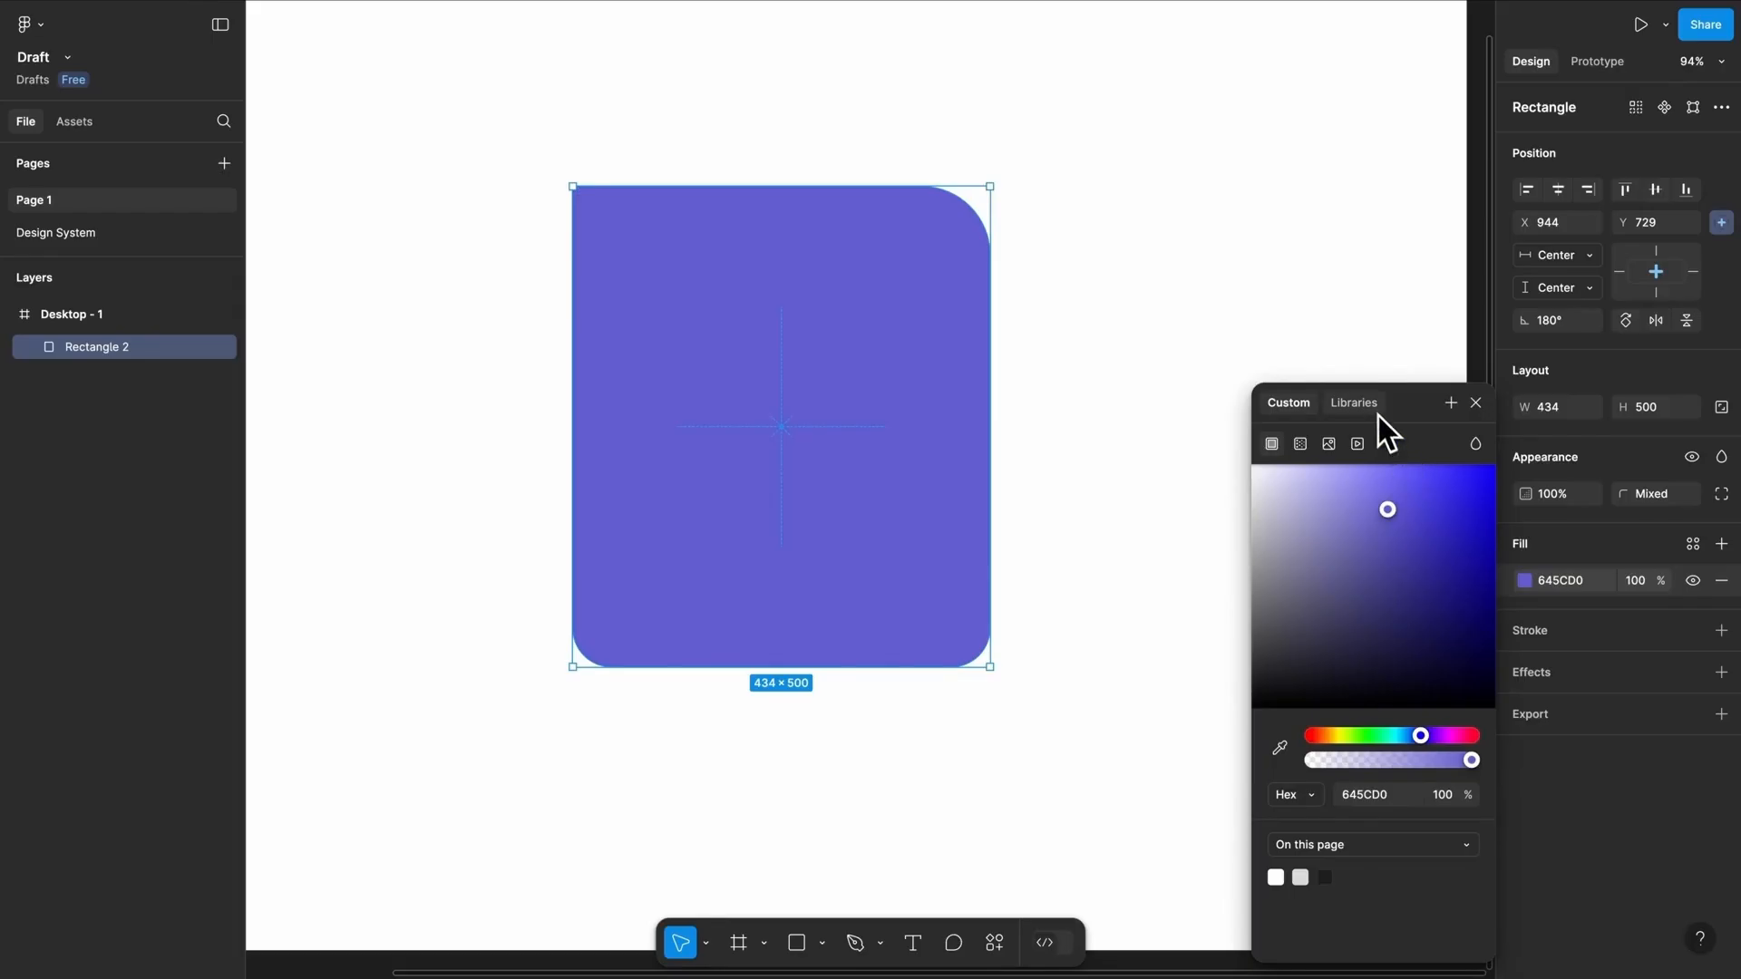
View the colour styles available from the libraries, and return to the custom colour settings.
left_click(1357, 405)
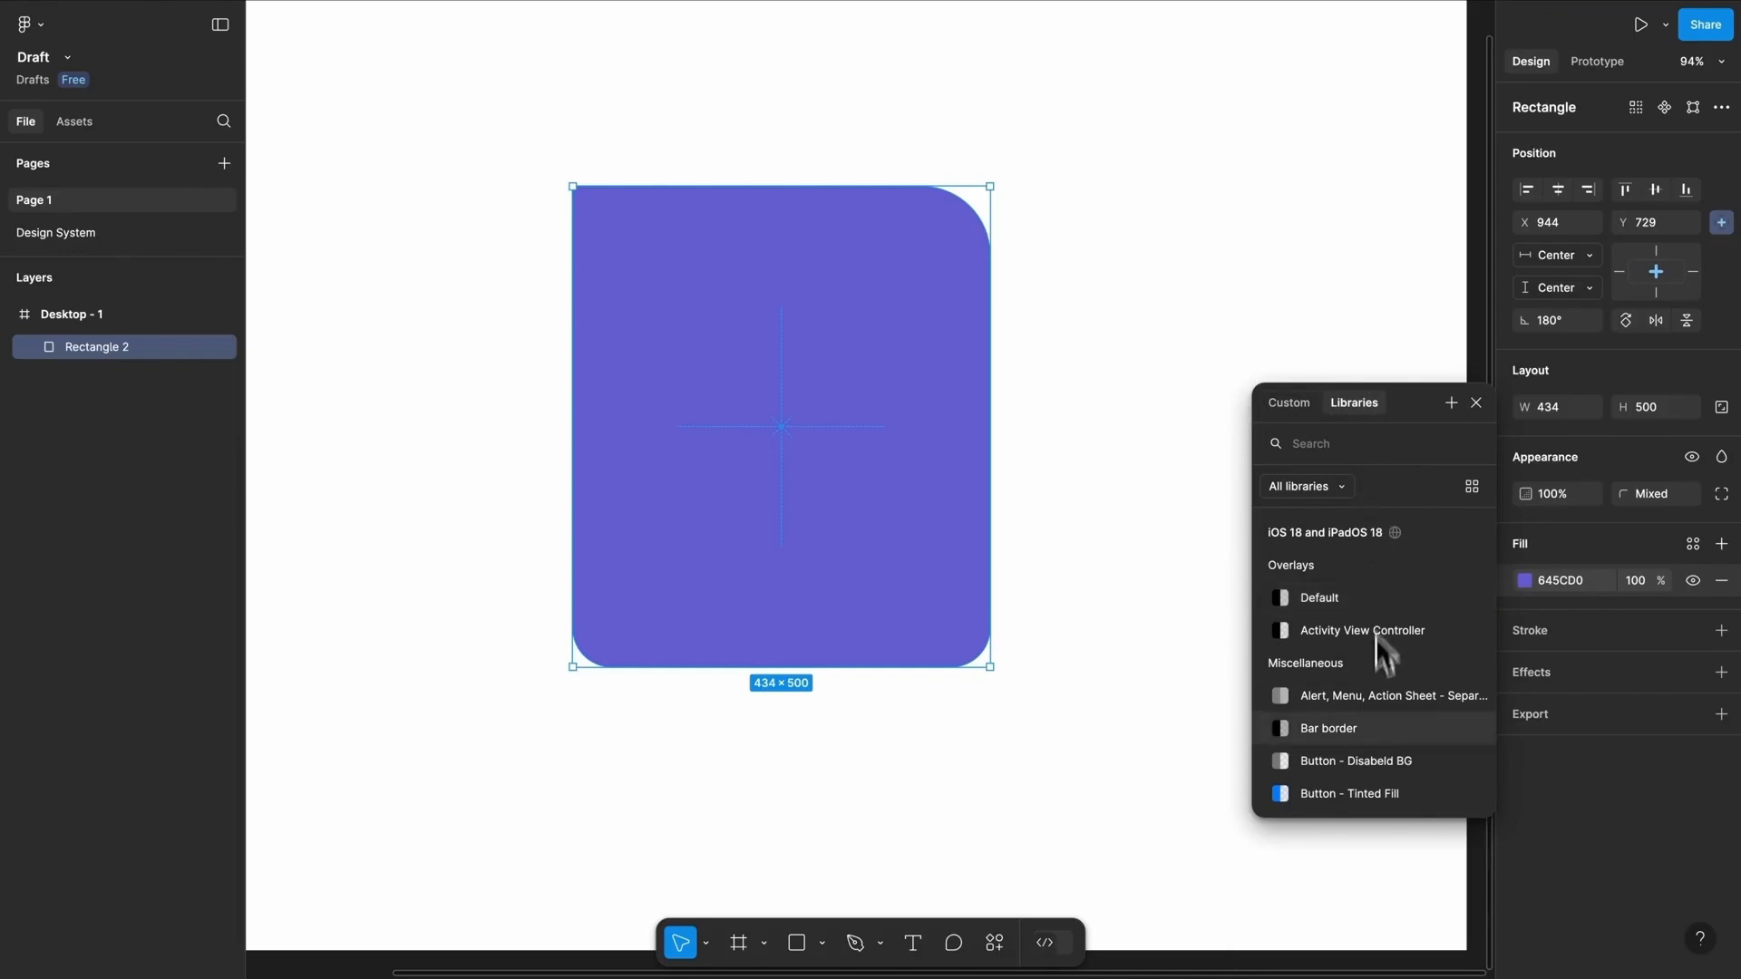
left_click(1306, 407)
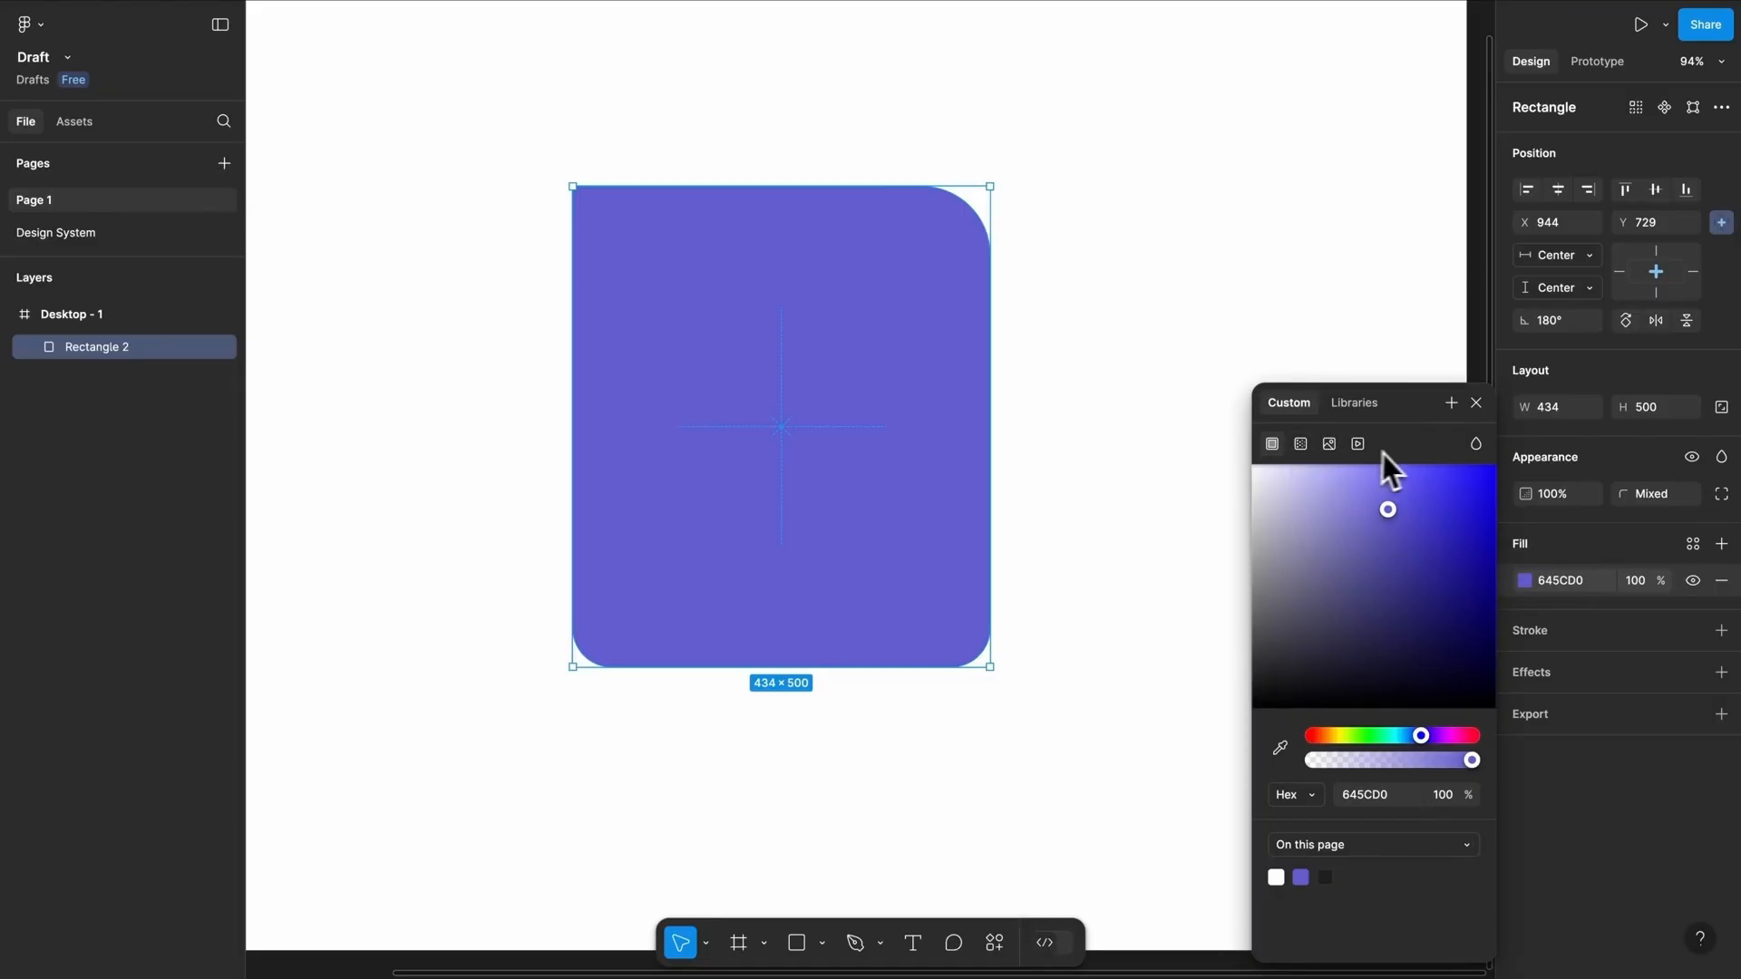
Change the rectangle's fill to a linear gradient and add a middle stop at 50% coloured A49FEC.
left_click(1299, 444)
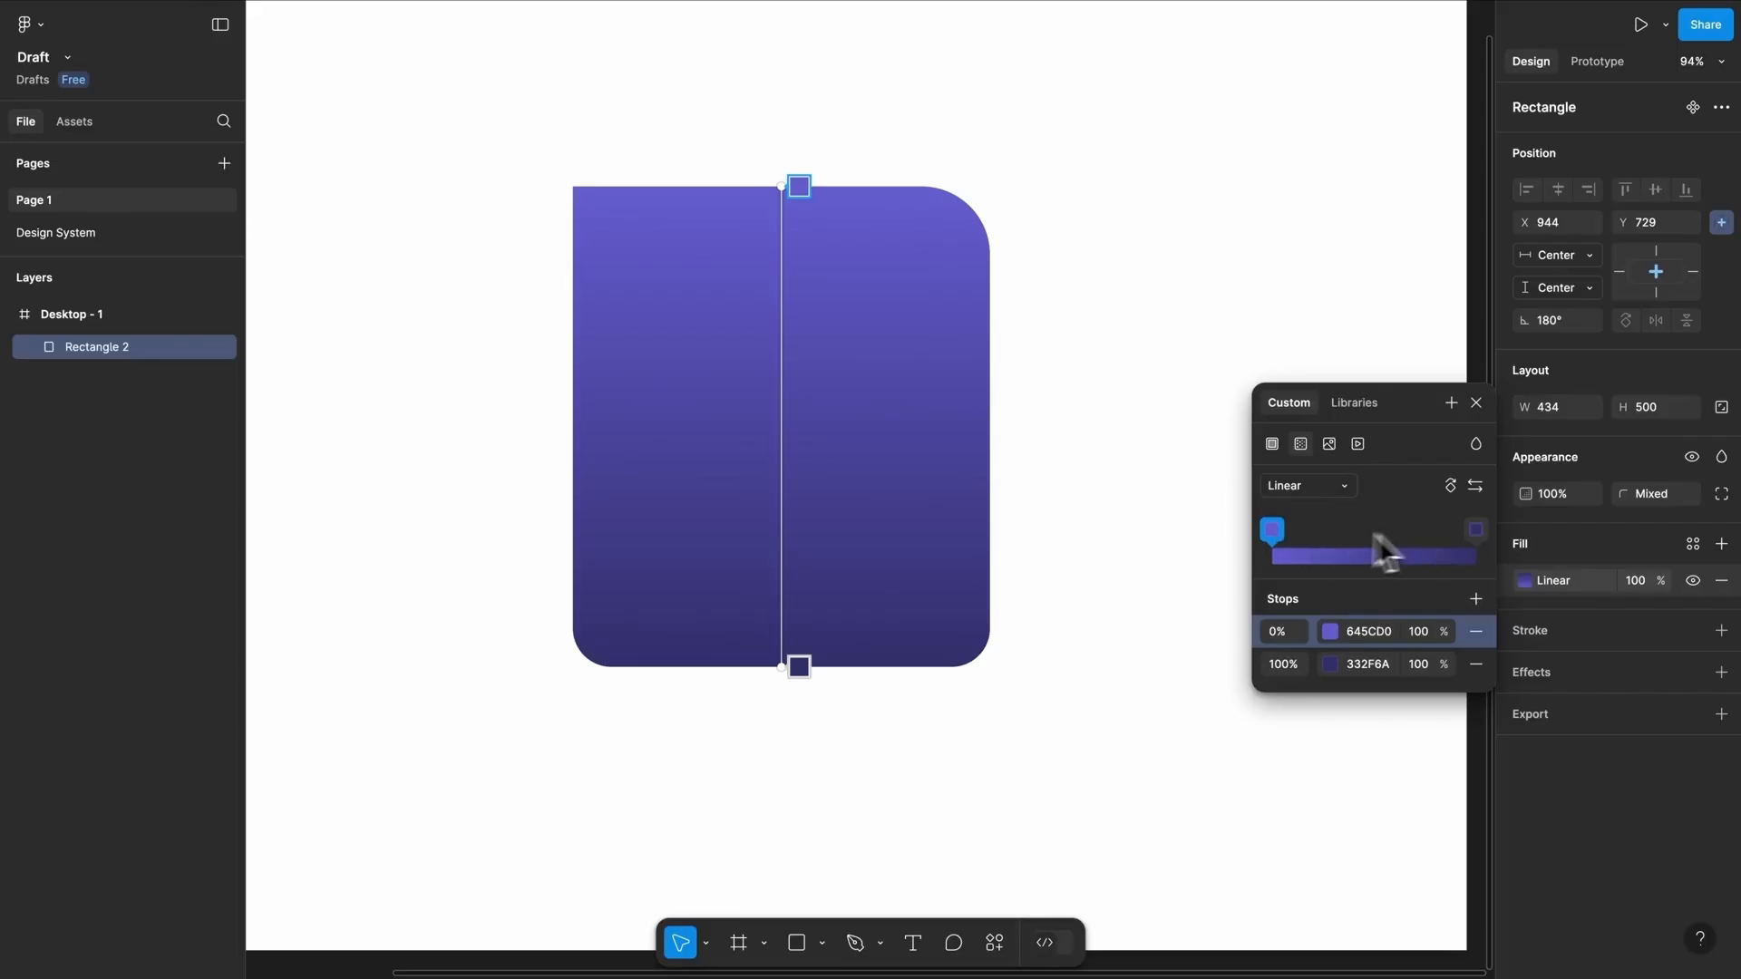
mouse_move(1275, 536)
left_mouse_down()
mouse_move(1379, 535)
mouse_move(1244, 539)
left_mouse_up()
left_click(1476, 599)
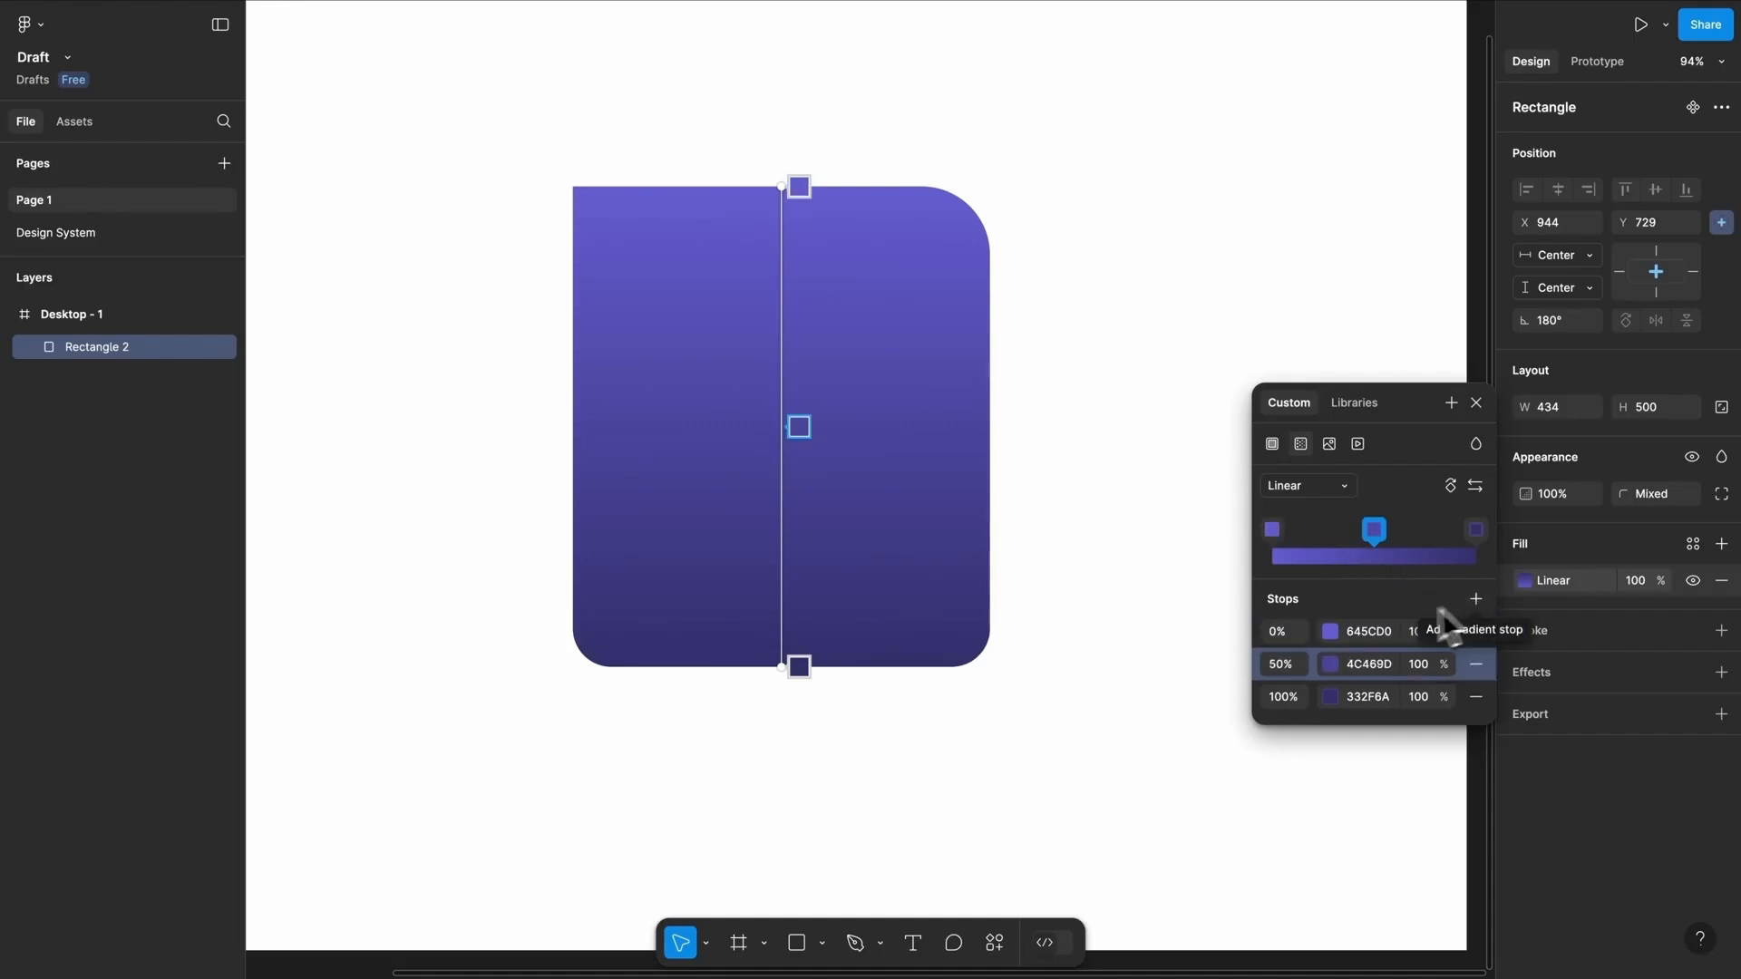
left_click(1378, 530)
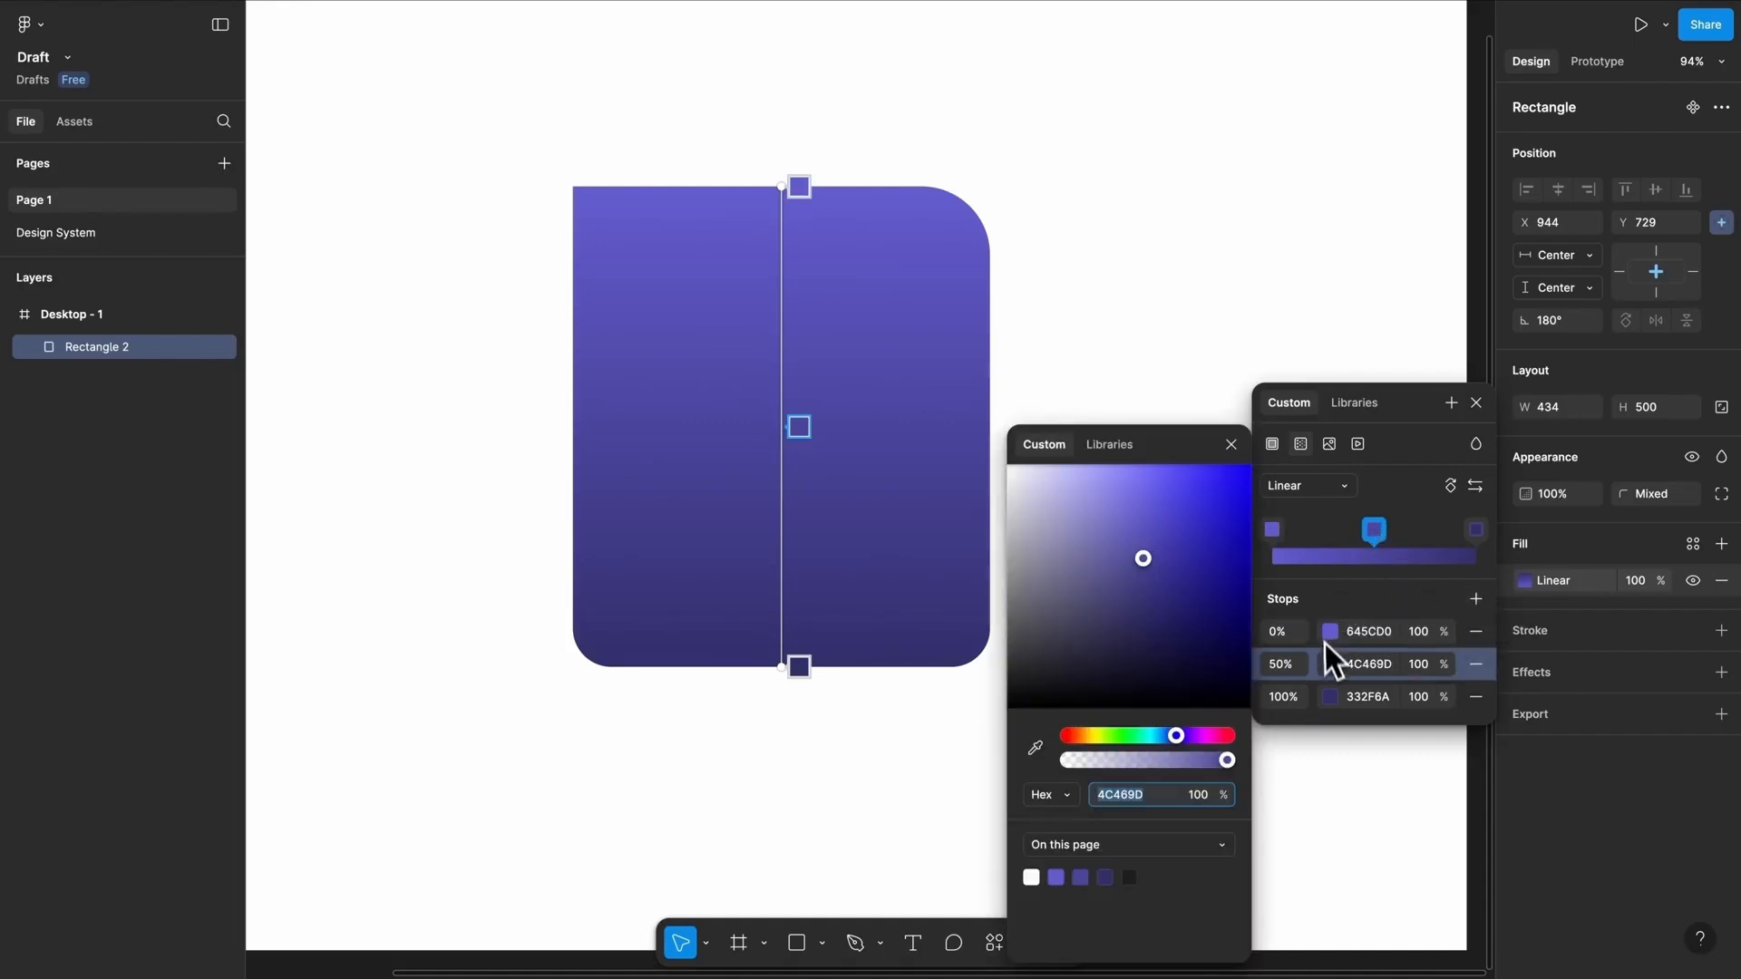
left_click_drag(1169, 533, 1088, 494)
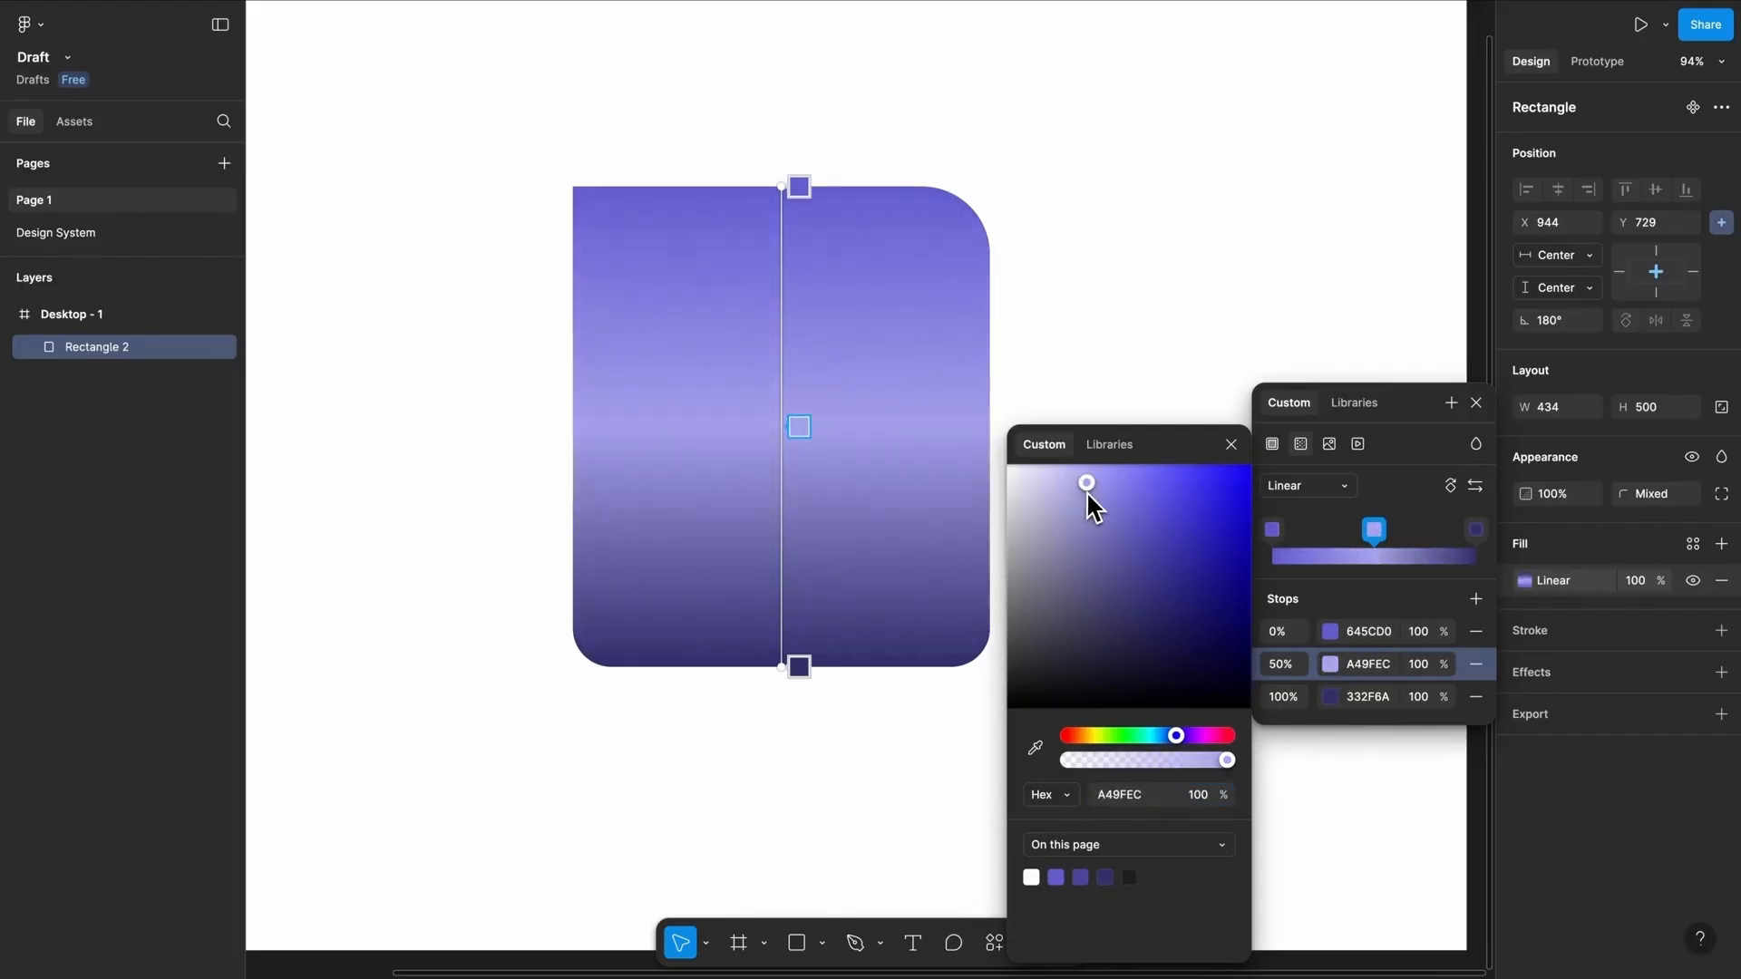
left_click(1231, 445)
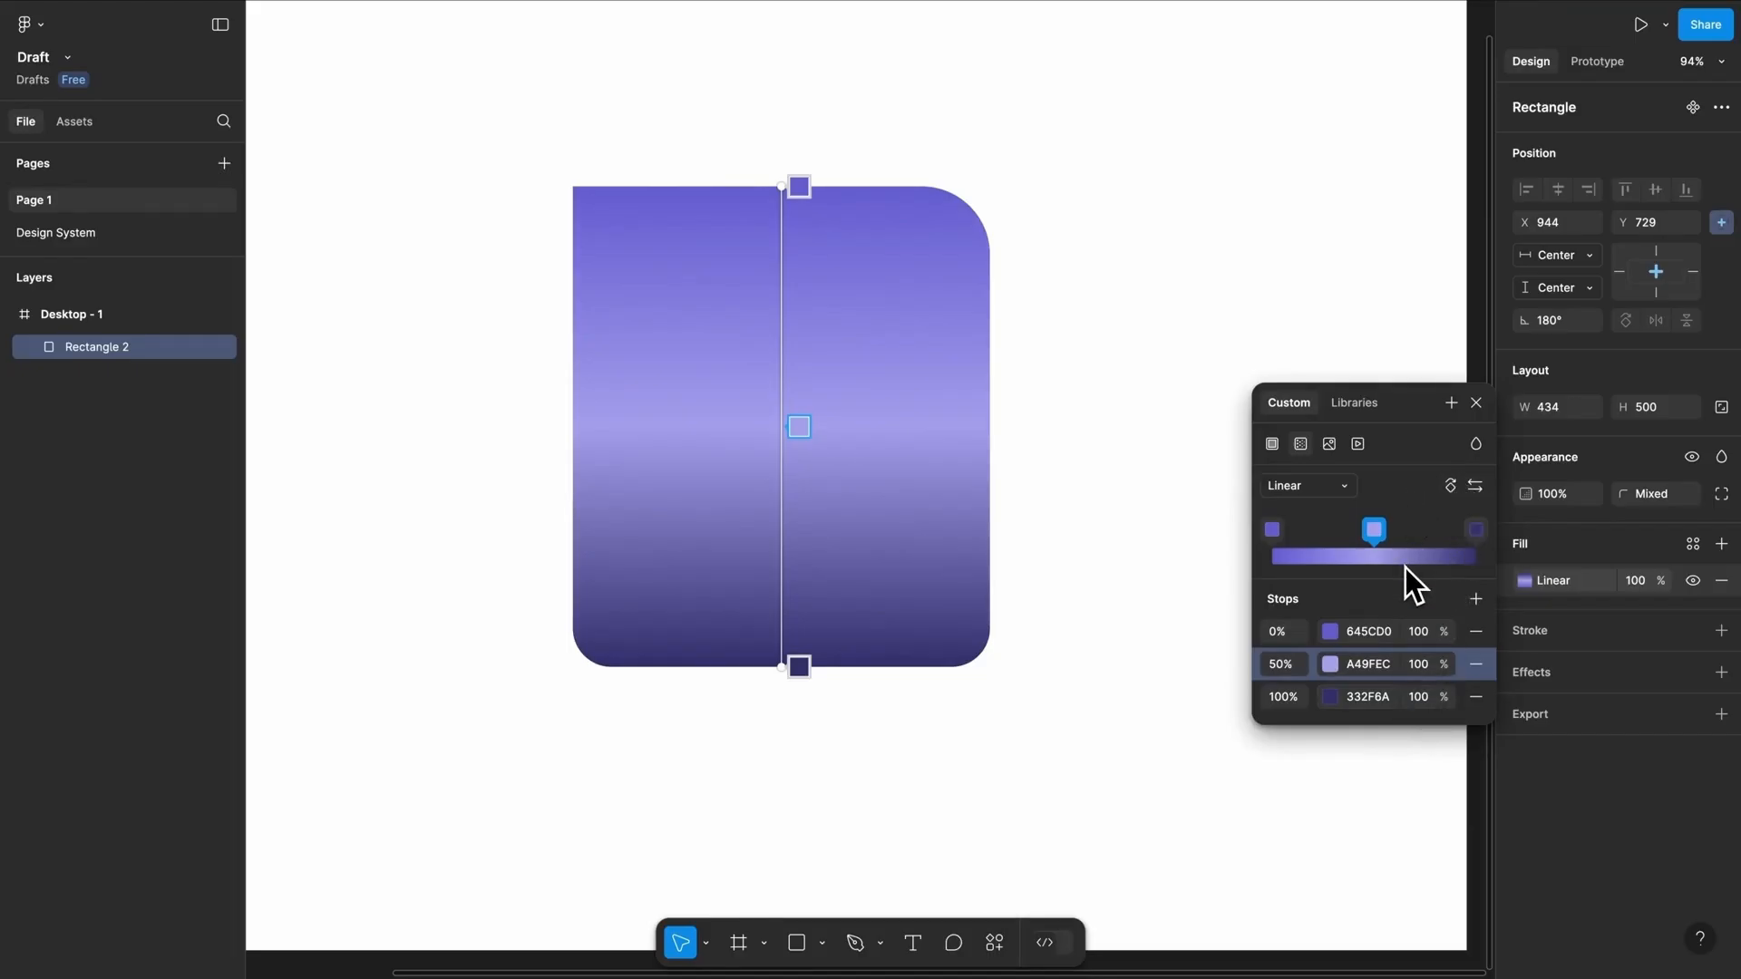
Angle the linear gradient diagonally by moving its end handles outside the rectangle, flip its colours, and rotate it repeatedly.
left_click_drag(783, 666, 1025, 665)
left_click_drag(797, 184, 544, 144)
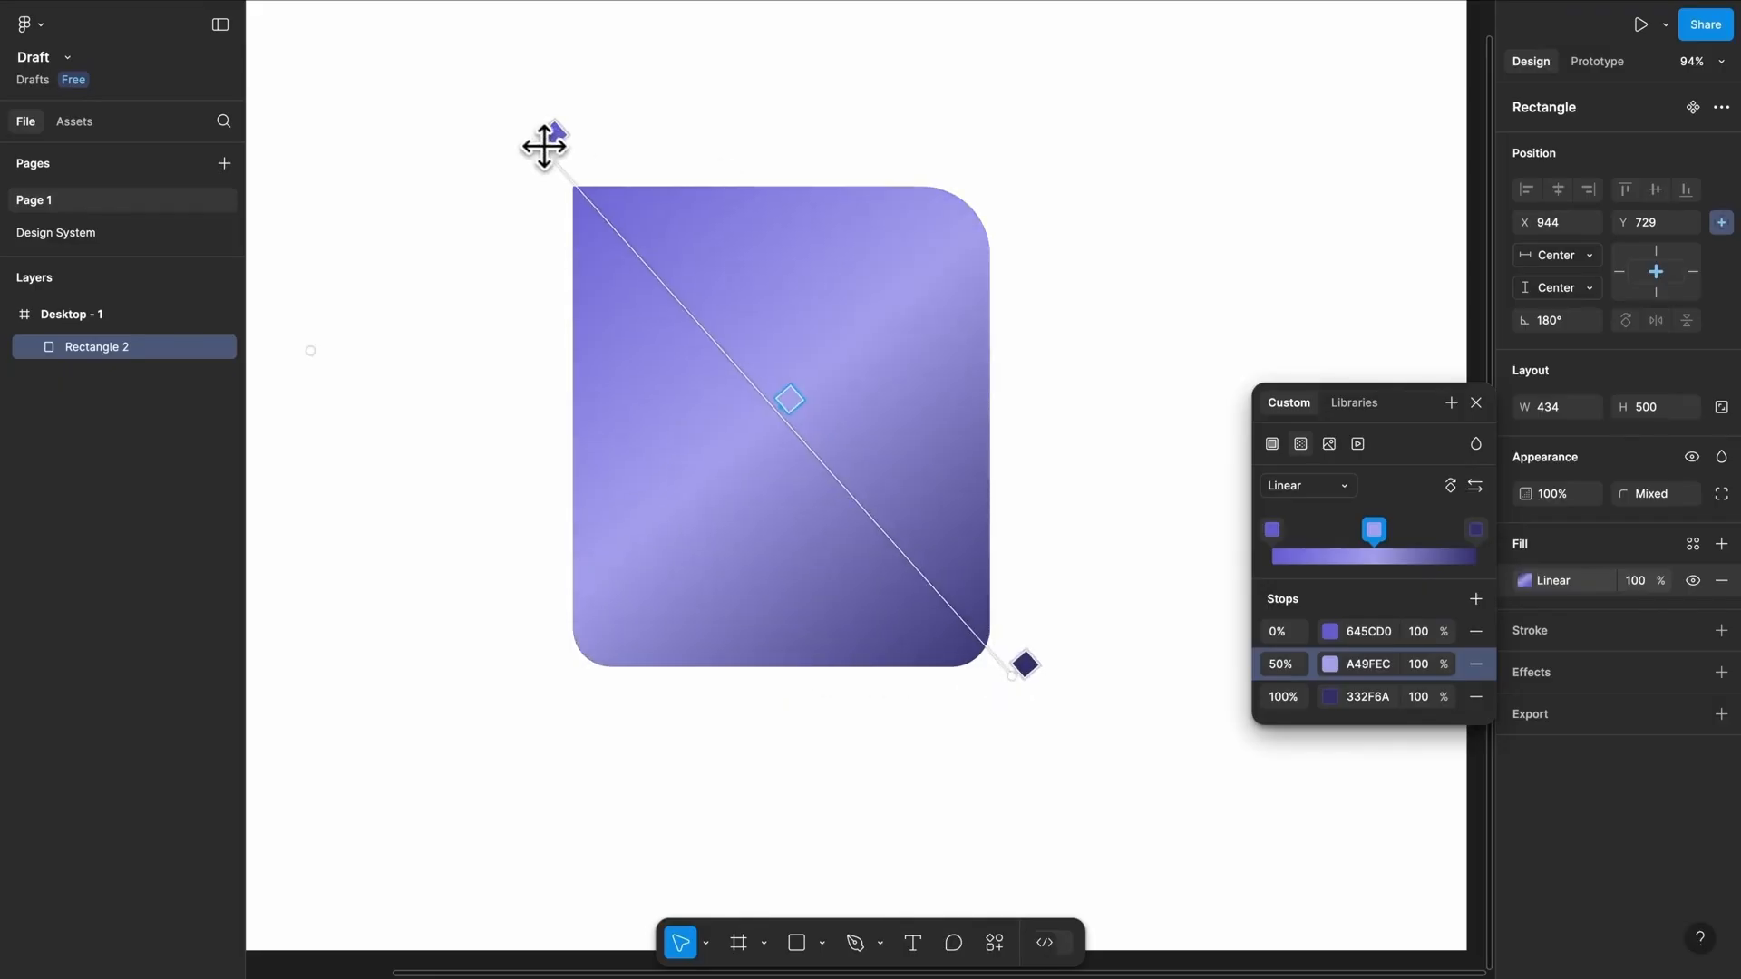
left_click(1478, 491)
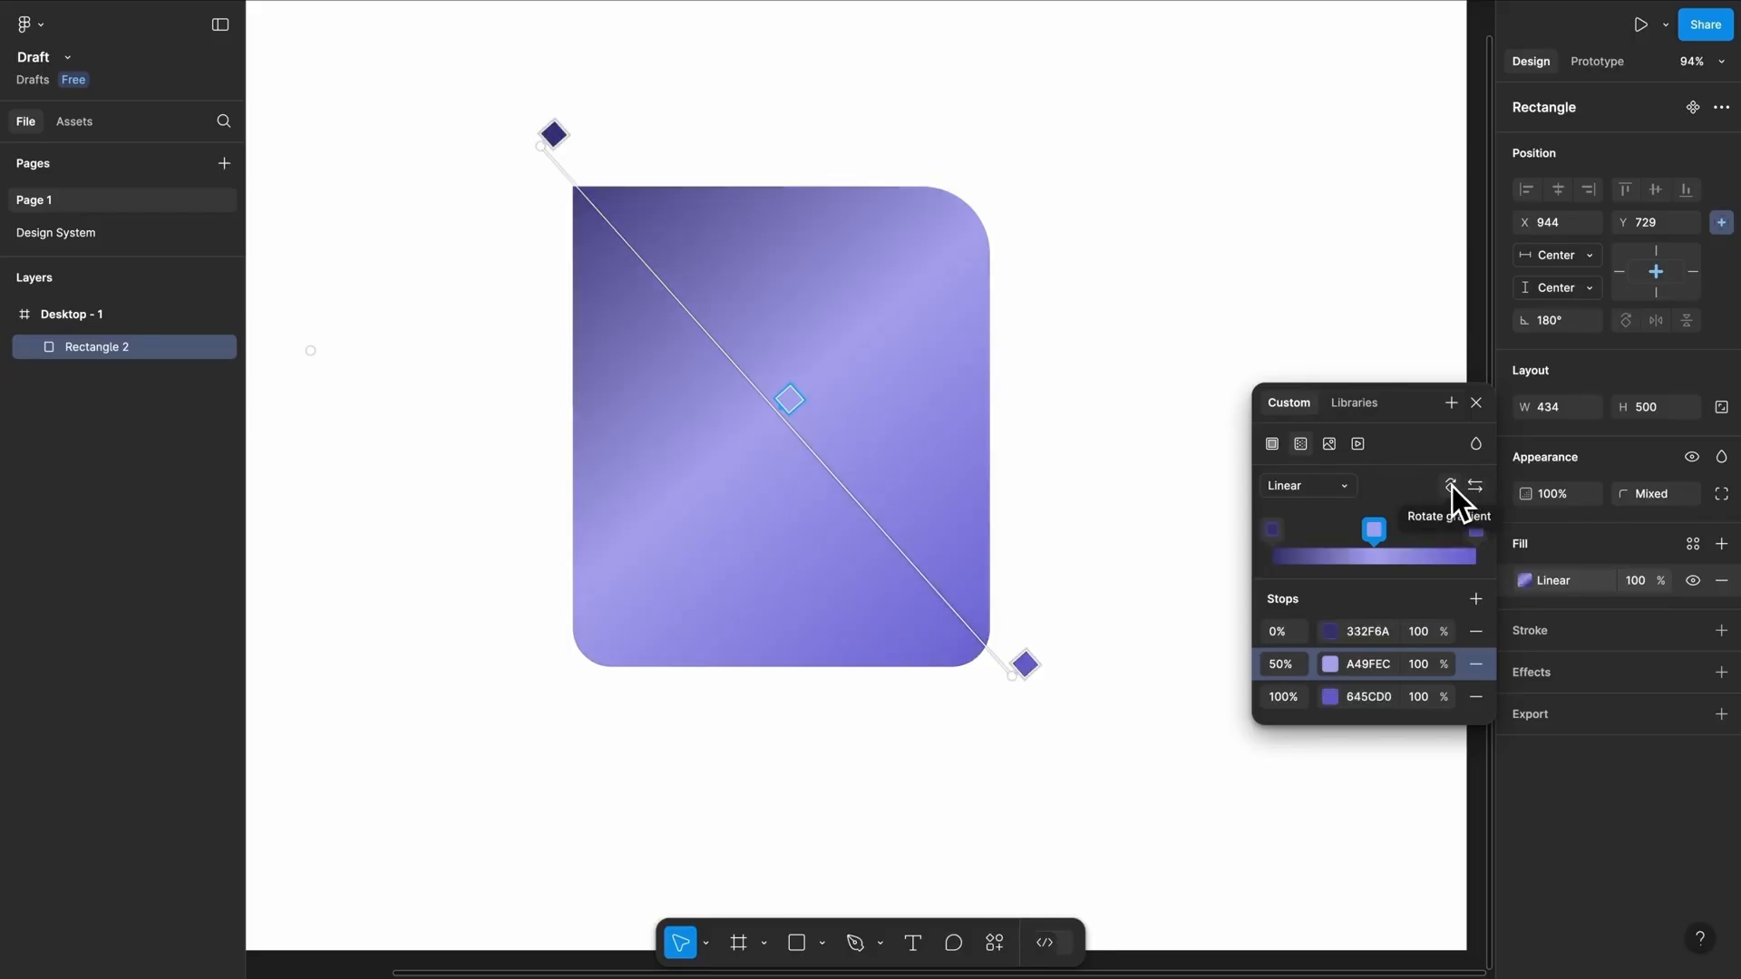
left_click(1451, 486)
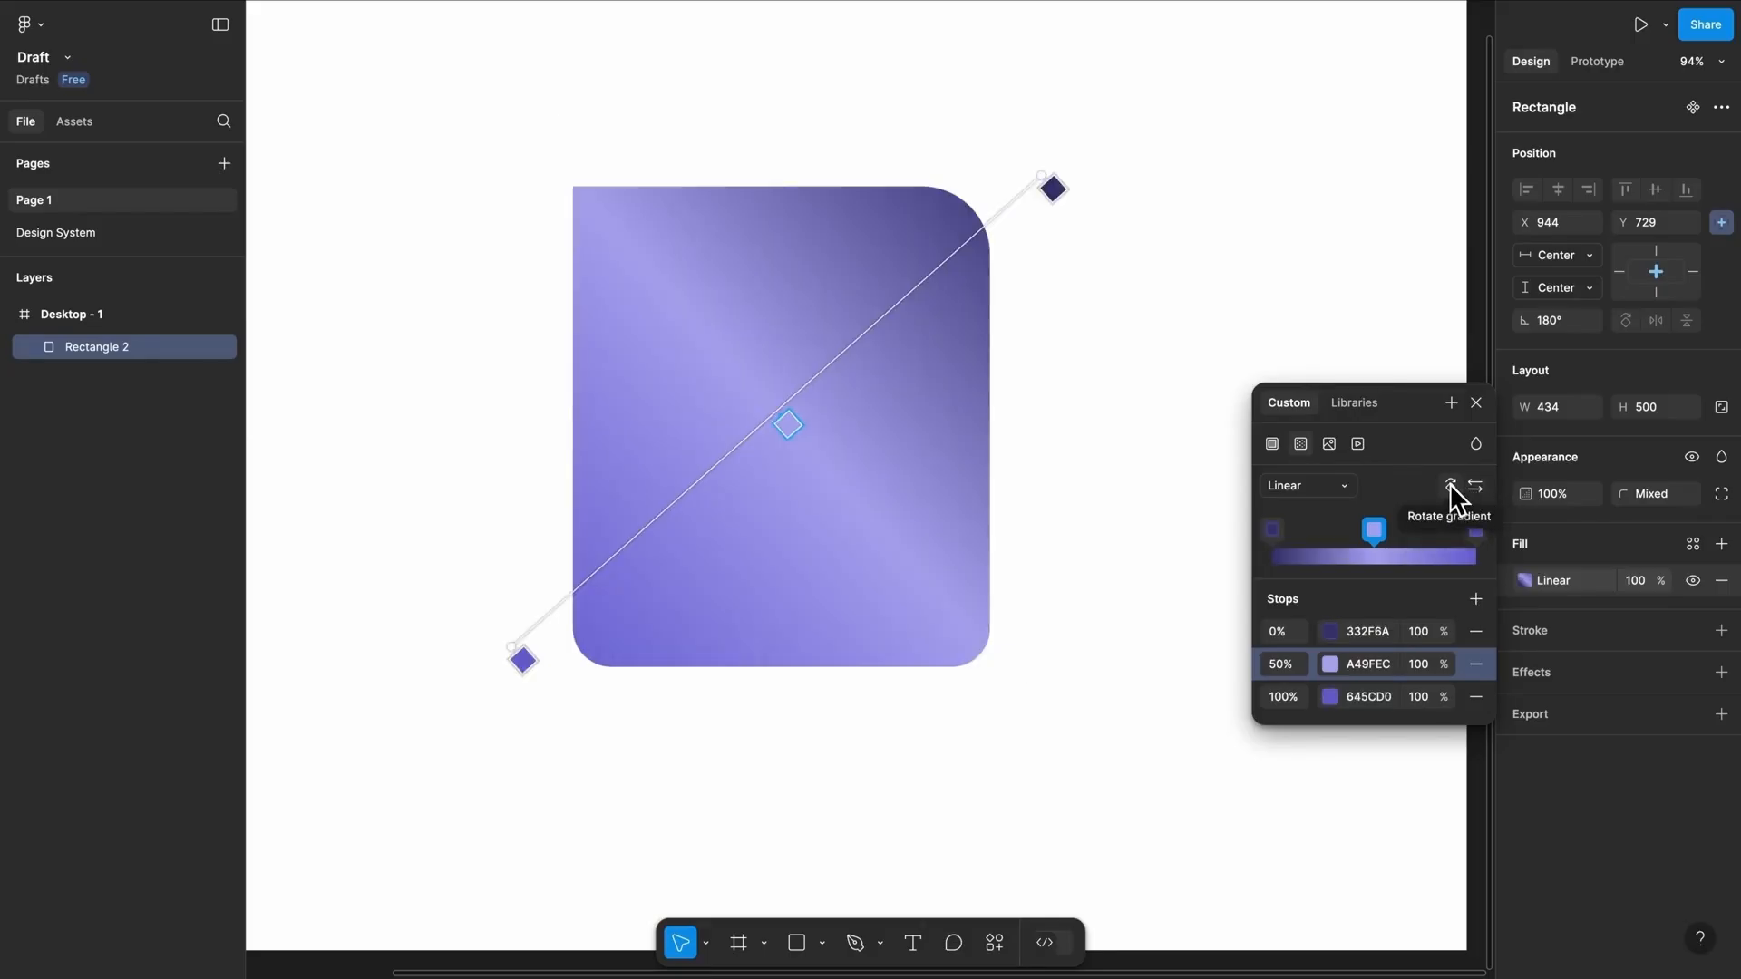
left_click(1450, 483)
left_click(1451, 486)
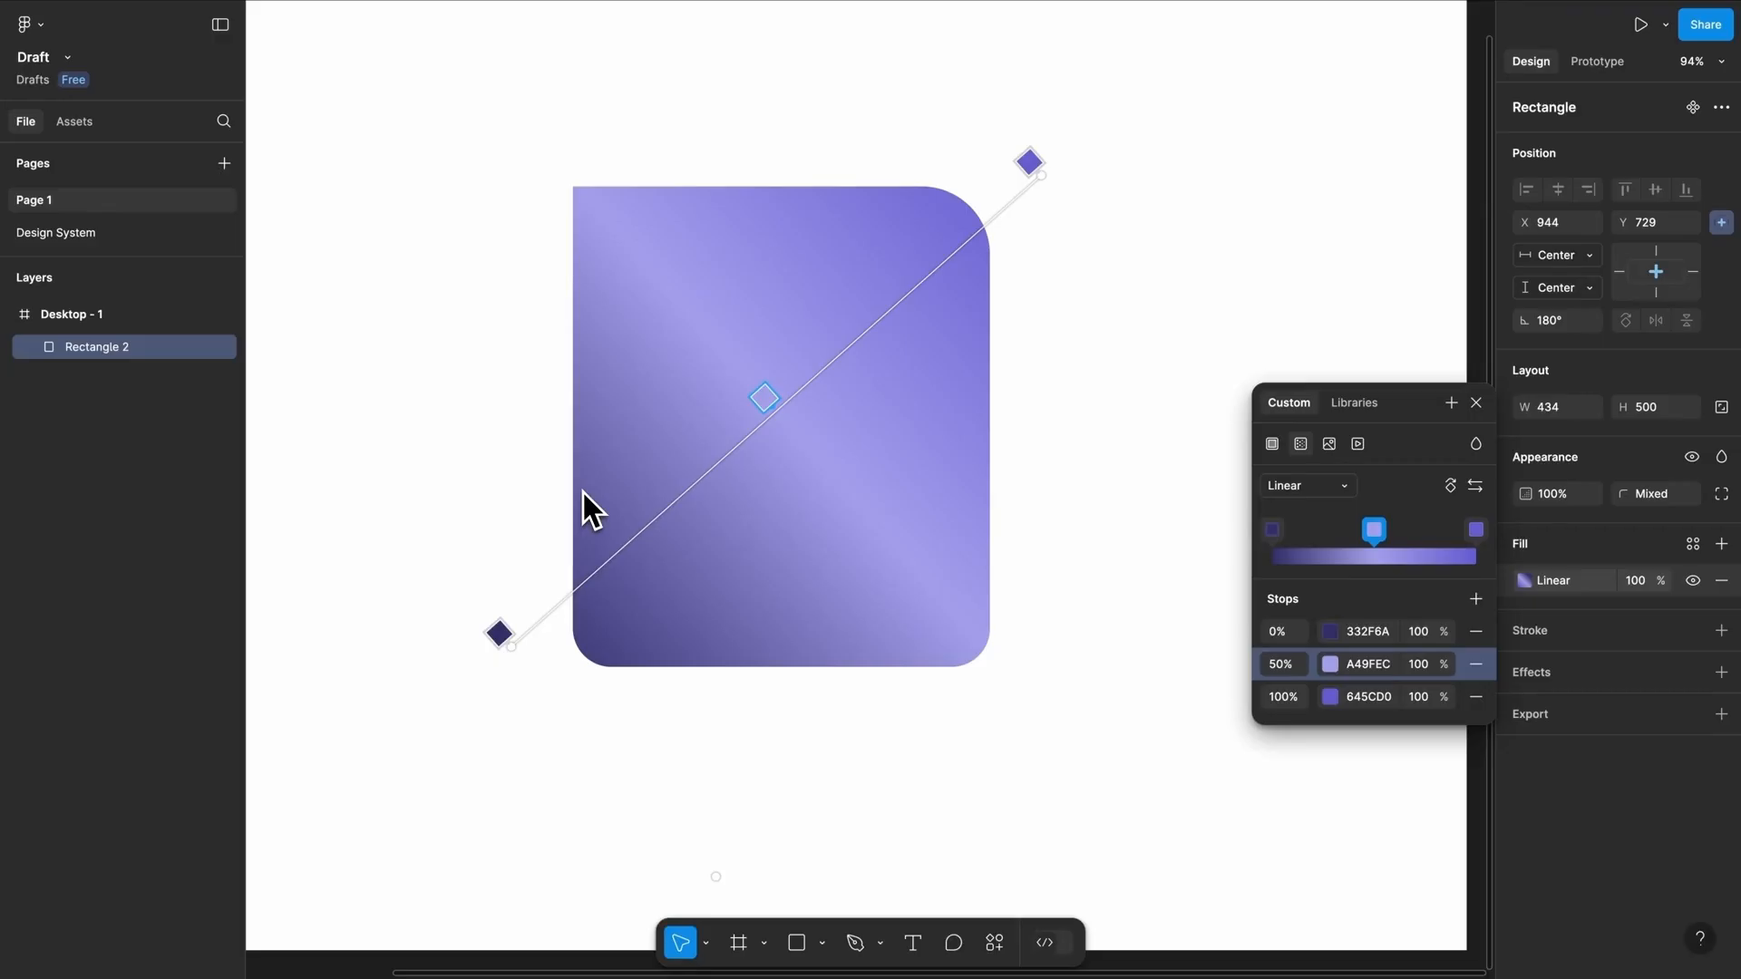
Try the radial, angular and diamond gradient types, moving the first stop to 5% and the end handle sideways, and return to linear.
left_click(1329, 490)
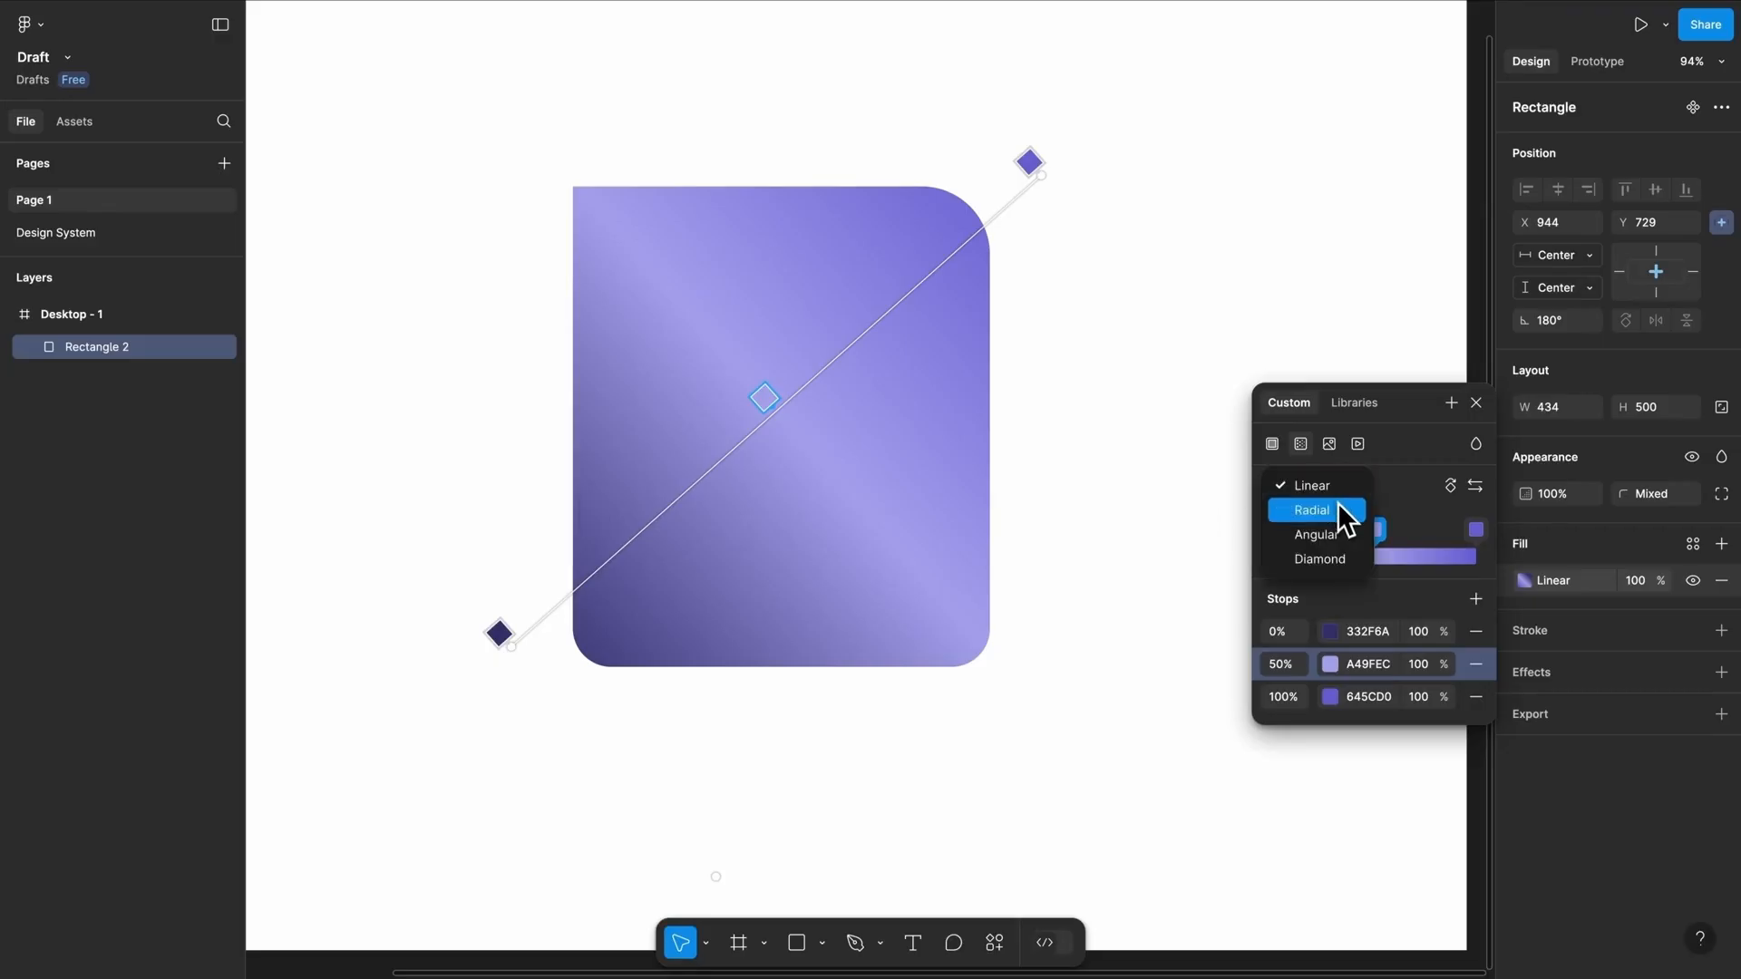
left_click(1341, 510)
left_click_drag(765, 401, 777, 387)
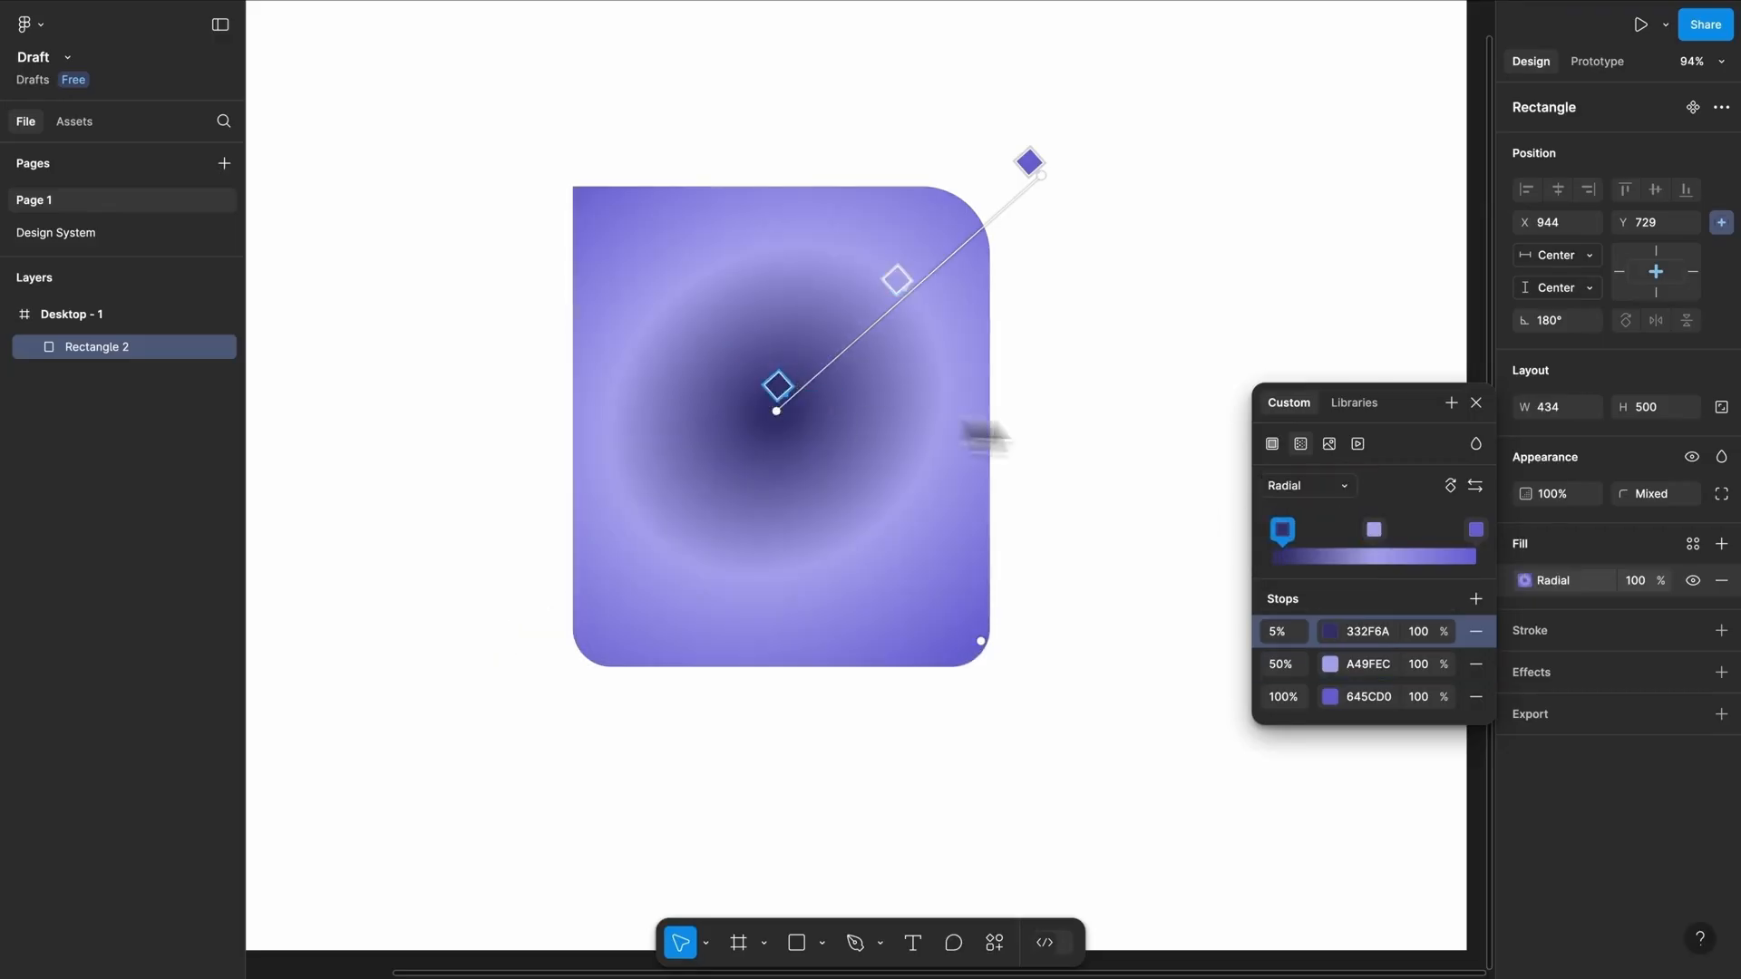
left_click(1311, 486)
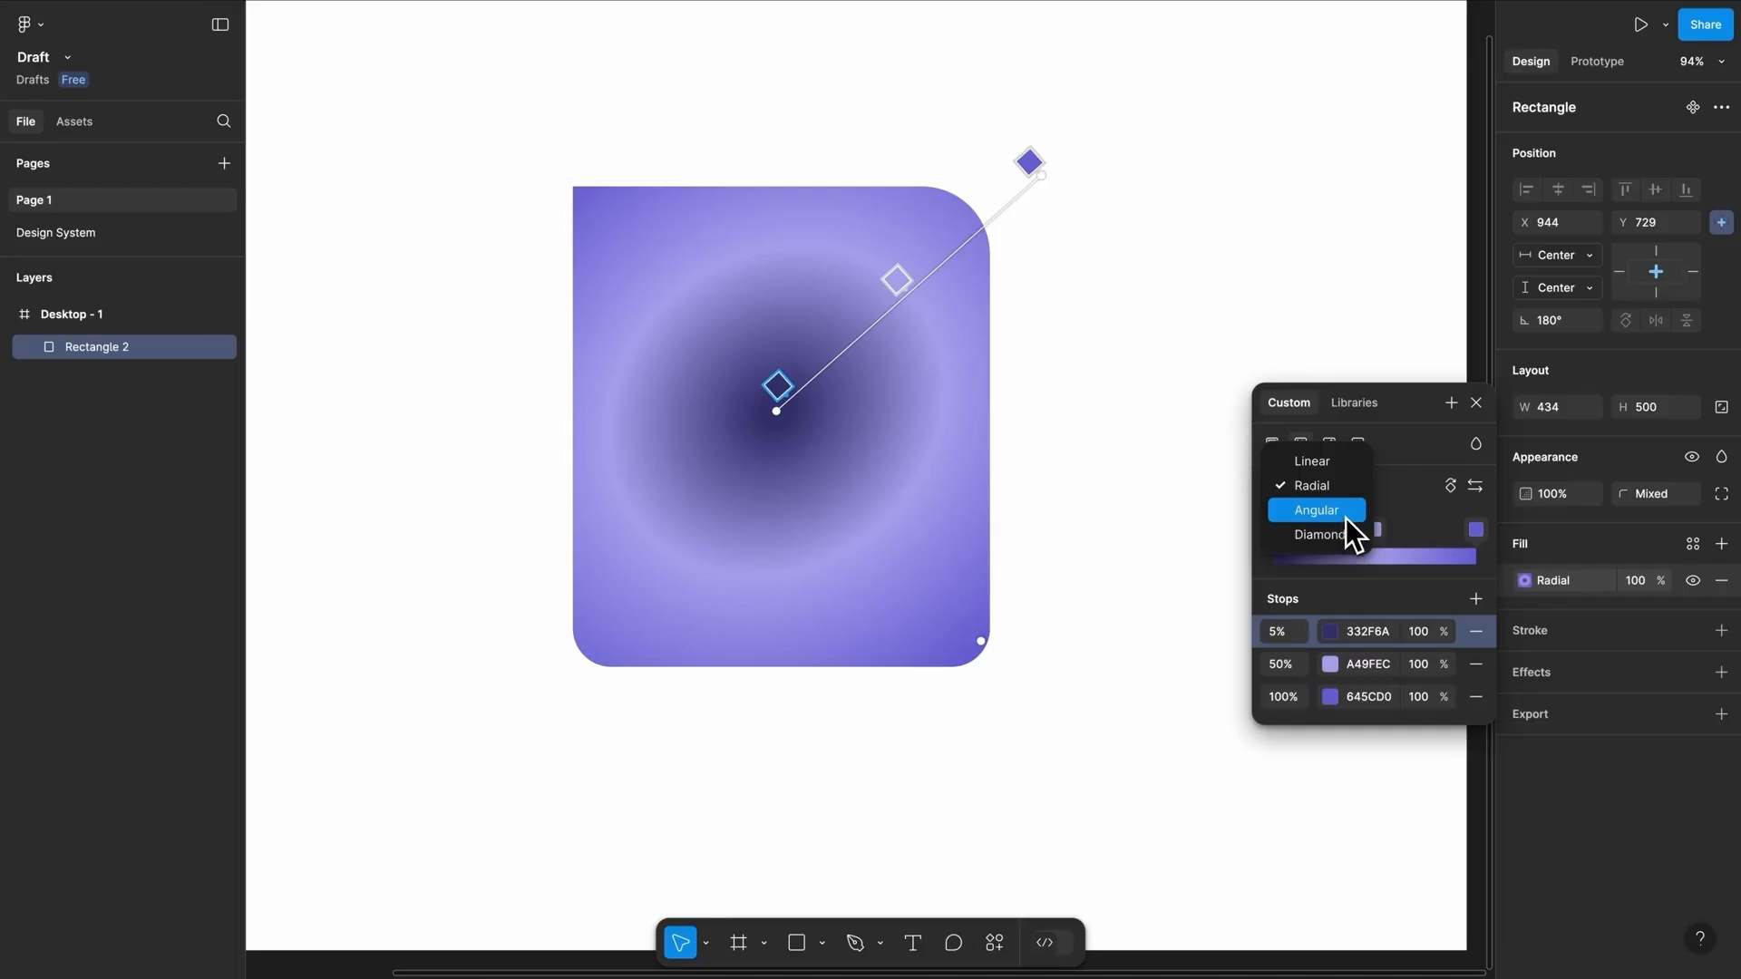
left_click(1345, 518)
left_click_drag(1053, 160, 1109, 421)
left_click(1295, 490)
left_click(1310, 513)
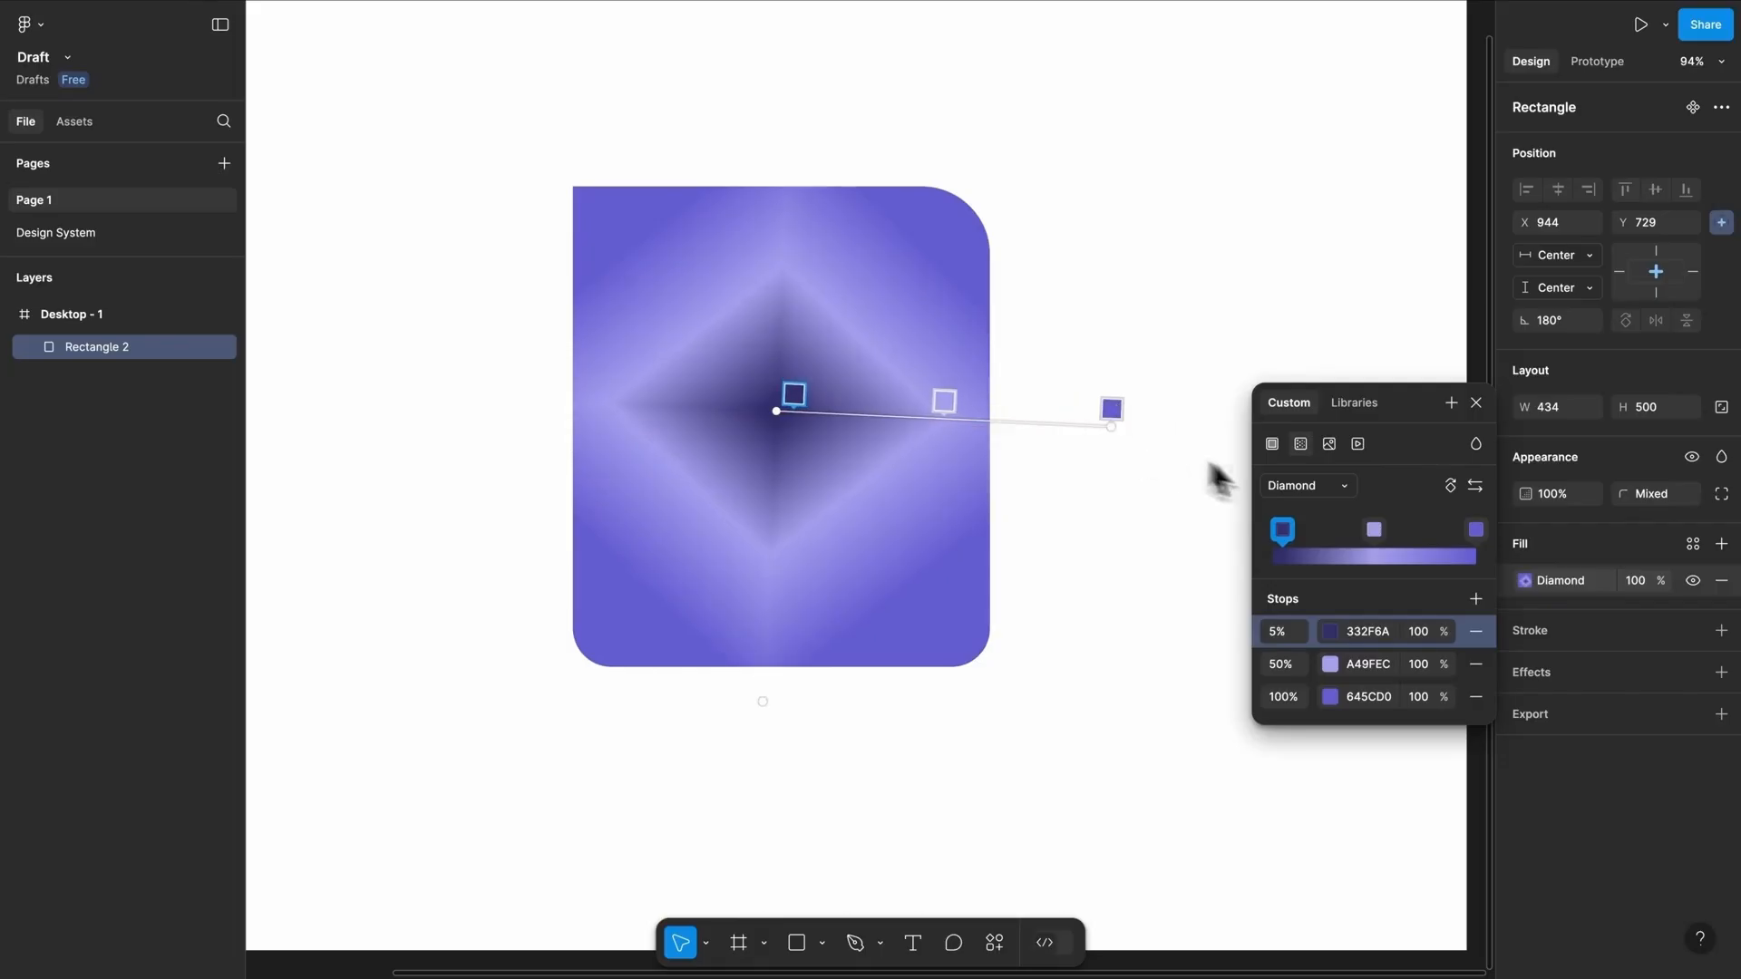
left_click(1306, 486)
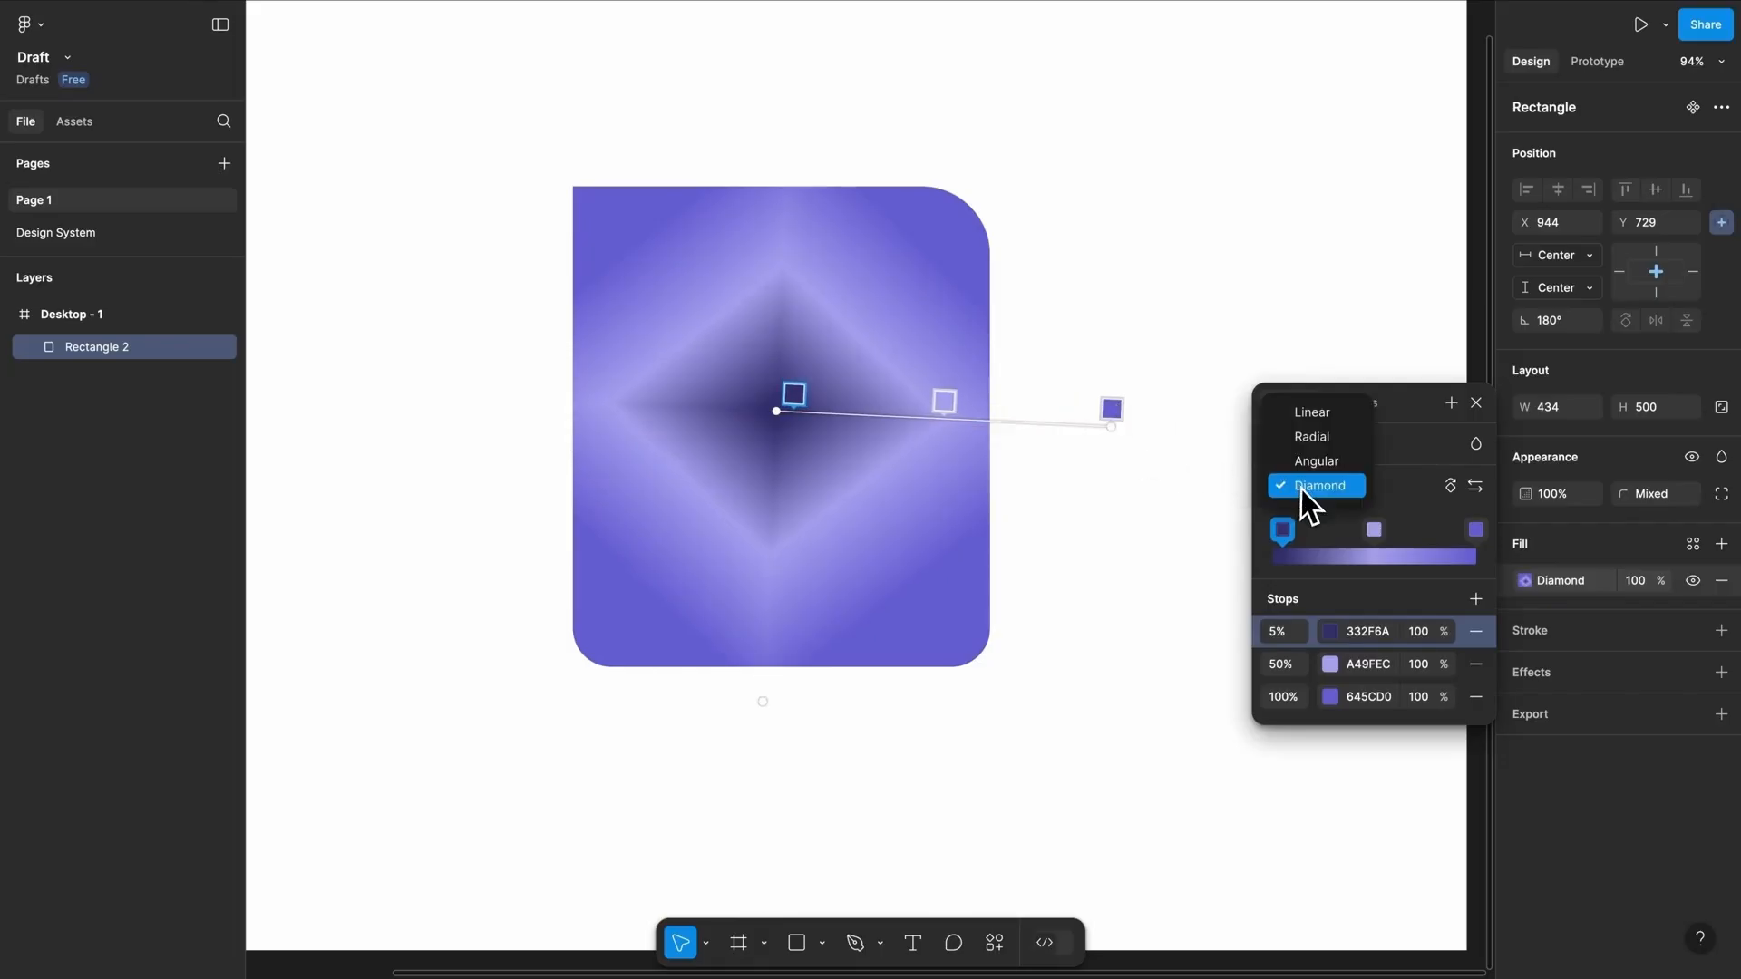
left_click(1348, 415)
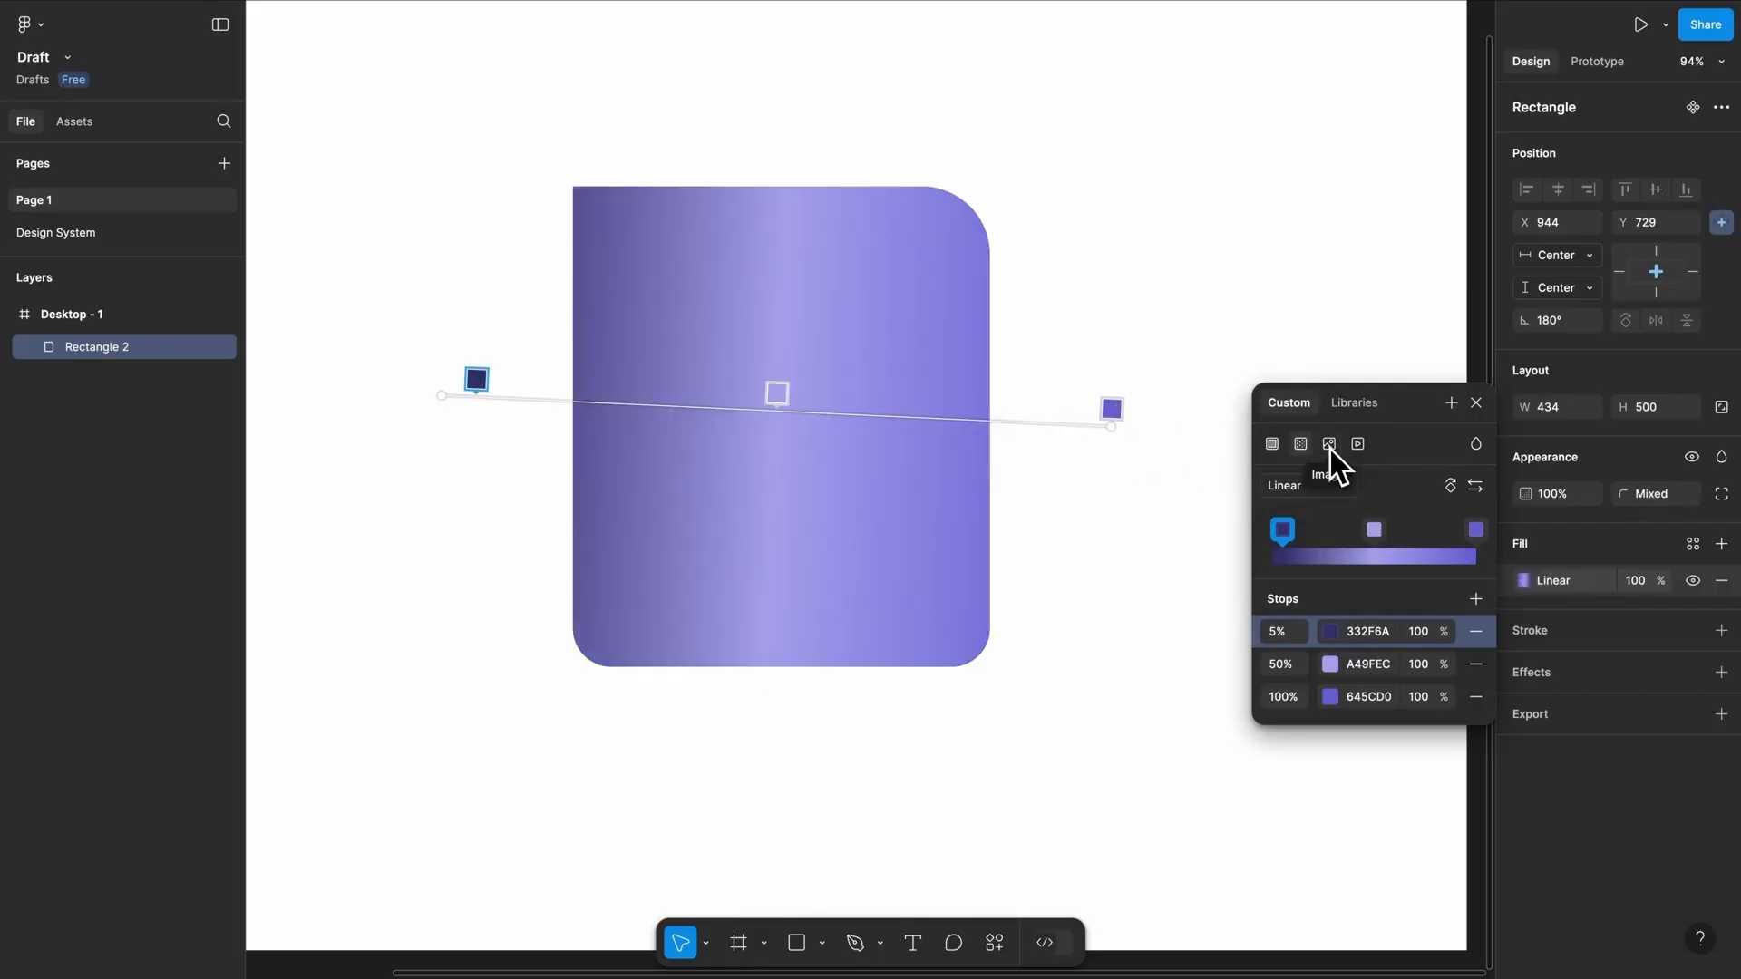
Try the image and video fill types on the rectangle, and return to the solid fill 332F6A.
left_click(1329, 446)
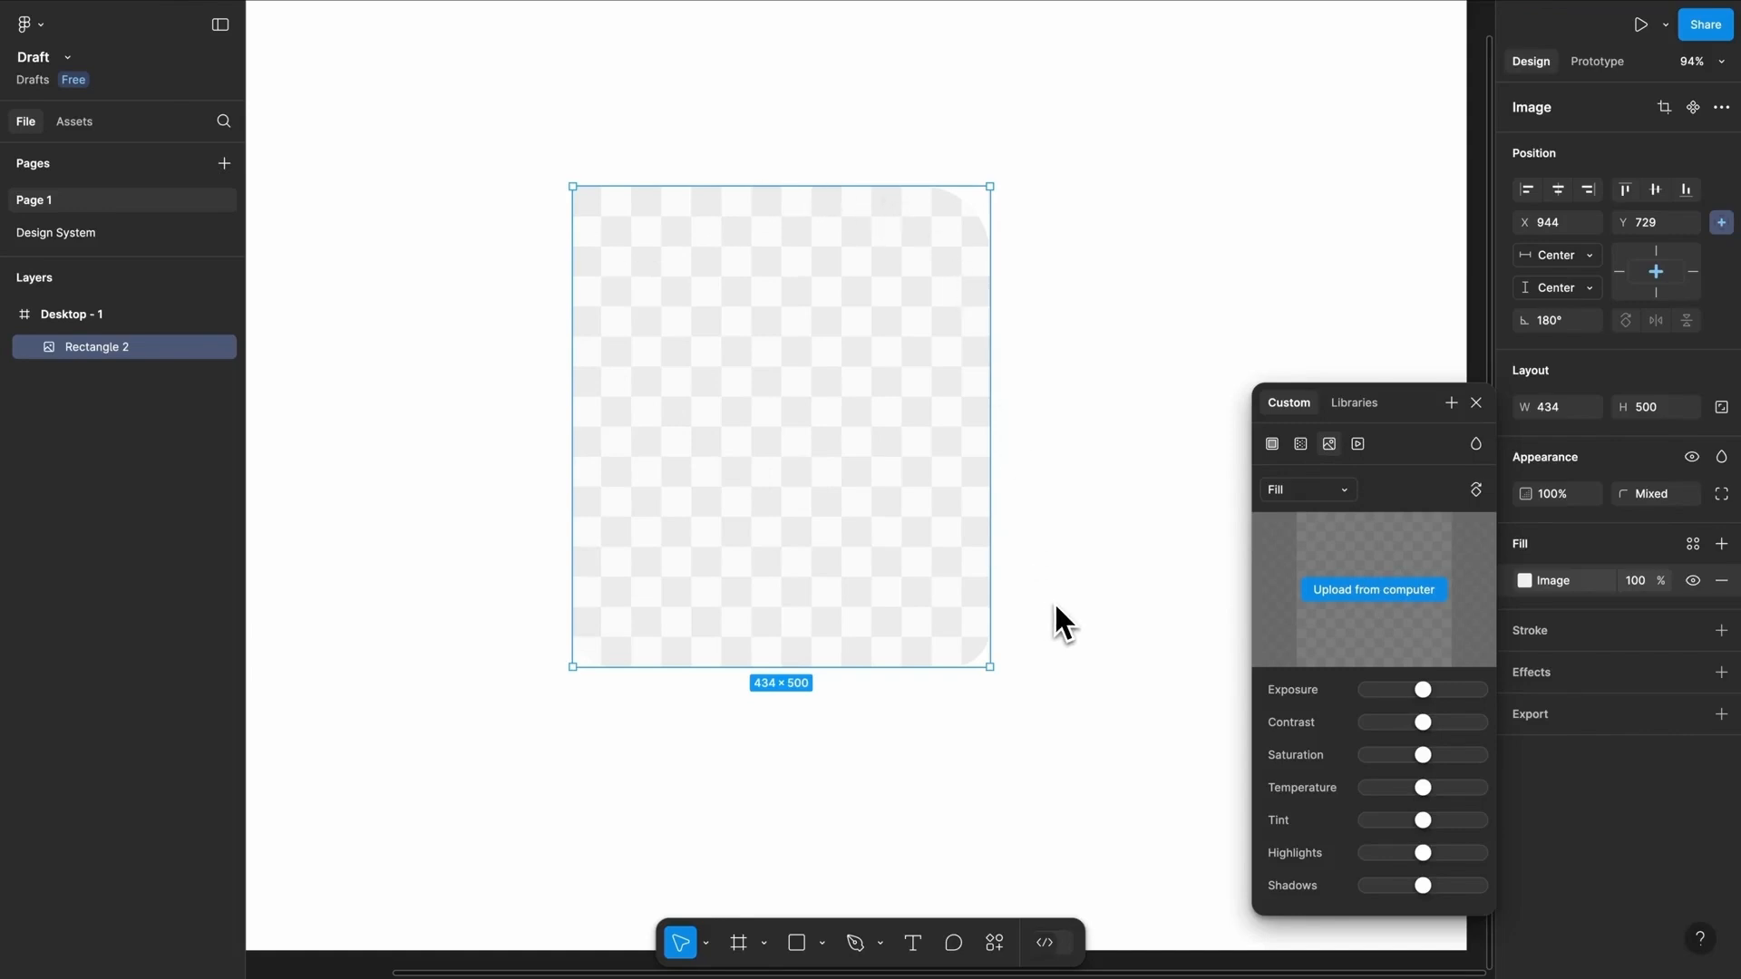
left_click(1359, 444)
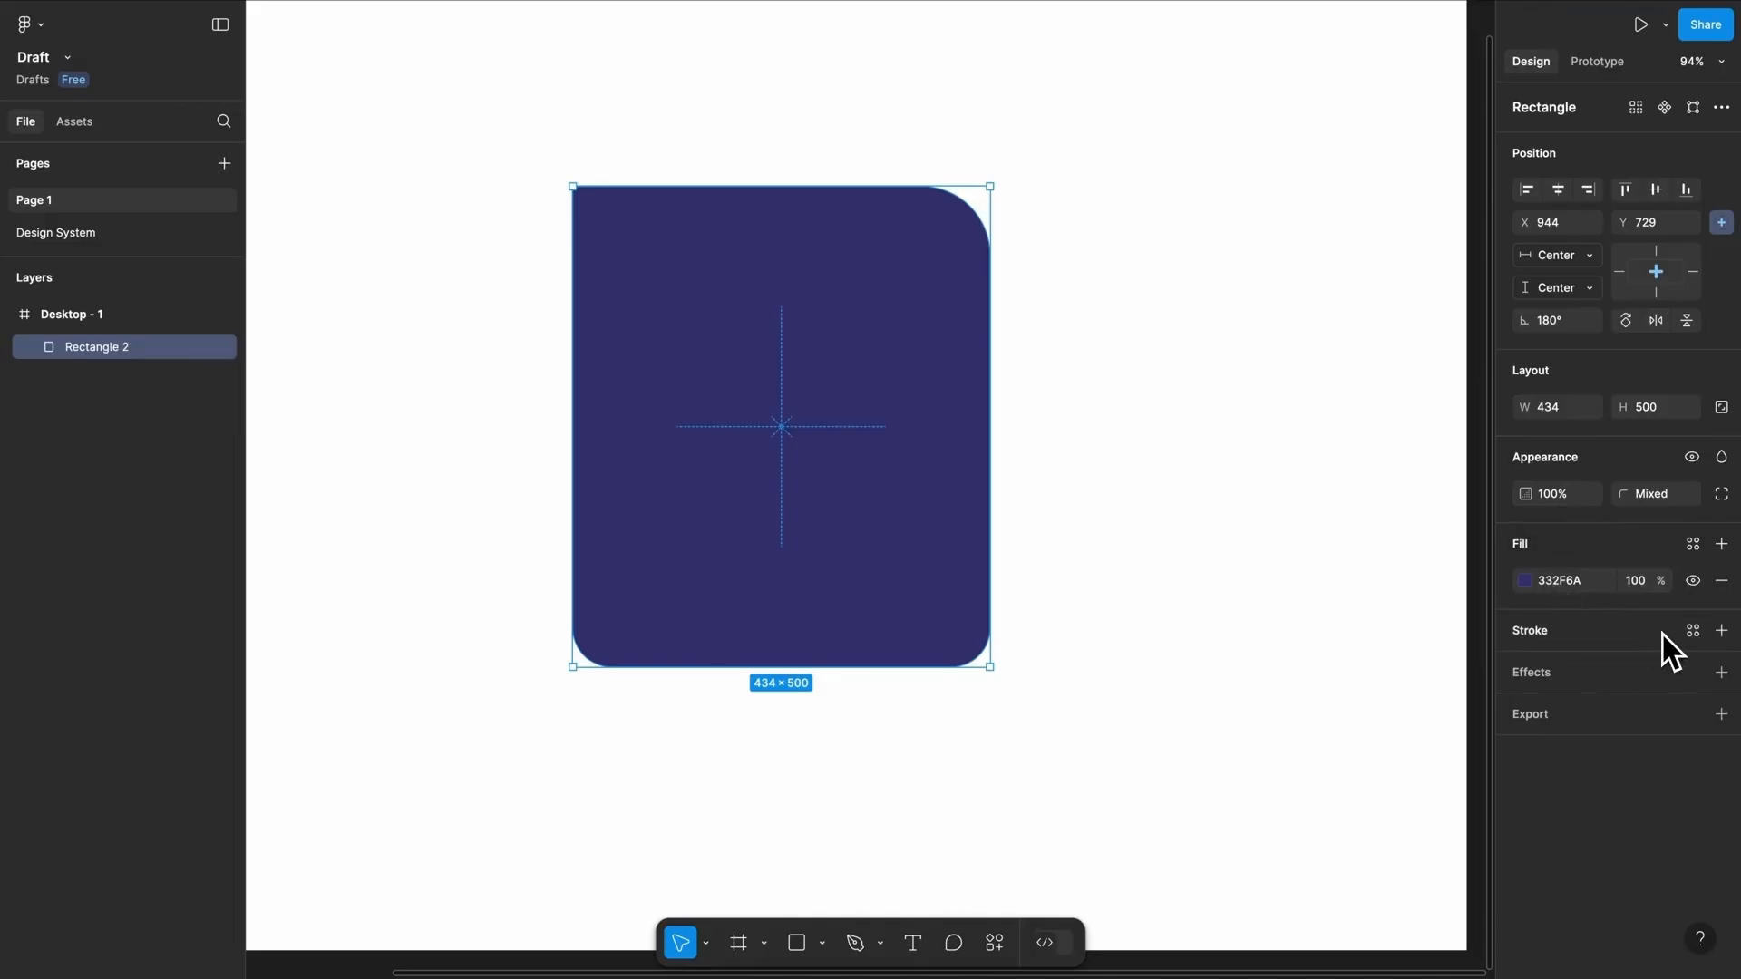
Add a black inside stroke to the rectangle, inspect its edge up close, and increase the stroke weight to 19.
left_click(1721, 630)
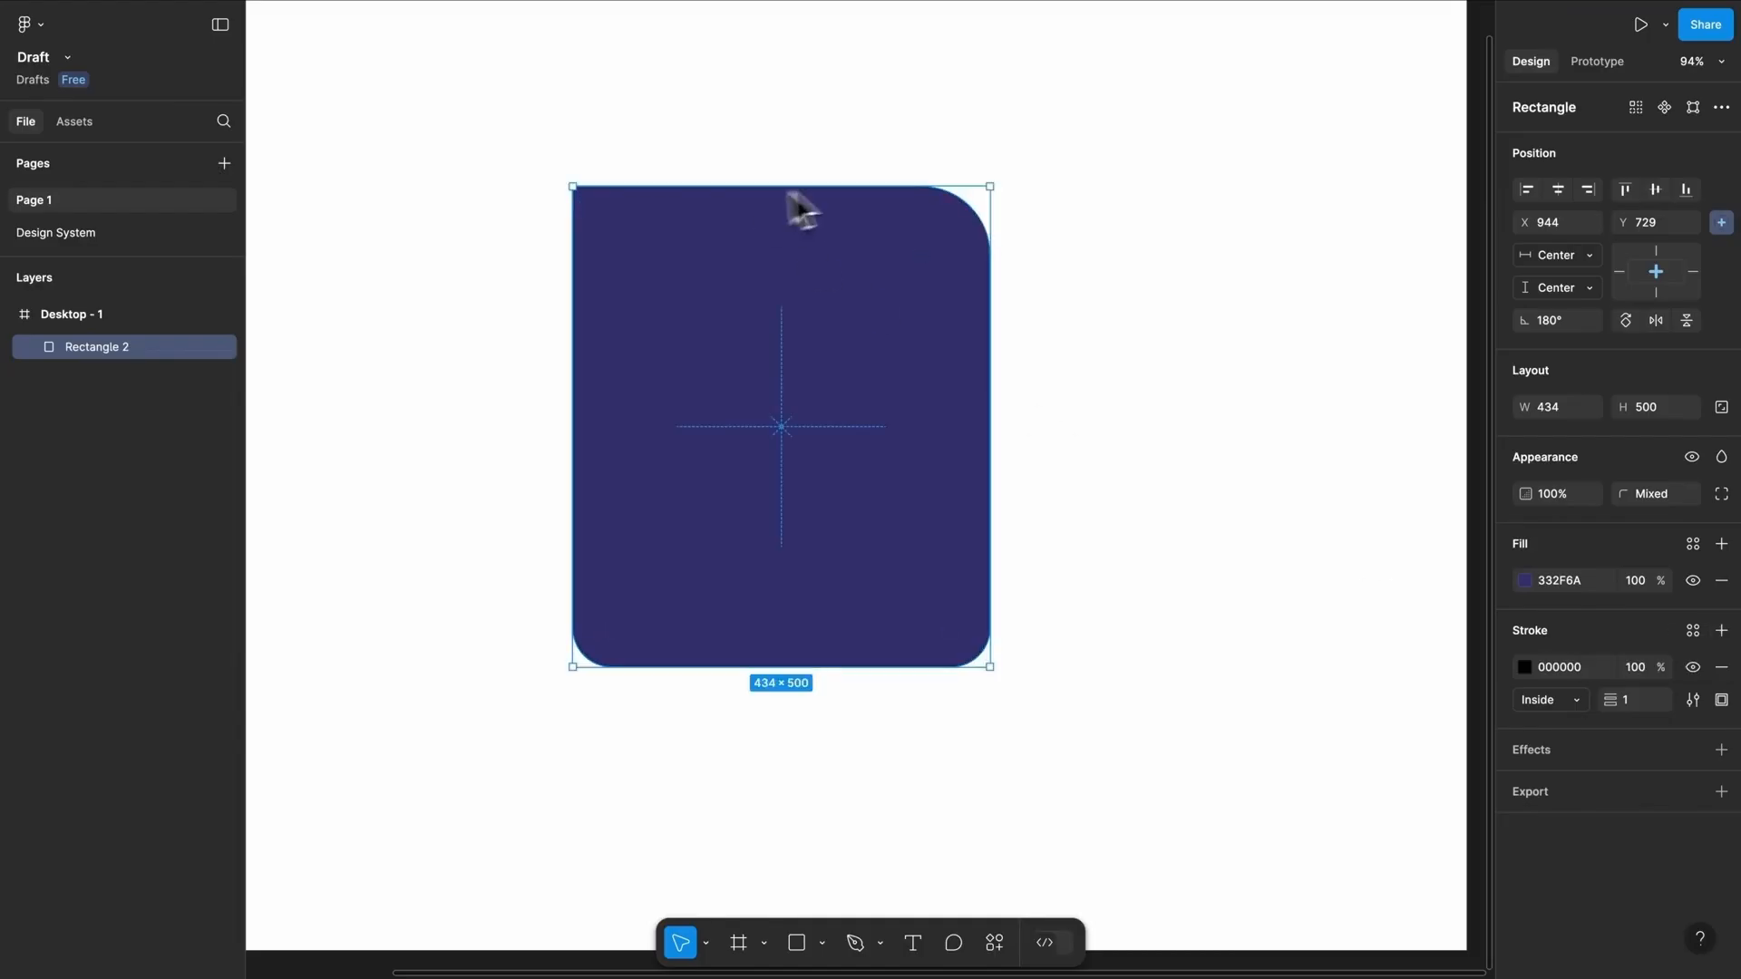
left_click(1001, 223)
scroll(998, 223, "up", 10)
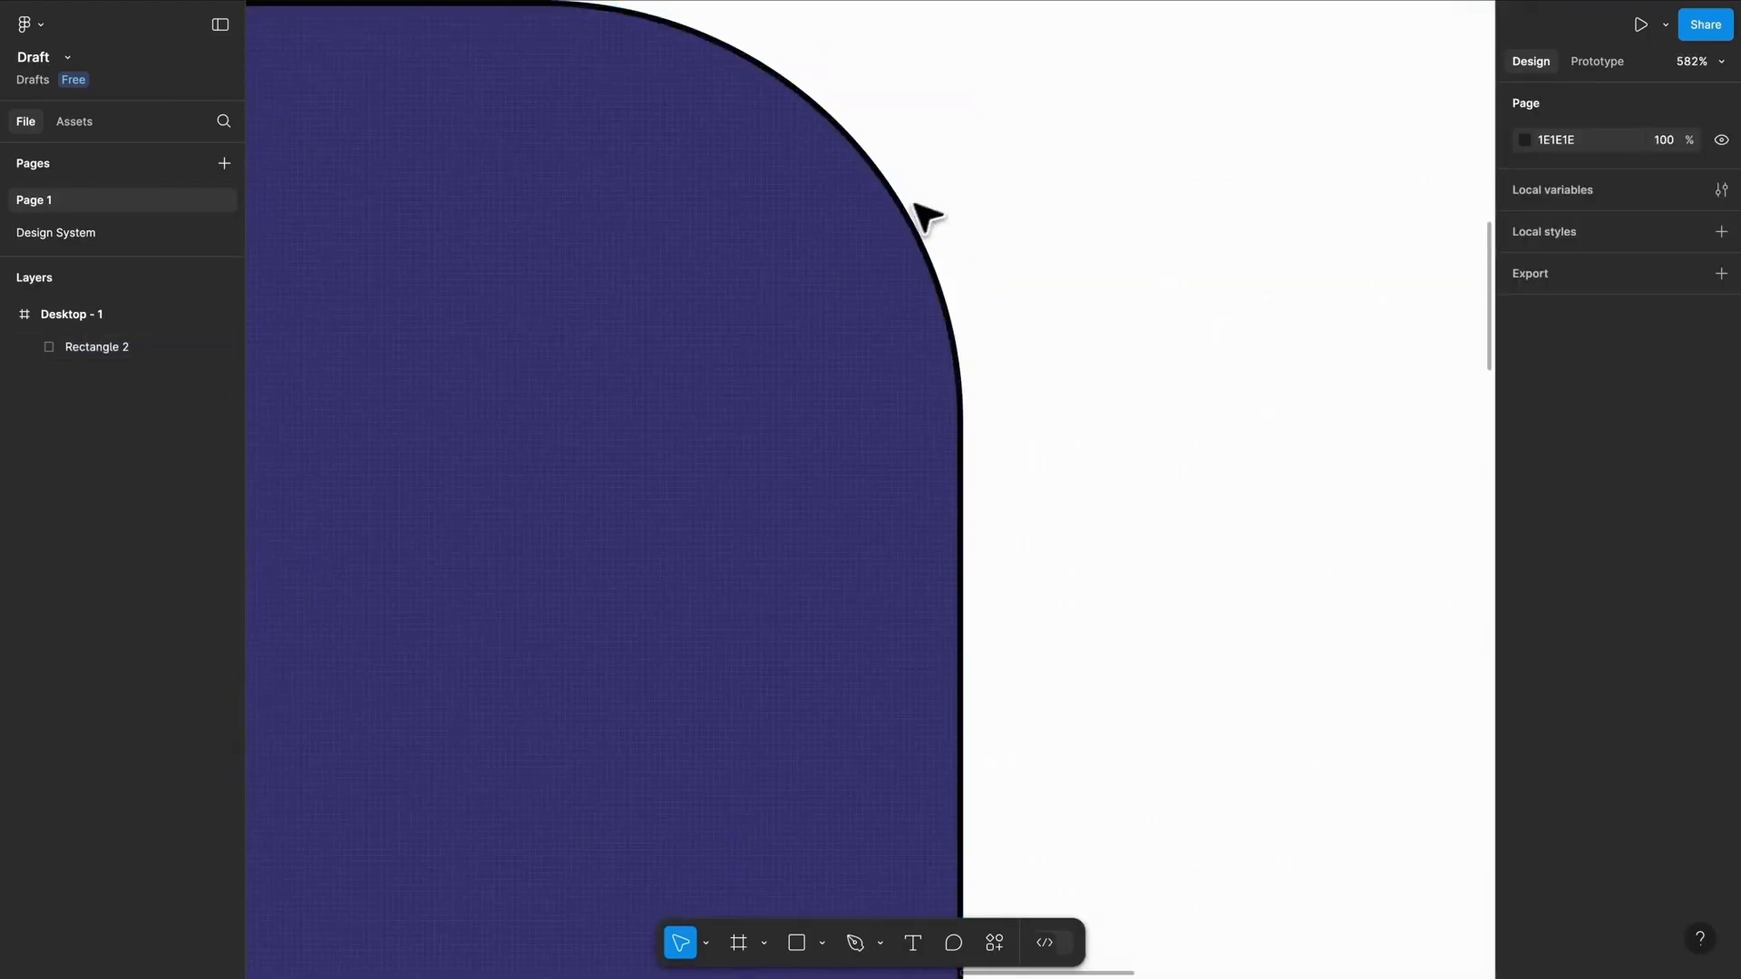
scroll(934, 238, "up", 5)
left_click(893, 356)
scroll(850, 399, "down", 15)
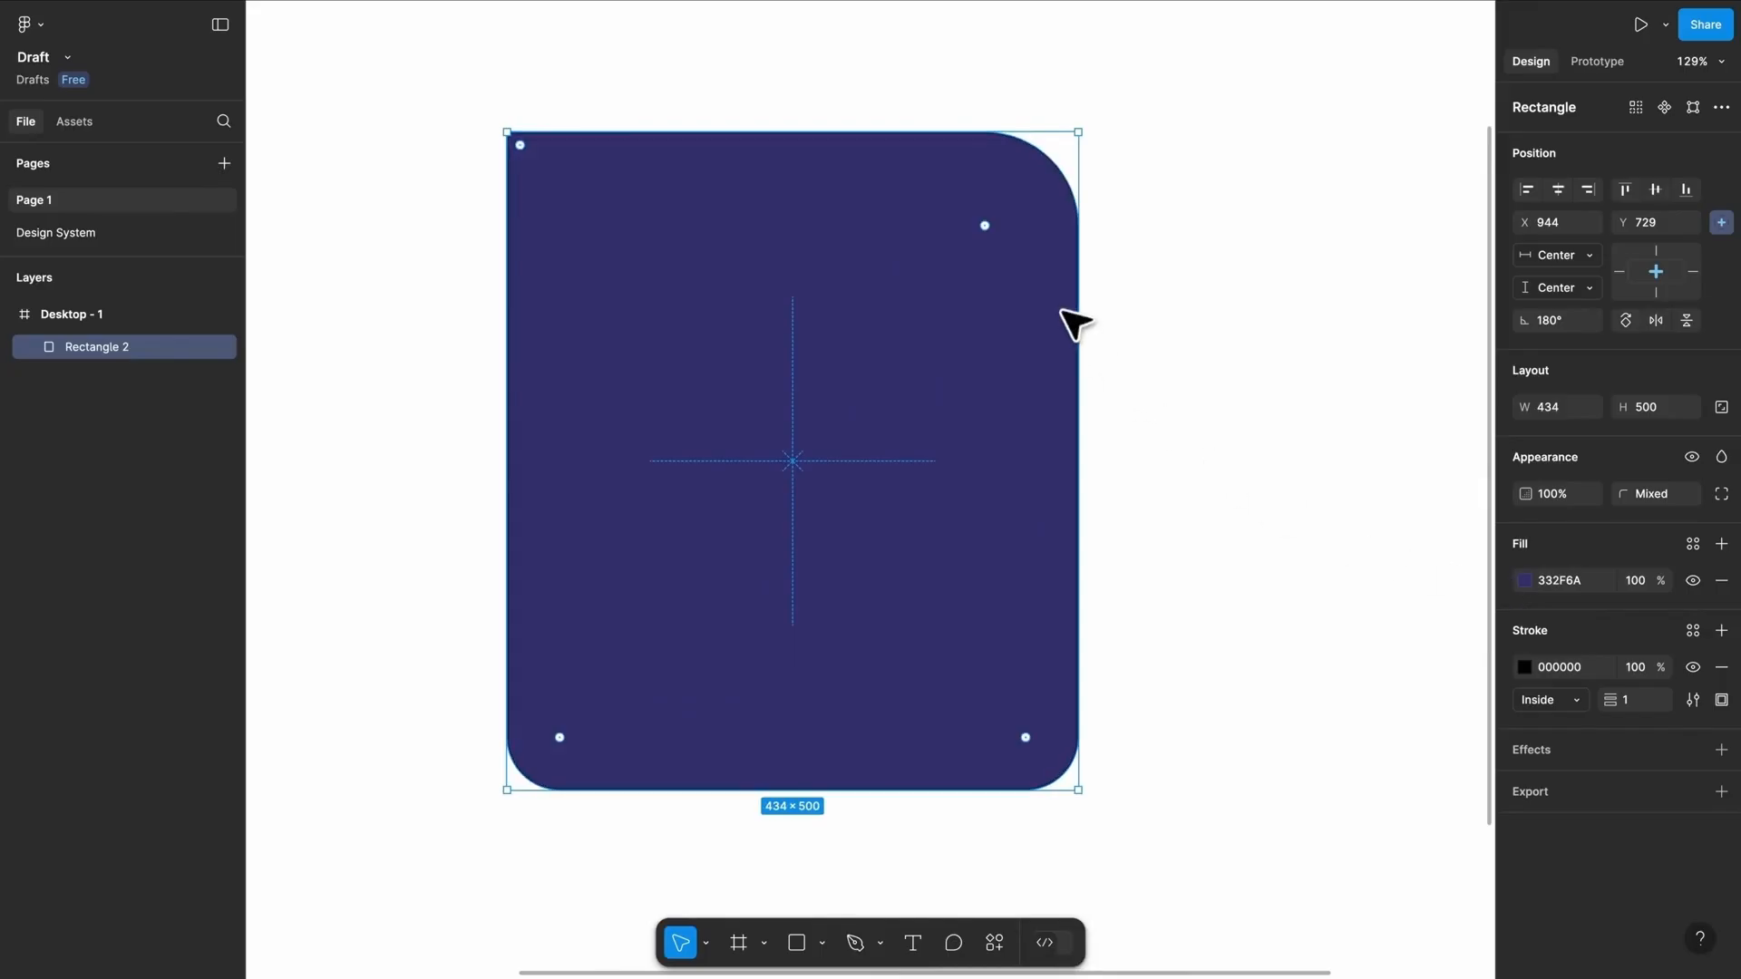
left_click_drag(1618, 699, 1609, 691)
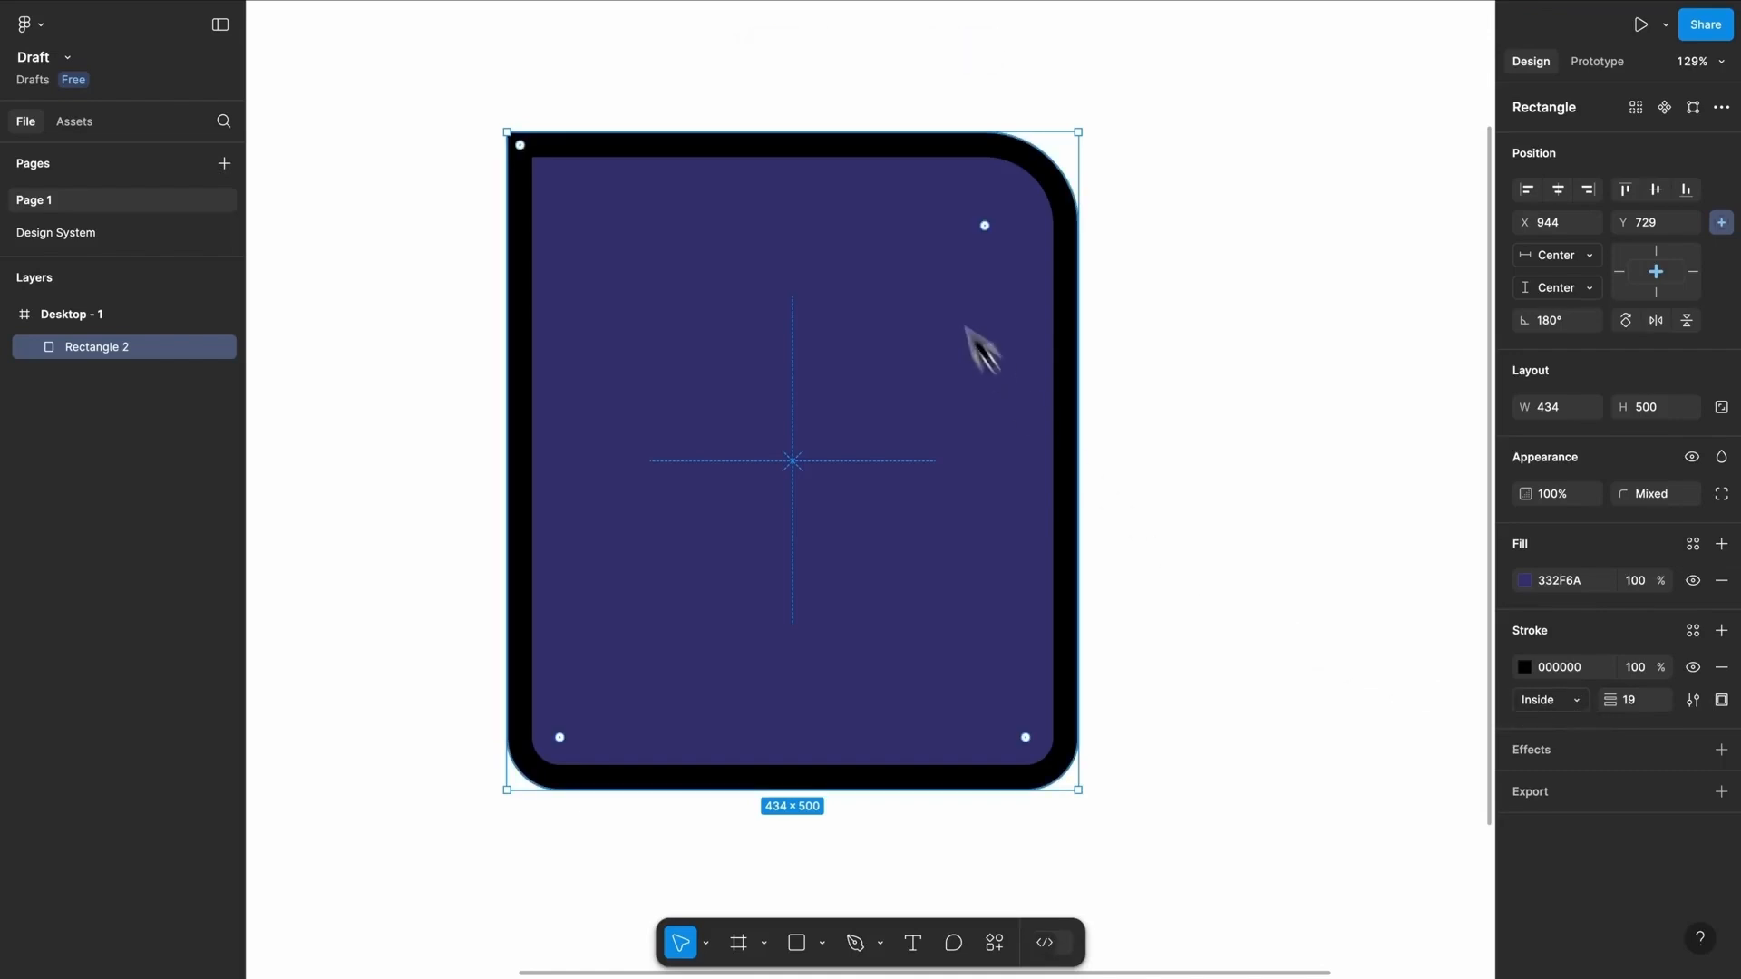
Set the rectangle's stroke alignment to Center and change the stroke colour to AB5757.
left_click(1554, 707)
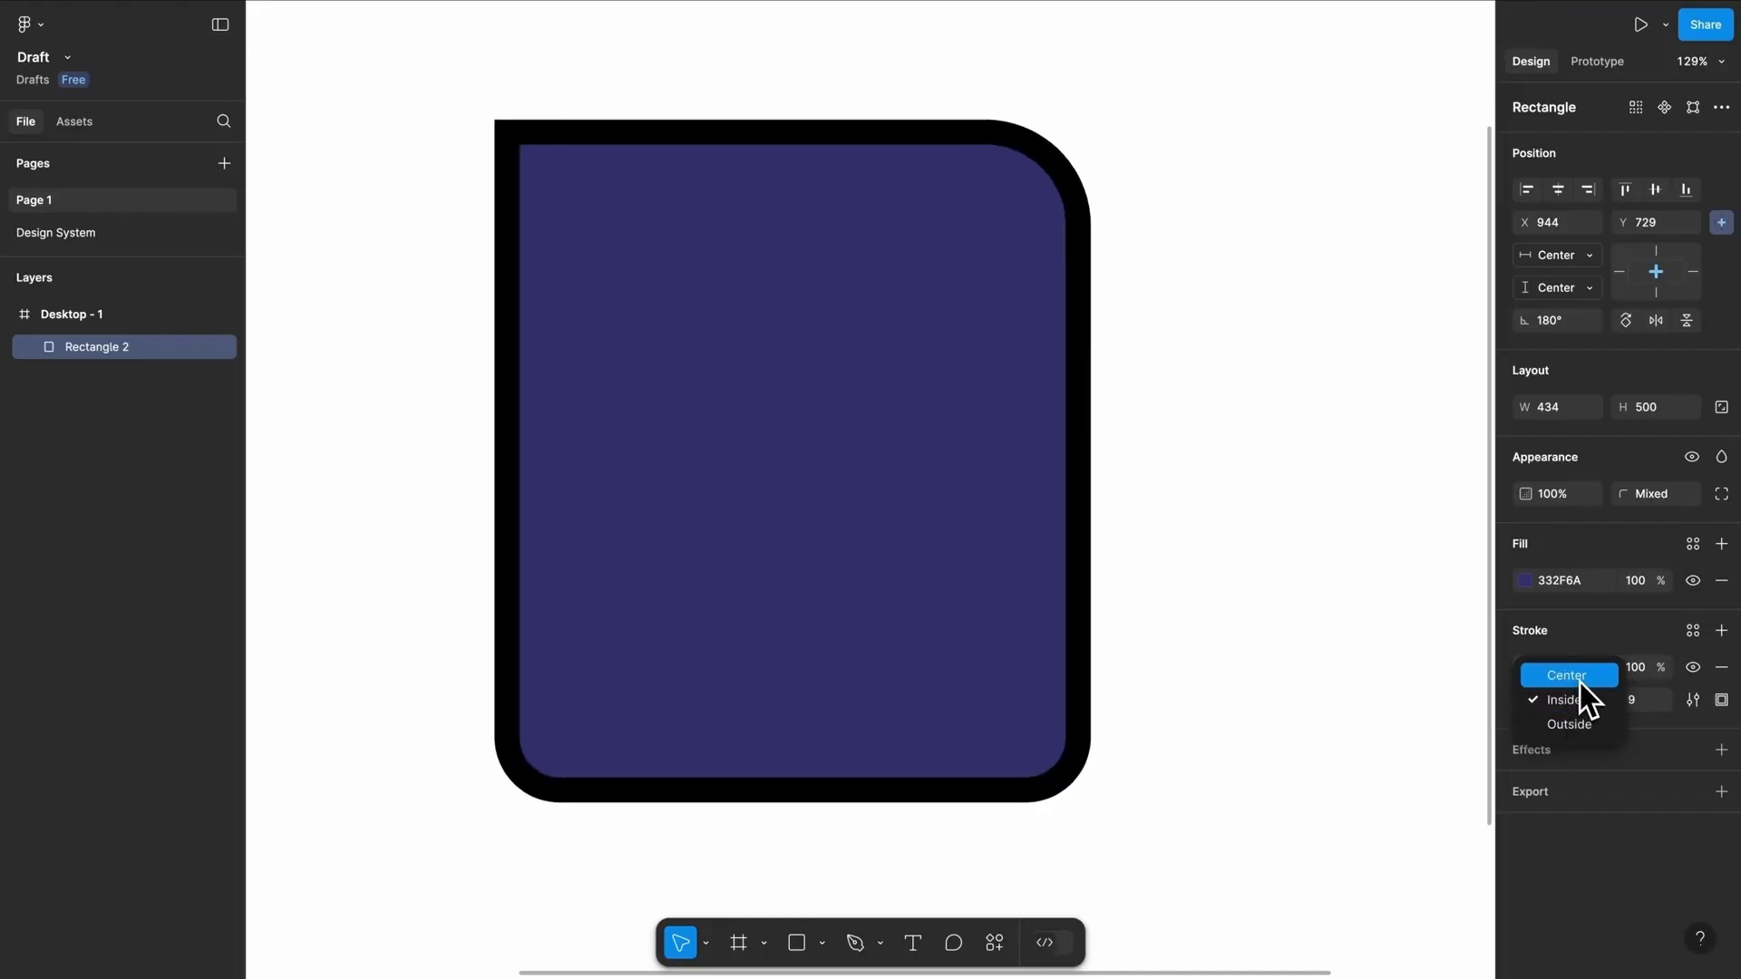
left_click(1579, 681)
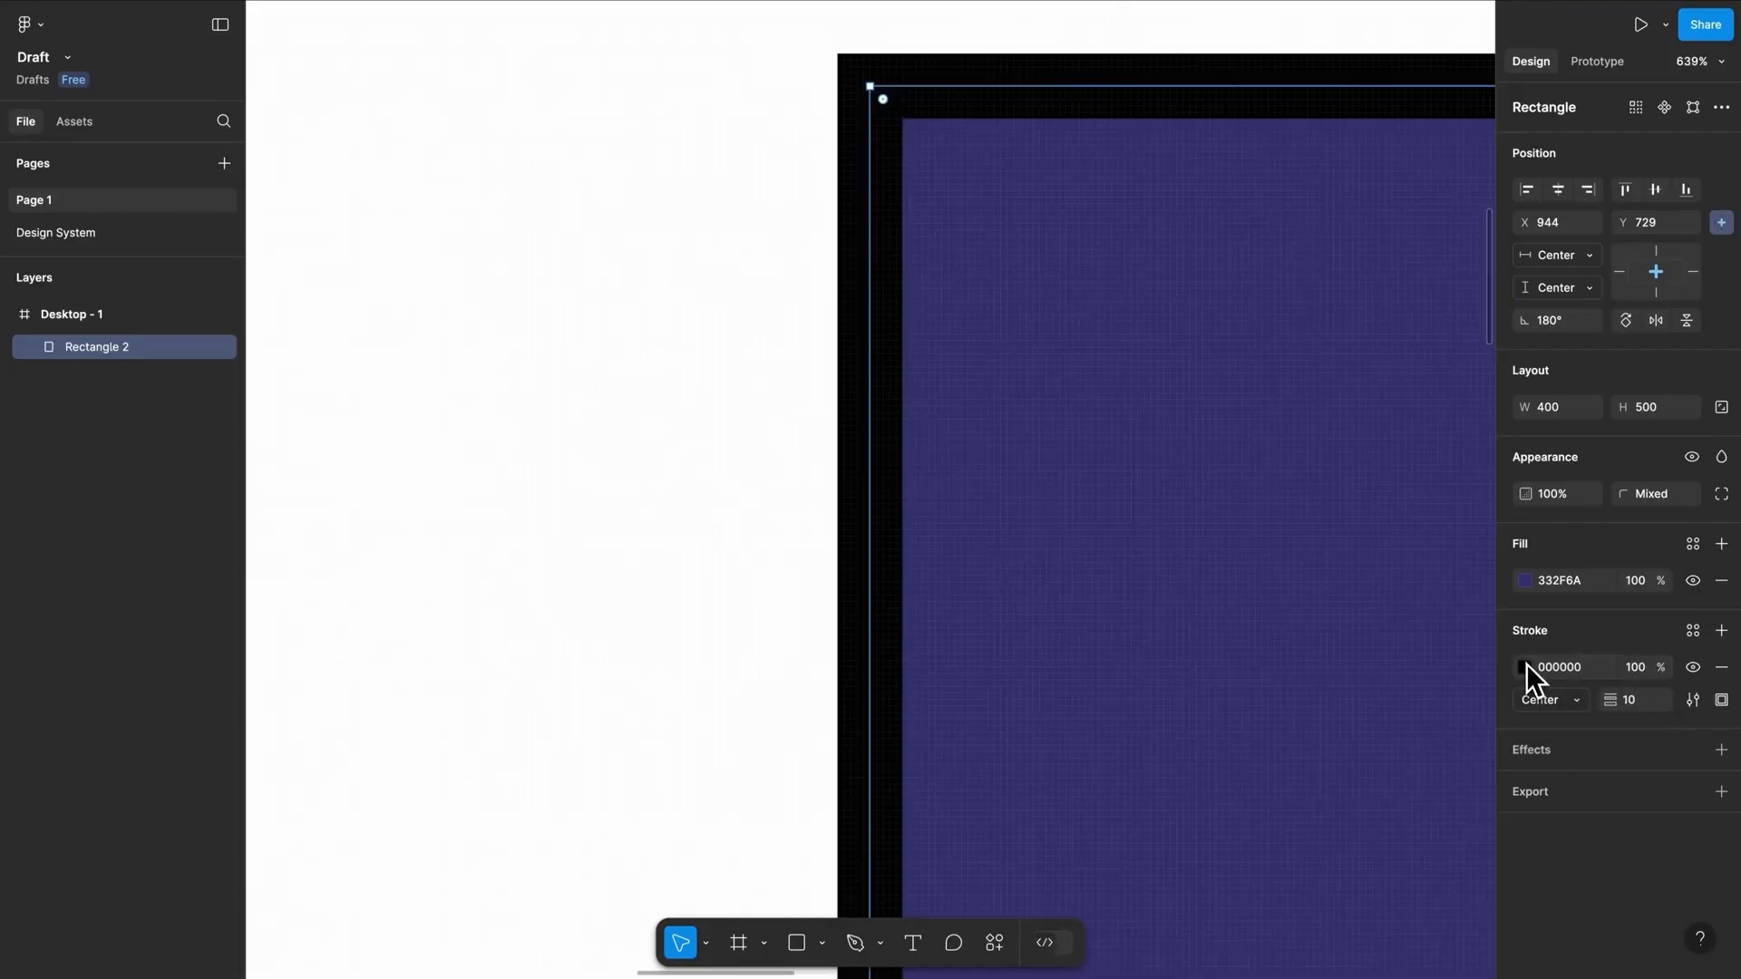
left_click(1524, 668)
left_click_drag(1313, 606, 1374, 555)
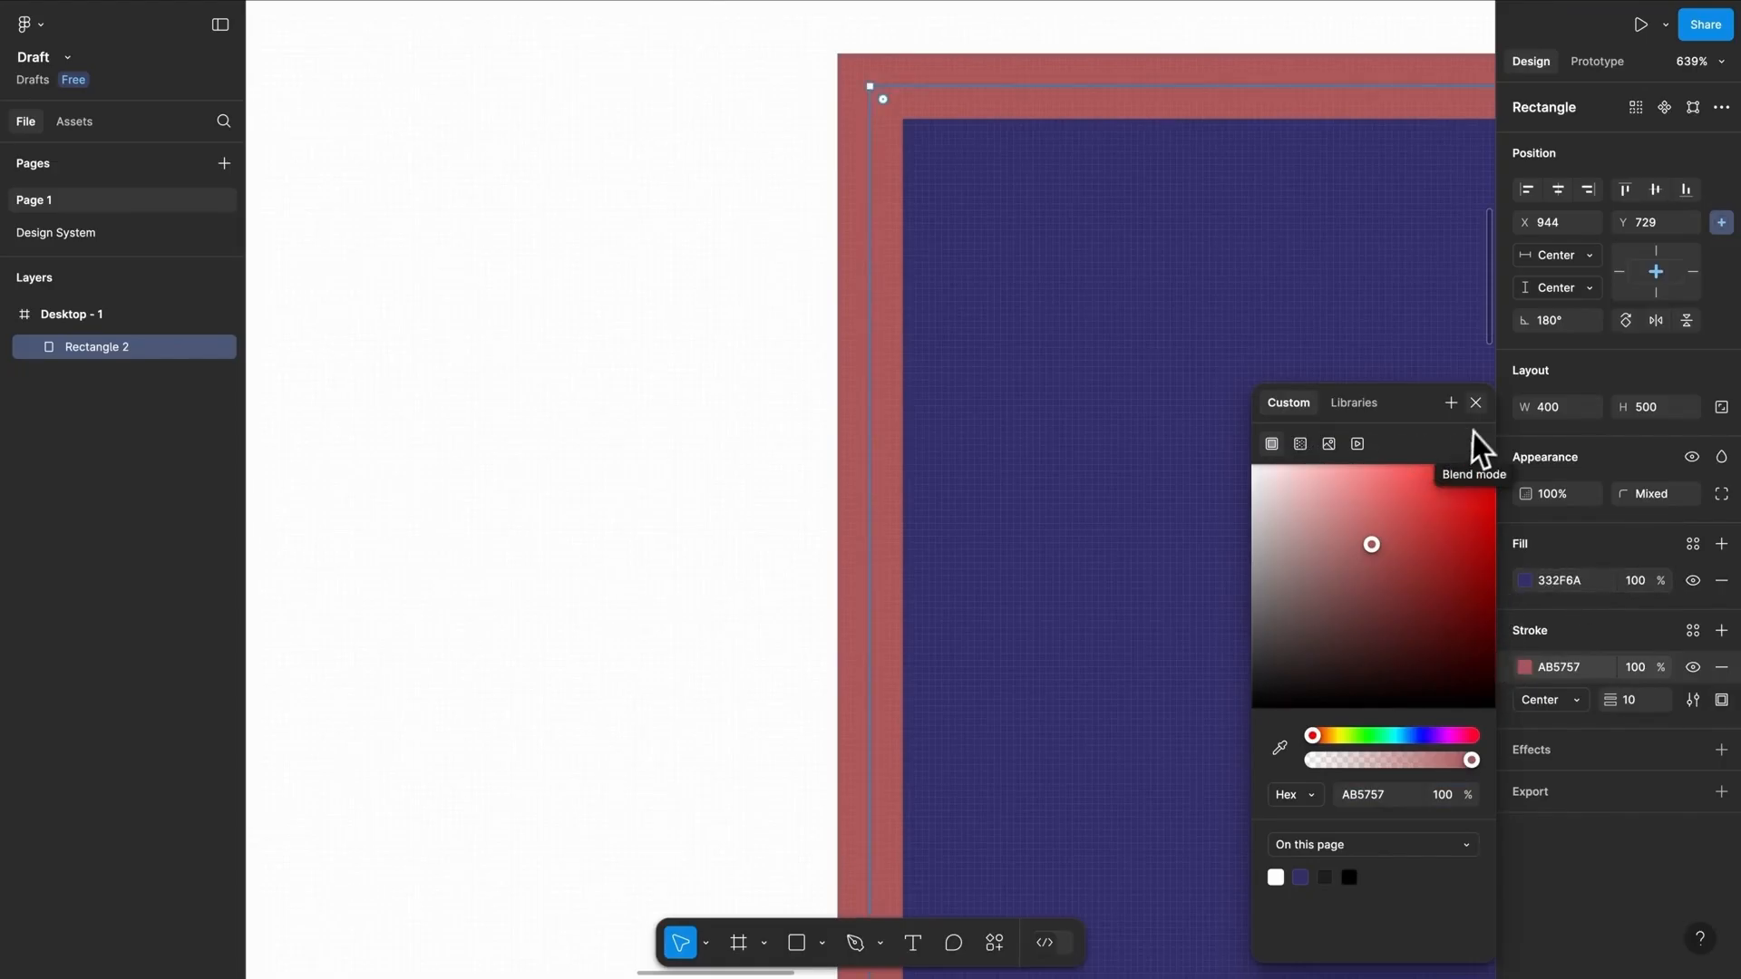
left_click(1476, 403)
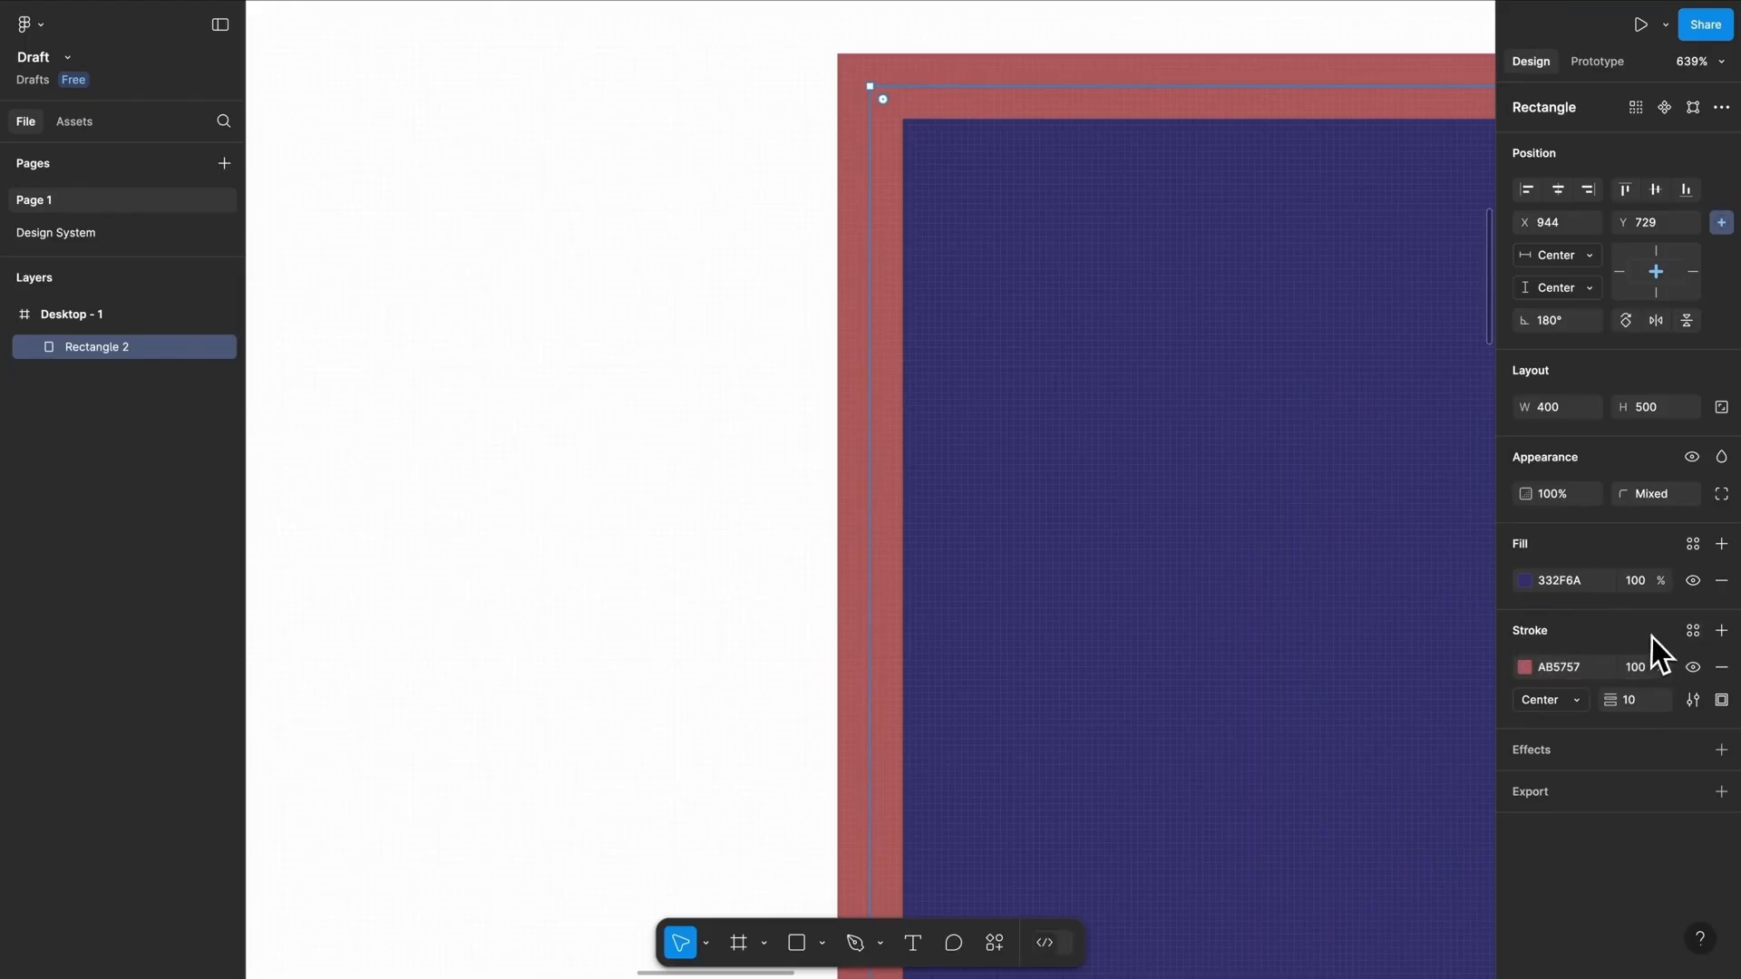
Change the stroke style to Dash in the stroke settings and inspect the whole dashed outline.
left_click(1693, 699)
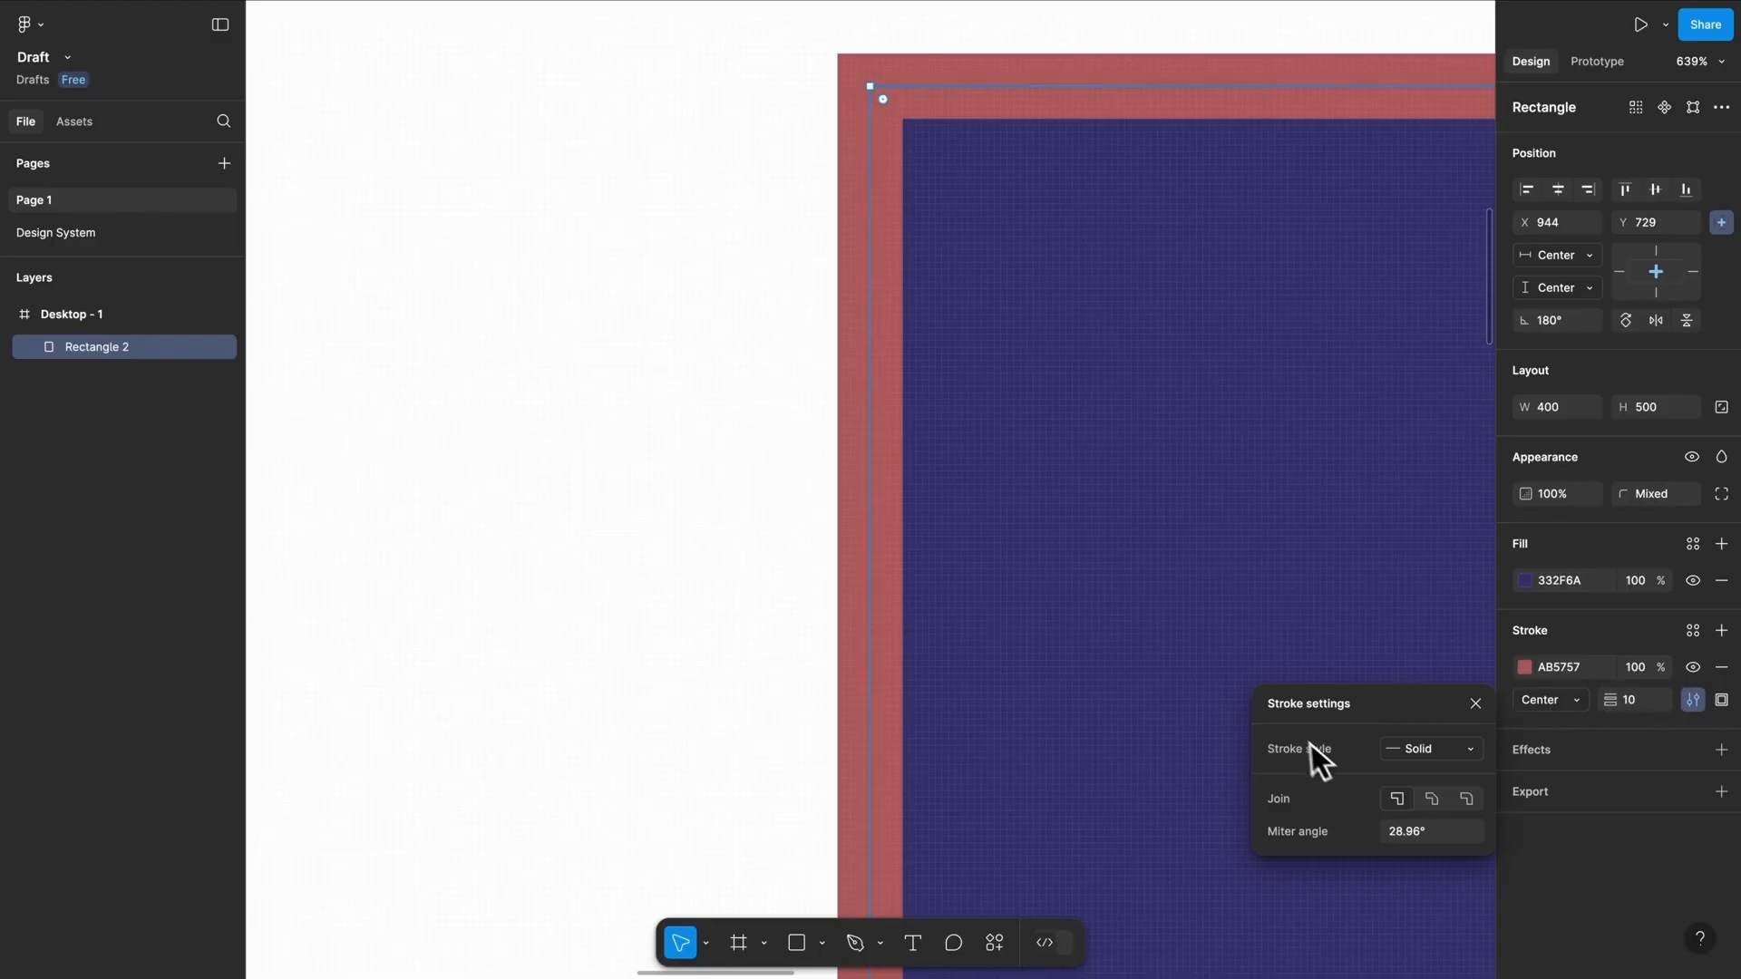
left_click(1433, 758)
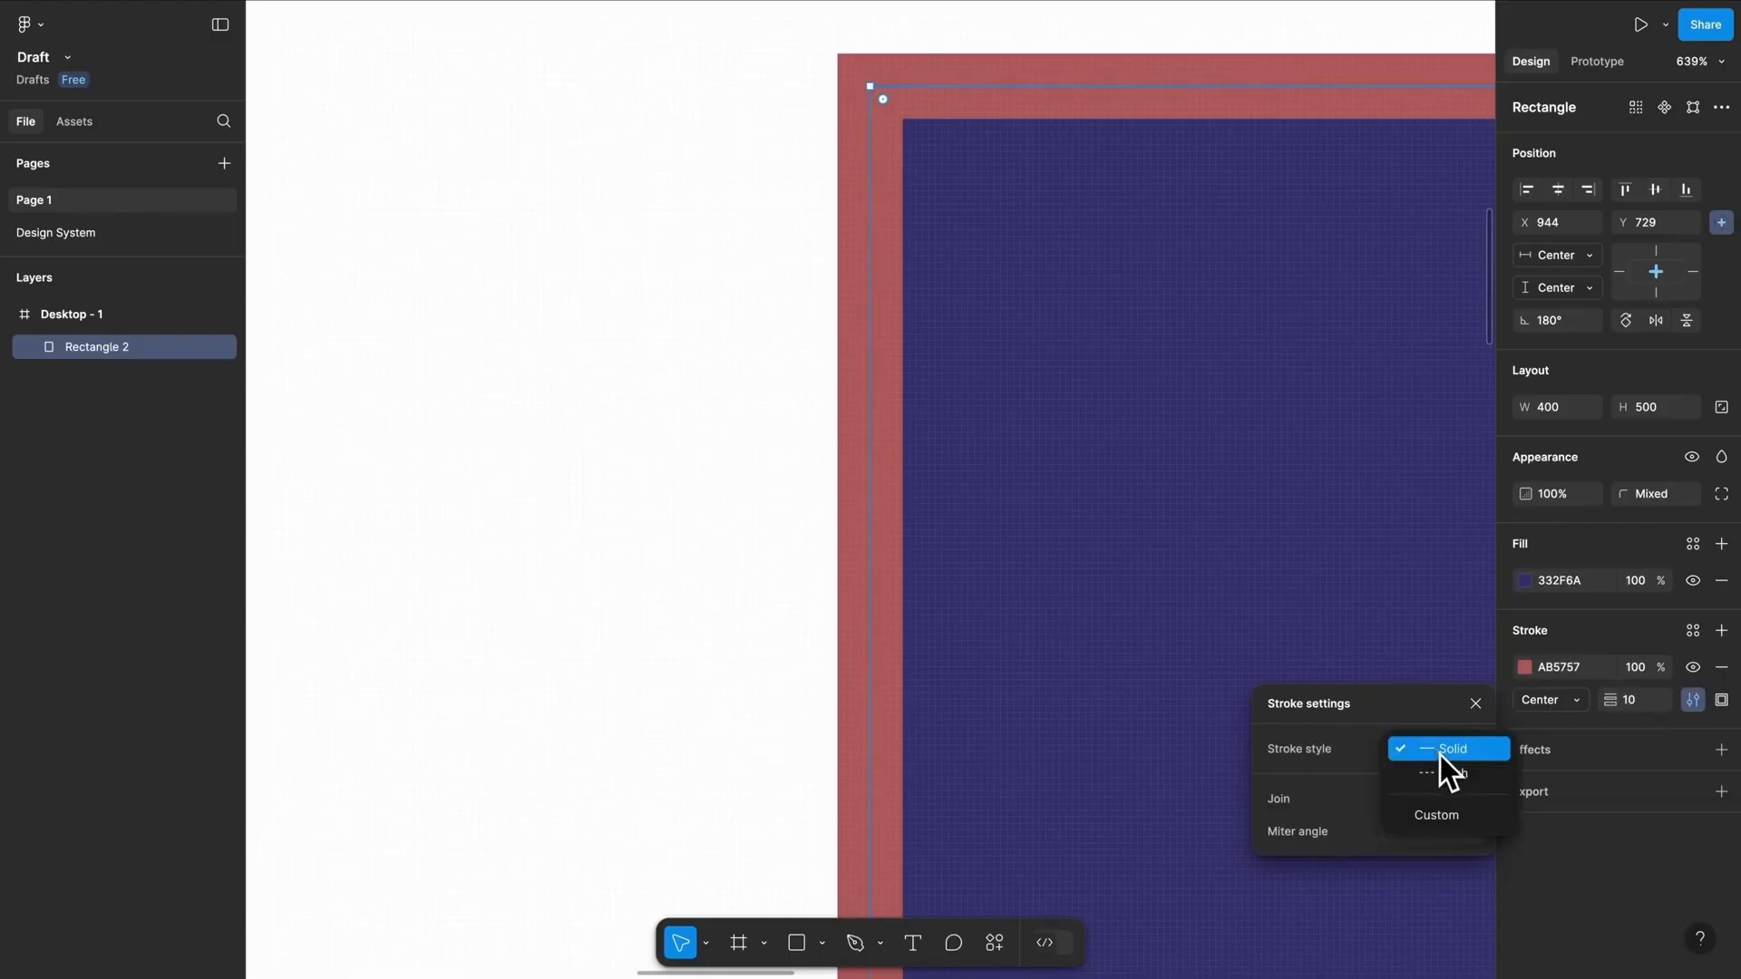
left_click(1449, 774)
scroll(1178, 636, "down", 5)
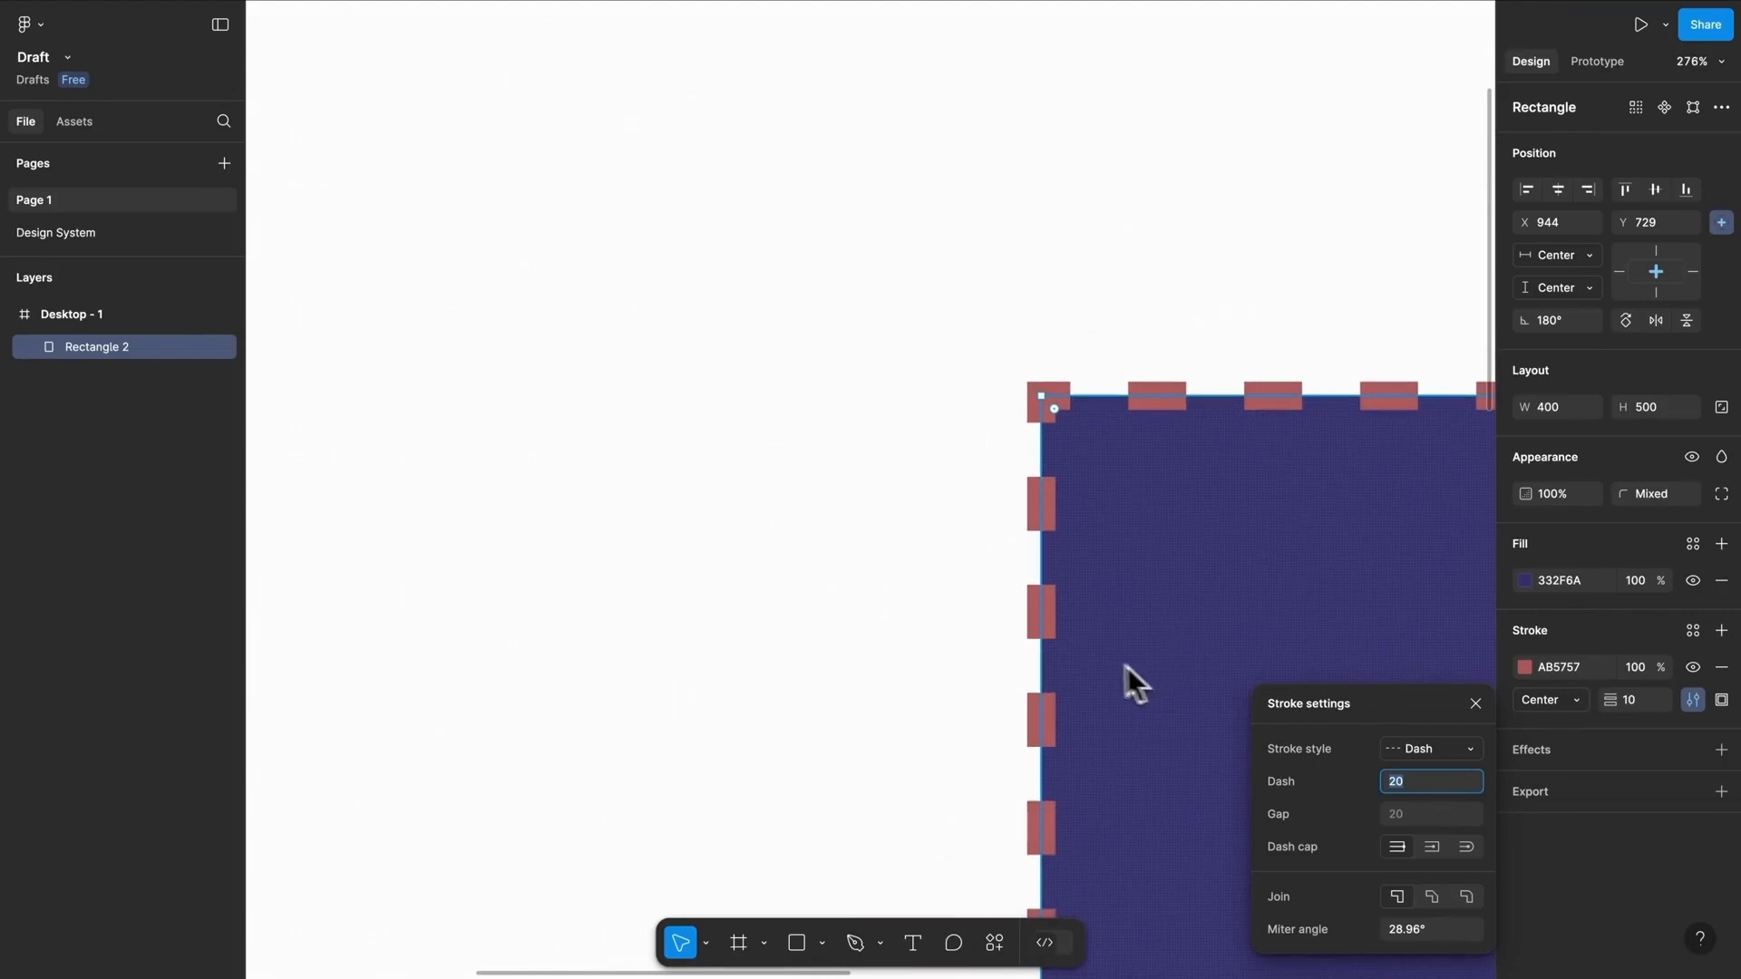
scroll(1119, 552, "down", 4)
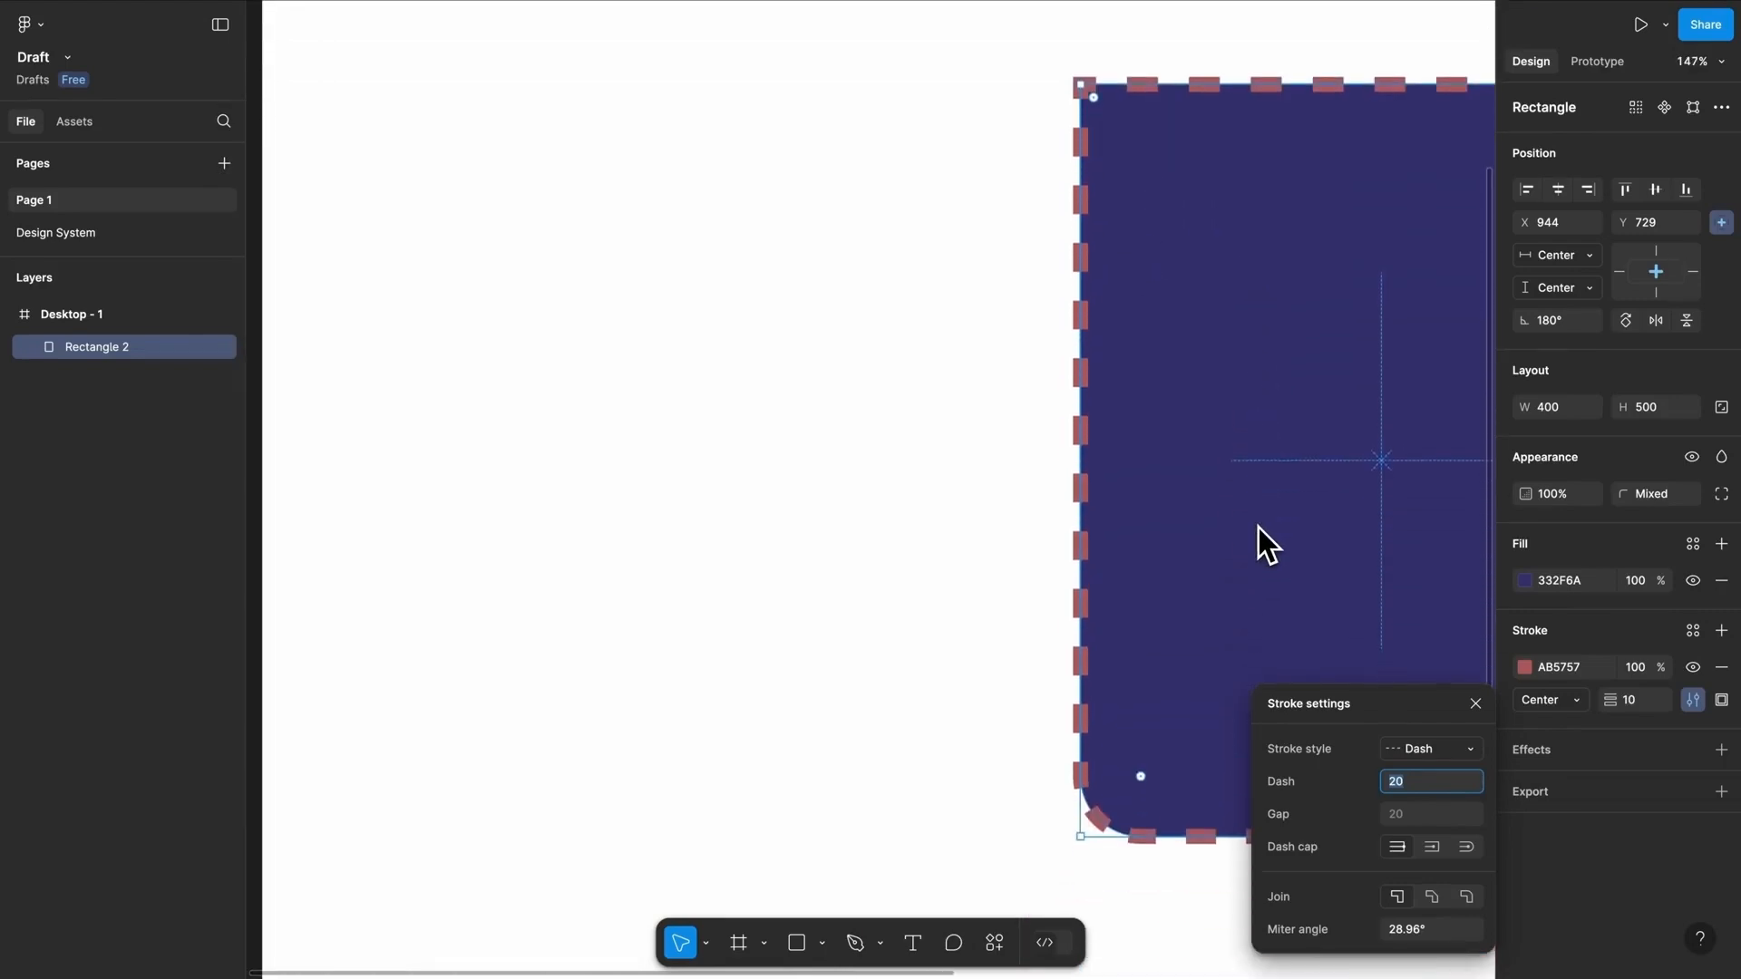
scroll(1258, 528, "down", 1)
scroll(1259, 528, "right", 4)
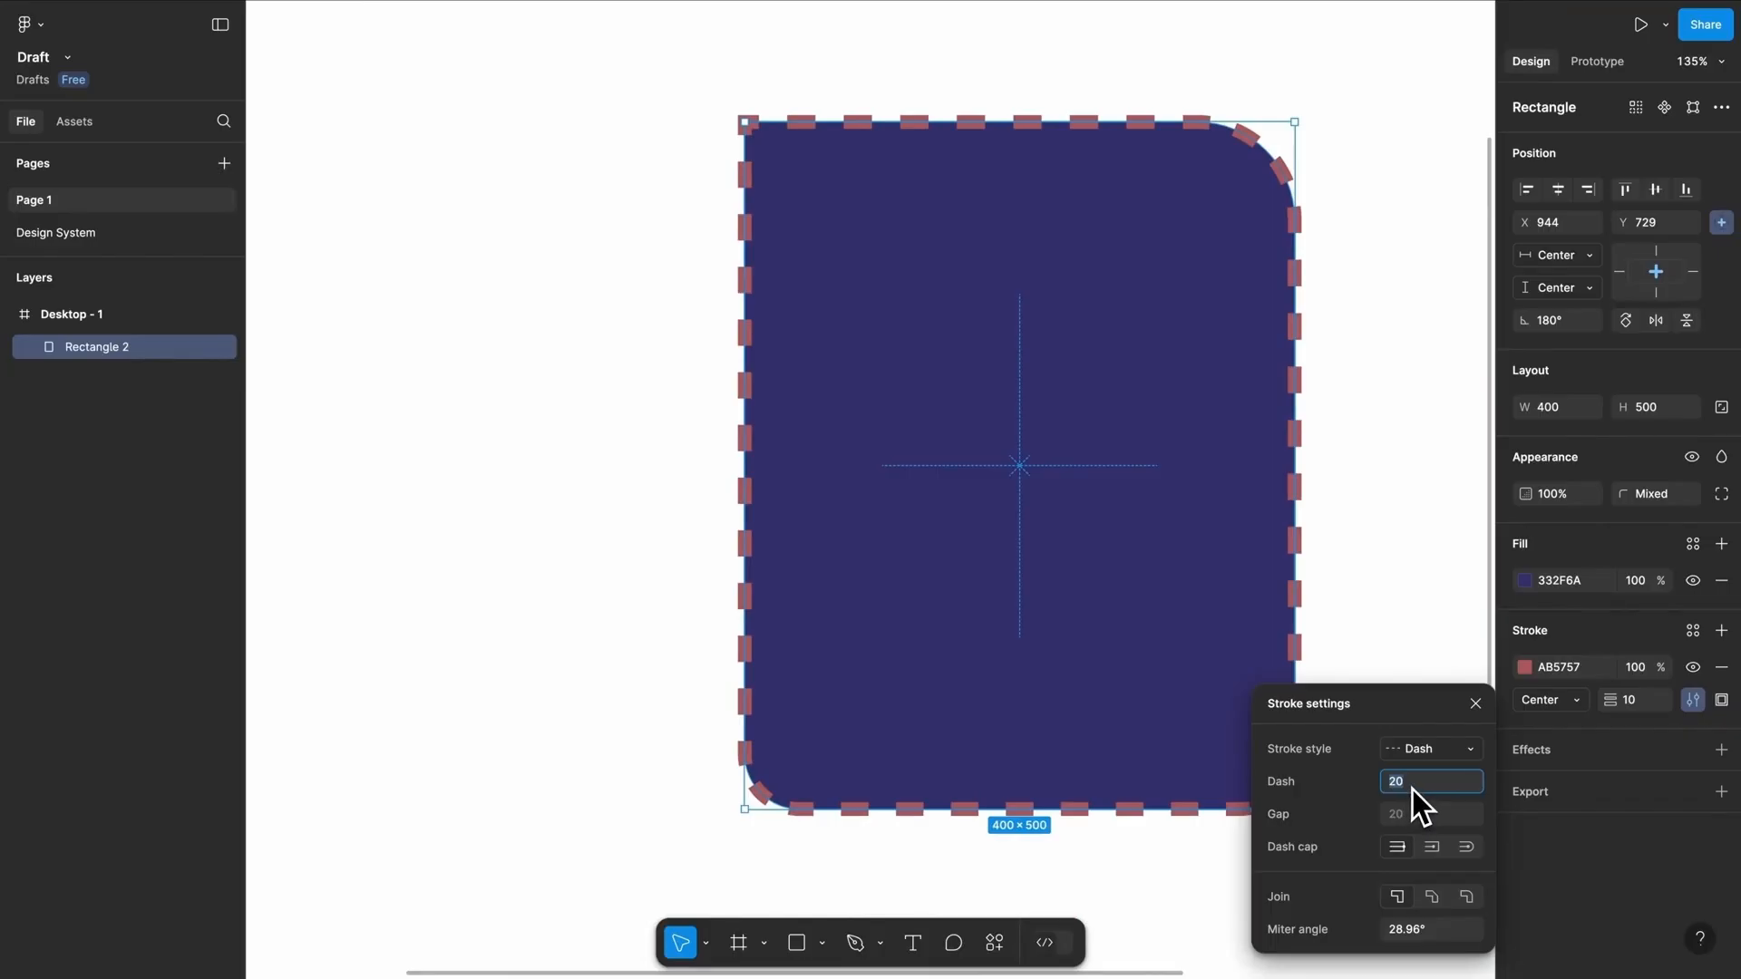
Set the stroke's dash length to 10 and its gap to 30.
type("10")
key("Return")
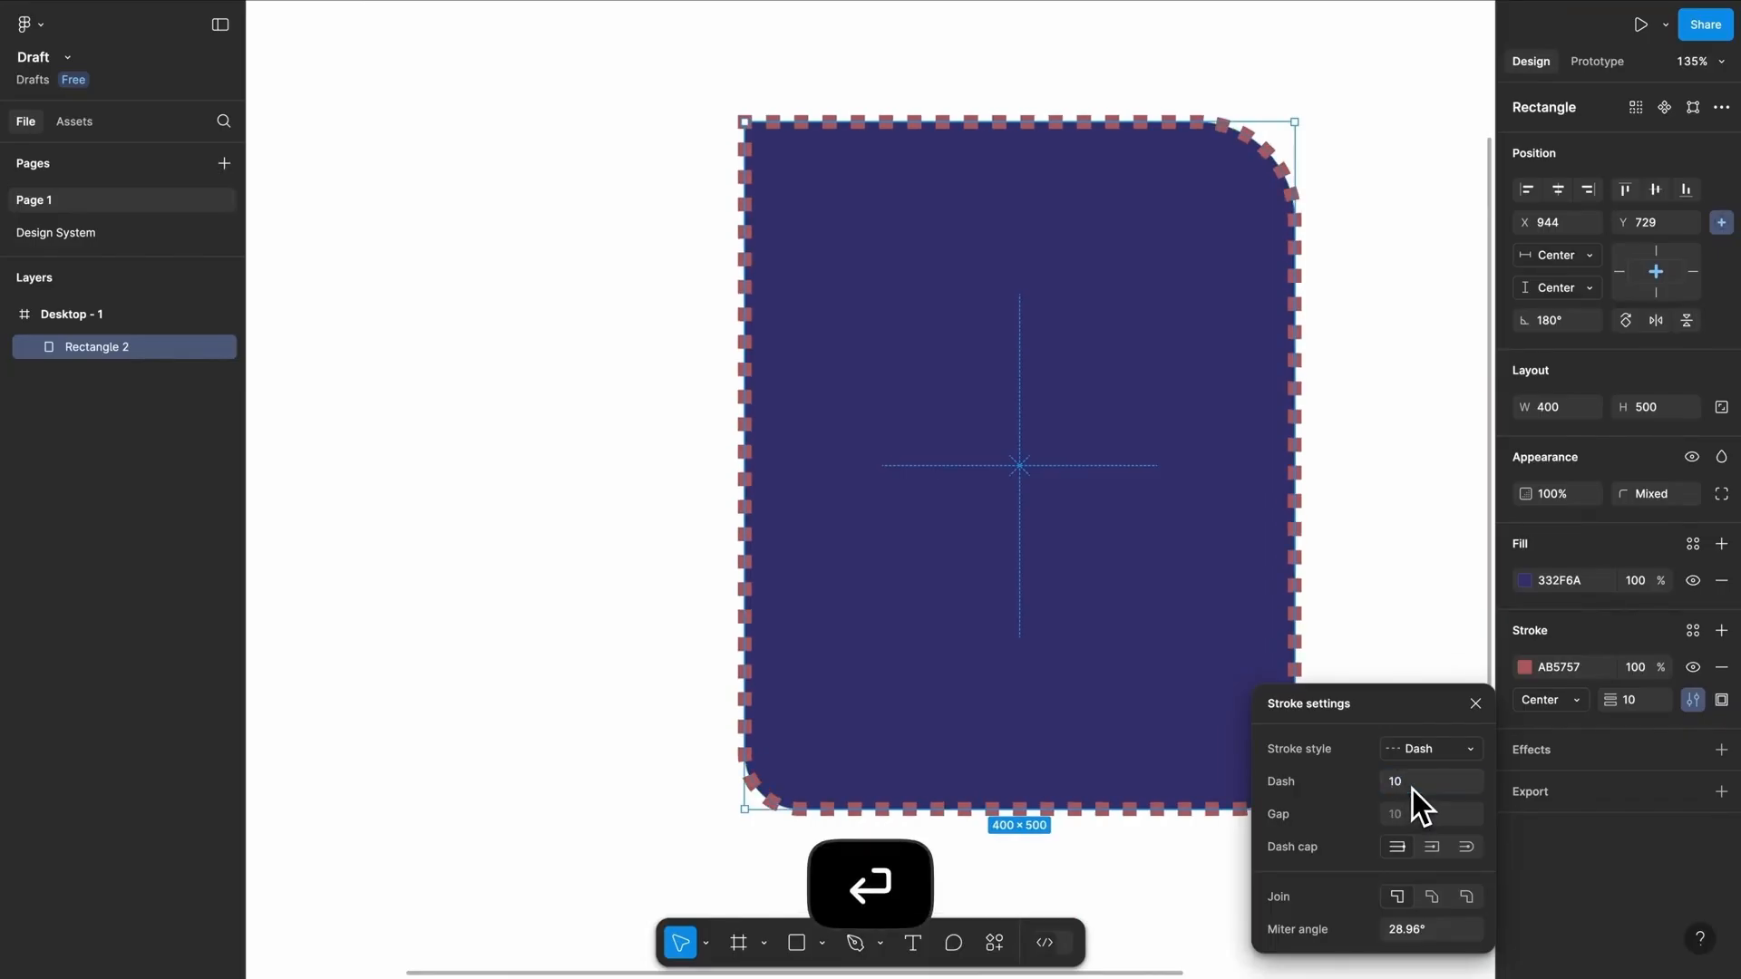
left_click(1410, 807)
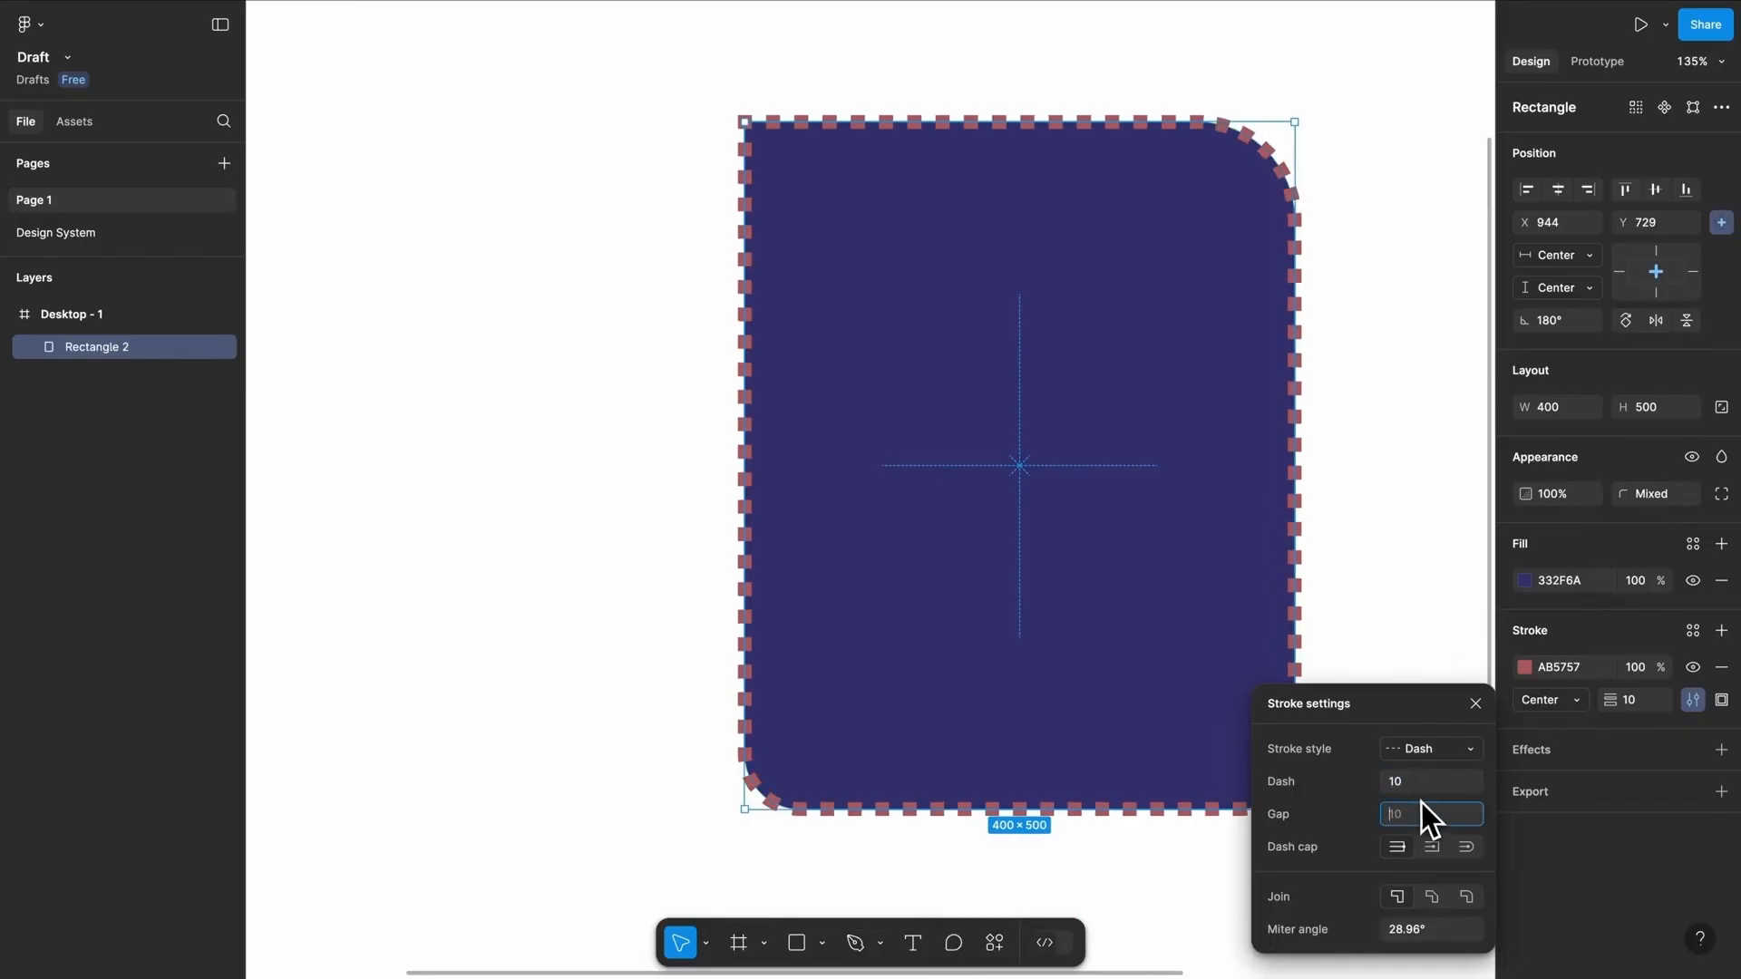
type("30")
key("Return")
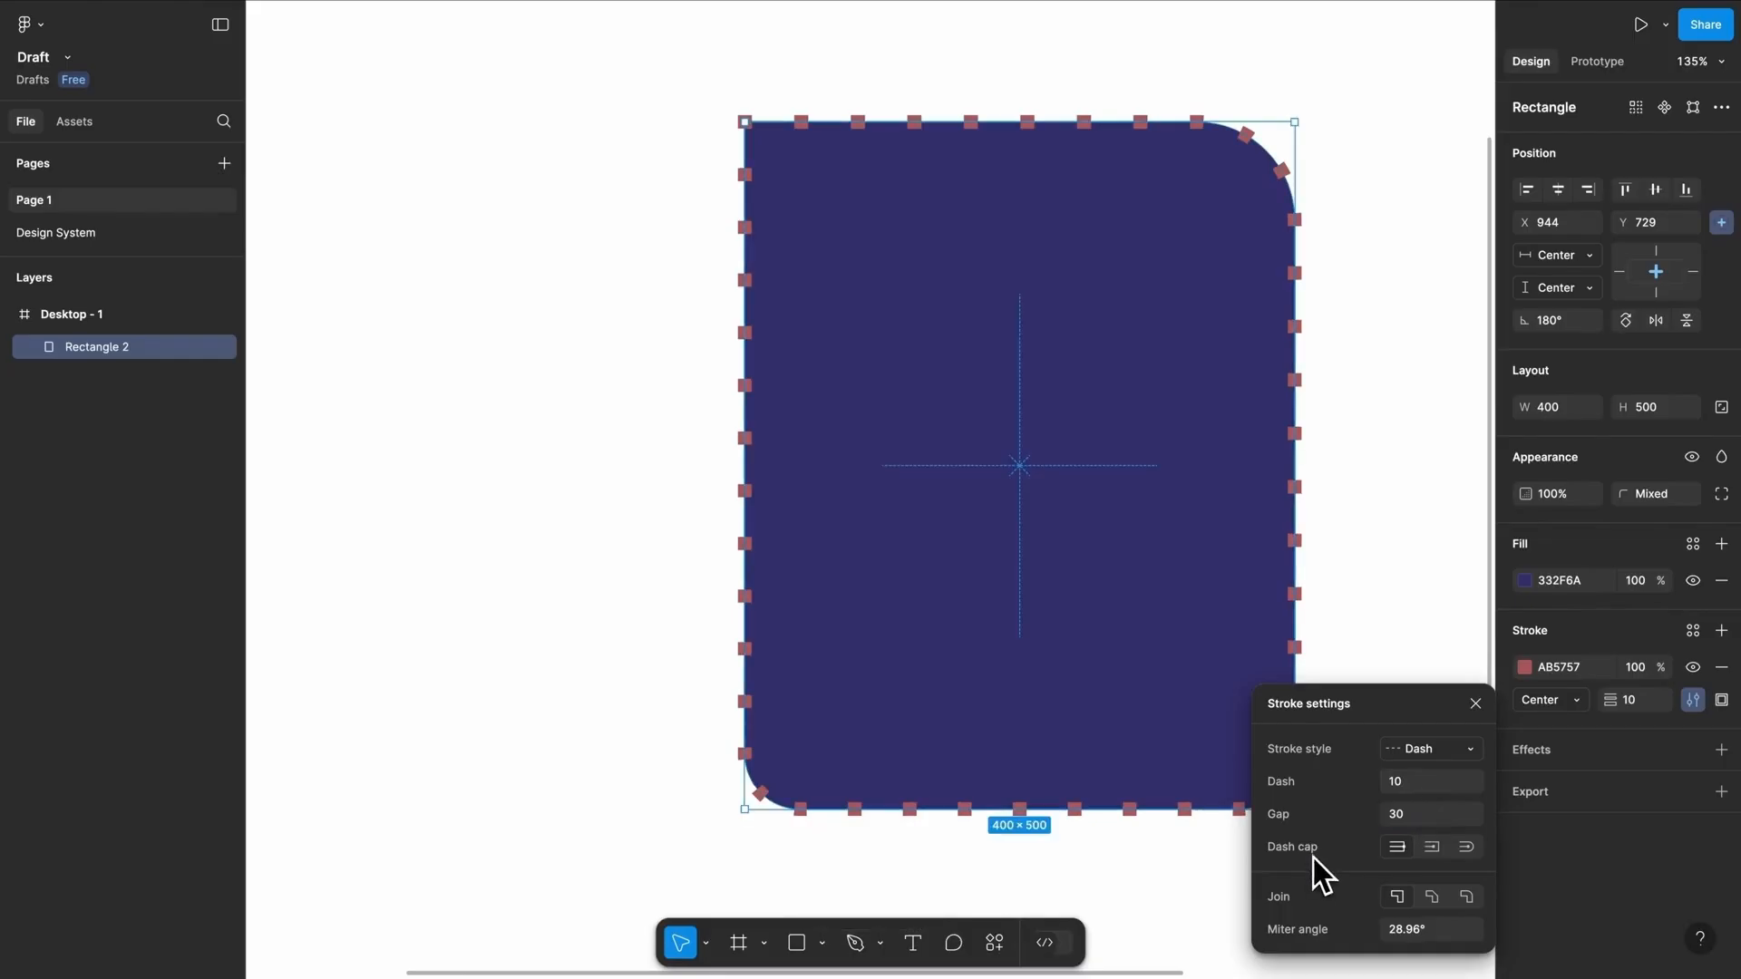
Try the square and round dash caps on the stroke, and set the corner join to bevel.
left_click(1439, 849)
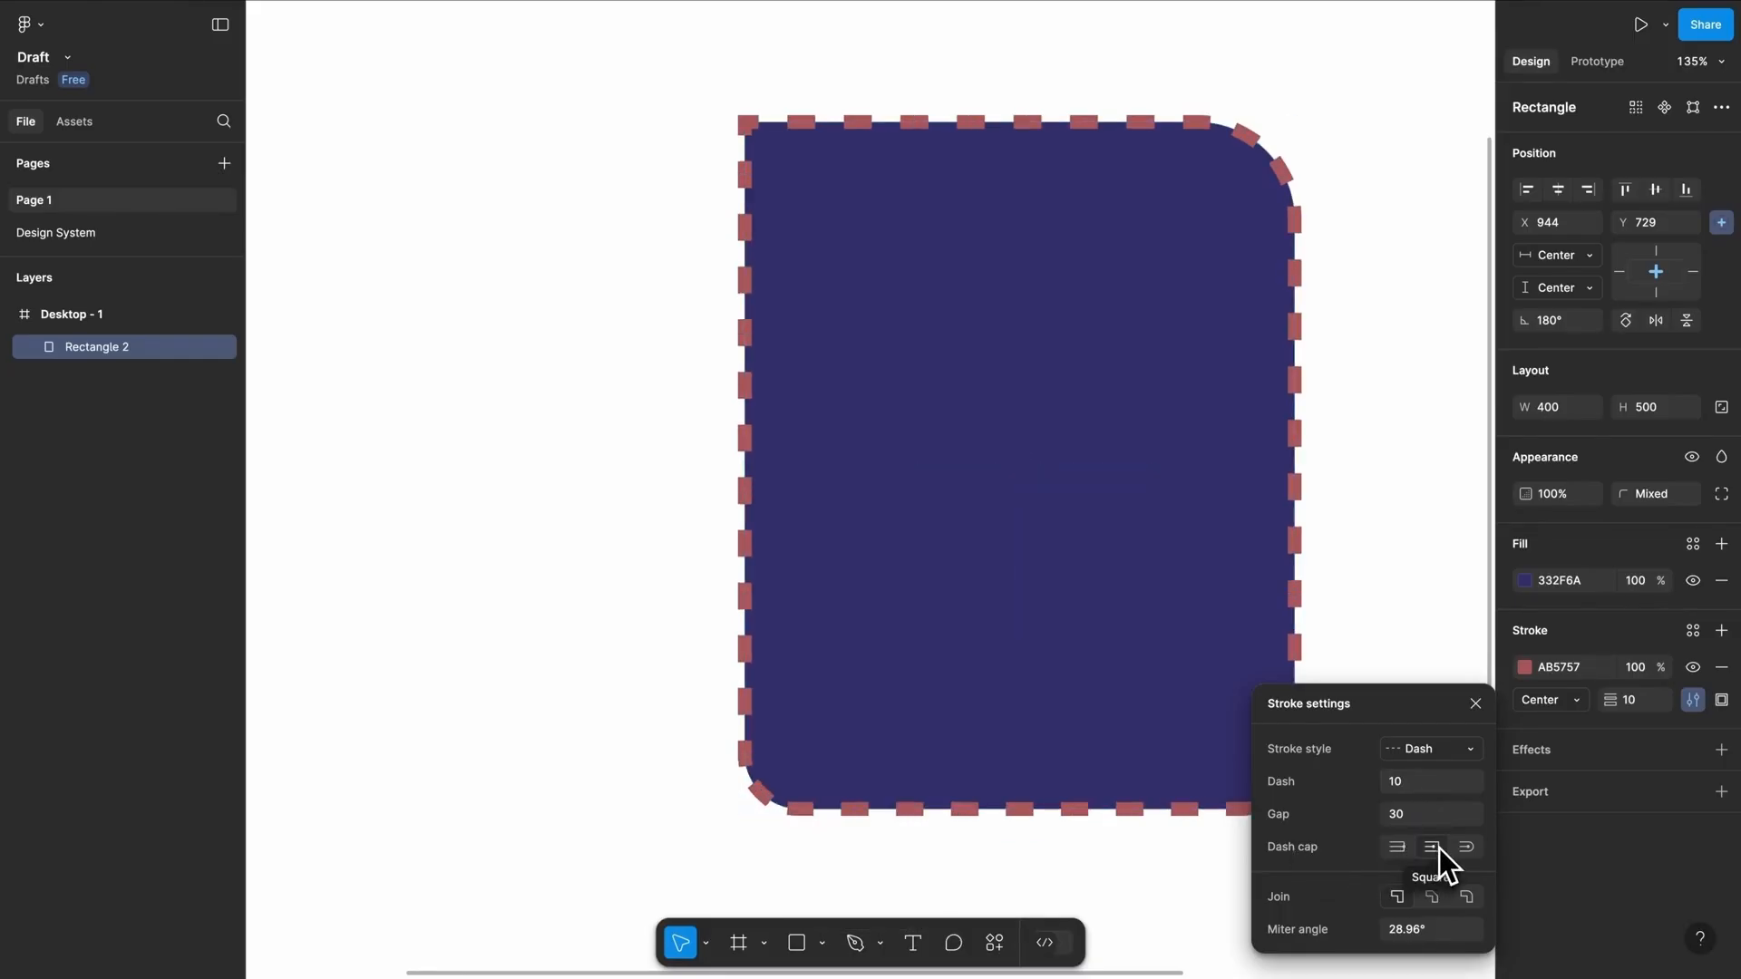
left_click(1468, 851)
left_click(1430, 898)
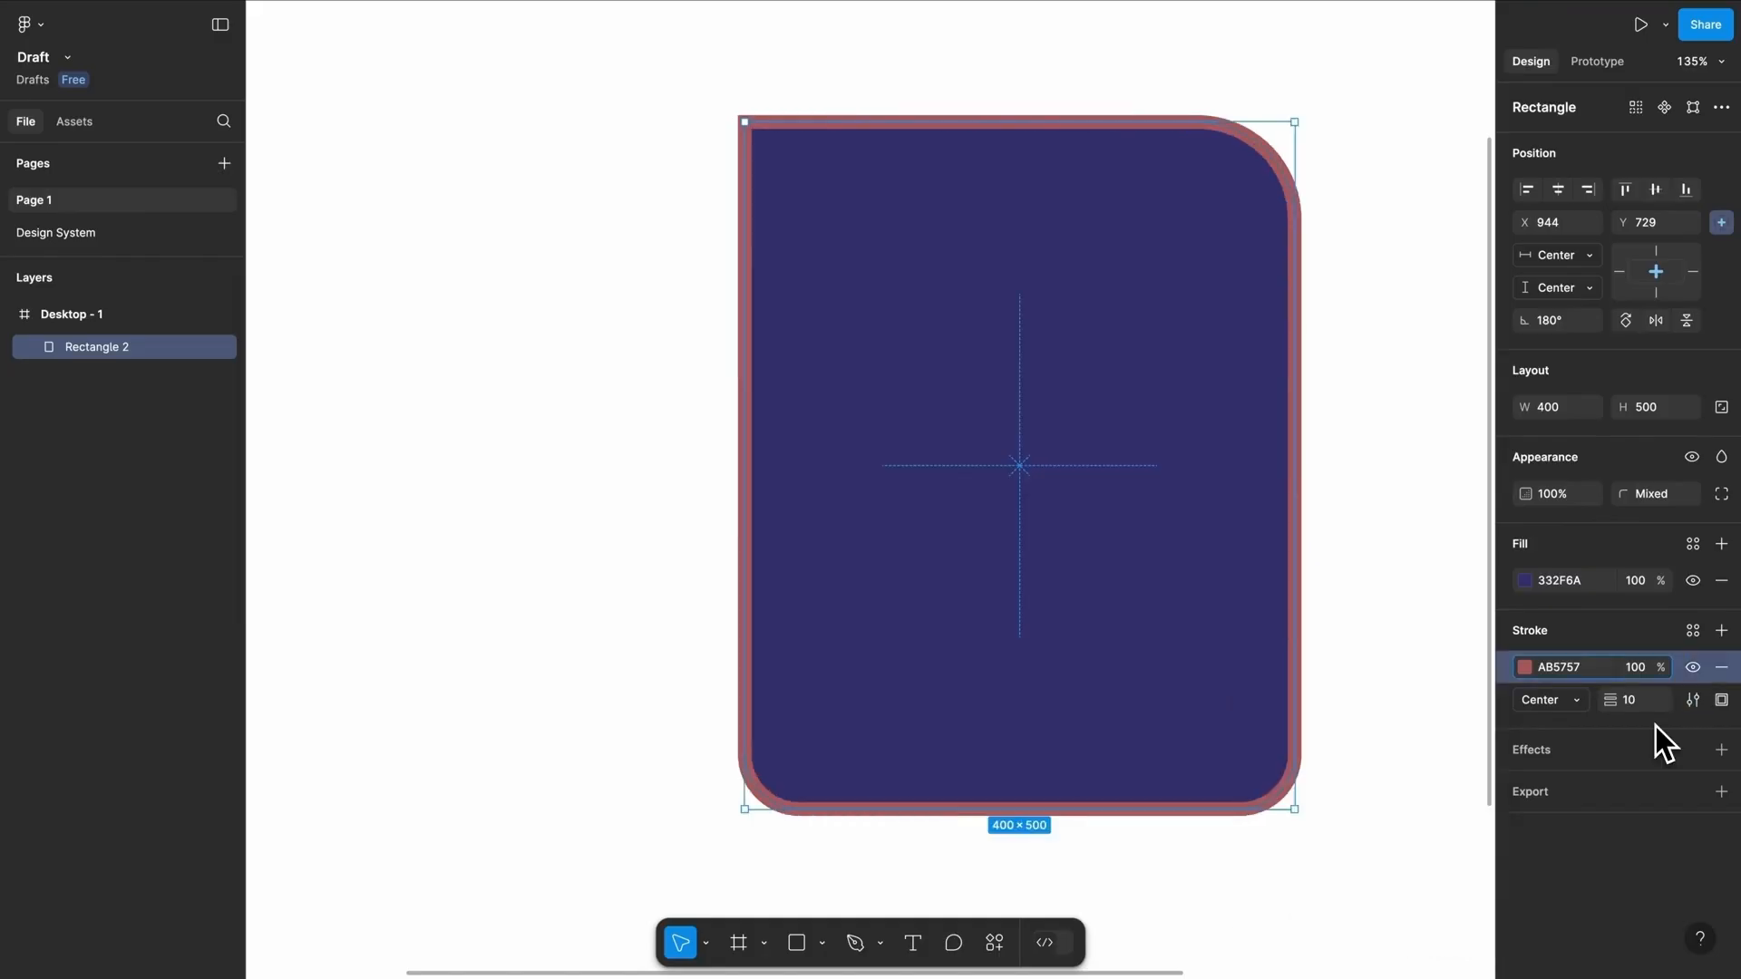
Try limiting the rectangle's stroke to the top side only and to the bottom side only.
left_click(1722, 700)
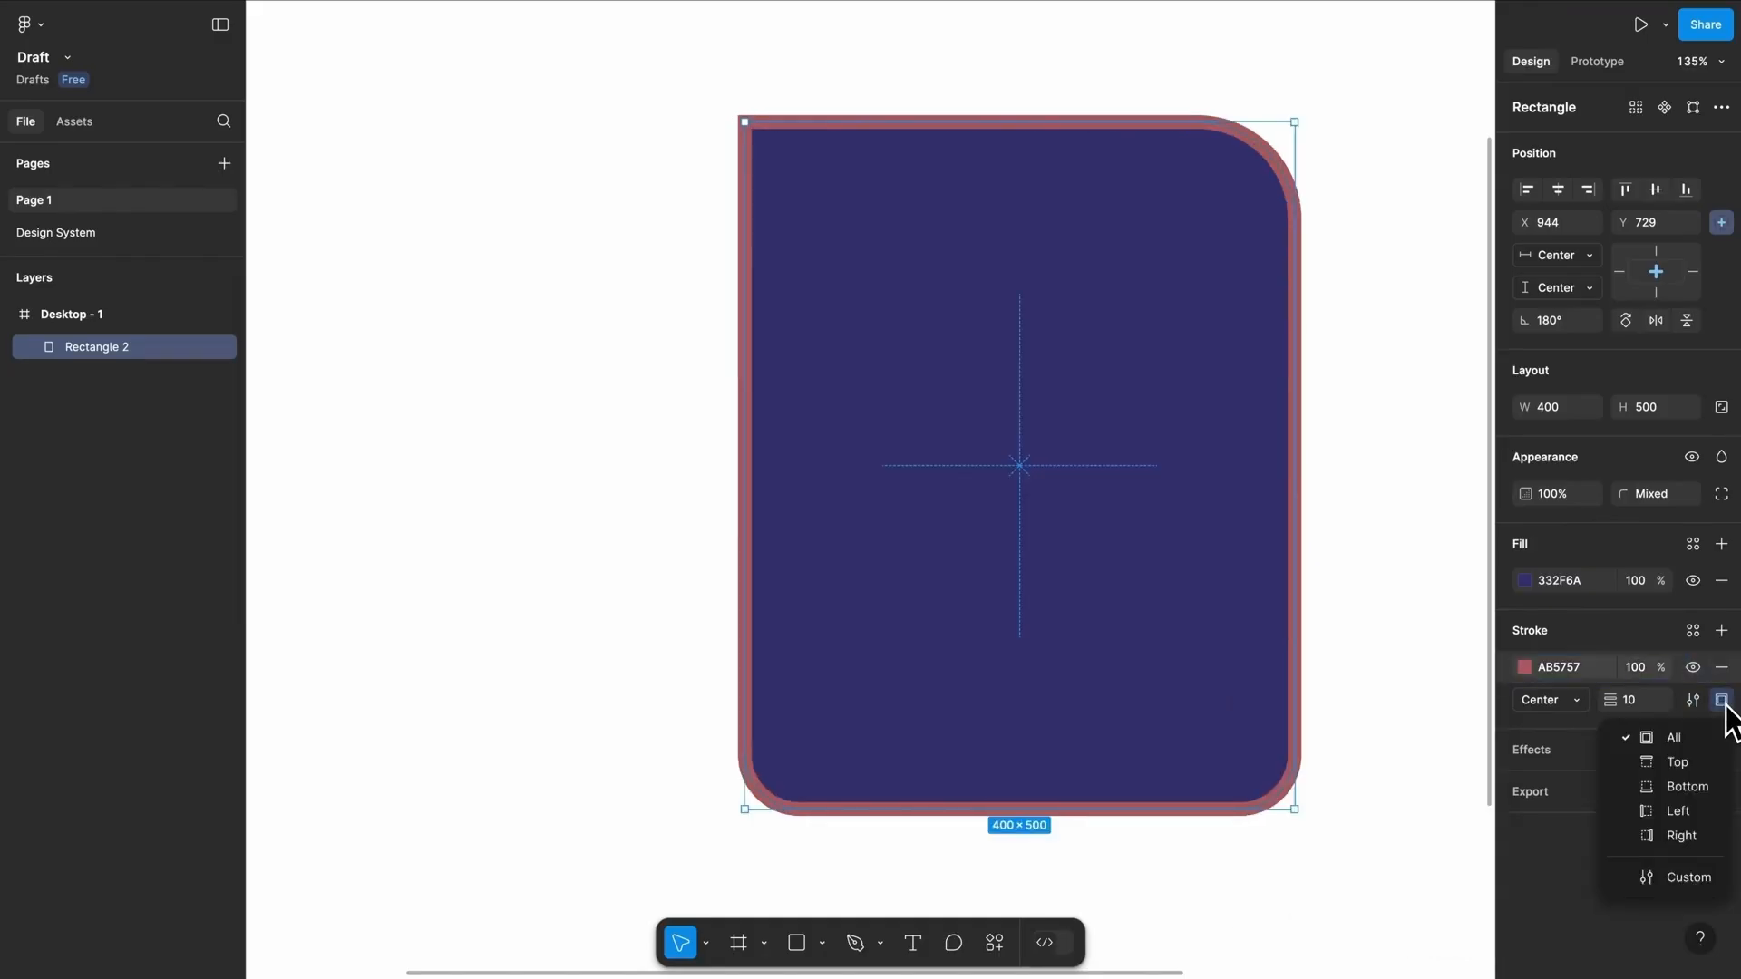
left_click(1690, 766)
left_click(1721, 700)
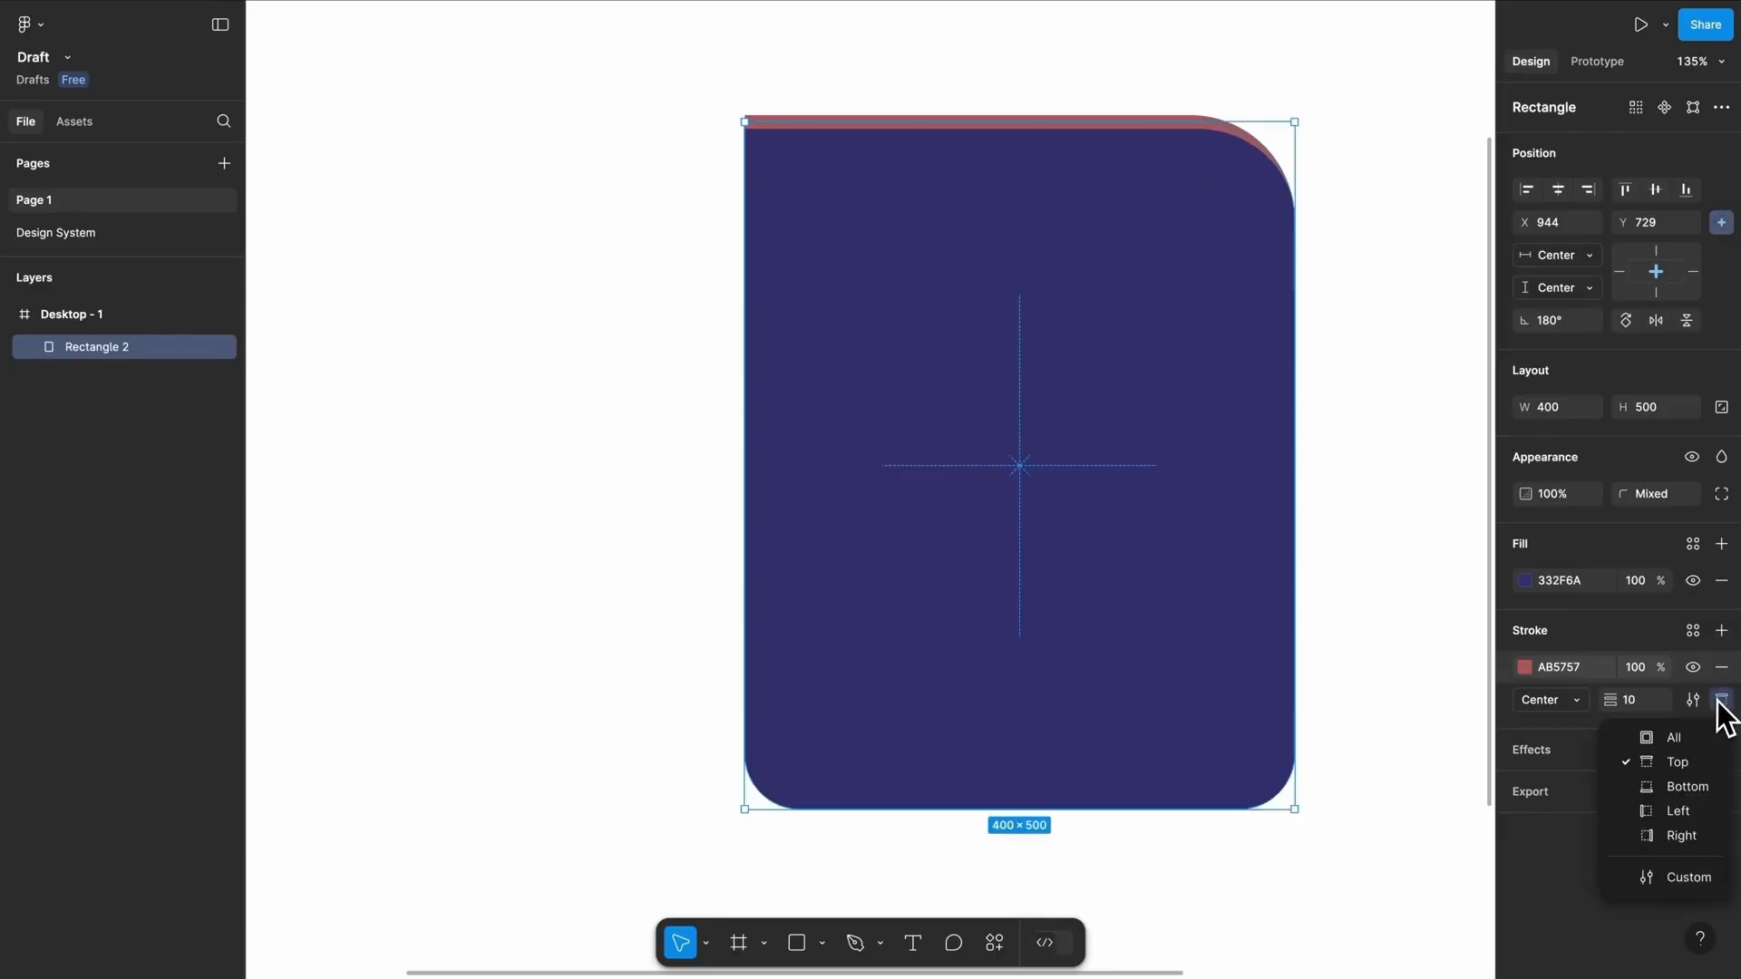
left_click(1696, 786)
Switch the stroke to custom side widths, with 23 on the left side and 9 on the top side.
left_click(1721, 703)
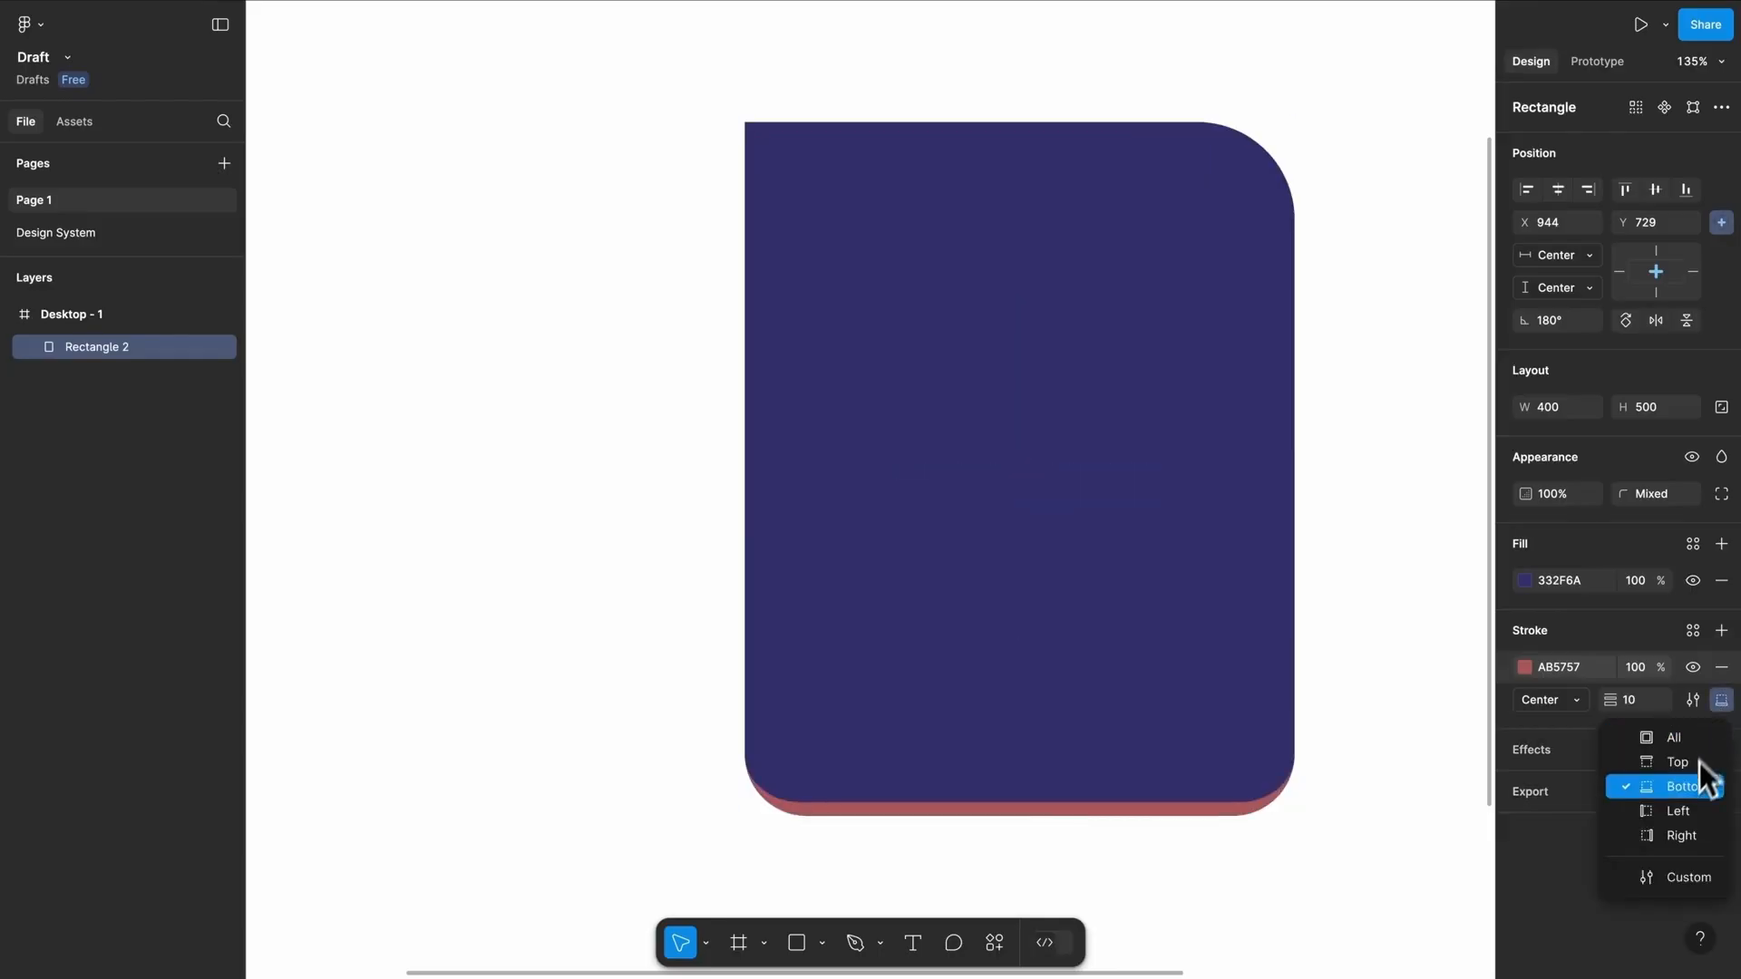
left_click(1684, 883)
left_click_drag(1628, 734, 1535, 734)
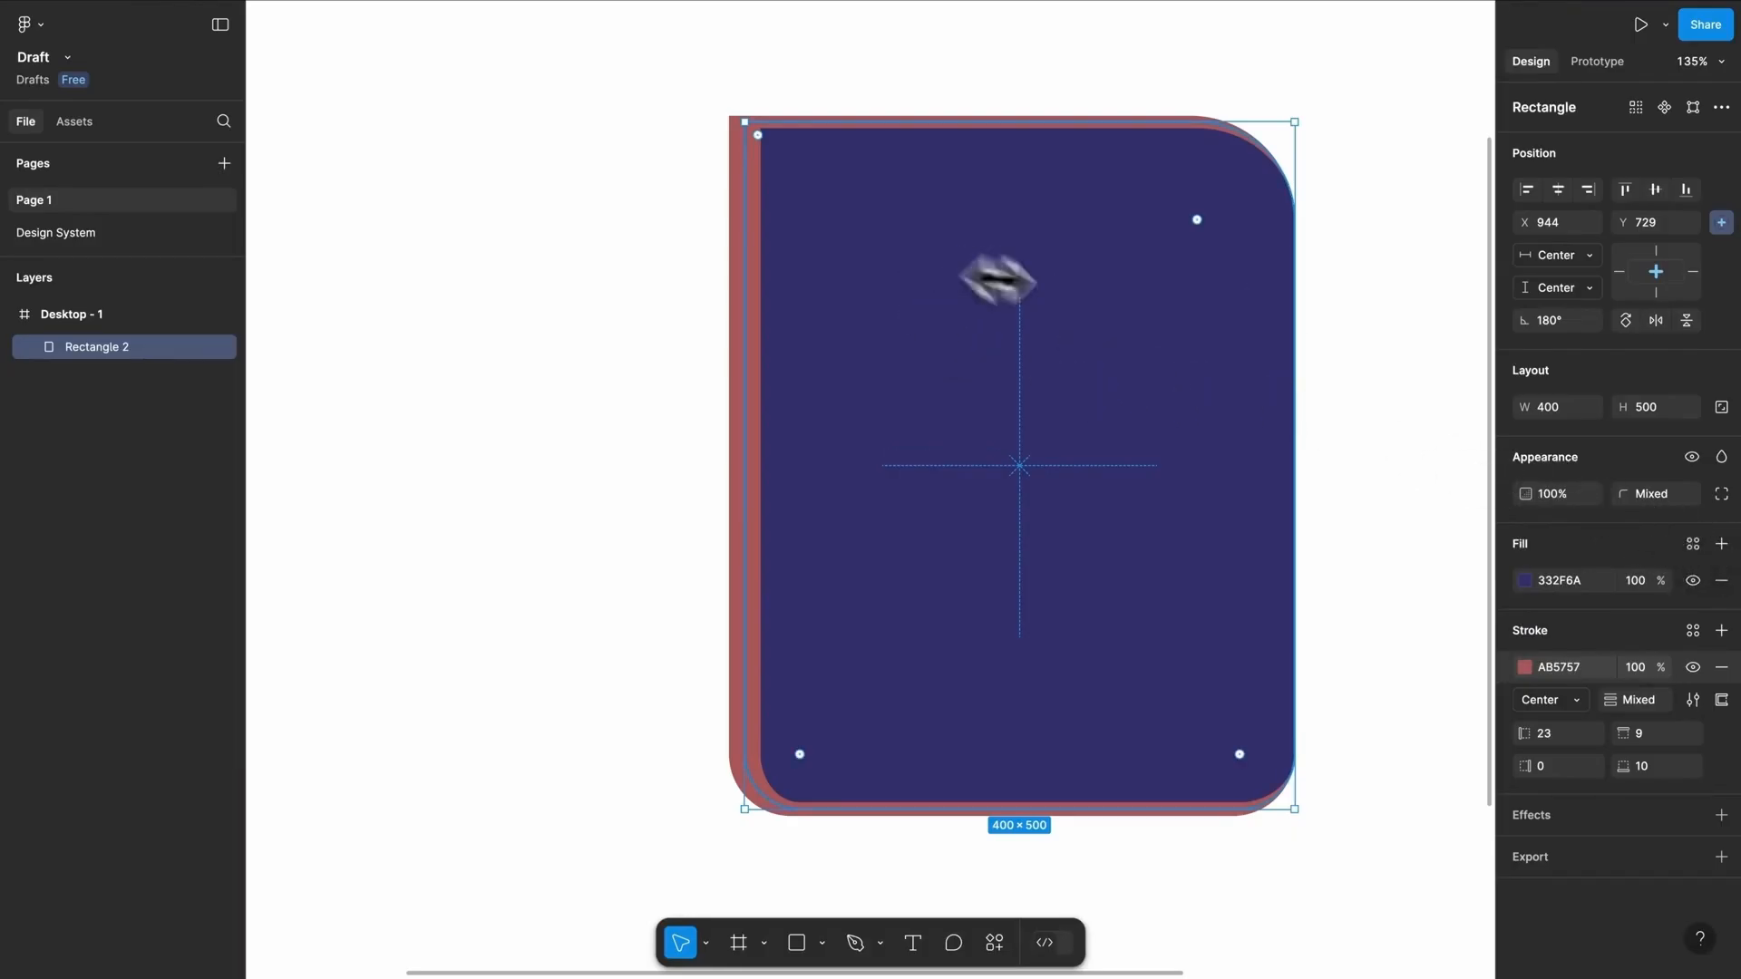
Add a second fill on top of the existing one, coloured FC8989 at 100% opacity.
left_click(1723, 544)
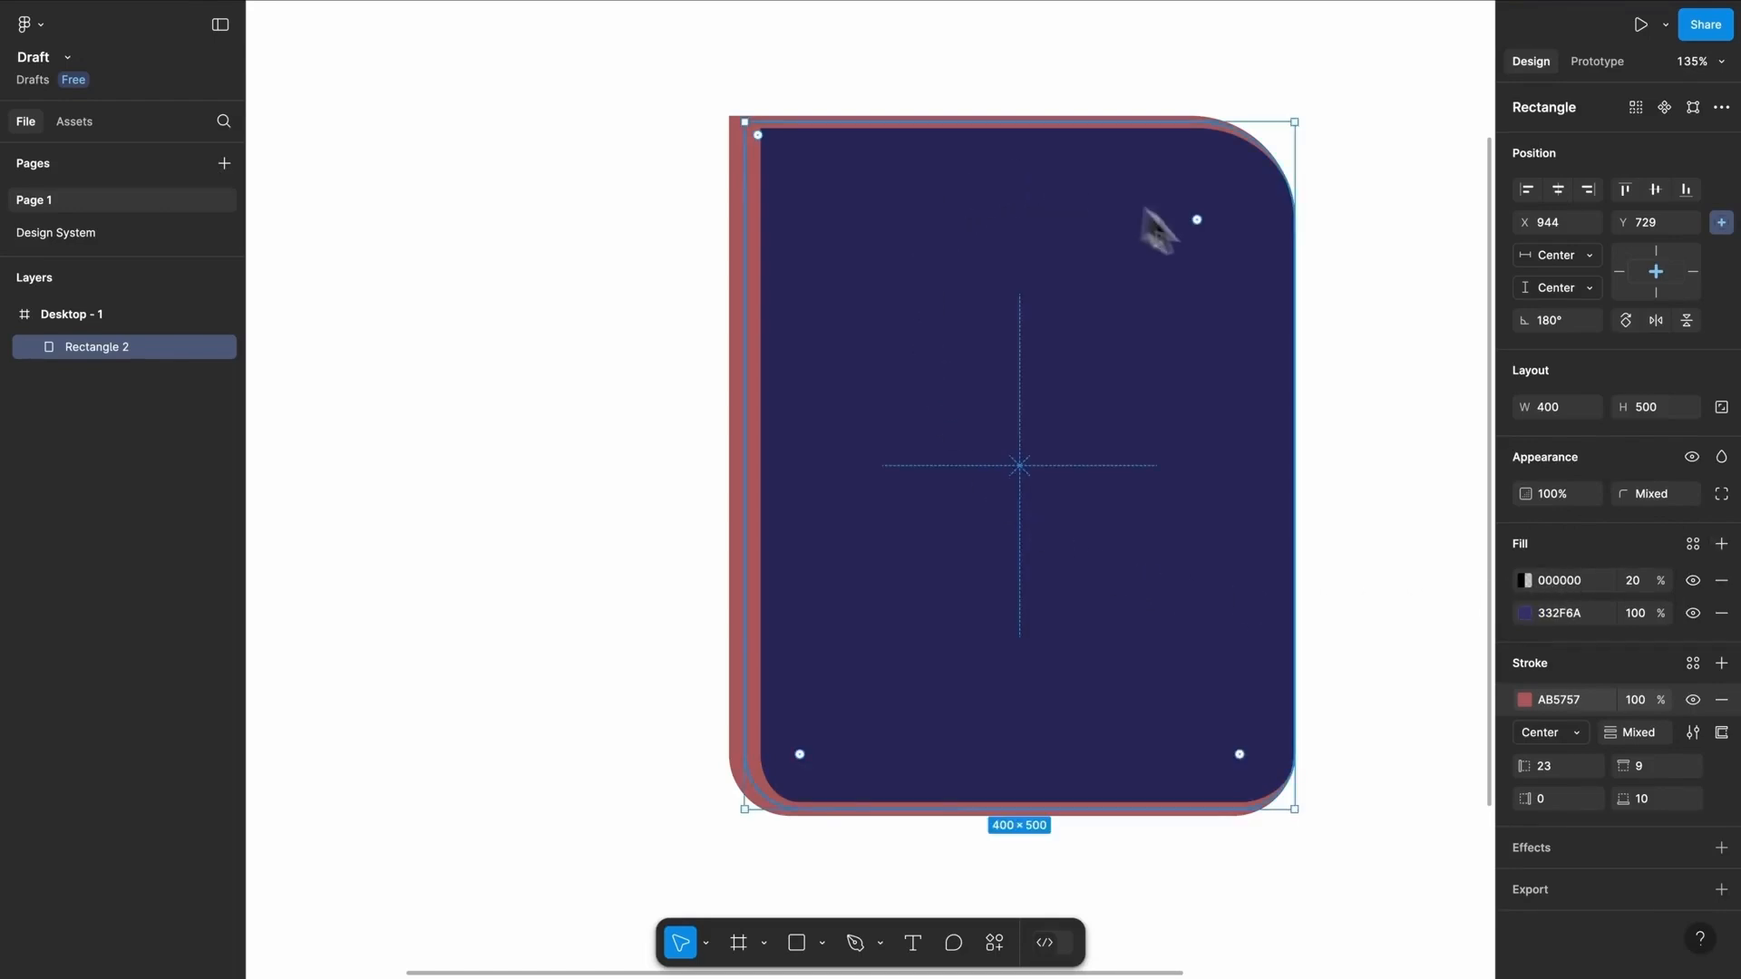
left_click(1524, 580)
left_click_drag(1373, 521, 1363, 476)
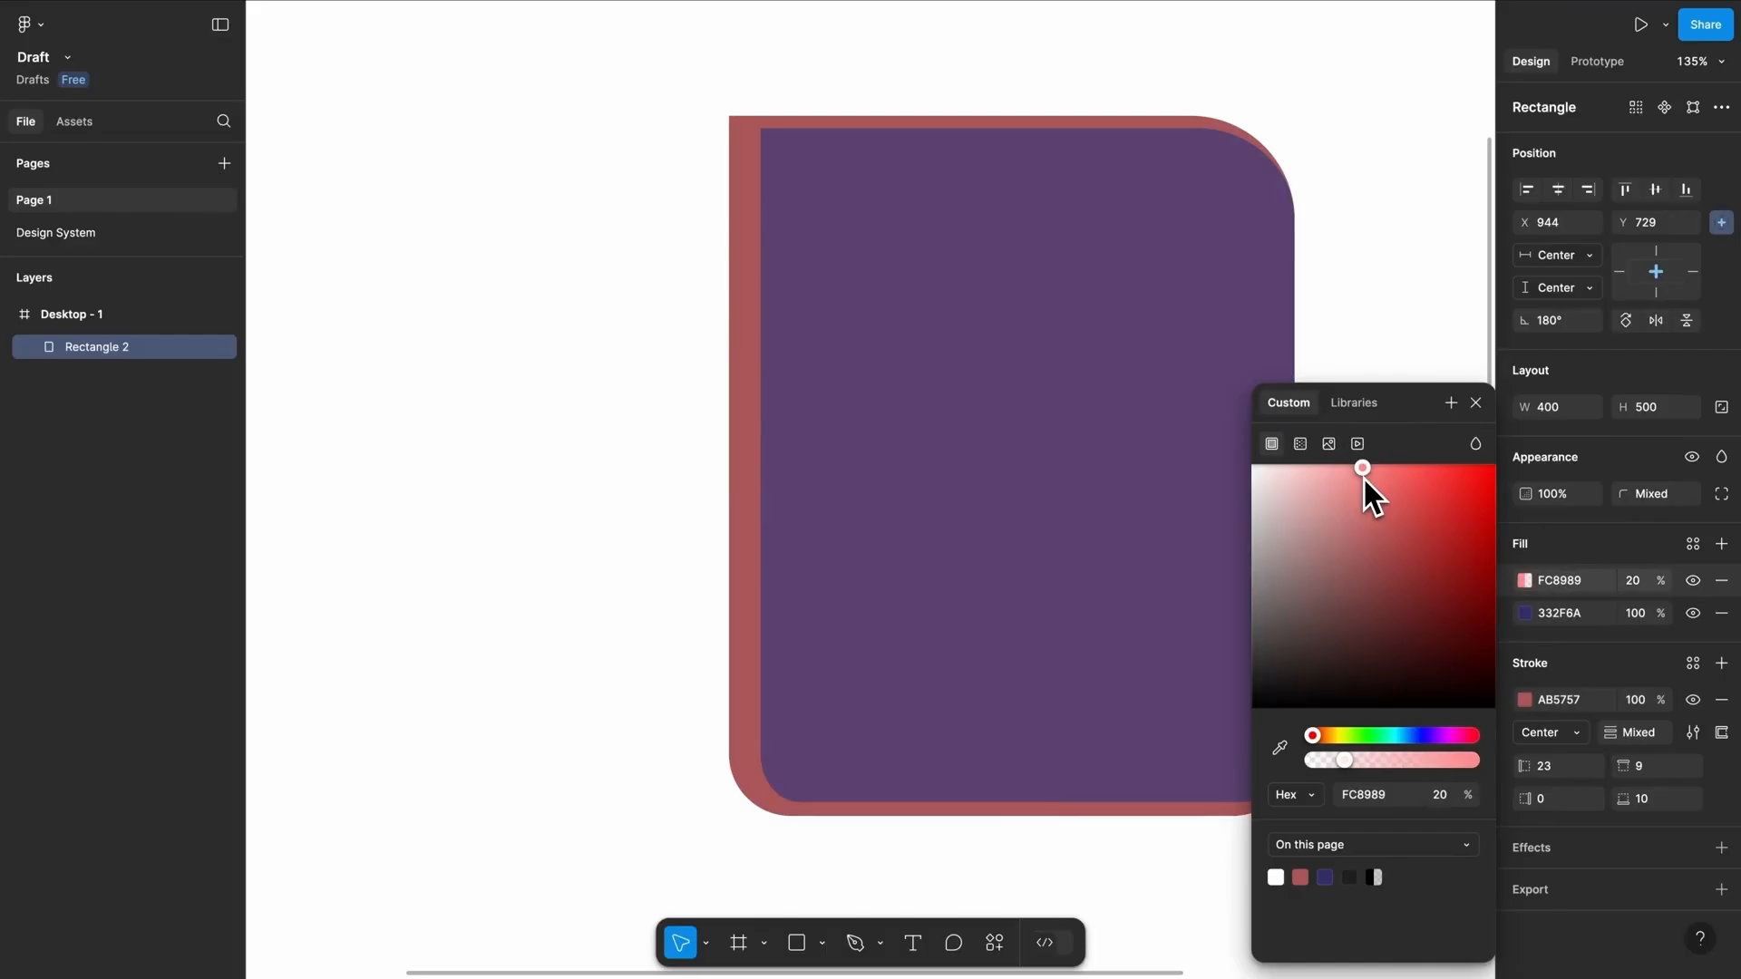
left_click(1634, 568)
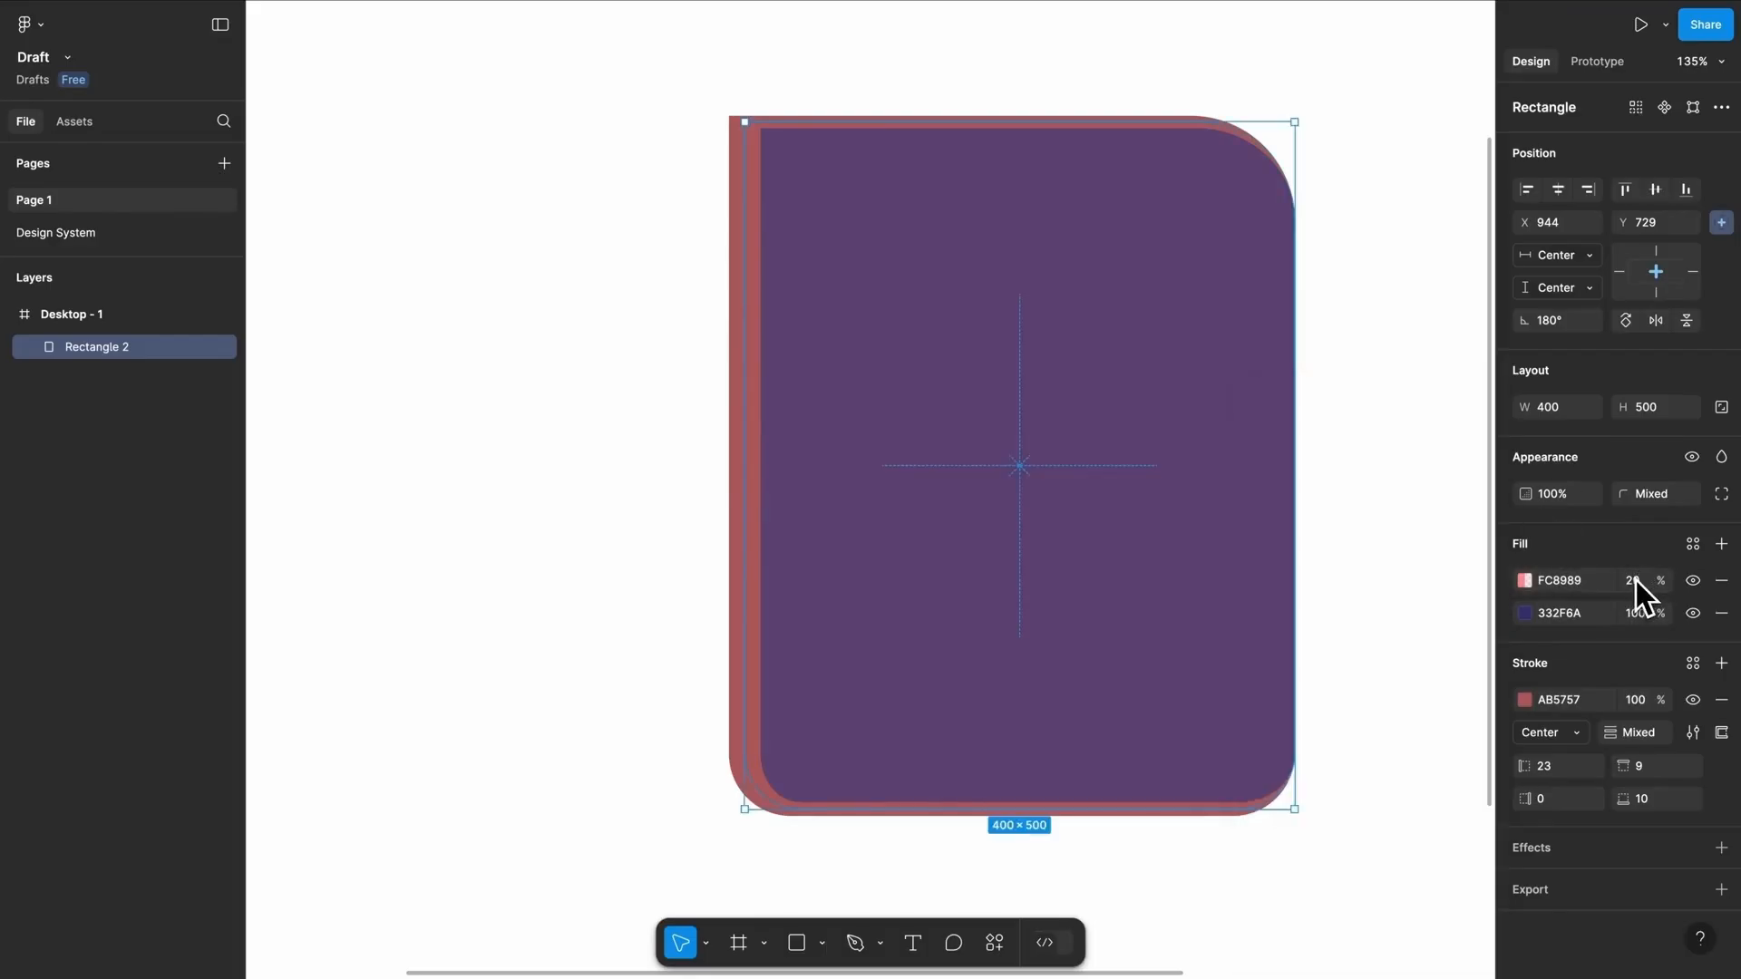
left_click(1637, 579)
type("100")
key("Return")
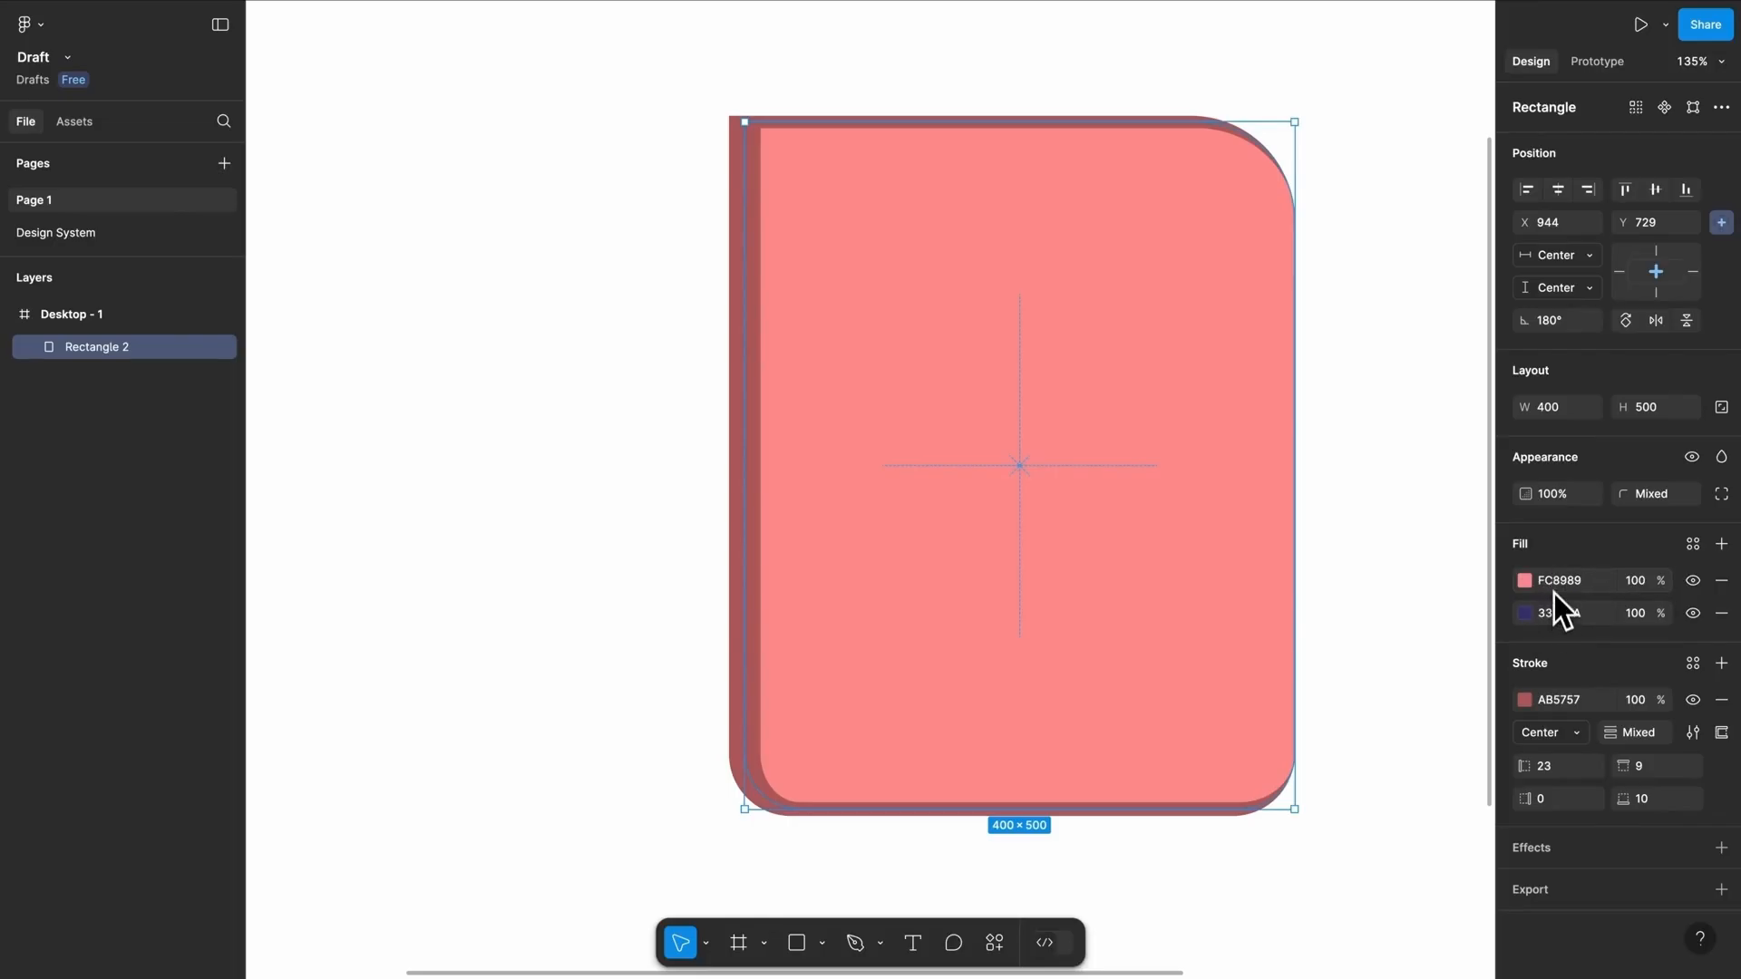
Try reordering the rectangle's two fills and stack two extra strokes over the existing one.
left_click(1505, 612)
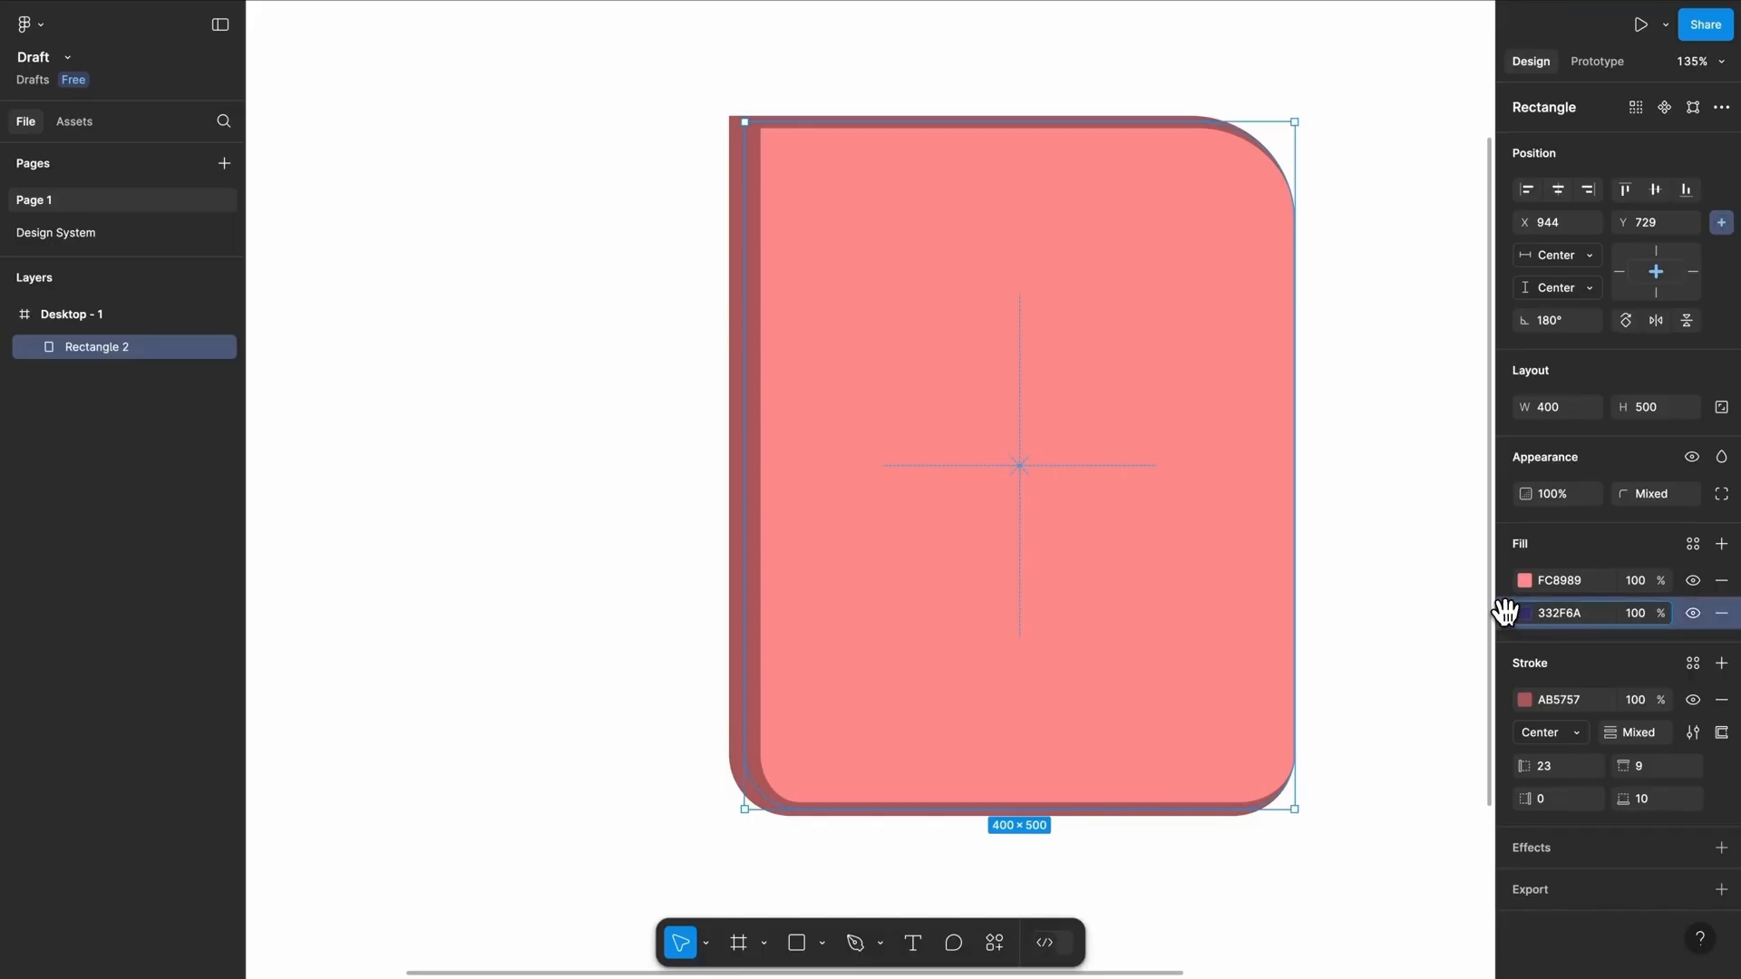
left_click_drag(1508, 590, 1513, 635)
left_click(1721, 663)
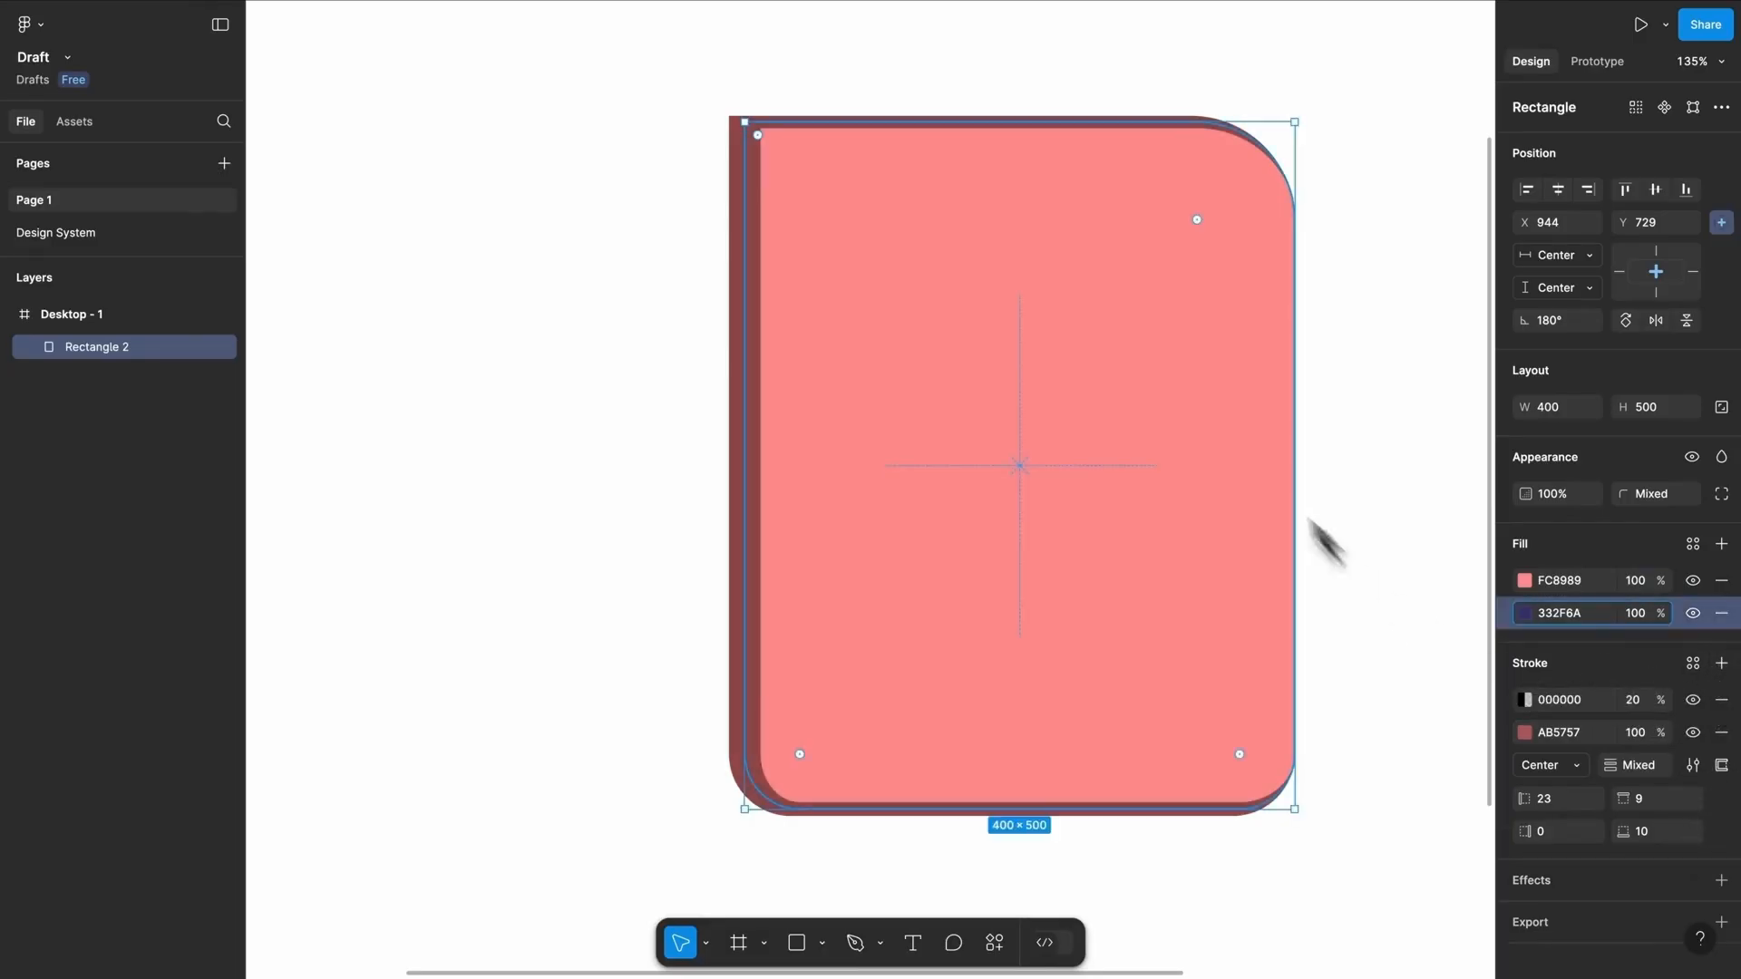
left_click(1721, 663)
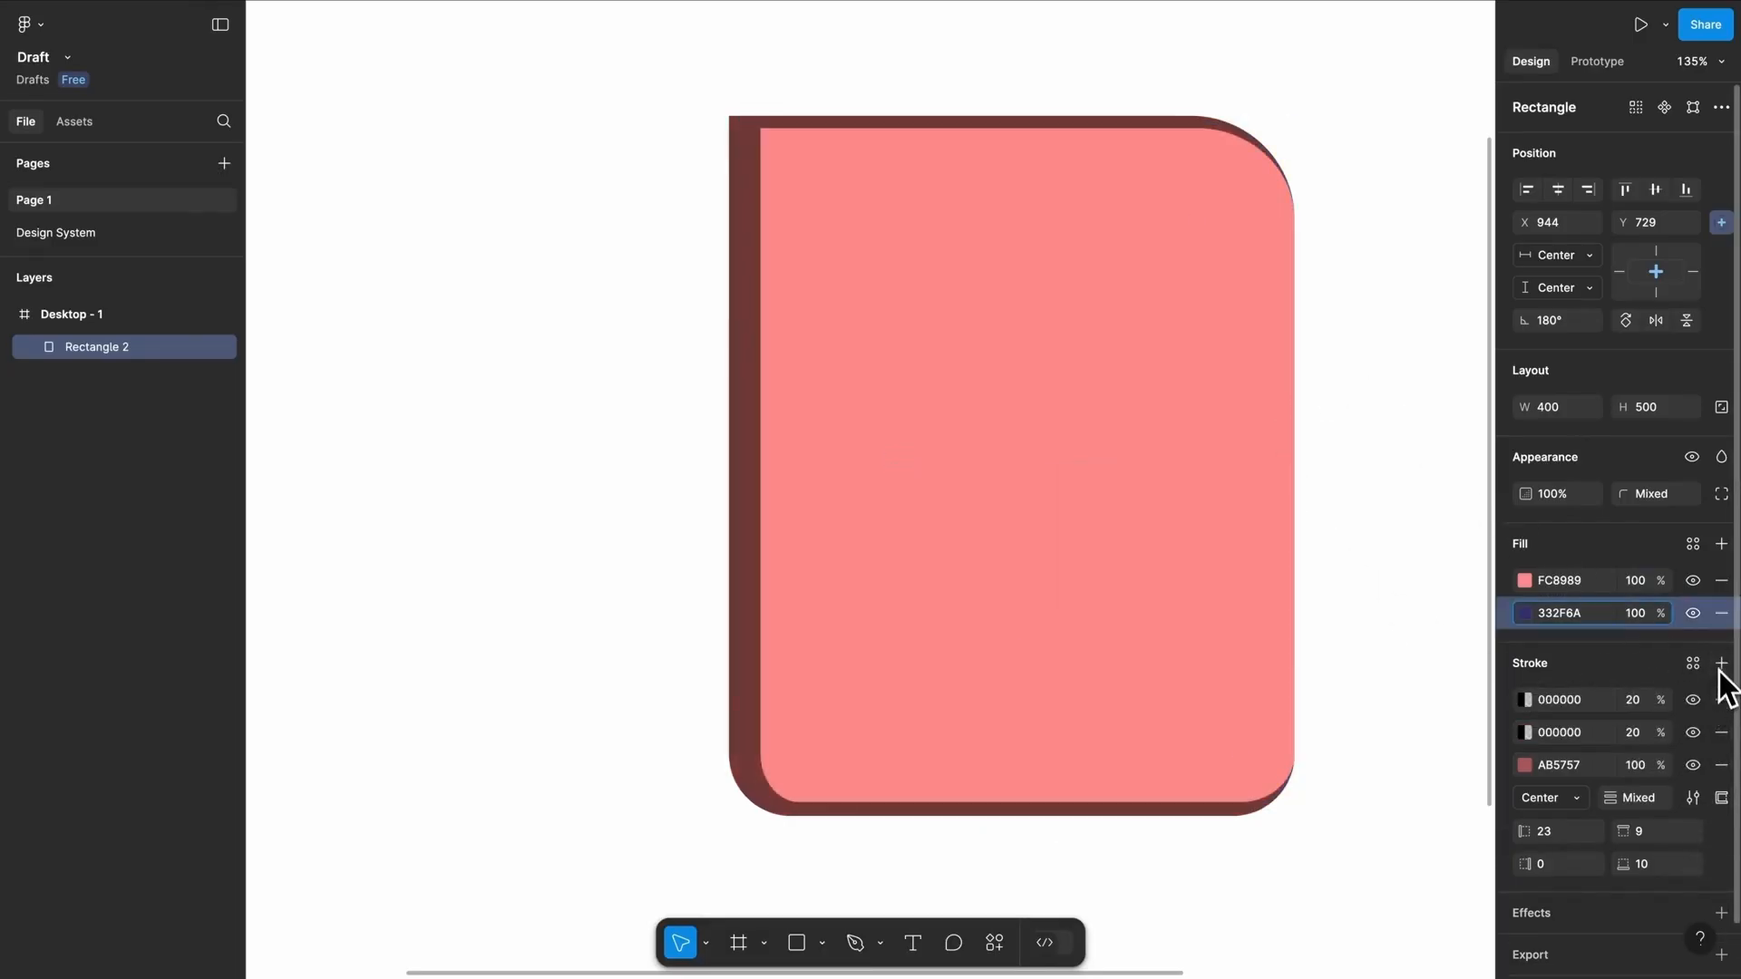
Remove all the rectangle's strokes and the FC8989 fill, leaving only the 332F6A fill.
left_click(1721, 699)
left_click(1721, 699)
left_click(1721, 699)
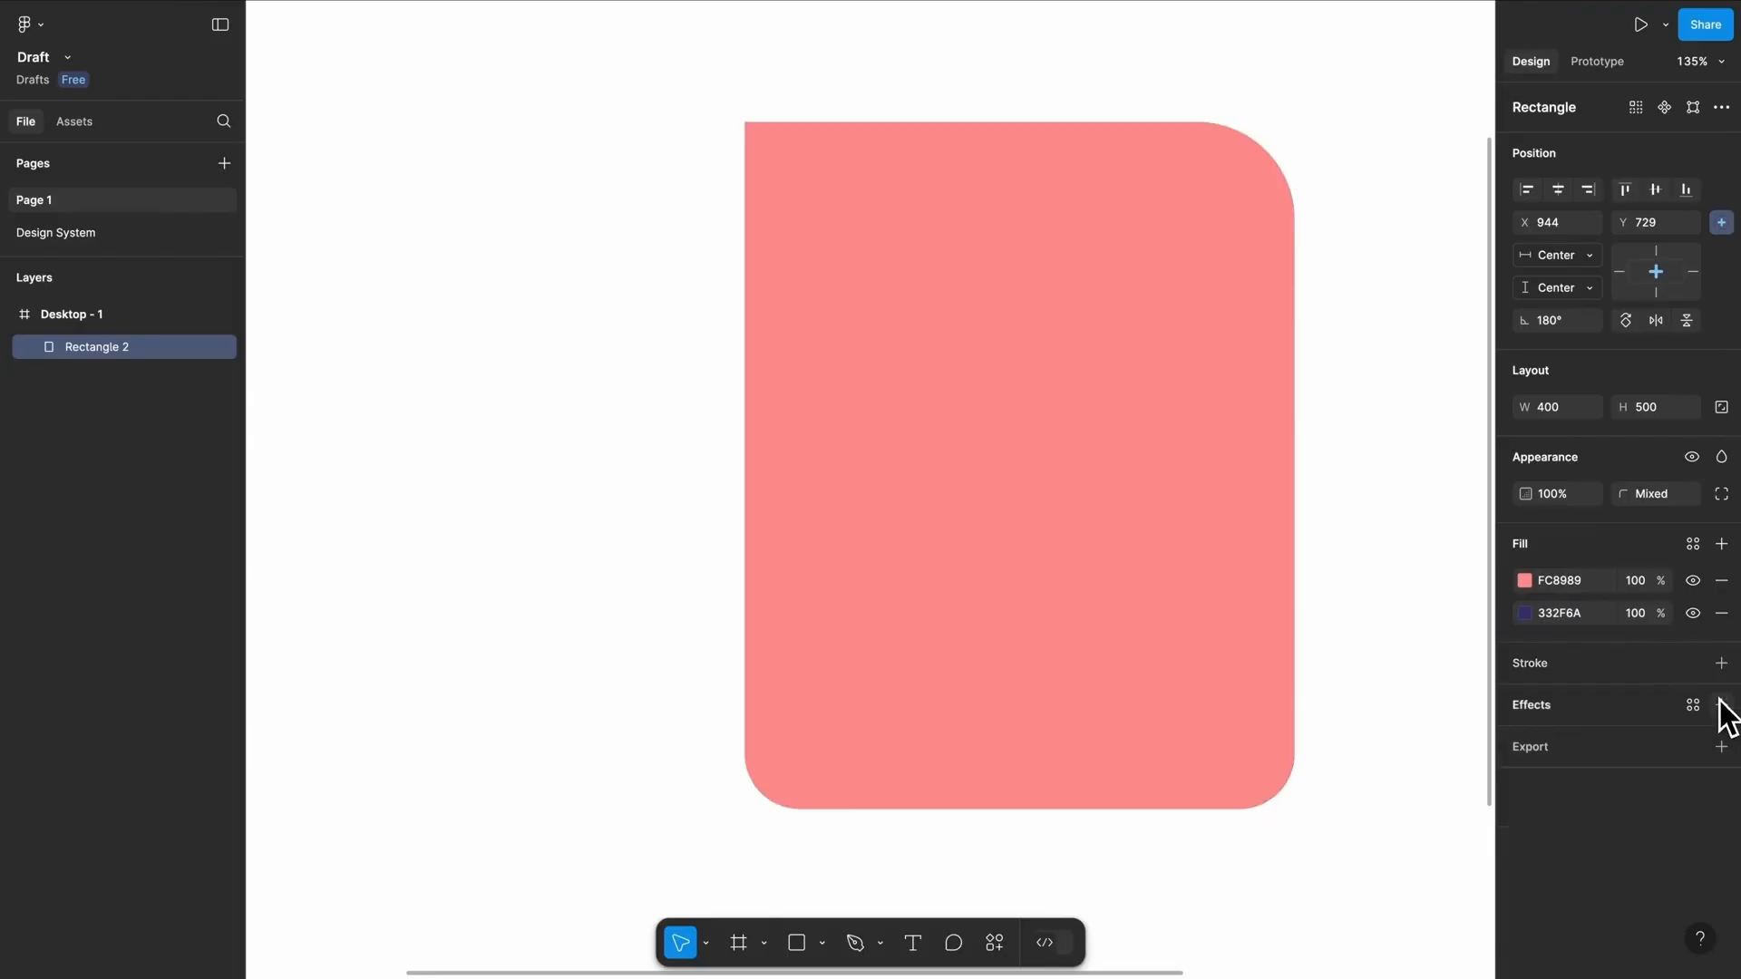
left_click(1721, 613)
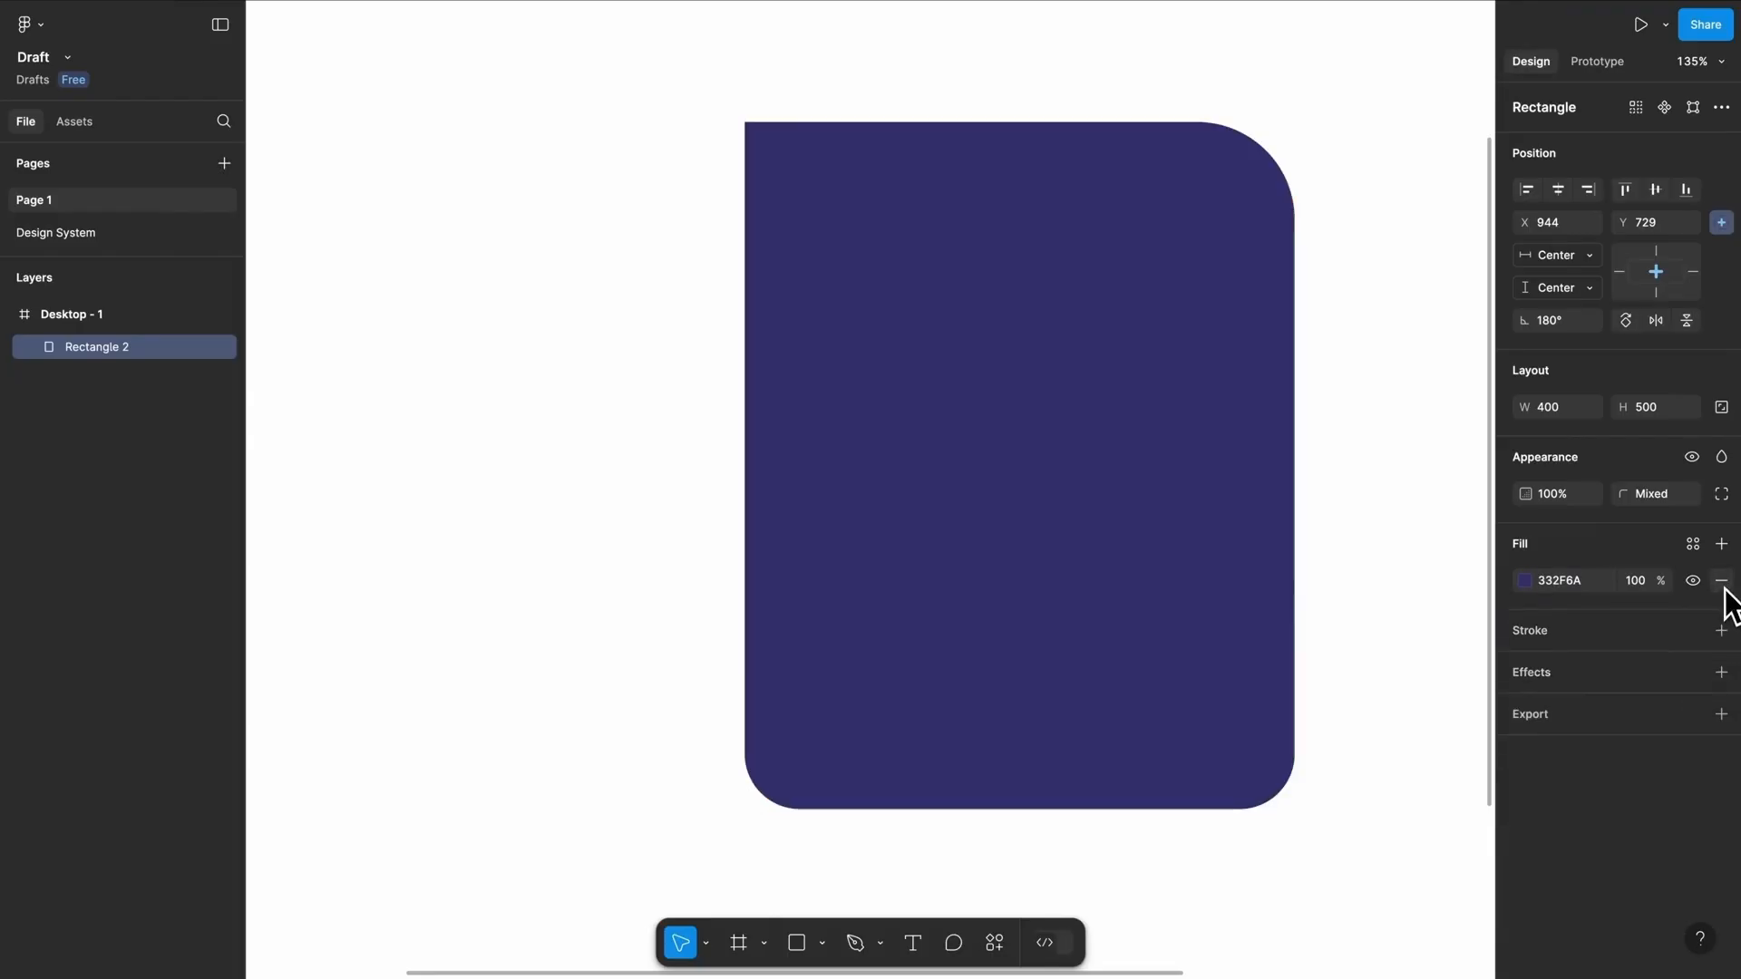
Add an effect to the rectangle, look over the available effect types and keep Drop shadow.
left_click(1721, 672)
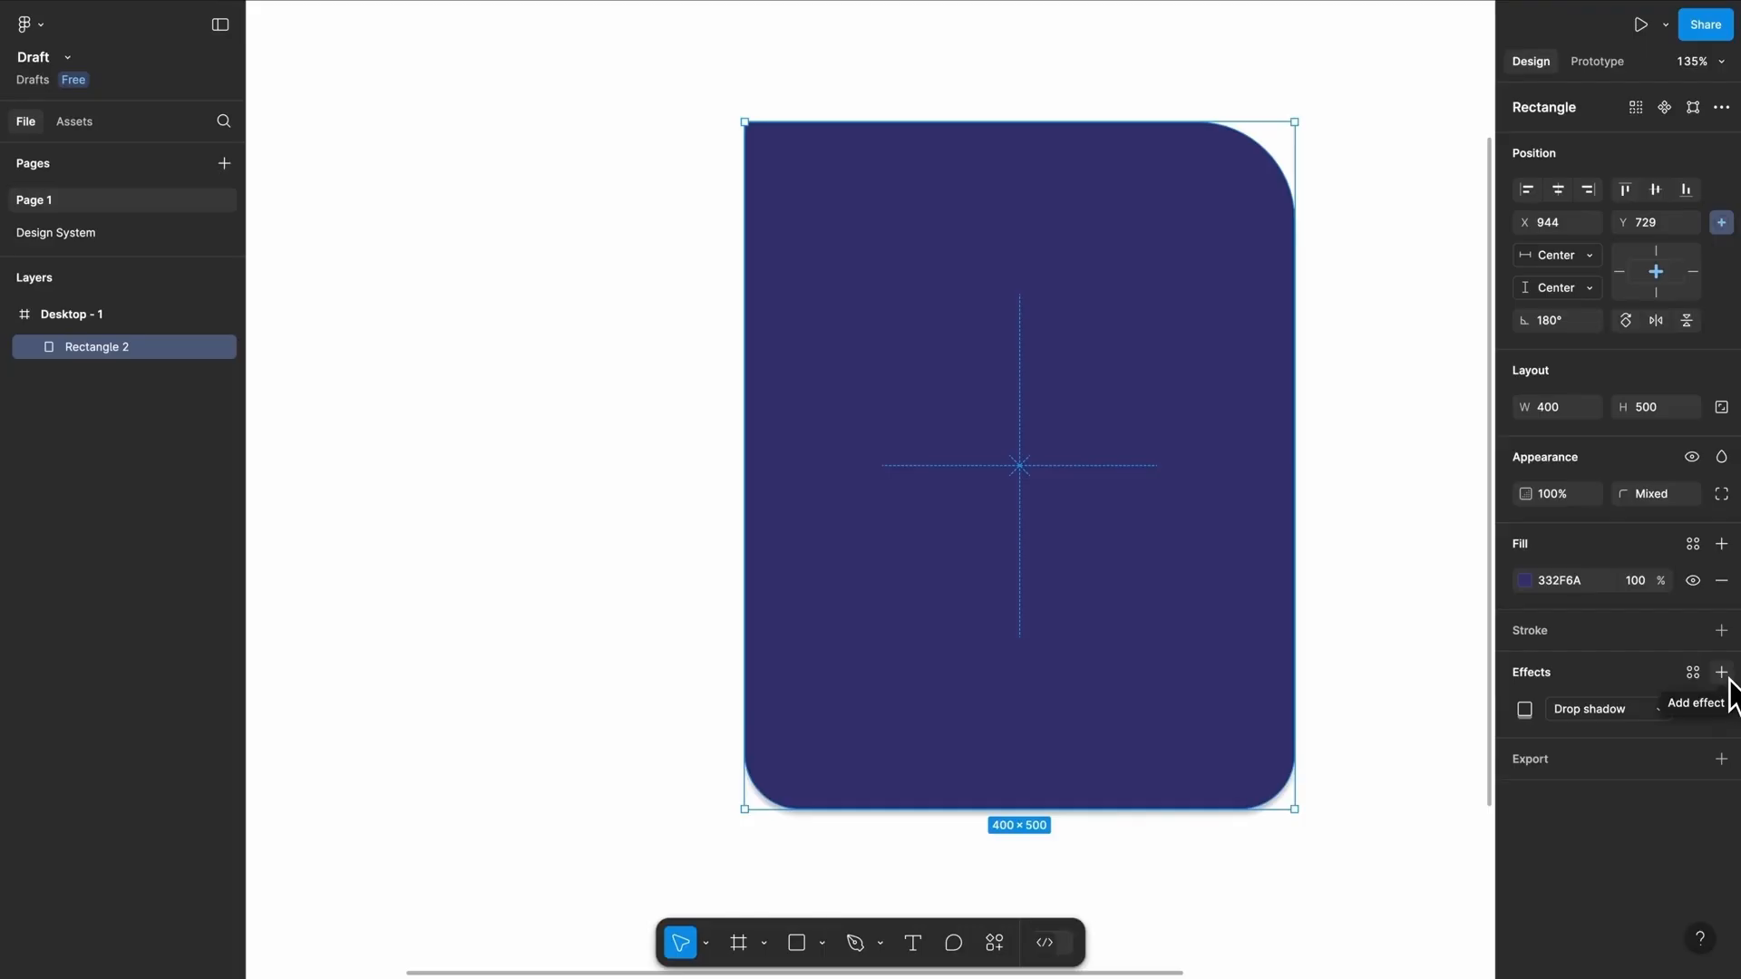
left_click(1605, 713)
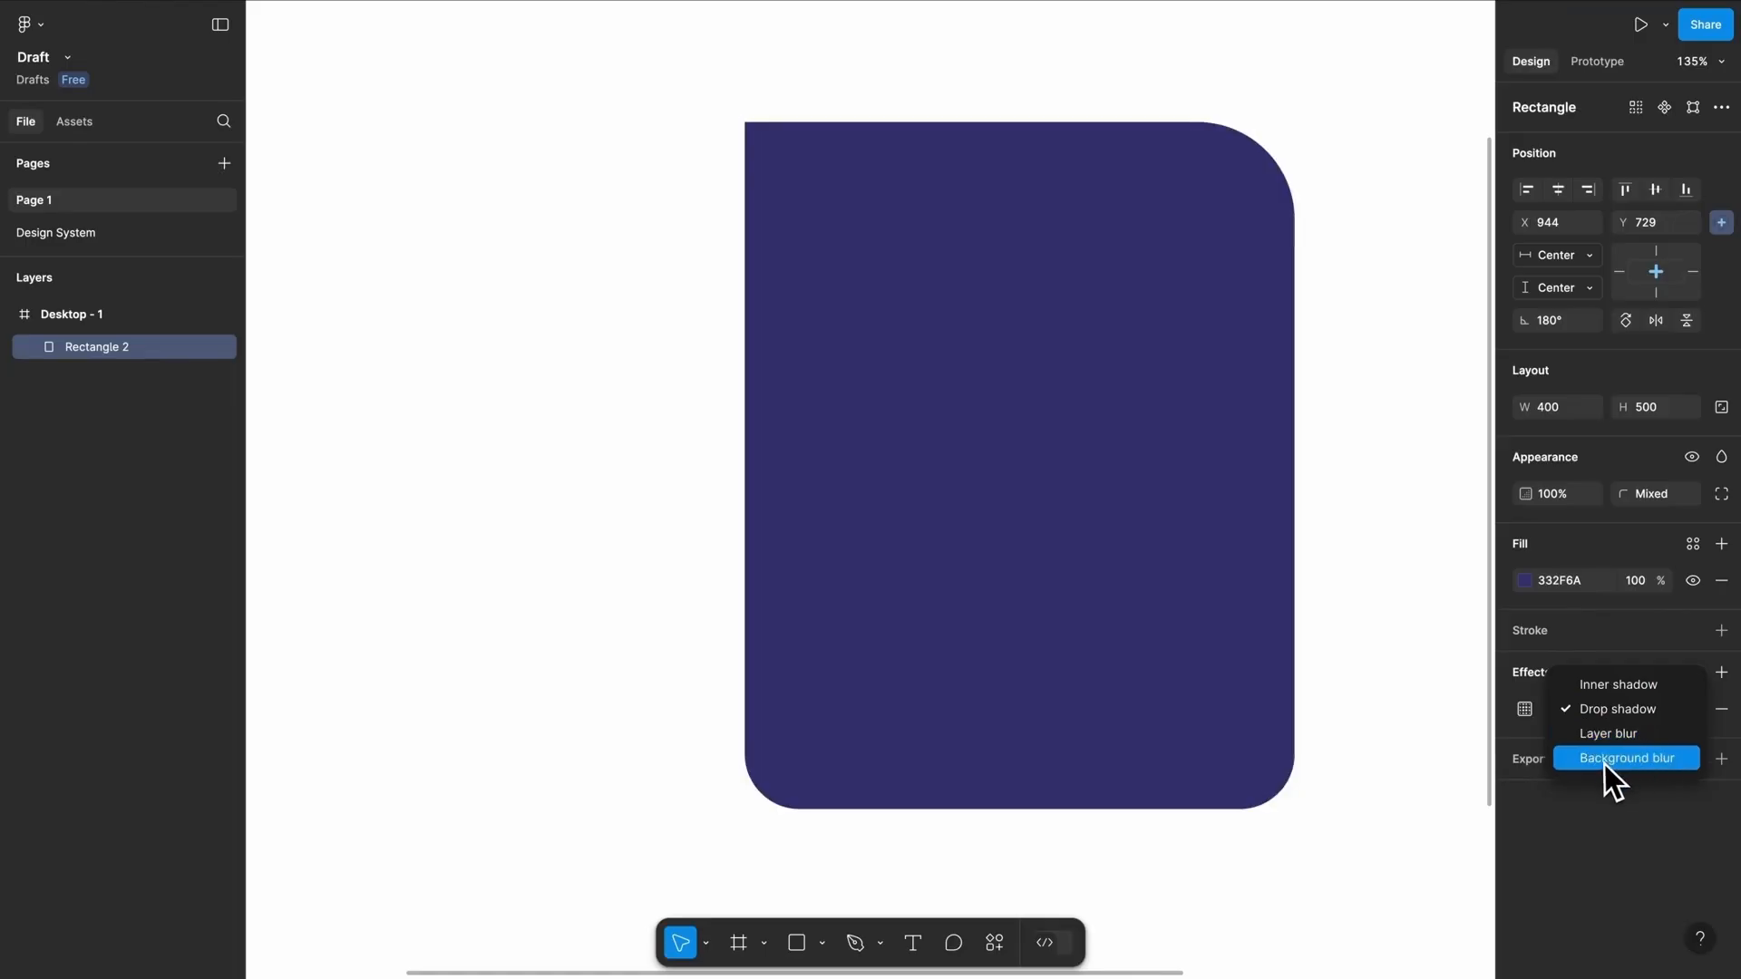
left_click(1619, 710)
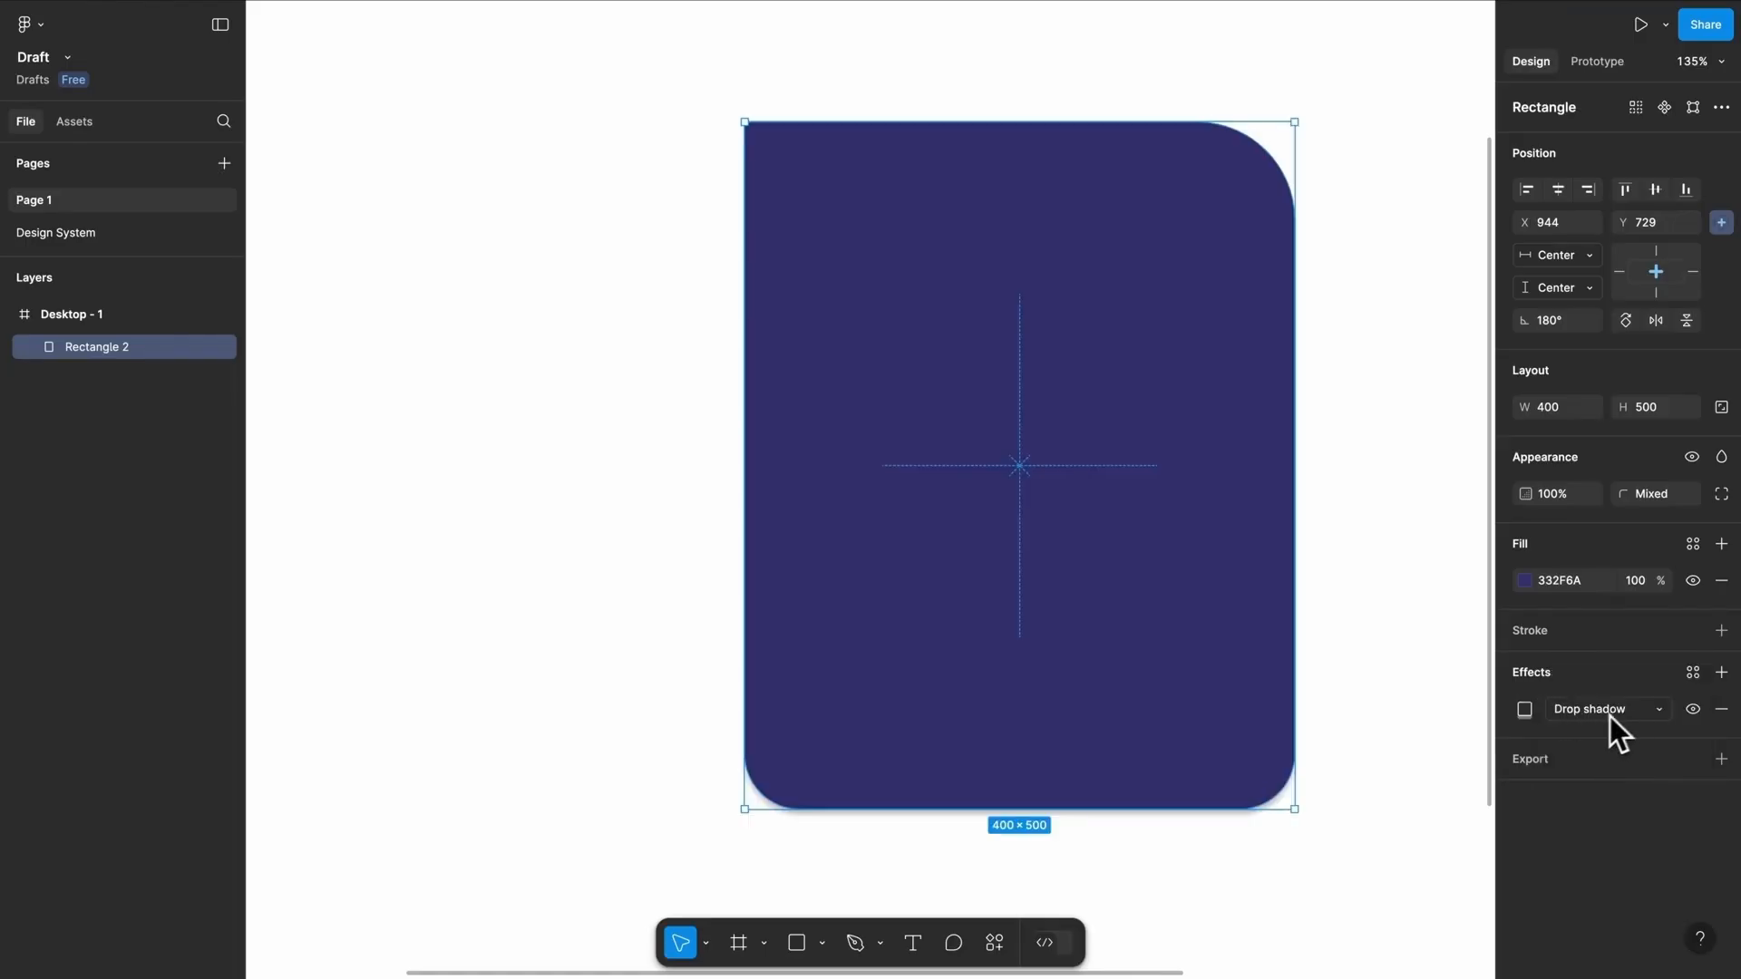
Set the drop shadow to X 38, Y 34, blur 0 and spread 46, and view its colour options.
left_click(1524, 709)
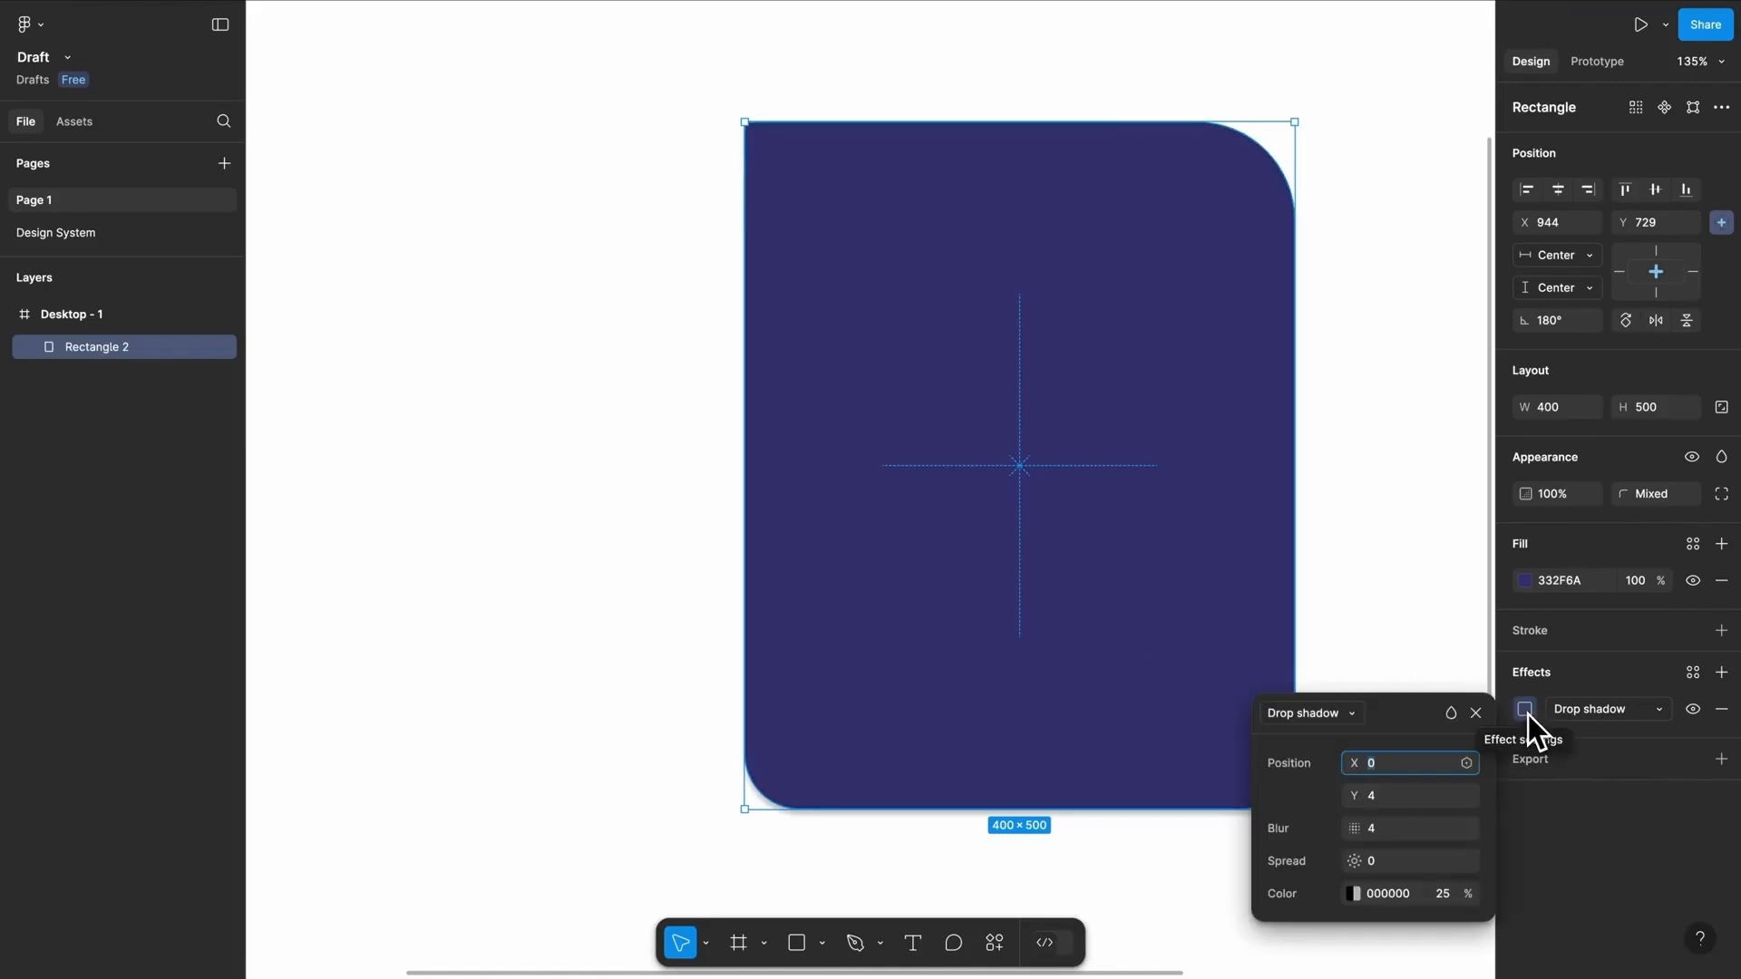
left_click_drag(1418, 711, 1443, 644)
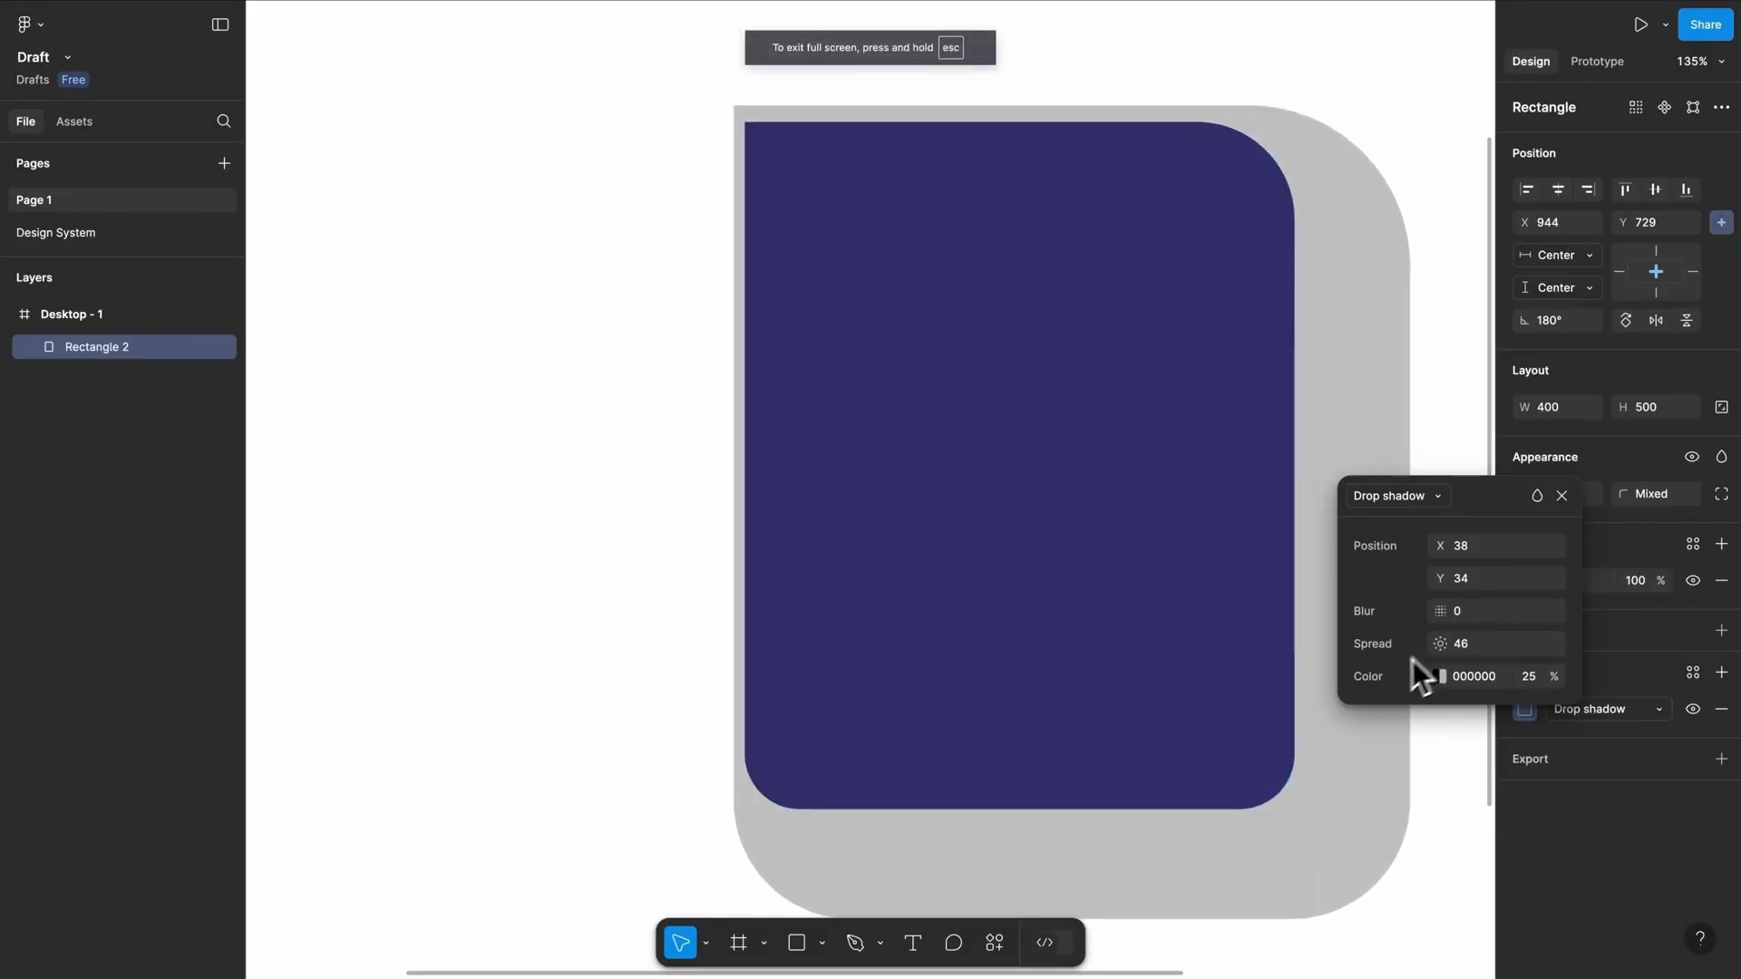
left_click(1439, 676)
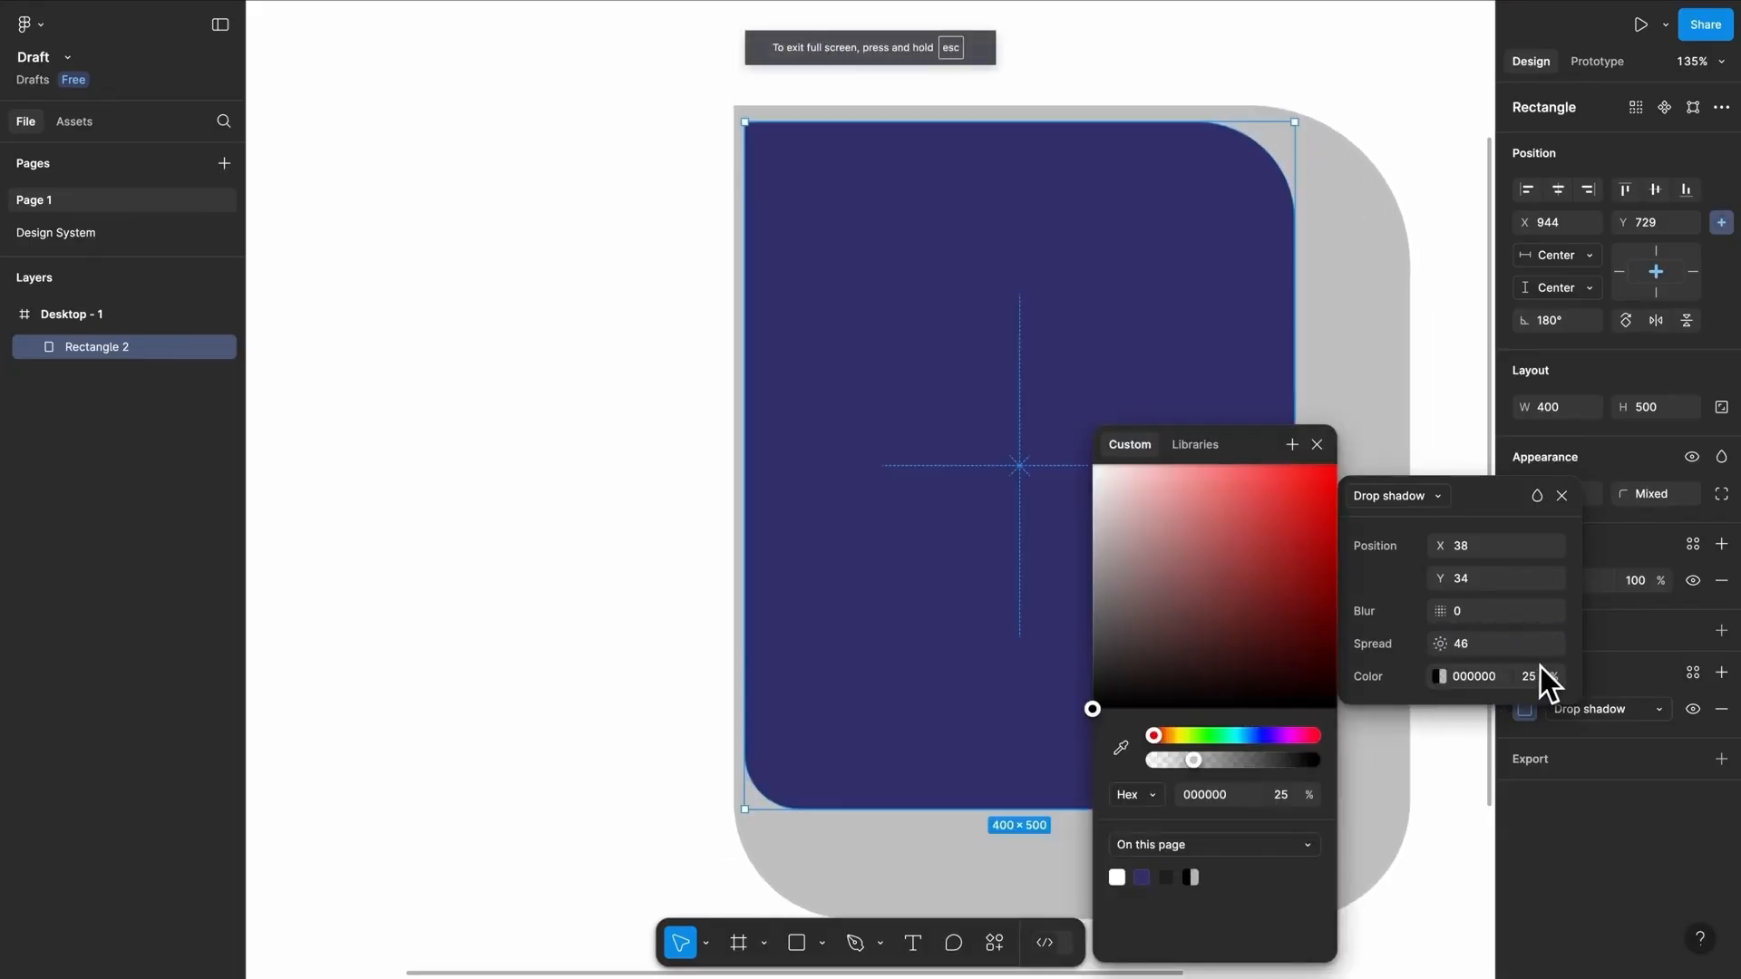
left_click(1315, 446)
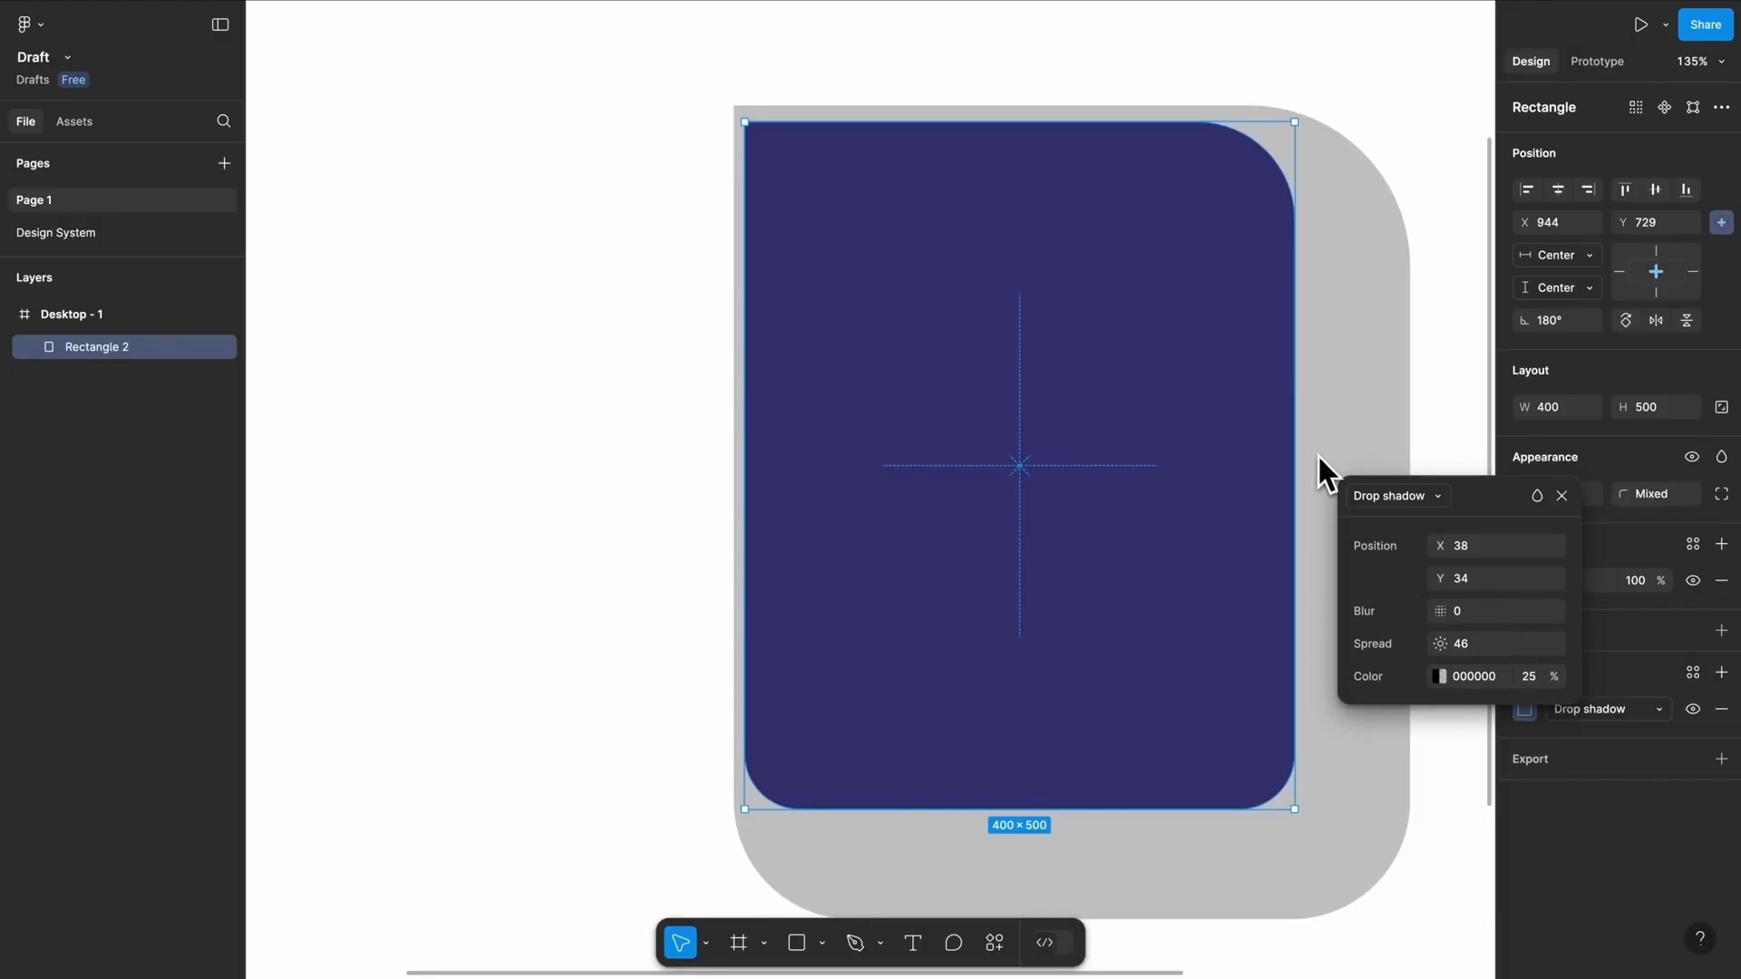
Change the effect to Inner shadow and set its X position to 4.
left_click(1427, 499)
left_click(1431, 479)
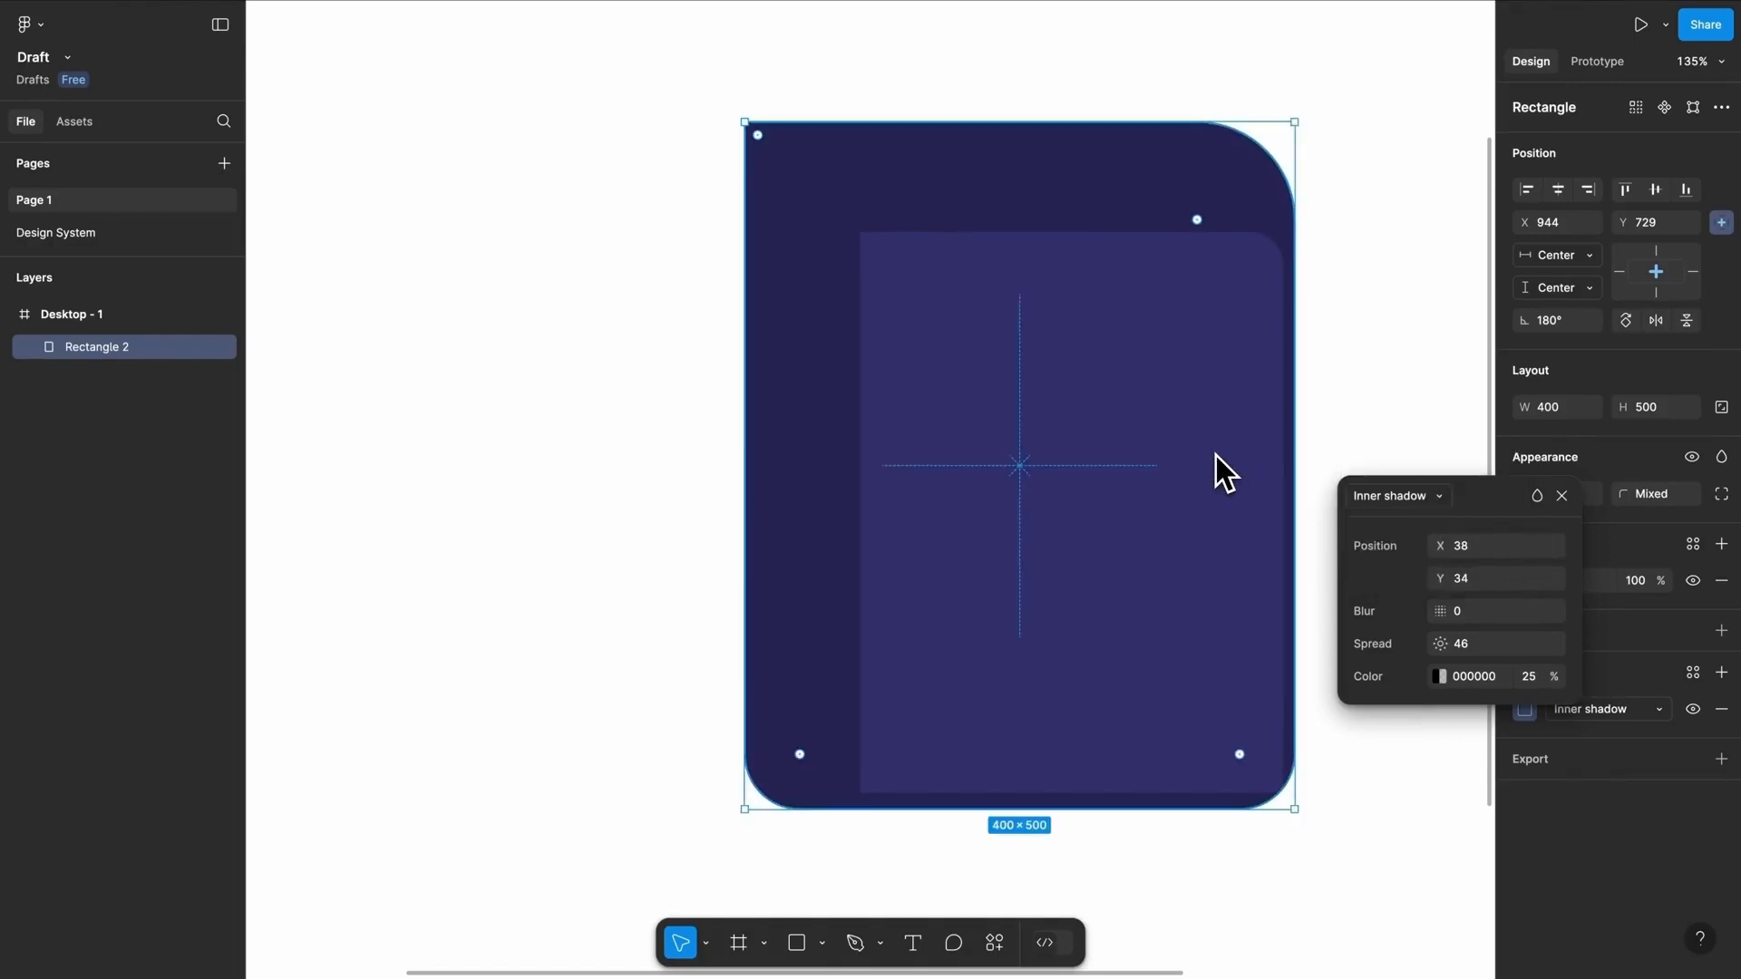
mouse_move(1446, 547)
left_mouse_down()
mouse_move(1300, 542)
mouse_move(1444, 551)
left_mouse_up()
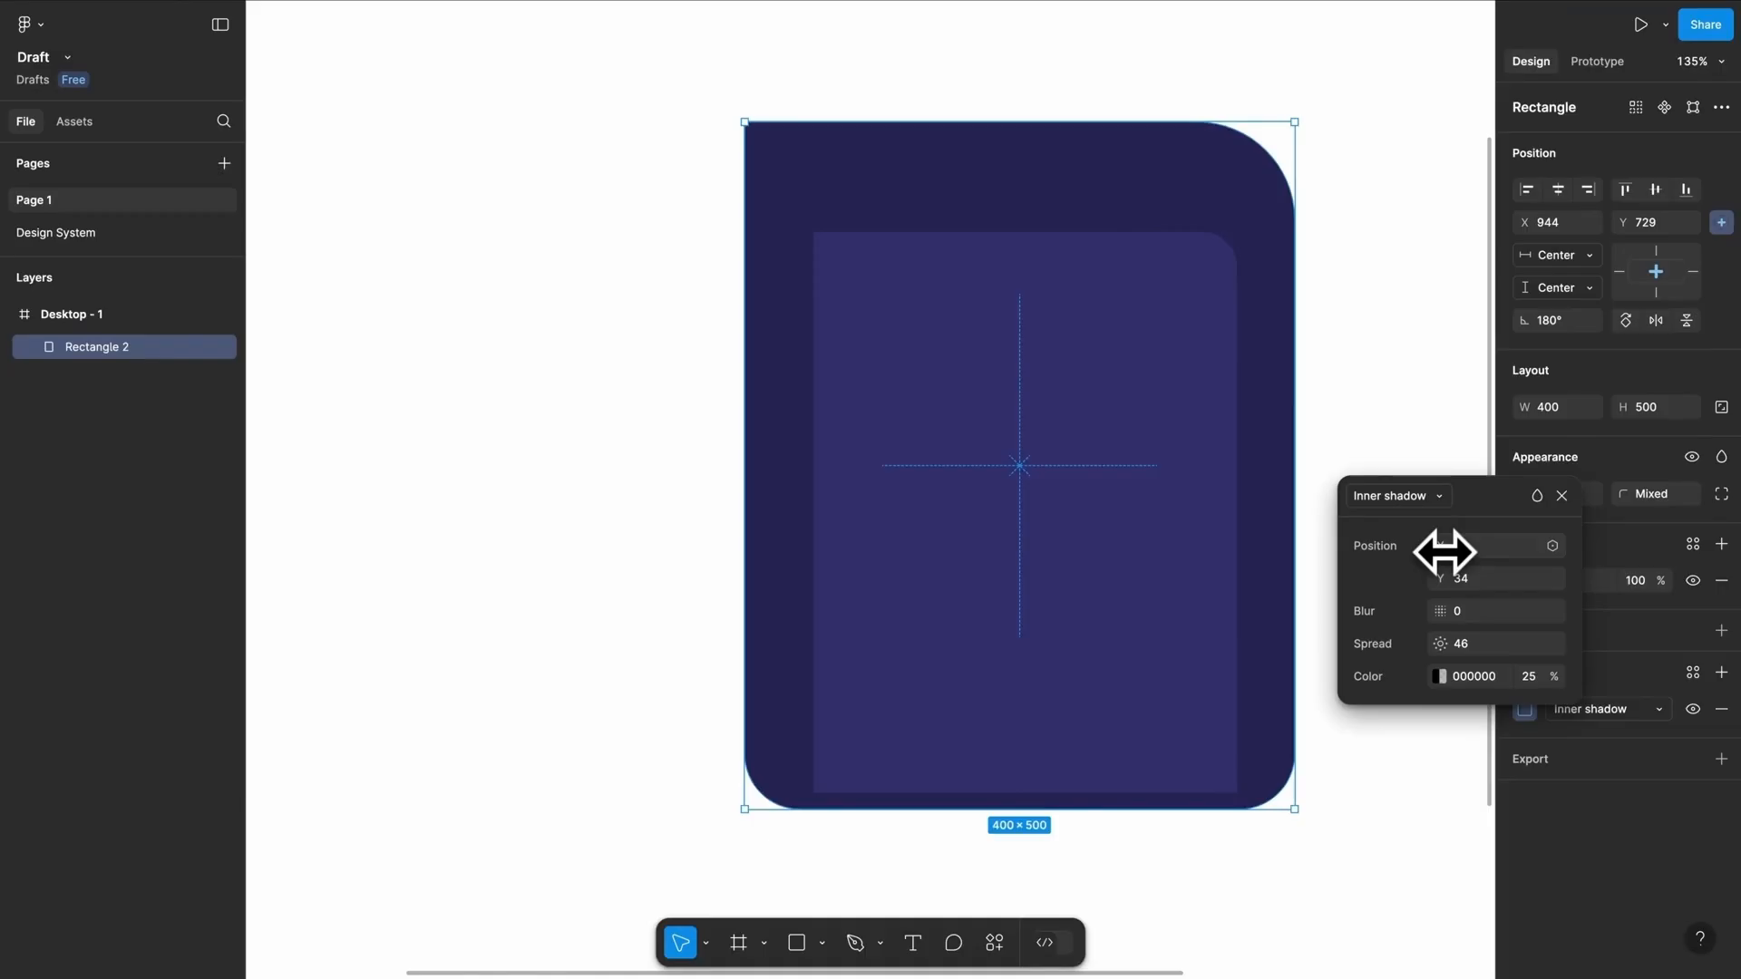
left_click(1436, 499)
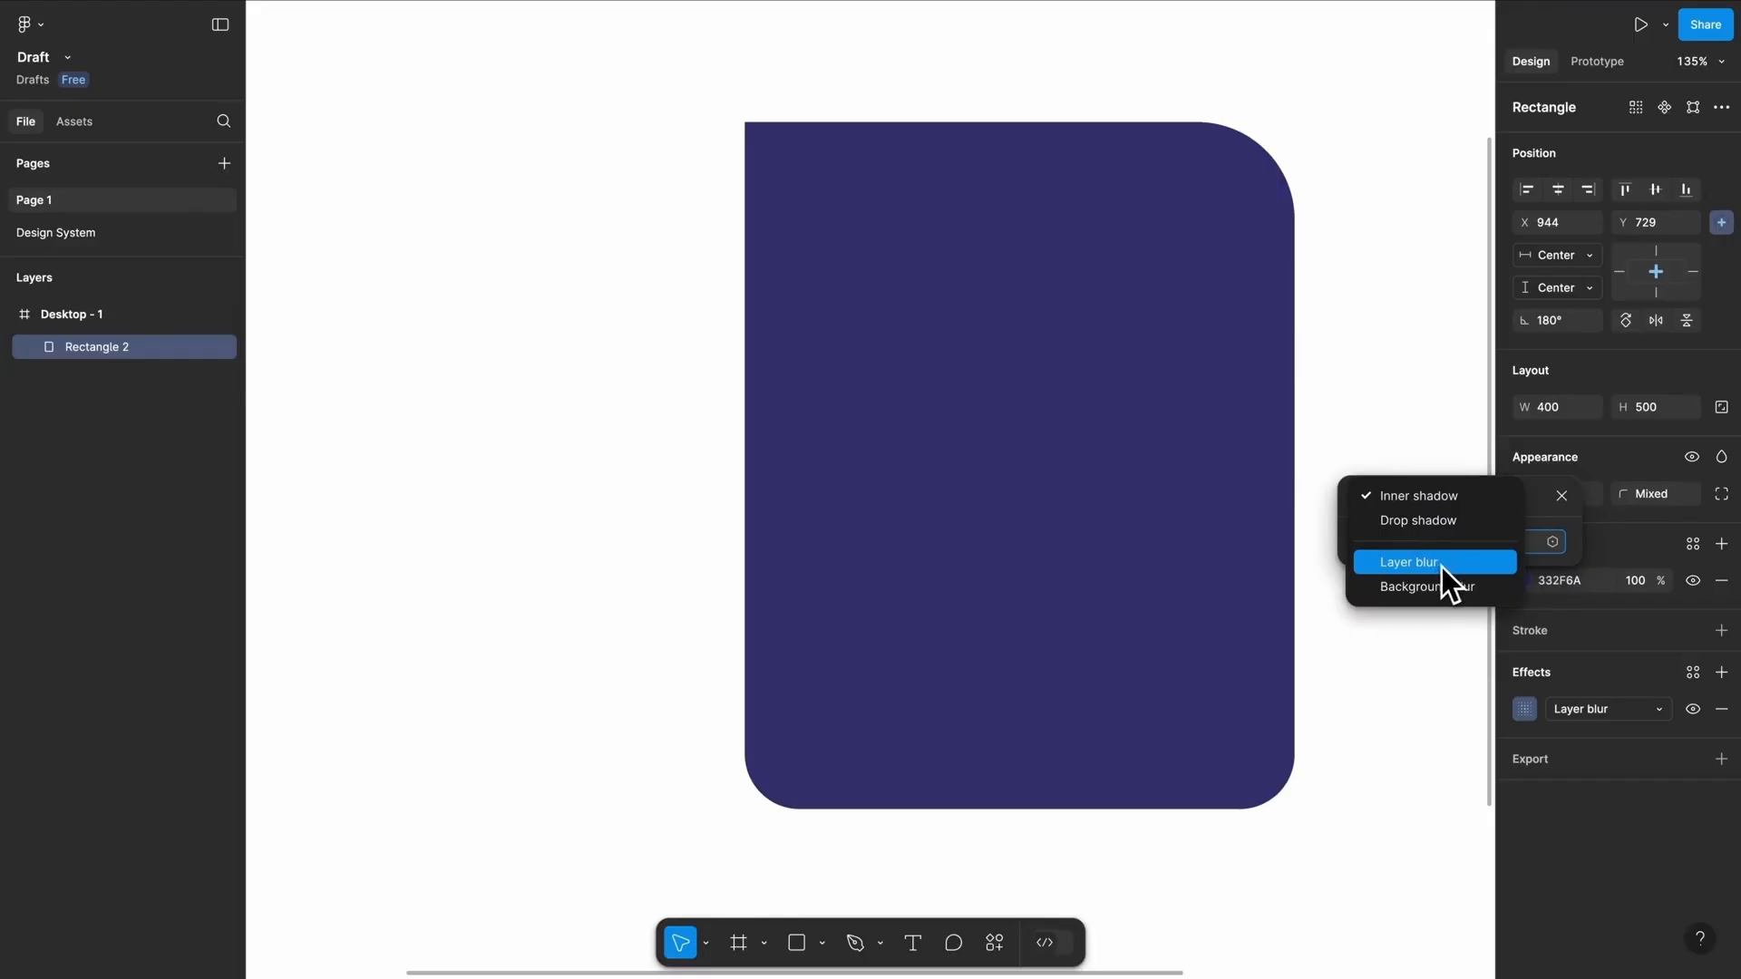
left_click(1387, 348)
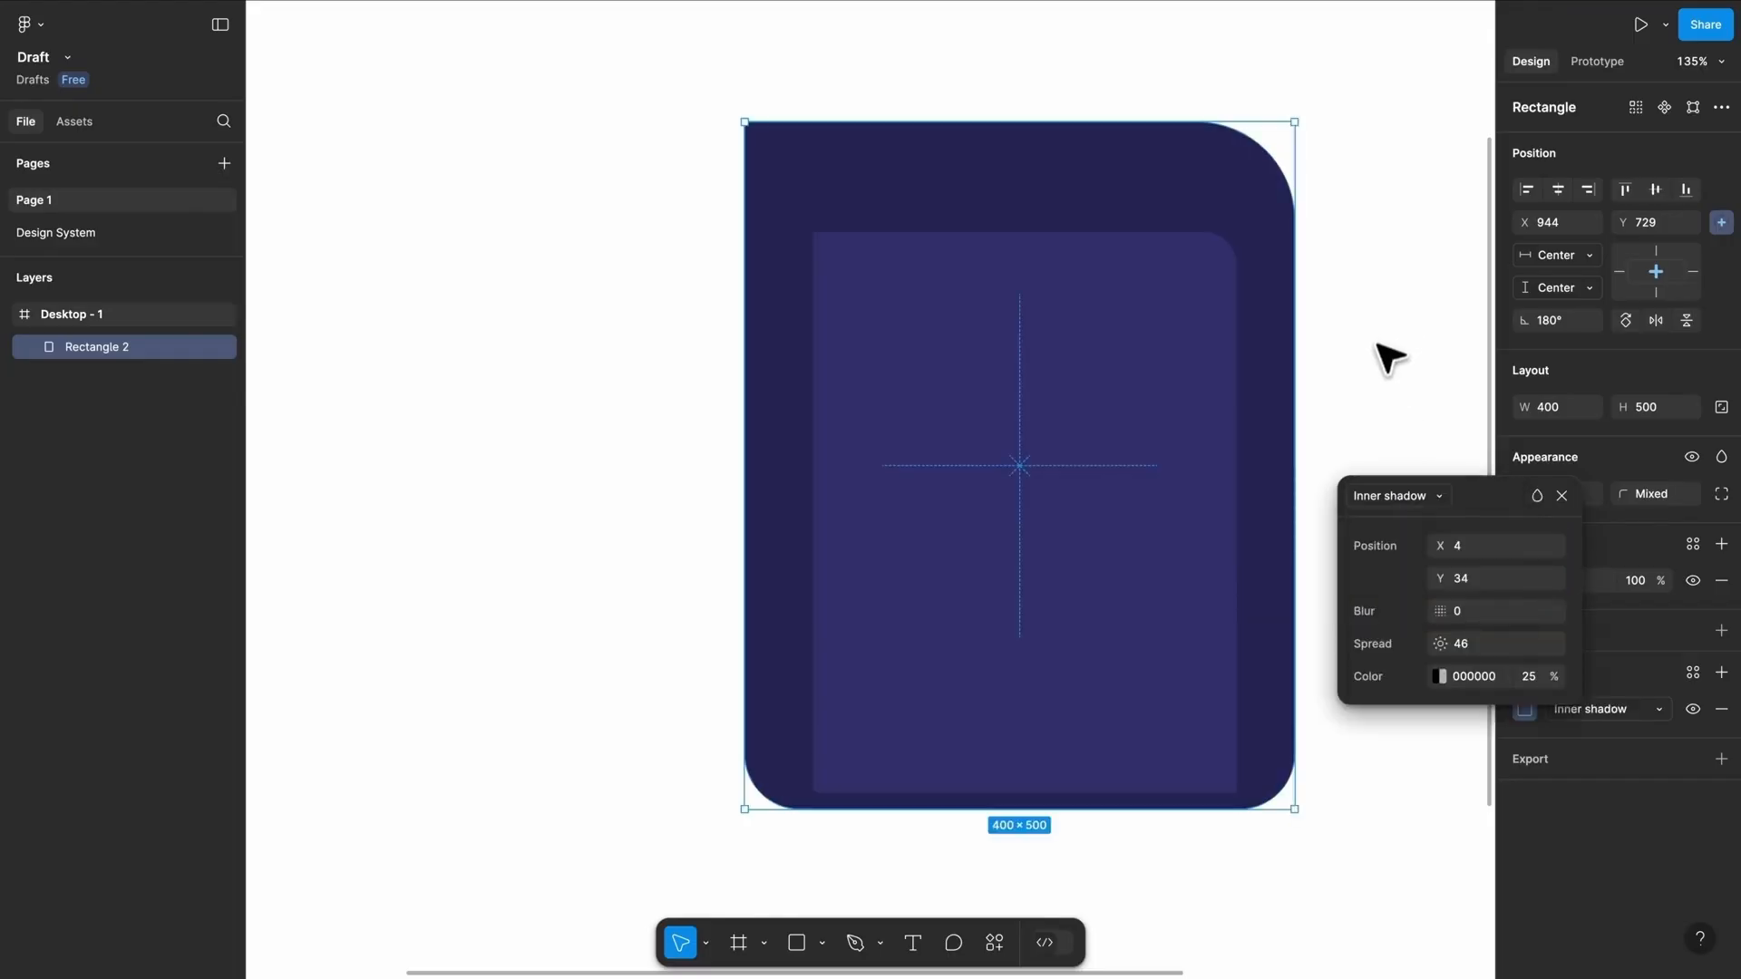
Remove the inner shadow from the rectangle and add a new effect of type Layer blur.
scroll(1387, 354, "down", 3)
left_click(1476, 388)
left_click(1311, 284)
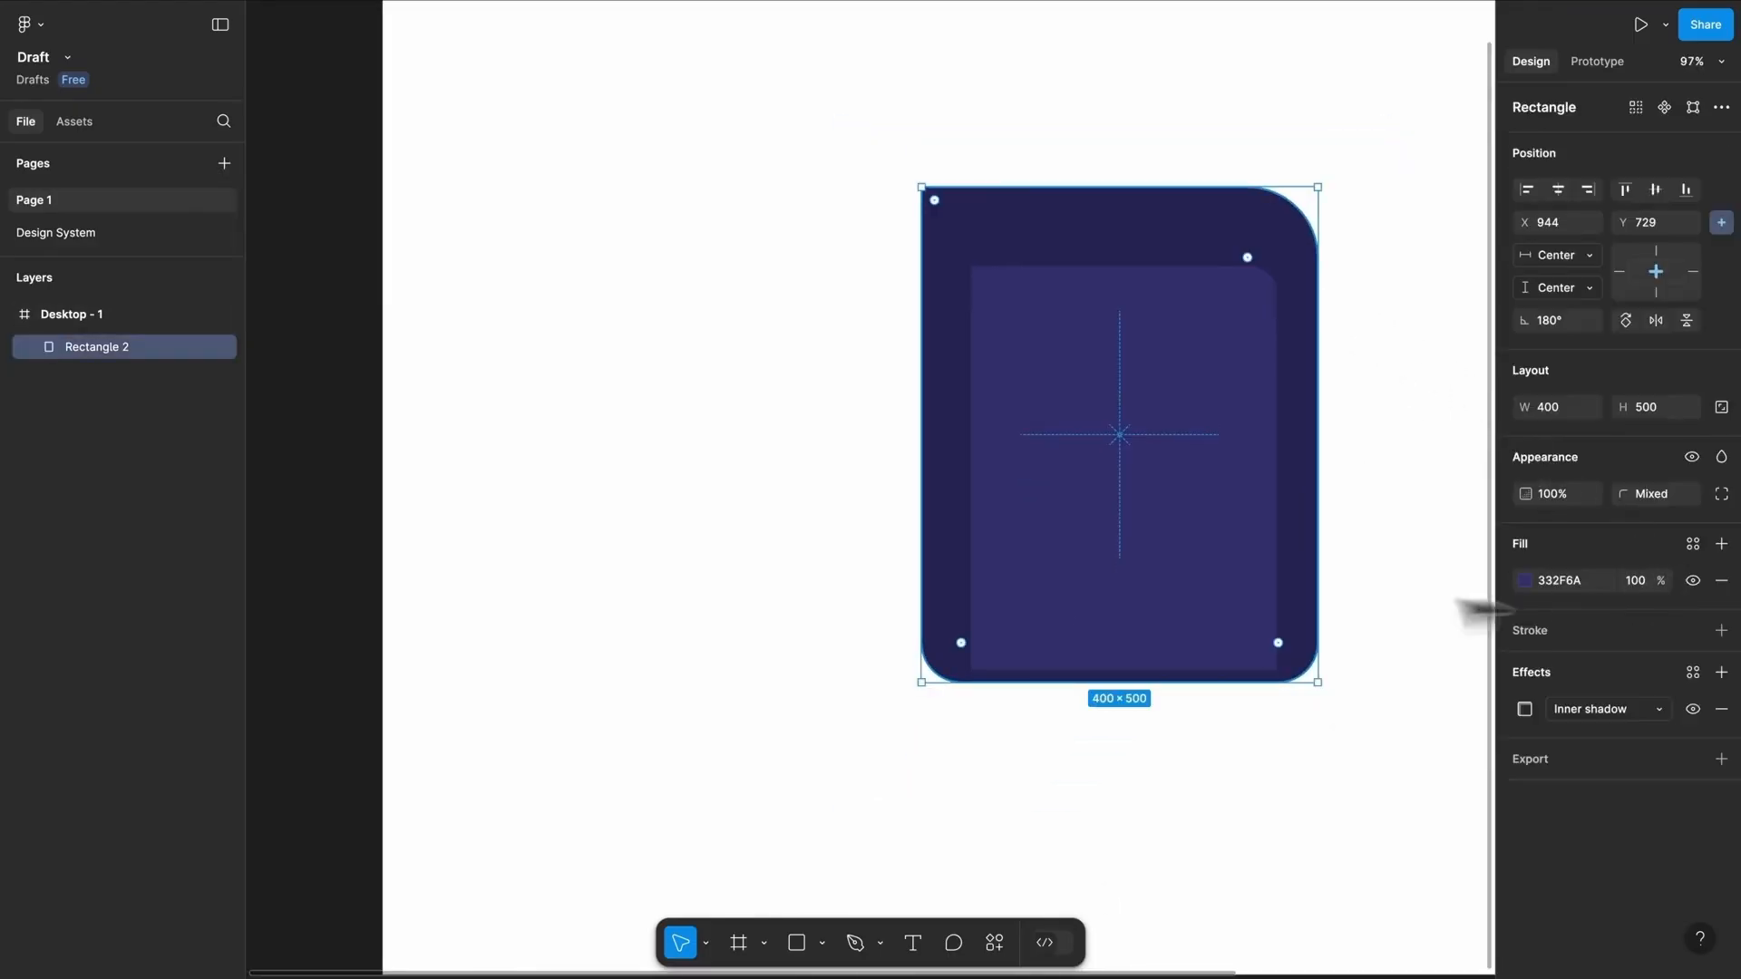
left_click(1721, 709)
left_click(1721, 672)
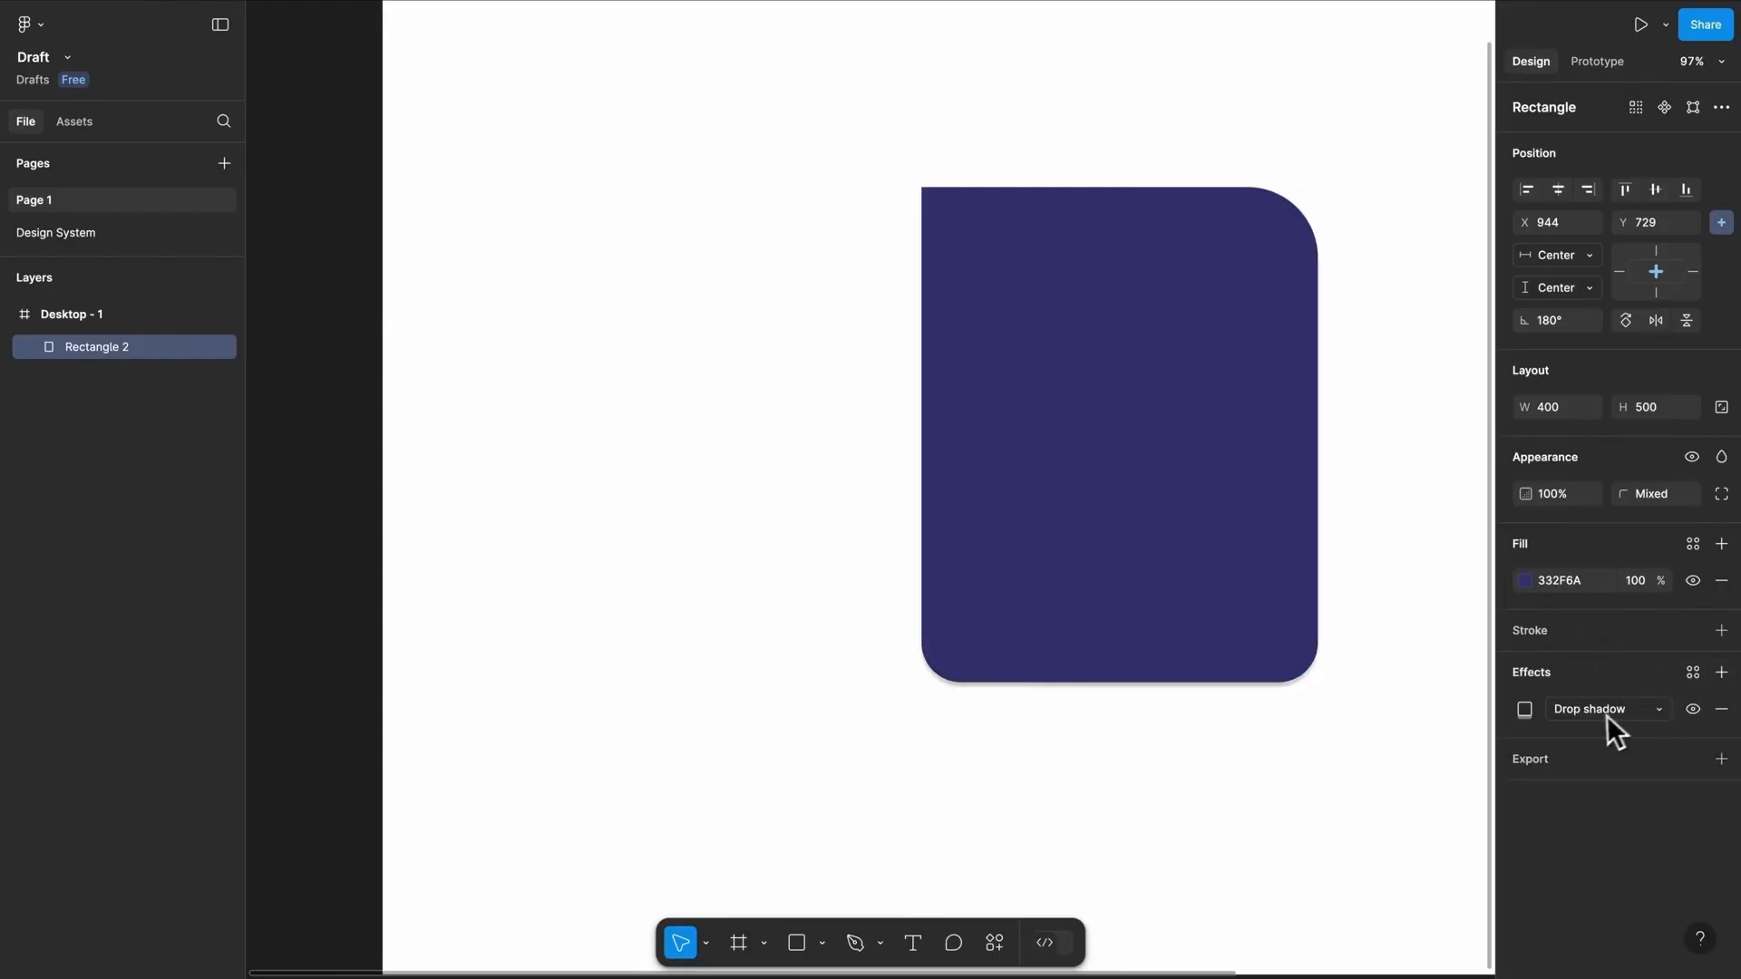
left_click(1608, 715)
left_click(1604, 737)
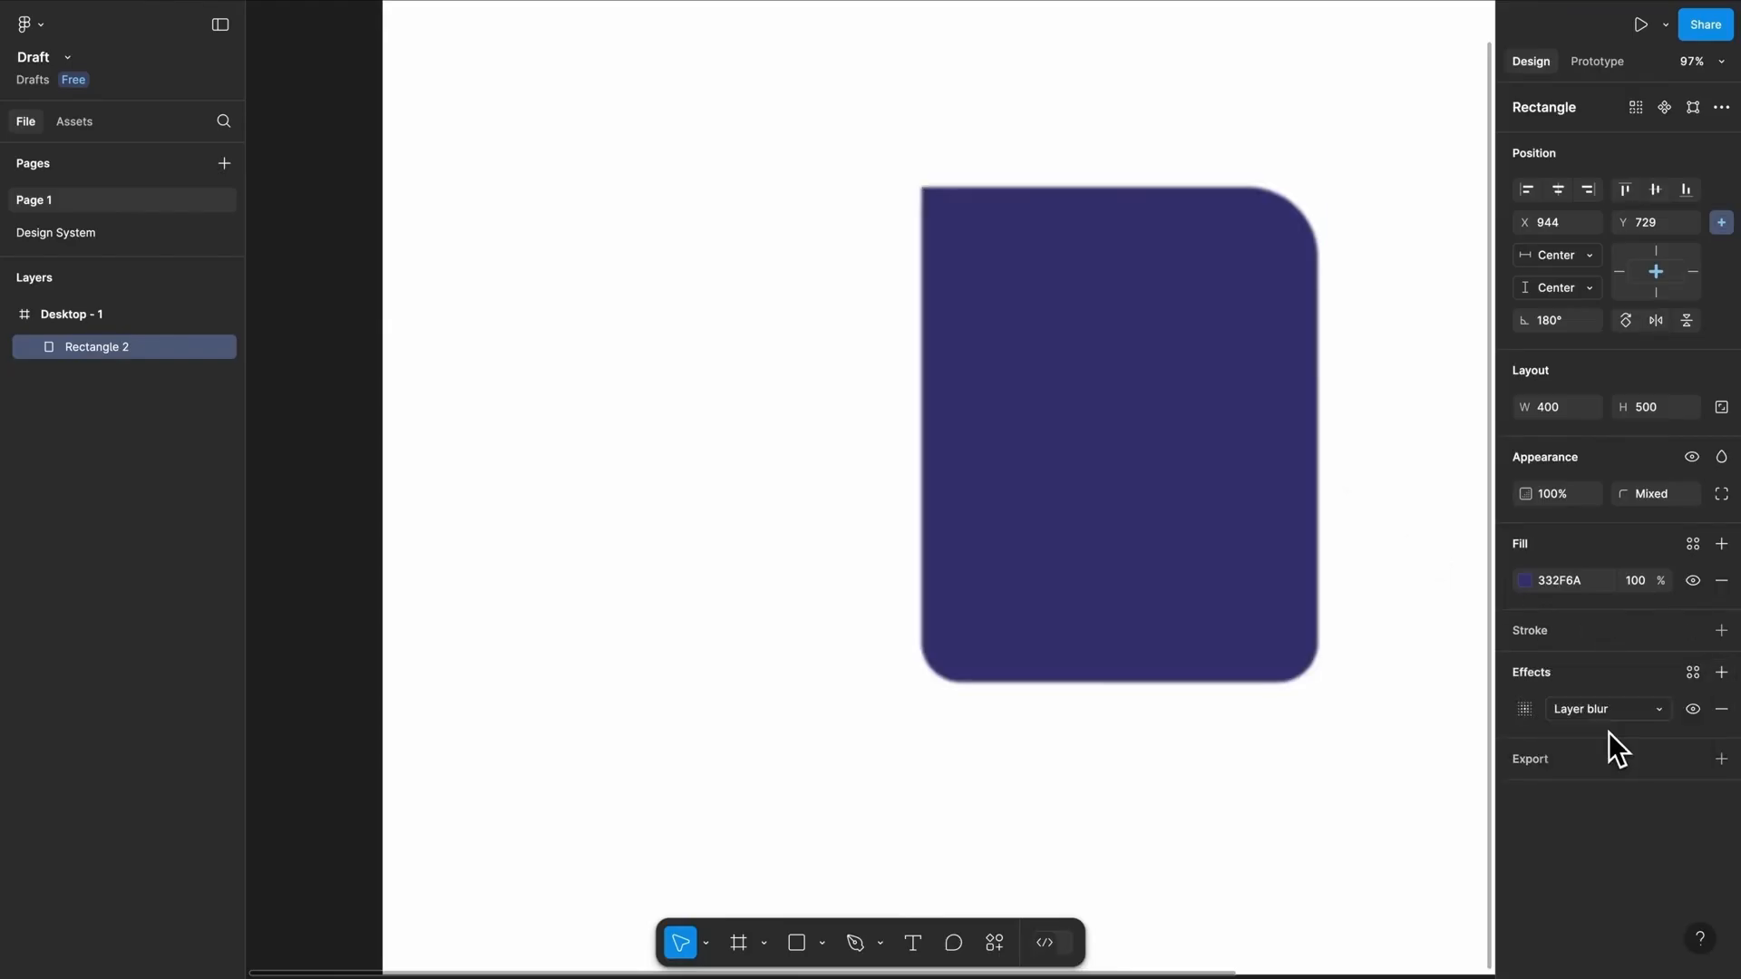
Try different layer blur amounts on the rectangle and switch the effect to Background blur.
left_click(1525, 709)
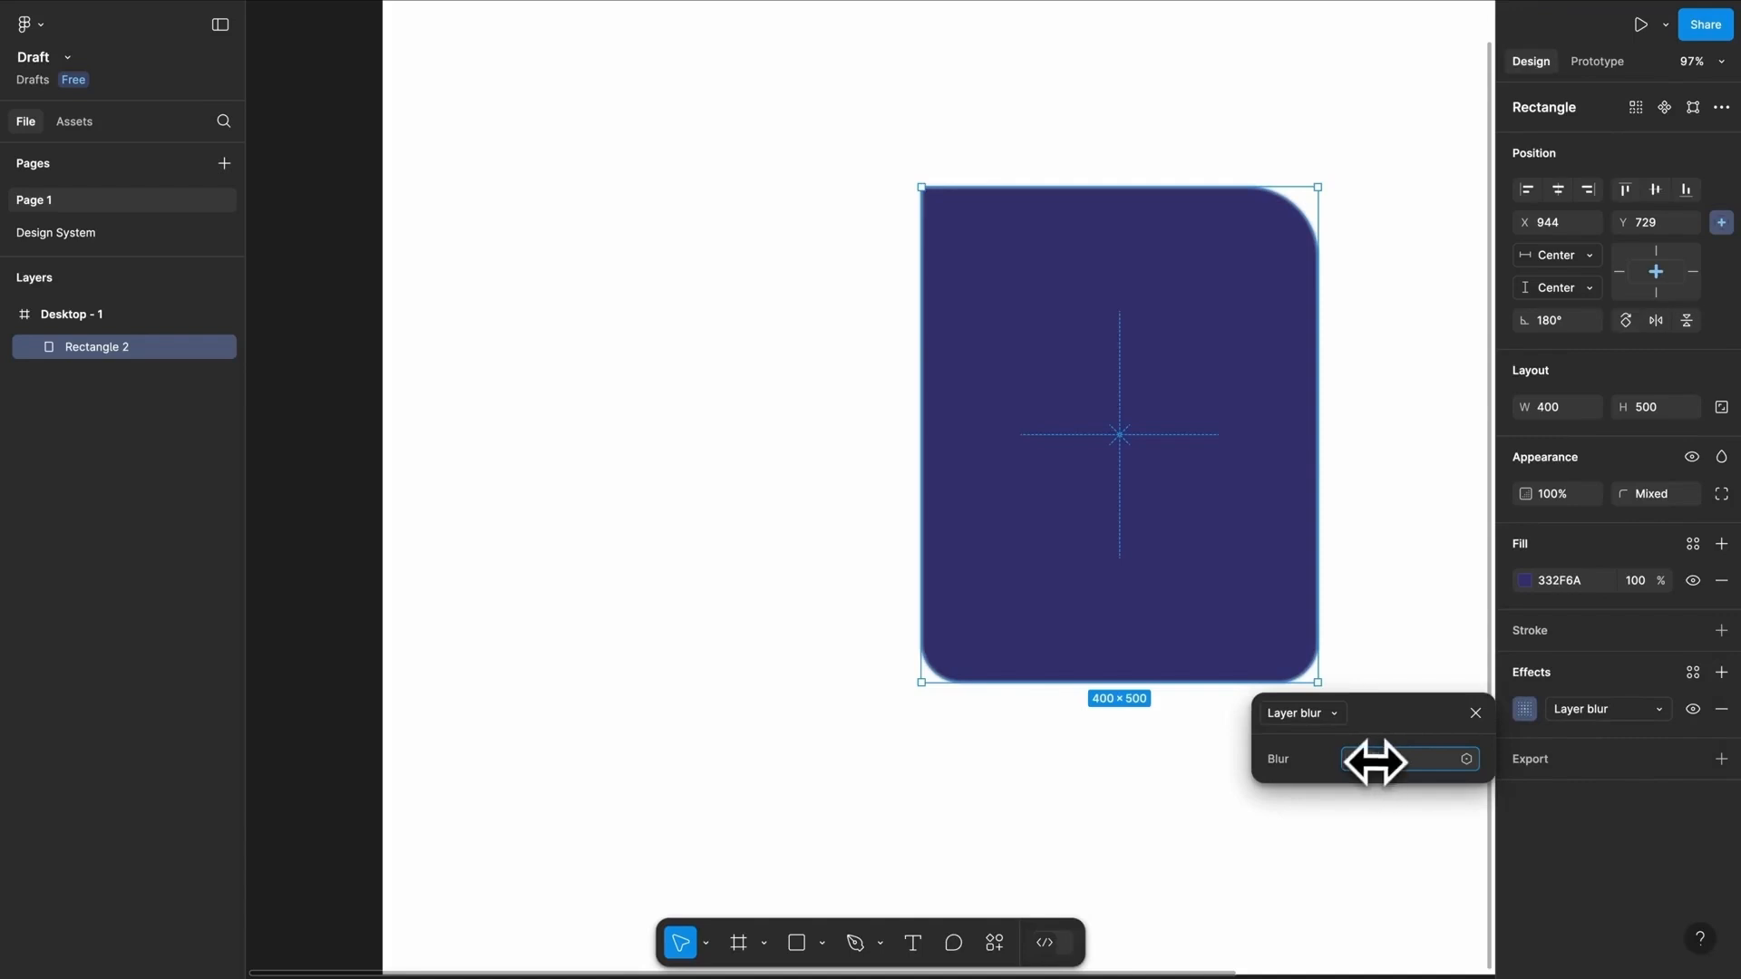
left_click_drag(1360, 761, 1360, 759)
left_click(1614, 712)
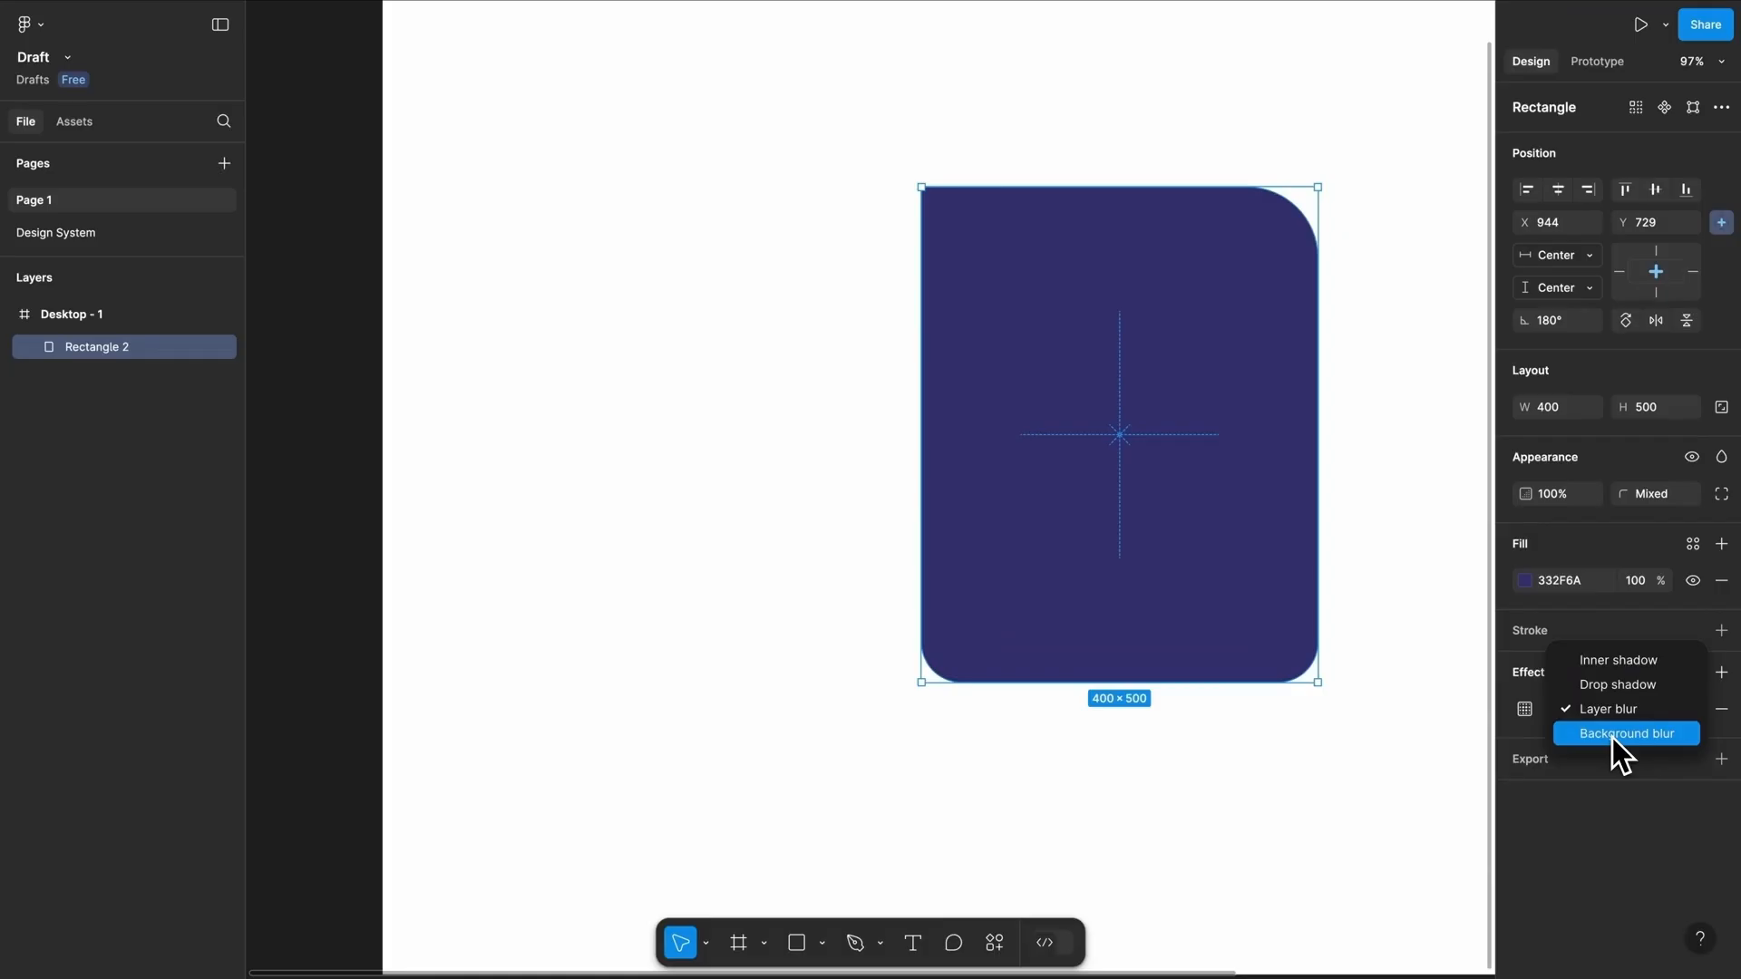
left_click(1612, 736)
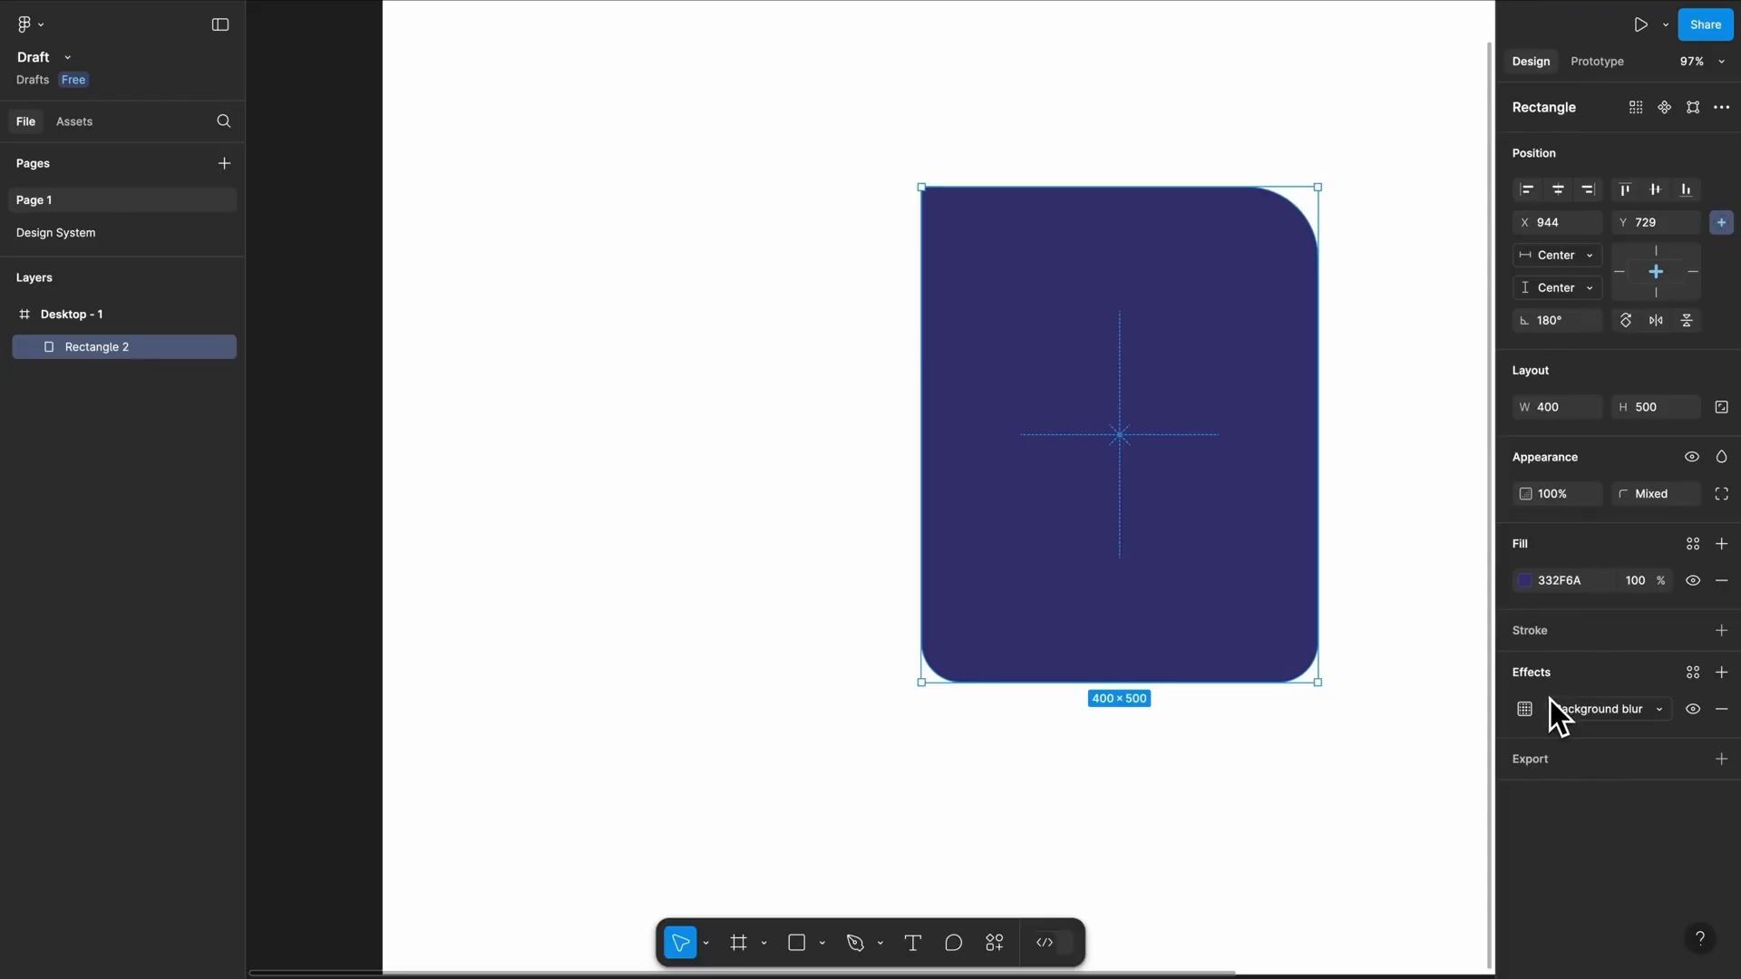
Draw a circle about 298 by 298 overlapping the rectangle's upper-left corner and place its layer beneath the rectangle.
mouse_move(990, 305)
left_click(822, 943)
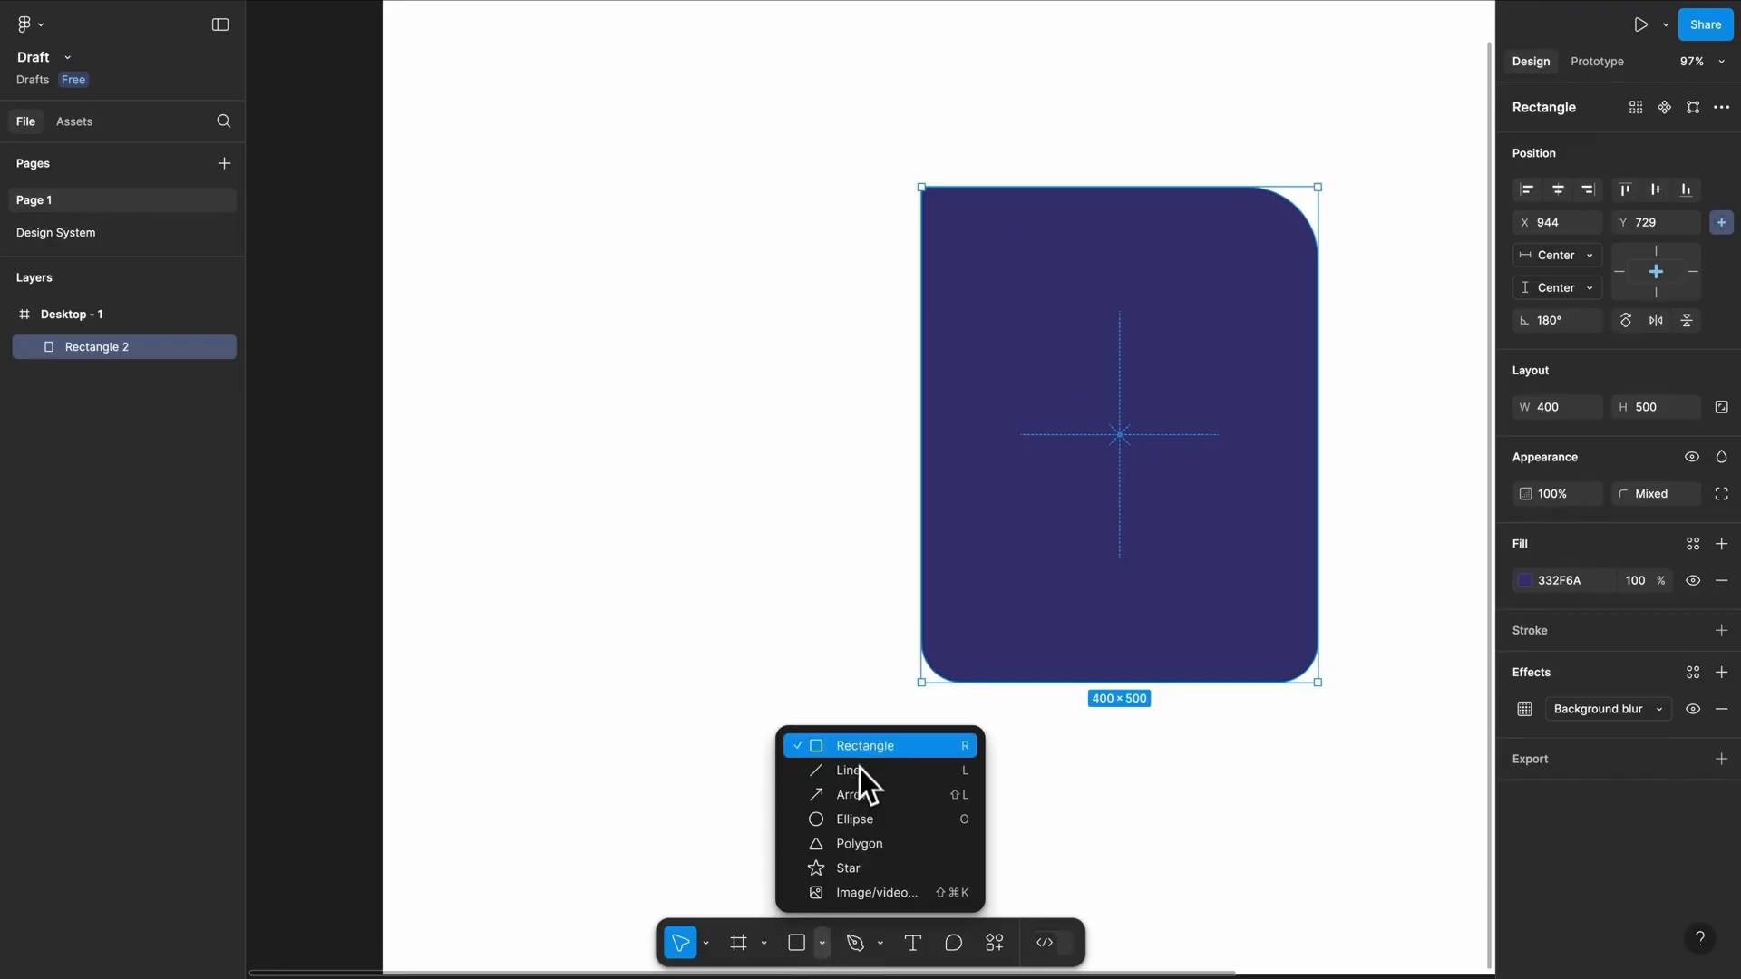
left_click(868, 819)
left_click_drag(856, 152, 1150, 439)
mouse_move(1015, 329)
left_mouse_down()
mouse_move(964, 323)
mouse_move(945, 294)
left_mouse_up()
left_click_drag(122, 350, 121, 393)
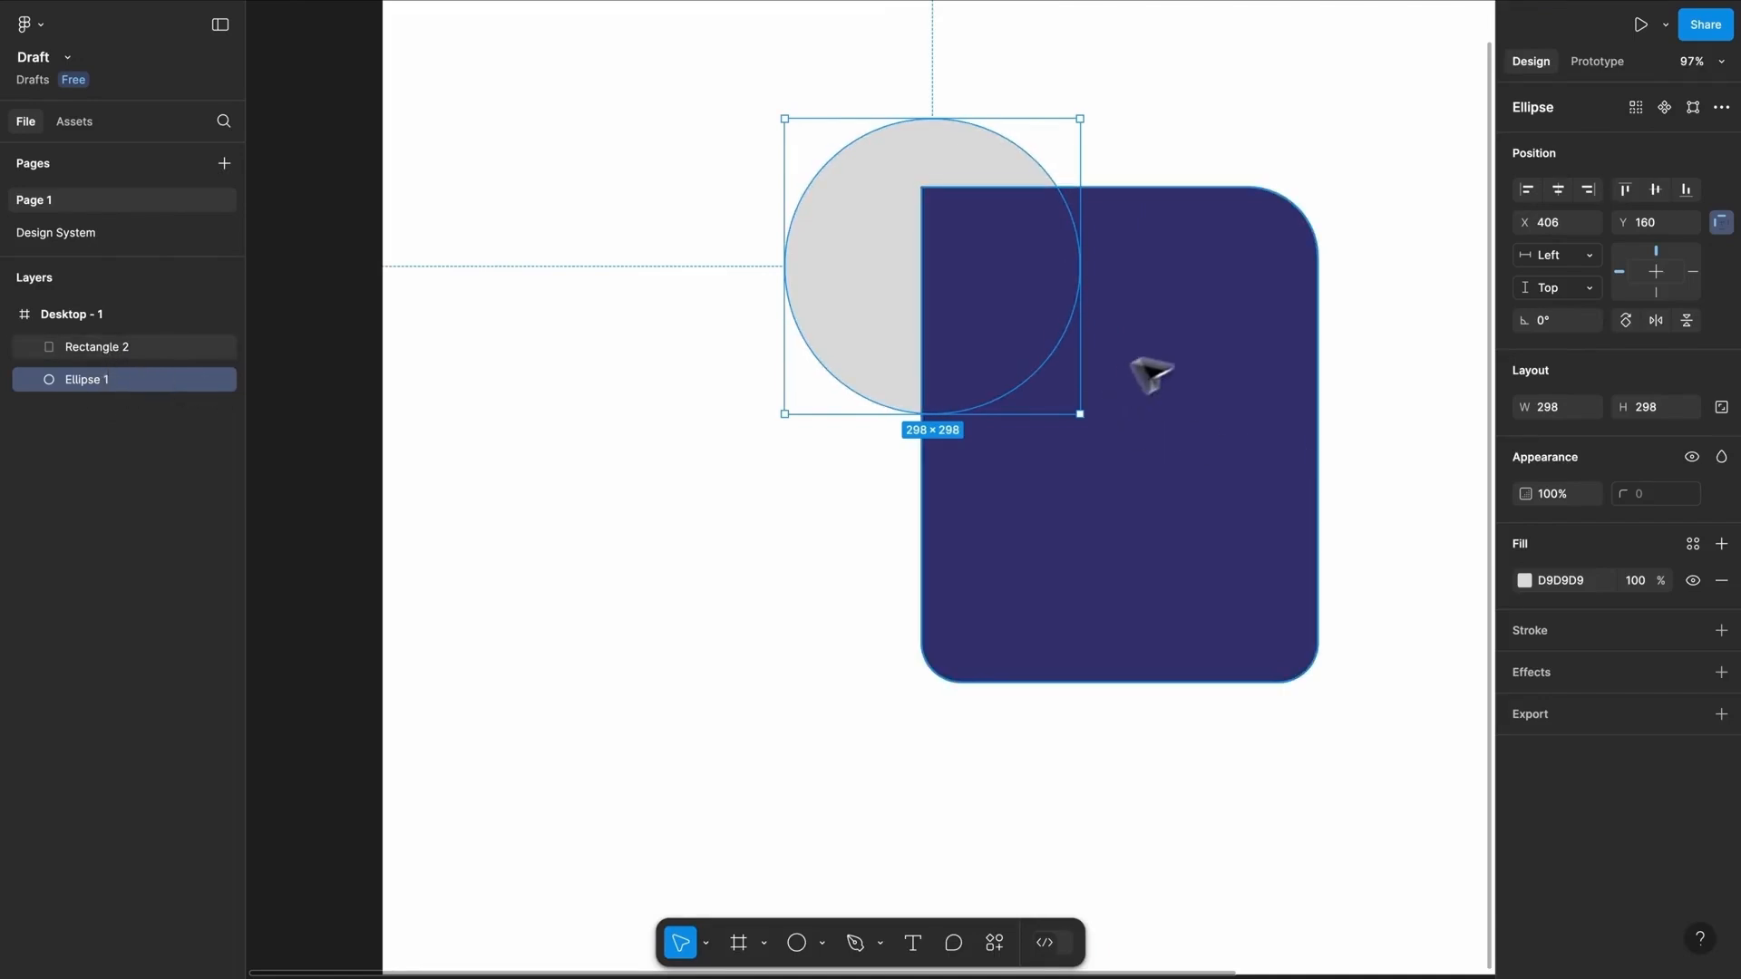
Set the rectangle's background blur to 86.5 and undo the last change.
left_click(1233, 328)
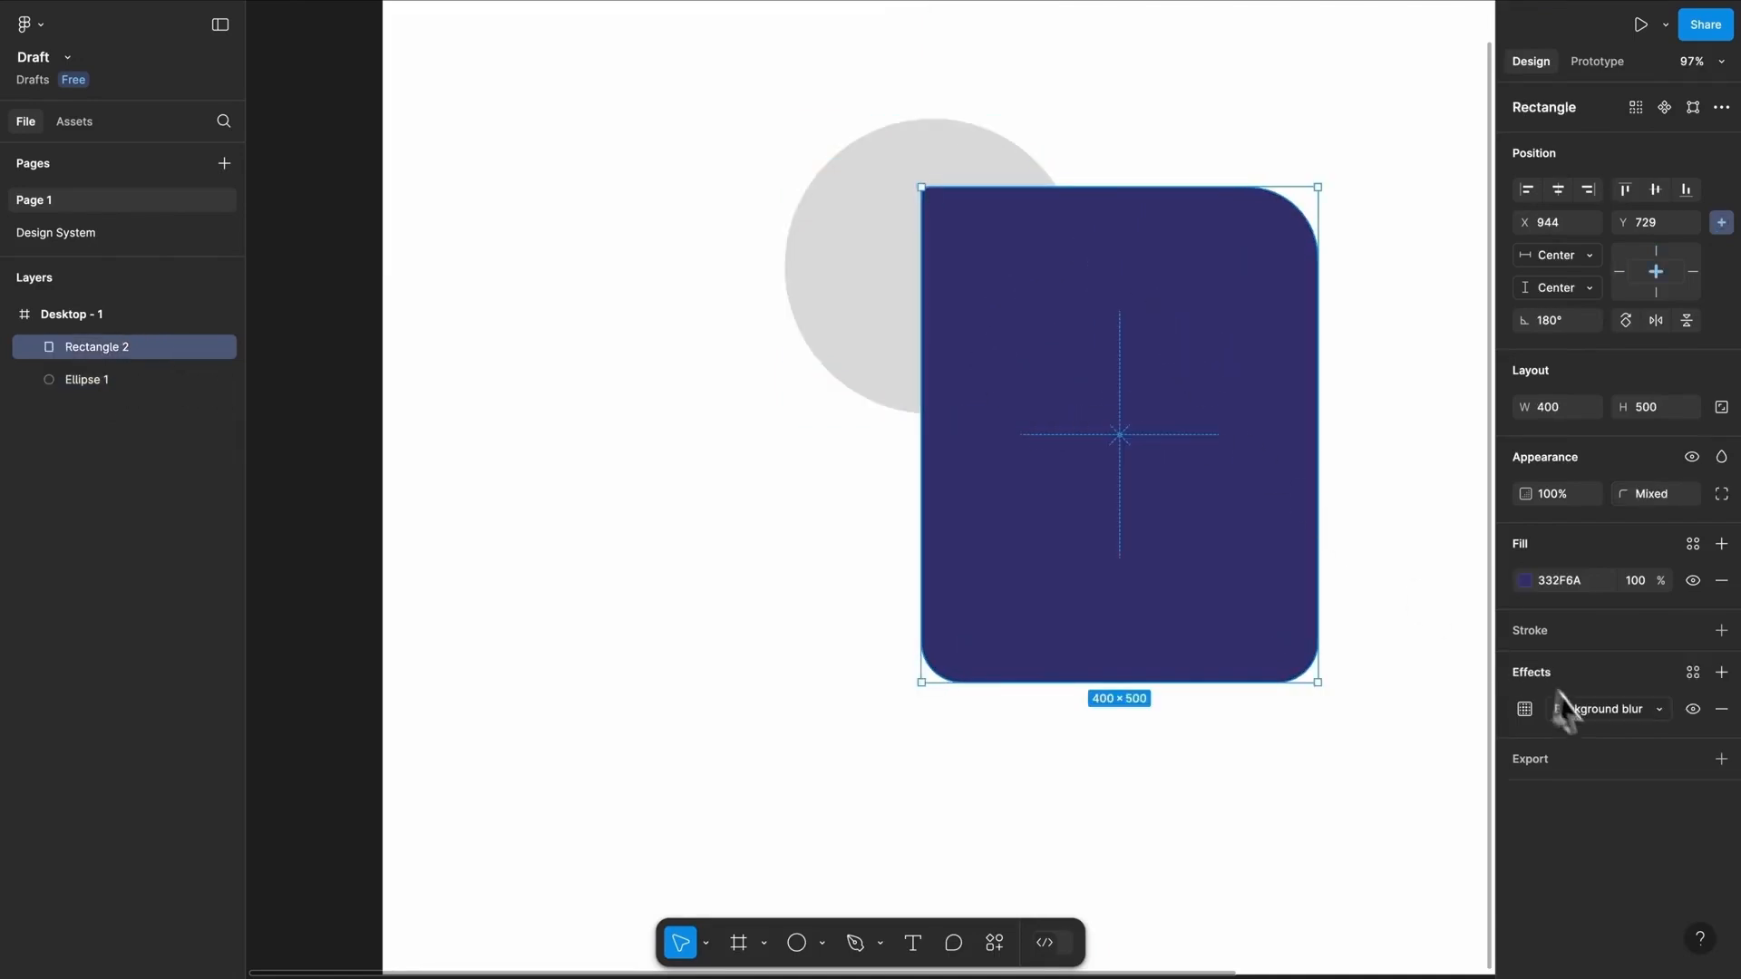
left_click(1524, 709)
left_click_drag(1466, 758, 1357, 760)
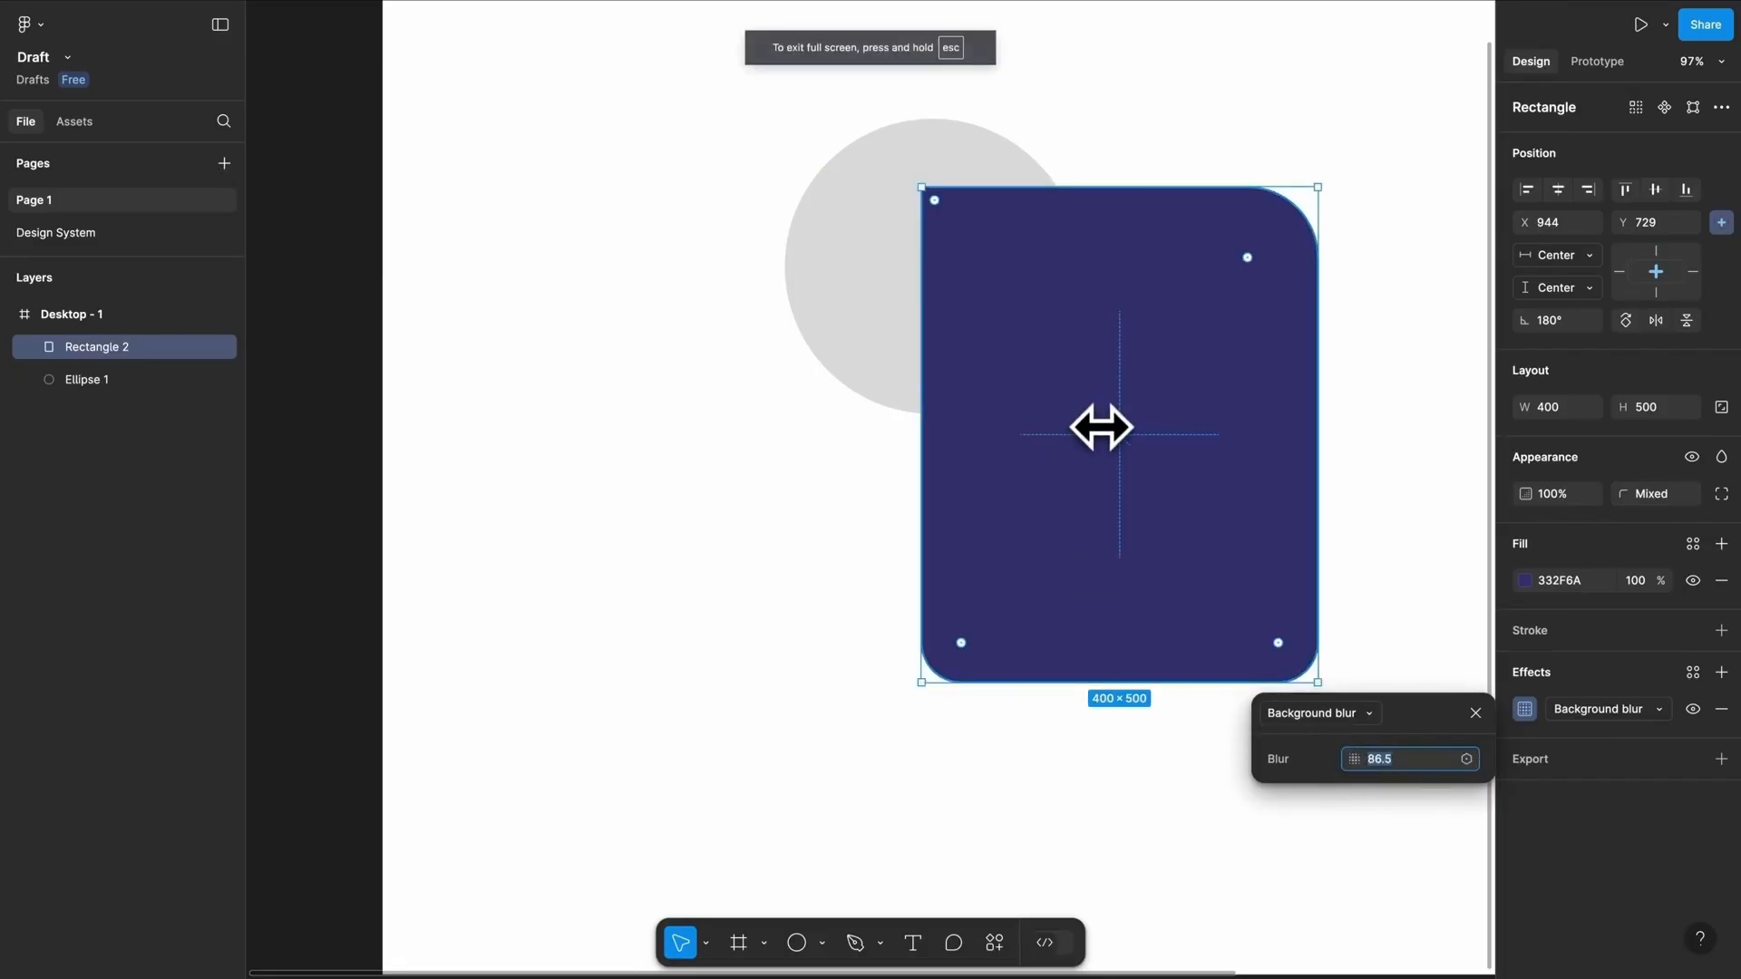
key("super+z")
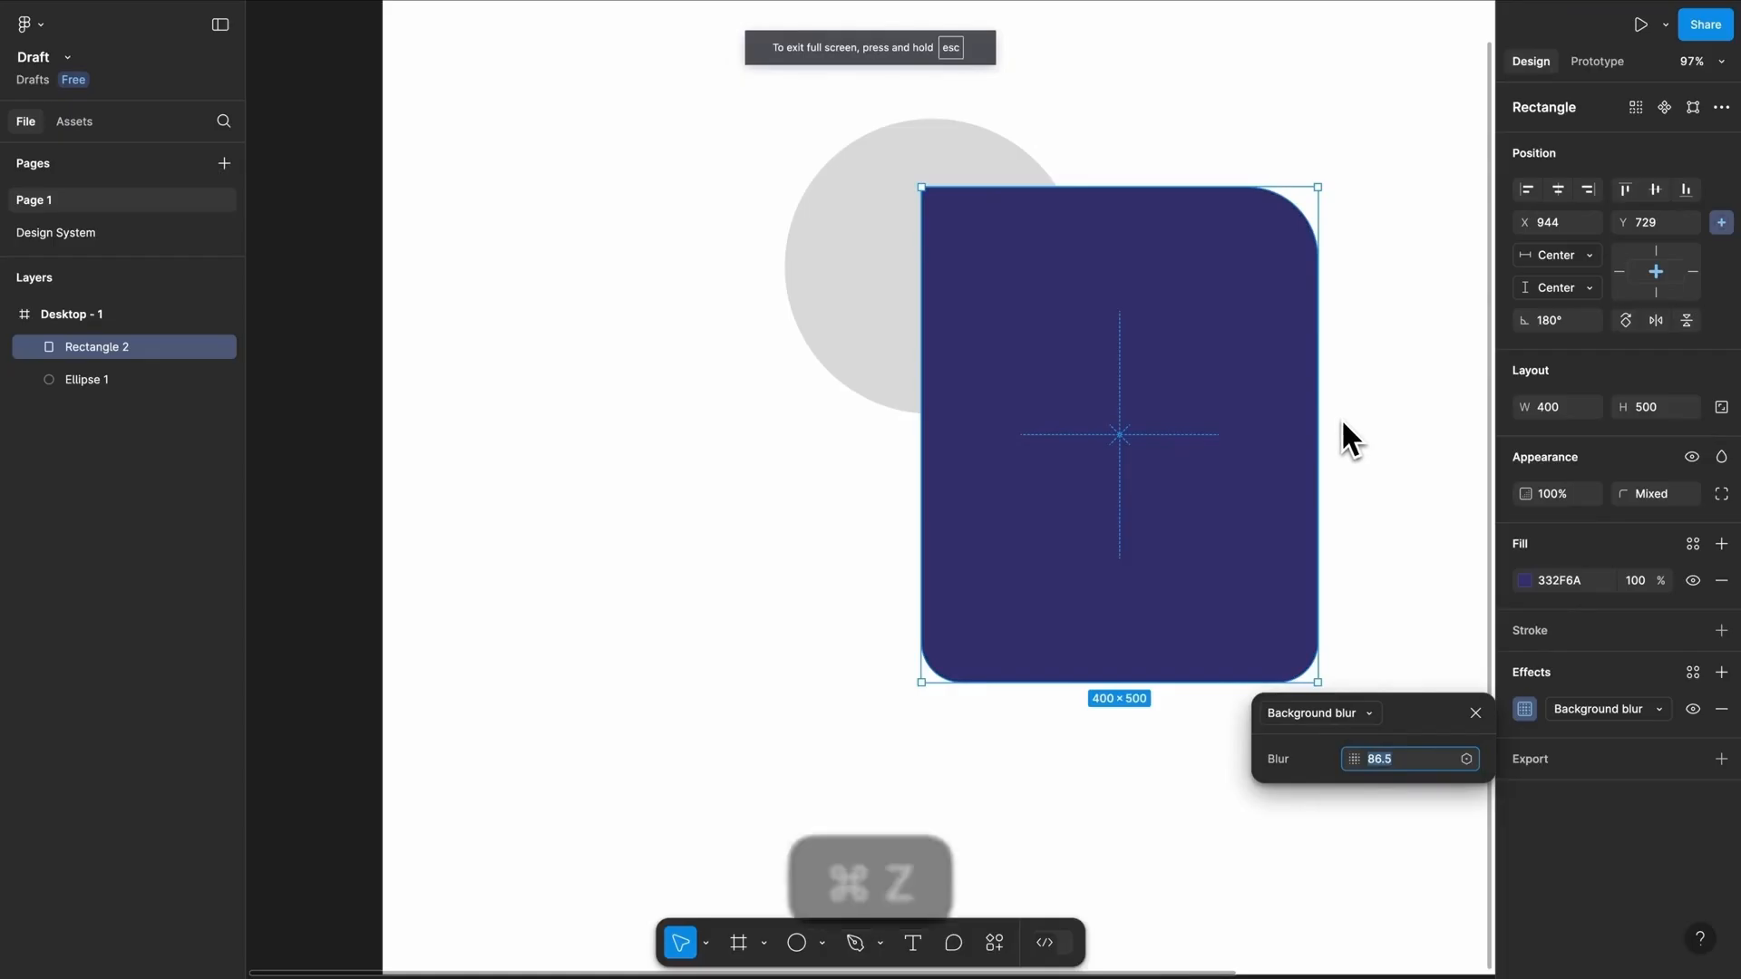
Set the rectangle's fill opacity to 50%.
left_click(1636, 581)
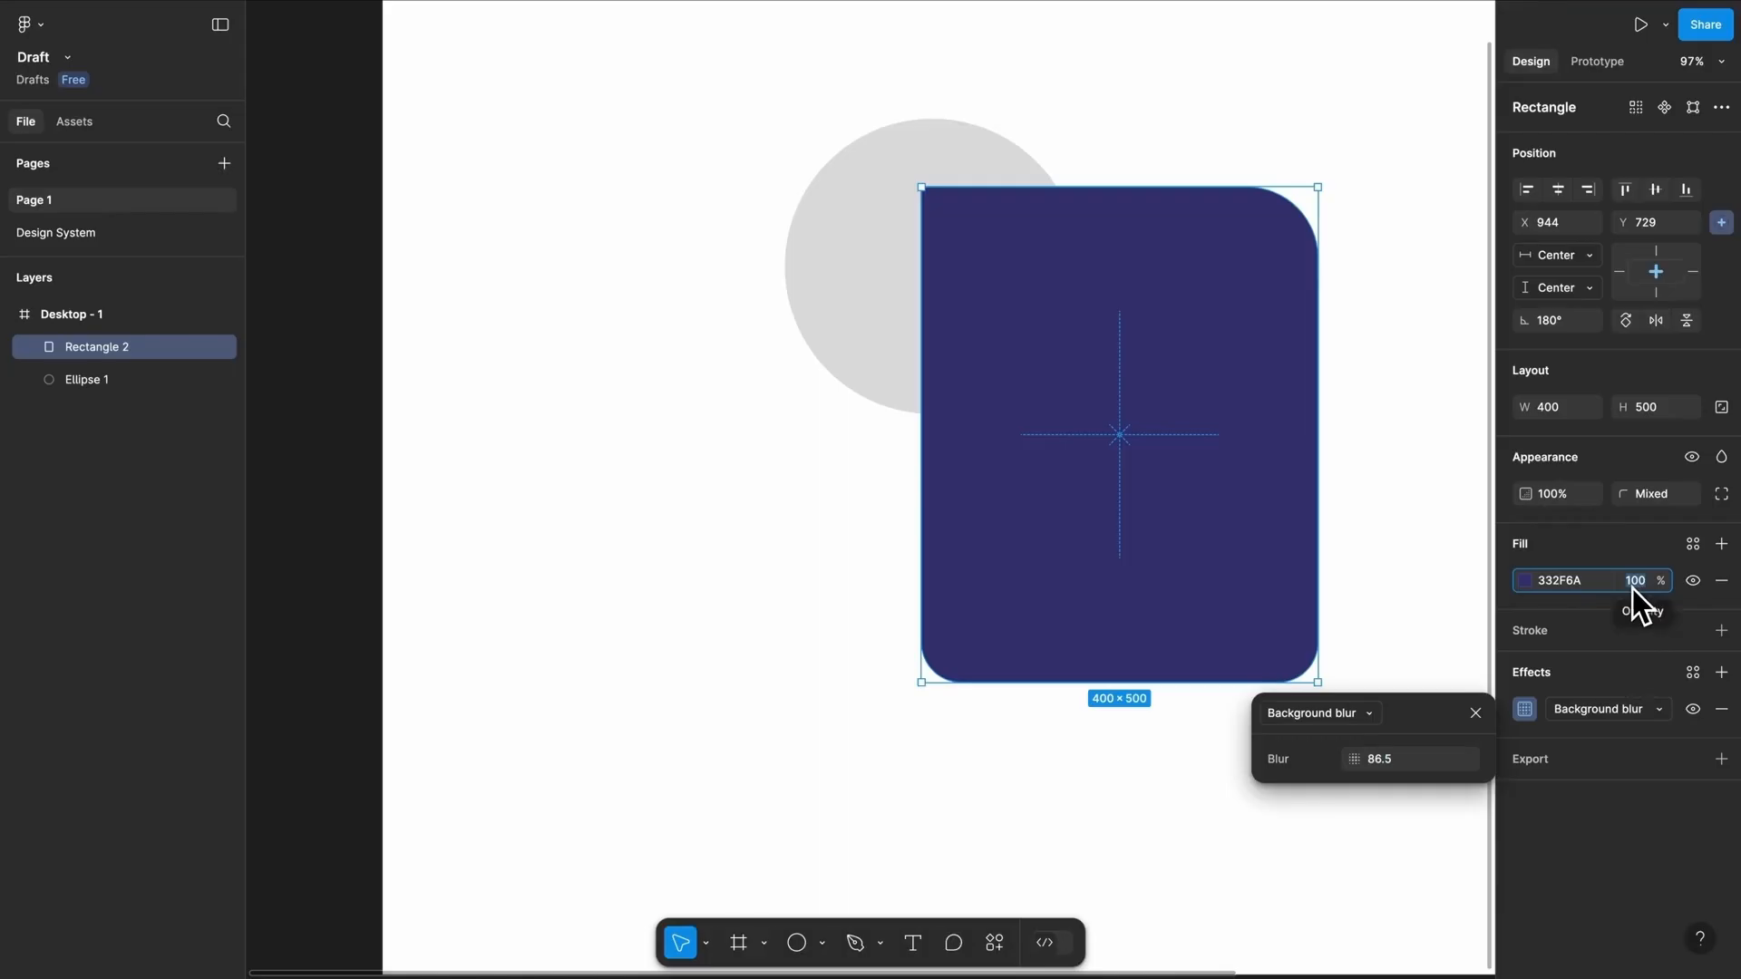
type("50")
key("Return")
Set the rectangle's background blur to 20.1 and move the rectangle further over the circle, to X 874, Y 726.
left_click_drag(1360, 761, 1524, 789)
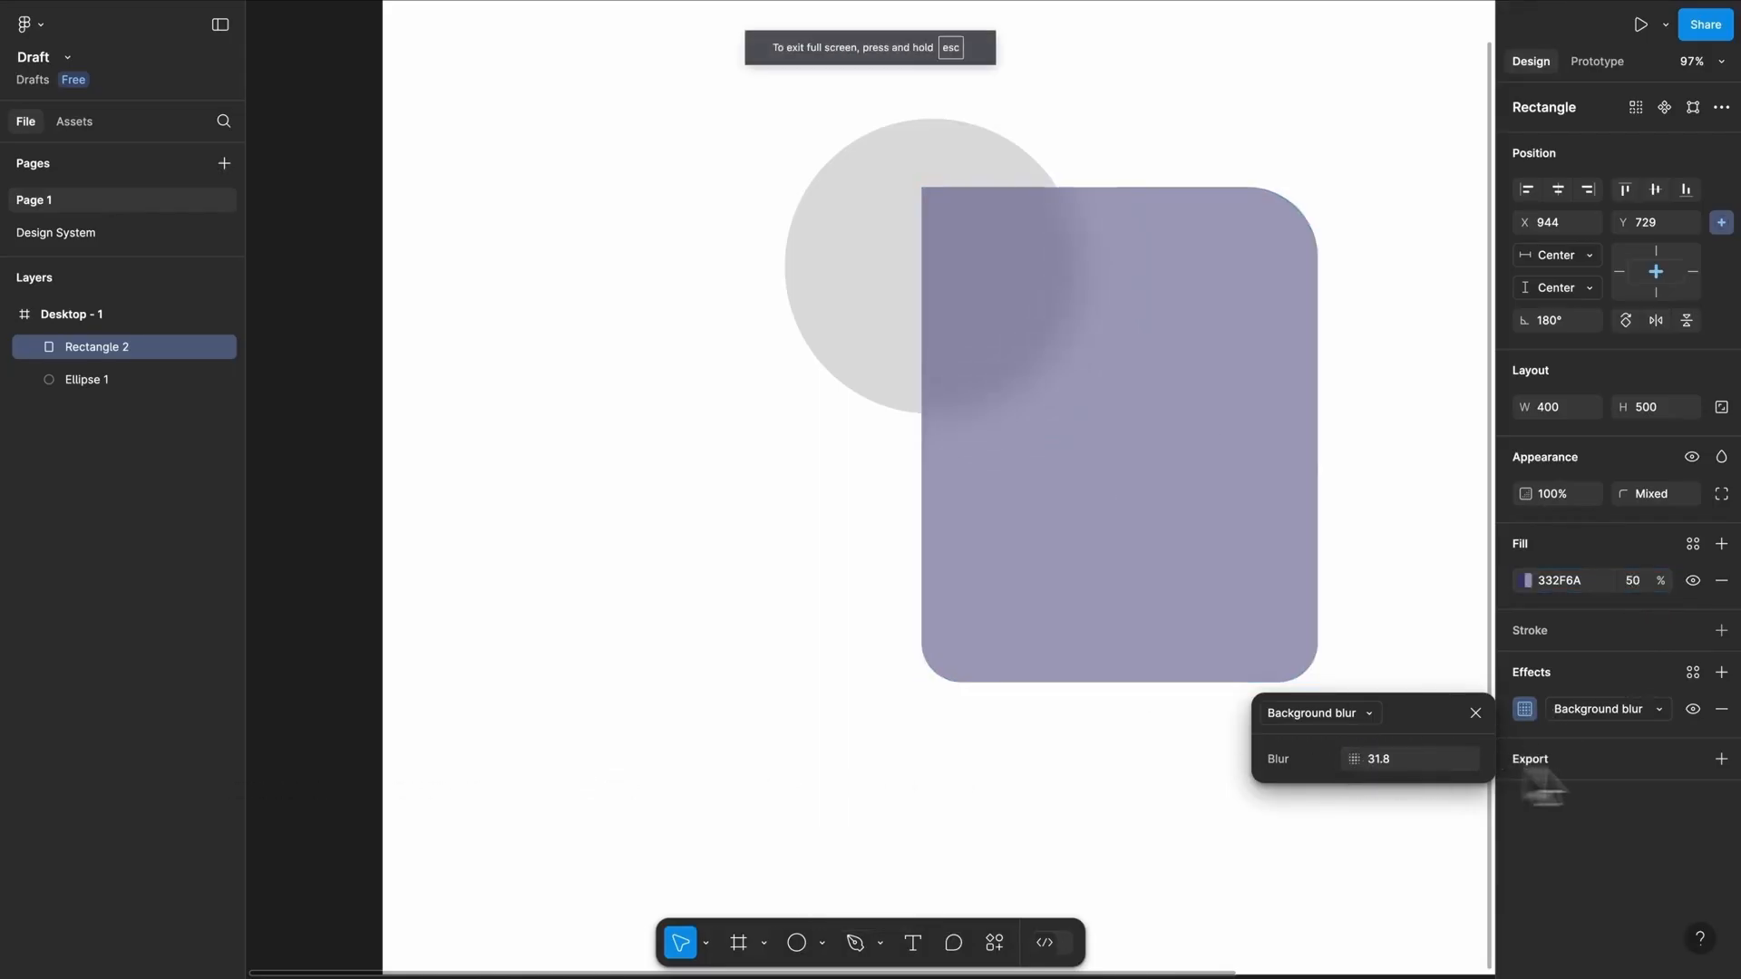
left_click_drag(1360, 762, 1123, 776)
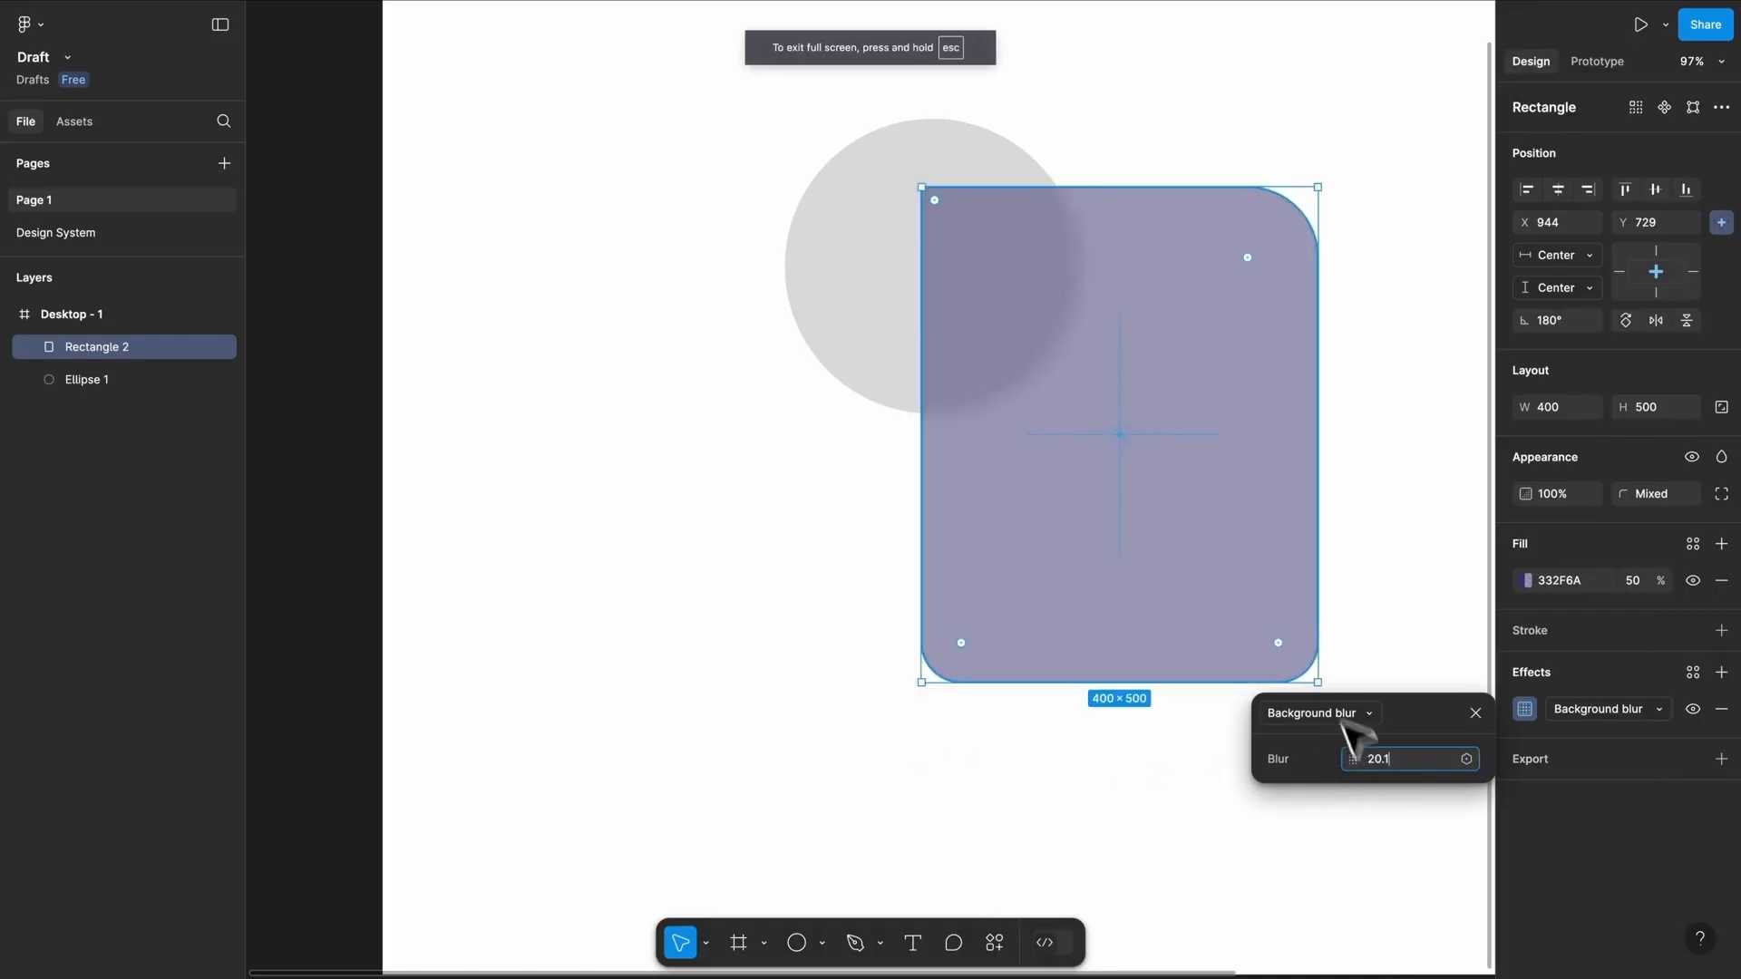
scroll(1047, 305, "up", 5)
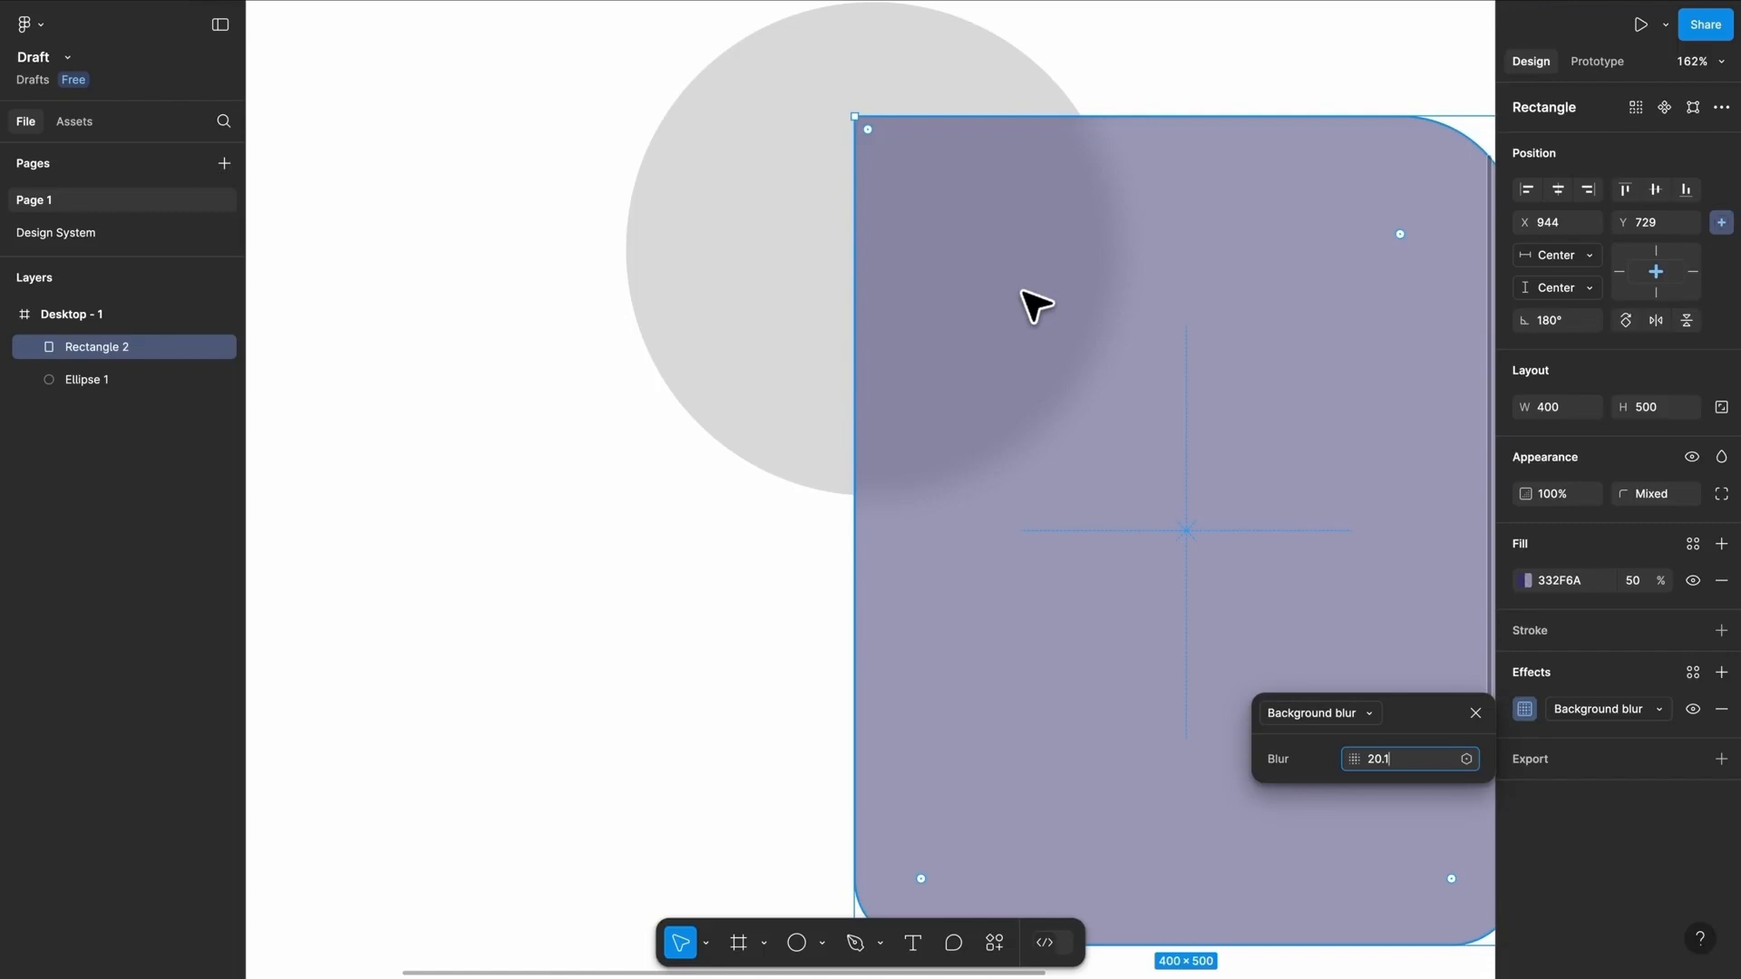
left_click_drag(1141, 363, 1028, 357)
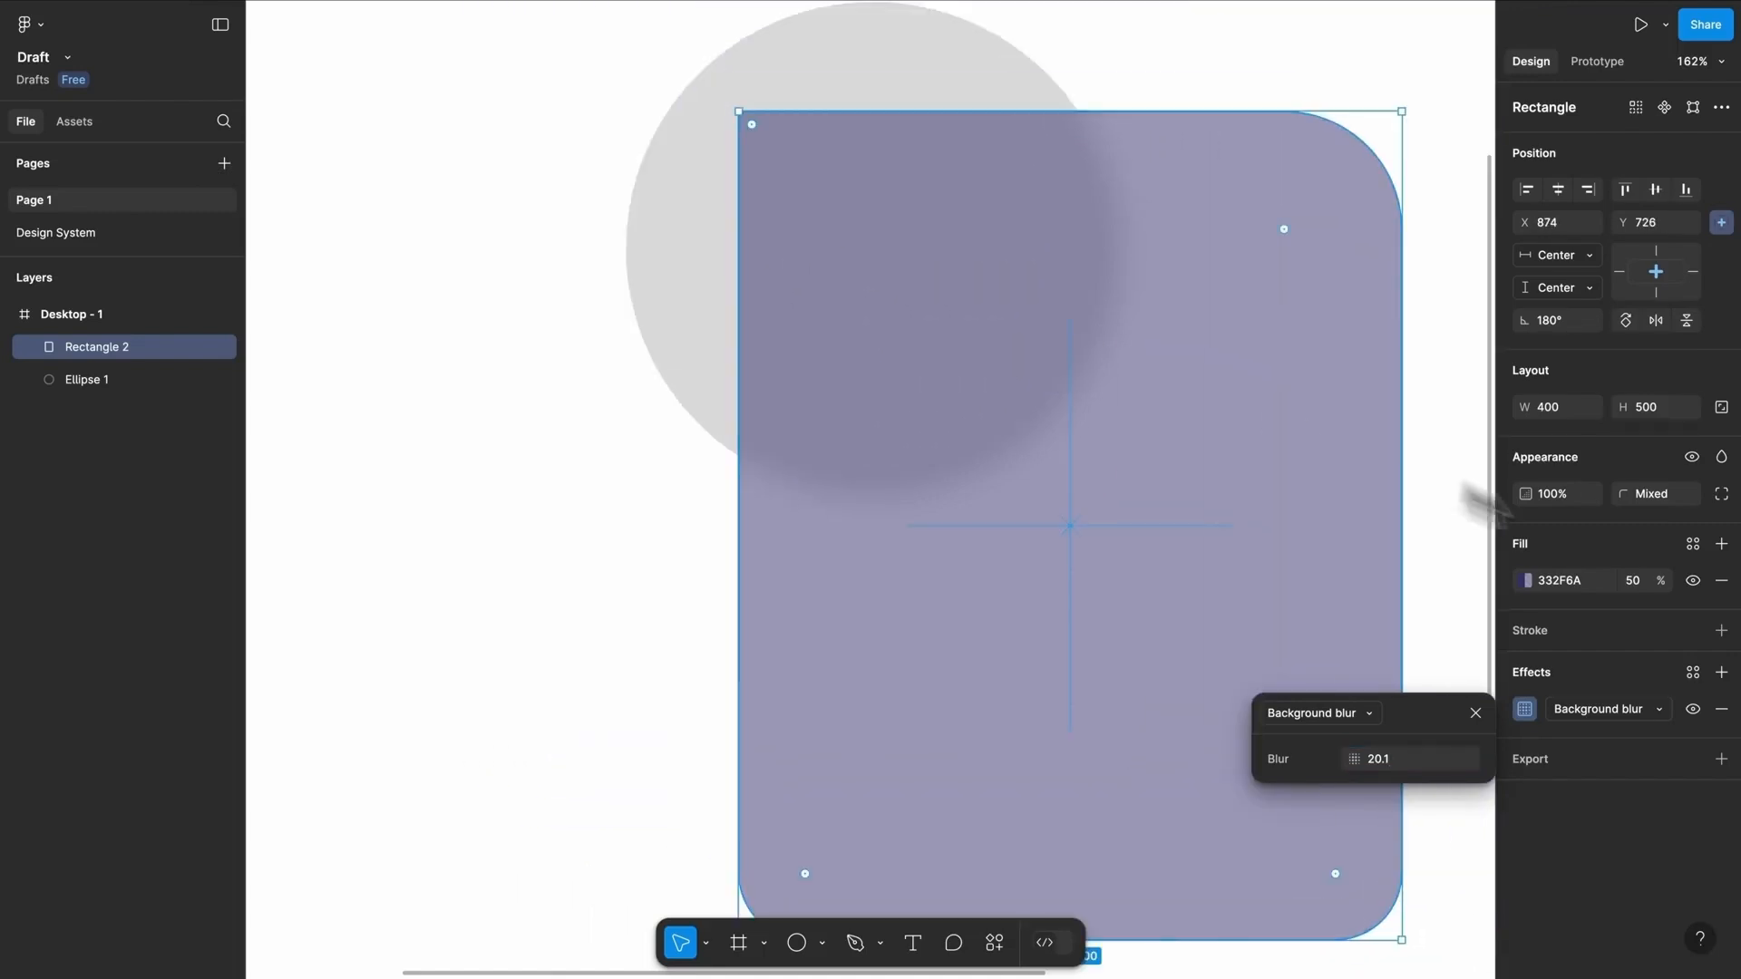
Remove the background blur effect from the rectangle and set its fill opacity to 100%.
left_click(1722, 710)
left_click(1634, 585)
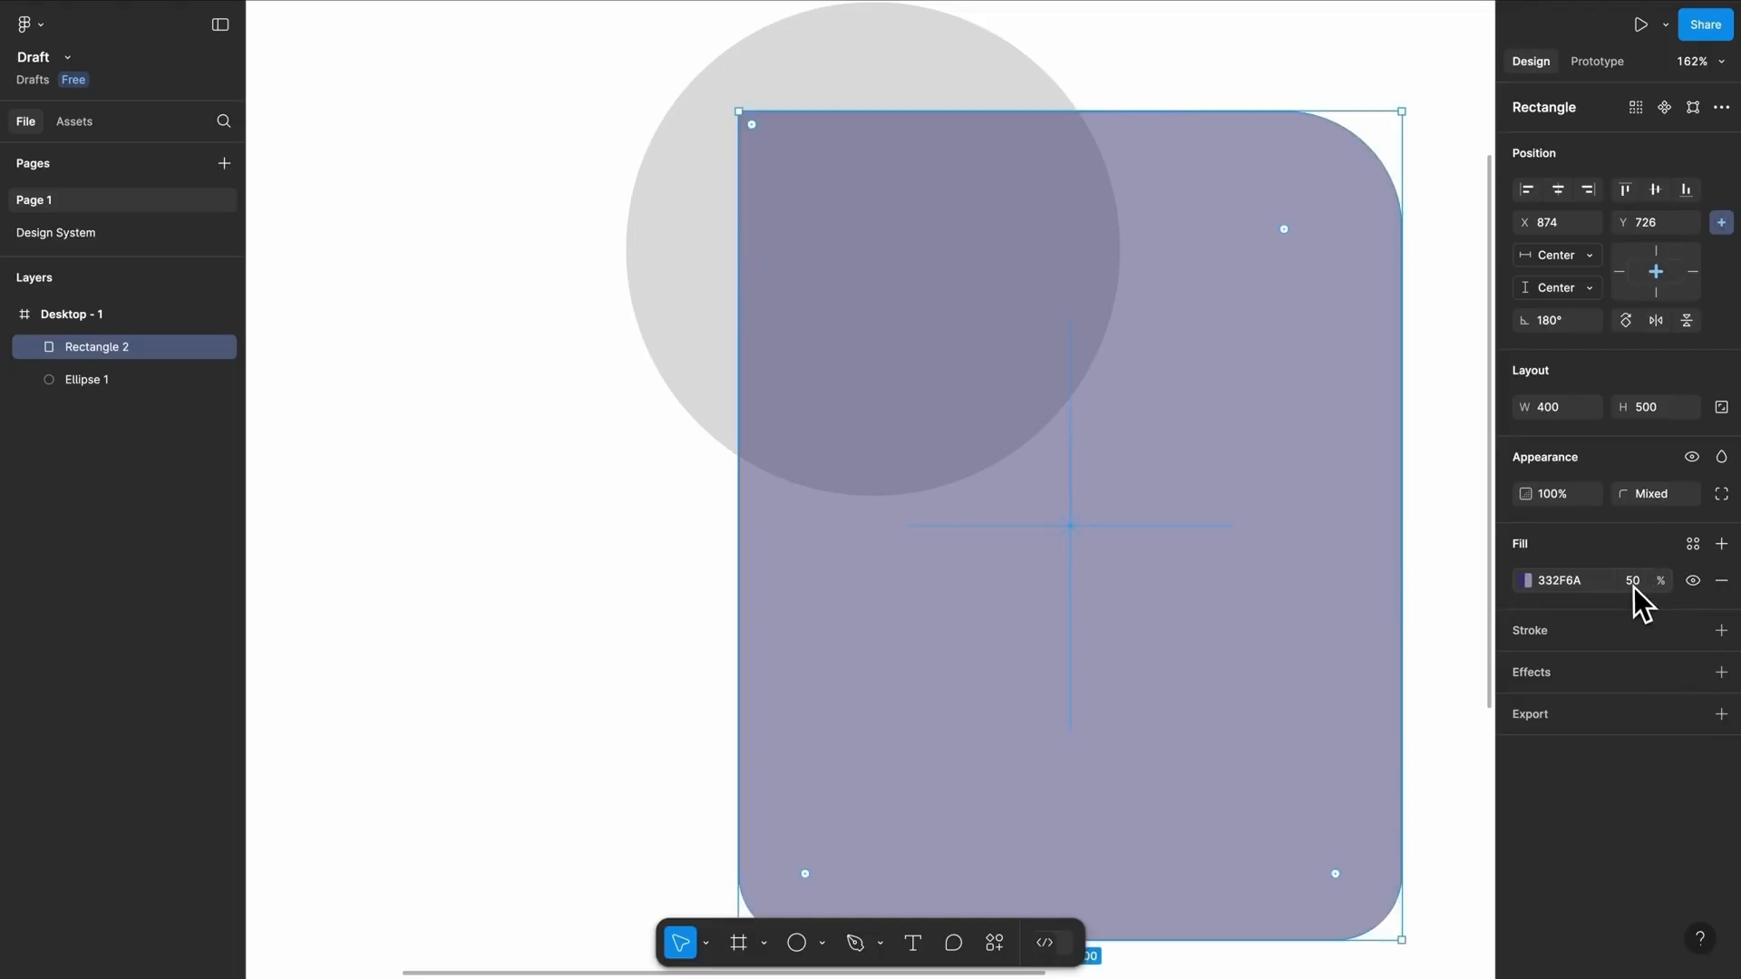
type("100")
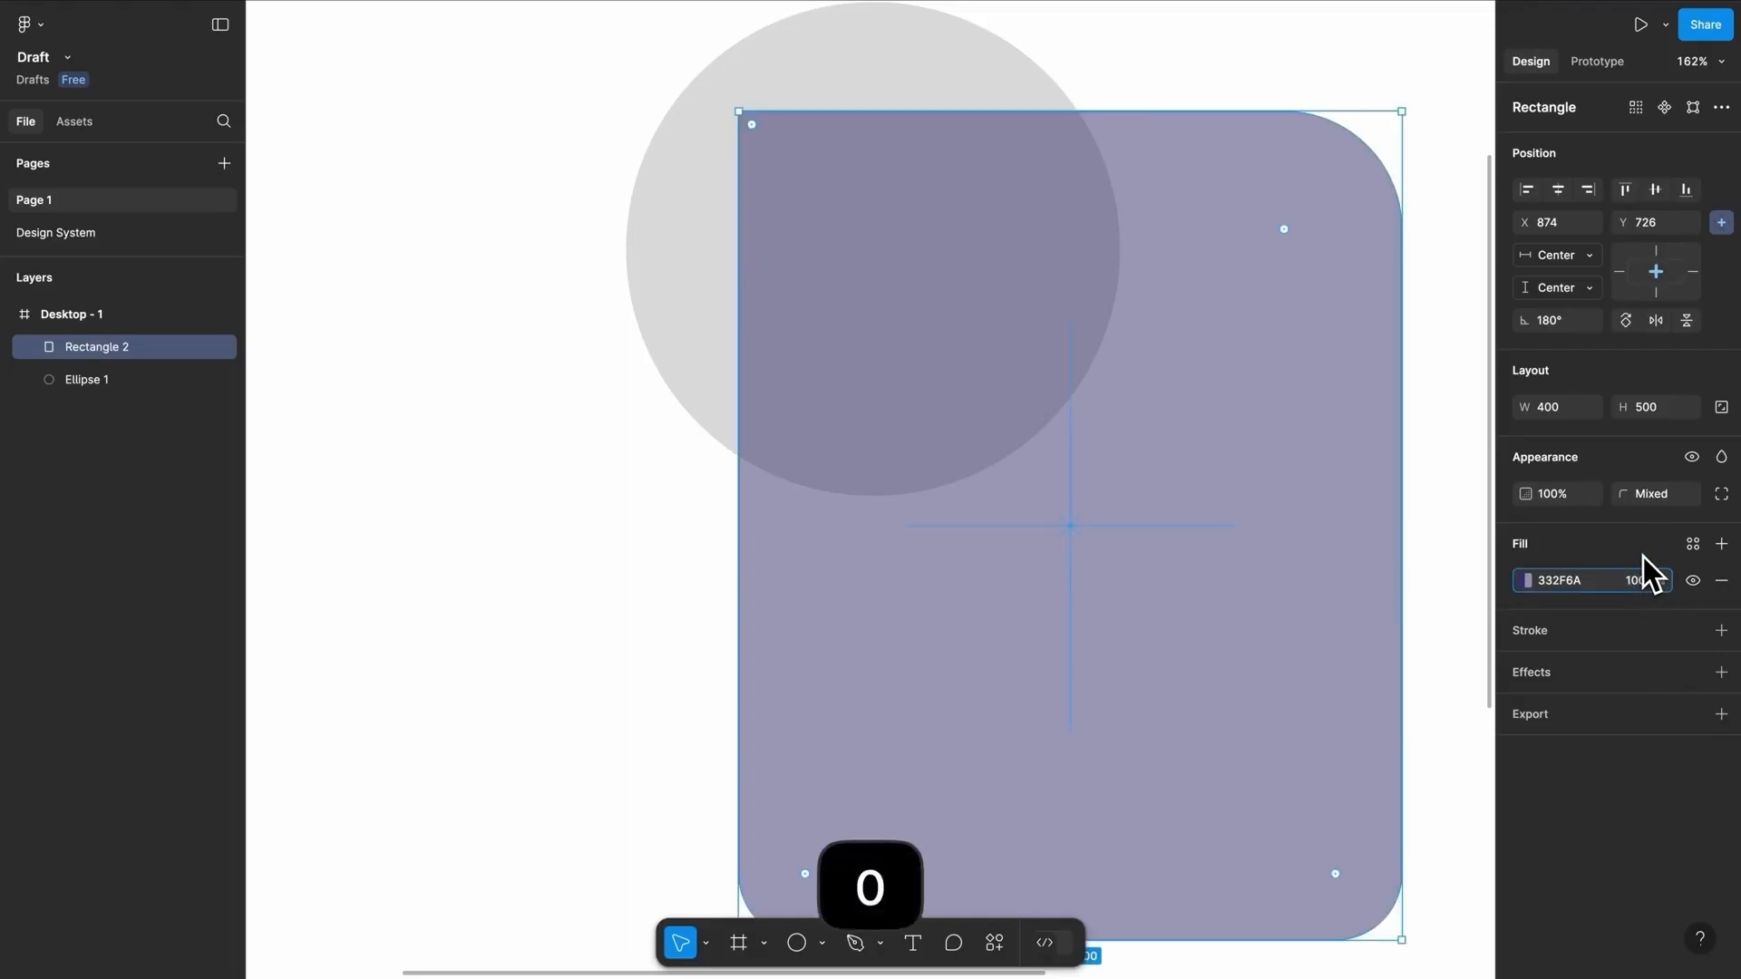
key("Return")
Delete the grey circle and select the rectangle.
left_click(723, 238)
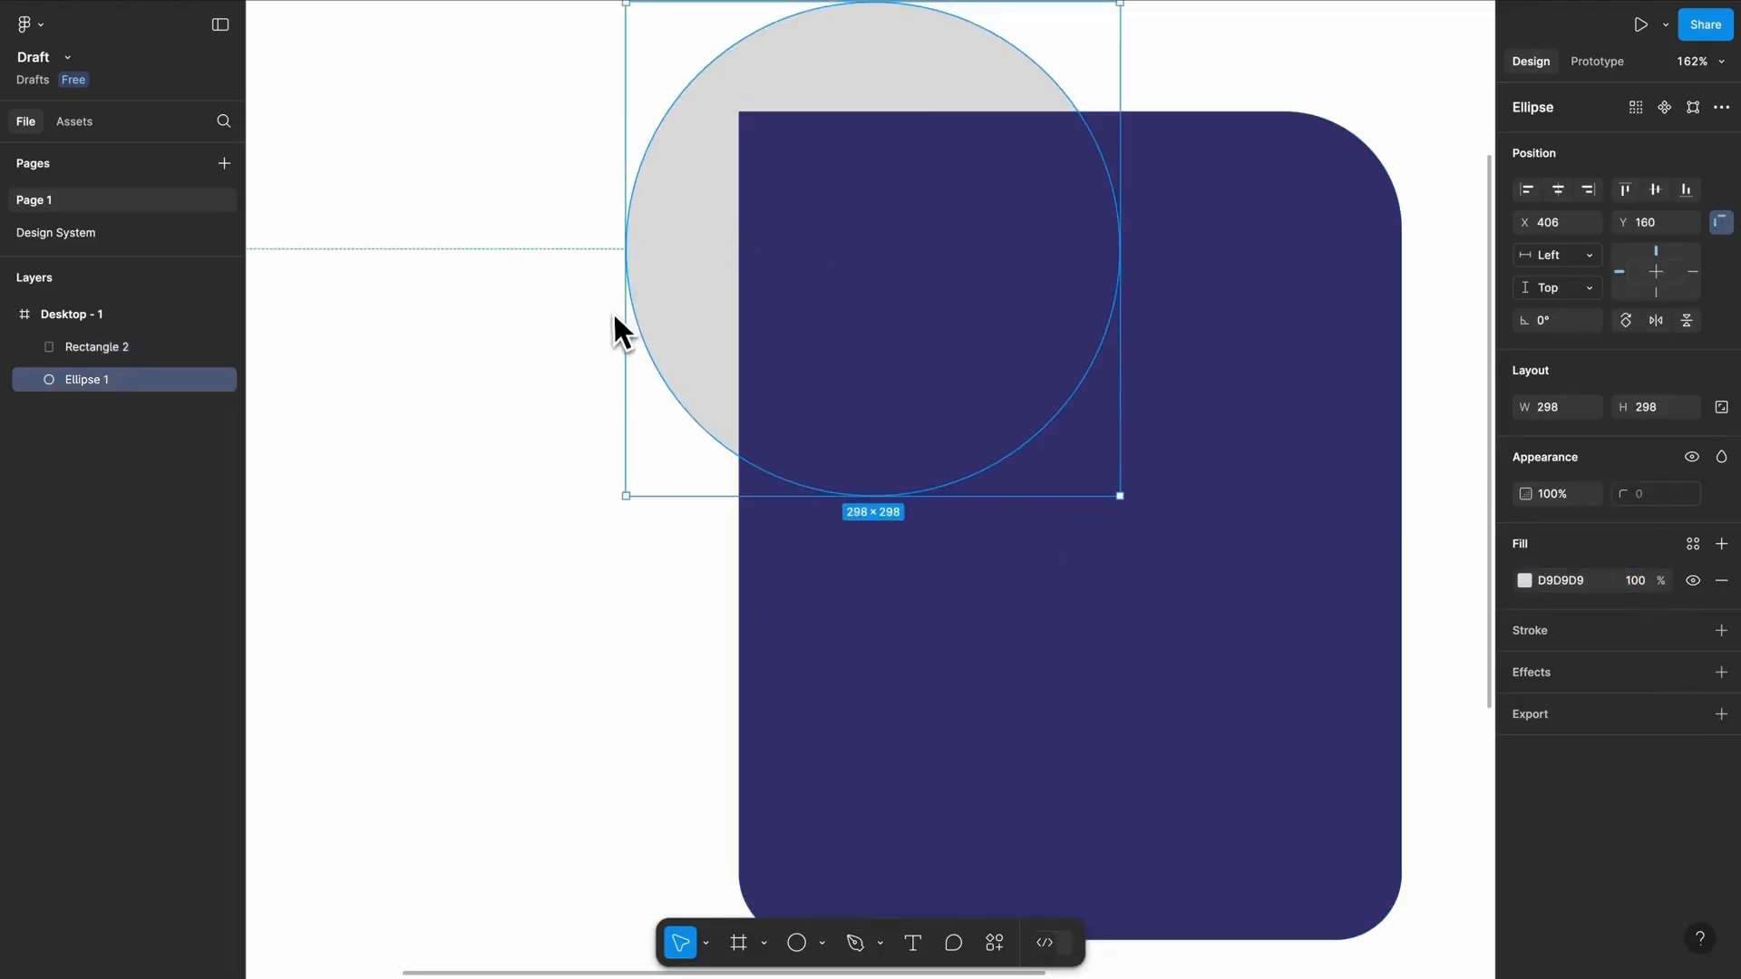
key("Delete")
left_click(866, 319)
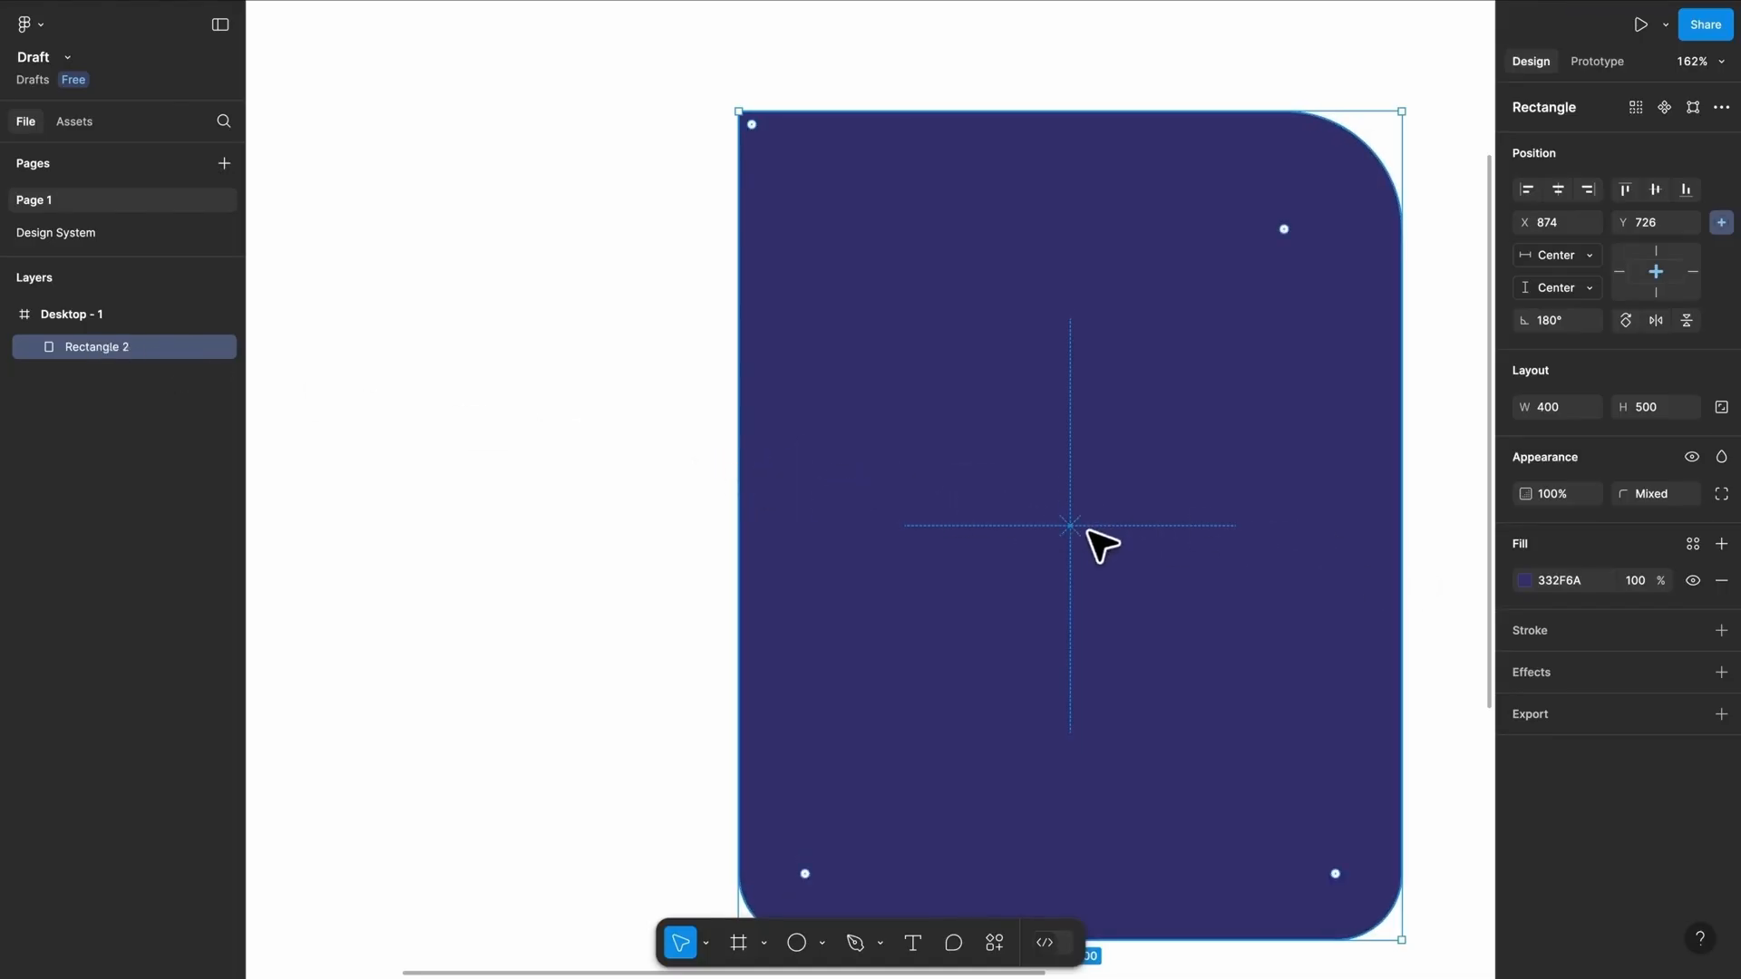
Add an export setting to the rectangle and set its scale to 2x.
left_click(1721, 716)
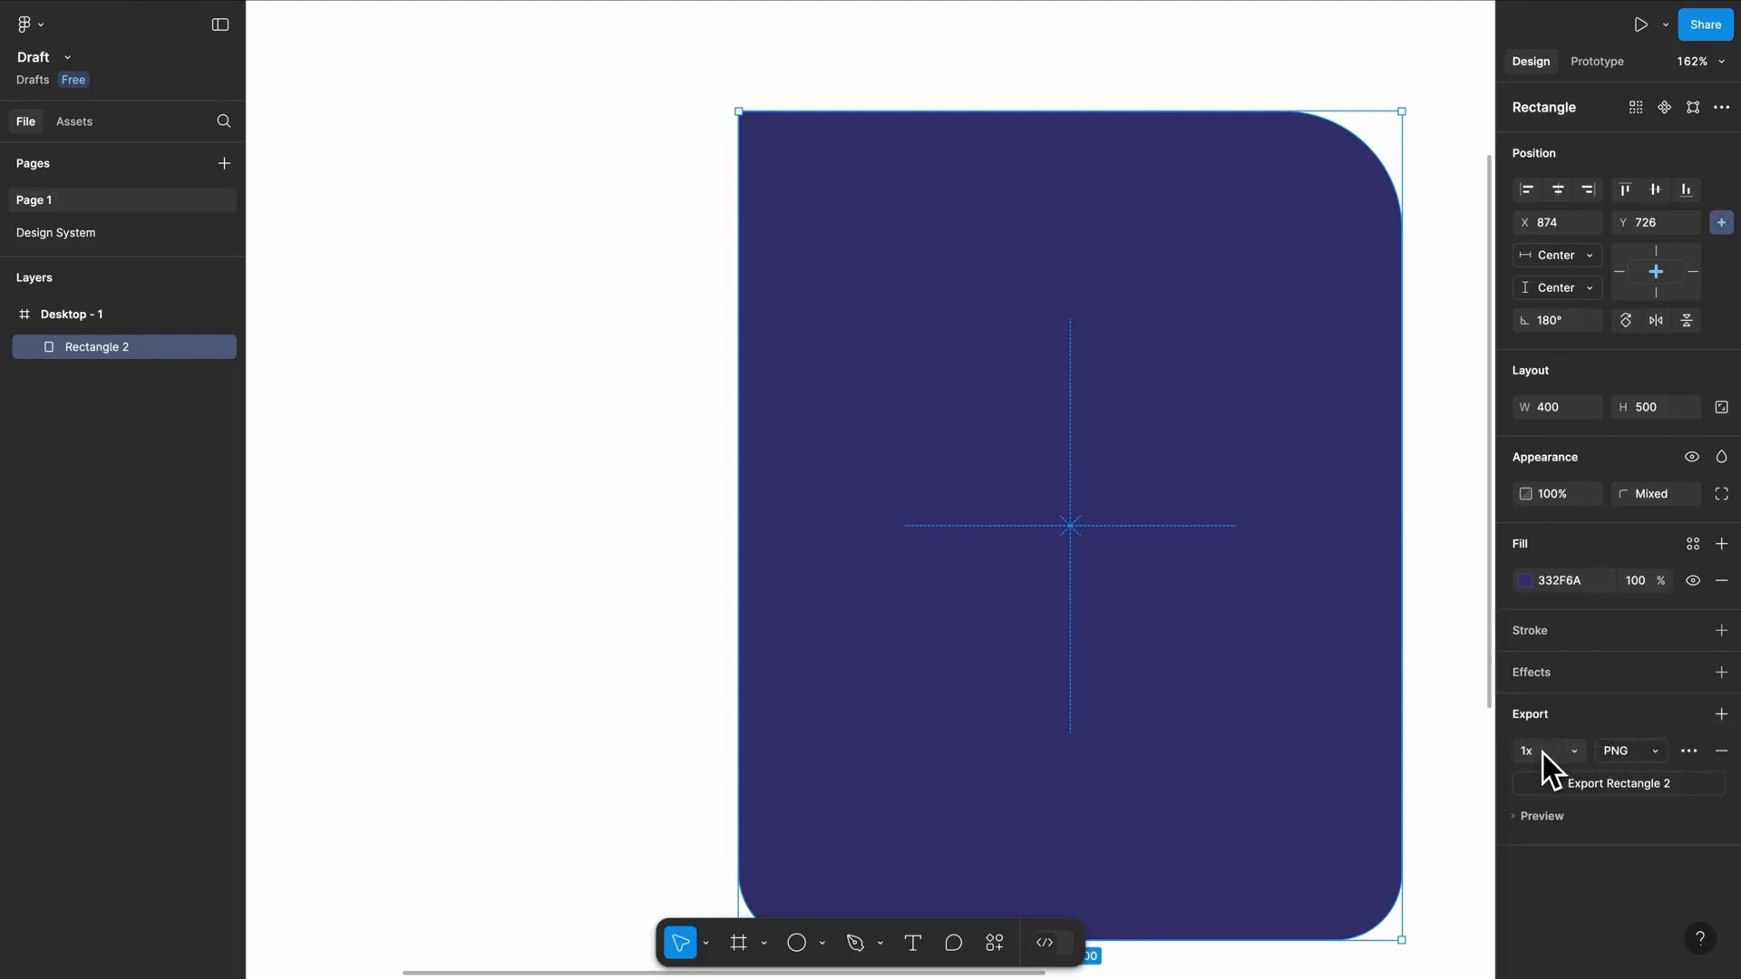
left_click(1575, 752)
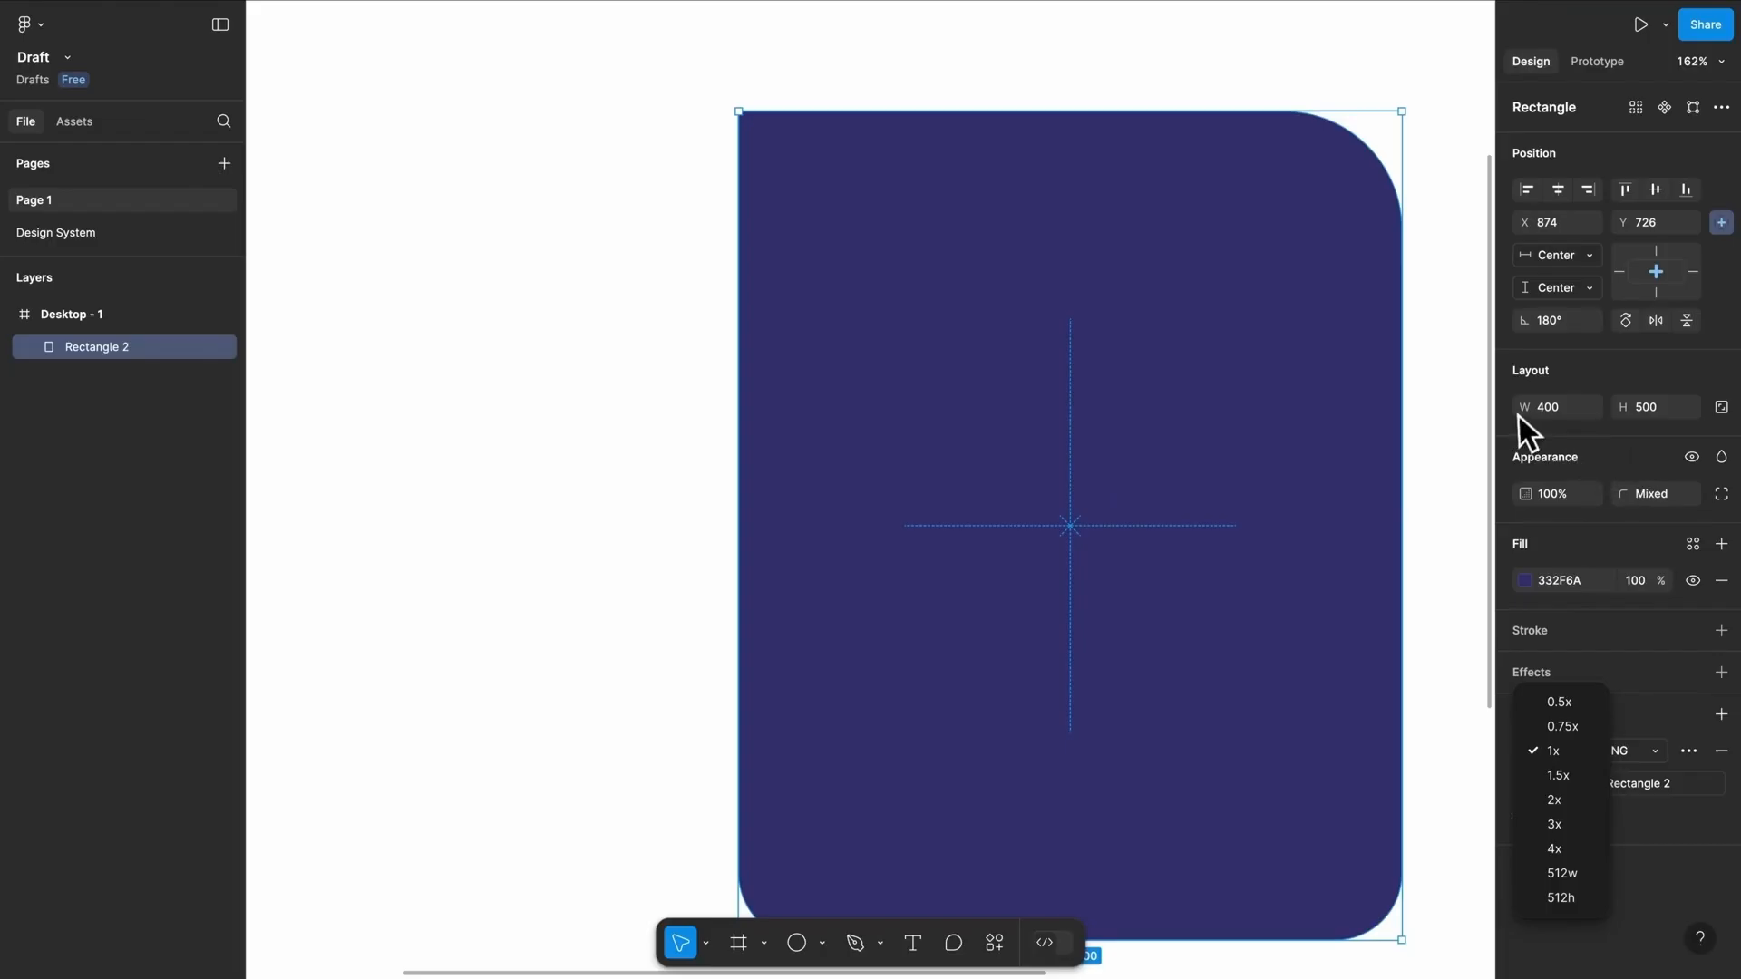
left_click(1567, 406)
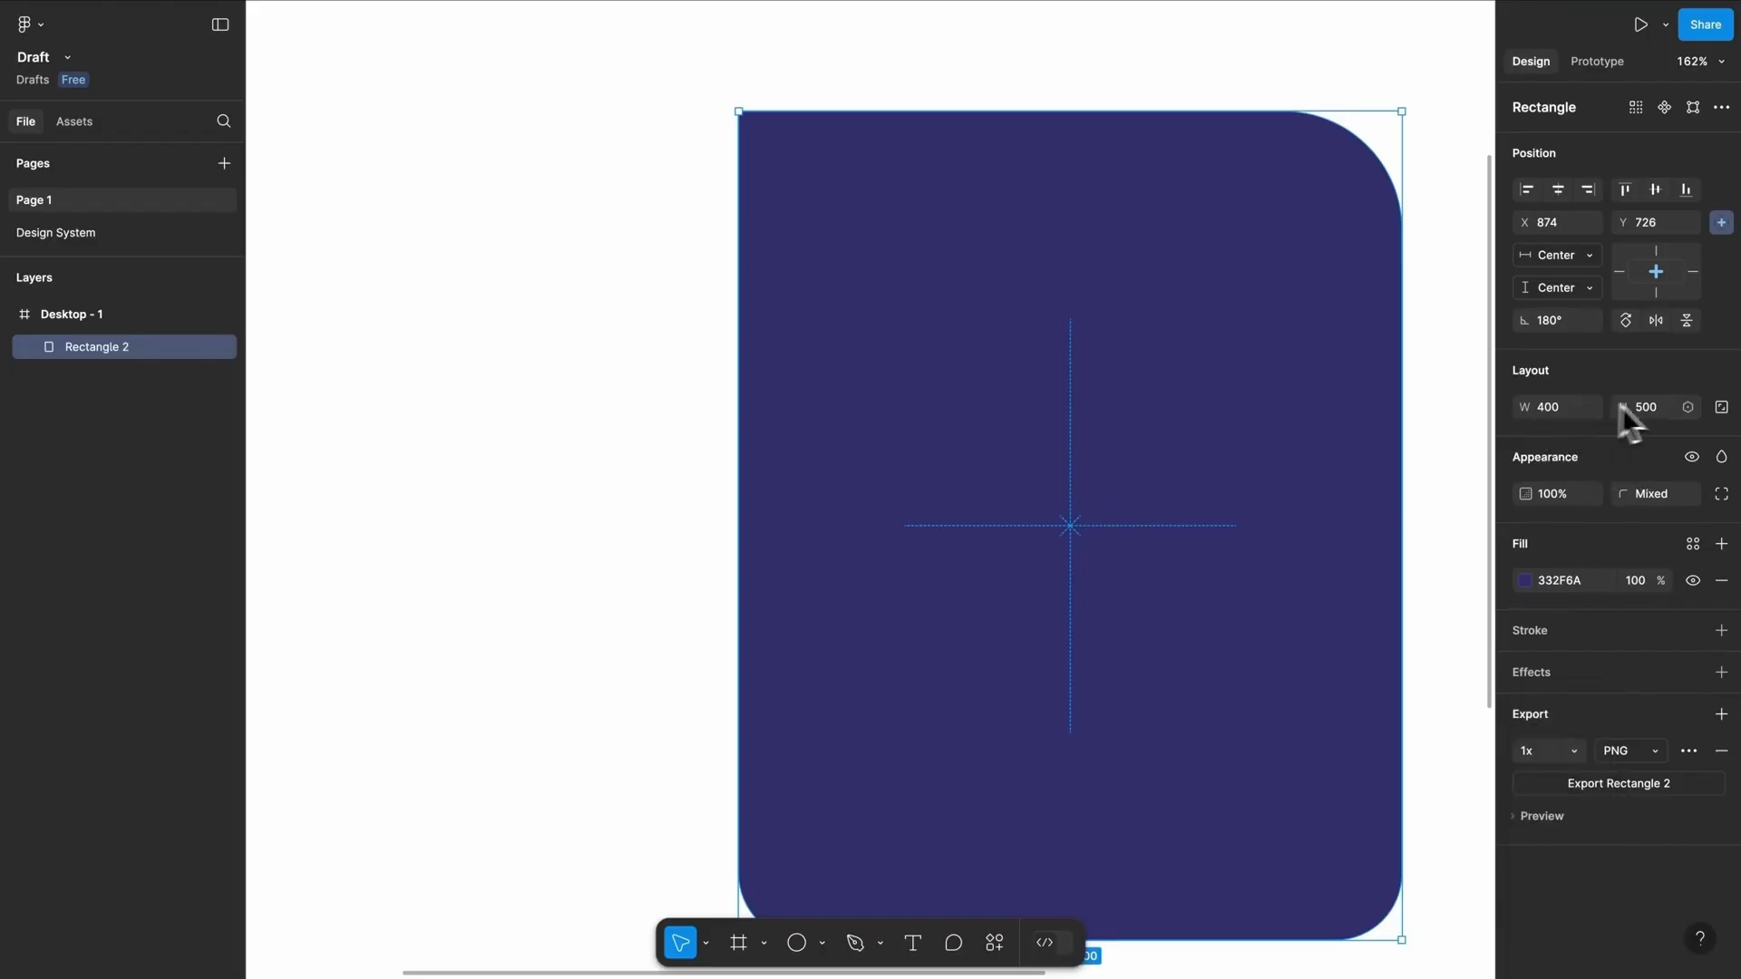
left_click(1574, 749)
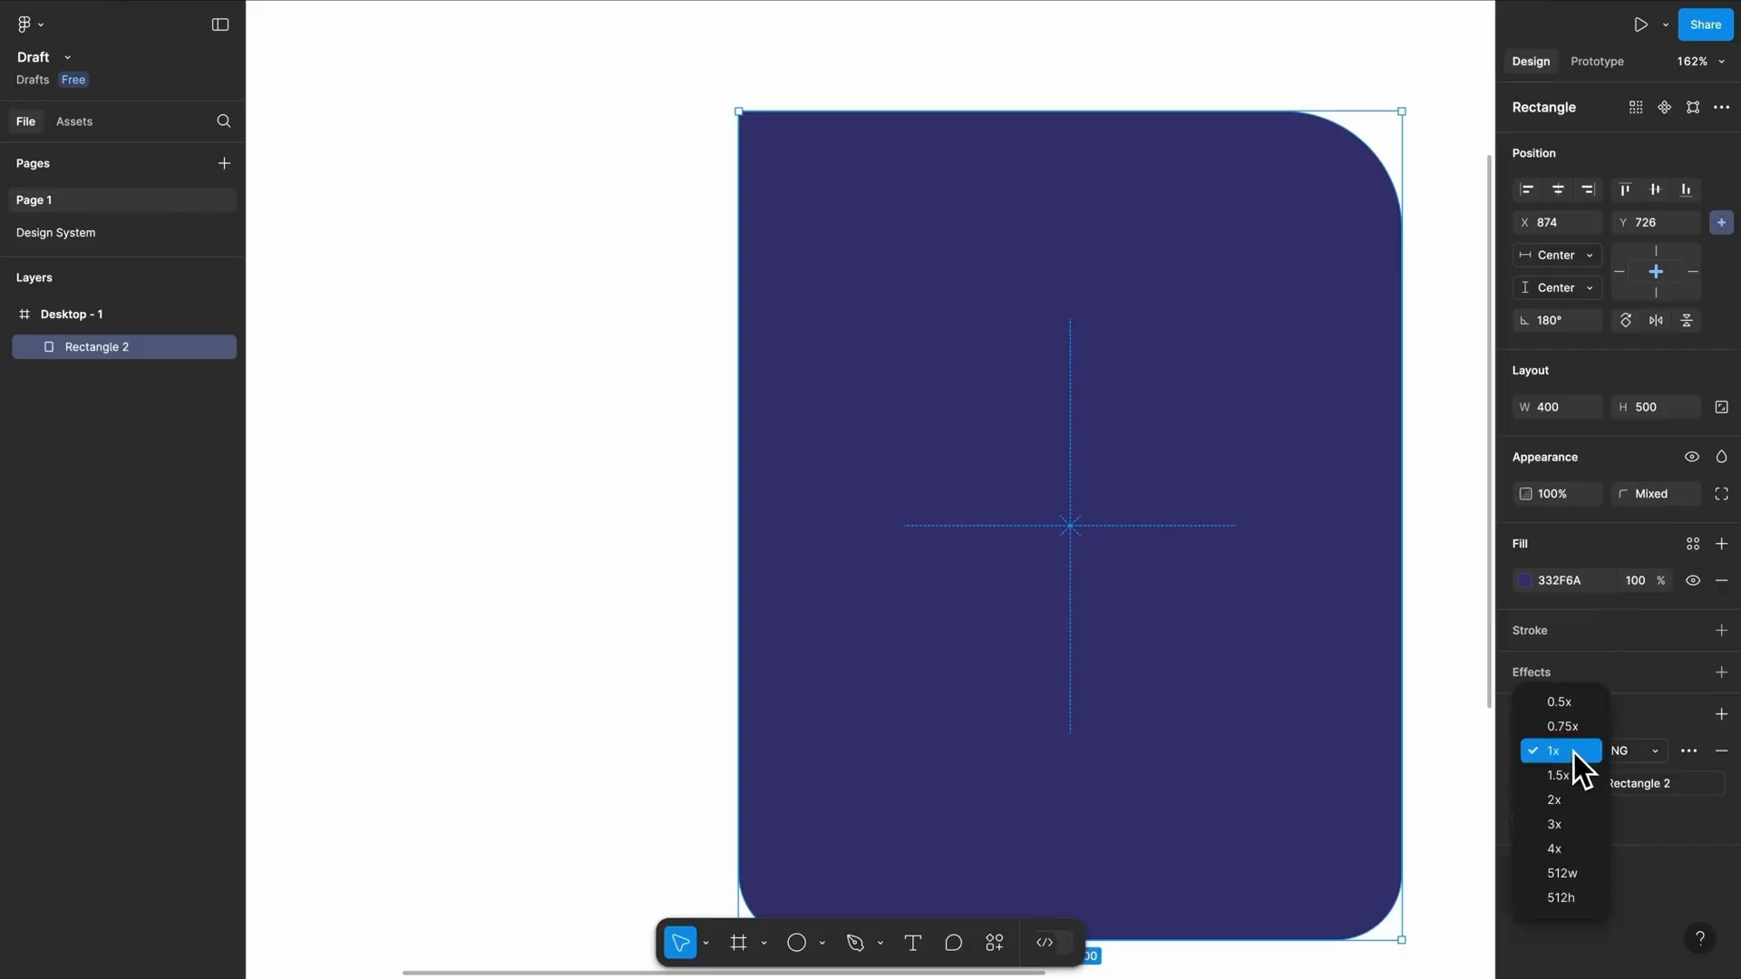
left_click(1561, 795)
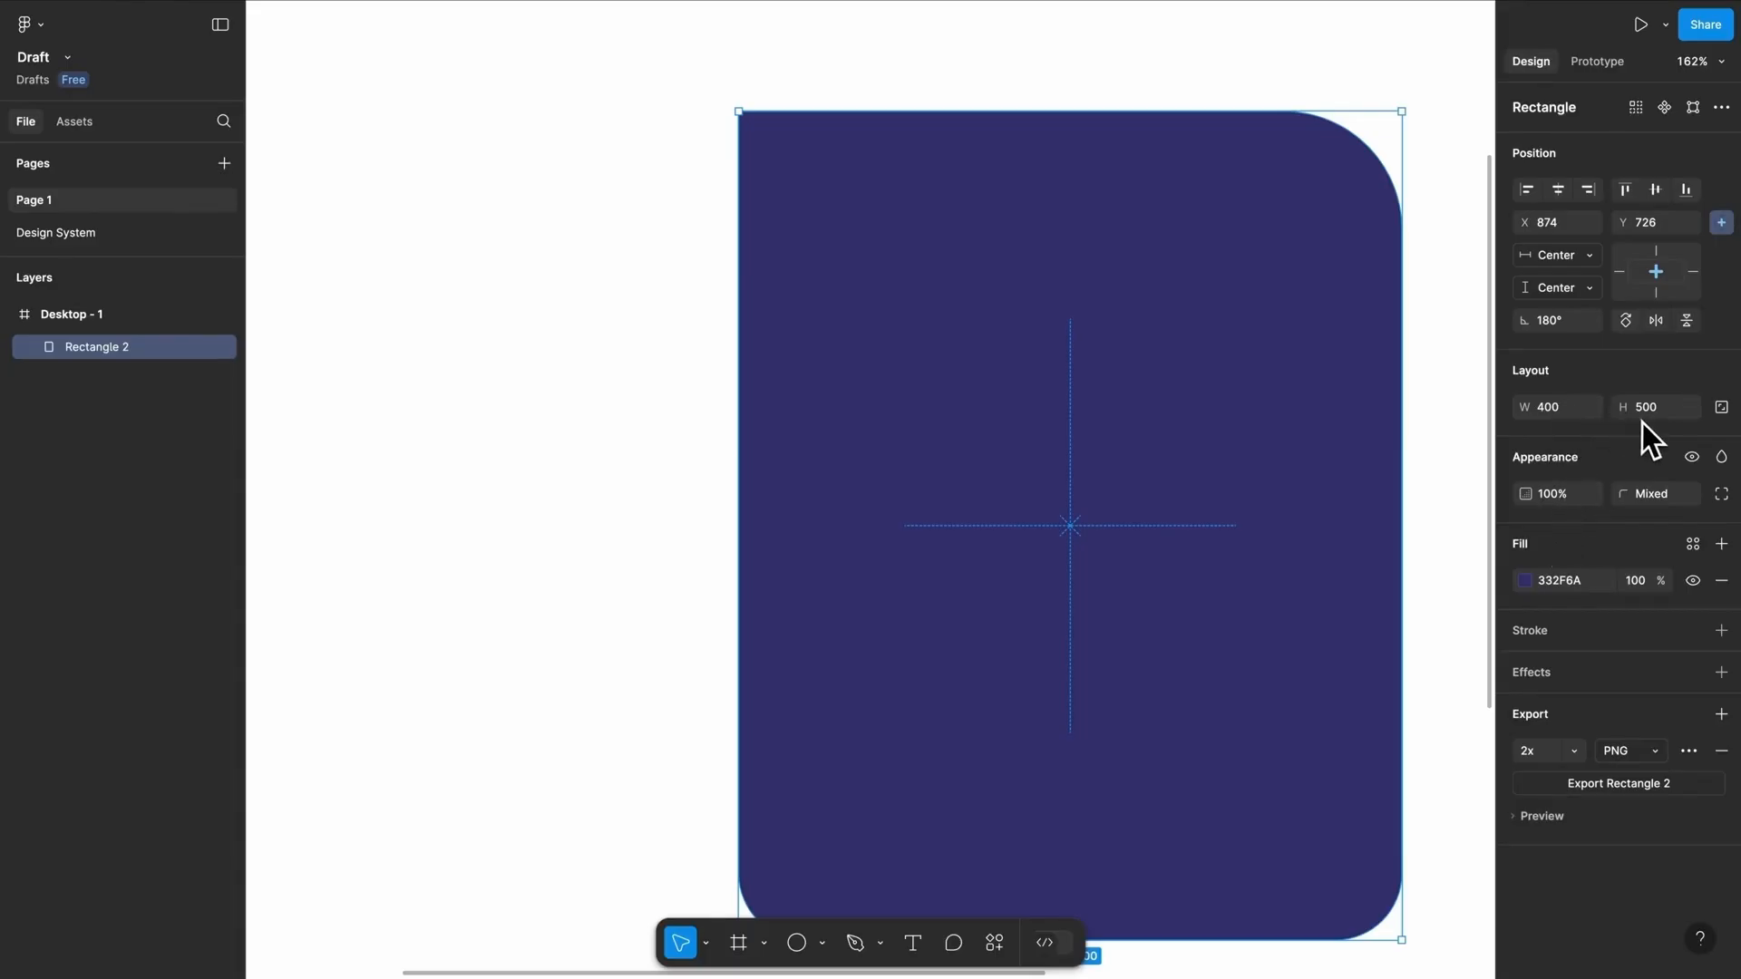
Examine the available export file formats and the advanced export settings for the rectangle.
left_click(1644, 752)
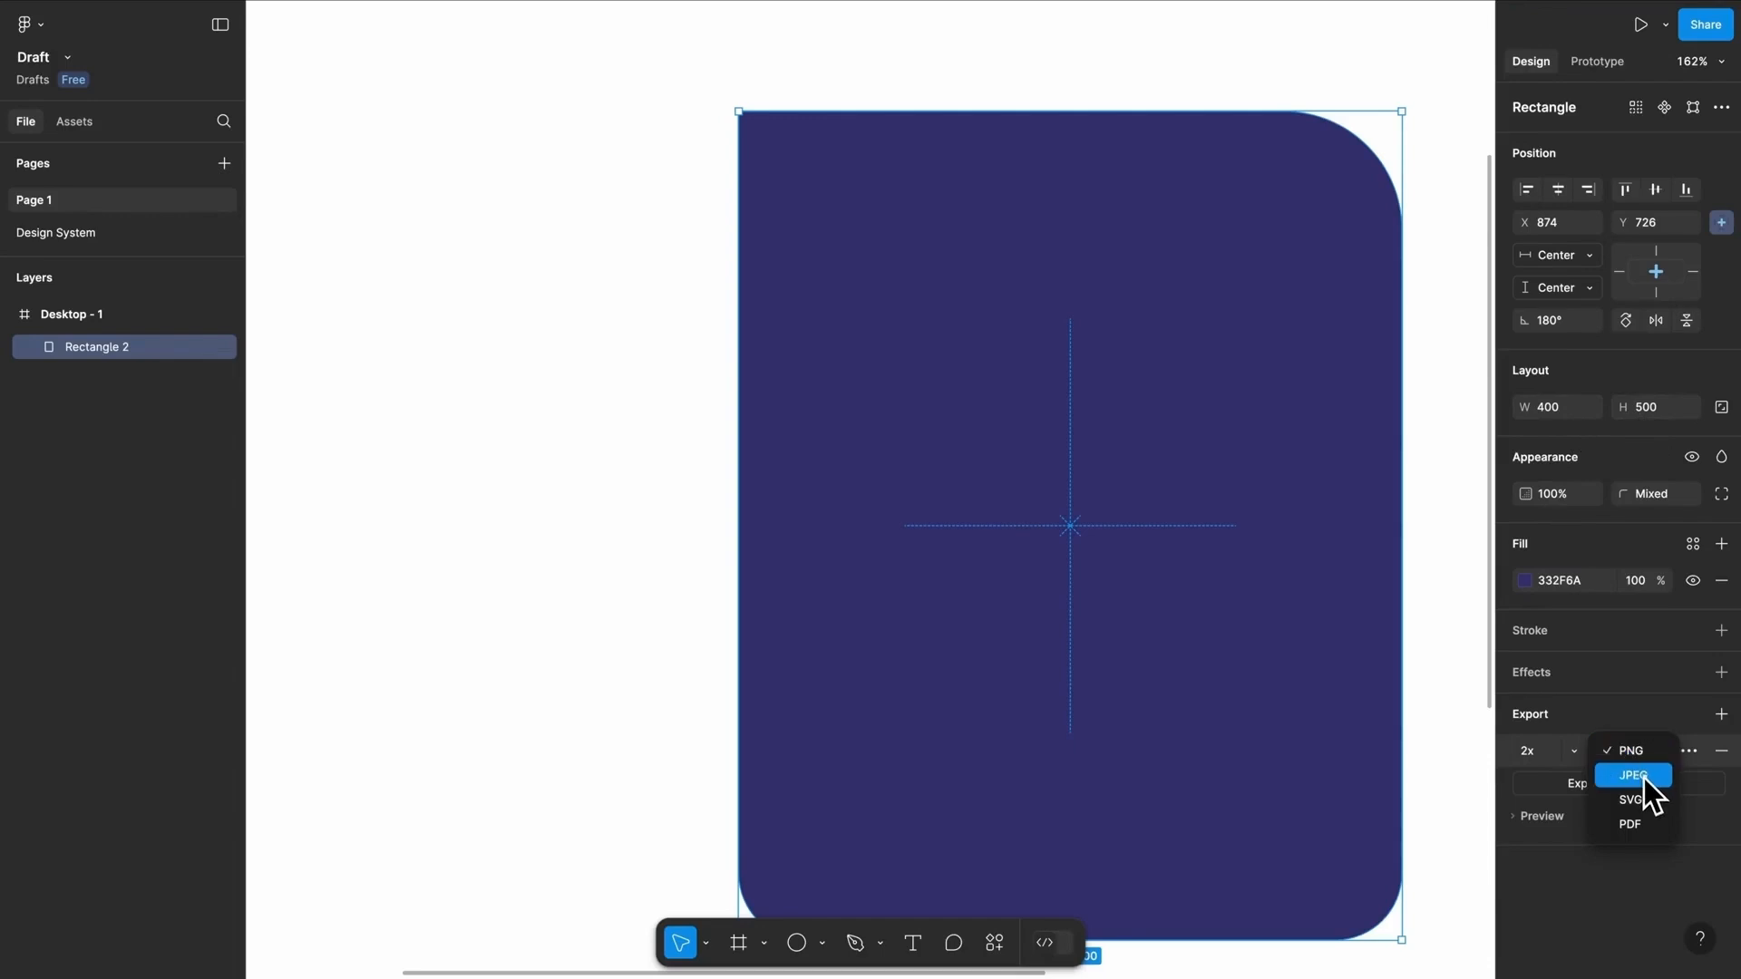
left_click(1687, 829)
left_click(1689, 752)
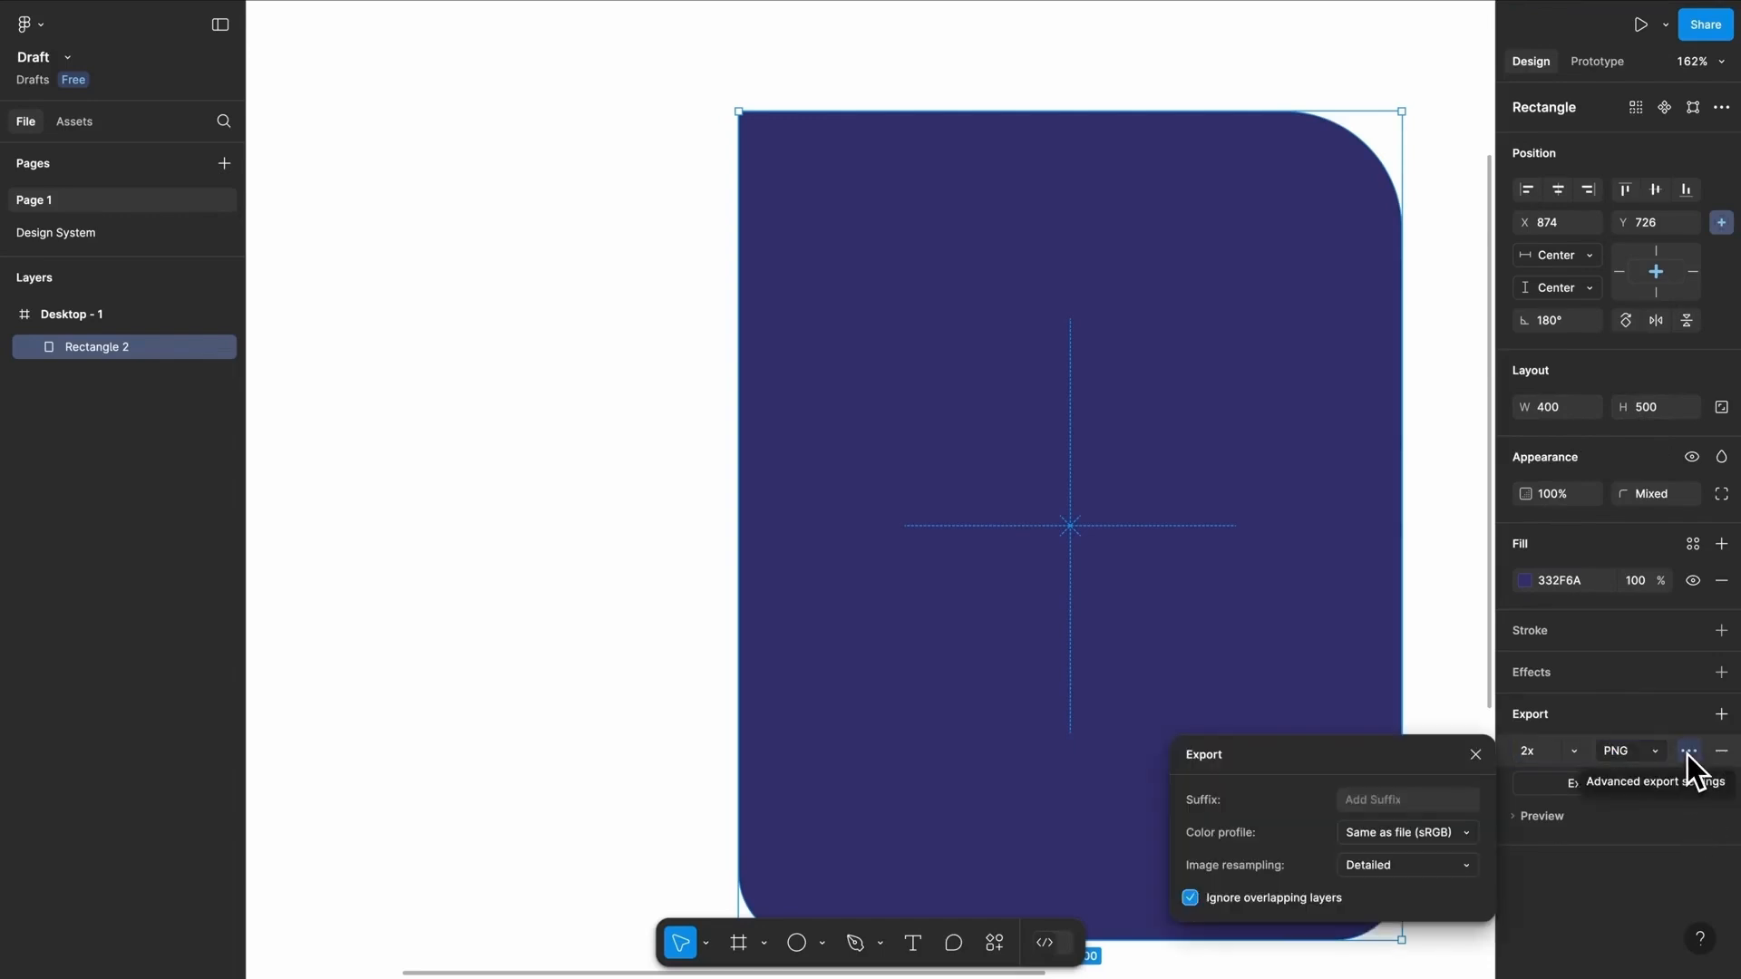
left_click(1475, 755)
Show the export preview, export the rectangle as a 2x PNG, and clear the selection.
left_click(1512, 818)
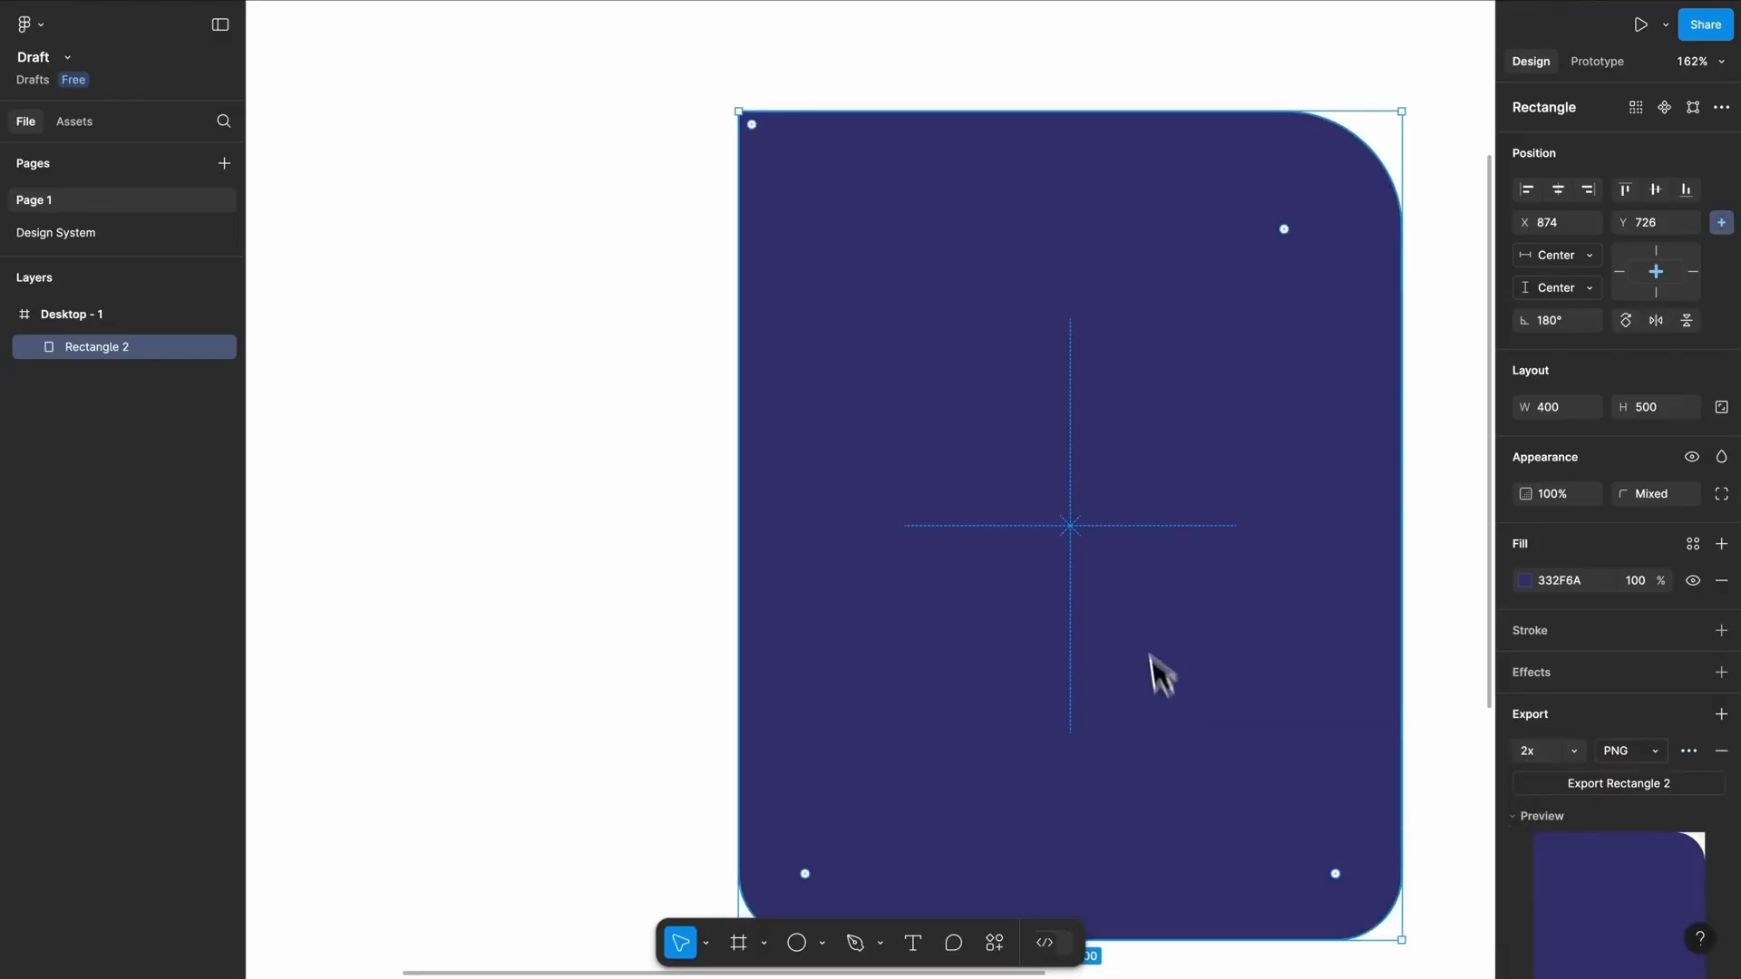
left_click(1675, 786)
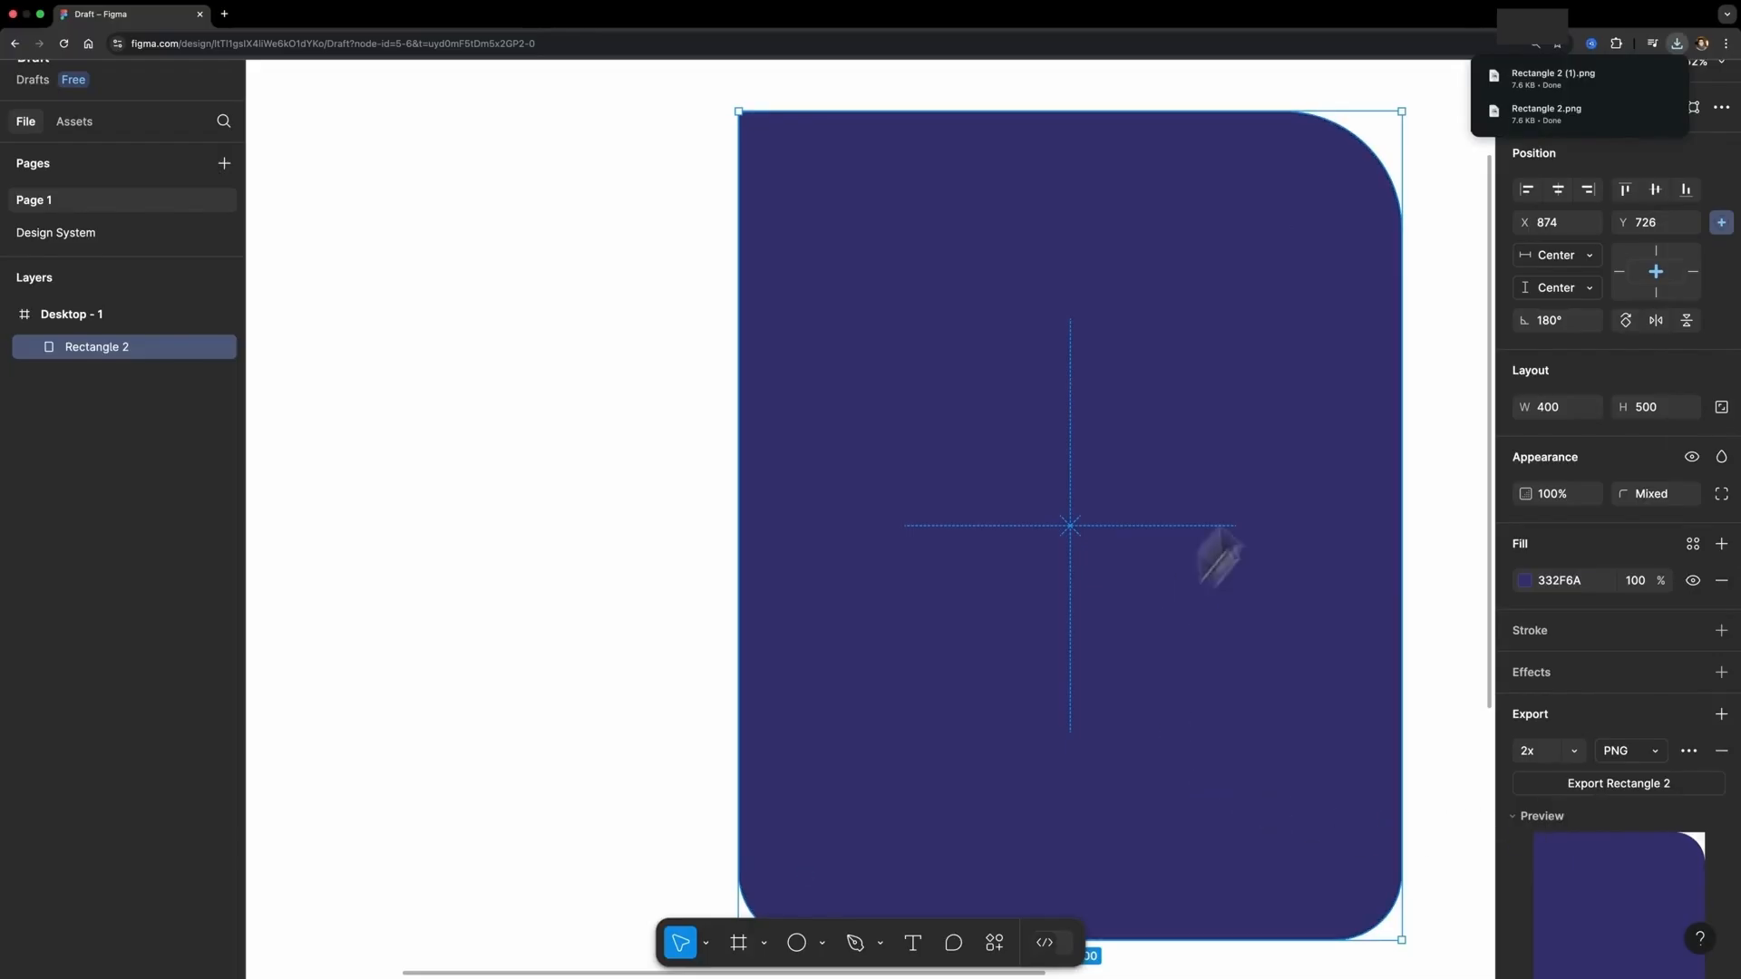
left_click(1460, 408)
left_click(945, 452)
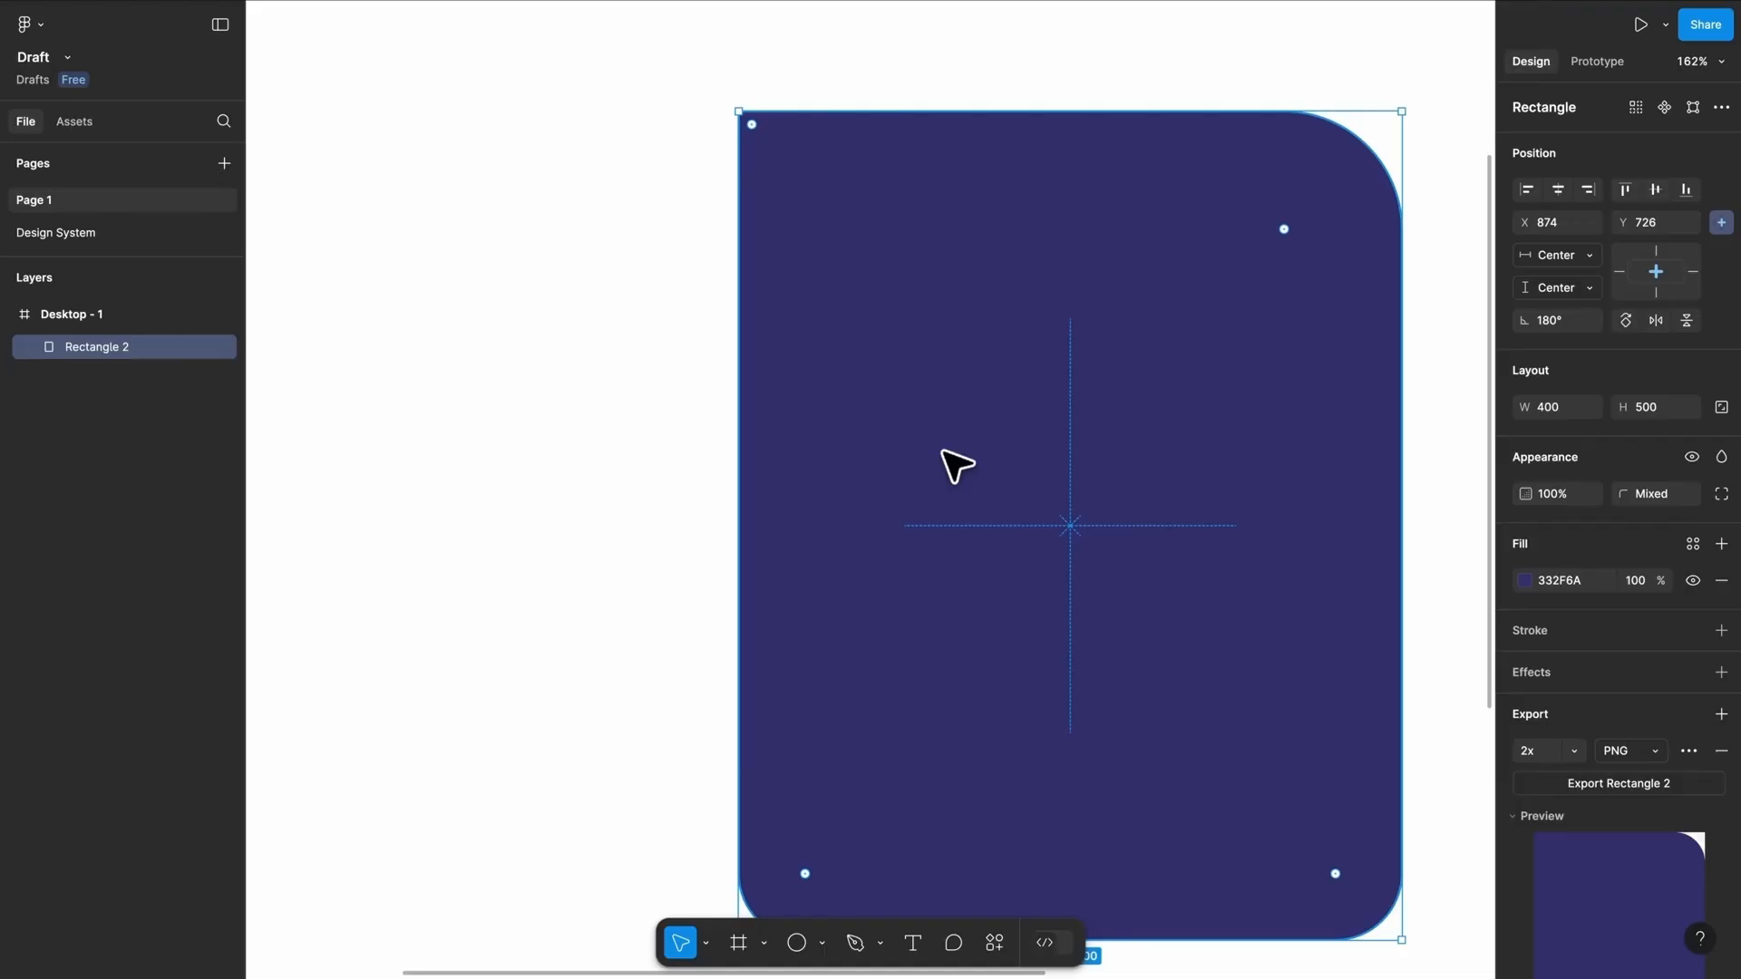
left_click(1165, 970)
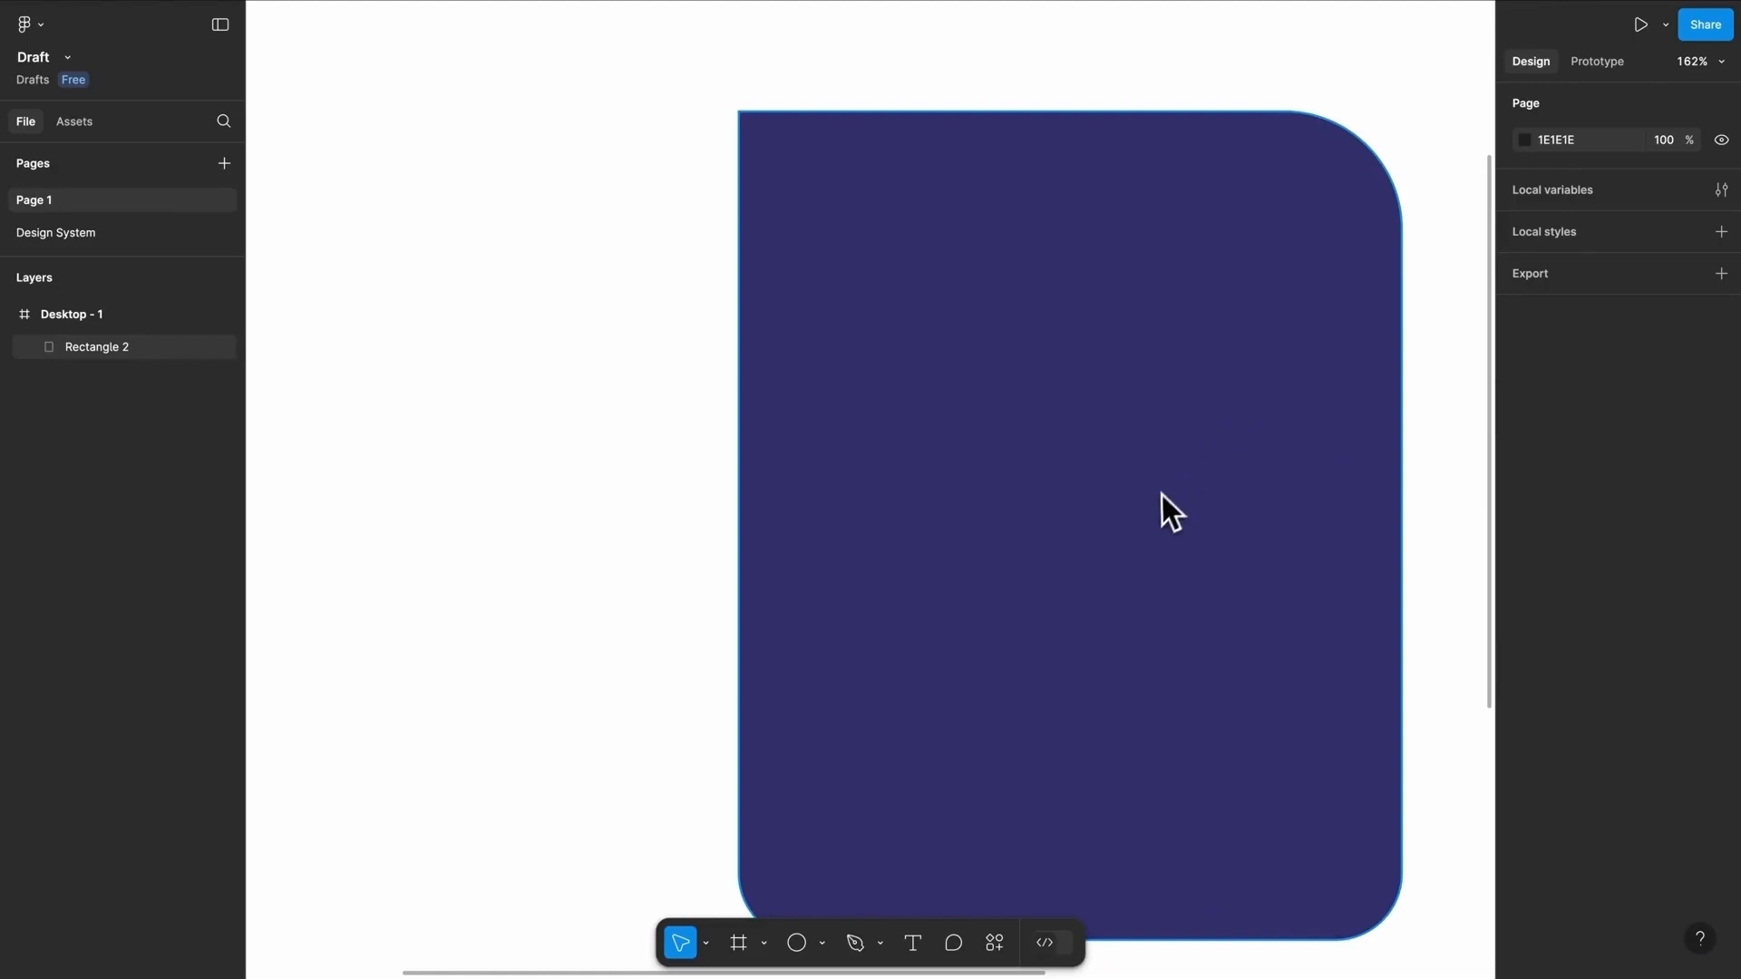
Draw a slanted line about 319 long above the rectangle, sloping down to the right.
scroll(1159, 506, "down", 5)
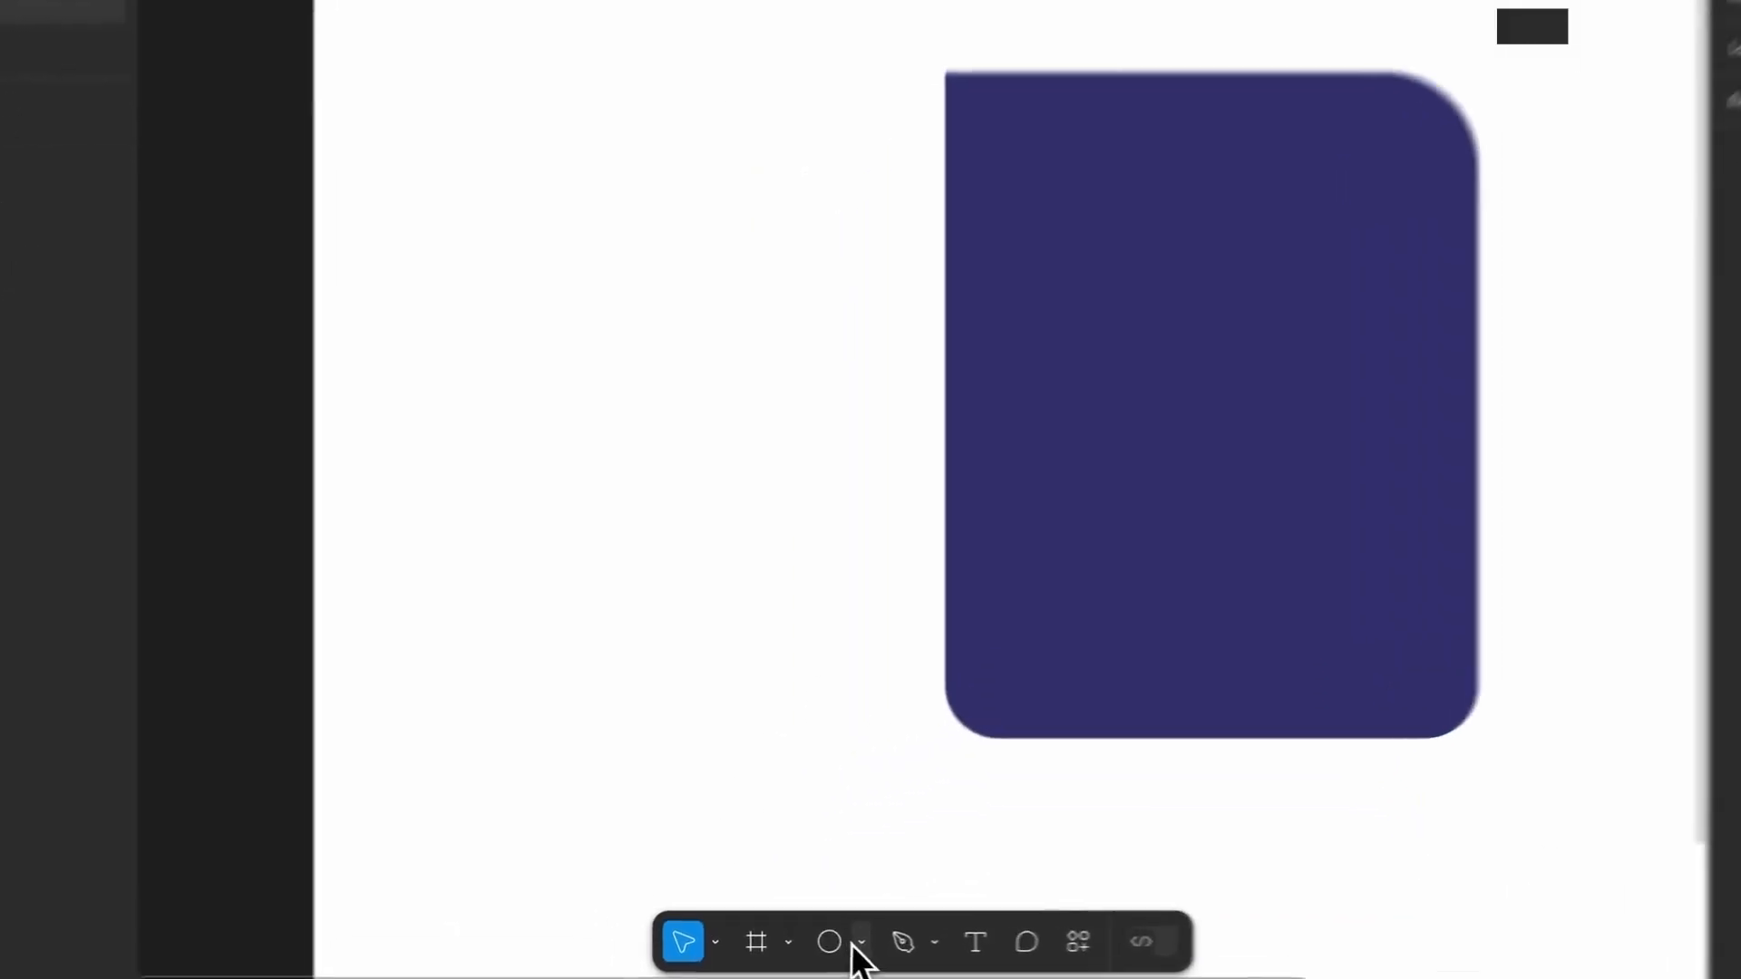
left_click(821, 943)
left_click(929, 688)
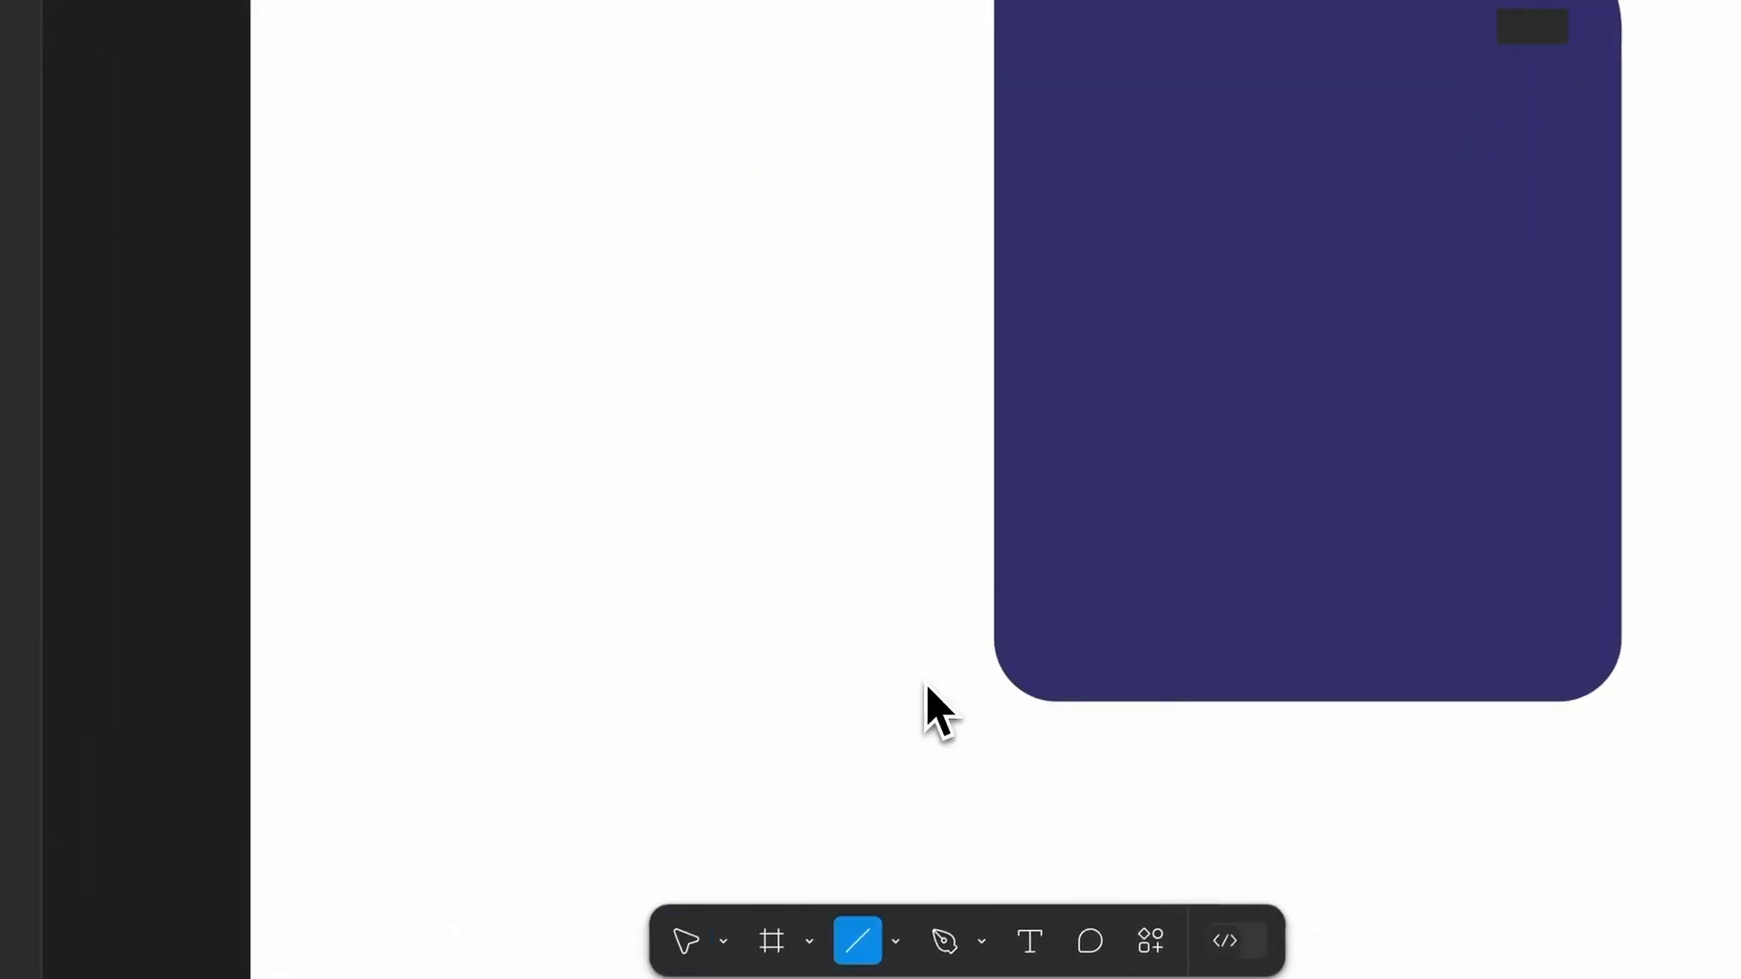
scroll(802, 653, "right", 5)
scroll(802, 653, "up", 2)
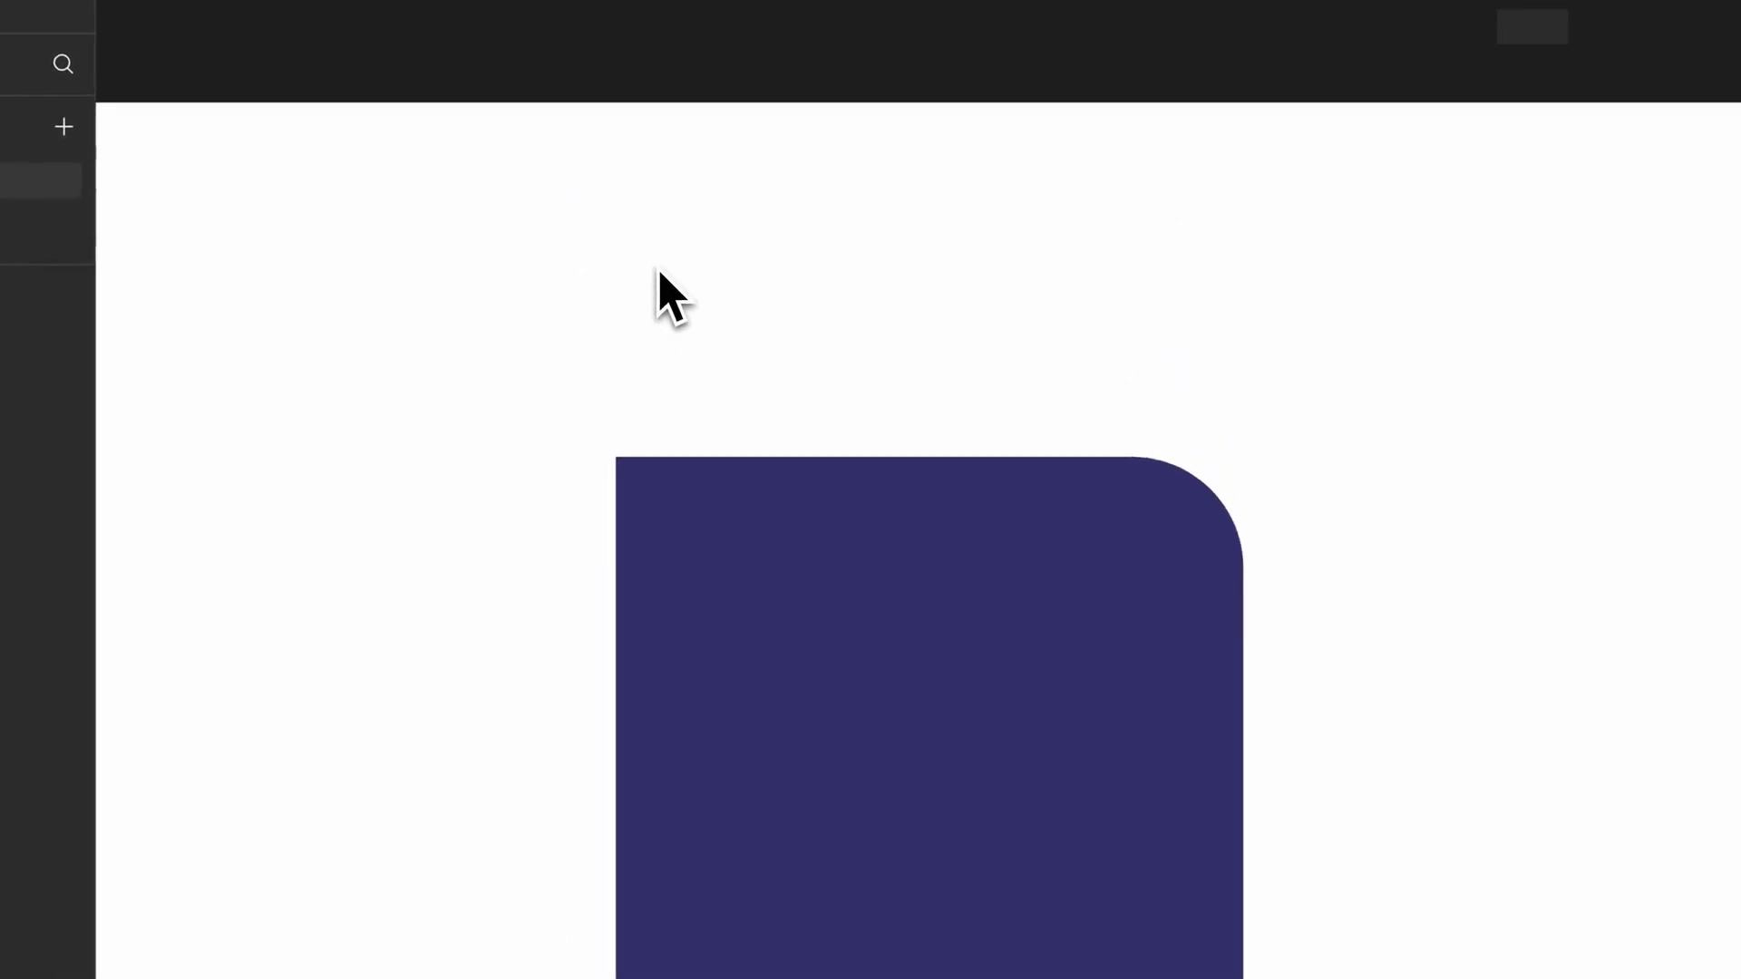
left_click_drag(655, 262, 946, 262)
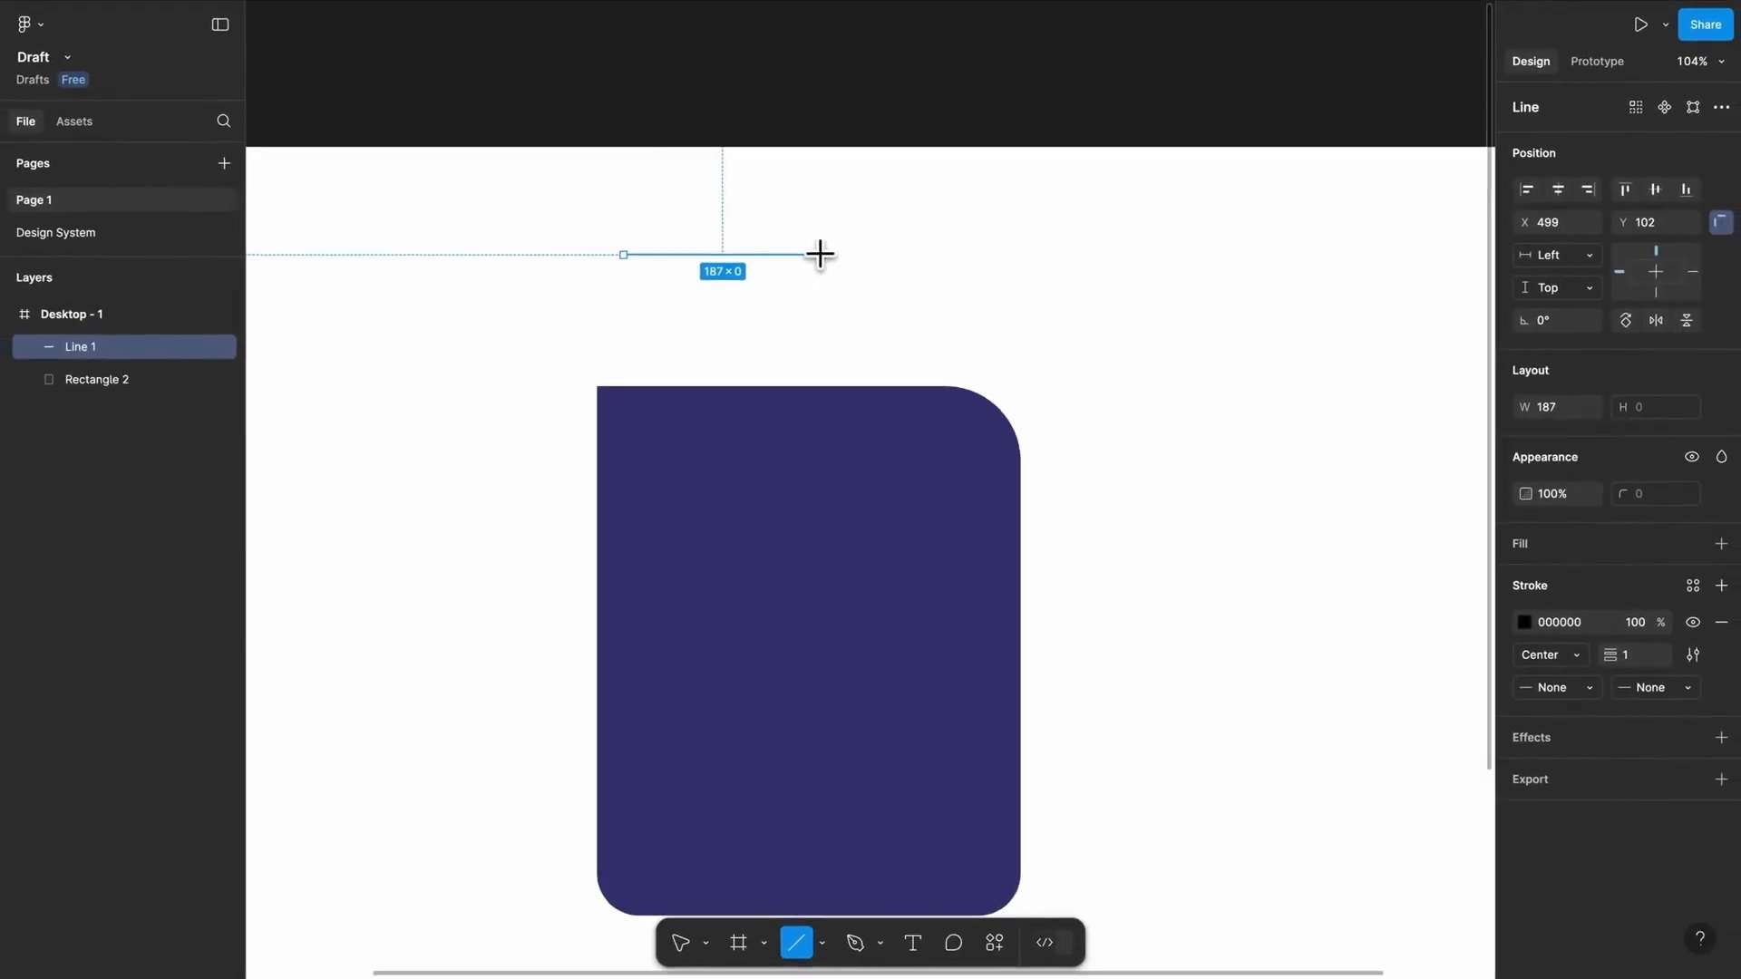
mouse_move(819, 255)
left_mouse_down()
mouse_move(939, 257)
mouse_move(933, 330)
mouse_move(949, 260)
mouse_move(951, 334)
left_mouse_up()
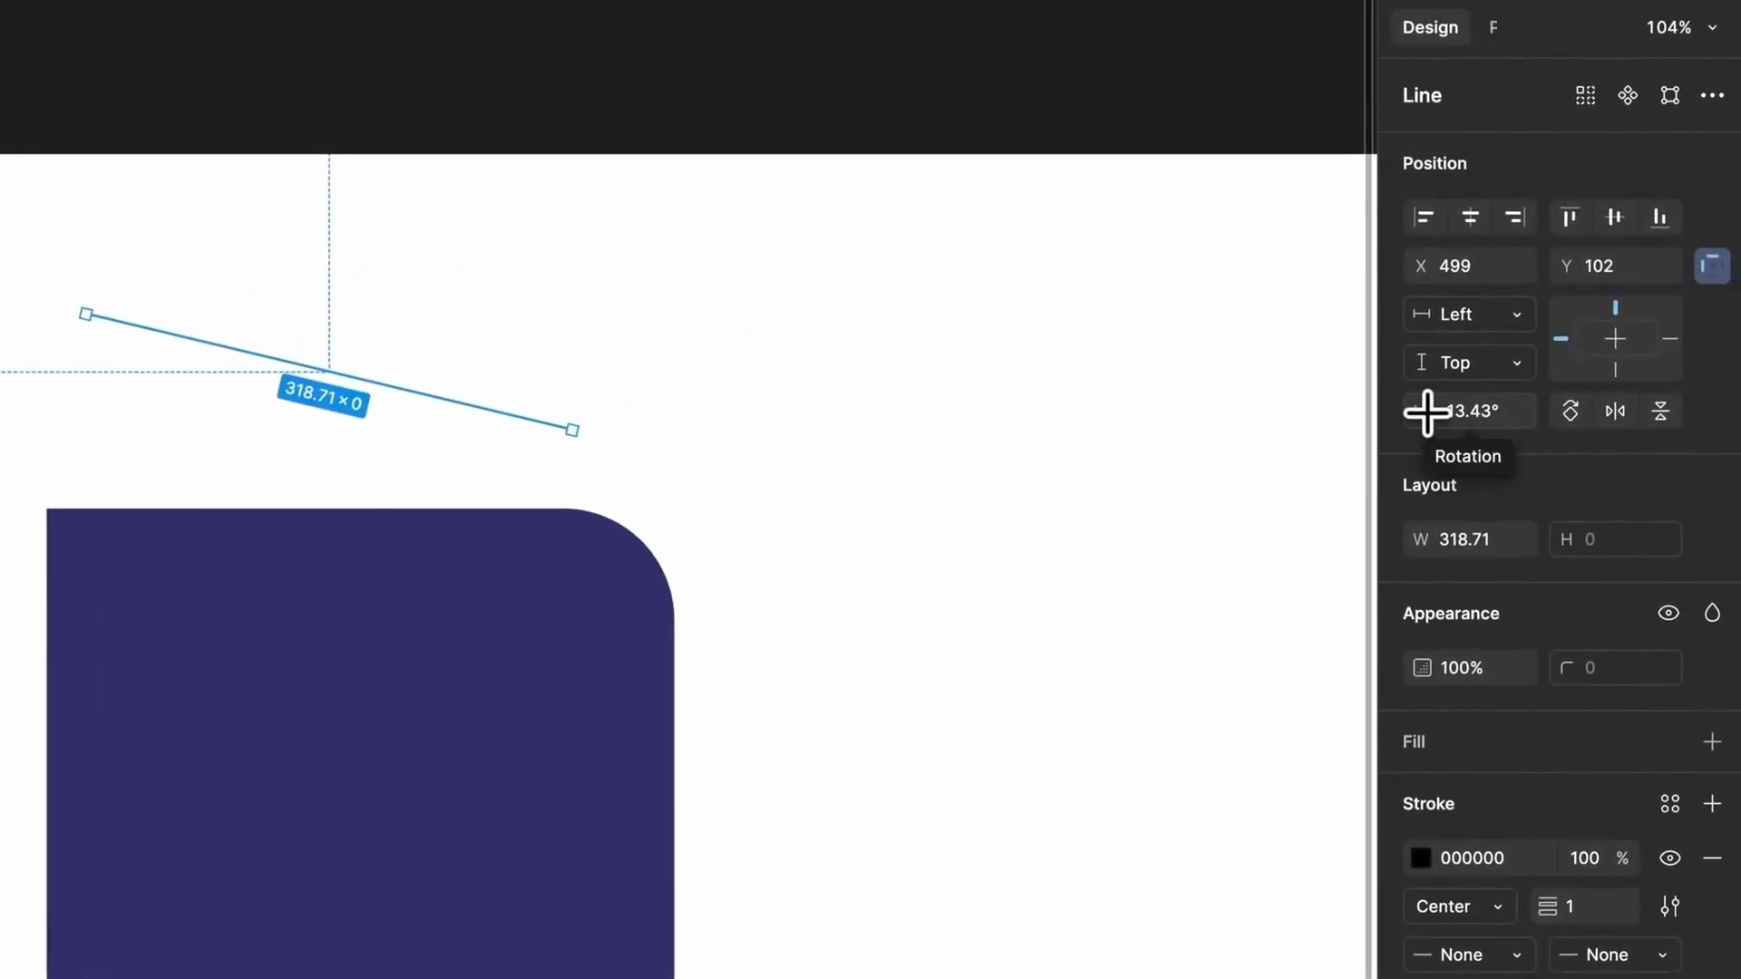
Set the line's rotation to 0°.
left_click(1469, 413)
type("0")
key("Return")
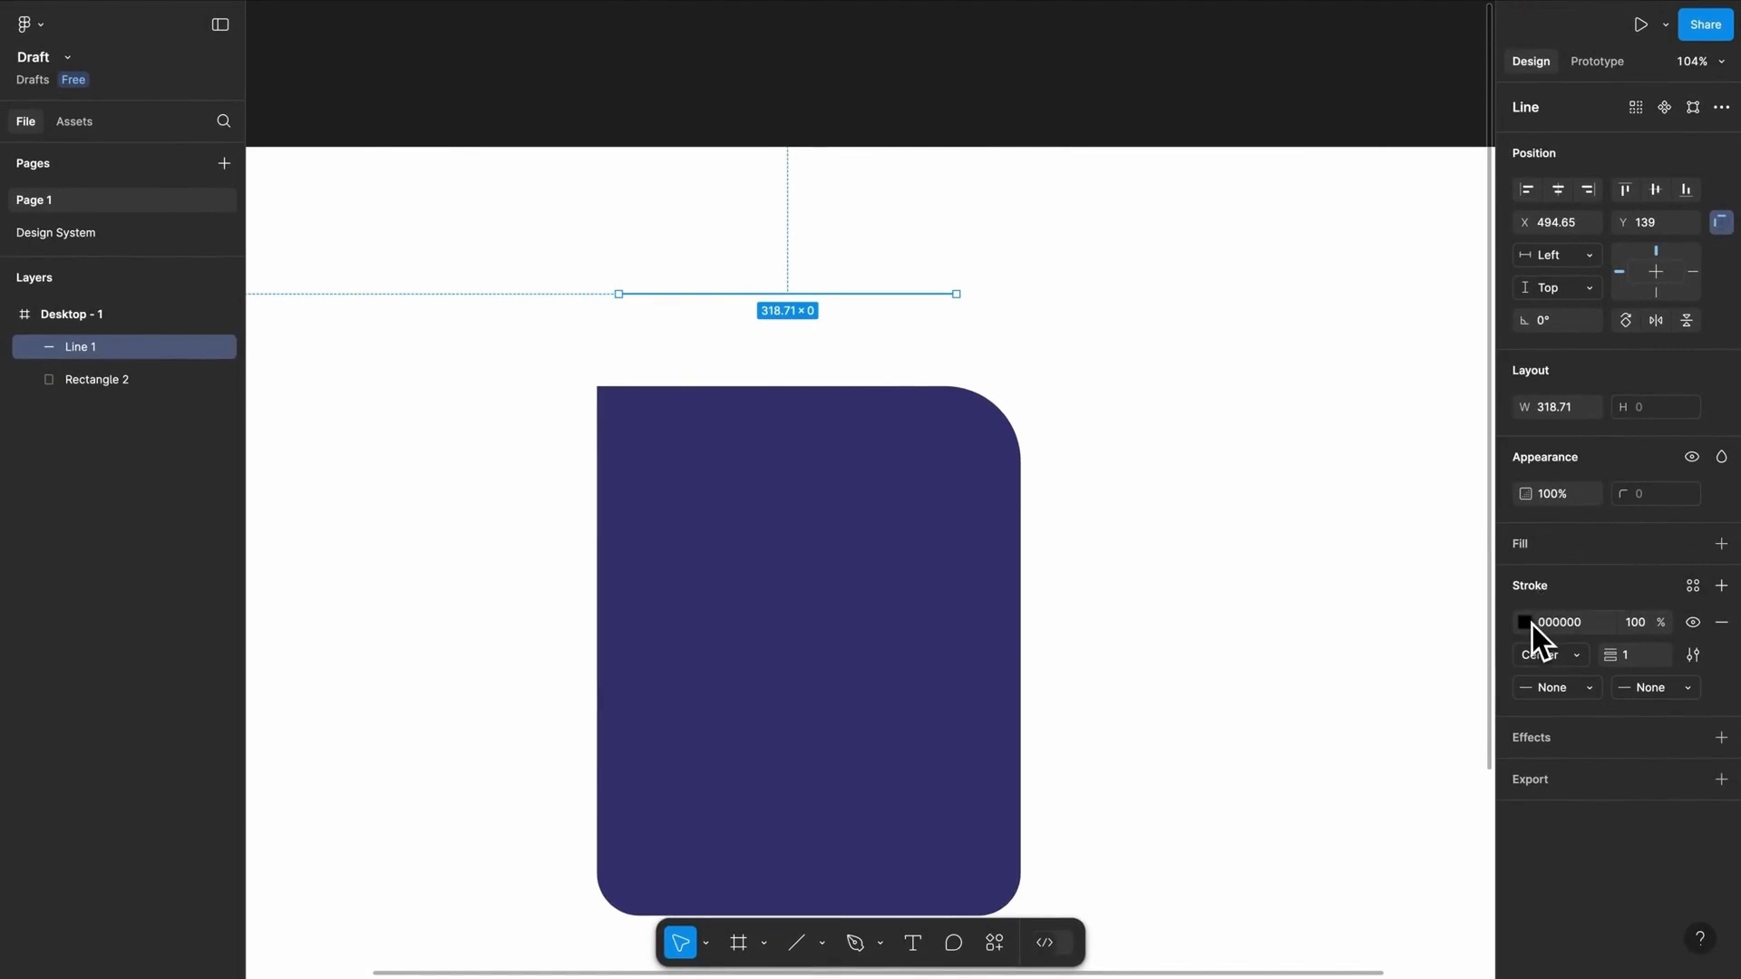
Change the line's stroke colour to red FF0000 and its stroke weight to 5.
scroll(792, 292, "up", 5)
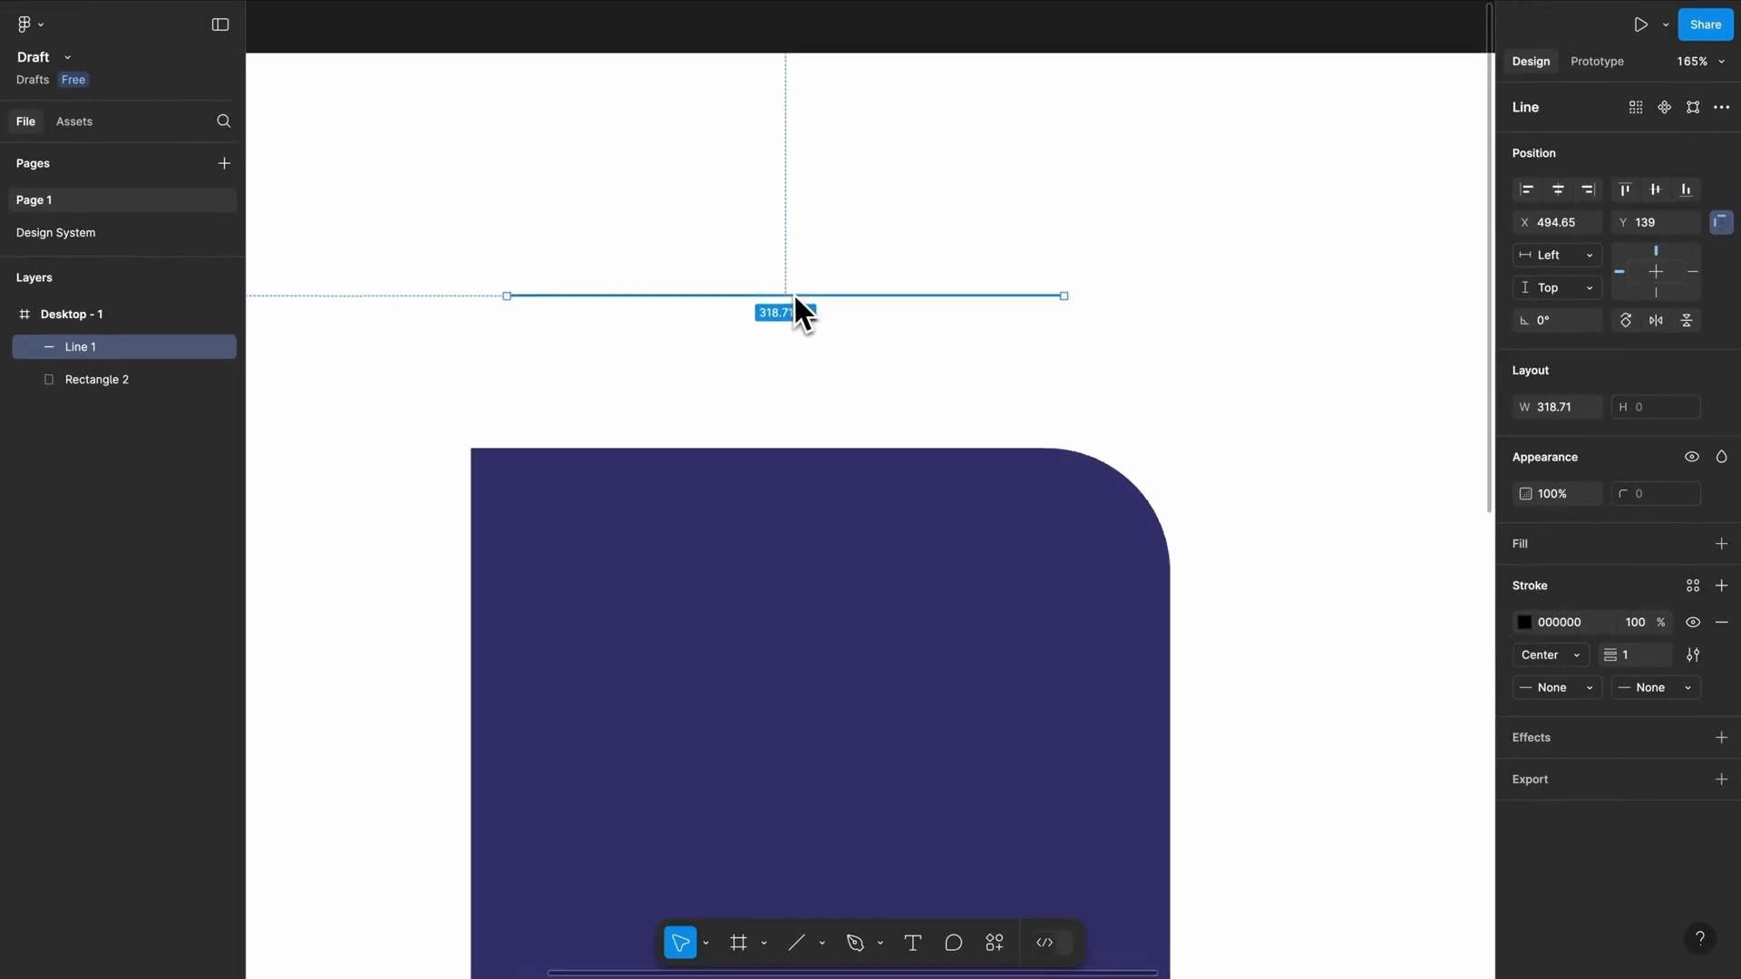
left_click(1524, 622)
left_click_drag(1342, 634, 1523, 445)
left_click(1614, 560)
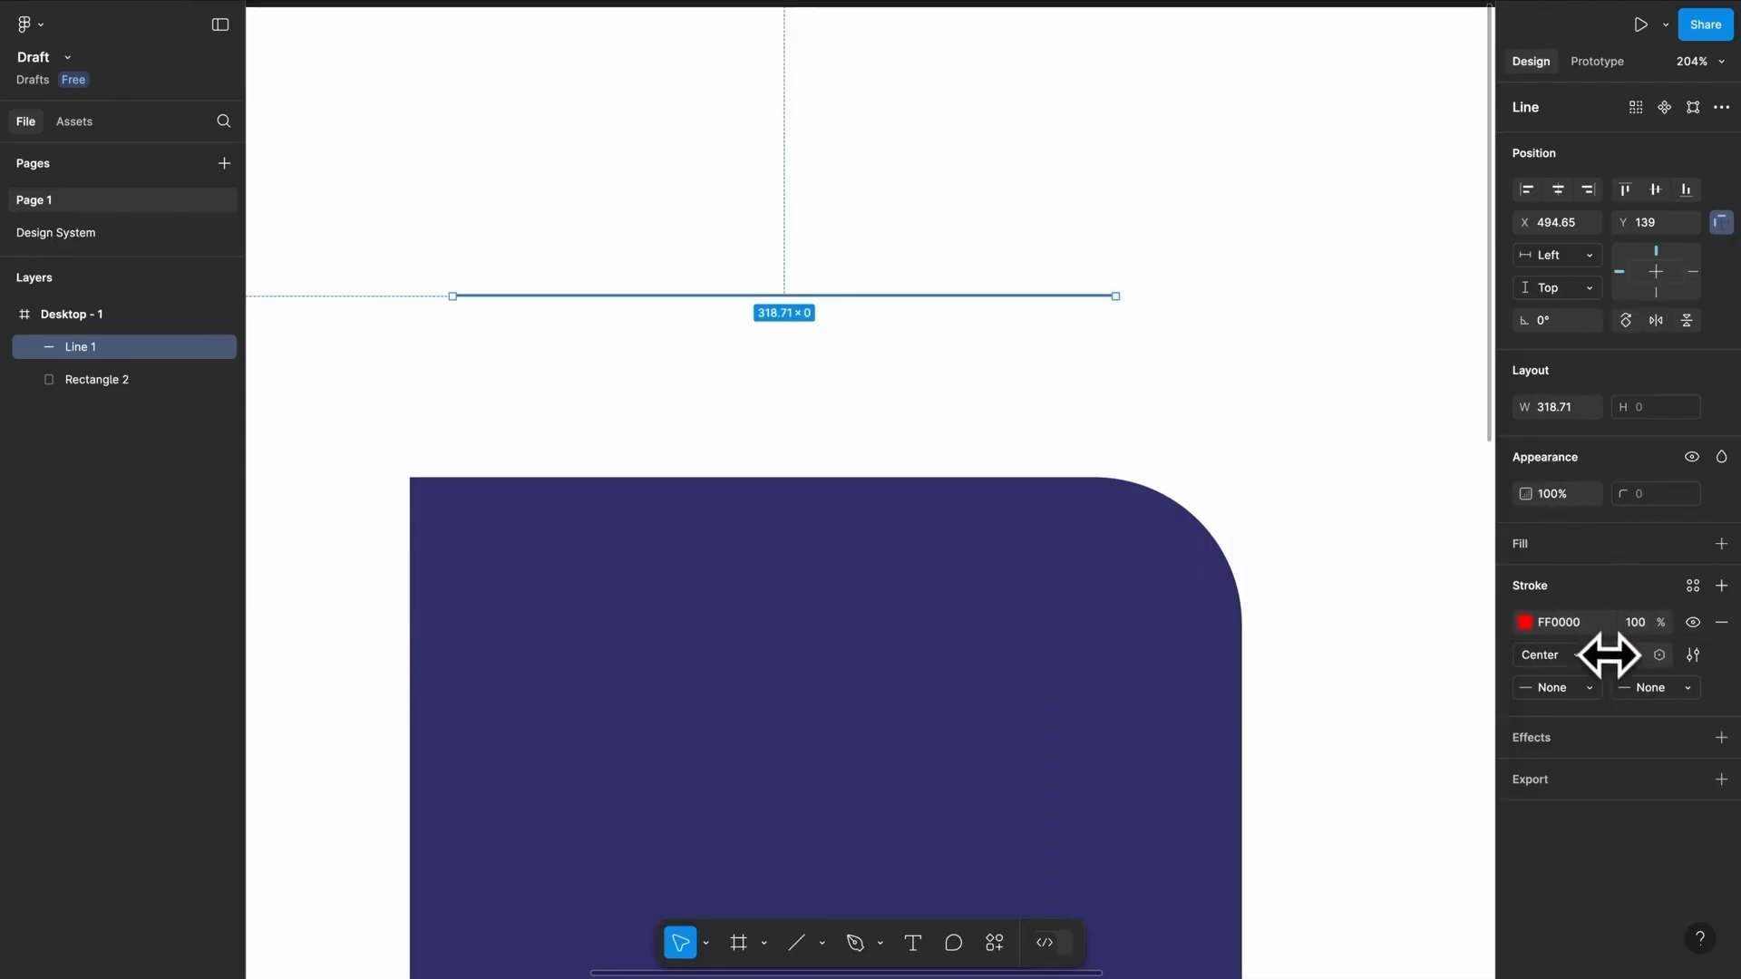
left_click_drag(1611, 654, 1607, 656)
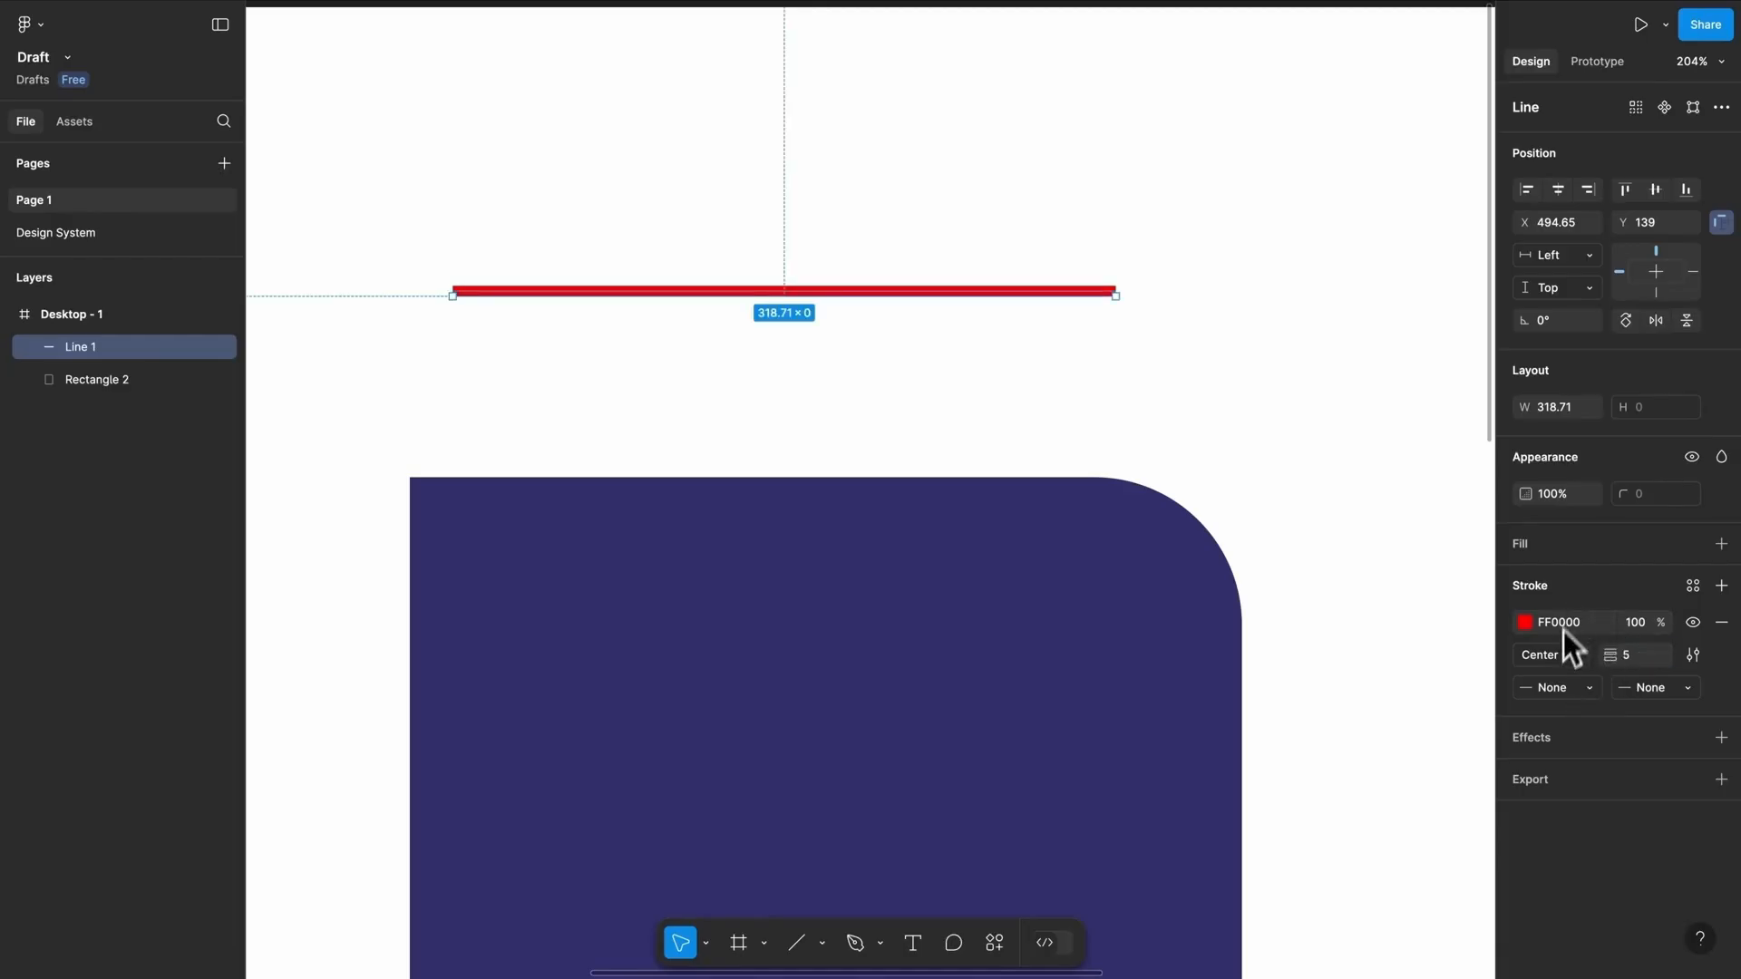
Set both the start point and the end point of the red line to Line arrow.
left_click(1562, 691)
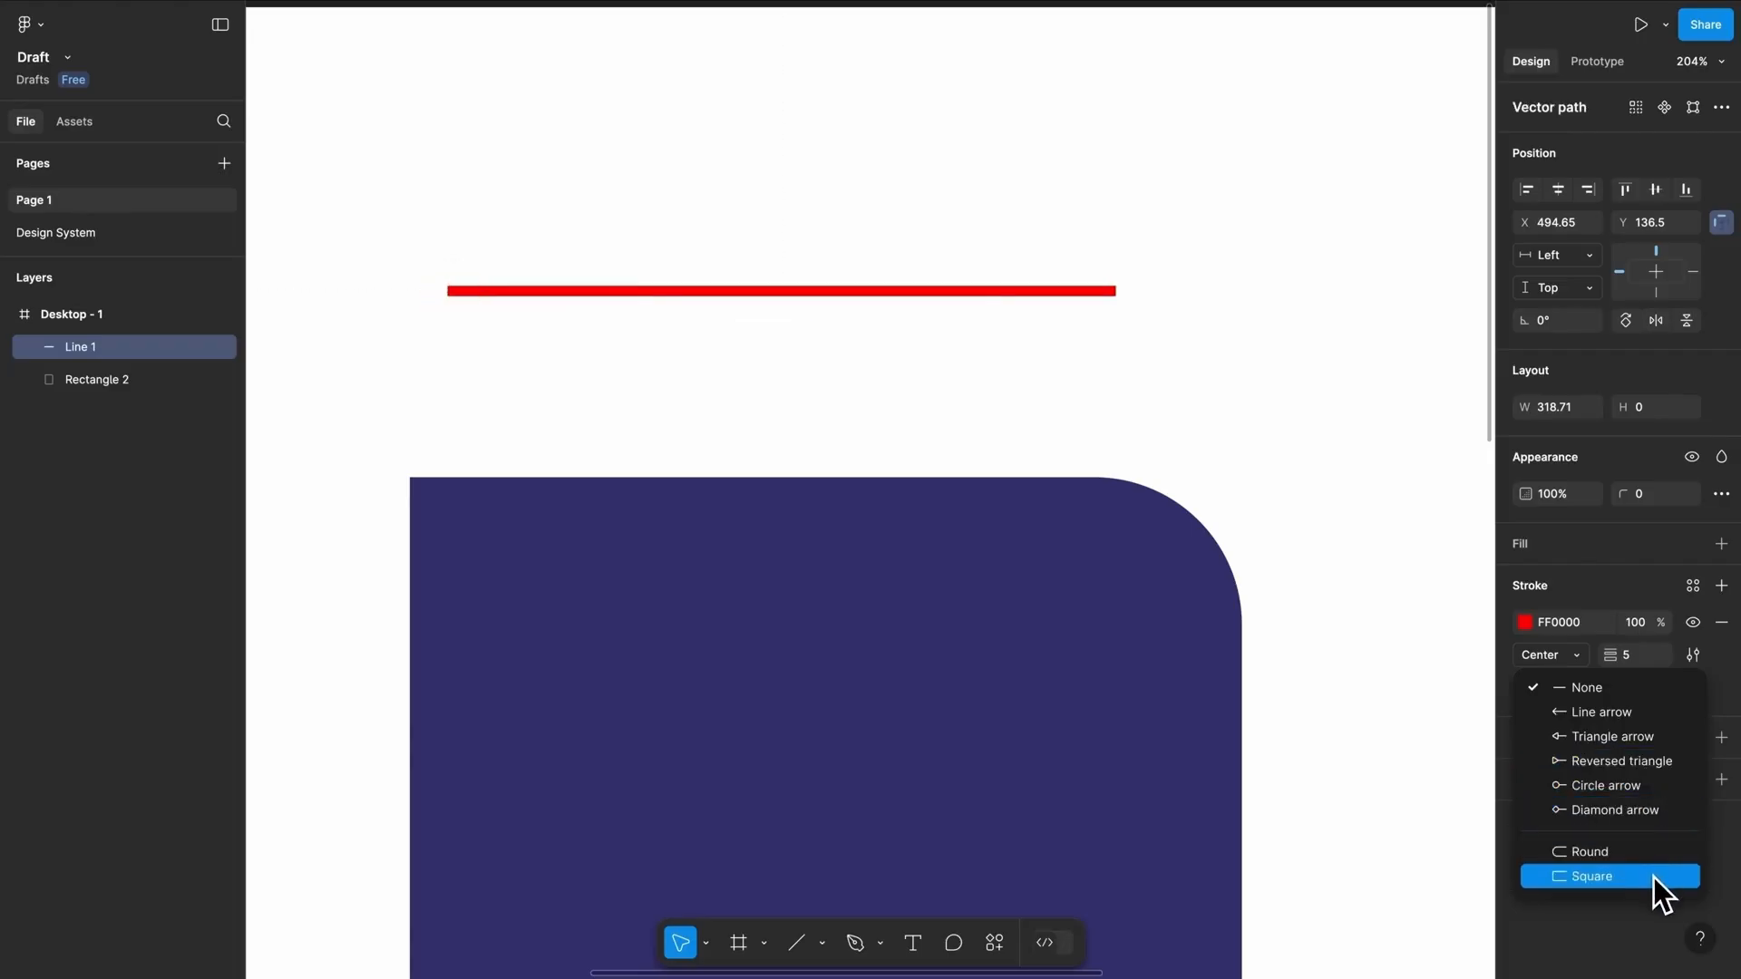
left_click(1605, 712)
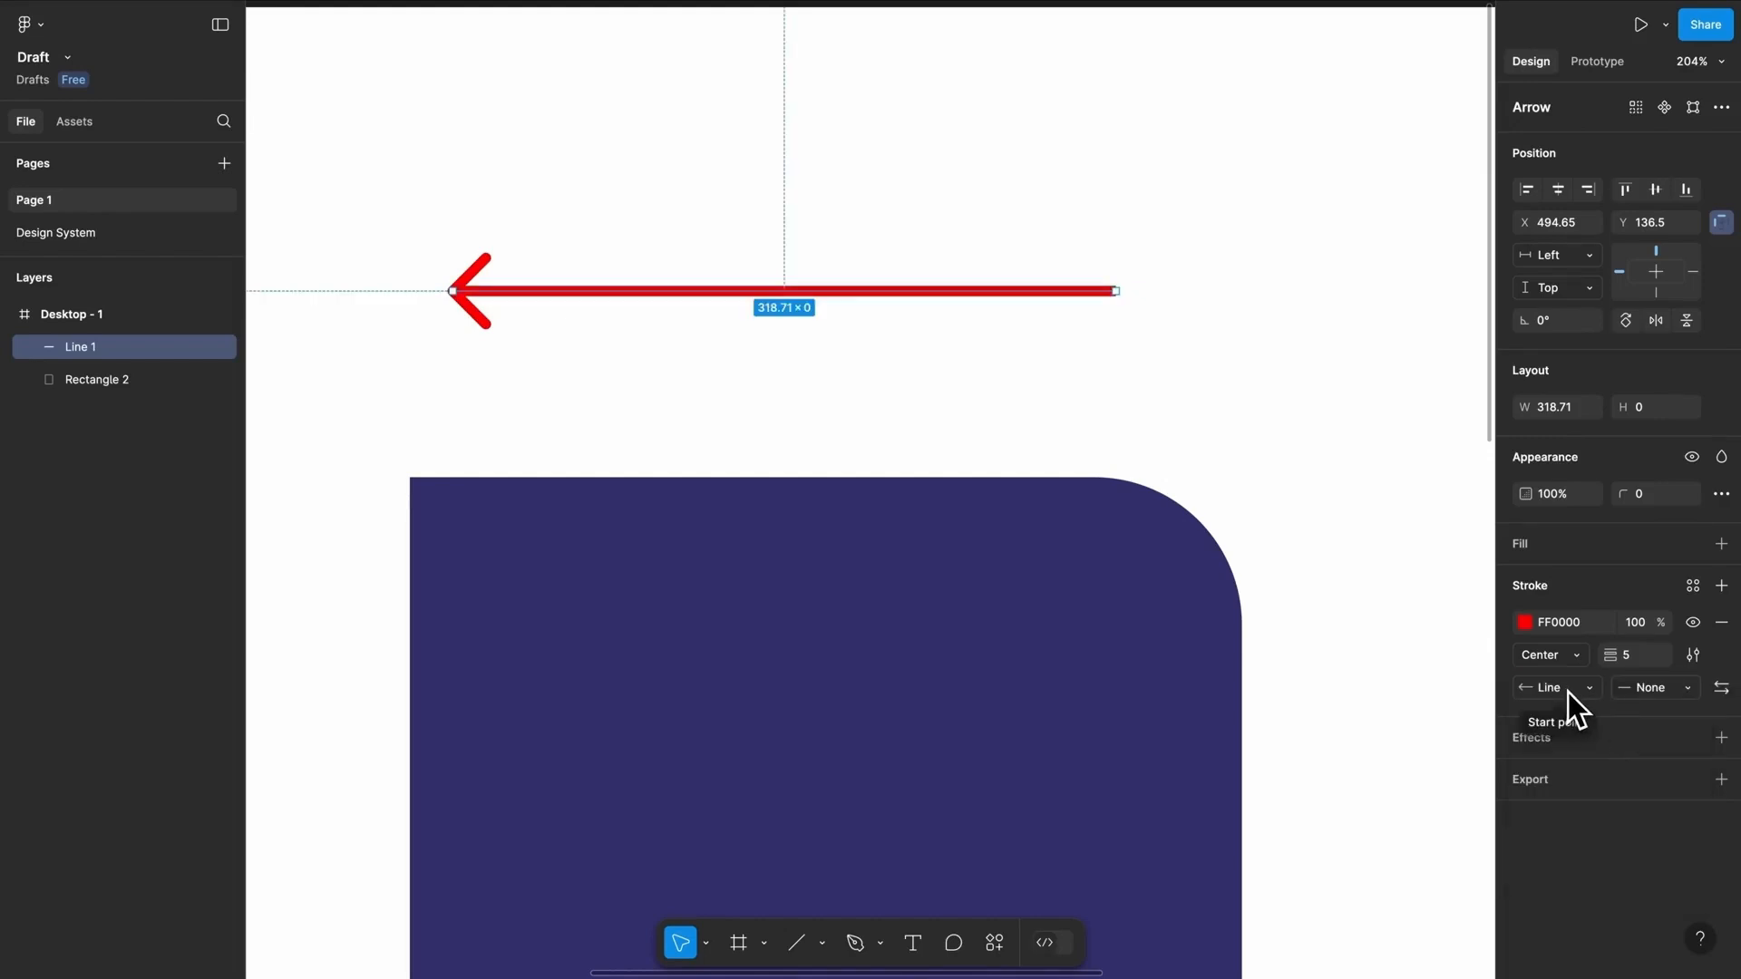
left_click(1642, 691)
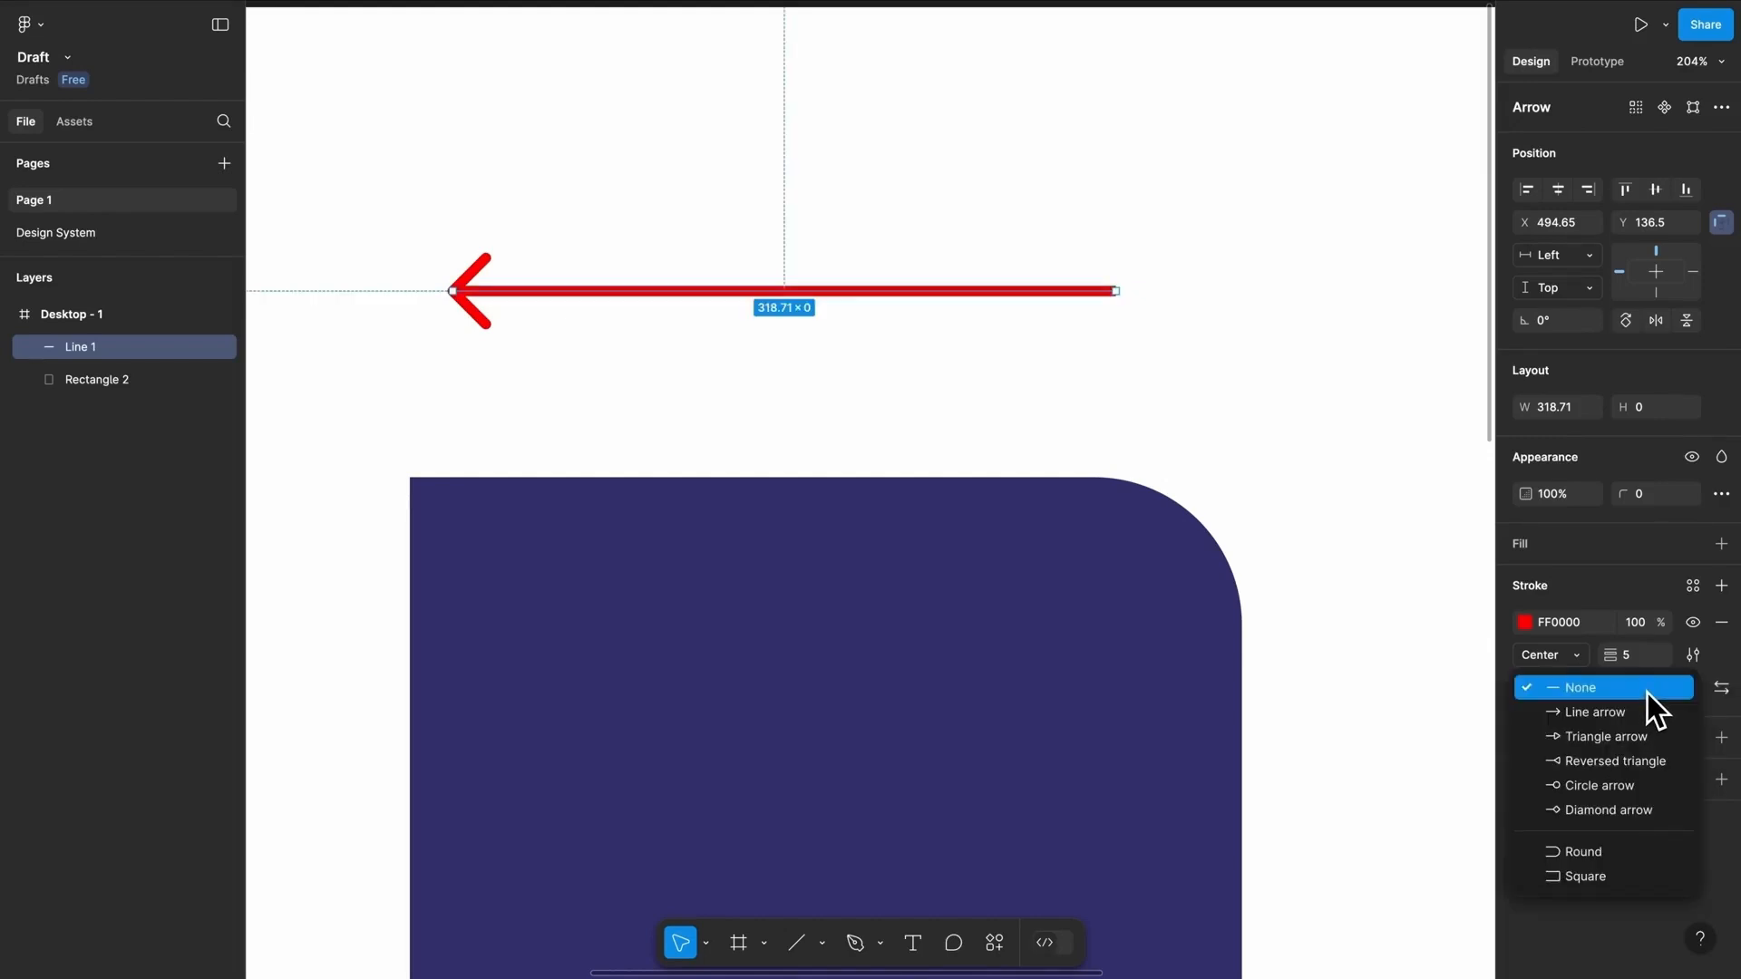
left_click(1641, 712)
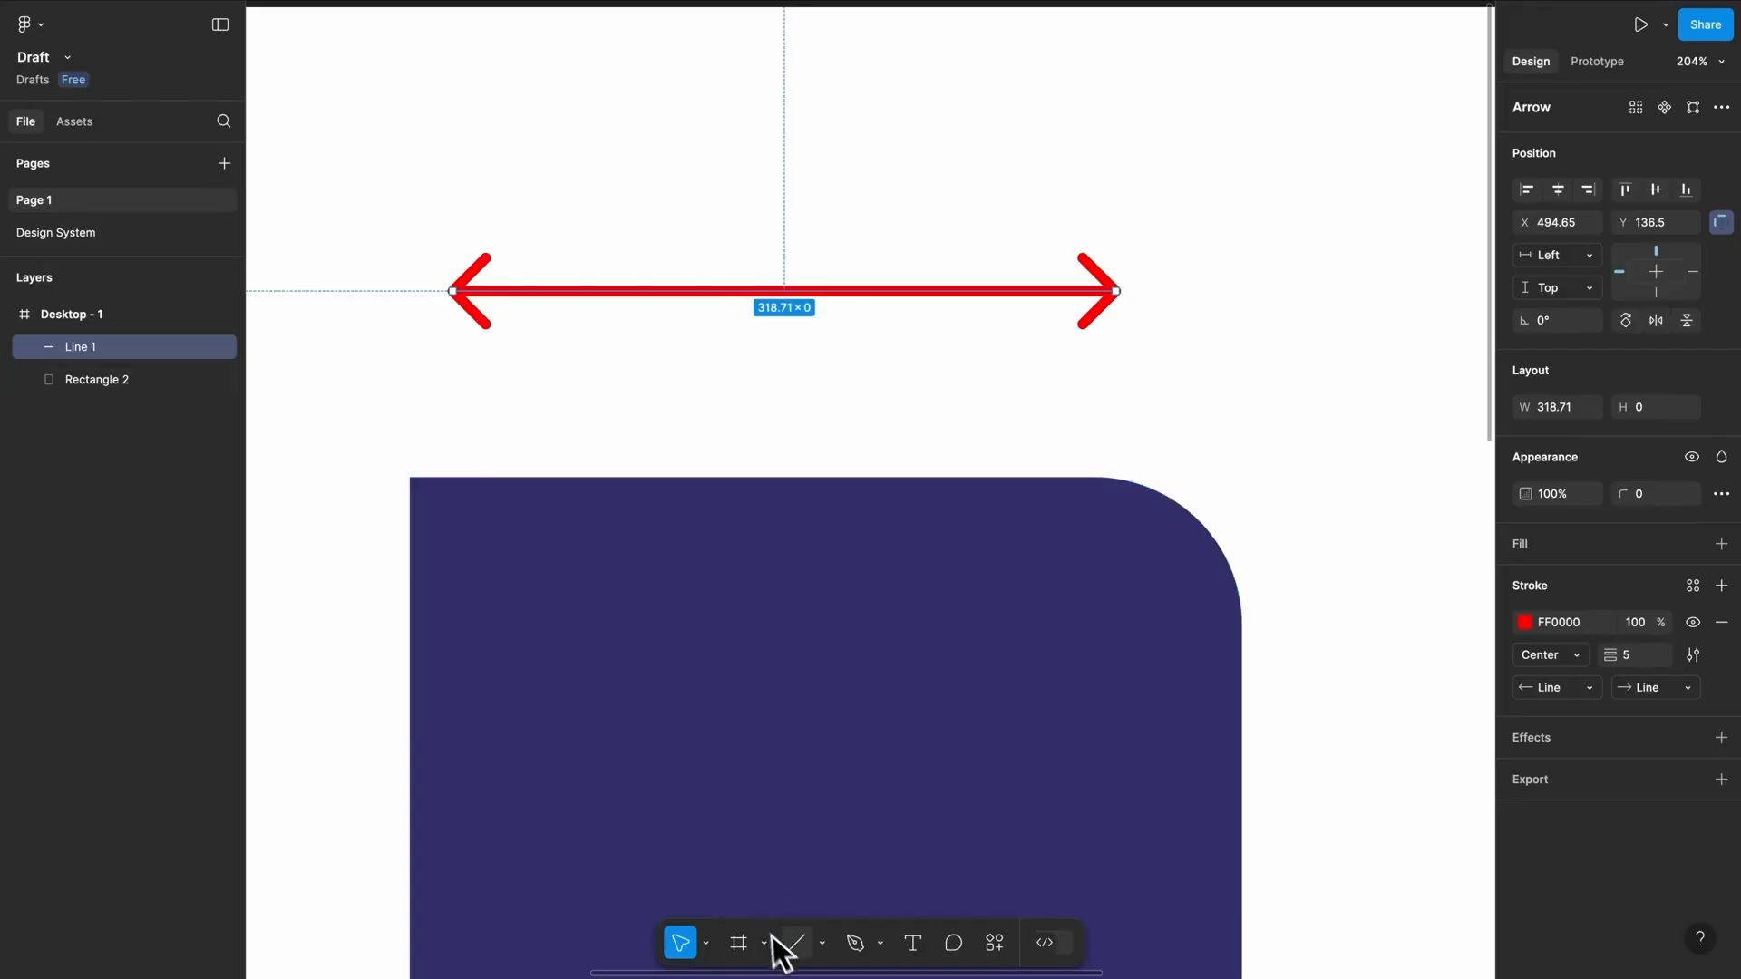
Draw a horizontal arrow about 188 long between the red double-headed line and the blue rectangle.
left_click(822, 943)
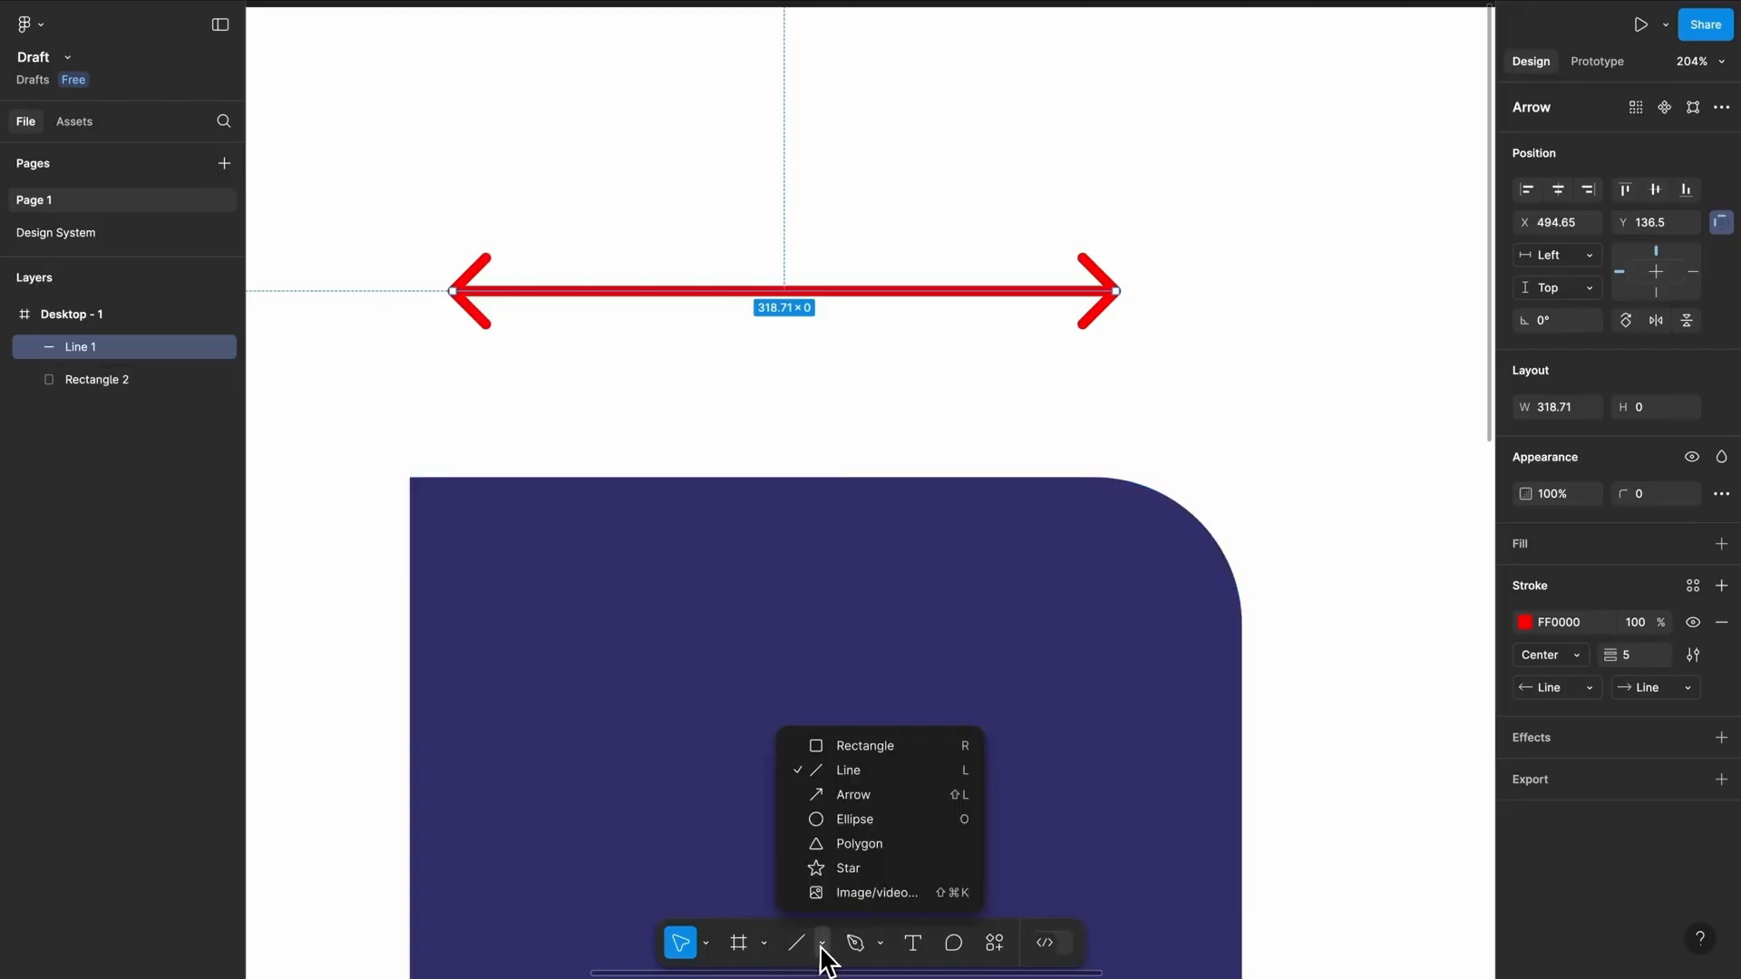
left_click(885, 793)
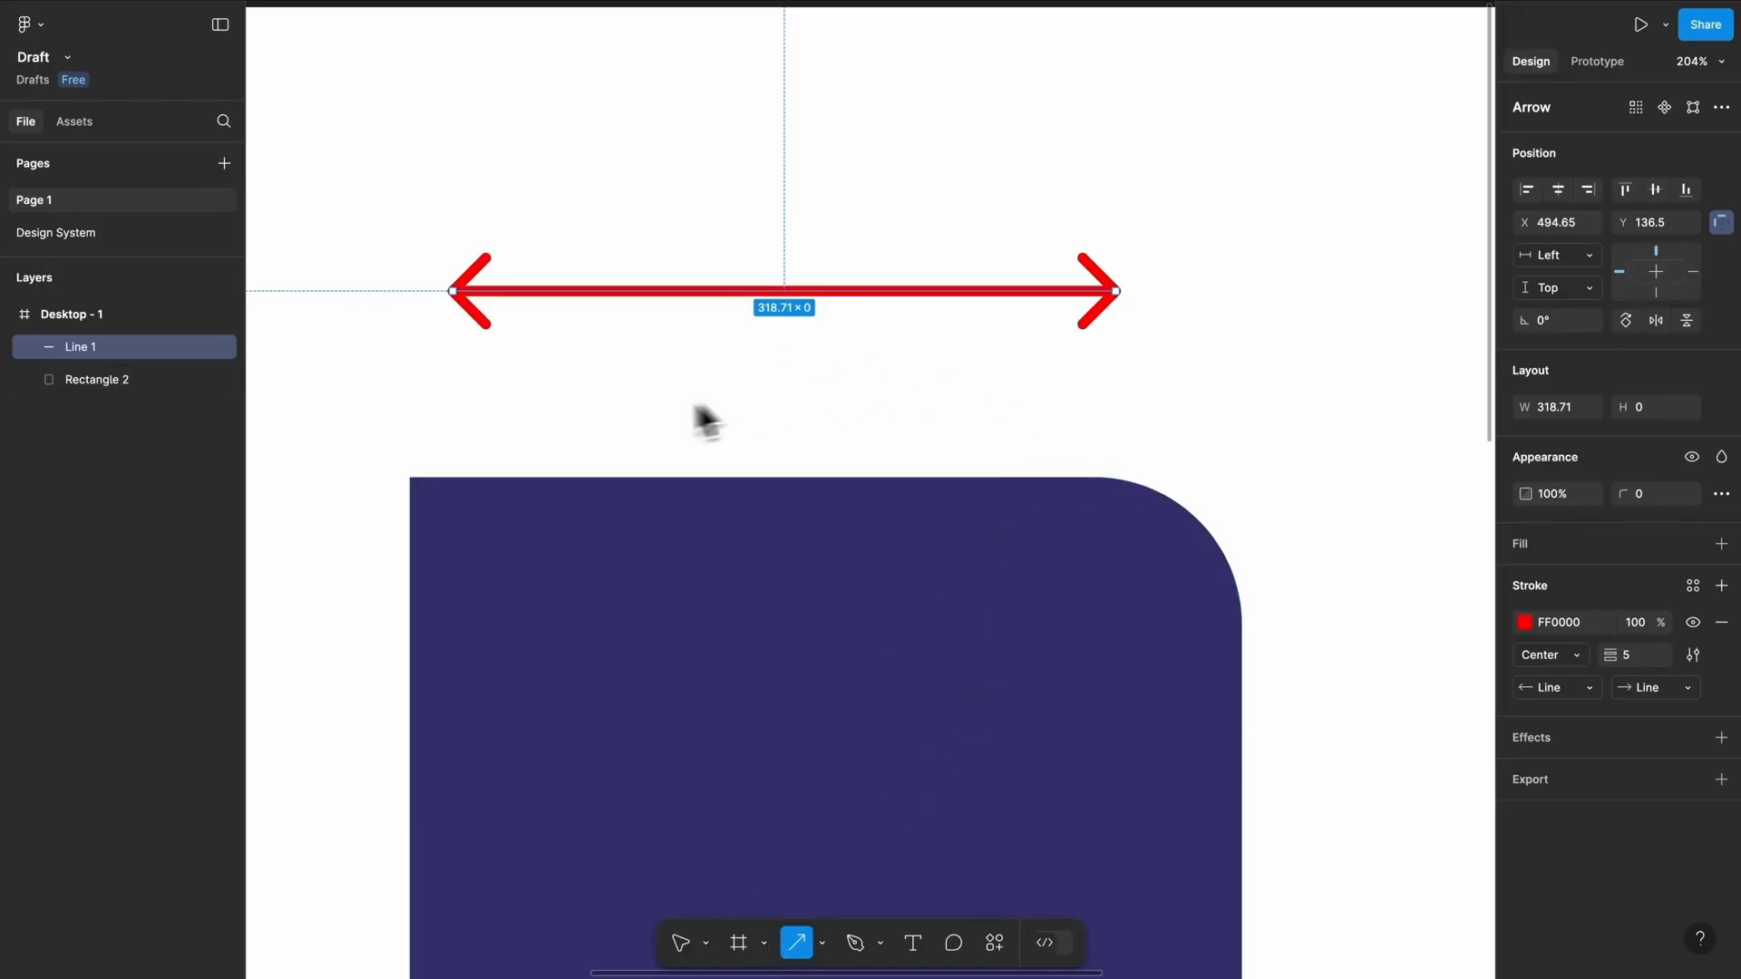
left_click_drag(586, 408, 978, 408)
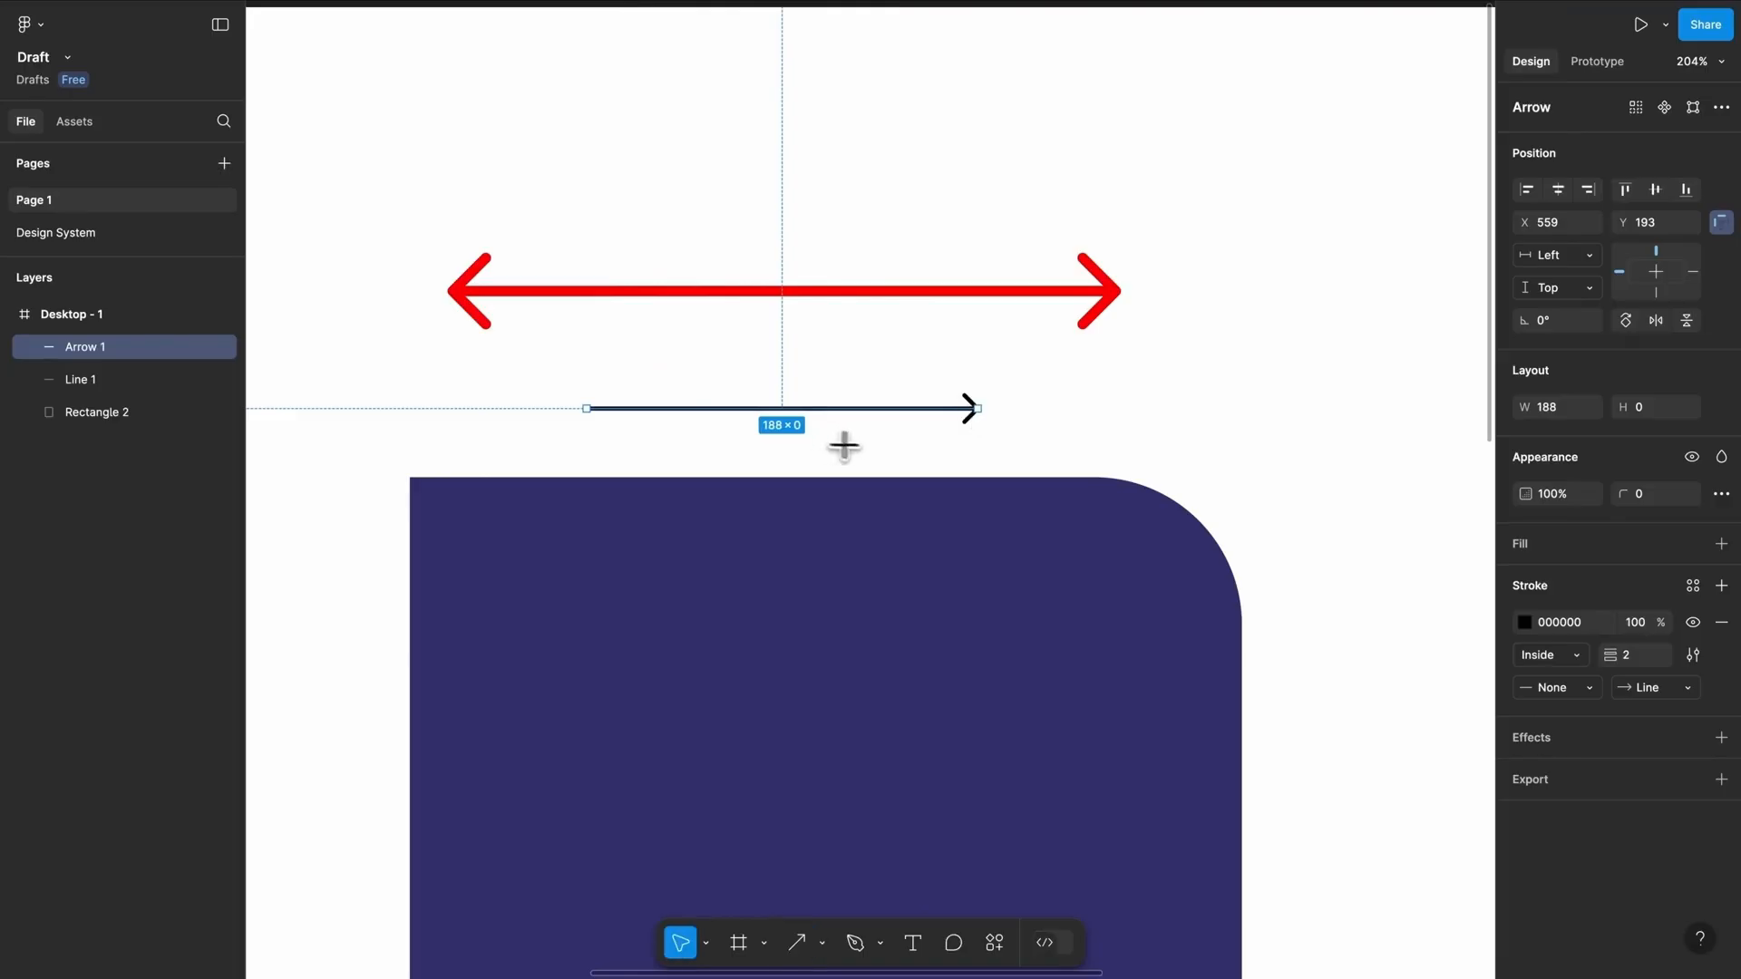
left_click(1645, 687)
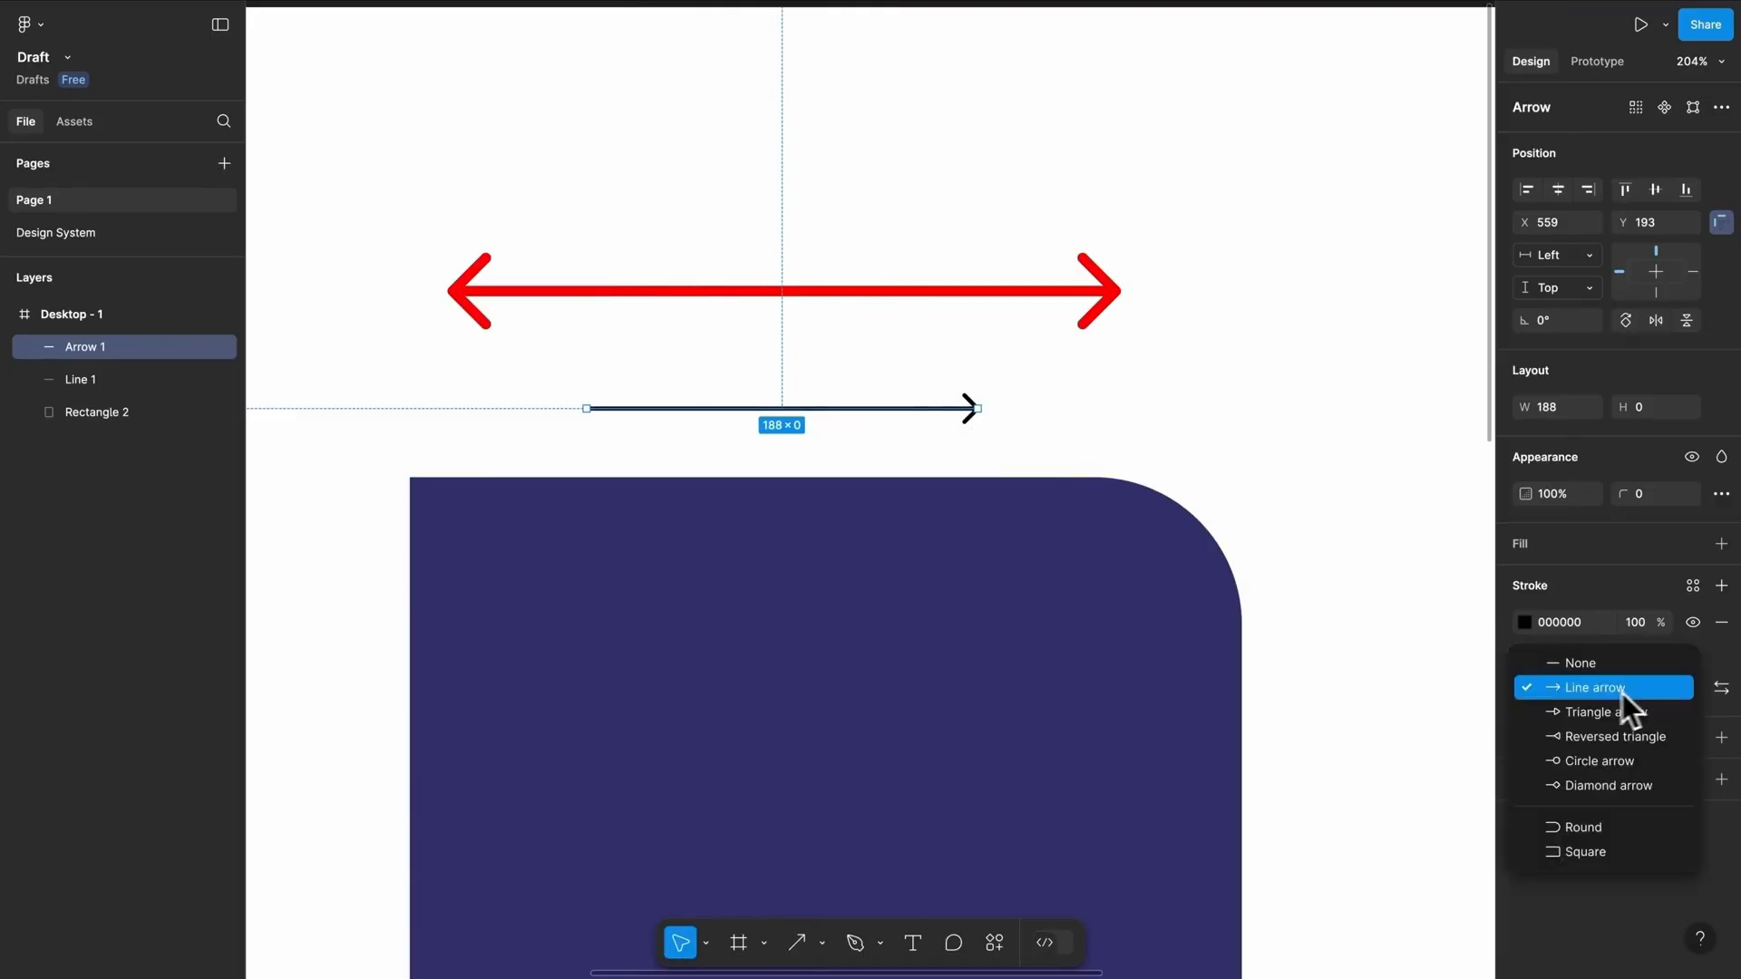
left_click(977, 441)
key("BackSpace")
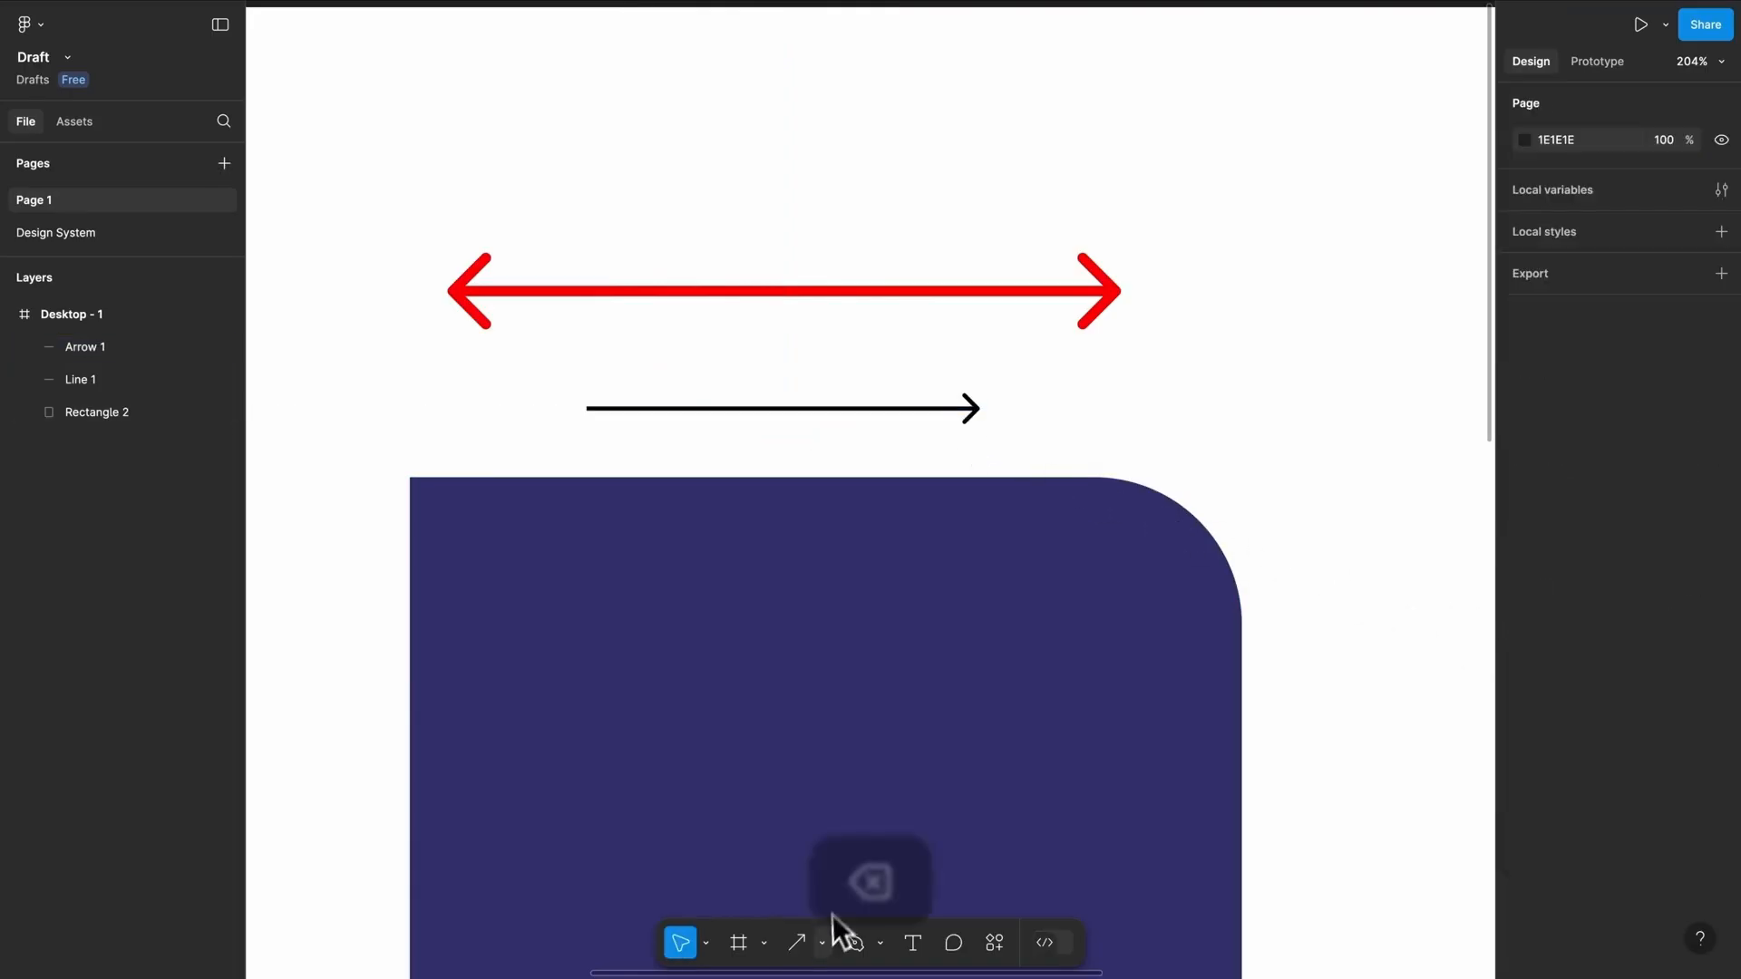
Draw a circle about 299 × 299 with the Ellipse tool to the right of the rectangle.
left_click(821, 943)
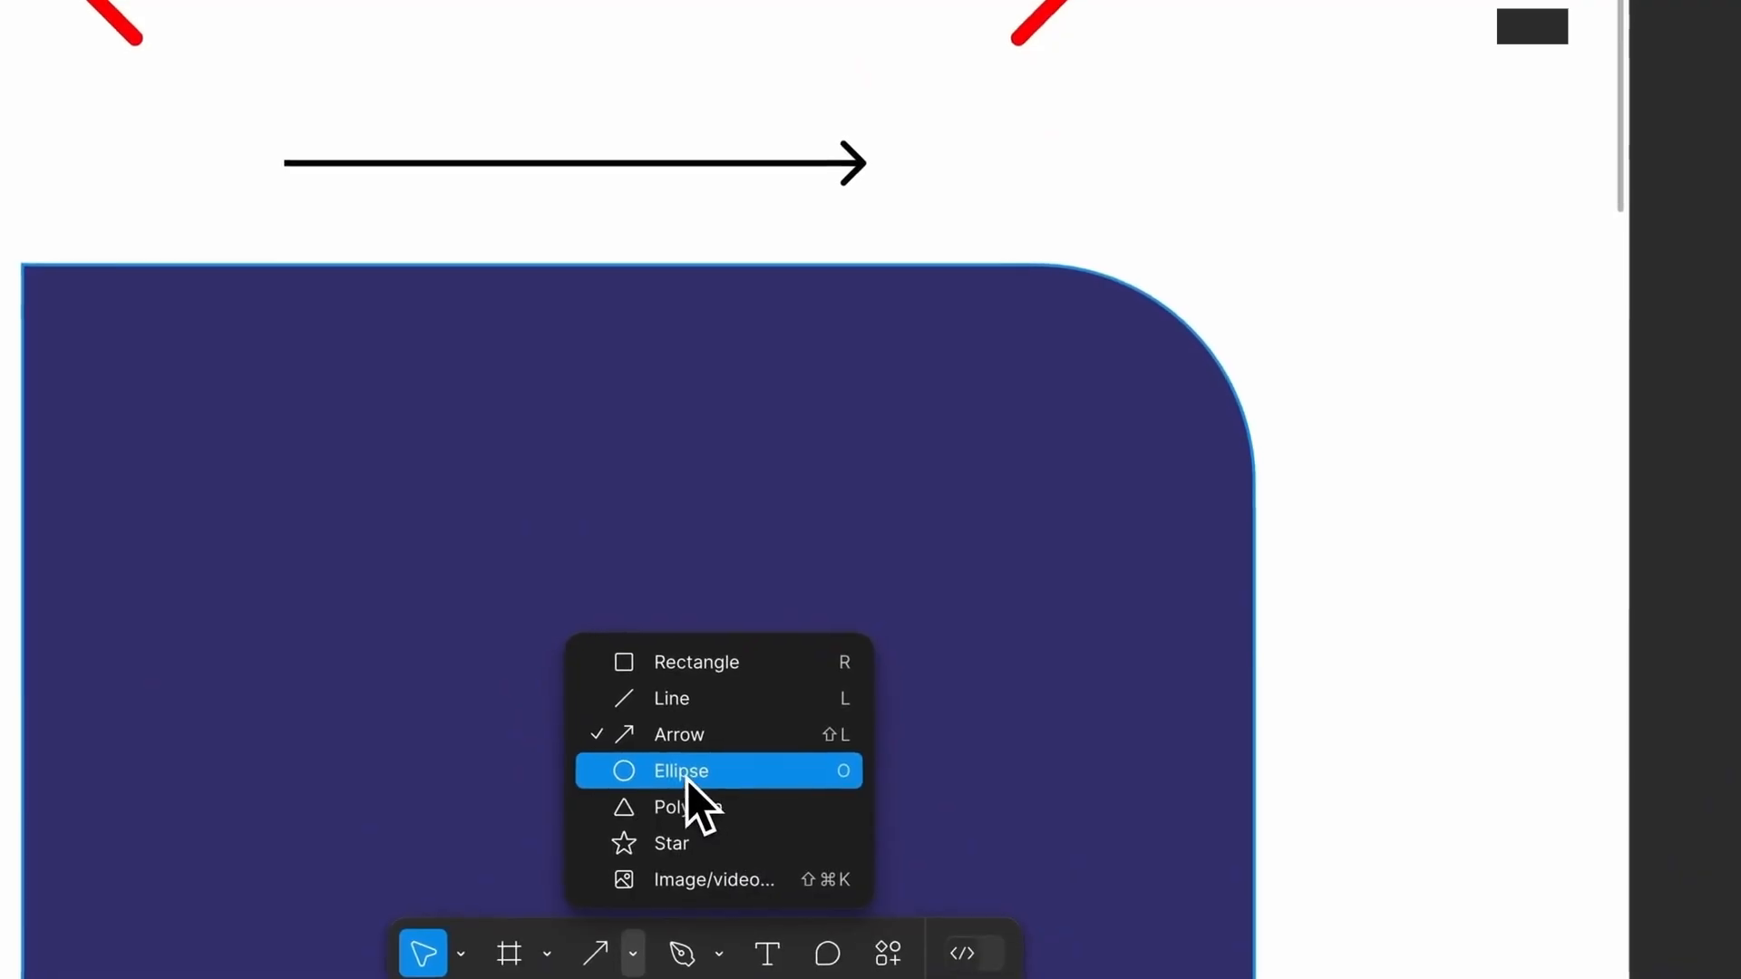
left_click(775, 777)
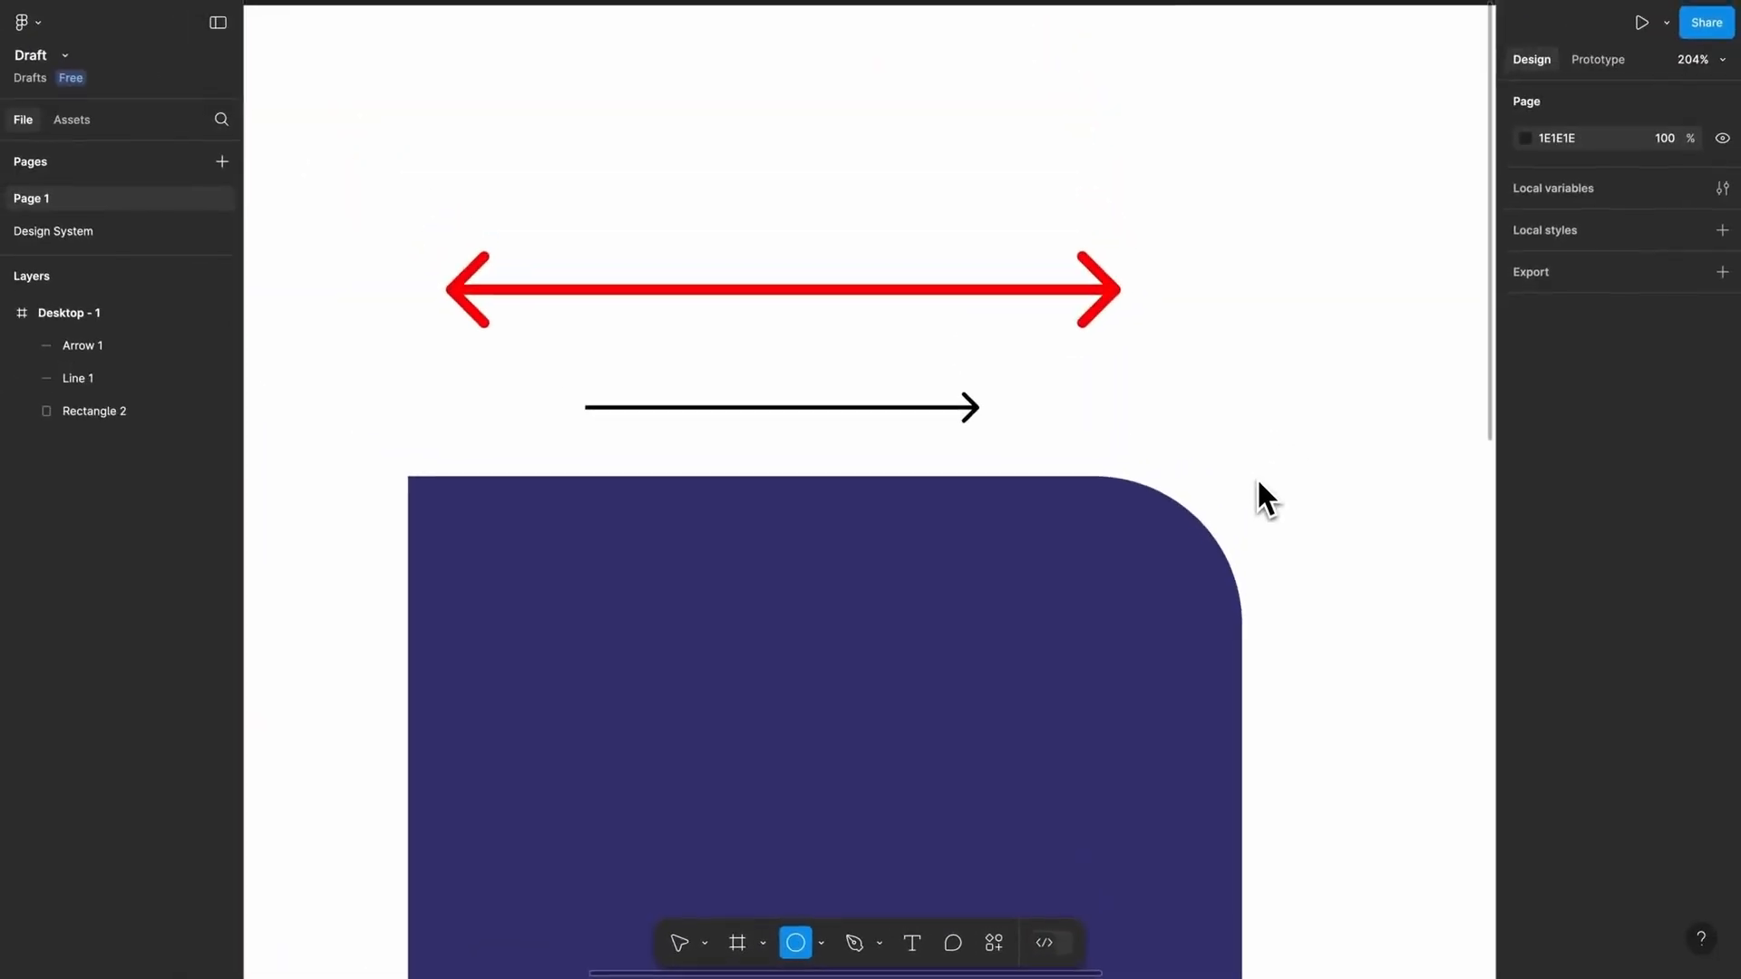
scroll(1263, 274, "down", 3)
scroll(1263, 274, "right", 4)
left_click_drag(1053, 371, 1373, 691)
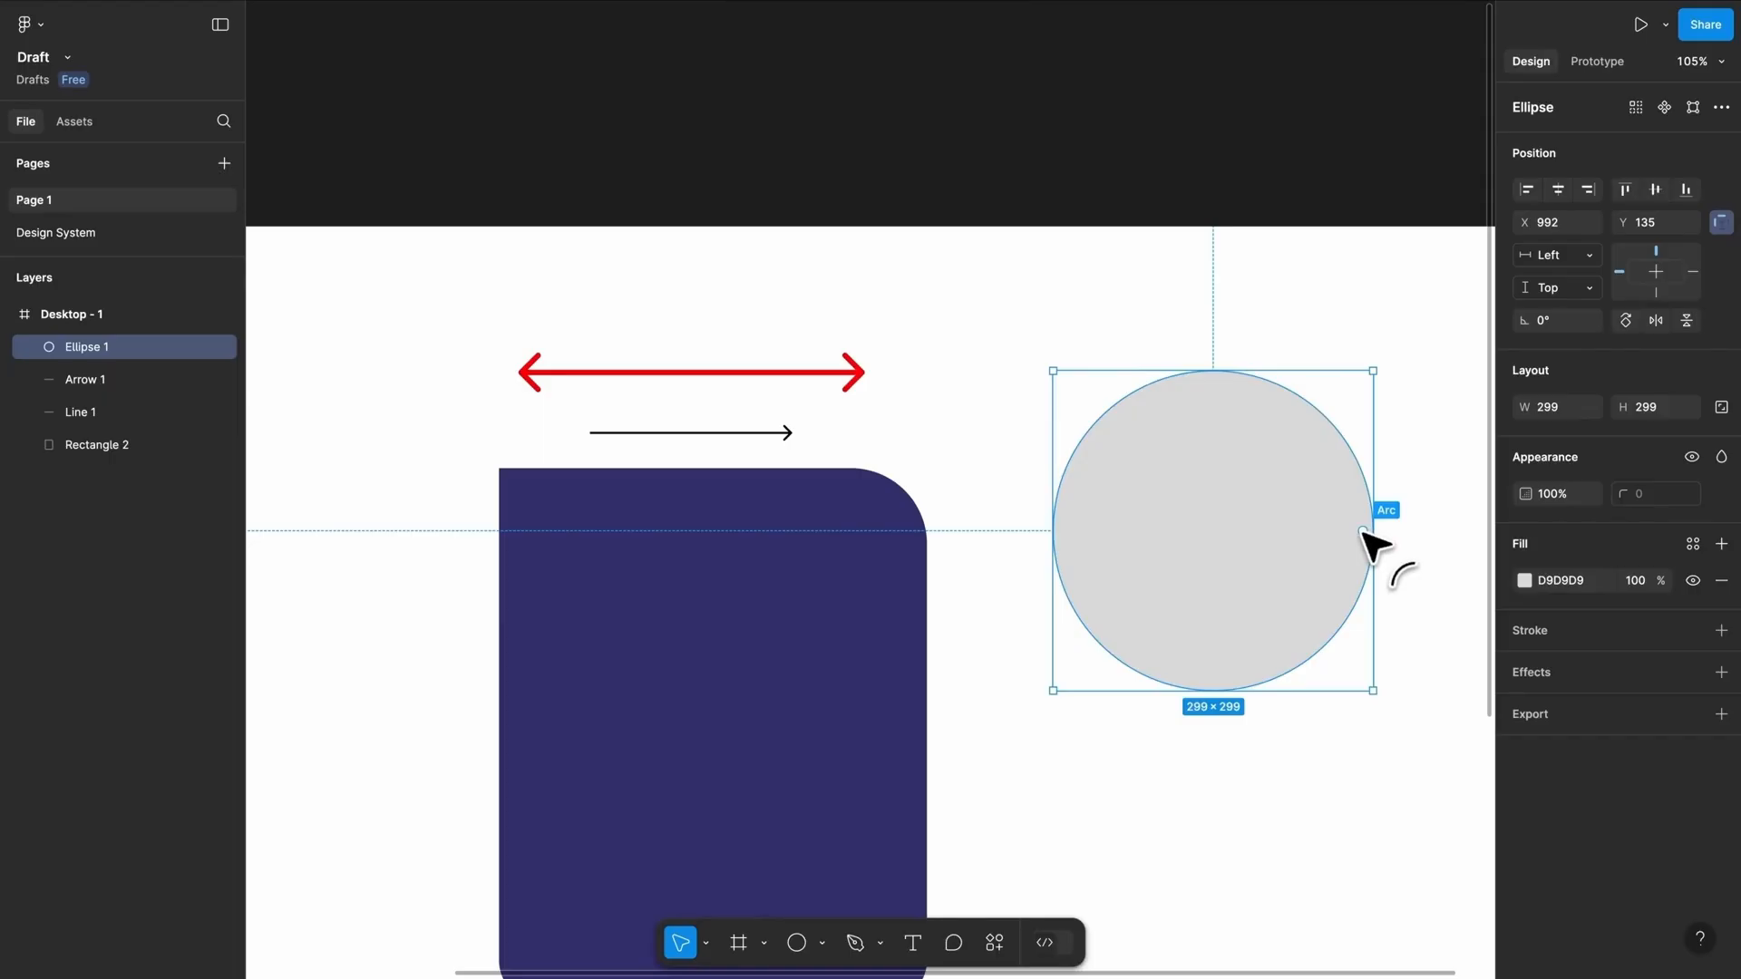
Turn the circle into an open ring with a 10° start, a sweep of about 76% and a 30% ratio.
left_click_drag(1363, 532, 1221, 427)
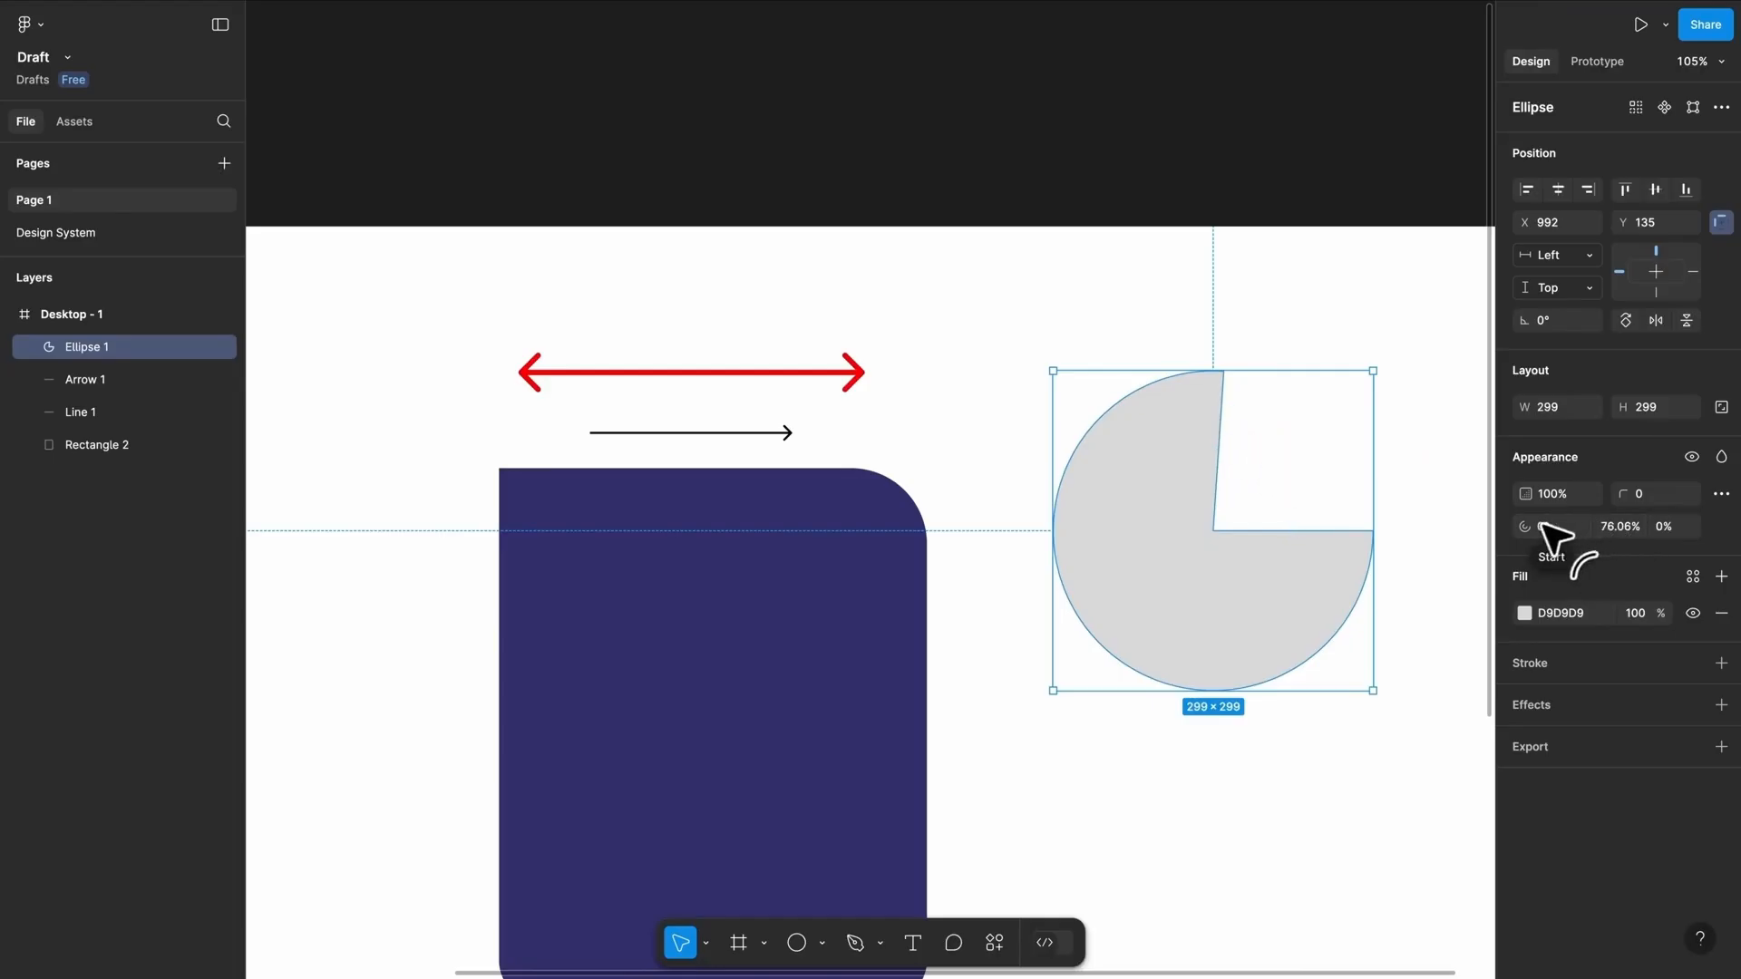
left_click_drag(1534, 527, 1603, 535)
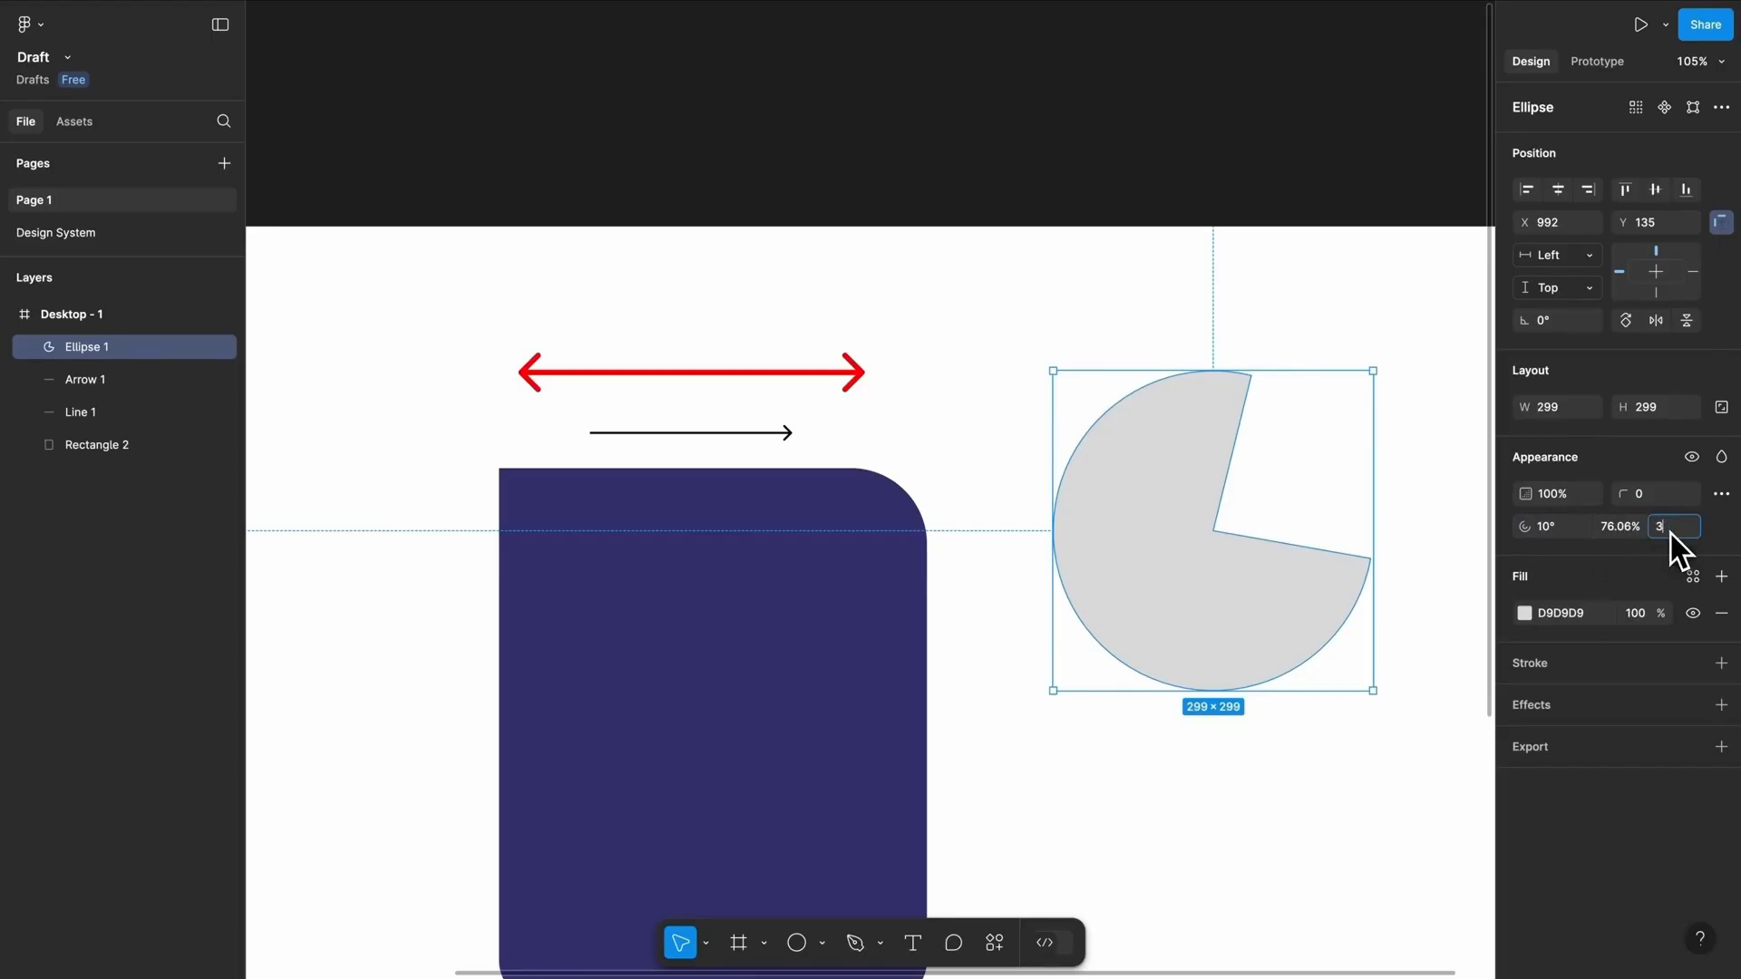
key("Return")
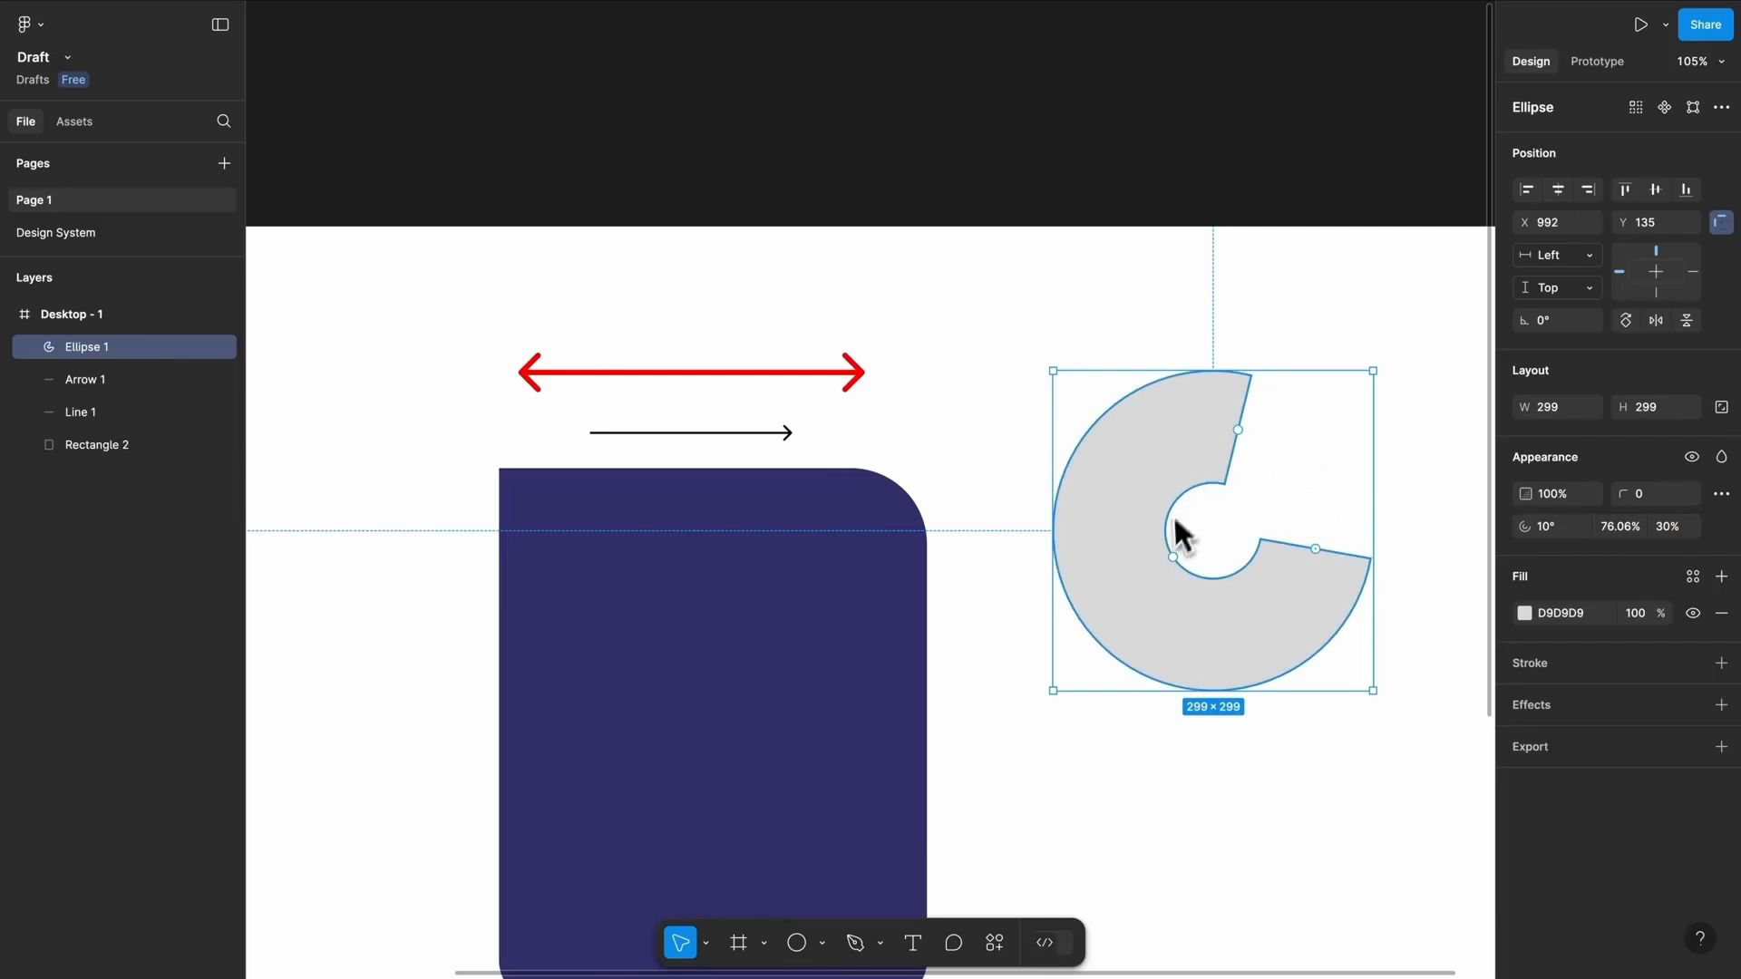
Adjust the open ring to a ratio of about 59%, a sweep of 87.5% and a start of 0°.
left_click_drag(1174, 544, 1138, 589)
left_click_drag(1238, 410, 1344, 458)
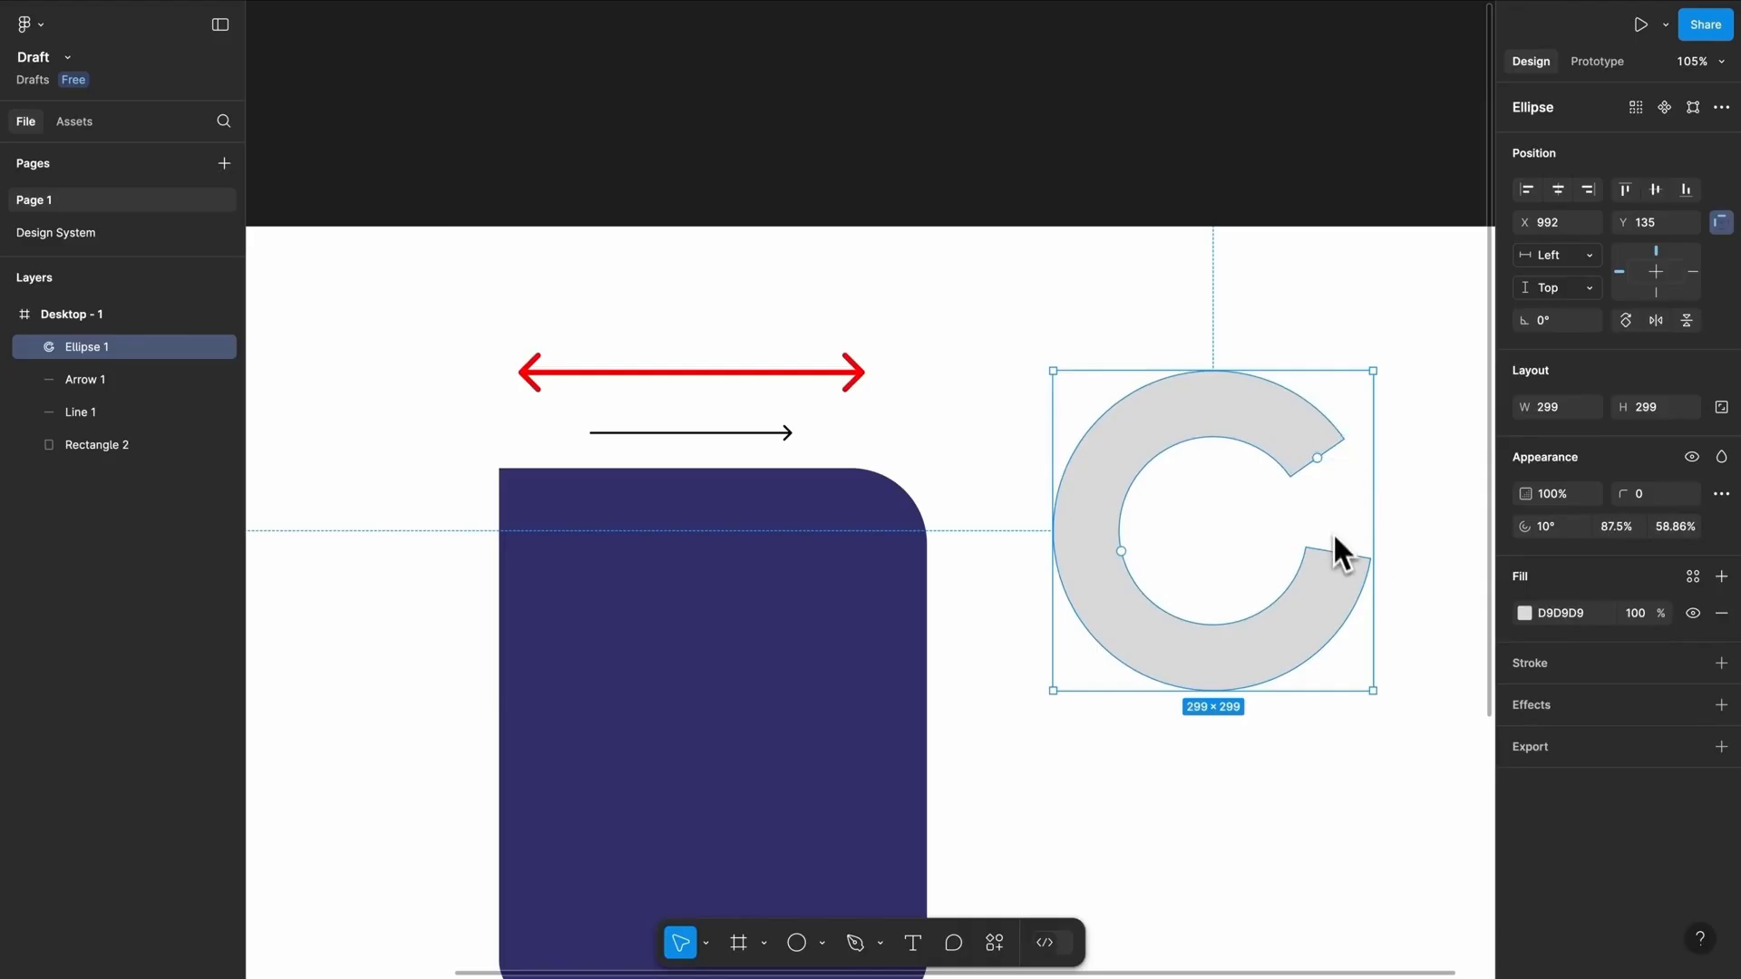
mouse_move(1339, 548)
left_mouse_down()
mouse_move(1348, 498)
mouse_move(1343, 531)
left_mouse_up()
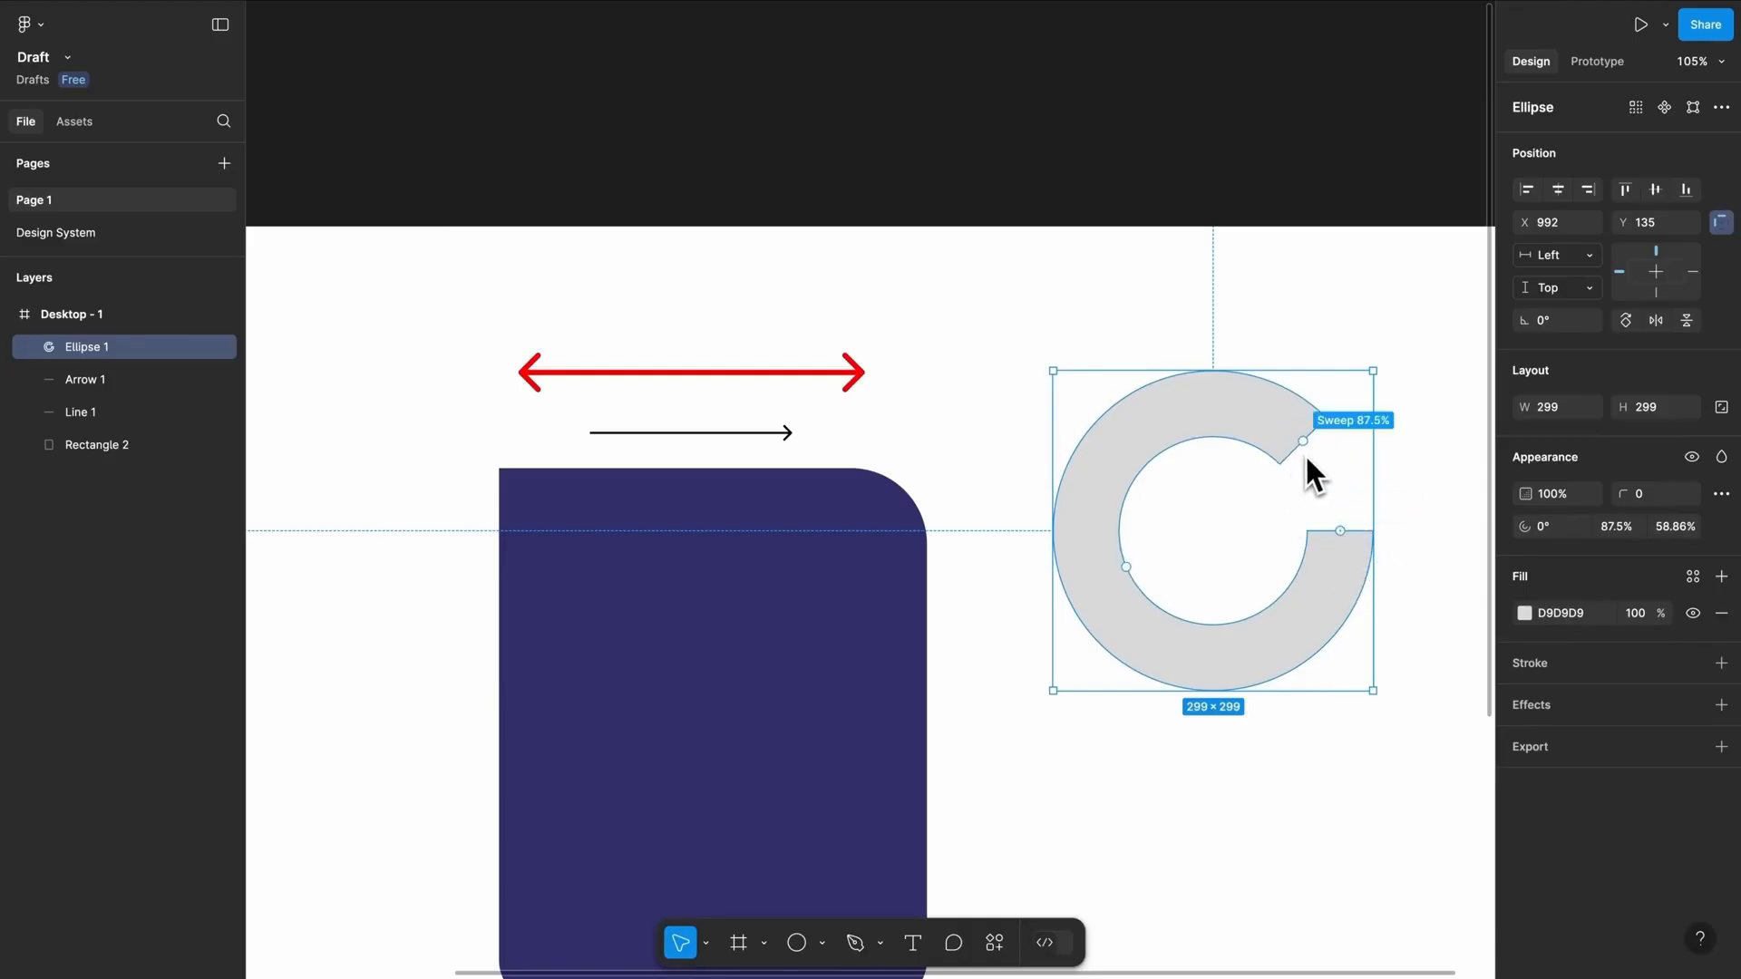
Round the ends of the open ring with a corner radius of 30.
left_click(1652, 502)
type("30")
key("Return")
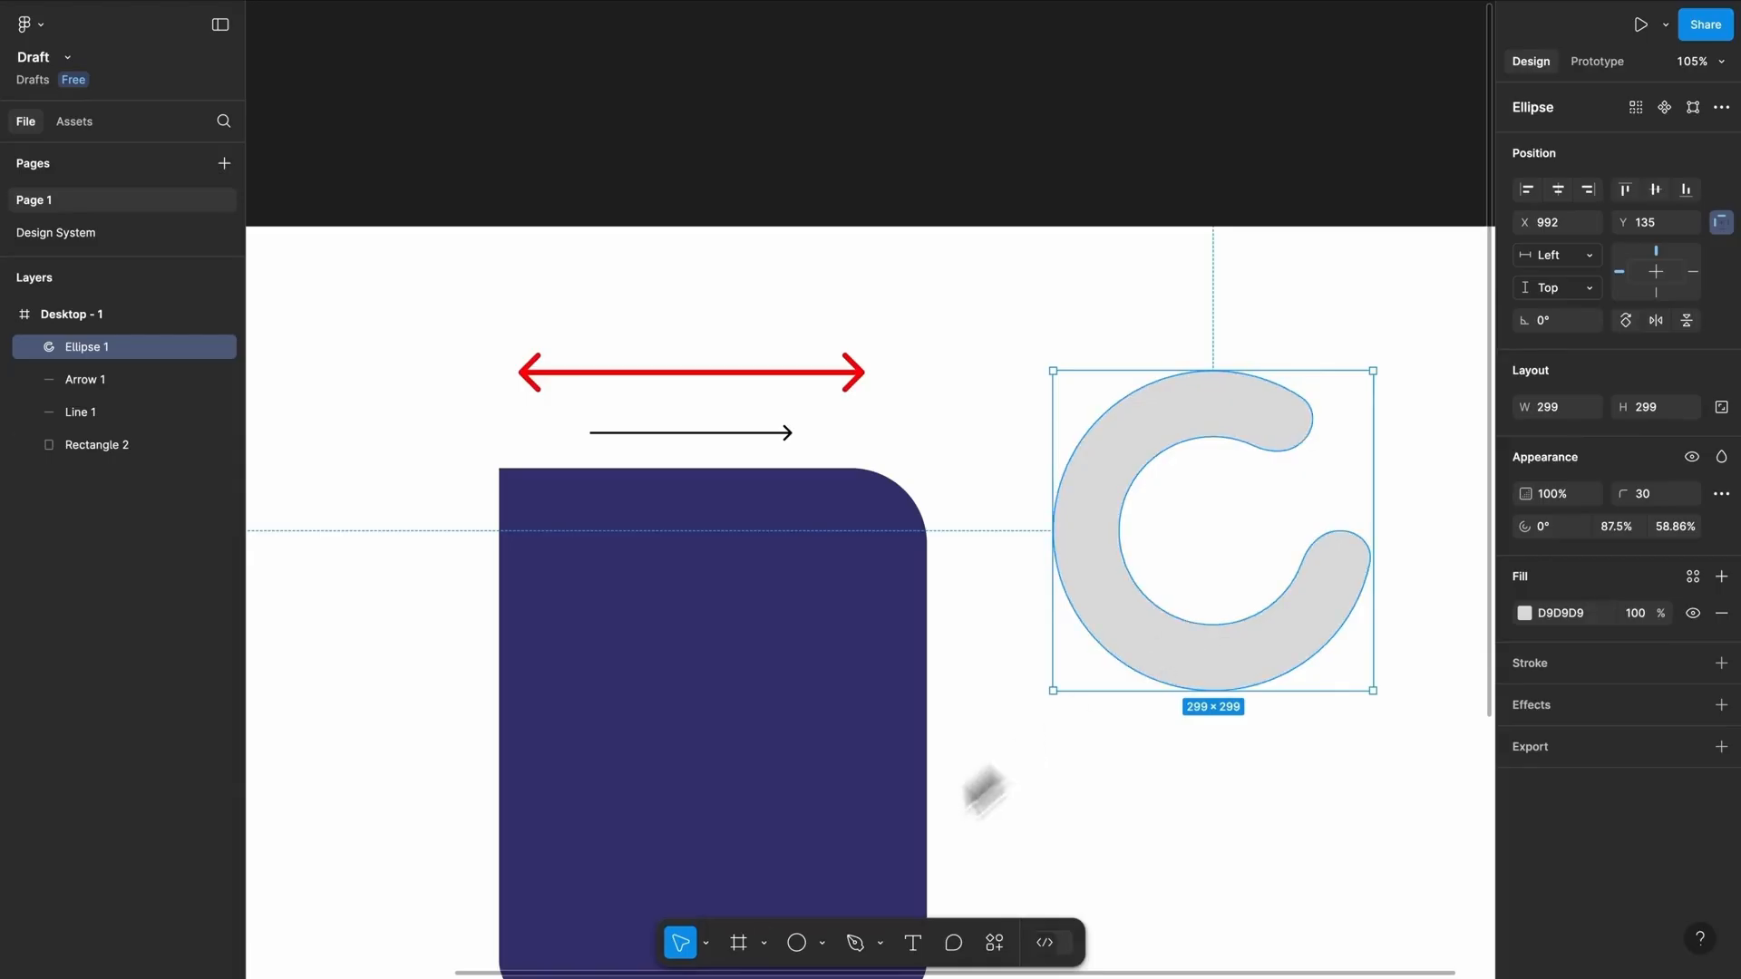
Draw a polygon about 265 × 265 below the open ring.
left_click(822, 943)
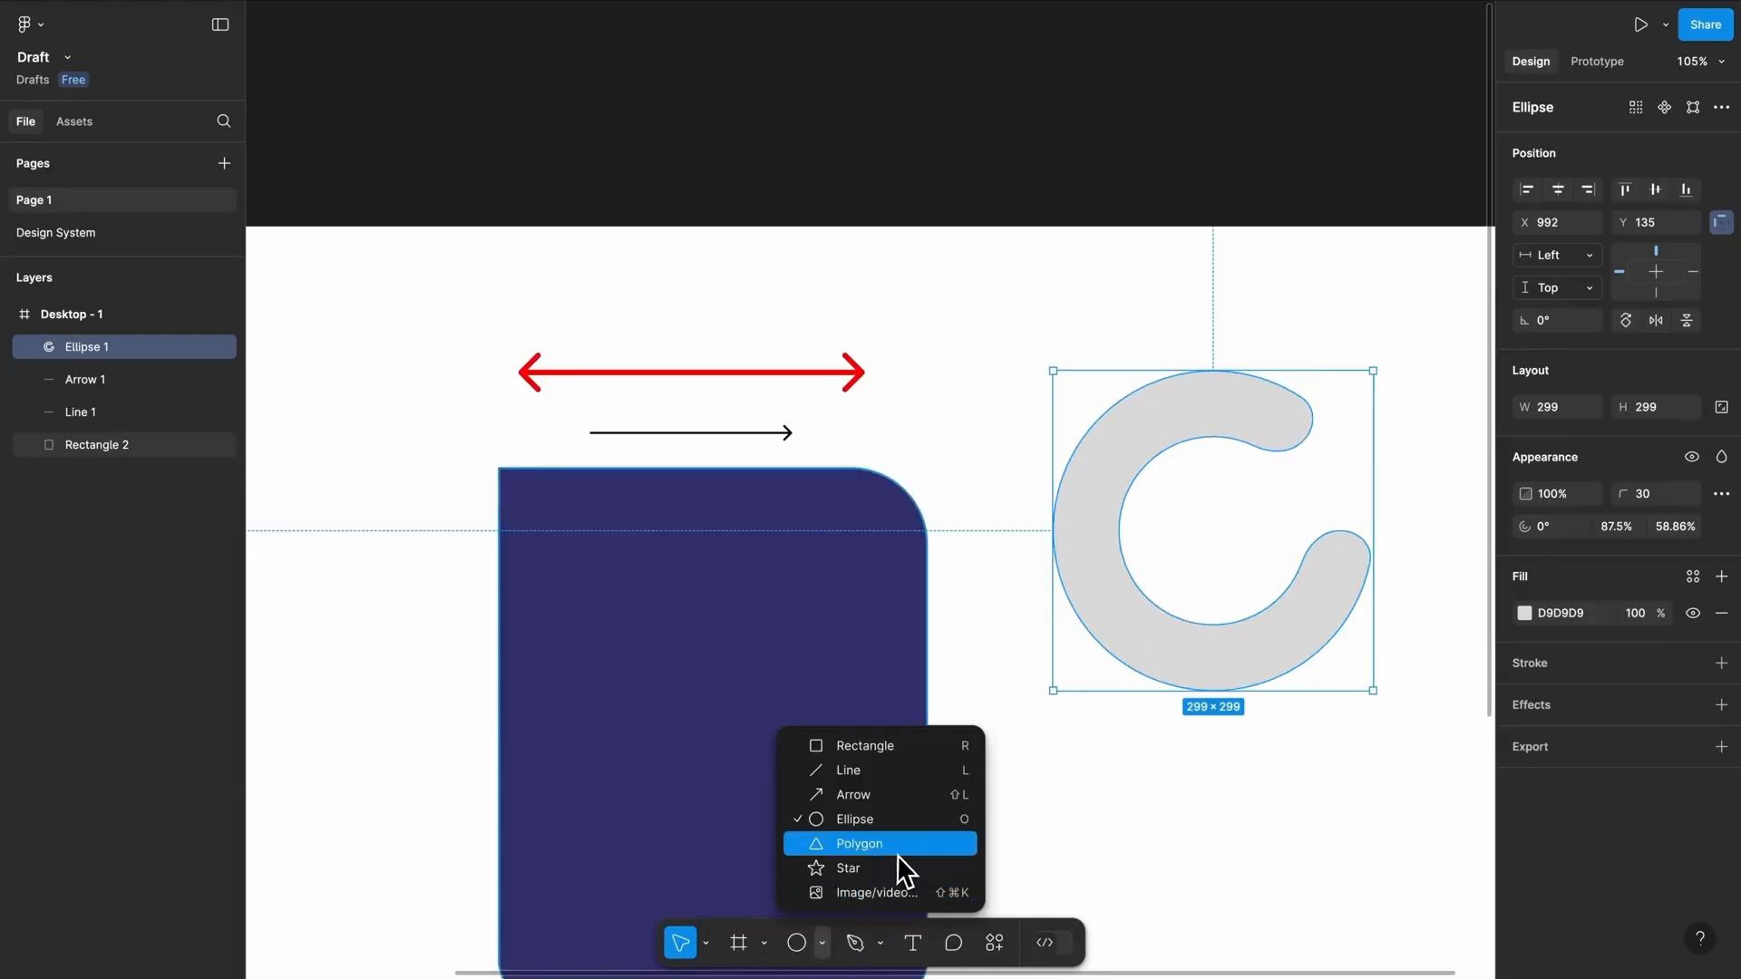
left_click(870, 843)
scroll(1169, 835, "down", 3)
left_click_drag(1099, 516, 1382, 799)
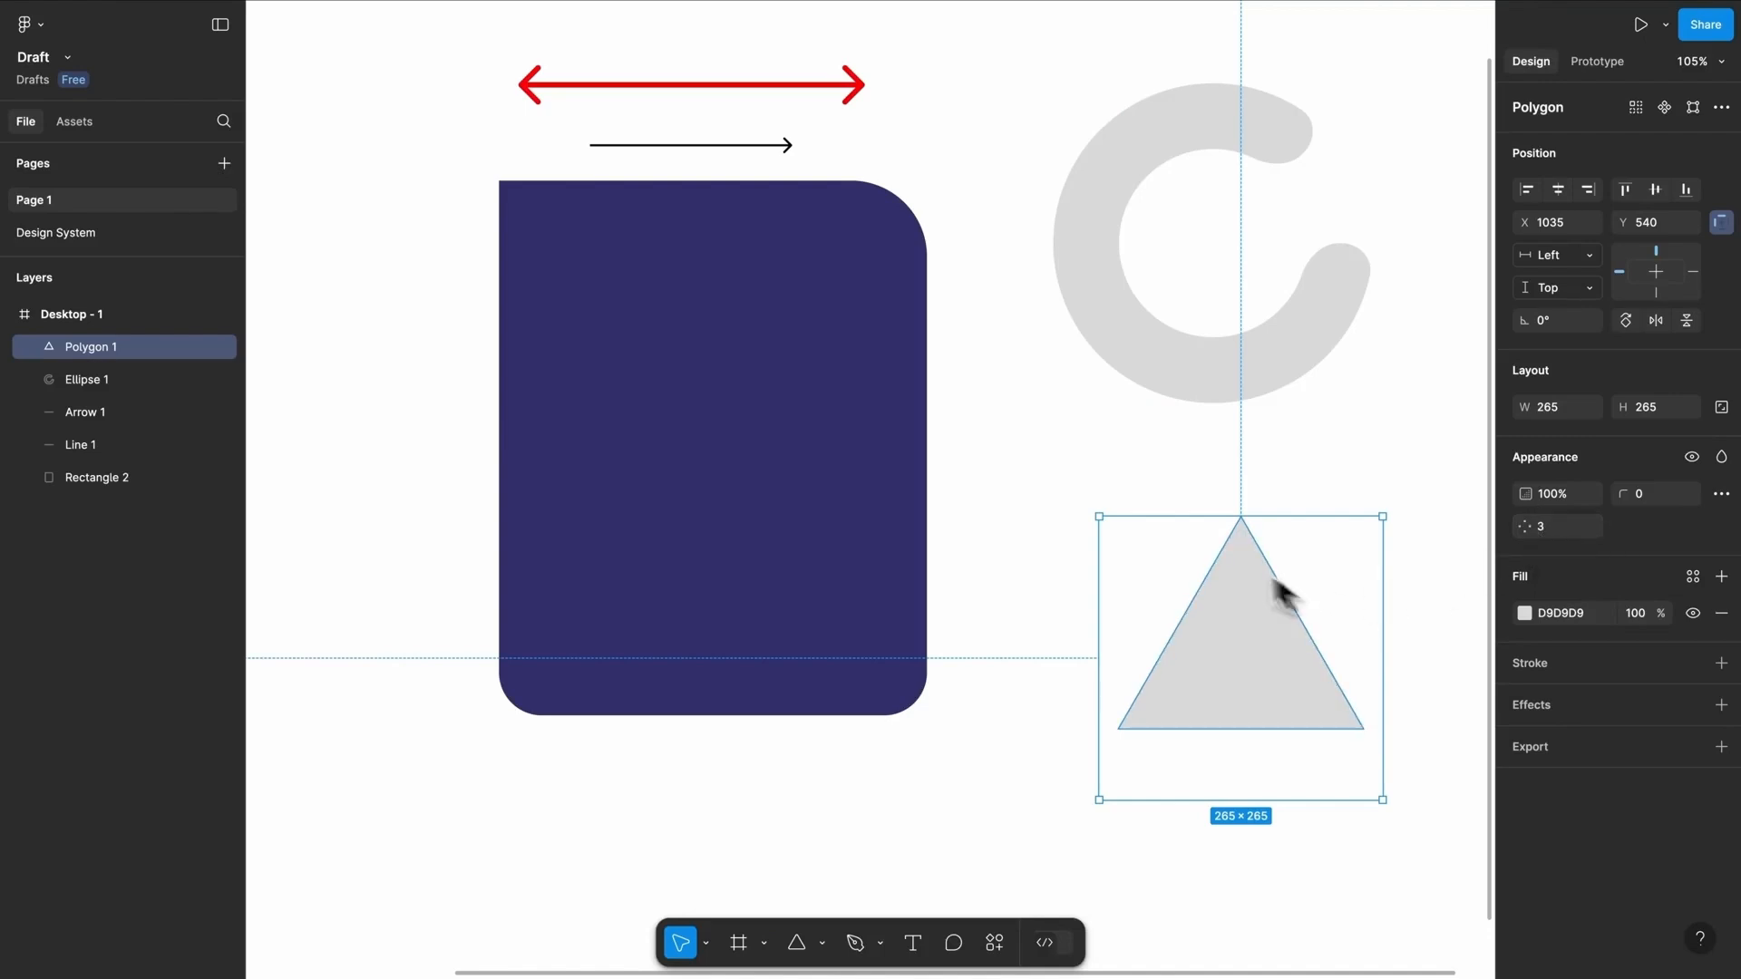
Set the polygon's side count to 15 and its corner radius to 20.
left_click_drag(1543, 531, 1530, 528)
mouse_move(1333, 551)
left_mouse_down()
mouse_move(1360, 638)
mouse_move(1306, 544)
left_mouse_up()
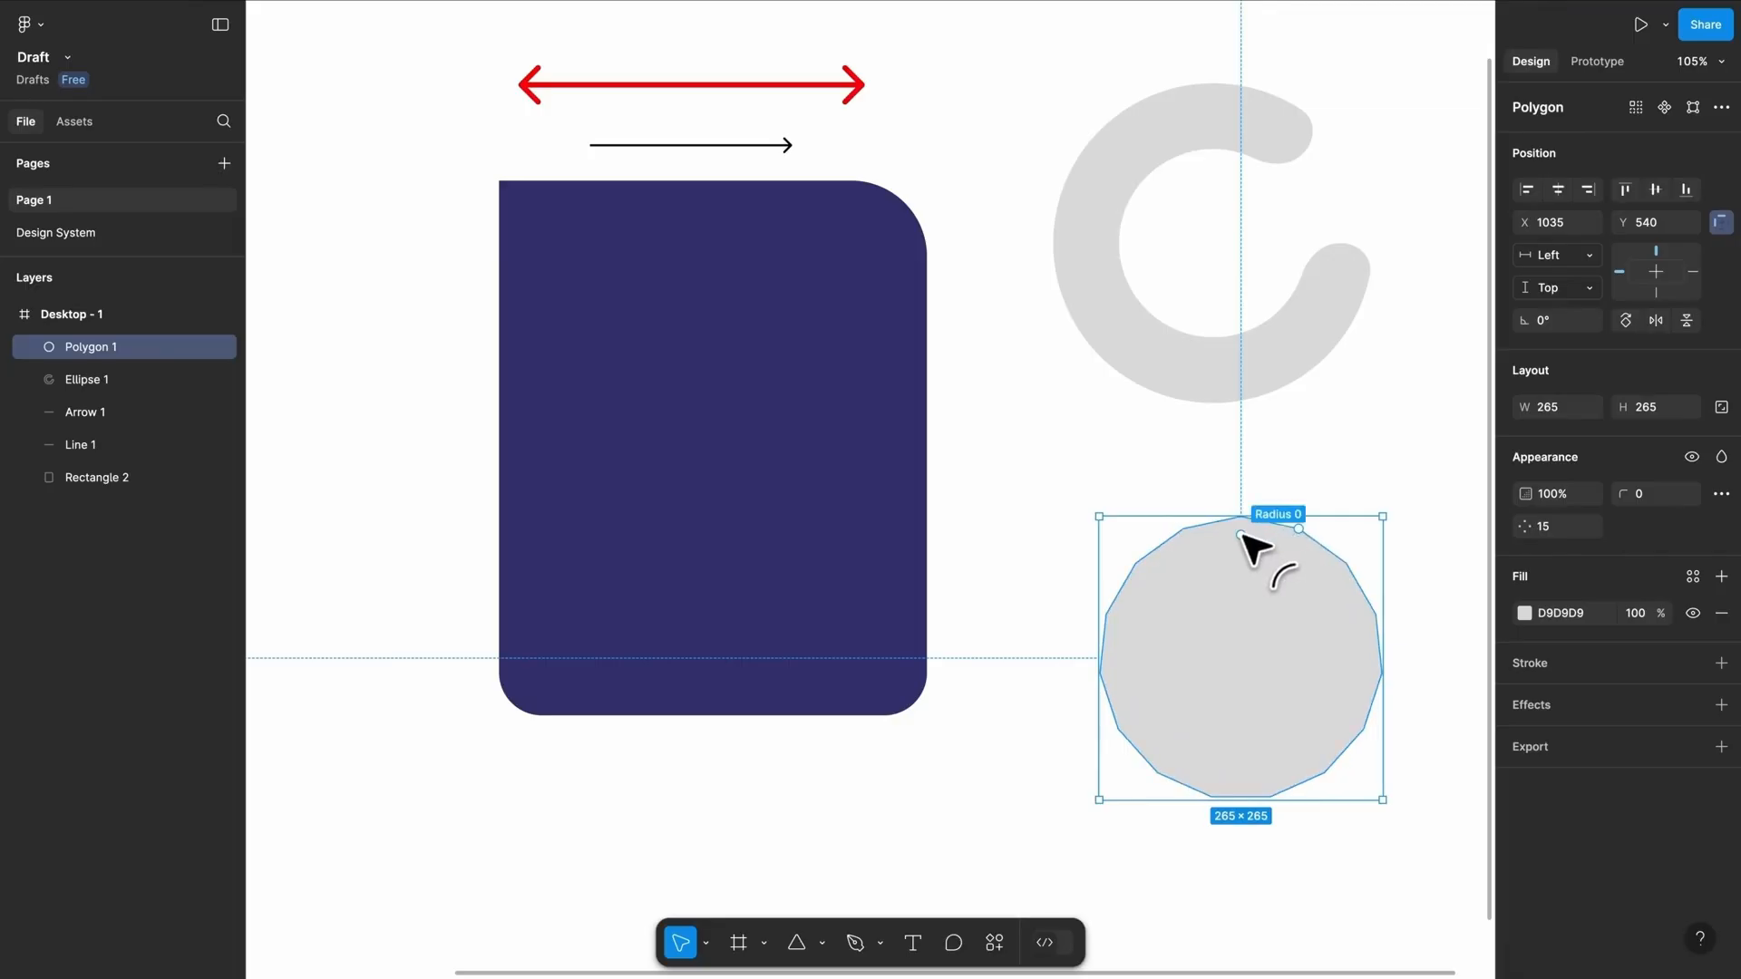
mouse_move(1240, 533)
left_mouse_down()
mouse_move(1251, 583)
mouse_move(1219, 527)
left_mouse_up()
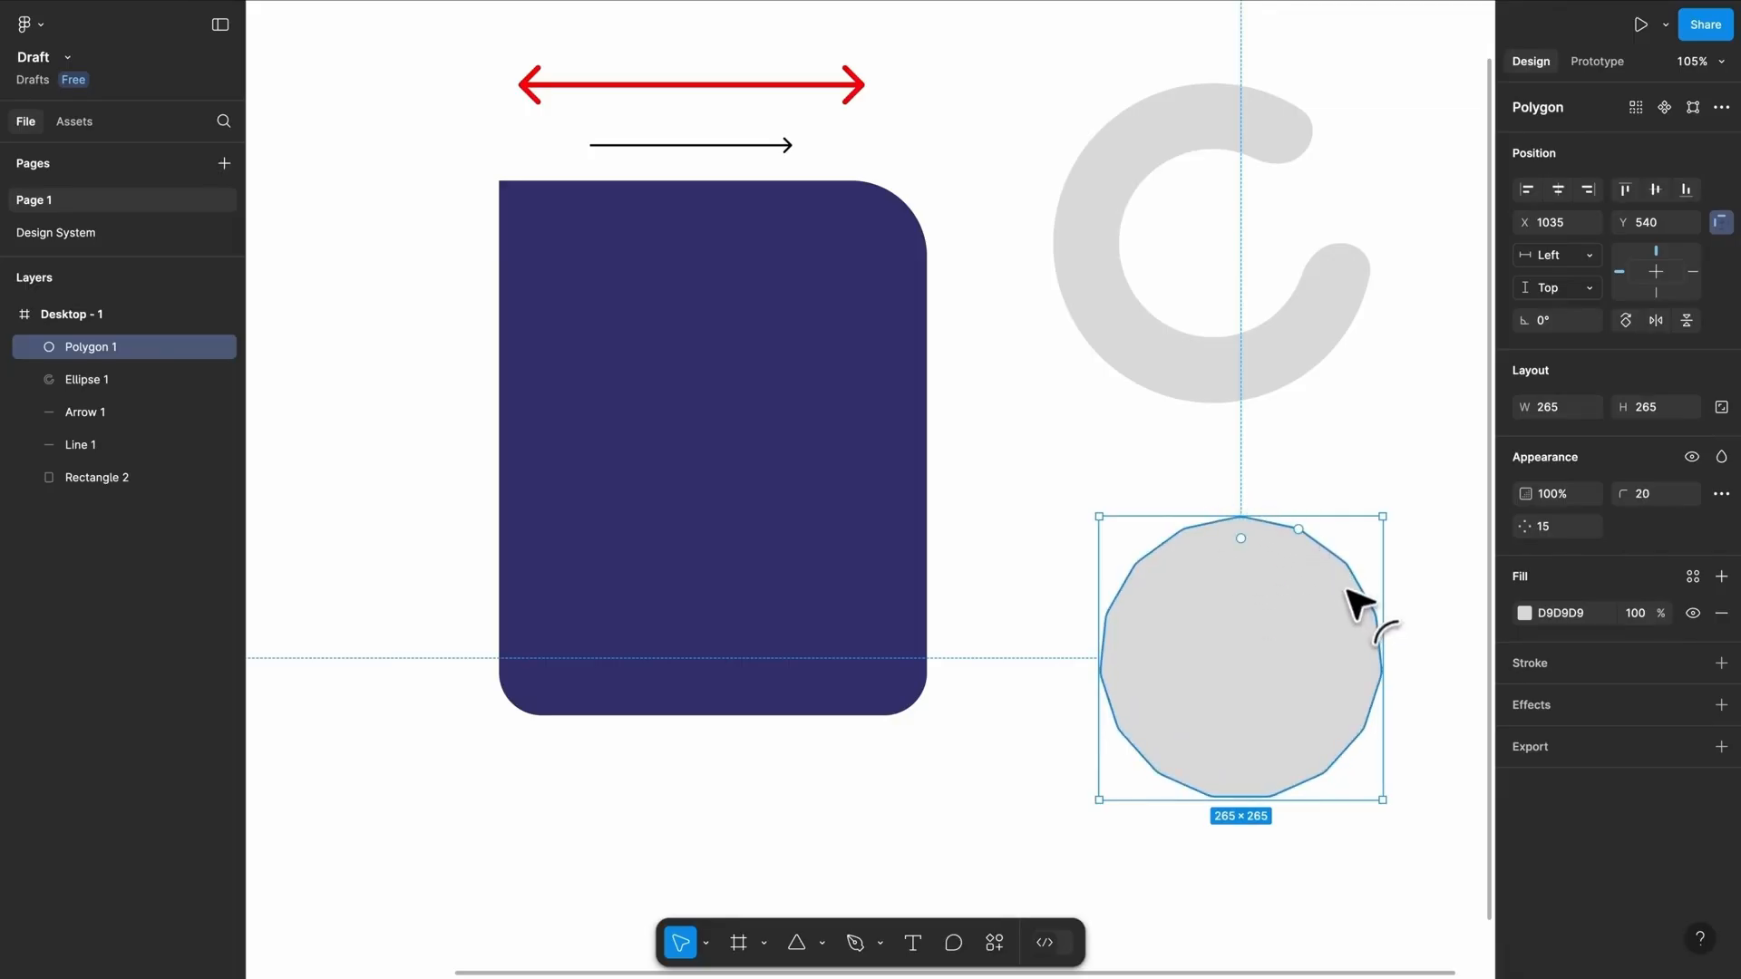
Draw a star about 181 × 181 below the blue rectangle.
left_click(822, 943)
left_click(888, 868)
scroll(906, 853, "down", 5)
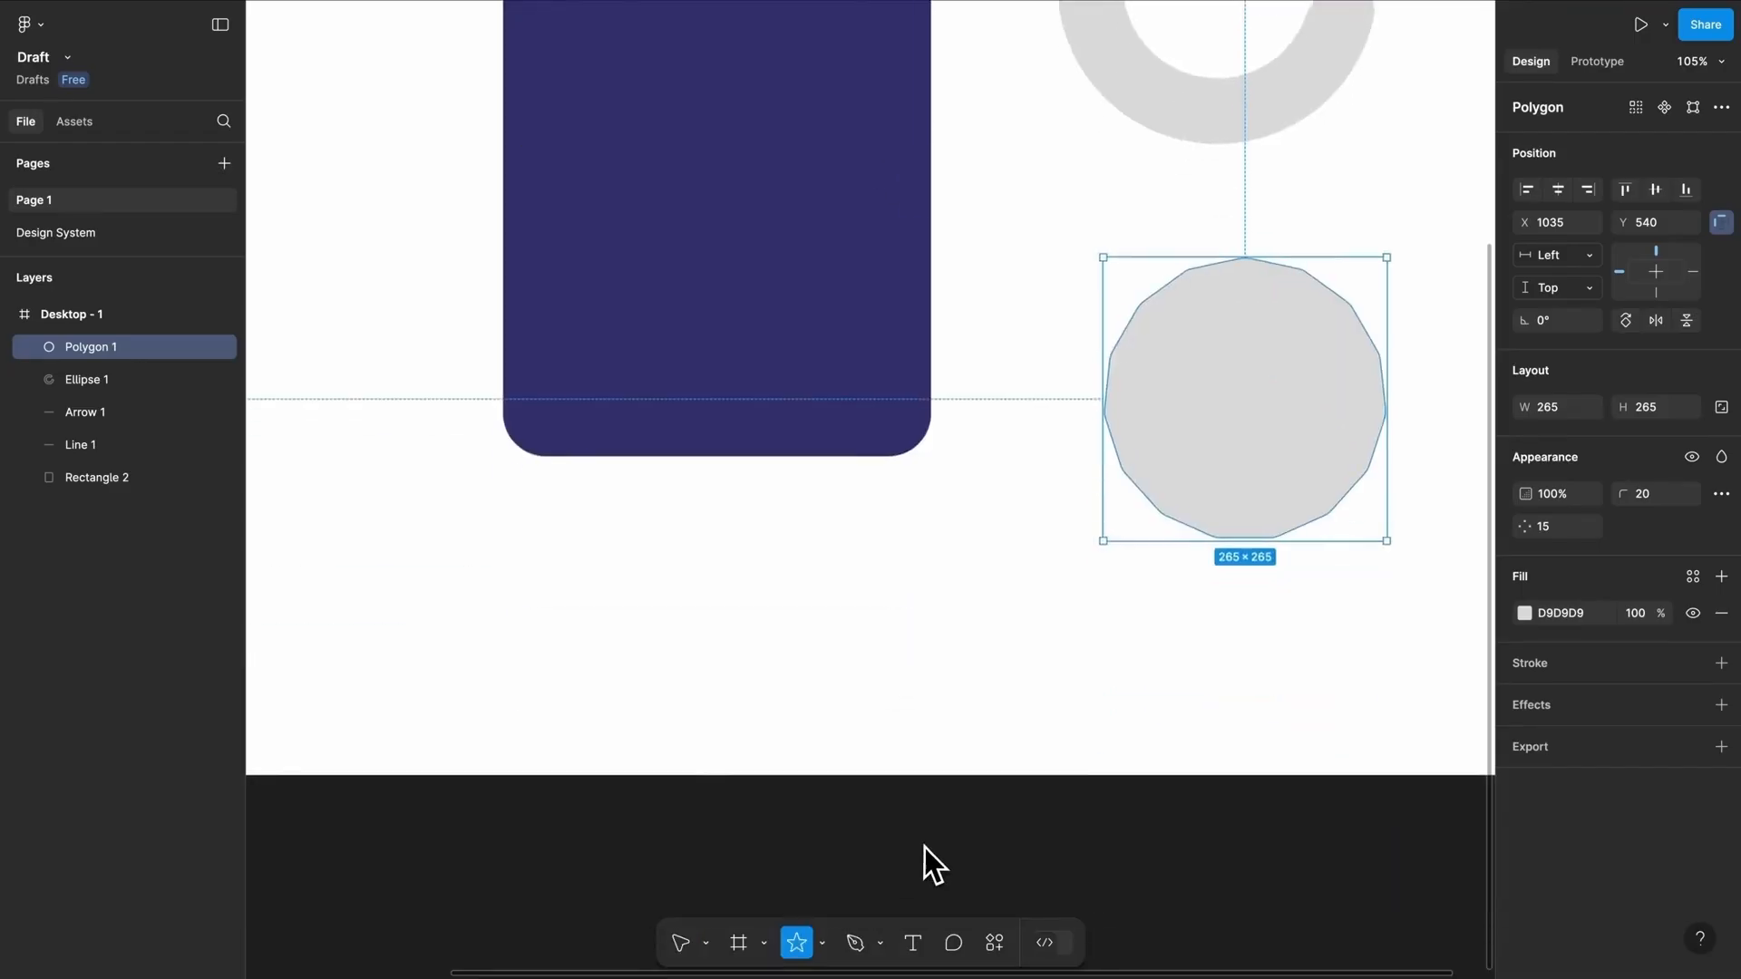
left_click_drag(721, 464, 915, 657)
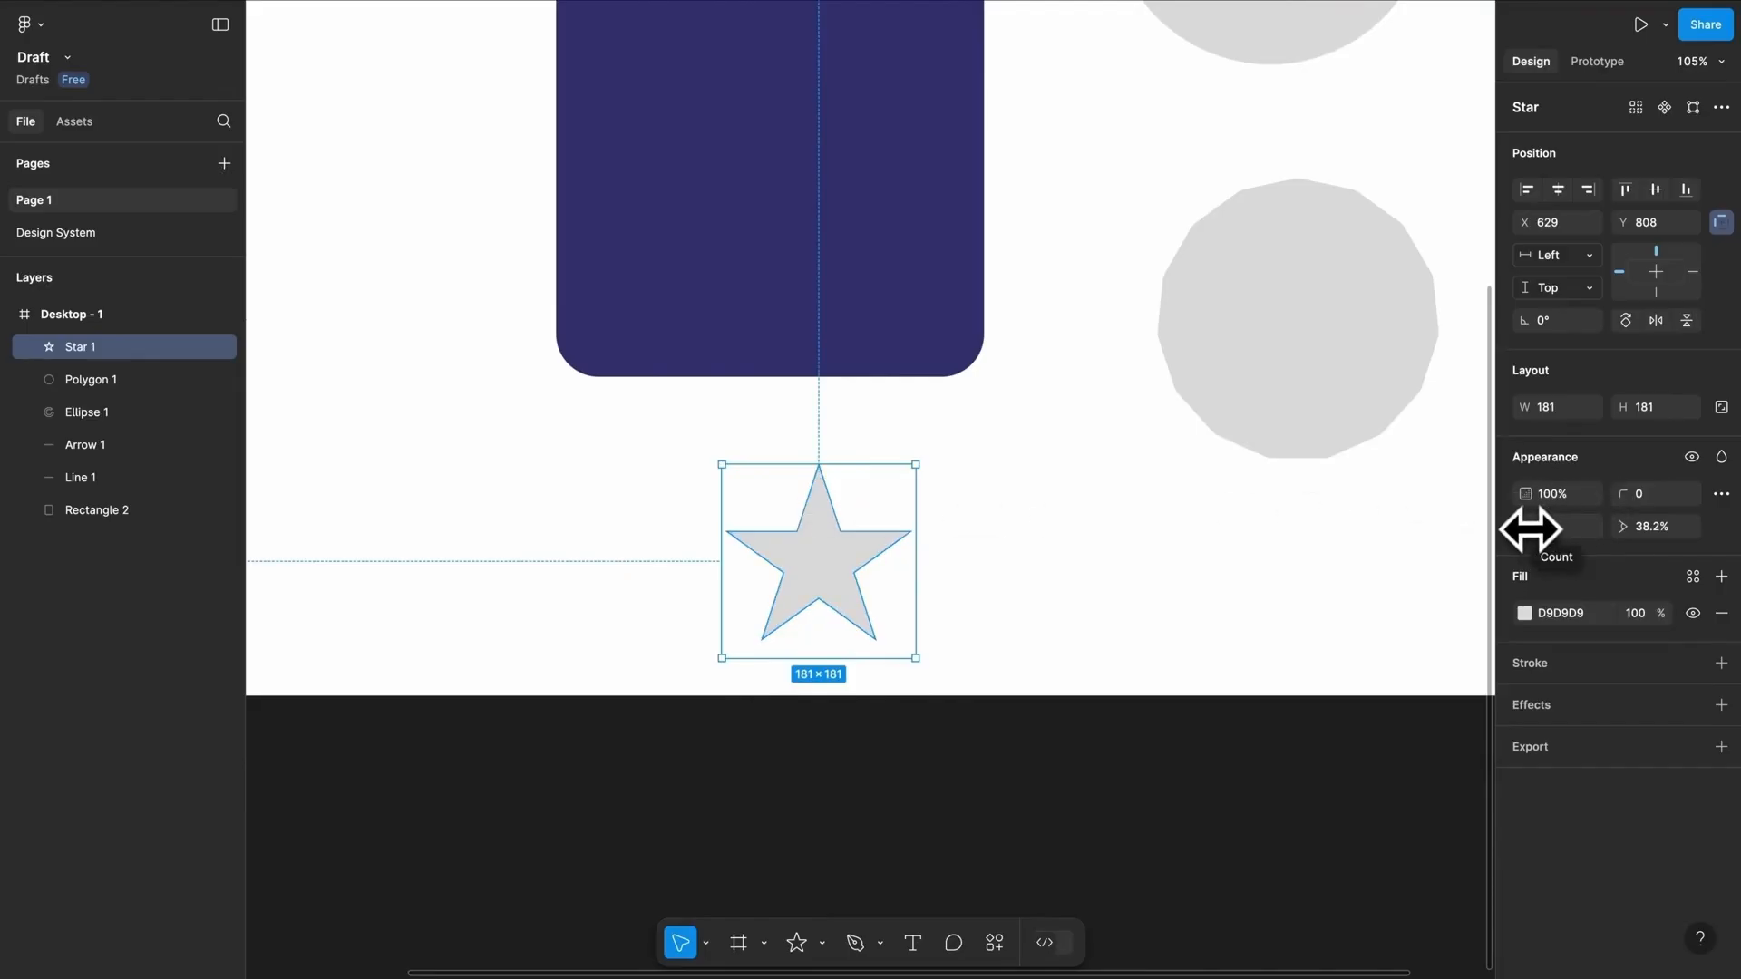
Set the star's point count to 7 and increase its ratio.
mouse_move(1527, 528)
left_mouse_down()
mouse_move(1616, 526)
mouse_move(1511, 528)
left_mouse_up()
left_click_drag(1629, 528, 1661, 528)
left_click_drag(1531, 530, 1740, 528)
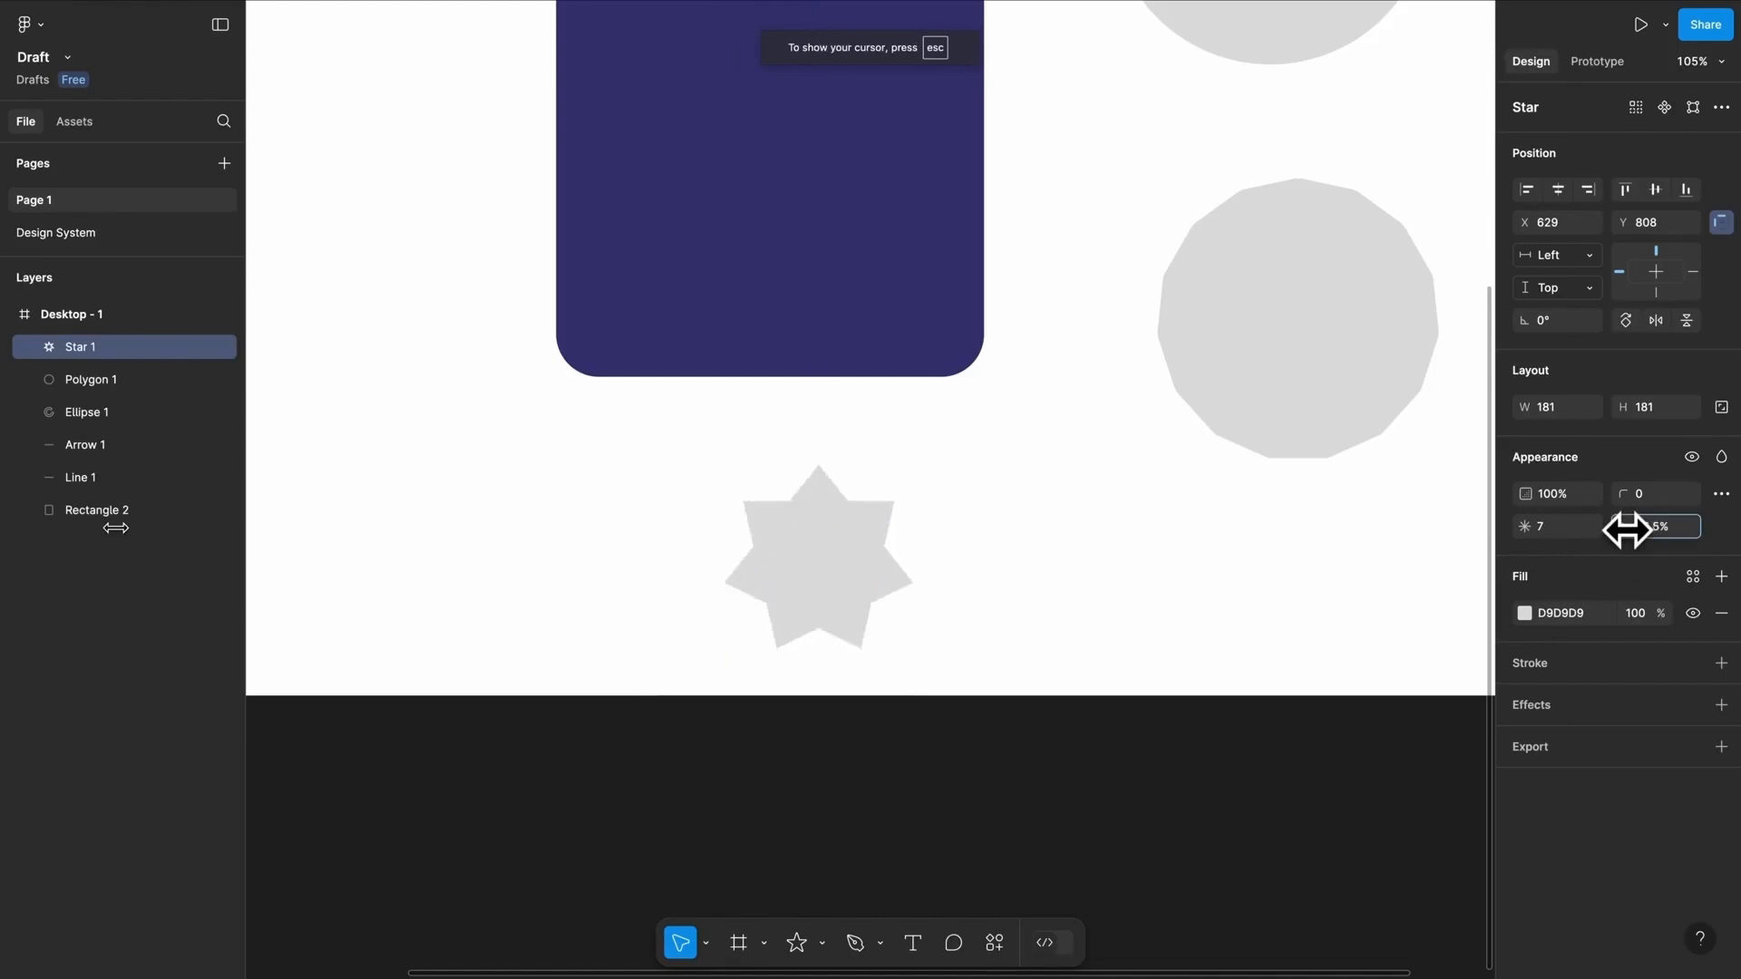
Give the star a corner radius of 24 and adjust it to a small shape with five rounded points.
left_click(1655, 498)
type("24")
key("Return")
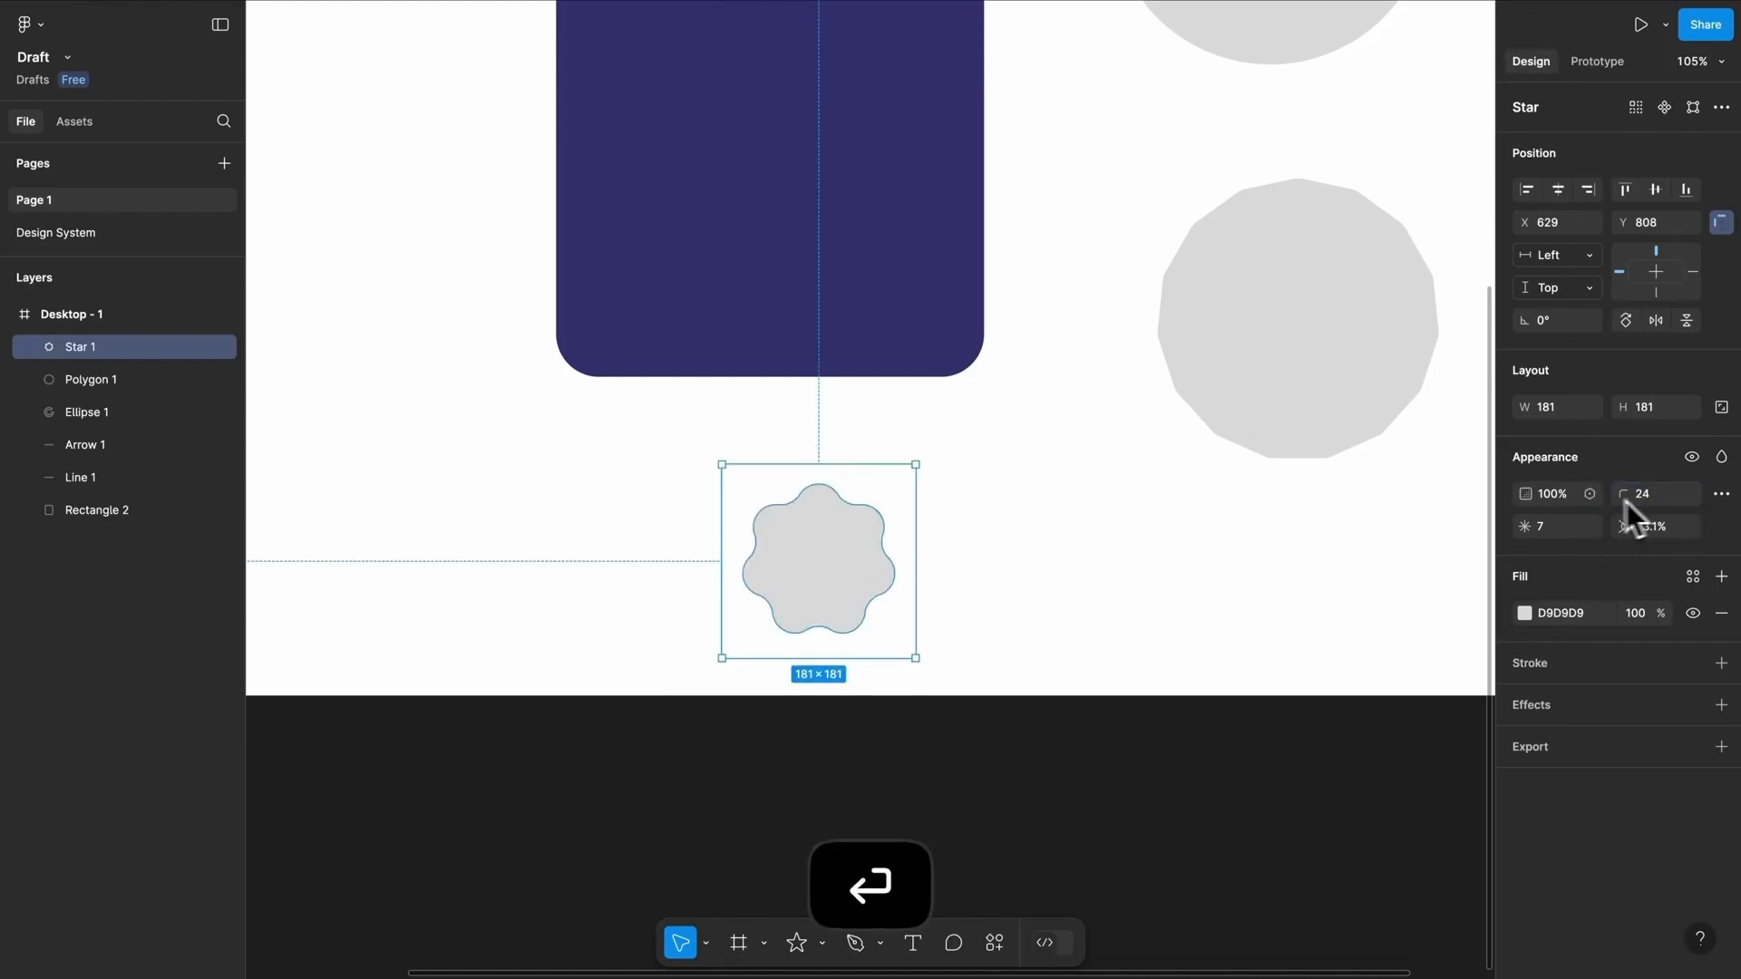
left_click_drag(1614, 526, 1391, 555)
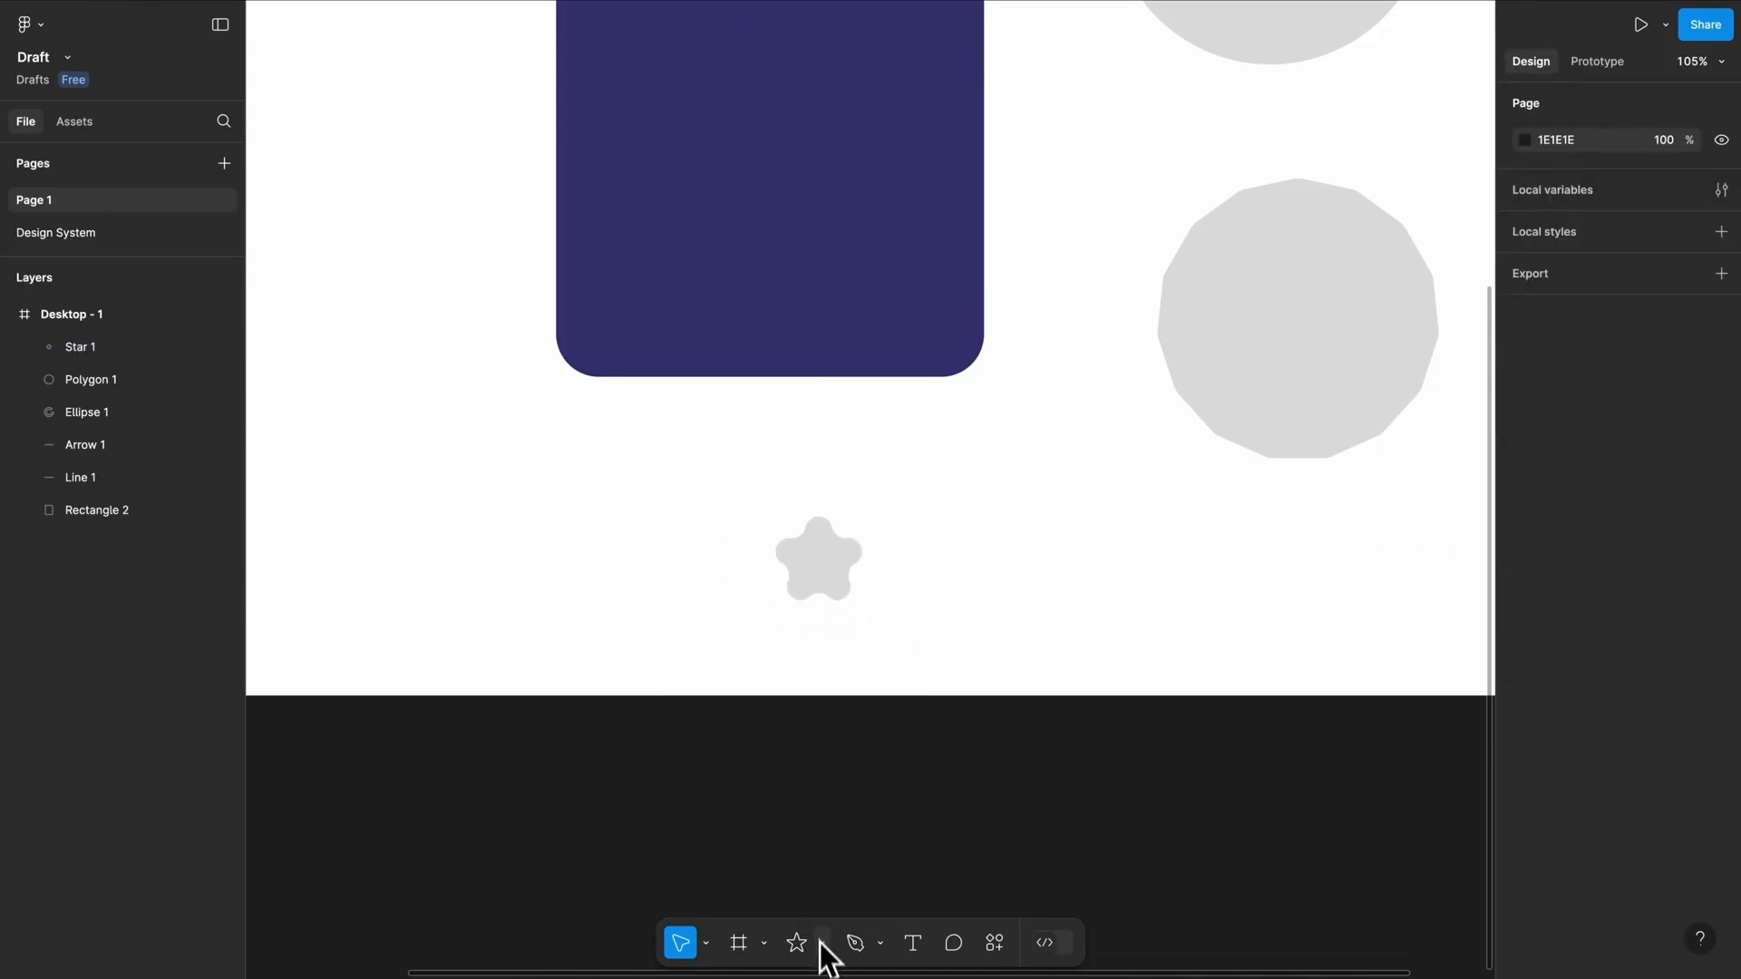
Place the image 1.jpg at its full 3840 × 2160 size beside the Desktop - 1 frame, and delete it again.
left_click(823, 945)
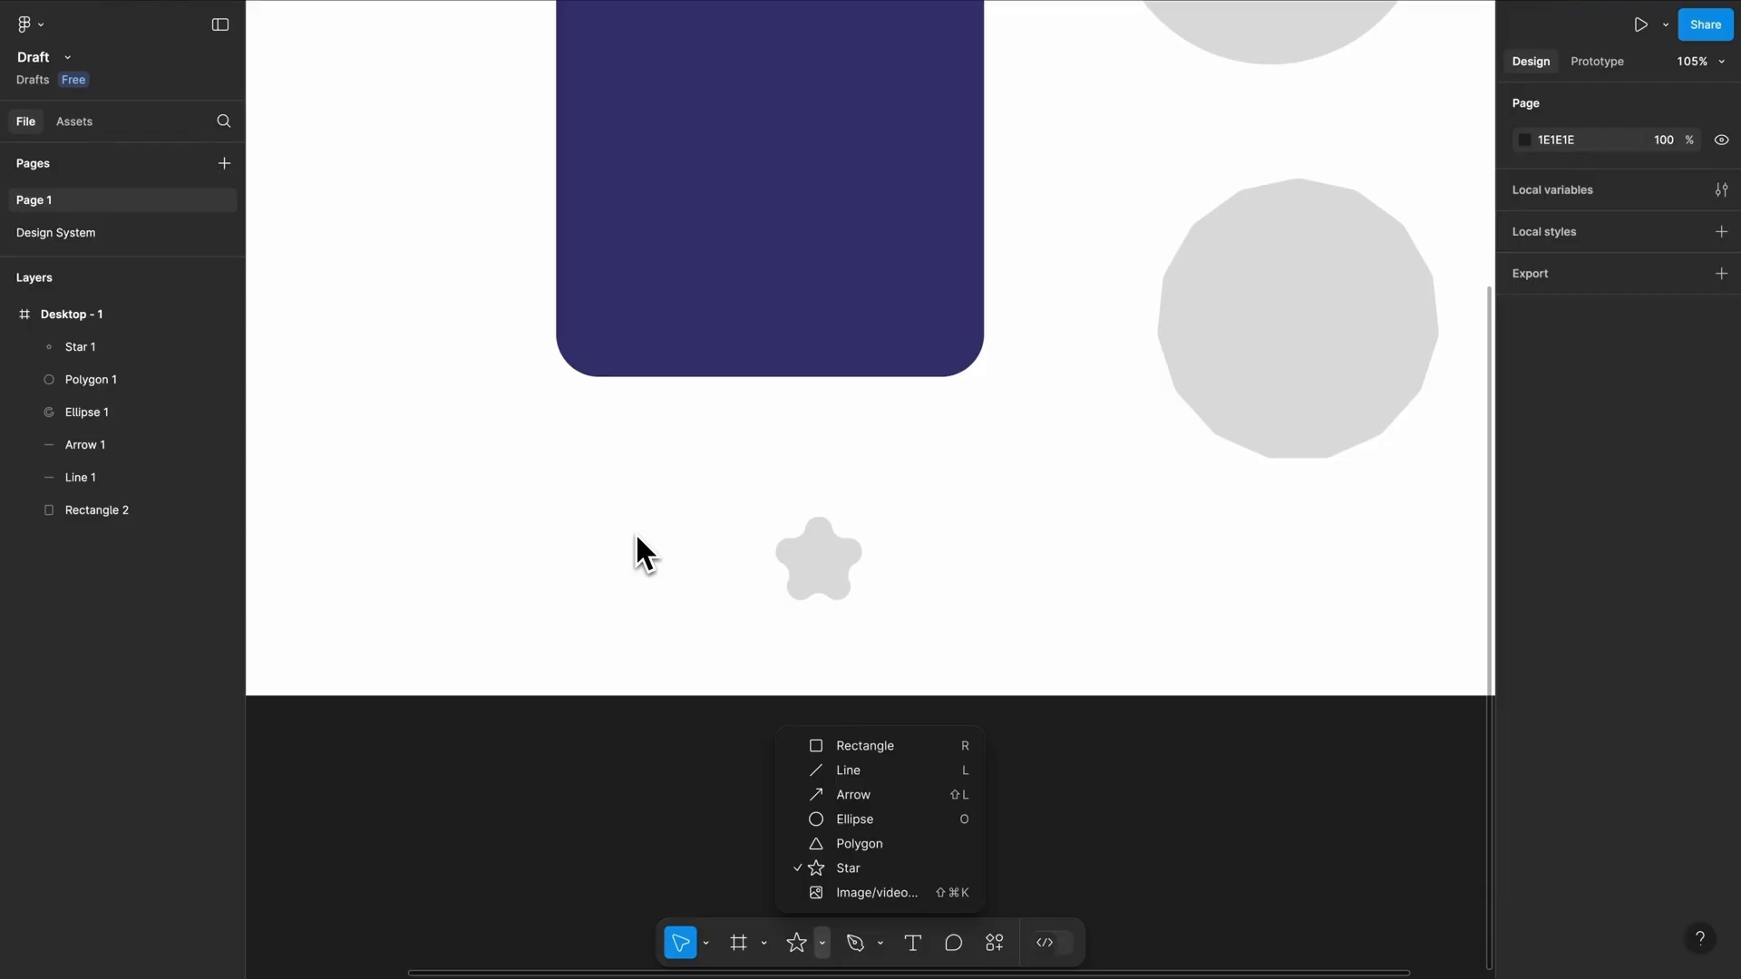
left_click(861, 893)
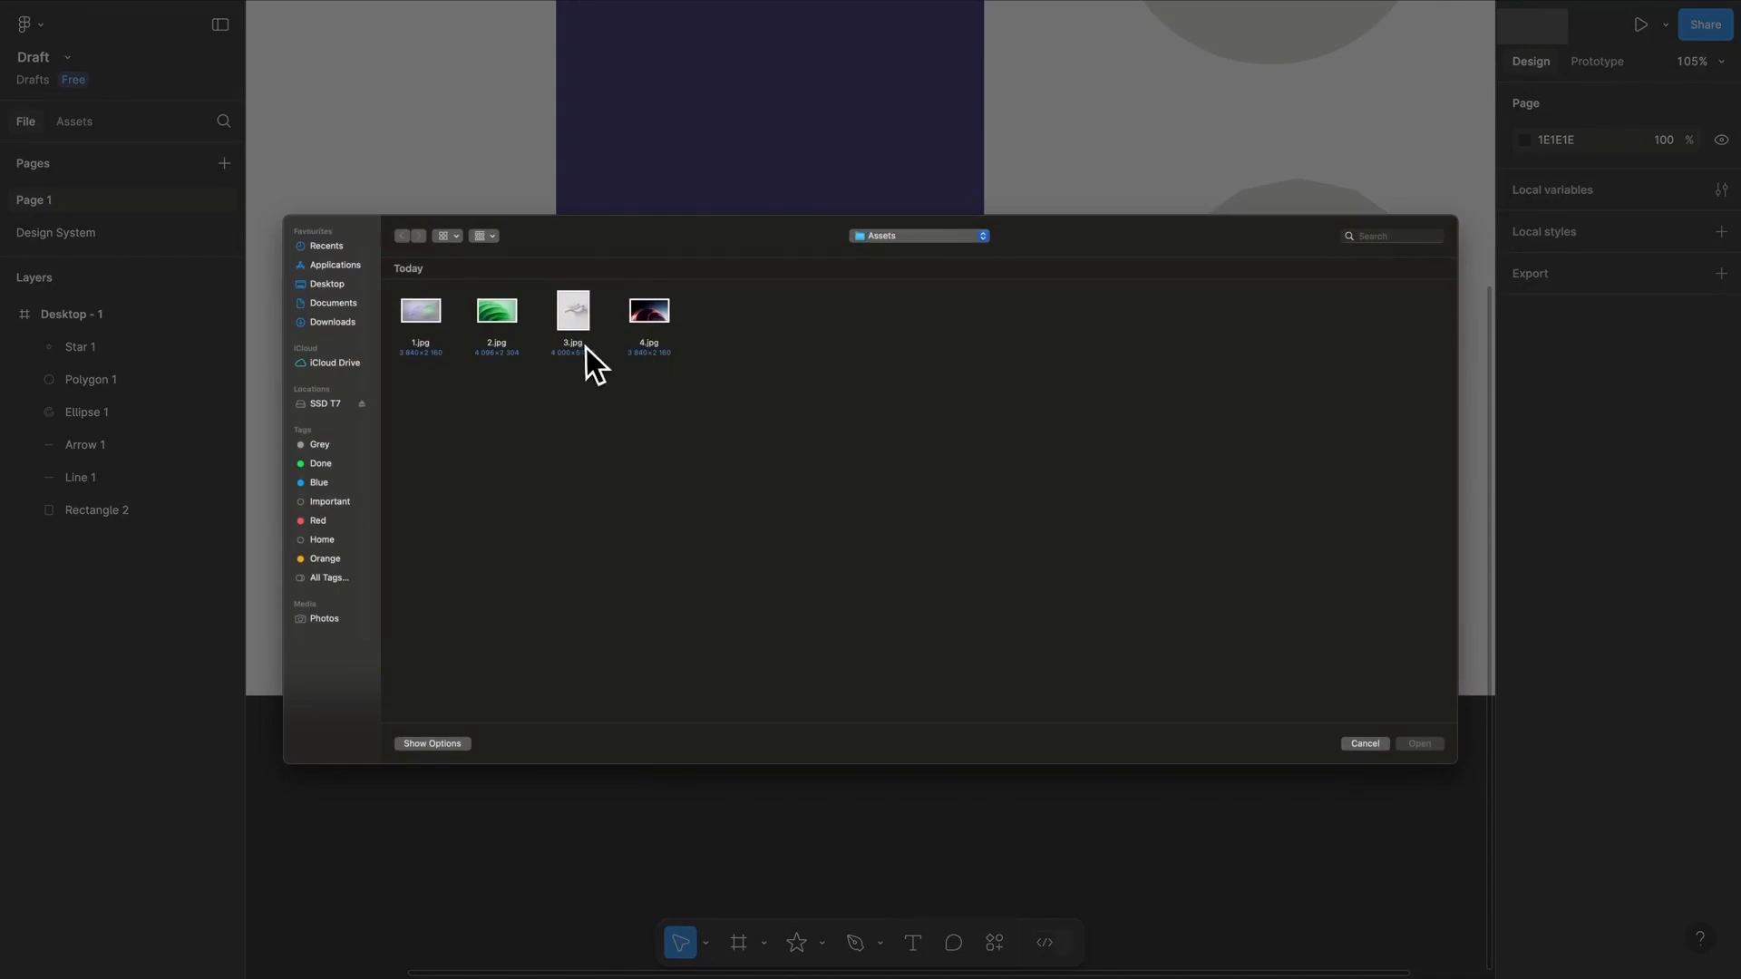
double_click(418, 313)
scroll(462, 453, "down", 3)
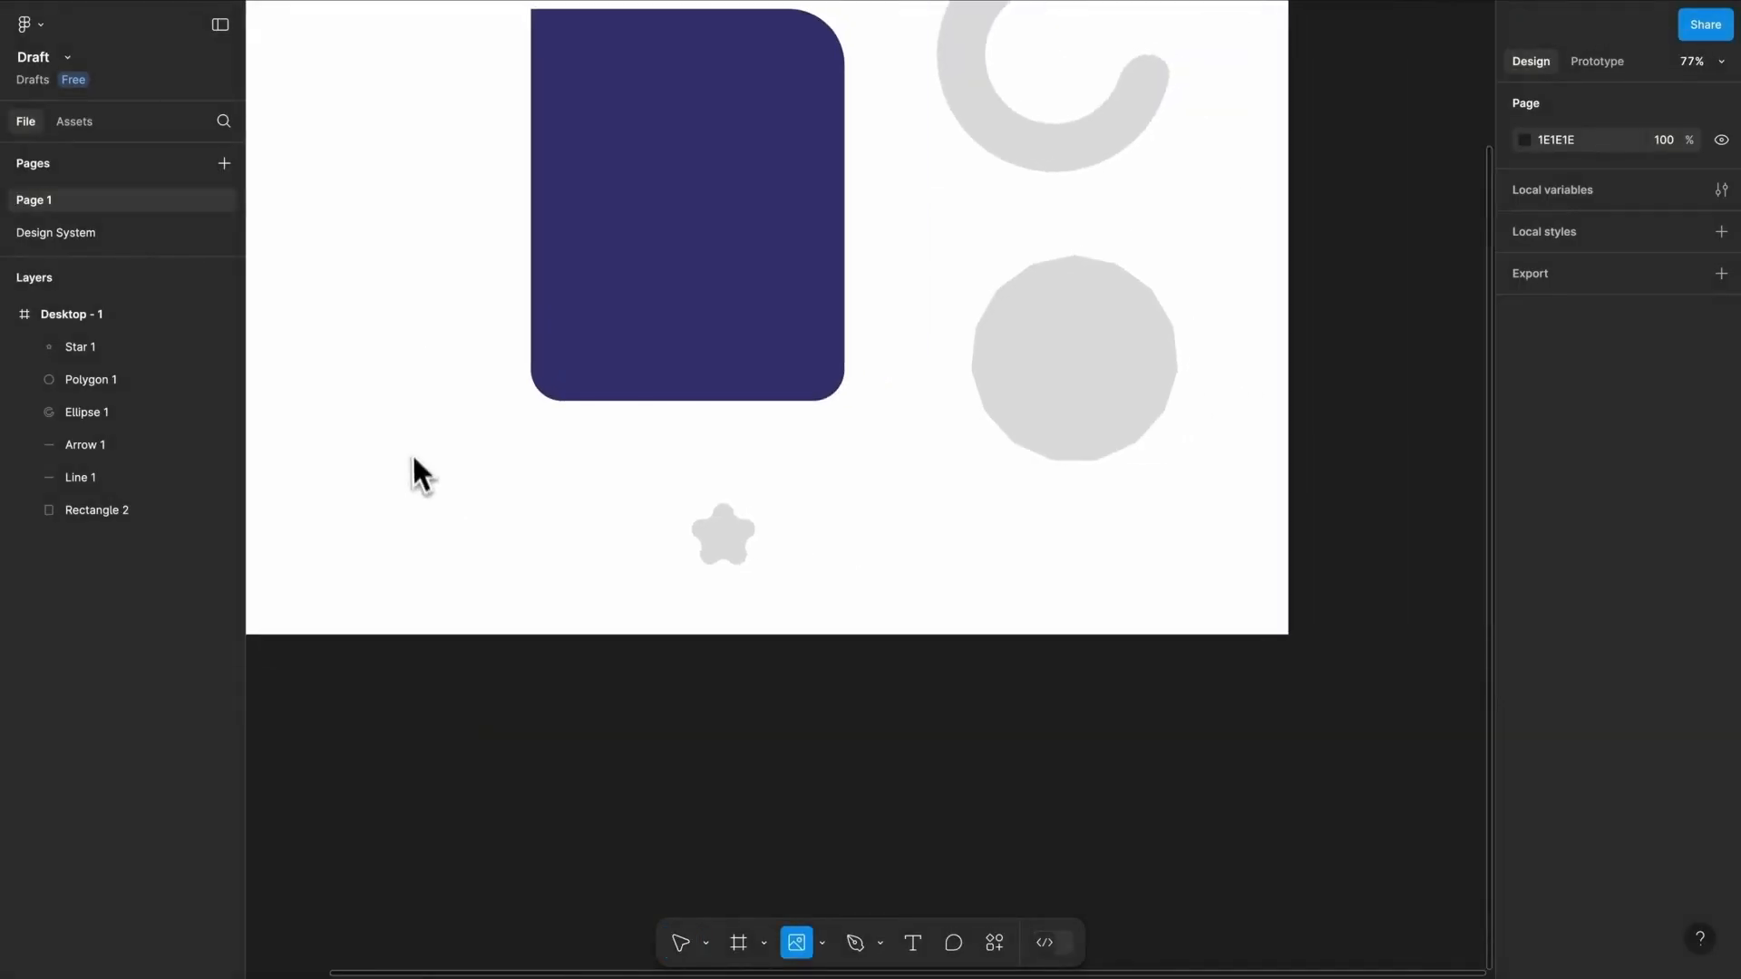
scroll(435, 446, "left", 4)
scroll(455, 434, "up", 1)
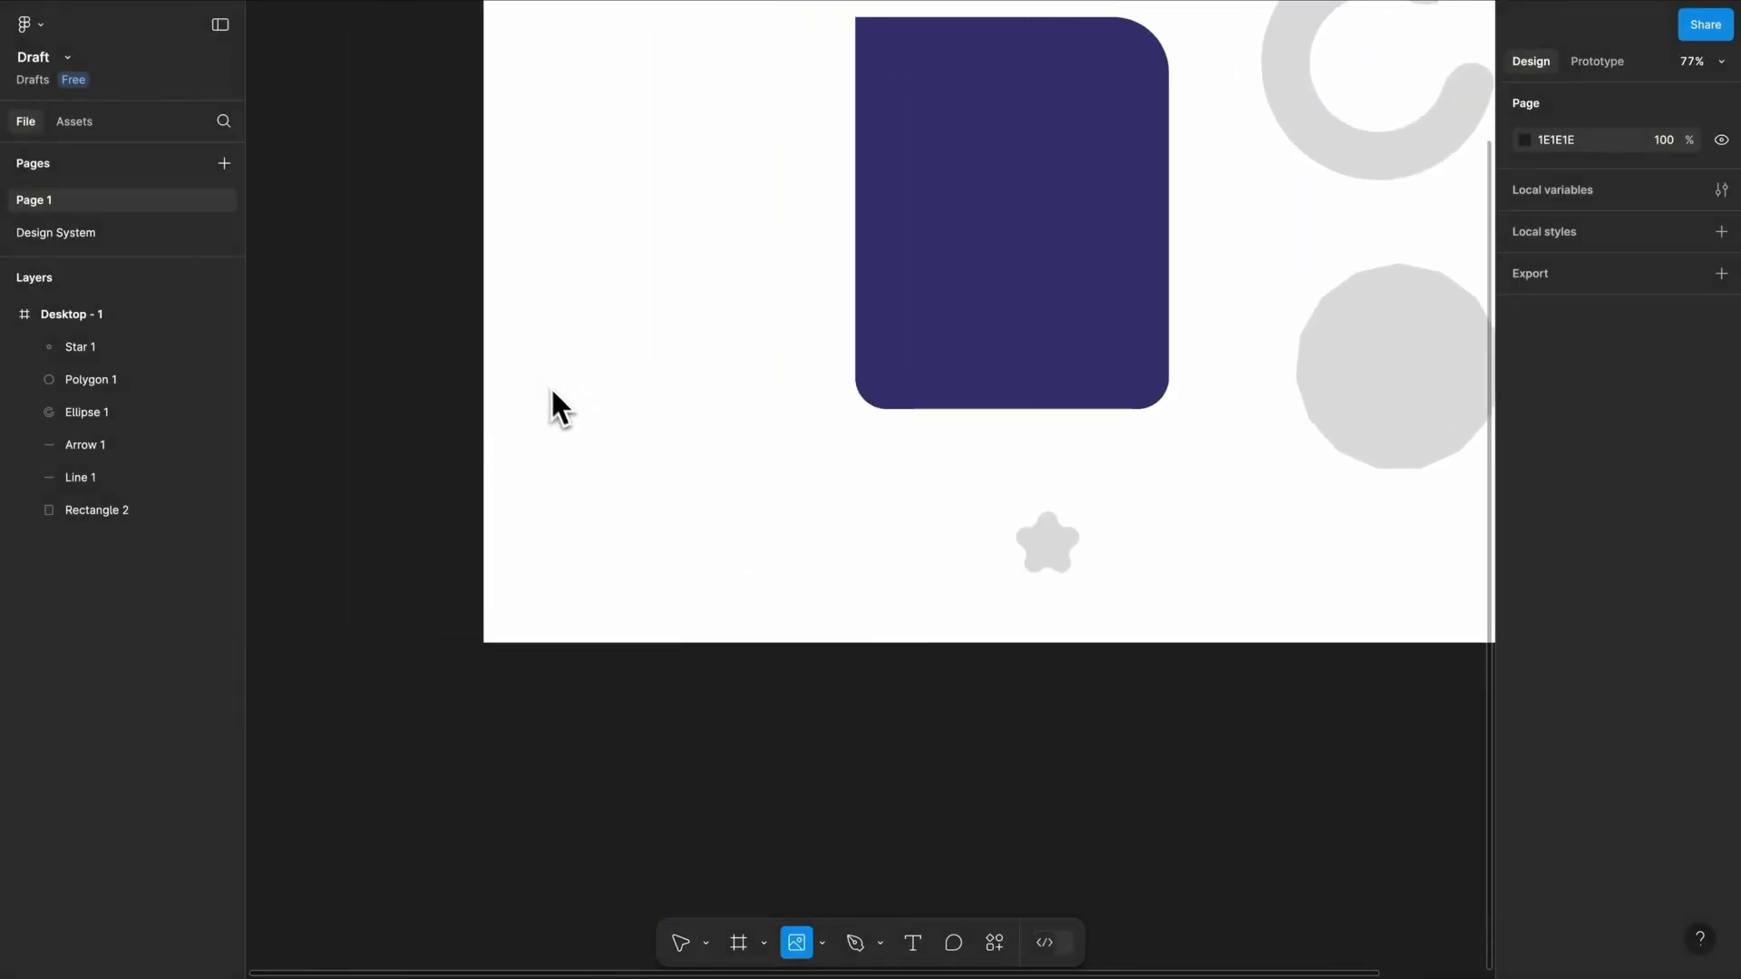
scroll(580, 340, "down", 5)
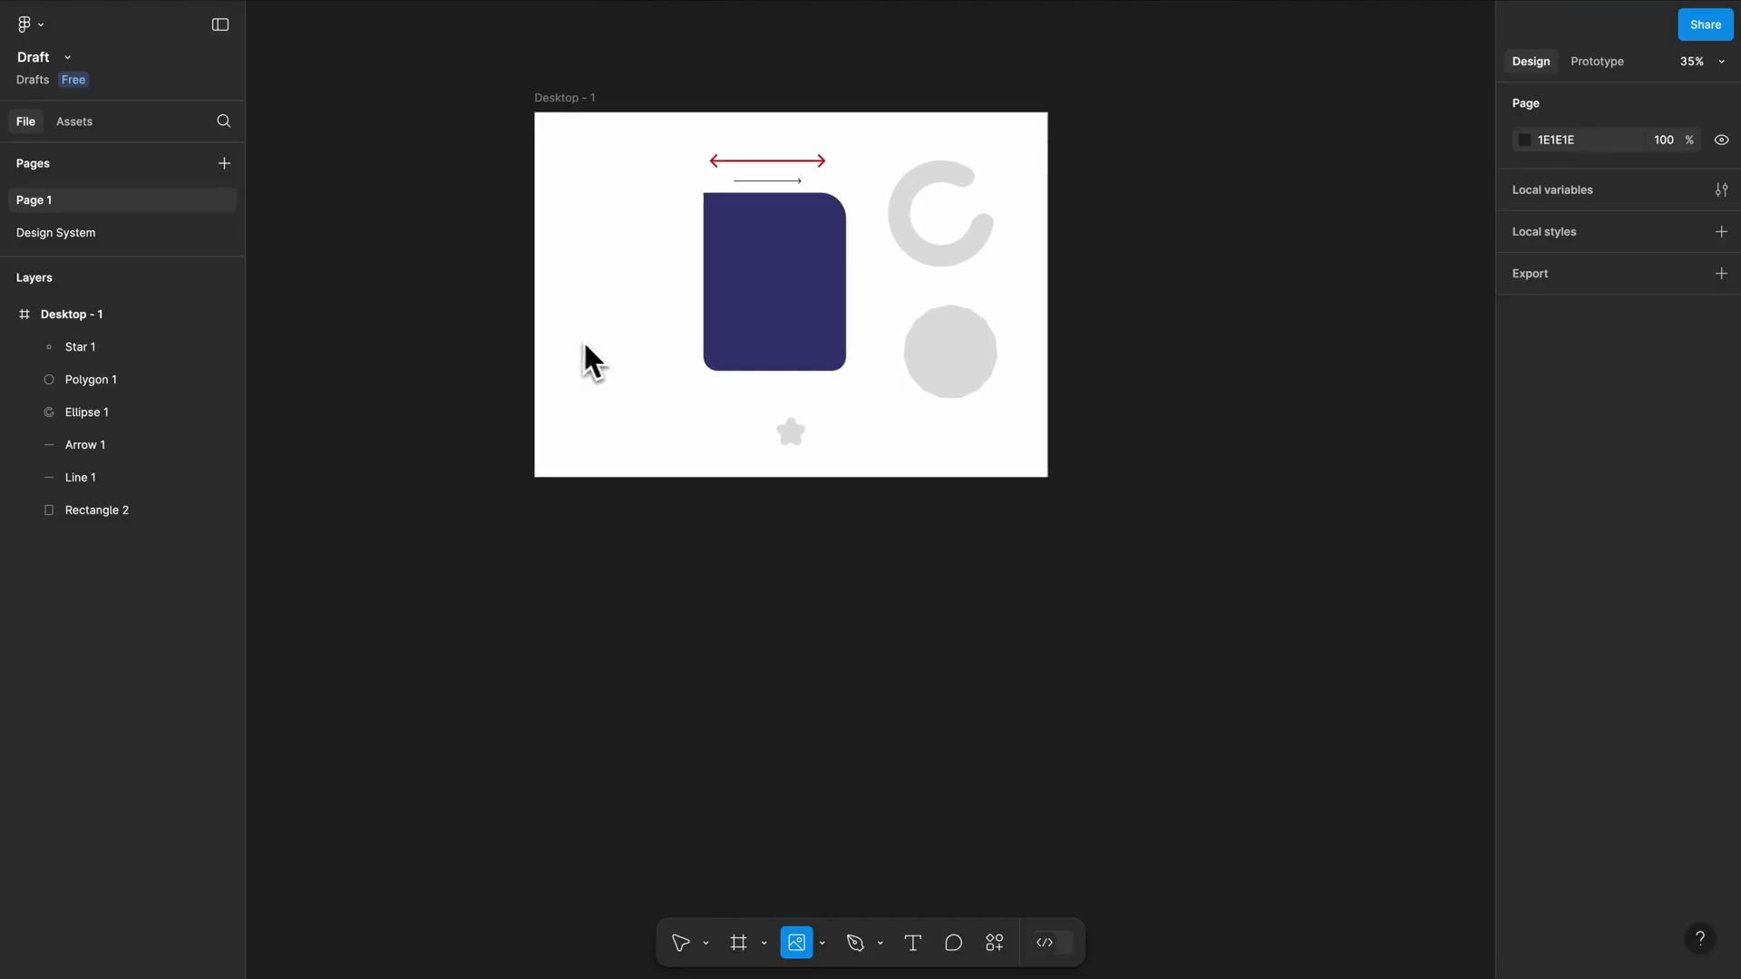
left_click(1219, 196)
scroll(1190, 291, "down", 5)
scroll(1186, 290, "right", 10)
left_click_drag(659, 236, 1042, 350)
scroll(921, 335, "up", 3)
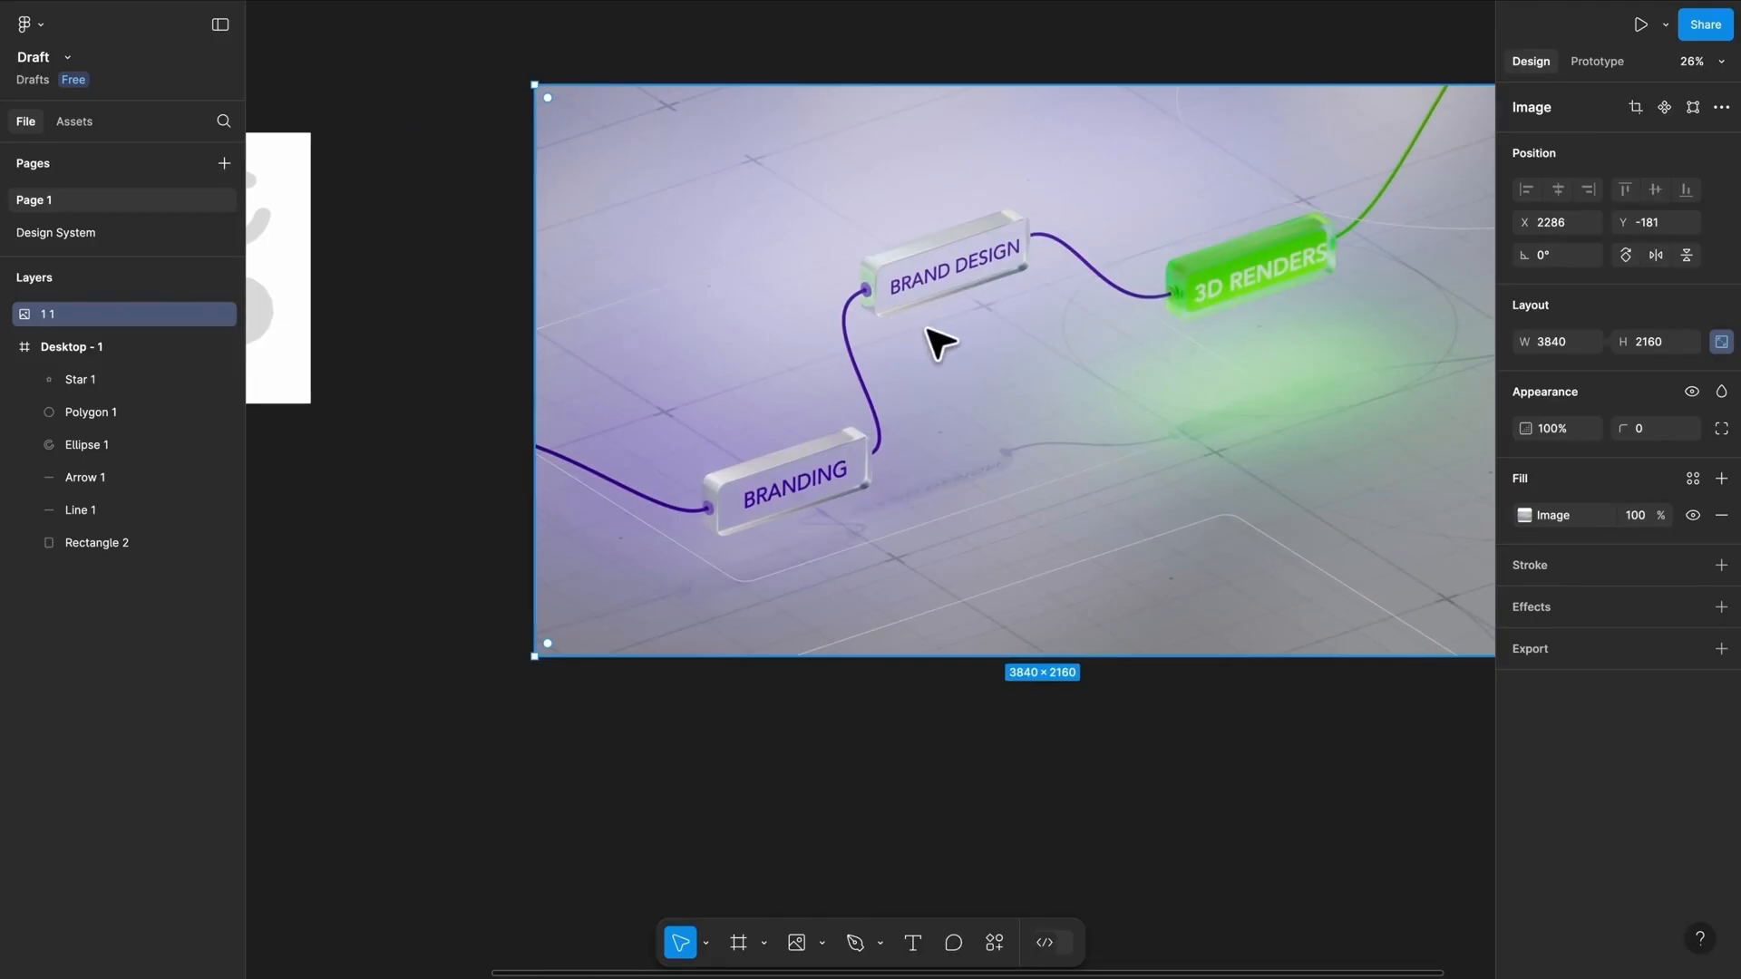
key("BackSpace")
Place 1.jpg scaled to about 2165 × 1218 on the empty canvas beside the frame, and delete it again.
left_click(797, 943)
double_click(453, 331)
left_click(491, 230)
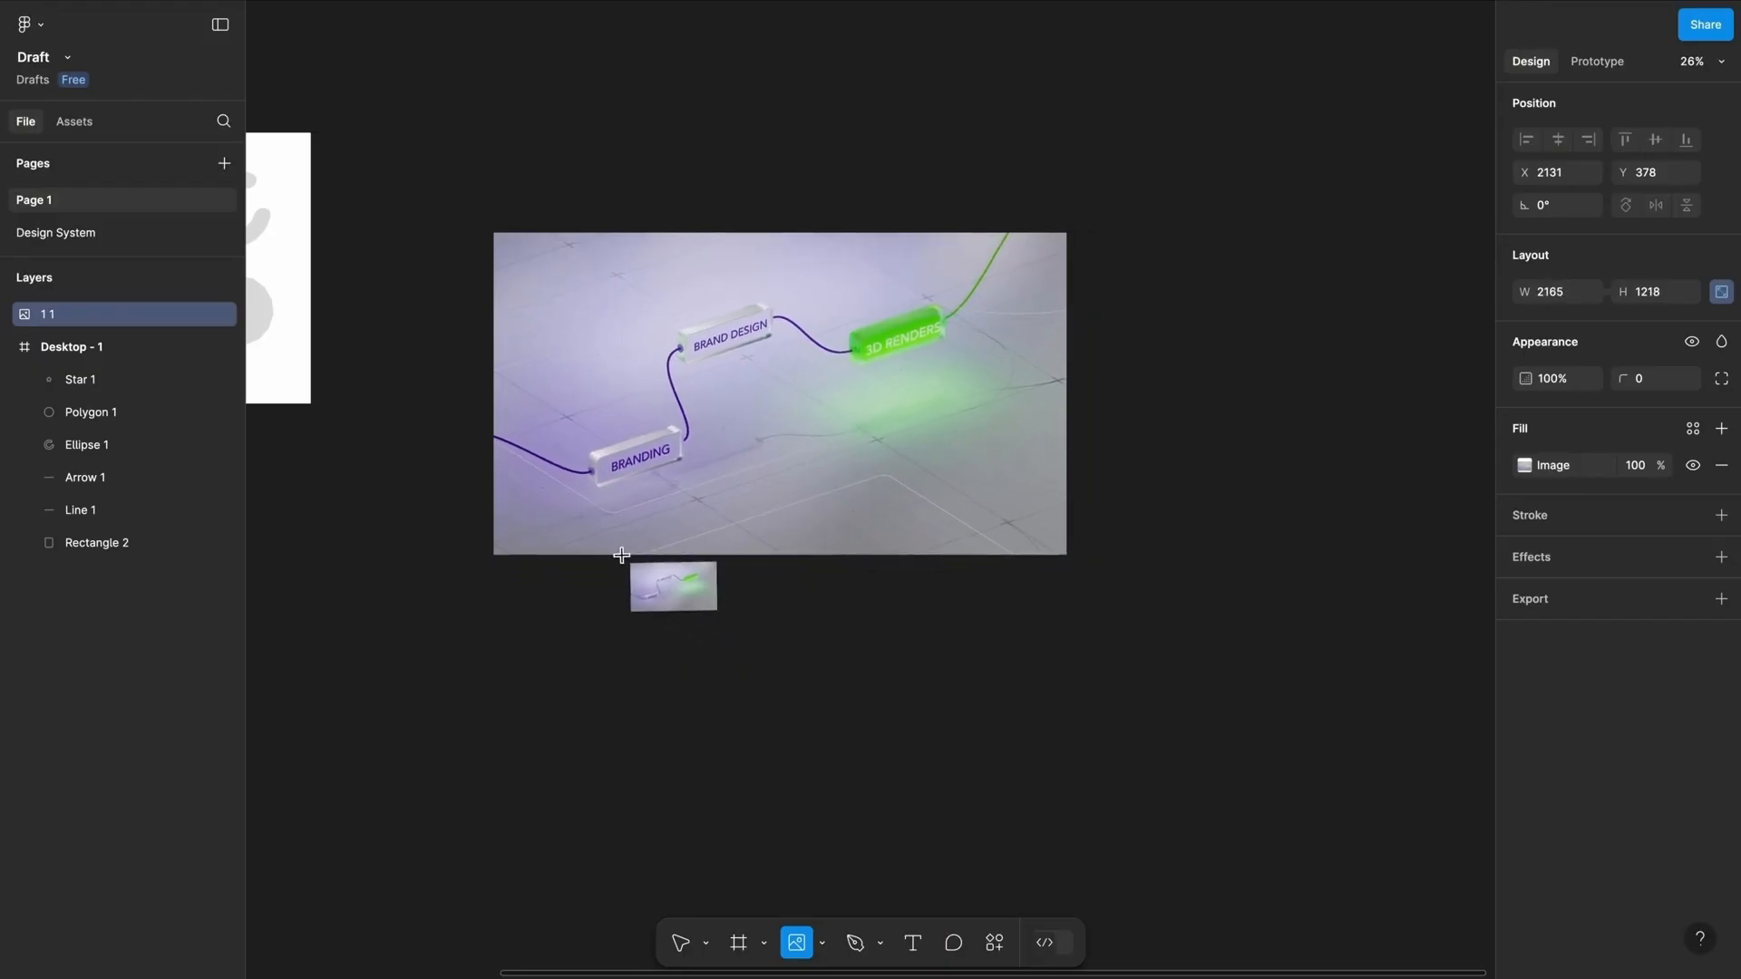
key("BackSpace")
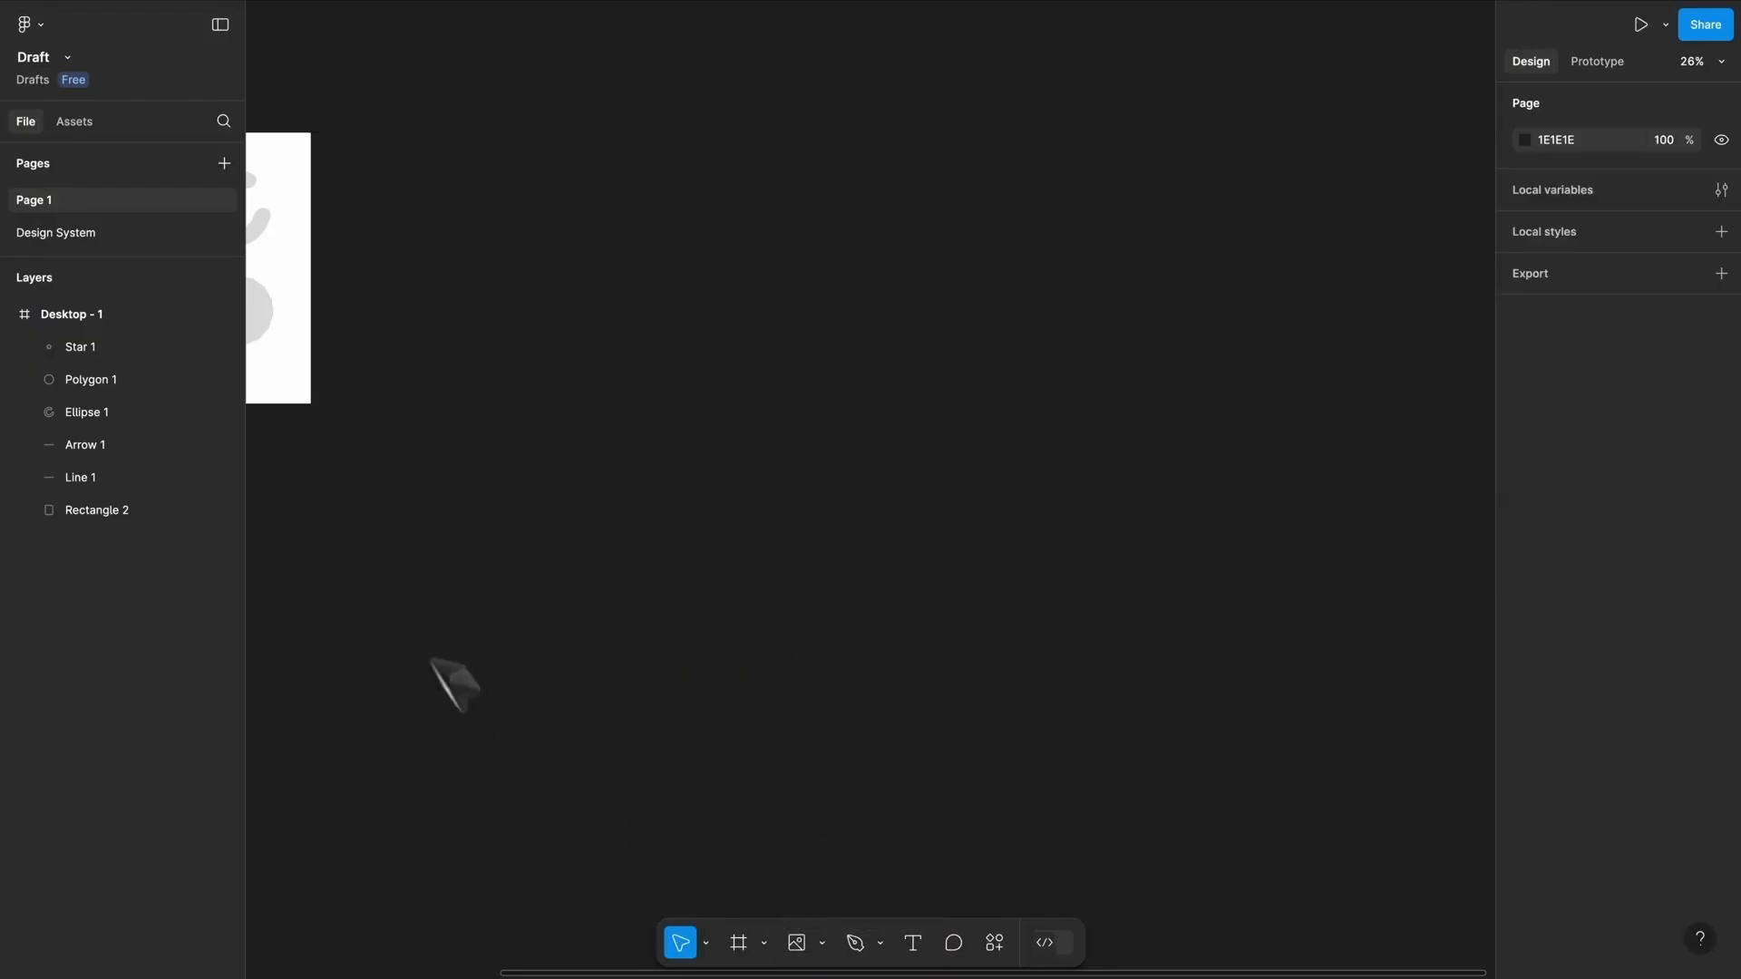
Fill the blue rectangle in the Desktop - 1 frame with the image 1.jpg.
left_click(796, 943)
double_click(423, 317)
key("shift+1")
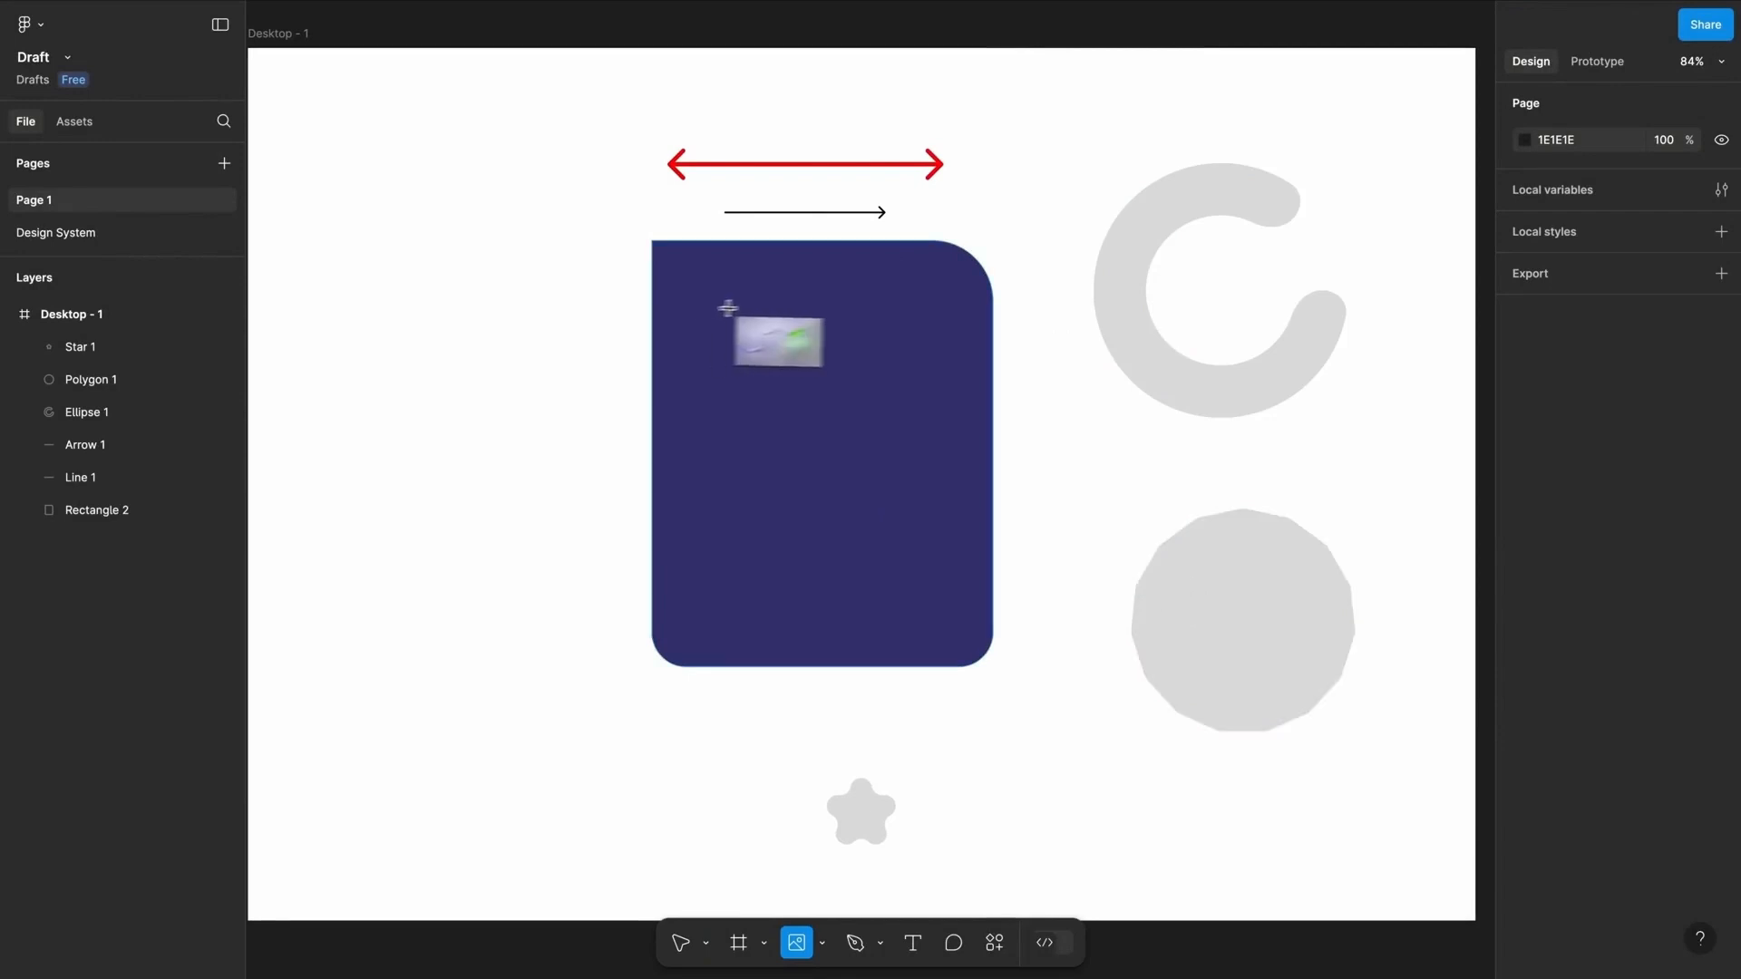
left_click(751, 331)
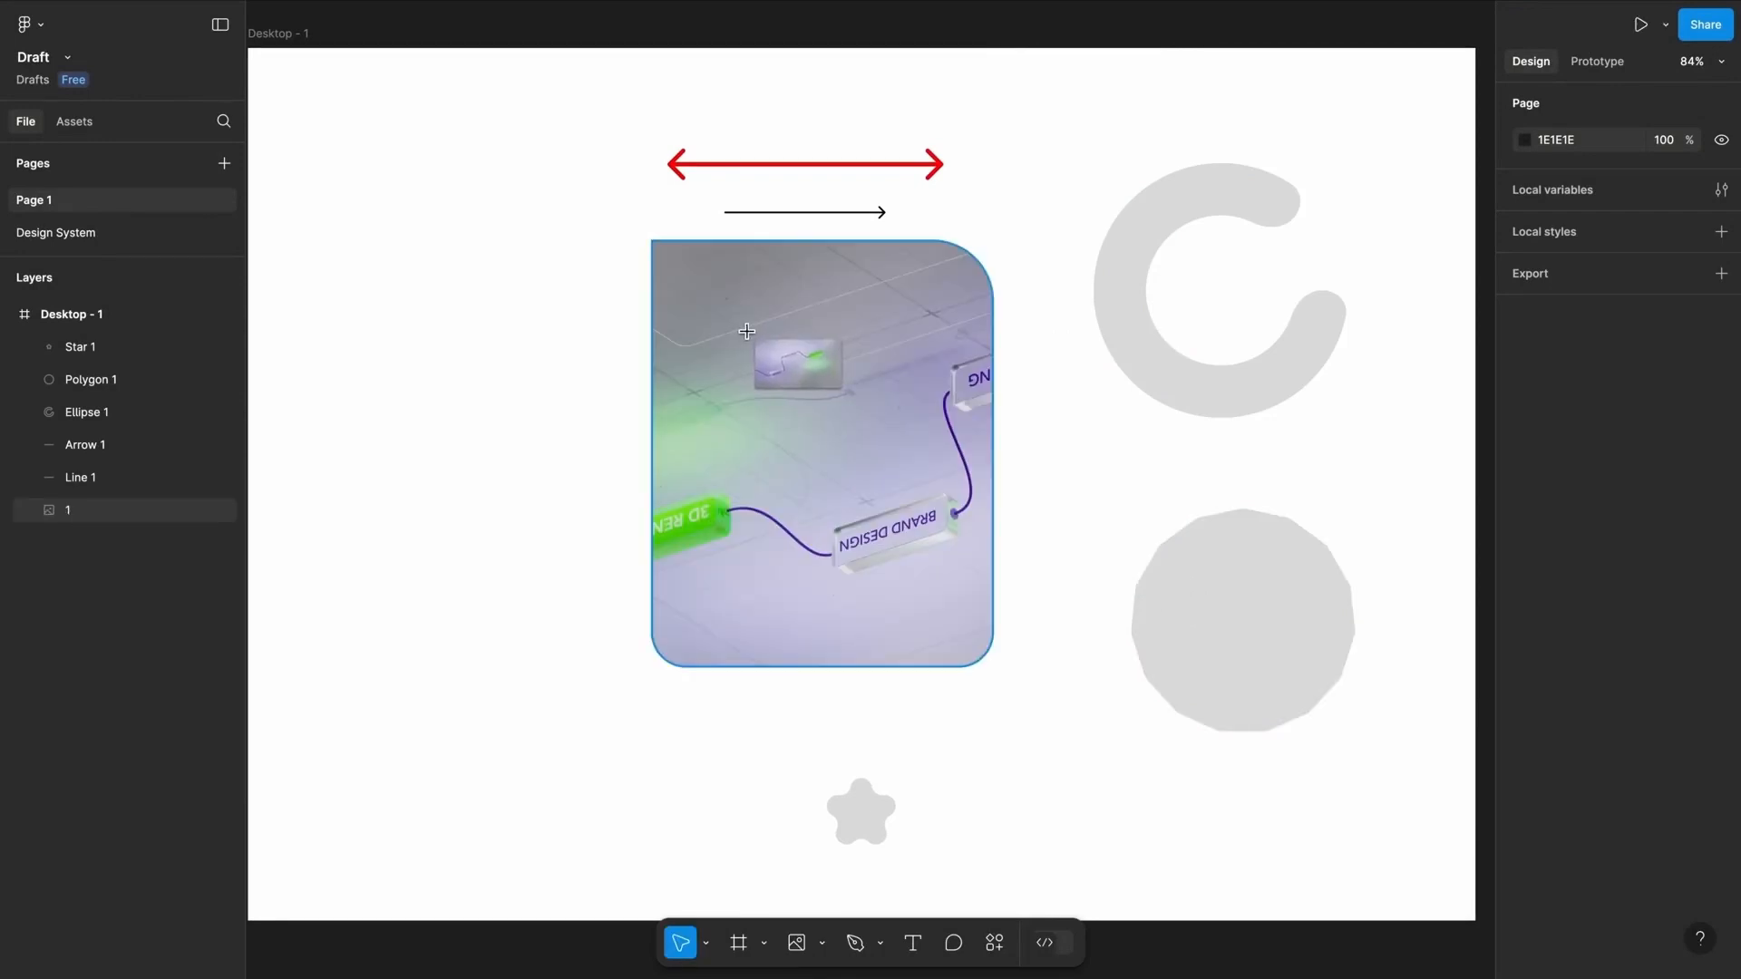
Place images 4, 3, 2 and 1 at their full size on the empty canvas around the Desktop - 1 frame.
scroll(747, 331, "down", 3)
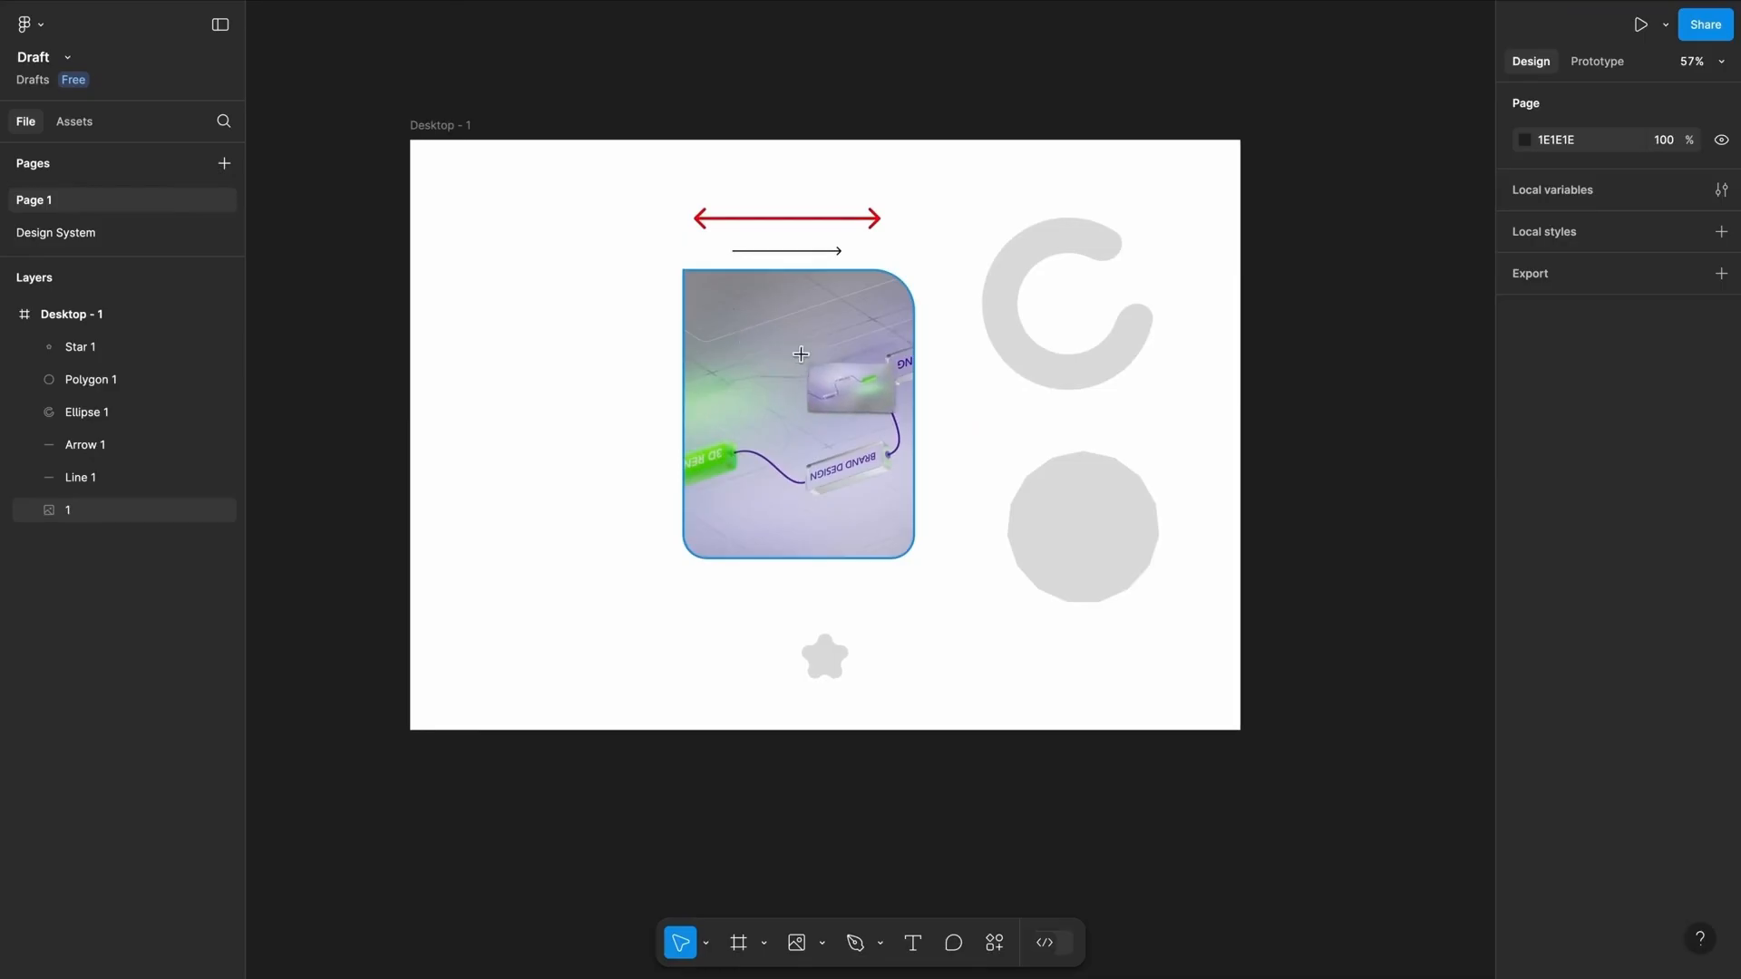
left_click(810, 945)
left_click_drag(654, 379, 406, 312)
key("Return")
scroll(746, 437, "down", 8)
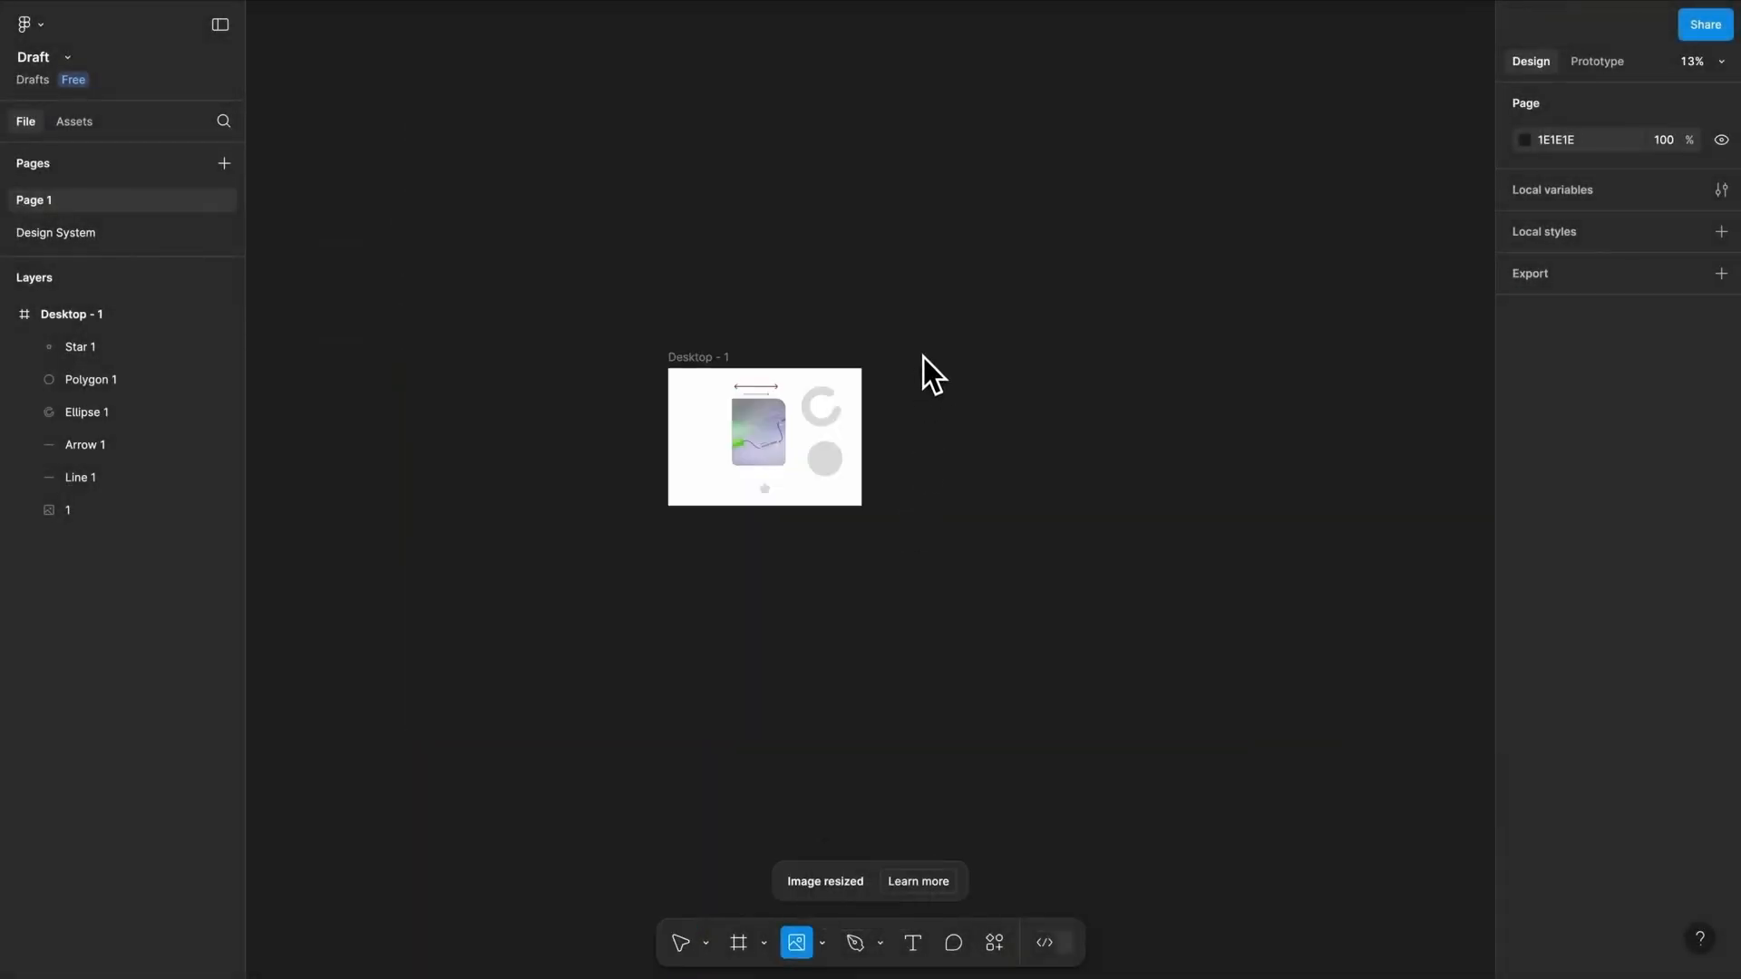
left_click(1001, 116)
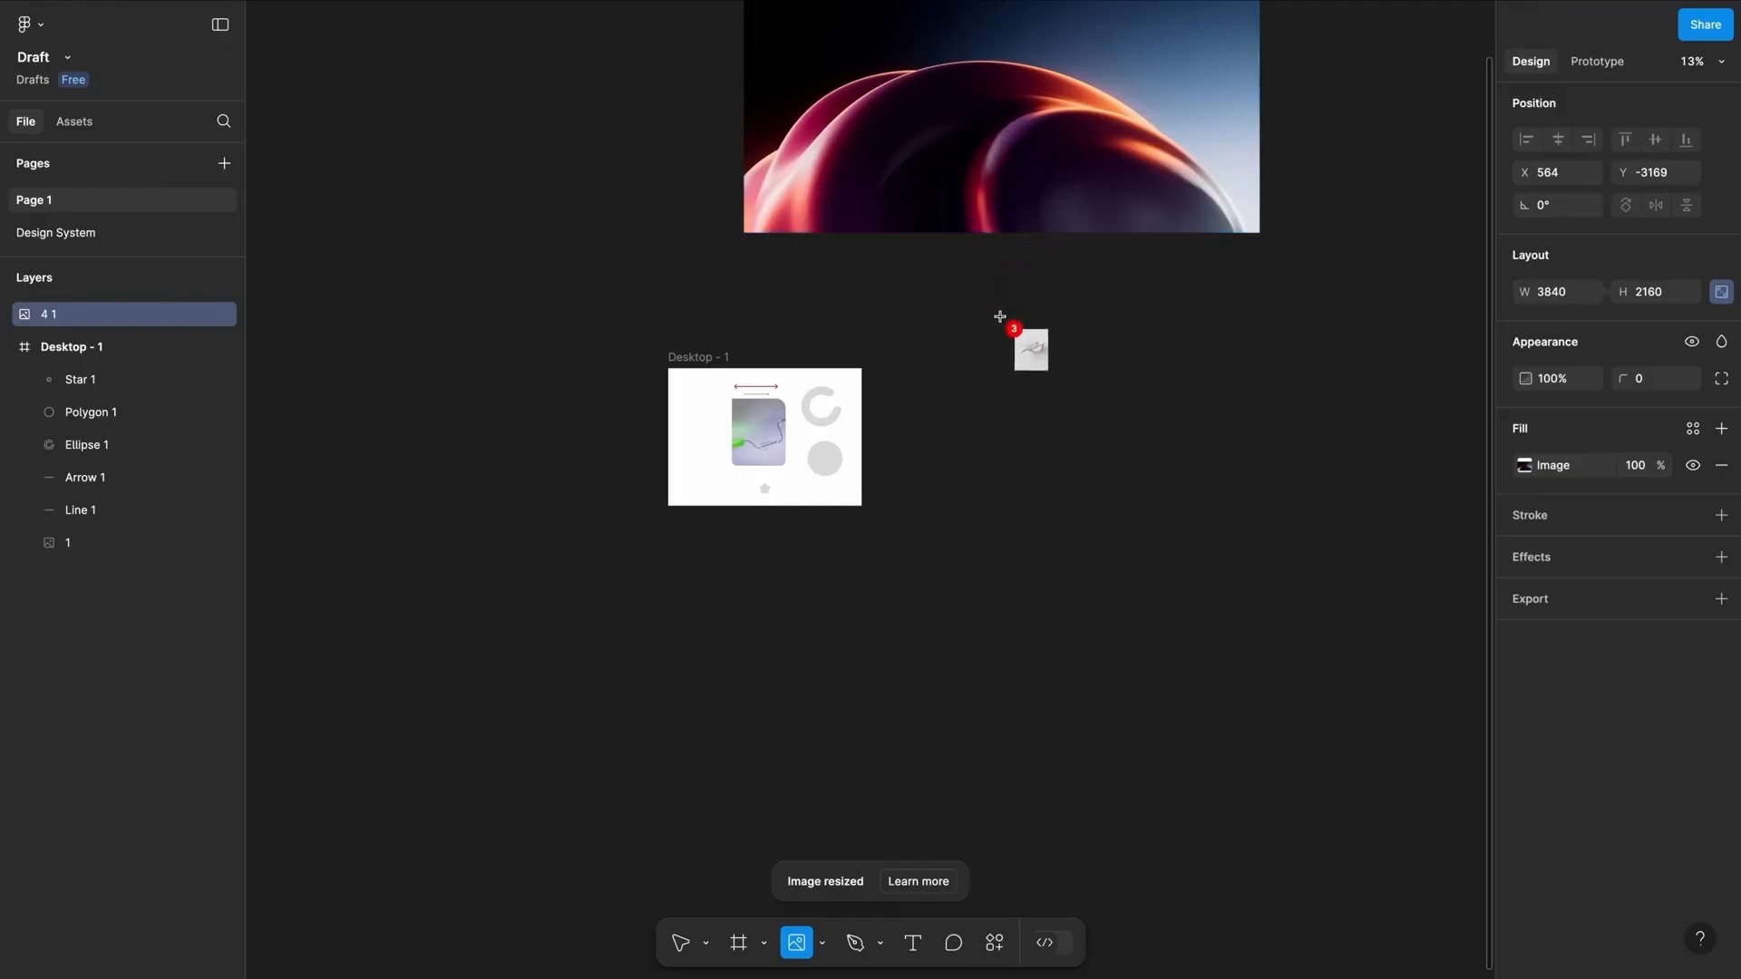
left_click(999, 315)
left_click(1002, 687)
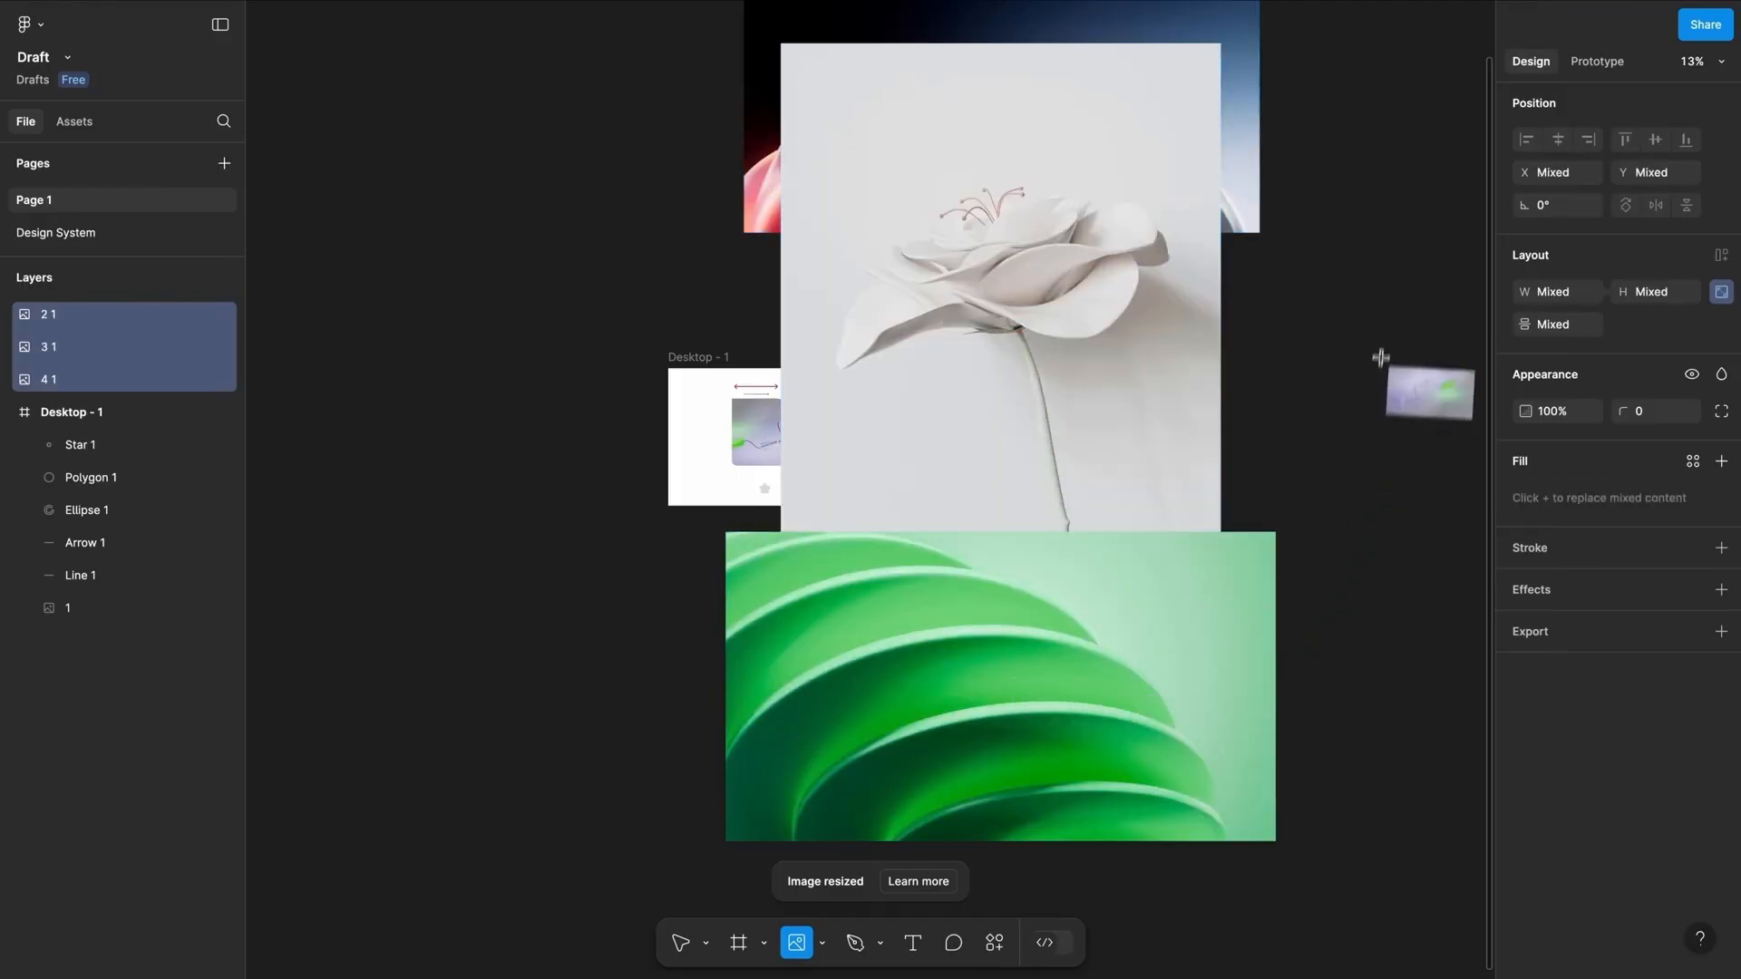
left_click(1379, 338)
Undo the placement of all four full-size images.
key("super+z")
key("super+z")
key("super+z")
key("super+z")
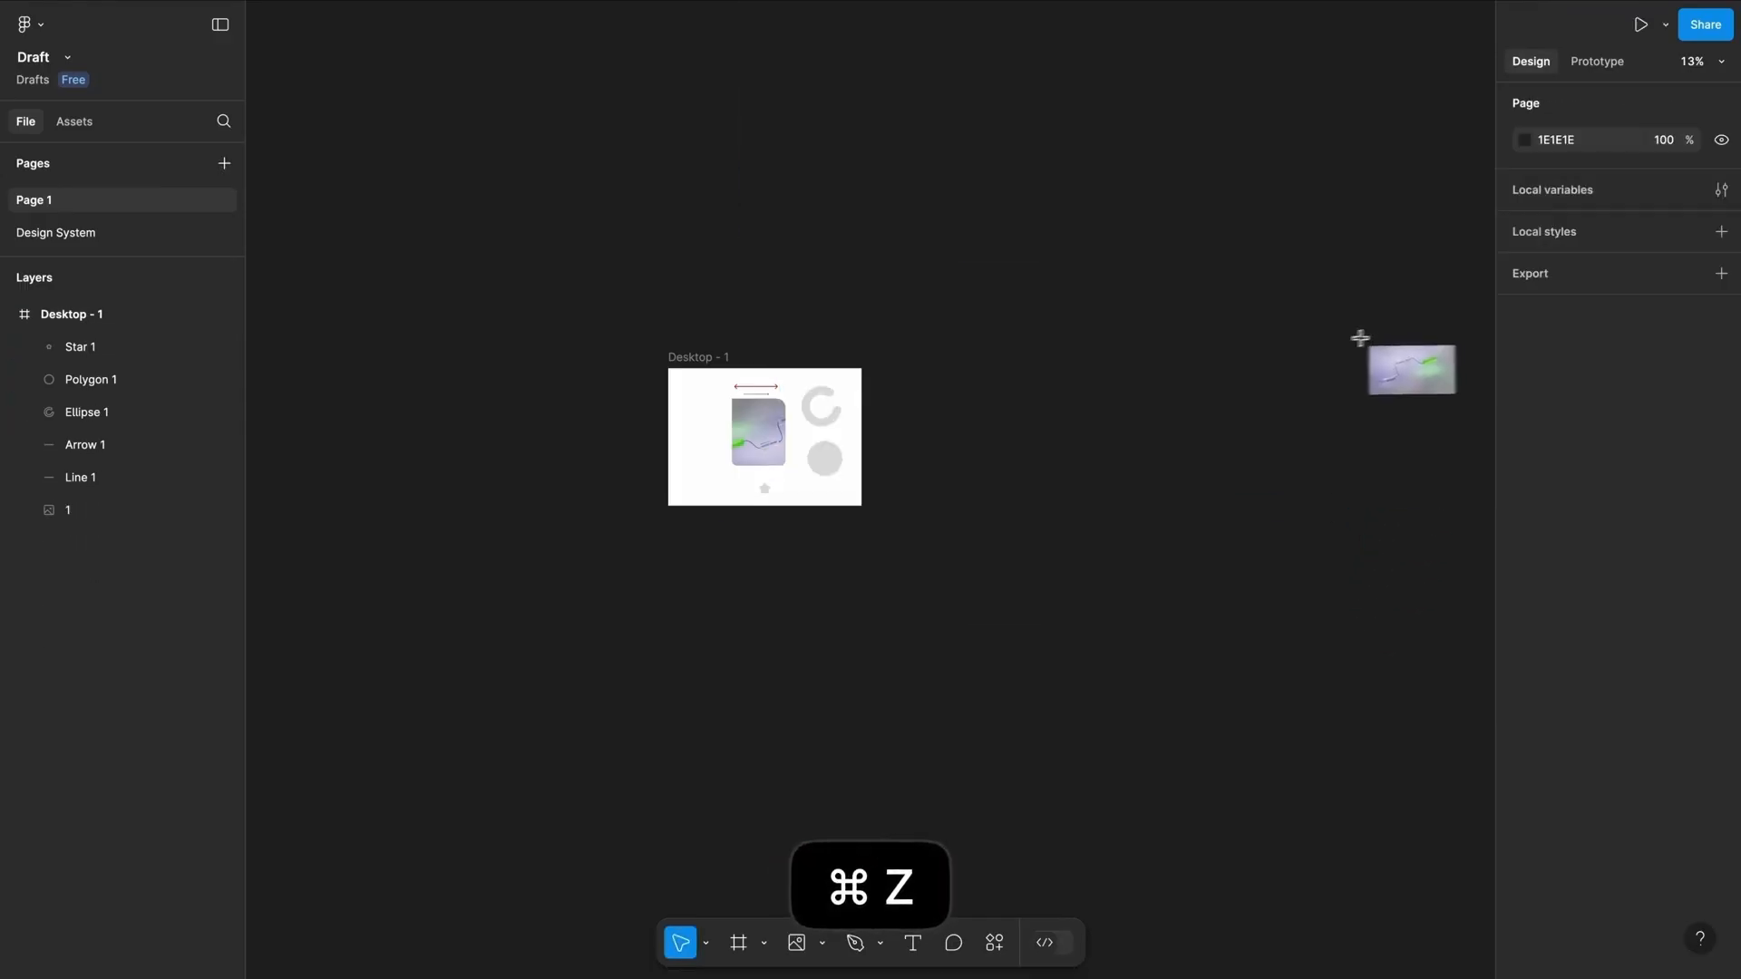
Place images 4 (about 1851 × 1041), 3 (about 1876 × 2345), 2 and 1 (about 2437 × 1371) beside the frame, and delete all four again.
left_click(798, 948)
left_click_drag(777, 471, 408, 280)
key("Return")
left_click_drag(907, 330, 1055, 470)
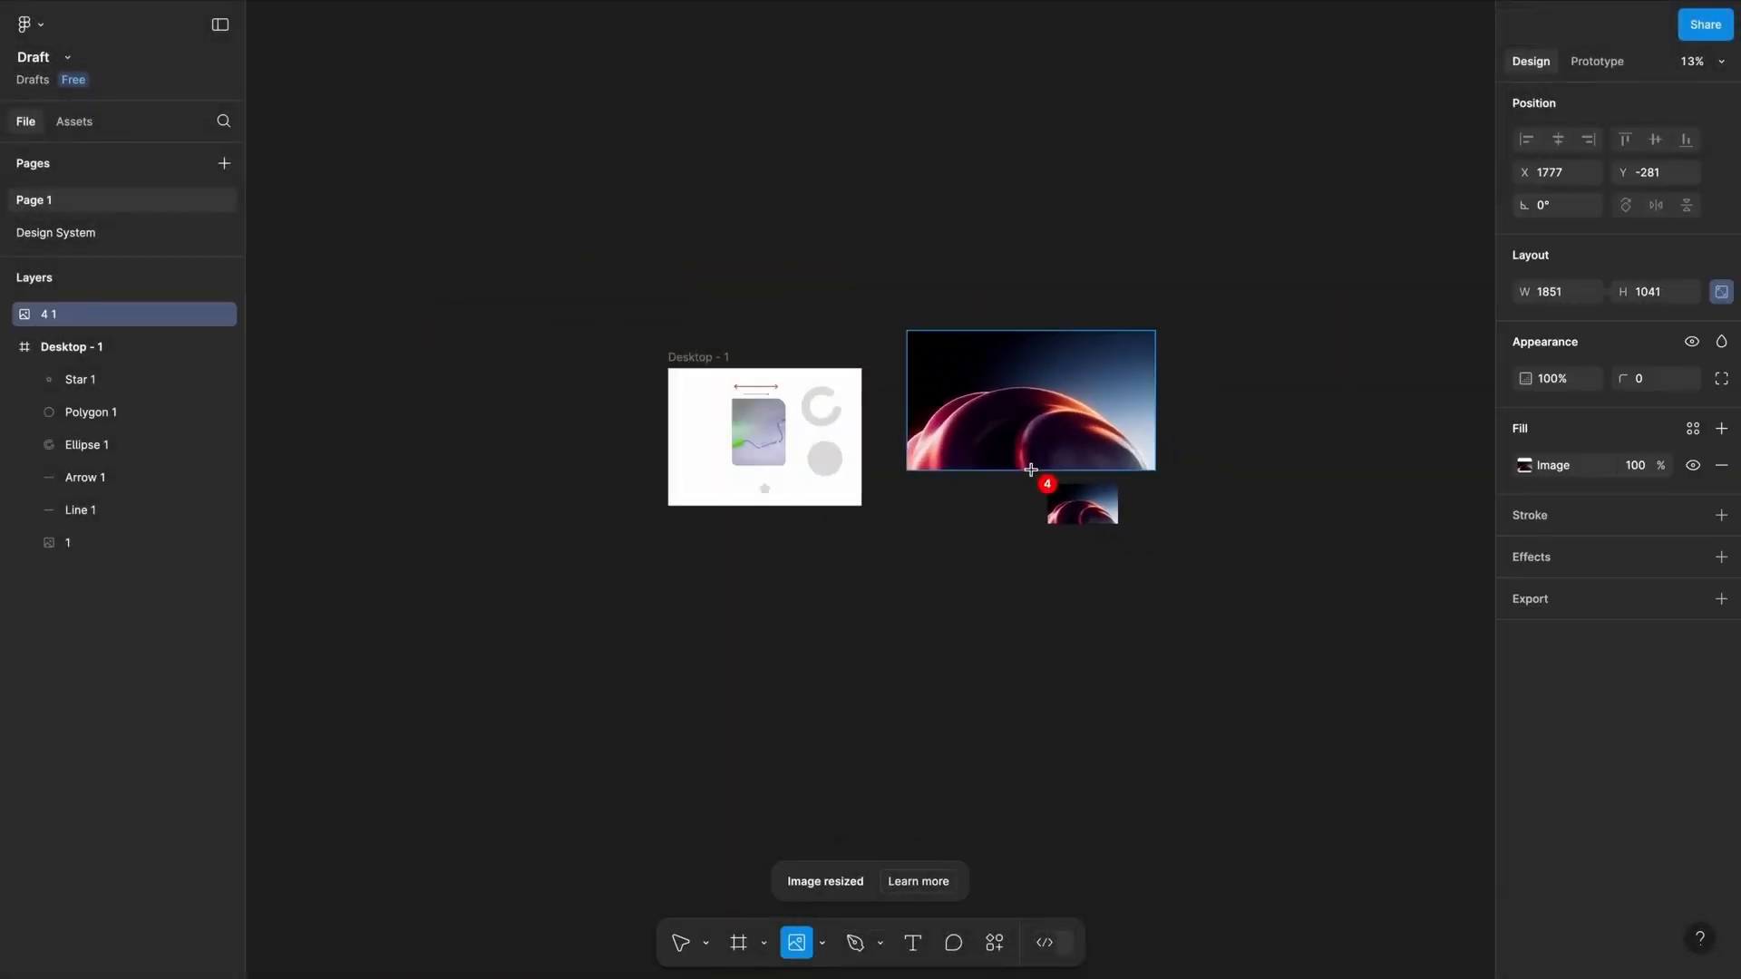
left_click(916, 508)
left_click_drag(1052, 600, 1167, 682)
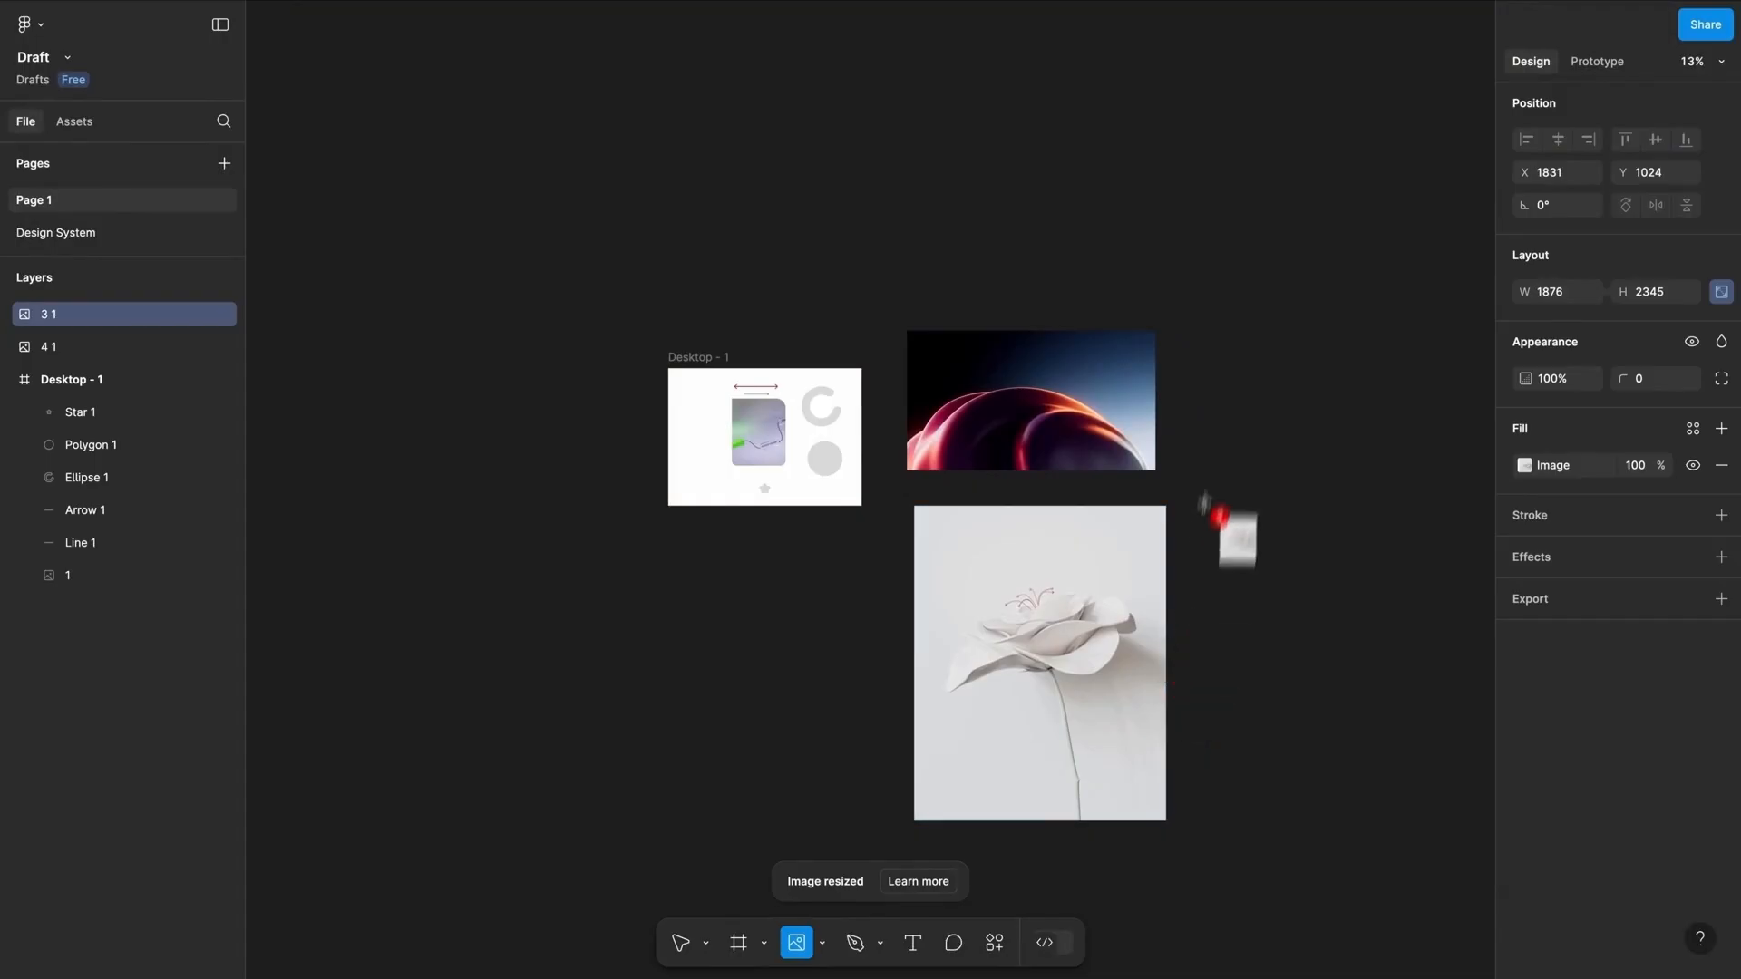
left_click(1216, 400)
left_click(1273, 636)
left_click_drag(1398, 812, 1417, 826)
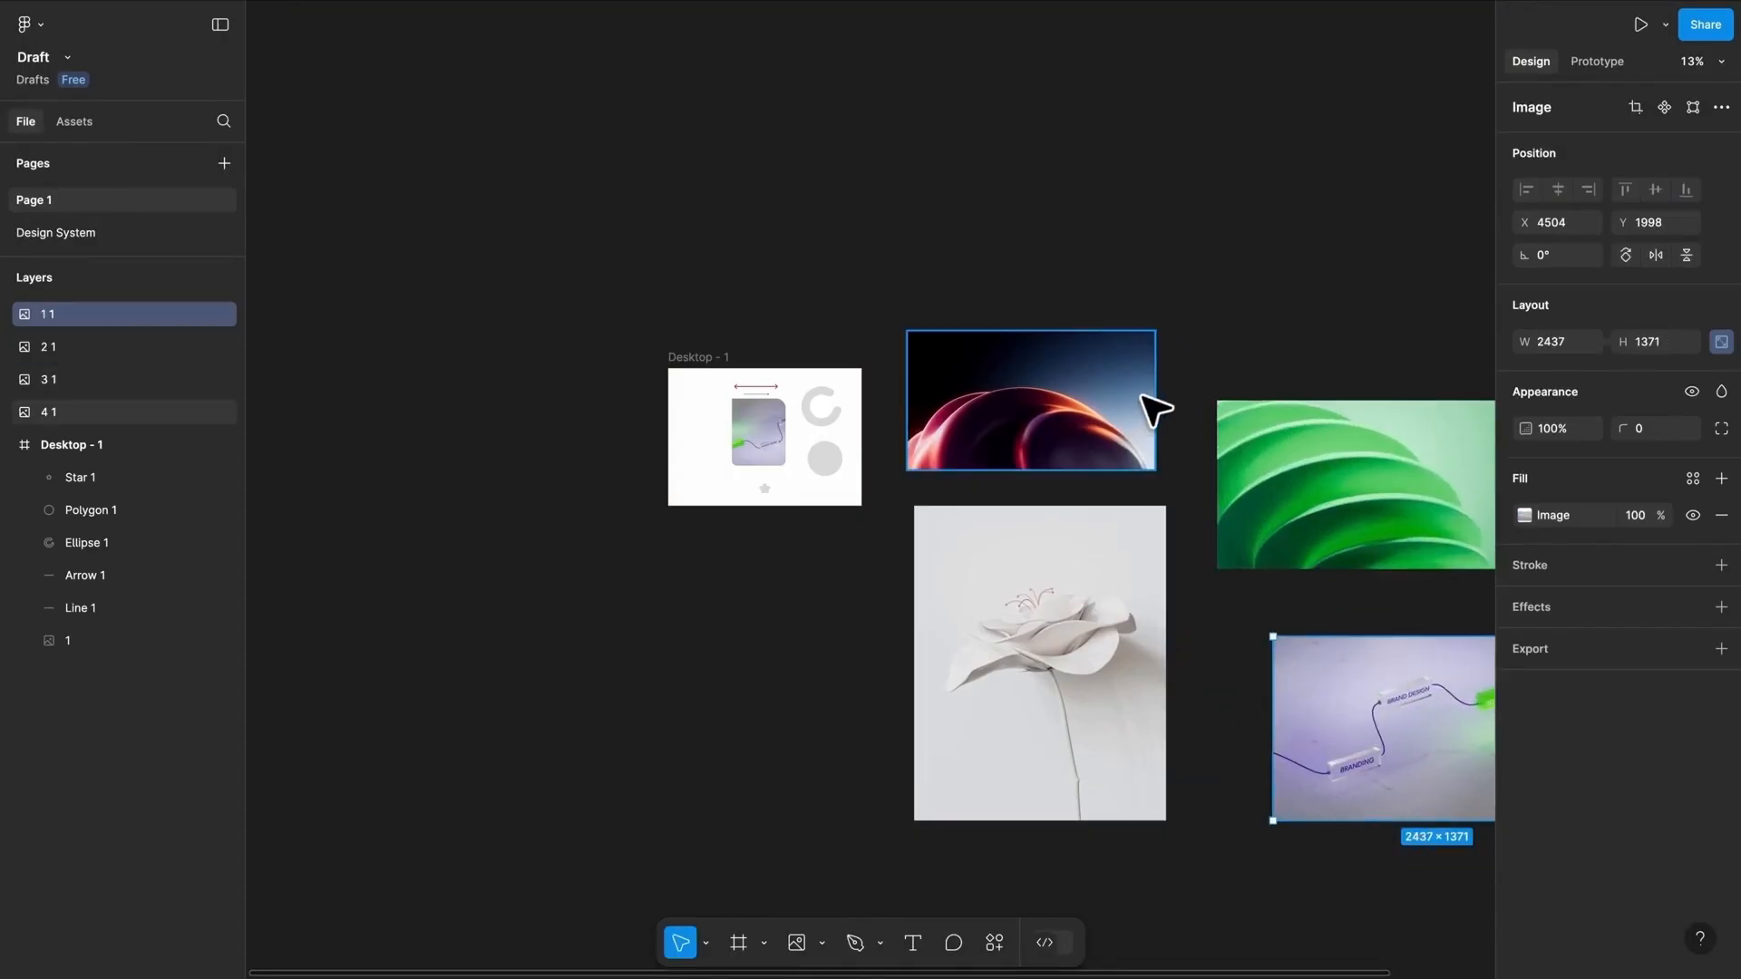
key("BackSpace")
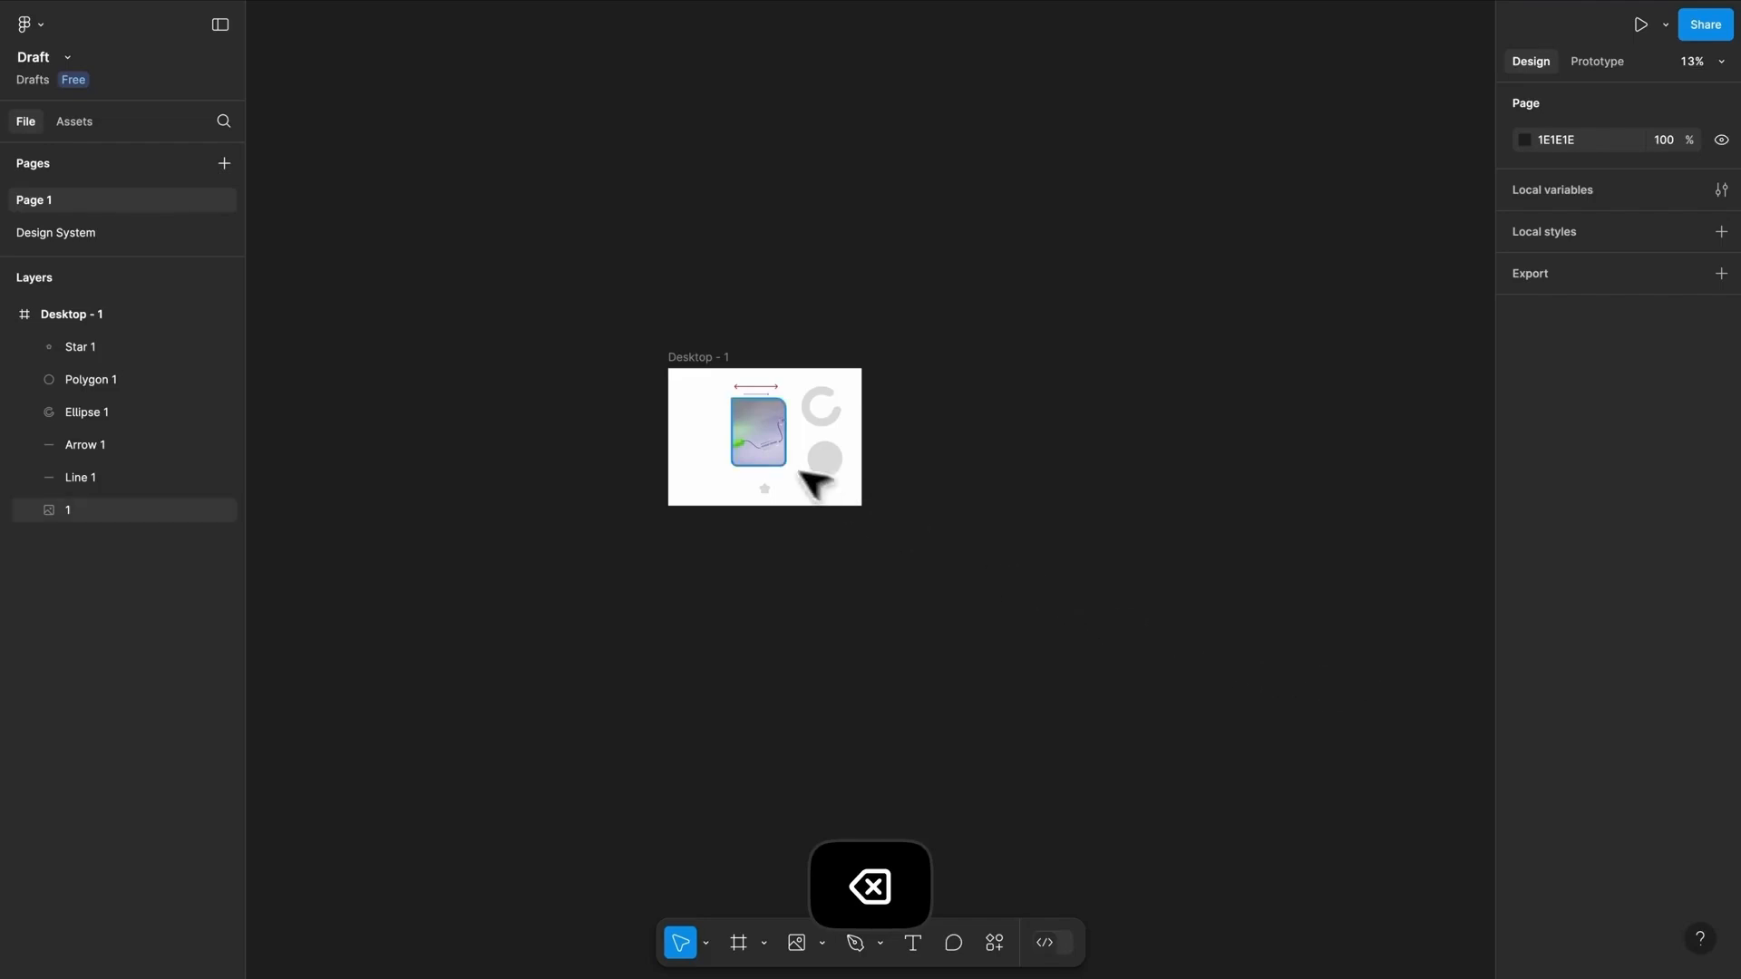
key("Escape")
Draw a new frame of about 1254 × 982 on the empty canvas beside the Desktop - 1 frame.
scroll(751, 413, "up", 8, "ctrl")
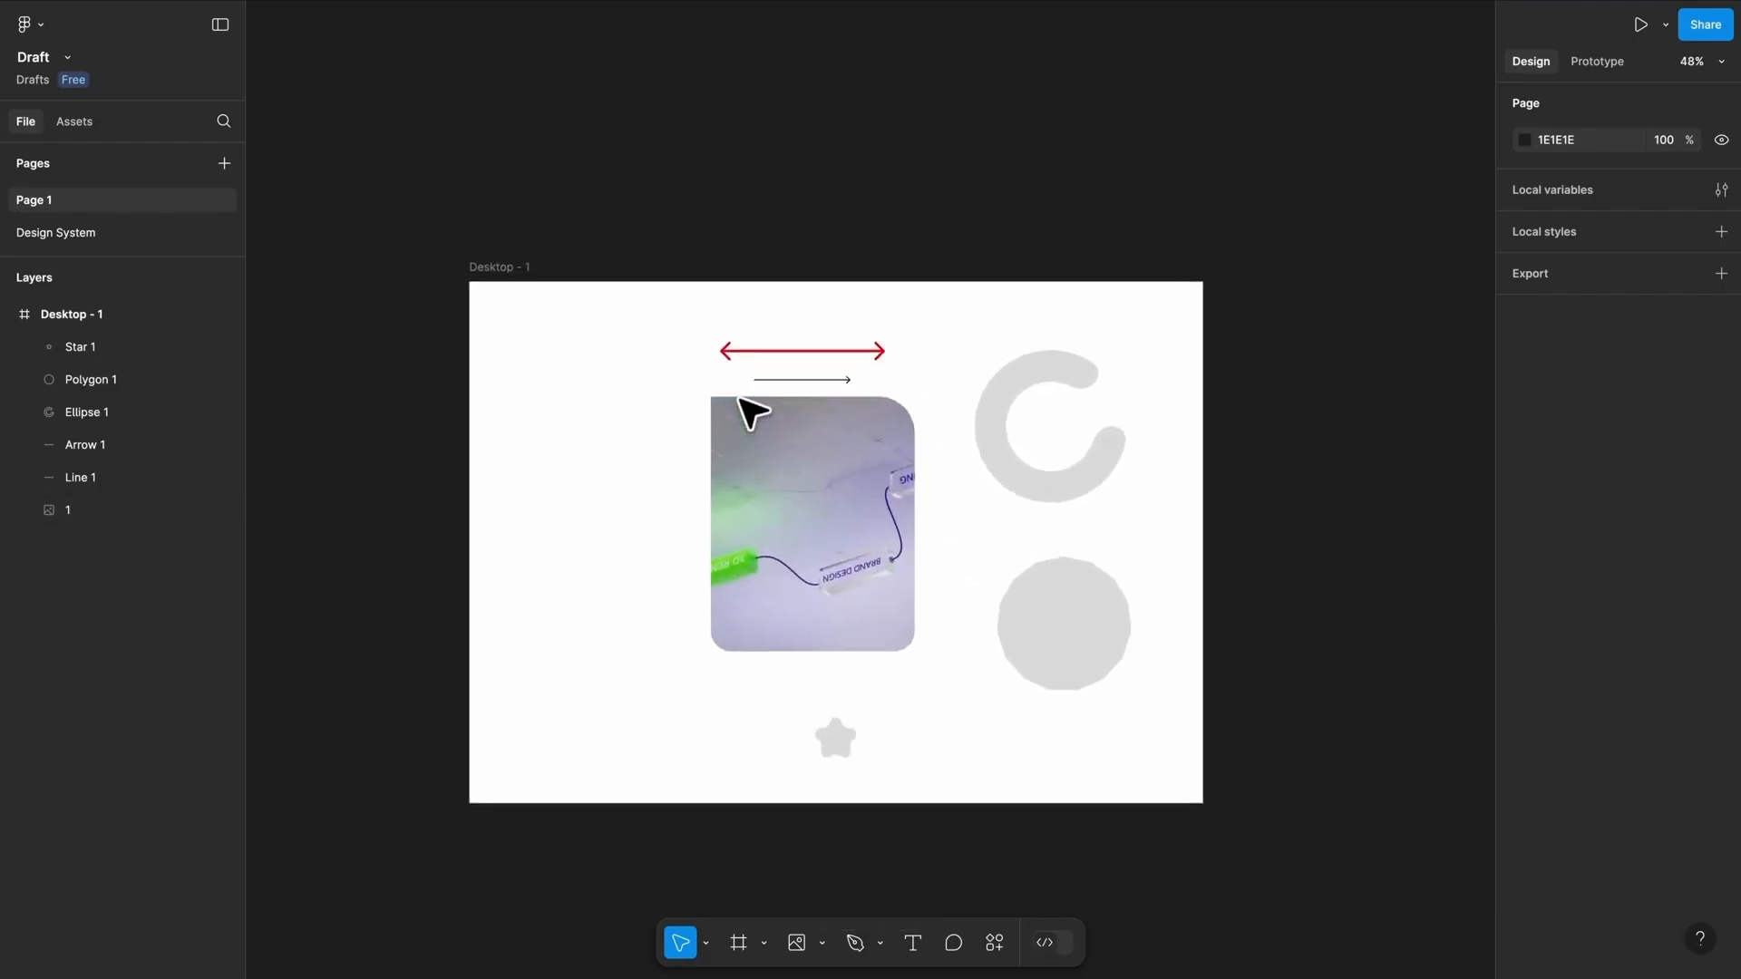
scroll(1070, 413, "right", 10)
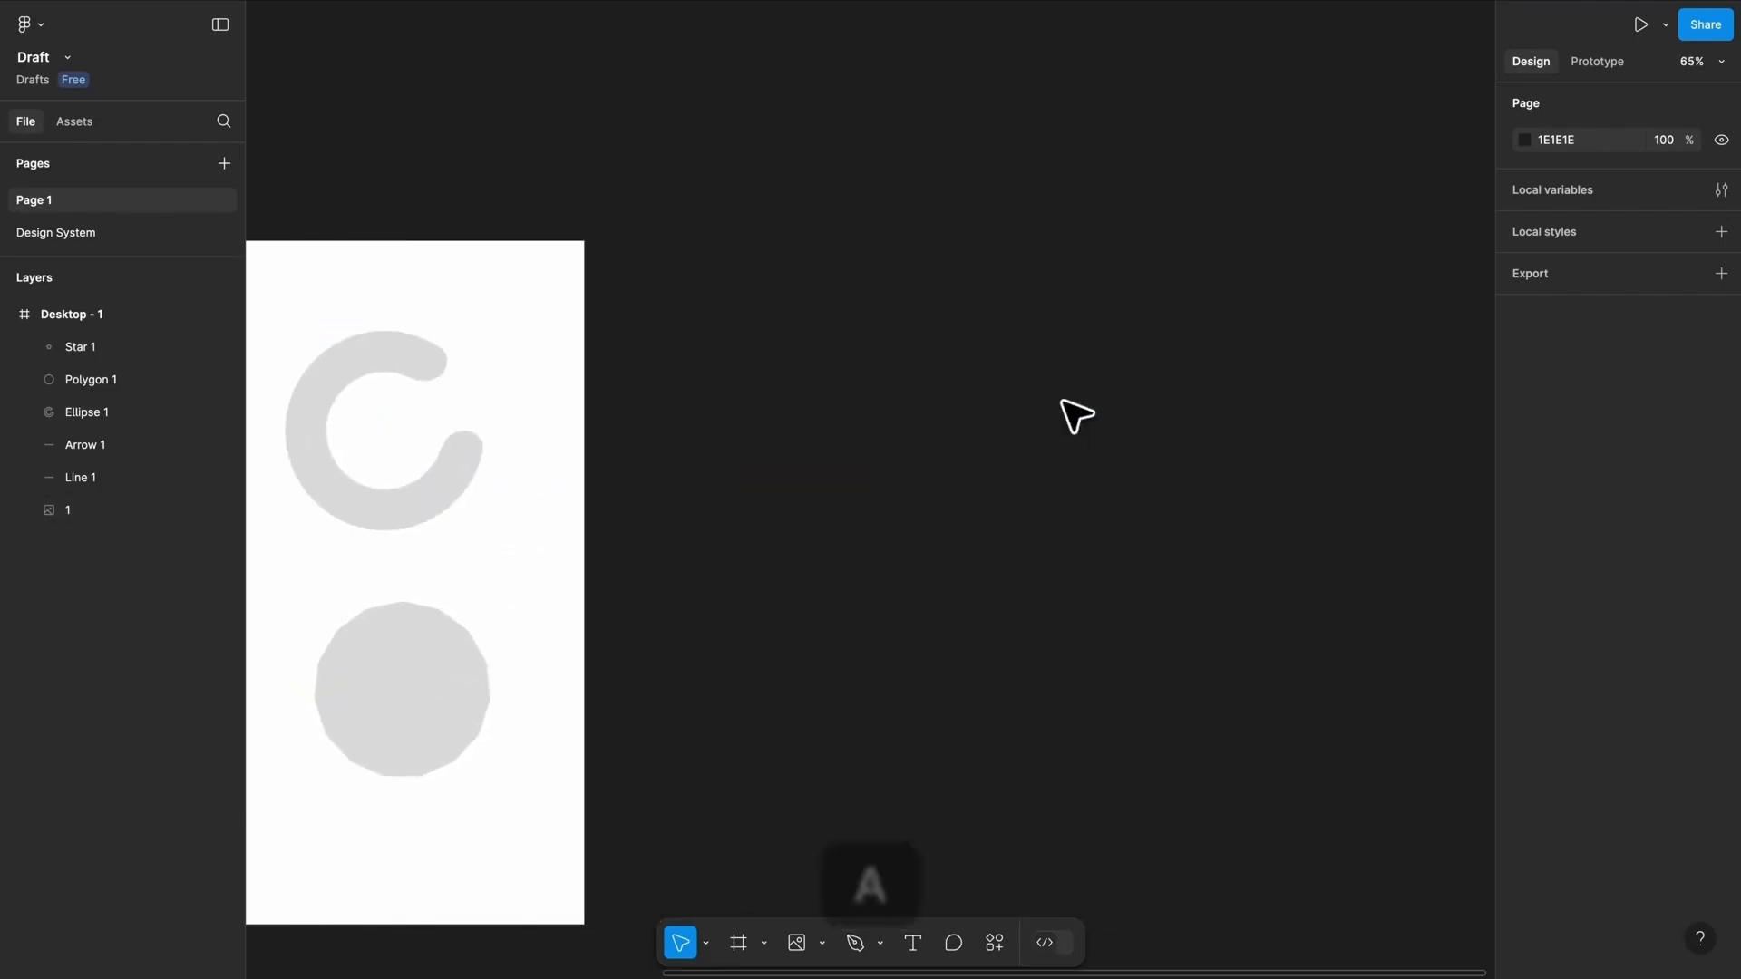
key("a")
left_click_drag(717, 237, 1351, 889)
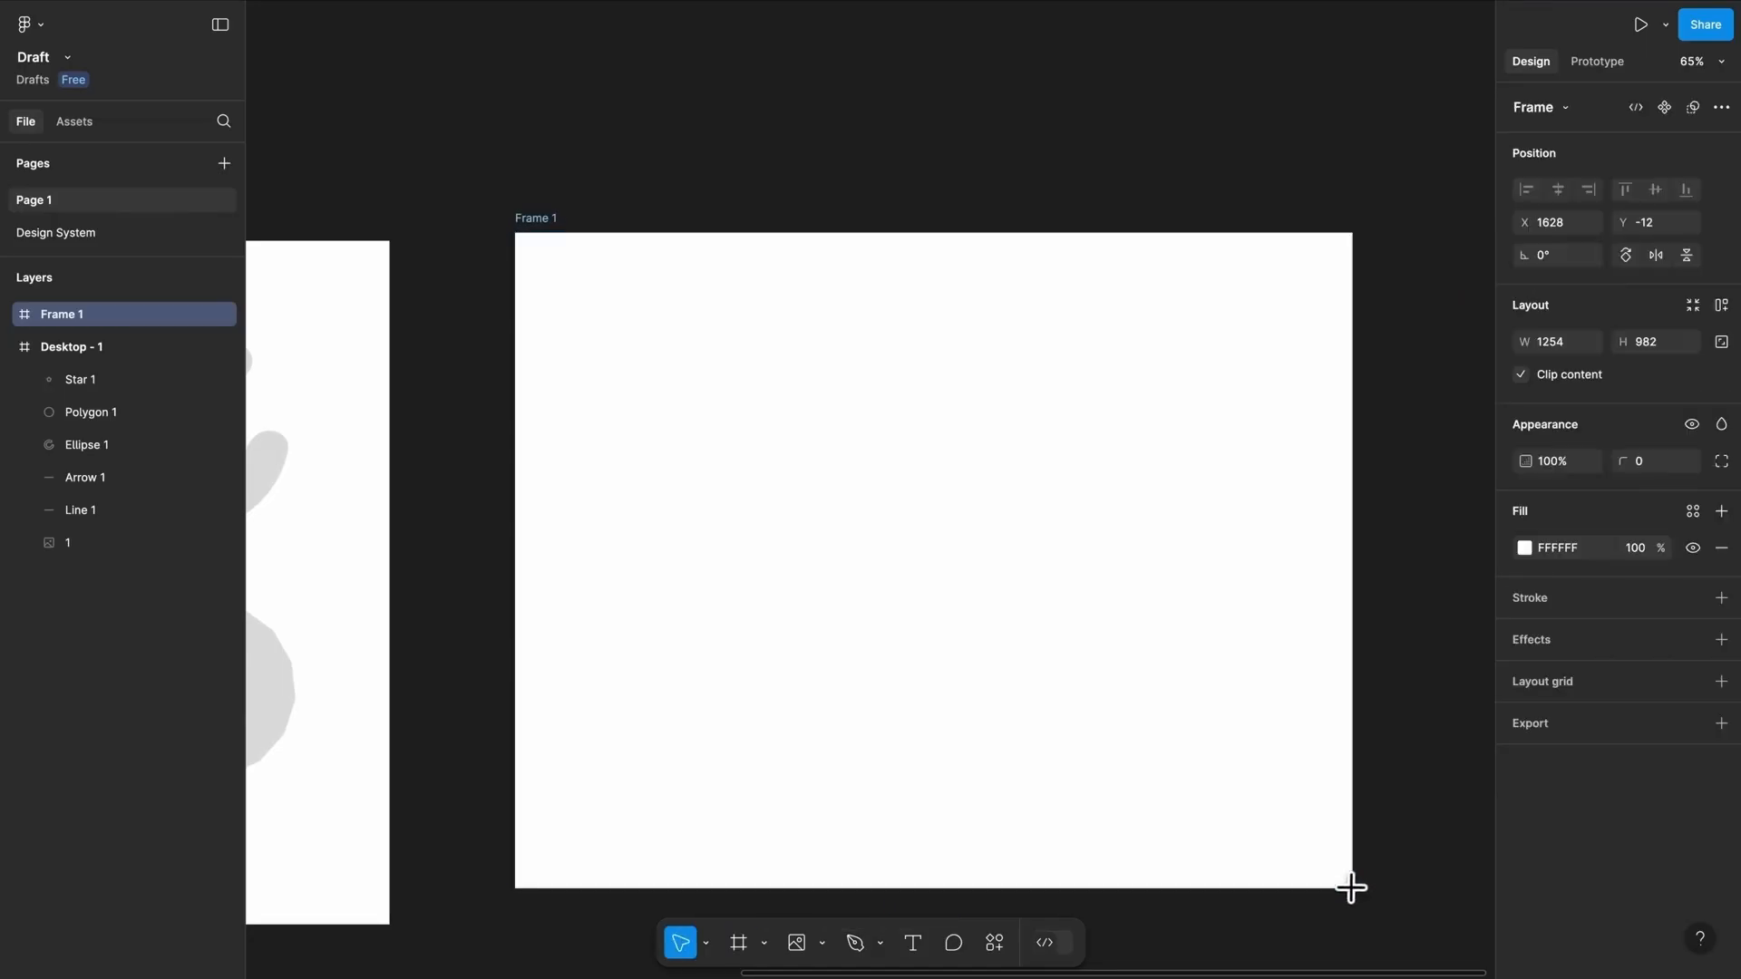
Draw a rectangle of about 414 × 432 inside the new frame.
left_click(822, 948)
left_click(824, 750)
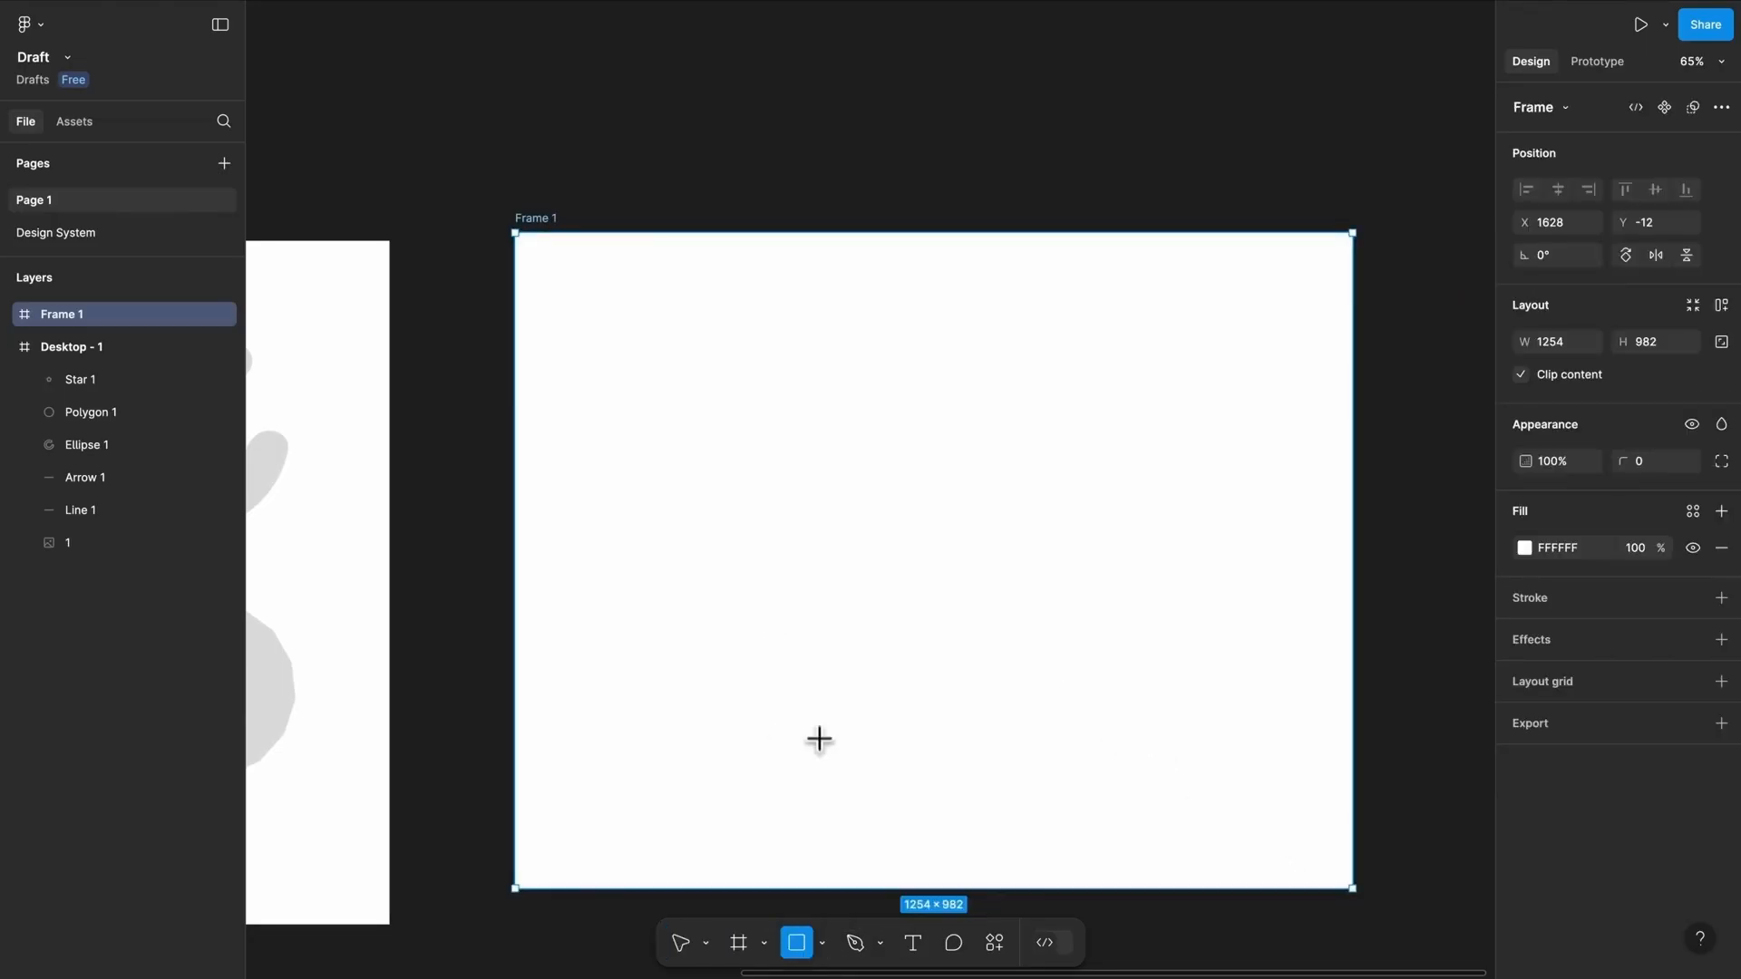
left_click_drag(735, 384, 1012, 672)
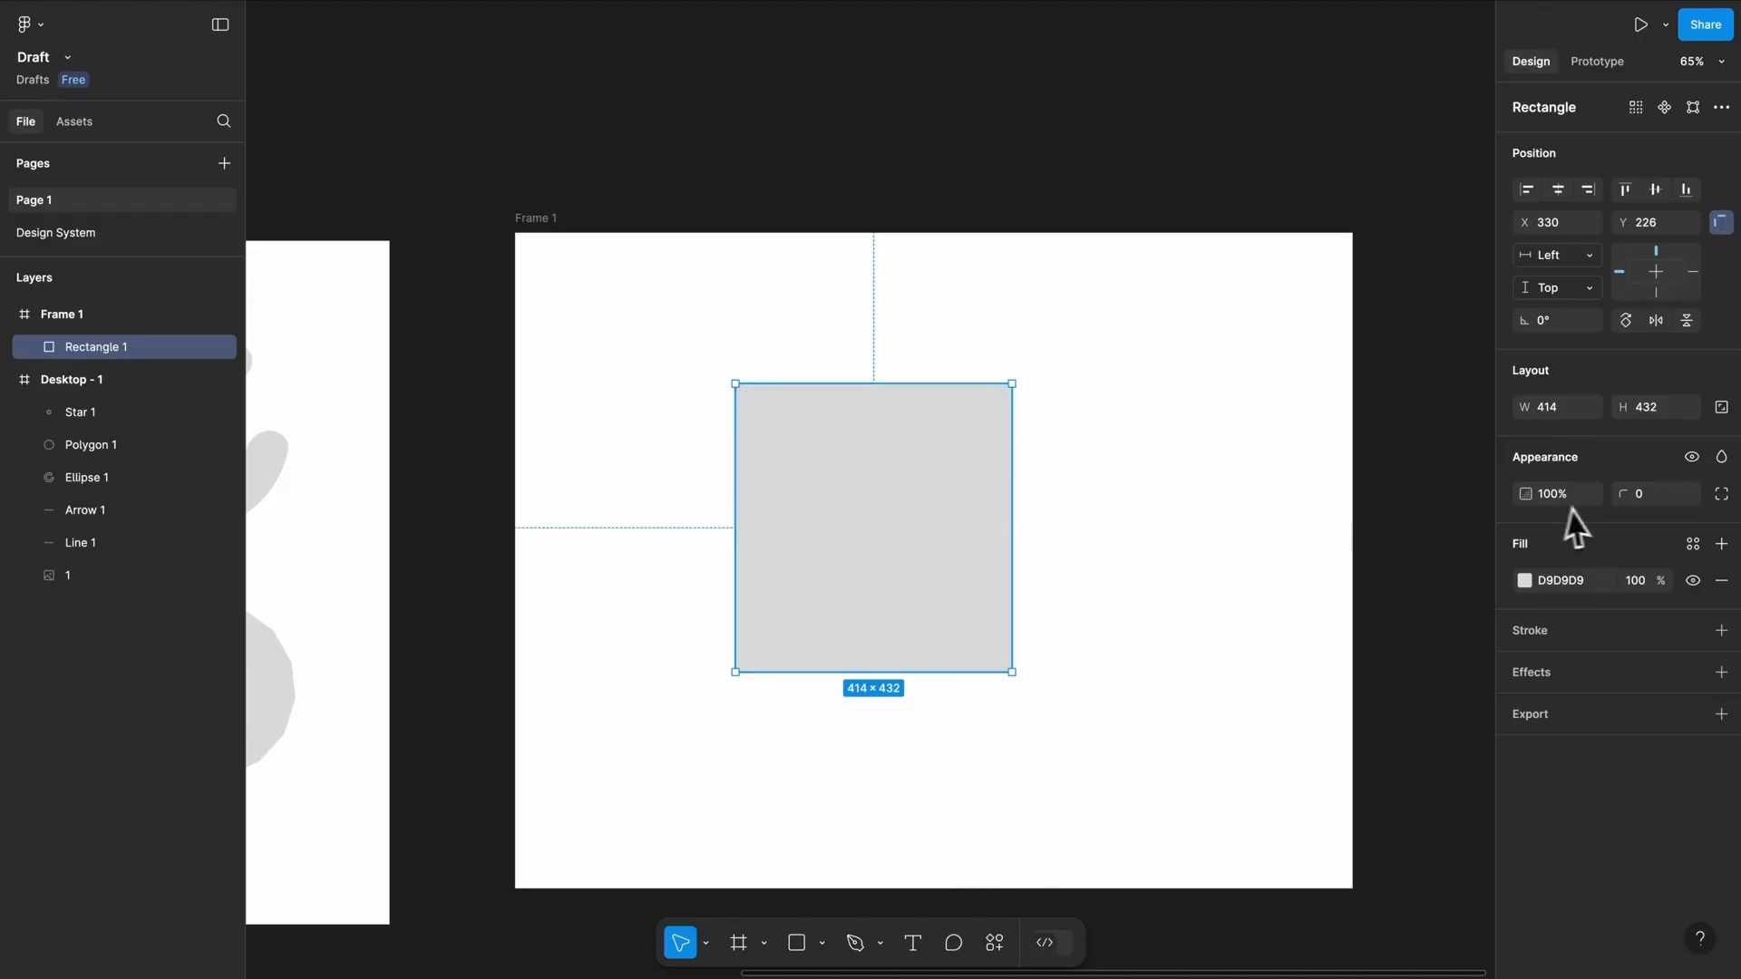
Change the rectangle's fill to an image and upload picture 4 from the computer.
left_click(1524, 580)
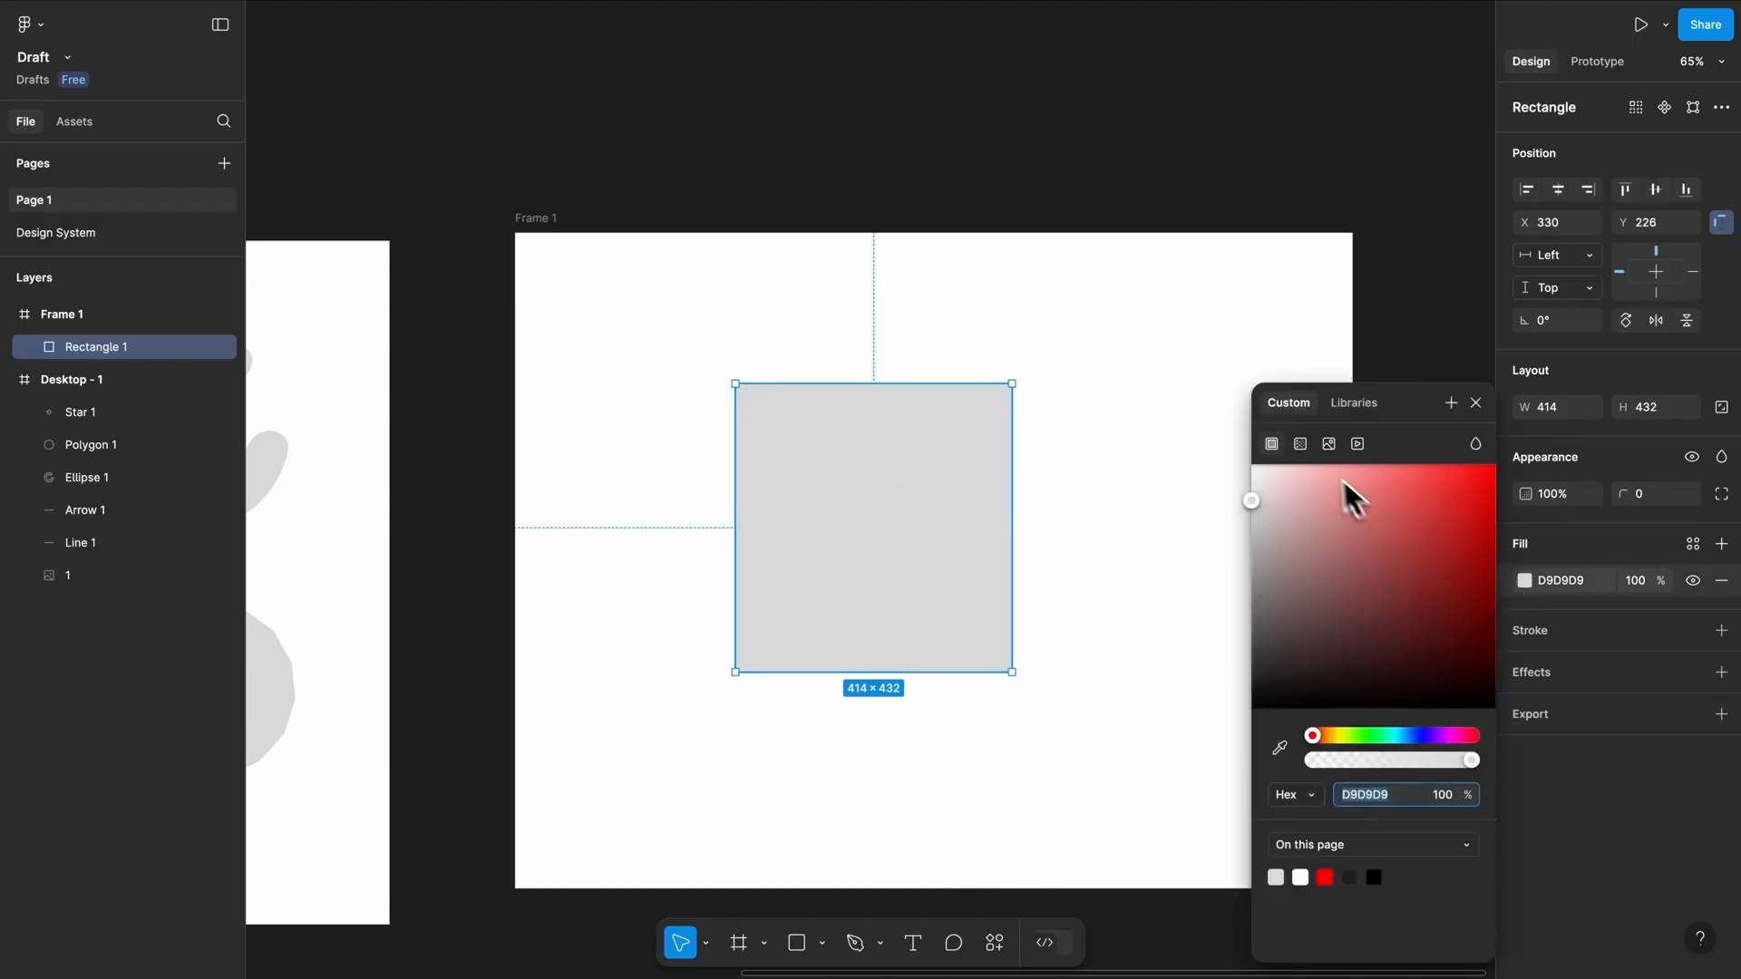
left_click(1330, 444)
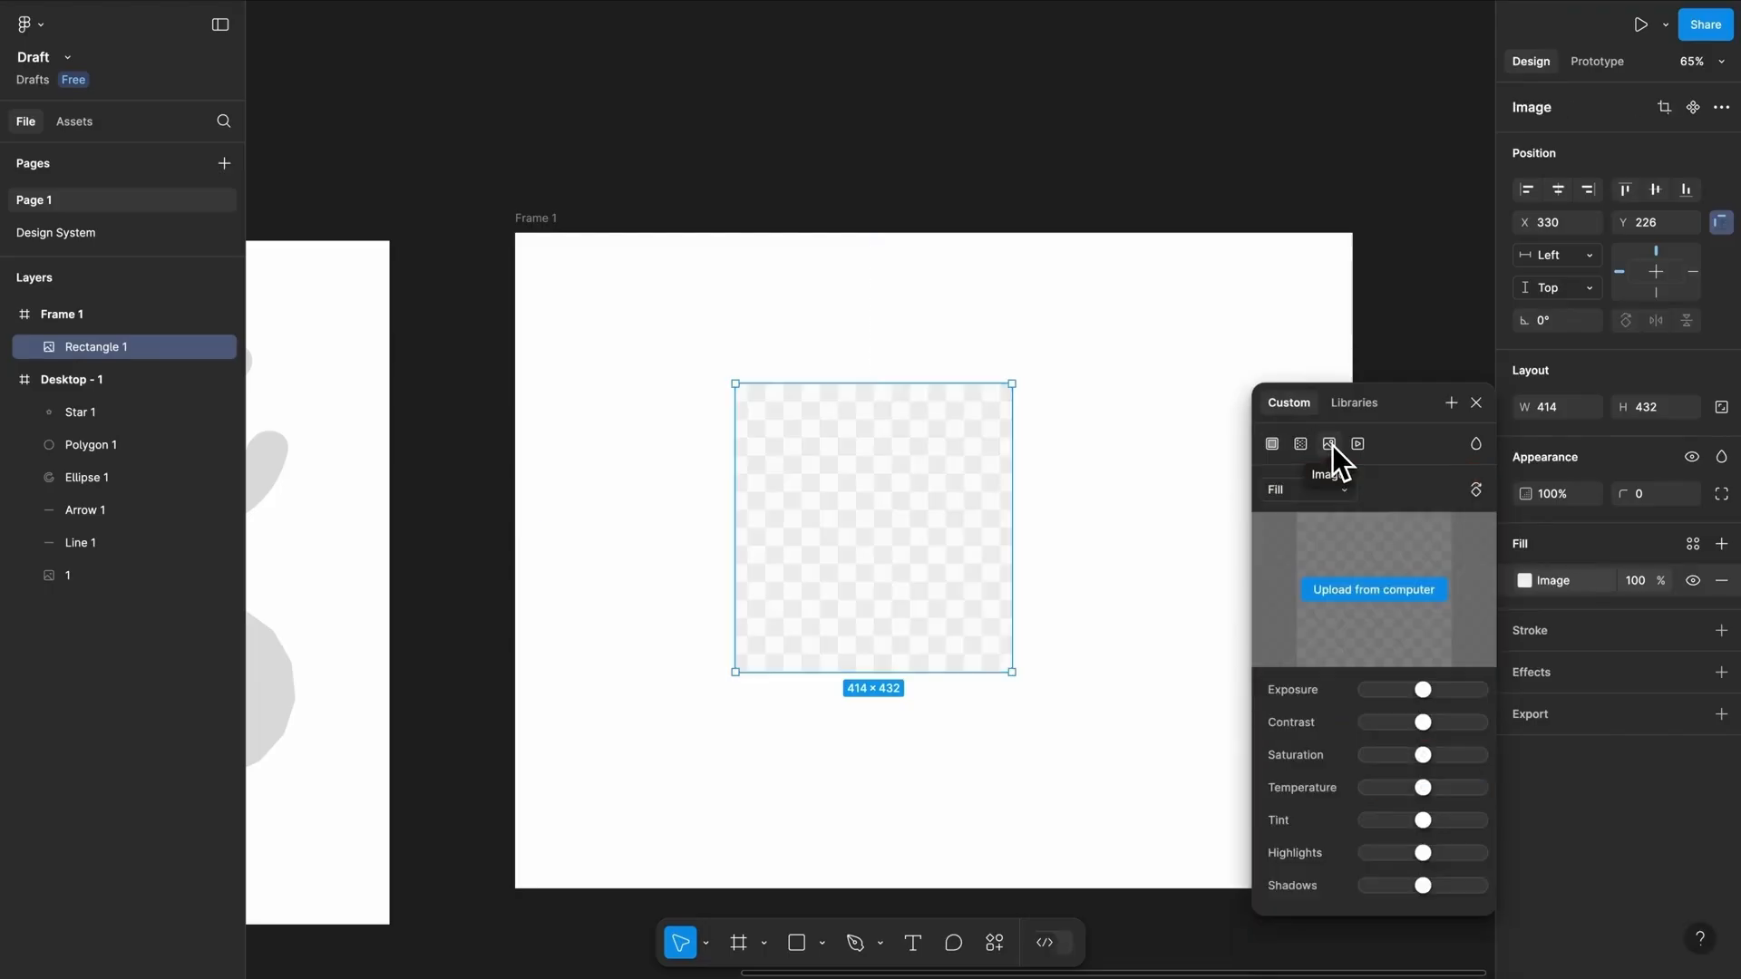
left_click(1394, 597)
left_click(639, 312)
double_click(638, 311)
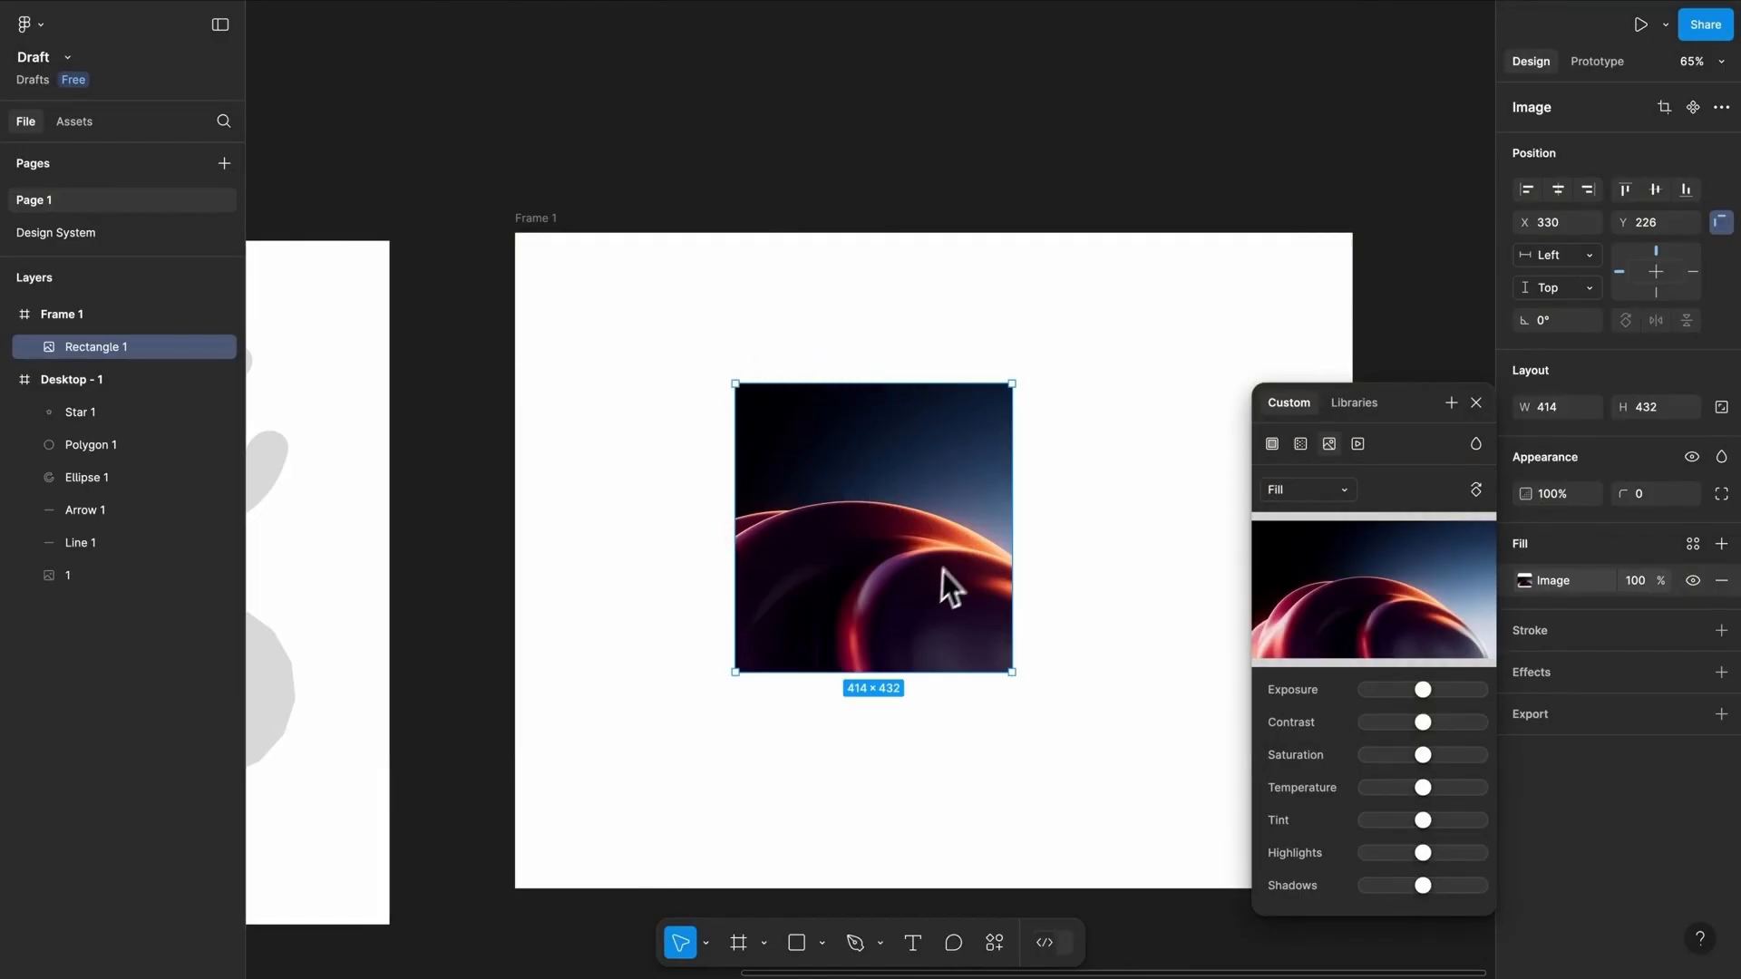
Keep the image fill in Fill mode and widen the rectangle to about 553 × 432.
scroll(922, 584, "up", 3)
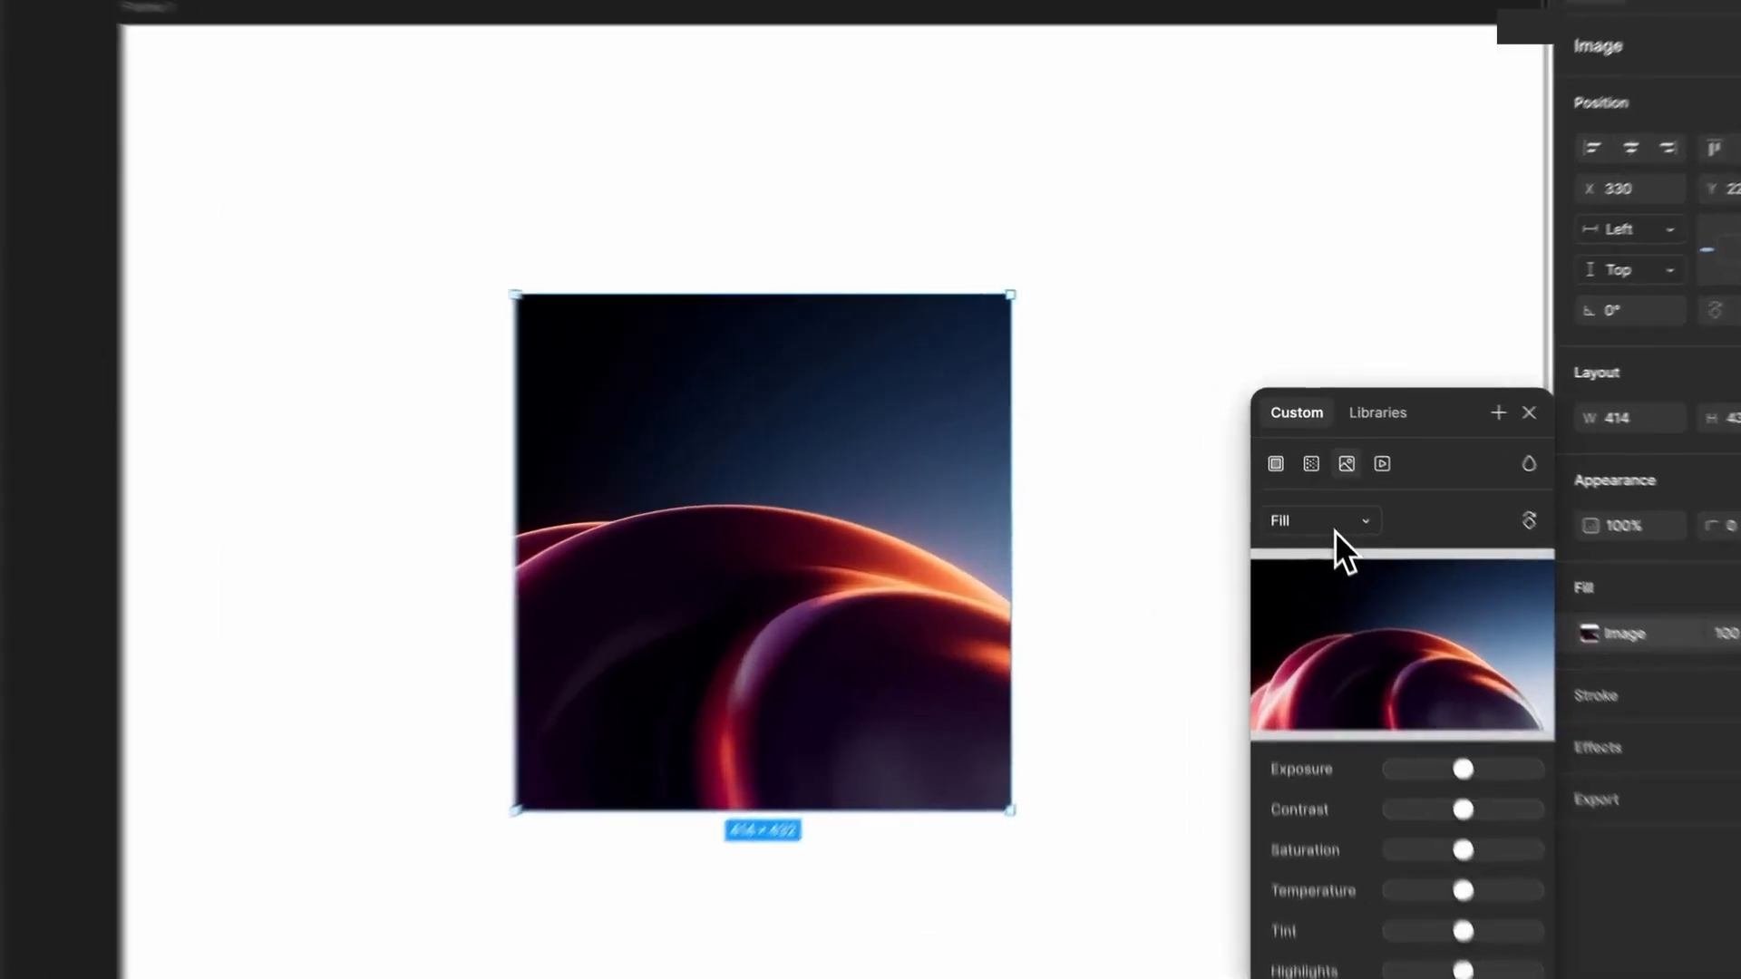
left_click(1320, 498)
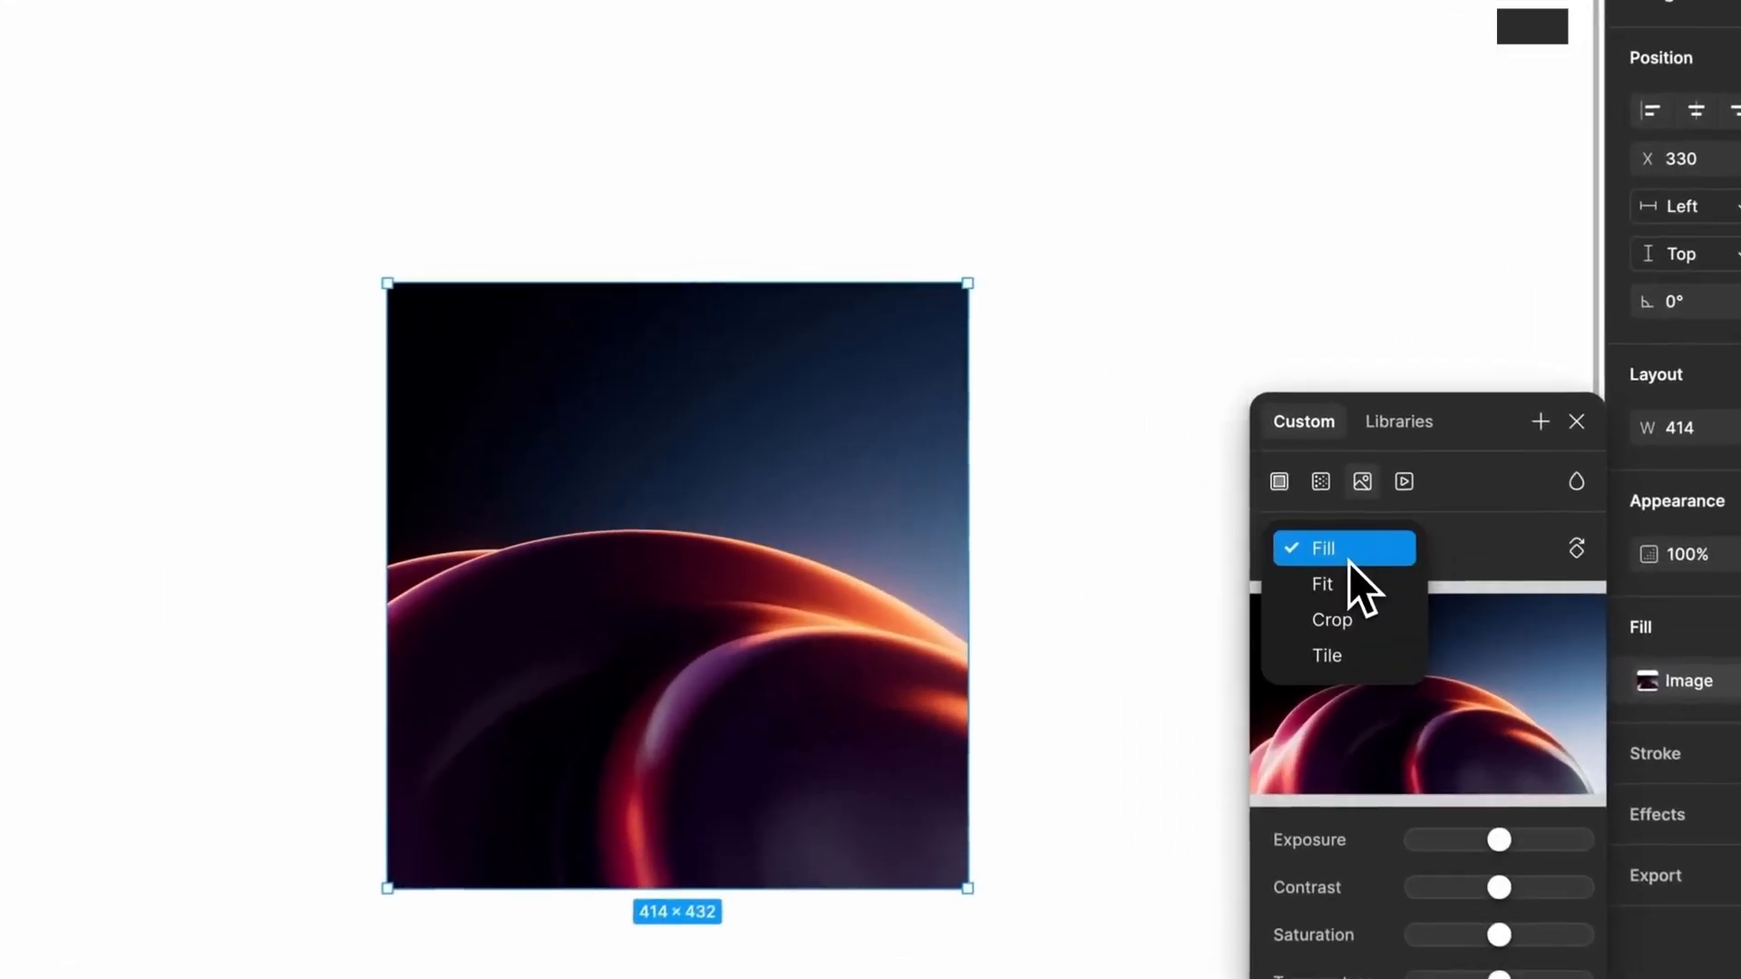
left_click(1320, 500)
left_click_drag(965, 449, 1160, 450)
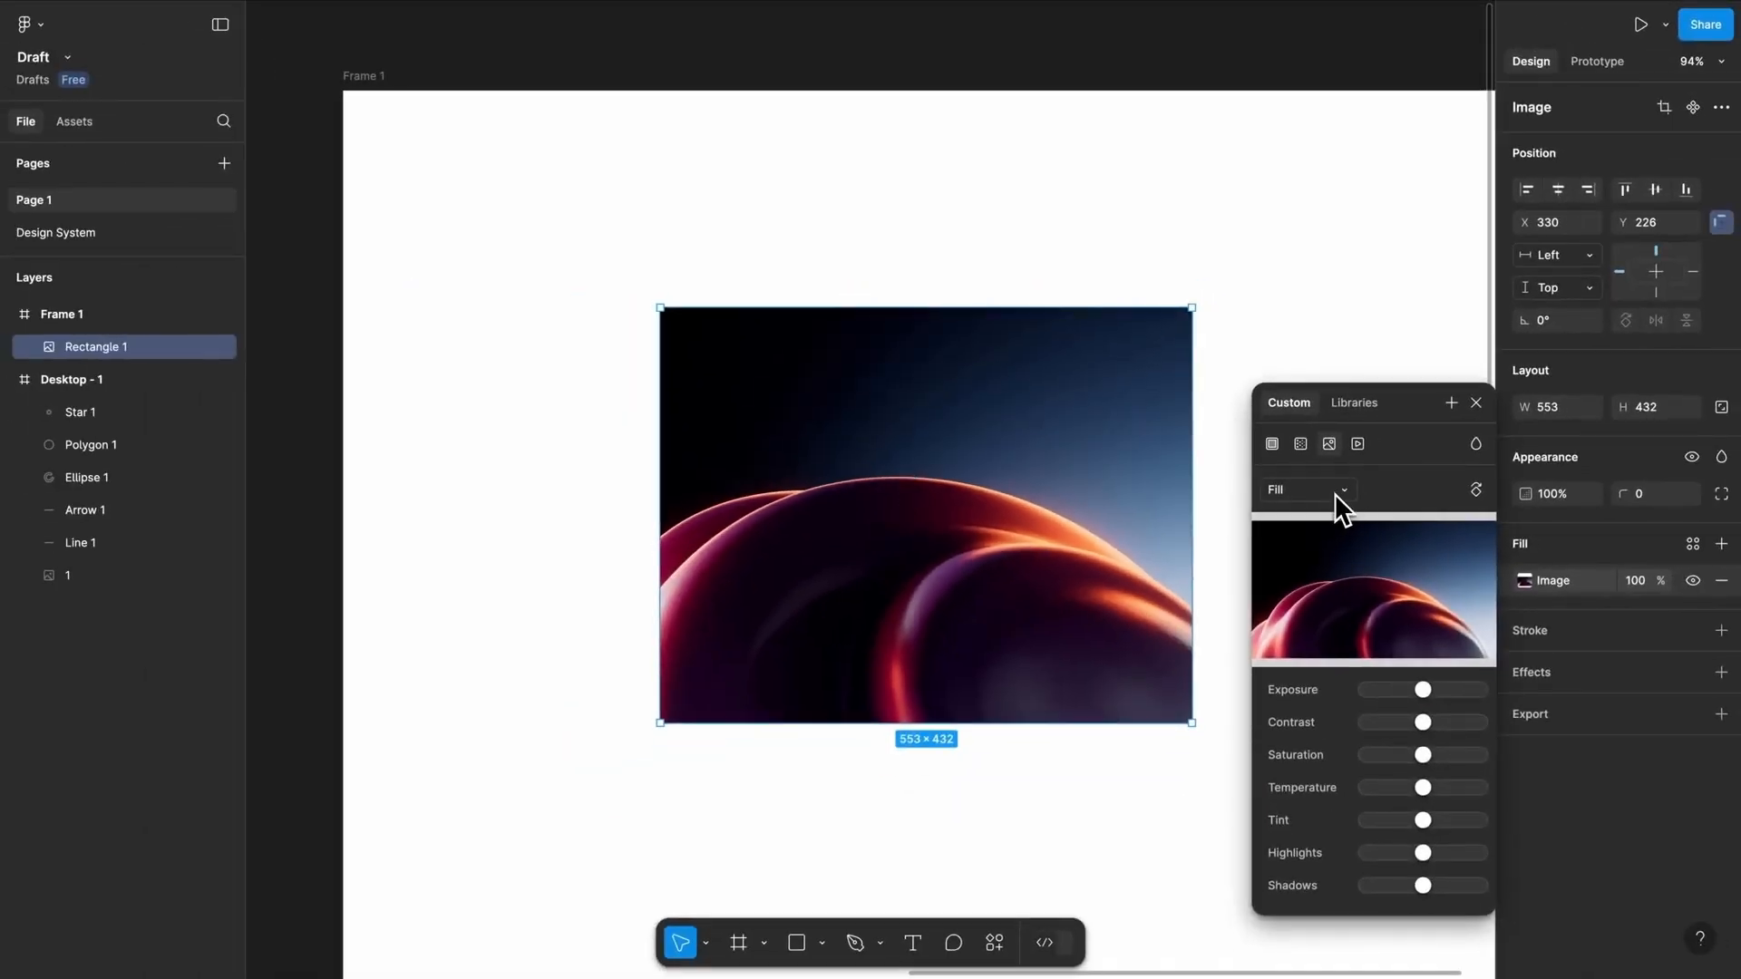
Switch the image fill to Fit mode and widen the rectangle to about 617 × 432.
left_click(1373, 558)
left_click(1362, 582)
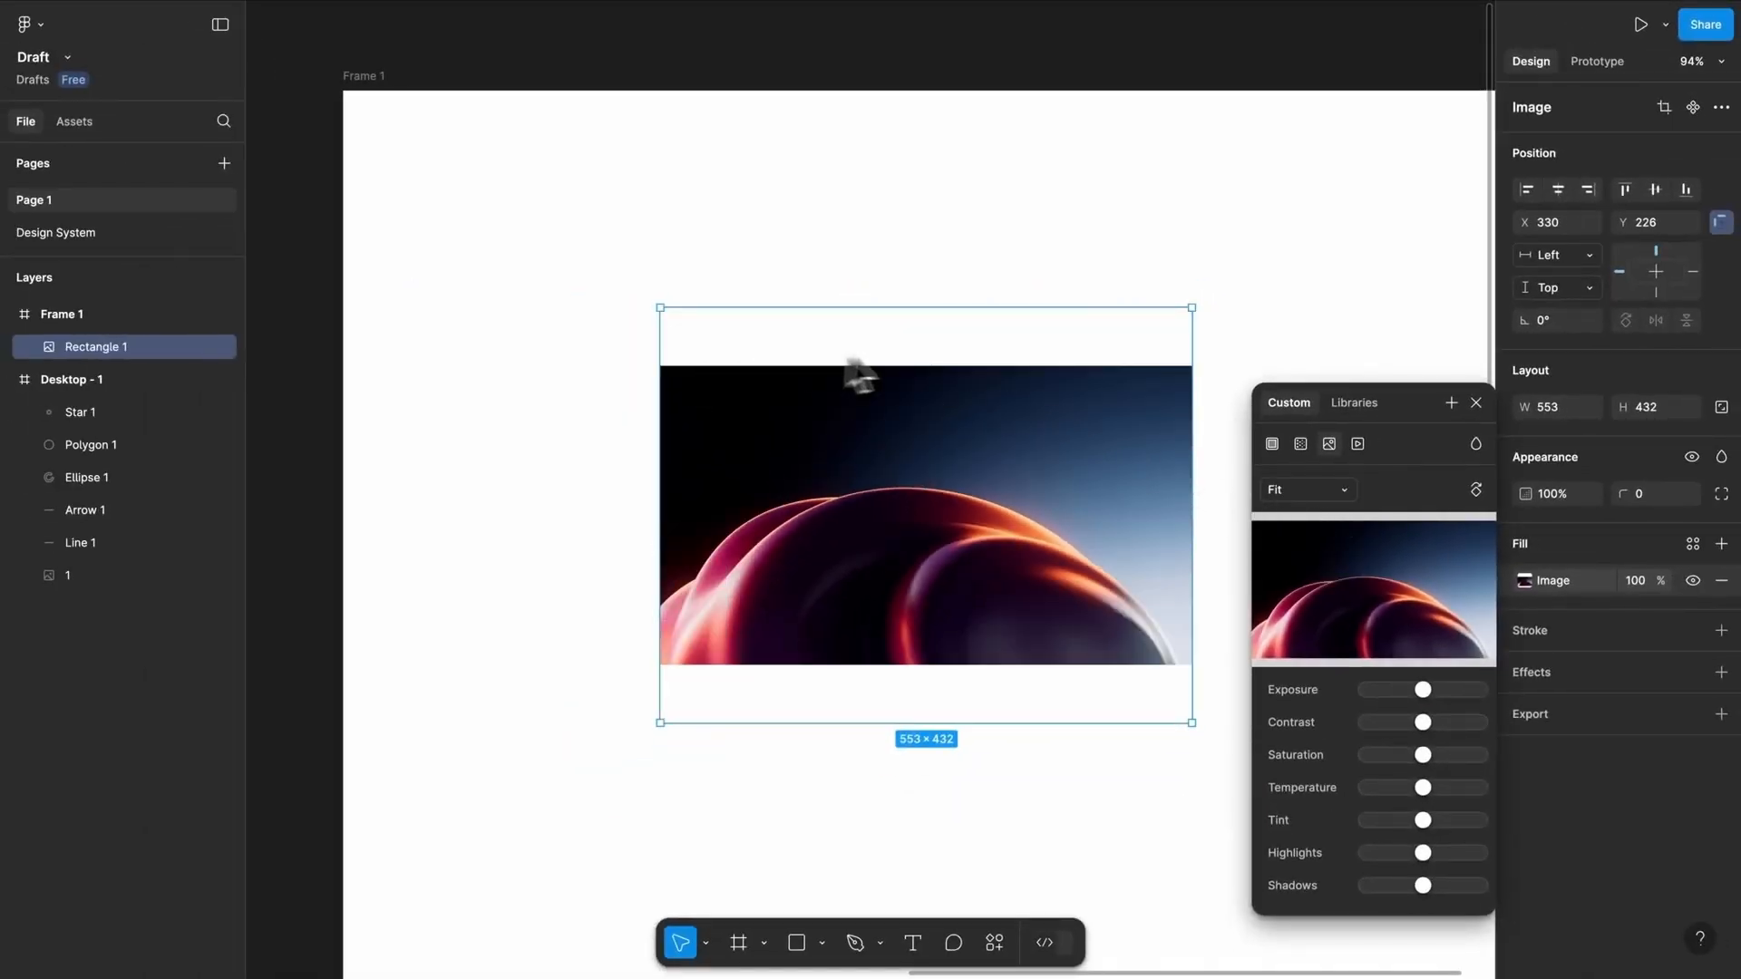
left_click_drag(662, 453, 603, 455)
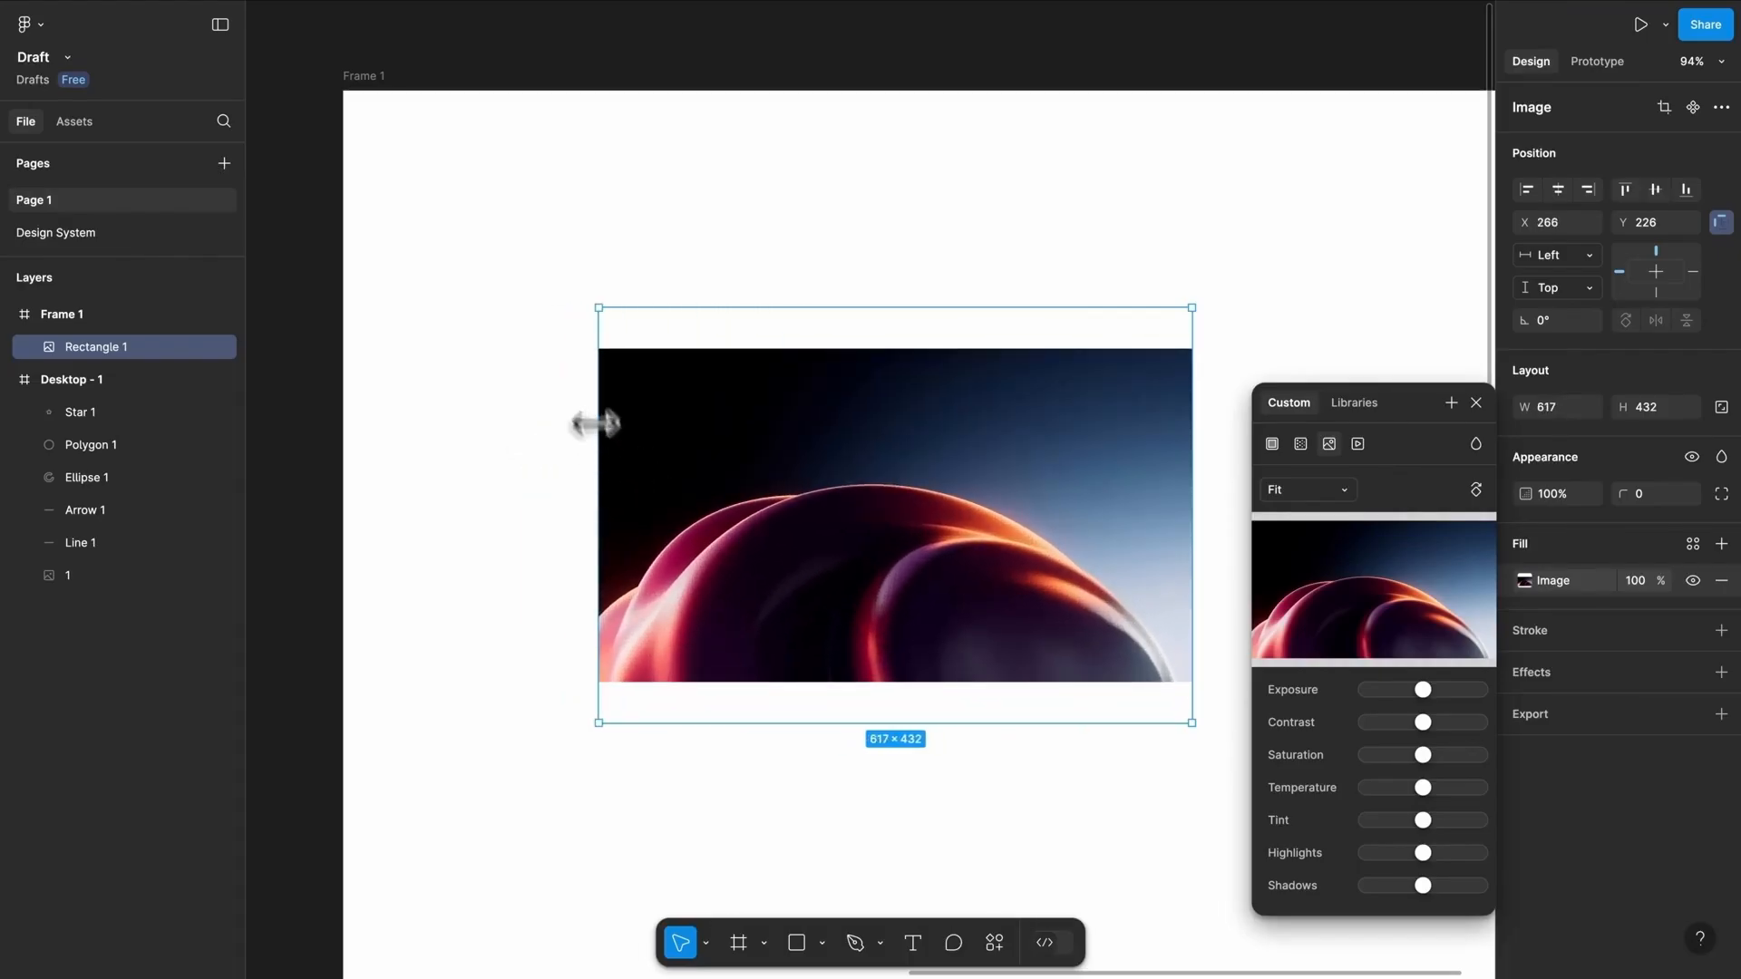
Switch the image fill to Crop mode and crop its upper and lower parts to about 617 × 174.
left_click(1353, 495)
left_click(1351, 508)
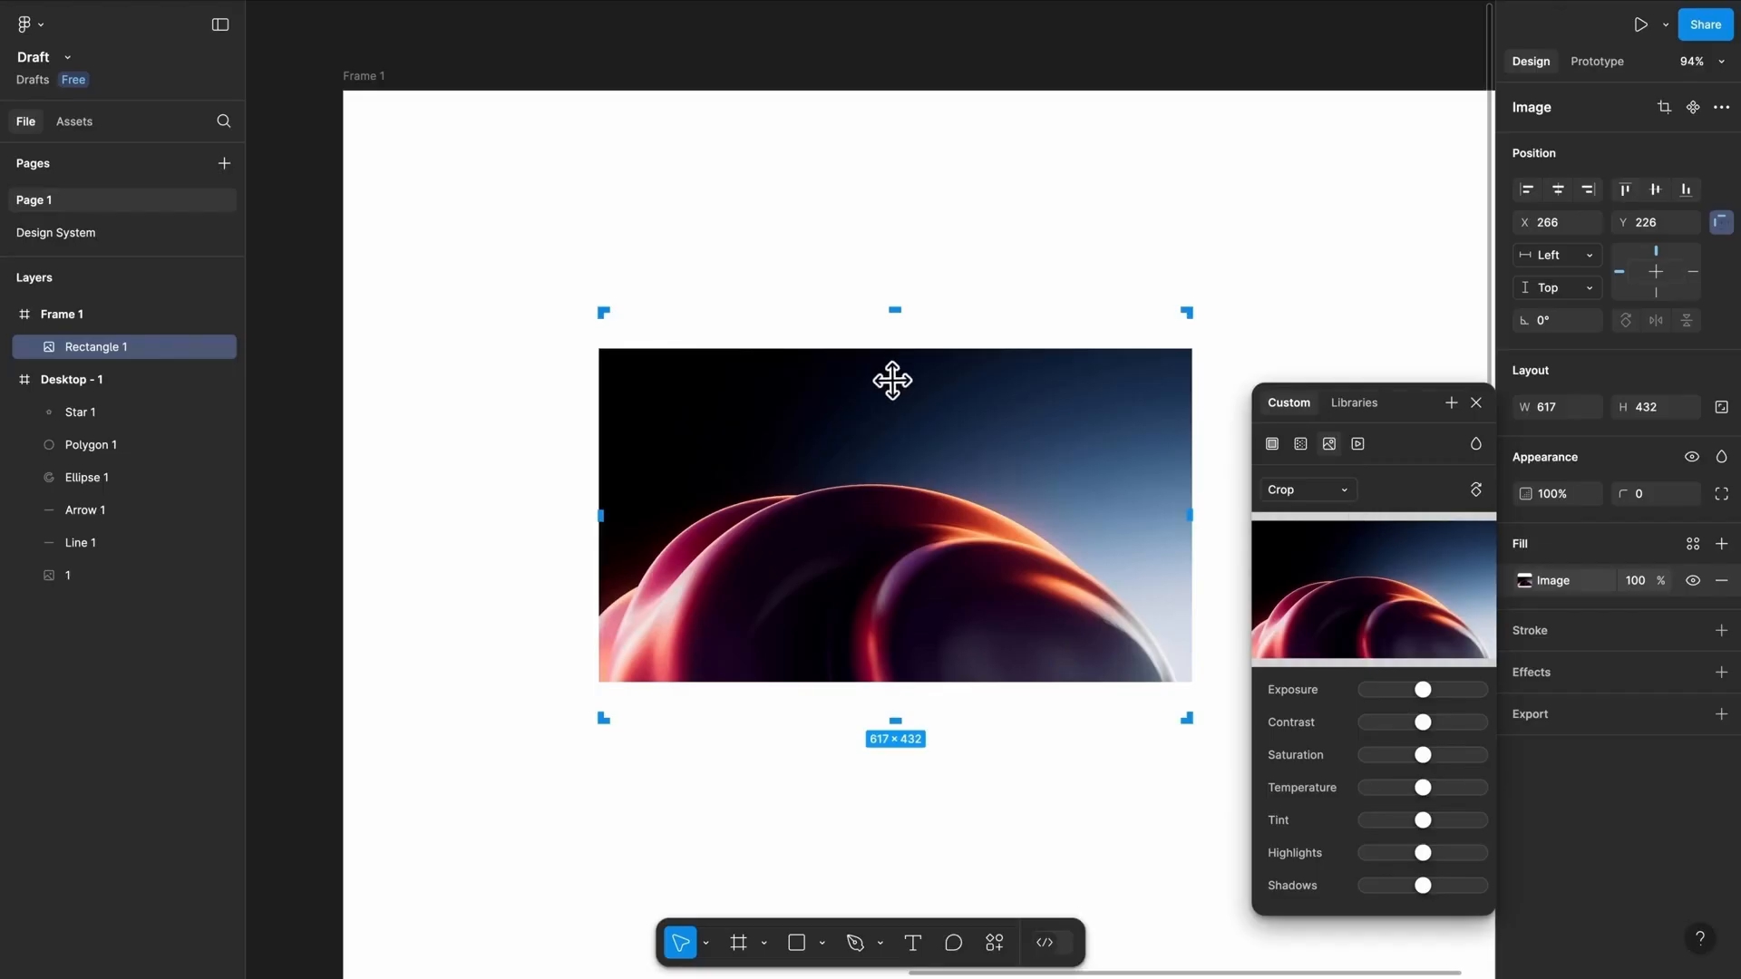
left_click_drag(895, 310, 903, 416)
left_click_drag(895, 721, 905, 580)
mouse_move(979, 485)
left_mouse_down()
mouse_move(886, 486)
mouse_move(1010, 478)
mouse_move(970, 480)
left_mouse_up()
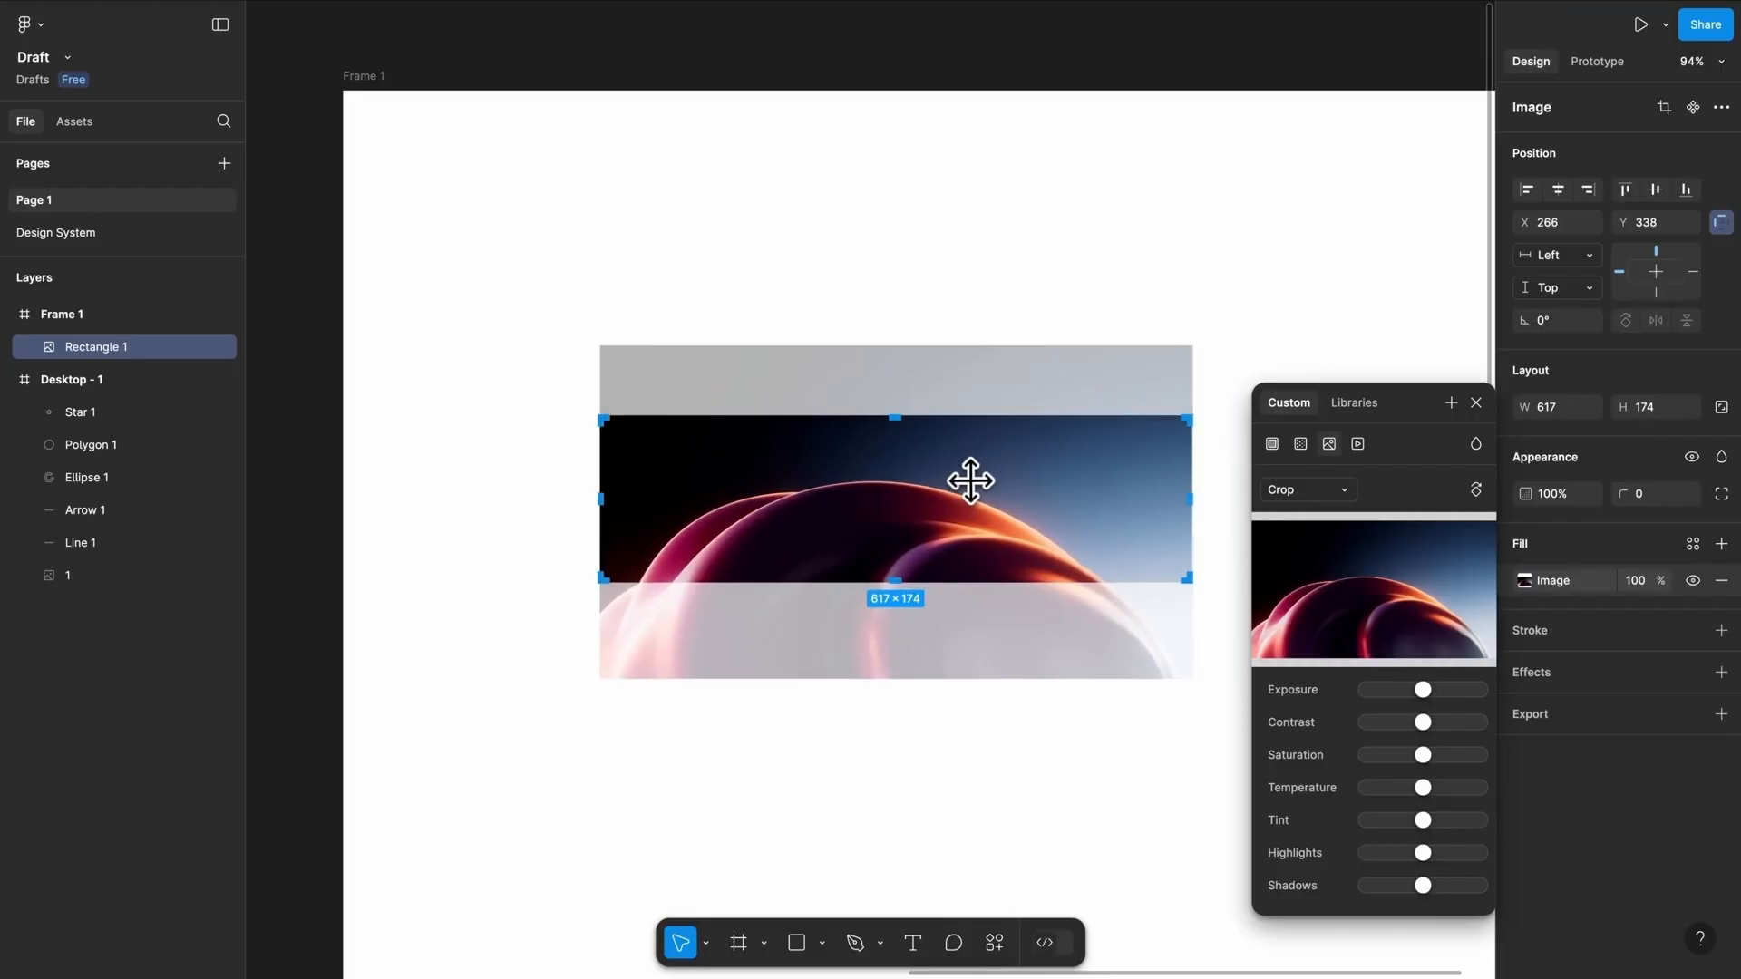
key("Return")
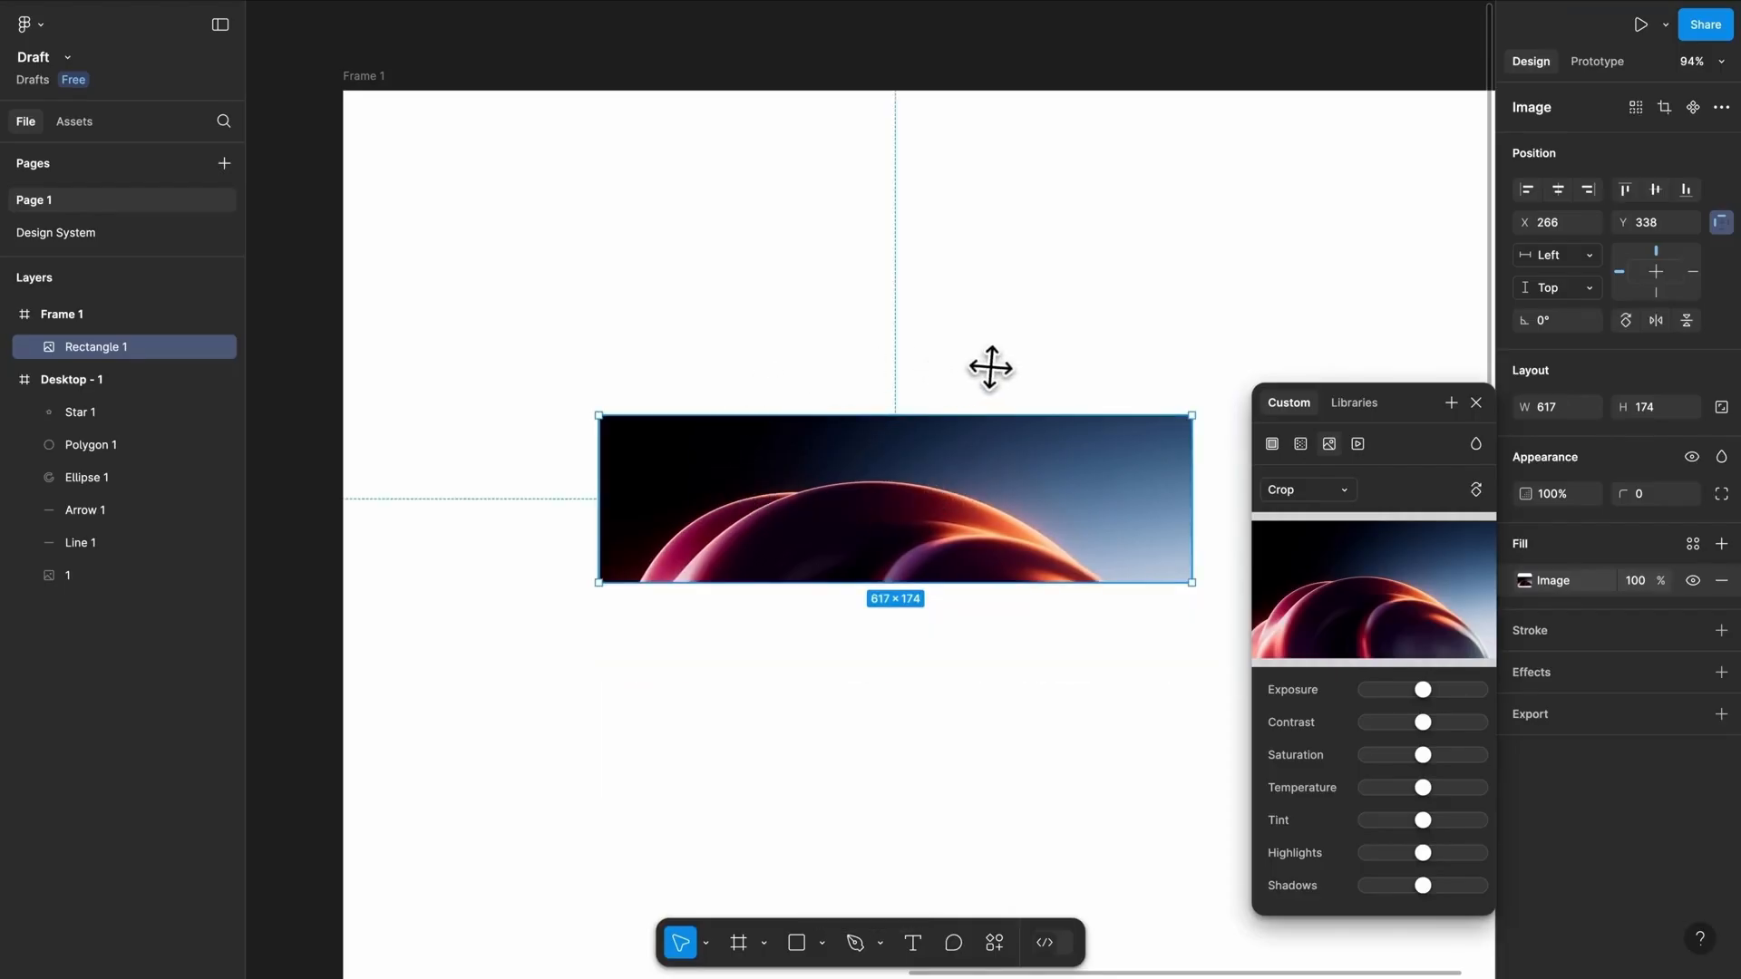
Try Tile mode on the image fill, then return it to Fill with the rectangle stretched to about 617 × 292.
left_click(1311, 487)
left_click(1314, 509)
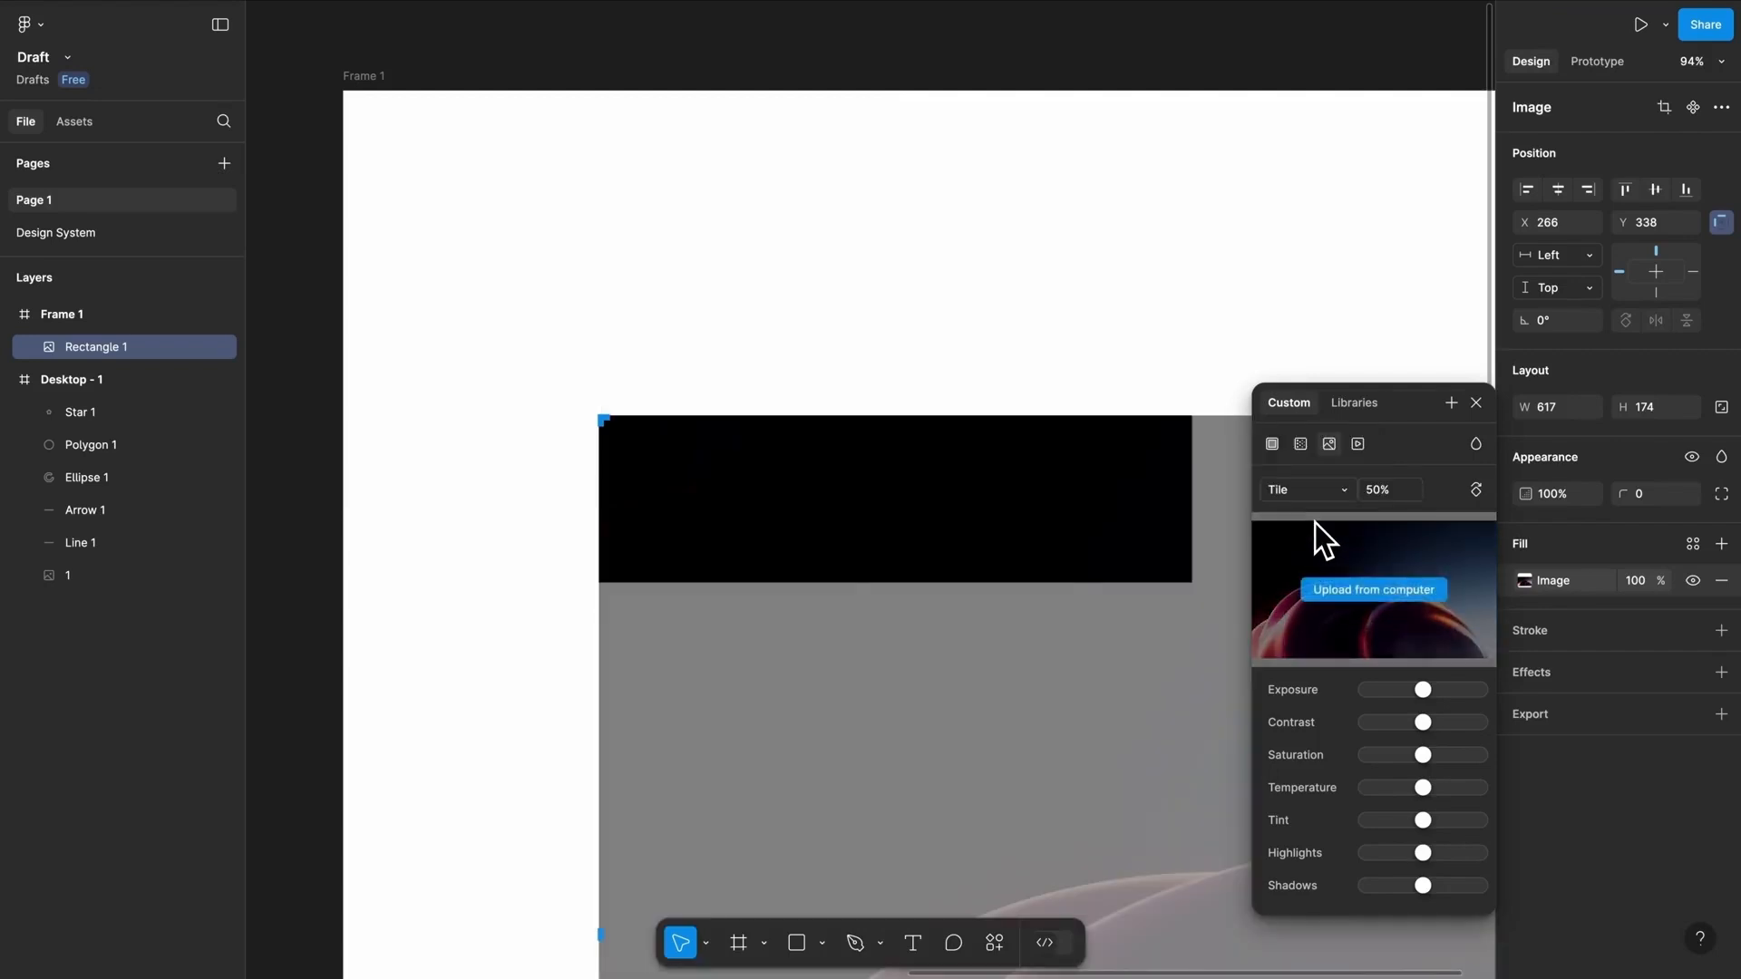
left_click(1353, 489)
left_click(1340, 422)
left_click_drag(987, 585, 986, 696)
Raise the image's exposure, contrast, saturation, temperature, tint and shadows, and lower its highlights.
left_click_drag(1423, 689, 1447, 730)
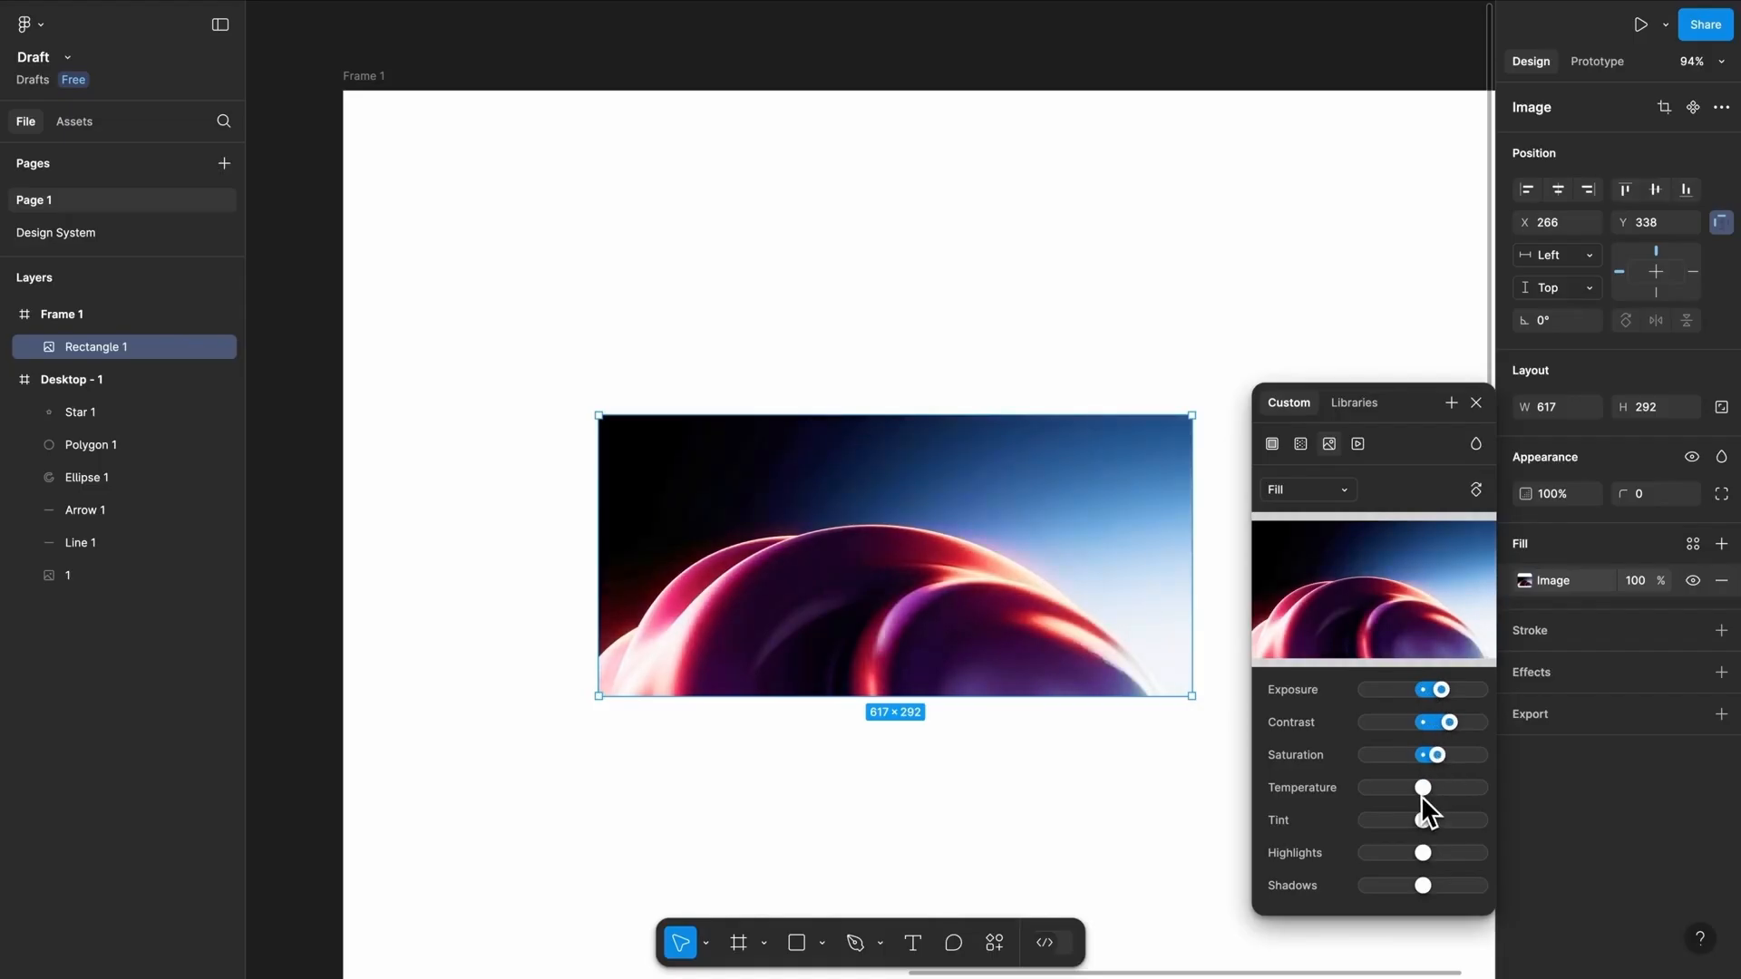
left_click_drag(1423, 821, 1446, 821)
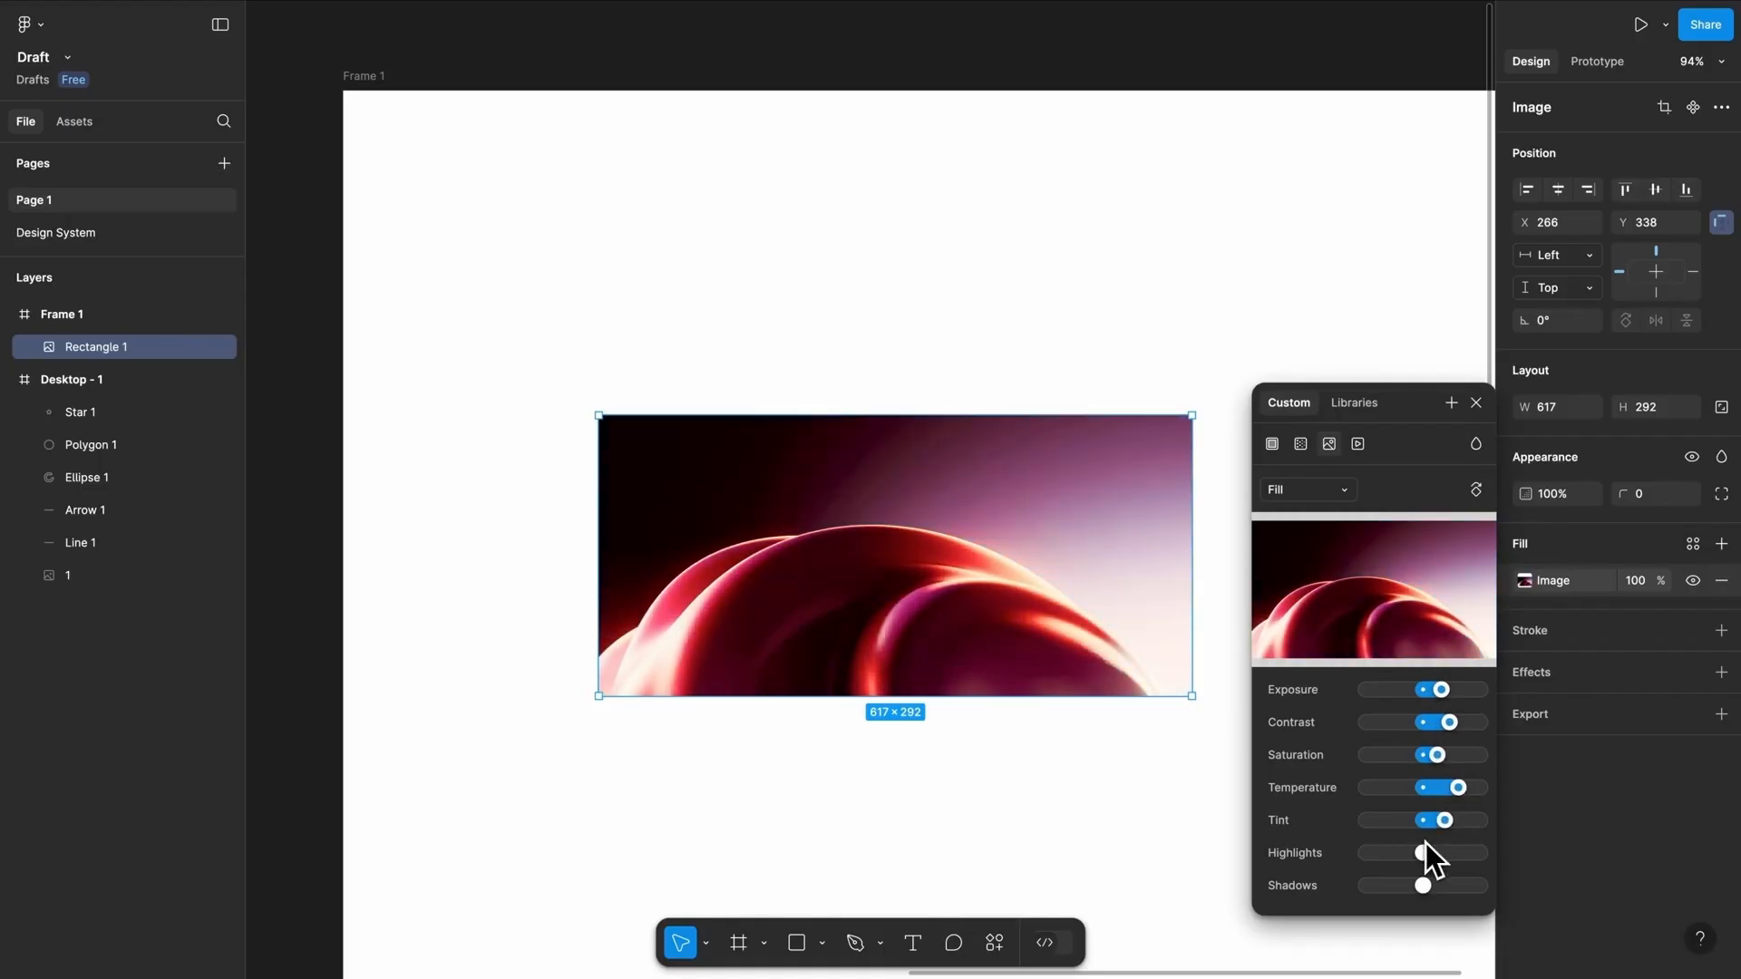
left_click_drag(1424, 887, 1476, 893)
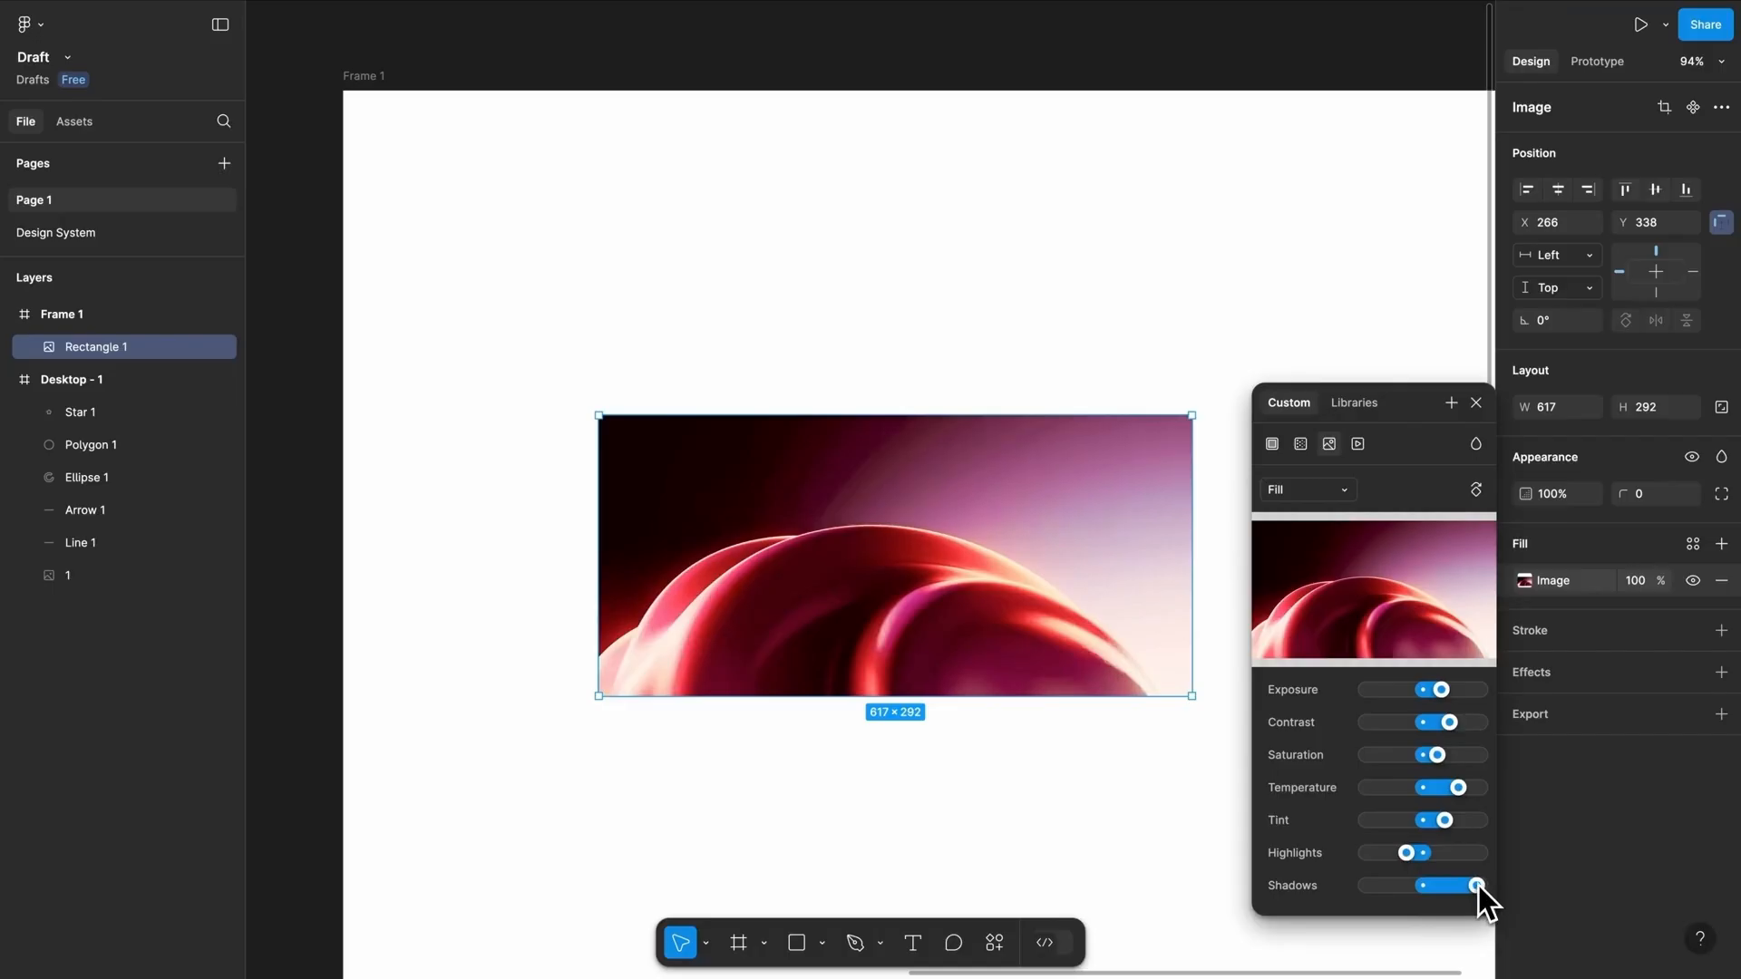
left_click(1475, 403)
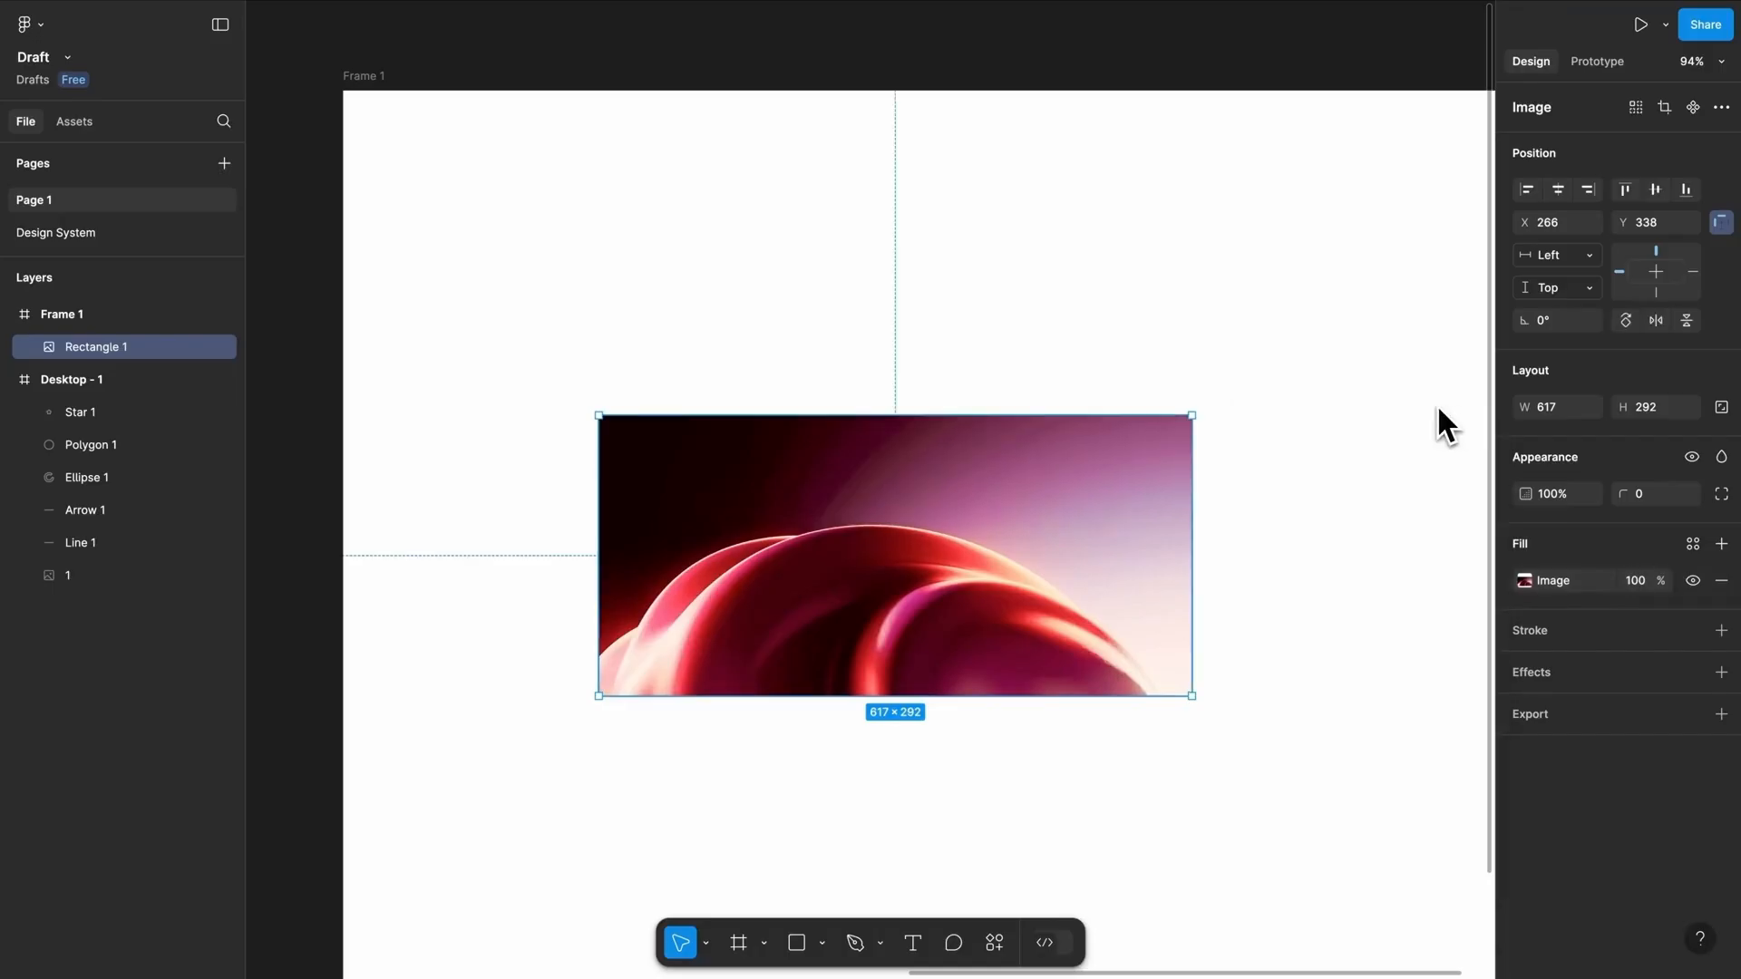
Delete the image rectangle from Frame 1.
left_click(823, 944)
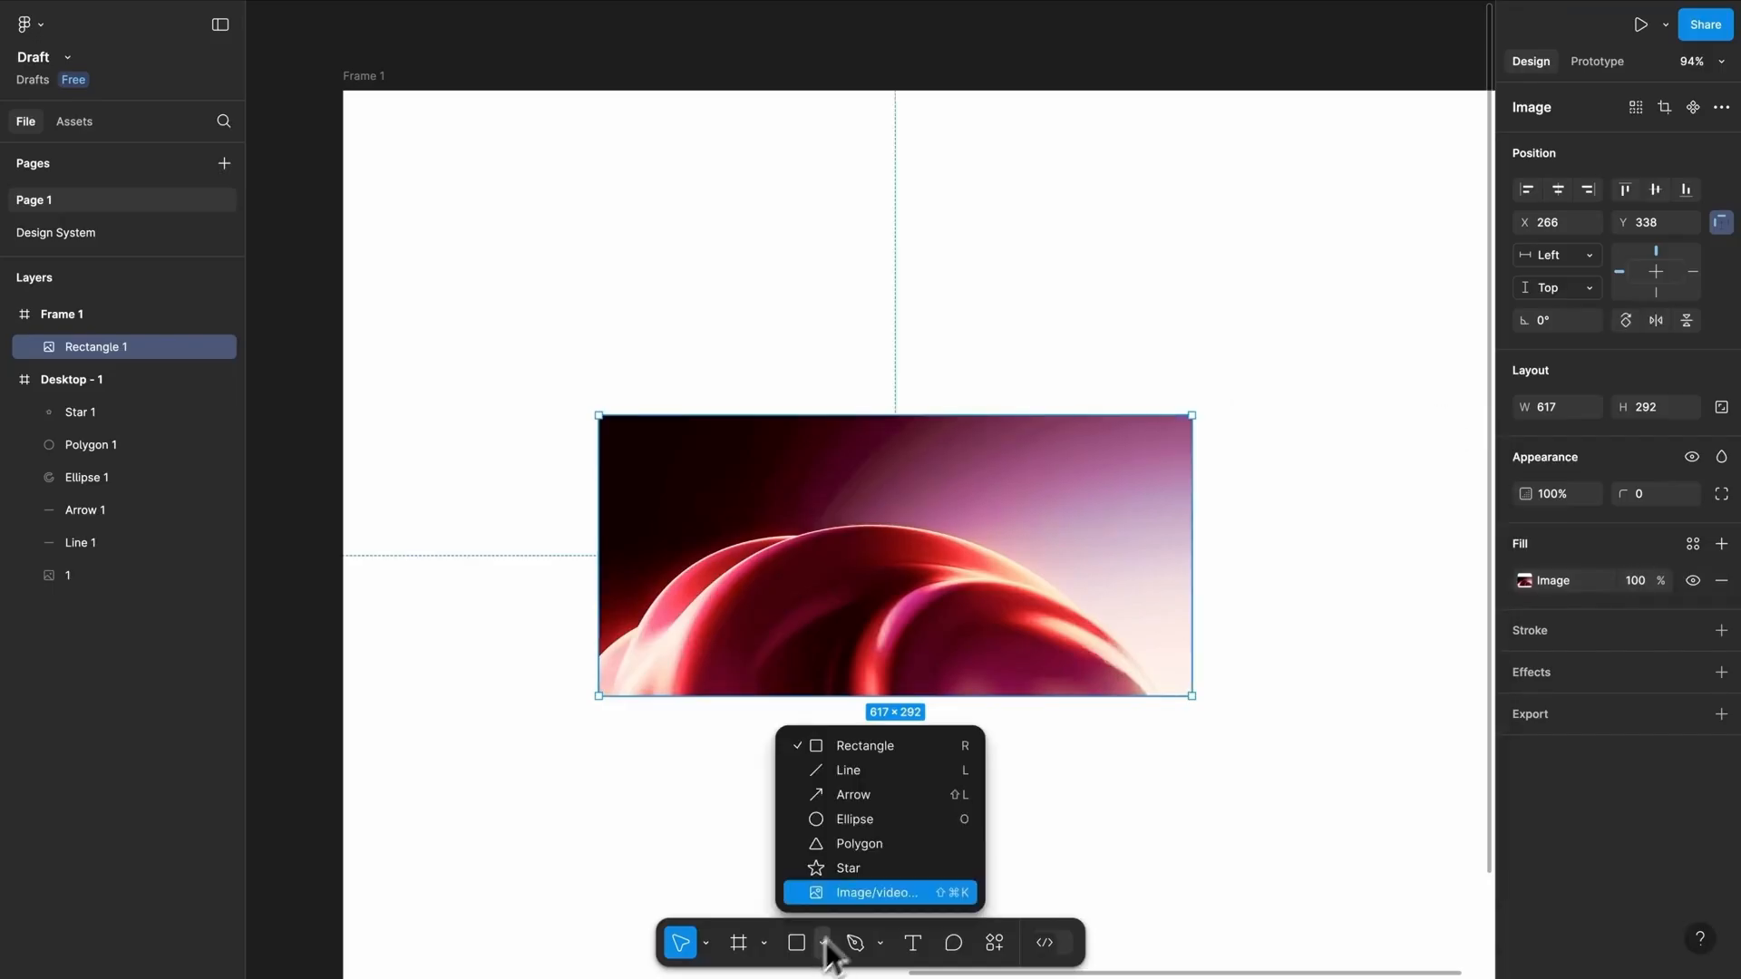
left_click(1002, 484)
key("BackSpace")
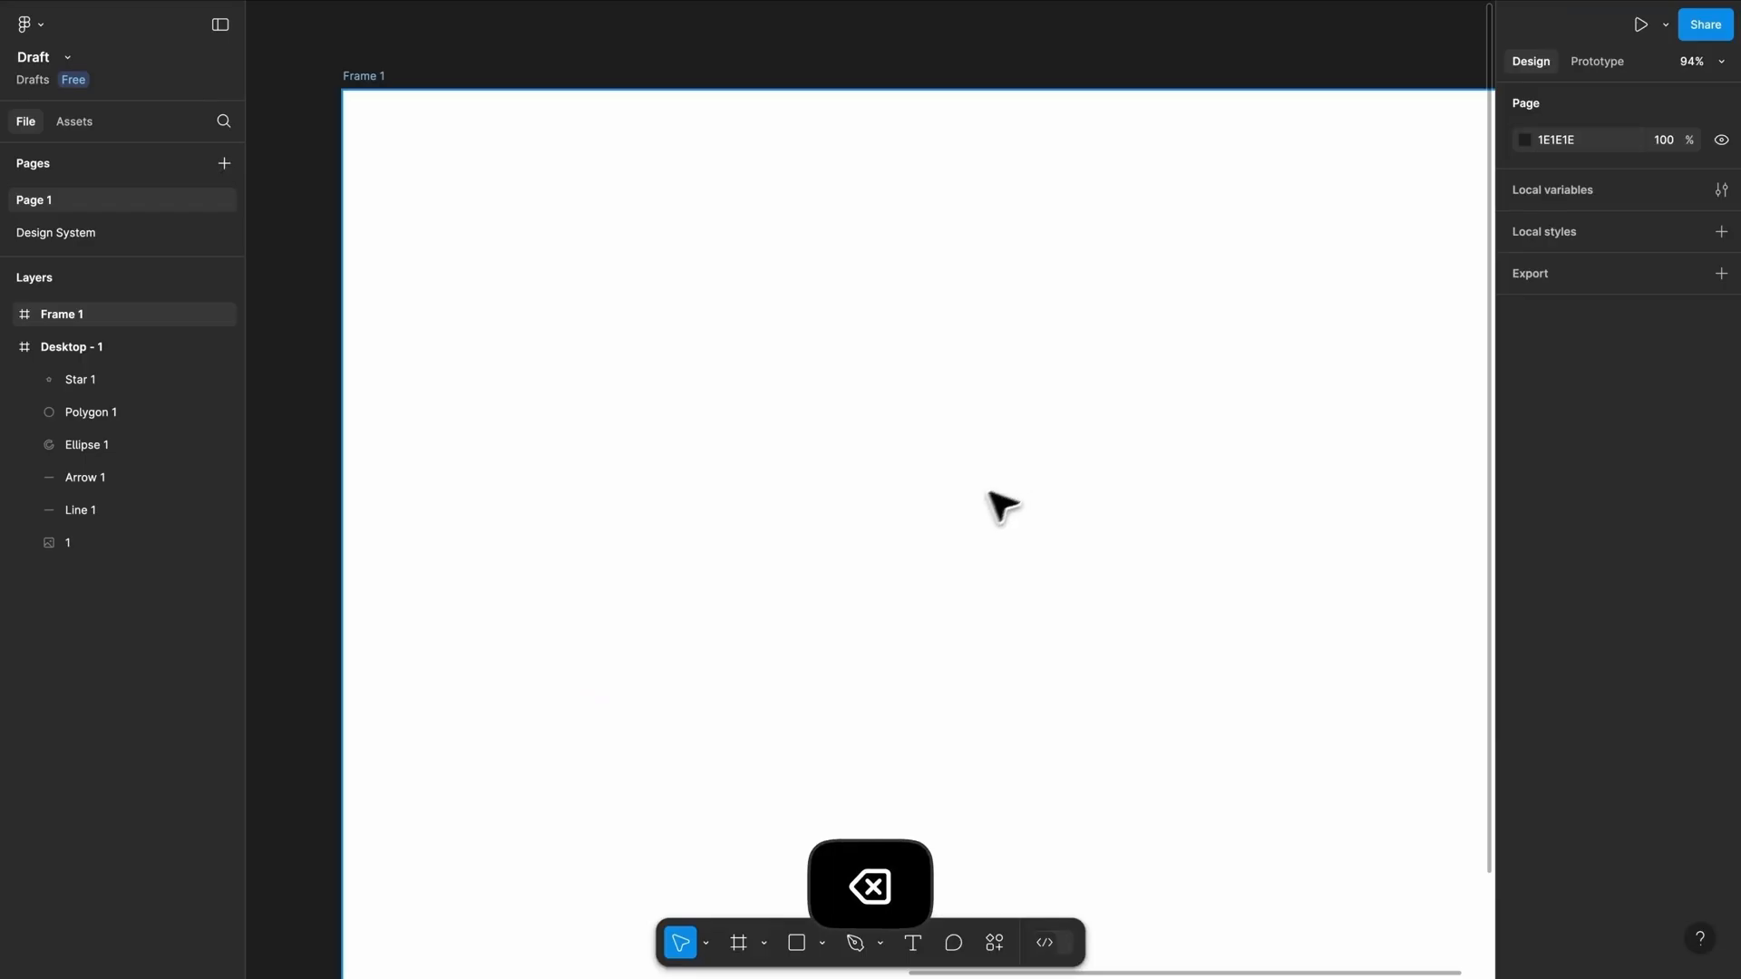
scroll(934, 524, "down", 5)
scroll(934, 525, "left", 8)
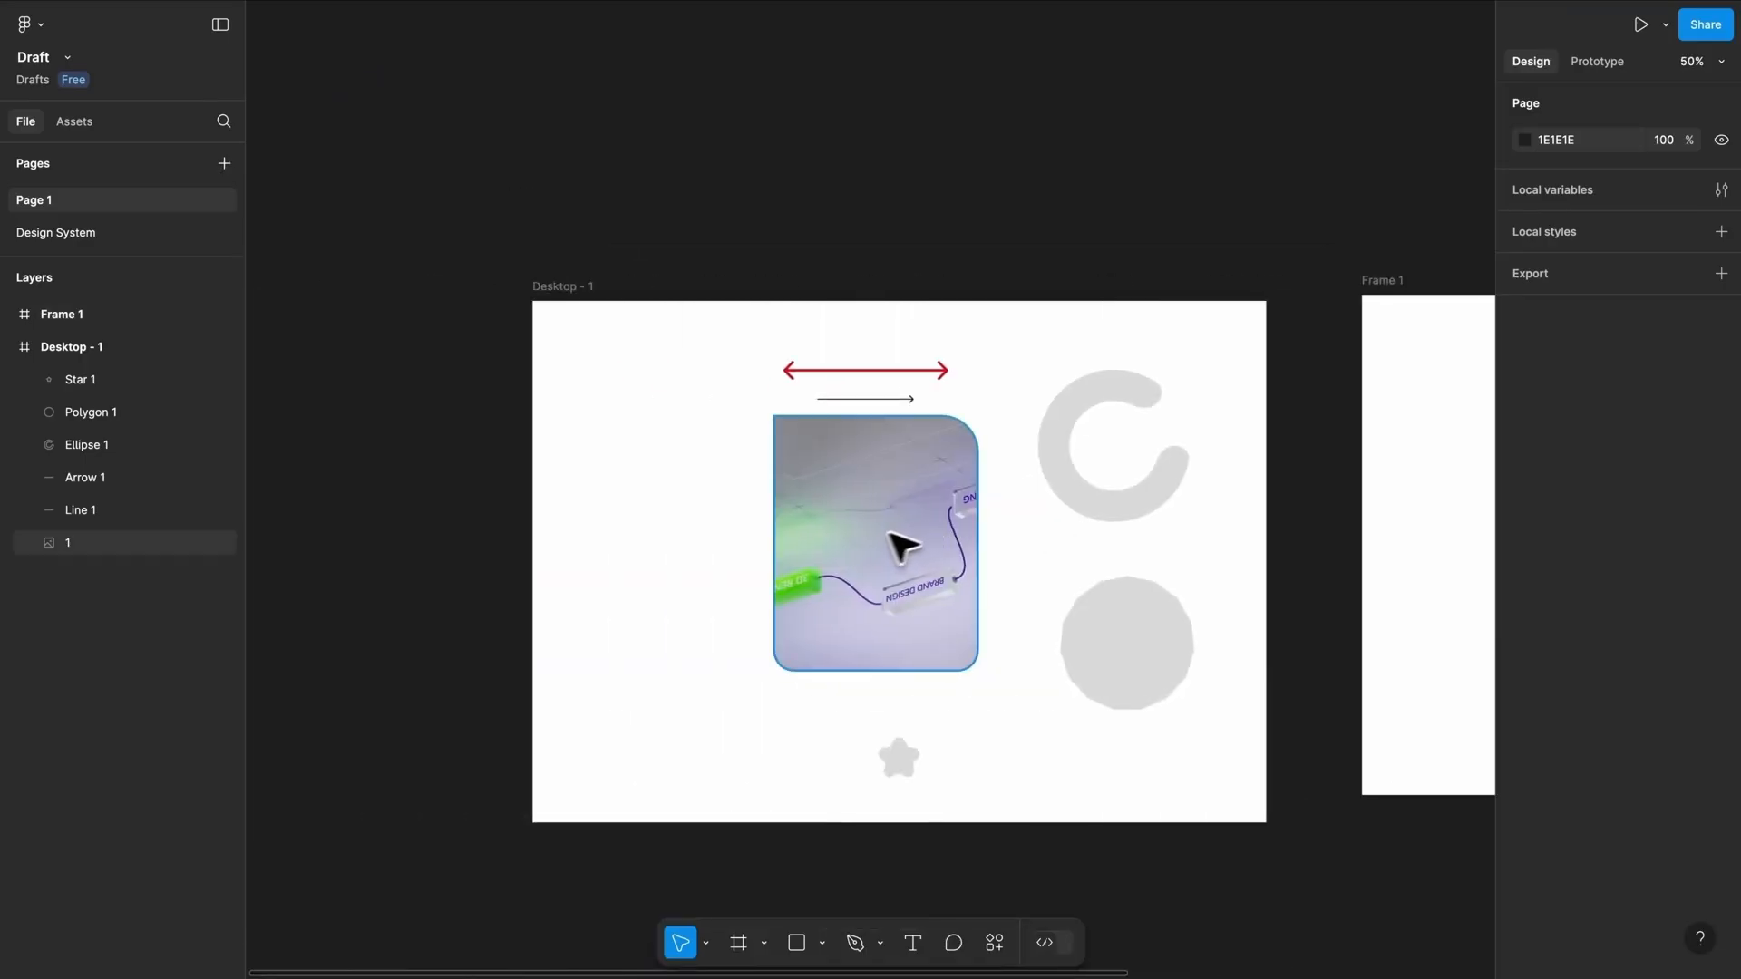
left_click(822, 943)
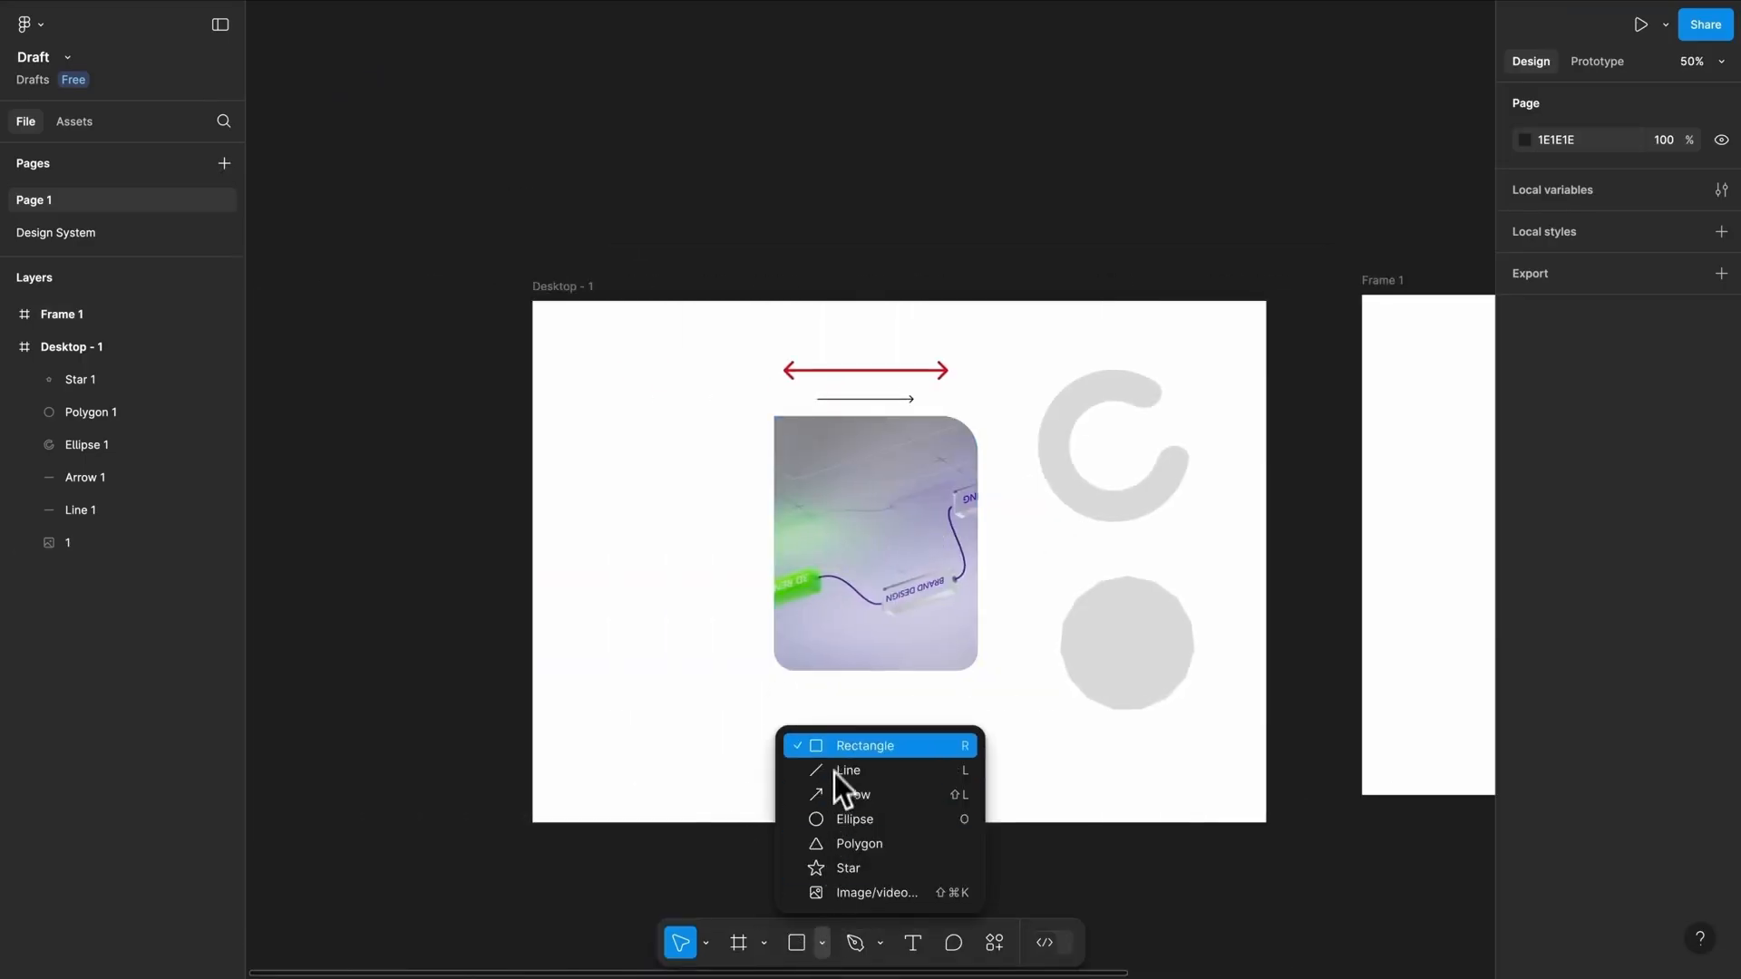
left_click(694, 470)
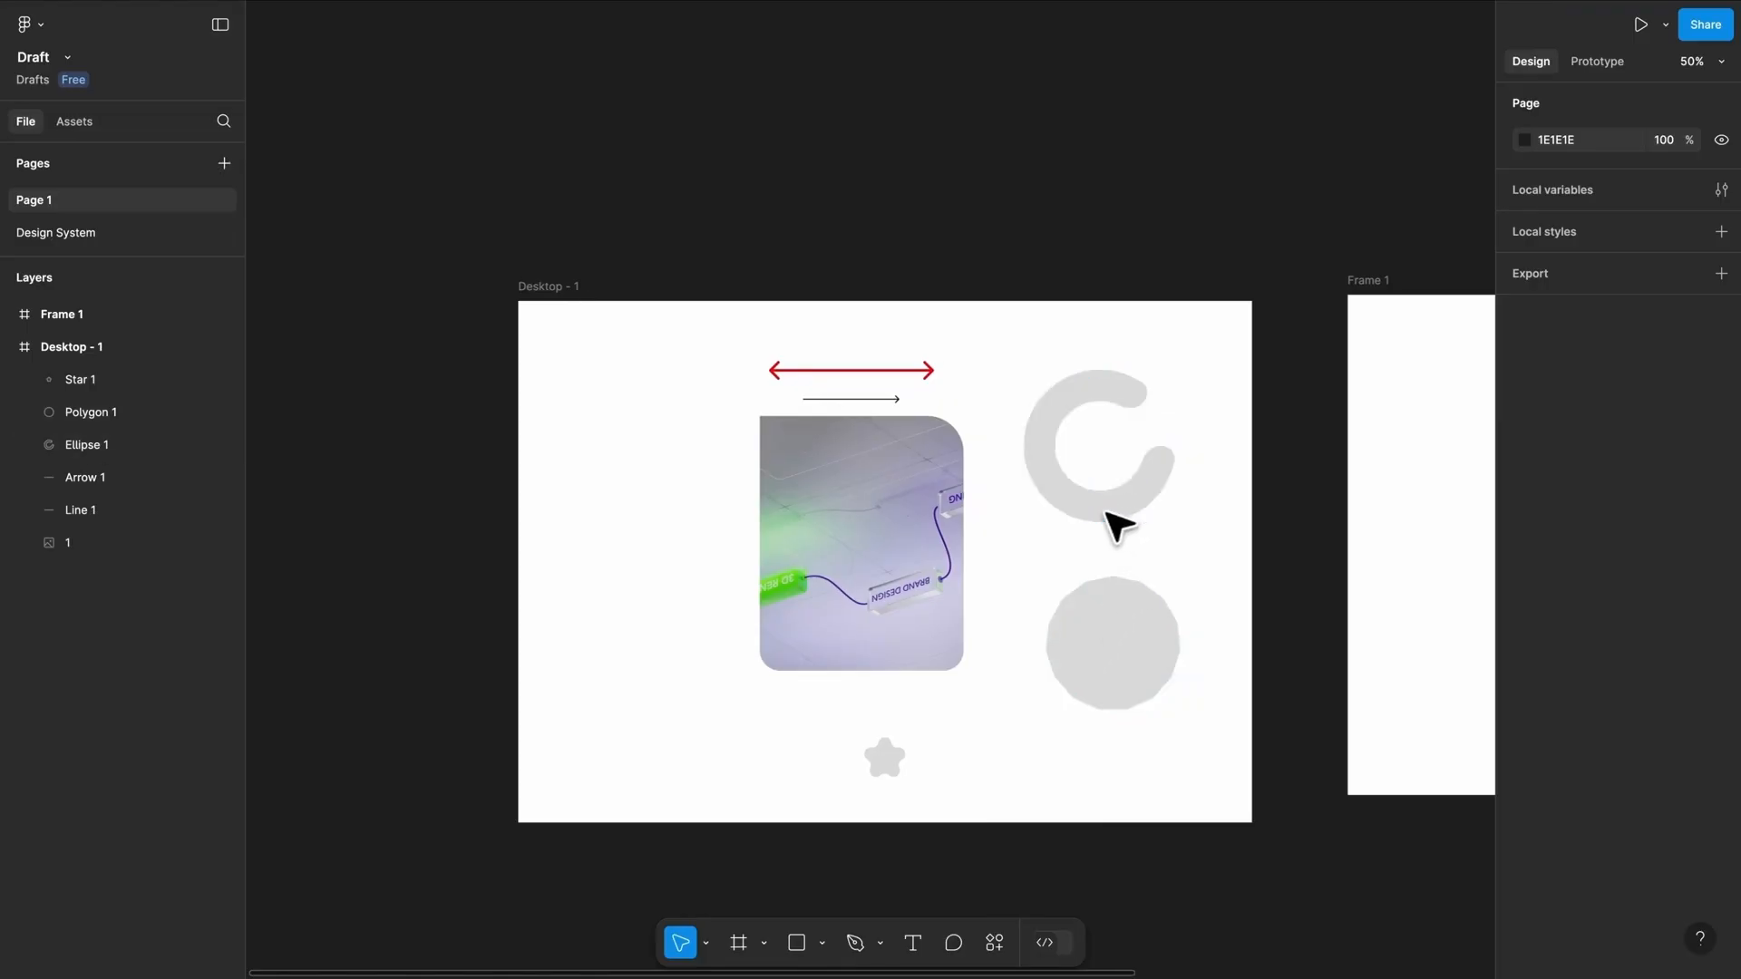
Draw a square of about 507 × 507 near the middle of Frame 1.
scroll(1107, 524, "right", 10)
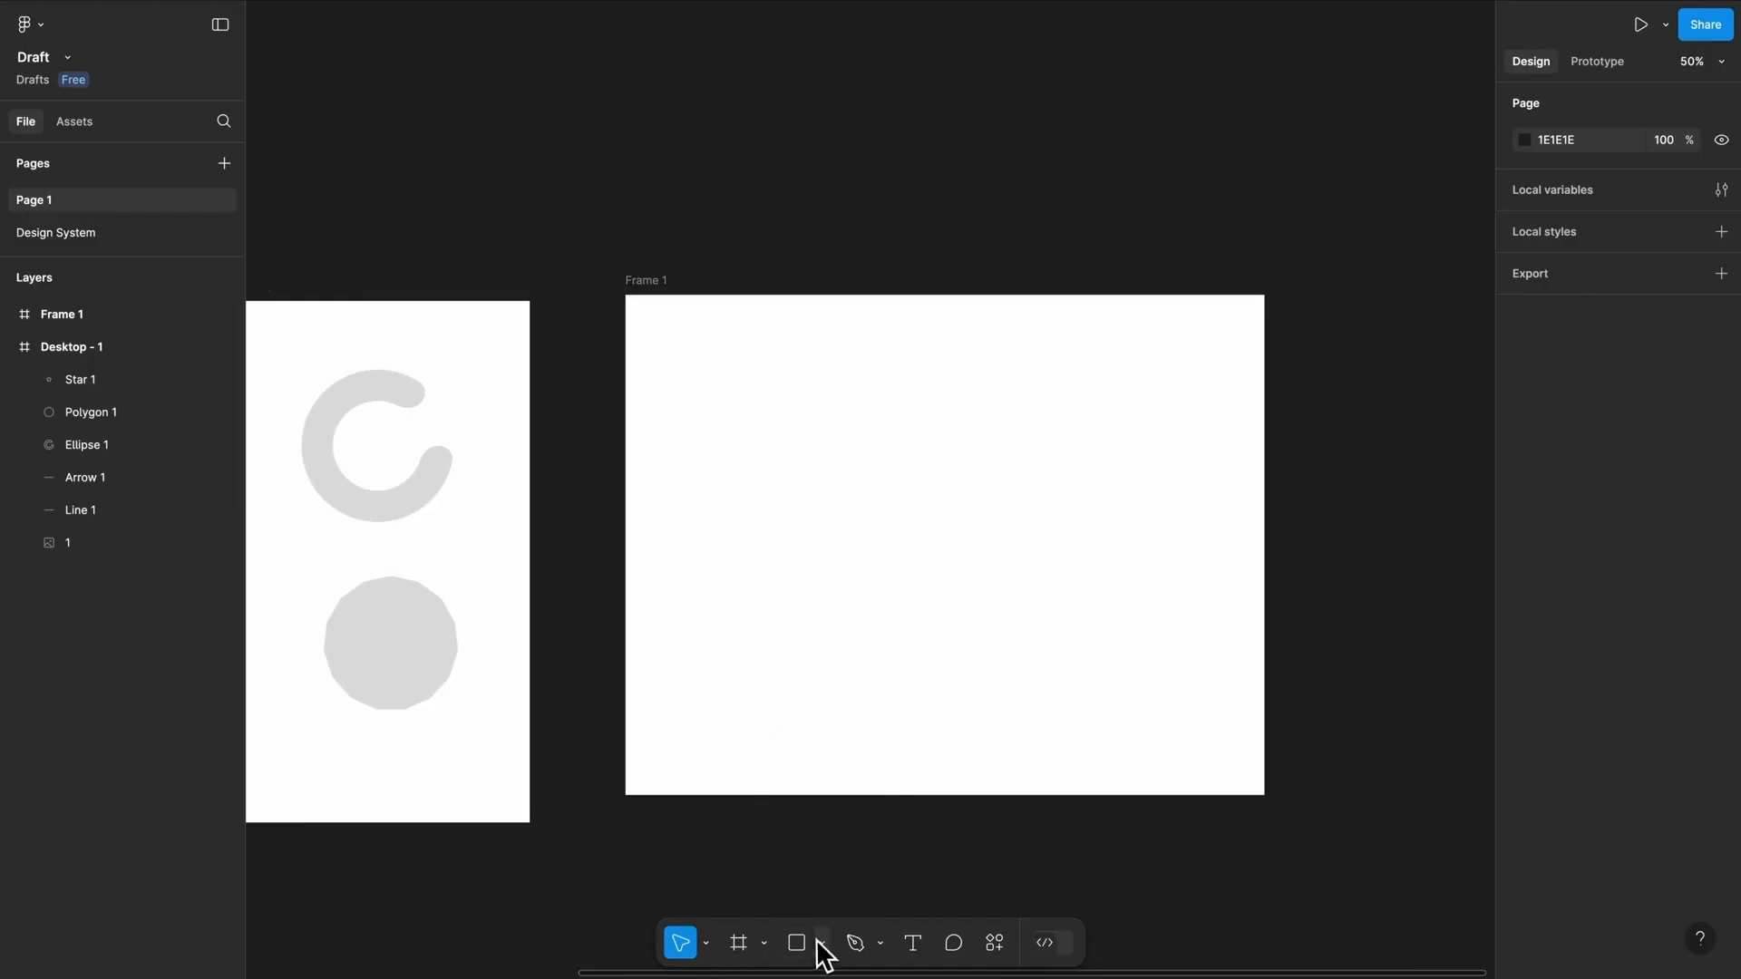
left_click(821, 943)
left_click(847, 748)
left_click_drag(827, 391, 1078, 649)
scroll(995, 495, "up", 2)
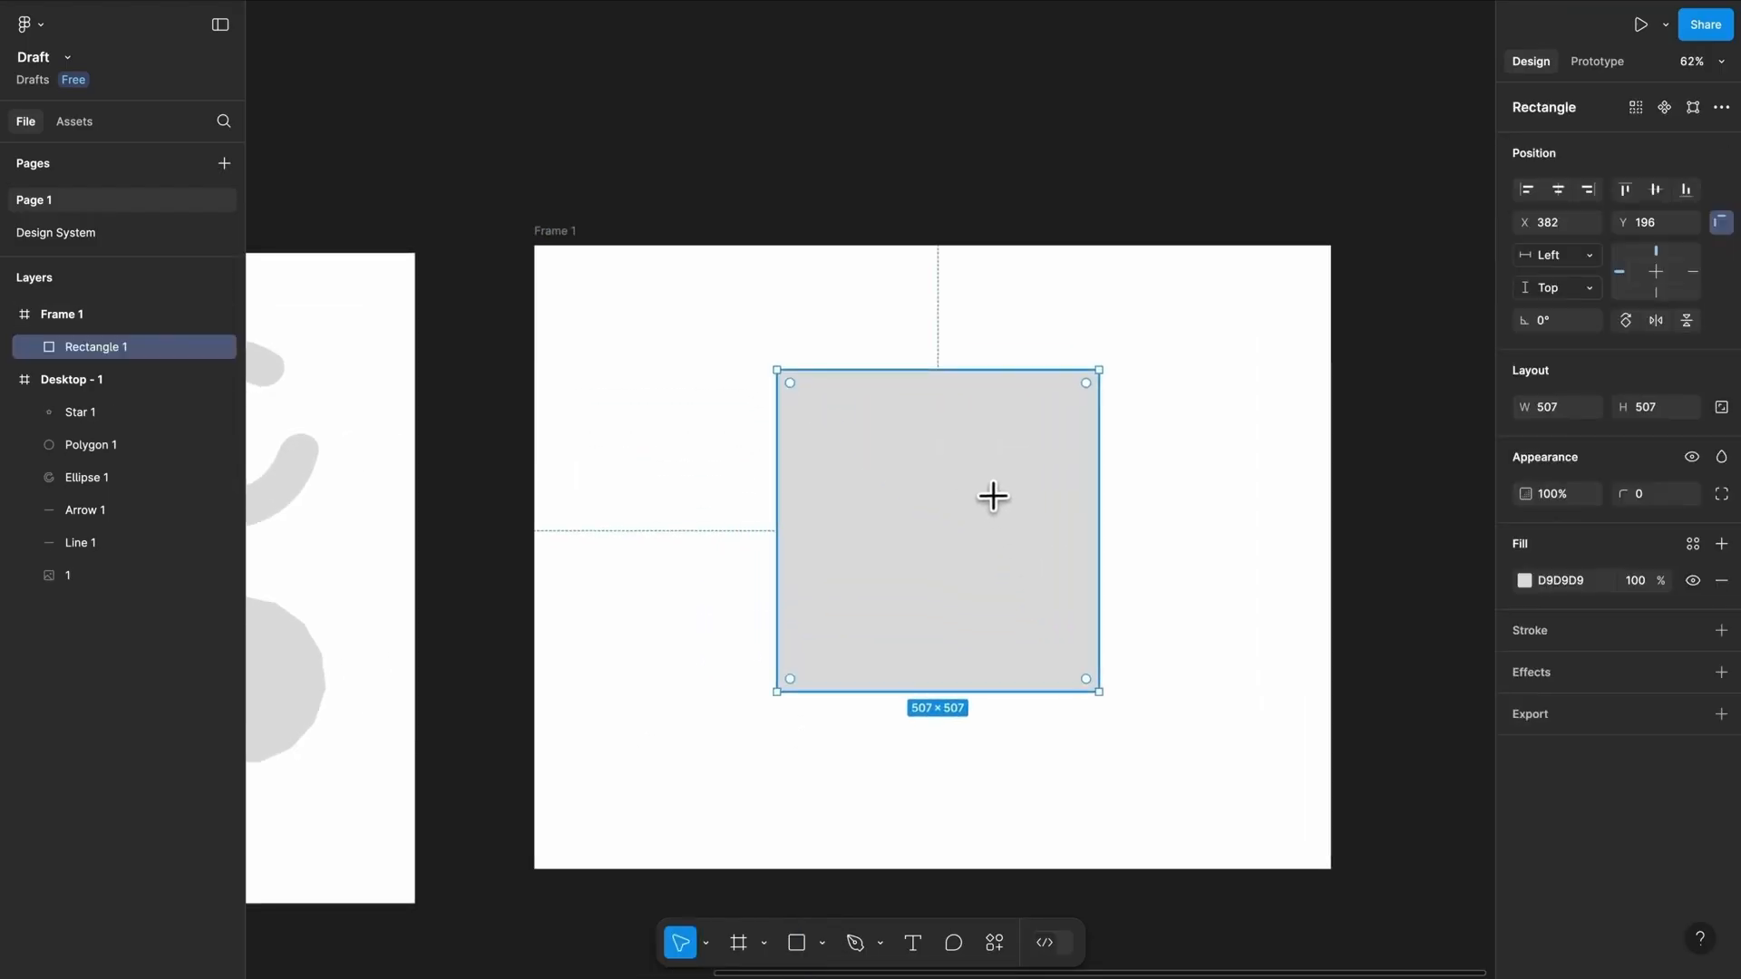
Enter point editing on the grey square in Frame 1 and select its upper-left corner point.
scroll(995, 495, "up", 2)
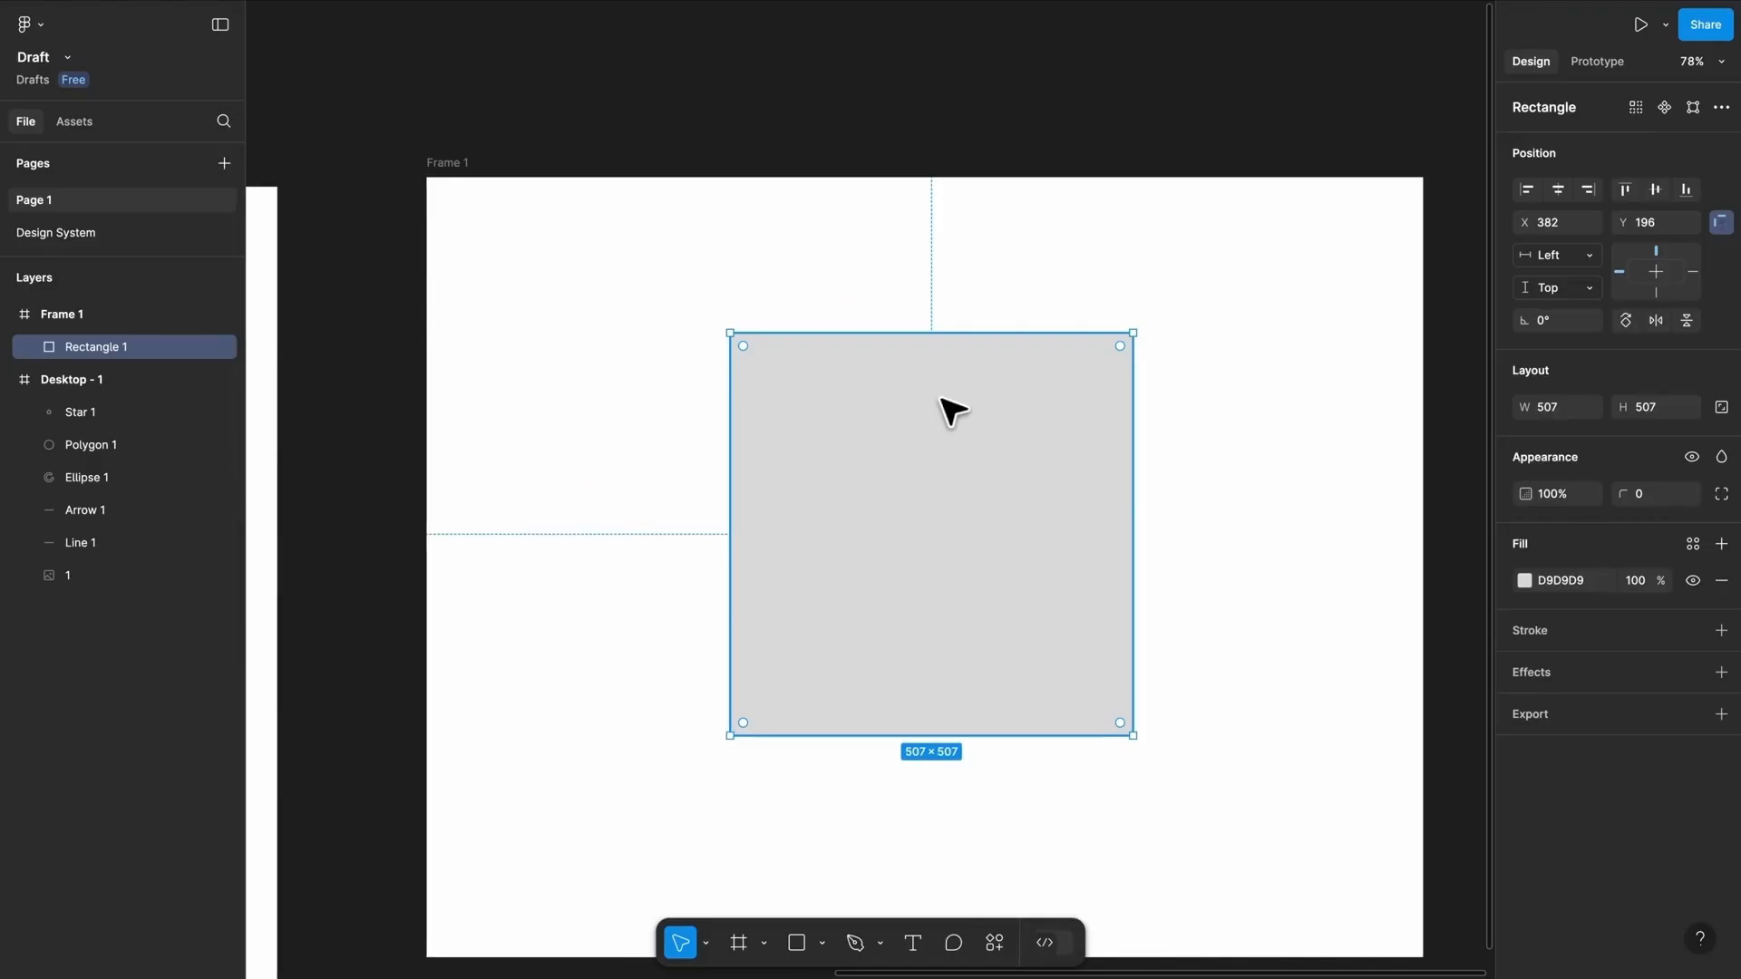
key("Return")
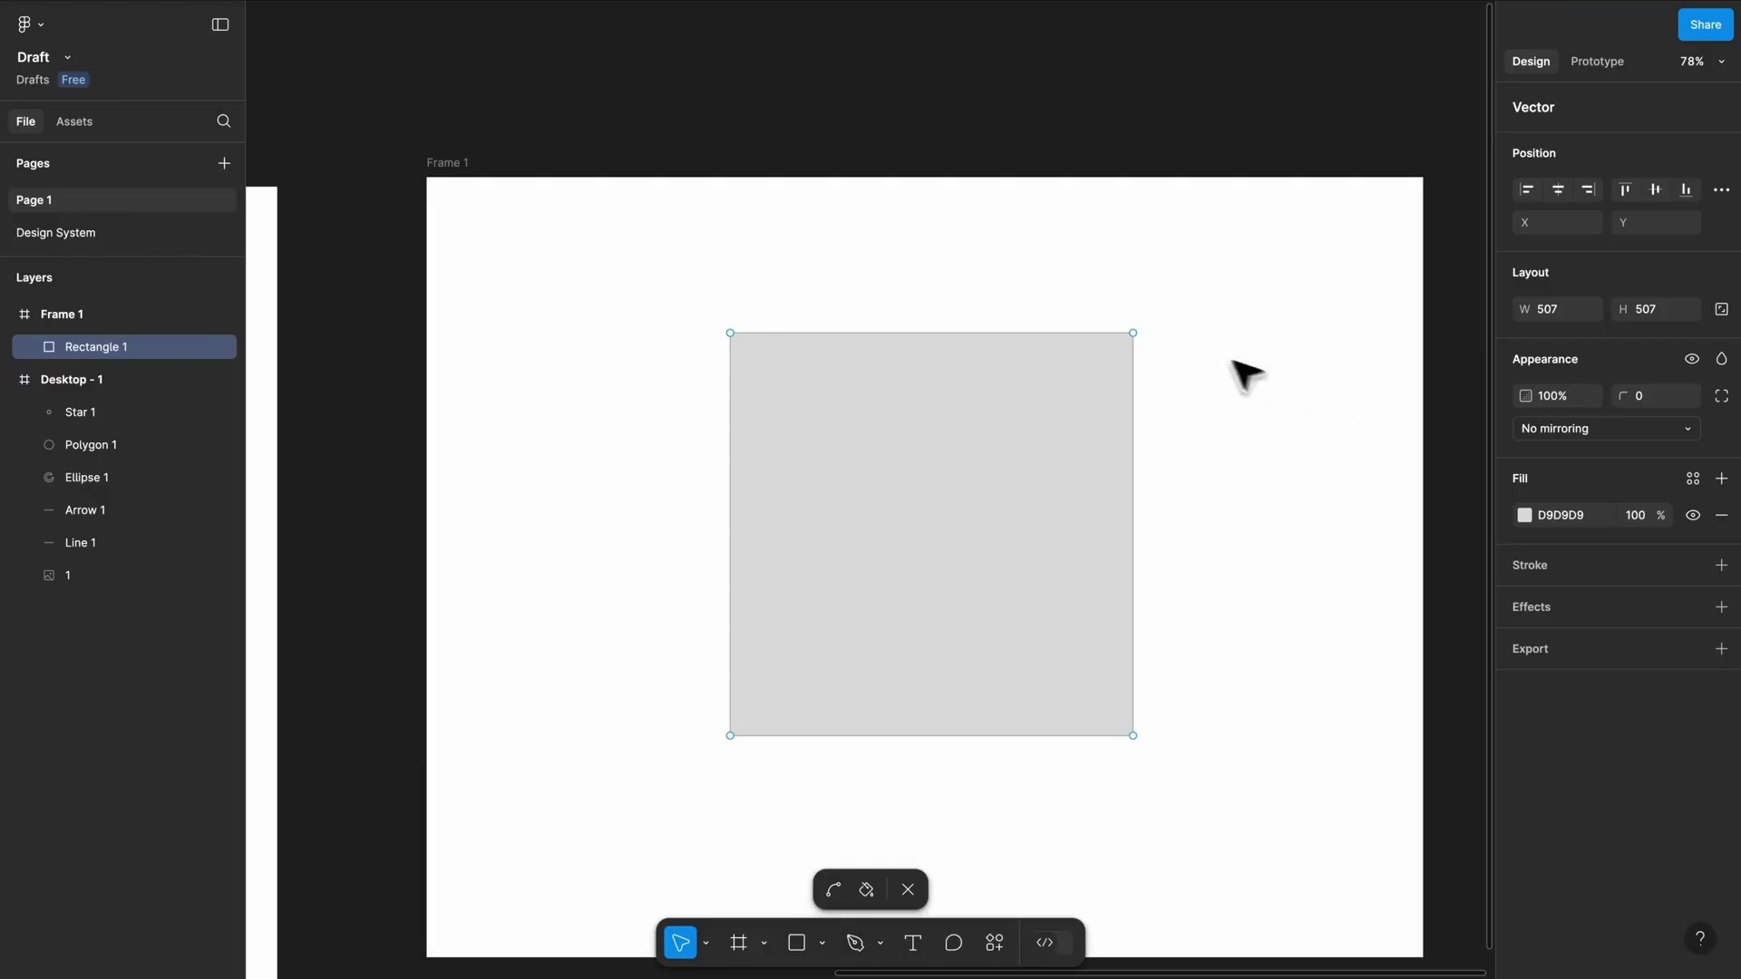
left_click(731, 334)
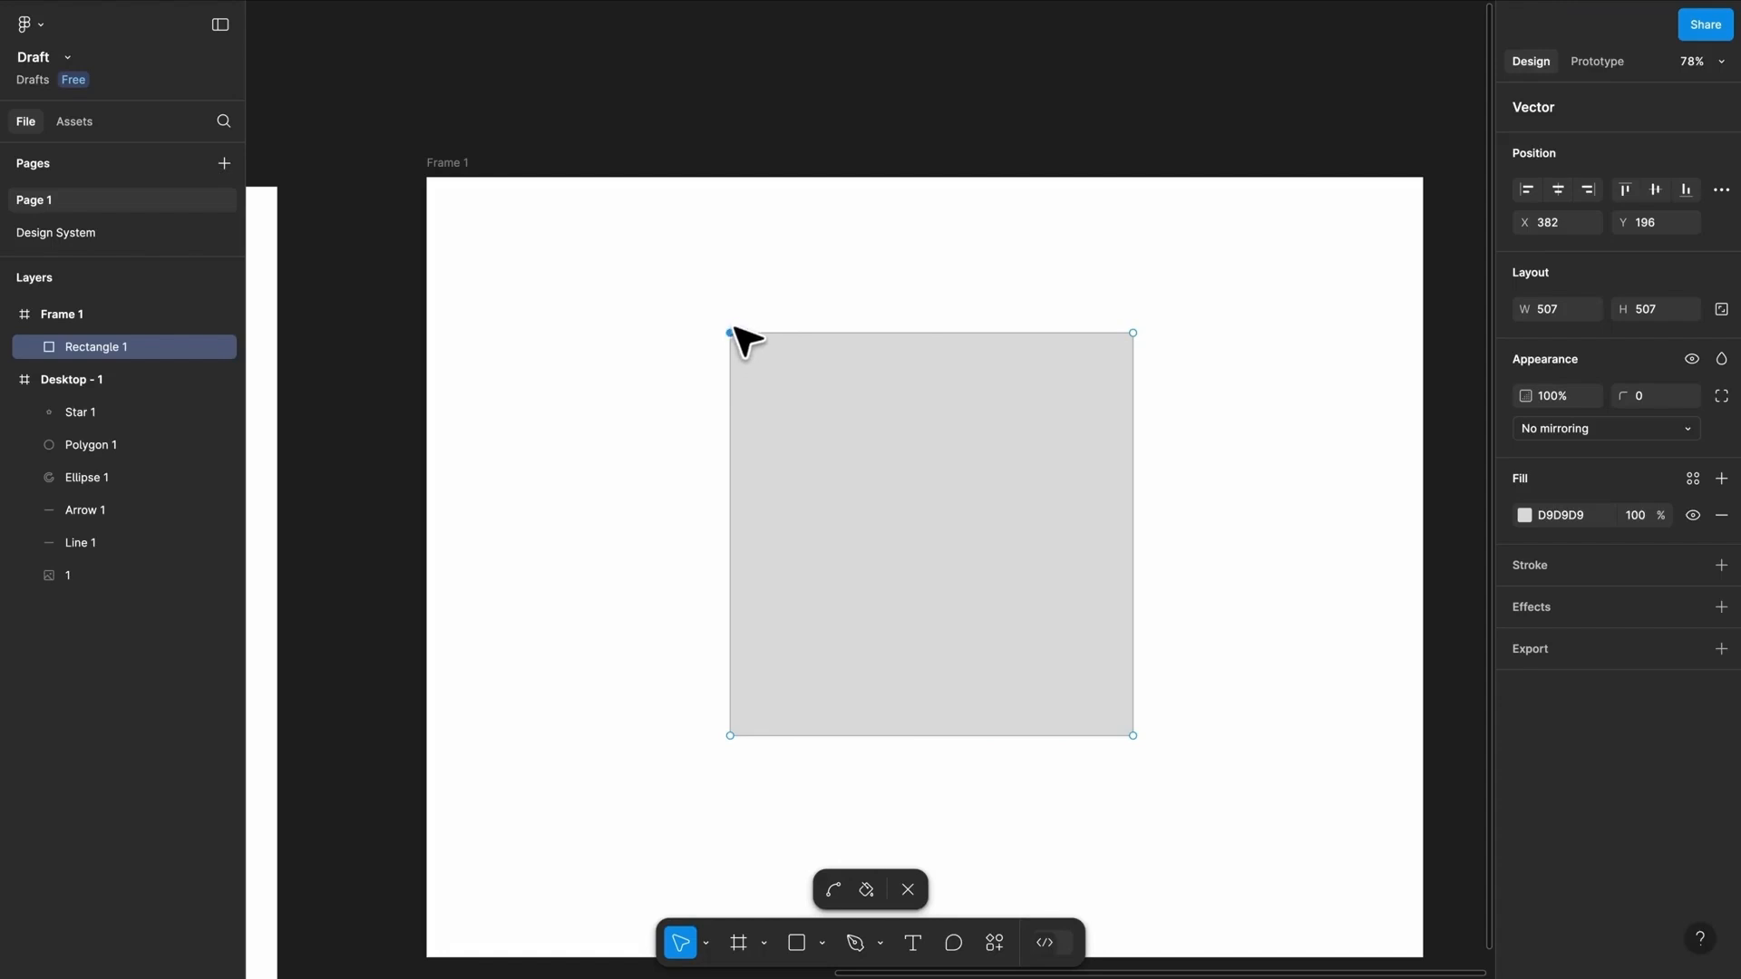
Move the square's upper-left corner point to X 322, Y 215 and round that corner to 36.
left_click_drag(731, 334, 683, 346)
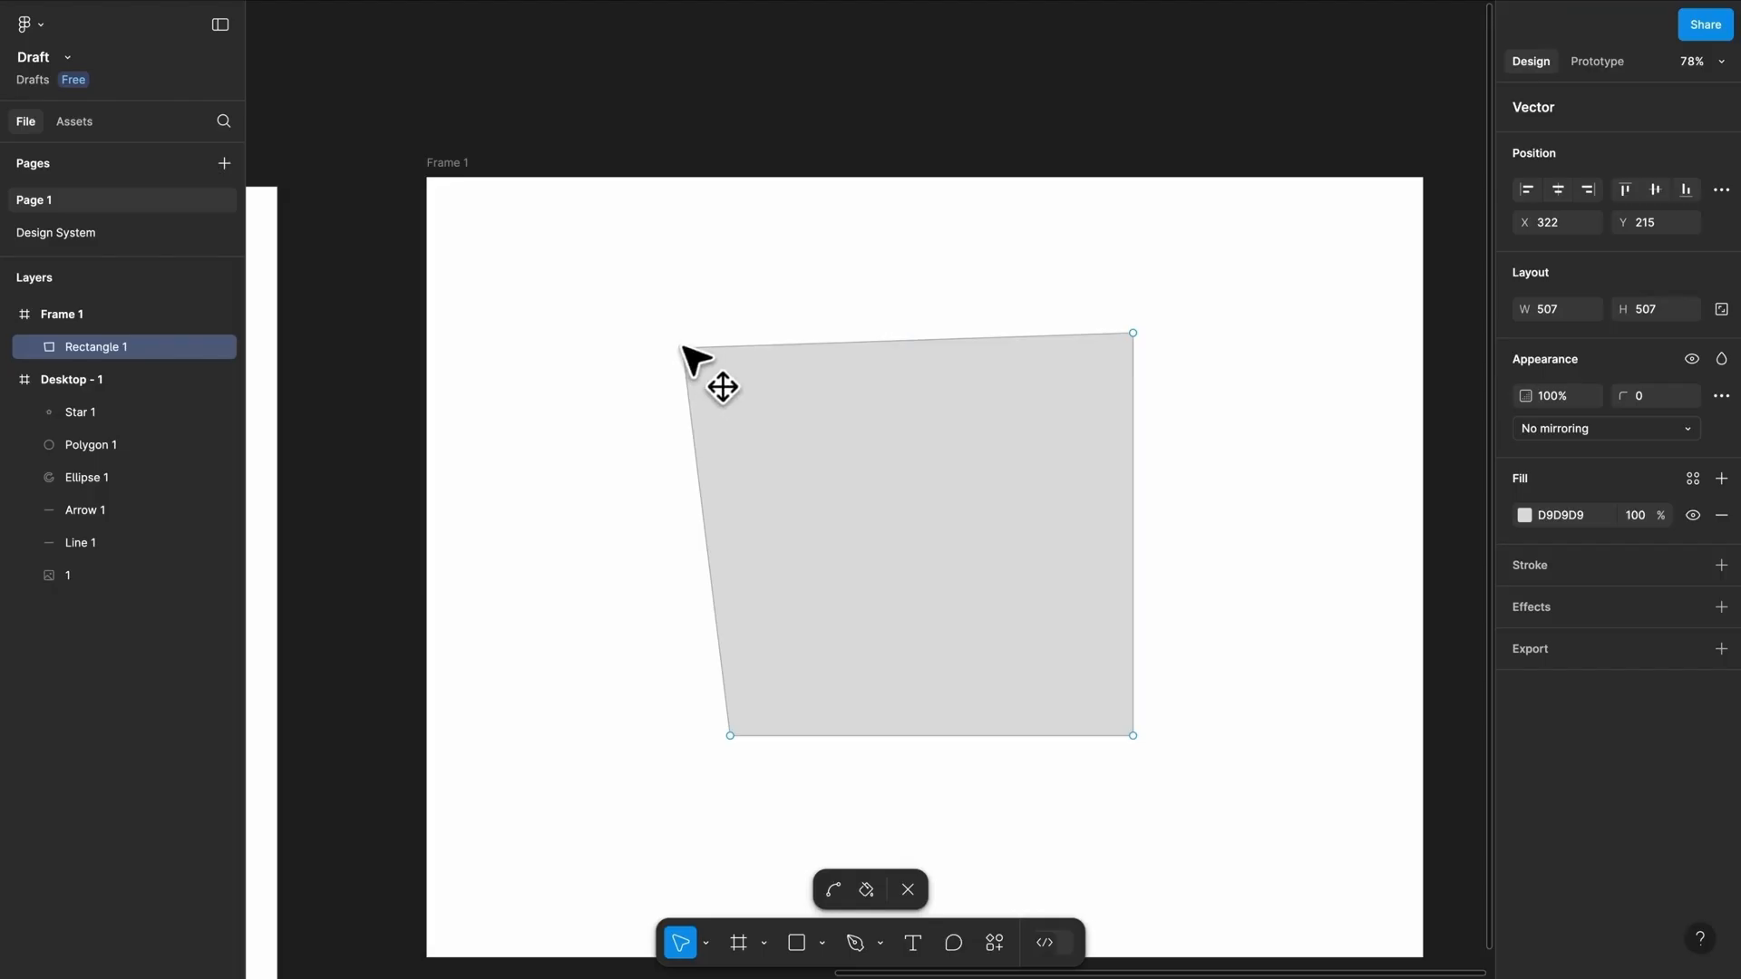
left_click_drag(1616, 394, 1654, 397)
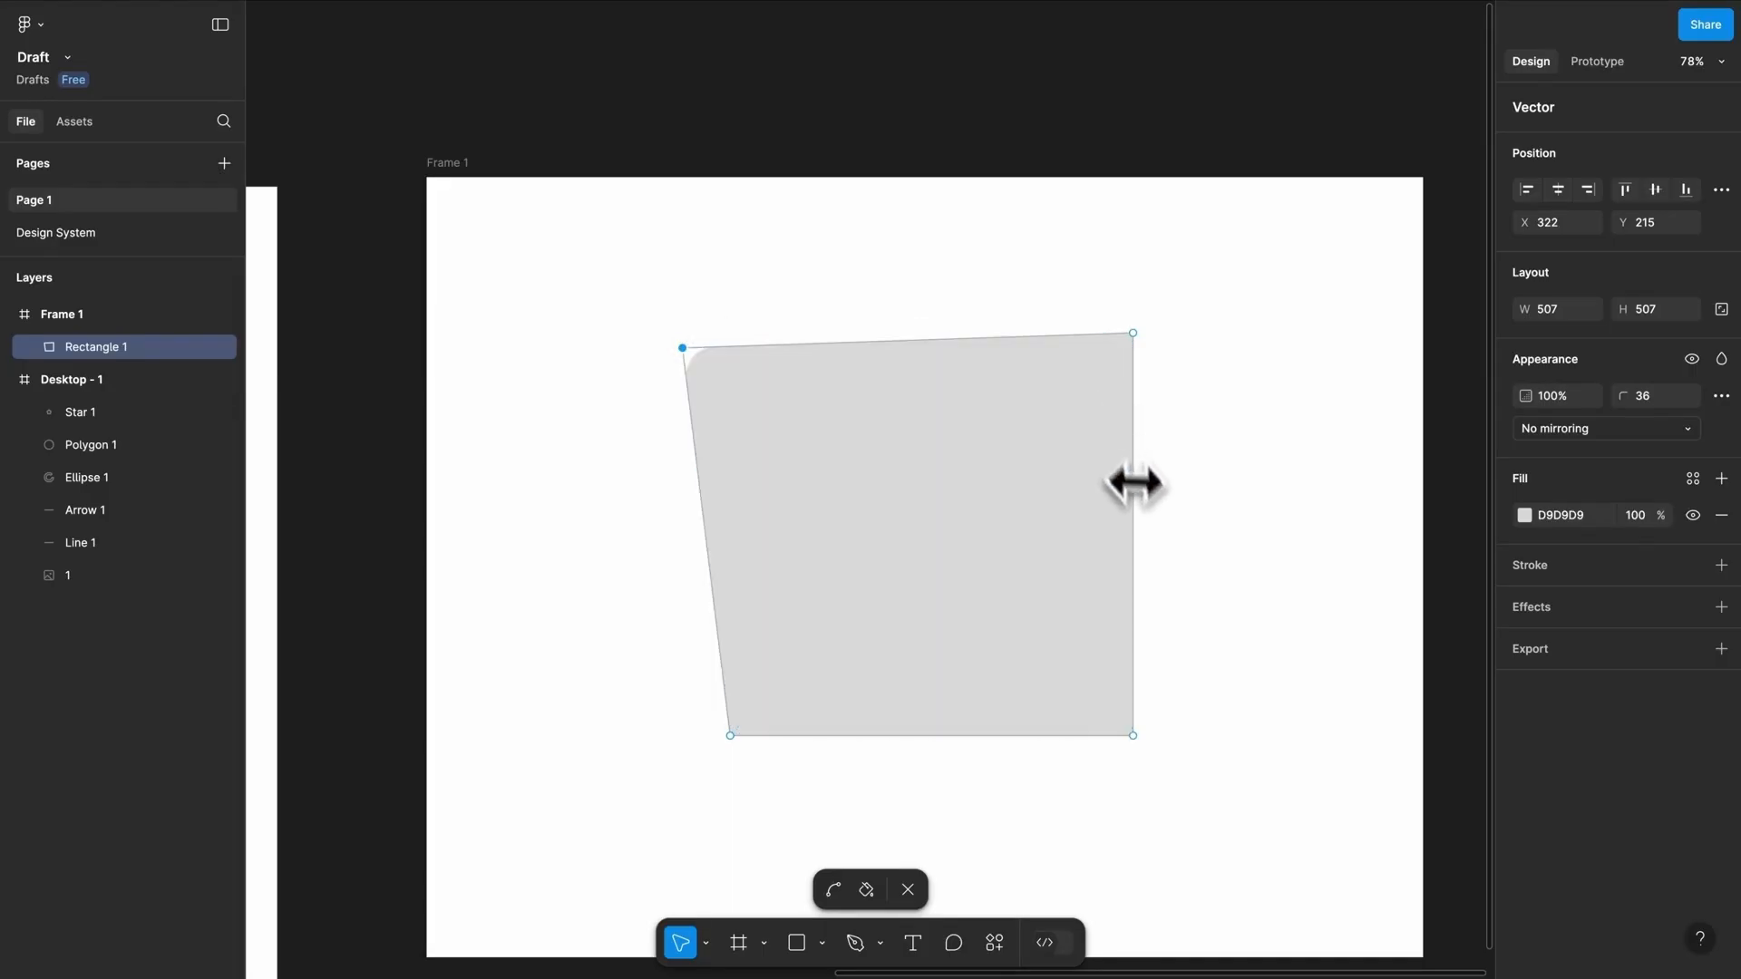
Pull the top edge's midpoint down to about Y 417.5 and lower the upper-right corner point to about Y 244.5.
left_click(907, 341)
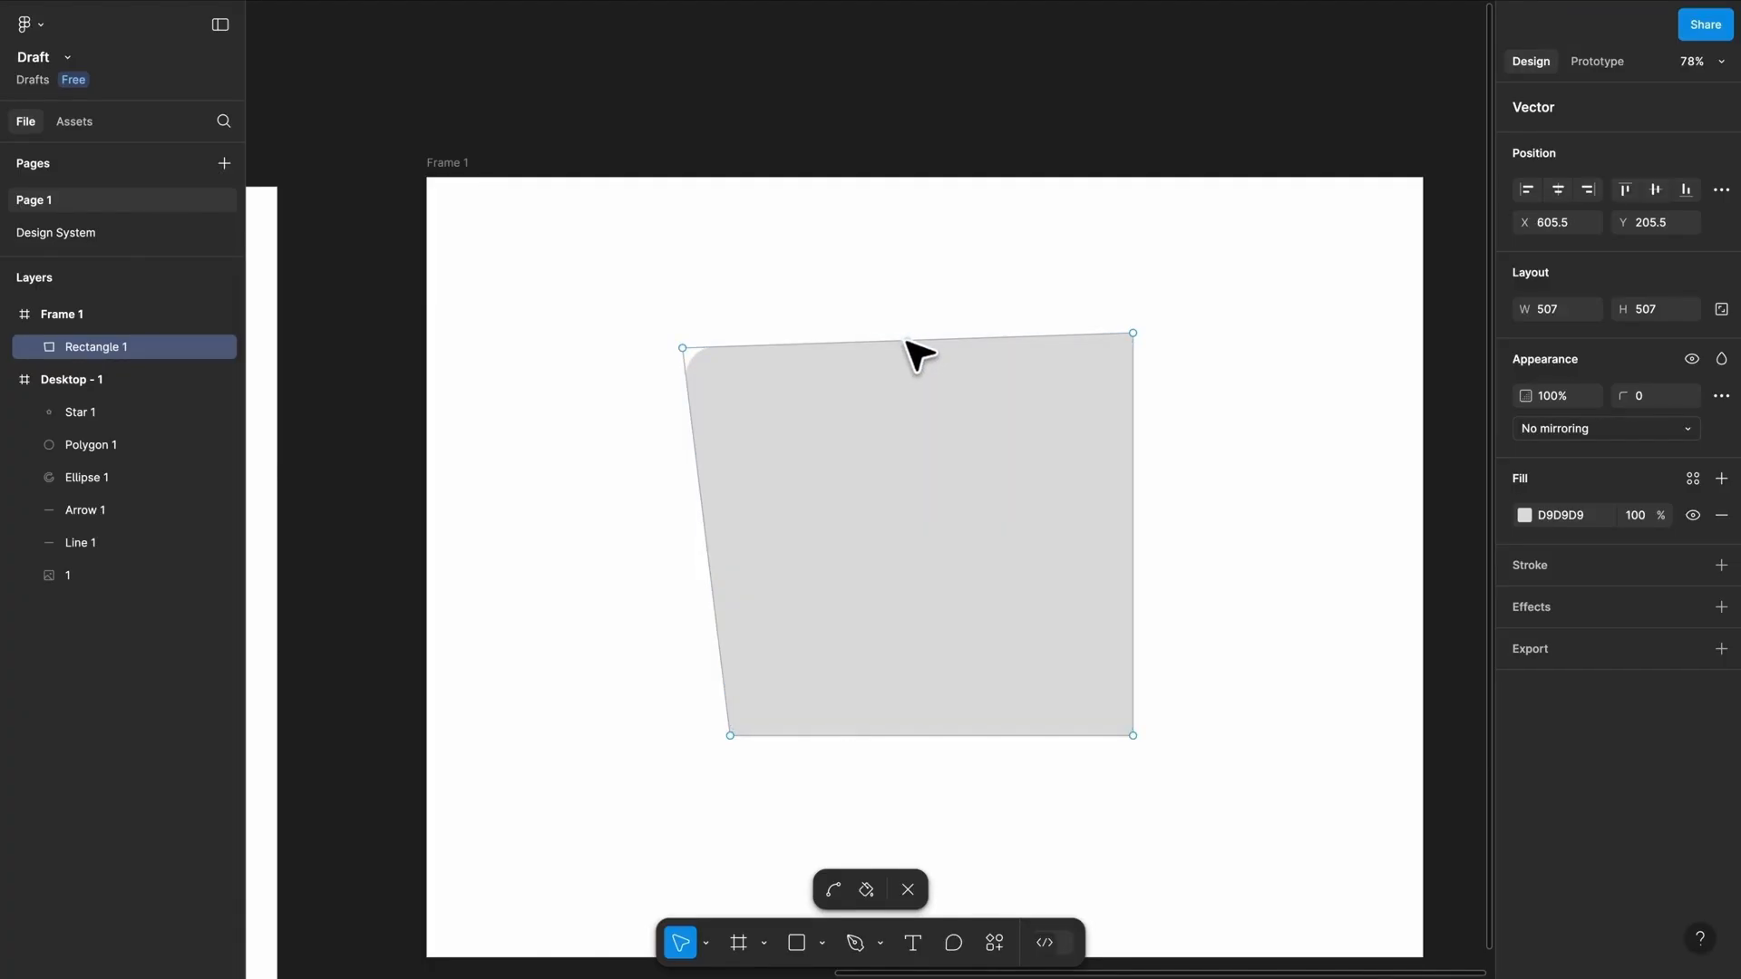
left_click_drag(910, 343, 904, 508)
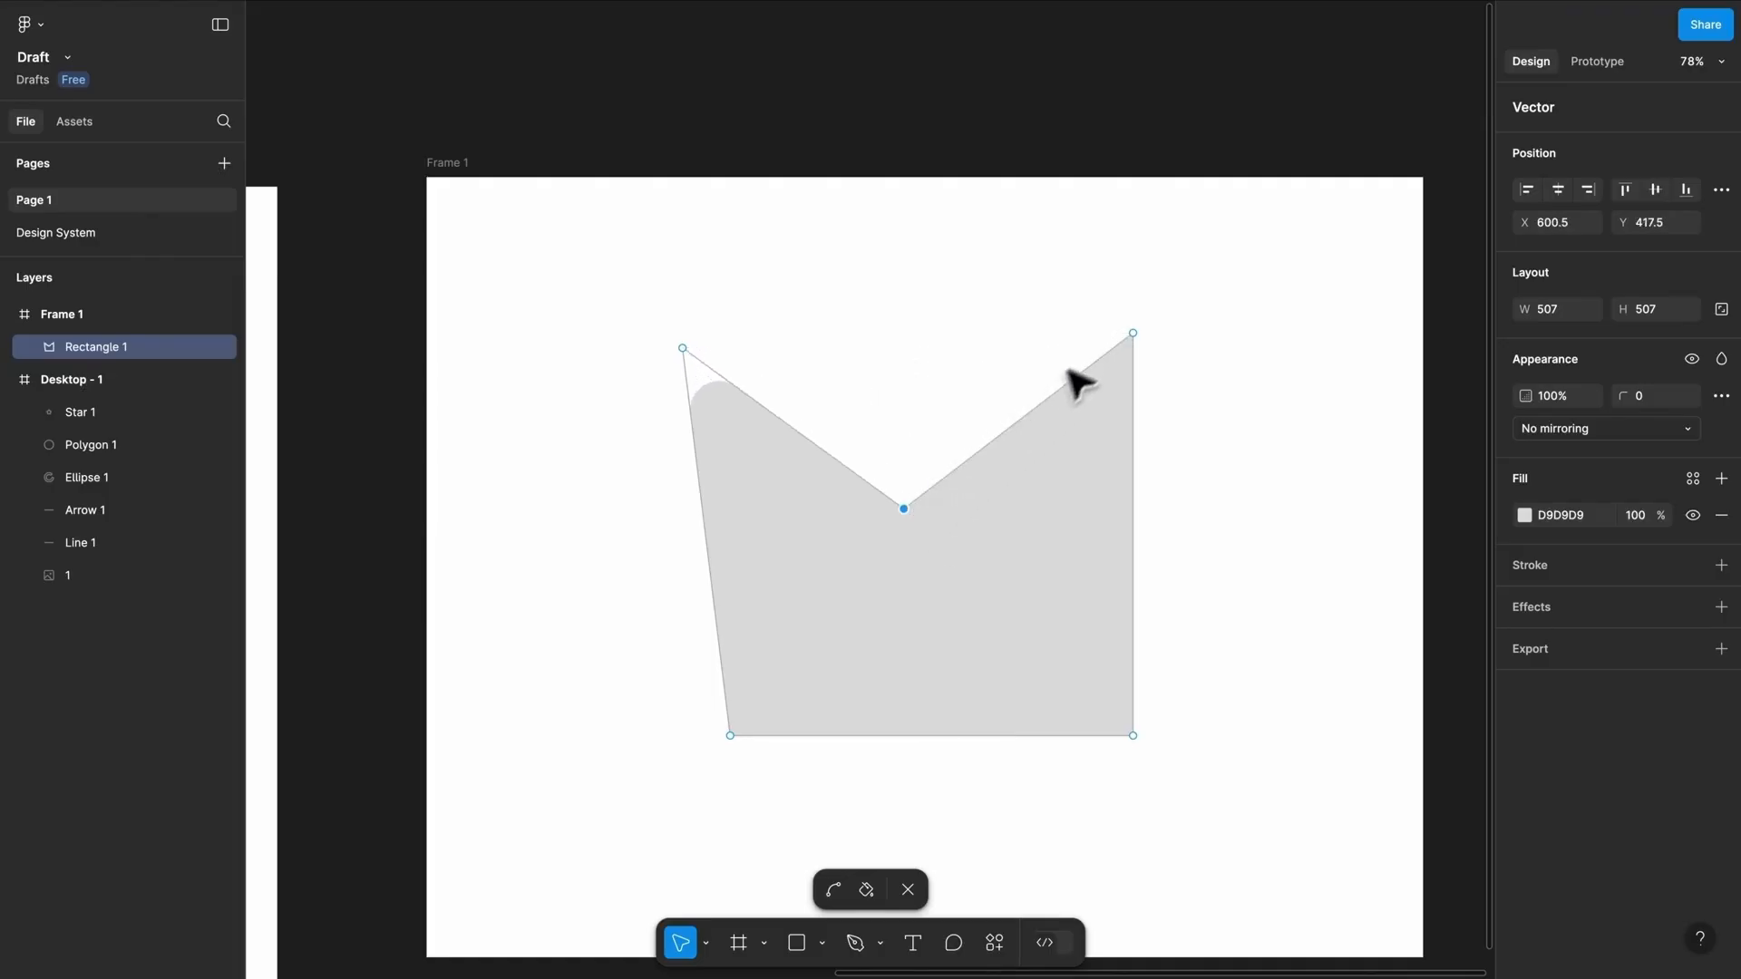
left_click_drag(1133, 333, 1130, 373)
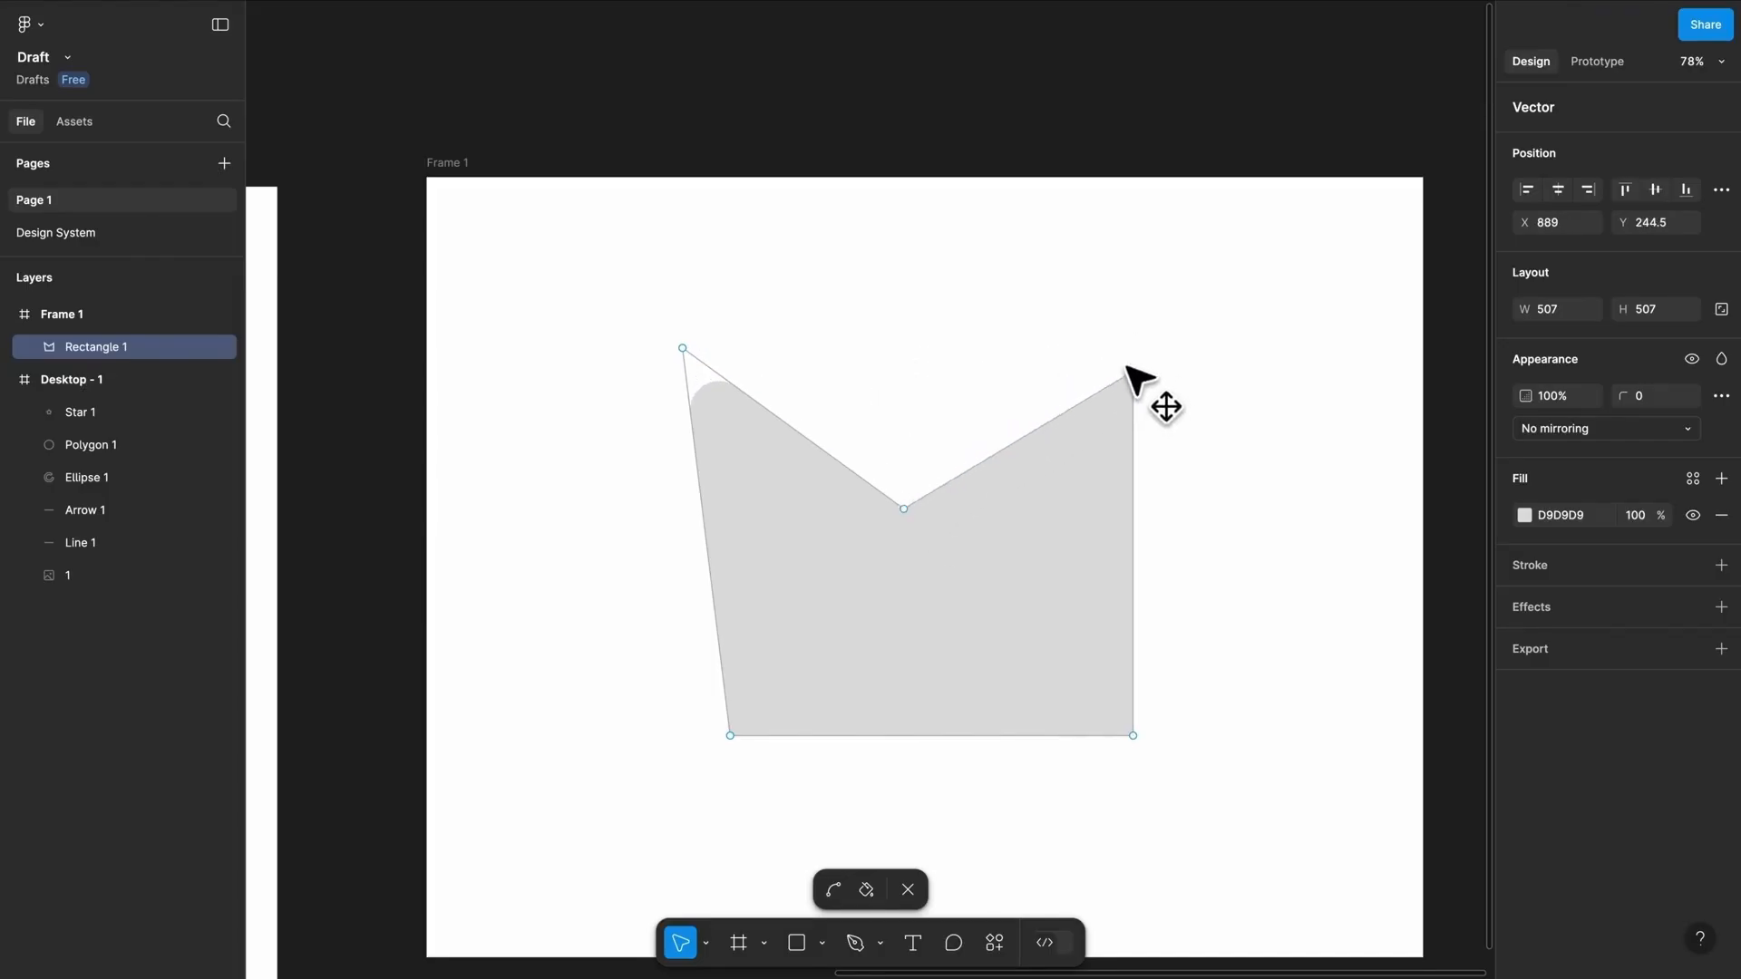
Undo the top notch, the corner moves and the corner rounding on the square.
key("super+z")
key("super+z")
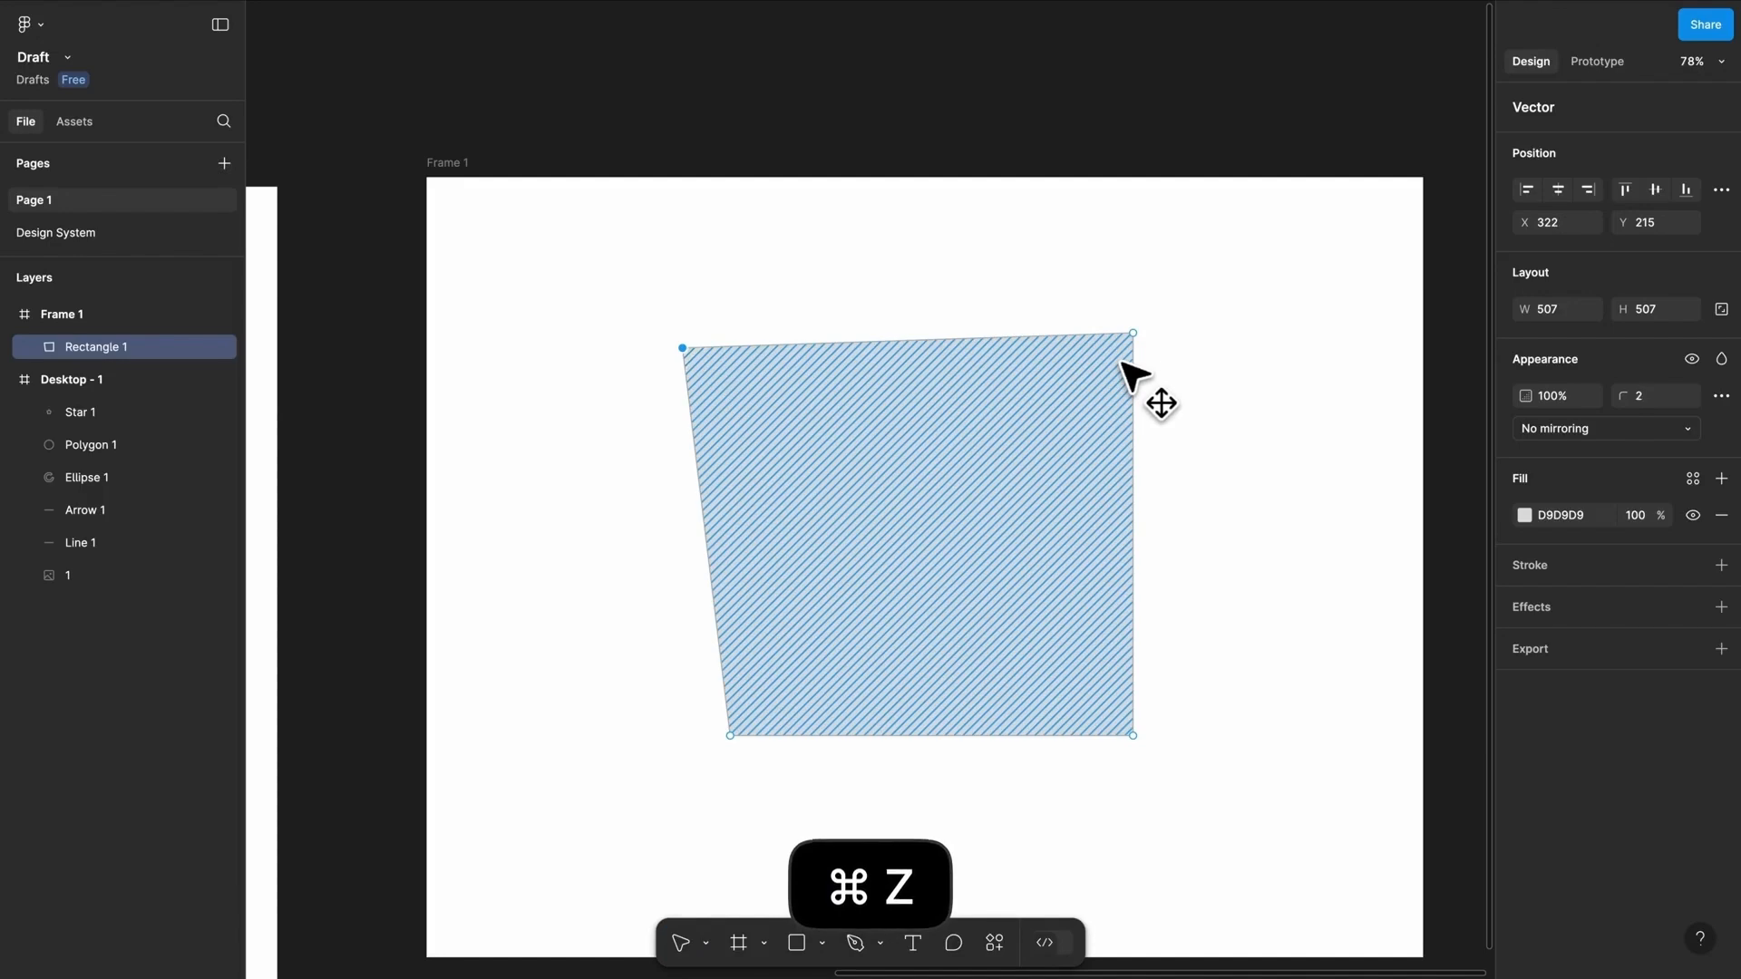
key("super+z")
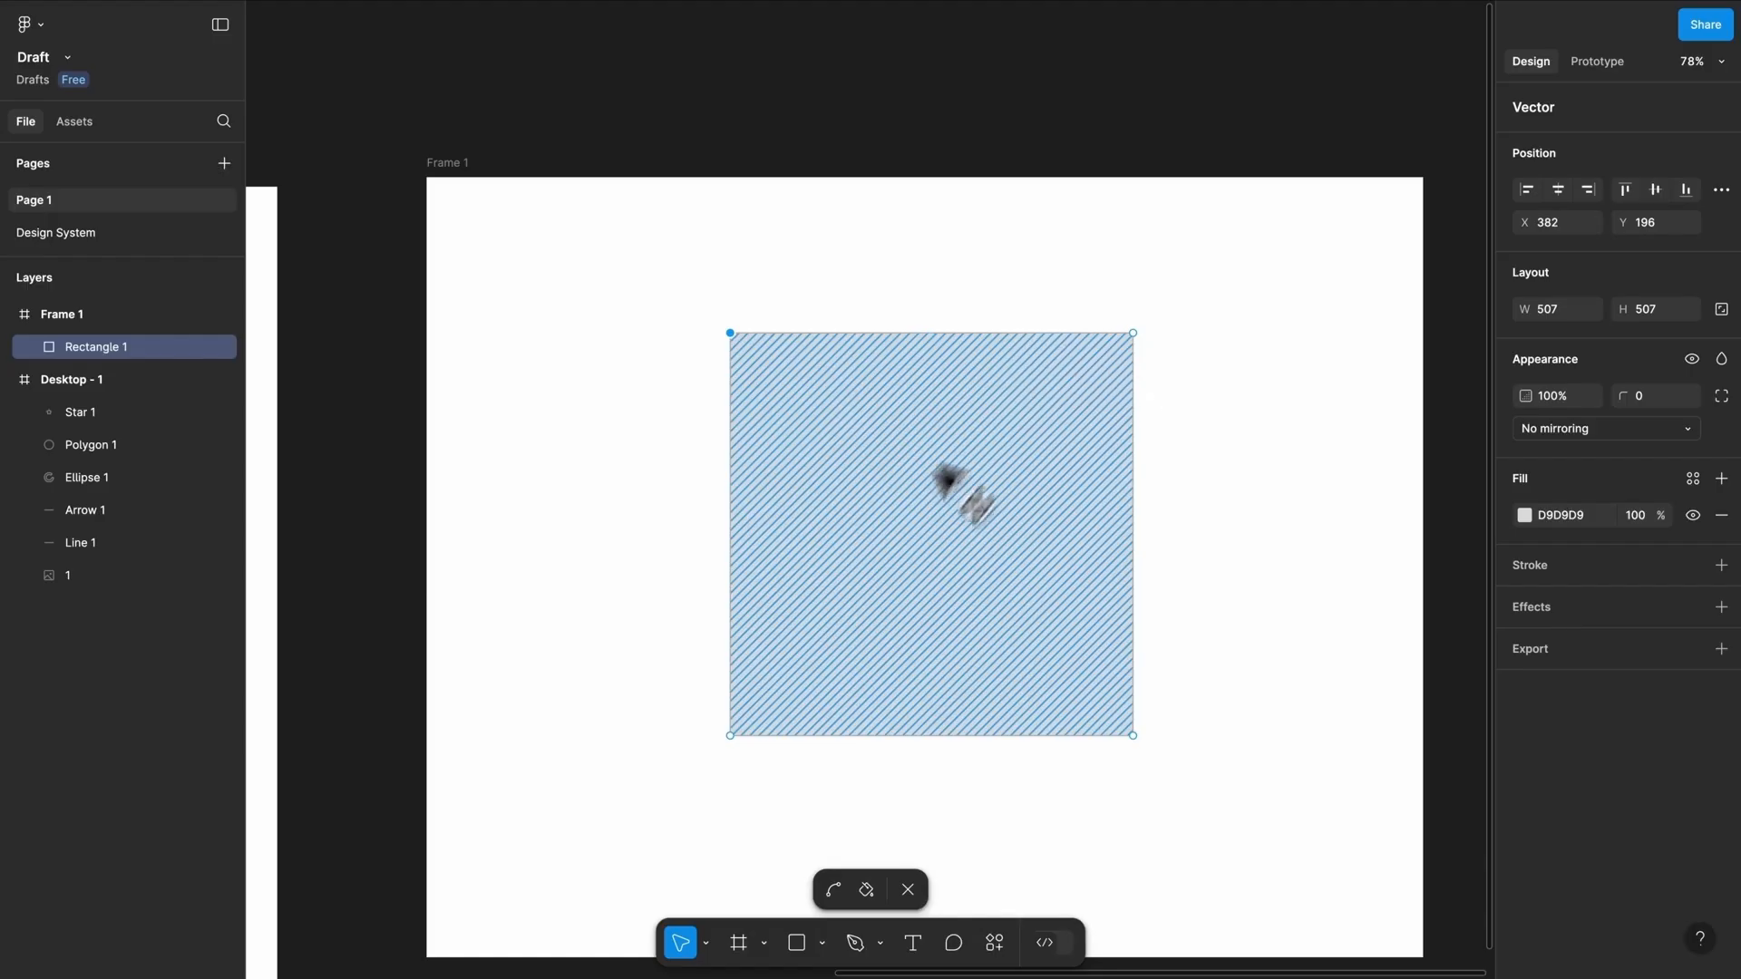
Pull the bottom edge's midpoint up to X 635.5, Y 390.5, round all points to 15 and finish point editing.
left_click(931, 735)
left_click_drag(931, 734, 931, 487)
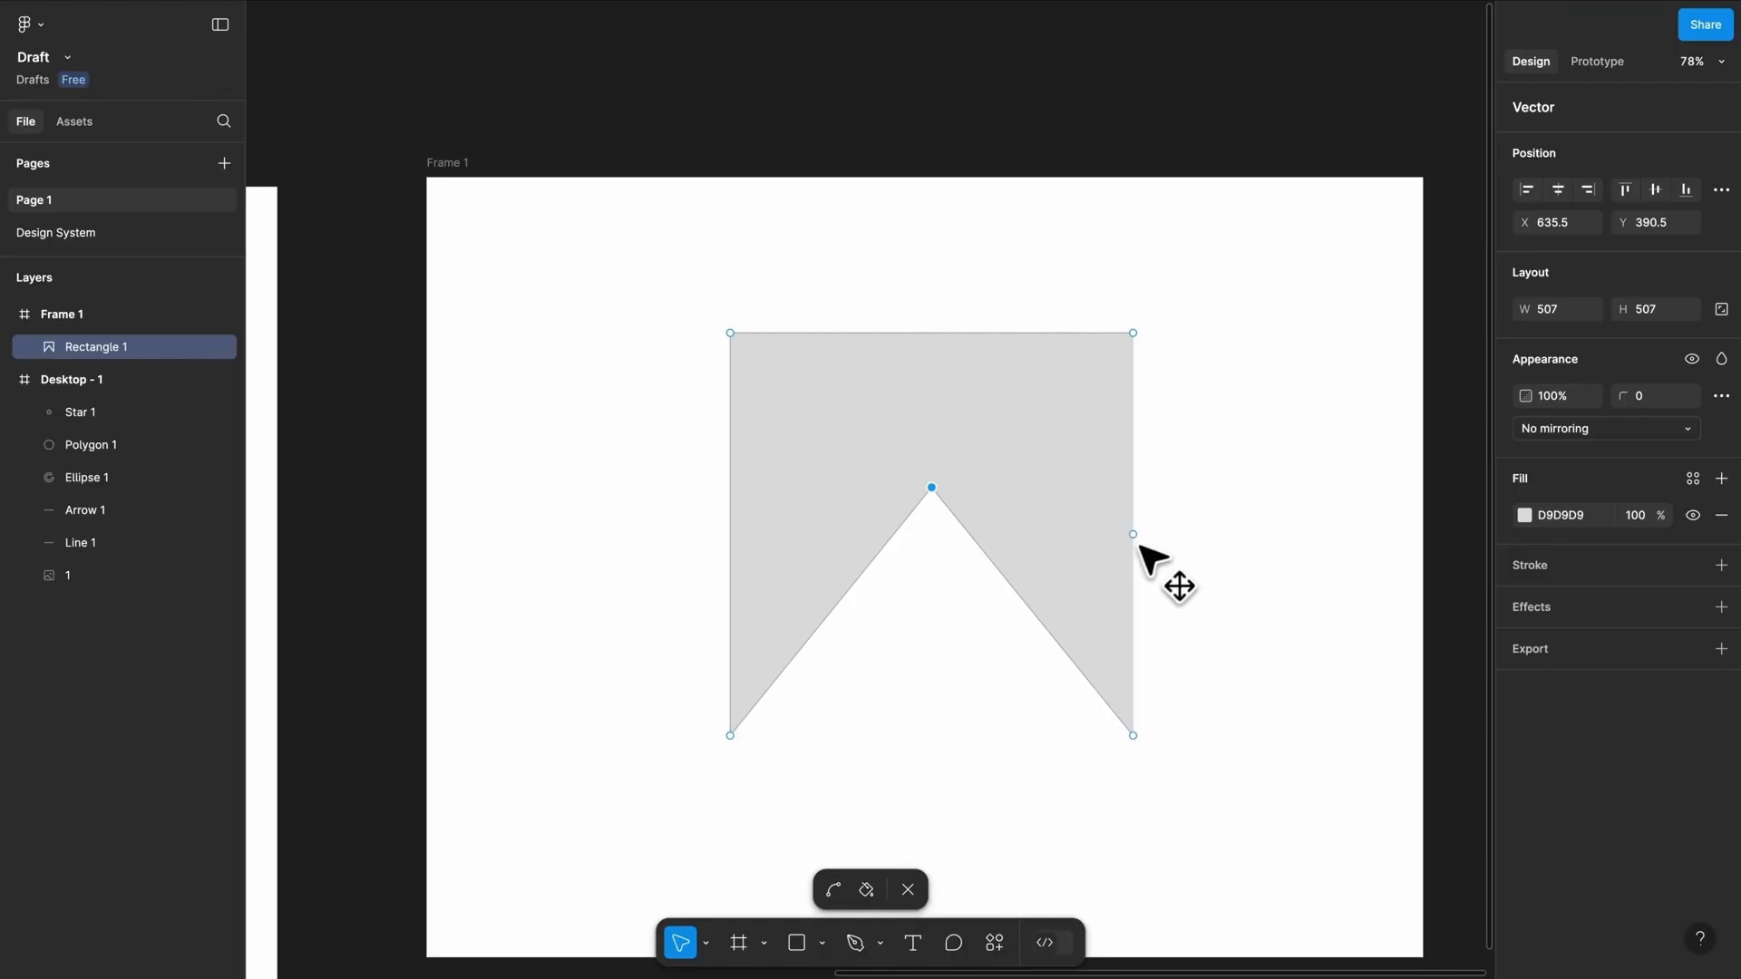
left_click_drag(1206, 246, 699, 762)
left_click_drag(1624, 396, 1041, 314)
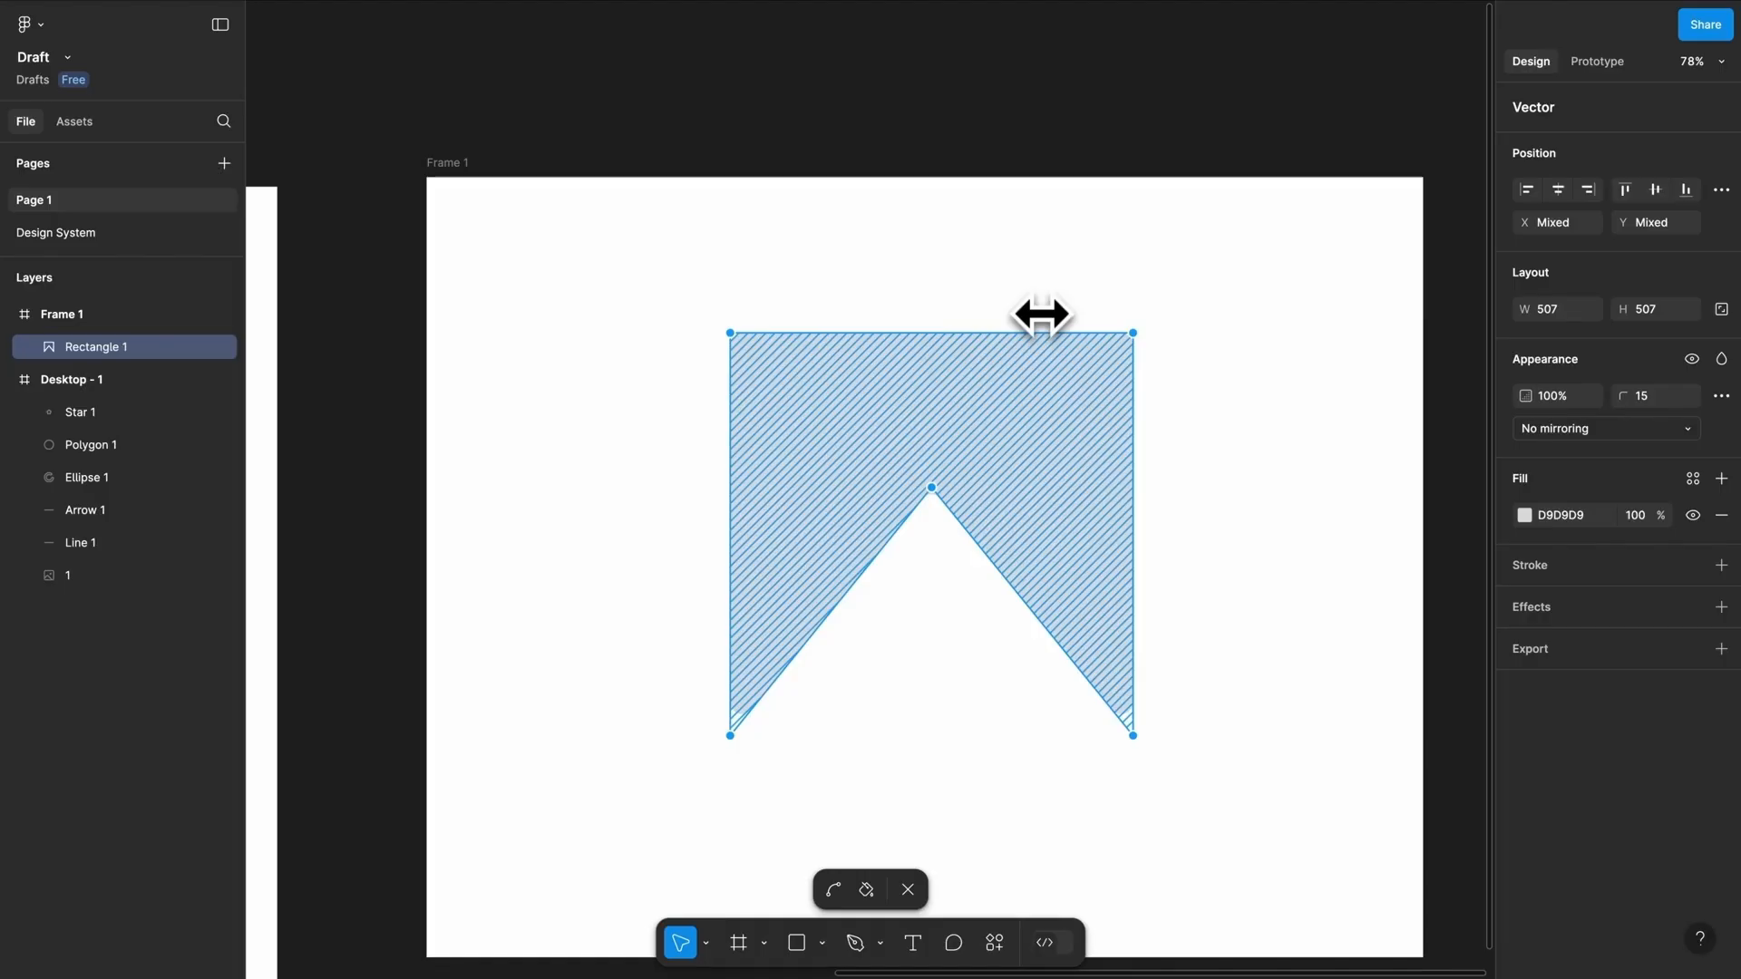
key("Return")
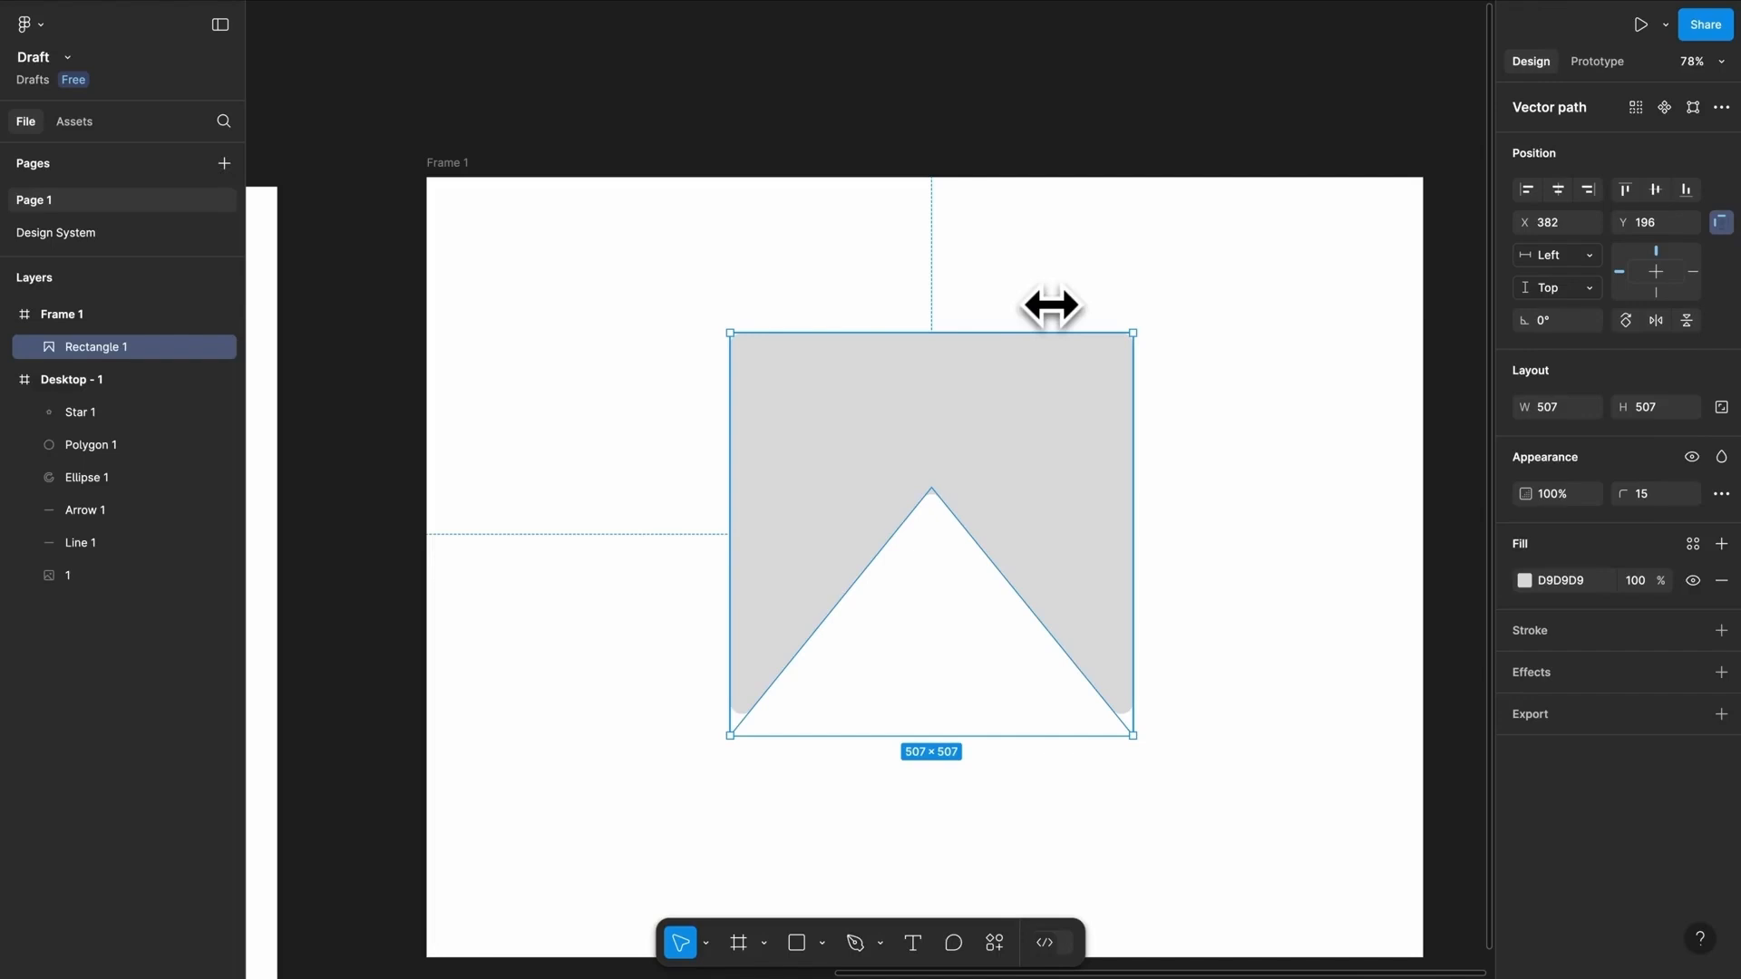
Activate the Pen tool and delete the notched shape from Frame 1.
left_click(855, 944)
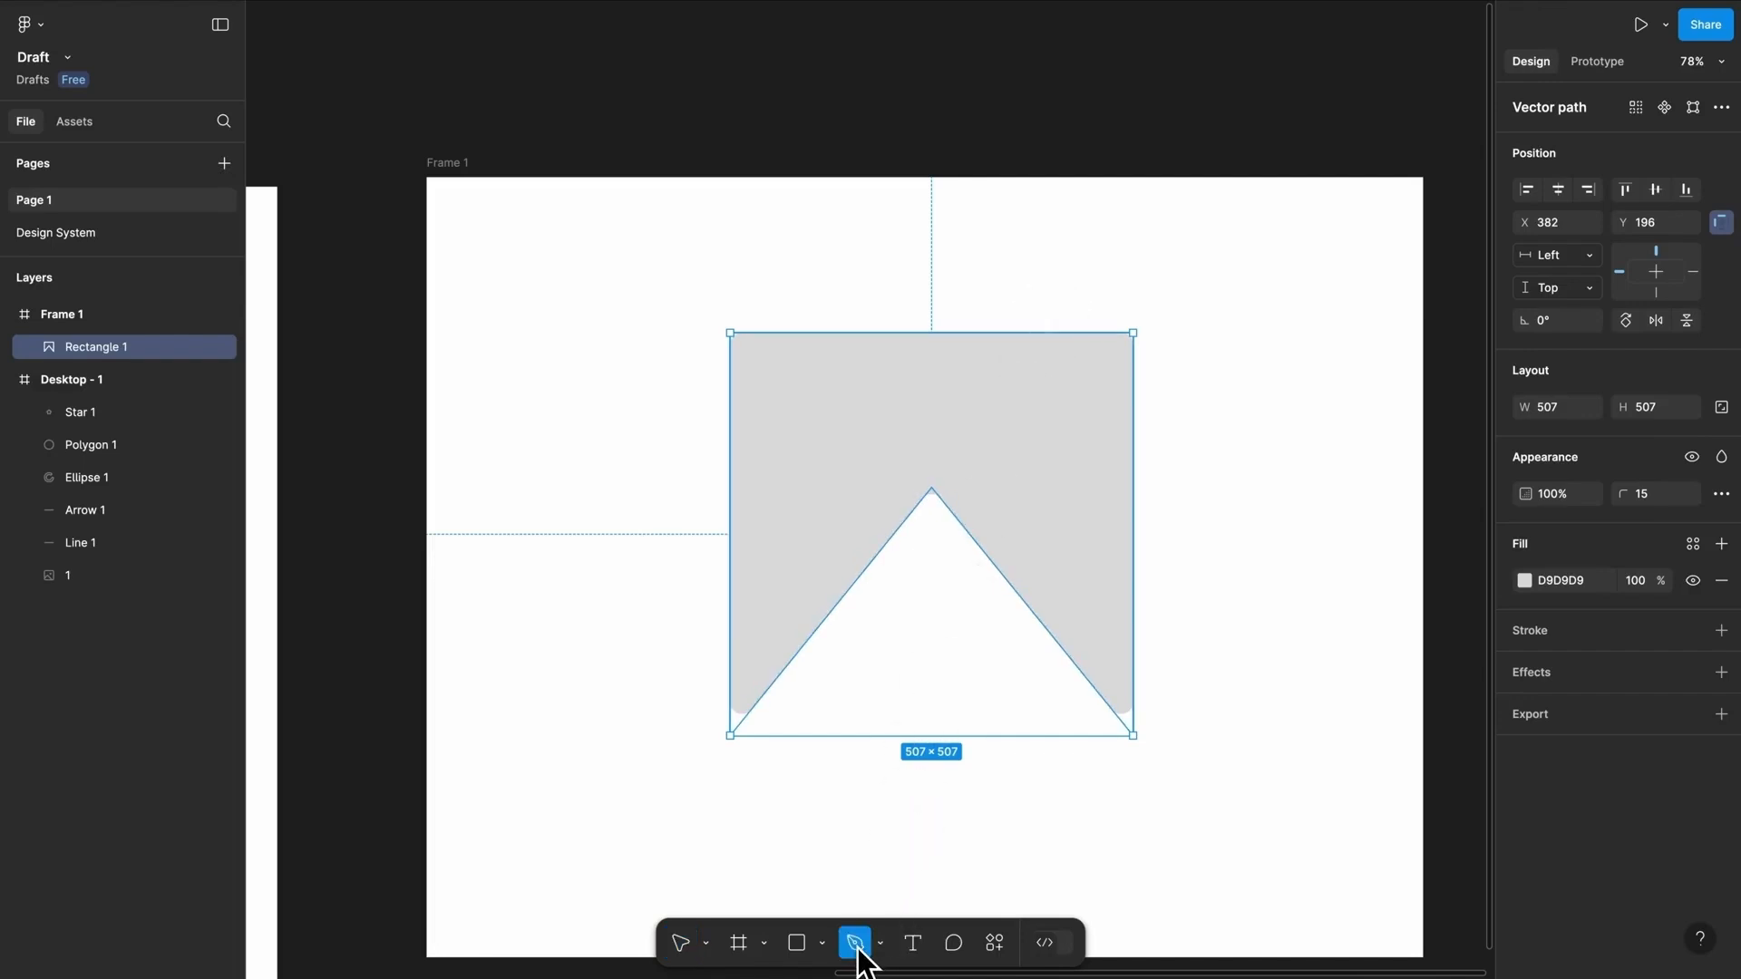
left_click(879, 943)
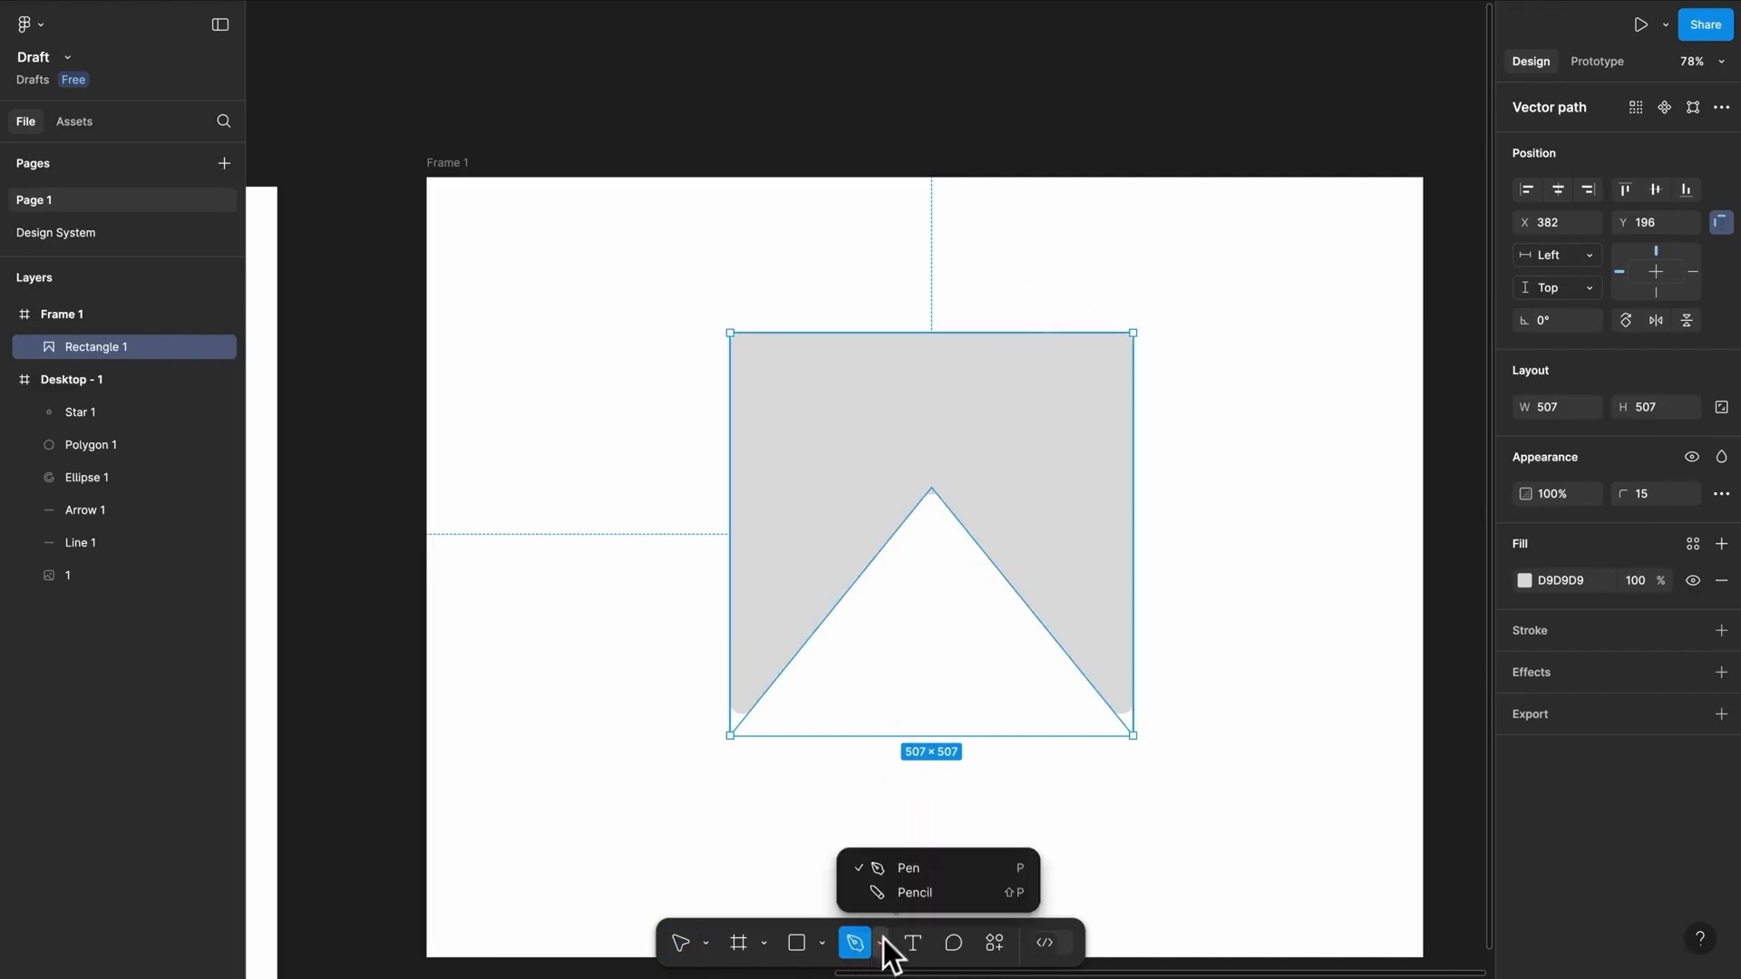
left_click(927, 872)
scroll(928, 798, "down", 3)
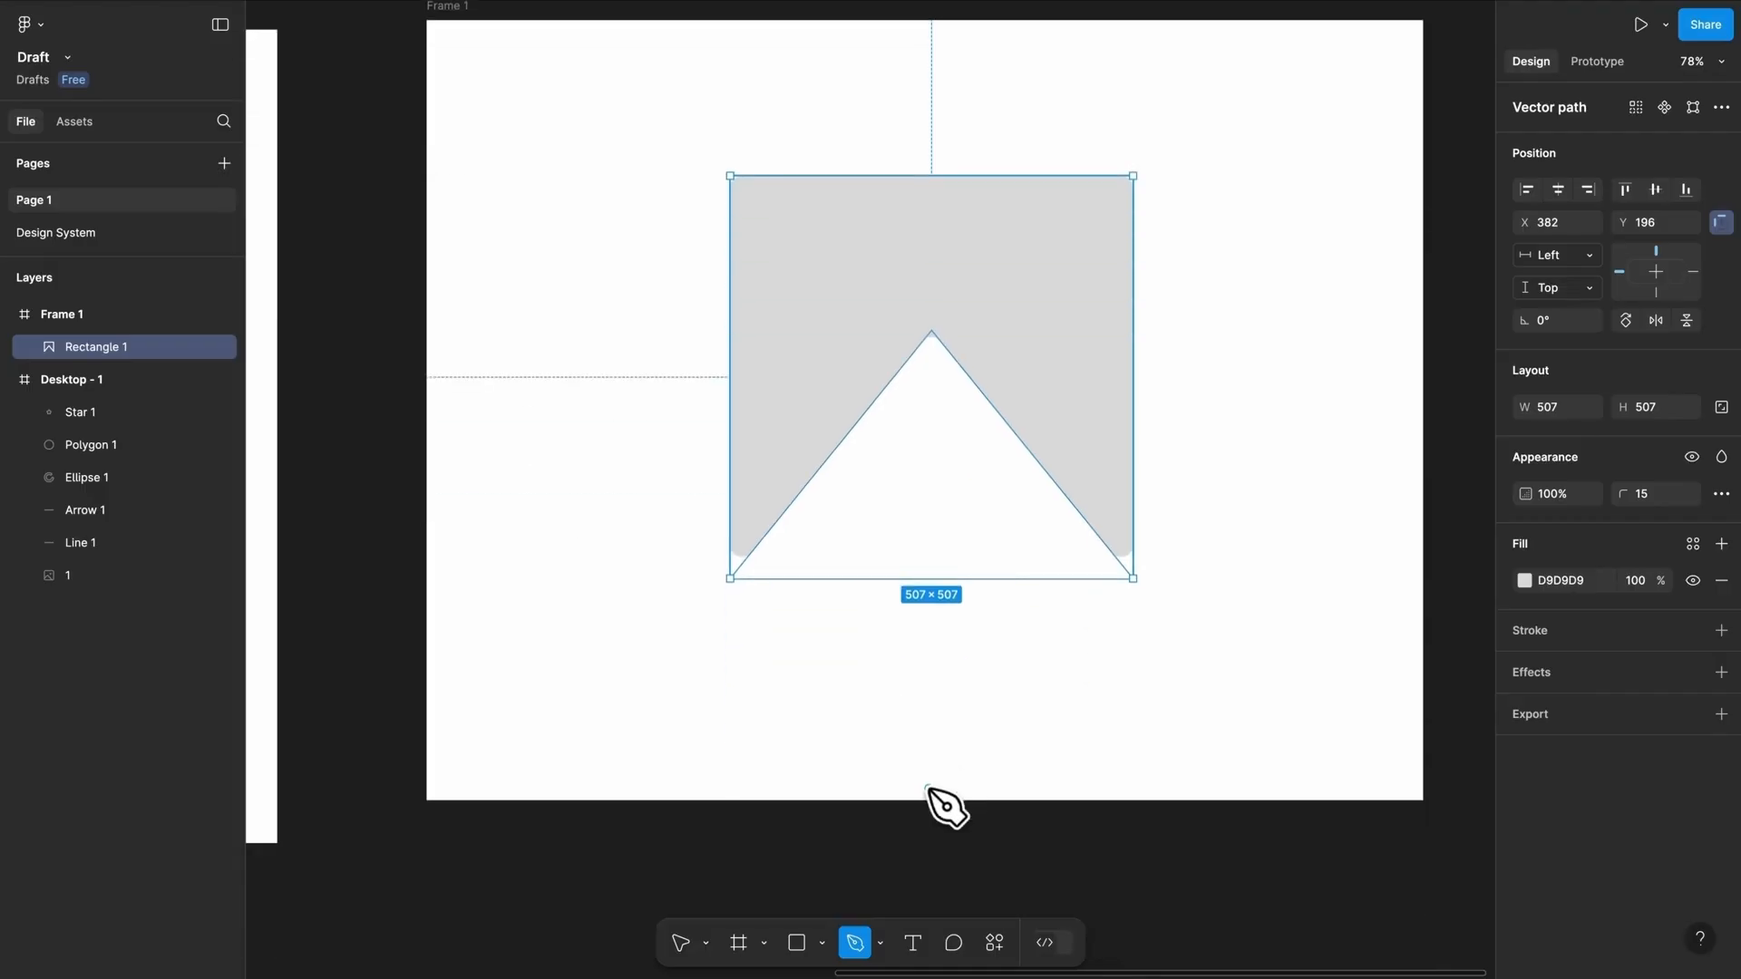
key("BackSpace")
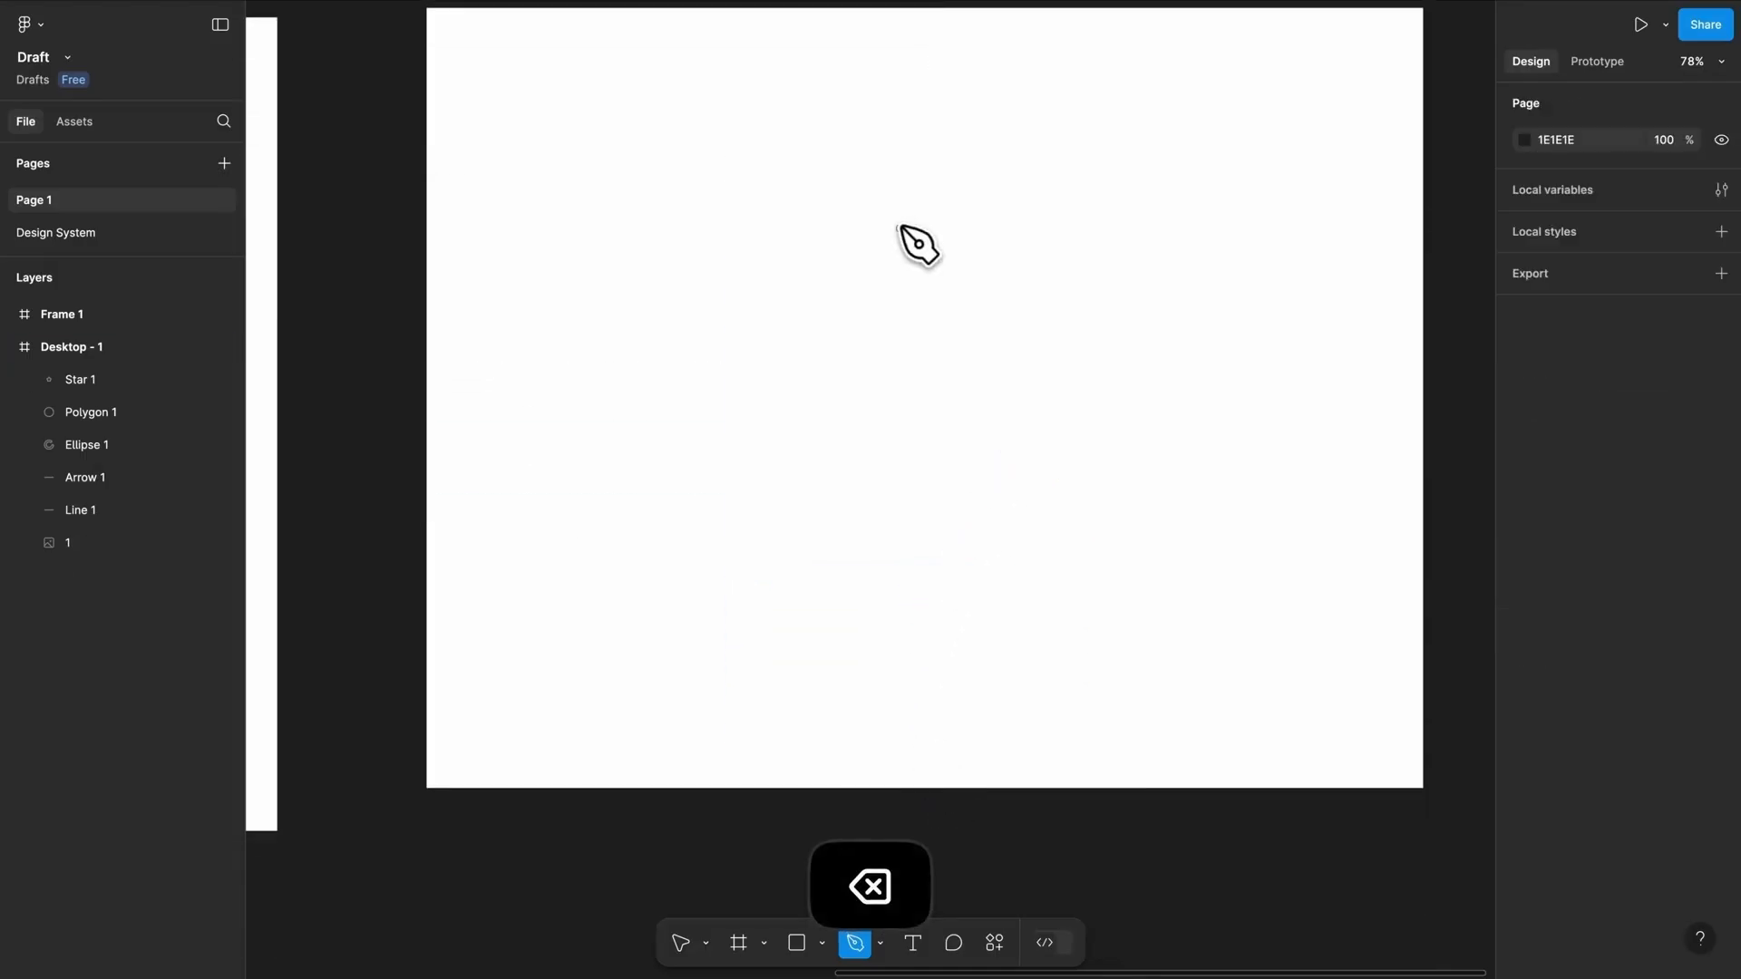
Draw a closed pen path about 588 by 386.5 from X 372, Y 150.5, with an S-curved right side and straight remaining edges.
scroll(893, 249, "up", 3)
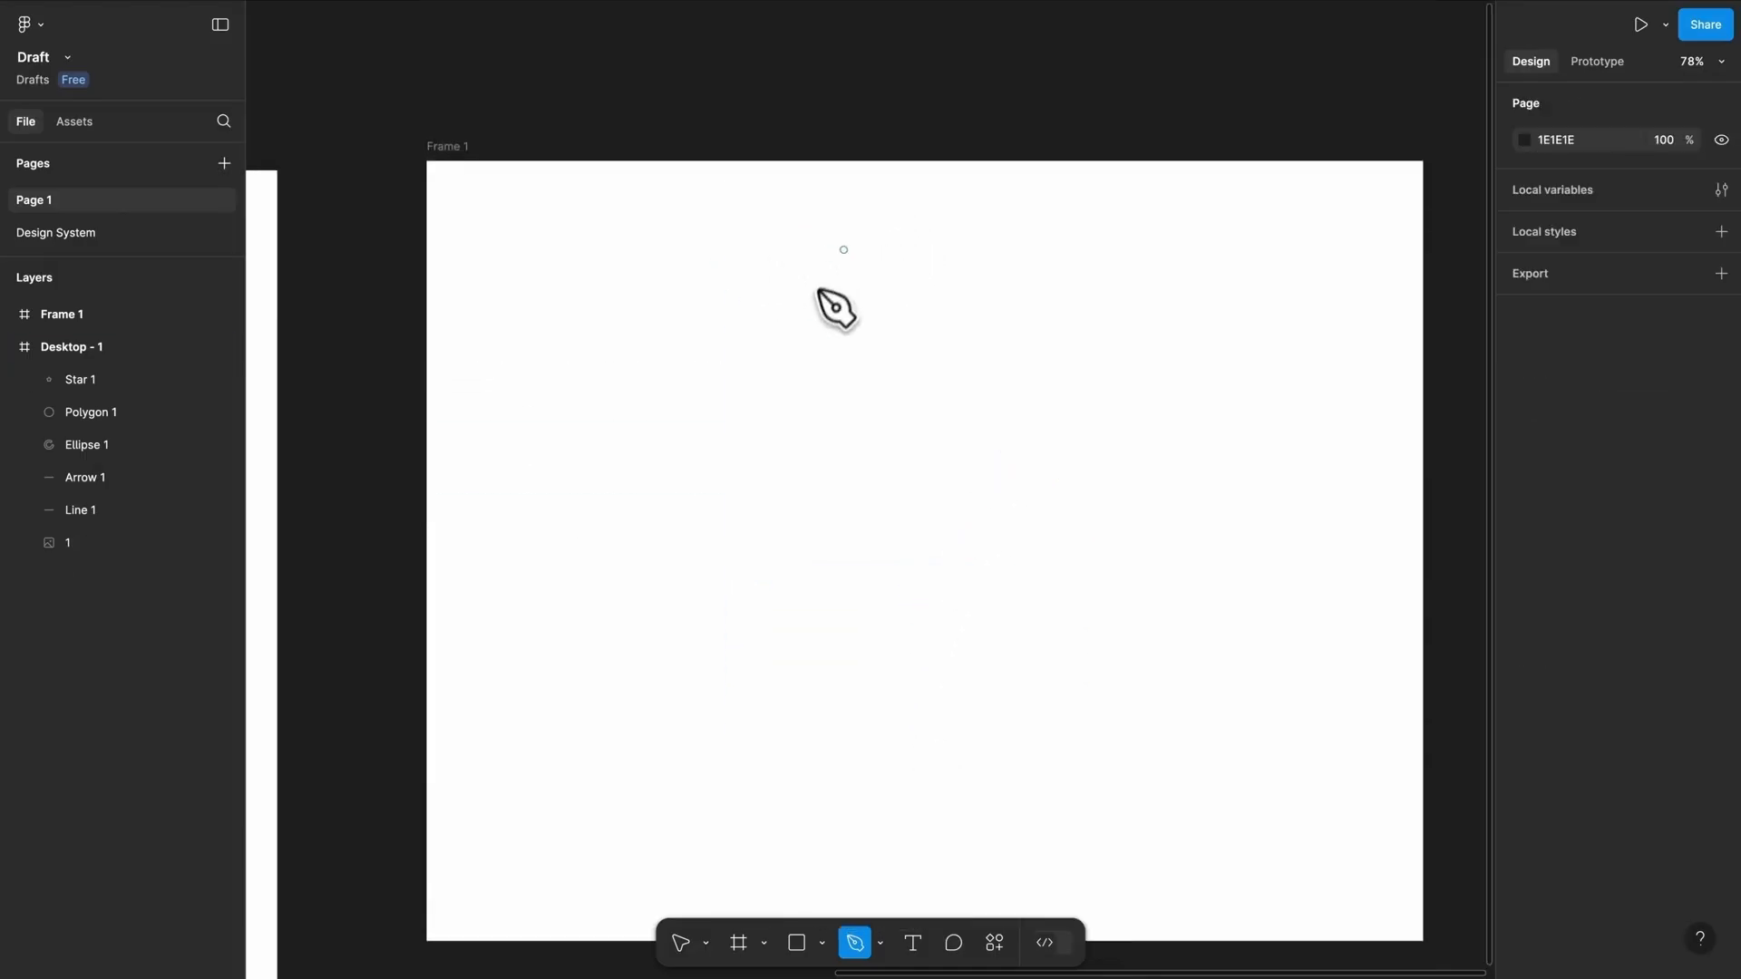
scroll(864, 304, "right", 1)
scroll(863, 306, "right", 2)
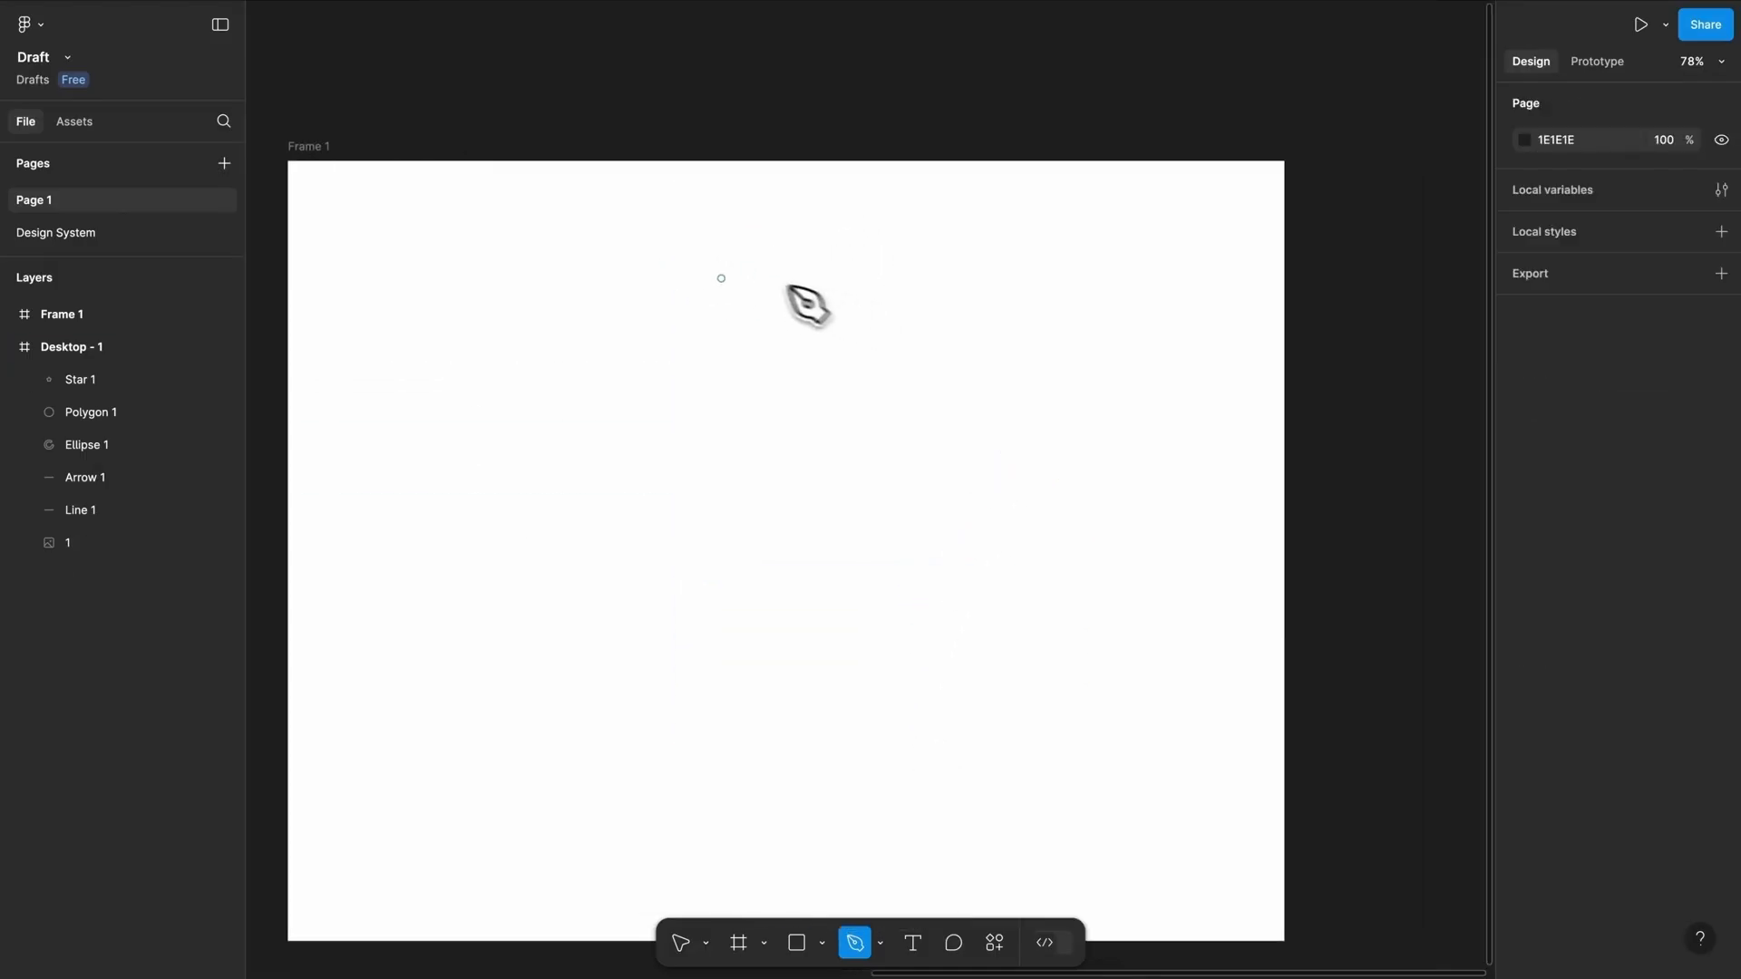
left_click(583, 281)
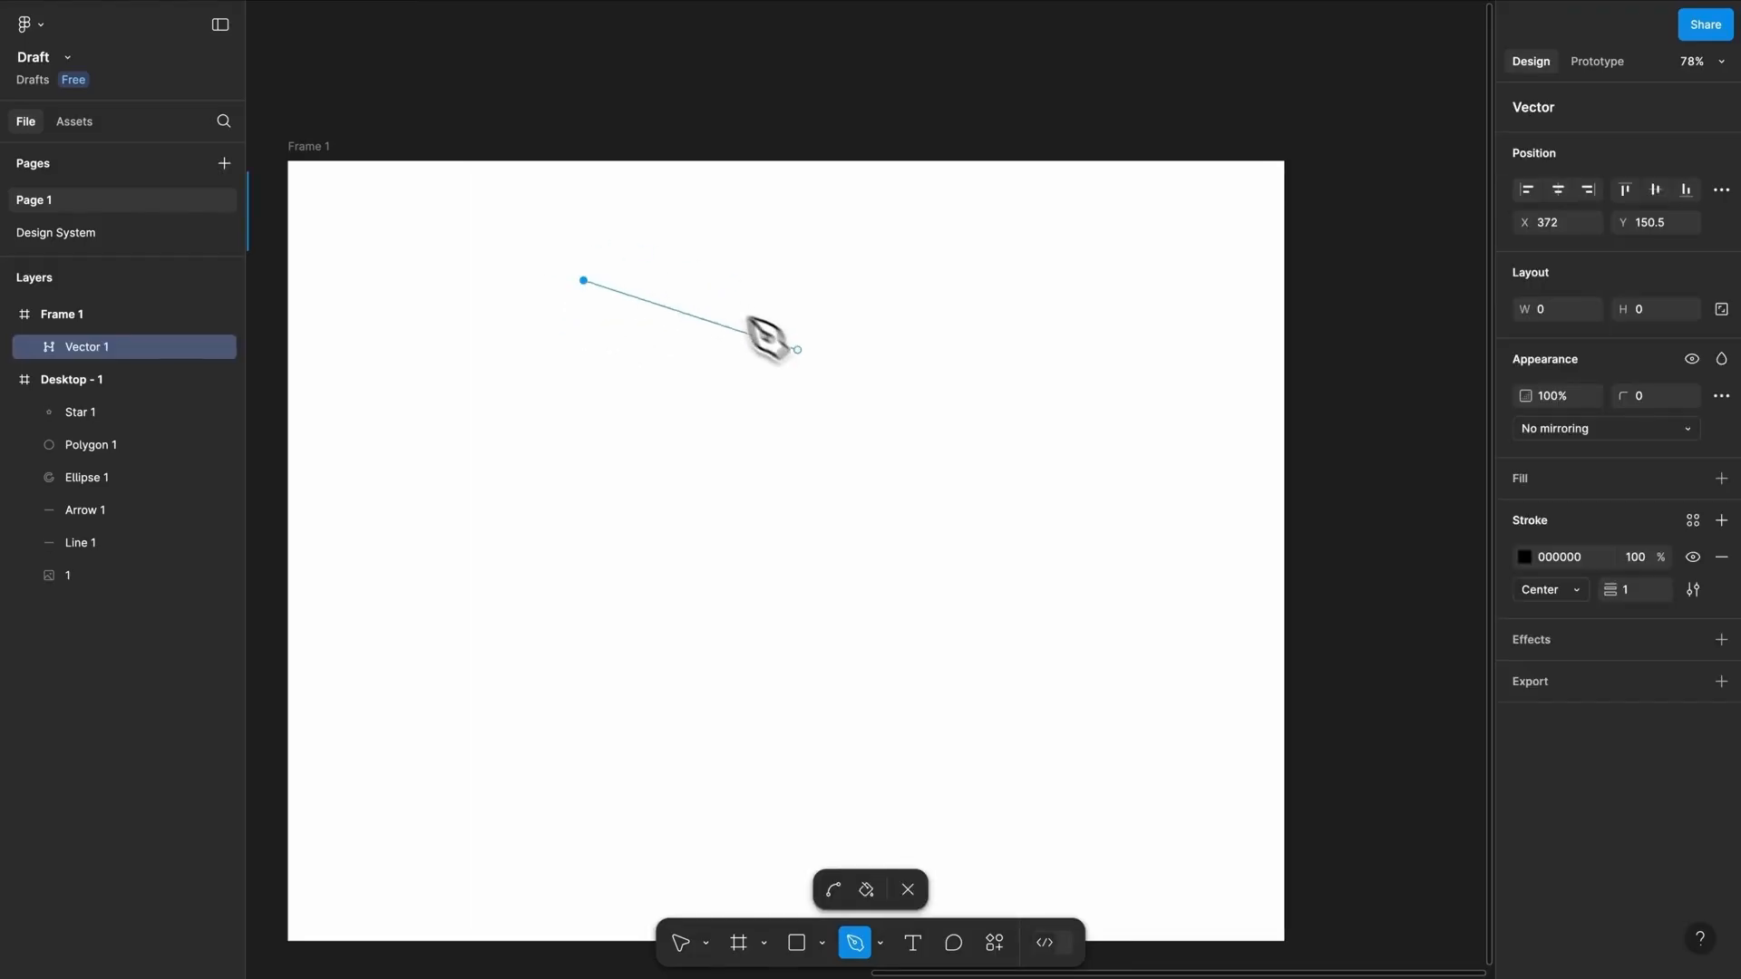
left_click(960, 287)
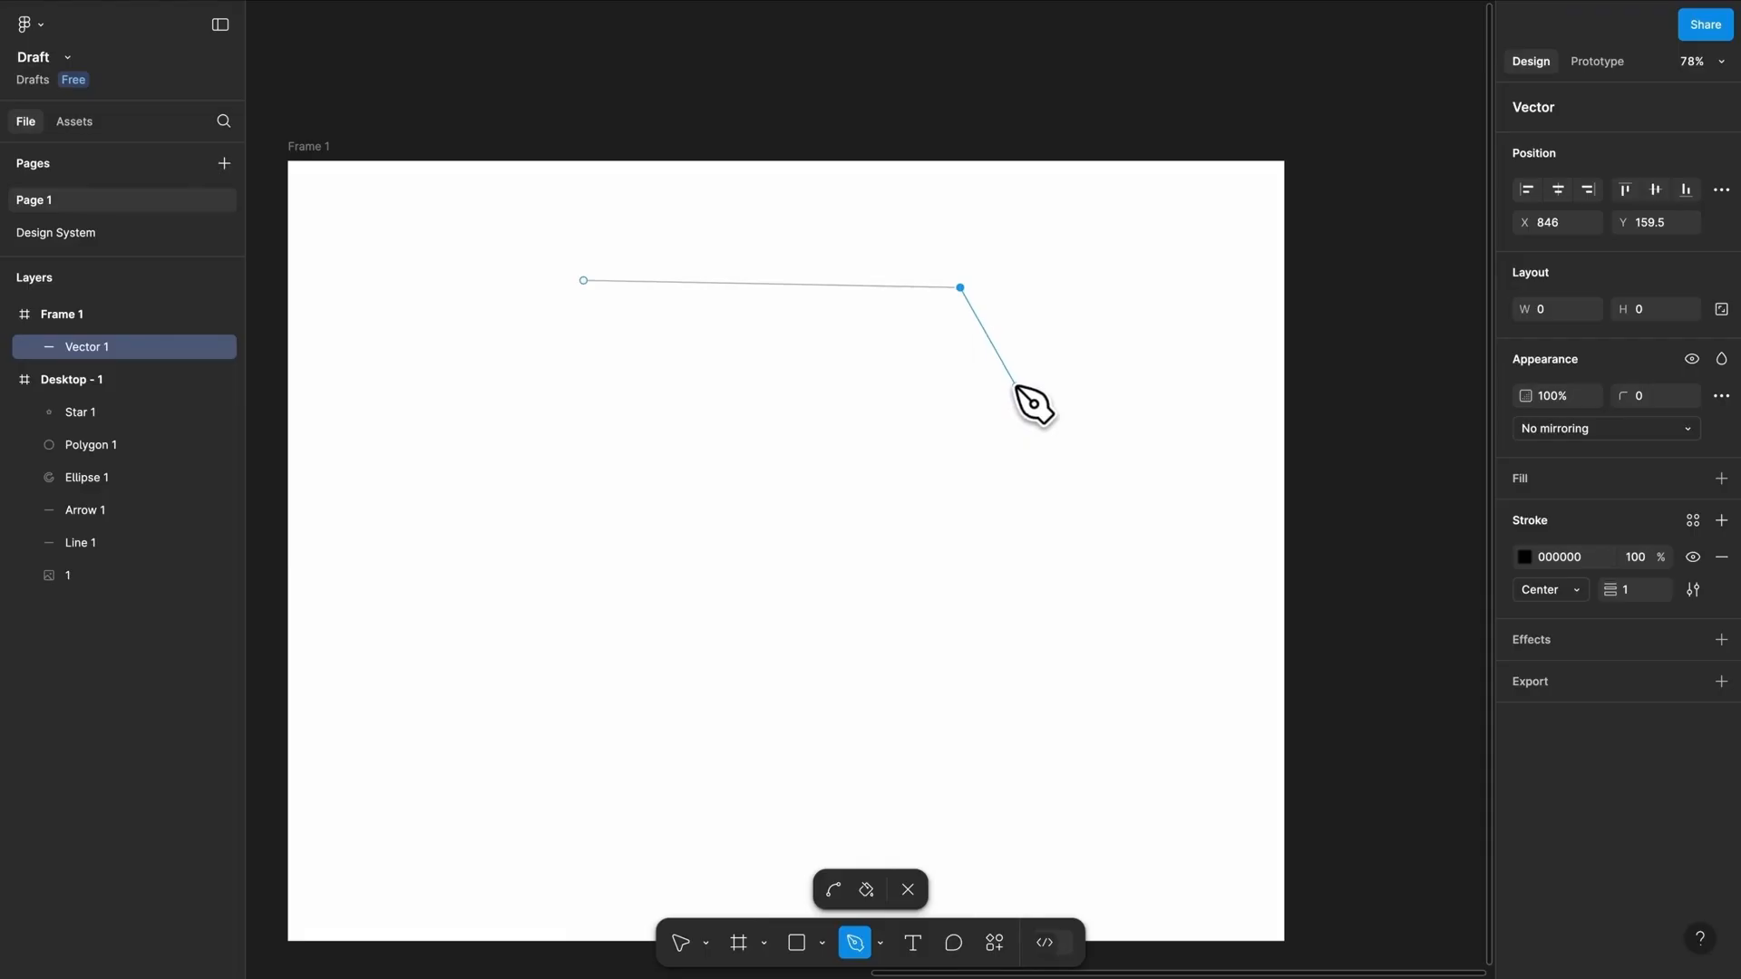
left_click_drag(1002, 393, 873, 501)
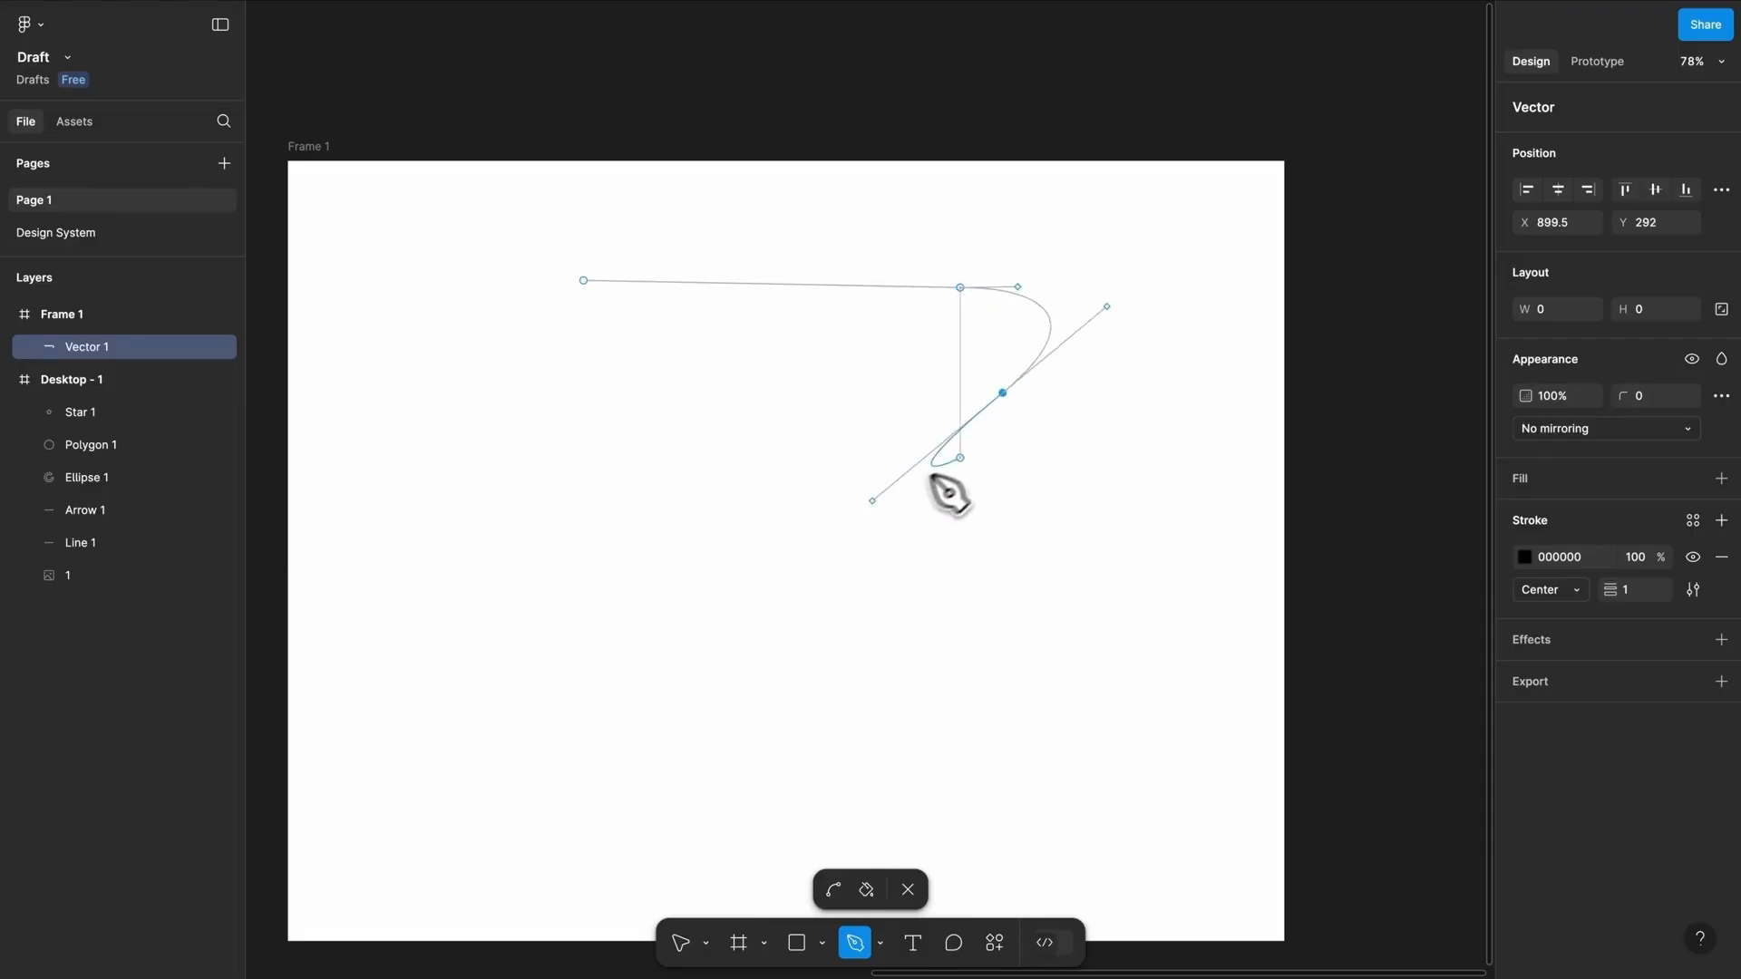
left_click(1019, 587)
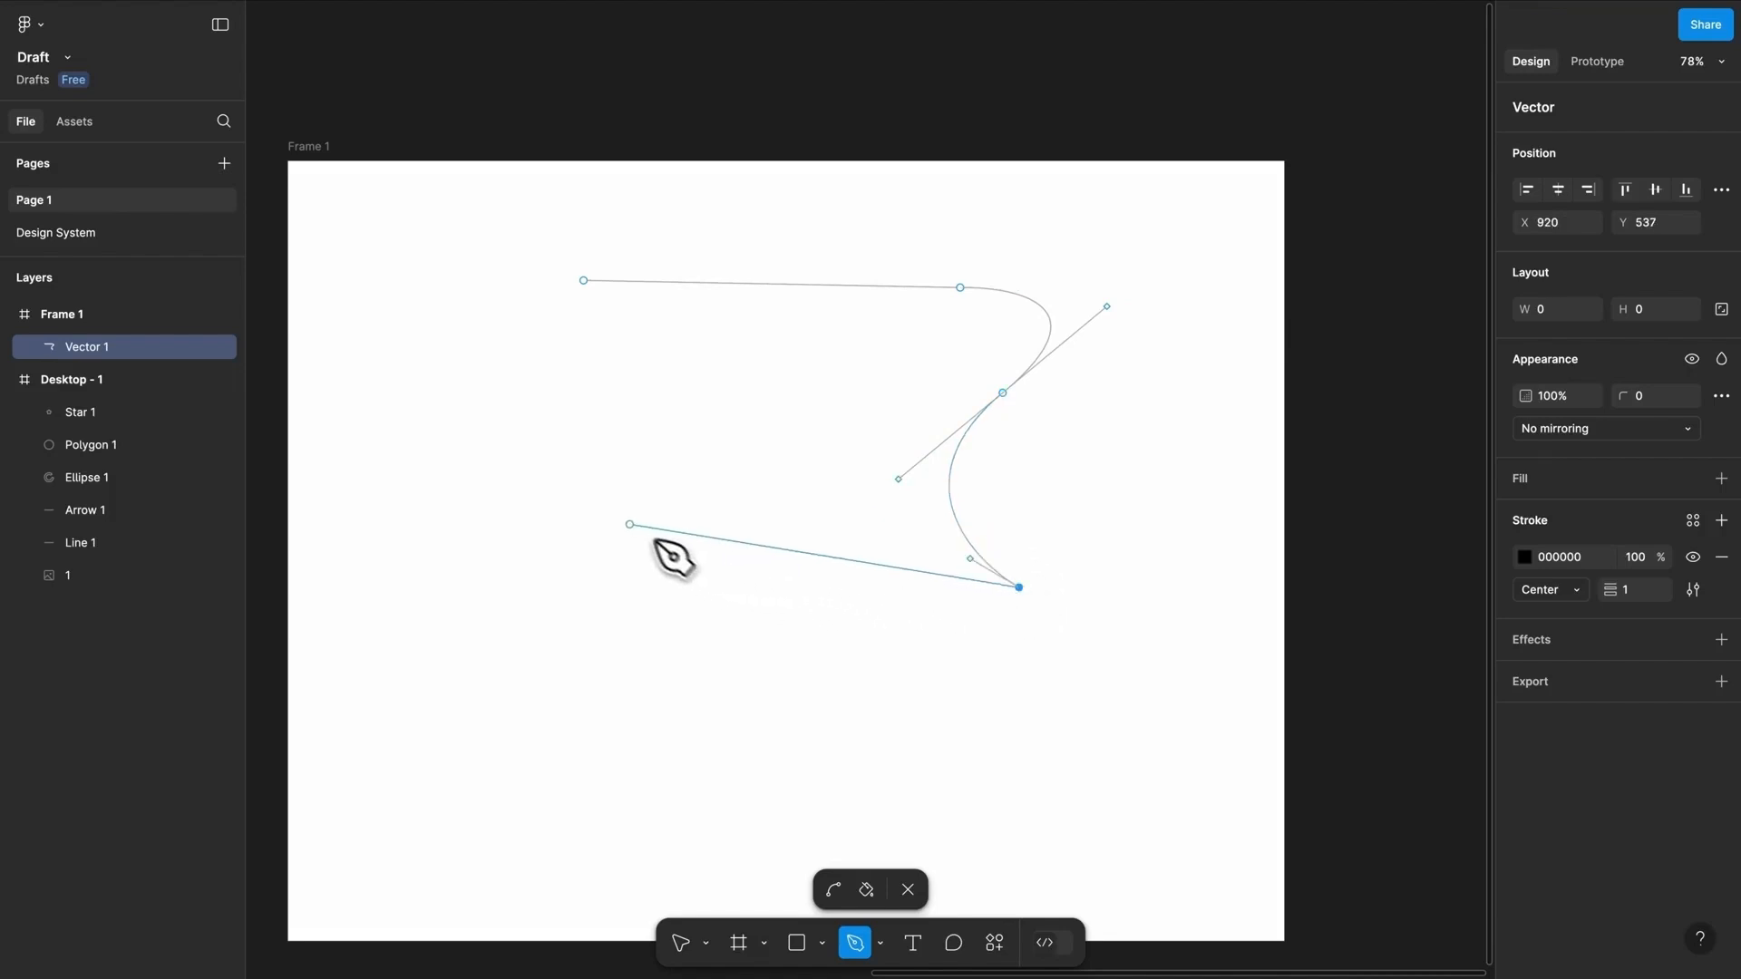
left_click(583, 377)
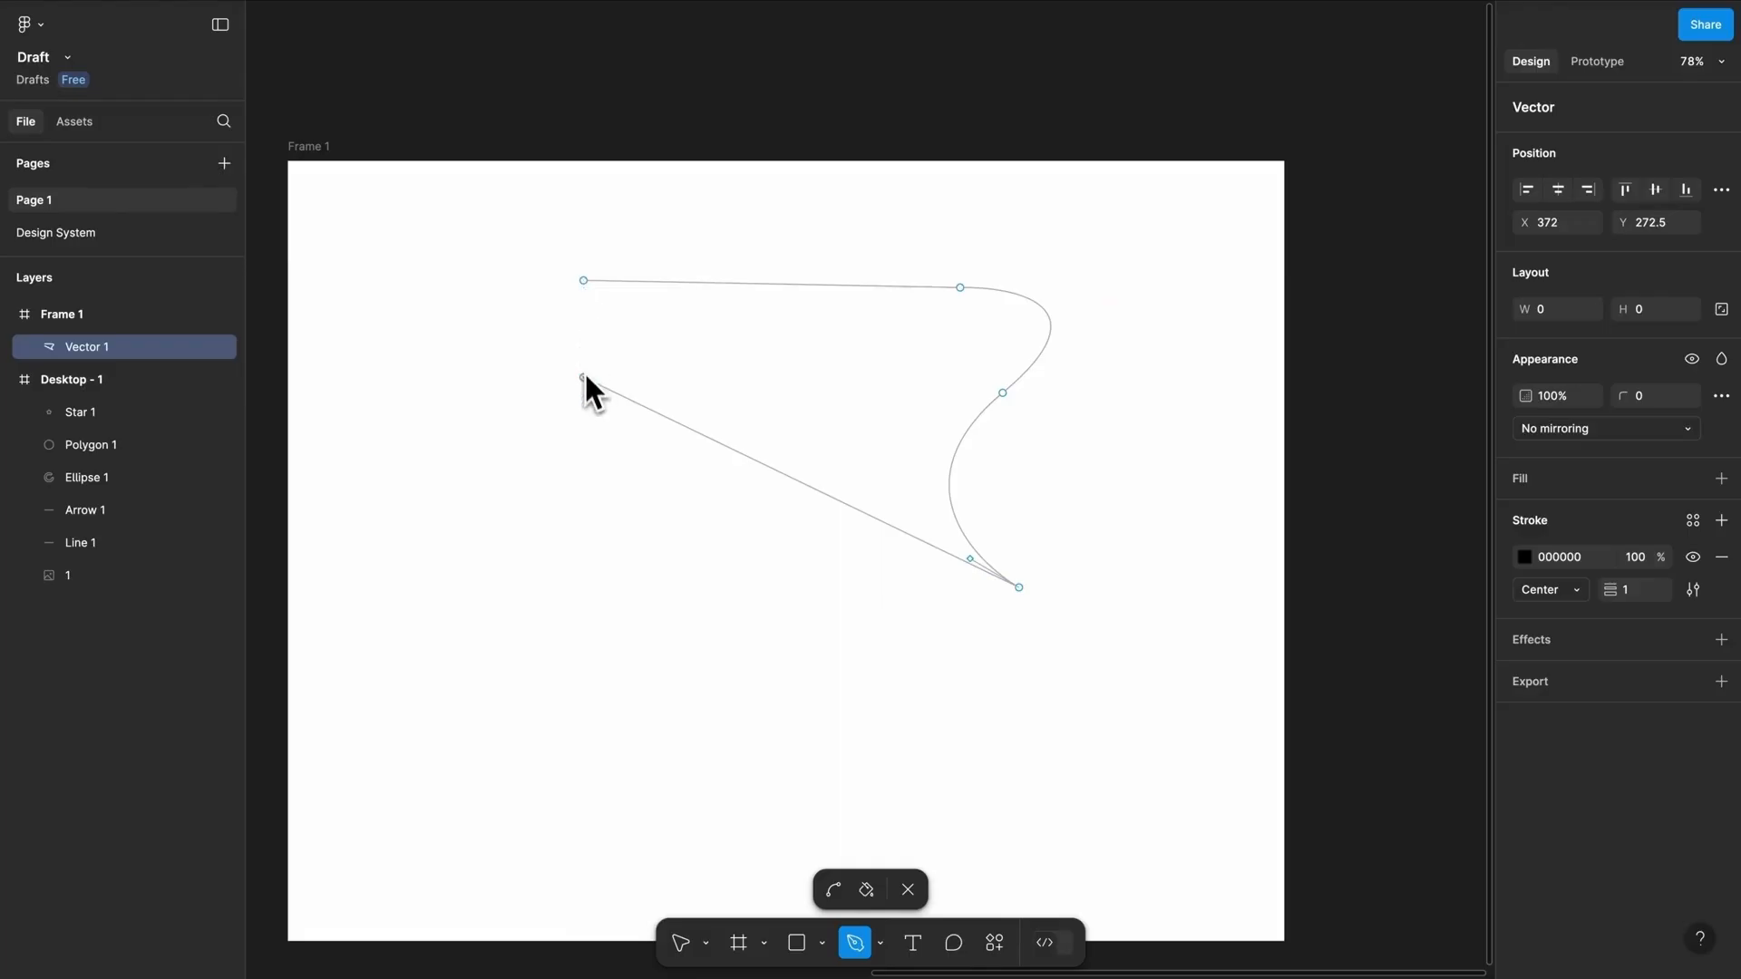
left_click(583, 281)
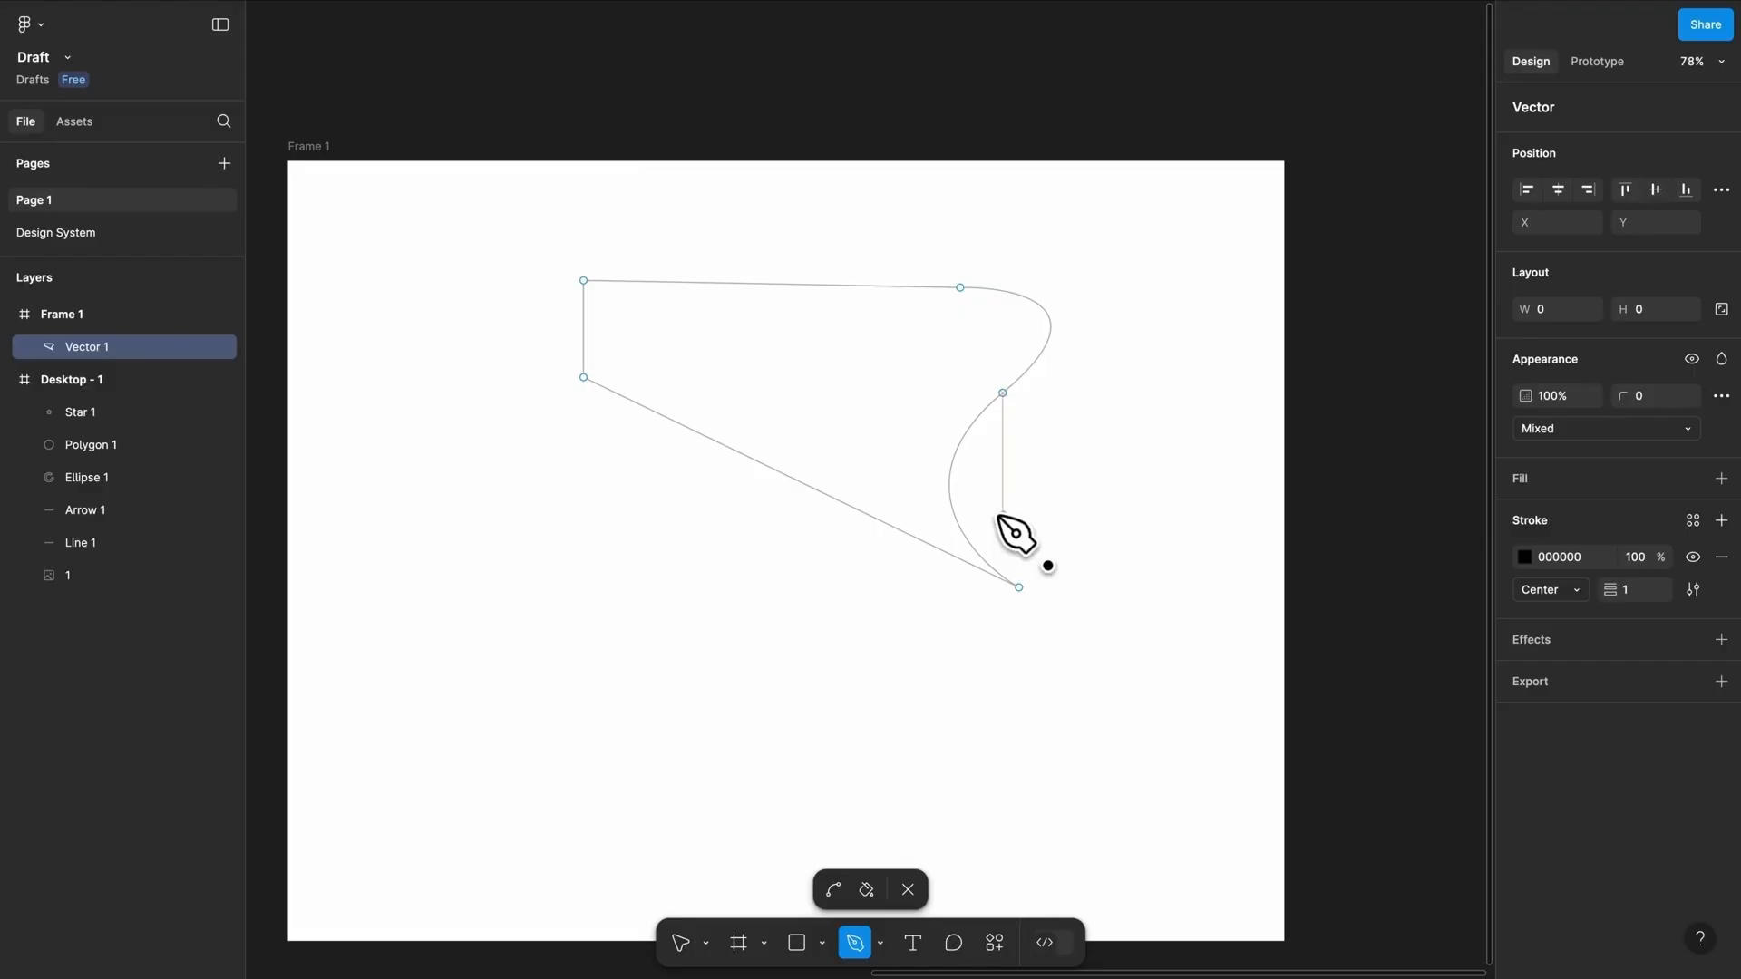
left_click(909, 890)
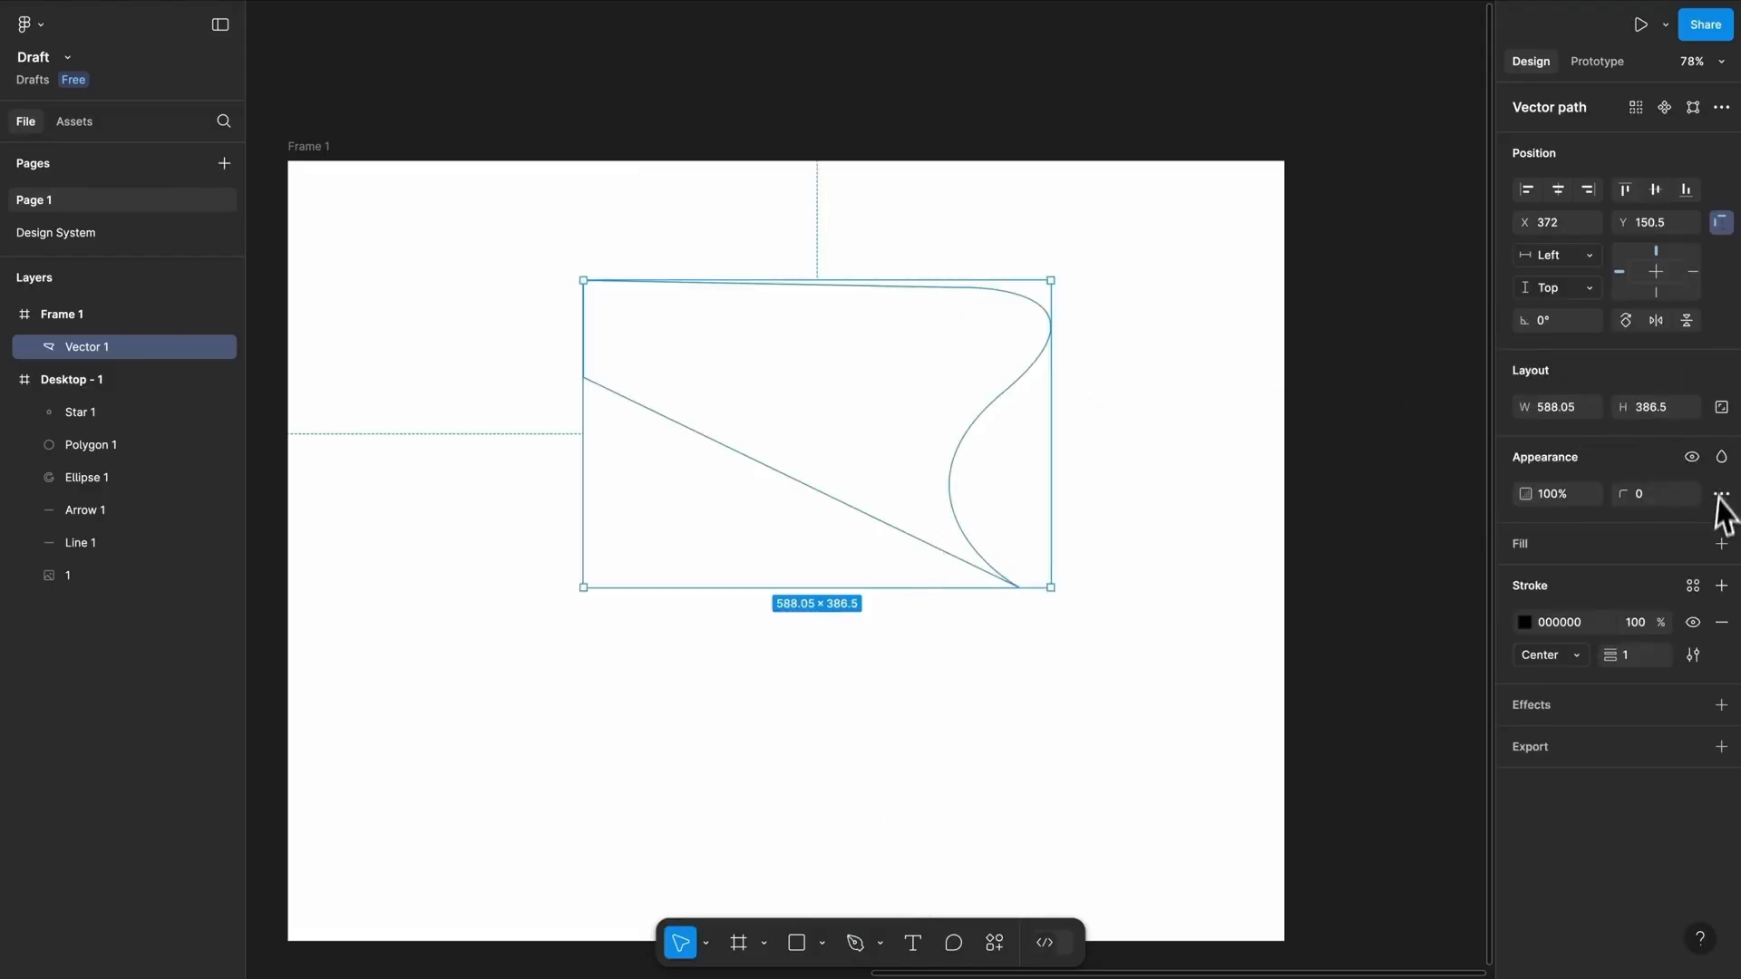
Give the path a D9D9D9 fill without a stroke and move it to X 307, Y 306.
left_click(1722, 544)
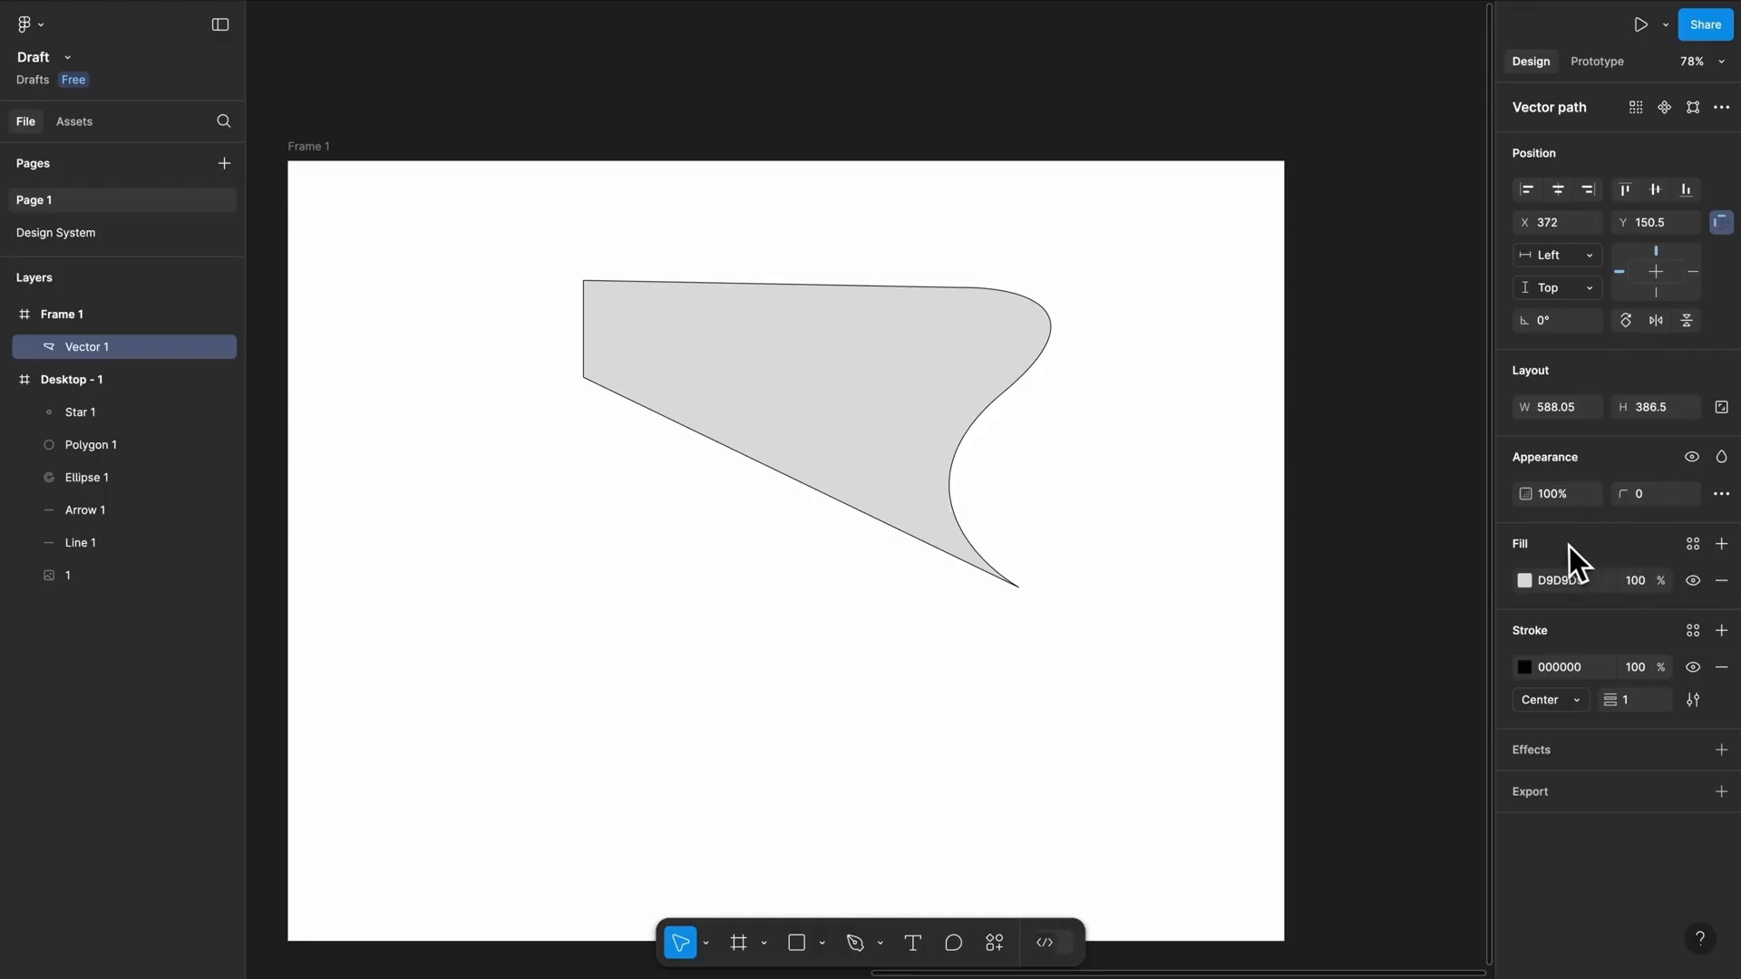
left_click(1722, 667)
left_click_drag(854, 392, 802, 515)
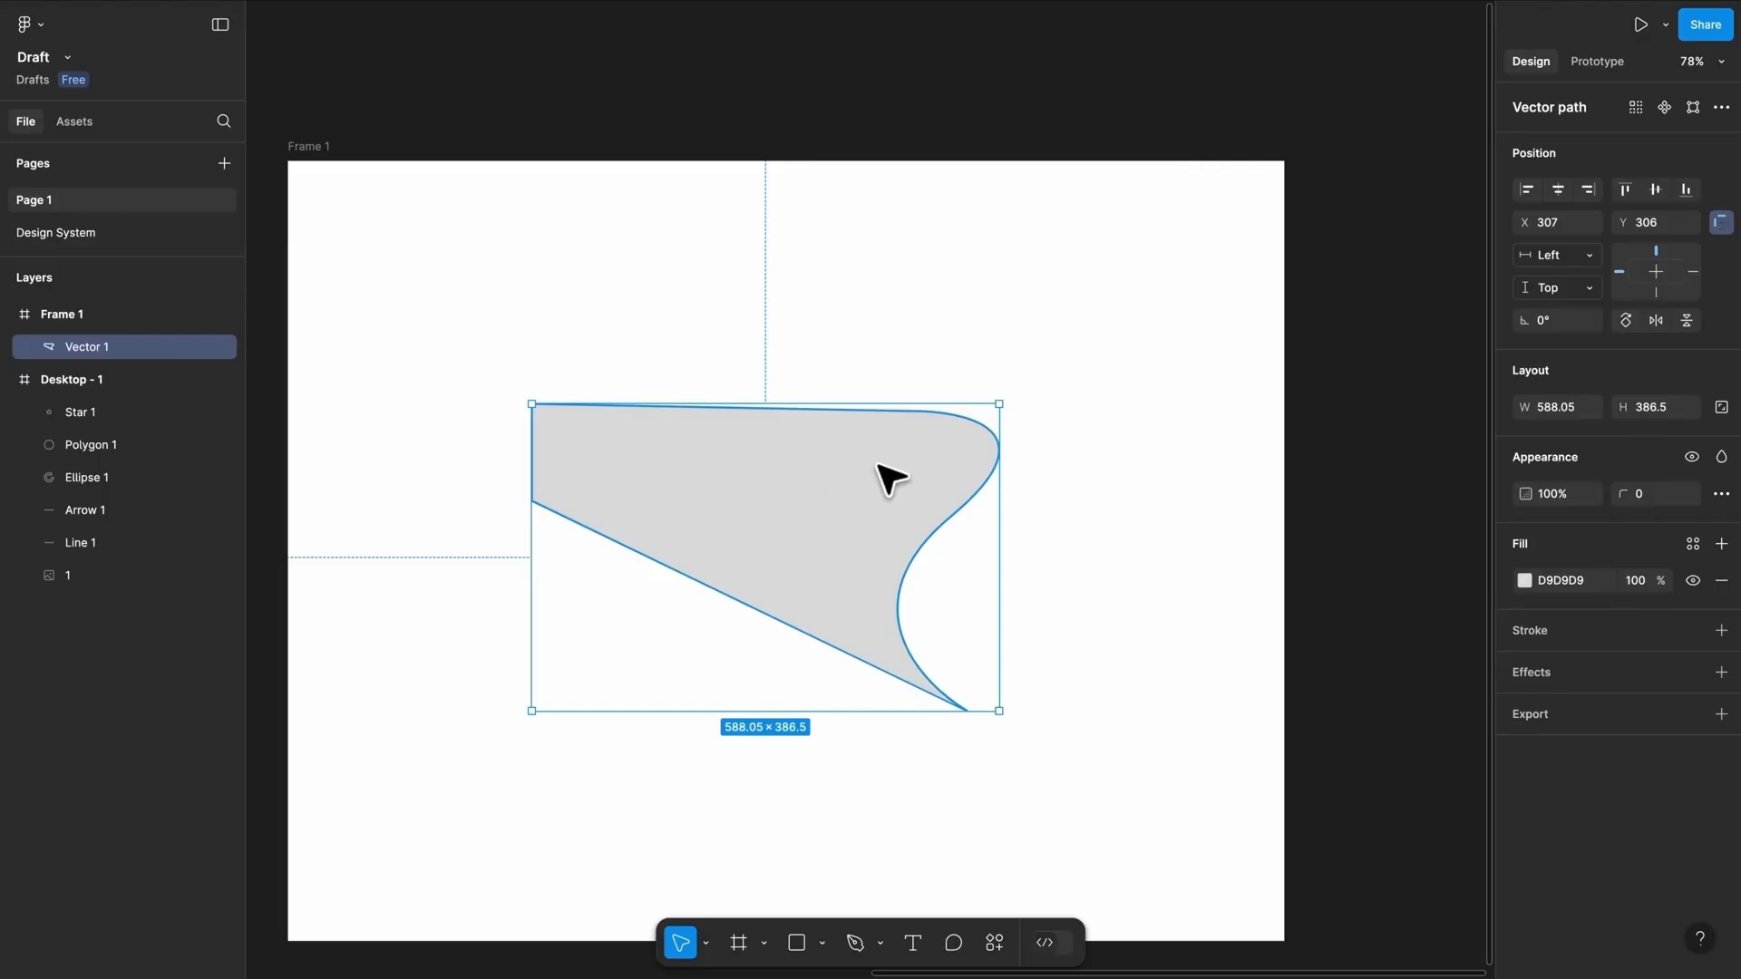
Check the Pen and Pencil drawing options, then delete the filled path from Frame 1.
left_click(881, 943)
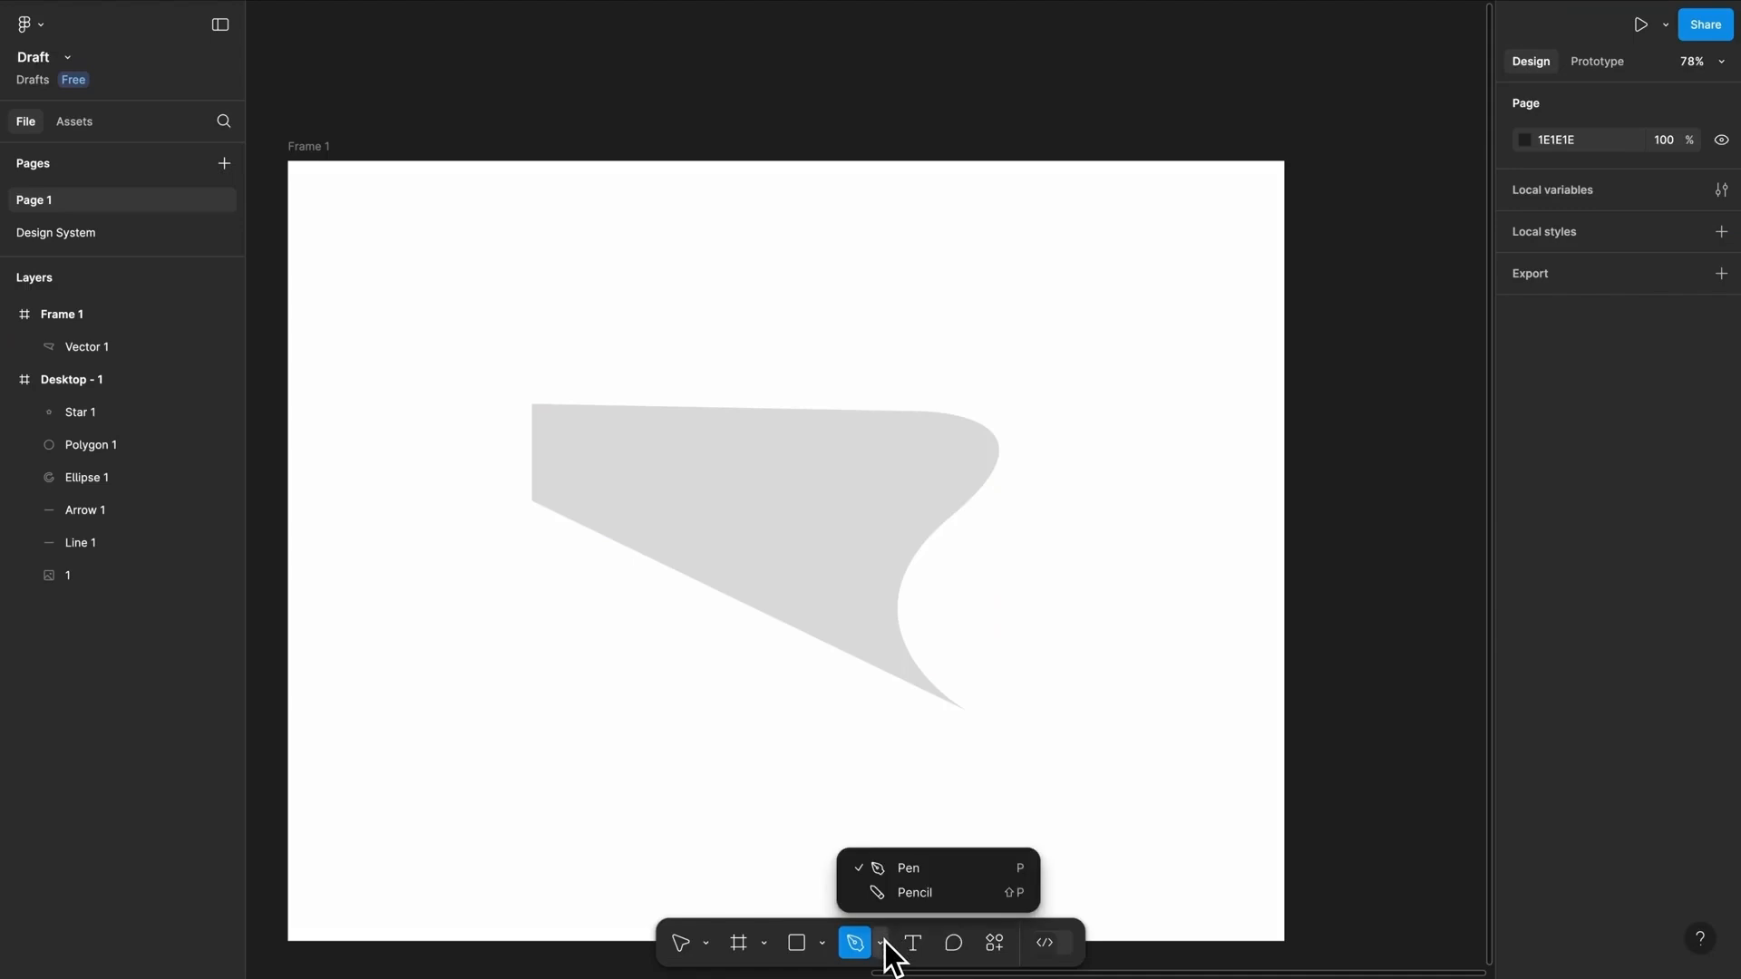
left_click(914, 893)
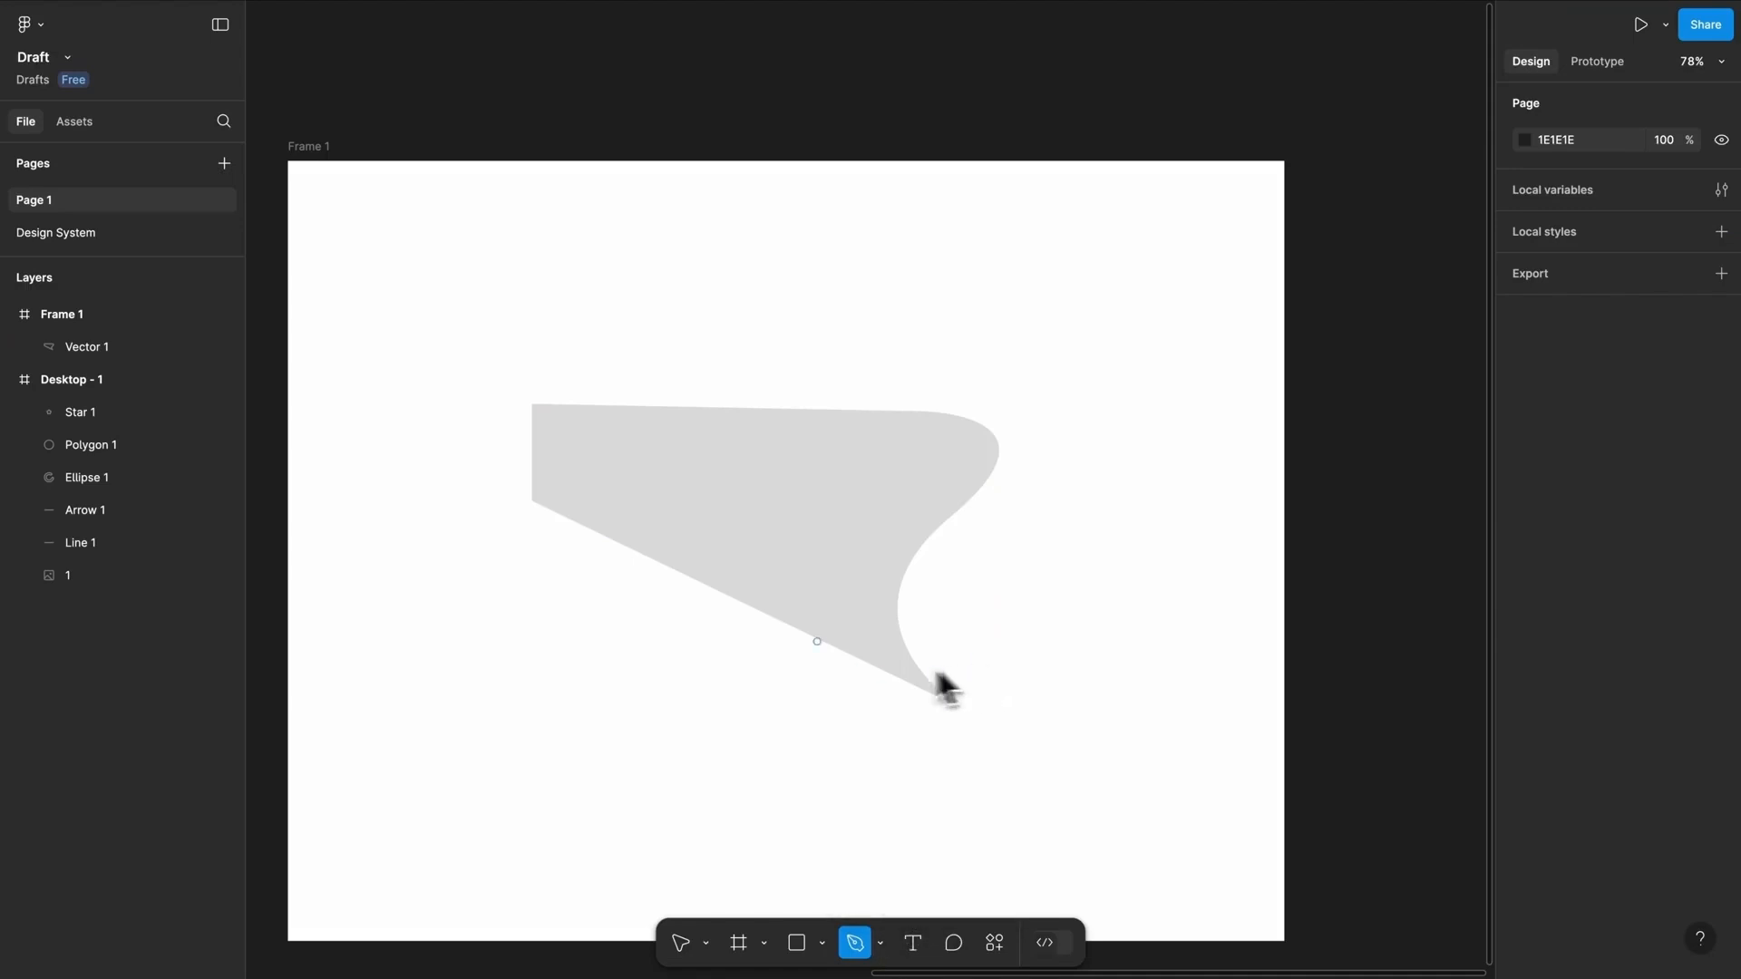
key("Escape")
left_click(785, 486)
key("BackSpace")
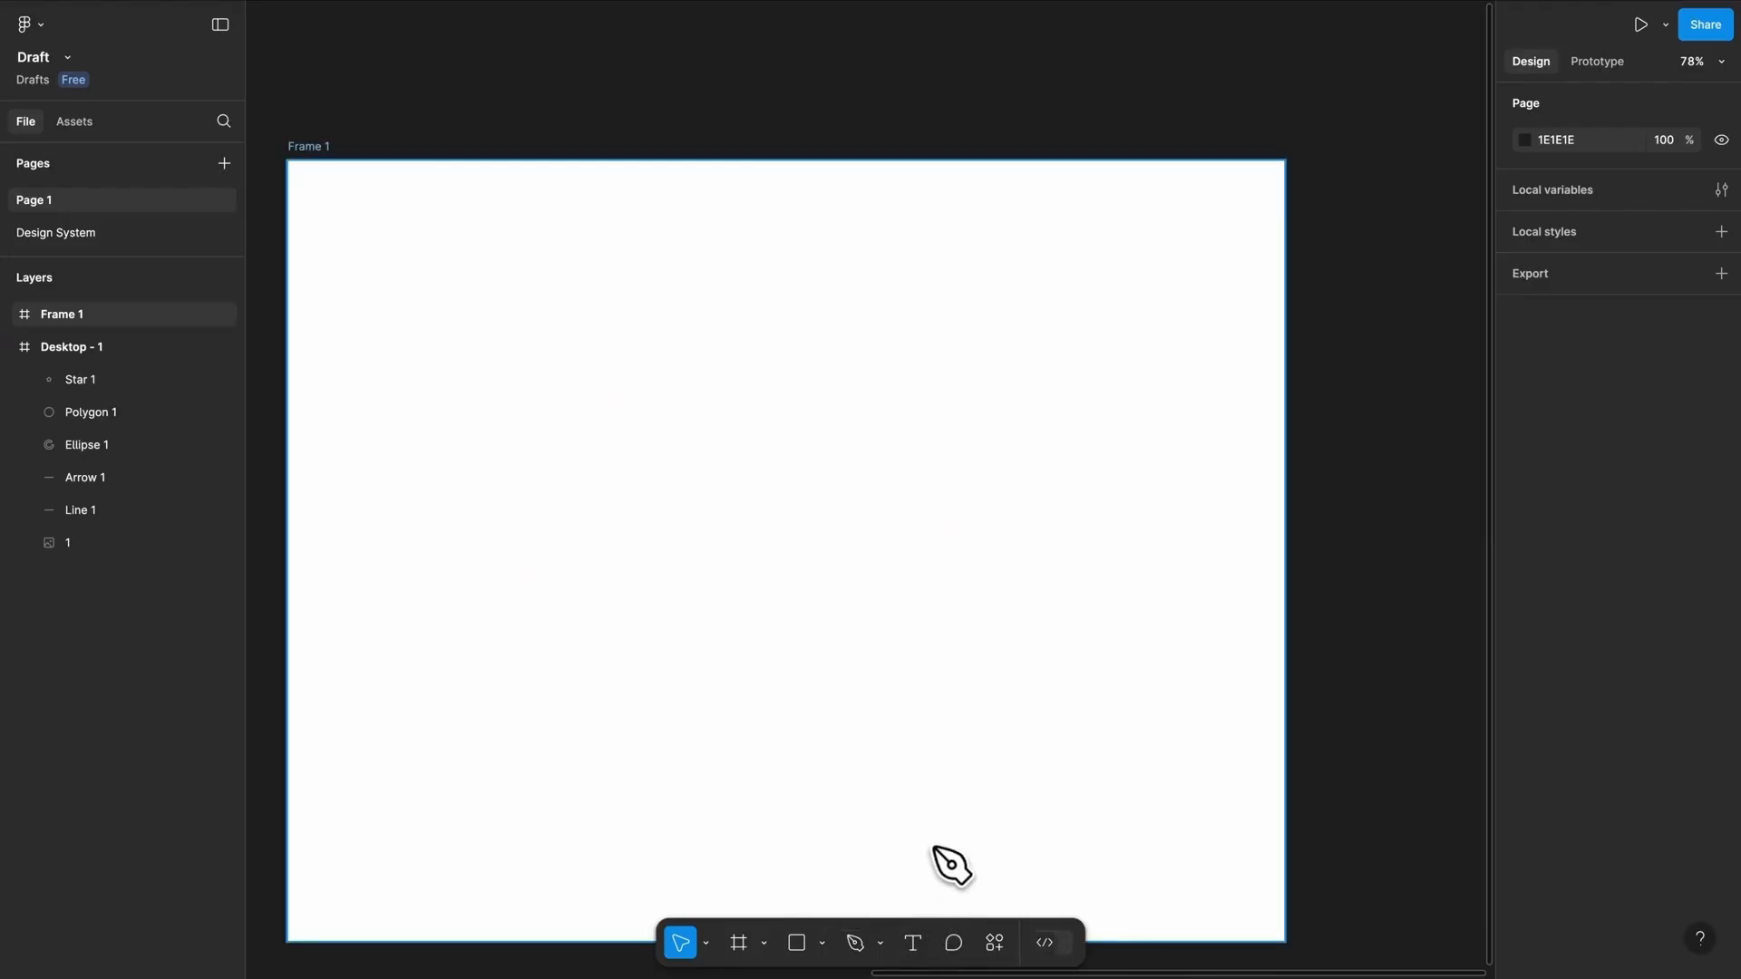
Add the text "Welcome back" in Frame 1 at X 414, Y 261 and select all of its characters.
left_click(913, 944)
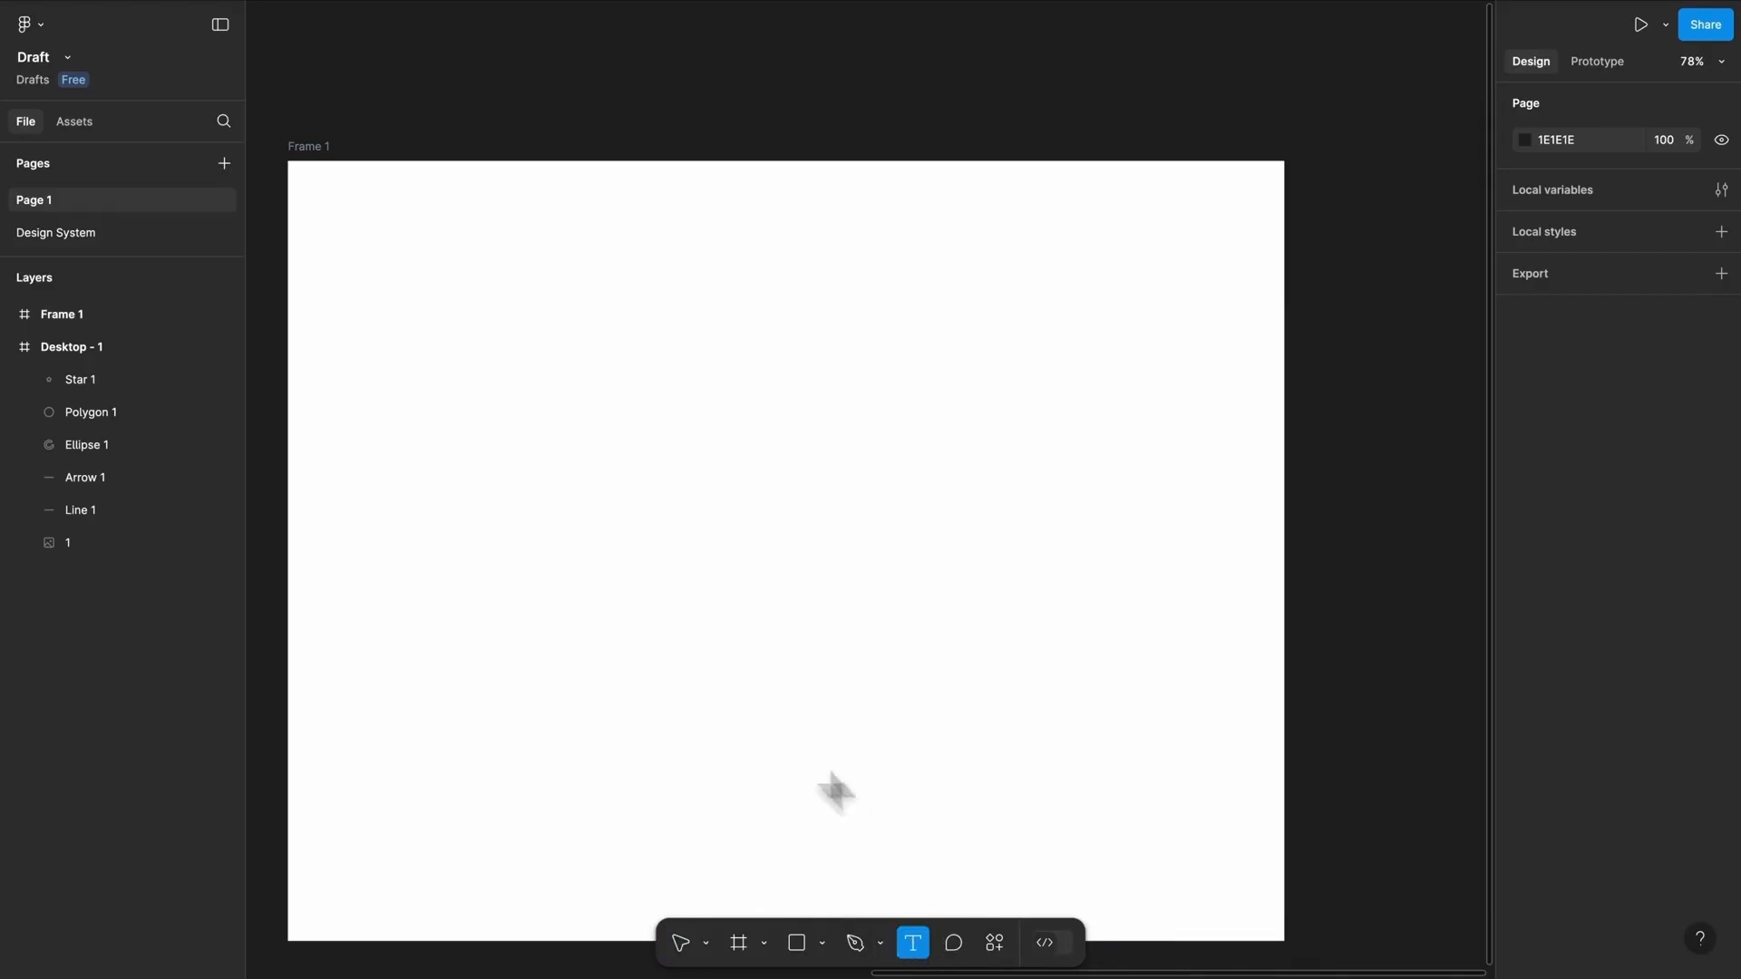
left_click(616, 368)
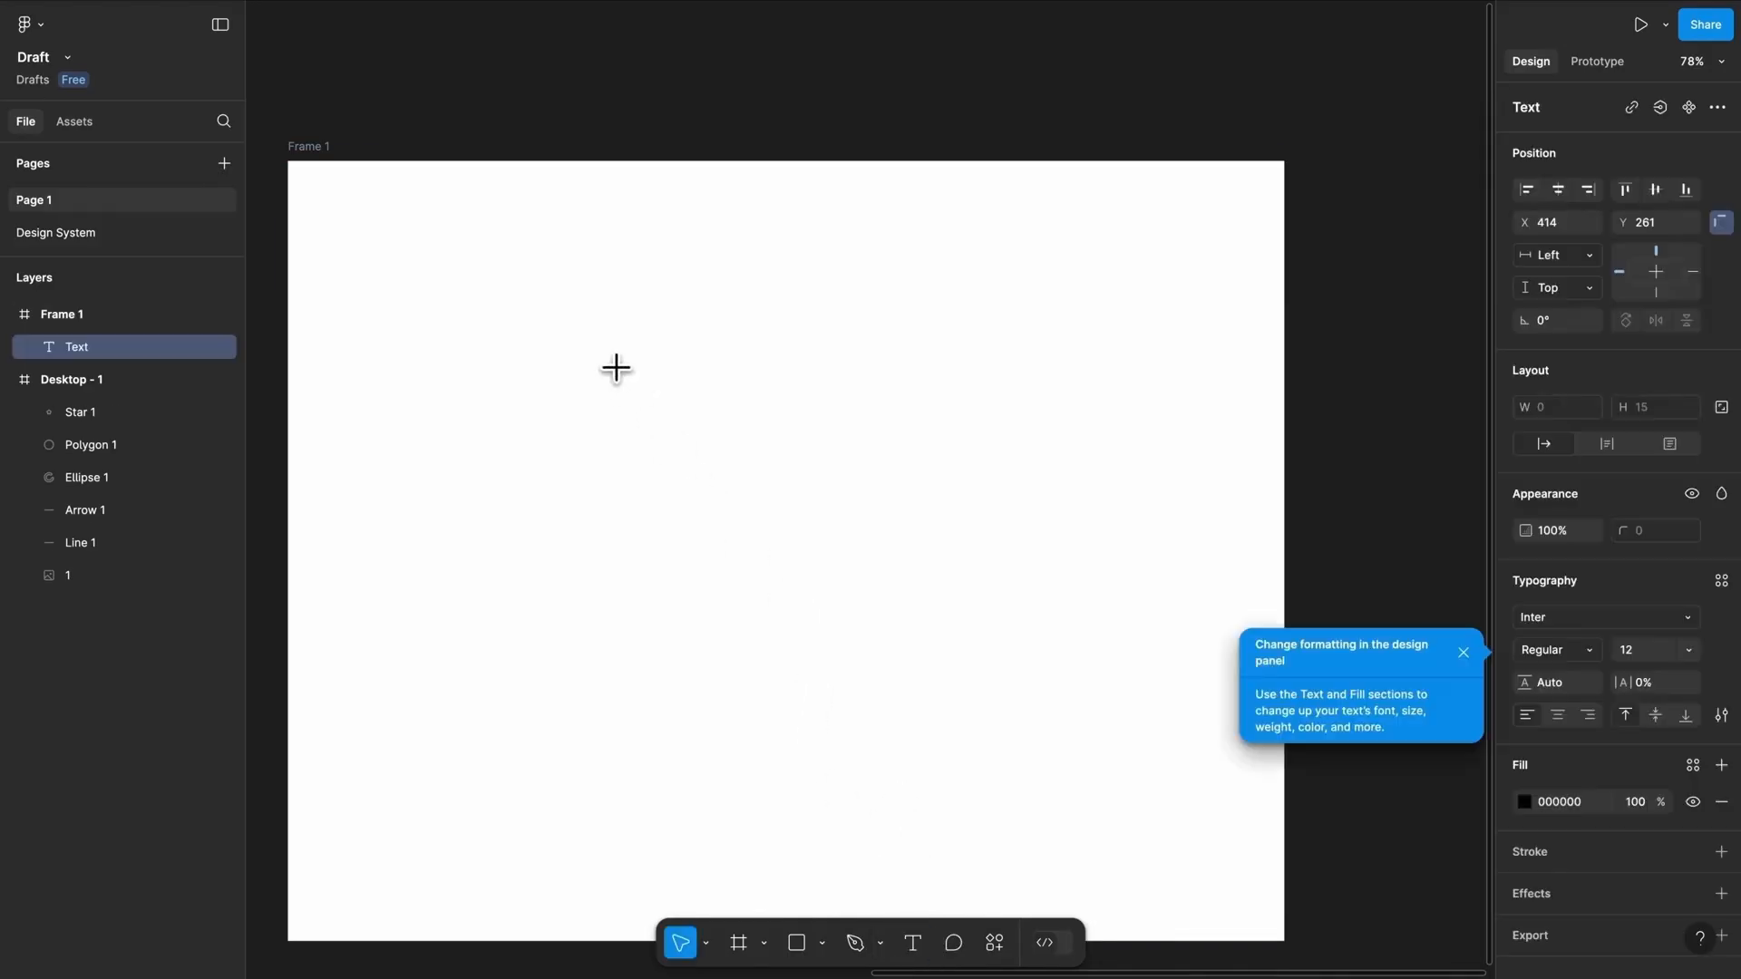
left_click(1460, 654)
type("Welcome back")
key("super+a")
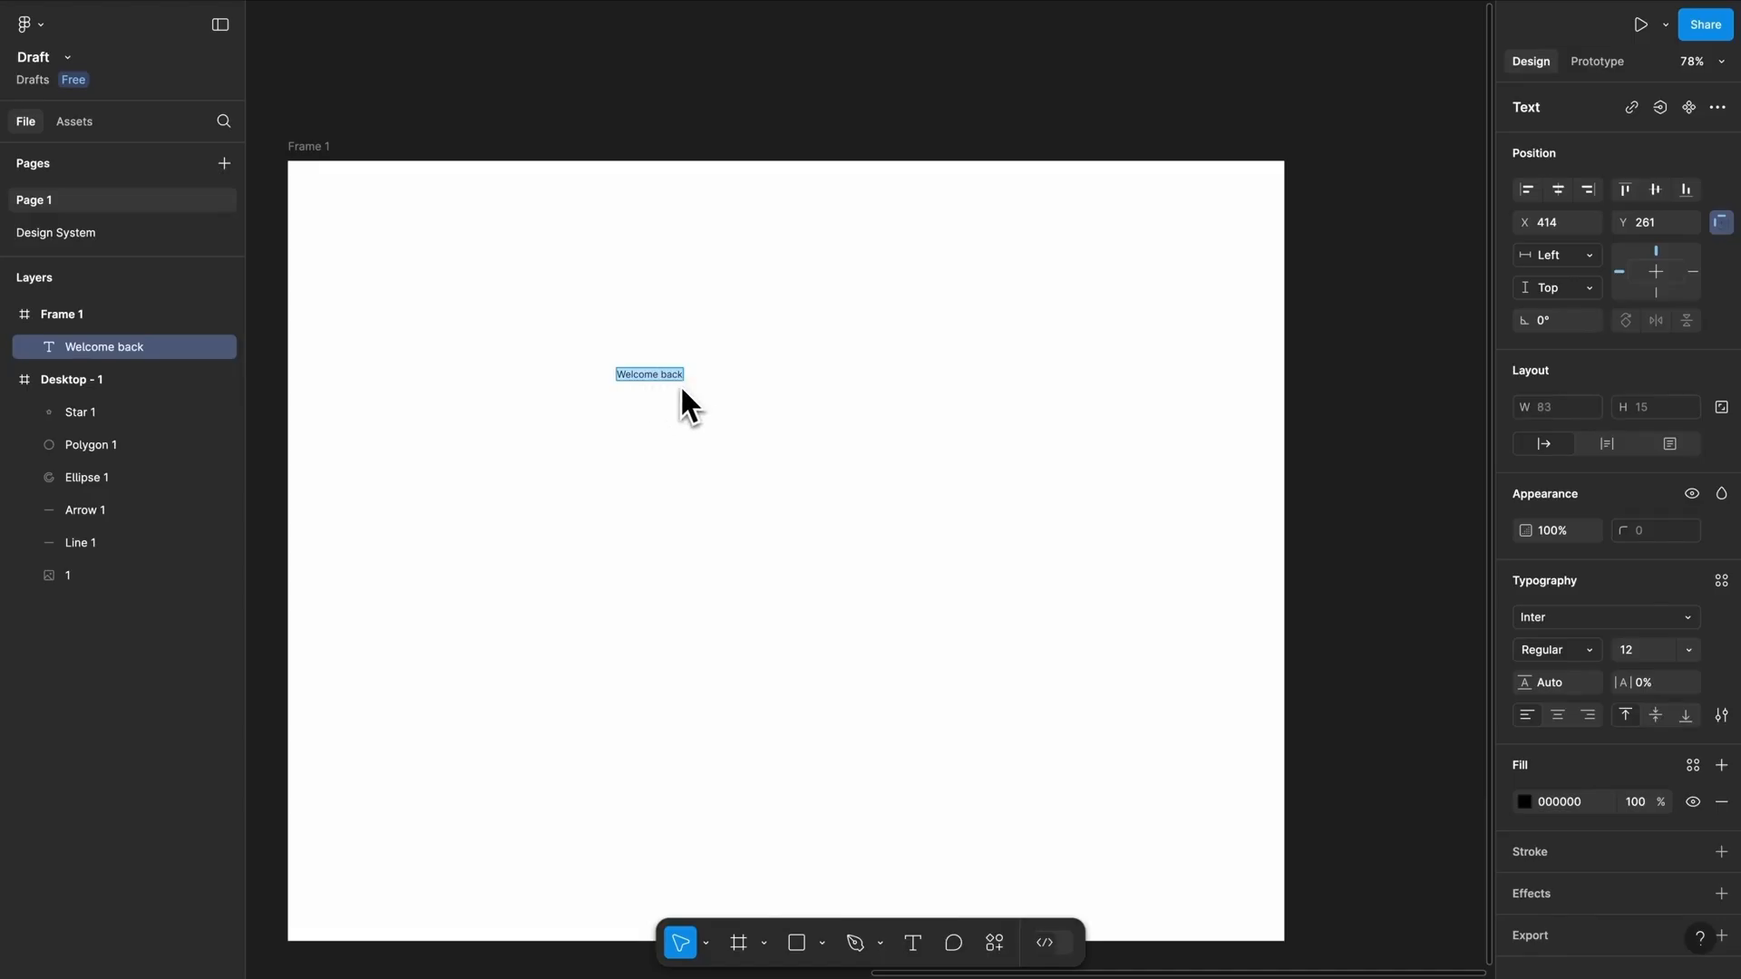
scroll(1608, 611, "down", 1)
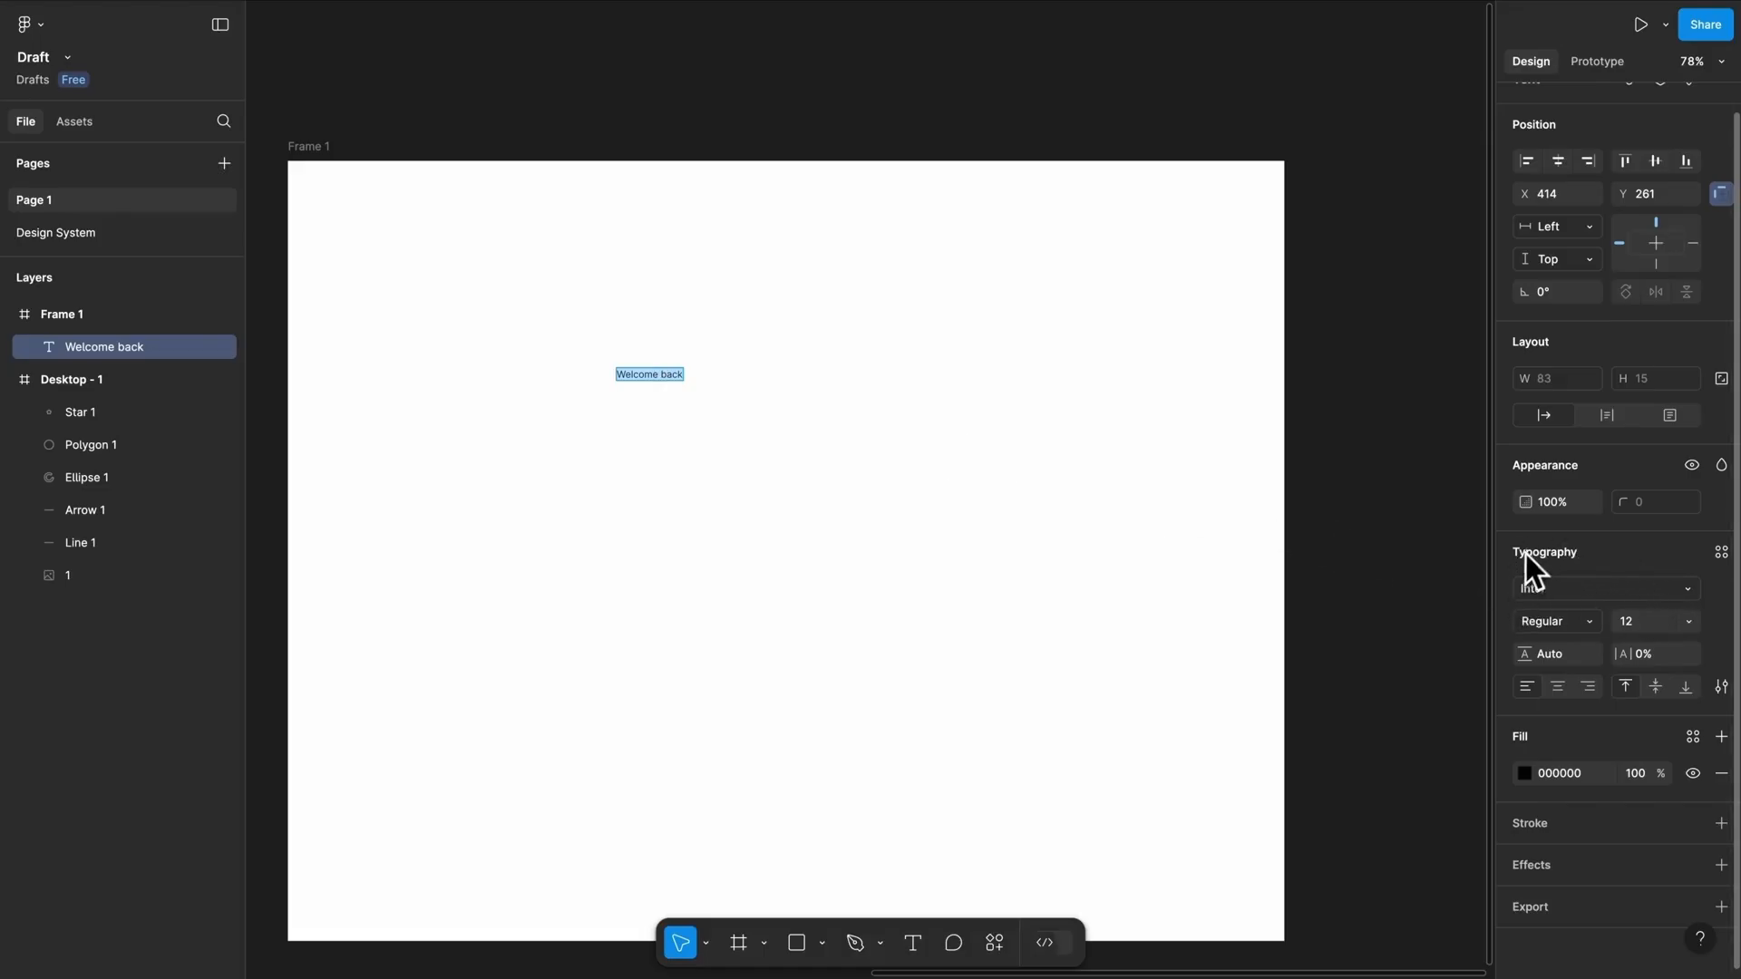
Look through the Google fonts and change the font of "Welcome back" to Plus Jakarta Sans.
left_click(1562, 595)
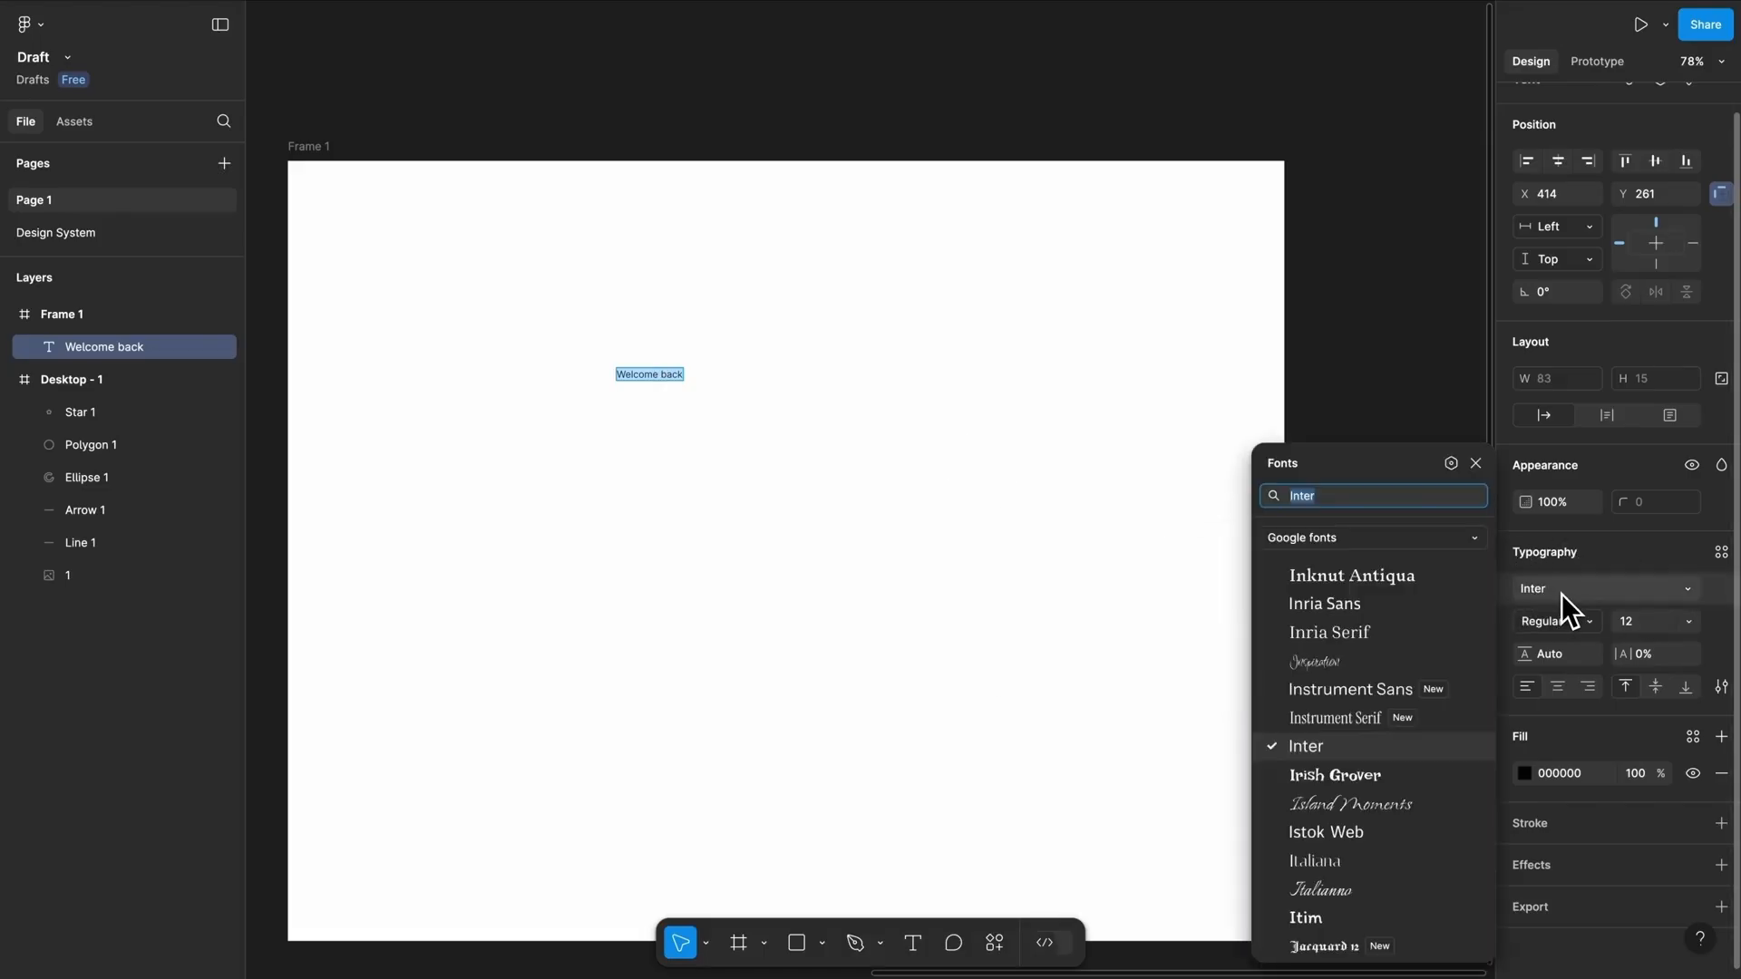
left_click(1382, 544)
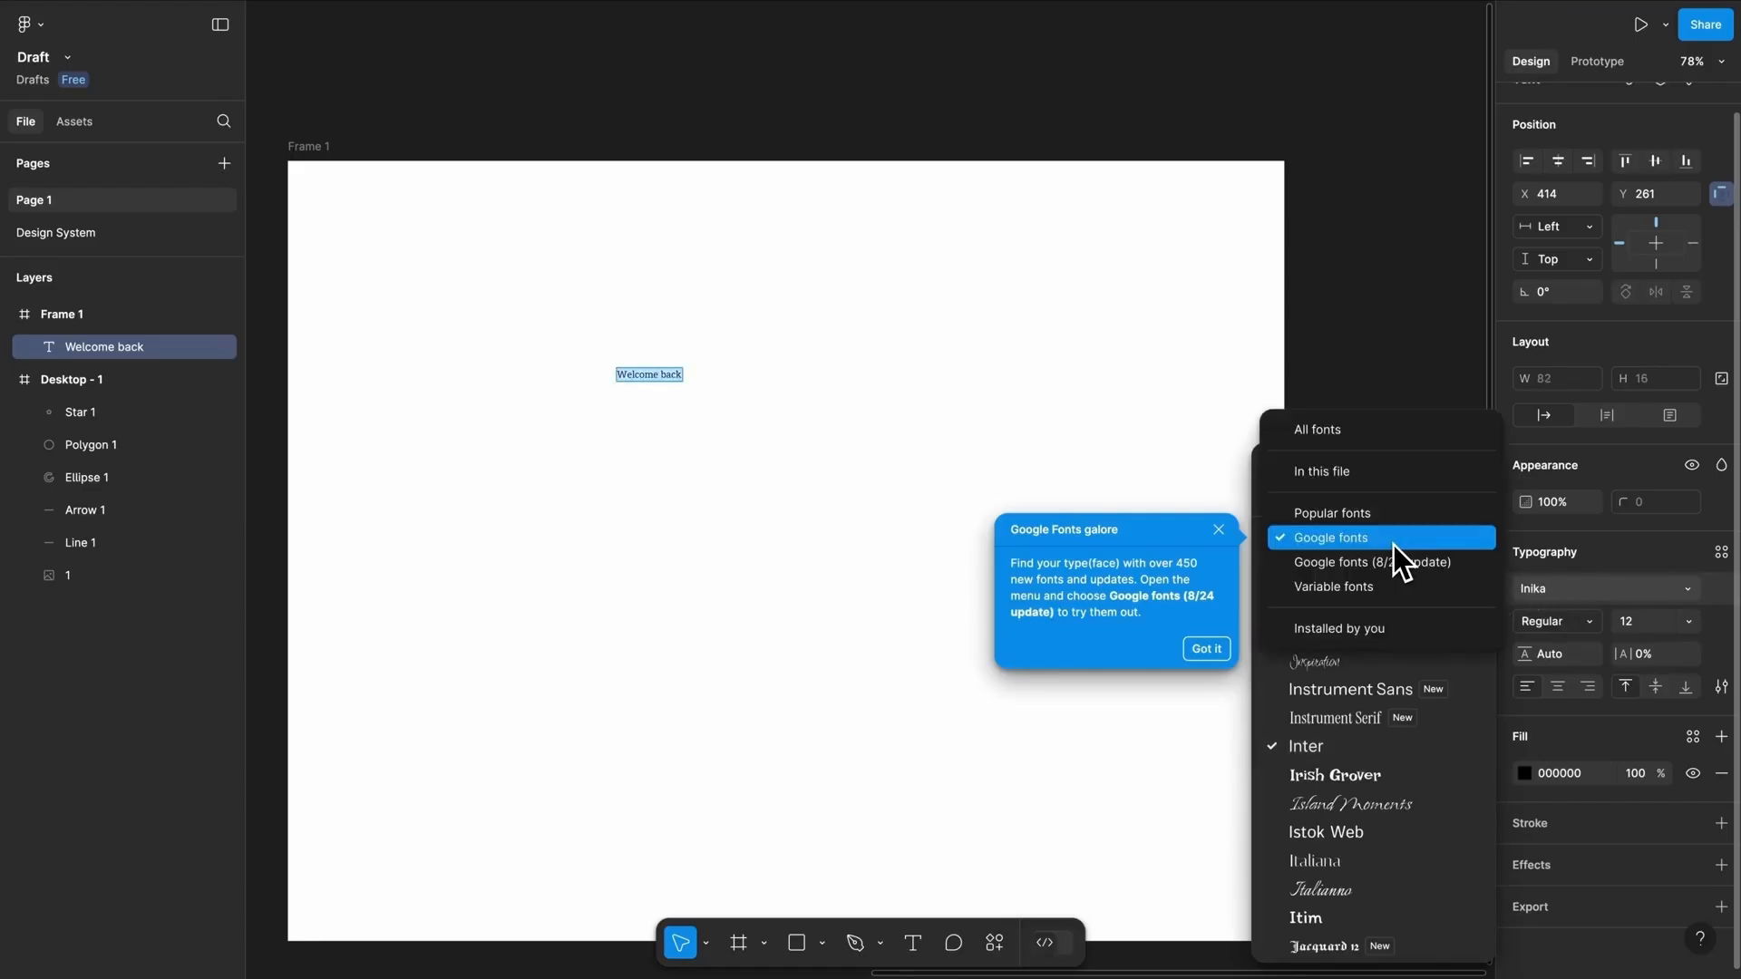
left_click(1394, 545)
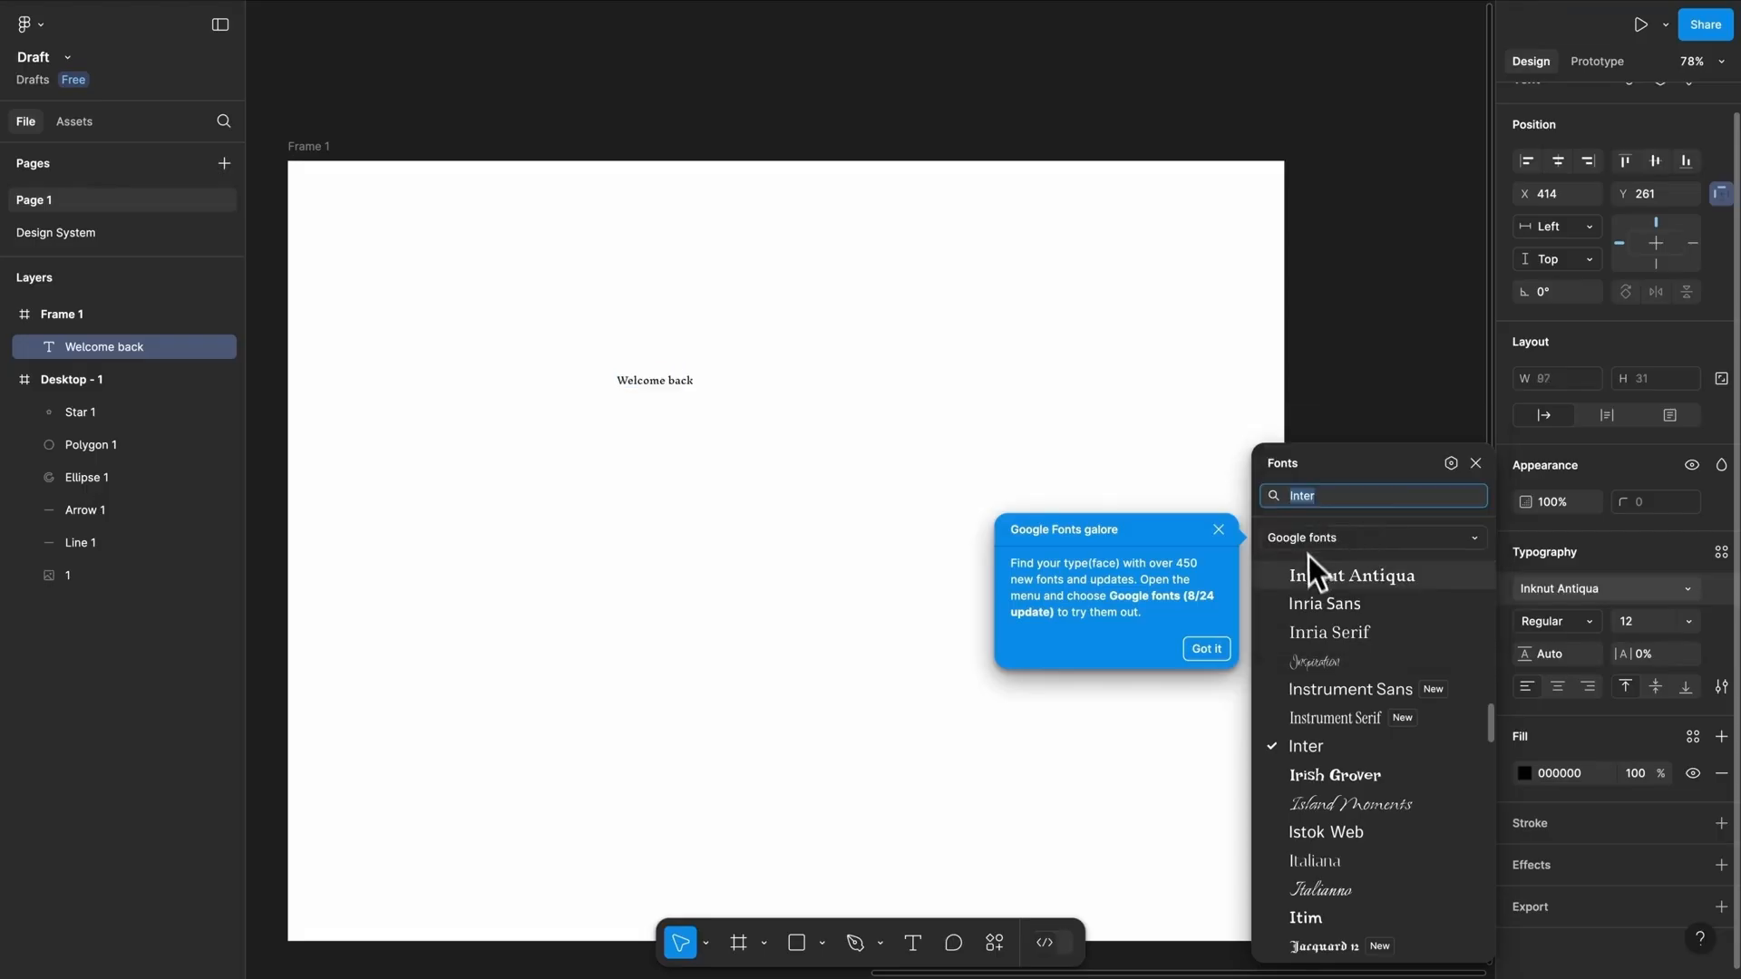
left_click(1229, 529)
scroll(1417, 644, "down", 3)
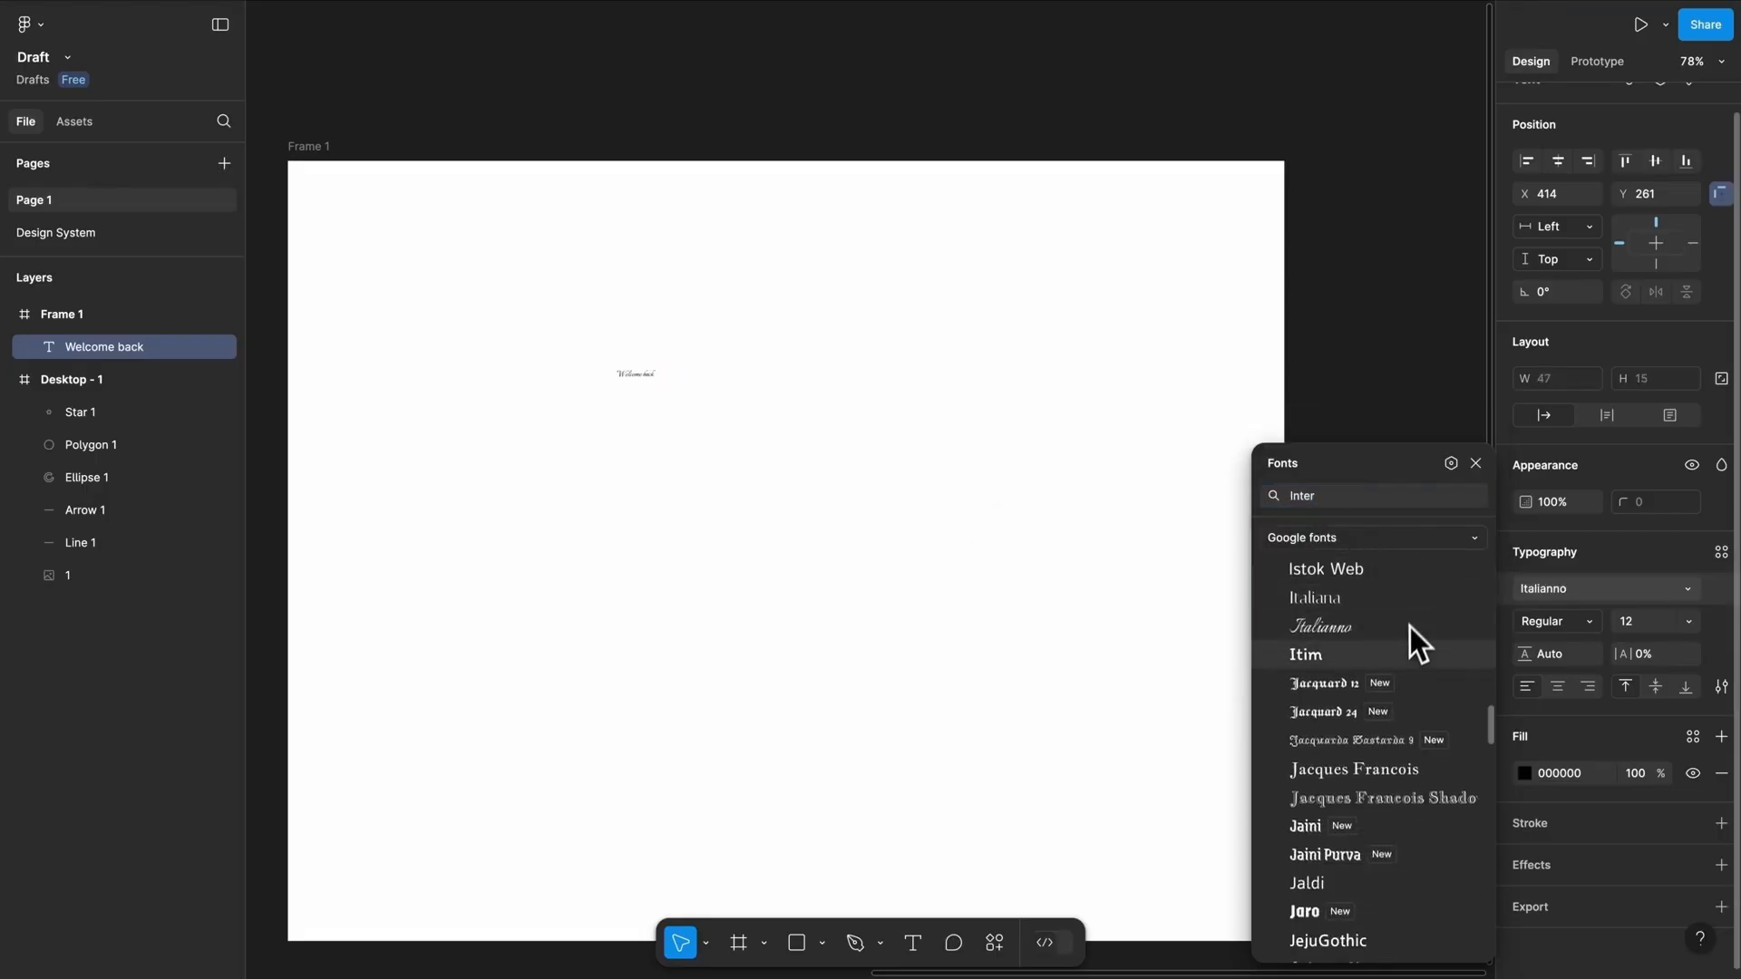
left_click(1363, 495)
type("plus")
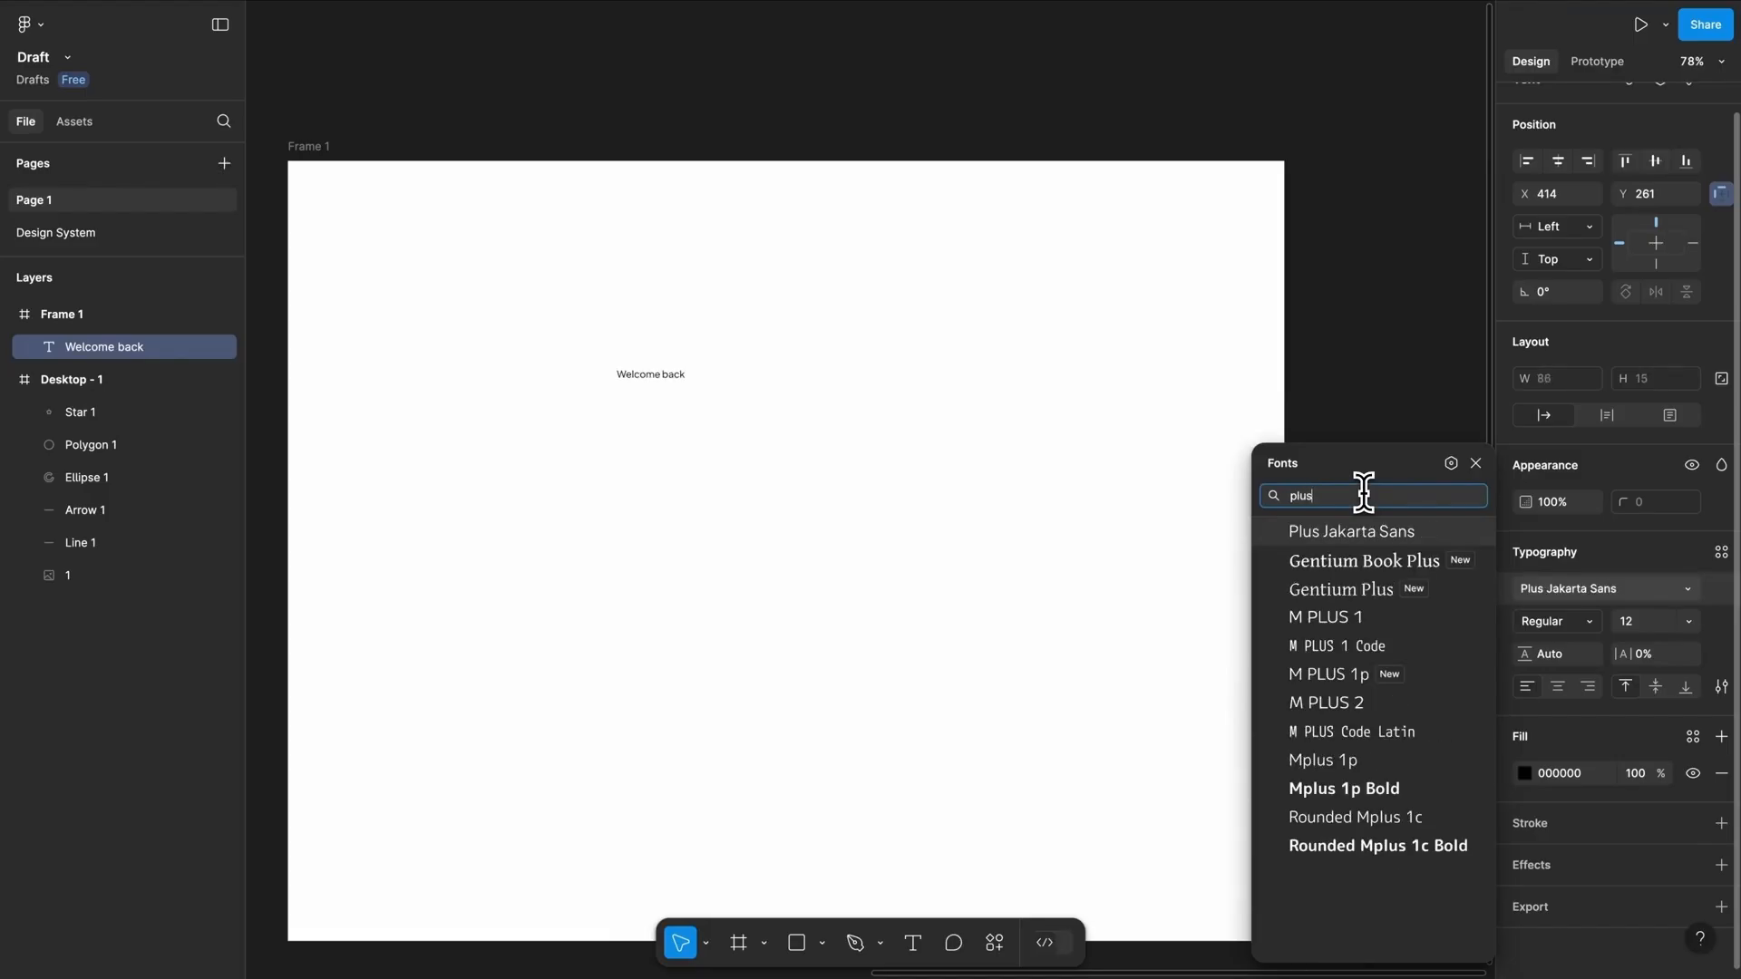
left_click(1351, 531)
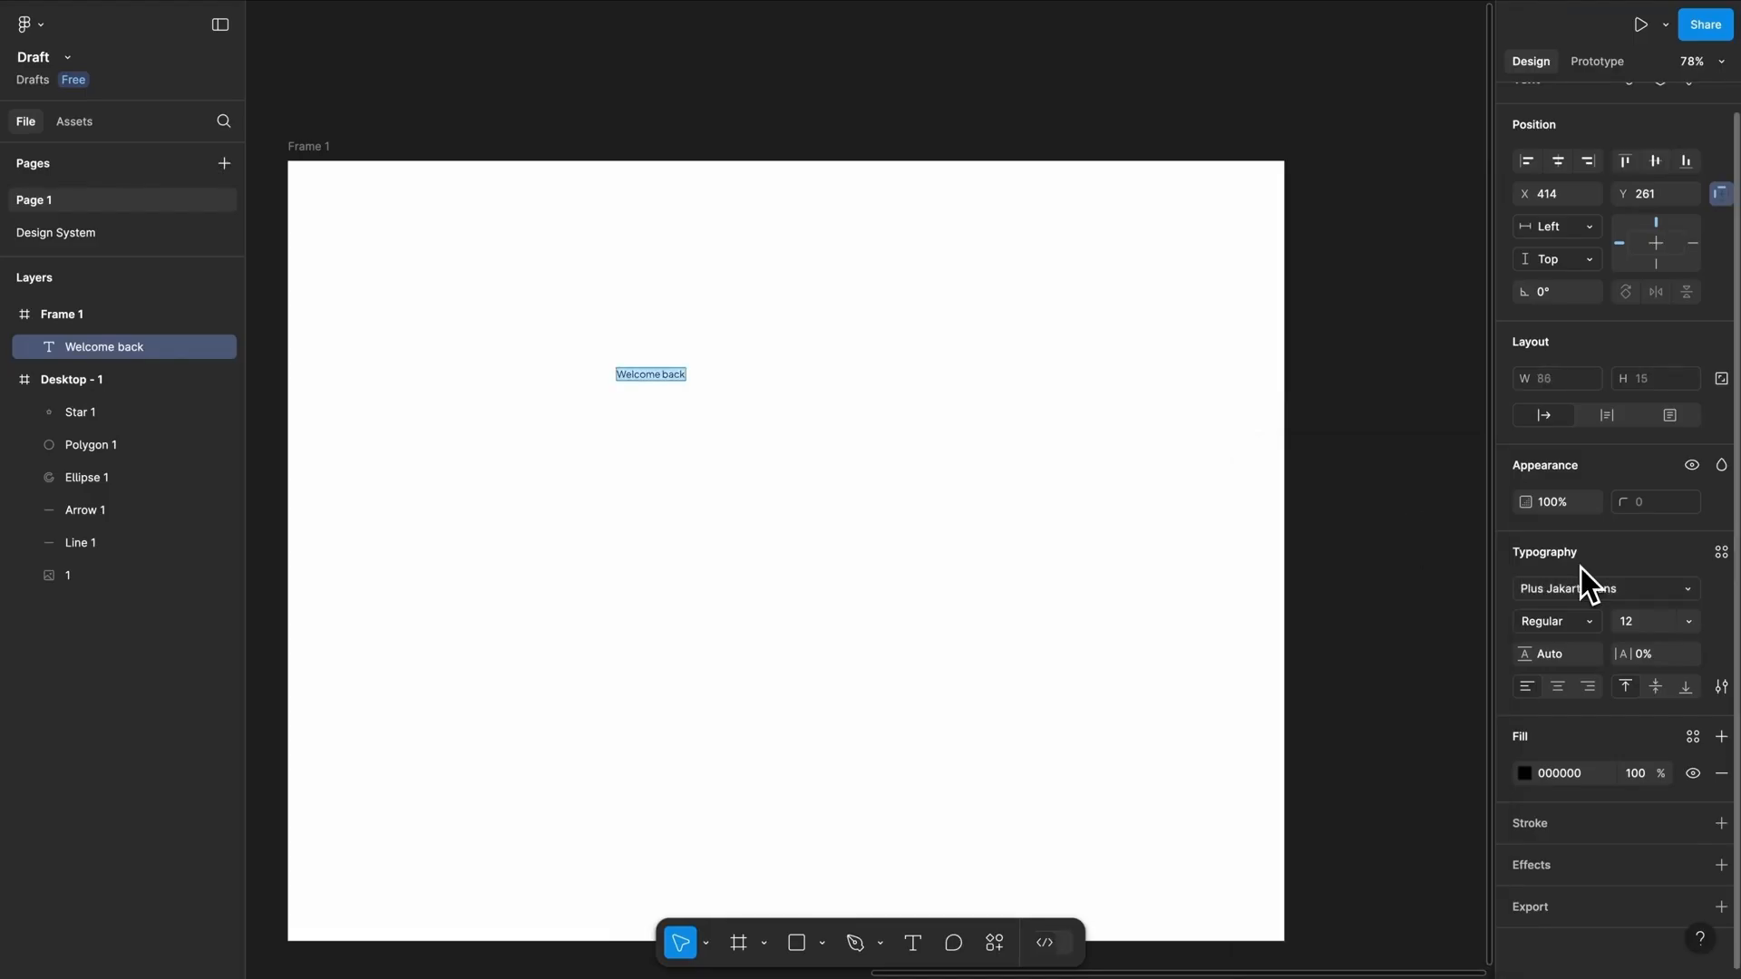
Set the "Welcome back" text to SemiBold at size 40 and move it to X 444, Y 323.
left_click(1563, 625)
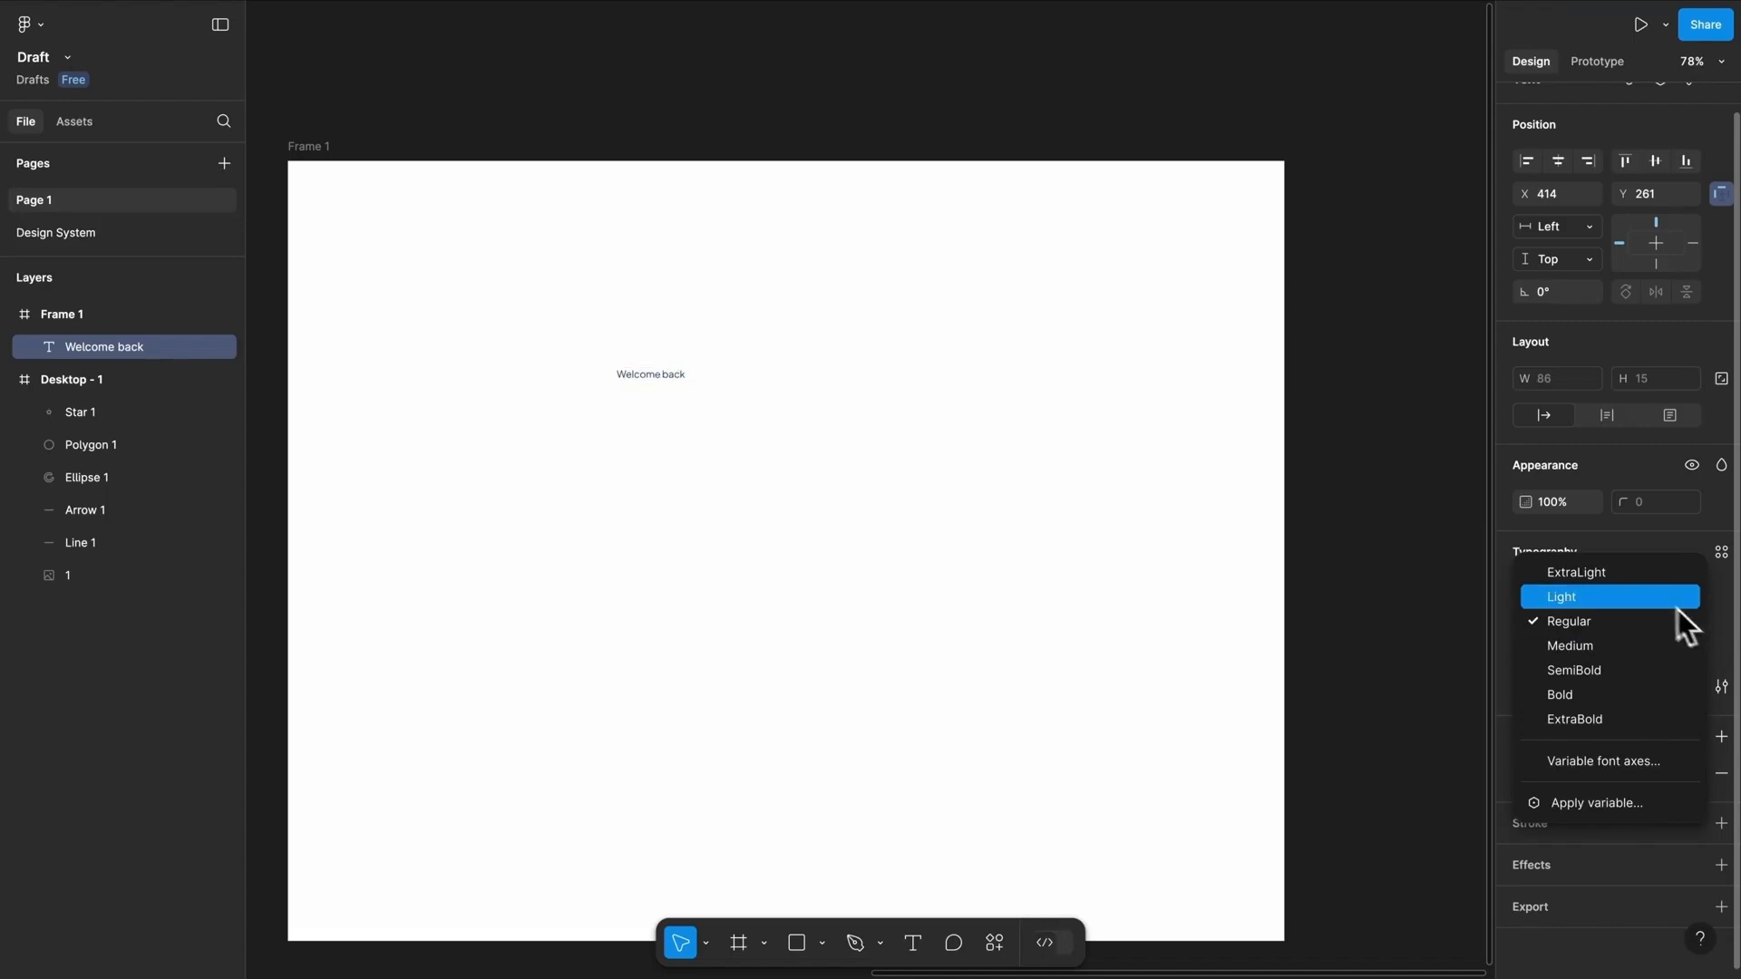
left_click(1619, 685)
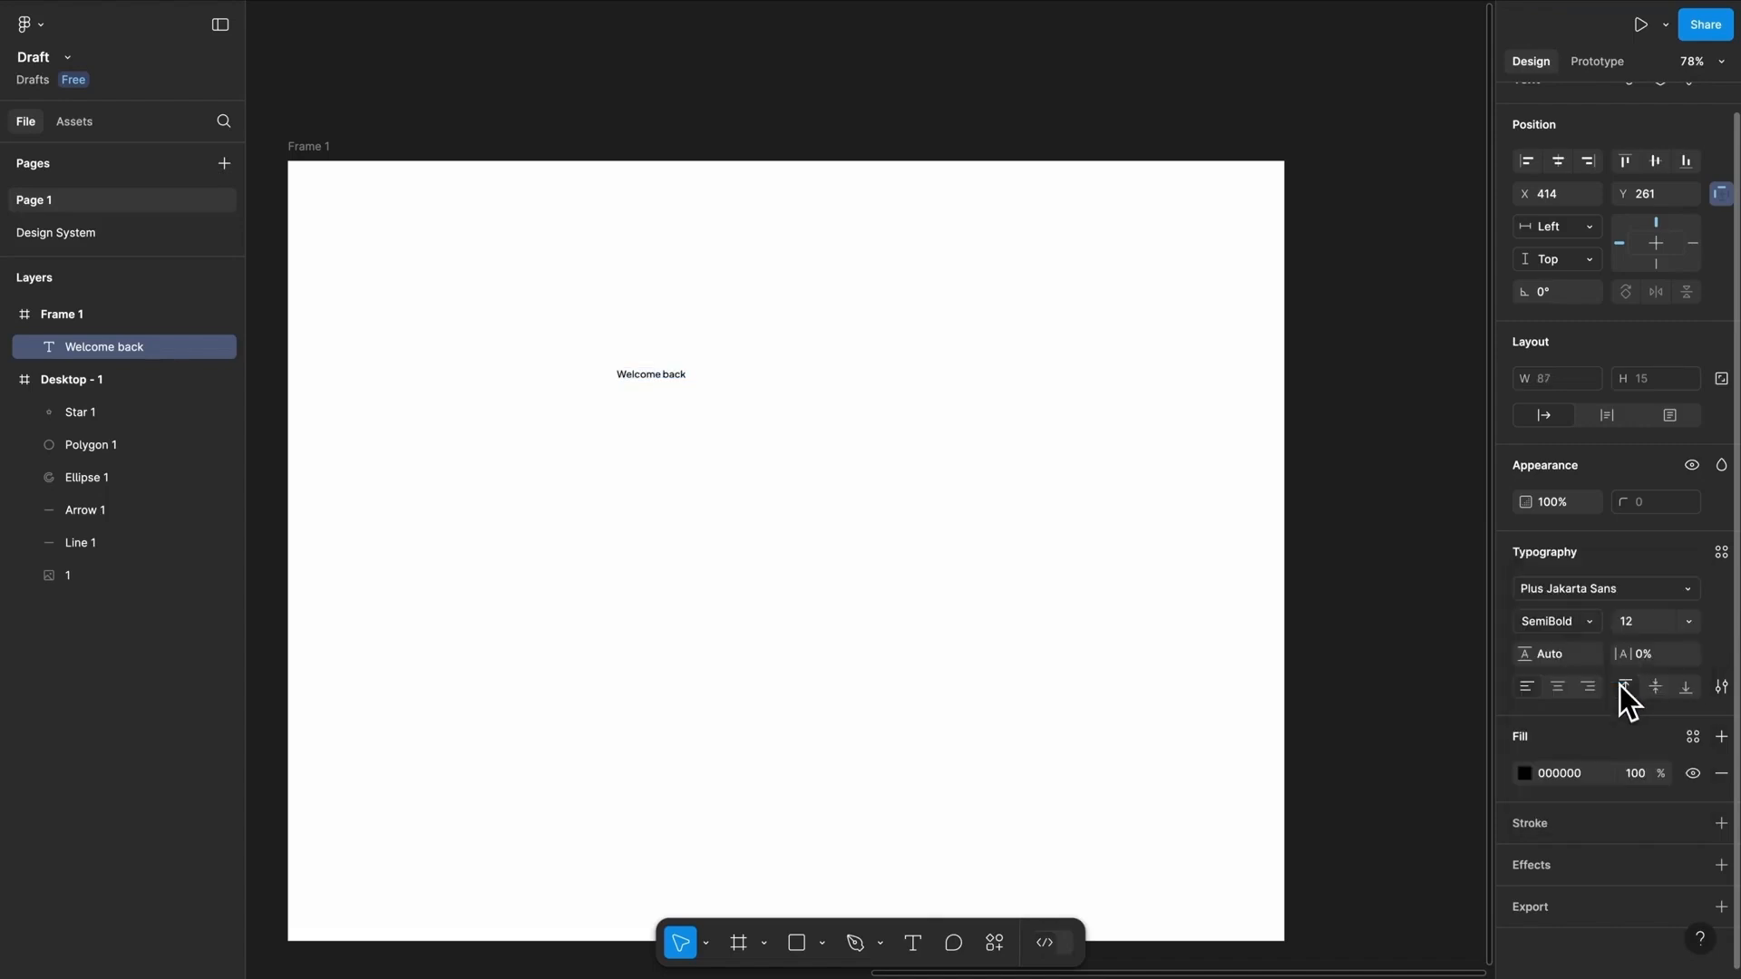
left_click(1650, 631)
type("40")
key("Return")
left_click_drag(780, 400, 800, 443)
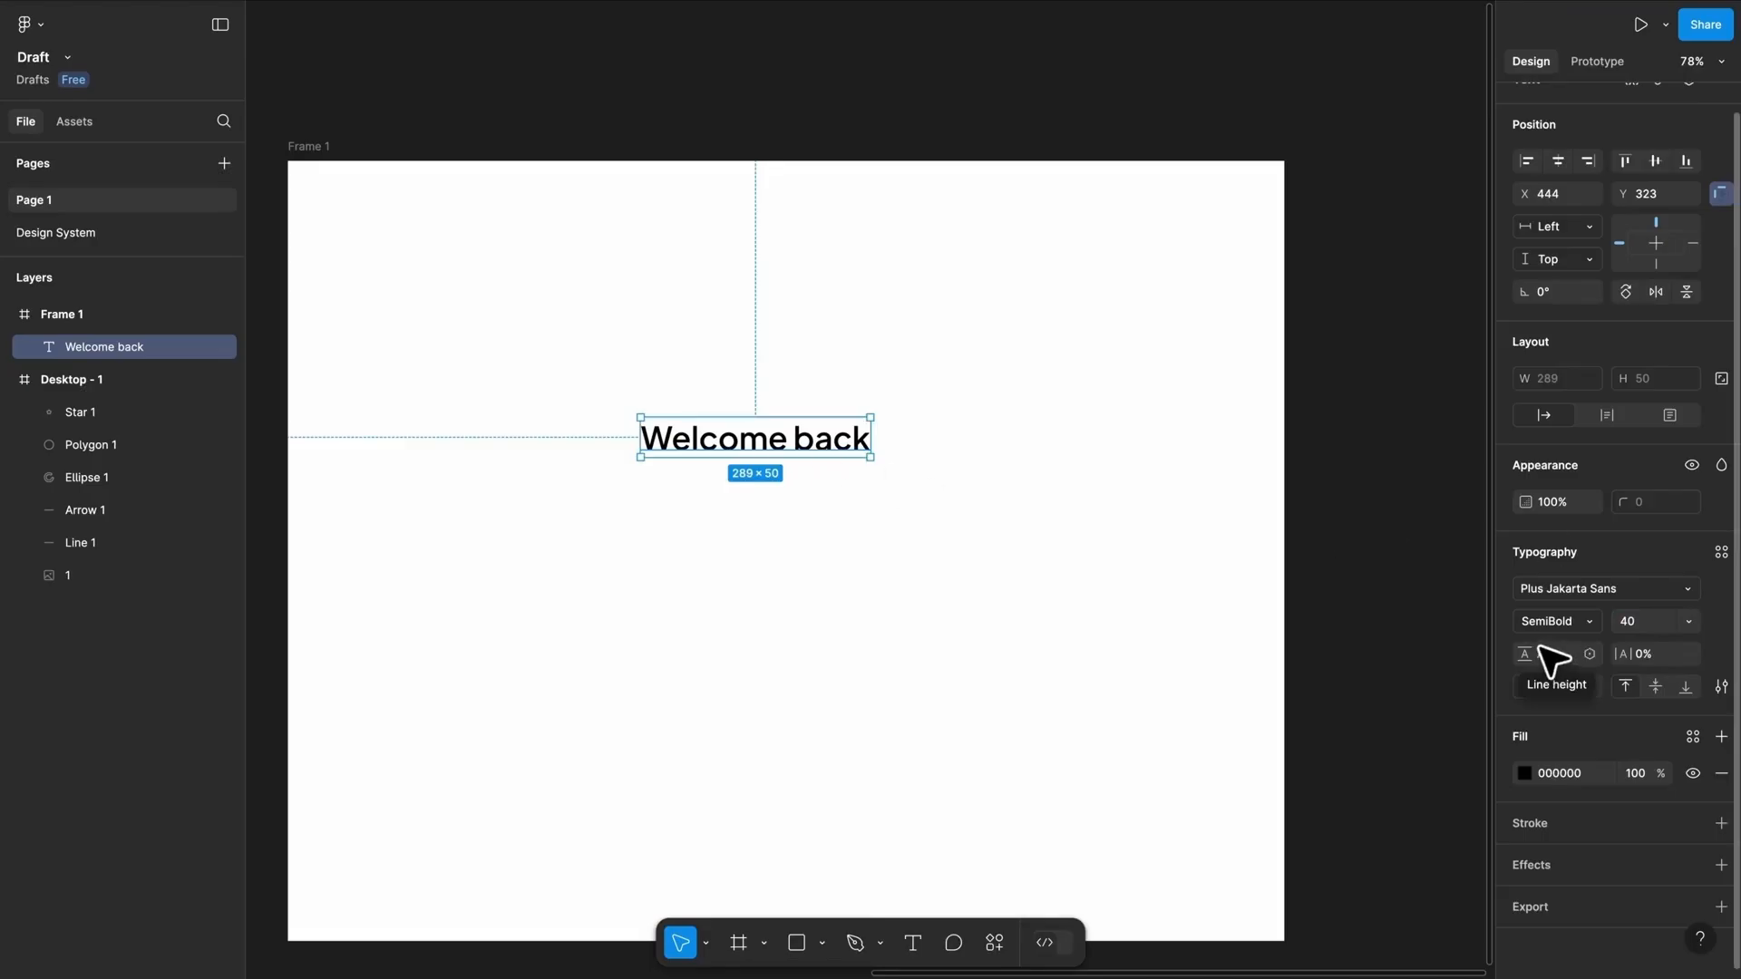
Set the text's letter spacing to -7% and its decoration to strikethrough, and check the detailed type settings.
left_click_drag(1622, 654, 1569, 693)
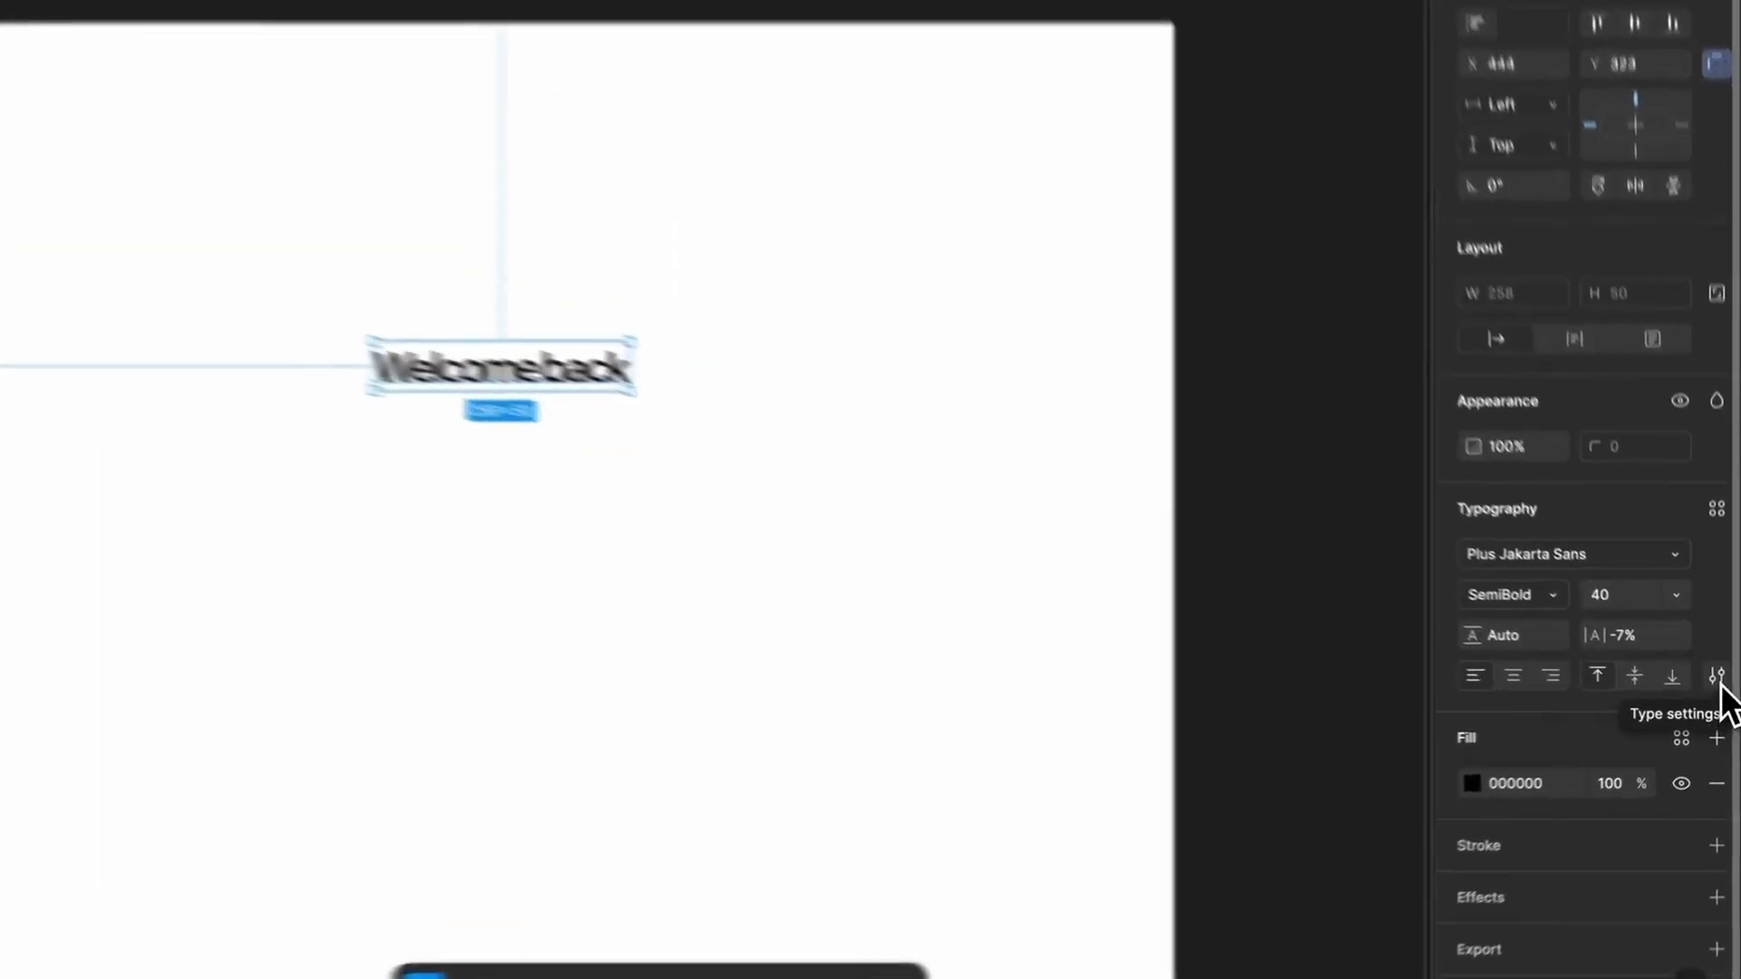
left_click(1722, 690)
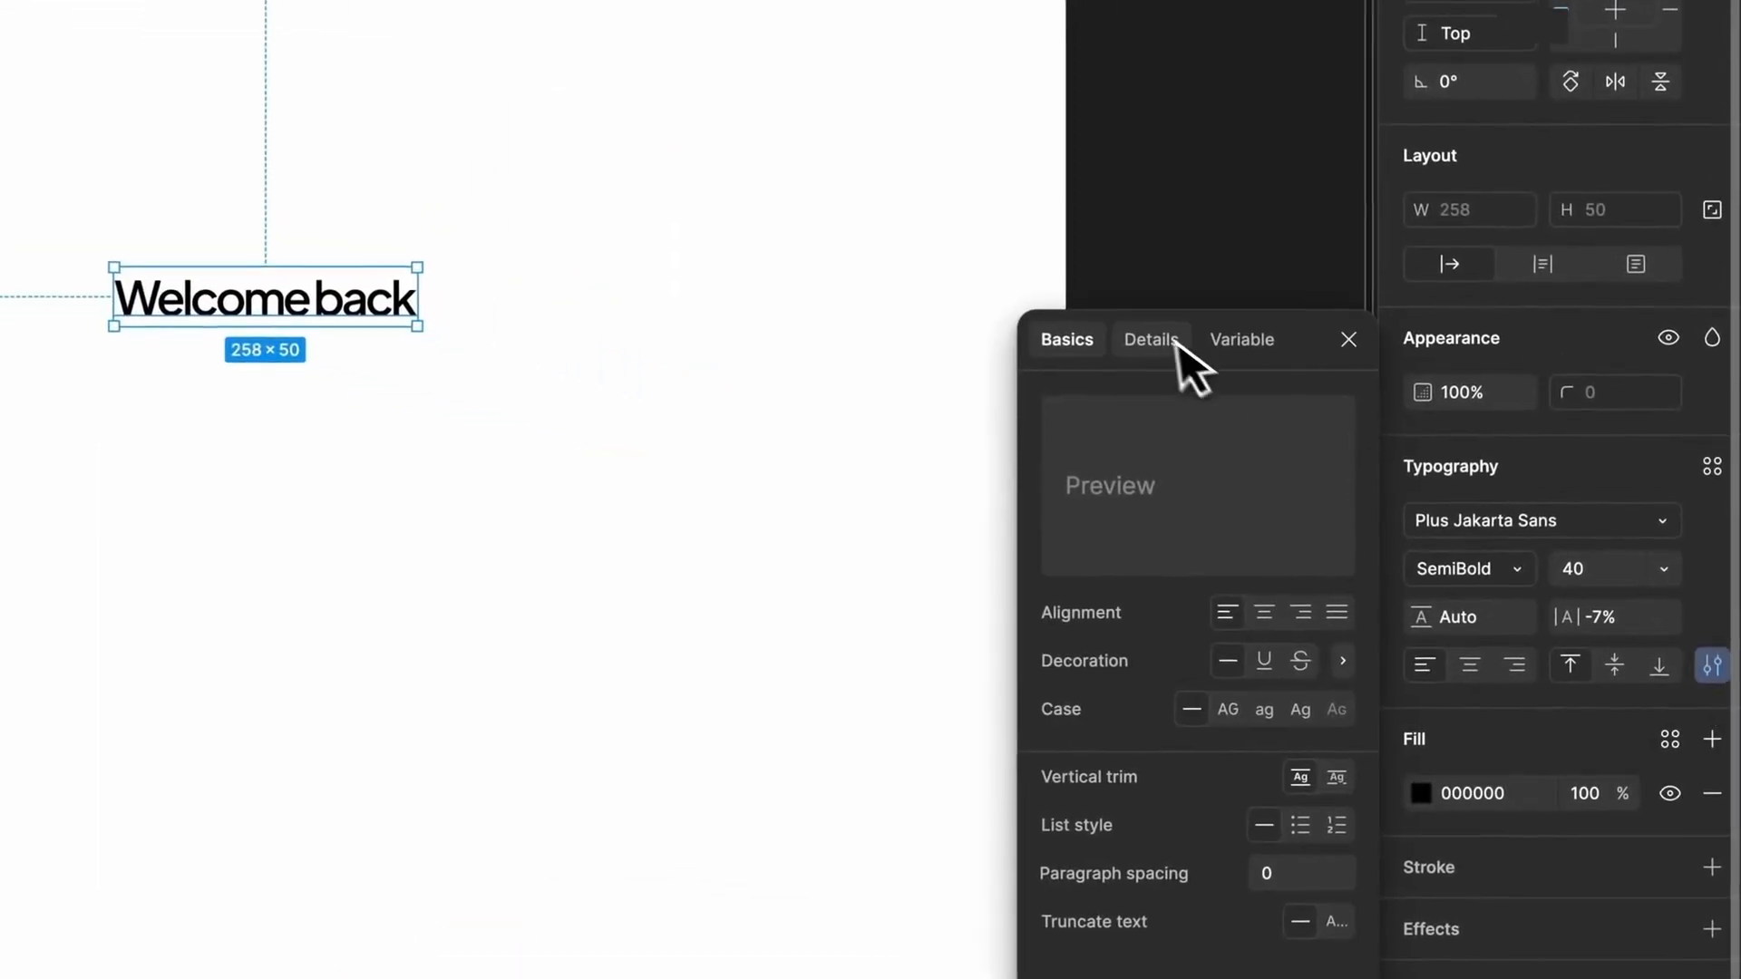
left_click(1269, 667)
left_click(1299, 664)
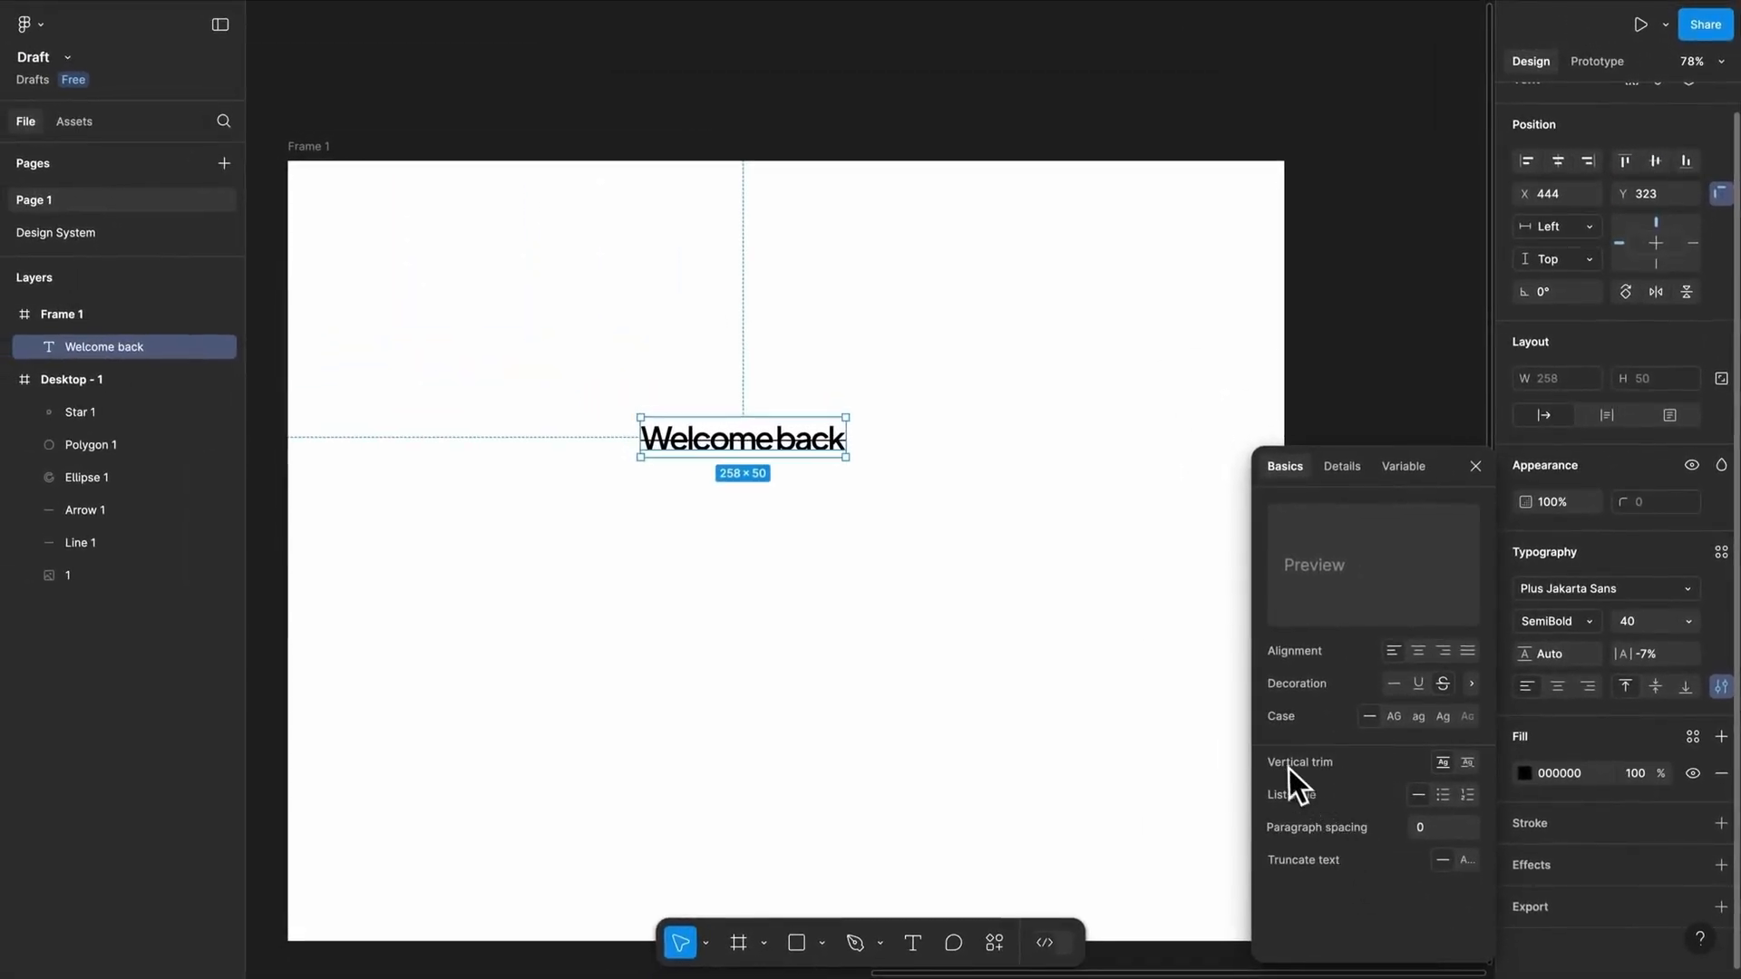
left_click(1346, 467)
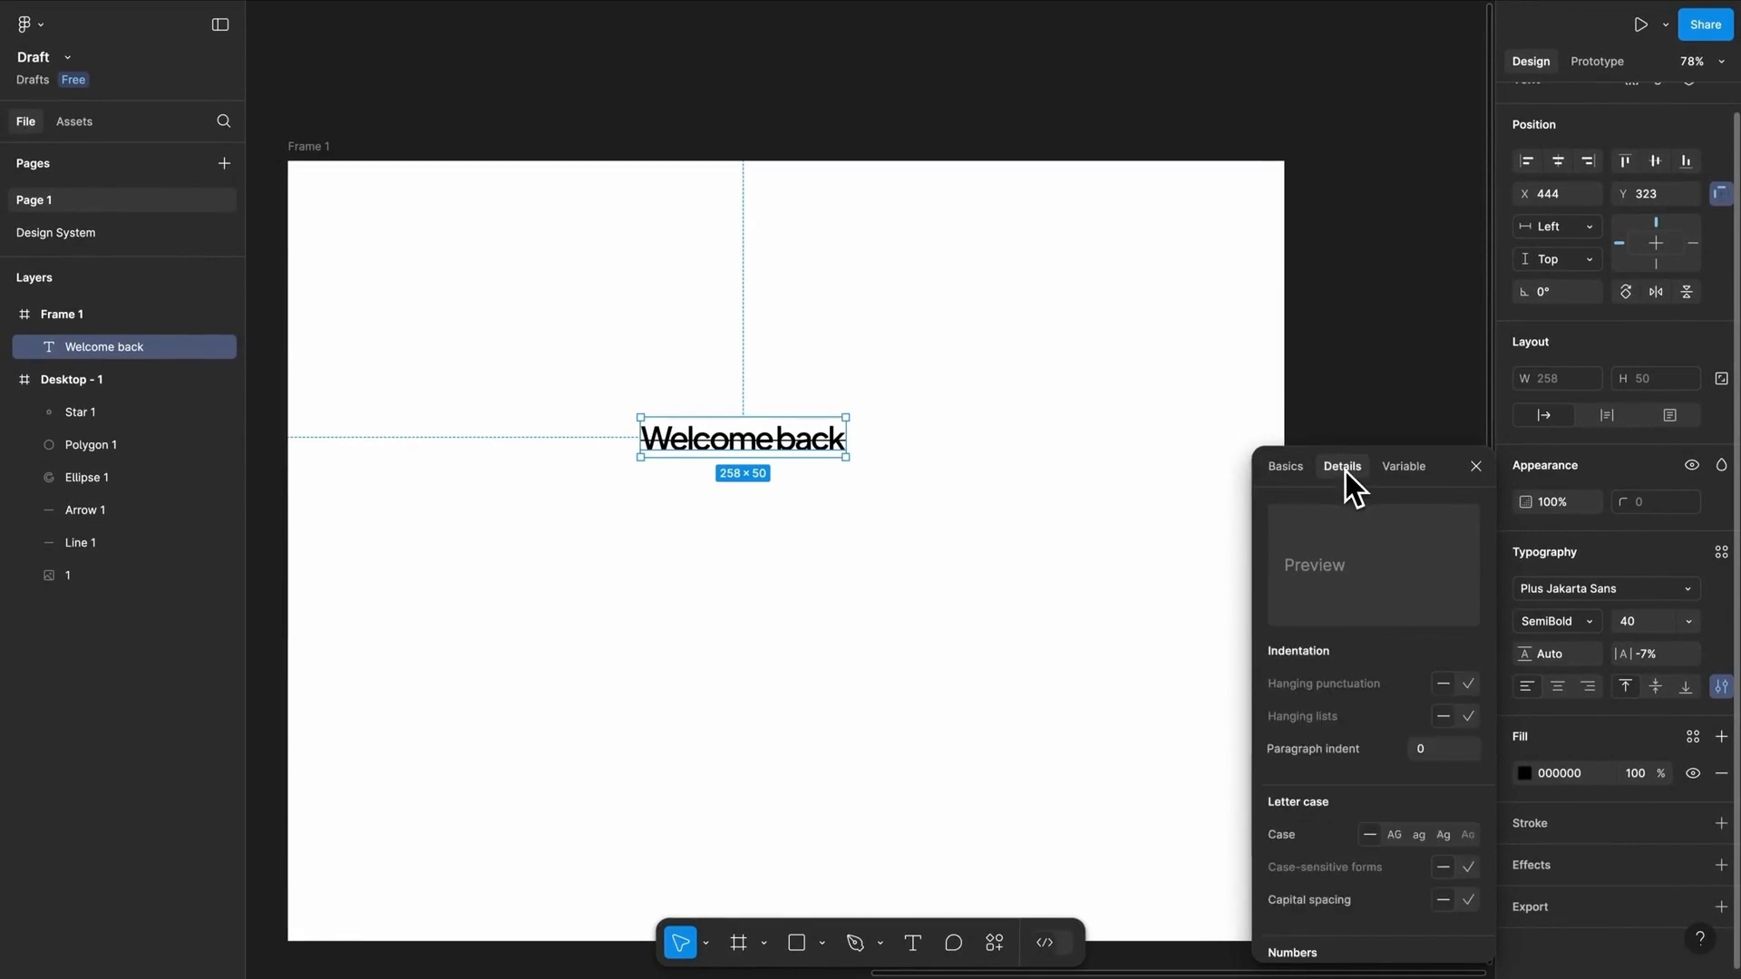
left_click(1476, 467)
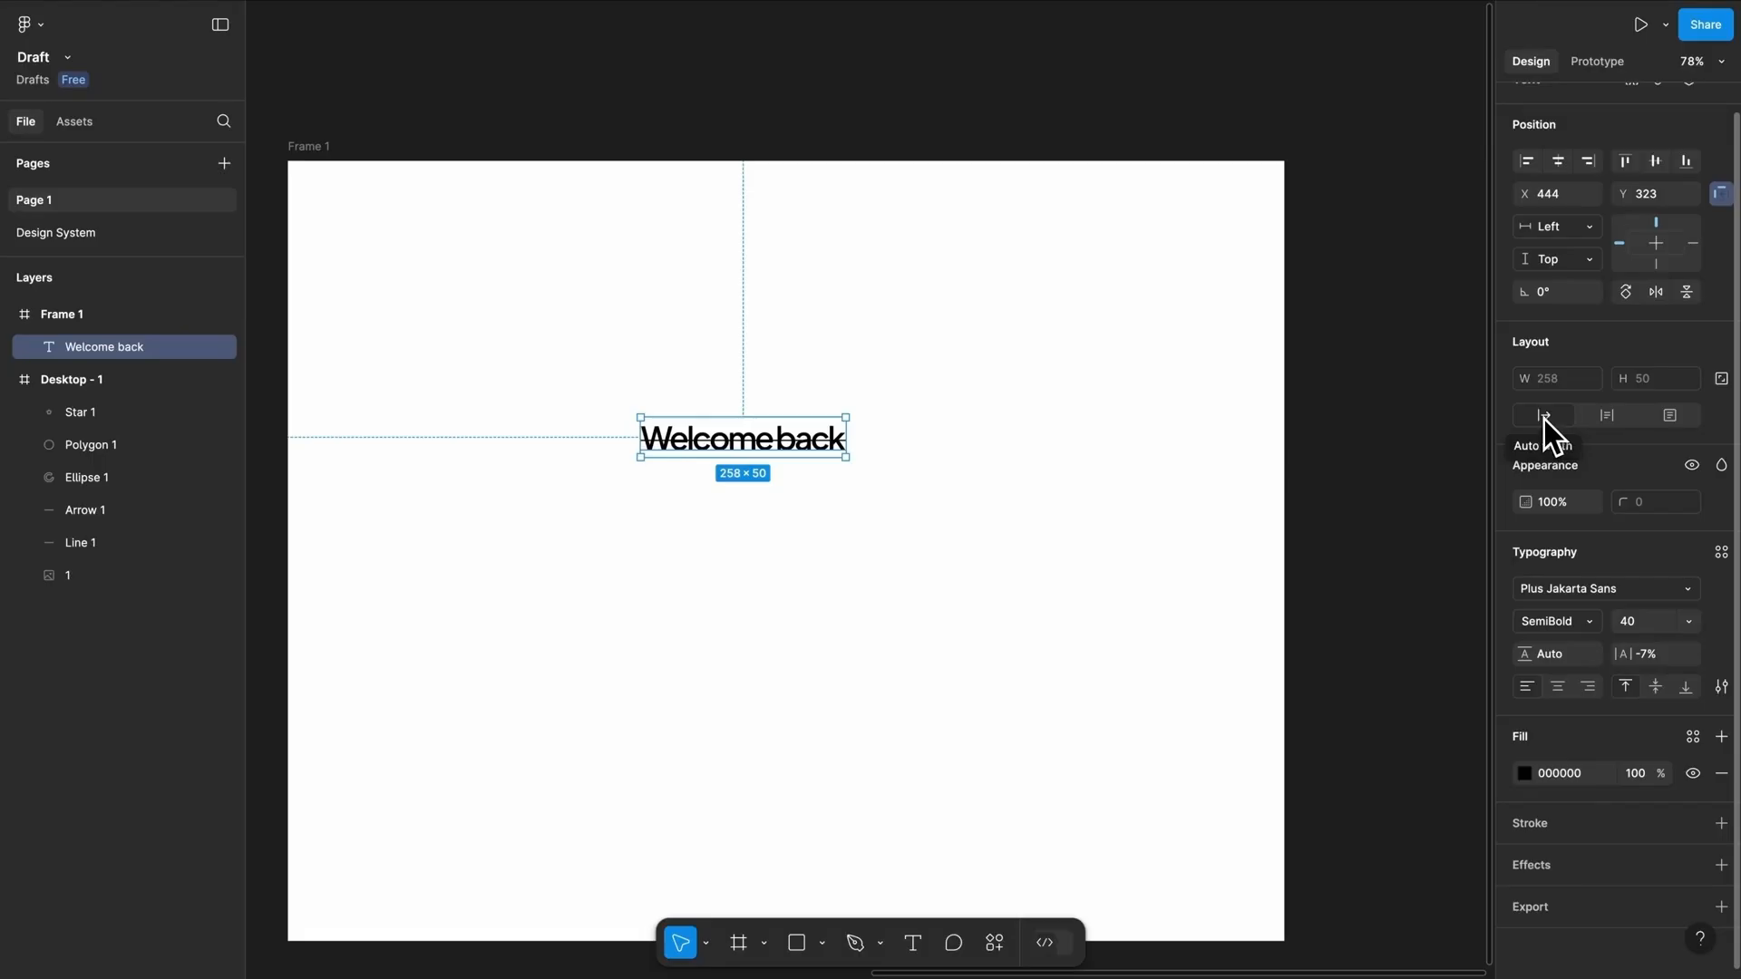
Extend the text to read "Welcome back to another tutorial!".
double_click(840, 443)
left_click(842, 446)
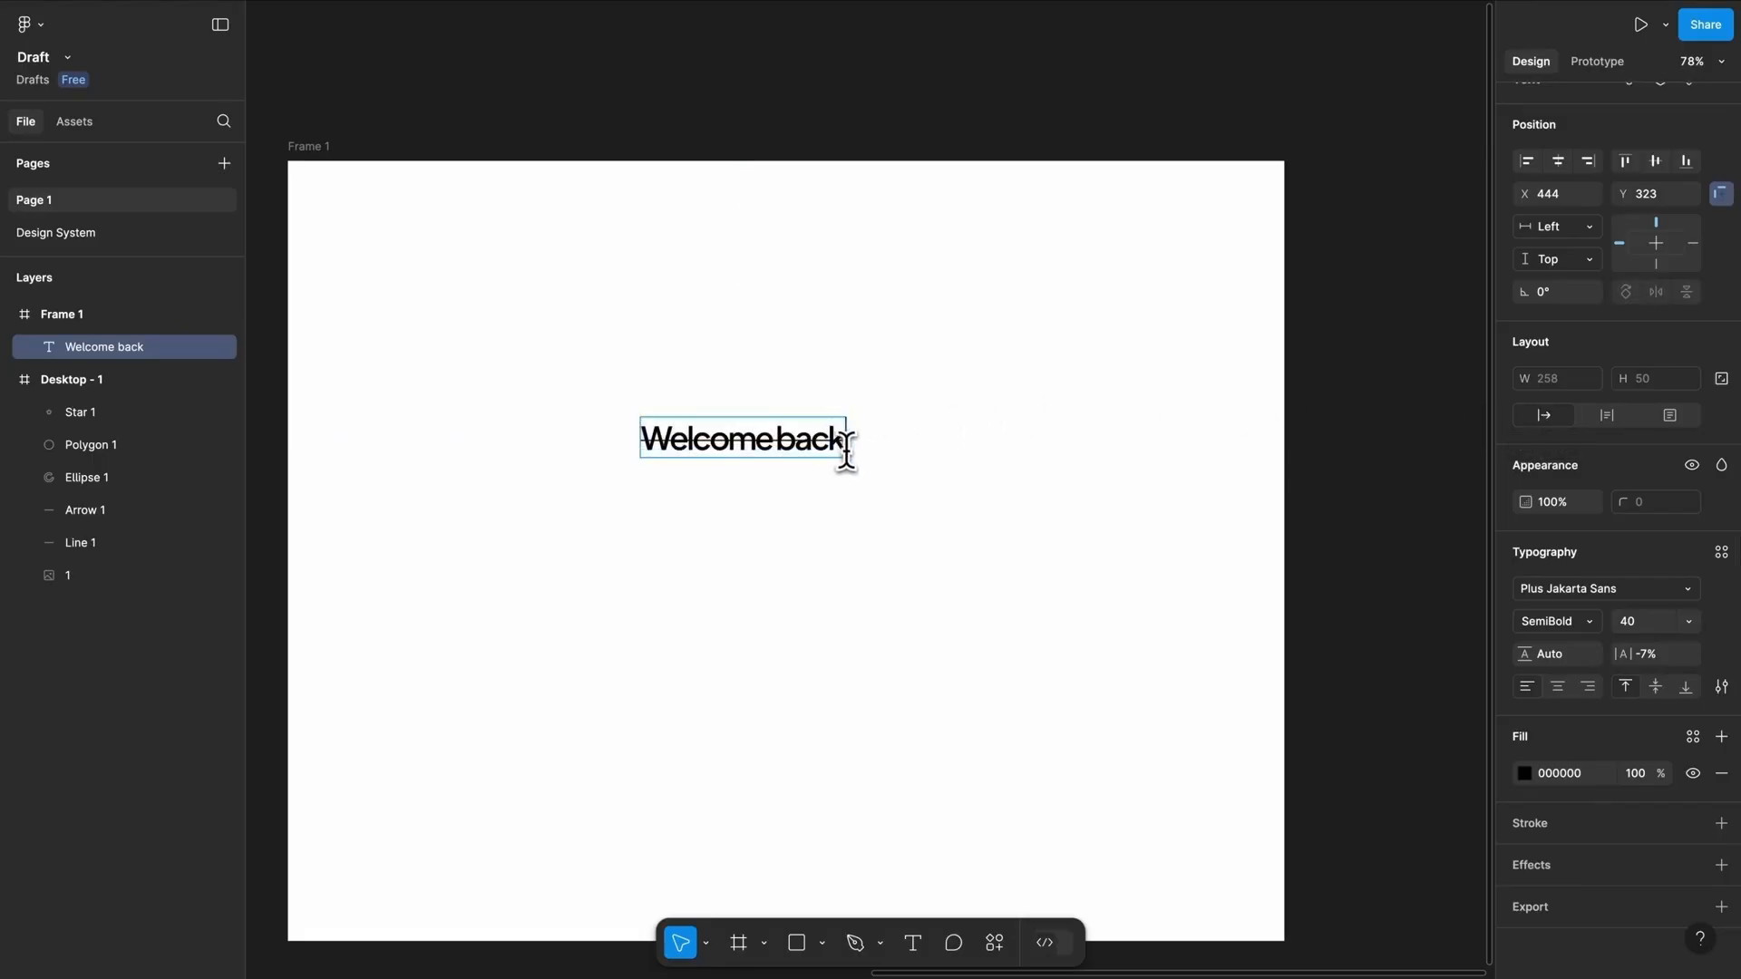
key("BackSpace")
type("to another tutorial!")
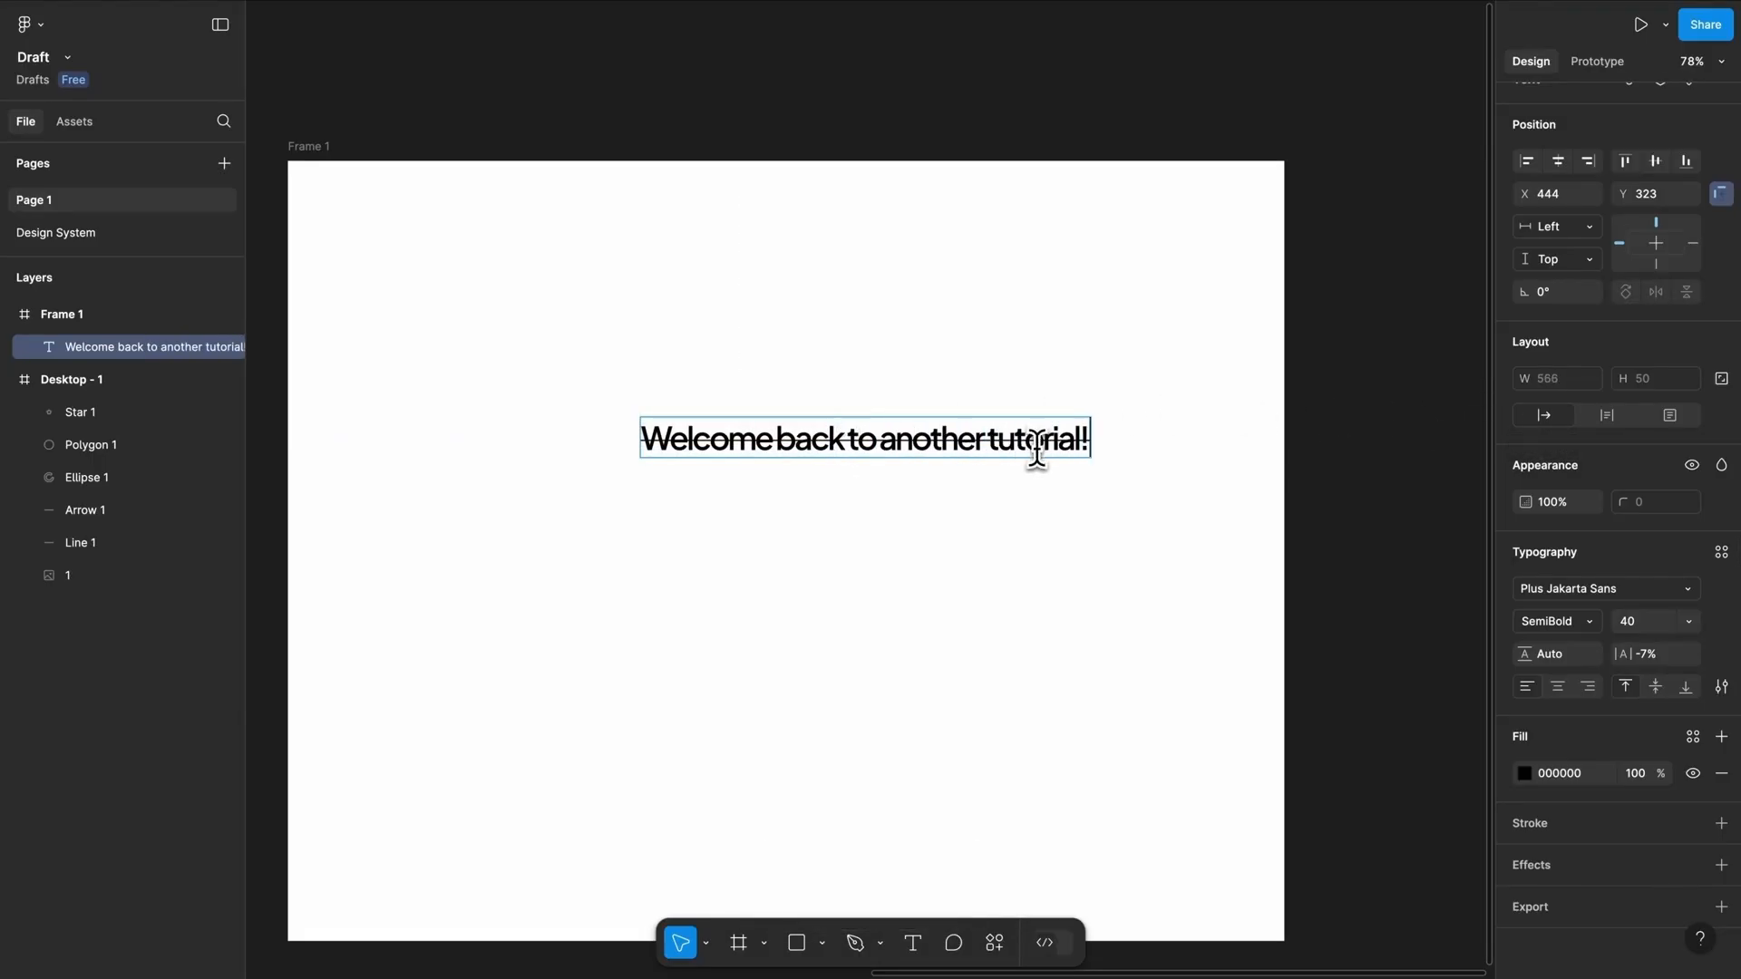
Set the whole text's letter spacing to 3% without strikethrough and move it to X 287, Y 377.
key("super+a")
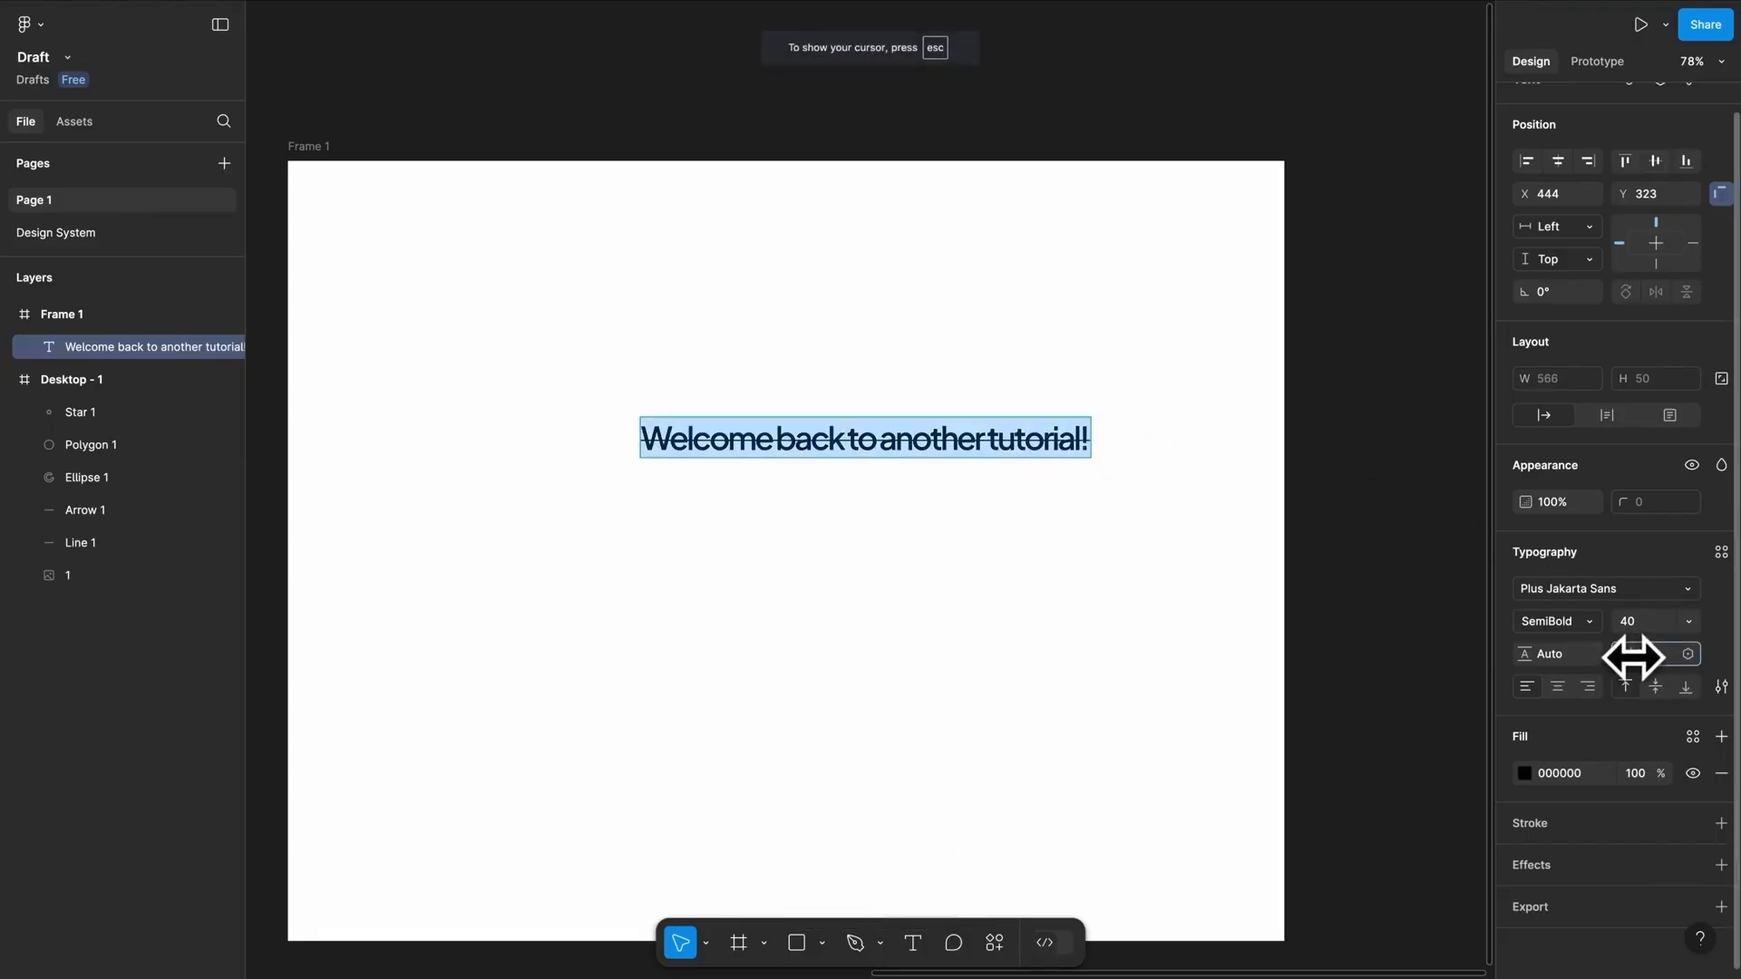
left_click_drag(1632, 657, 1643, 716)
left_click(1720, 692)
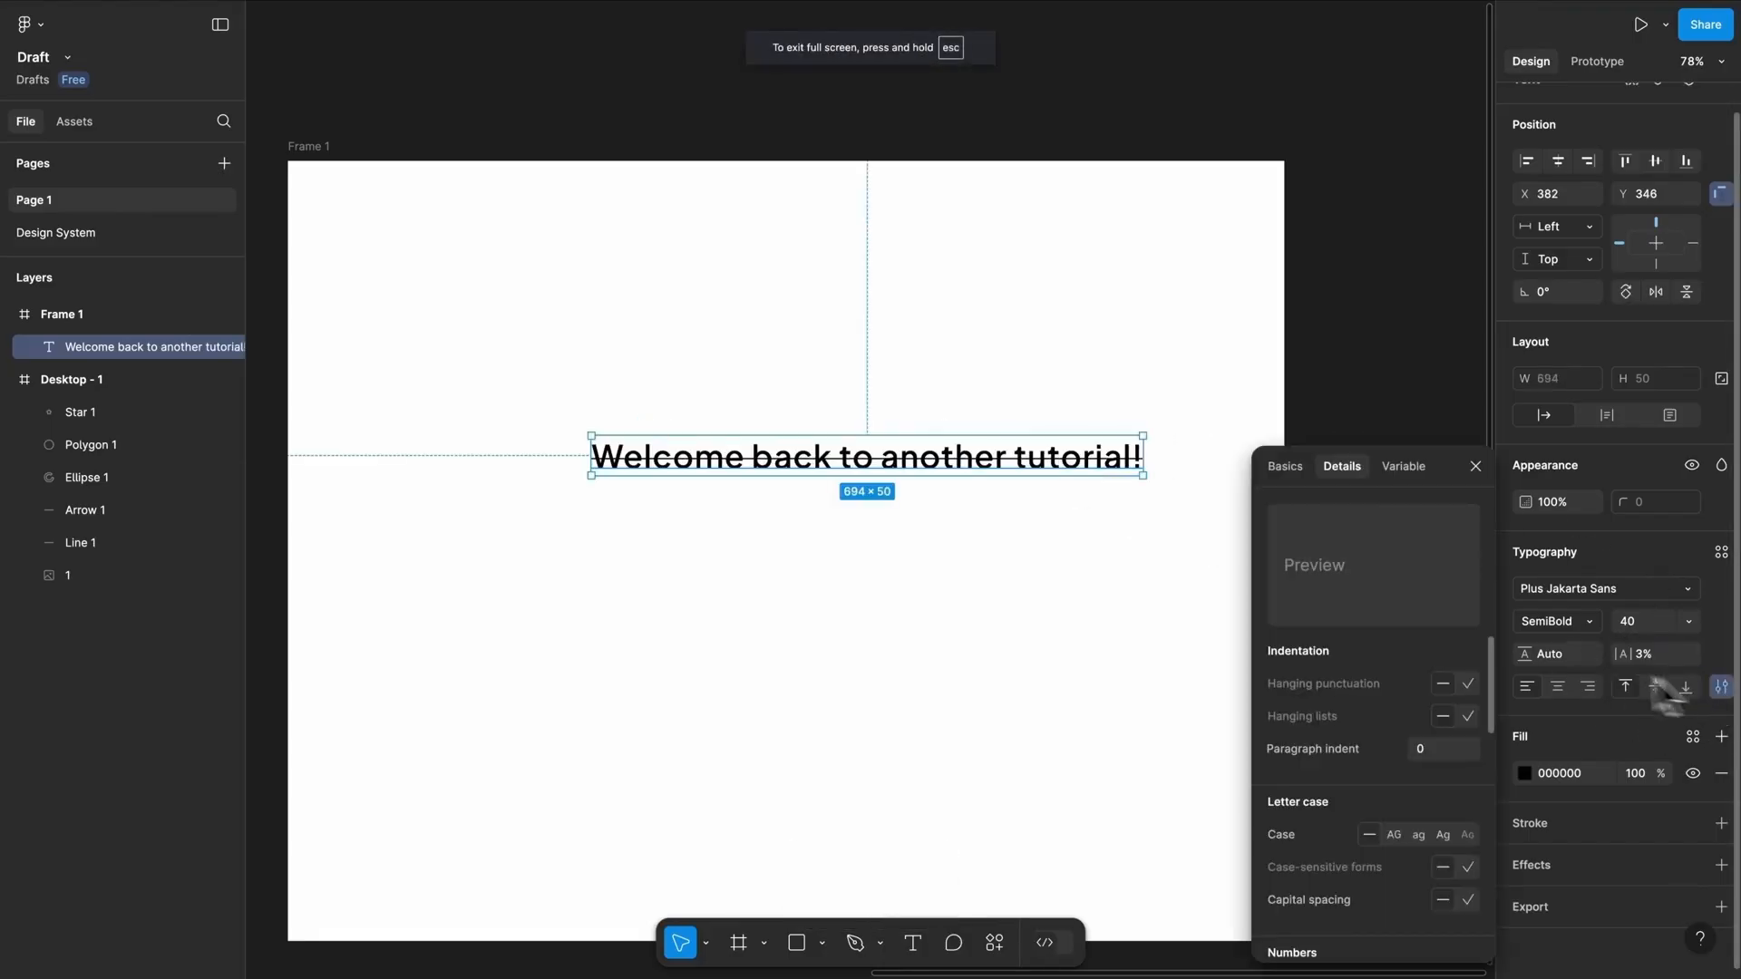
left_click(1475, 466)
left_click_drag(1020, 457, 945, 481)
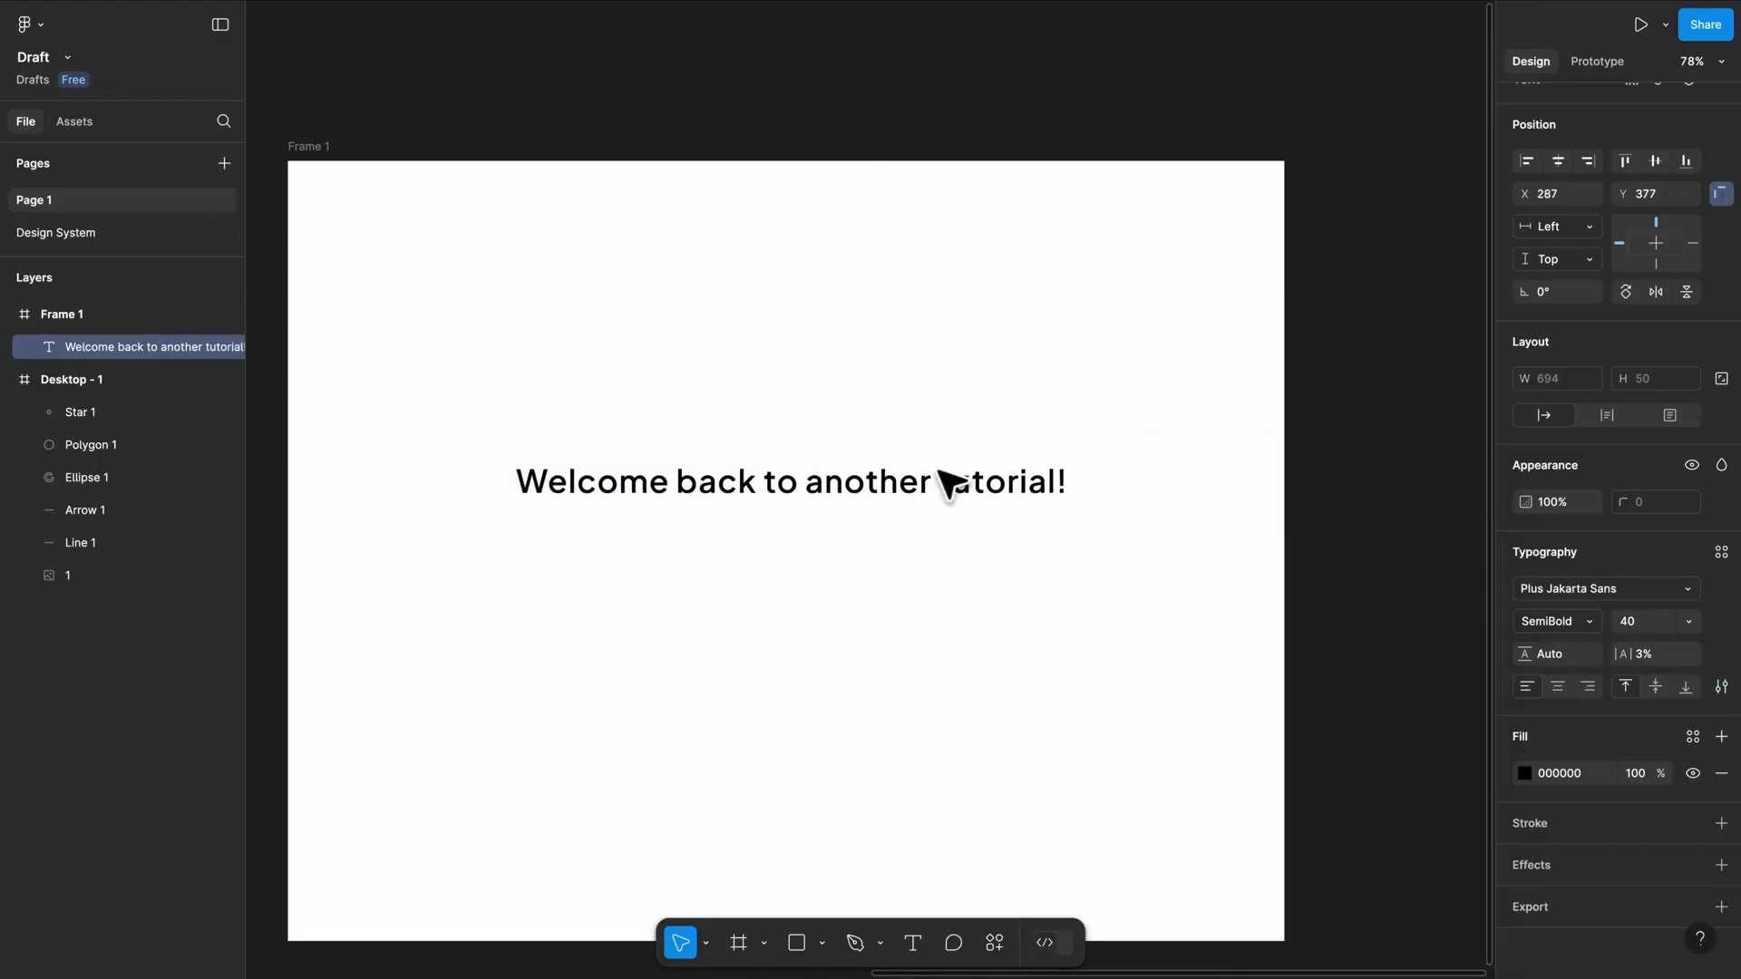
Set the text box to auto height and add a second line, "Today we are going to talk about Figma.".
left_click(1608, 419)
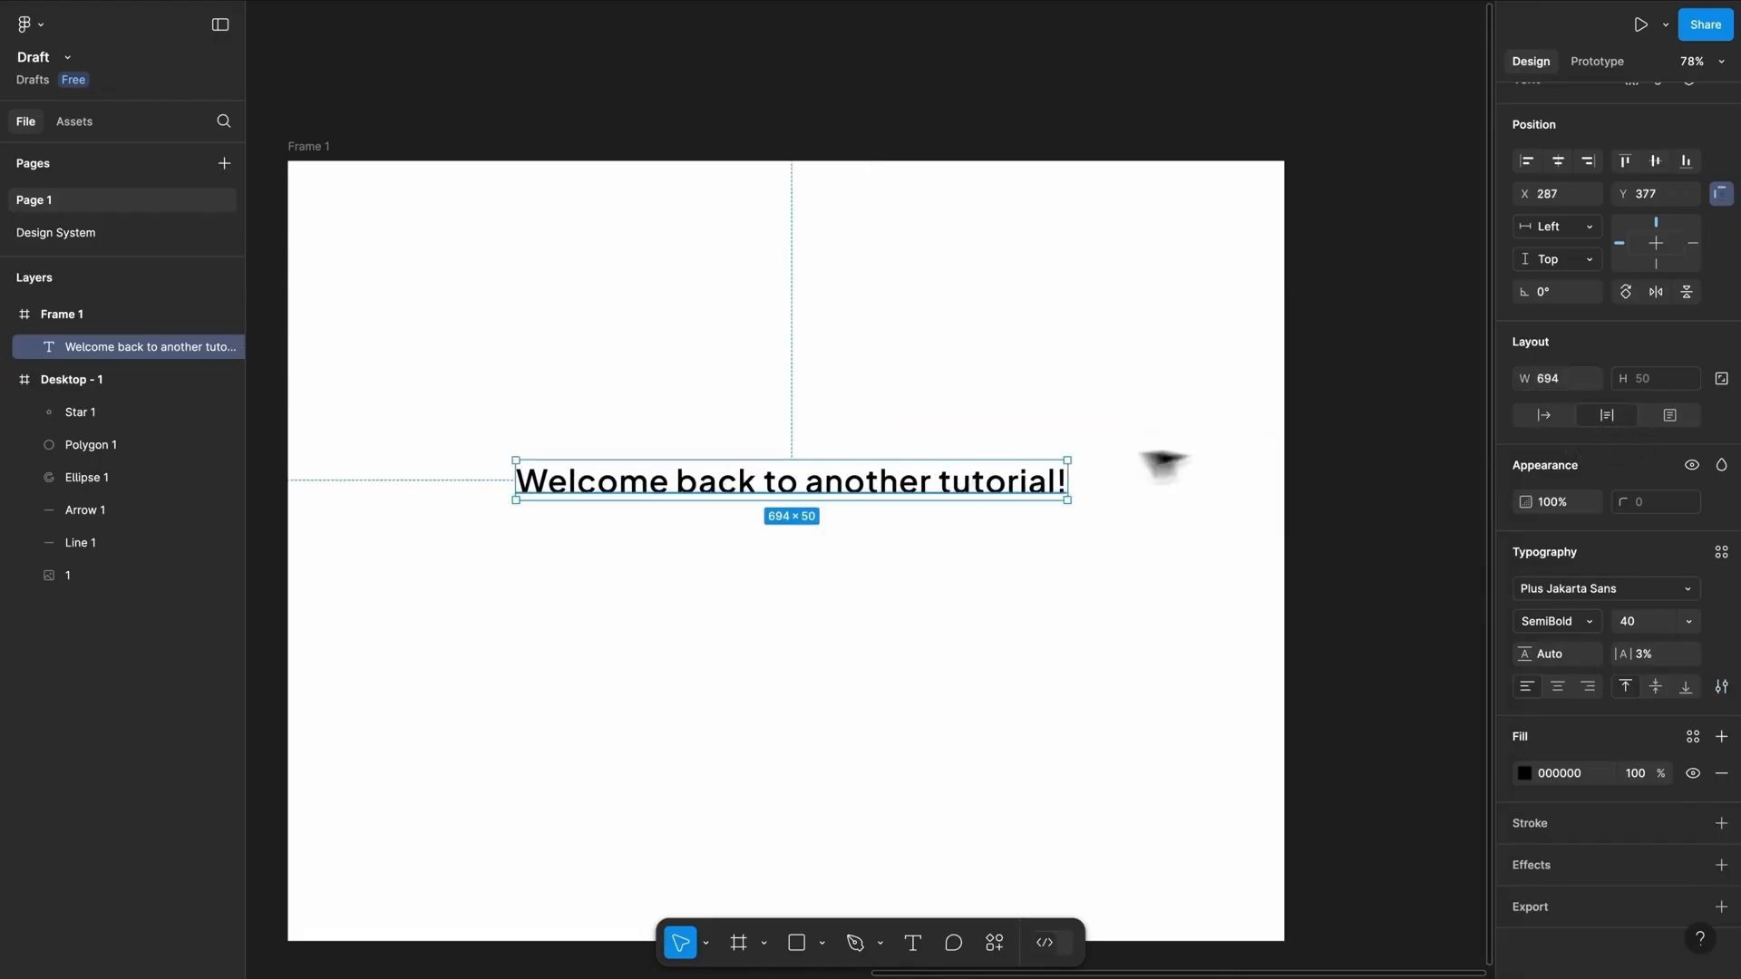
double_click(1031, 476)
left_click(1061, 482)
key("Return")
type("Today we are")
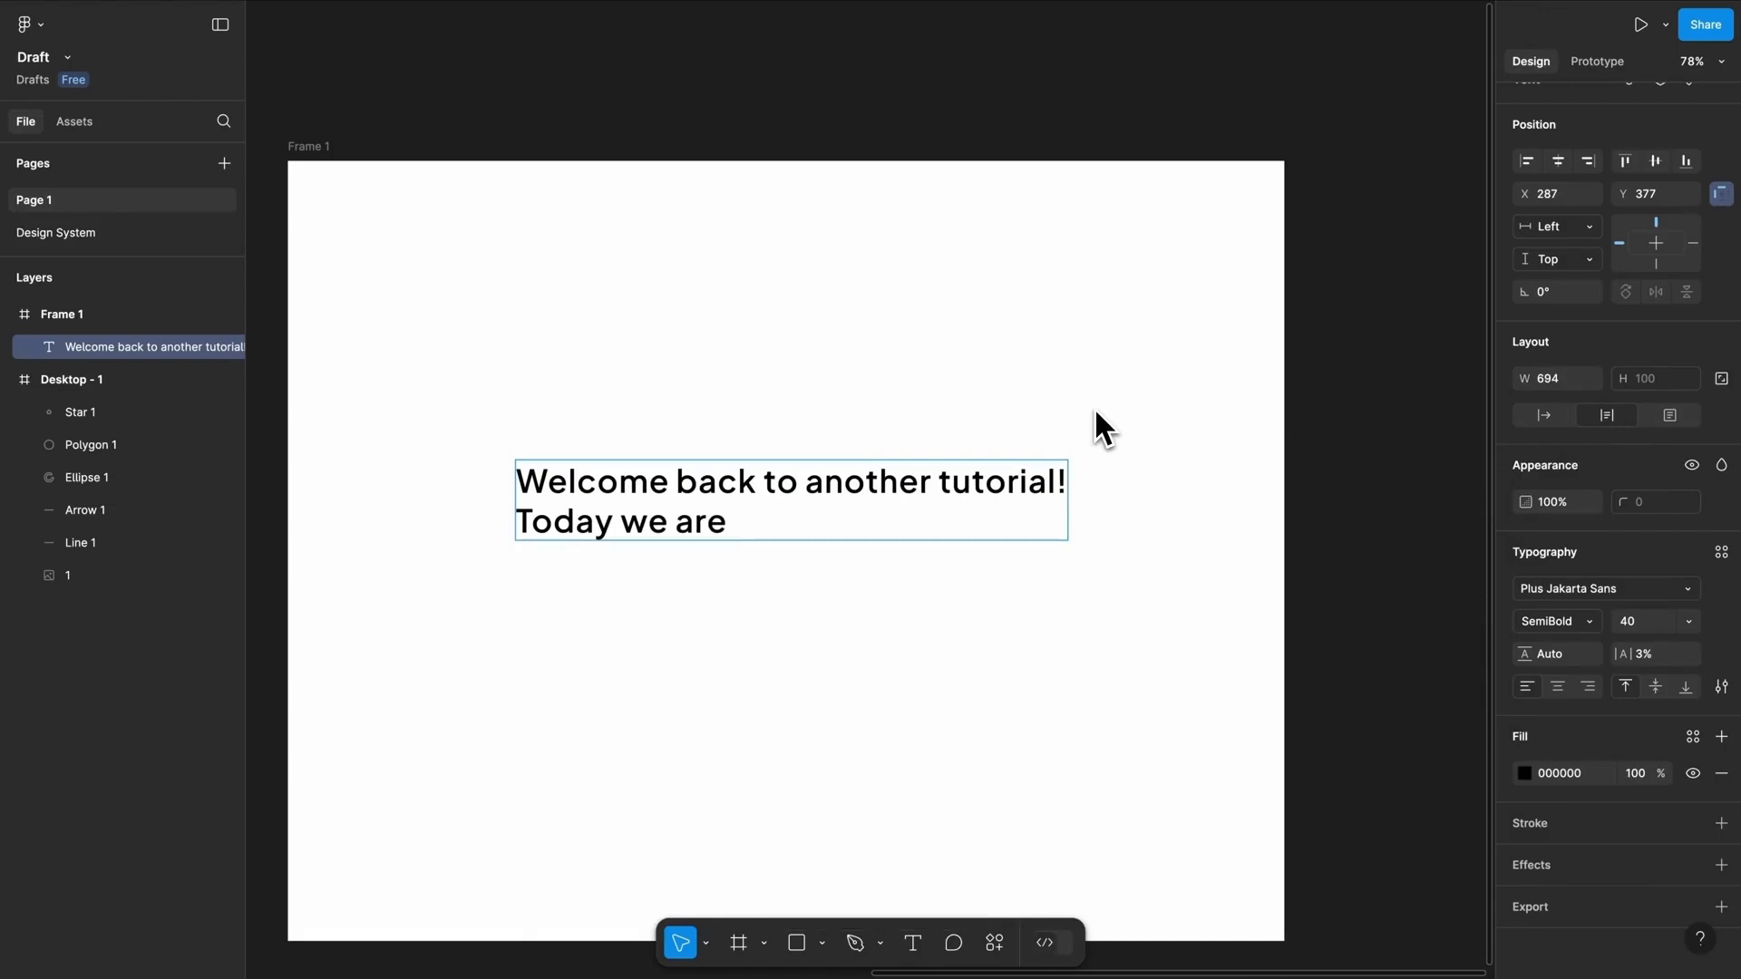
type(" going to talk about Figma.")
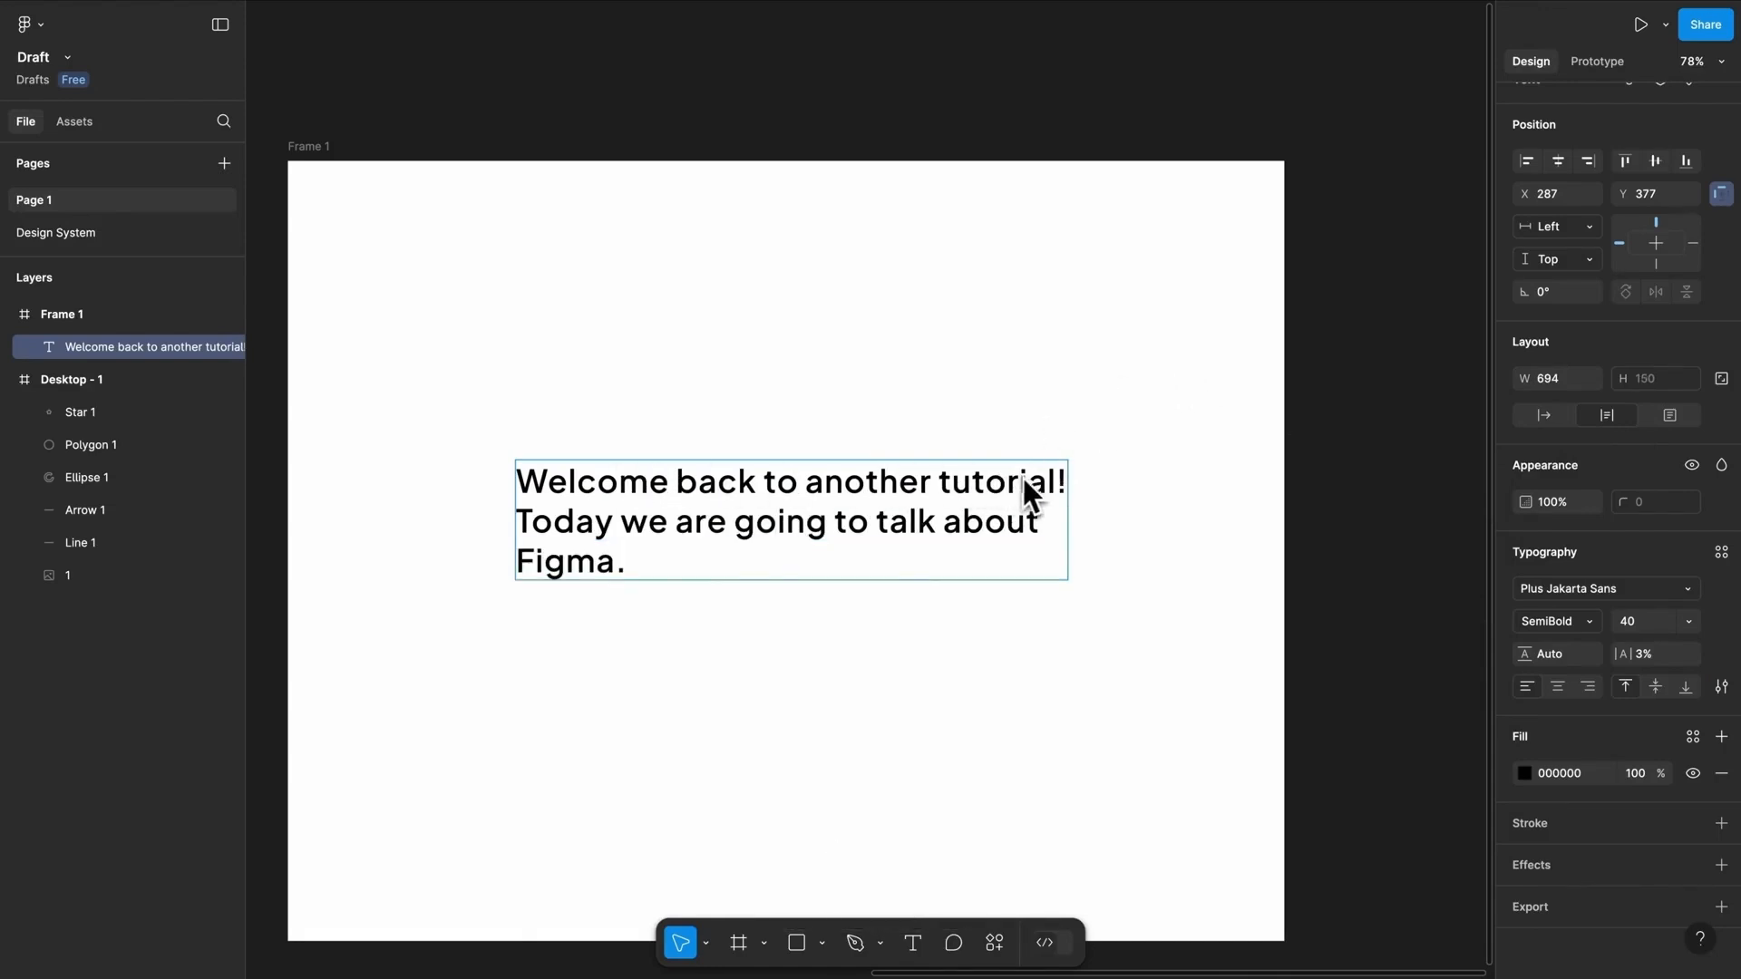
key("Escape")
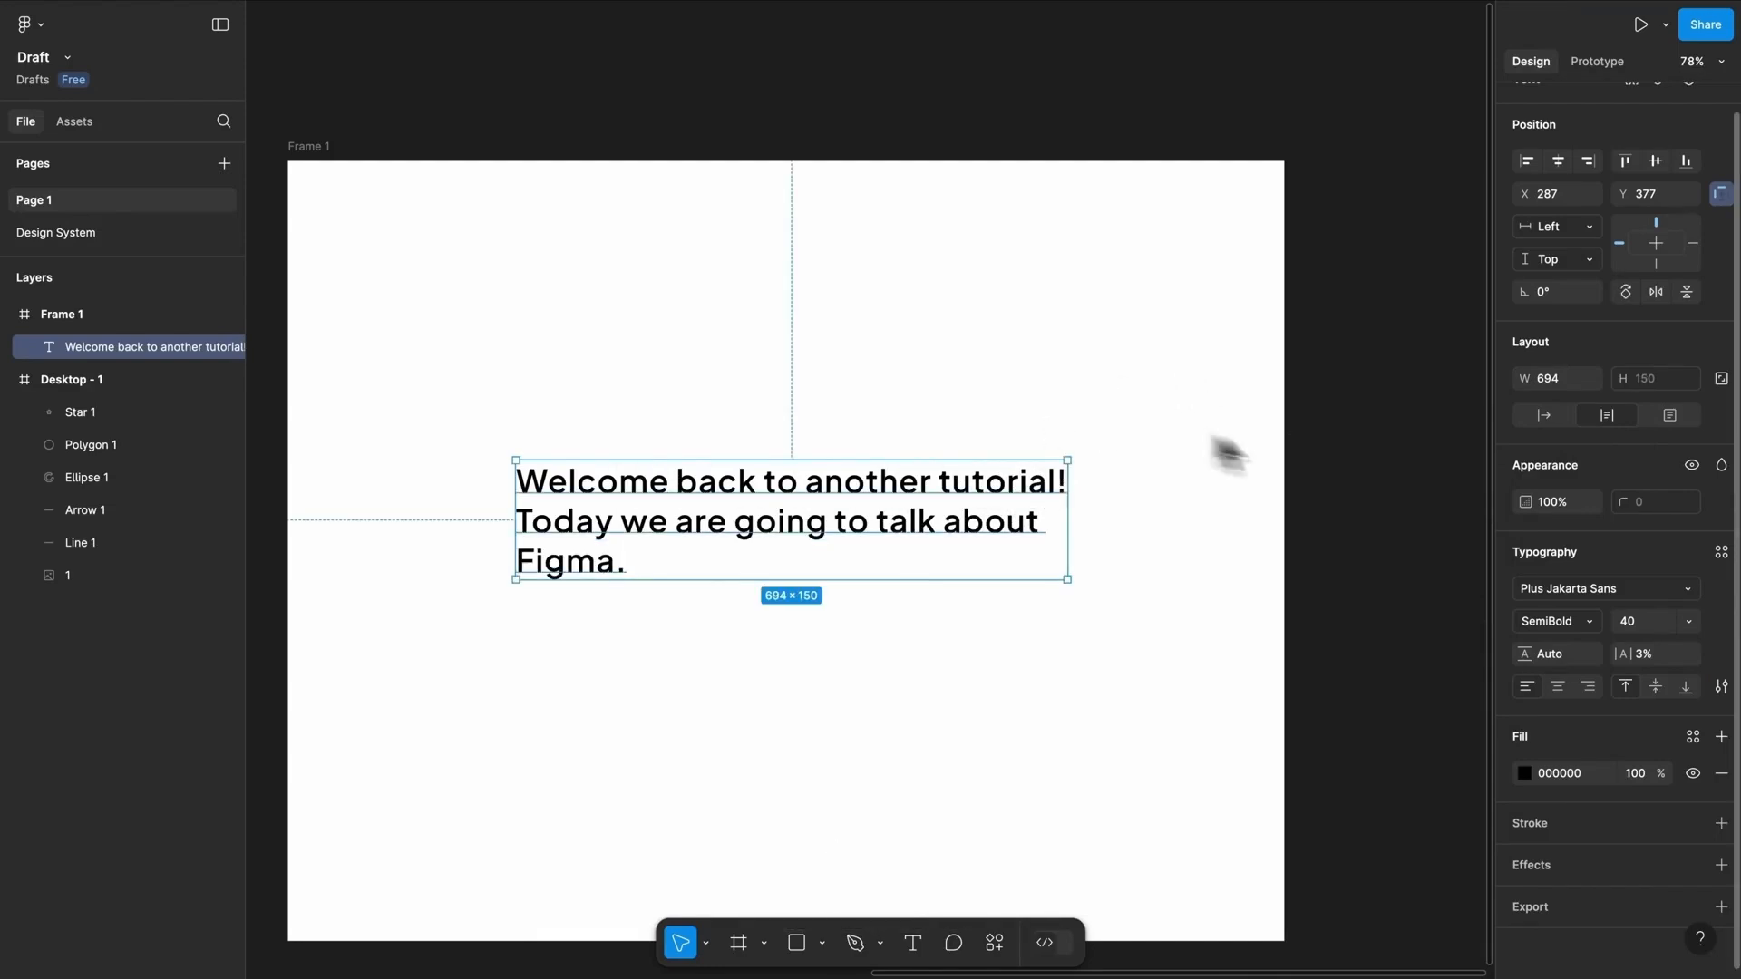
Make the text box fixed size and append two copies of its full text at the end.
left_click(1671, 419)
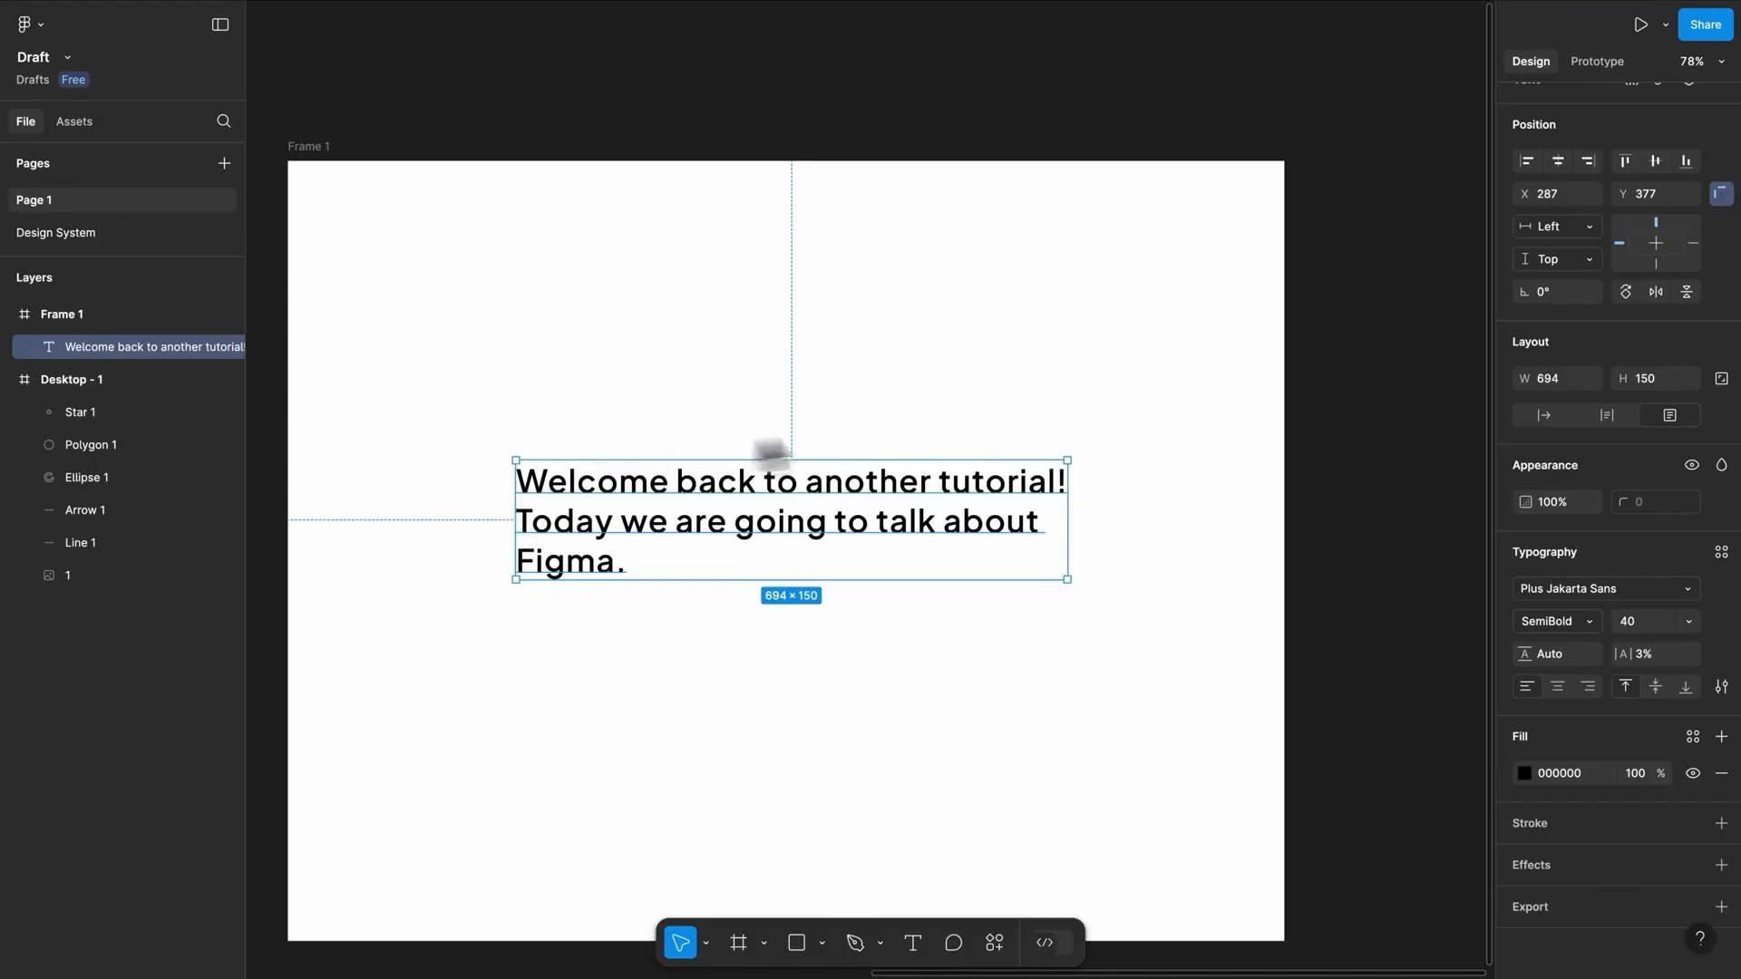
left_click(689, 560)
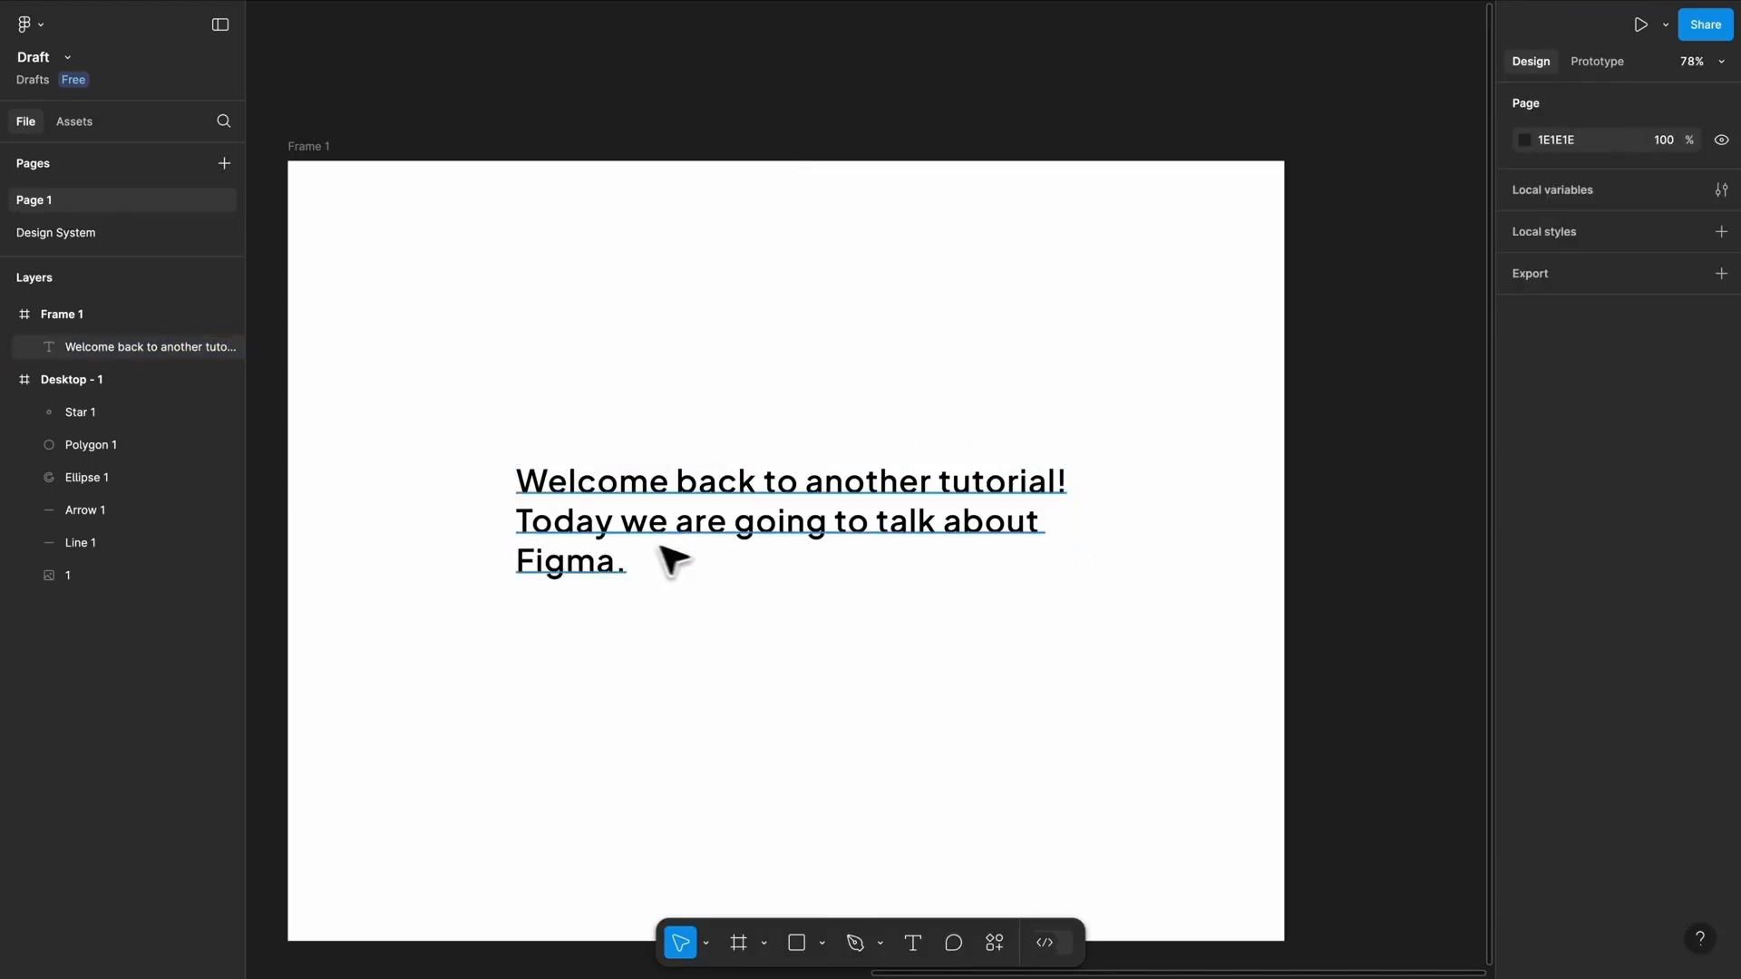
double_click(635, 557)
key("super+c")
left_click(646, 526)
left_click(641, 555)
key("super+v")
key("super+v")
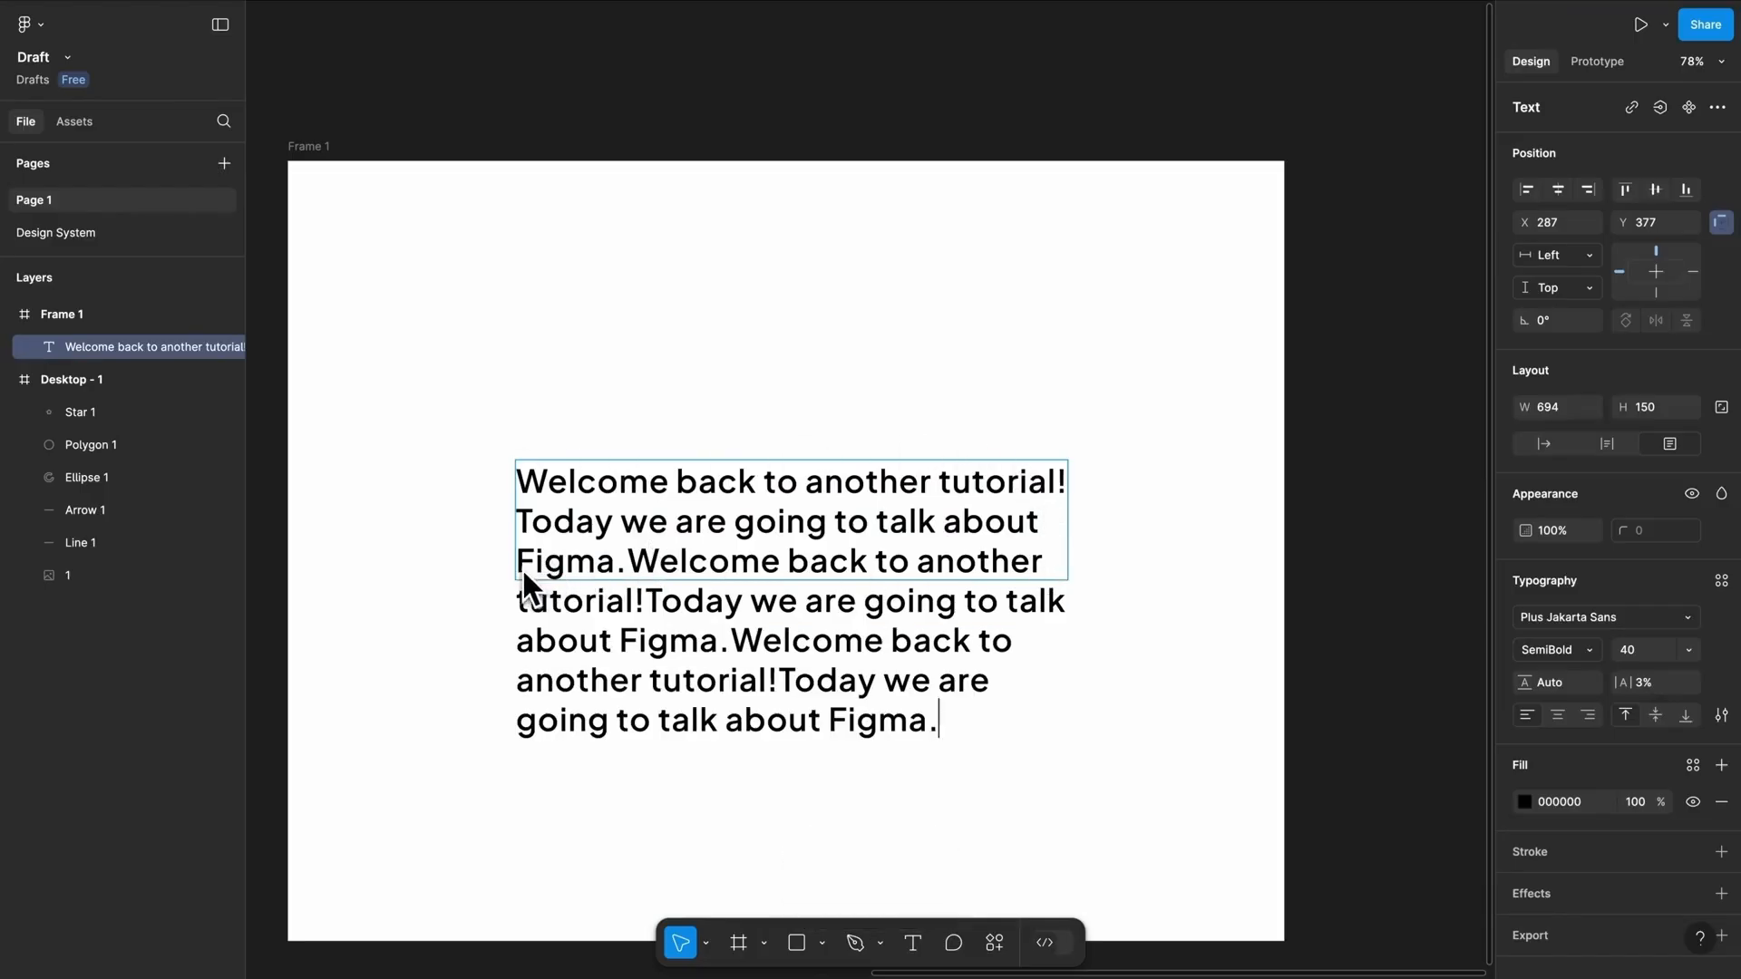
Try auto width and auto height resizing on the long text, and delete it from Frame 1.
left_click(1558, 445)
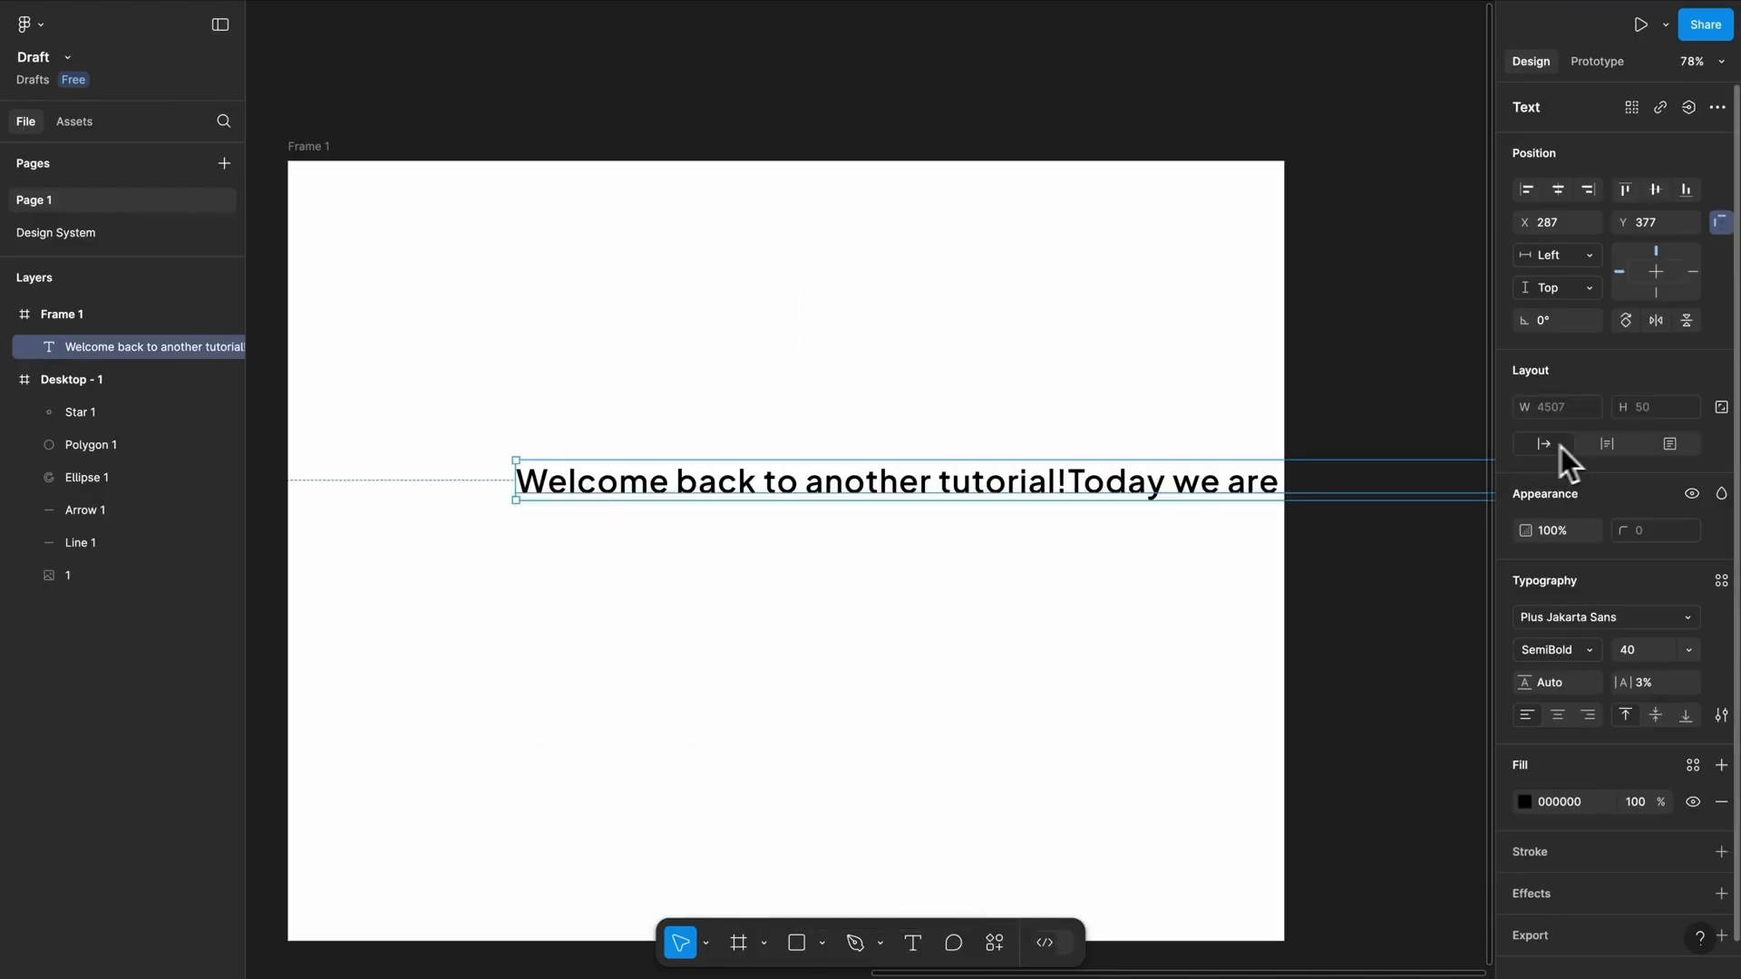
left_click(1609, 442)
left_click(1274, 436)
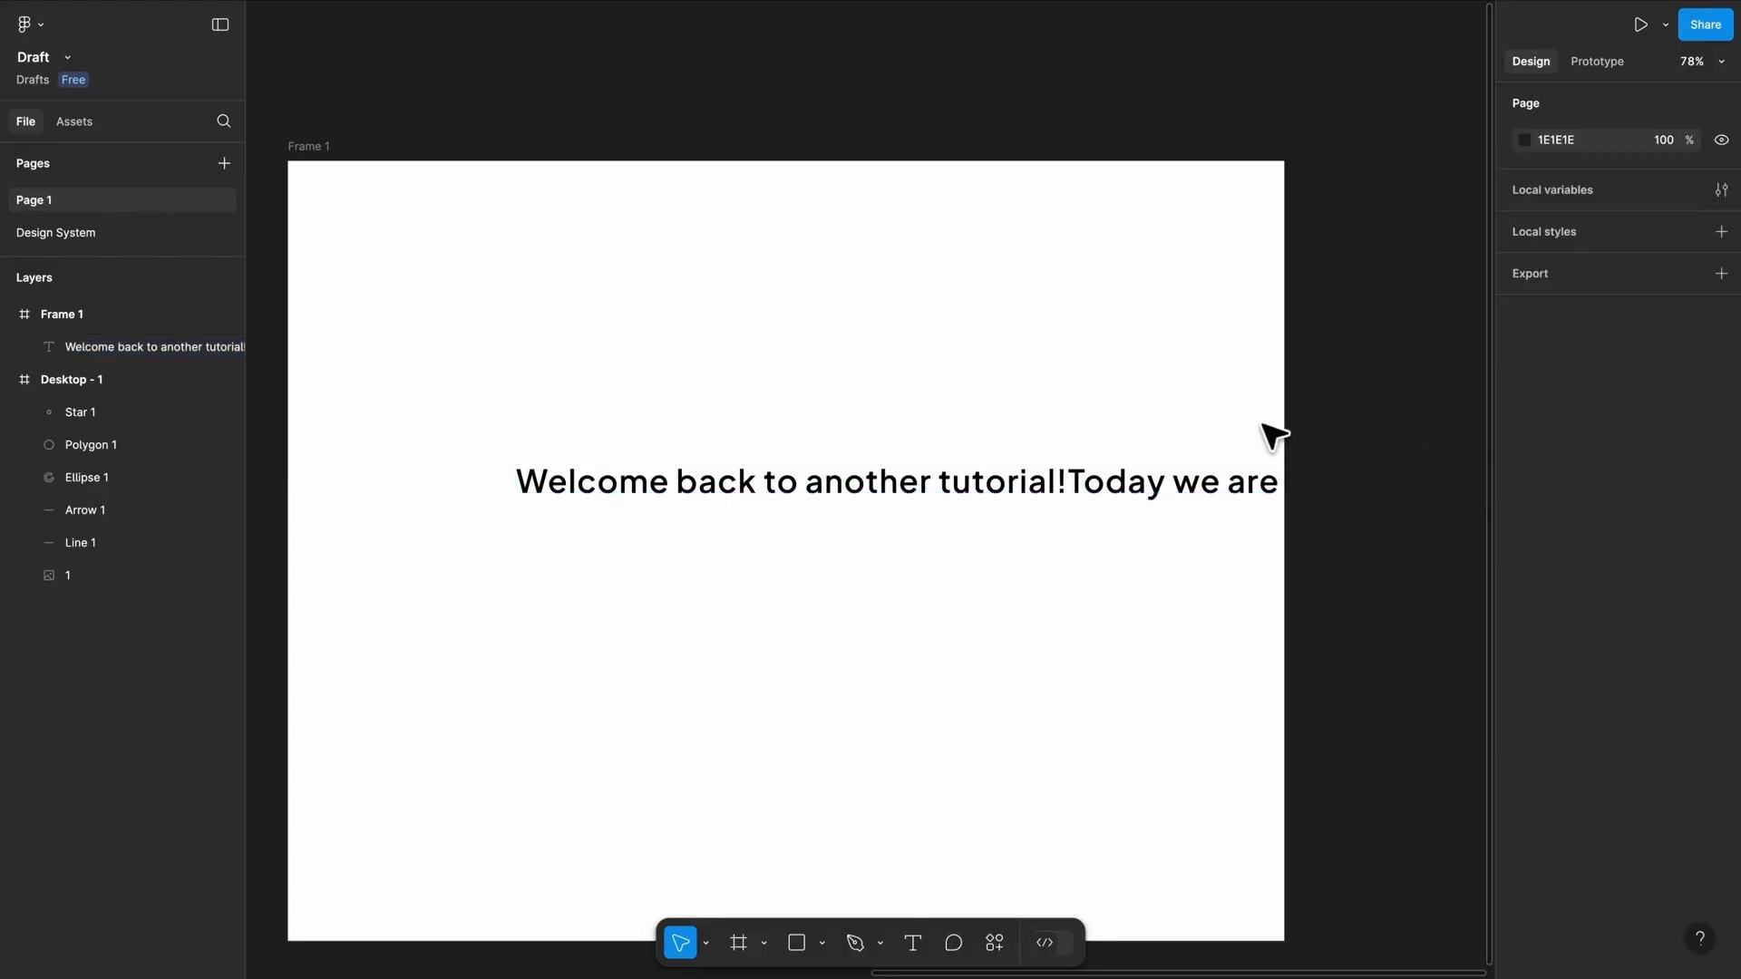
left_click(1240, 489)
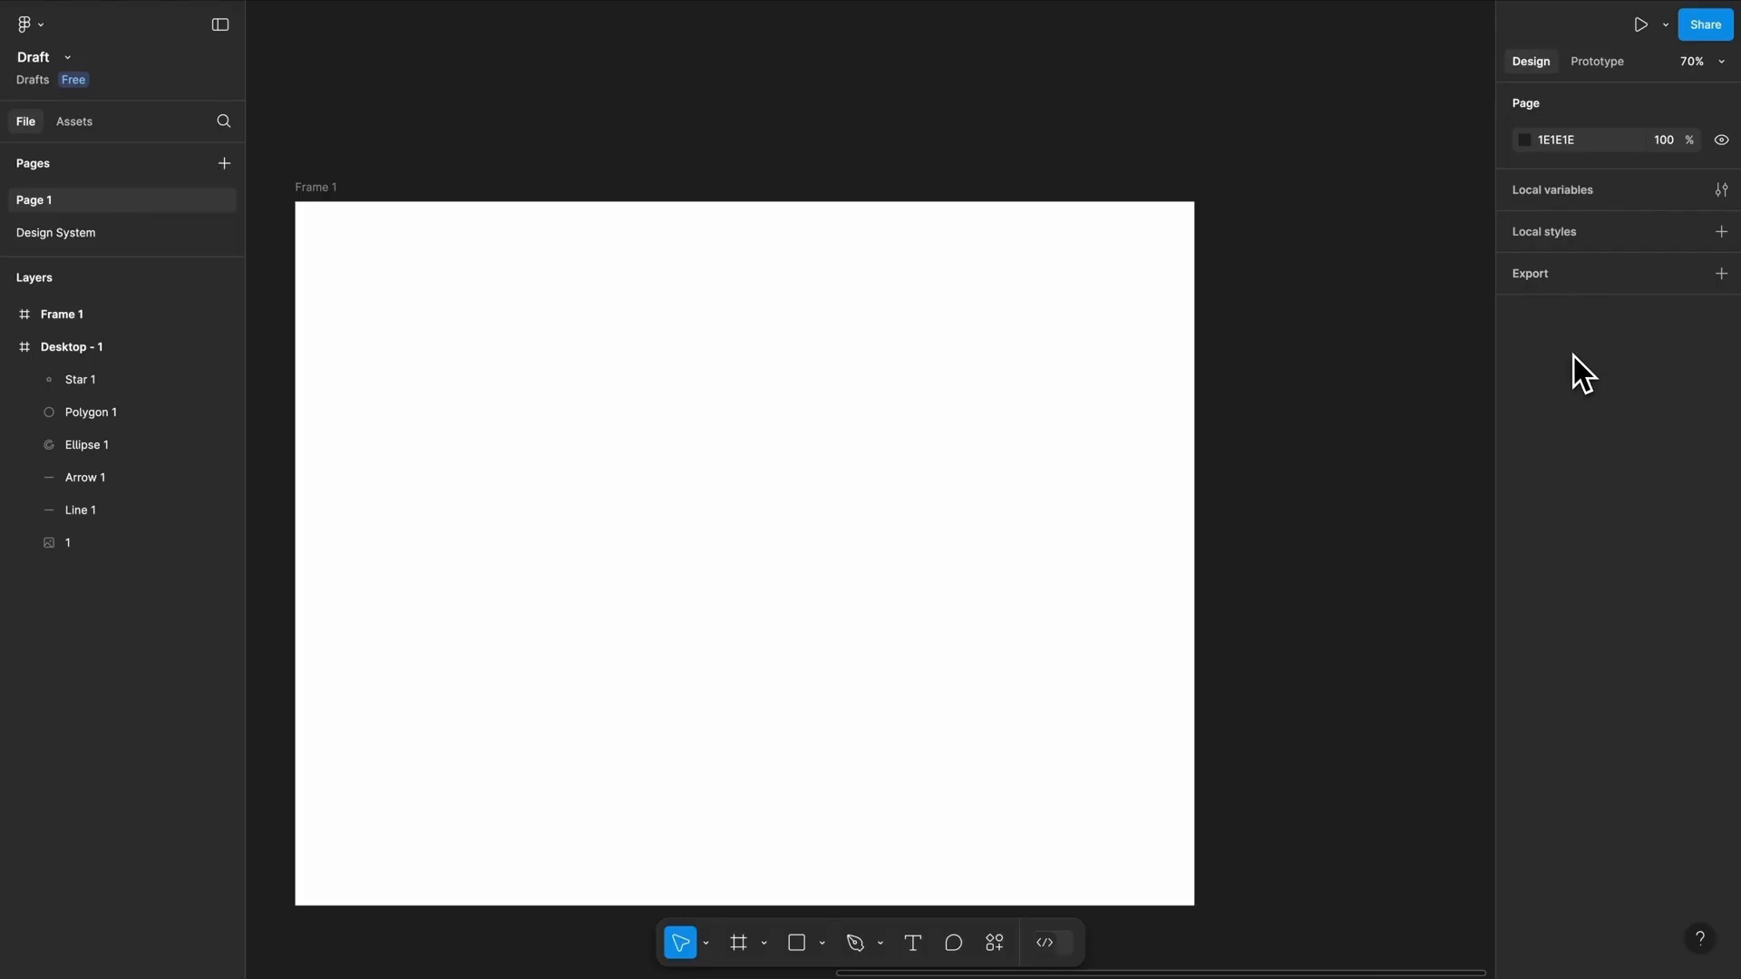
Draw a rectangle of 280 by 244 in Frame 1 at X 402, Y 255 and turn on property labels.
left_click(822, 943)
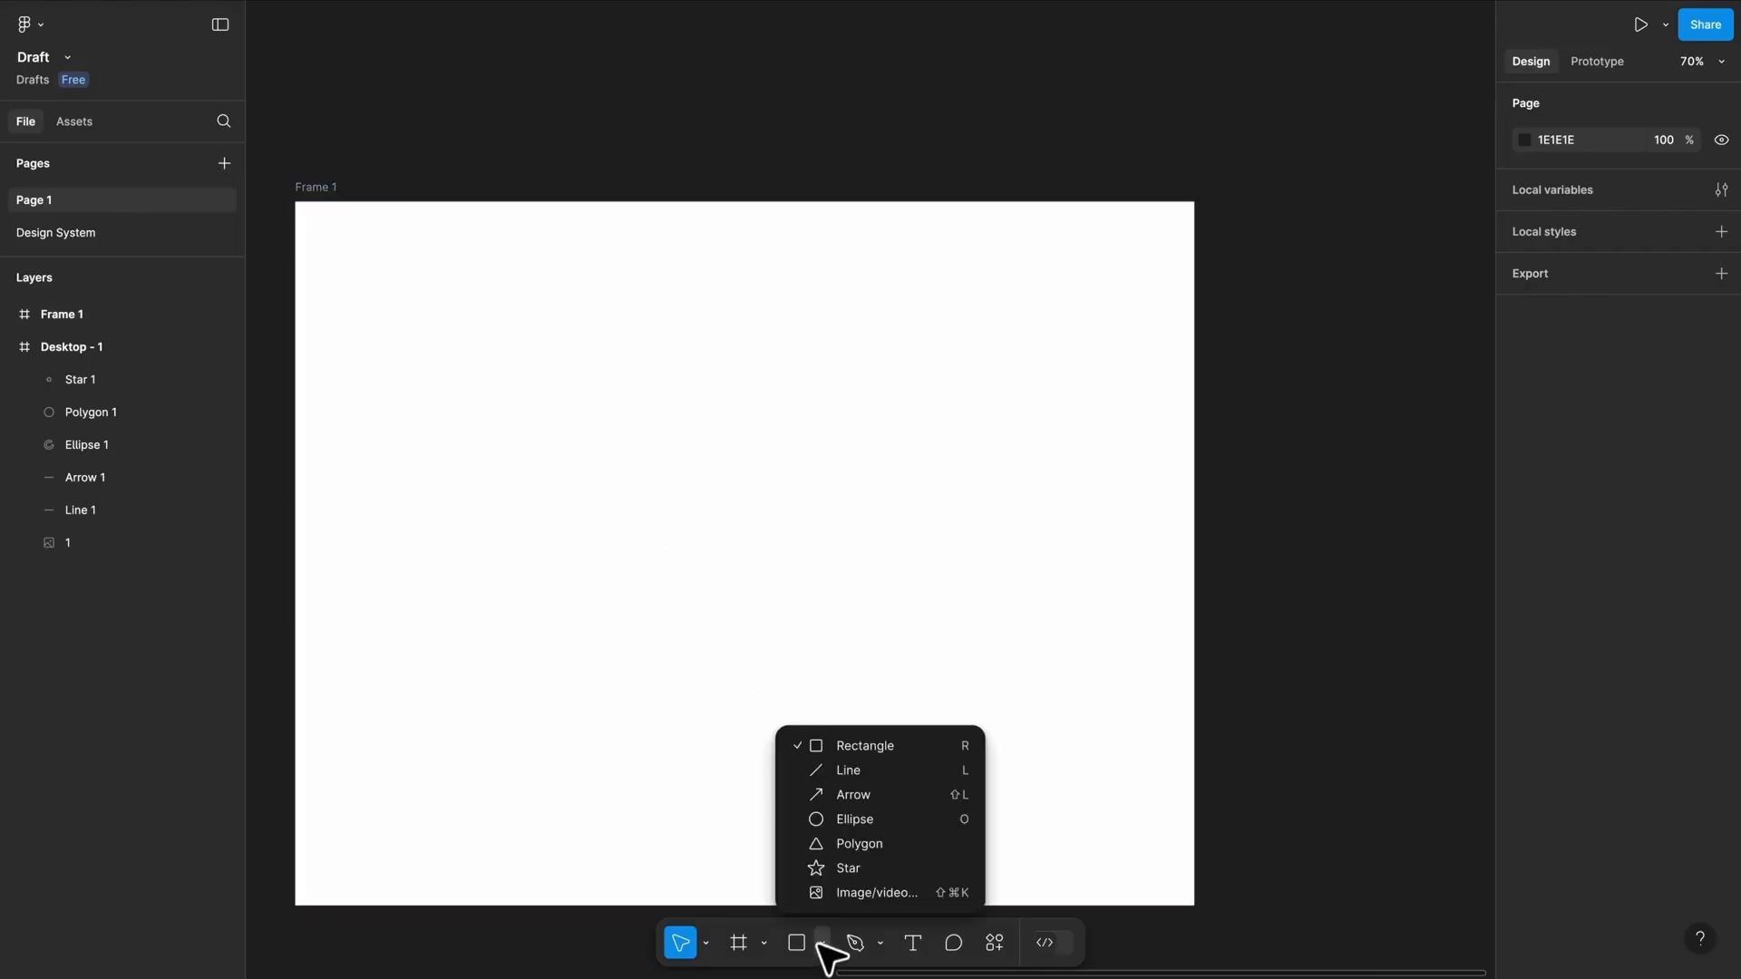
left_click(848, 747)
left_click_drag(583, 384, 784, 559)
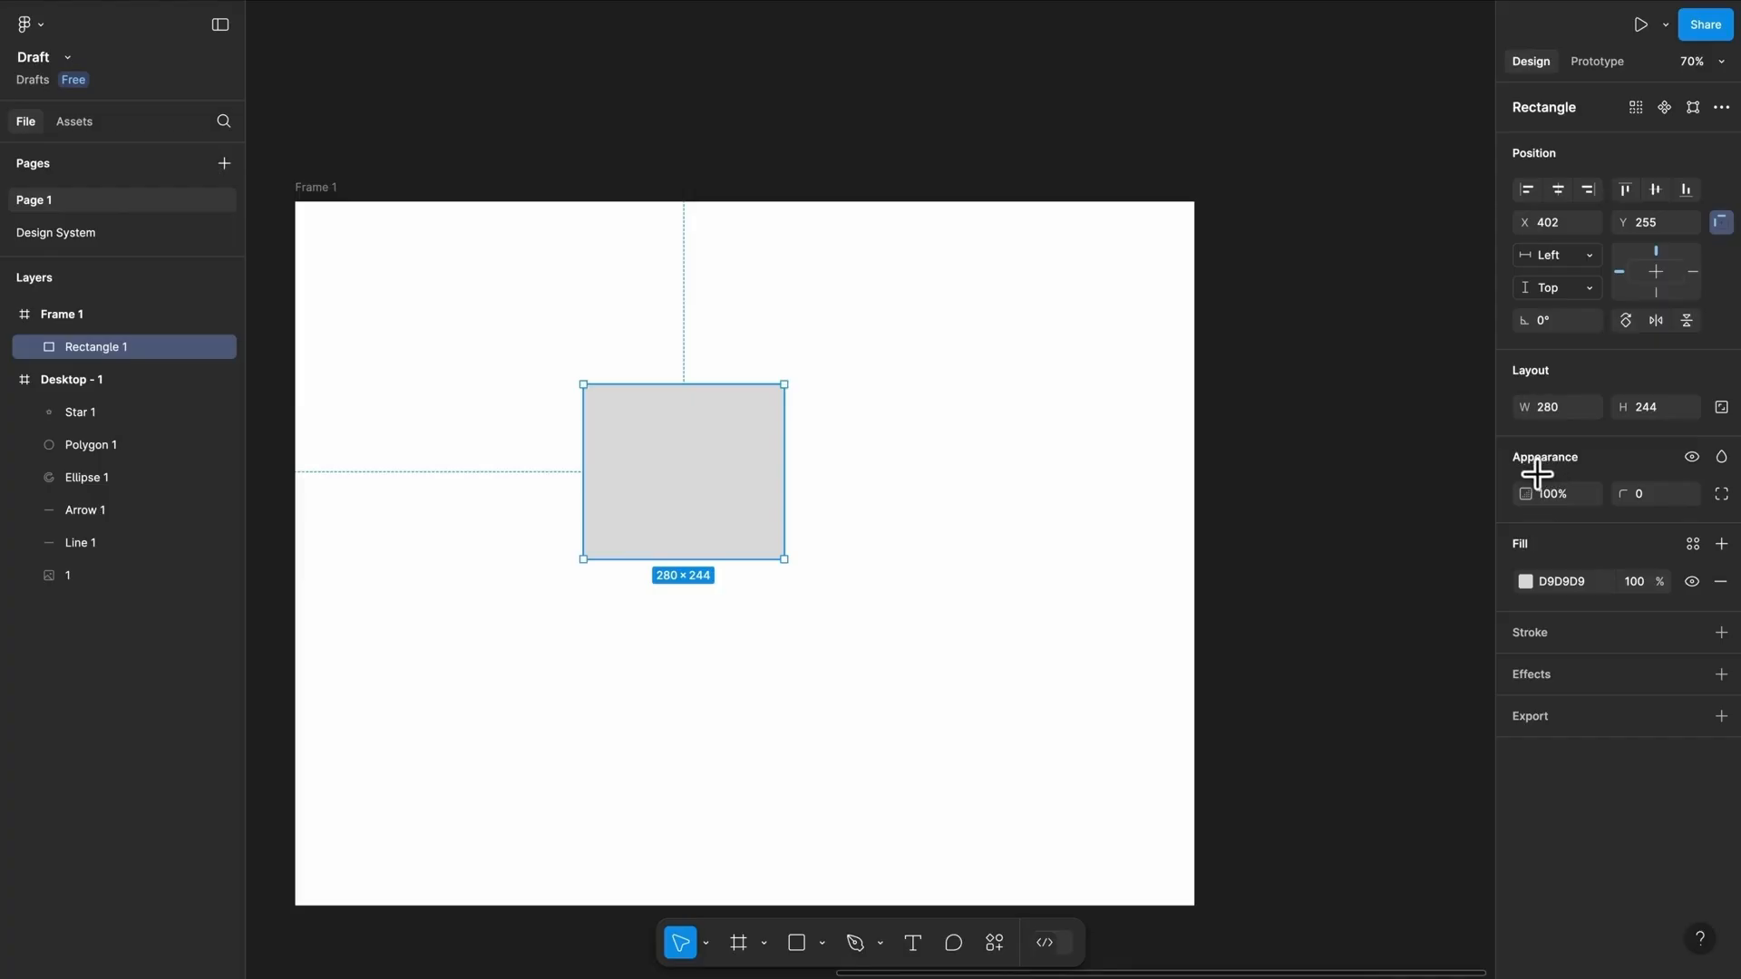
left_click(1721, 64)
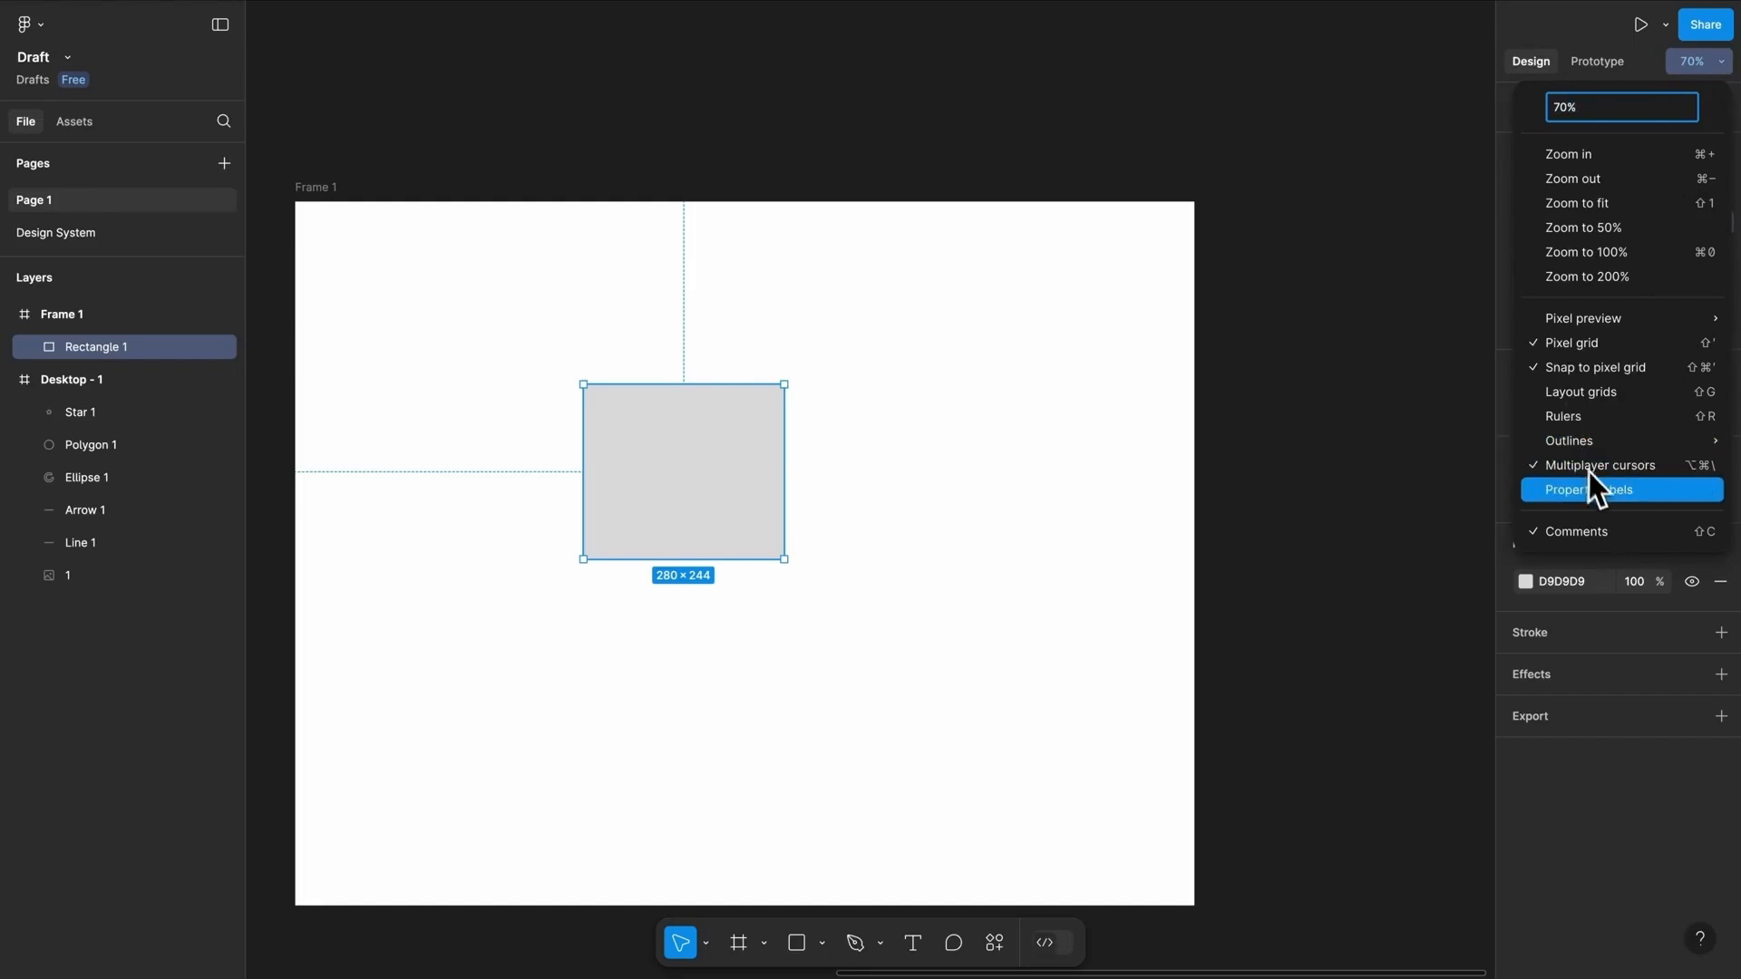
left_click(1642, 496)
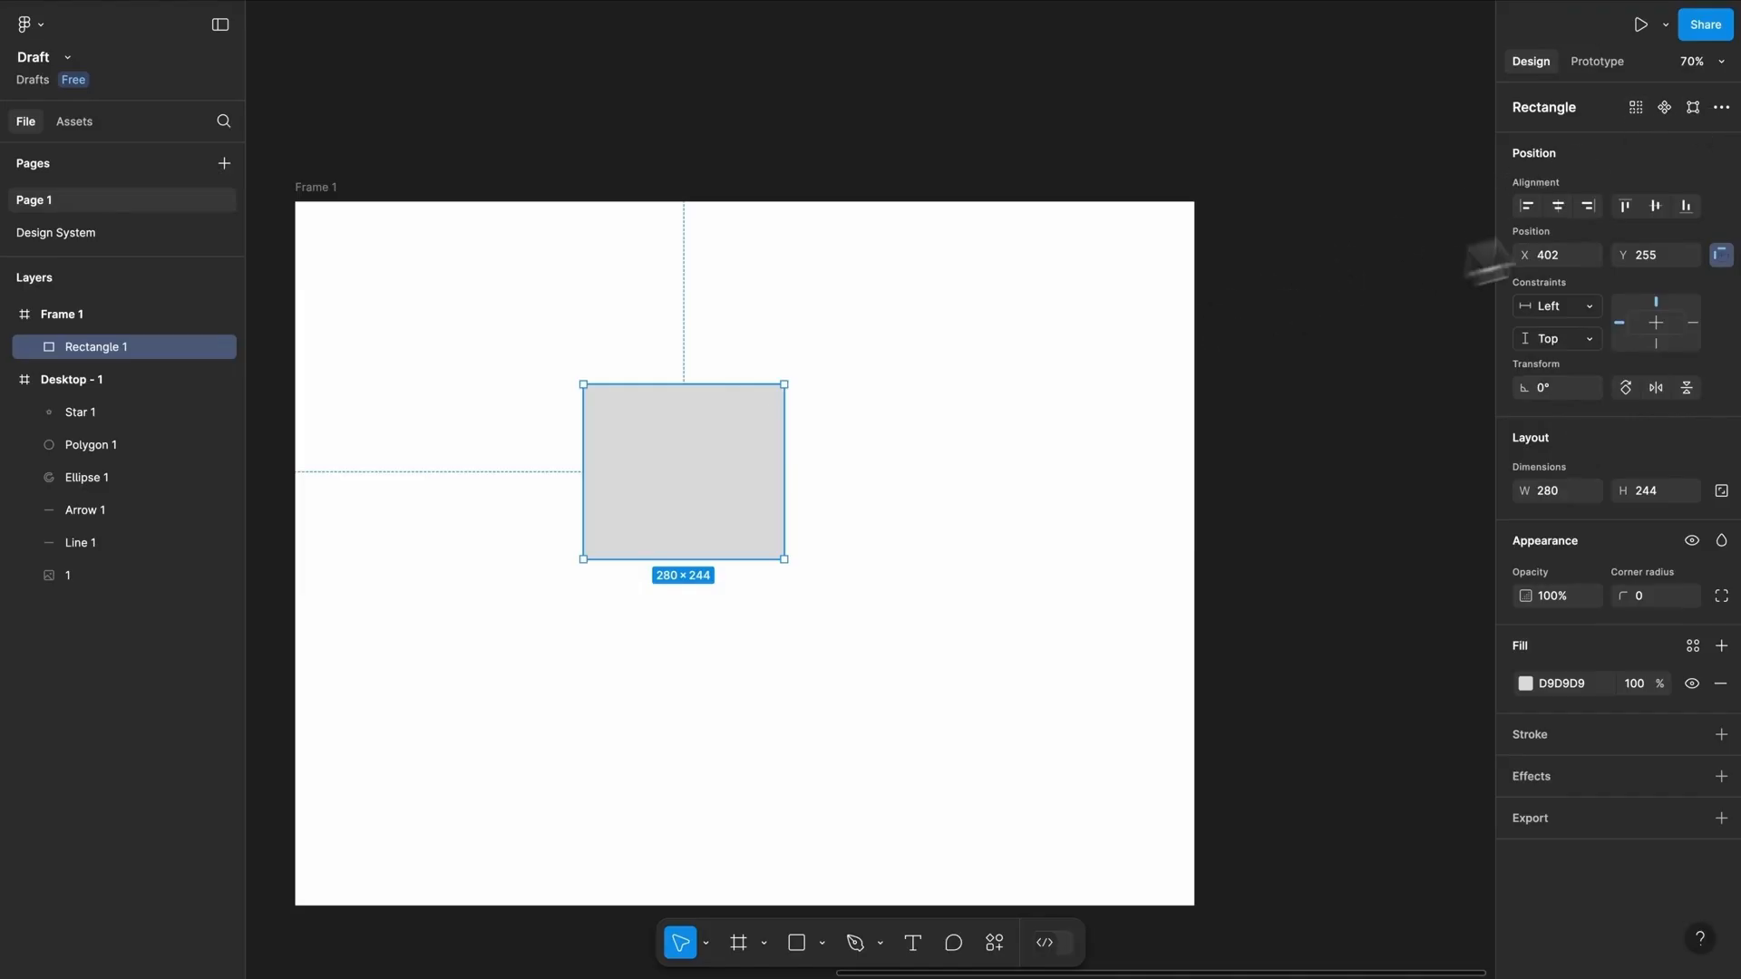
Turn off property labels and delete the rectangle from Frame 1.
left_click(1718, 61)
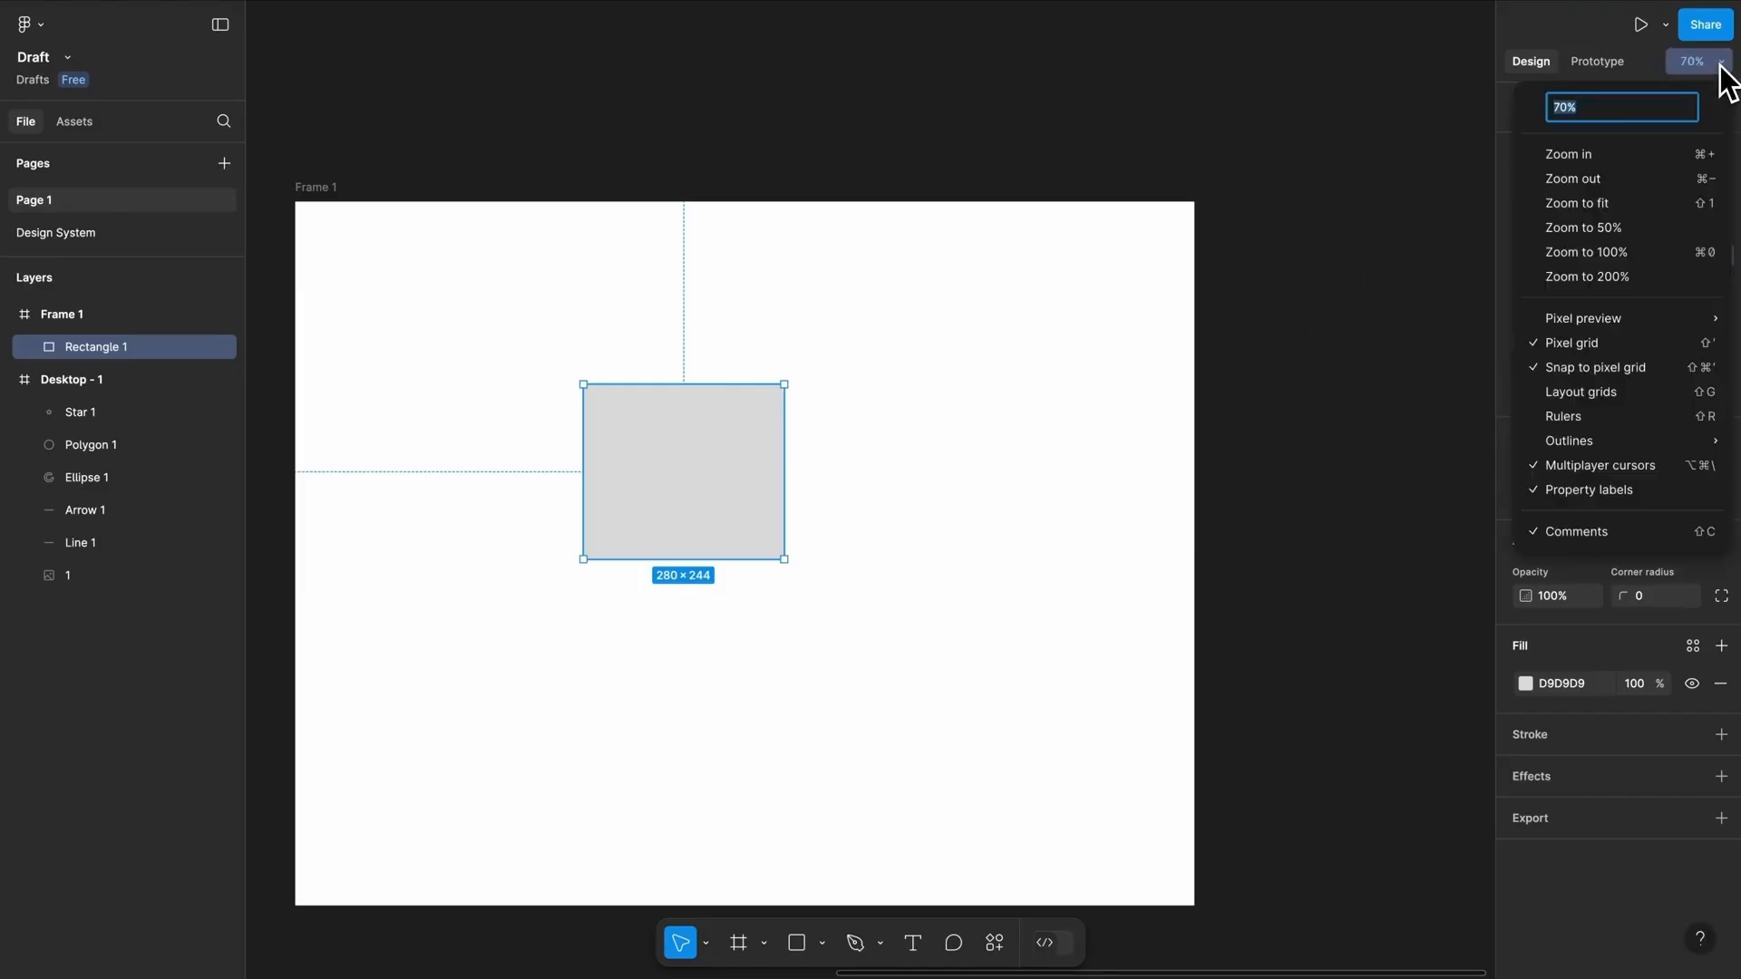
left_click(1603, 485)
key("super+z")
key("BackSpace")
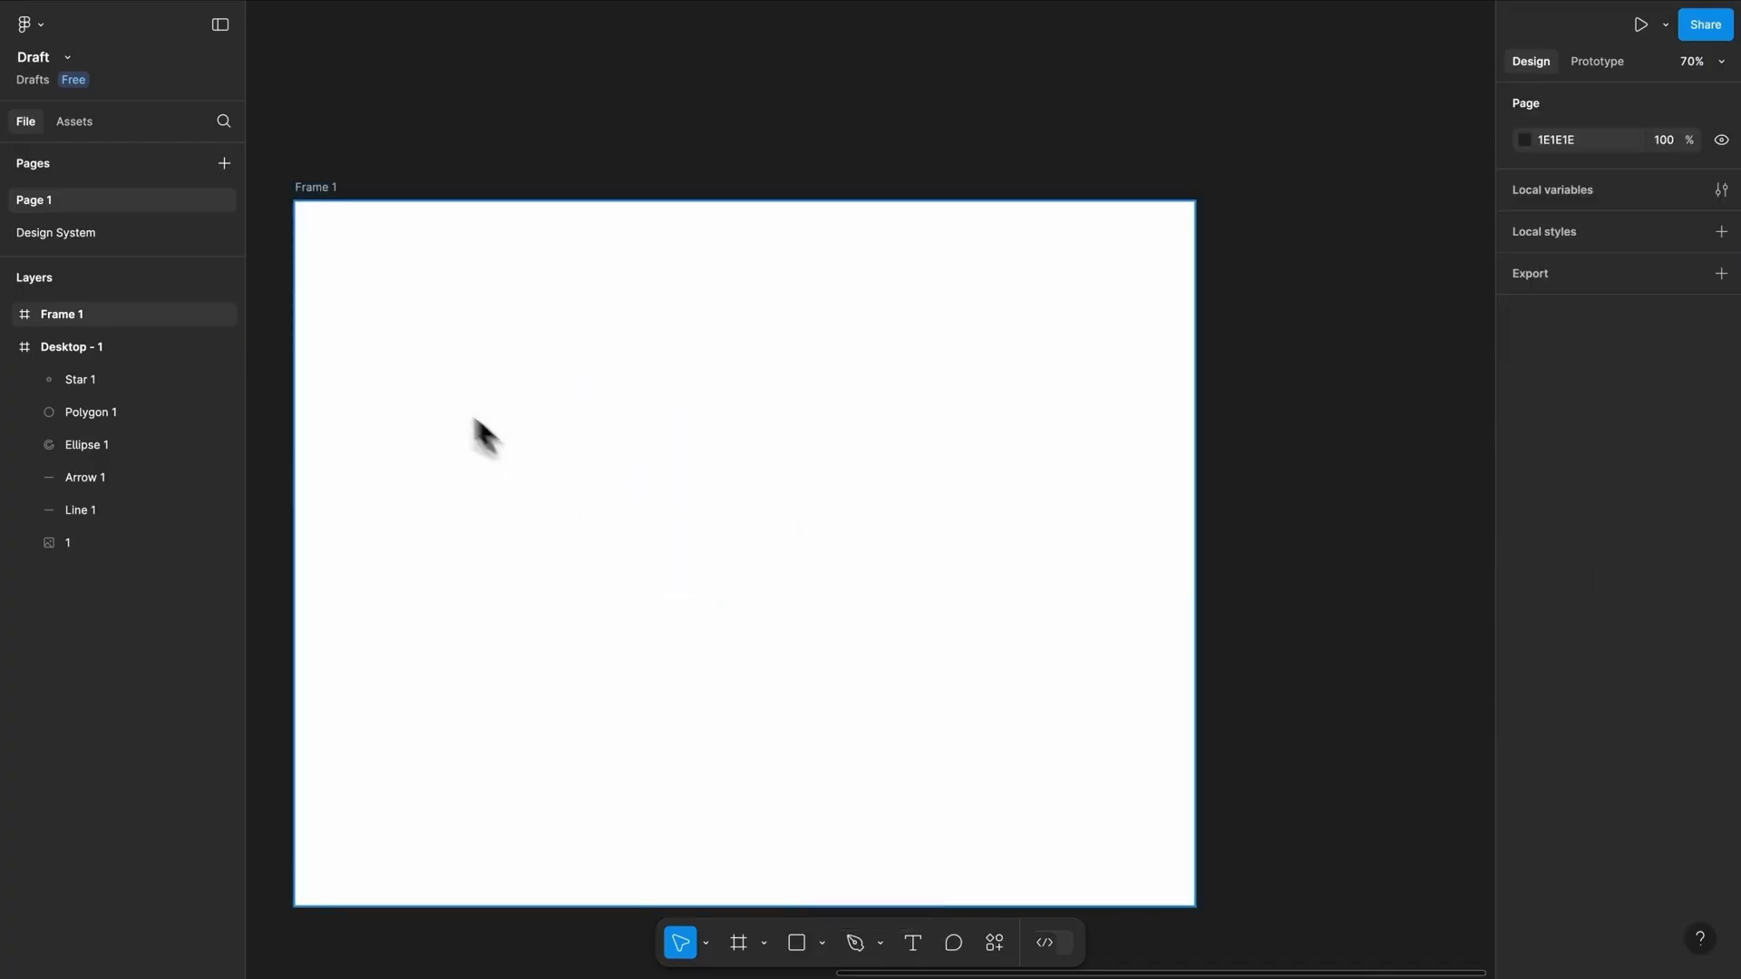
Leave the Draft file for the Figma Community and search its resources for "Landing page".
left_click(47, 35)
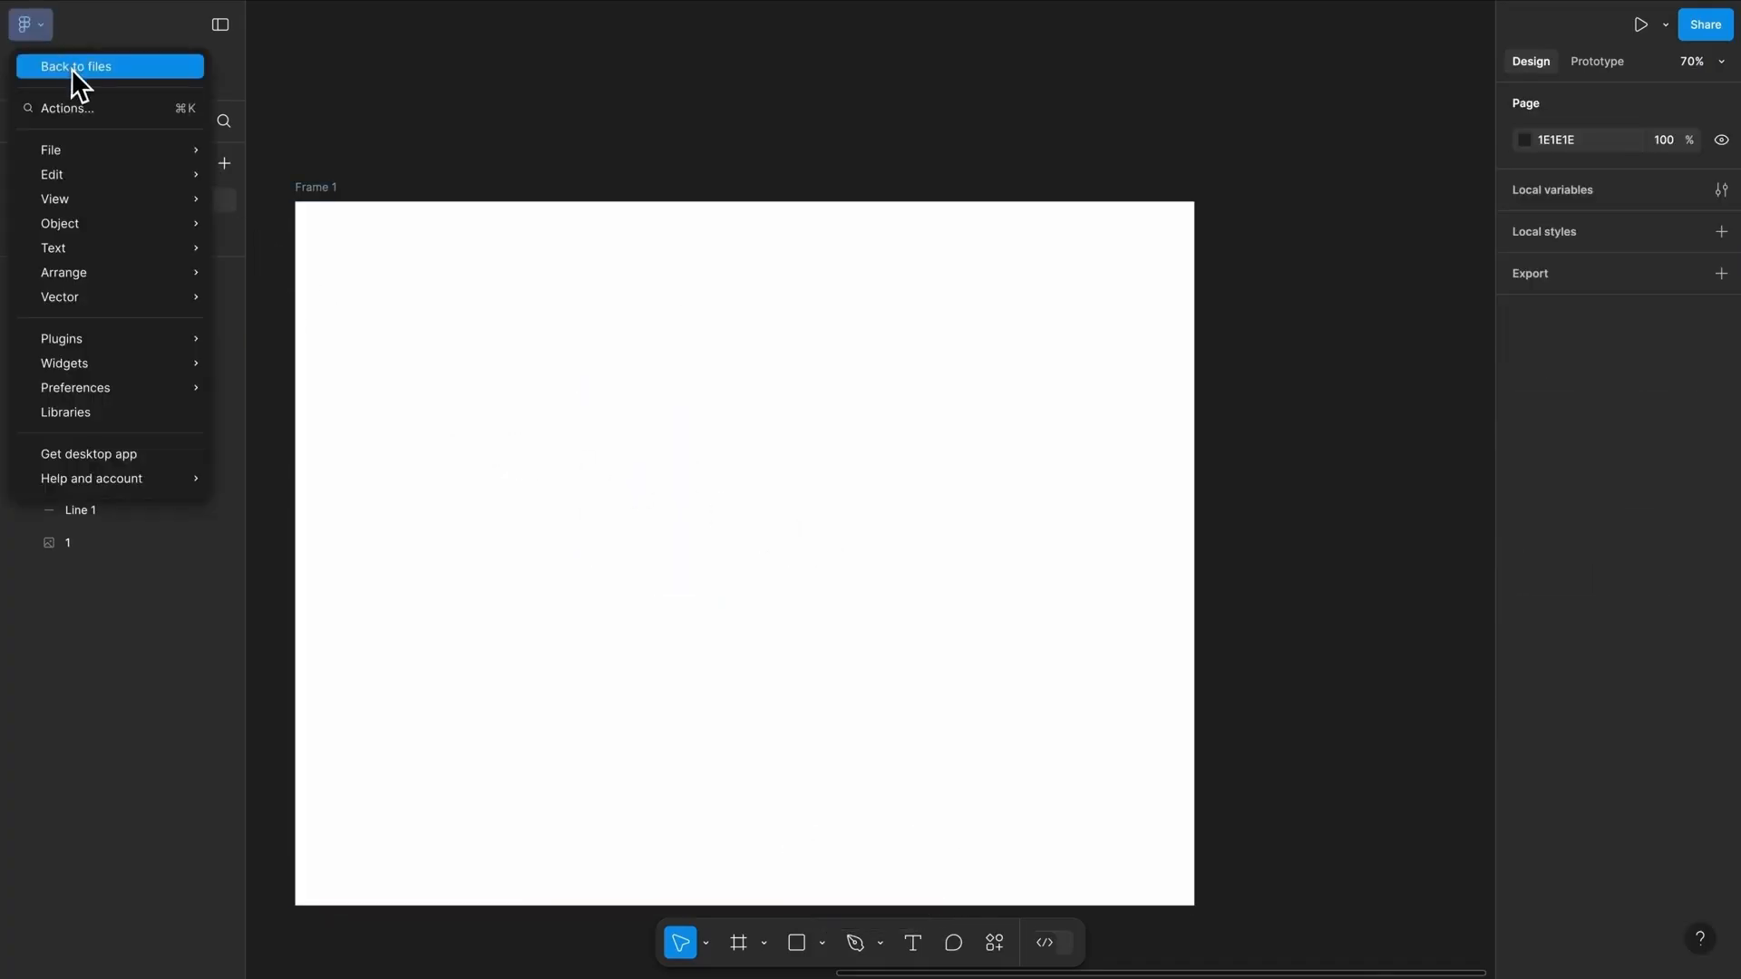
left_click(71, 67)
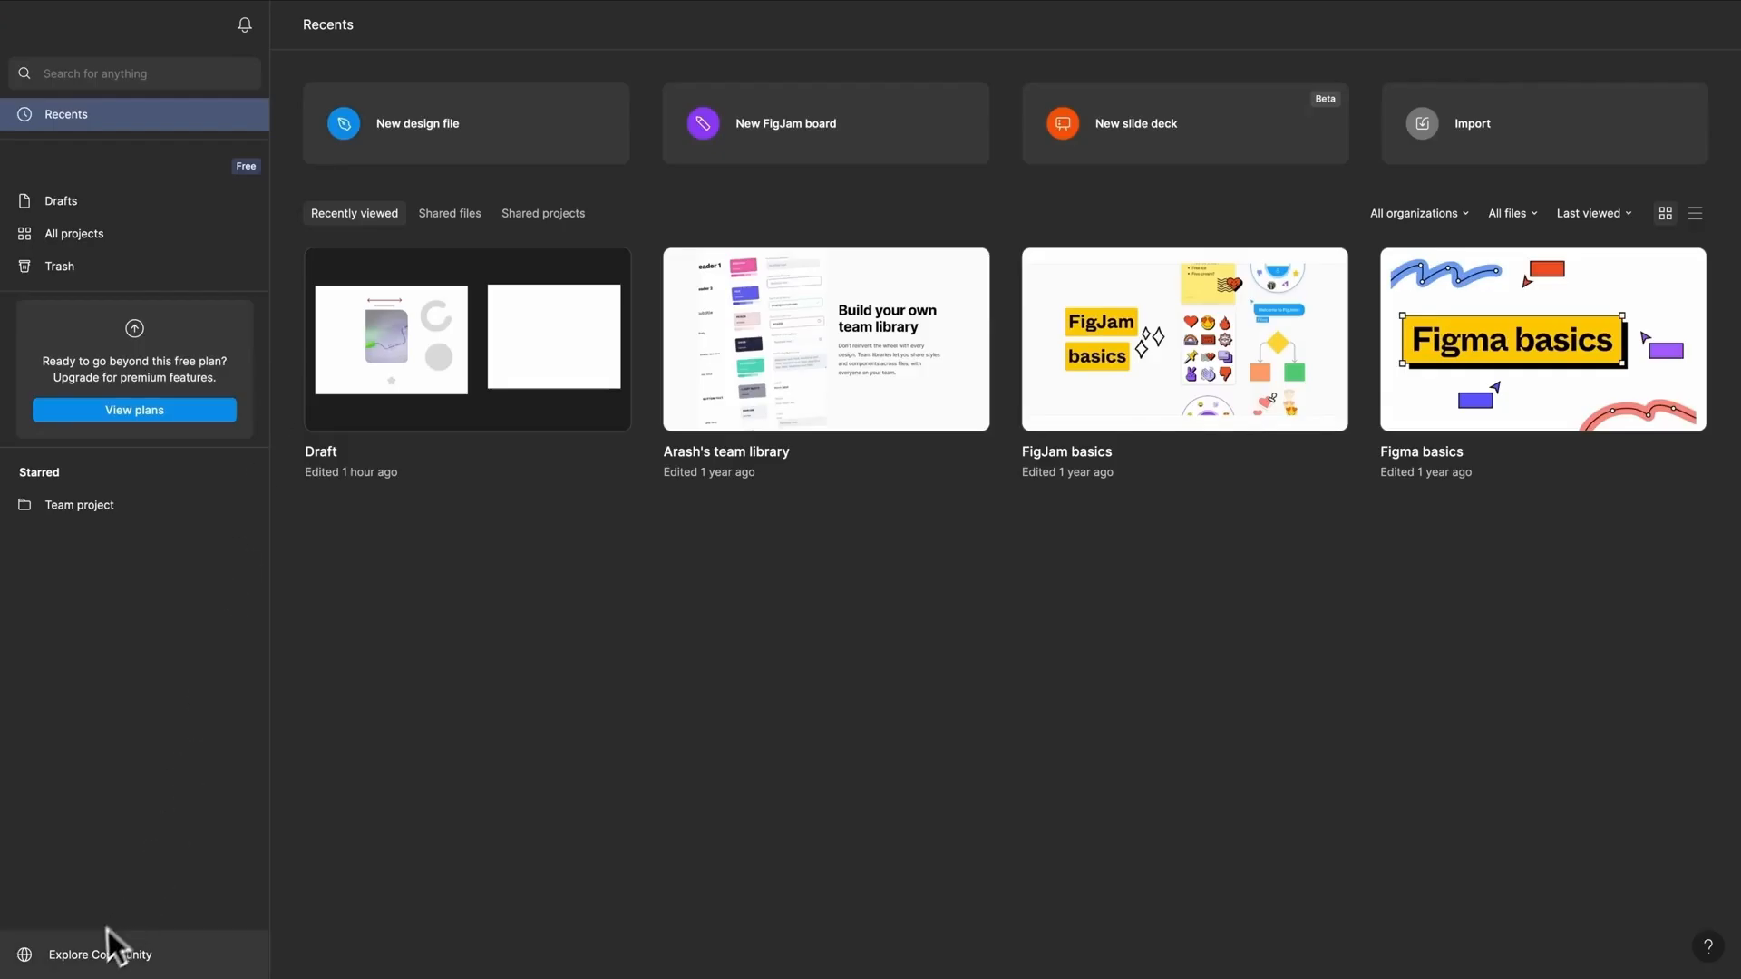
left_click(97, 954)
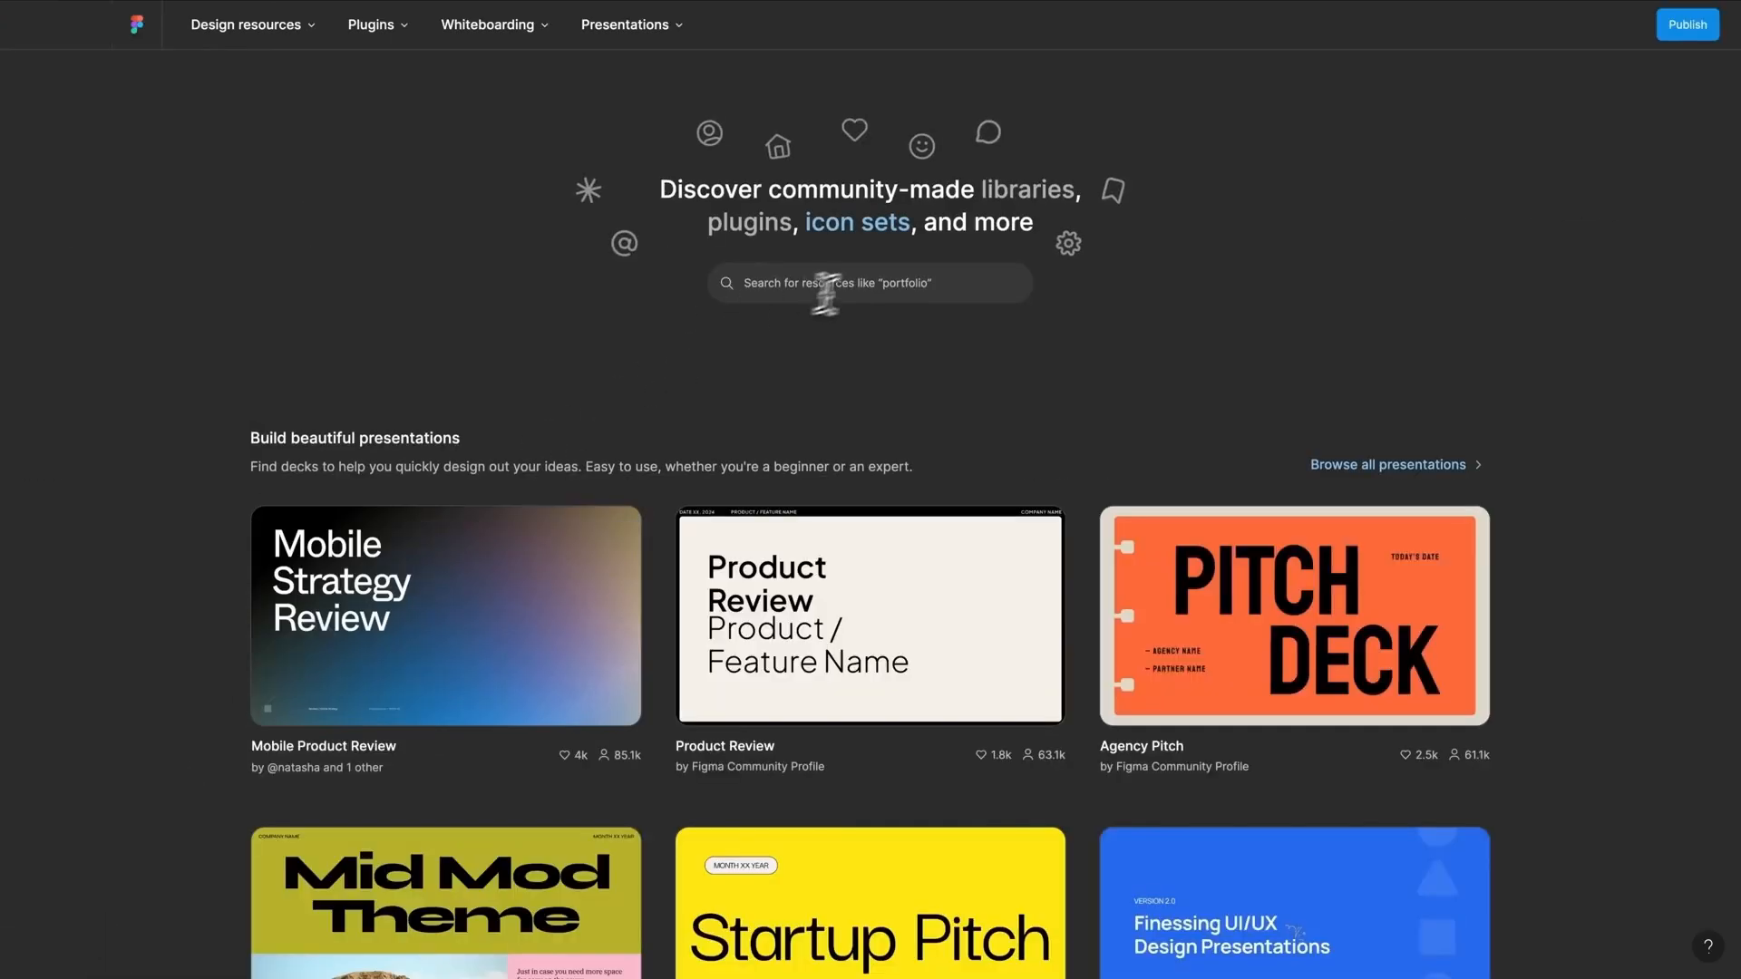
left_click(880, 282)
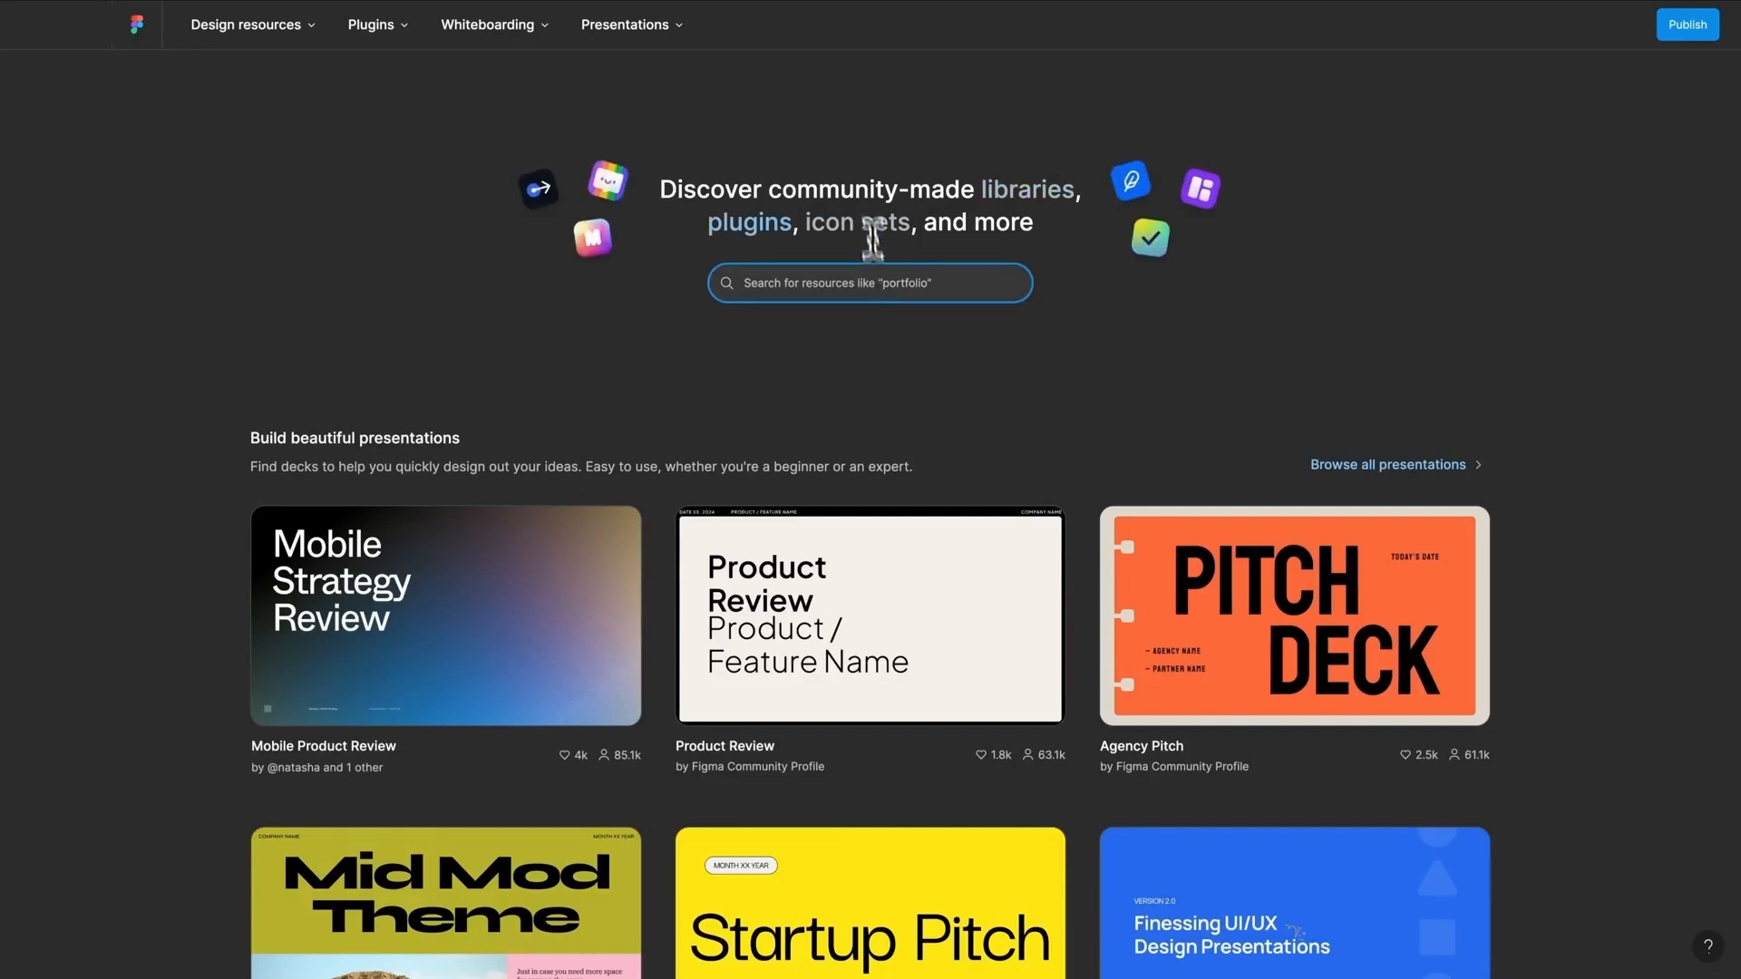
type("Landi")
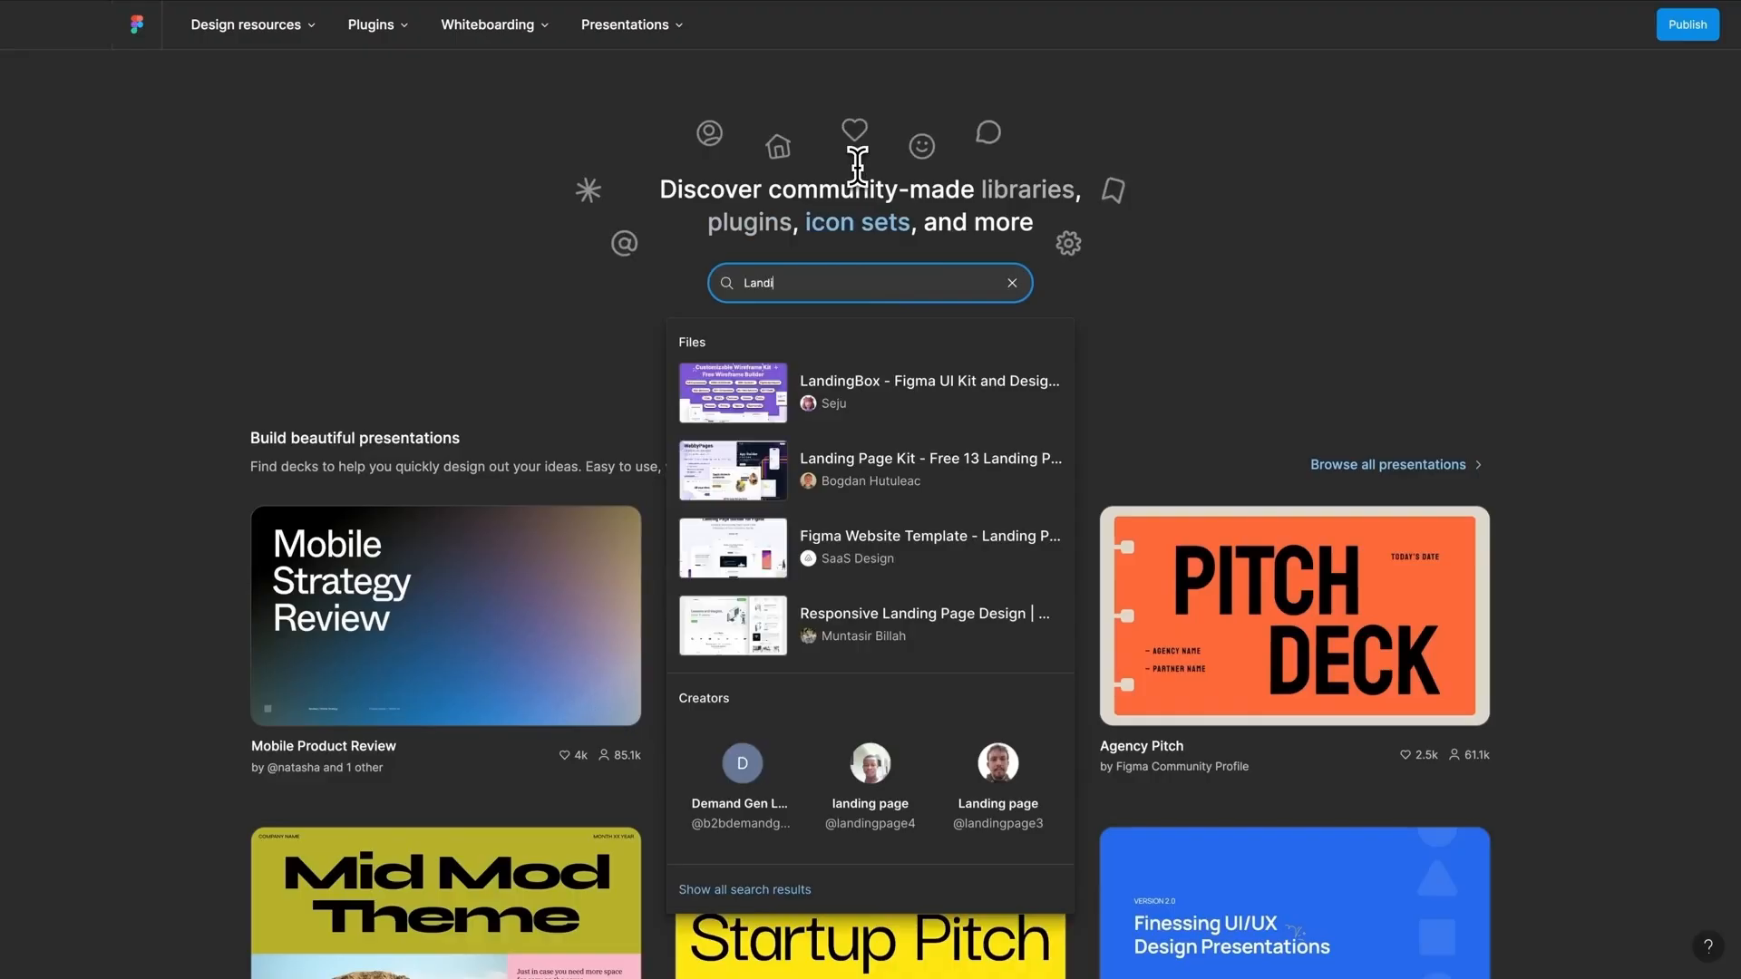
type("ng page")
key("Return")
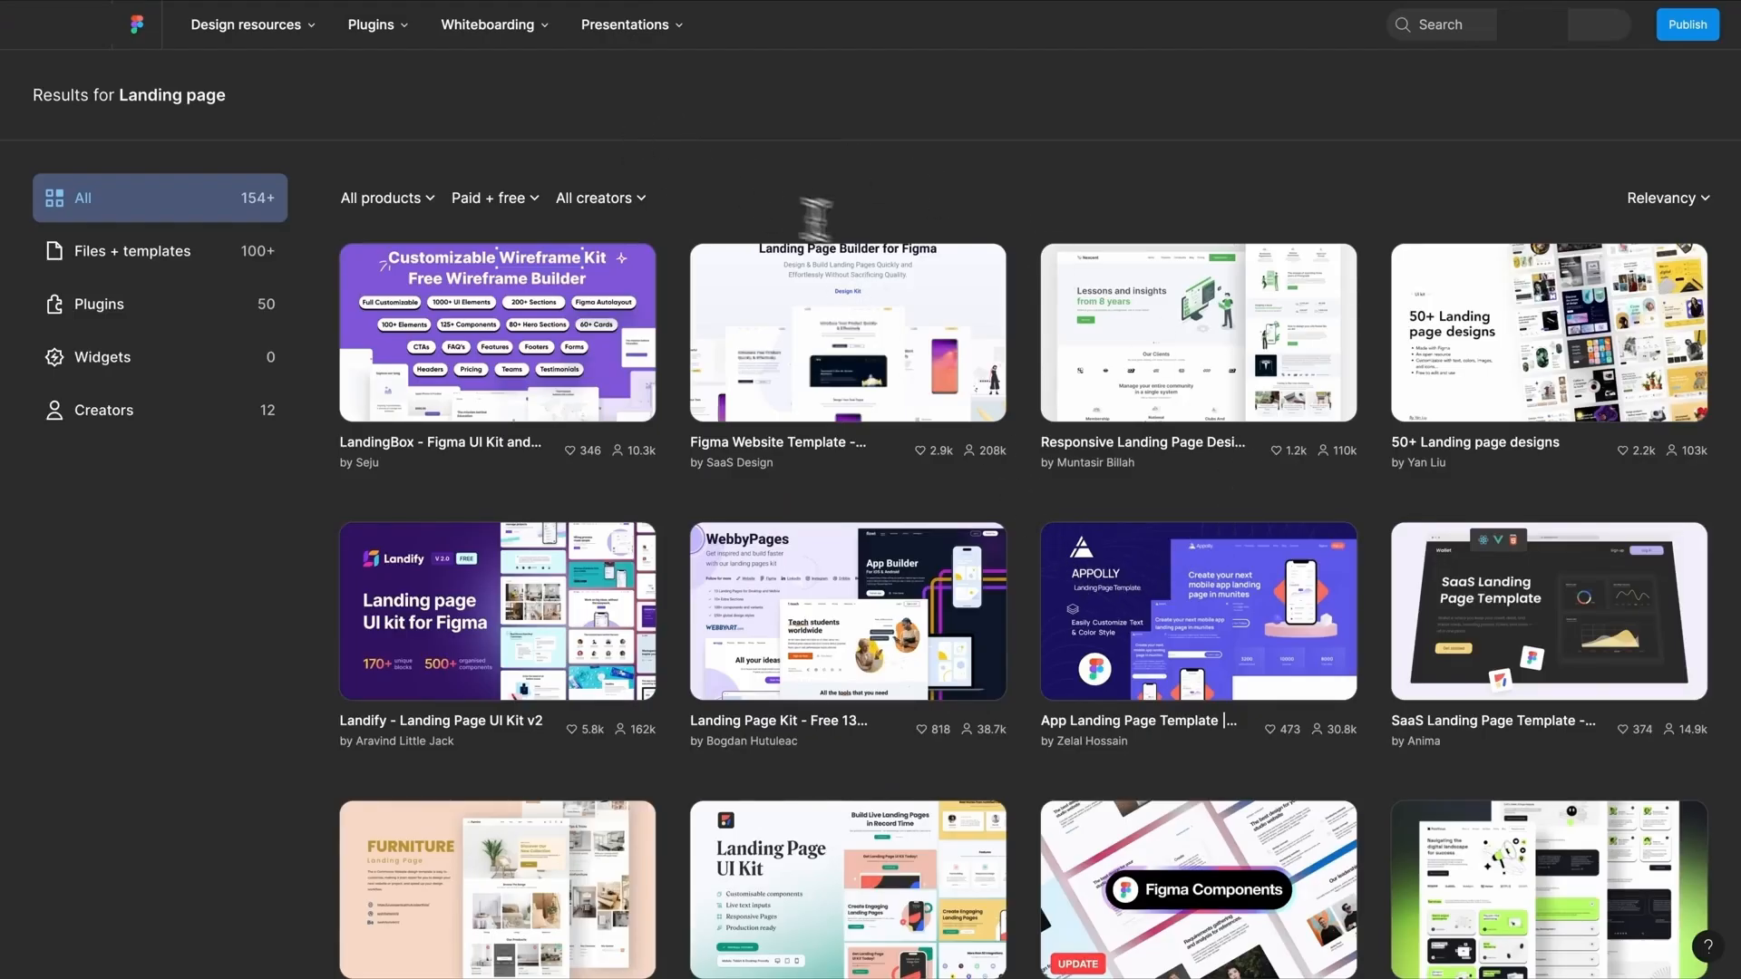
Find the Positivus Landing Page Design among the community results and open it as an editable design file.
scroll(1007, 246, "down", 6)
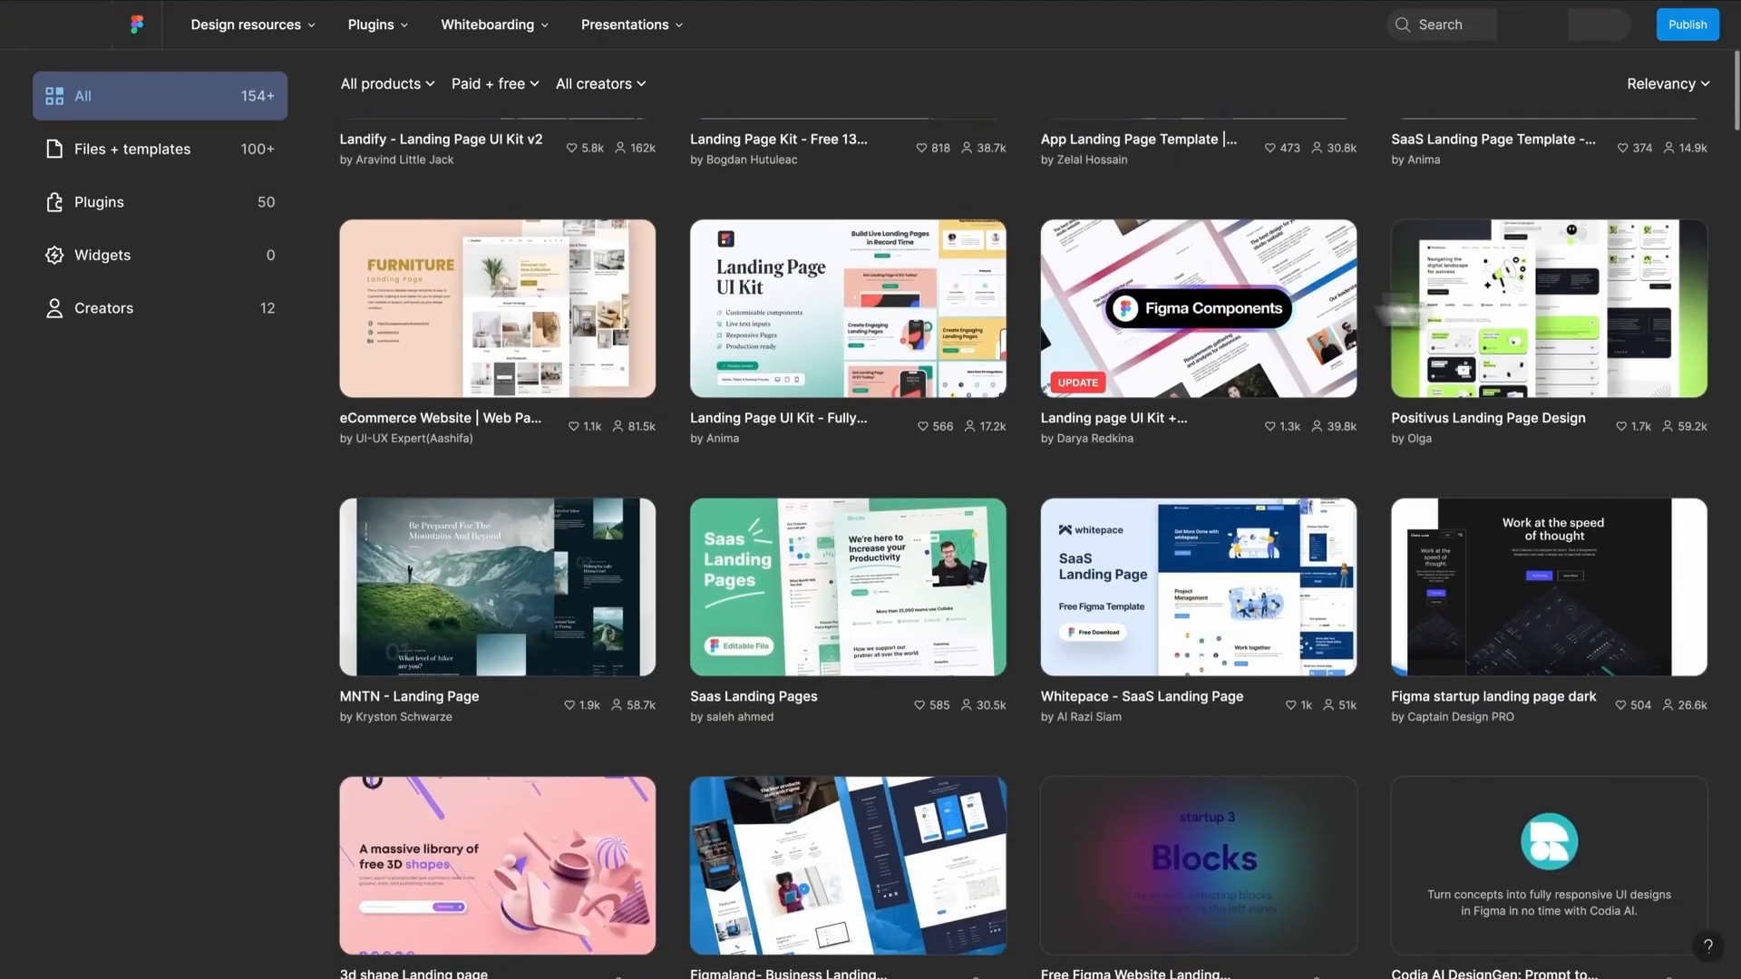
left_click(1552, 307)
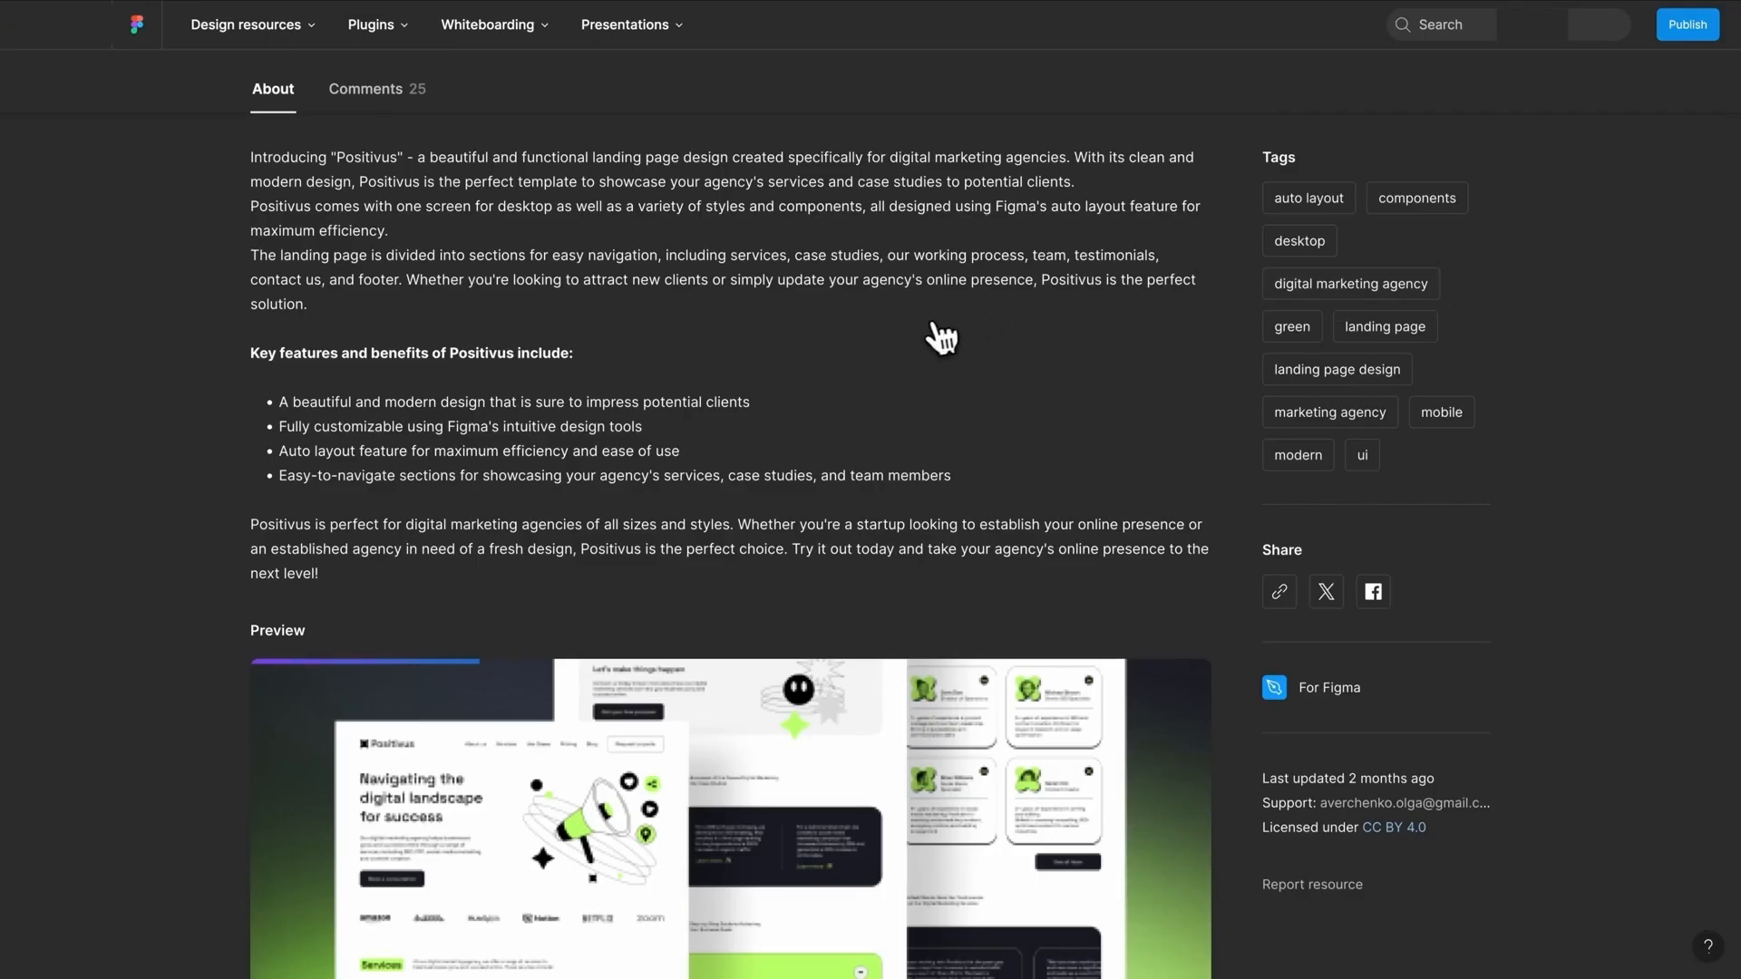
scroll(938, 336, "up", 3)
scroll(932, 340, "up", 3)
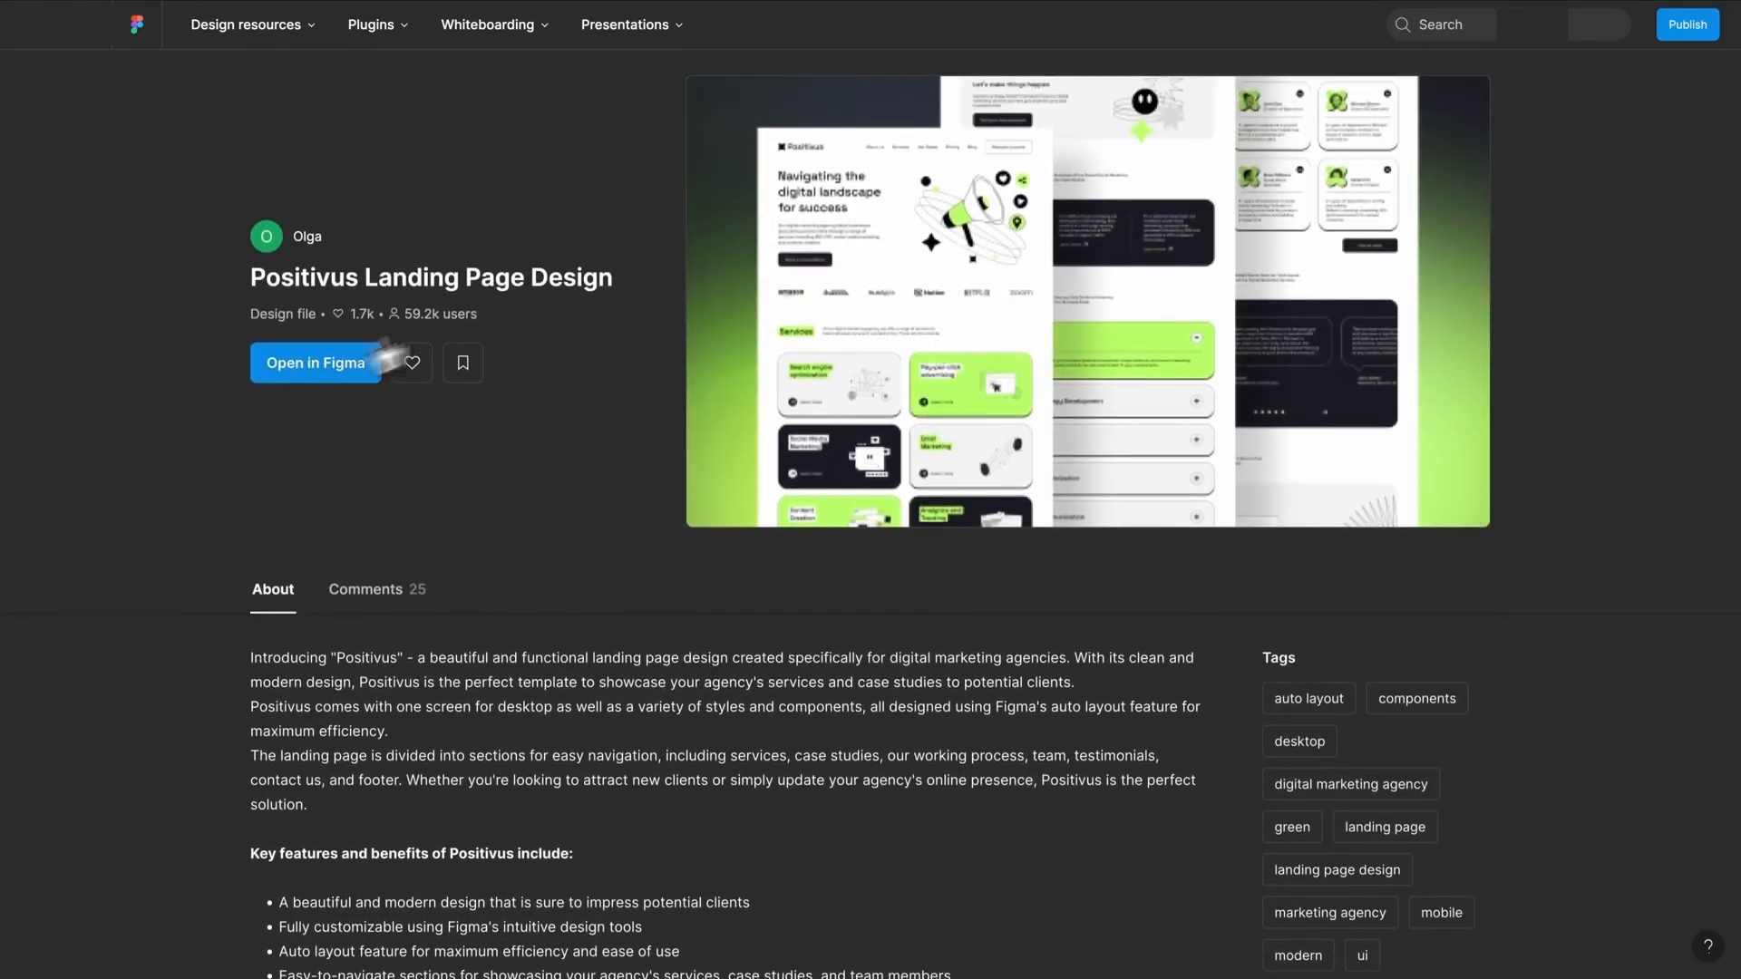
left_click(287, 365)
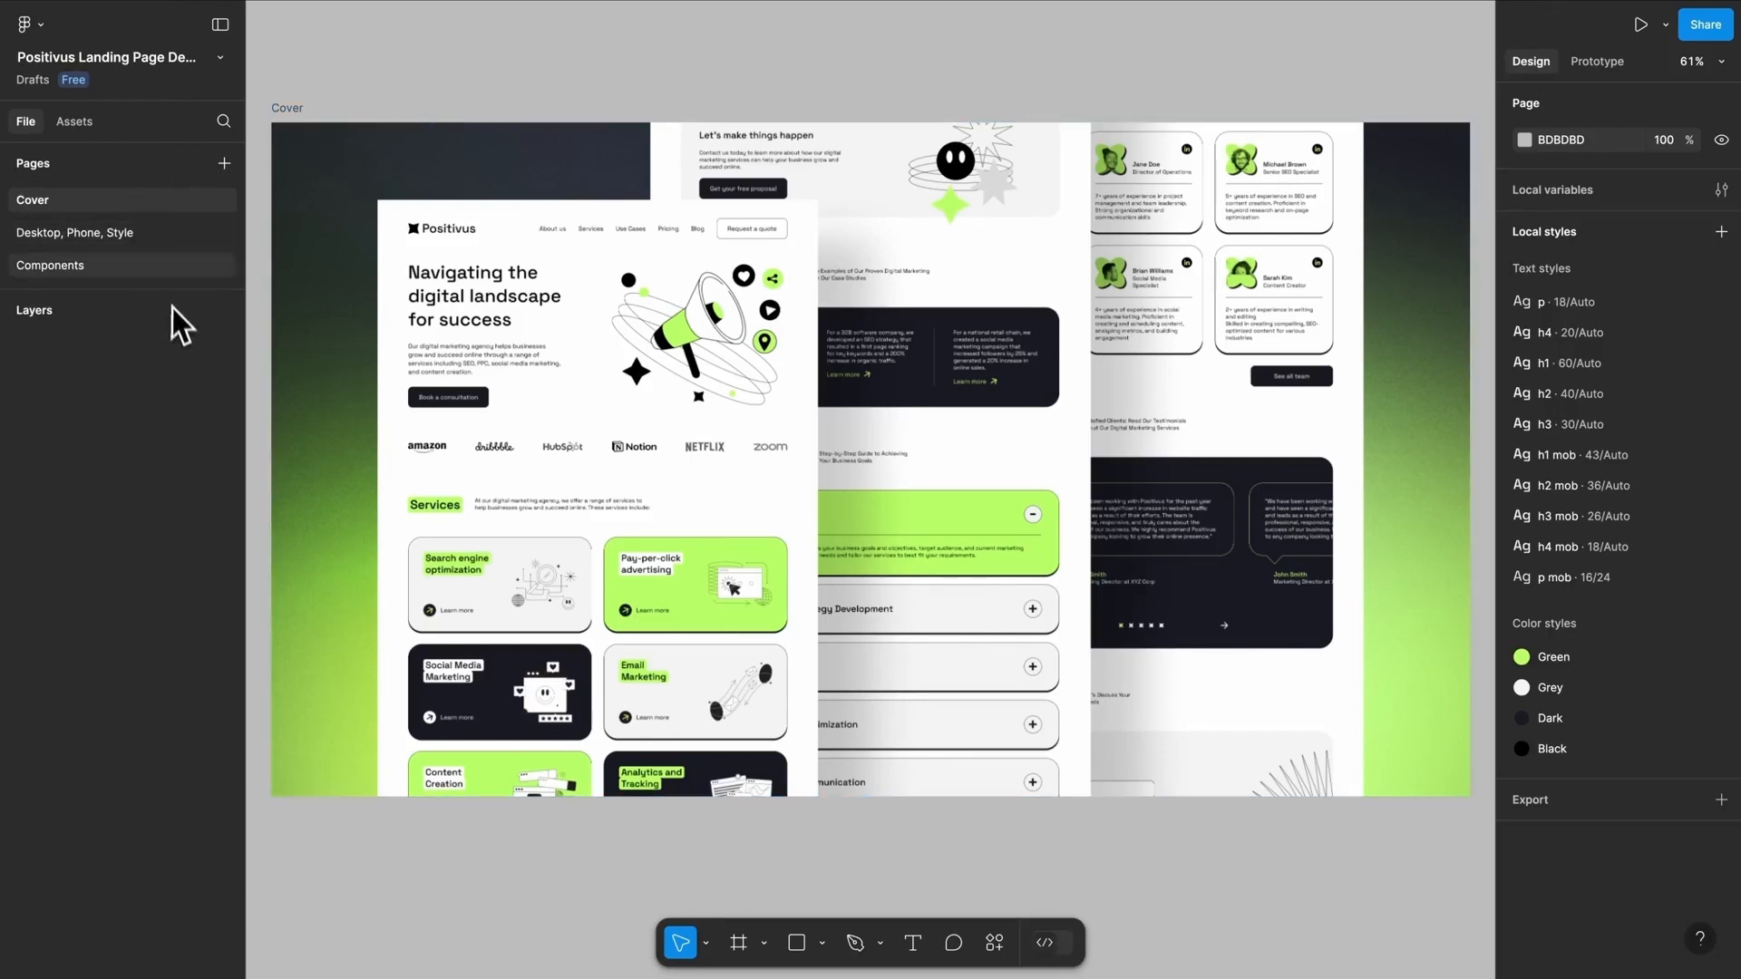
Open the "Desktop, Phone, Style" page and examine its Style frame and the upper part of its Home frame.
left_click(112, 241)
scroll(408, 232, "left", 3)
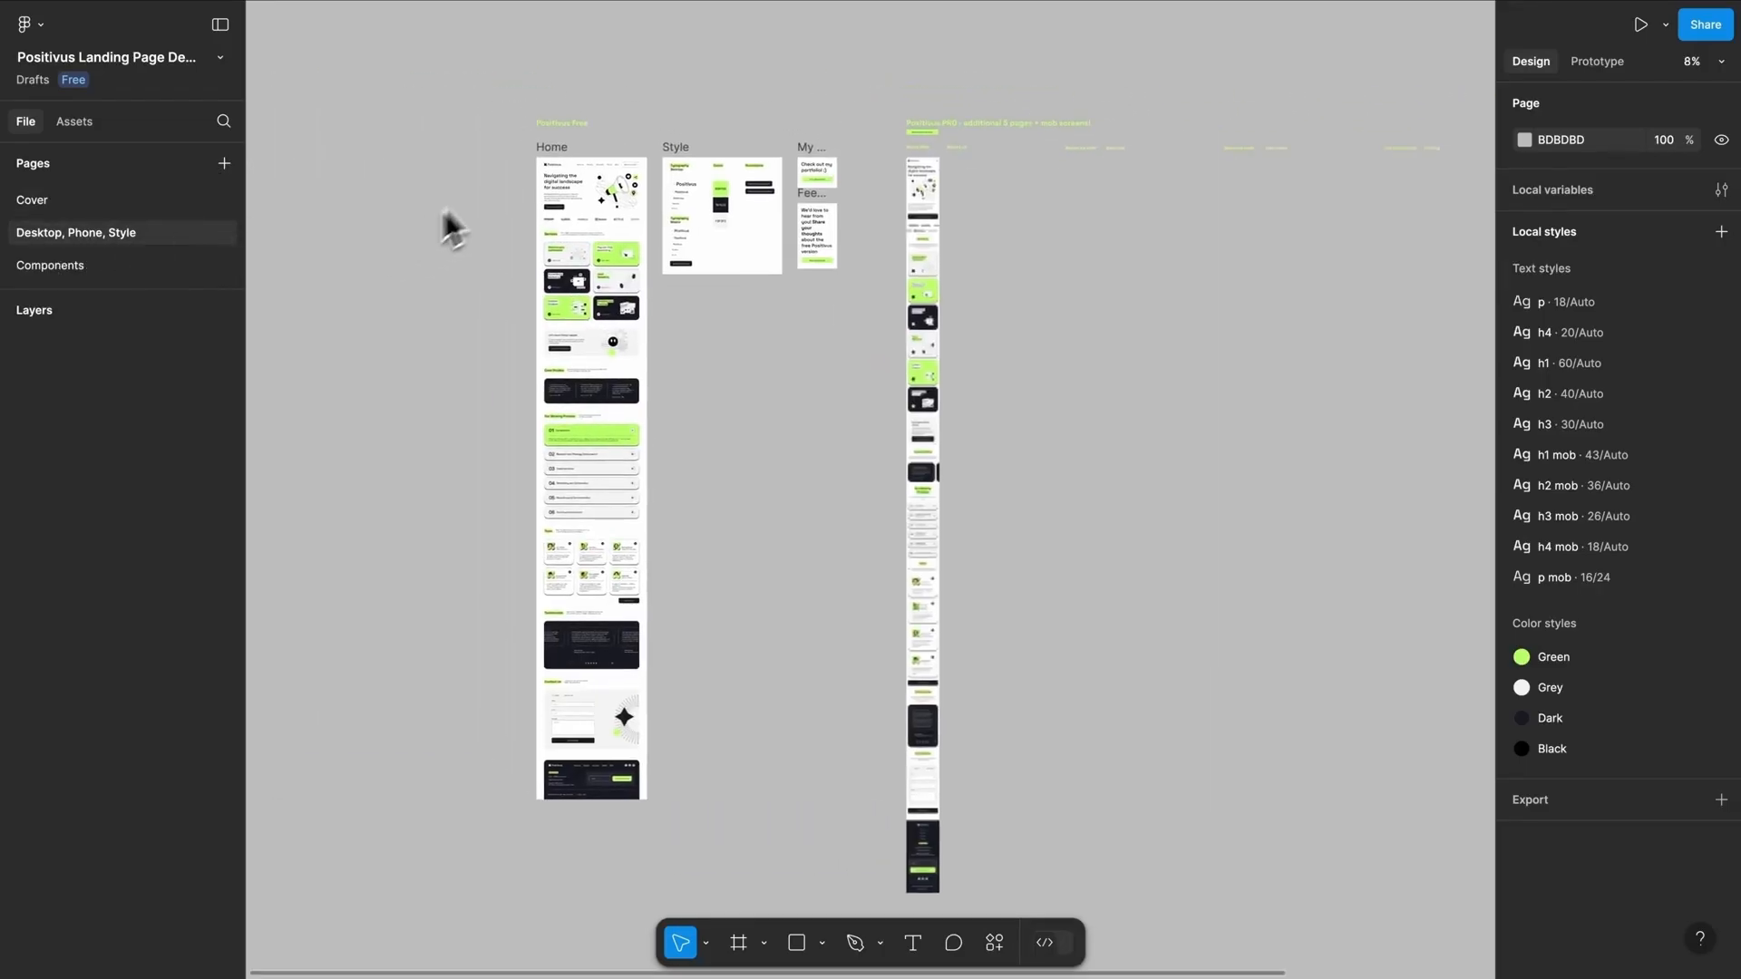
scroll(581, 183, "up", 3)
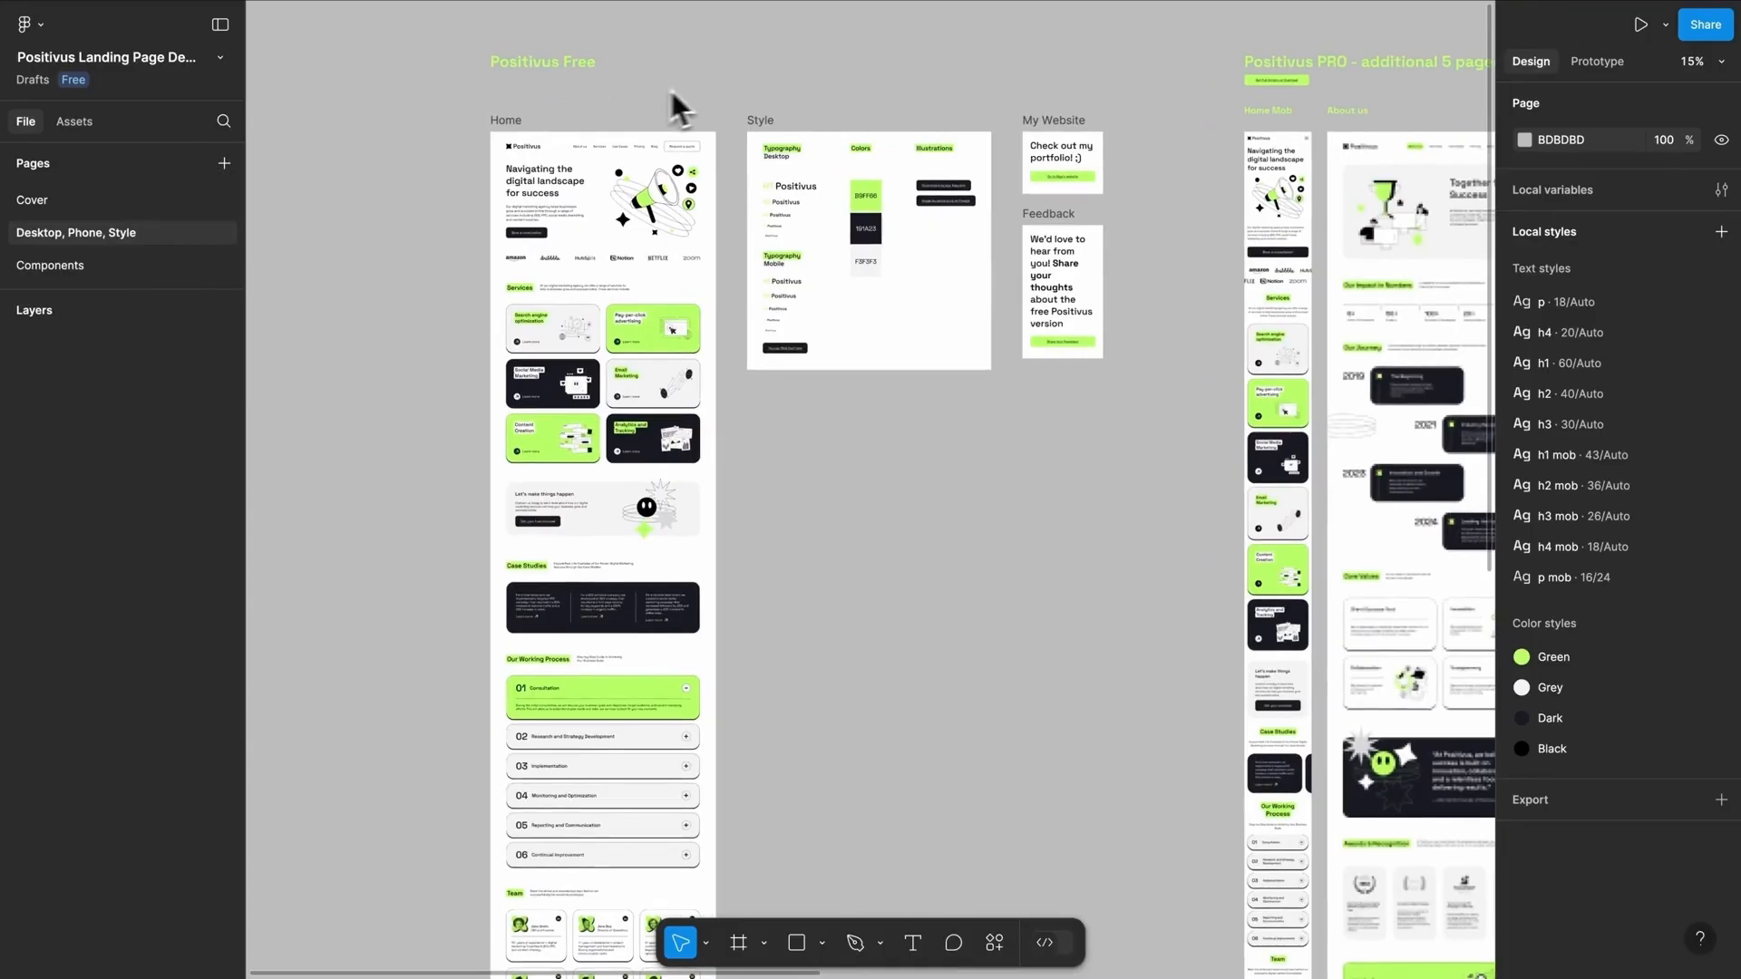
scroll(689, 84, "up", 5)
left_click(949, 227)
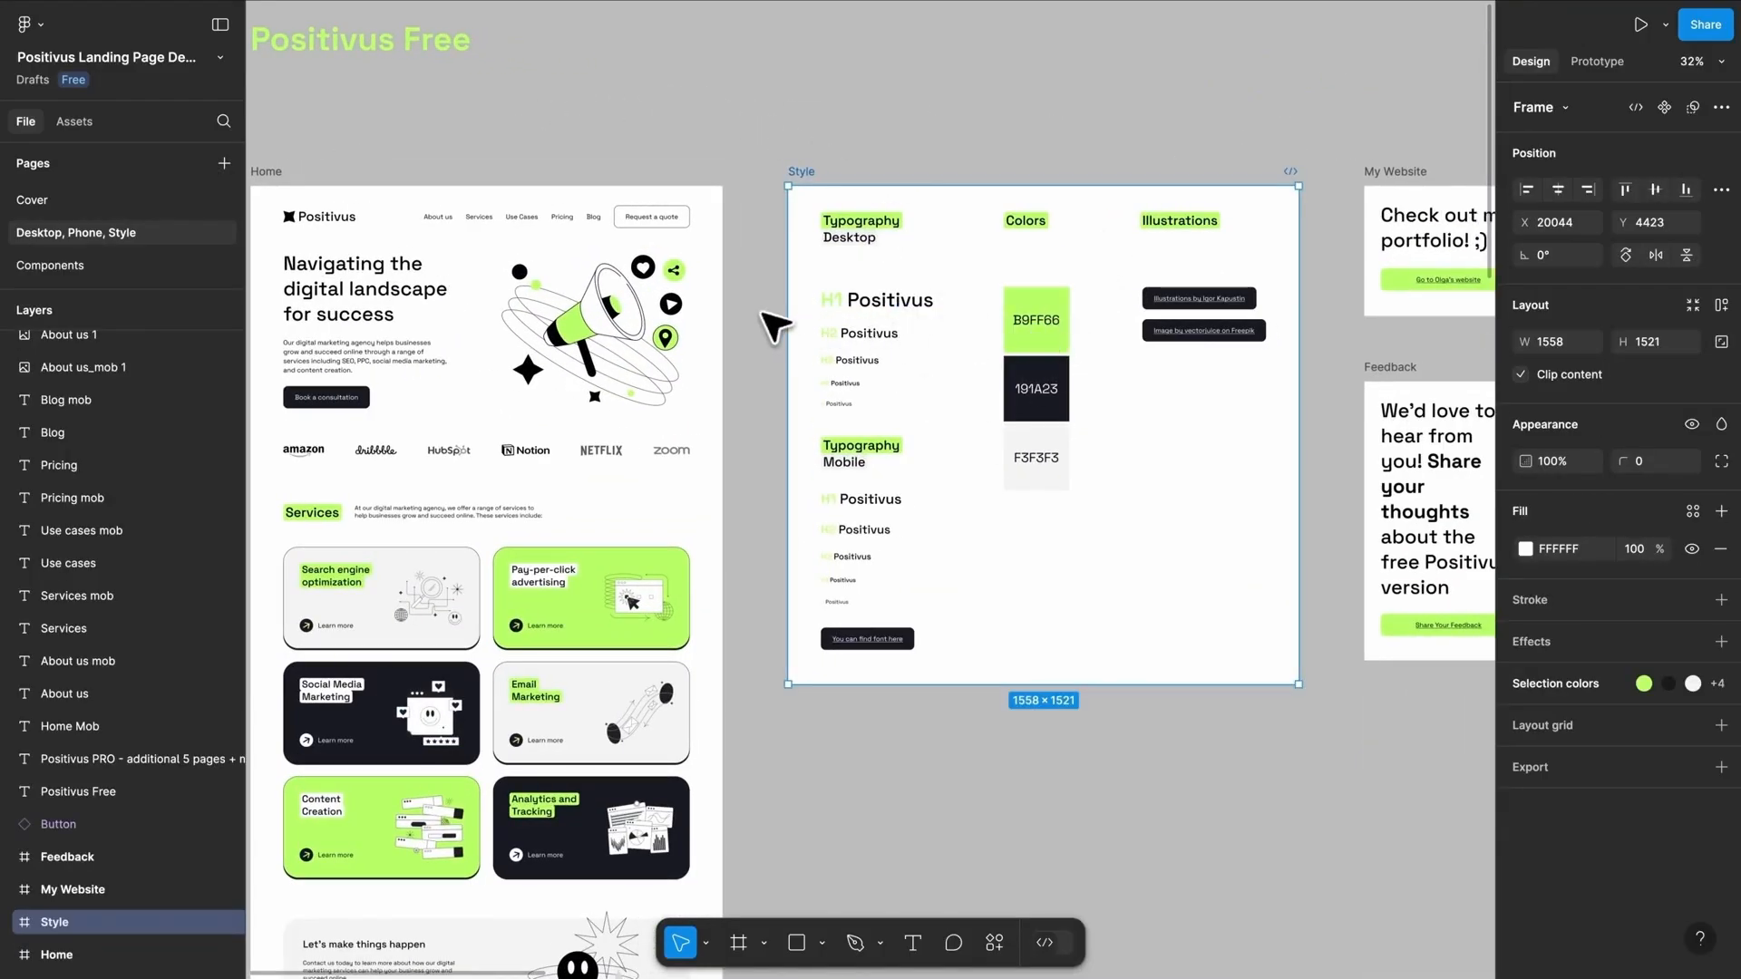
scroll(634, 344, "left", 3)
scroll(530, 272, "left", 3)
scroll(520, 271, "up", 5)
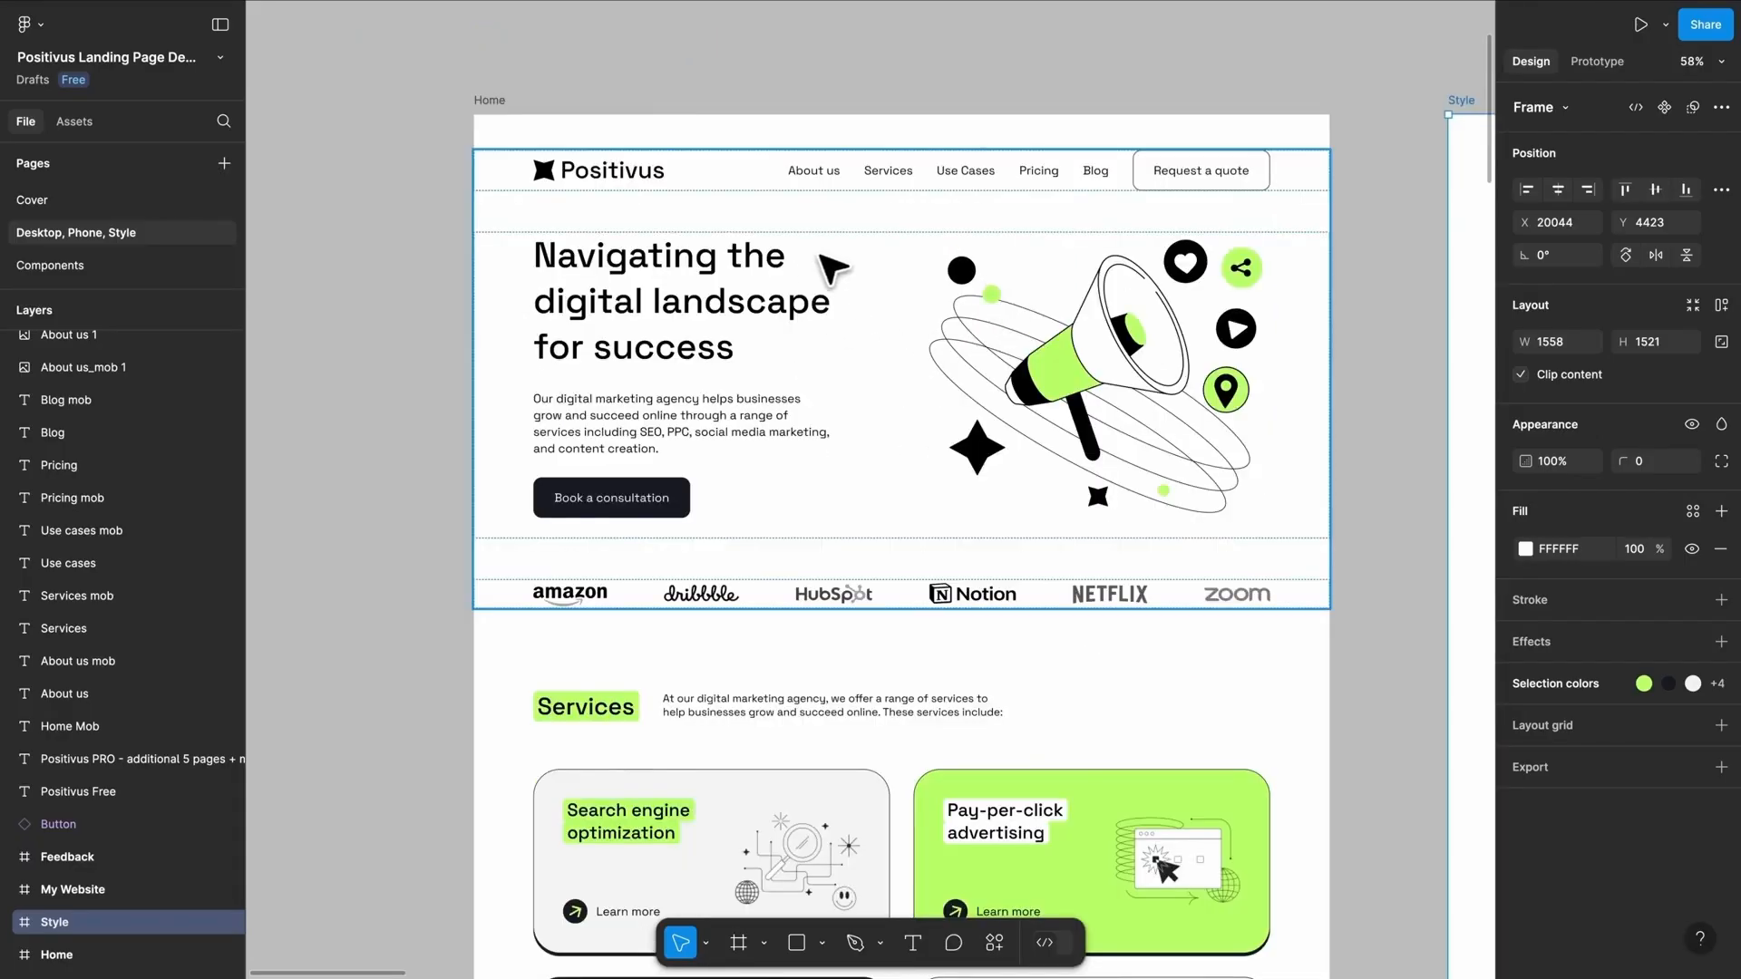
scroll(480, 98, "right", 1)
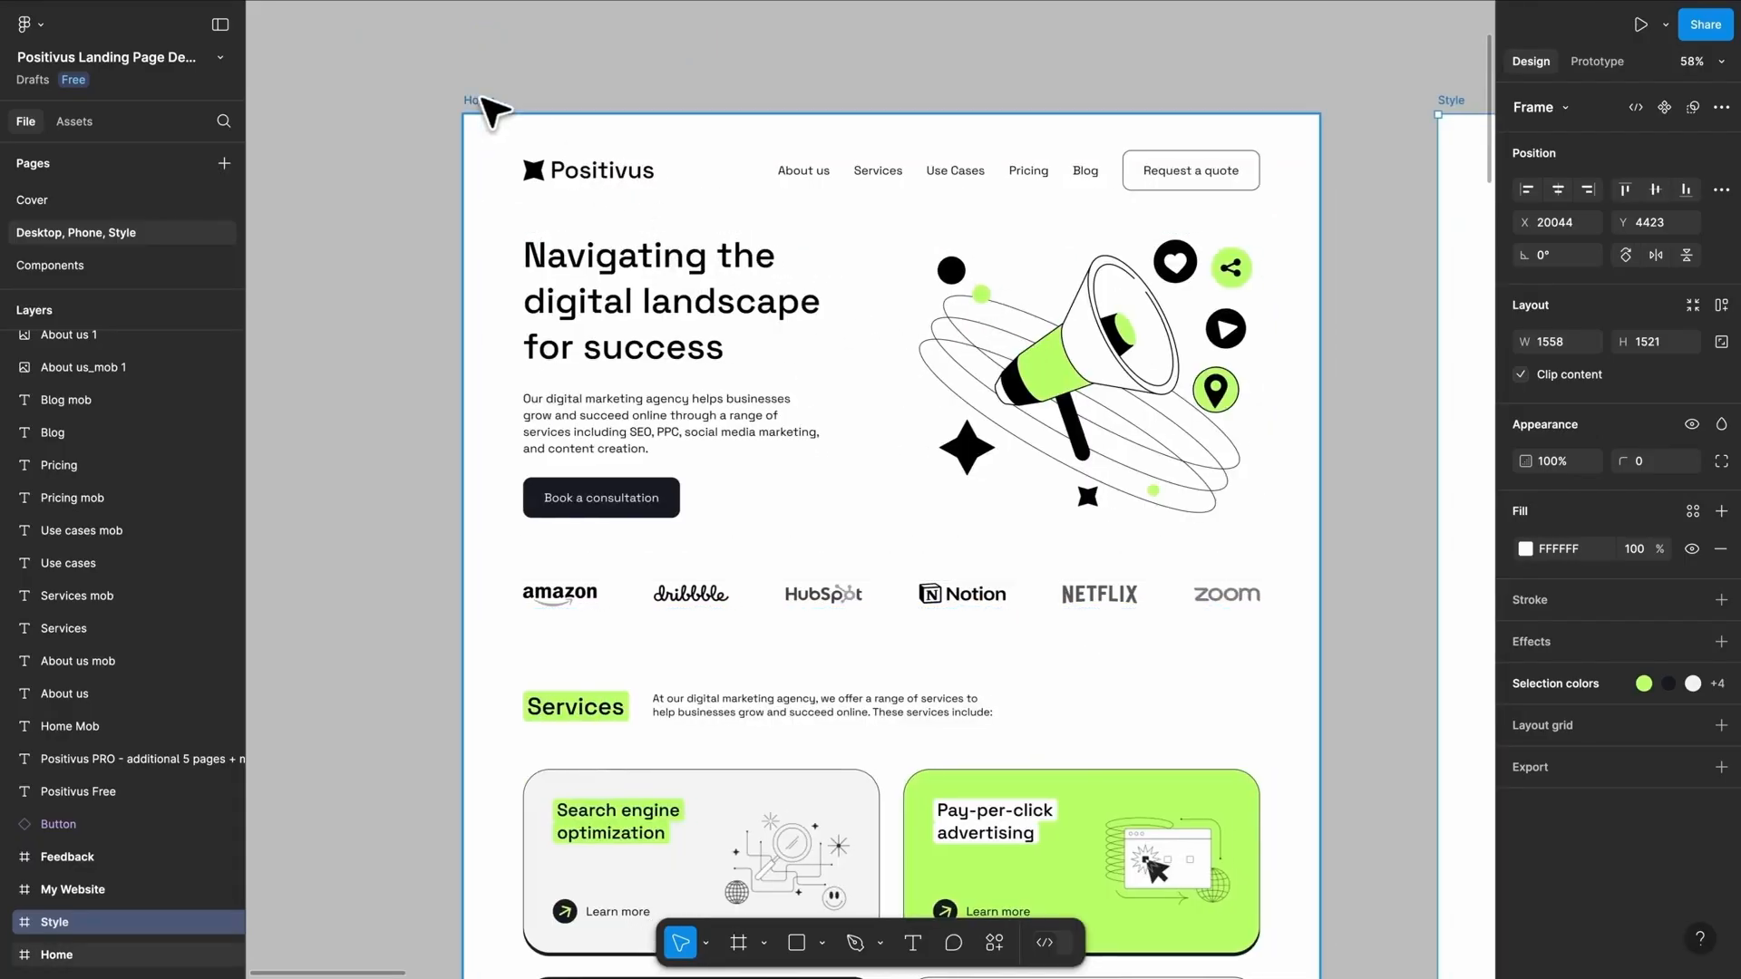
Select the Home frame, expand its layers and look through the blocks and layer types it contains.
left_click(482, 98)
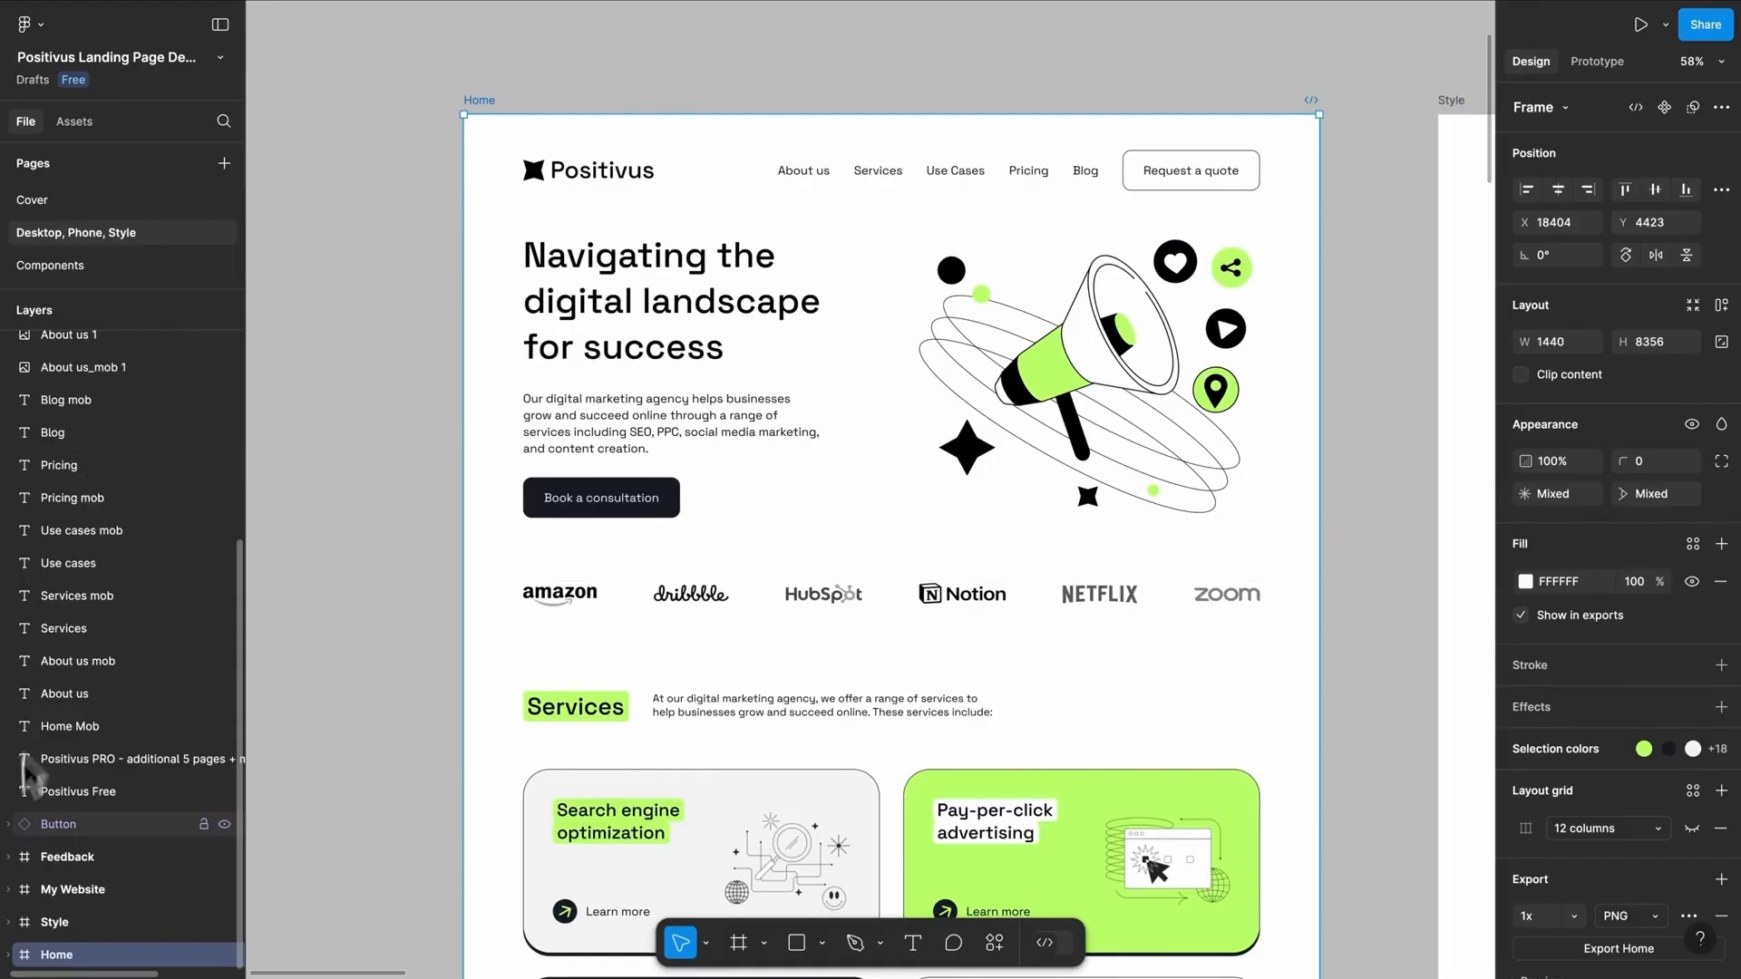
left_click(9, 955)
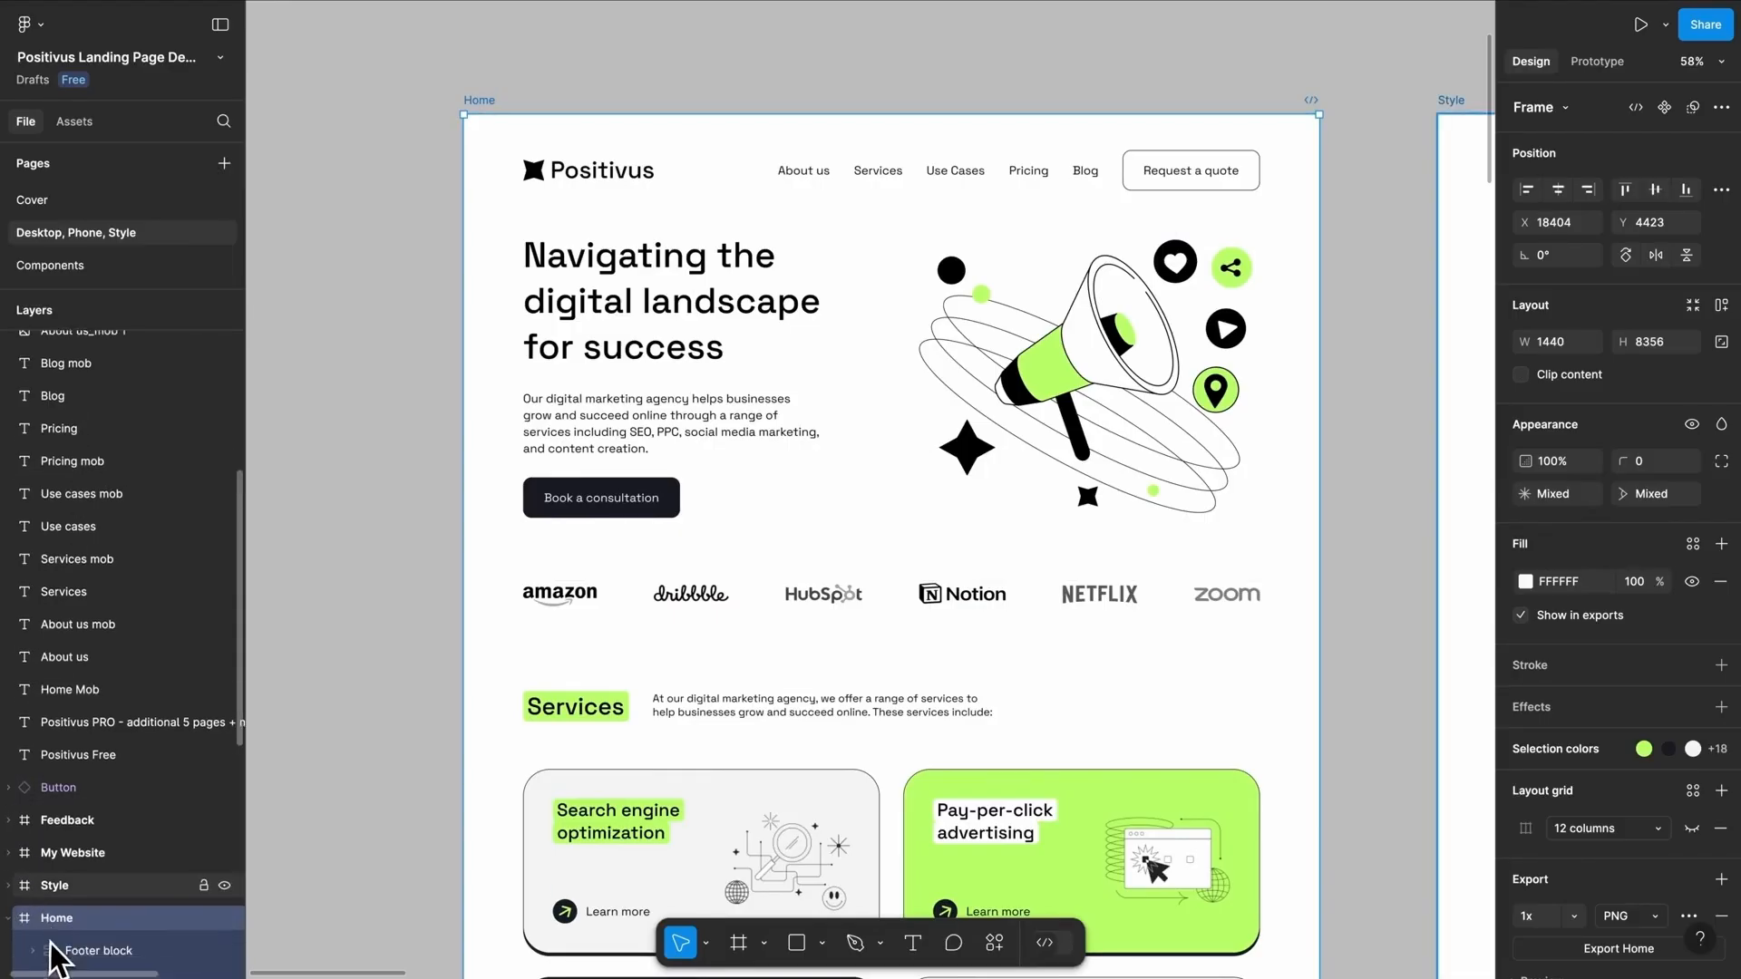
scroll(50, 948, "down", 3)
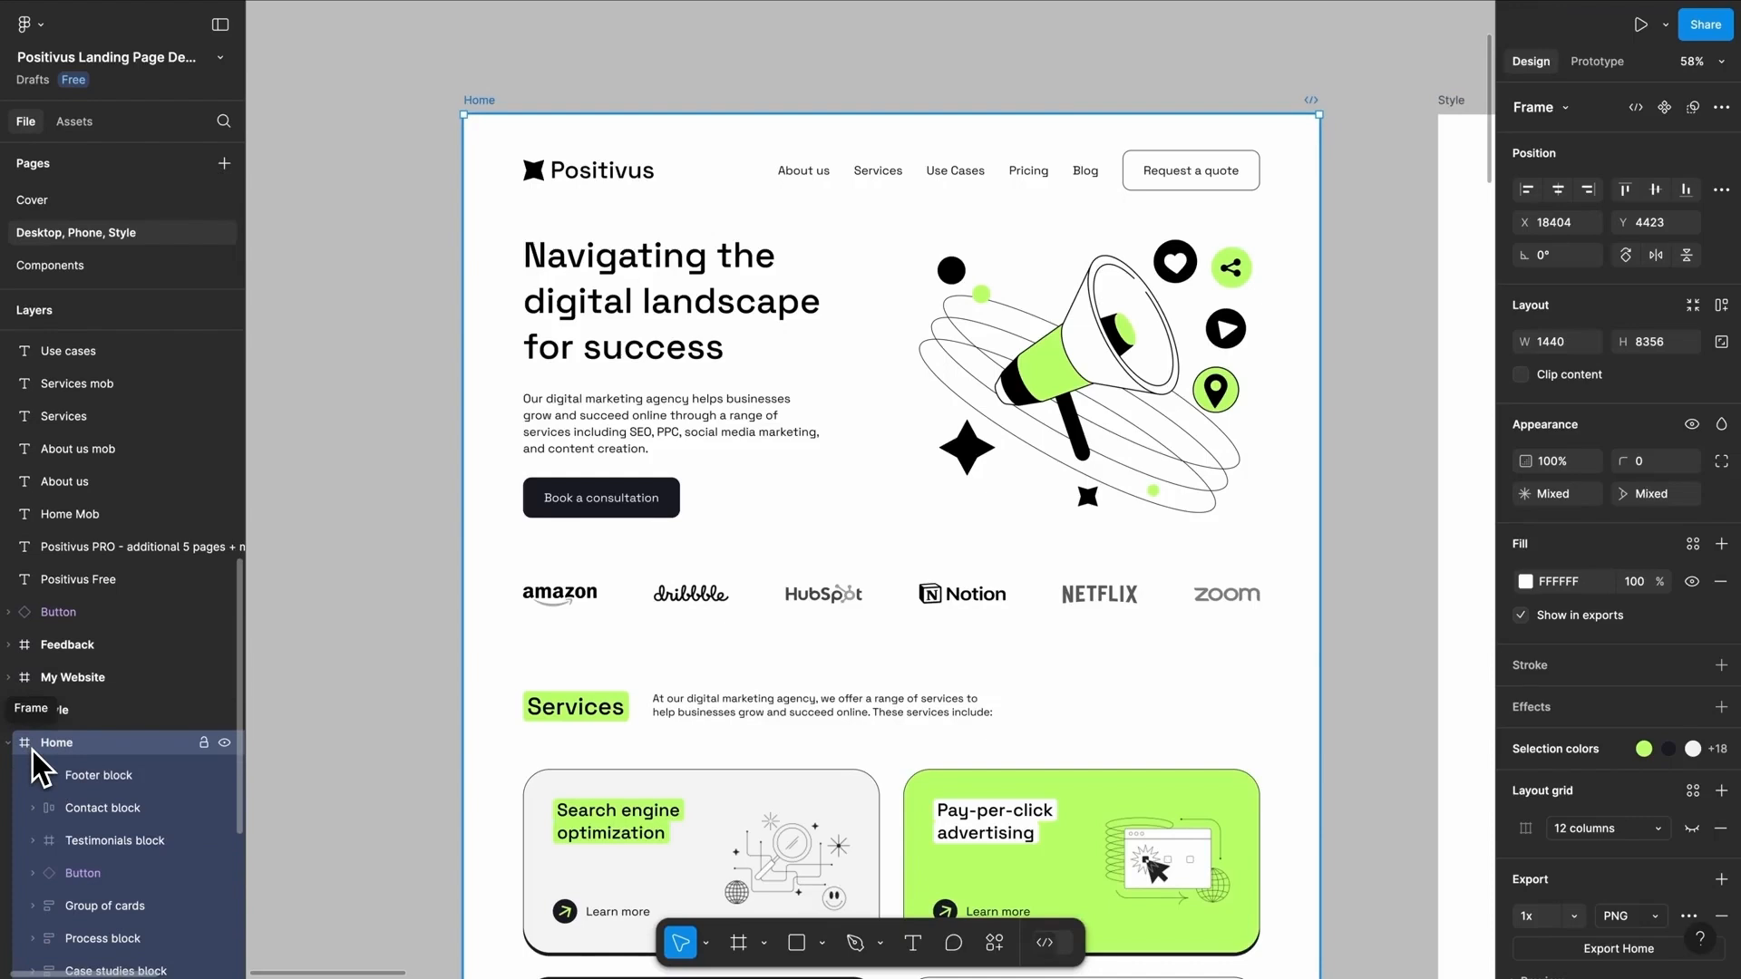
scroll(32, 751, "down", 3)
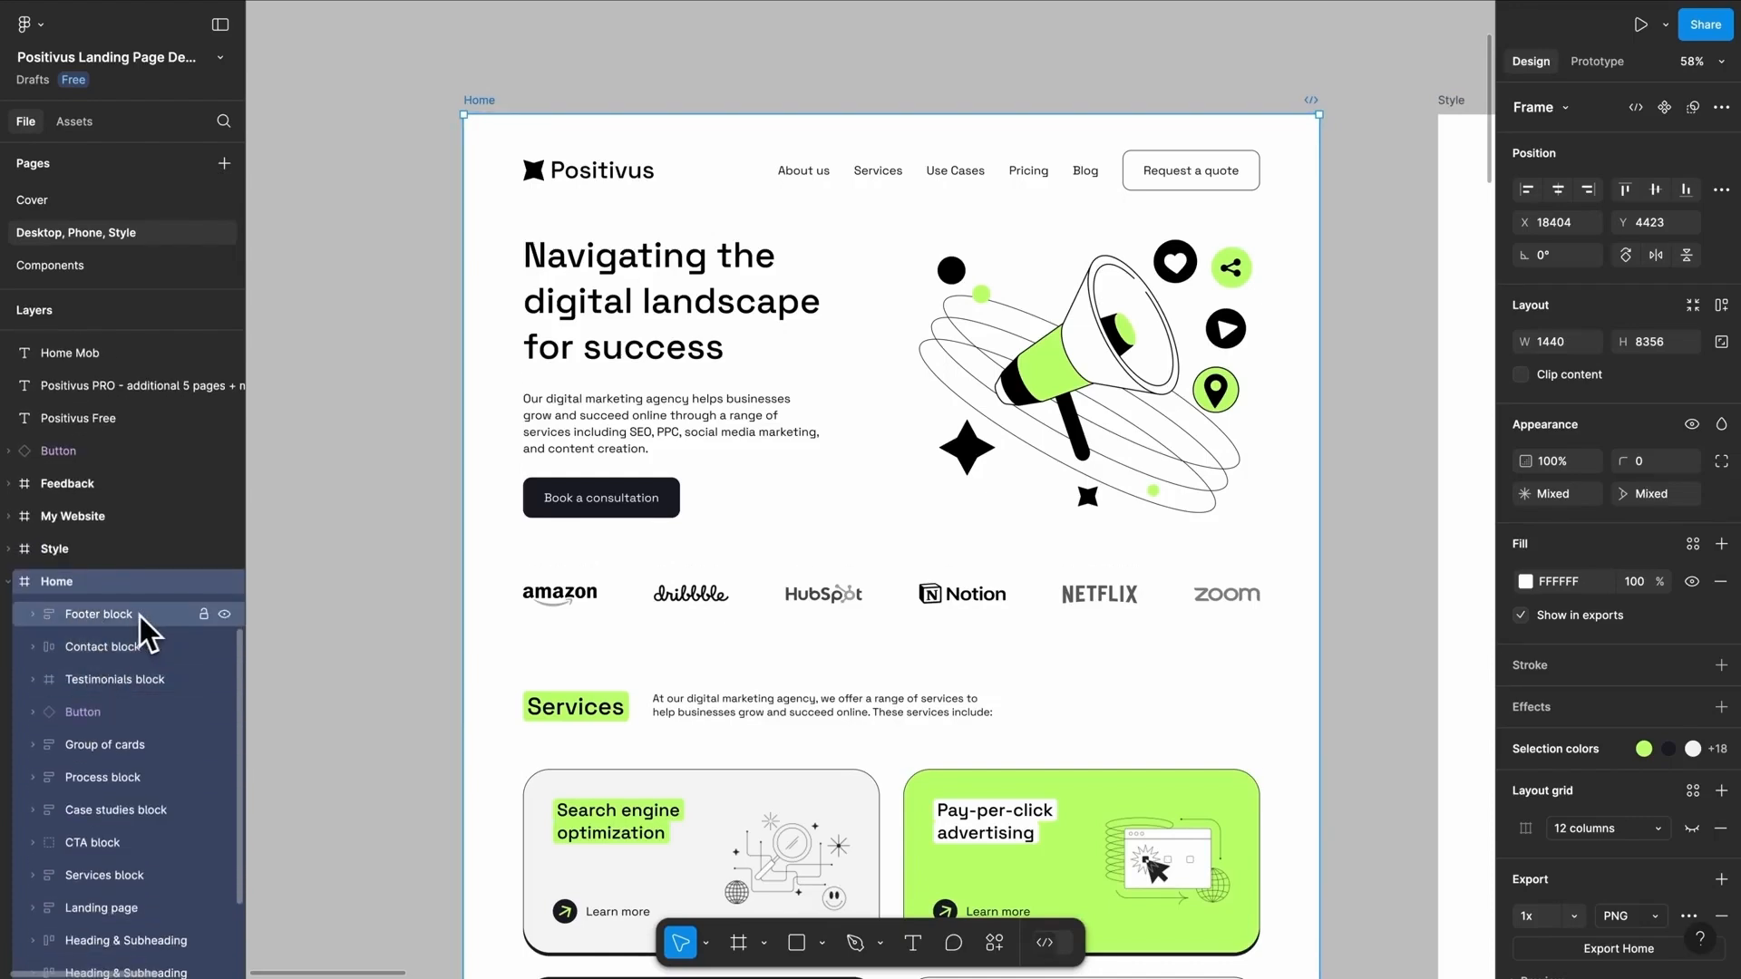
scroll(149, 675, "down", 2)
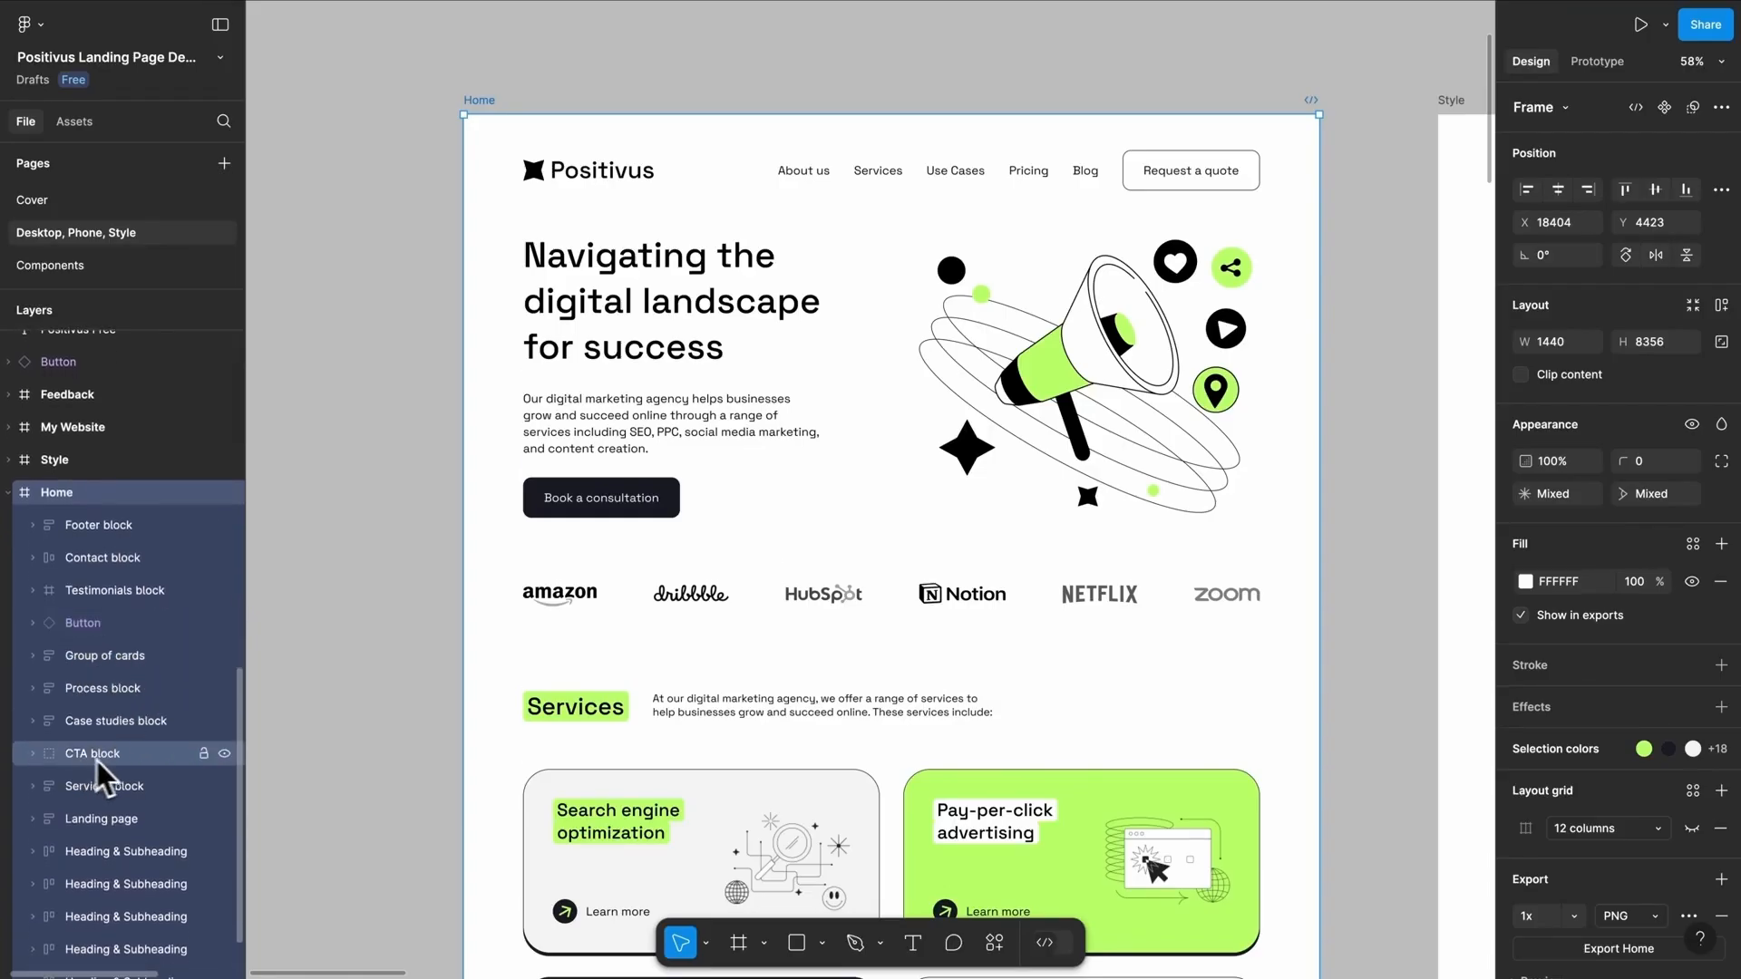
scroll(127, 759, "down", 1)
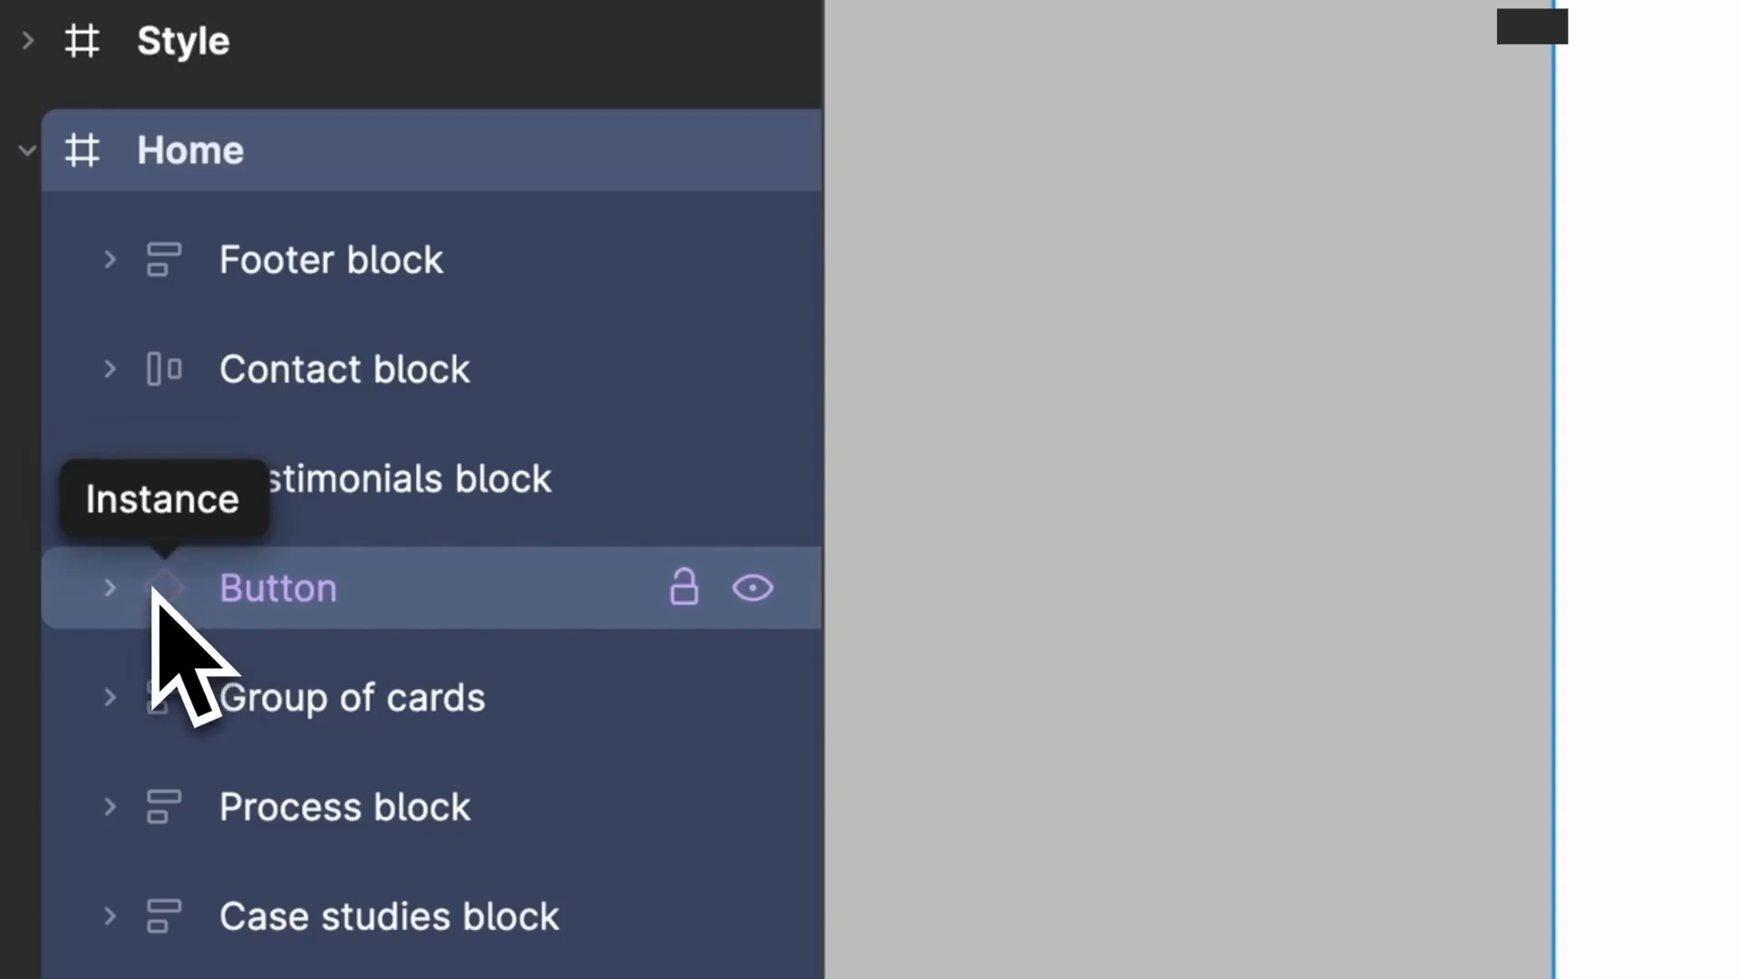
scroll(163, 634, "down", 6)
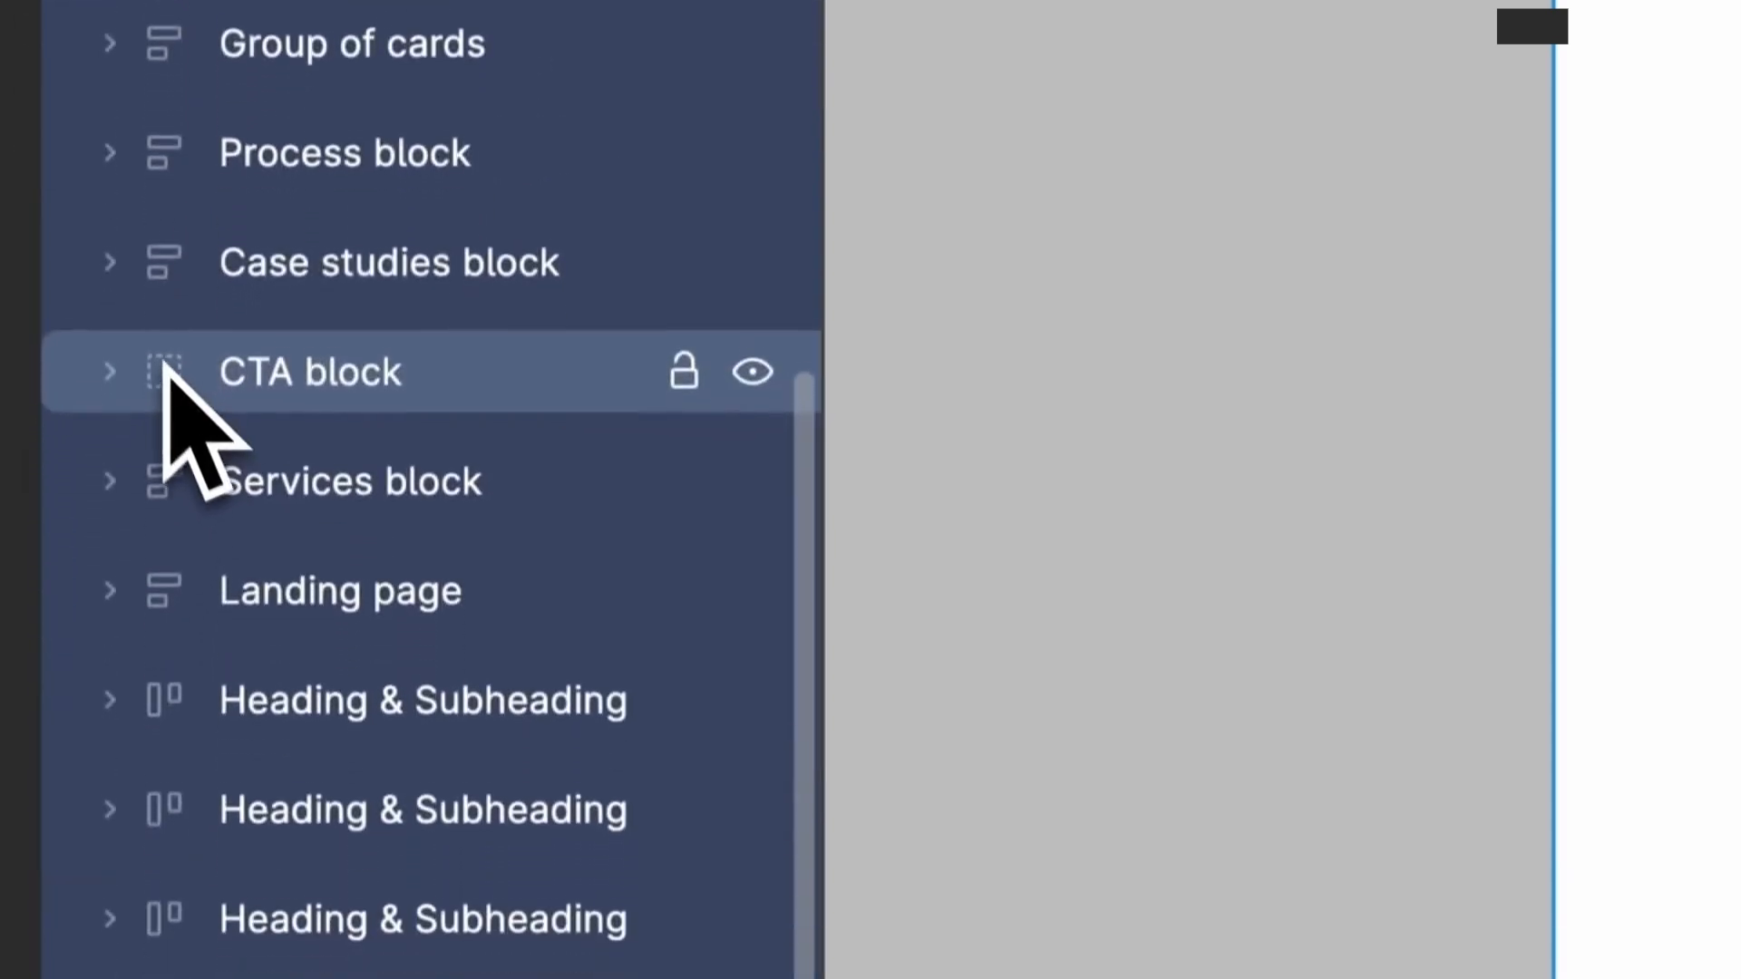
Inspect the layer nested inside the CTA block of the Home frame, and collapse the block again.
left_click(175, 368)
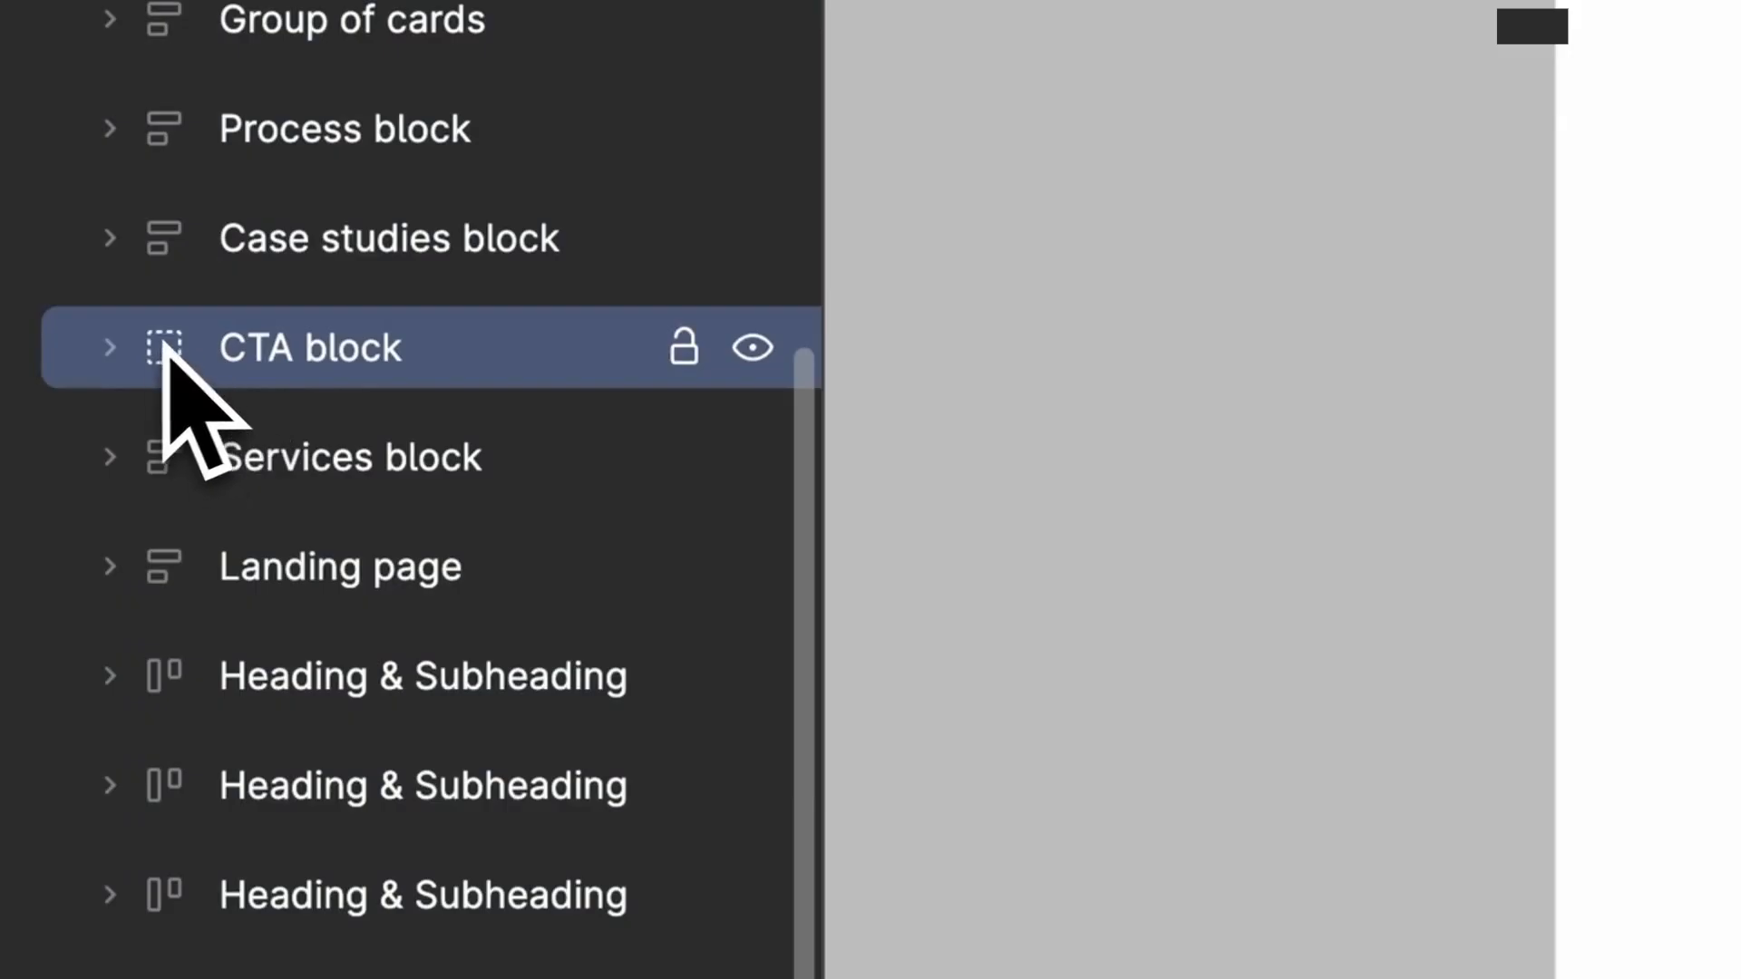
left_click(110, 348)
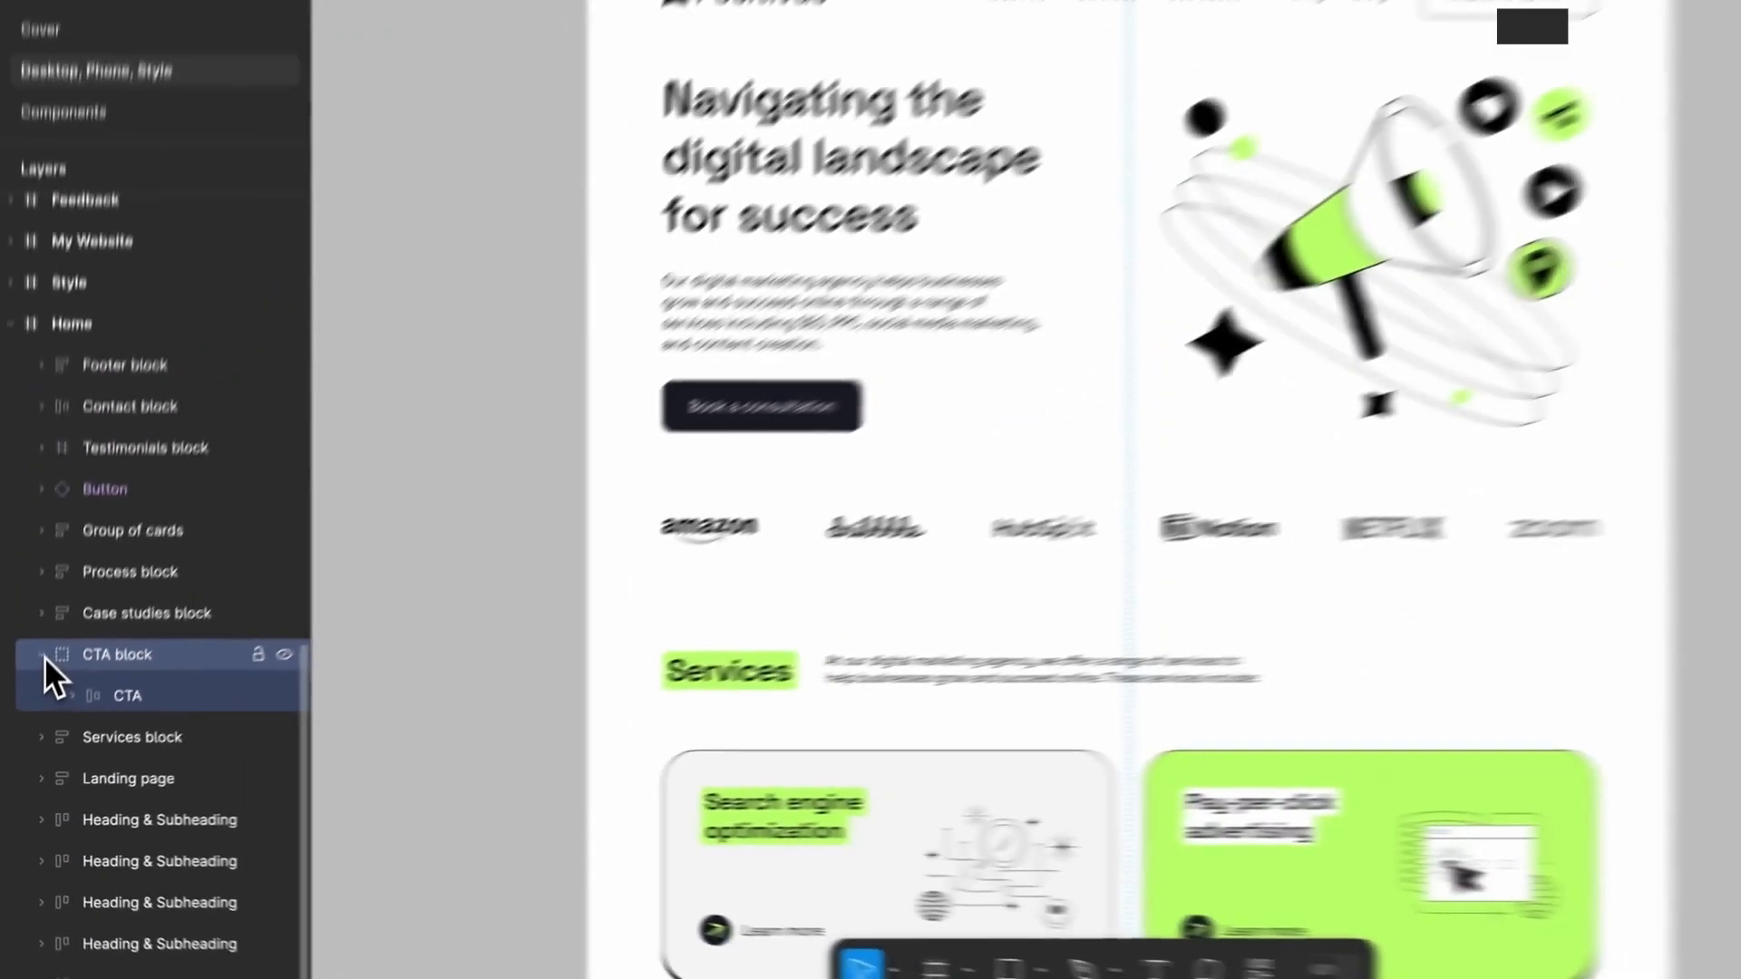
left_click(42, 655)
Select the headline "Navigating the digital landscape for success" inside the Landing page block and look at its nesting in the layers.
left_click(791, 115)
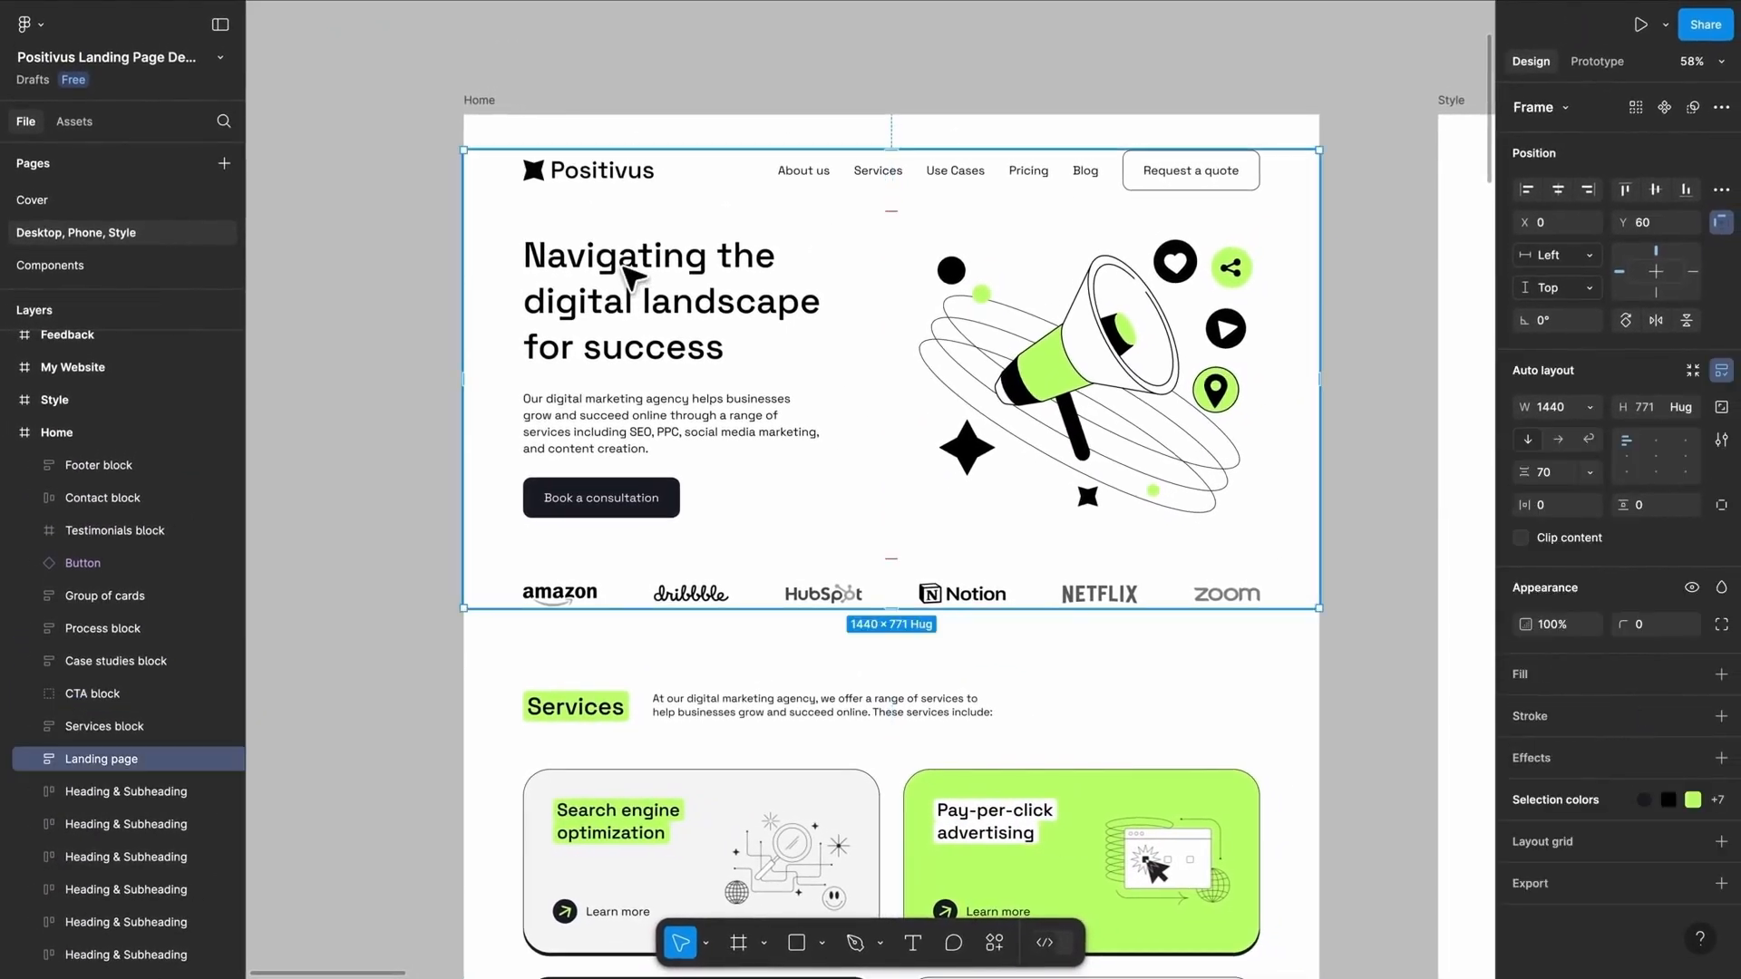
left_click(629, 276)
left_click(629, 276)
scroll(125, 814, "down", 1)
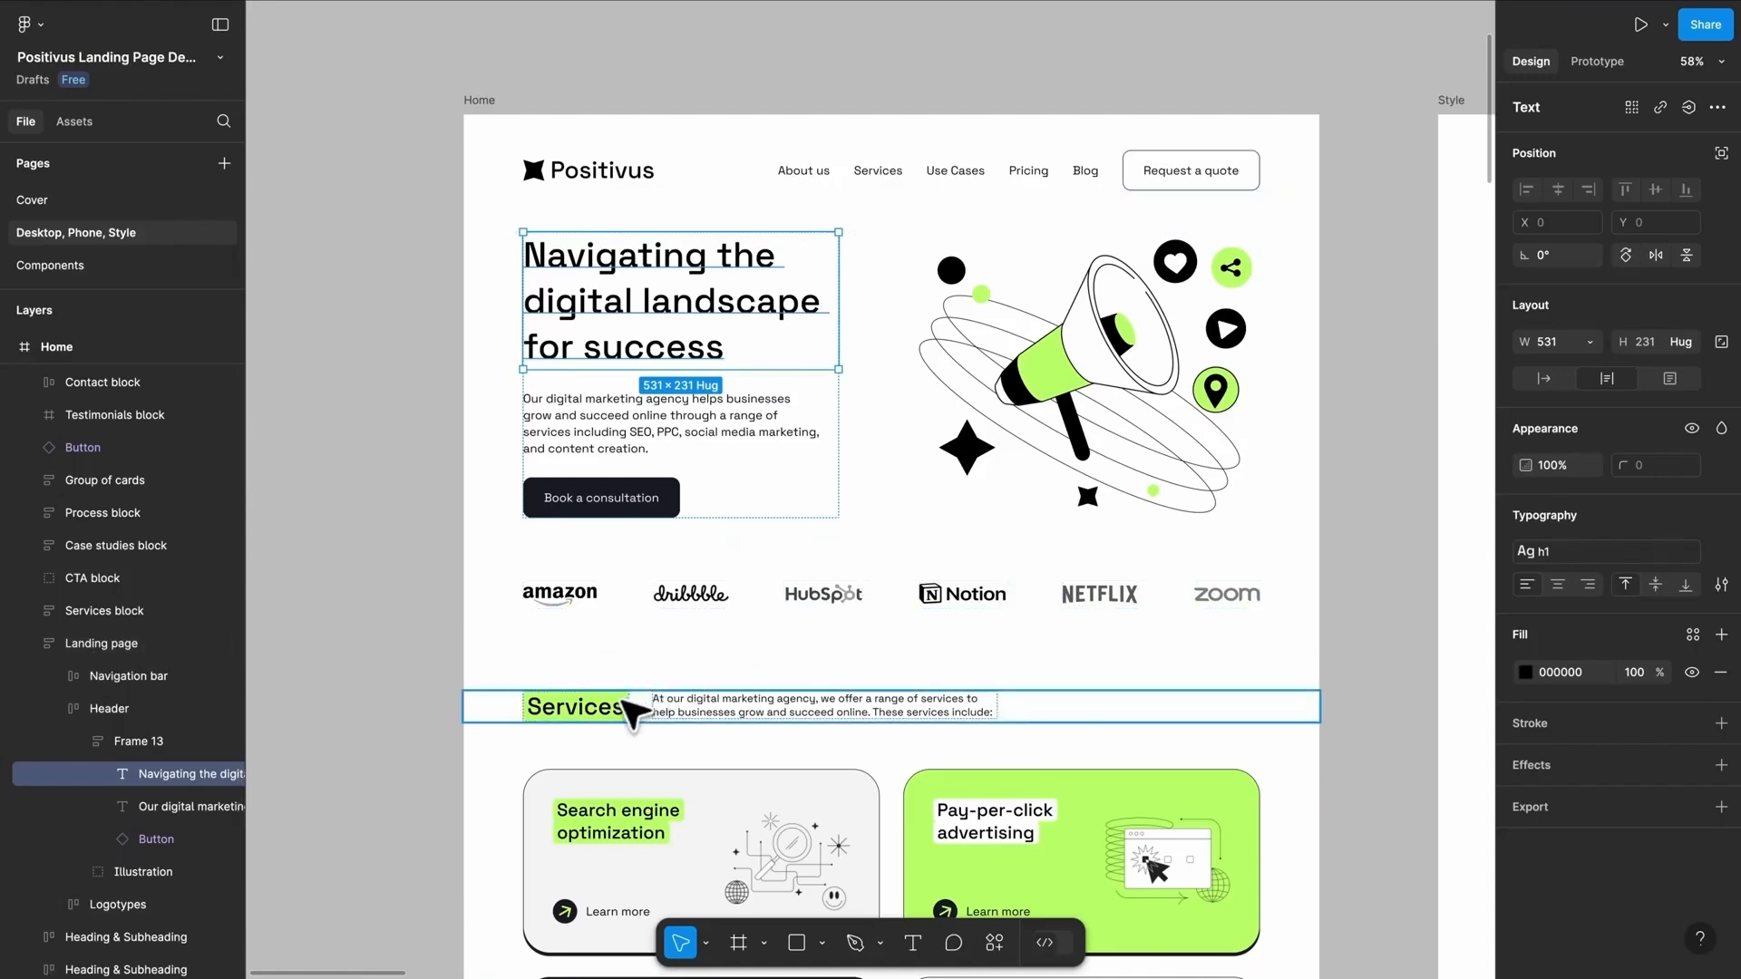
Move the Services block up so it overlaps the Landing page block, at X -13, Y 484.
left_click(486, 803)
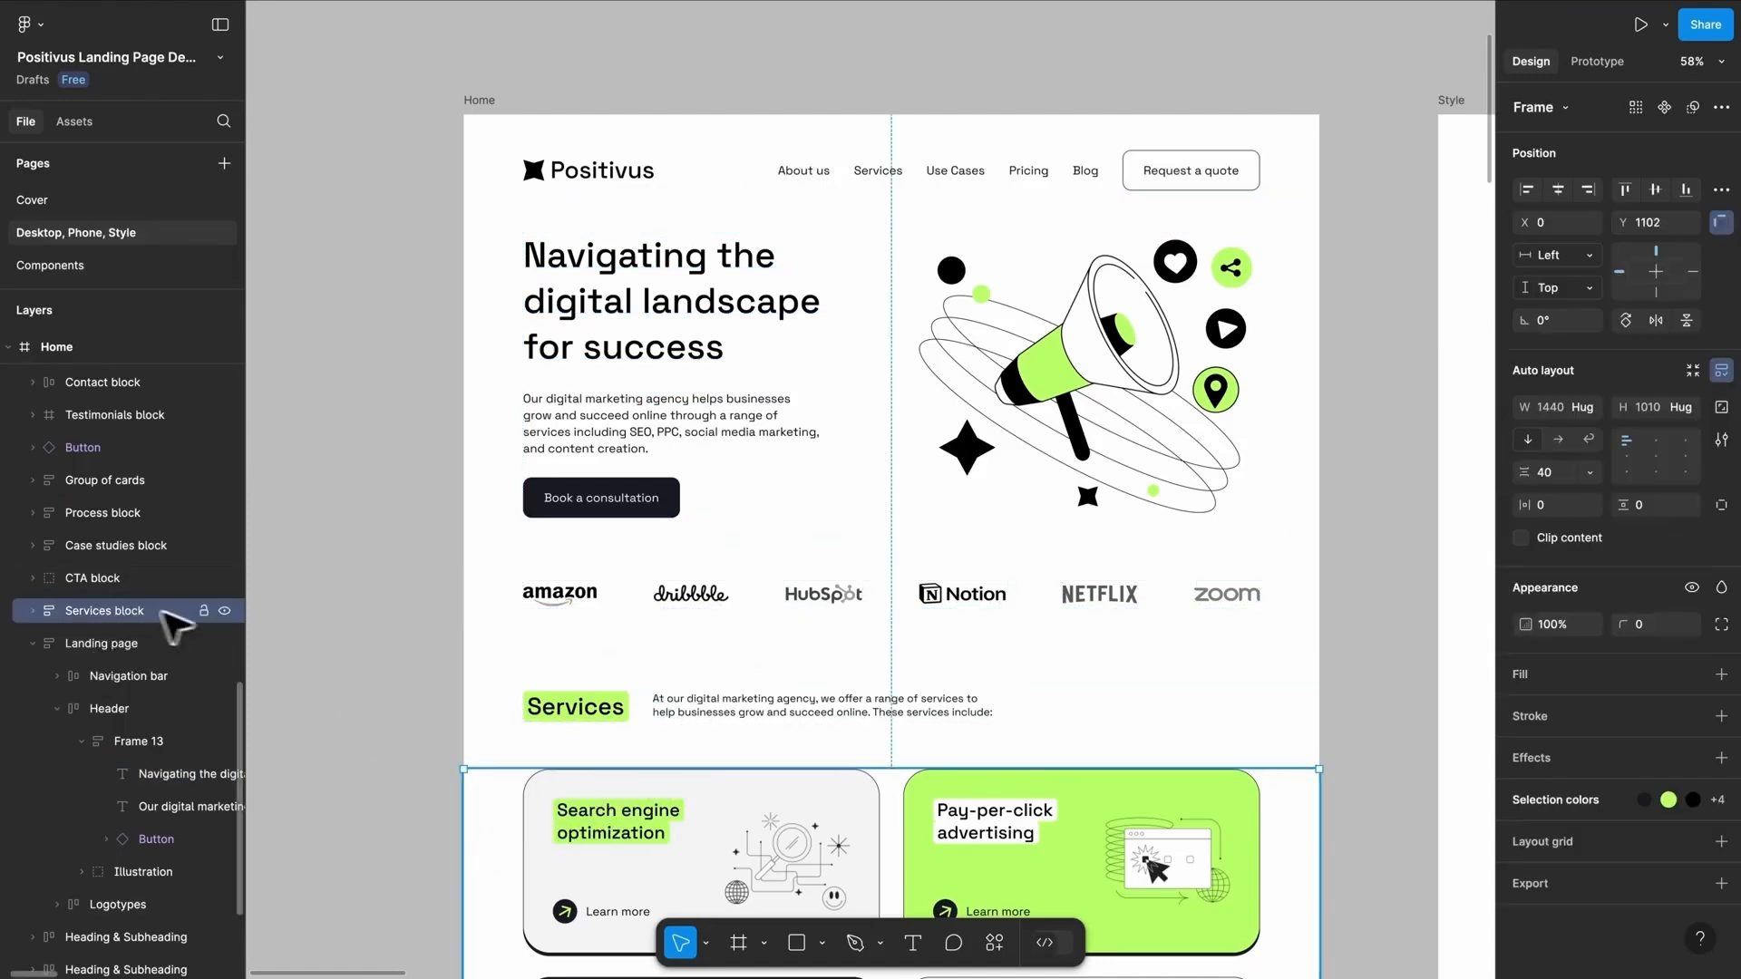
scroll(863, 731, "down", 3)
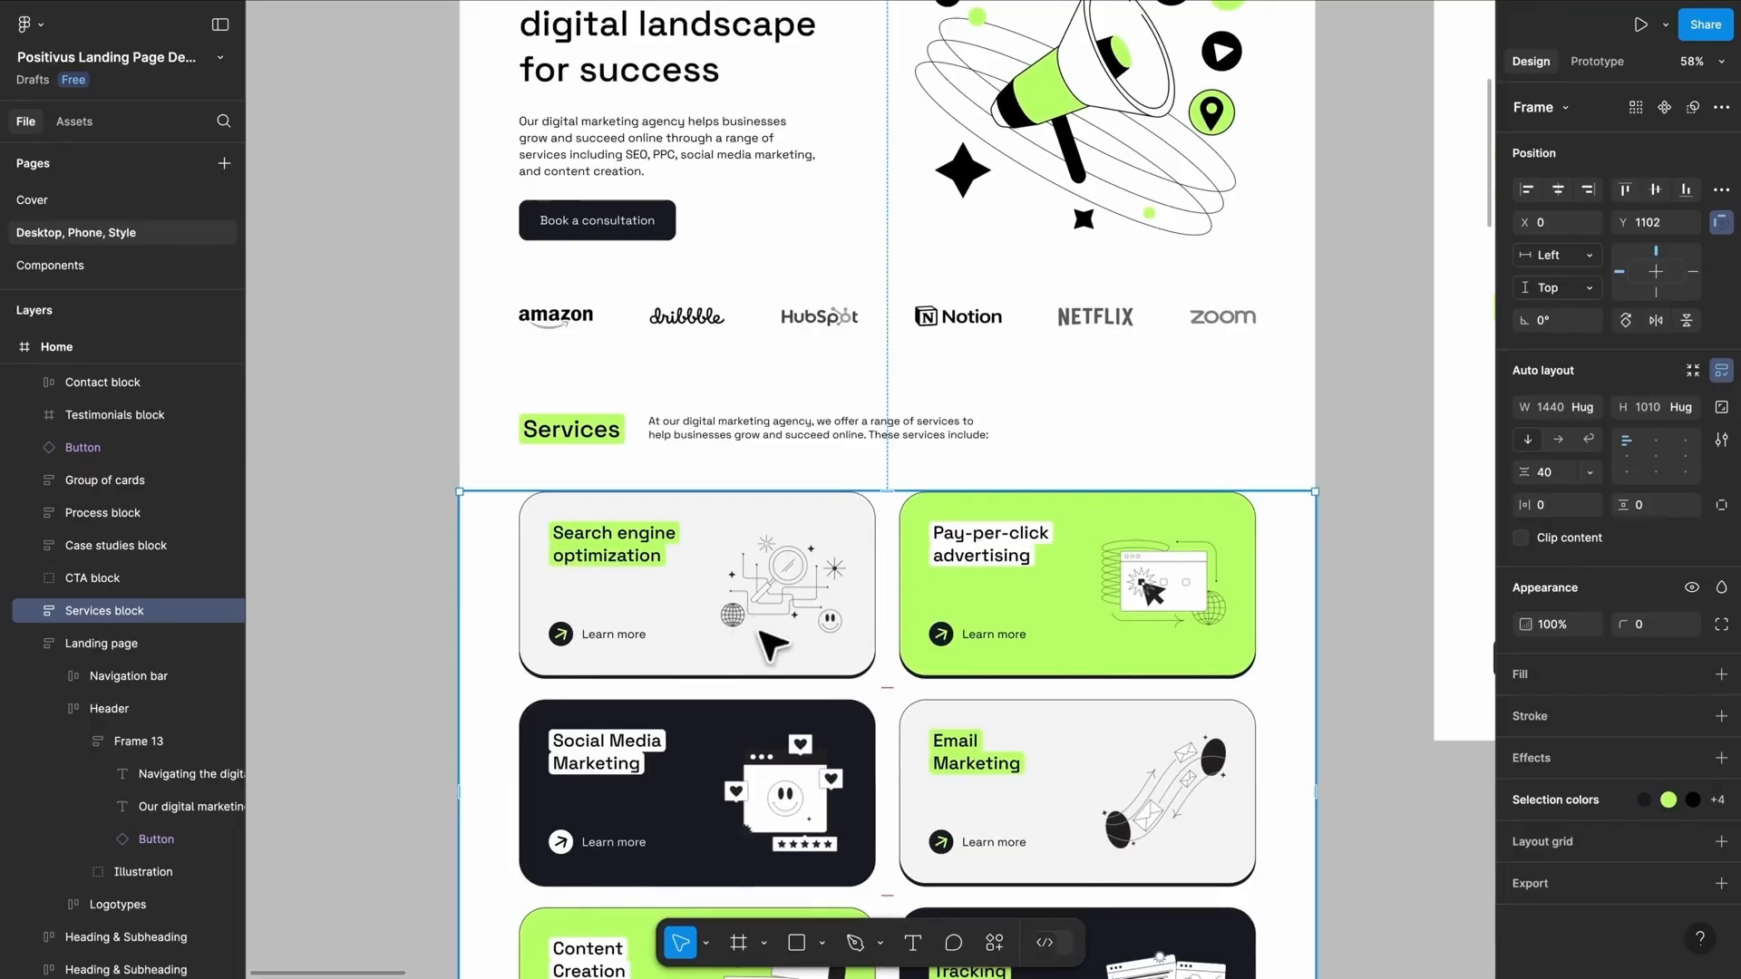
left_click_drag(778, 651, 777, 367)
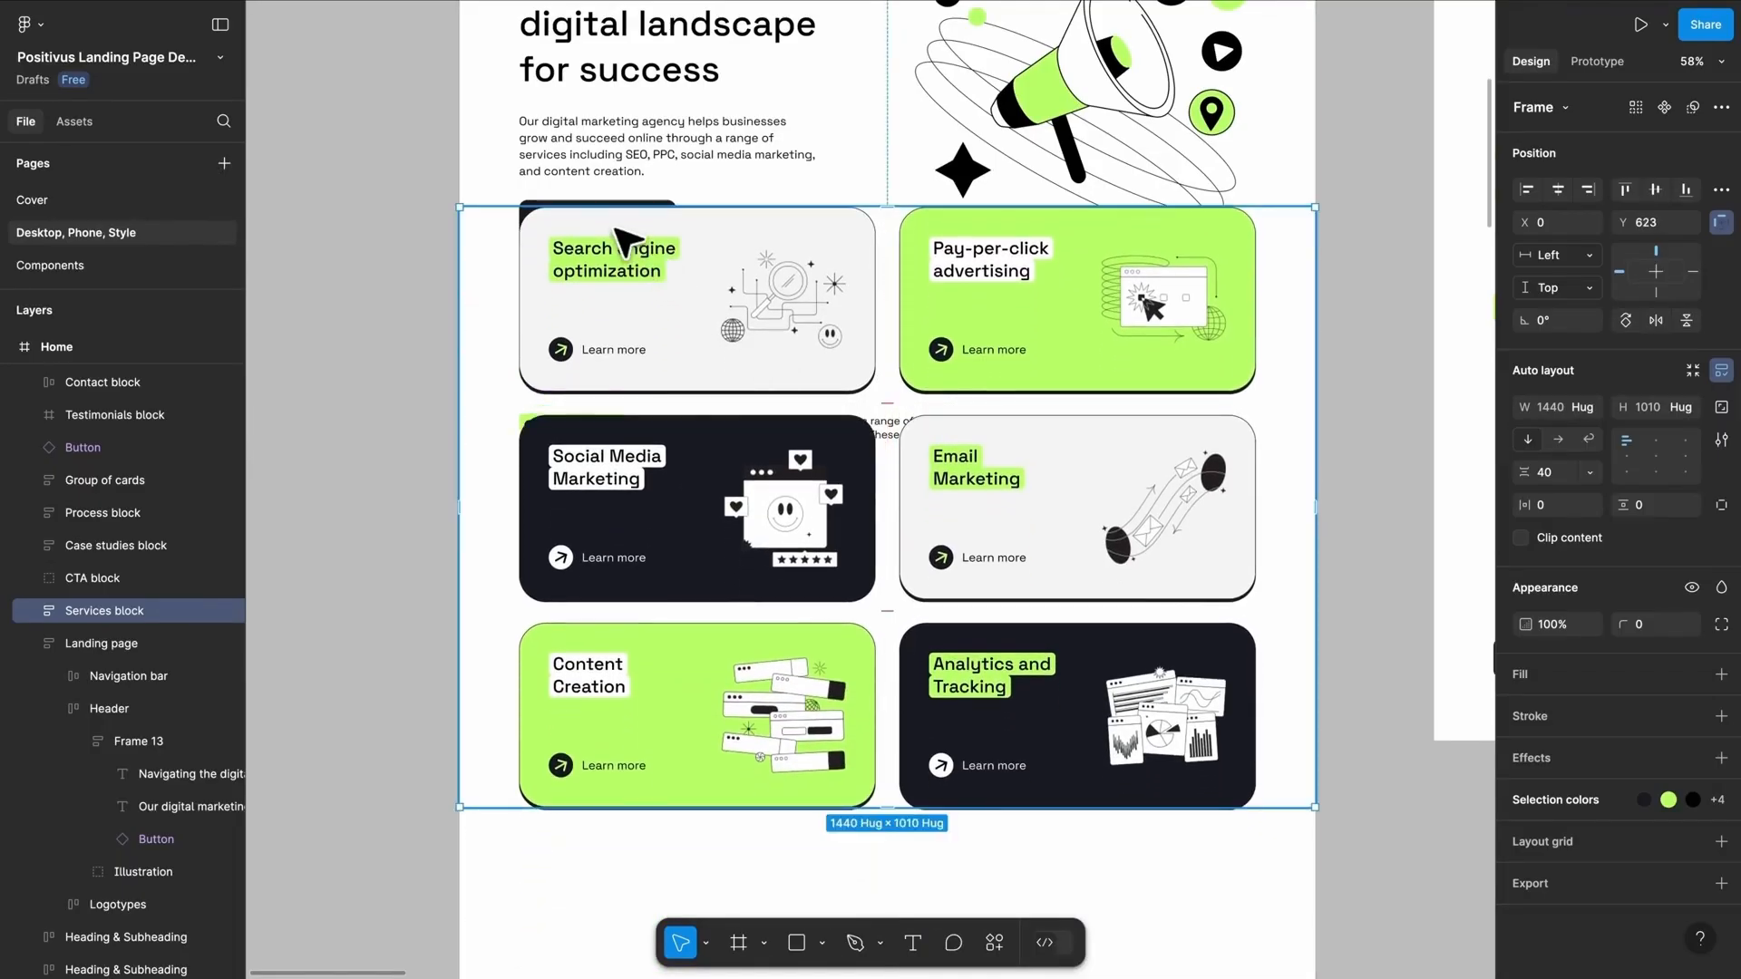
scroll(624, 240, "up", 4)
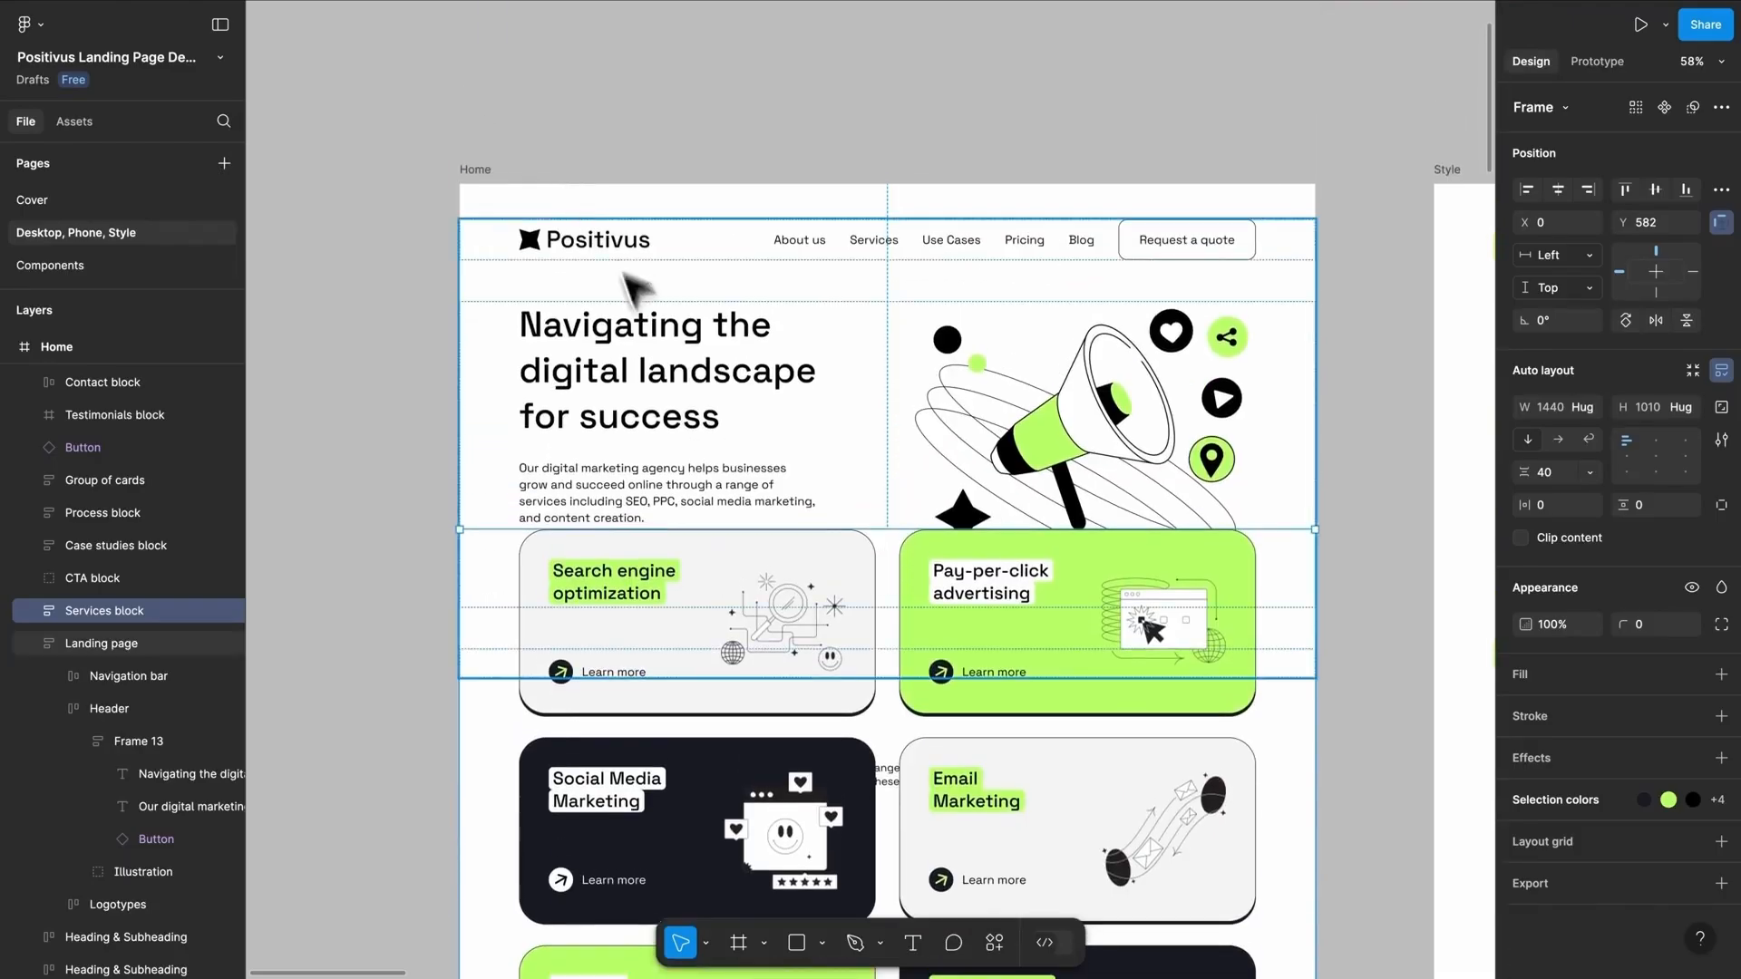
left_click_drag(607, 555, 698, 667)
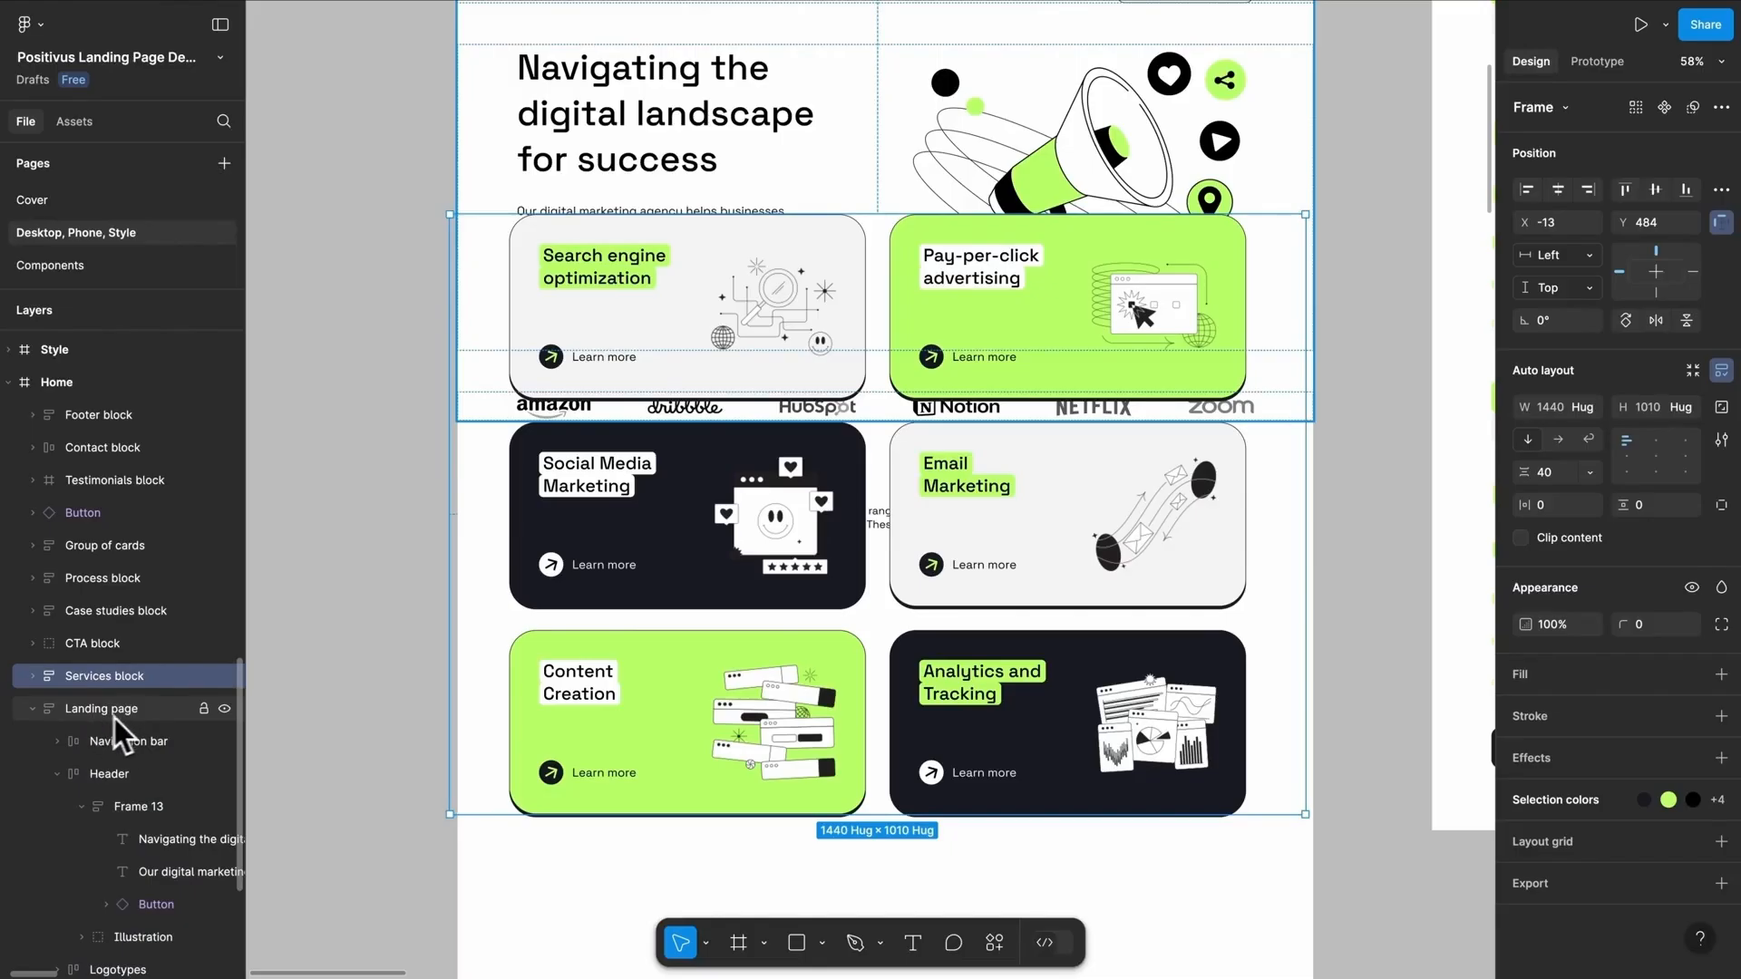
Collapse the Landing page block's layers, reorder the Services block directly beneath it, and select the Landing page block.
left_click(32, 710)
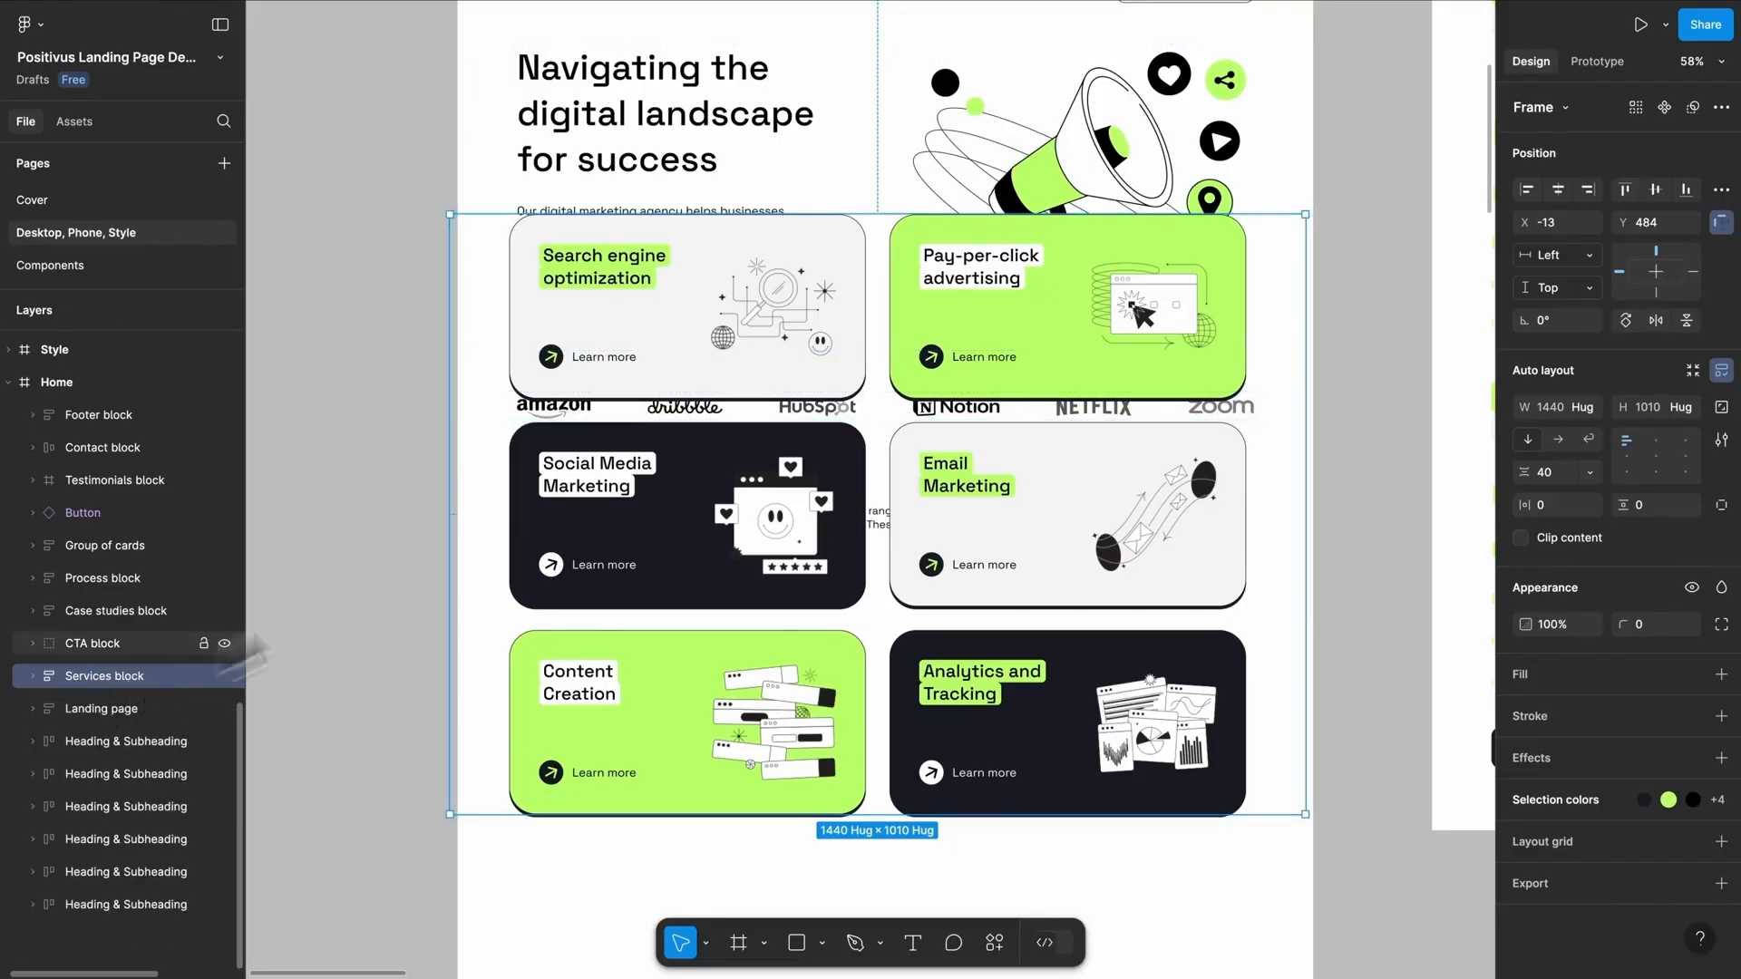
left_click_drag(163, 682, 159, 722)
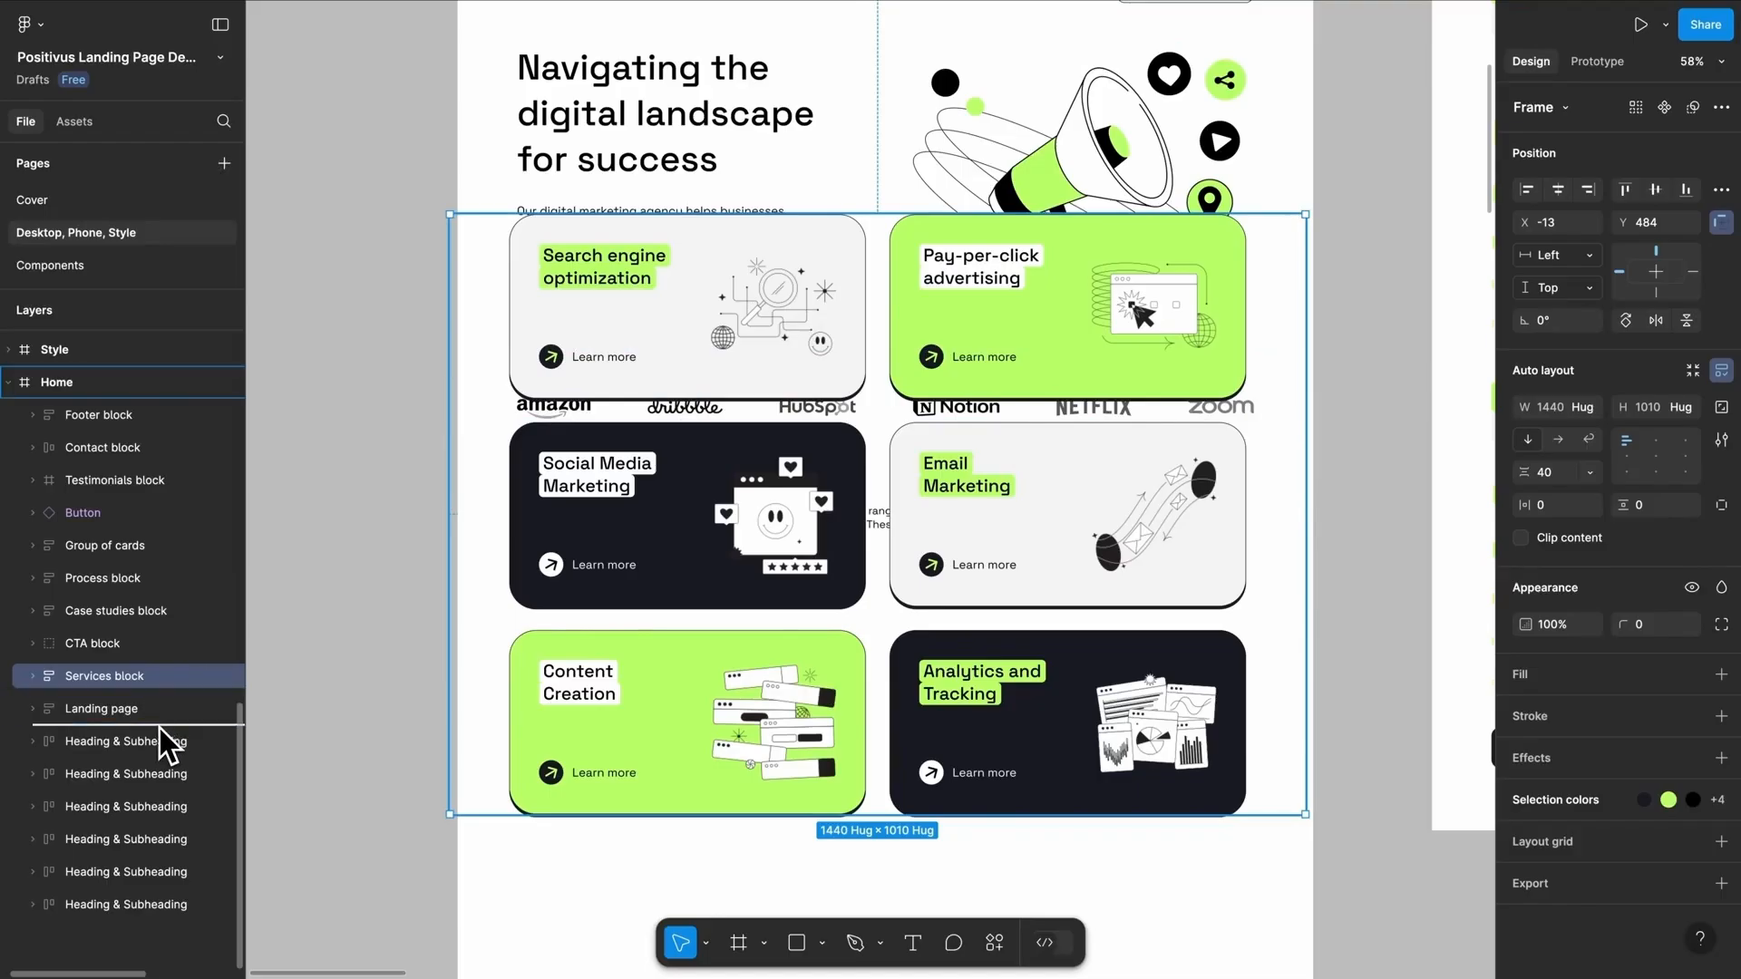
left_click_drag(123, 726, 129, 725)
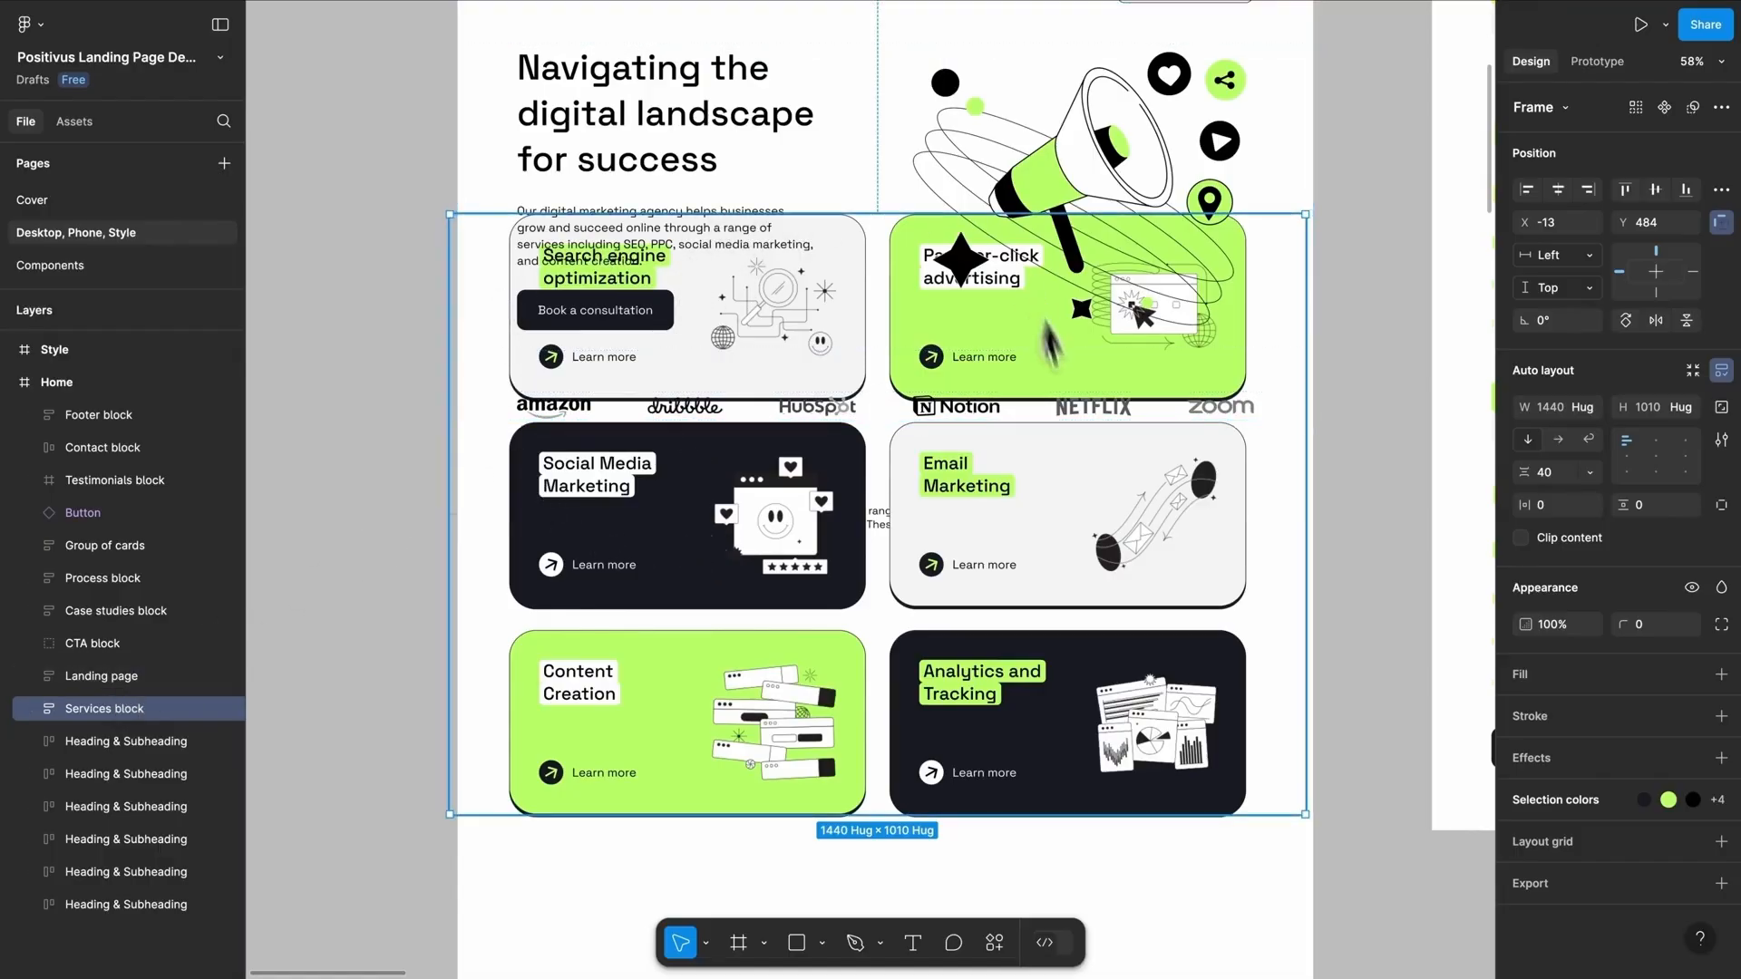
left_click(555, 74)
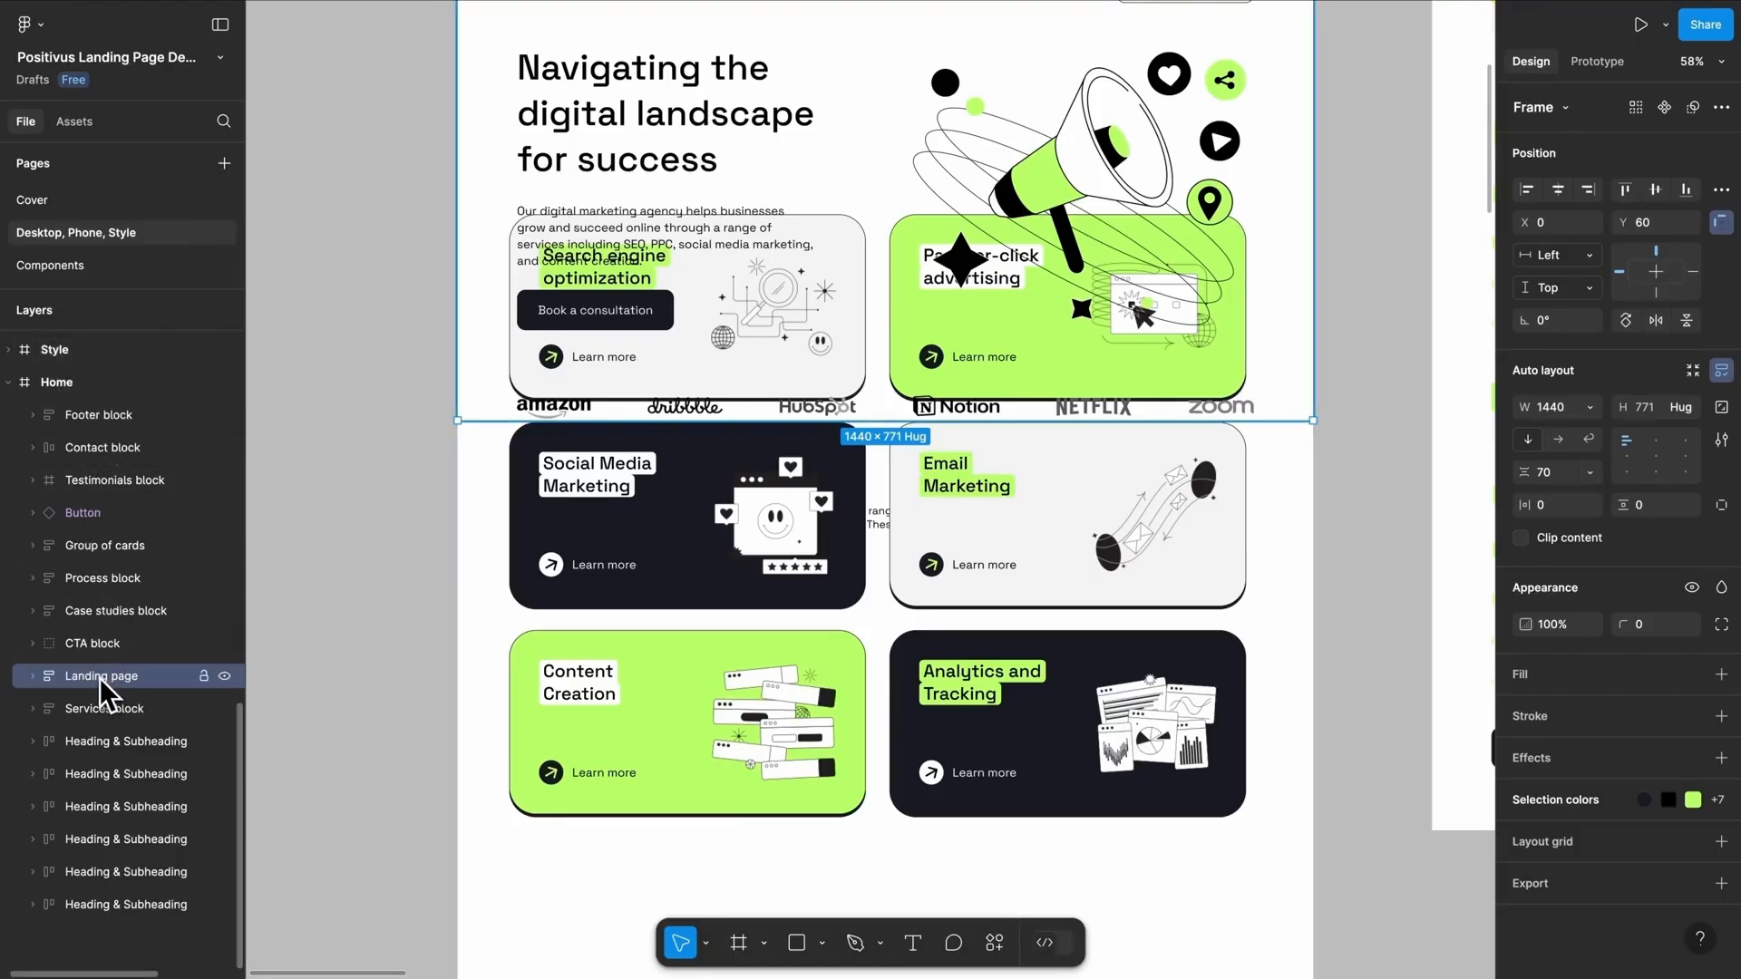
Rename the Landing page block as Hero Section in the layers.
double_click(99, 678)
double_click(127, 677)
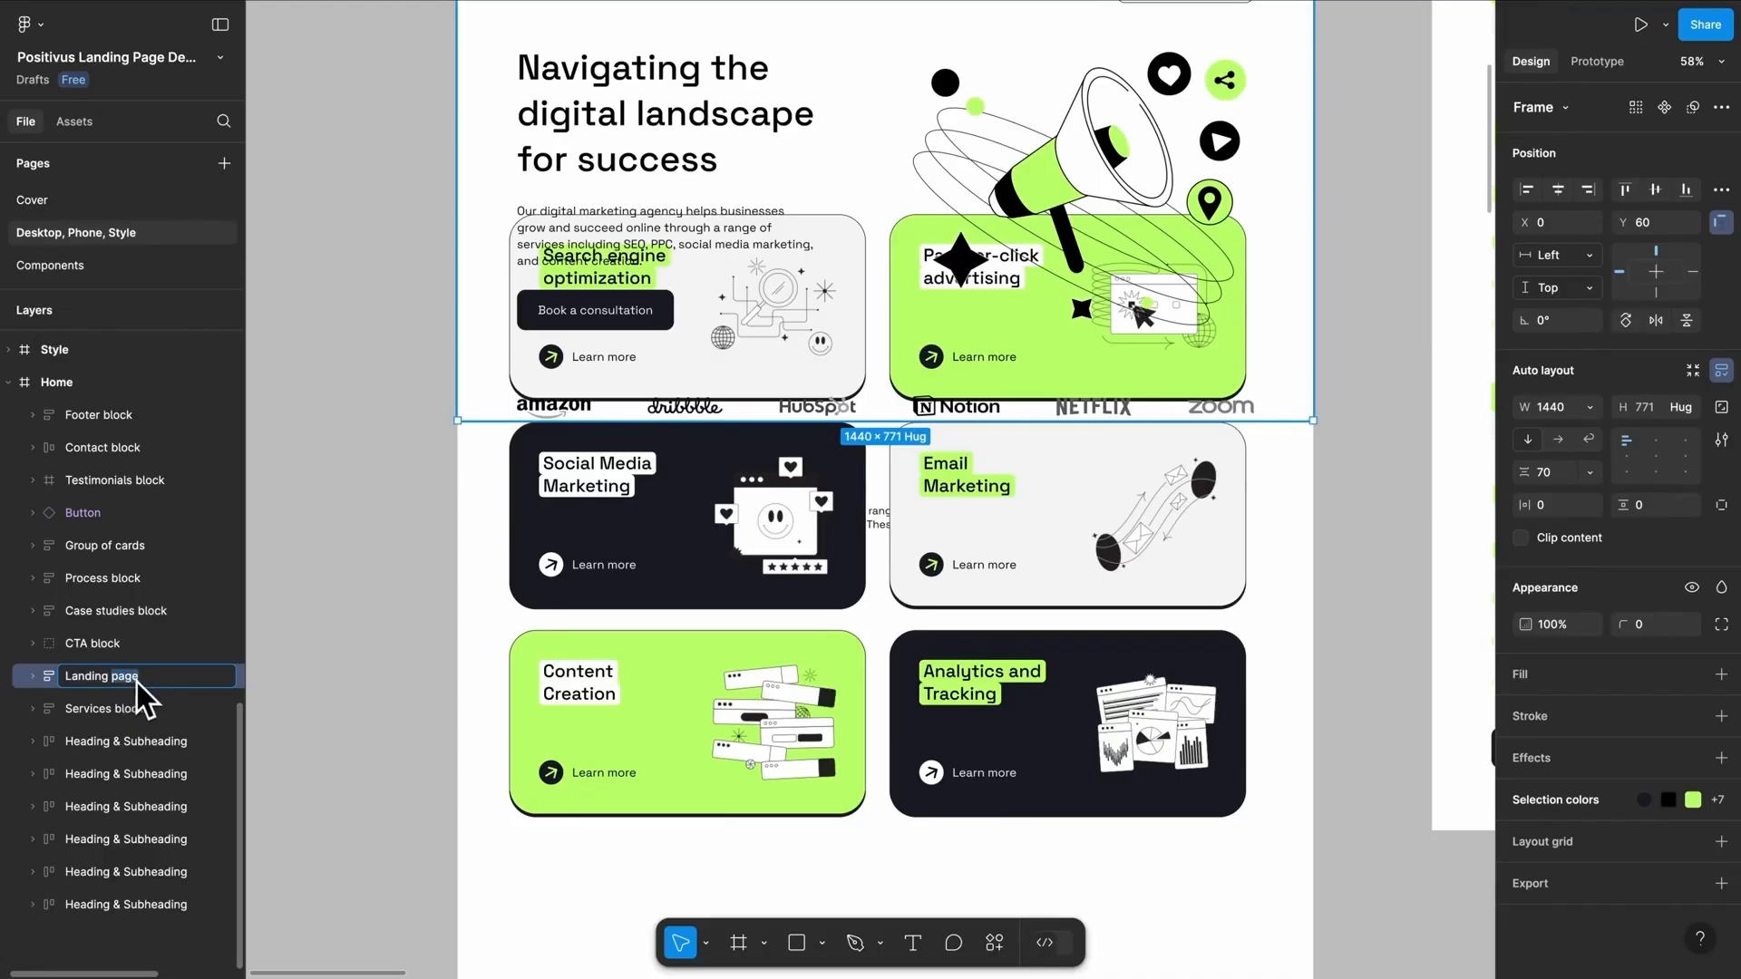
key("BackSpace")
key("BackSpace")
key("BackSpace")
key("BackSpace")
key("BackSpace")
key("BackSpace")
key("BackSpace")
key("BackSpace")
key("BackSpace")
type("Hero Section")
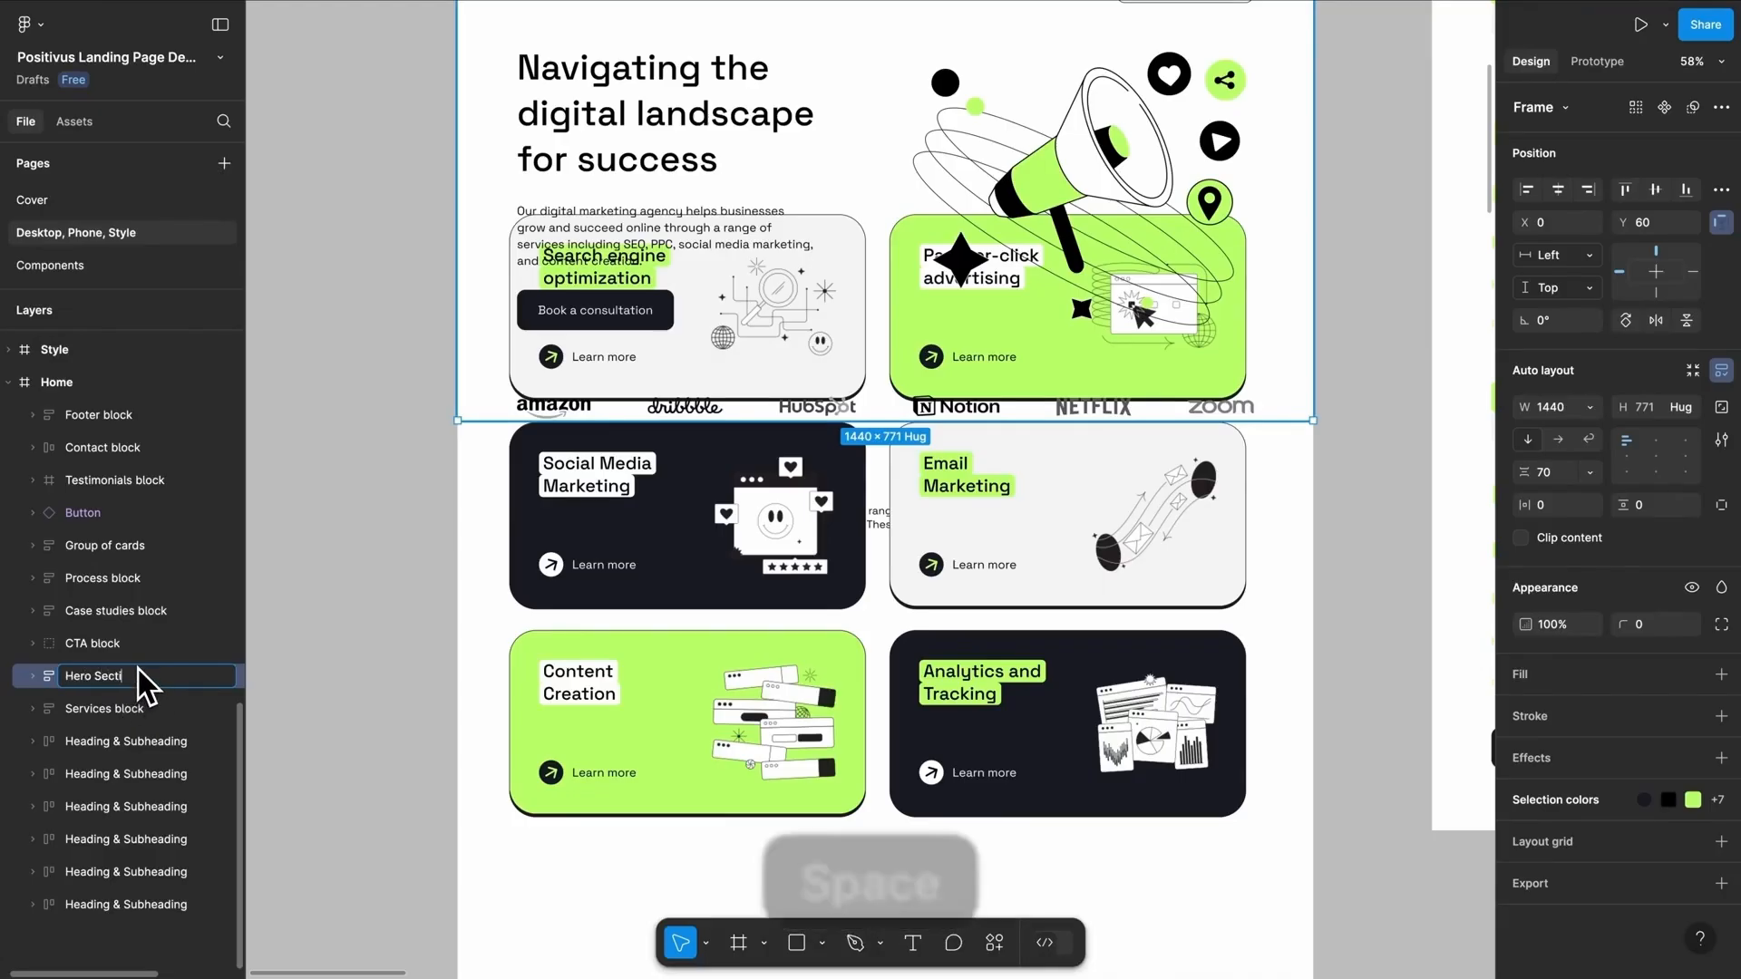
key("Return")
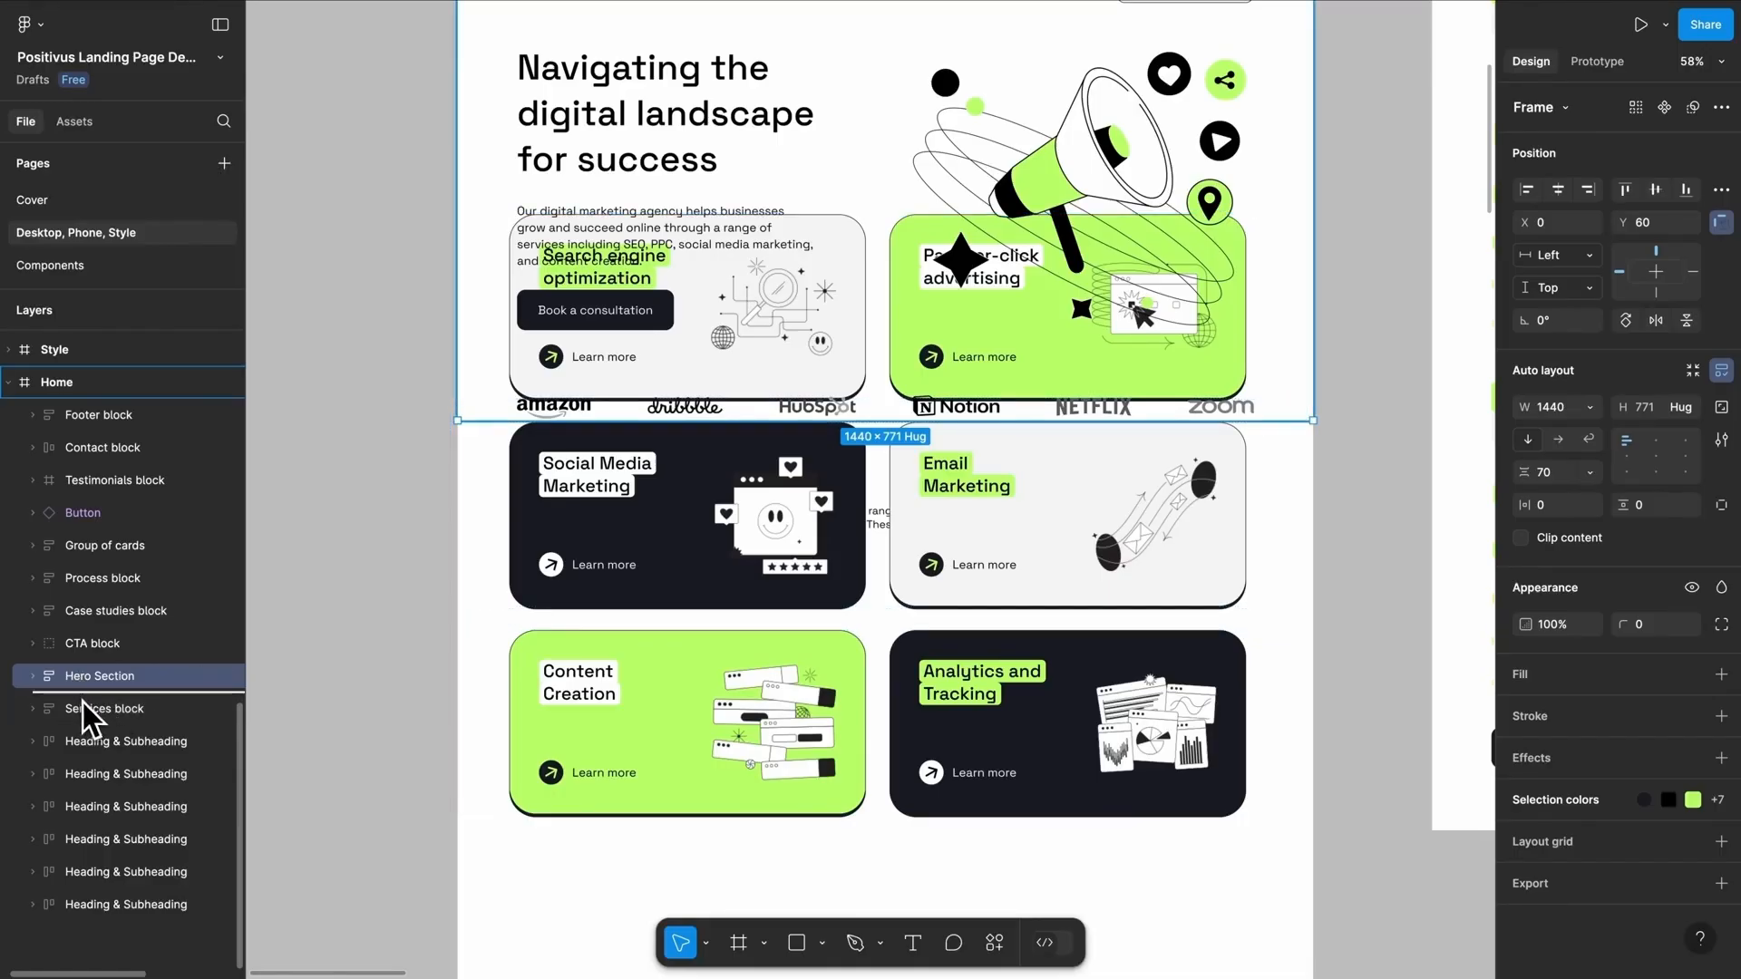
Try nesting the Hero Section inside the Services block, and undo the nesting.
left_click_drag(89, 714, 87, 718)
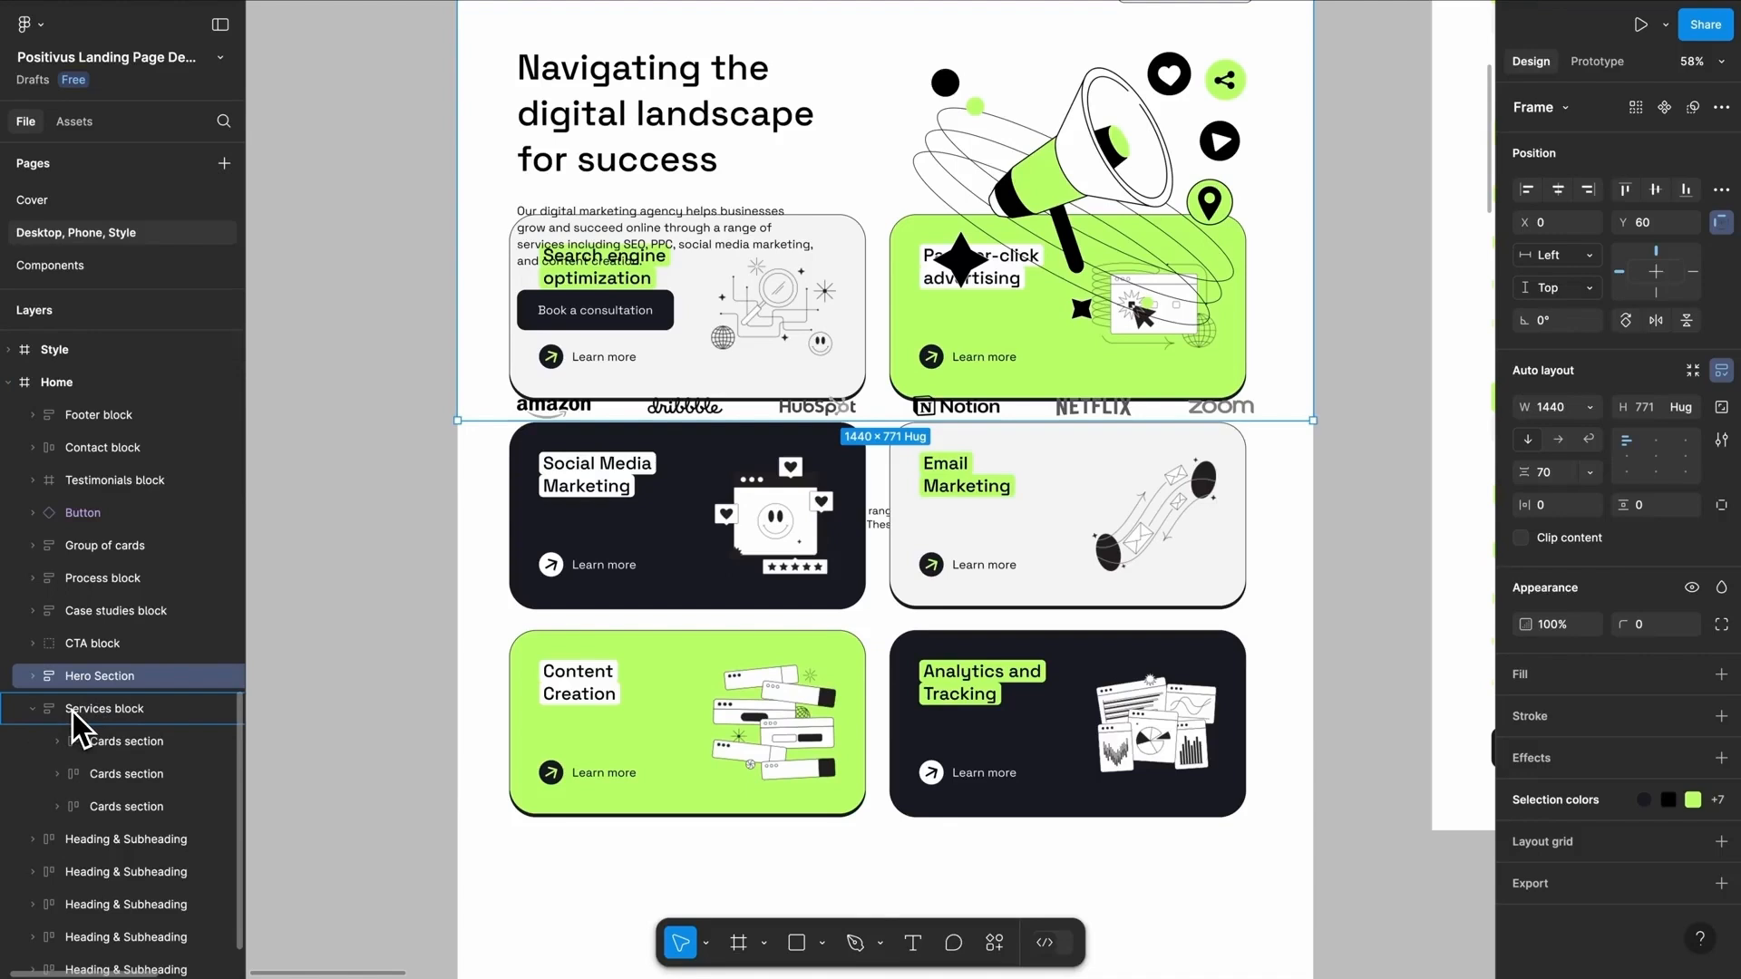
left_click_drag(73, 711, 72, 710)
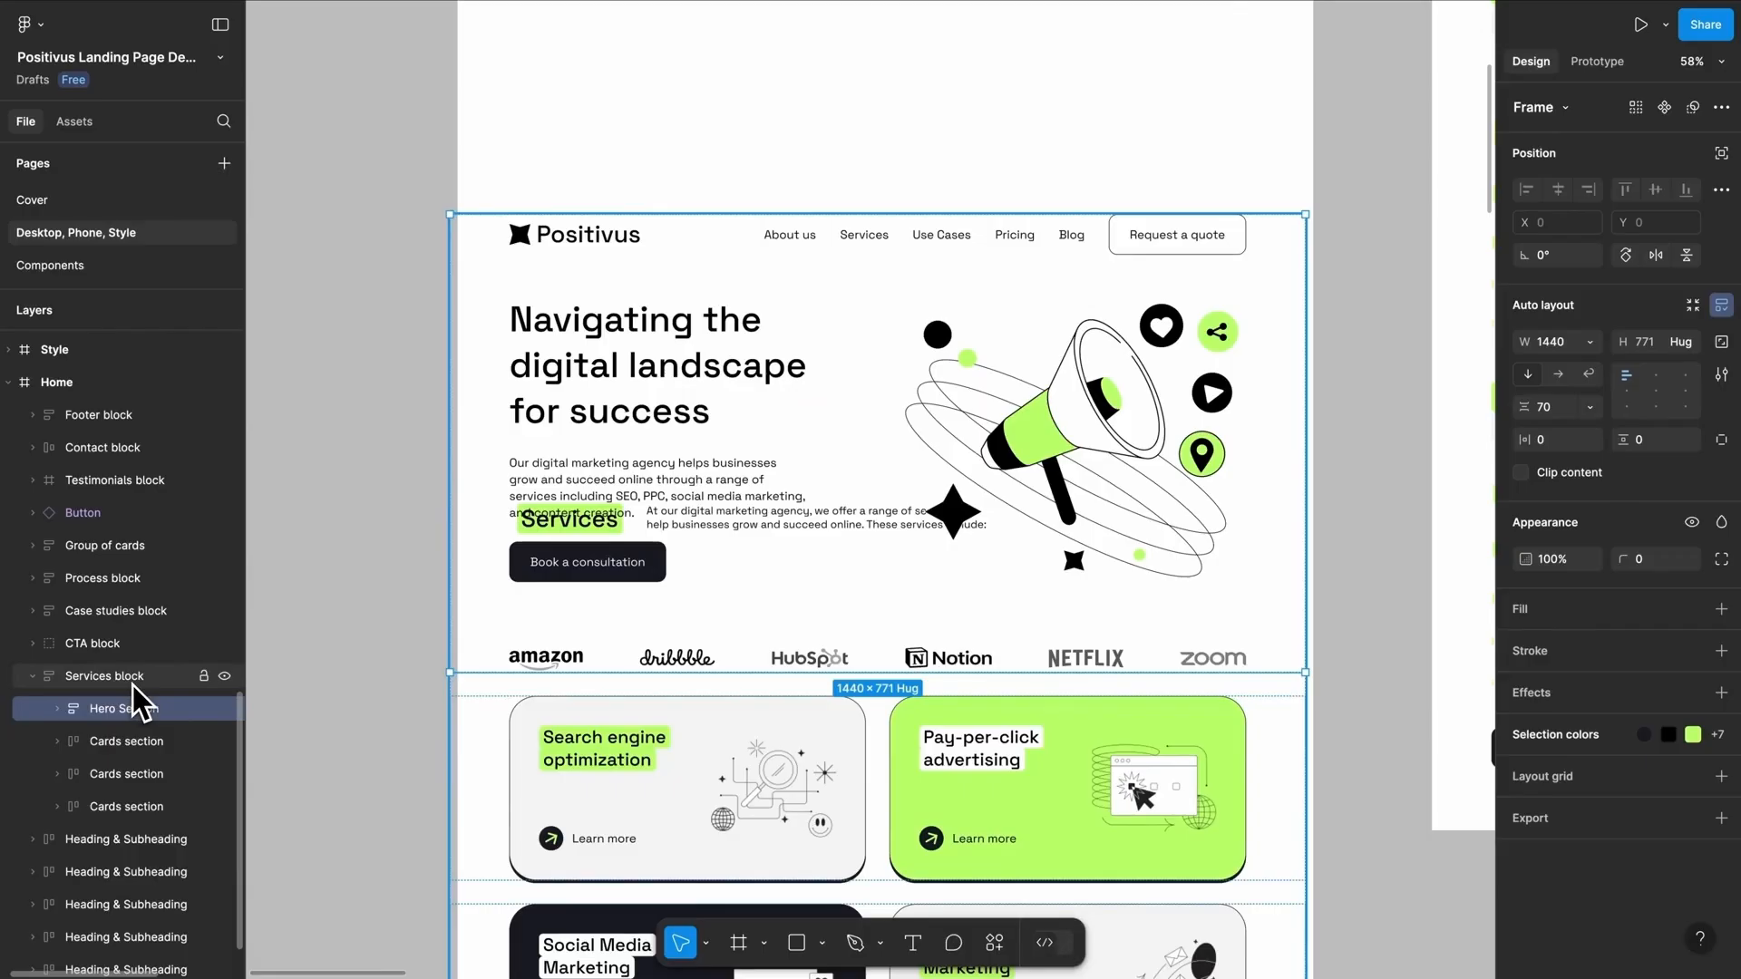
key("super+z")
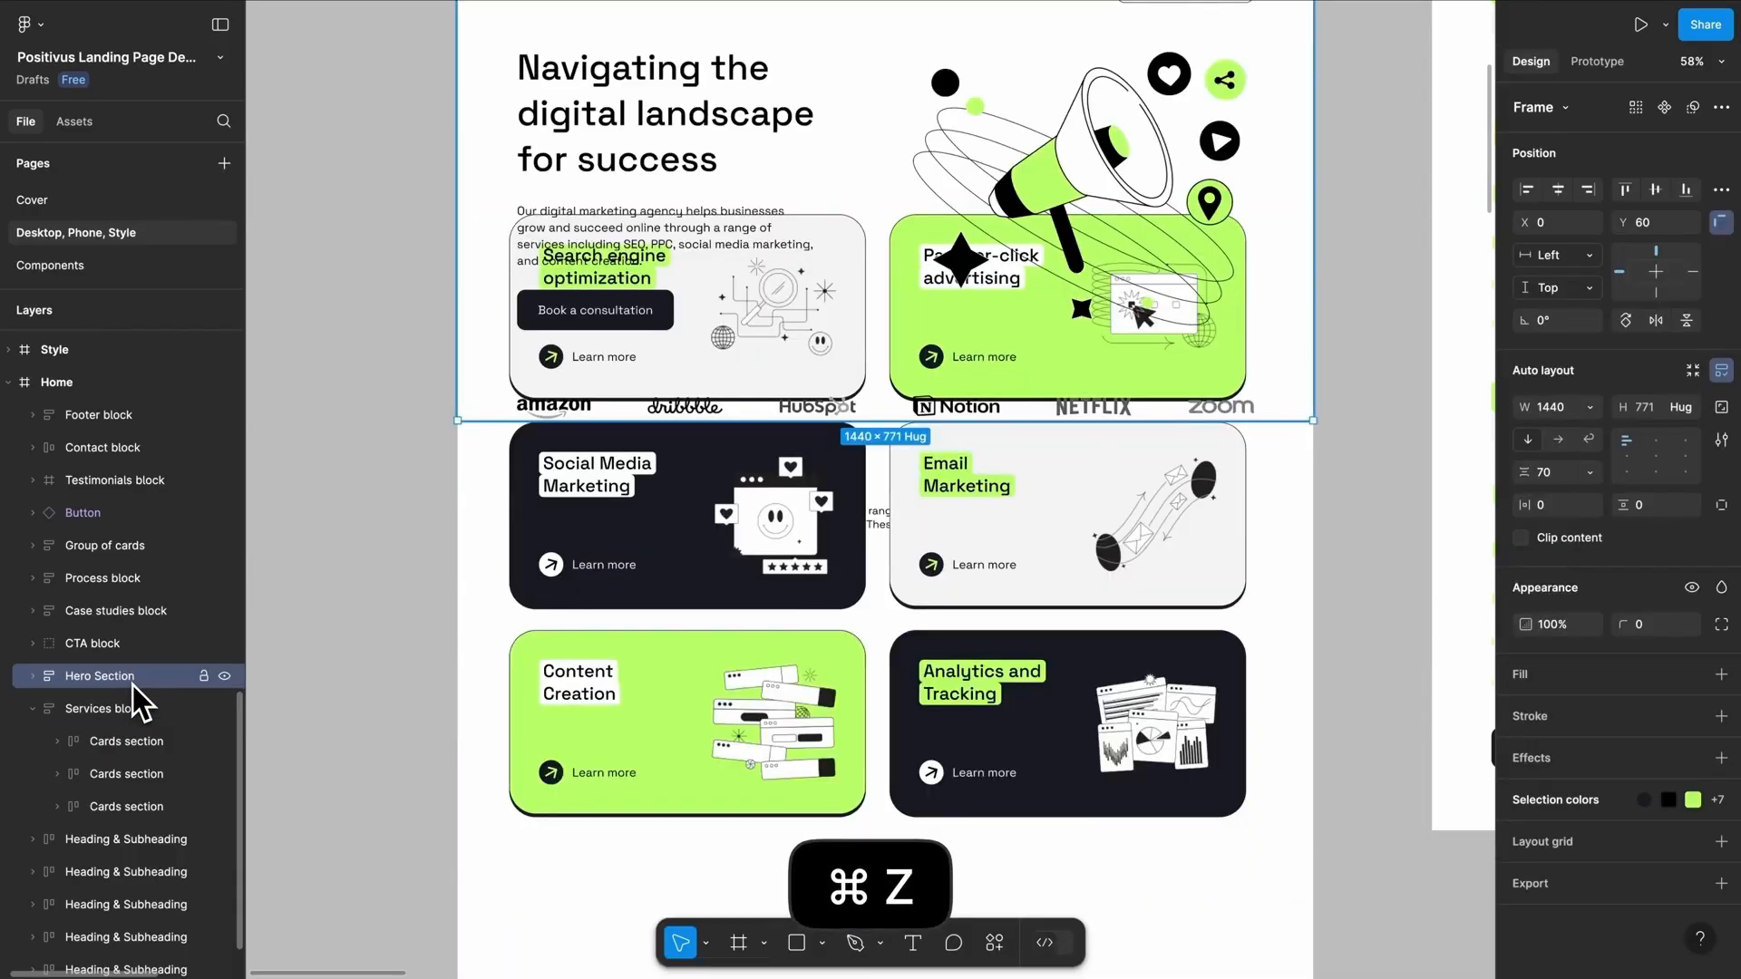
Undo the Hero Section rename, the layer reordering and the Services block move, back to the original Home layout.
key("super+z")
key("super+z")
key("super+z")
key("super+z")
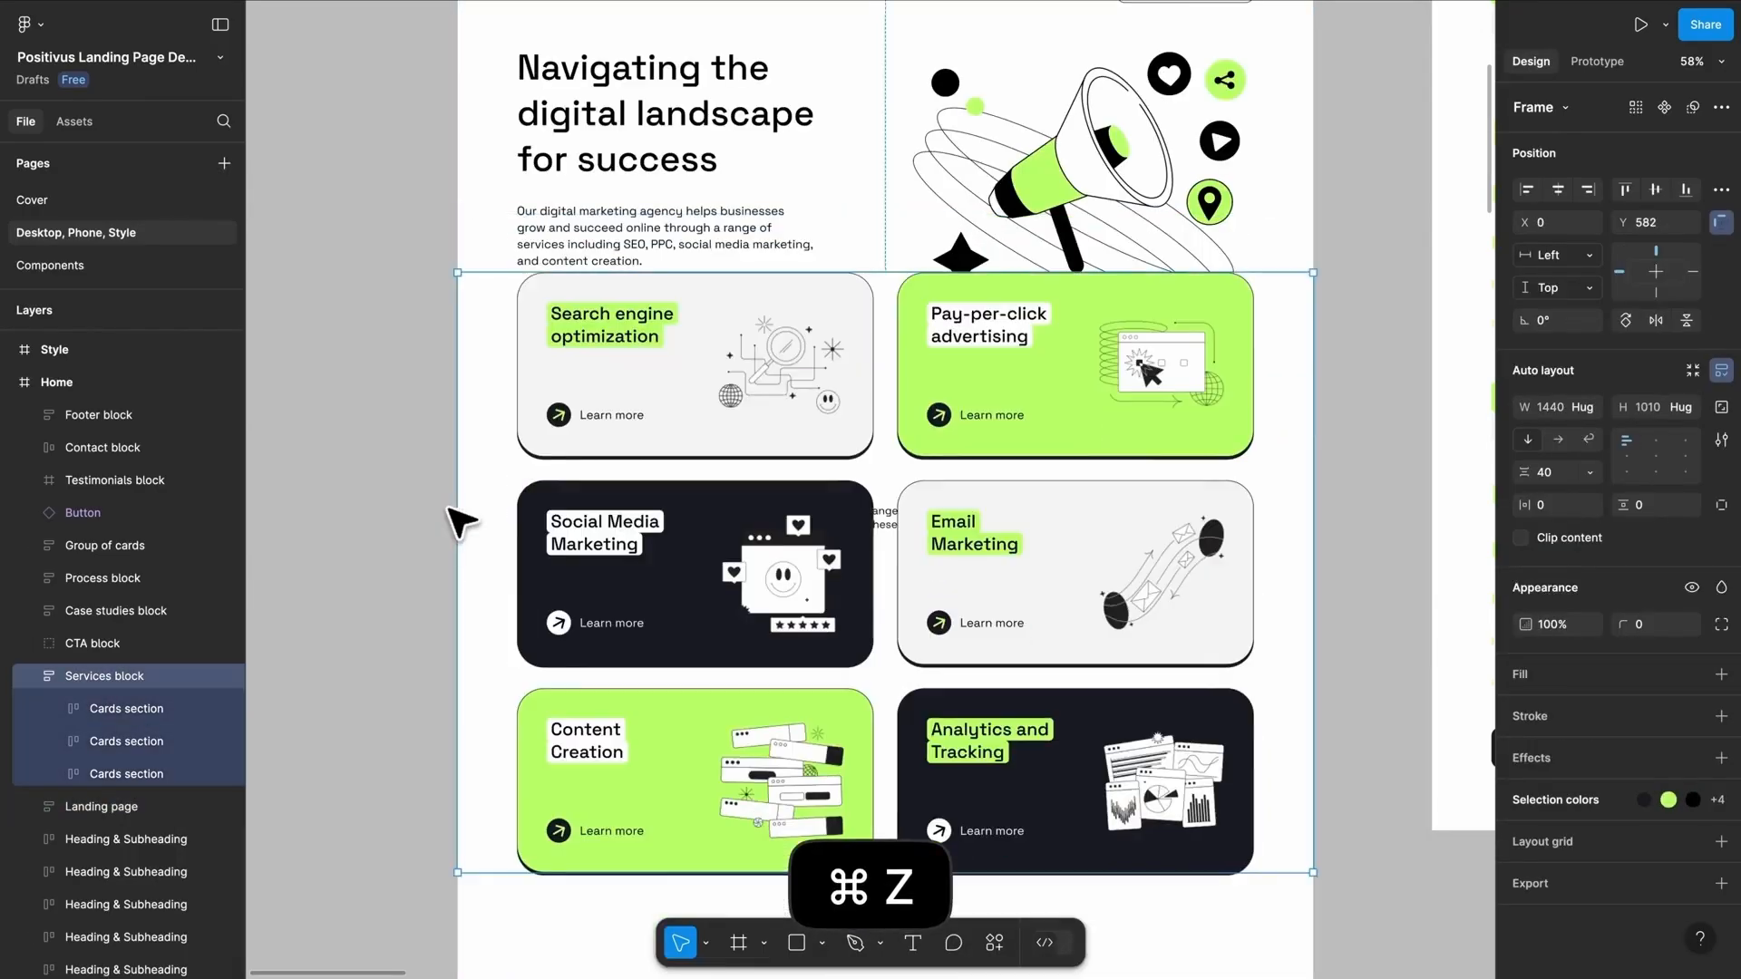
key("super+z")
key("super+z")
key("super+z")
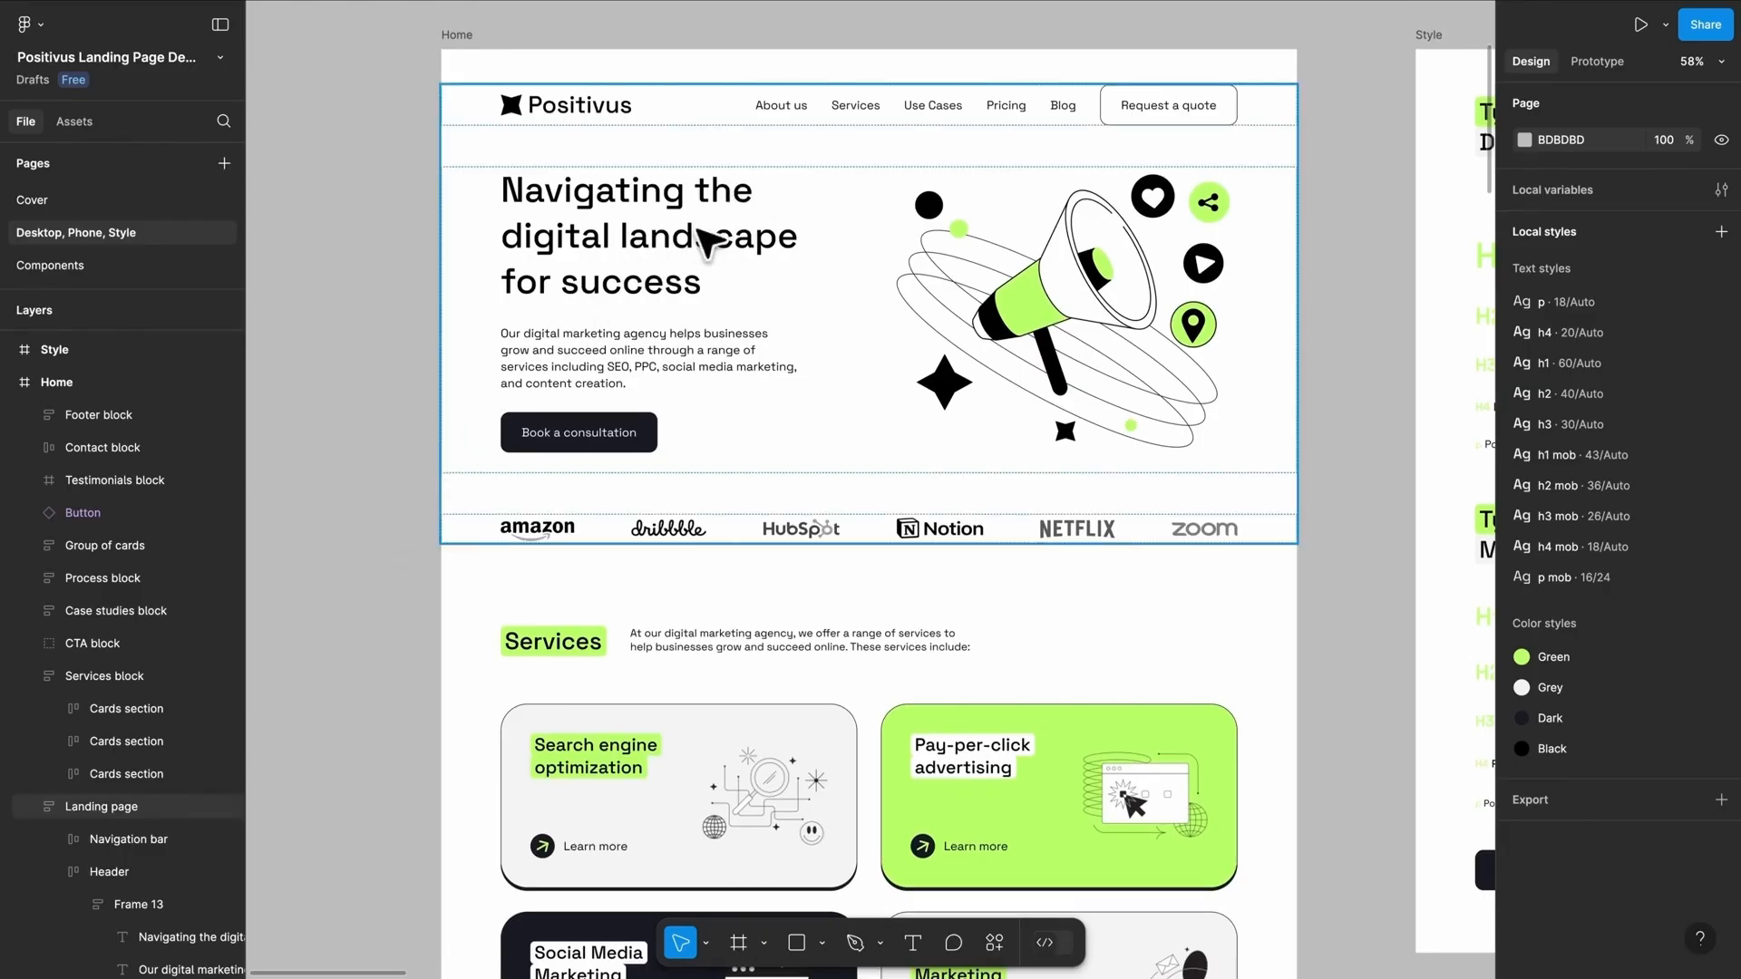
Select the Landing page block on the canvas, deselect it, and select the headline text nested in its Header's Frame 13.
scroll(717, 236, "right", 2)
scroll(716, 236, "up", 1)
left_click(683, 293)
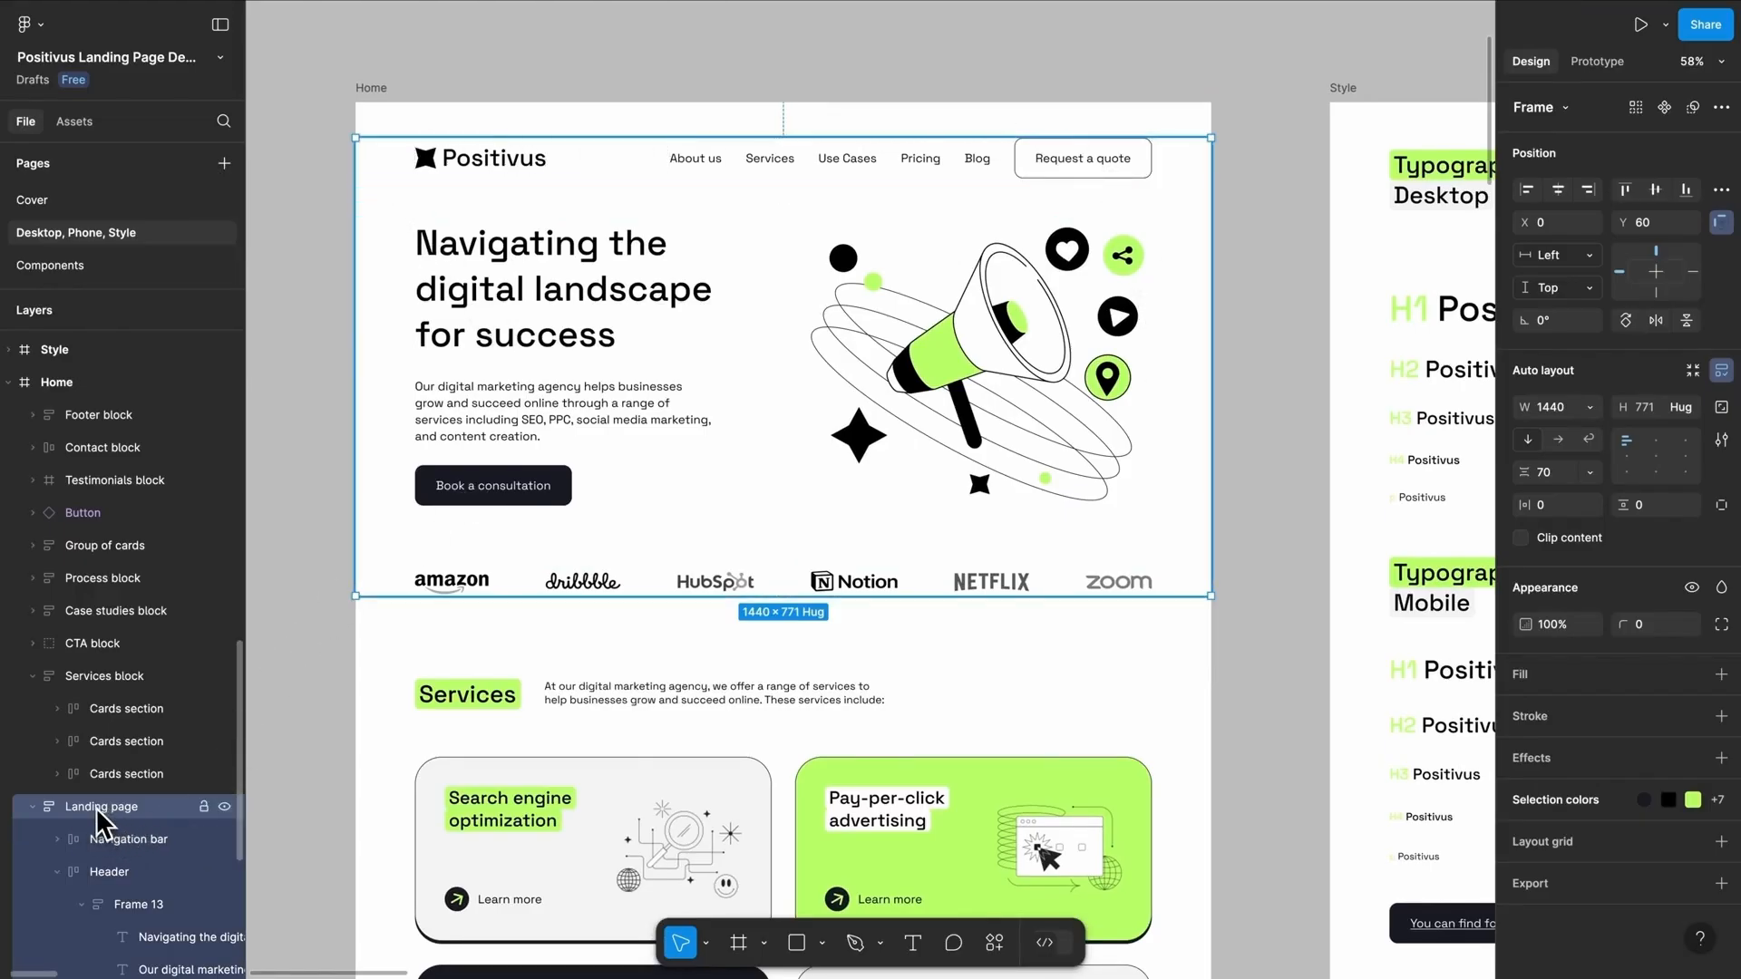
key("Escape")
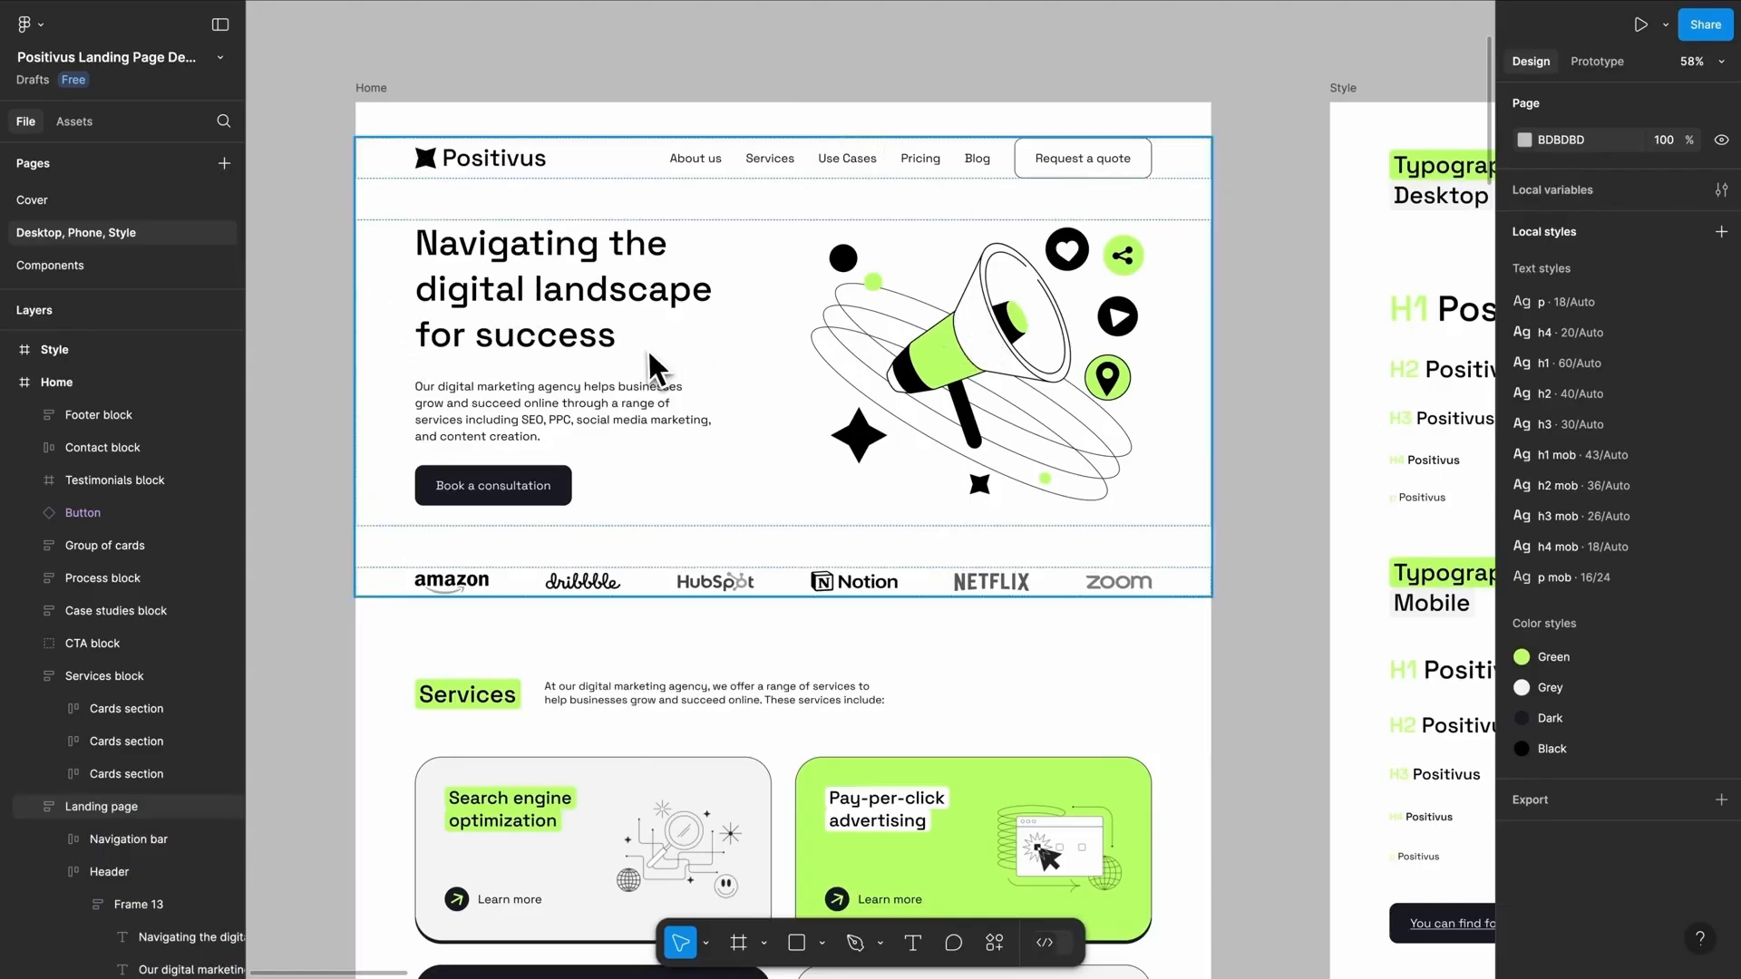
scroll(116, 719, "down", 3)
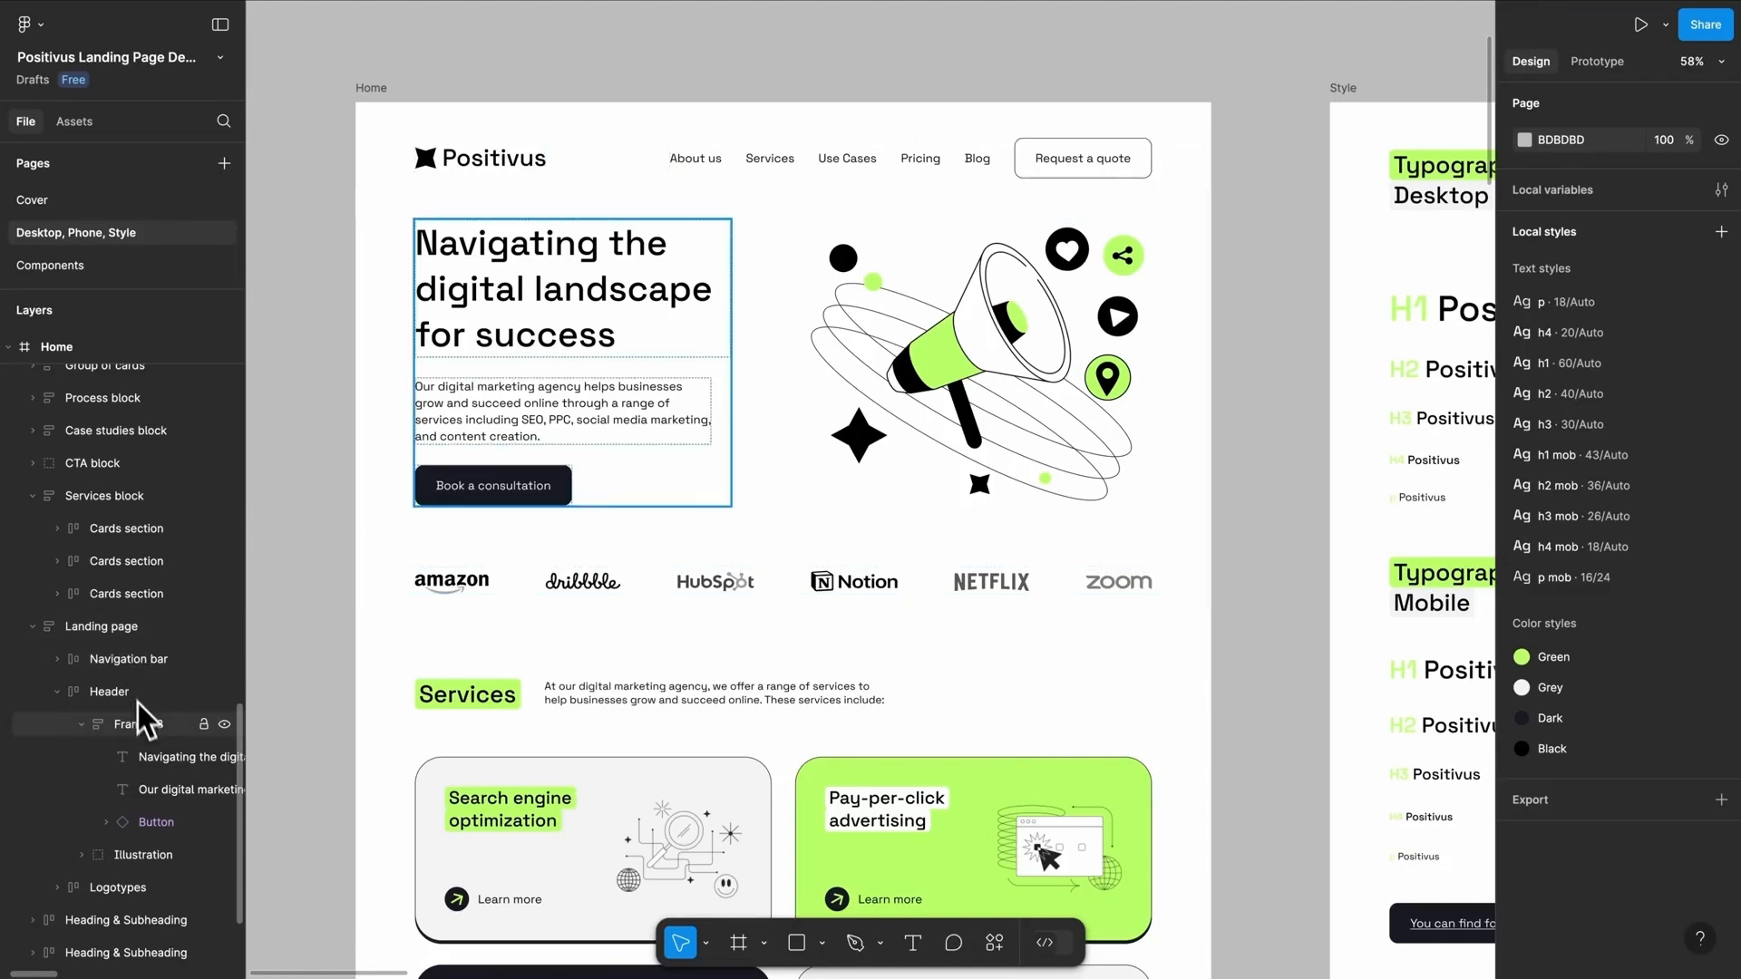
left_click(154, 757)
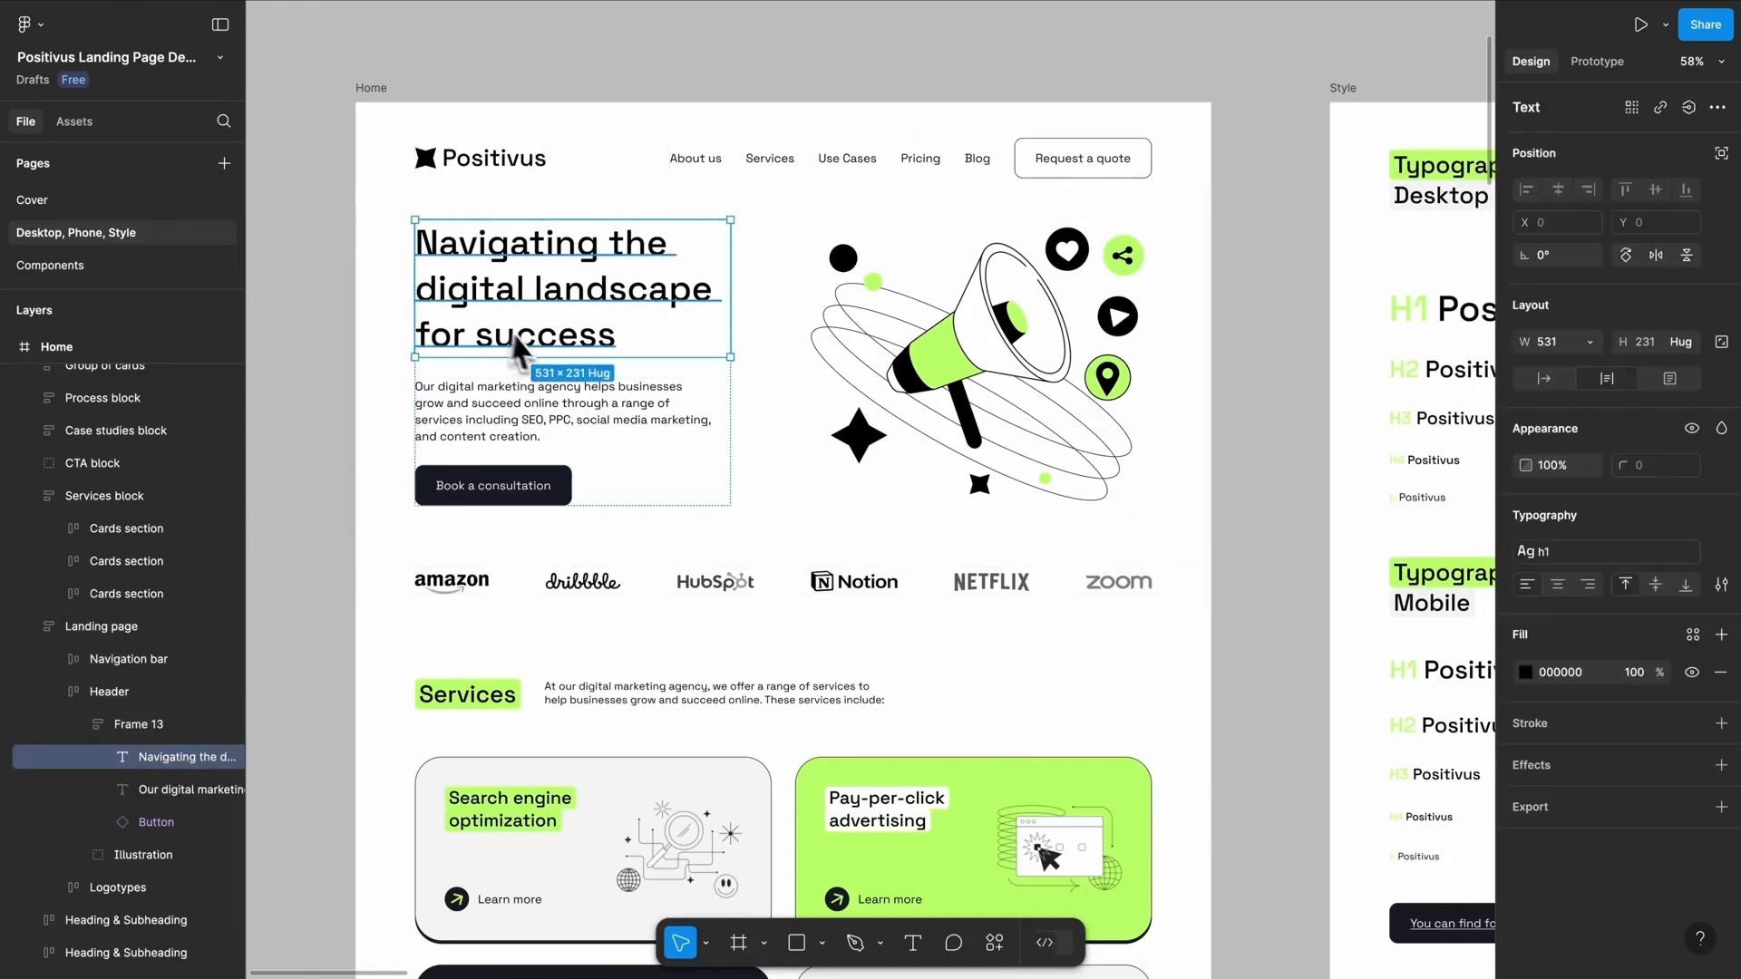
Collapse the Landing page block's layers and drill down from the block to its nested headline text, and clear the selection.
left_click(29, 626)
left_click(665, 206)
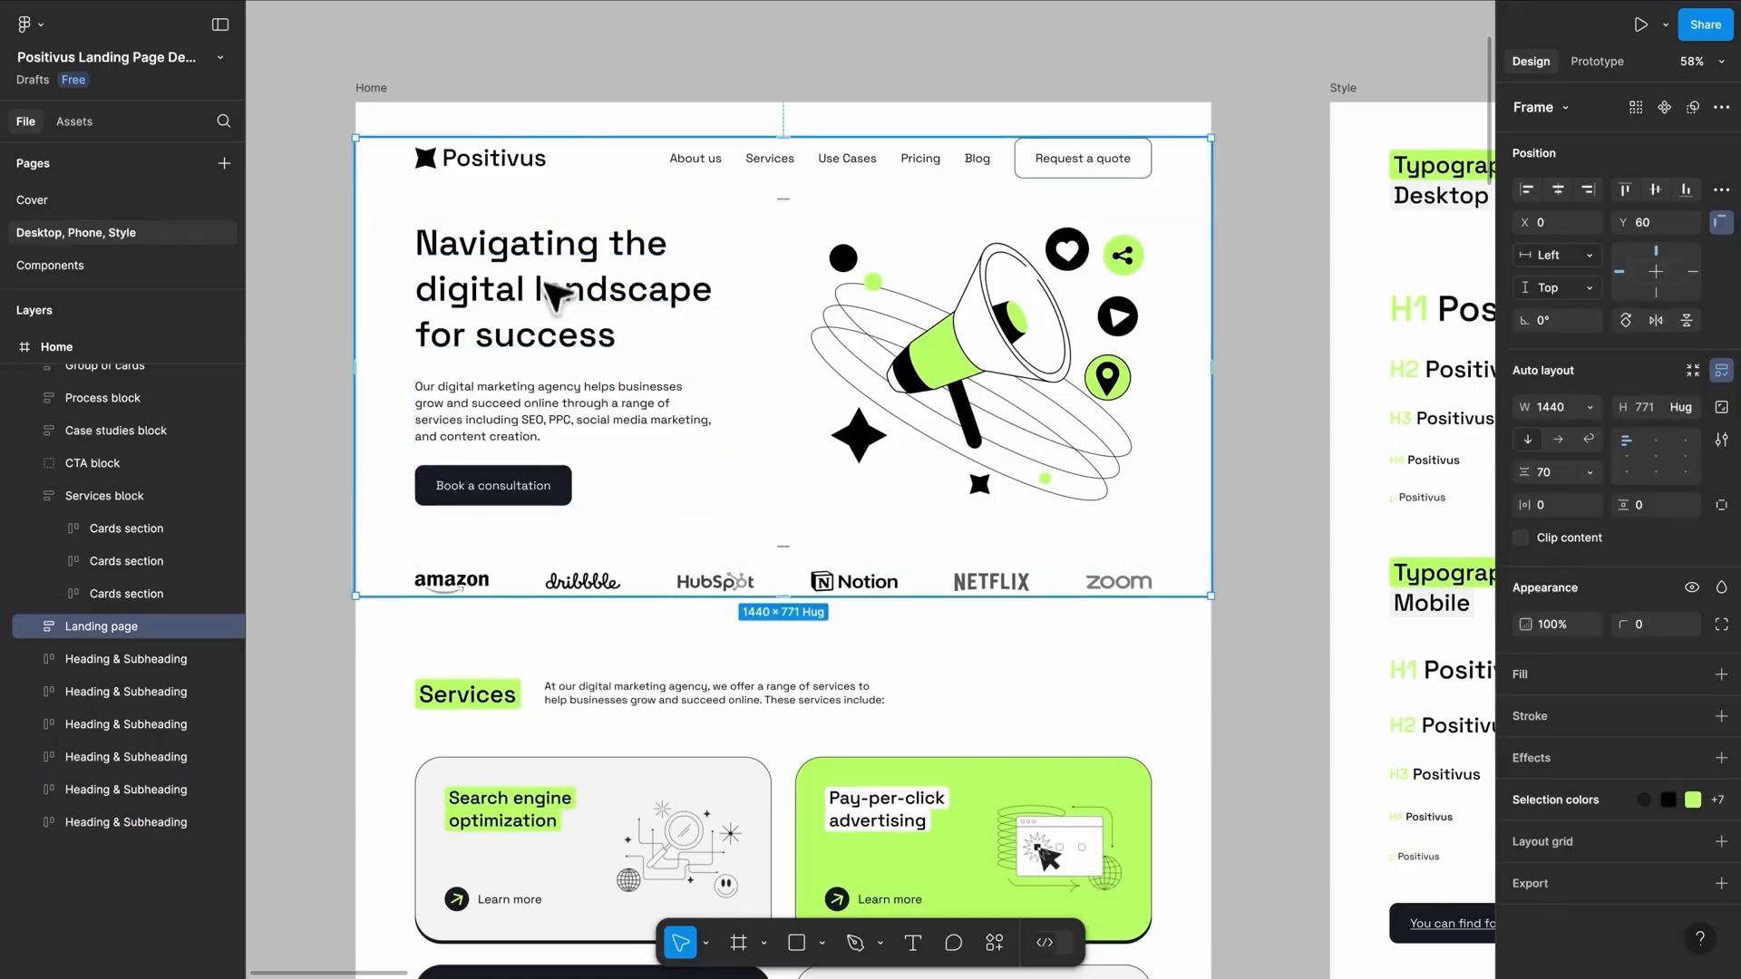
double_click(554, 255)
left_click(562, 265)
left_click(562, 264)
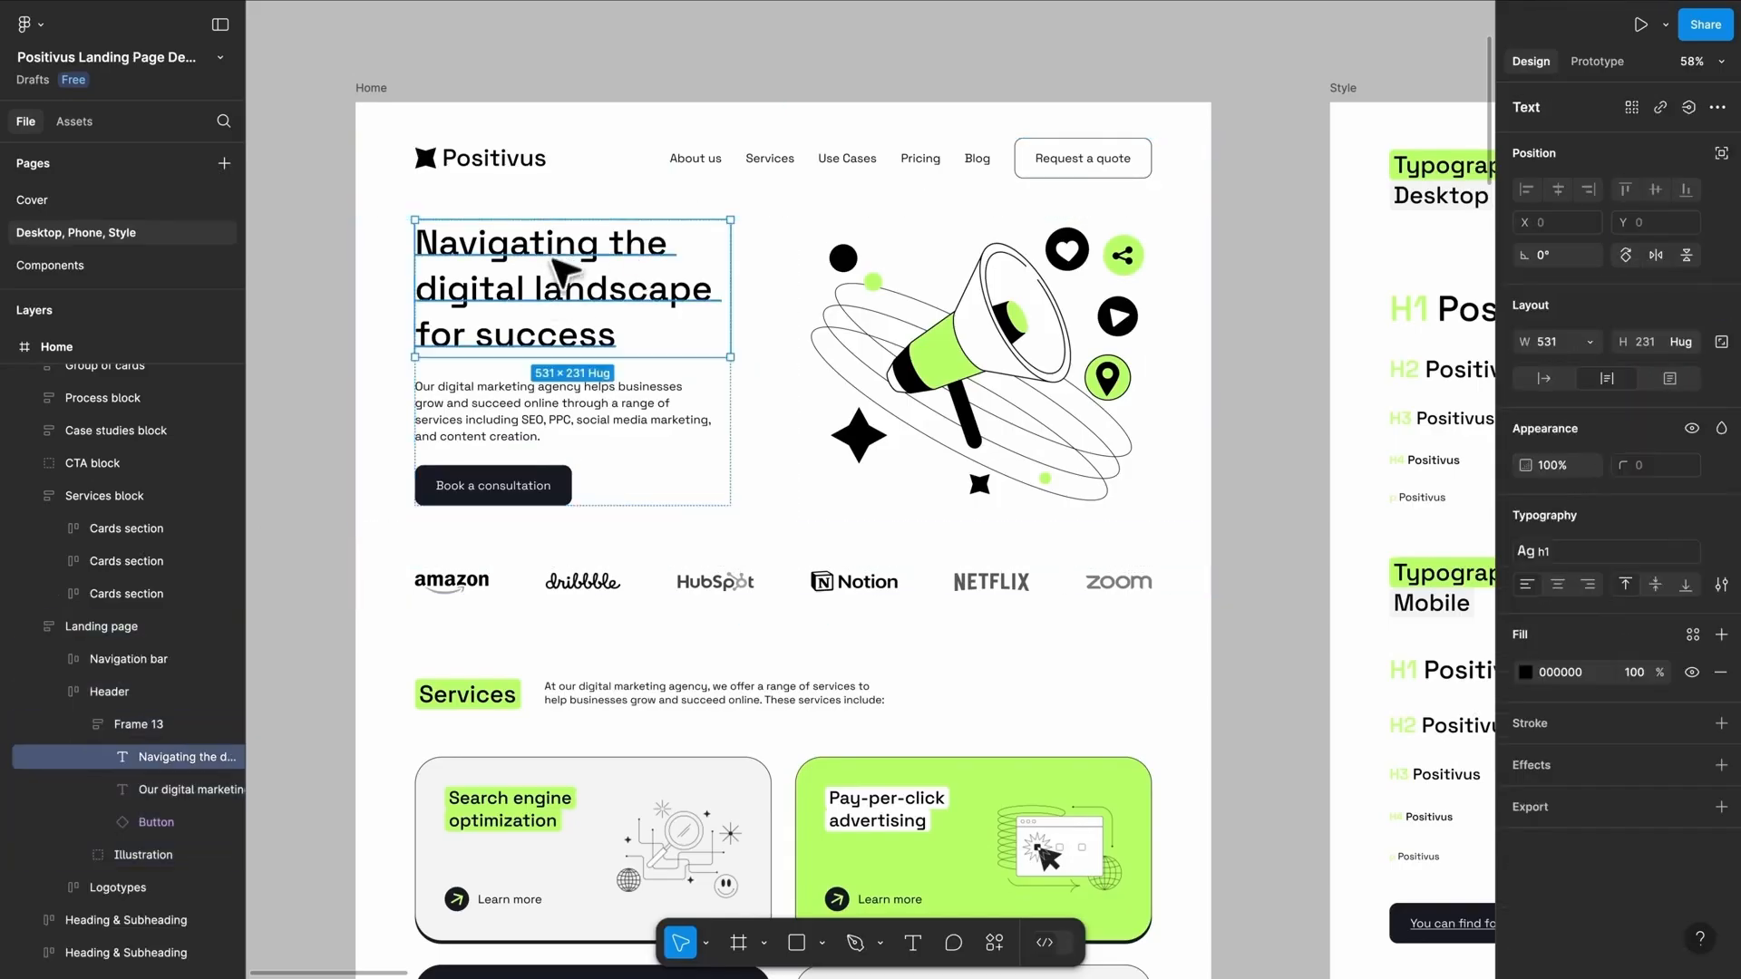
key("Escape")
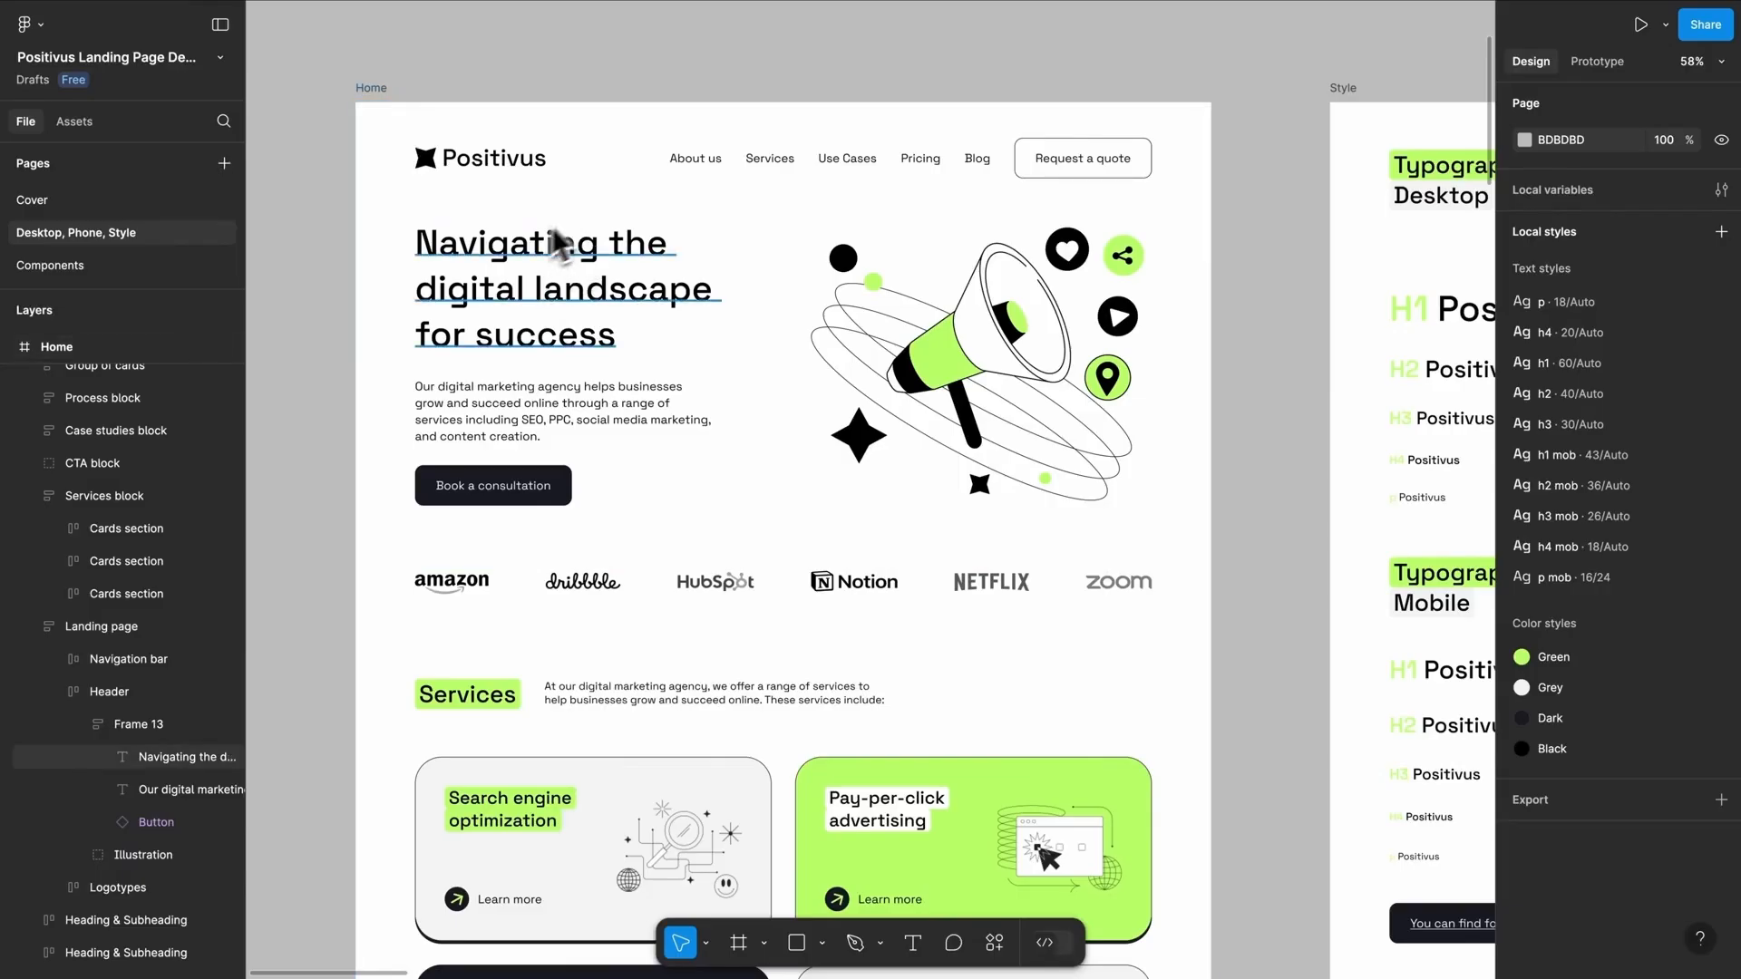
Select the nested headline text directly, and inspect the black circle of the illustration as a separate layer.
left_click(598, 262)
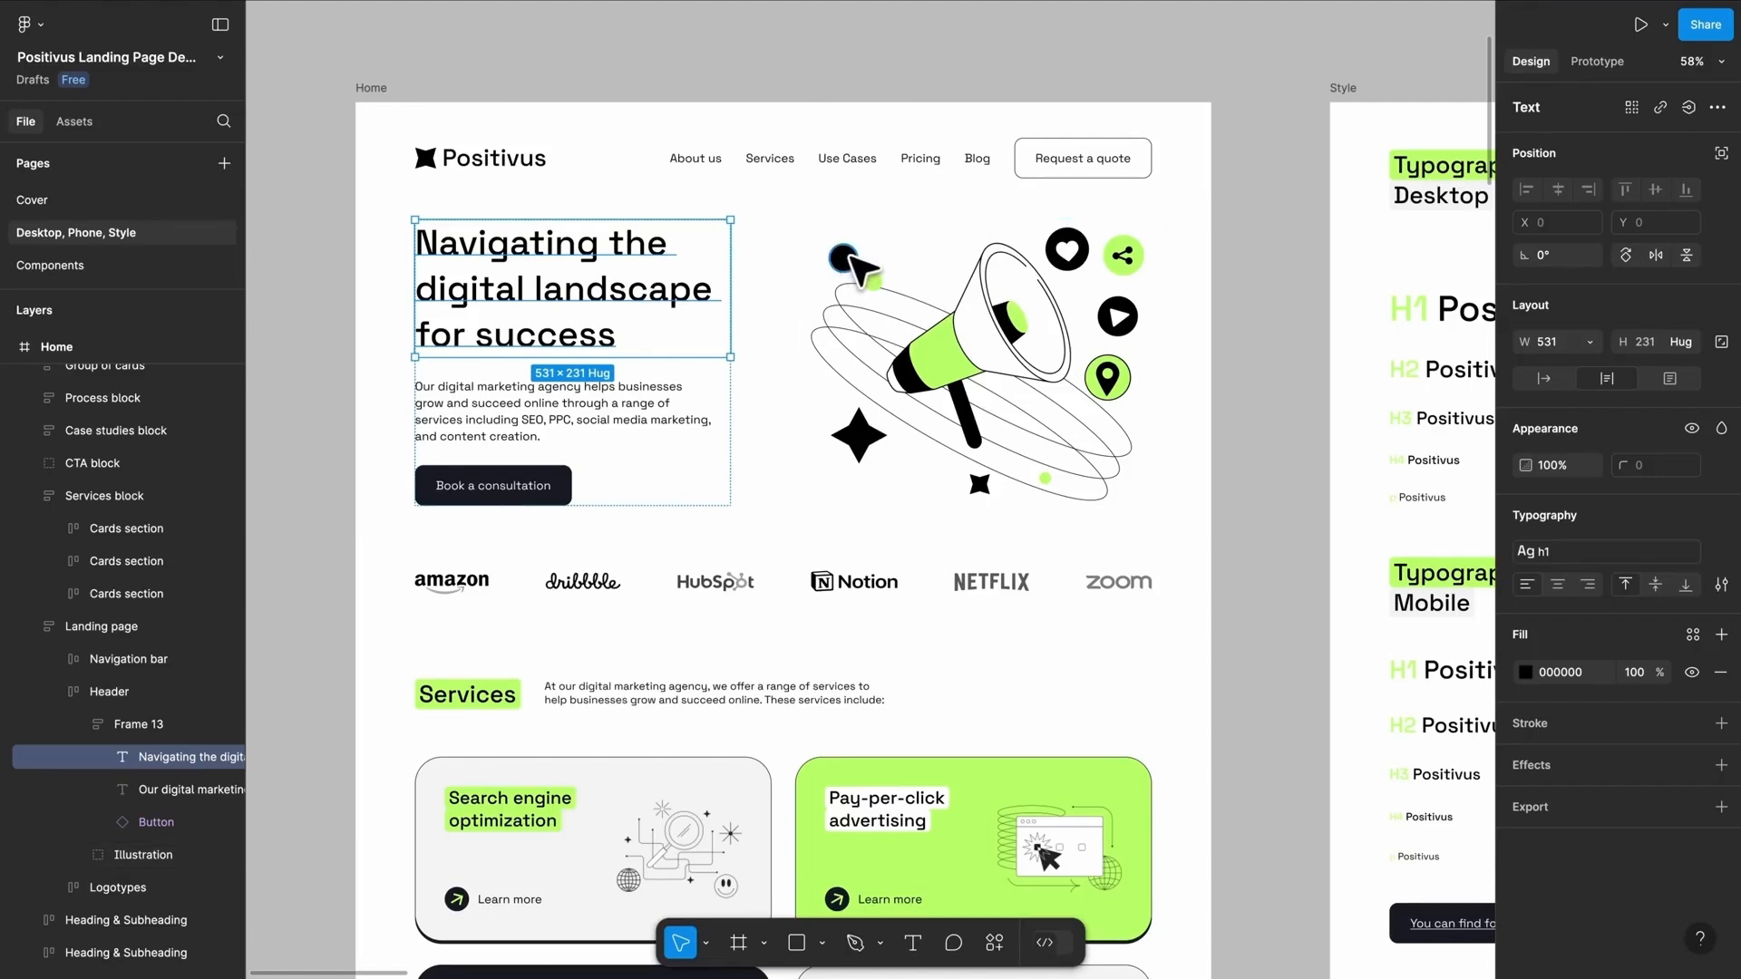
left_click(848, 258)
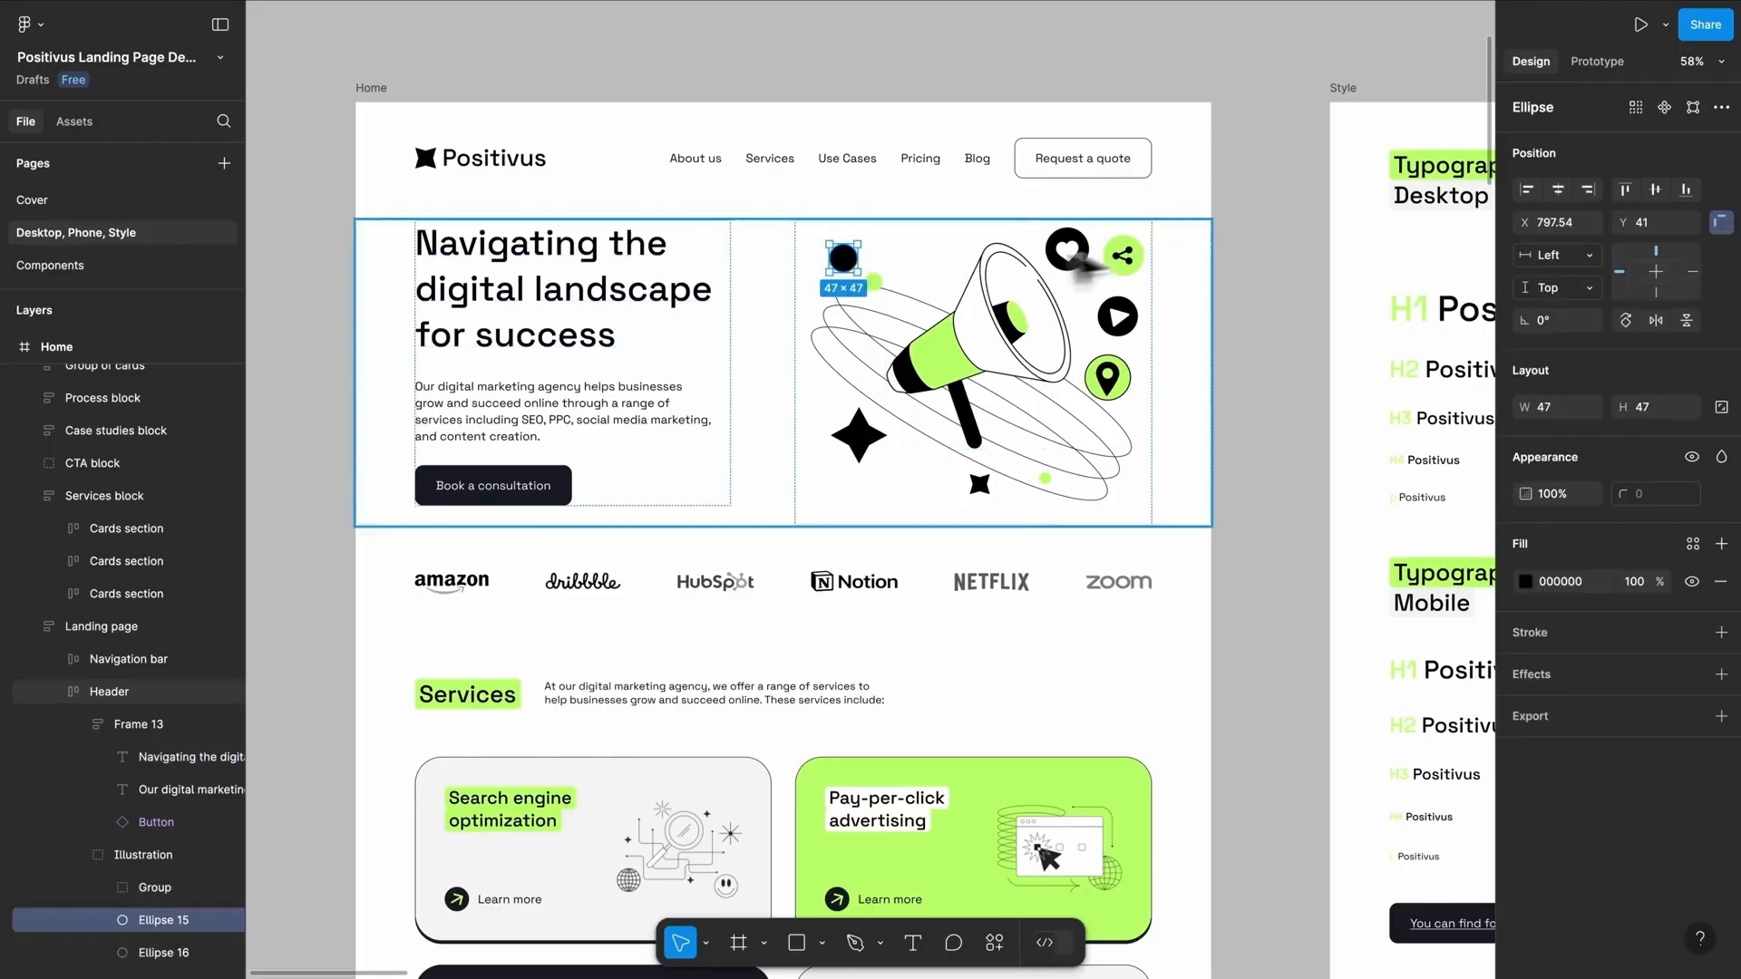
left_click(1226, 251)
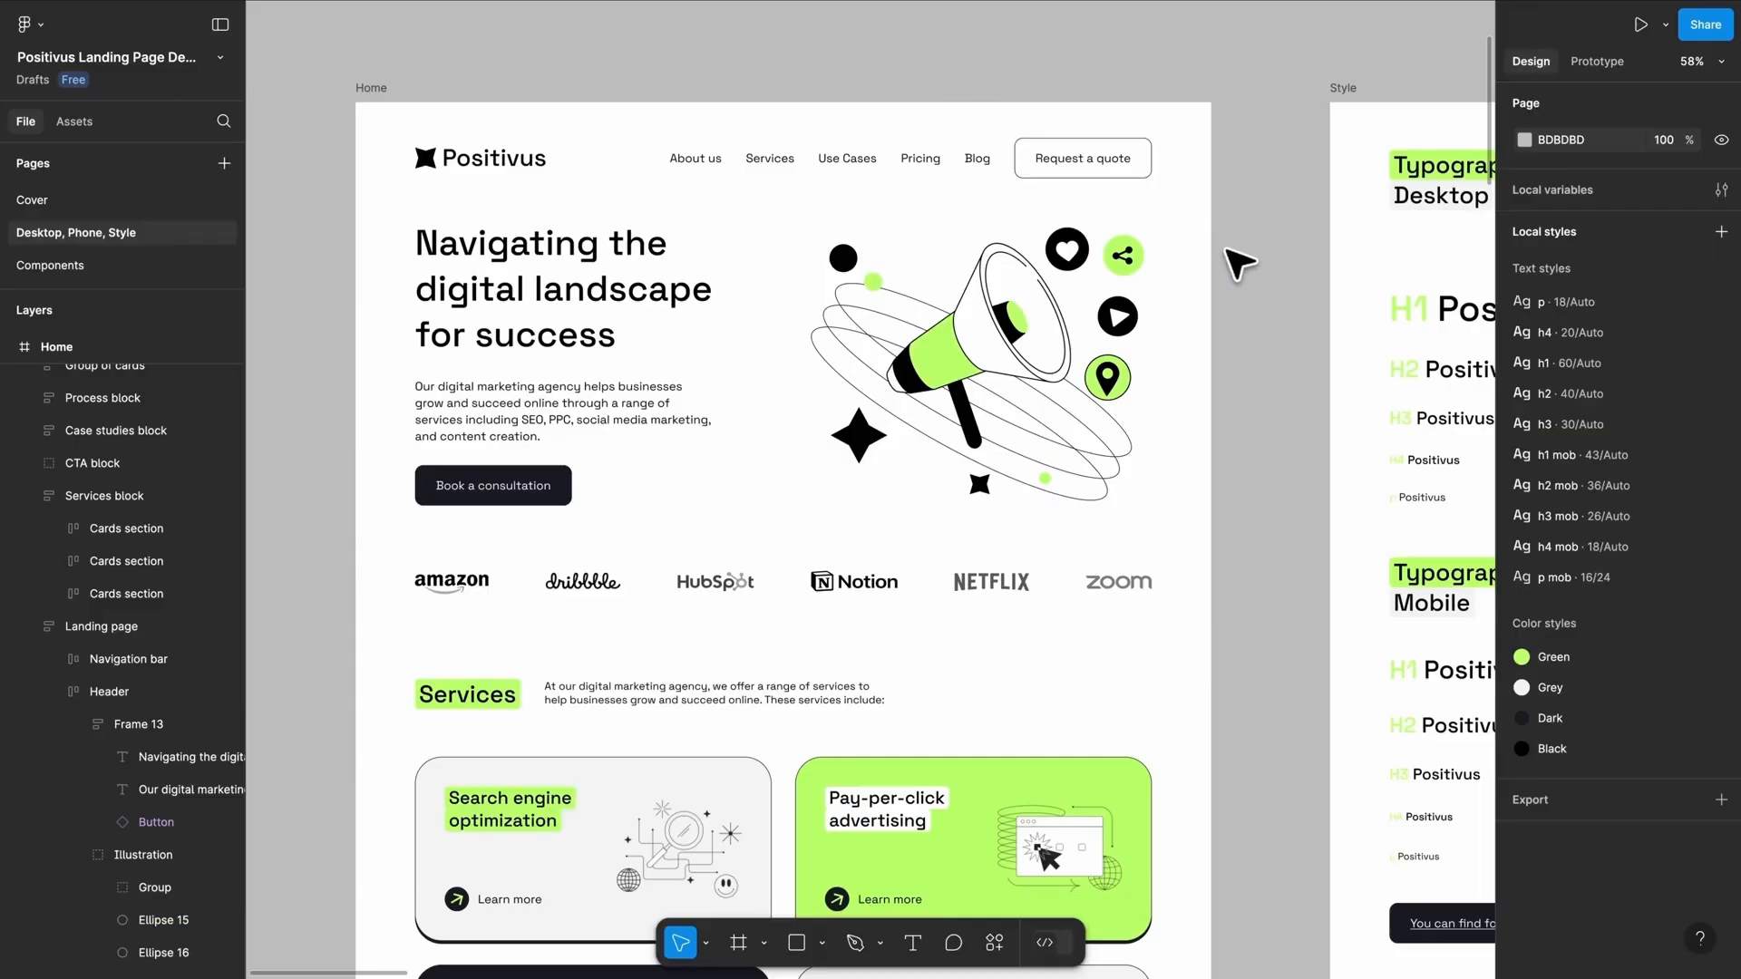
Draw a new frame about 1340 × 1057 on the empty canvas beside the Home frame.
scroll(913, 281, "left", 10)
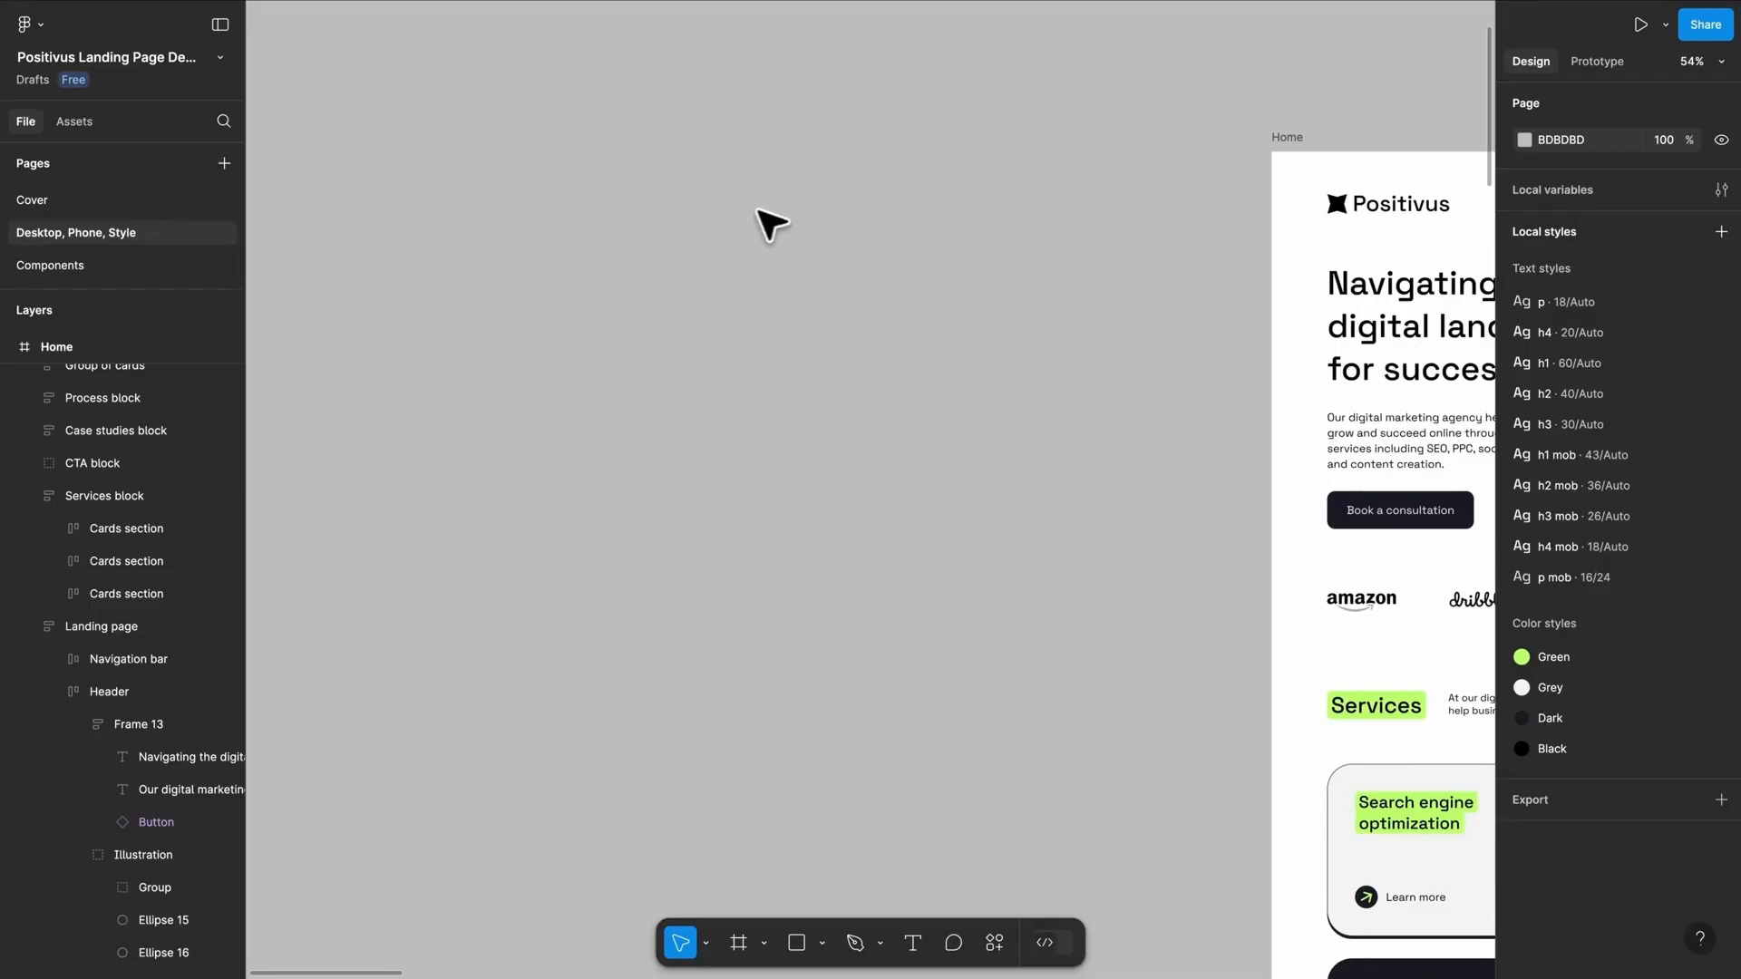
key("a")
left_click_drag(426, 175, 1170, 762)
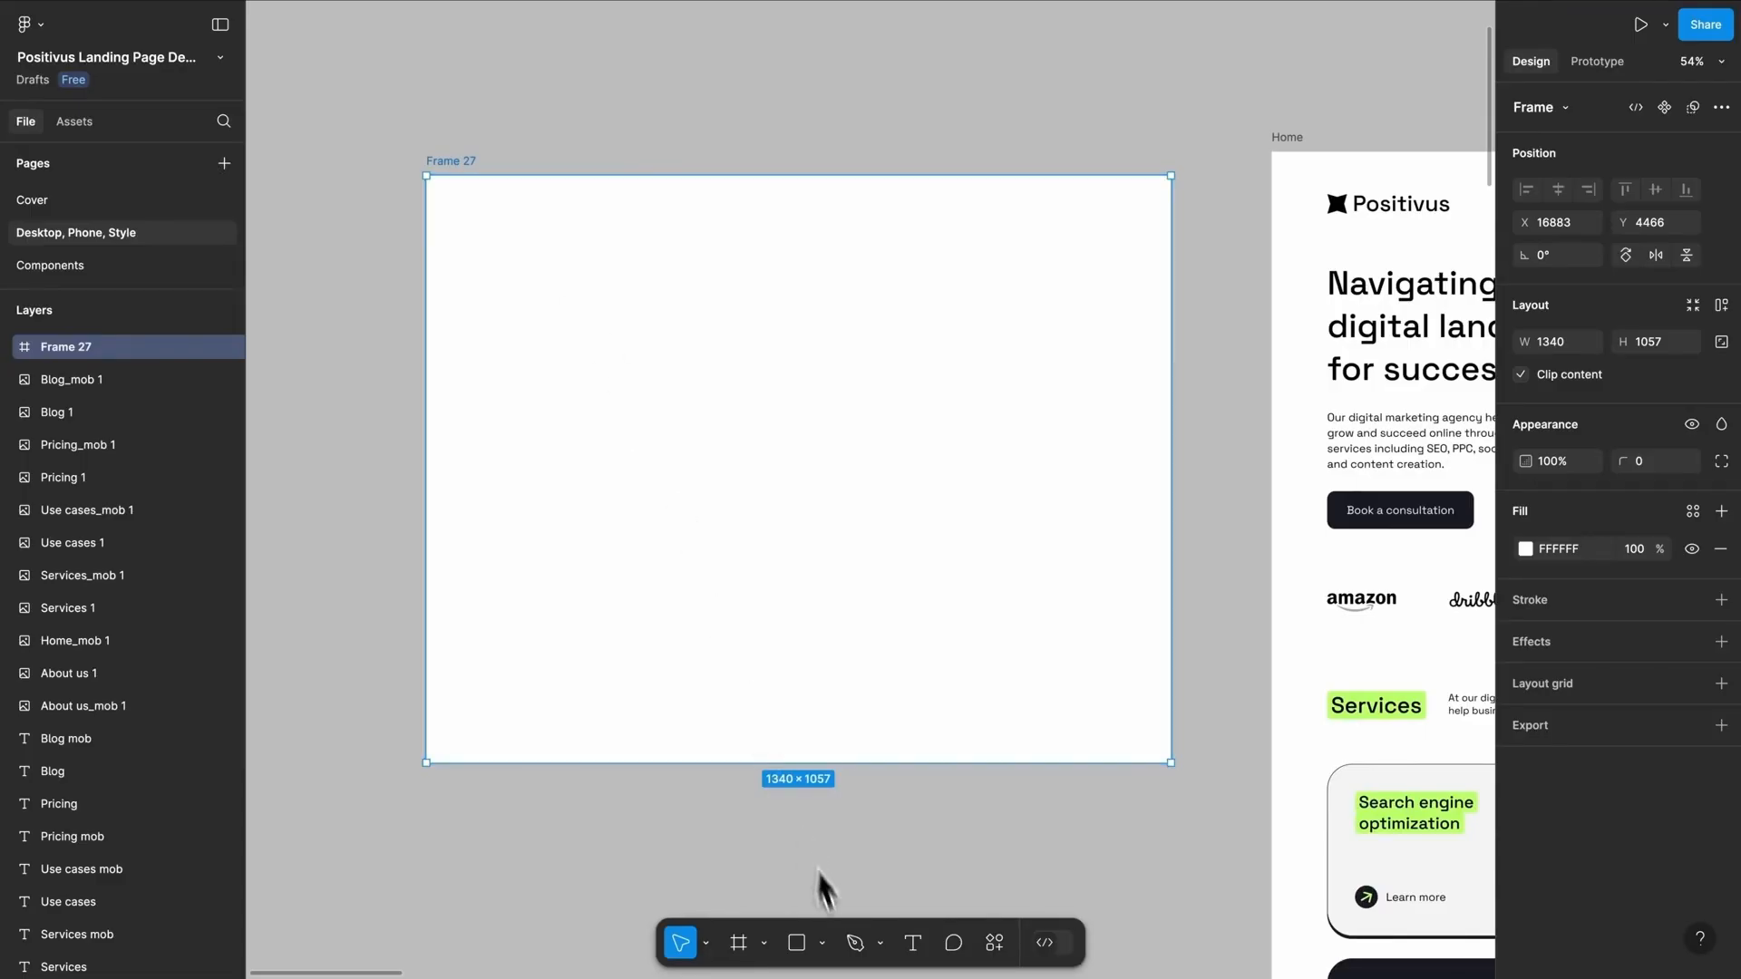
Draw a circle about 239 × 239 in the upper-left area of the new frame.
left_click(821, 943)
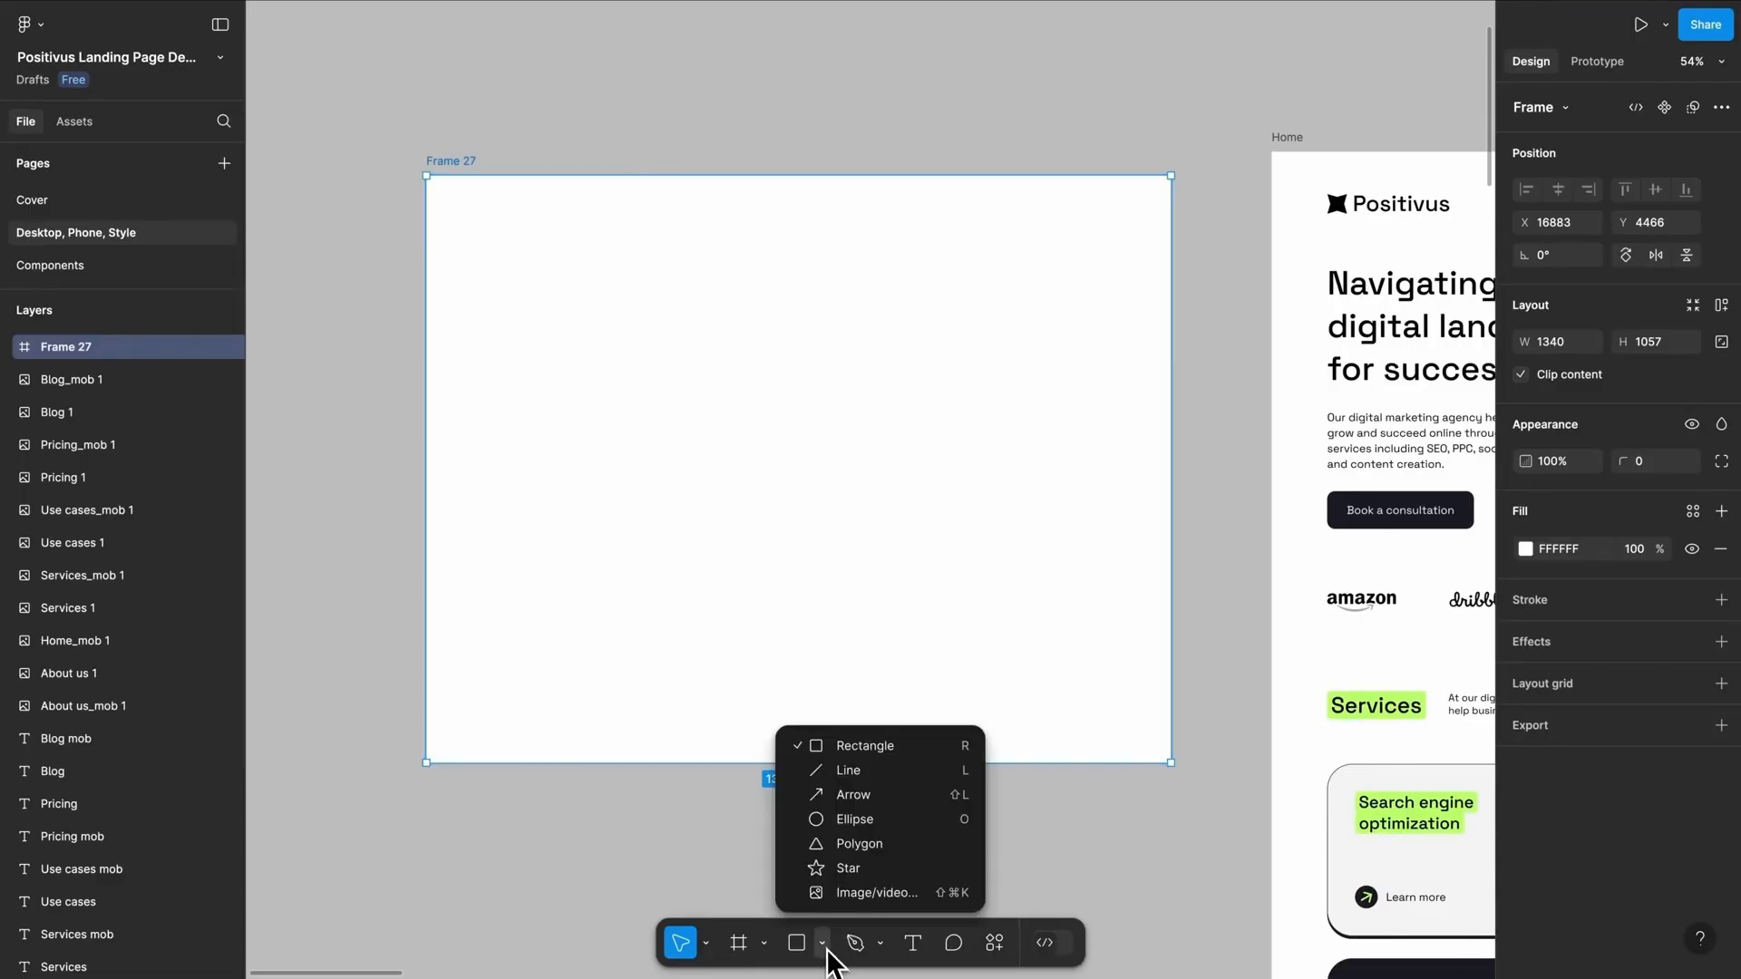
left_click(852, 821)
left_click_drag(556, 254, 689, 385)
scroll(622, 328, "up", 3)
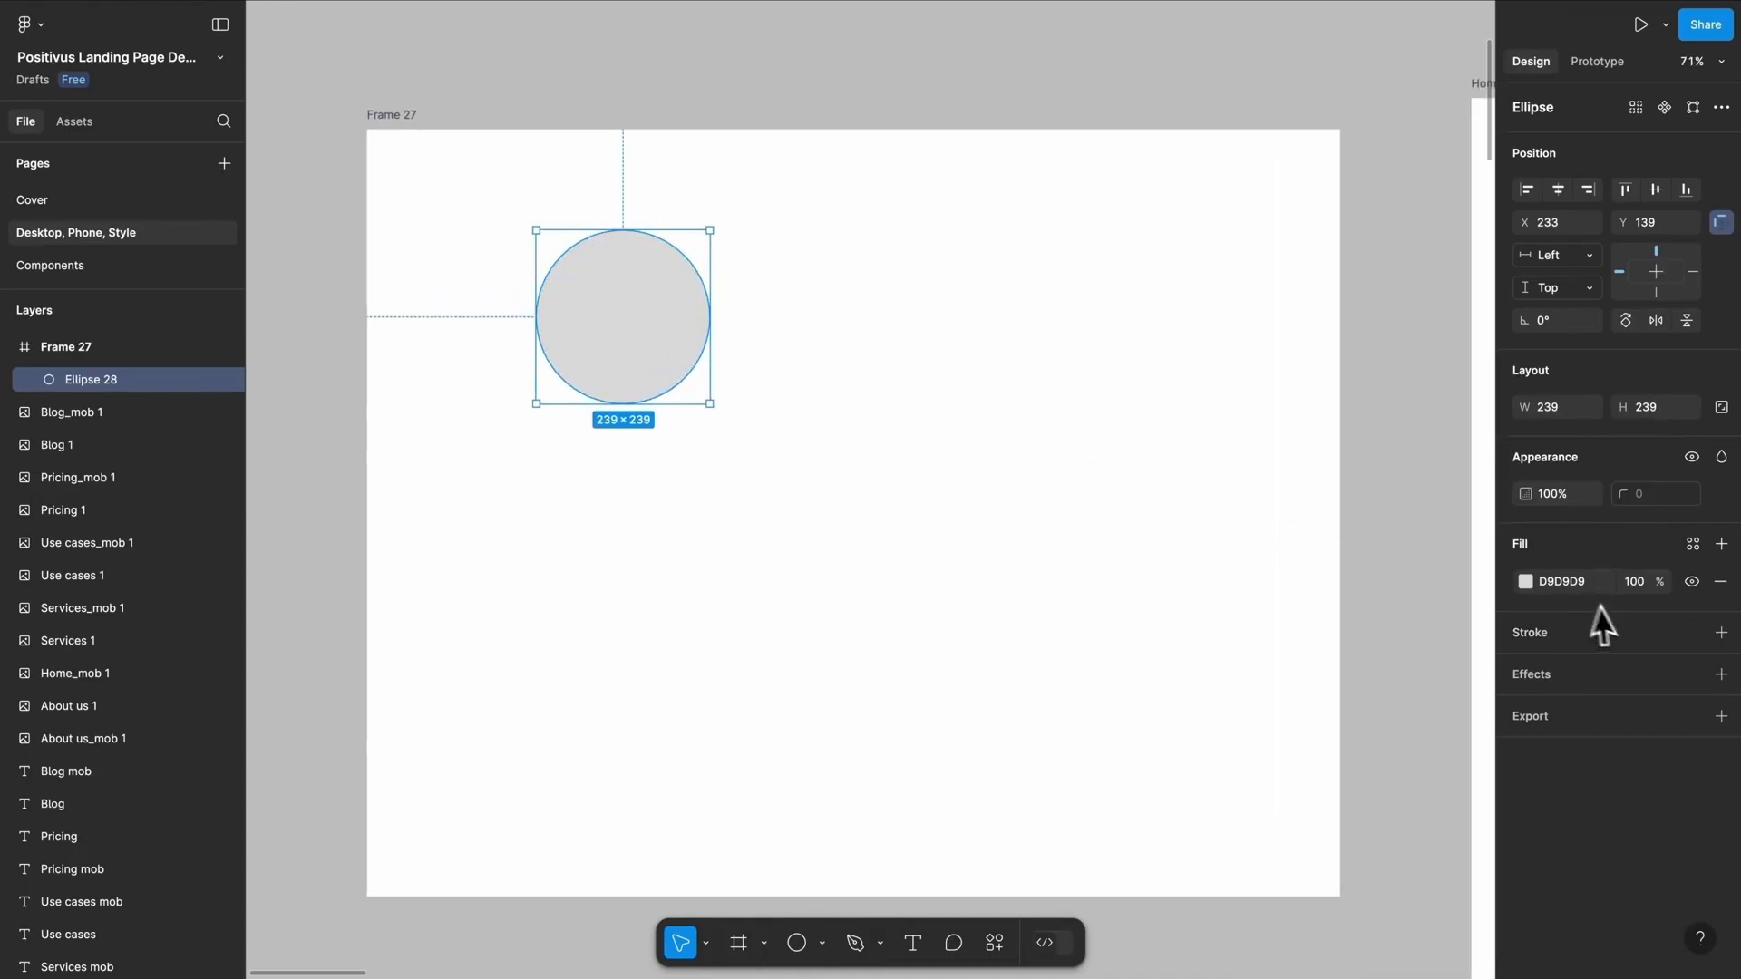
Fill the circle with the page's blue color 2D8CFF.
left_click(1525, 581)
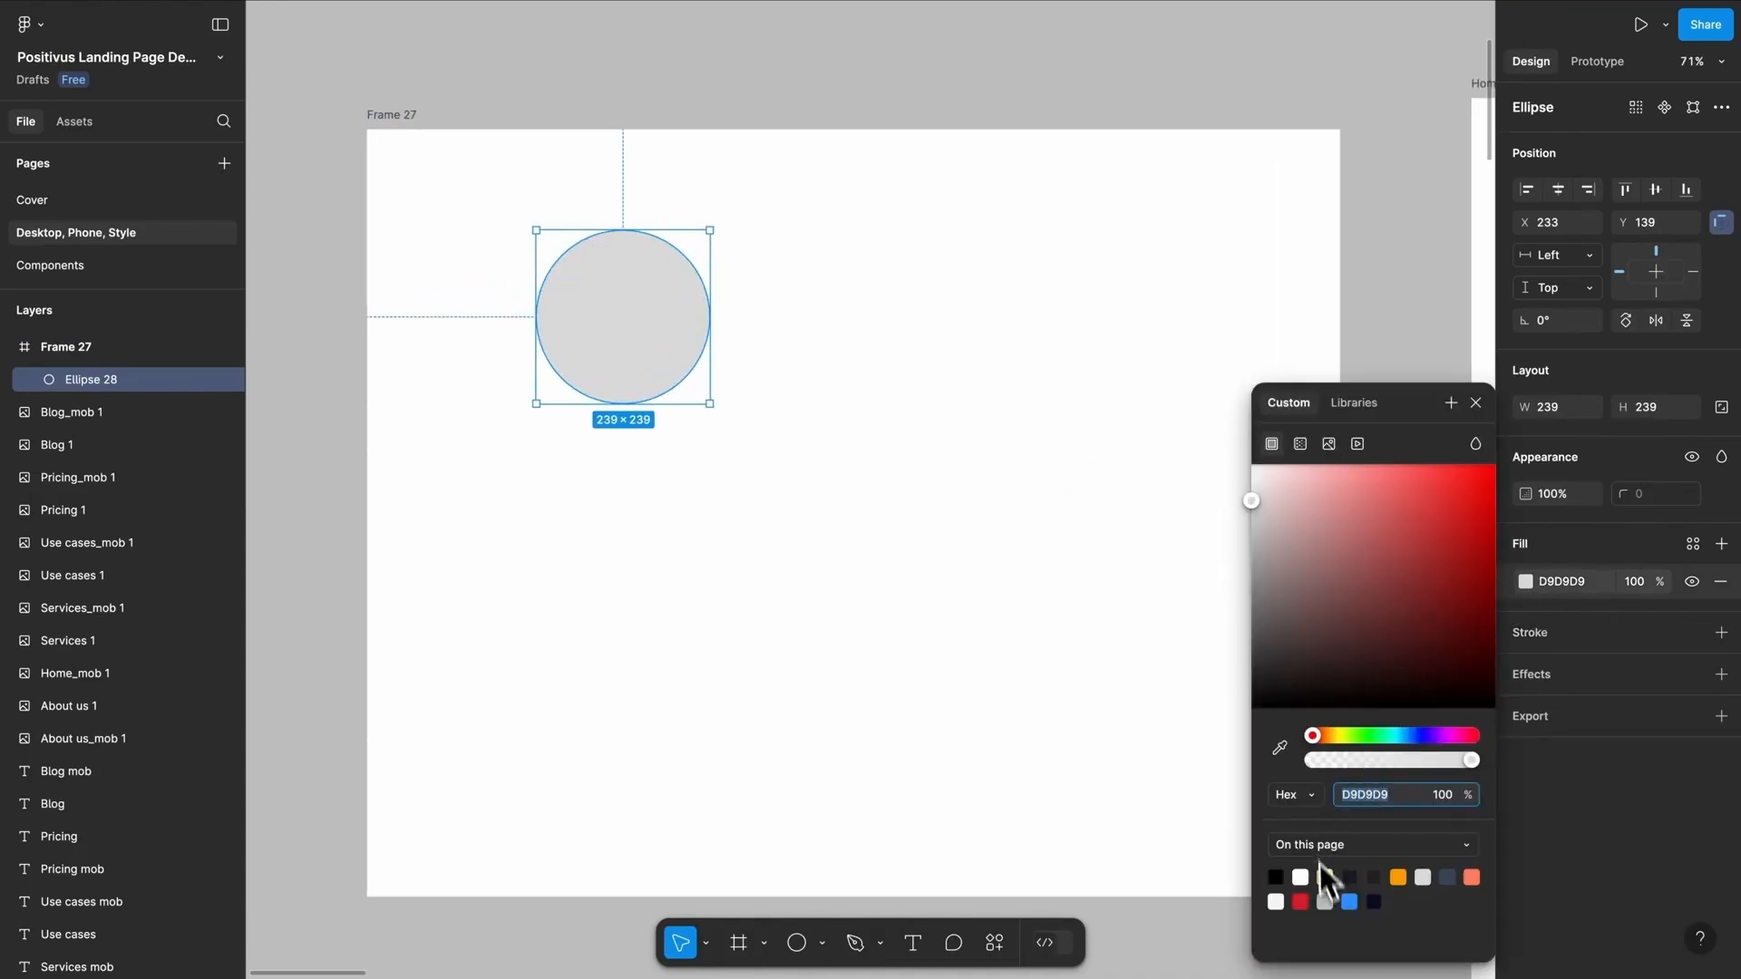
left_click(1349, 901)
left_click(635, 280)
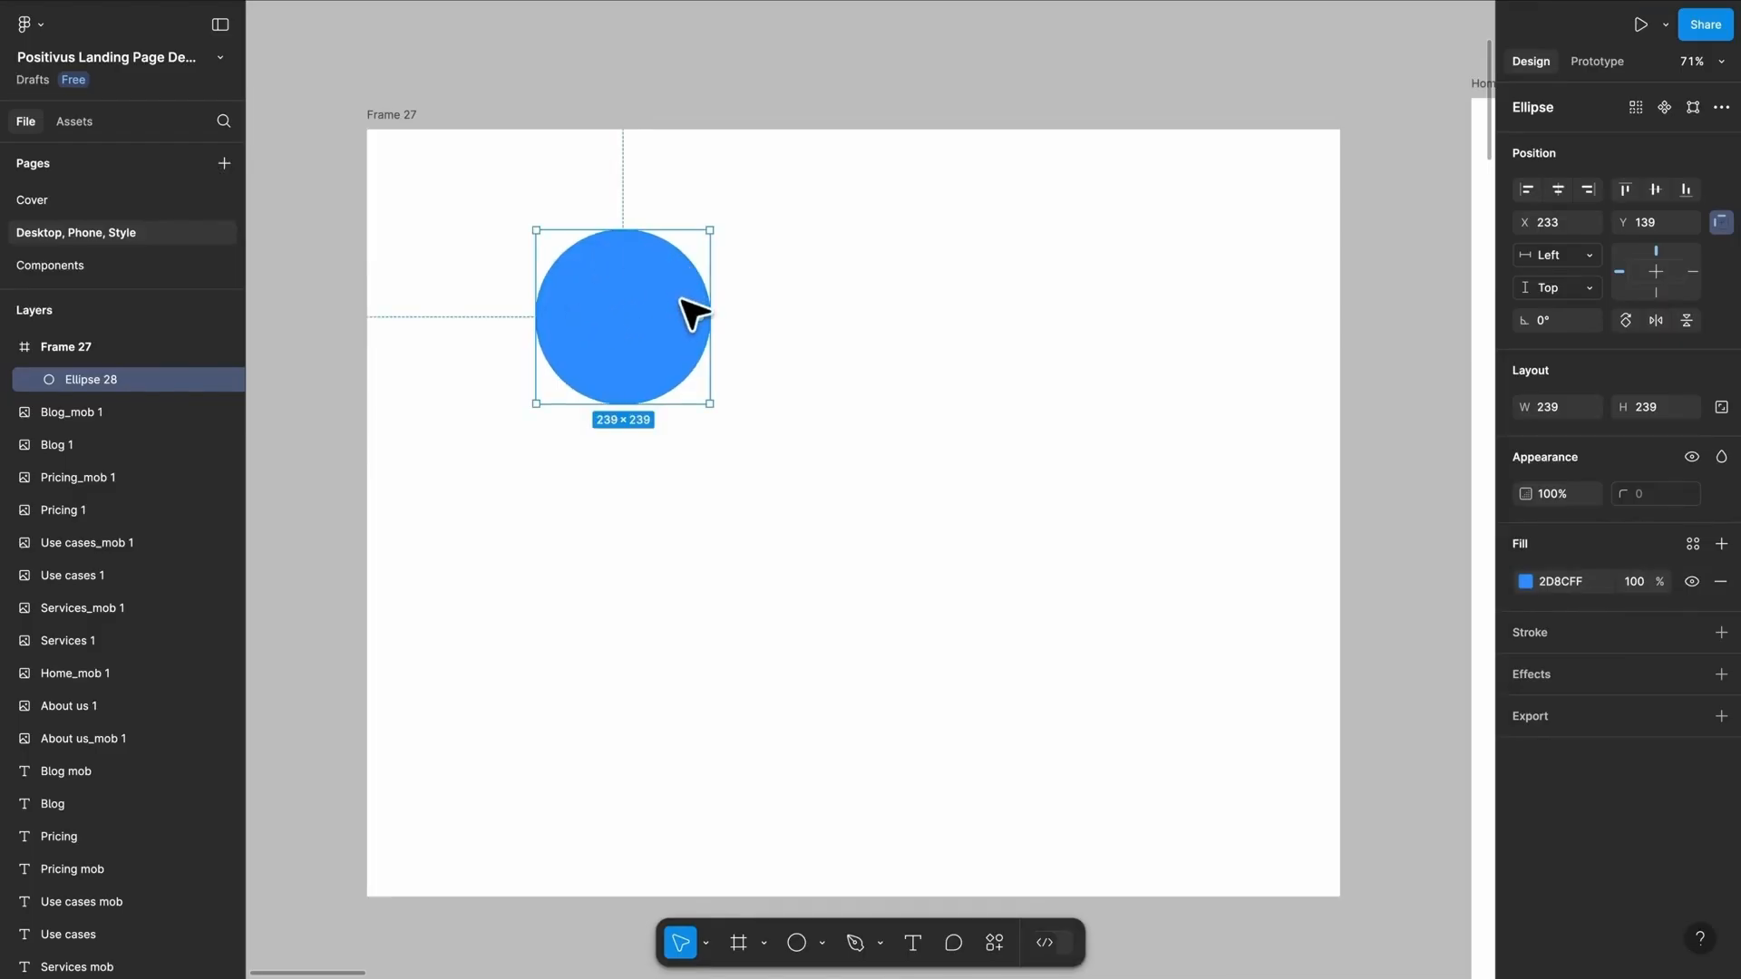
Duplicate the blue circle and shift the copy sideways so it overlaps the original, at X 375, Y 139.
key("super+d")
left_click_drag(622, 304, 716, 308)
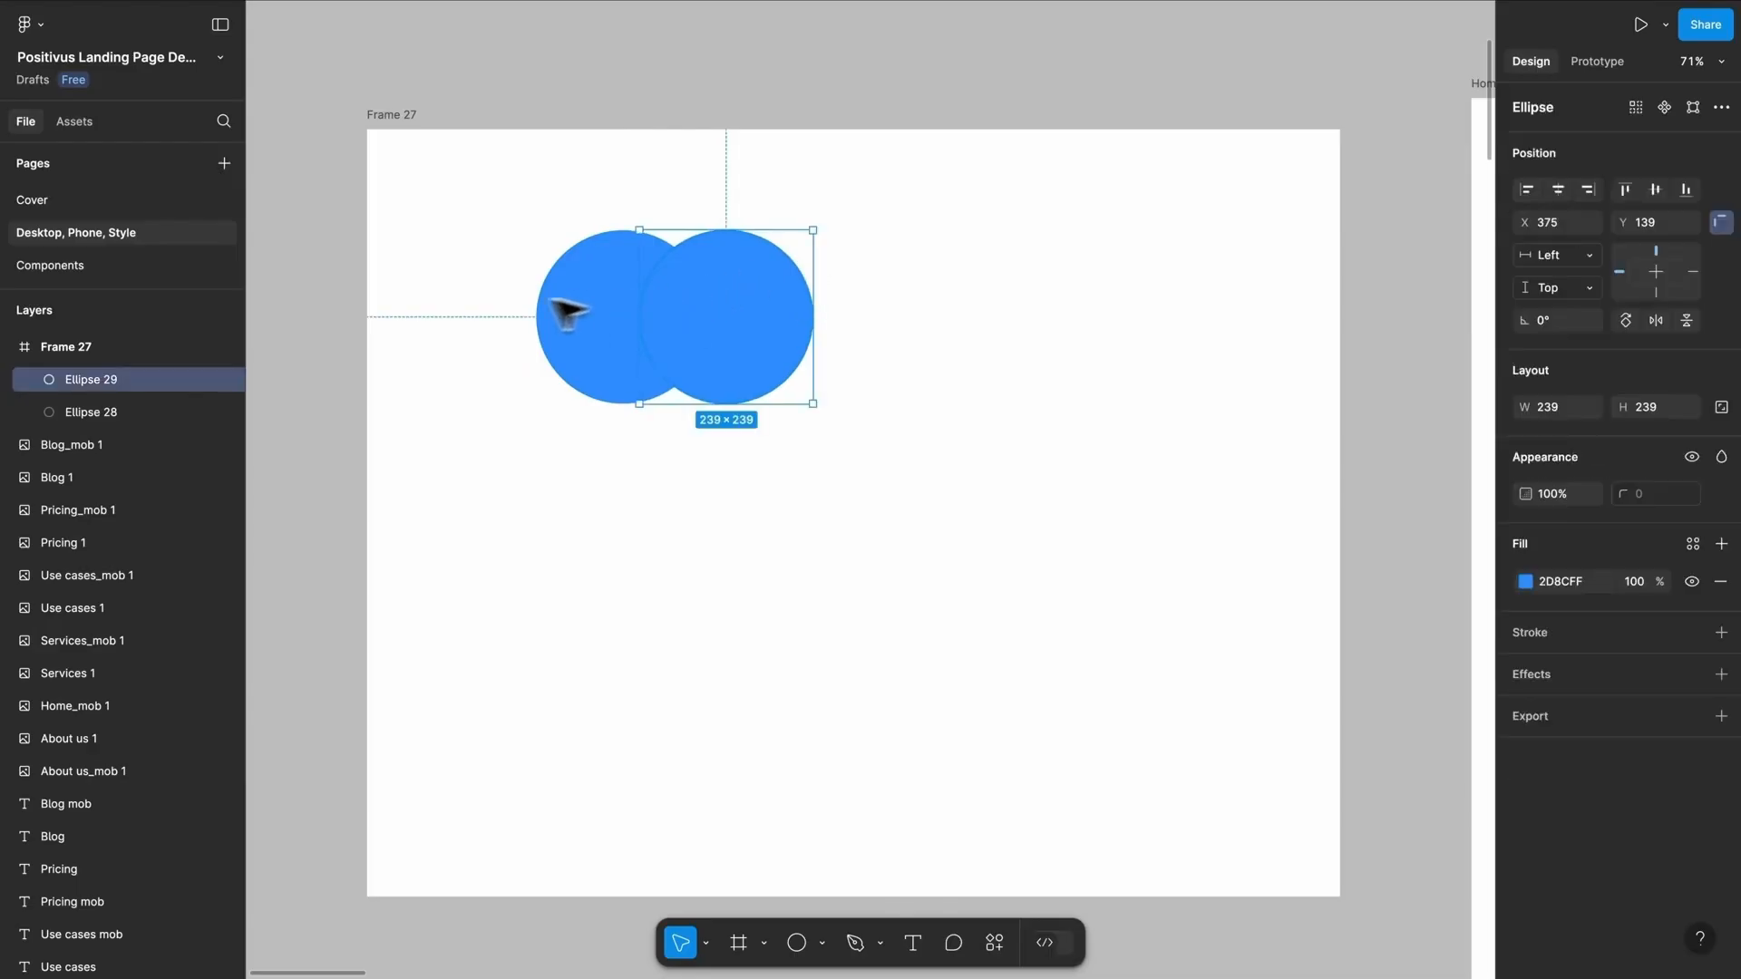
left_click(581, 299)
left_click(714, 312)
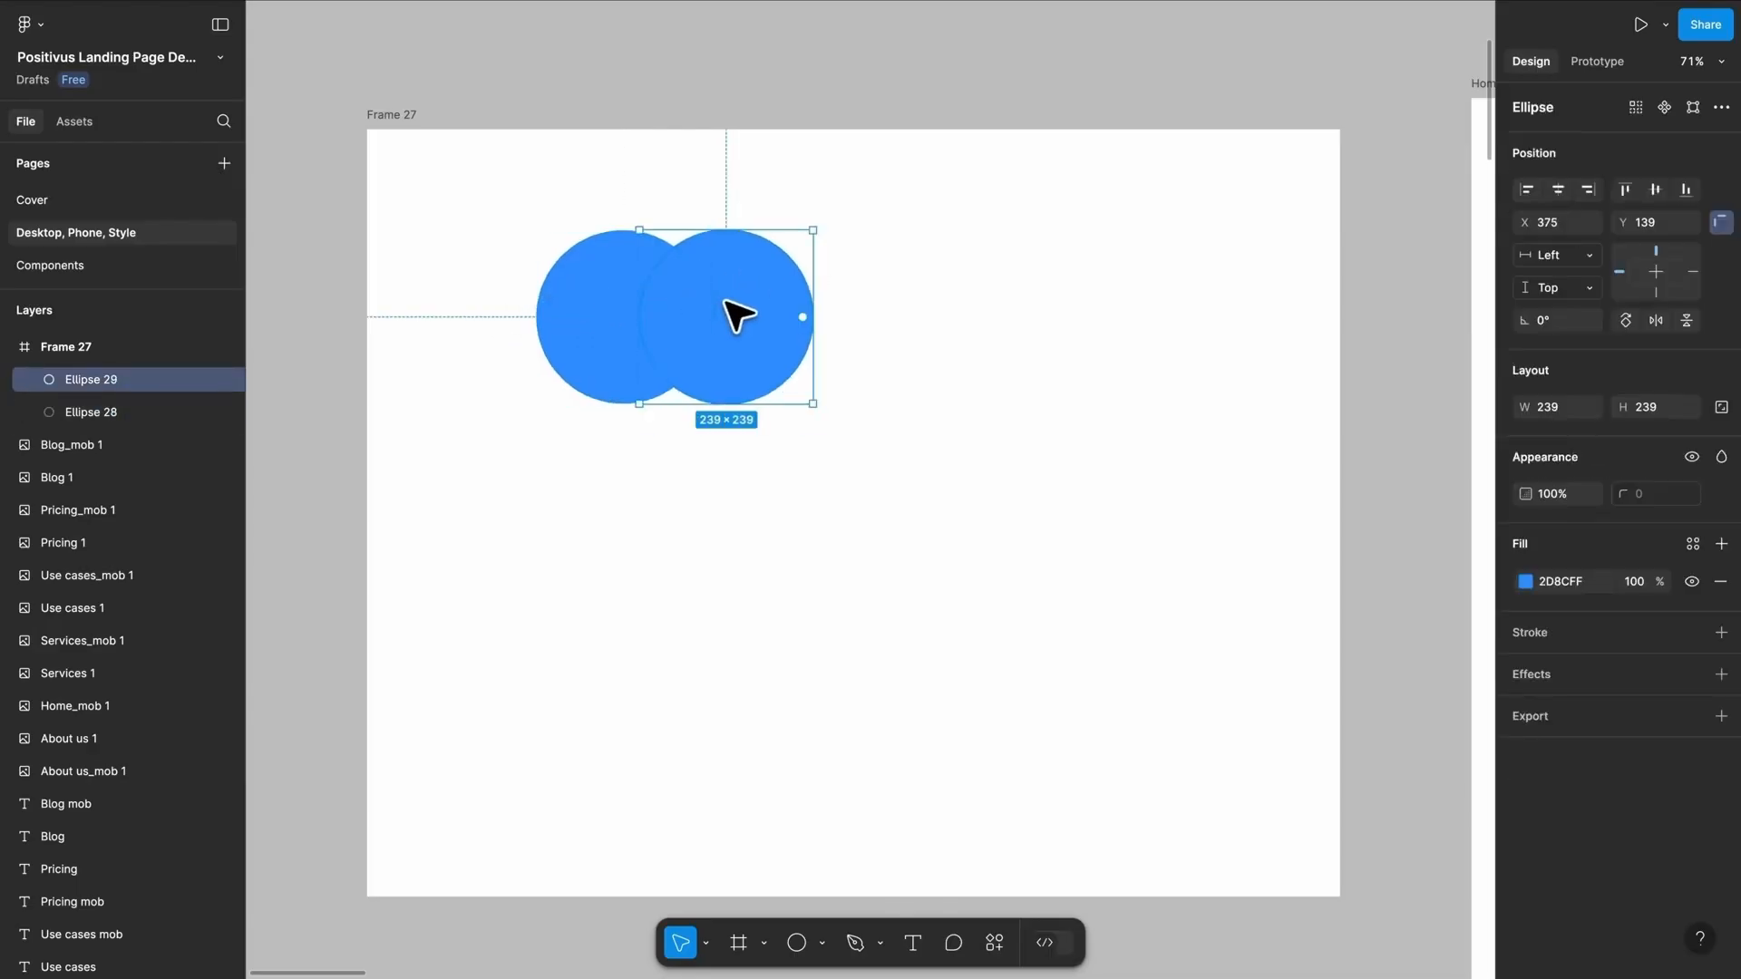
Select both overlapping circles and look at the boolean operations available for them.
left_click(902, 278)
left_click_drag(901, 279, 537, 336)
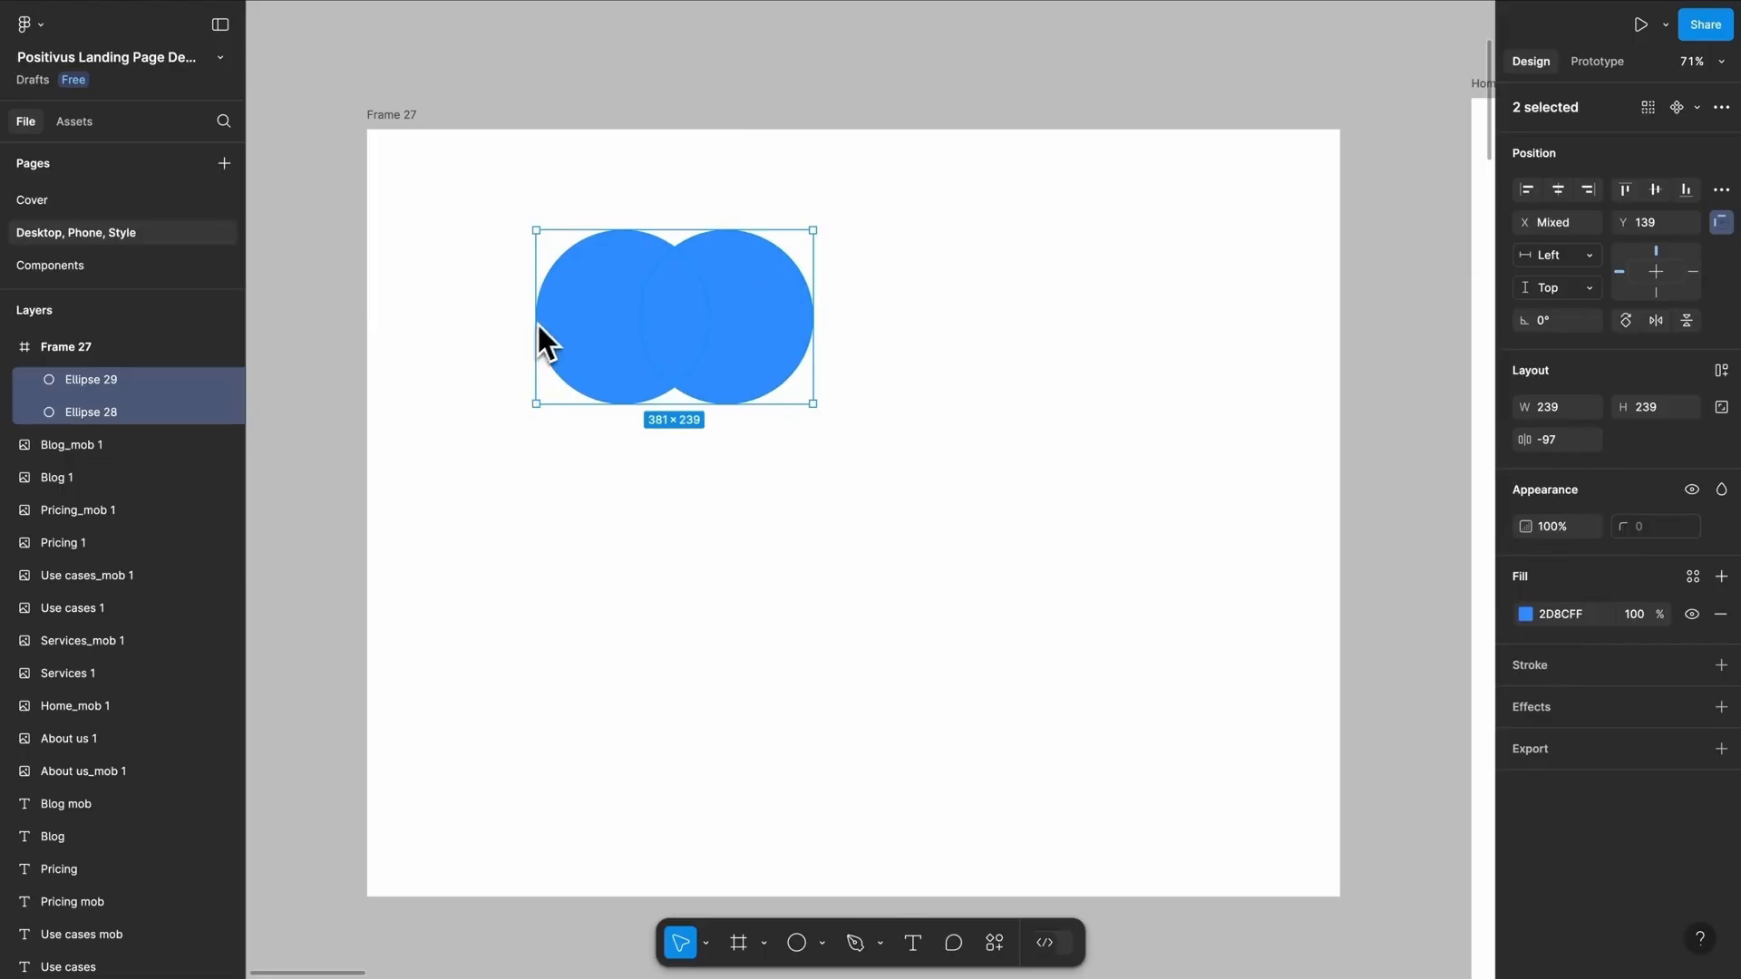
left_click(1722, 109)
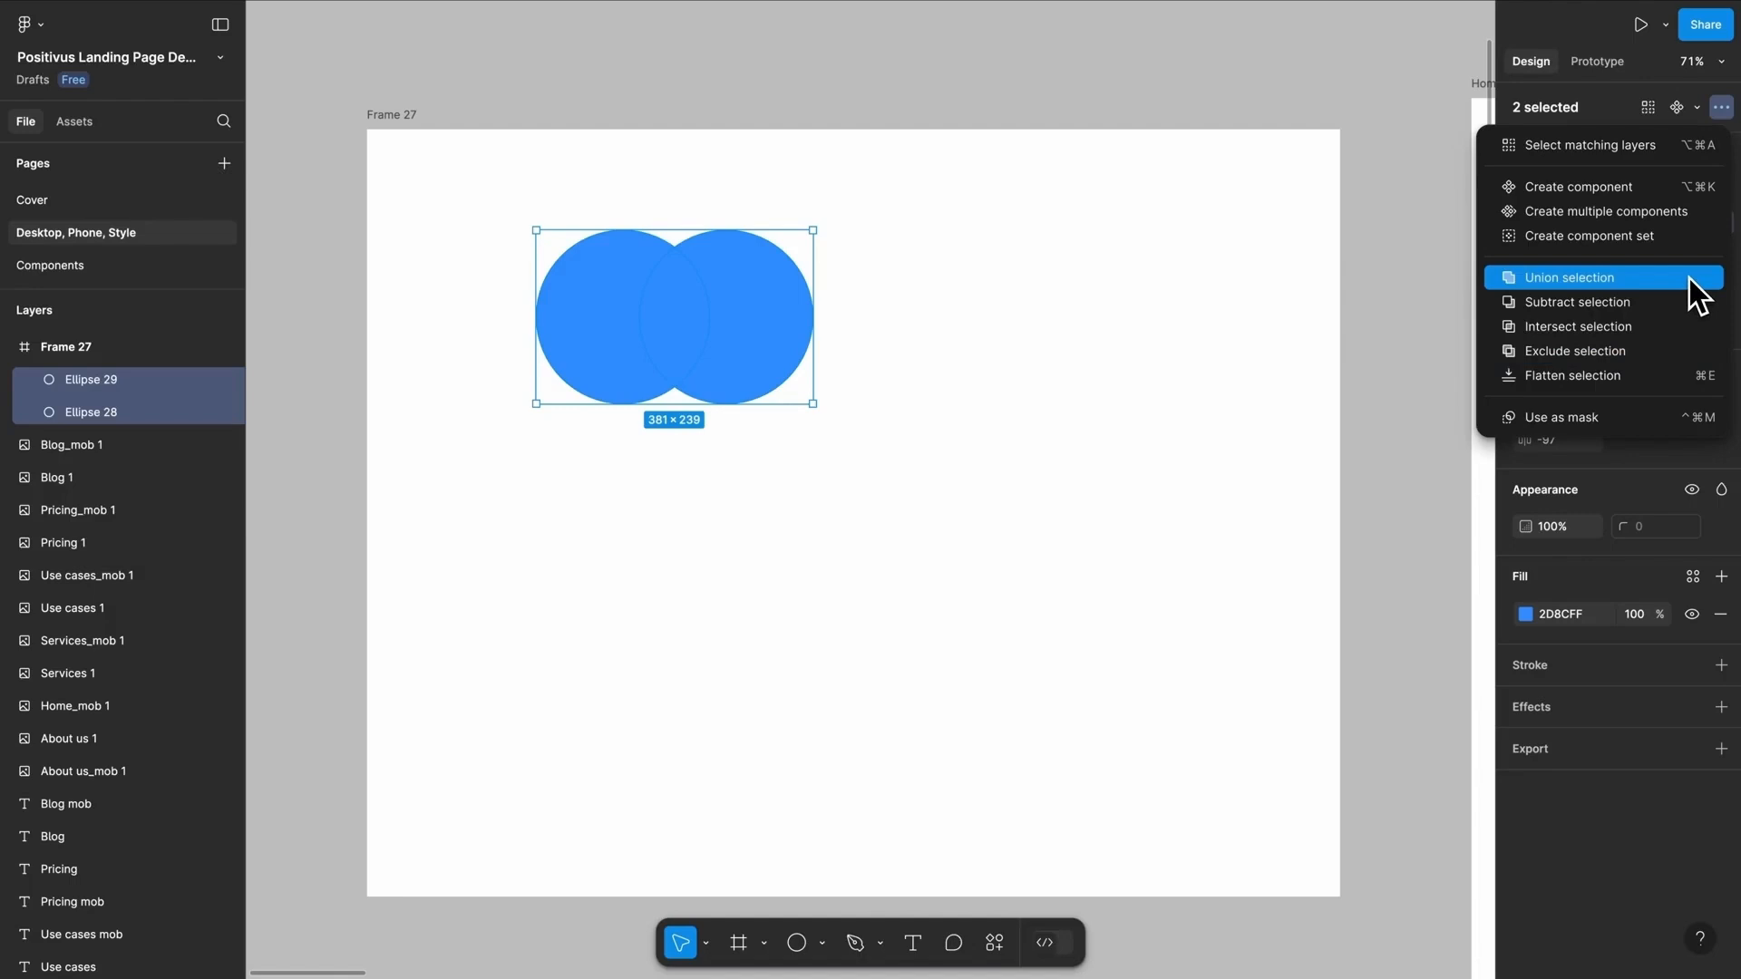
left_click(904, 294)
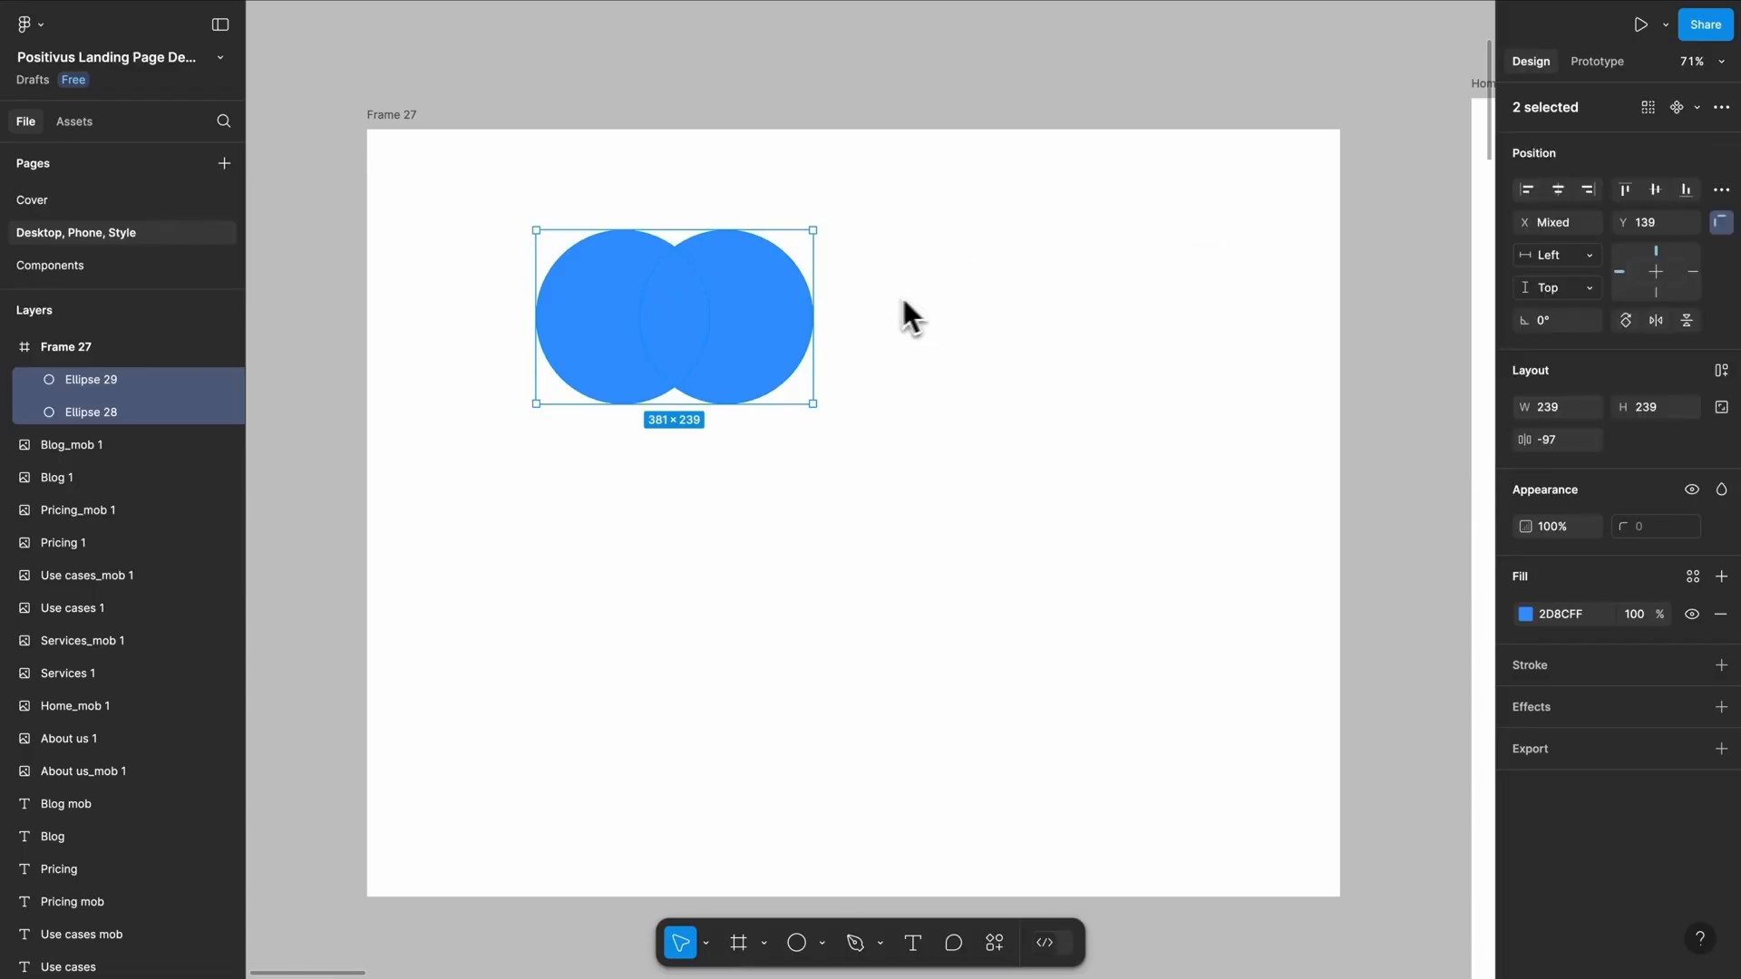
Duplicate the pair of overlapping circles and place the copy beside it at Y 139.
left_click(1005, 281)
left_click_drag(886, 263, 947, 305)
key("super+d")
left_click(1682, 143)
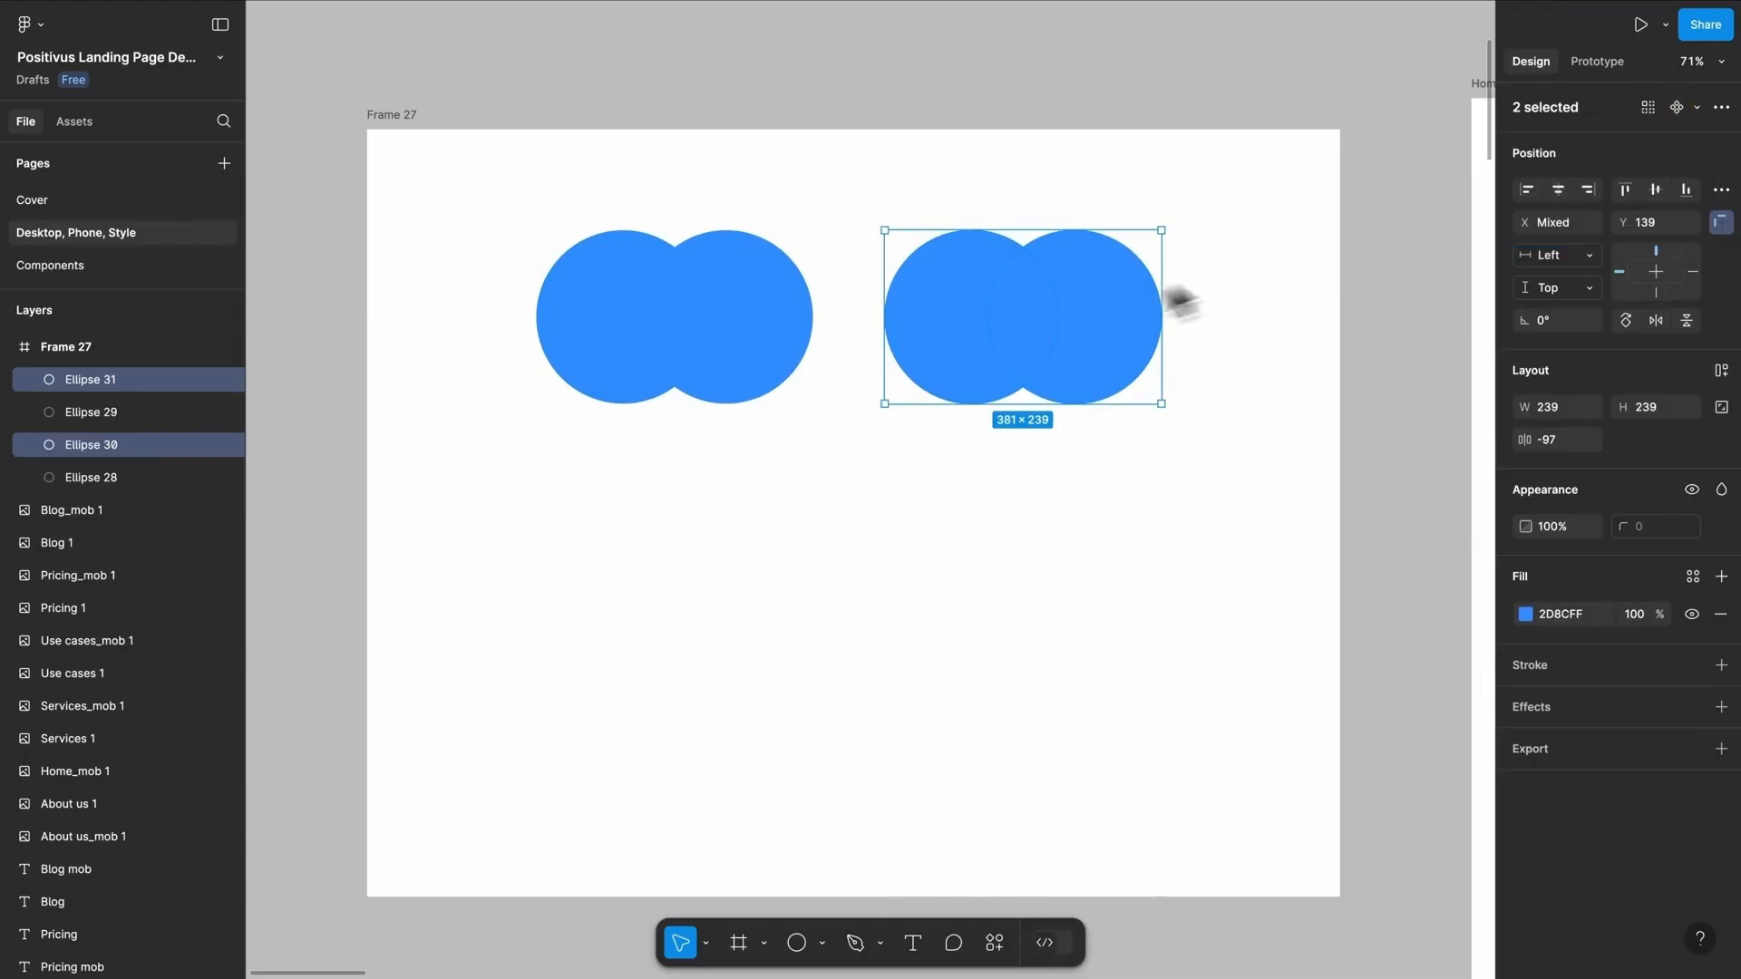
Duplicate the circle pair twice more and place the copies in a second row at Y 516, forming a two-by-two grid.
key("super+d")
scroll(1179, 299, "right", 2)
left_click_drag(1144, 308, 486, 587)
key("super+d")
scroll(634, 613, "left", 3)
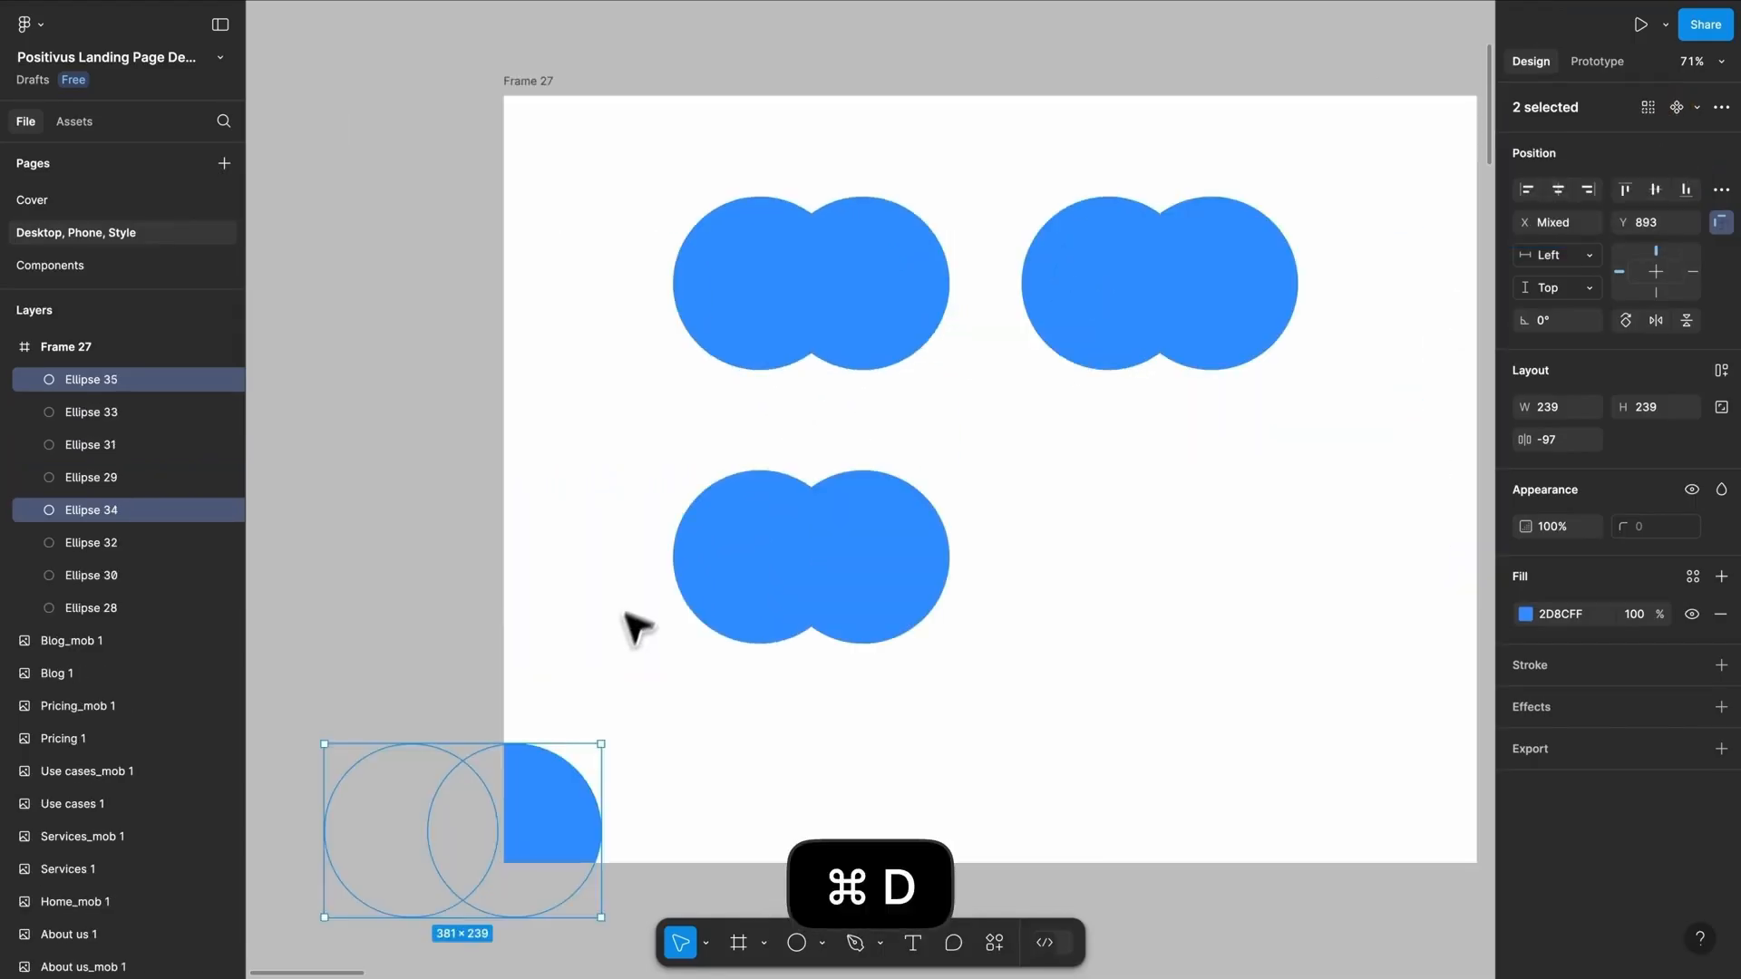
left_click_drag(544, 794, 1226, 513)
scroll(1143, 453, "right", 2)
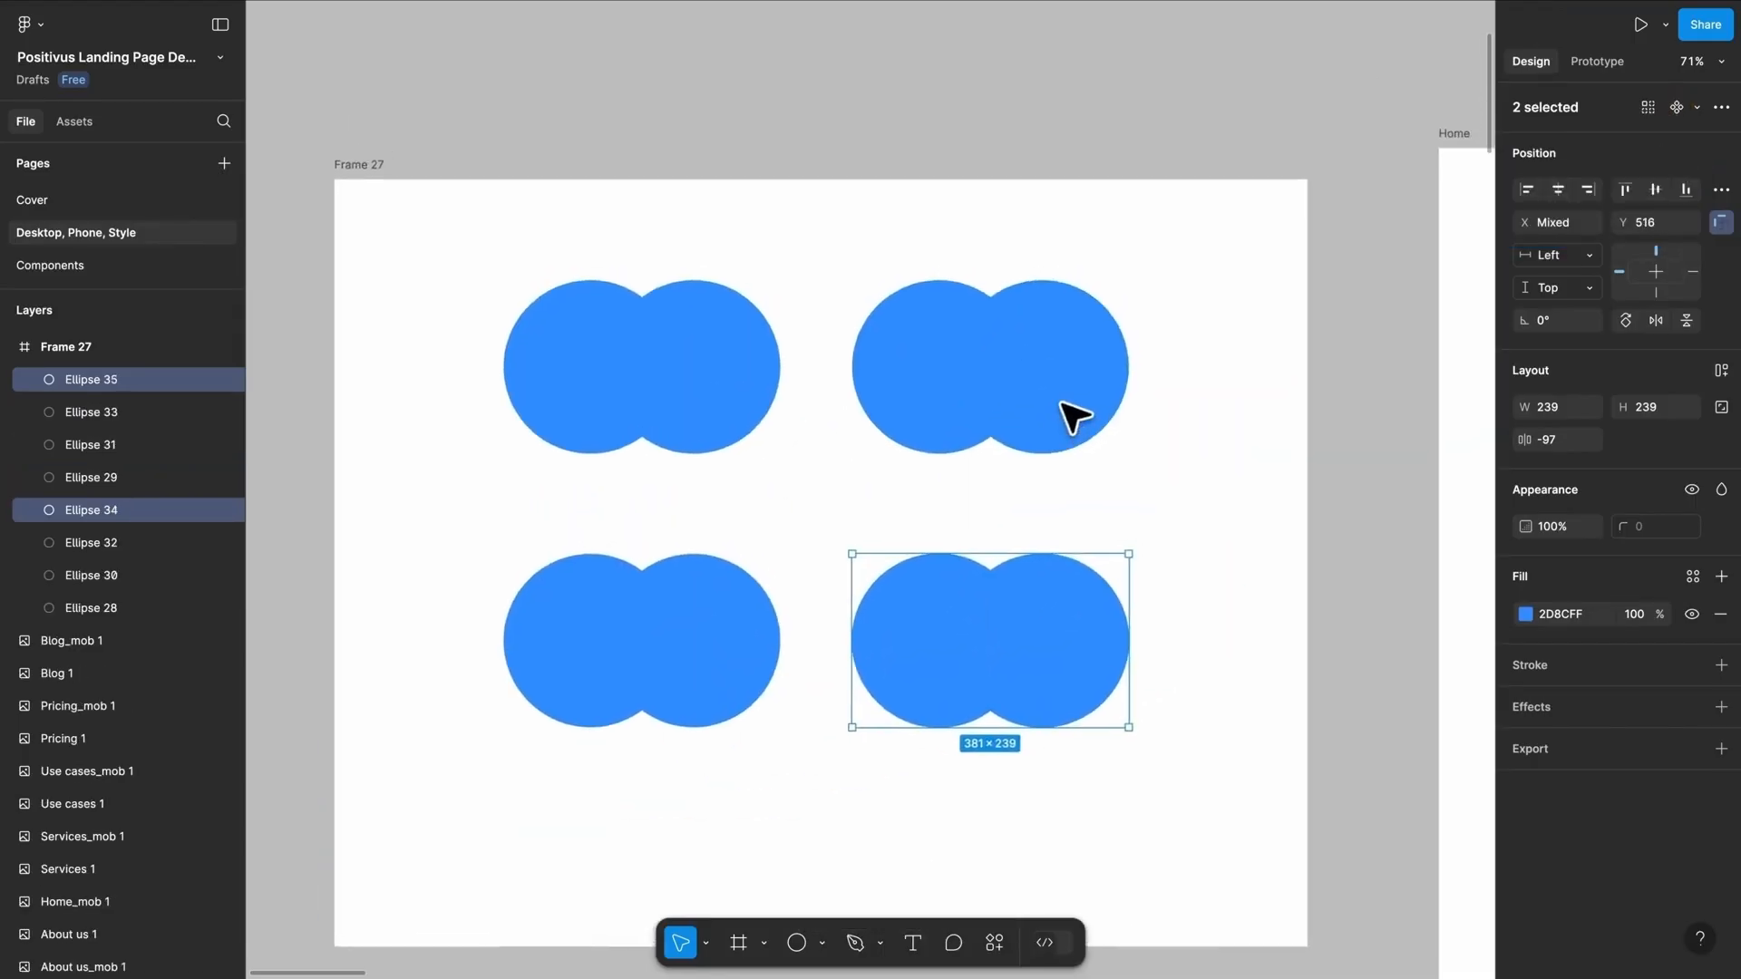
Combine the upper-left pair of overlapping circles with a Union selection.
left_click(791, 358)
left_click_drag(809, 305, 616, 387)
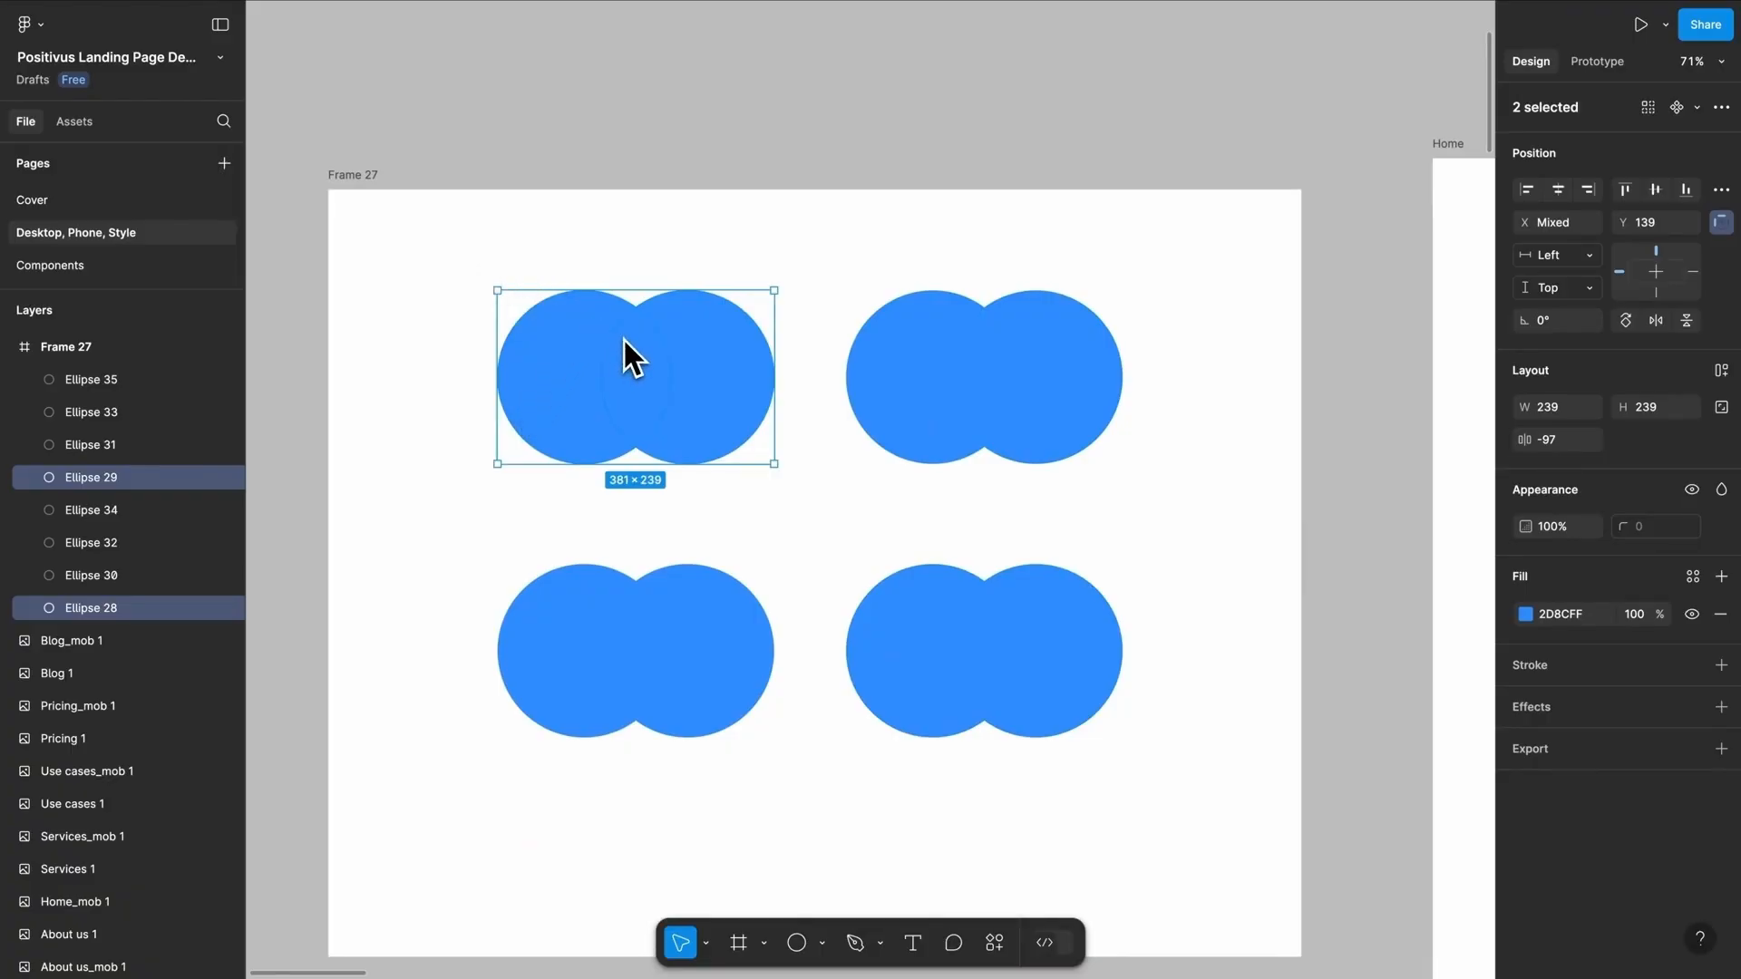
left_click(1721, 107)
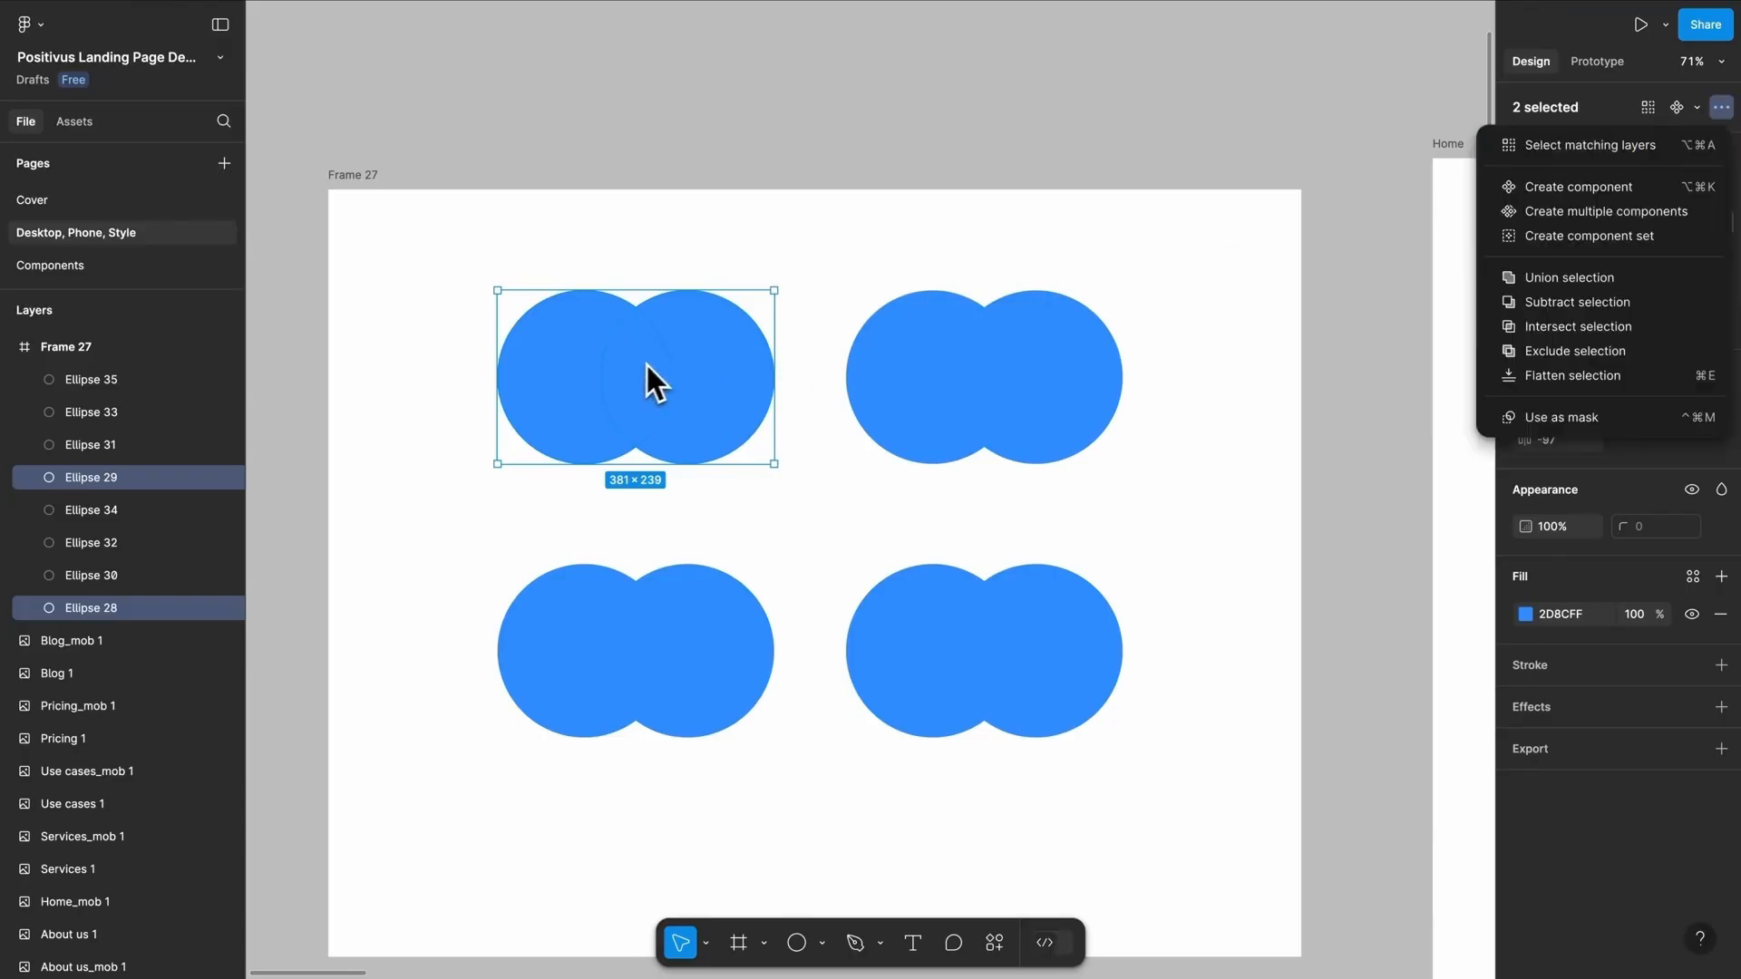
left_click(1613, 283)
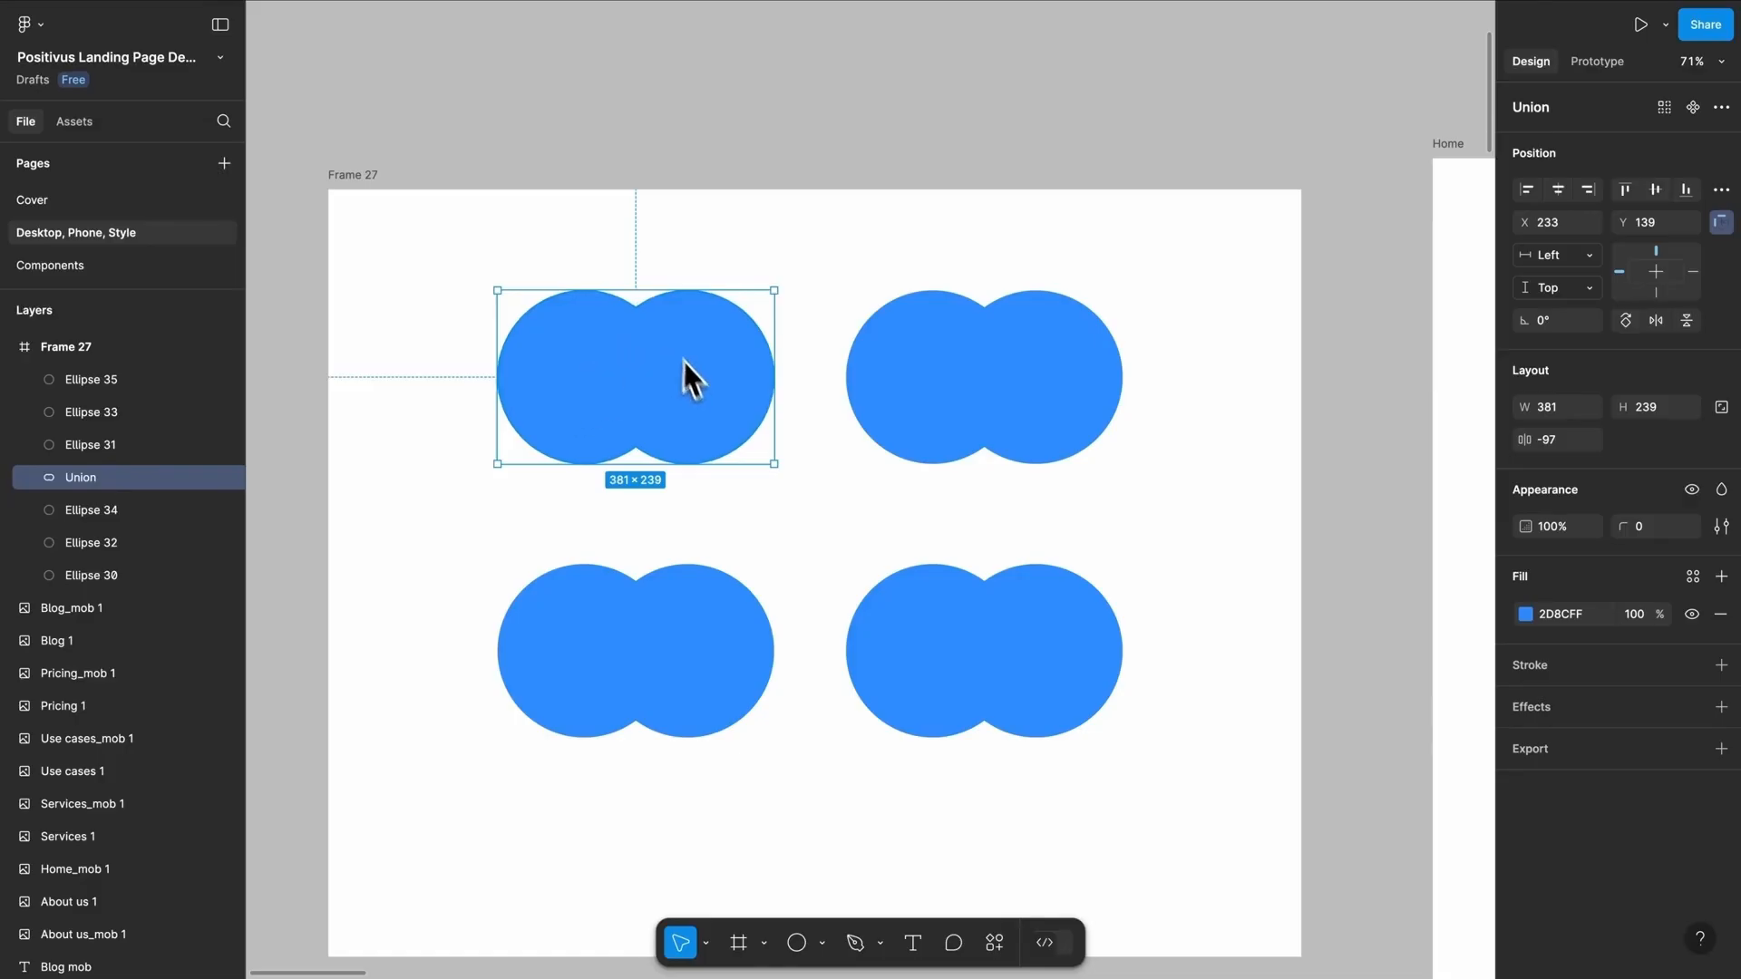
Recolour the upper-left Union shape with the dark blue fill 14427A and expand its layer to list the nested circles.
double_click(72, 479)
left_click(46, 476)
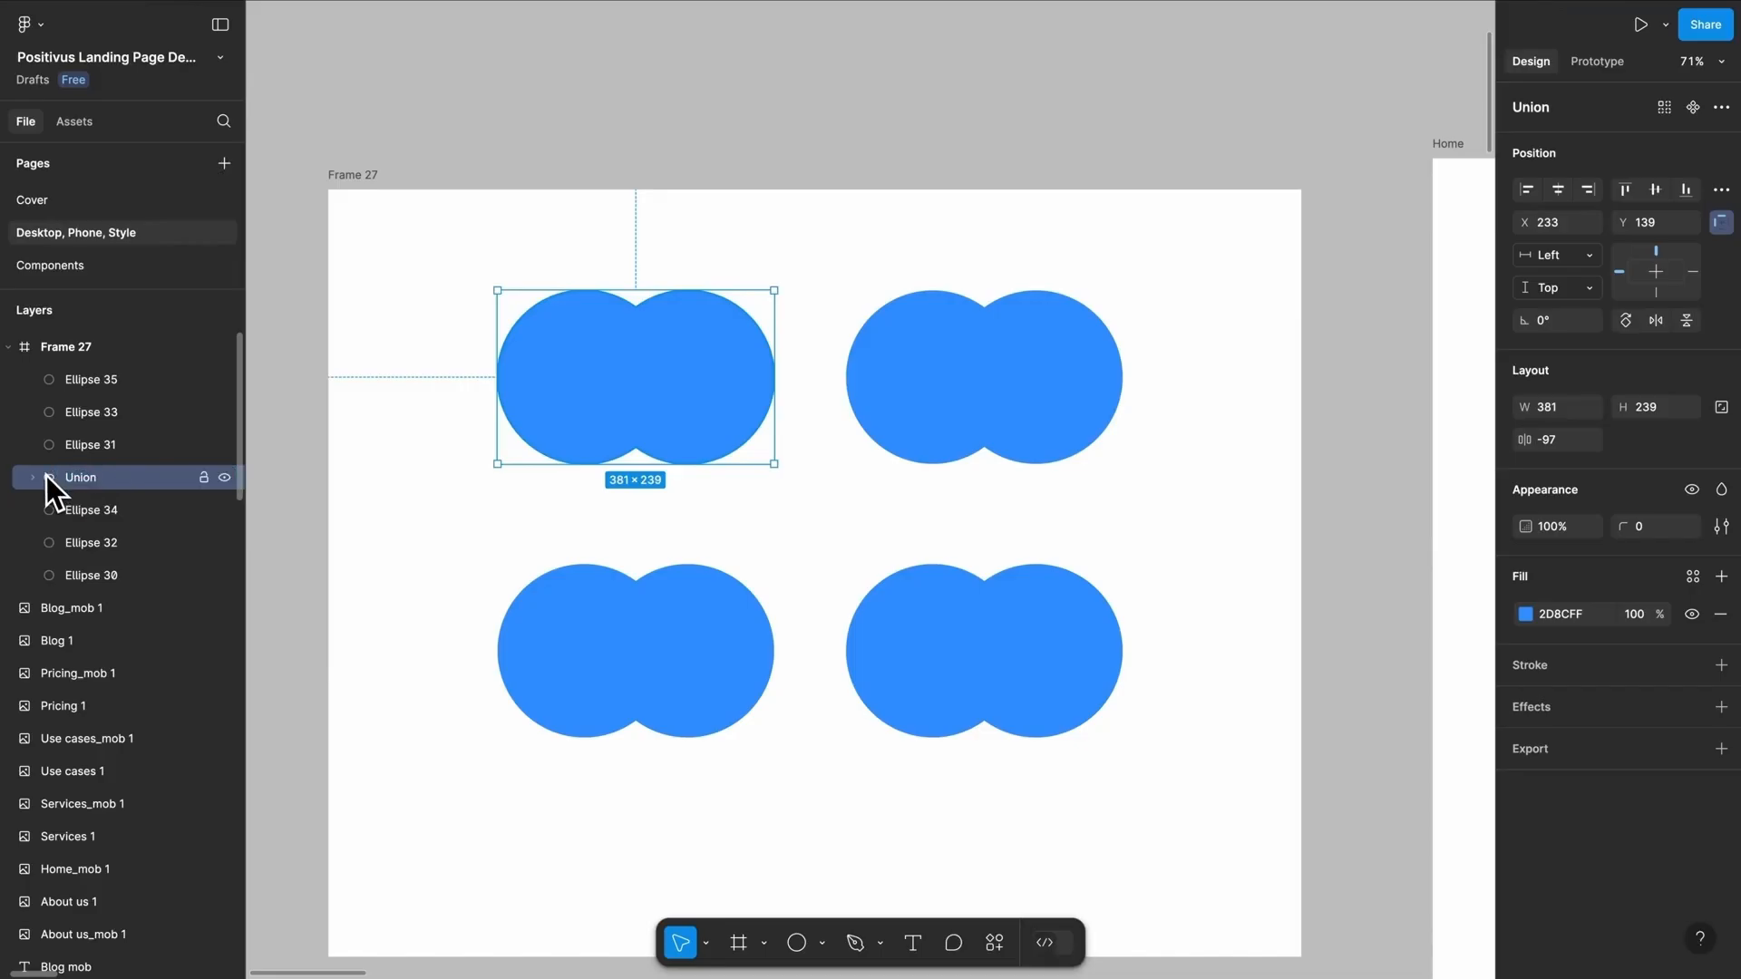
left_click(1526, 614)
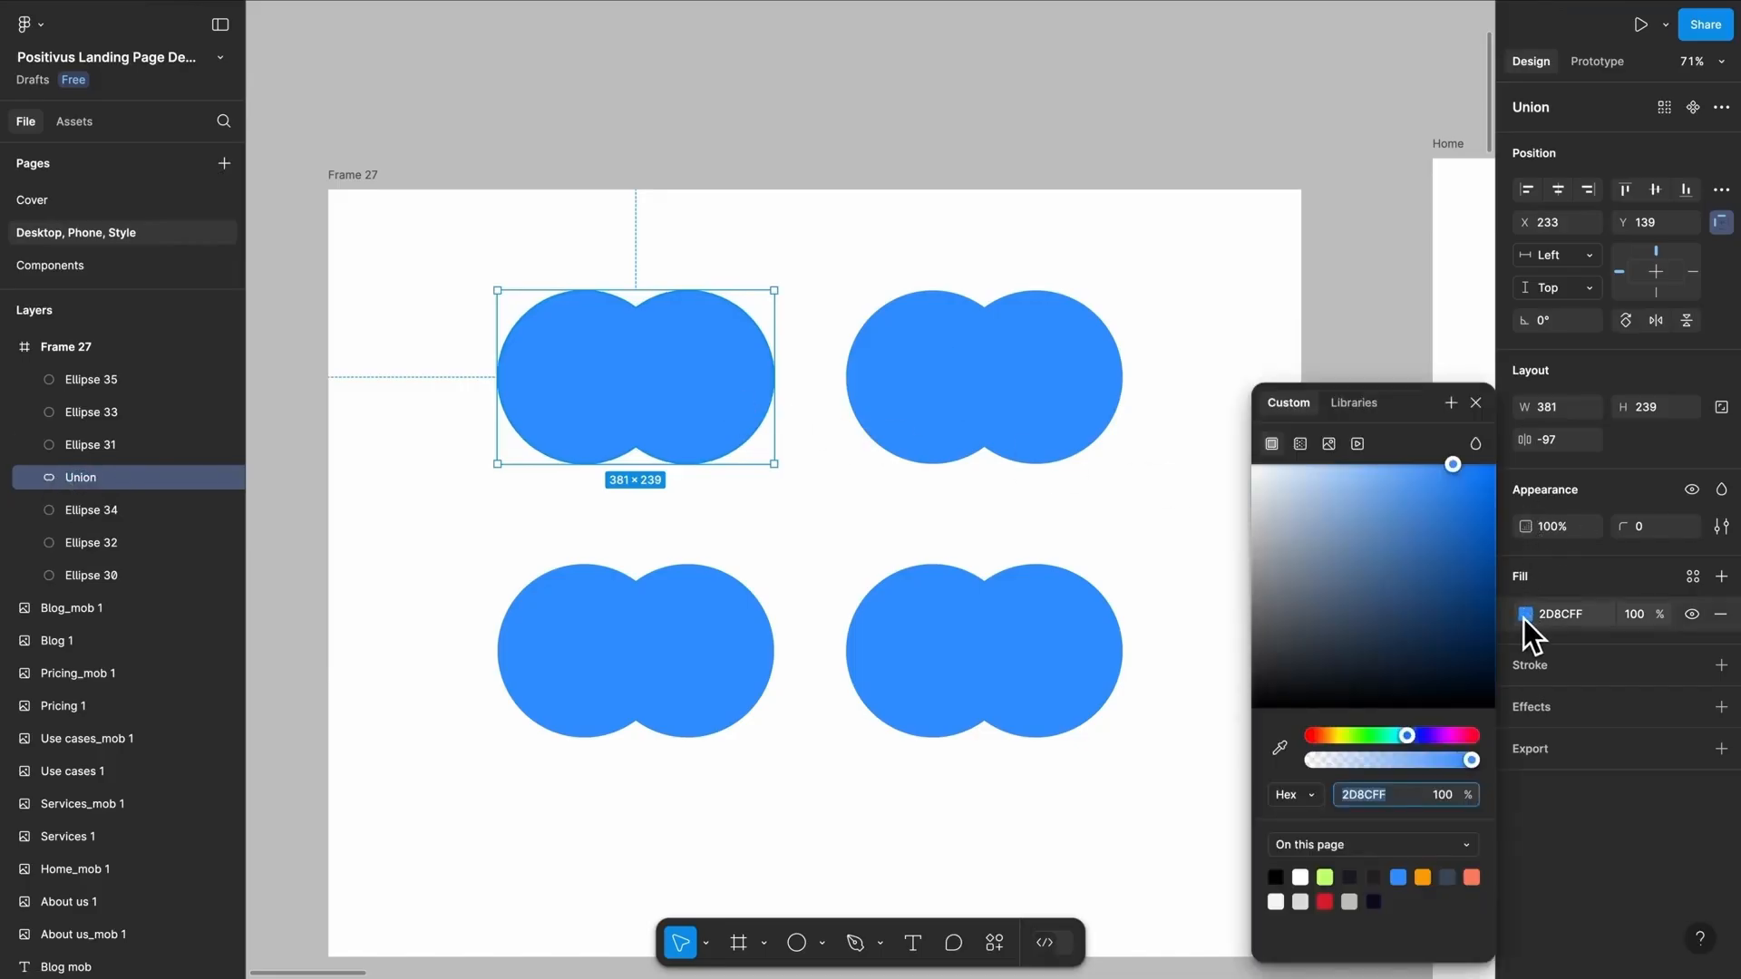
left_click_drag(1358, 591, 1456, 593)
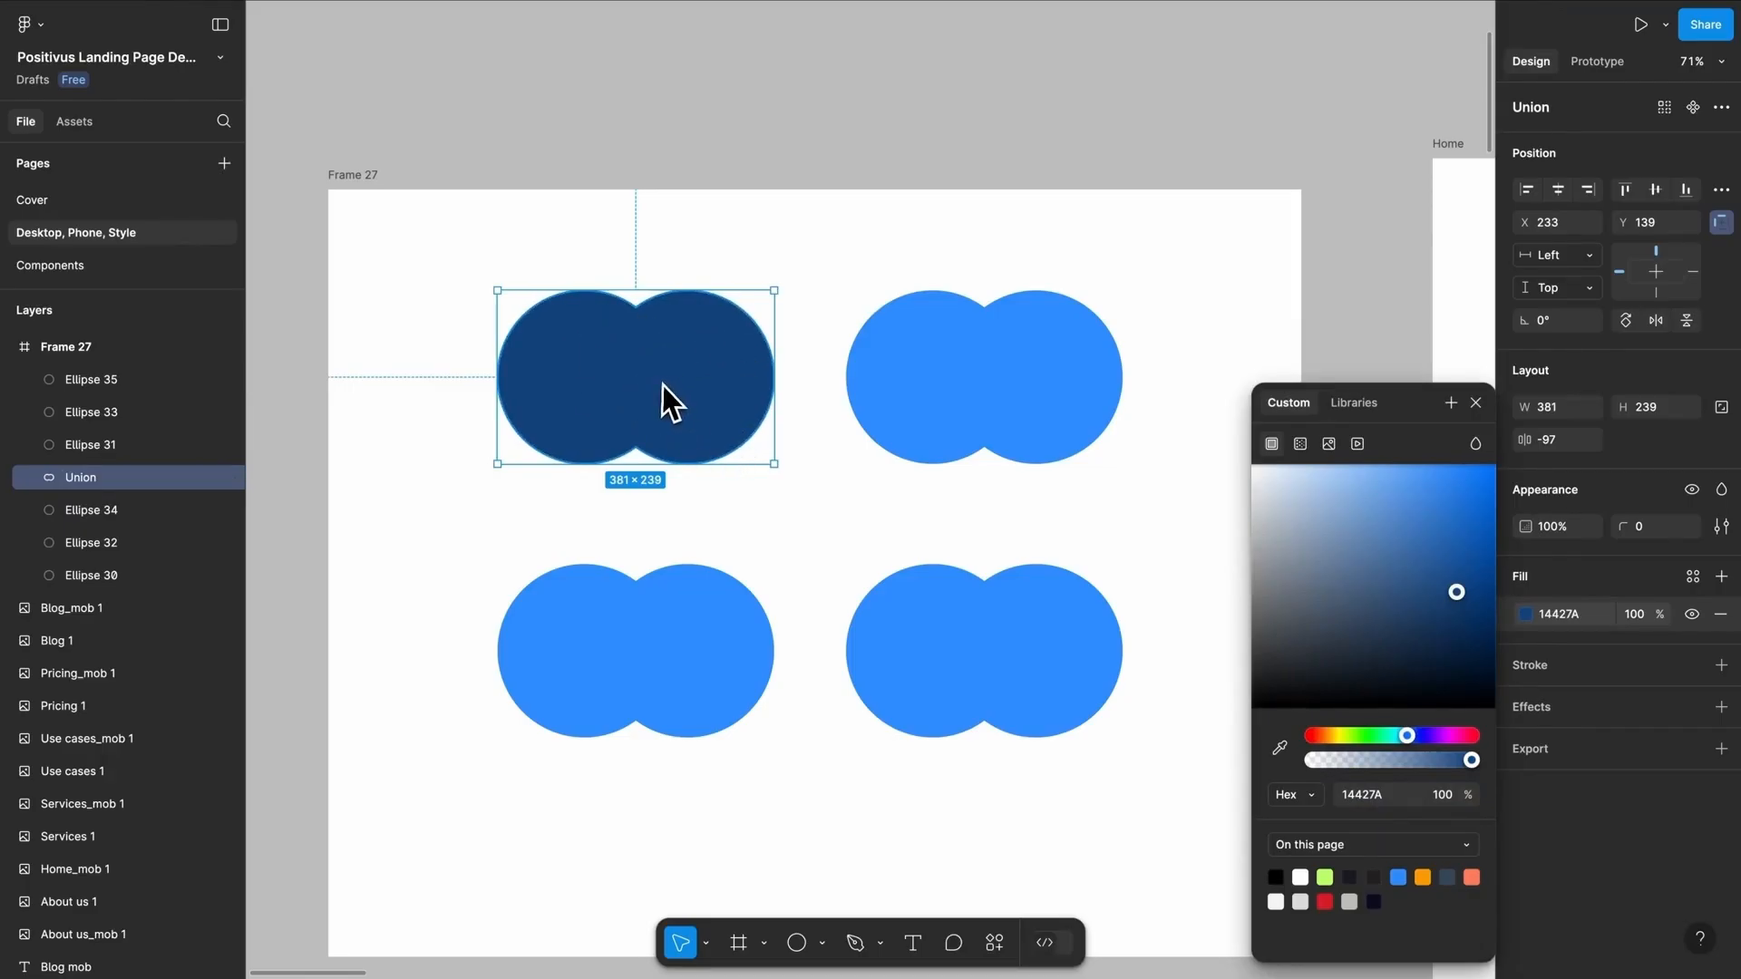
left_click(34, 478)
left_click(1476, 402)
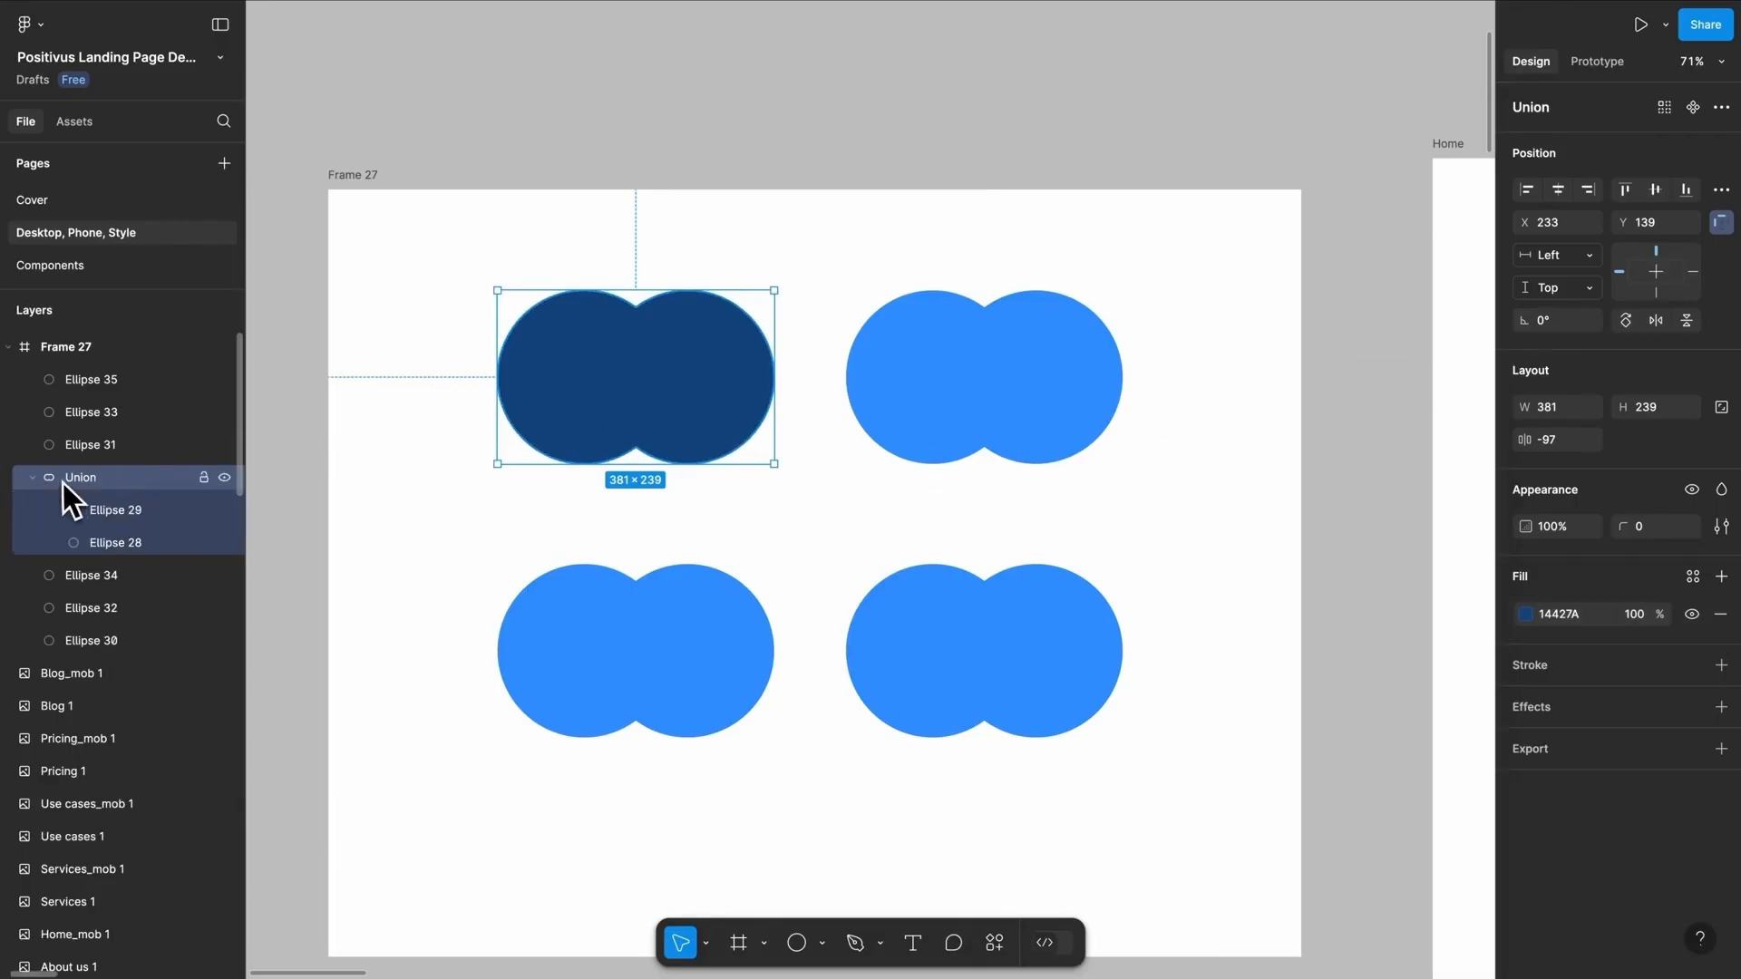
Enlarge the right circle nested in the Union to 264 × 264 and move it to X 350, Y 148.
left_click(113, 513)
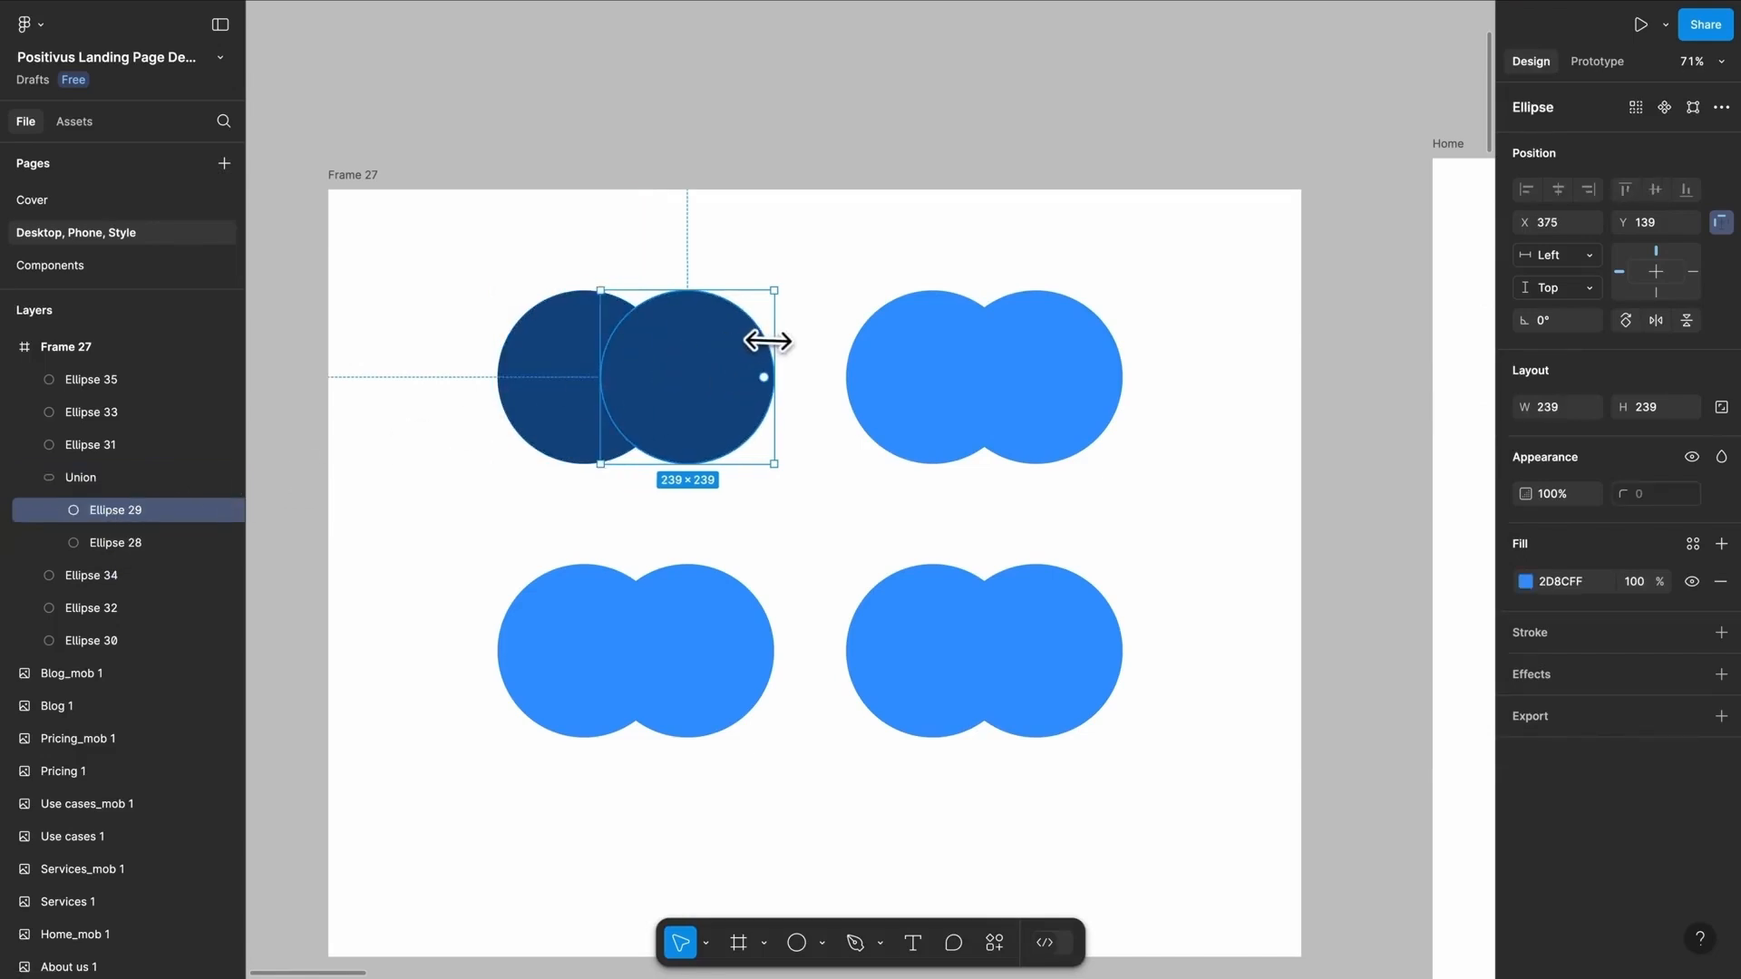
left_click_drag(769, 341, 693, 379)
key("super+z")
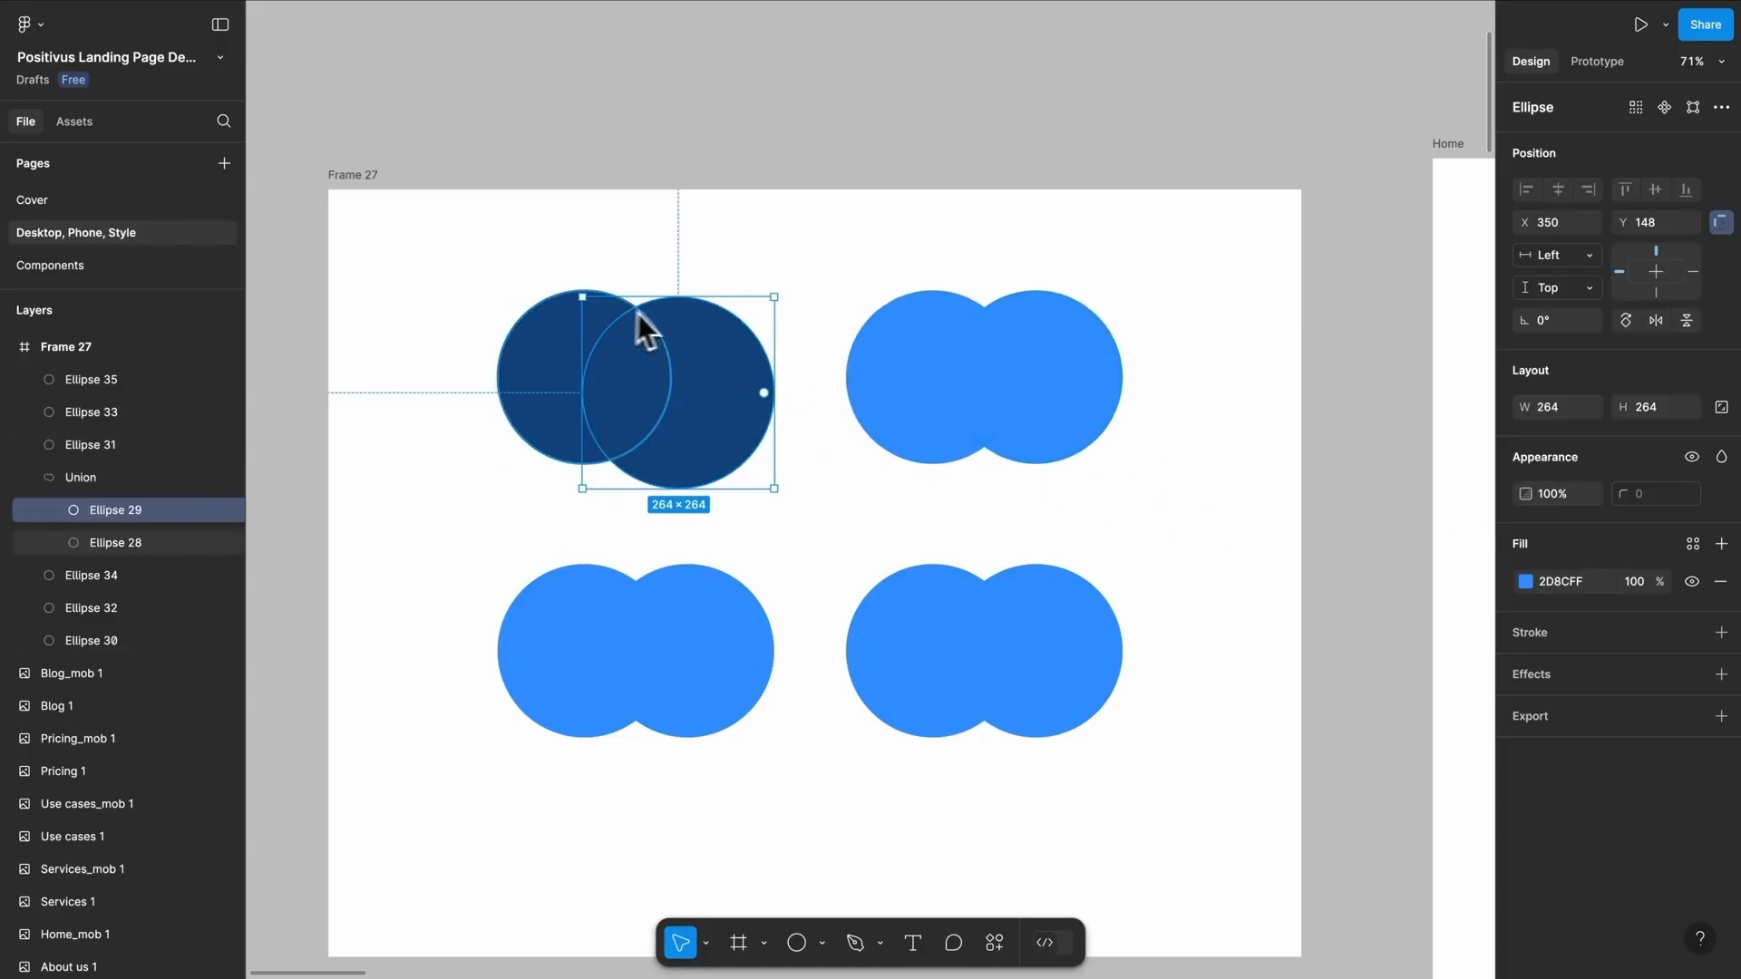
Try the fill 15457E on the nested right circle, and a different fill on the whole Union shape.
left_click(1526, 581)
left_click_drag(1361, 558, 1456, 602)
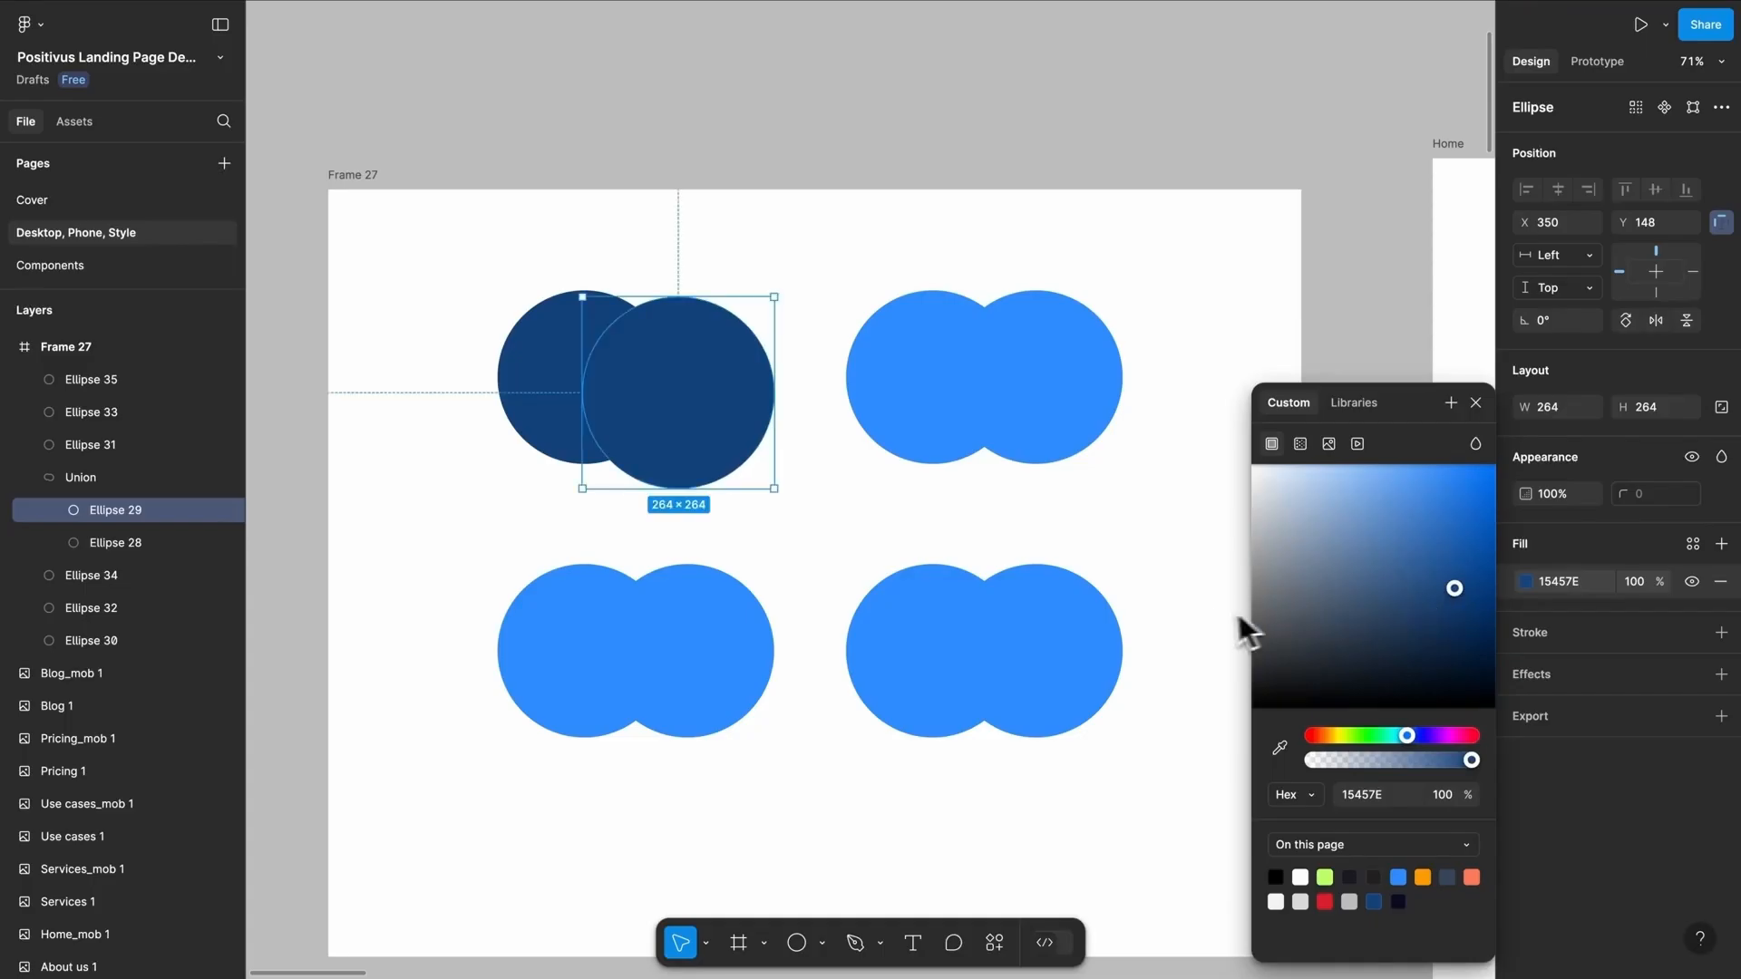
left_click(105, 483)
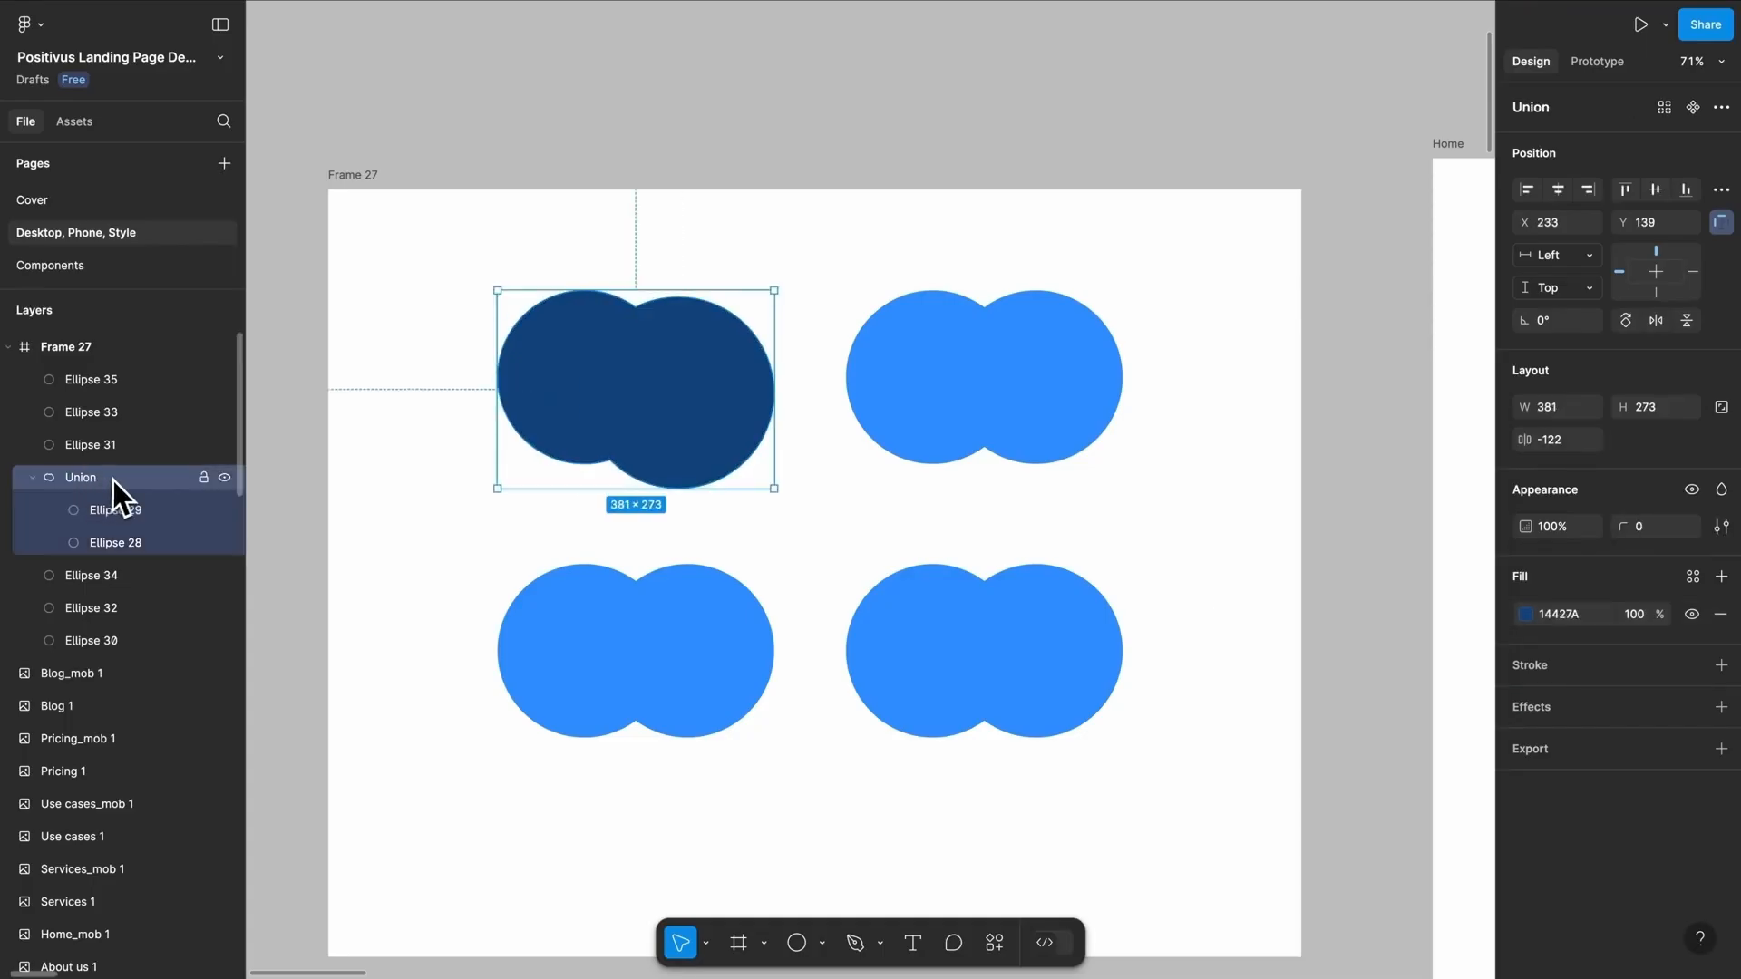
left_click(1525, 614)
left_click_drag(1456, 591, 1427, 506)
Undo the test recolouring and the nested circle's last move, and clear the selection.
key("super+z")
key("super+z")
key("super+z")
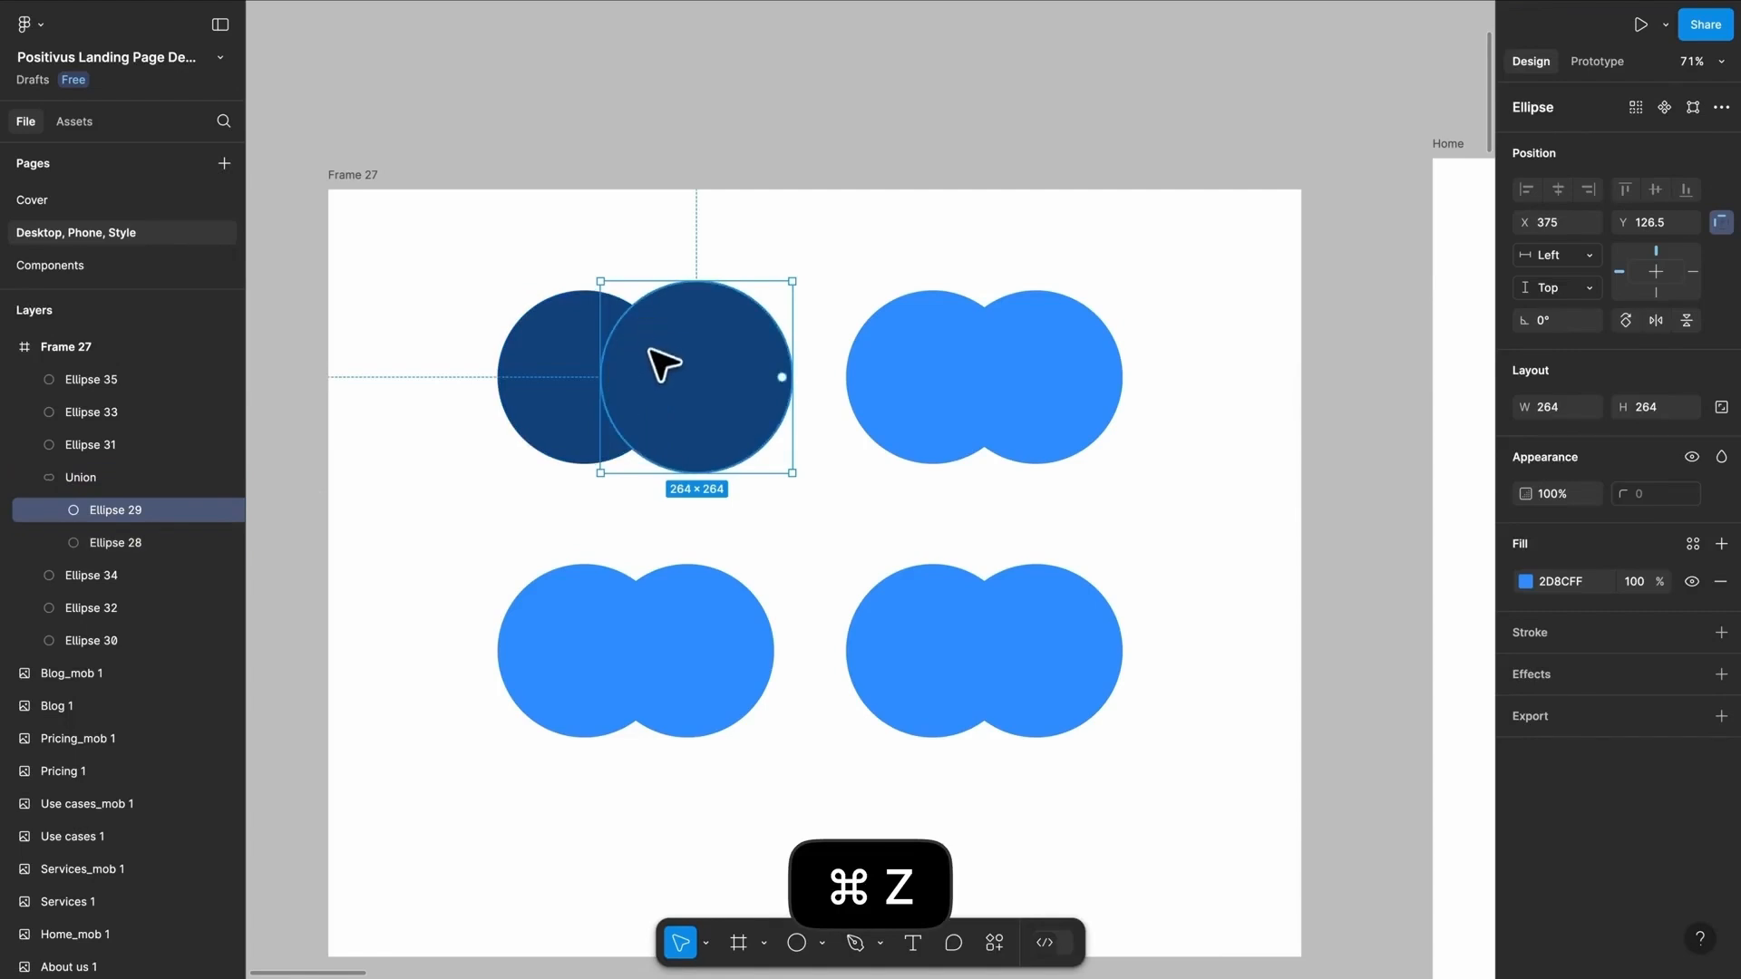
key("Escape")
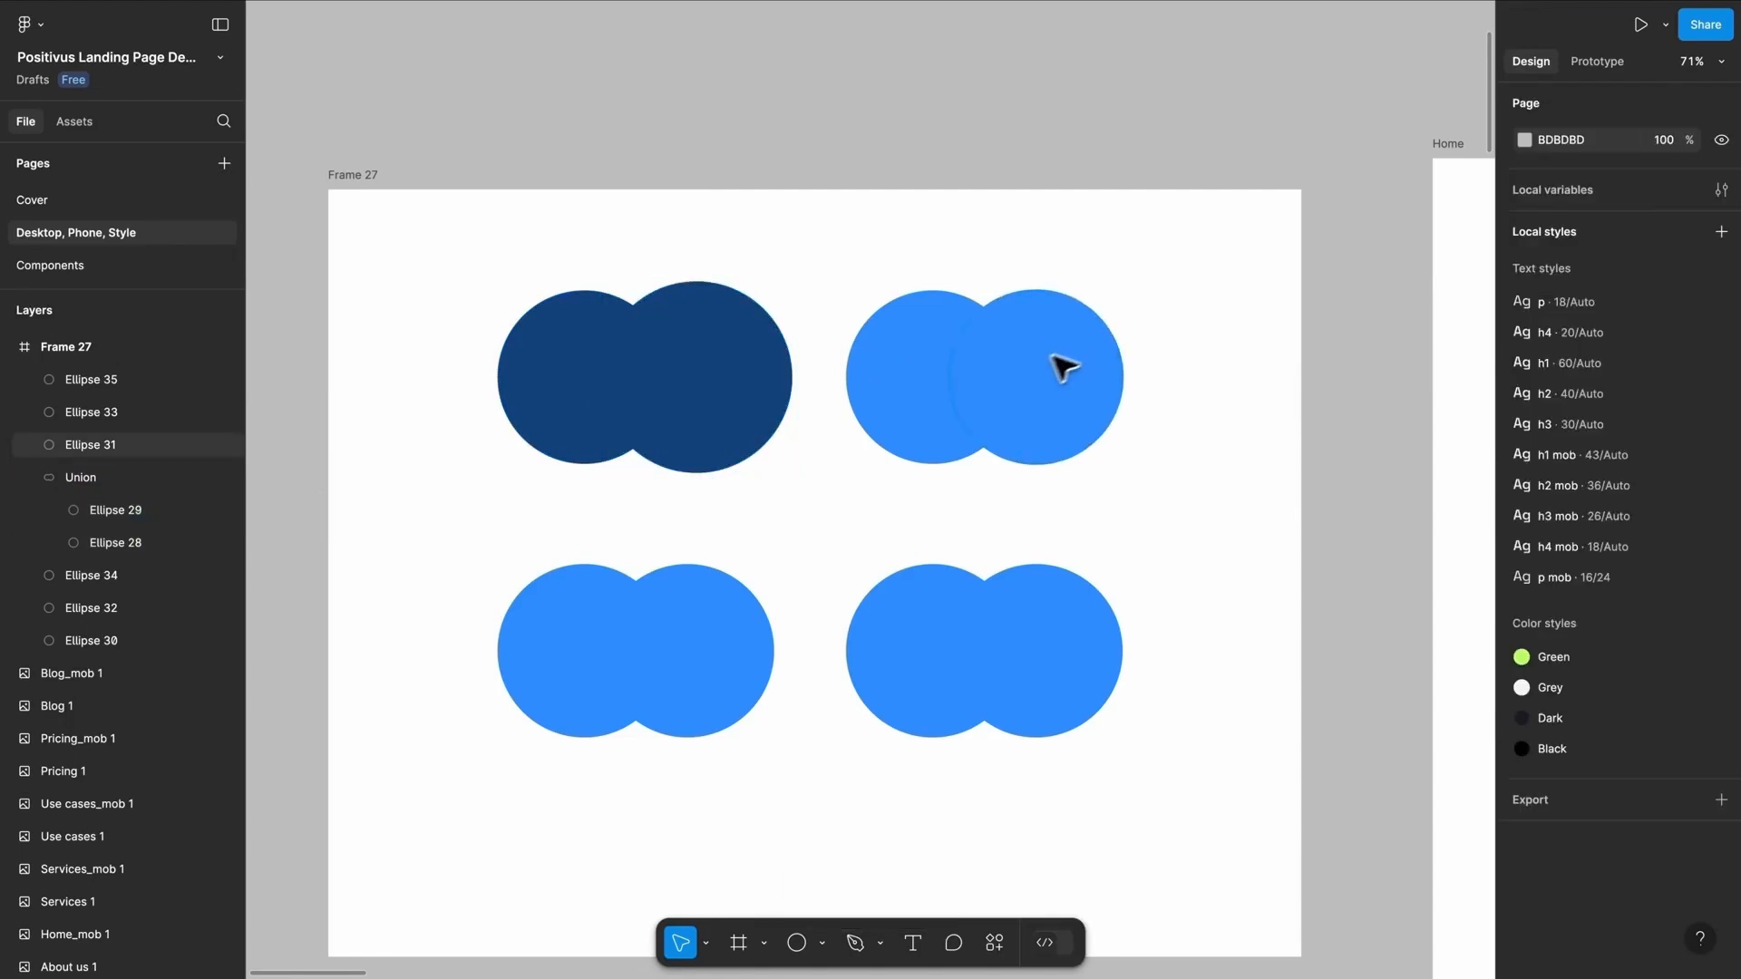
Cut the right circle out of the left one in the upper-right pair with a Subtract selection.
left_click(1061, 362)
left_click(921, 377, "shift")
left_click(1723, 109)
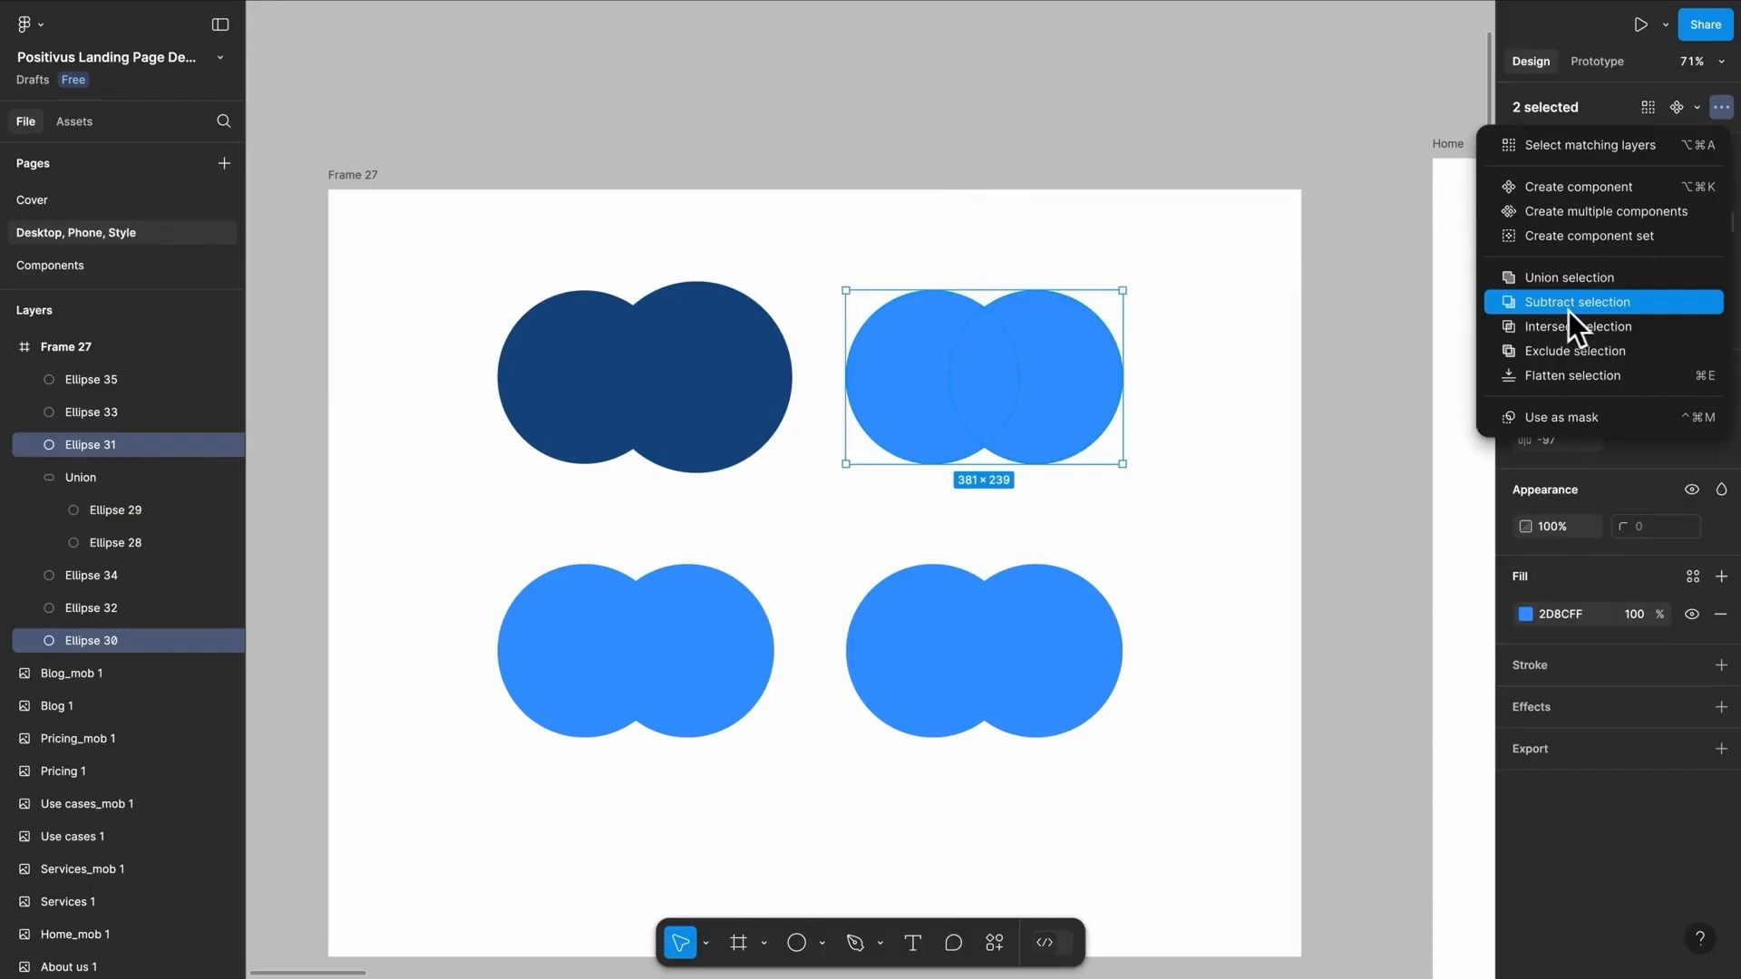
left_click(1609, 309)
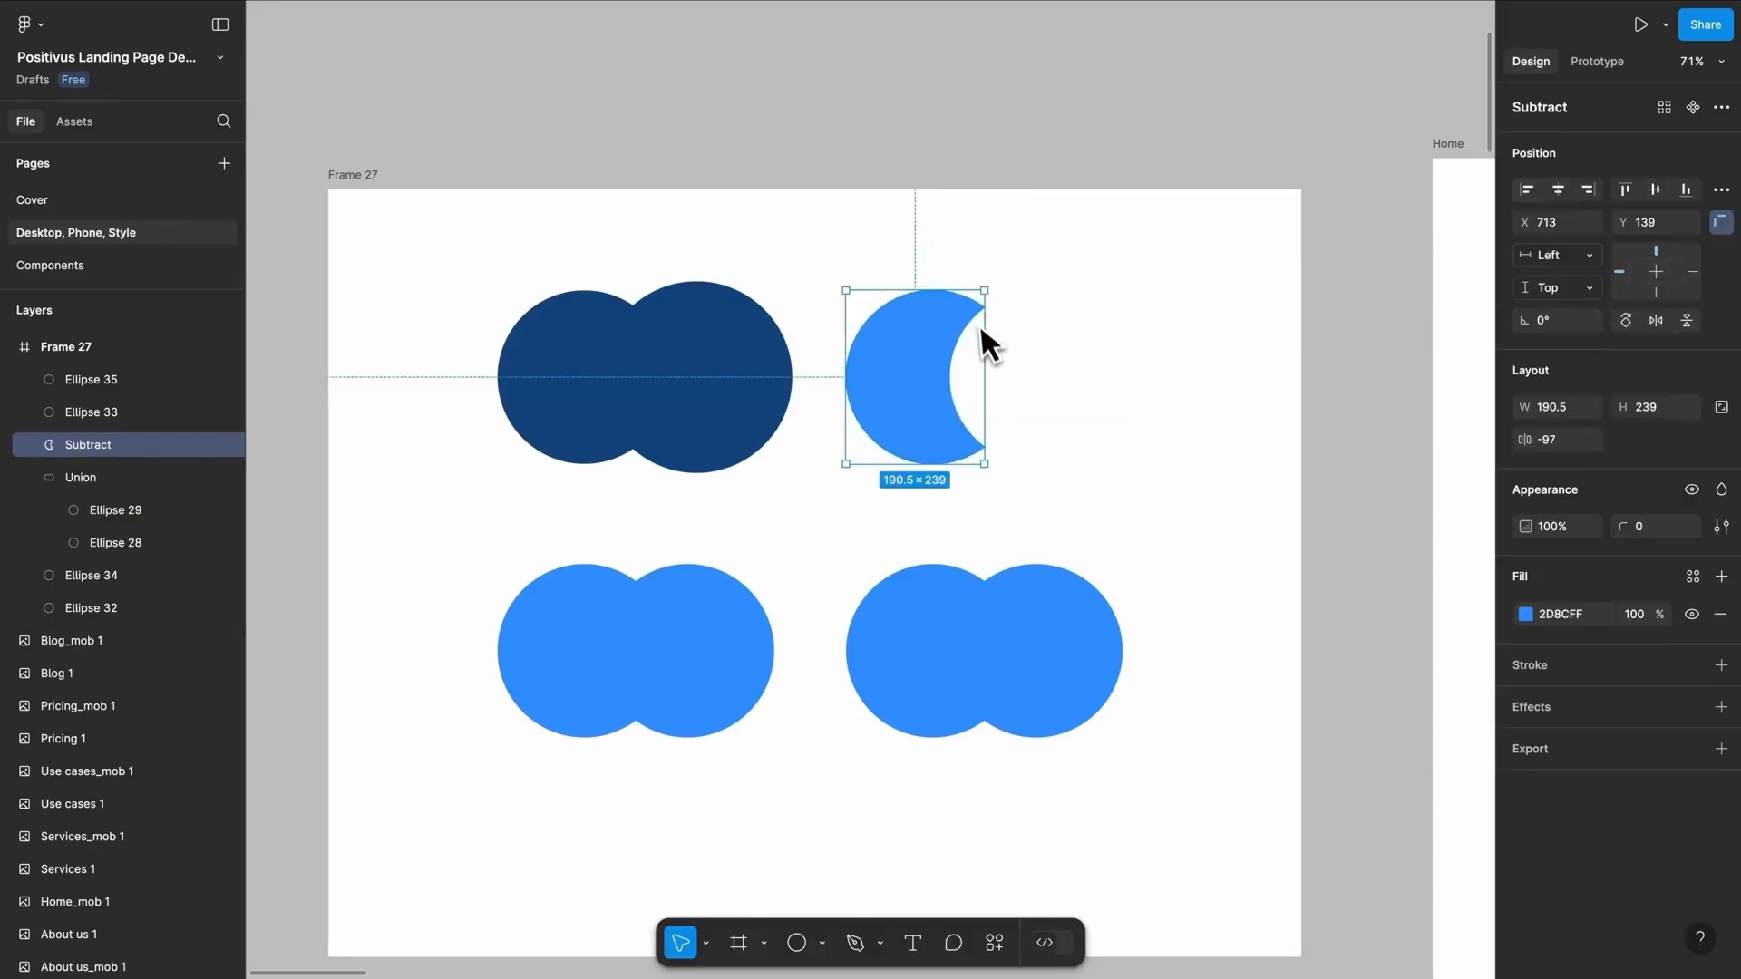
scroll(1003, 356, "right", 1)
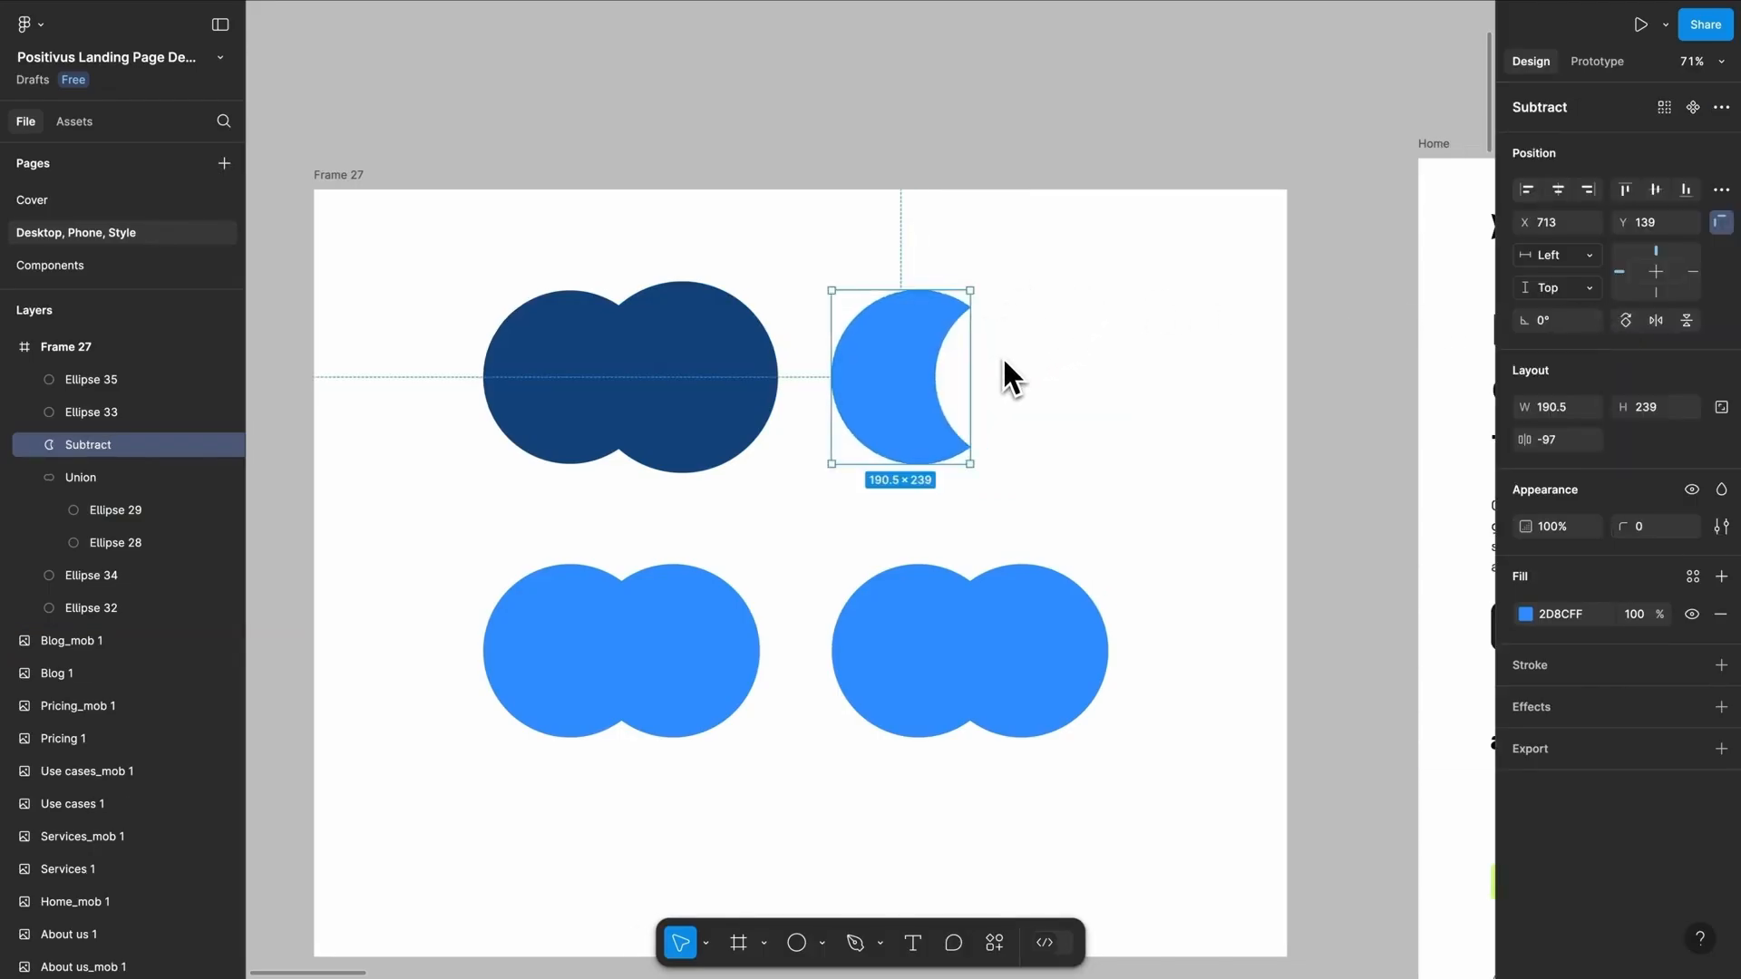
Reposition the cutting circle nested in the Subtract shape up and to the left to form a tilted crescent moon.
left_click(34, 446)
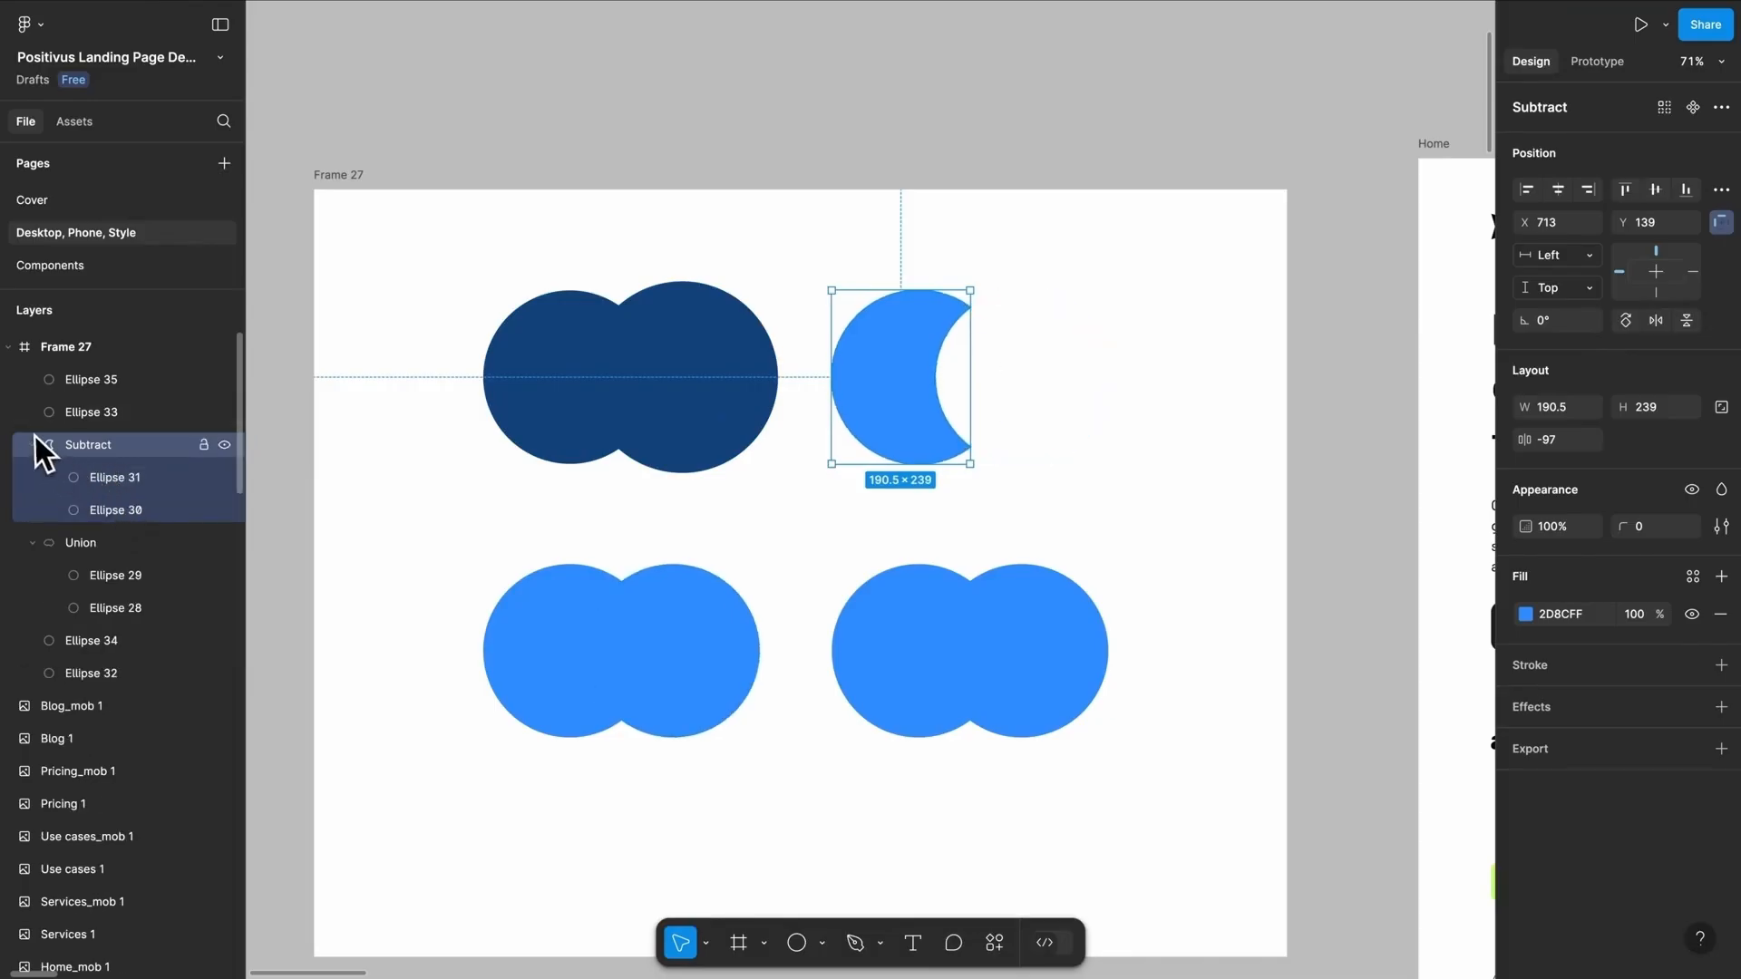
left_click(114, 483)
left_click_drag(1000, 362, 957, 322)
Reduce the lower-left pair of circles to their overlapping area with an Intersect selection.
left_click(602, 630)
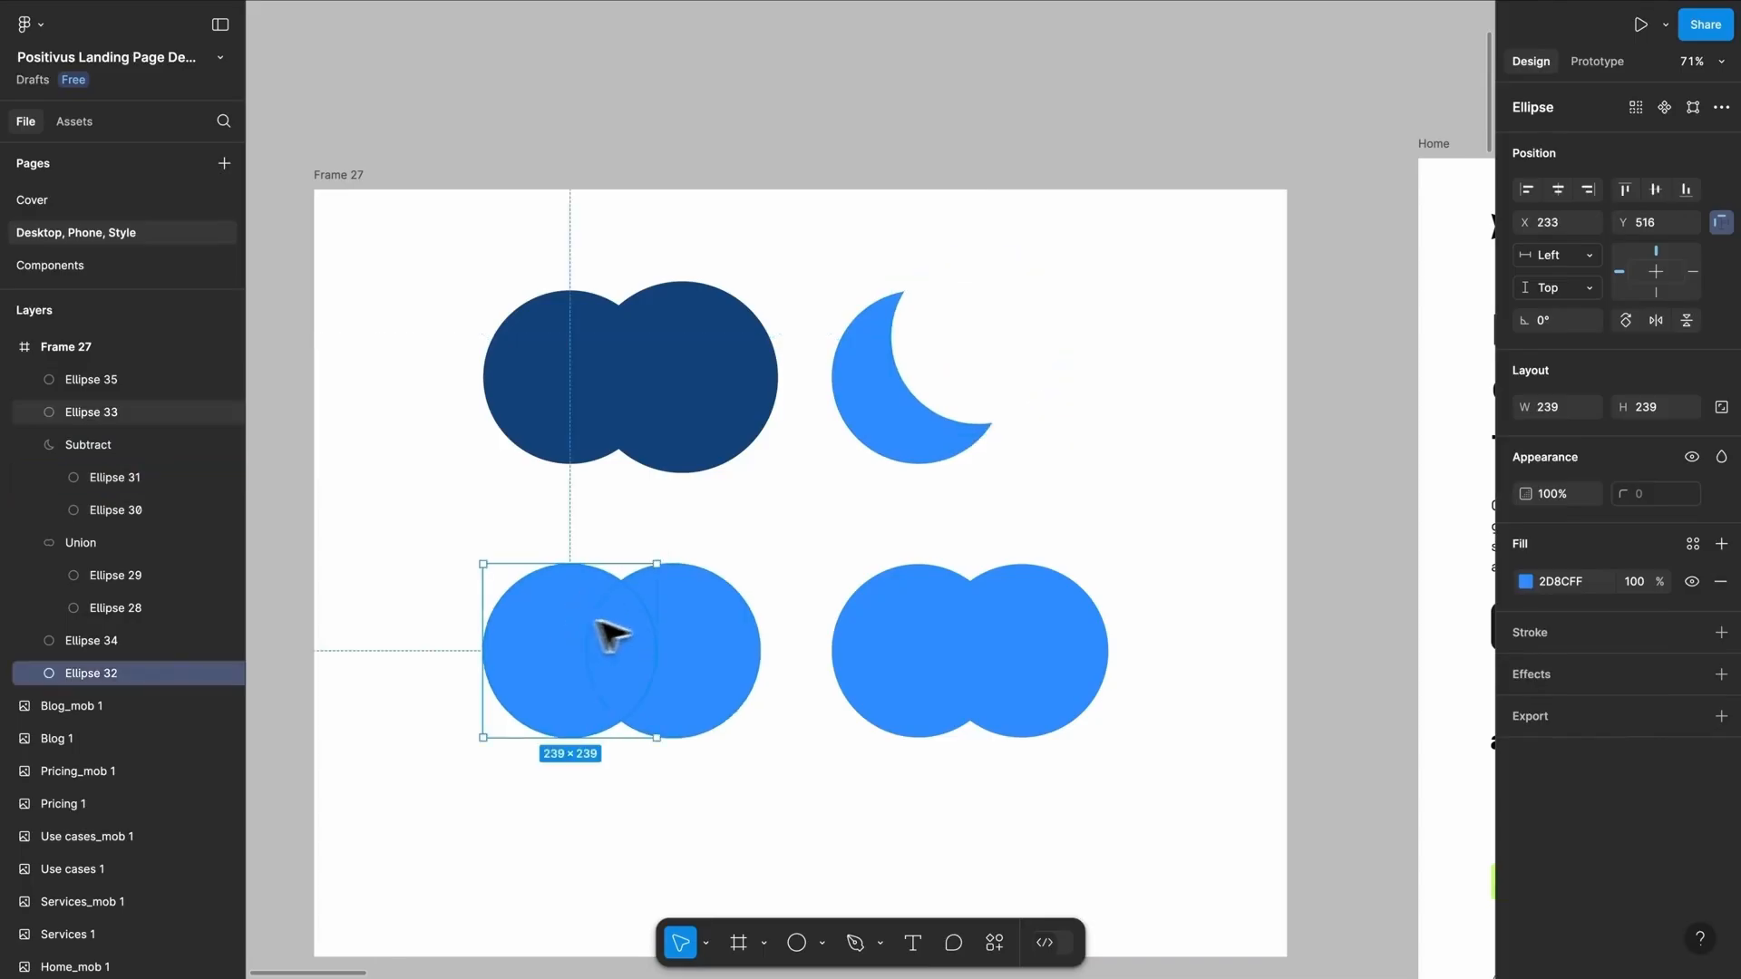
left_click(719, 629, "shift")
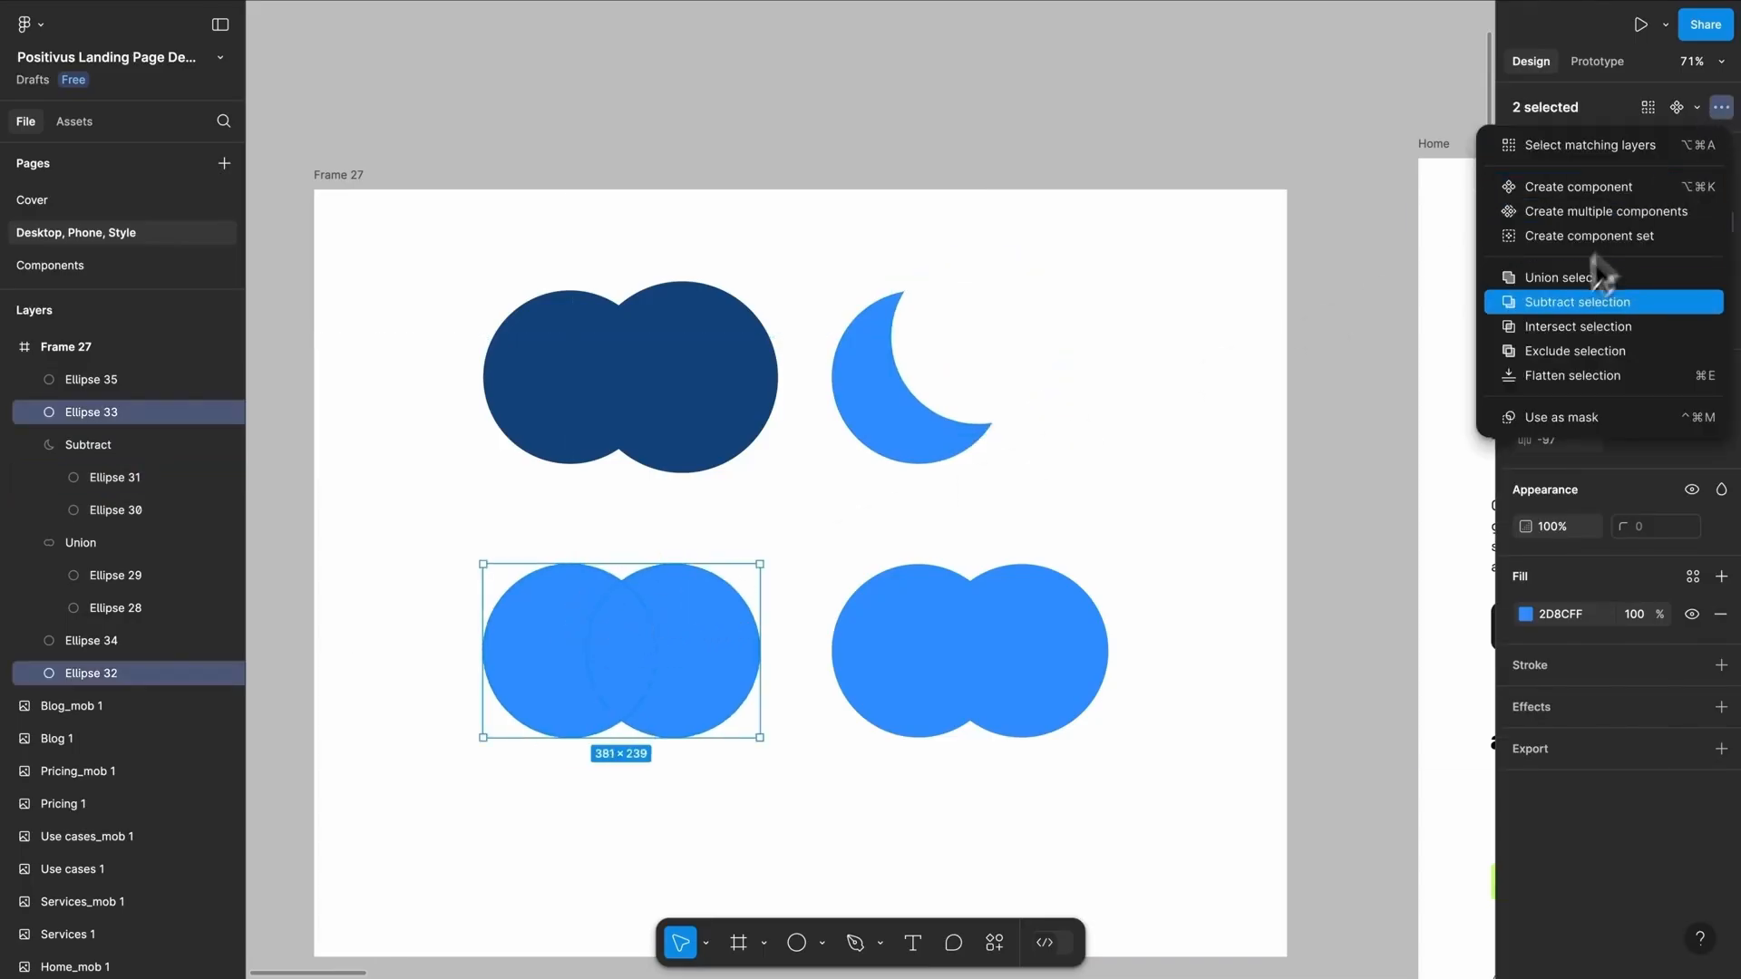
left_click(1584, 332)
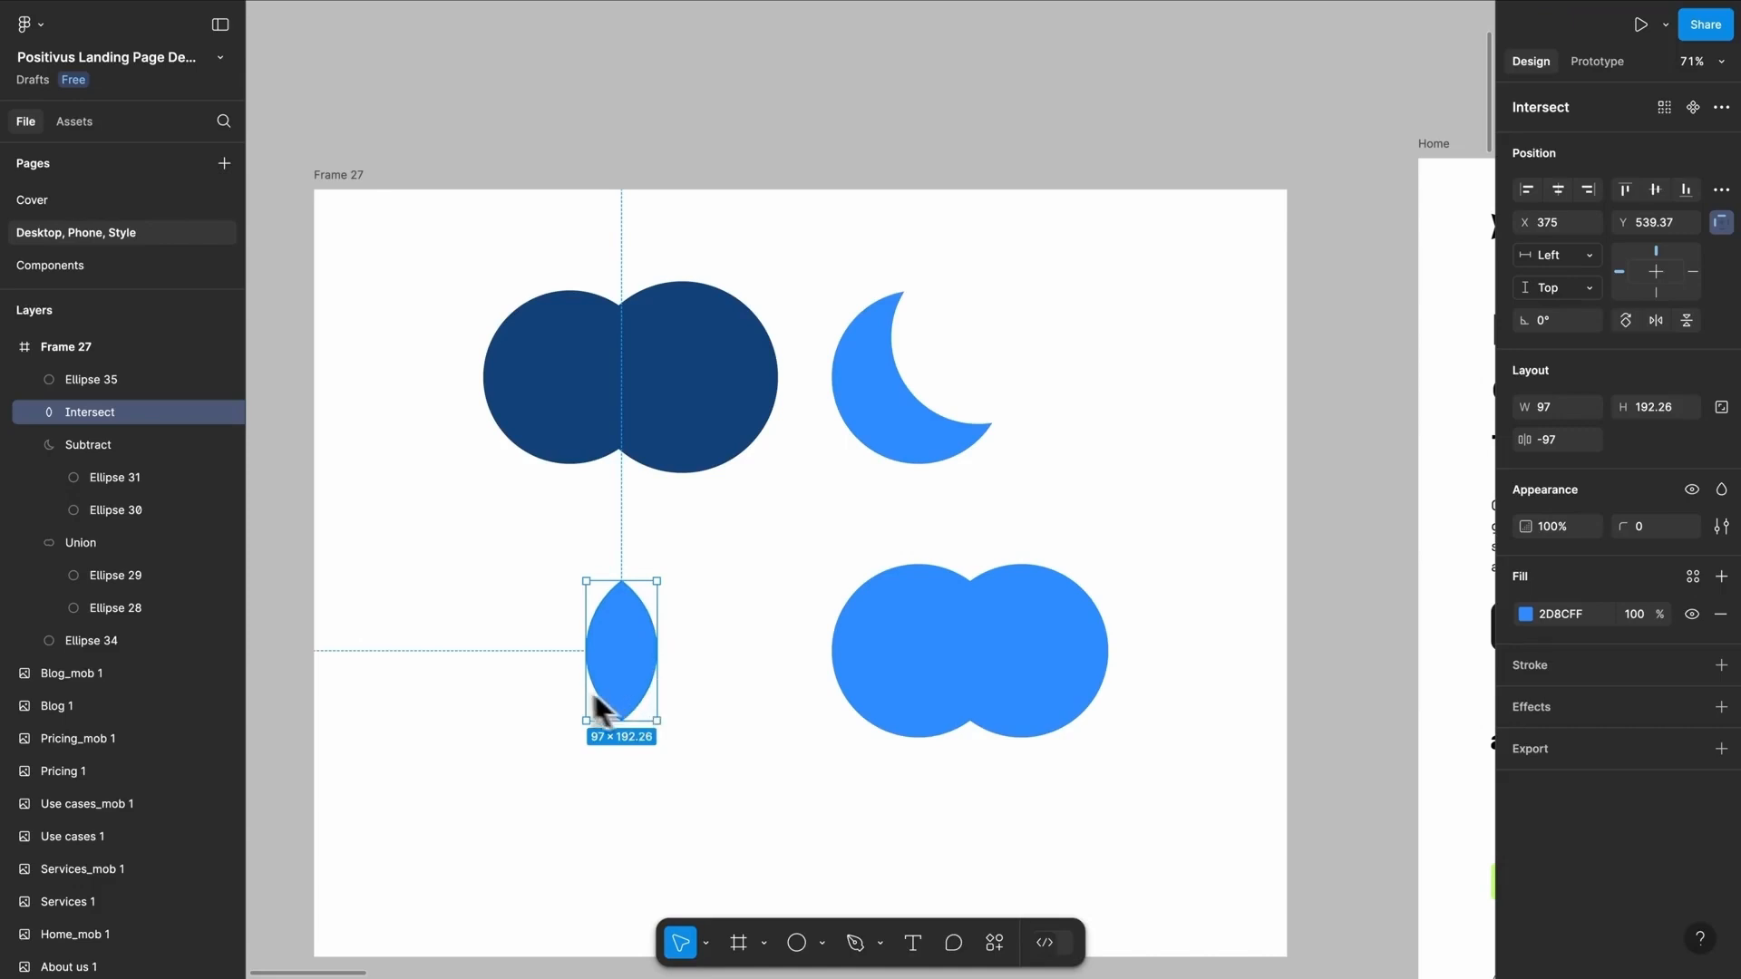
Cut the overlapping area out of the lower-right pair of circles with an Exclude selection.
left_click(1017, 651)
left_click(905, 642, "shift")
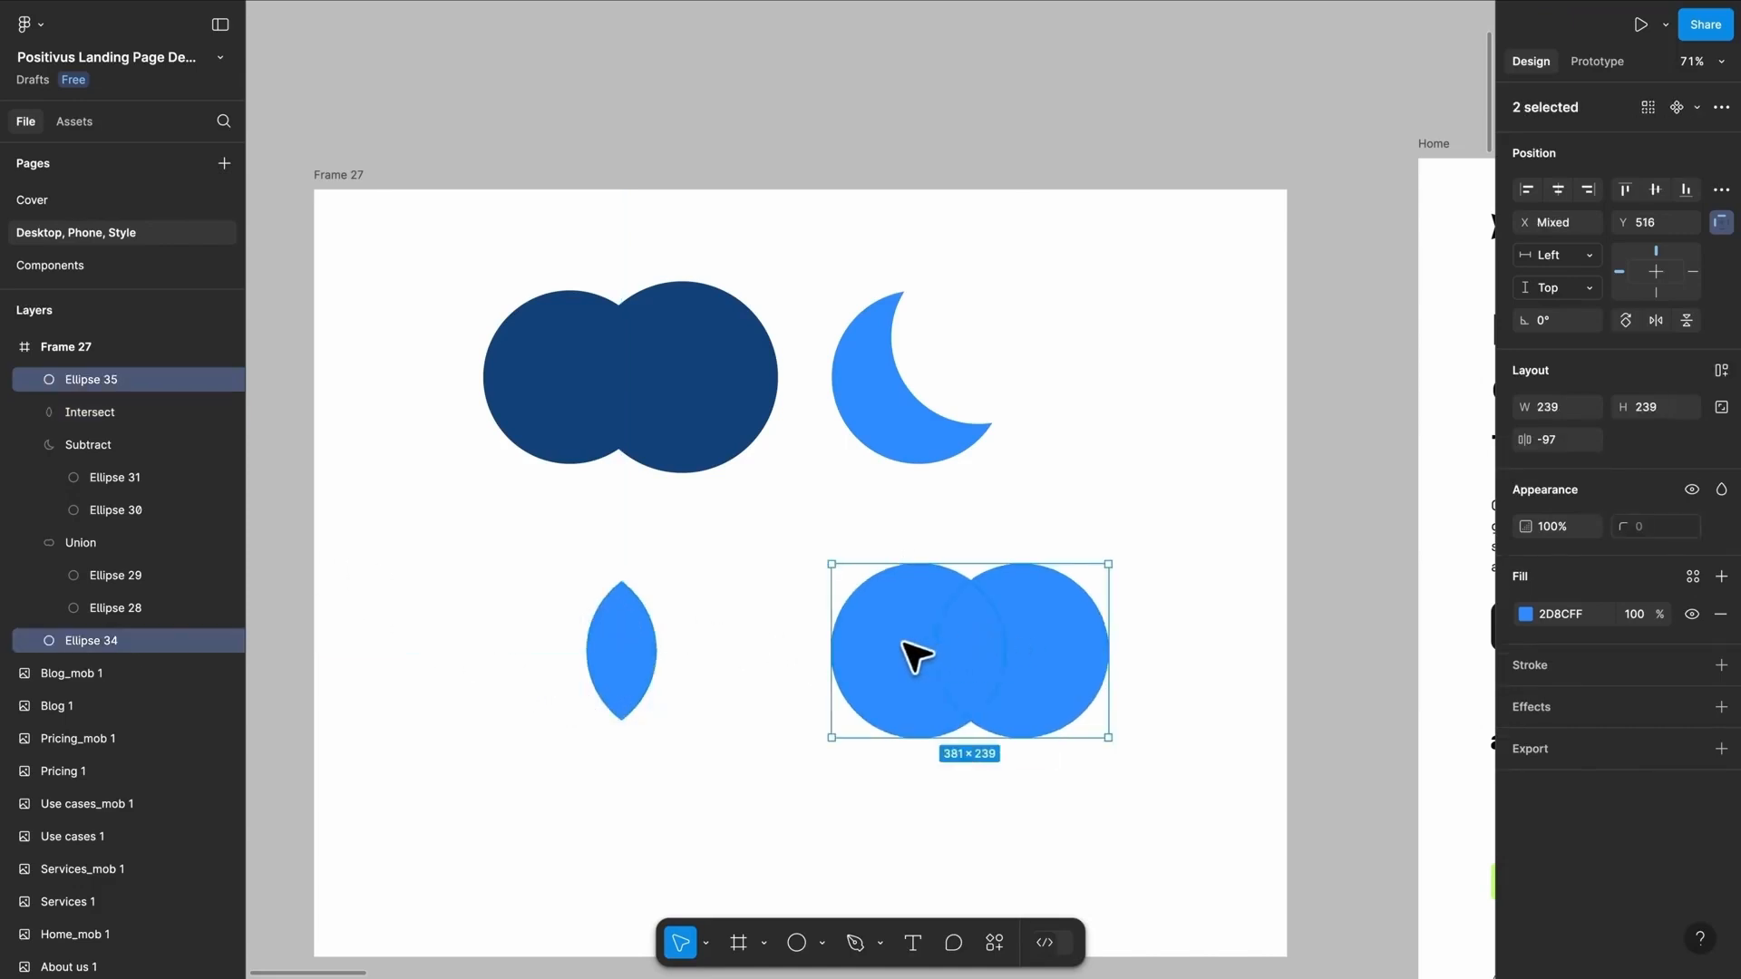
left_click(1720, 108)
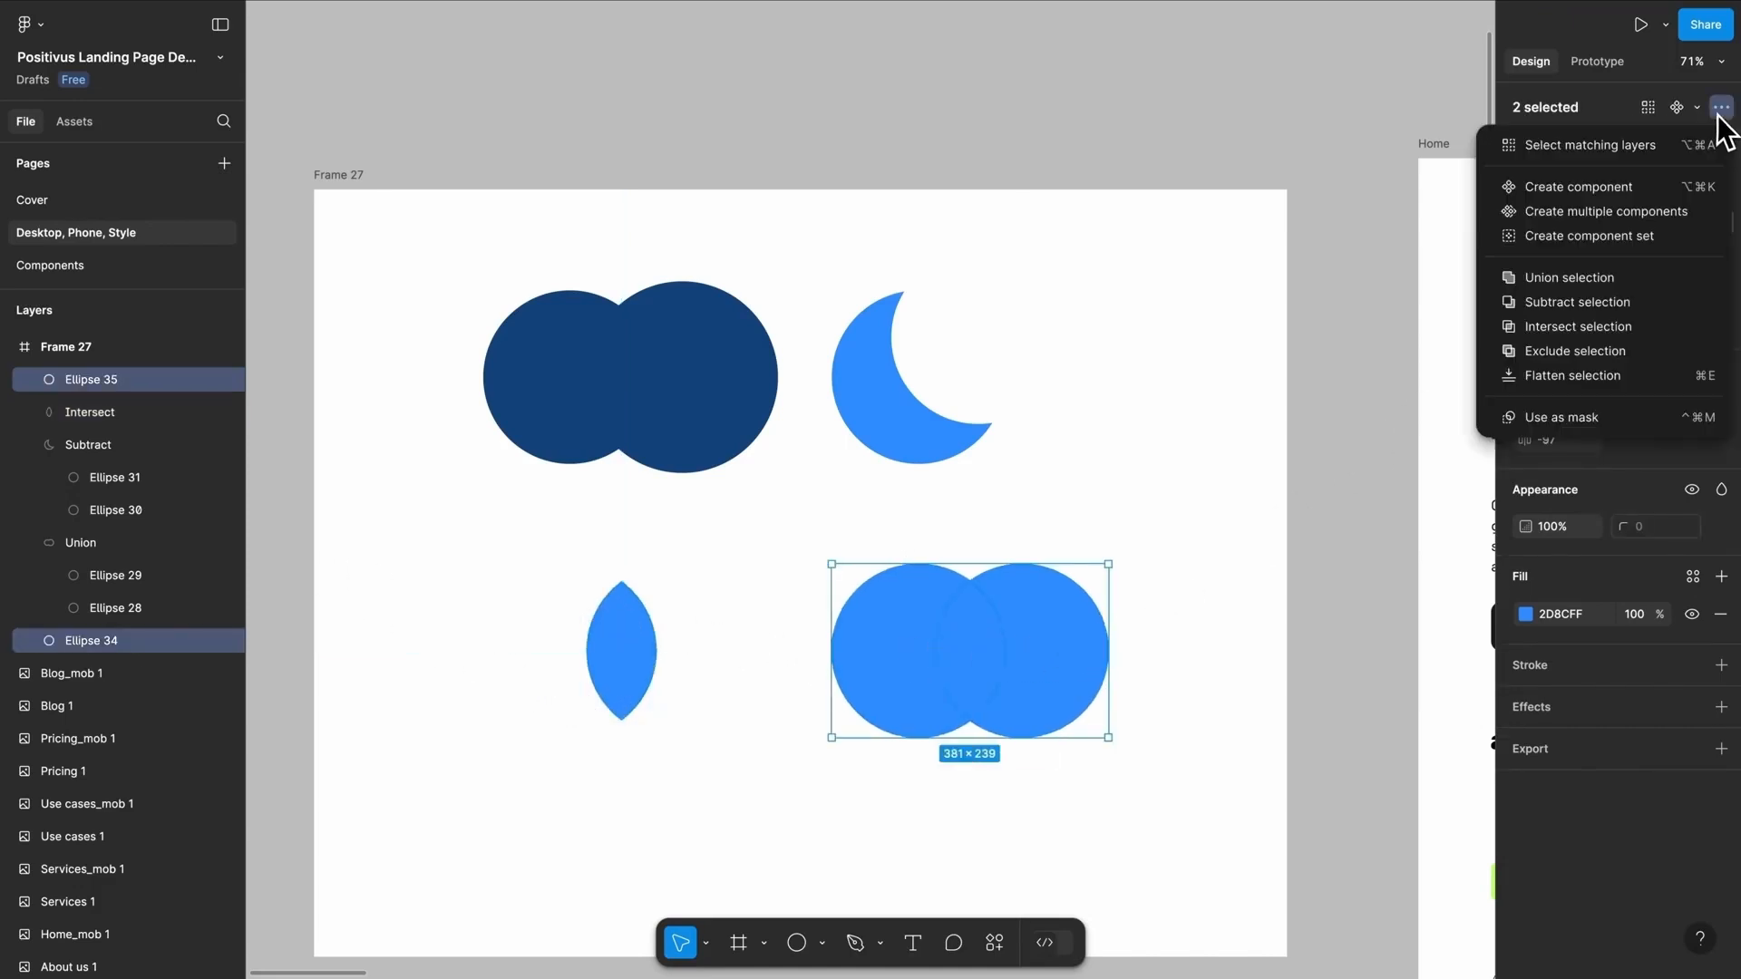
left_click(1589, 358)
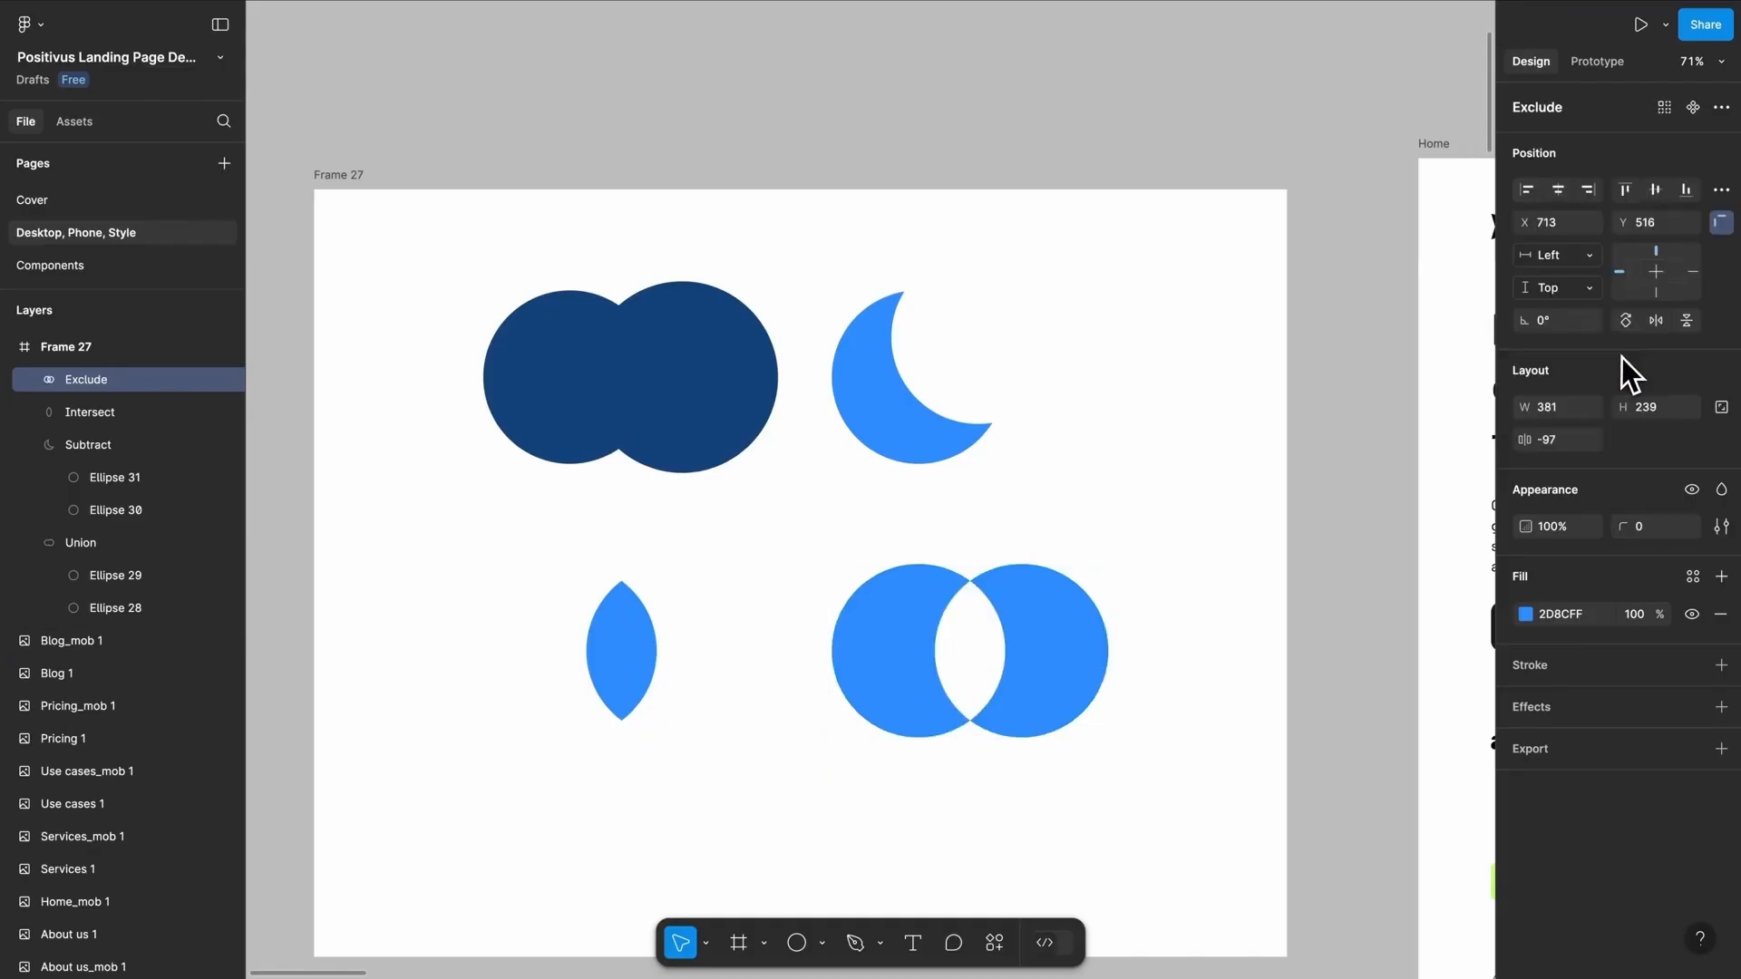
left_click(1721, 108)
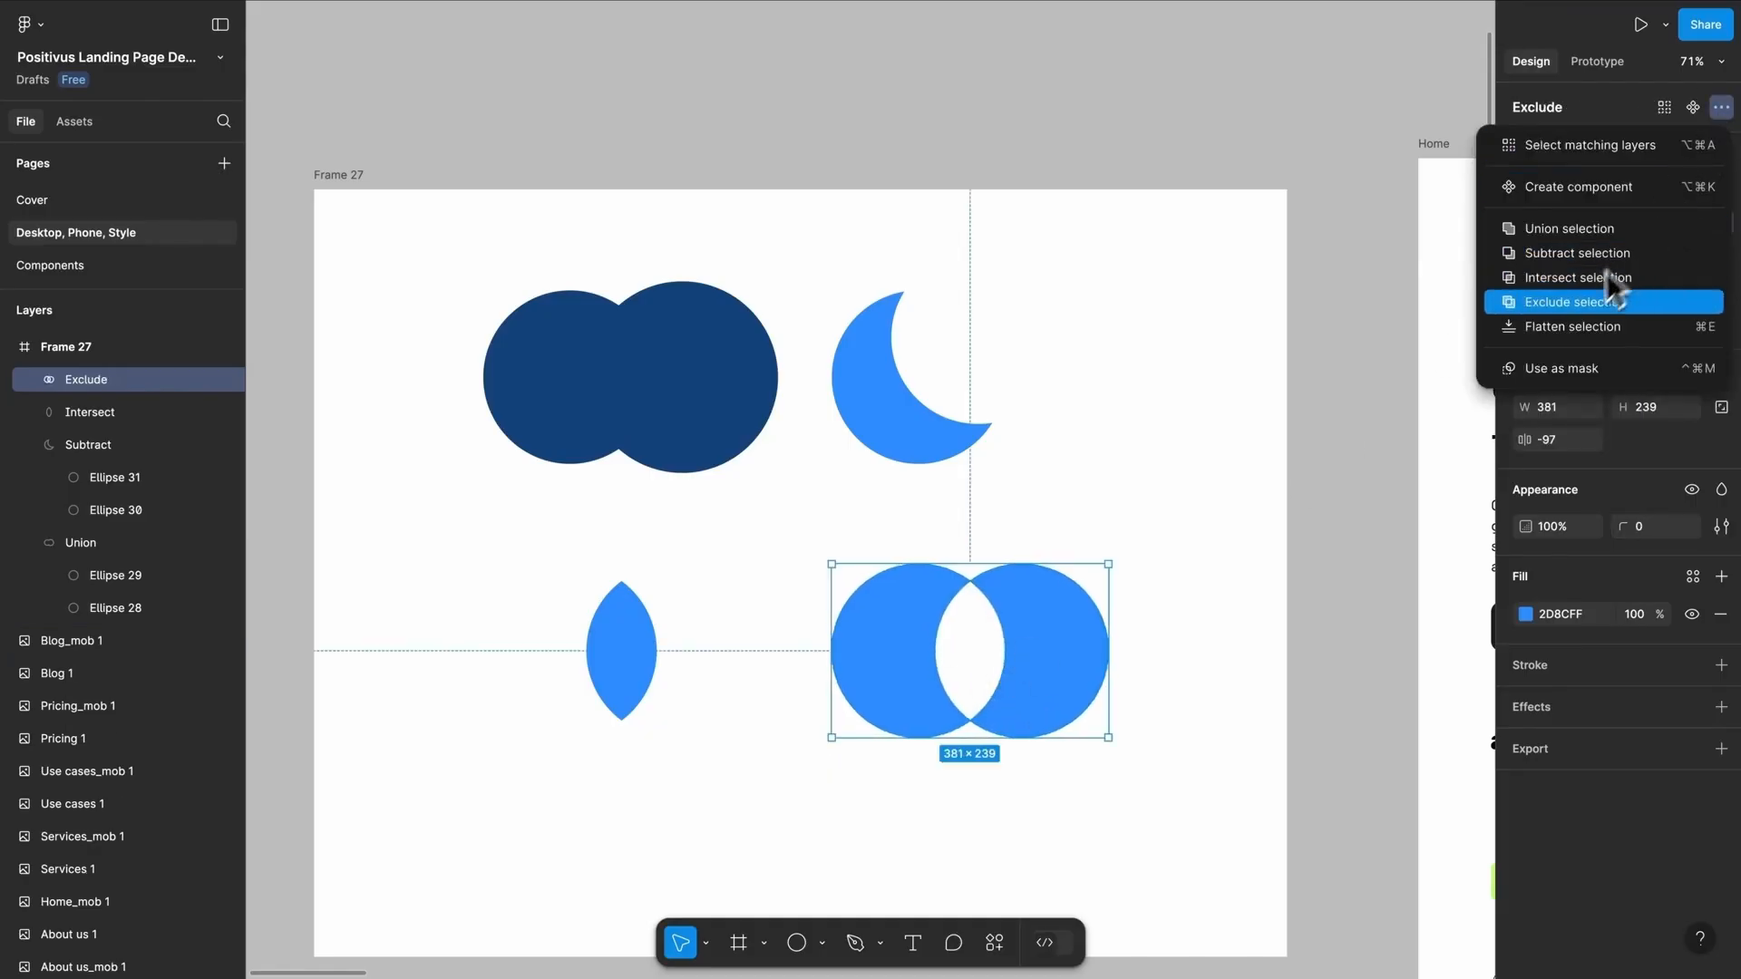
left_click(974, 575)
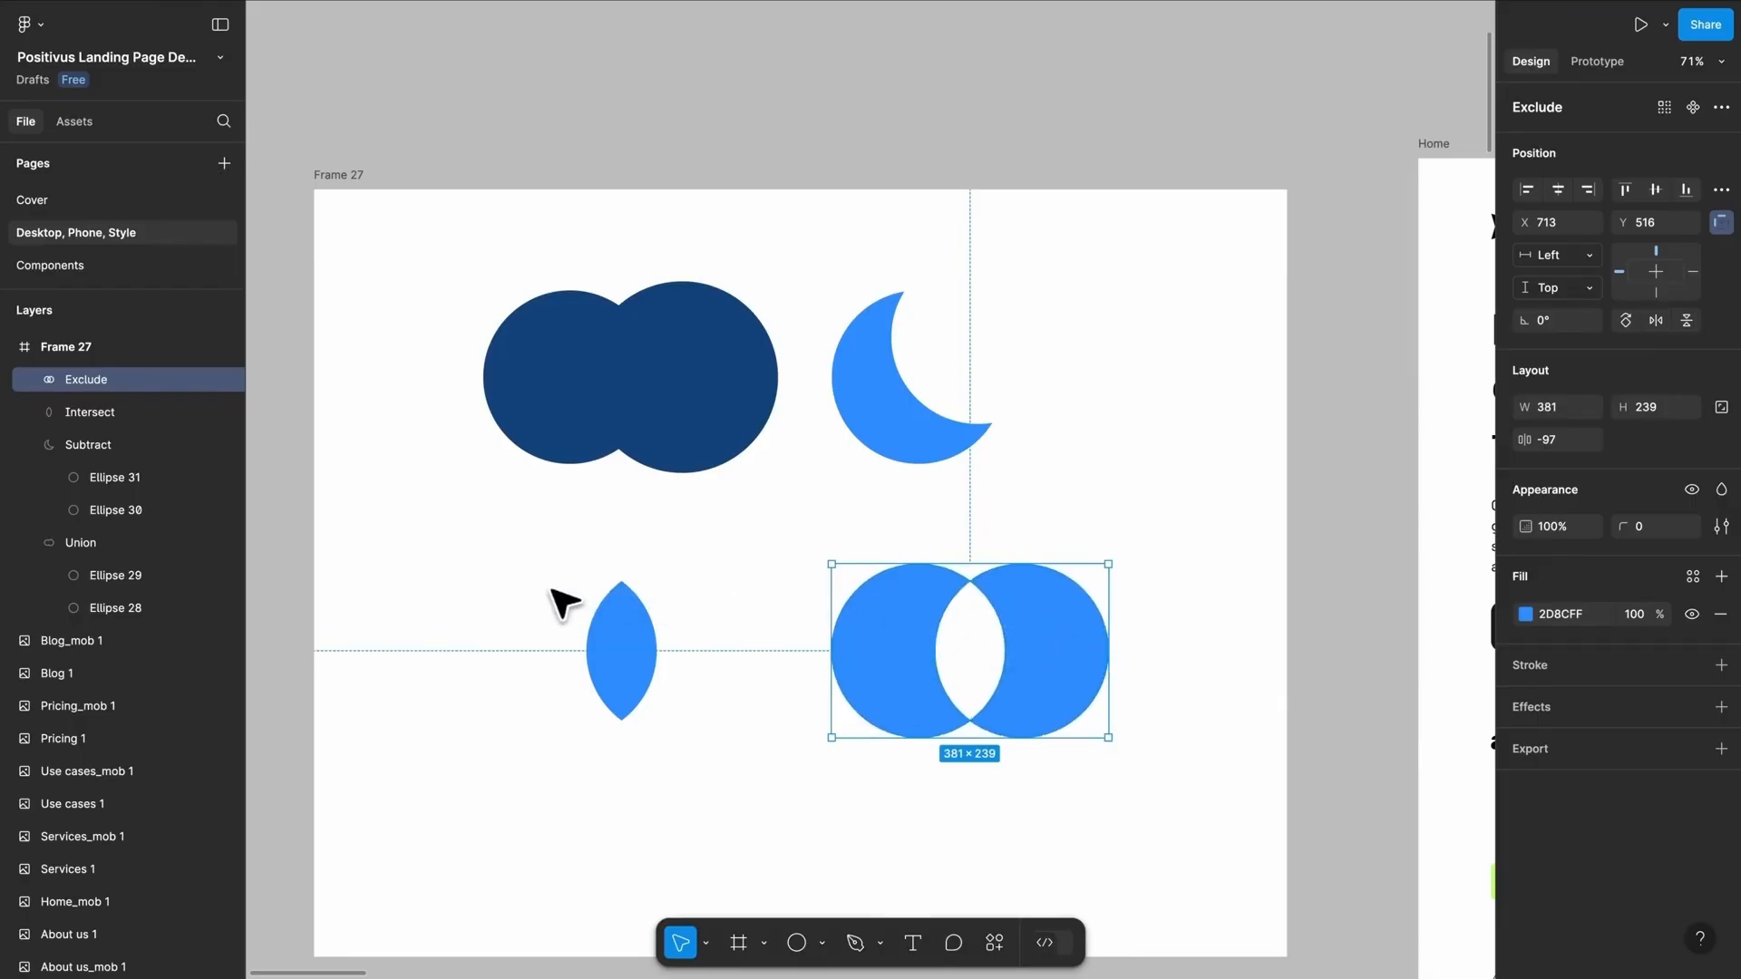
Rotate the intersected lens shape to 90° and draw a small circle at its centre as an eye's pupil.
left_click(606, 629)
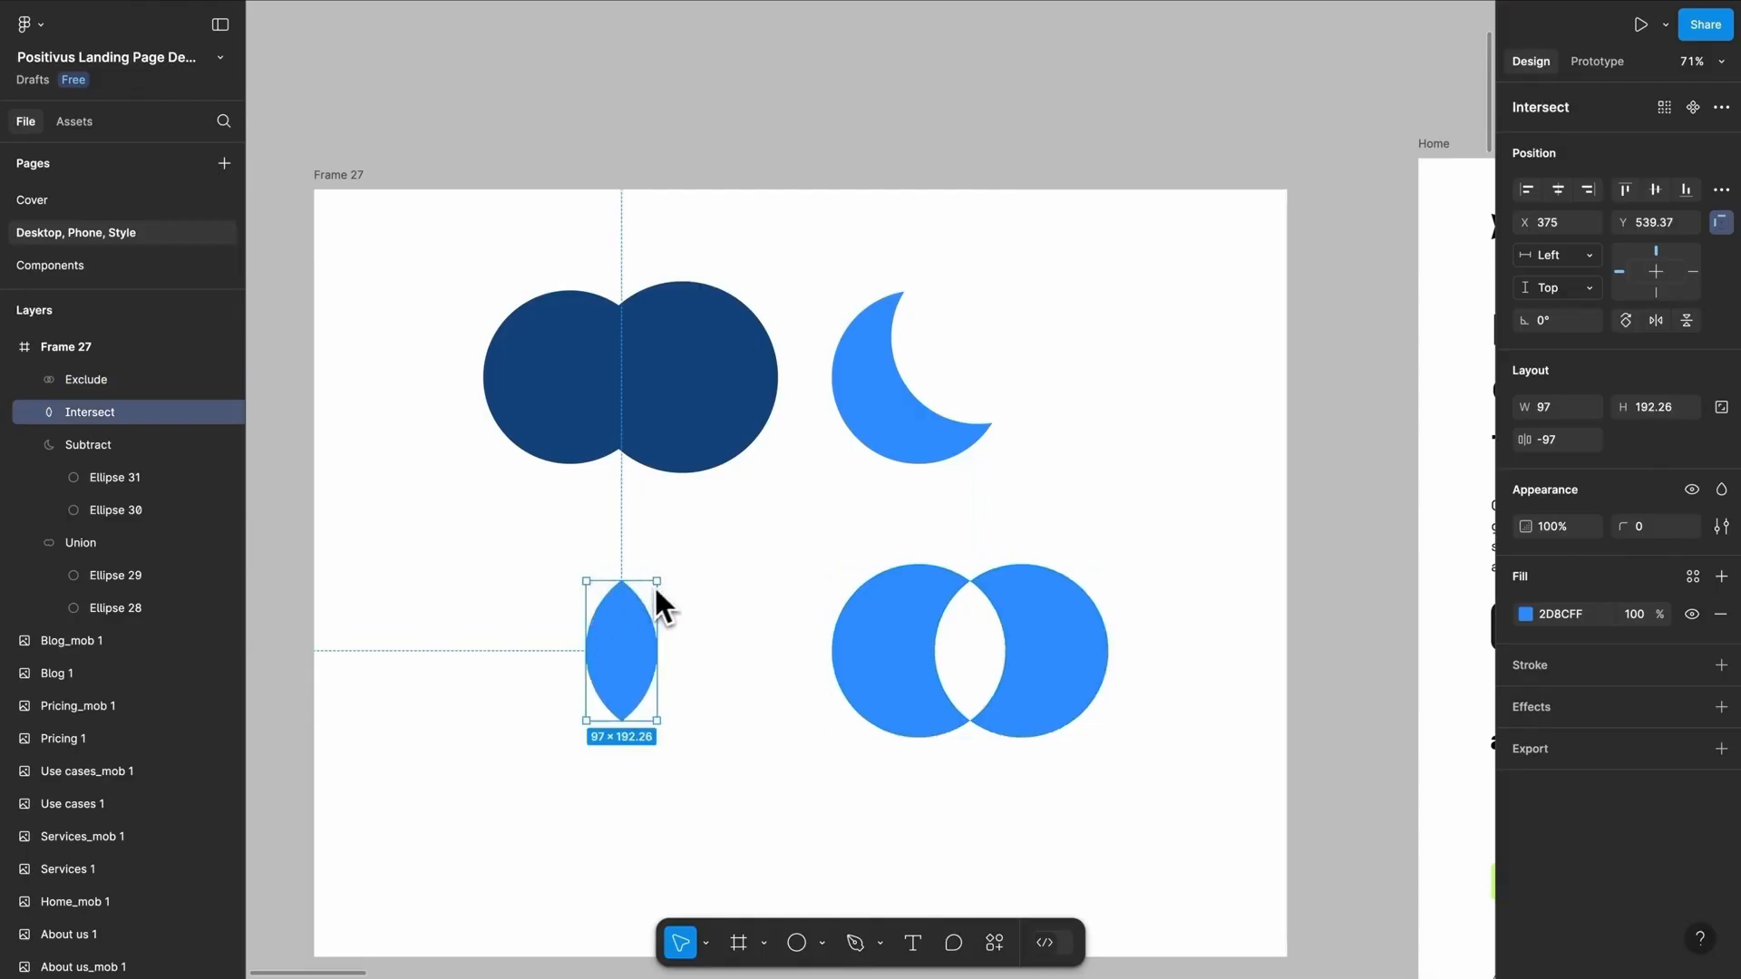
left_click_drag(665, 571, 521, 585)
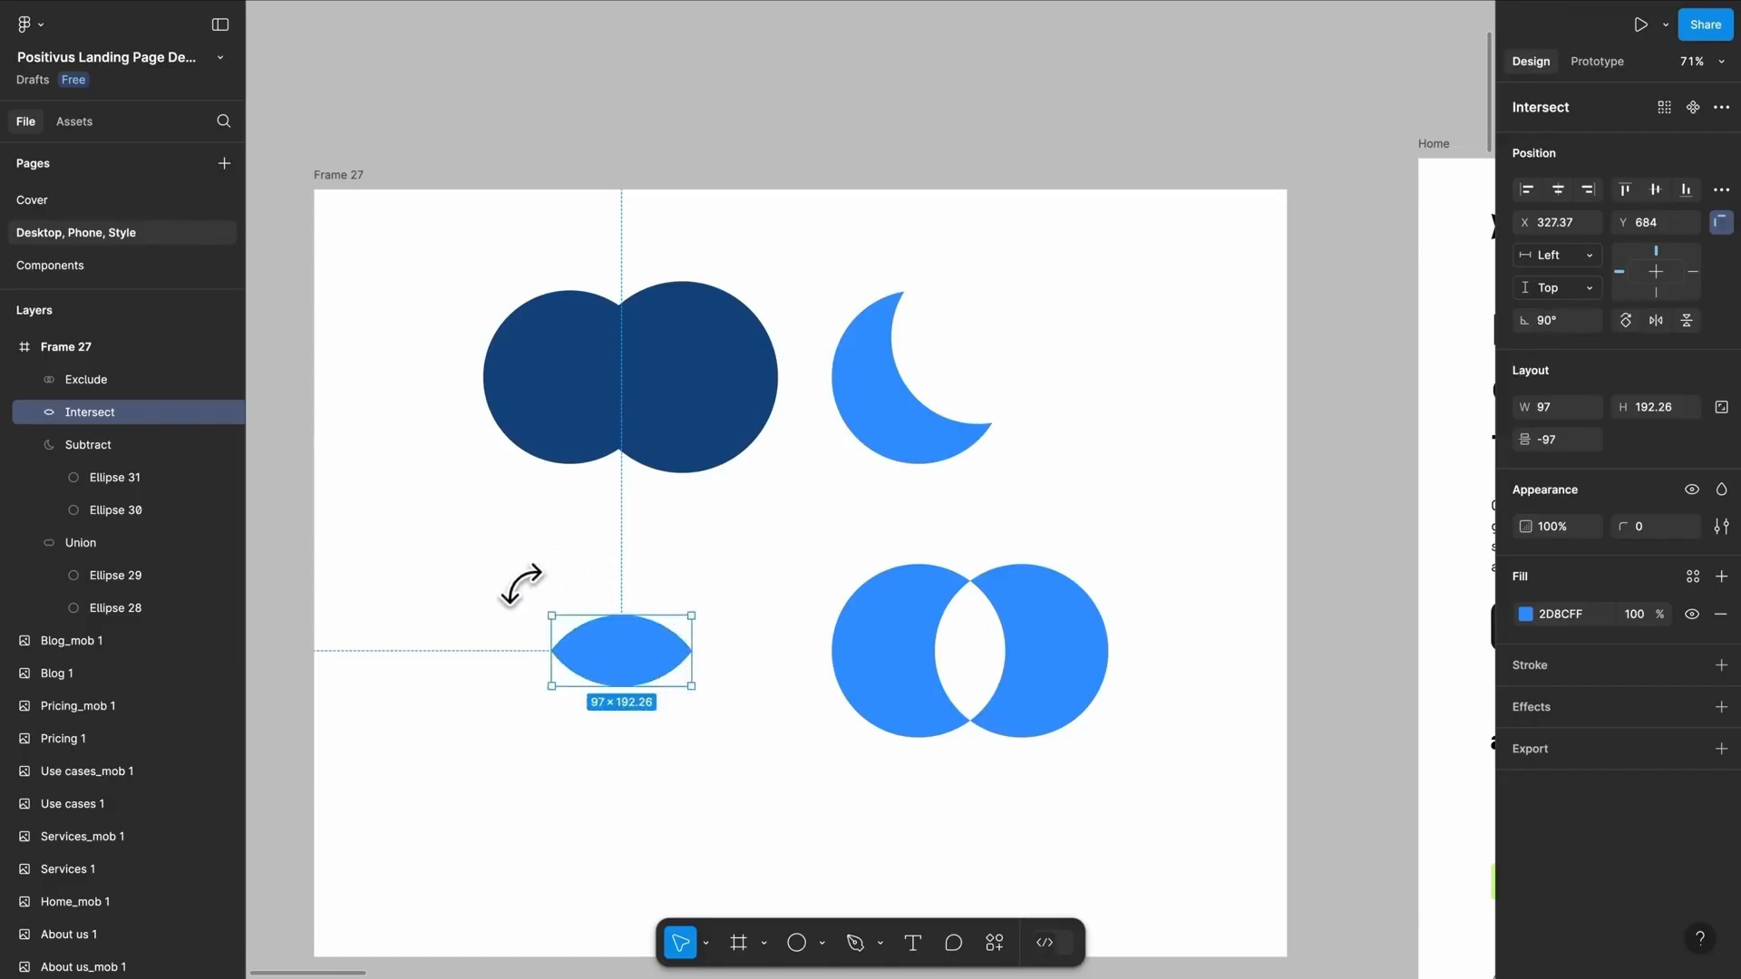
scroll(571, 699, "up", 5)
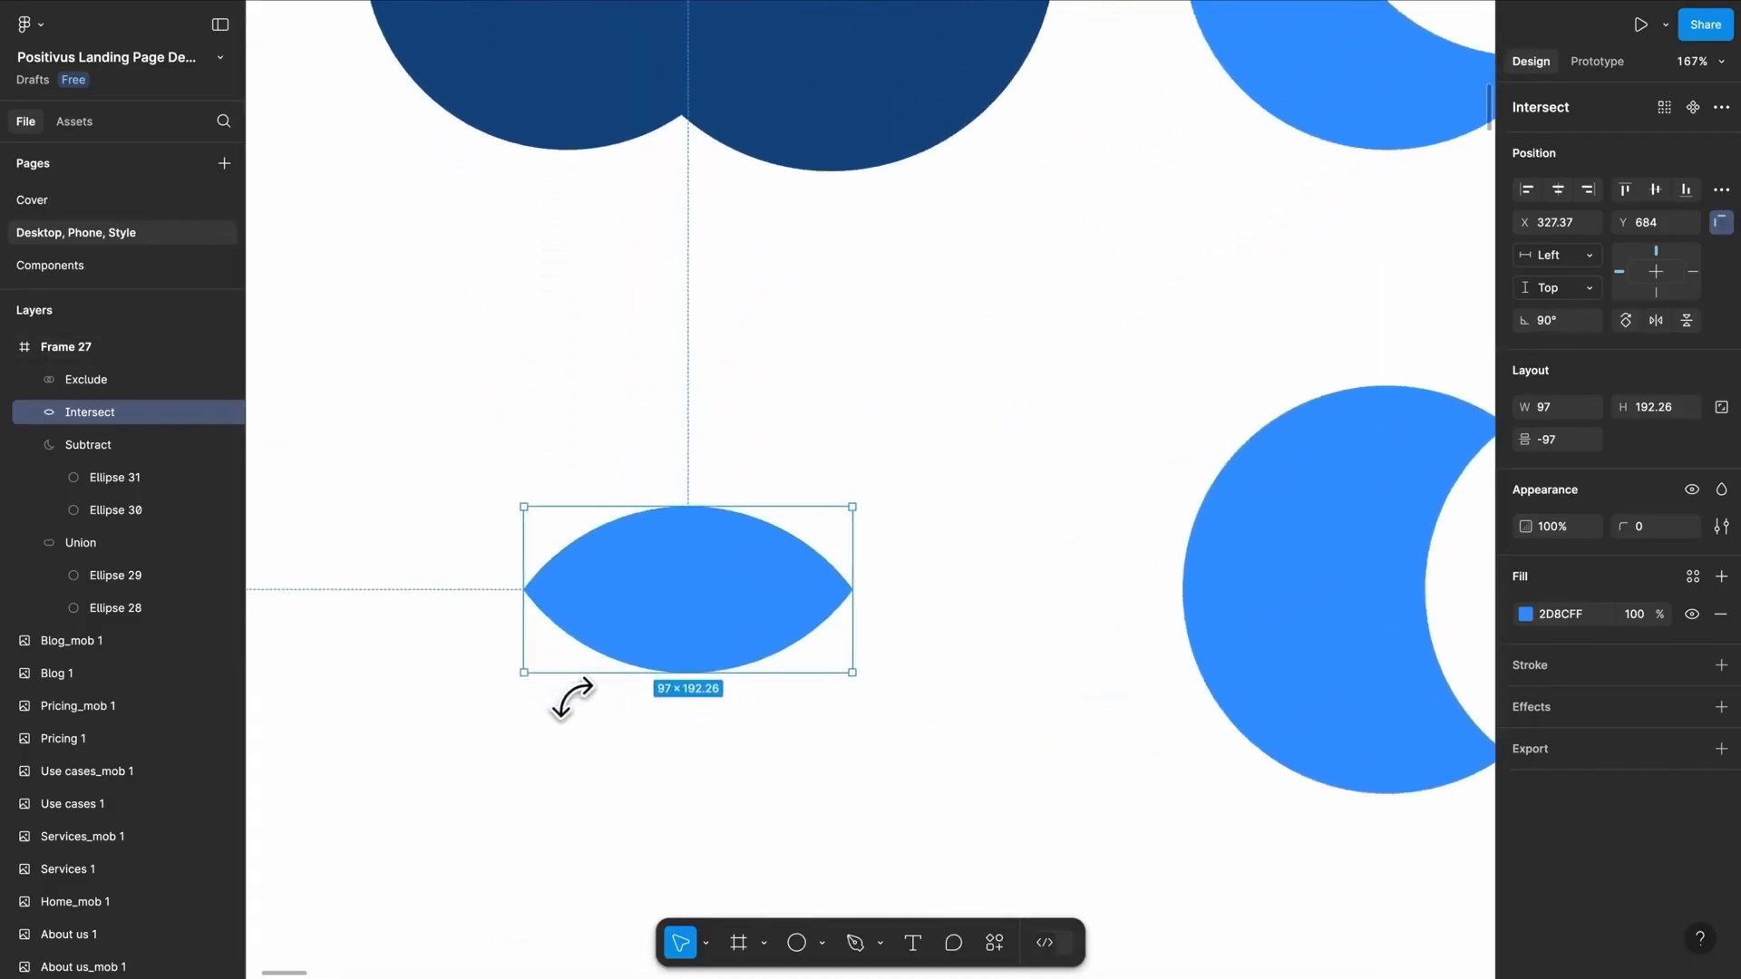
left_click(804, 940)
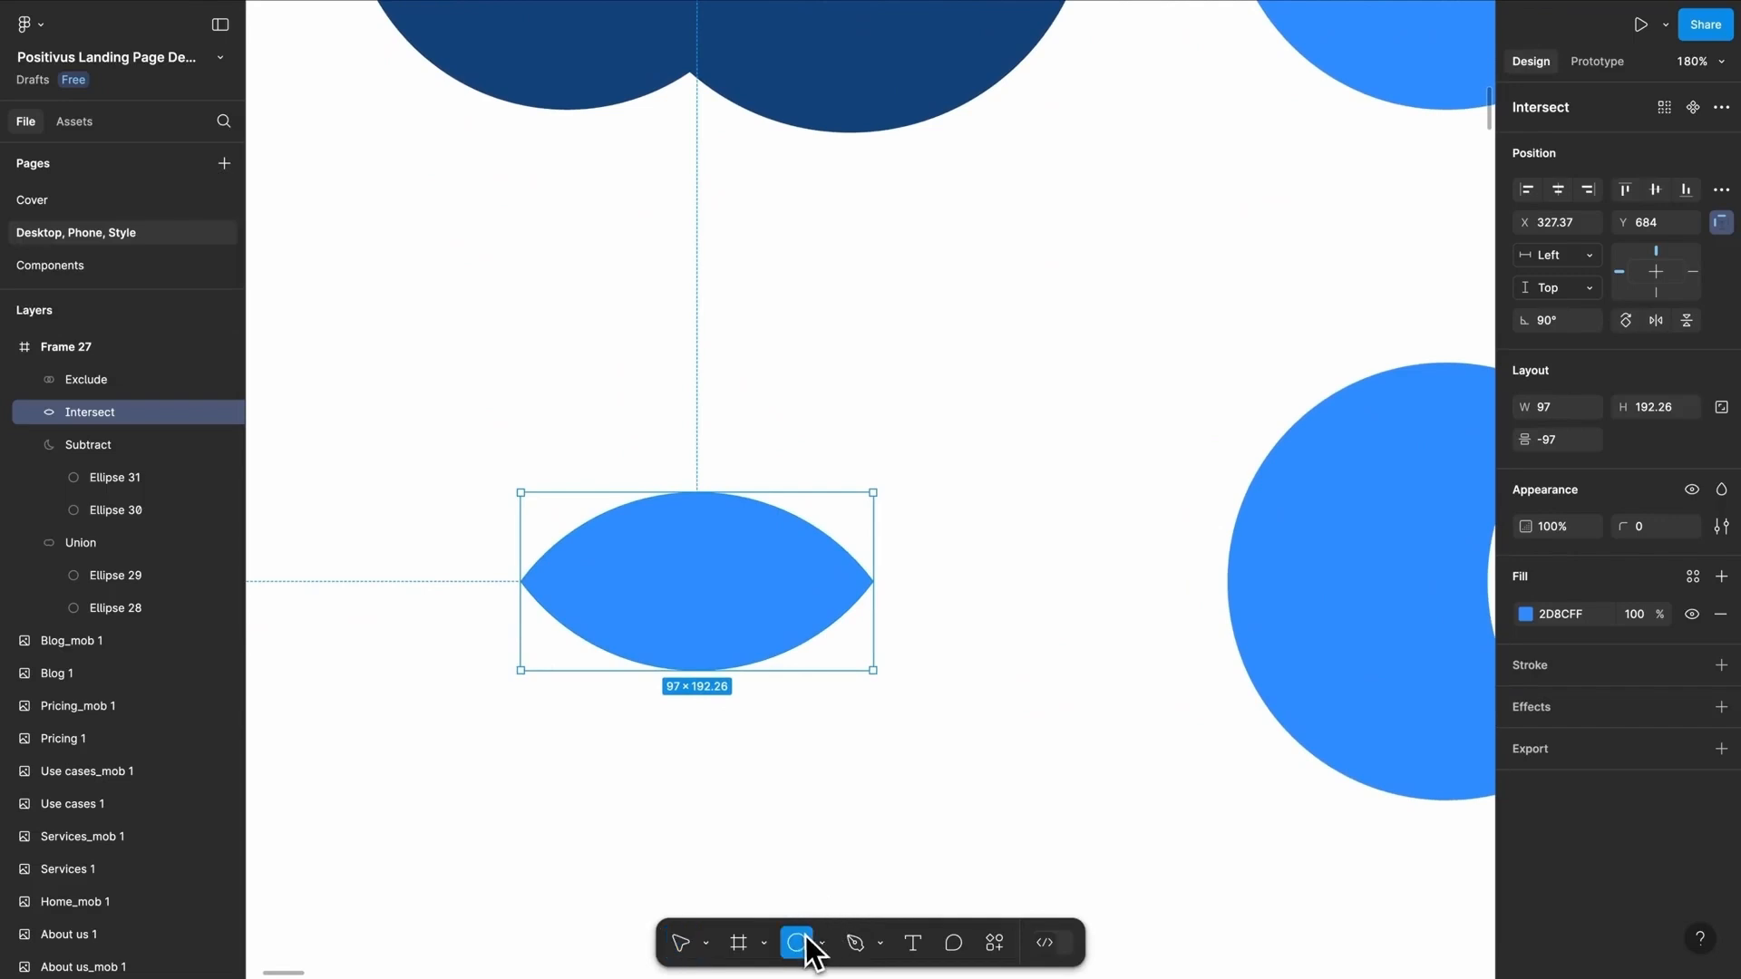
left_click_drag(665, 551, 723, 602)
left_click(1061, 342)
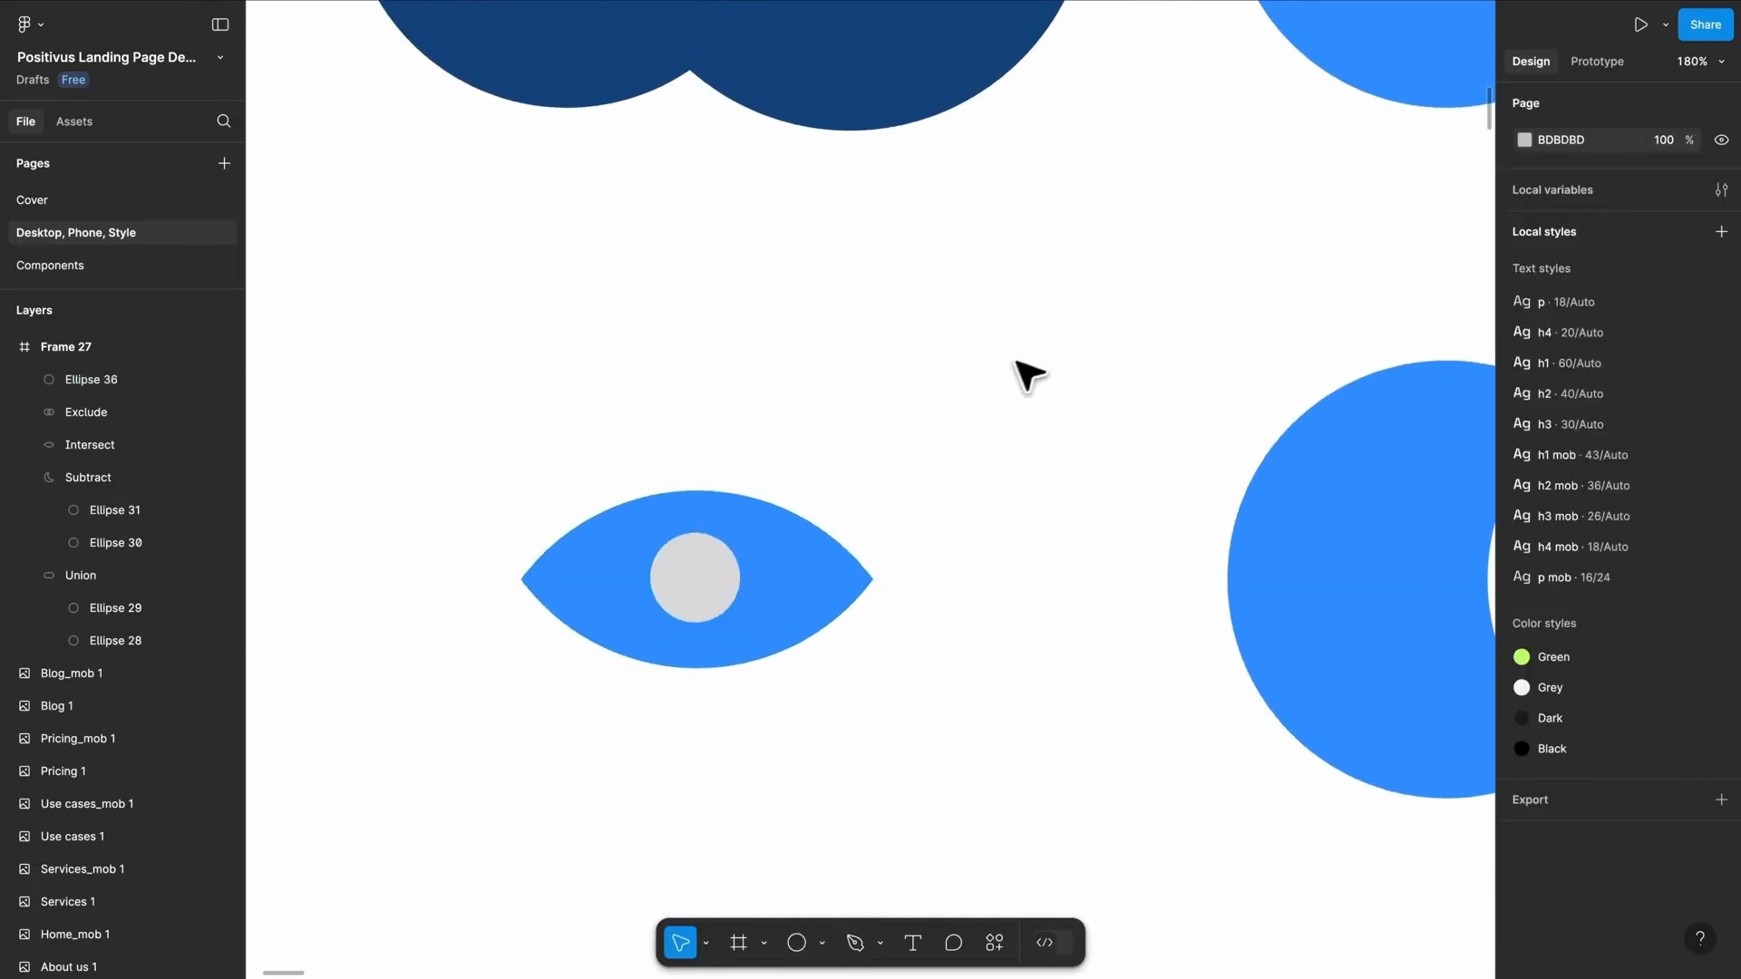
Cut the small pupil circle out of the lens shape with a Subtract selection.
left_click_drag(1003, 370, 403, 737)
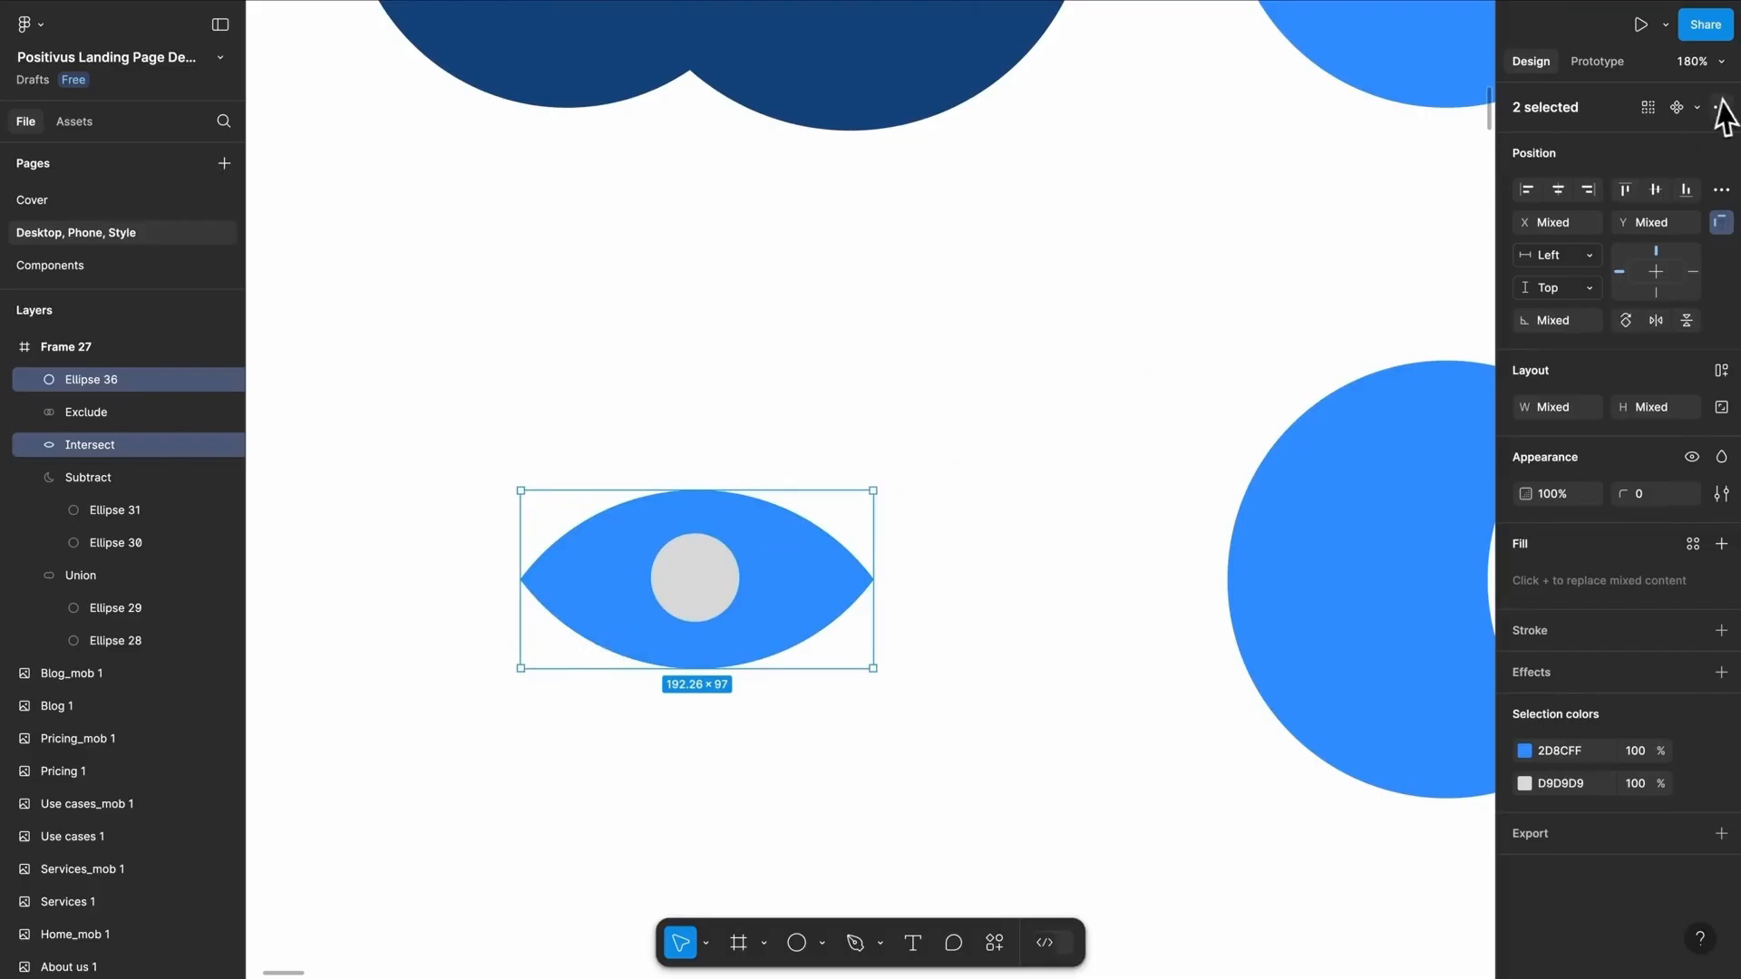
left_click(1721, 109)
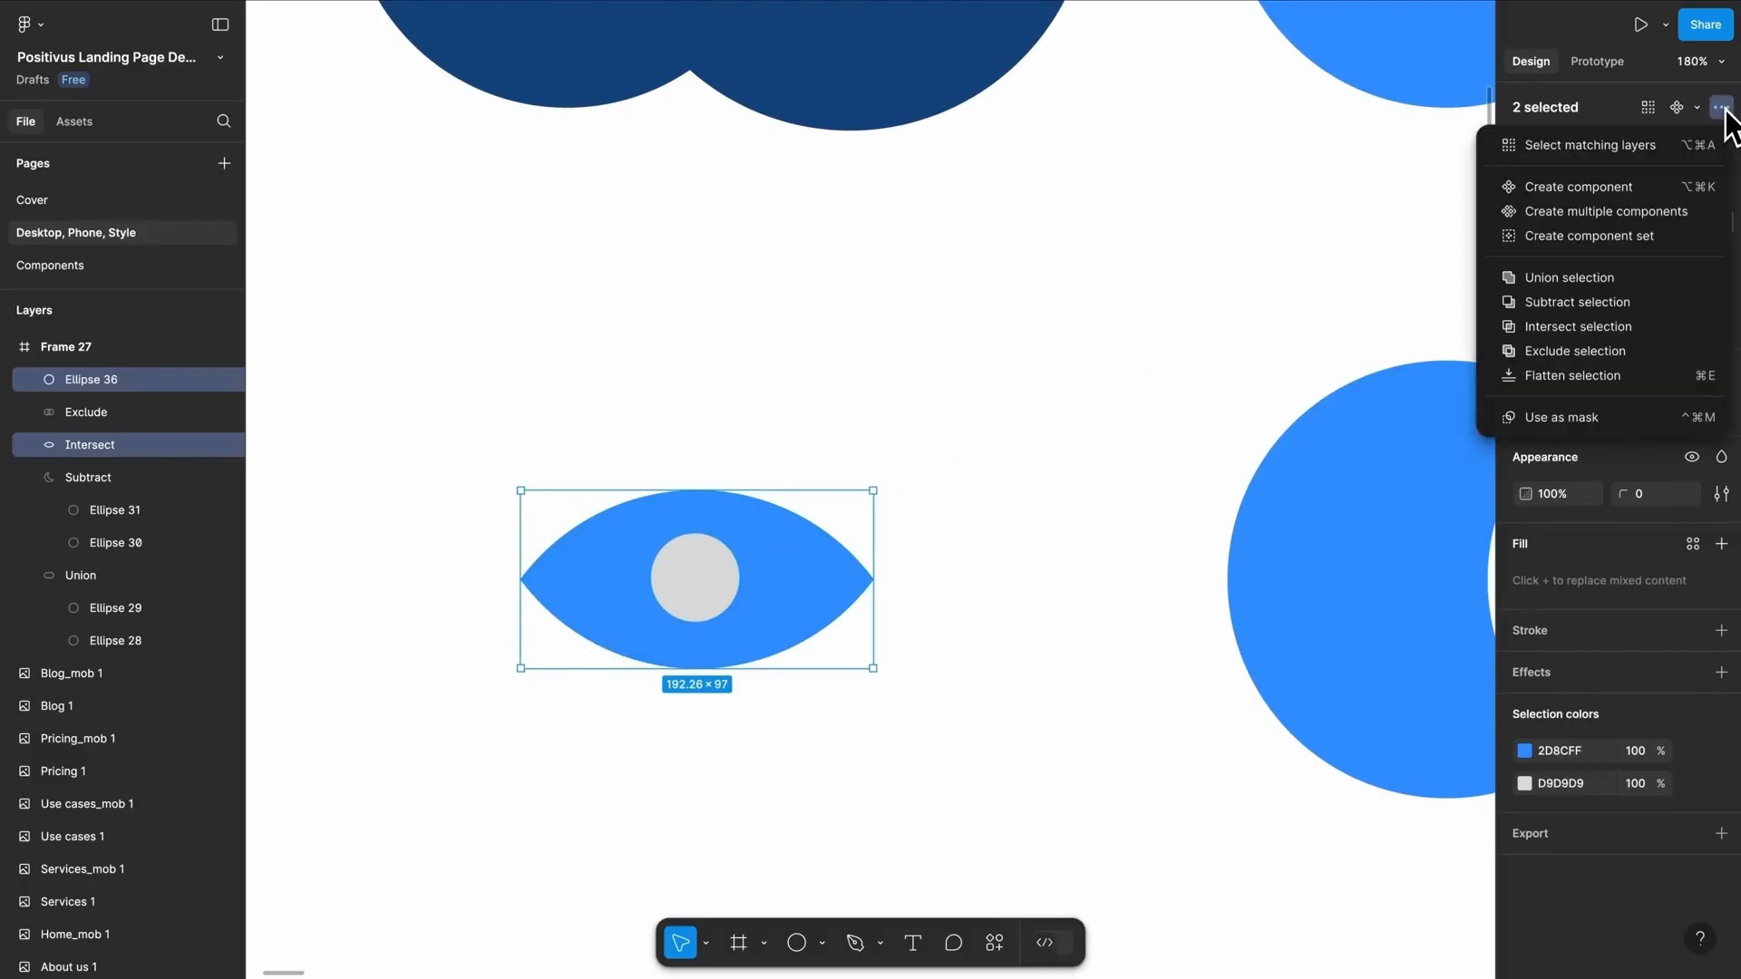
left_click(1569, 303)
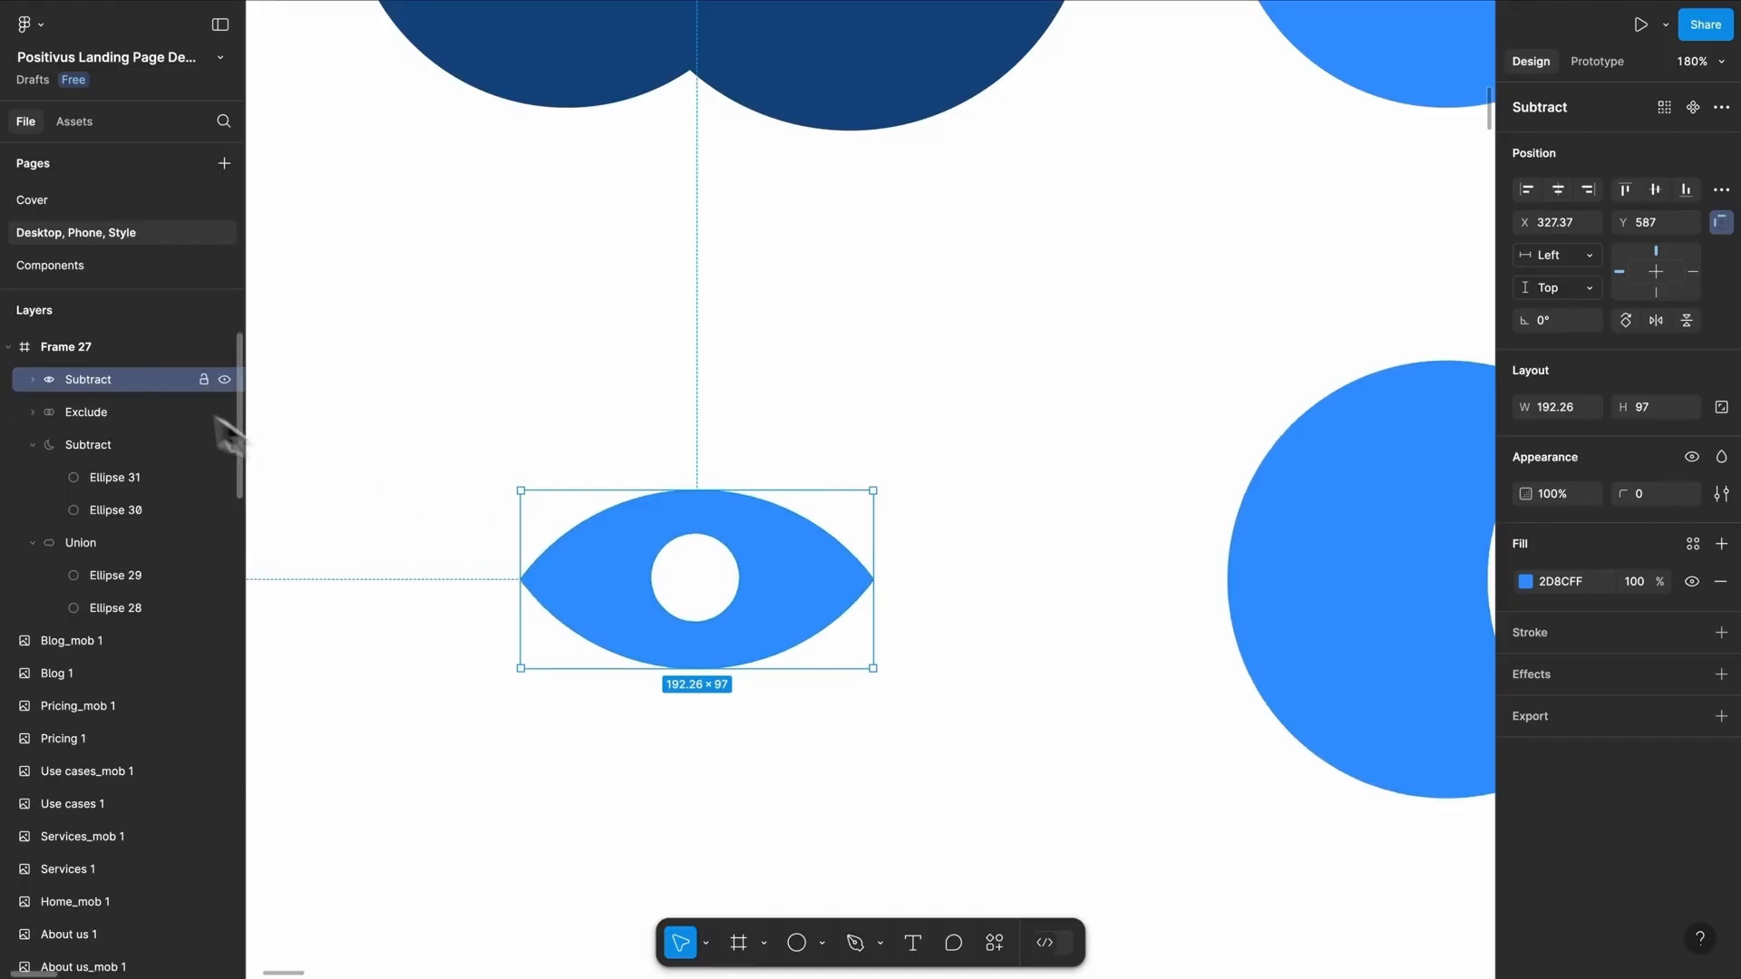
Ungroup the subtracted eye shape back into its separate circle and lens layers and select the circle on its own.
right_click(144, 381)
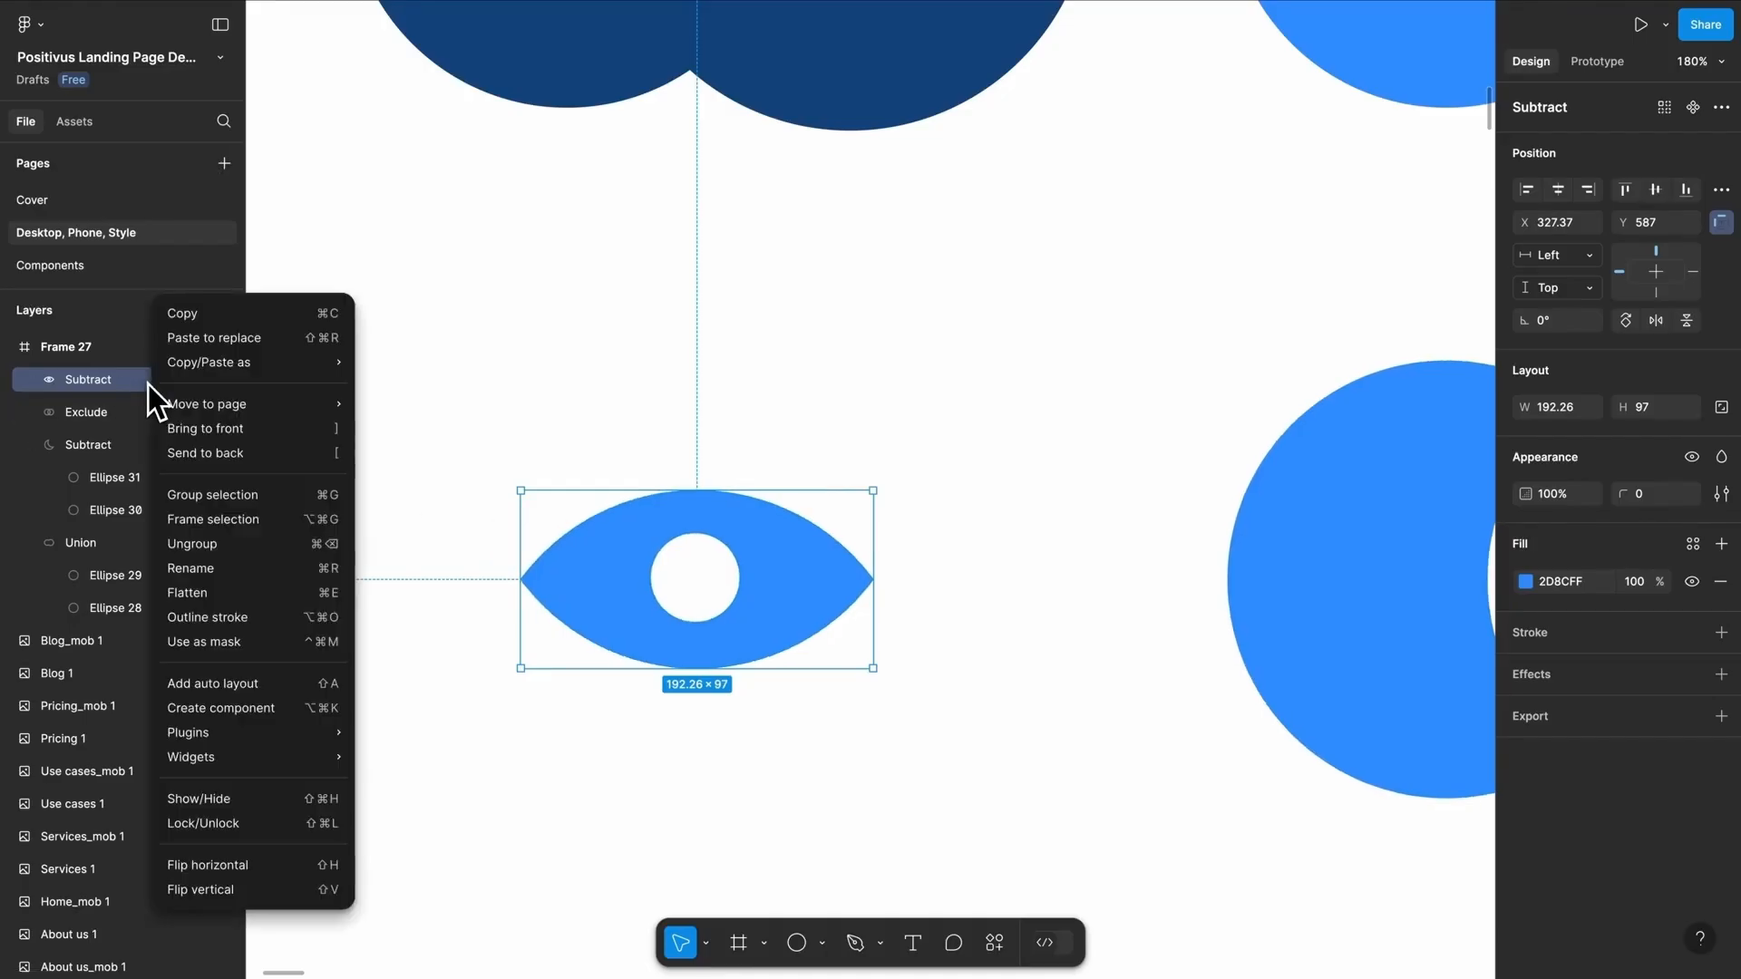
left_click(280, 542)
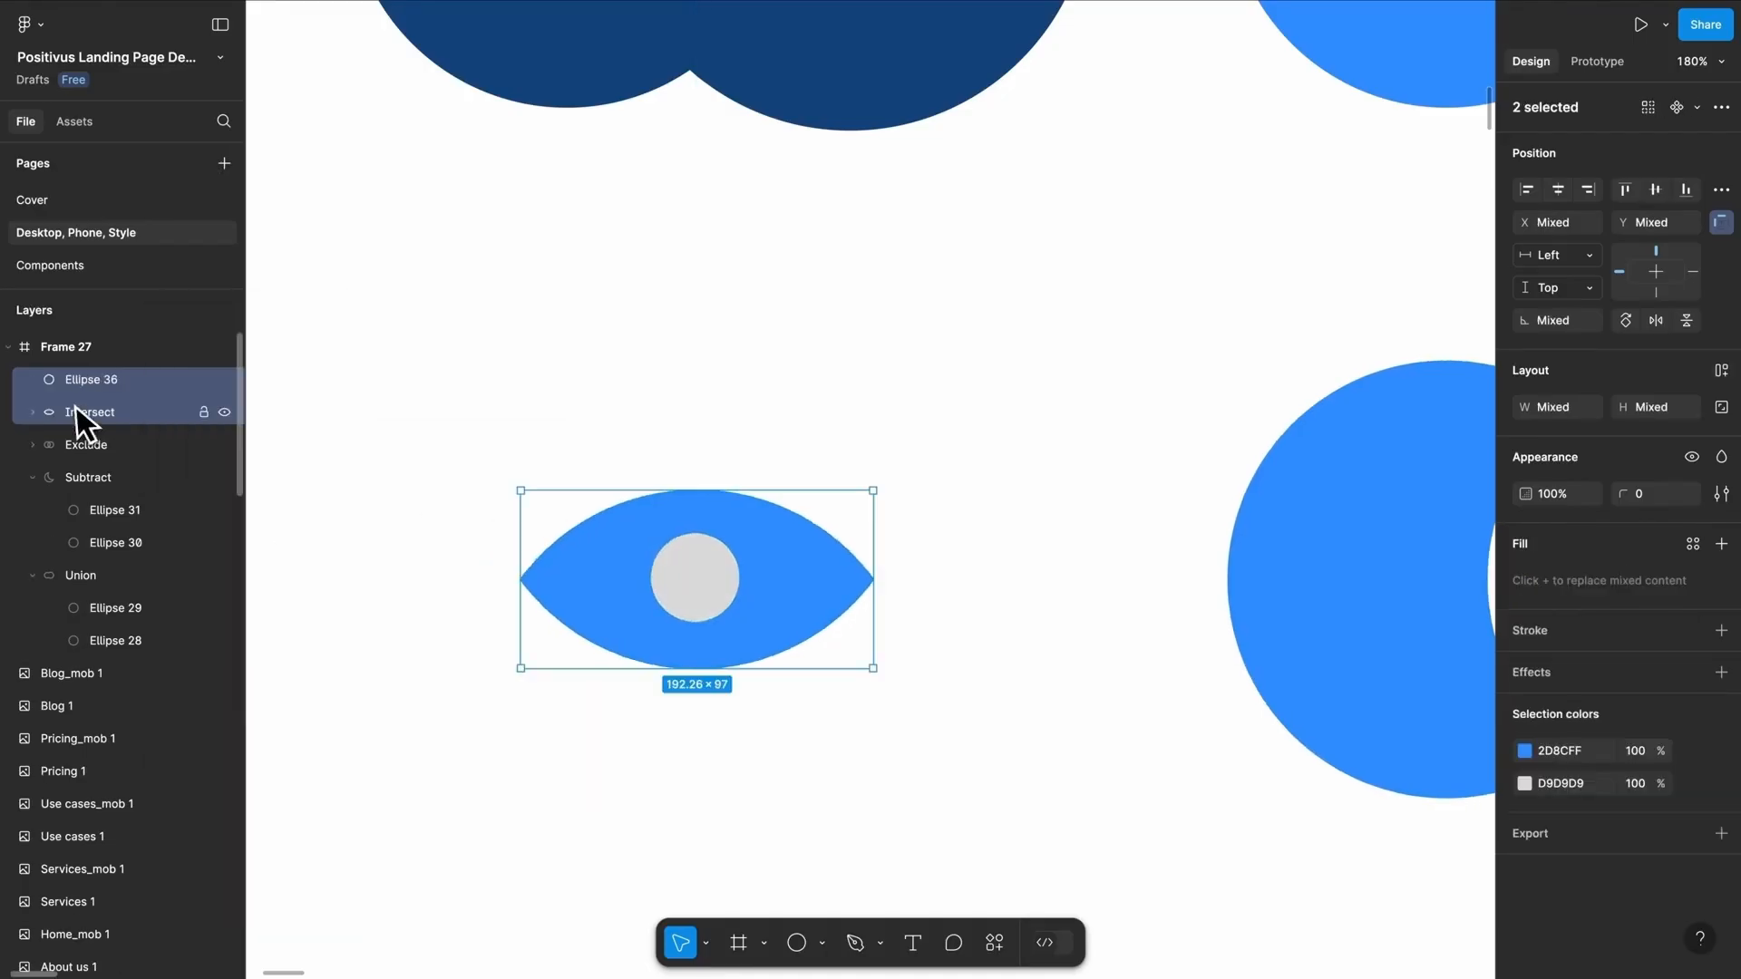
left_click(118, 388)
mouse_move(722, 602)
left_mouse_down()
mouse_move(827, 408)
mouse_move(717, 600)
left_mouse_up()
left_click(850, 434)
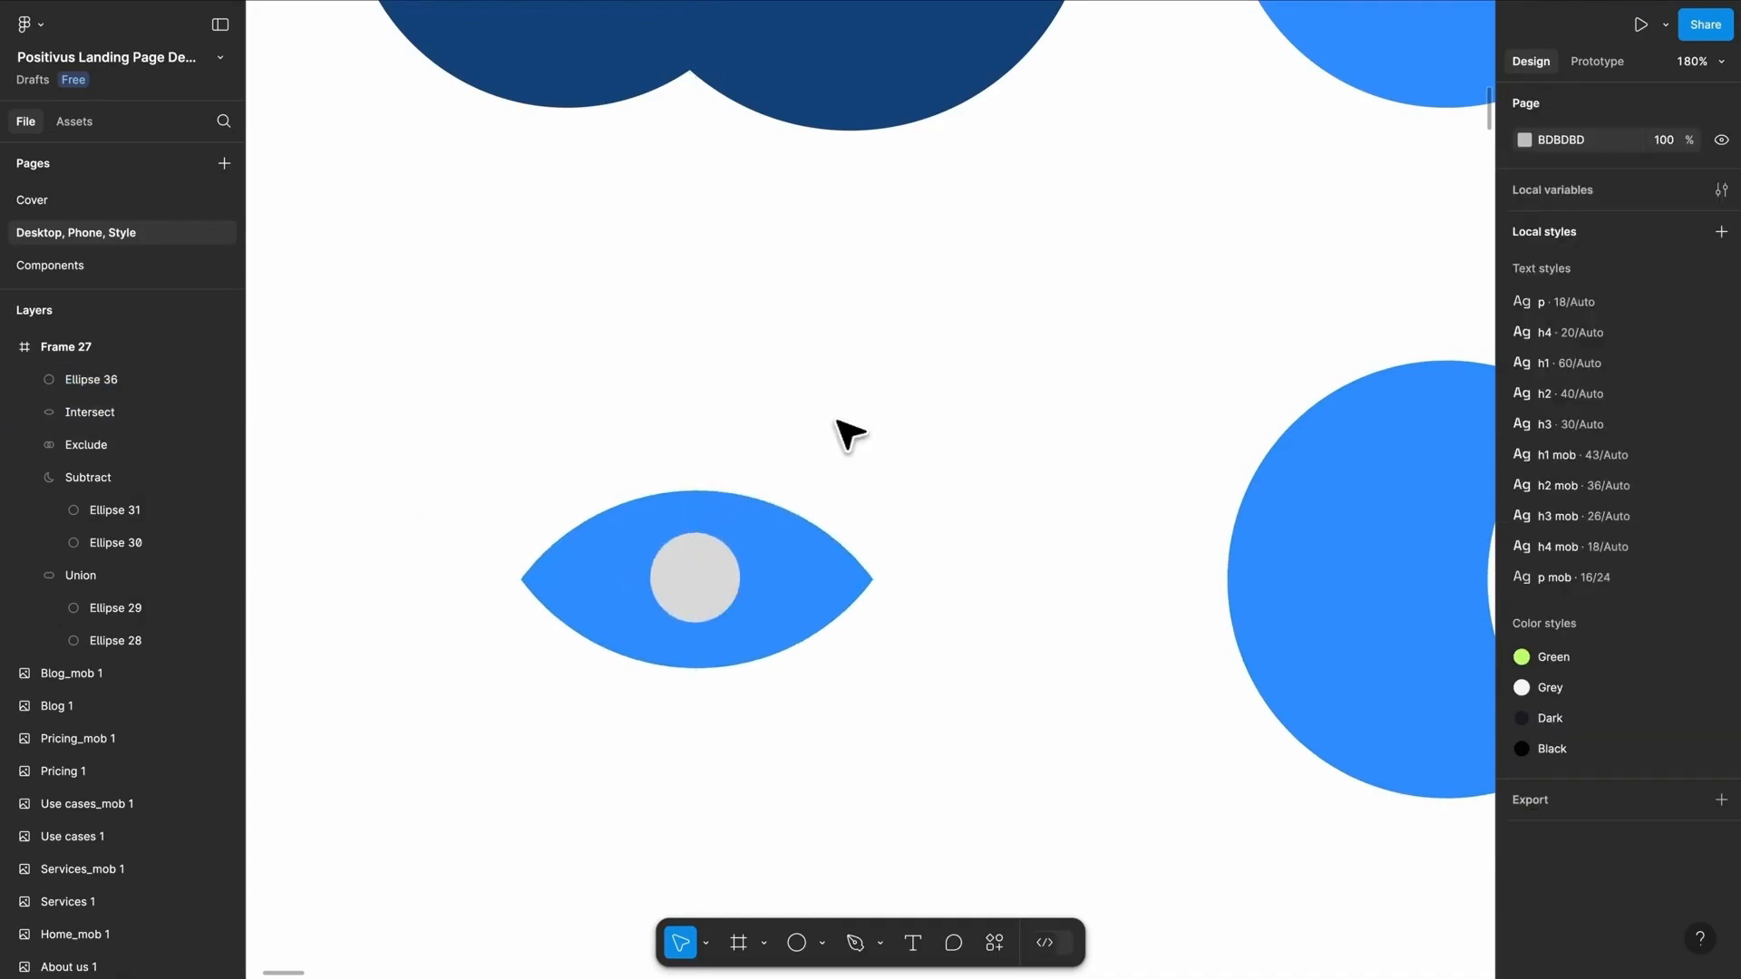
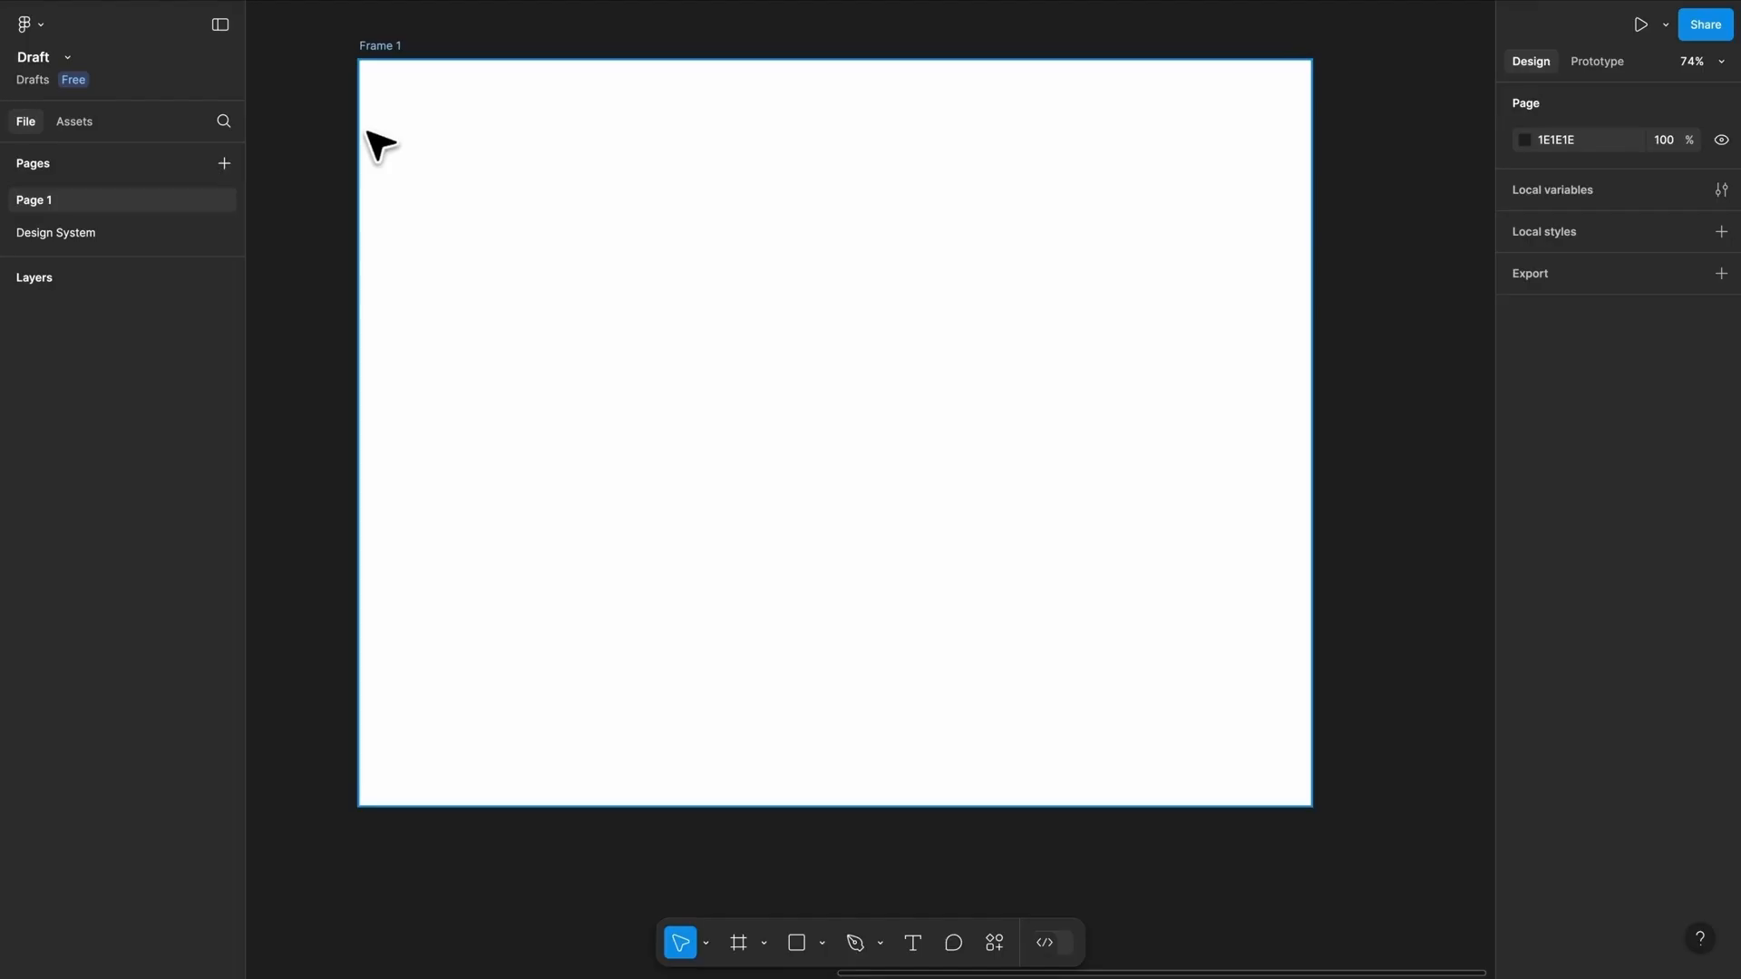
Draw a rectangle about 191 × 63 inside Frame 1 as a button background.
left_click(370, 138)
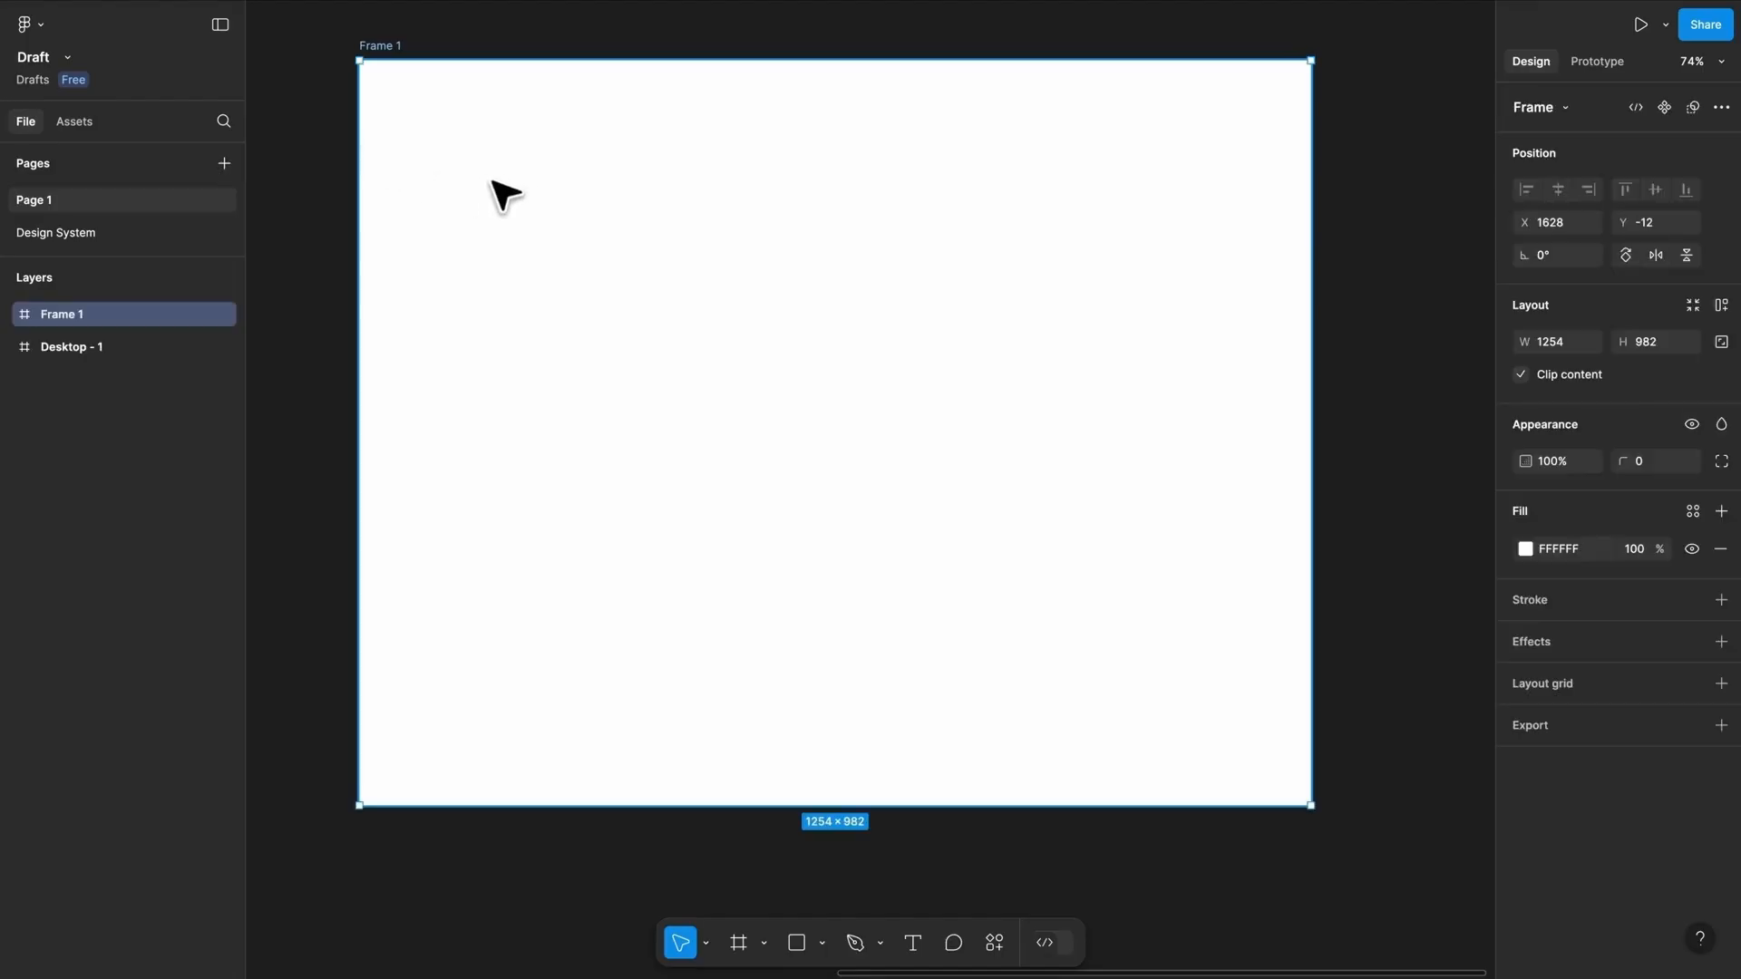
key("r")
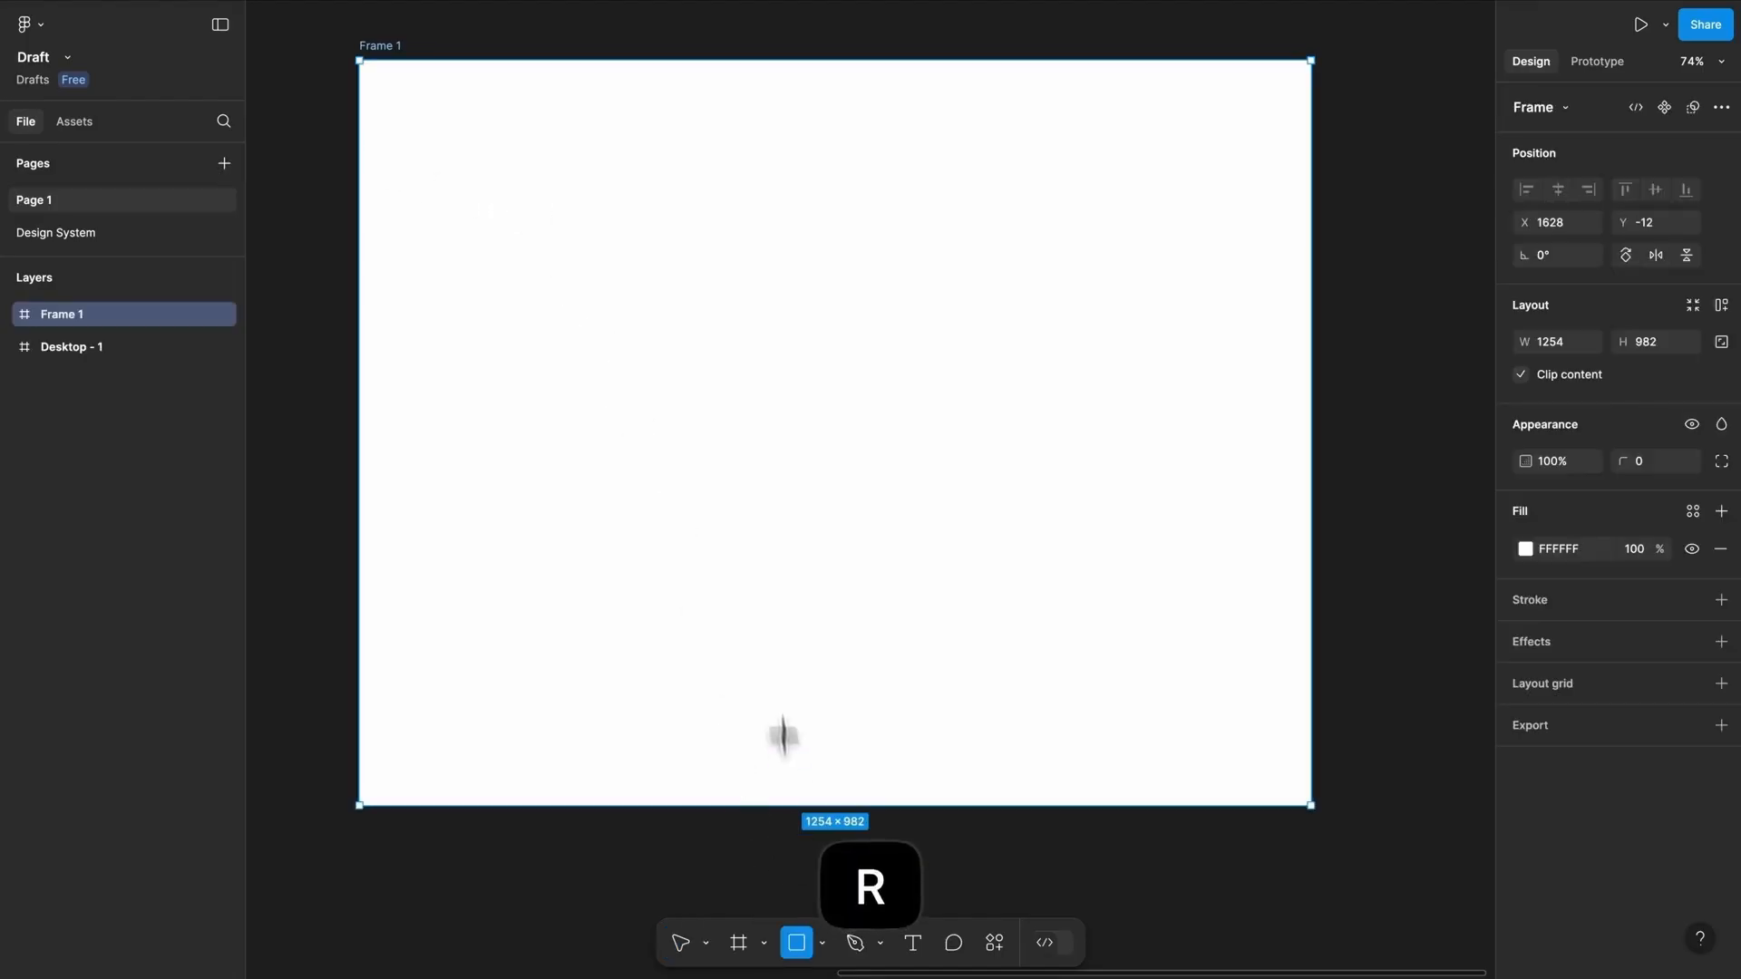
left_click_drag(604, 373, 747, 421)
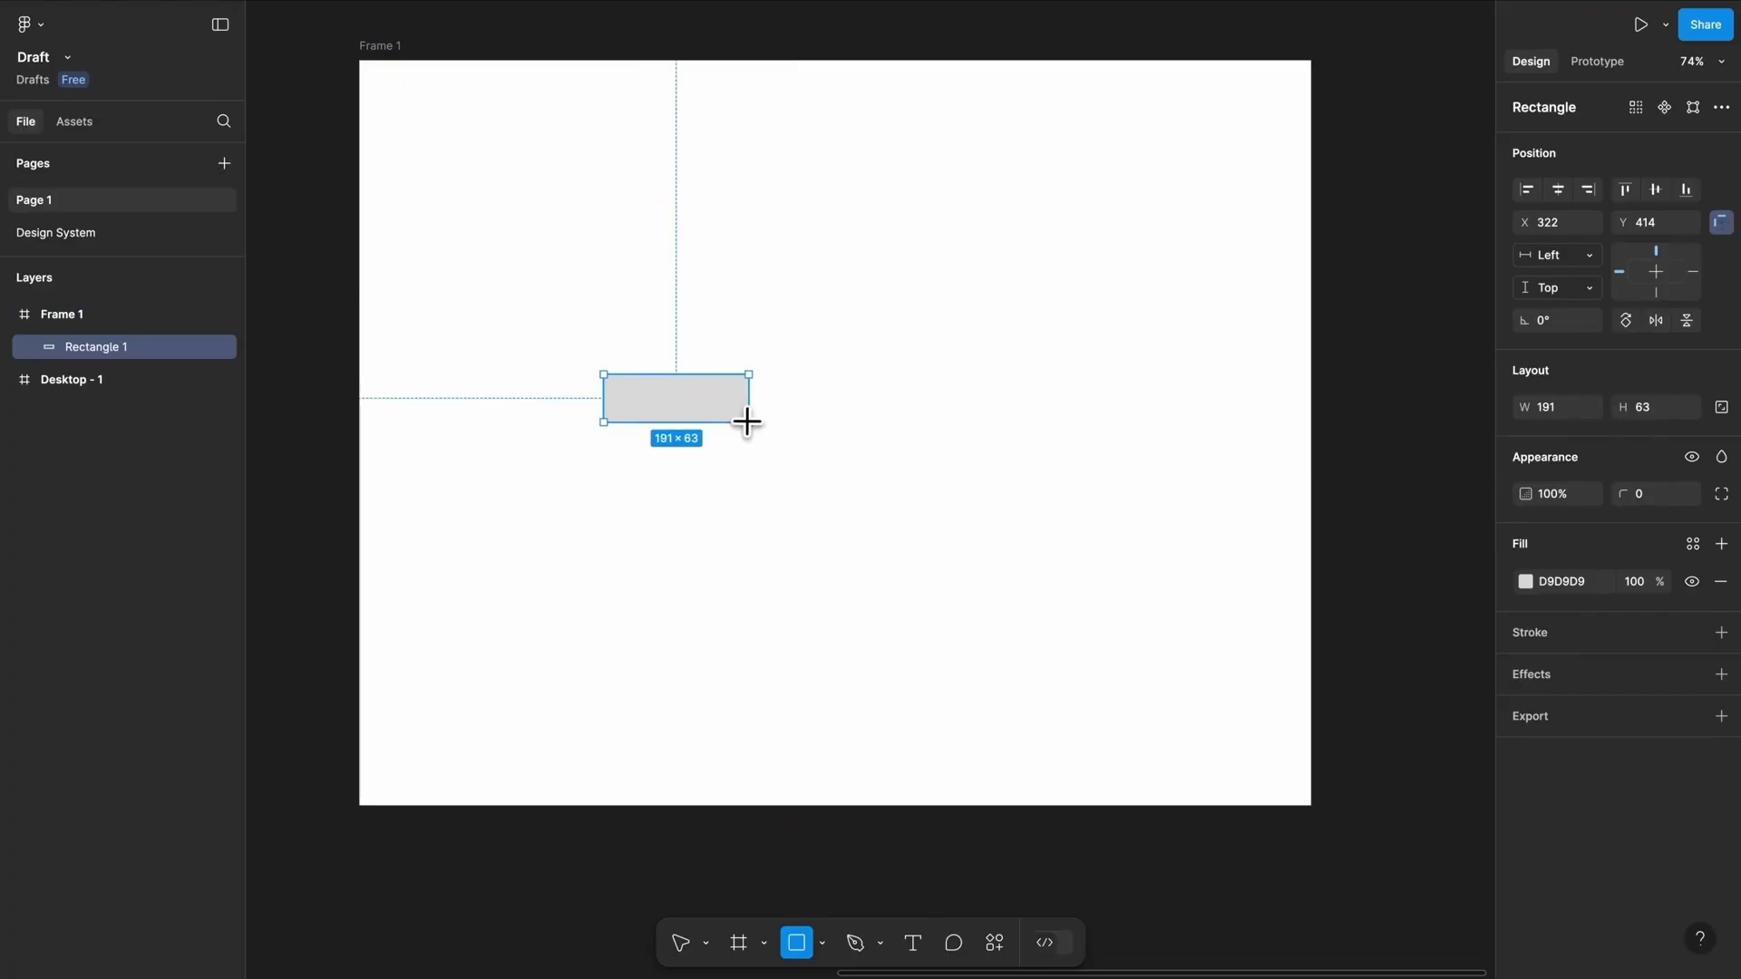
Add a text layer reading "Sign in" on top of the grey rectangle.
left_click(912, 942)
left_click(647, 400)
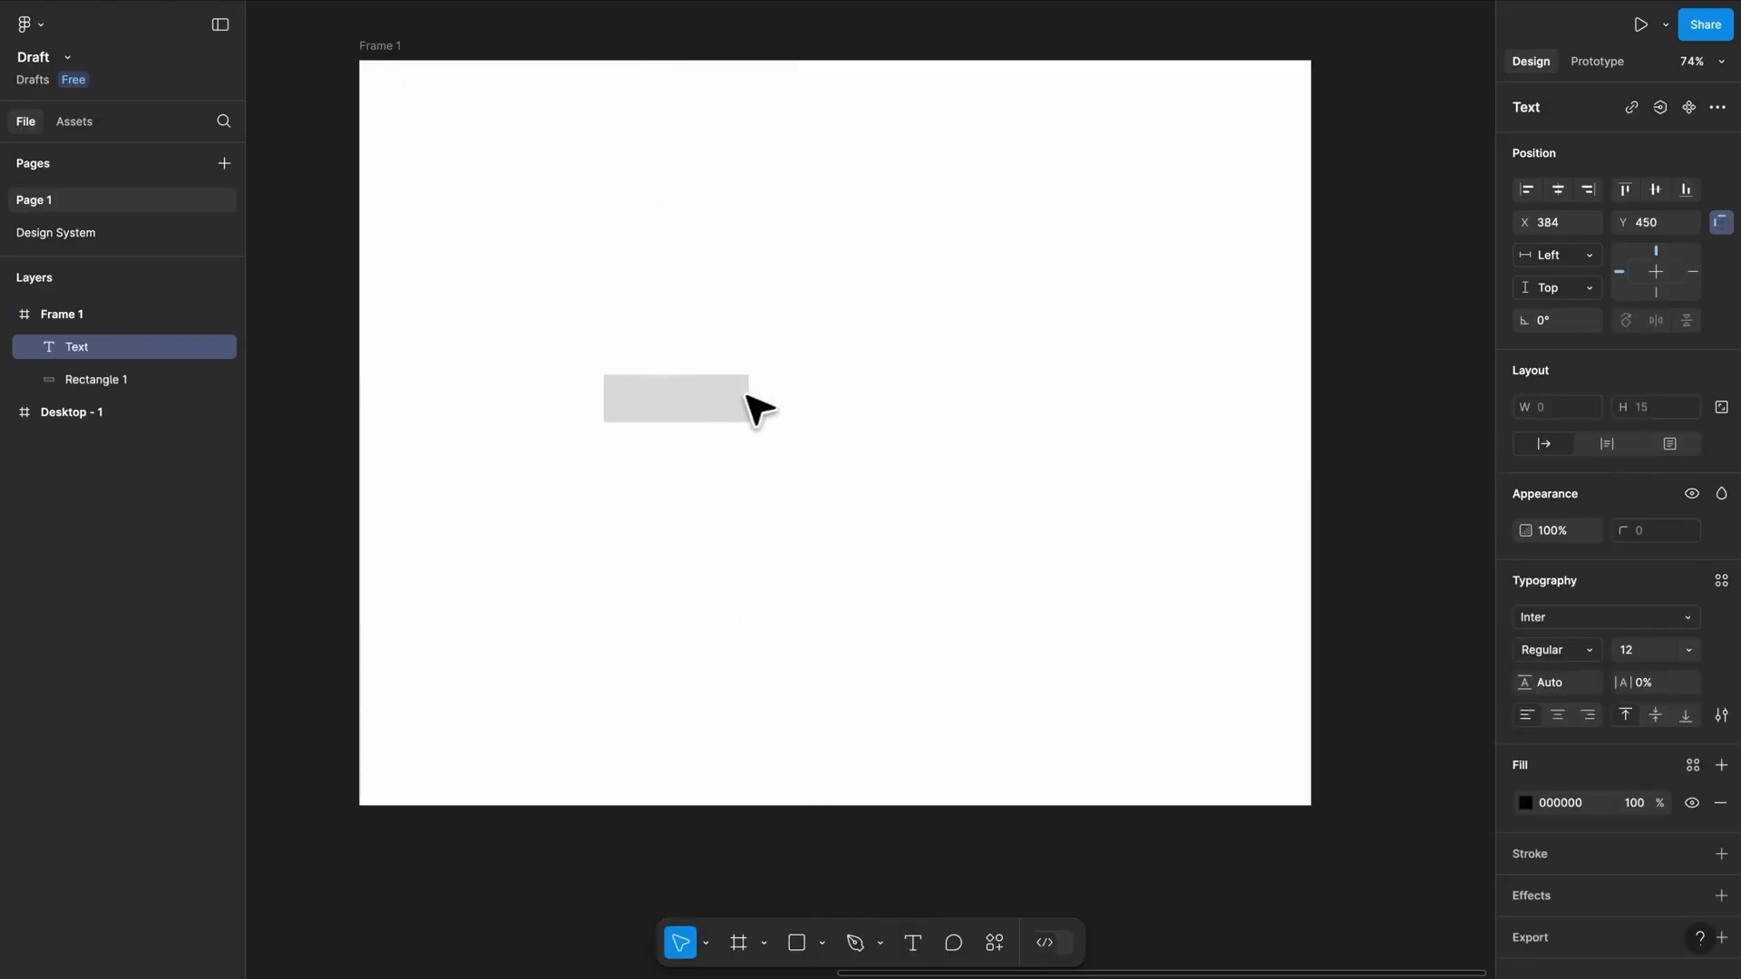
type("Sign i")
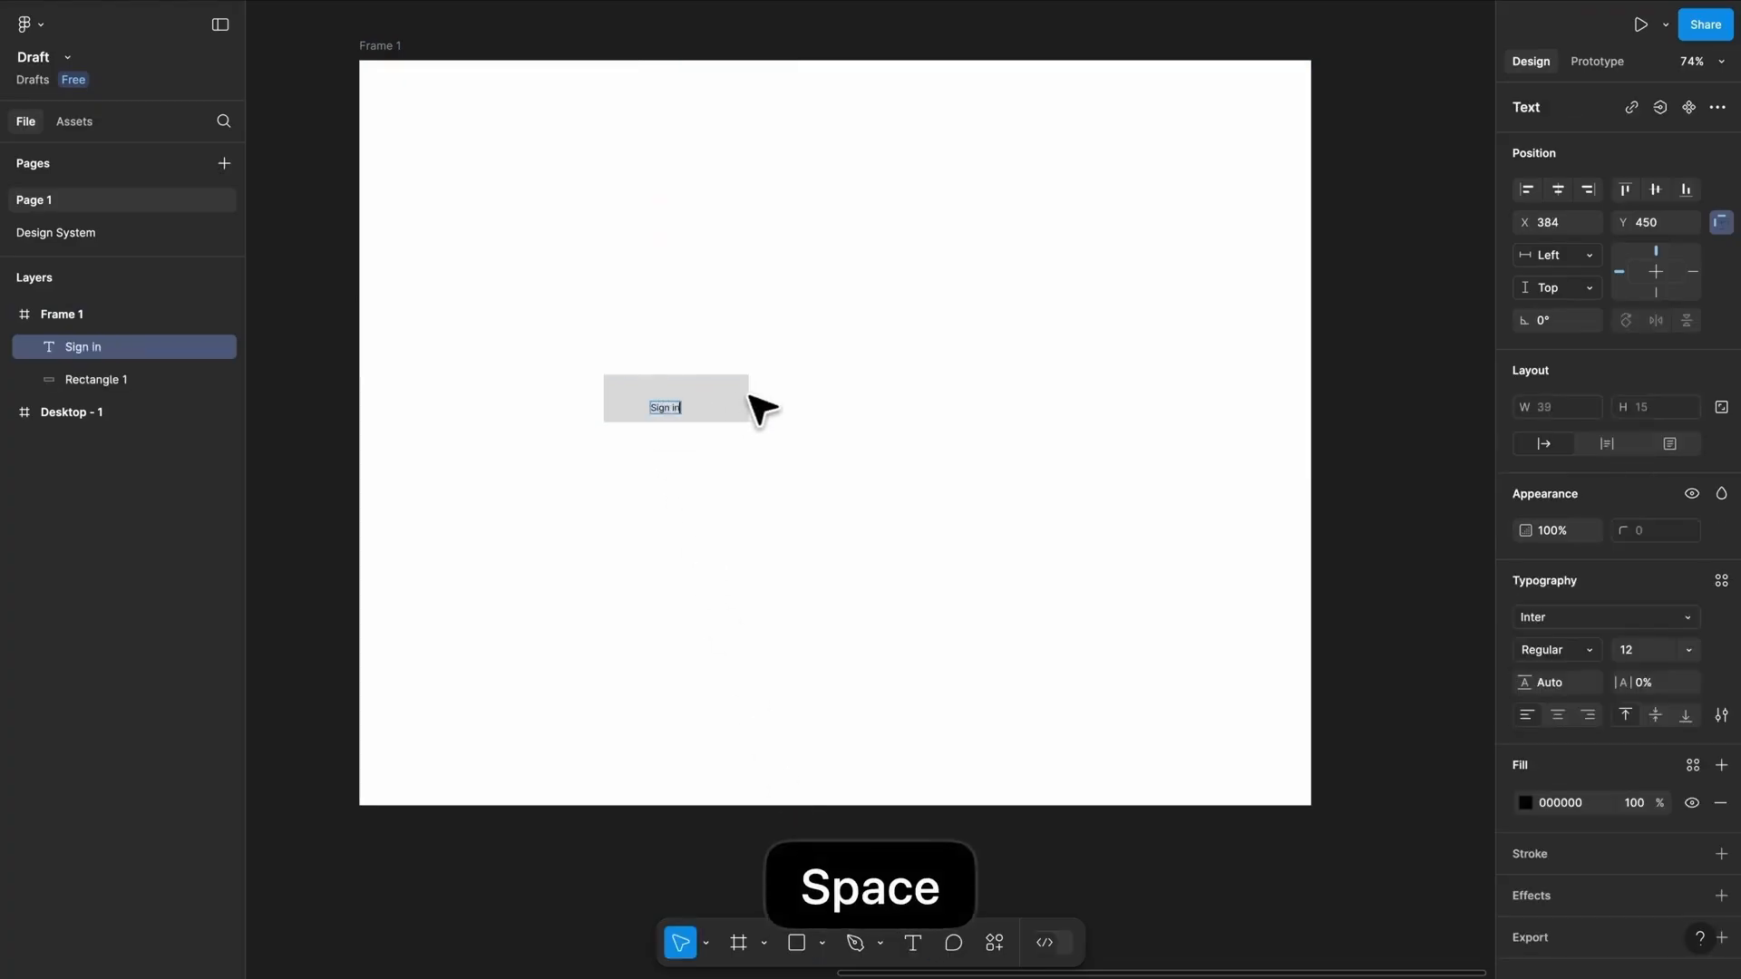
type("n")
key("Escape")
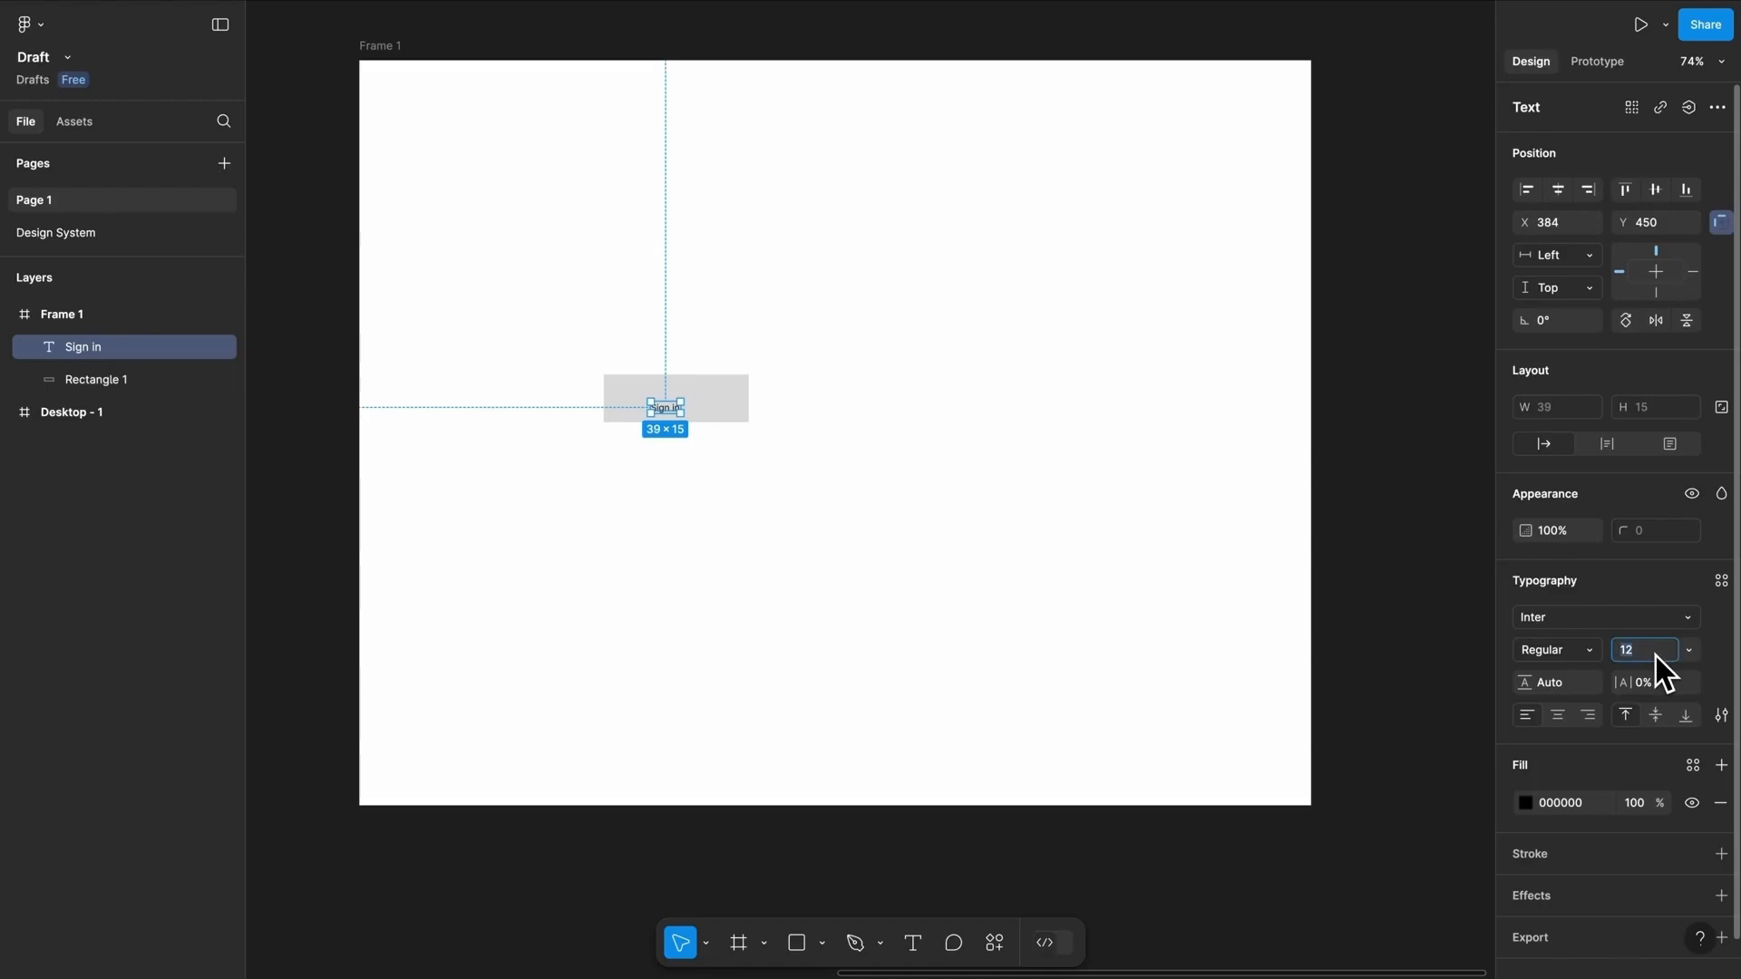
Set the "Sign in" text to size 16 Bold and centre it on the rectangle.
type("16")
key("Return")
left_click(1541, 650)
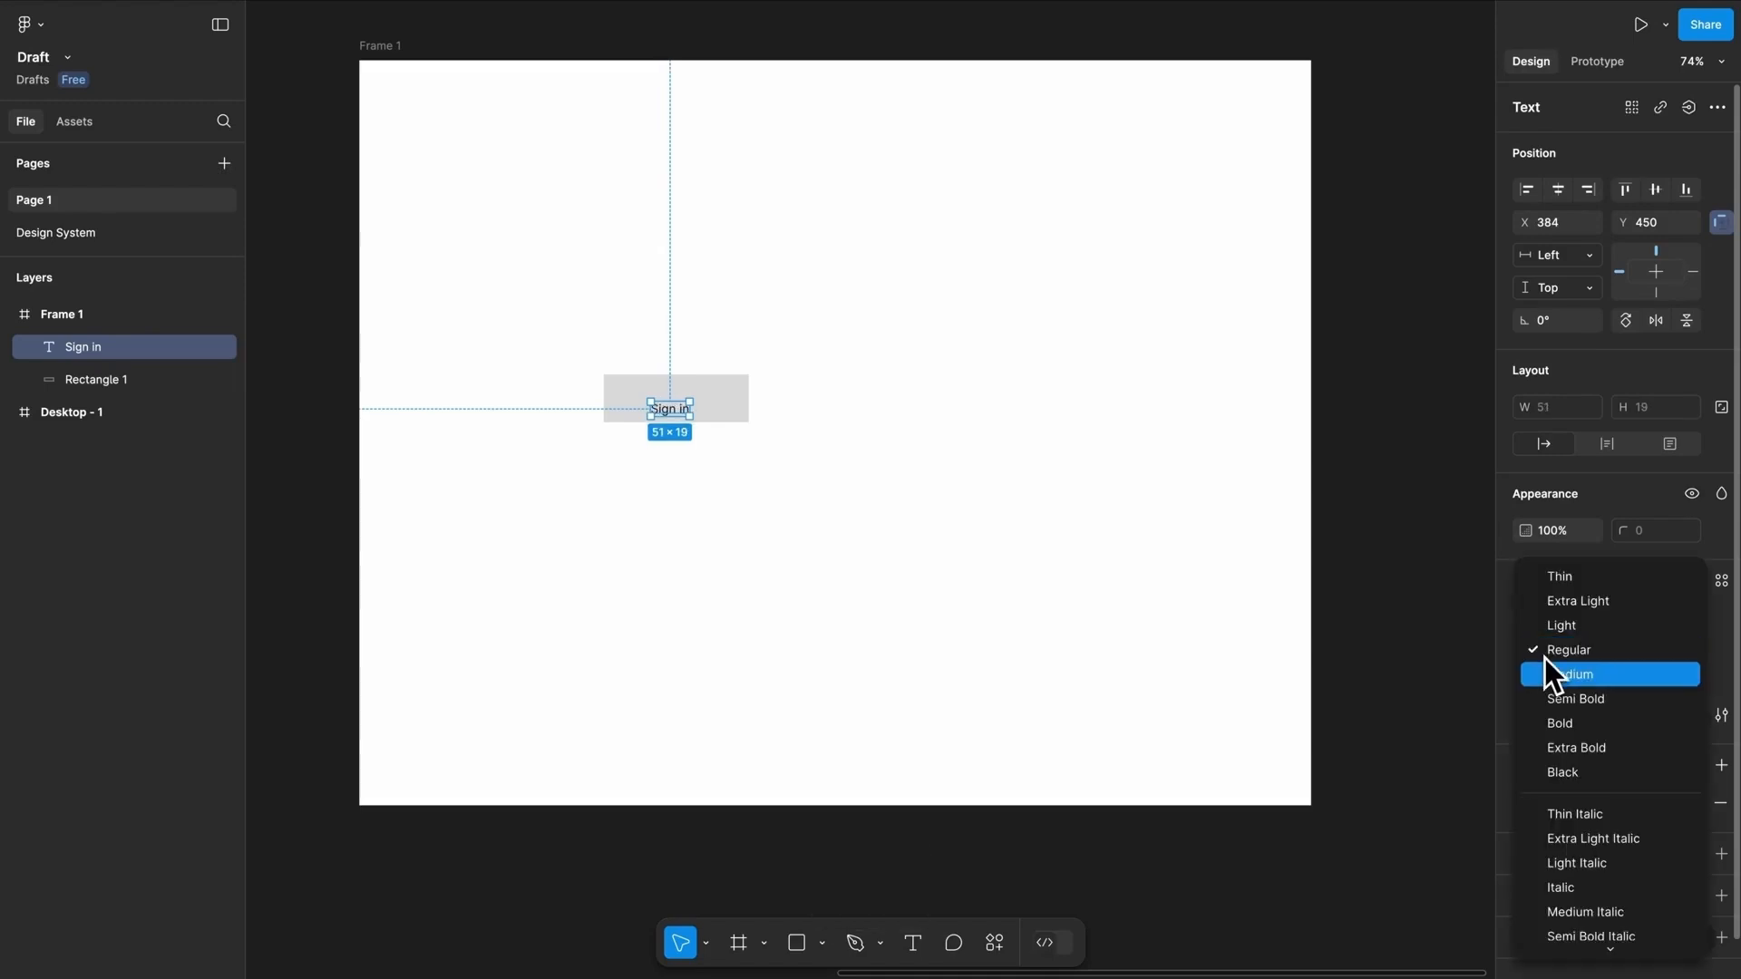
left_click(1559, 721)
left_click_drag(672, 412, 676, 402)
scroll(686, 417, "up", 5)
left_click(750, 397)
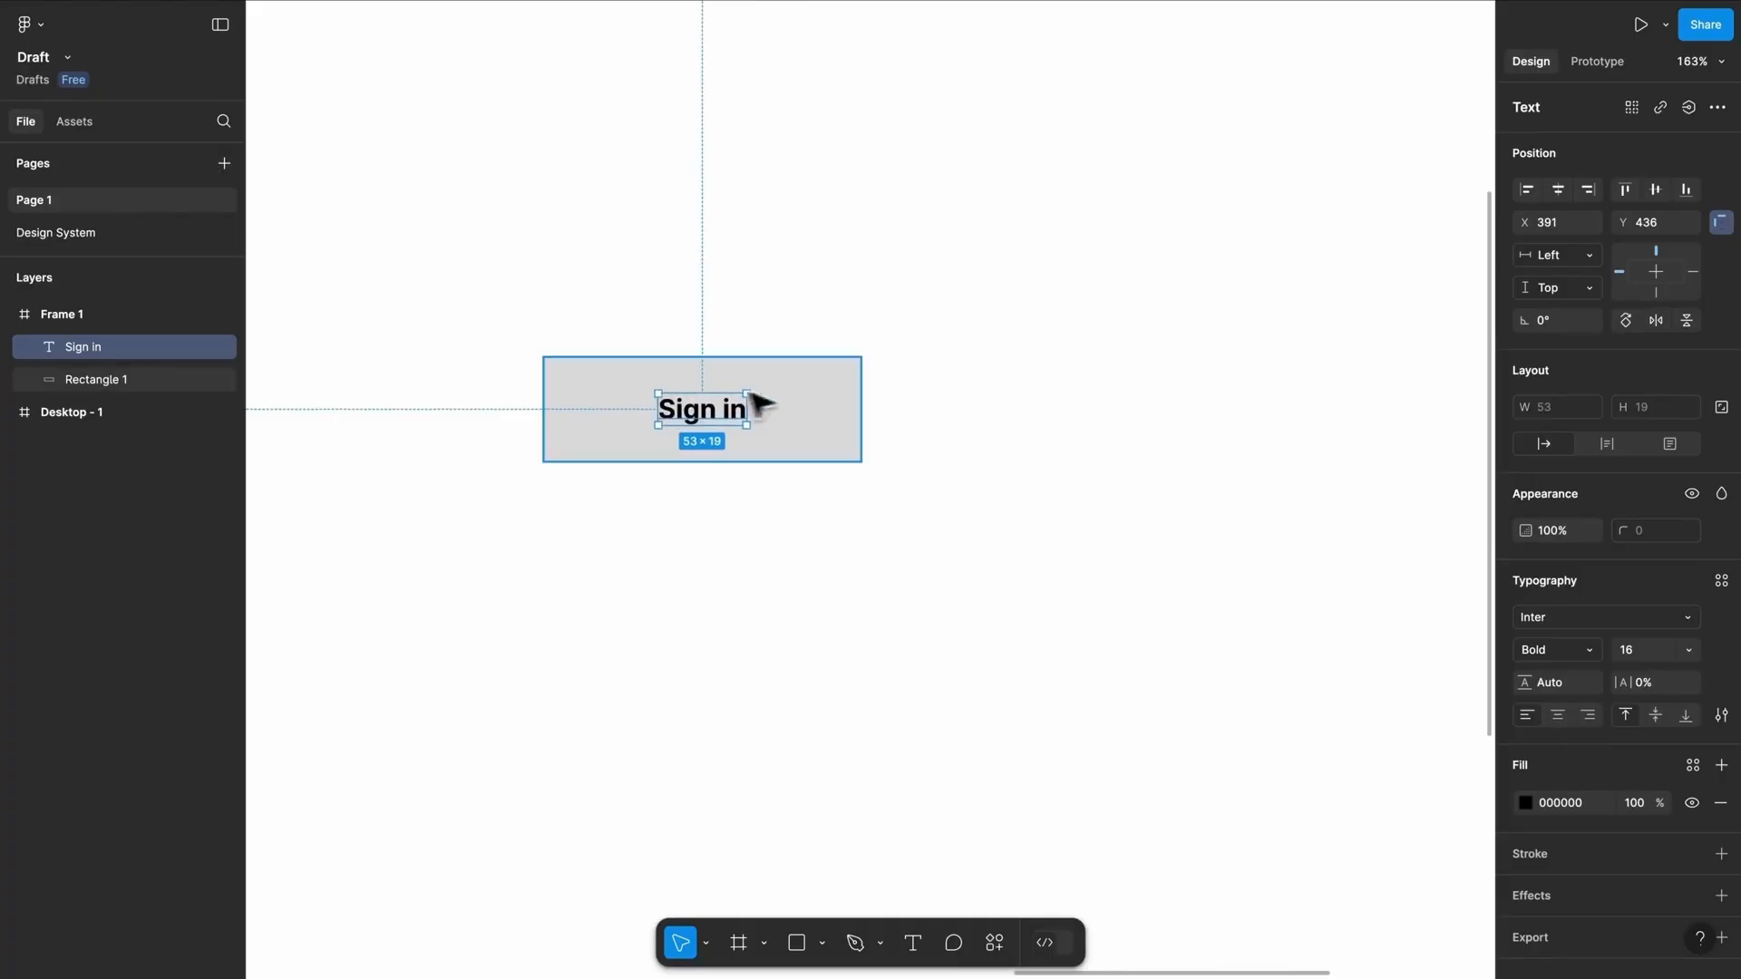
Group the "Sign in" text and its rectangle together.
left_click(848, 292)
left_click_drag(923, 252, 517, 555)
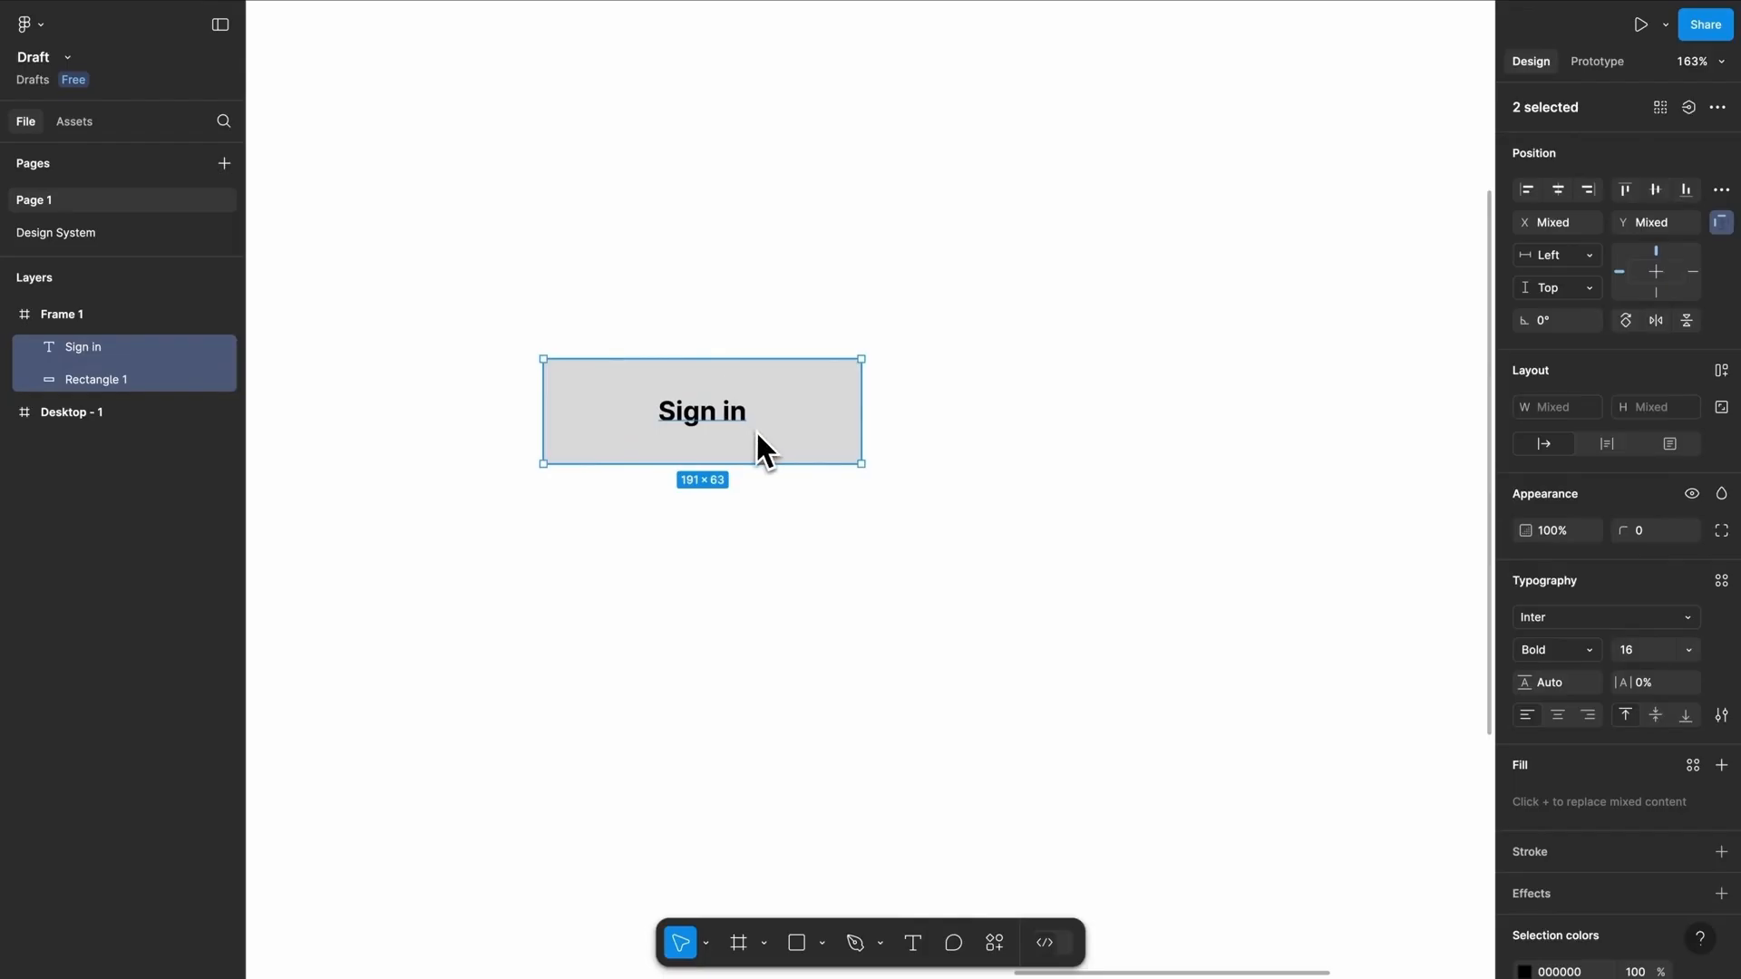
key("super+g")
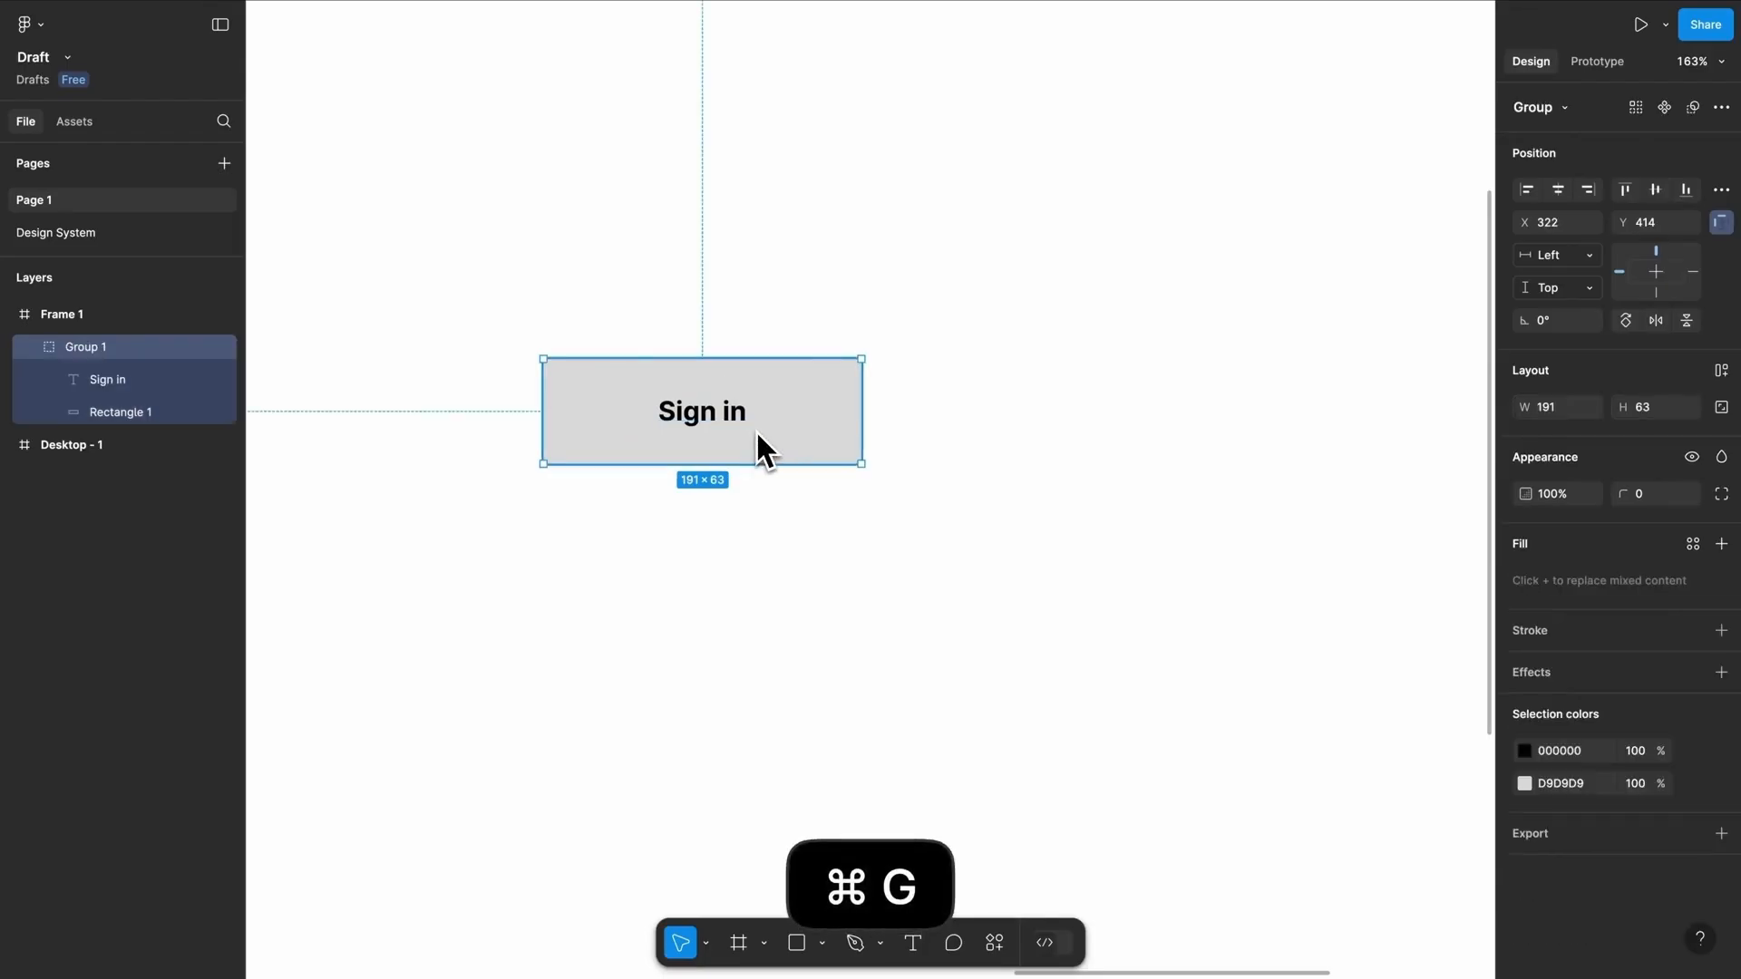
Try moving the grouped button to another spot in the frame and undo the move.
left_click(731, 307)
left_click_drag(699, 427, 857, 392)
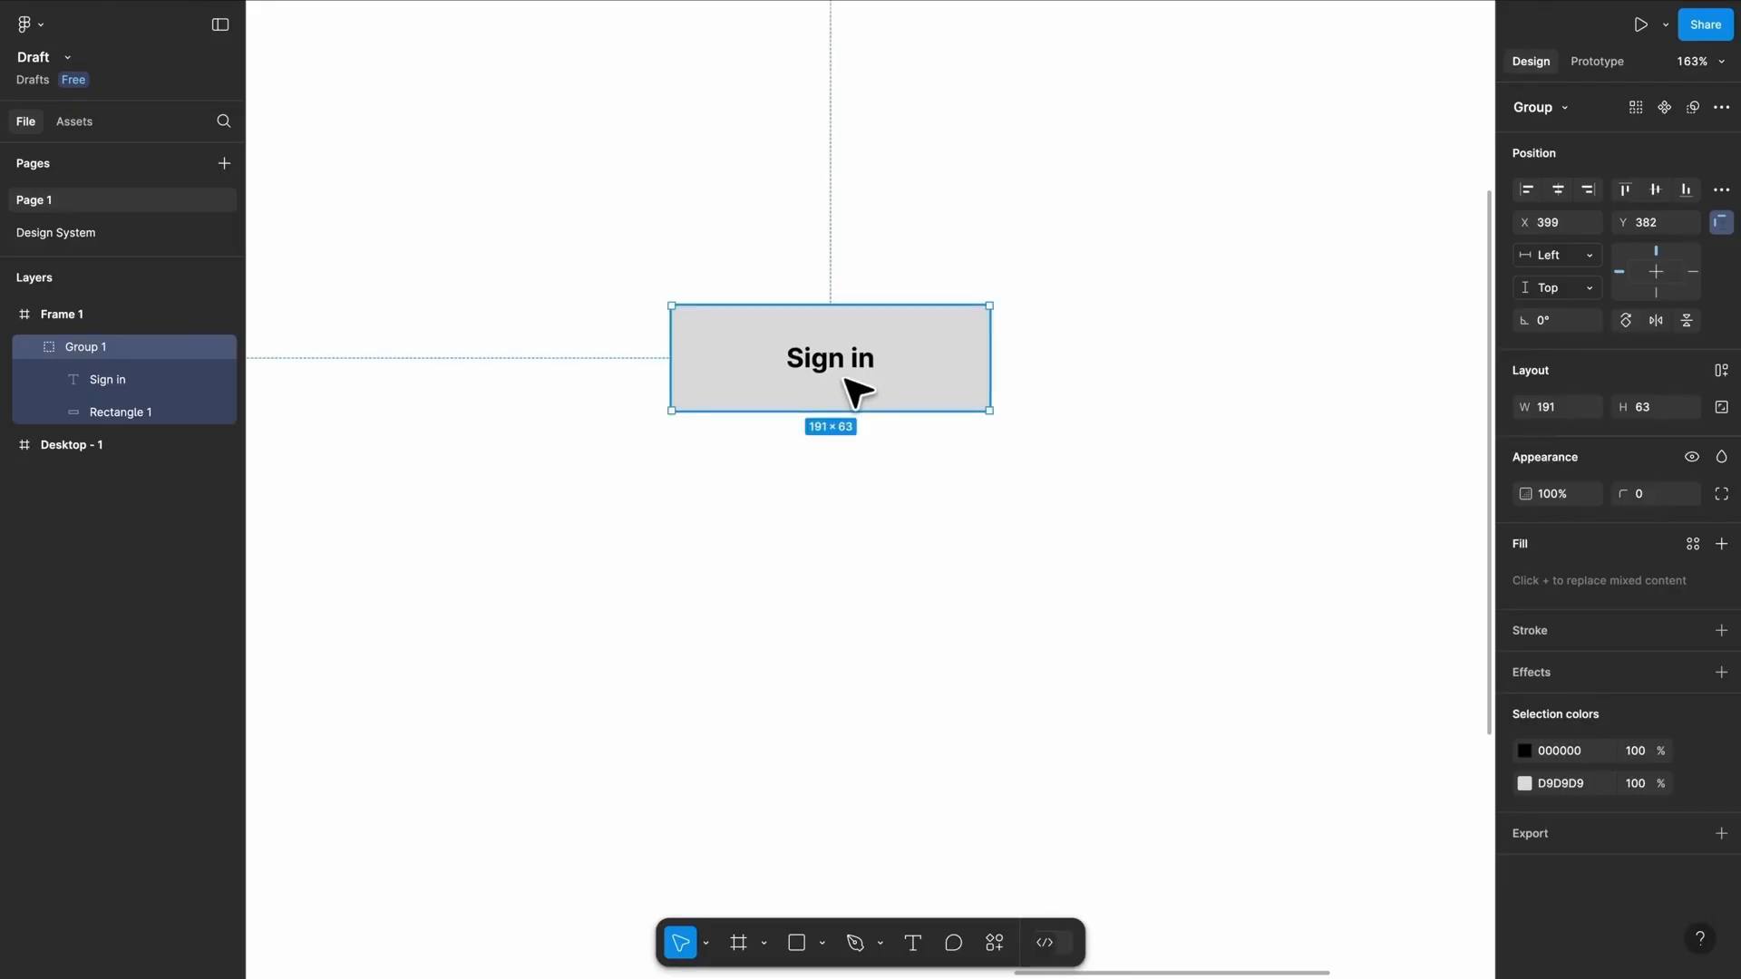
key("super+z")
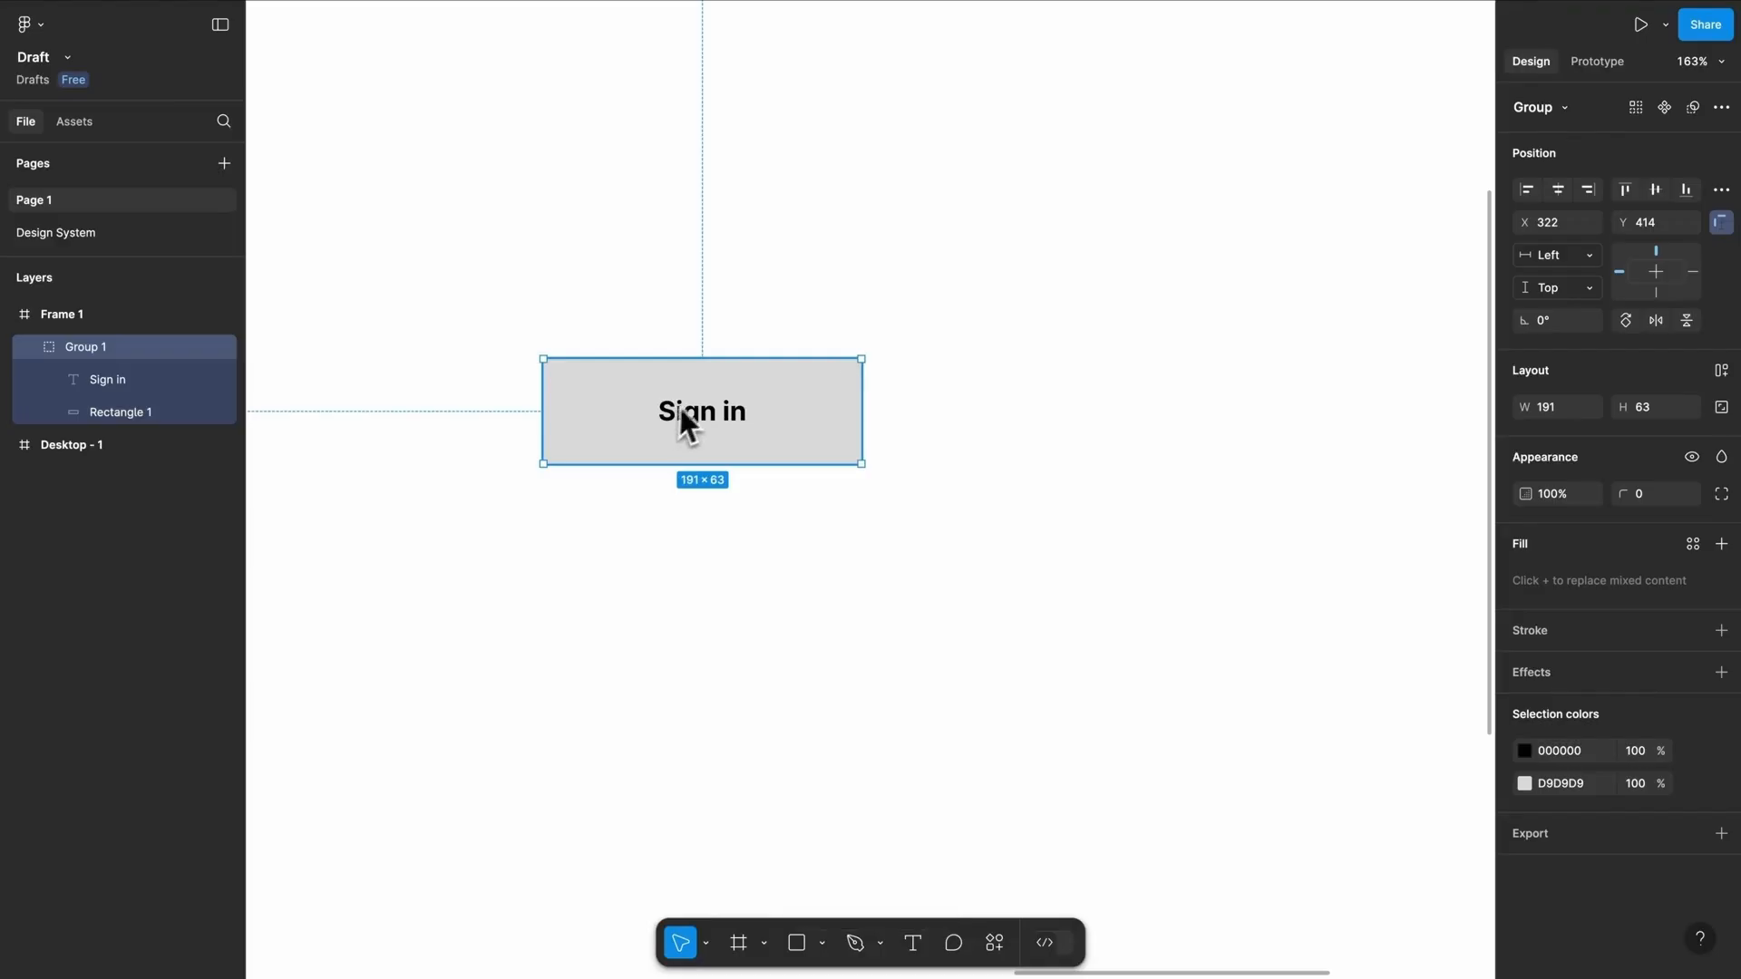
Narrow the button's rectangle from both sides to a width of 110 and centre the "Sign in" text horizontally in the group.
double_click(831, 413)
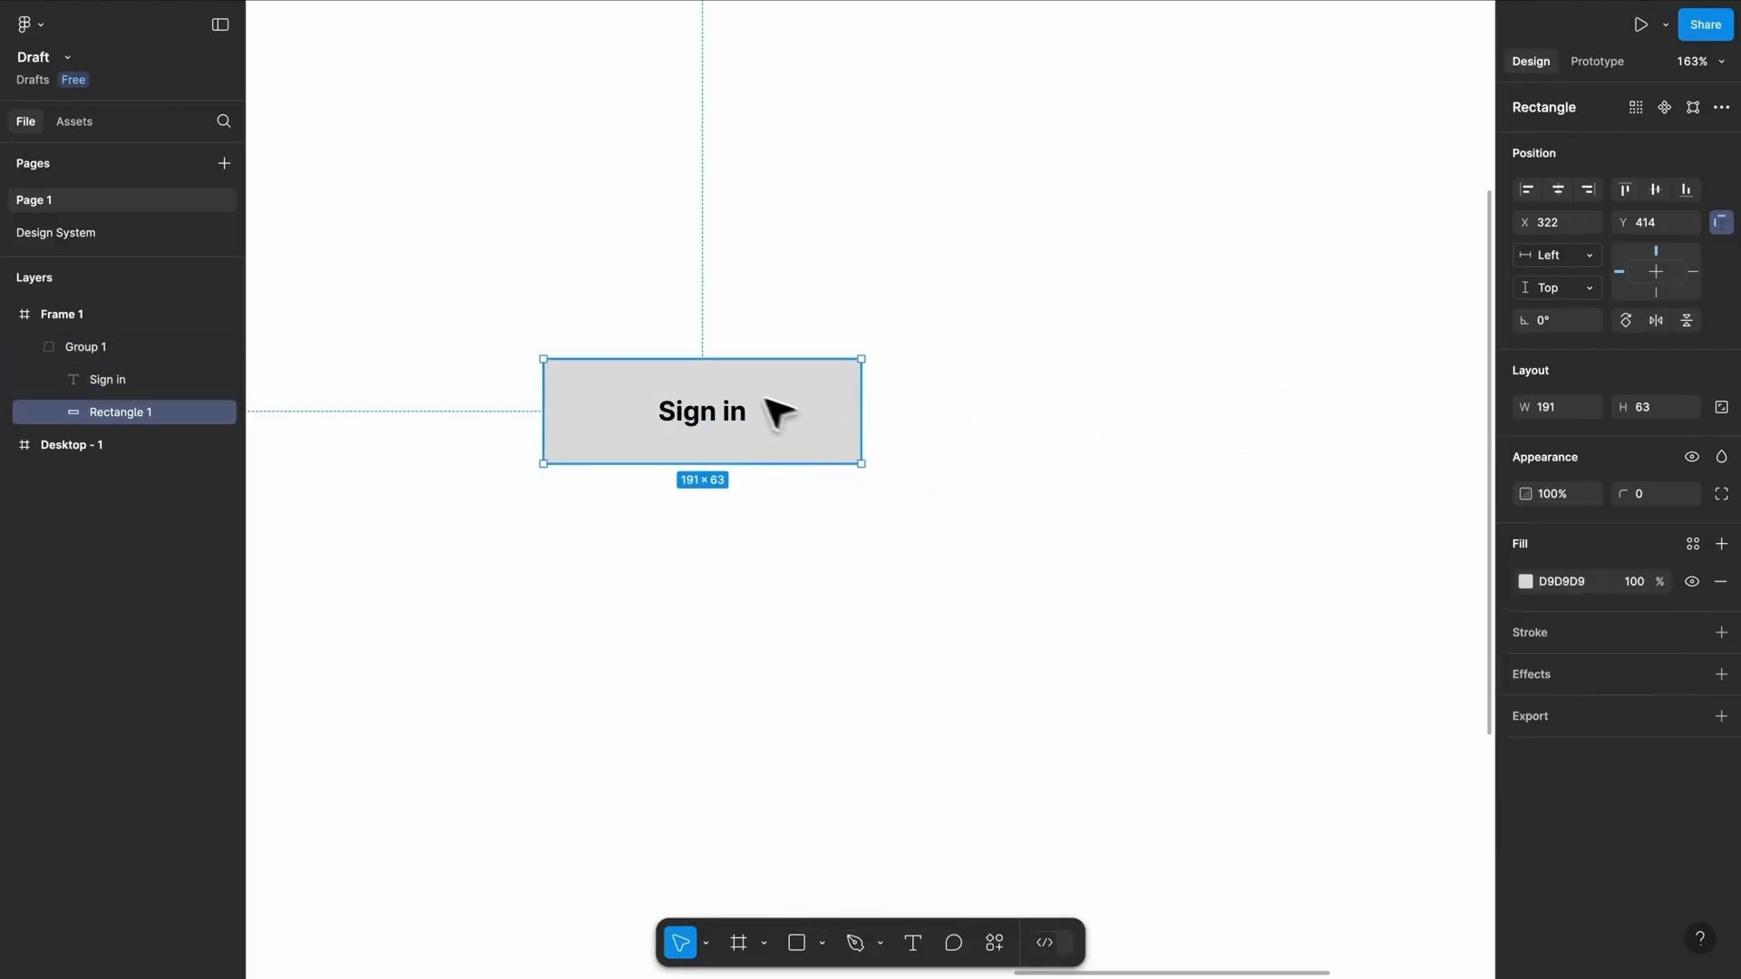
left_click_drag(861, 415, 796, 415)
left_click_drag(542, 411, 614, 412)
left_click(707, 417)
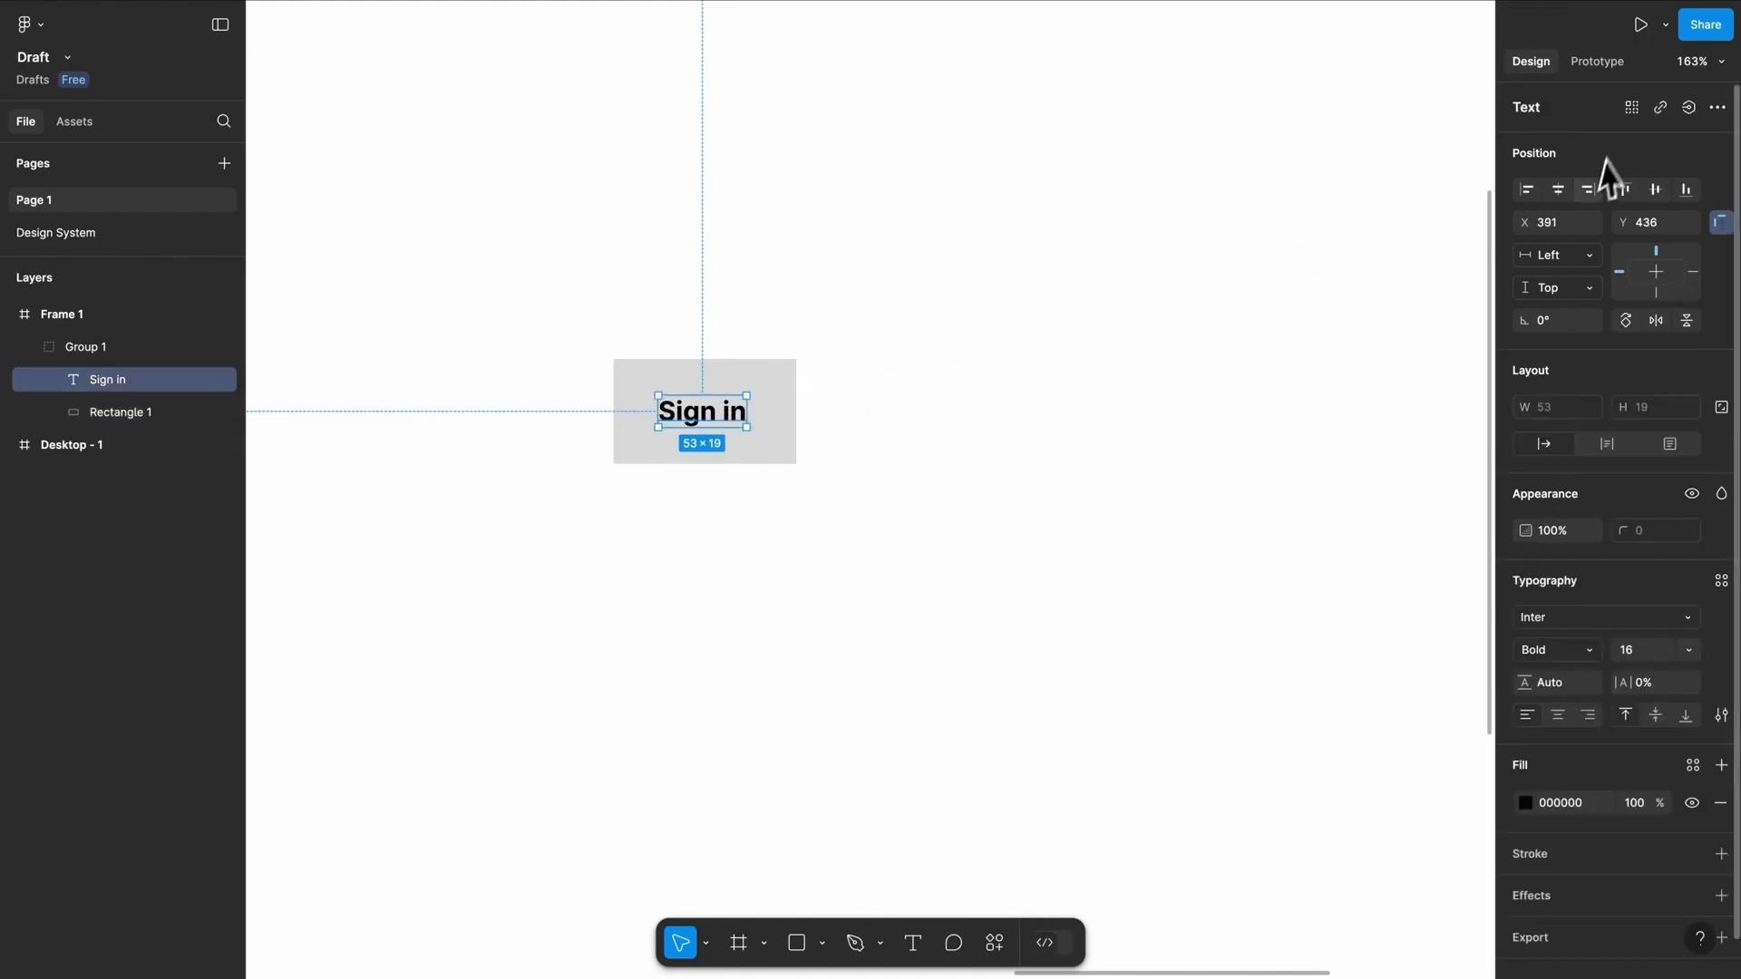
left_click(1554, 196)
Reduce the button rectangle's height evenly to 47 and give it a corner radius of 8.
left_click(779, 363)
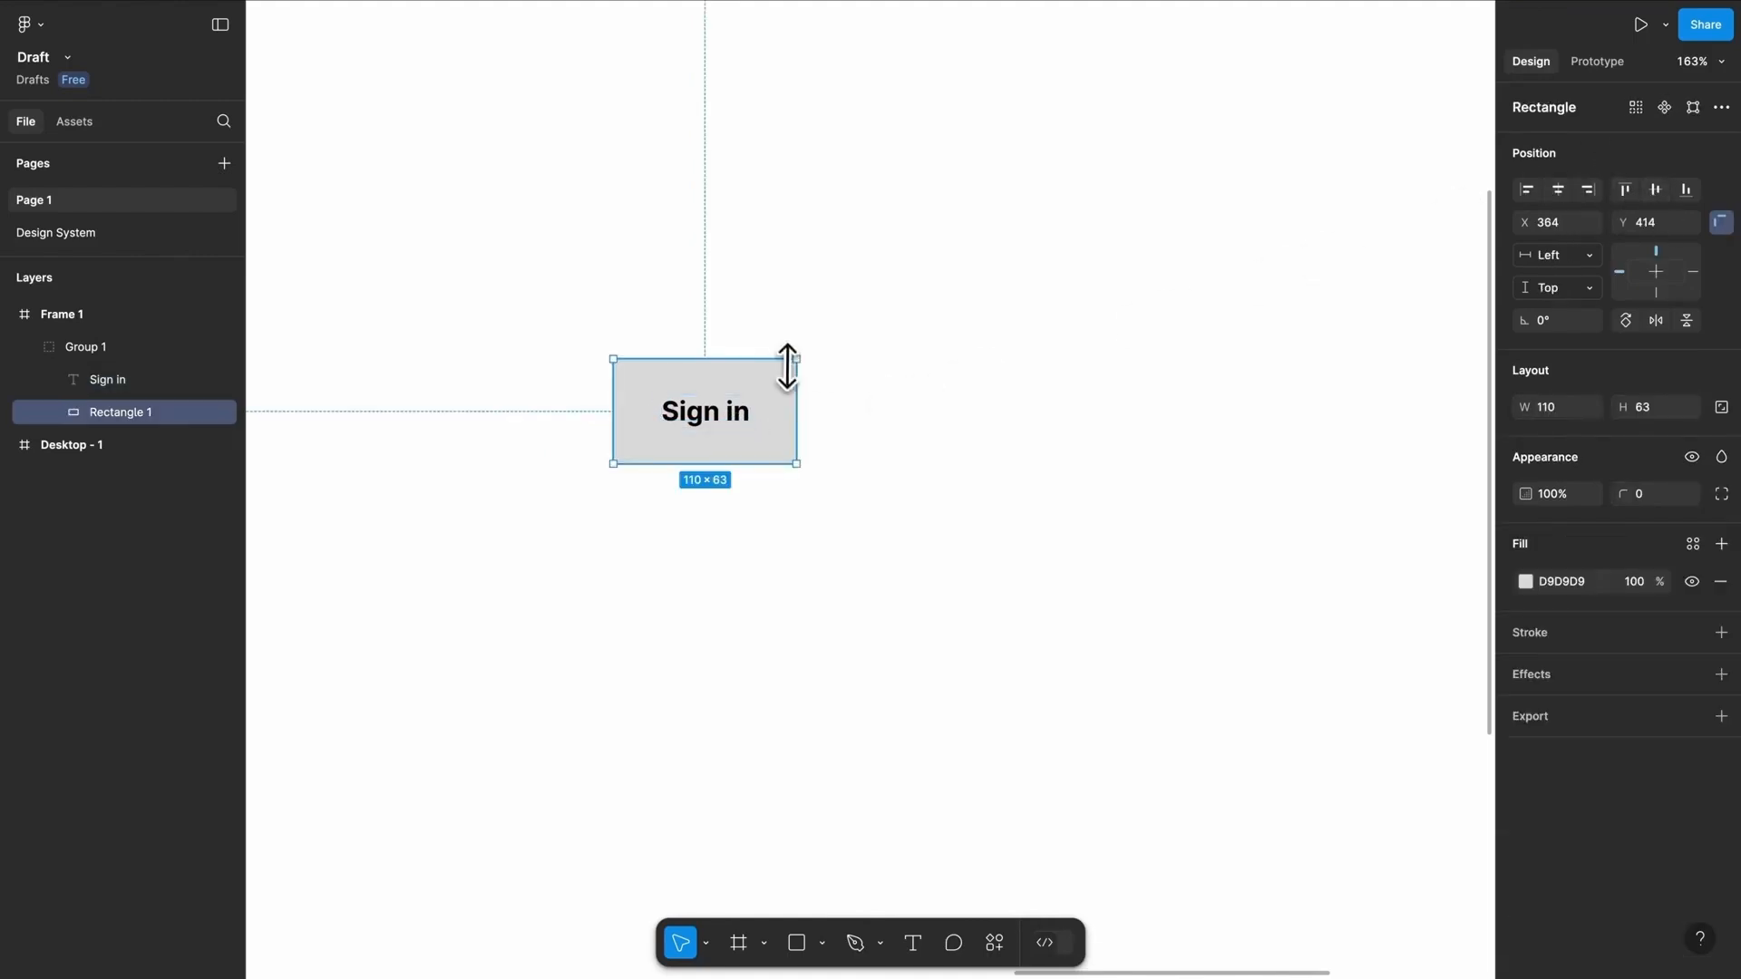
left_click_drag(777, 363, 777, 376)
left_click(1622, 494)
left_click_drag(1621, 495, 1504, 517)
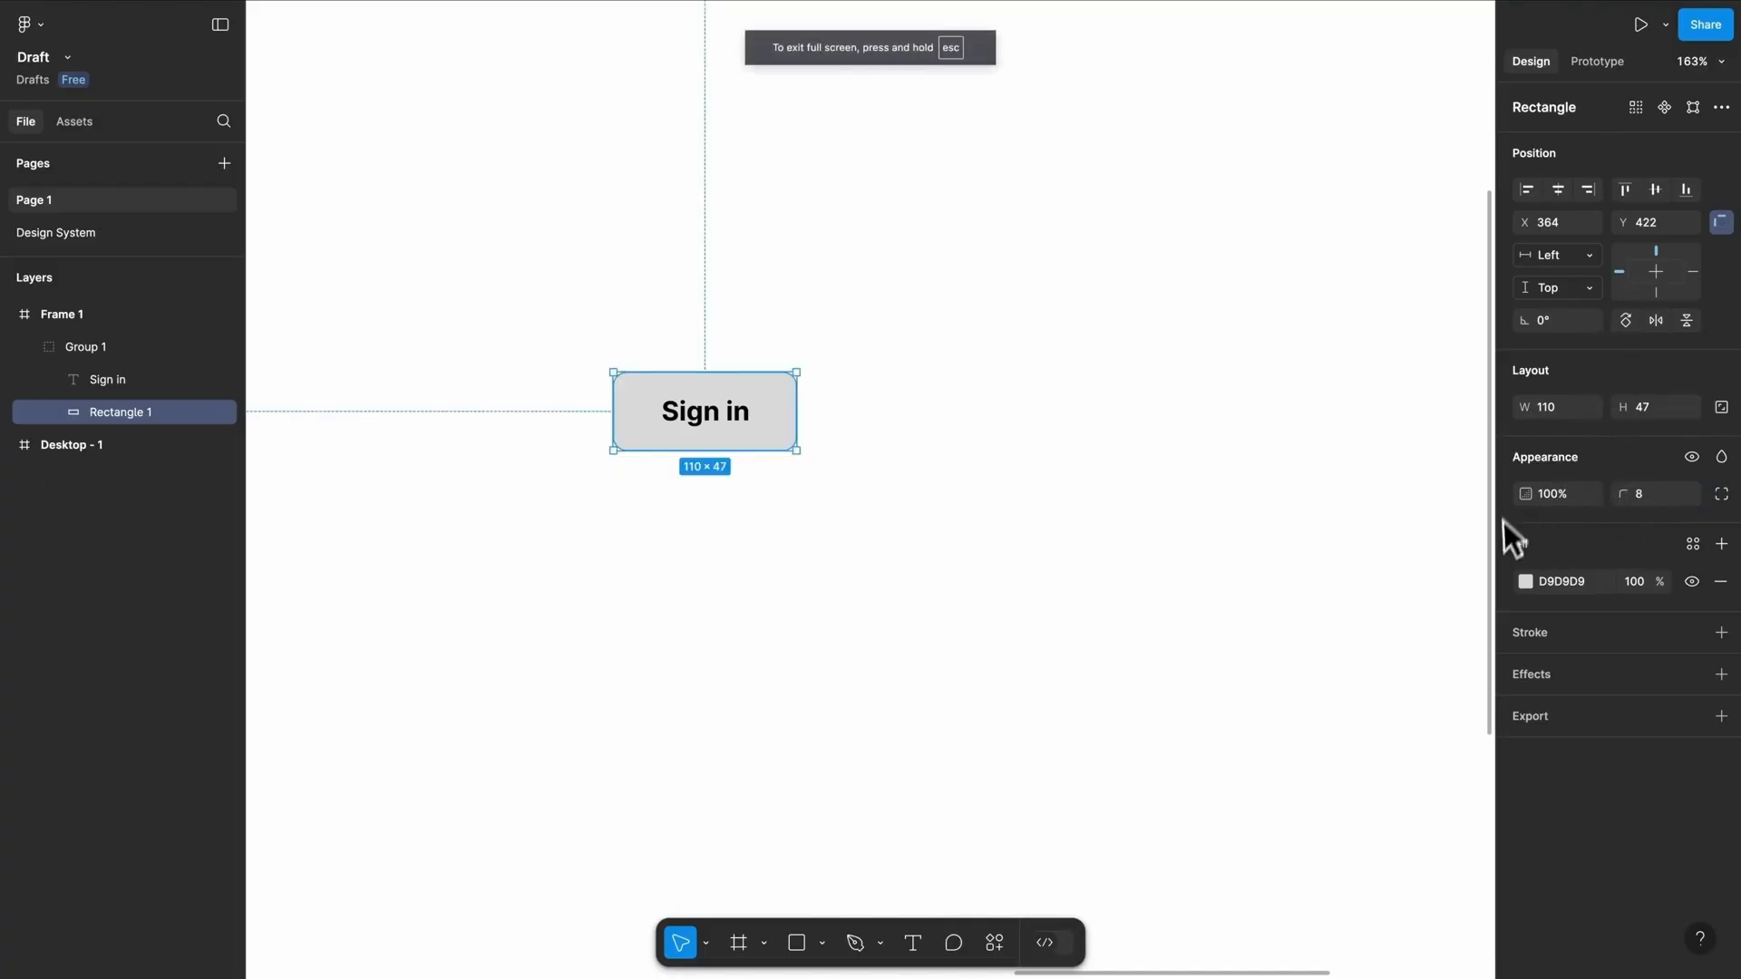
Change the button rectangle's fill to light blue 42C9FF.
left_click(1526, 582)
left_click_drag(1379, 737, 1412, 723)
left_click_drag(1451, 531, 1433, 464)
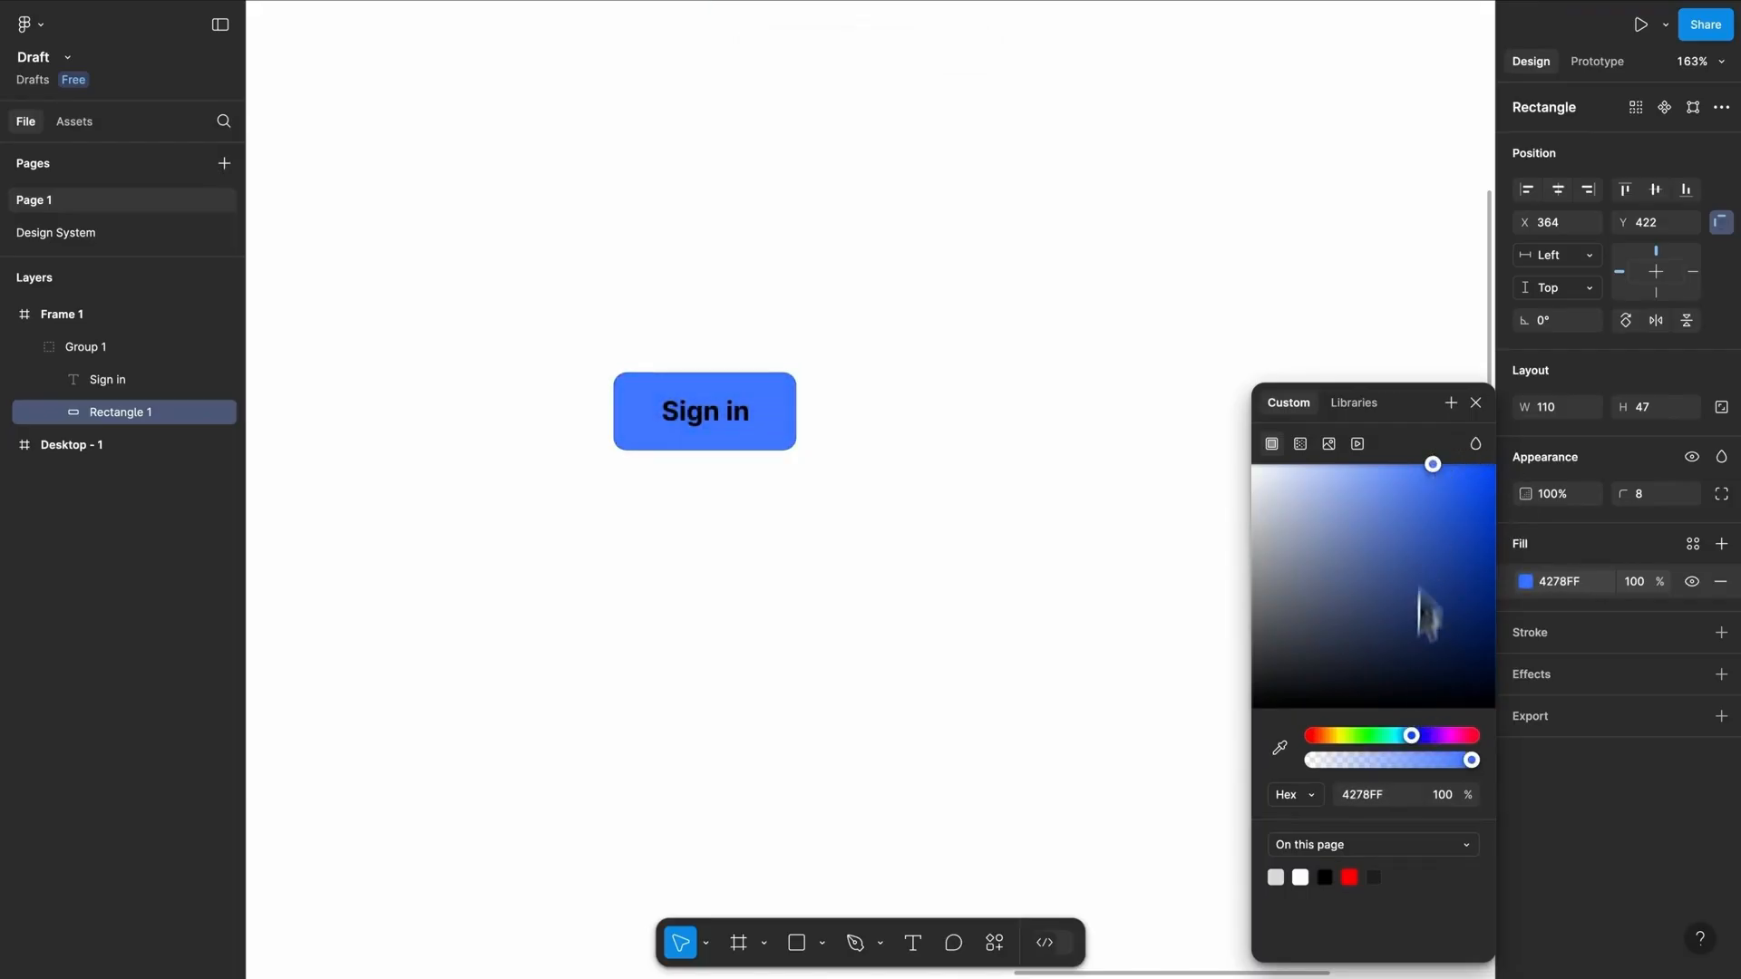
left_click_drag(1408, 741, 1399, 742)
Sample the button's blue for the "Sign in" text fill and darken it to deep navy 00212E.
left_click(738, 416)
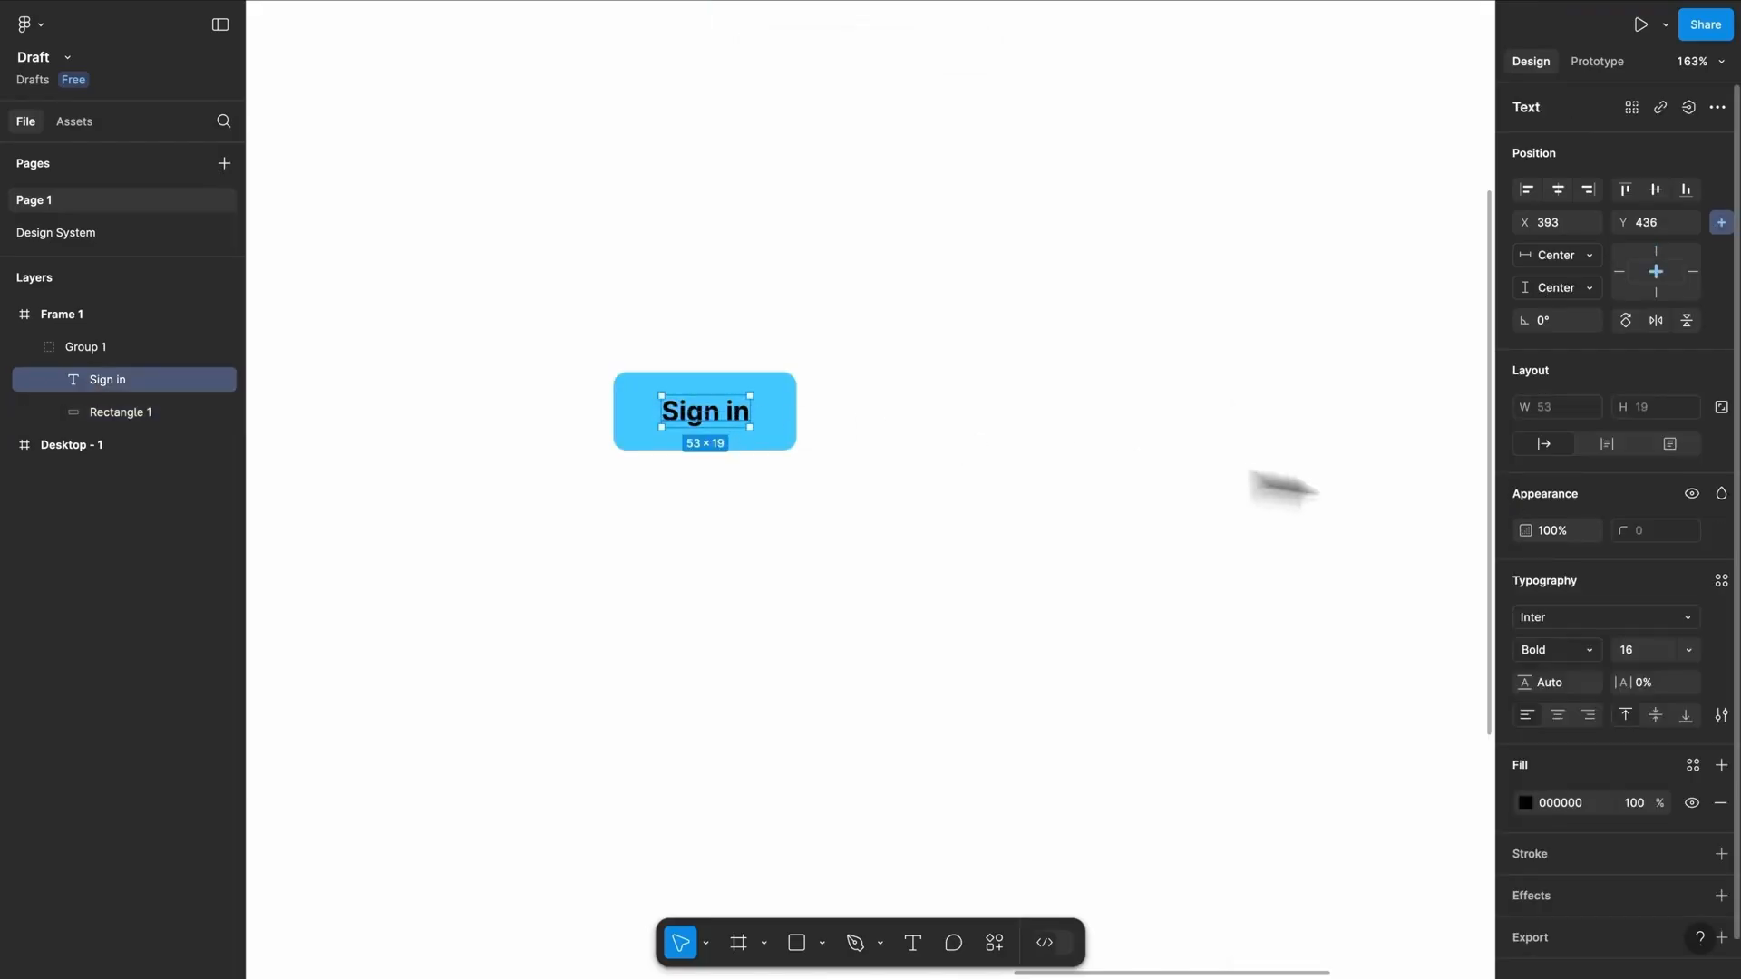
left_click(1525, 802)
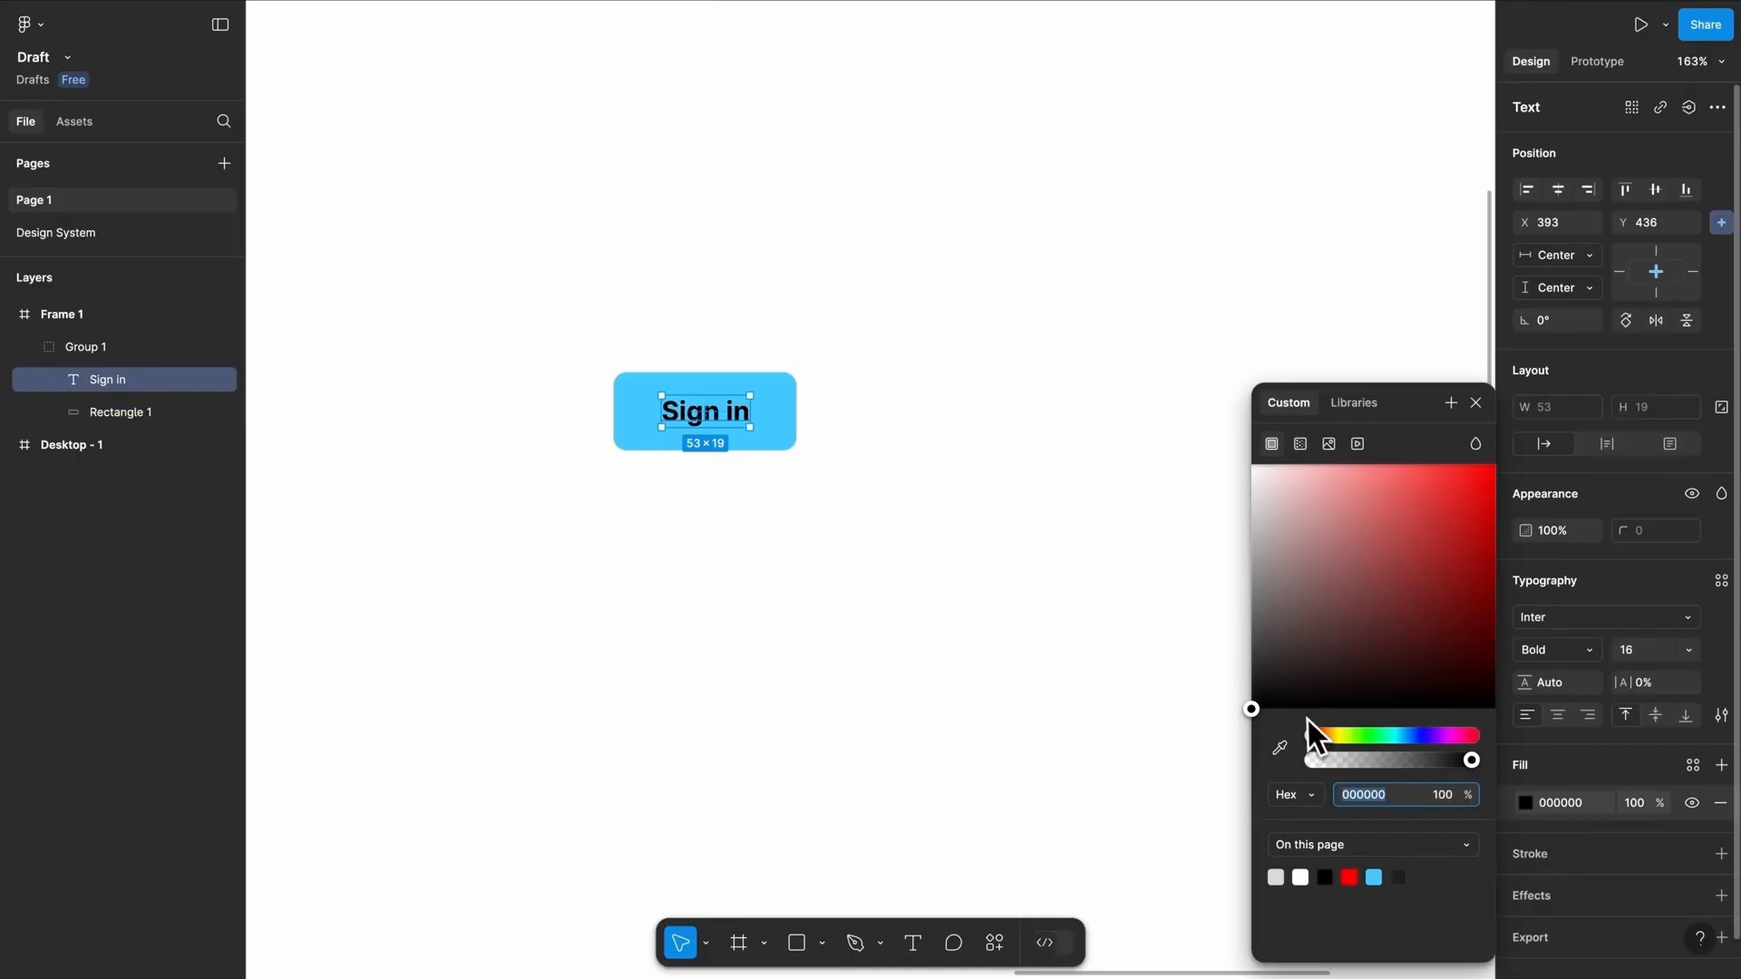
left_click(1279, 747)
left_click(788, 382)
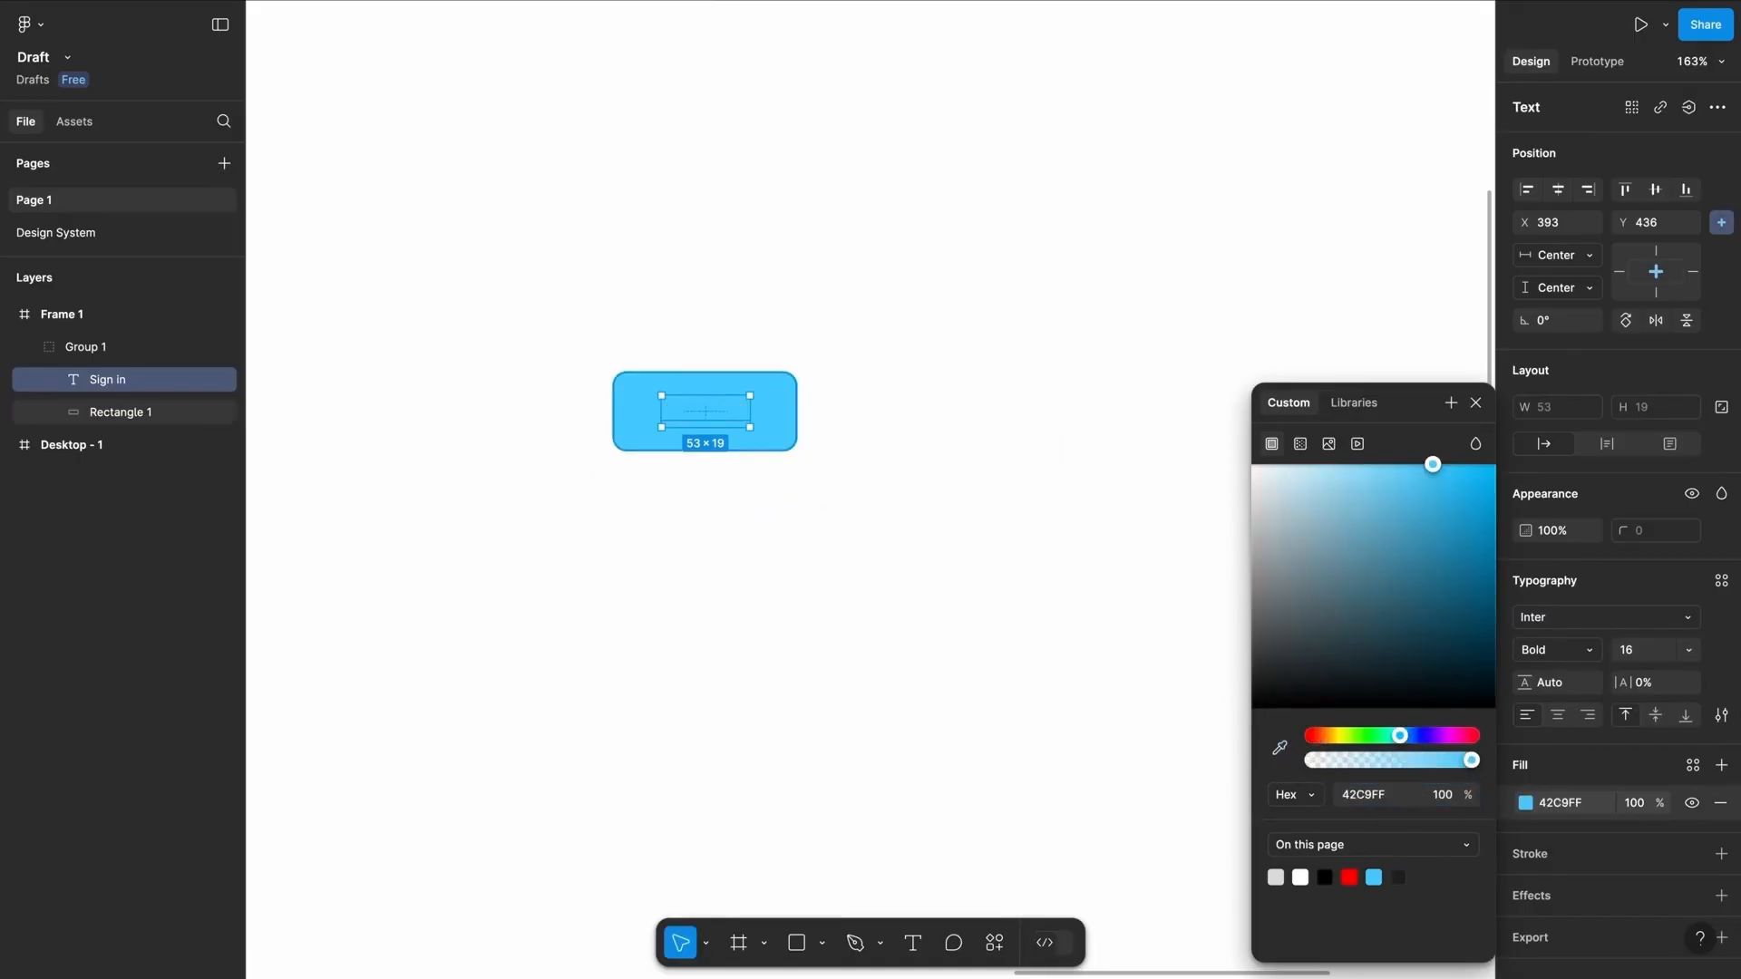
left_click_drag(1380, 591, 1526, 659)
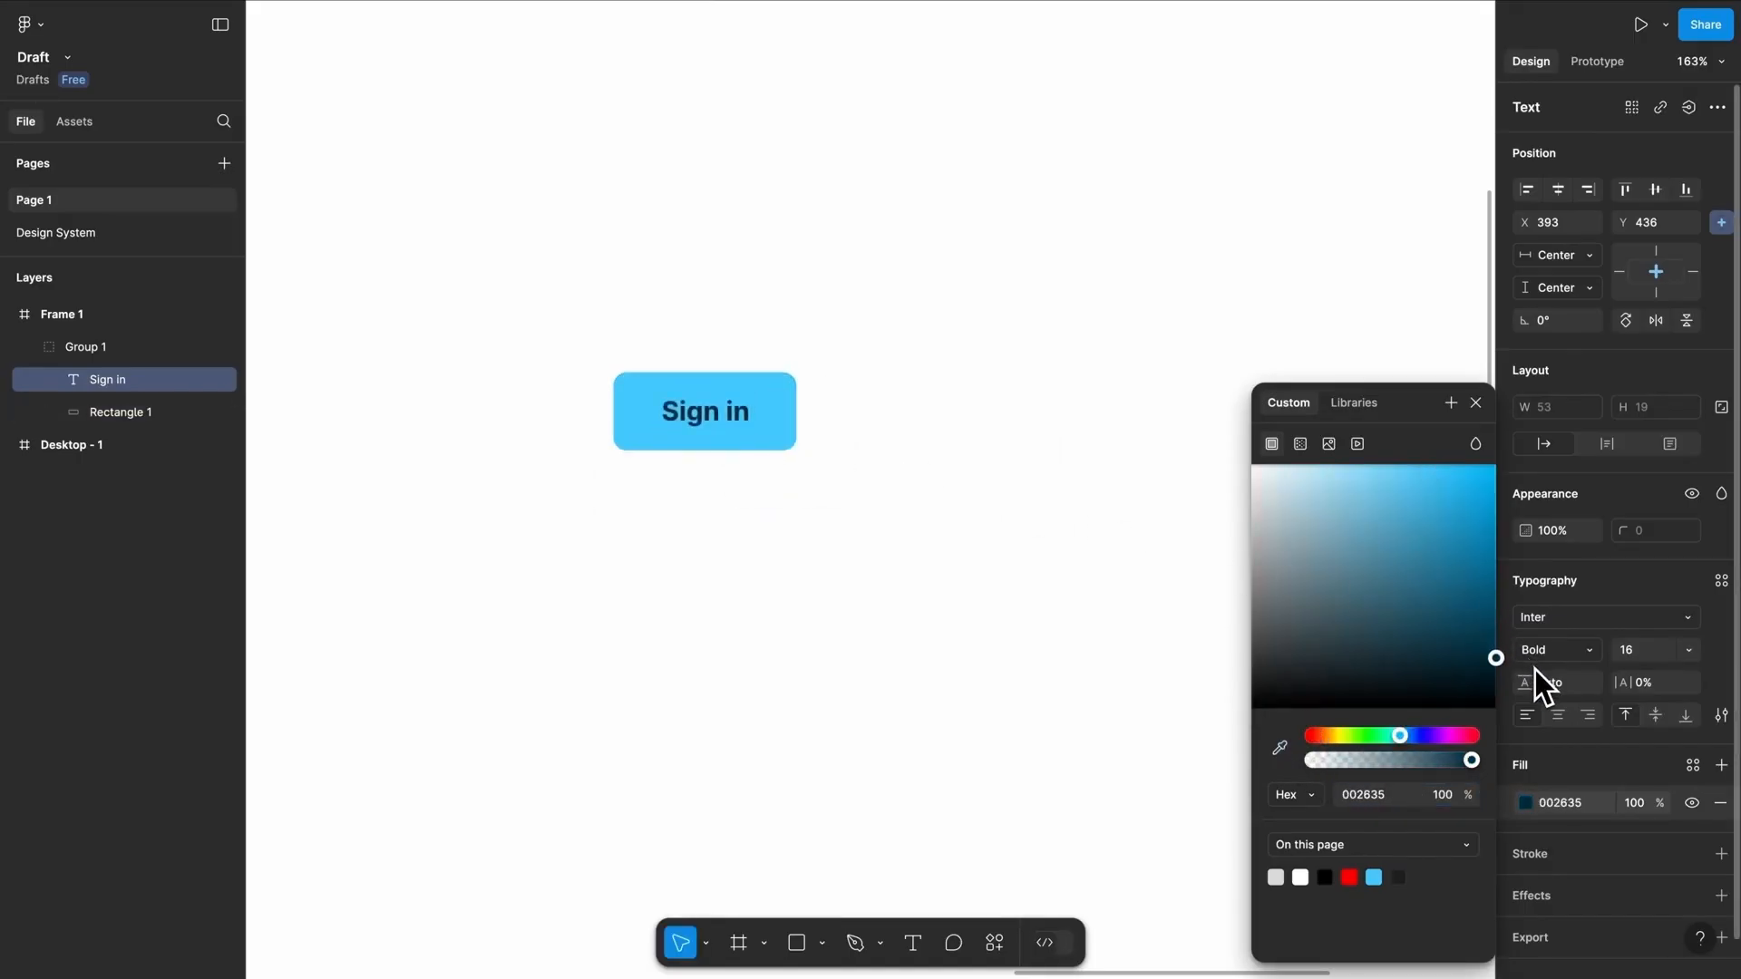
Rename the button's group layer to "Sign in".
left_click(1030, 474)
scroll(997, 458, "left", 4)
left_click(886, 435)
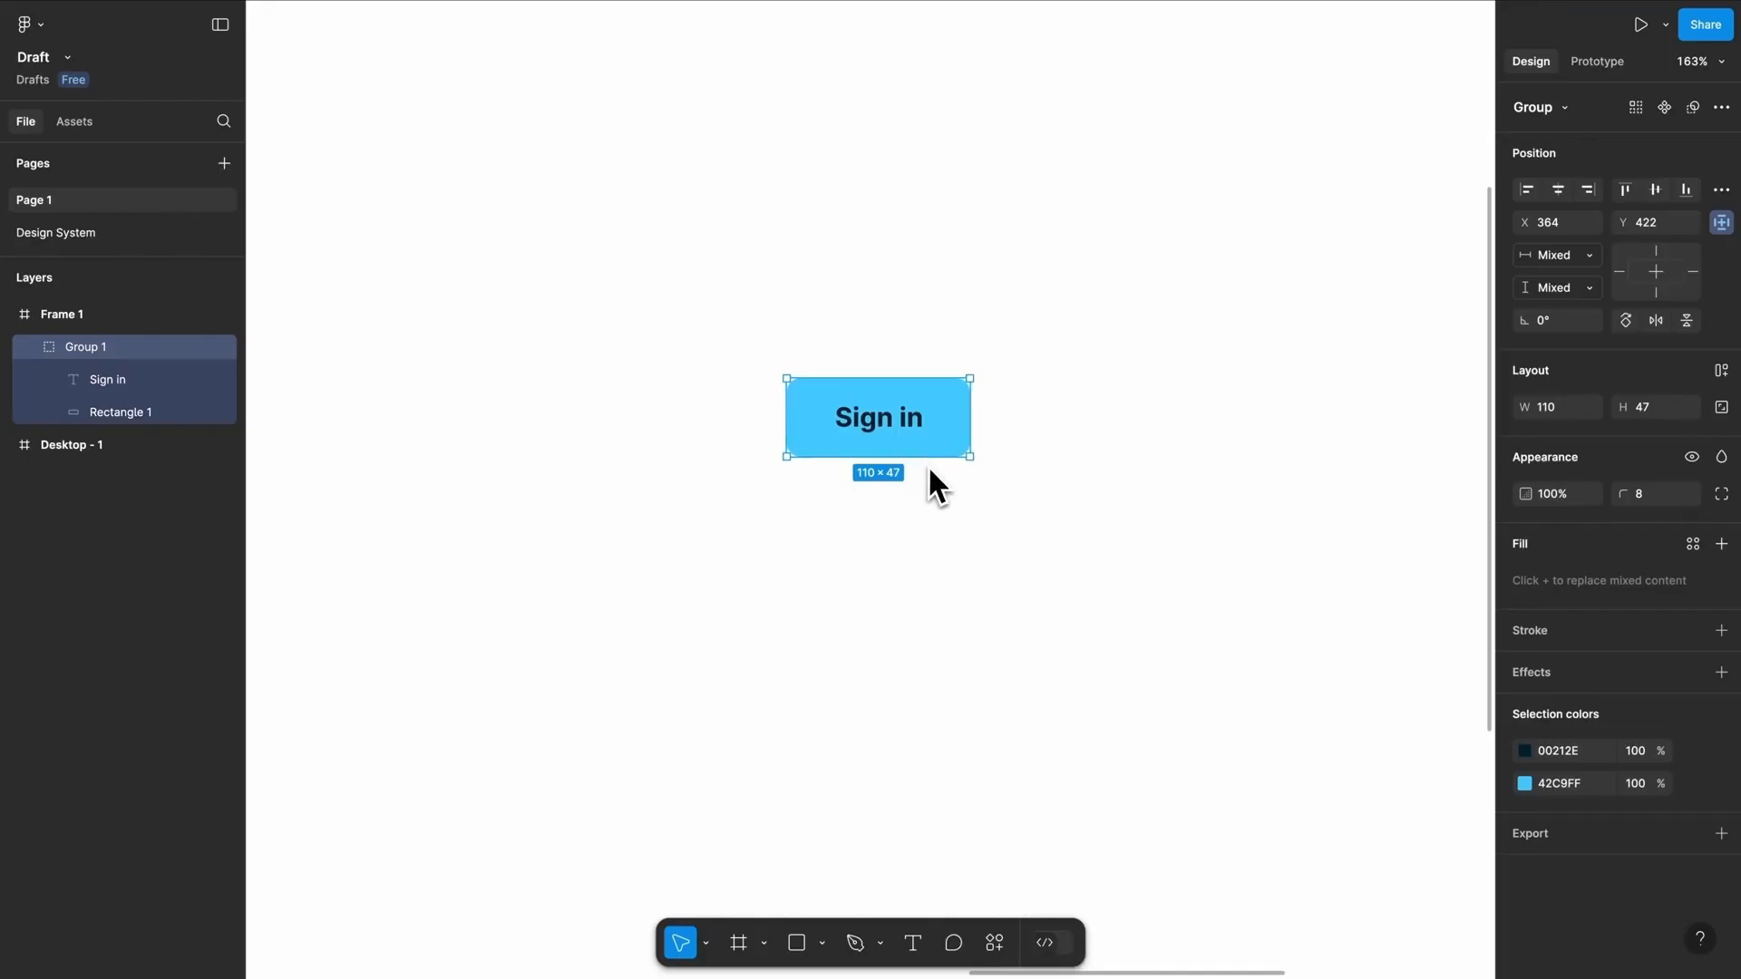
scroll(922, 471, "up", 3)
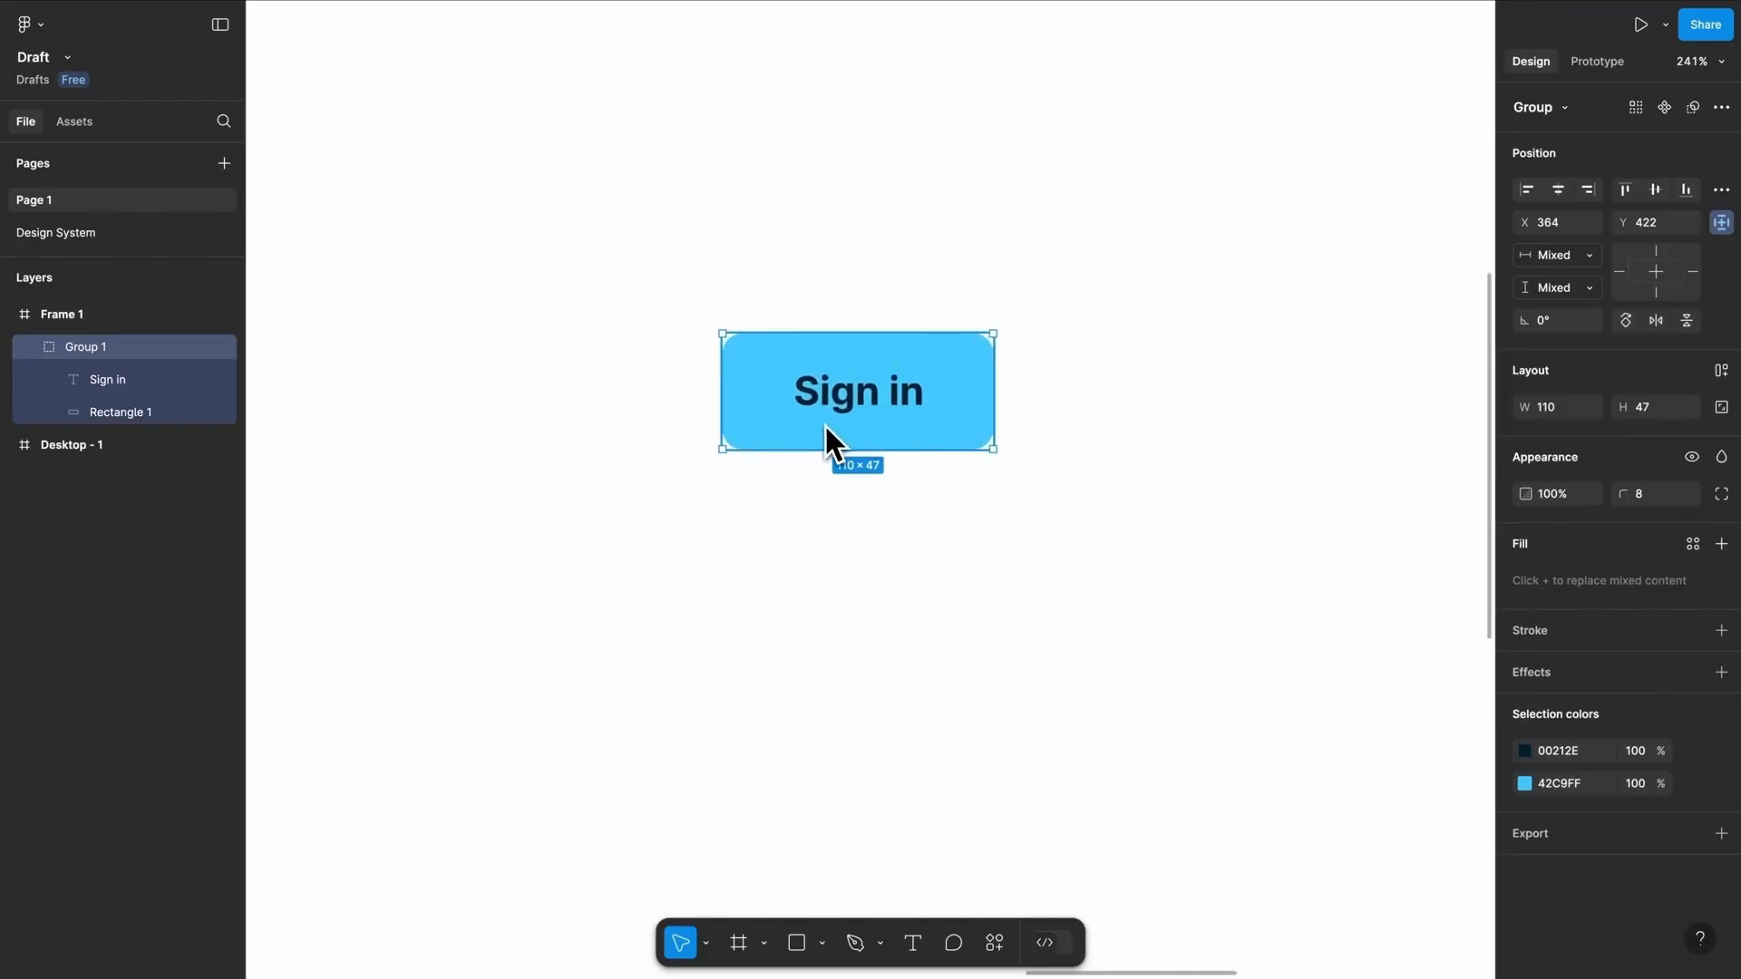
double_click(94, 352)
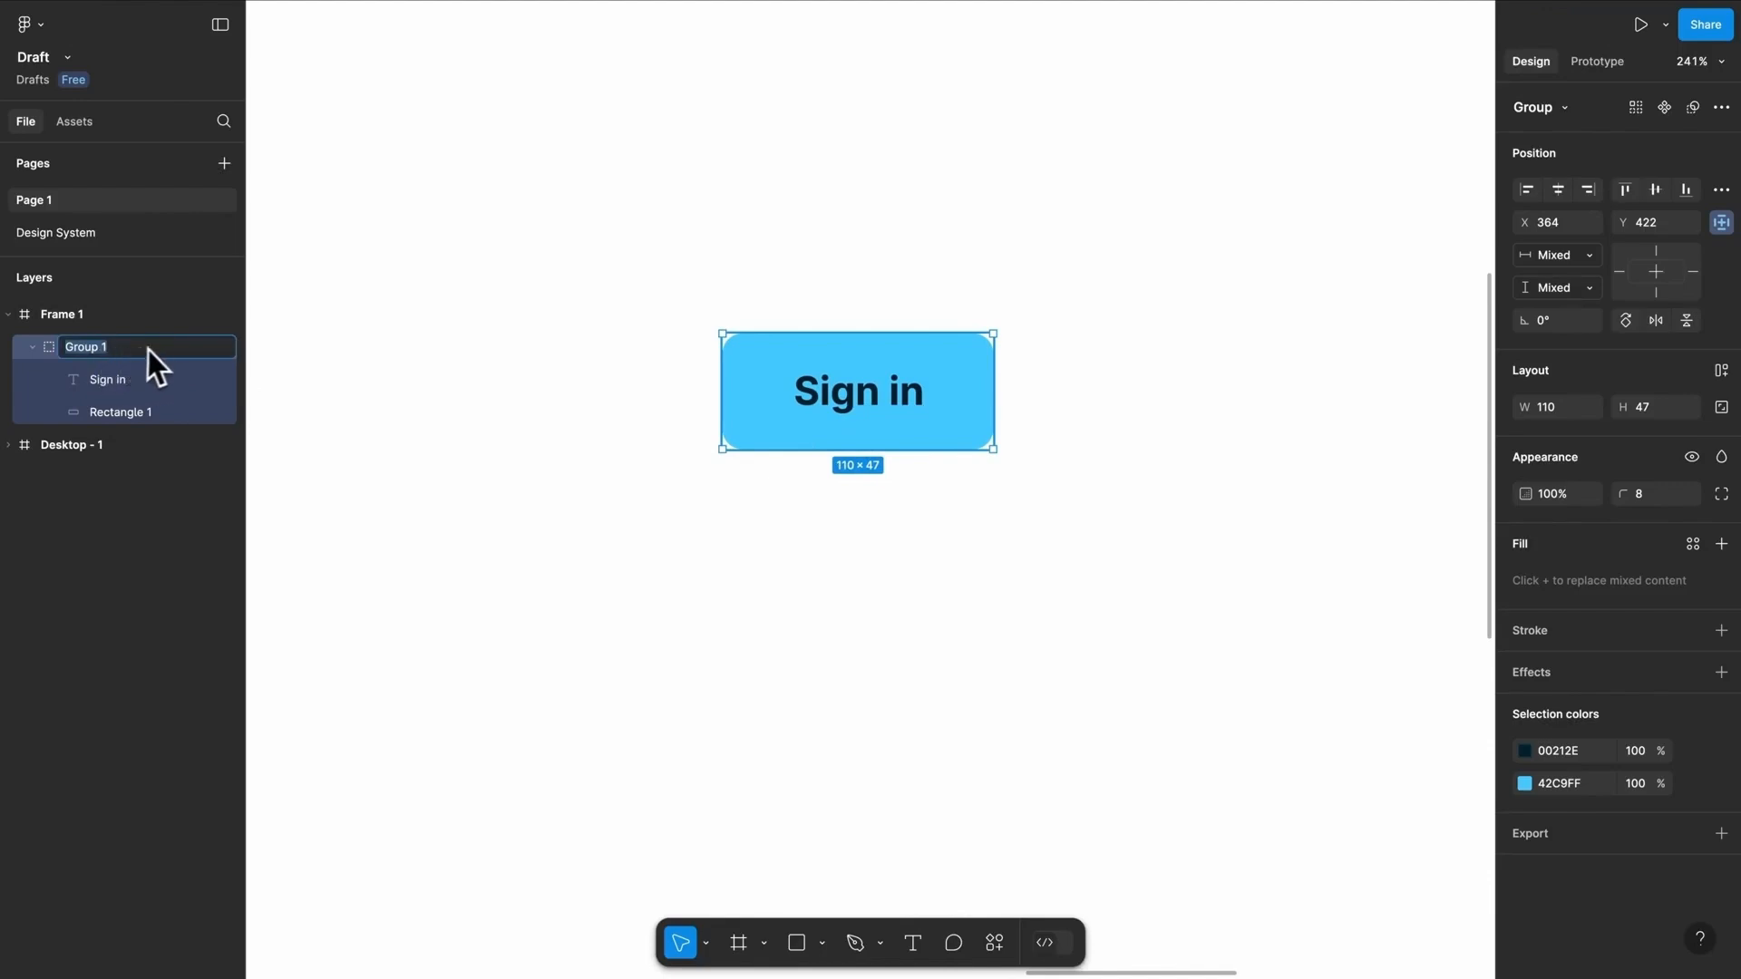
type("Sign in")
key("Return")
Duplicate the "Sign in" button group and place the copy directly below the original.
left_click(906, 209)
left_click(832, 361)
key("super+d")
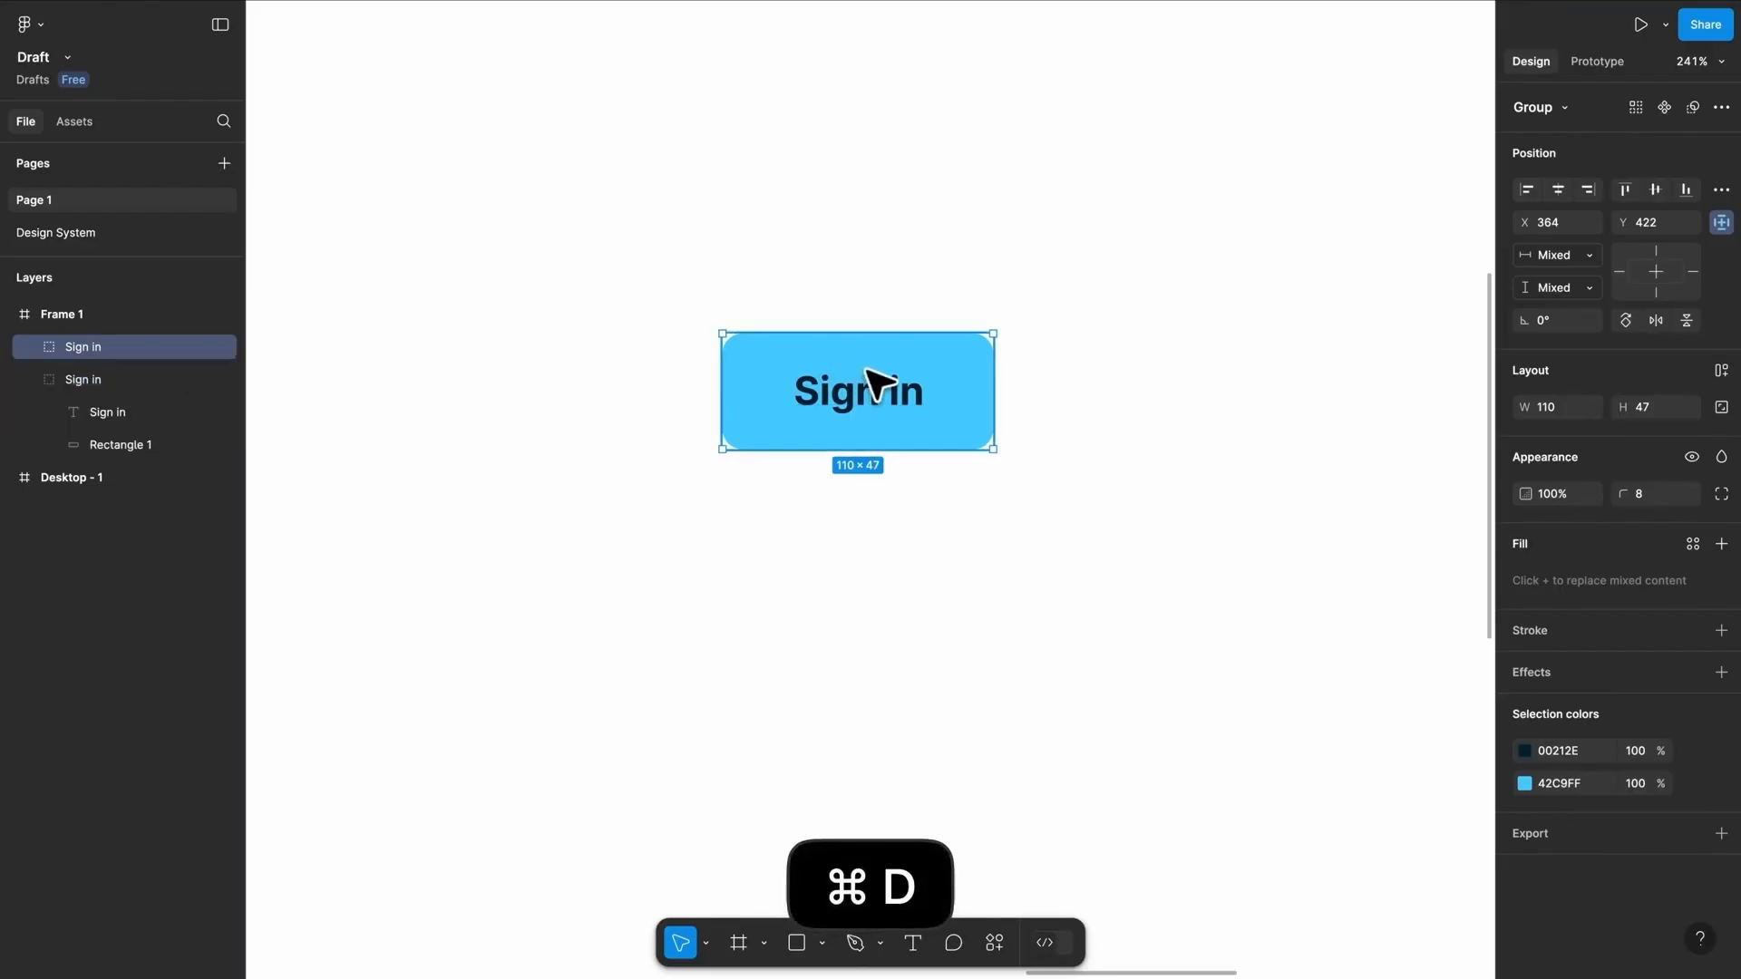
left_click_drag(878, 381, 867, 524)
Change the label of the lower button copy to "Get started".
double_click(861, 531)
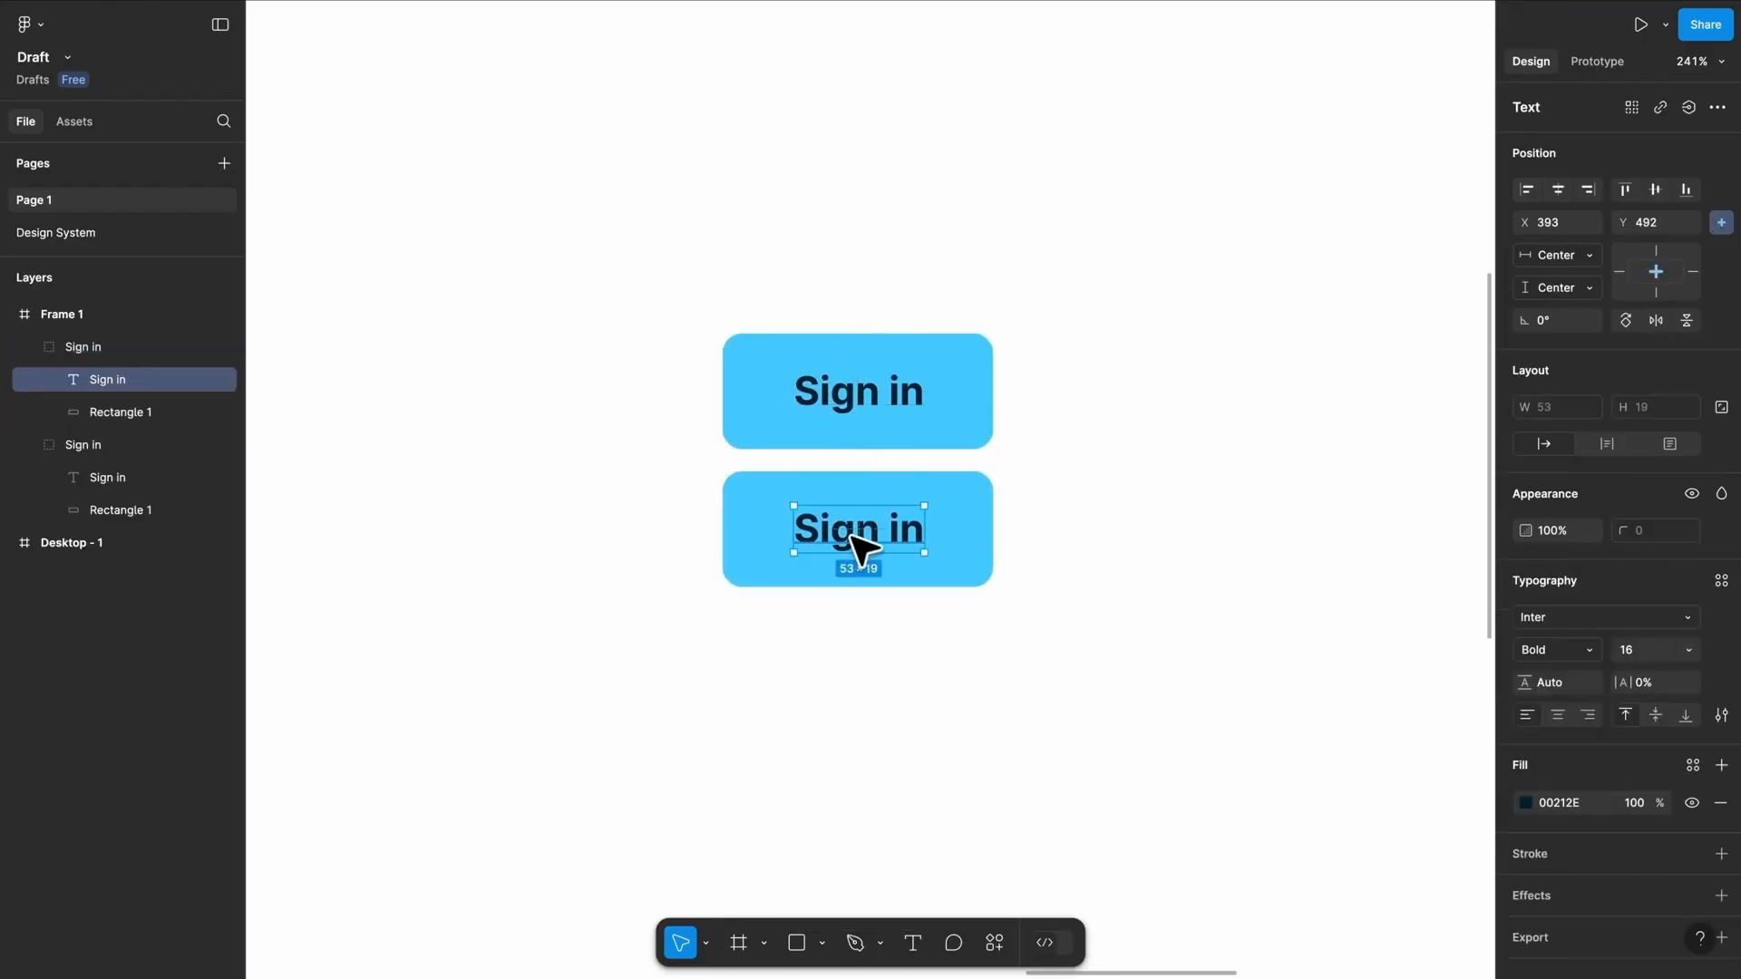
double_click(855, 531)
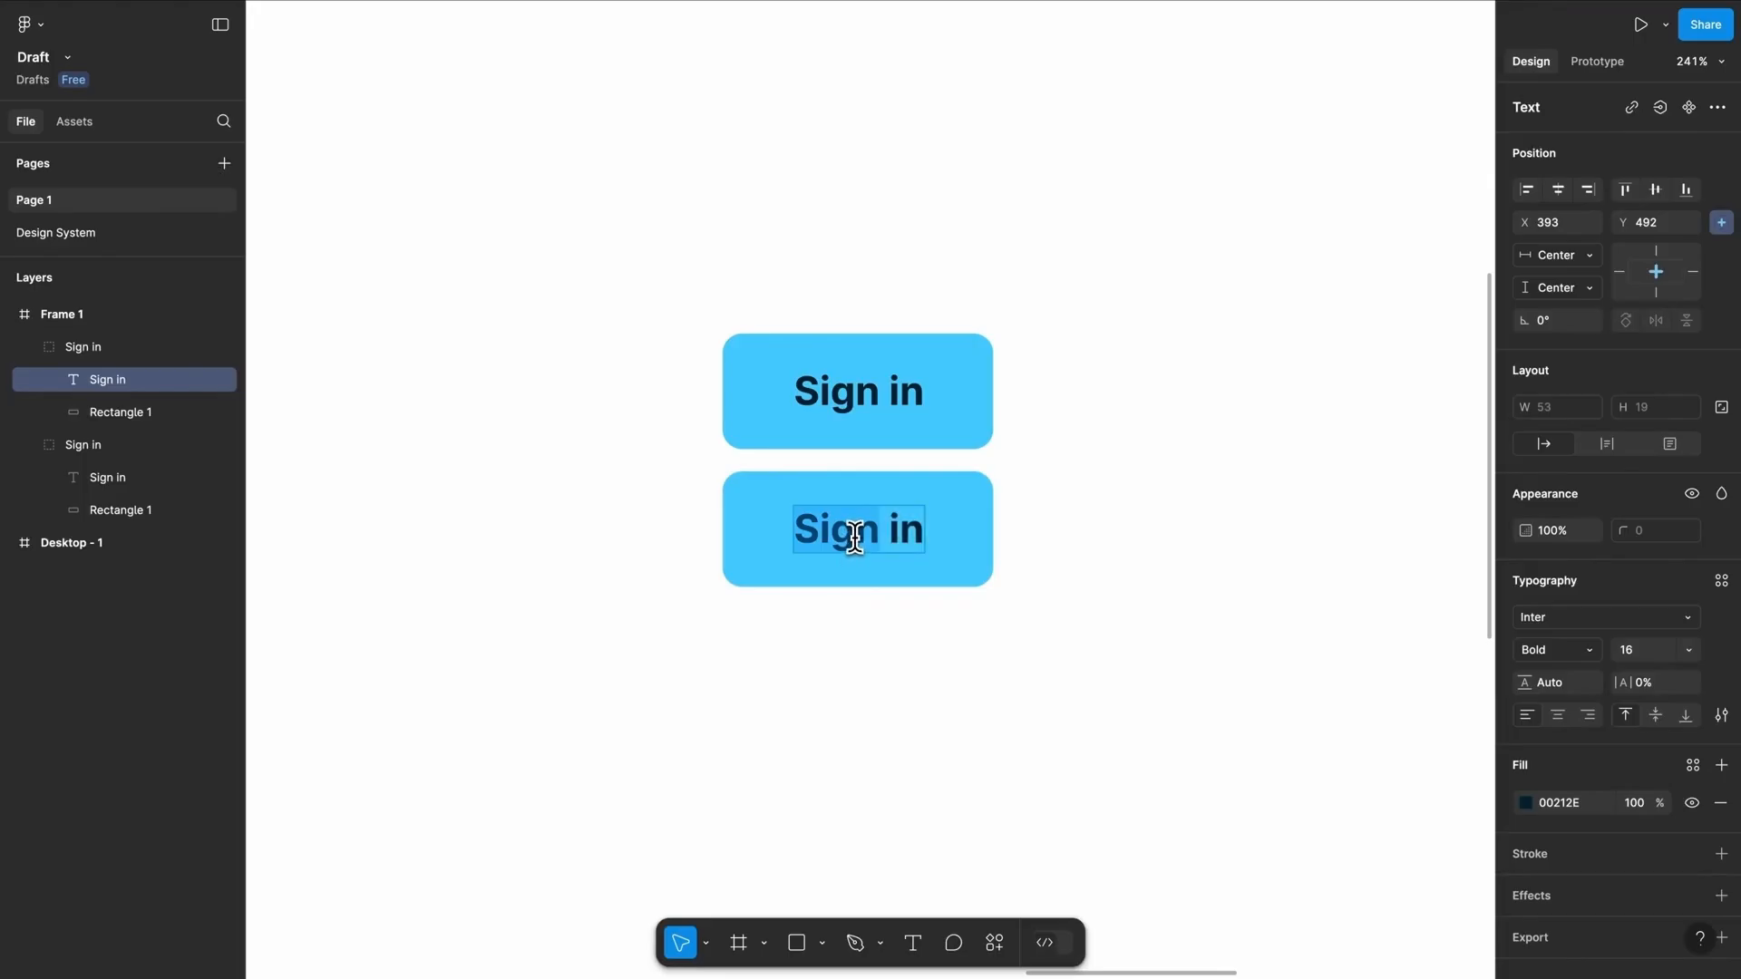
type("Ge")
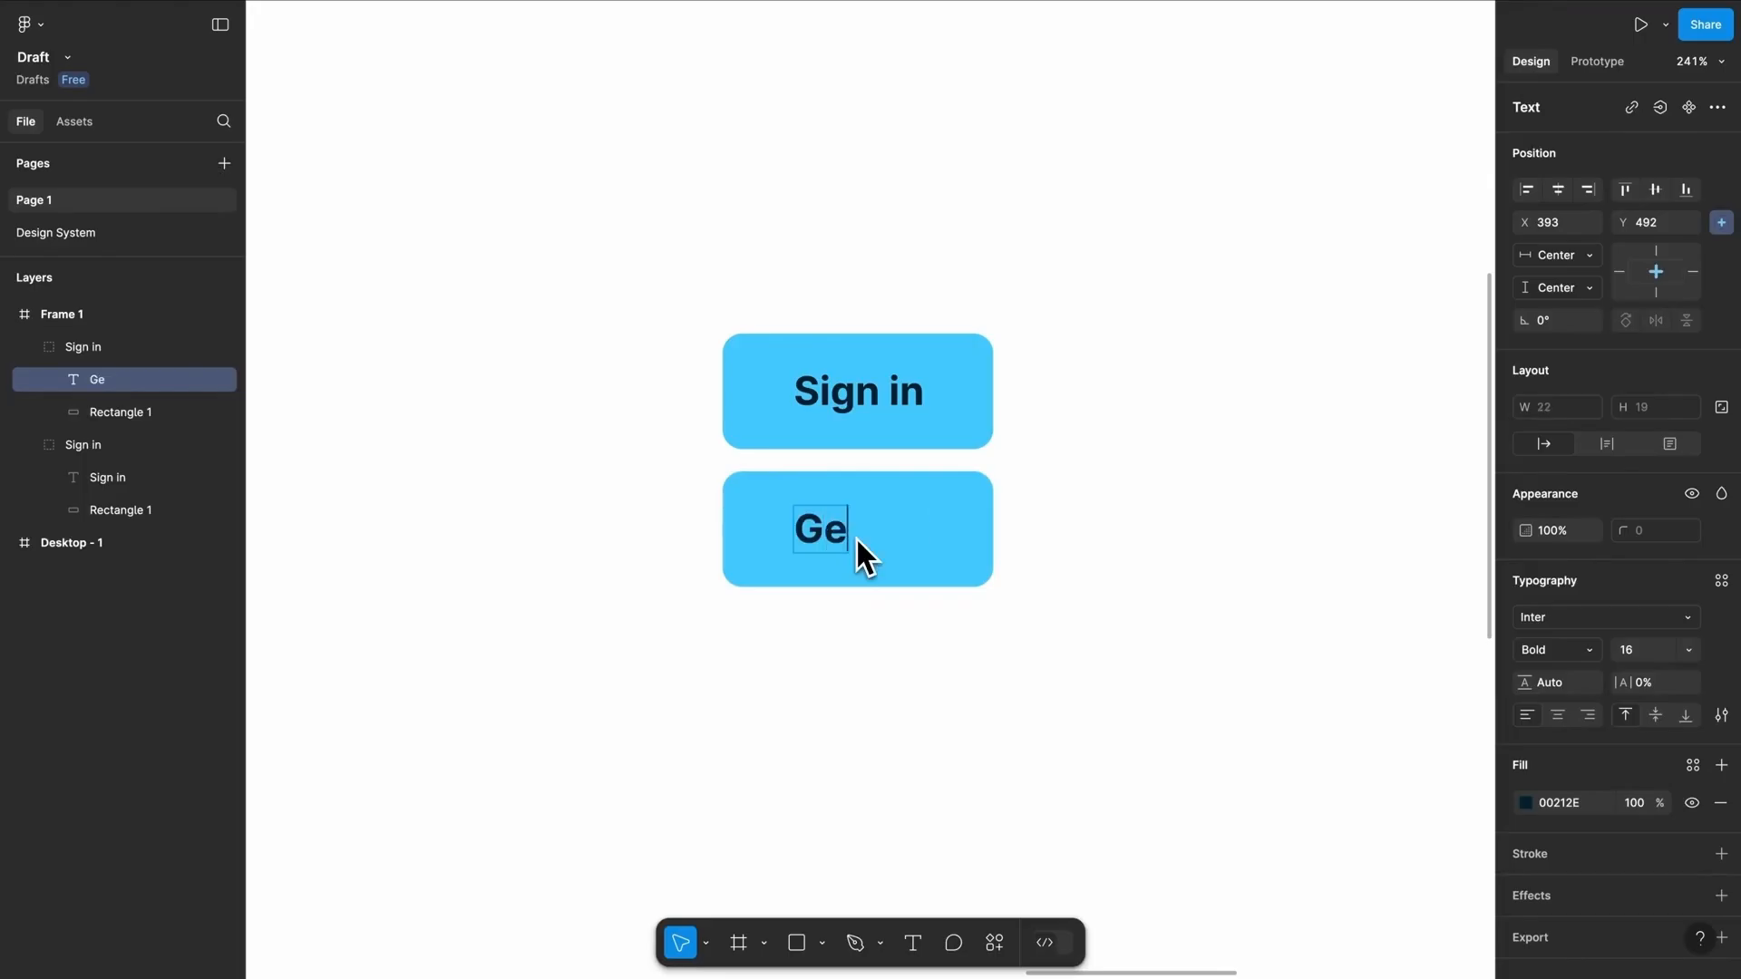
type("t started")
key("Escape")
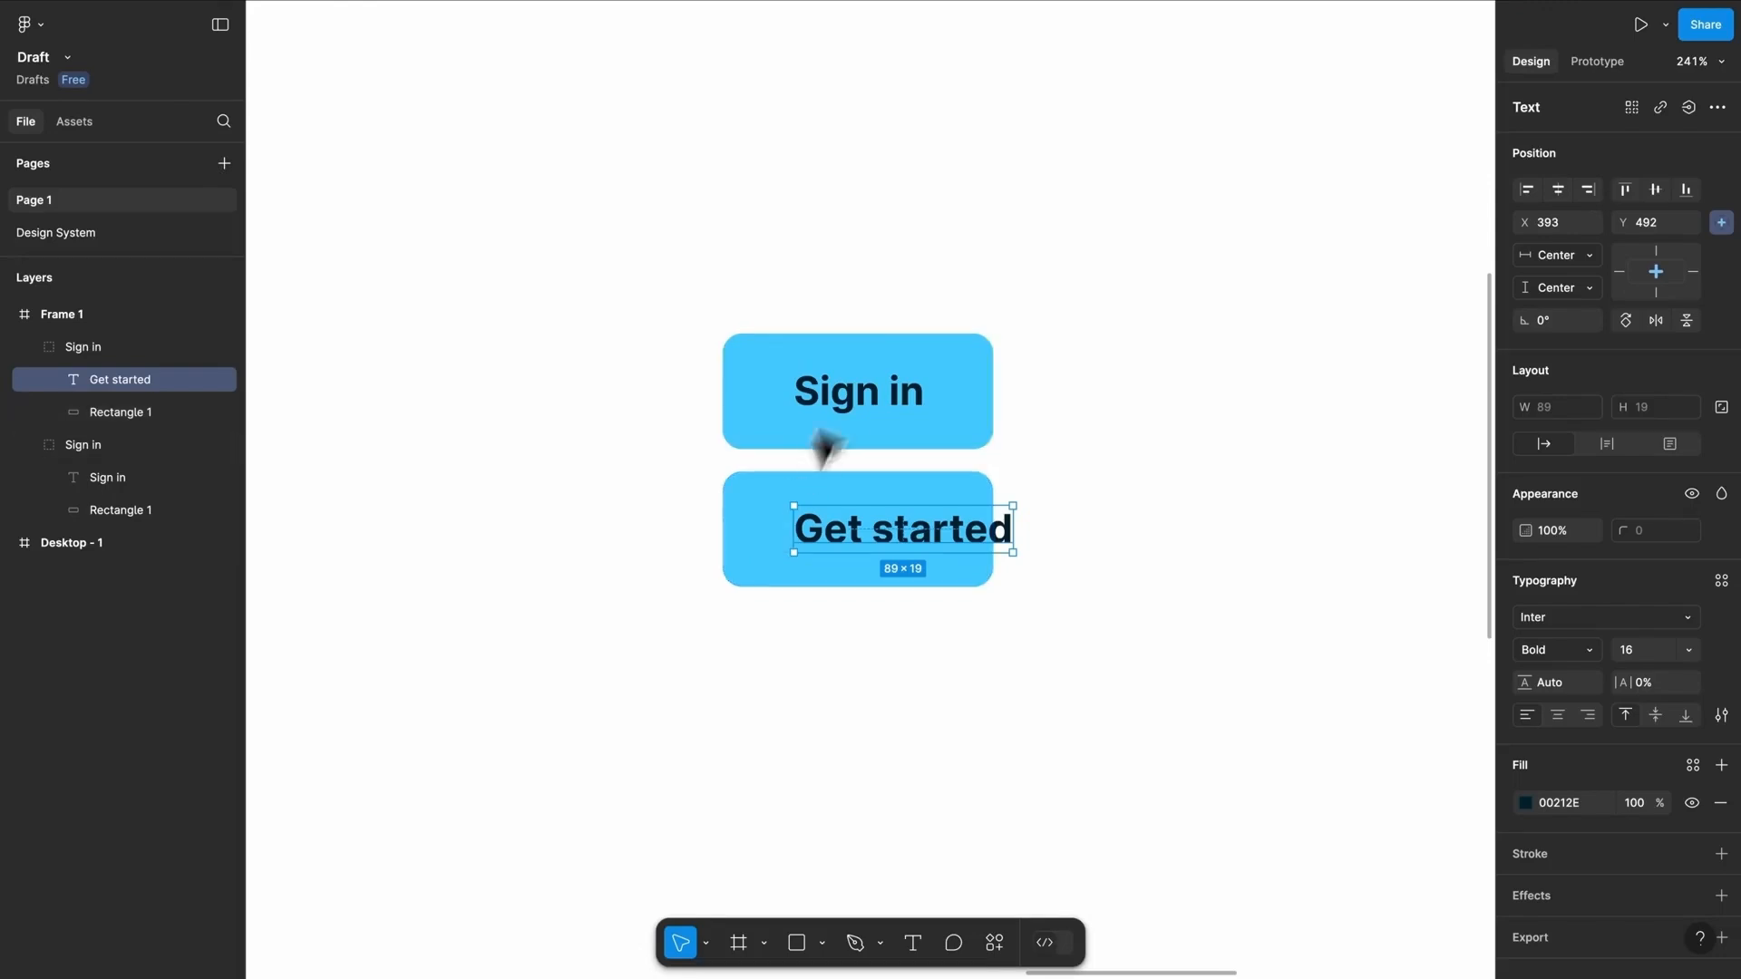
Add a separate "Sign in" text layer in the empty area below the two buttons.
left_click(890, 281)
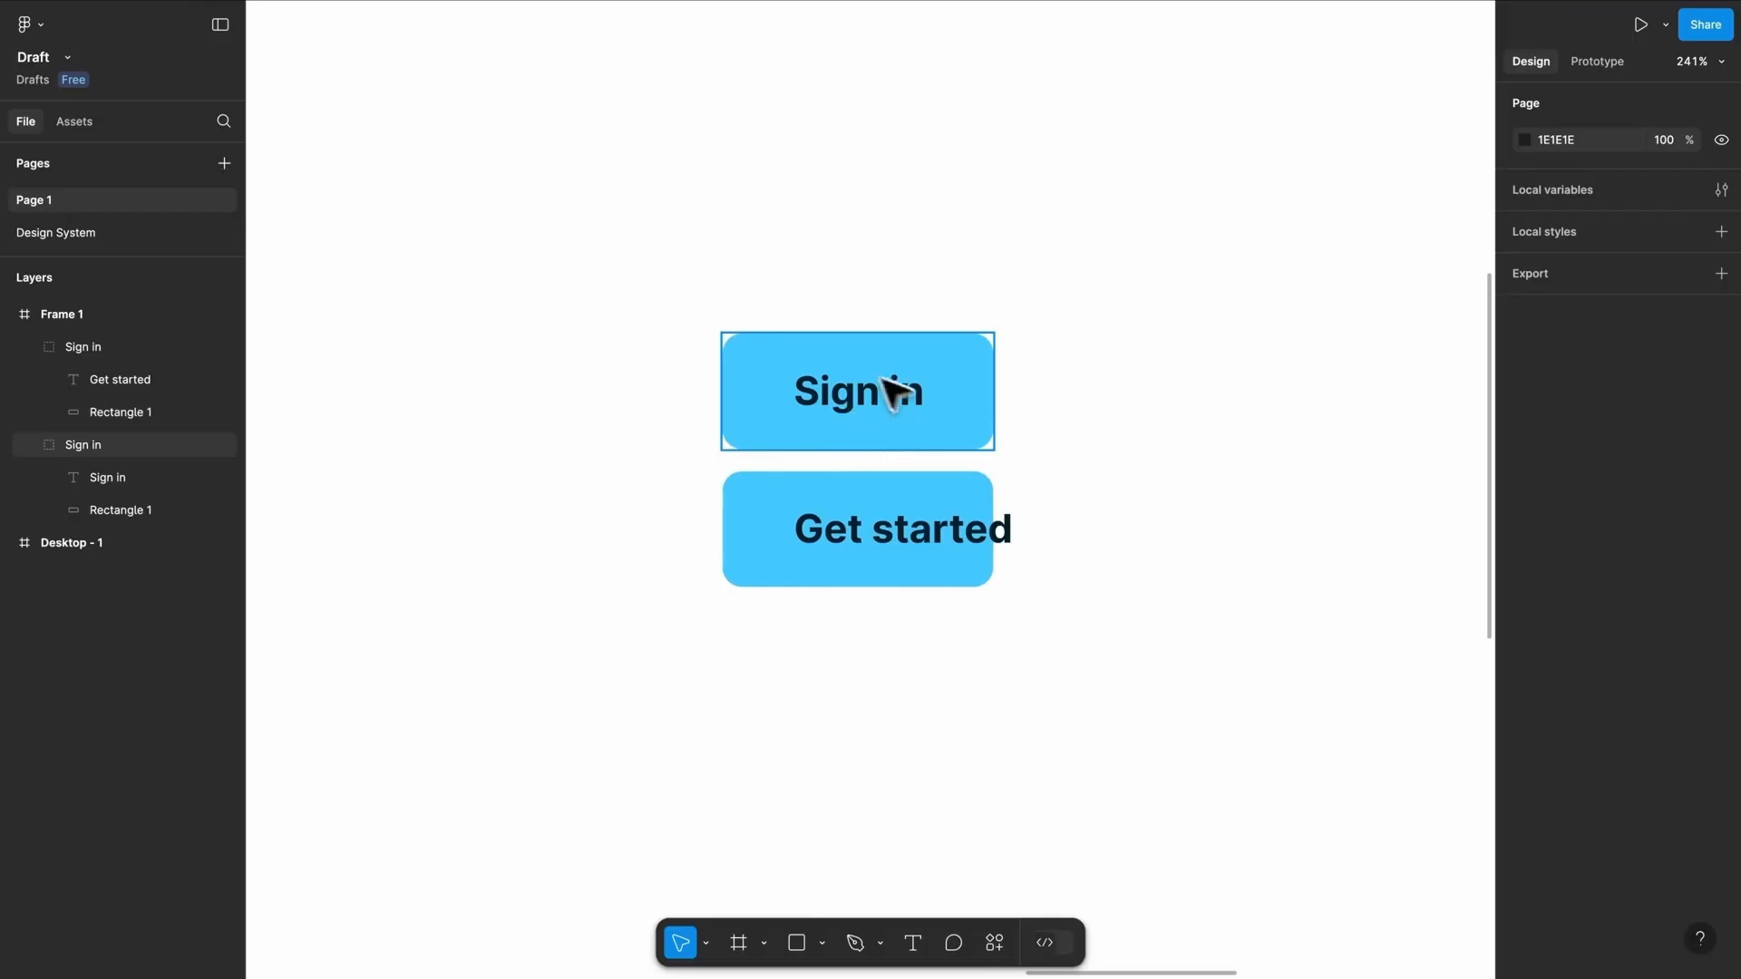
scroll(816, 408, "down", 5)
key("t")
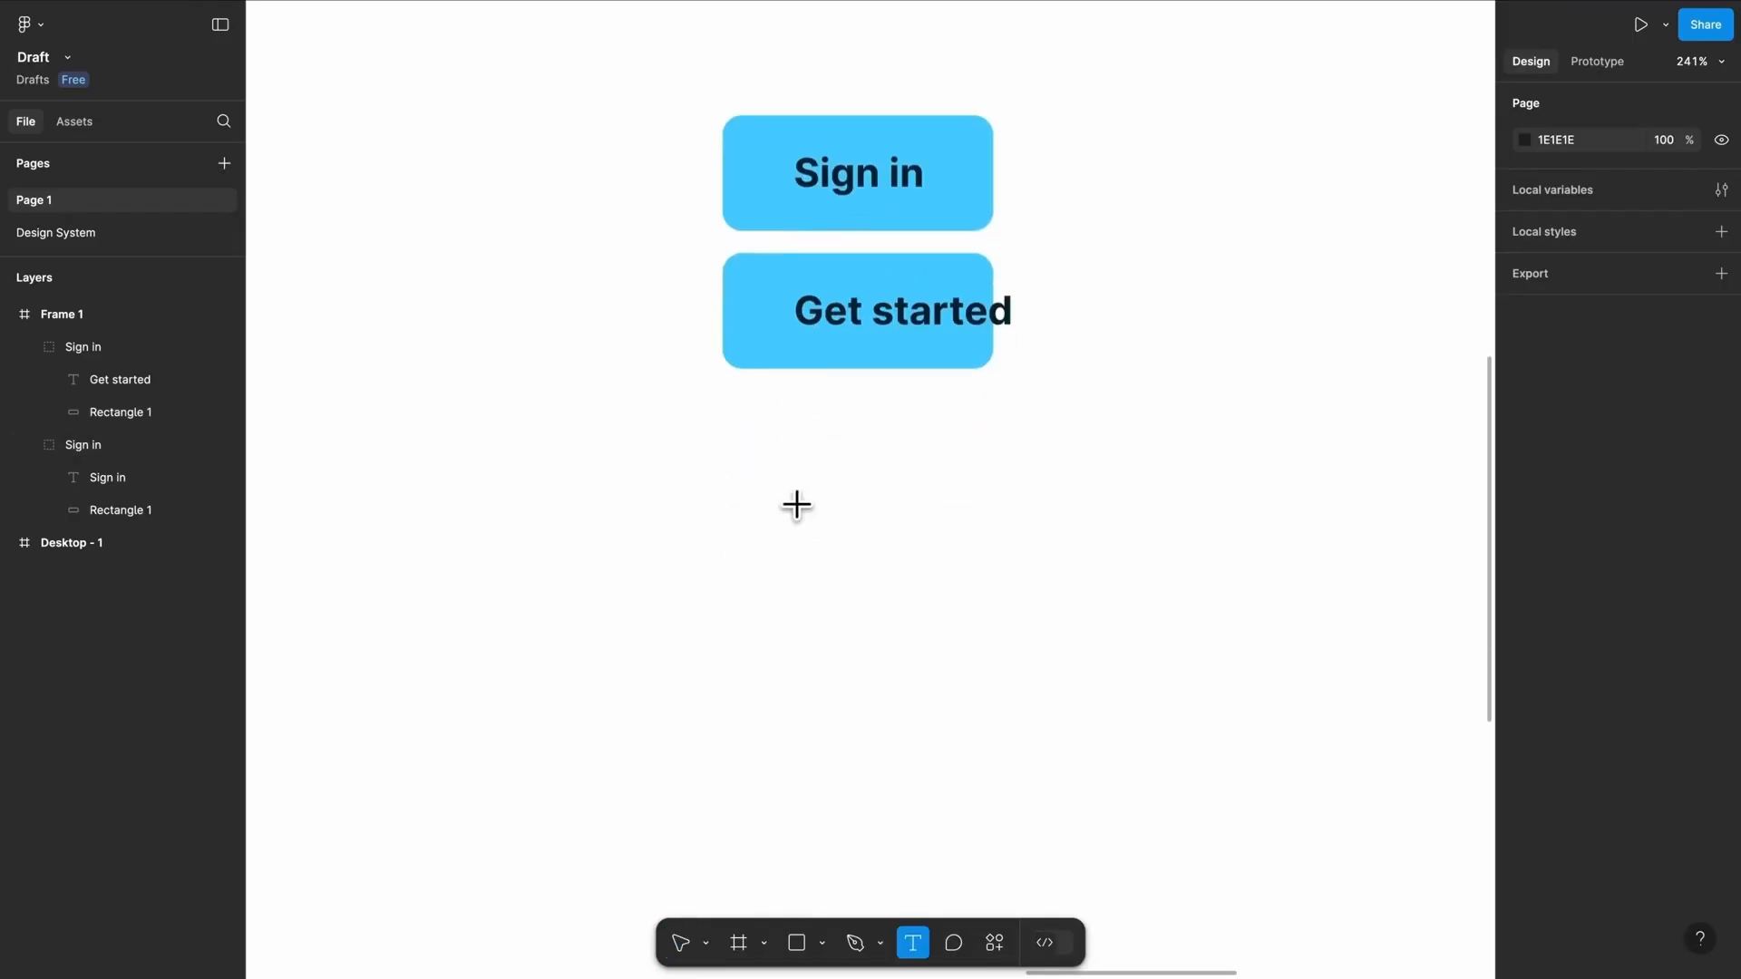
left_click(800, 505)
type("Sign in")
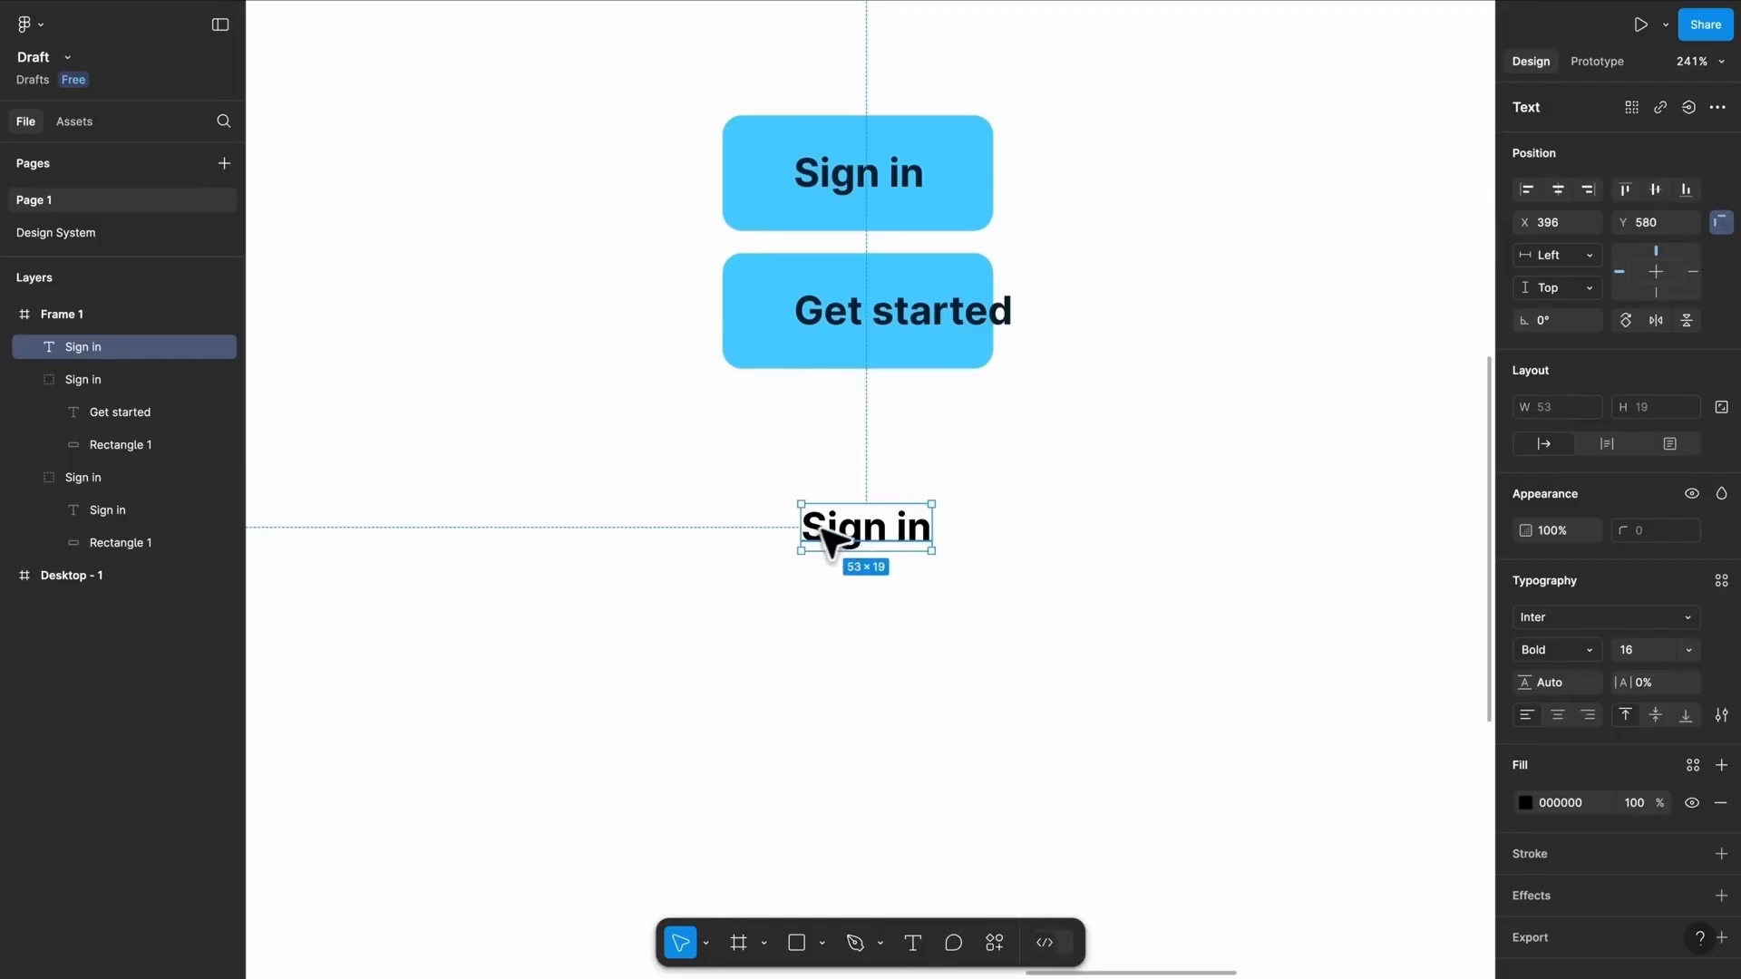
Wrap the separate "Sign in" text in an auto layout frame and expand that frame's layer to show its contents.
scroll(868, 539, "up", 5)
scroll(868, 542, "up", 1)
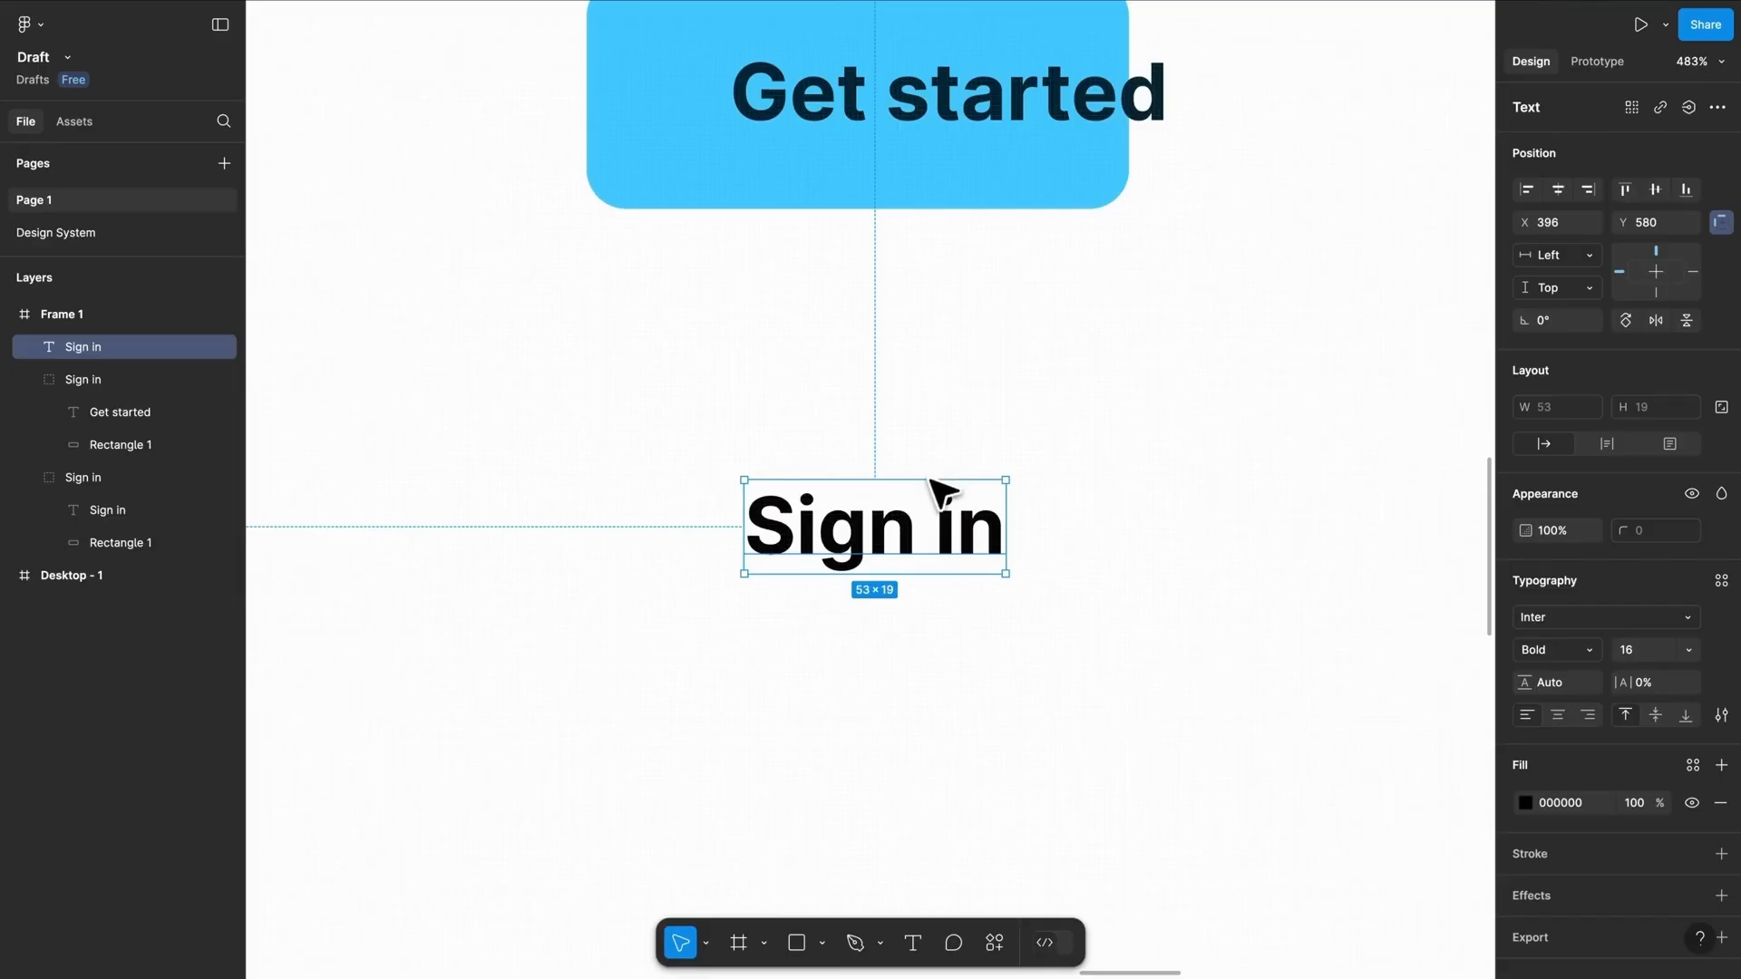
key("shift+a")
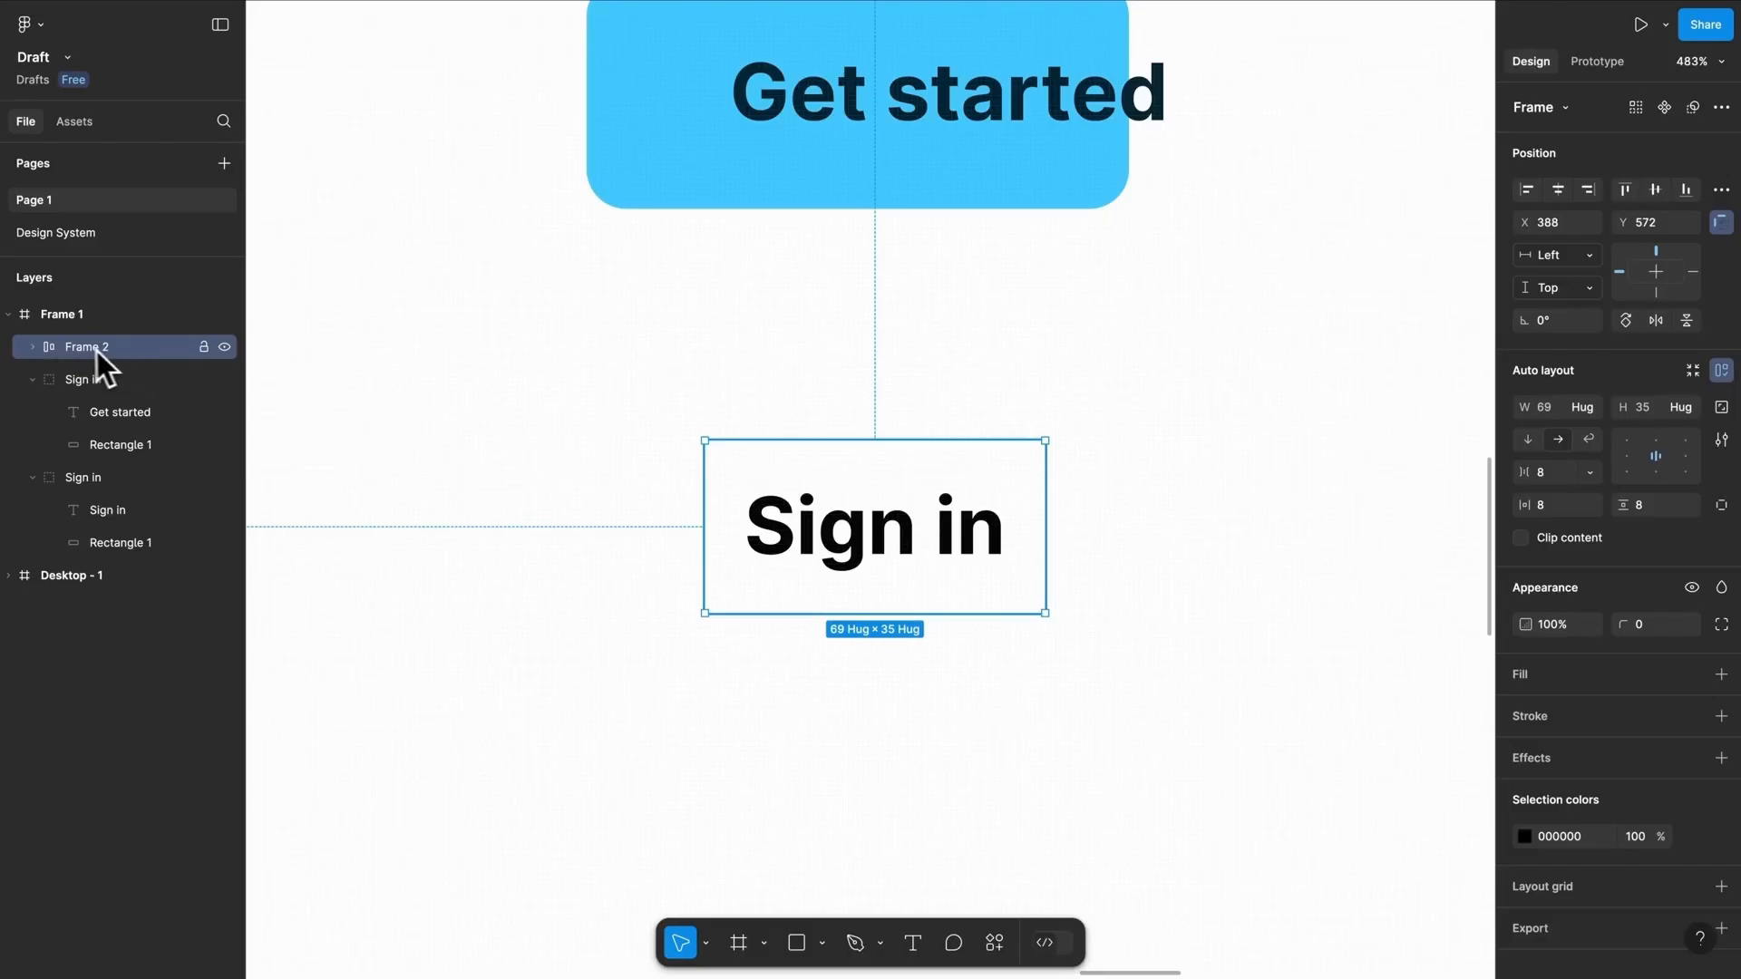
left_click(33, 348)
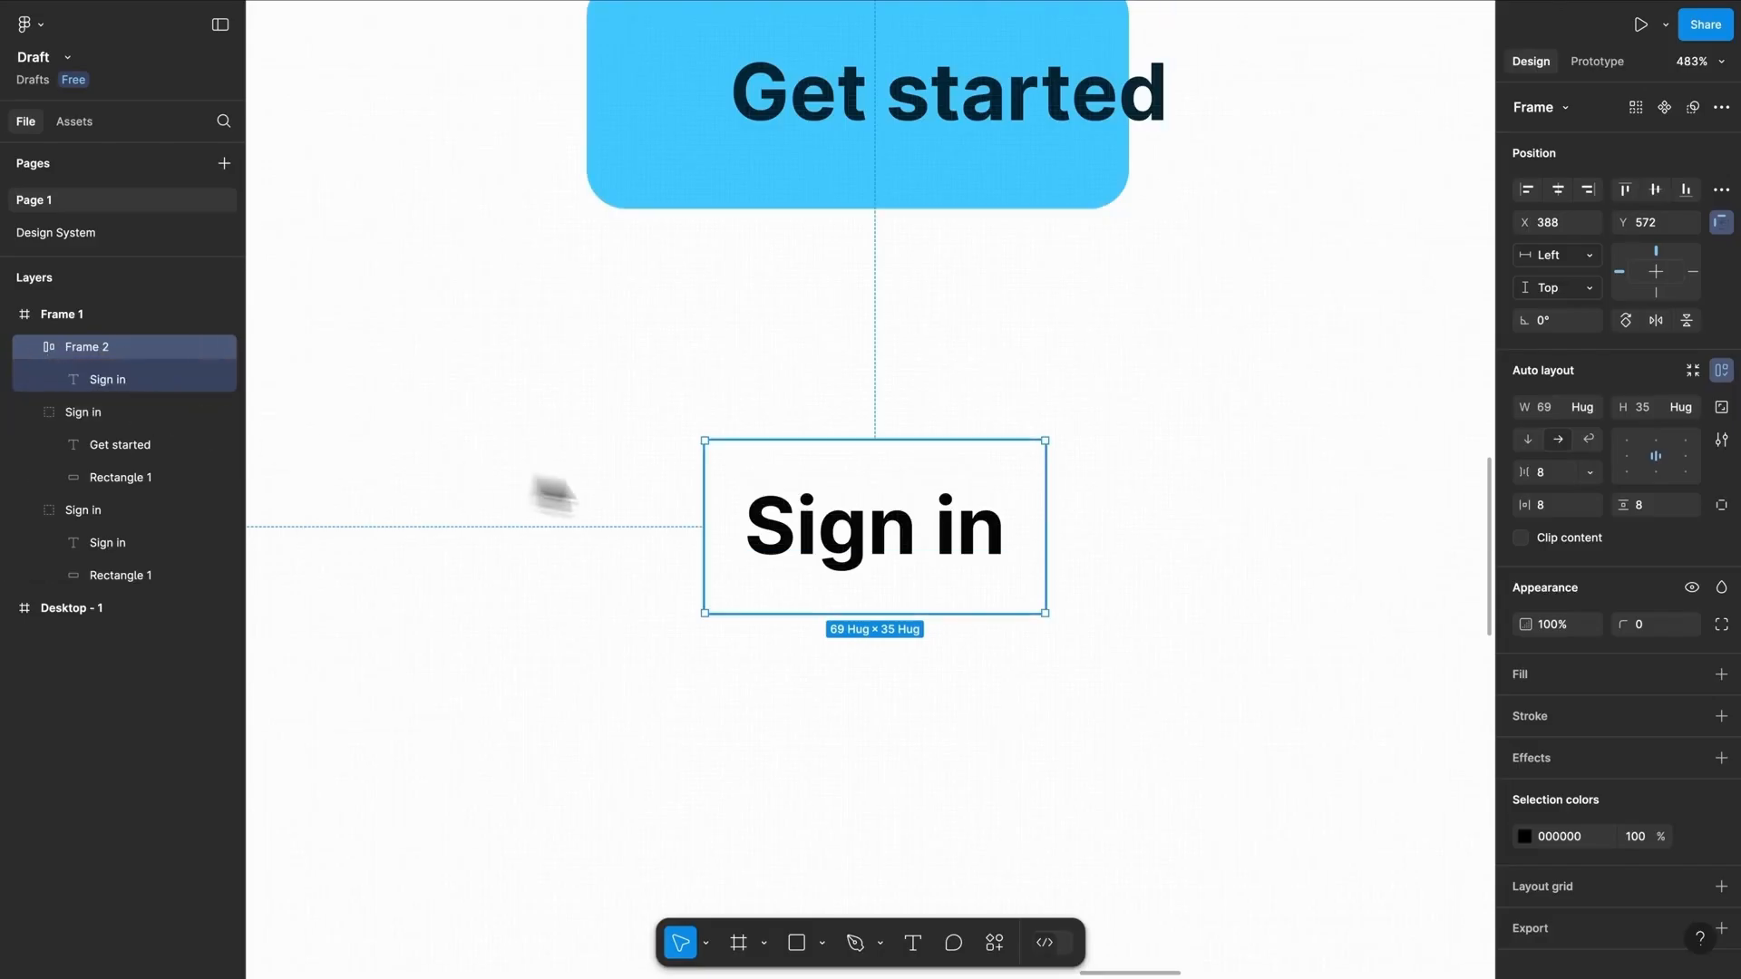
Rename the auto layout frame around the separate "Sign in" text as "Button".
double_click(100, 347)
type("Button")
key("Return")
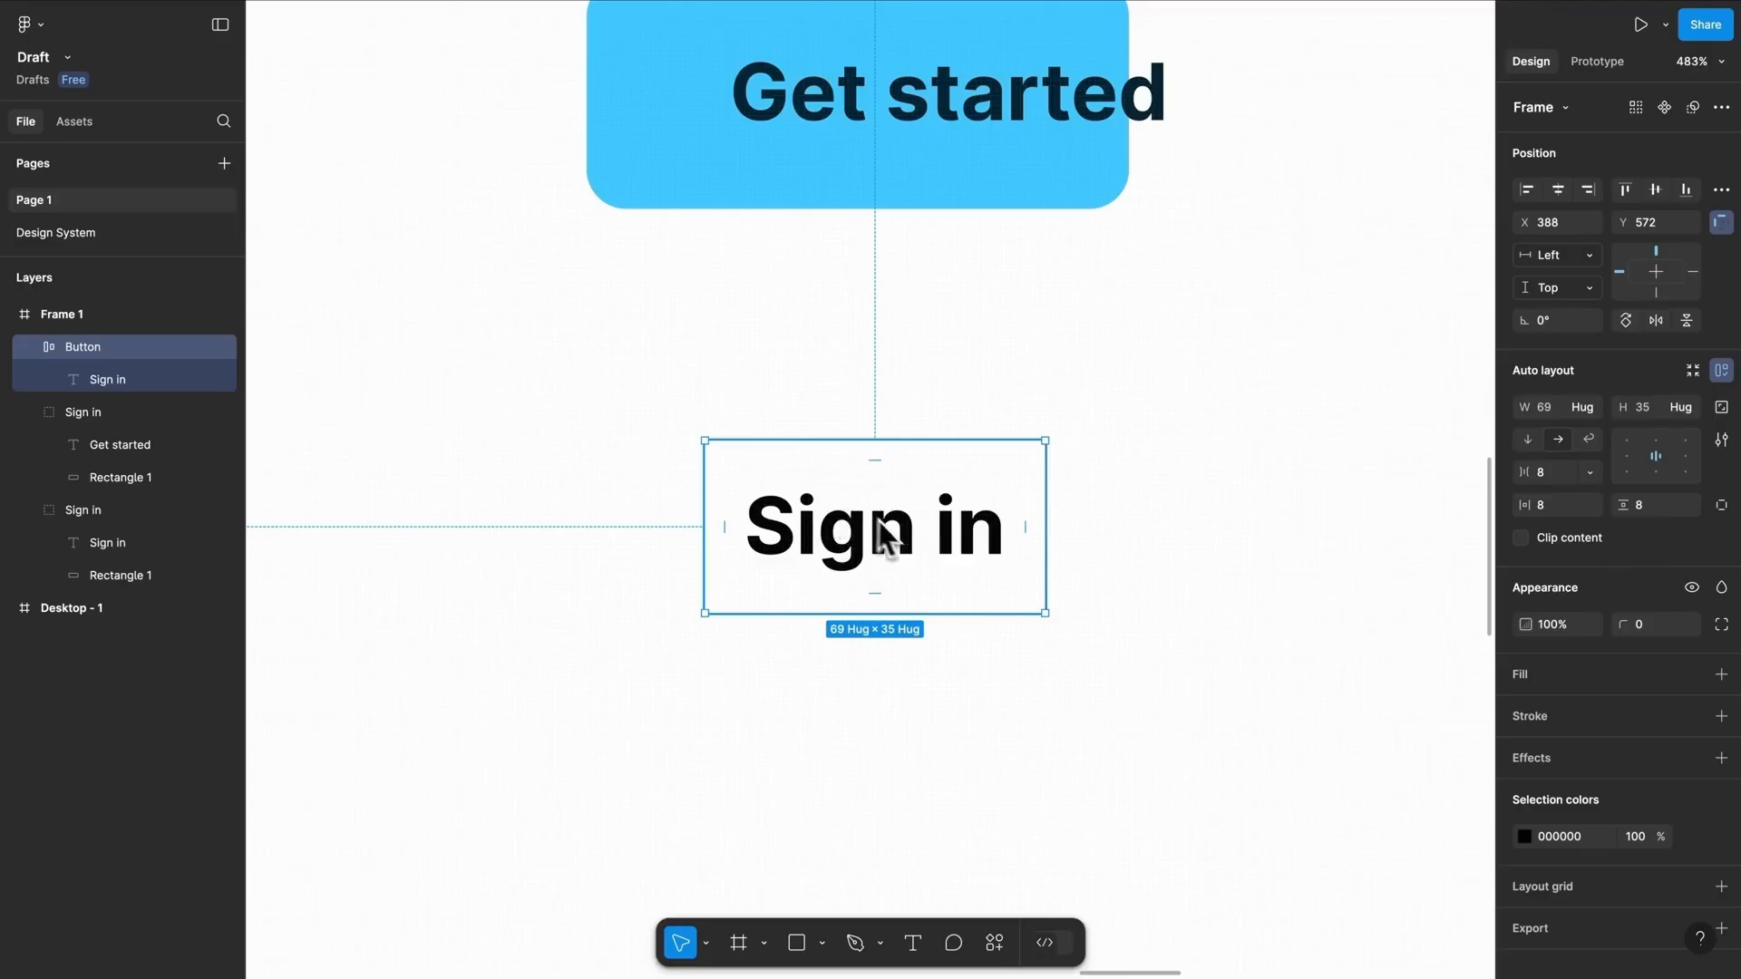
Add a fill to the Button frame, sampling the light blue 42C9FF from the grouped button above it.
left_click(1721, 675)
left_click(1526, 713)
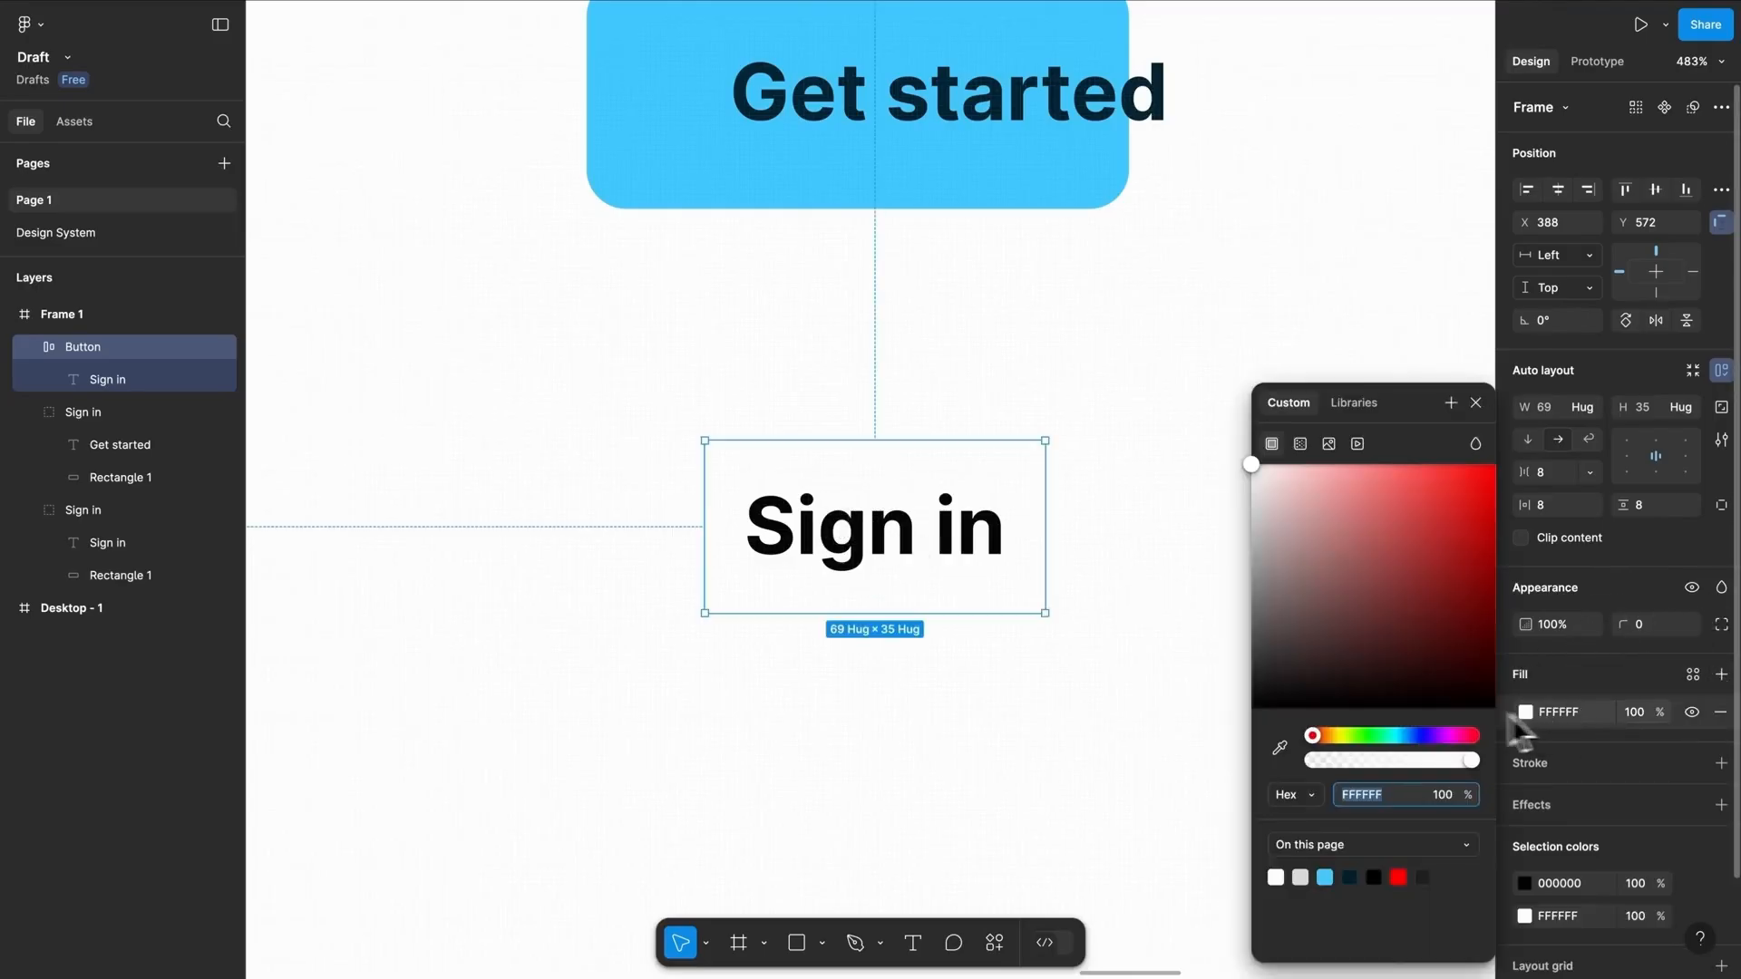
left_click(1280, 748)
left_click(1094, 190)
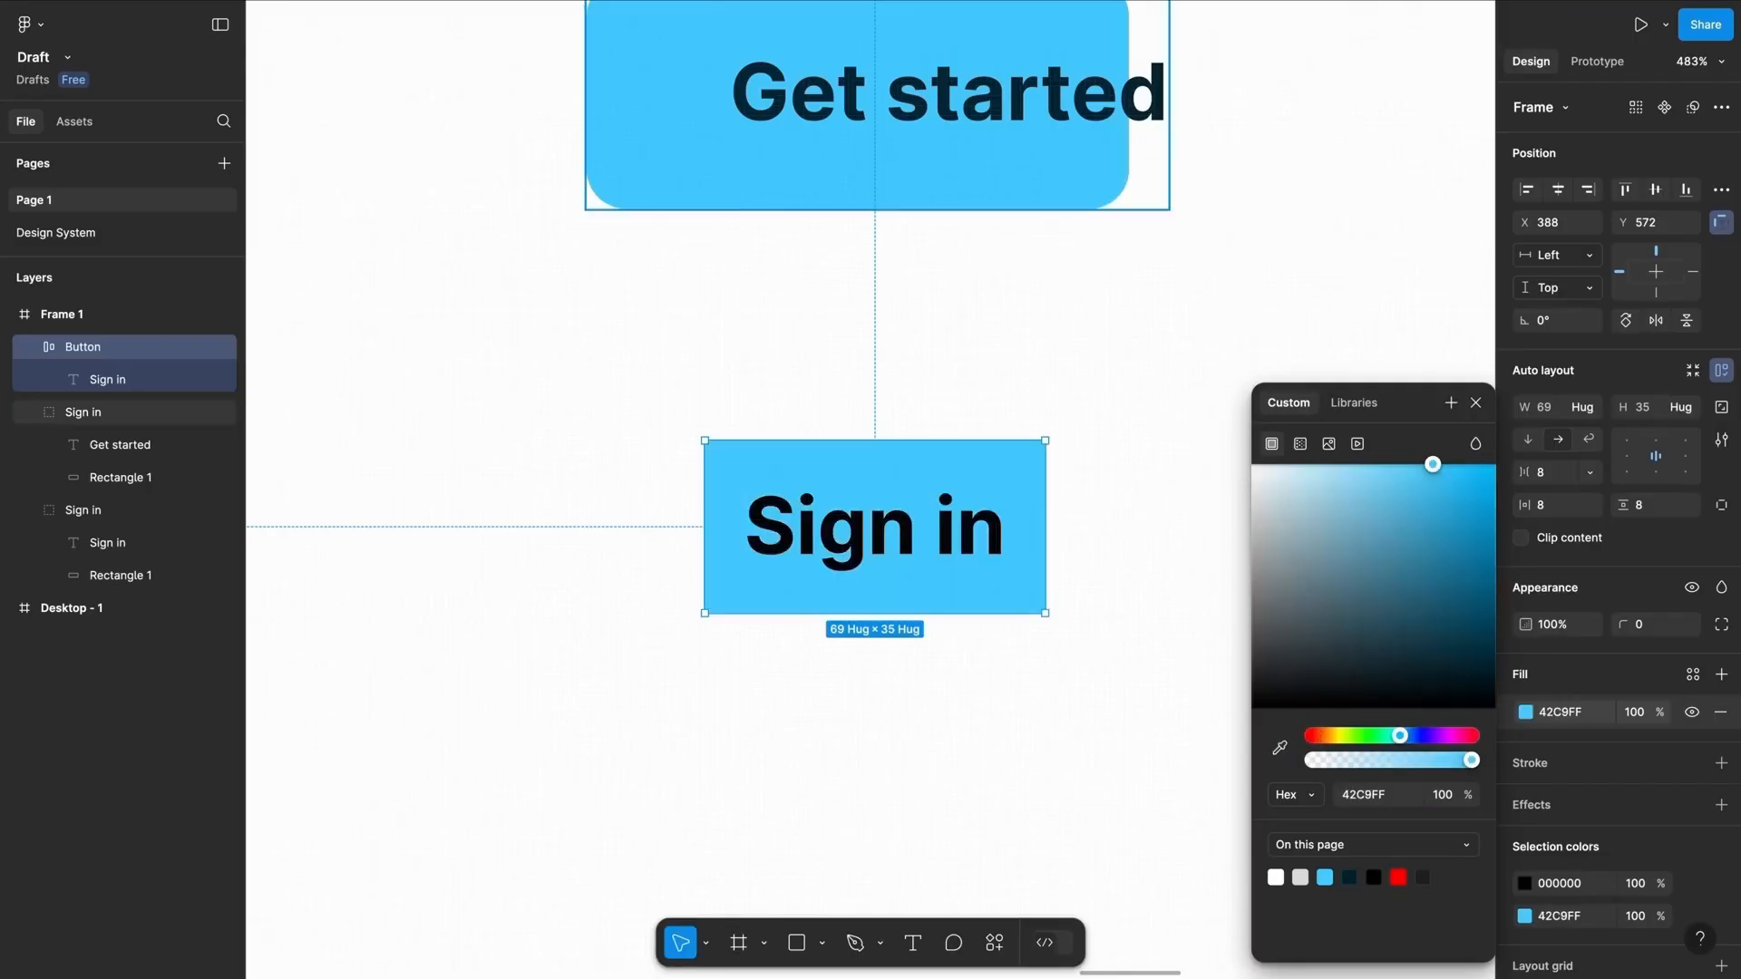
key("Escape")
Recolor the Button frame's "Sign in" text with the dark blue 00212E sampled from the "Get started" label above.
double_click(809, 544)
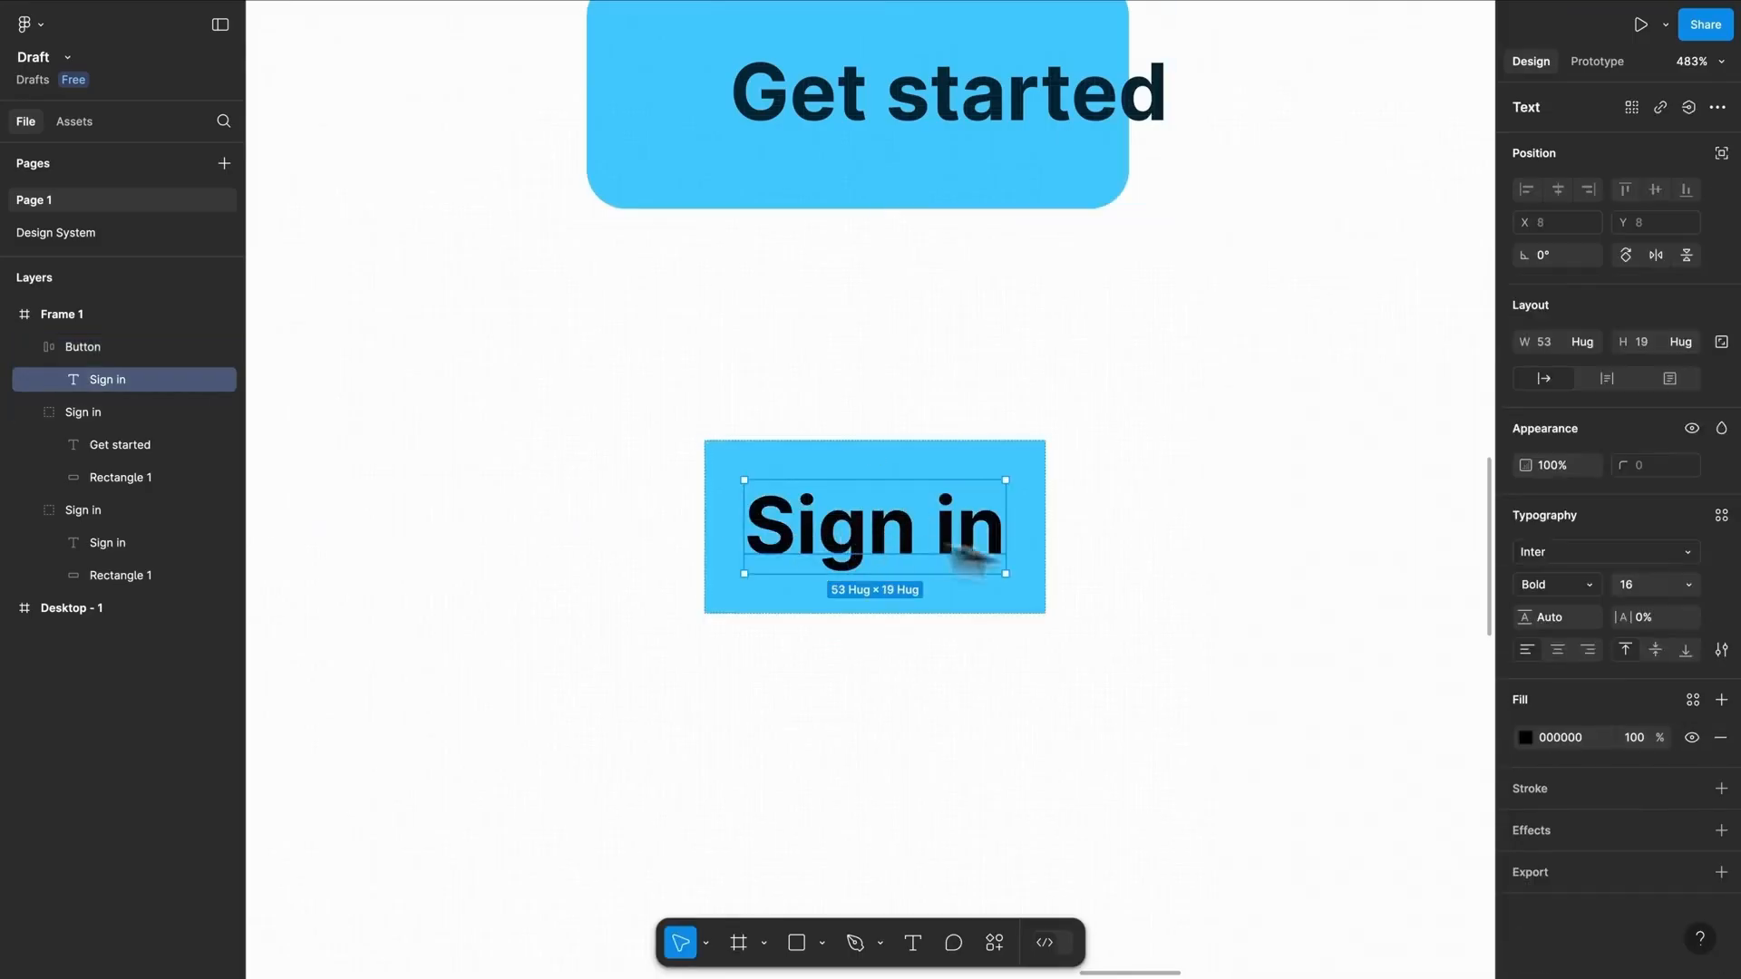
left_click(1526, 737)
left_click(1279, 747)
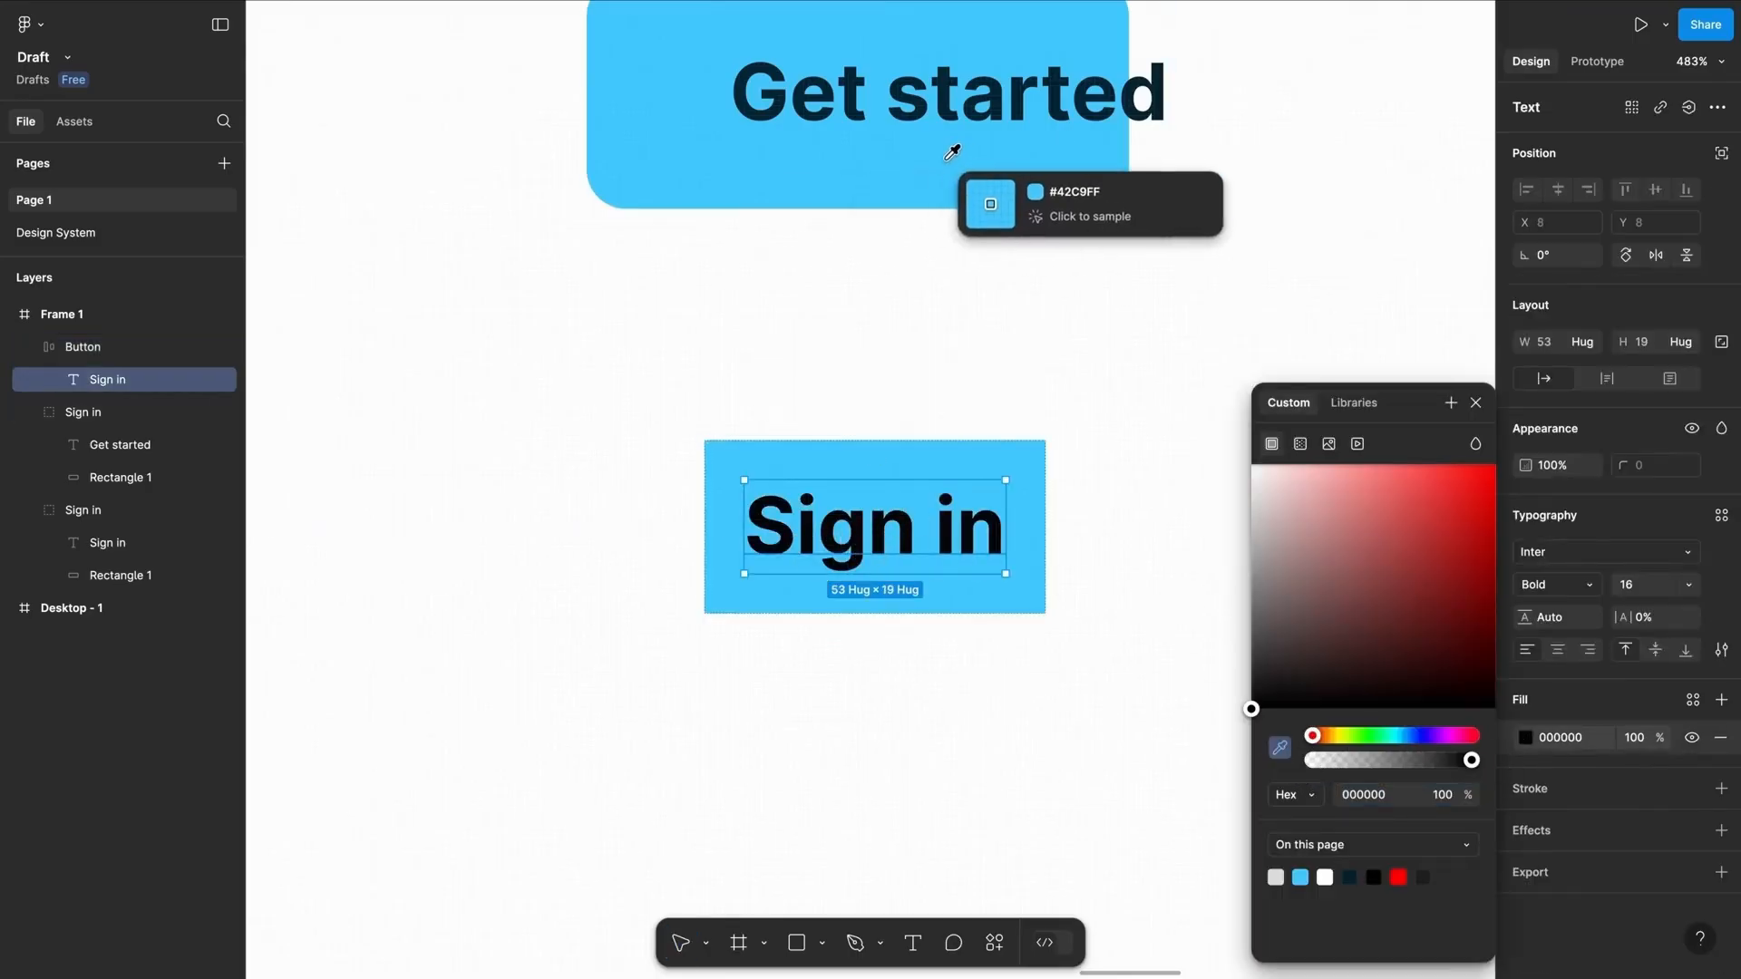
left_click(923, 100)
left_click(1151, 327)
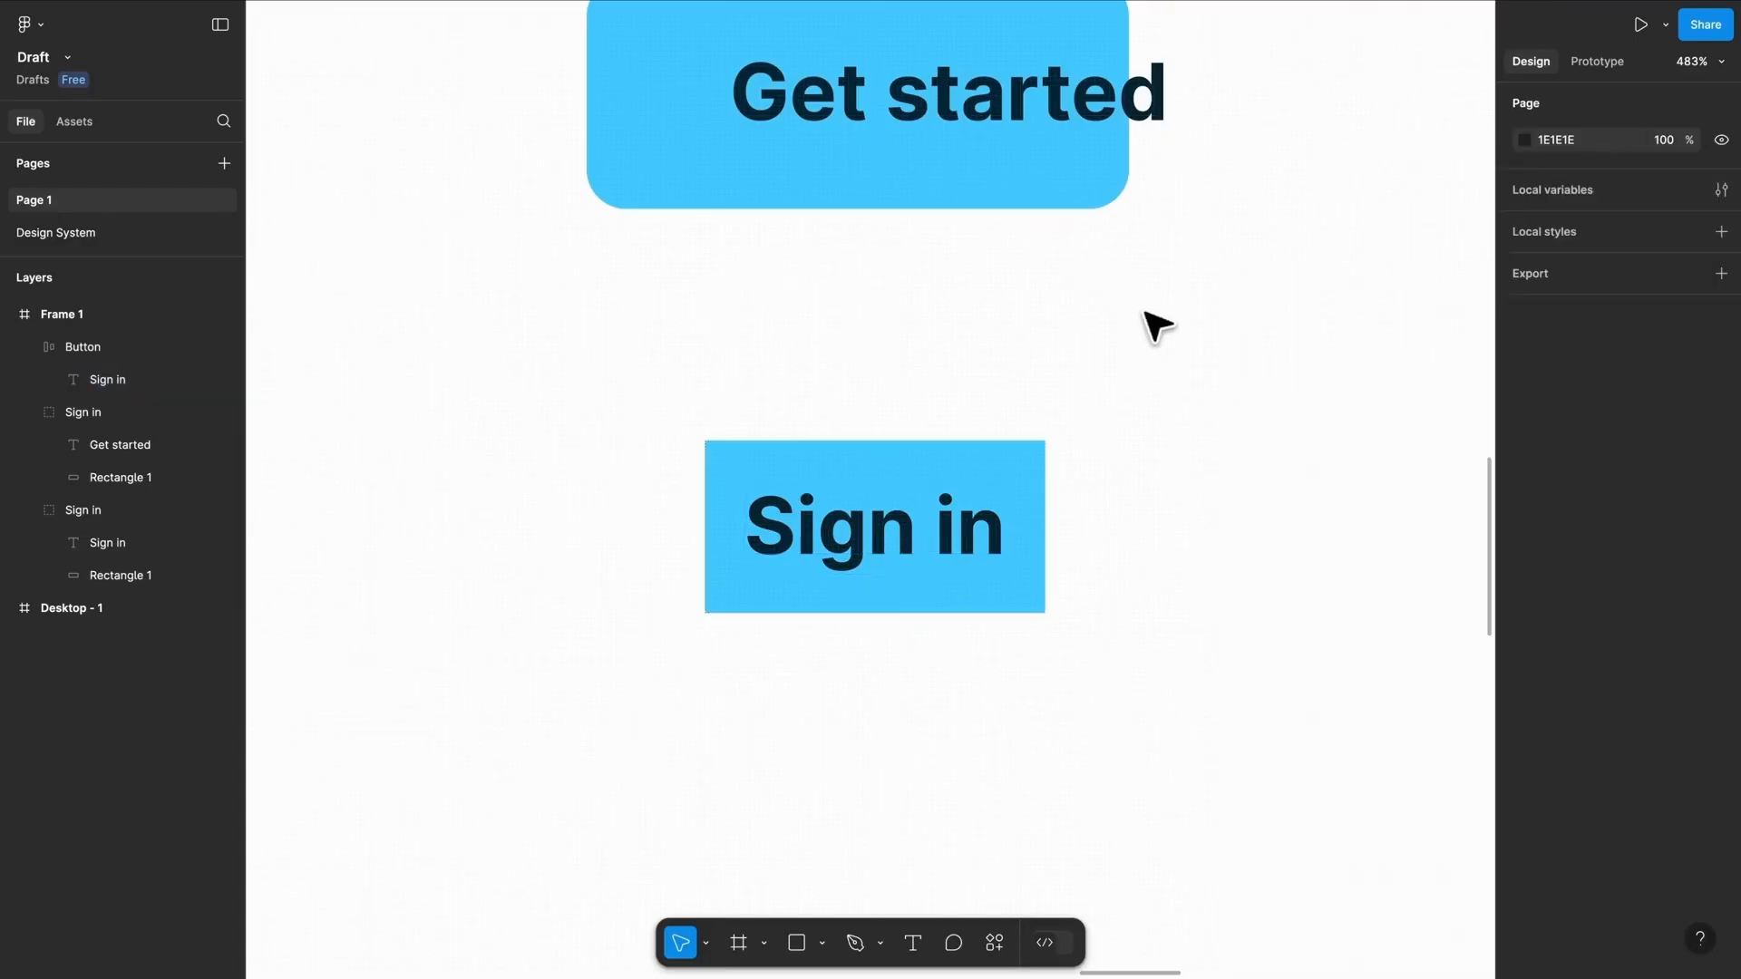
Try a corner radius of 8 on the Button frame and settle on a radius of 4.
left_click(997, 476)
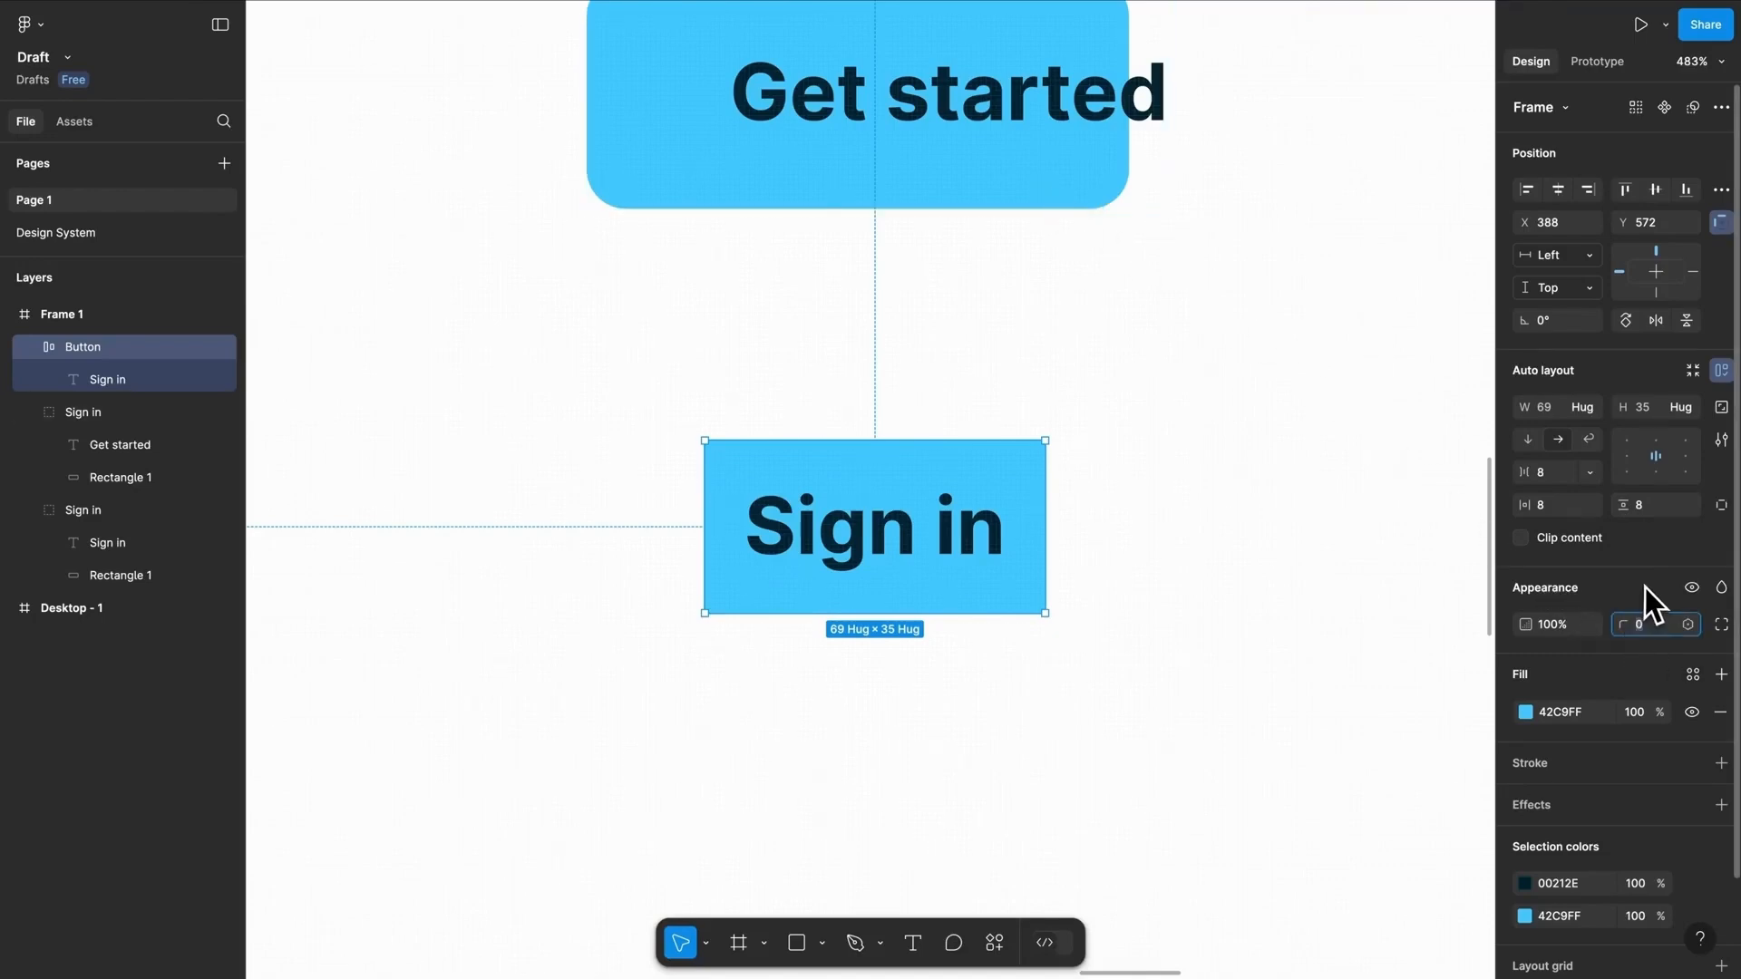
type("8")
key("Return")
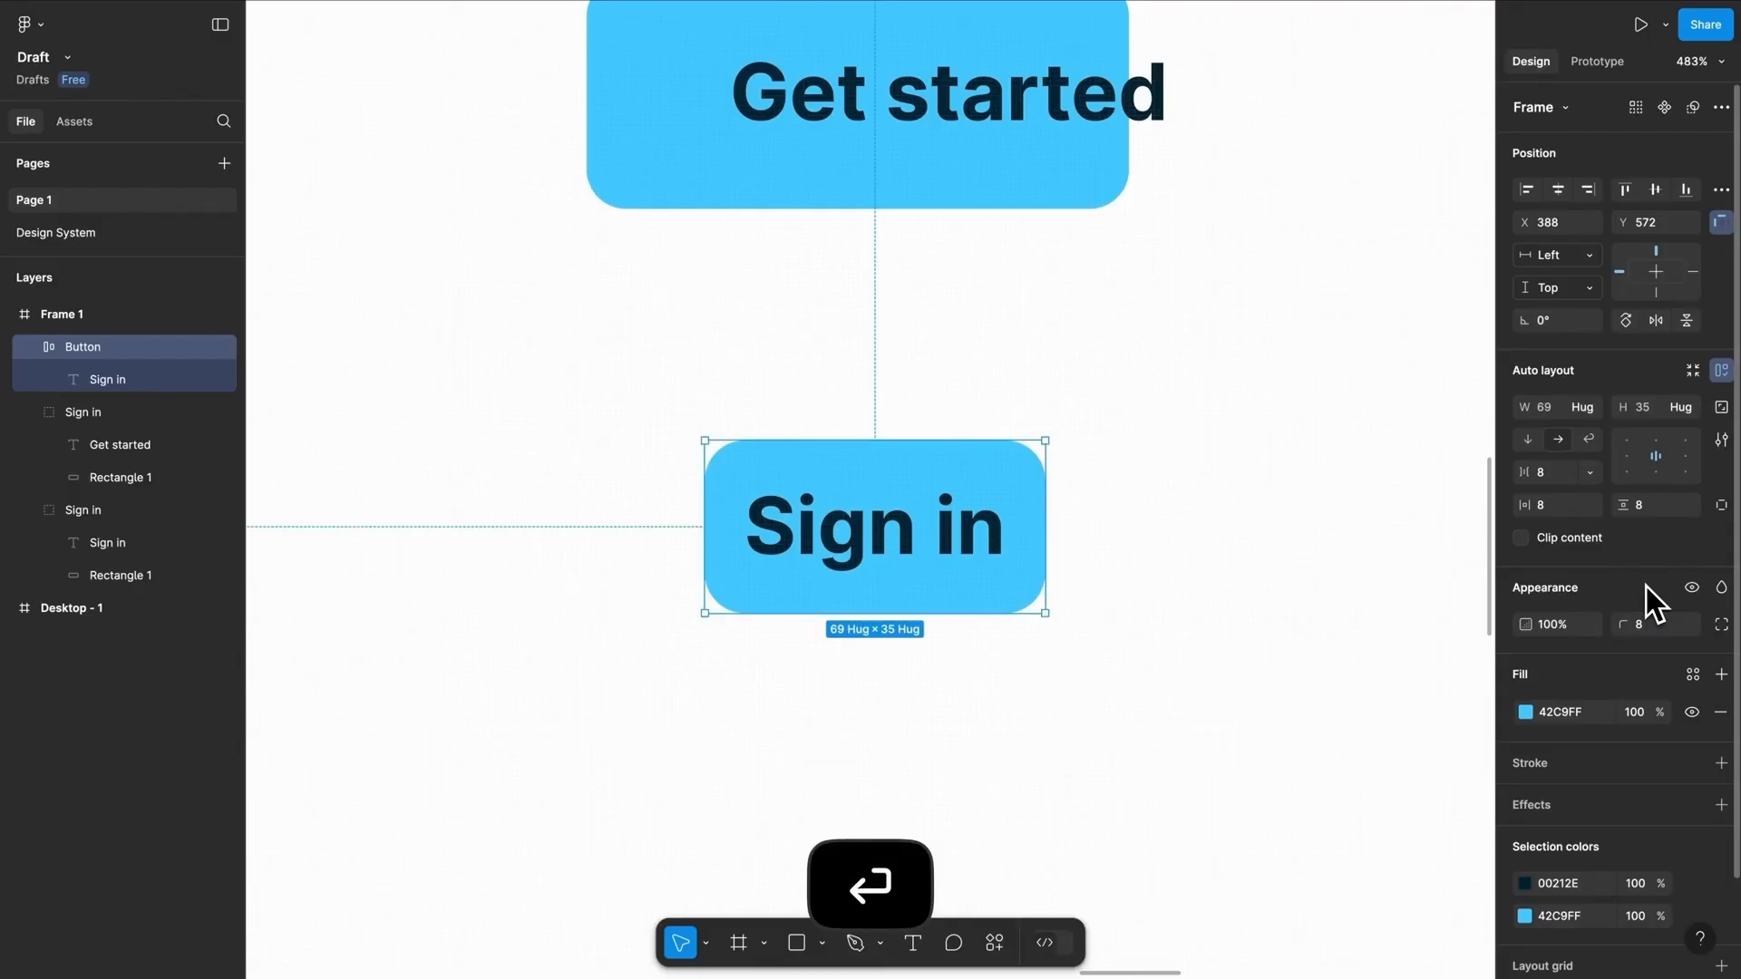
left_click(1652, 628)
type("4")
key("Return")
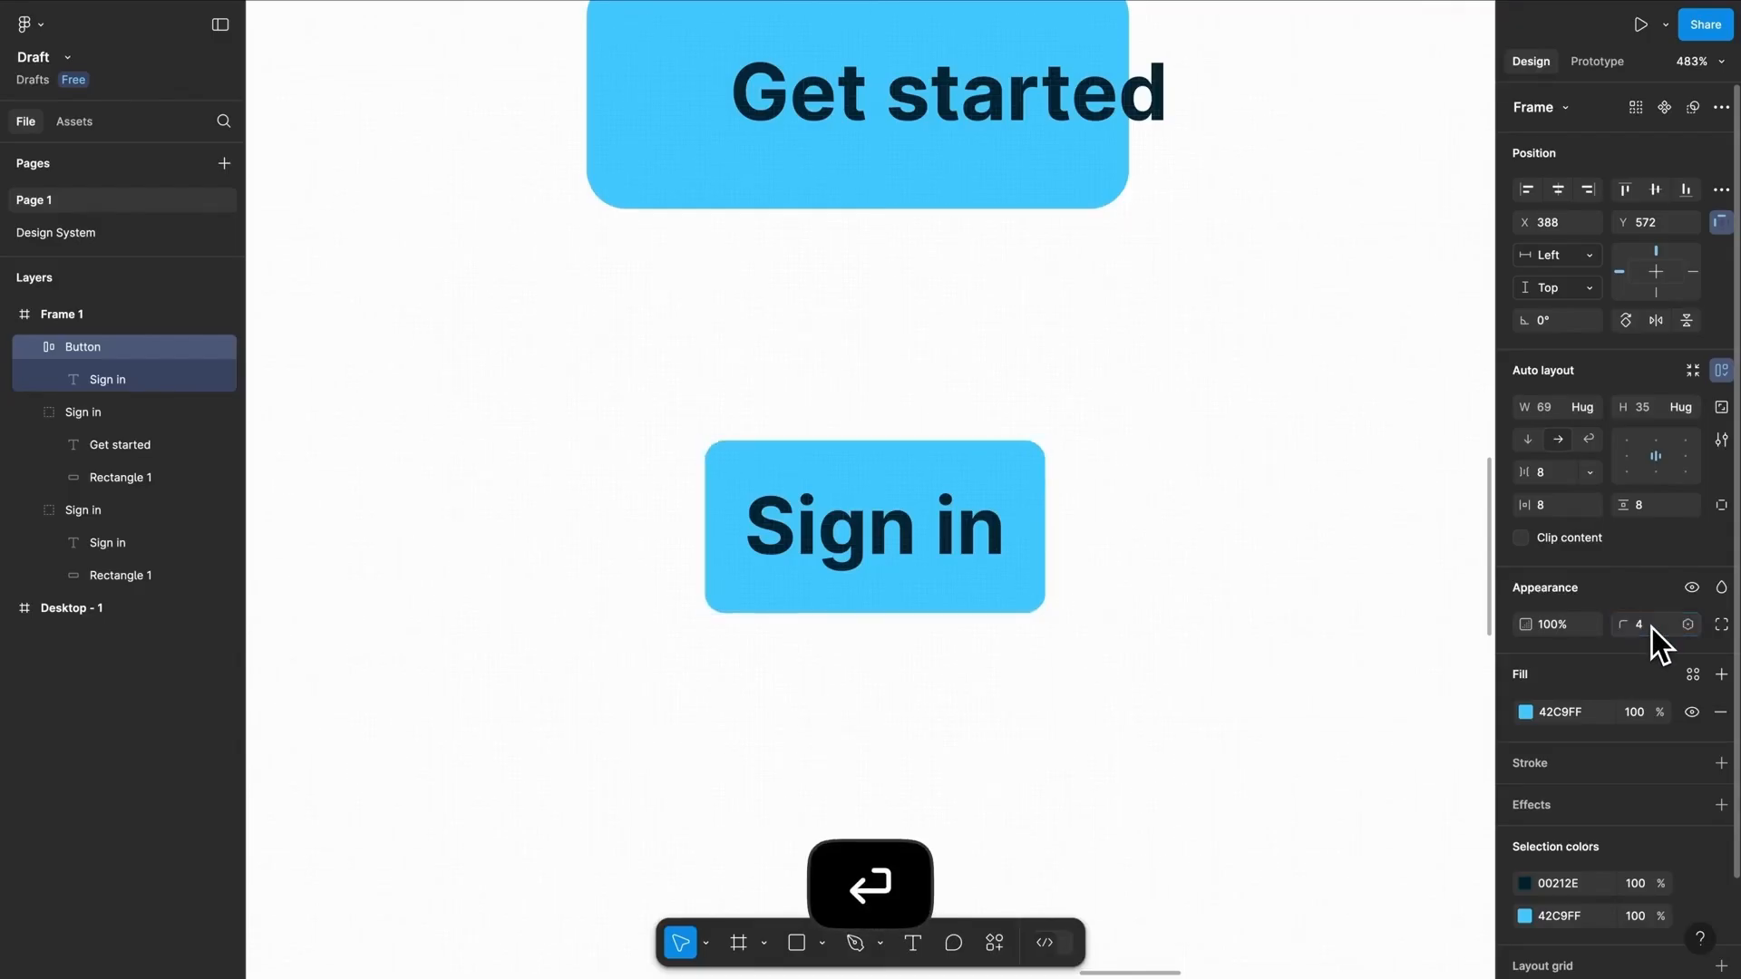
Change the Button frame's label to "Get Started" and reselect the frame.
double_click(905, 537)
double_click(907, 540)
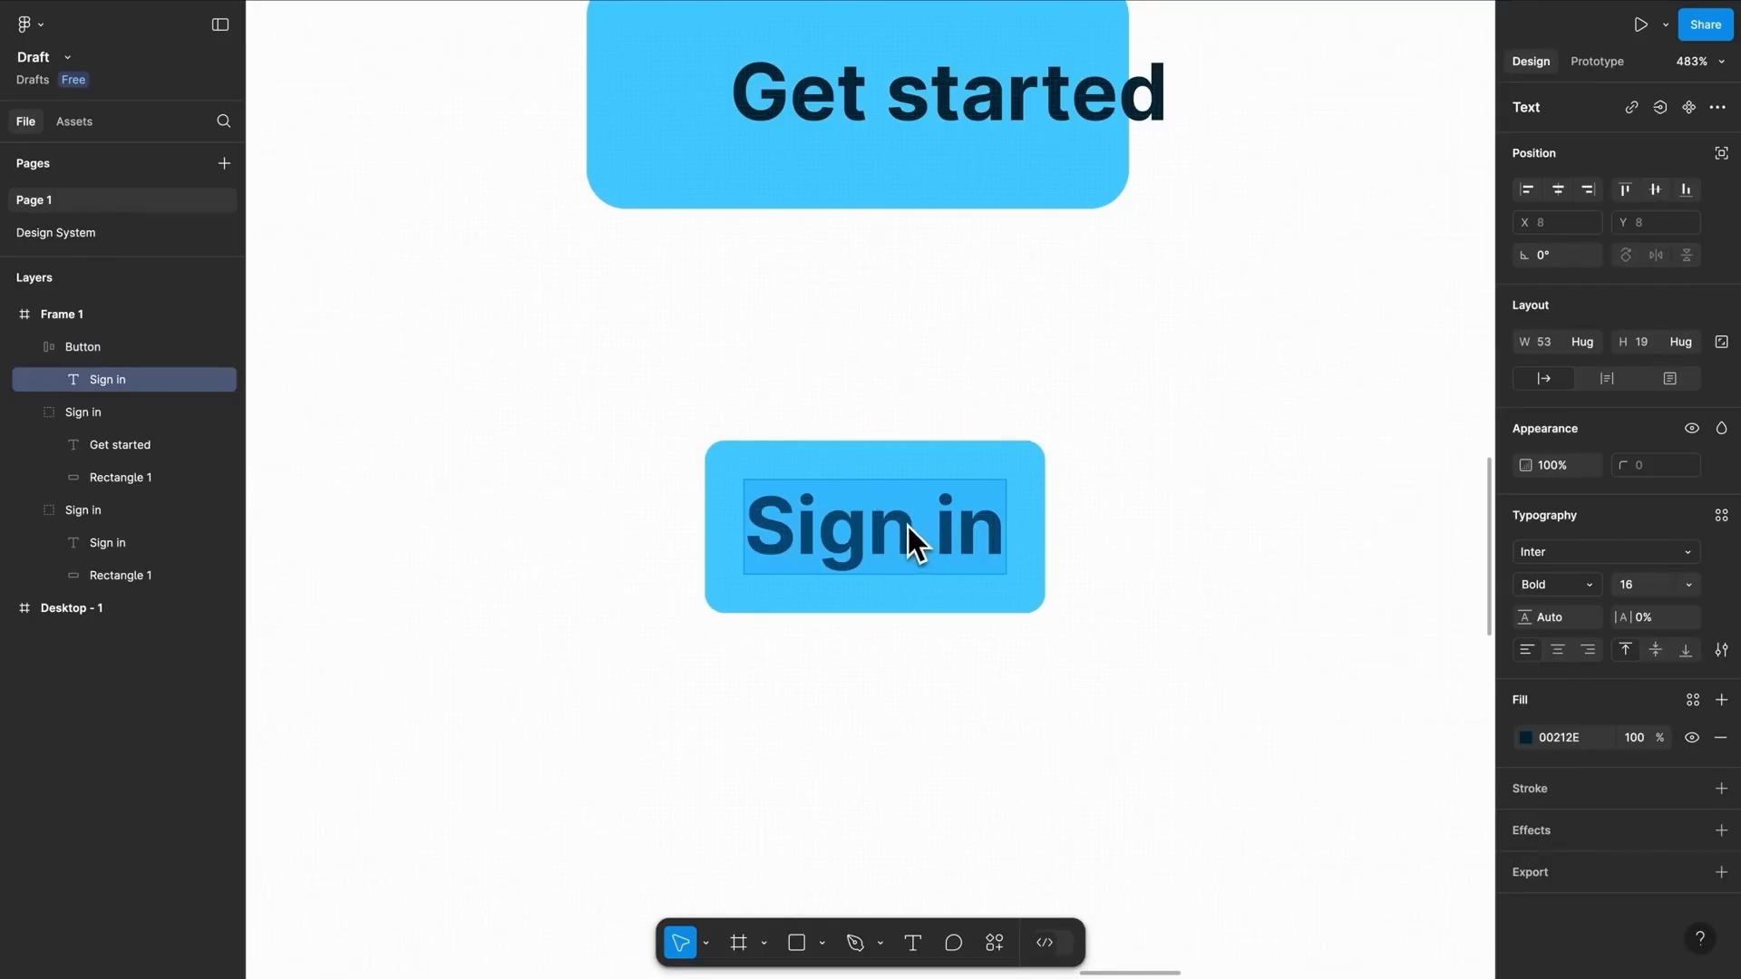
type("Ge")
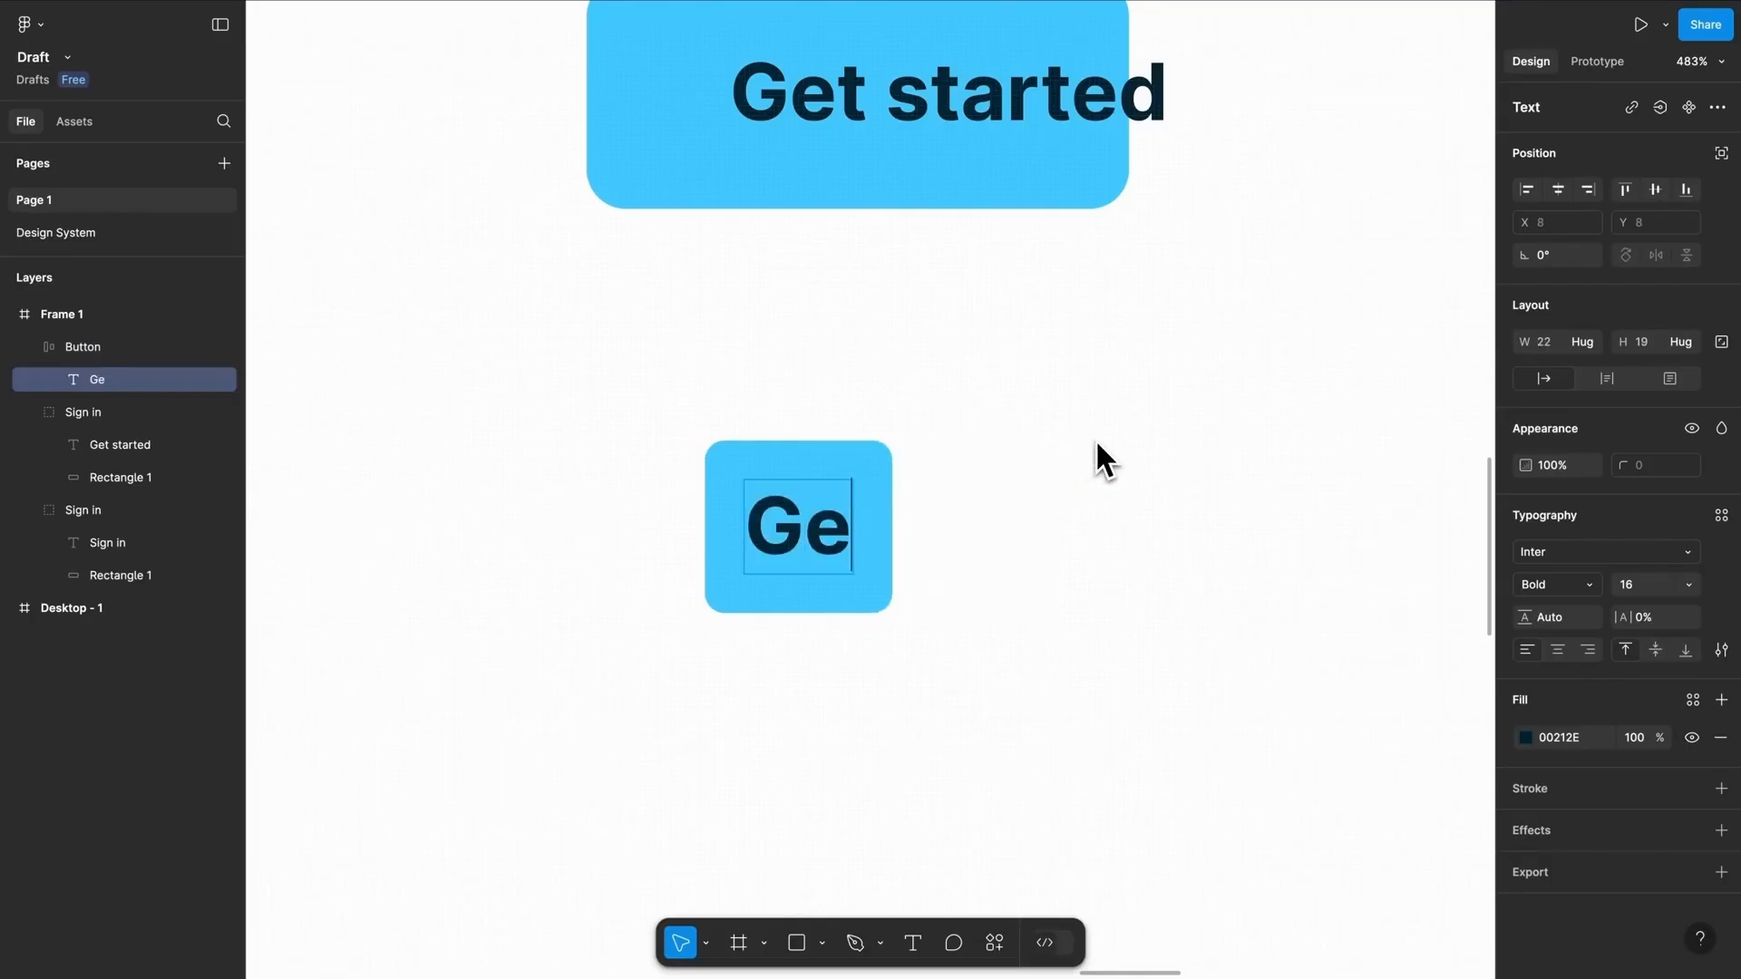
type("t Started")
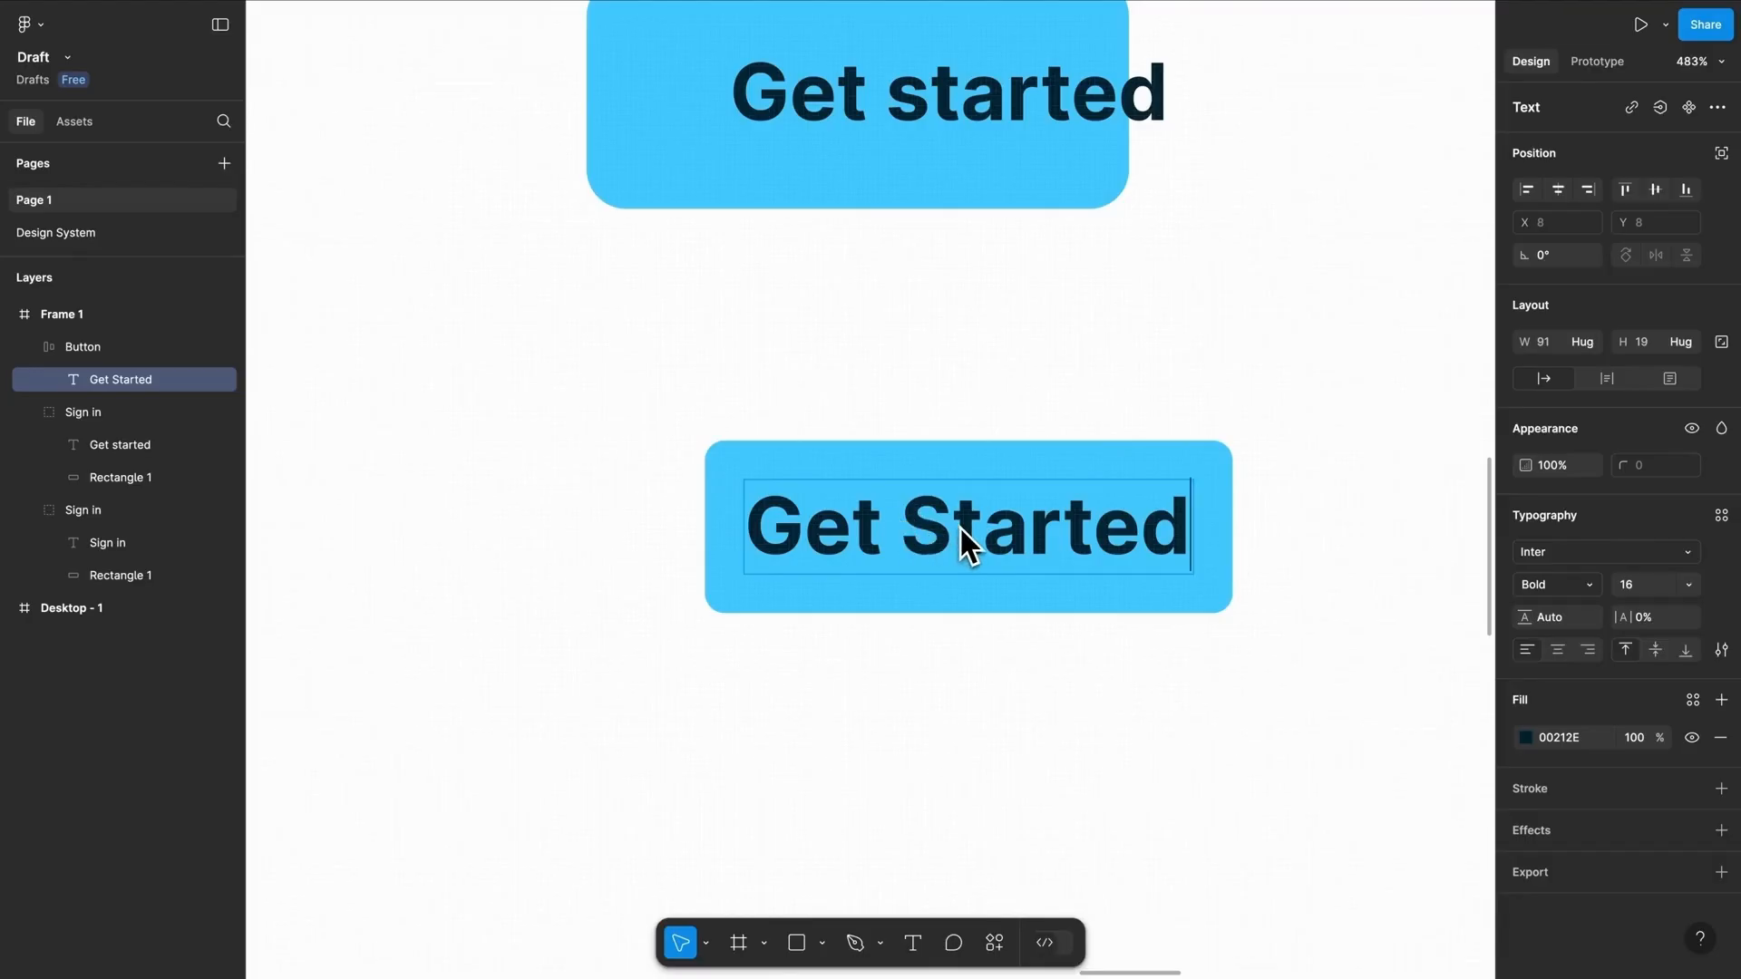
key("Escape")
key("Escape")
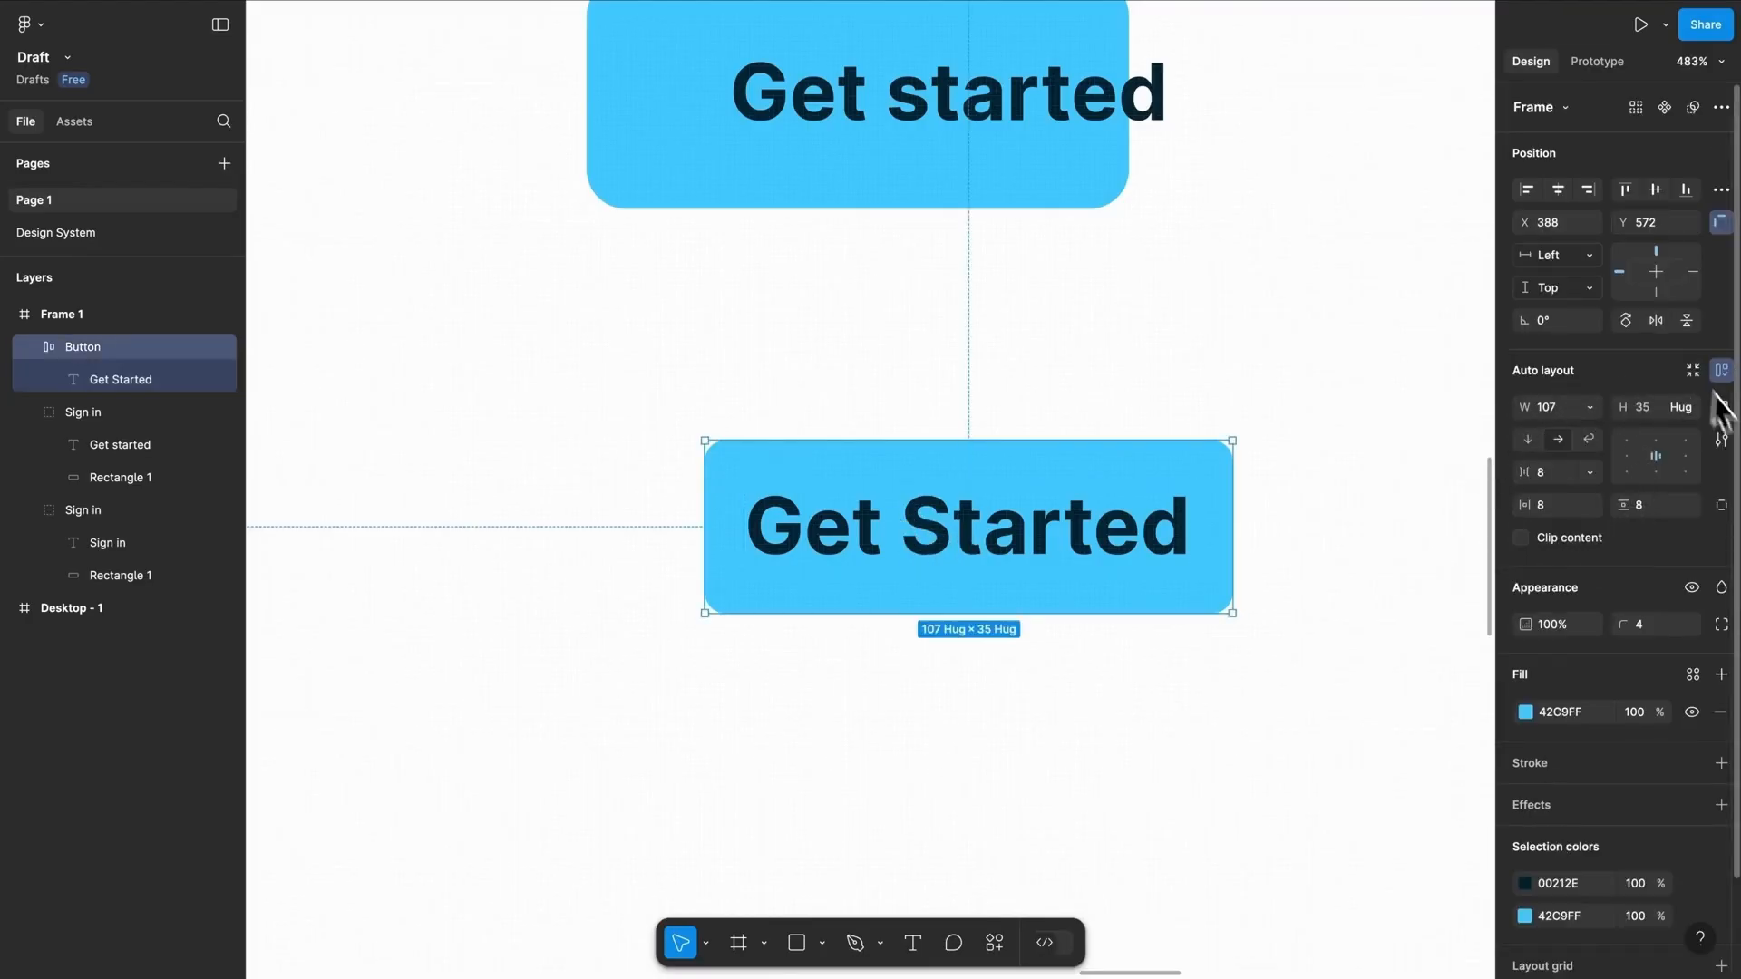
Examine the width and height sizing options of the Button frame.
left_click(1591, 408)
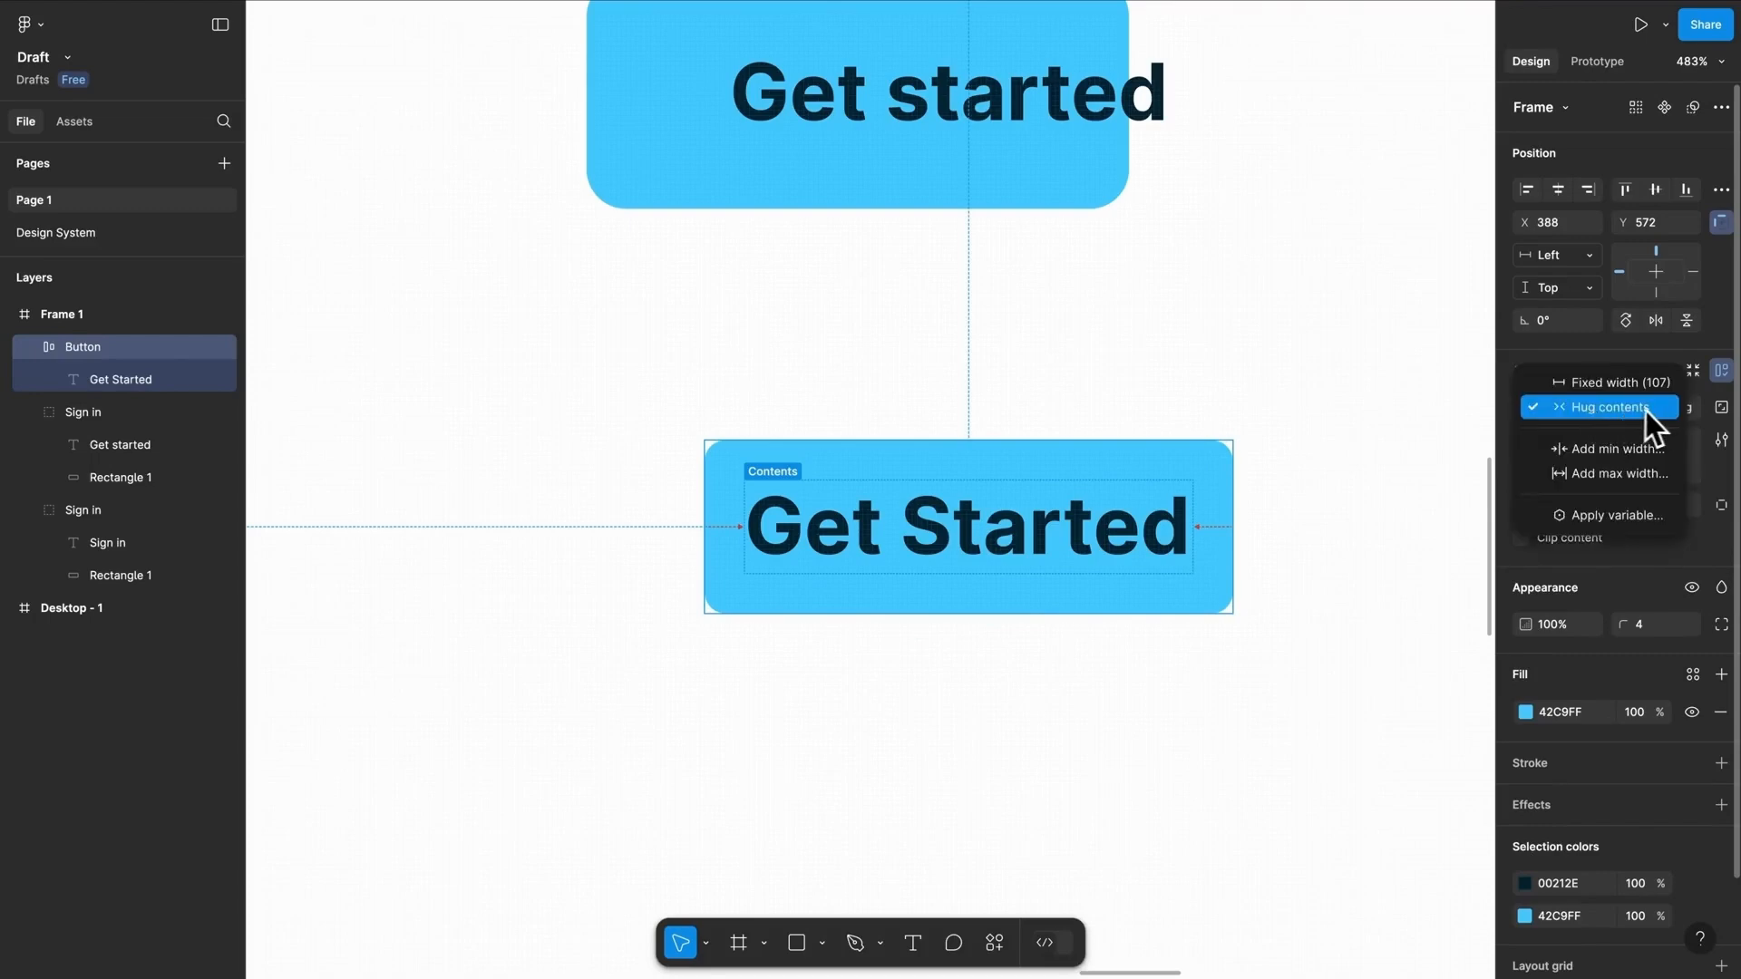
left_click(1653, 388)
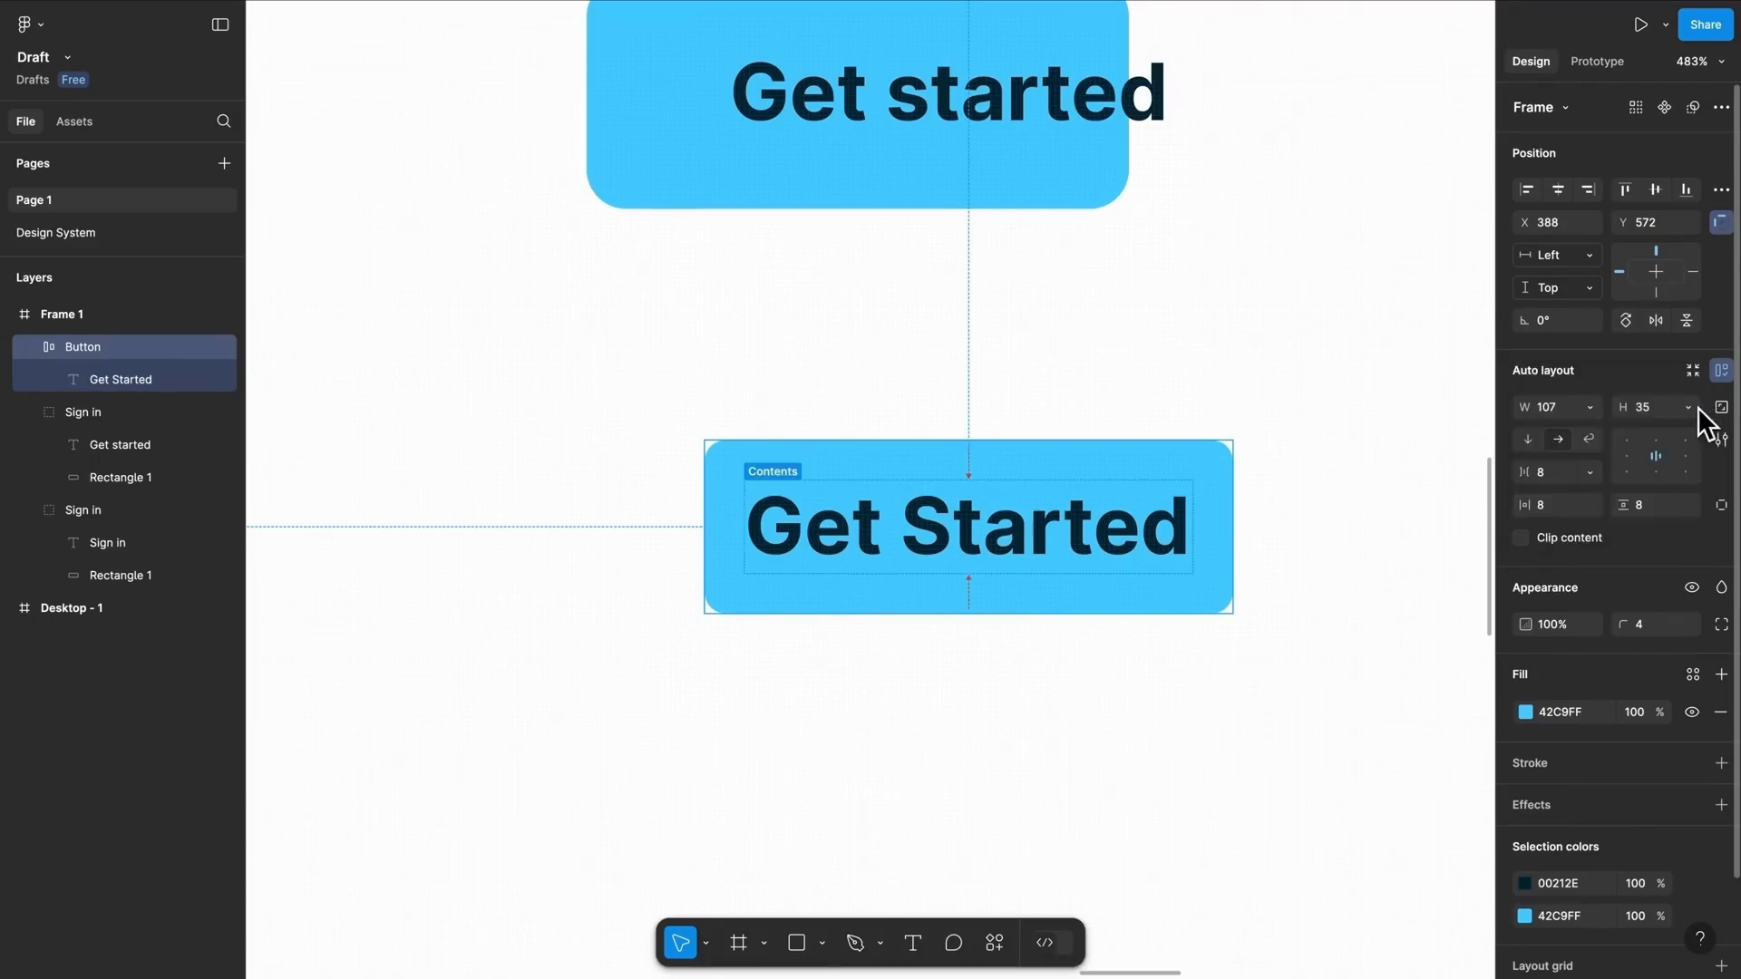
left_click(1686, 408)
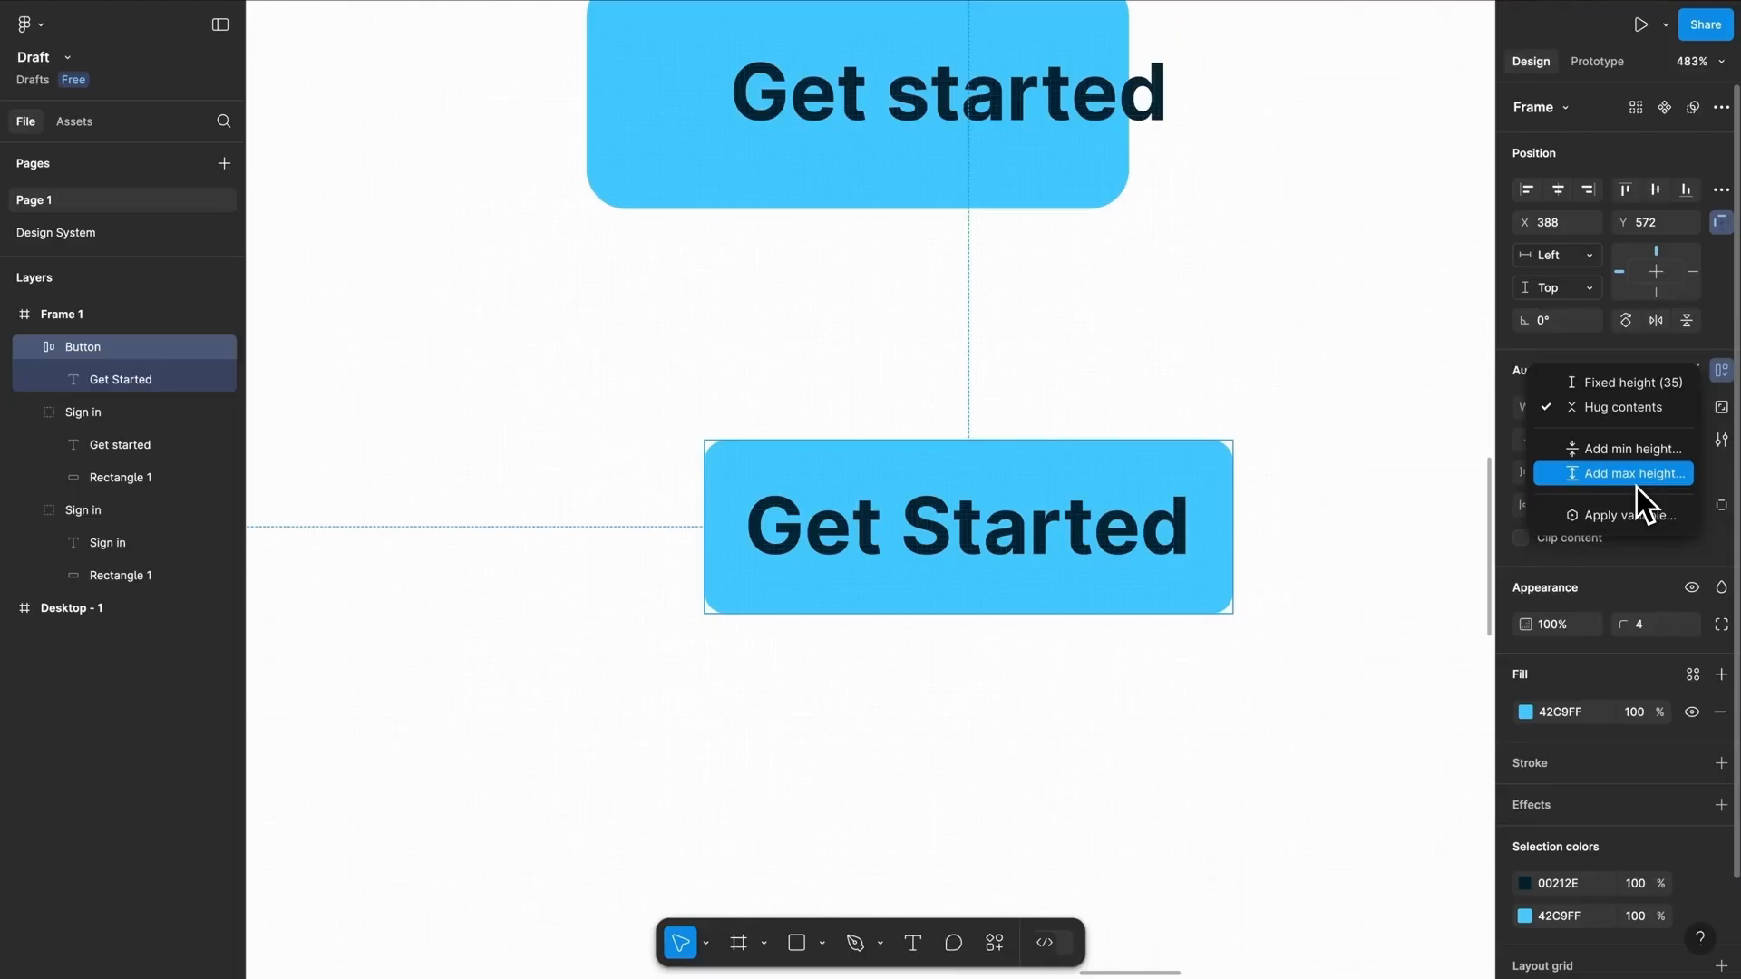
key("Escape")
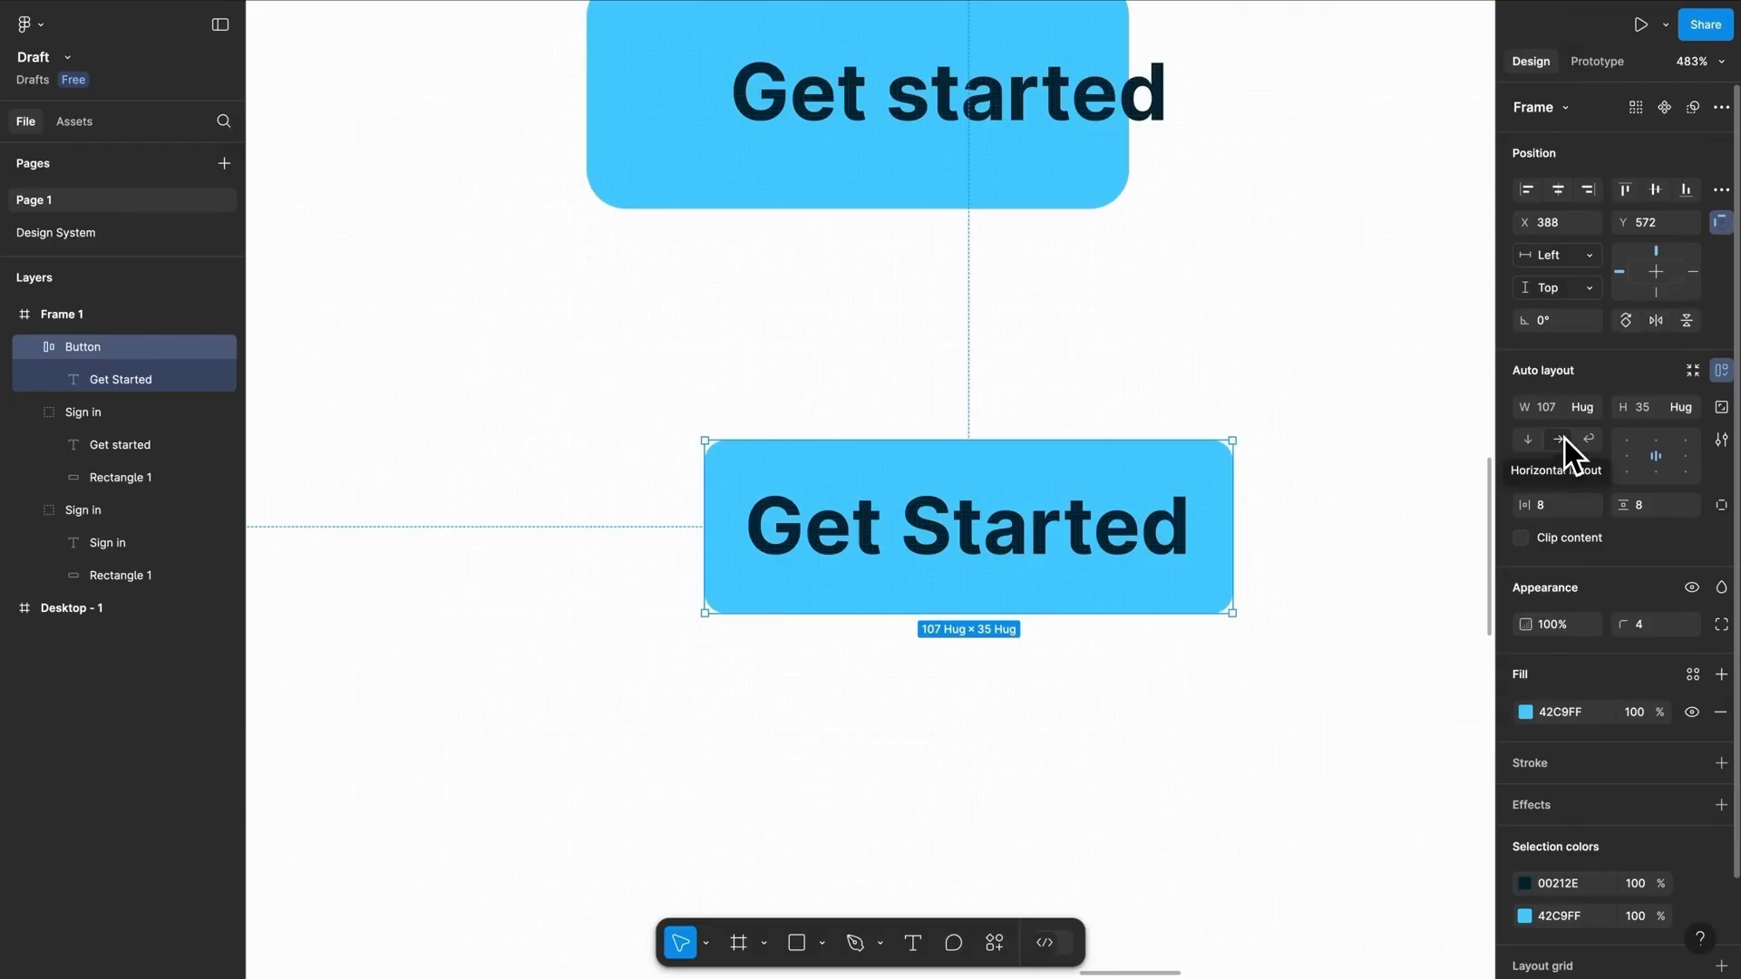
Toggle the Button frame's layout to vertical and back to horizontal, and duplicate its "Get Started" text inside the frame.
left_click(1528, 439)
left_click(1557, 439)
double_click(866, 542)
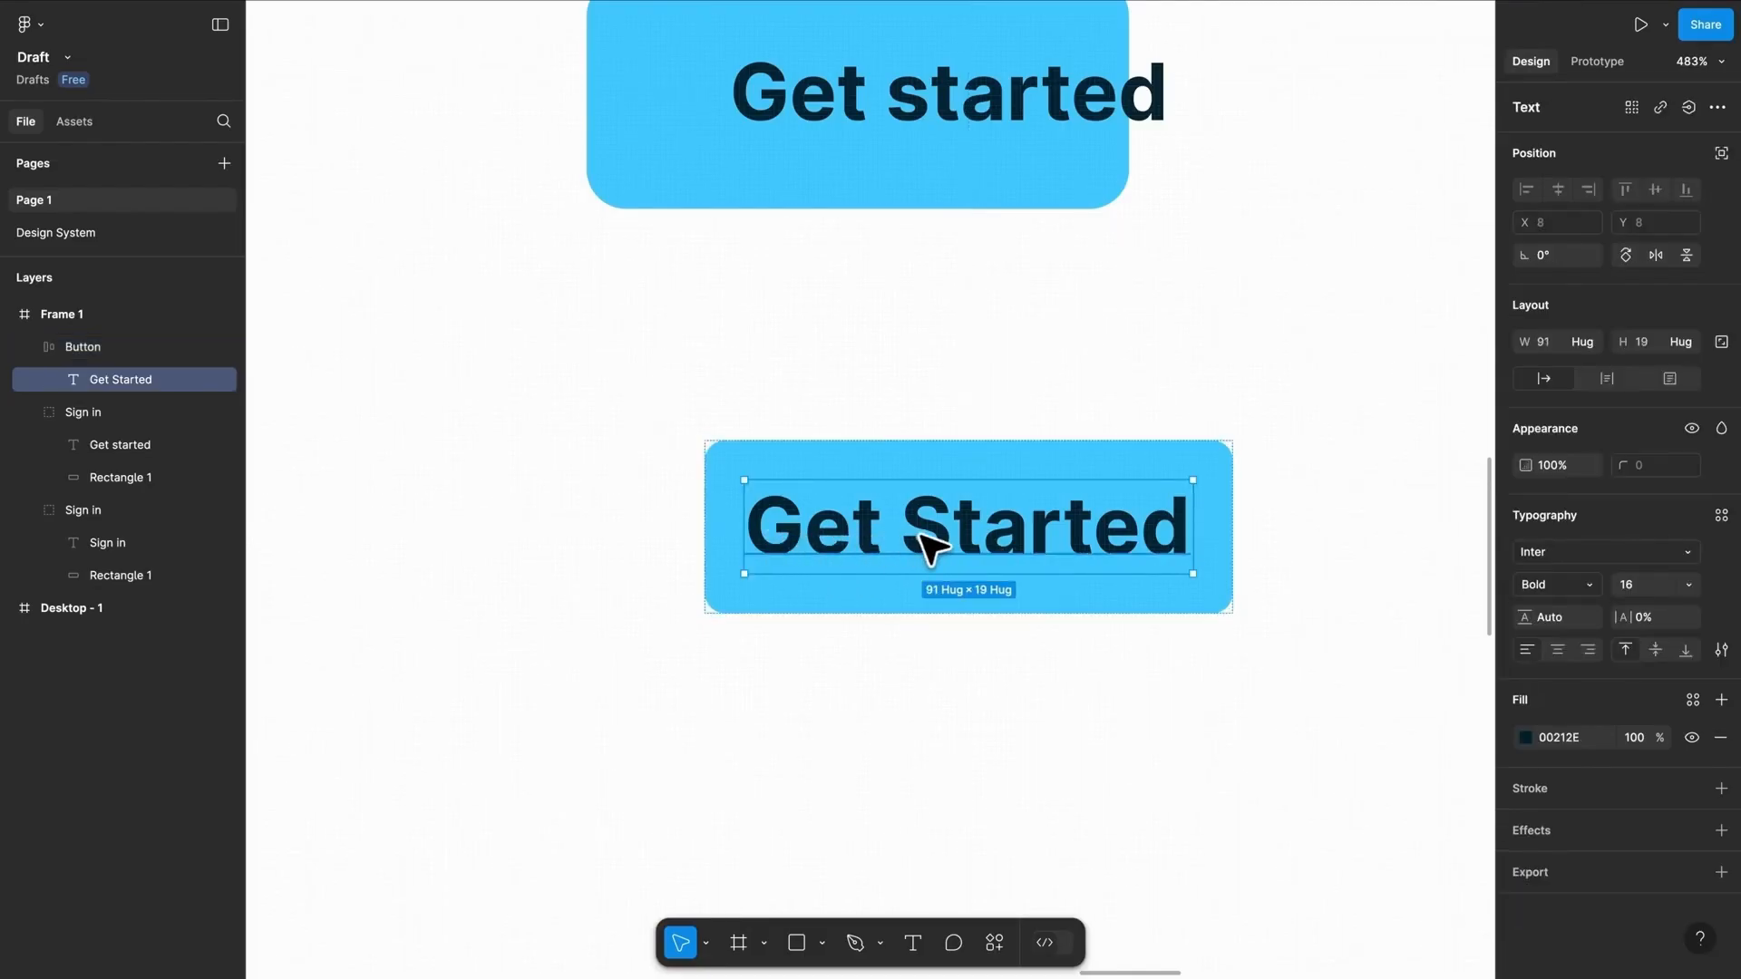
key("super+d")
Stack the Button frame's two labels vertically and return them to a horizontal layout.
left_click(808, 466)
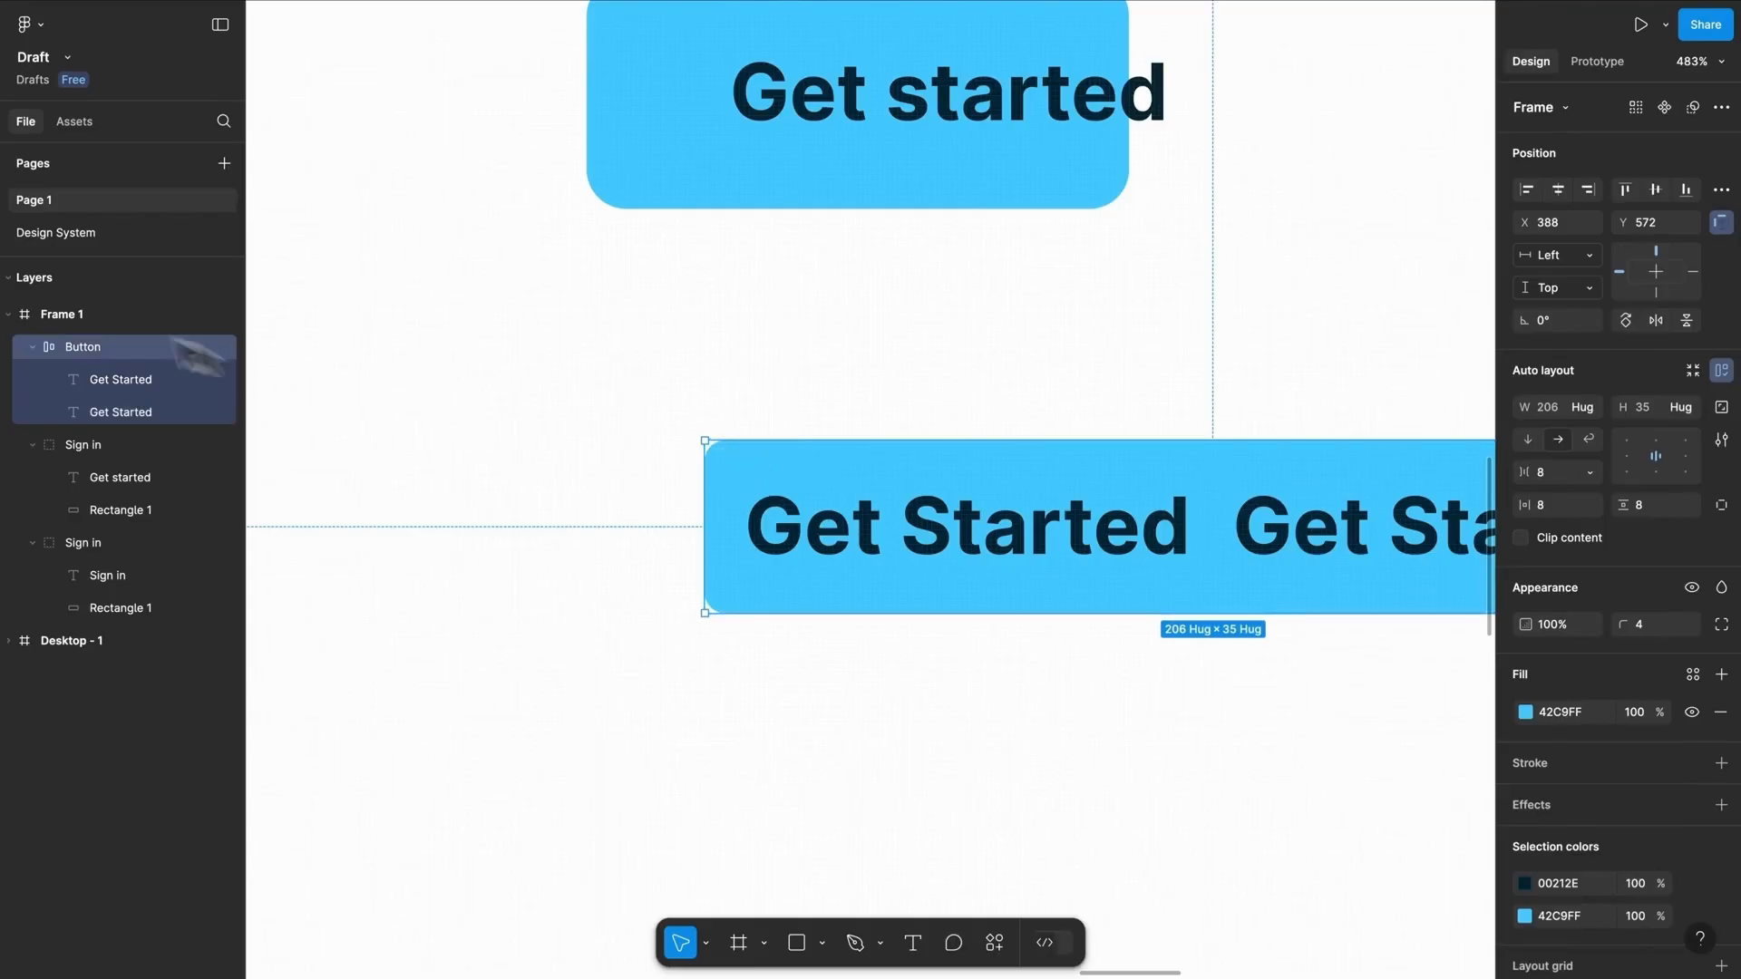
left_click(1529, 440)
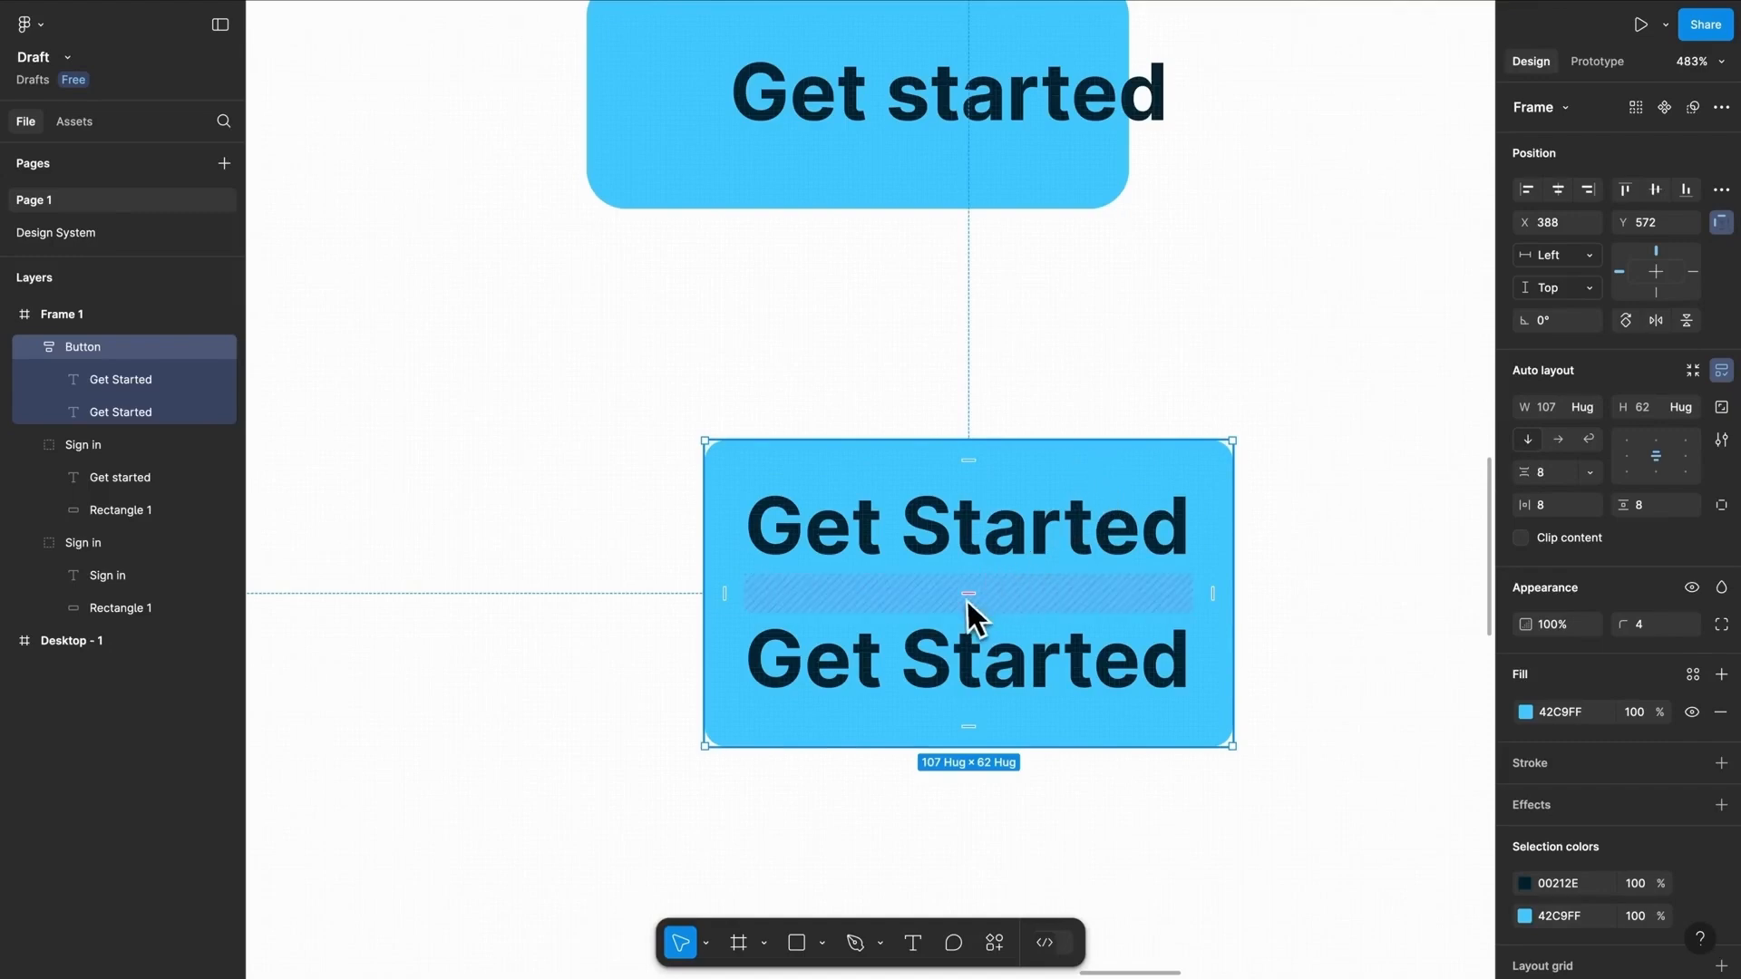
left_click(1534, 442)
left_click(1532, 441)
left_click(1559, 441)
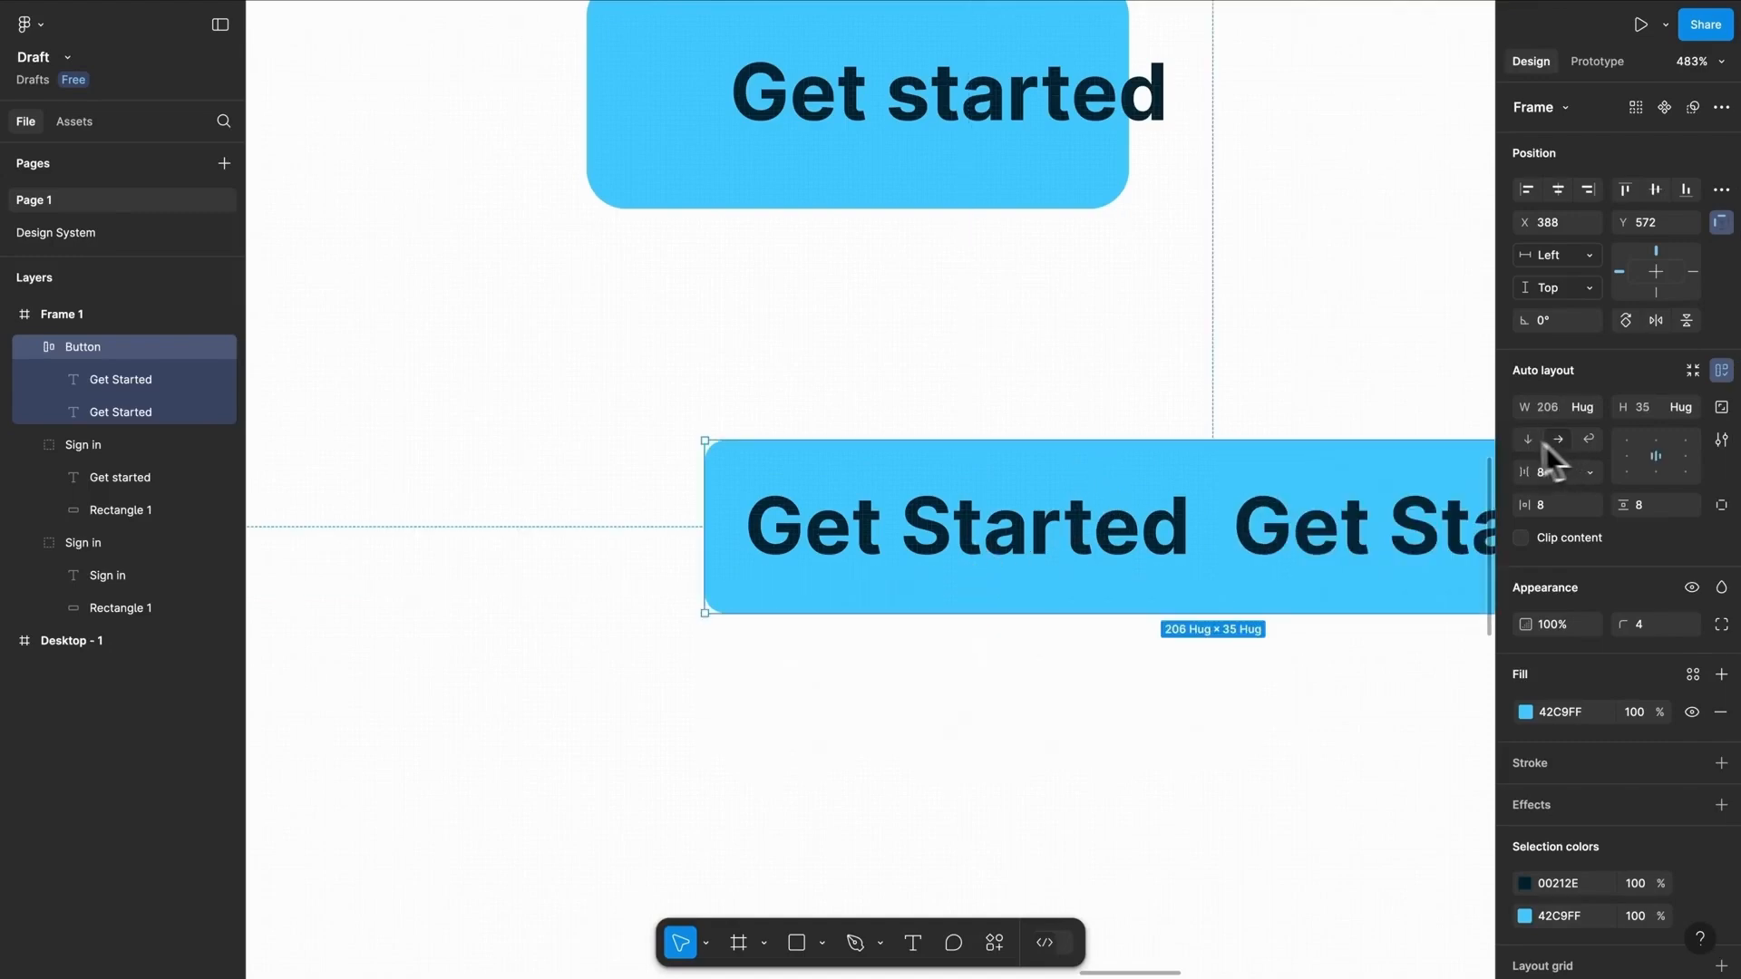
Delete the second "Get Started" text from the Button frame.
scroll(1291, 482, "down", 5)
left_click(1130, 505)
key("BackSpace")
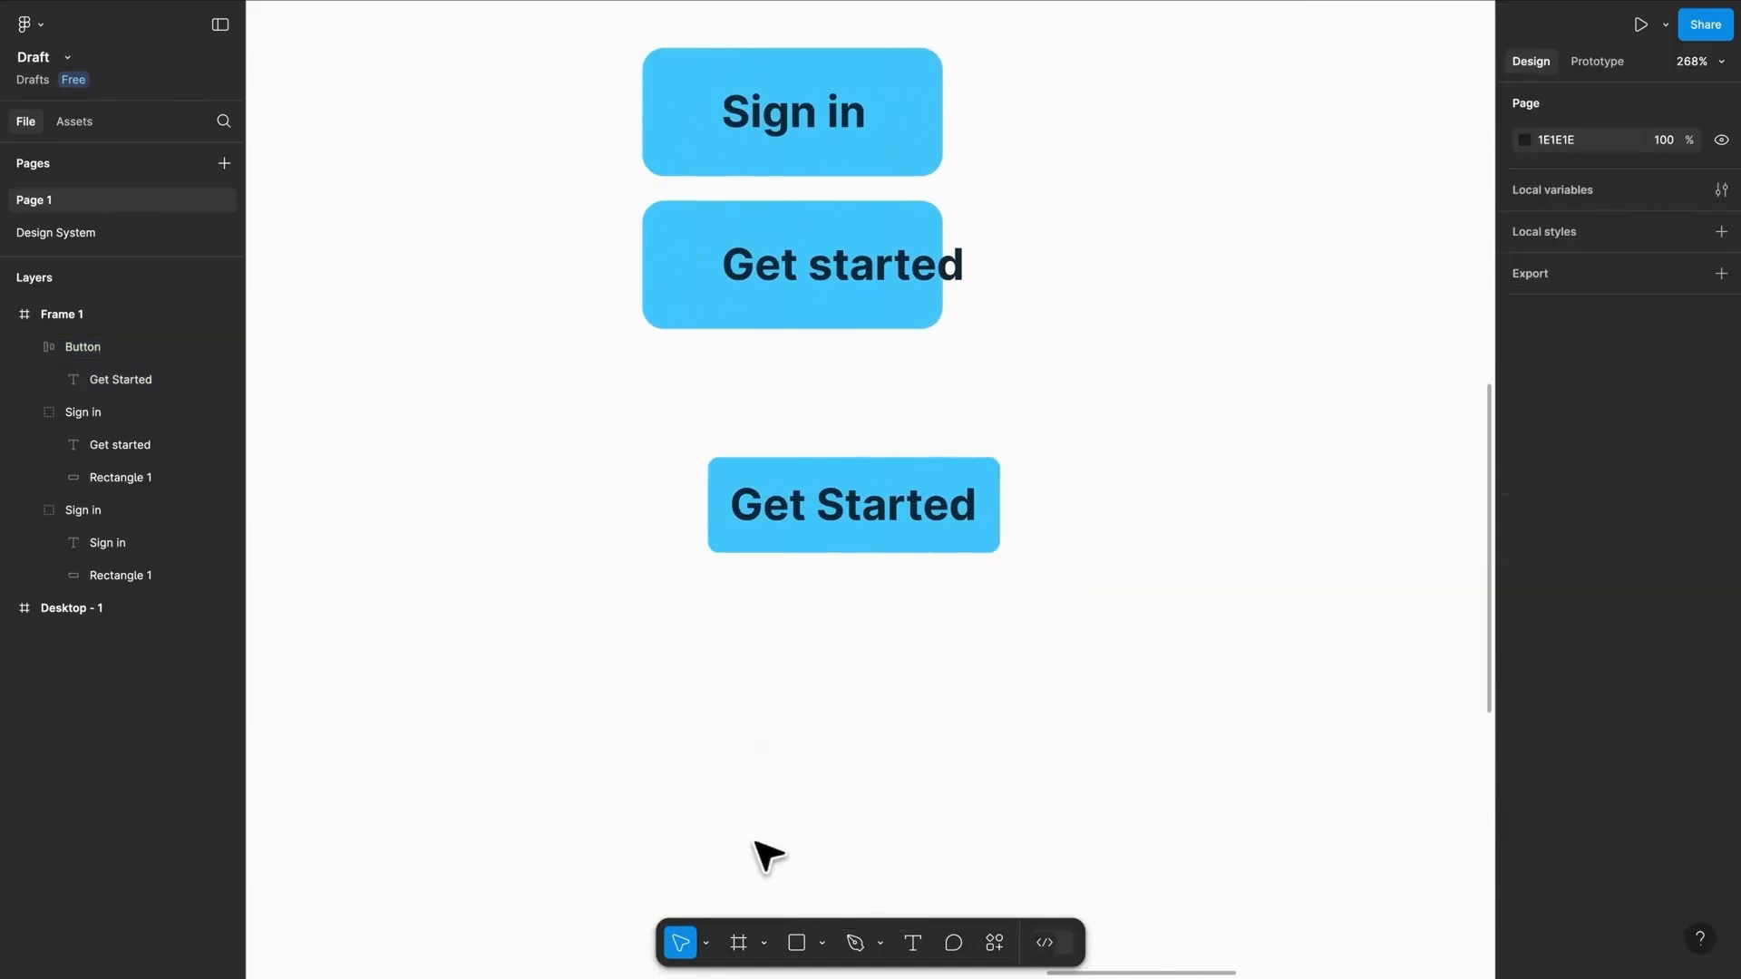
Draw a circle about 25 by 25 below the "Get Started" button and a square about 22 by 22 beside it.
left_click(822, 943)
left_click(843, 819)
left_click_drag(747, 638, 816, 707)
key("r")
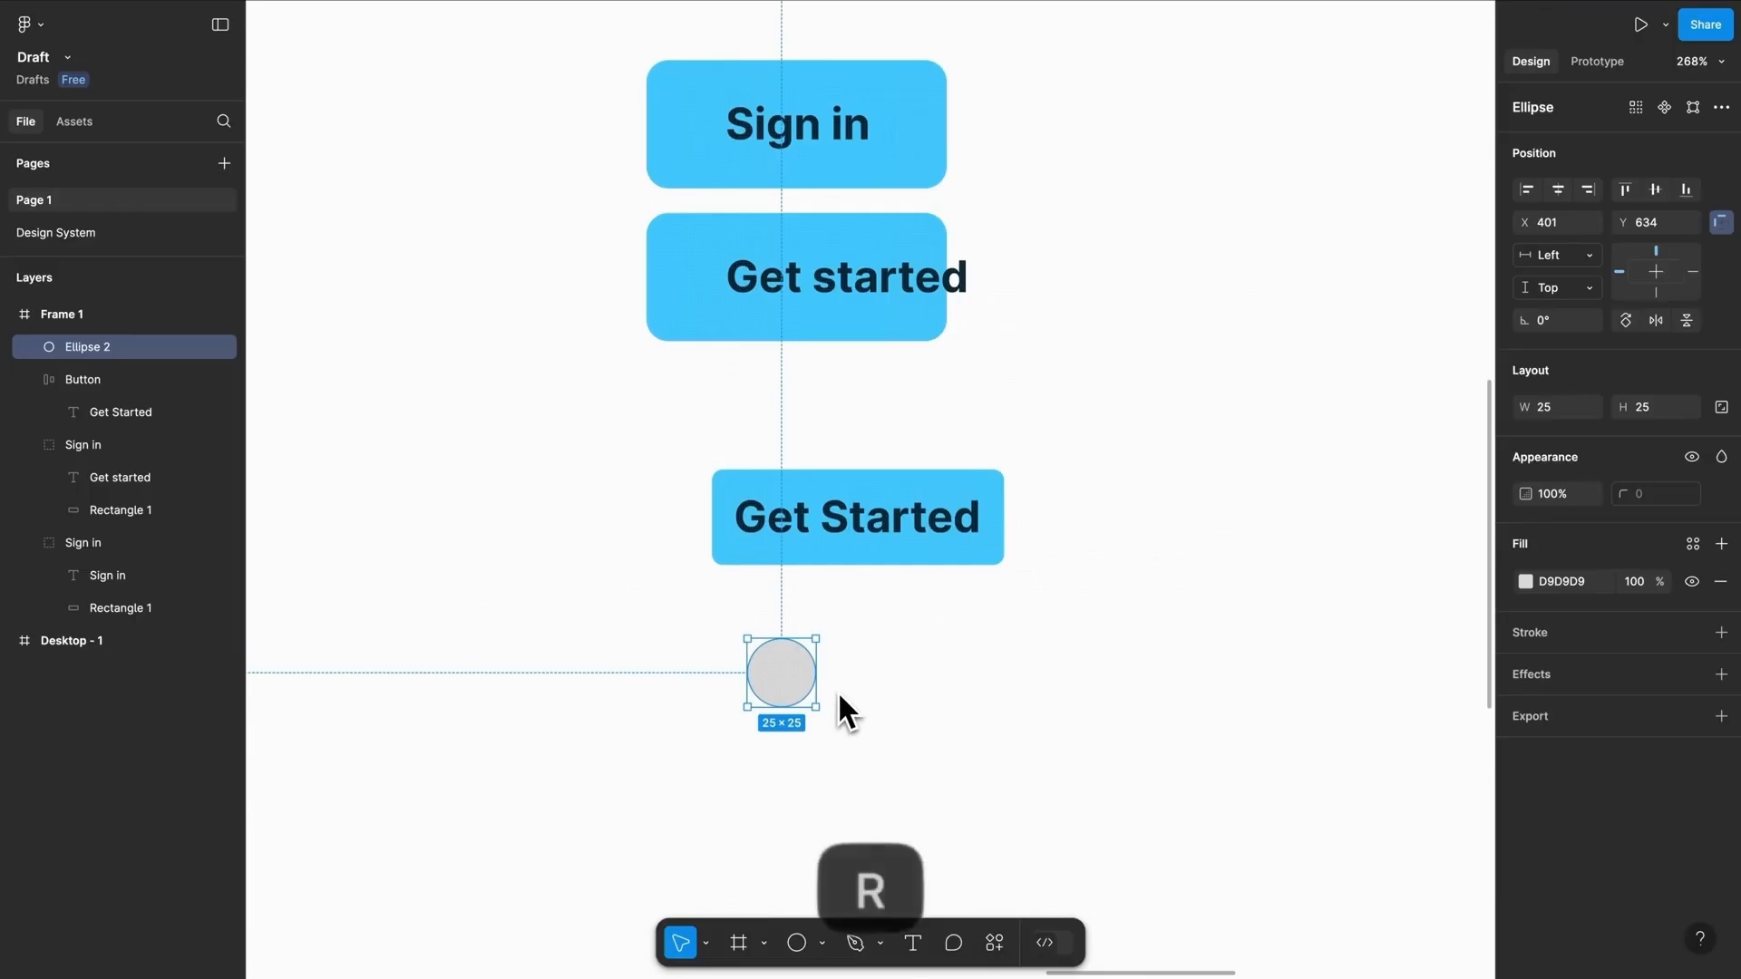
left_click_drag(836, 641, 897, 702)
Draw a star of similar size beside the square, completing the row of three shapes.
left_click(824, 943)
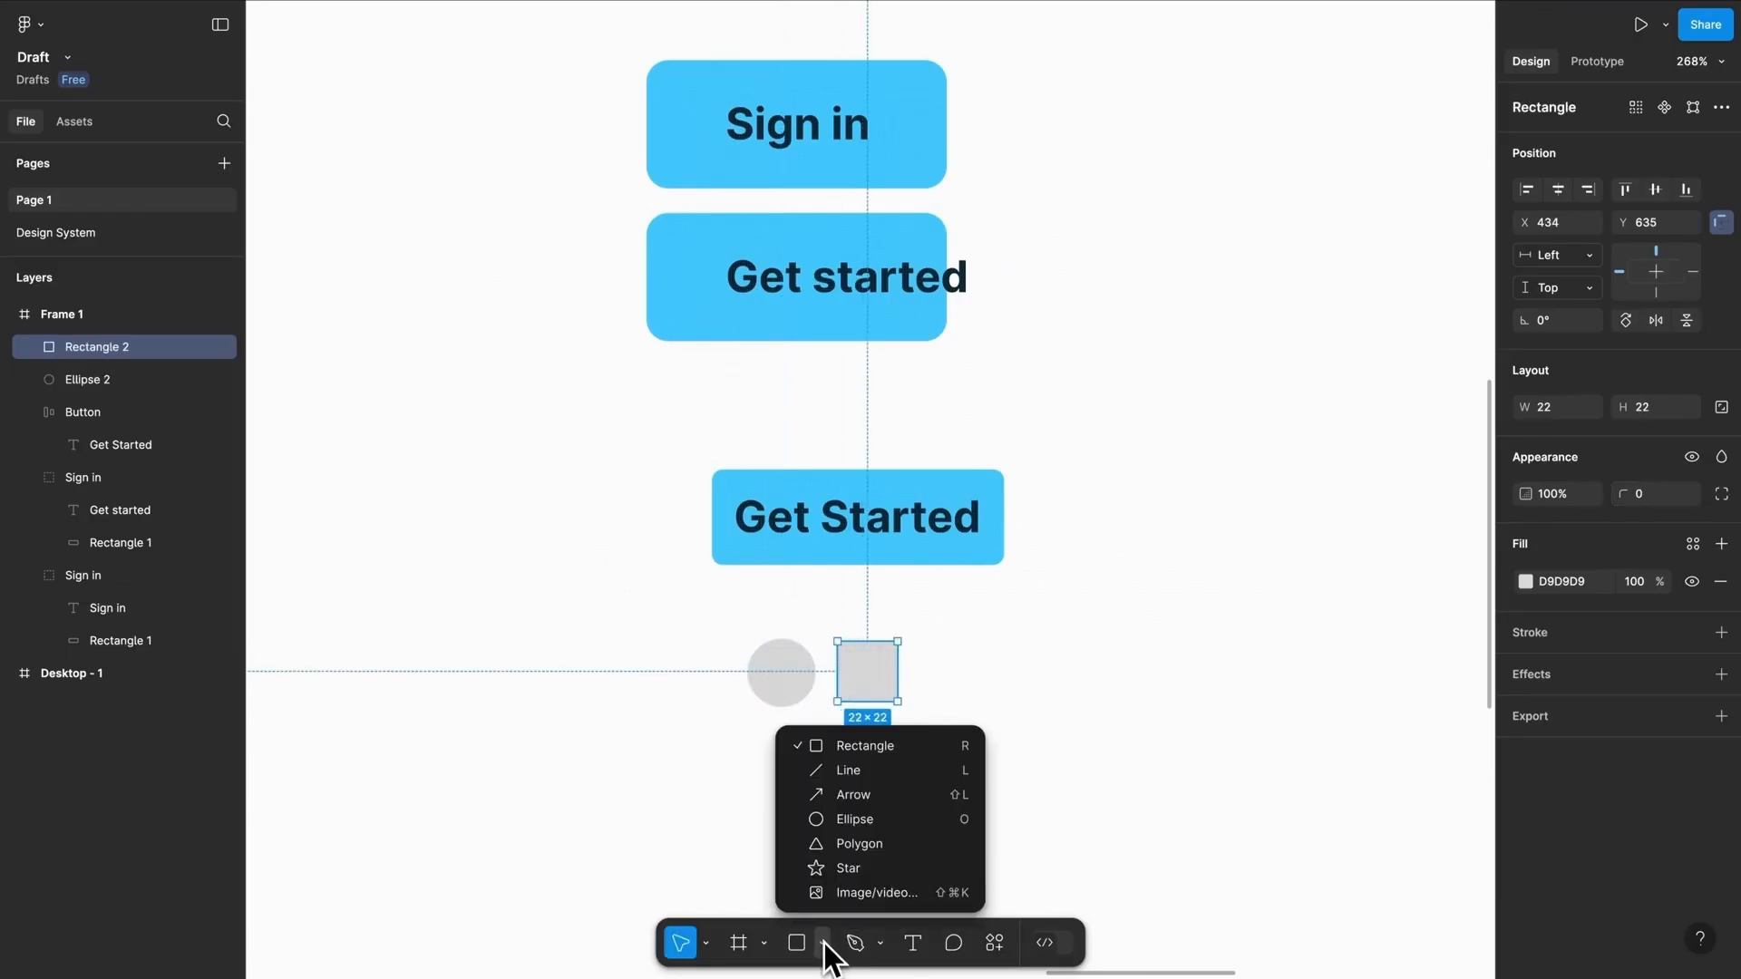
left_click(850, 876)
left_click_drag(927, 653, 994, 707)
left_click(1079, 694)
Wrap the circle, square and star in an auto layout frame, trying the vertical direction and returning to horizontal.
left_click_drag(1093, 631, 667, 745)
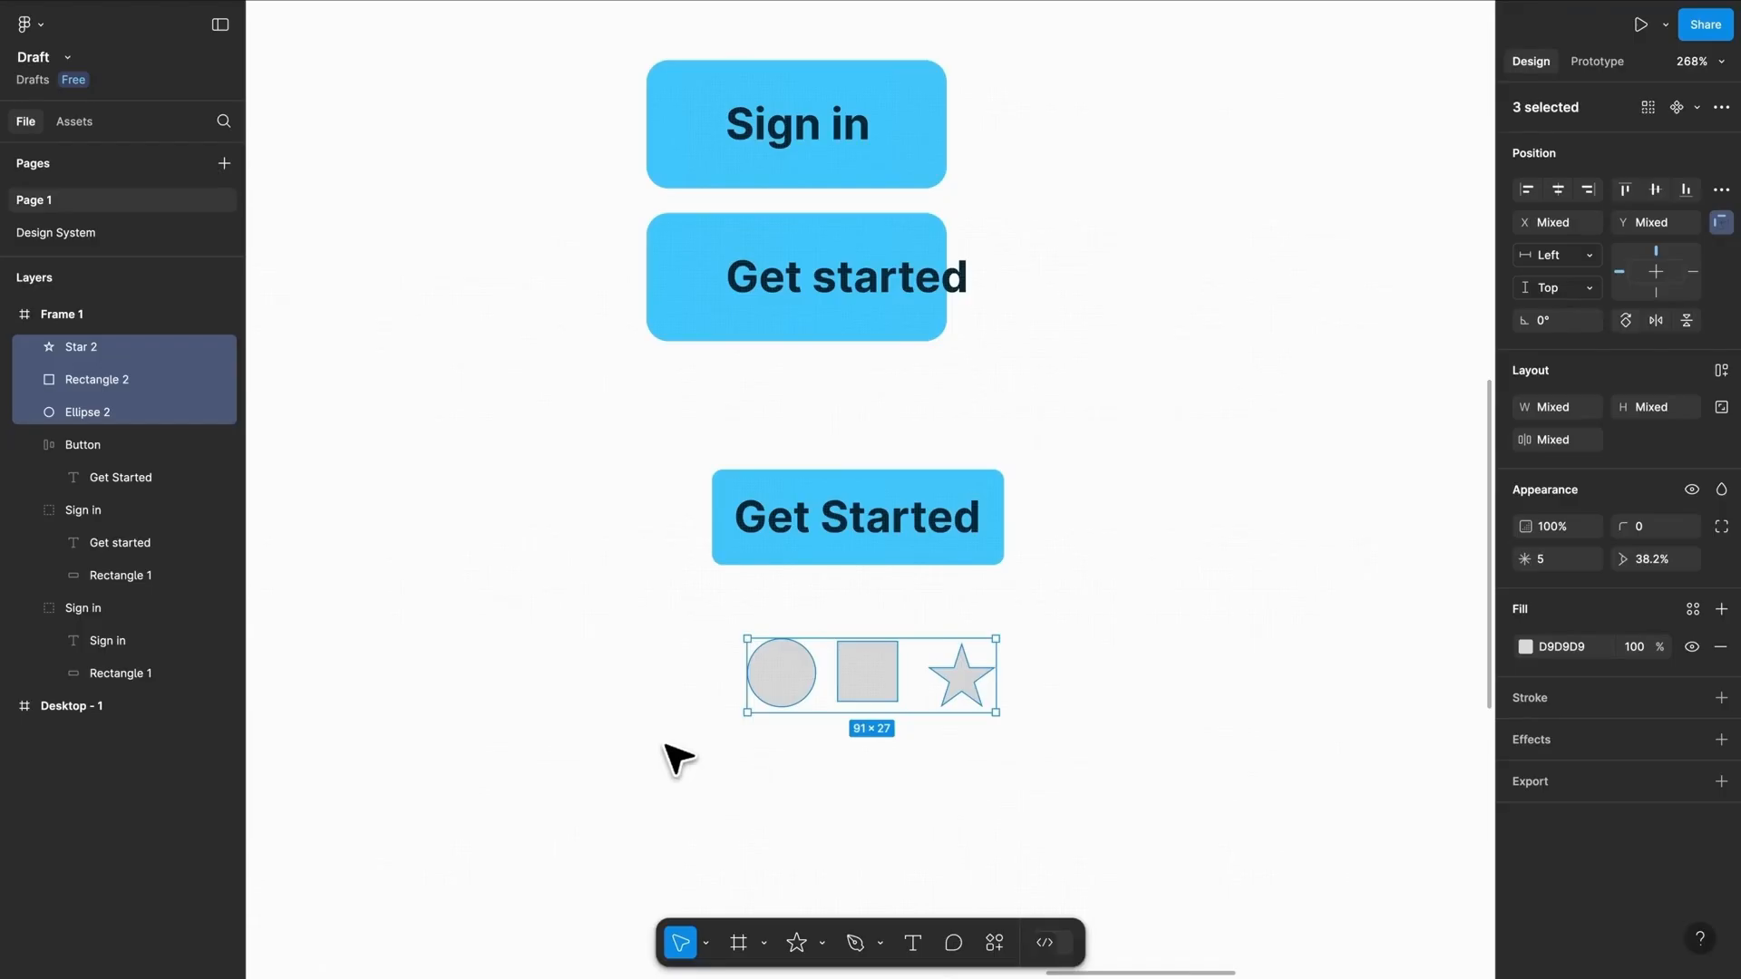
key("shift+a")
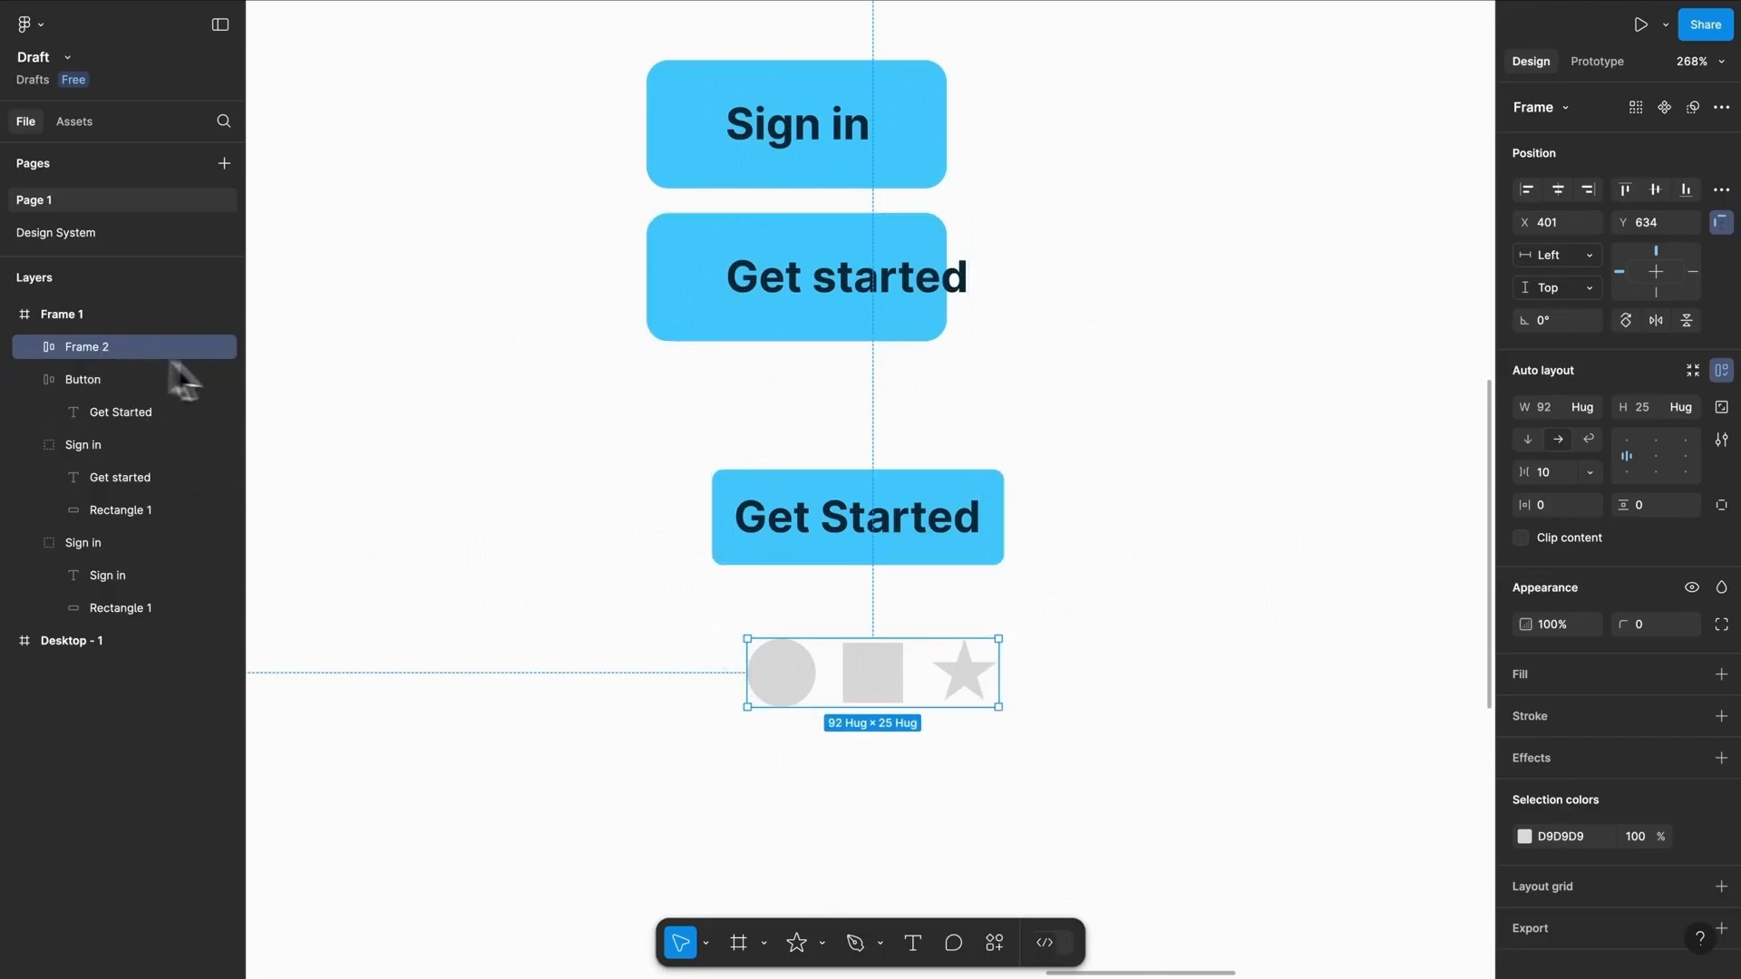
left_click(1528, 439)
left_click(1558, 438)
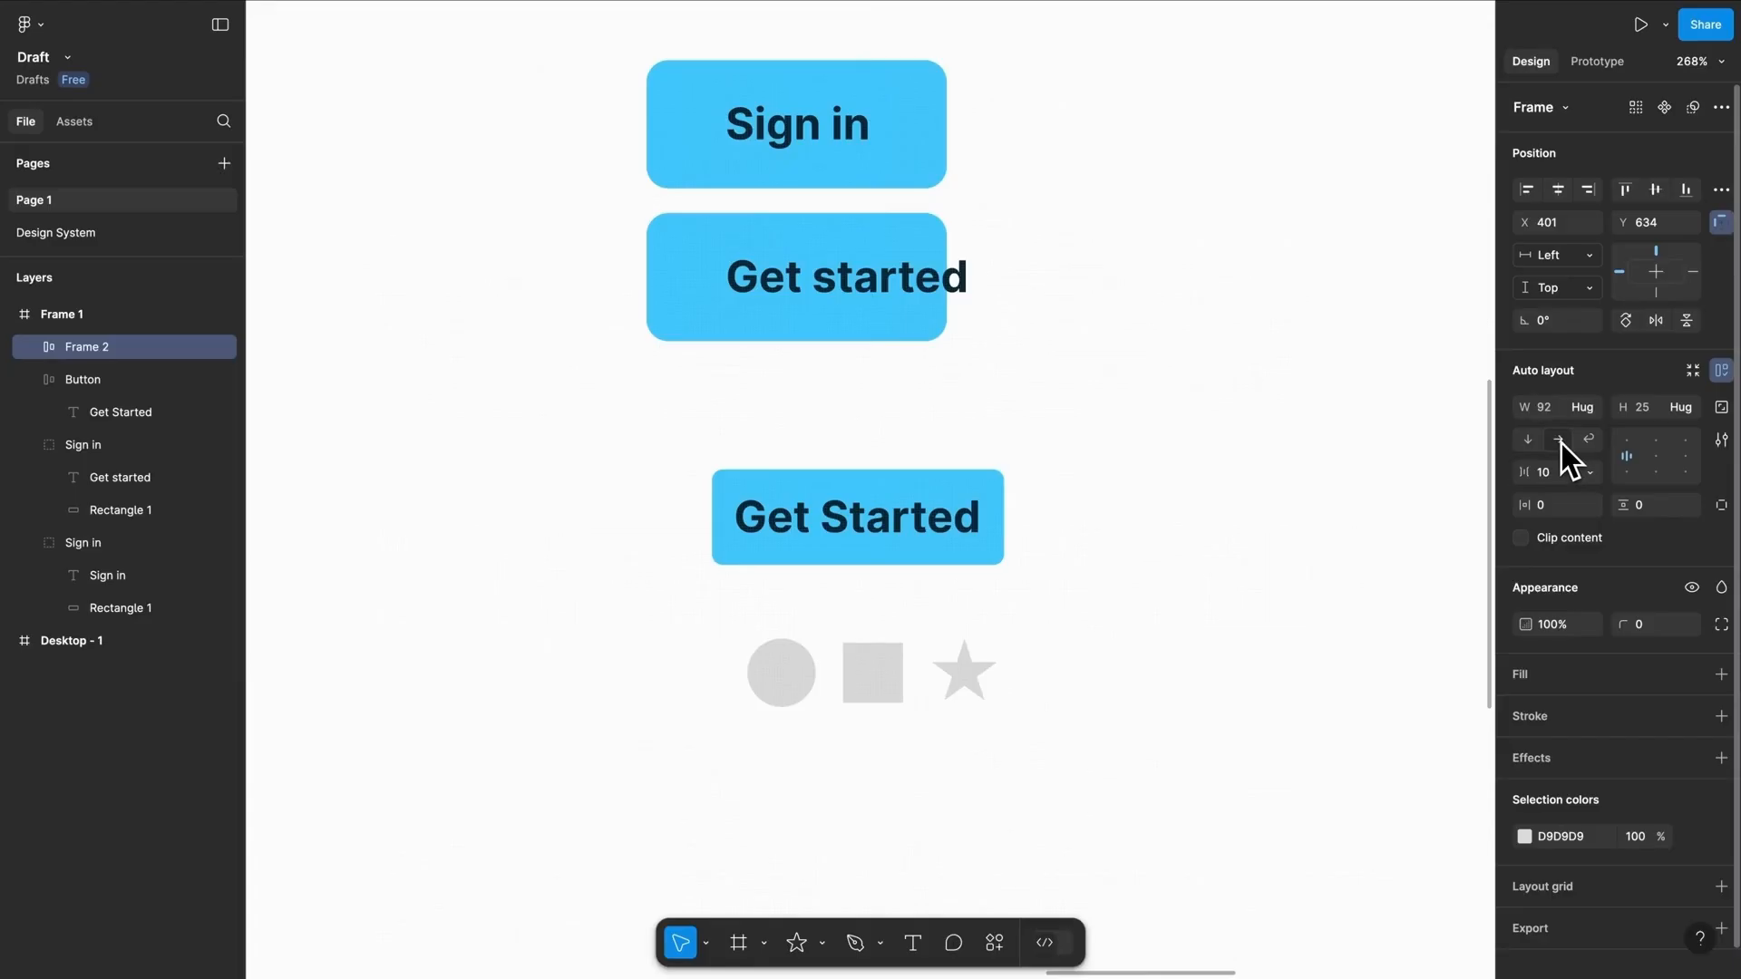
Add a black 000000 fill to the auto layout frame holding the three shapes.
left_click(1721, 674)
left_click(1525, 711)
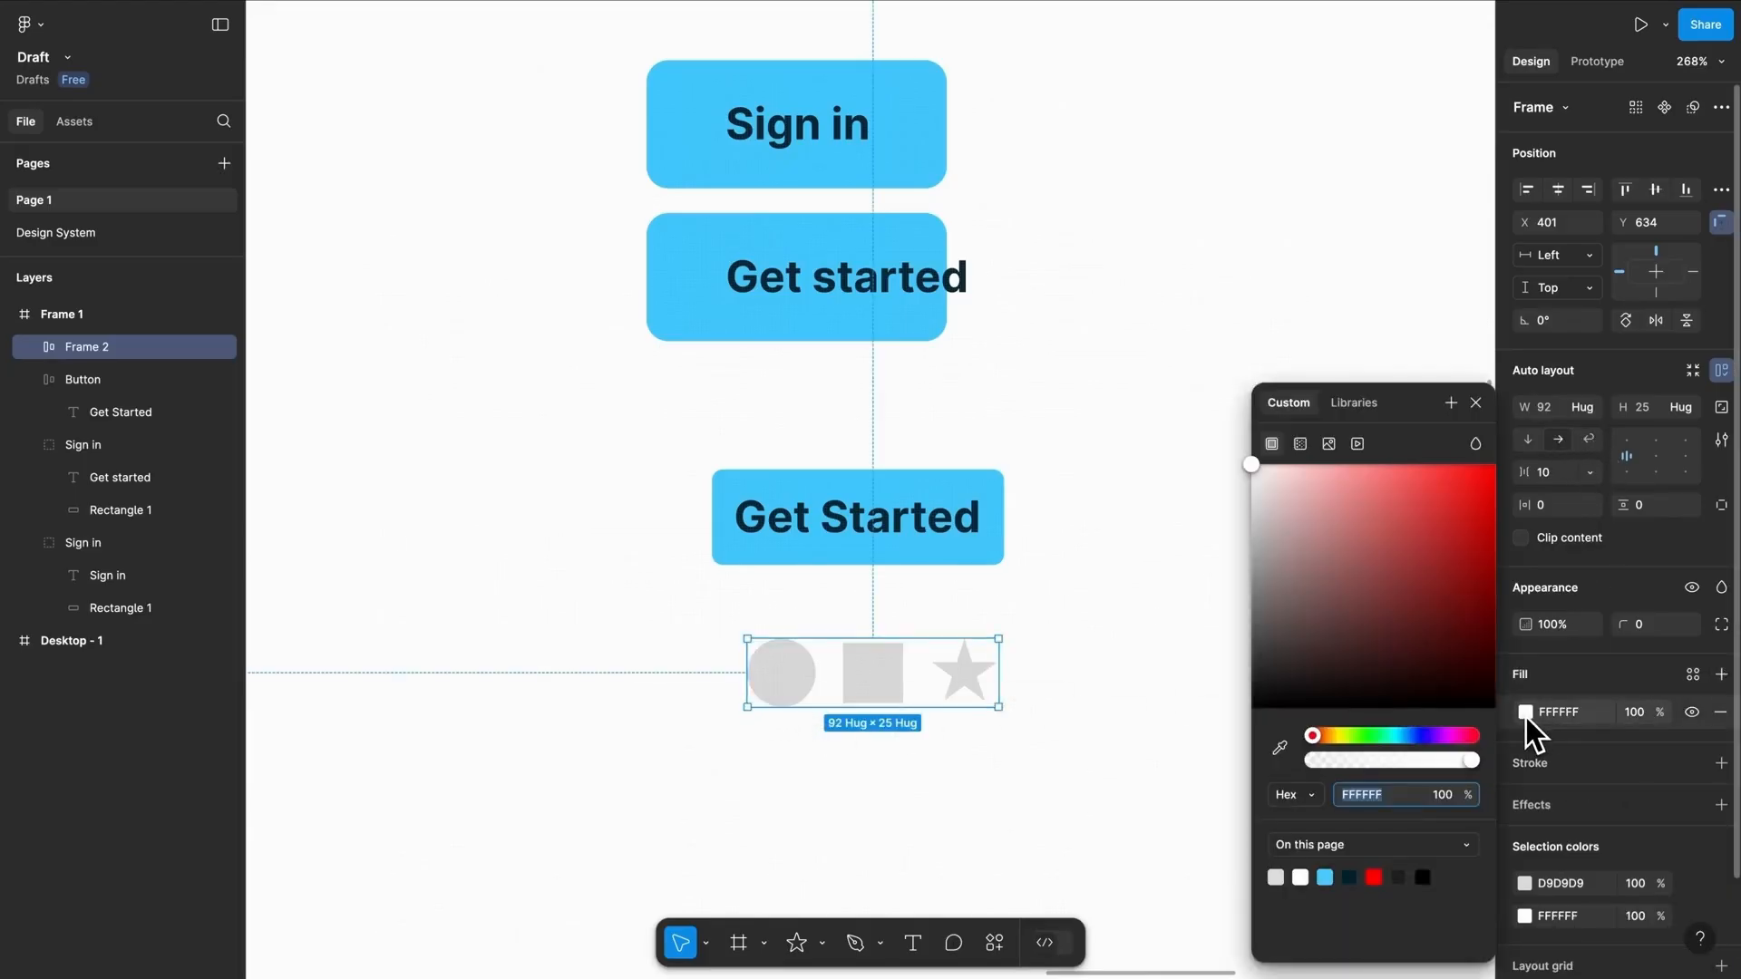
left_click(1277, 525)
left_click_drag(1302, 562, 1173, 754)
left_click(1057, 743)
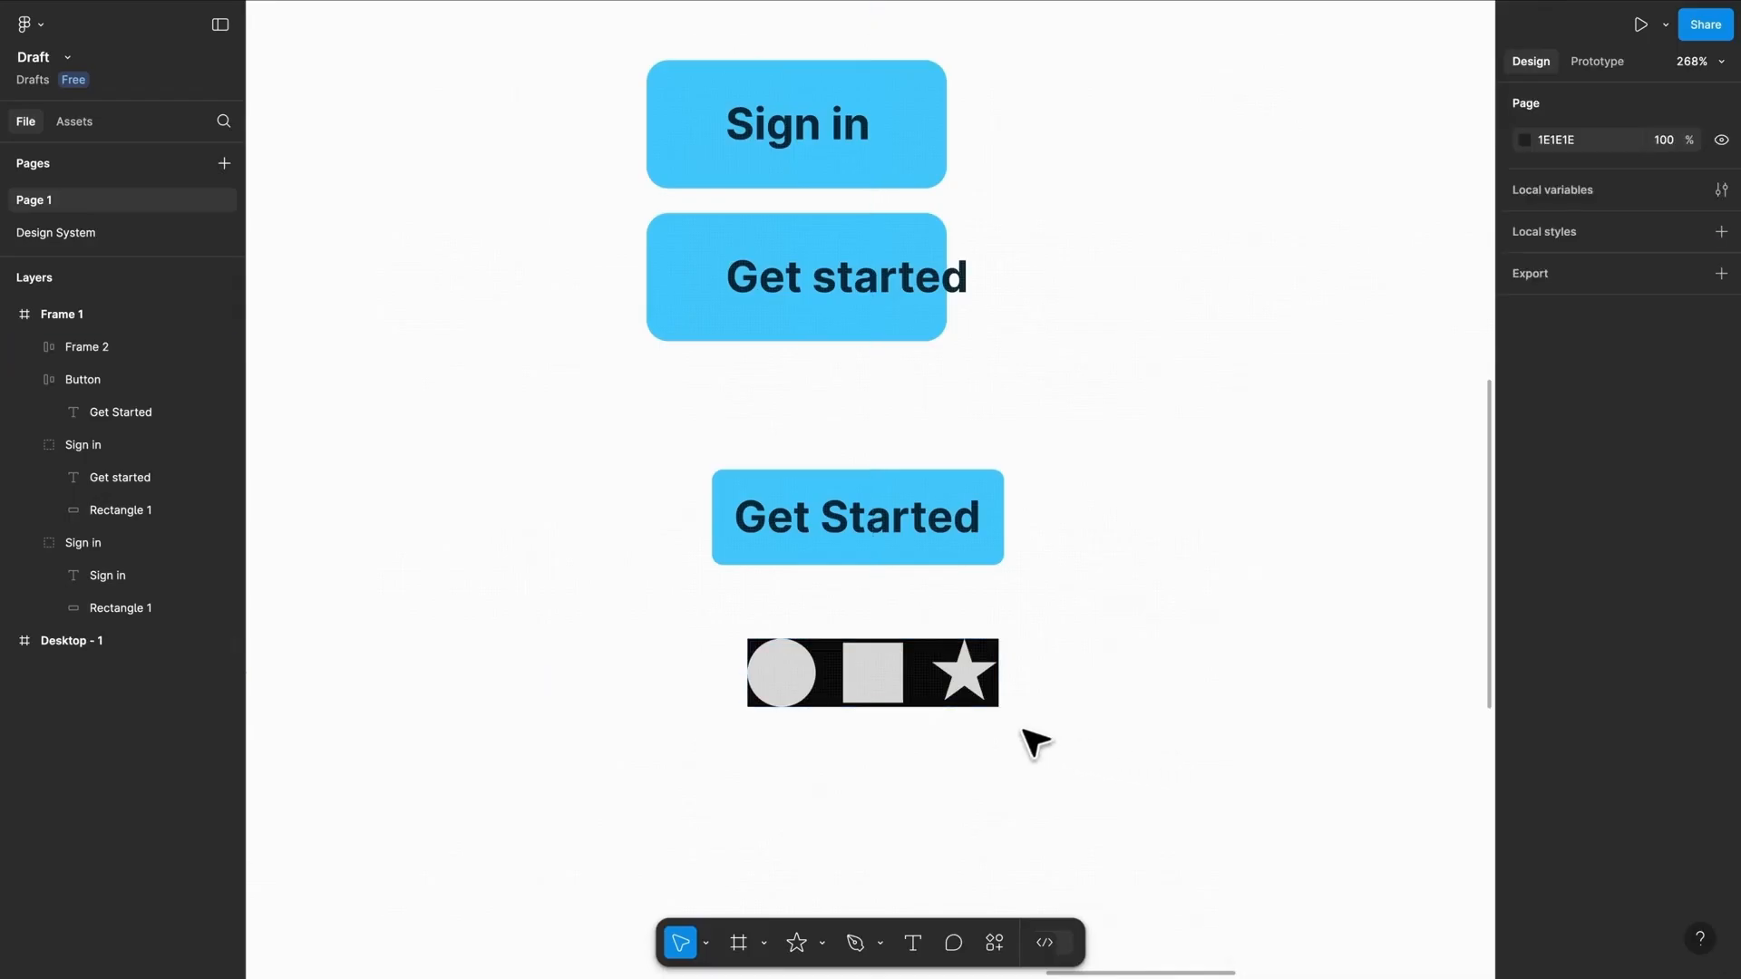
Narrow the shapes' frame to a width of about 67 and restore it to hugging its contents.
left_click(965, 676)
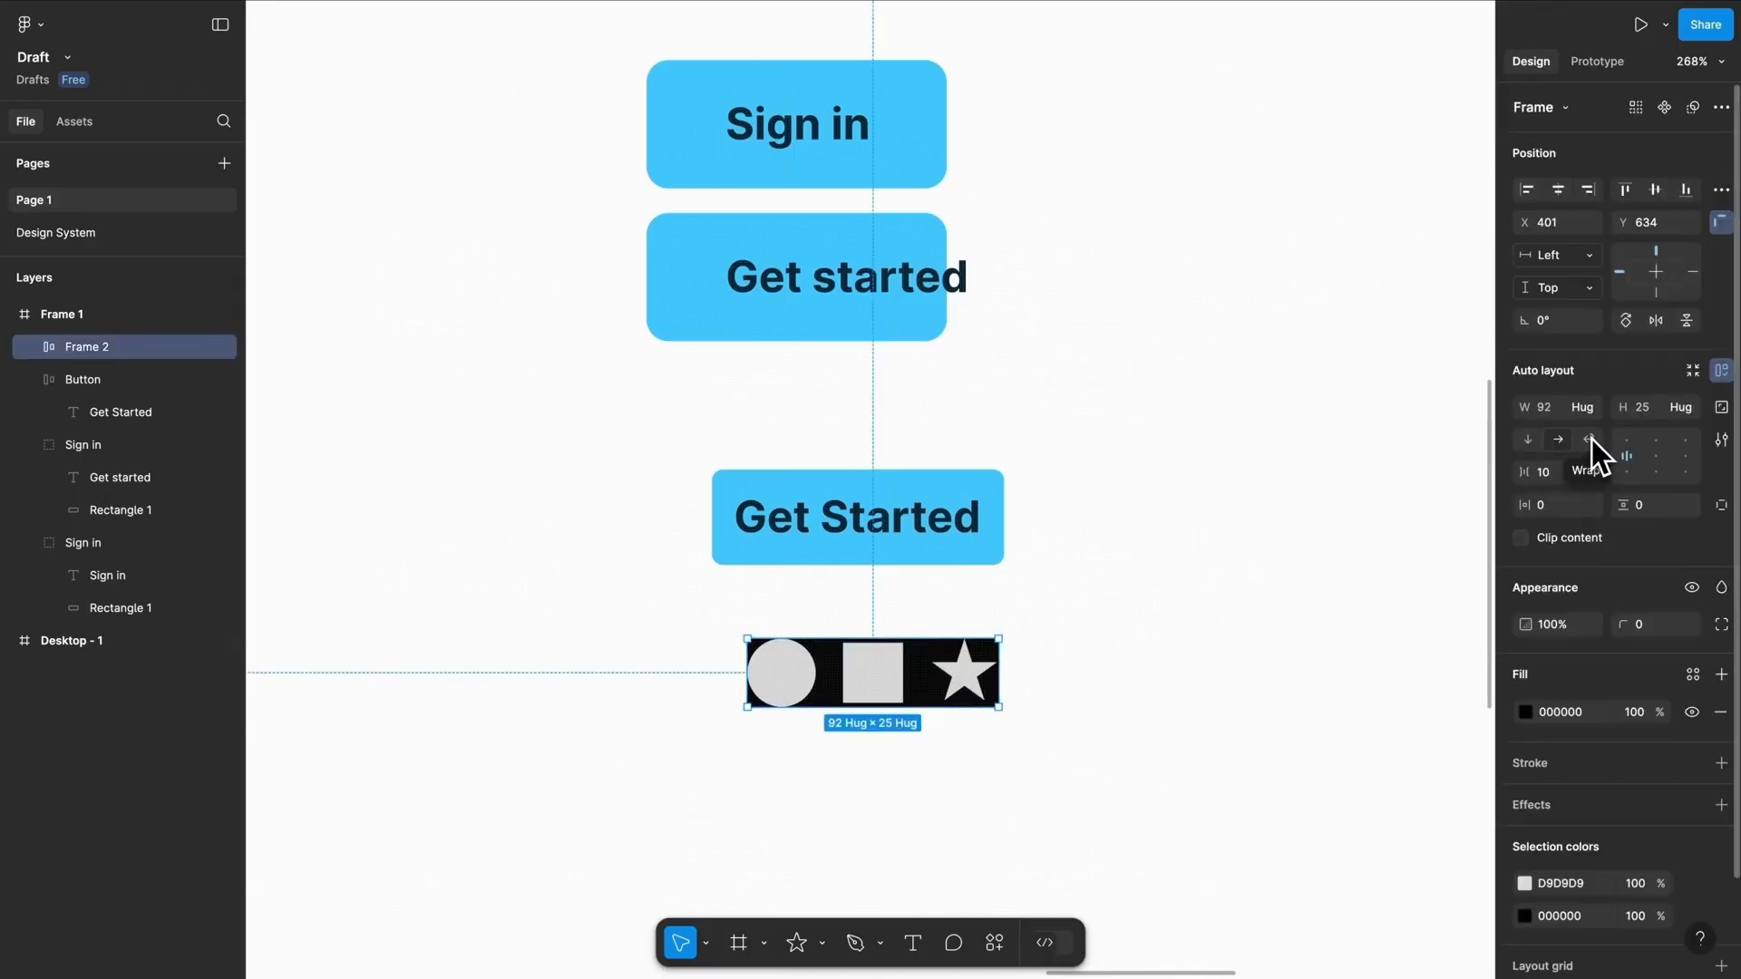
scroll(1089, 624, "up", 3)
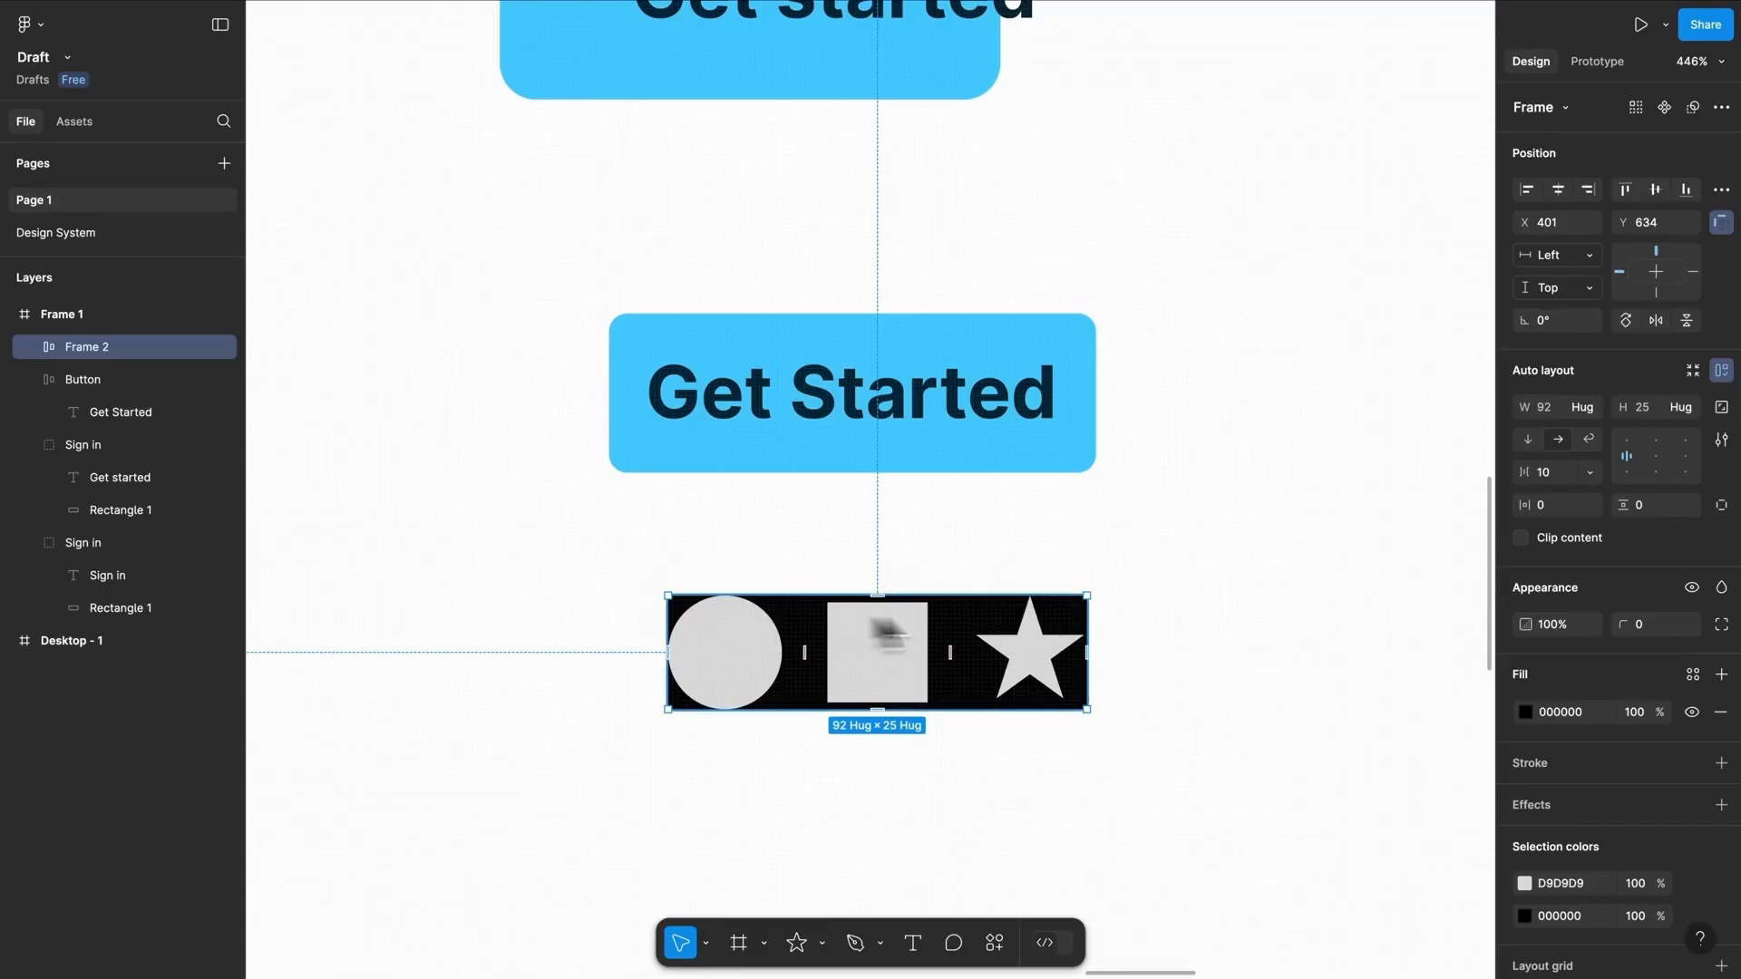
left_click_drag(1089, 615, 1032, 630)
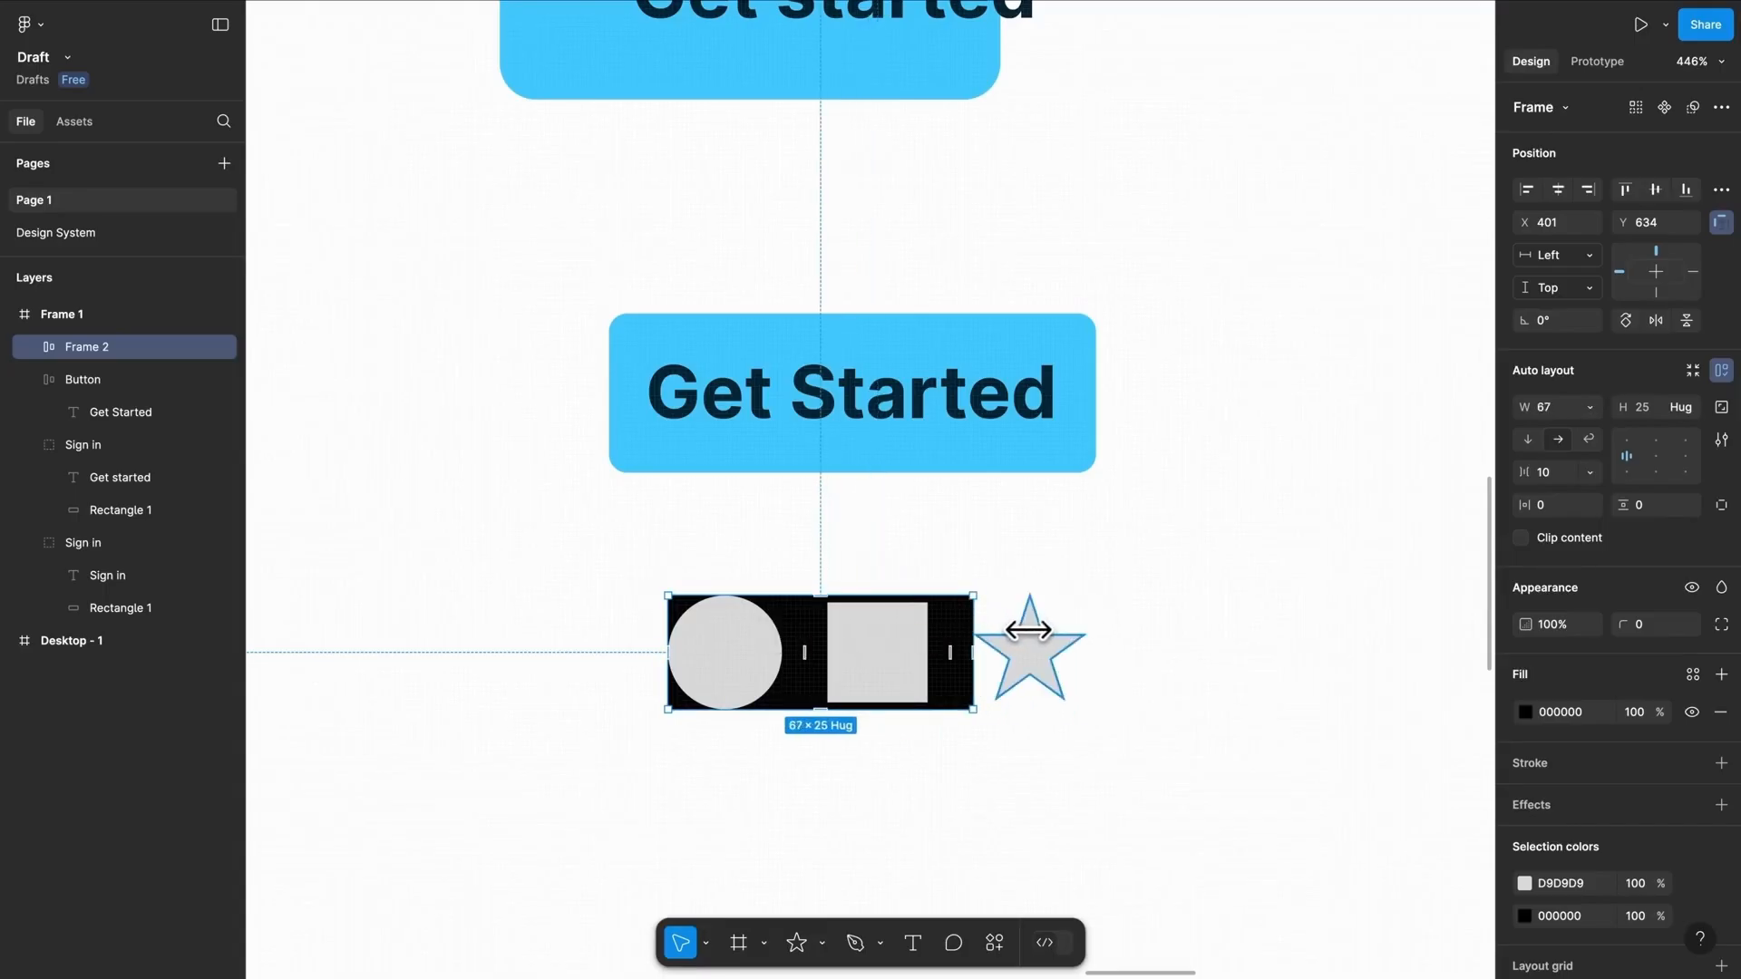
double_click(975, 626)
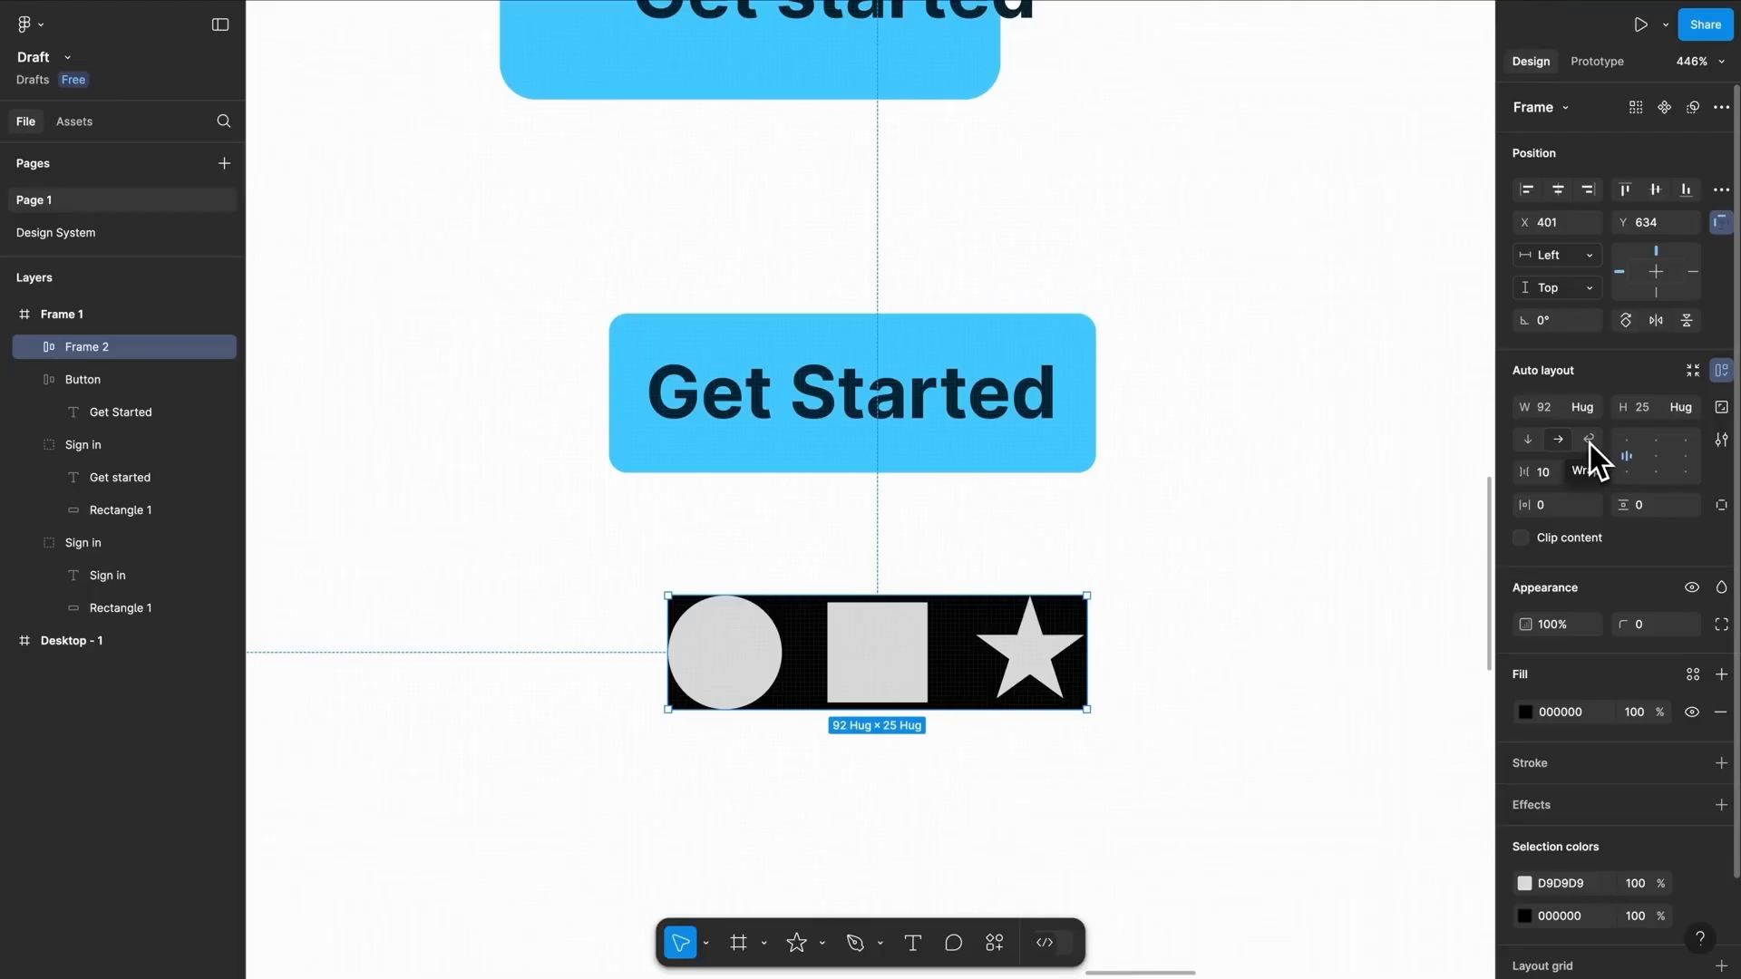
Set the shapes' auto layout frame to wrap and narrow it to a width of about 69.
left_click(1590, 441)
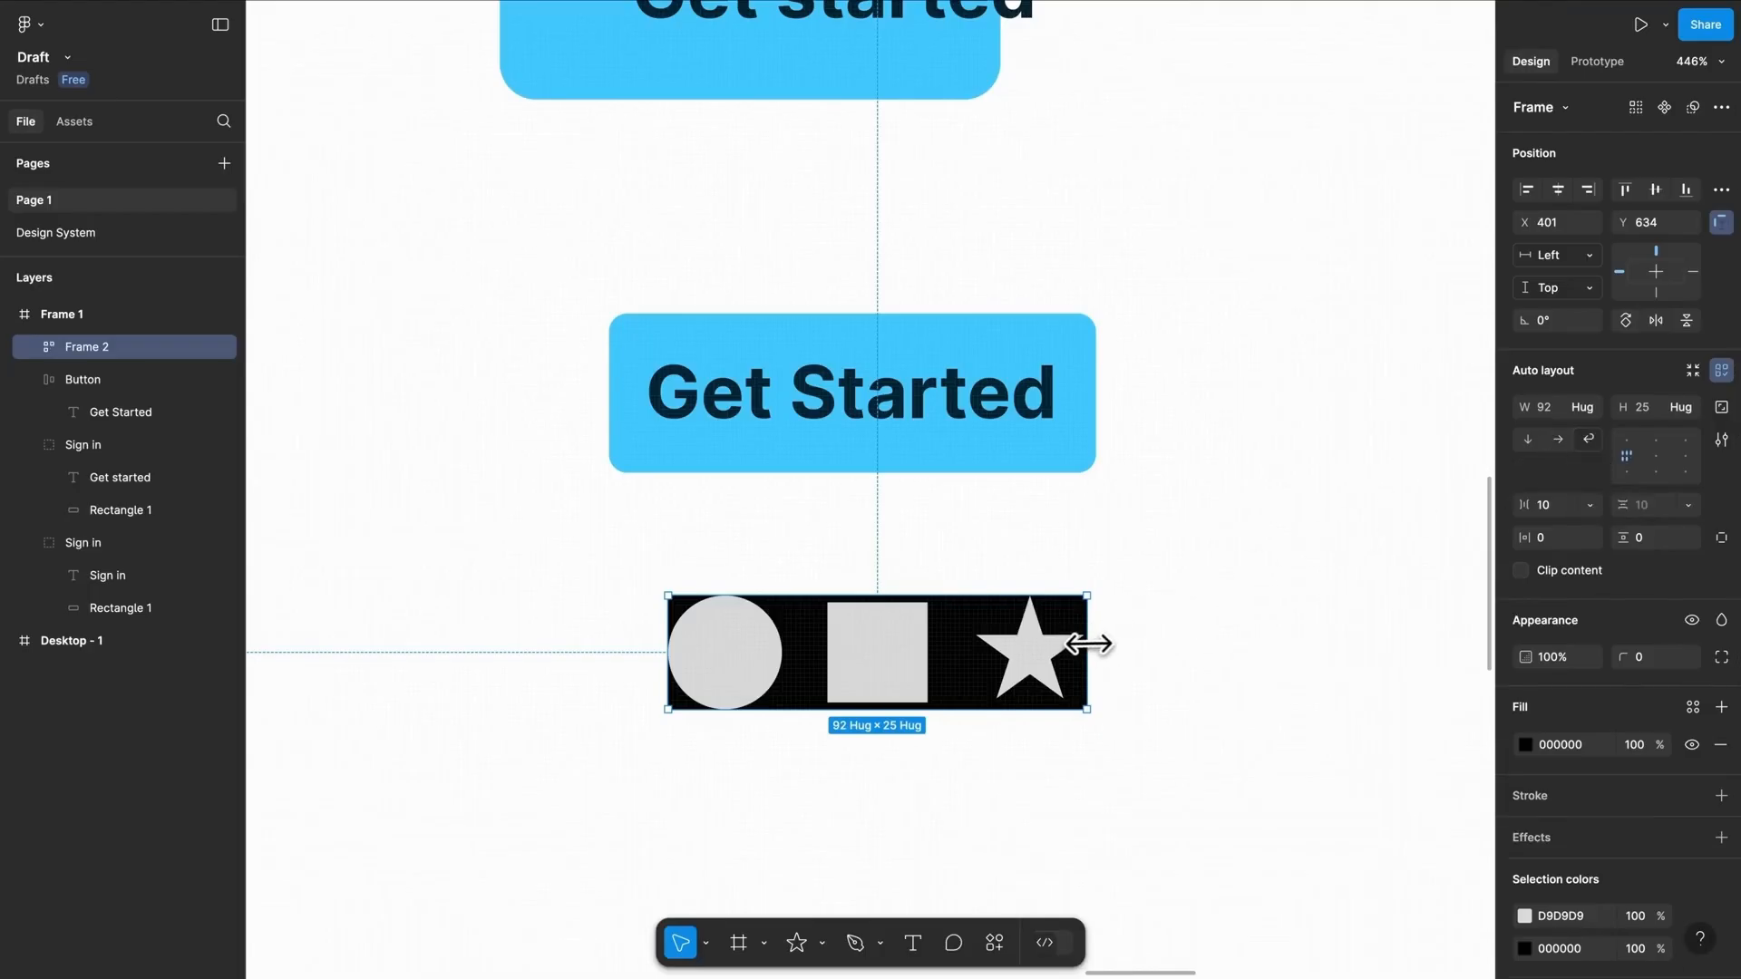
left_click_drag(1088, 644, 951, 646)
left_click_drag(910, 645, 981, 655)
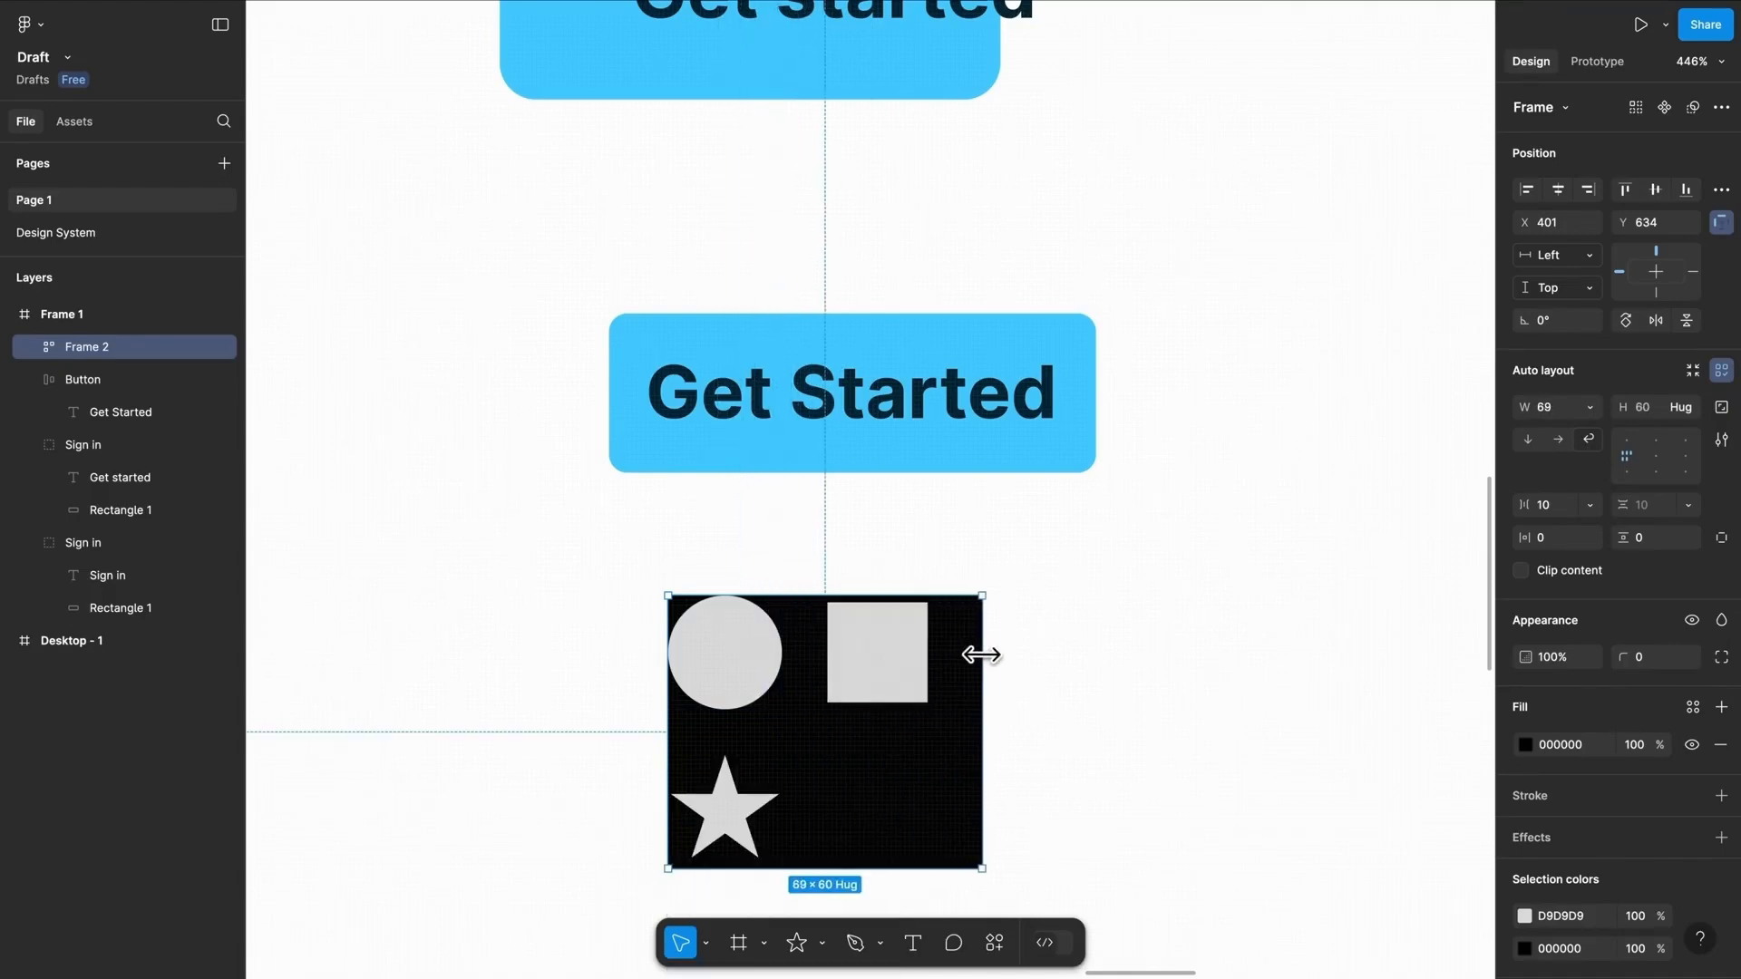
Widen the shapes' wrapping frame to about 94 and switch its auto layout back to the horizontal direction.
left_click_drag(981, 654, 1102, 651)
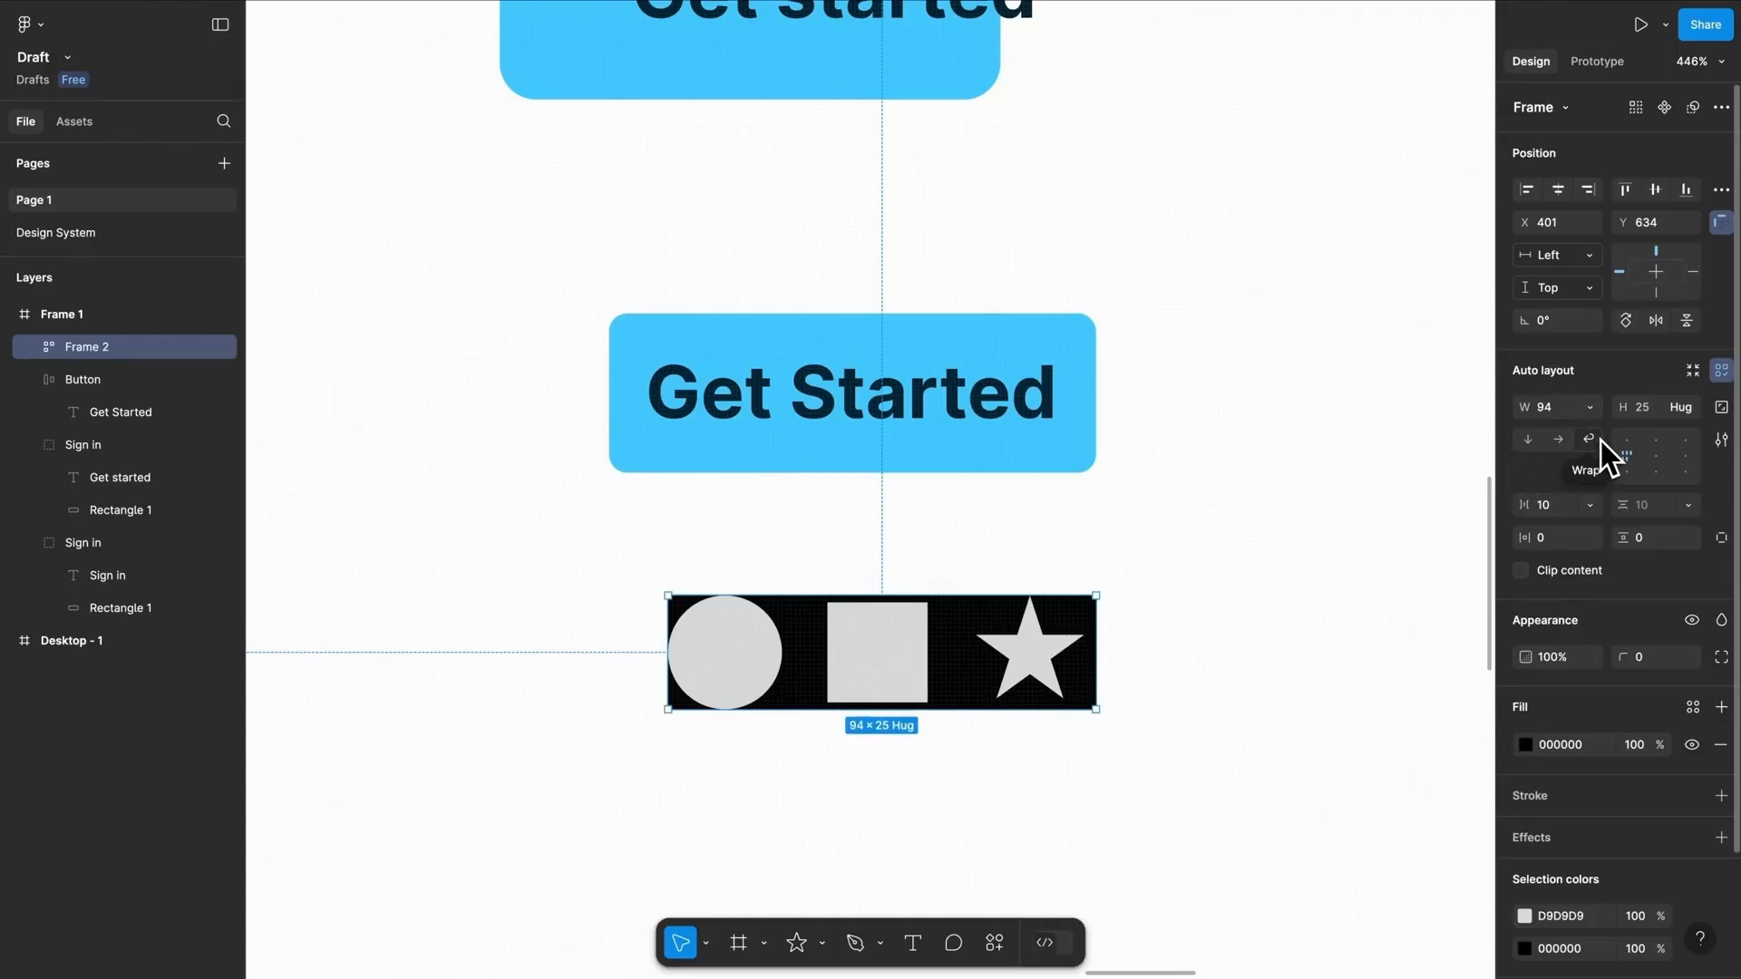
key("super+z")
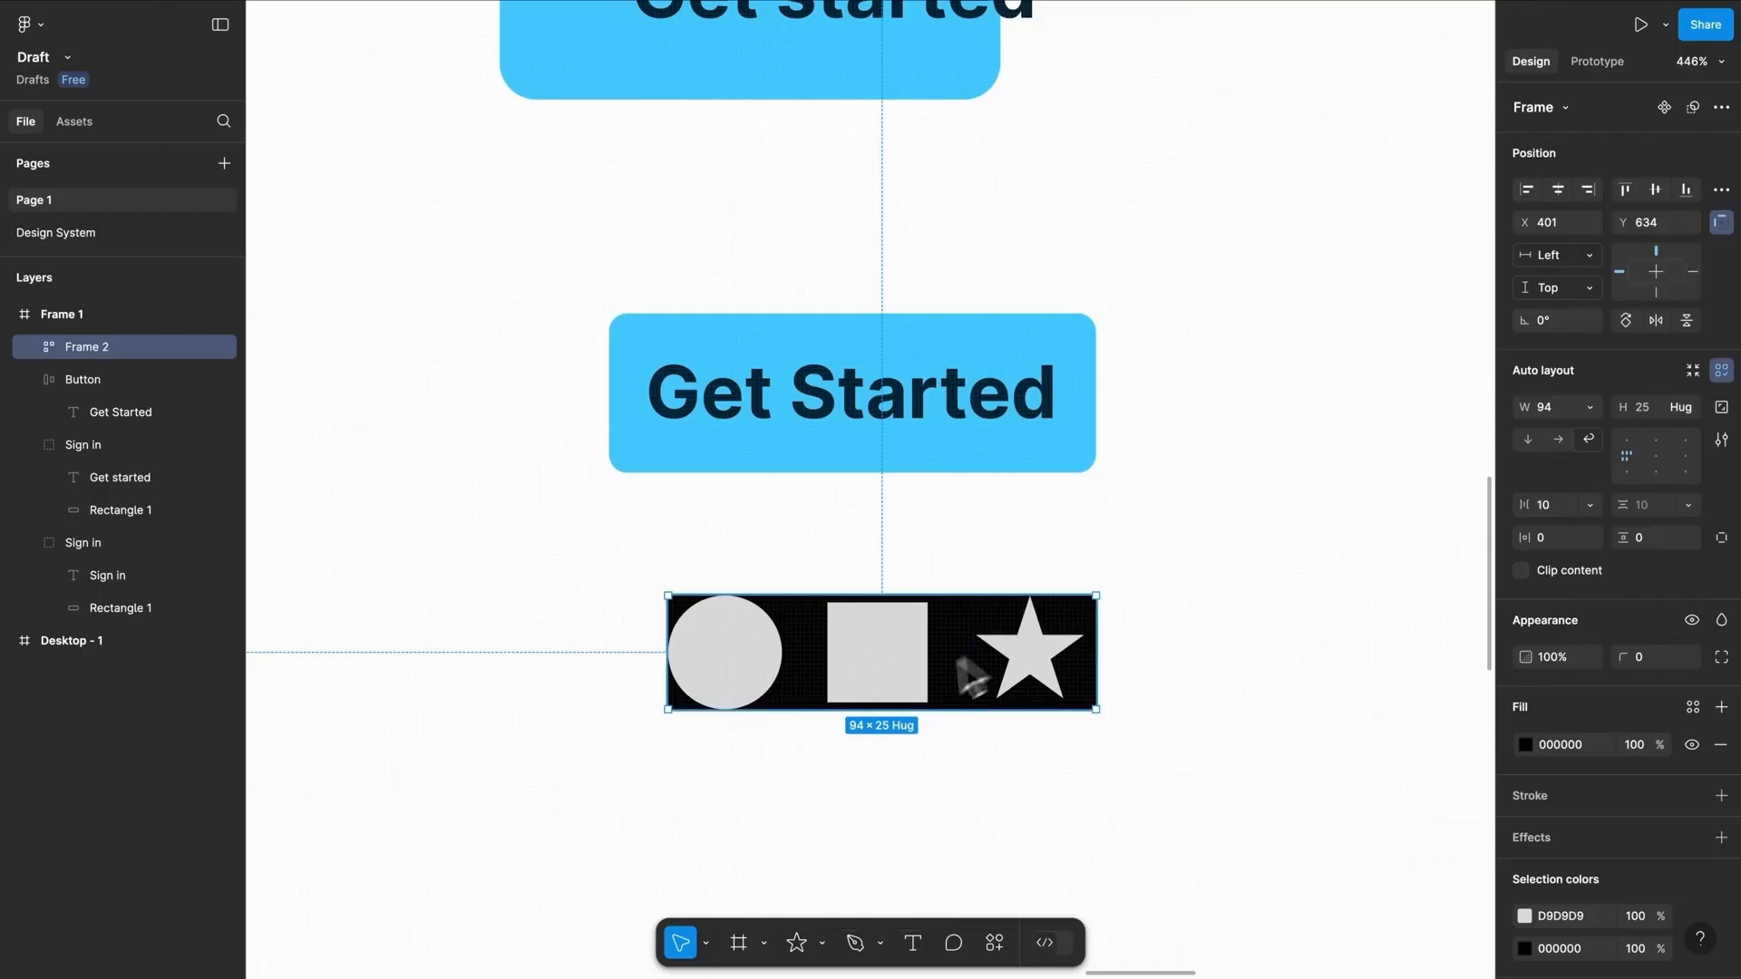
left_click(1556, 440)
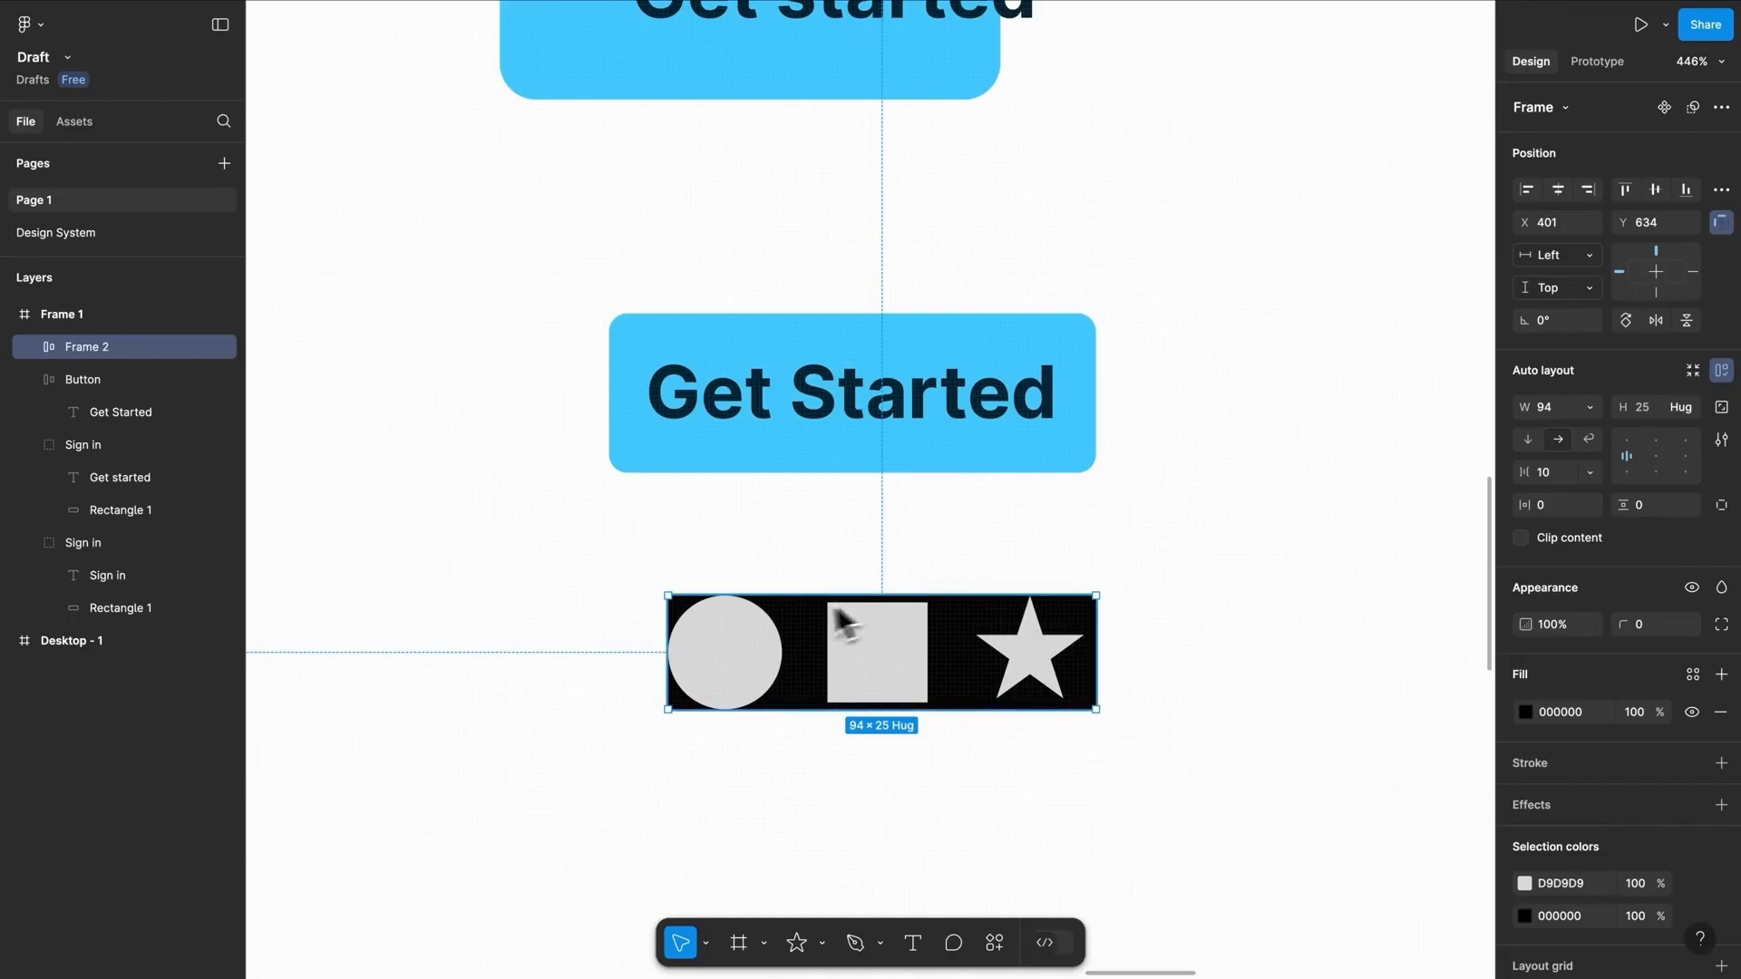
Make the shapes' frame hug its contents in width and increase the horizontal gap between the shapes to 19.
left_click_drag(1524, 473, 1133, 645)
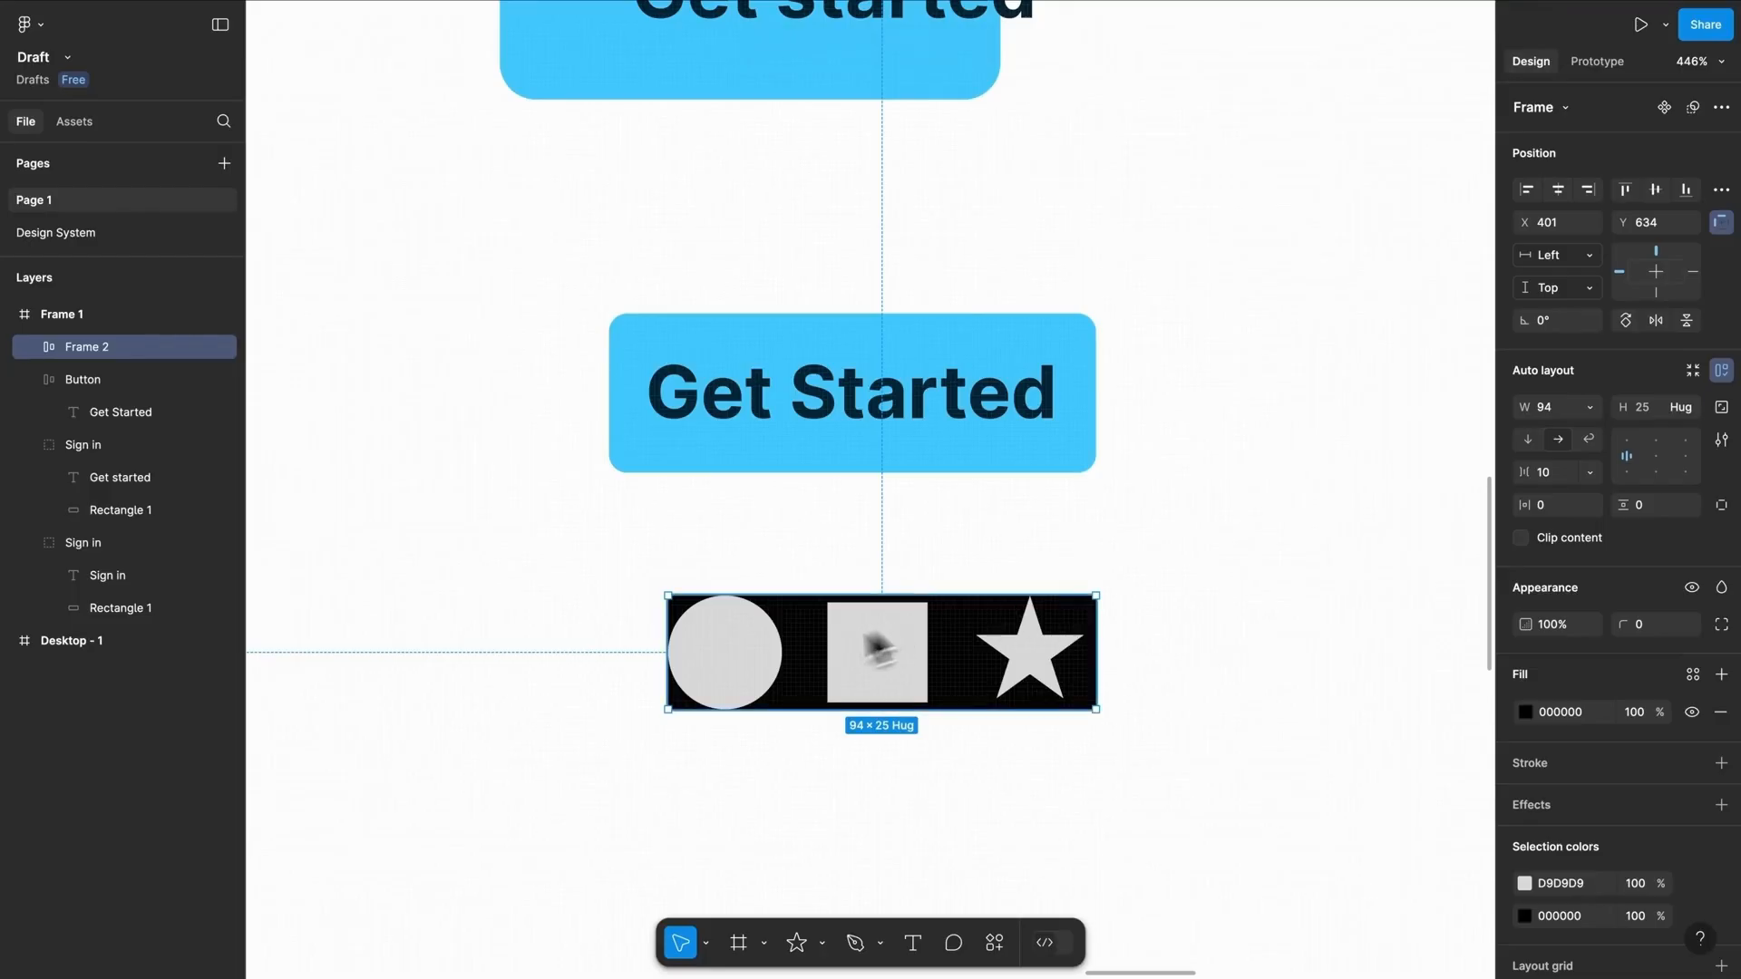
left_click(1594, 410)
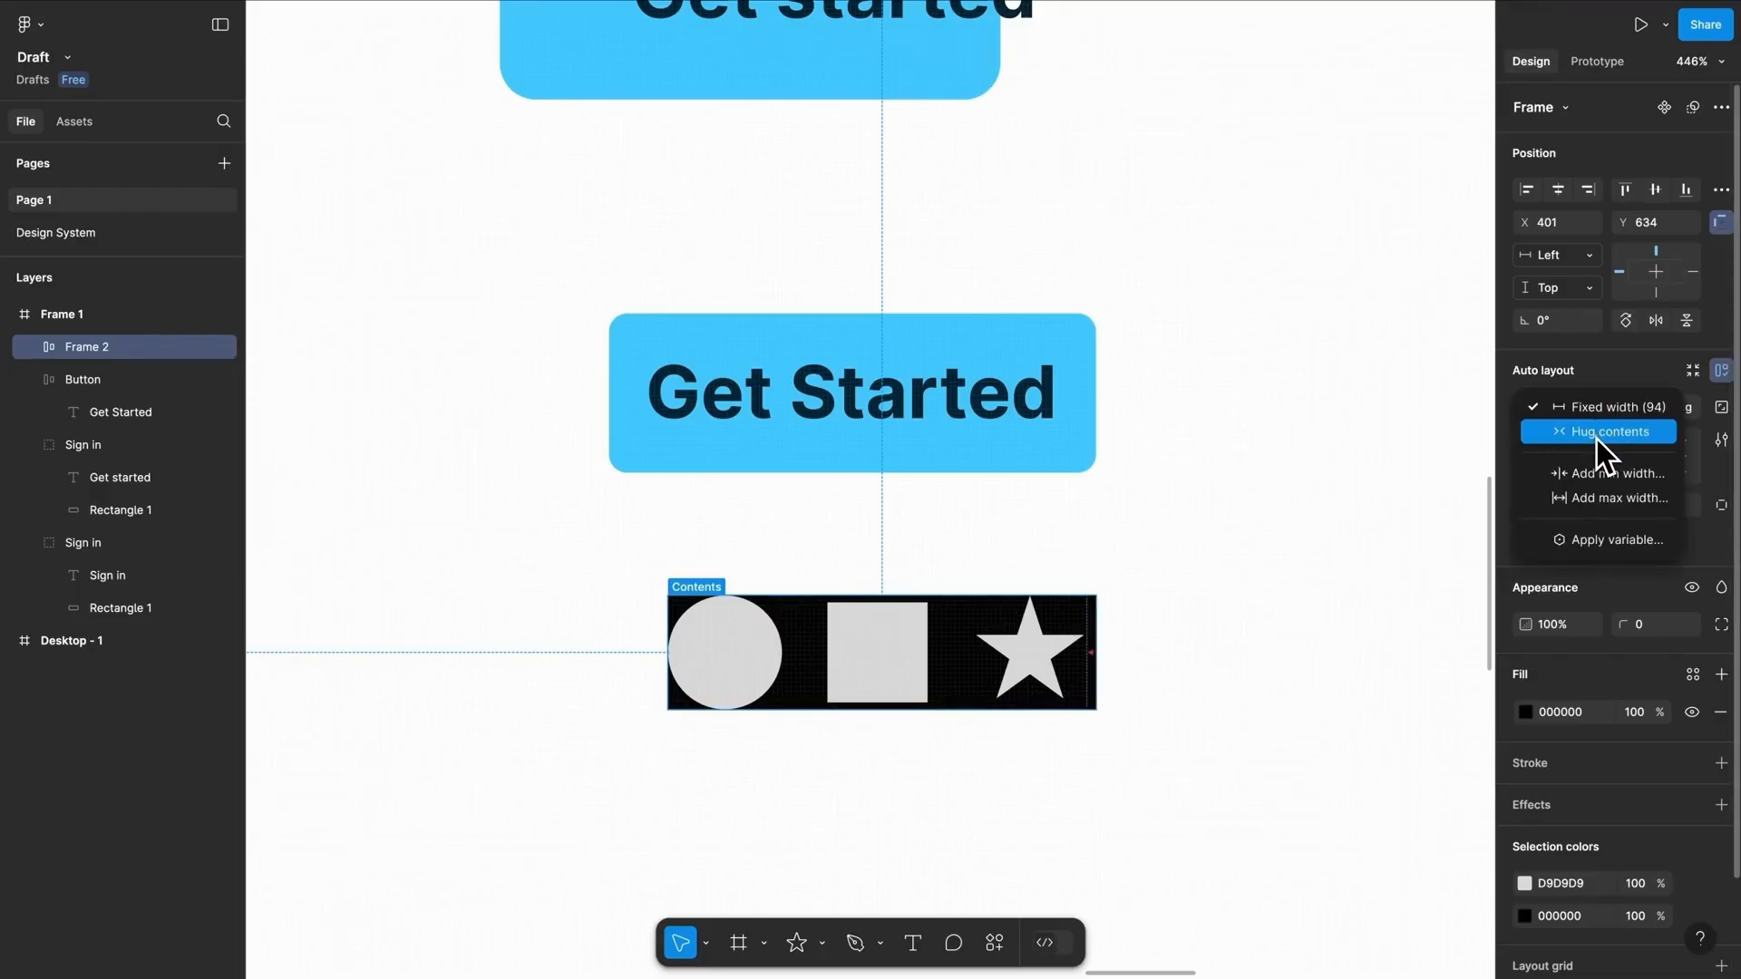
left_click(1596, 433)
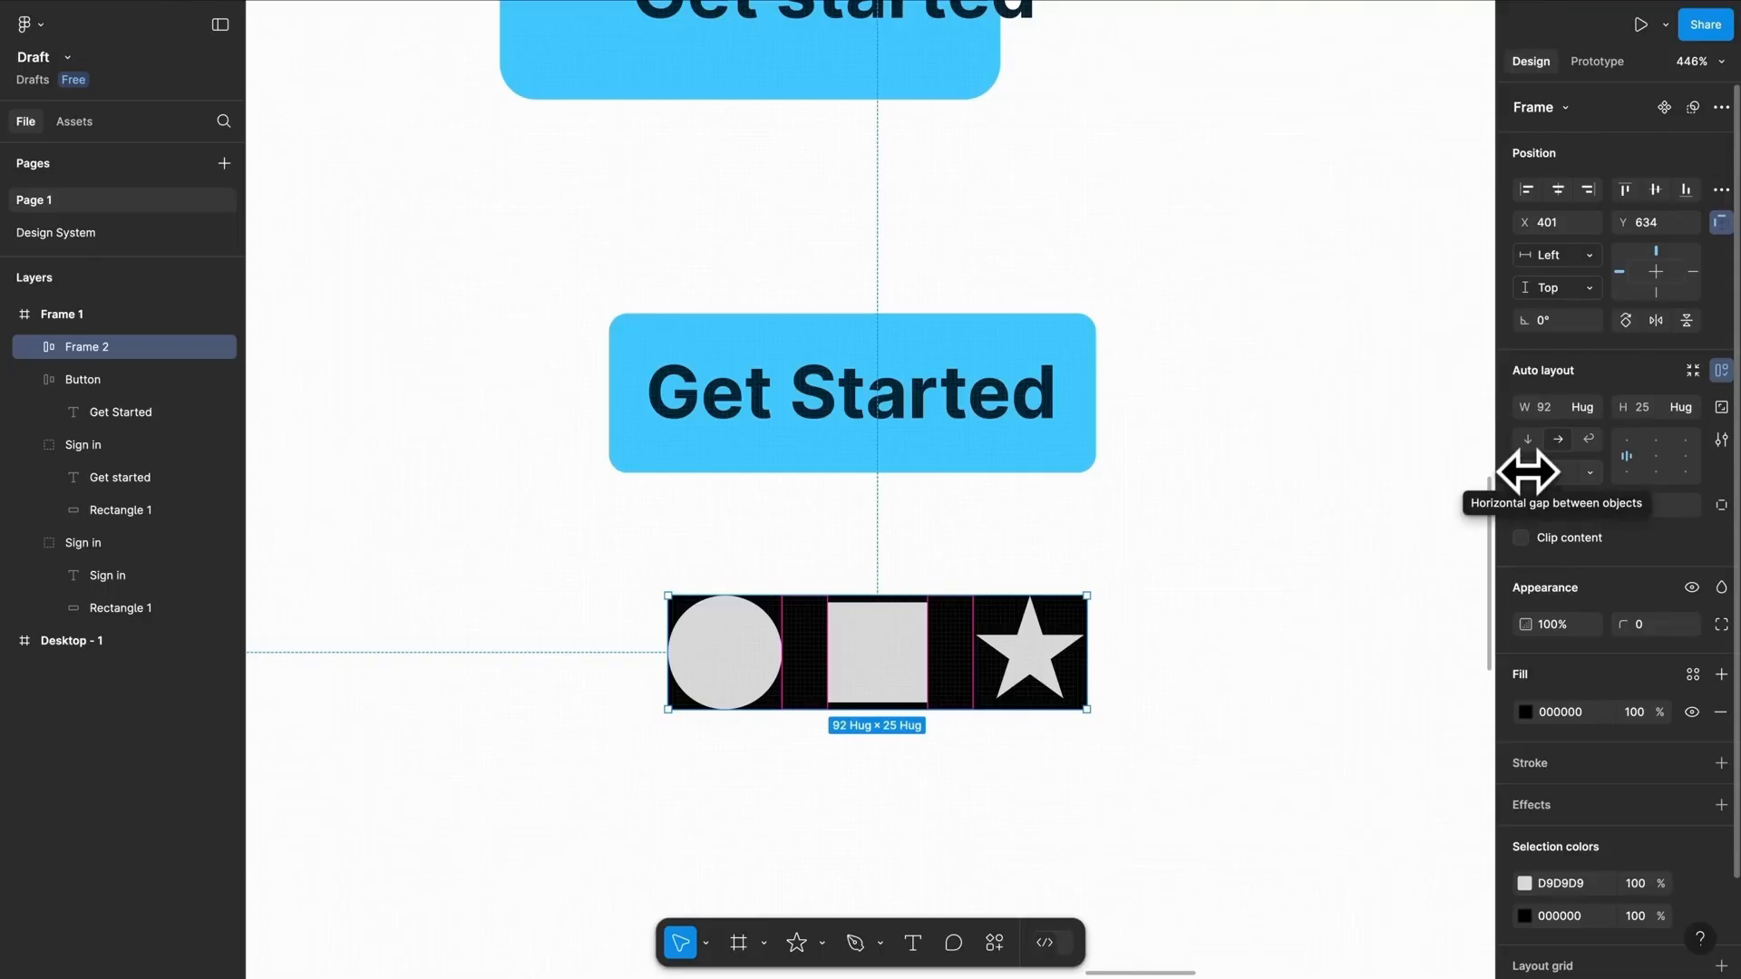
left_click_drag(1527, 471, 1562, 385)
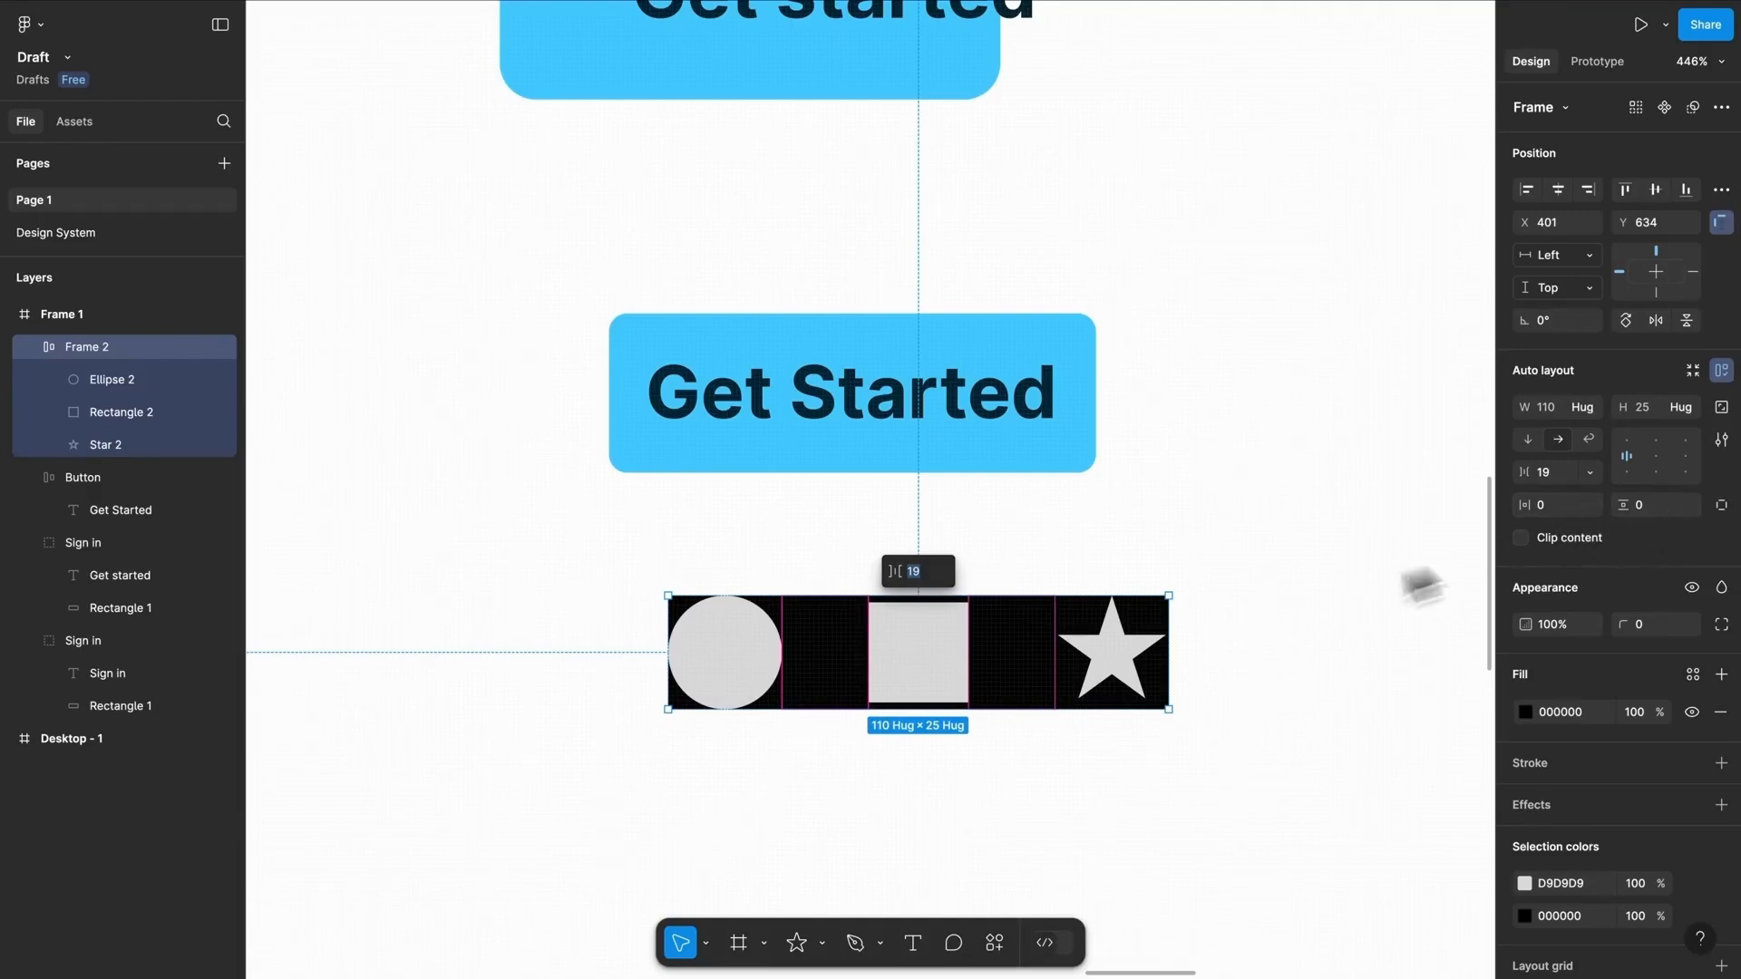
left_click(1174, 636)
left_click(1090, 621)
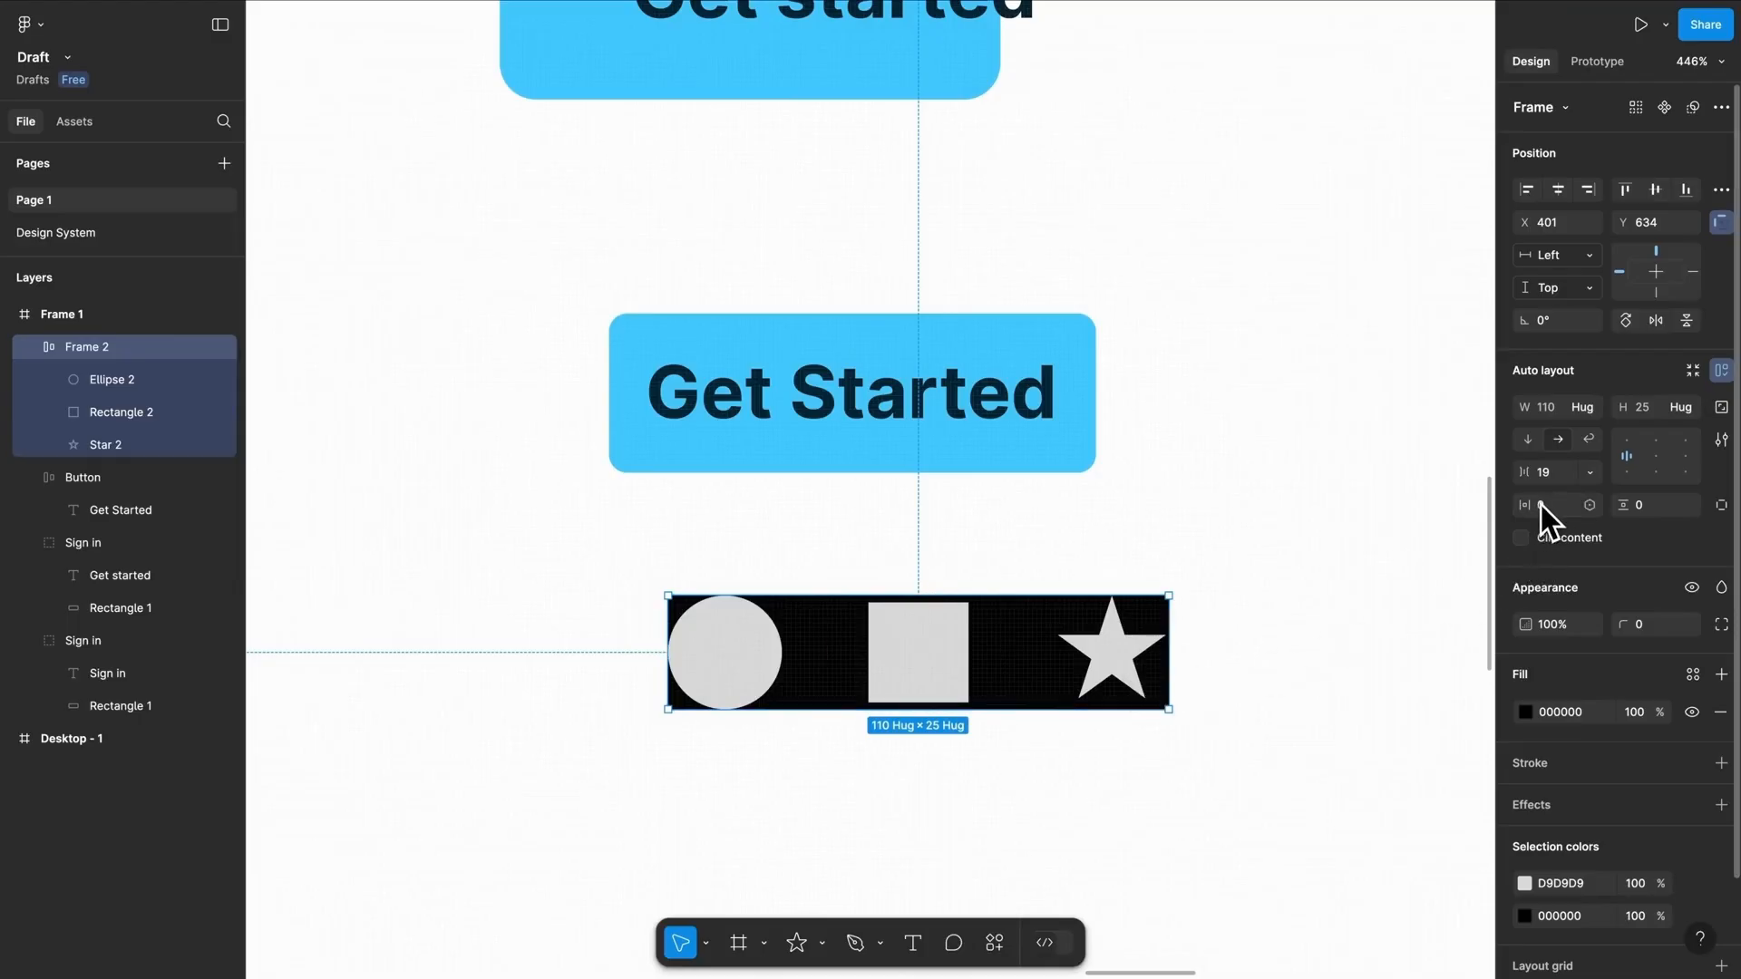
Set the shapes' frame's horizontal and vertical padding to 8 and its gap between objects to Auto.
left_click_drag(1528, 508, 1538, 509)
type("8")
key("Return")
left_click(1650, 504)
type("8")
key("Return")
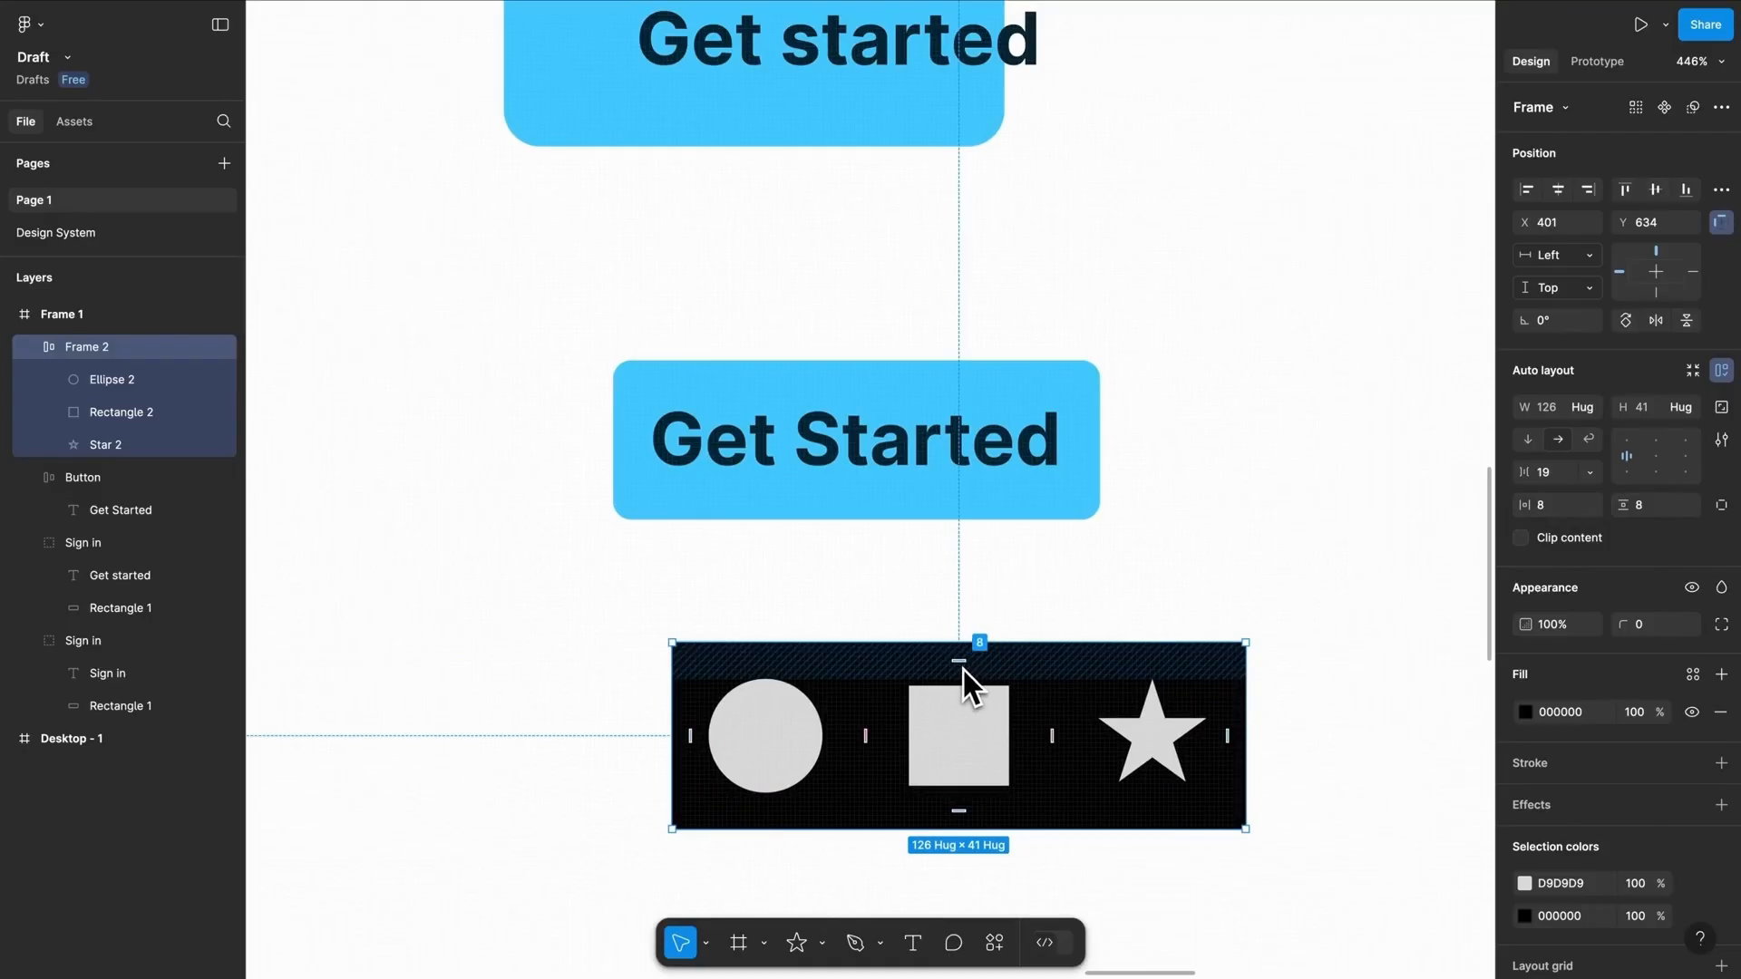
left_click(1721, 507)
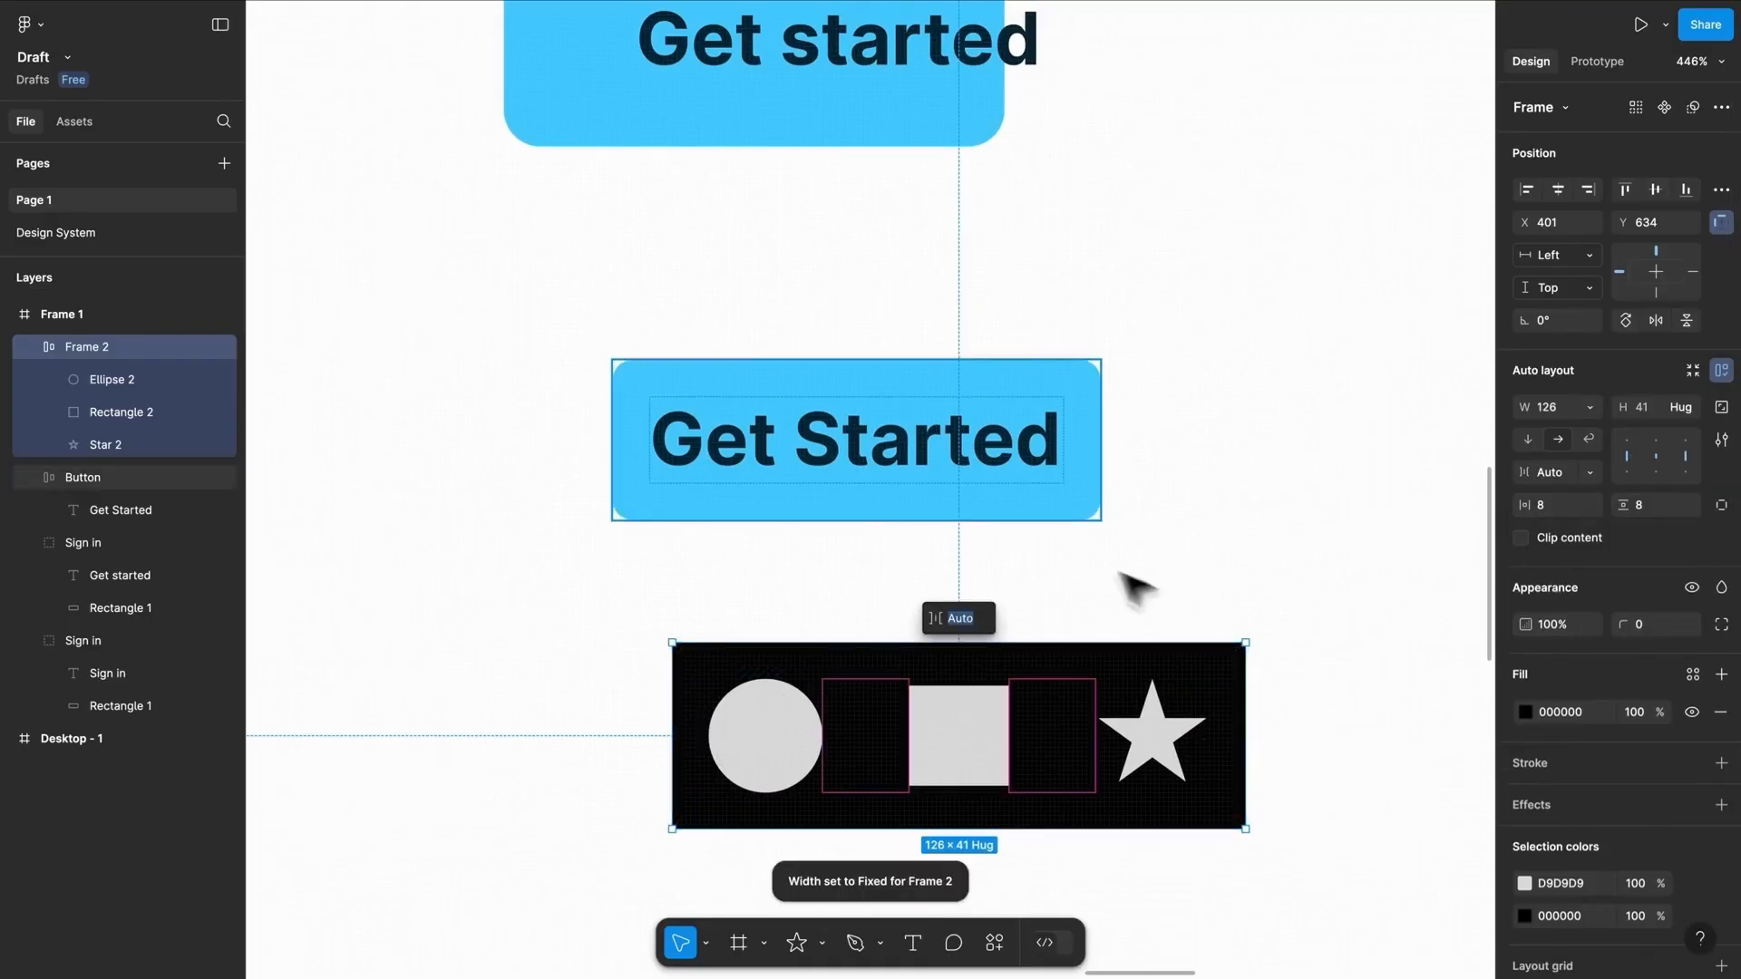
Set the horizontal padding of the auto layout Get Started button to 16.
left_click(916, 447)
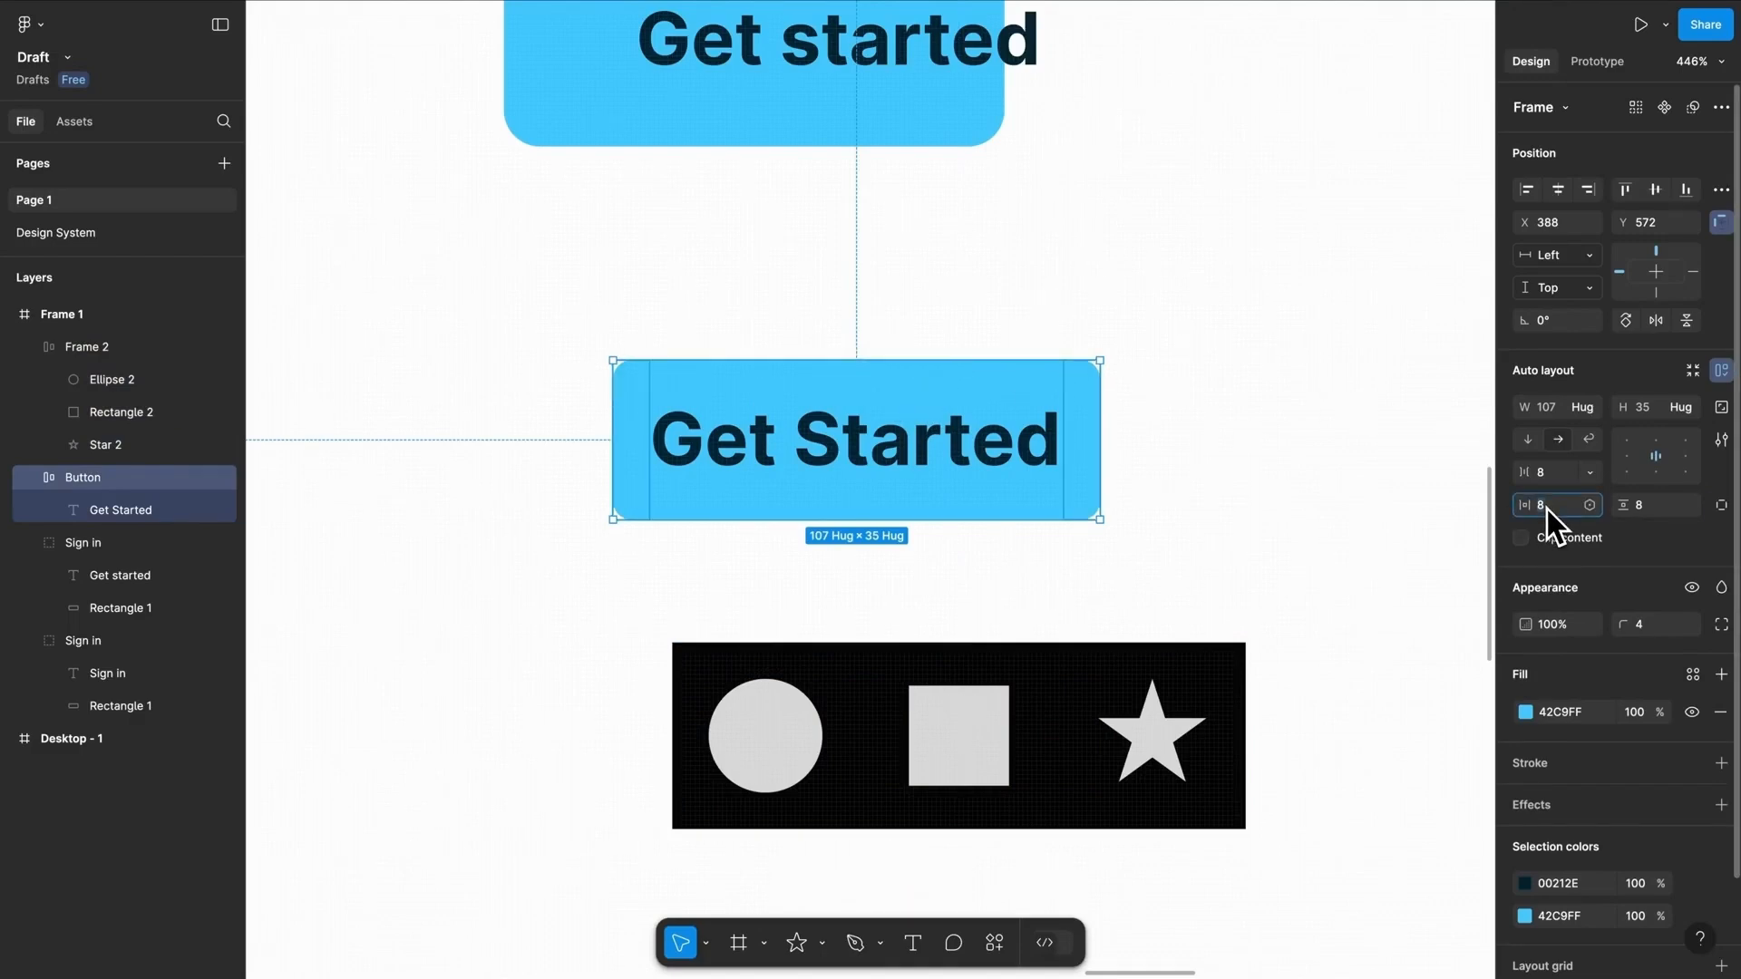
key("Return")
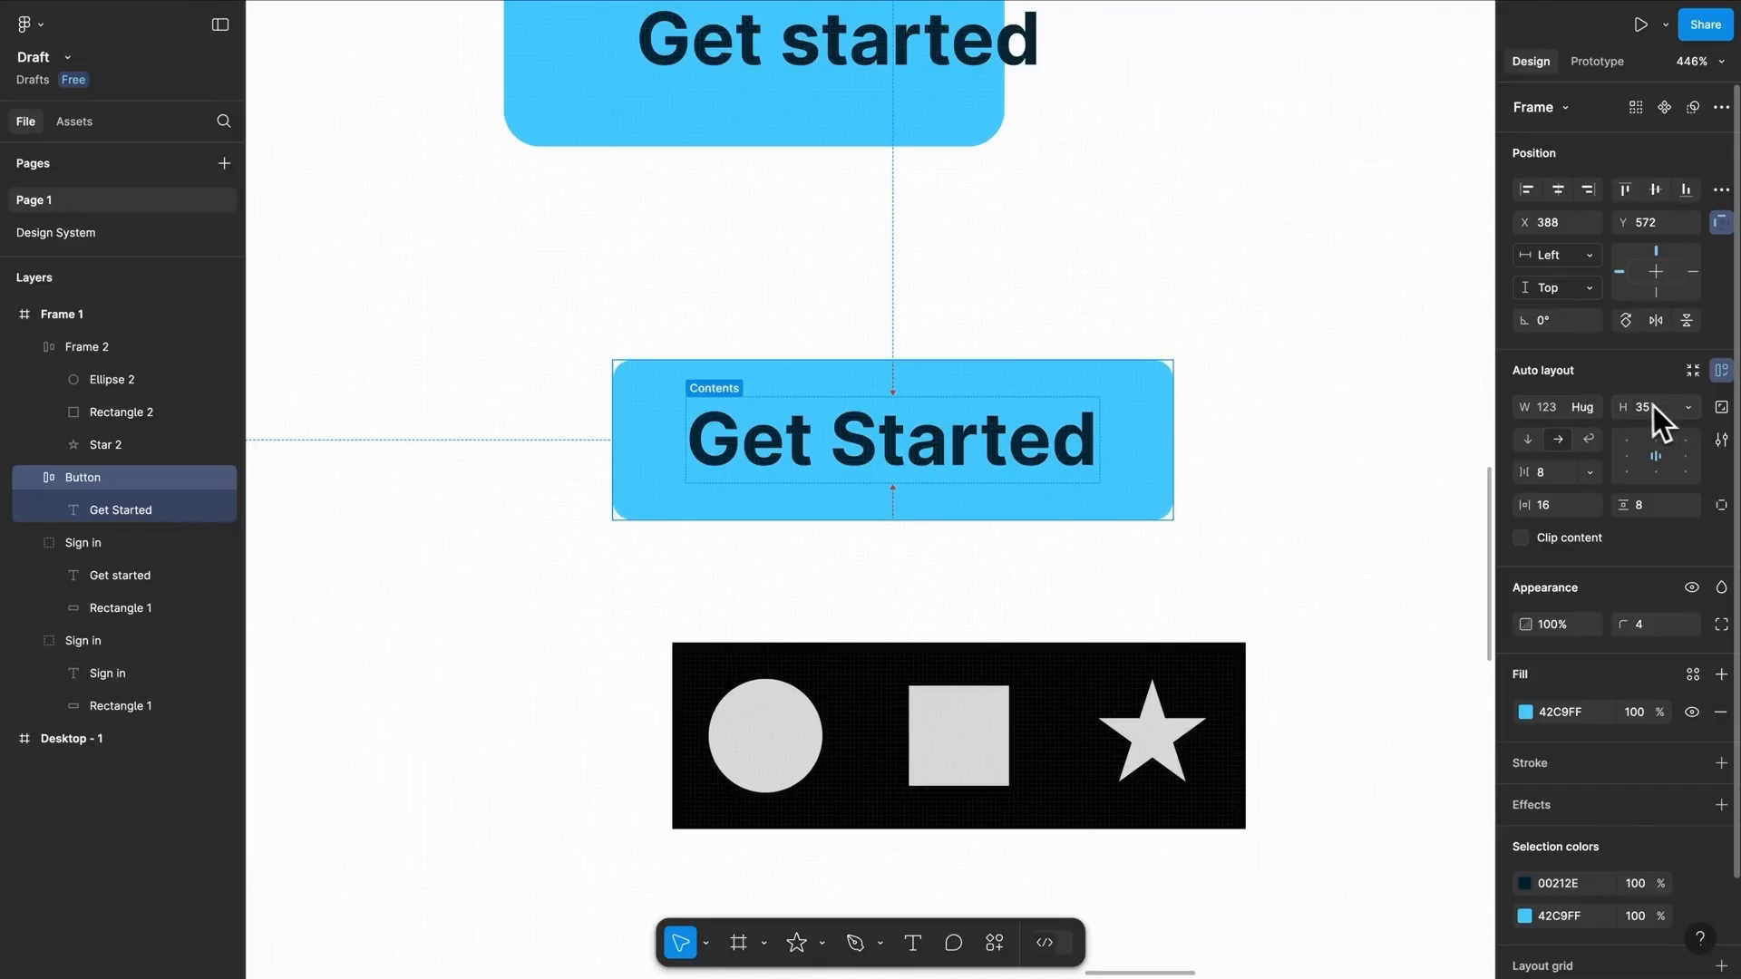
left_click(1052, 444)
key("shift+Return")
Fix the Get Started button's width at 123 and extend its label with the text dsdsdsdsd.
left_click(1592, 405)
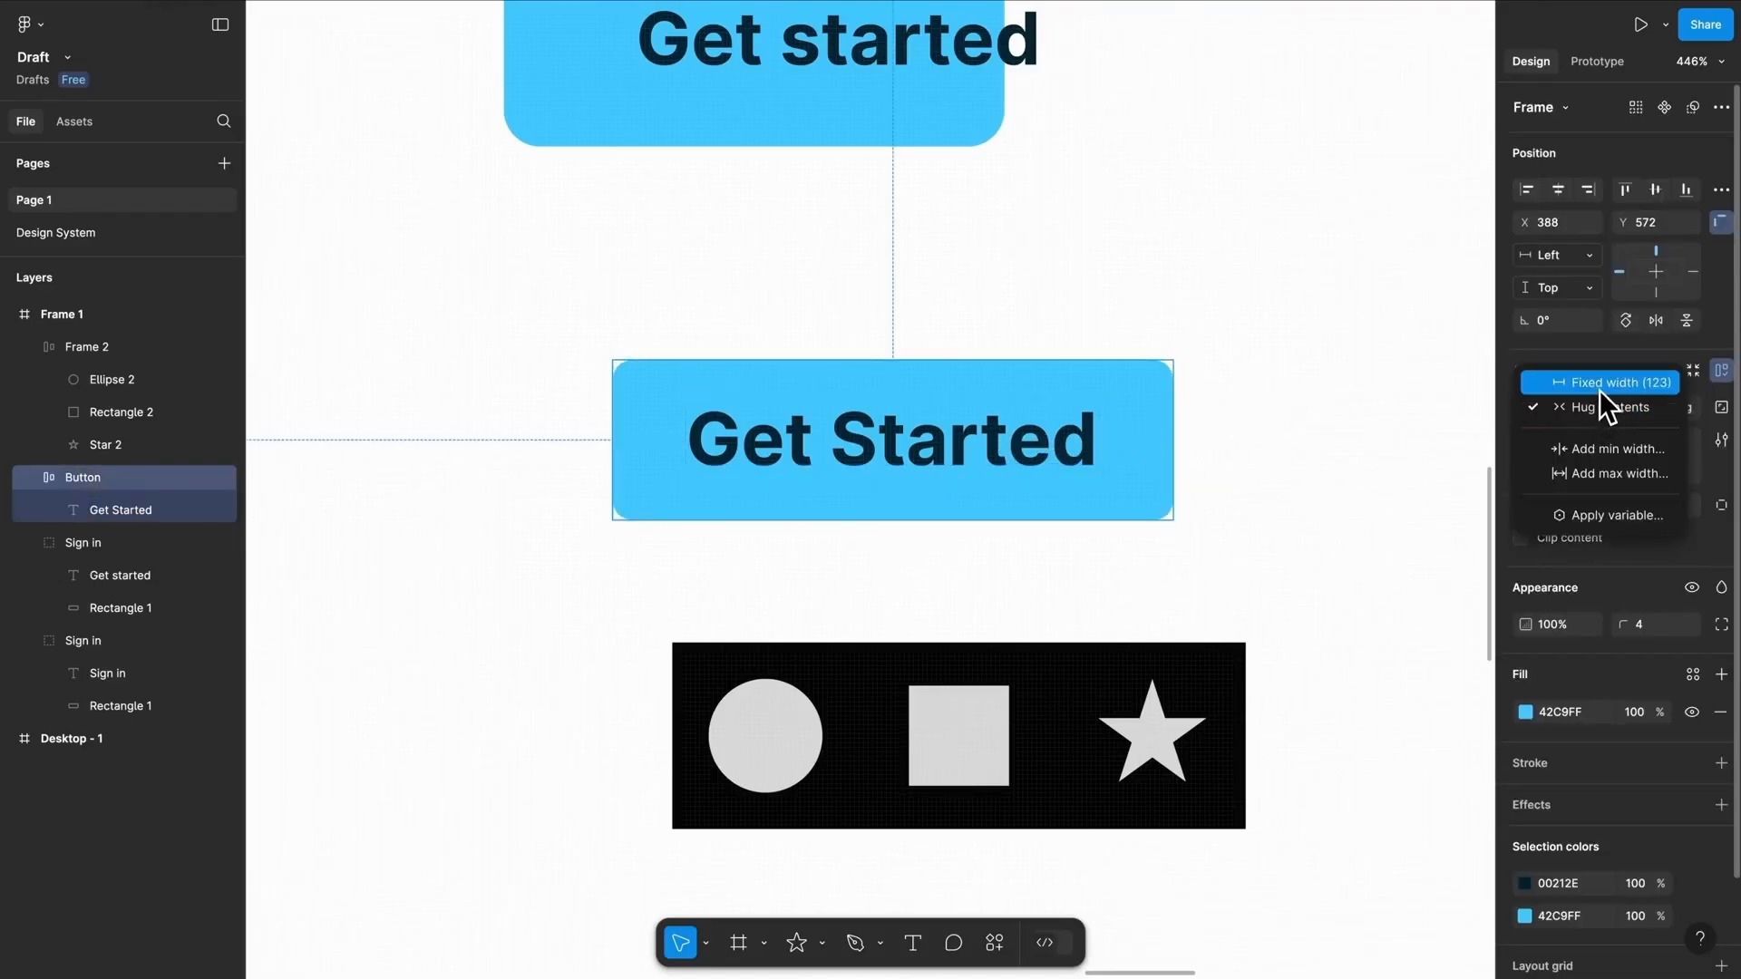
left_click(1600, 391)
double_click(930, 443)
double_click(984, 451)
left_click(1095, 439)
type("dsdsdsdsd")
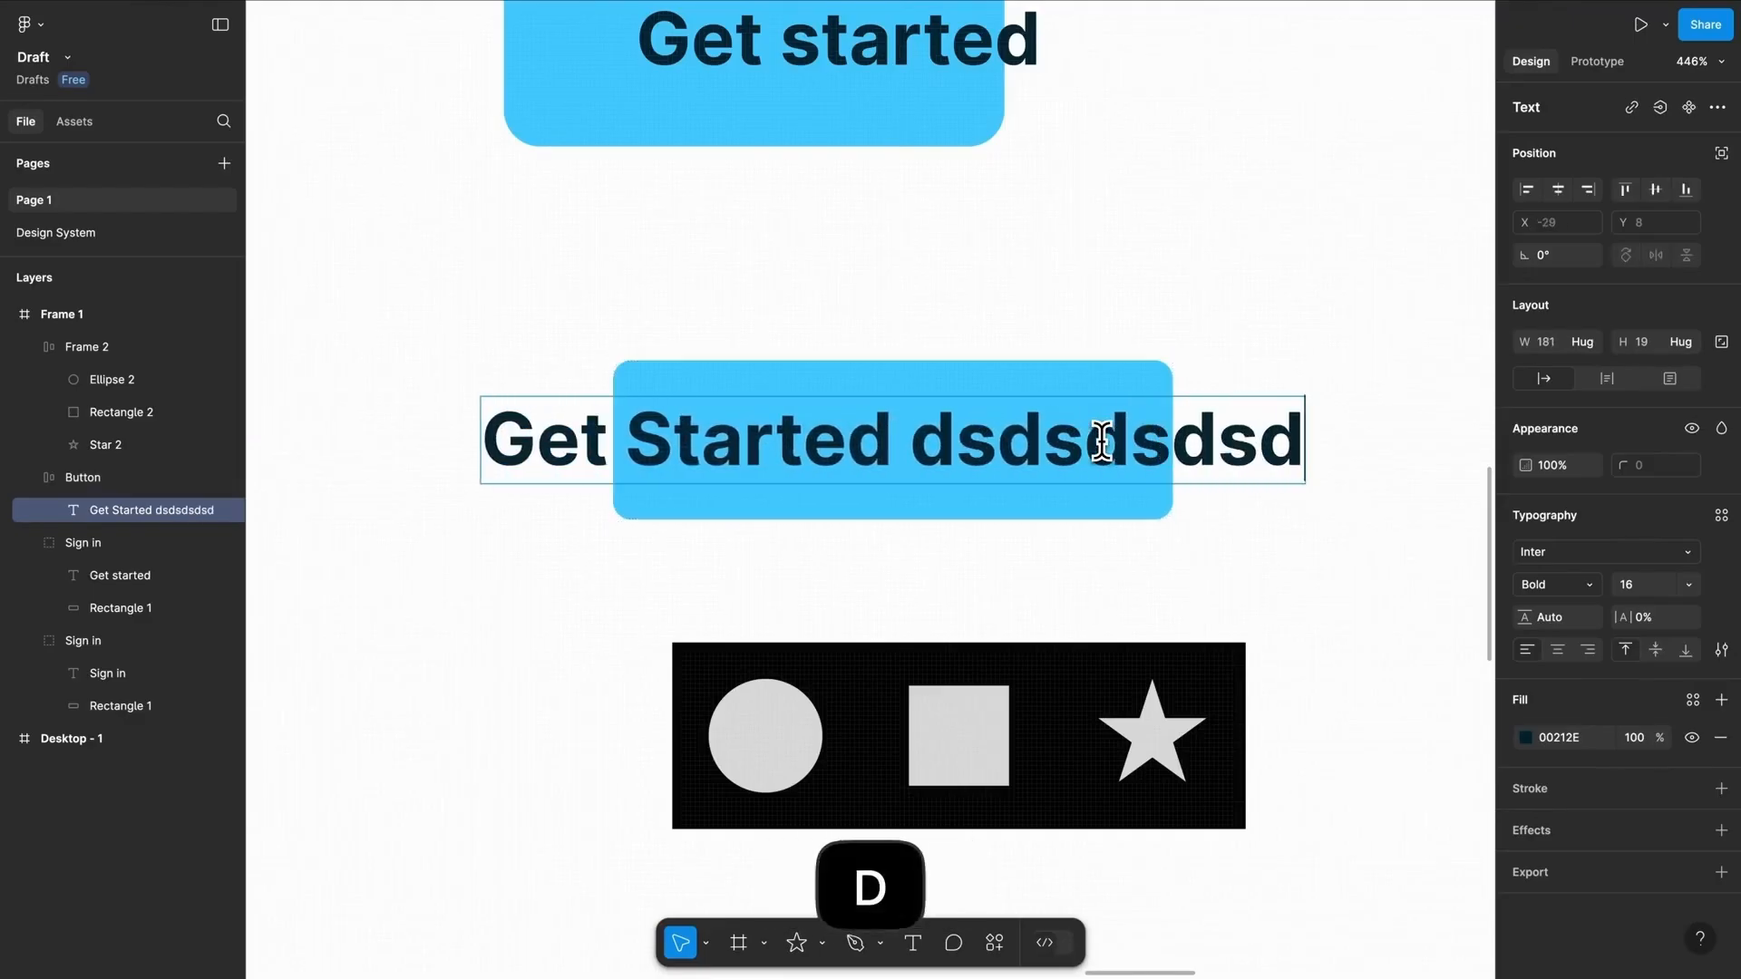
Undo the added label text and set the Get Started button's width back to hugging its contents.
key("super+z")
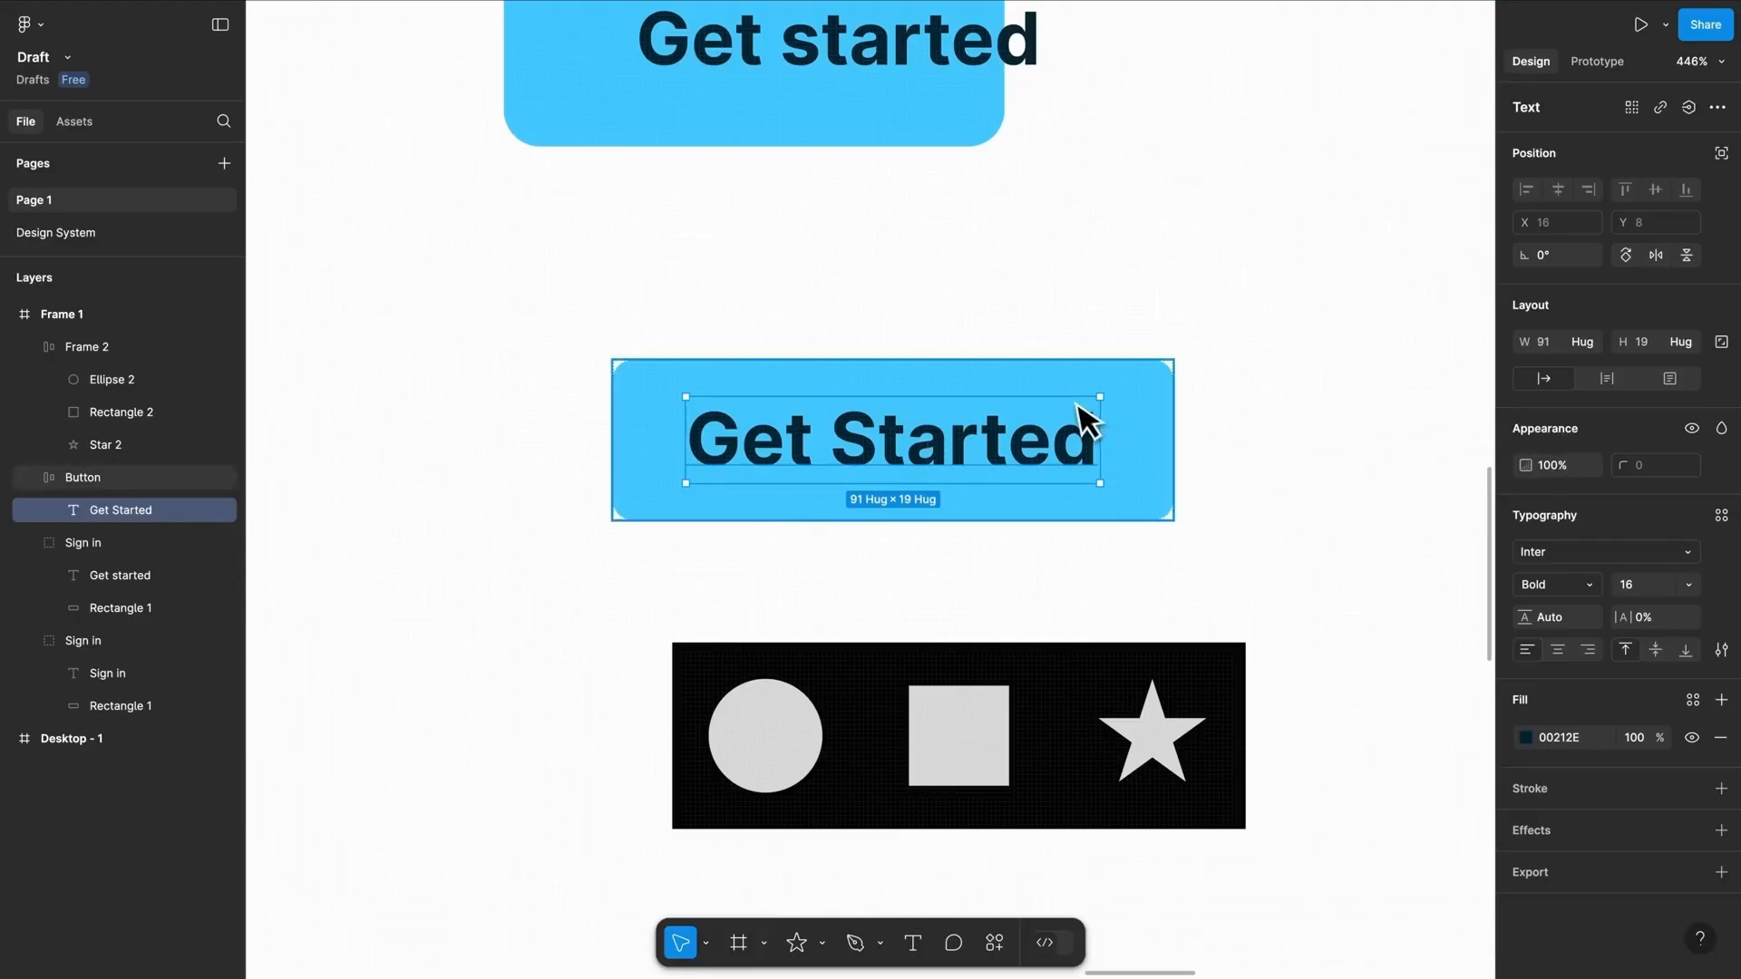
key("Escape")
left_click(1594, 407)
left_click(1596, 428)
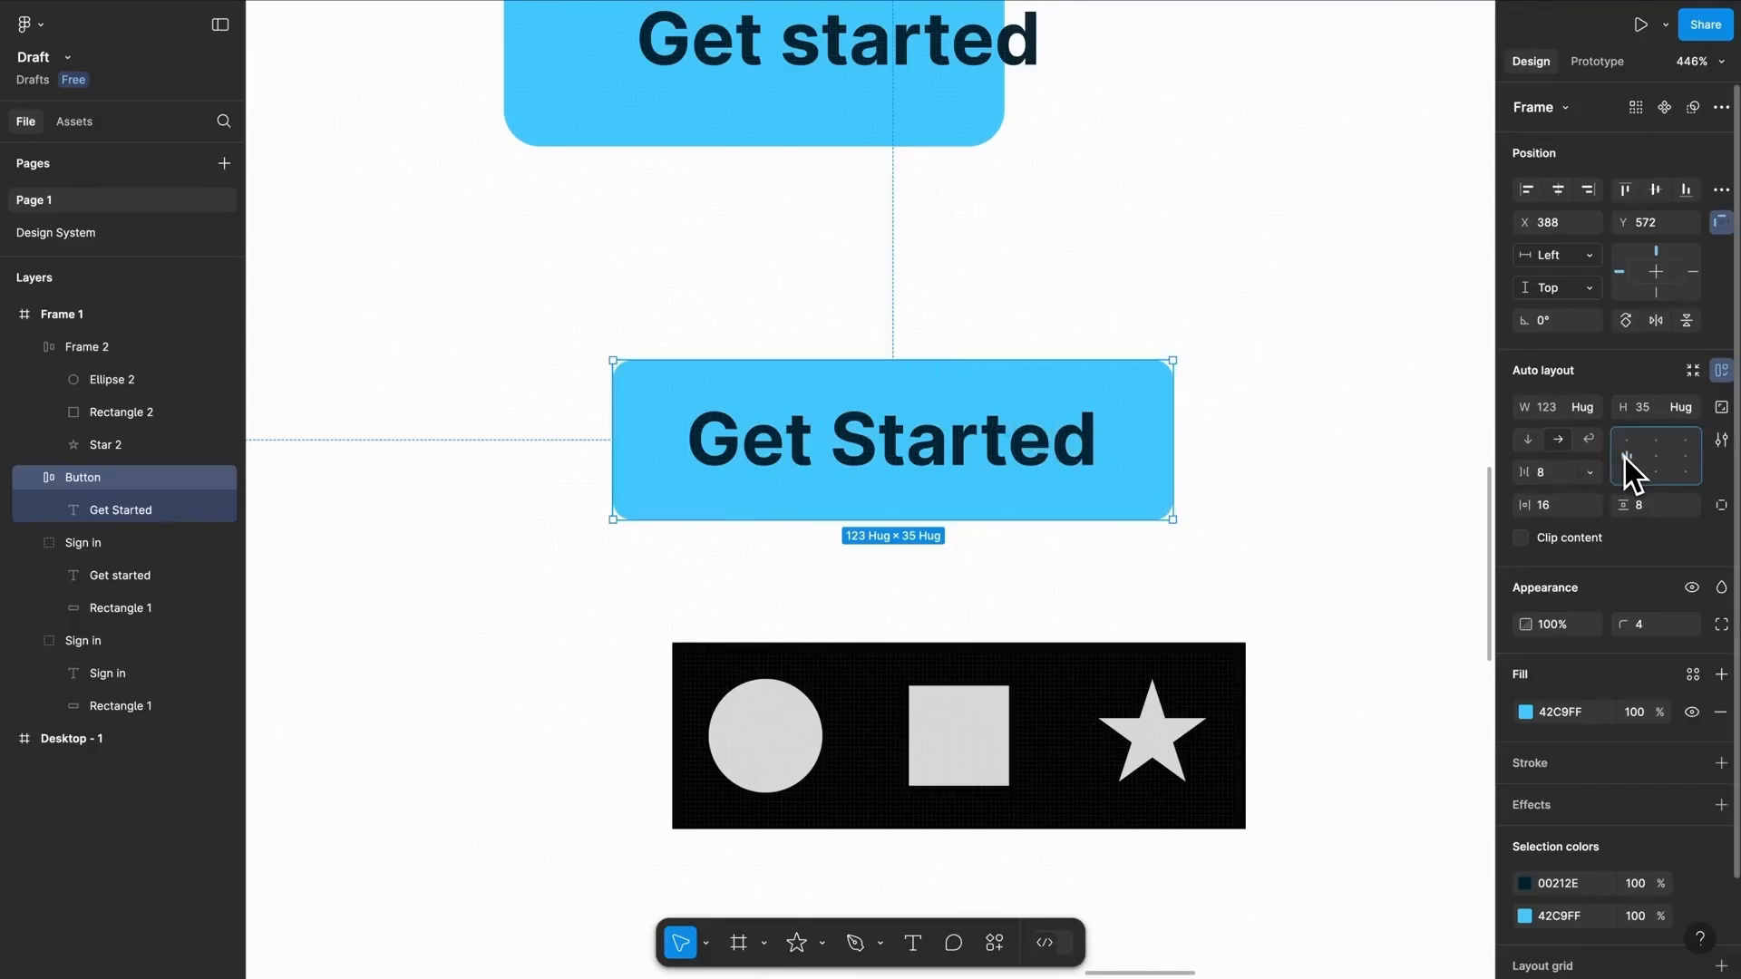
Try left and right content alignment on the Get Started button, giving it a fixed width of about 179.
left_click(1683, 457)
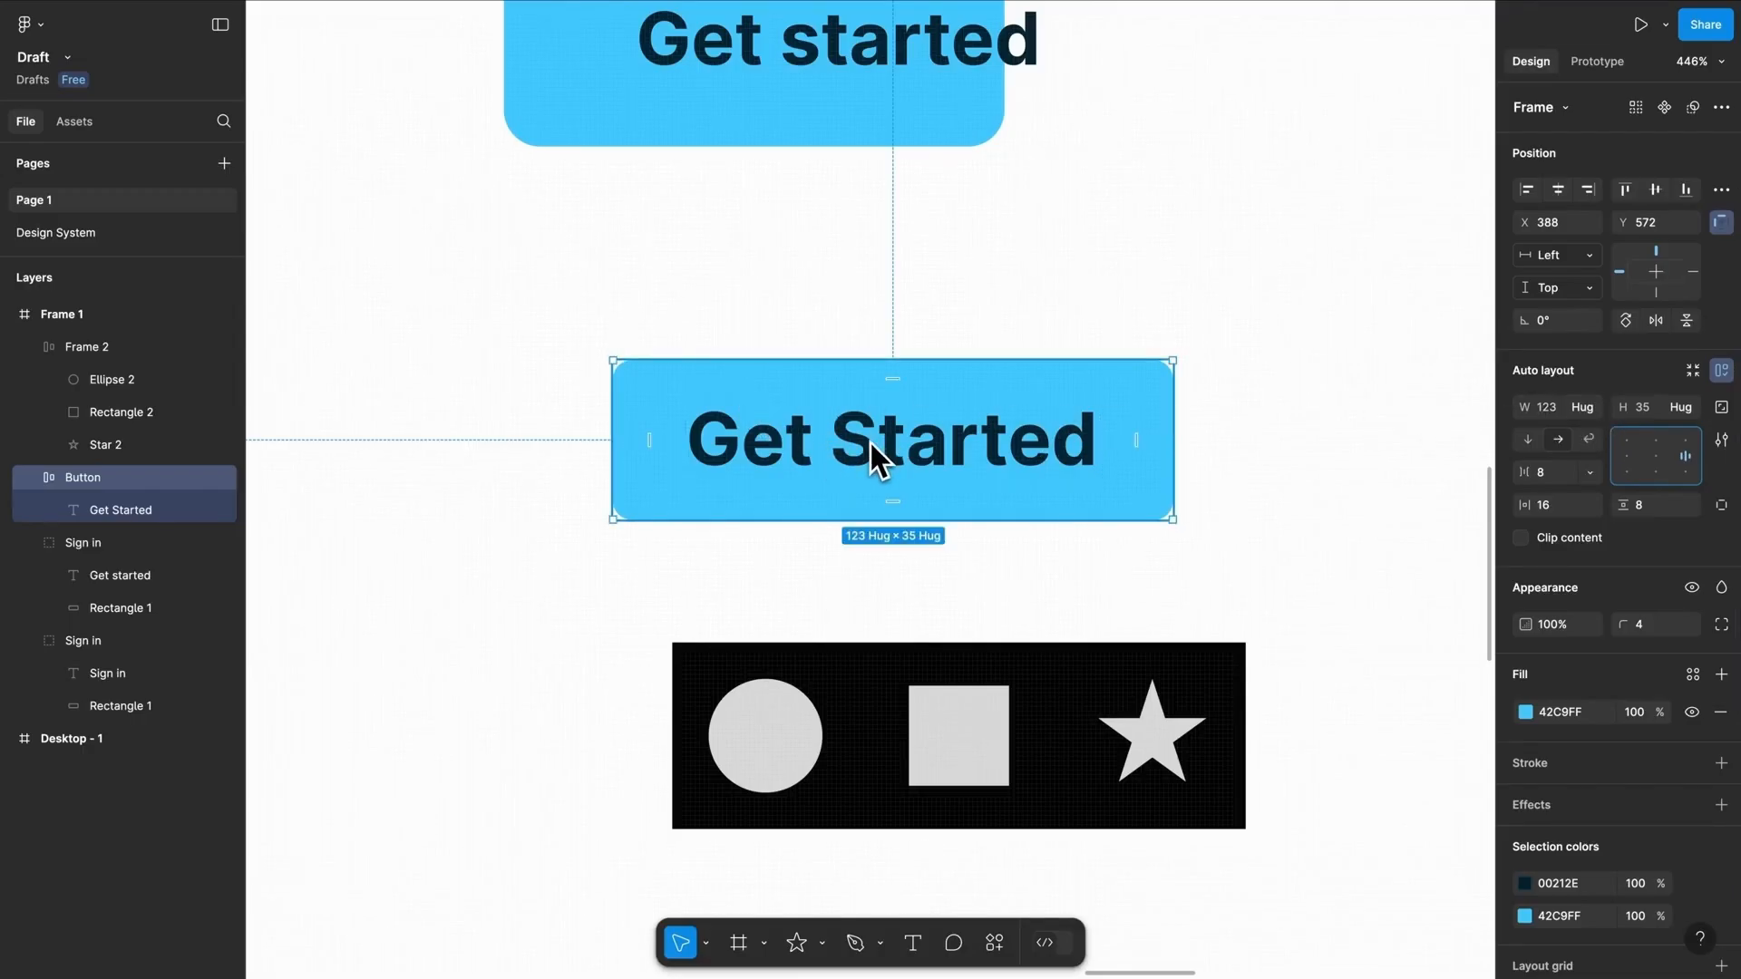
left_click(1591, 412)
left_click(1590, 412)
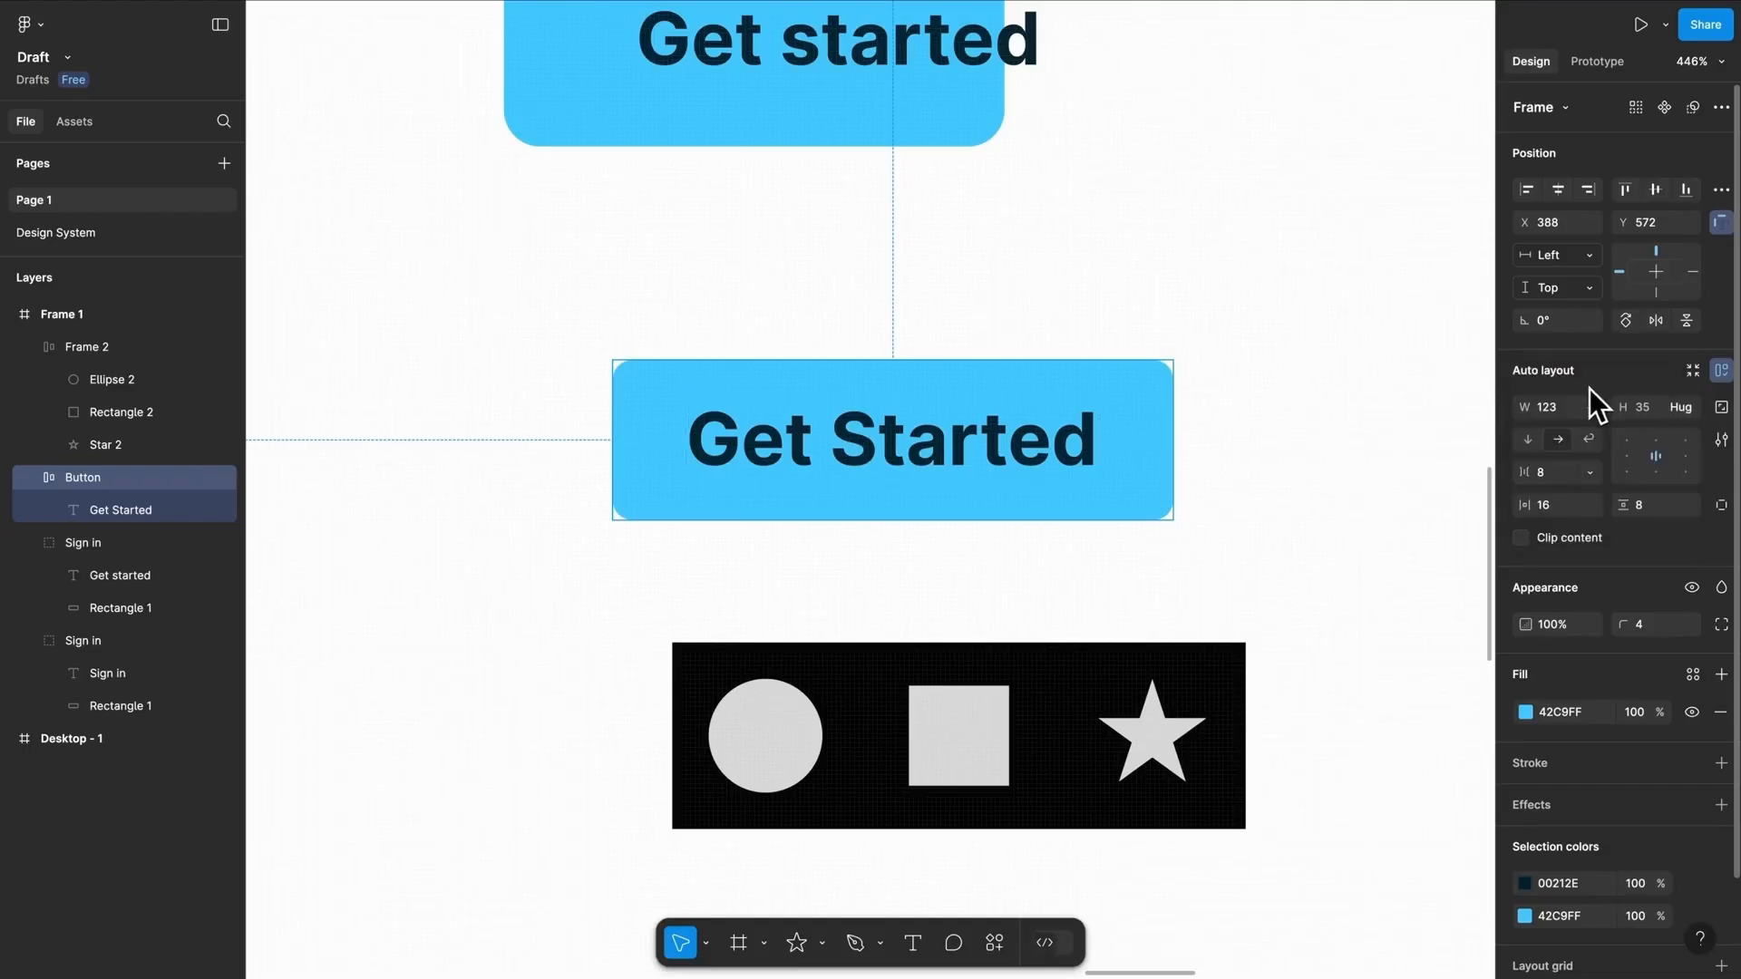
left_click_drag(1173, 432, 1426, 427)
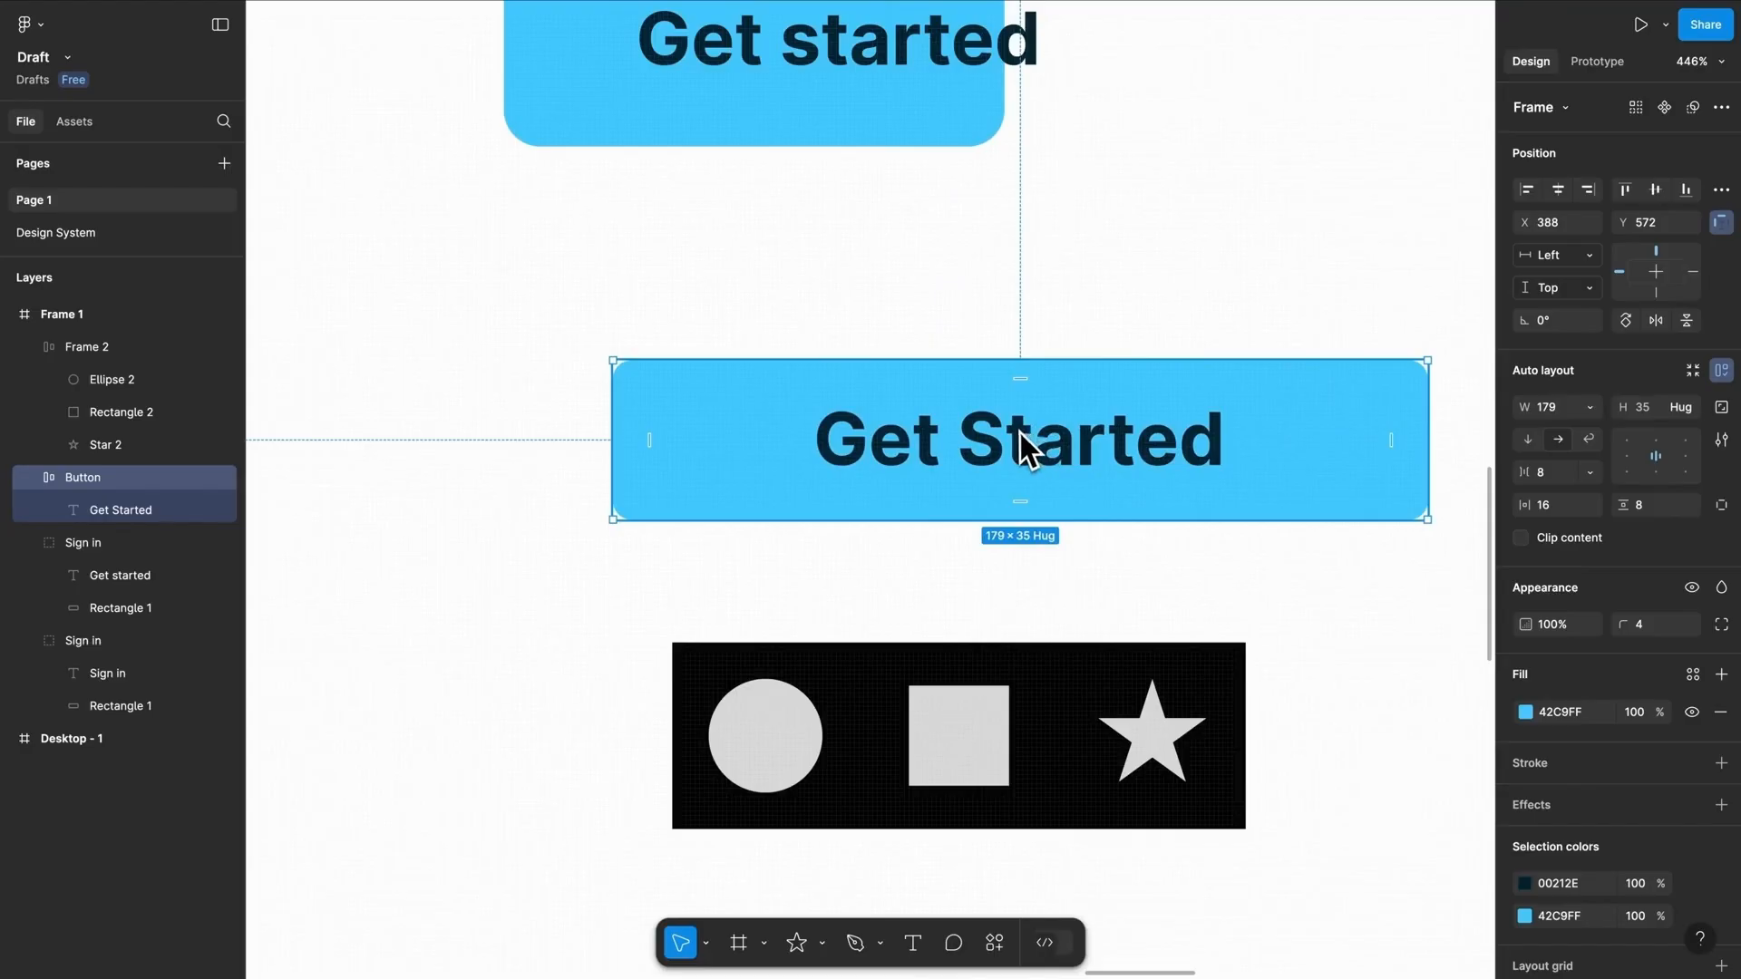
left_click(1625, 458)
left_click(1686, 458)
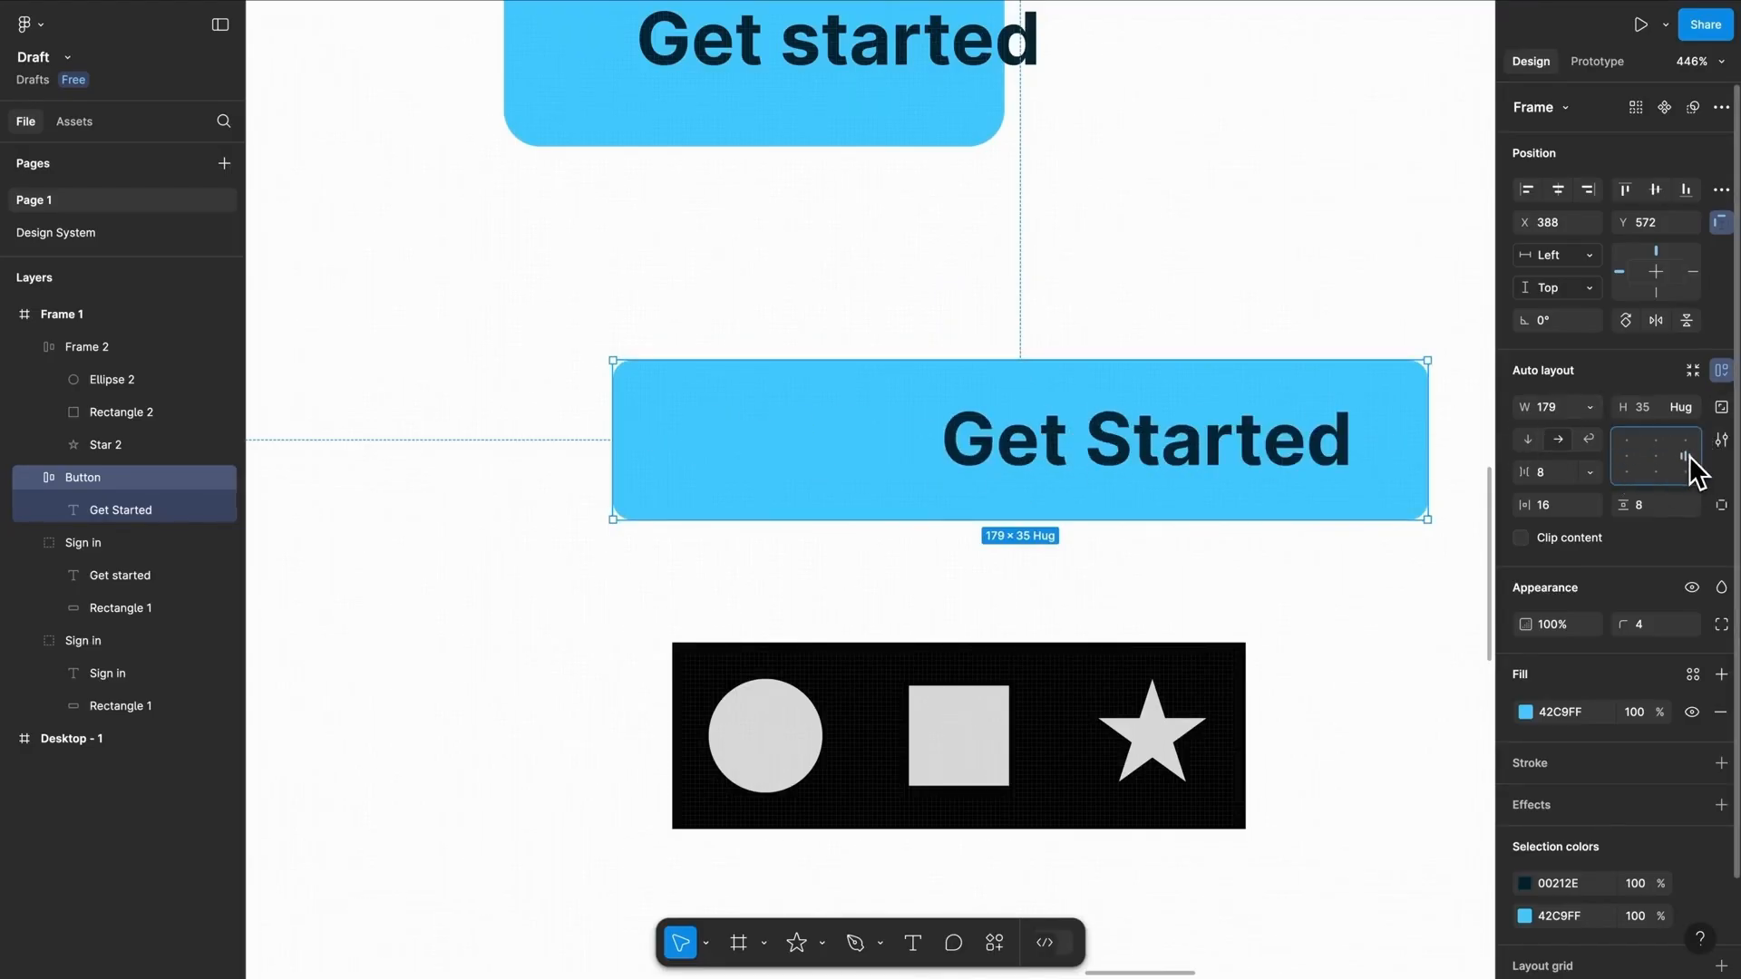
left_click(1628, 473)
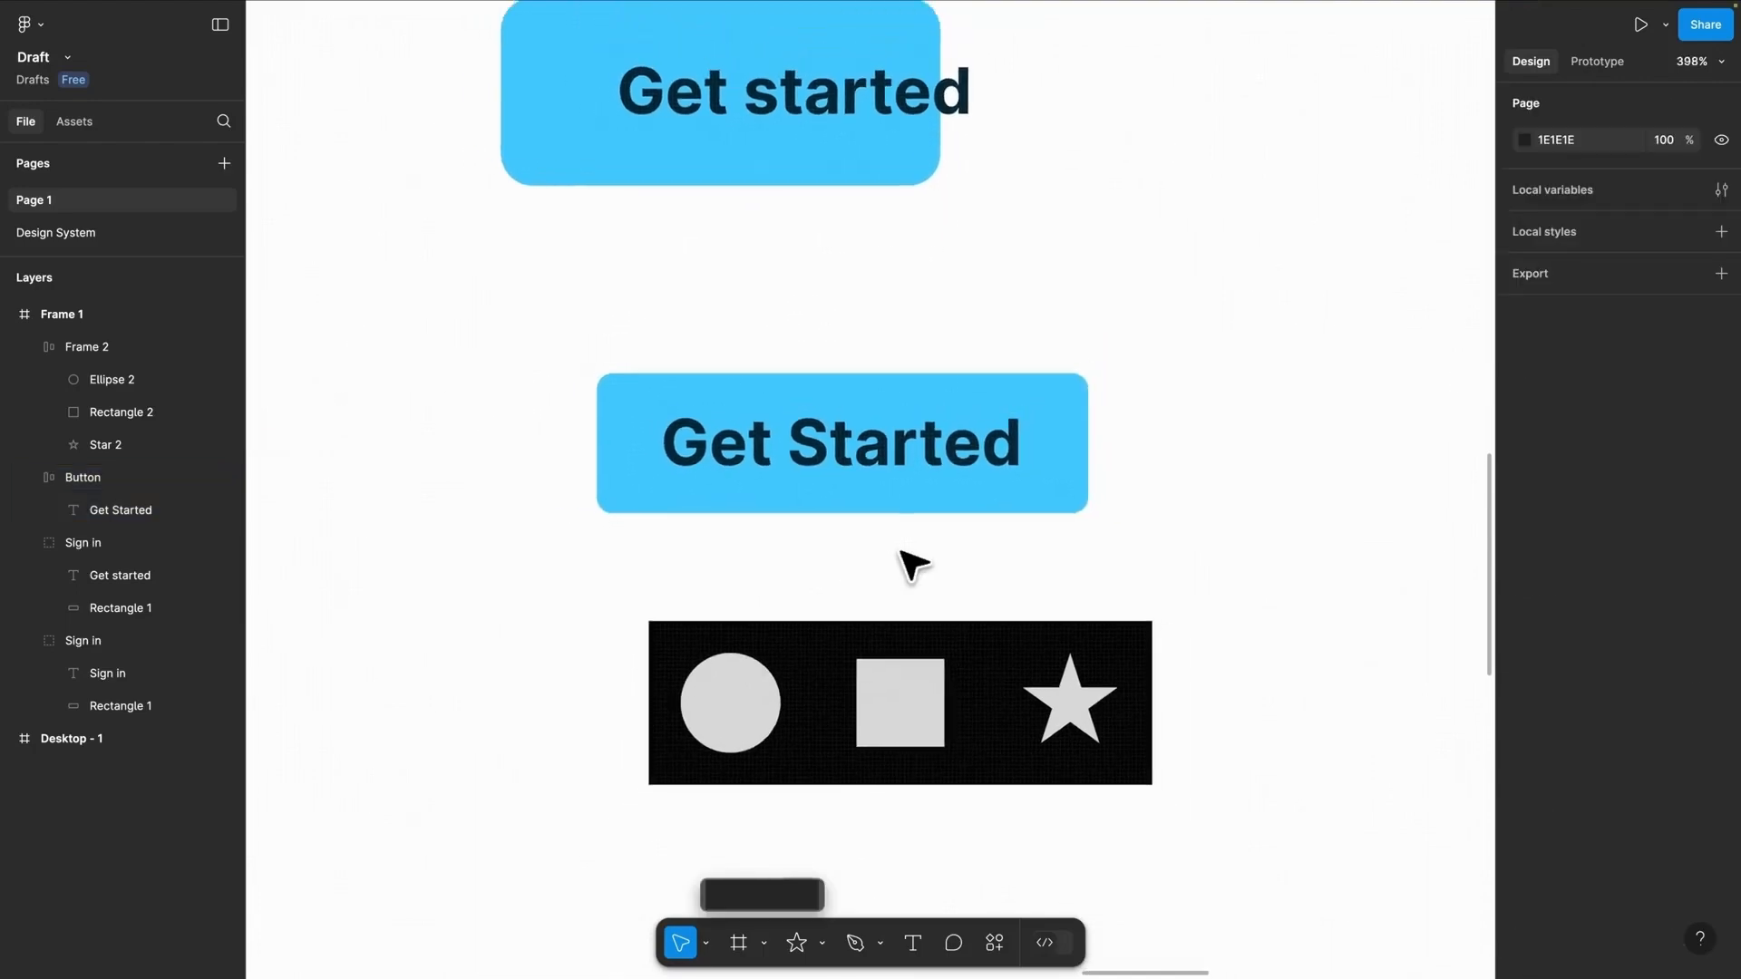
scroll(911, 563, "down", 3)
scroll(904, 555, "down", 1)
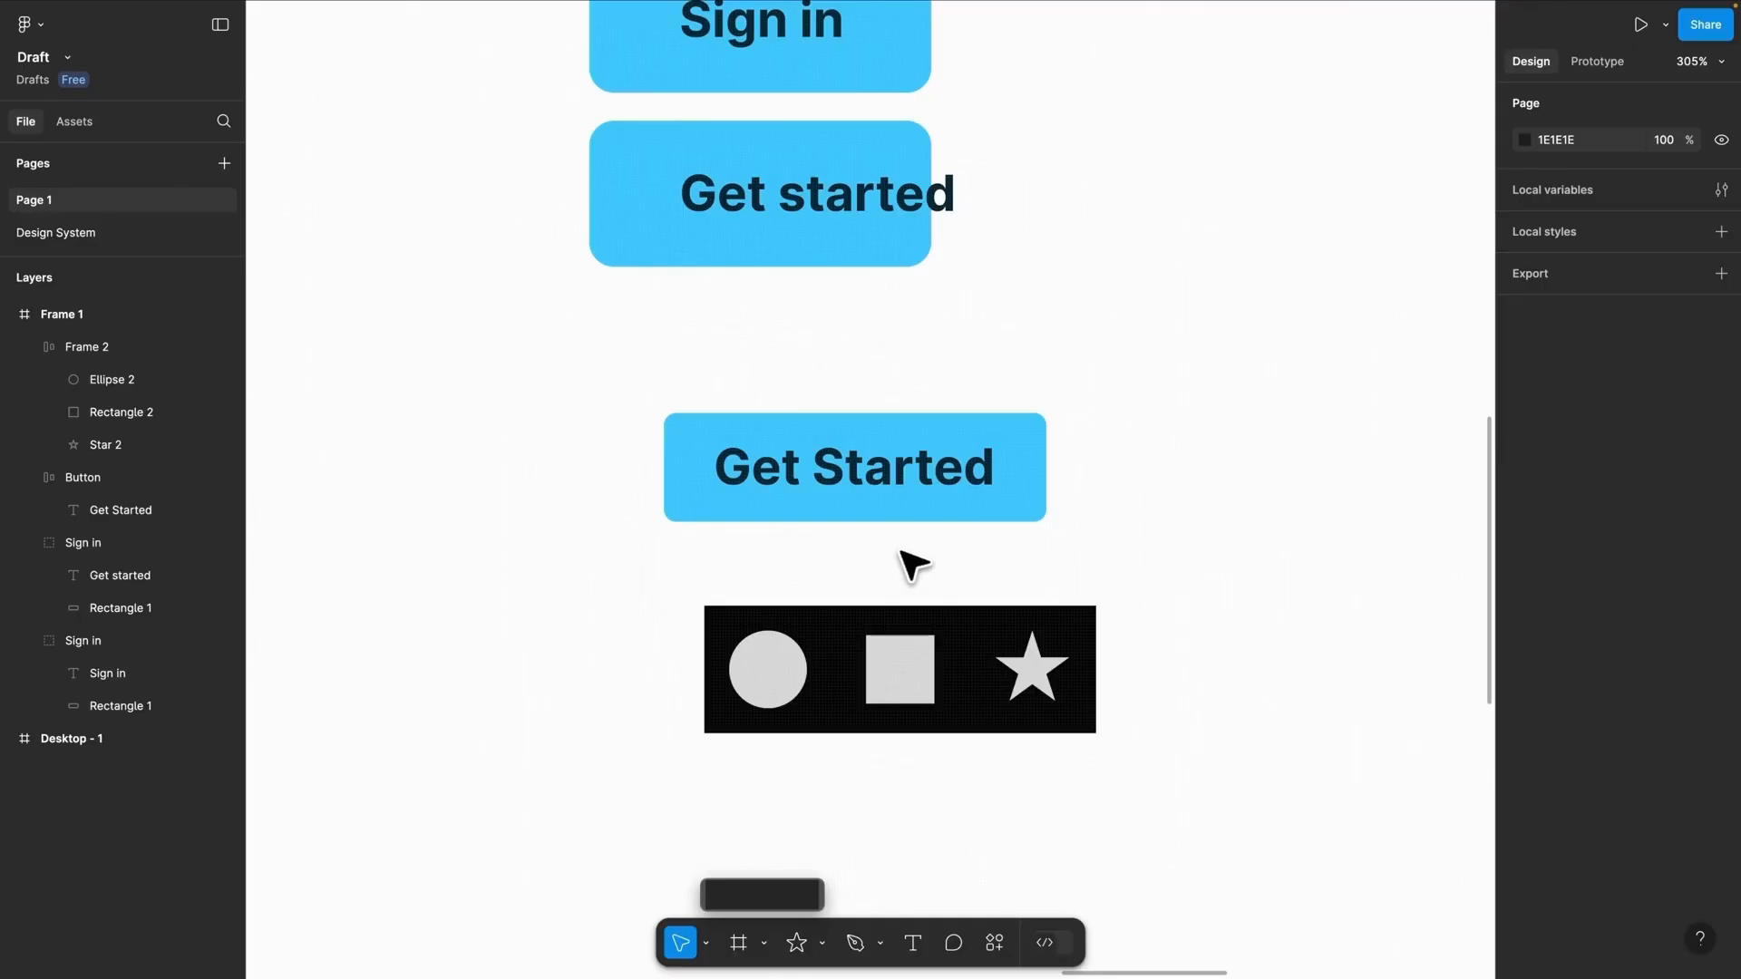
scroll(911, 564, "down", 5)
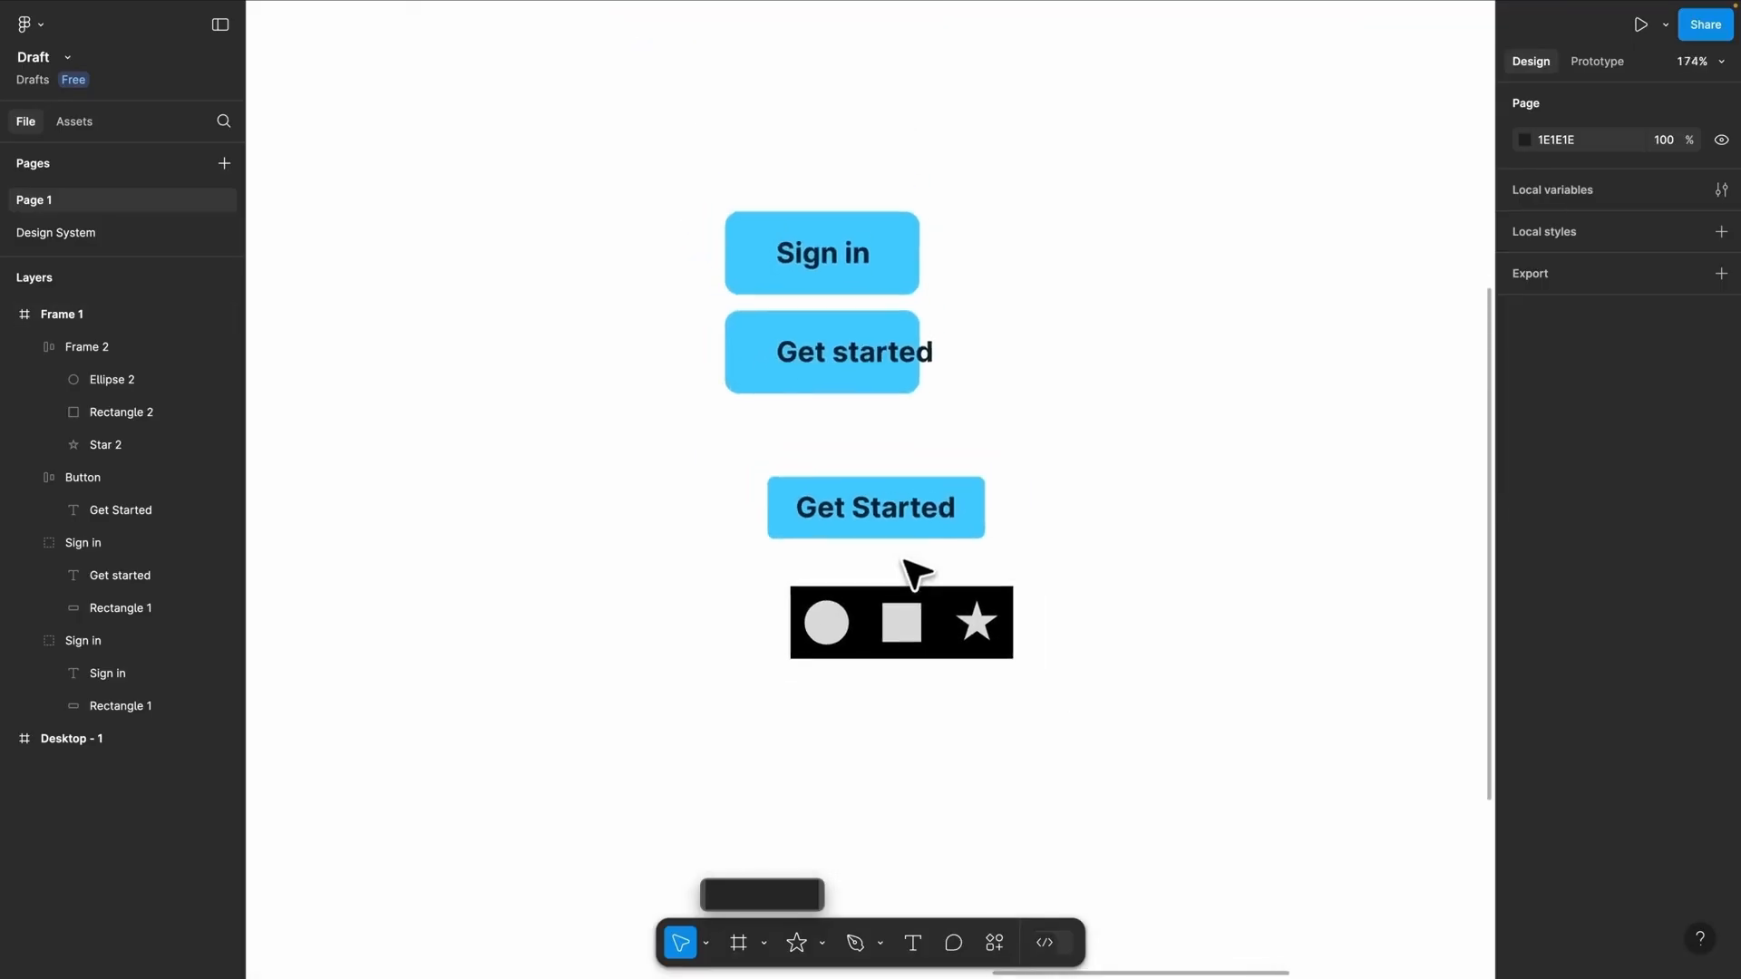
left_click(964, 513)
left_click(864, 516)
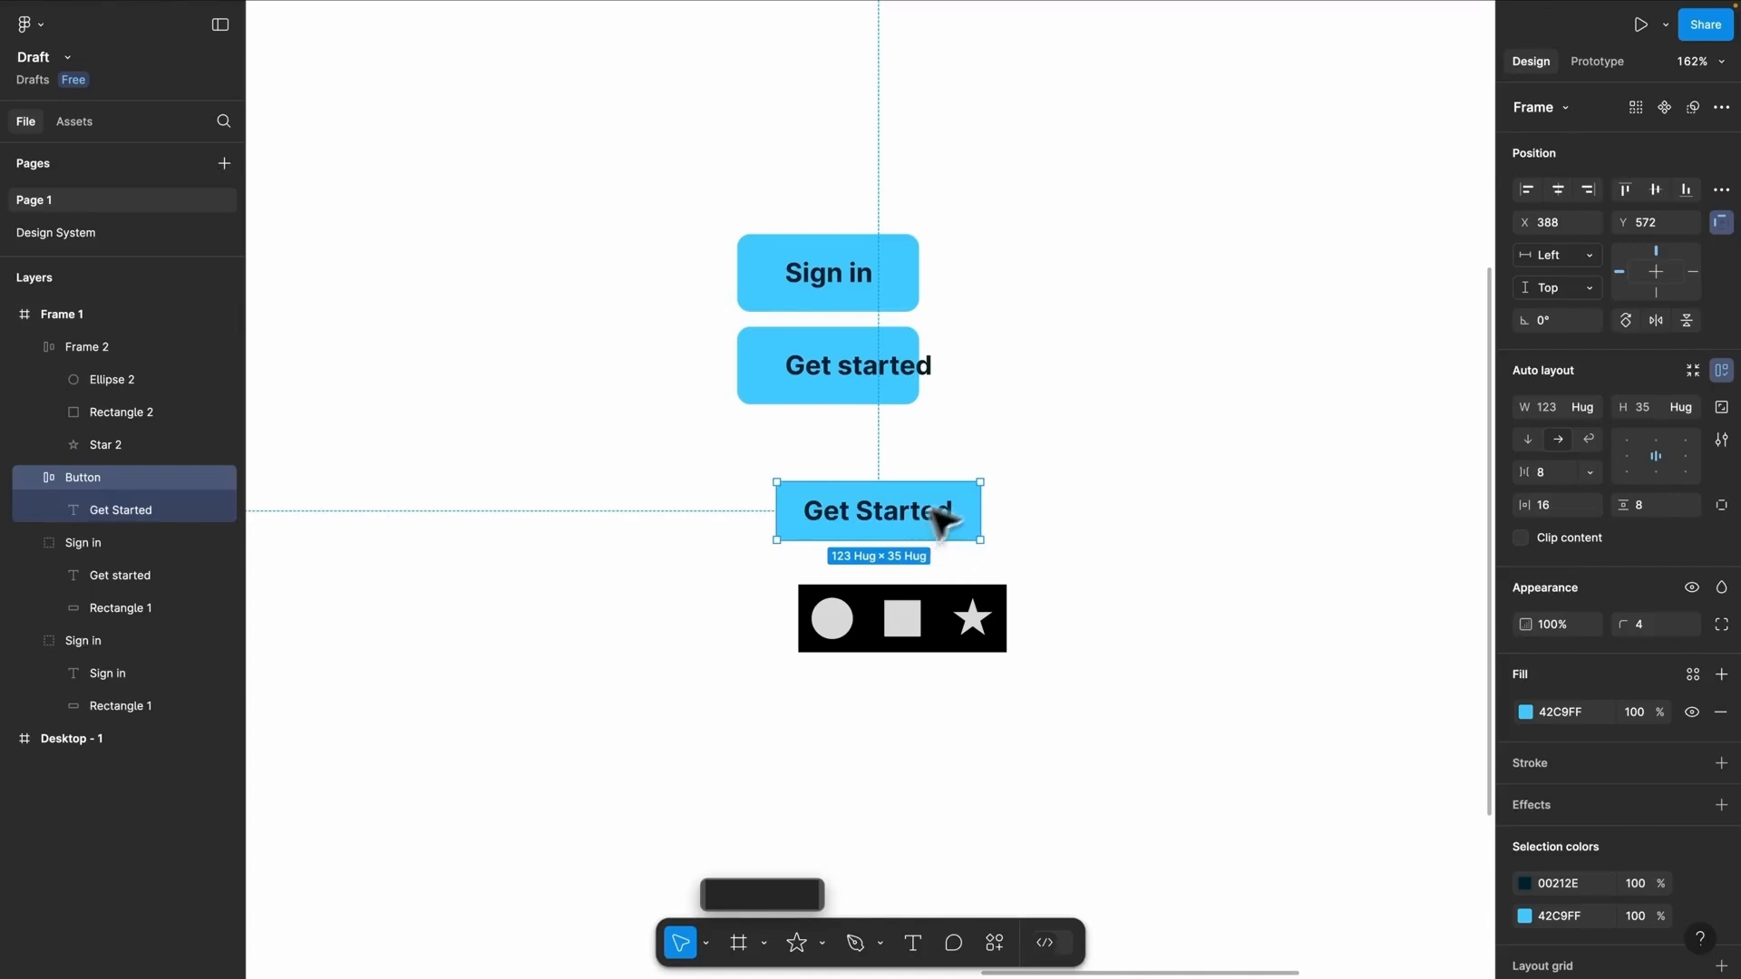
Add an iPhone 16 frame from the phone presets and place it beside Frame 1.
scroll(997, 535, "down", 5)
scroll(1056, 539, "right", 5)
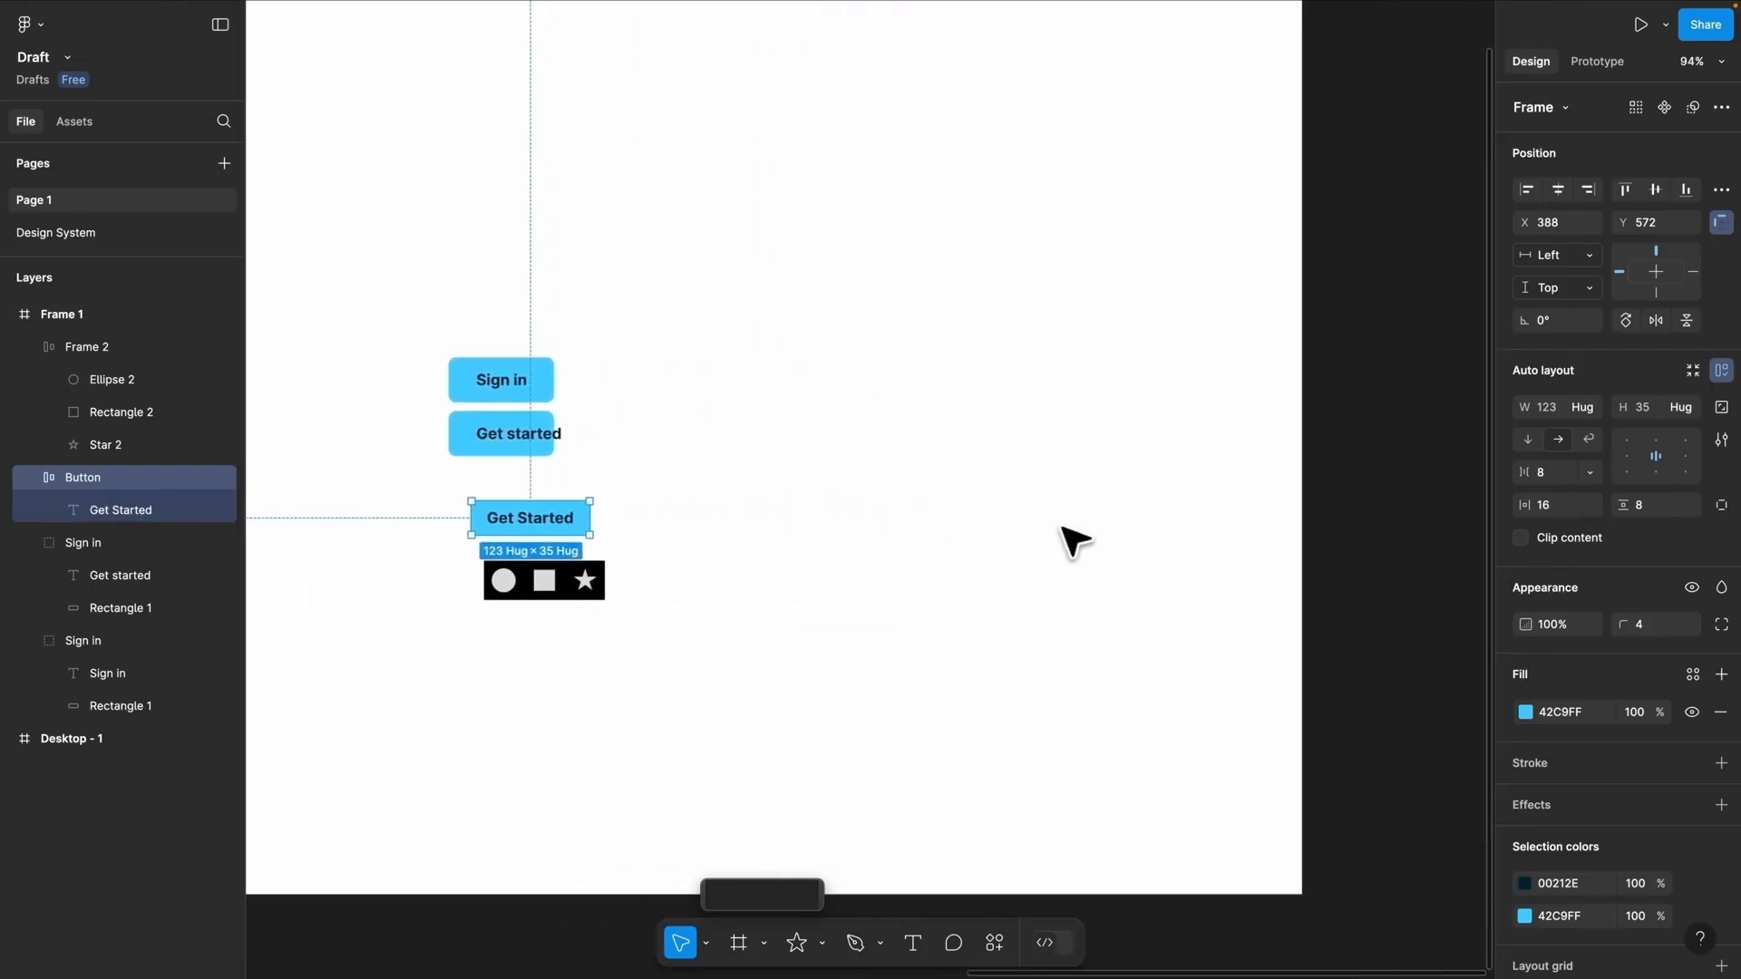
key("a")
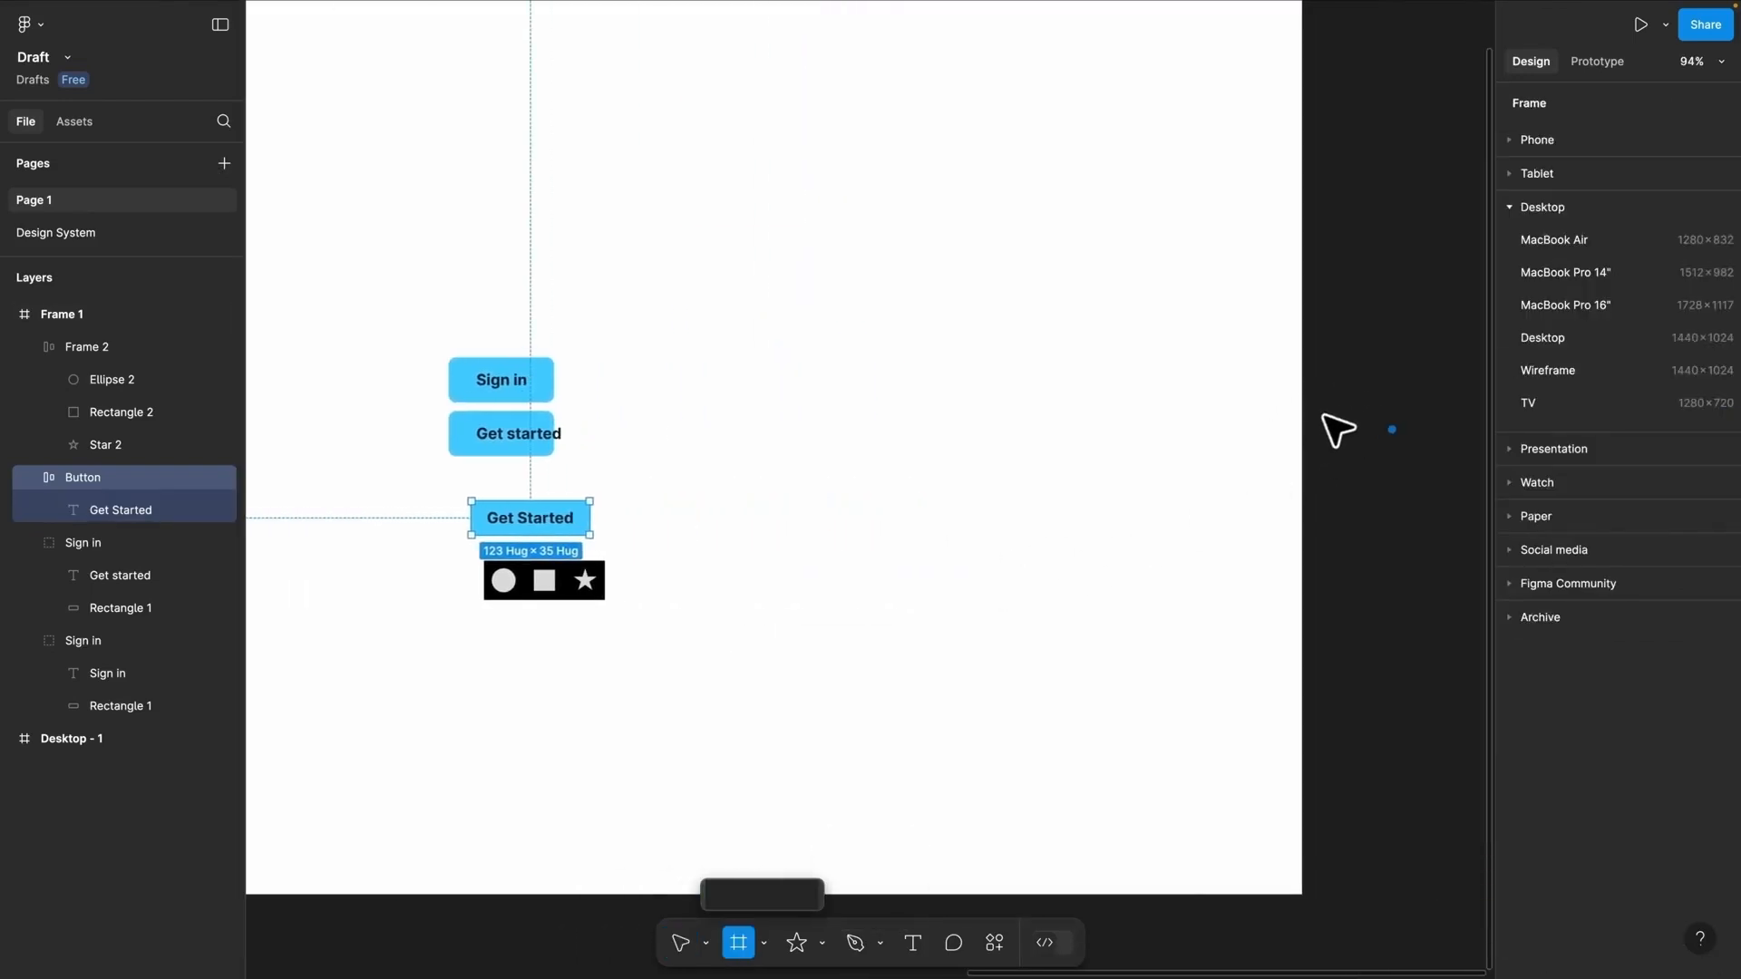
scroll(1312, 442, "down", 5)
scroll(1289, 437, "right", 3)
left_click(1510, 143)
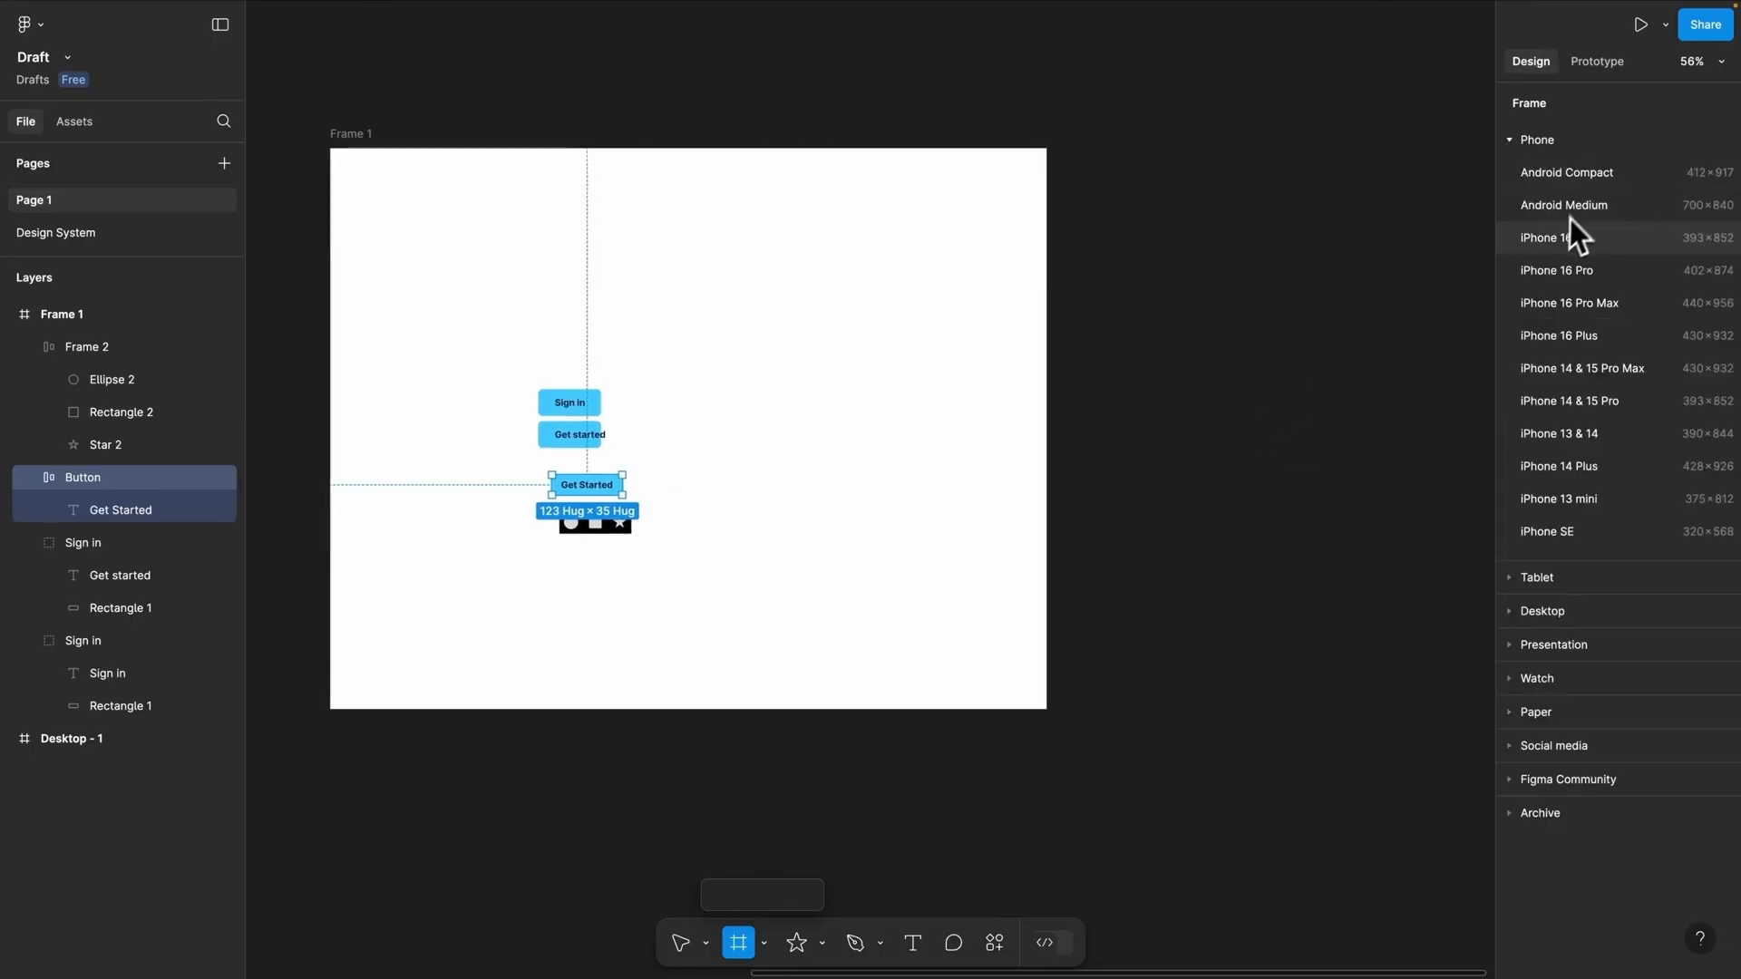
left_click(1572, 240)
left_click_drag(1115, 241, 1111, 226)
Duplicate the iPhone 16 frame three times to make a row of four phone screens.
key("super+d")
key("super+d")
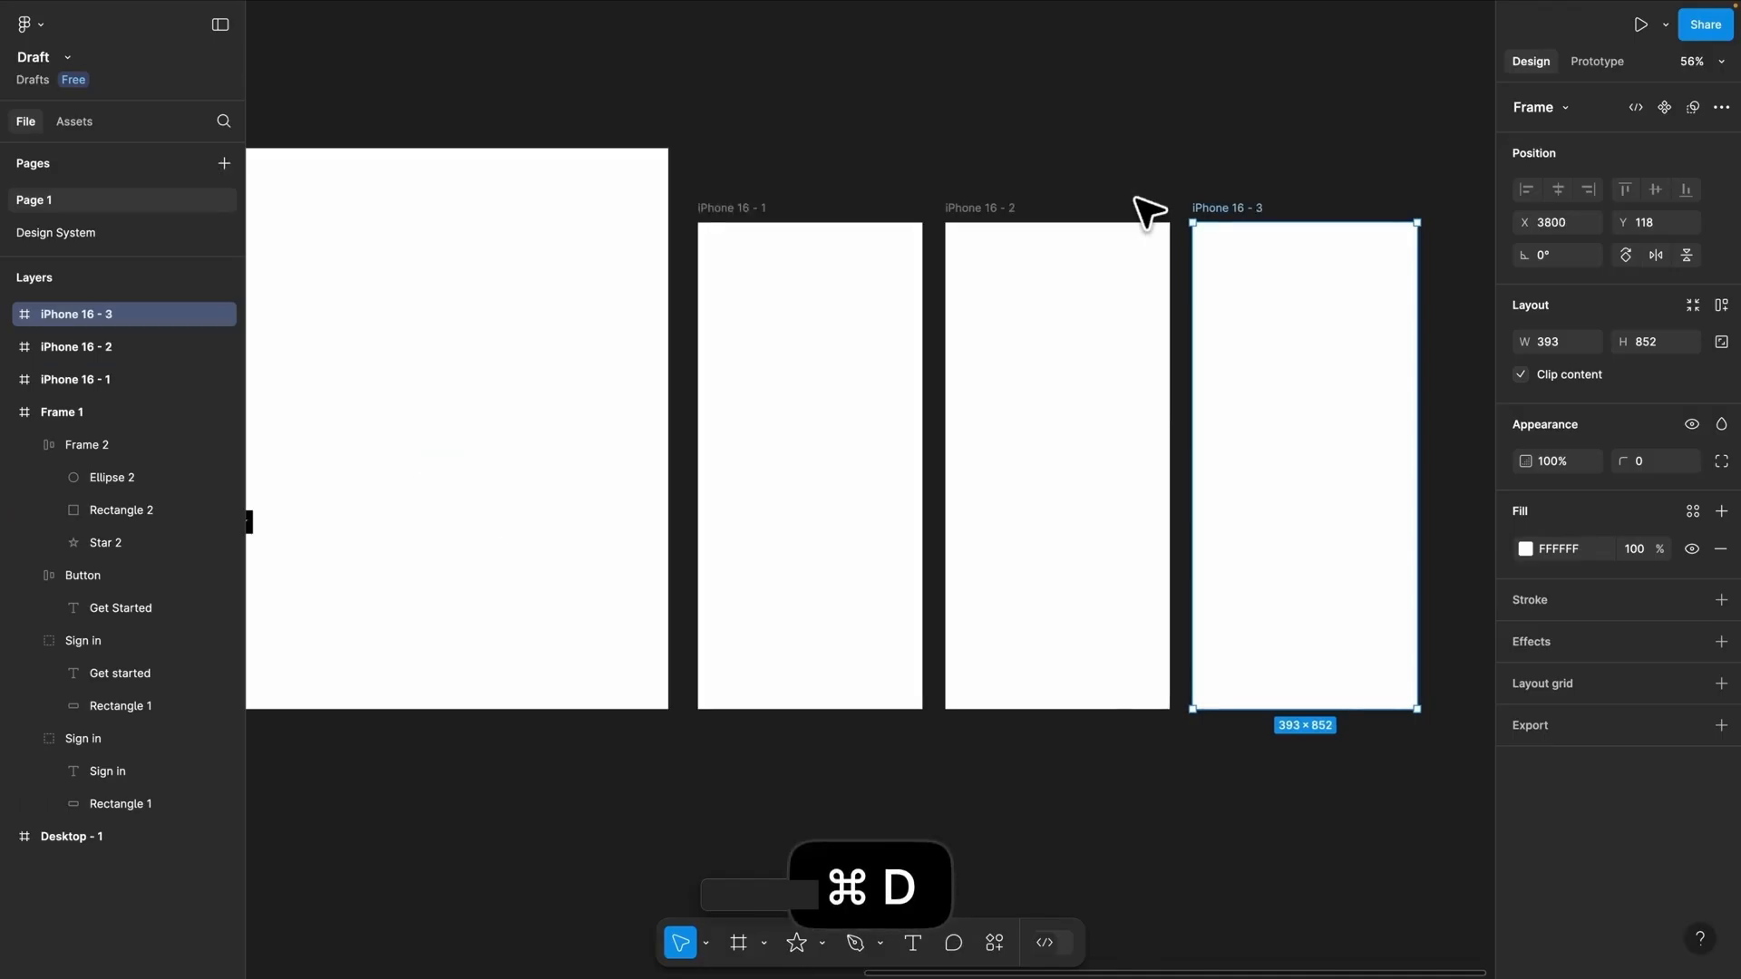
key("super+d")
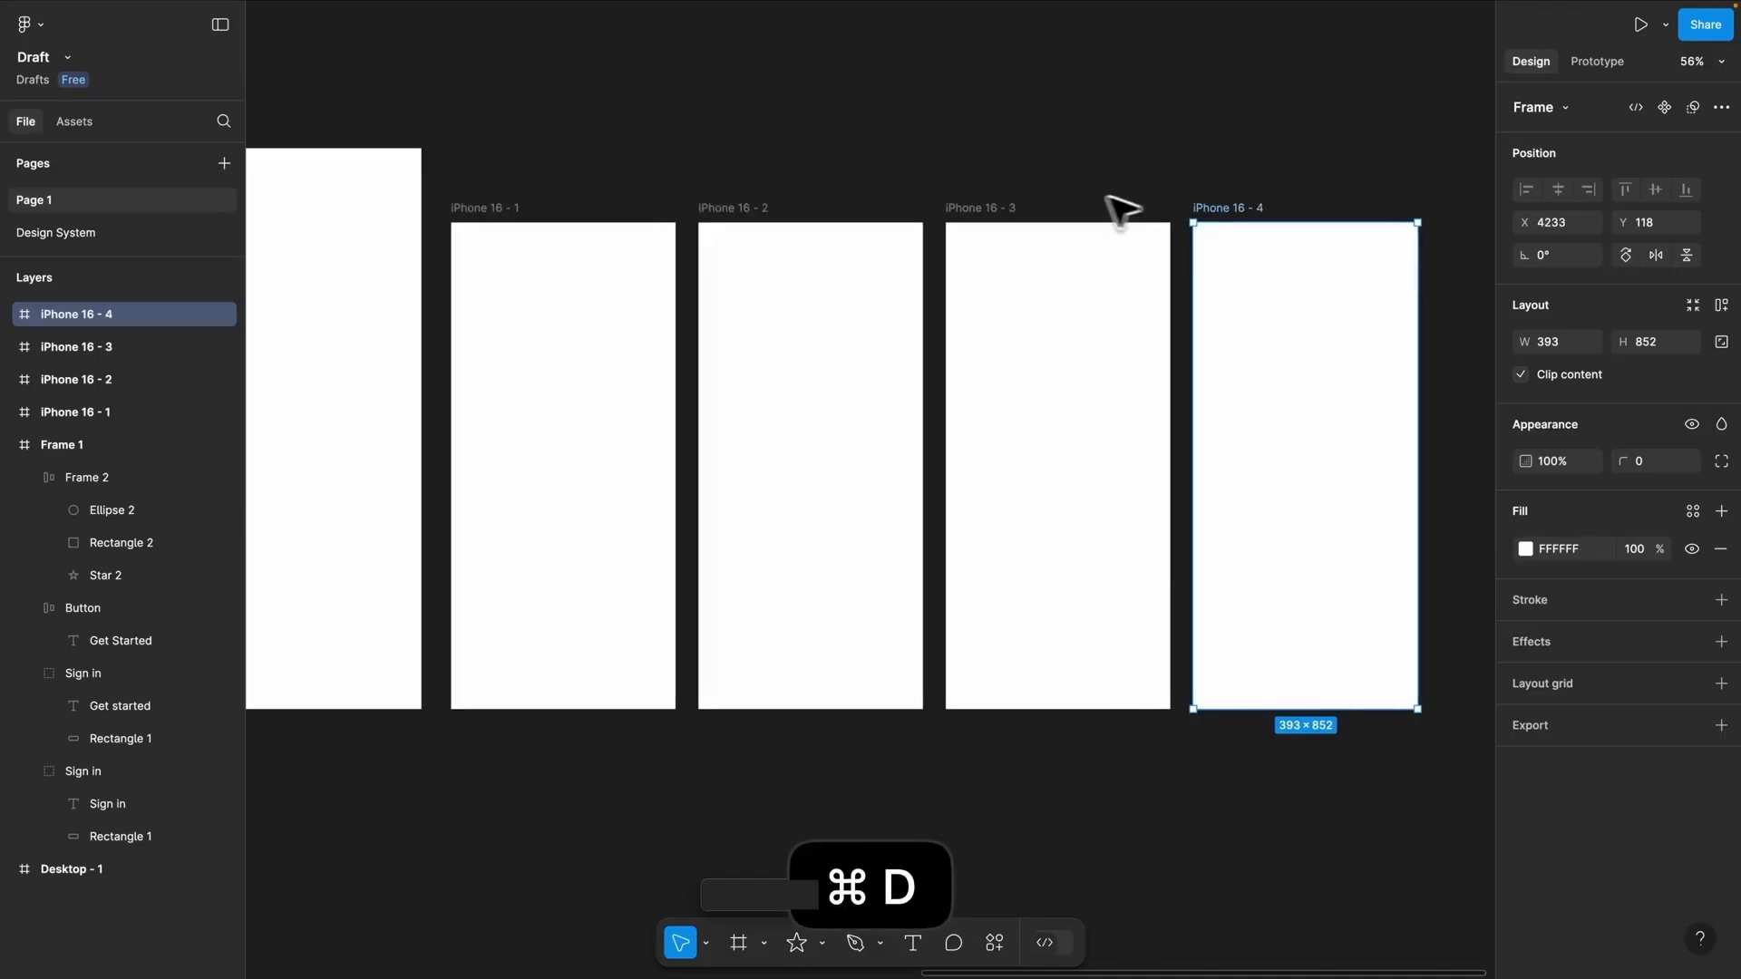
Move the Get Started button into the lower part of the iPhone 16 - 1 frame and set its height to 44.
scroll(1052, 204, "left", 5)
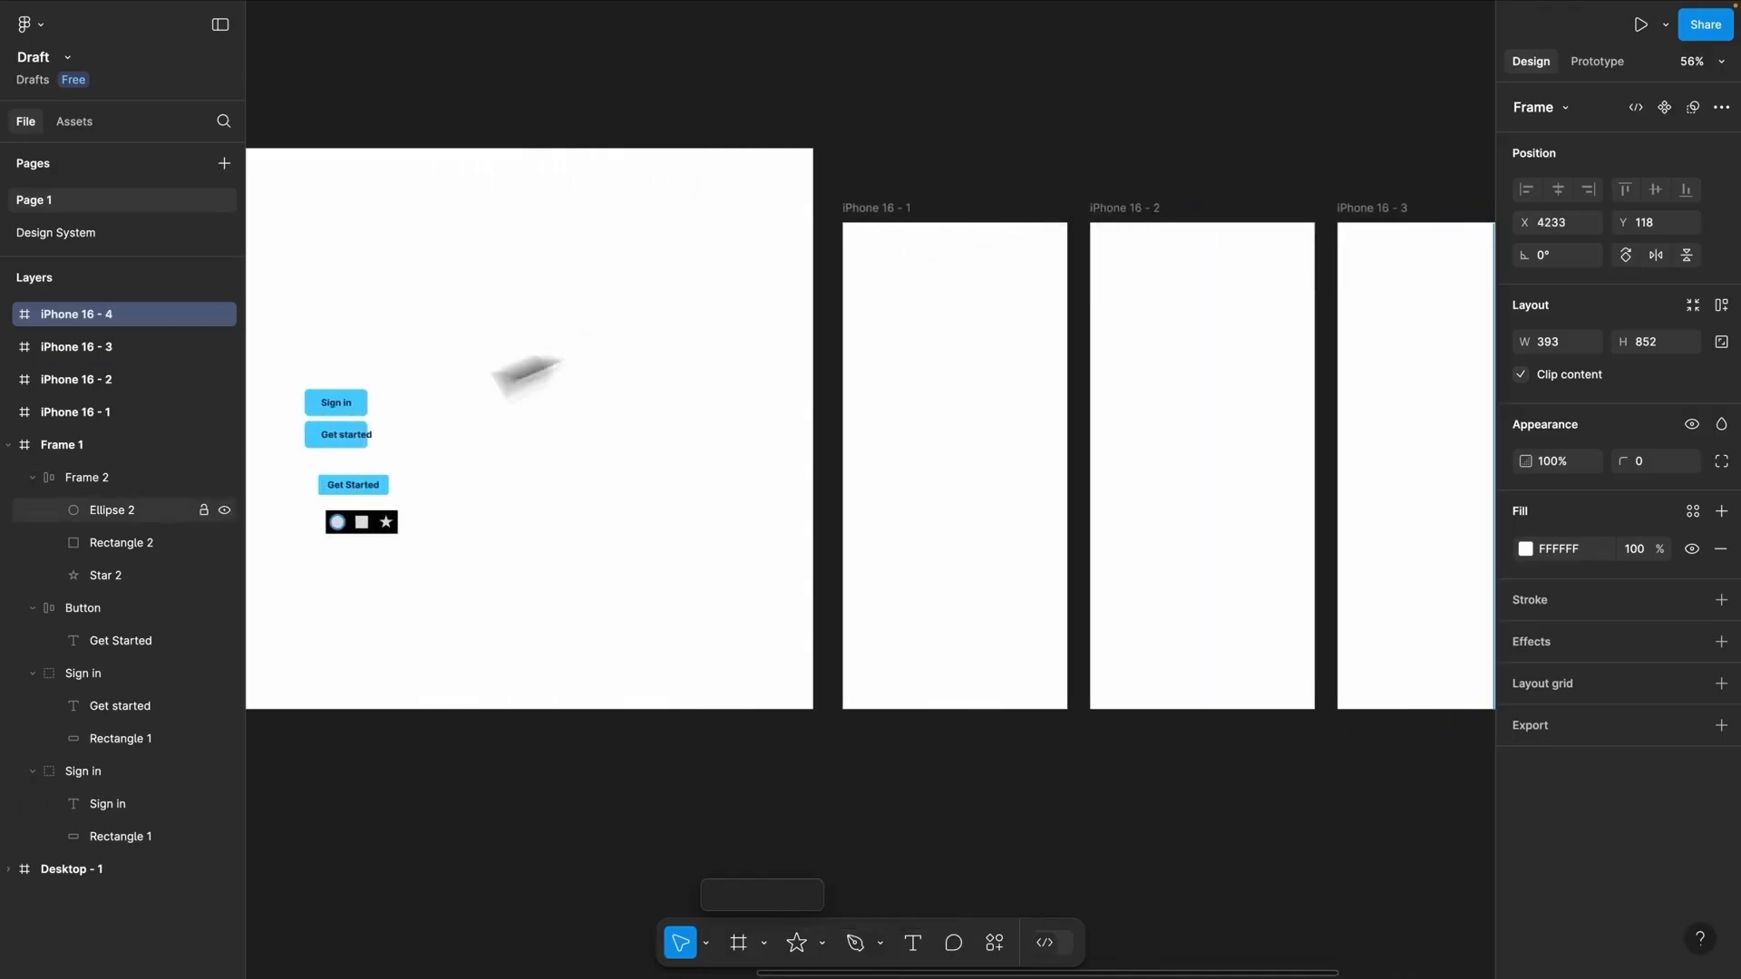
left_click(387, 488)
left_click_drag(334, 495, 950, 687)
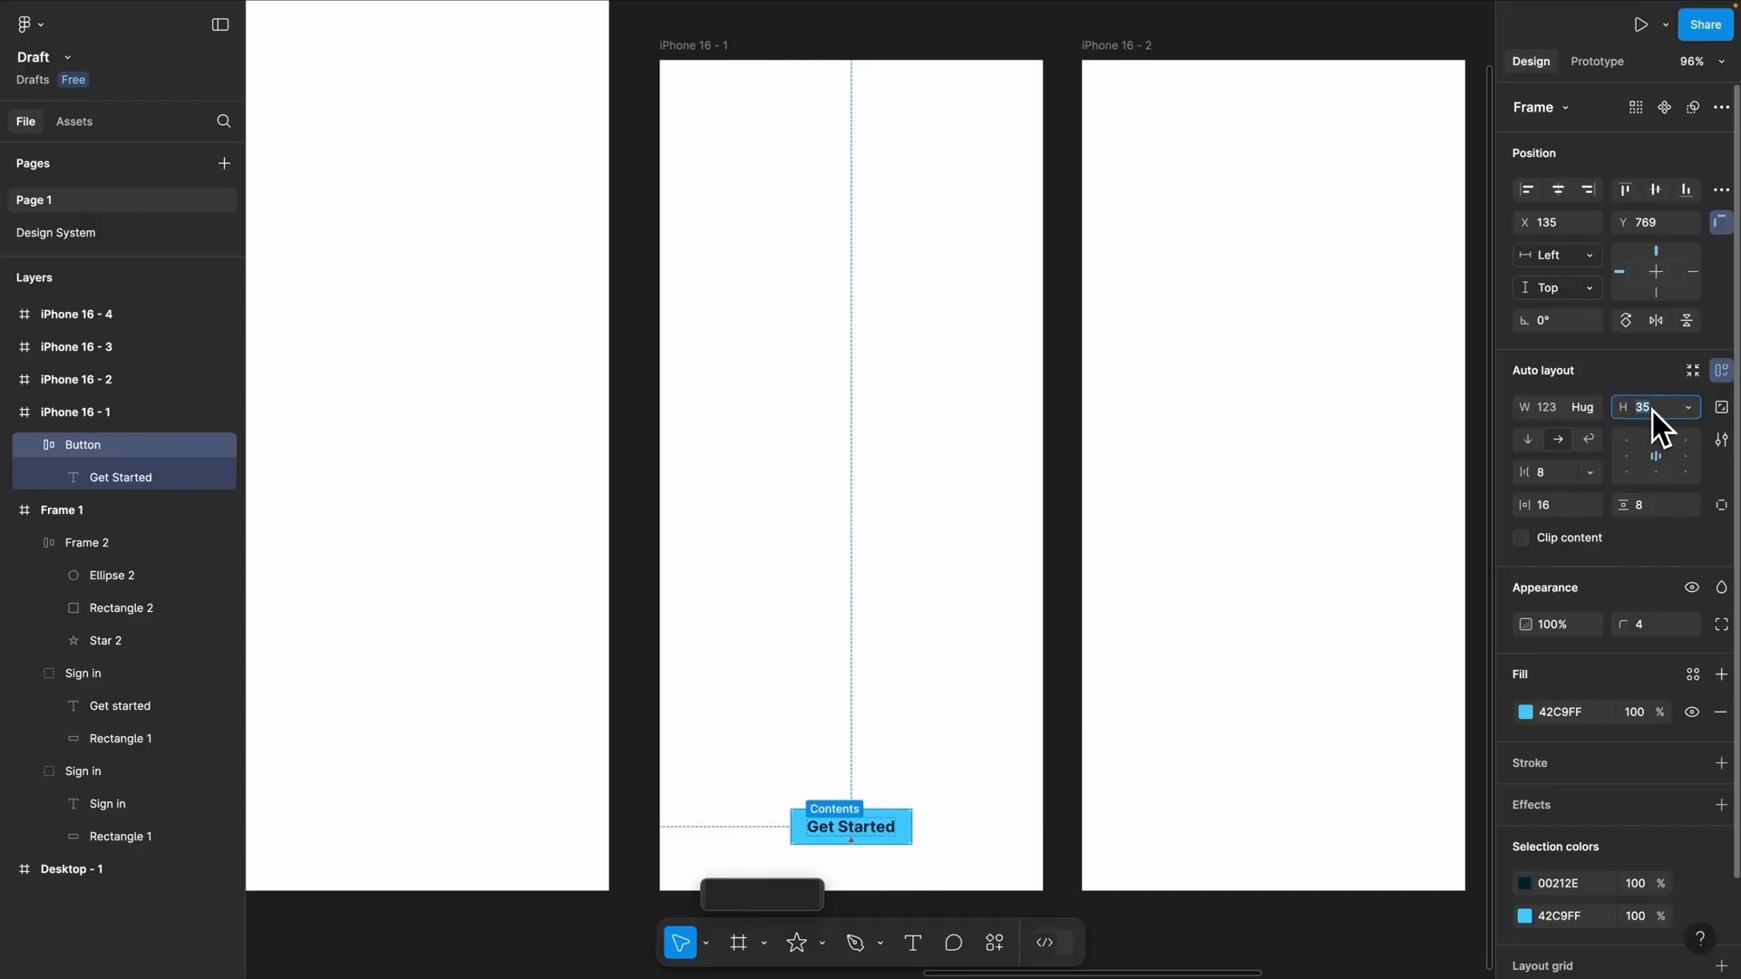
key("Return")
left_click_drag(856, 831, 858, 844)
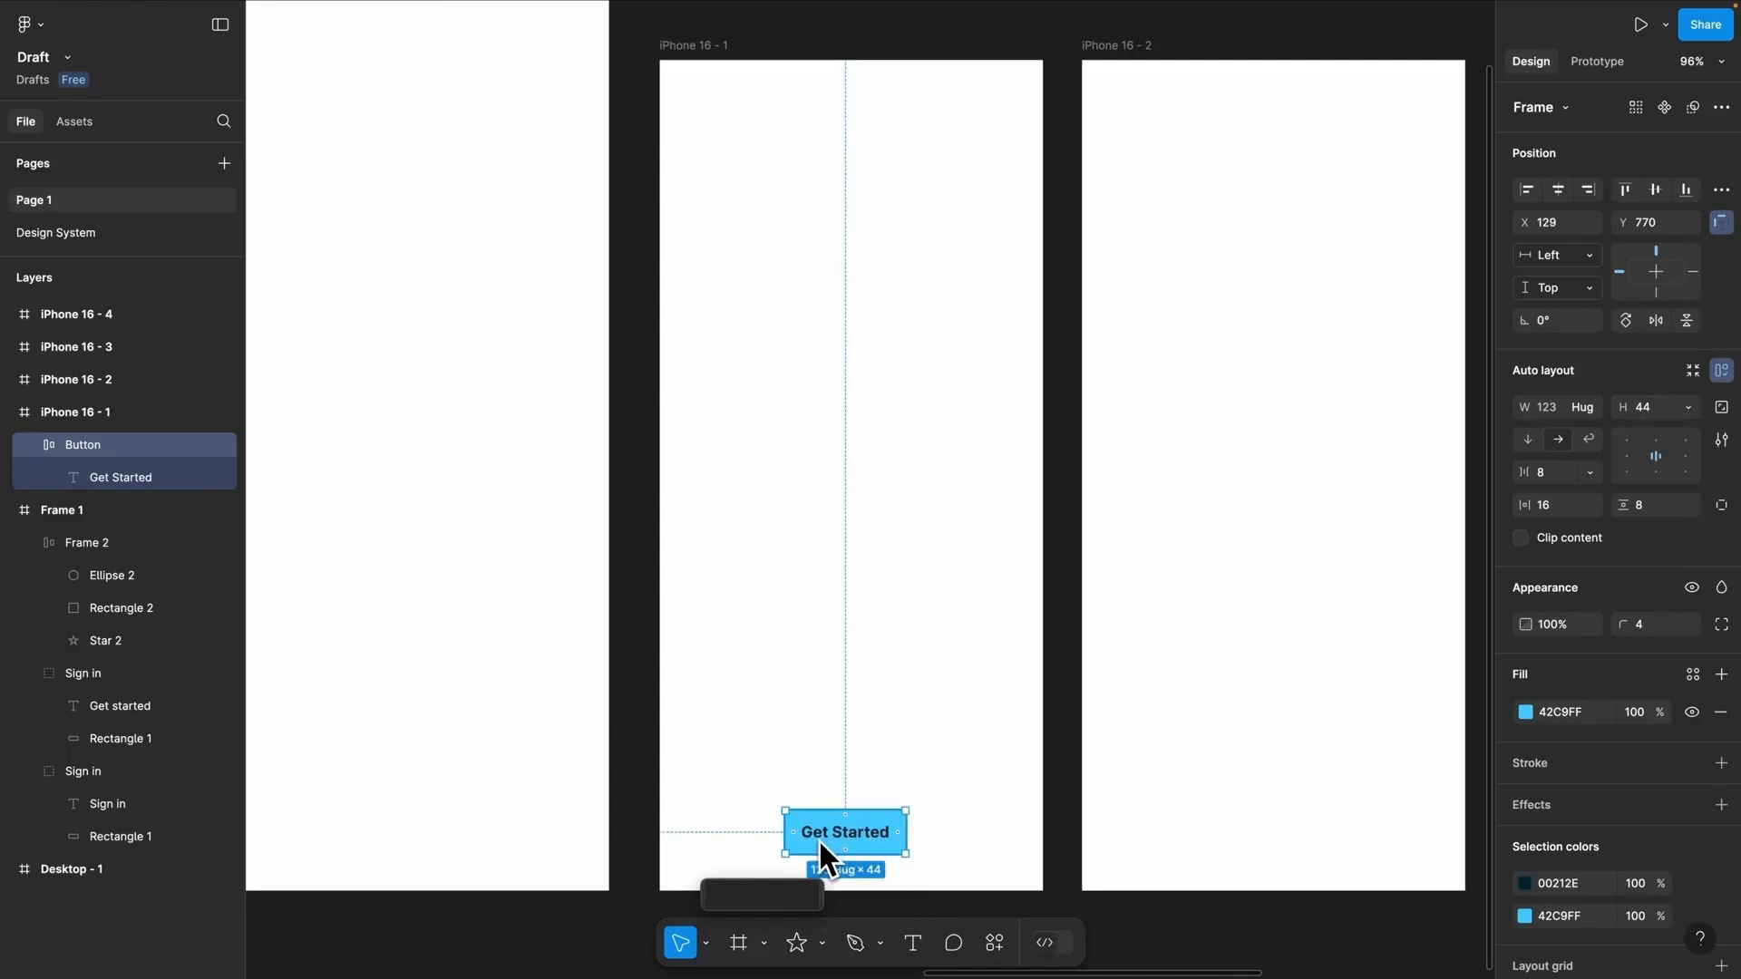
Copy the Get Started button to the same lower position in the iPhone 16 - 2 and iPhone 16 - 3 frames.
scroll(1178, 715, "down", 5, "ctrl")
scroll(1142, 721, "right", 3)
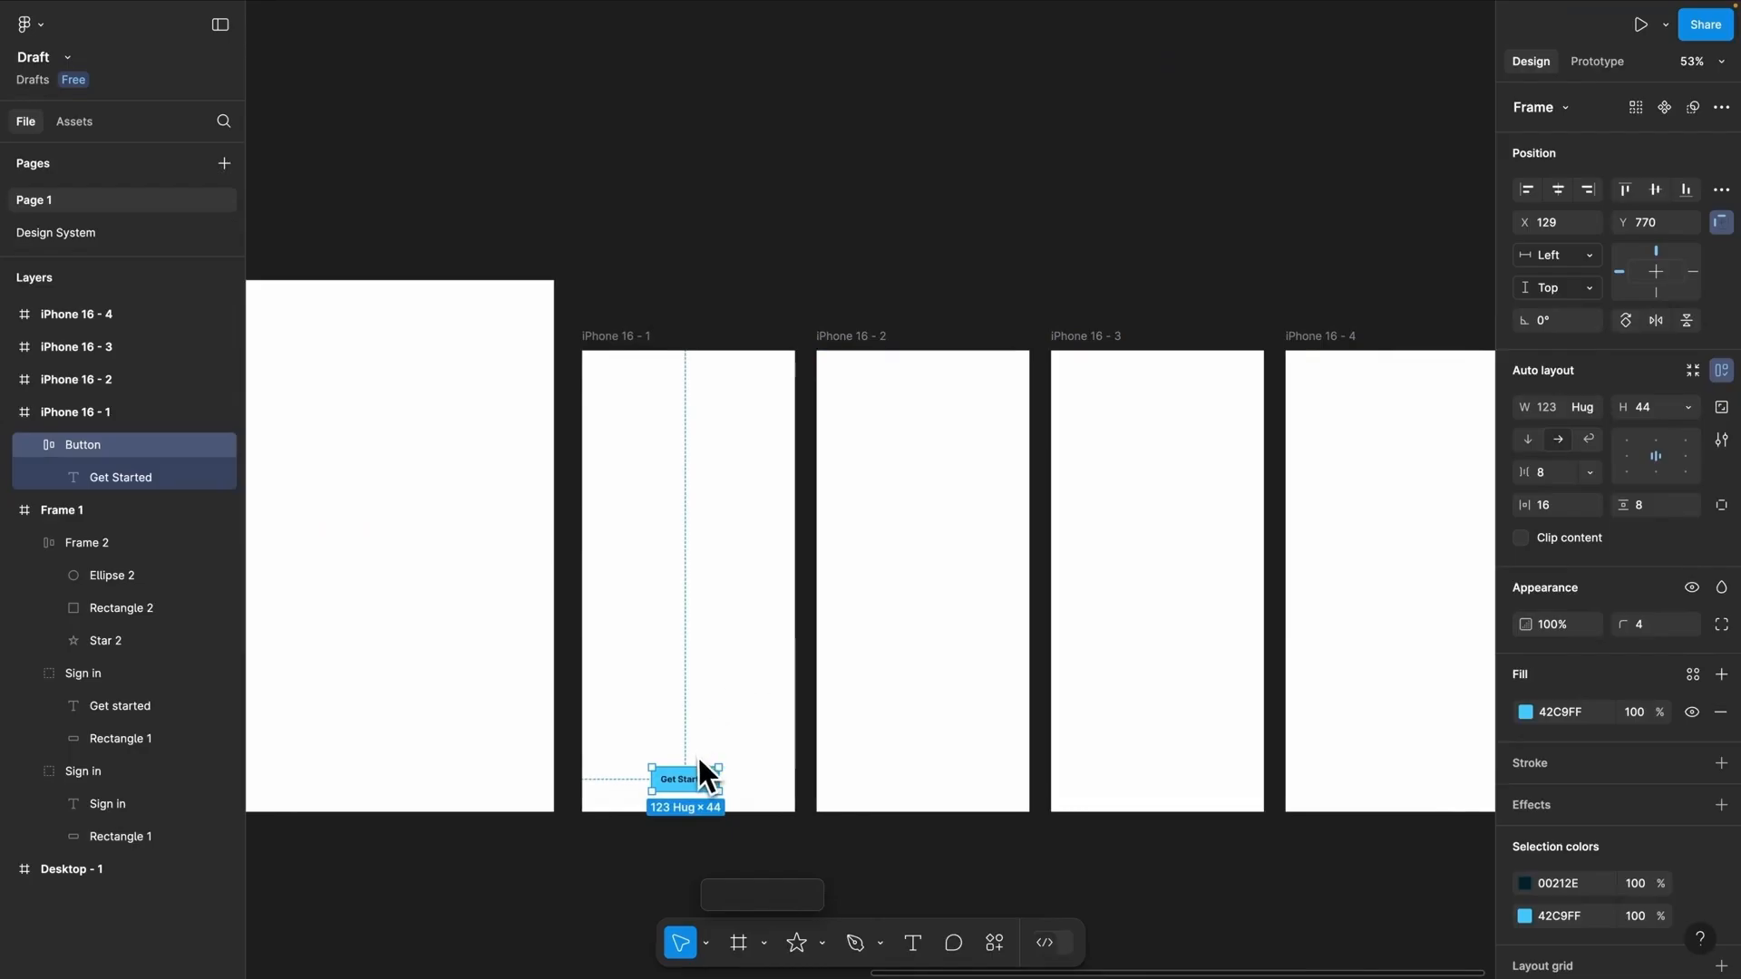
scroll(702, 769, "up", 4, "ctrl")
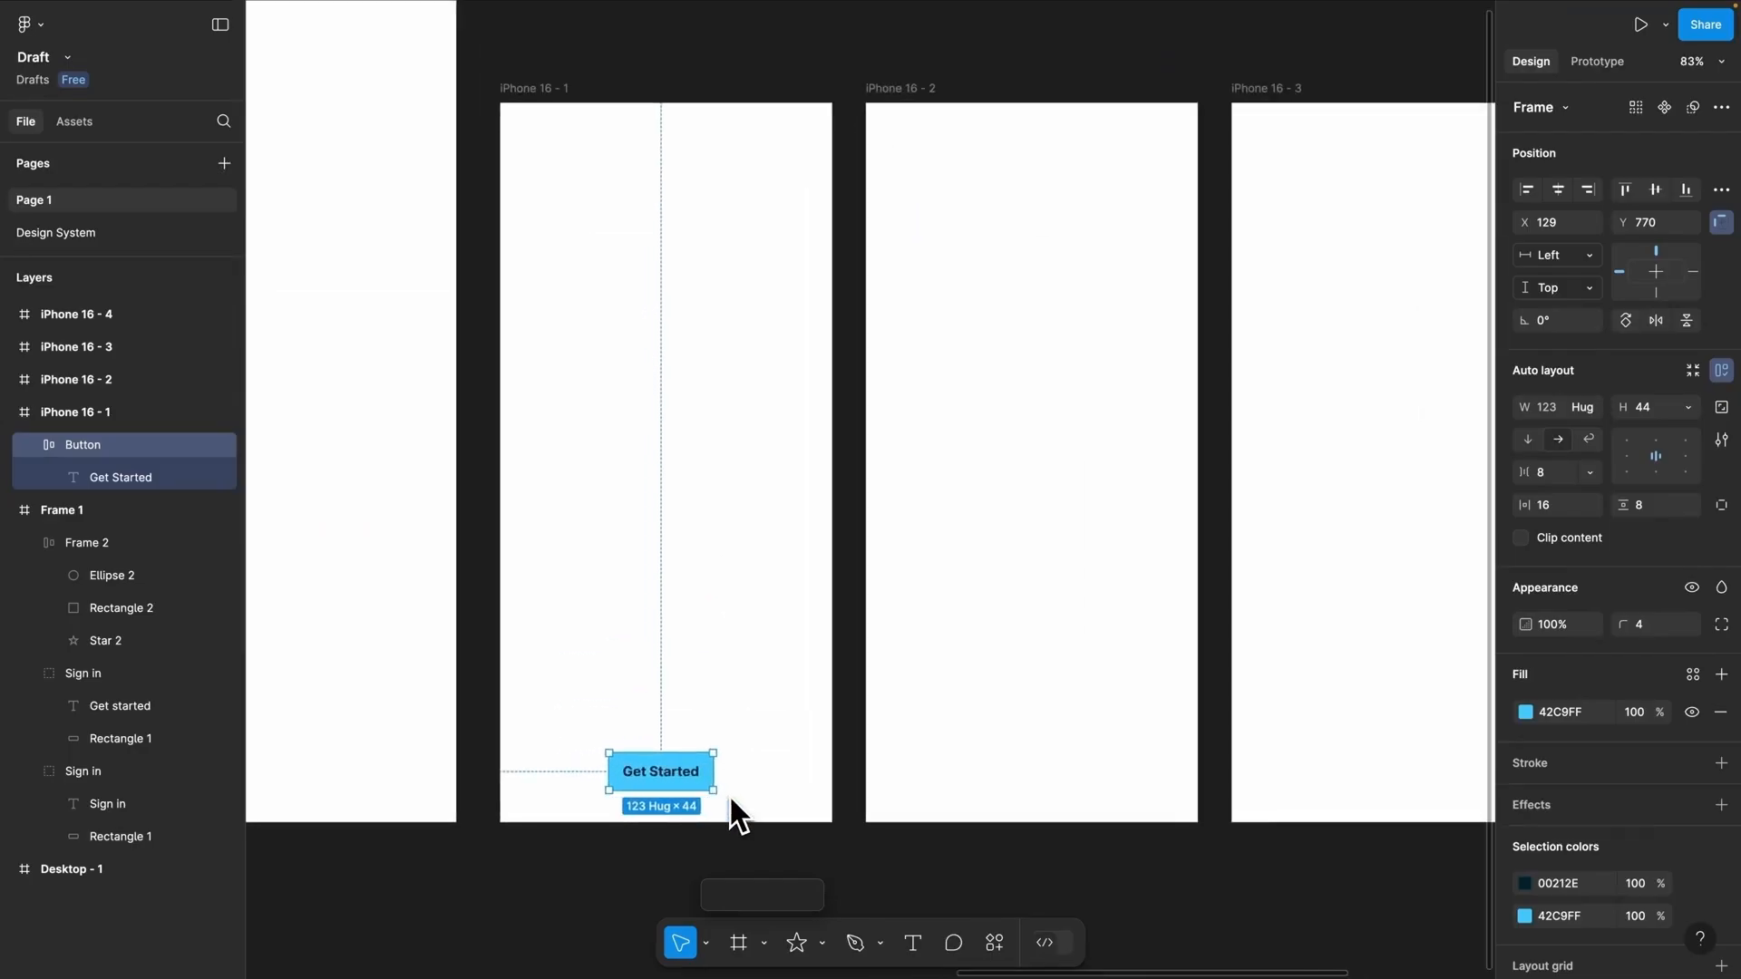
left_click_drag(652, 775, 1389, 771)
key("super+d")
scroll(1269, 771, "right", 3)
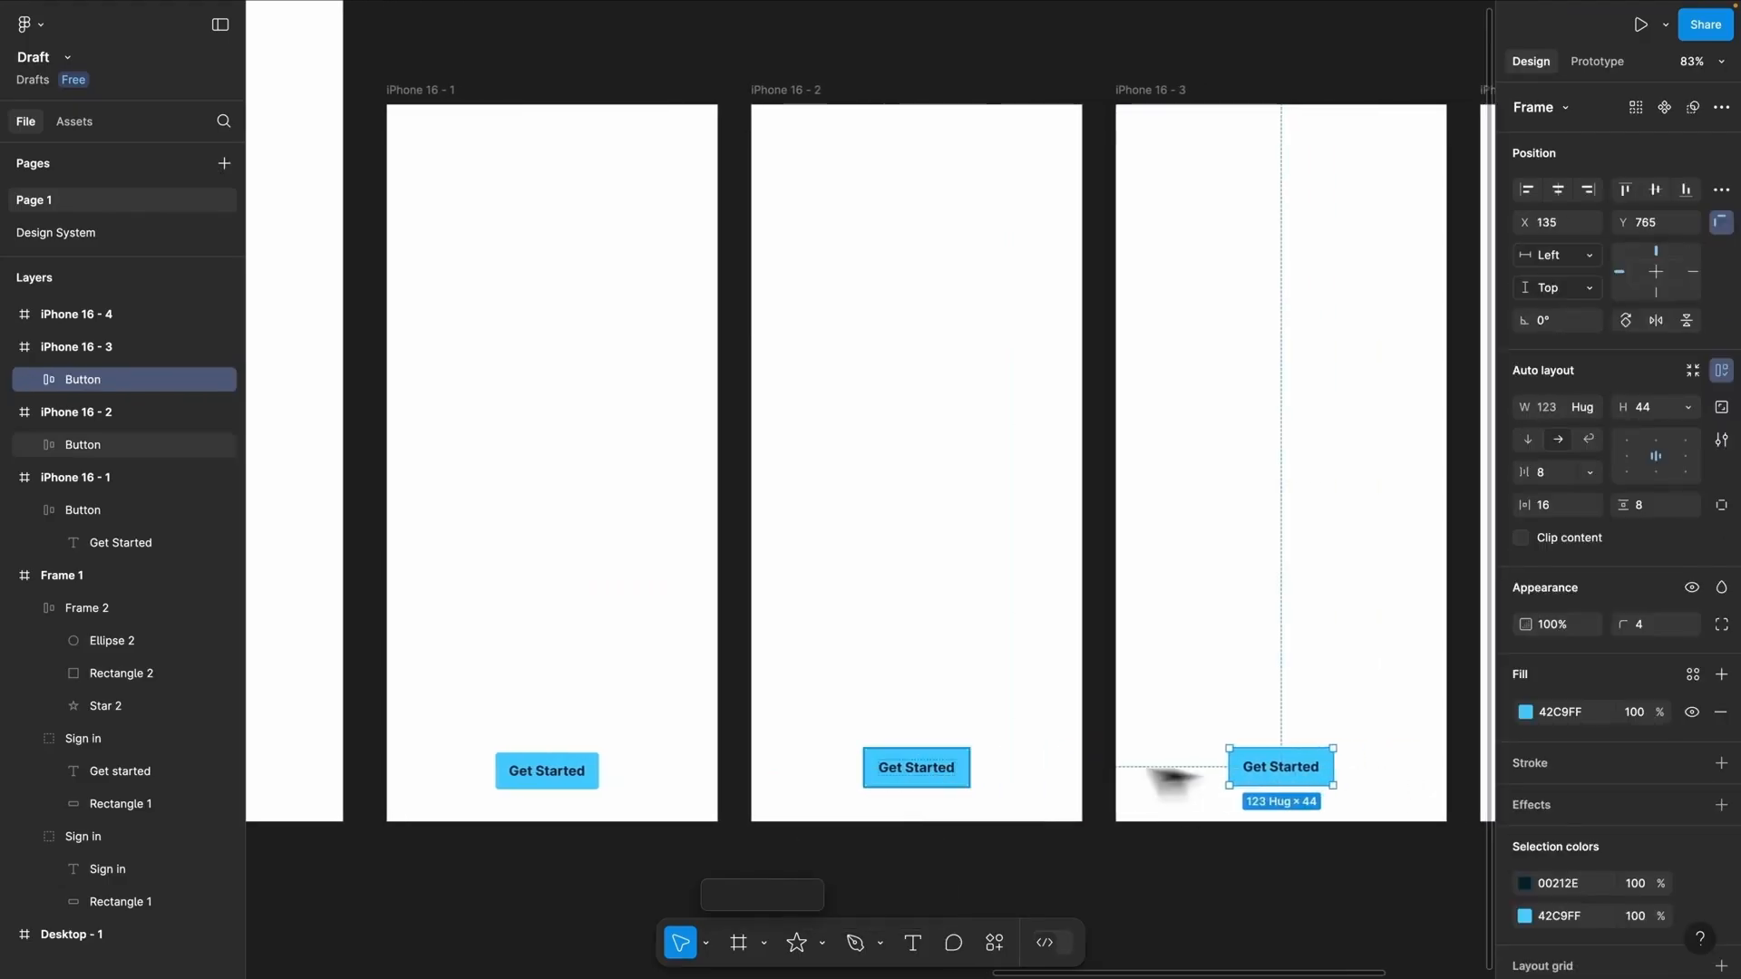
double_click(925, 776)
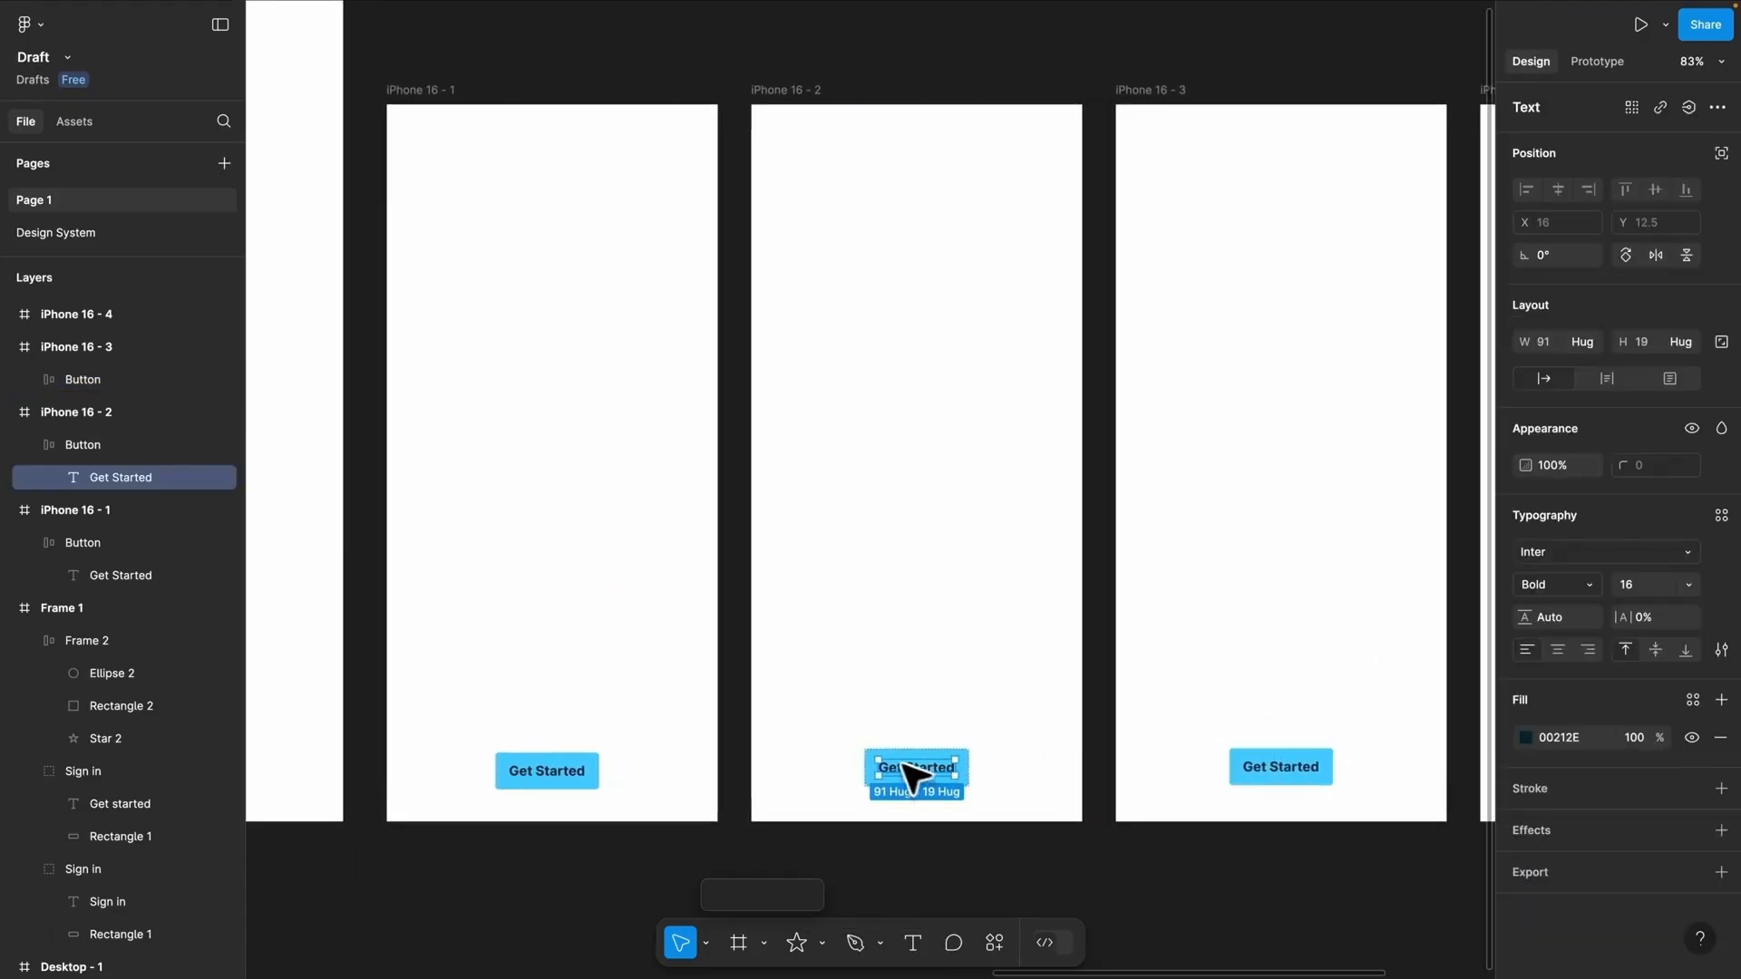
left_click(897, 721)
scroll(898, 721, "up", 1)
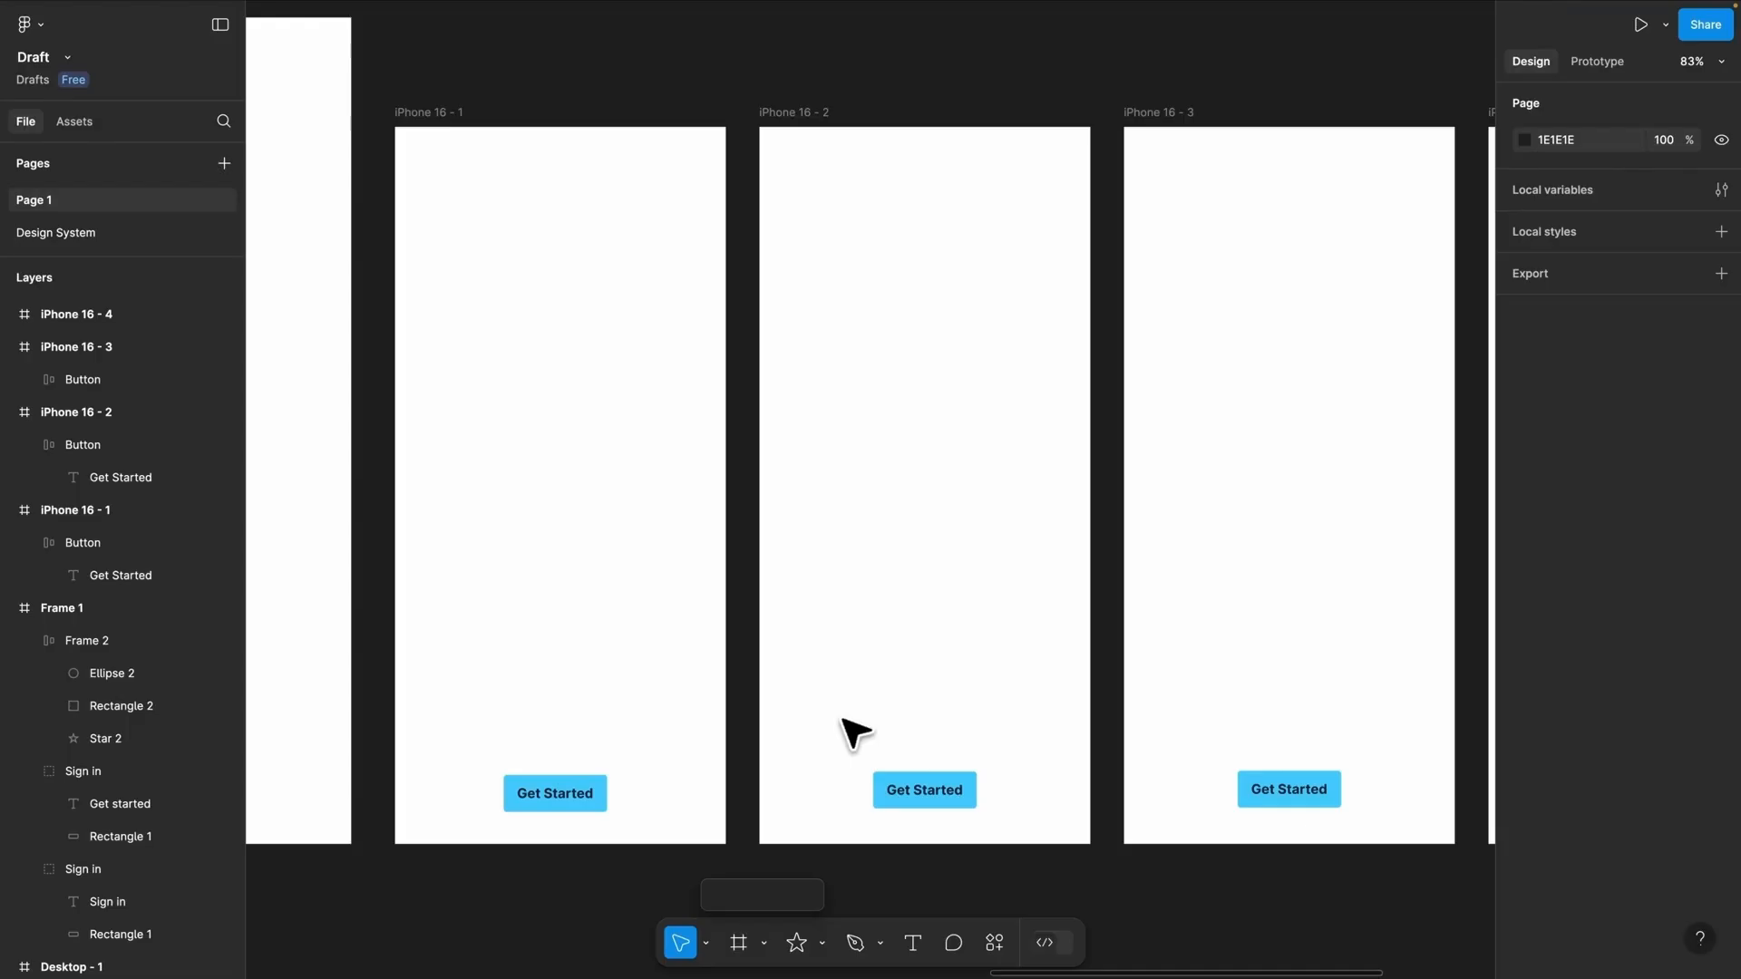
Try recolouring the Get Started buttons in the first three iPhone 16 frames together with yellow F6FF42, then undo the change.
left_click(562, 789)
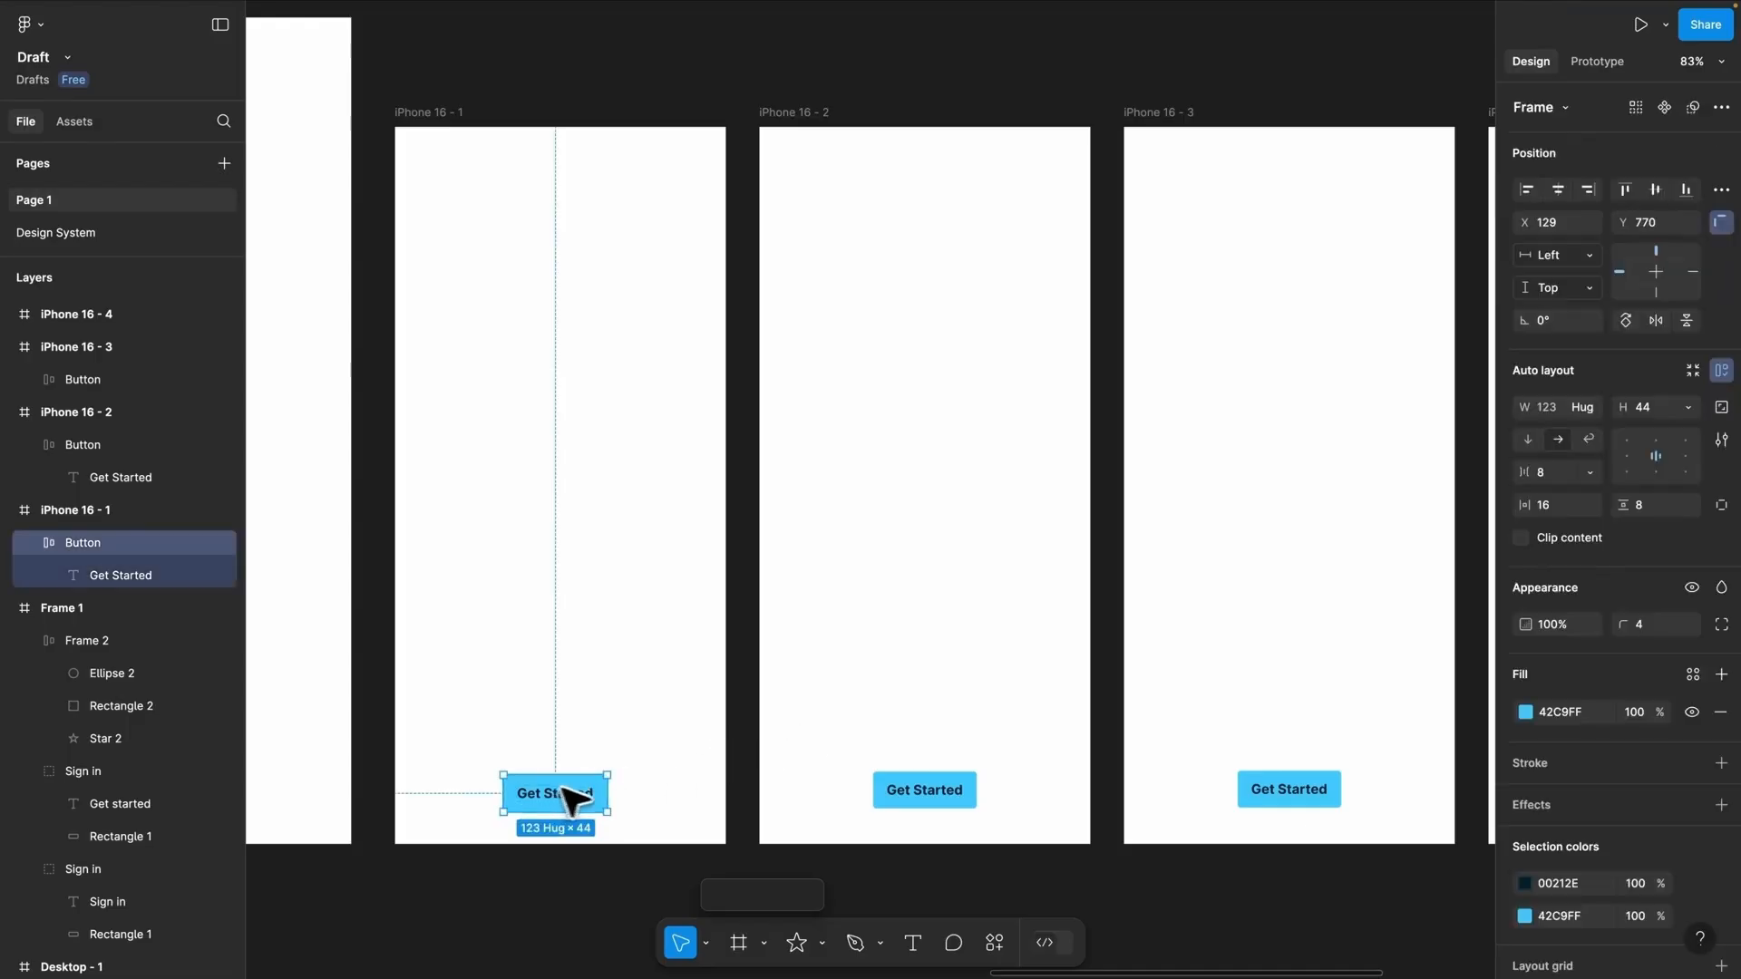
left_click(952, 803, "shift")
left_click(1292, 791, "shift")
scroll(1291, 790, "right", 5)
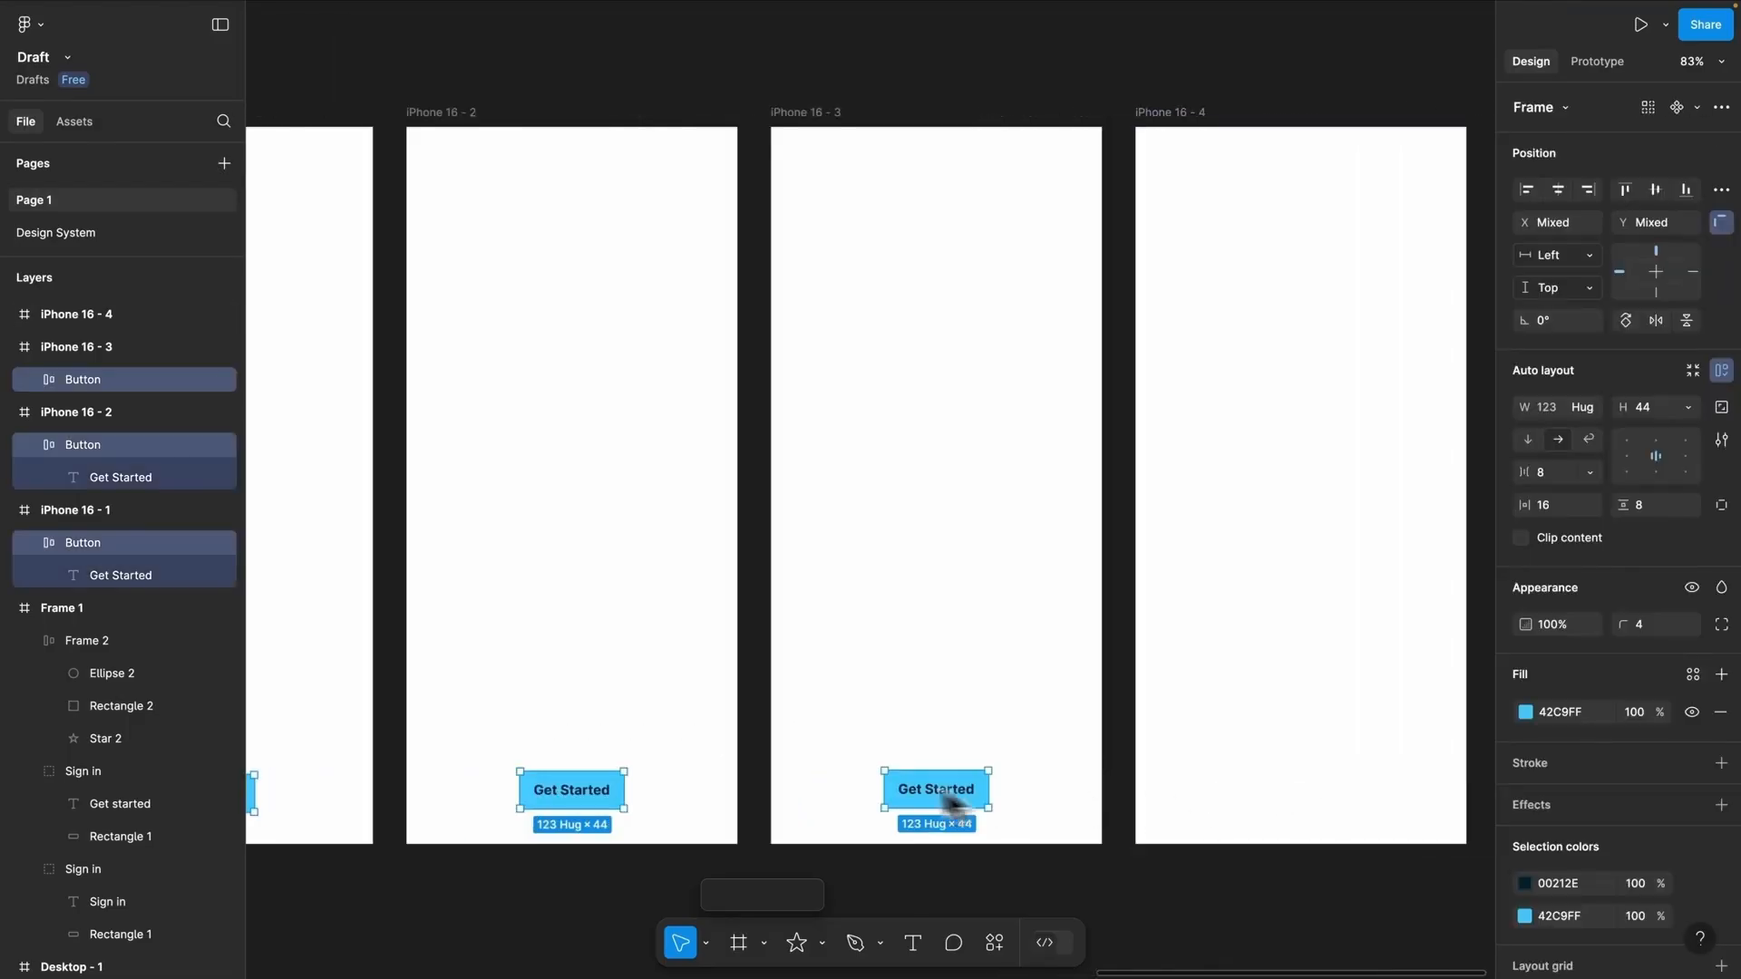
scroll(970, 802, "down", 4)
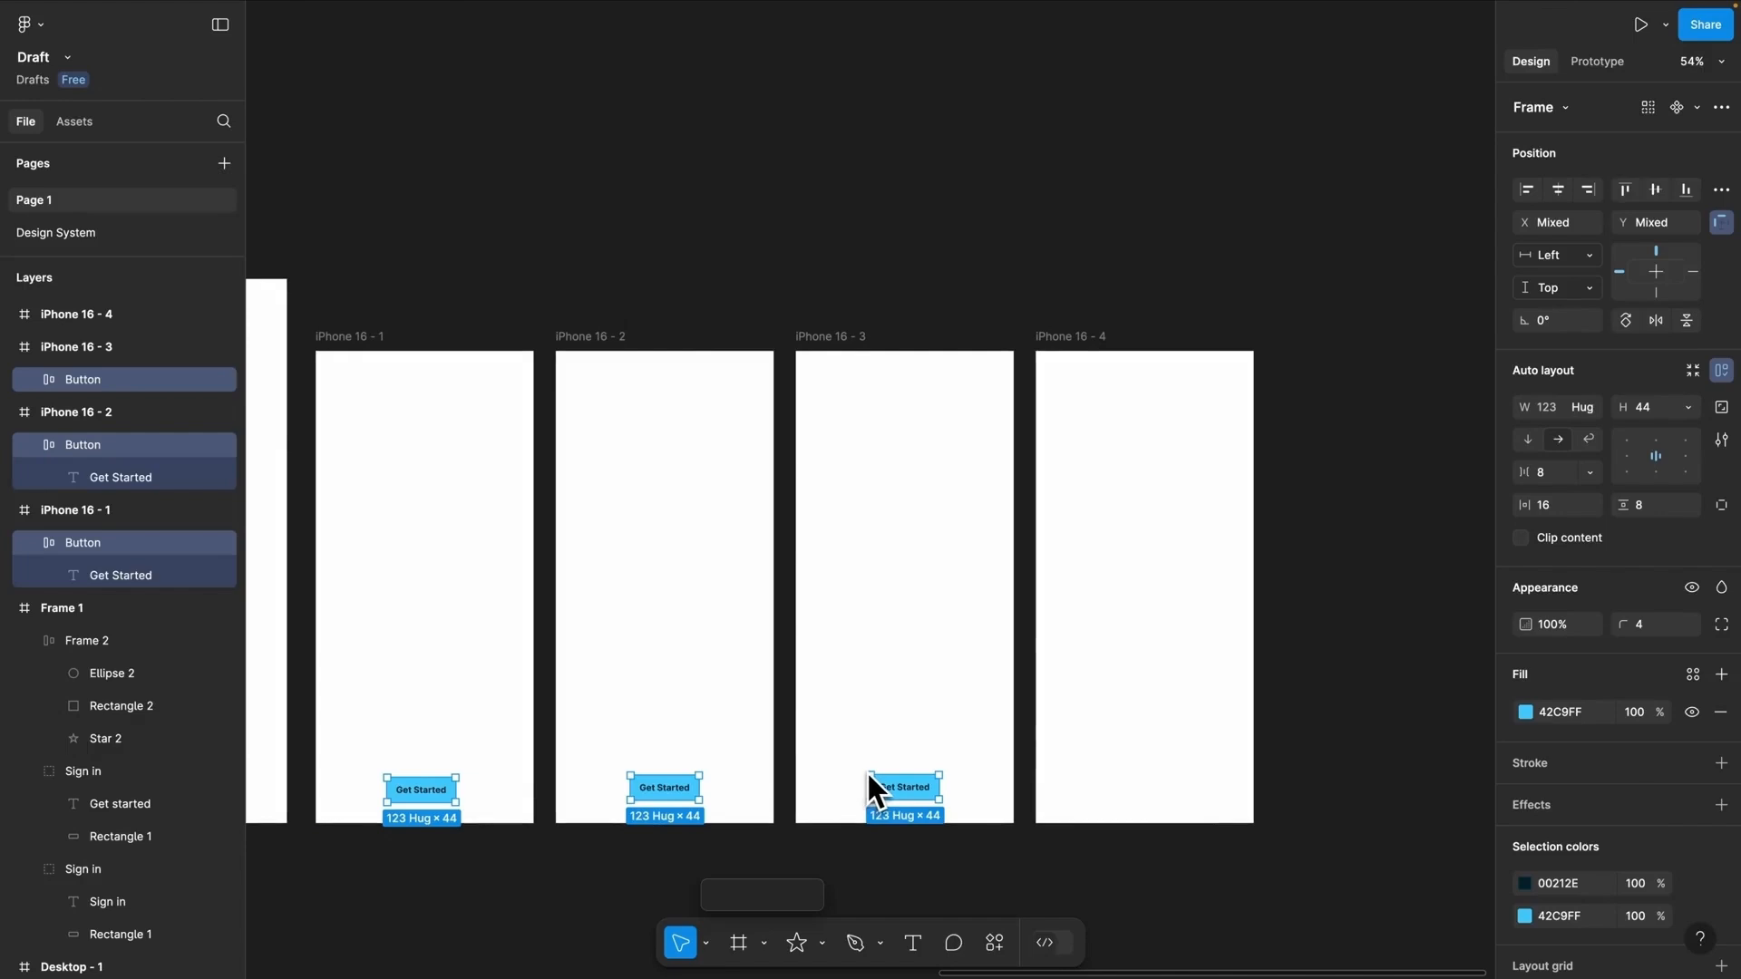
scroll(771, 816, "left", 2)
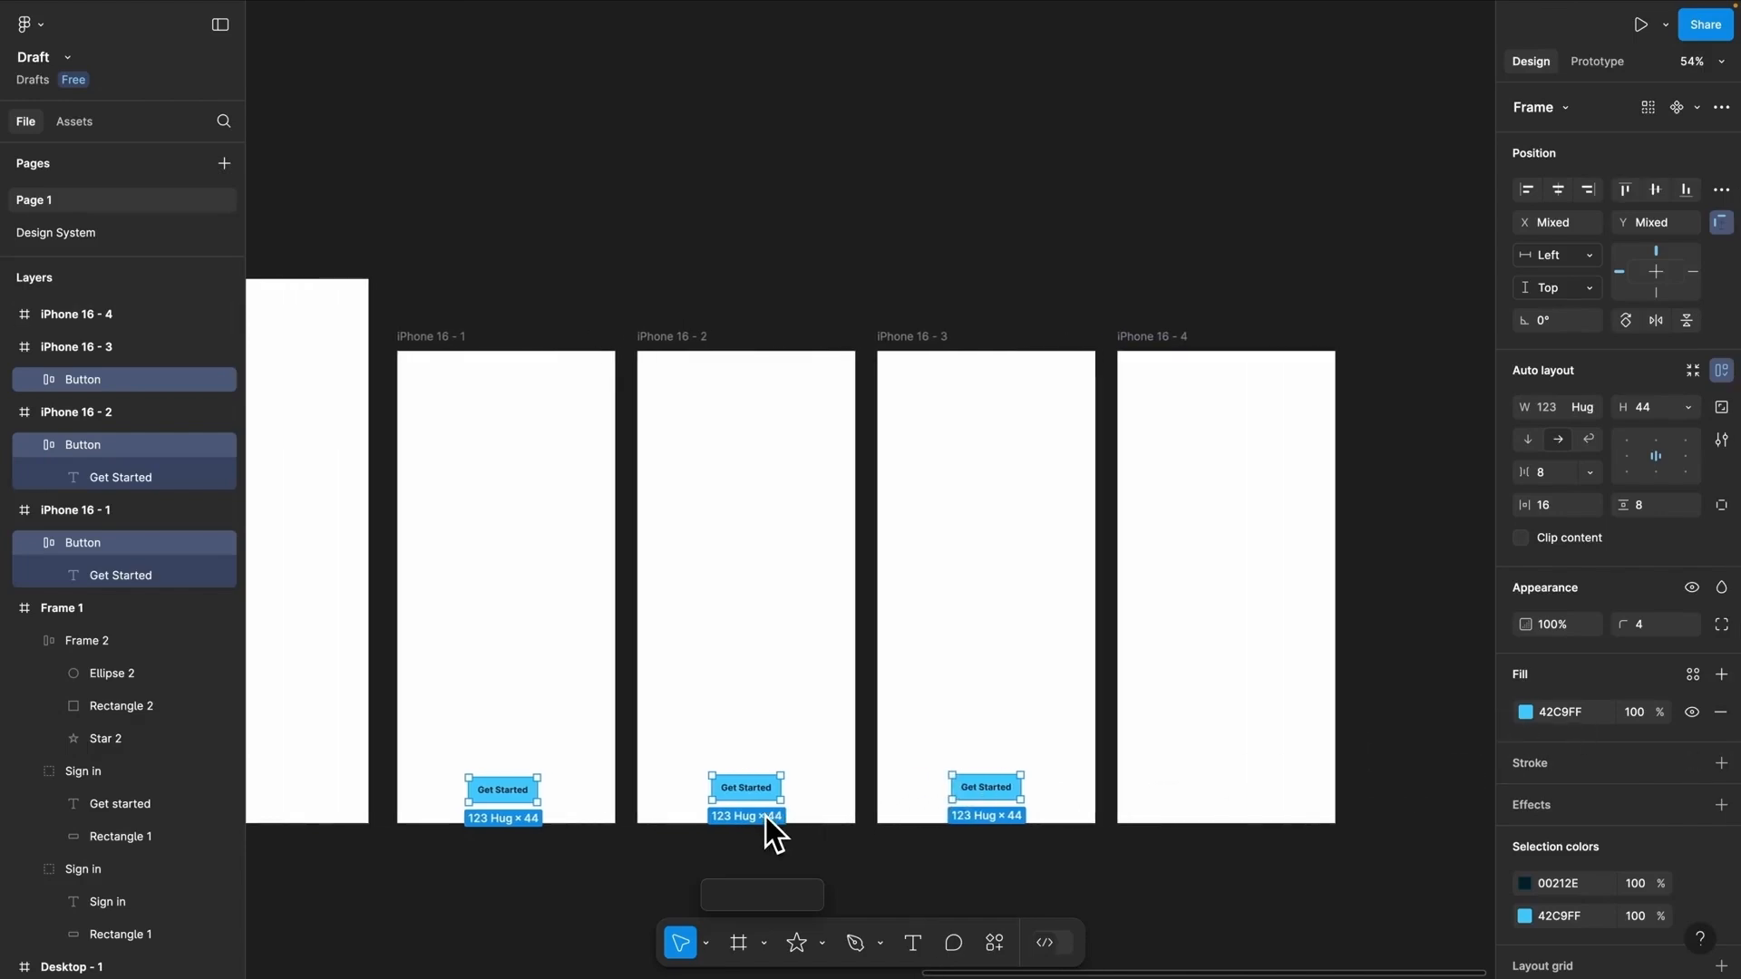
left_click(1529, 709)
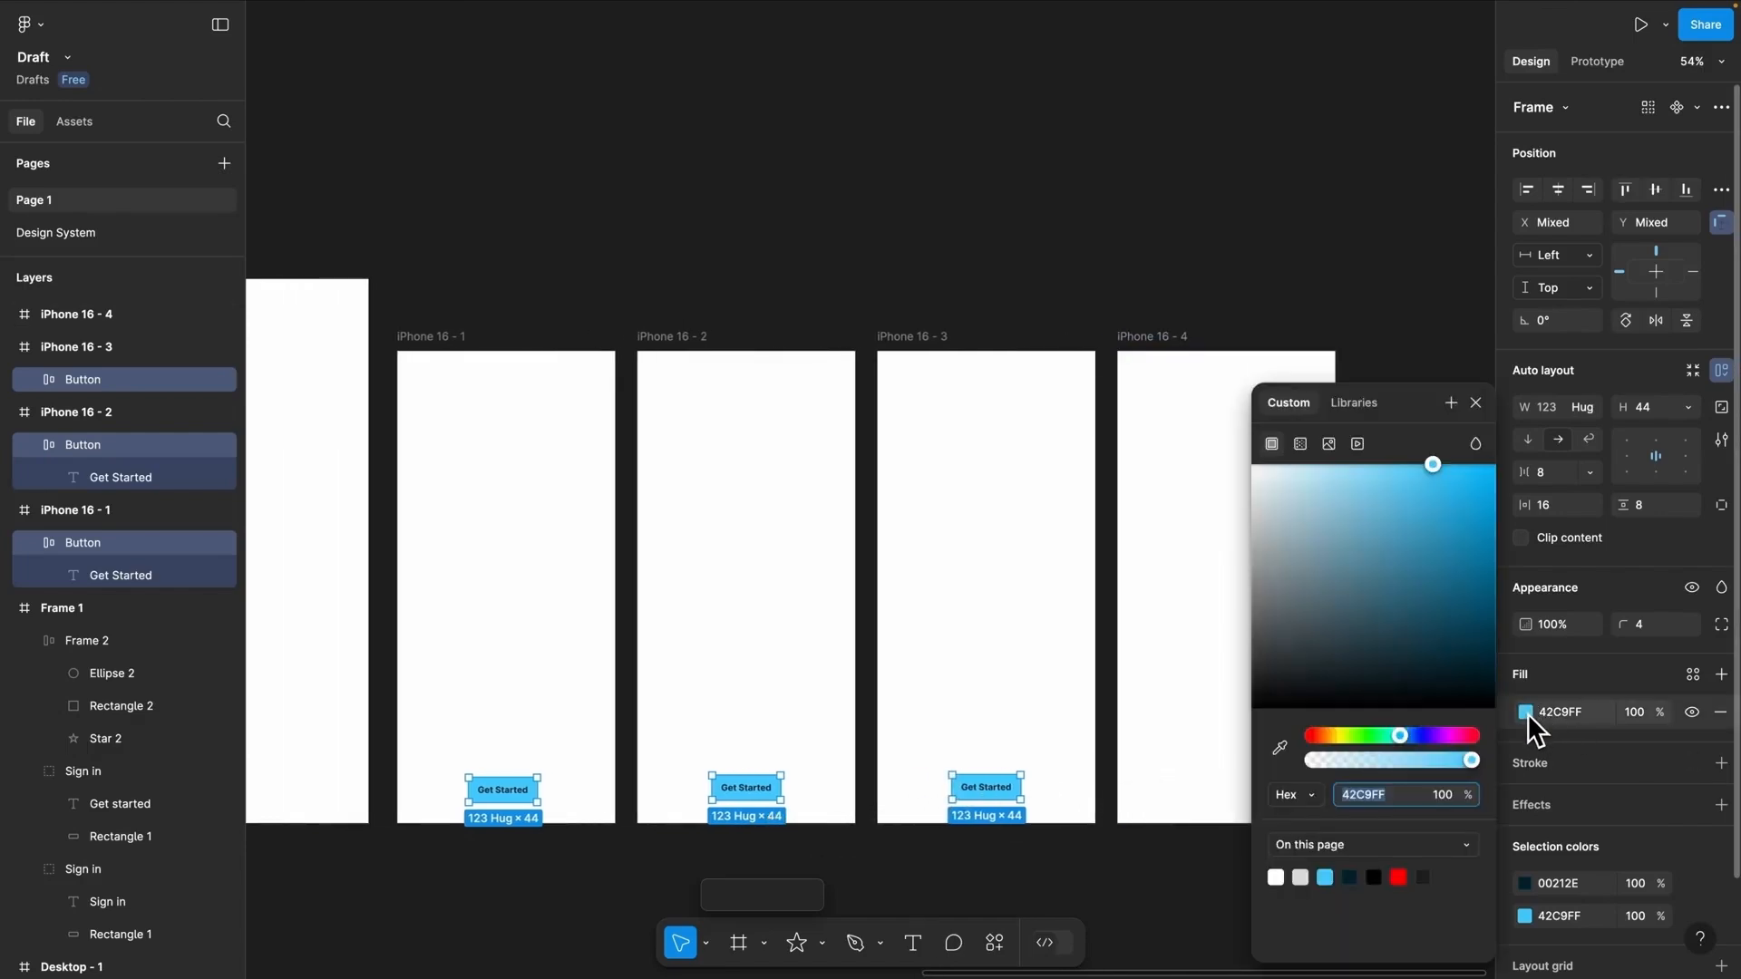
left_click_drag(1400, 738, 1342, 738)
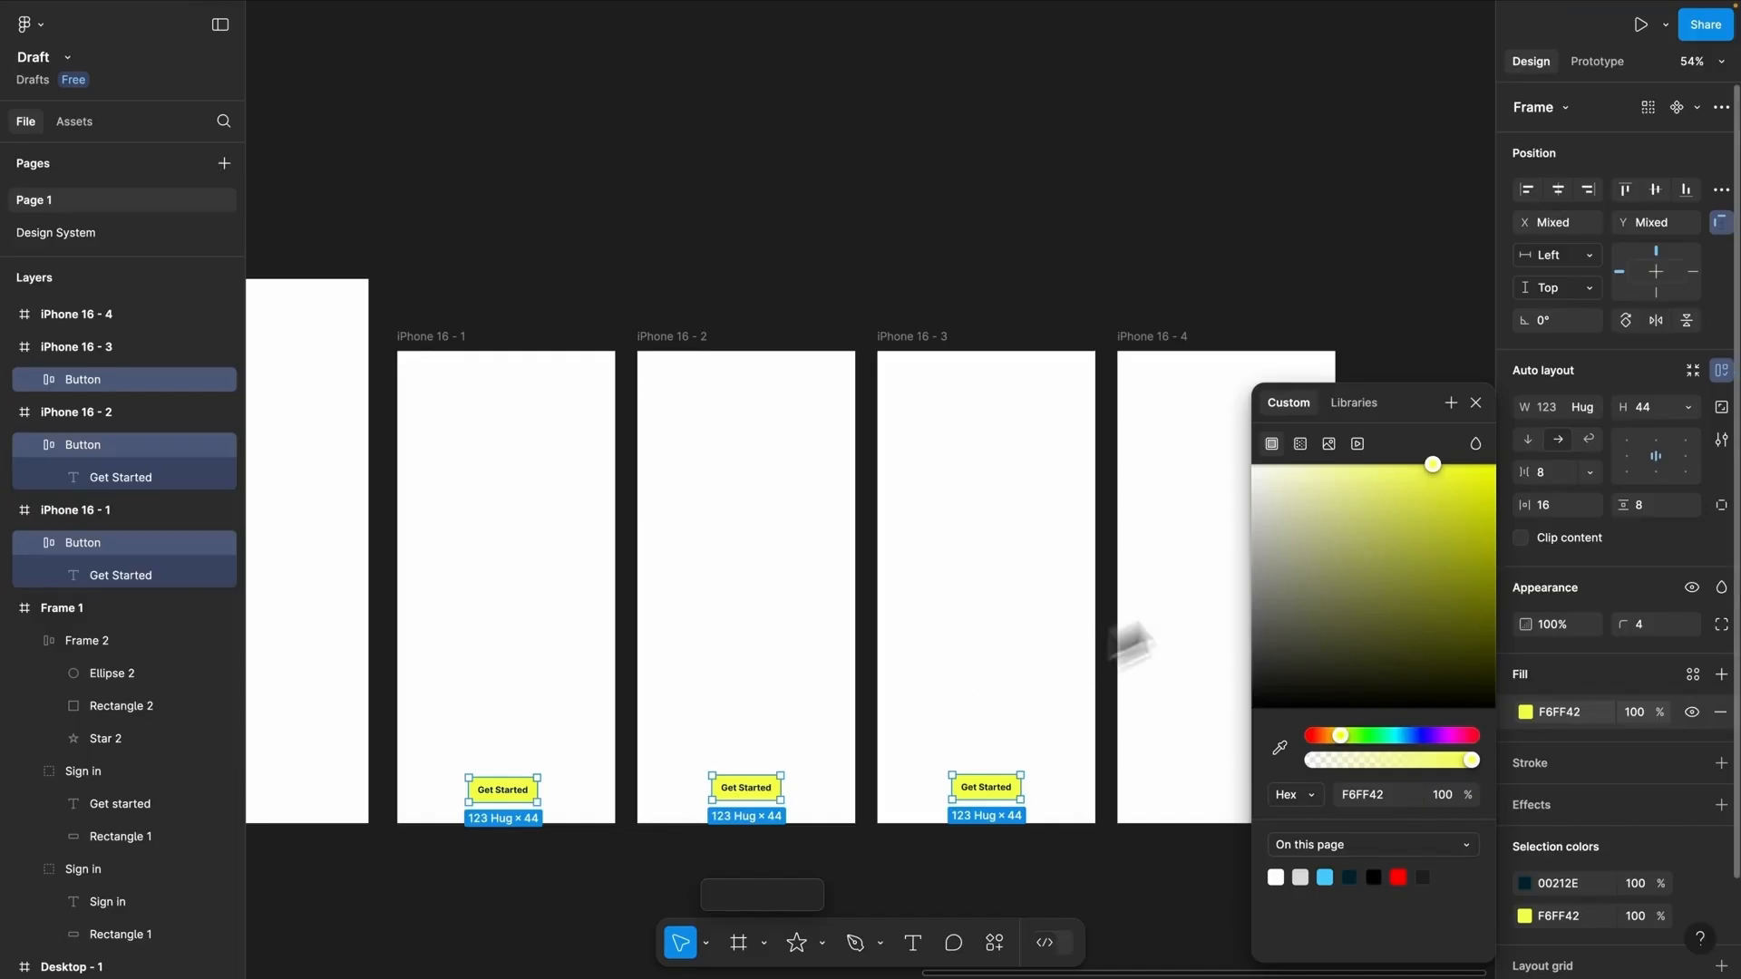
key("Escape")
key("super+z")
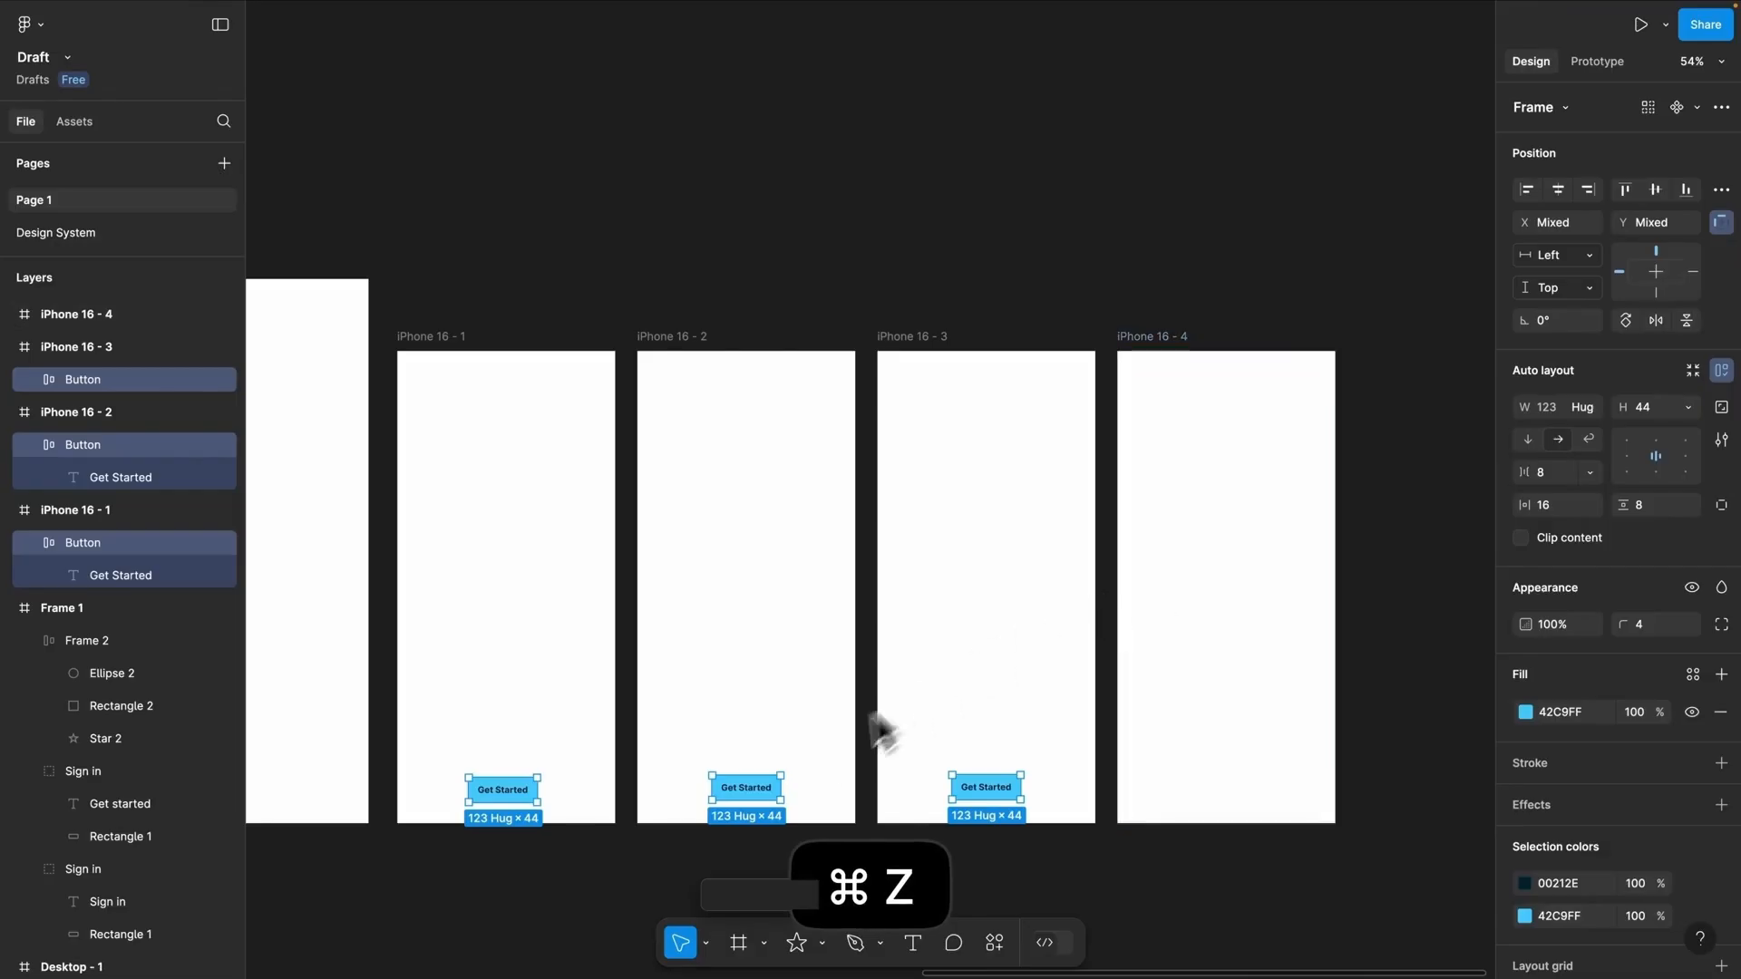
Delete the Get Started buttons from the iPhone 16 - 2 and iPhone 16 - 3 frames.
scroll(867, 767, "up", 5)
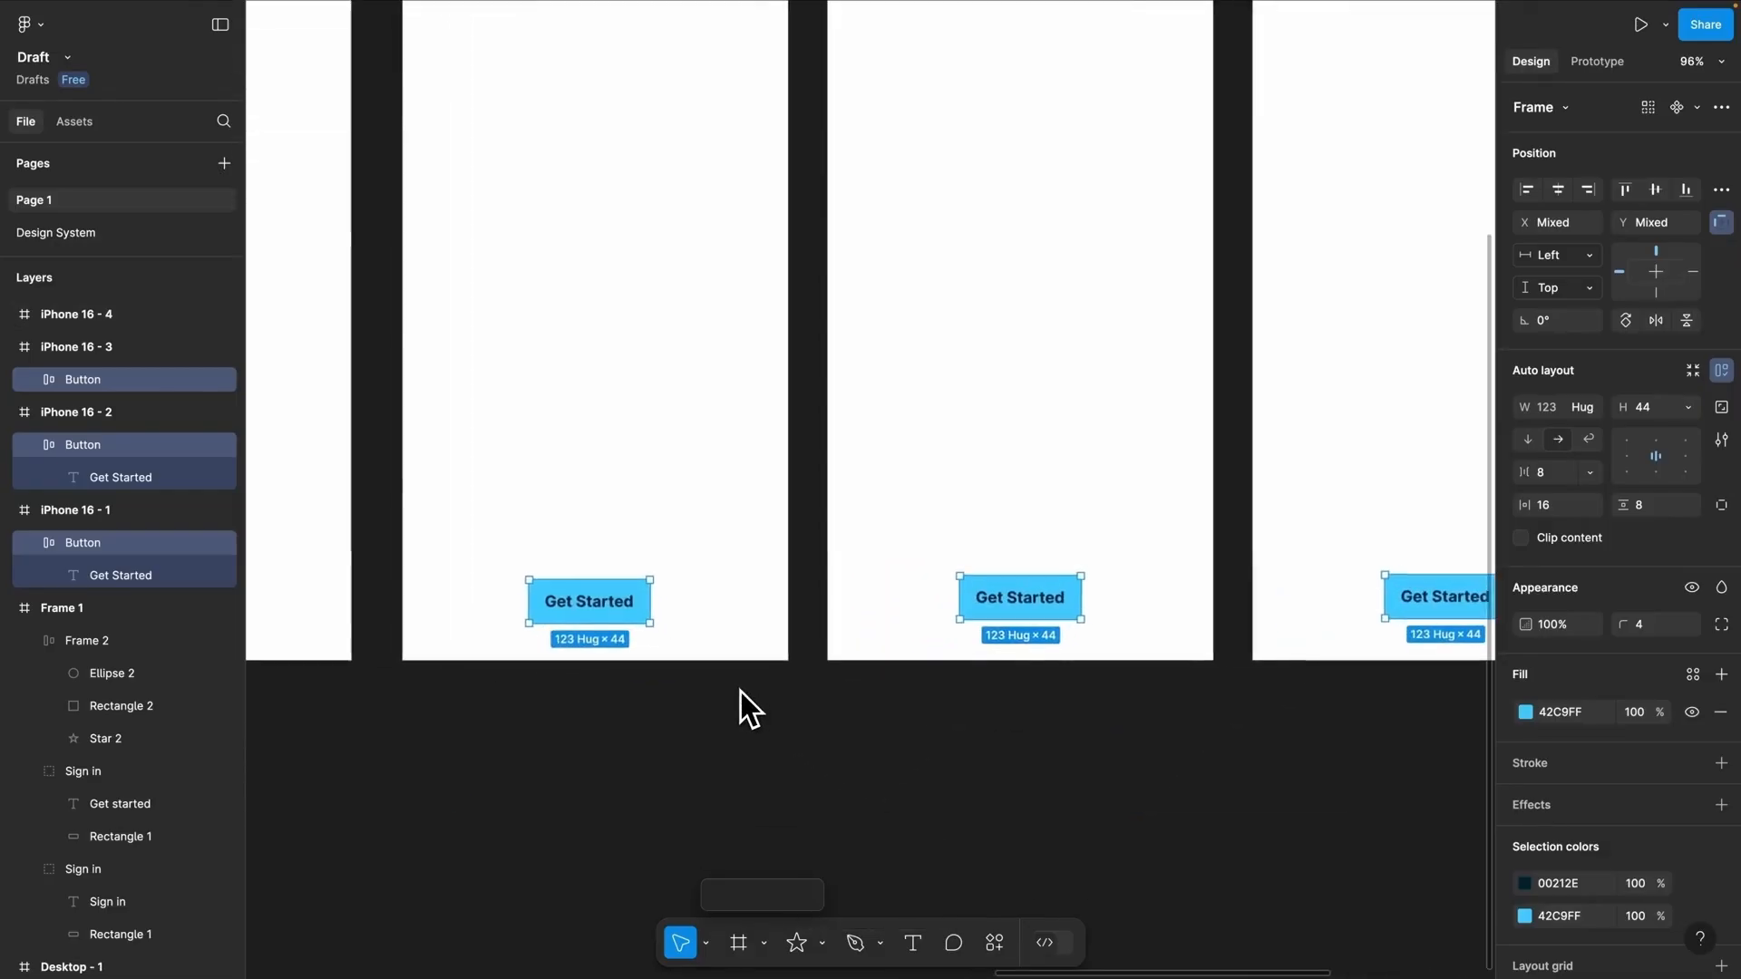
left_click(955, 611)
scroll(1043, 613, "up", 1)
scroll(1141, 625, "right", 3)
key("BackSpace")
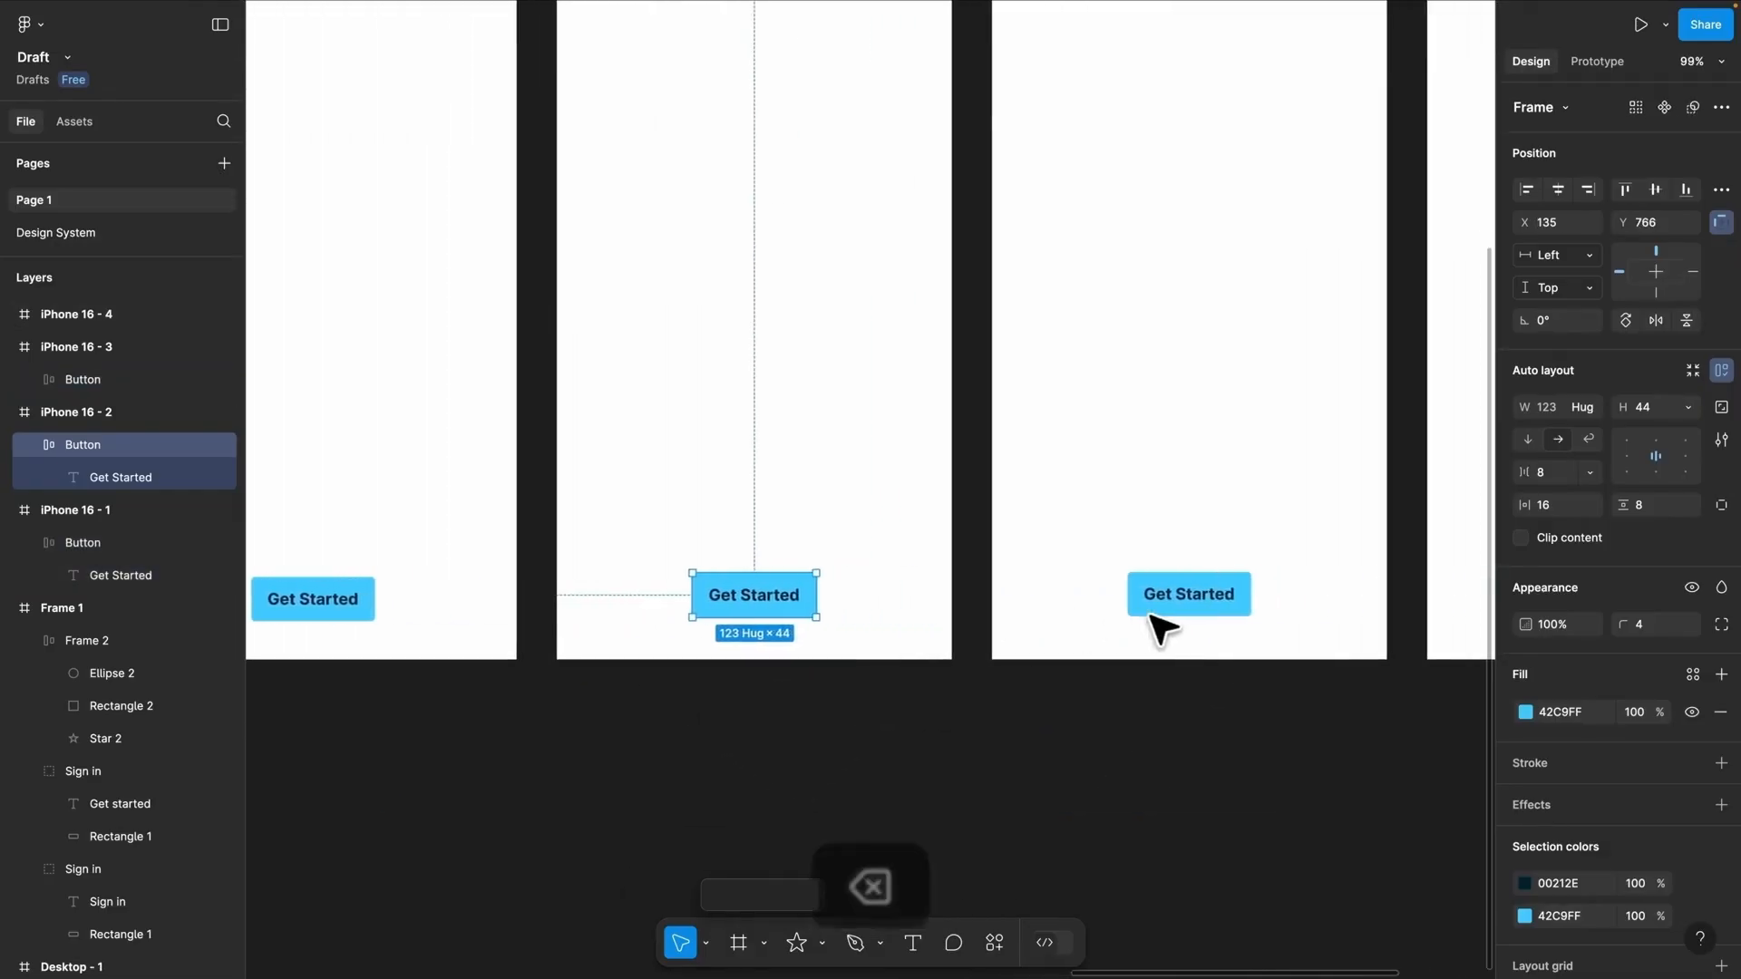
left_click(1194, 602)
scroll(1193, 604, "right", 3)
key("BackSpace")
scroll(862, 629, "left", 6)
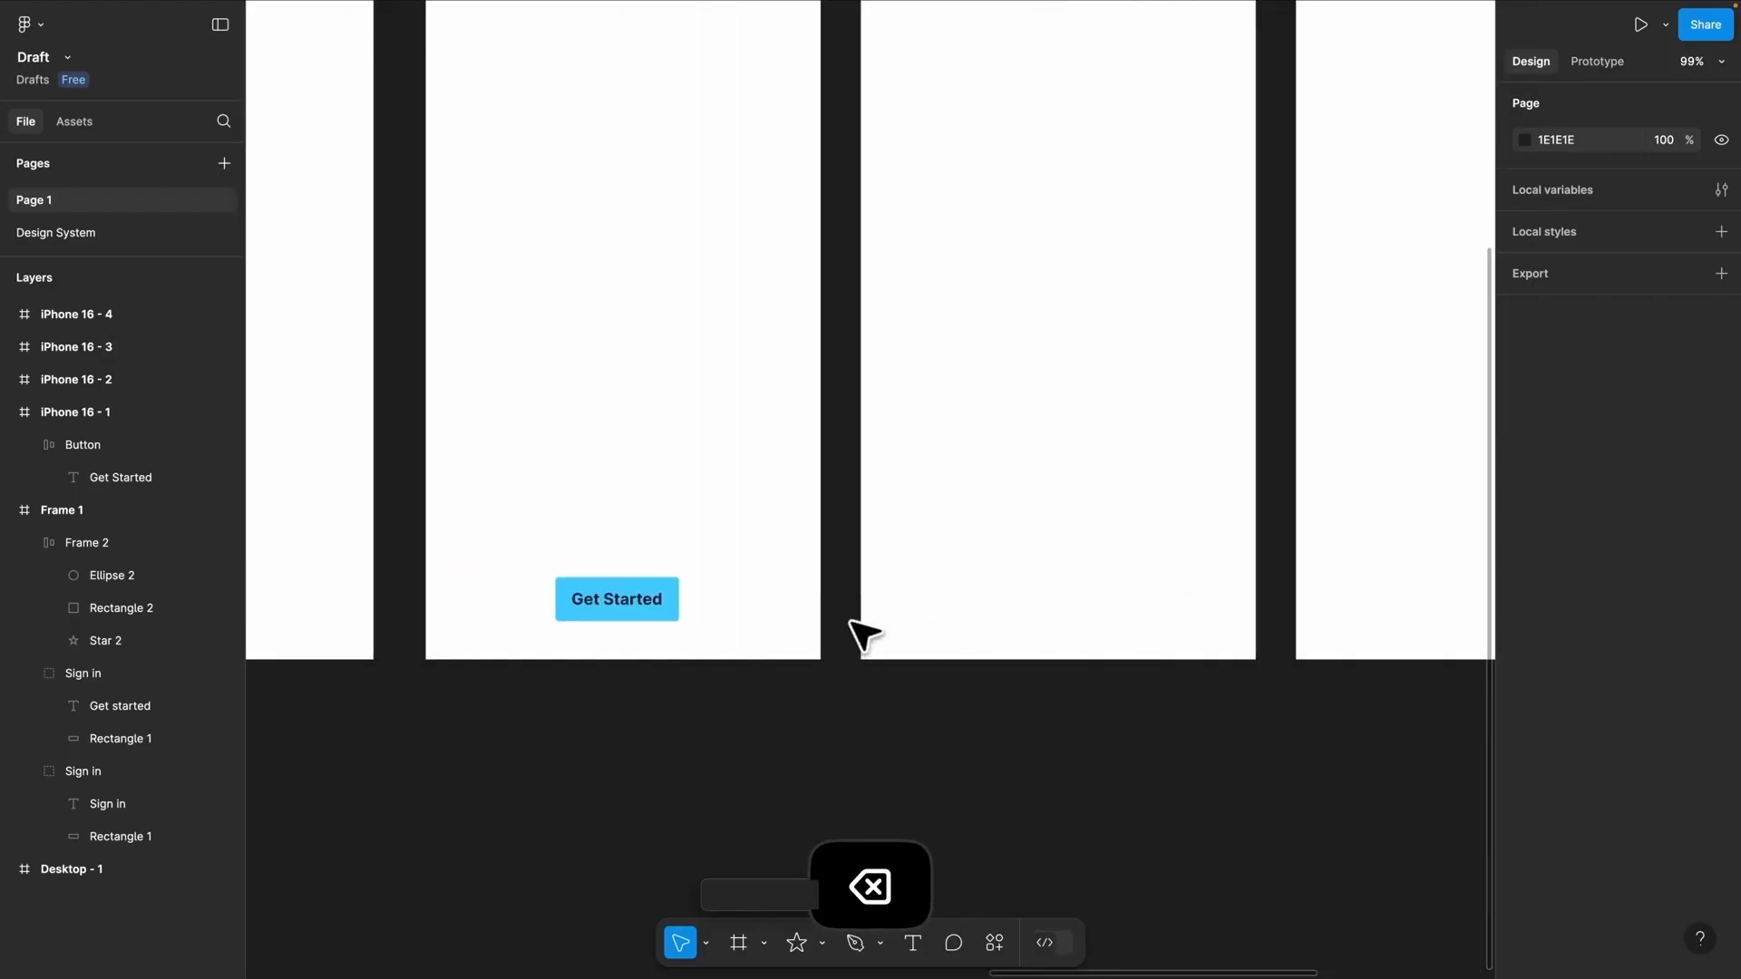
Turn the remaining Get Started button in the iPhone 16 - 1 frame into a component.
left_click(892, 609)
scroll(963, 649, "left", 4)
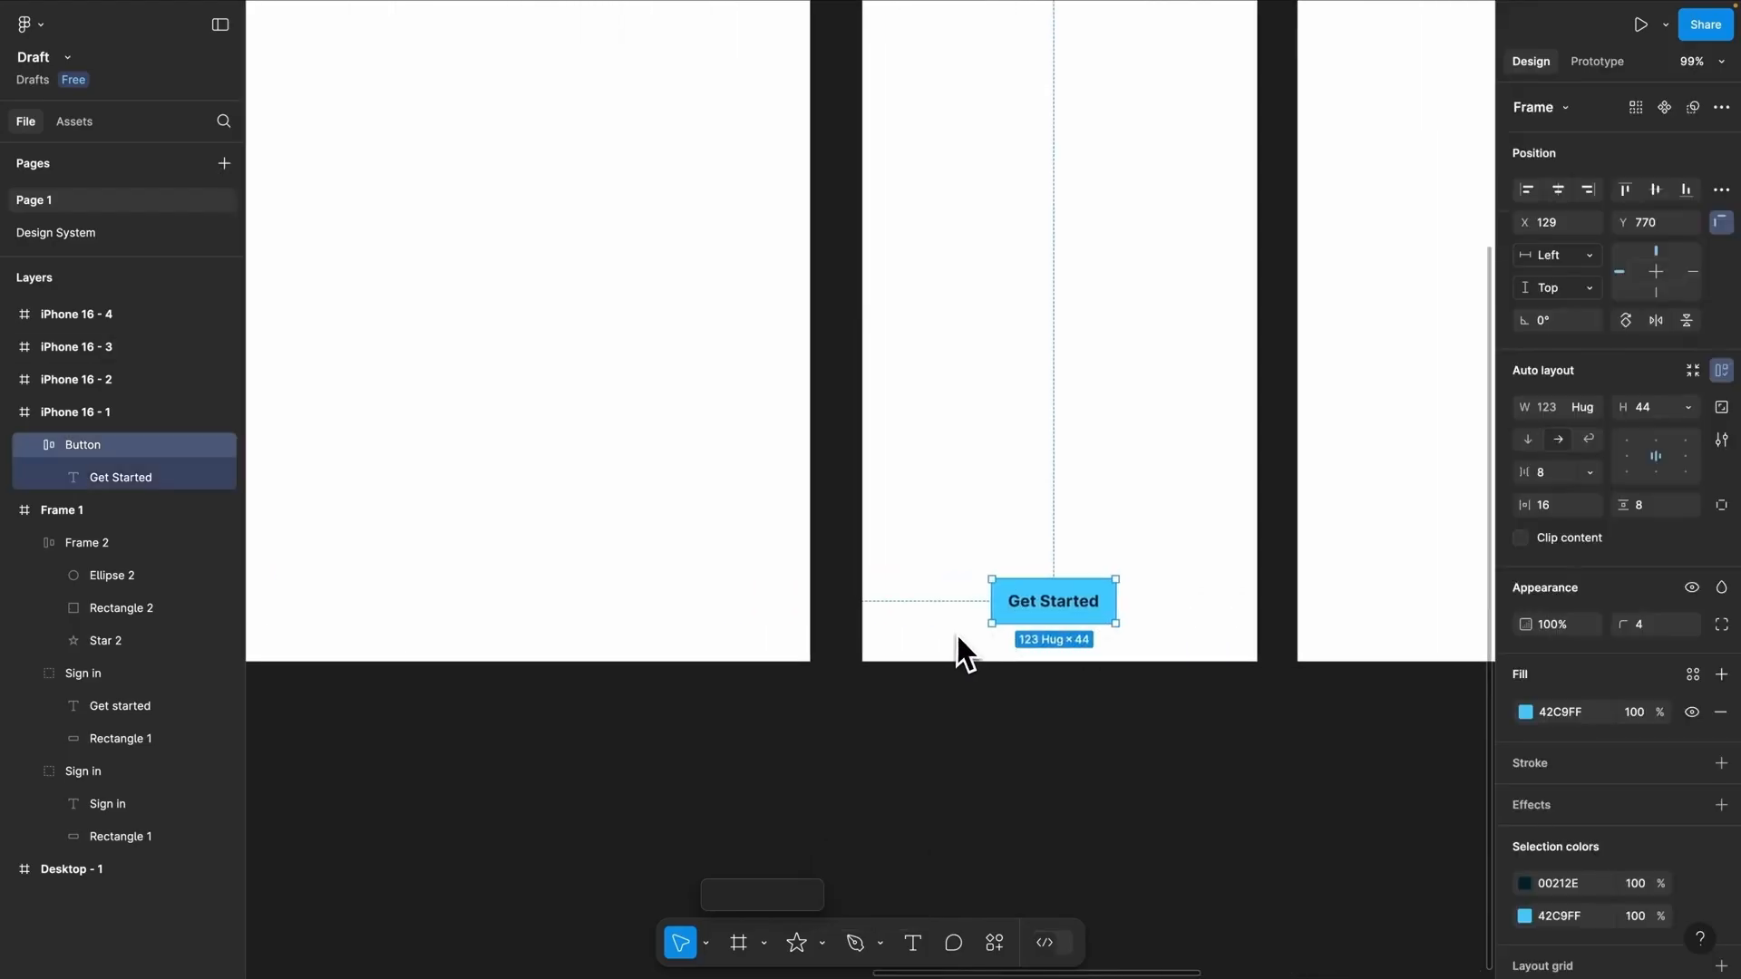
scroll(1049, 614, "up", 3)
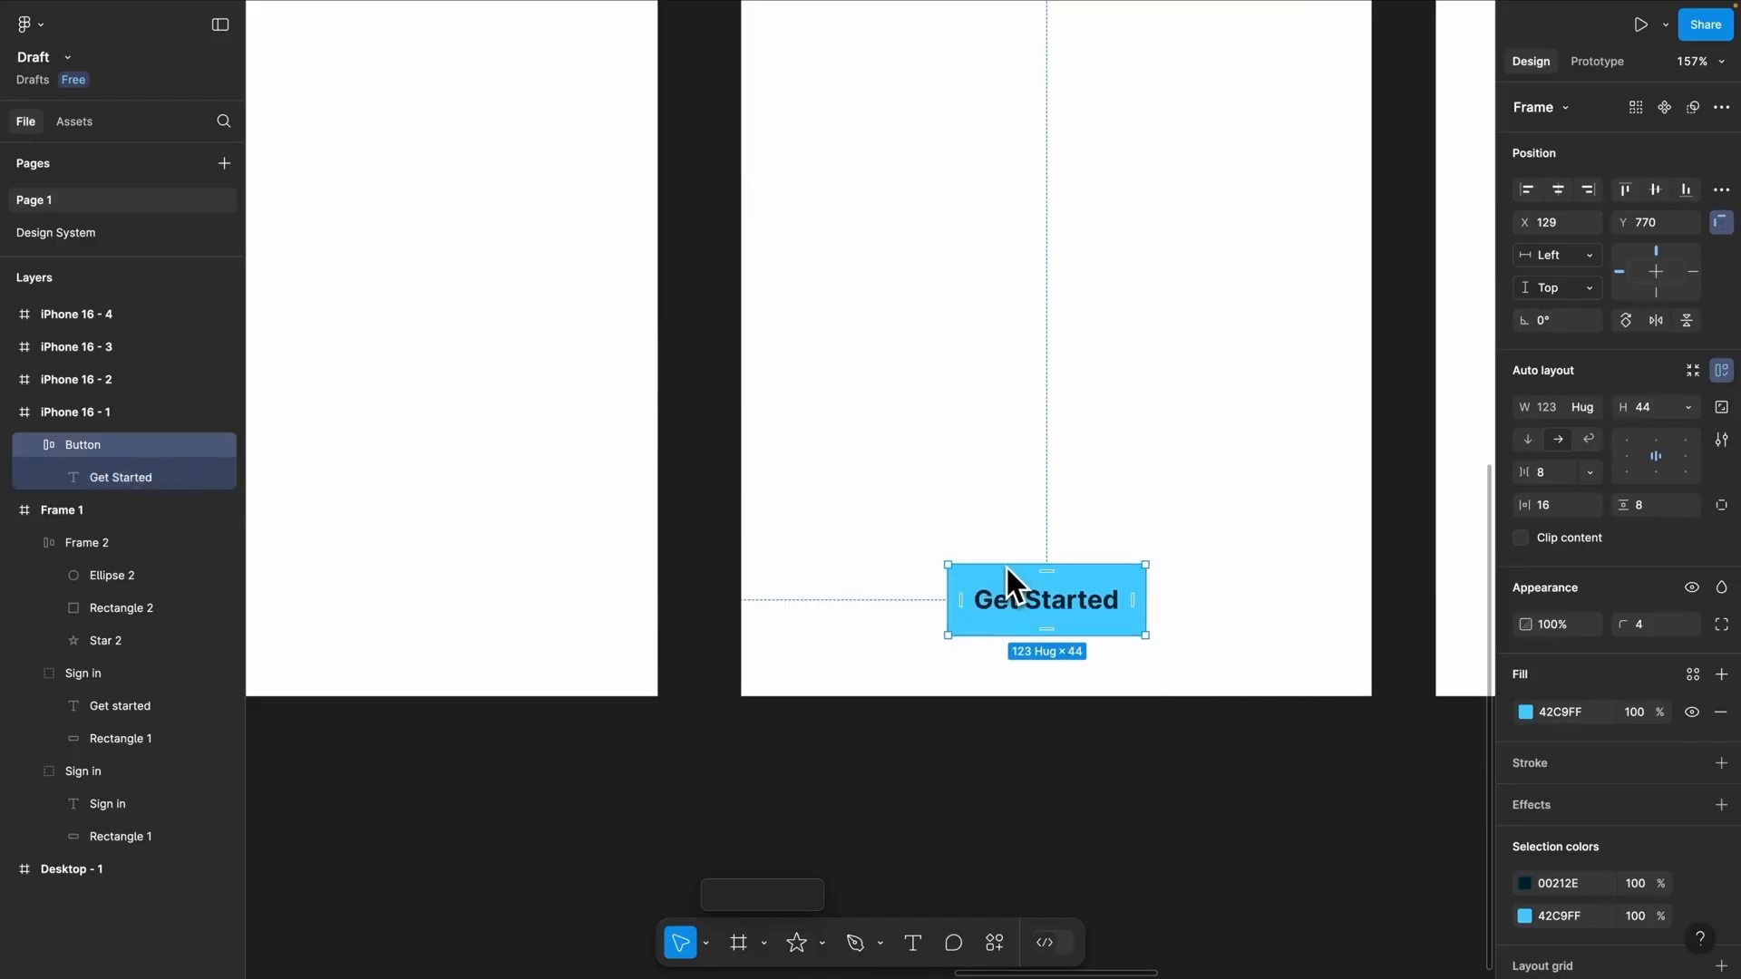
left_click(1667, 110)
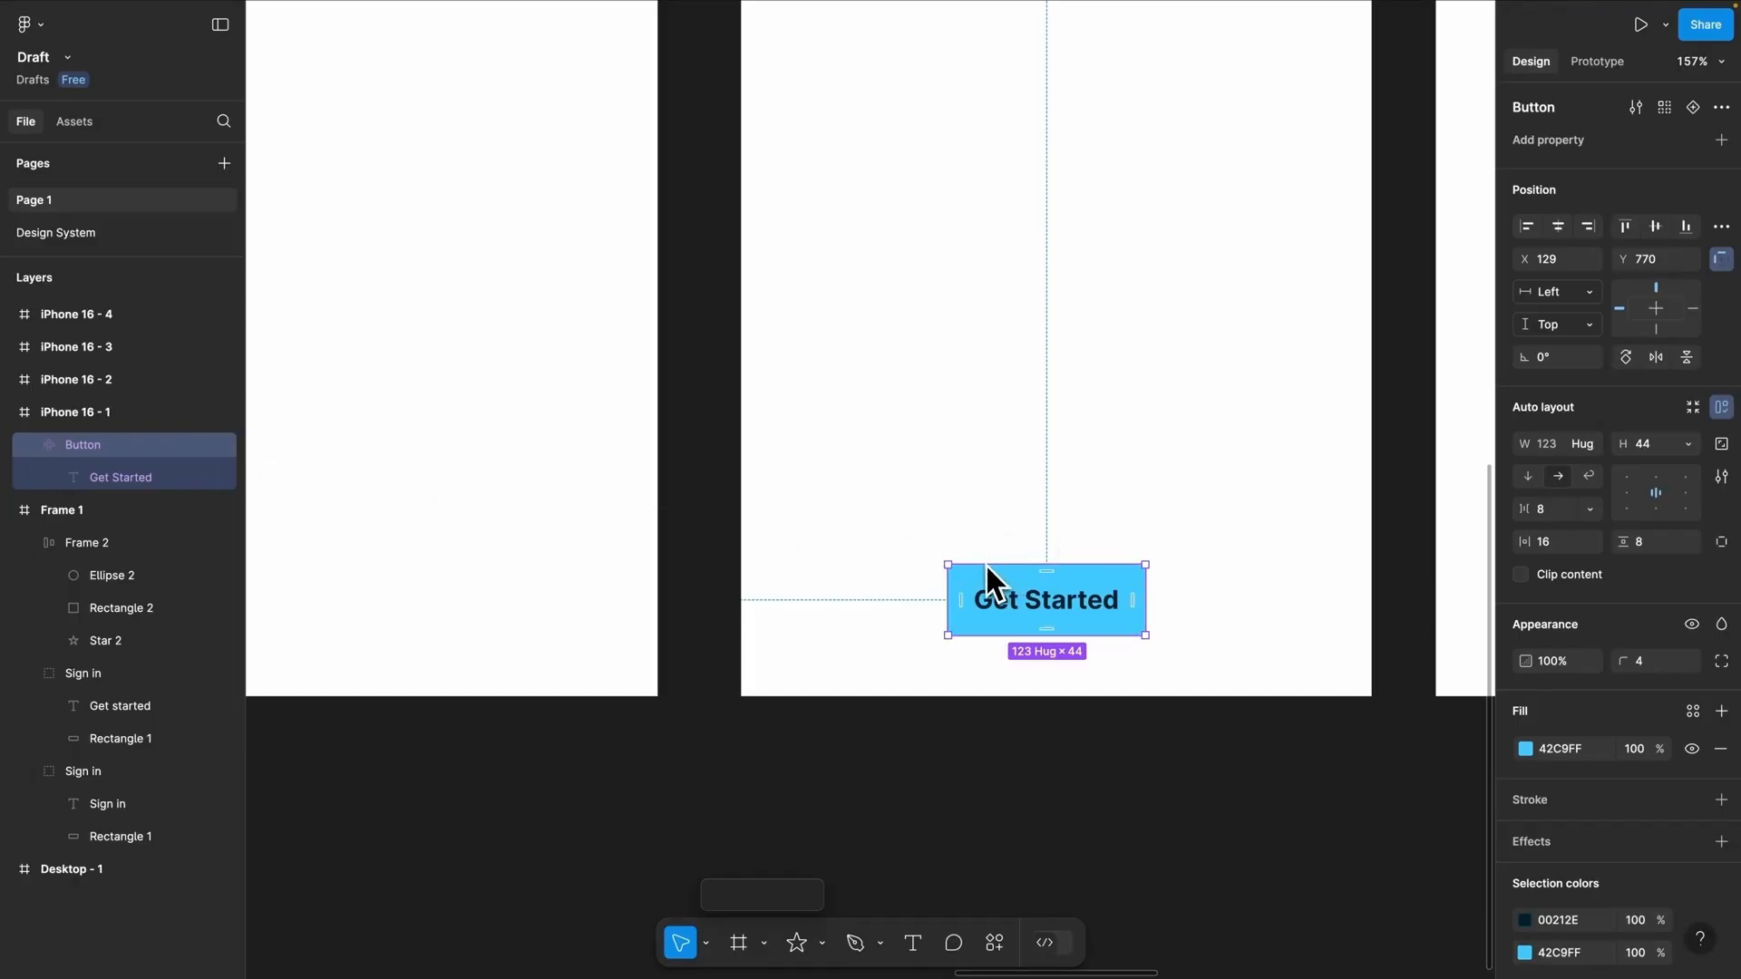
Insert an instance of this file's Button component into iPhone 16 - 1 above the main button, at X 135, Y 588.
left_click(75, 121)
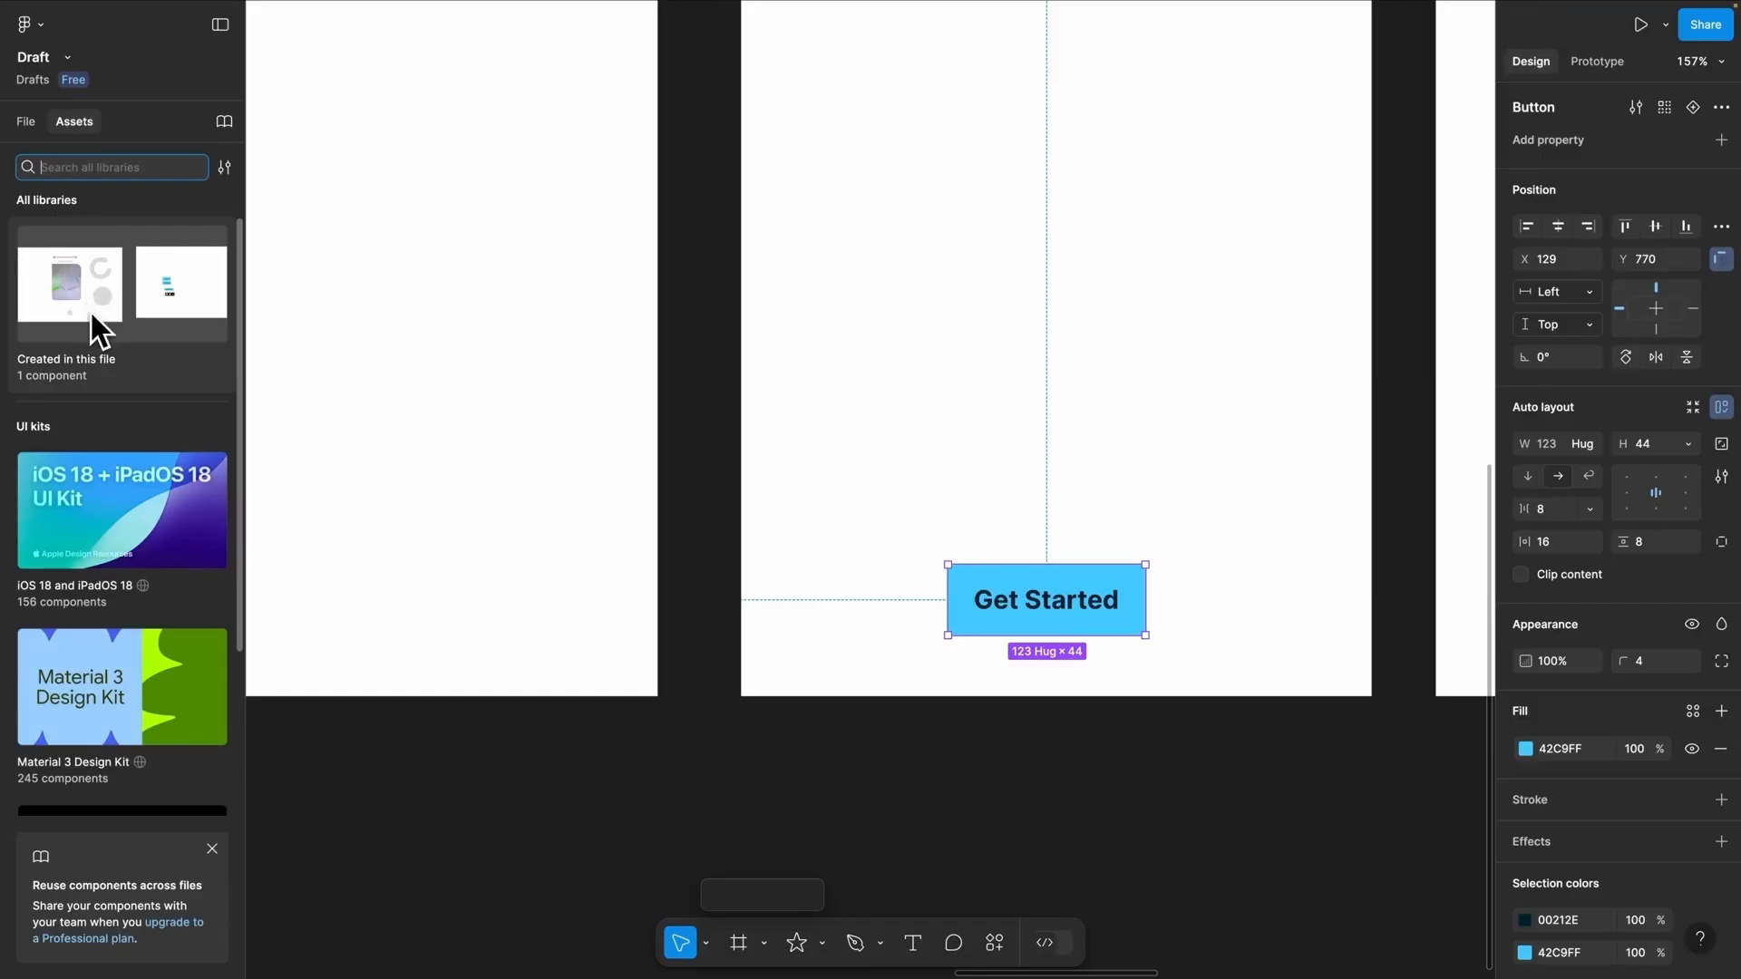
left_click(92, 314)
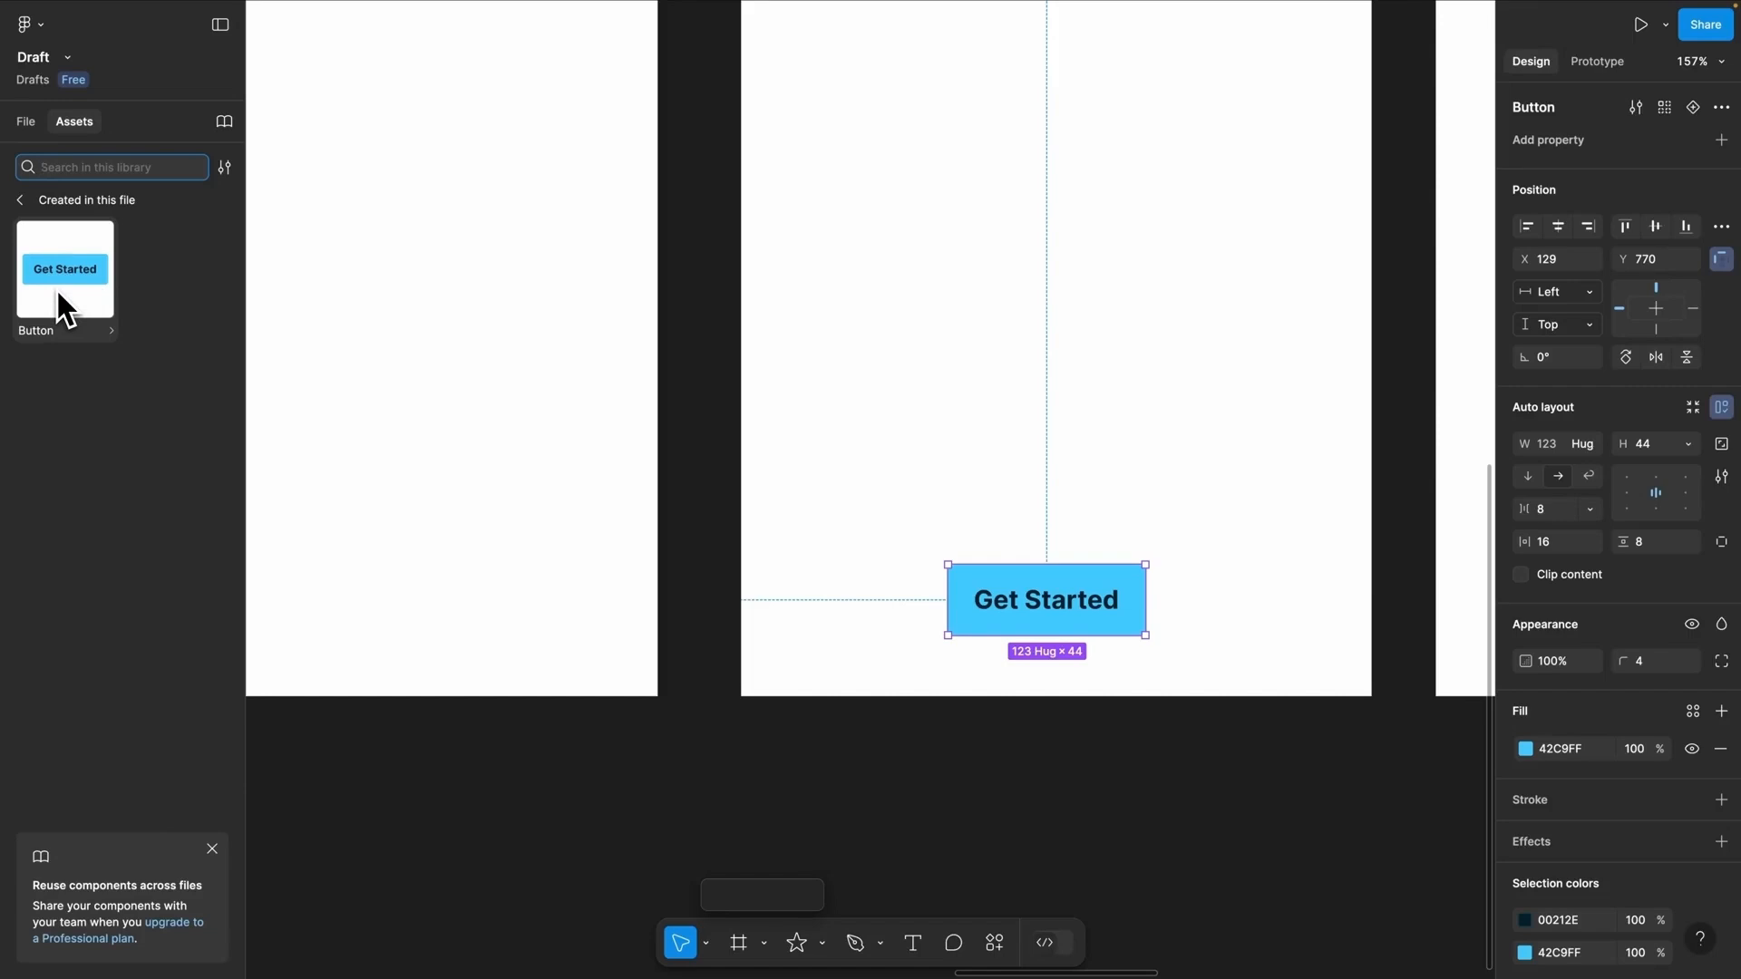
left_click_drag(57, 286, 999, 270)
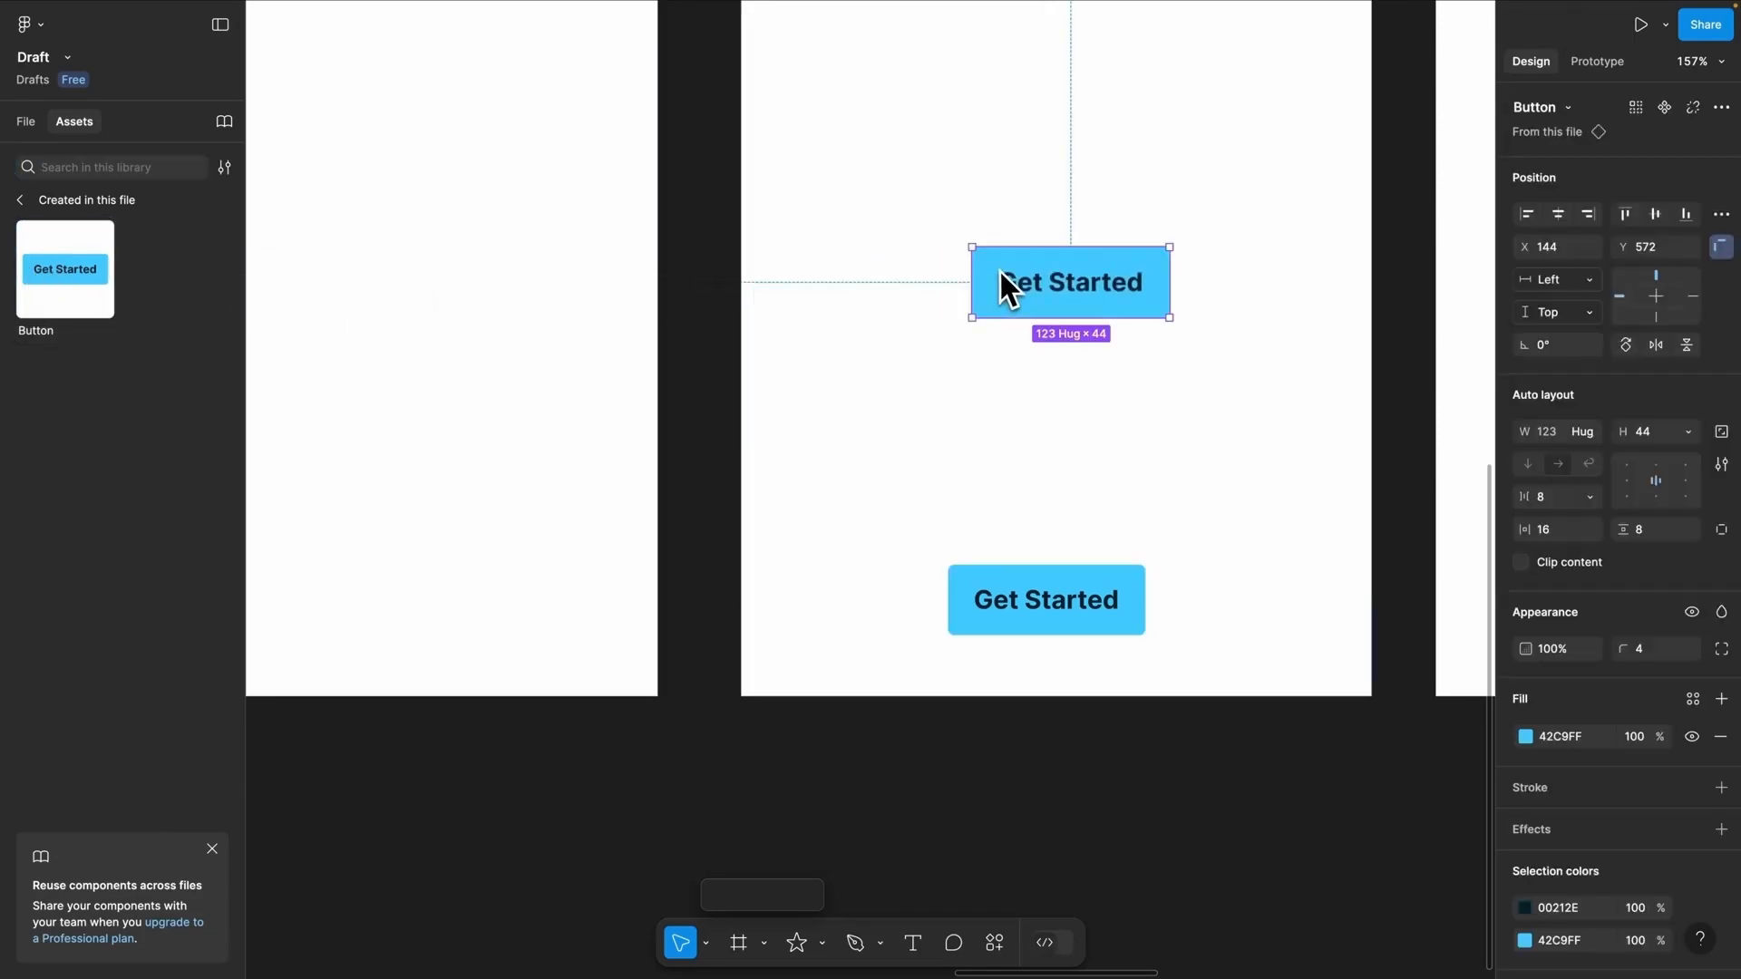
left_click(25, 123)
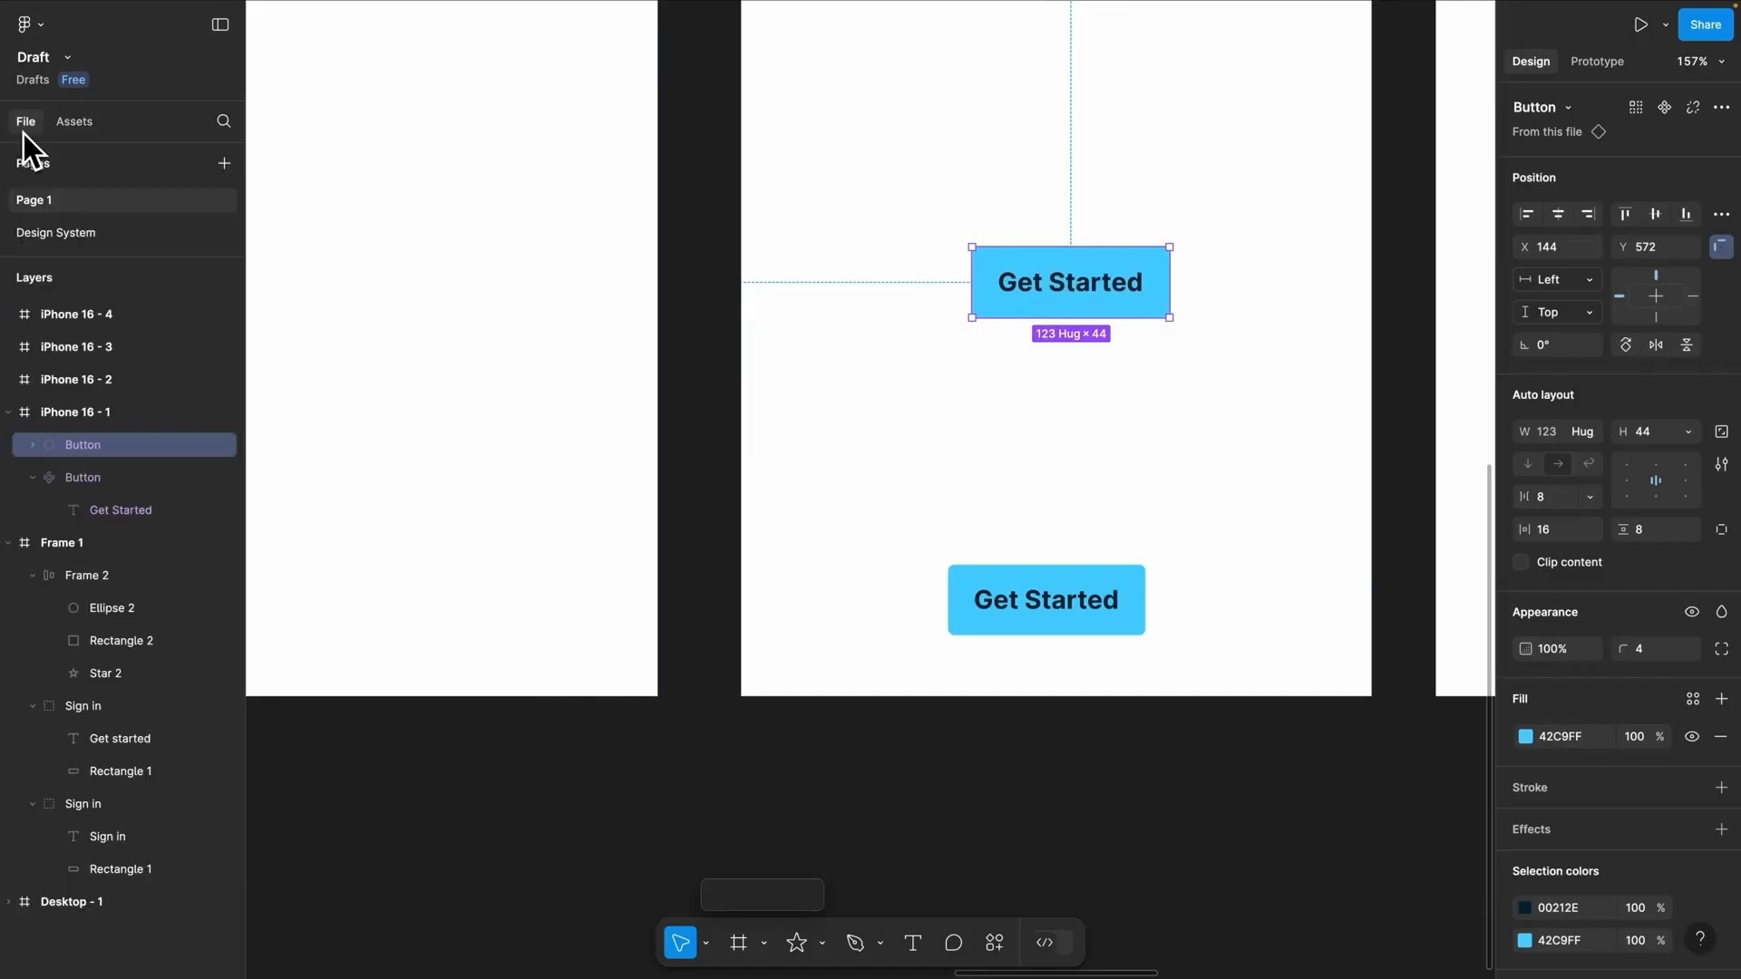
left_click_drag(1098, 282, 1086, 319)
scroll(1085, 319, "up", 1)
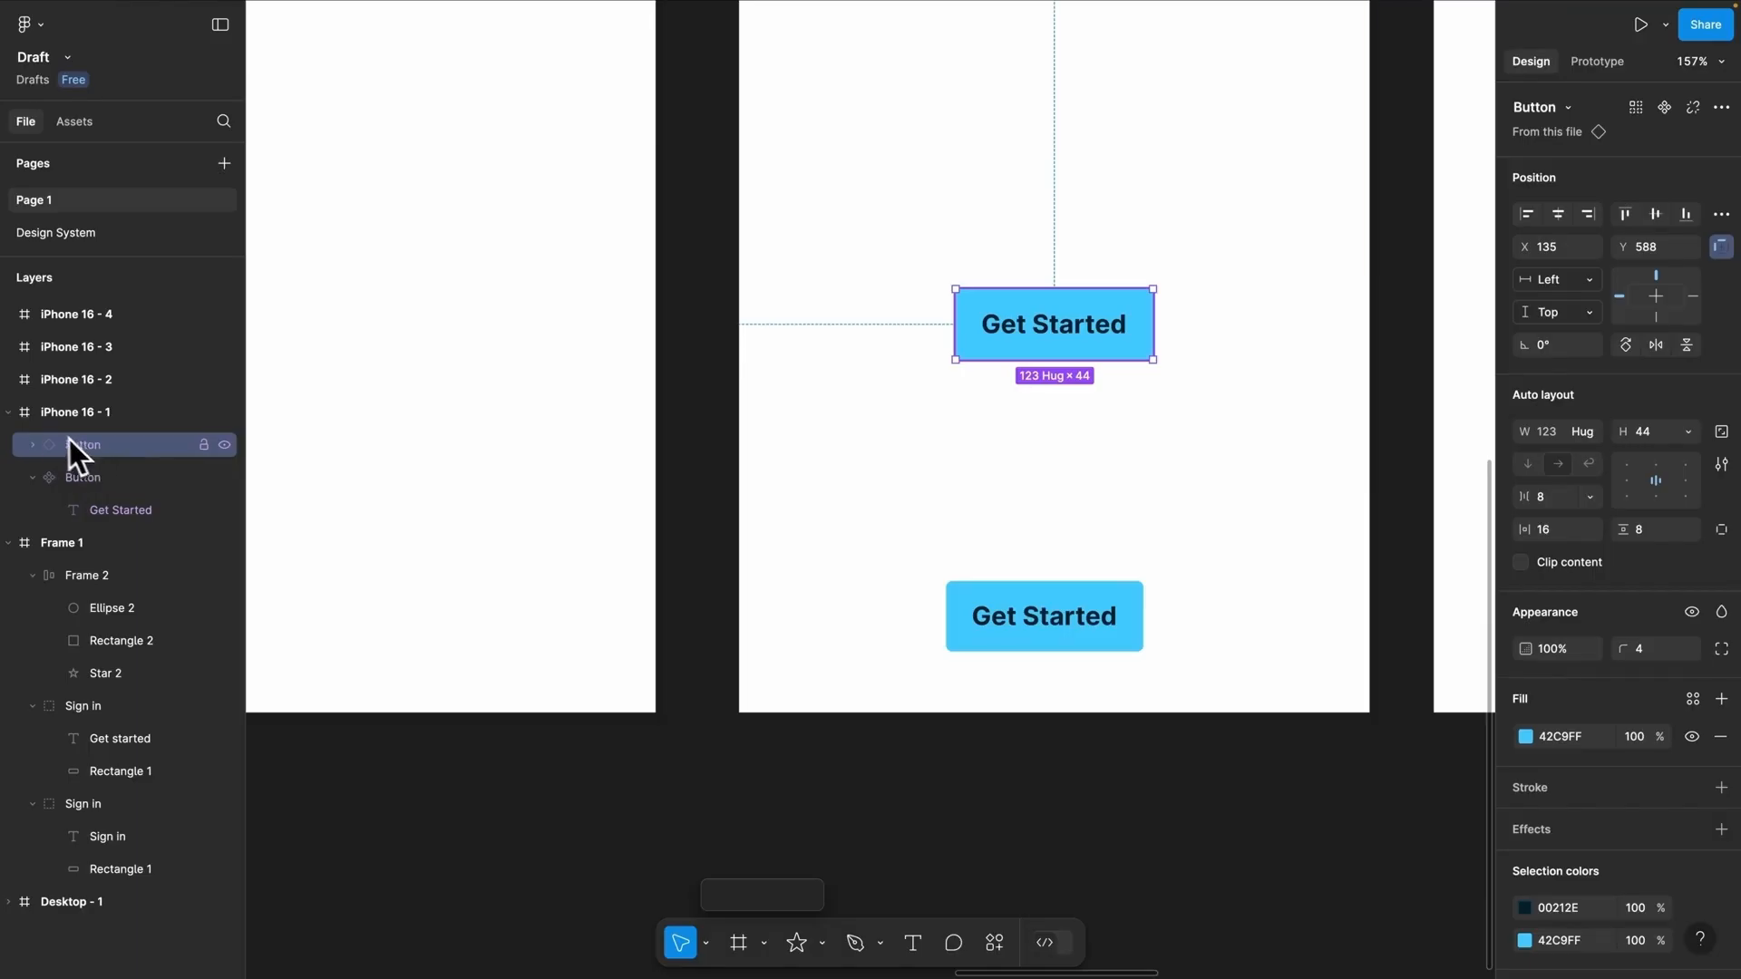
left_click(46, 482)
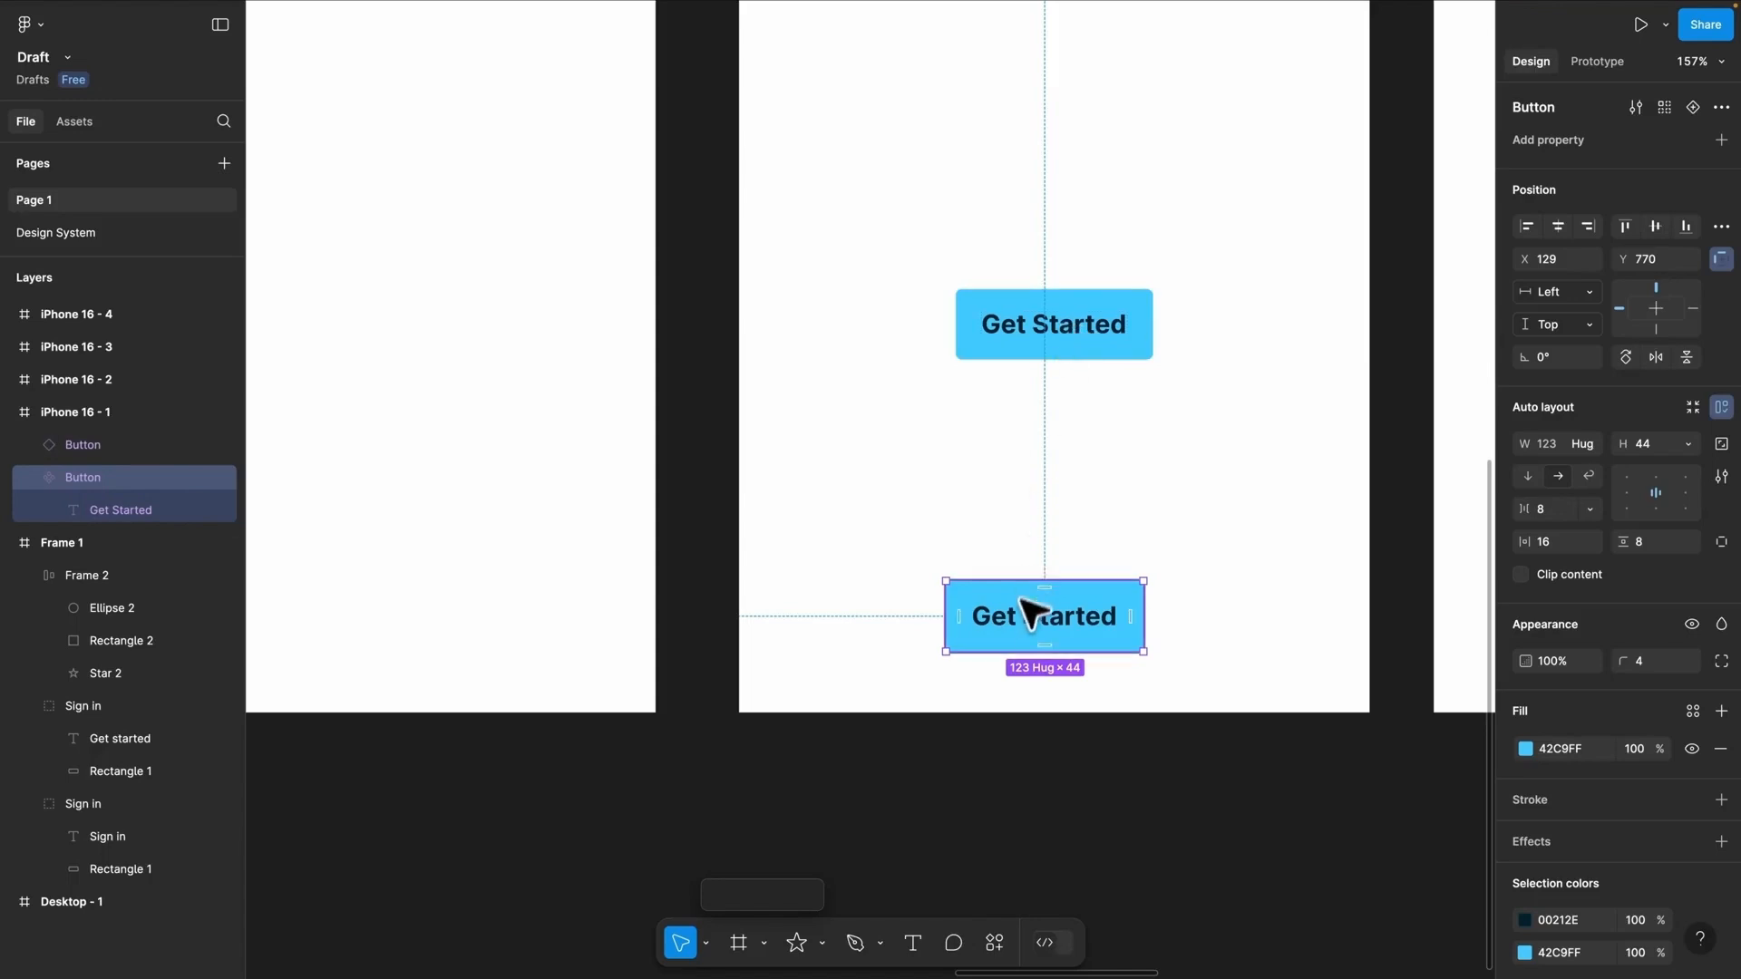
left_click(1050, 354)
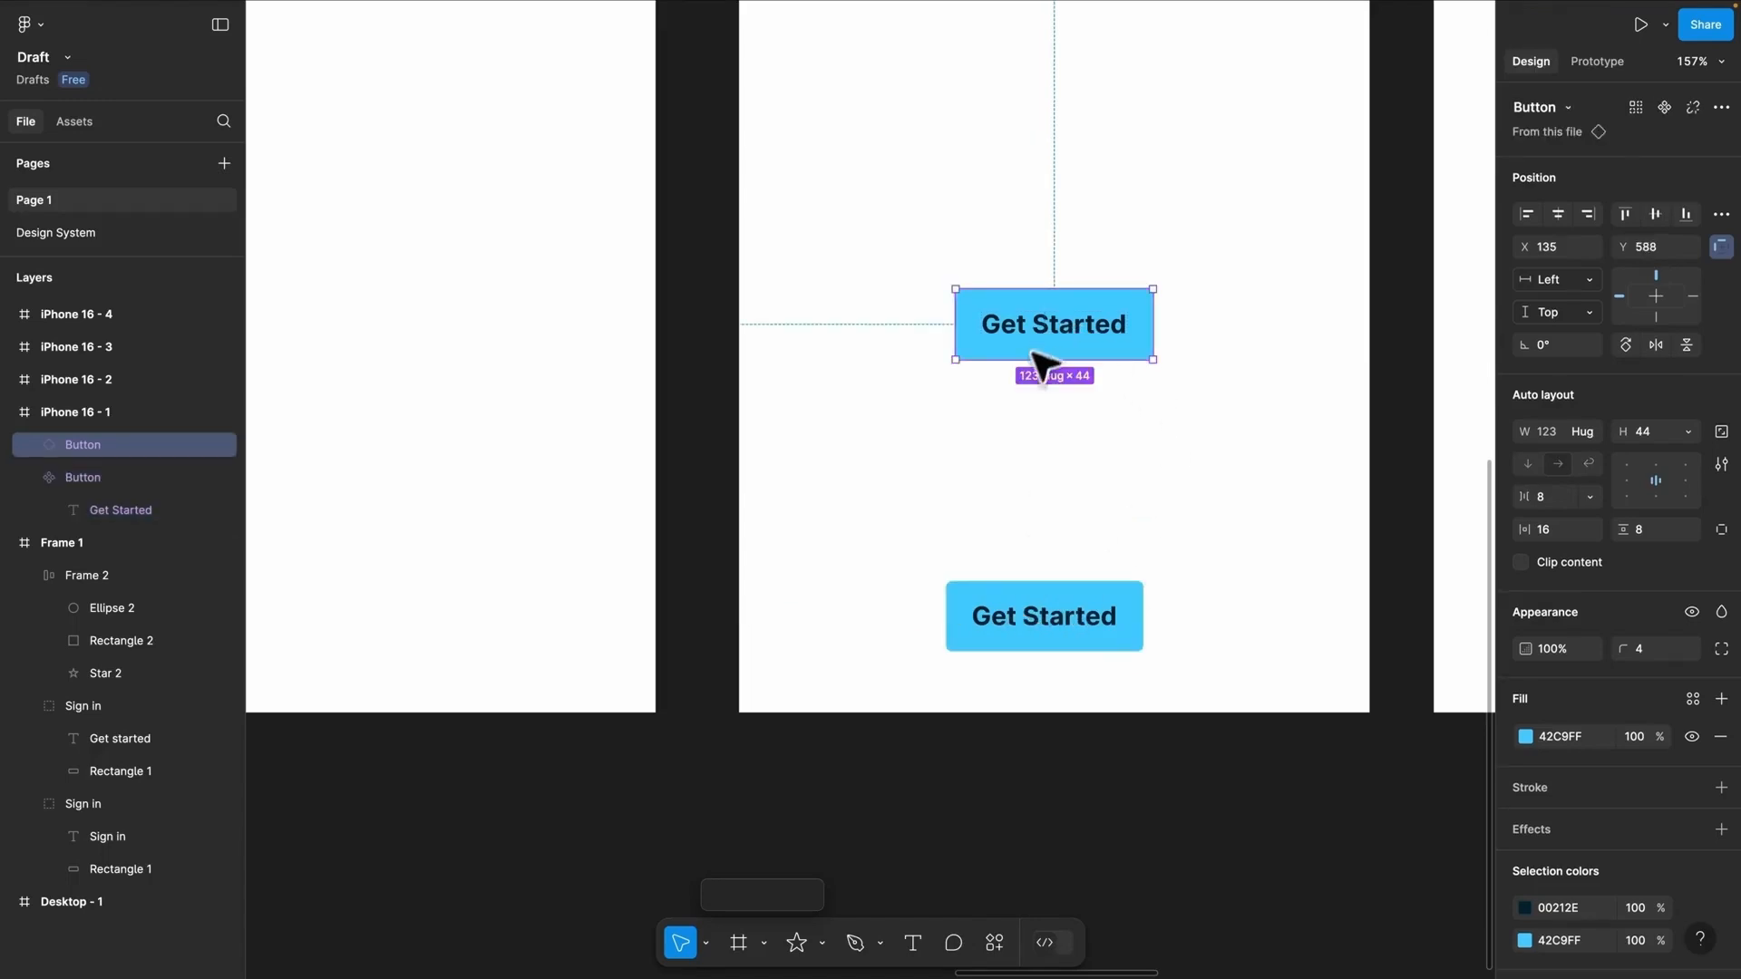
key("Tab")
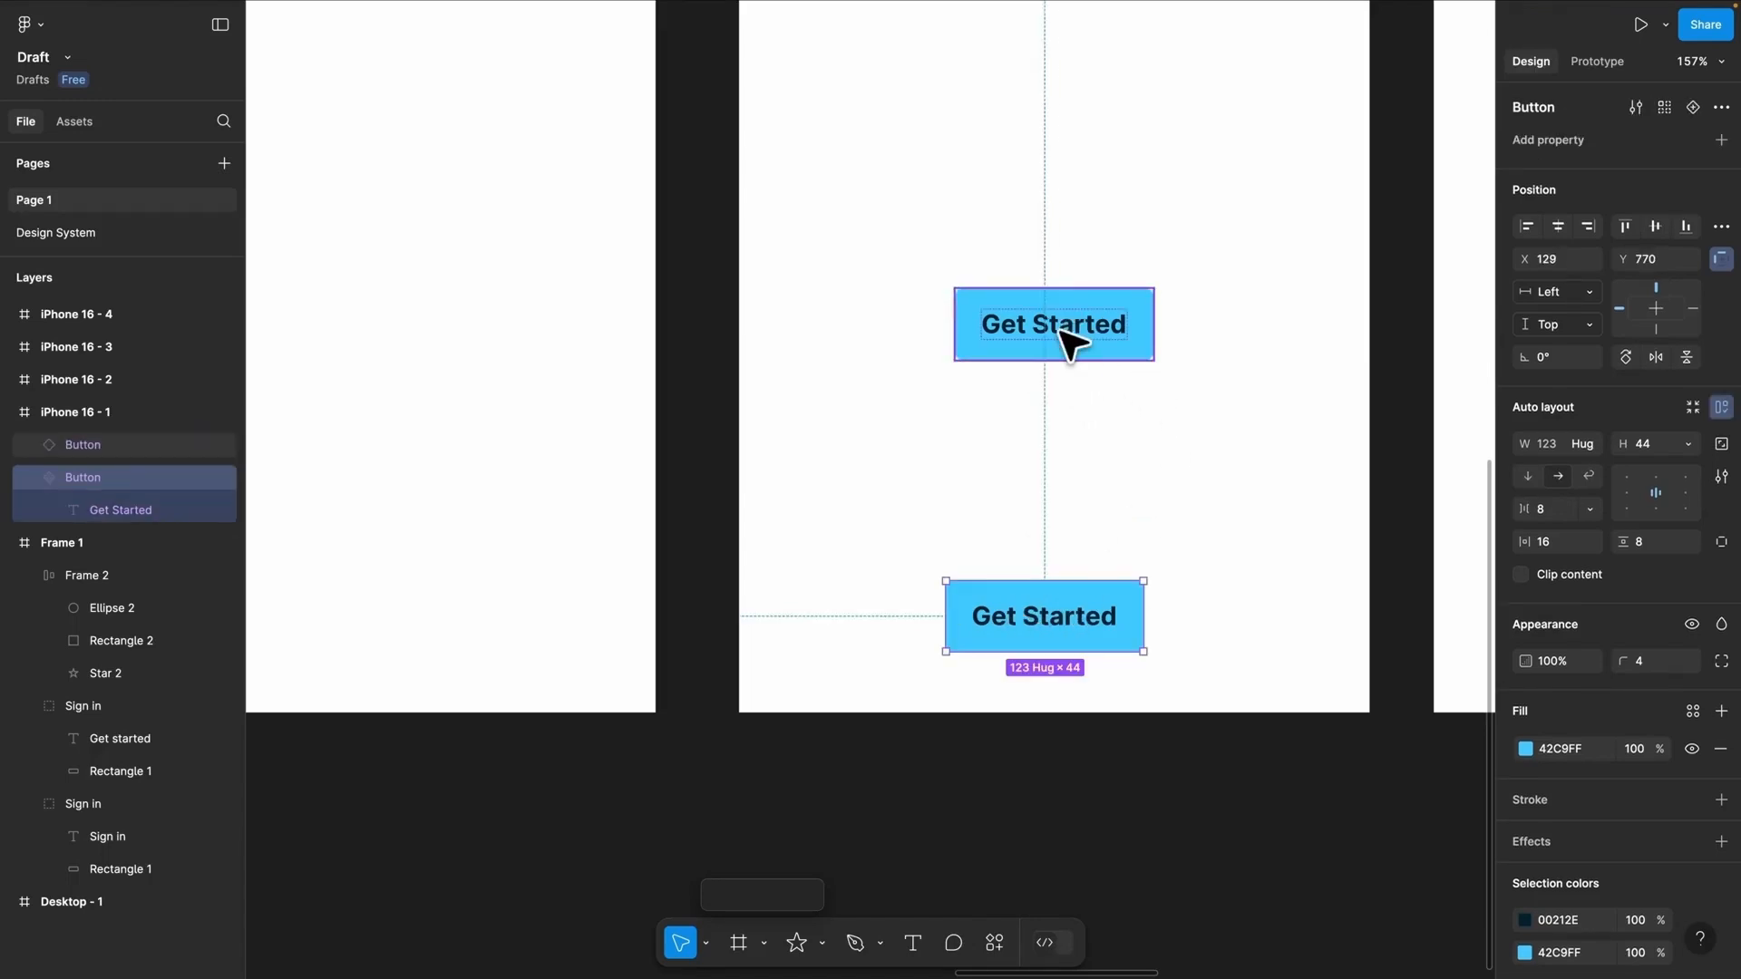
Move the Button instance into the lower part of iPhone 16 - 2 and place duplicates in iPhone 16 - 3 and iPhone 16 - 4.
scroll(1058, 442, "down", 5)
scroll(1057, 442, "right", 4)
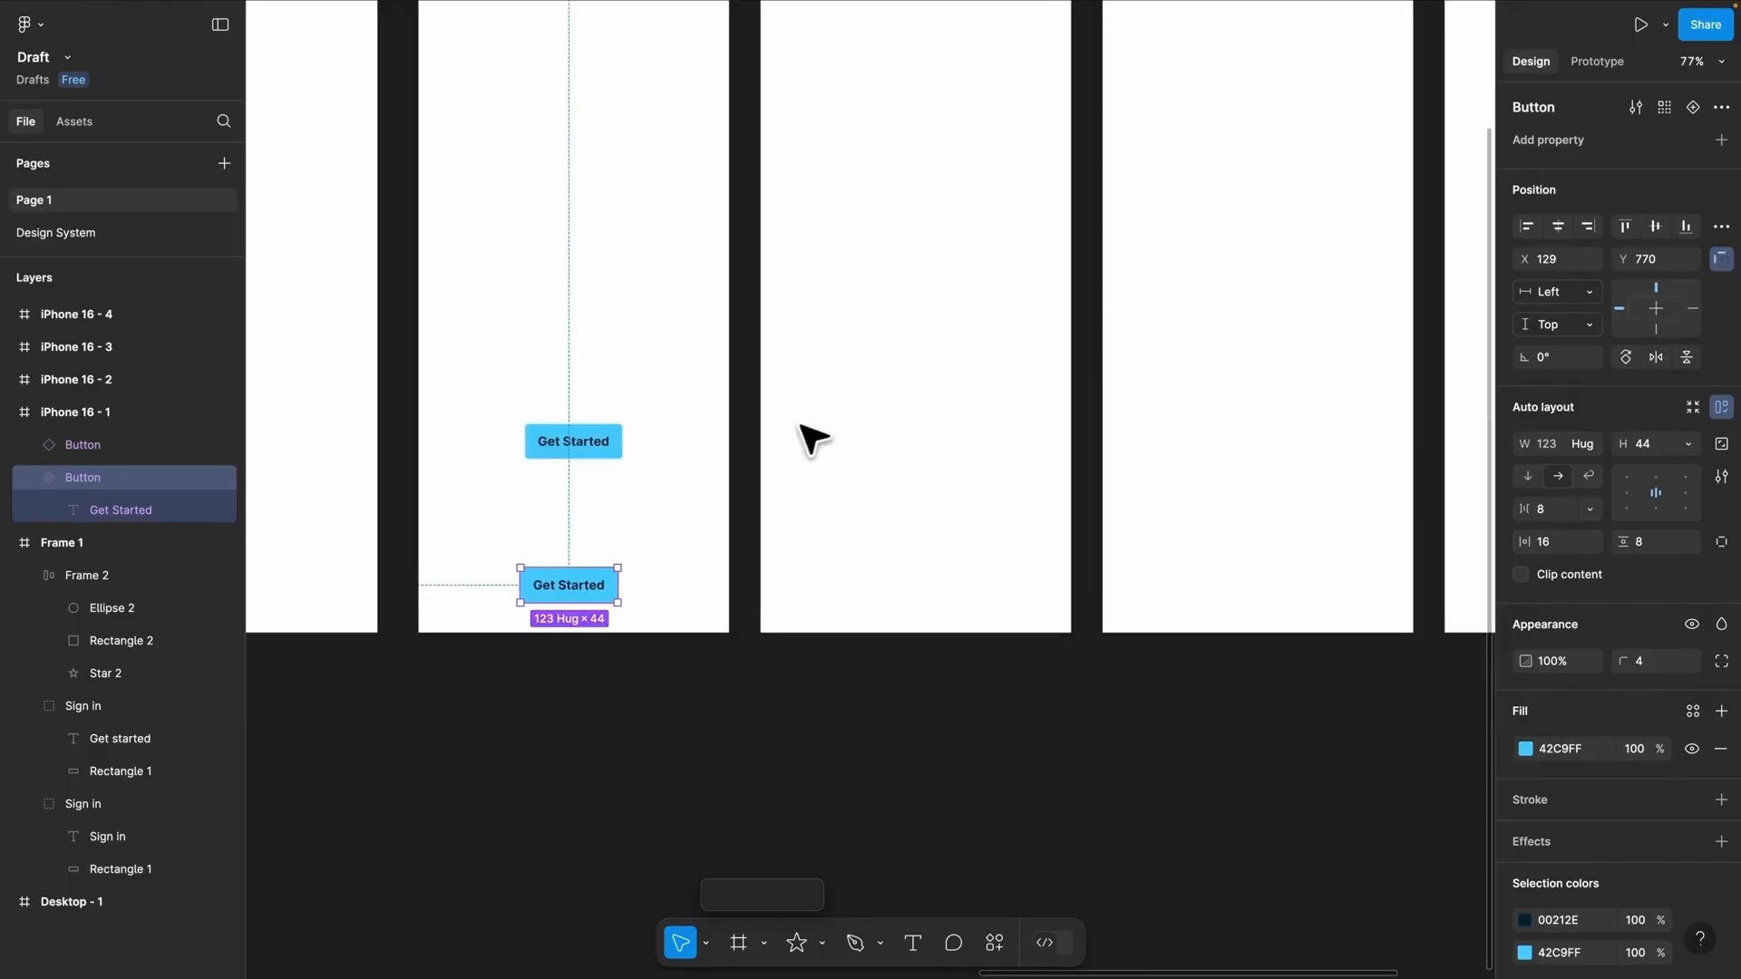
left_click_drag(568, 451, 1253, 592)
key("super+d")
scroll(1254, 595, "right", 6)
key("super+d")
left_click_drag(712, 585, 1041, 581)
scroll(813, 564, "left", 5)
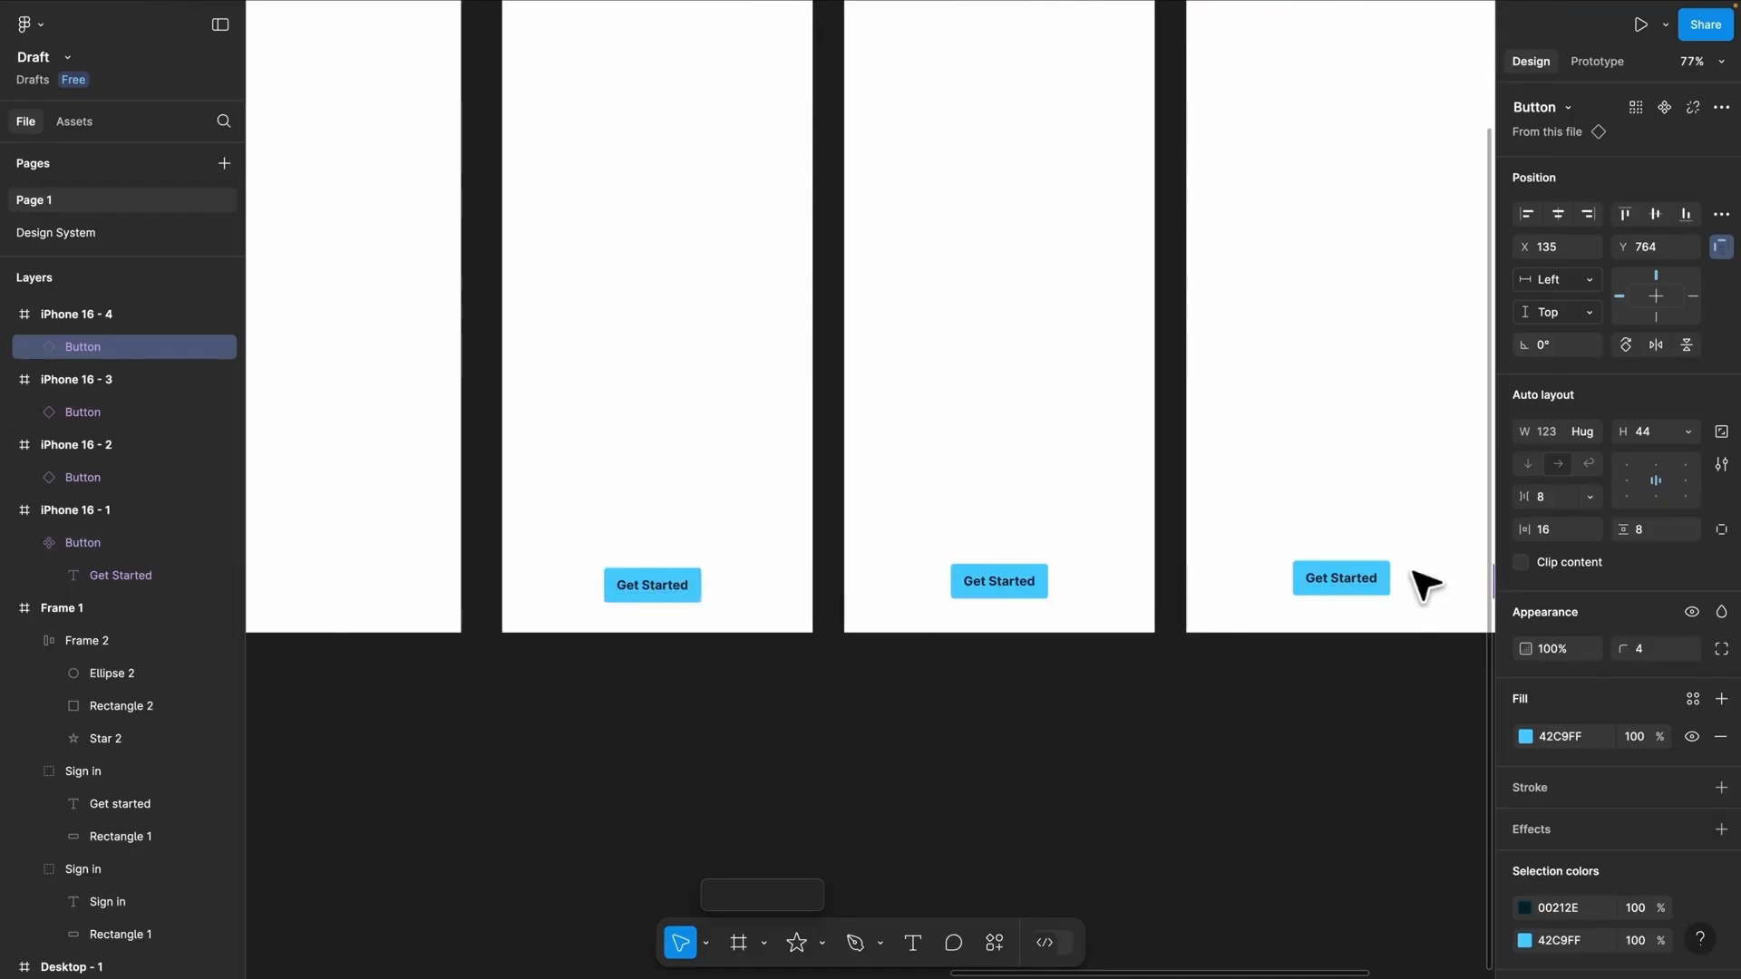
Set the main Button component's fill in iPhone 16 - 1 to the soft red E96262.
left_click(682, 594)
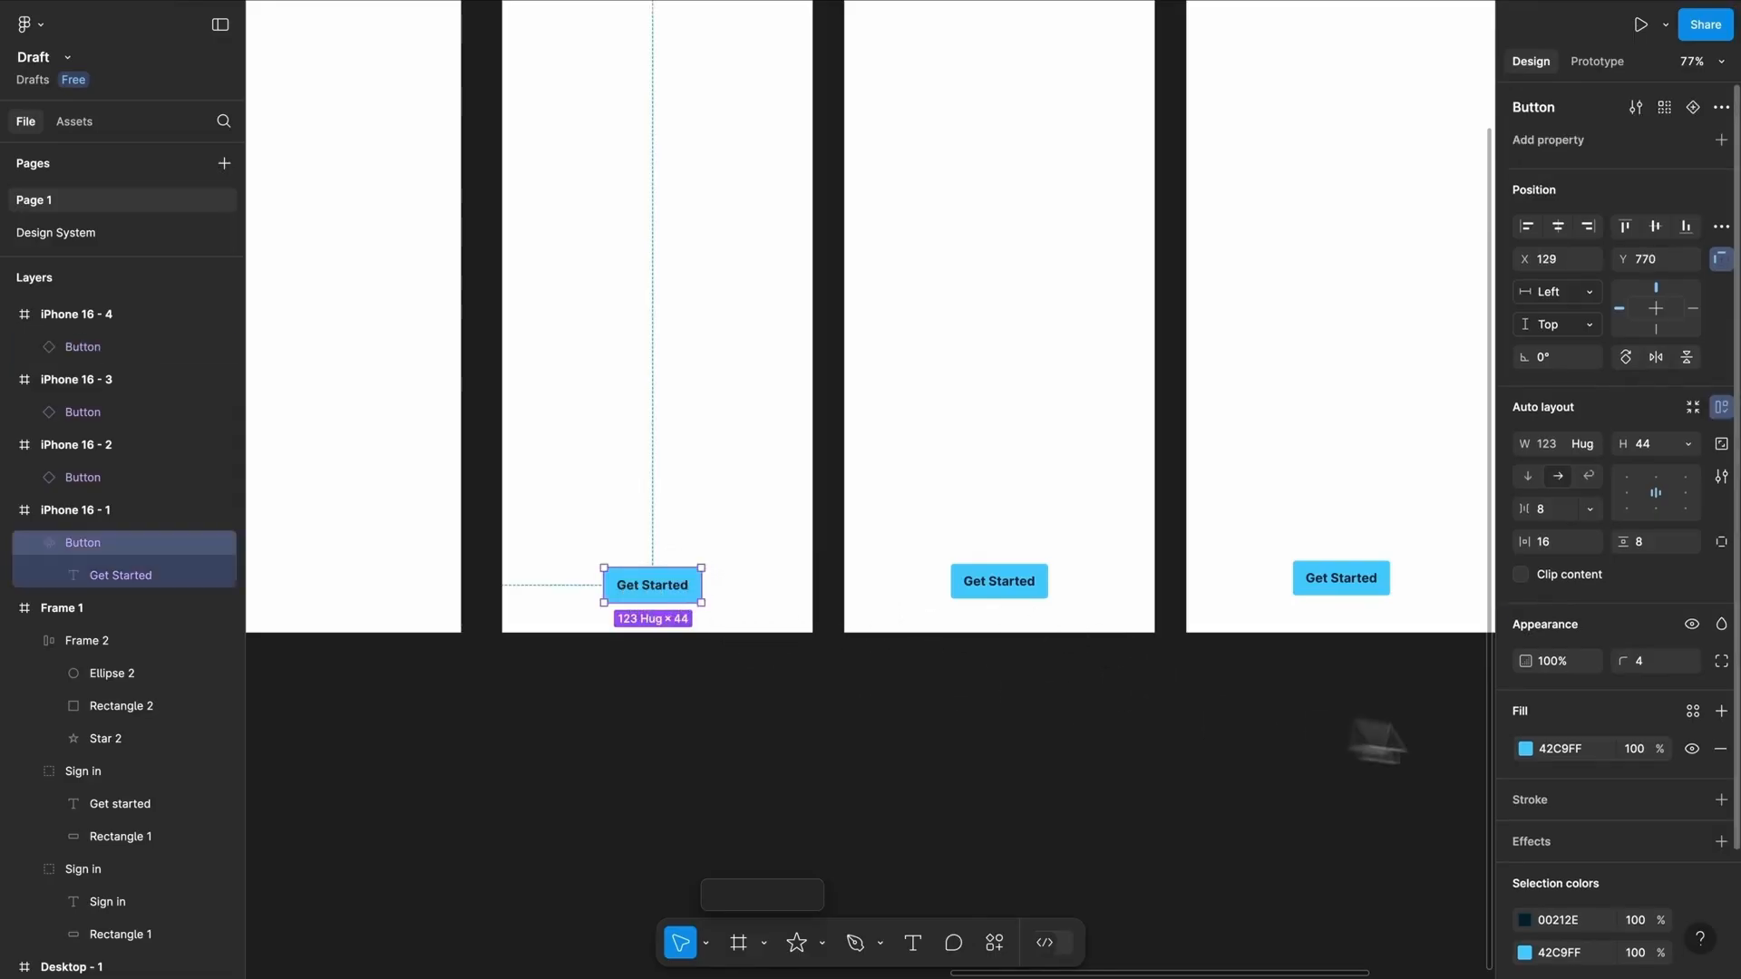
left_click(1525, 748)
left_click_drag(1351, 731, 1502, 454)
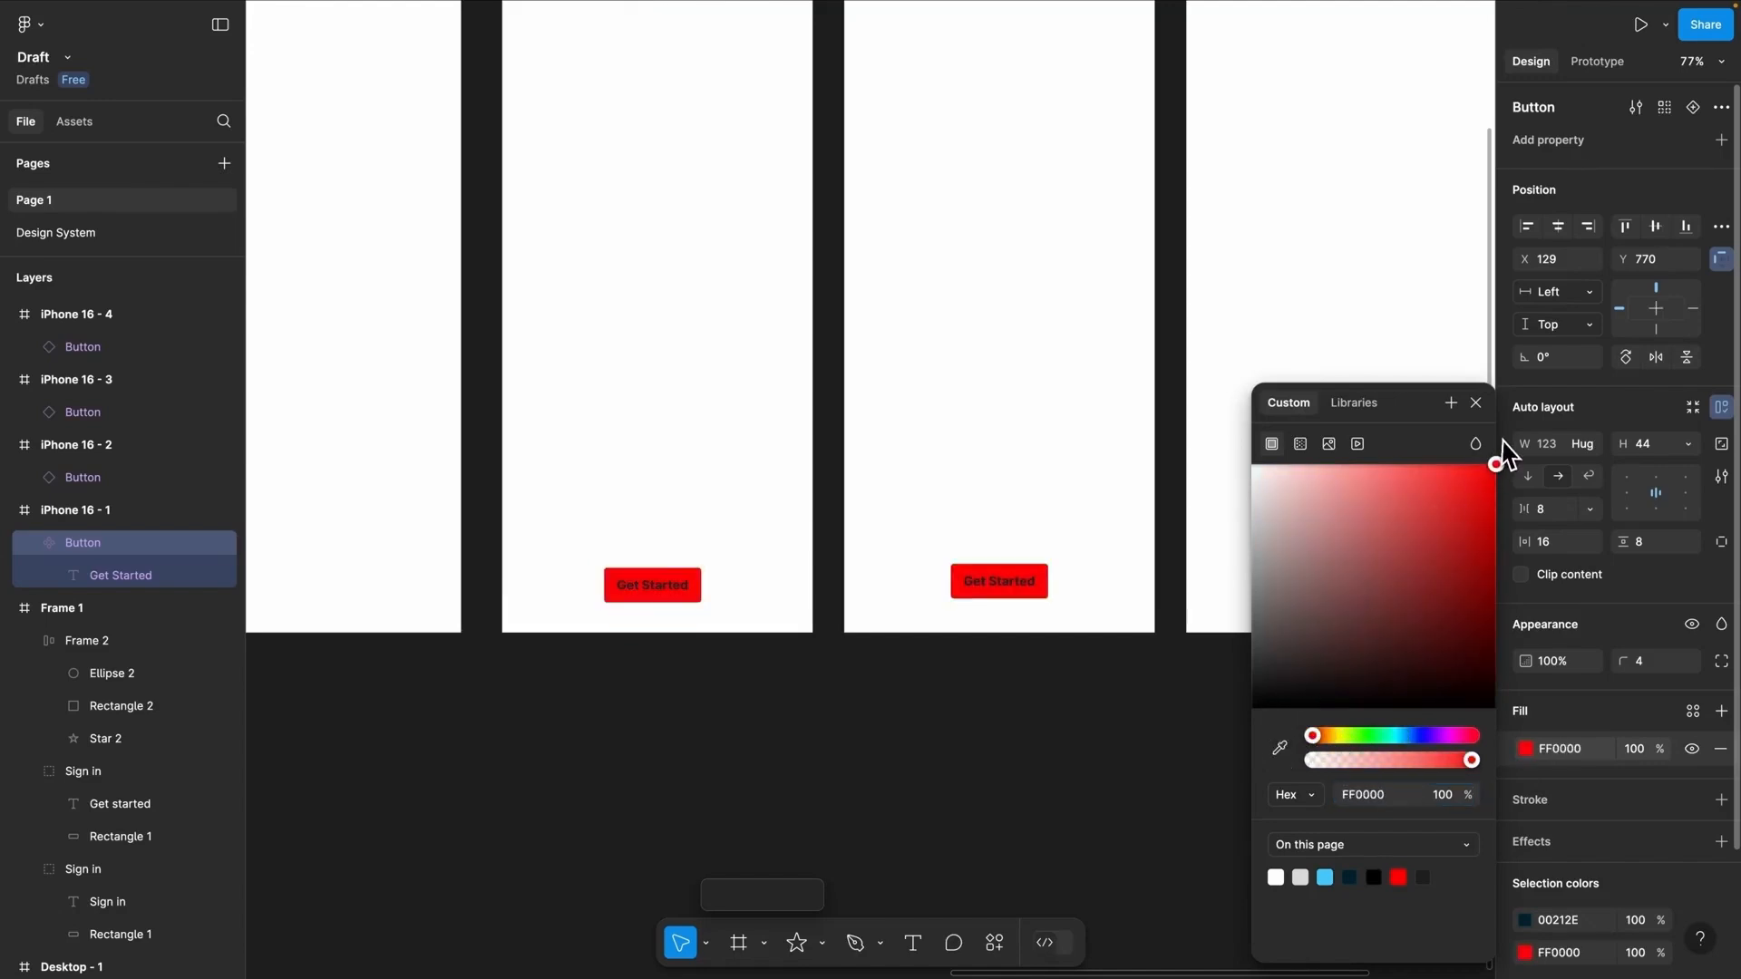
scroll(1216, 556, "right", 5)
left_click_drag(1333, 521, 1392, 487)
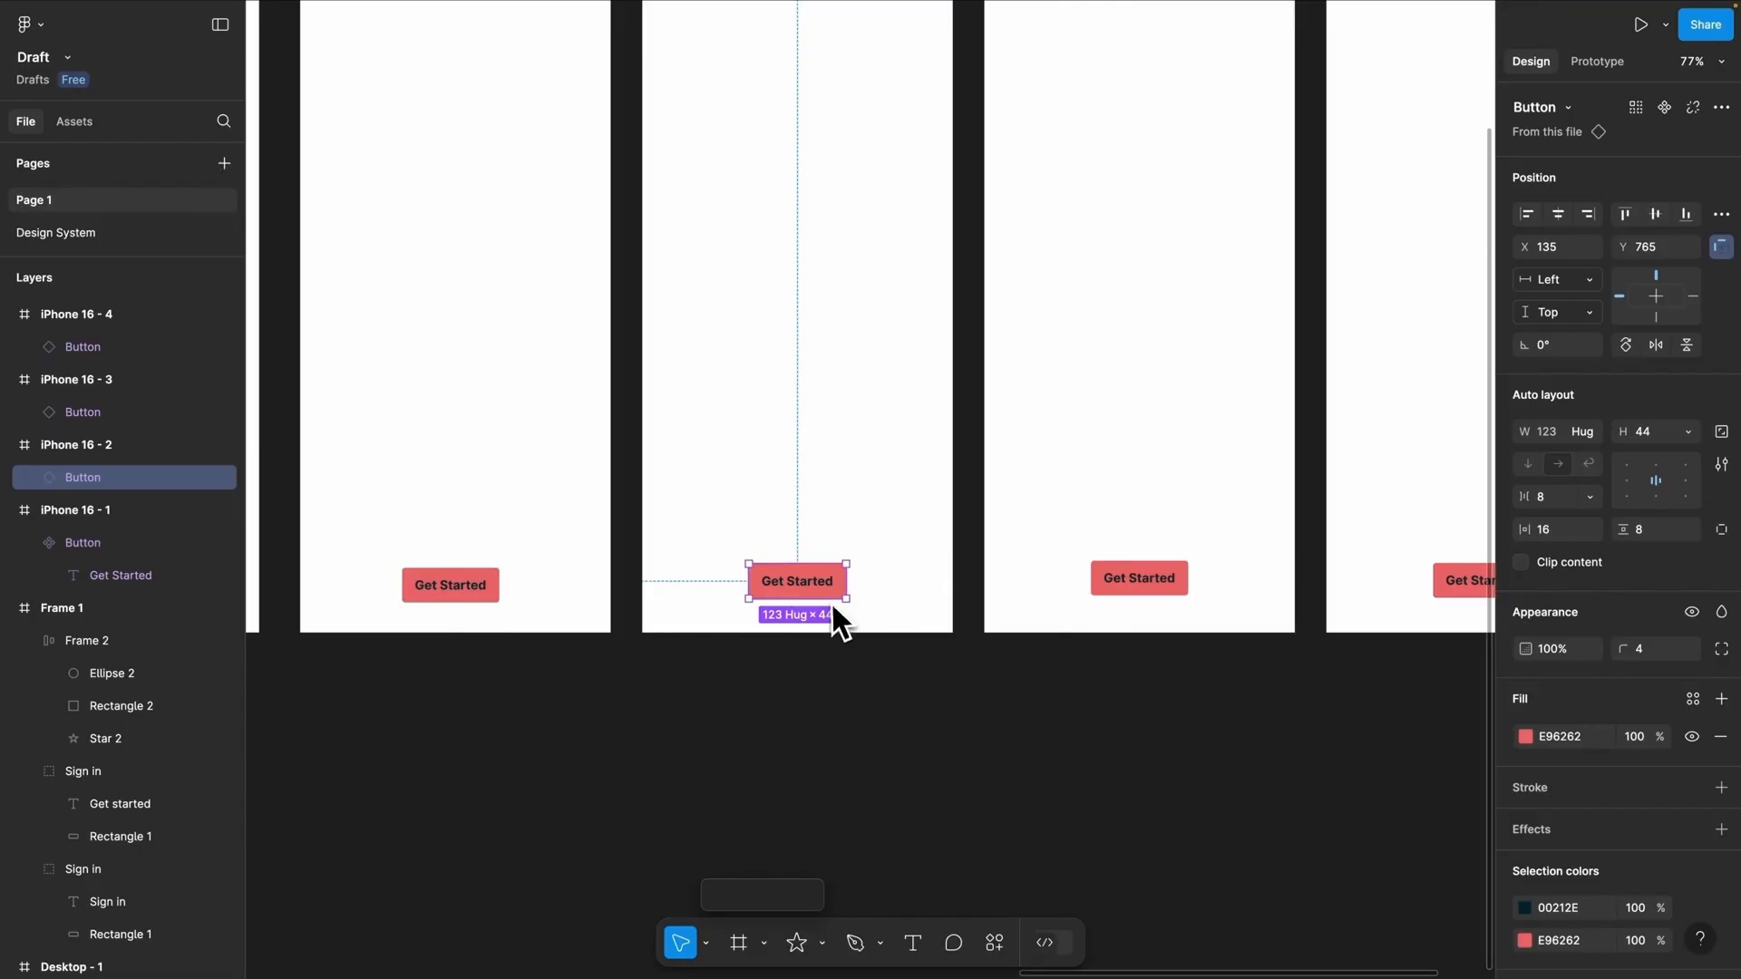
Override the fill of the Button instance in iPhone 16 - 2 with the teal green 62E9CC.
scroll(834, 602, "up", 2)
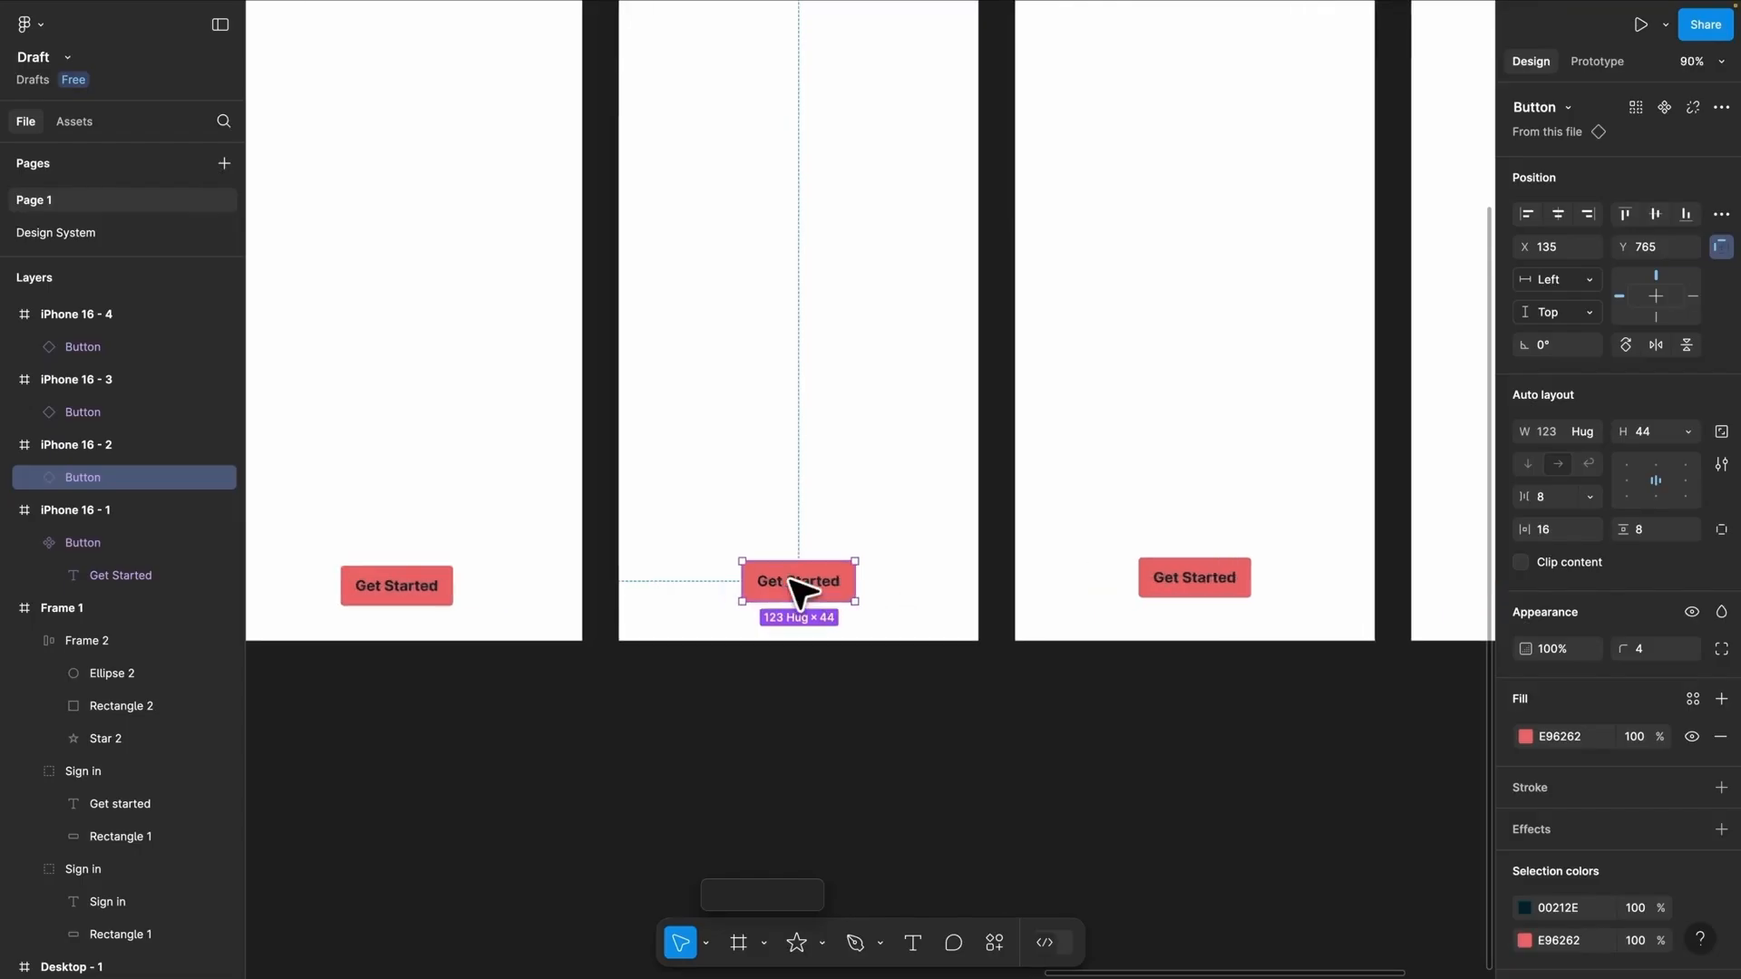
left_click(1526, 738)
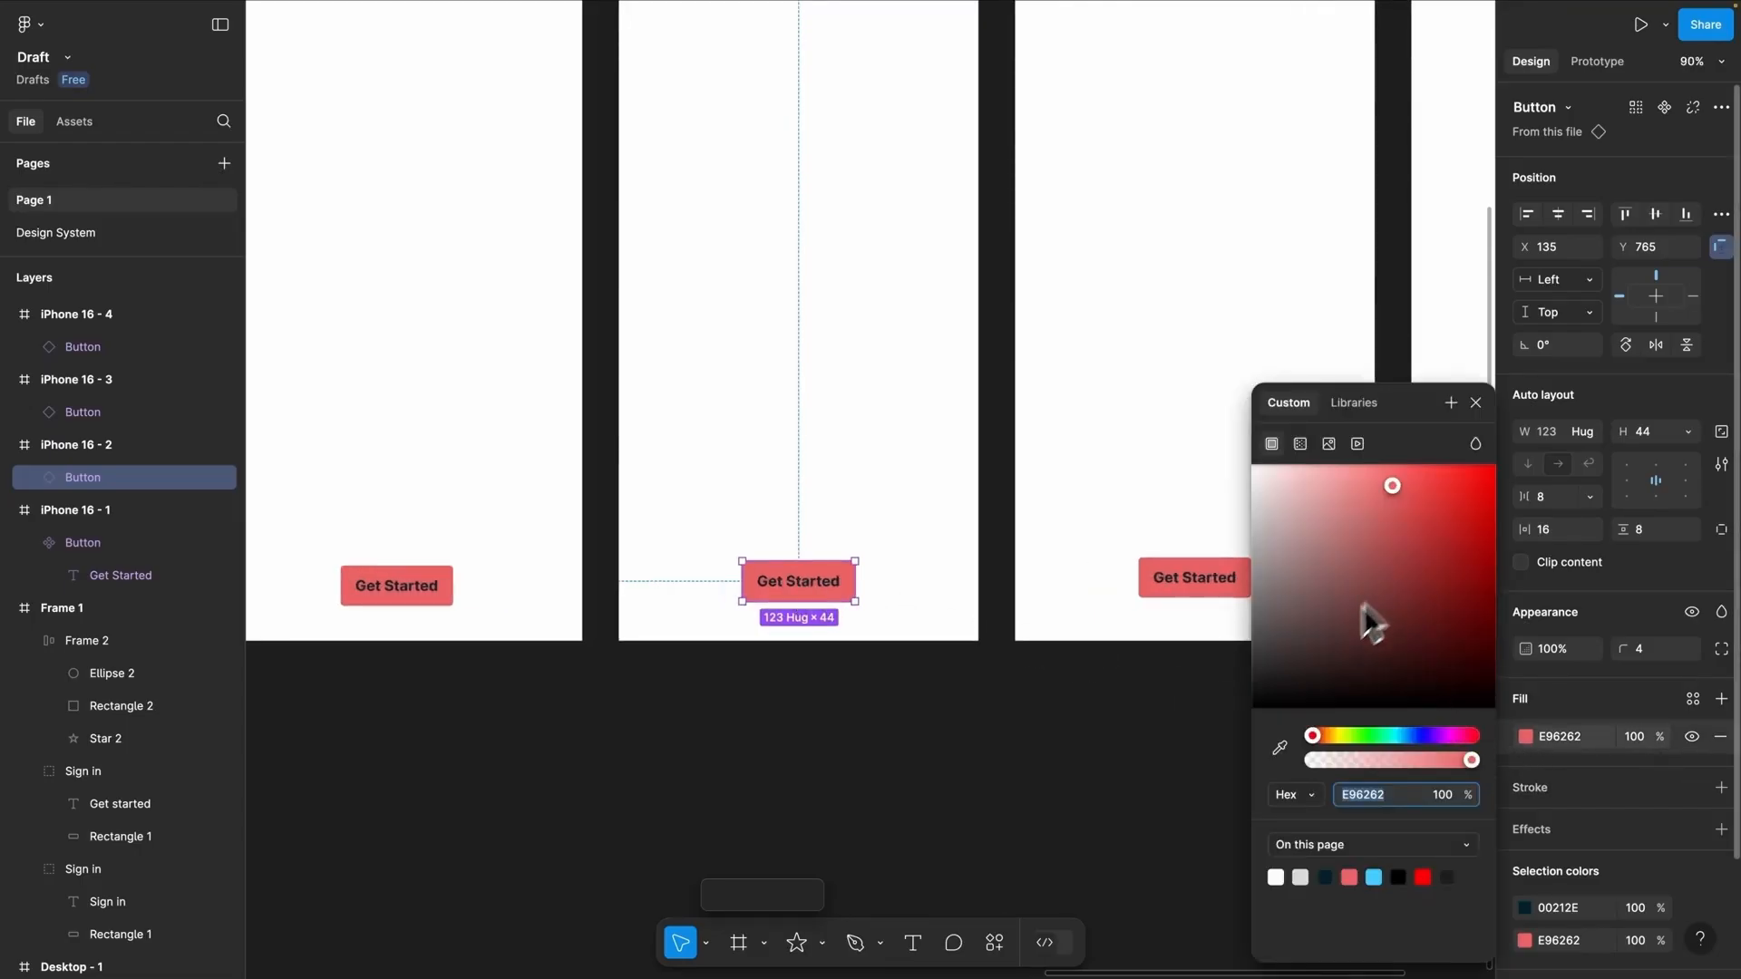
left_click_drag(1312, 735, 1377, 737)
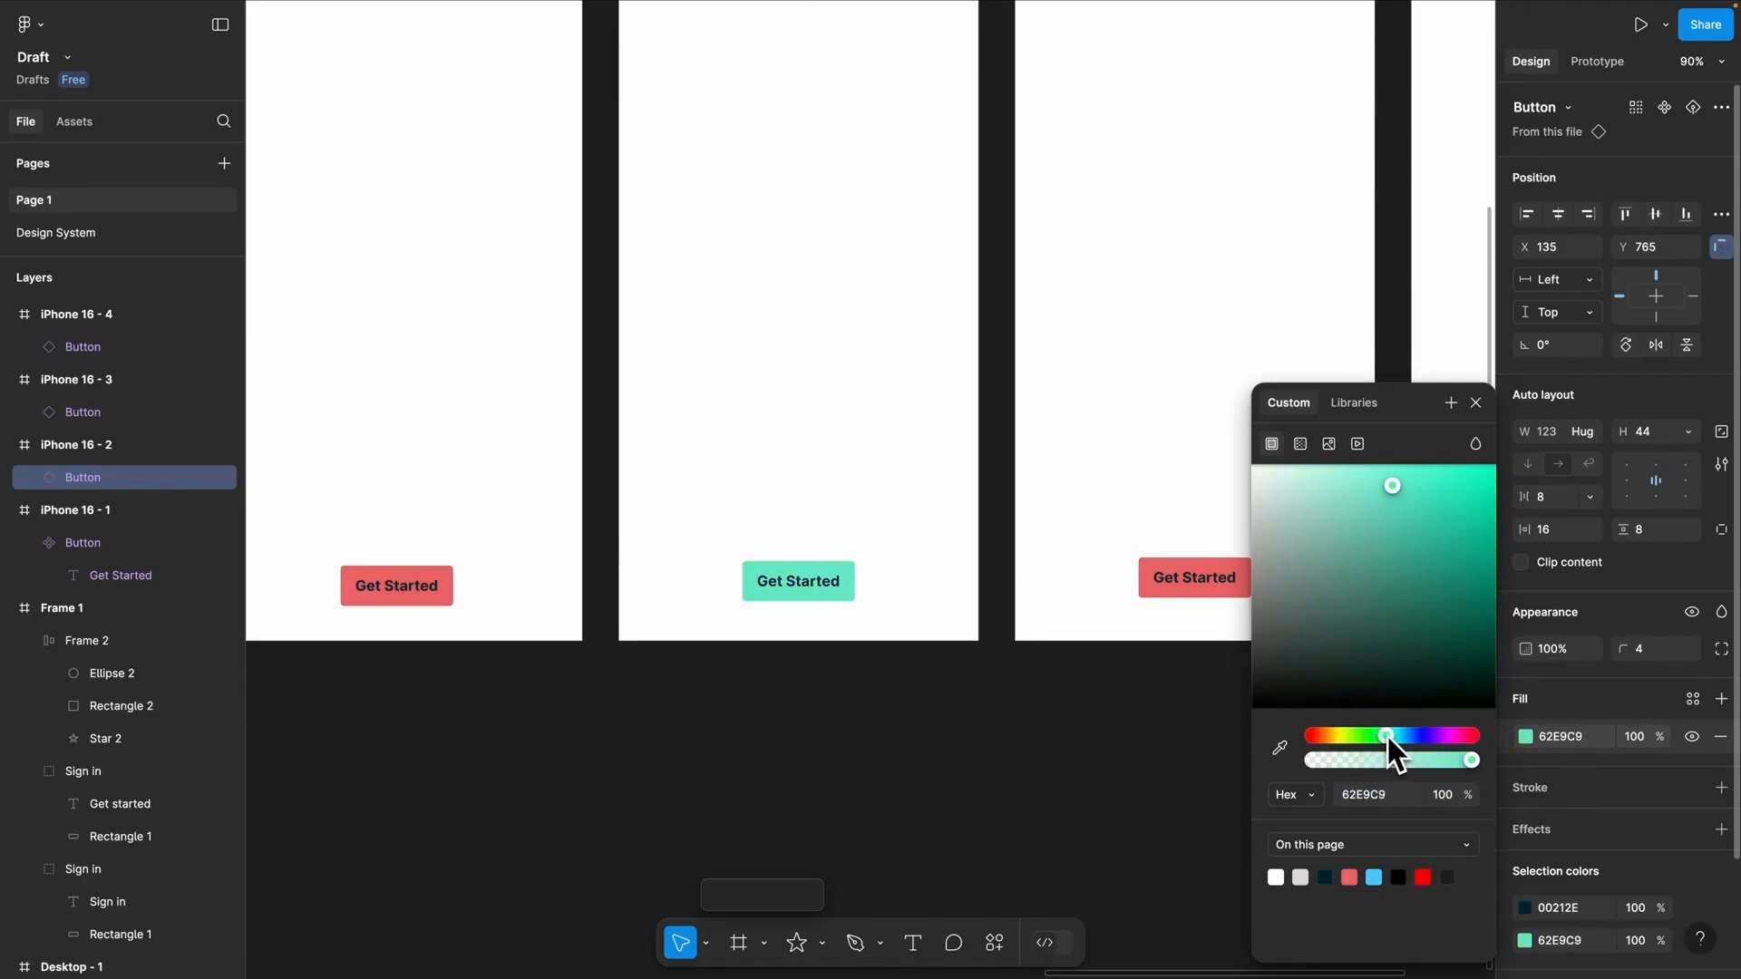
left_click(1022, 731)
scroll(1022, 731, "down", 3)
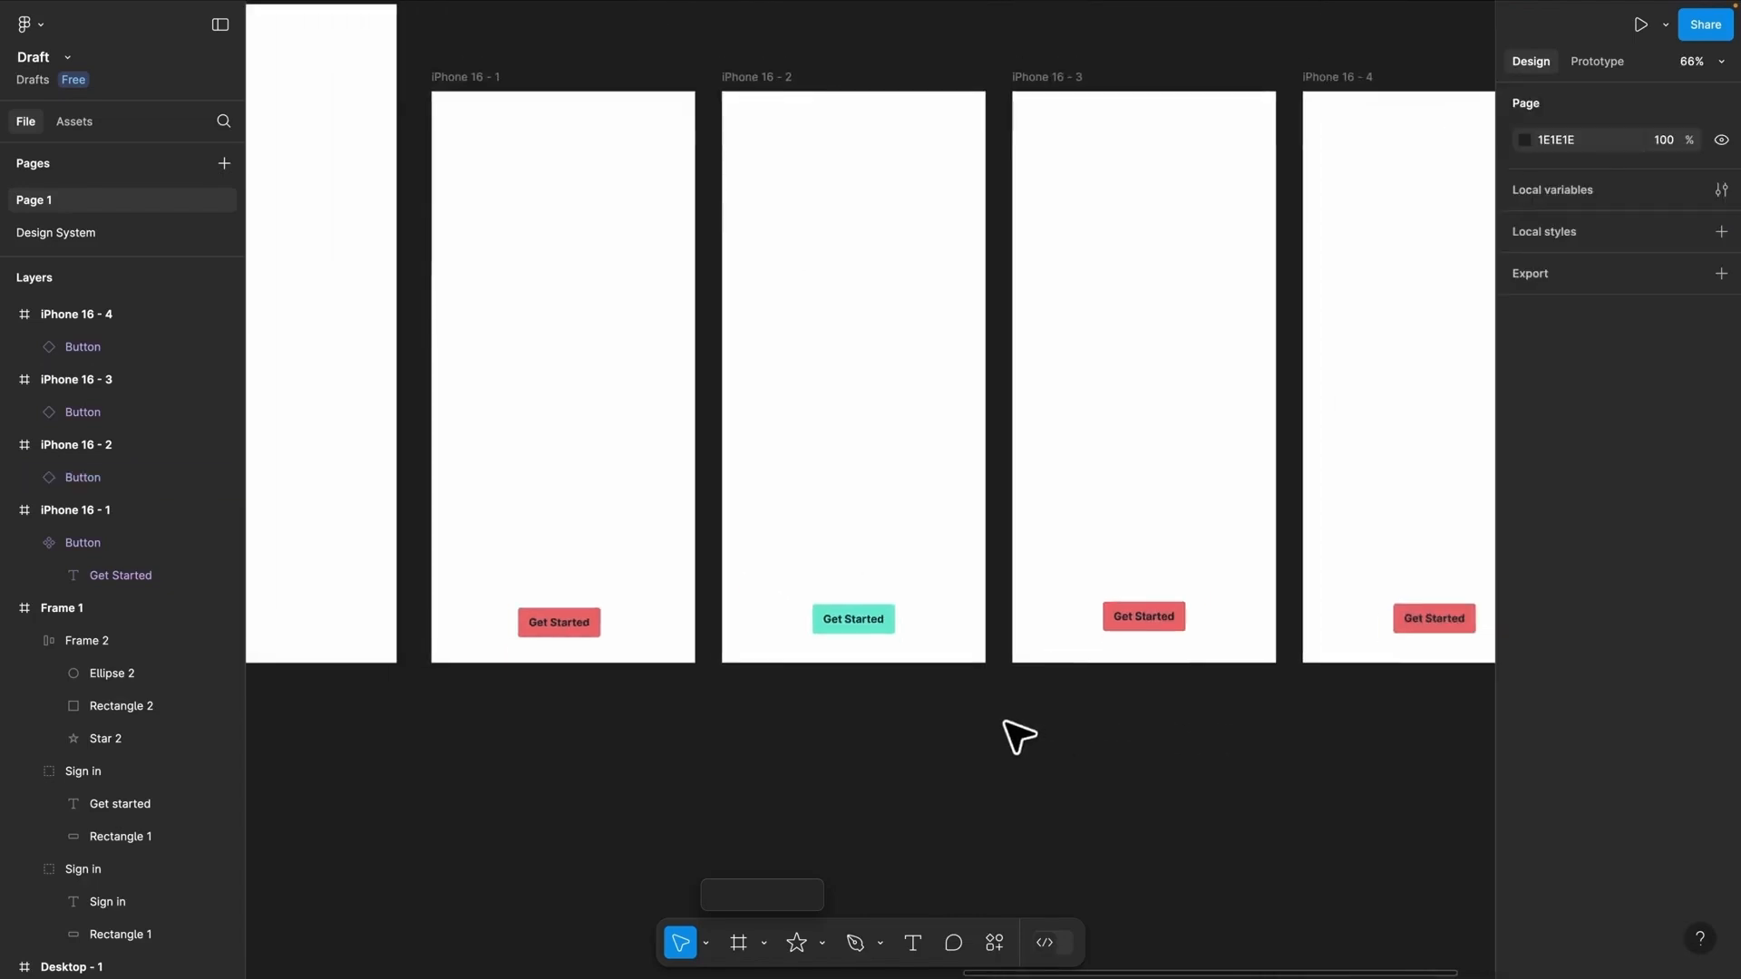
left_click(879, 624)
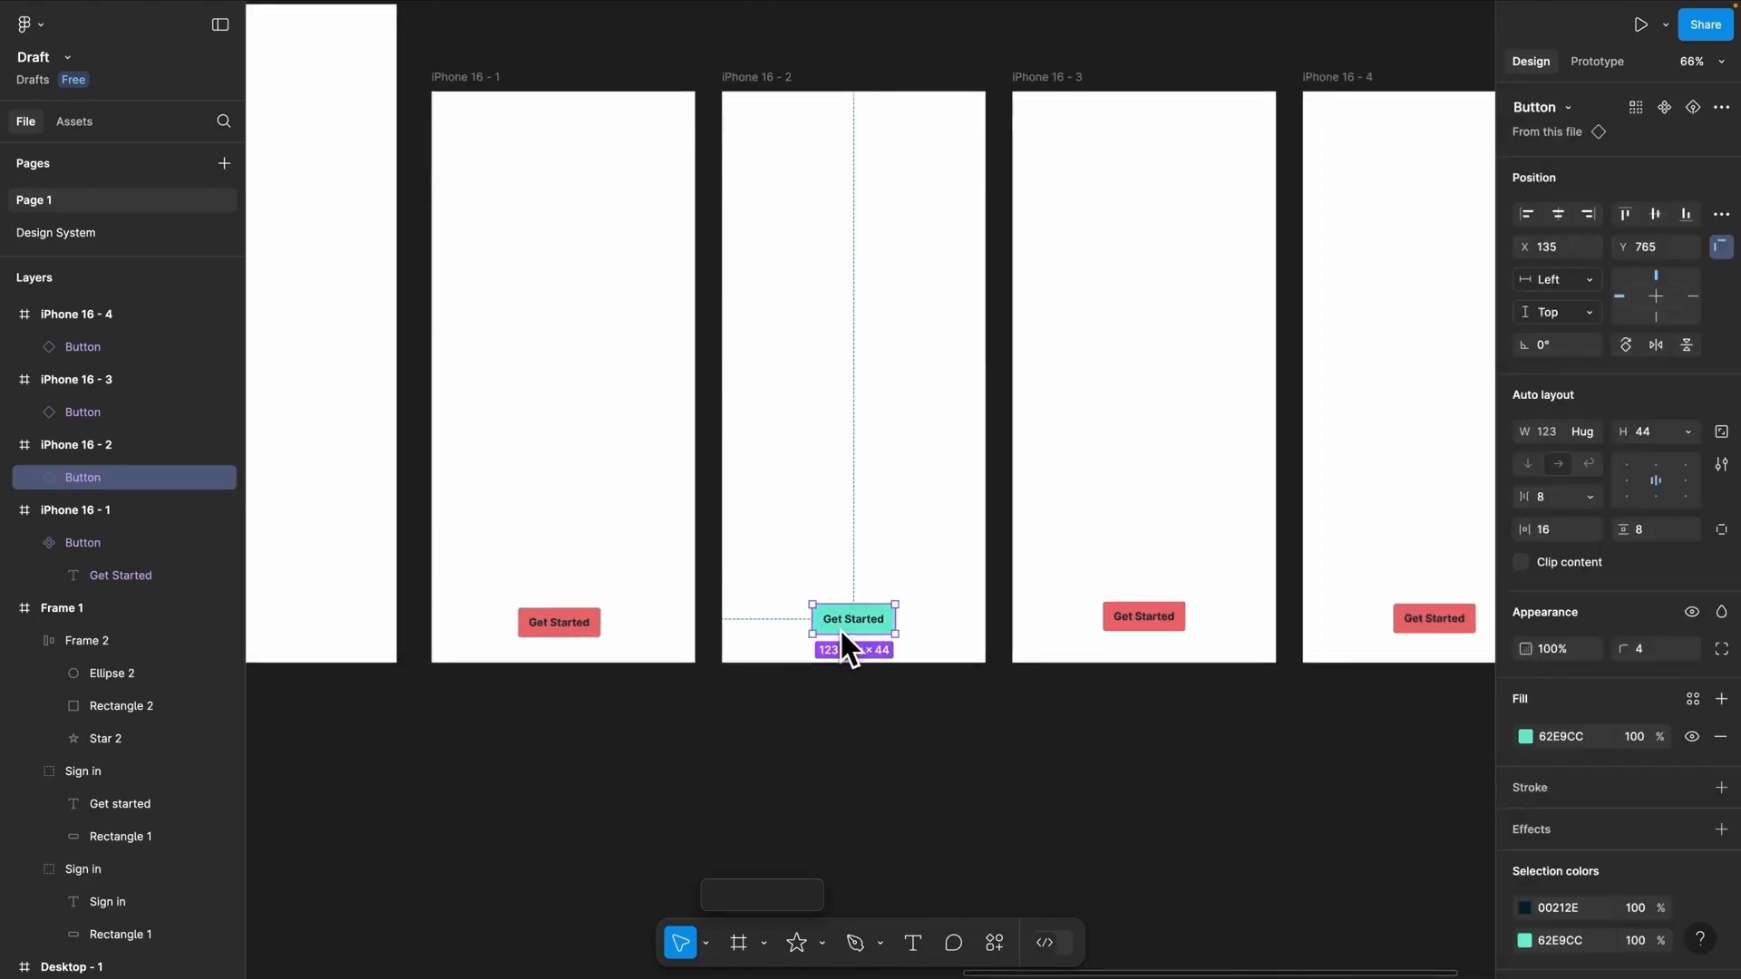
Change the main Get Started button's fill in iPhone 16 - 1 to dark red 9C3131.
scroll(1113, 598, "right", 3)
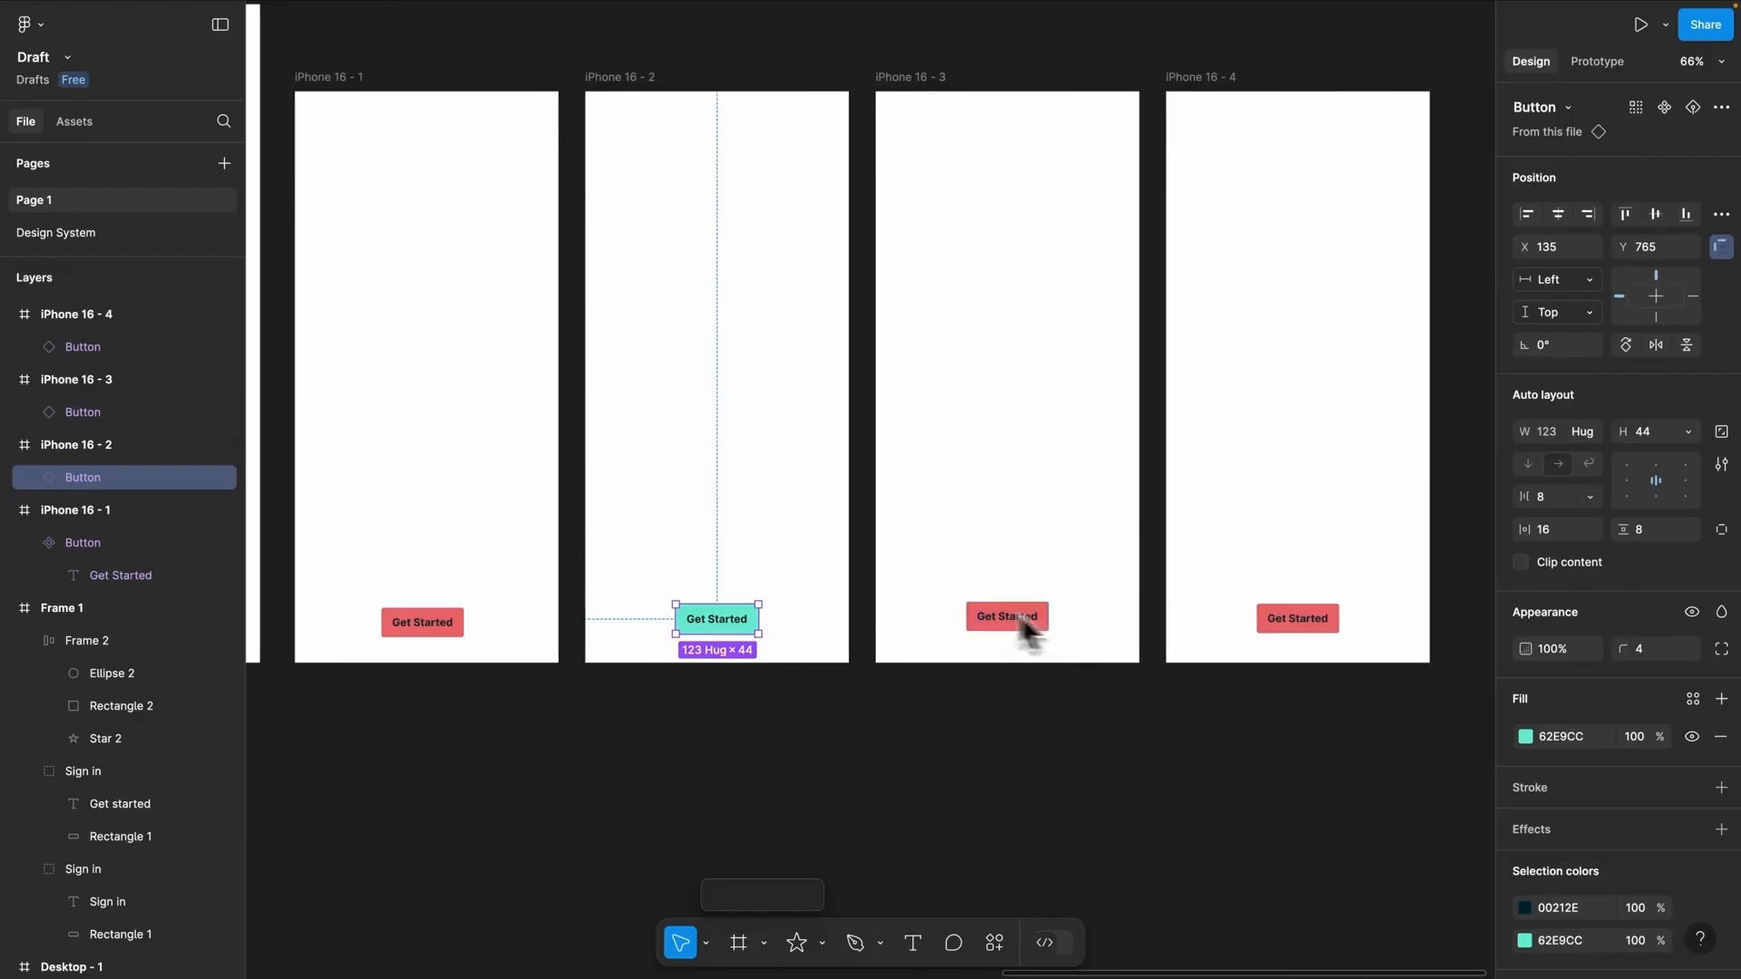
left_click(425, 623)
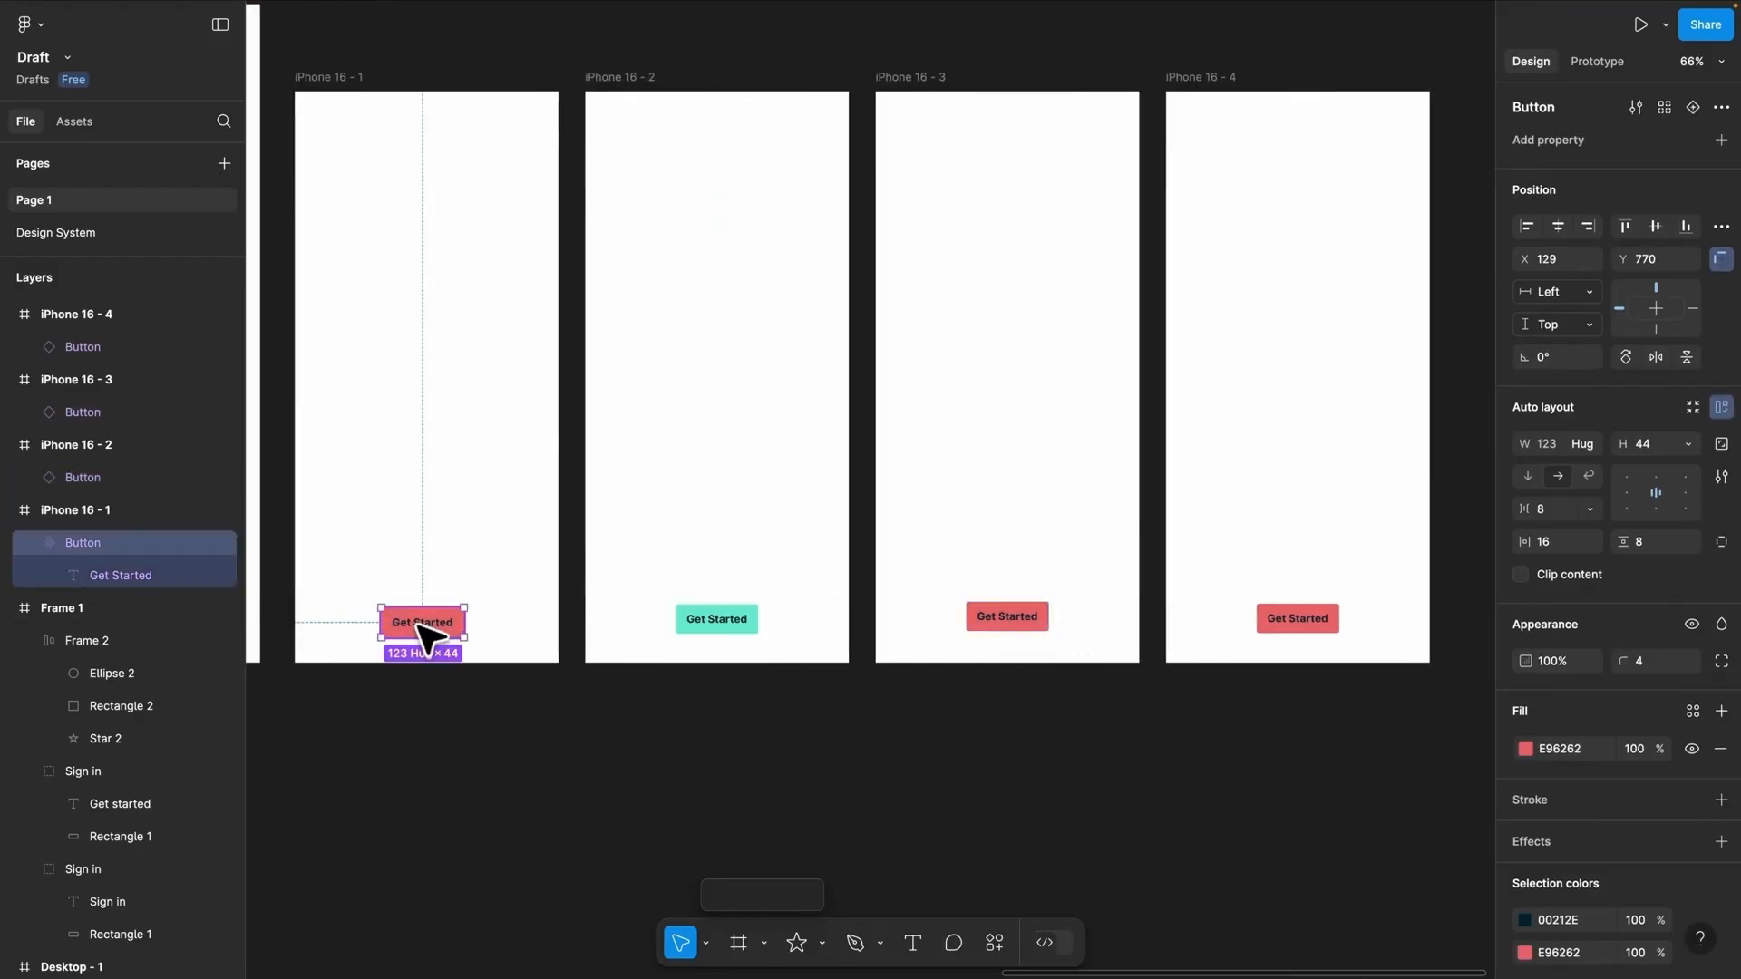
left_click(1525, 749)
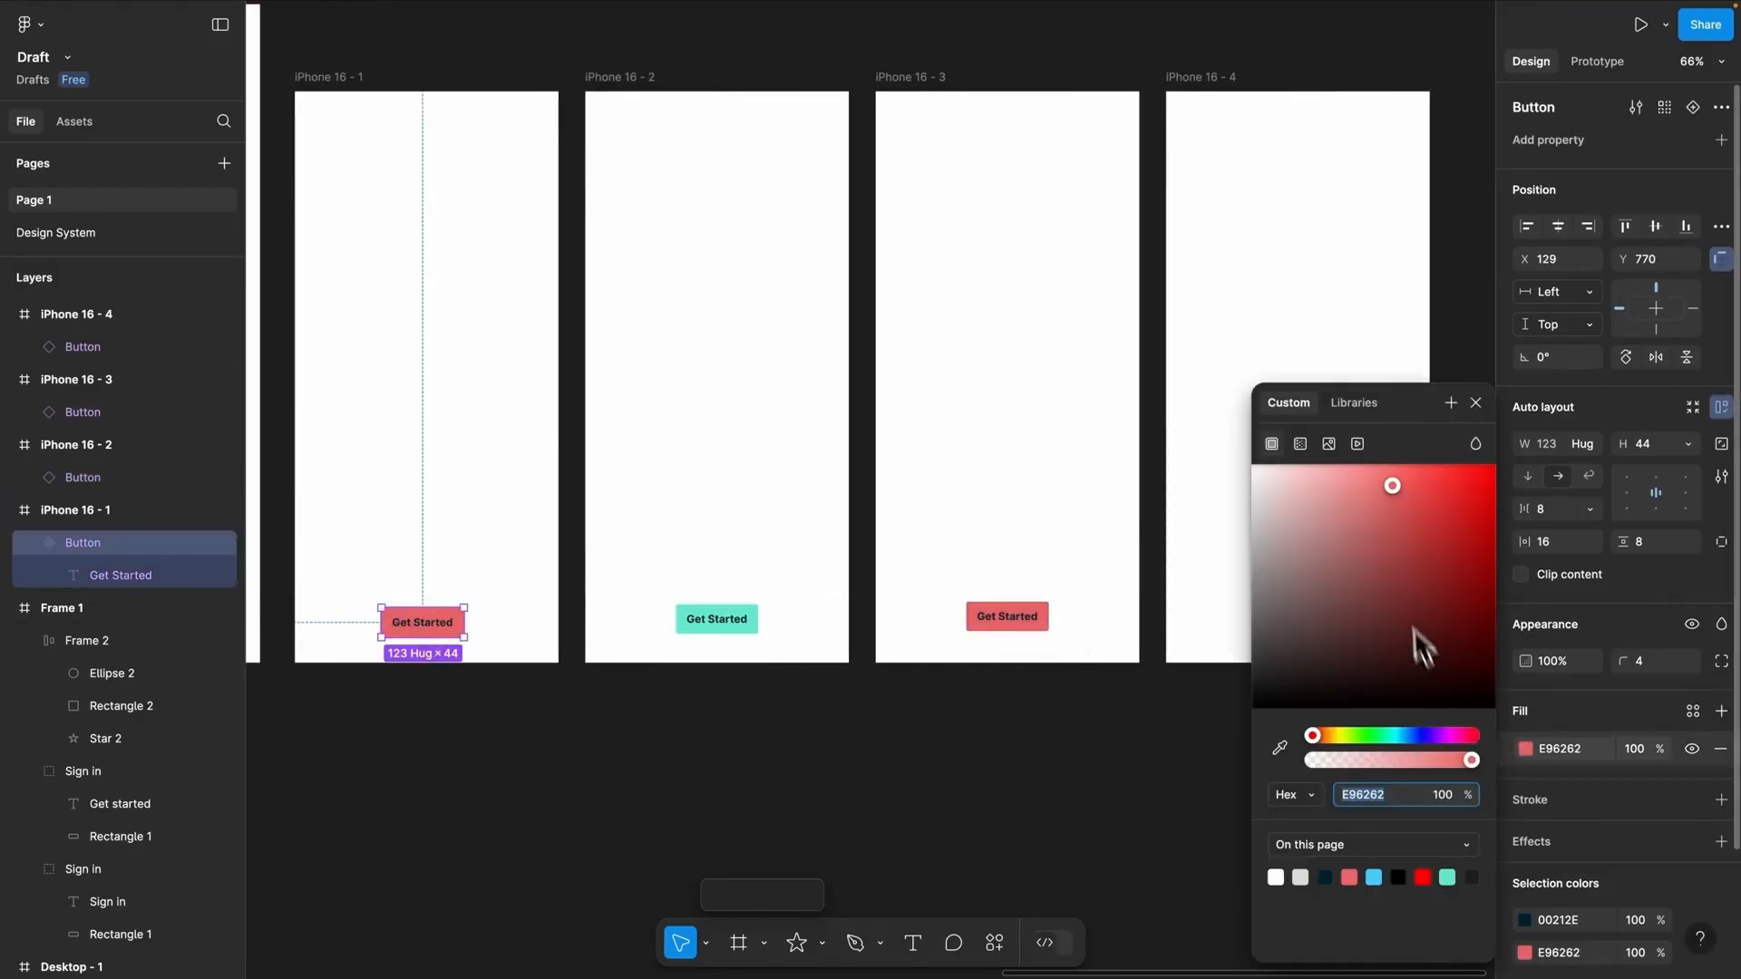
left_click(1420, 559)
left_click(756, 626)
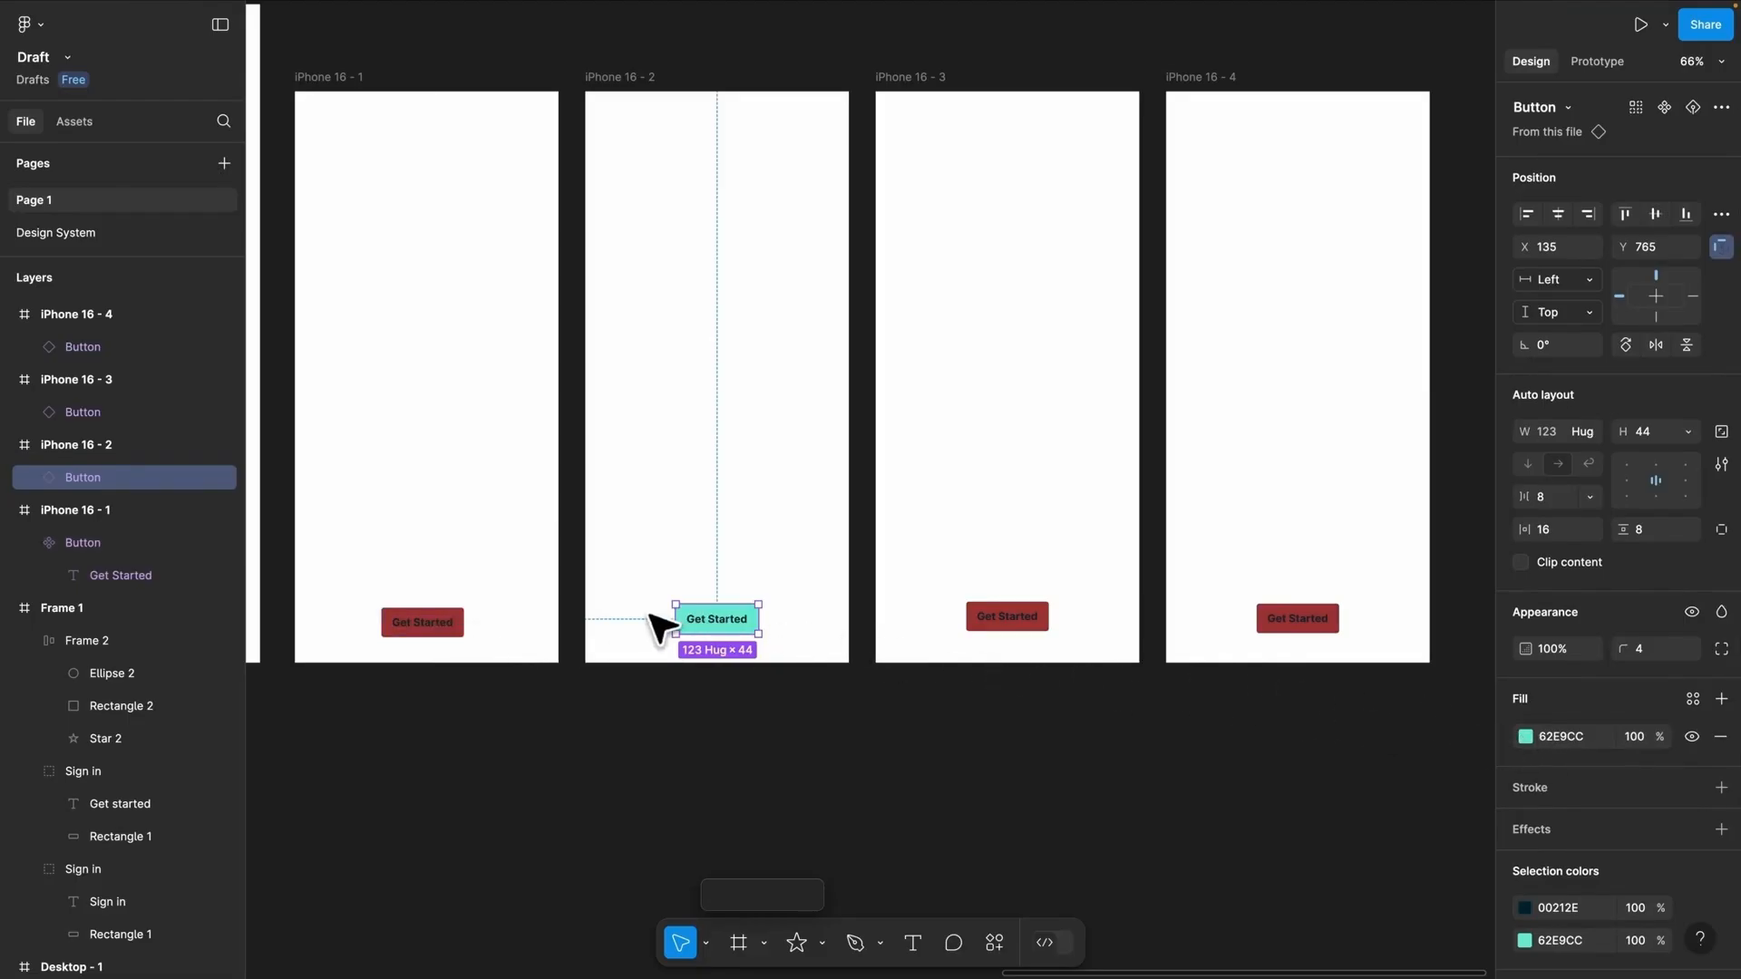
Set the fill of the main Get Started button in iPhone 16 - 1 to light red FE7272.
left_click(456, 622)
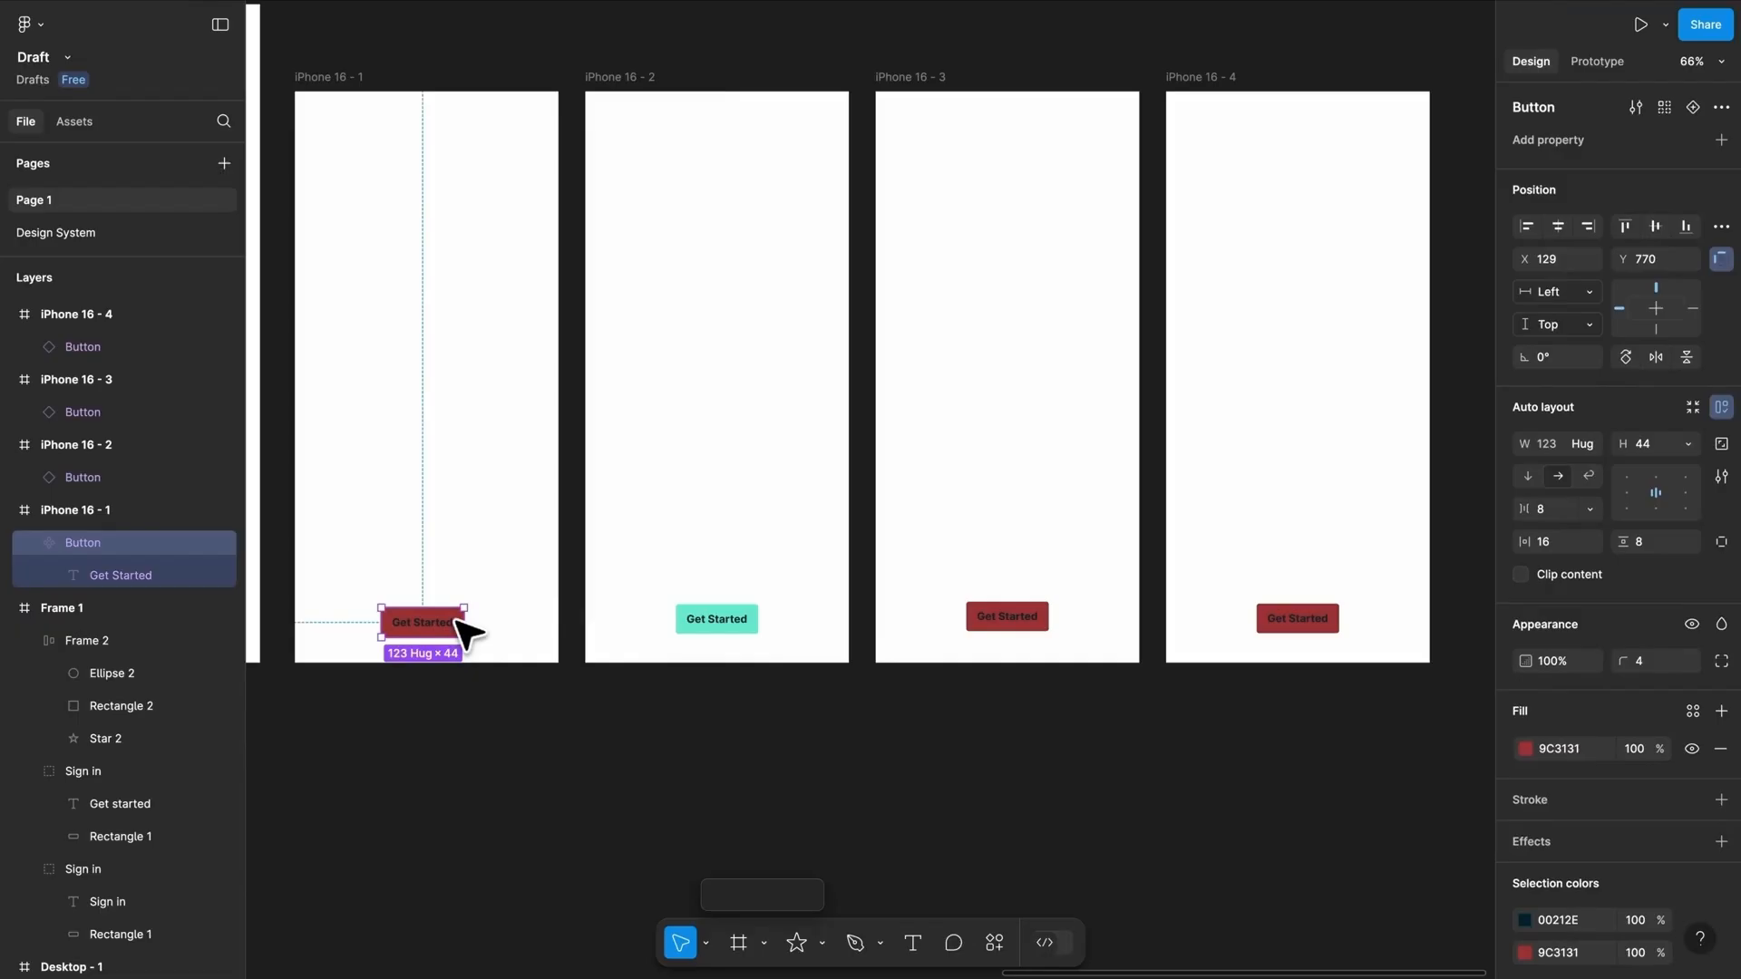
scroll(467, 631, "up", 5)
left_click(1525, 748)
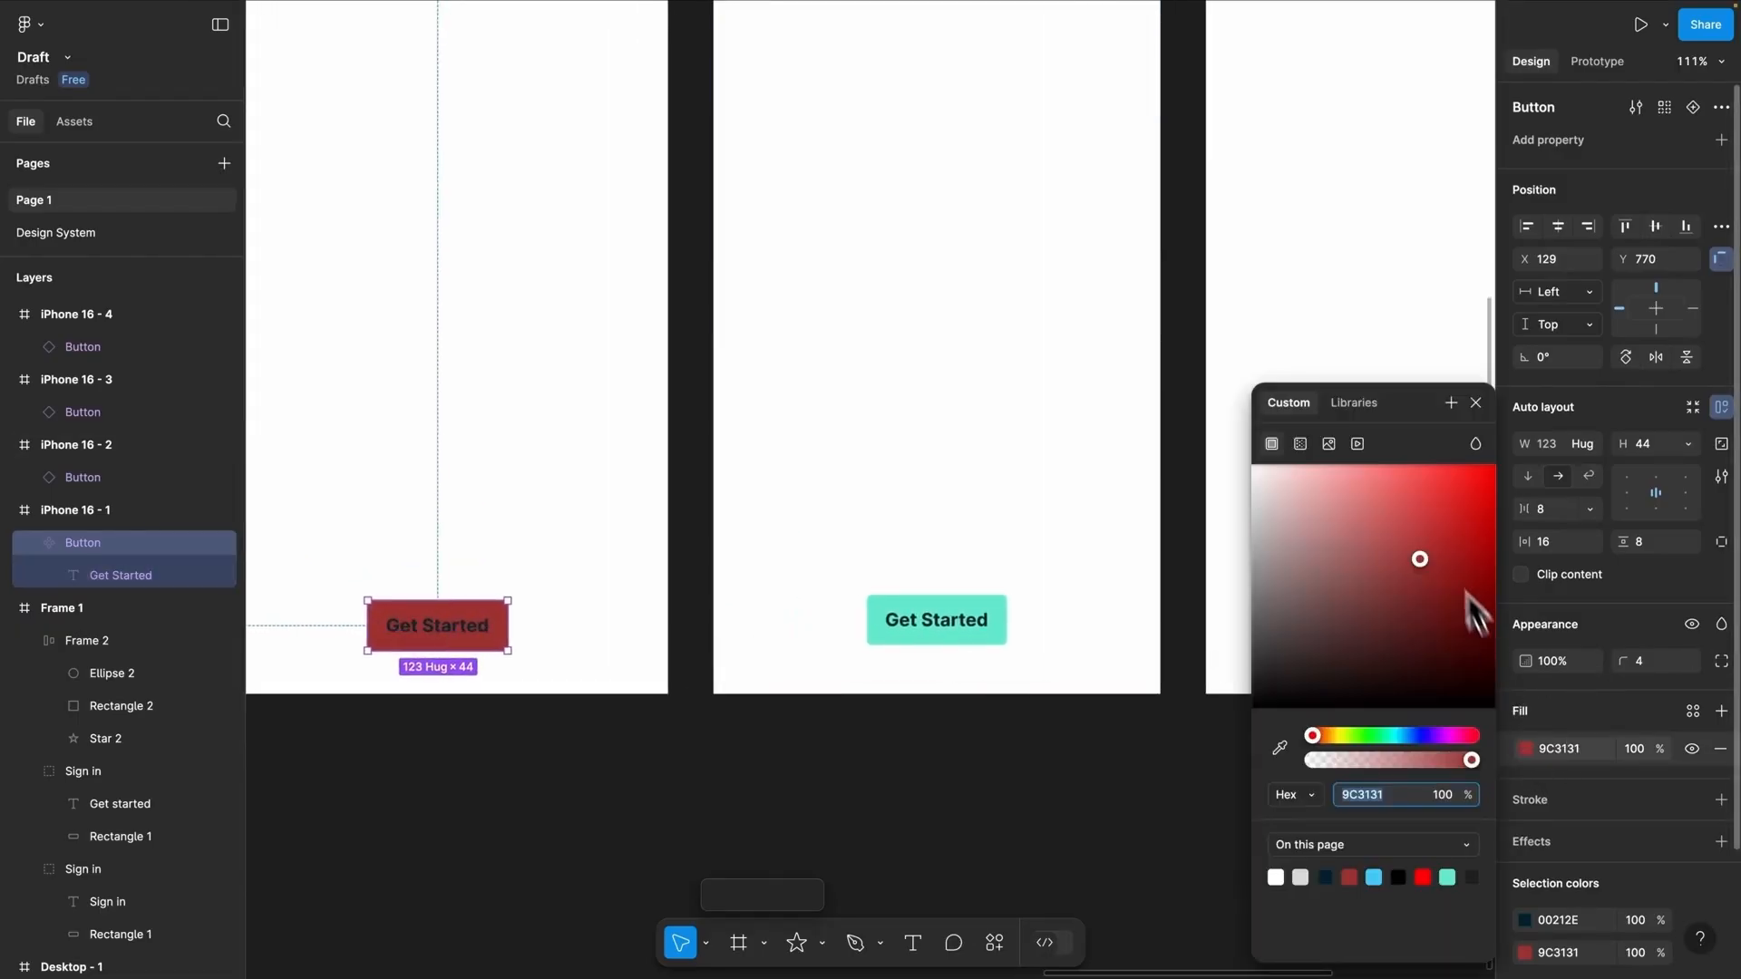
left_click(1389, 477)
key("Escape")
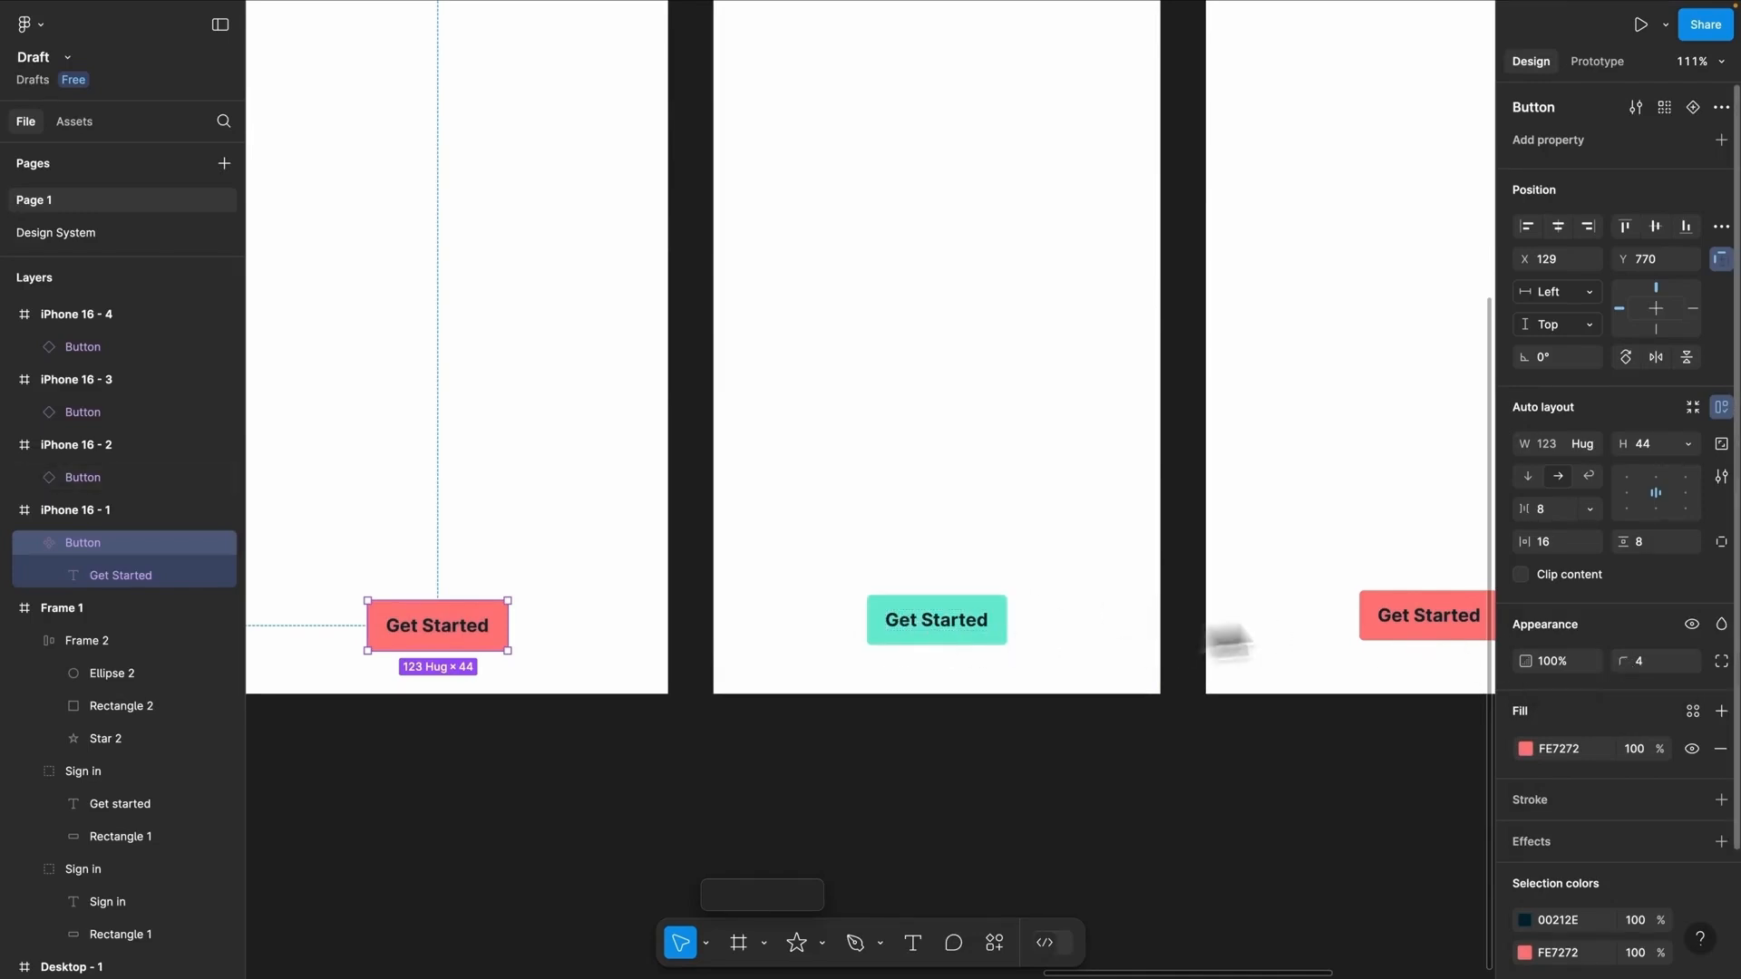
Round the main Get Started button's corners to a radius of 38.
left_click_drag(1625, 662, 778, 695)
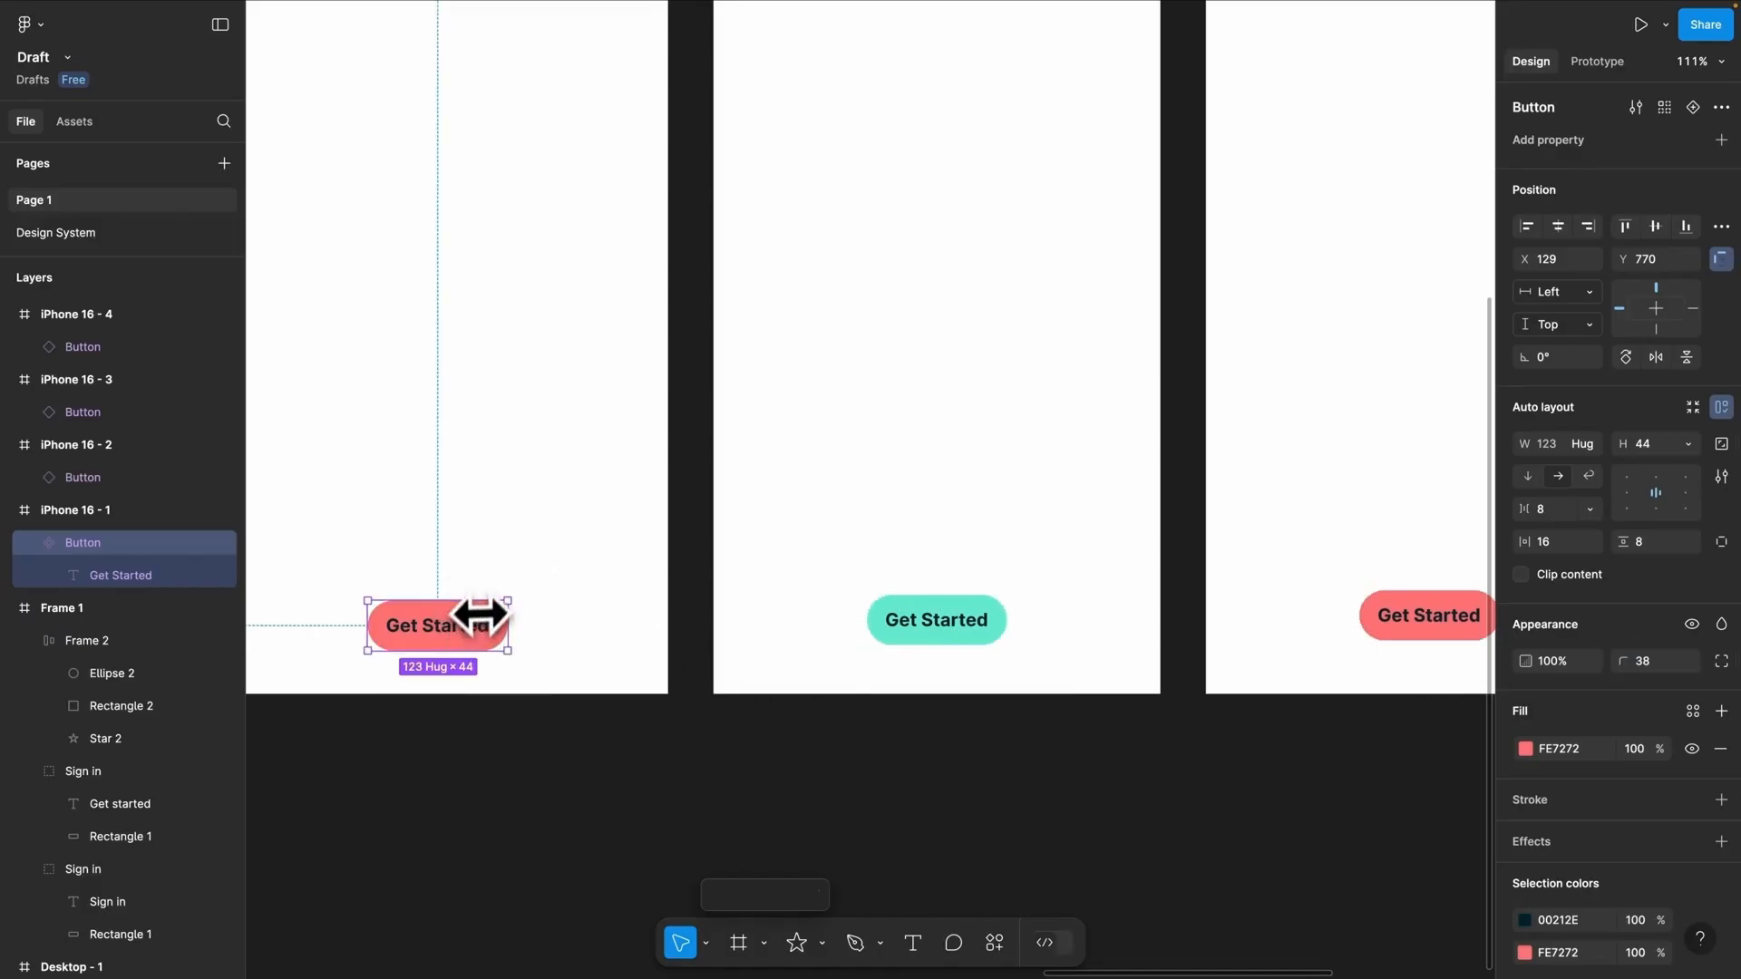
scroll(541, 571, "left", 1)
scroll(542, 580, "up", 1)
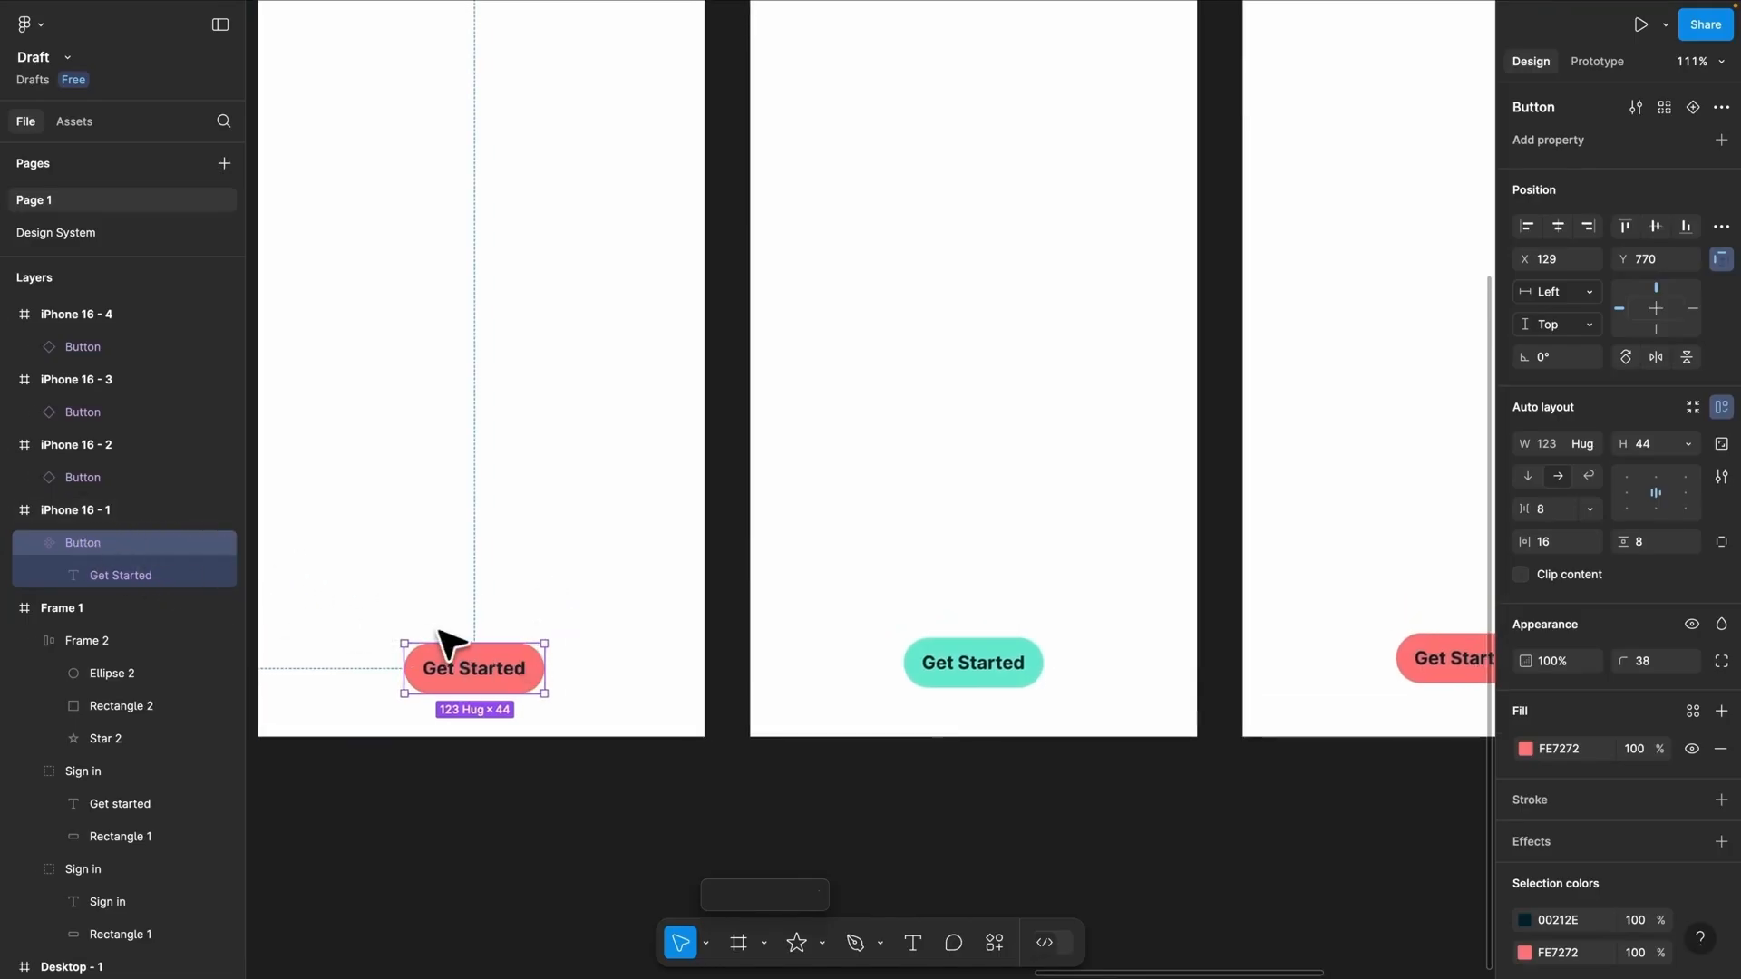
Try deleting the main button from iPhone 16 - 1 and browse all asset libraries, undoing the deletion.
key("BackSpace")
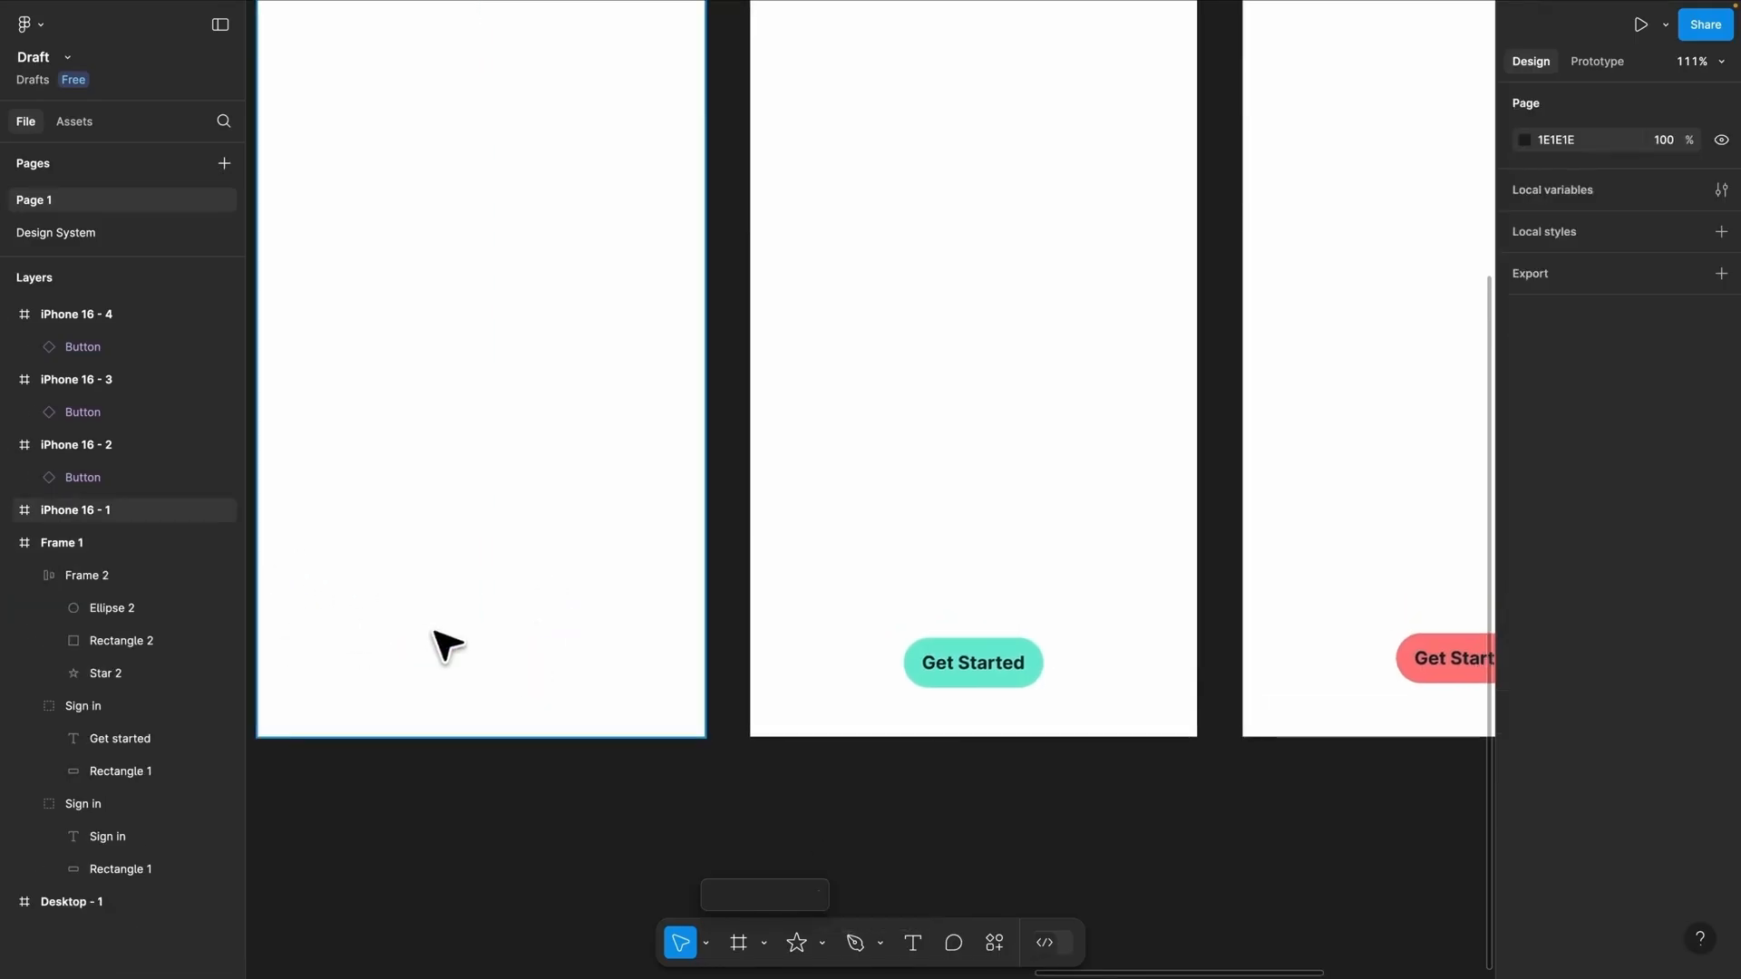
left_click(80, 123)
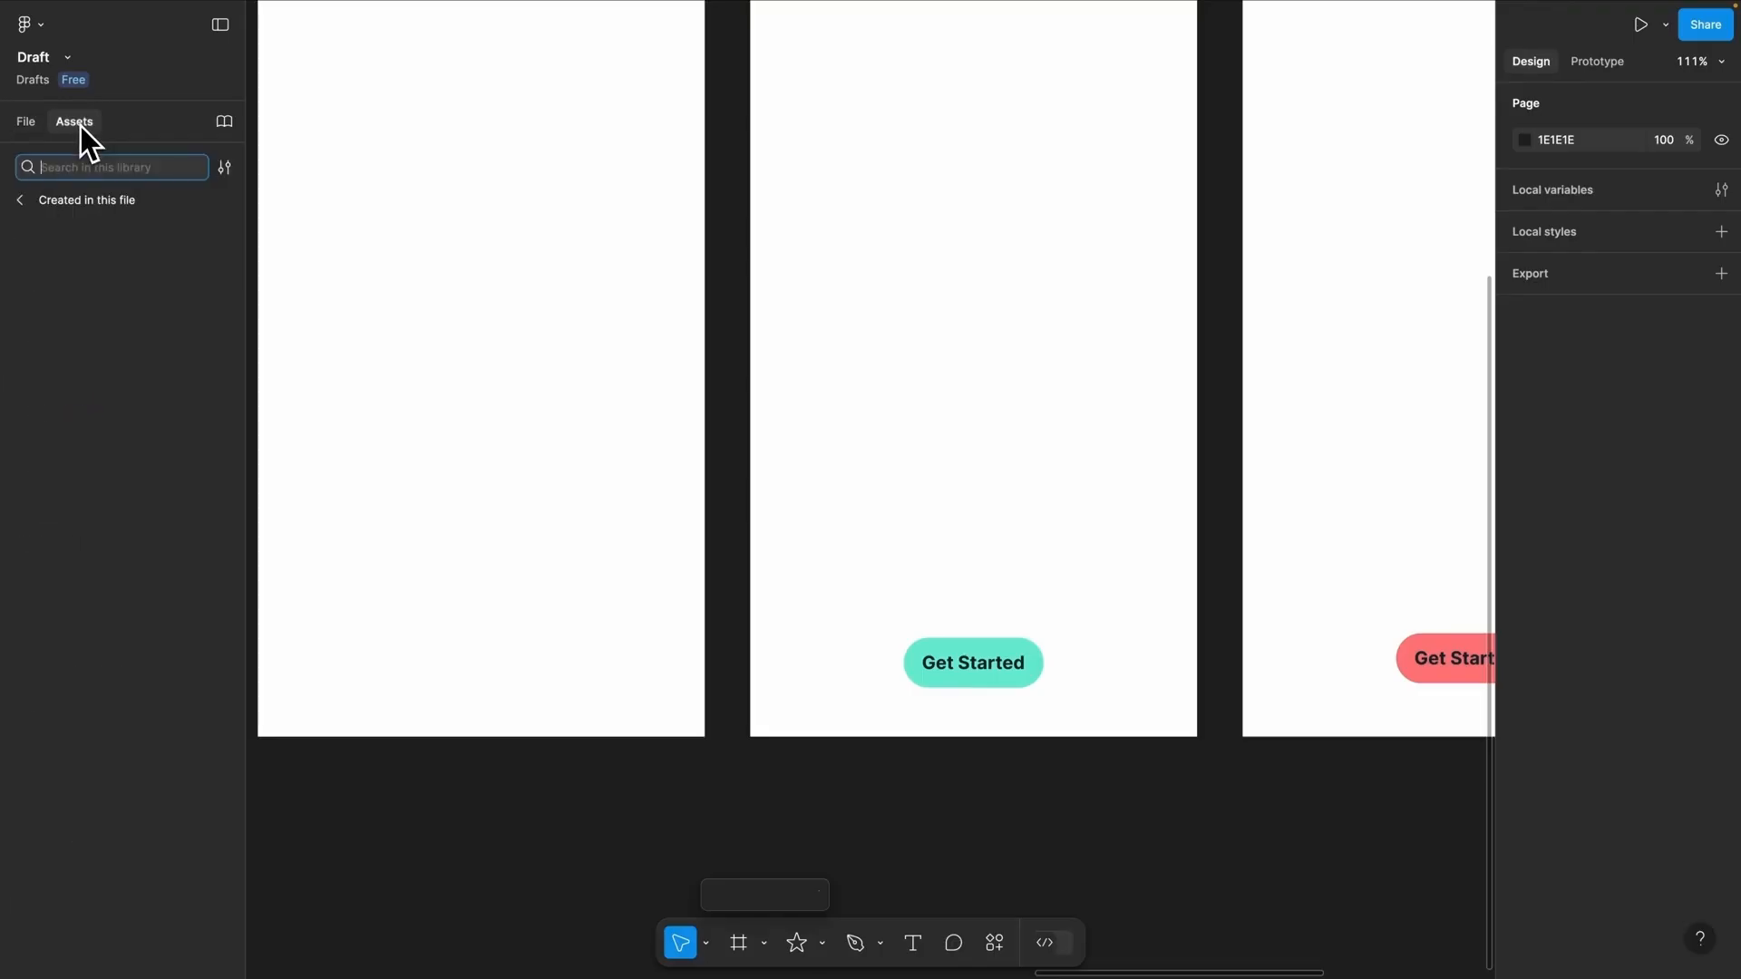
left_click(30, 201)
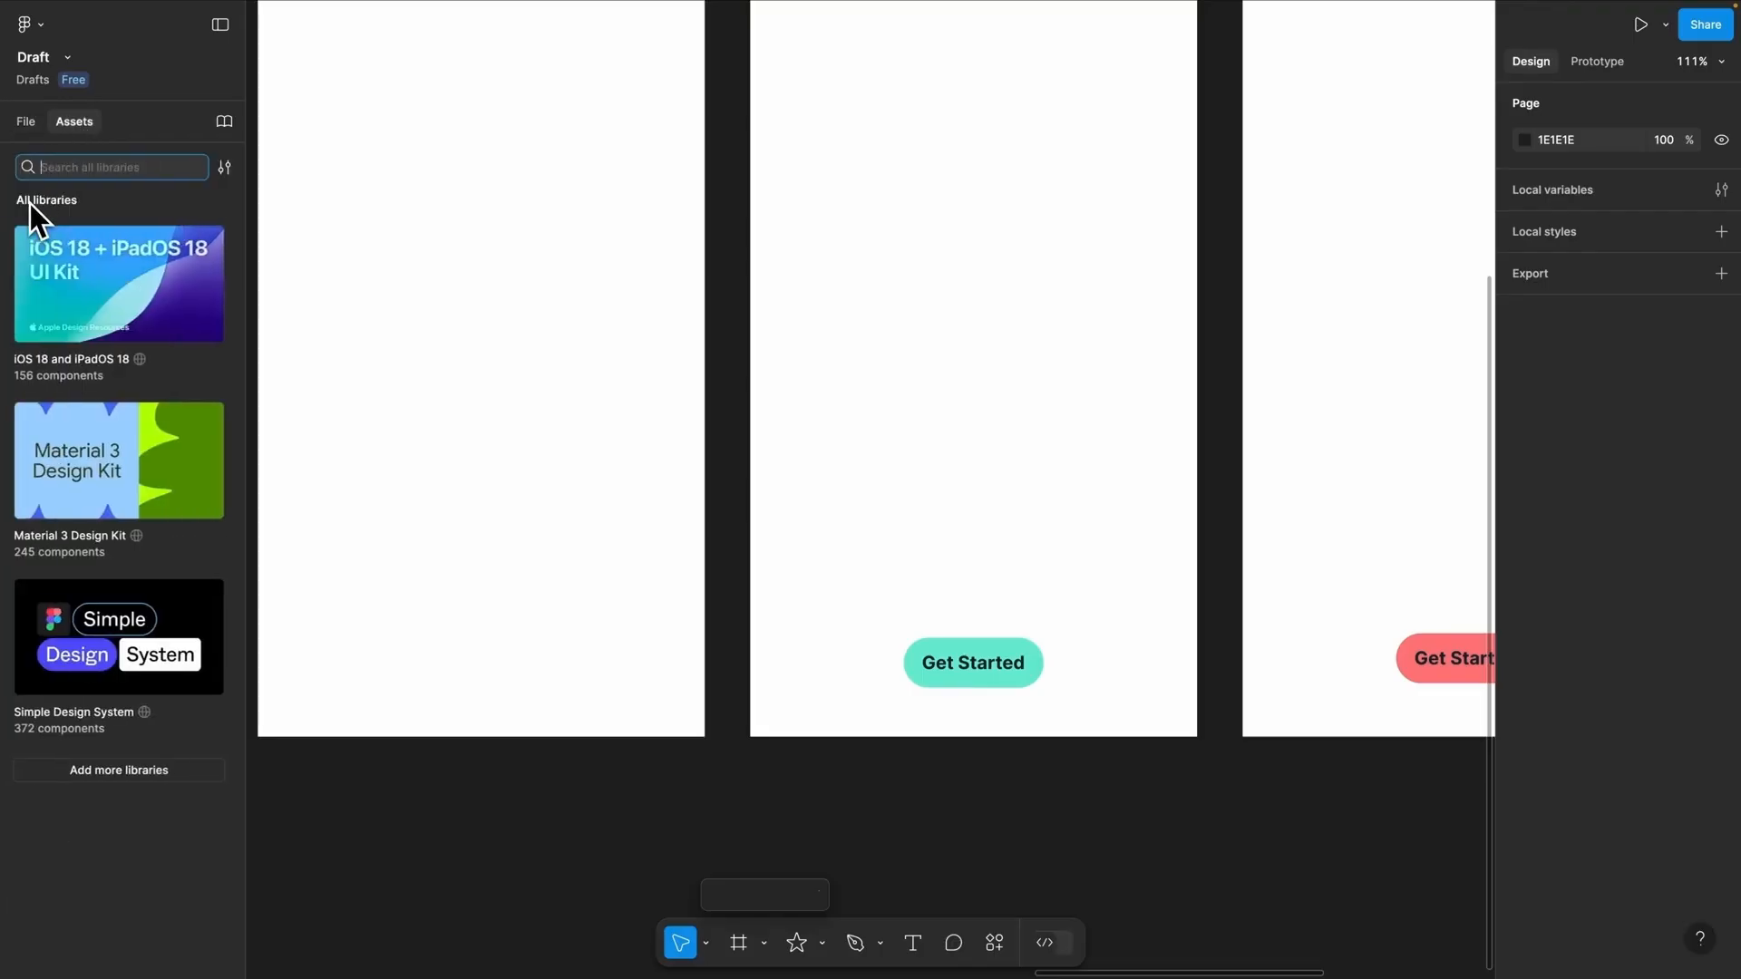
key("super+z")
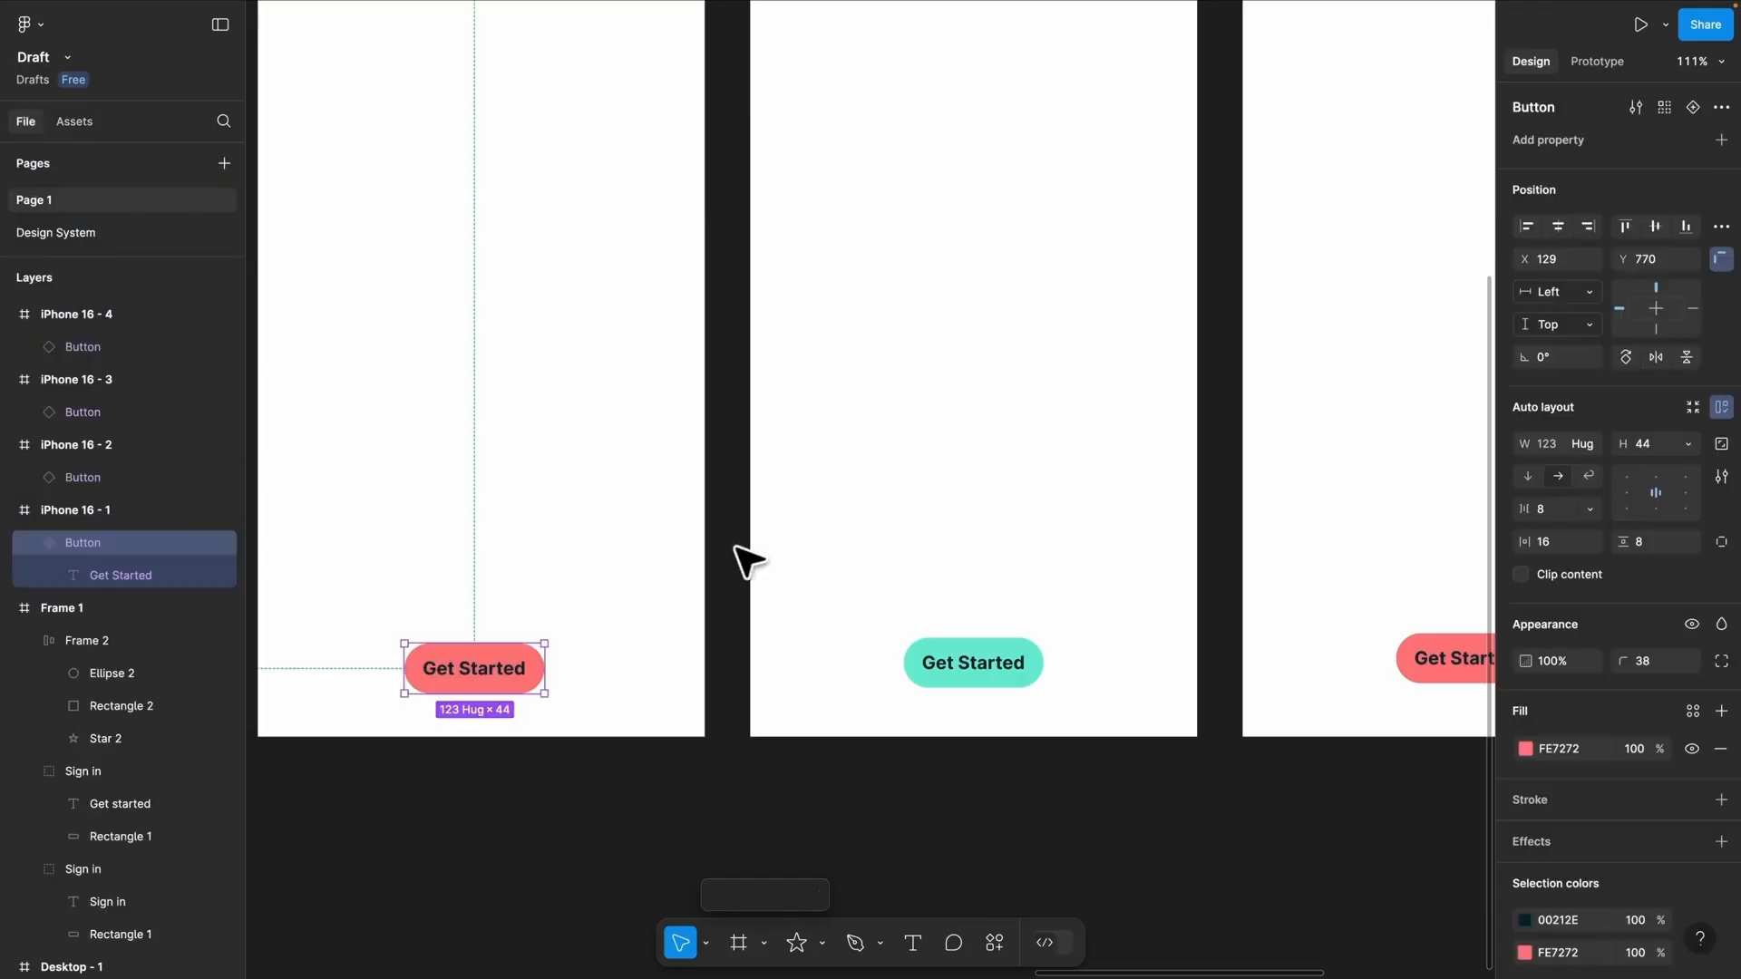
Detach the green Get Started button in iPhone 16 - 2 from its main component.
left_click(1014, 661)
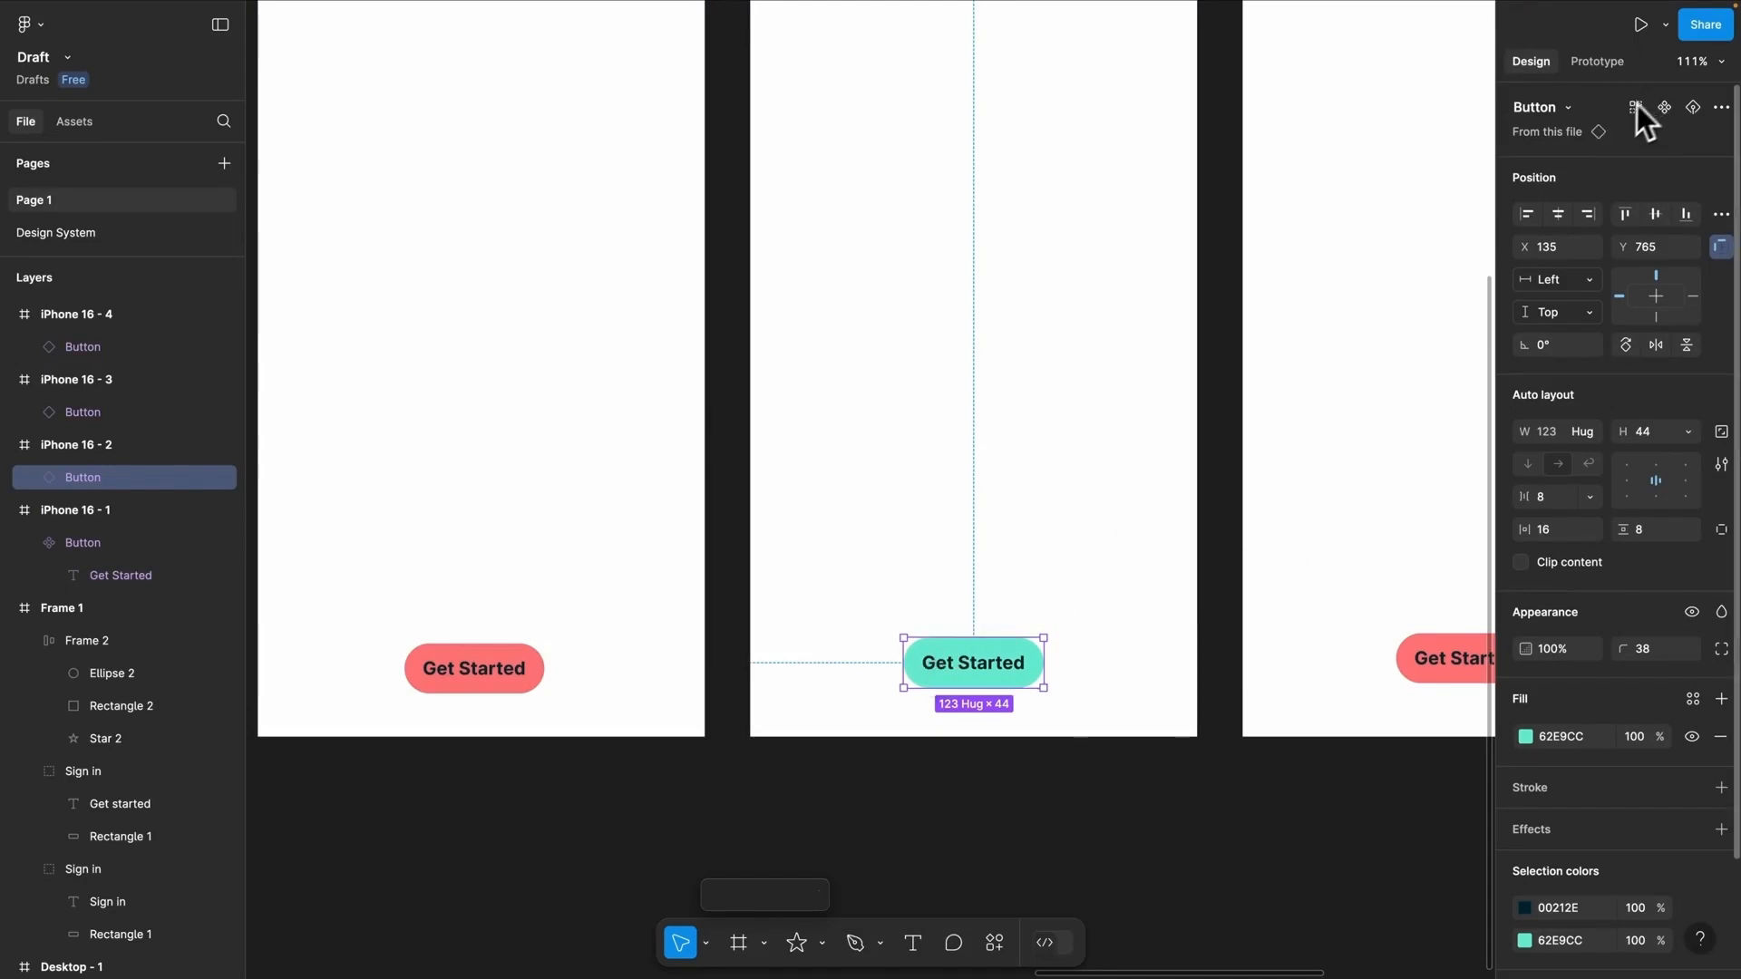
left_click(1719, 109)
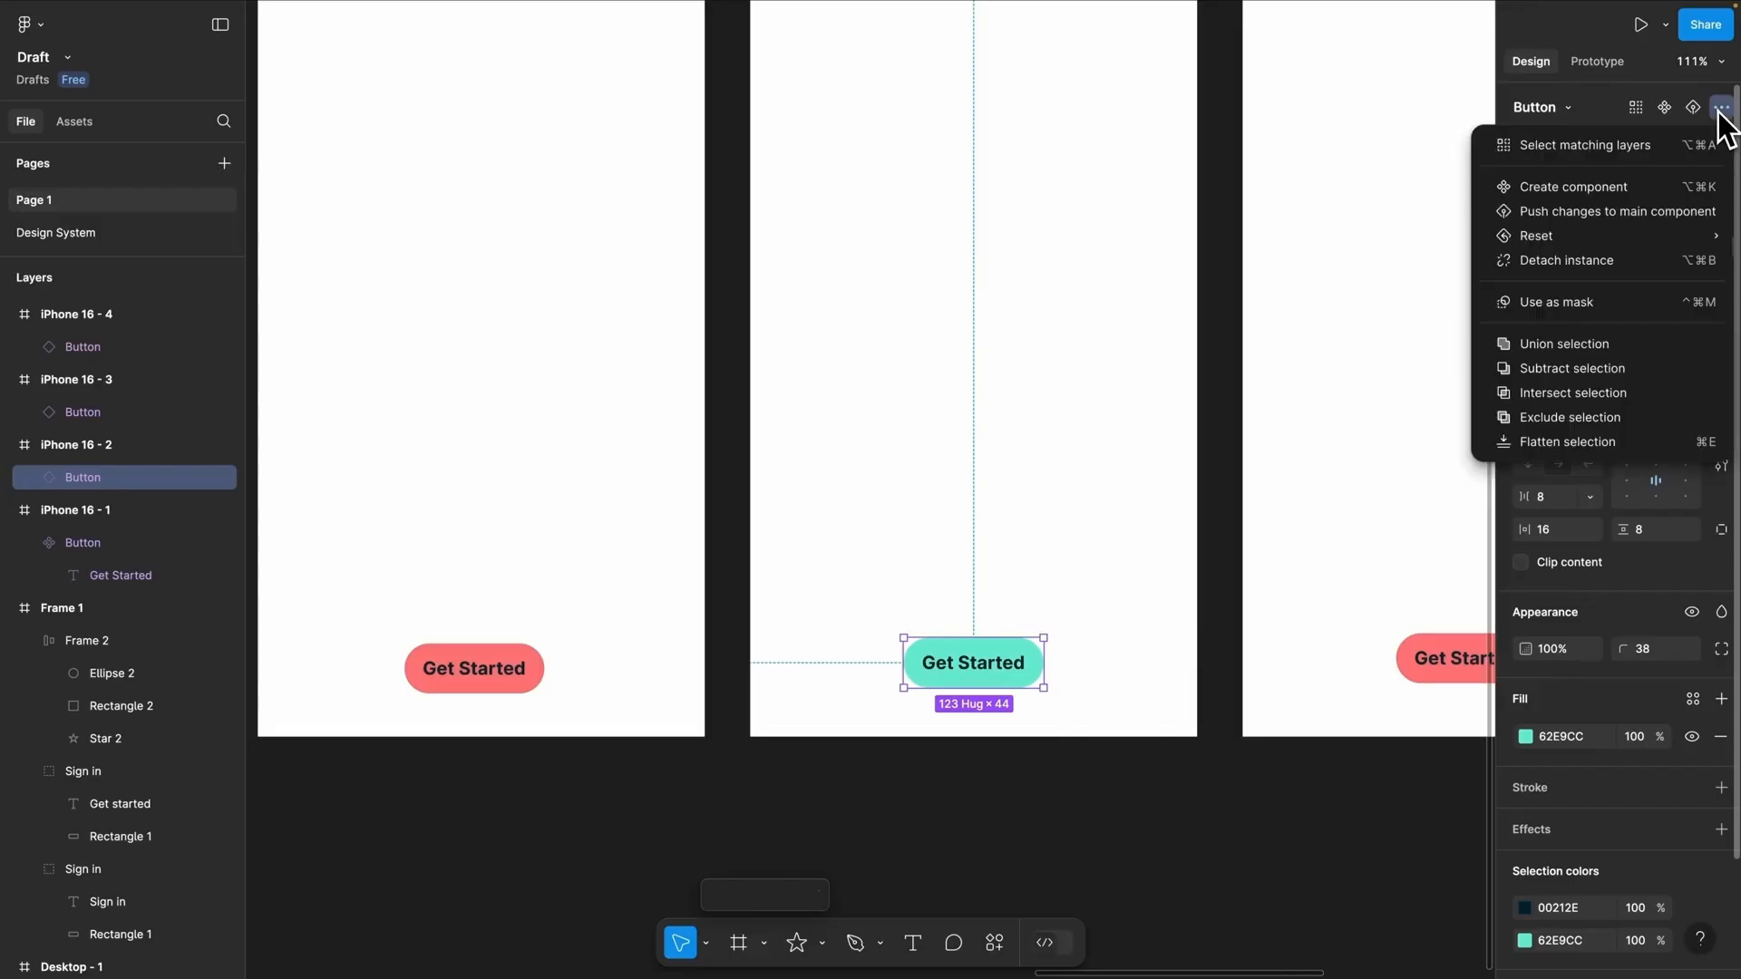
mouse_move(1605, 231)
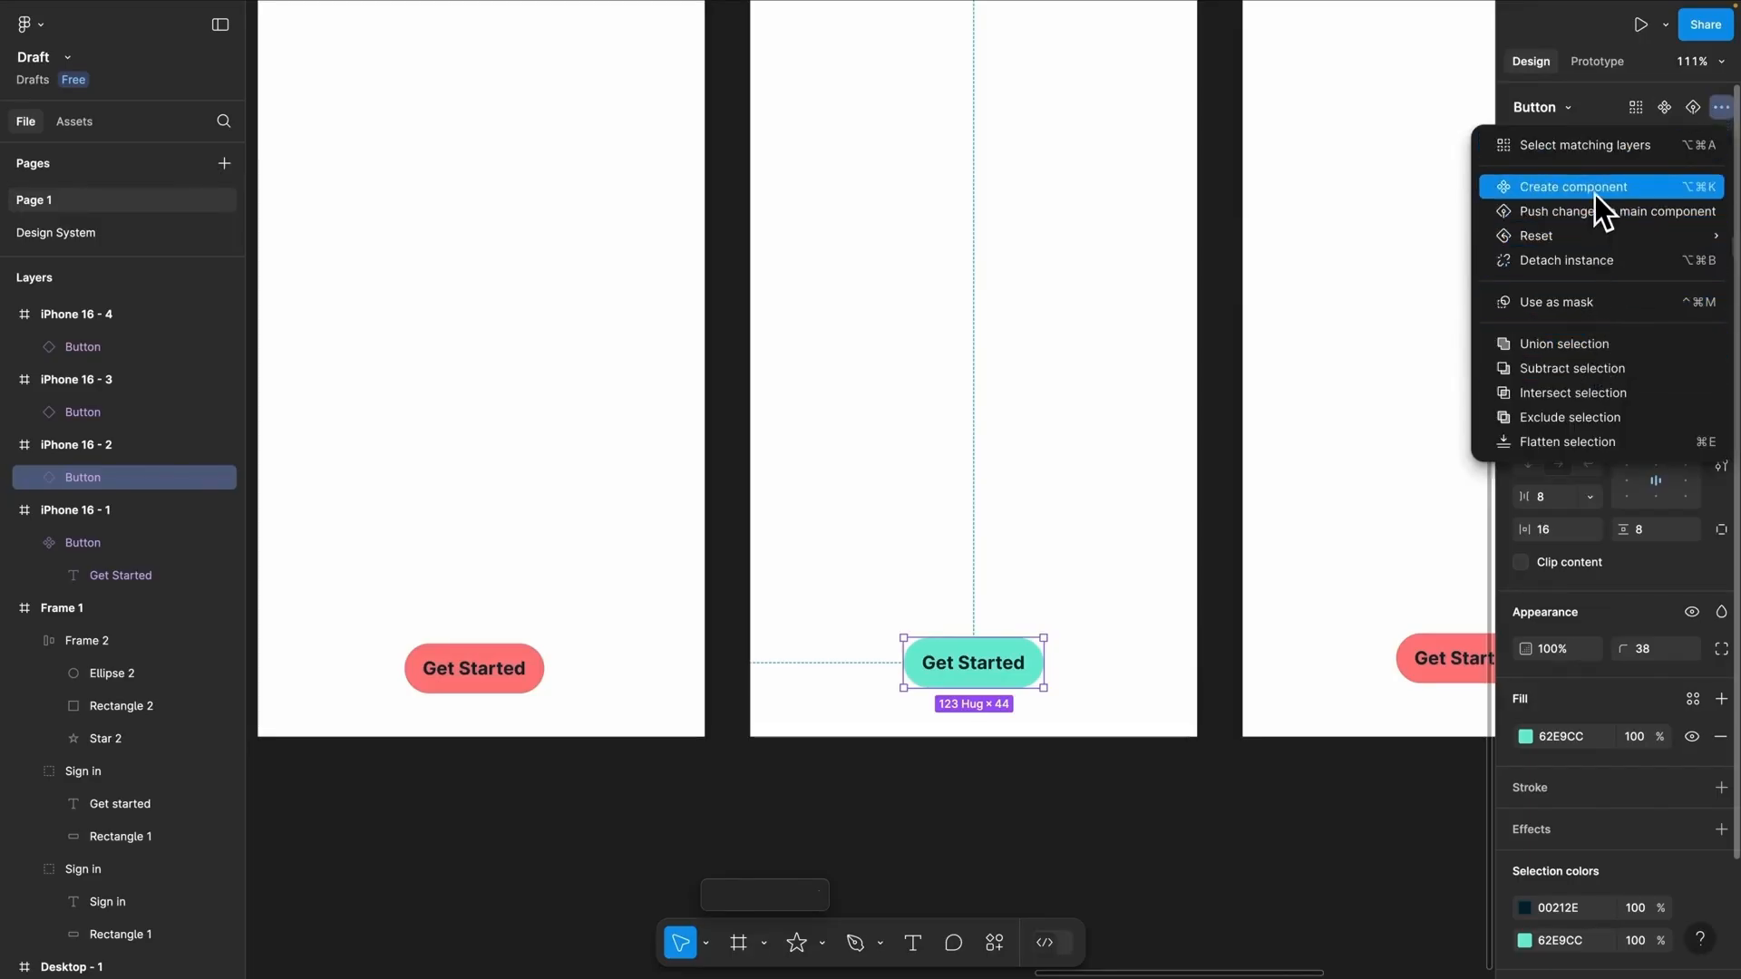
left_click(1571, 263)
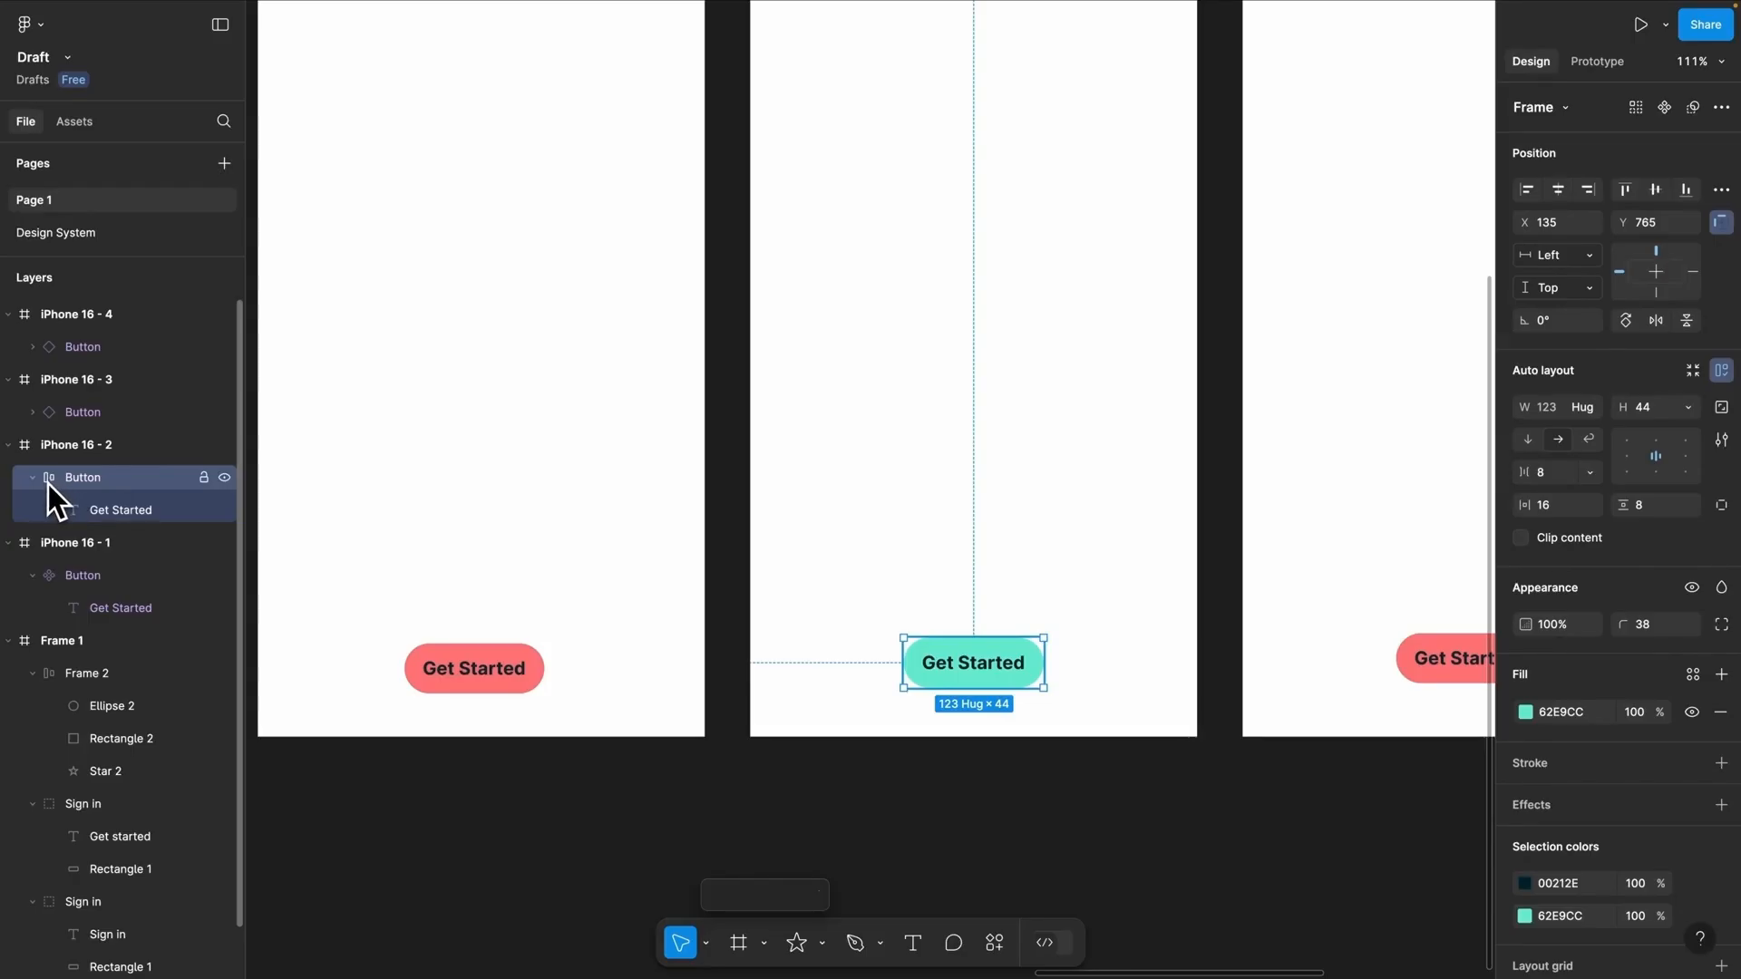
left_click(149, 449)
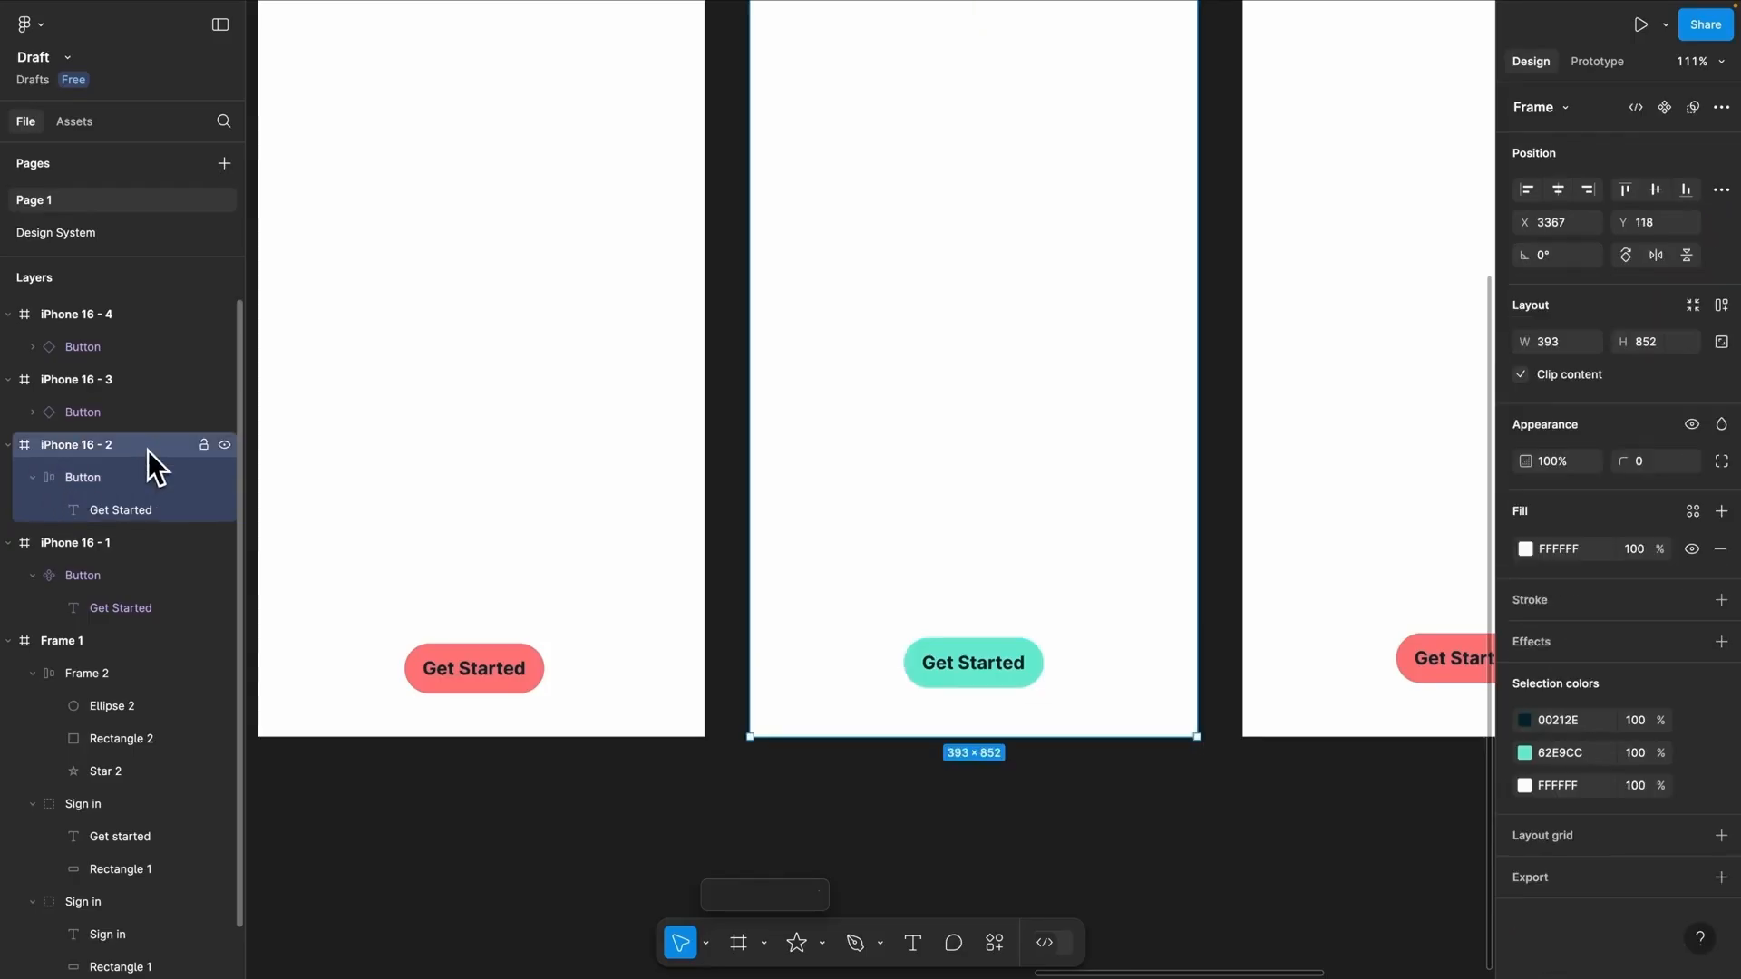
left_click(82, 482)
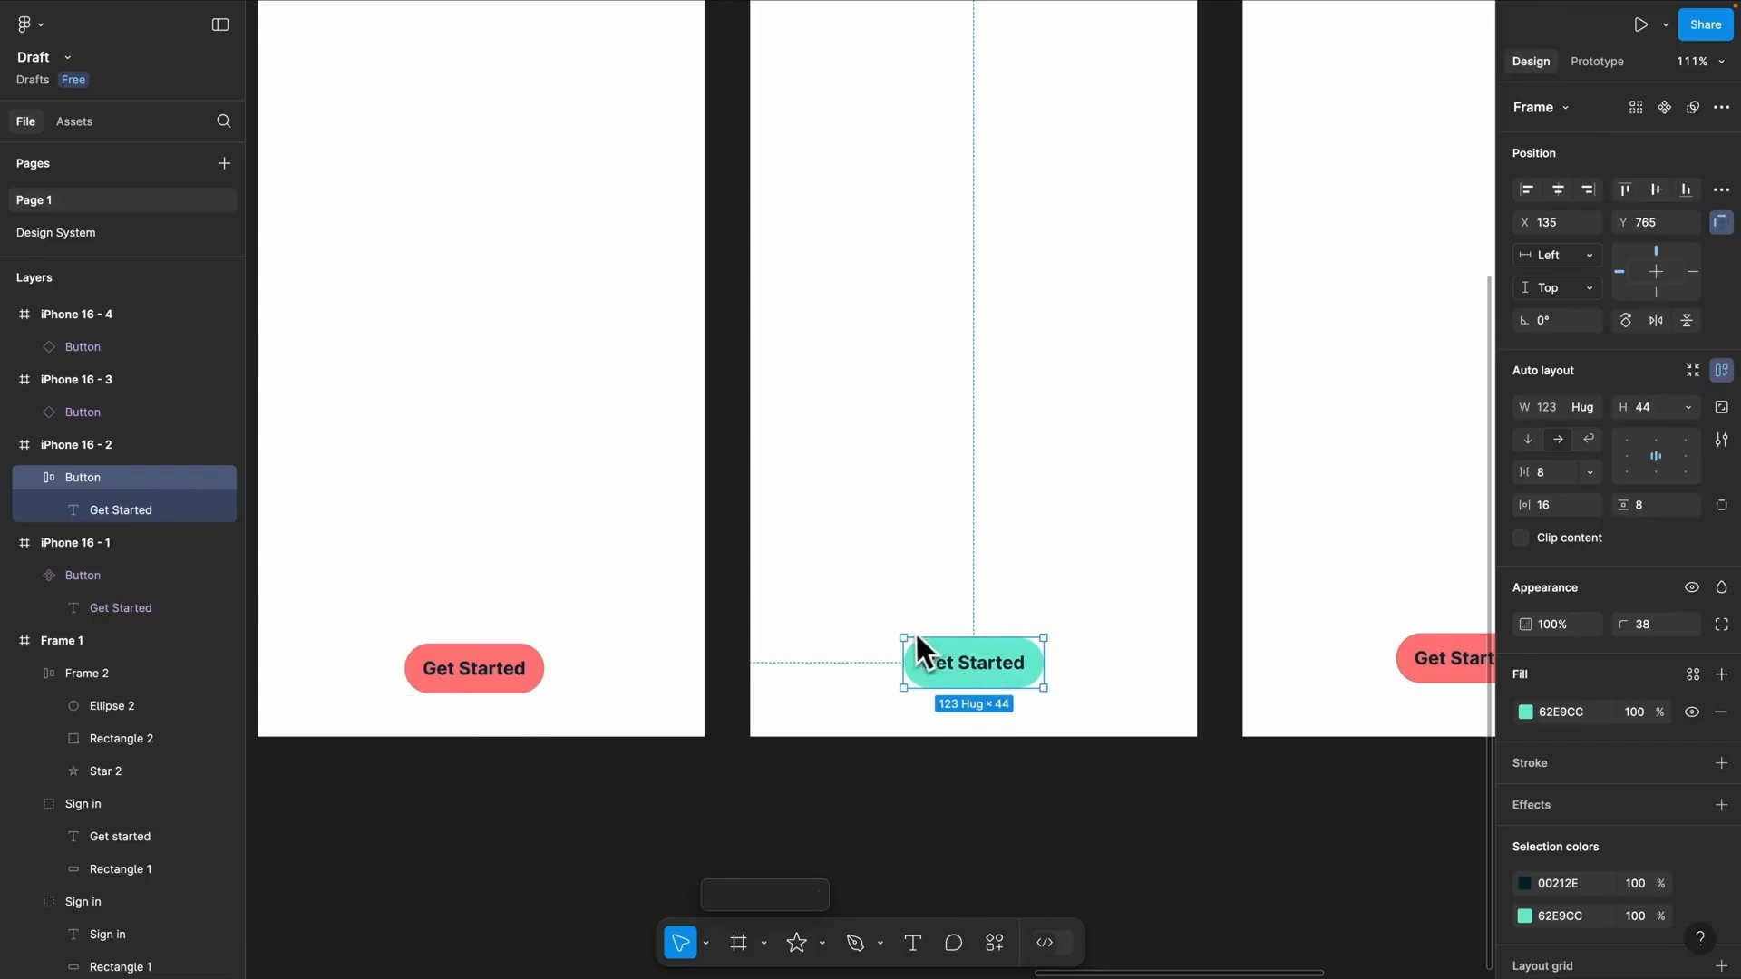
Set the corner radius of the main Get Started button in iPhone 16 - 1 to 10.
left_click(454, 668)
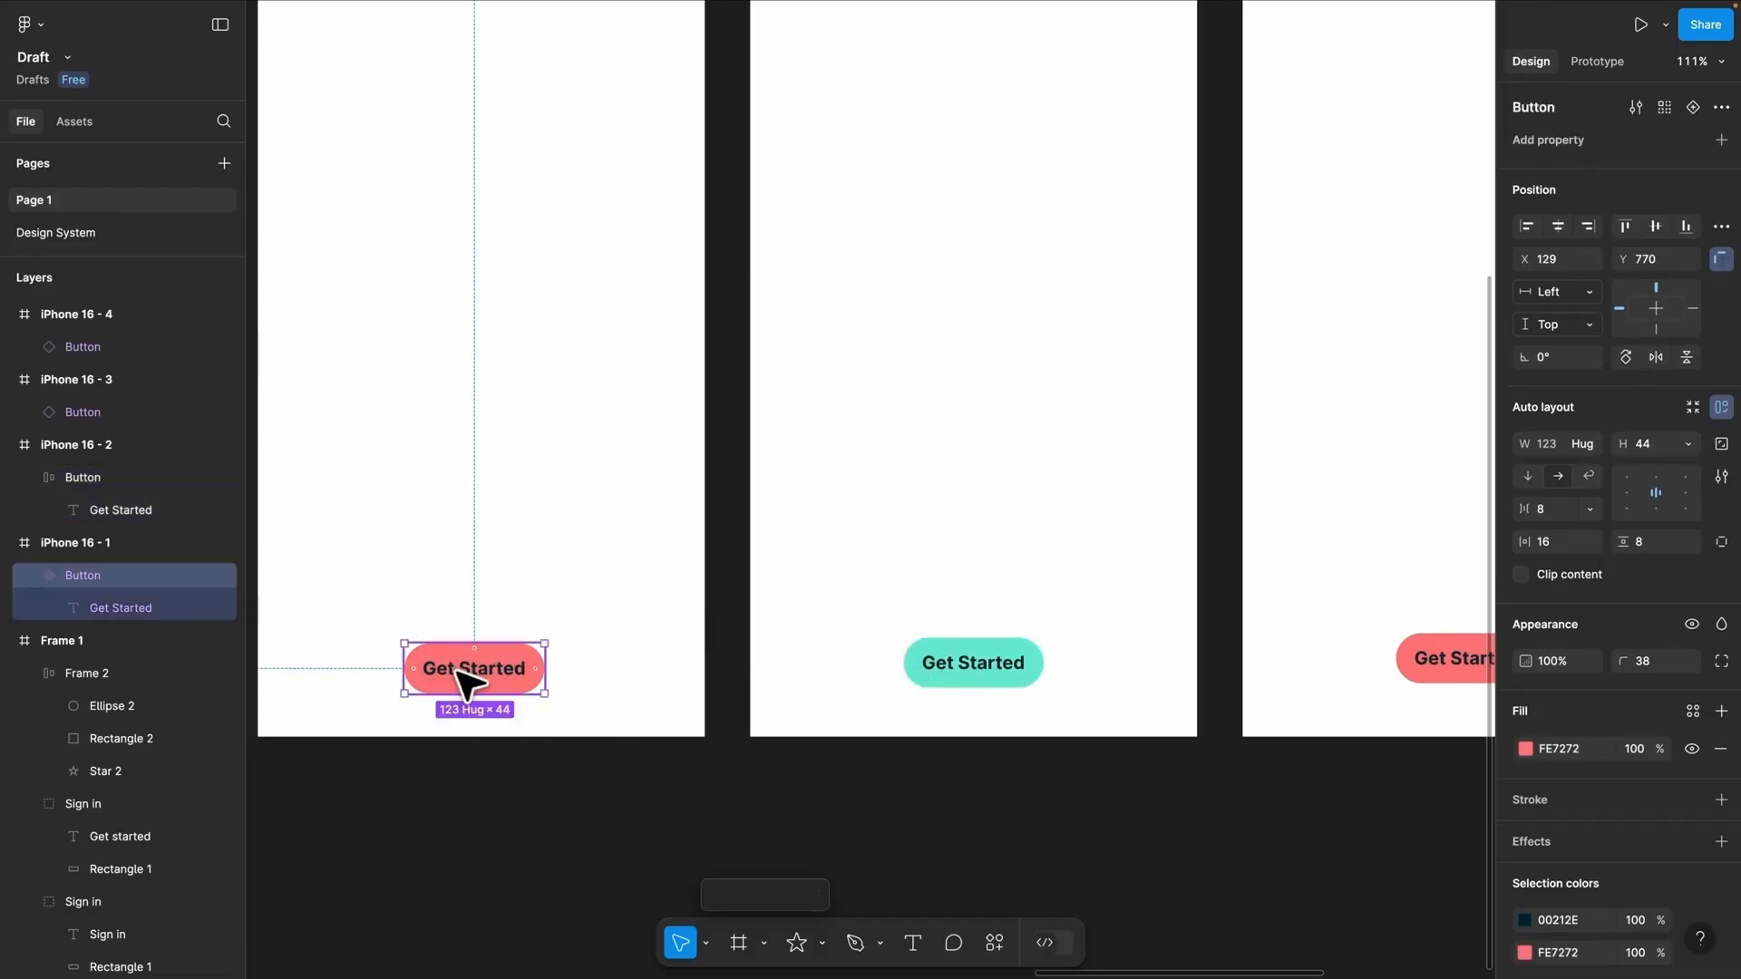
left_click_drag(1637, 675, 1625, 669)
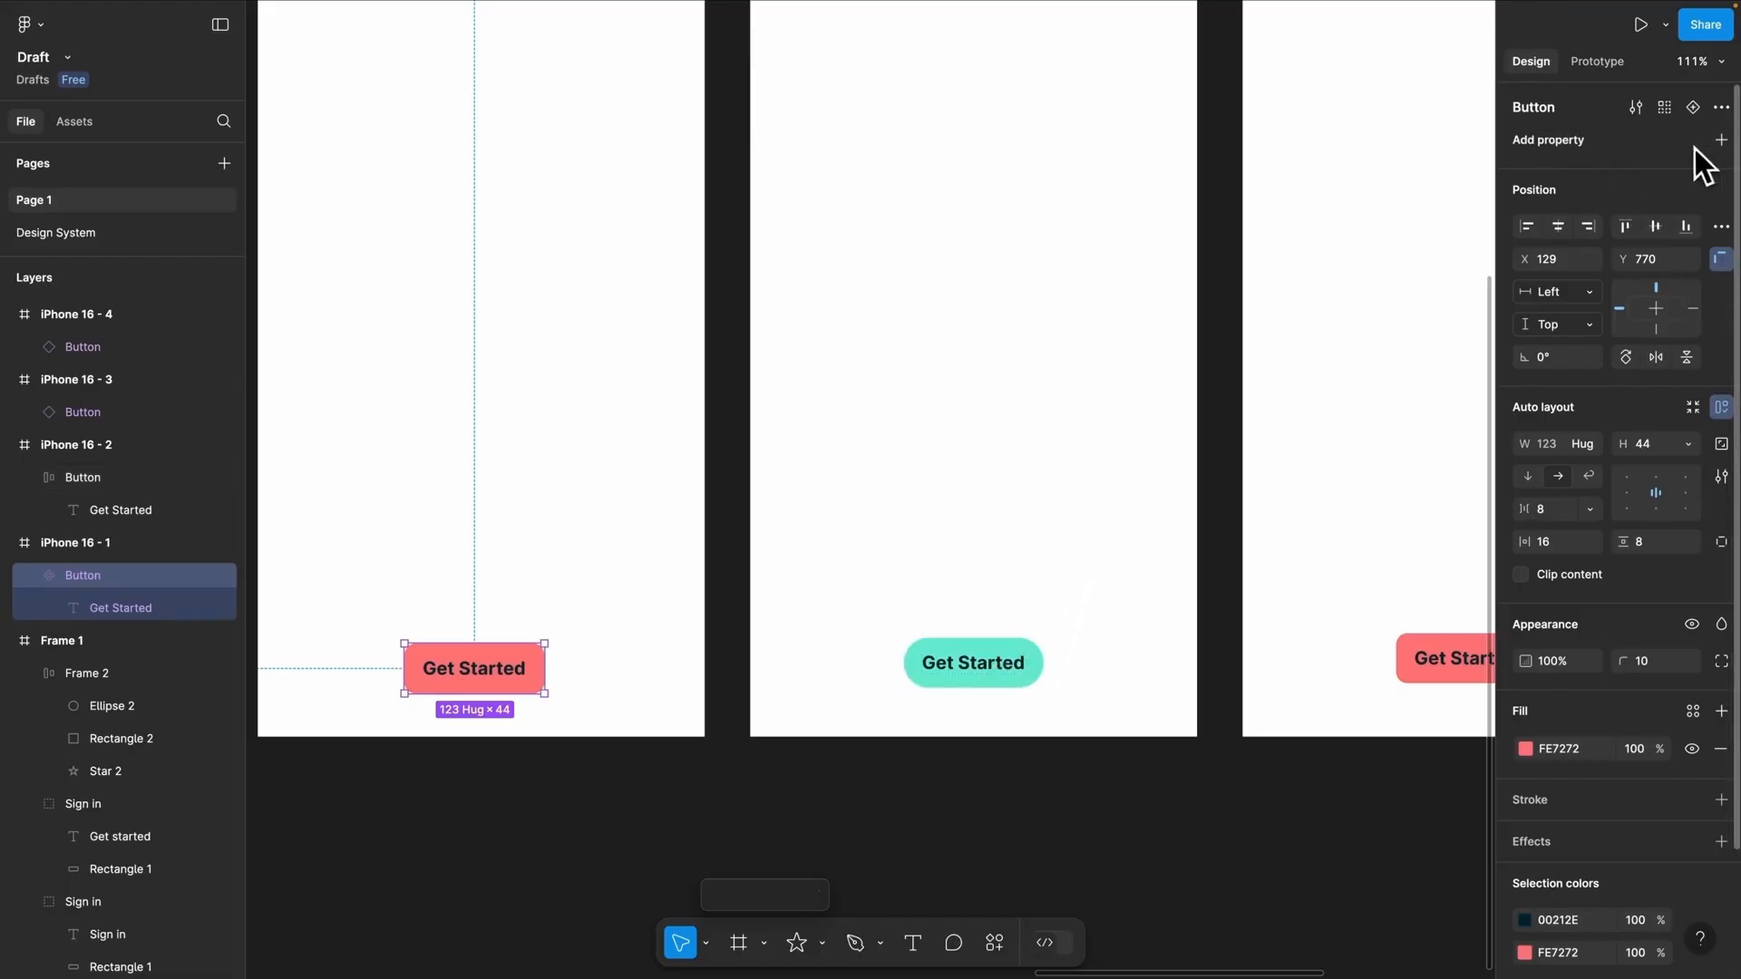
left_click(1721, 140)
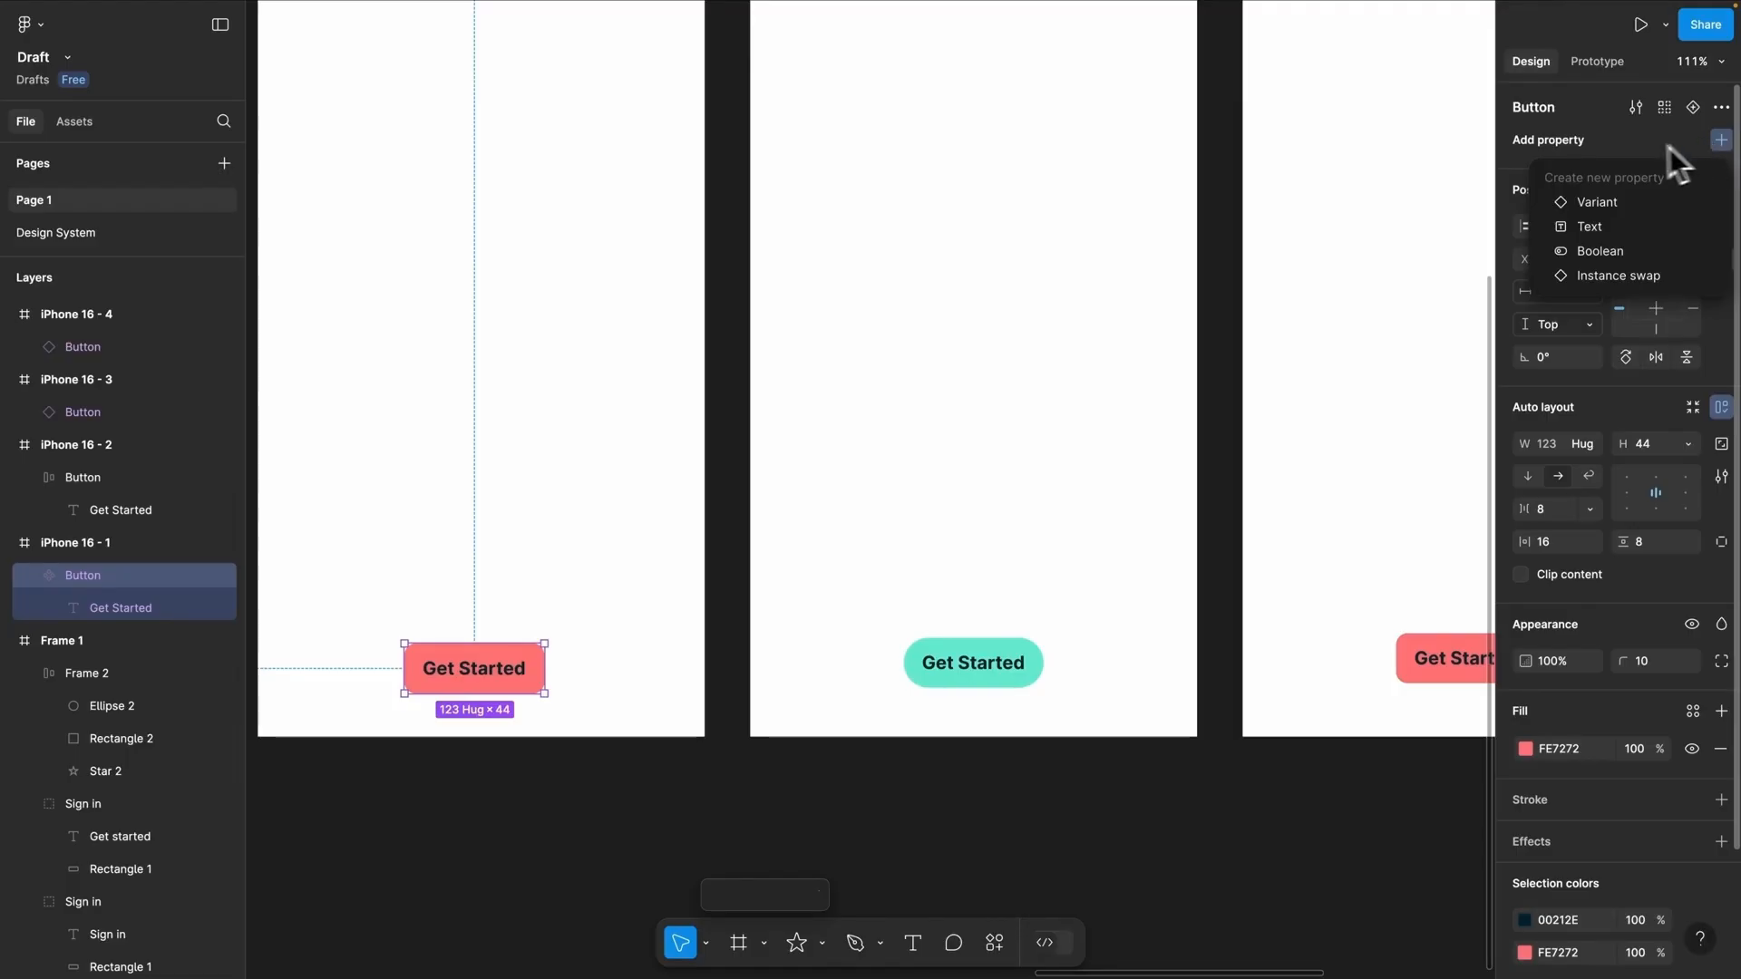
left_click(807, 549)
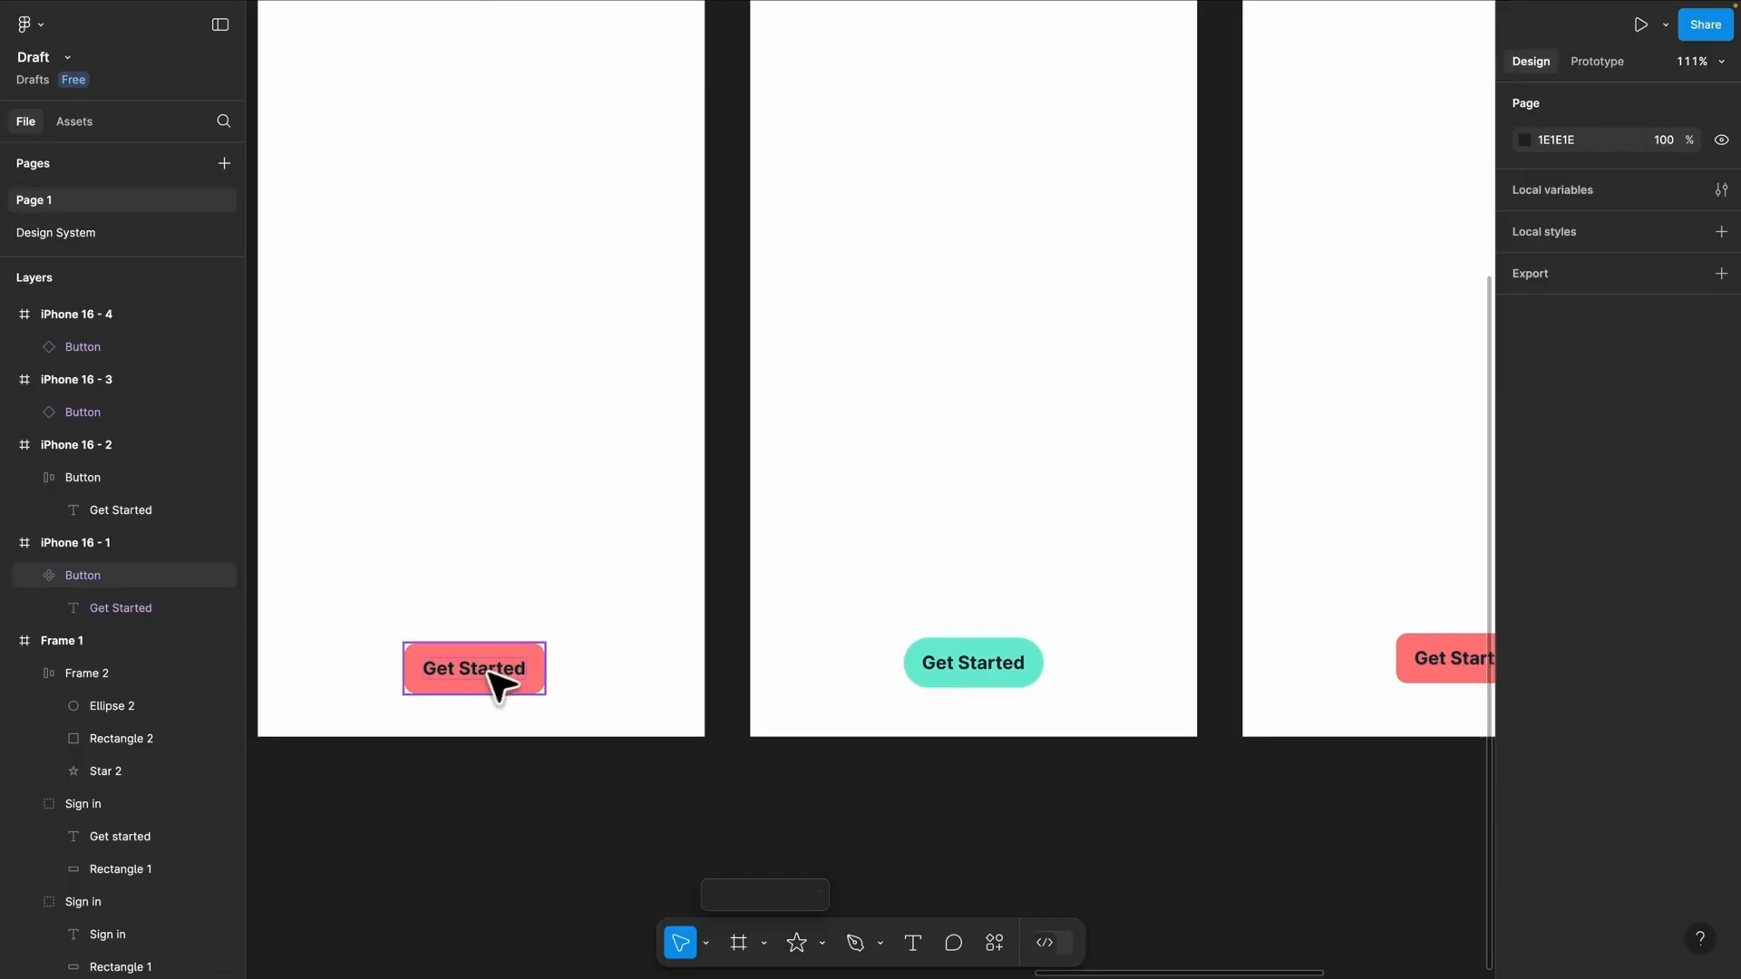
Move the main Button component out of iPhone 16 - 1 onto the empty canvas below the frame.
left_click(495, 699)
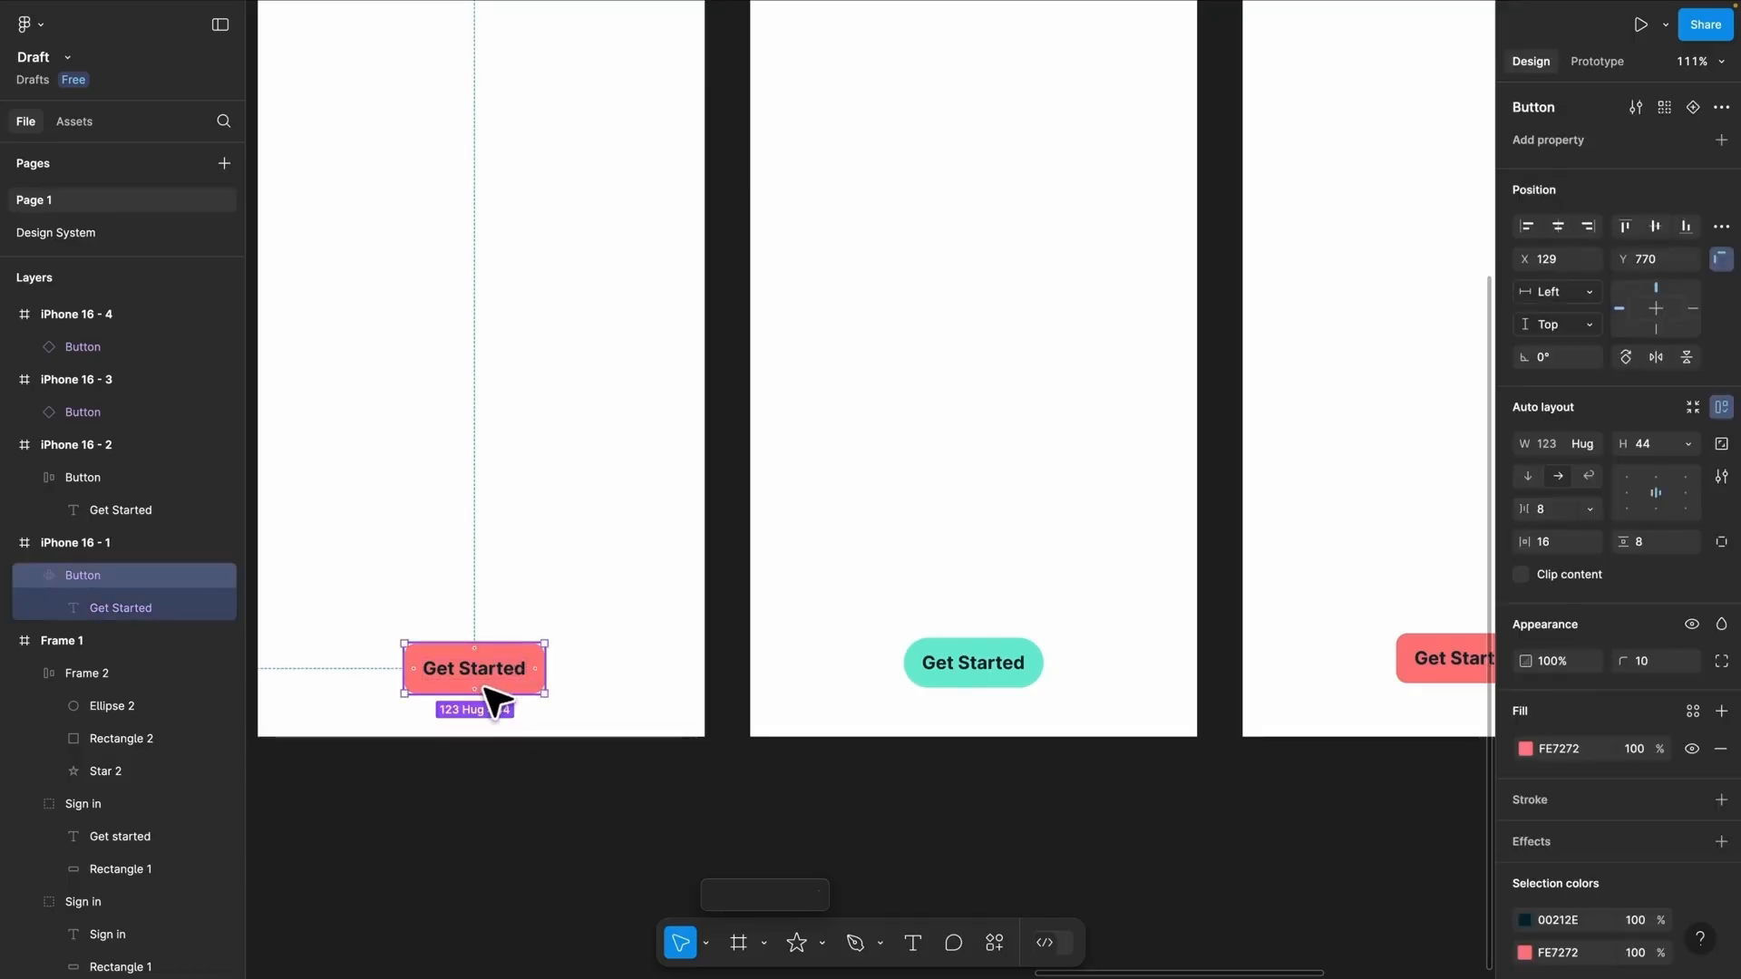
scroll(607, 639, "down", 3, "ctrl")
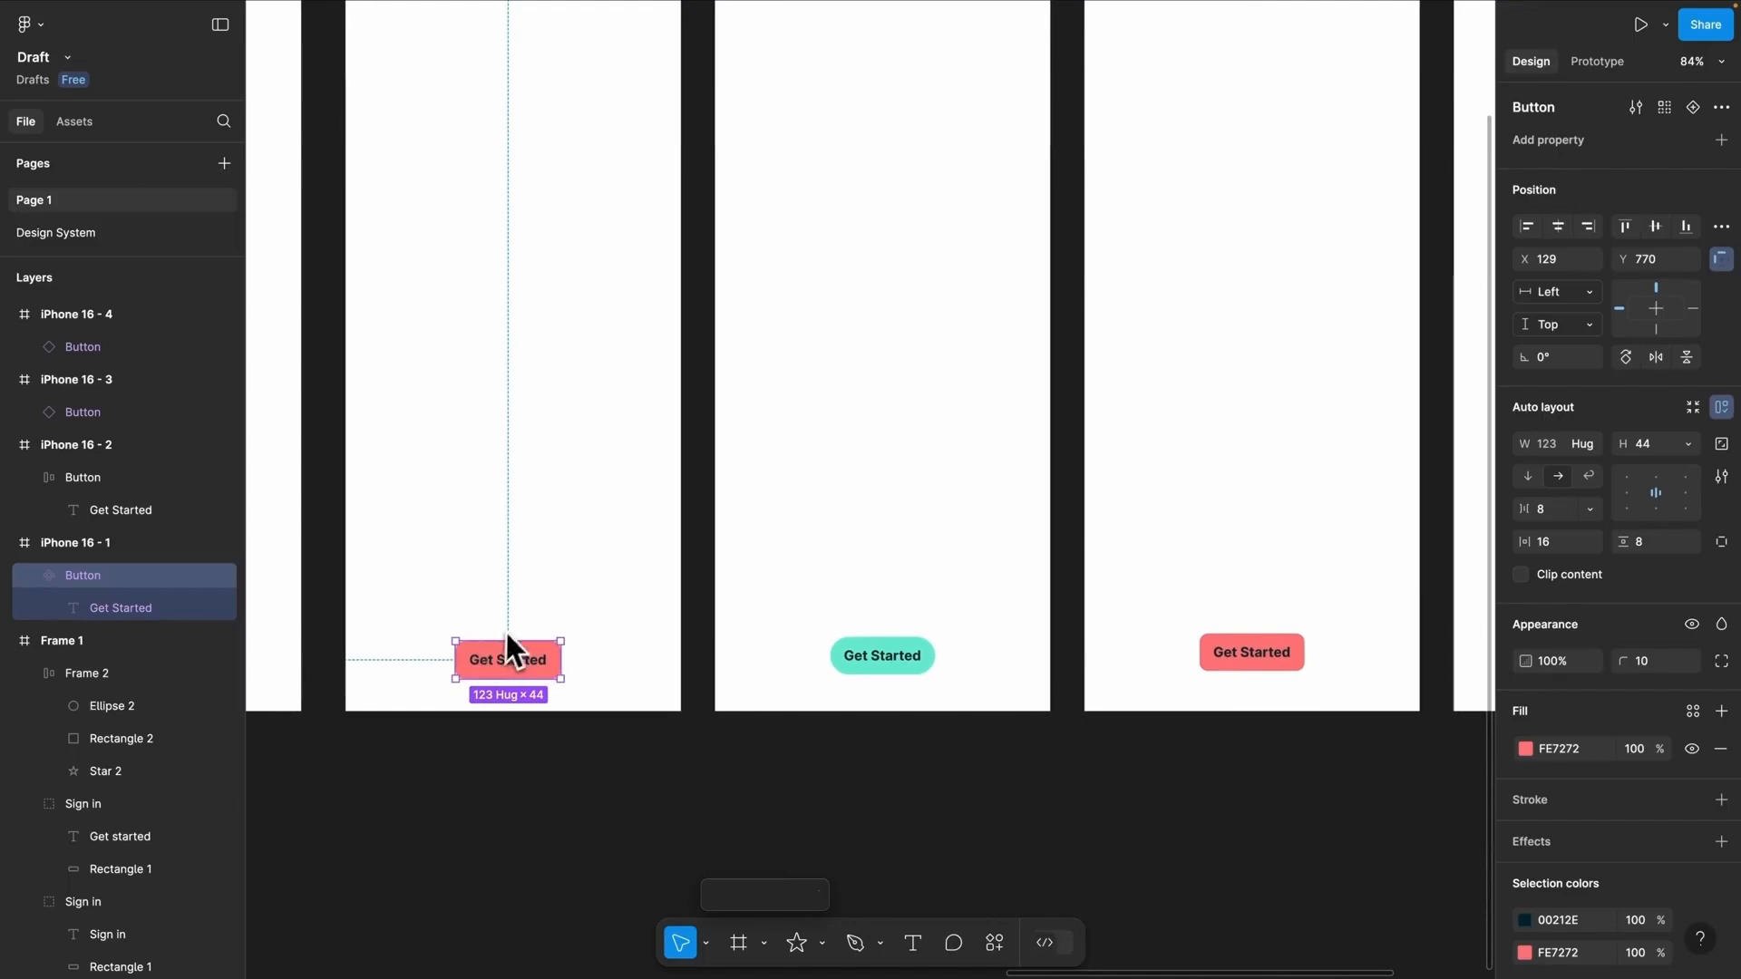
scroll(504, 635, "down", 3)
left_click_drag(649, 522, 661, 700)
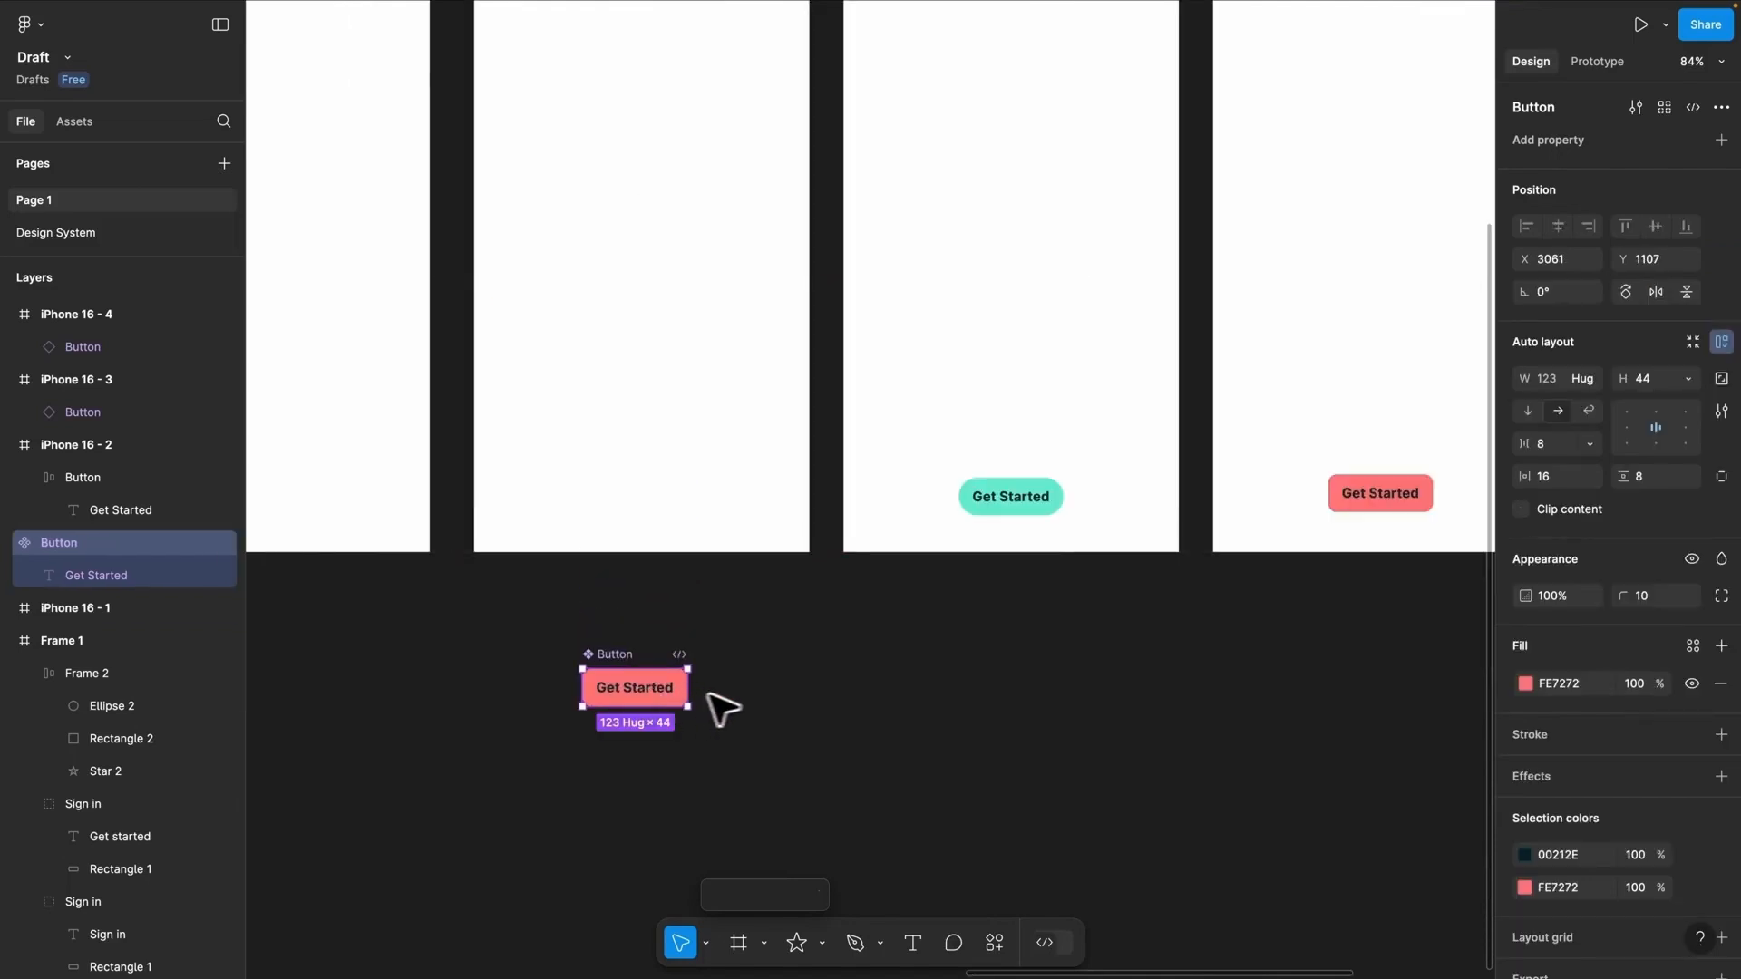
Add a variant to the main Button component on the canvas.
scroll(726, 710, "left", 5)
scroll(745, 707, "down", 5)
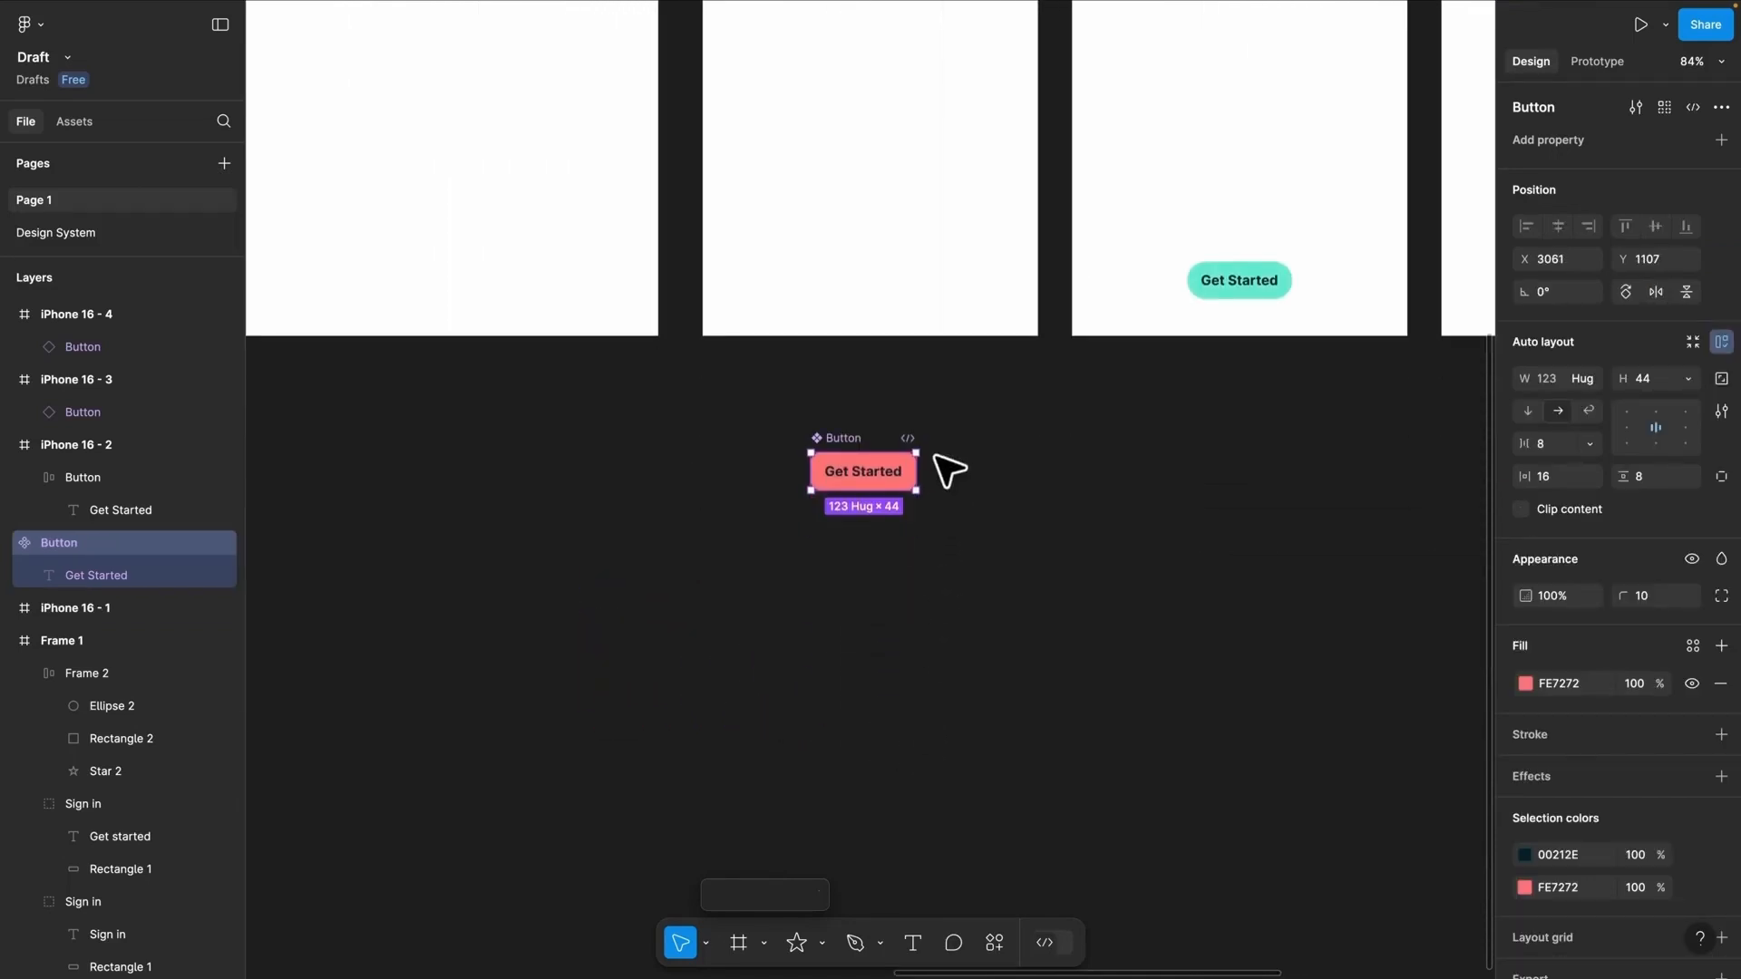
scroll(949, 474, "up", 2, "ctrl")
scroll(949, 474, "up", 4, "ctrl")
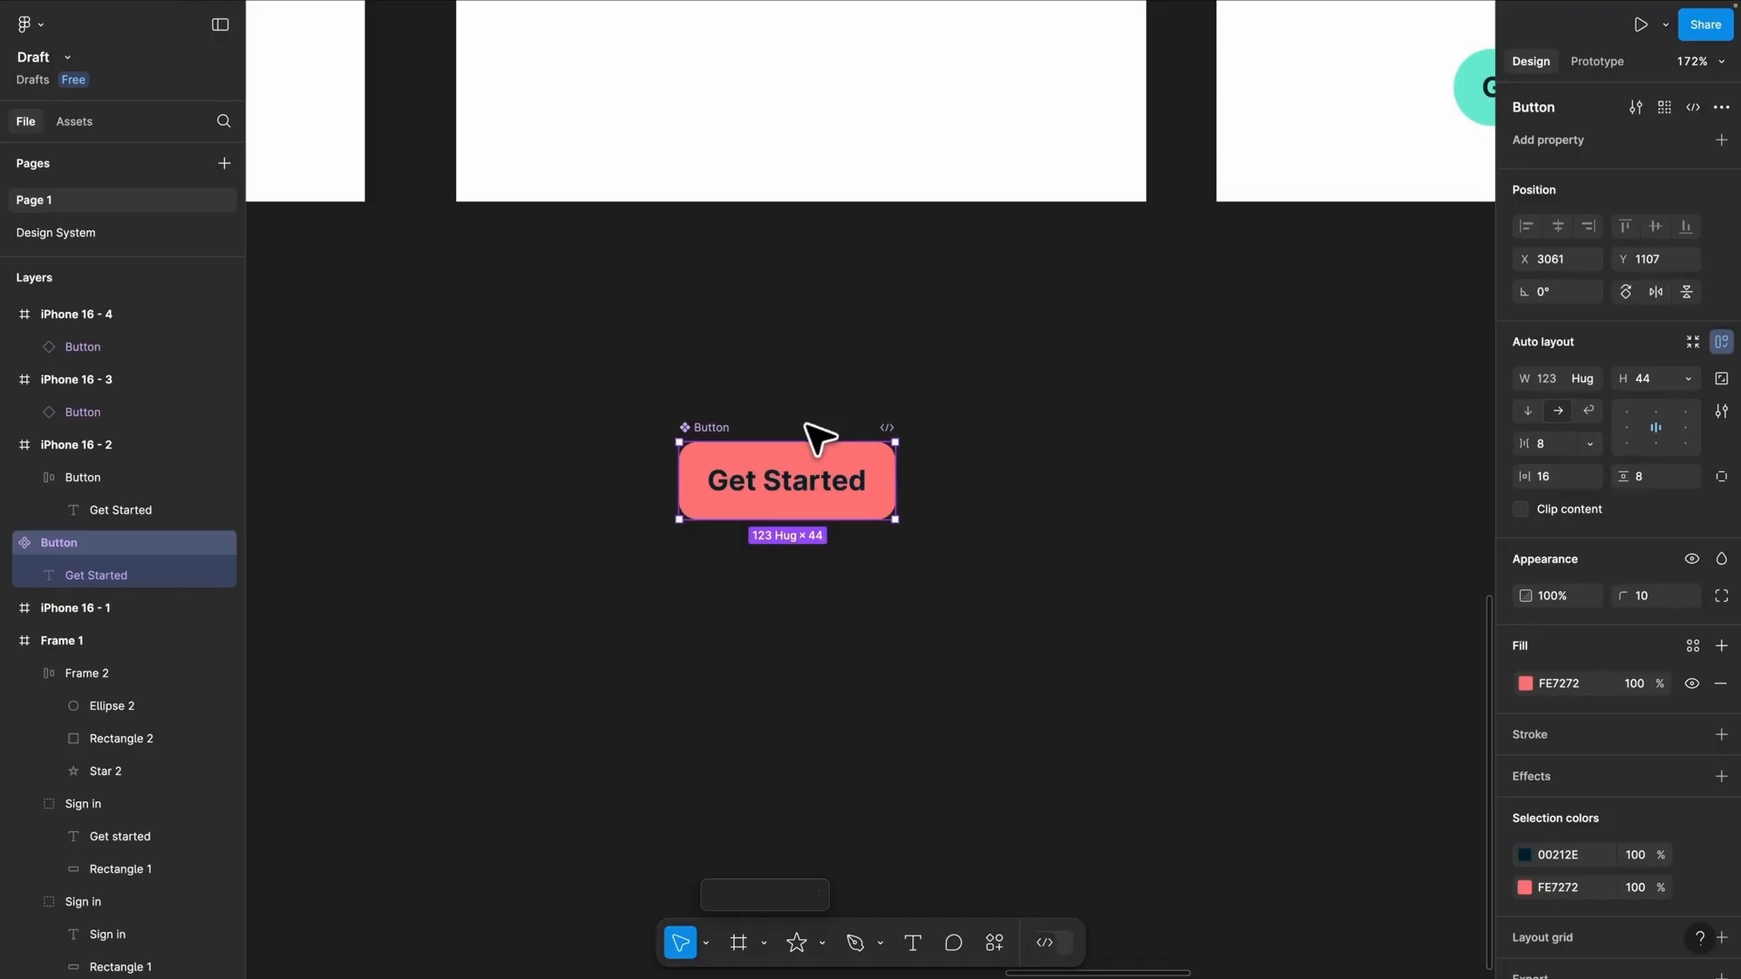
left_click(1721, 107)
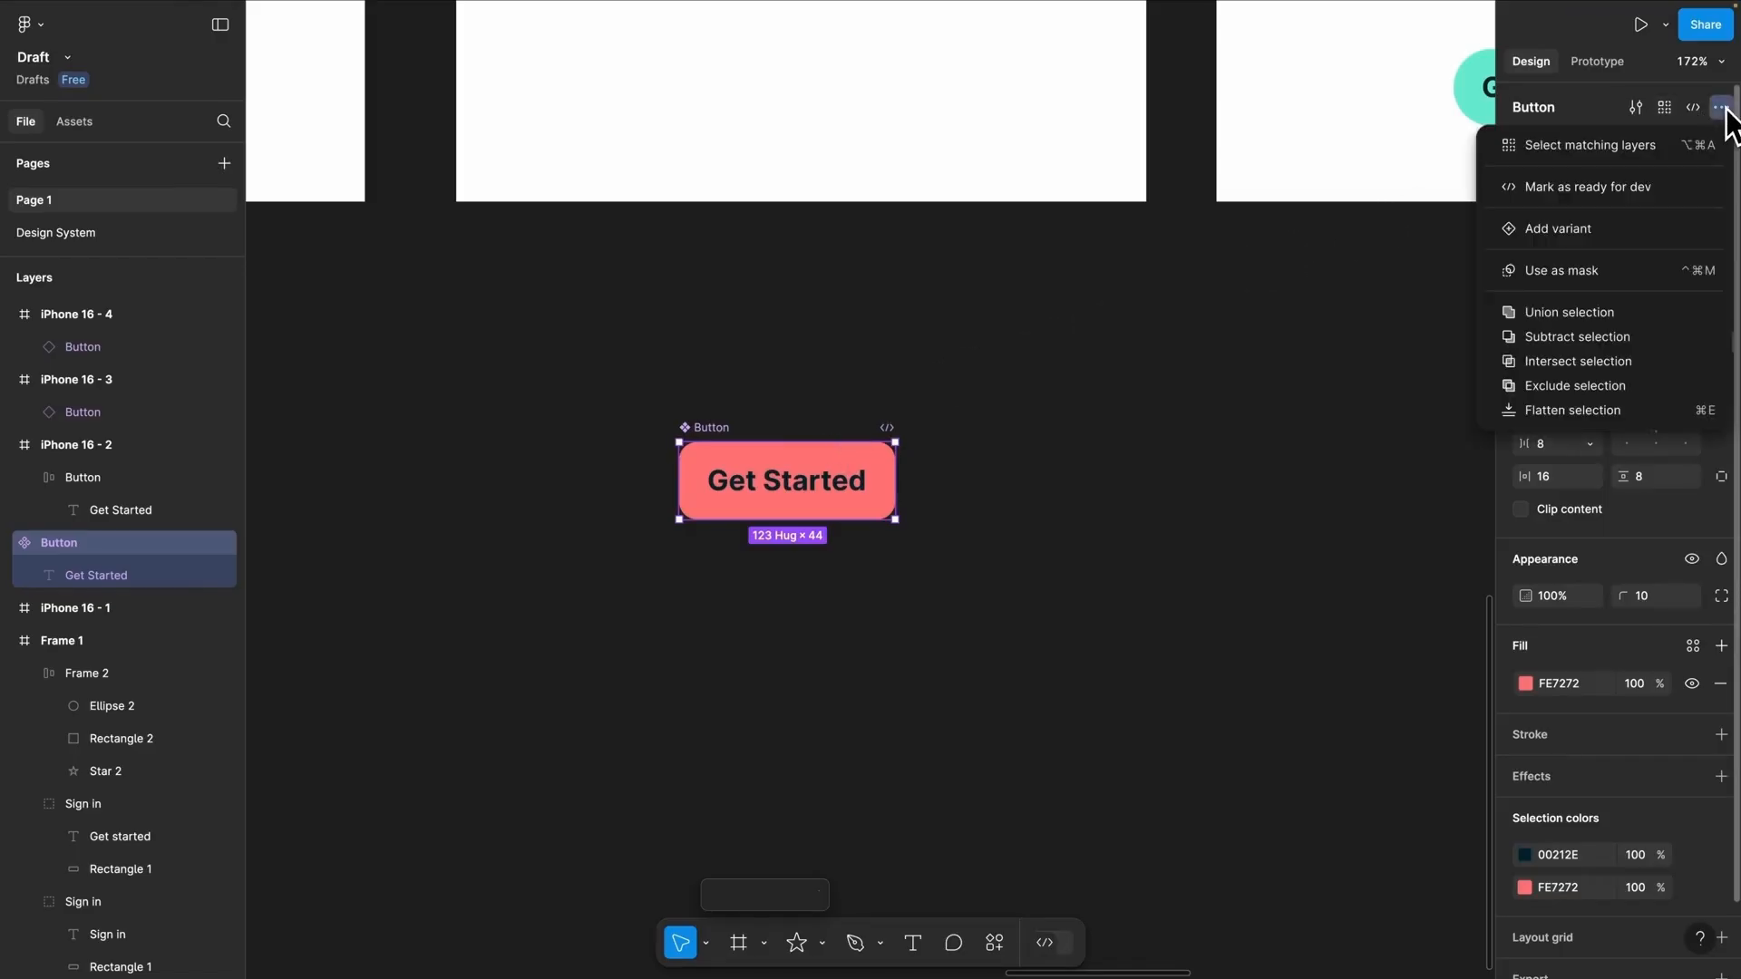
left_click(1559, 232)
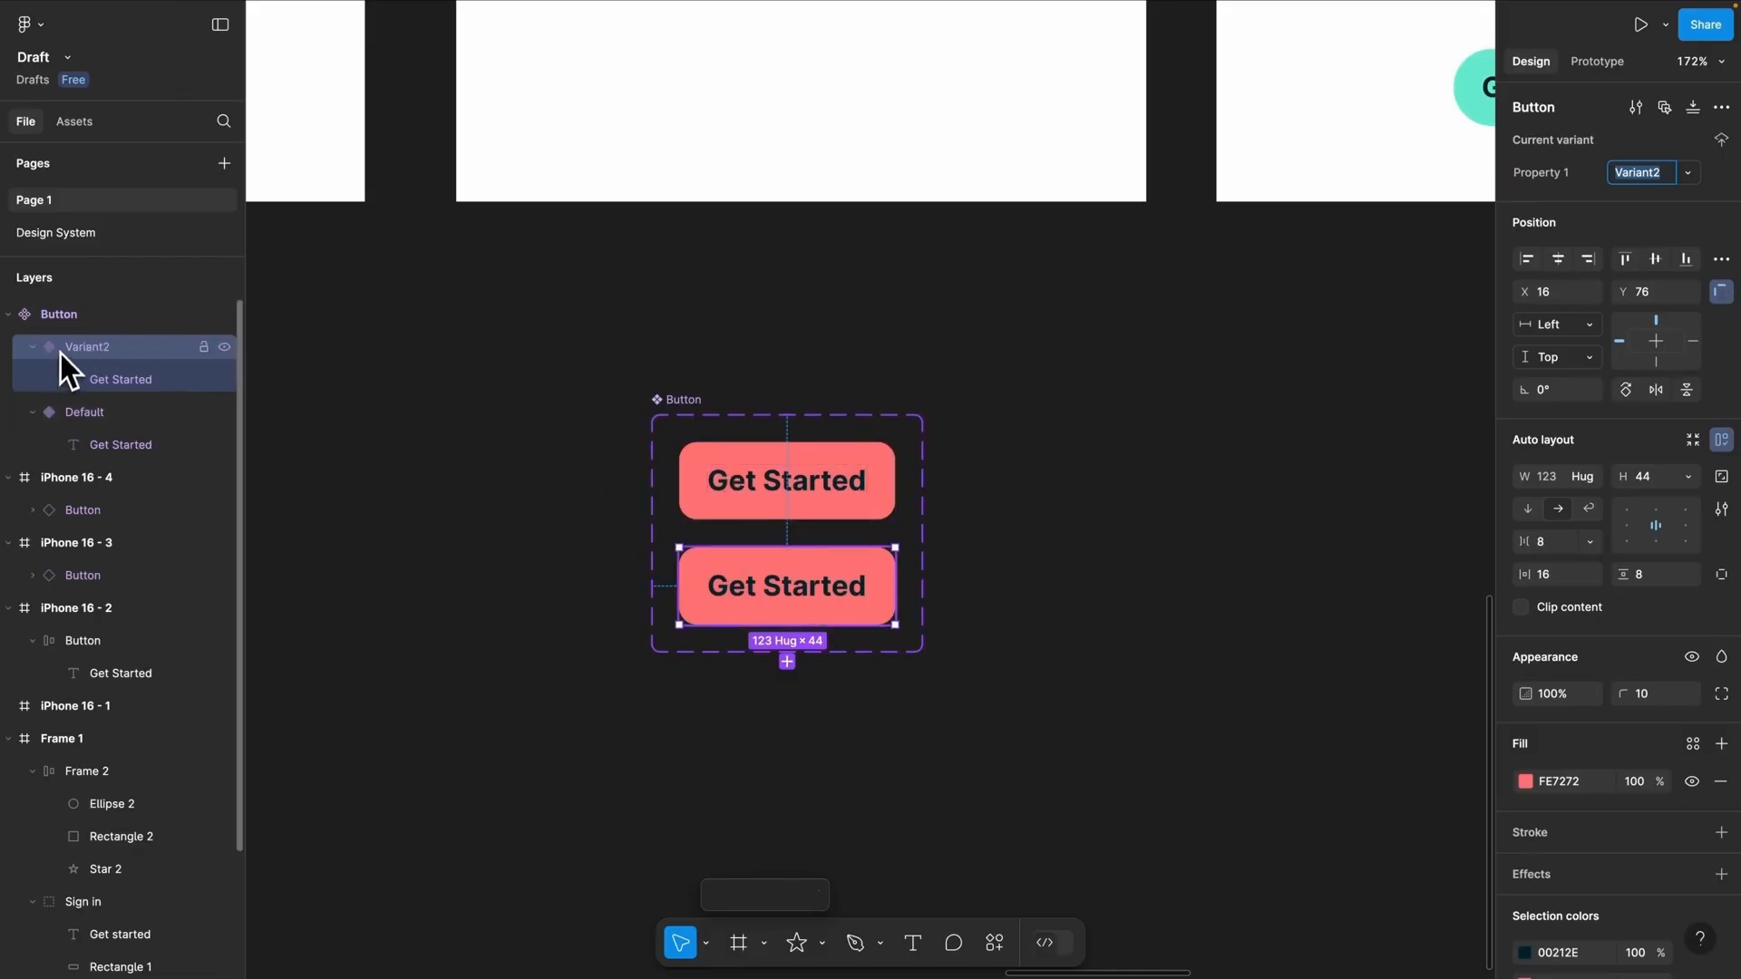
Examine the Button component set and its Default and Variant2 variants on the canvas and in the layer structure.
left_click(99, 408)
left_click(98, 348)
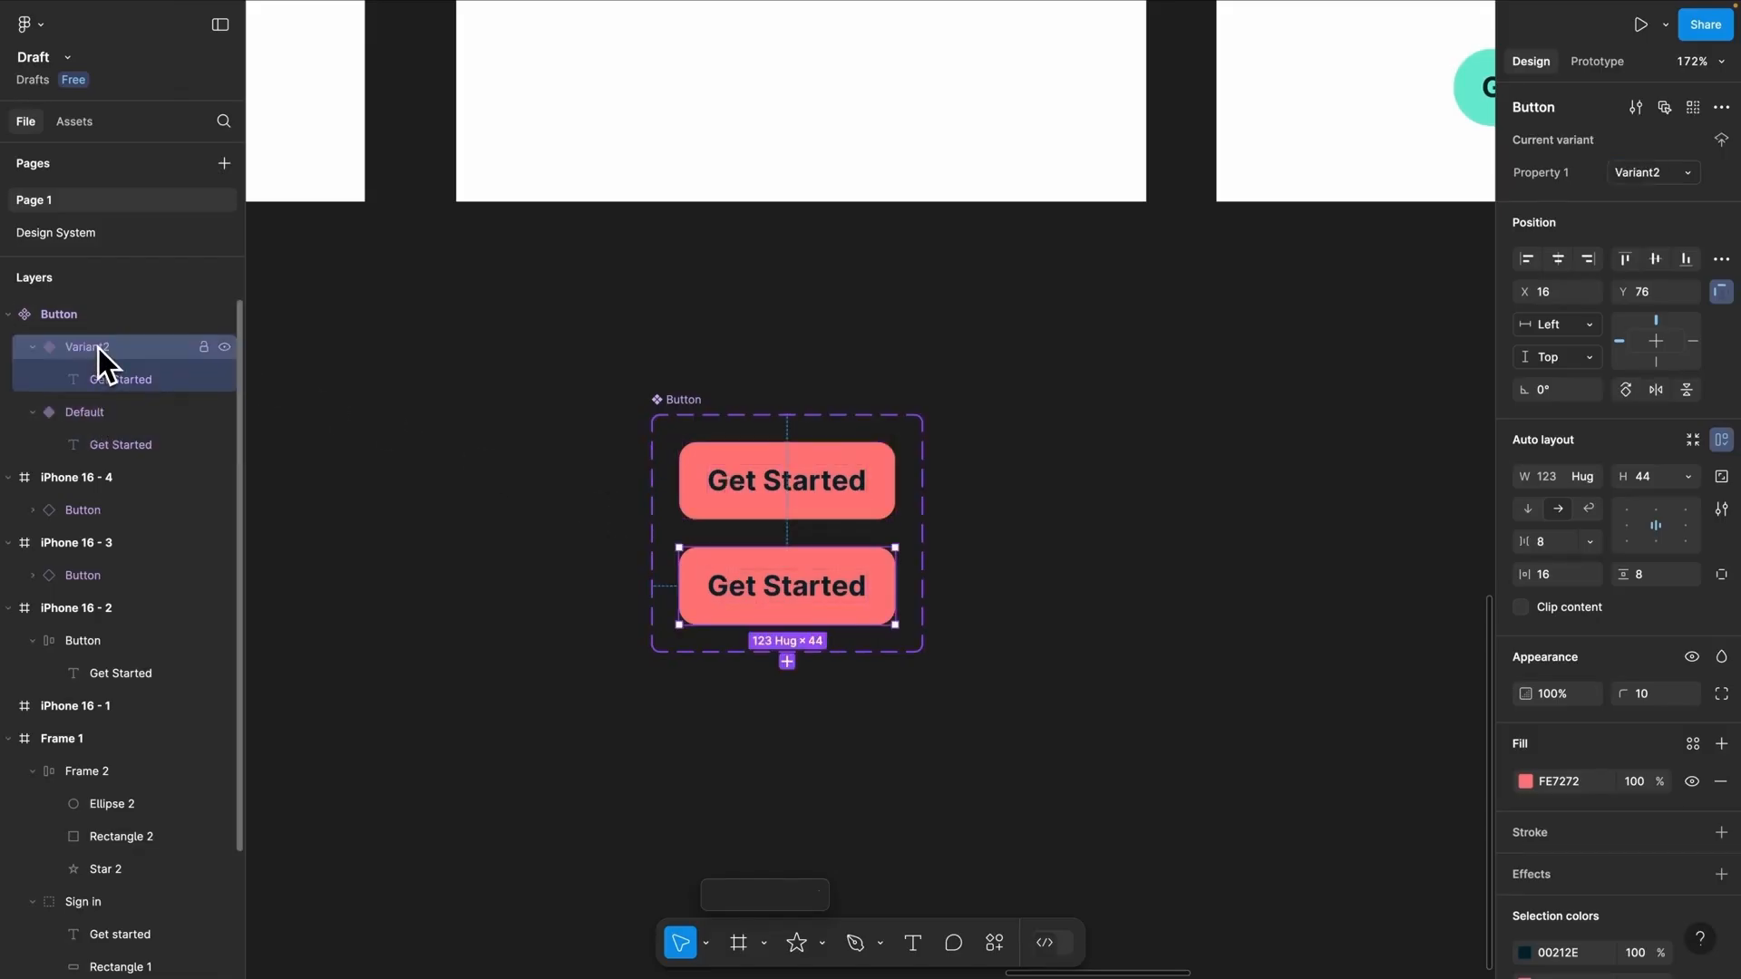
left_click(73, 314)
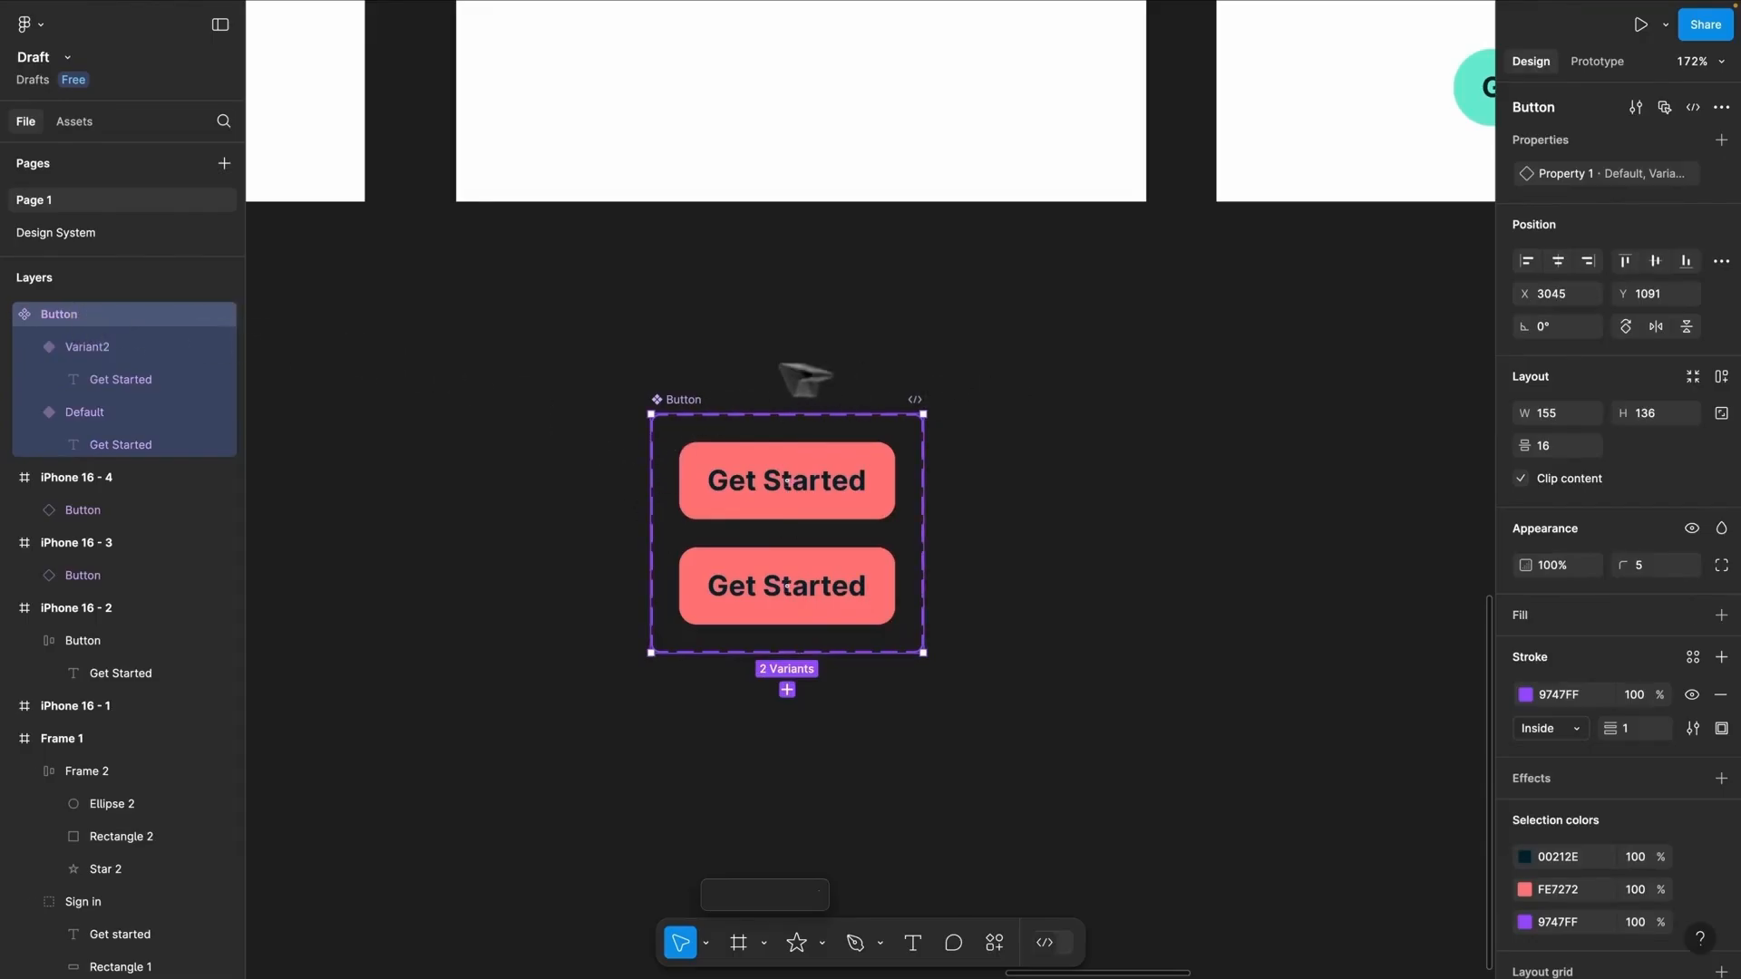
left_click(830, 481)
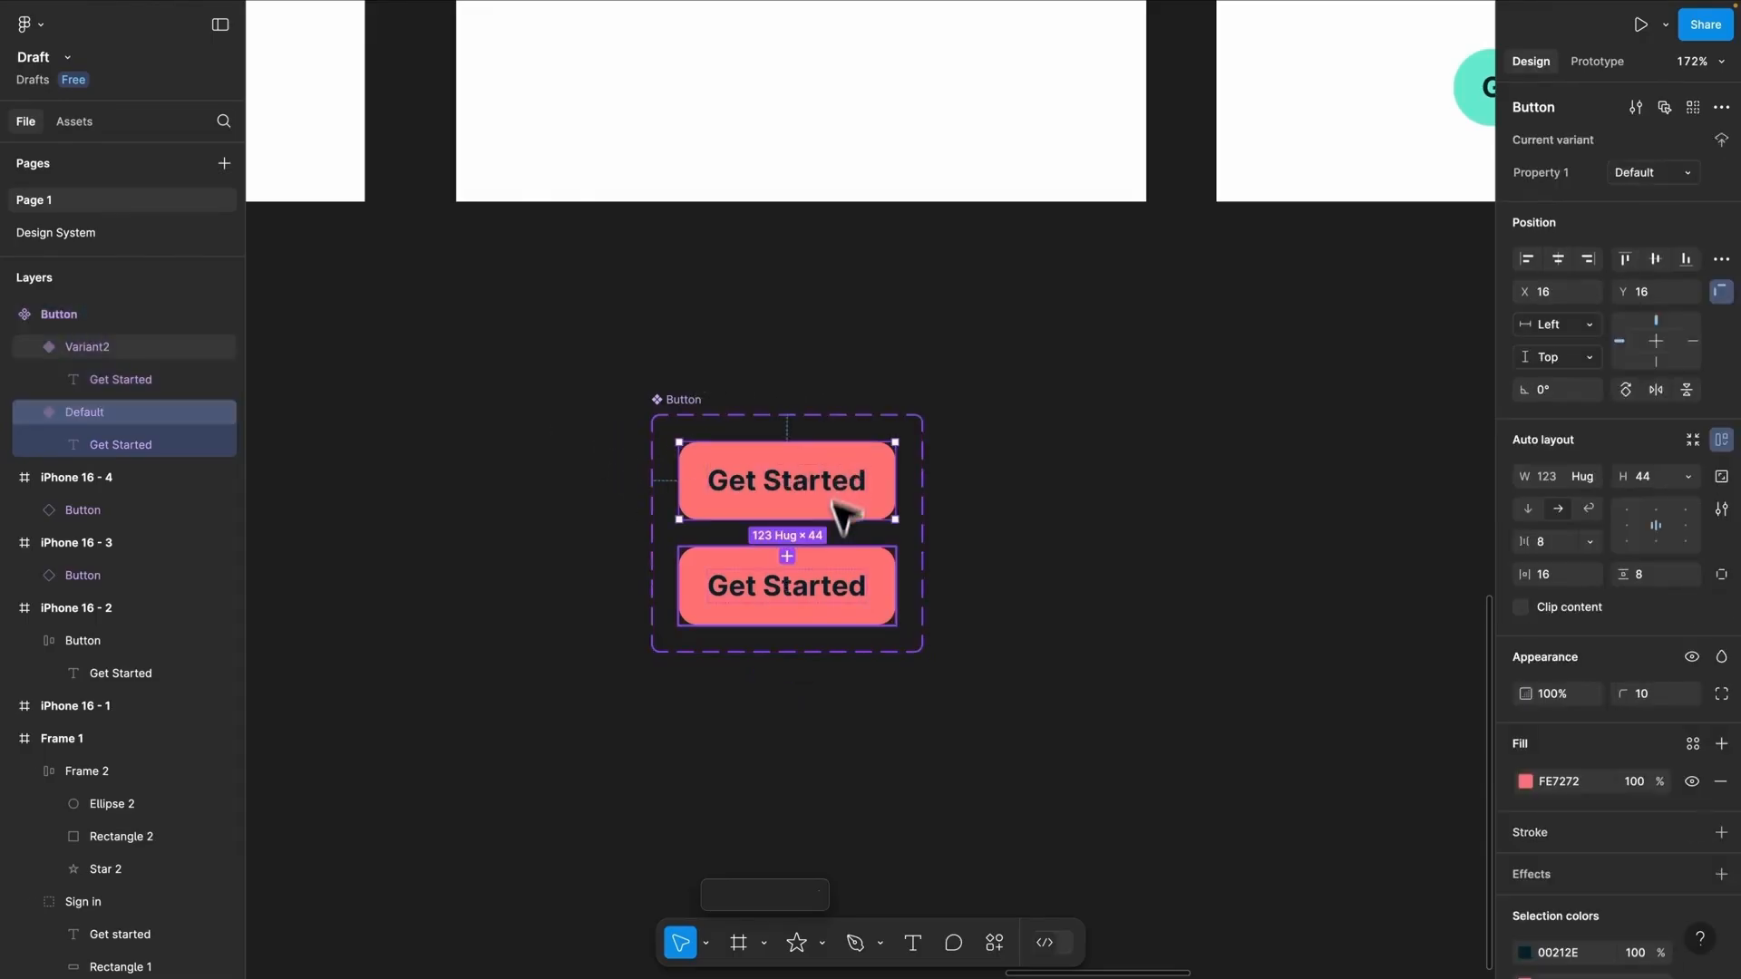
left_click(842, 594)
left_click(827, 515)
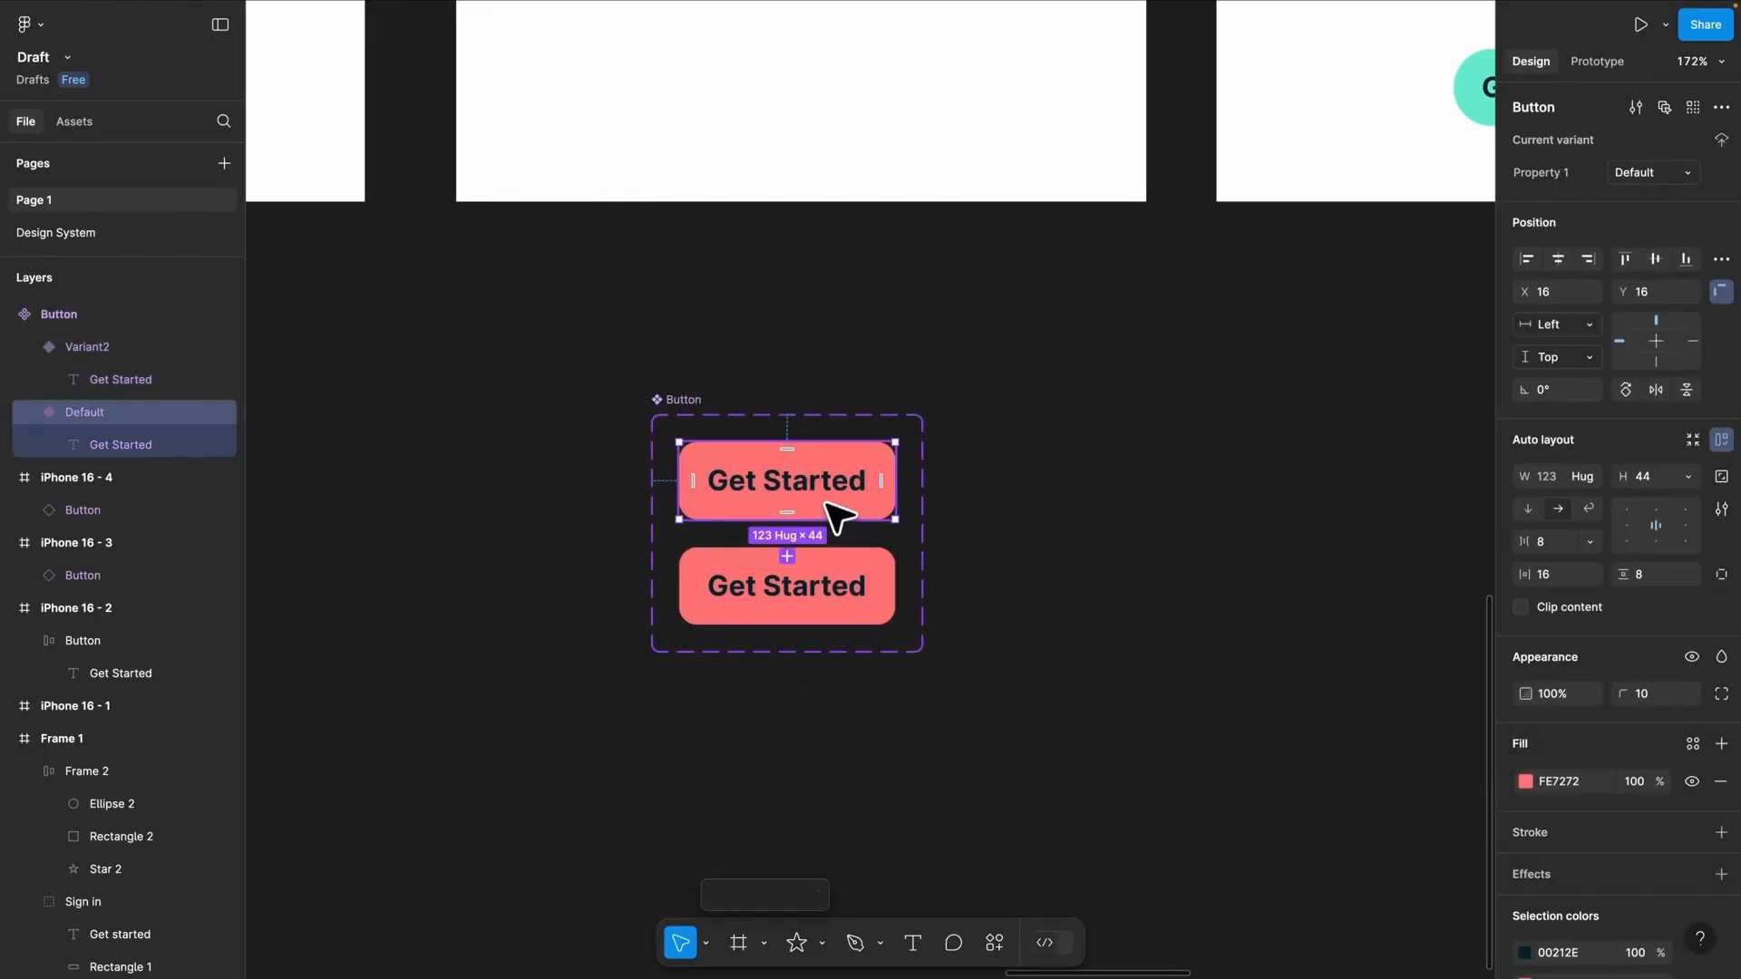
left_click(819, 556)
left_click(114, 414)
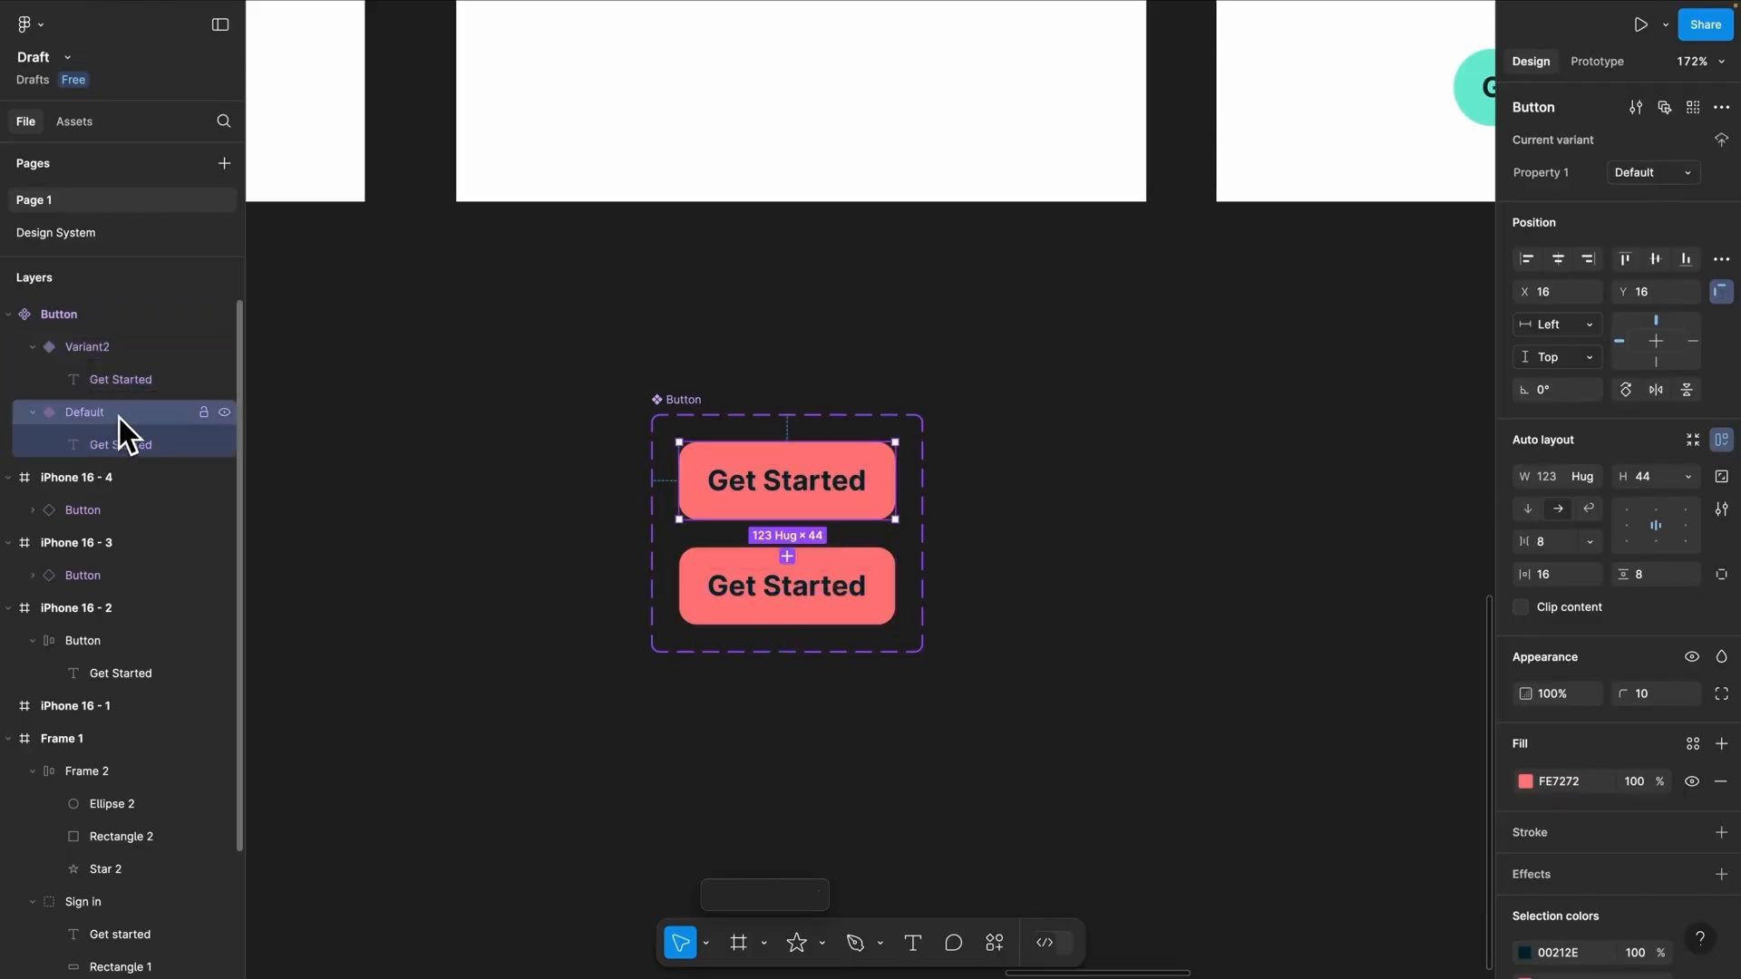
Rename the Variant2 variant of the Button component set to Hover.
left_click(107, 353)
double_click(111, 350)
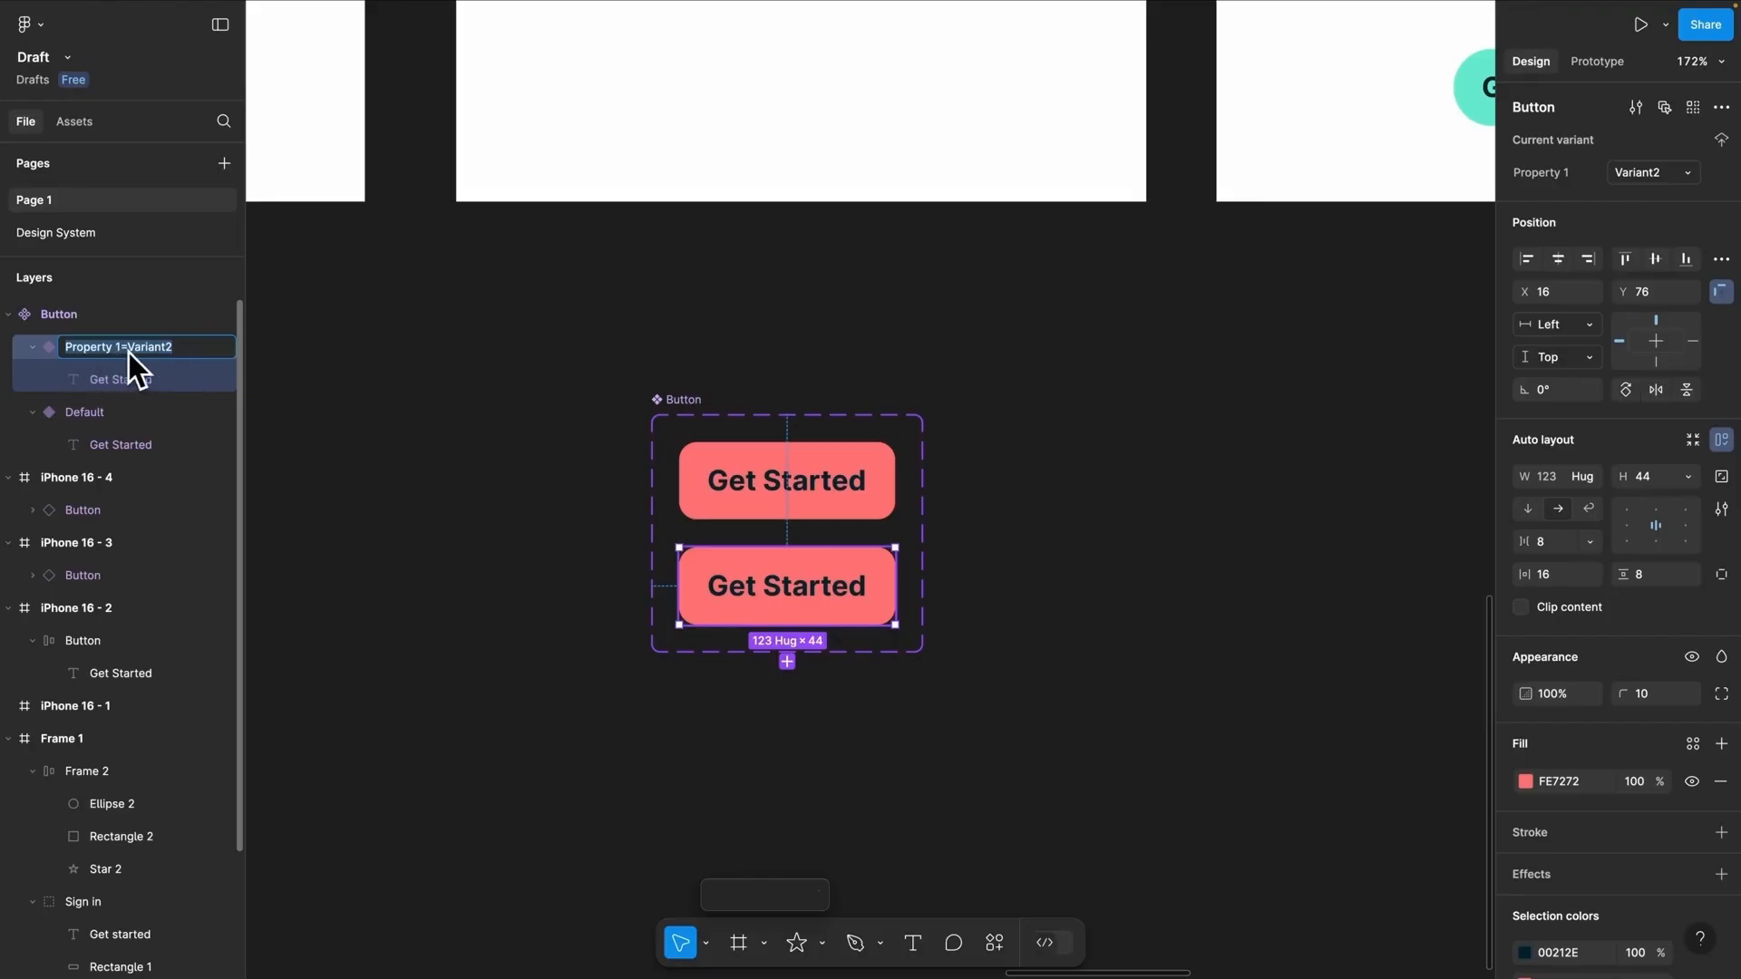
double_click(181, 352)
type("Hover")
key("Return")
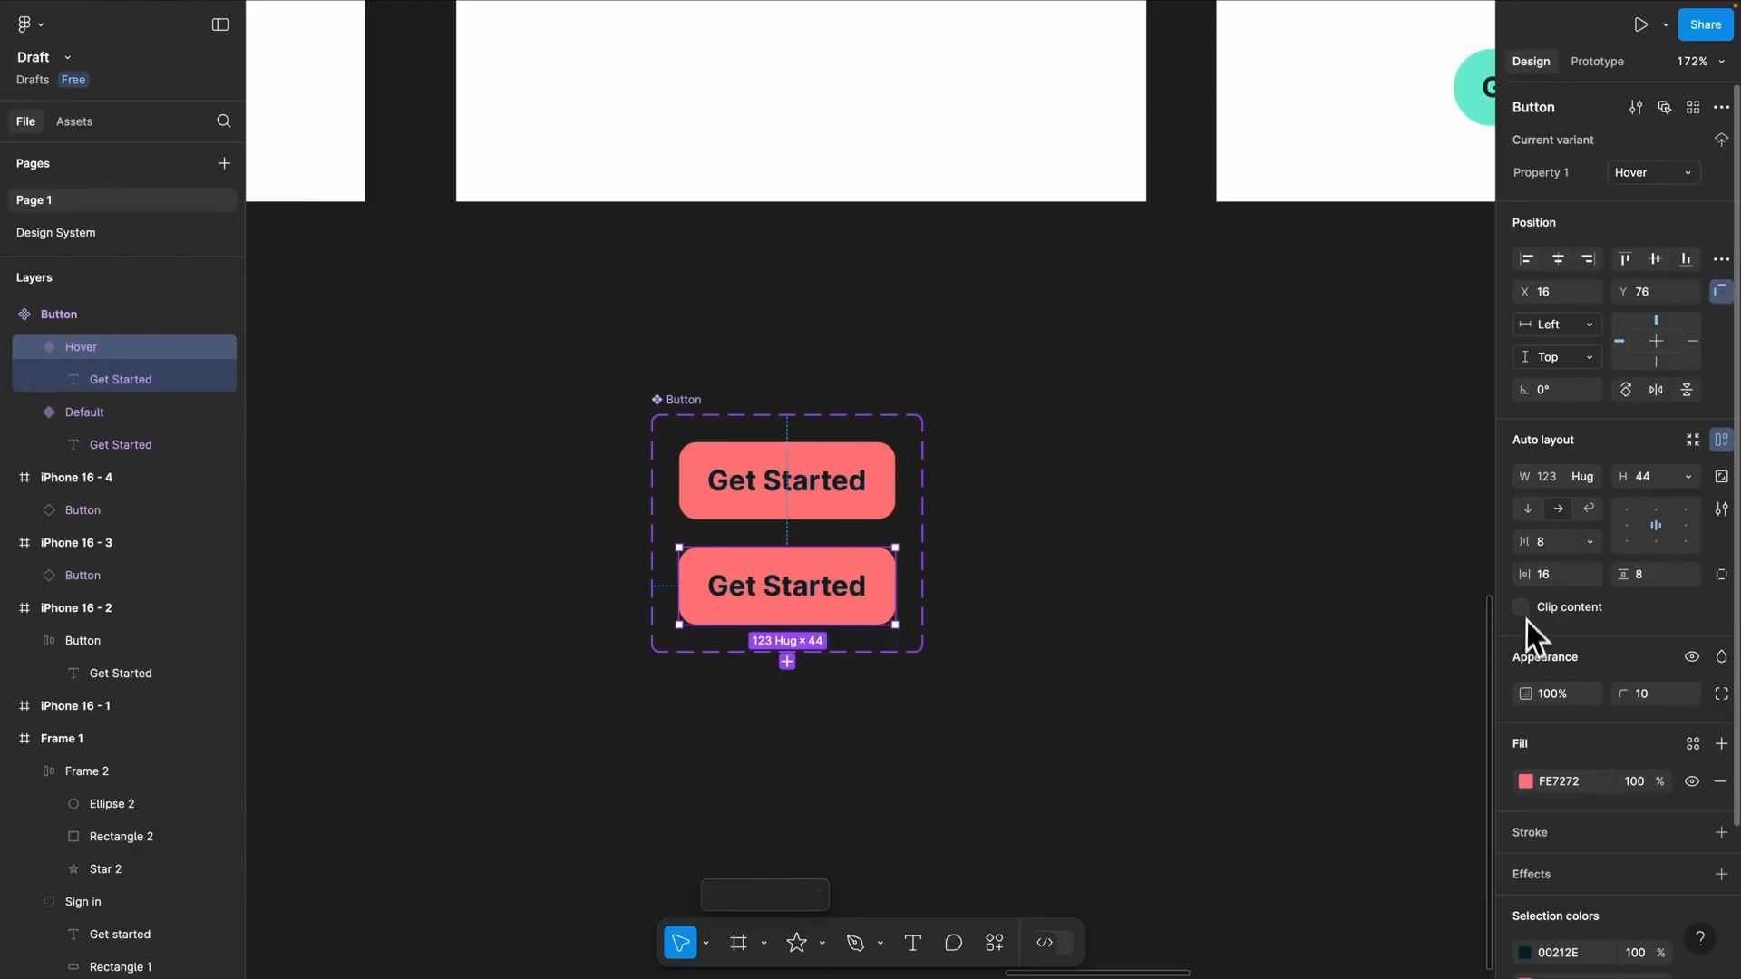
Darken the Hover variant's fill colour to C04D4D.
scroll(1531, 653, "down", 2)
left_click(1525, 708)
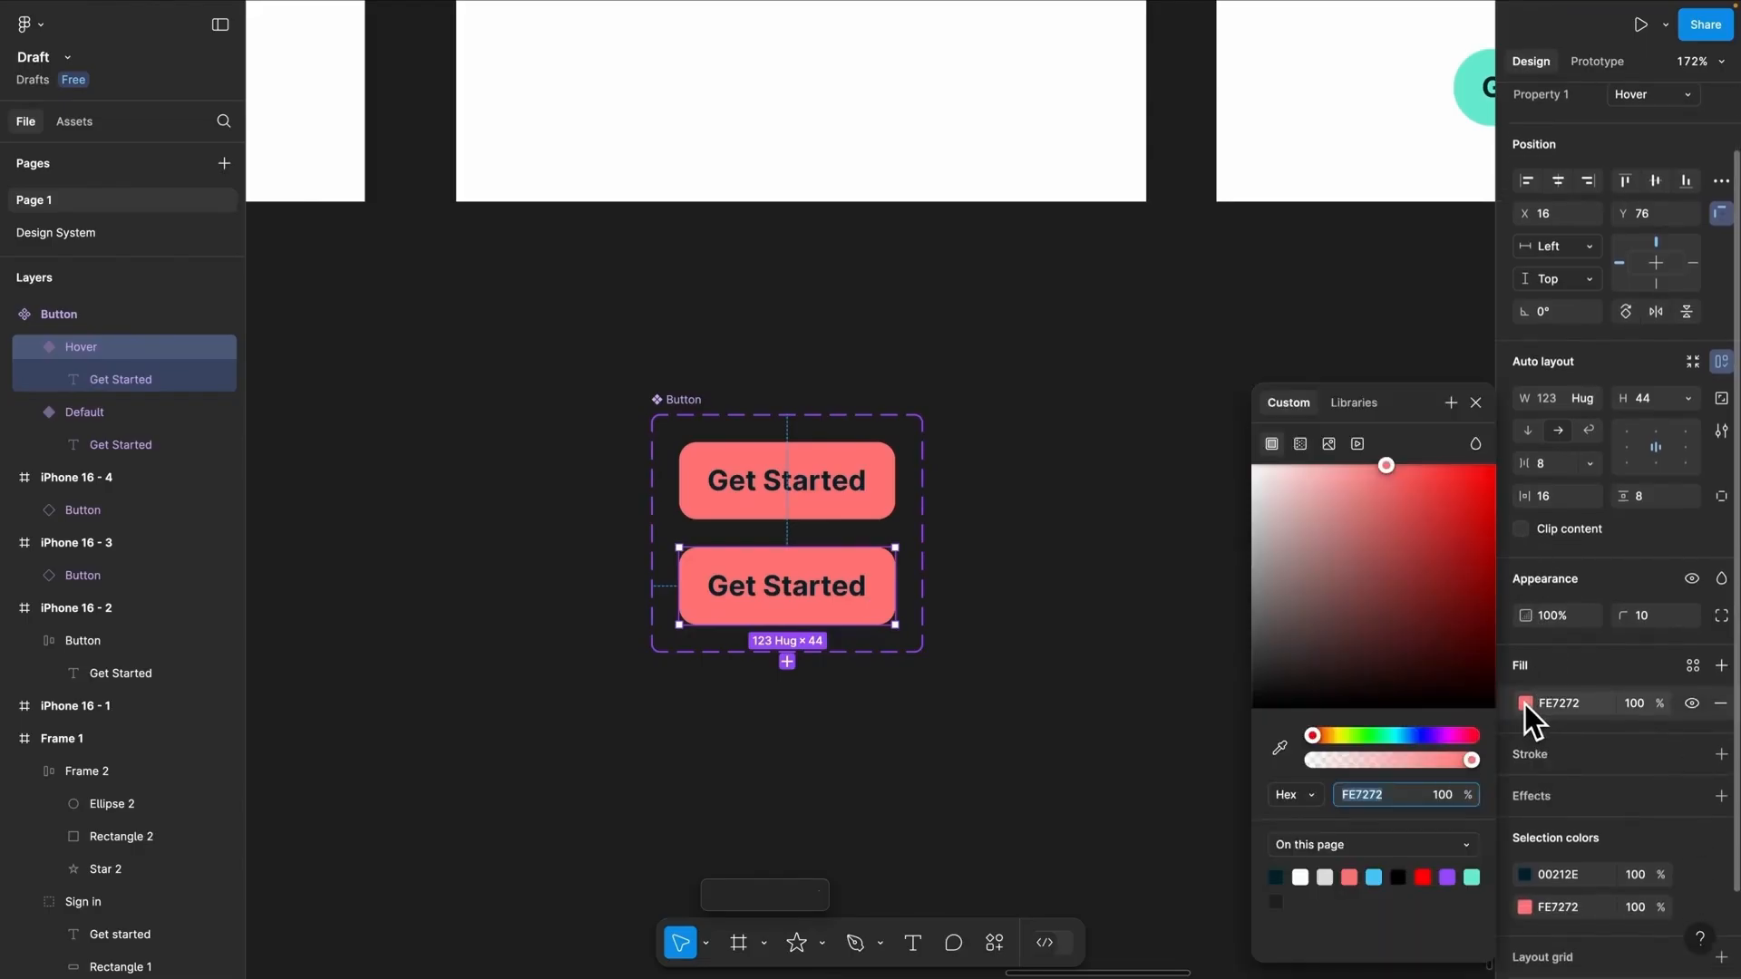
left_click(1384, 517)
left_click_drag(1386, 515, 1391, 529)
left_click(739, 602)
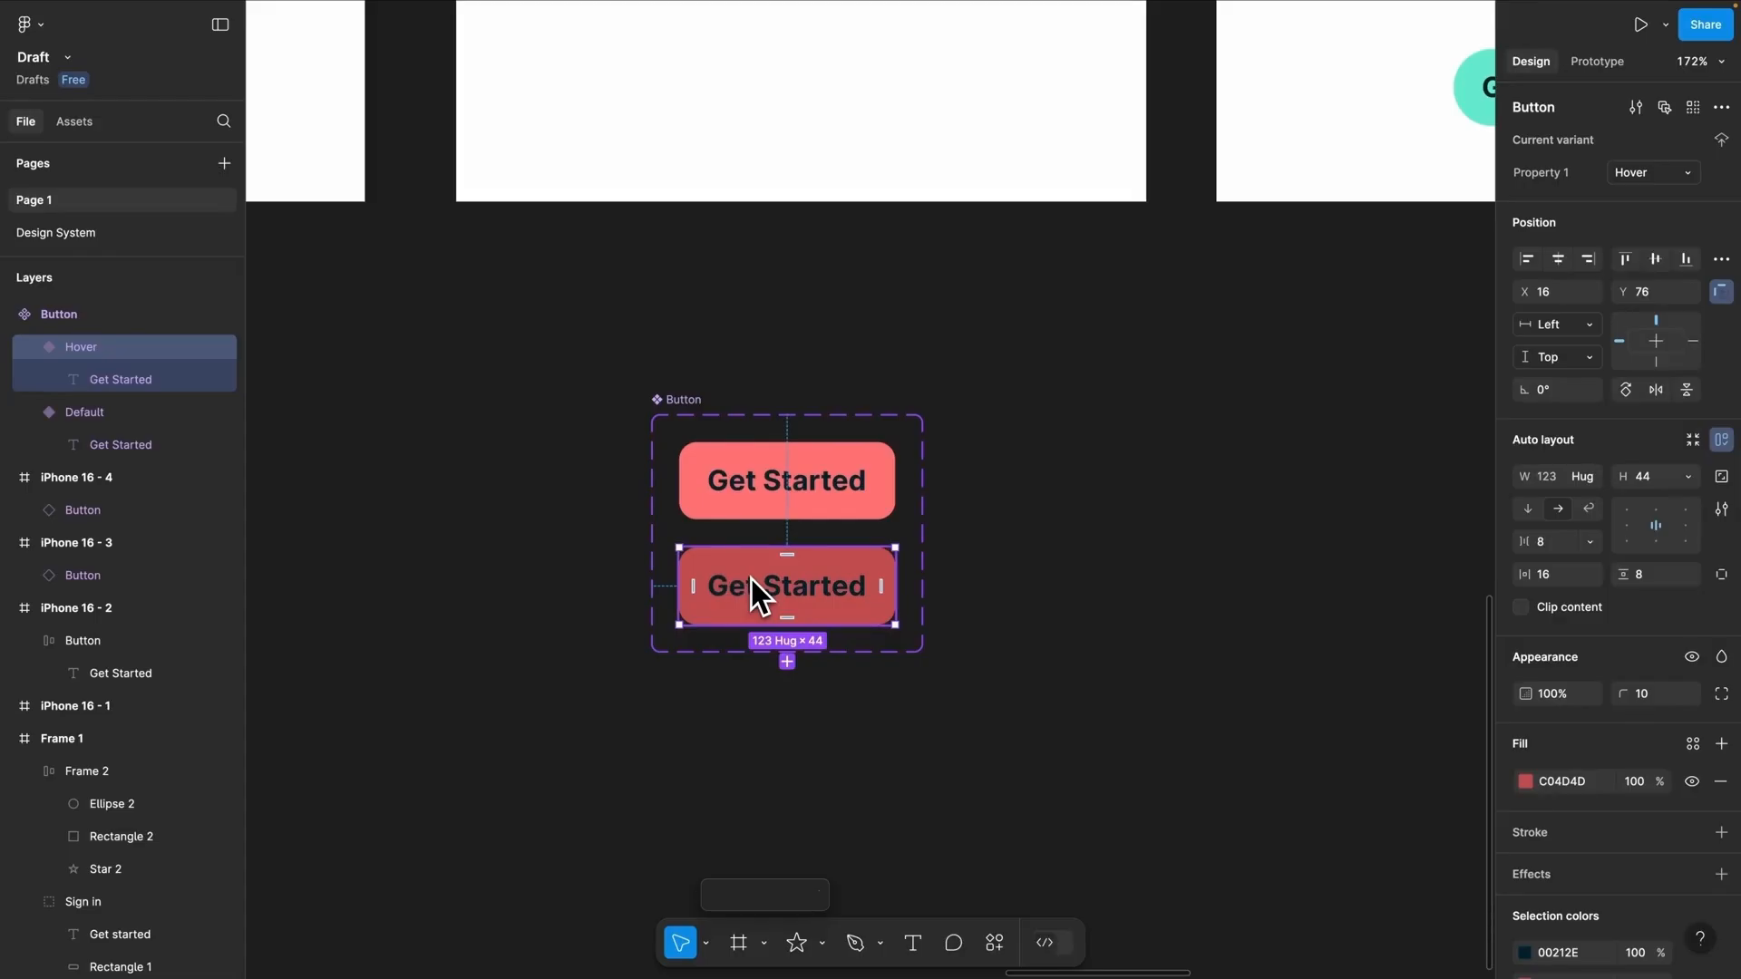
Add a third variant below Hover in the Button component set and name it Pressed.
left_click(787, 661)
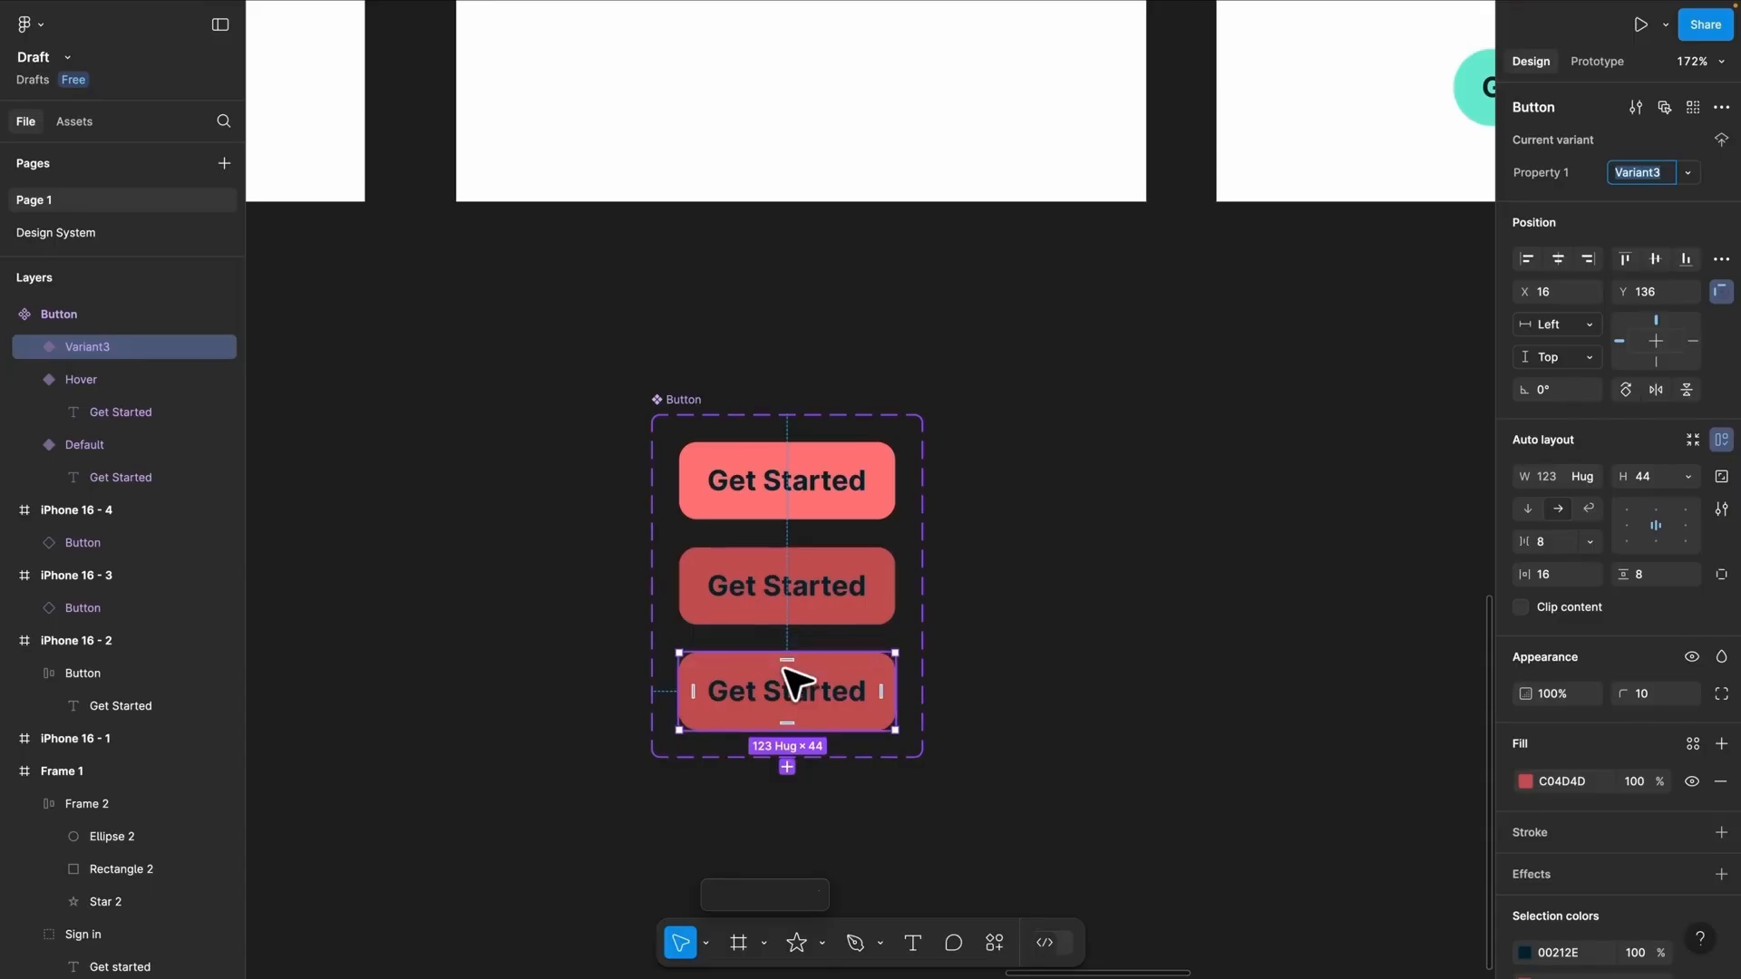
double_click(98, 352)
double_click(153, 350)
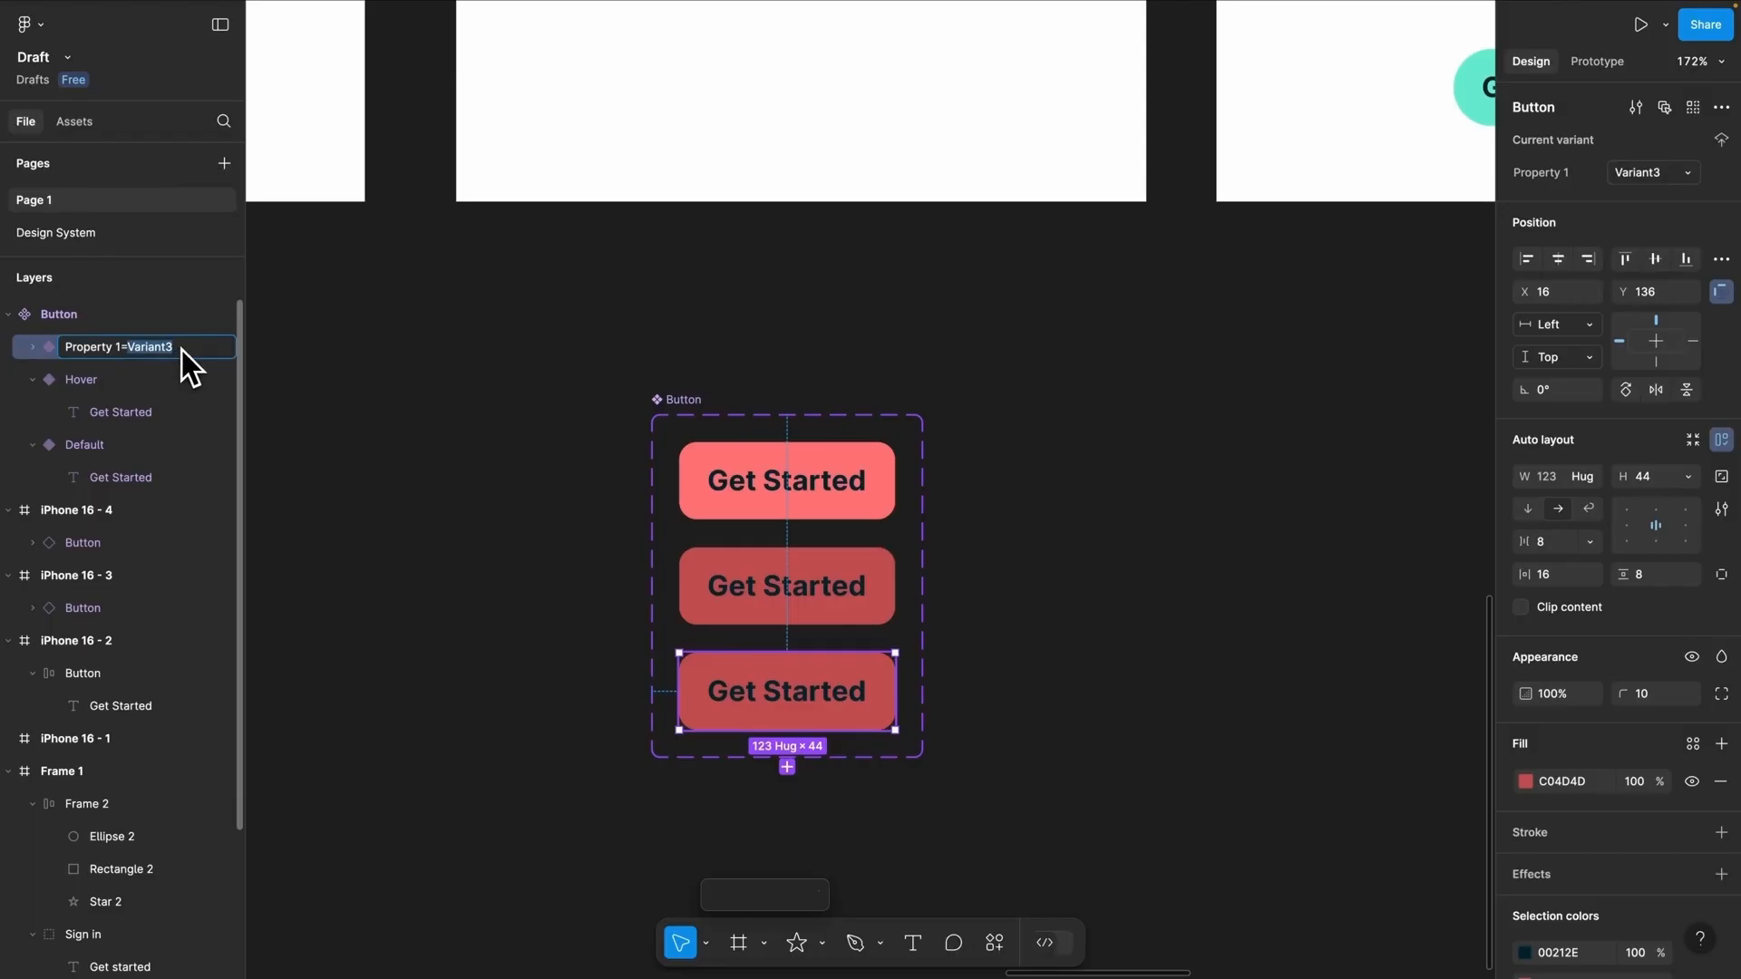
type("Pressed")
key("Return")
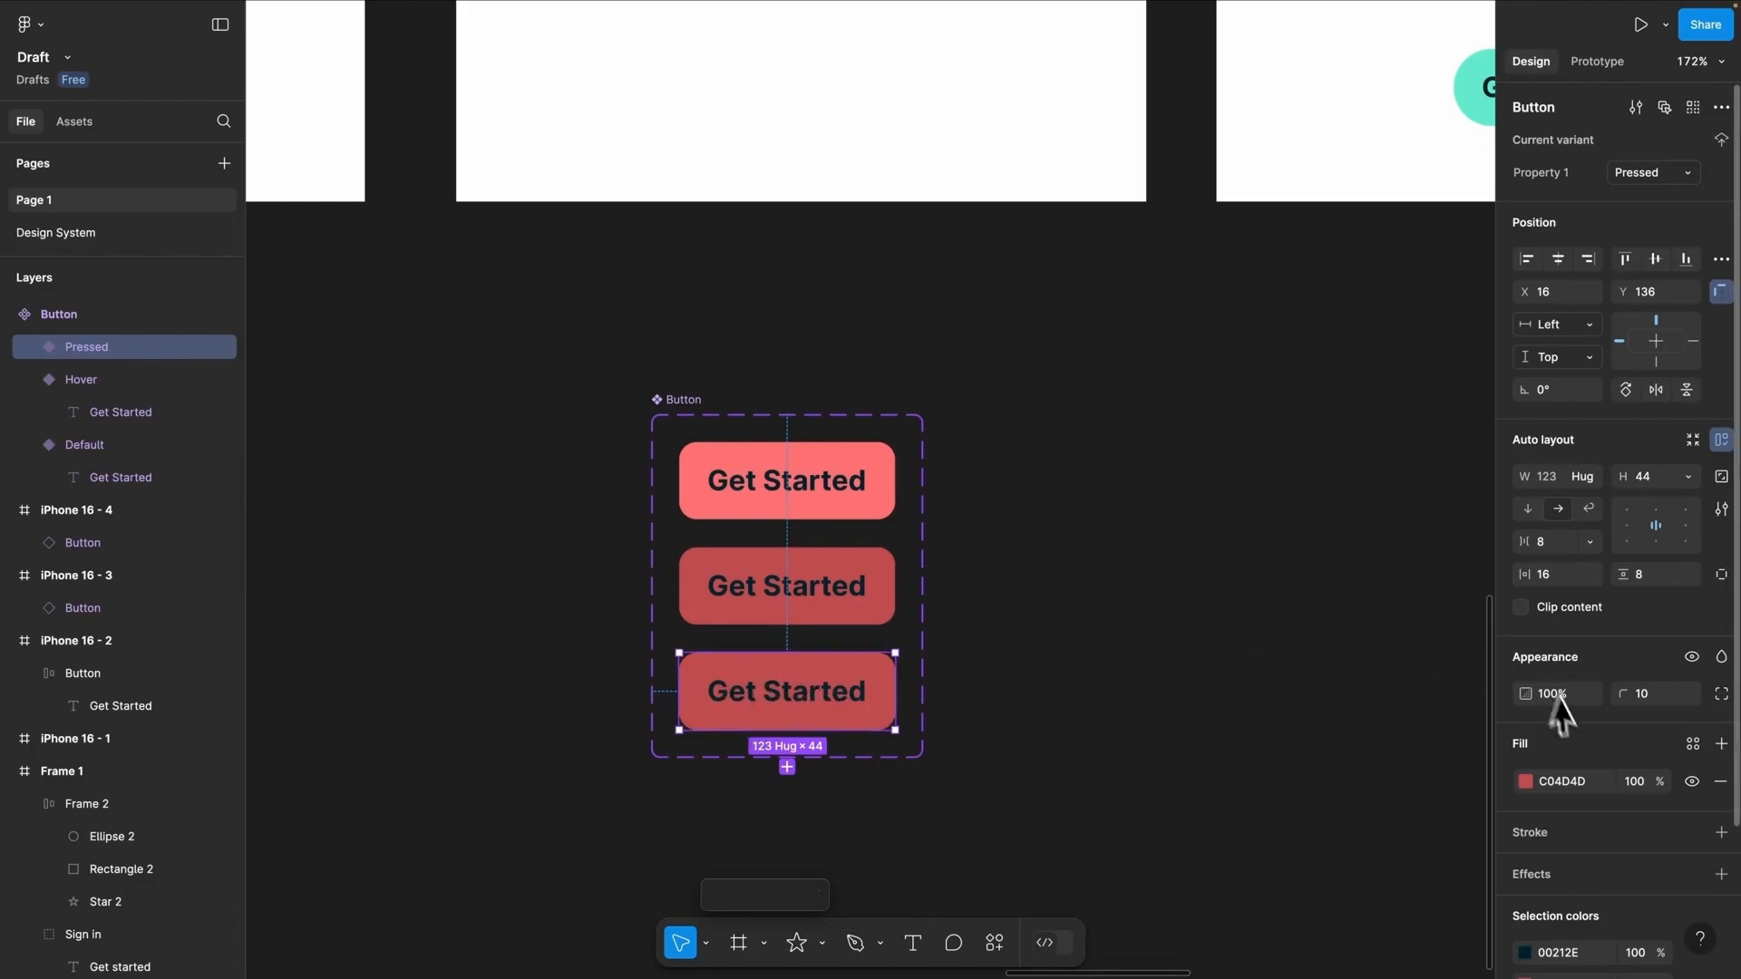
Set the Pressed variant's fill to the darker red A22223 and clear the selection.
scroll(1554, 711, "down", 1)
left_click(1523, 754)
mouse_move(1418, 585)
left_mouse_down()
mouse_move(1461, 573)
mouse_move(1429, 564)
mouse_move(1447, 566)
left_mouse_up()
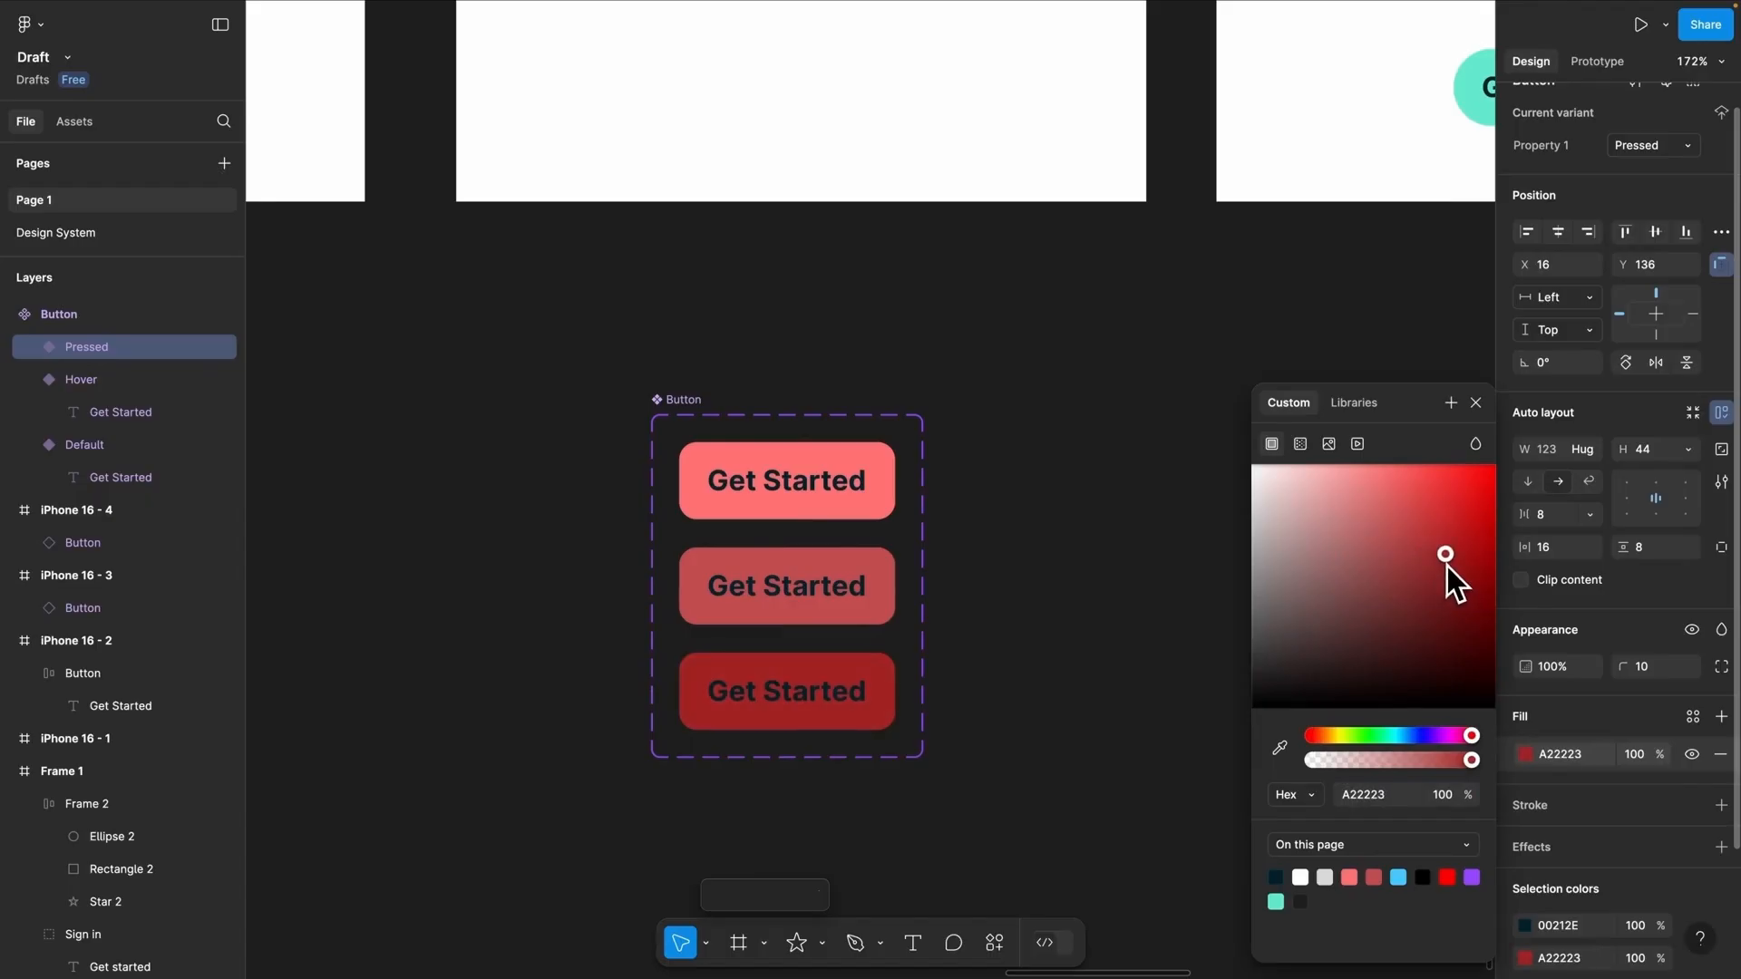
left_click(794, 689)
scroll(794, 689, "up", 1)
left_click(1042, 652)
scroll(764, 704, "right", 1)
double_click(764, 699)
scroll(766, 701, "up", 1)
left_click(816, 385)
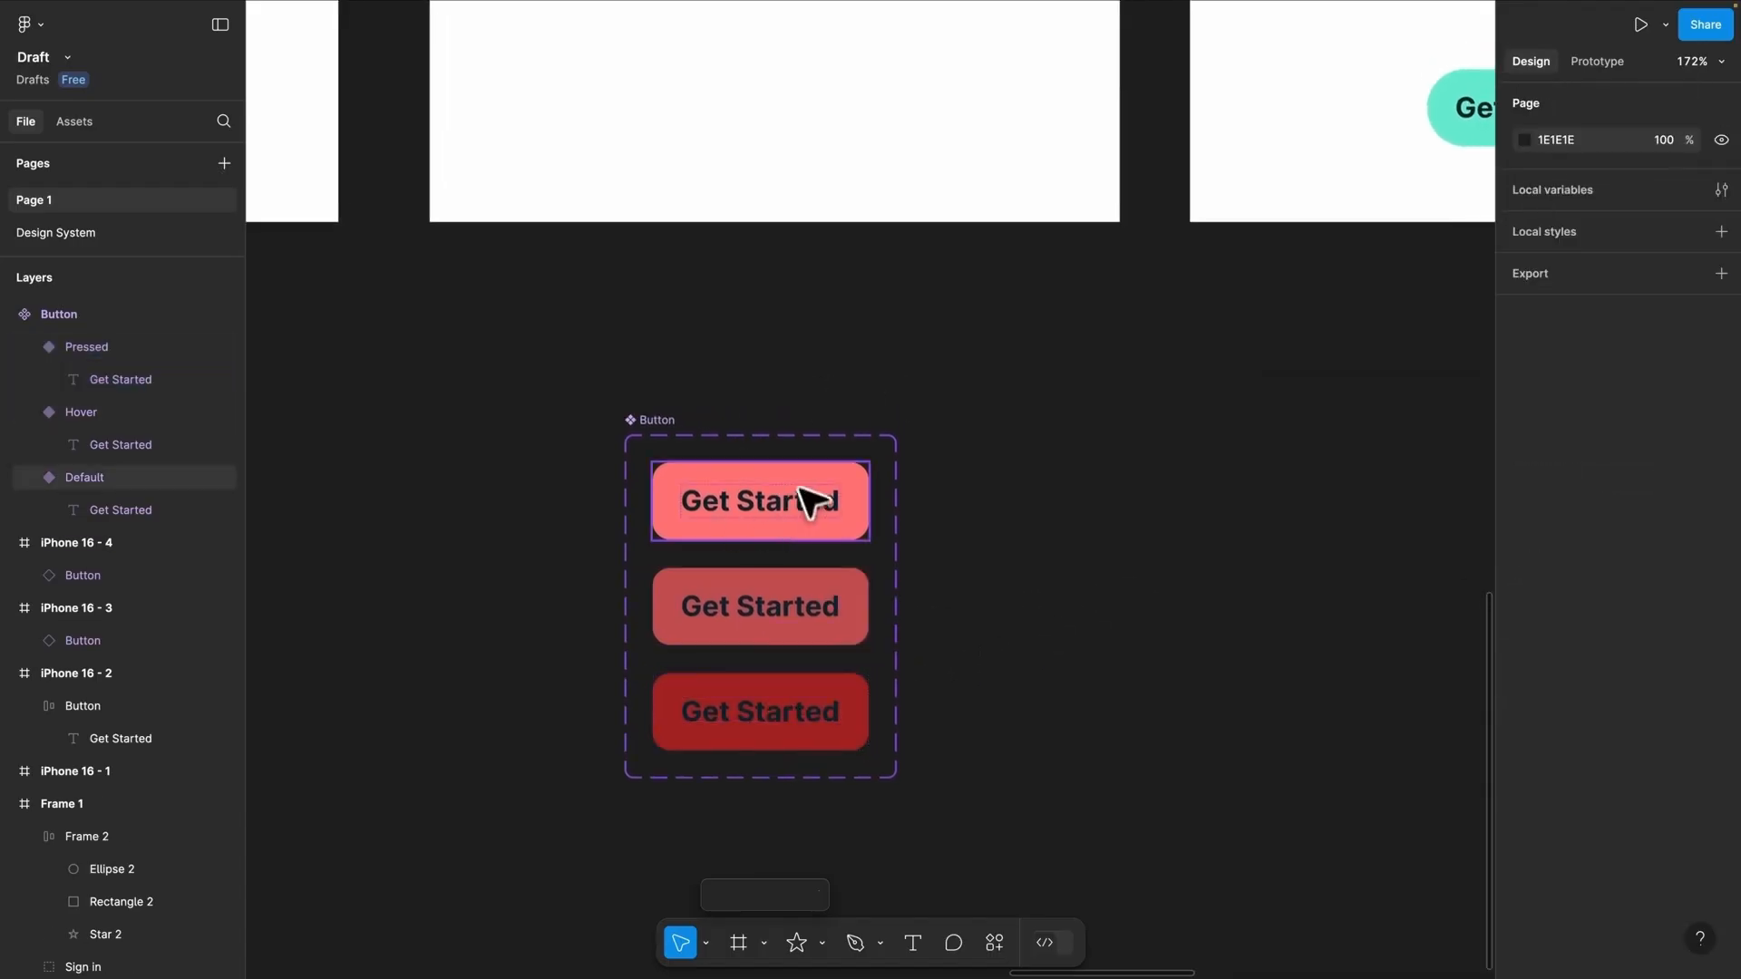
Try the Hover and Pressed variants on the Get Started button instance in iPhone 16 - 3.
scroll(1030, 556, "right", 5)
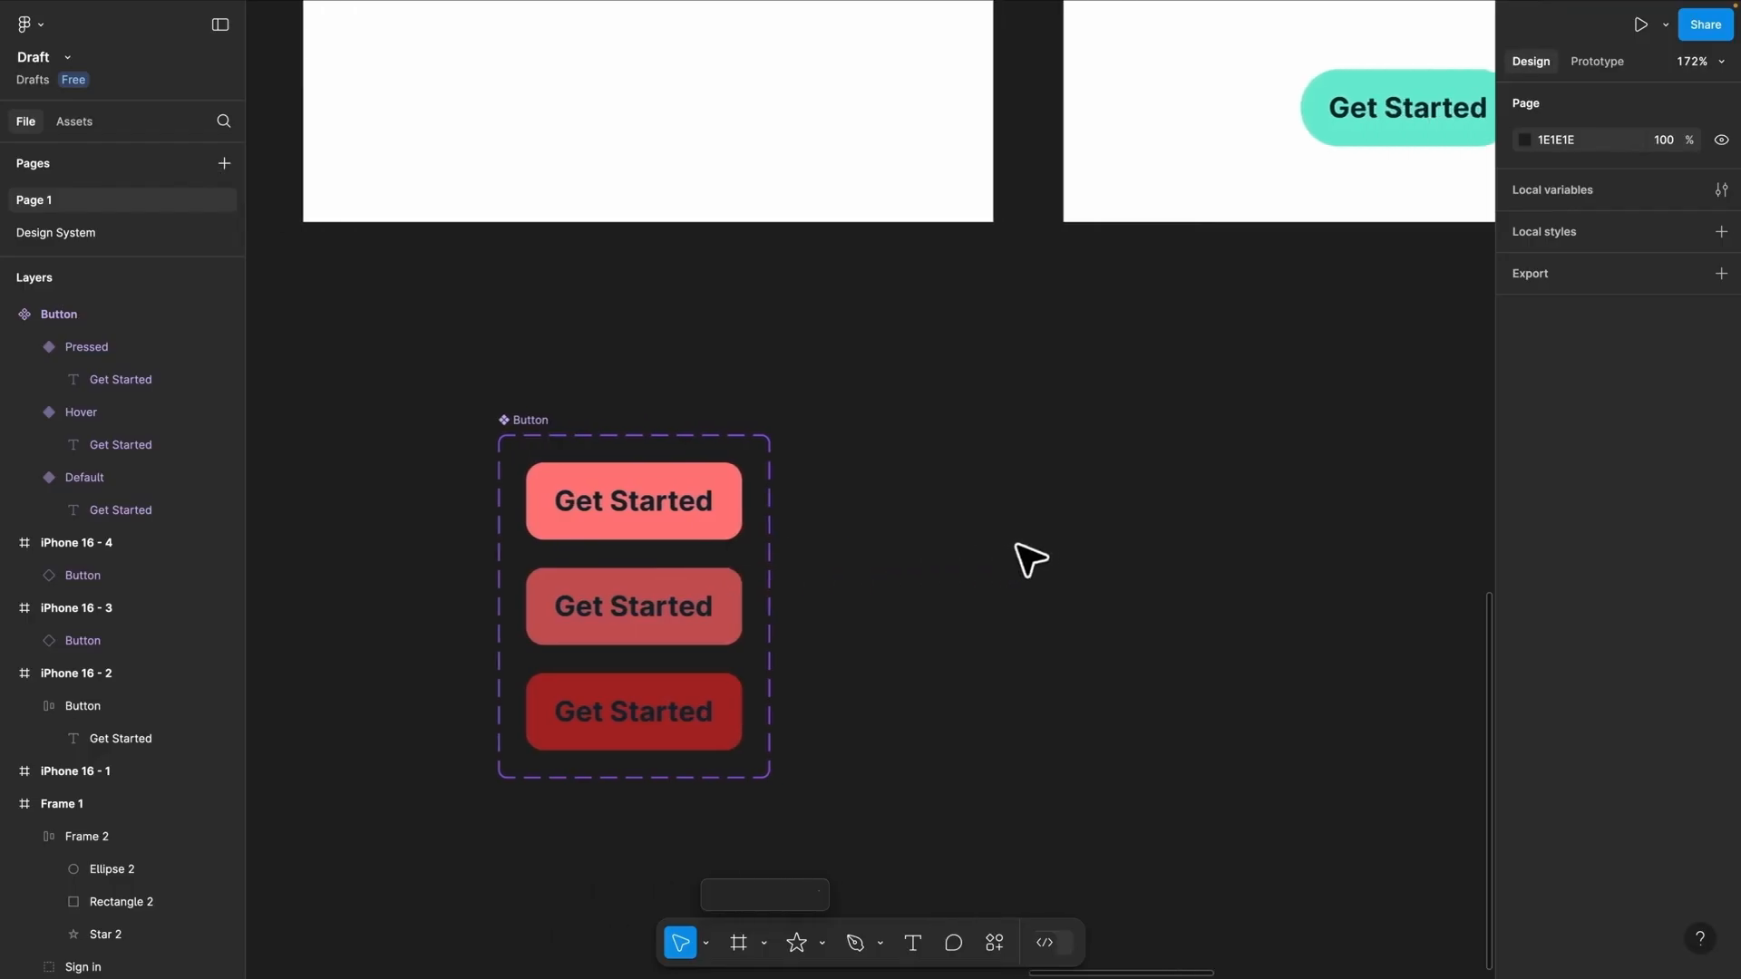
scroll(1030, 556, "up", 2)
scroll(1030, 558, "up", 3)
scroll(941, 548, "right", 8)
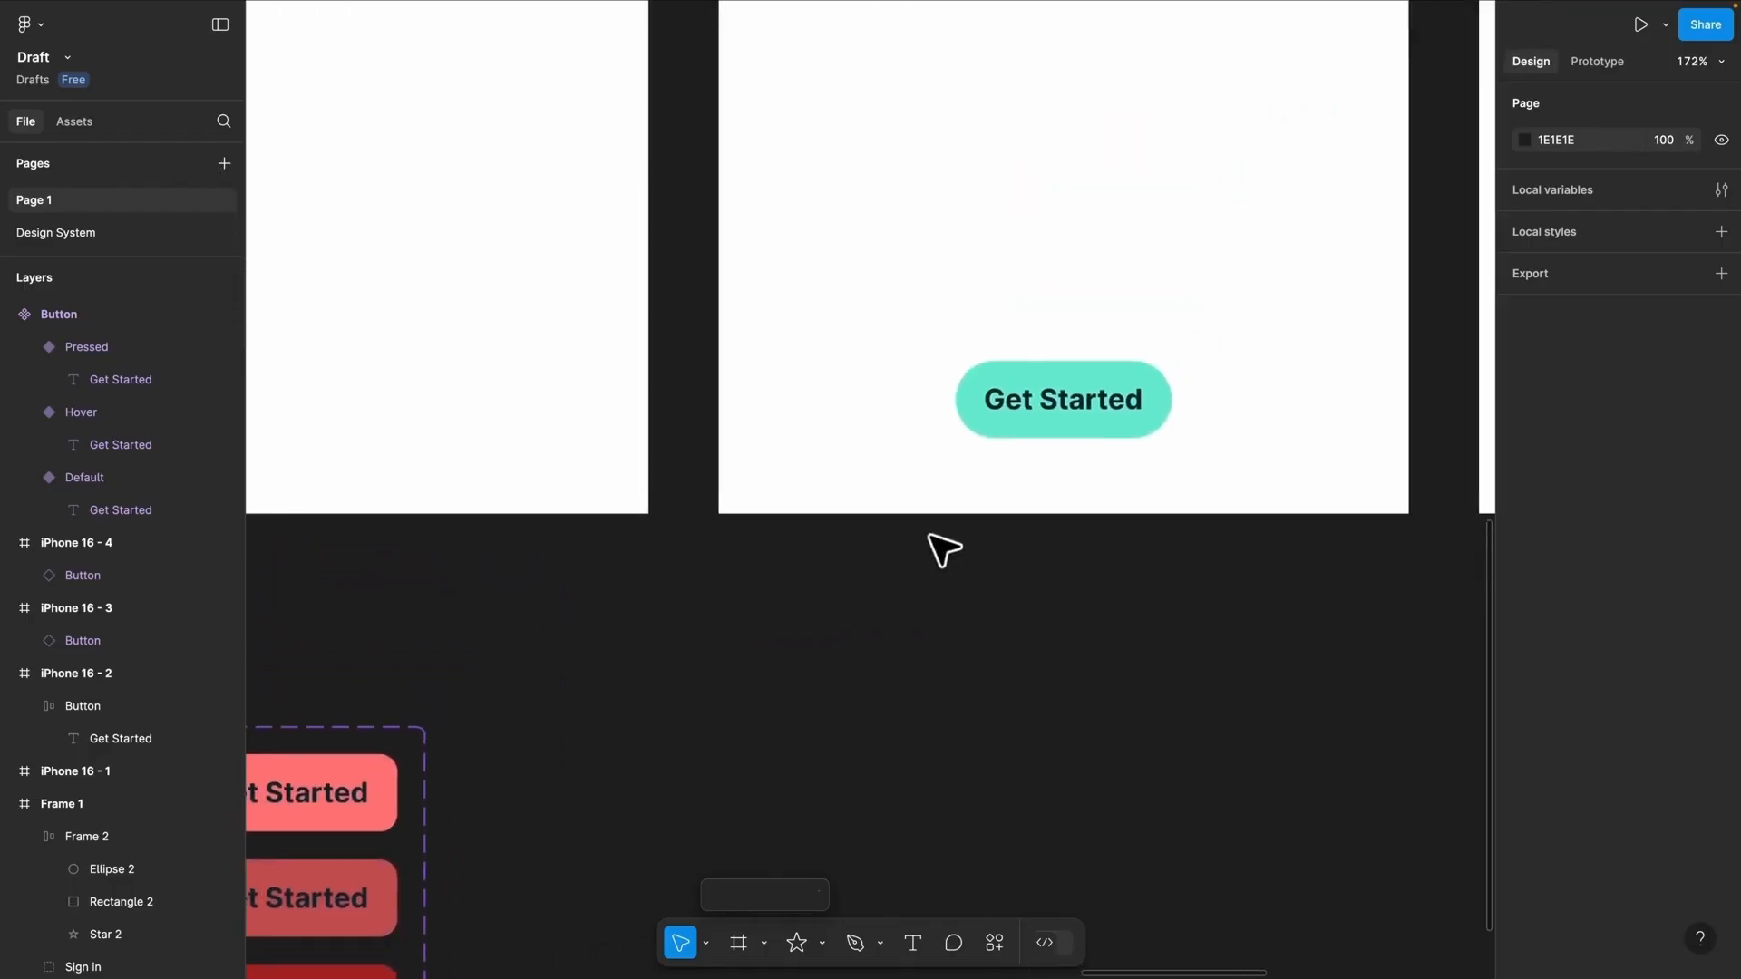
scroll(922, 537, "right", 3)
left_click(952, 490)
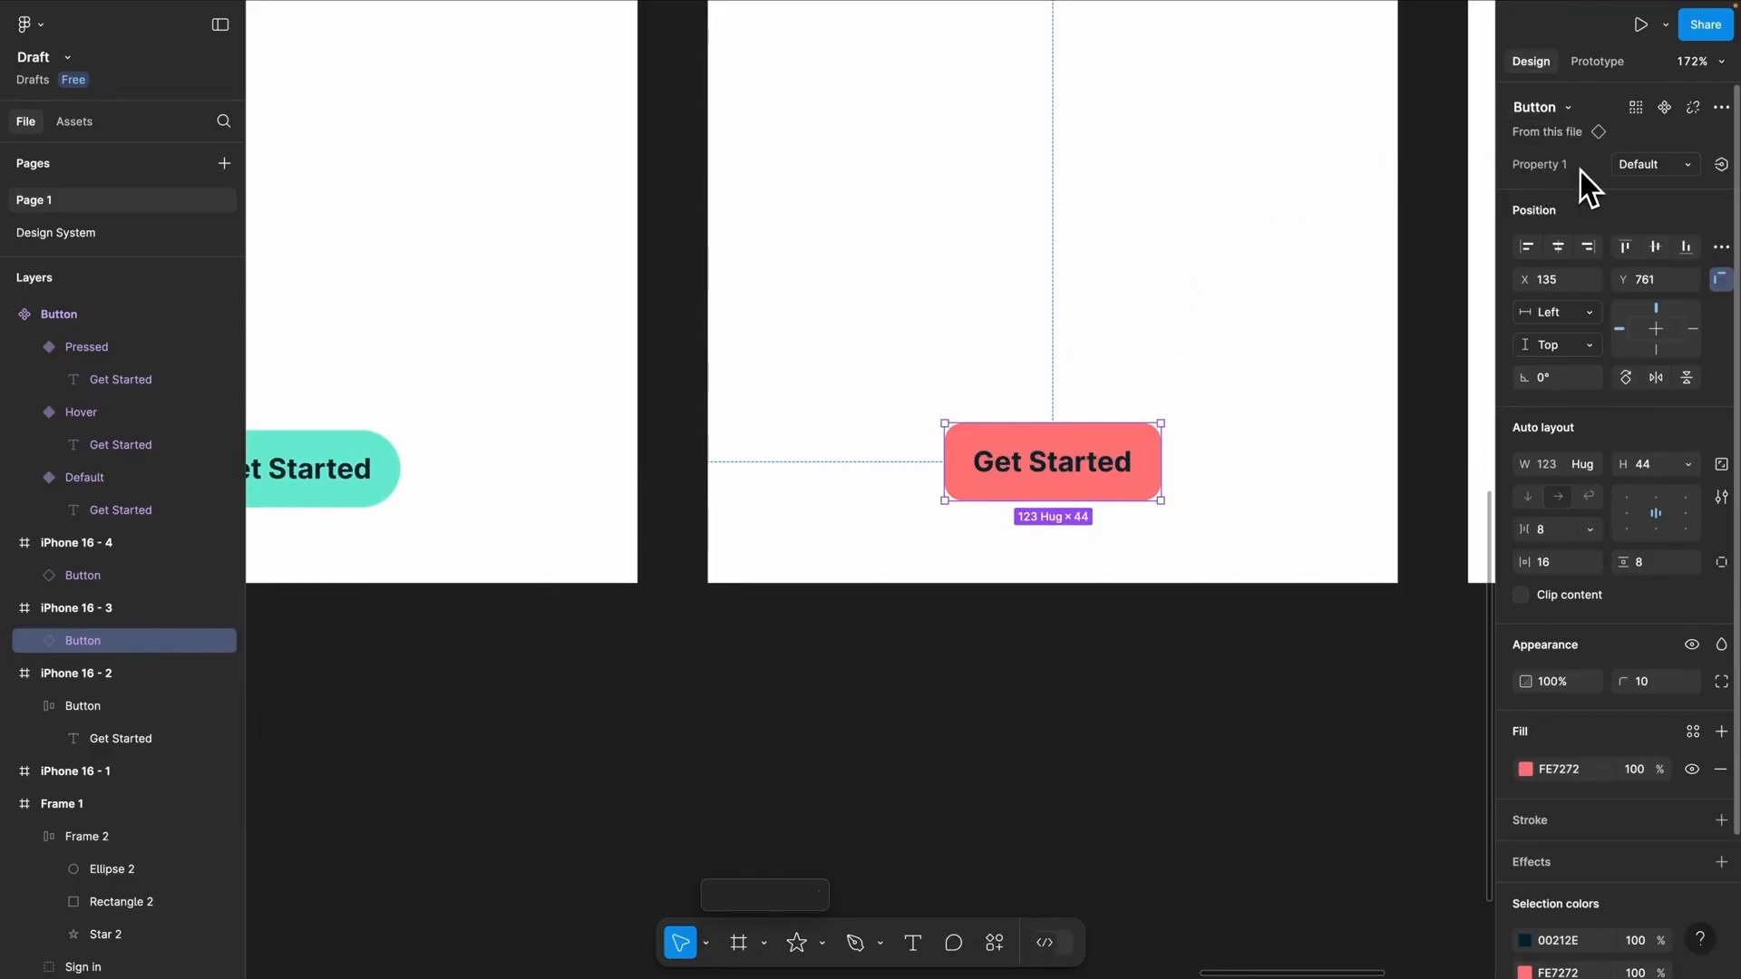
left_click(1673, 171)
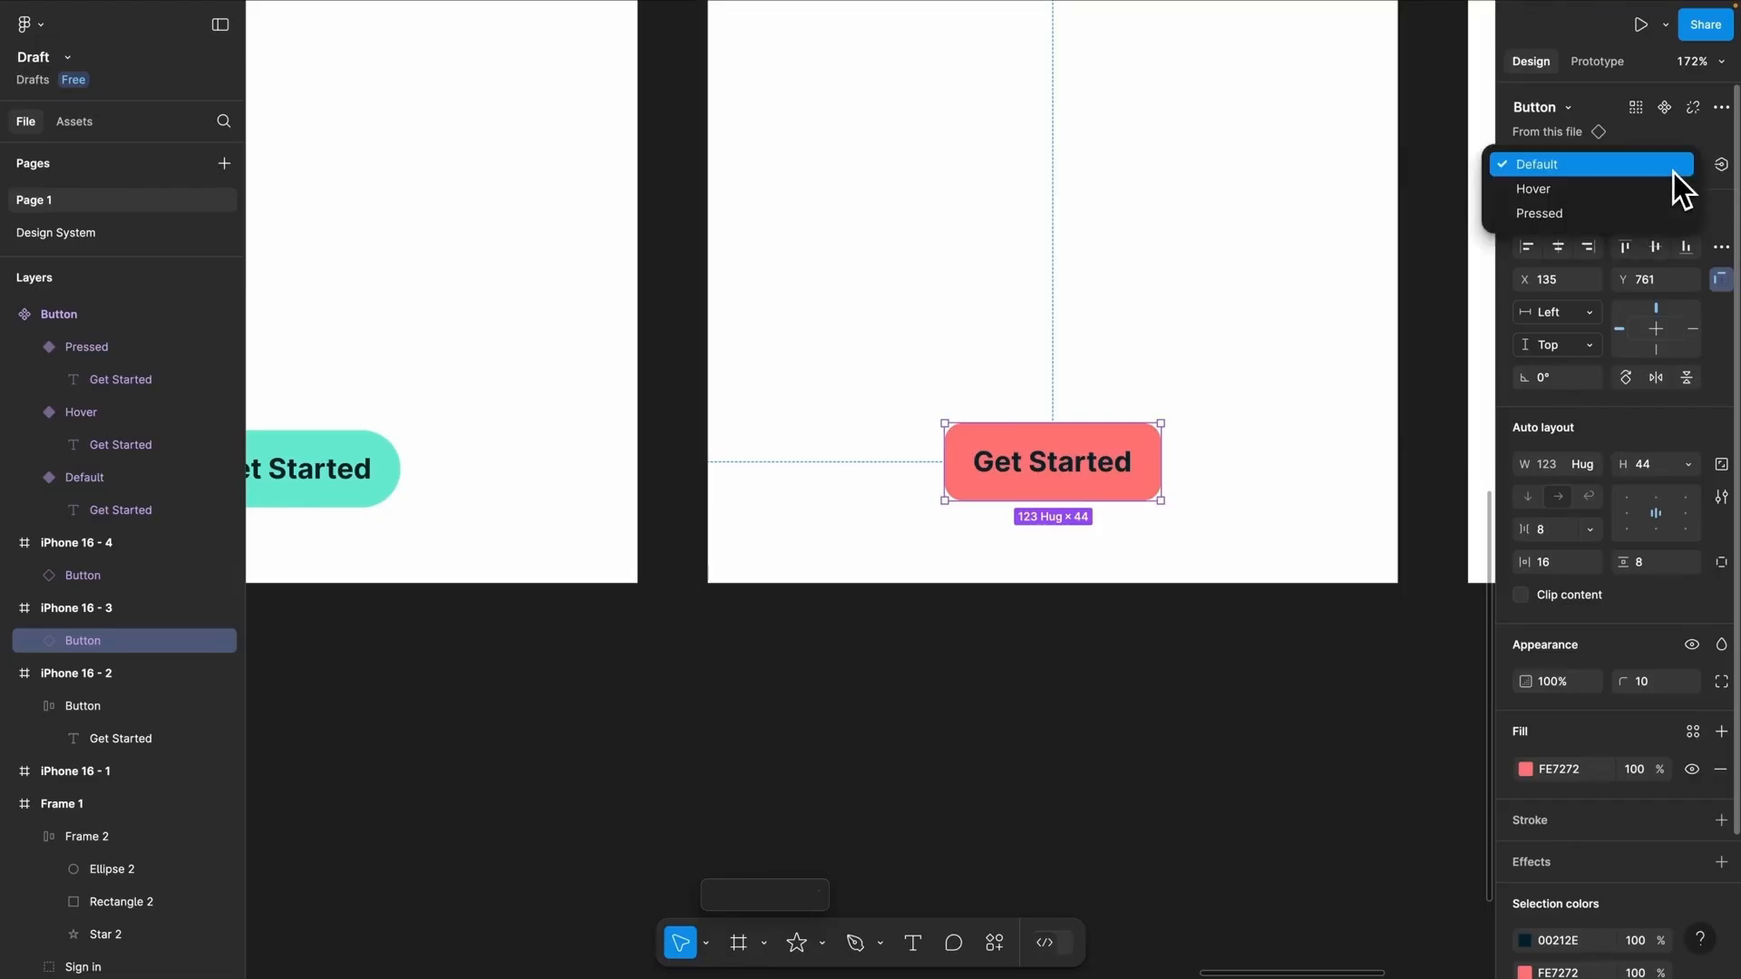
left_click(1661, 189)
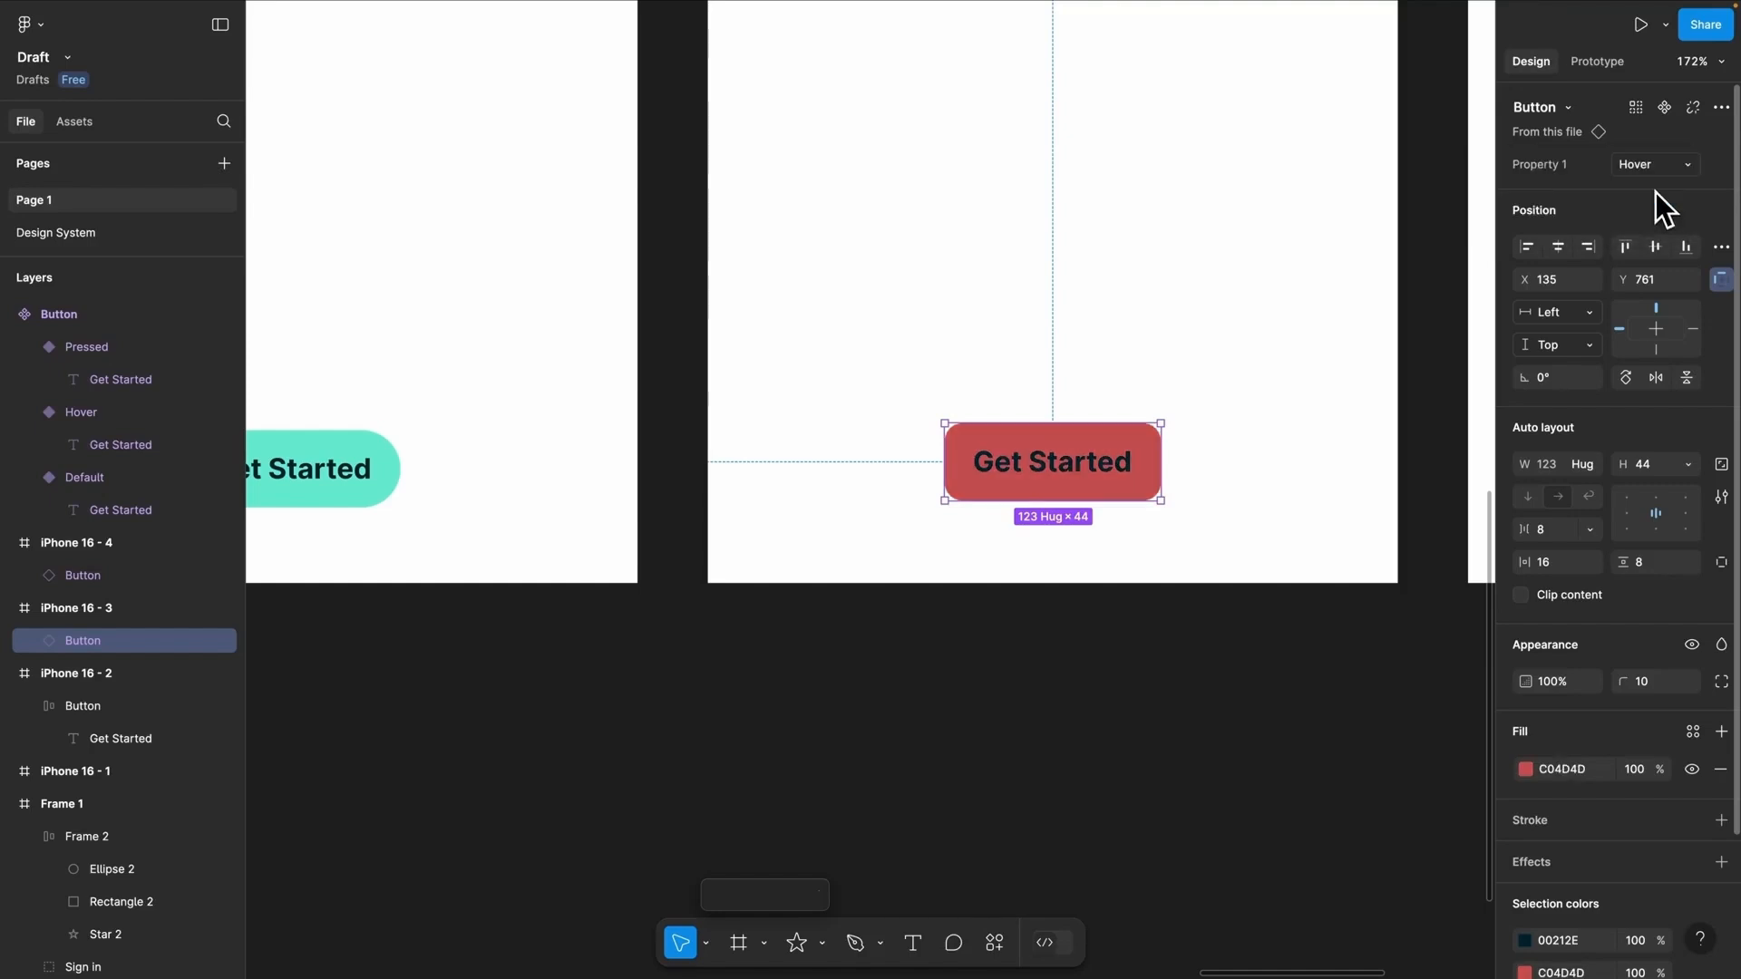
left_click(1652, 187)
left_click(1629, 192)
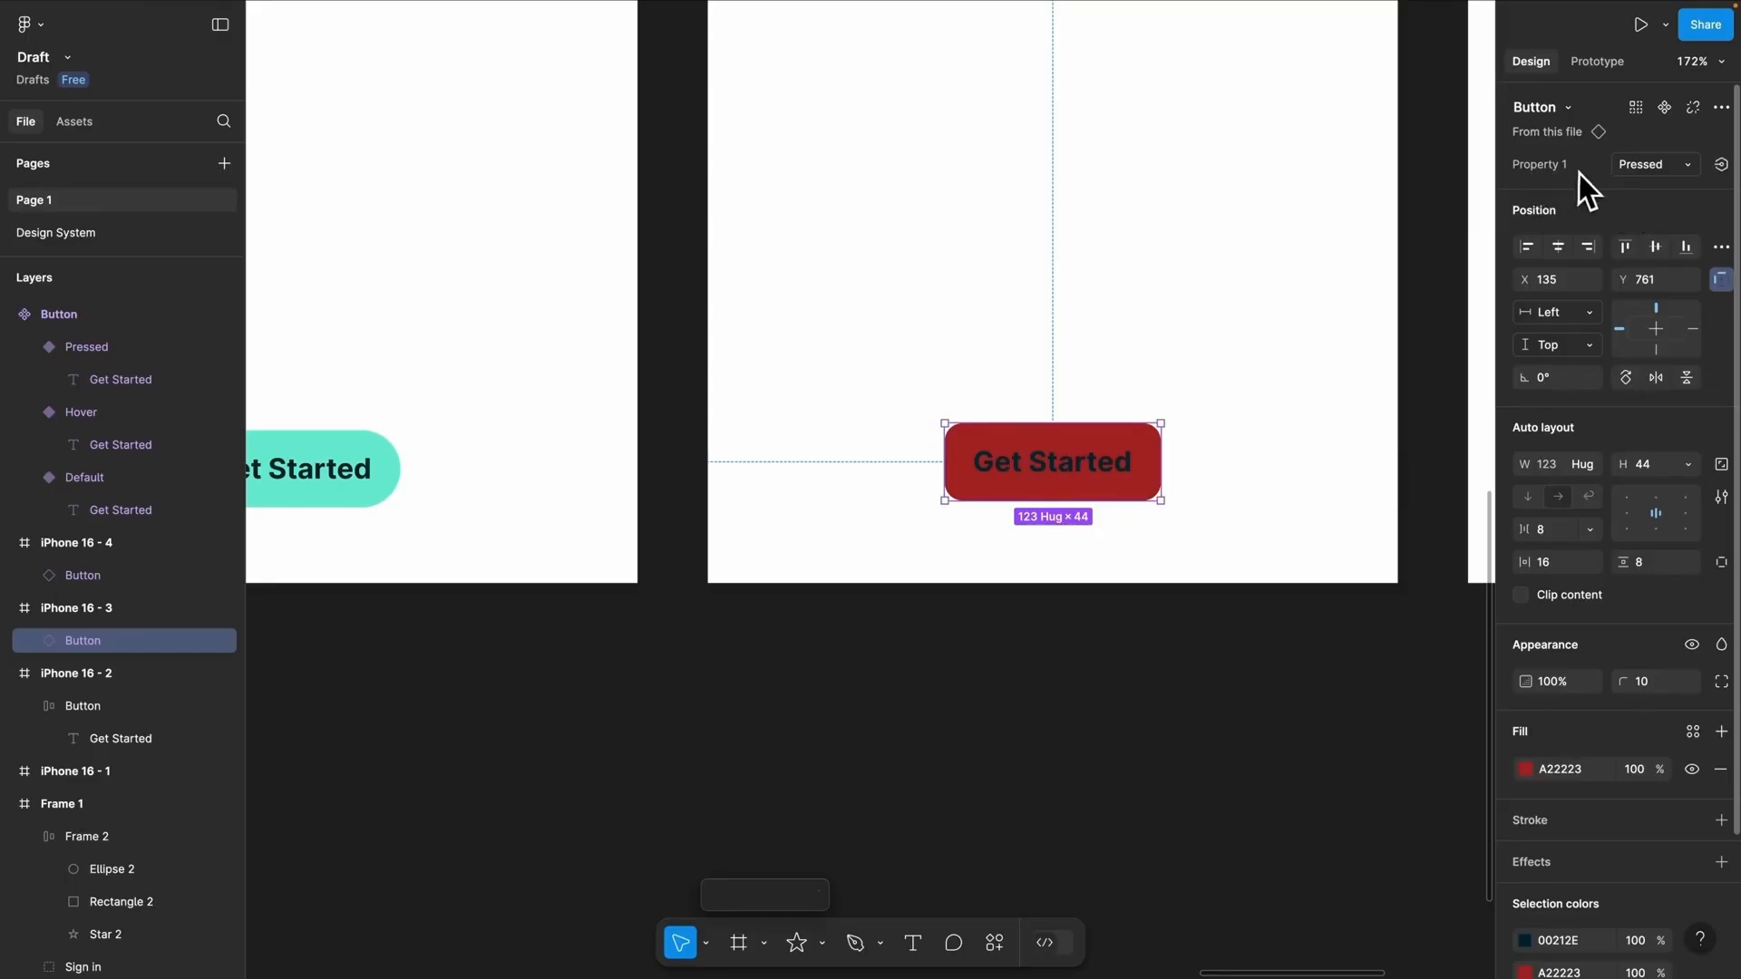
Rename the Button component set's variant property from Property 1 to State.
scroll(546, 651, "down", 5)
scroll(542, 646, "left", 7)
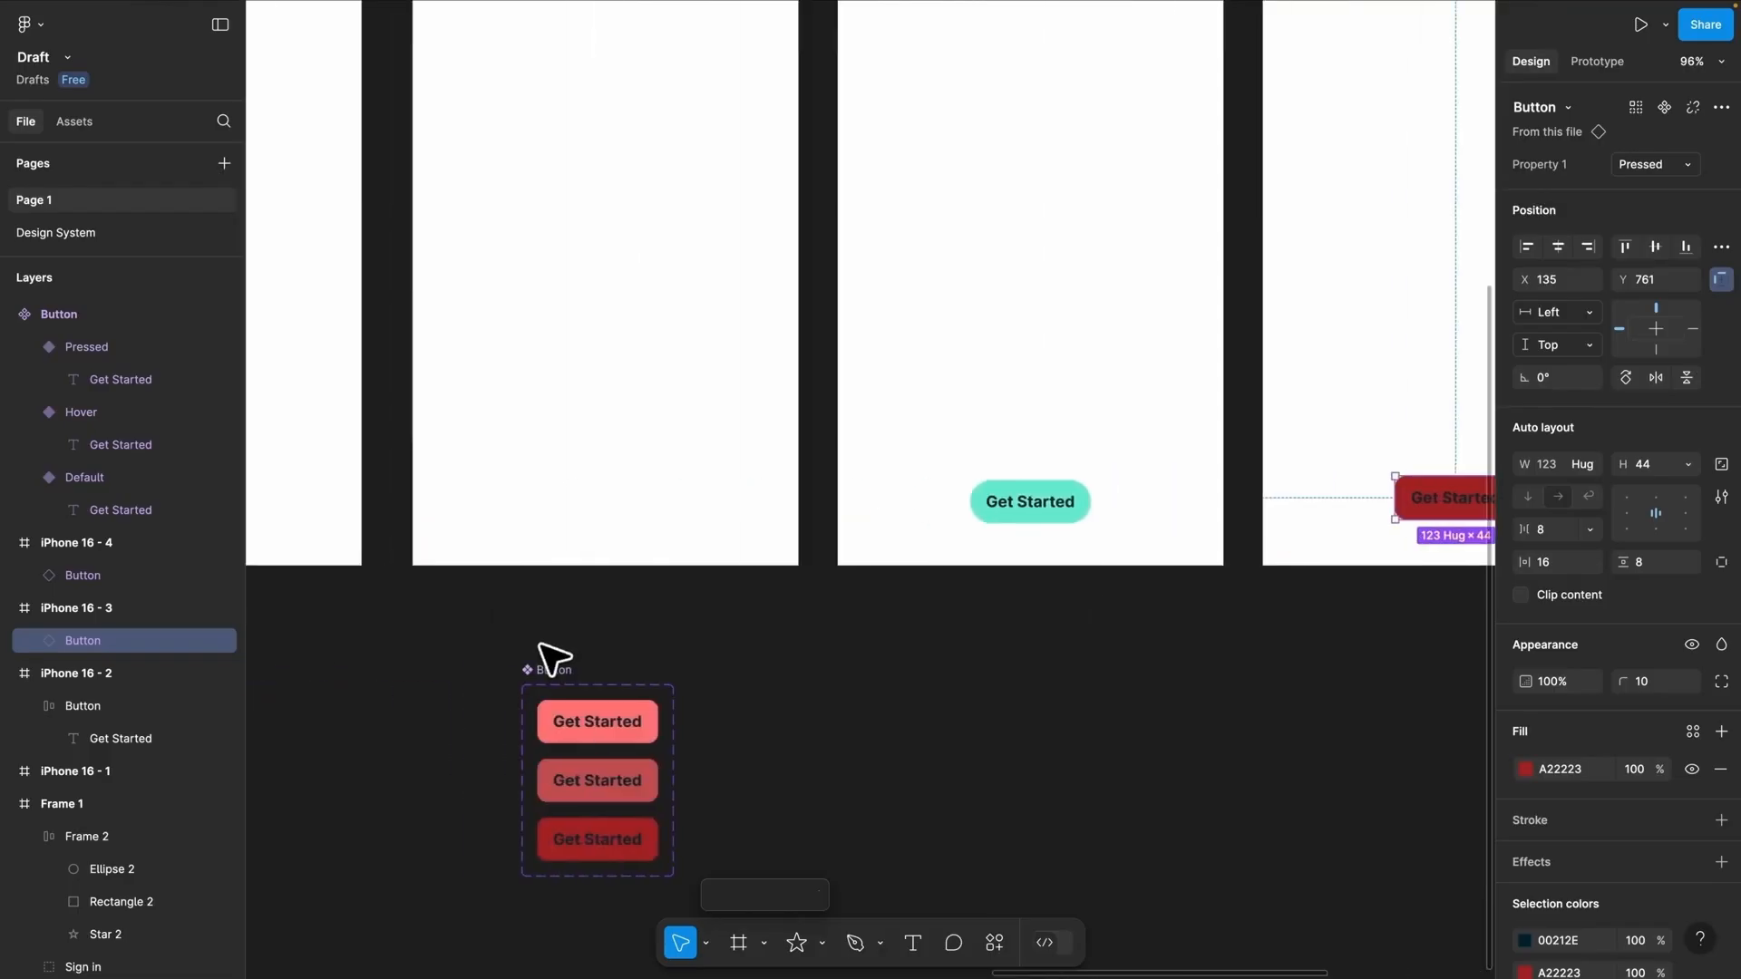
left_click(547, 667)
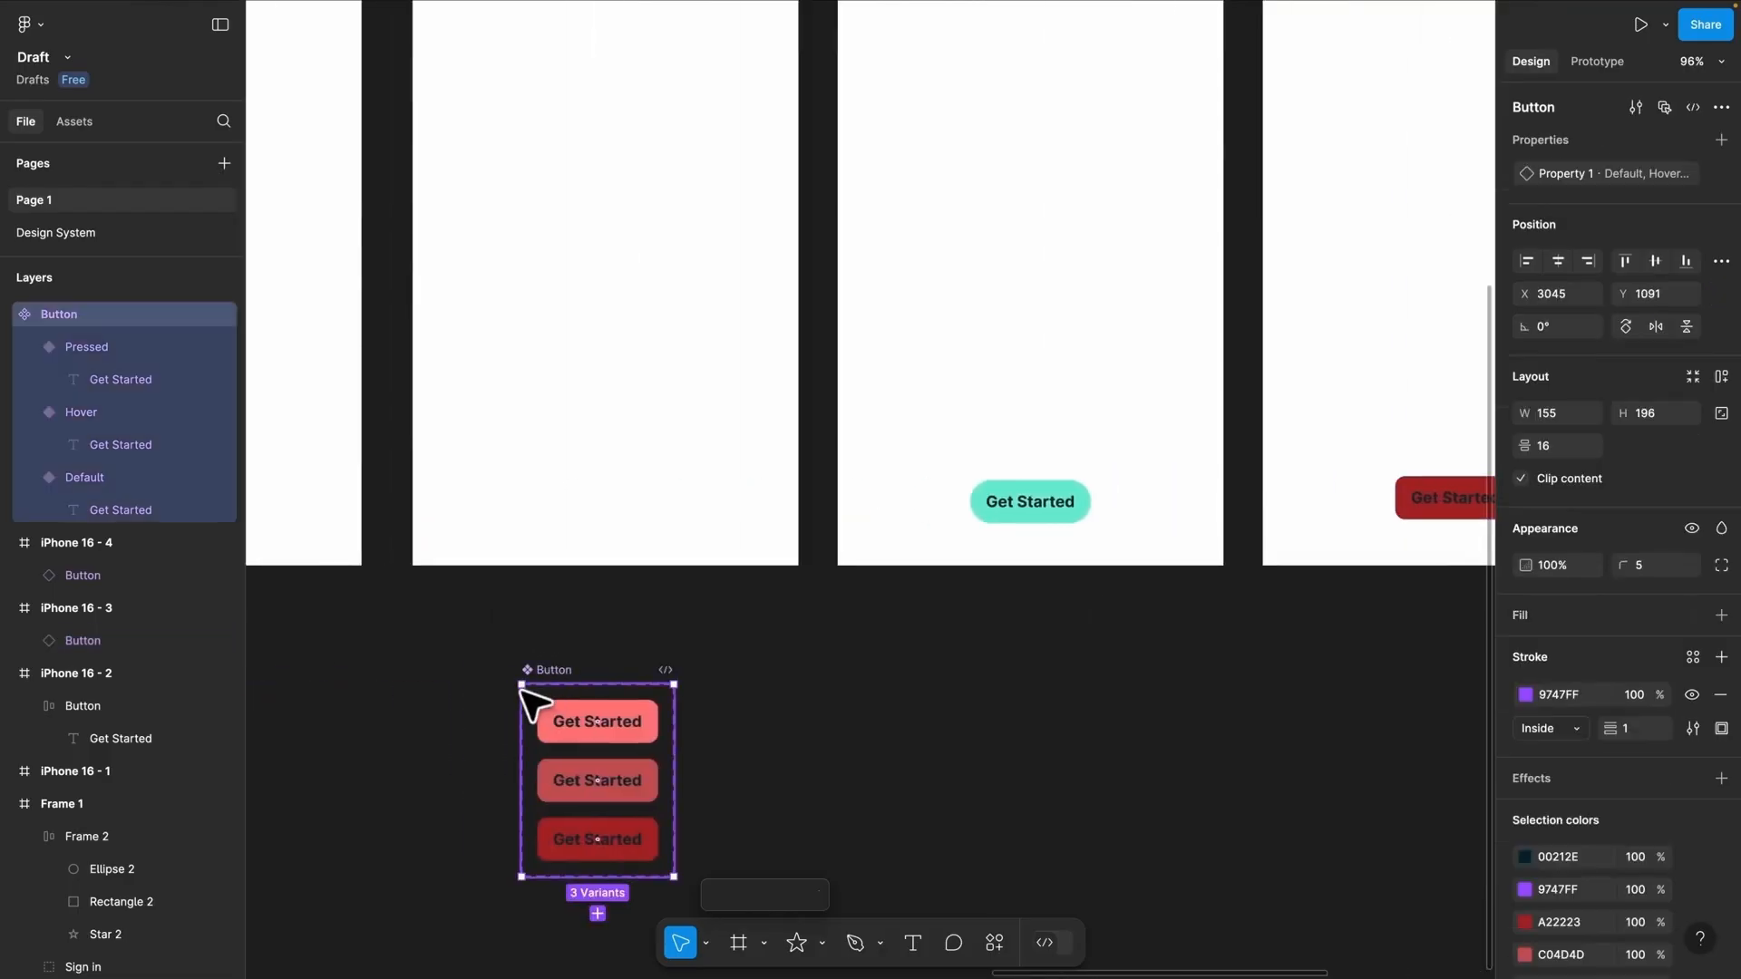
double_click(1573, 178)
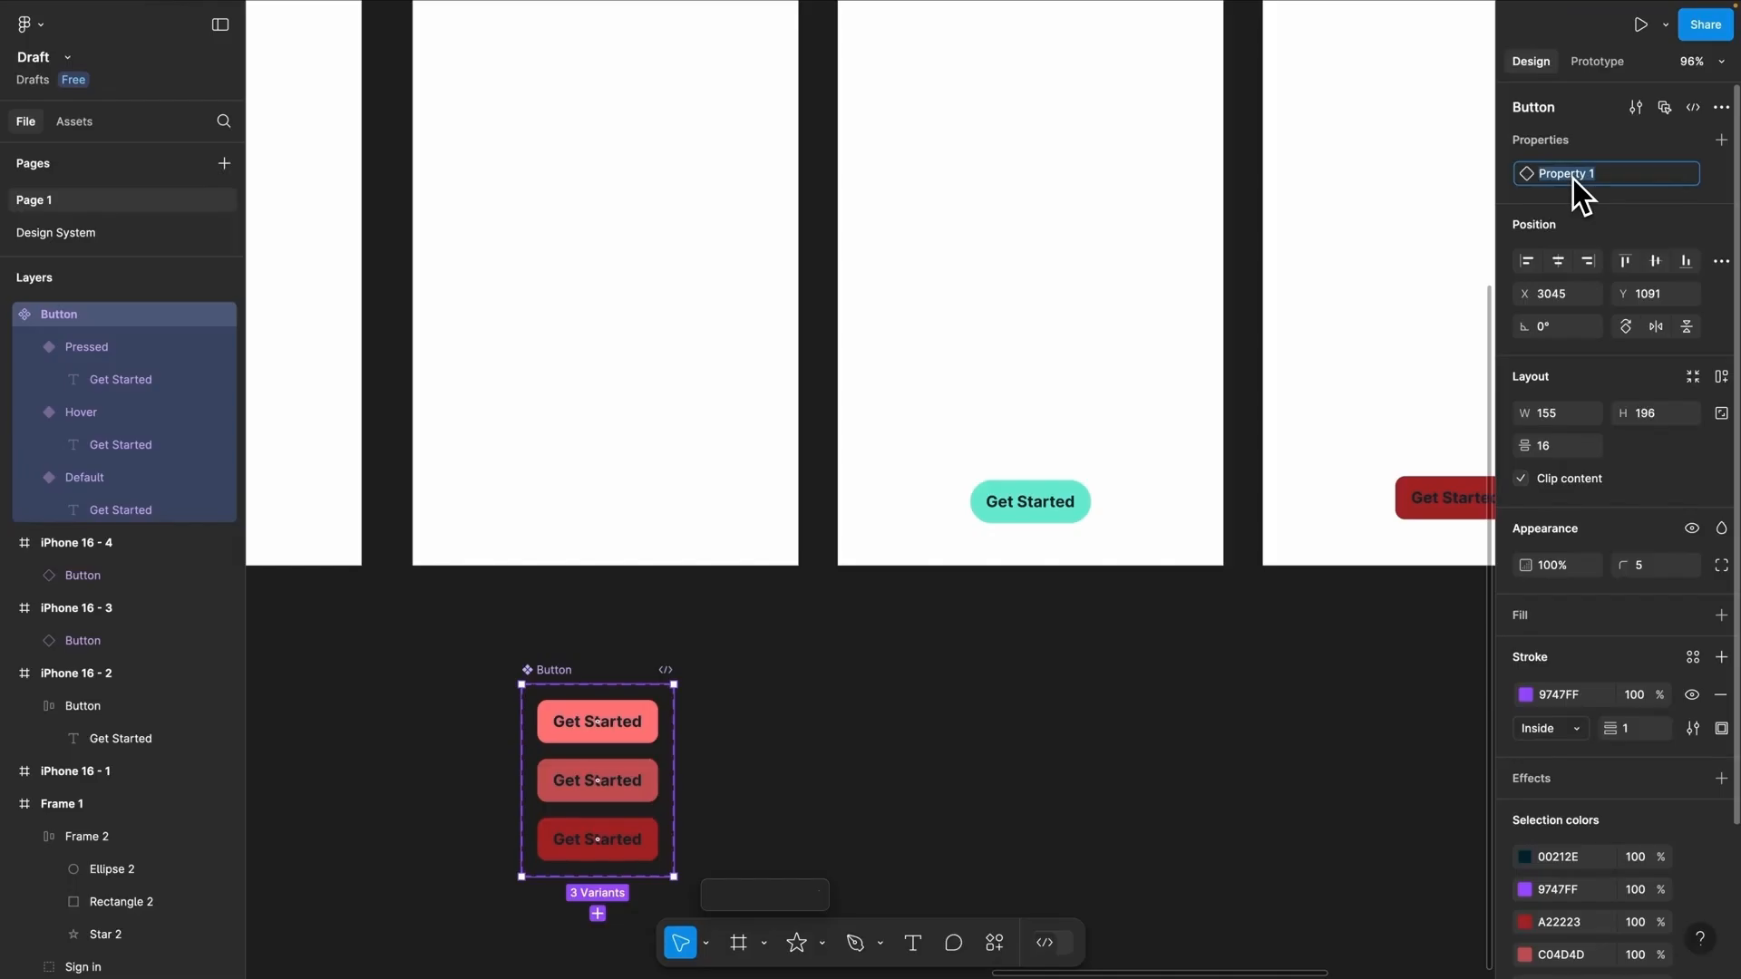
type("State")
key("Return")
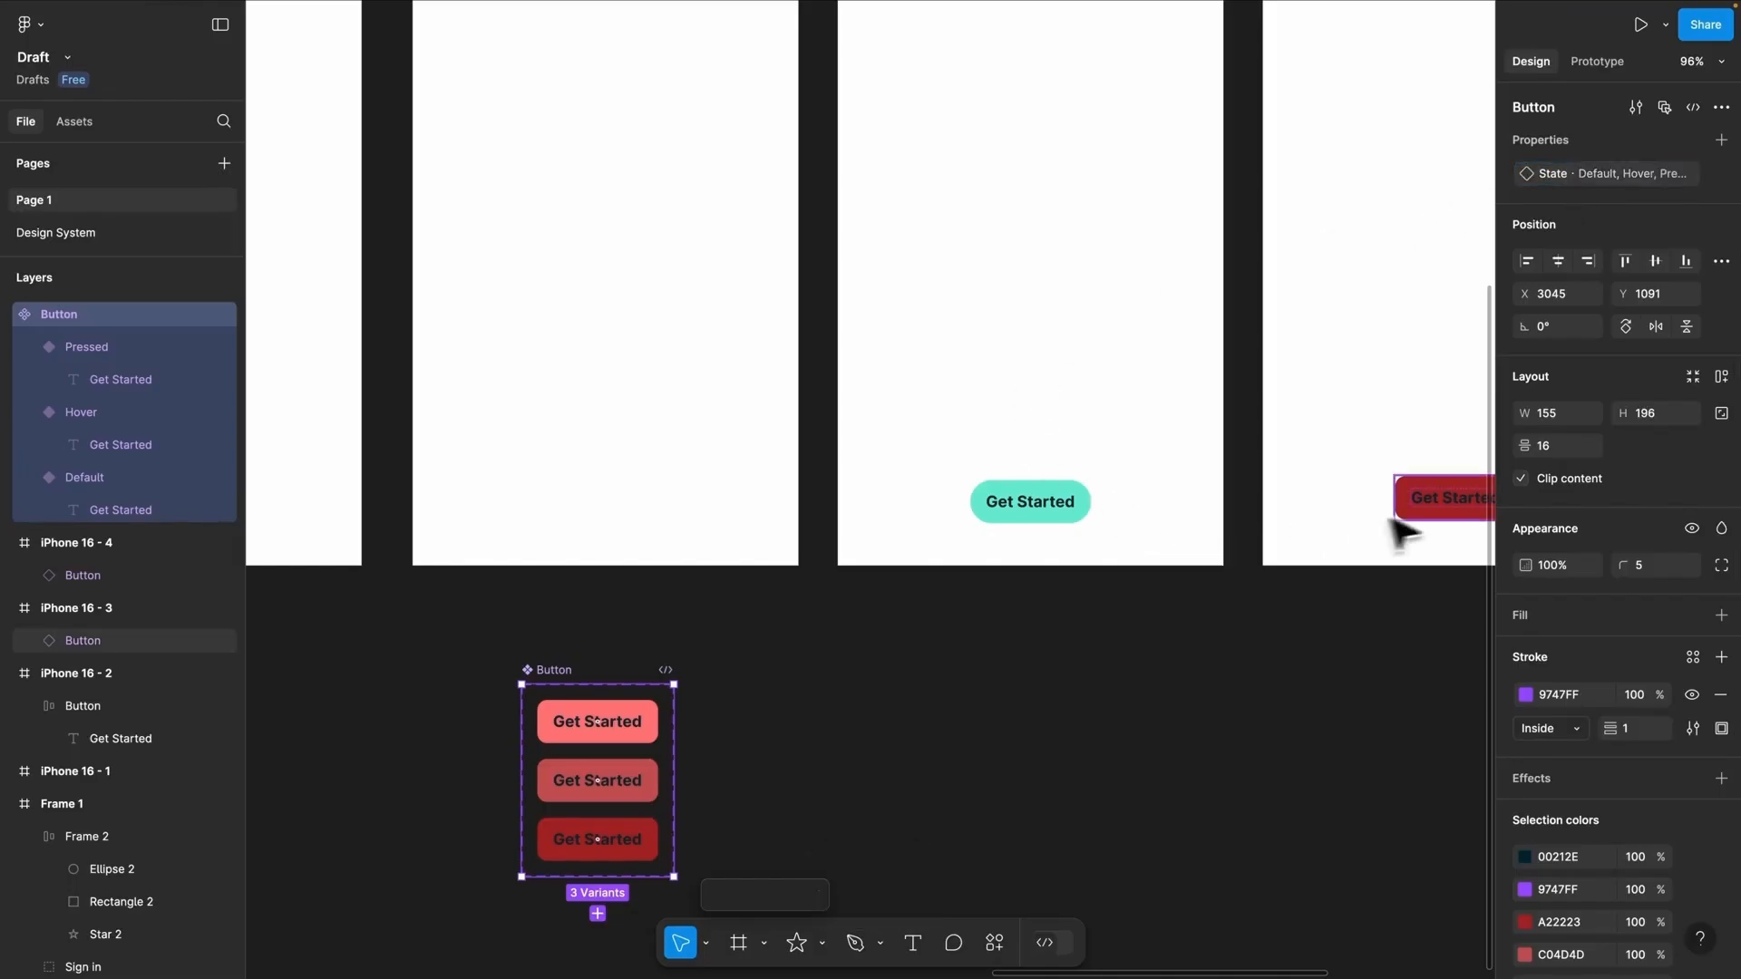
Set the State of the Get Started instance in iPhone 16 - 3 to Default and deselect it.
left_click(1437, 508)
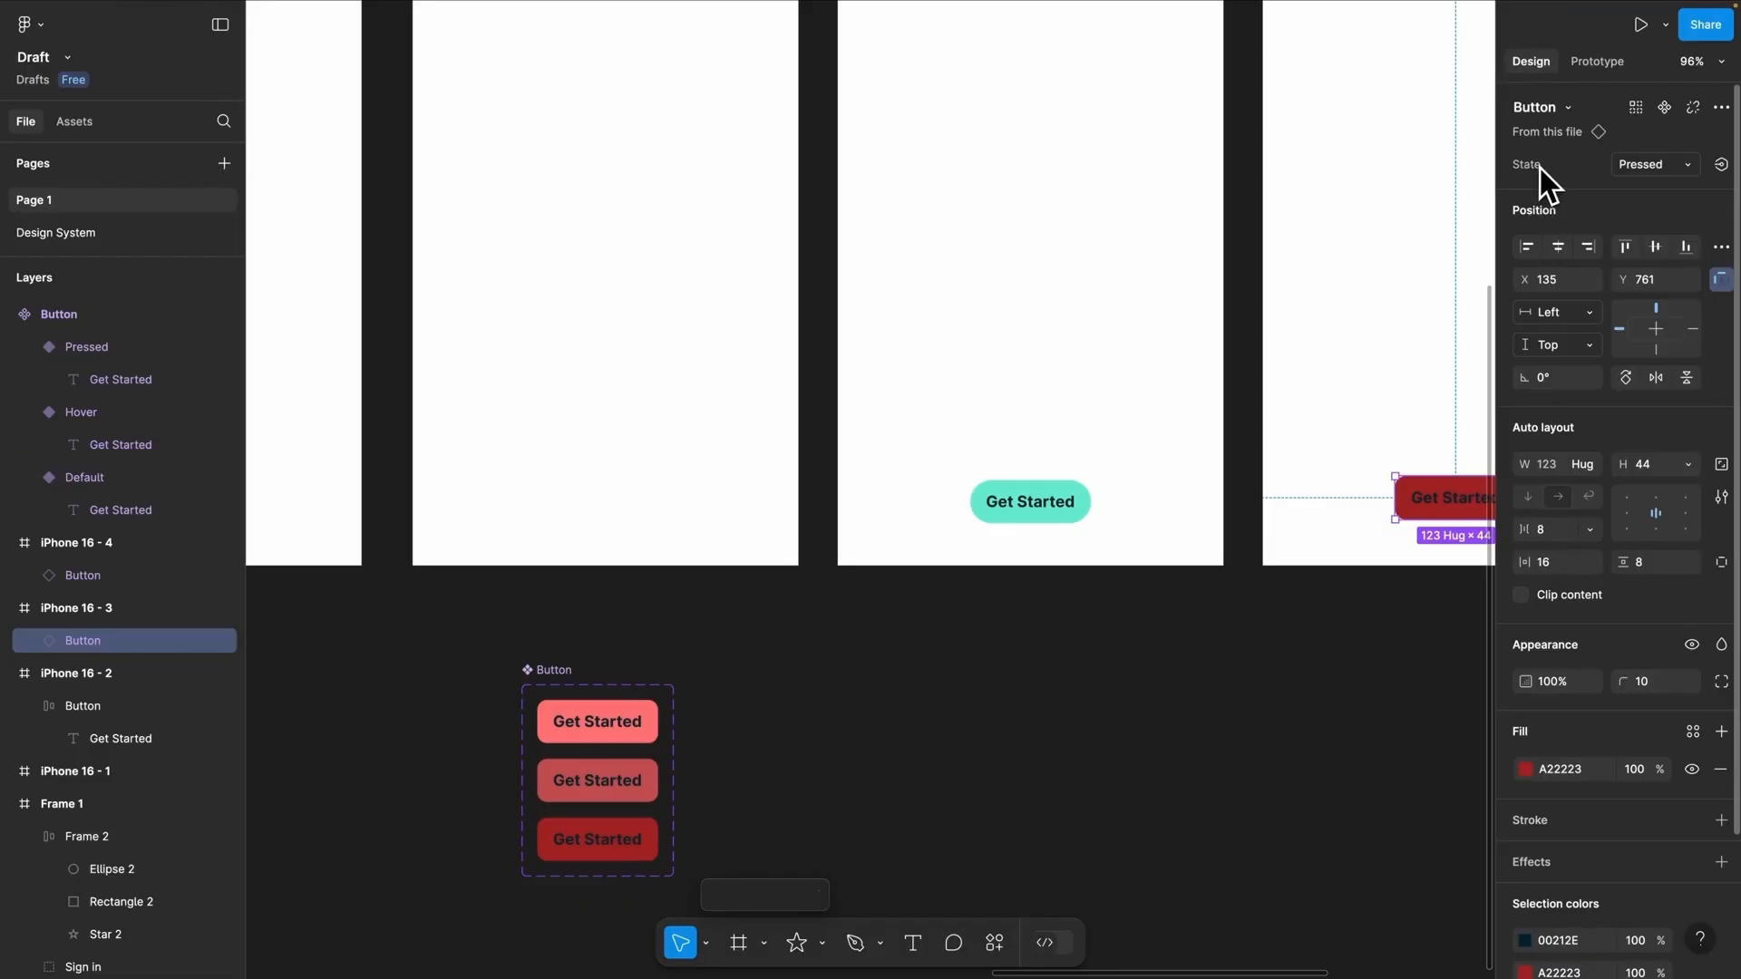
left_click(1623, 167)
left_click(1630, 118)
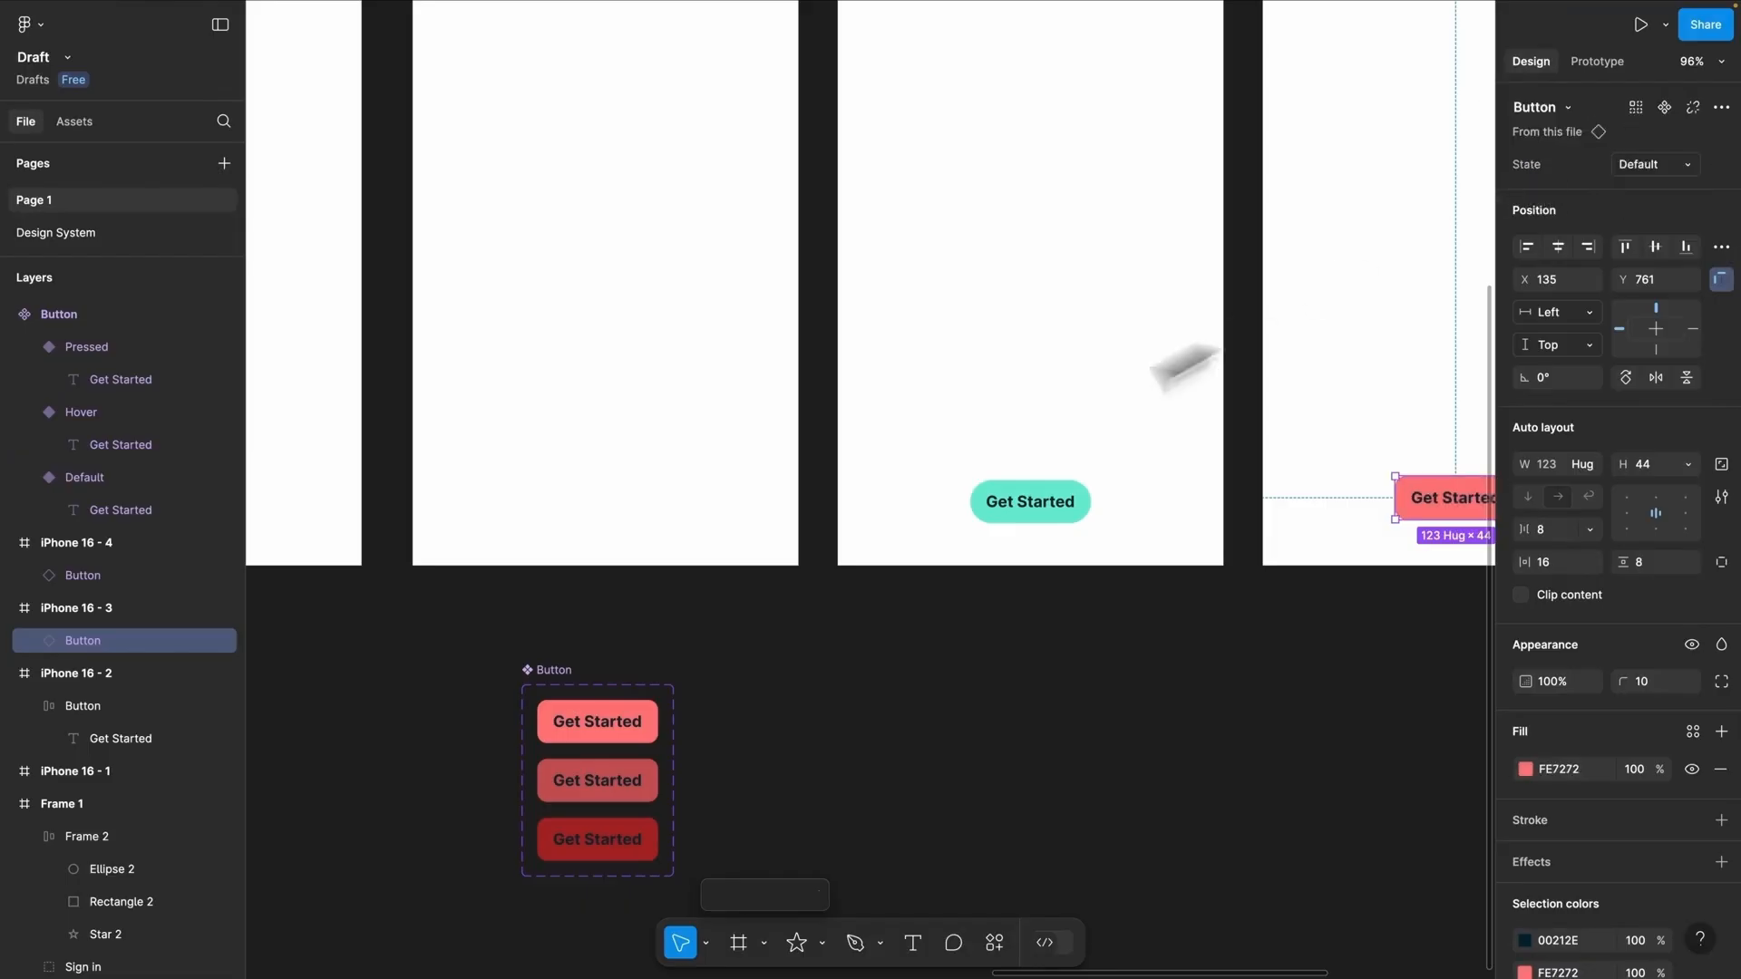
left_click(813, 557)
scroll(814, 557, "down", 4)
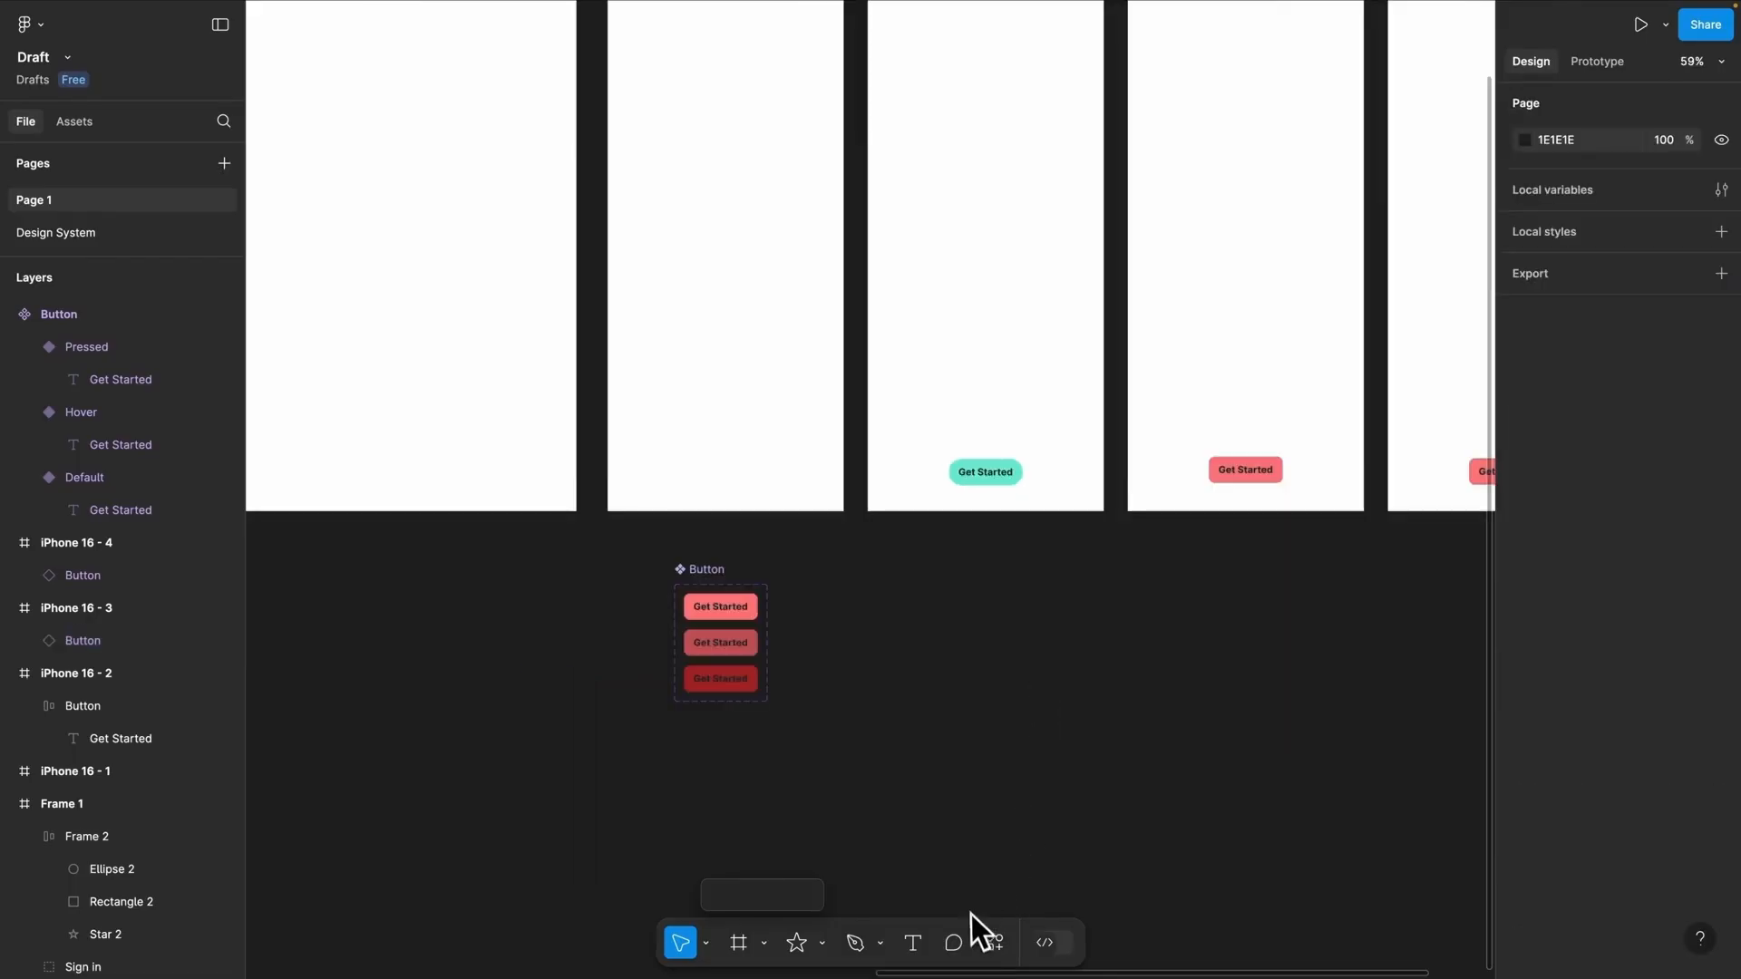
Find the Unsplash plugin among the plugins and widgets and run it.
left_click(994, 941)
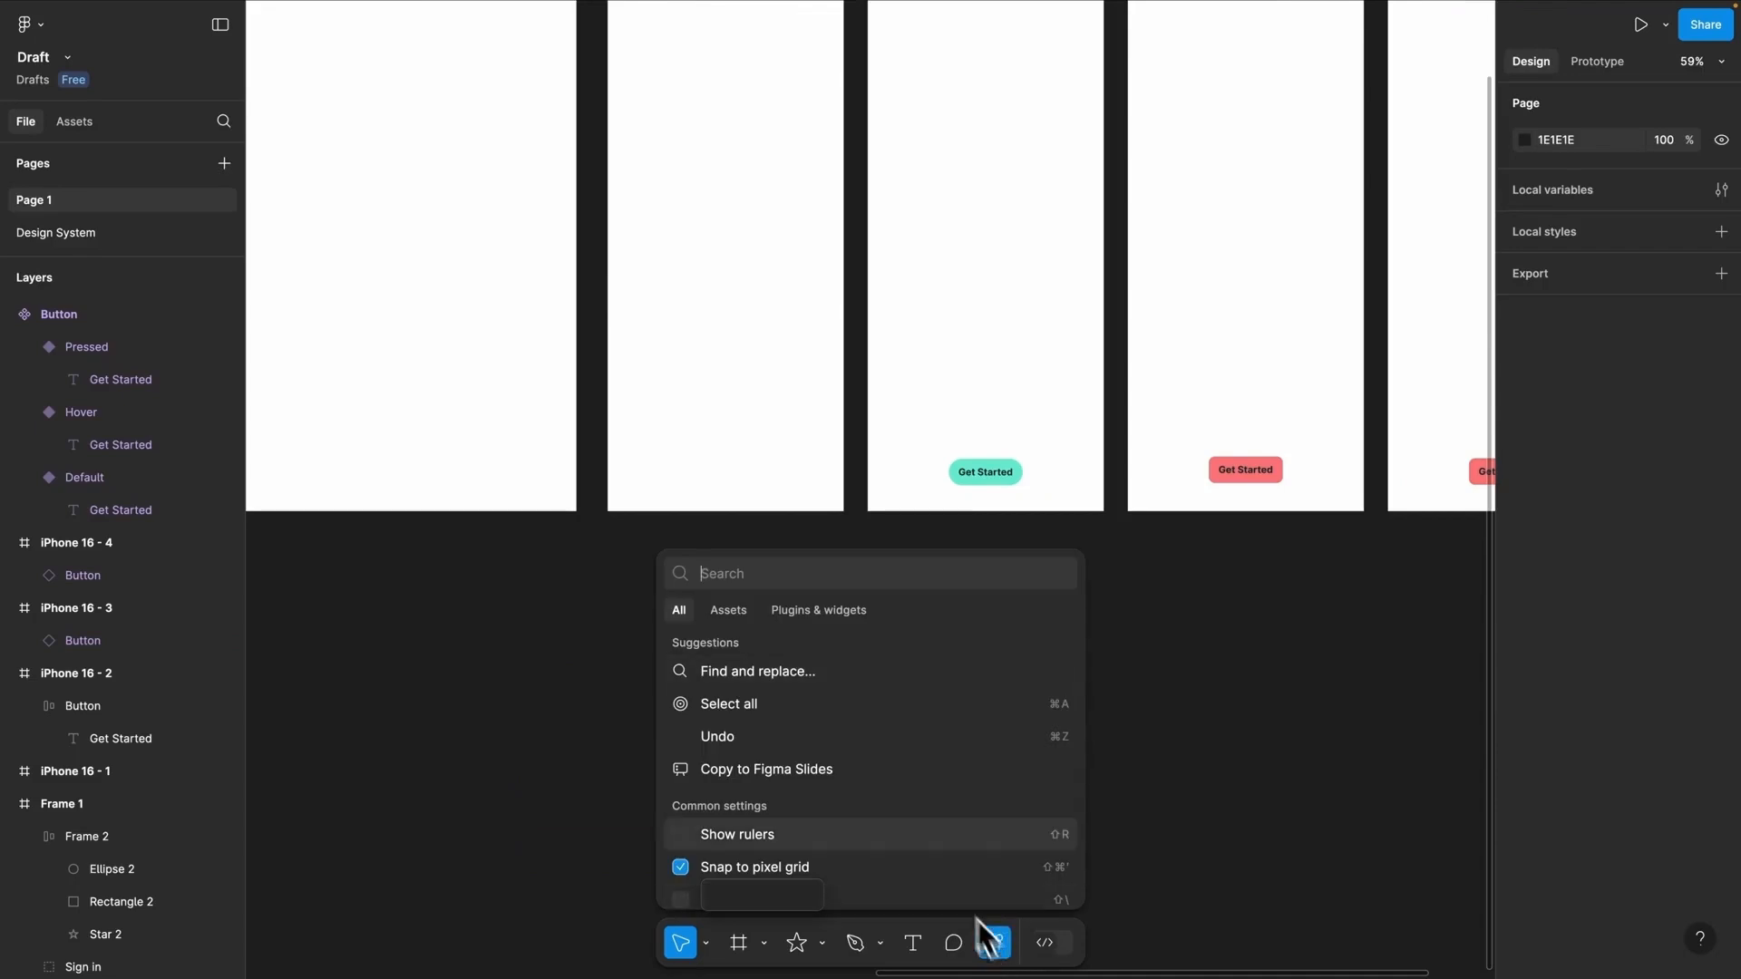
left_click(817, 613)
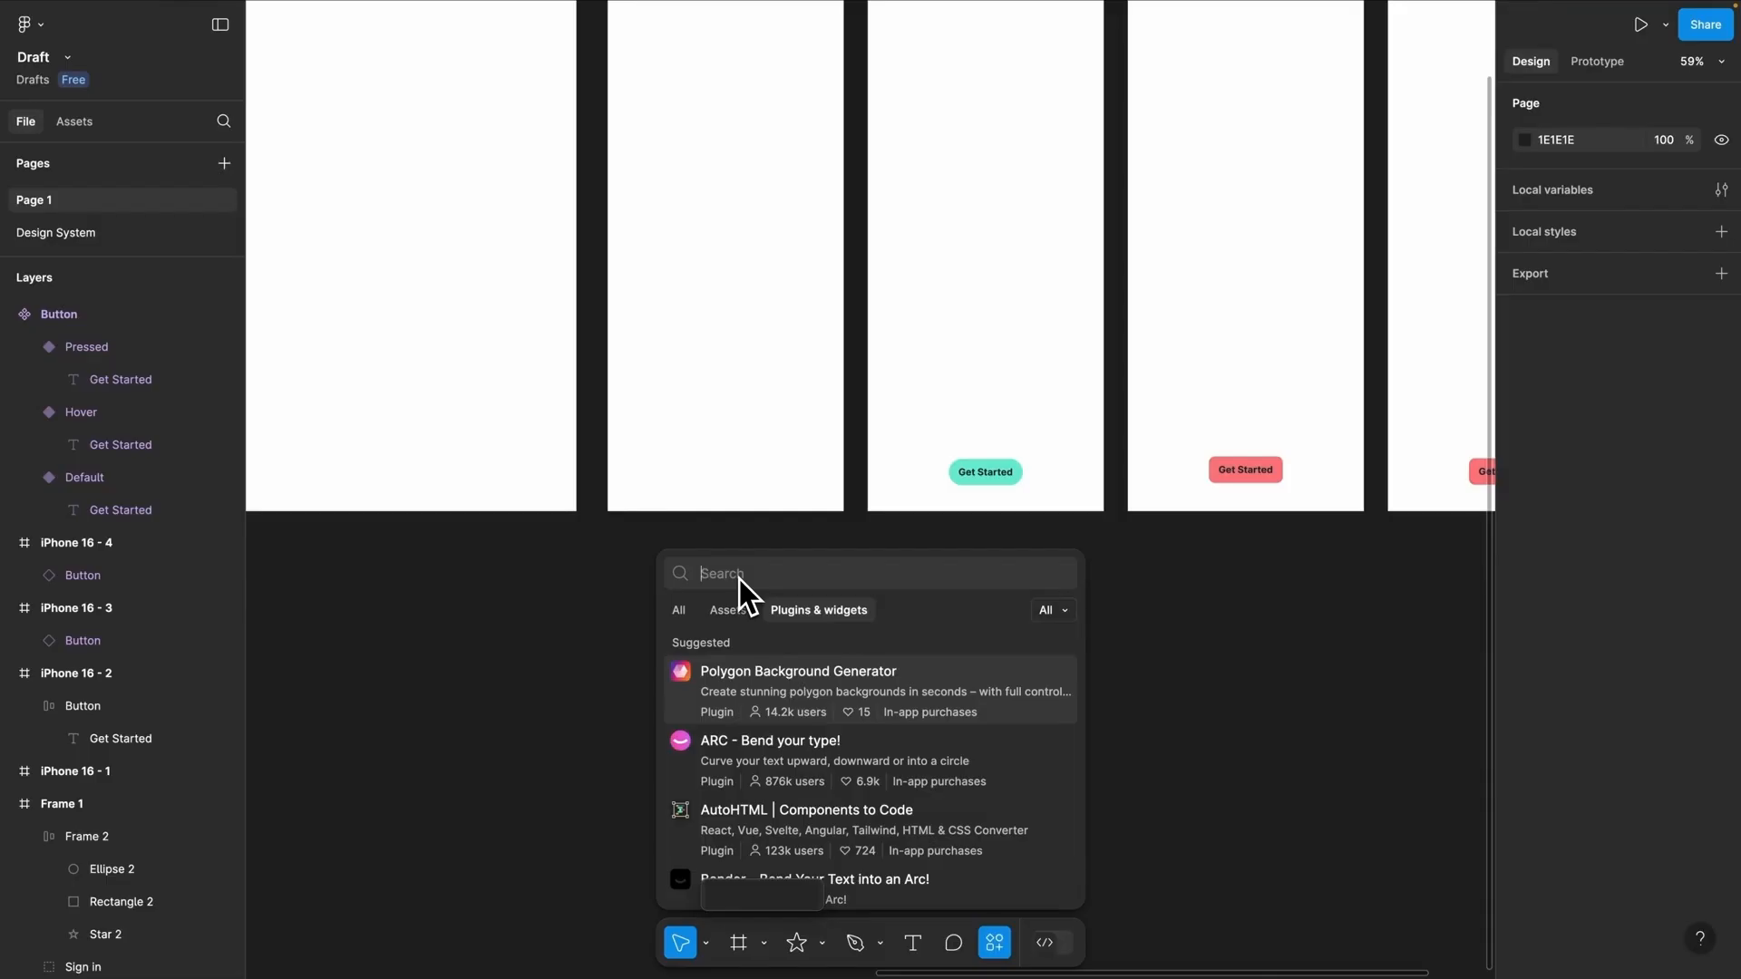
type("uns")
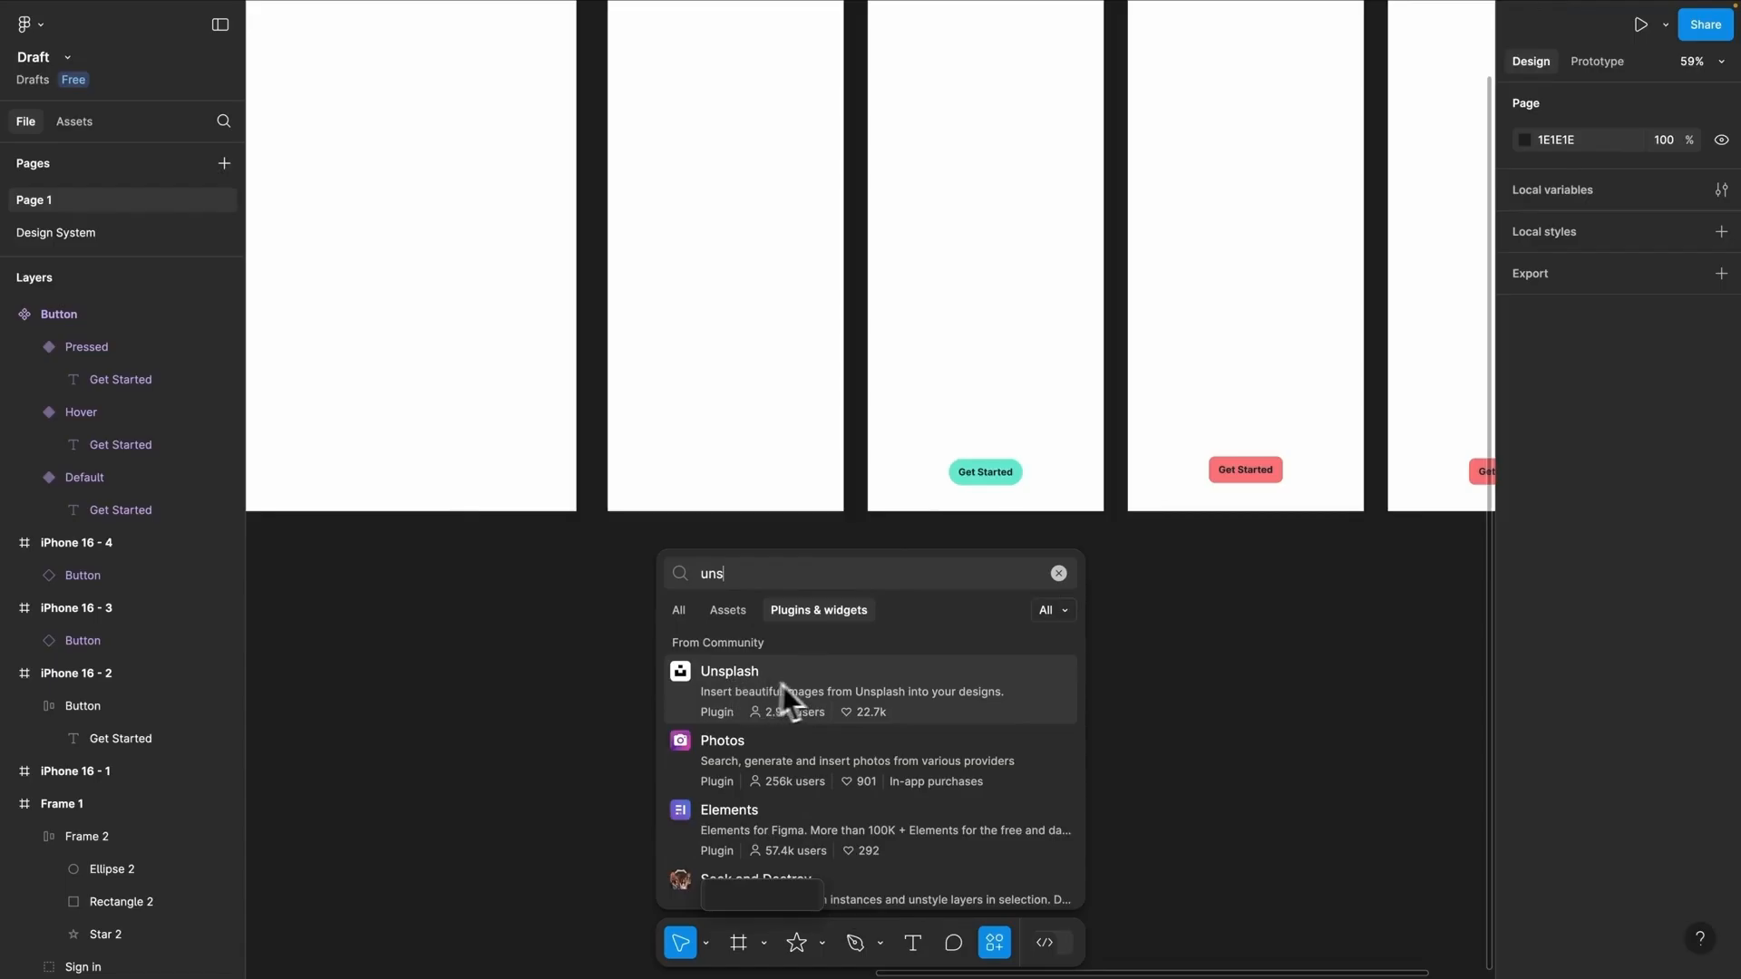
left_click(849, 682)
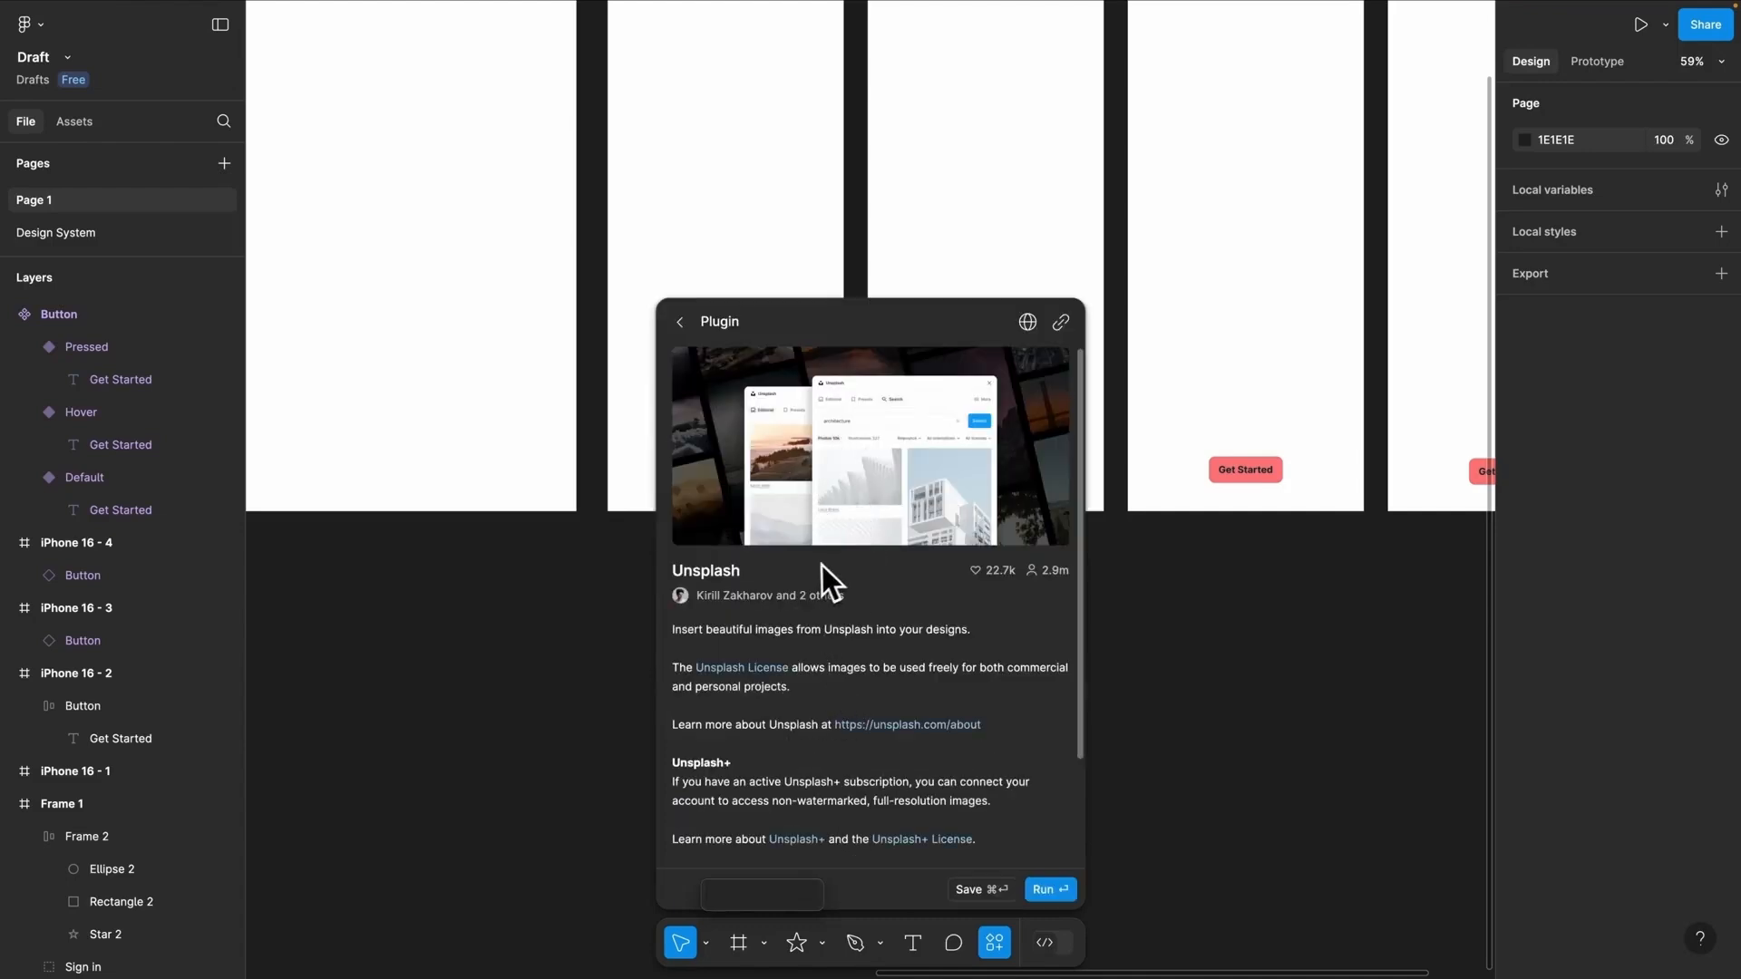
left_click(1049, 889)
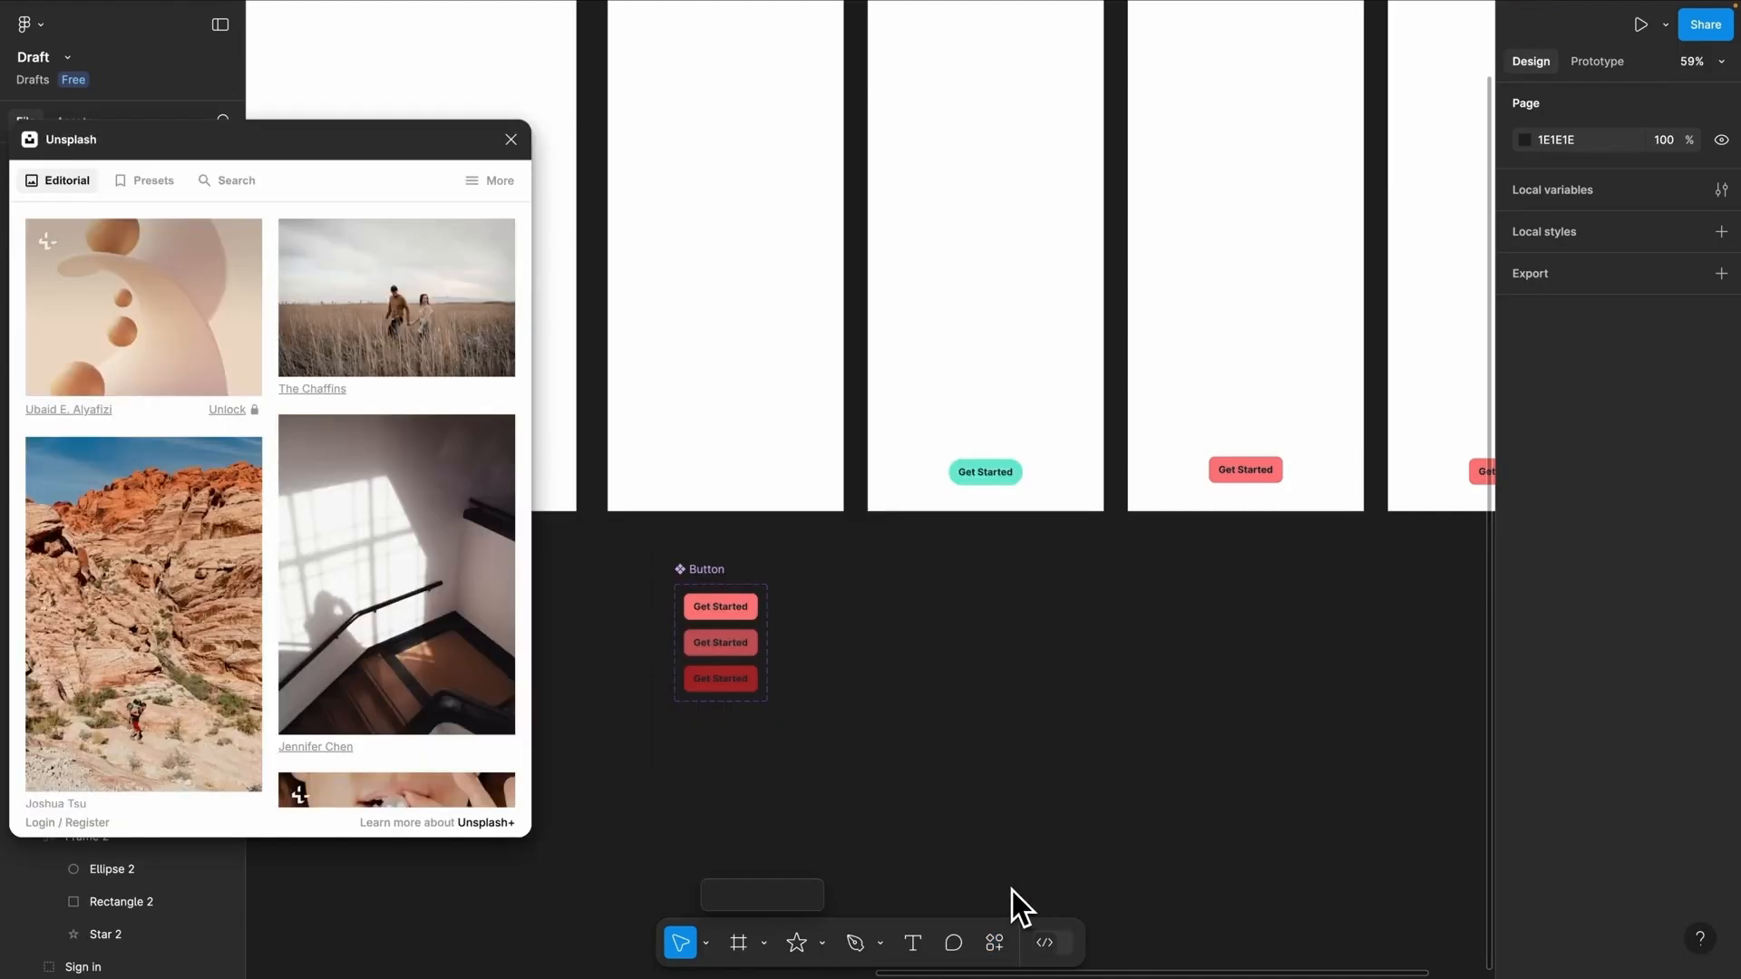
Move the Unsplash window over the phone frames and insert a random photo from its portrait preset.
left_click_drag(212, 140, 1115, 134)
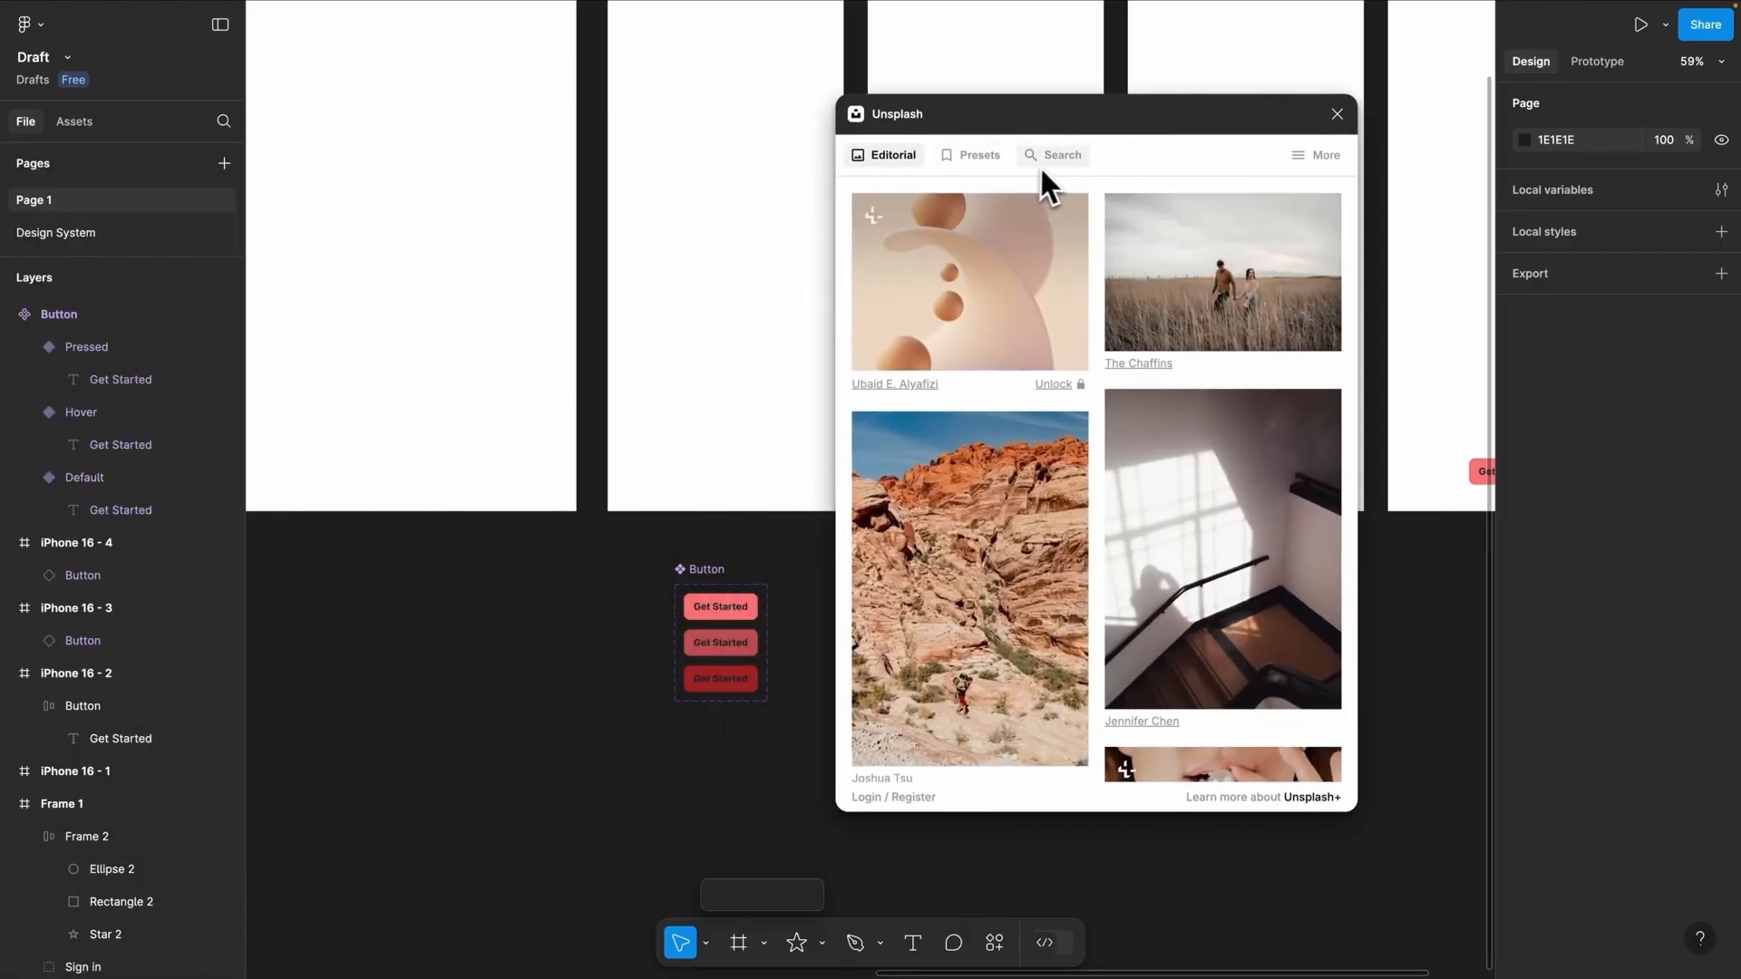
left_click(977, 159)
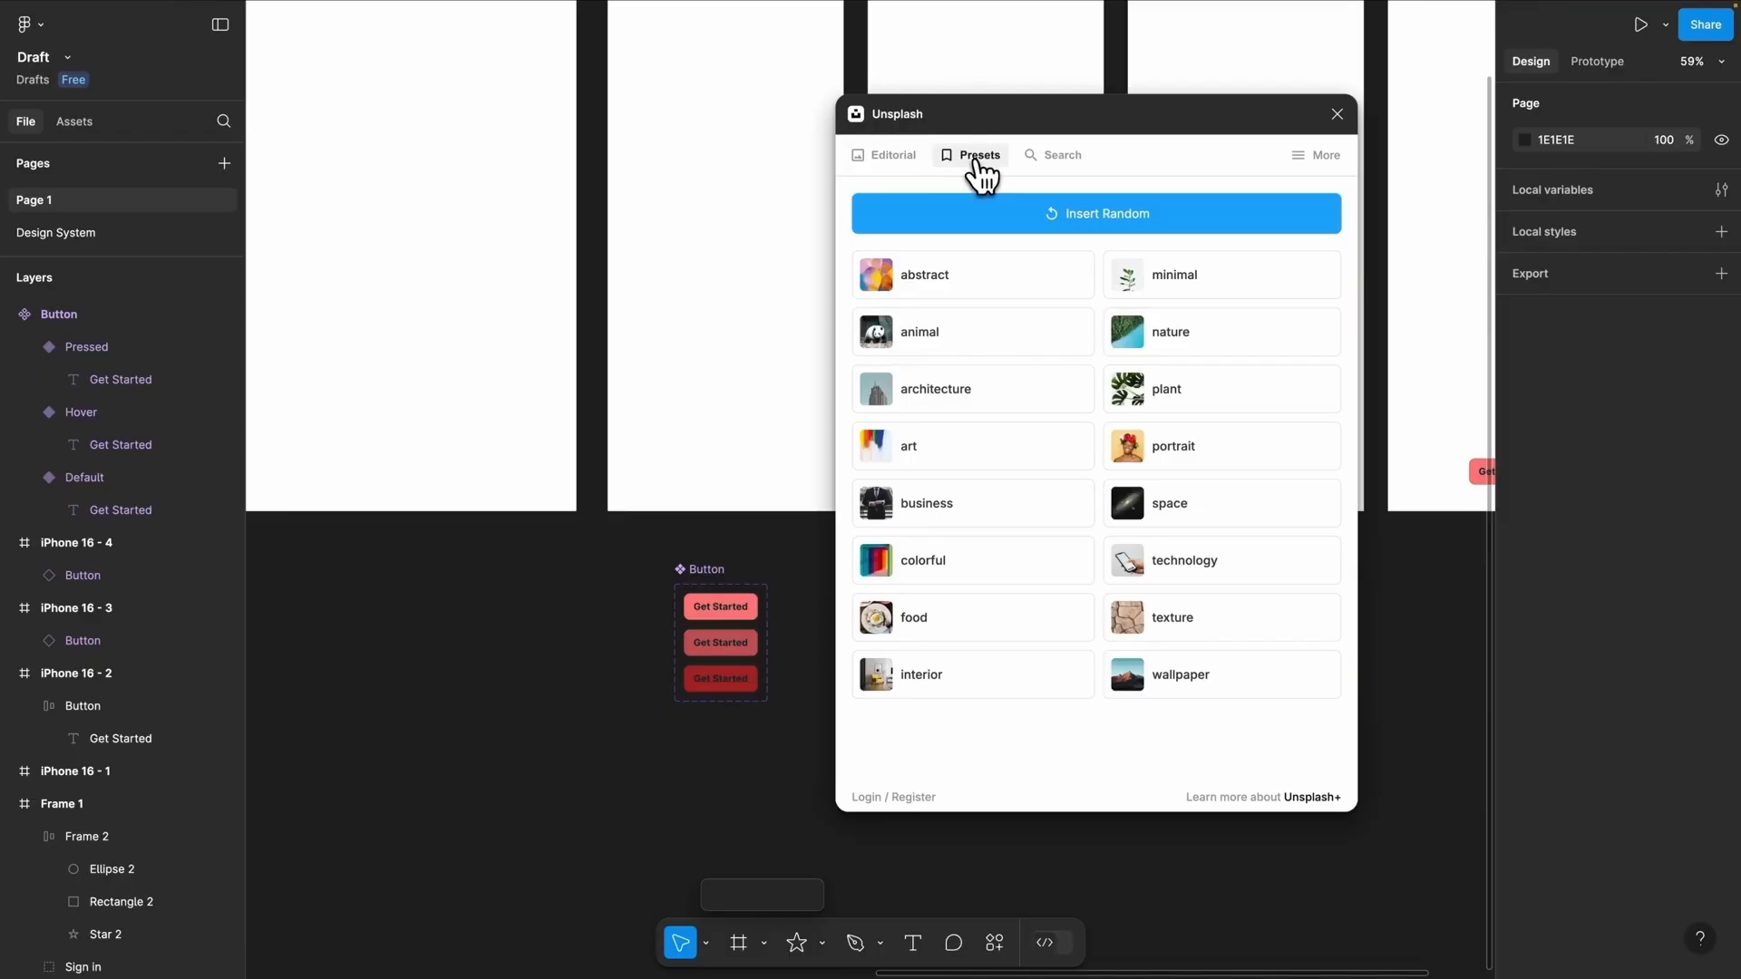
left_click(1209, 466)
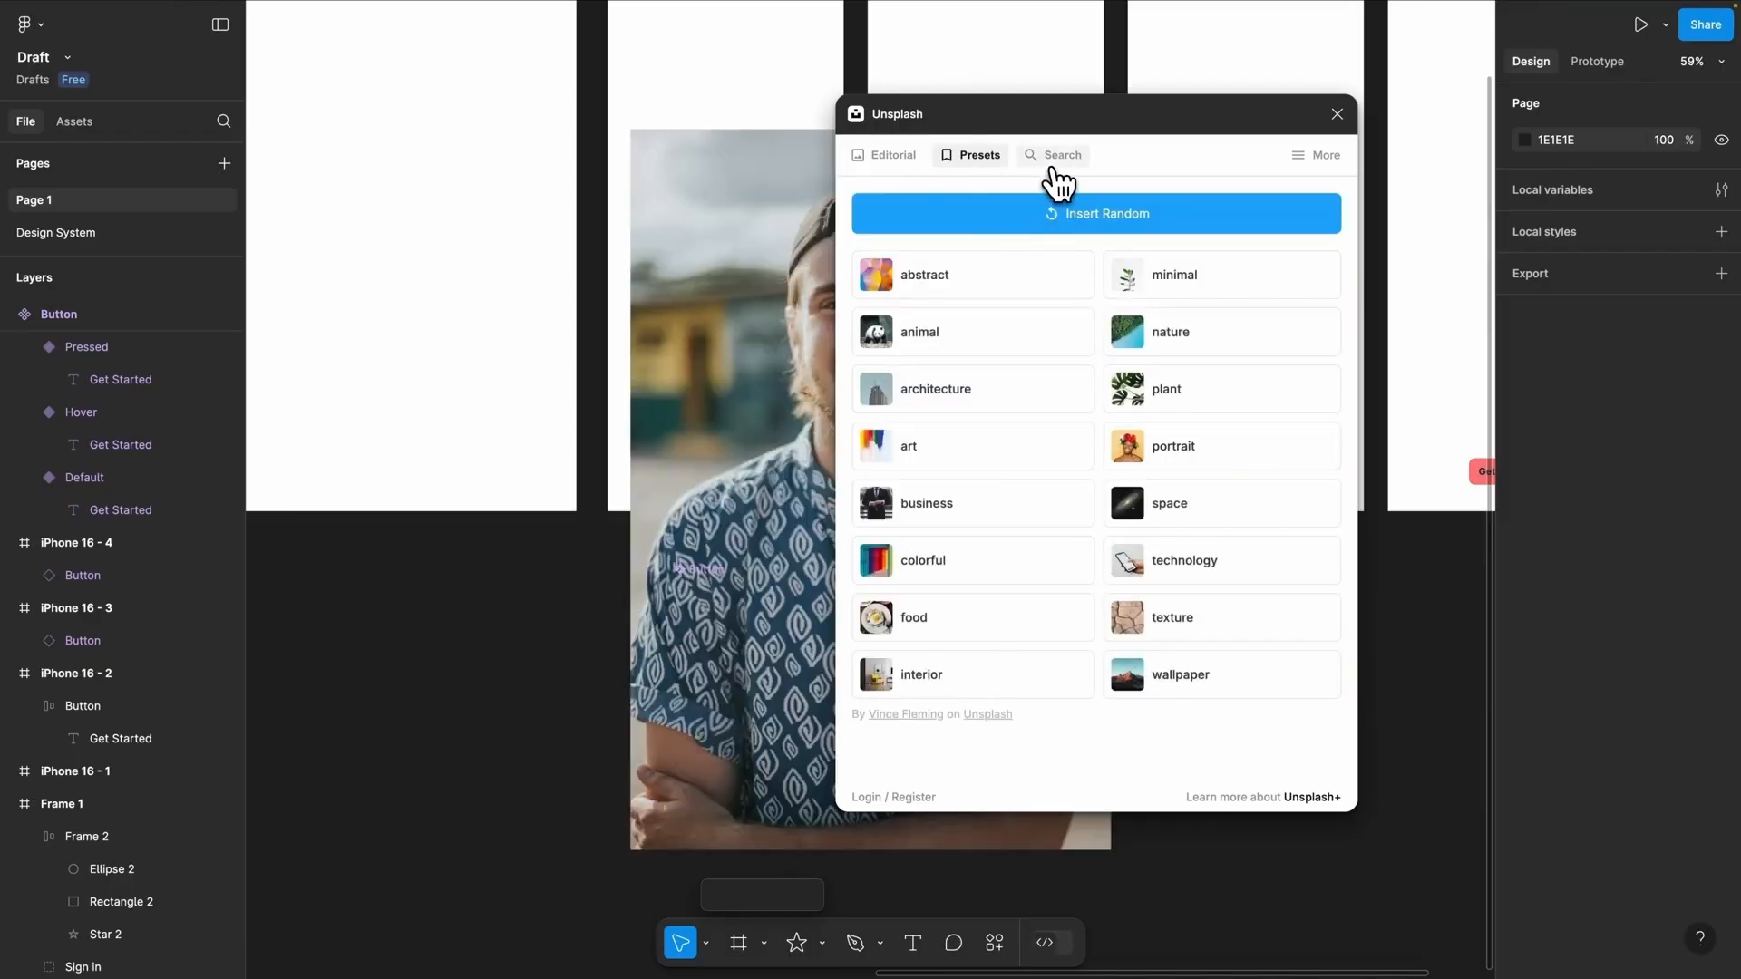
Search Unsplash for "3D product".
left_click(1054, 165)
left_click(1019, 201)
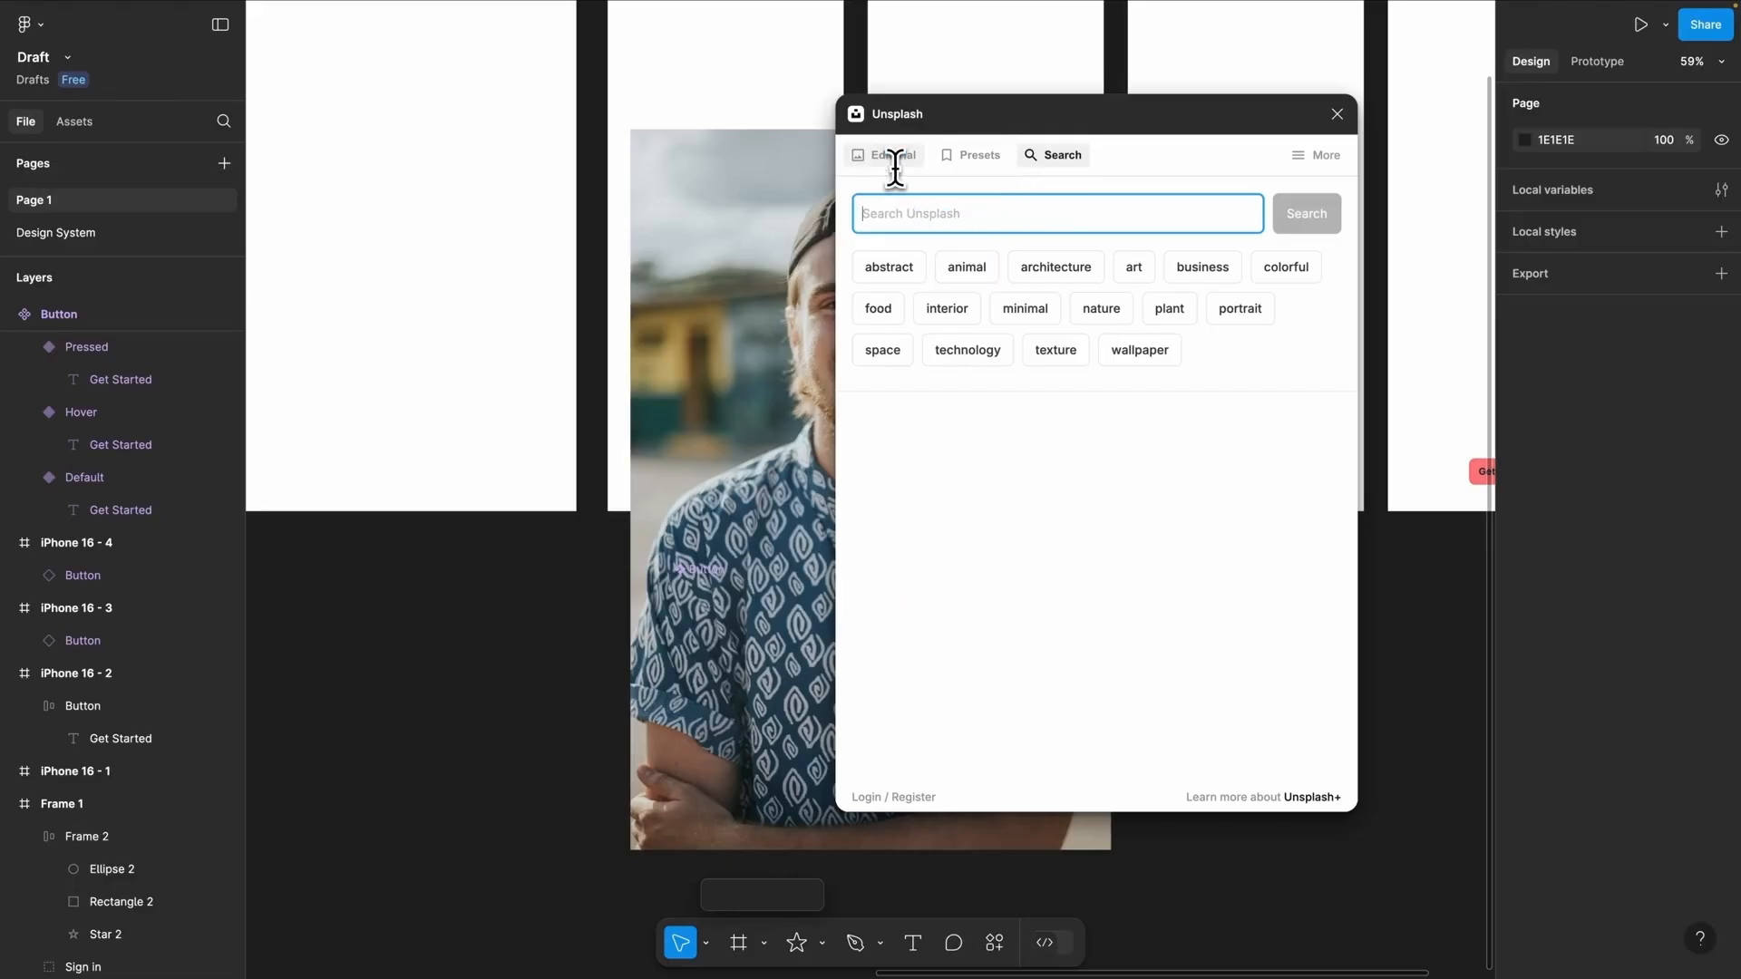
type("3D ")
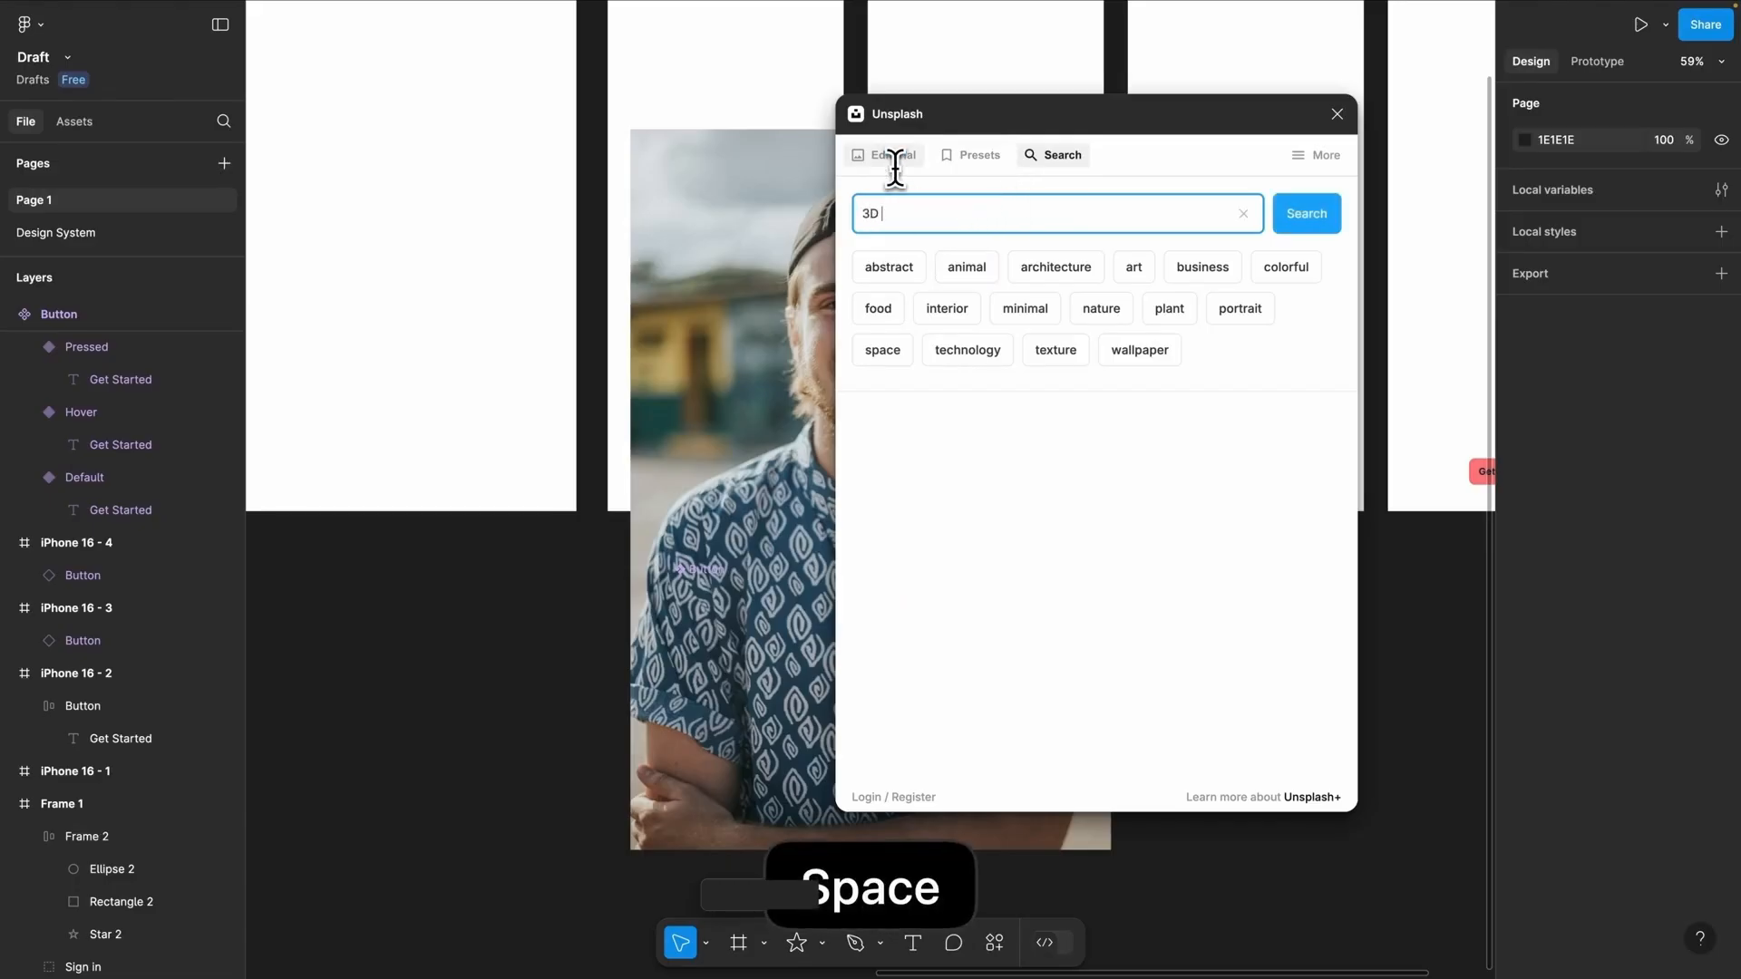
type("product")
key("Return")
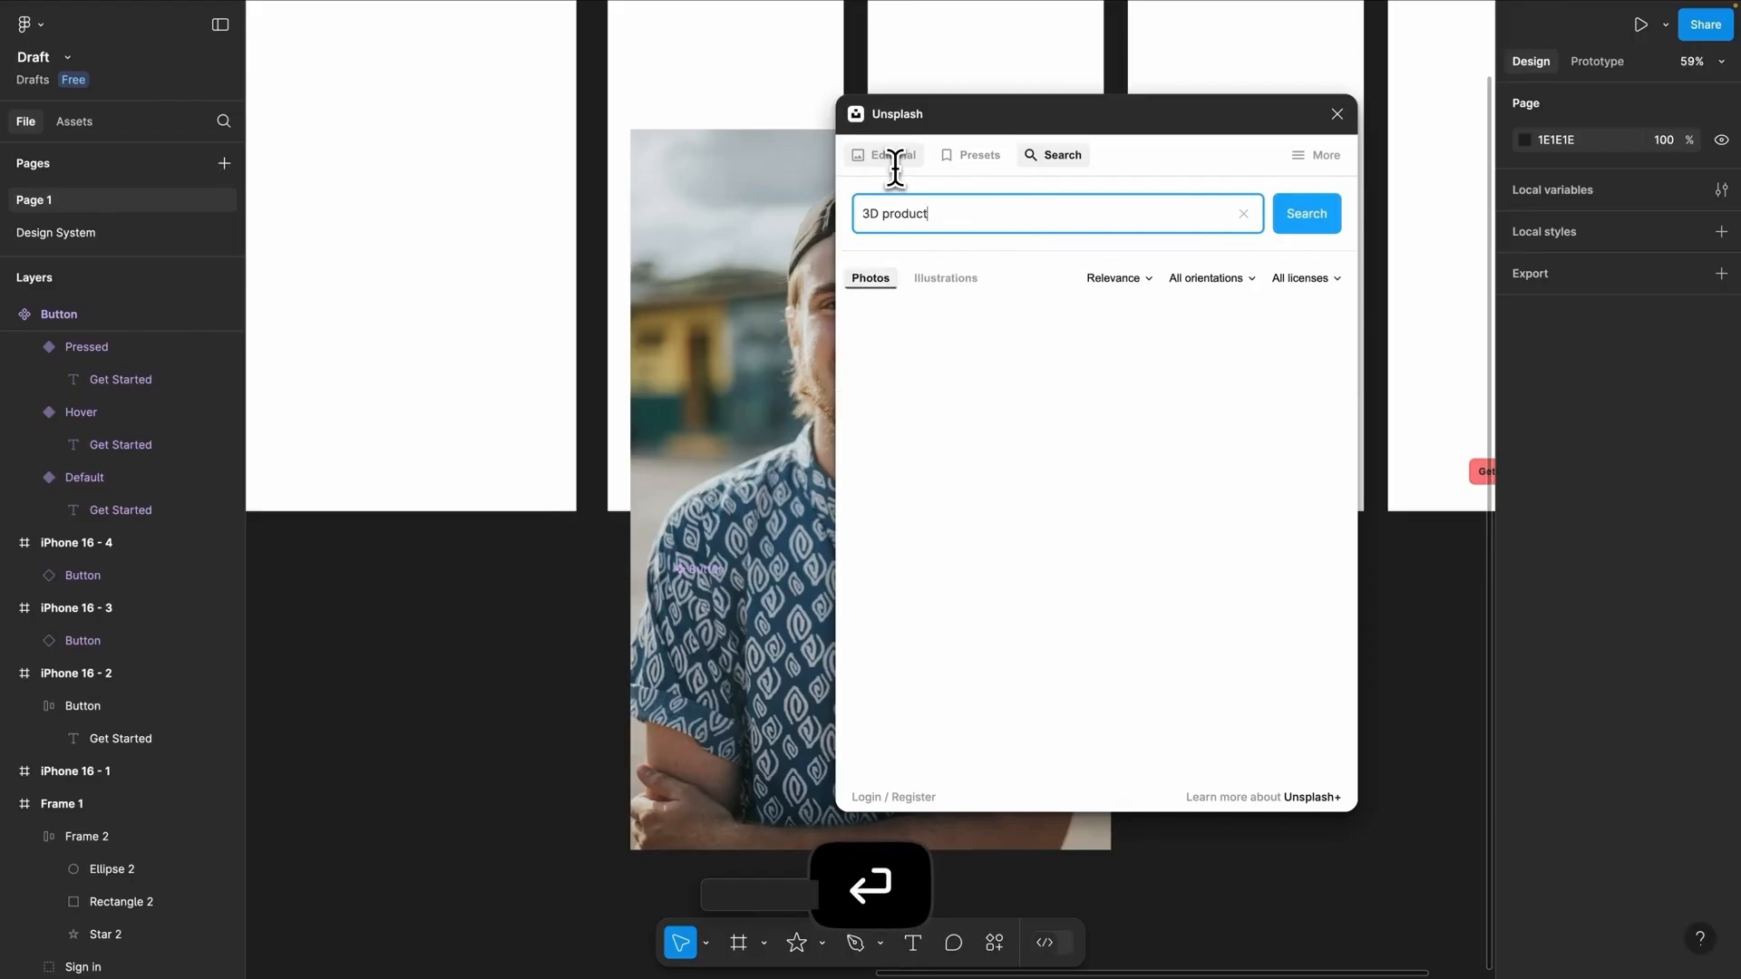
Browse the 3D product photos and insert the one with dark cosmetic bottles and a jar on an orange background.
scroll(1093, 399, "down", 5)
scroll(1100, 400, "down", 4)
scroll(1115, 388, "down", 4)
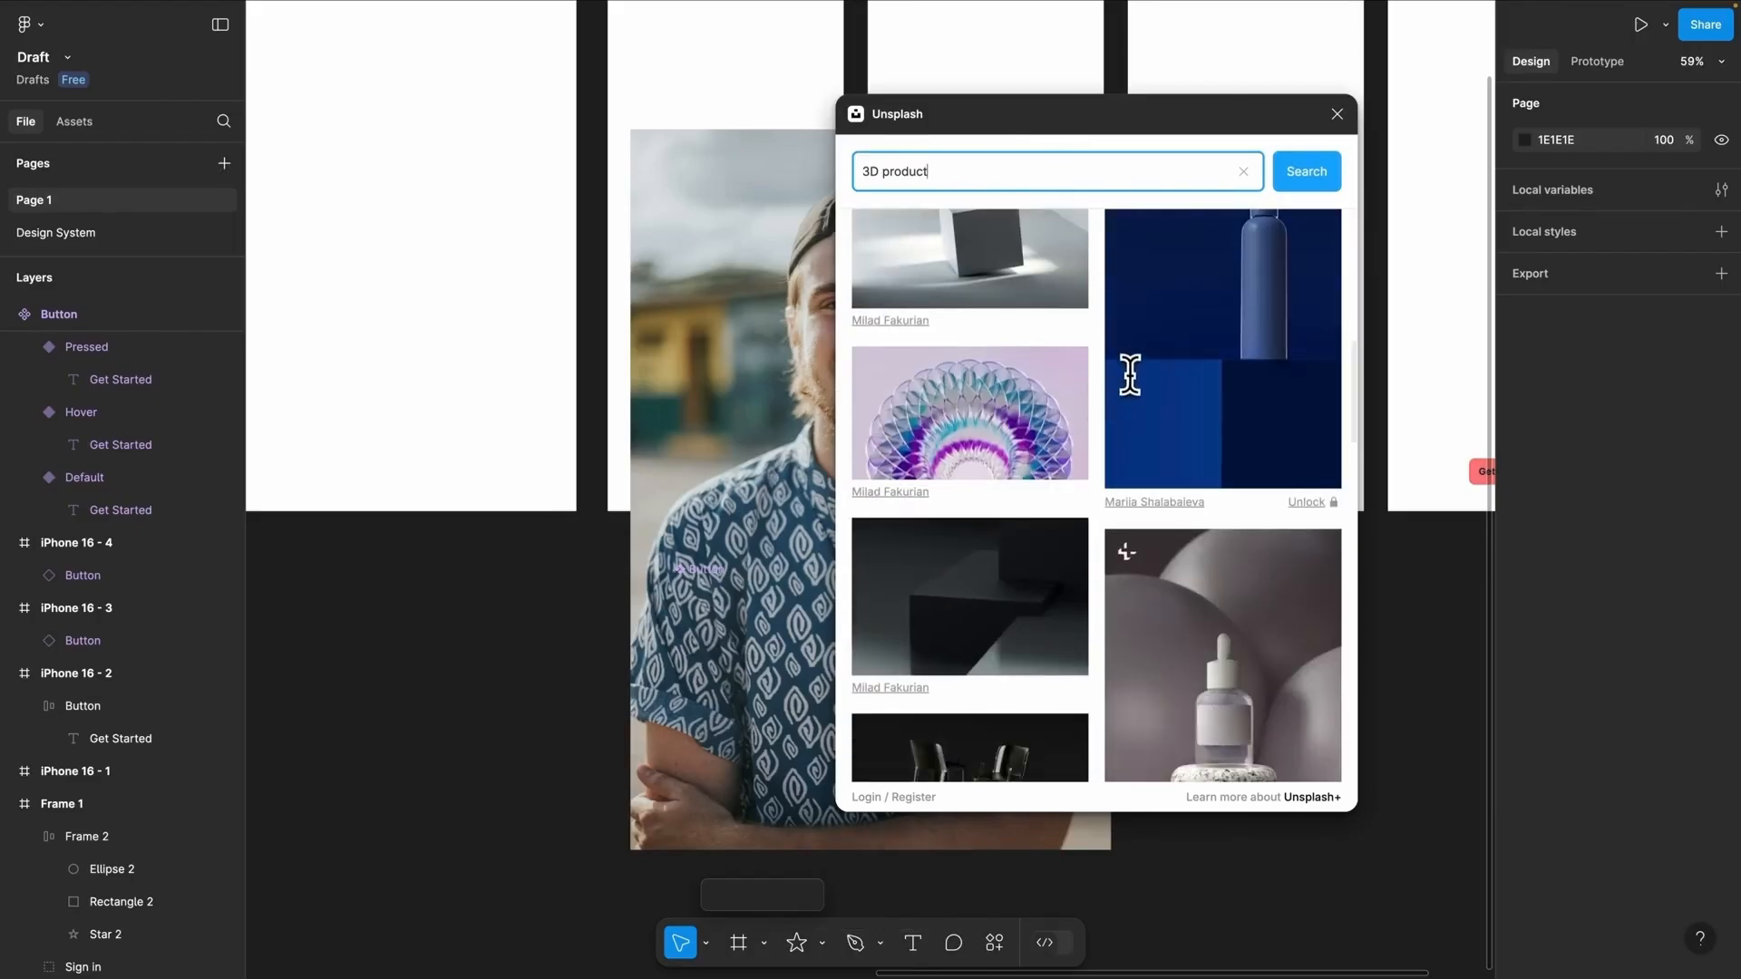
scroll(1130, 376, "down", 4)
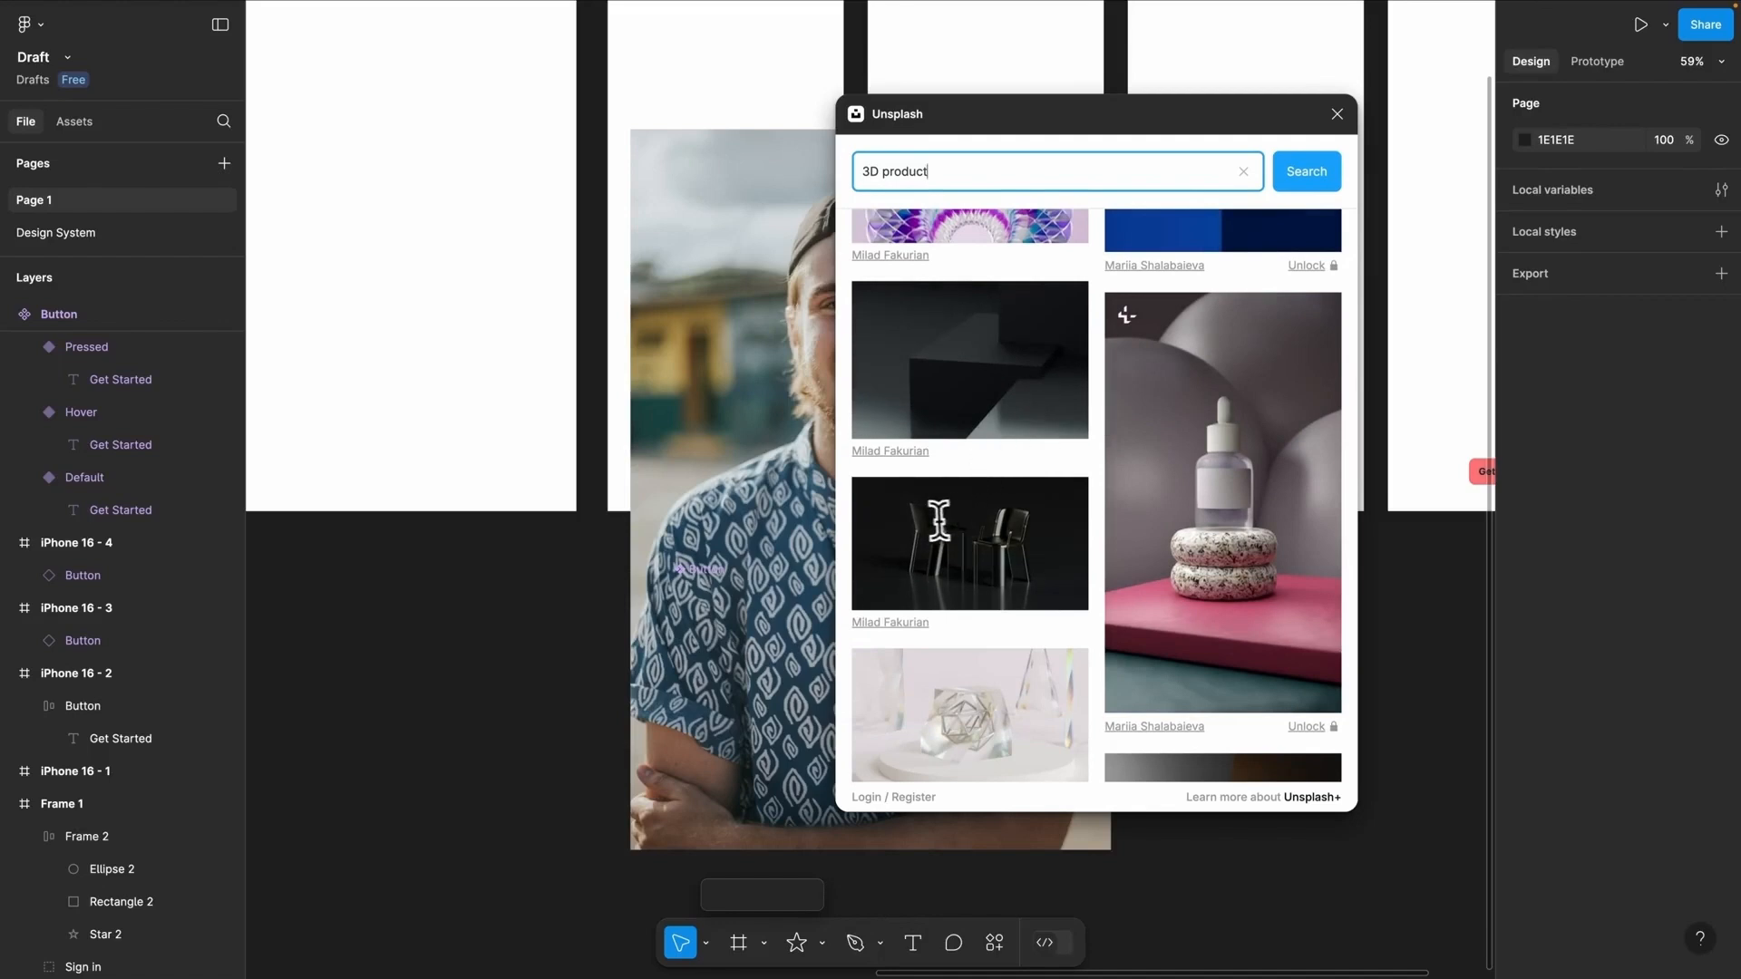
scroll(941, 521, "down", 6)
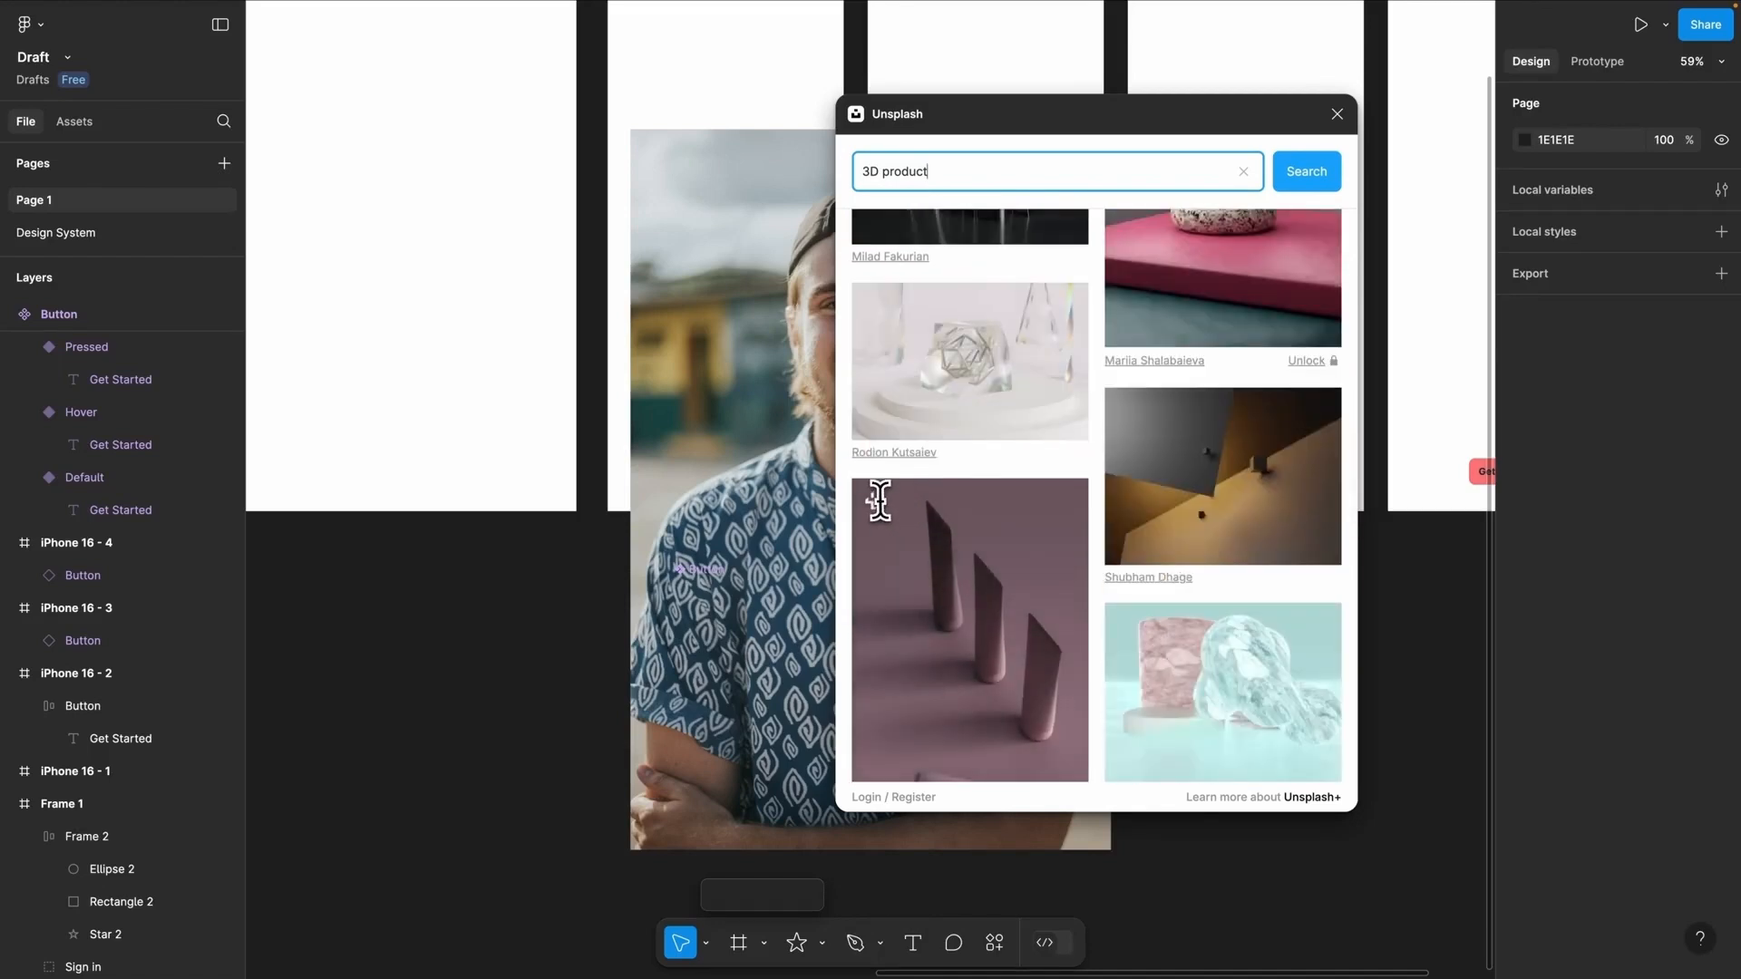
scroll(1049, 498, "down", 5)
scroll(1025, 481, "down", 5)
scroll(1013, 465, "down", 2)
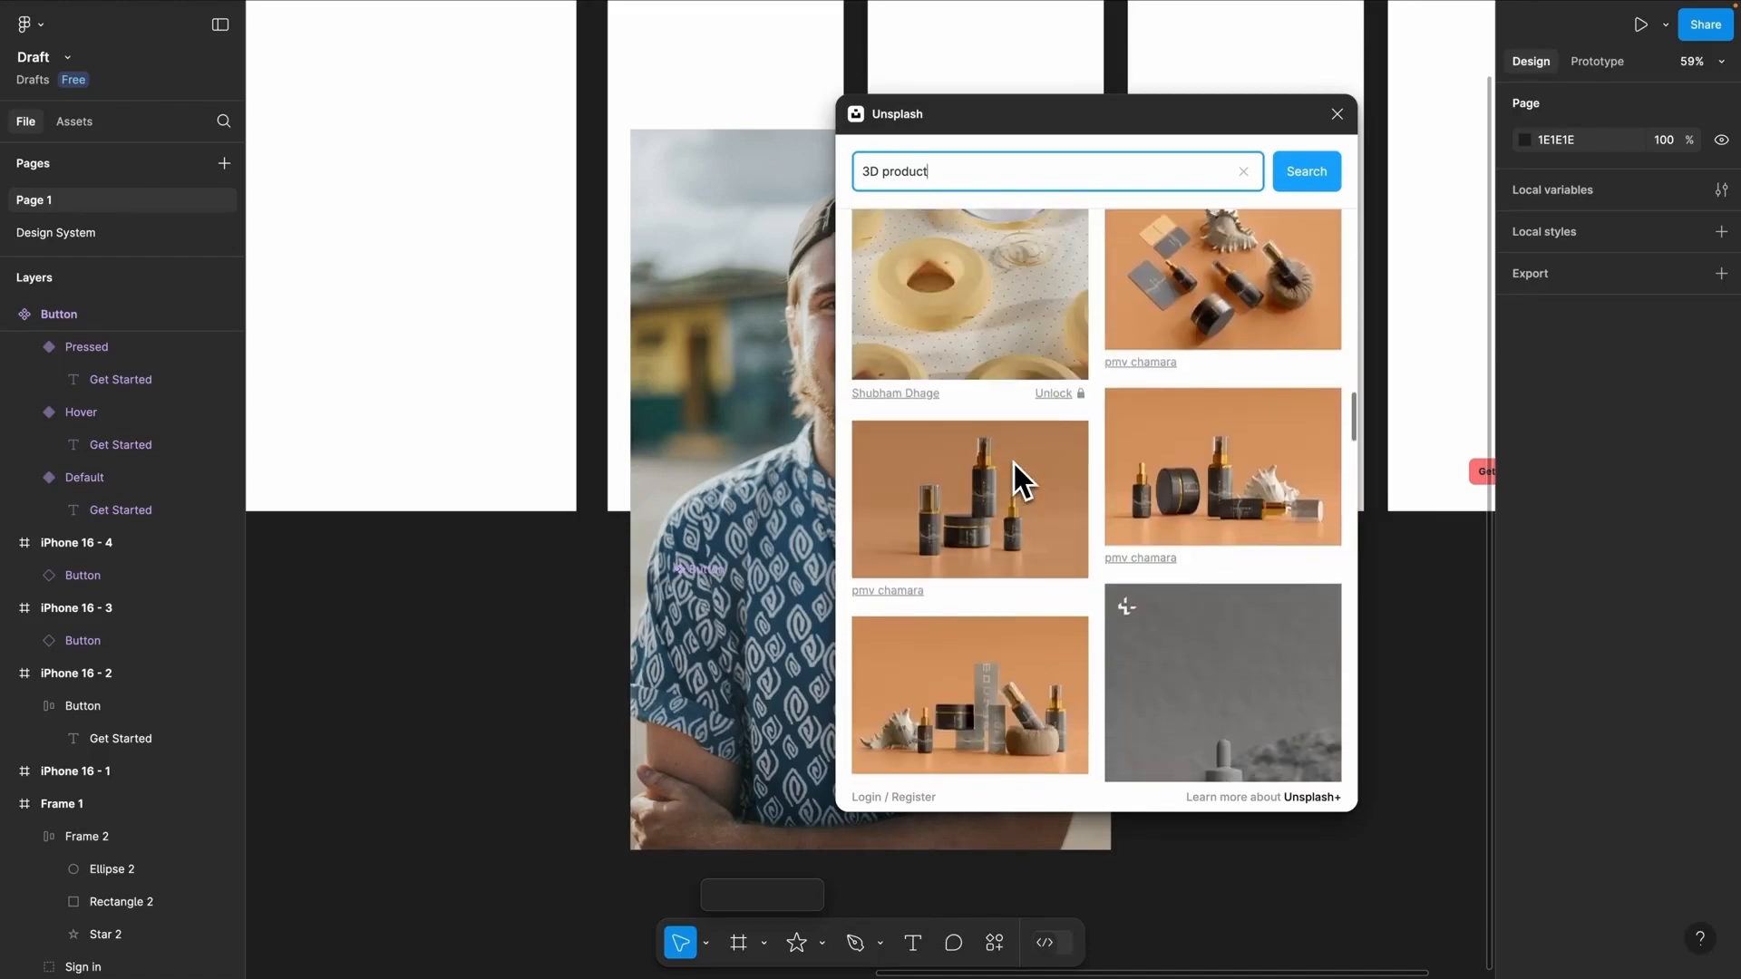
left_click(960, 496)
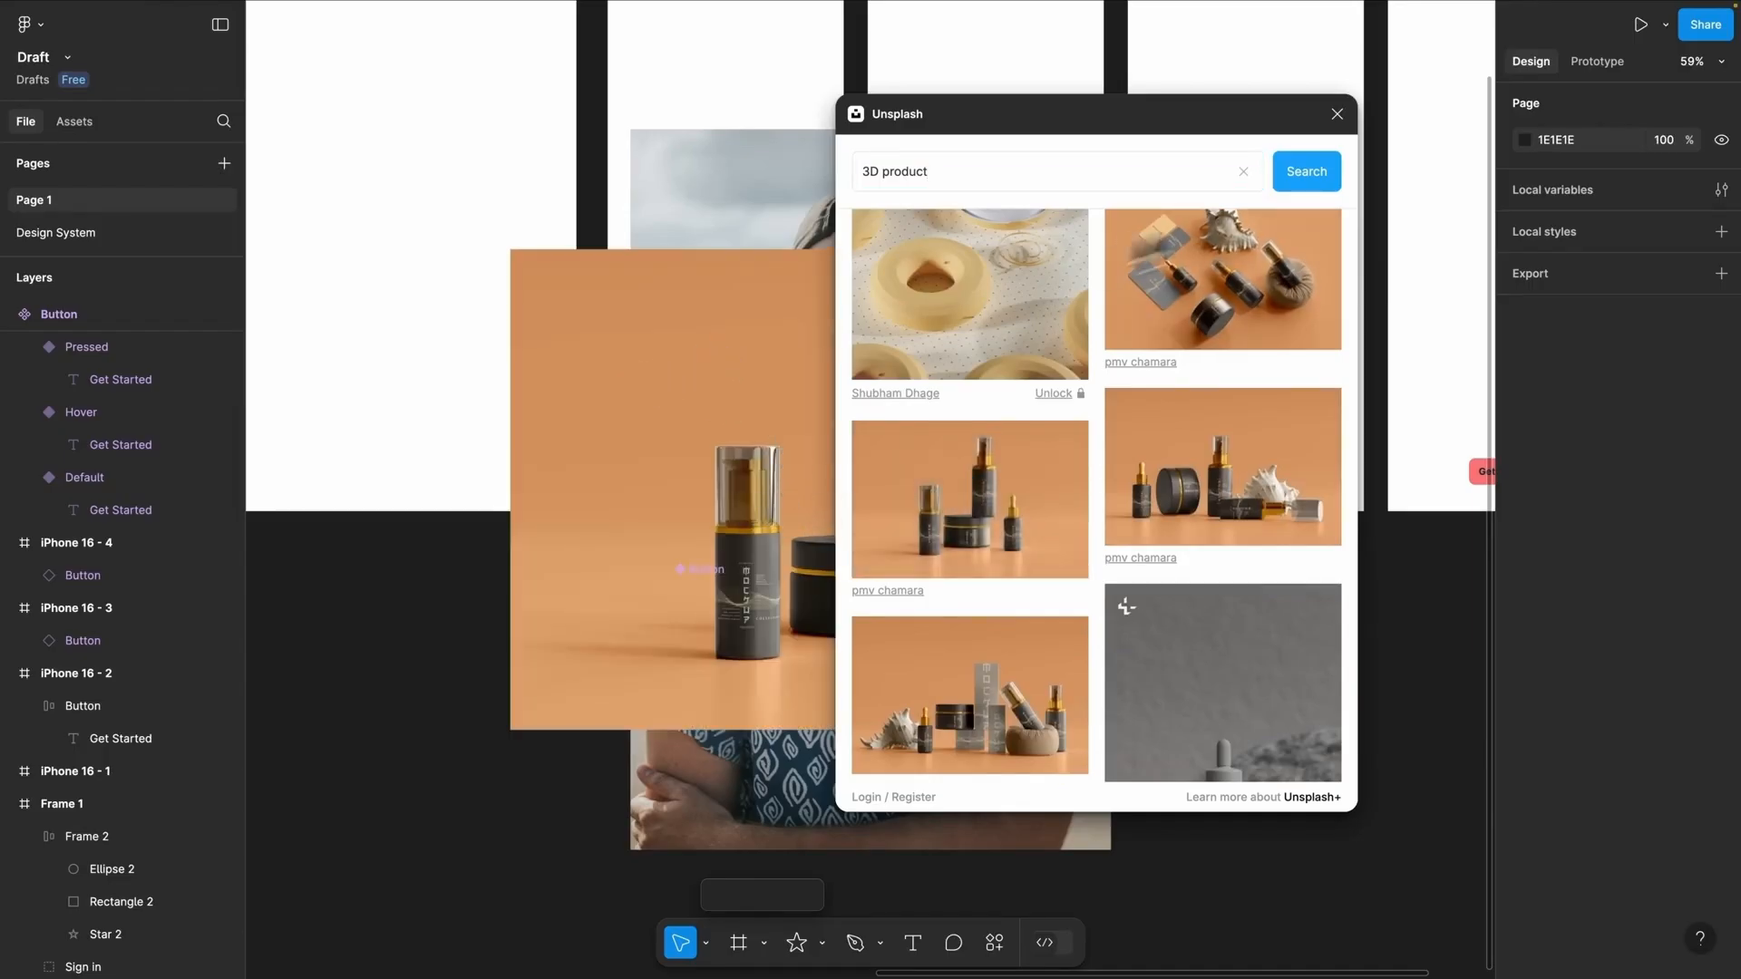
Close the Unsplash plugin and remove the inserted portrait and product photos from the canvas.
left_click(1339, 114)
scroll(816, 558, "down", 3)
scroll(807, 548, "down", 1)
left_click_drag(821, 546, 490, 618)
scroll(499, 610, "left", 2)
scroll(500, 609, "right", 1)
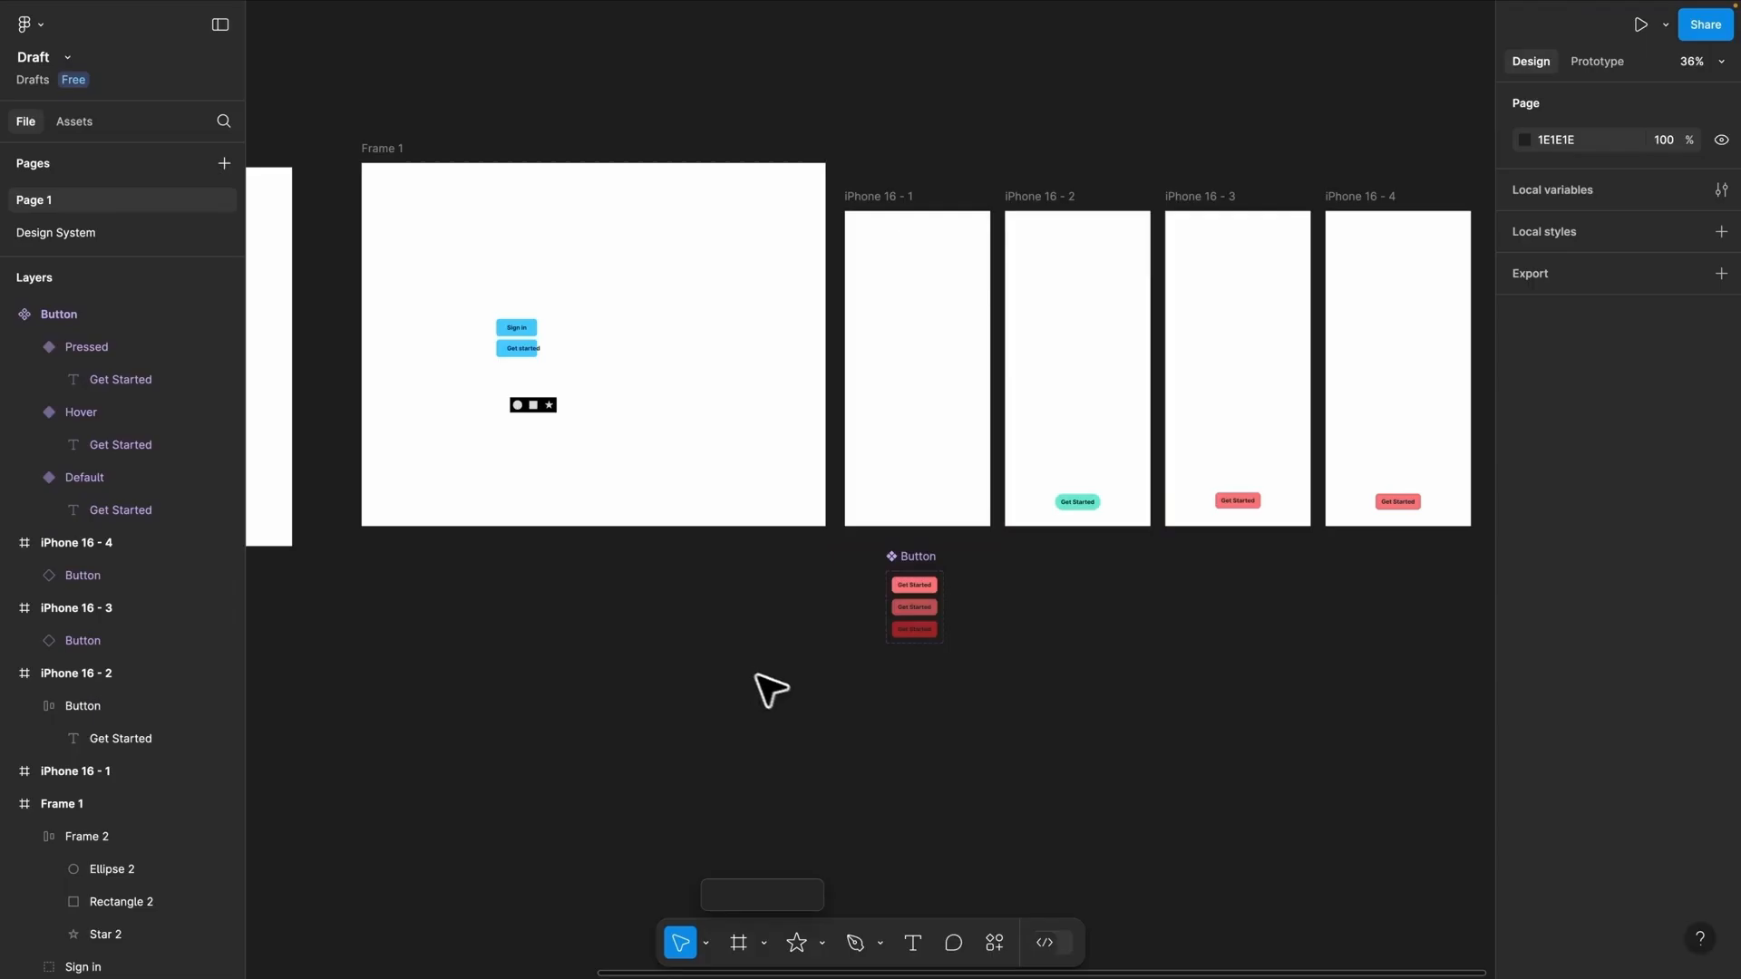
left_click(995, 943)
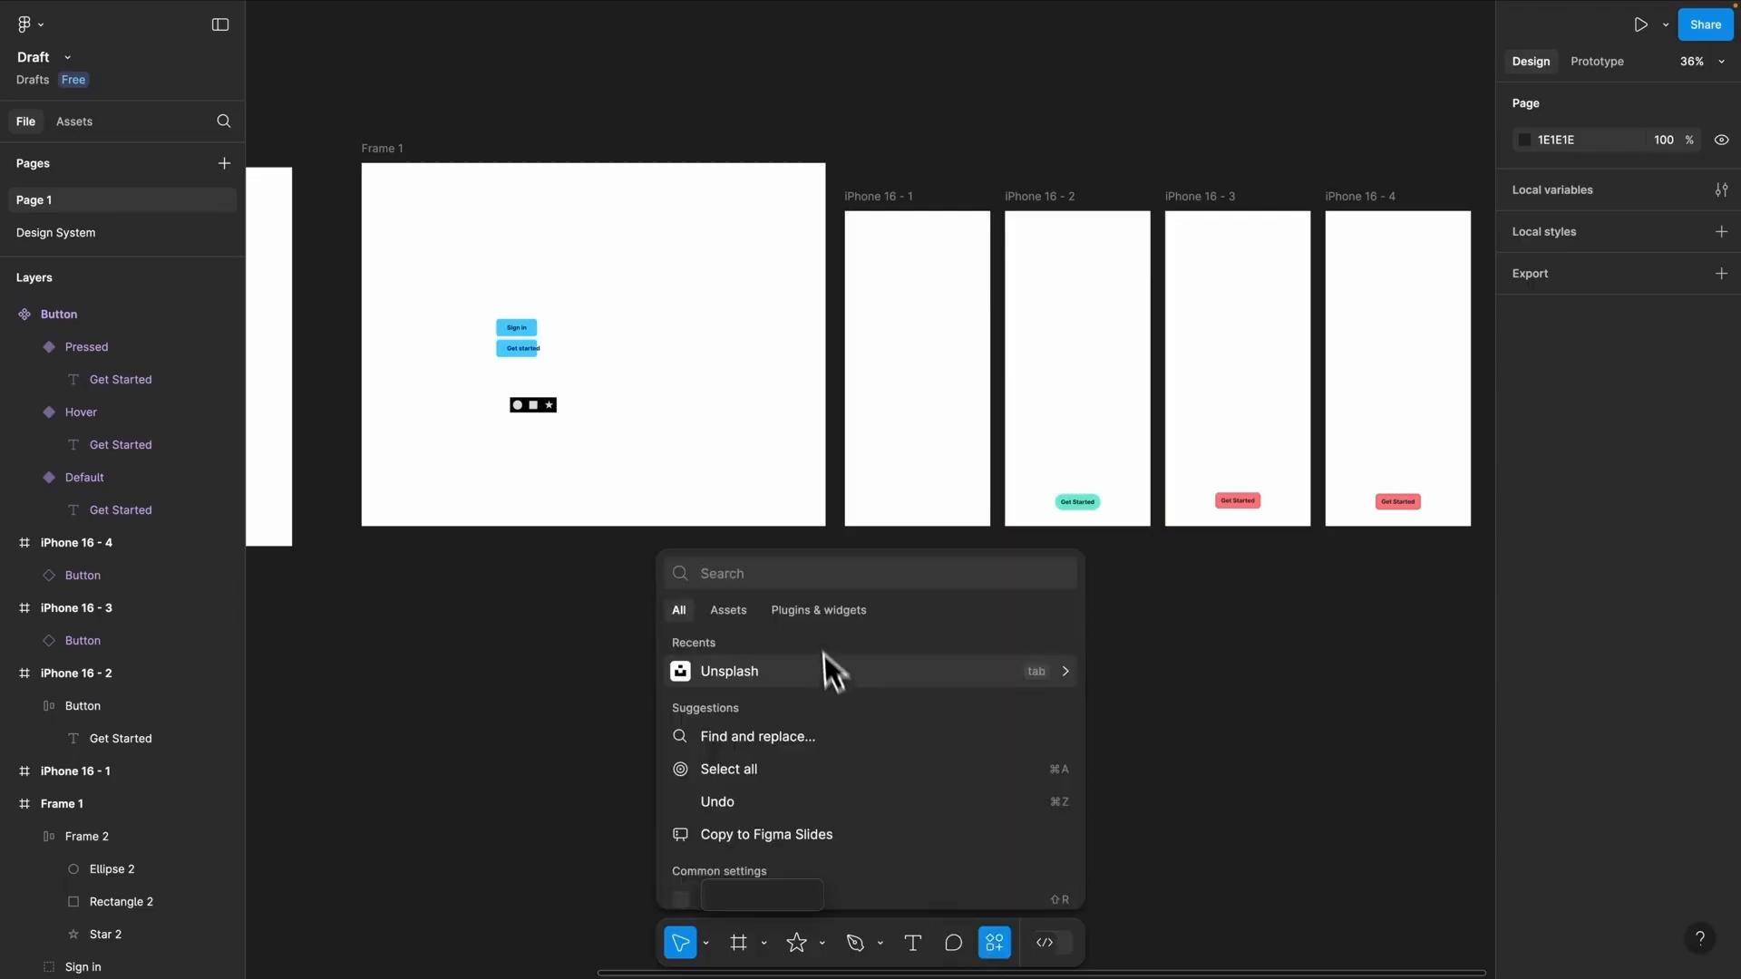
left_click(829, 613)
scroll(820, 753, "down", 3)
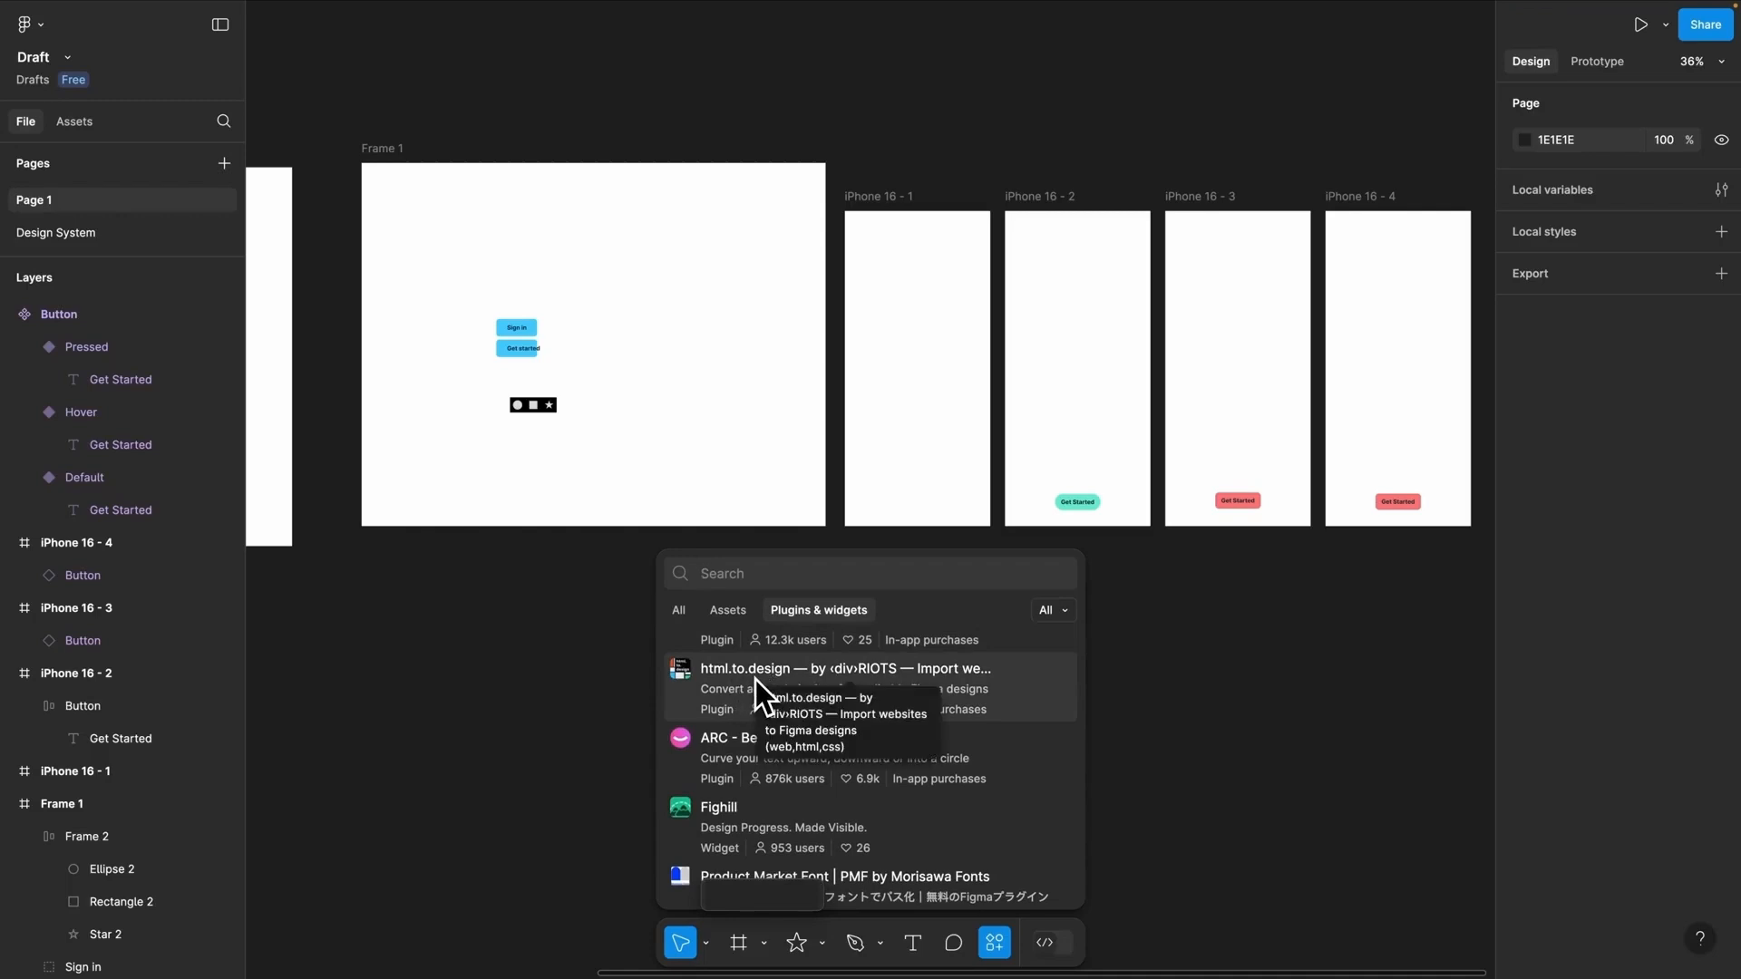
left_click(755, 679)
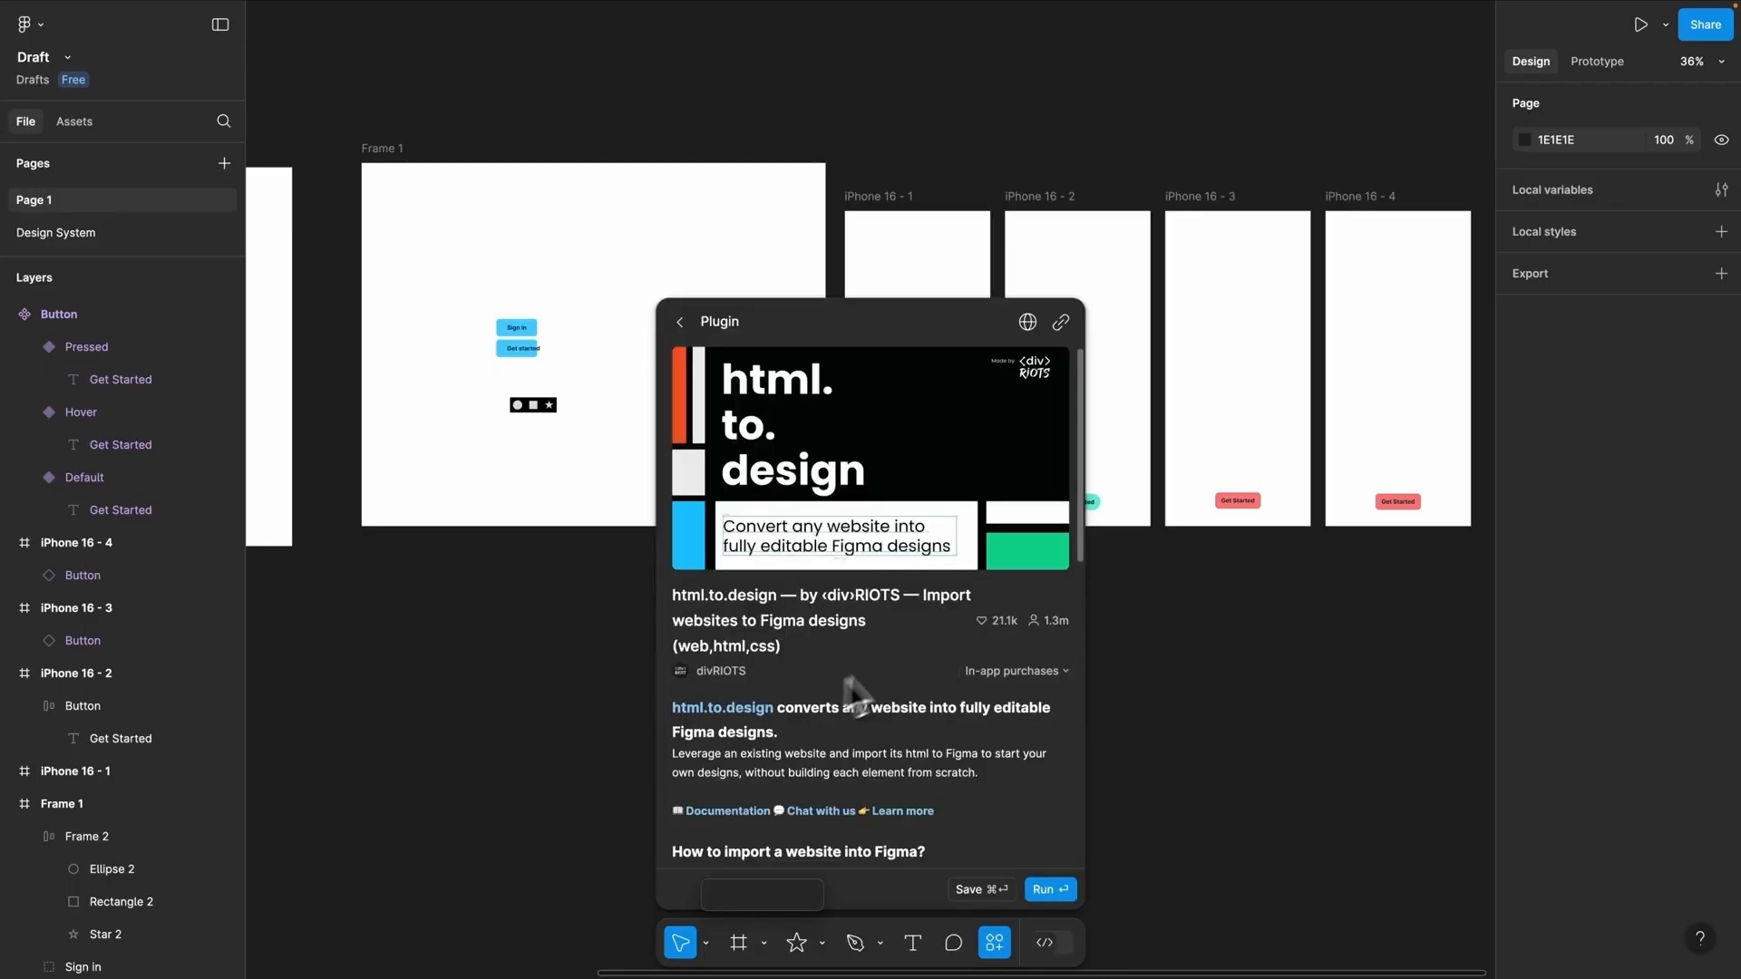
left_click(1045, 890)
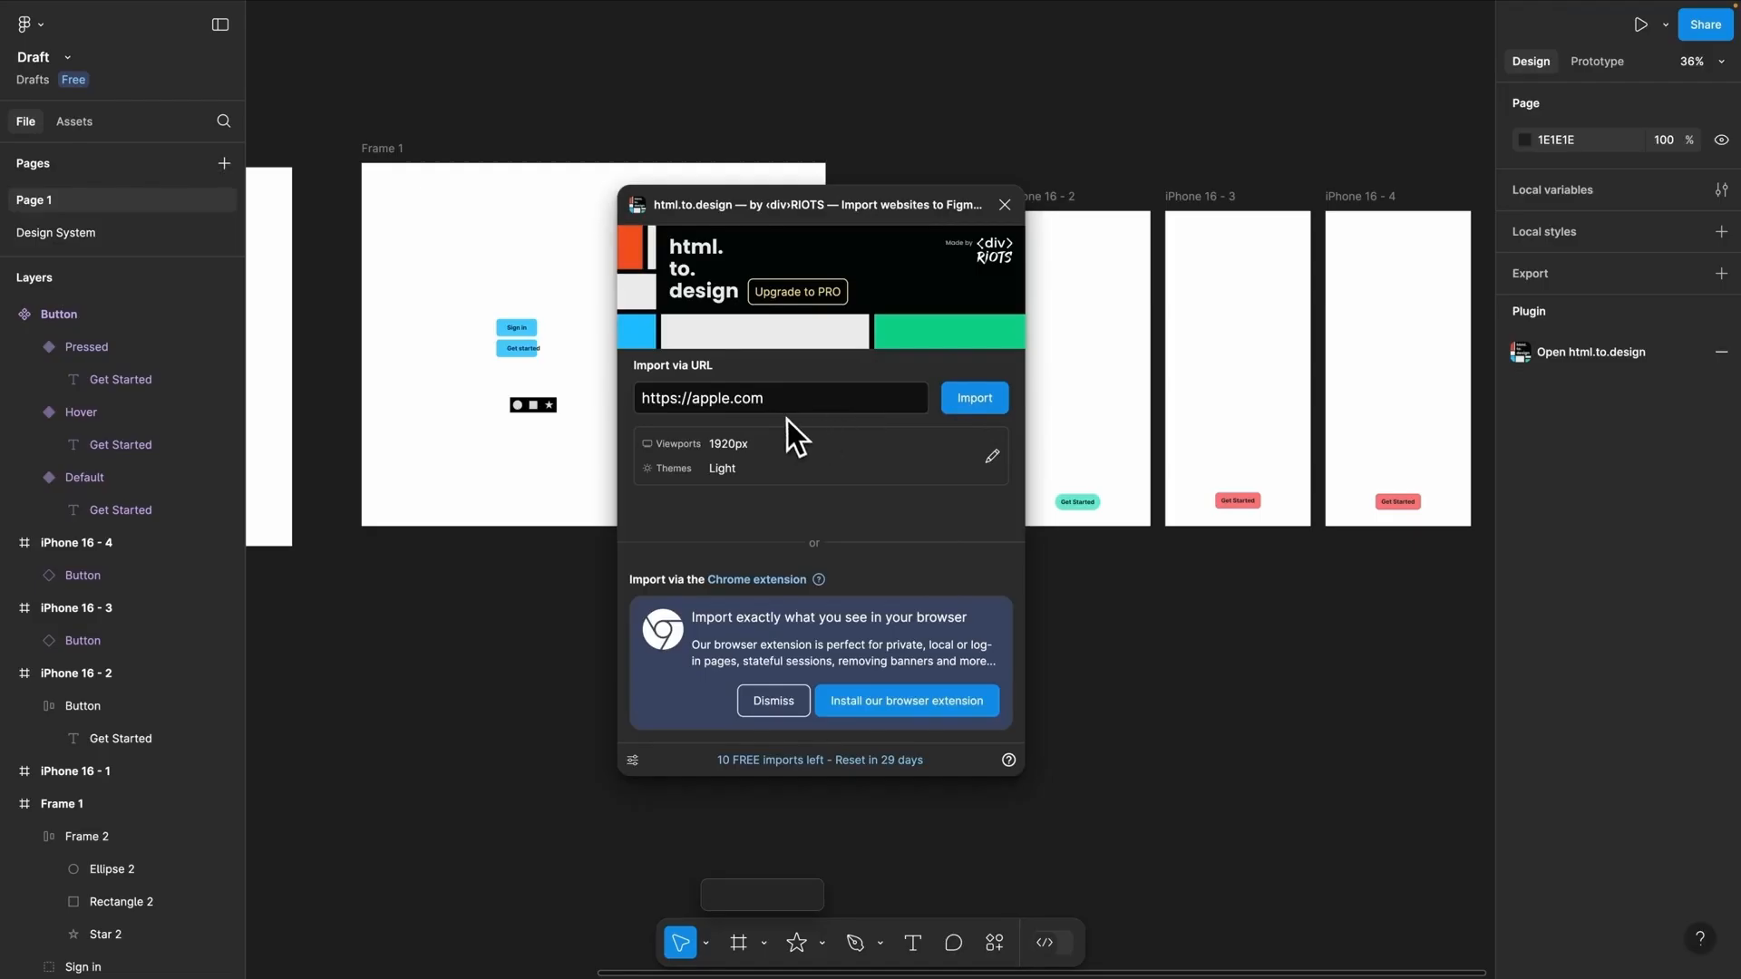
left_click(970, 407)
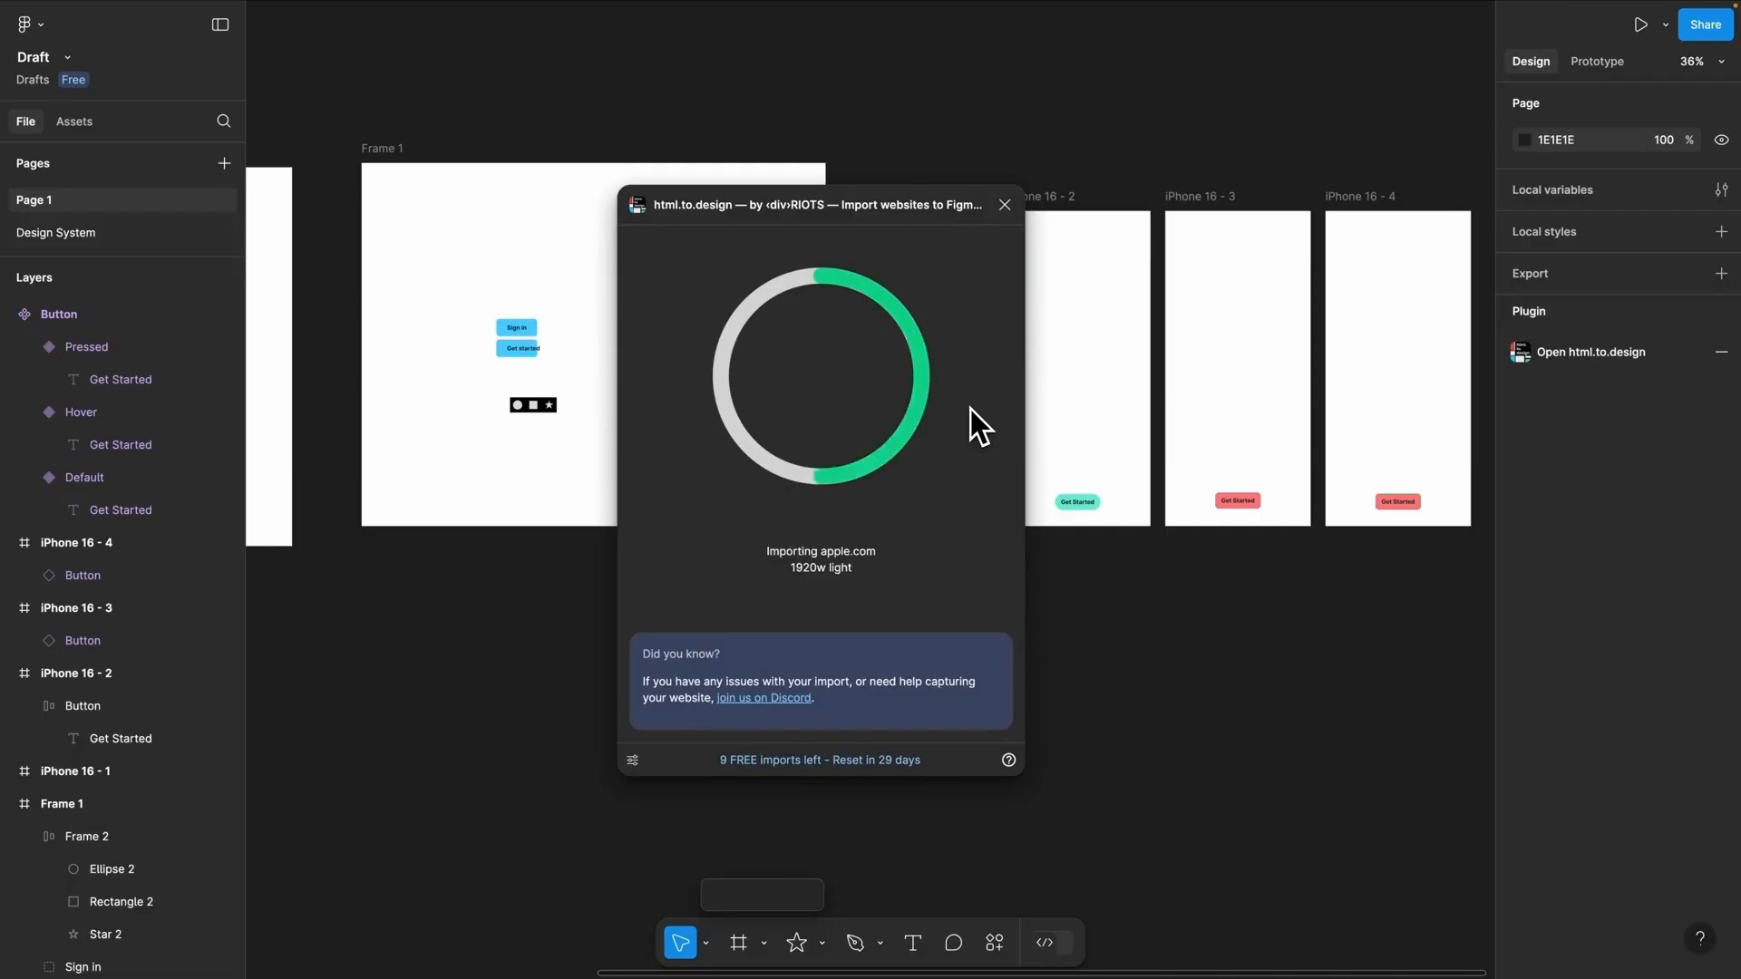
left_click(1005, 203)
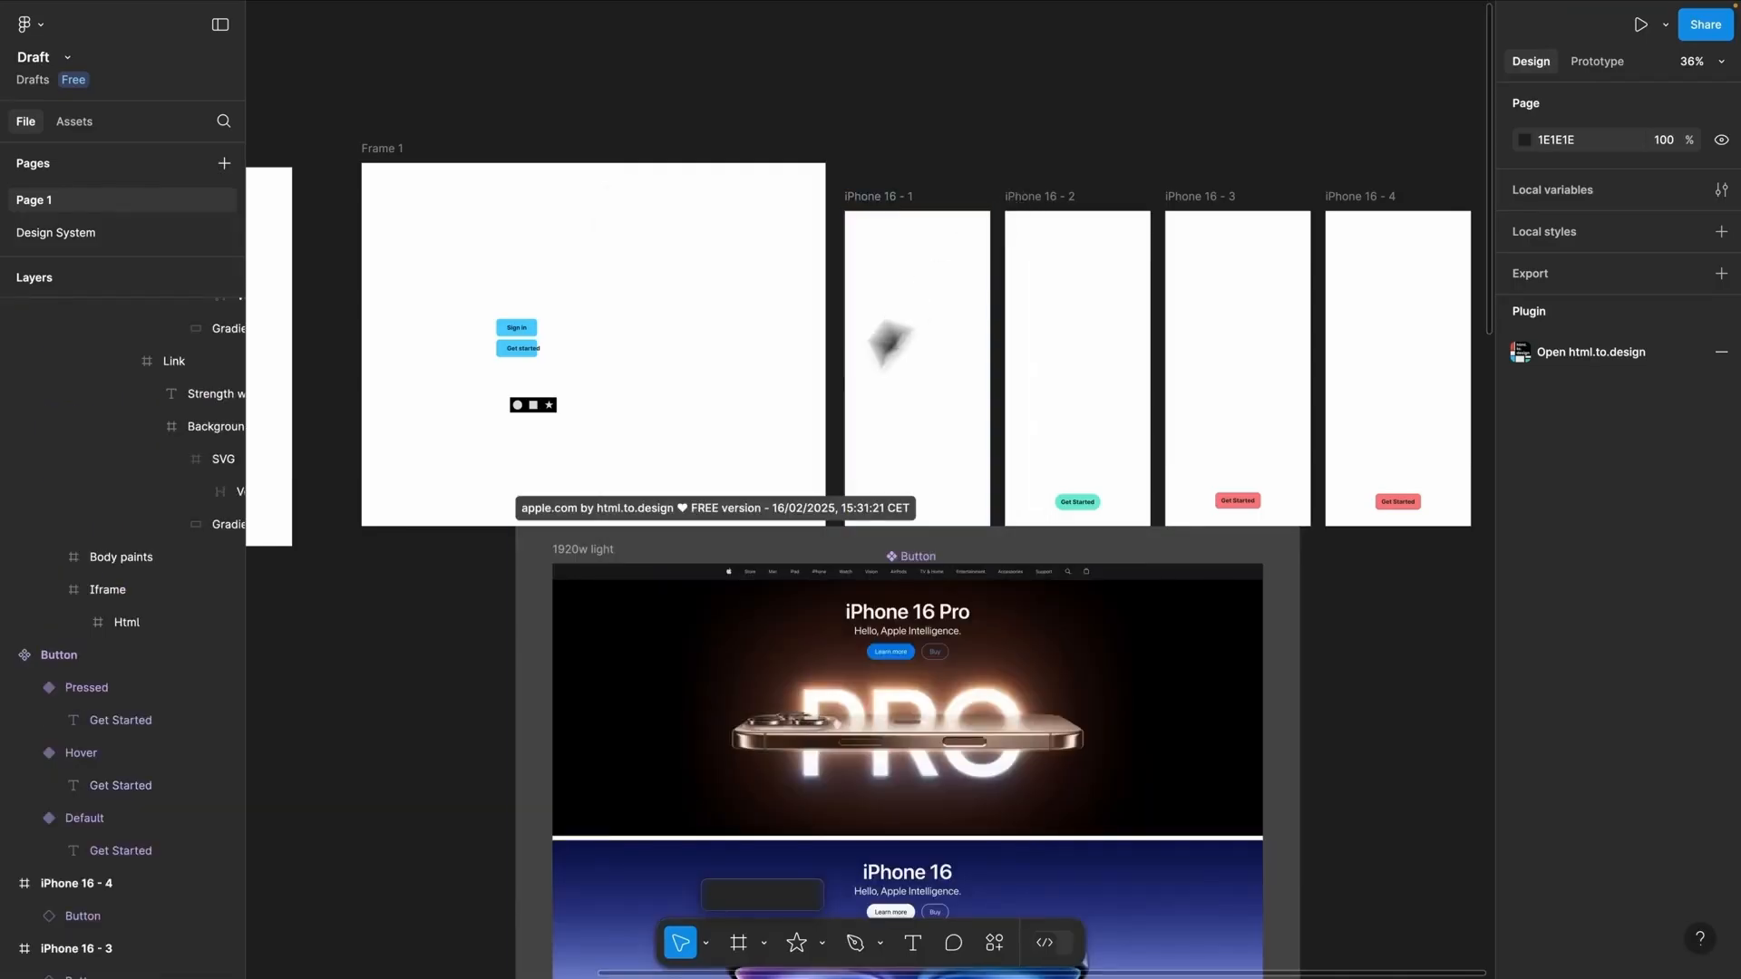
Inspect the imported Apple page's layers, nudge the iPhone 16 Pro heading slightly upward and select its "Hello, Apple Intelligence." subtitle.
scroll(839, 598, "down", 5)
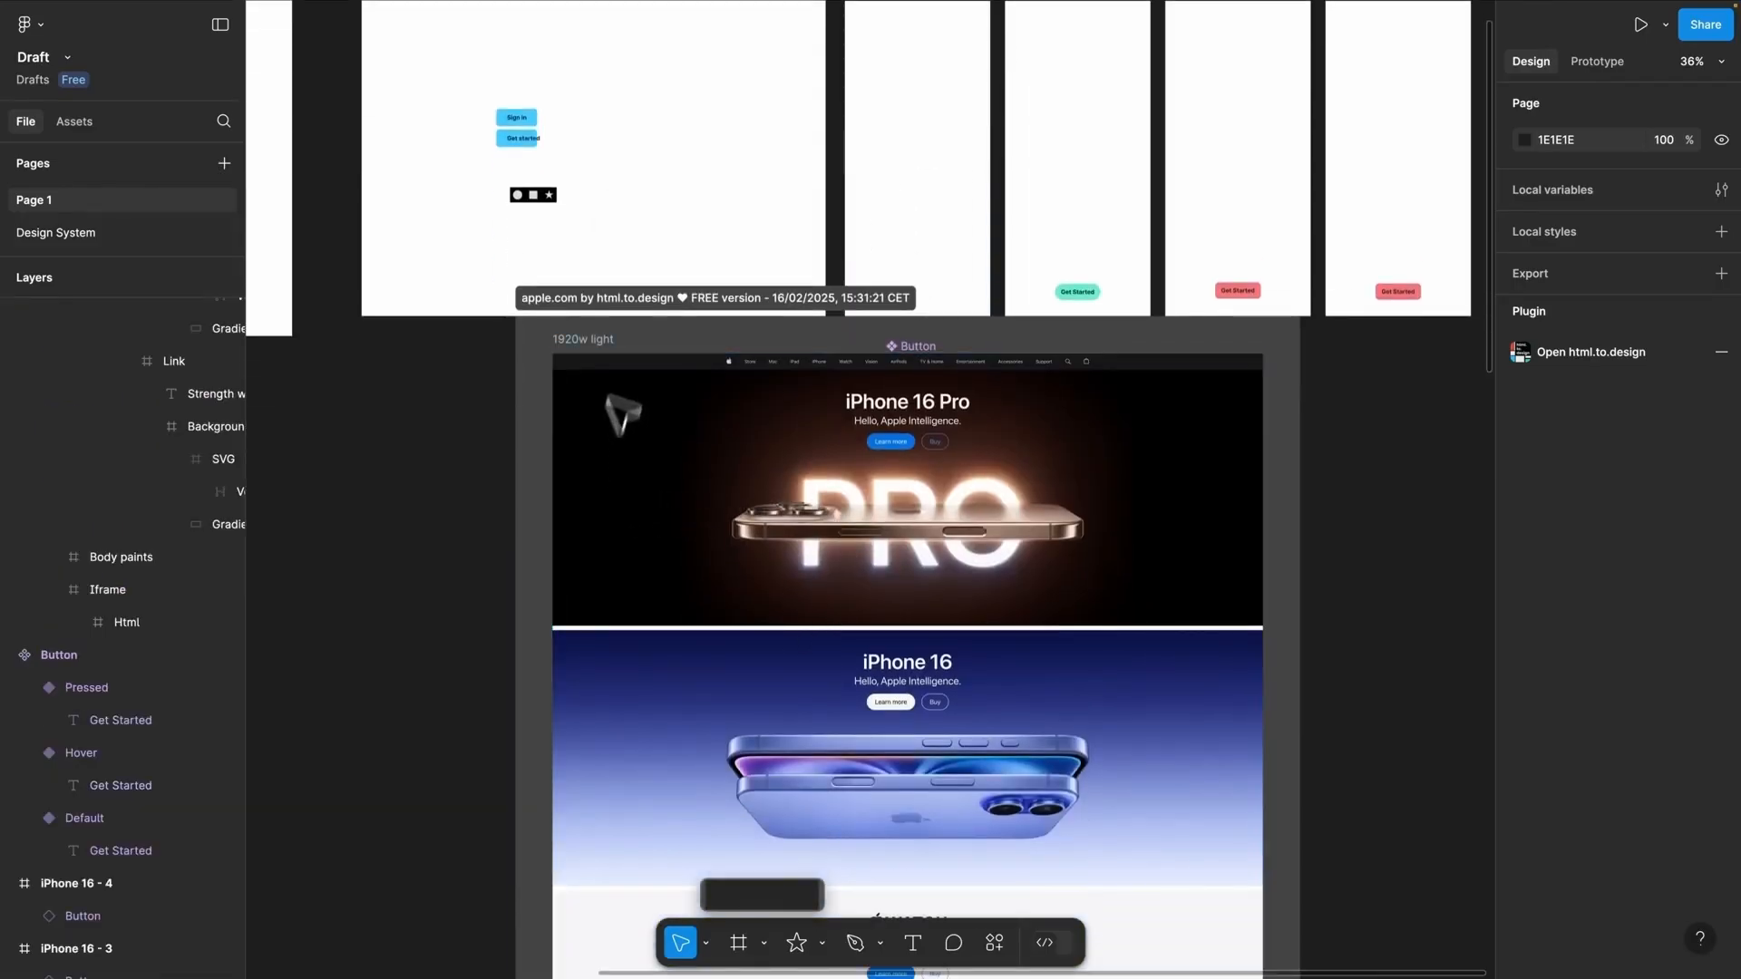
left_click(770, 403)
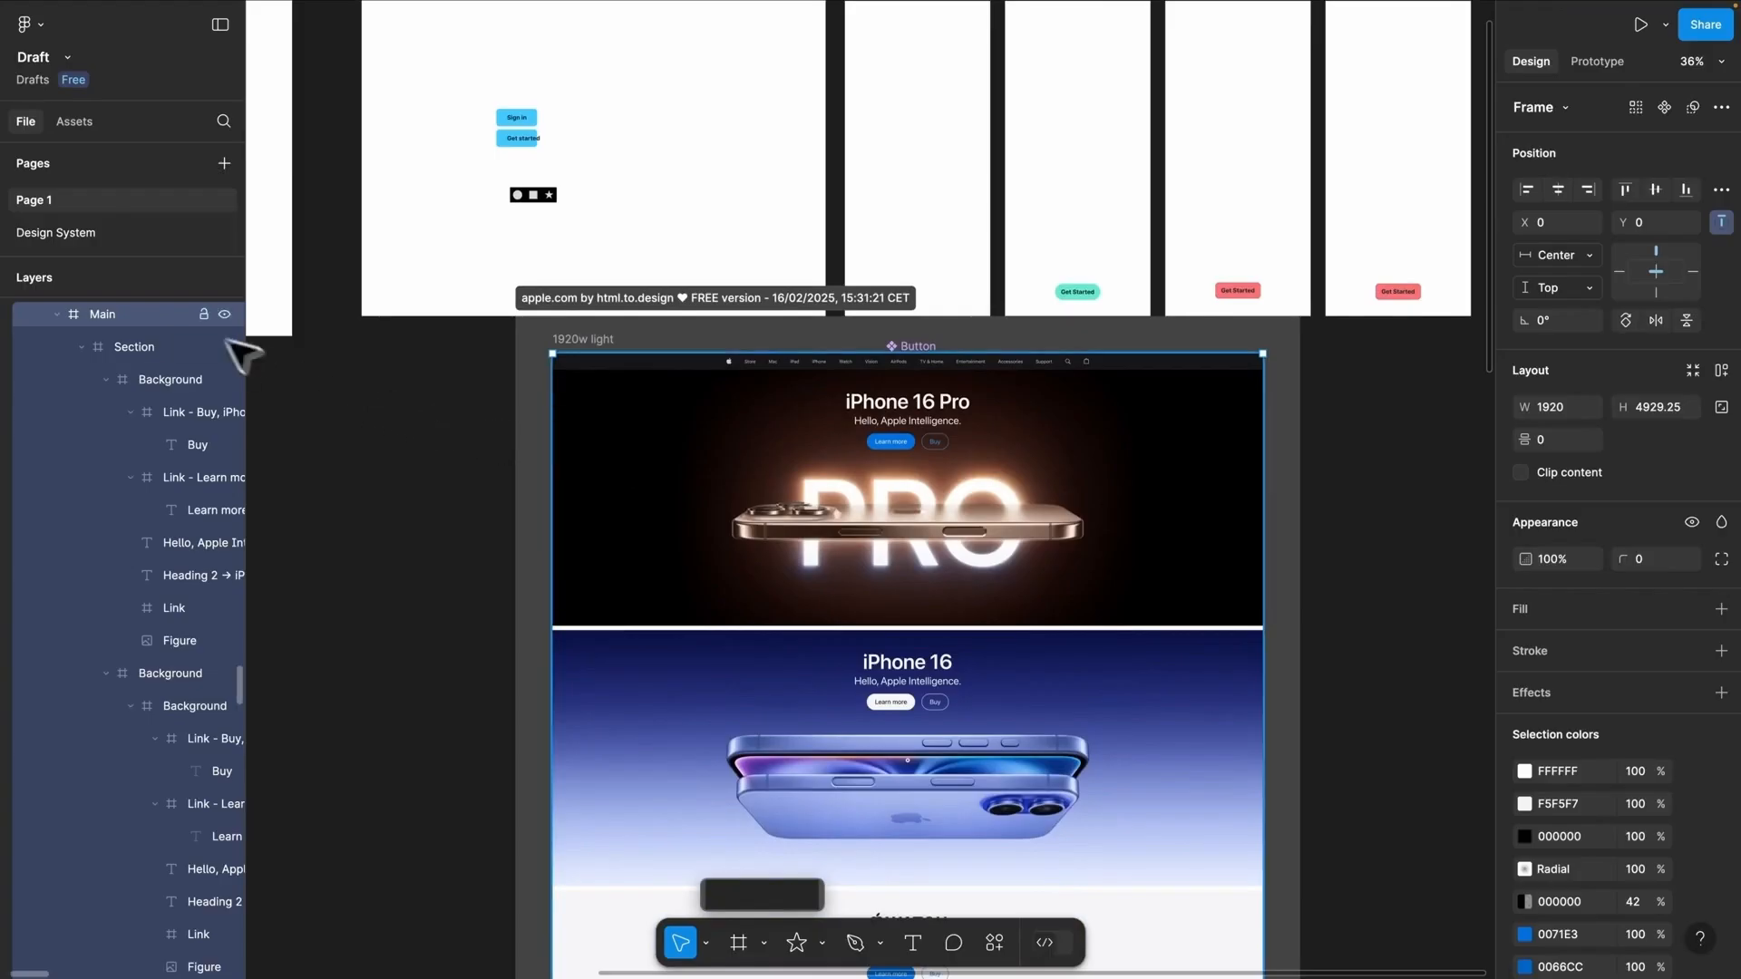
left_click(113, 347)
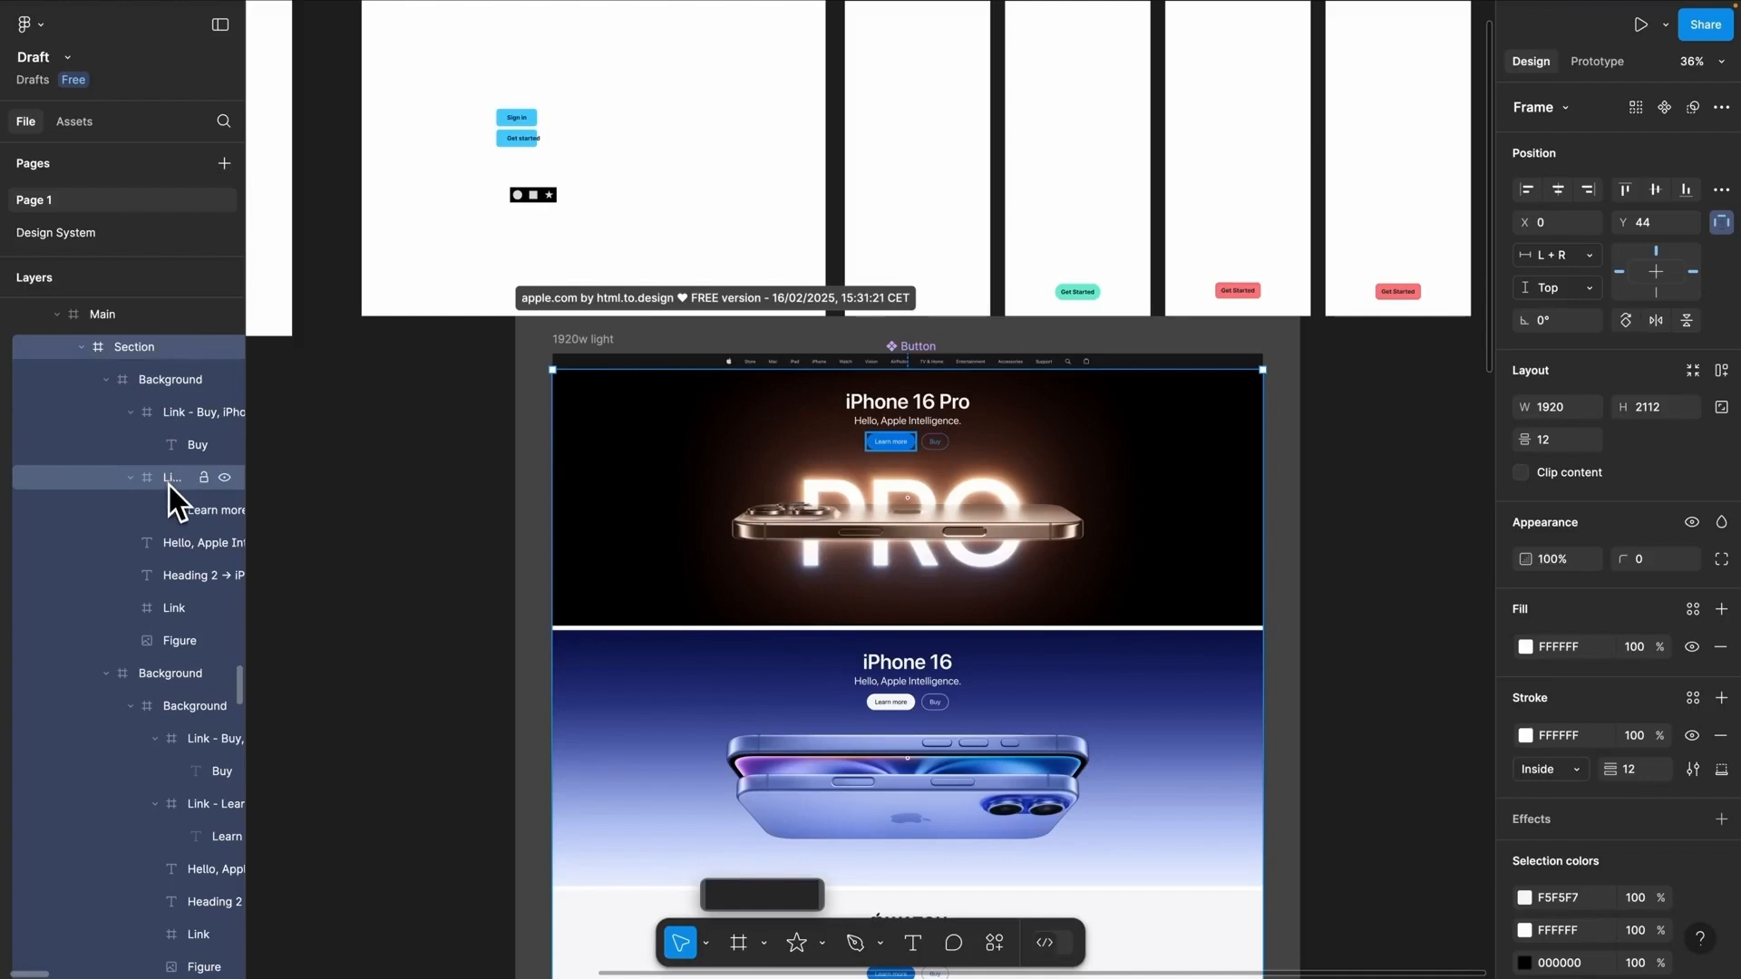
mouse_move(891, 400)
left_mouse_down()
mouse_move(819, 401)
mouse_move(903, 401)
left_mouse_up()
left_click(907, 421)
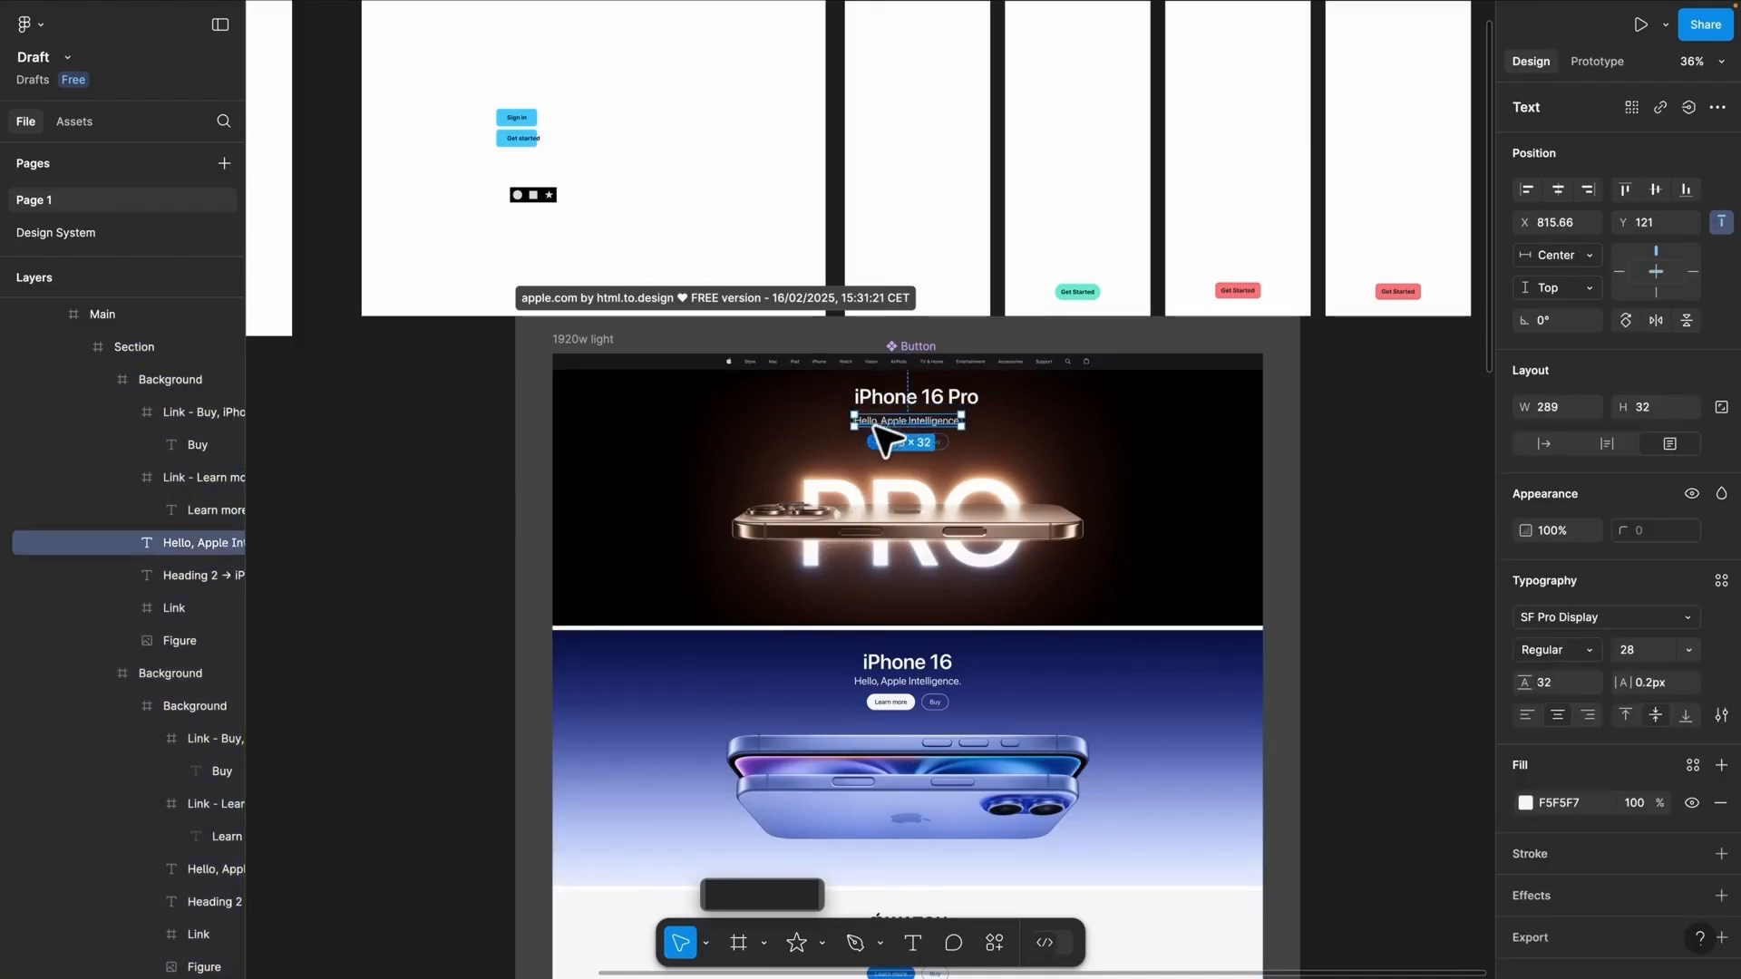
scroll(921, 552, "down", 8)
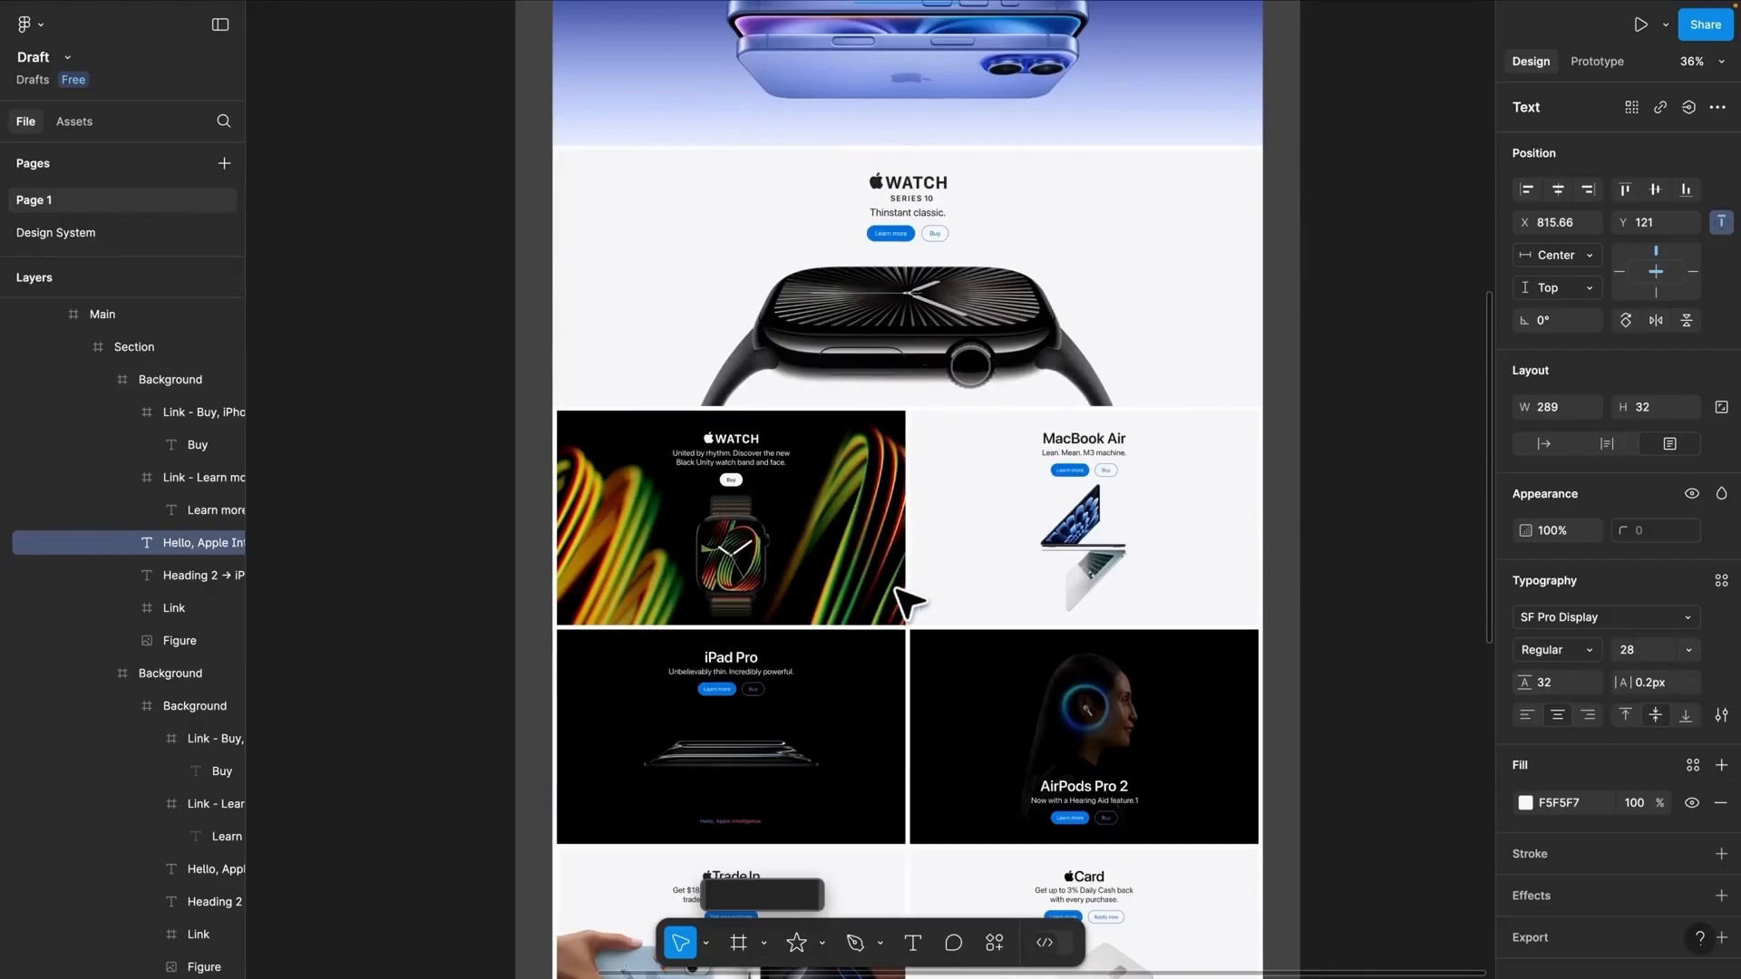
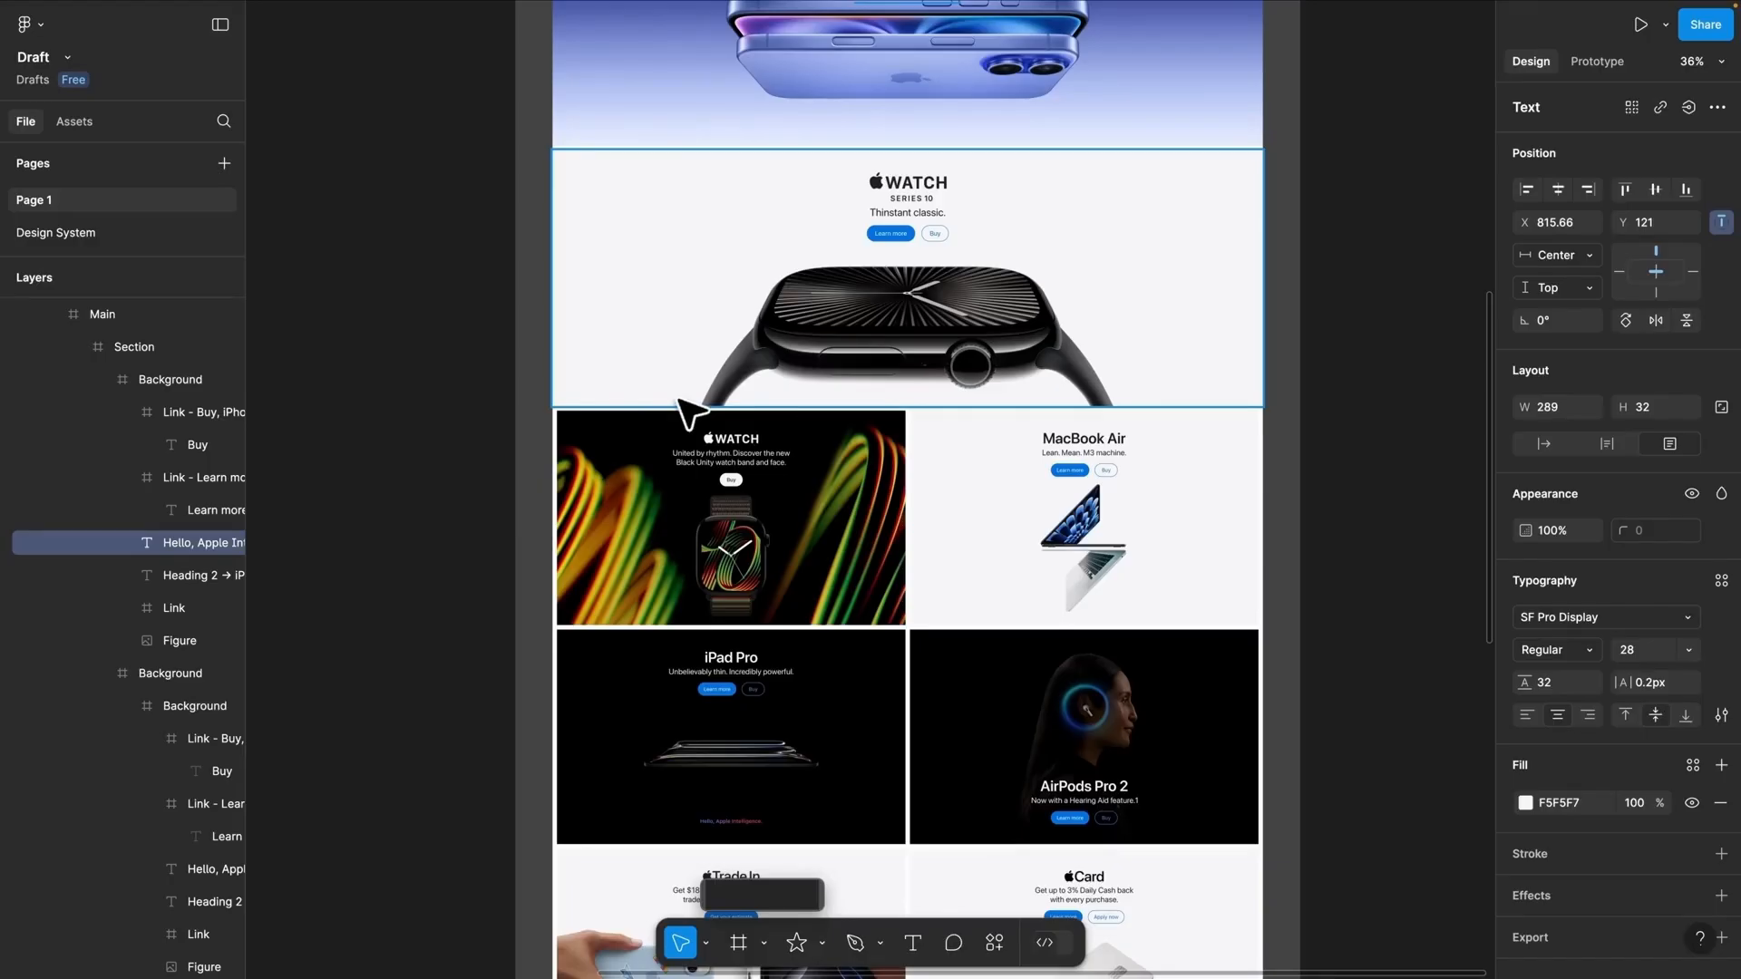
Delete the whole imported apple.com section from the canvas.
scroll(773, 457, "up", 12)
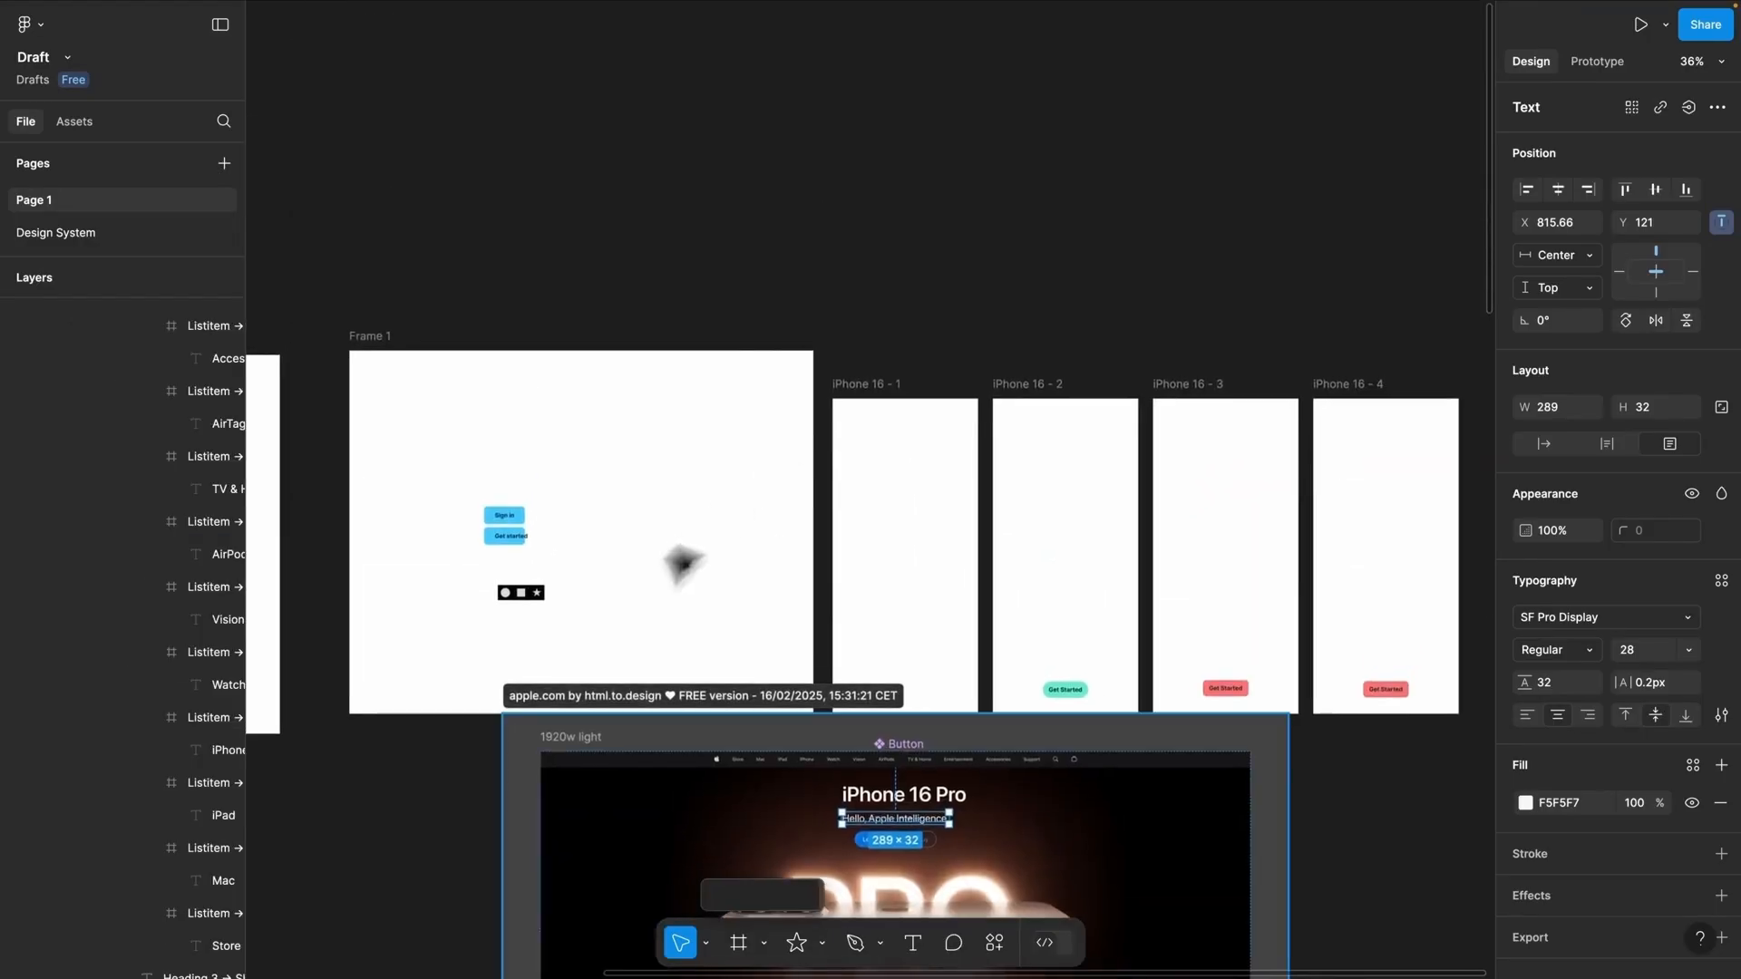
left_click(533, 741)
left_click(580, 702)
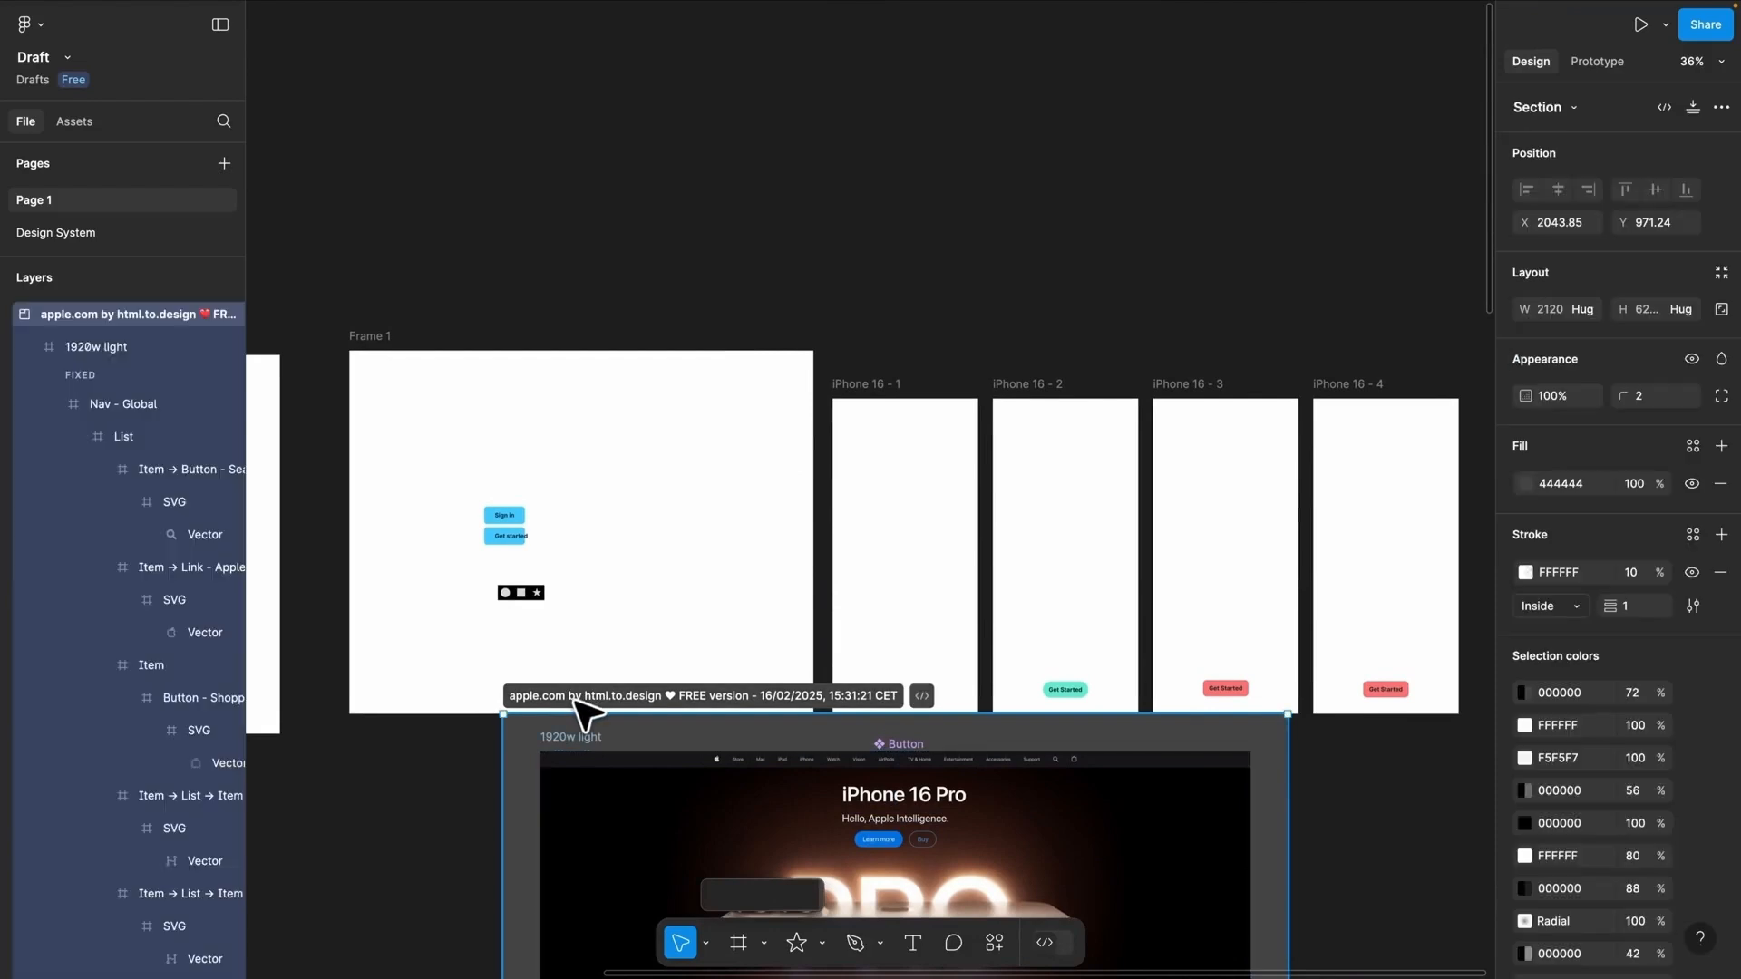
key("BackSpace")
Find the ARC - Bend your type! plugin among the plugins and widgets and view its description.
key("ctrl+k")
left_click(816, 608)
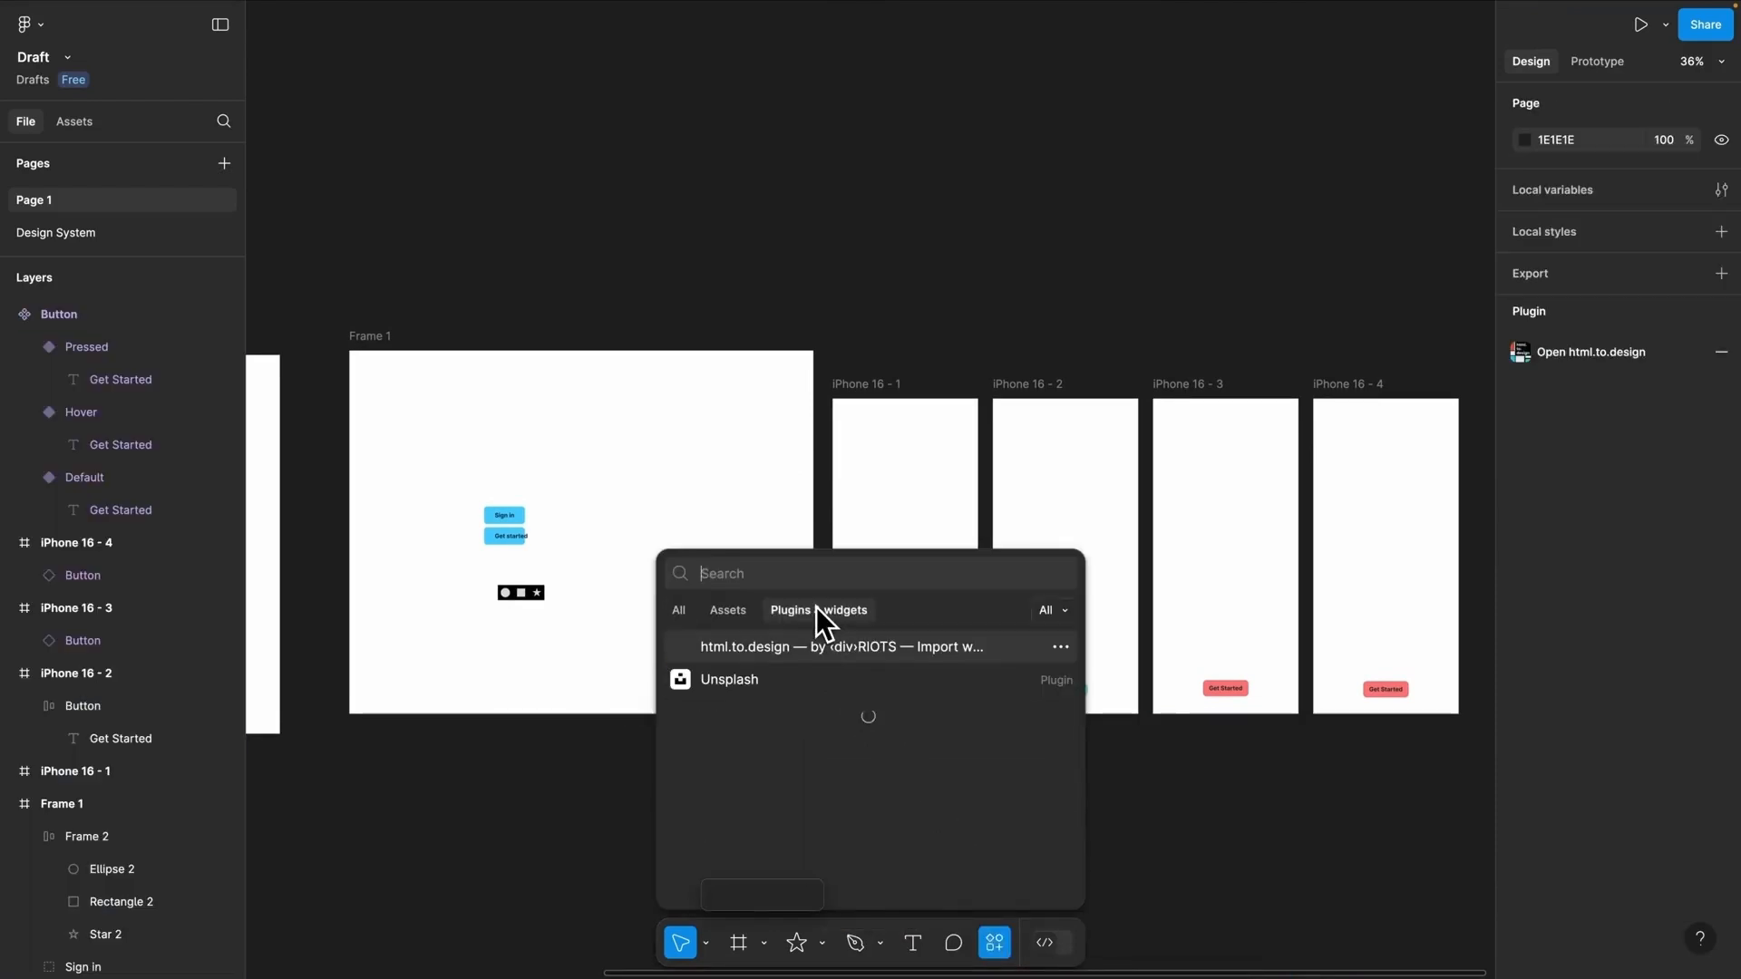
scroll(835, 752, "down", 2)
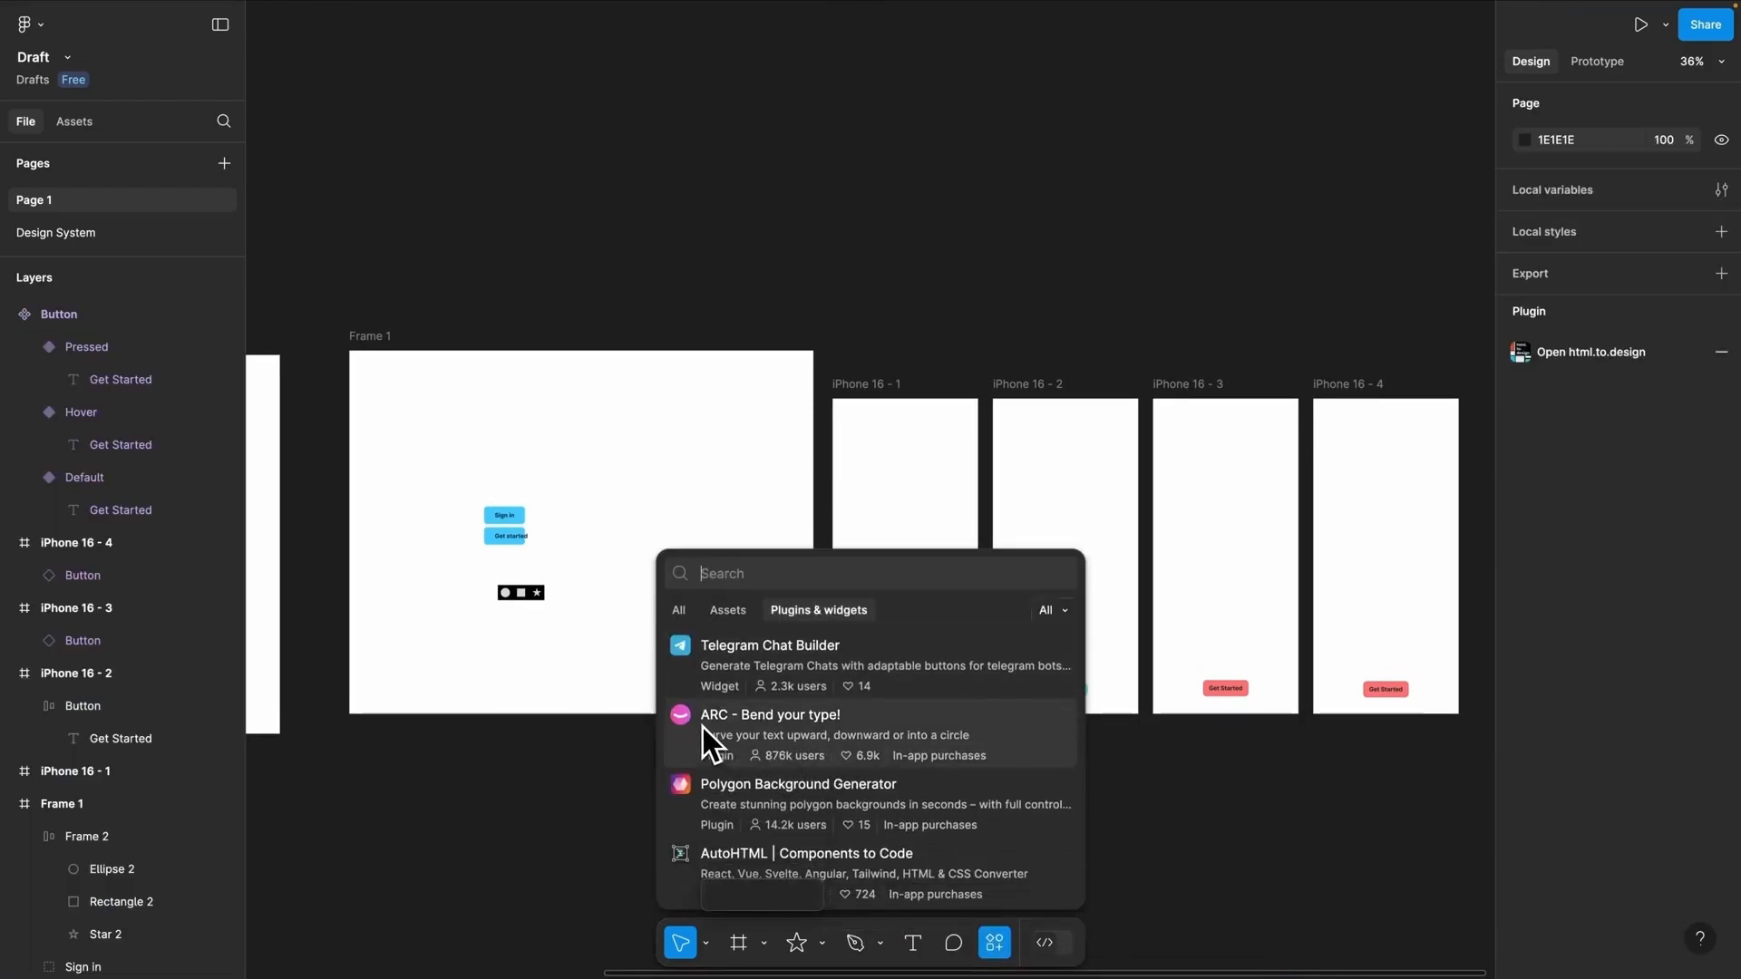
left_click(760, 726)
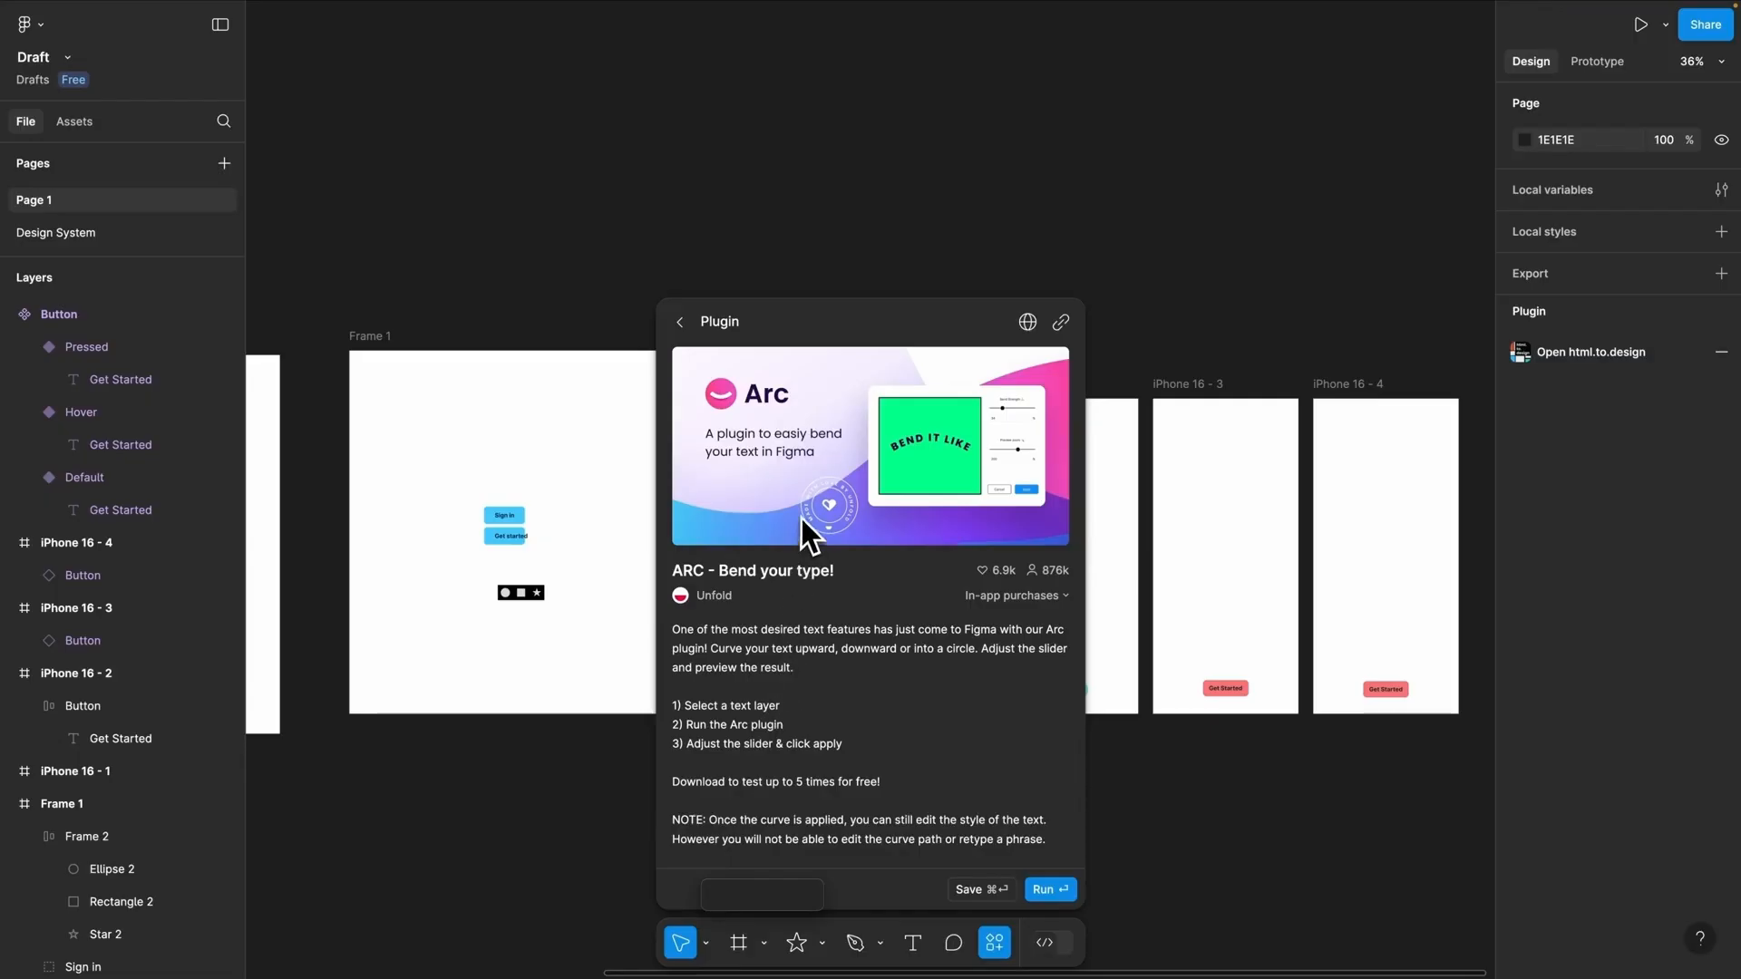
key("Escape")
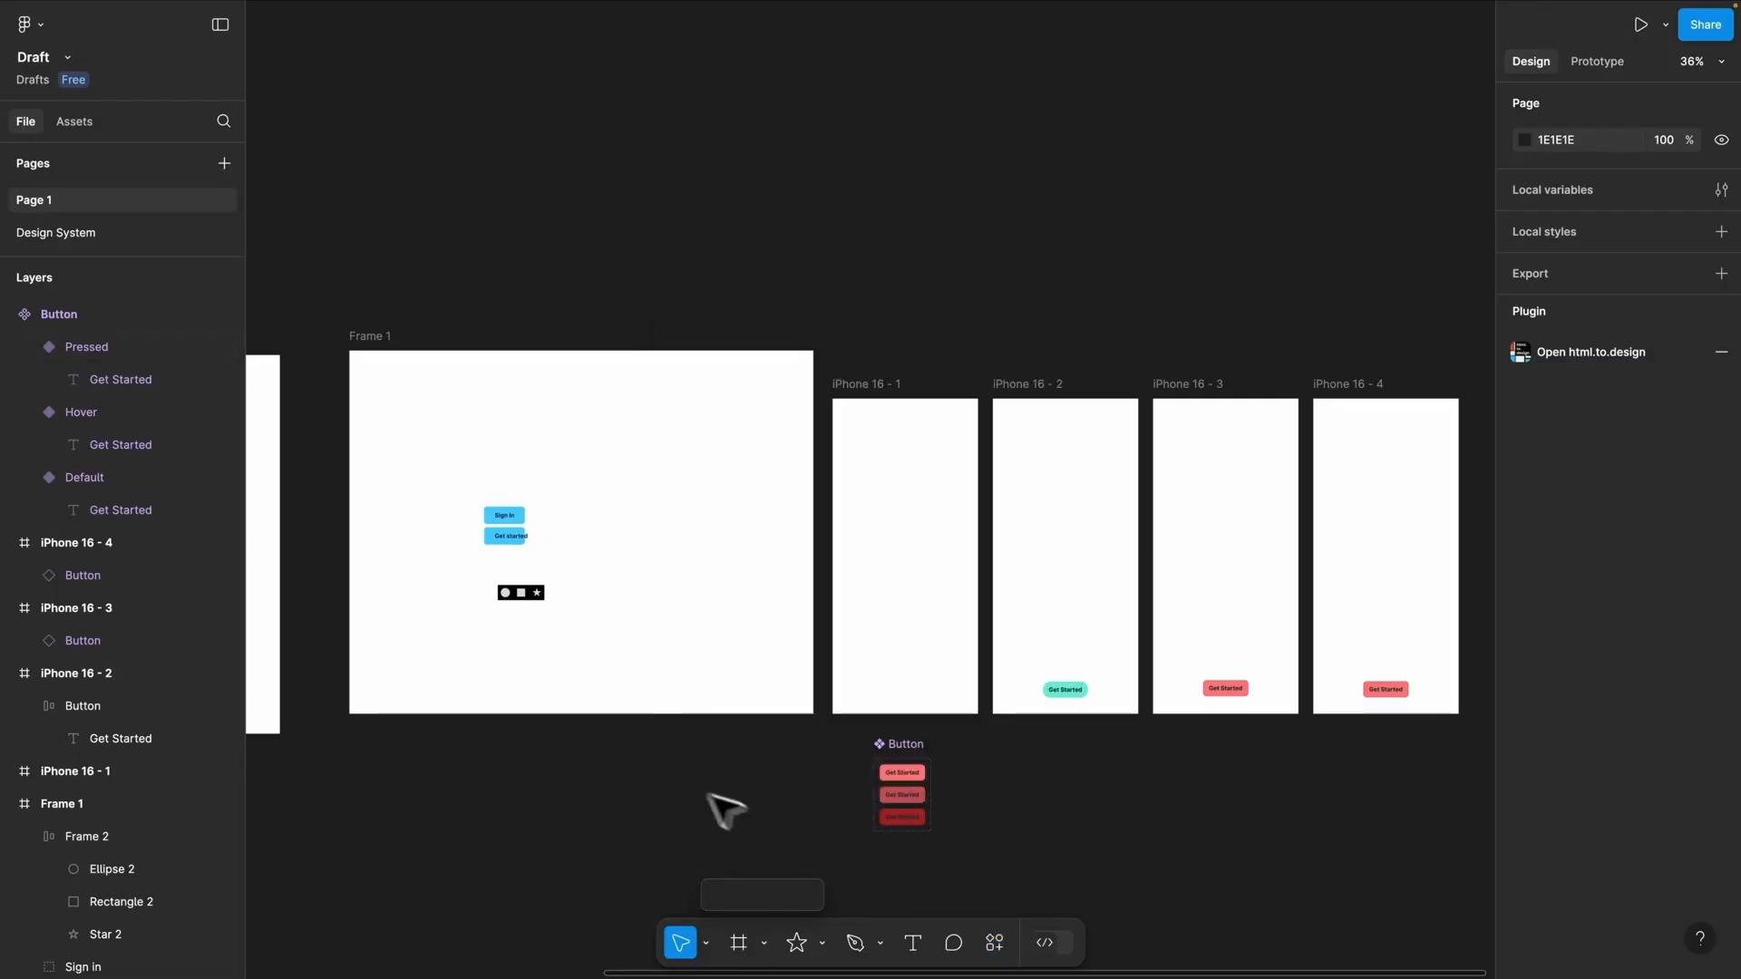
Add a text layer reading "Welcome" in Frame 1, below the black icon bar.
scroll(699, 798, "left", 5)
scroll(680, 780, "left", 2)
key("t")
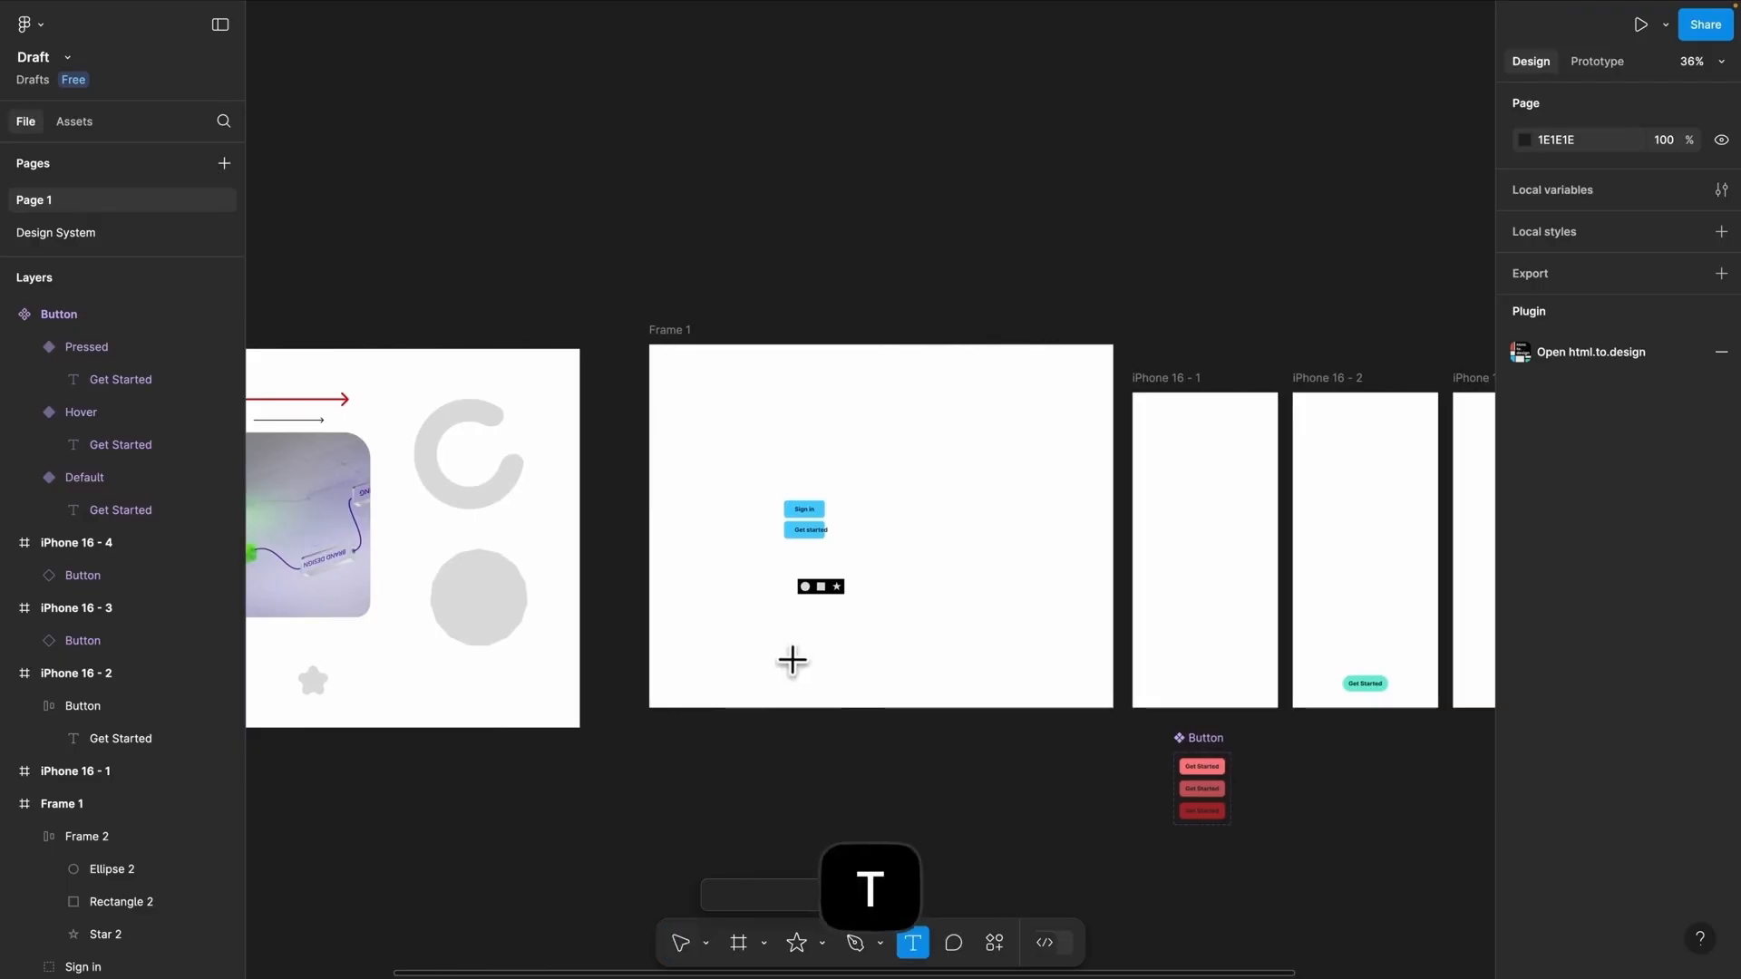
left_click(801, 640)
scroll(812, 642, "up", 5, "ctrl")
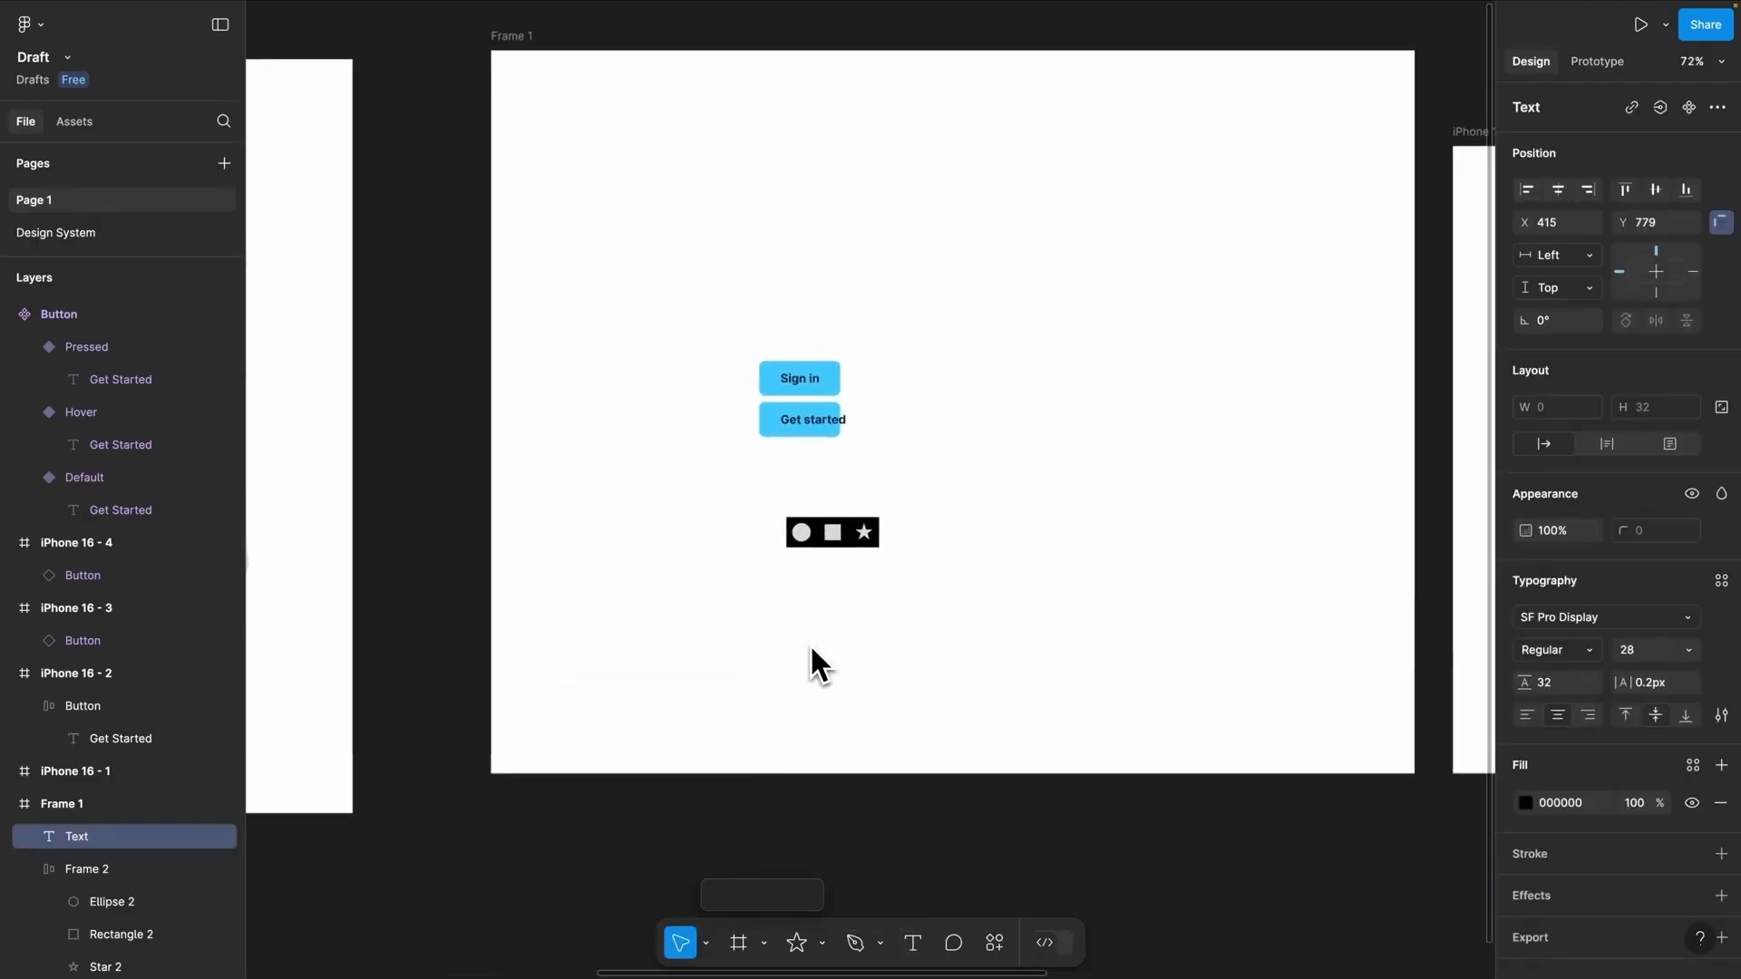
type("Welcome")
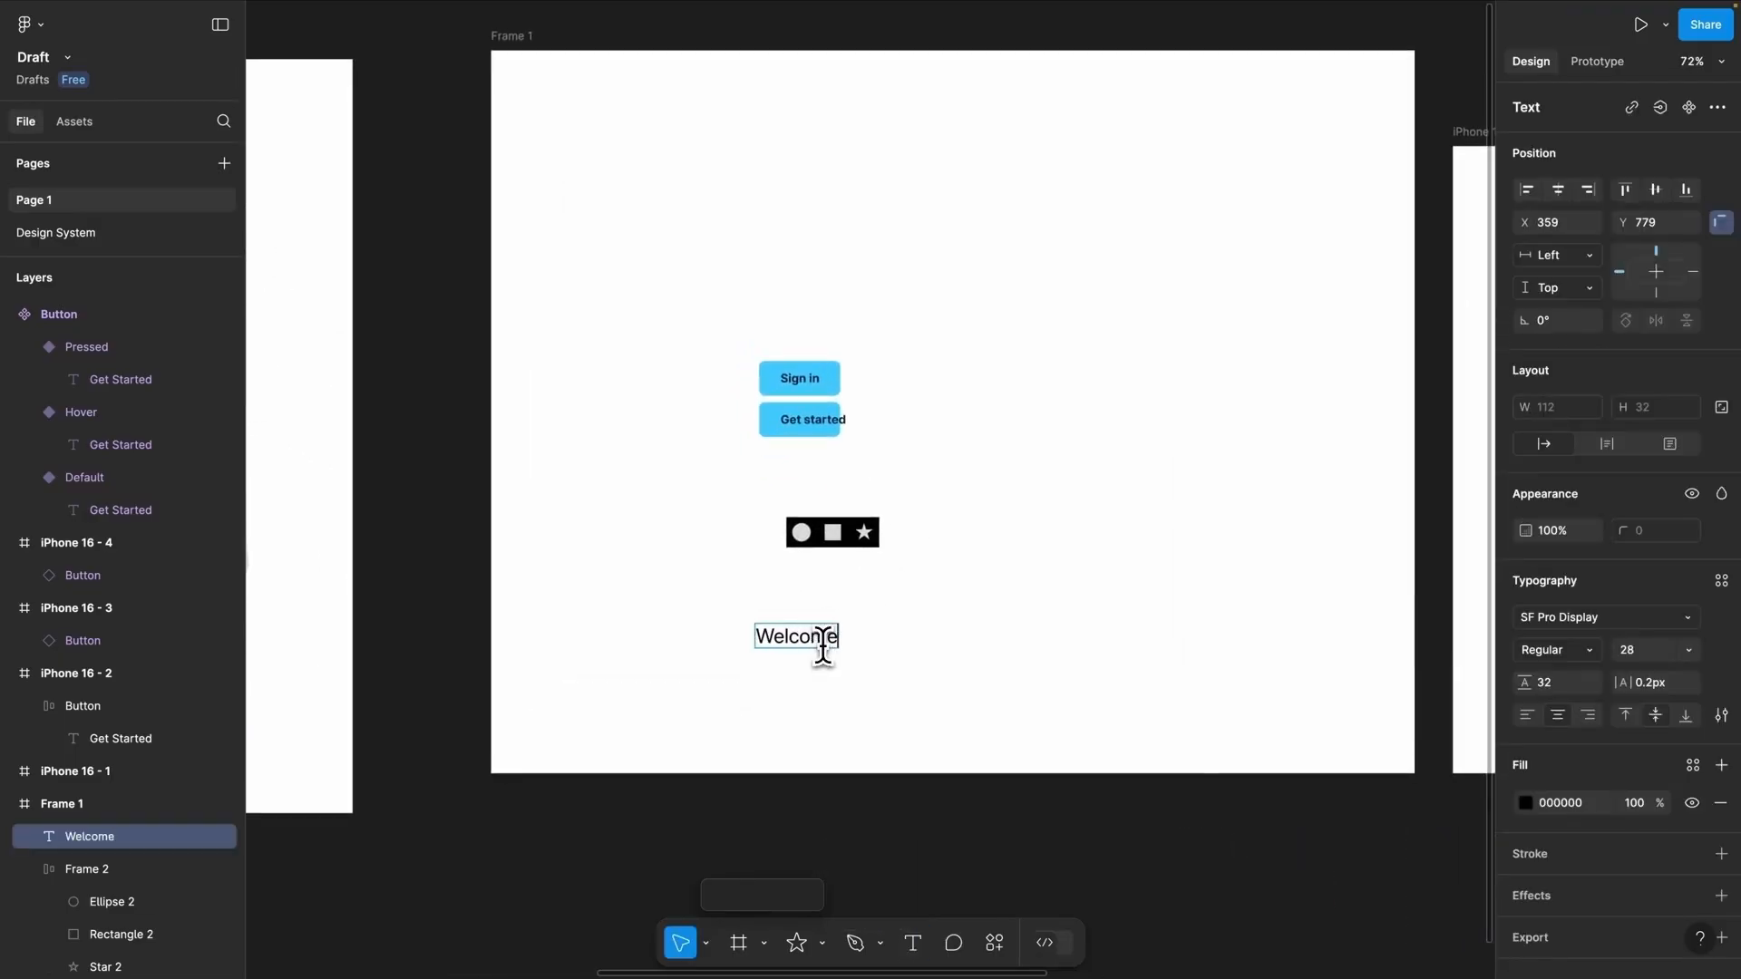
Extend the text with copies of the word so it reads "Welcome Welcome Welcome Welcome".
key("super+a")
key("super+c")
left_click(825, 638)
key("space")
key("super+v")
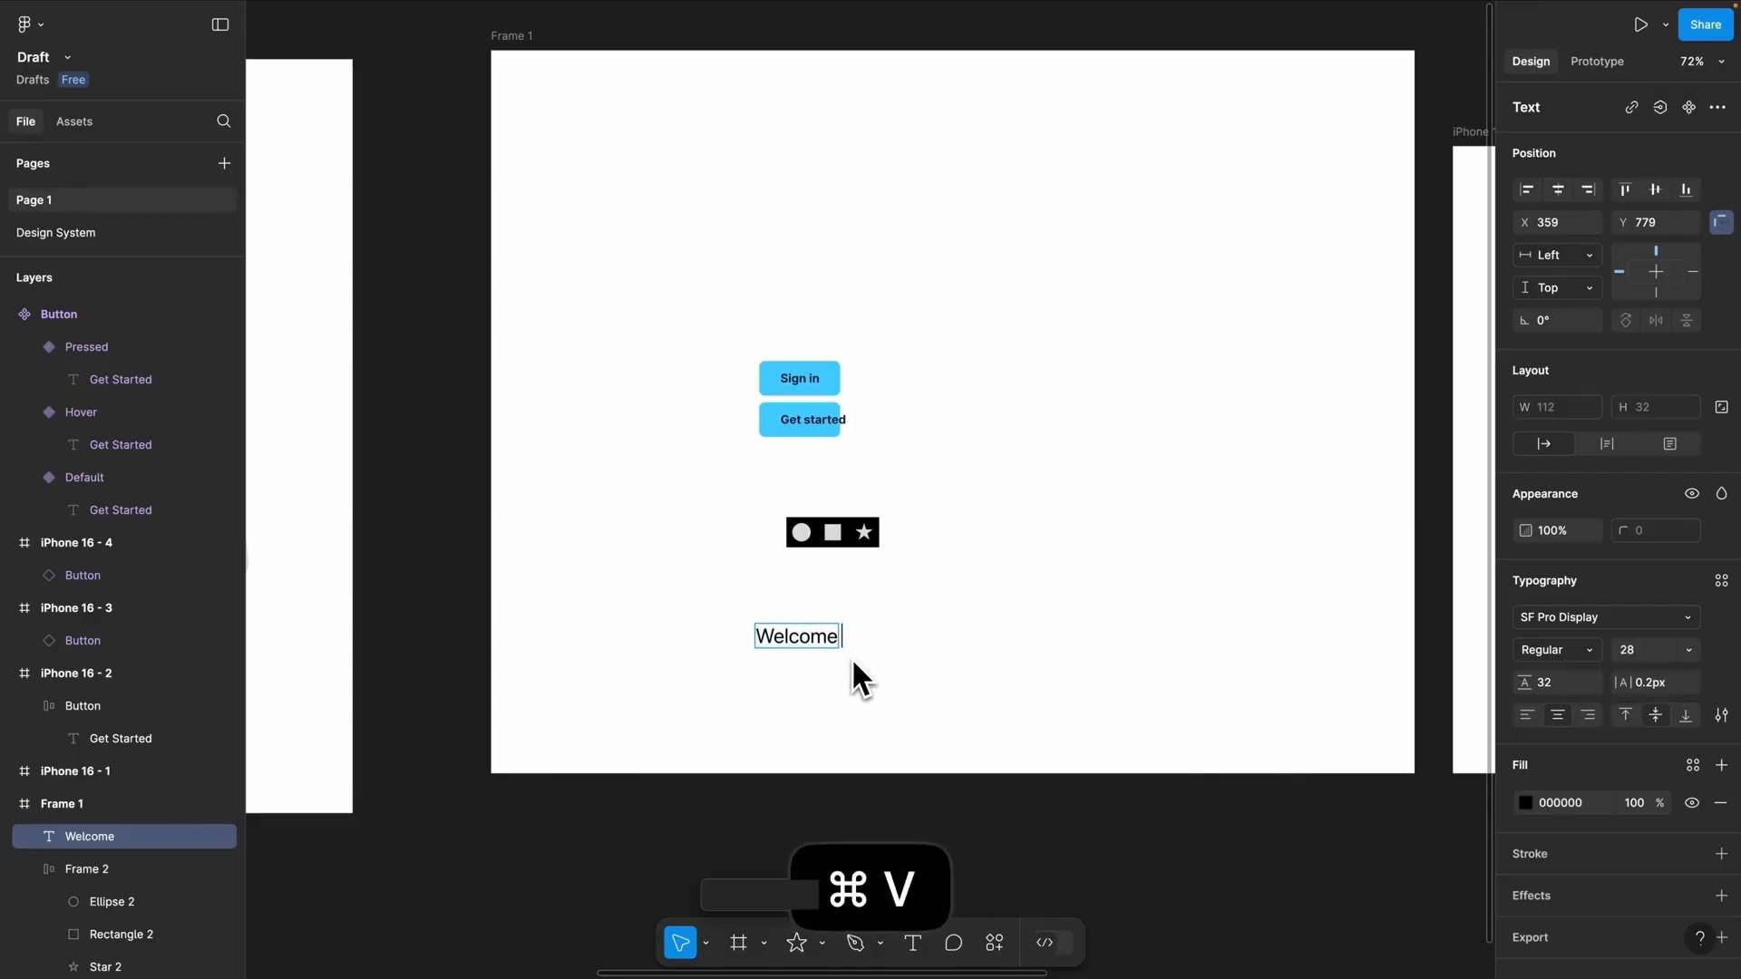
key("super+v")
key("space")
left_click(921, 639)
key("super+v")
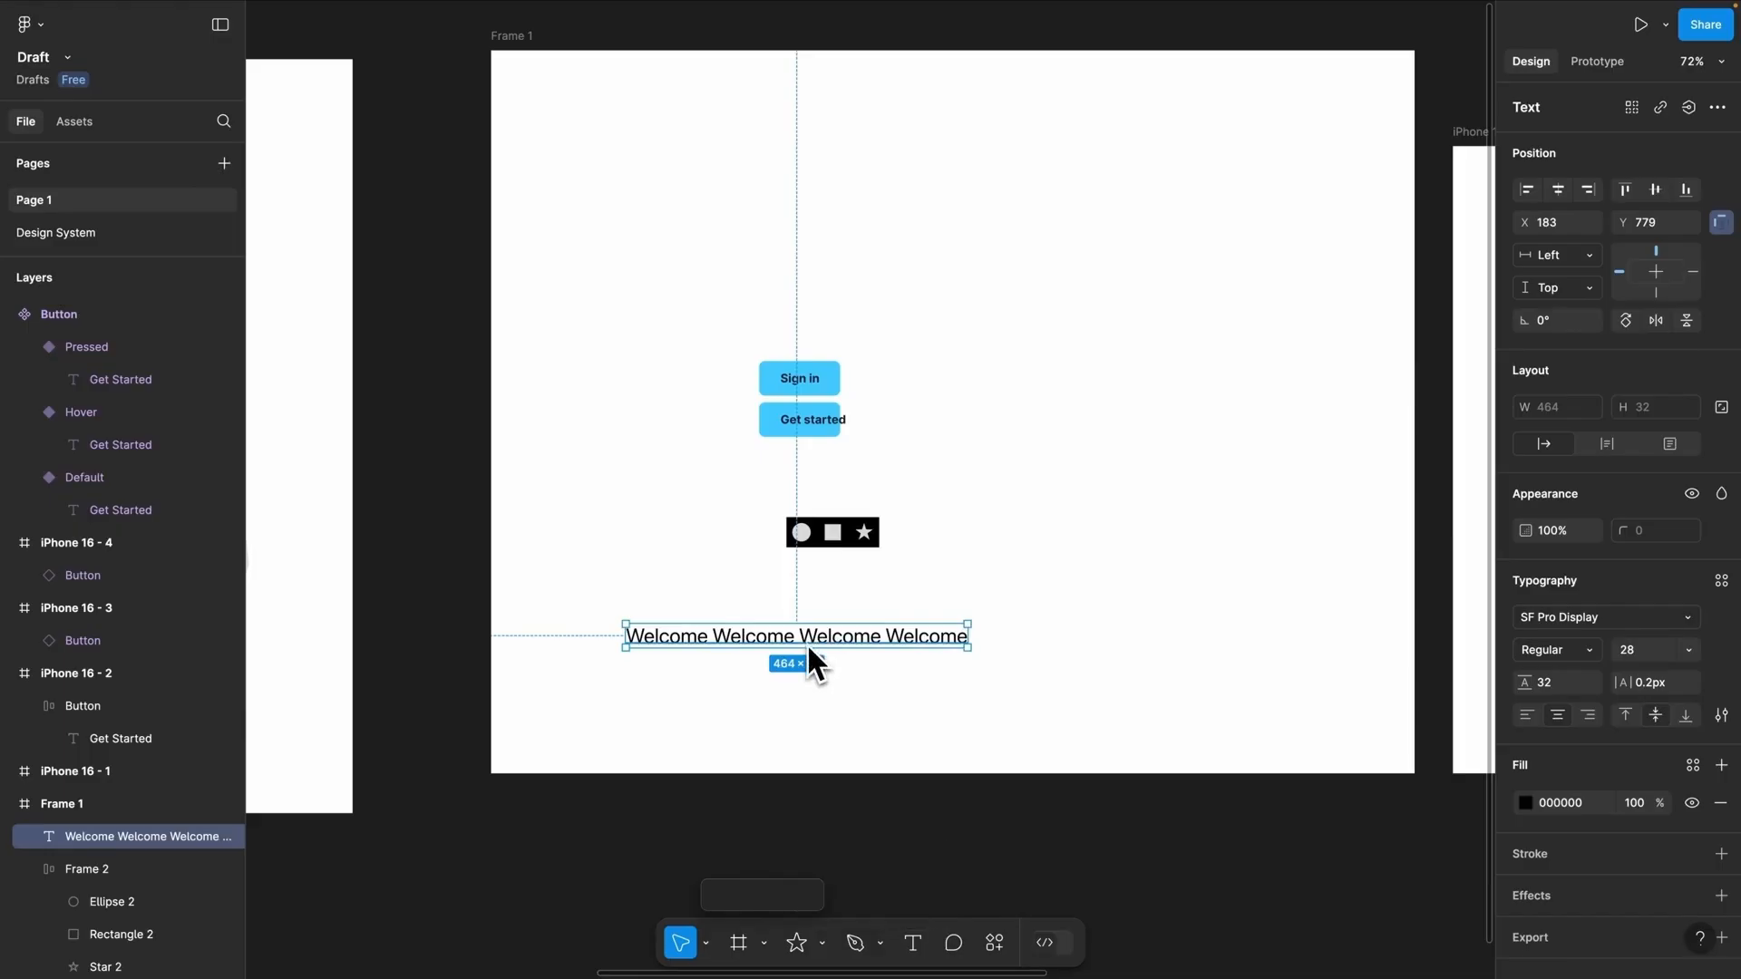
Run the ARC - Bend your type! plugin on the Welcome text and apply a bend strength of 33%.
left_click(993, 943)
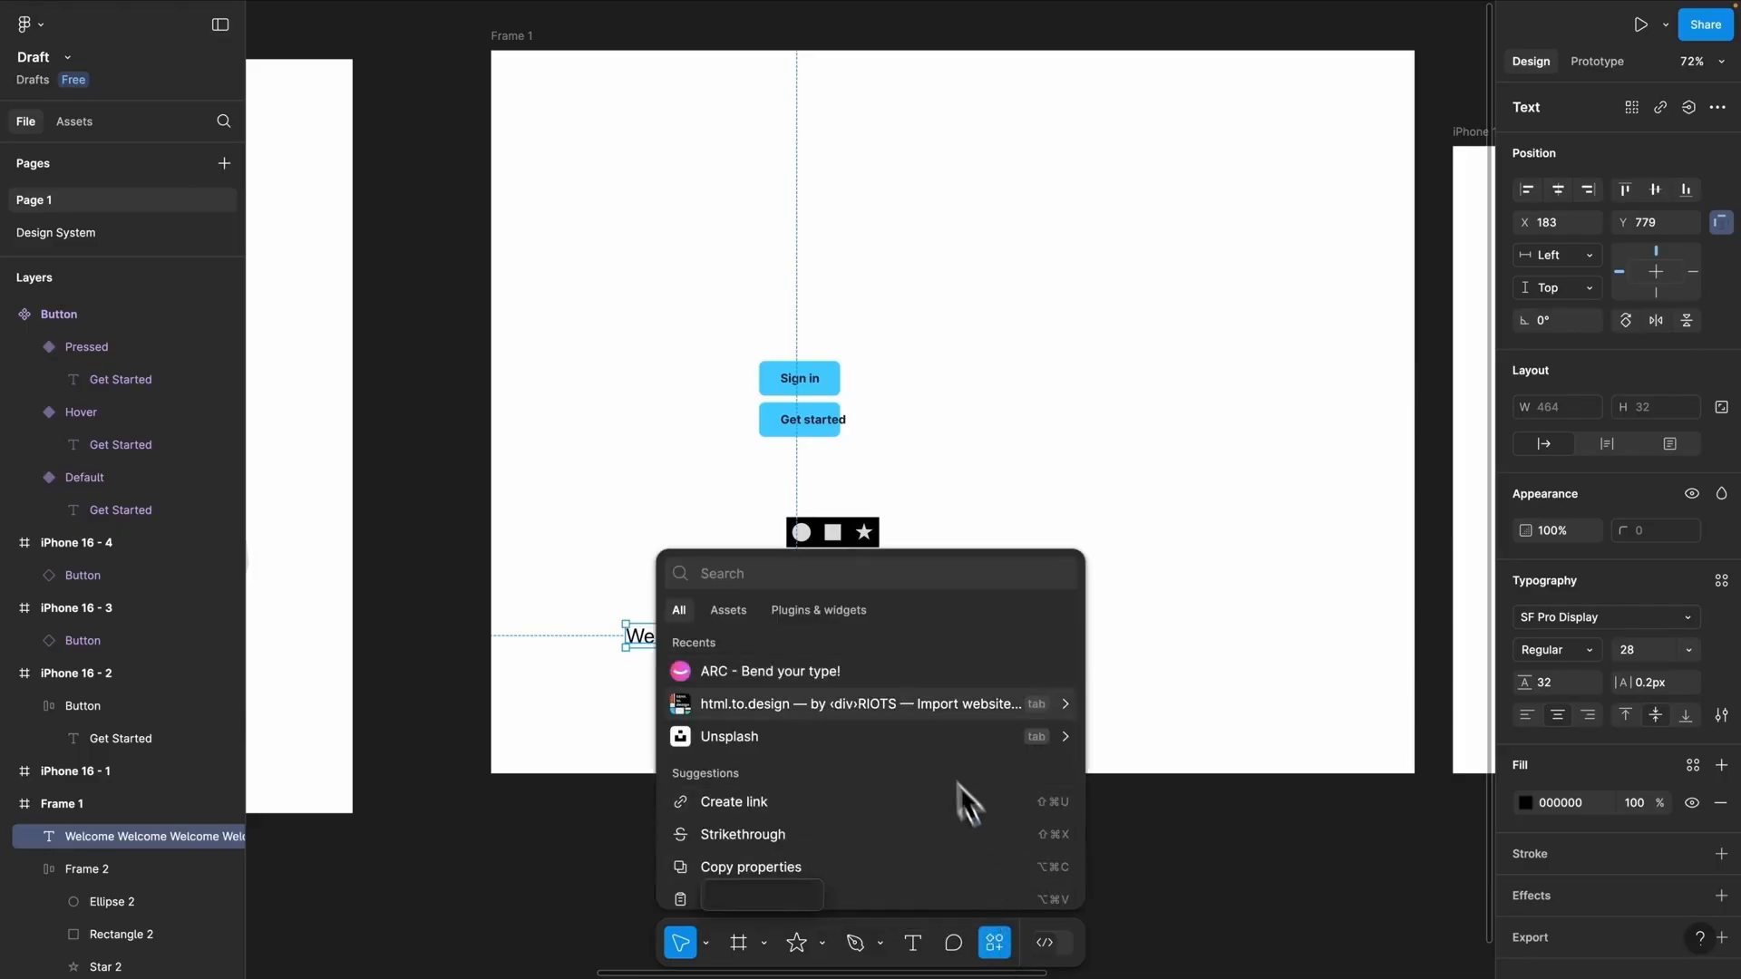
left_click(856, 678)
left_click_drag(933, 311, 1373, 166)
mouse_move(1549, 243)
left_mouse_down()
mouse_move(1498, 247)
mouse_move(1561, 245)
left_mouse_up()
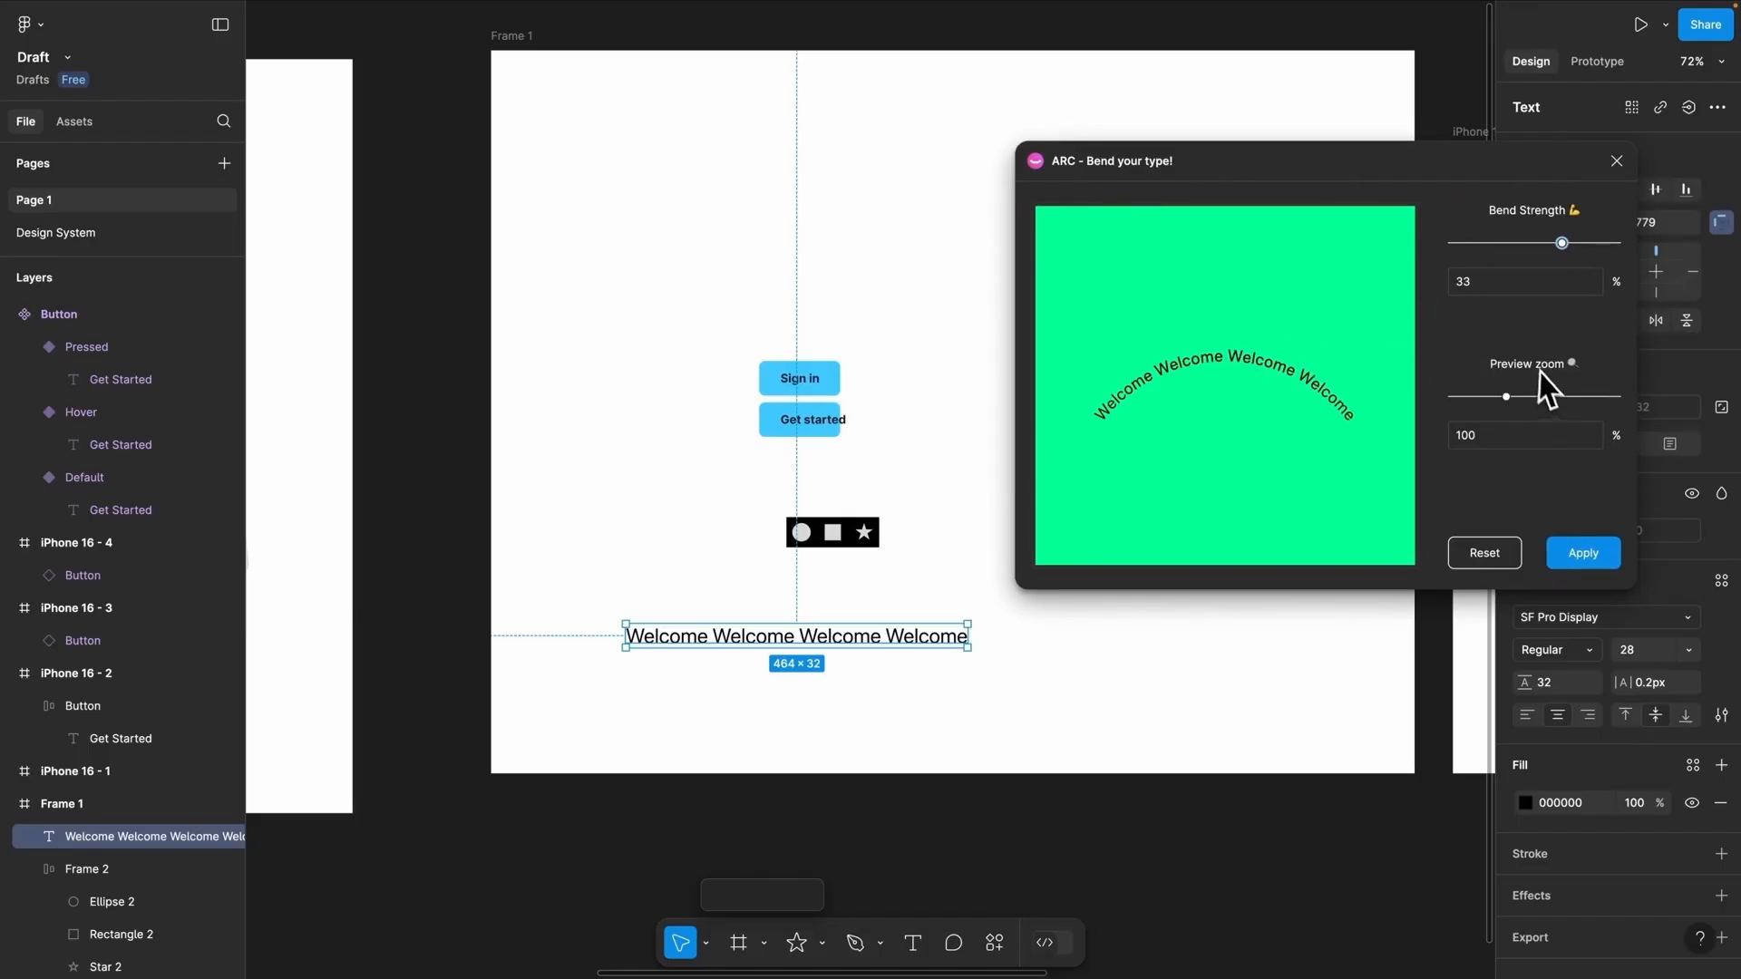
left_click(1594, 555)
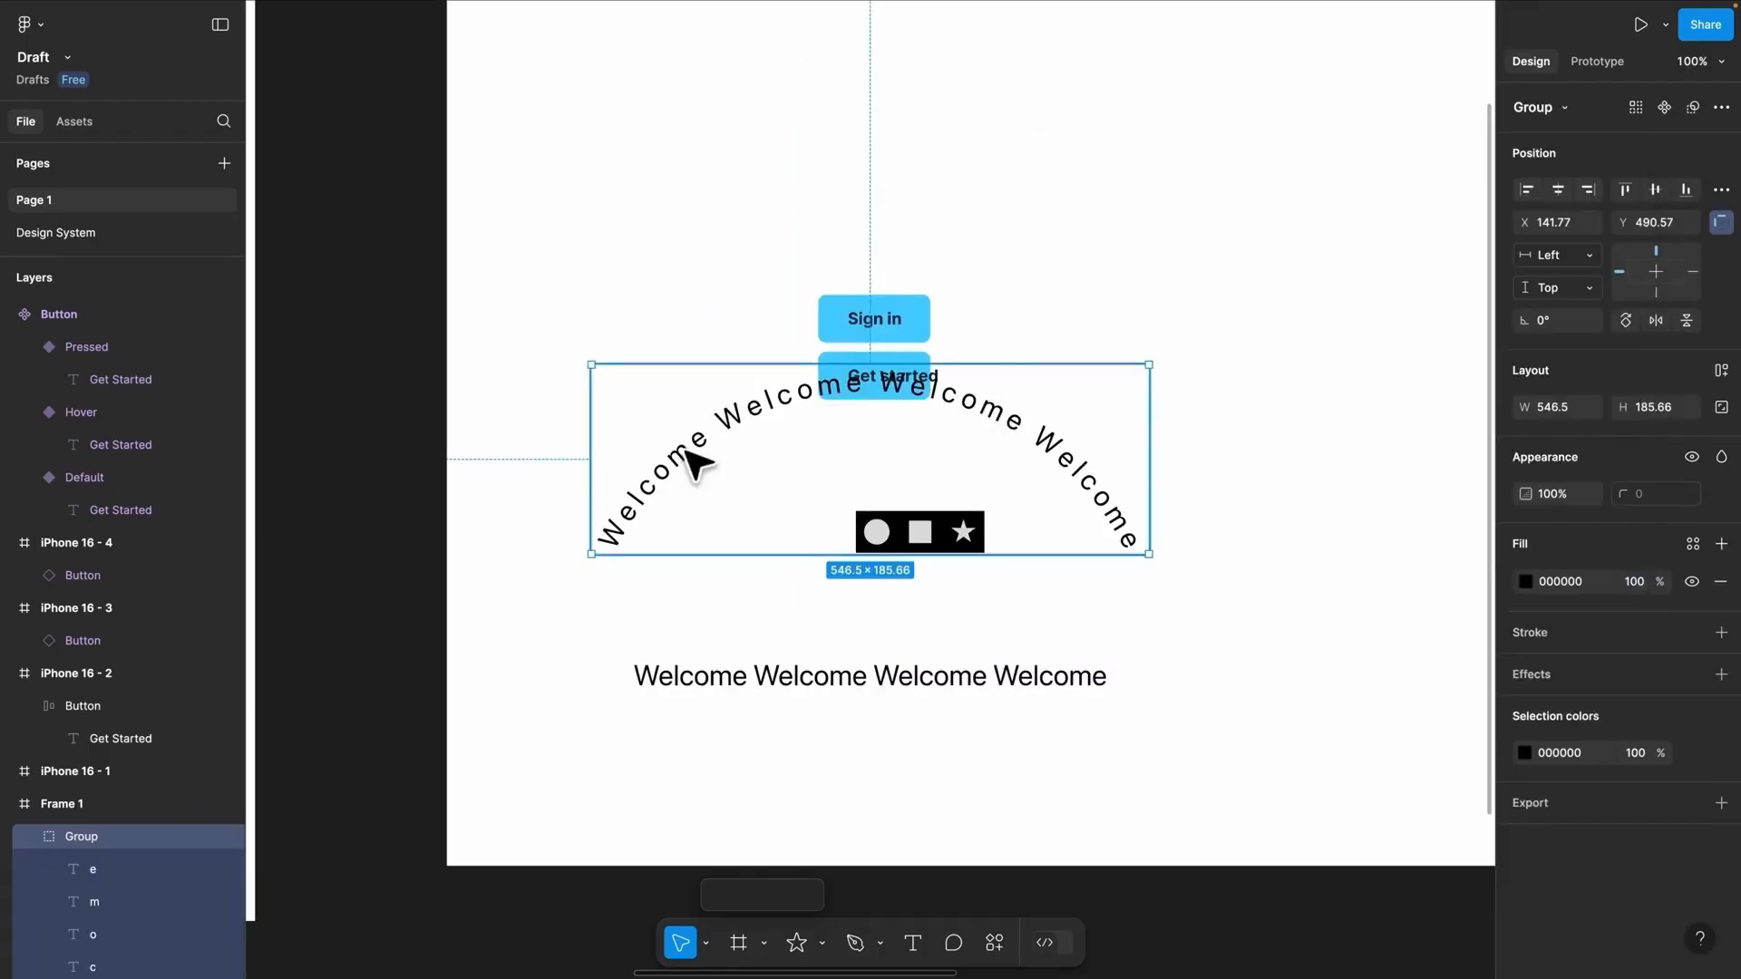
Move the arced Welcome text group up, above the Sign in button.
left_click_drag(699, 451, 763, 136)
Show the hidden 12-column layout grid on the Home frame of the Positivus landing page file.
scroll(889, 622, "down", 2)
scroll(889, 633, "down", 5)
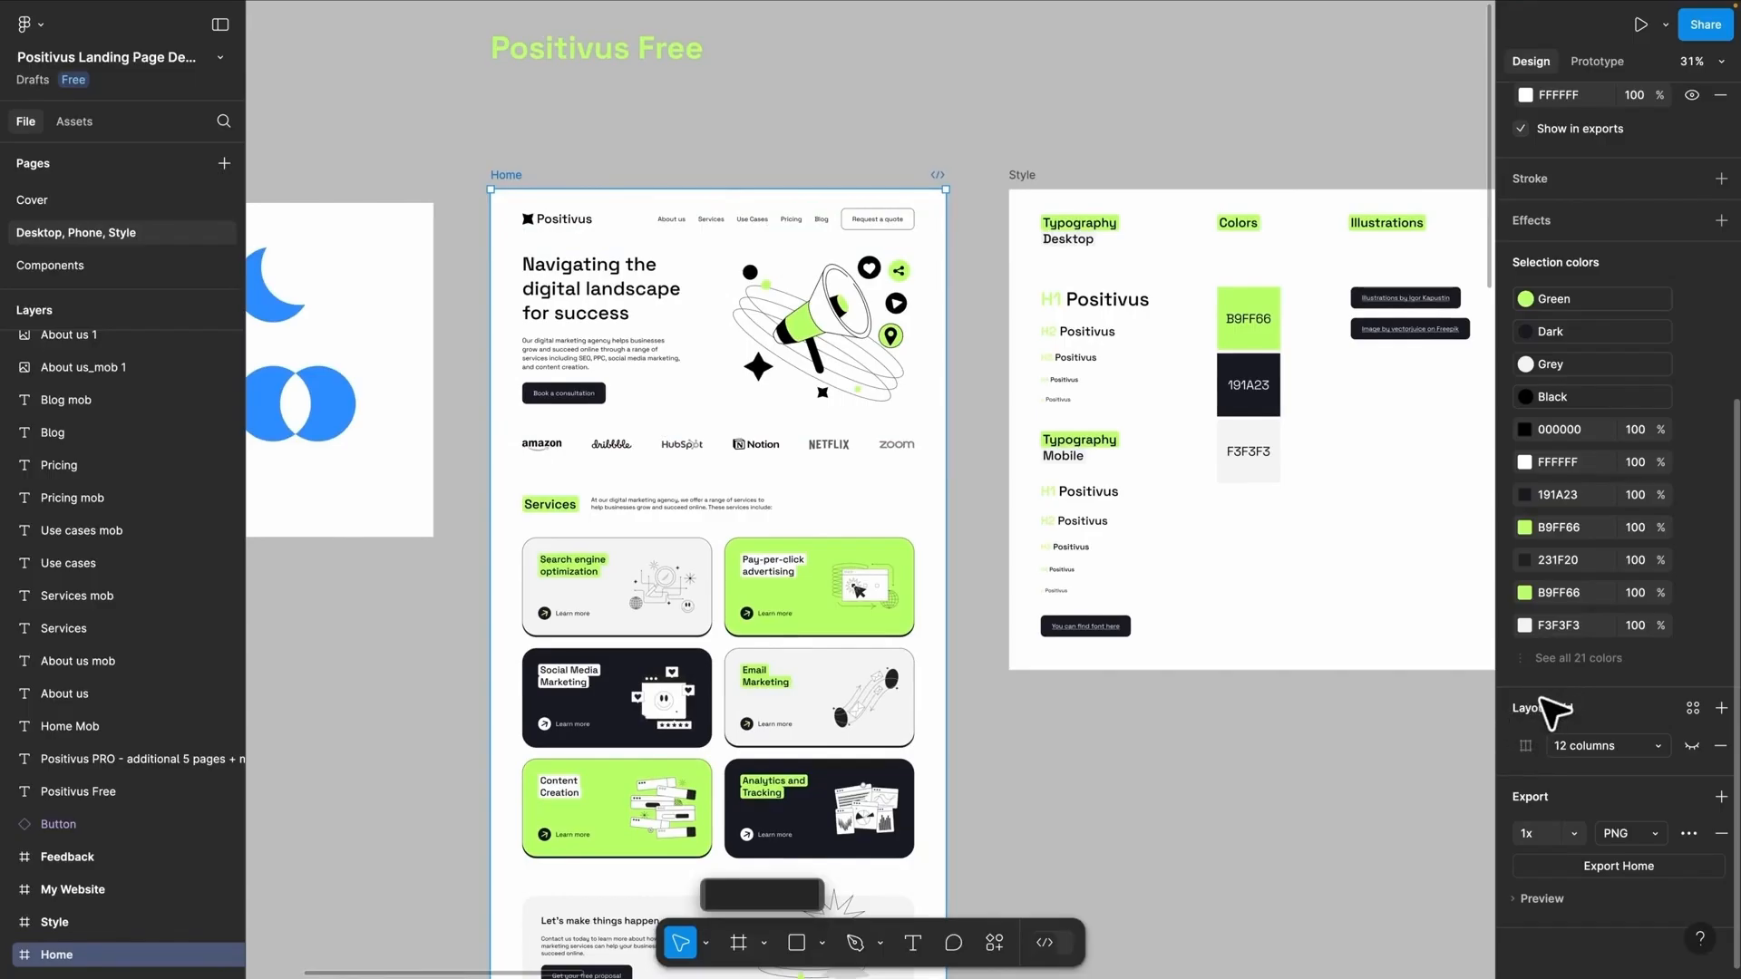
left_click(1692, 746)
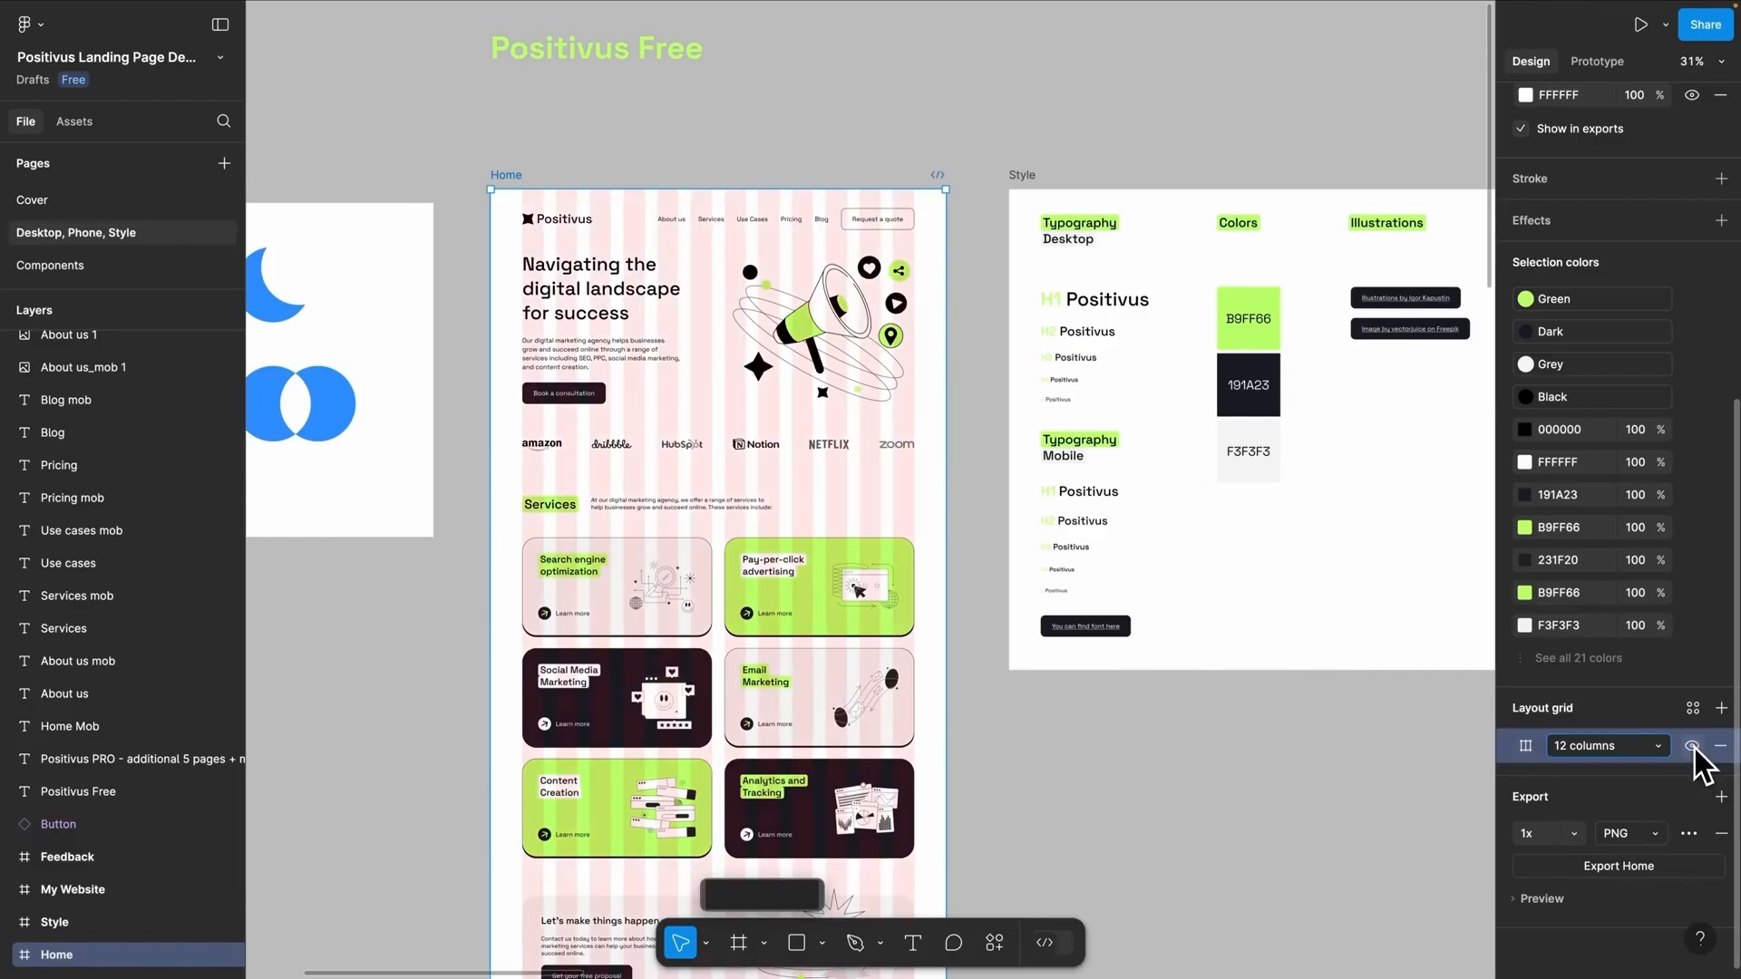
scroll(540, 224, "up", 4)
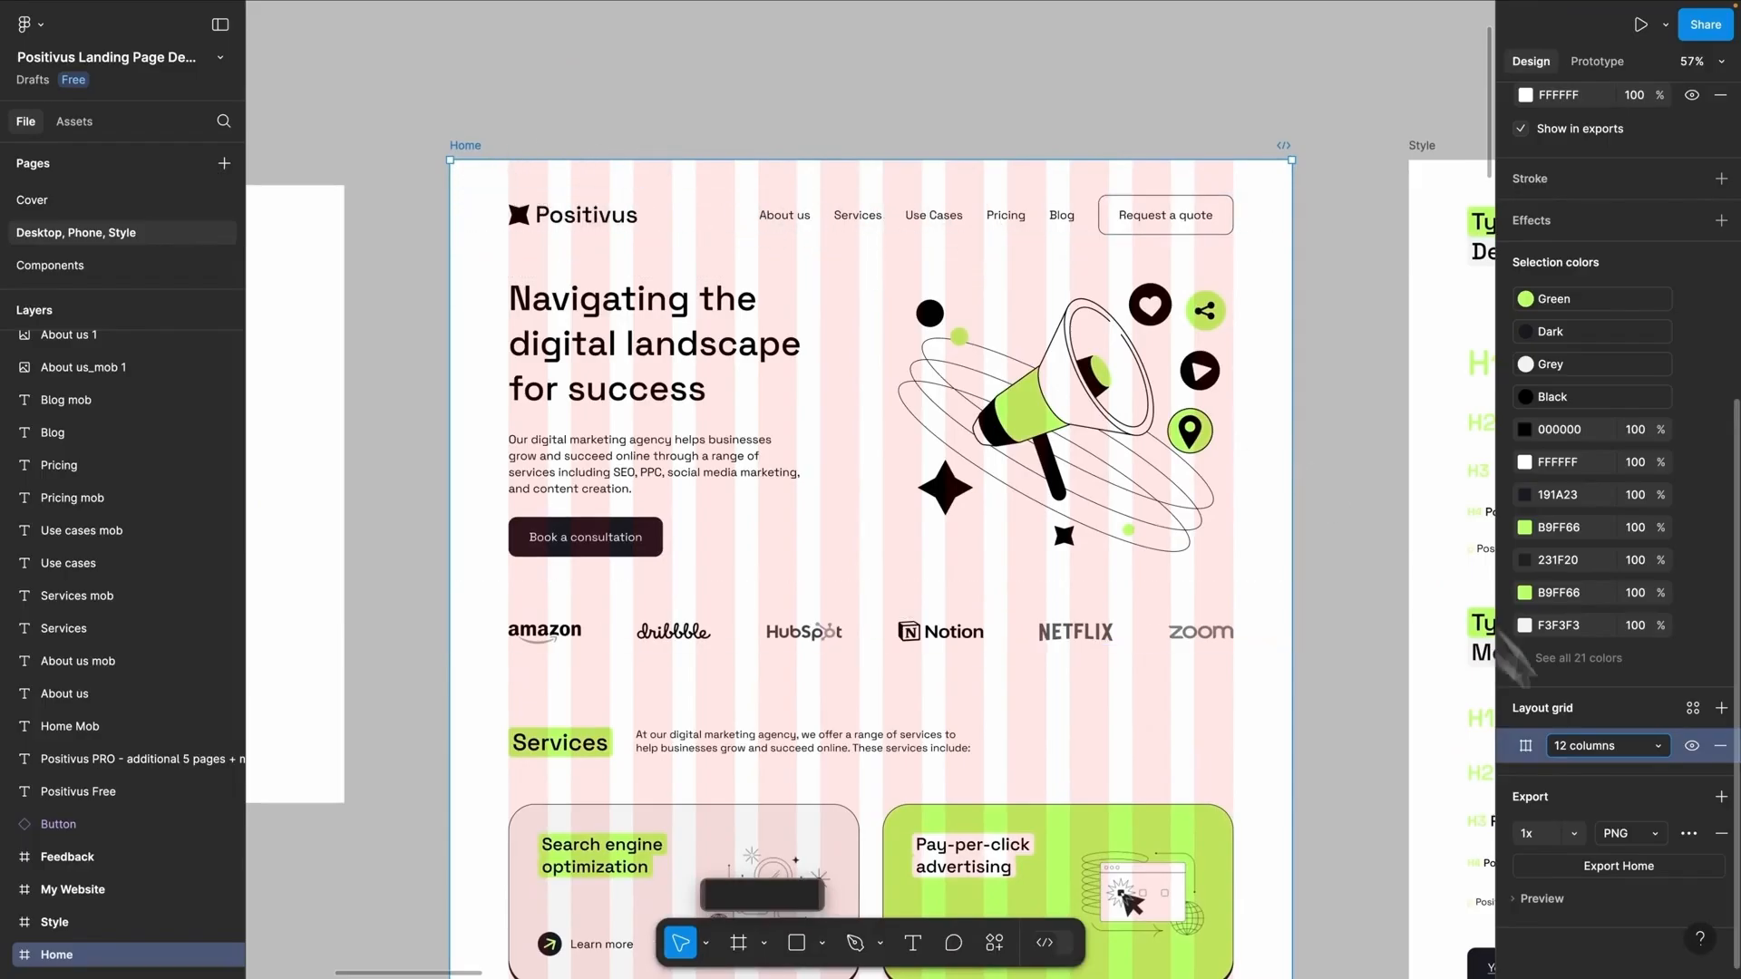
Try the uniform Grid type for the Home frame's layout grid and return it to Columns.
left_click(1615, 753)
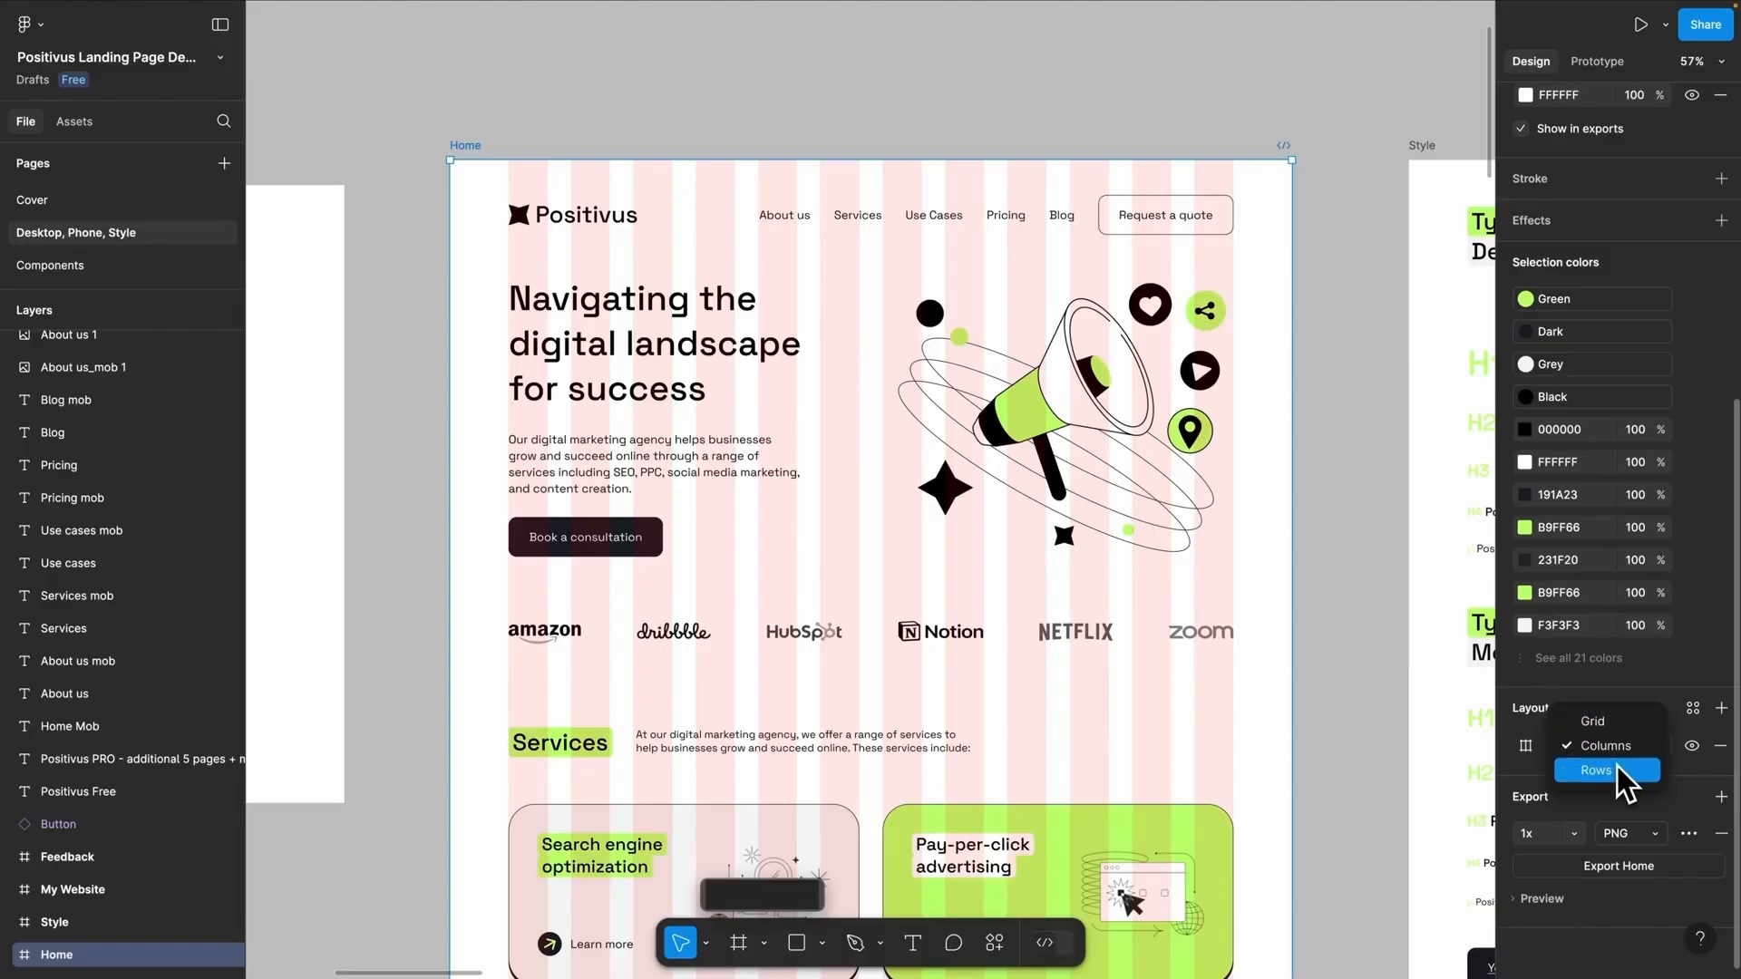
left_click(1597, 723)
left_click(1569, 749)
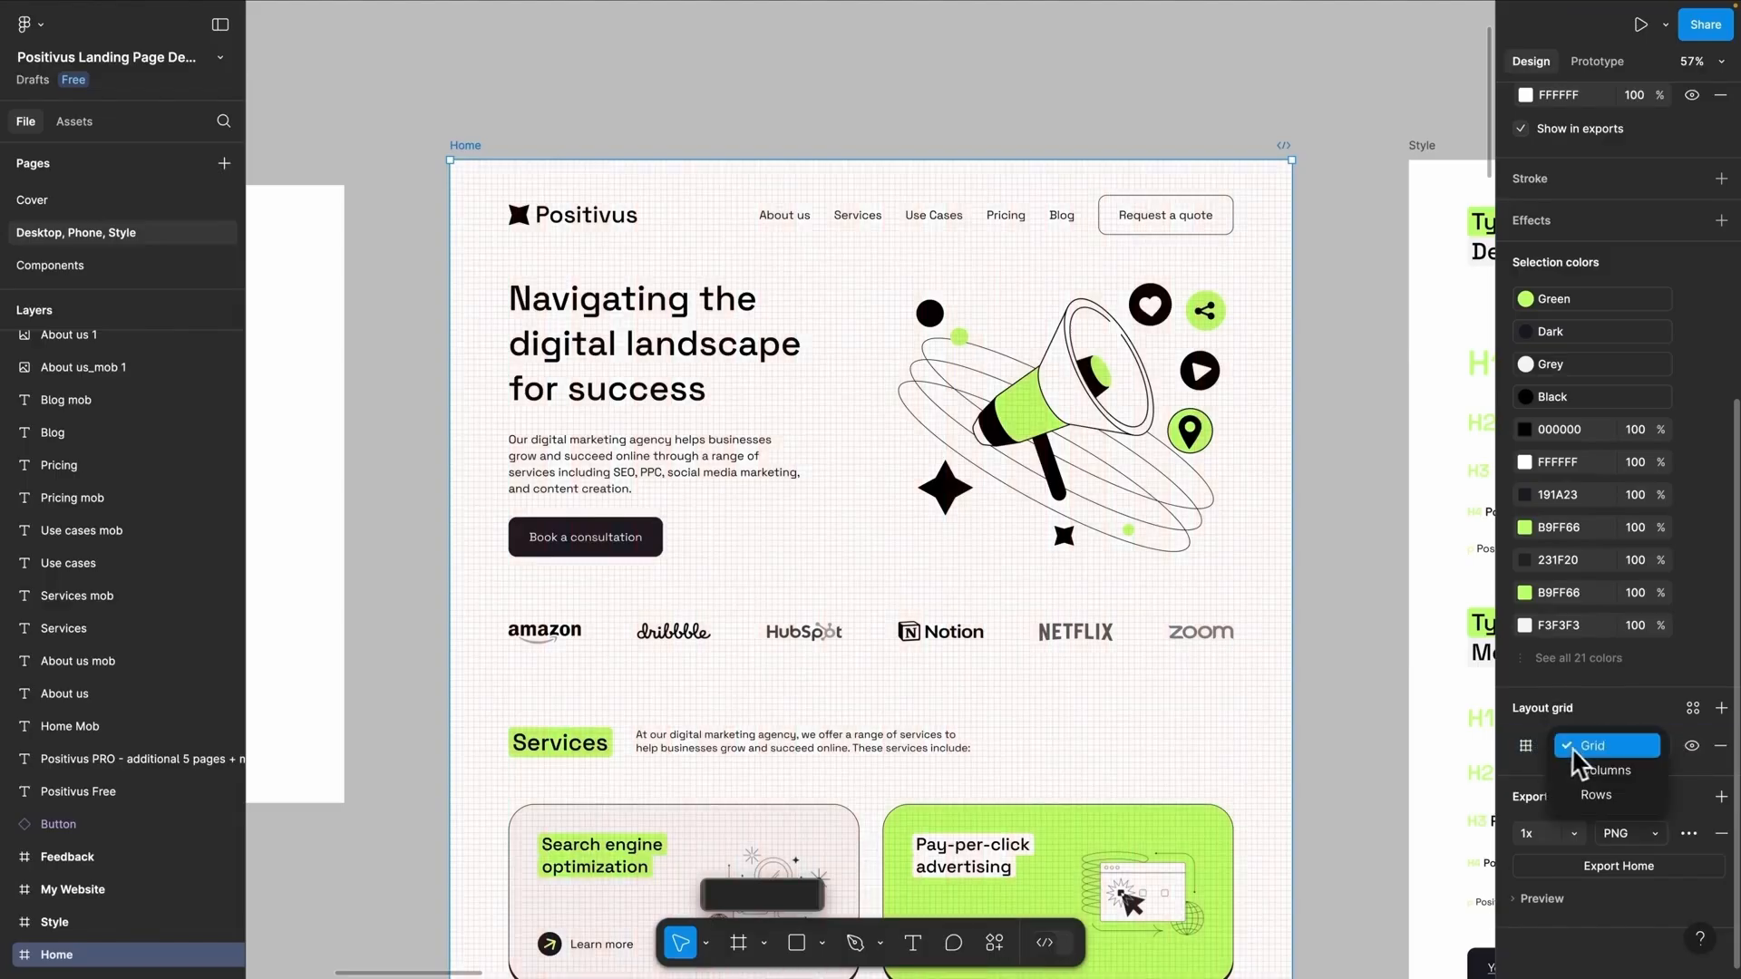
left_click(1605, 769)
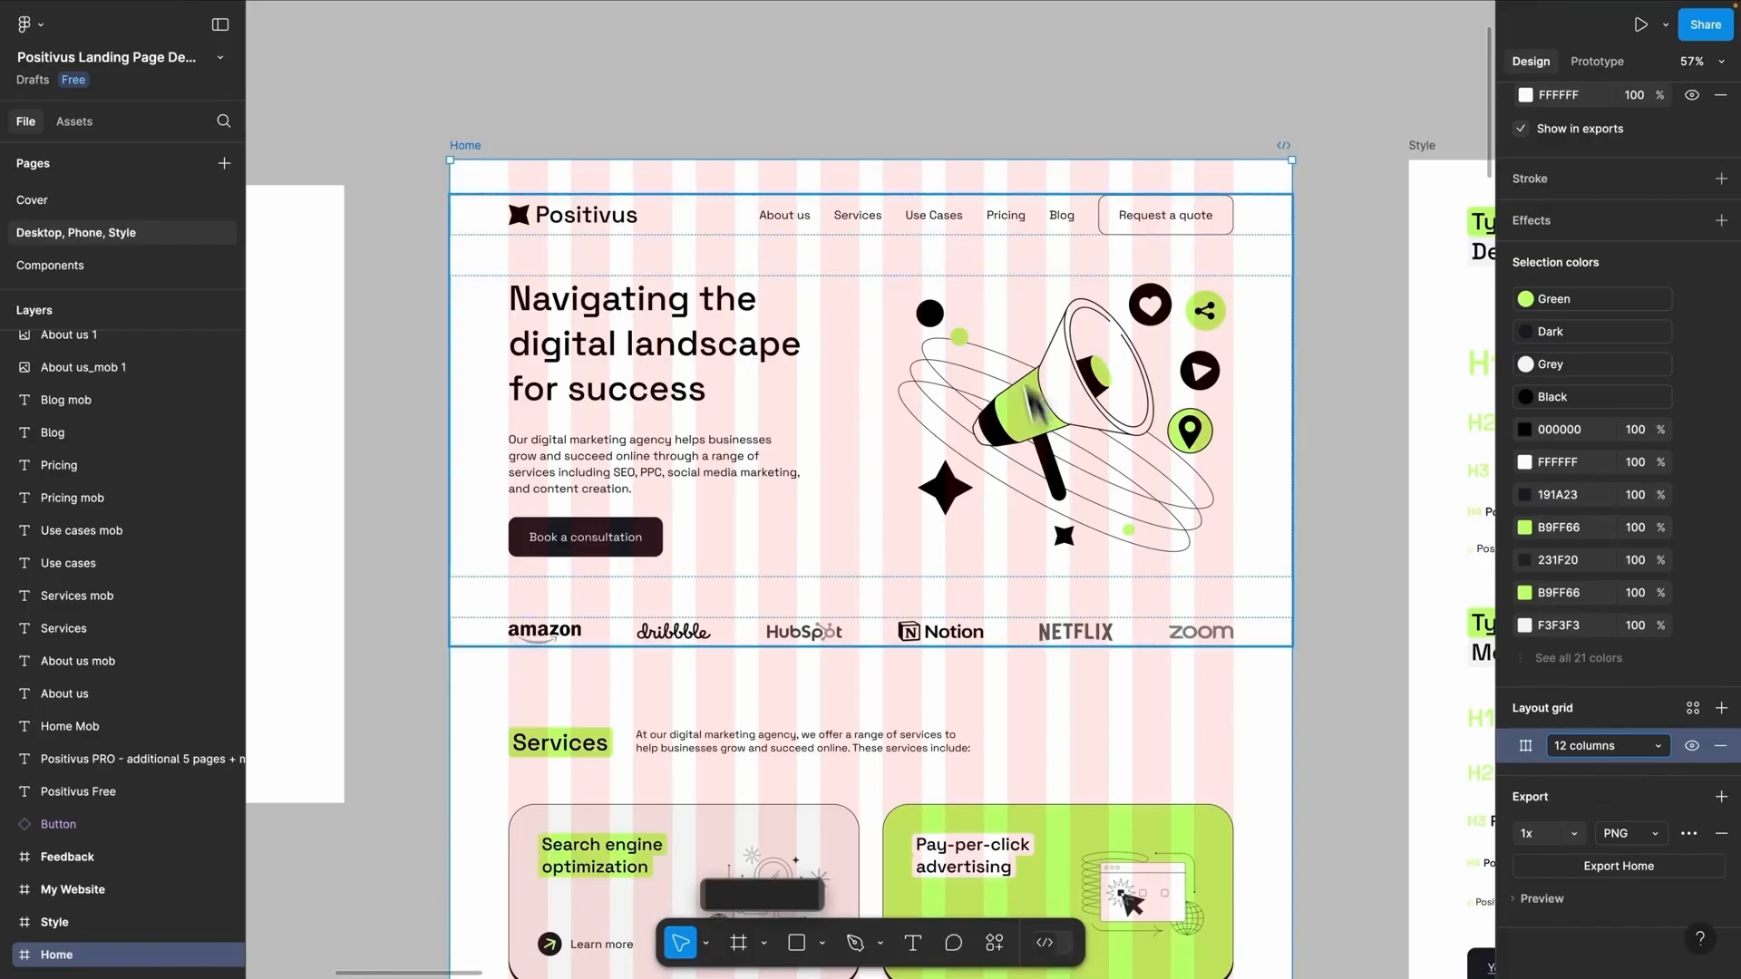
Try the Rows type for the Home frame's layout grid and switch it back to Columns.
left_click(1580, 745)
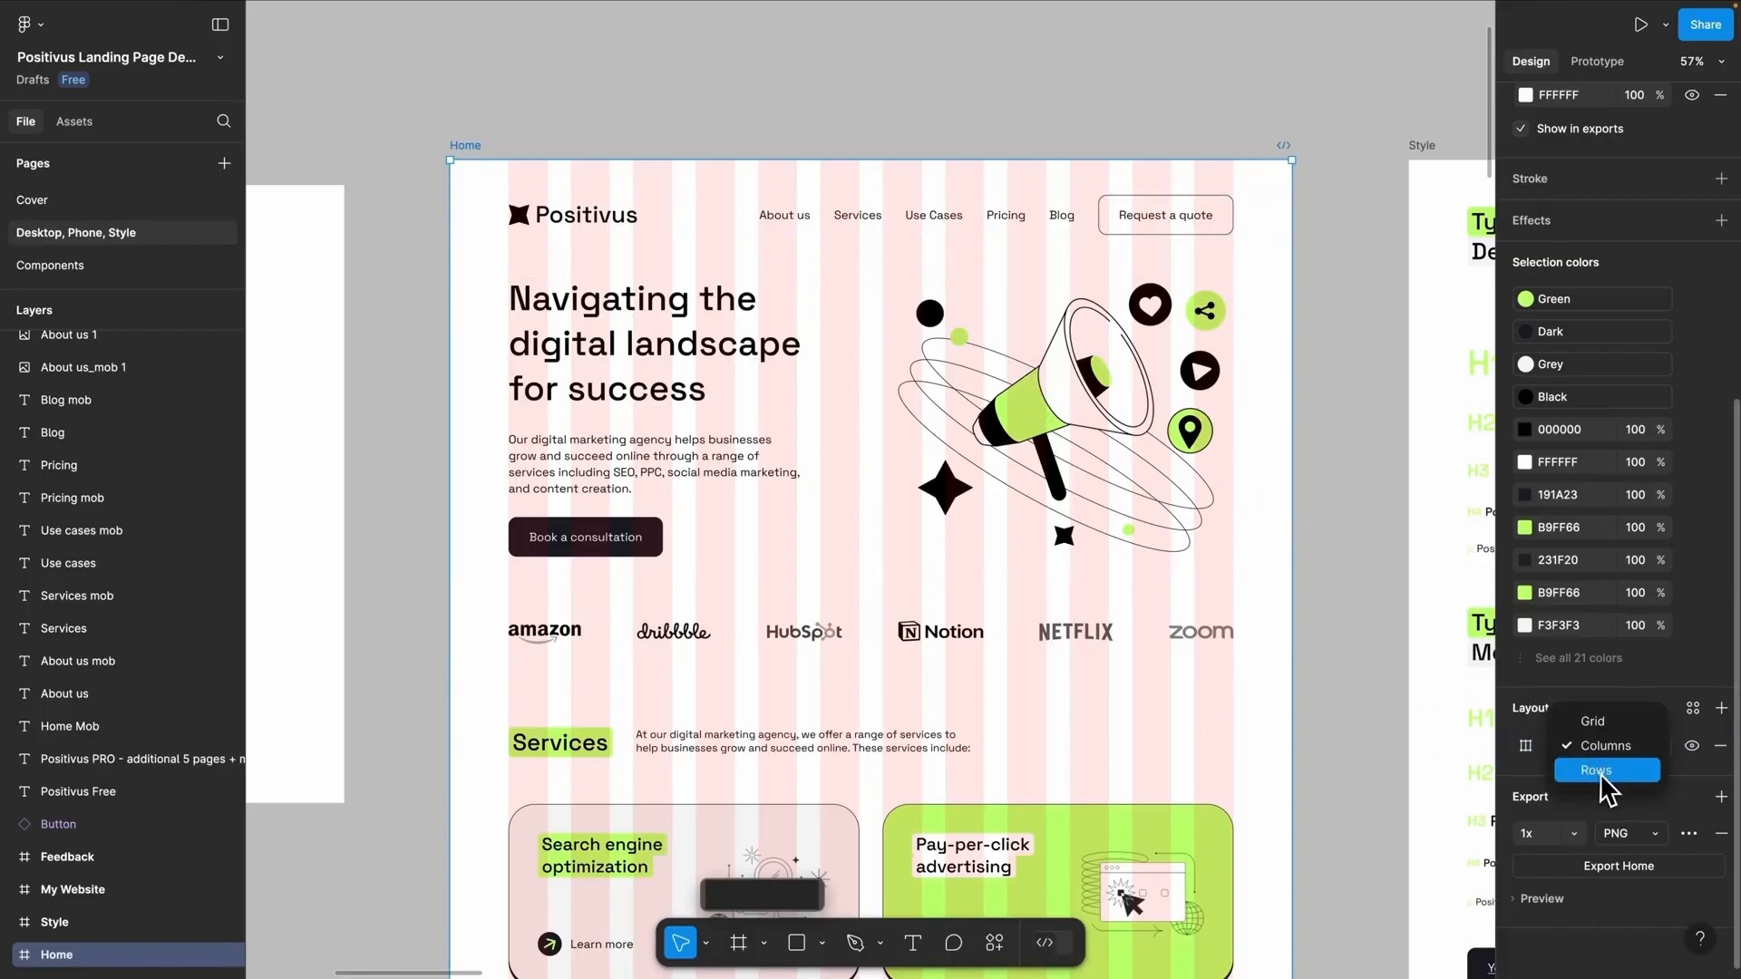
left_click(1600, 772)
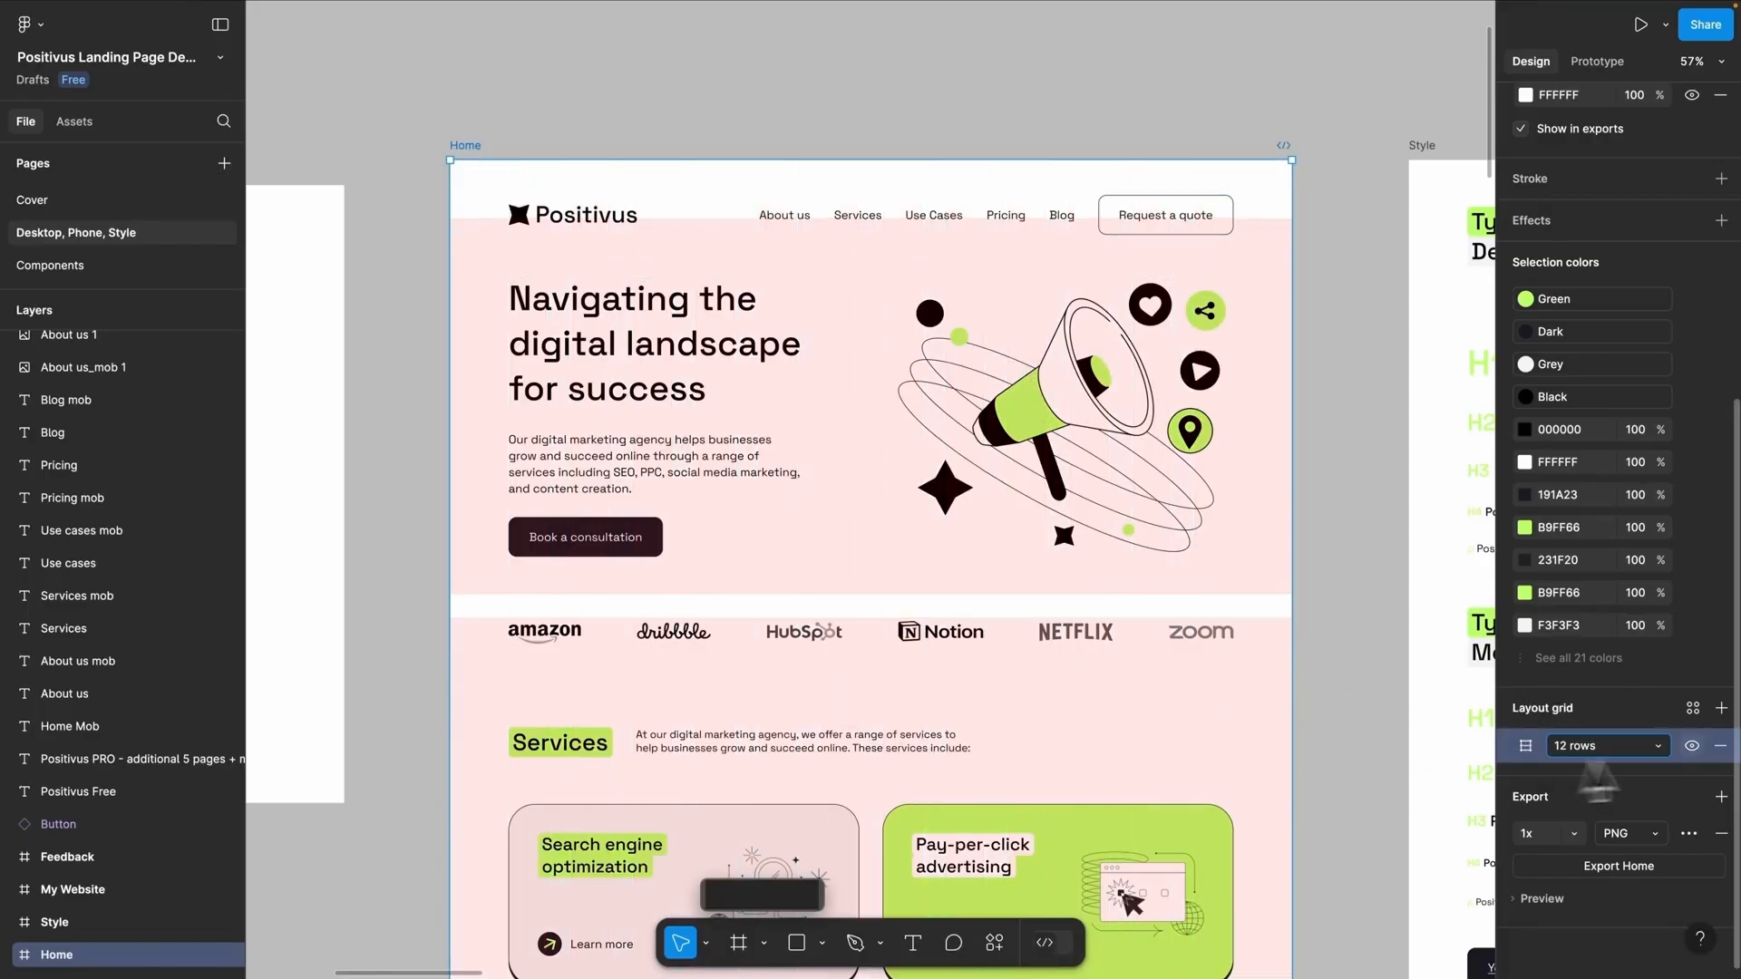
left_click(1656, 751)
left_click(1649, 720)
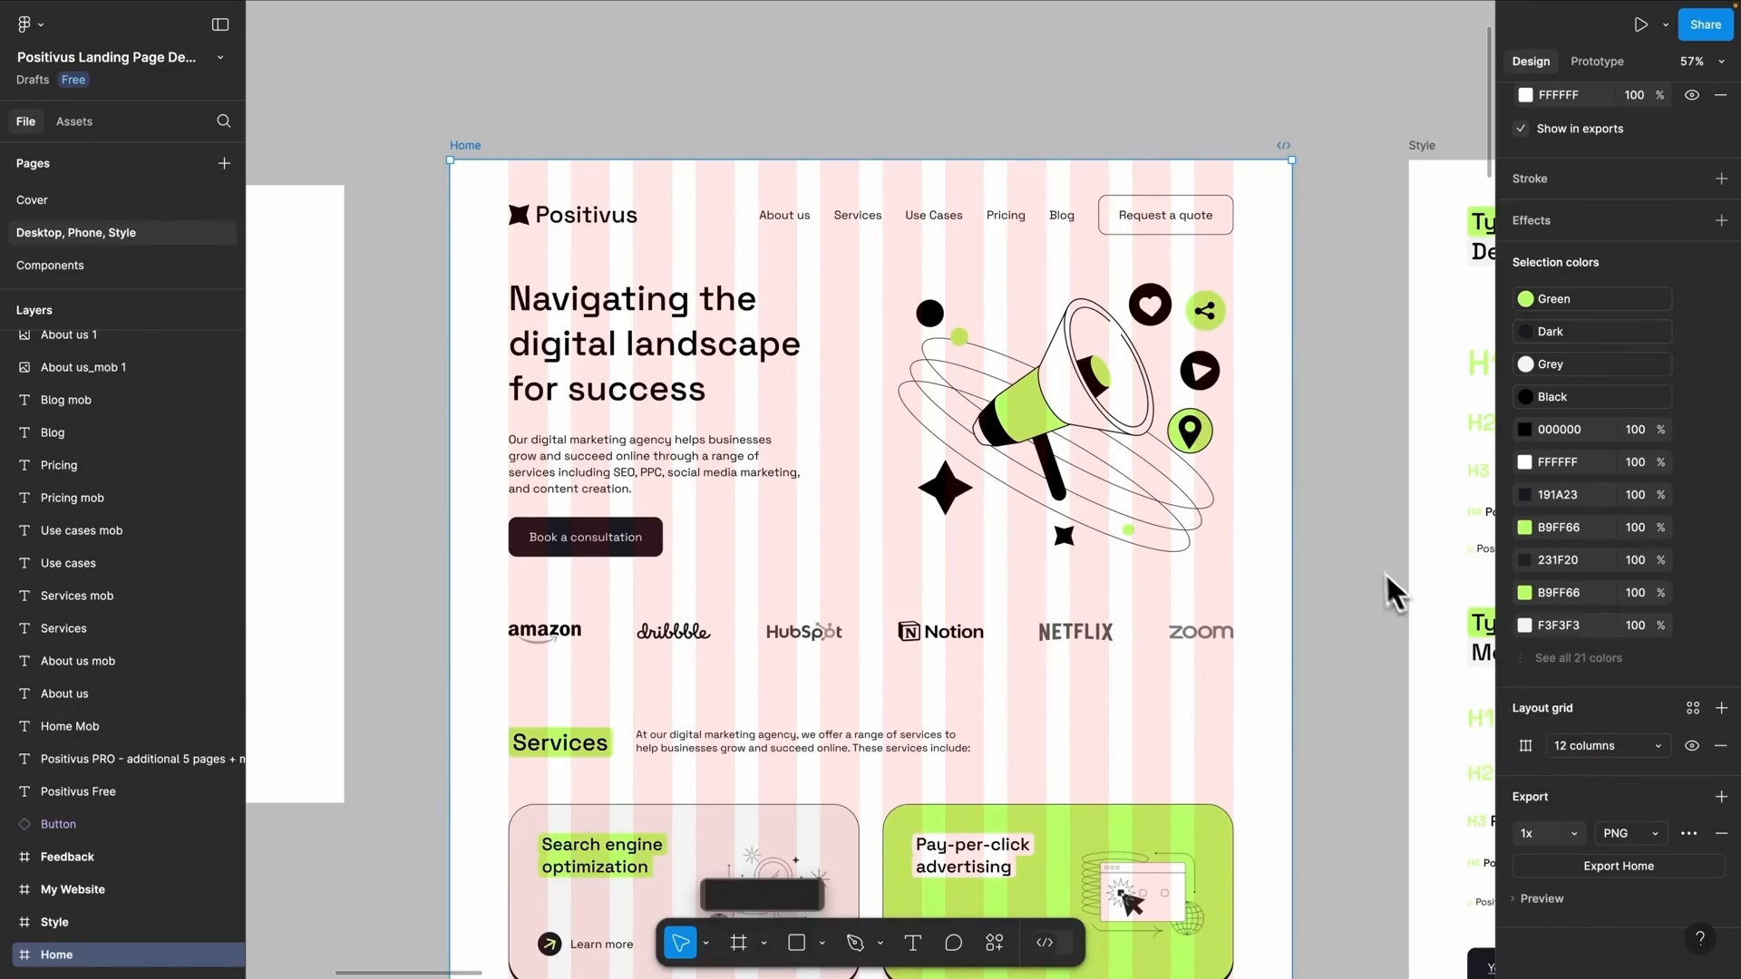
Draw a new frame of about 706 × 958 in the empty area below the Style frame.
scroll(1406, 514, "down", 5)
scroll(1406, 514, "right", 5)
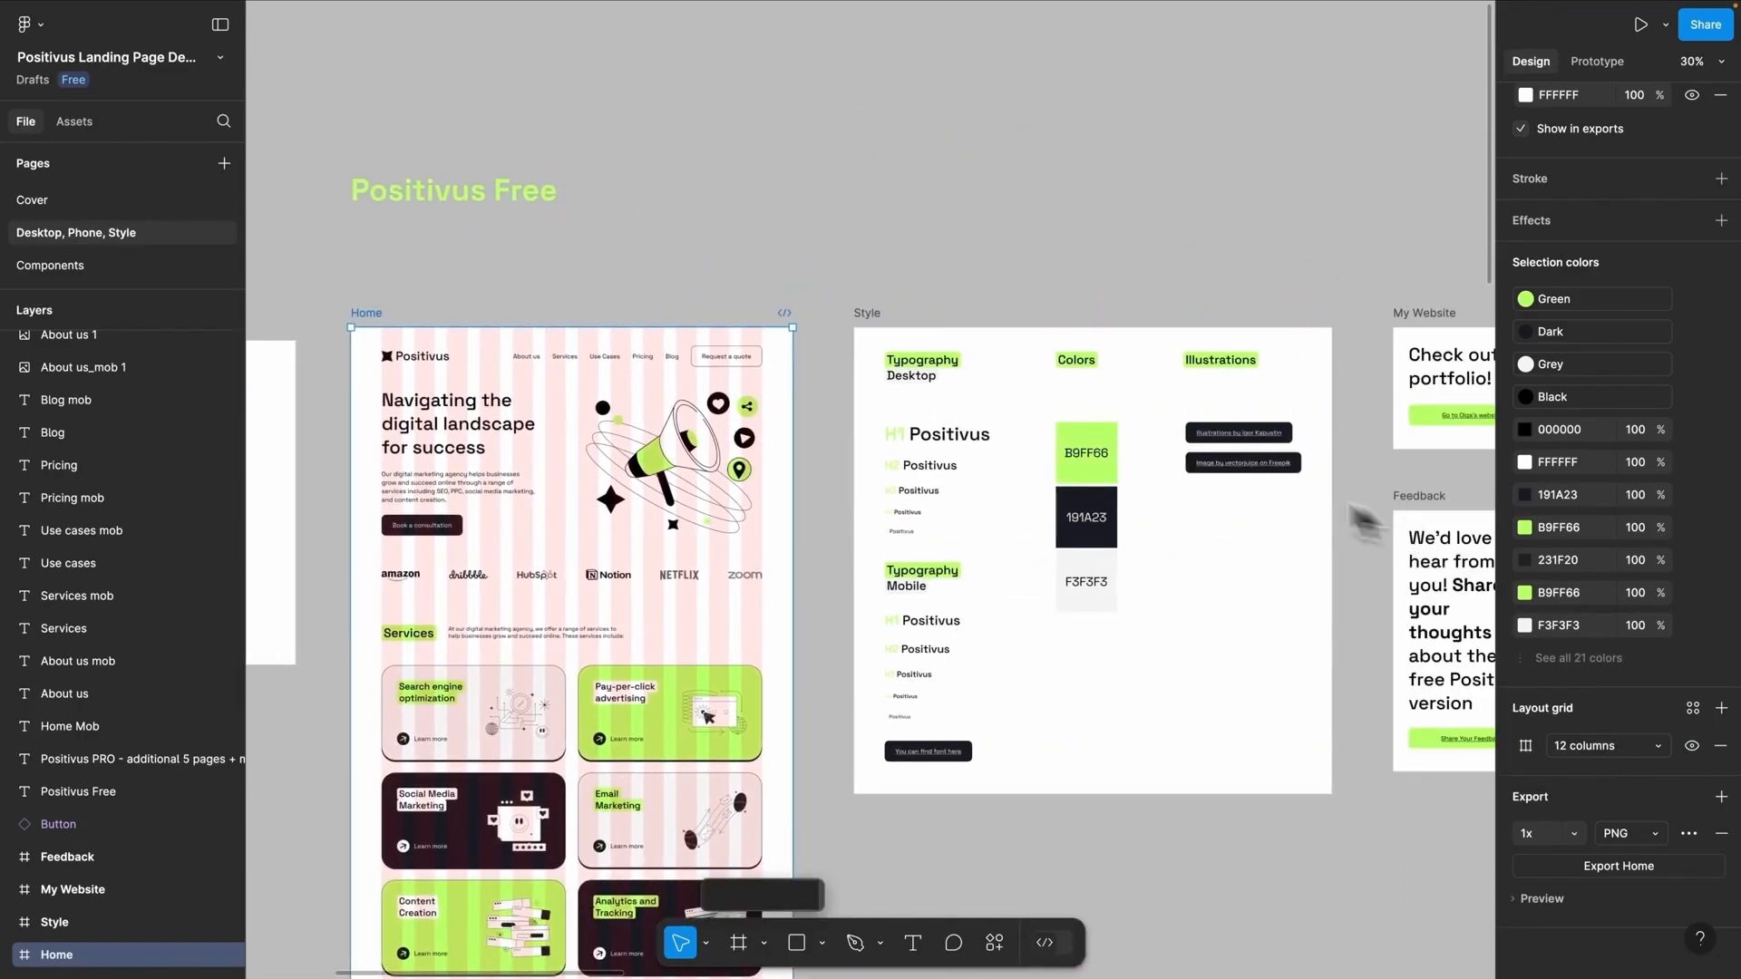
scroll(997, 435, "down", 4)
scroll(1000, 445, "down", 1)
key("a")
left_click_drag(1093, 436, 1308, 727)
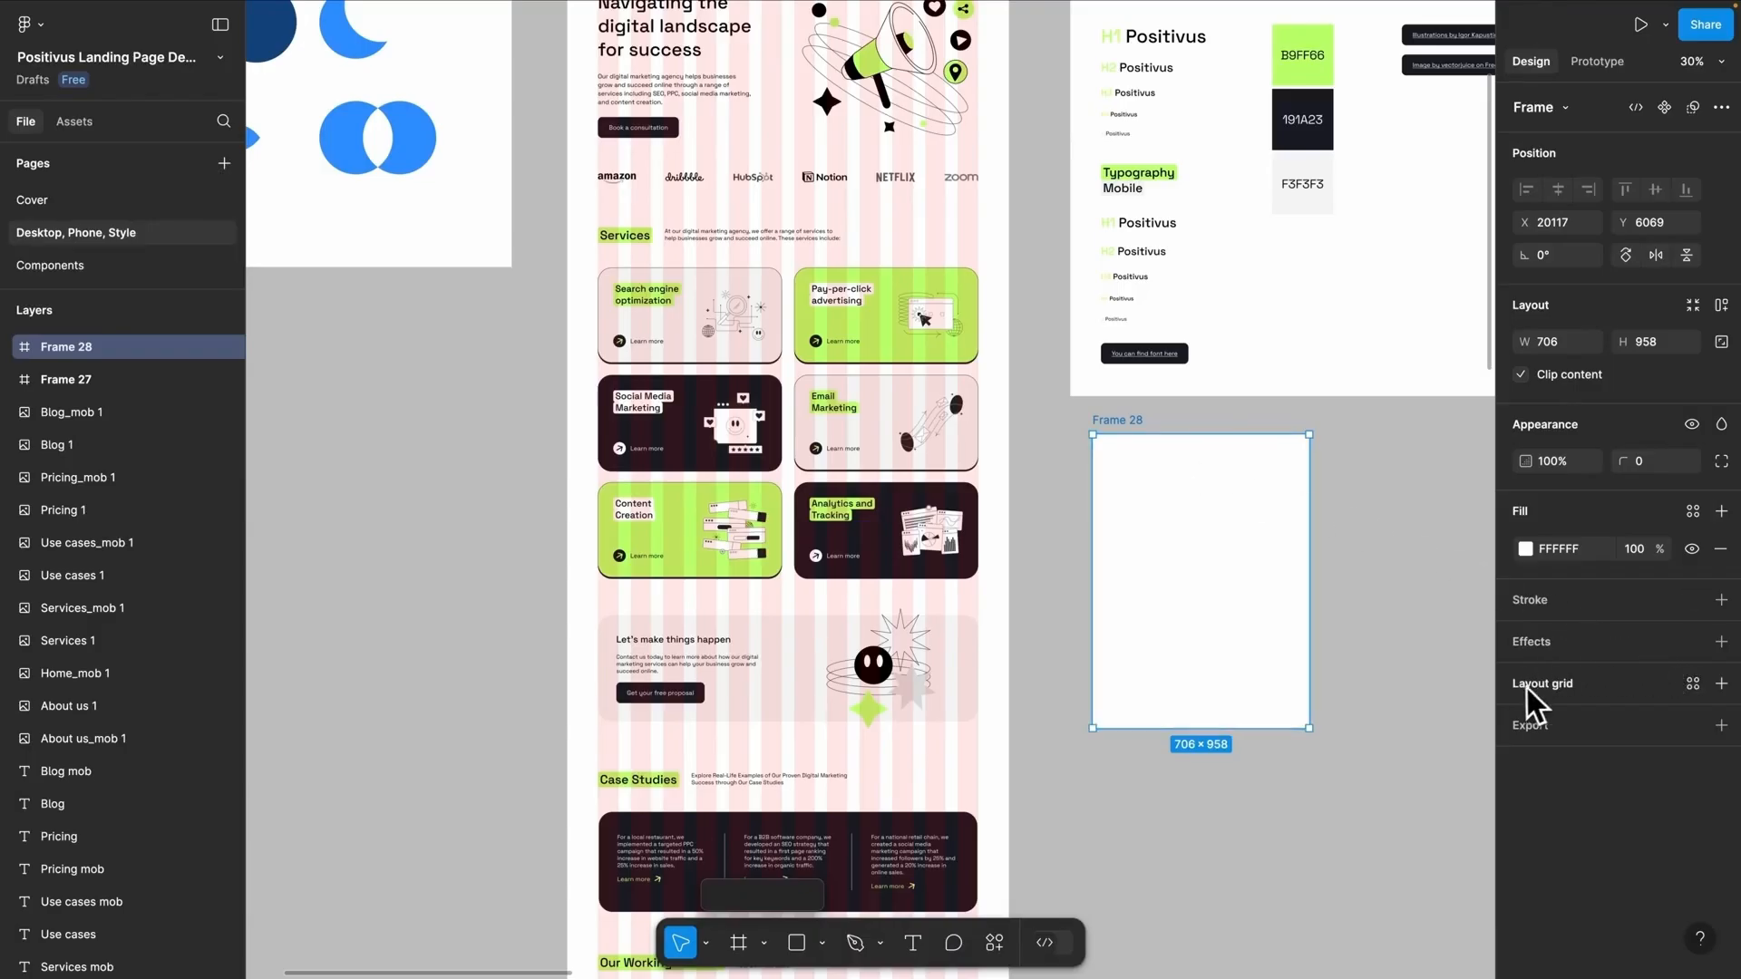
Add a layout grid to the new frame below Style and set its type to Columns.
left_click(1720, 685)
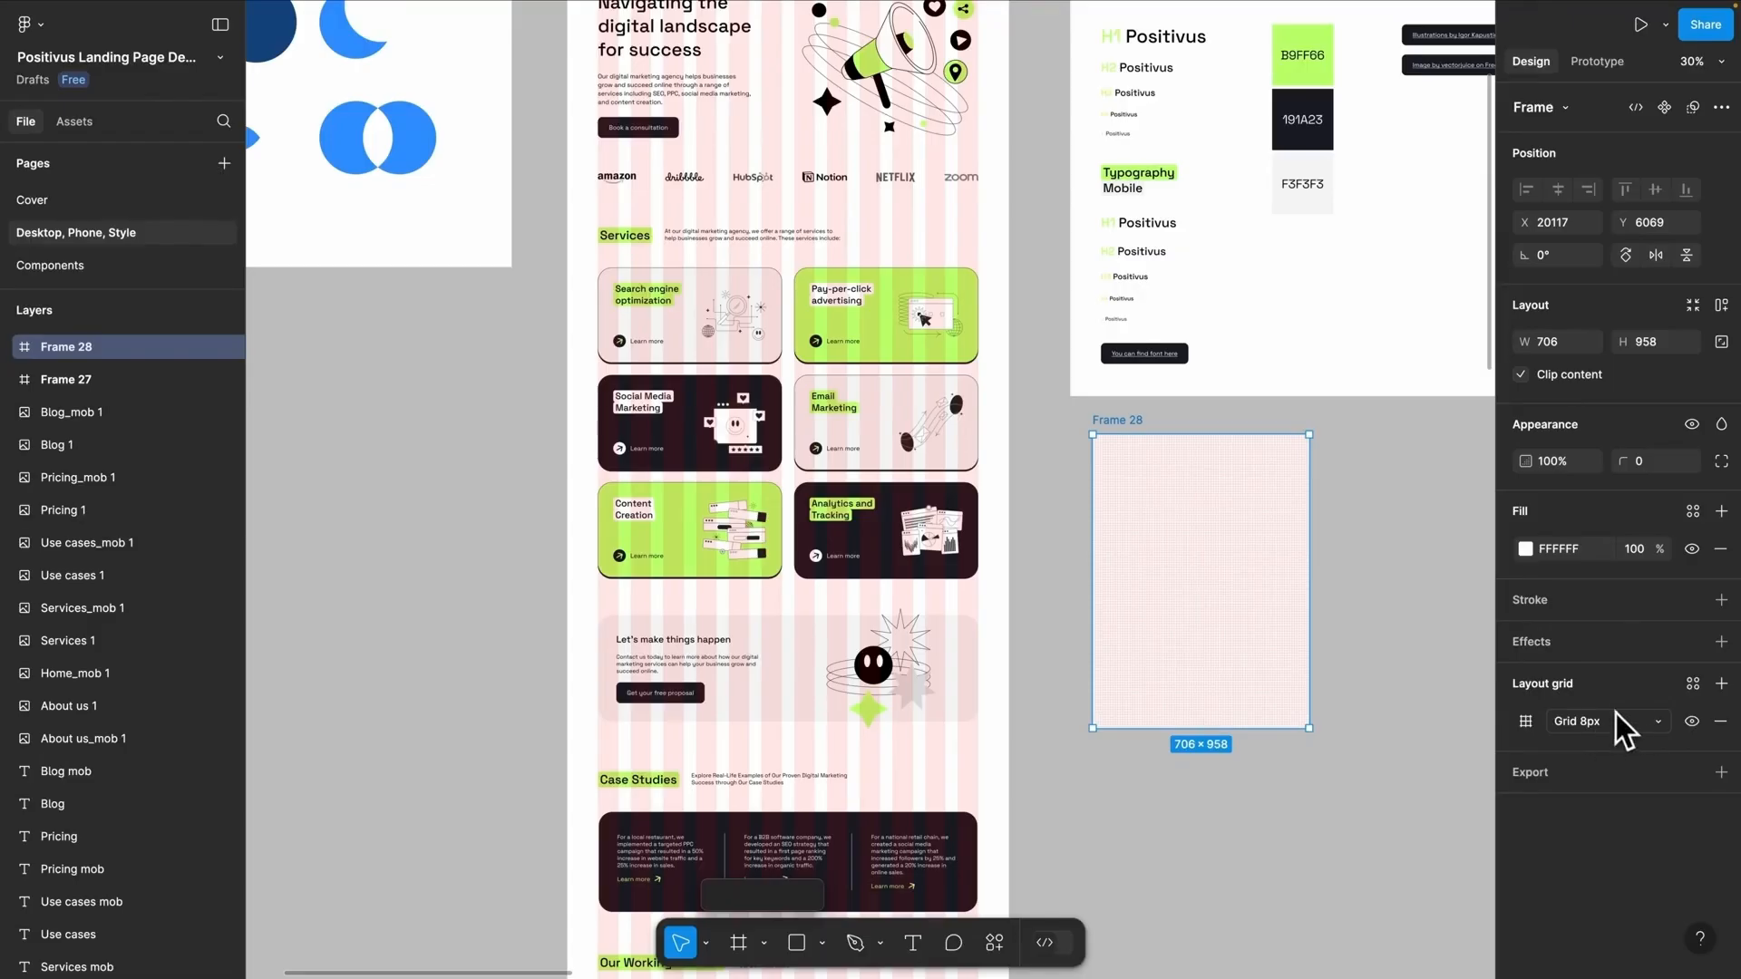
scroll(1253, 555, "up", 2)
scroll(1254, 559, "up", 3)
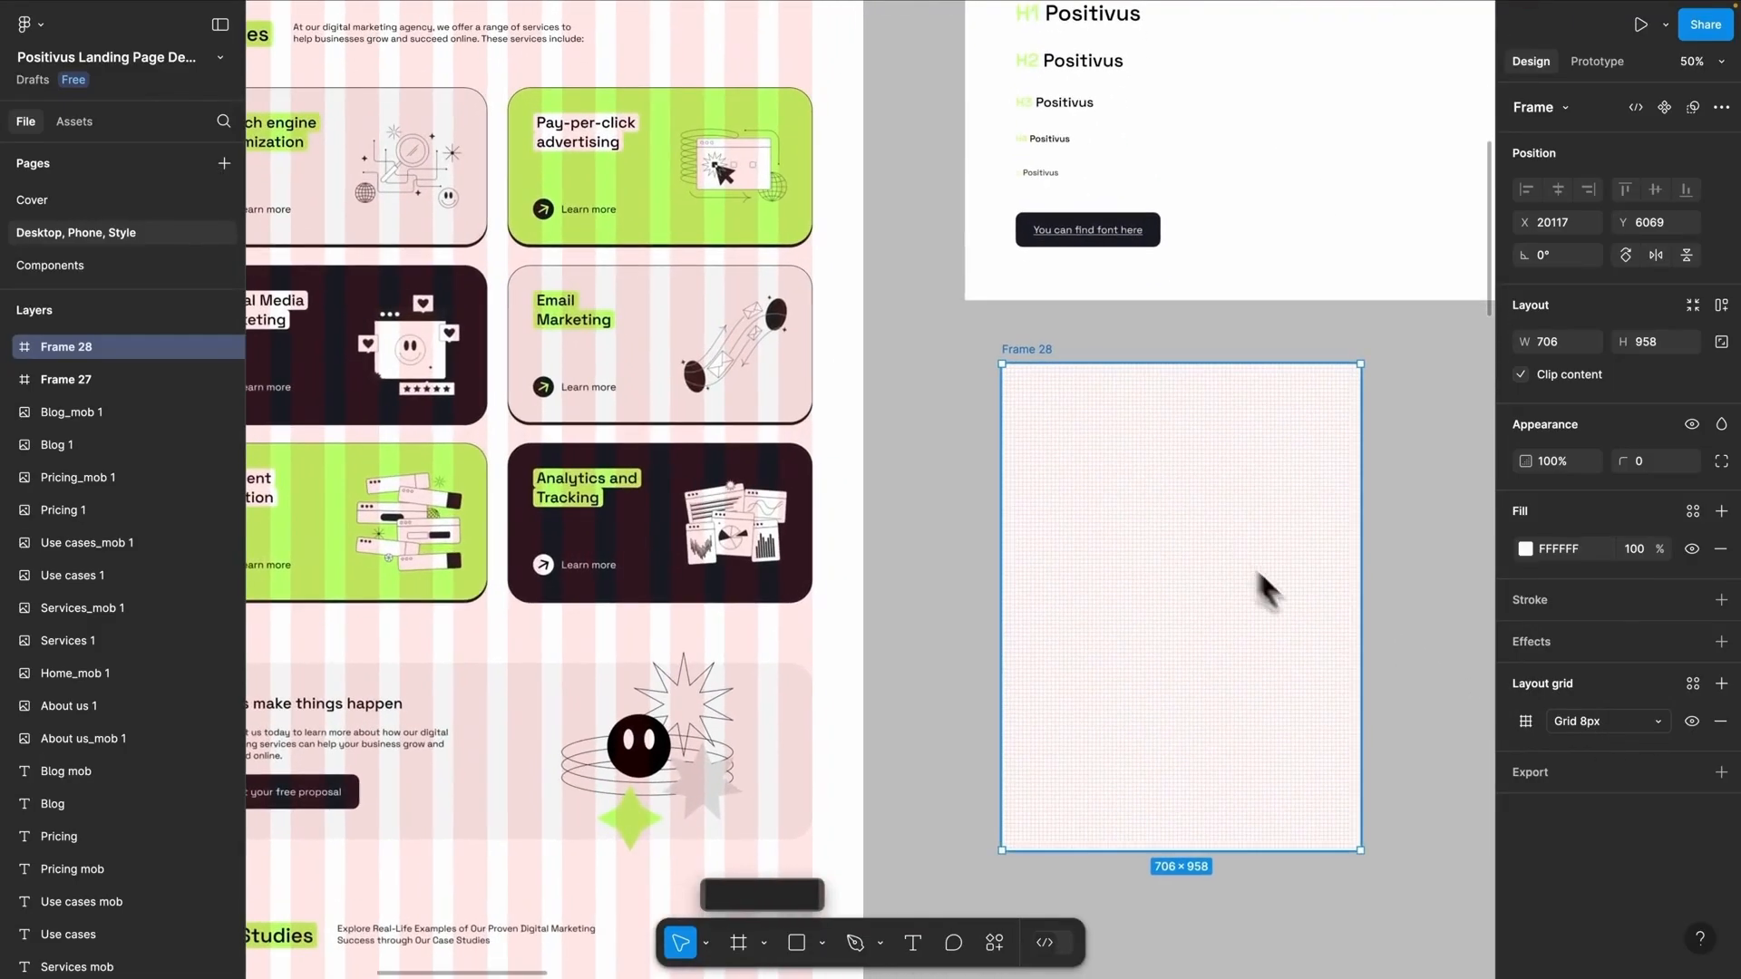
left_click(1585, 721)
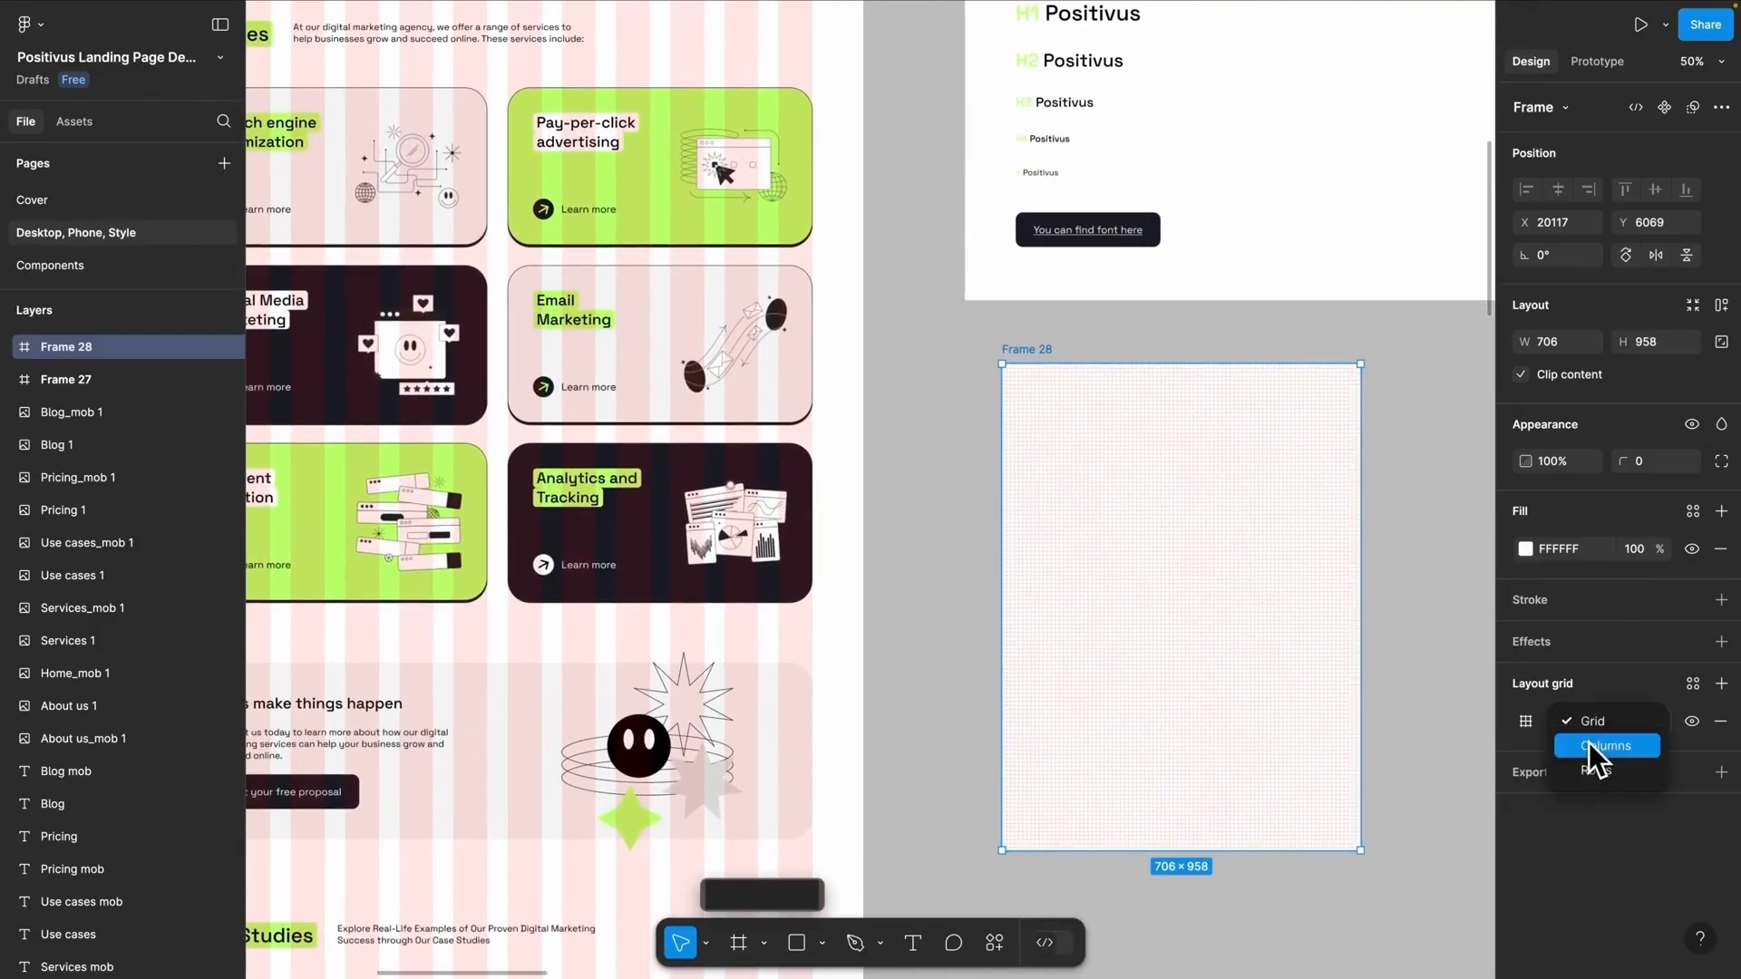
left_click(1588, 743)
Open the column layout grid settings of the Home frame and move the dialog clear of the lower edge.
scroll(1147, 564, "down", 3)
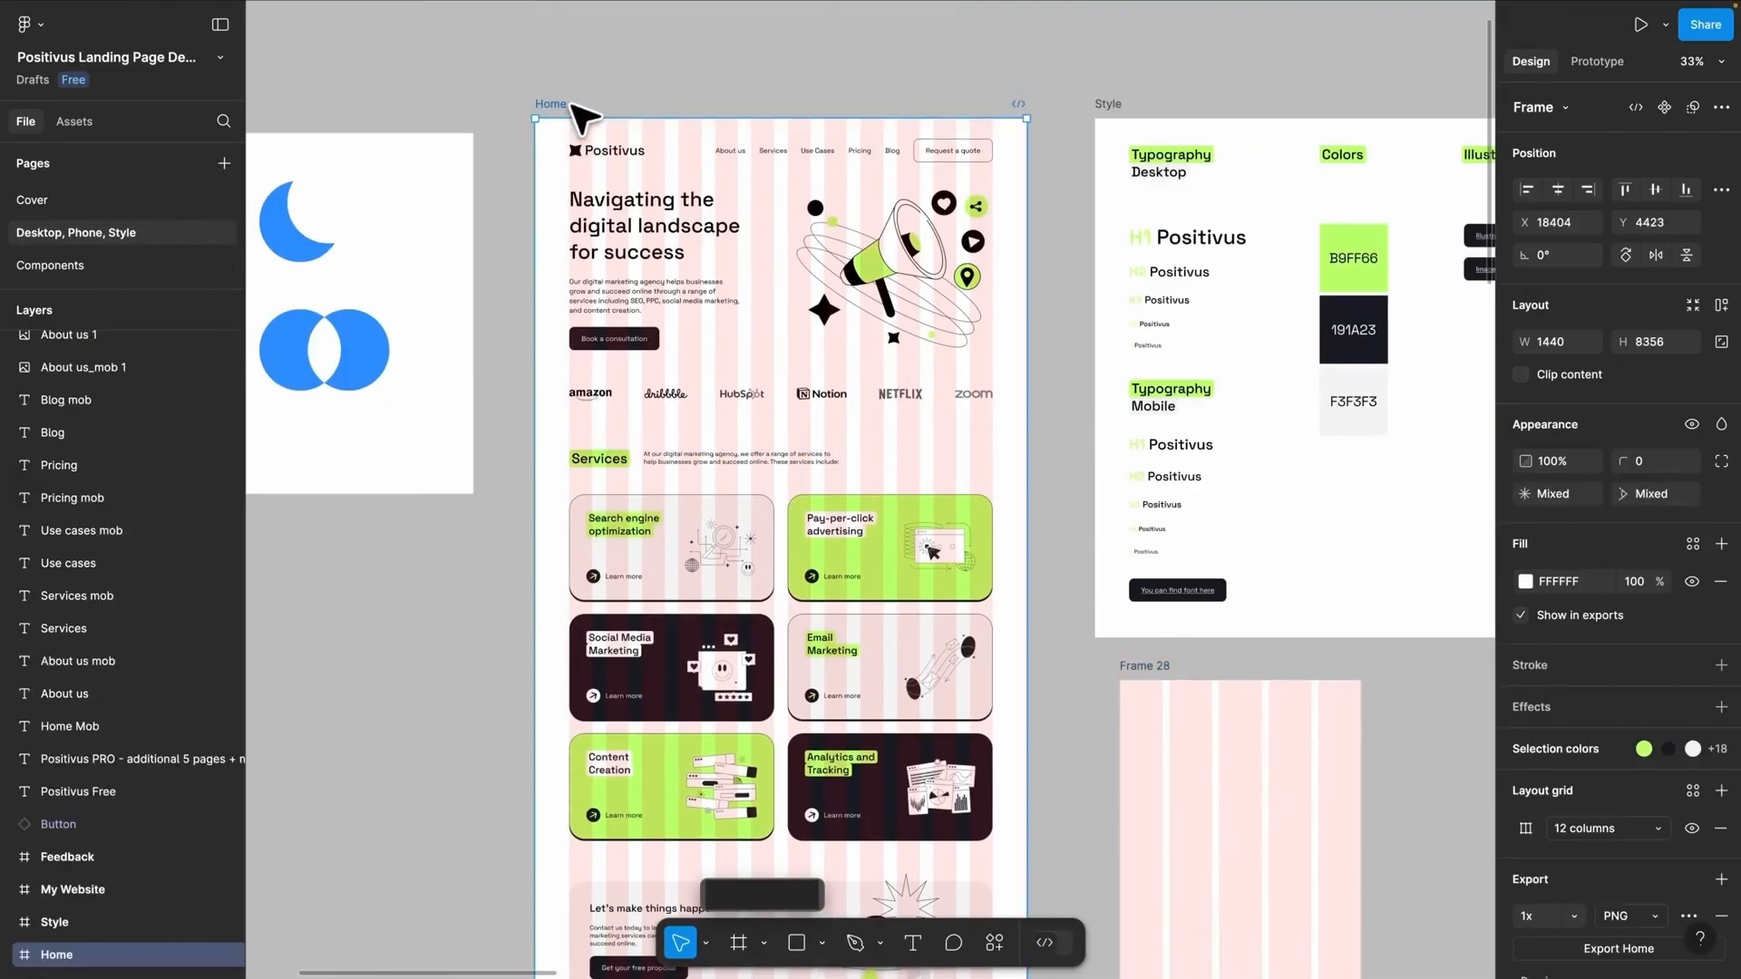
scroll(1573, 712, "down", 1)
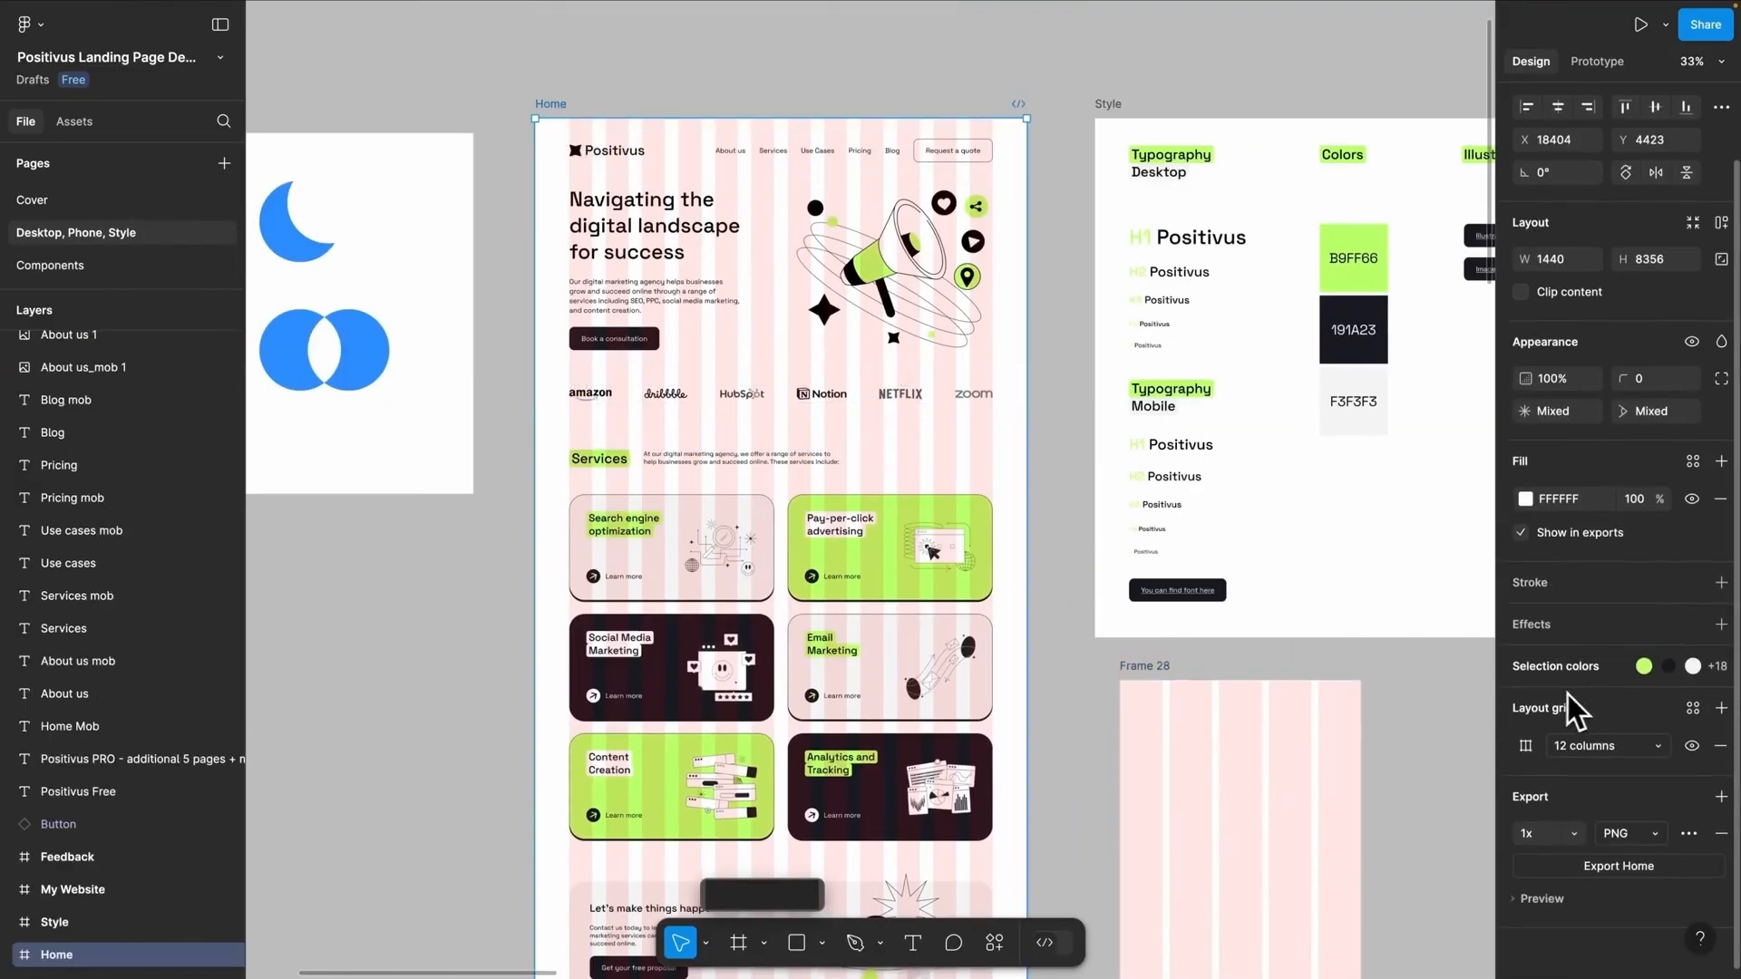
left_click(1526, 745)
left_click_drag(1417, 730, 1415, 545)
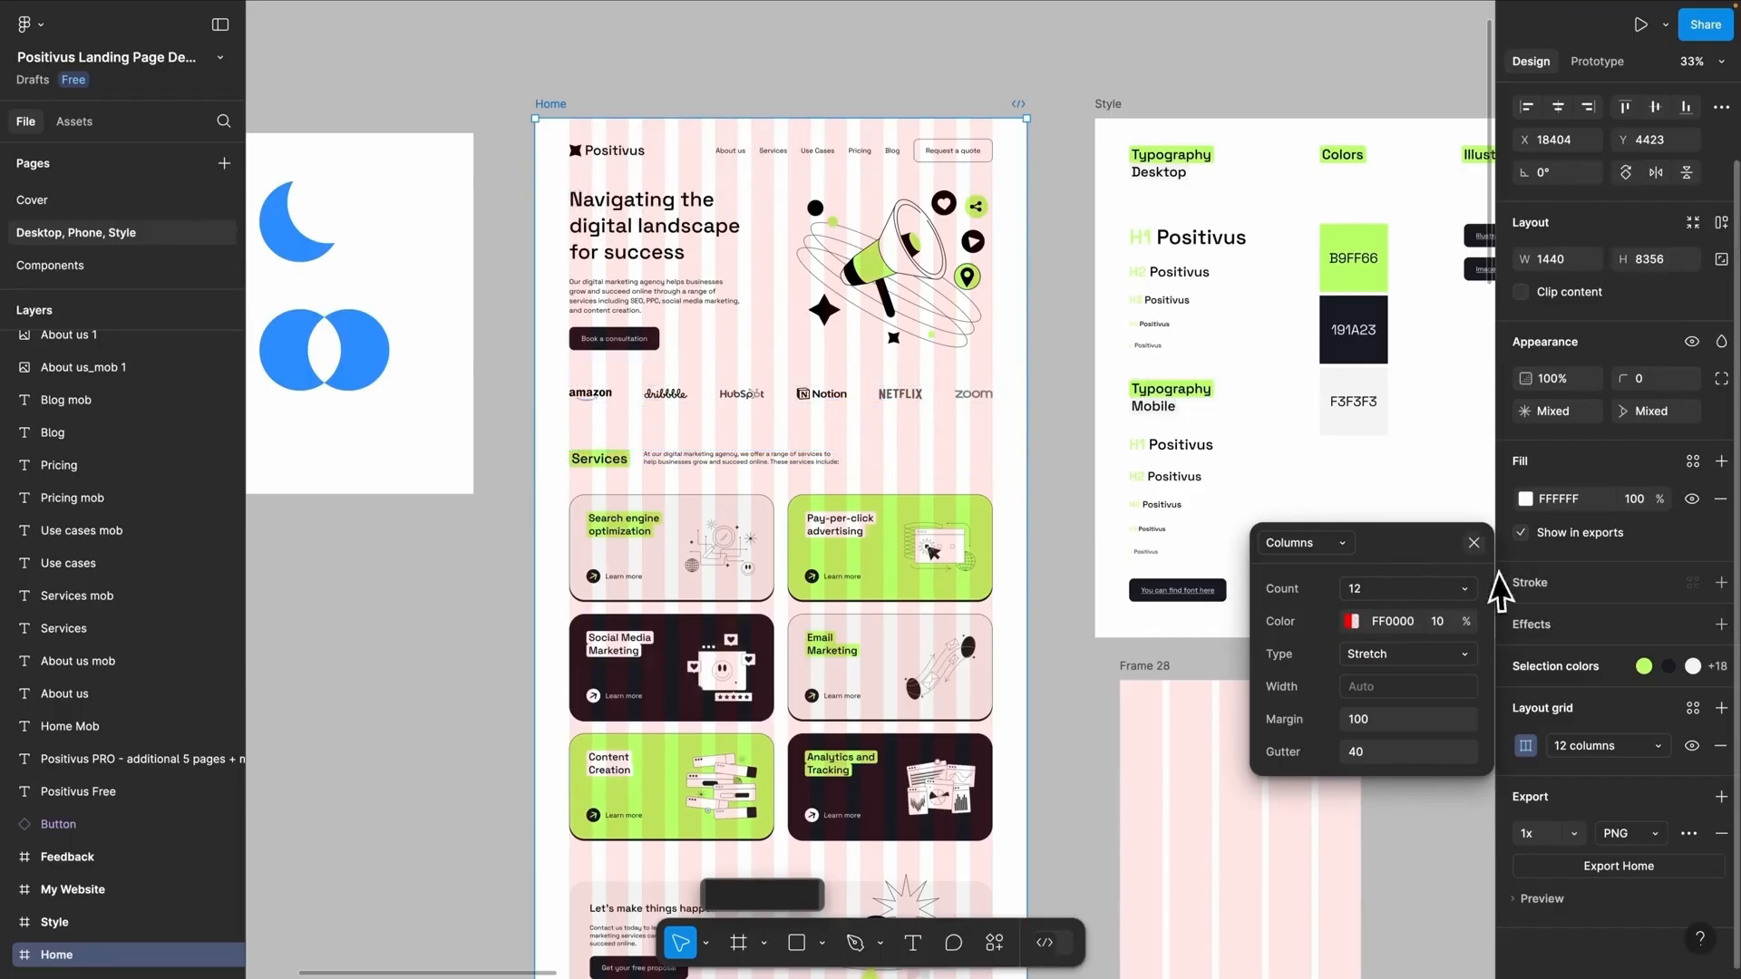
Try a count of 16 columns in the Home frame's layout grid and set the count back to 12.
left_click(1365, 594)
type("16")
key("Return")
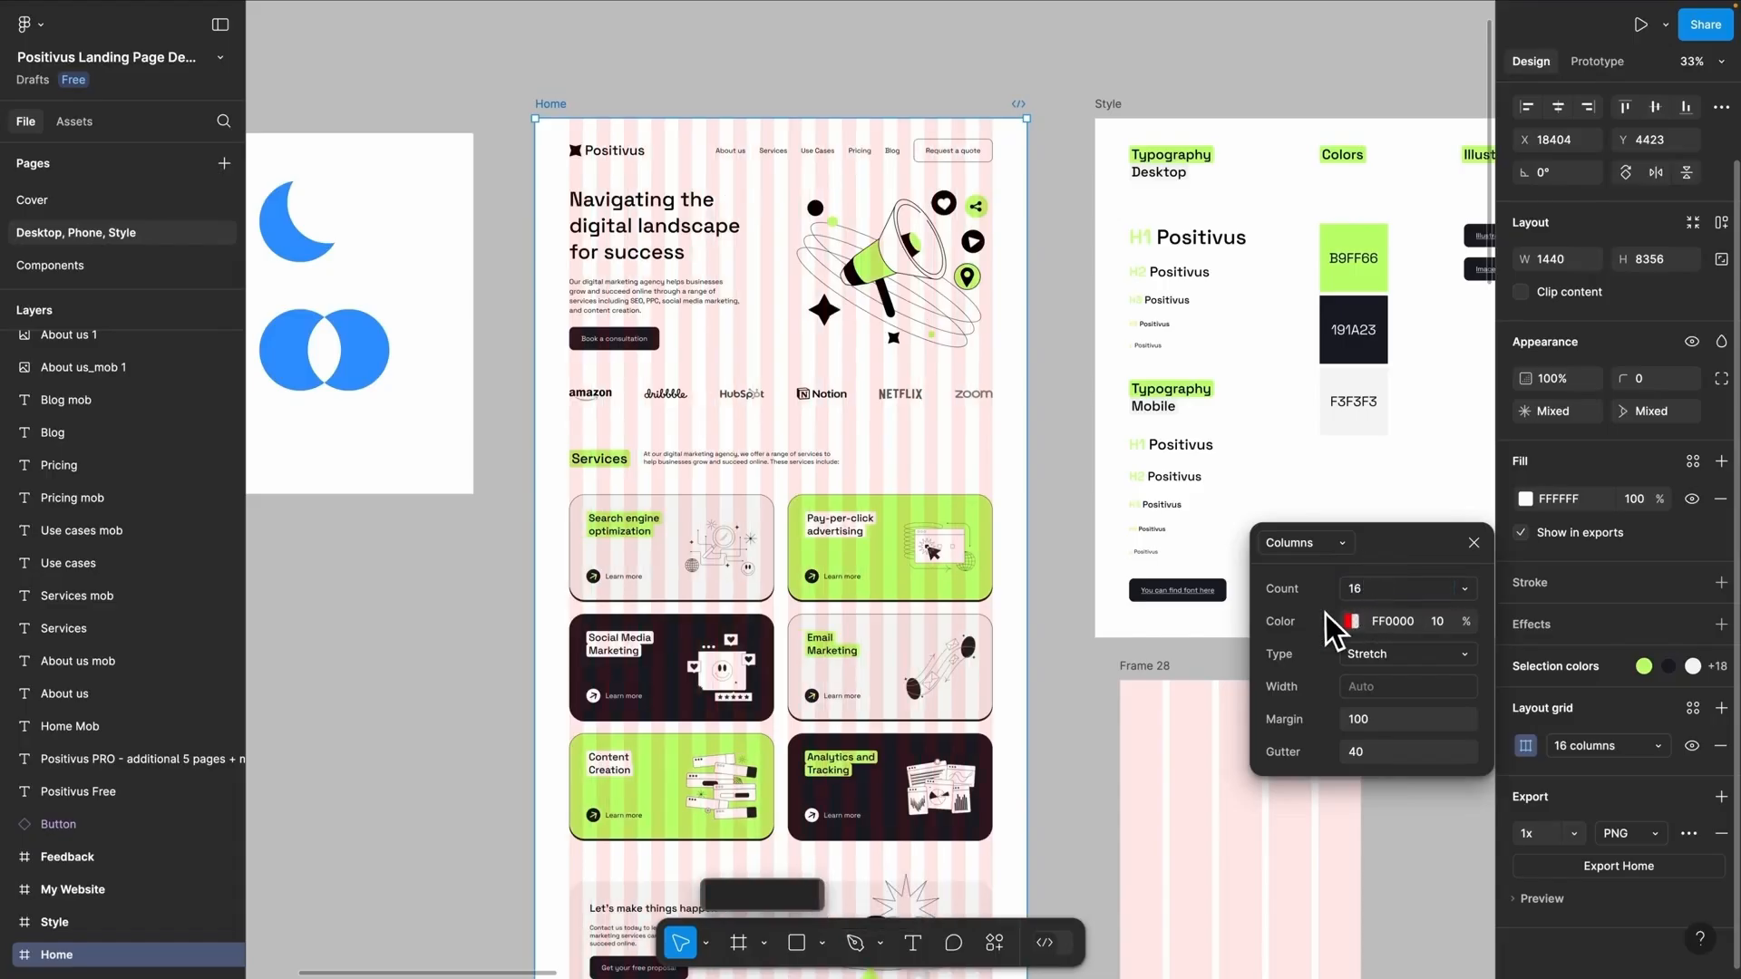
left_click(1368, 591)
type("12")
key("Return")
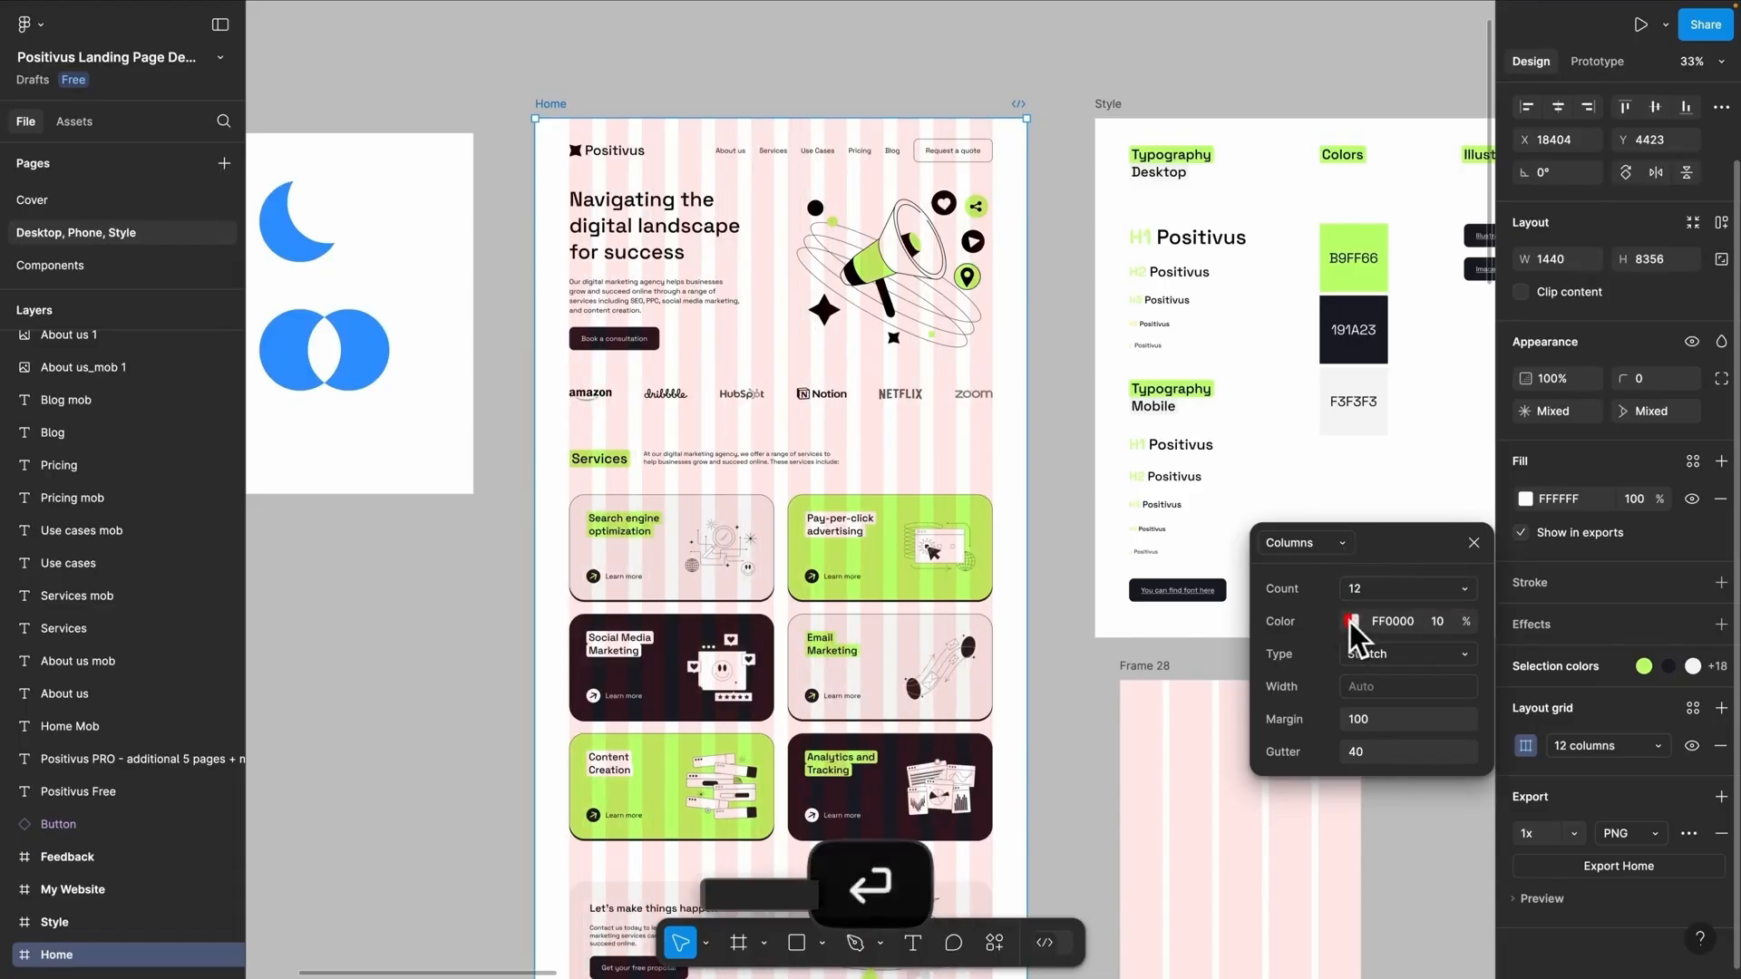
left_click(1351, 622)
left_click(1288, 544)
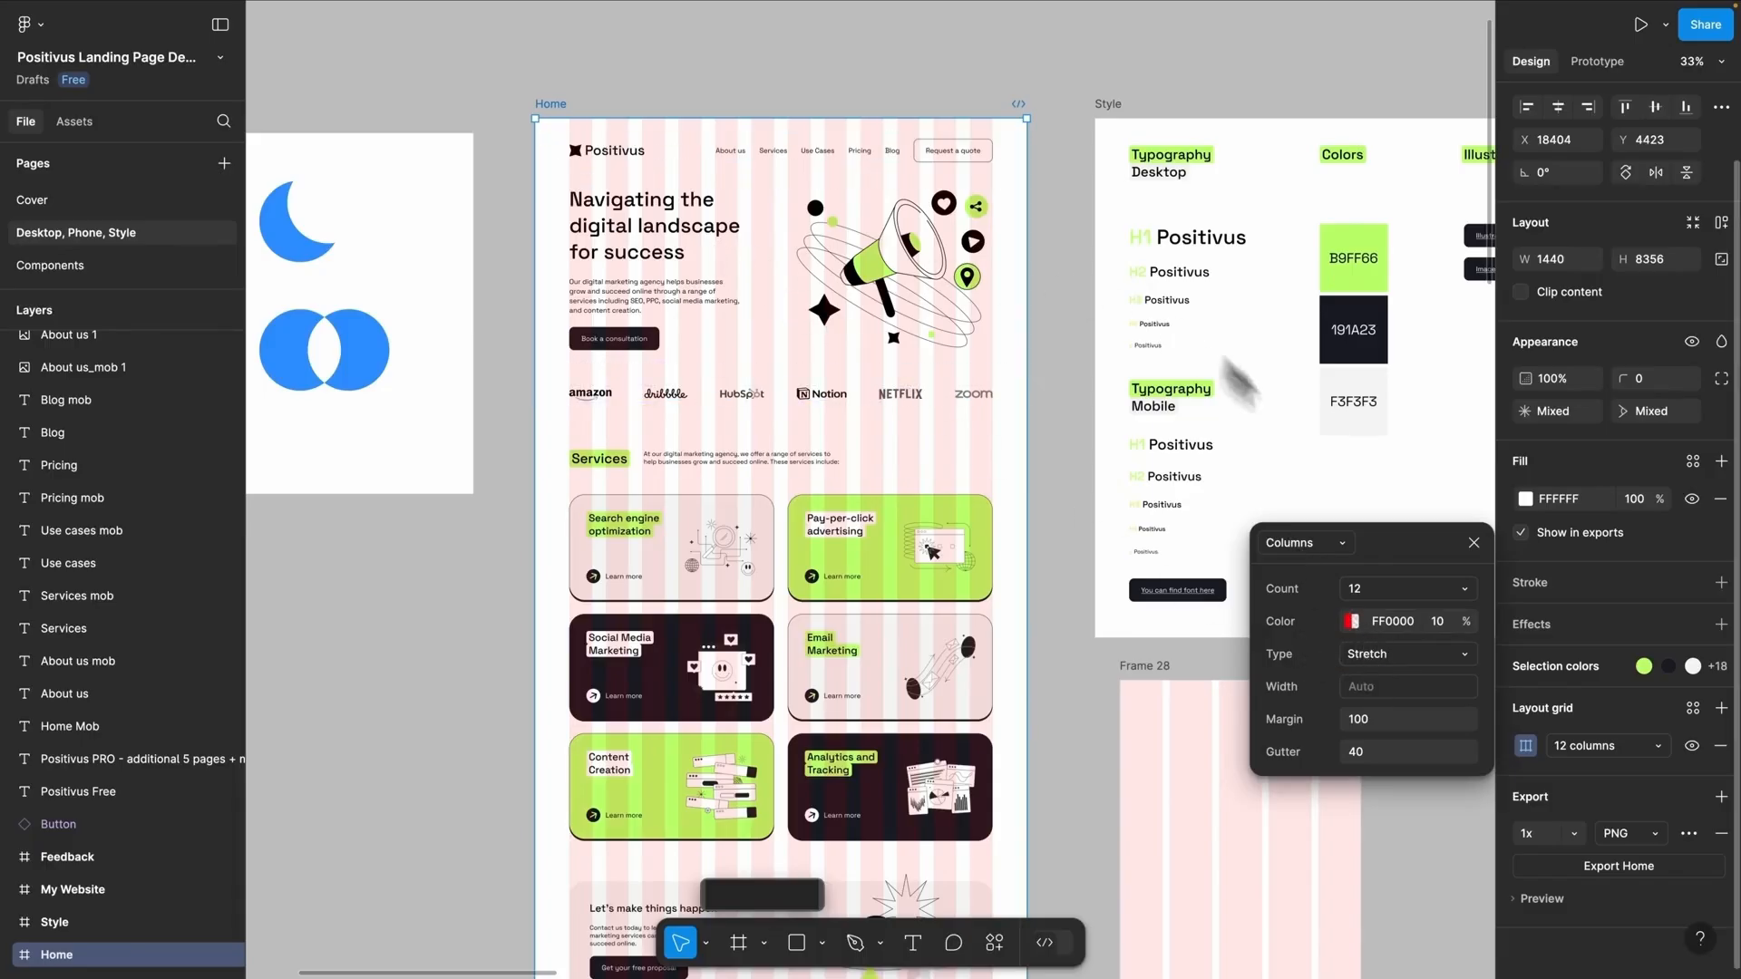
Try the Left, Right and Center column types on the Home frame's grid and return the type to Stretch.
left_click(1393, 661)
left_click(1385, 581)
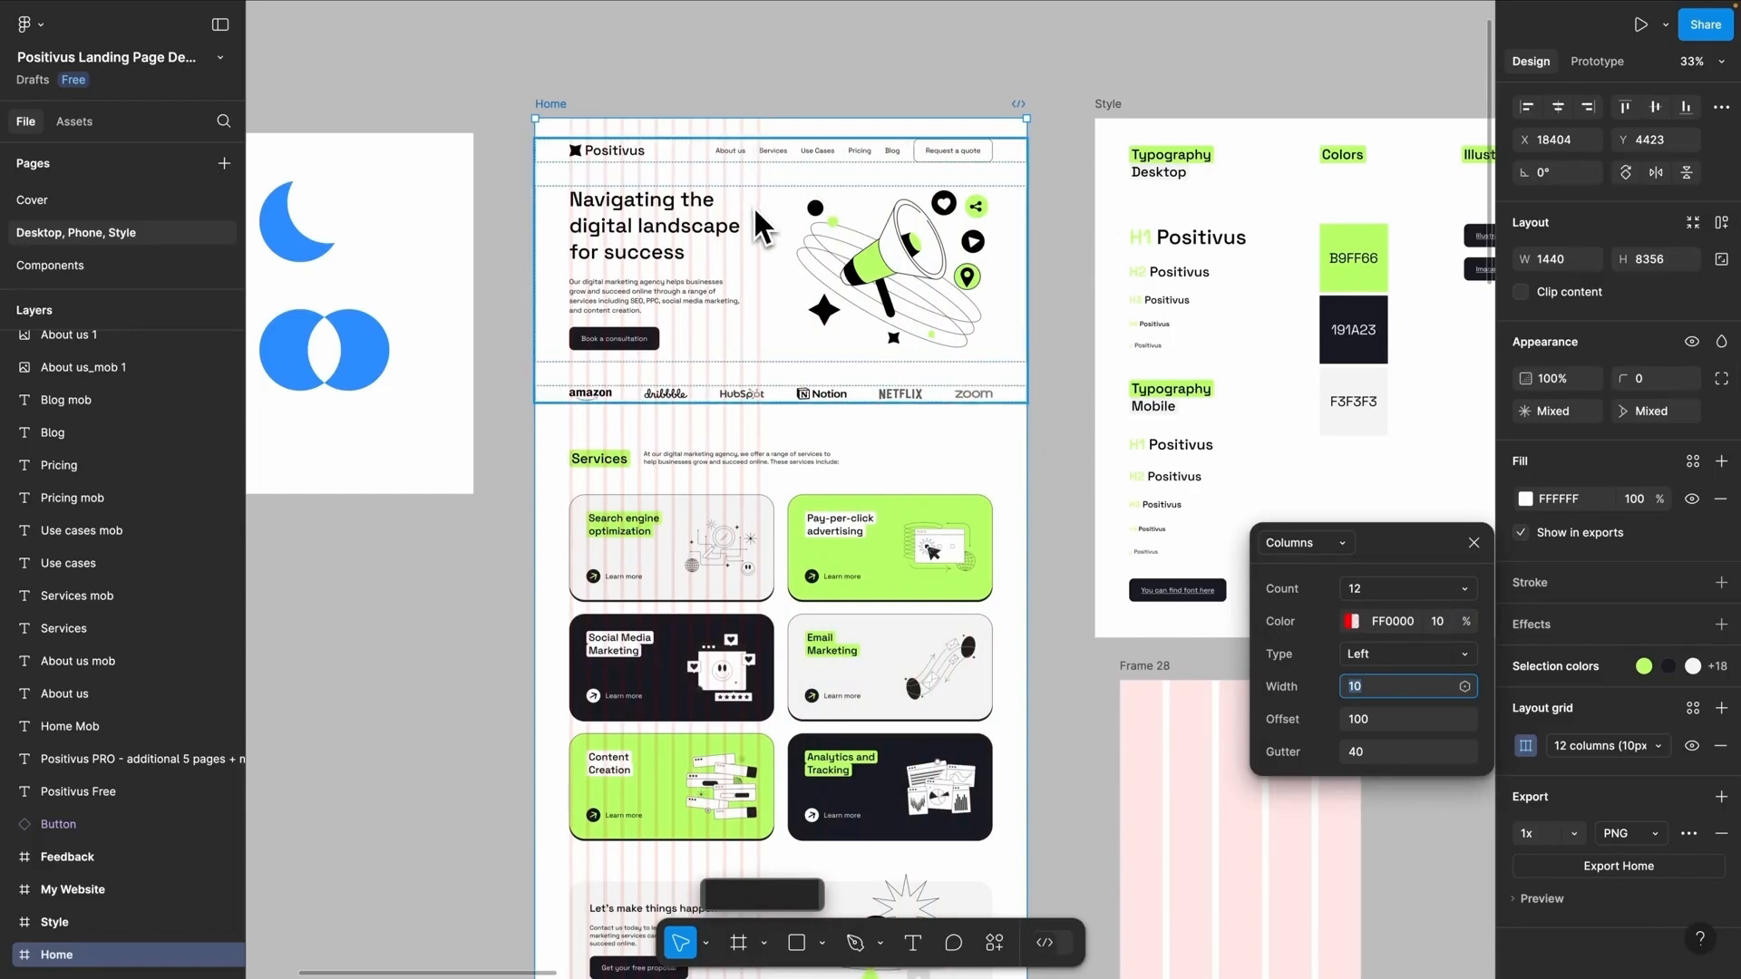
left_click(1378, 653)
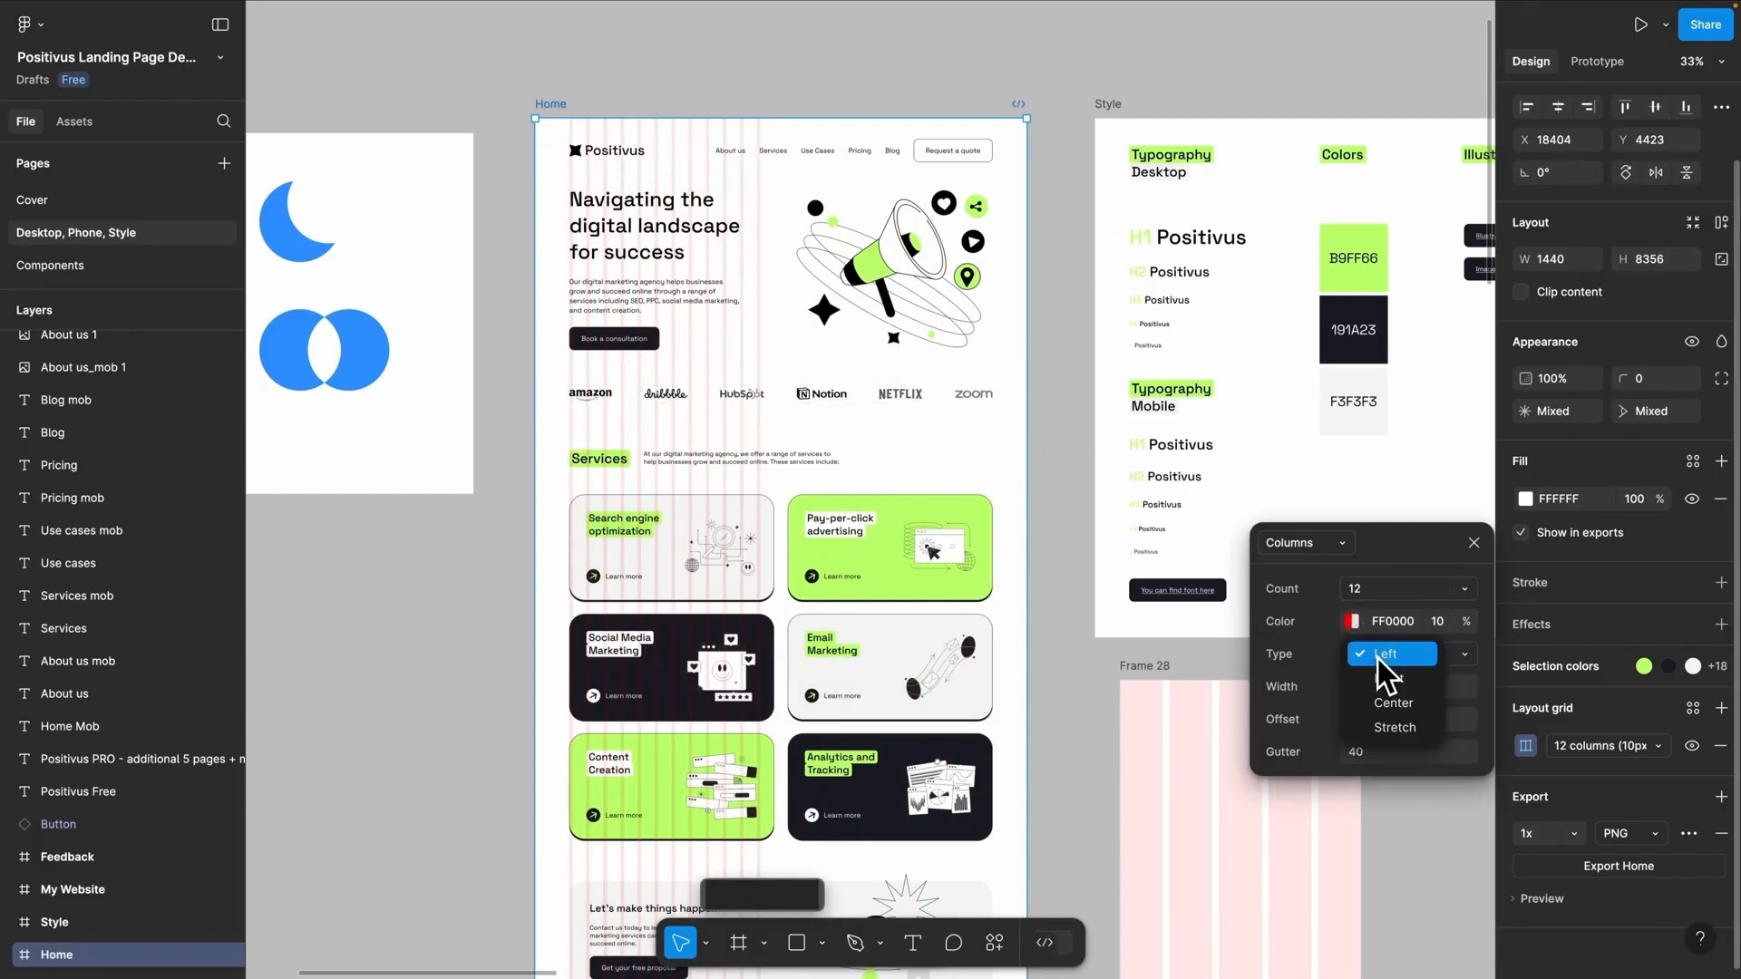
left_click(1385, 678)
left_click(1384, 654)
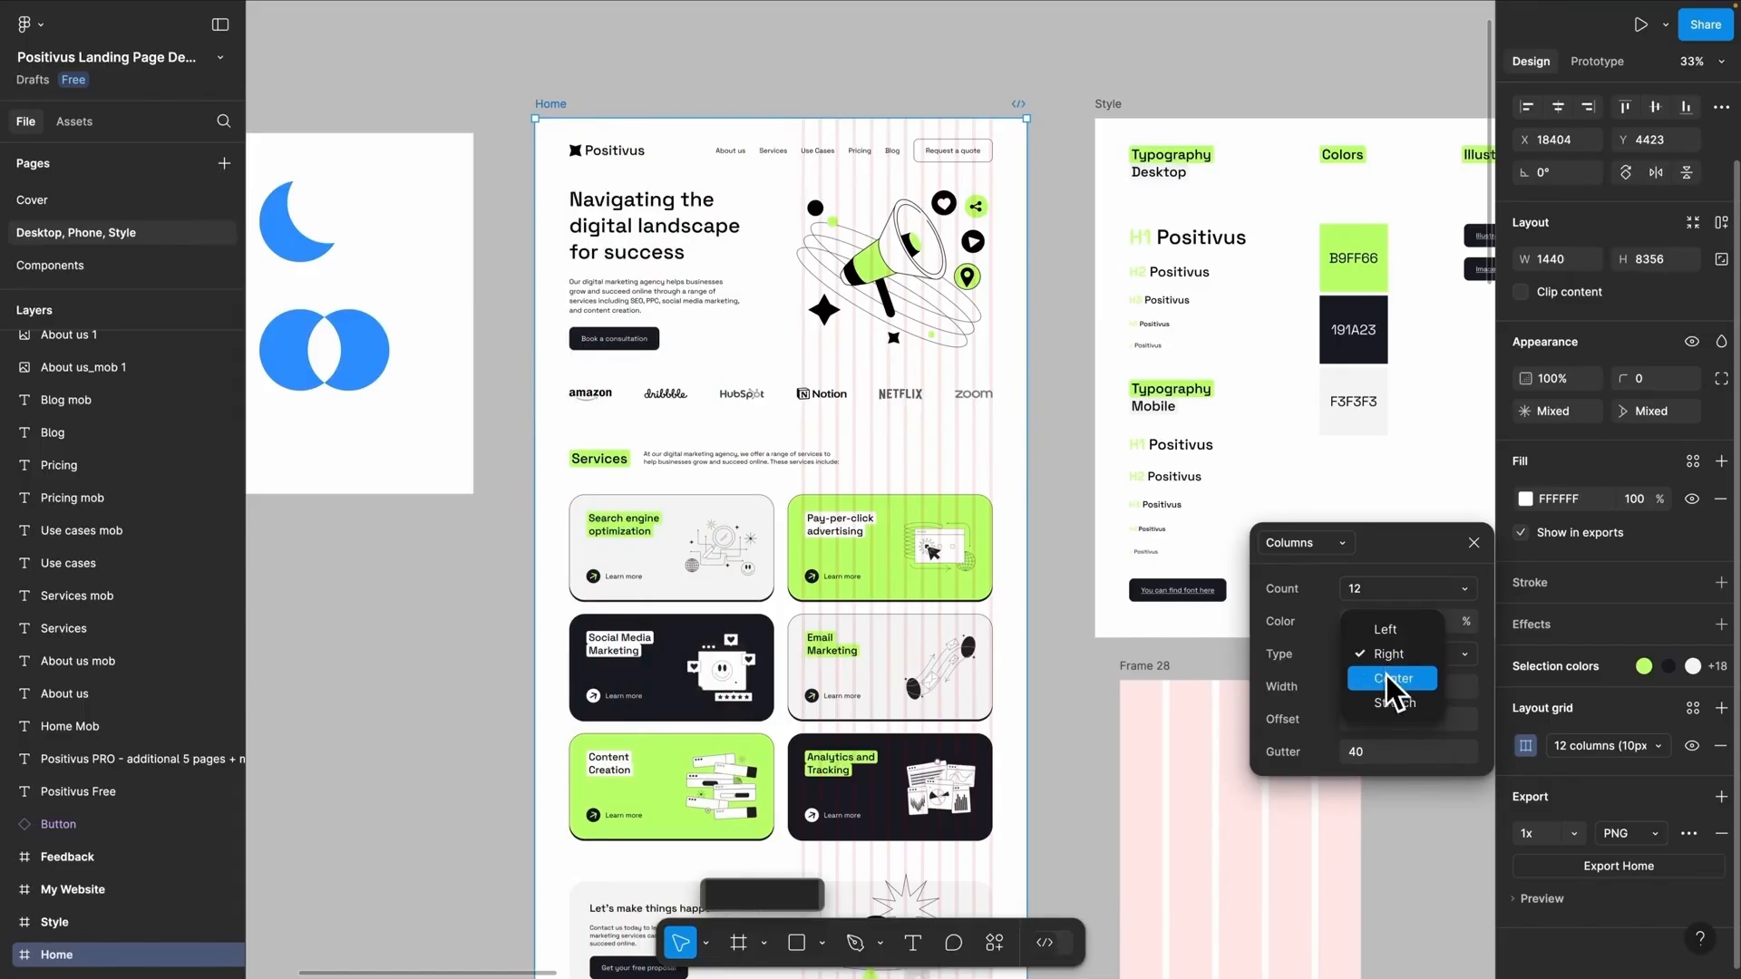
left_click(1387, 678)
left_click(1396, 655)
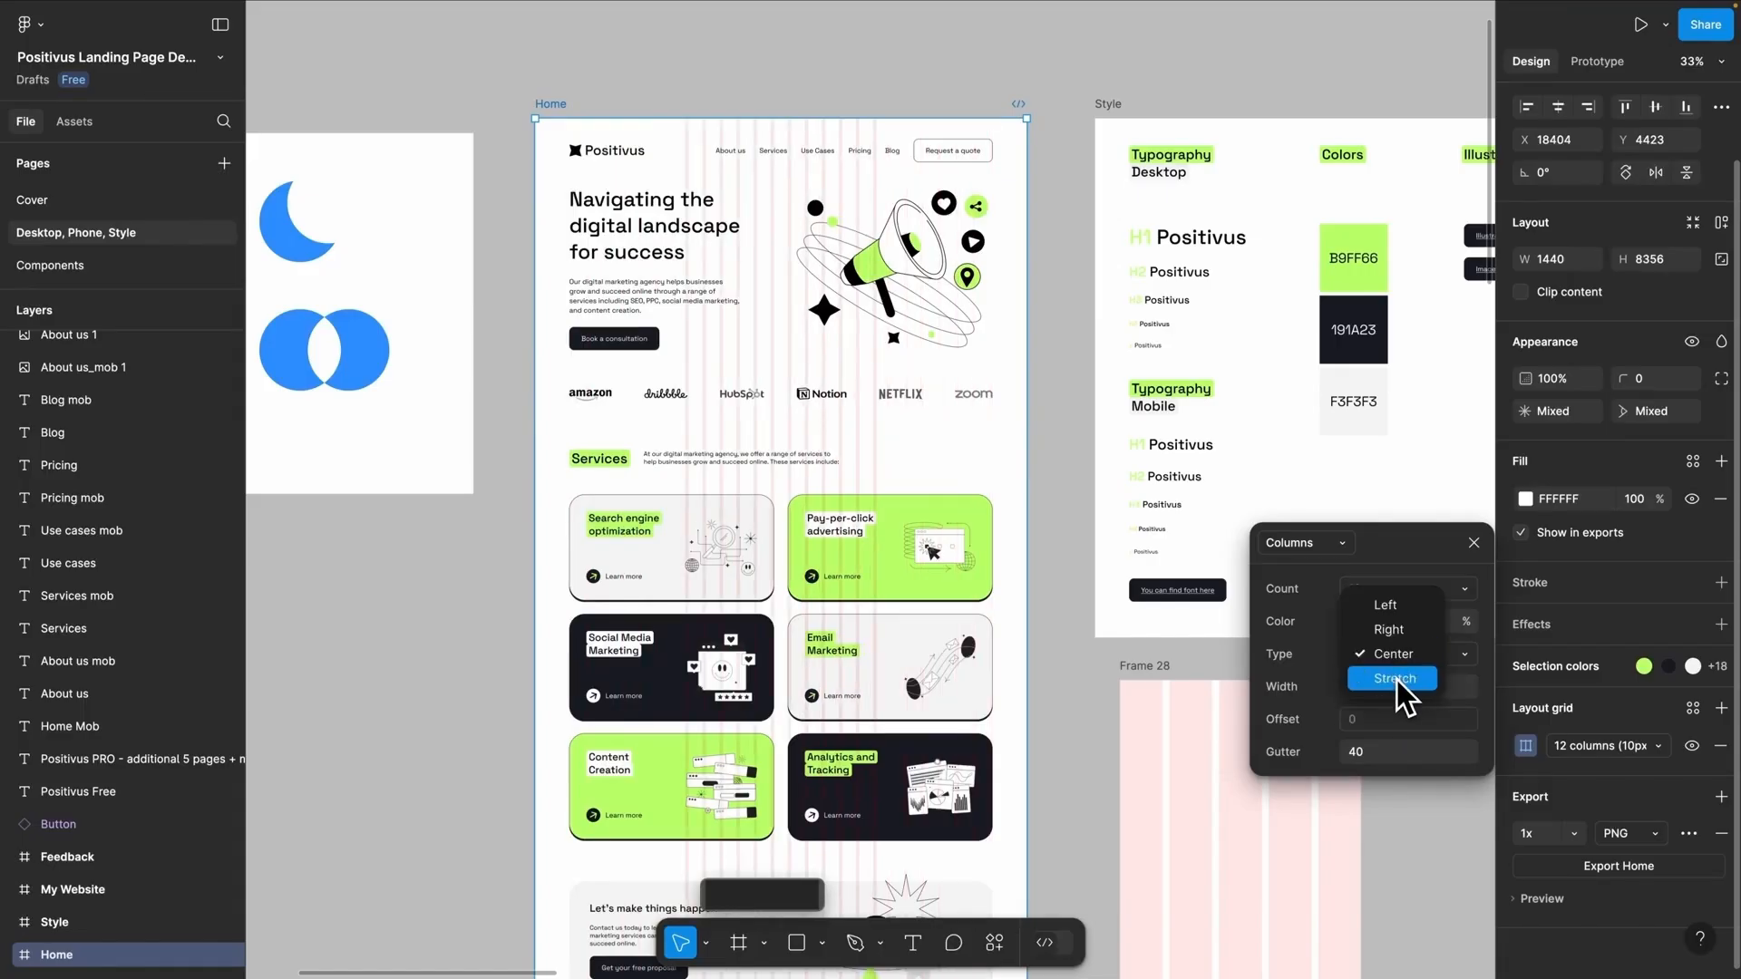
left_click(1396, 680)
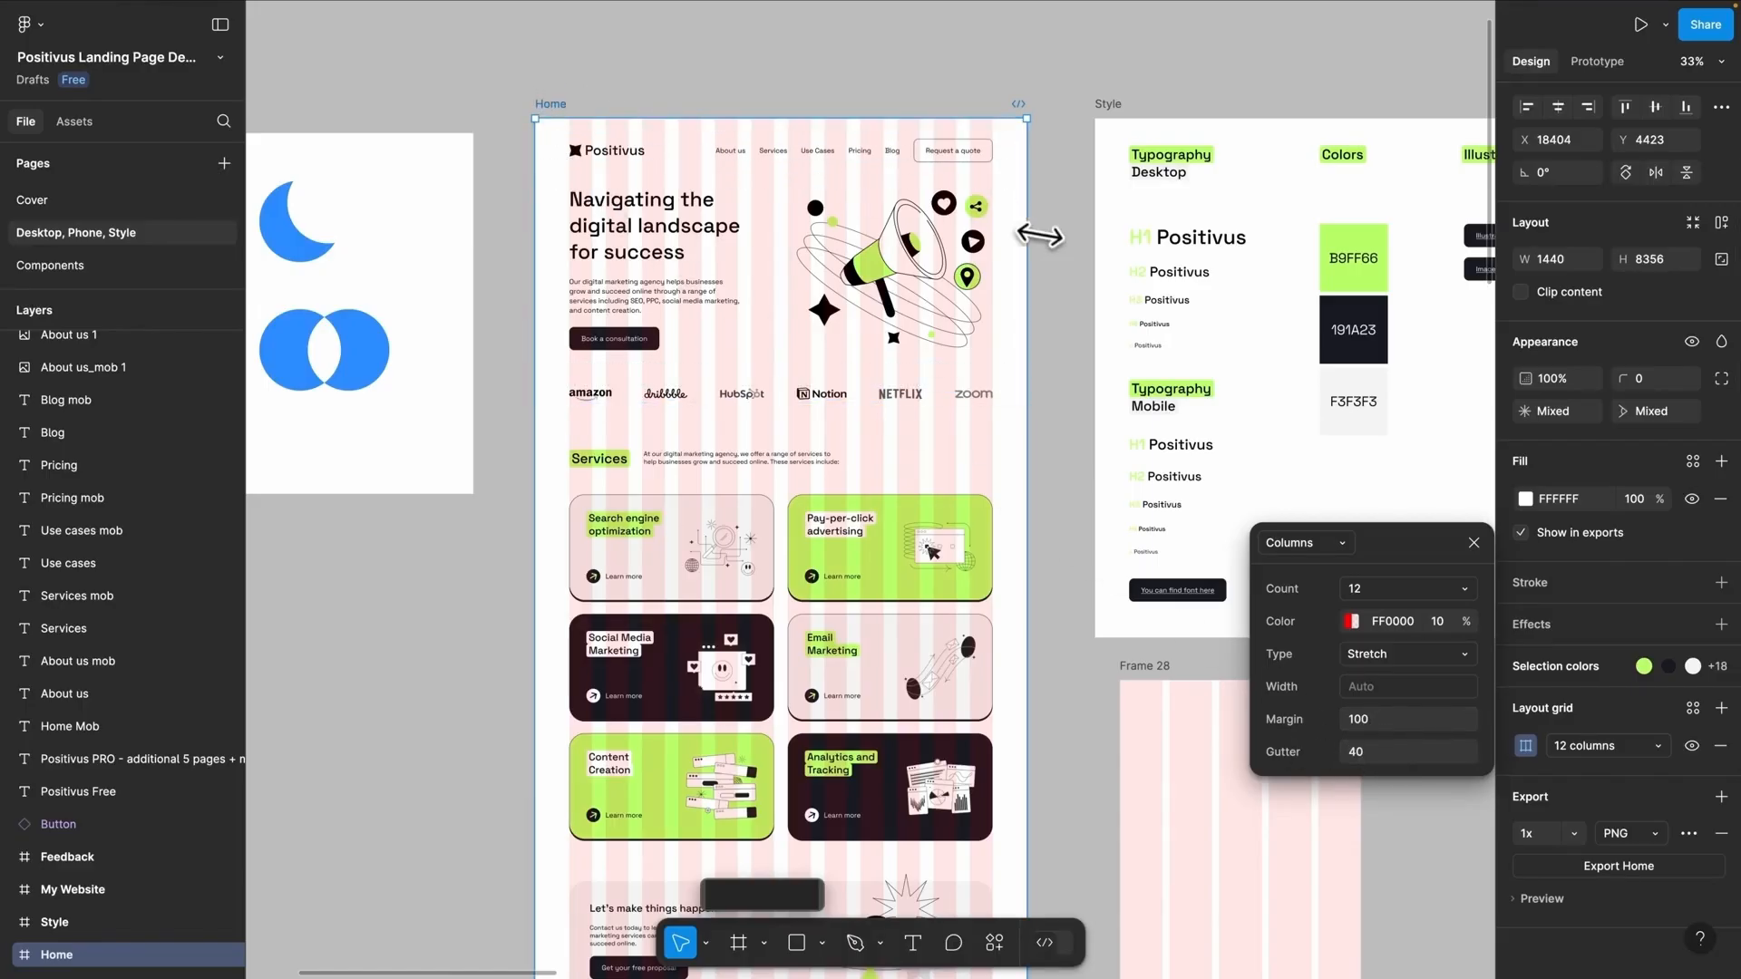
Try widening the Home frame to about 1531 to test the stretching columns, and undo the resize.
left_click_drag(1020, 243, 1058, 243)
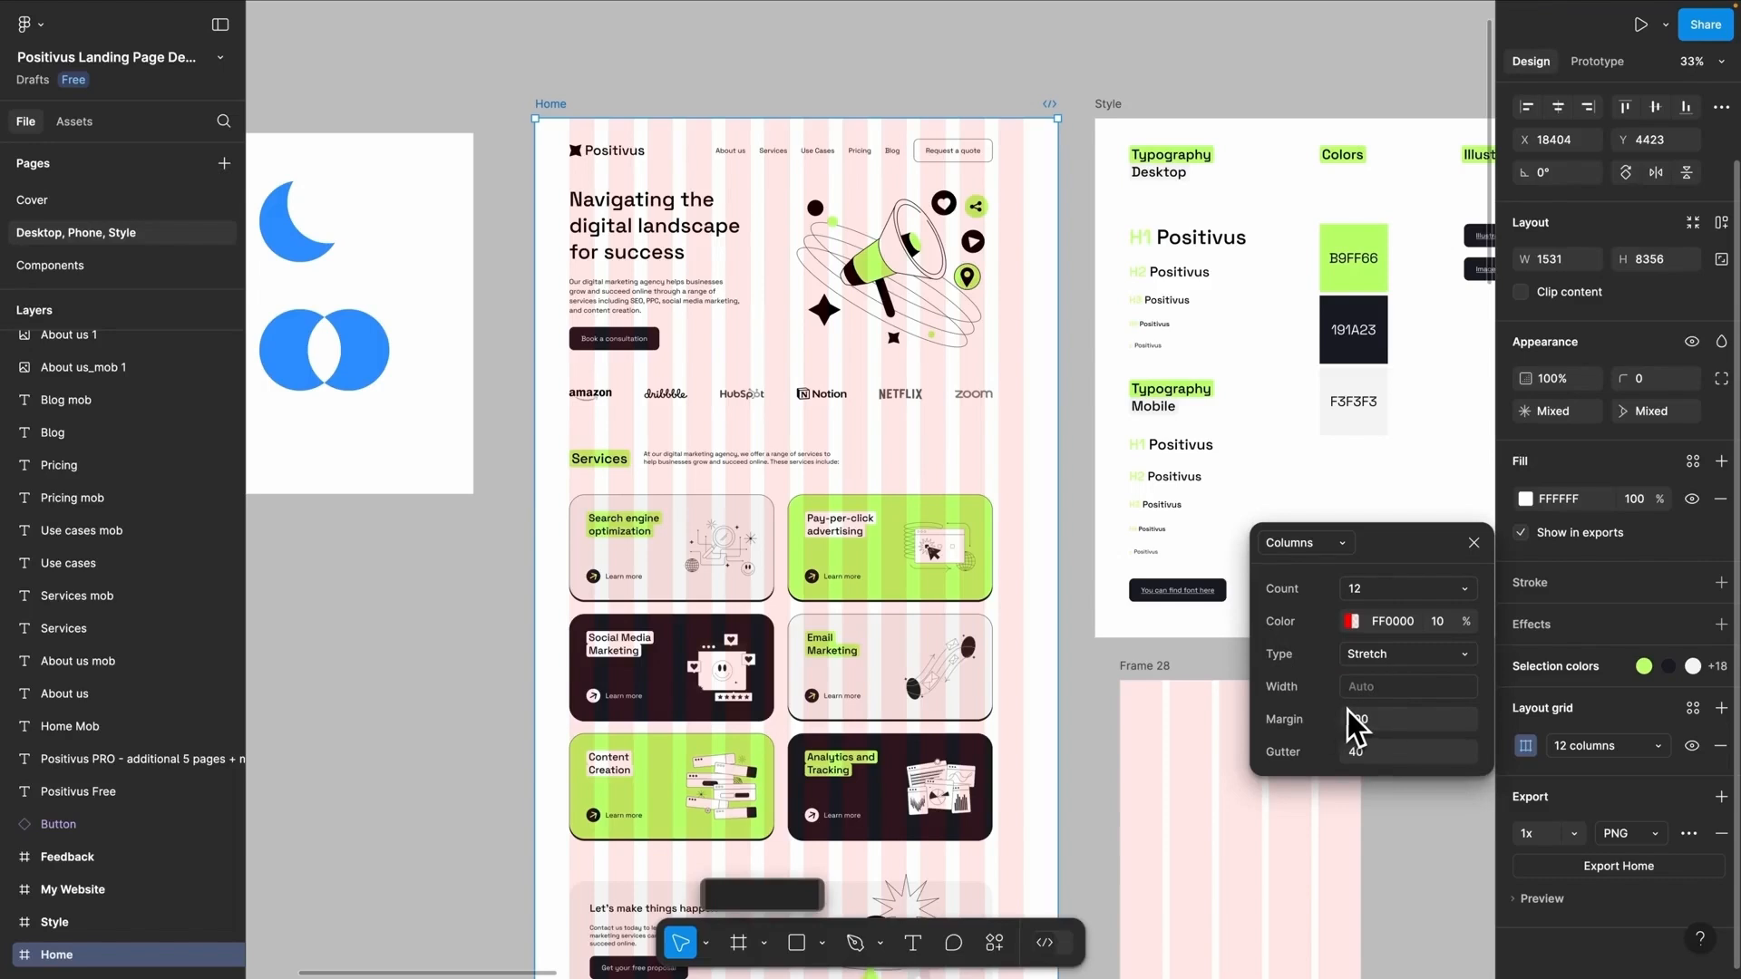
key("super+z")
key("super+z")
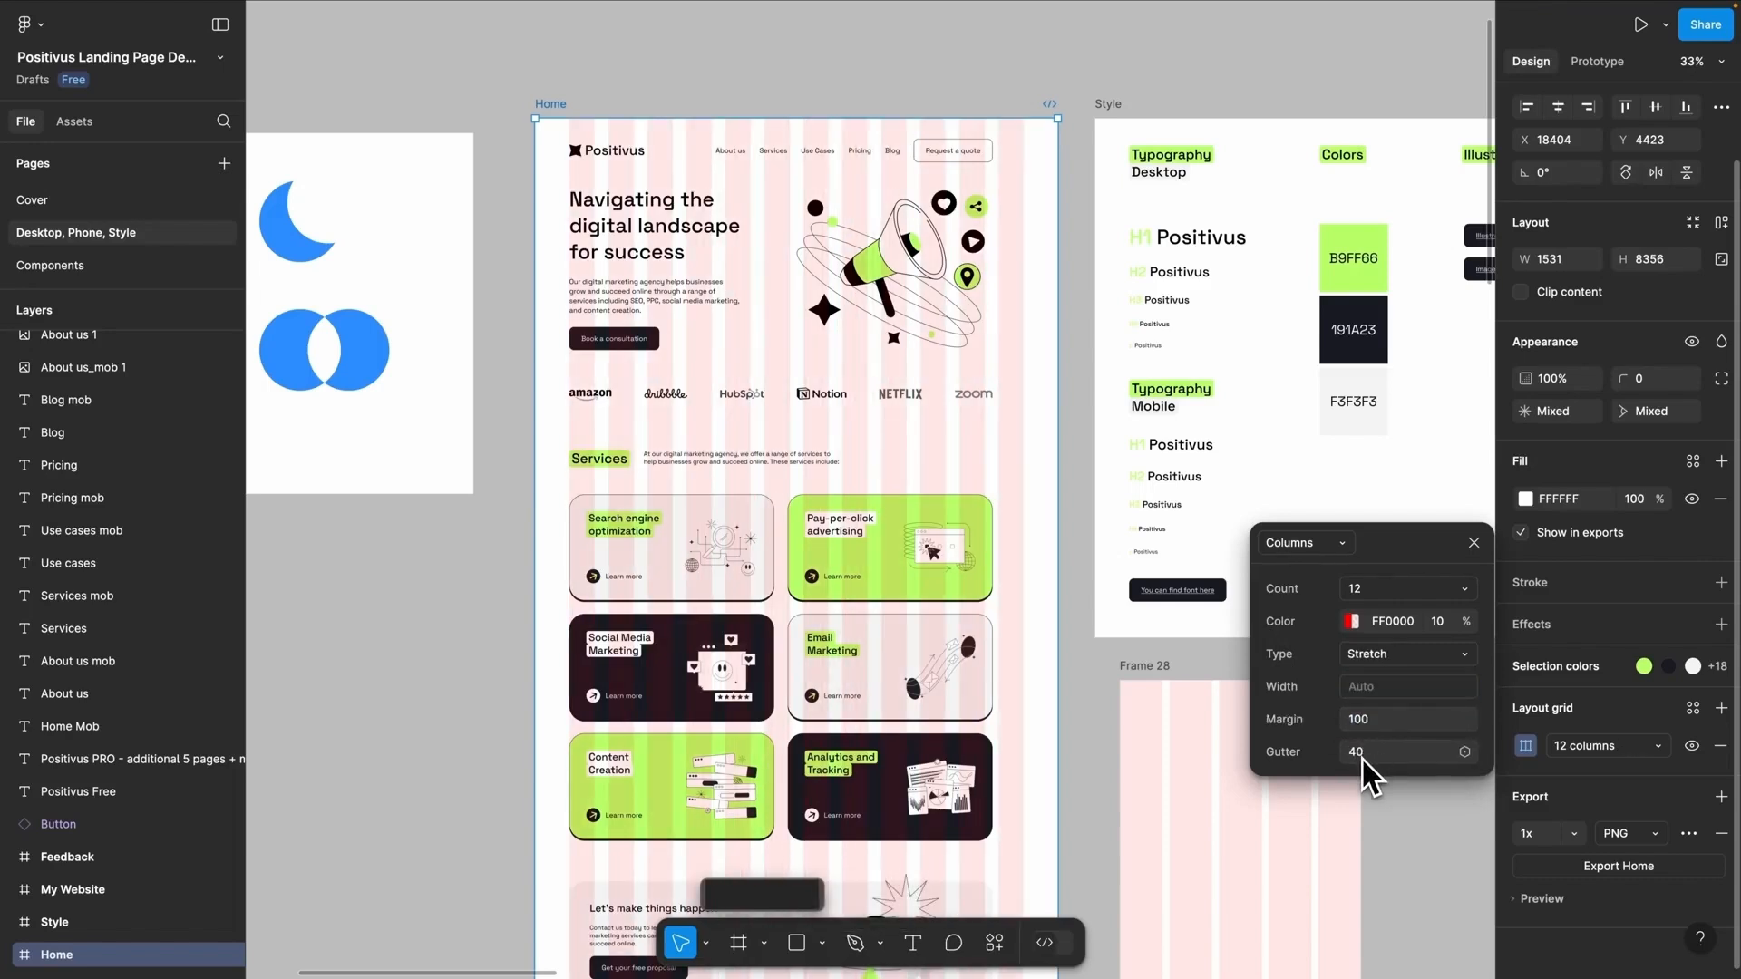
key("super+z")
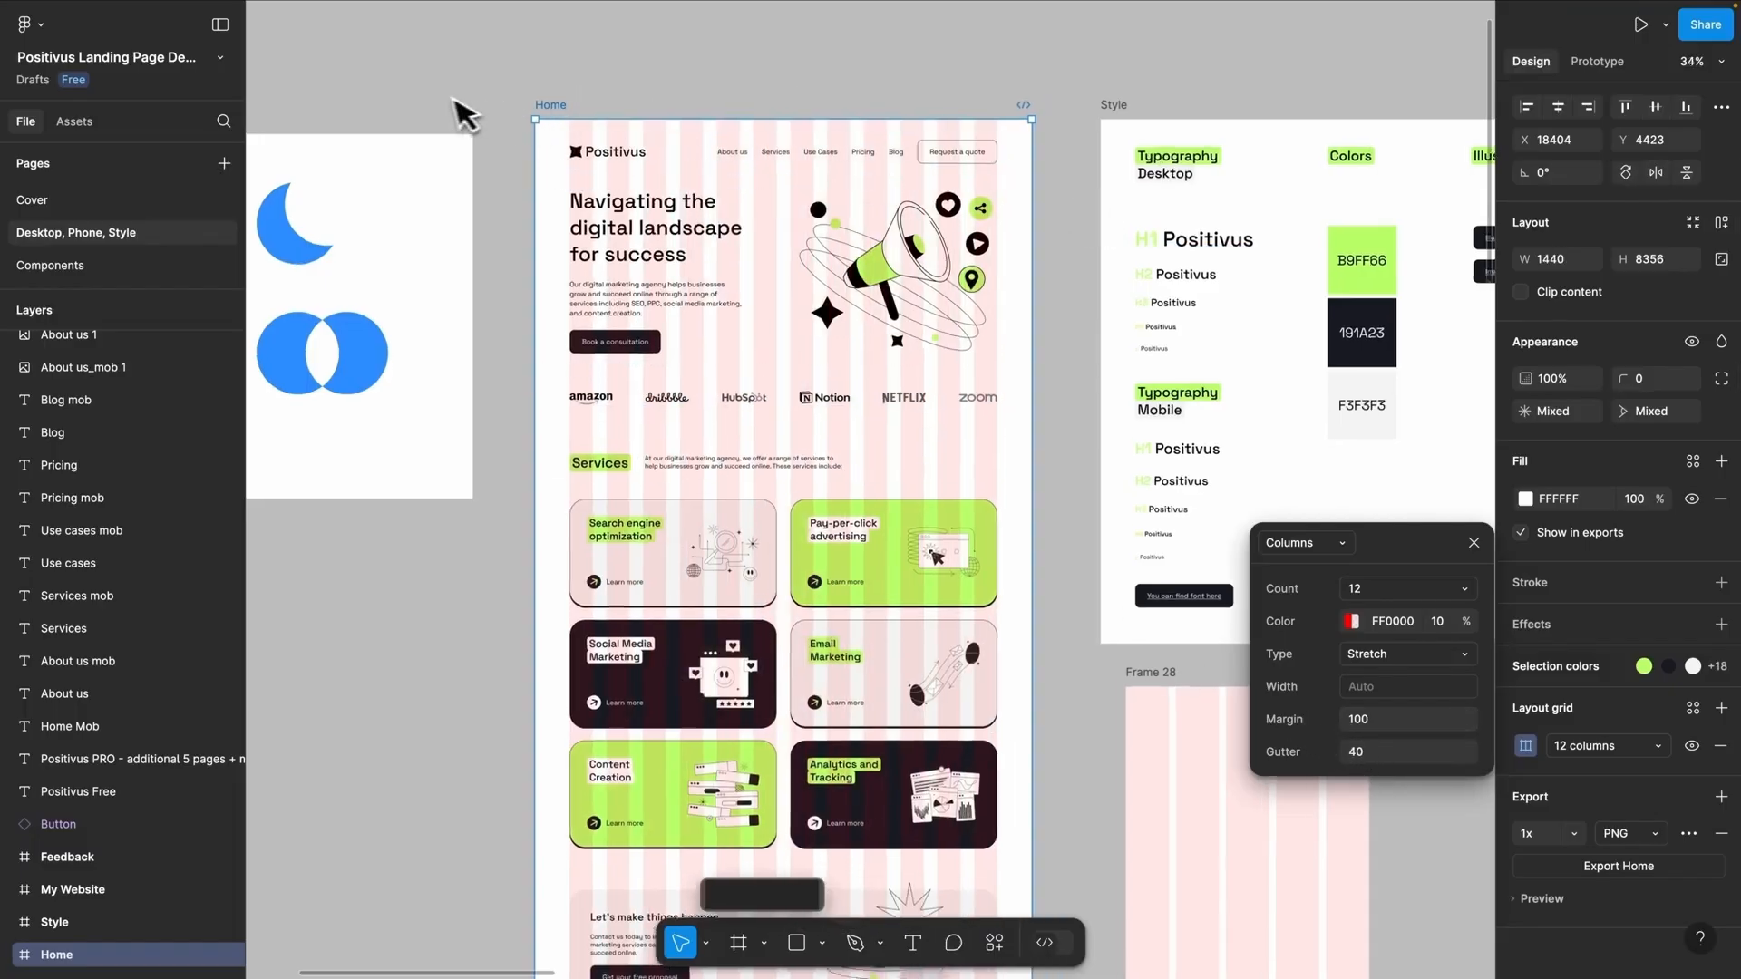
Try a column margin of 150 on the Home frame's layout grid and undo the change.
scroll(541, 154, "up", 3)
scroll(563, 144, "right", 2)
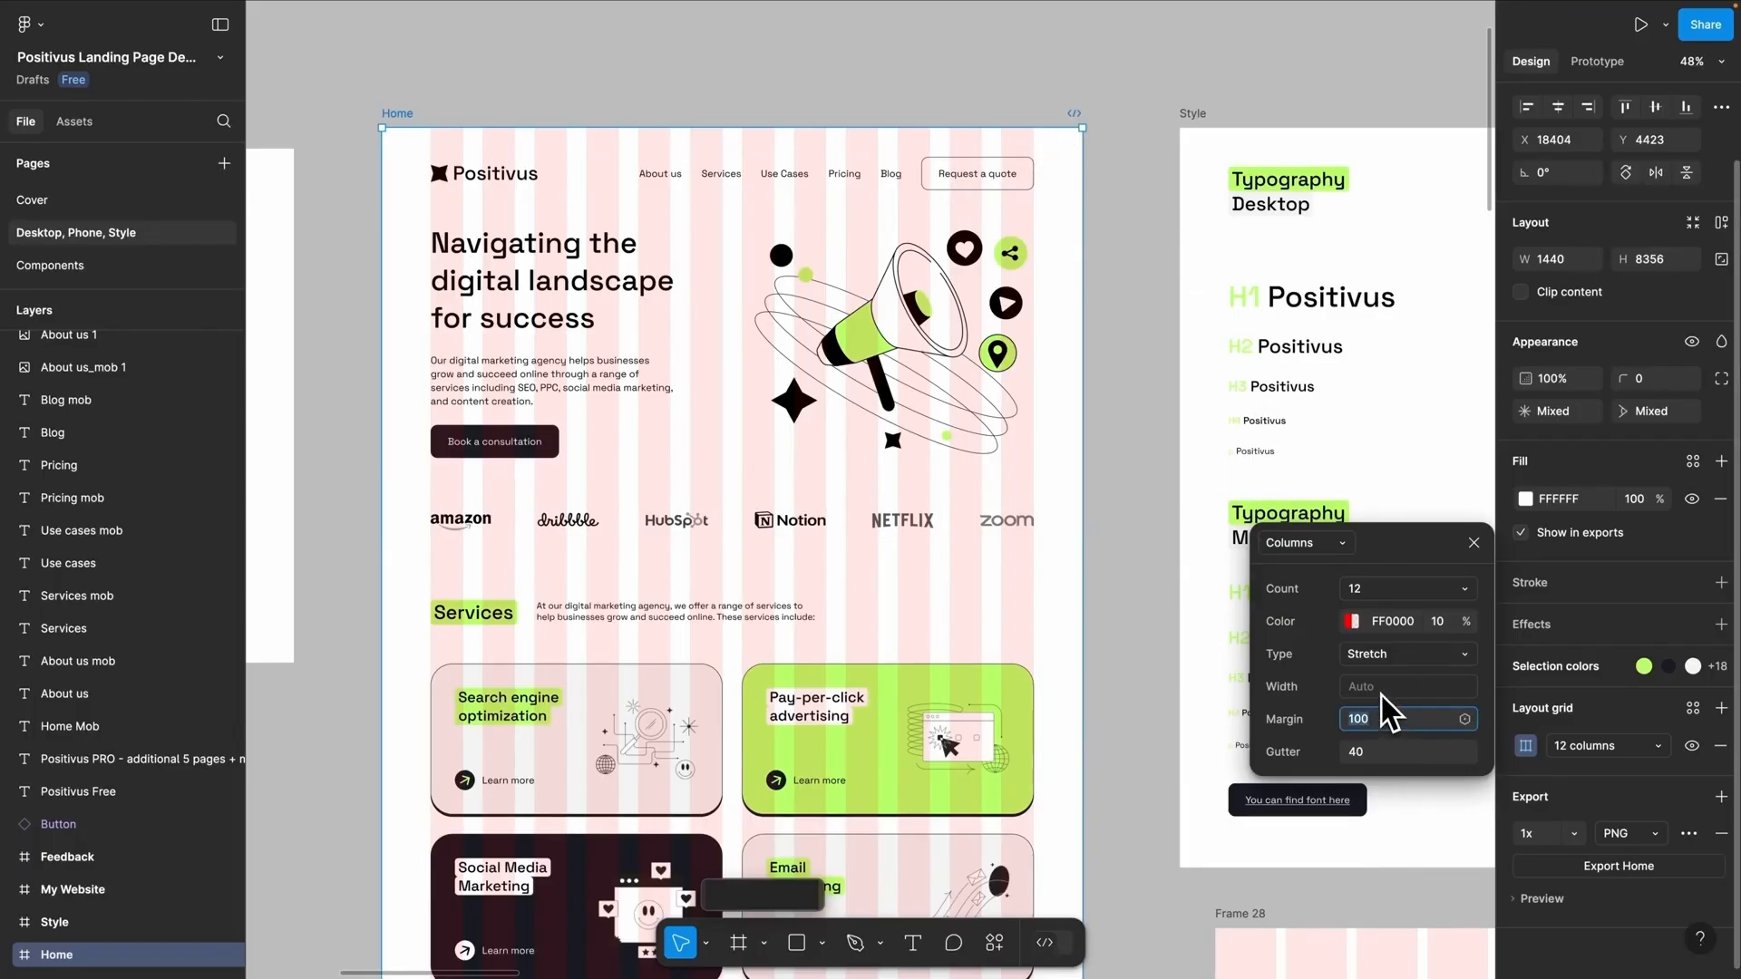
type("50")
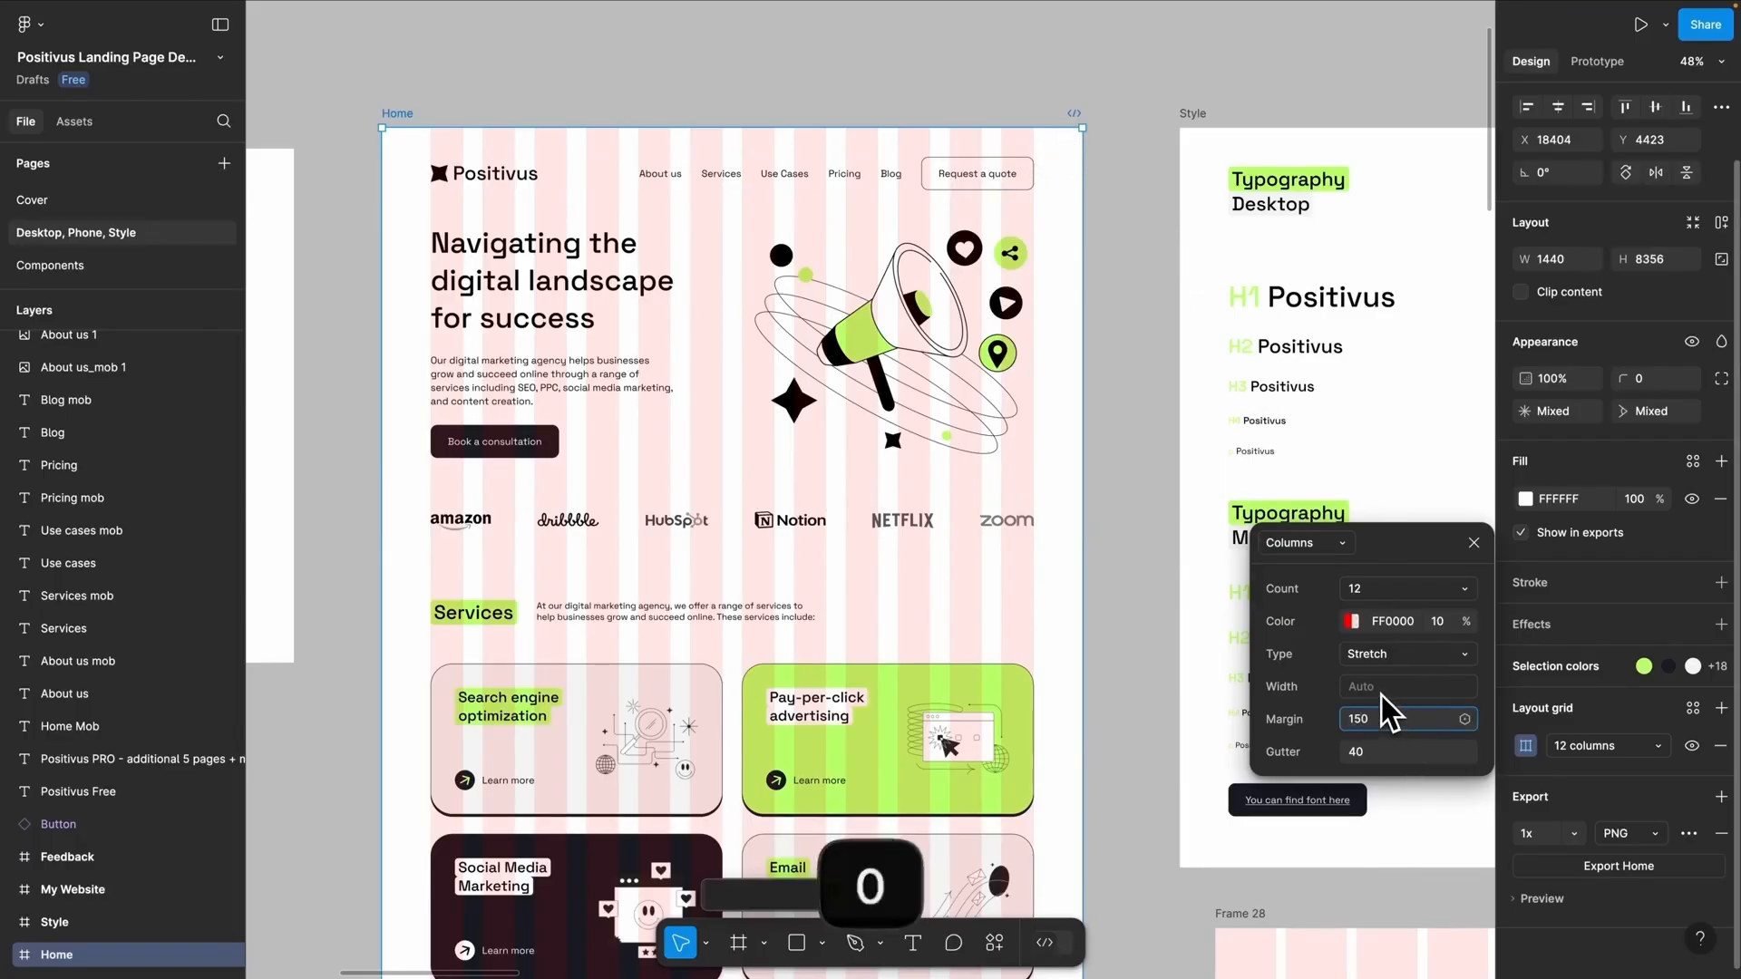
key("Return")
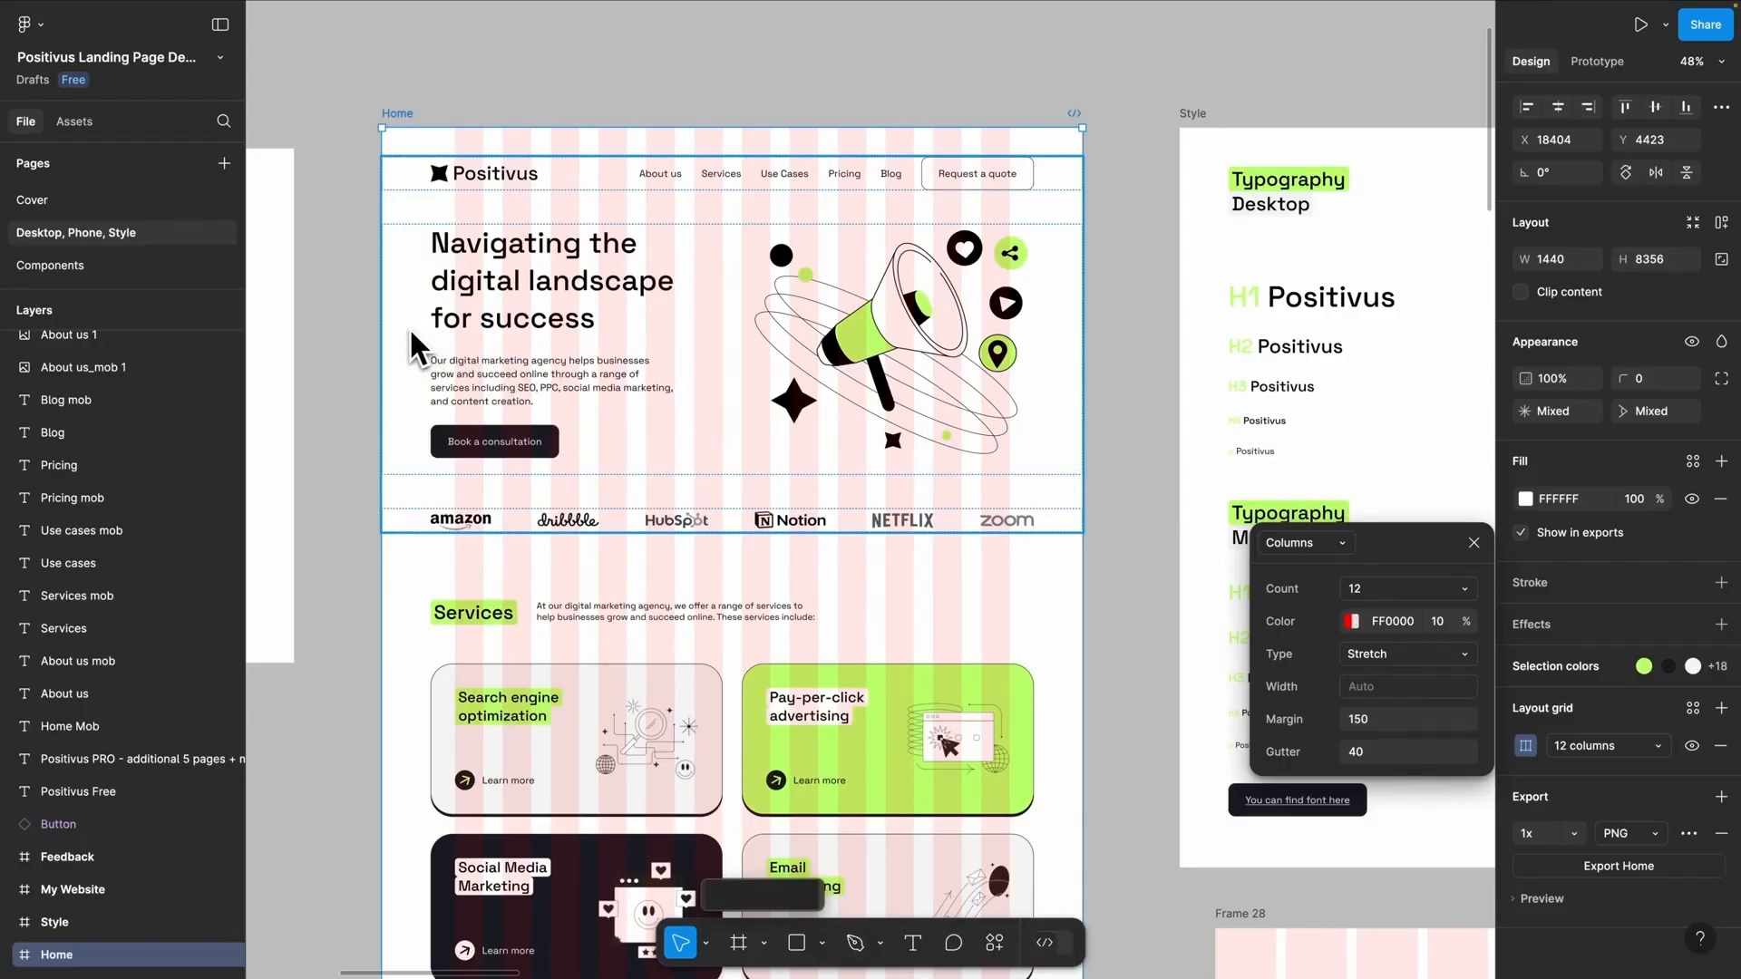
key("super+z")
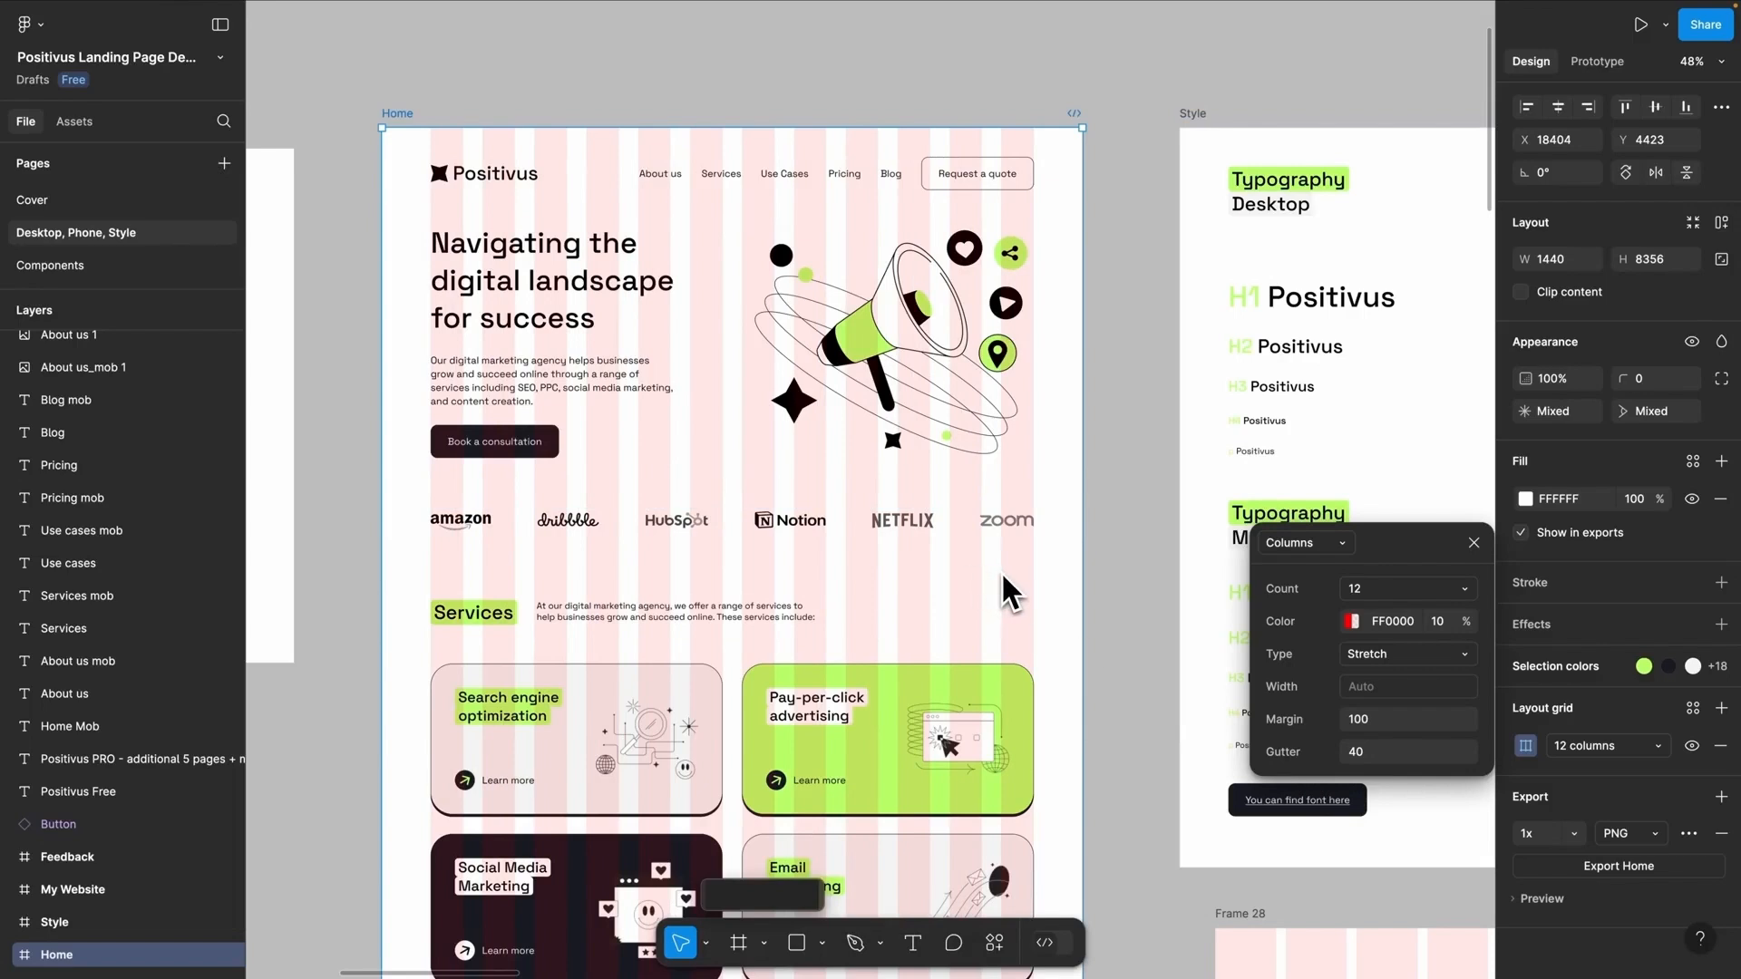
Set the gutter of the Home frame's column grid to 32.
left_click(1382, 752)
type("32")
key("Return")
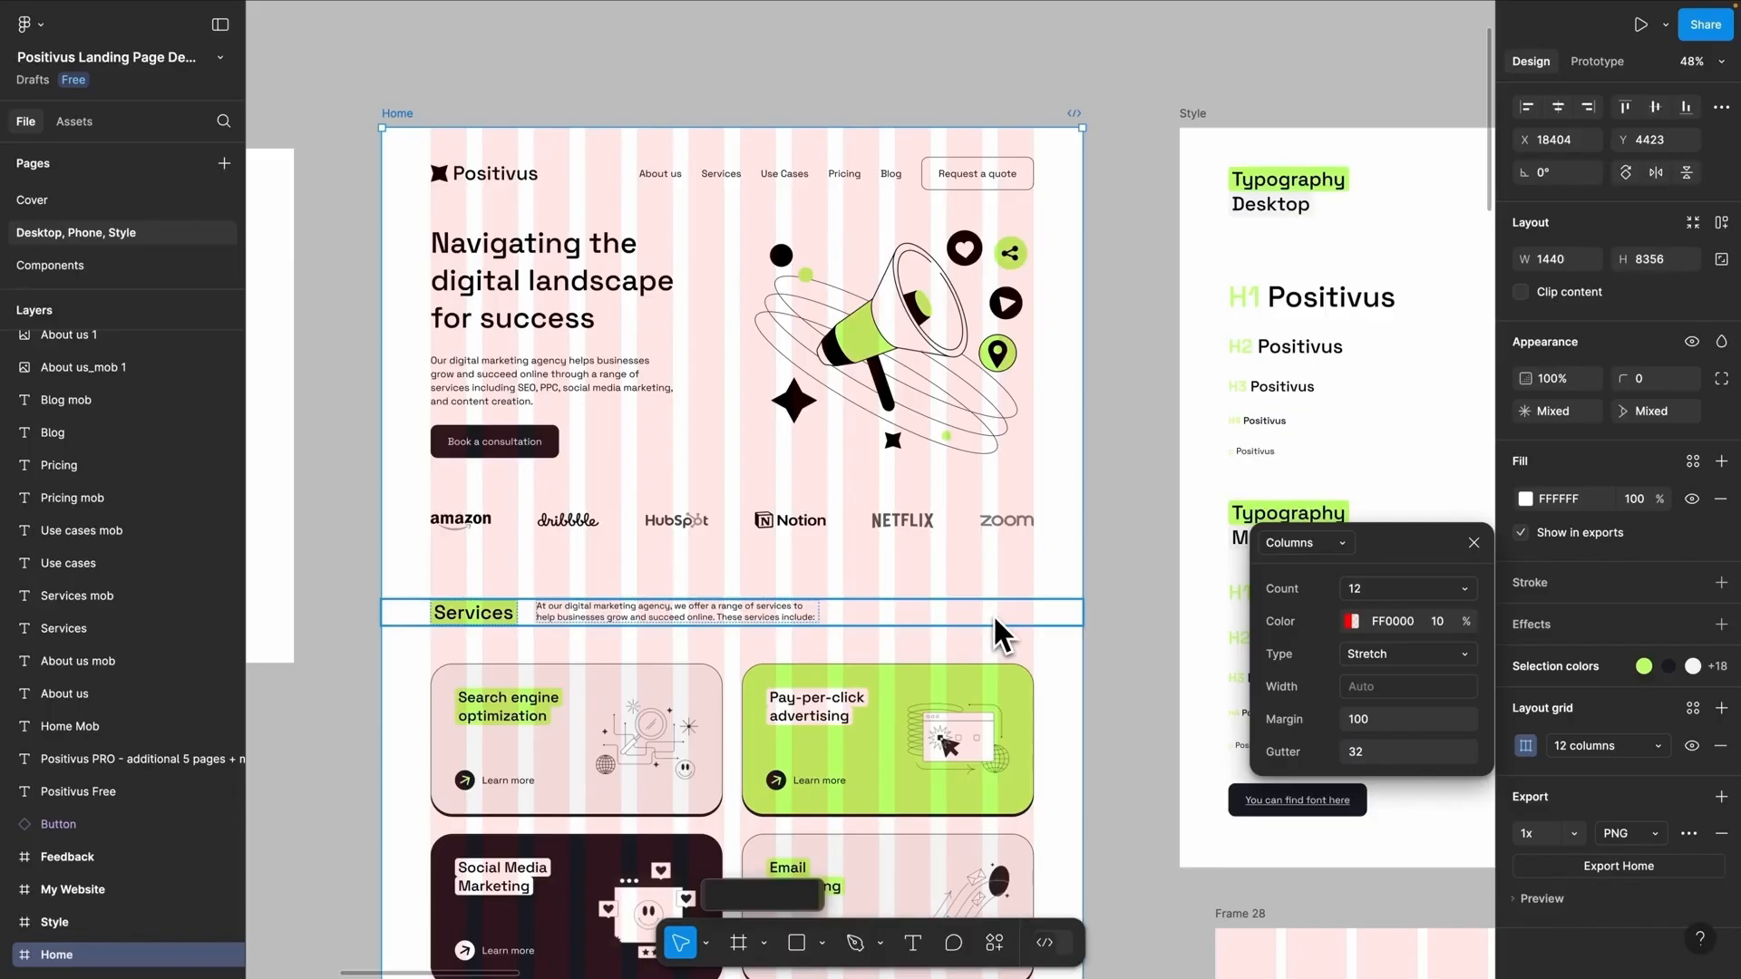
Set the gutter of the Home frame's column grid to 60 and close the grid settings.
left_click(1387, 752)
type("60")
key("Return")
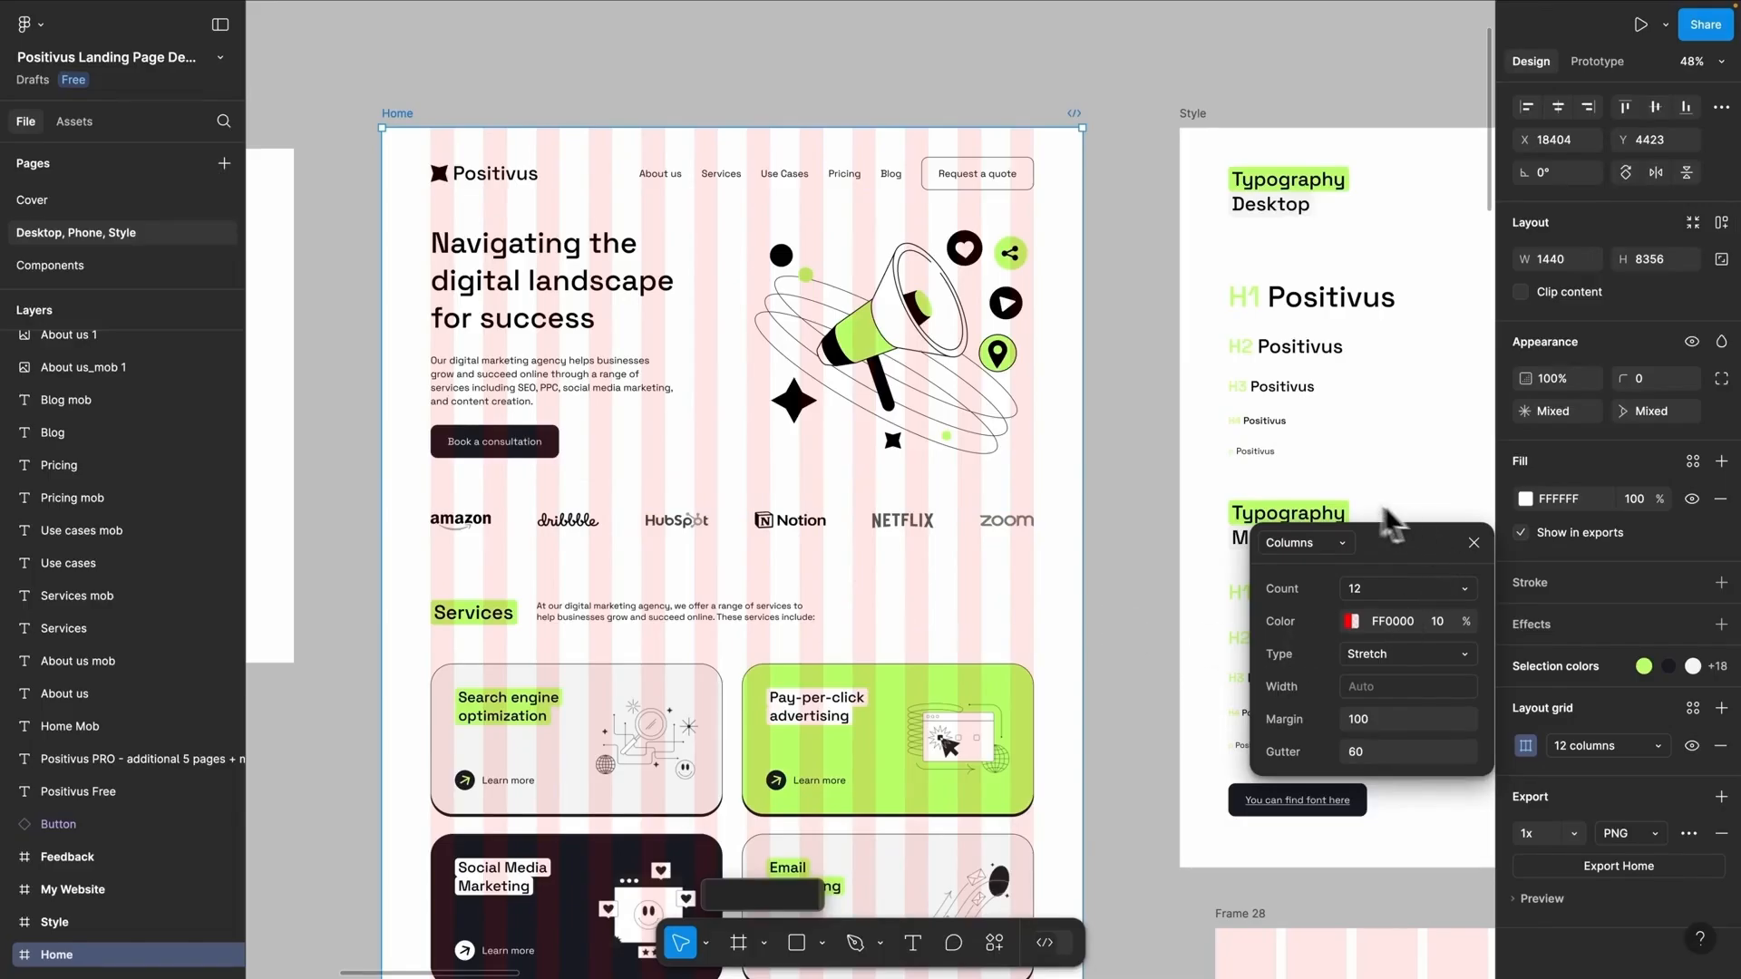
left_click(1474, 541)
scroll(861, 595, "up", 3)
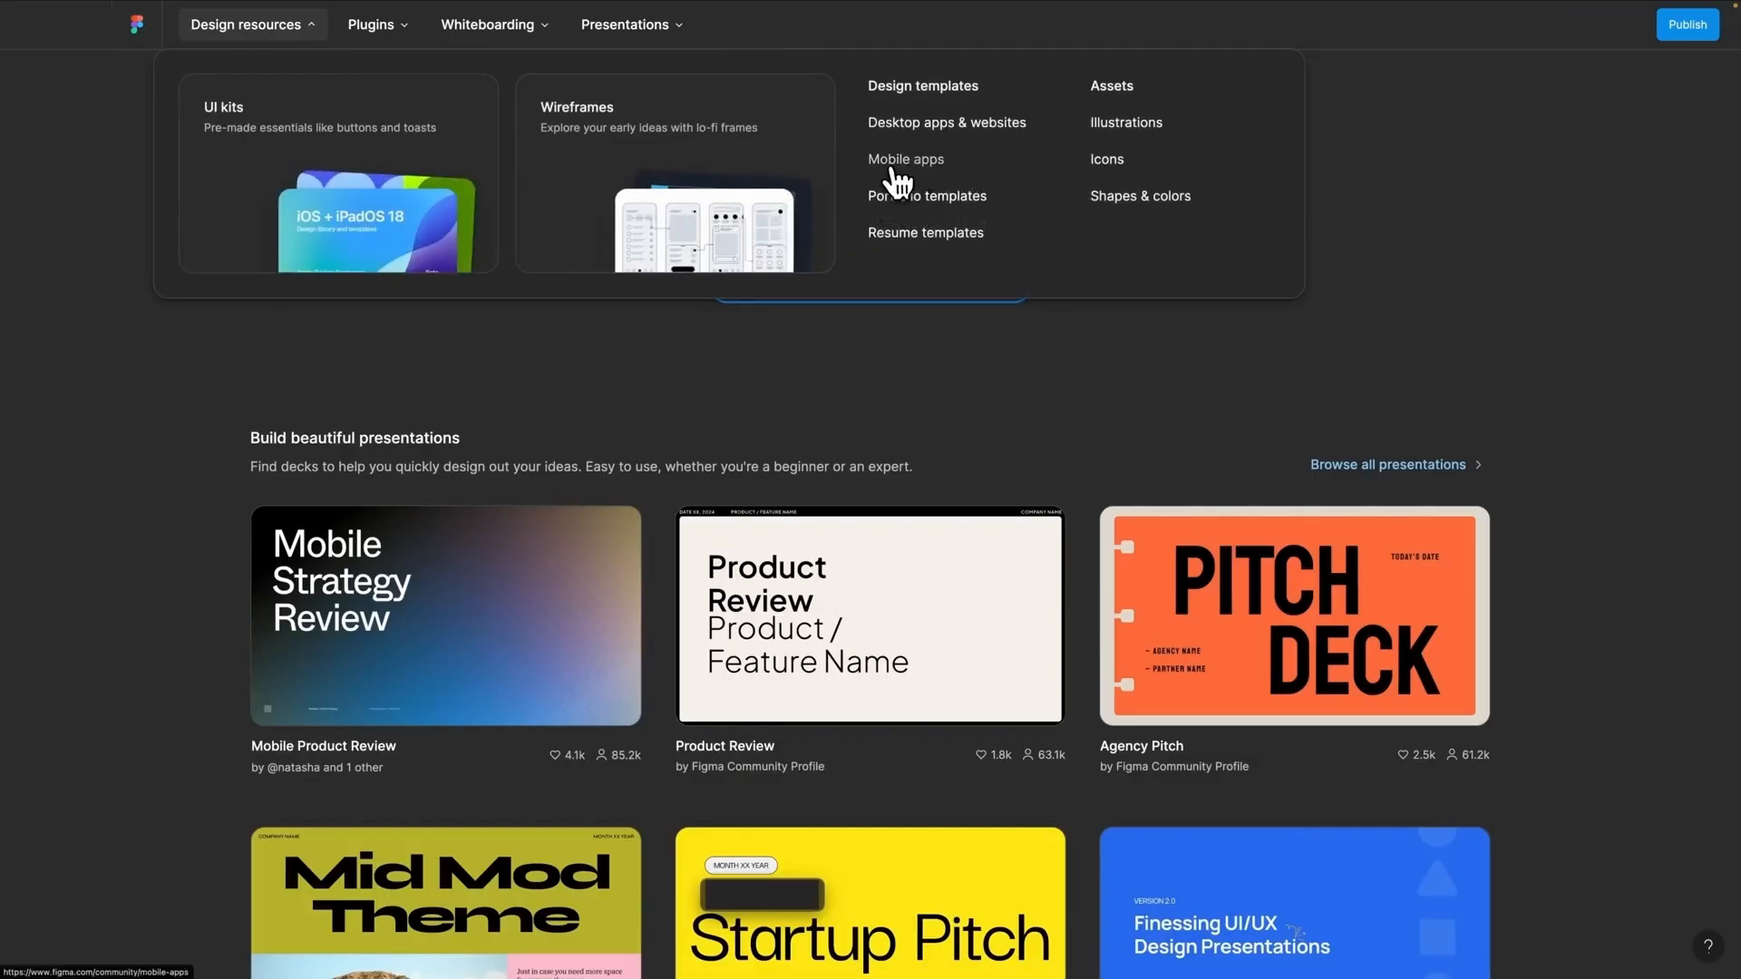
Browse the Community's mobile app templates and open the Online Groceries App UI file in Figma.
left_click(884, 161)
scroll(905, 362, "down", 6)
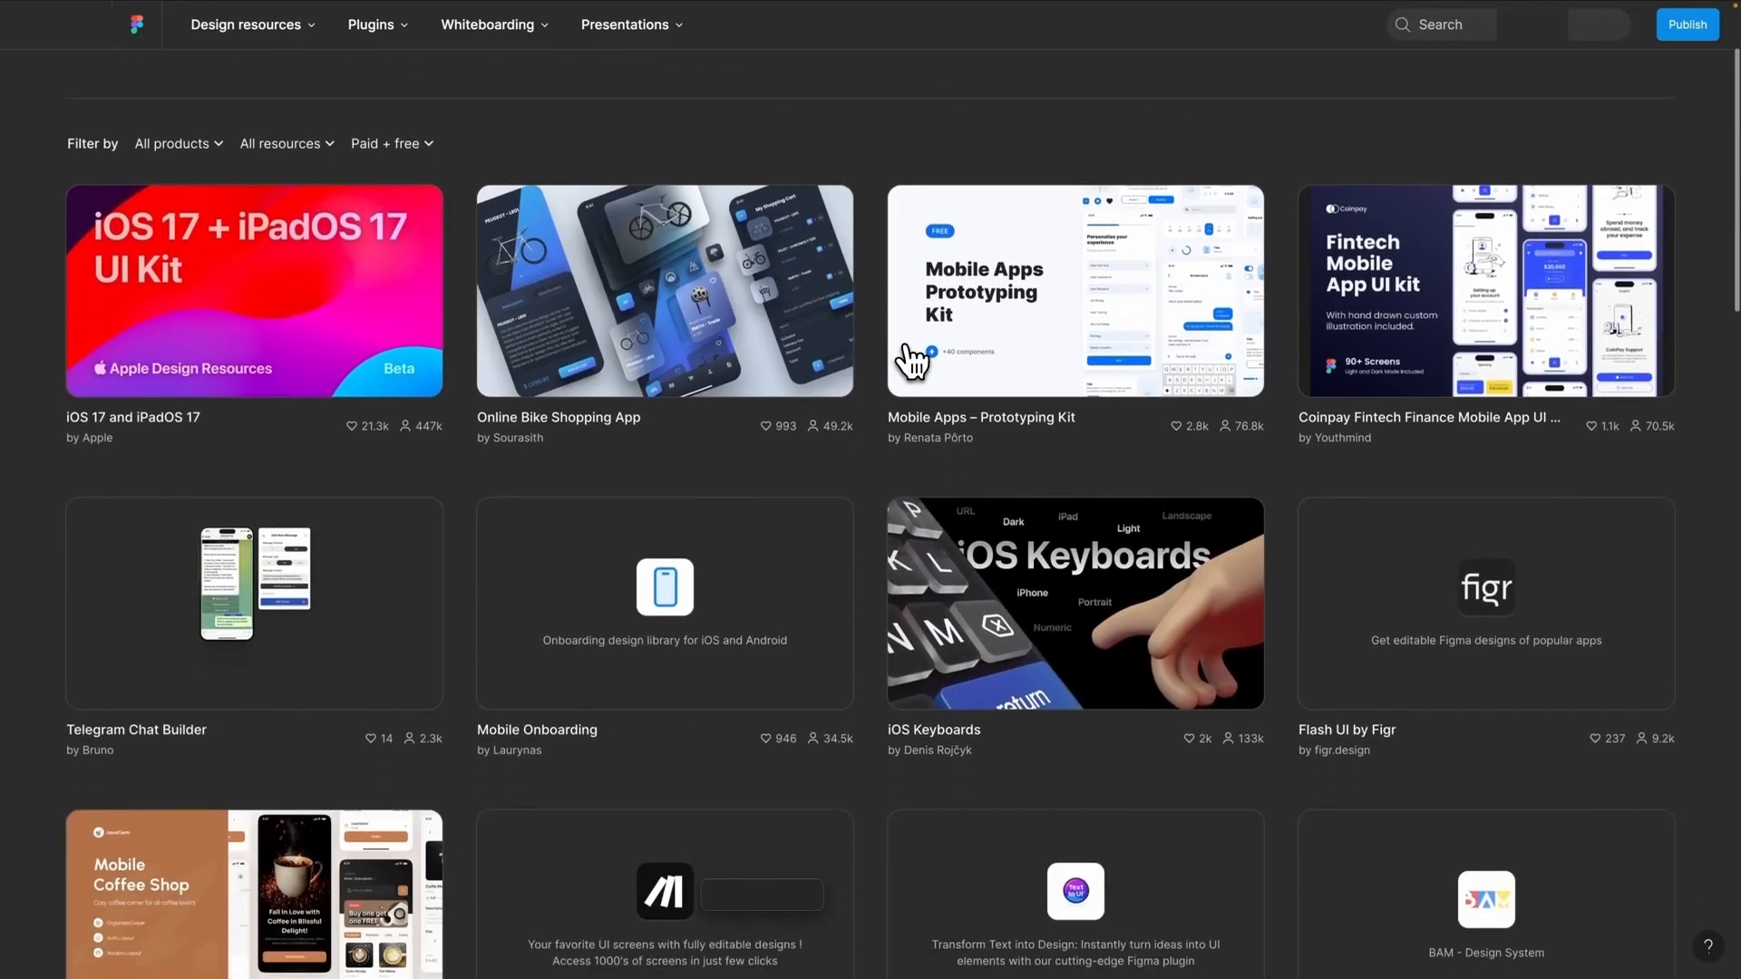
scroll(907, 368, "down", 5)
scroll(907, 370, "down", 5)
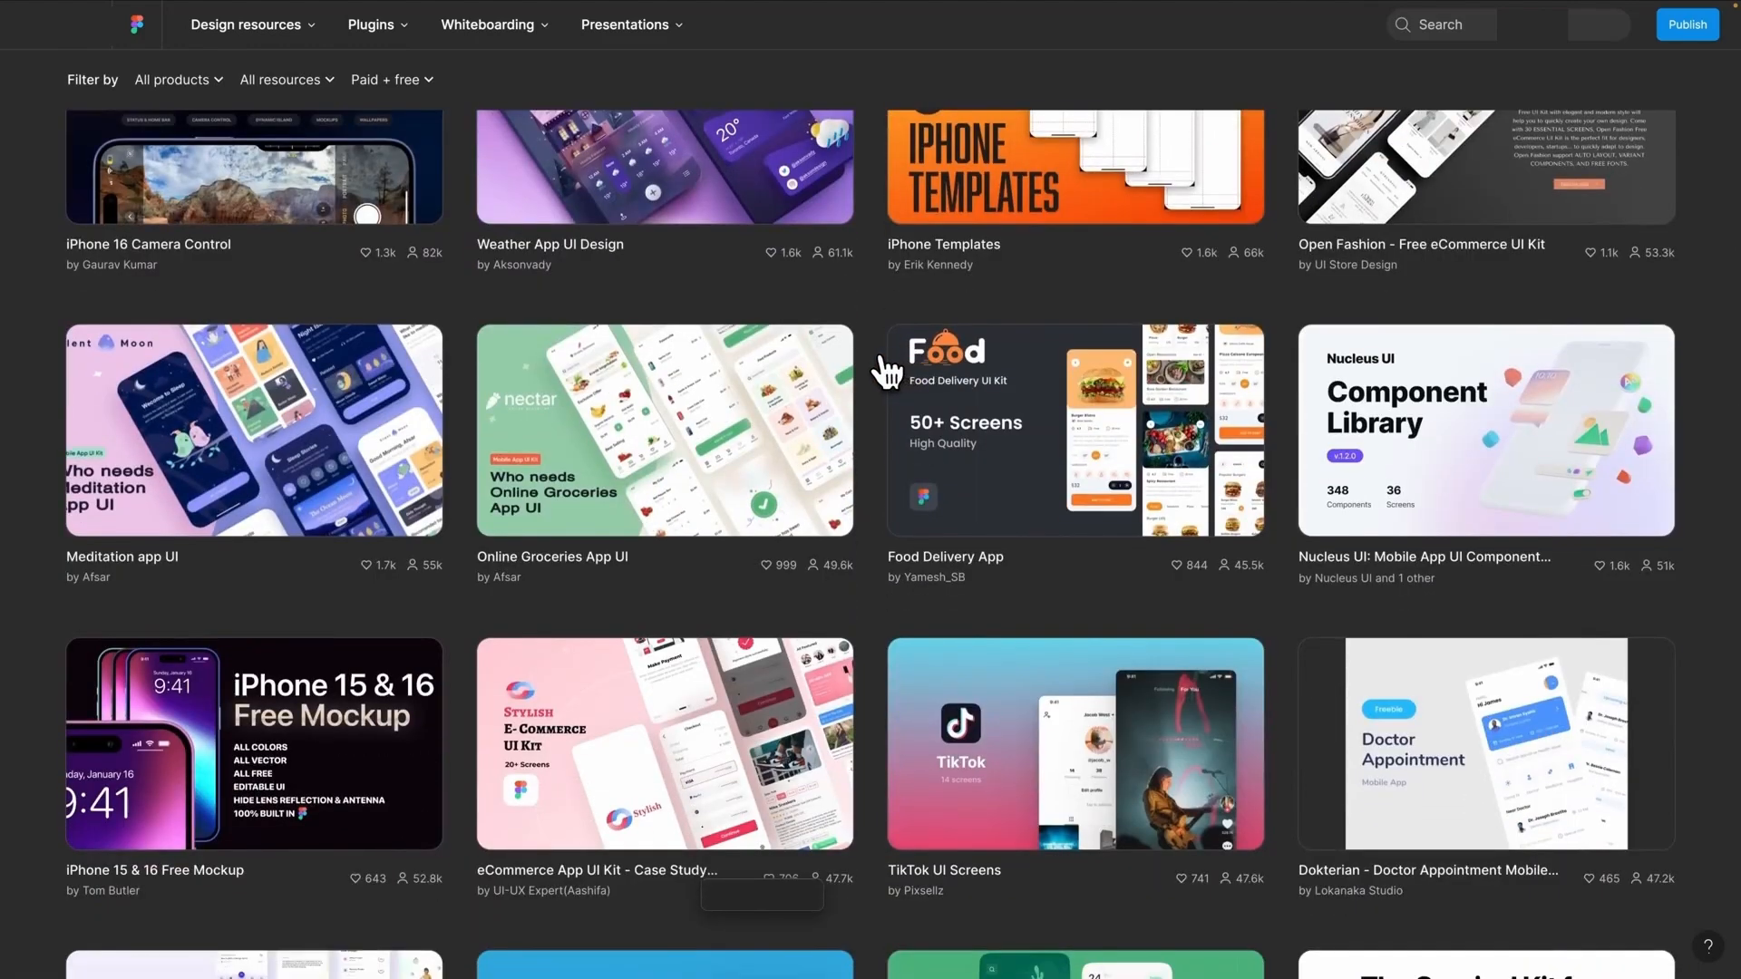
left_click(691, 401)
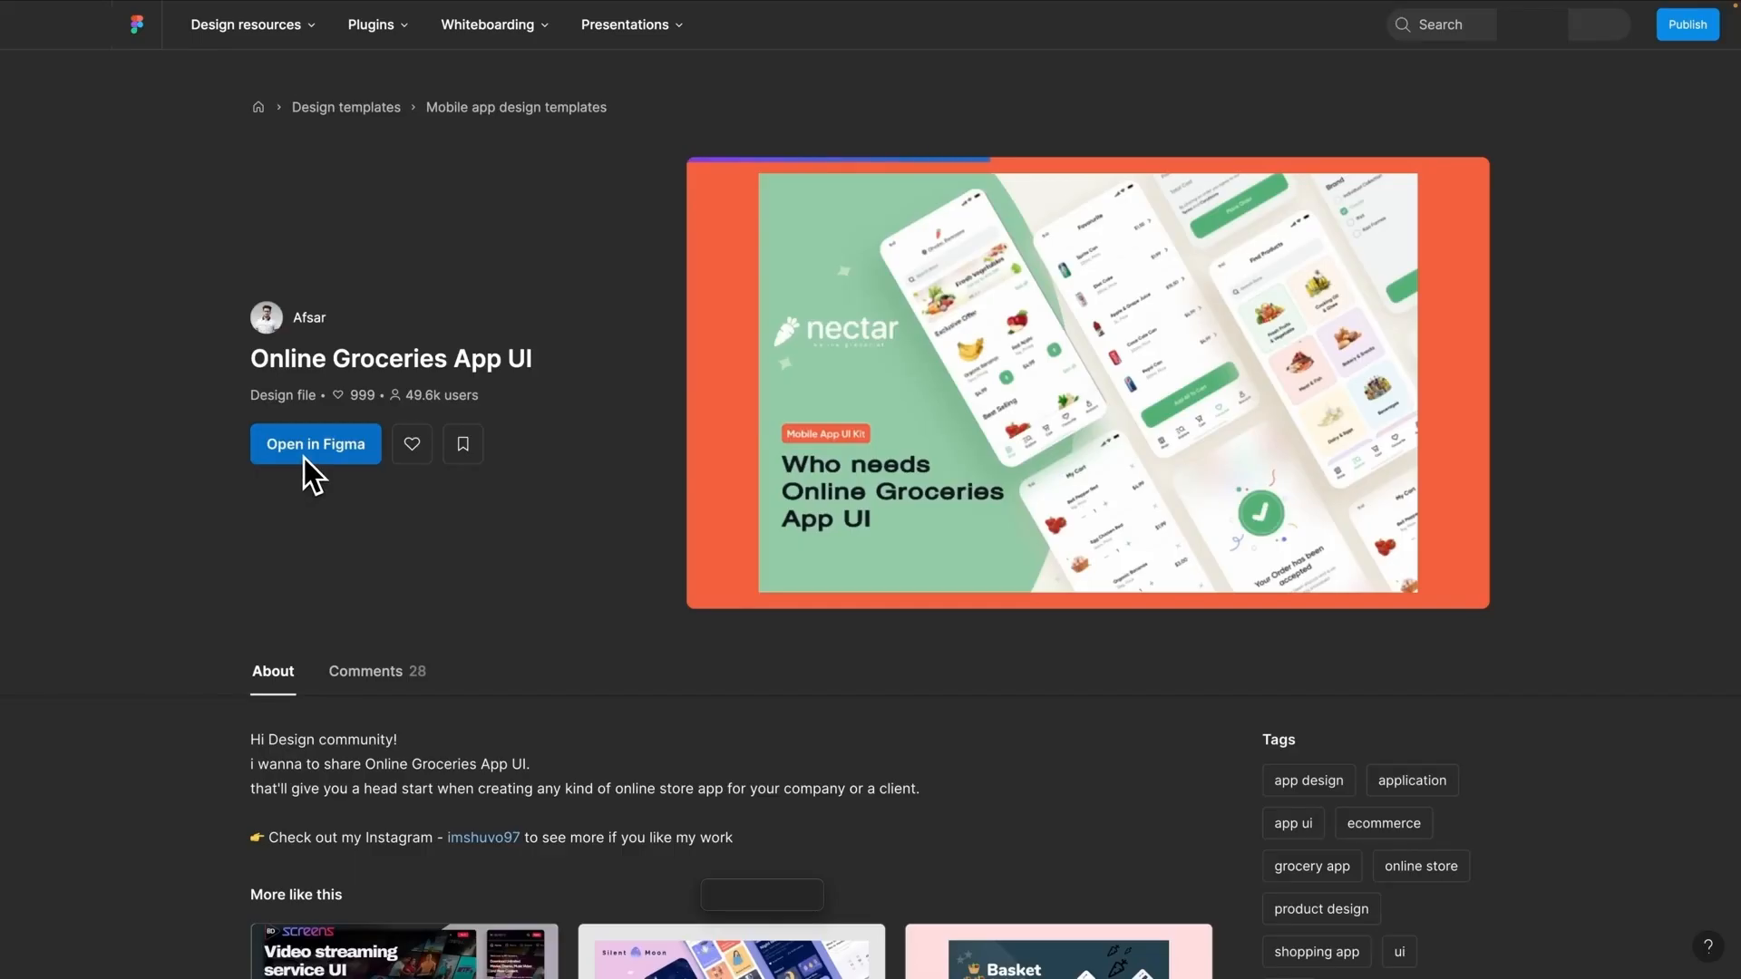
left_click(304, 458)
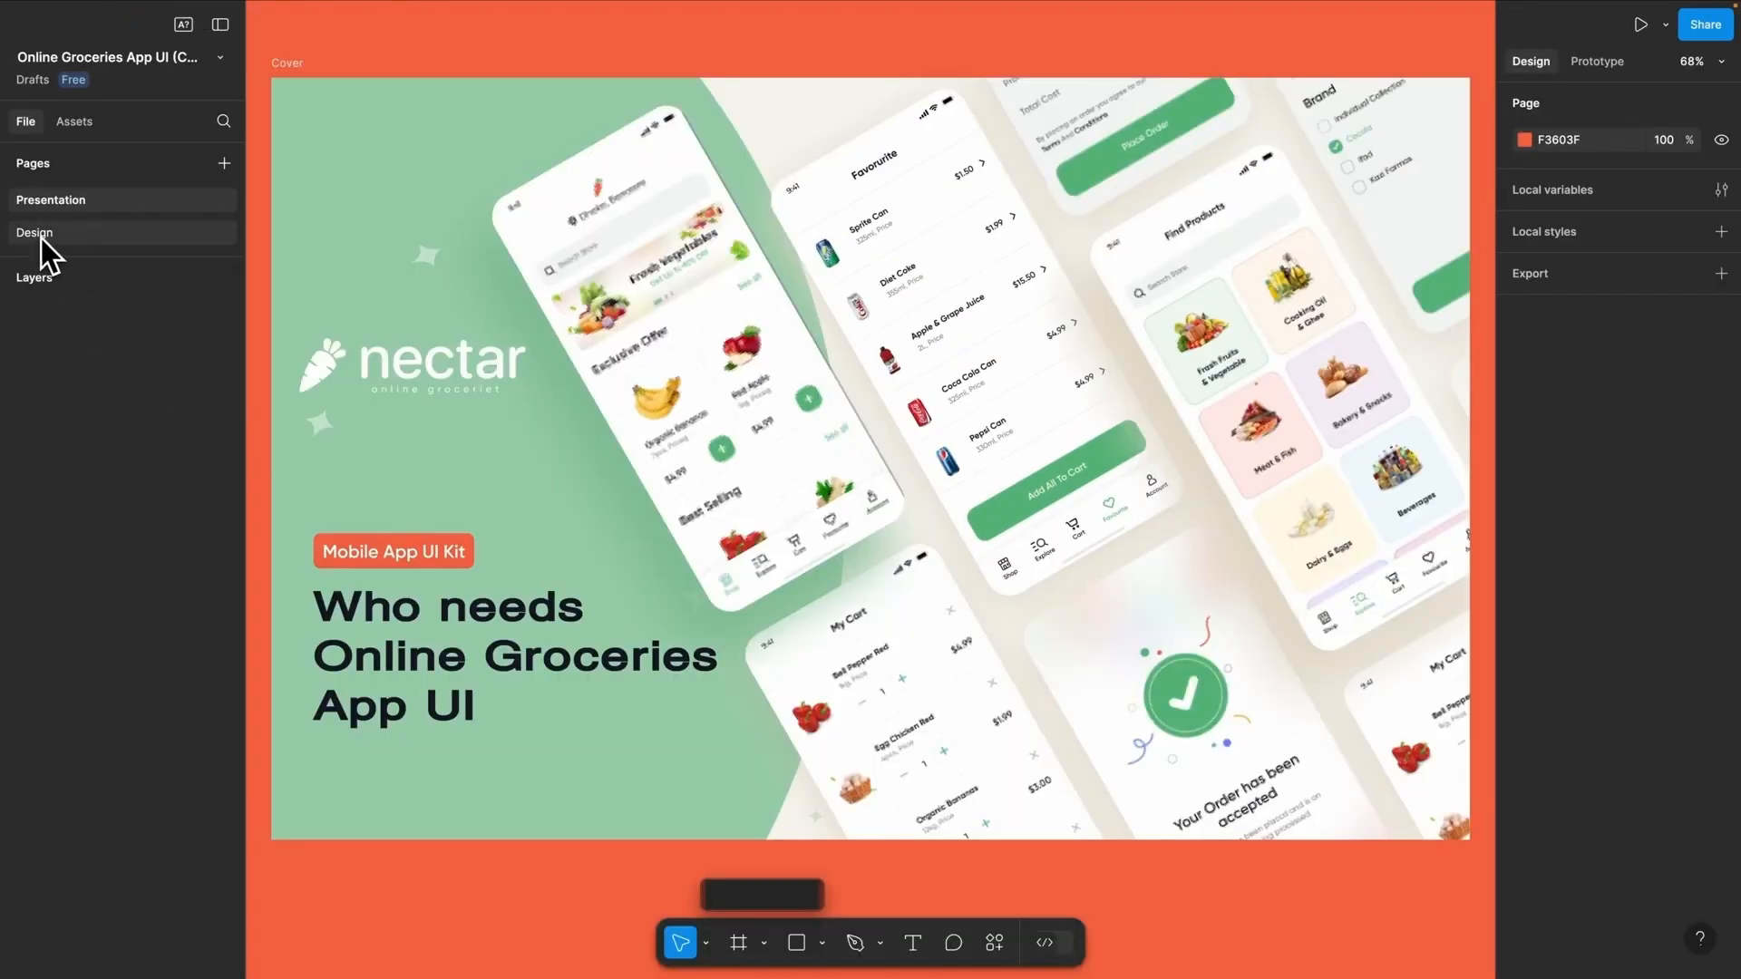
Switch to the Design page and examine the app screens, especially the Home Screen and Product Detail frames.
left_click(41, 234)
scroll(588, 244, "up", 2)
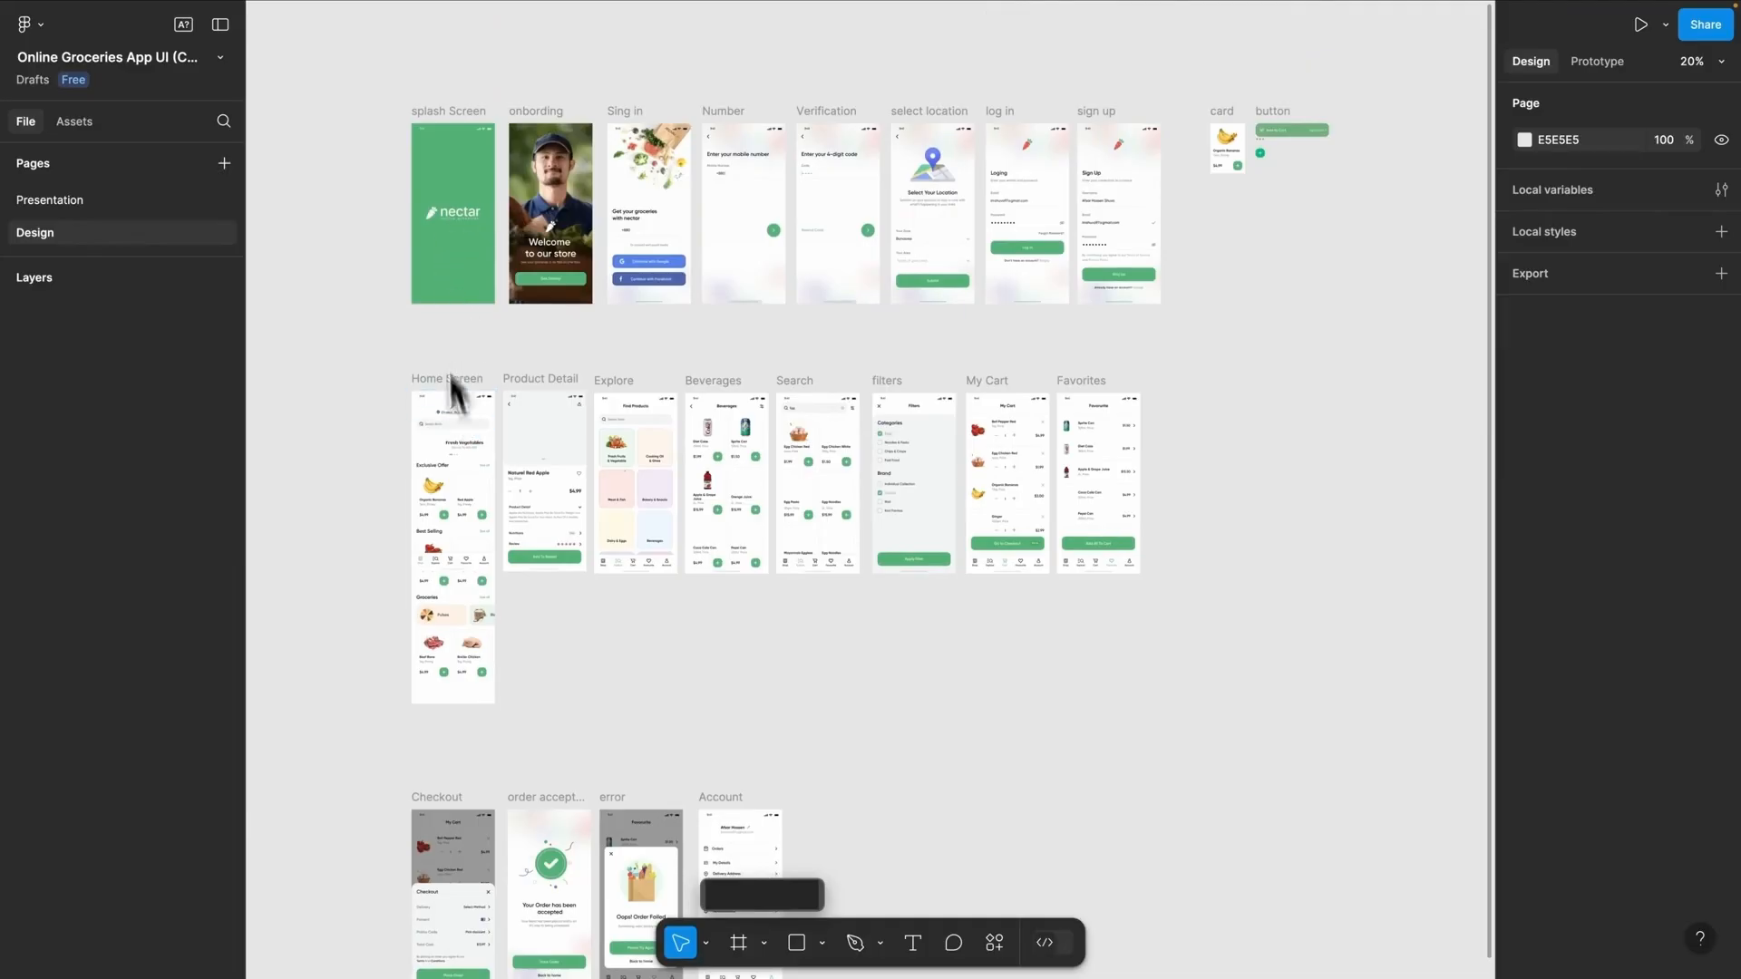
scroll(415, 192, "up", 5)
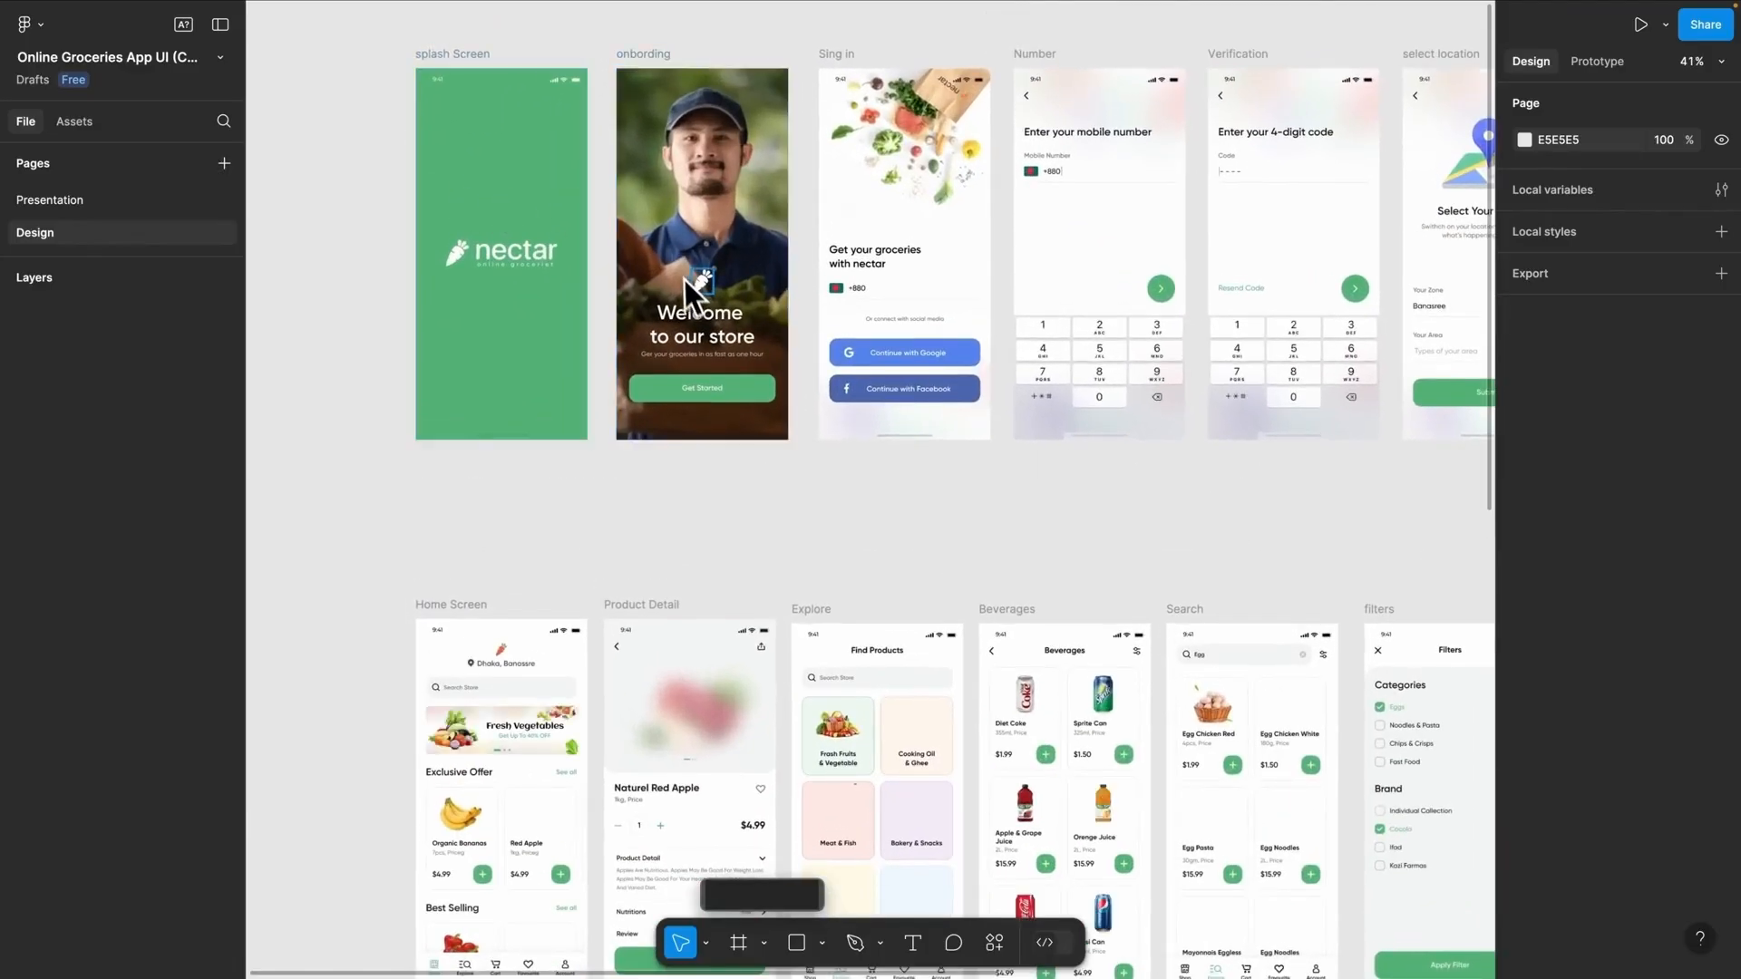
scroll(896, 313, "down", 4)
scroll(895, 312, "left", 2)
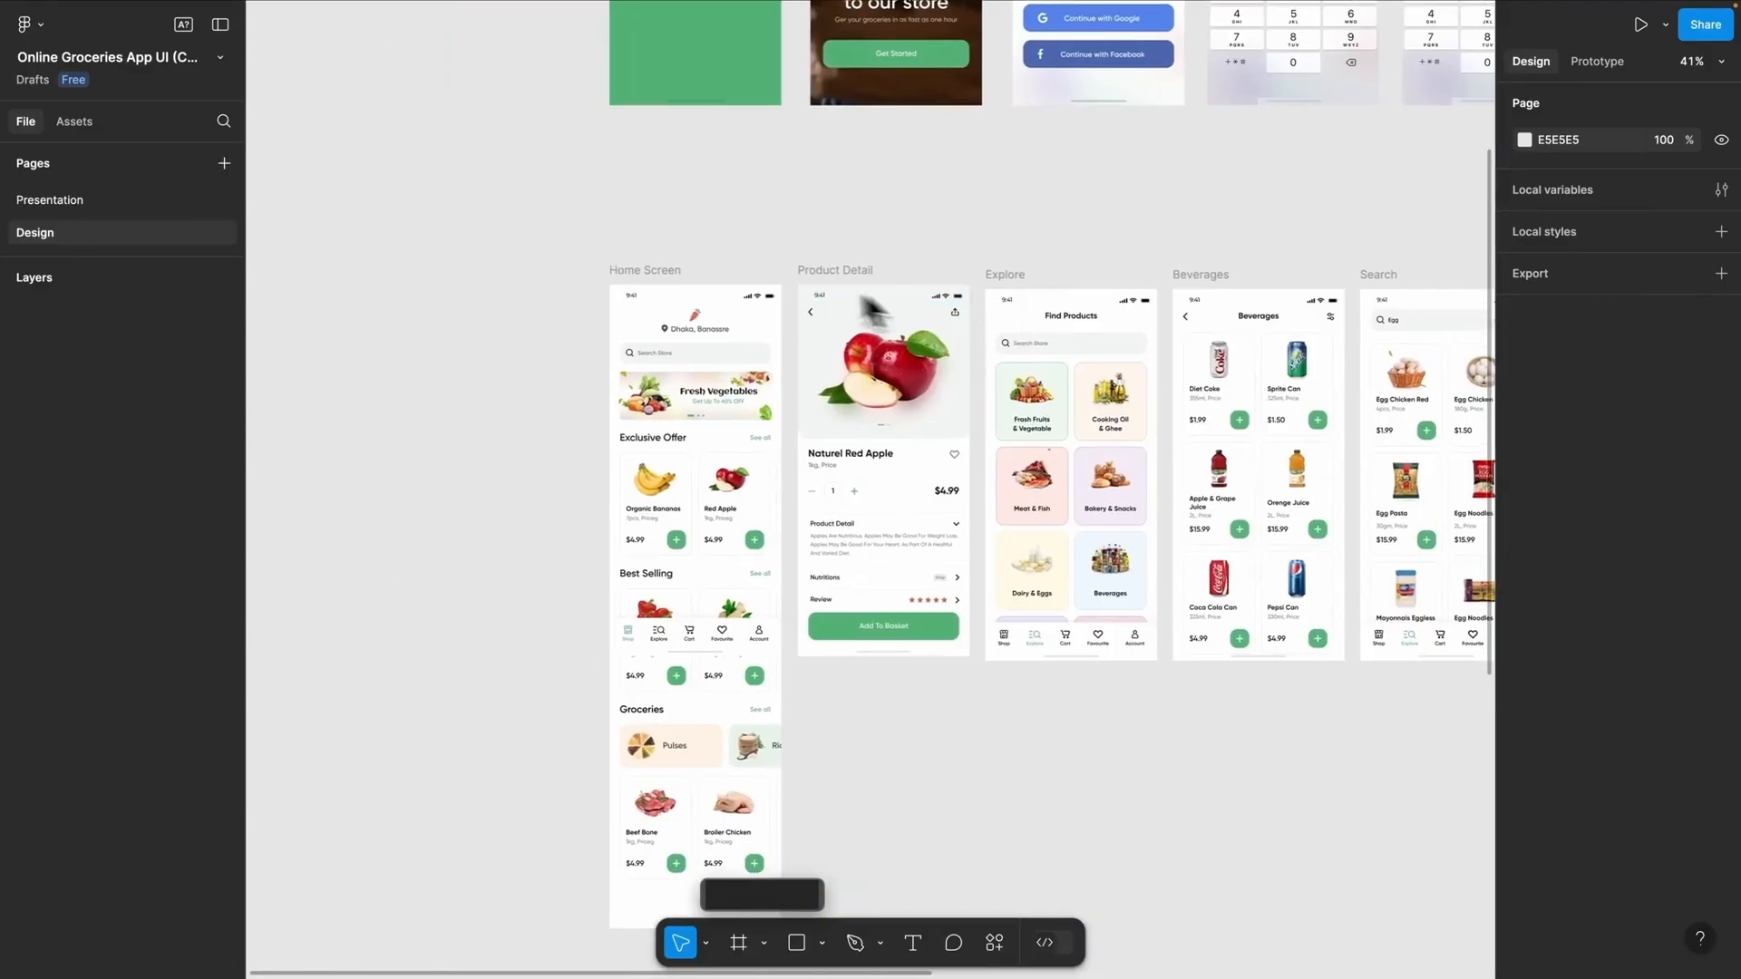
scroll(640, 290, "up", 3)
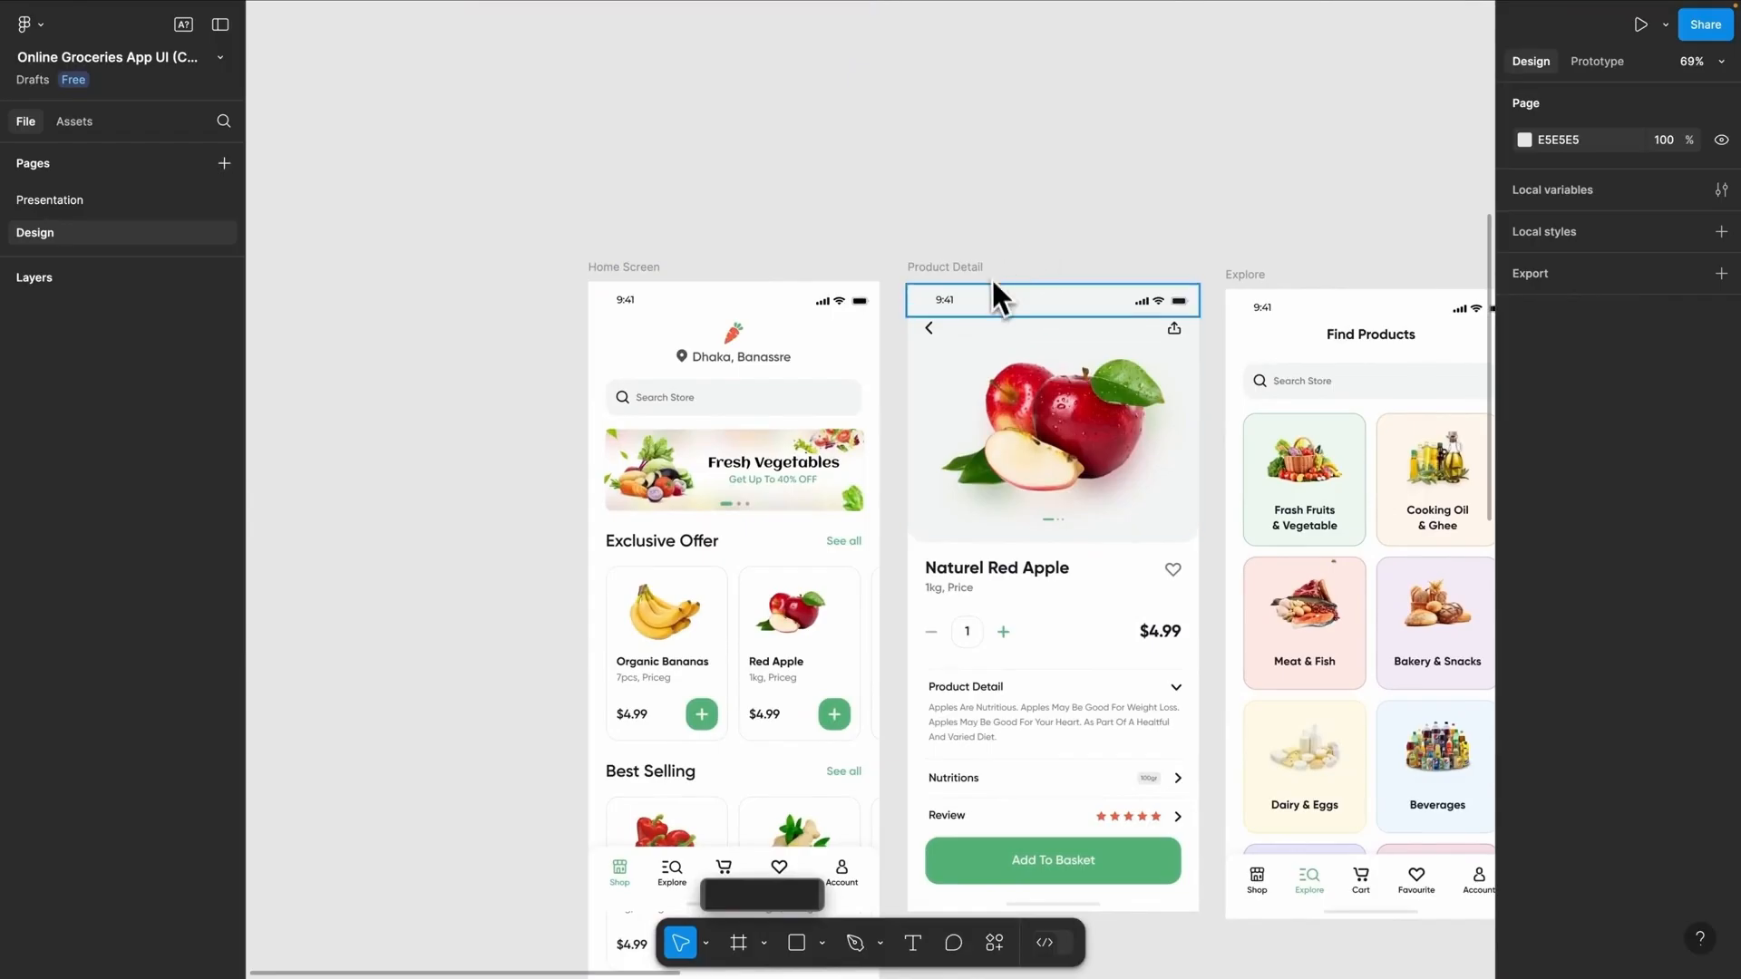
scroll(856, 290, "down", 3)
scroll(856, 290, "left", 2)
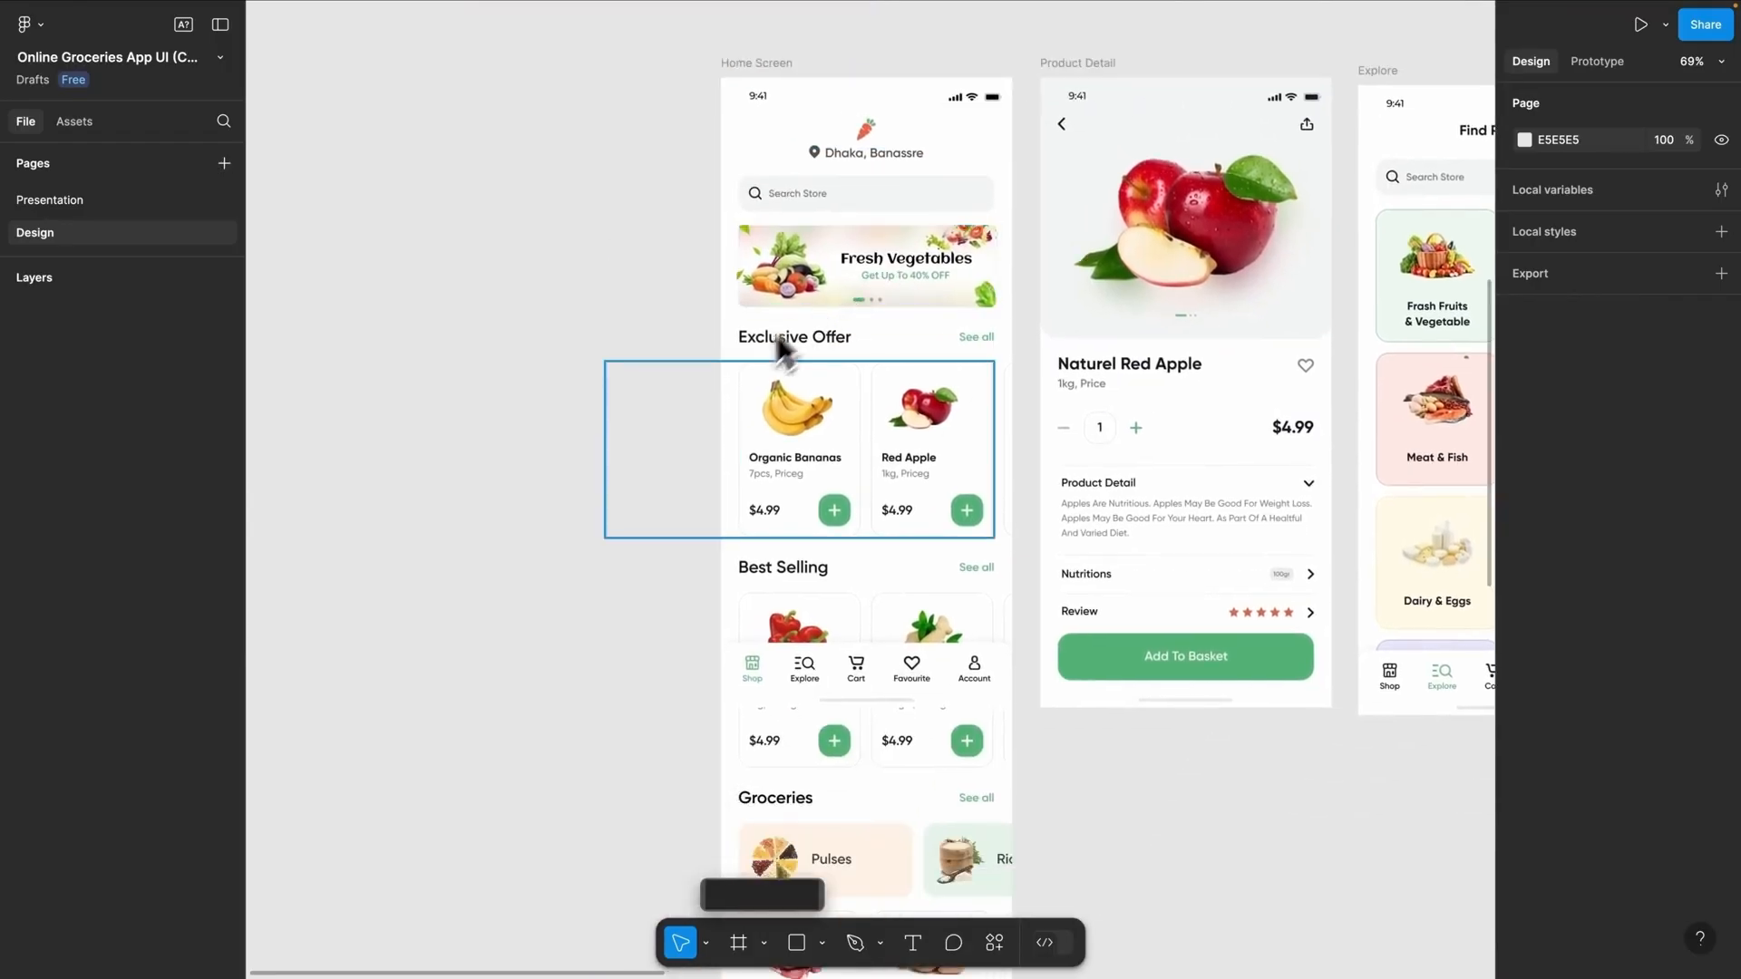
scroll(787, 182, "up", 3)
scroll(787, 182, "right", 1)
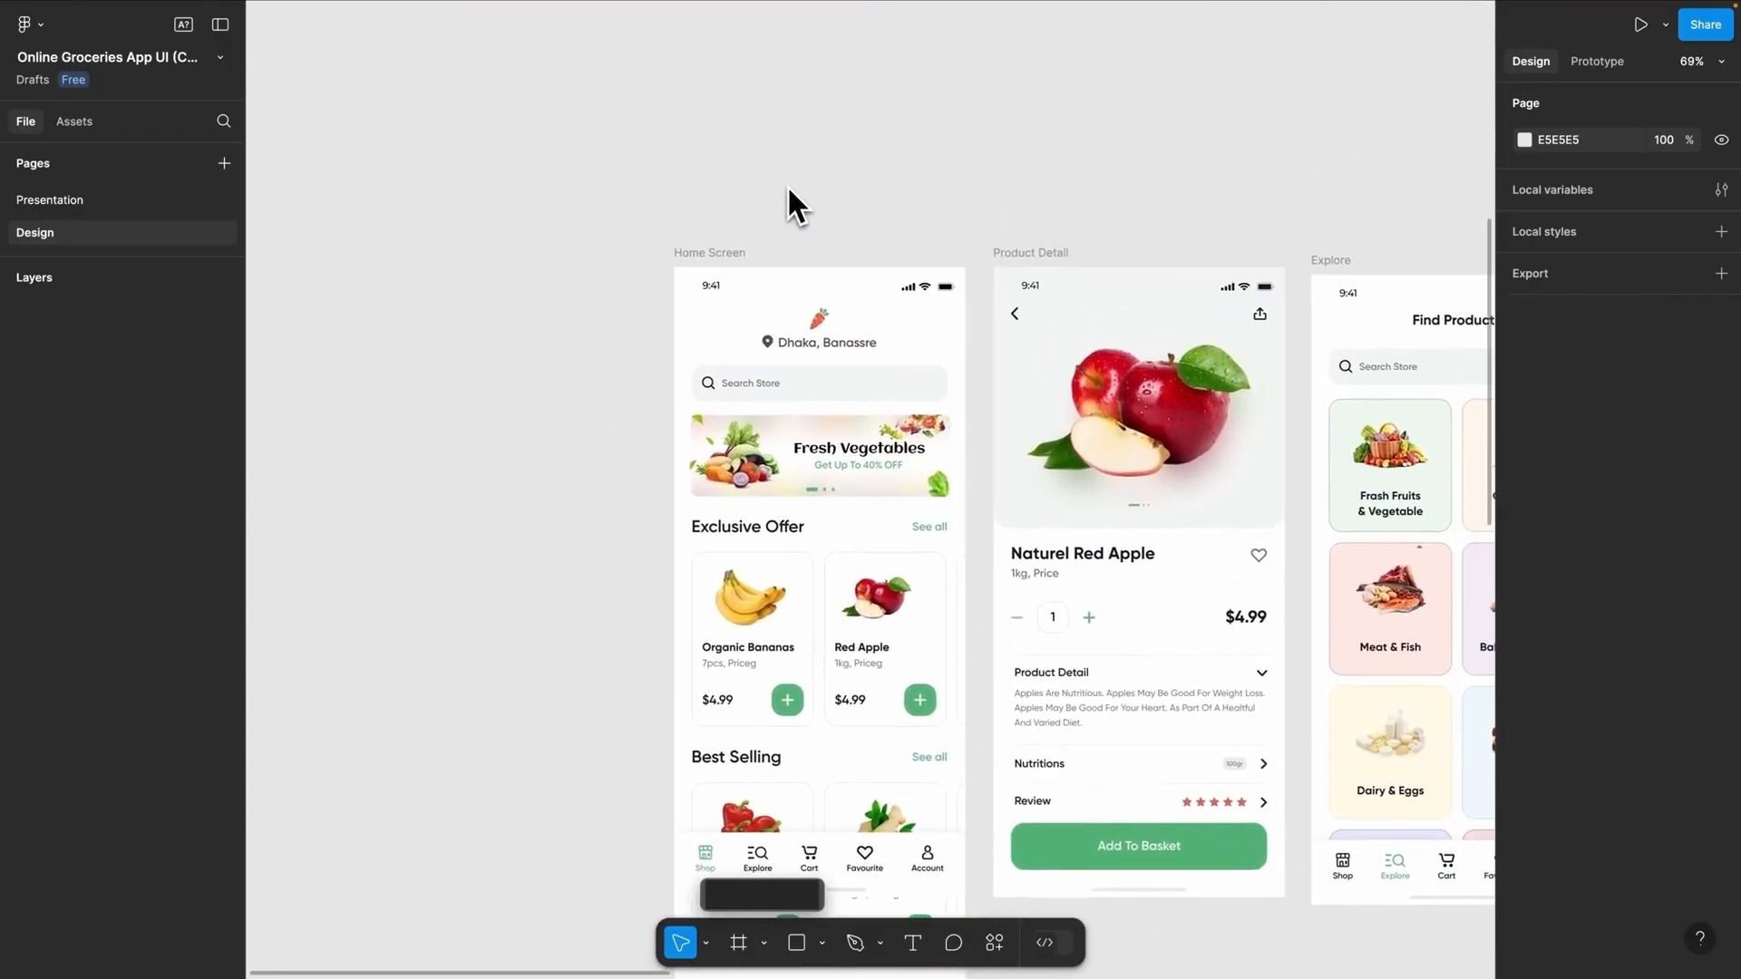
scroll(787, 183, "up", 4)
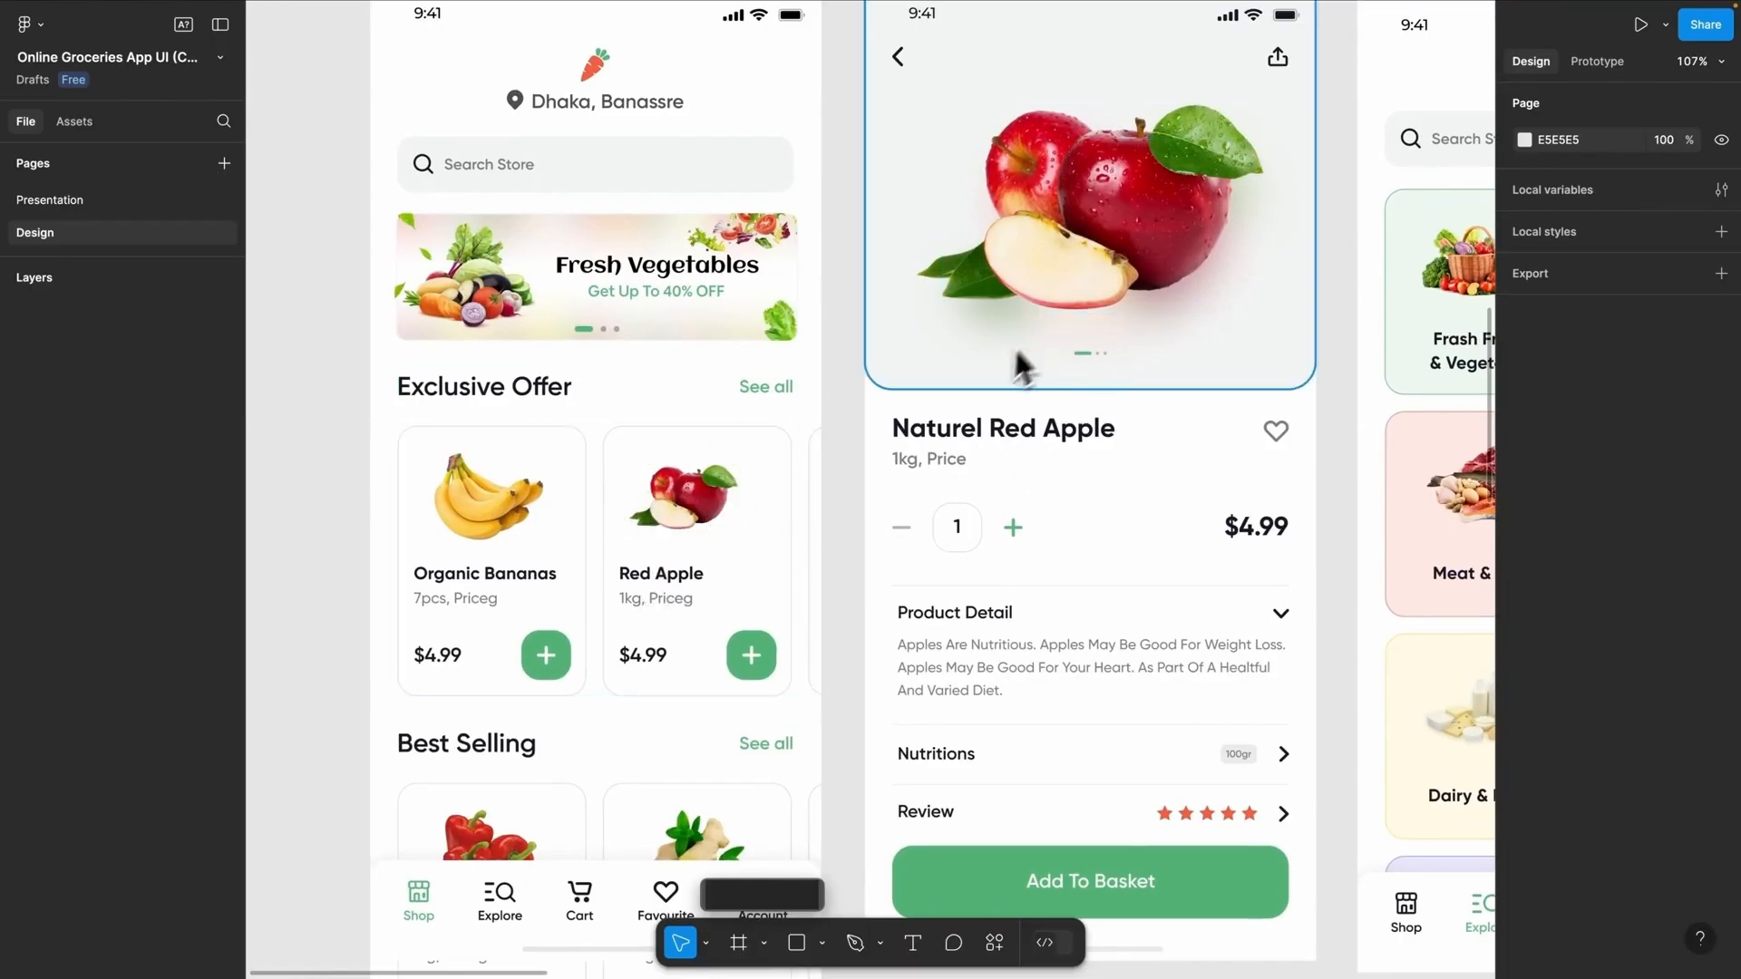
scroll(989, 489, "down", 3)
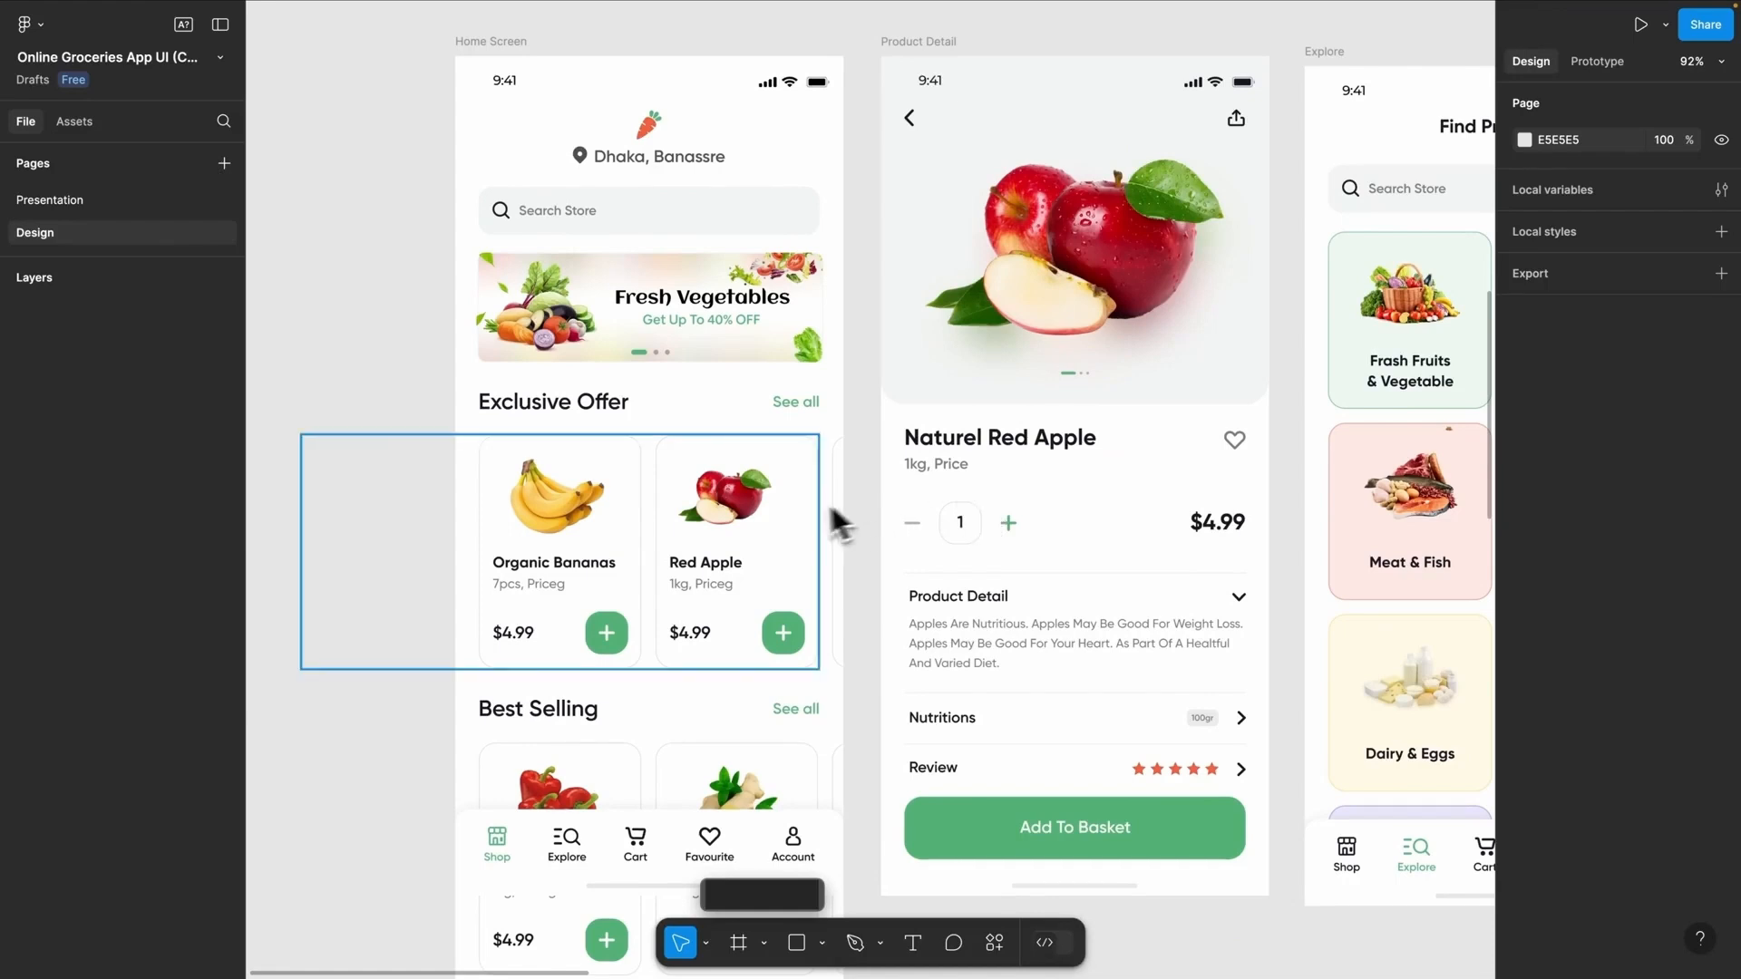
Add a prototype connection from the Red Apple card on the Home Screen to the Product Detail frame.
left_click(749, 510)
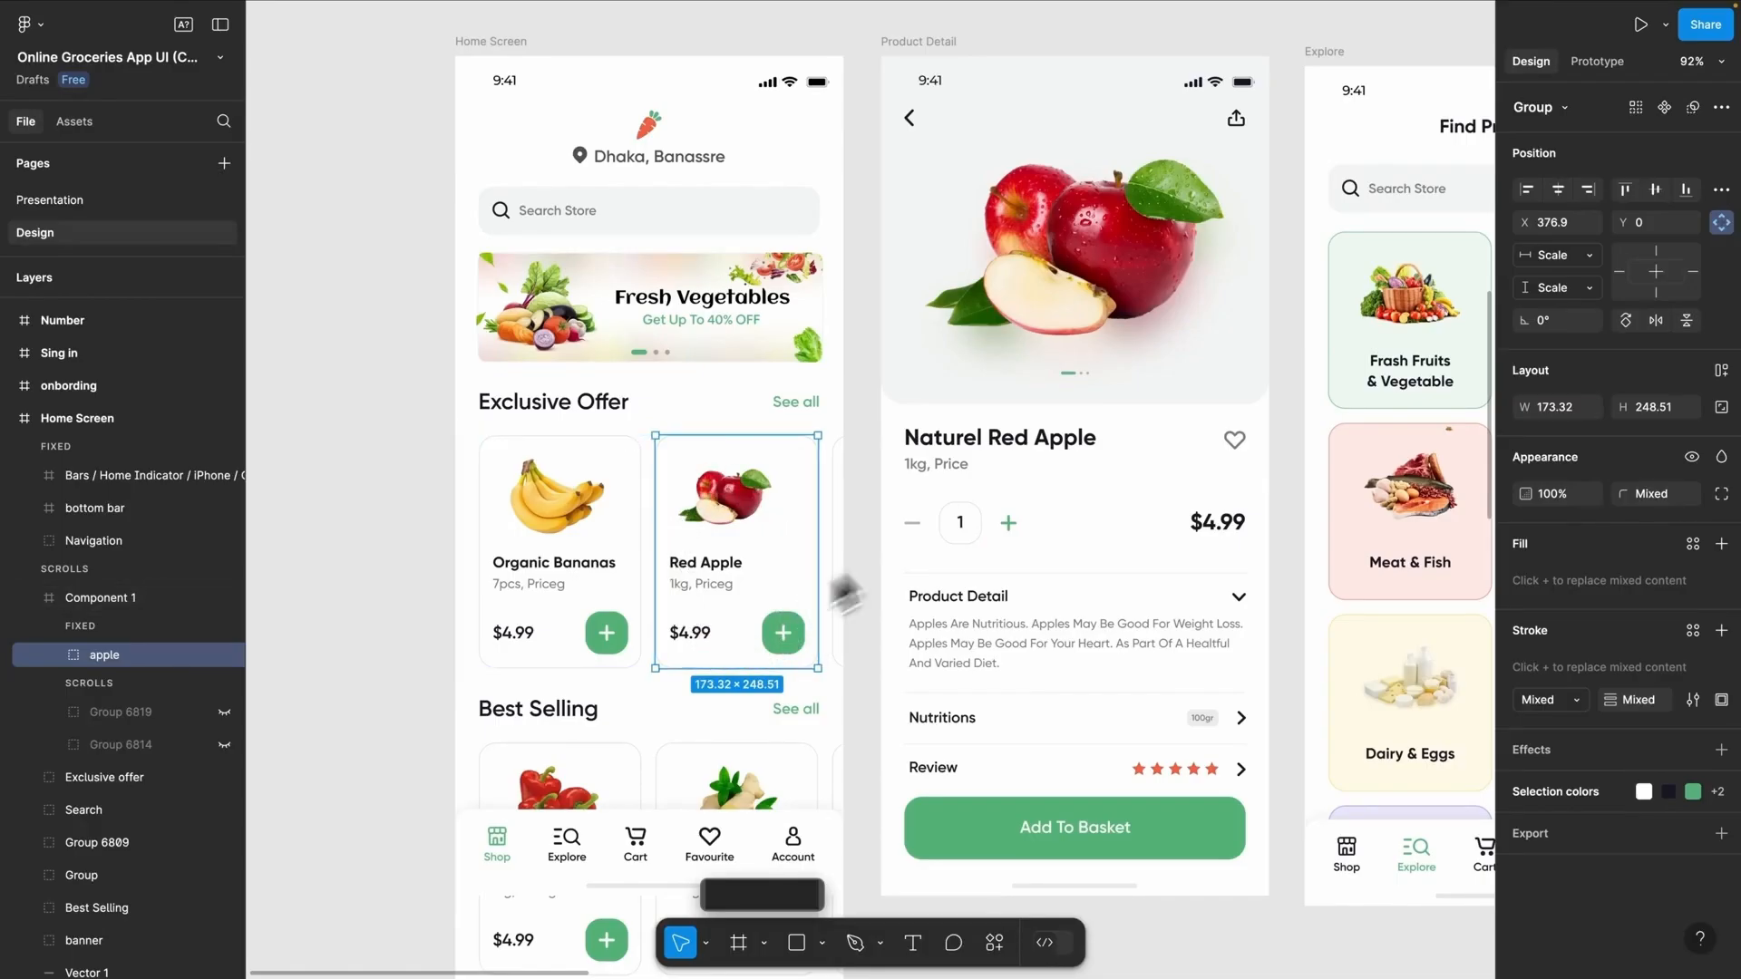
left_click(1607, 69)
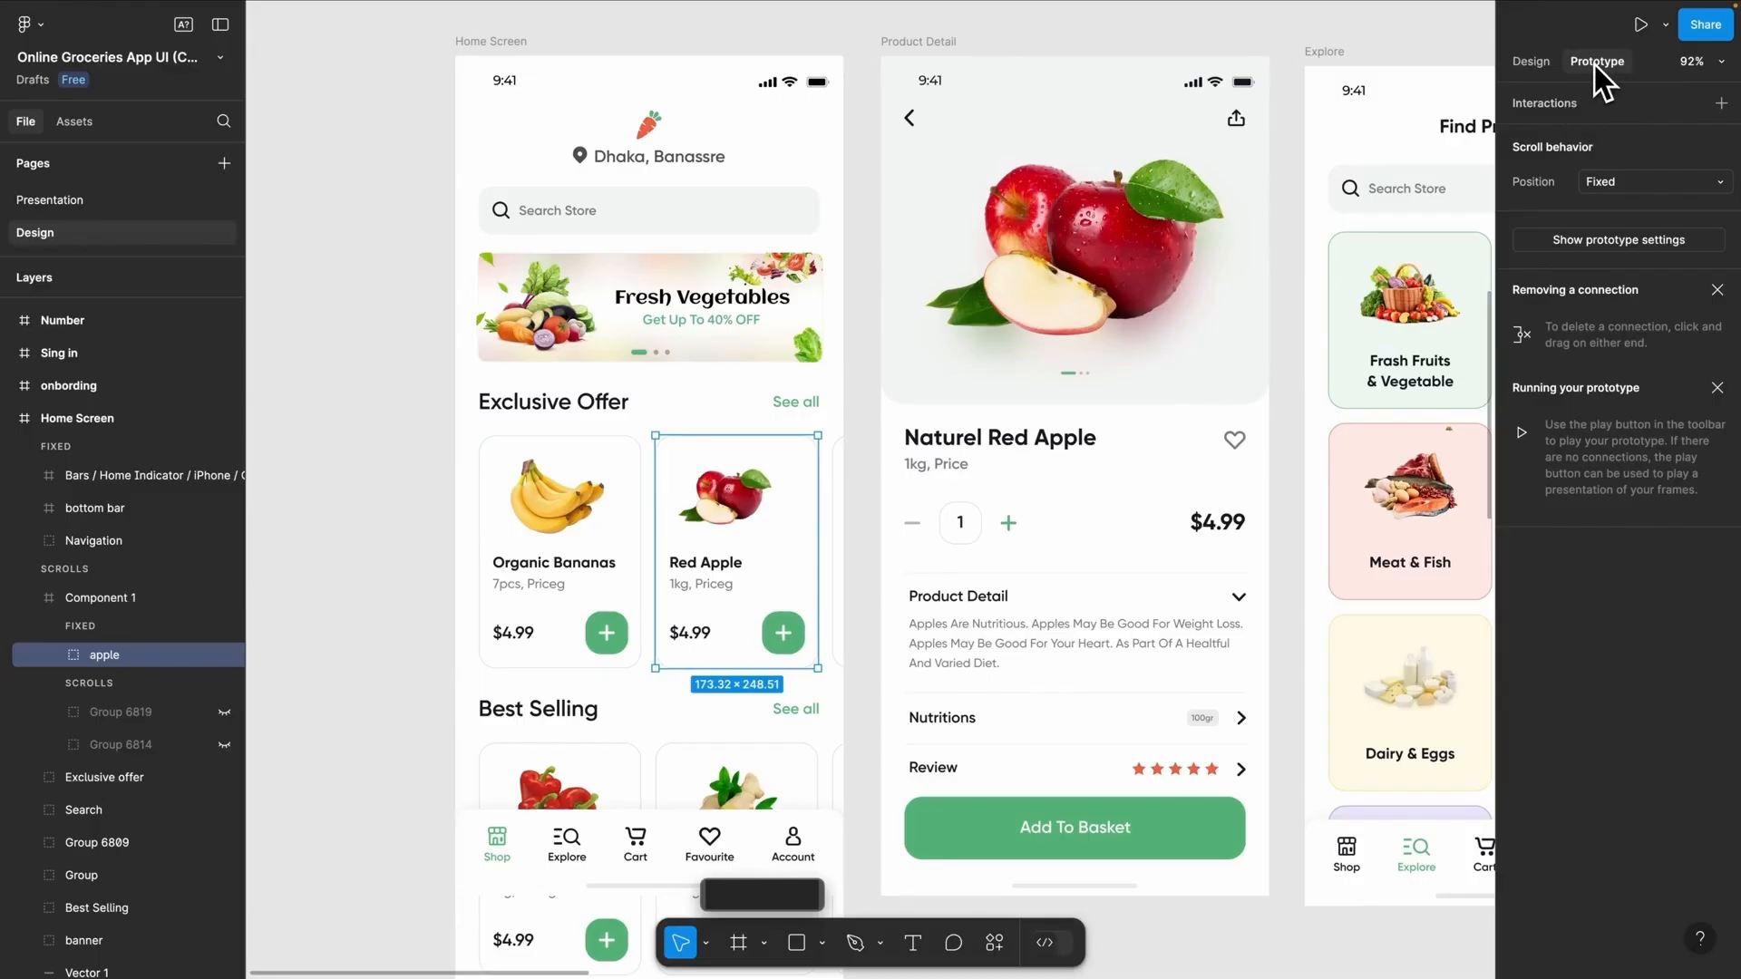
mouse_move(820, 557)
scroll(819, 552, "up", 5)
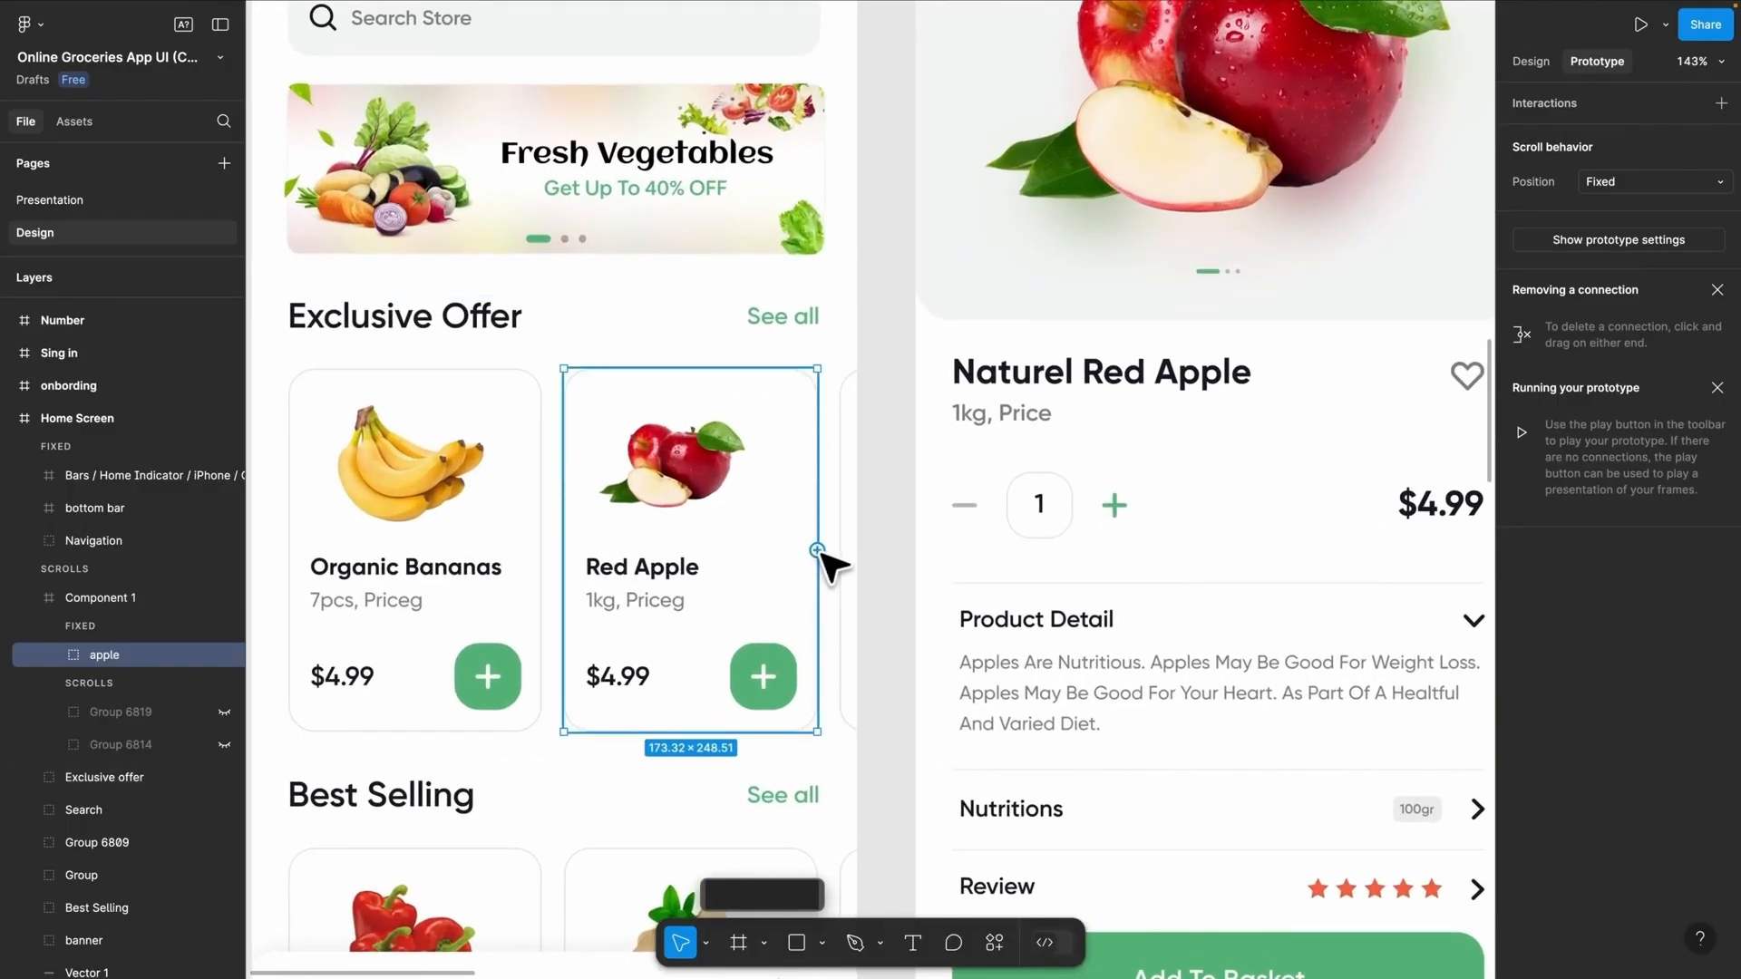
left_click_drag(819, 550, 972, 408)
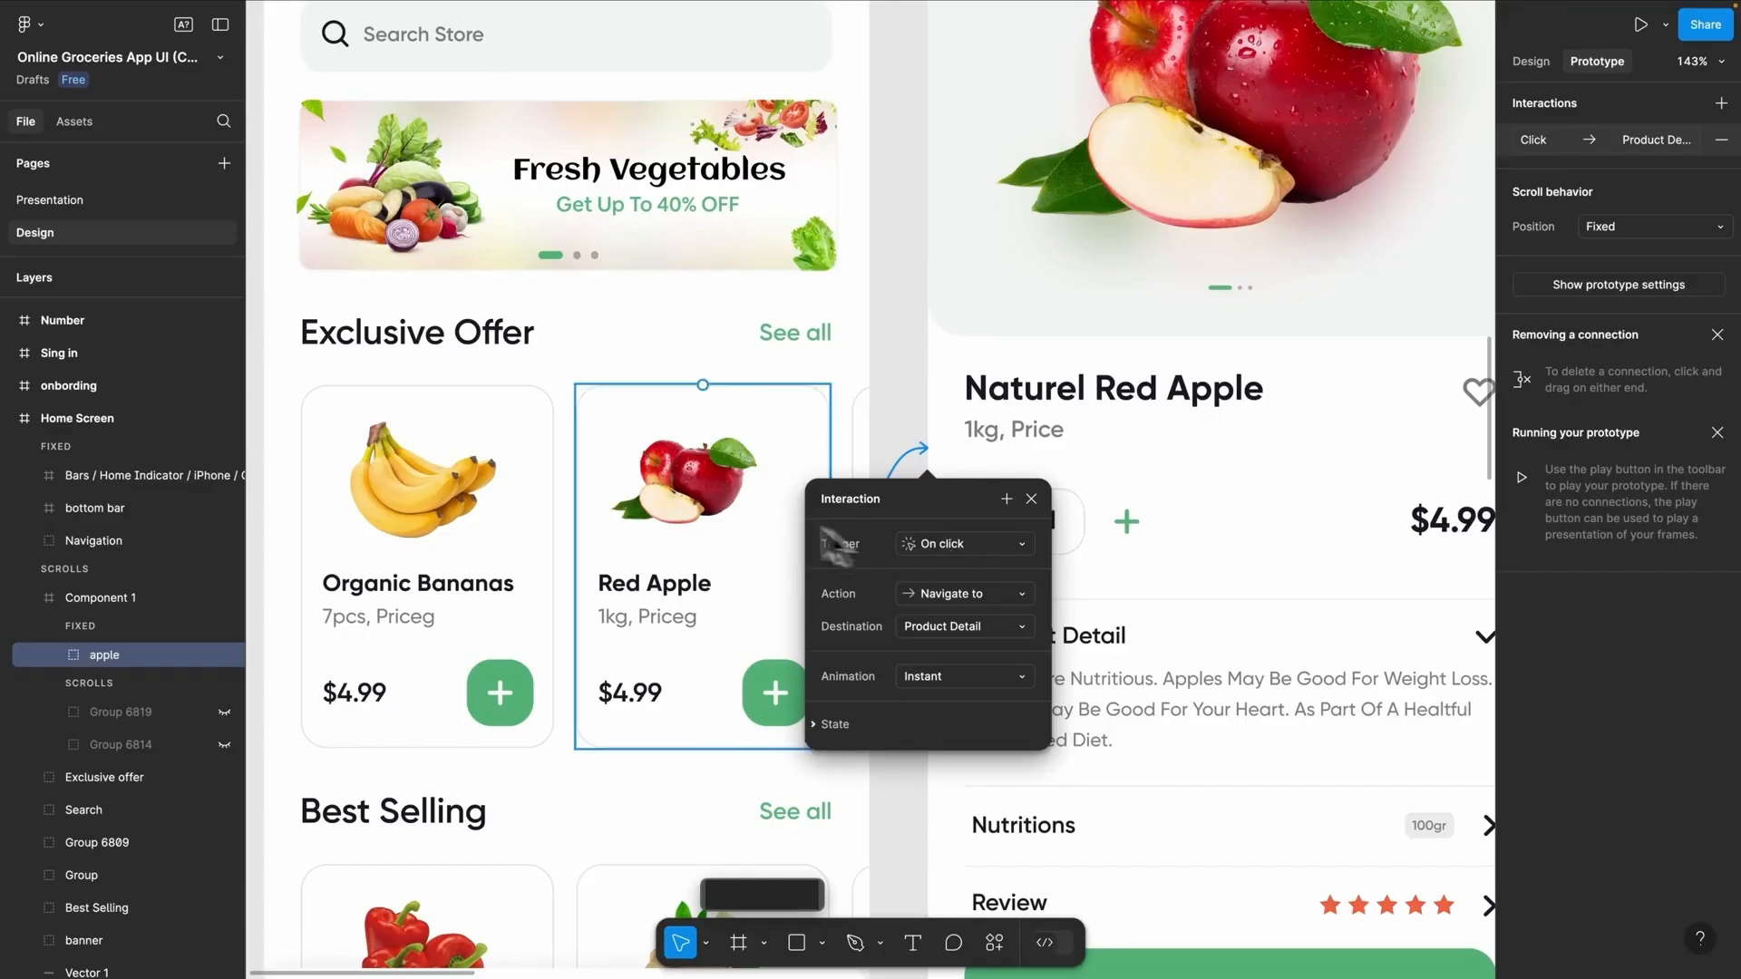
Review the trigger and action options of the Red Apple interaction, keeping On click and Navigate to.
left_click(956, 548)
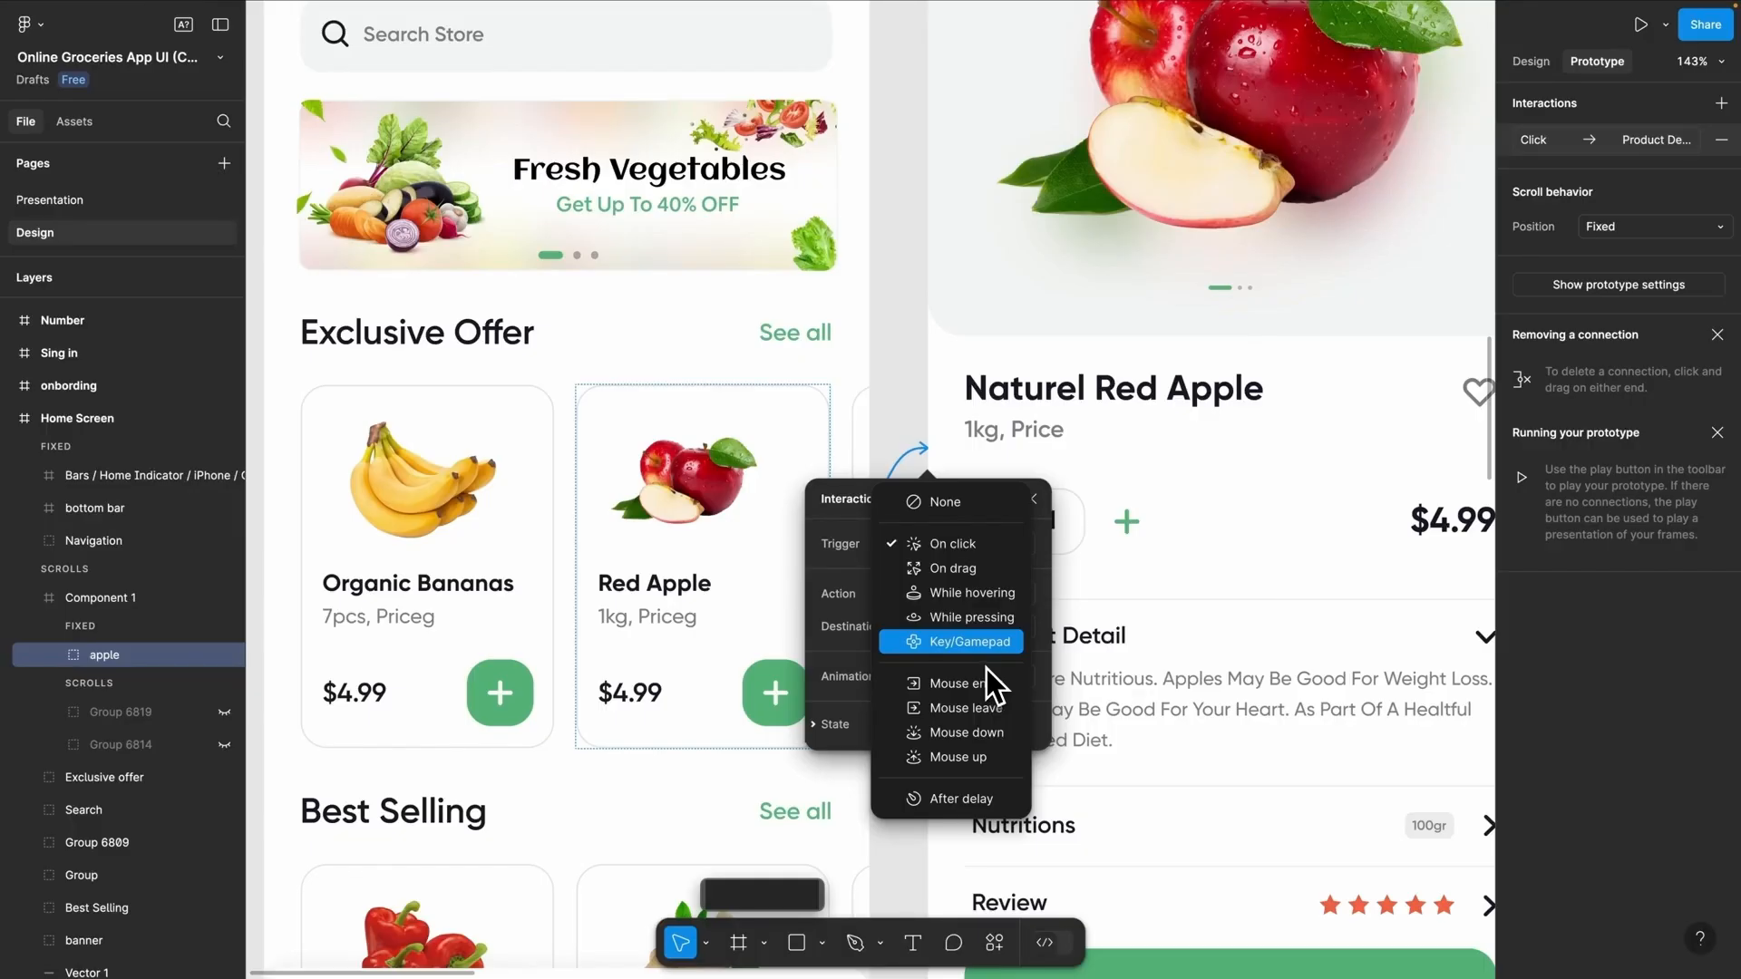
left_click(972, 553)
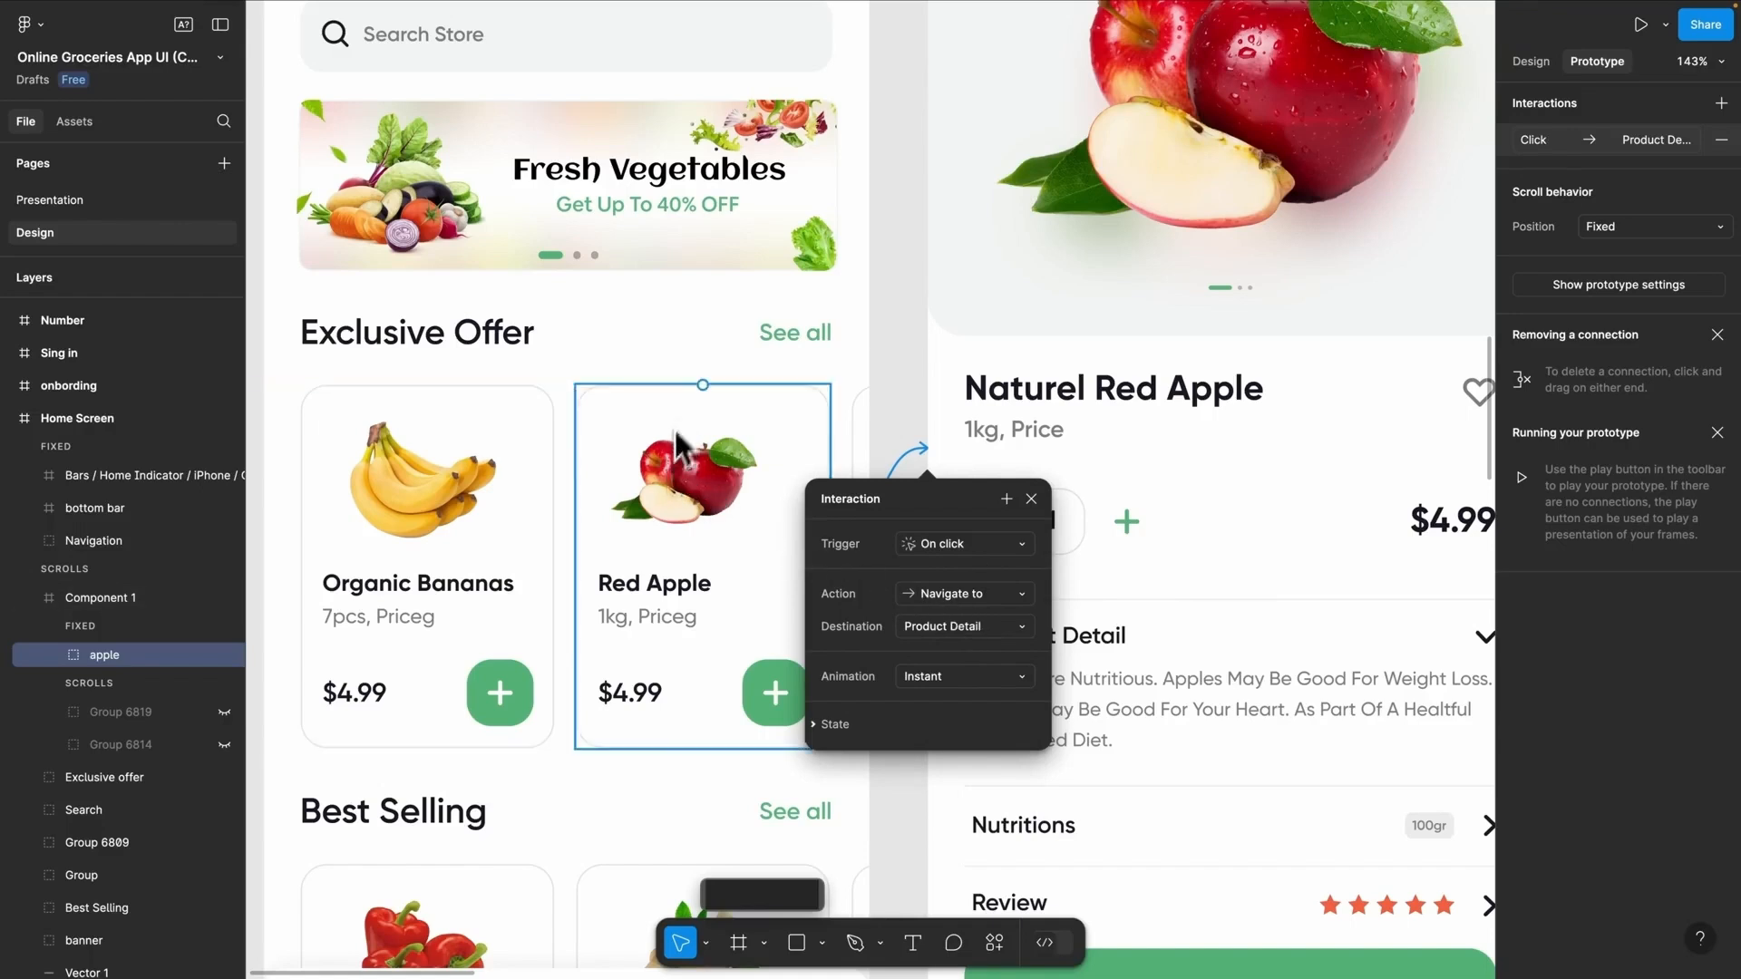
left_click(994, 595)
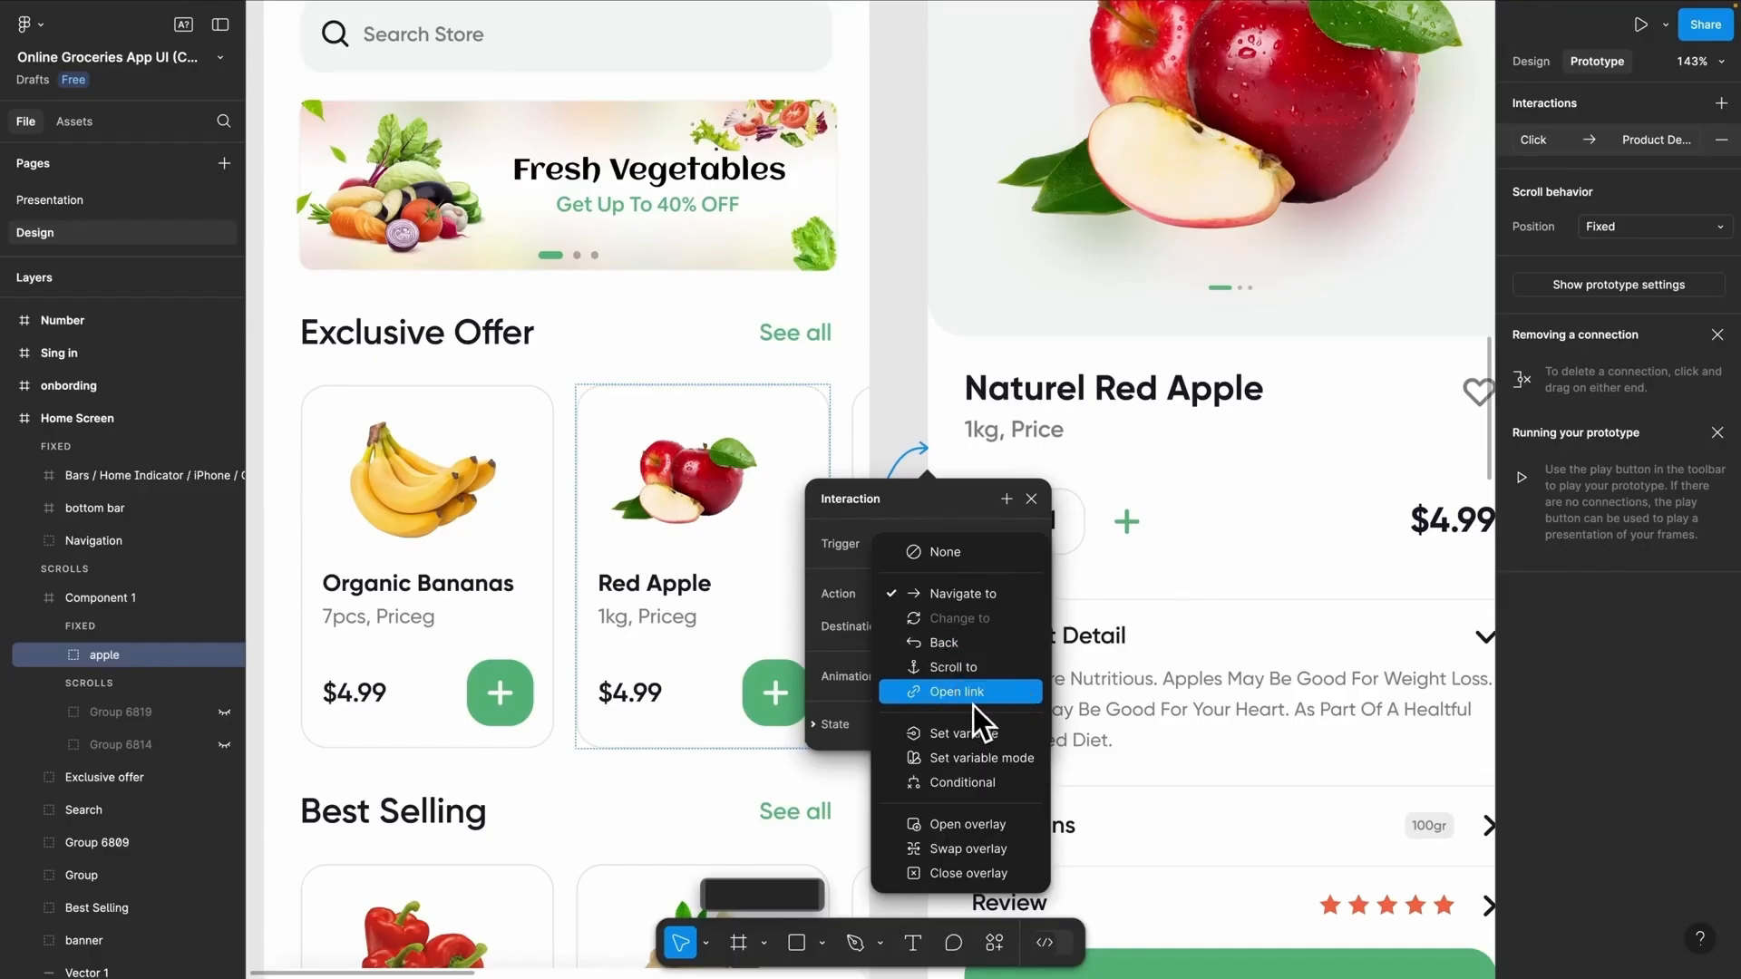
left_click(852, 607)
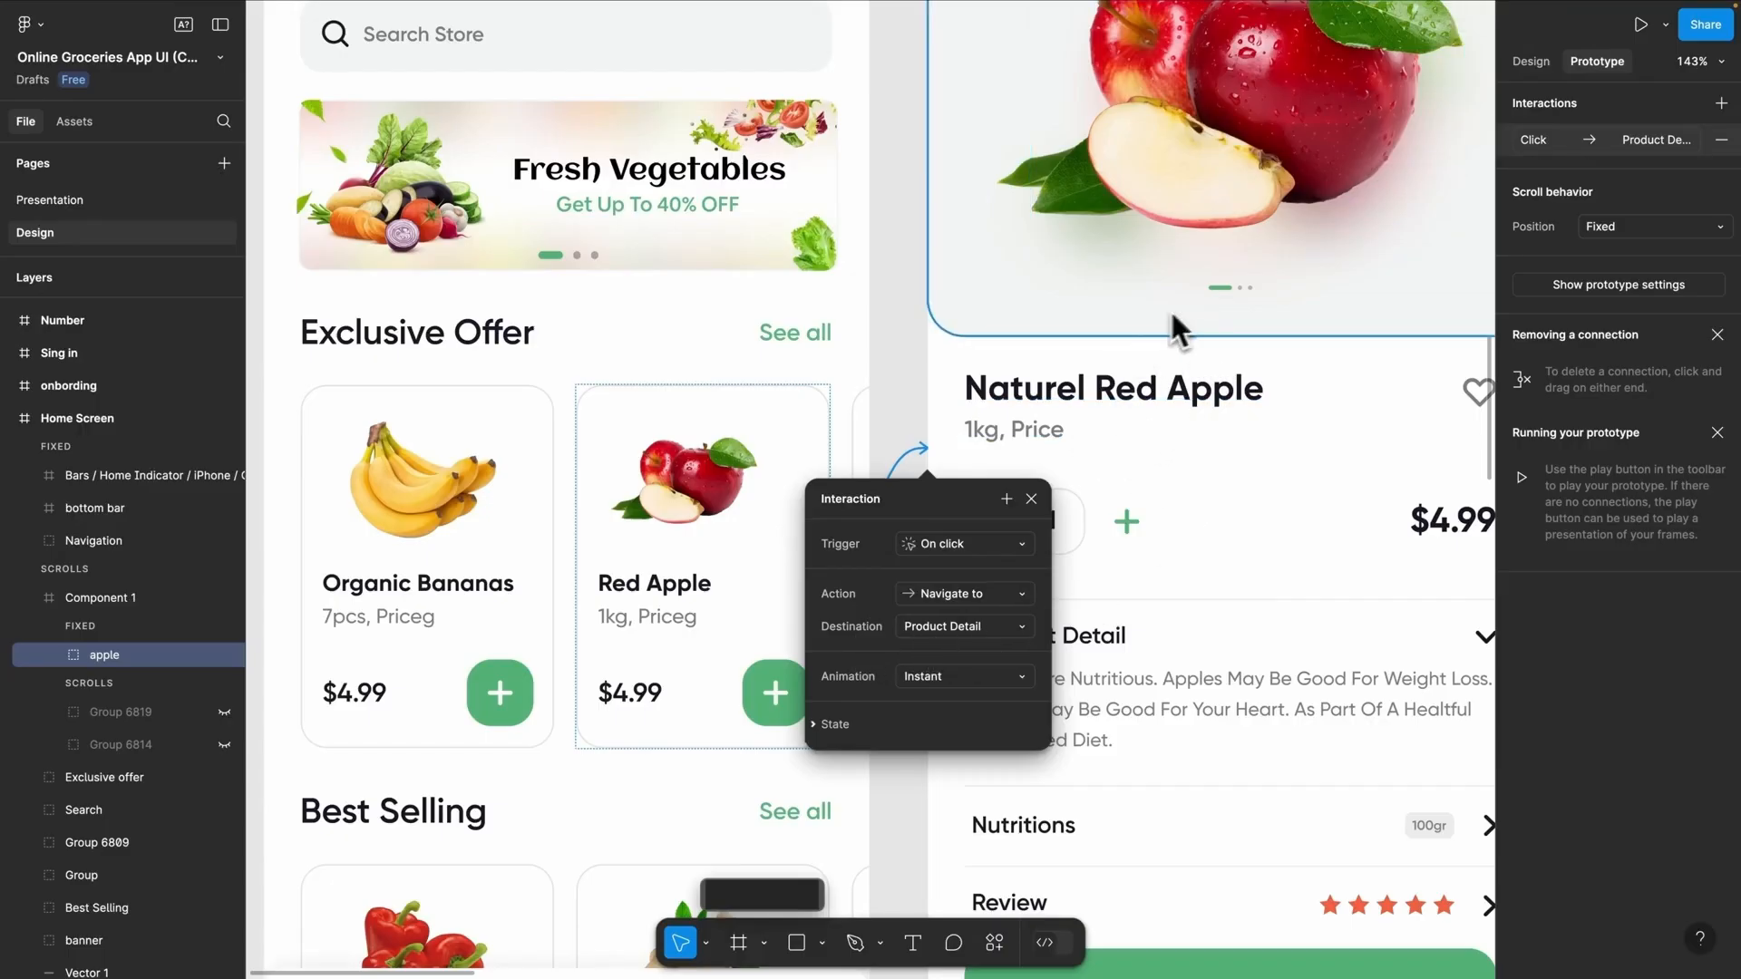
Preview Flow 1 from the Home Screen, test the Red Apple card's link and move the preview window aside.
scroll(908, 573, "down", 4)
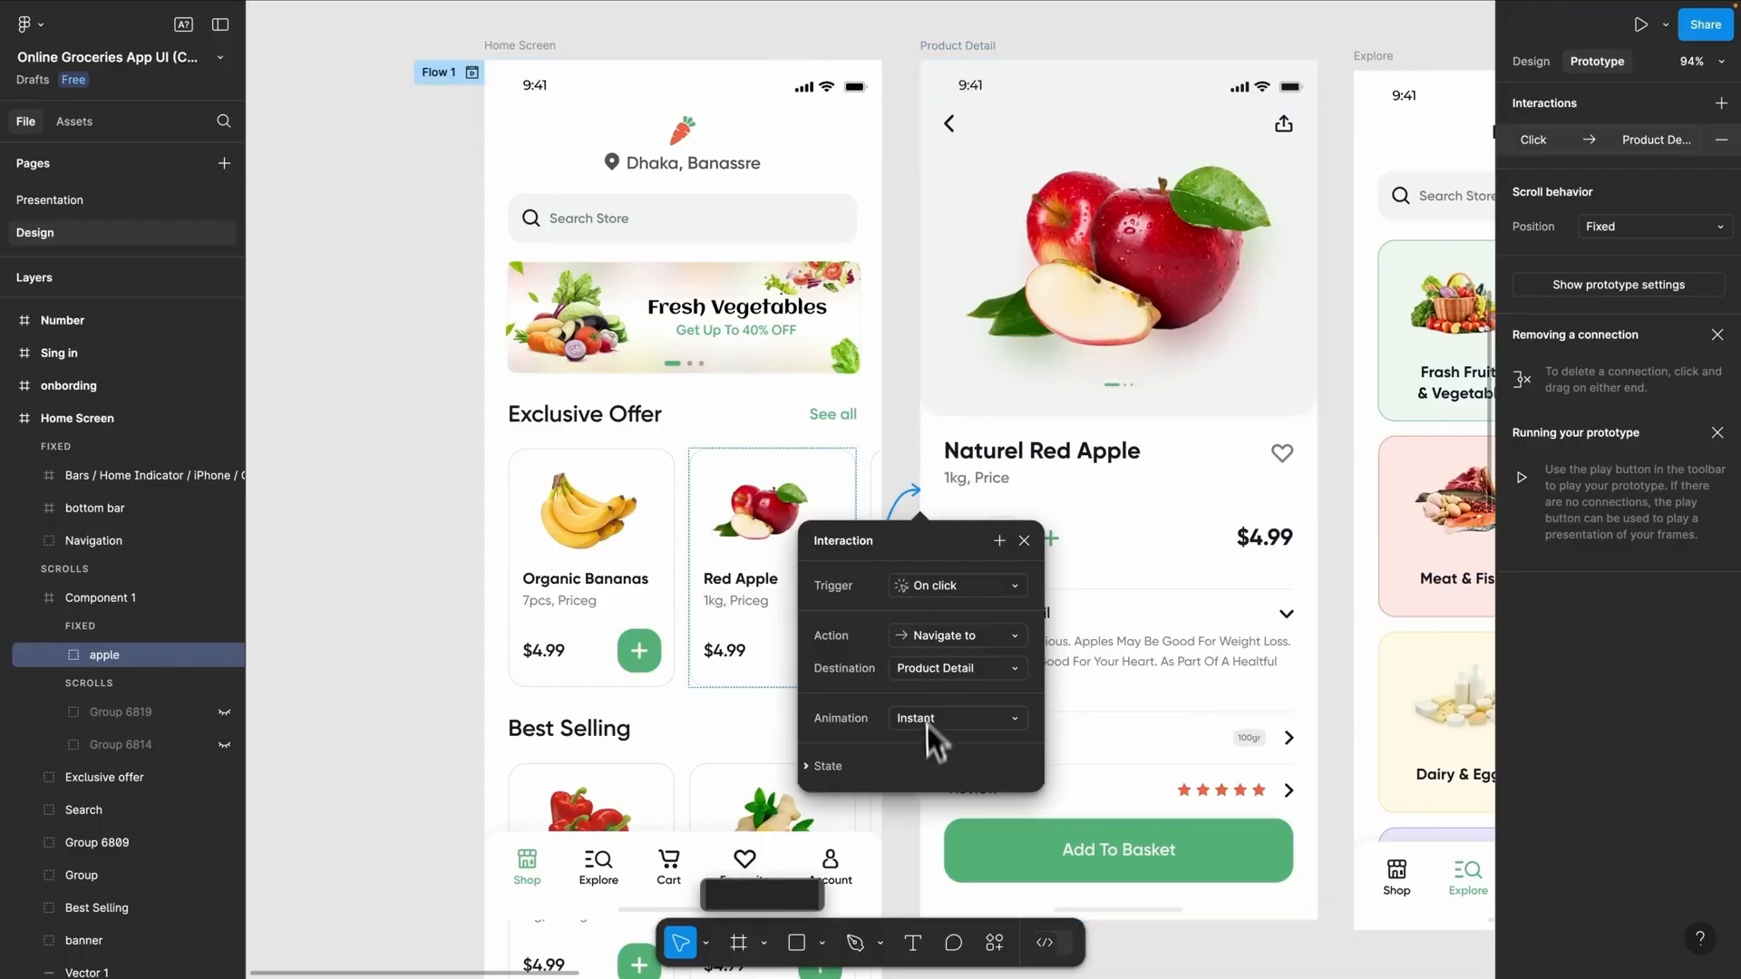
scroll(924, 758, "right", 1)
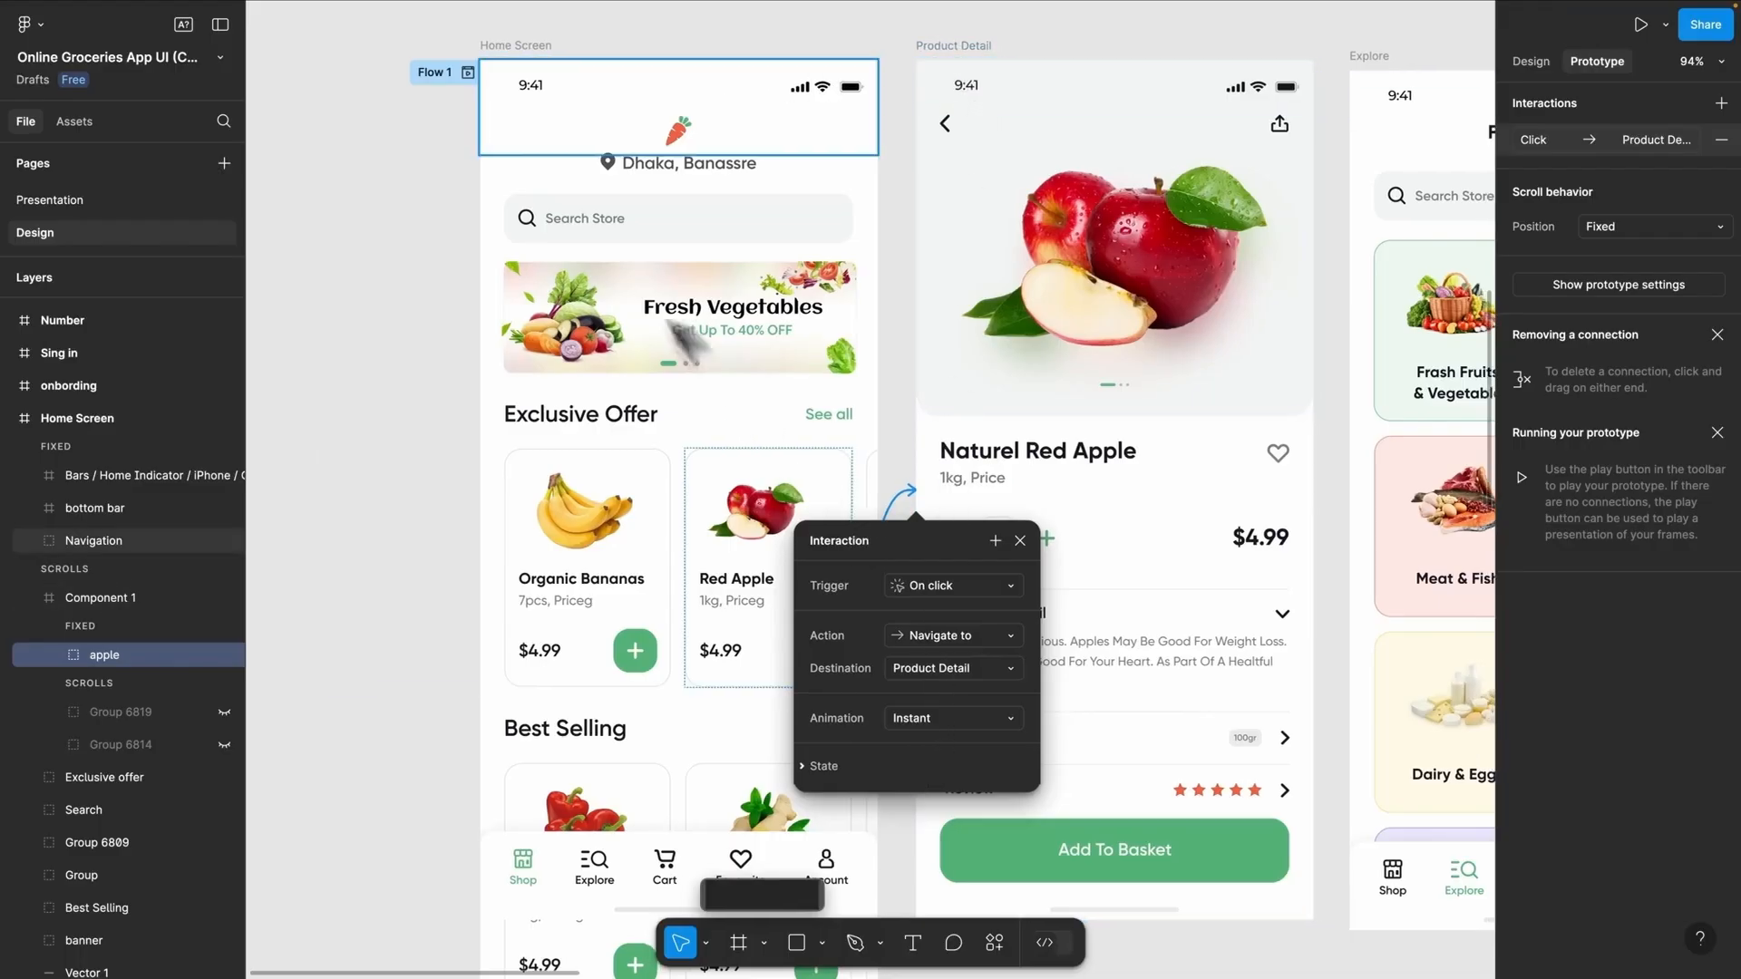
left_click(468, 72)
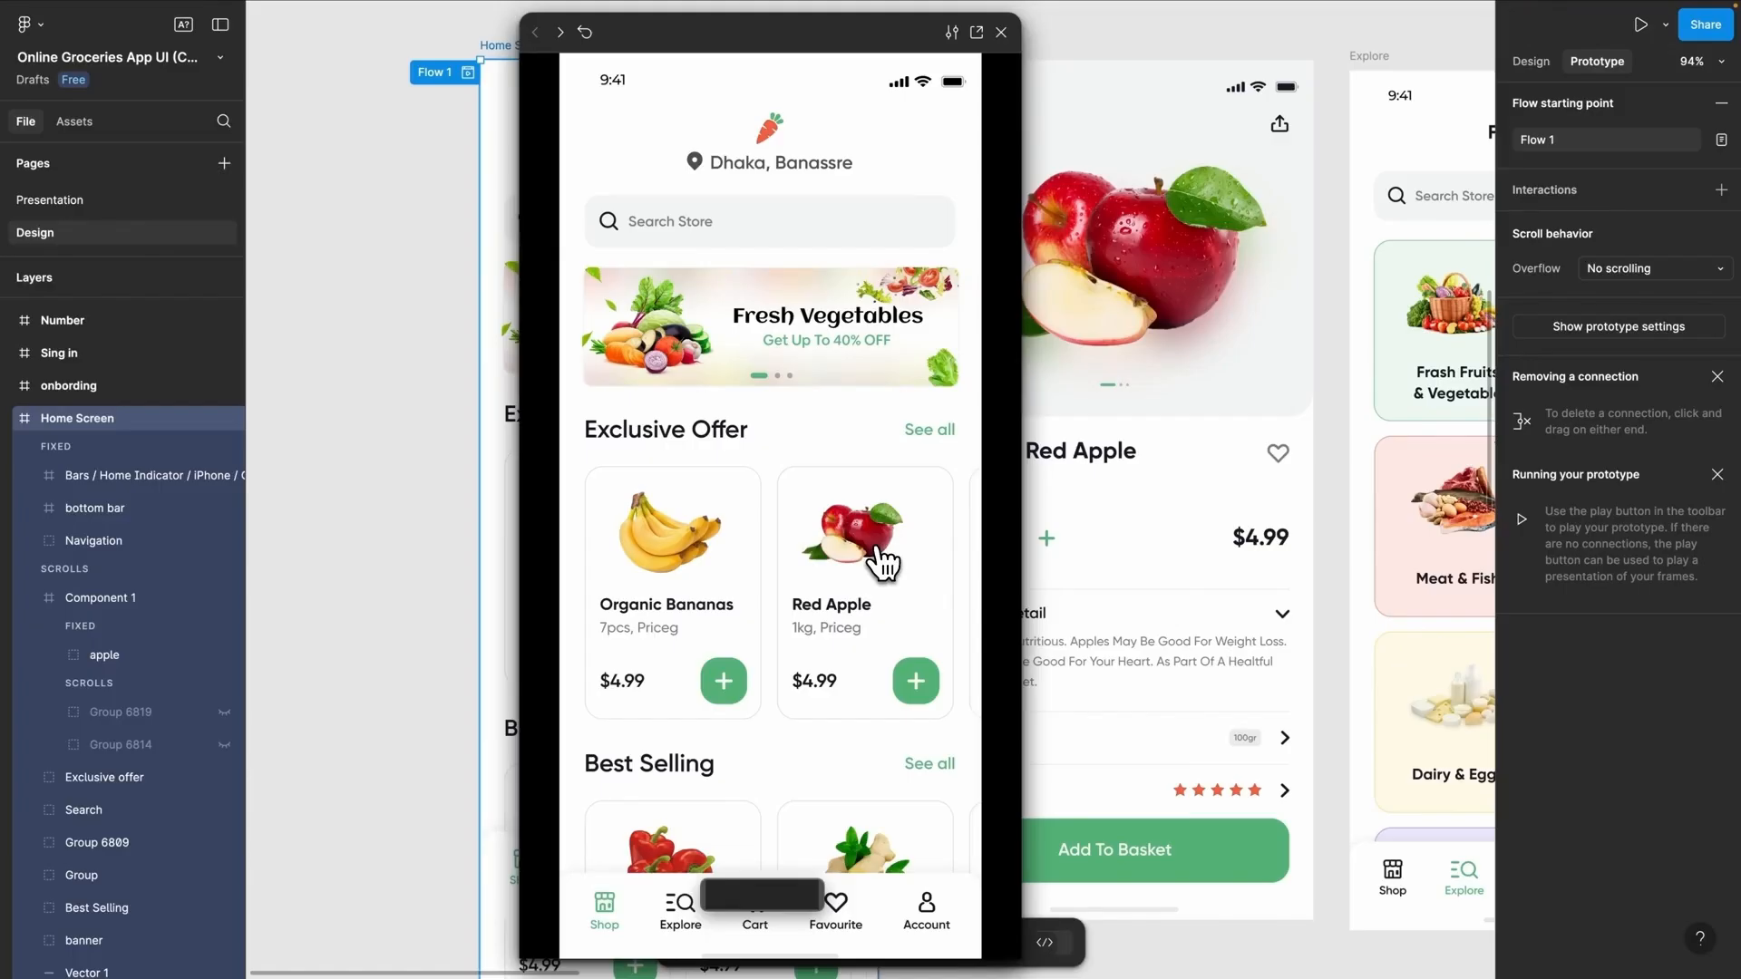
left_click(877, 557)
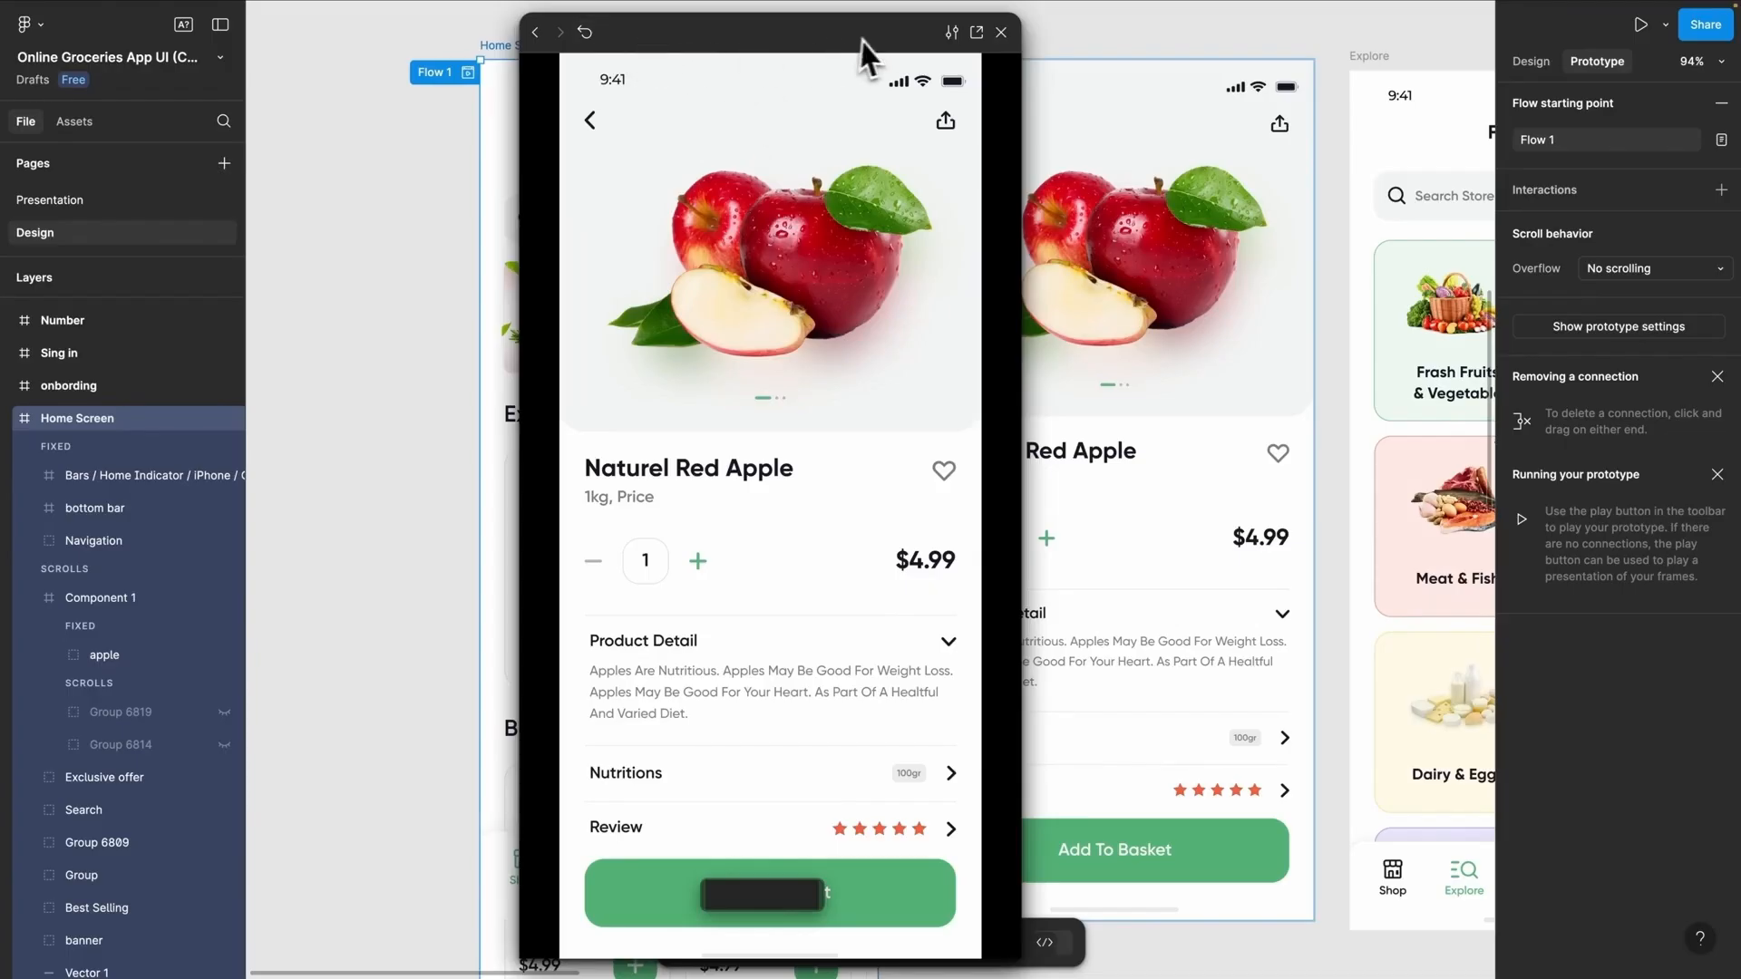
left_click_drag(868, 36, 488, 47)
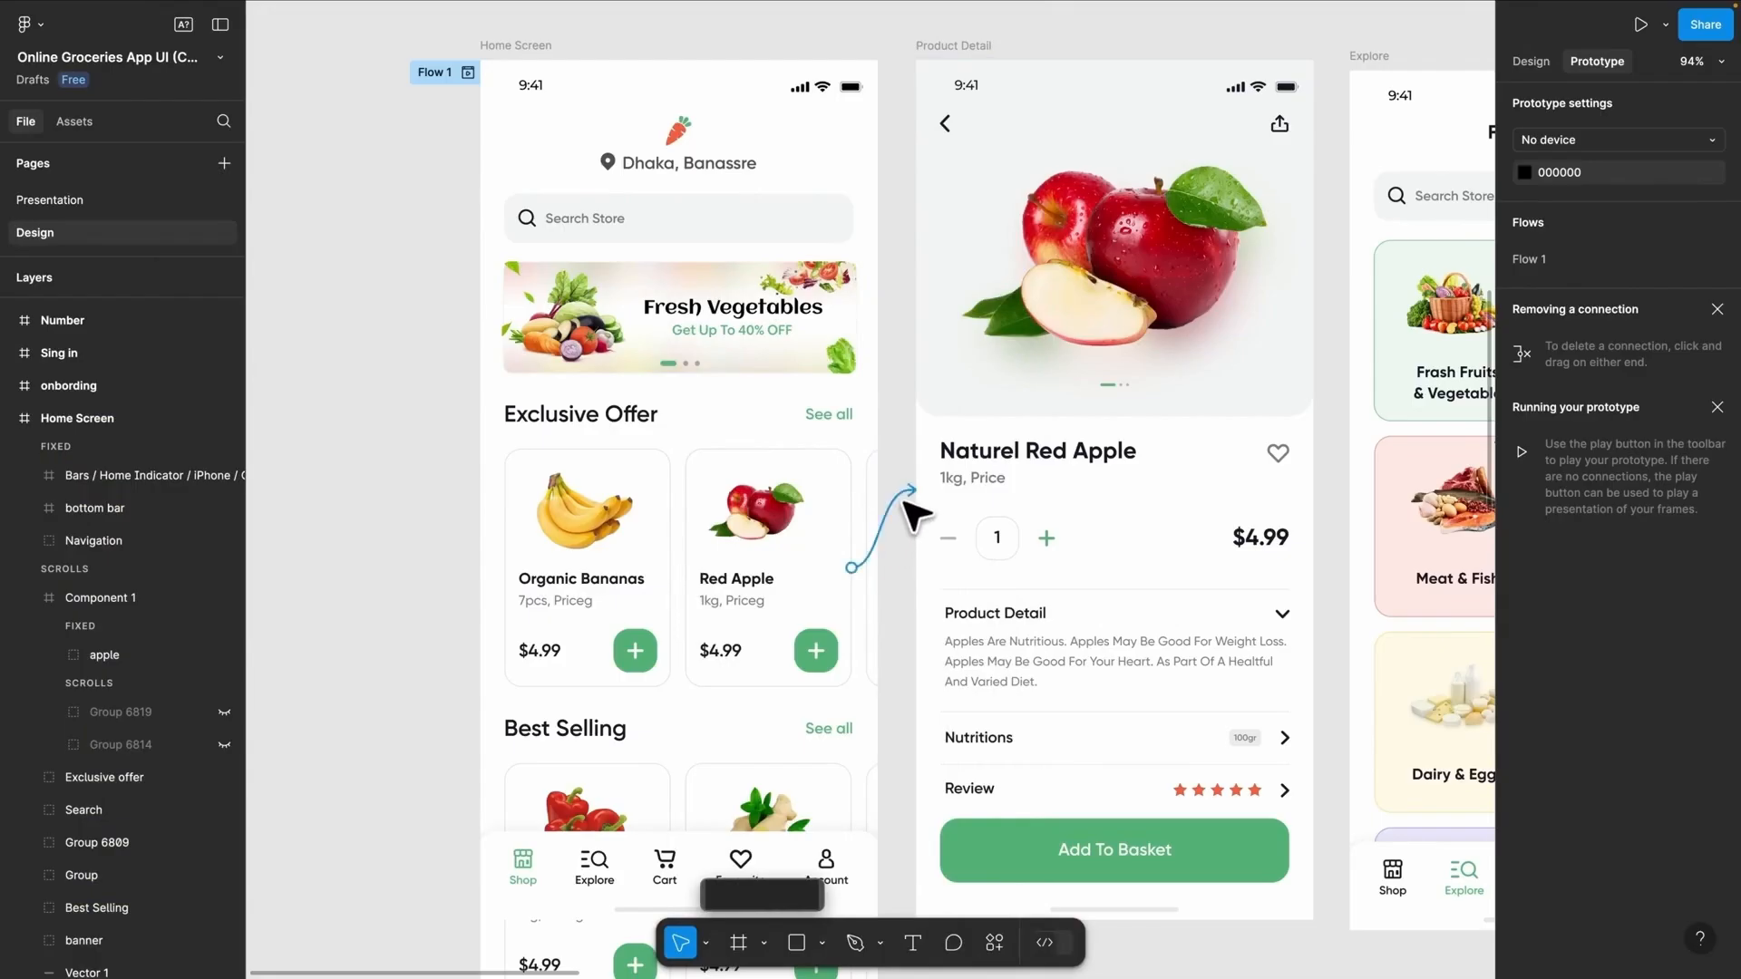
Set the animation of the Red Apple interaction to Smart animate and close its settings.
left_click(893, 513)
left_click(906, 725)
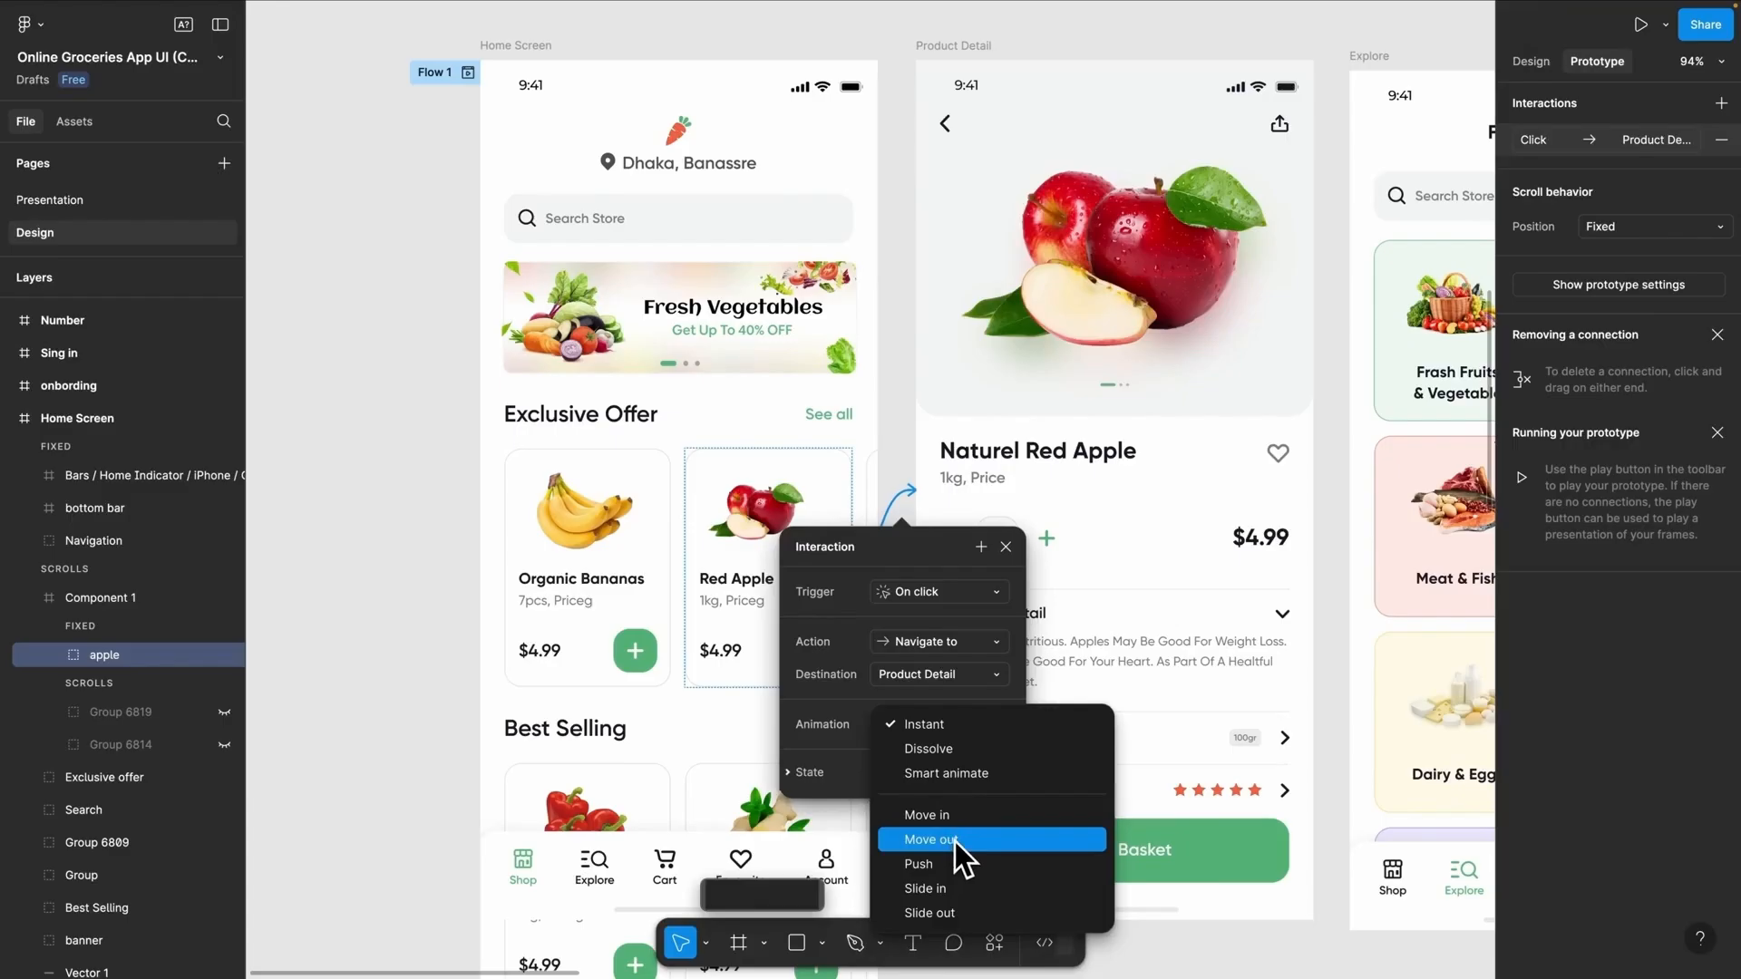
left_click(926, 774)
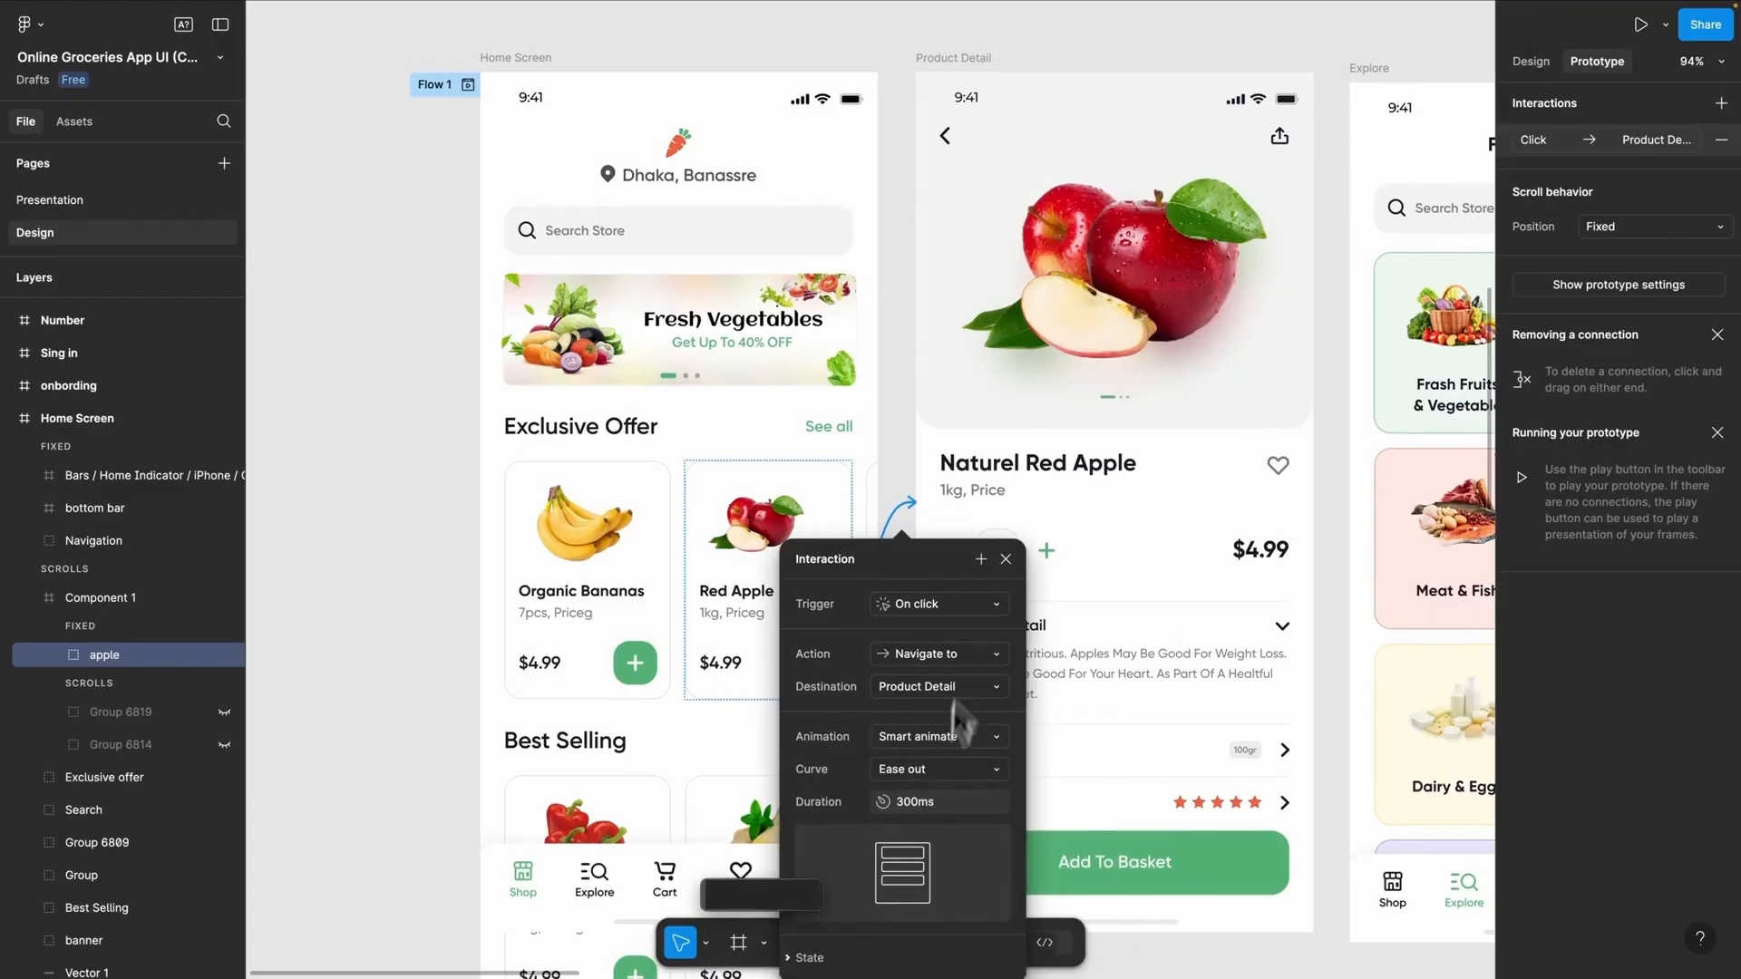
left_click(1003, 557)
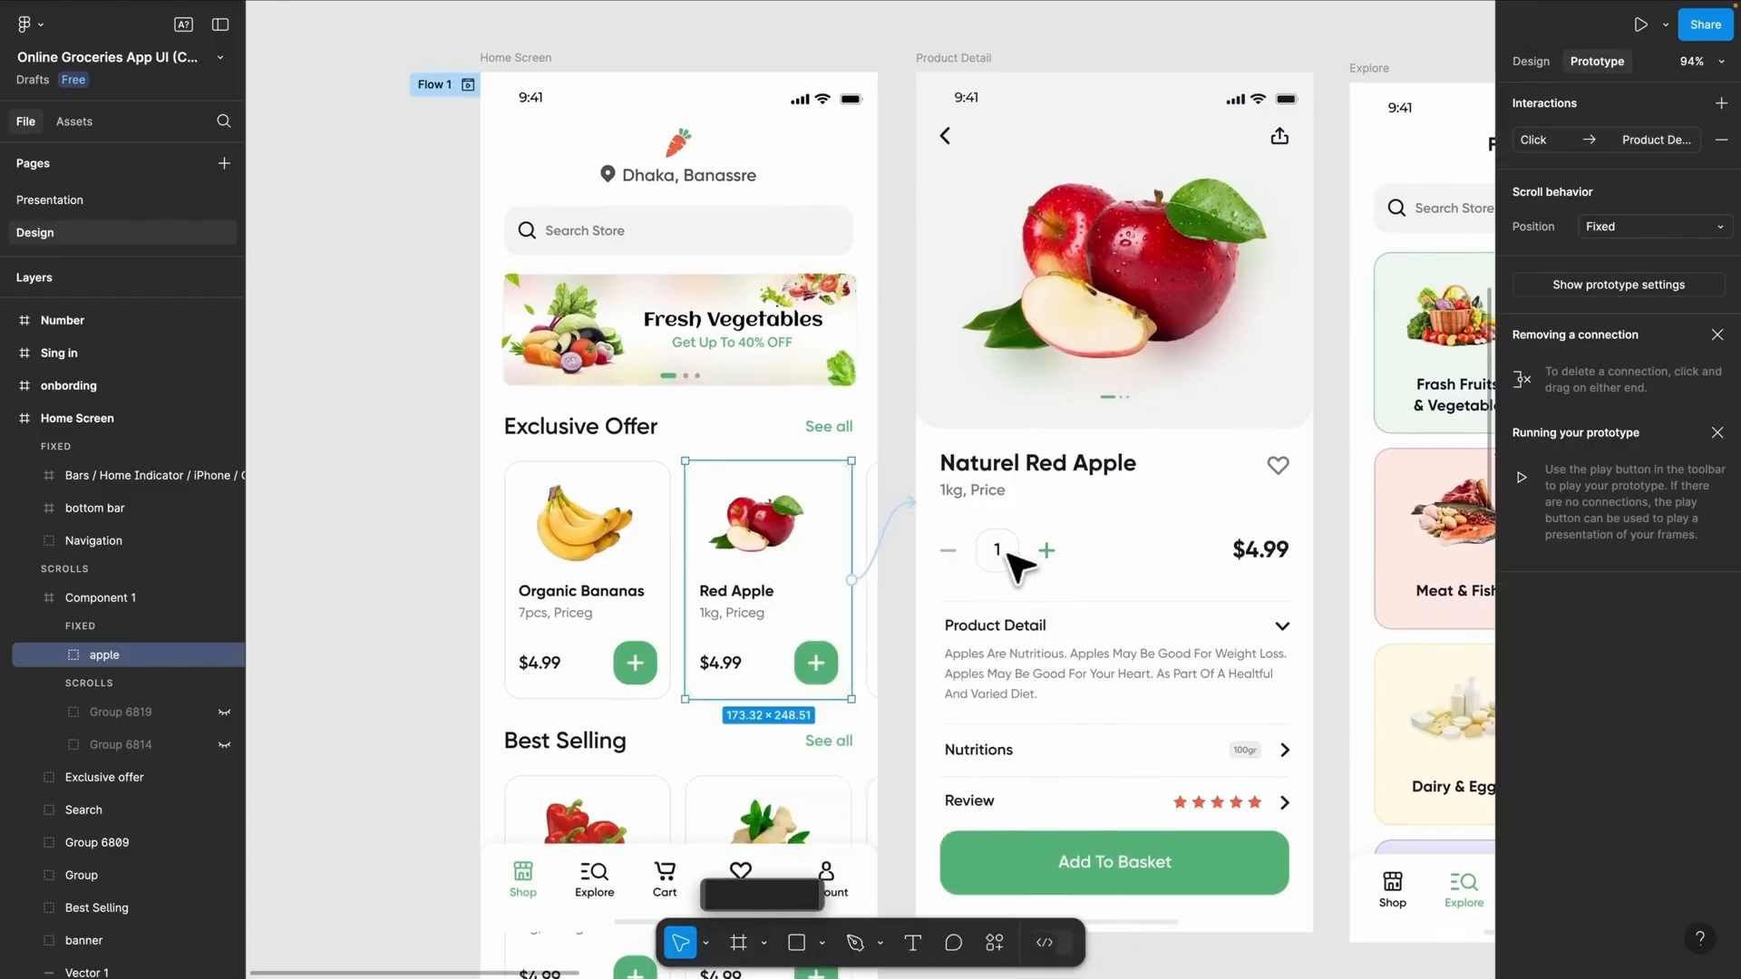
Preview Flow 1 with the Smart animate transition by following the Red Apple link, and close the preview.
left_click(468, 84)
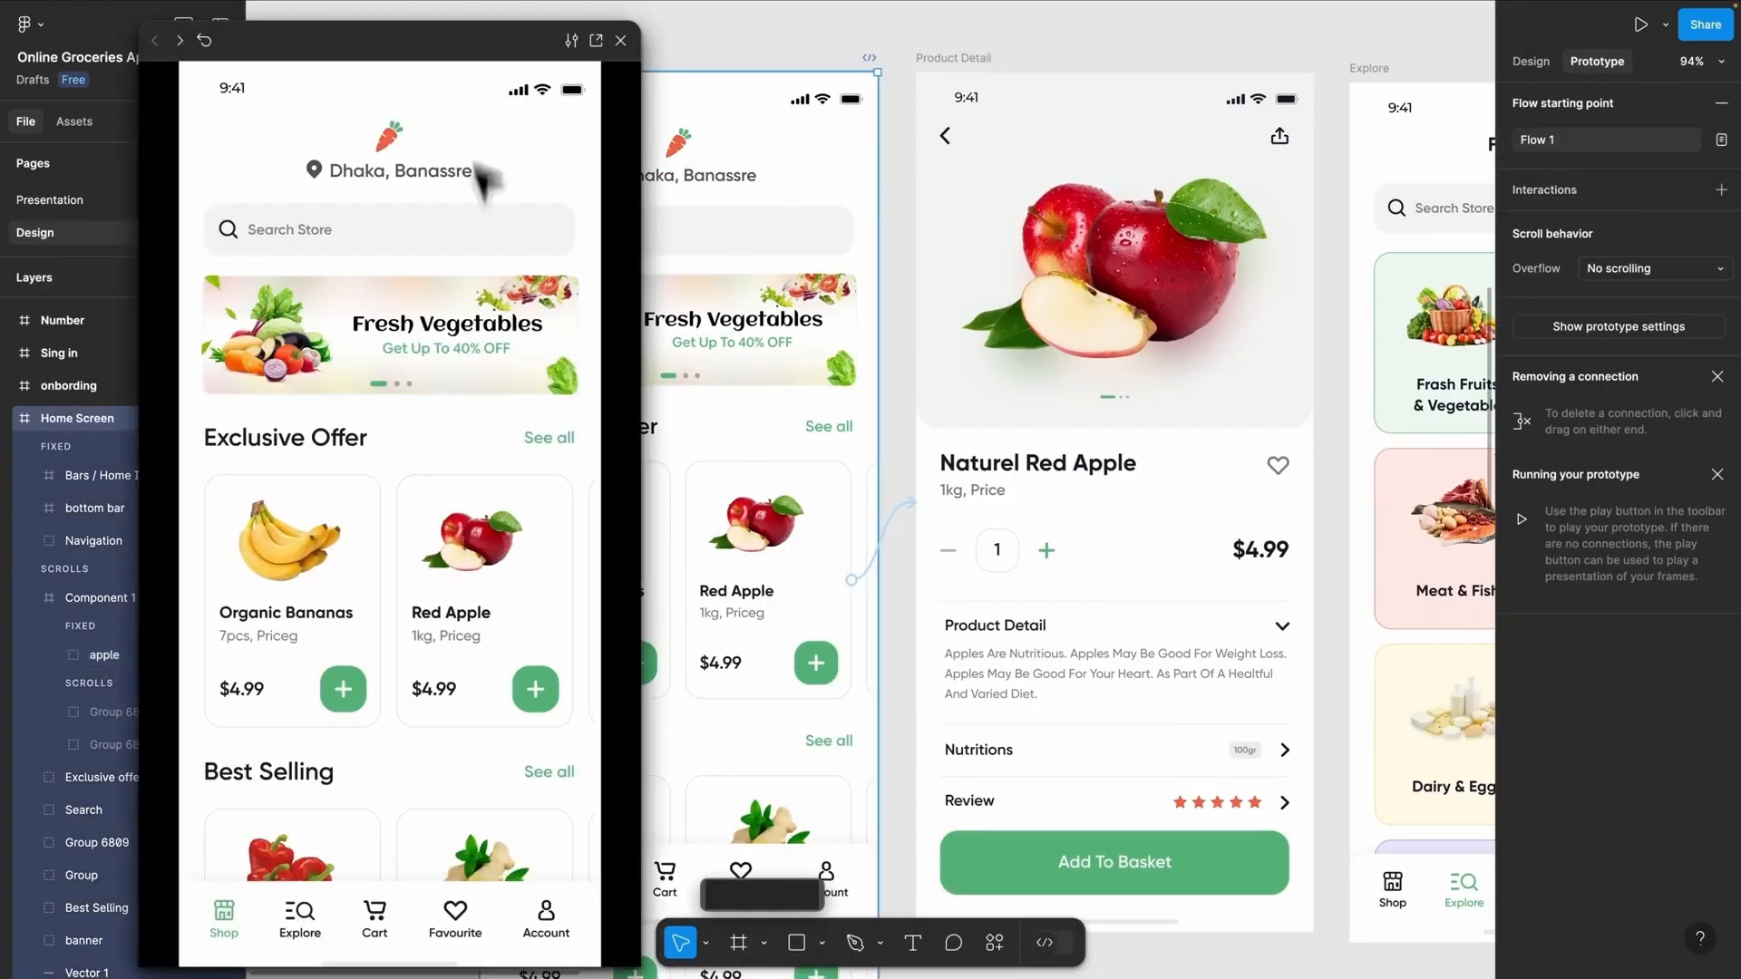
left_click(504, 543)
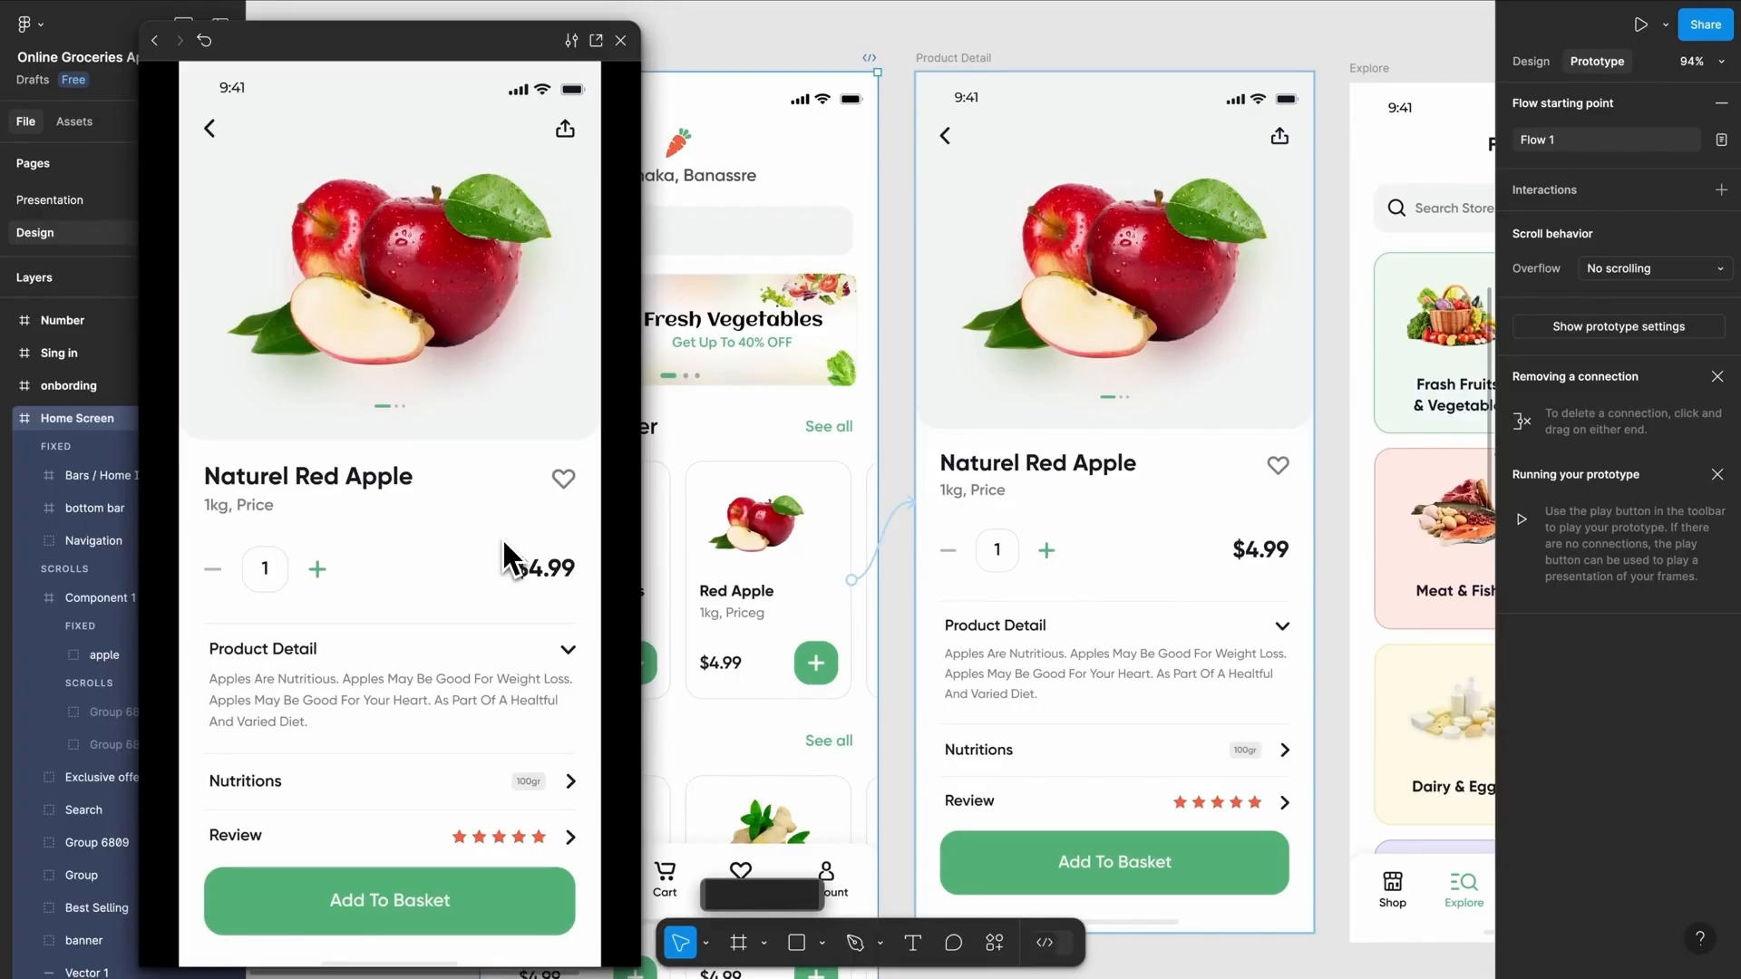
left_click(622, 41)
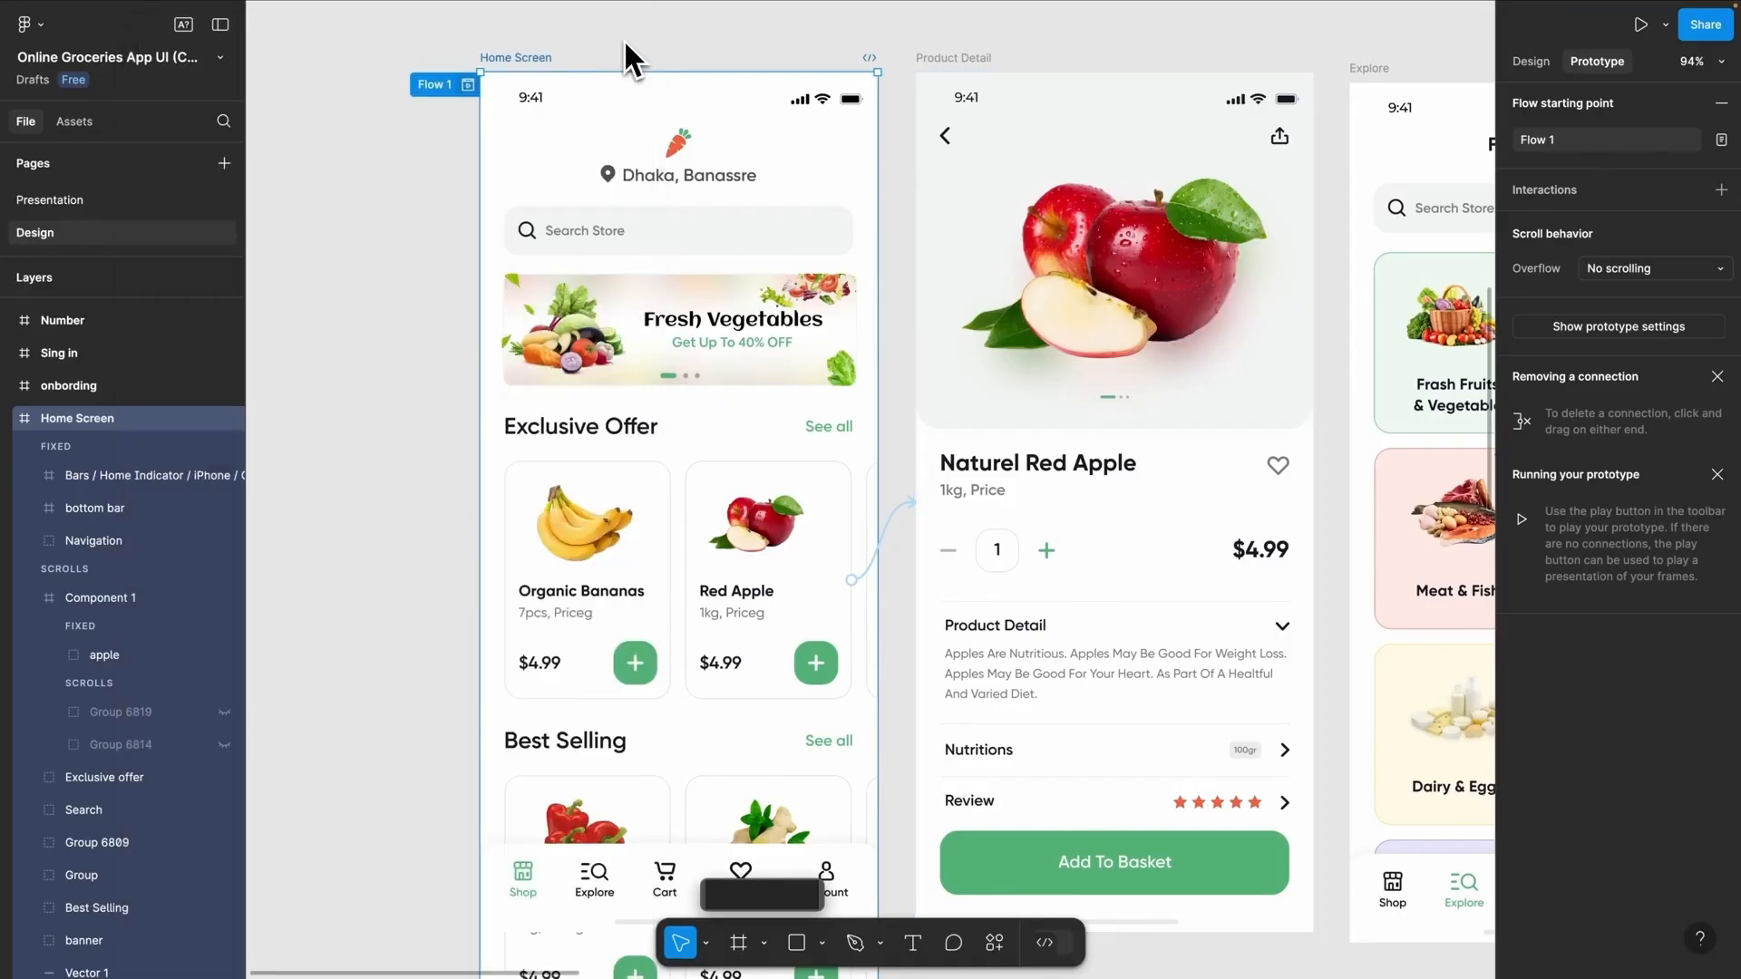
In the Draft file, draw a frame of about 600 × 383 beside the Button component set.
left_click(429, 33)
scroll(984, 730, "right", 3)
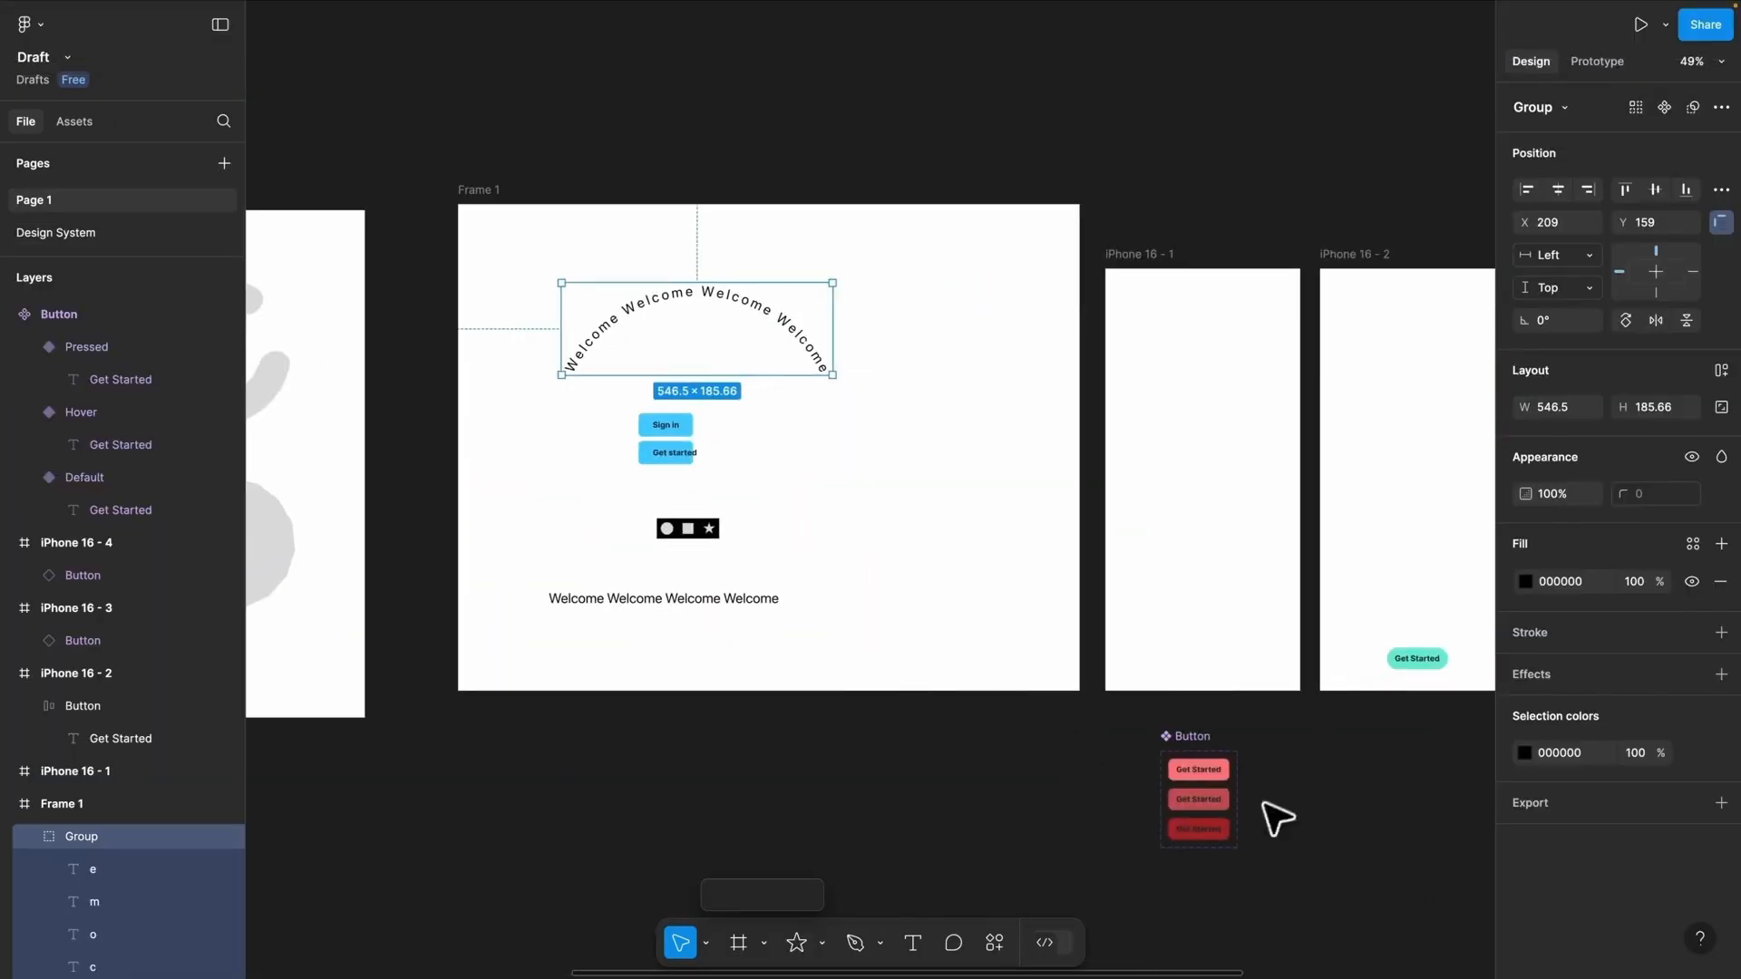
scroll(1201, 803, "up", 4)
scroll(1147, 775, "up", 4)
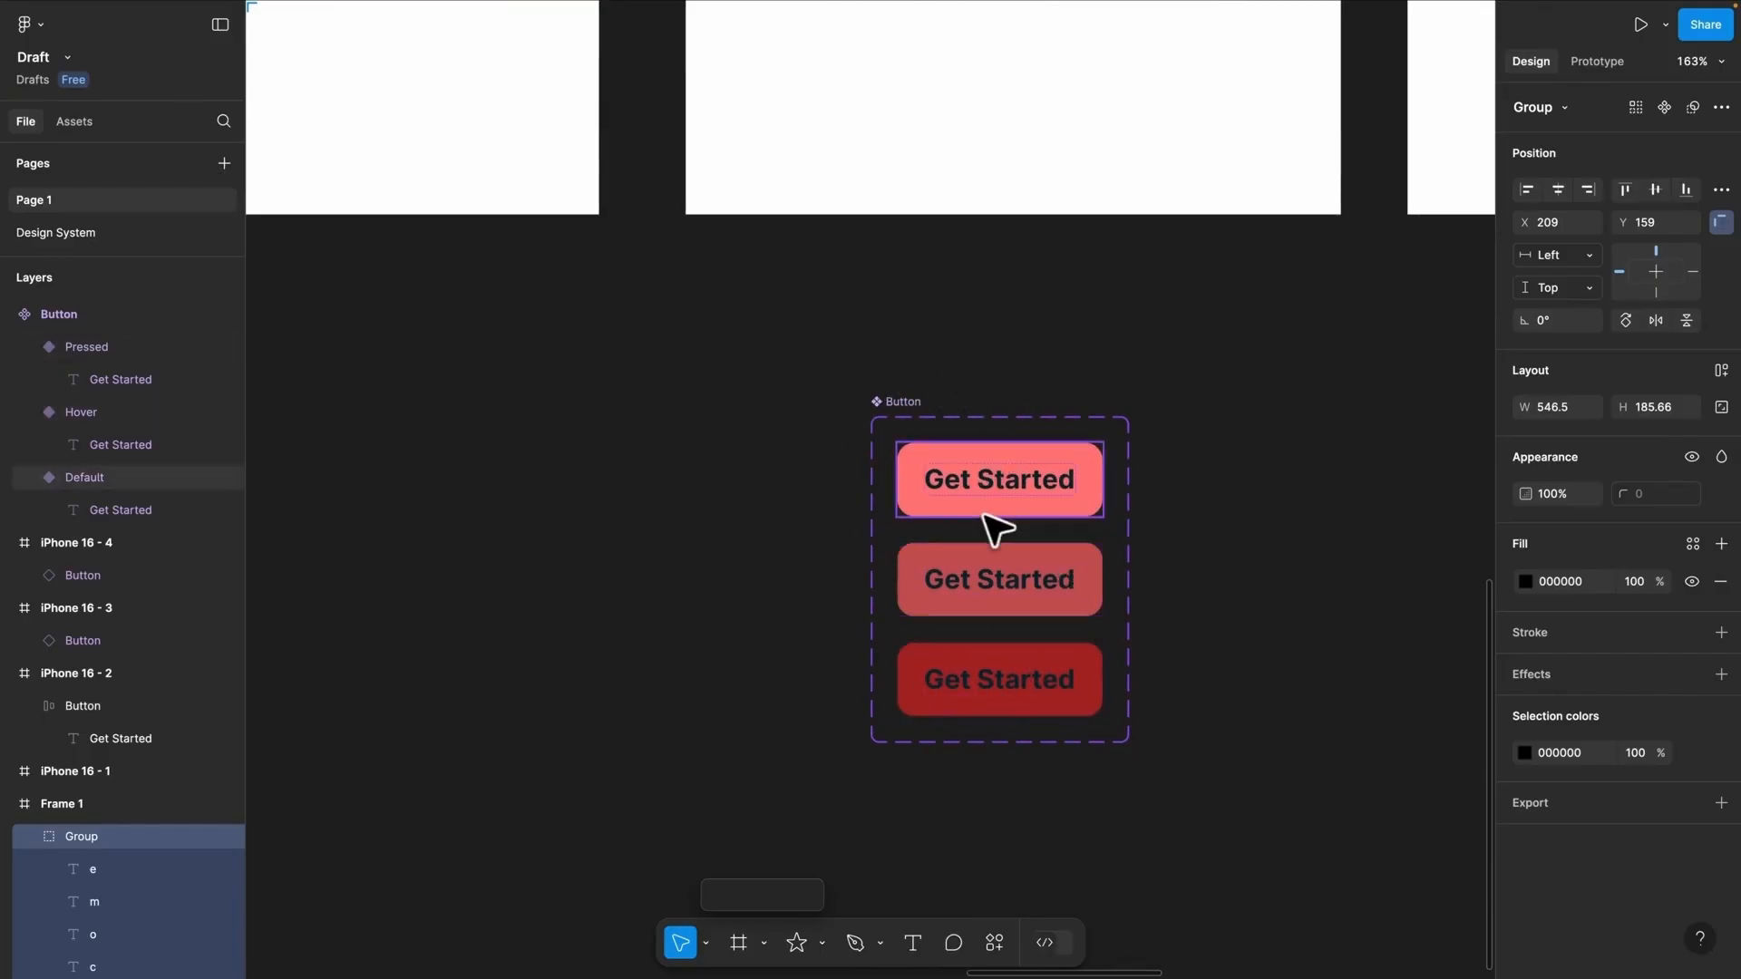
left_click(1136, 533)
scroll(1041, 481, "down", 5)
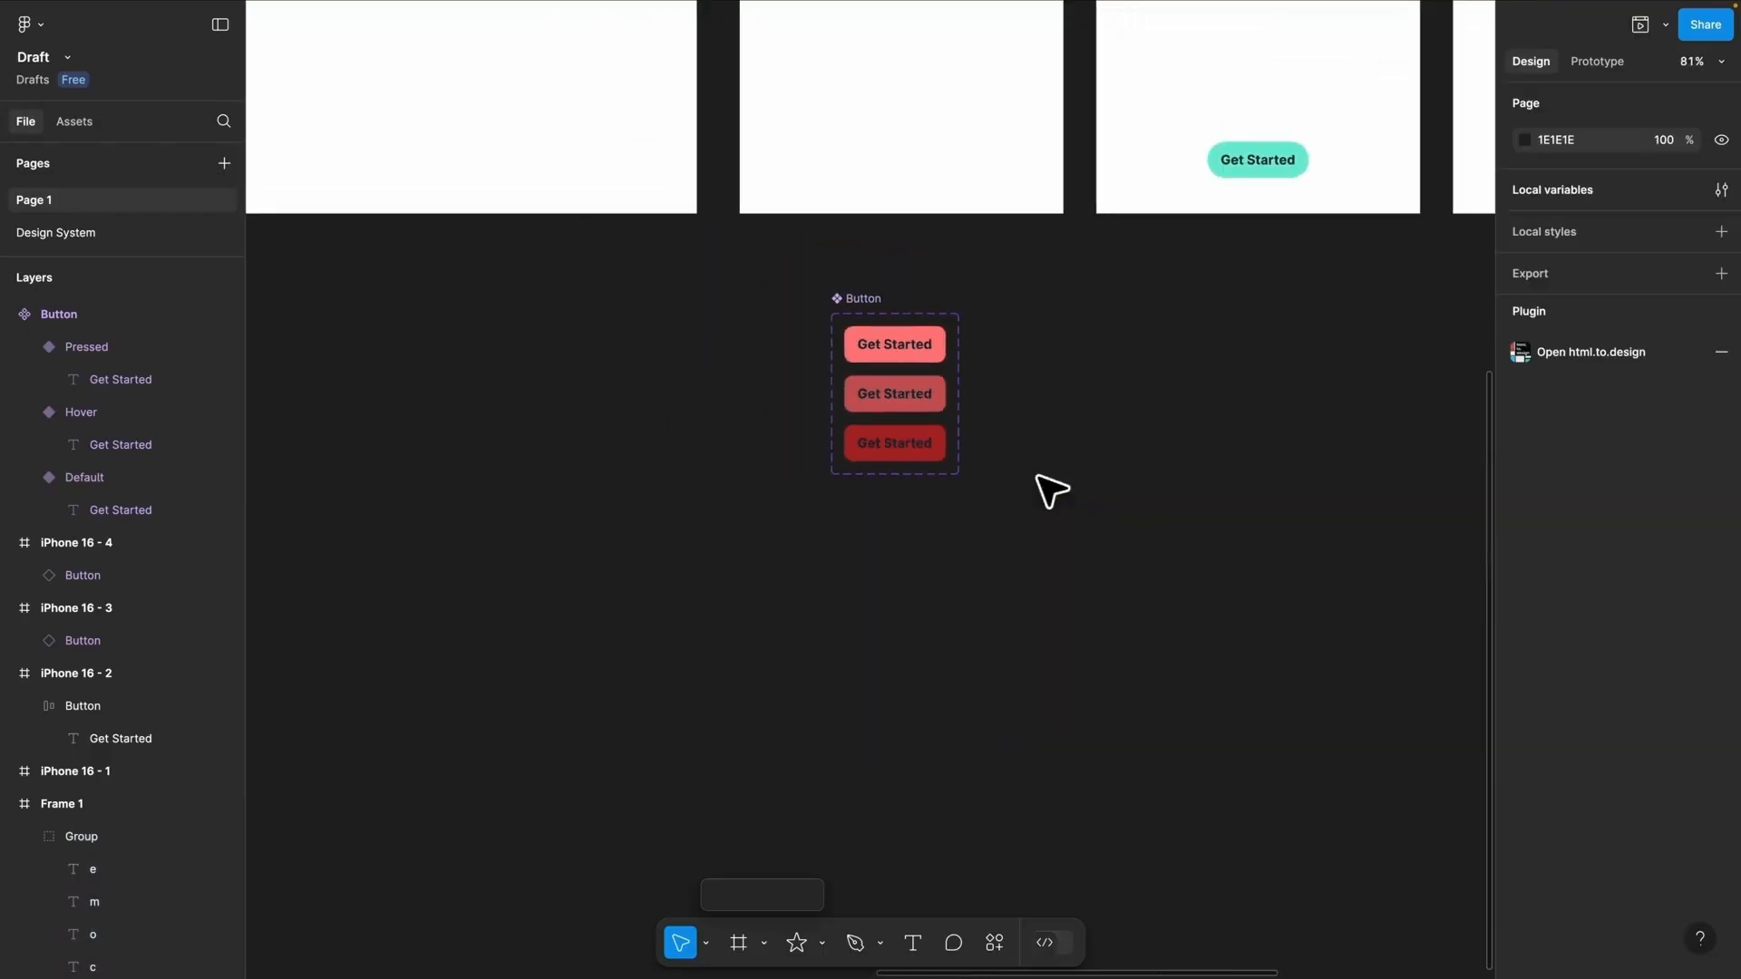
scroll(1041, 480, "right", 3)
key("a")
left_click_drag(768, 291, 1262, 605)
Place a Button instance from the components created in this file near the centre of the new frame, and select the frame.
left_click(59, 122)
left_click(123, 232)
left_click_drag(56, 270, 1023, 446)
left_click(794, 277)
scroll(794, 278, "up", 4)
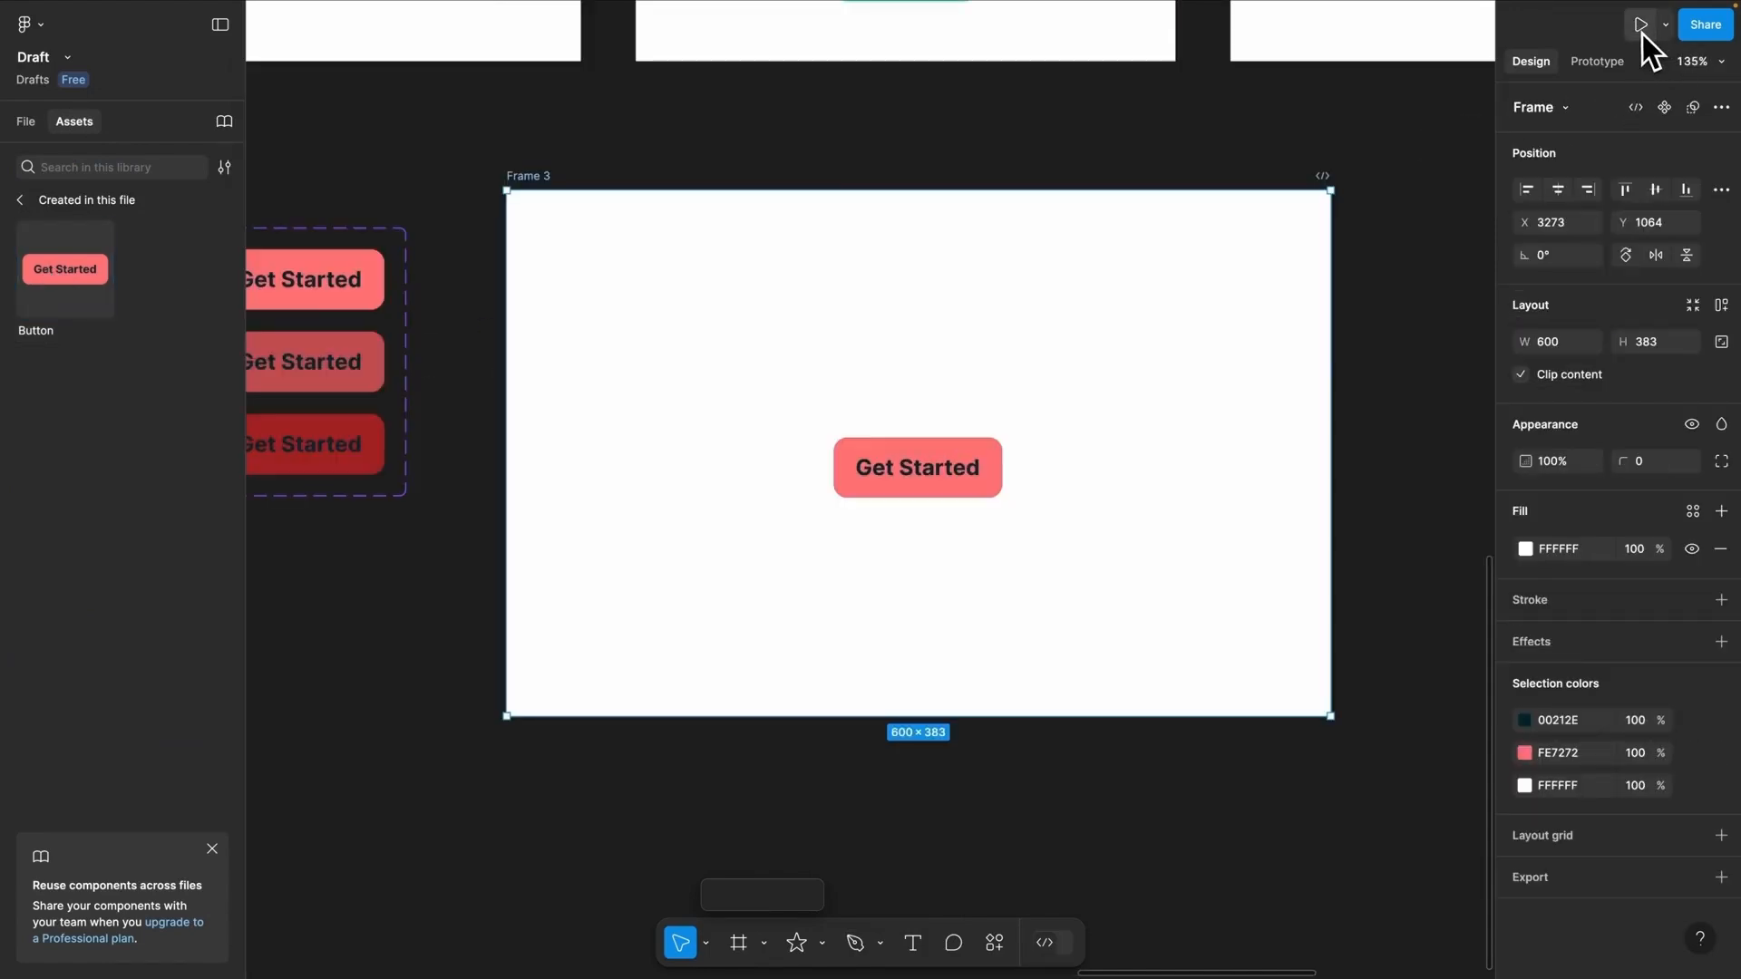
Preview the frame holding the Get Started button, enlarge the preview window, and close it.
left_click(1664, 26)
left_click(1599, 89)
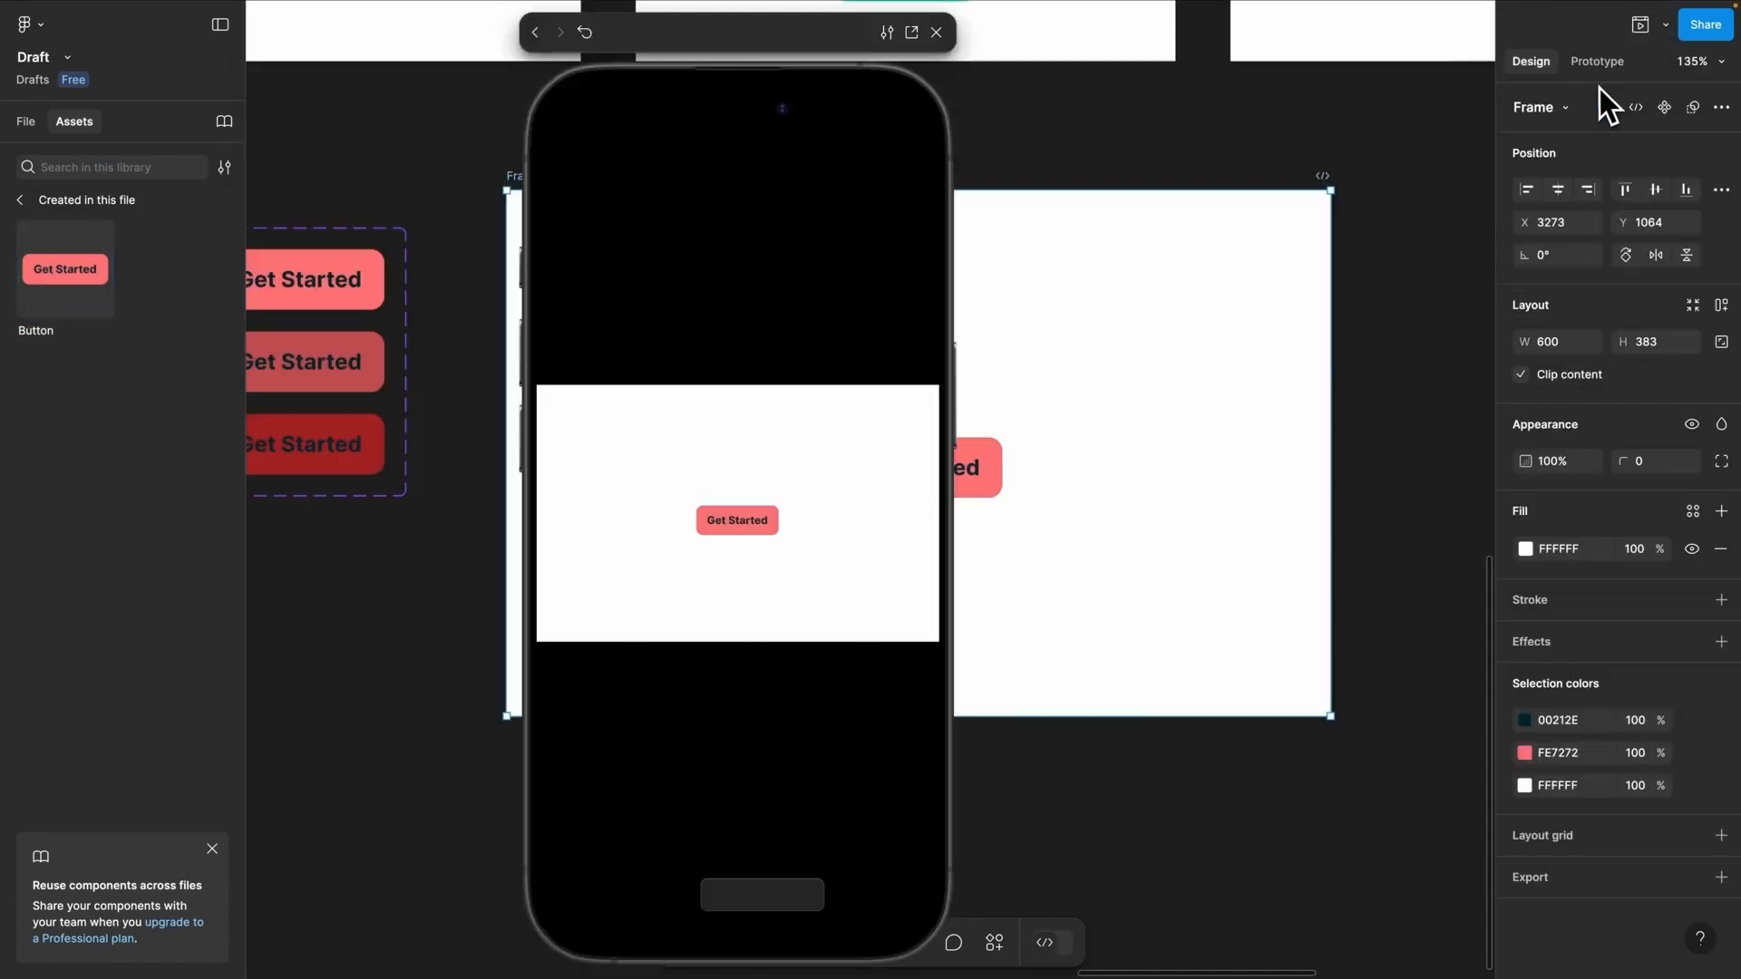
left_click_drag(961, 261, 1133, 245)
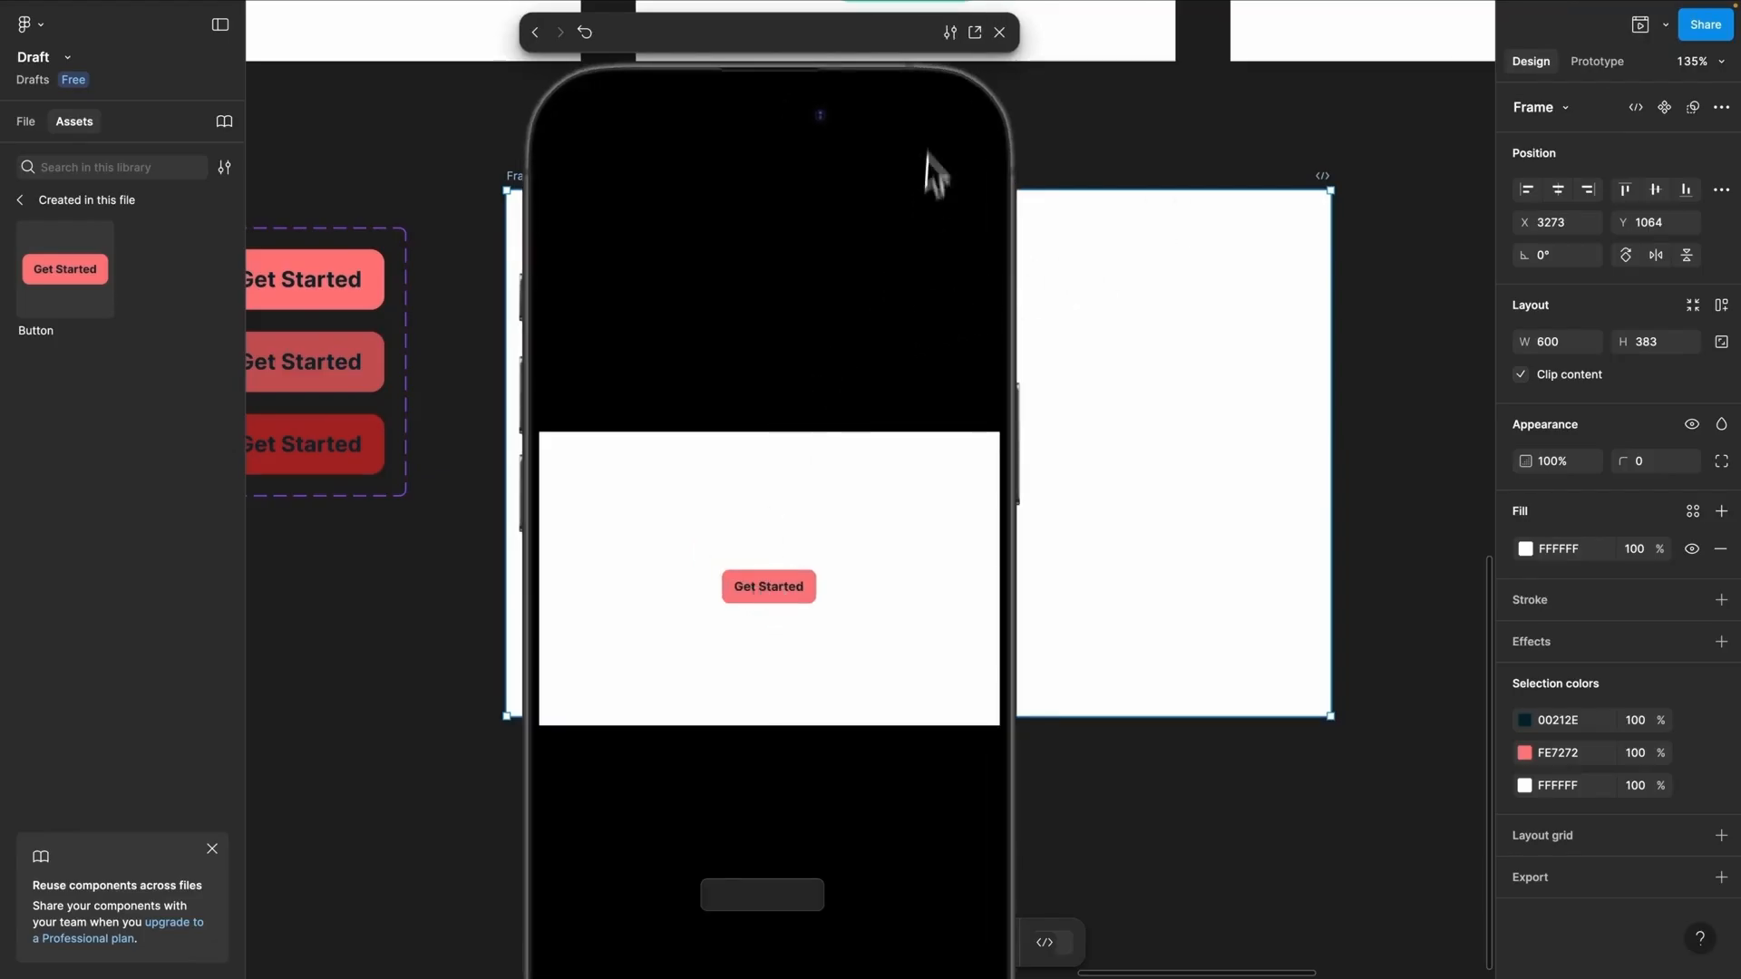
scroll(426, 217, "left", 3)
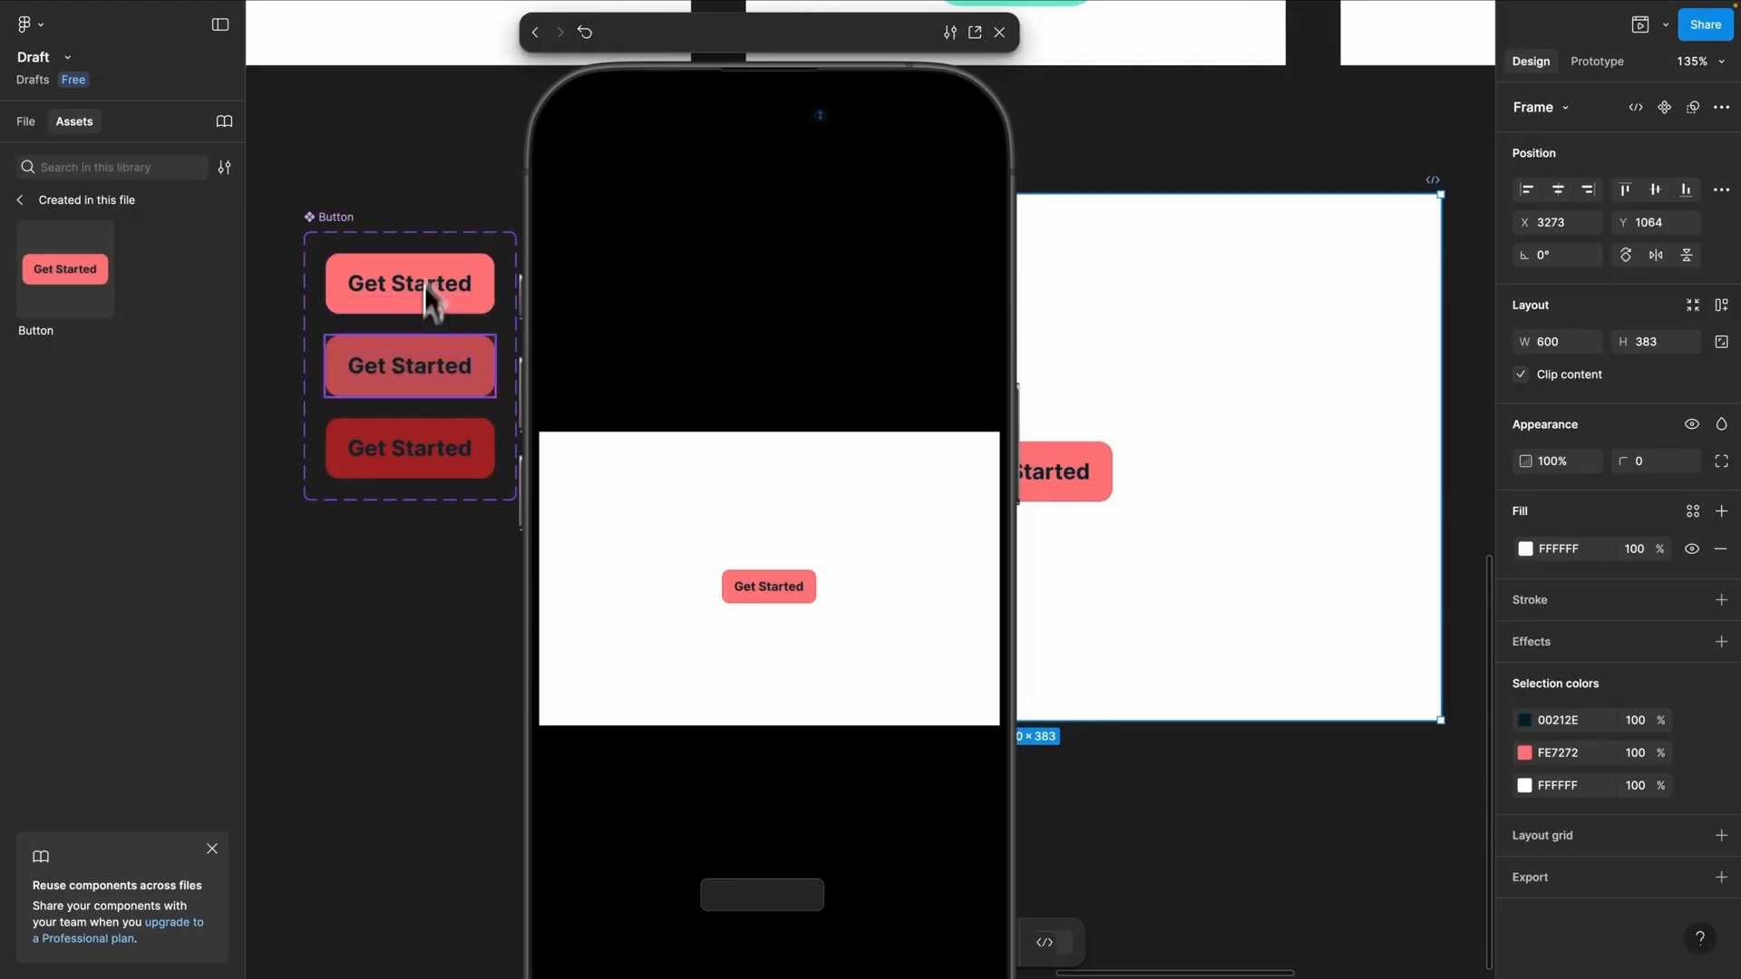
left_click(999, 32)
Connect the Default button variant to the Hover variant with a While hovering trigger and Smart animate animation.
left_click(698, 299)
scroll(698, 299, "up", 5)
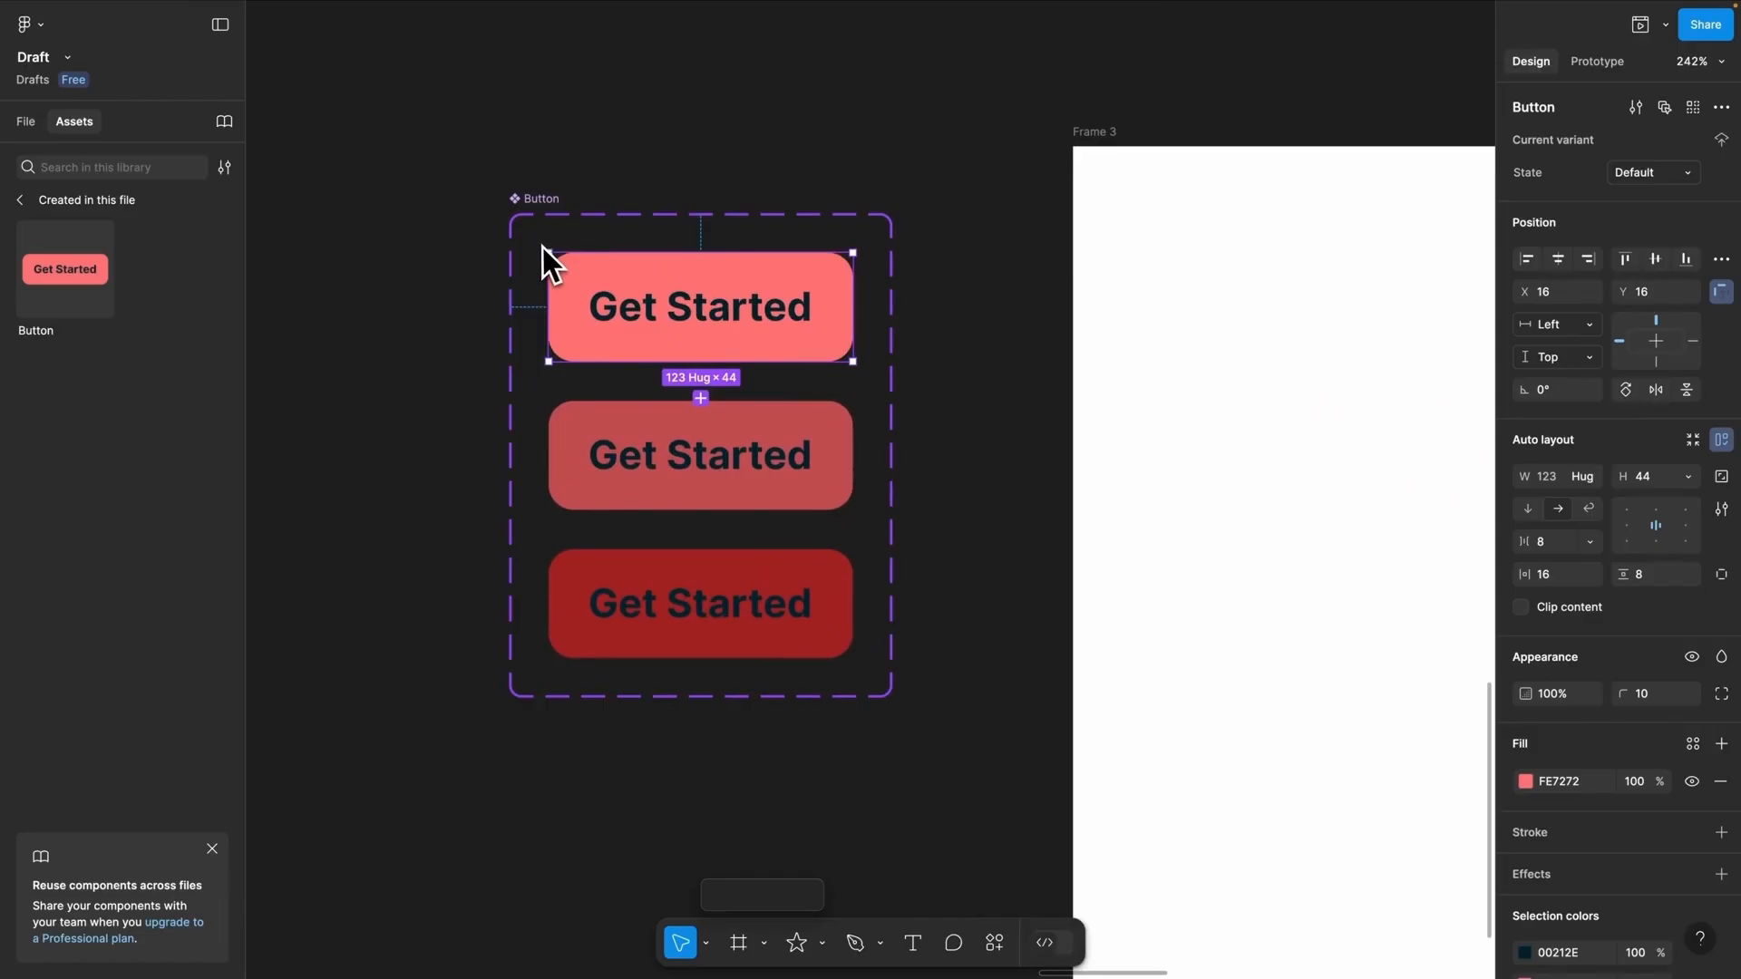
left_click(37, 123)
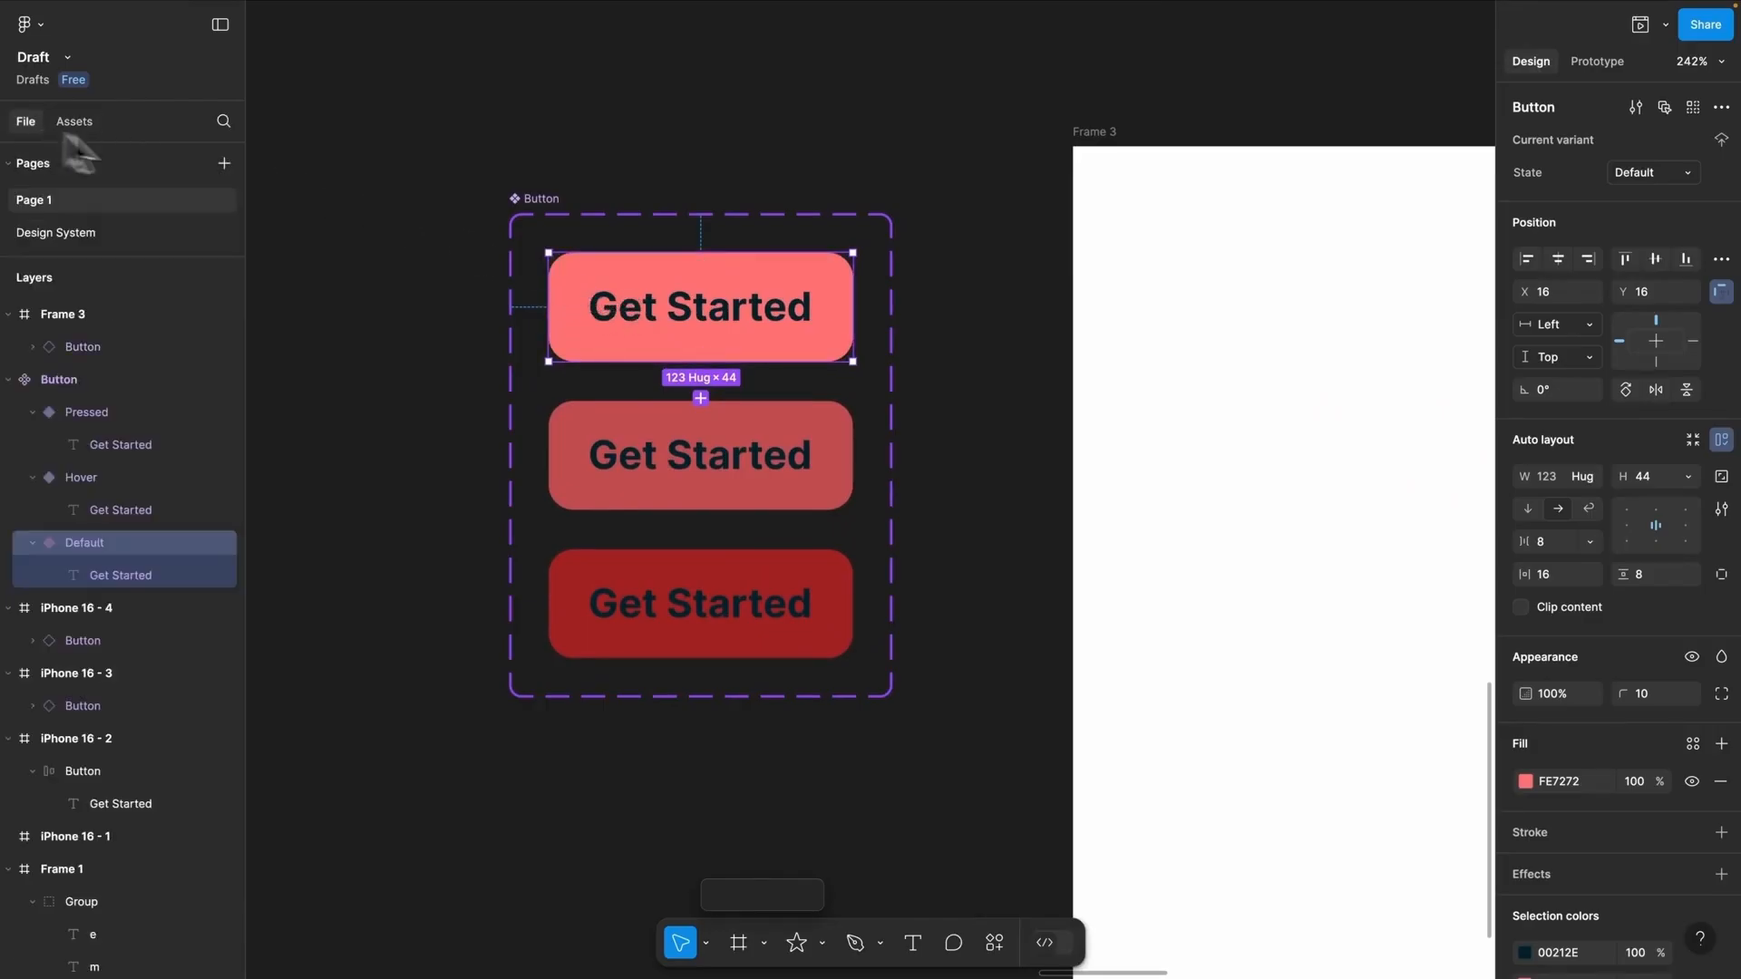
left_click(1603, 68)
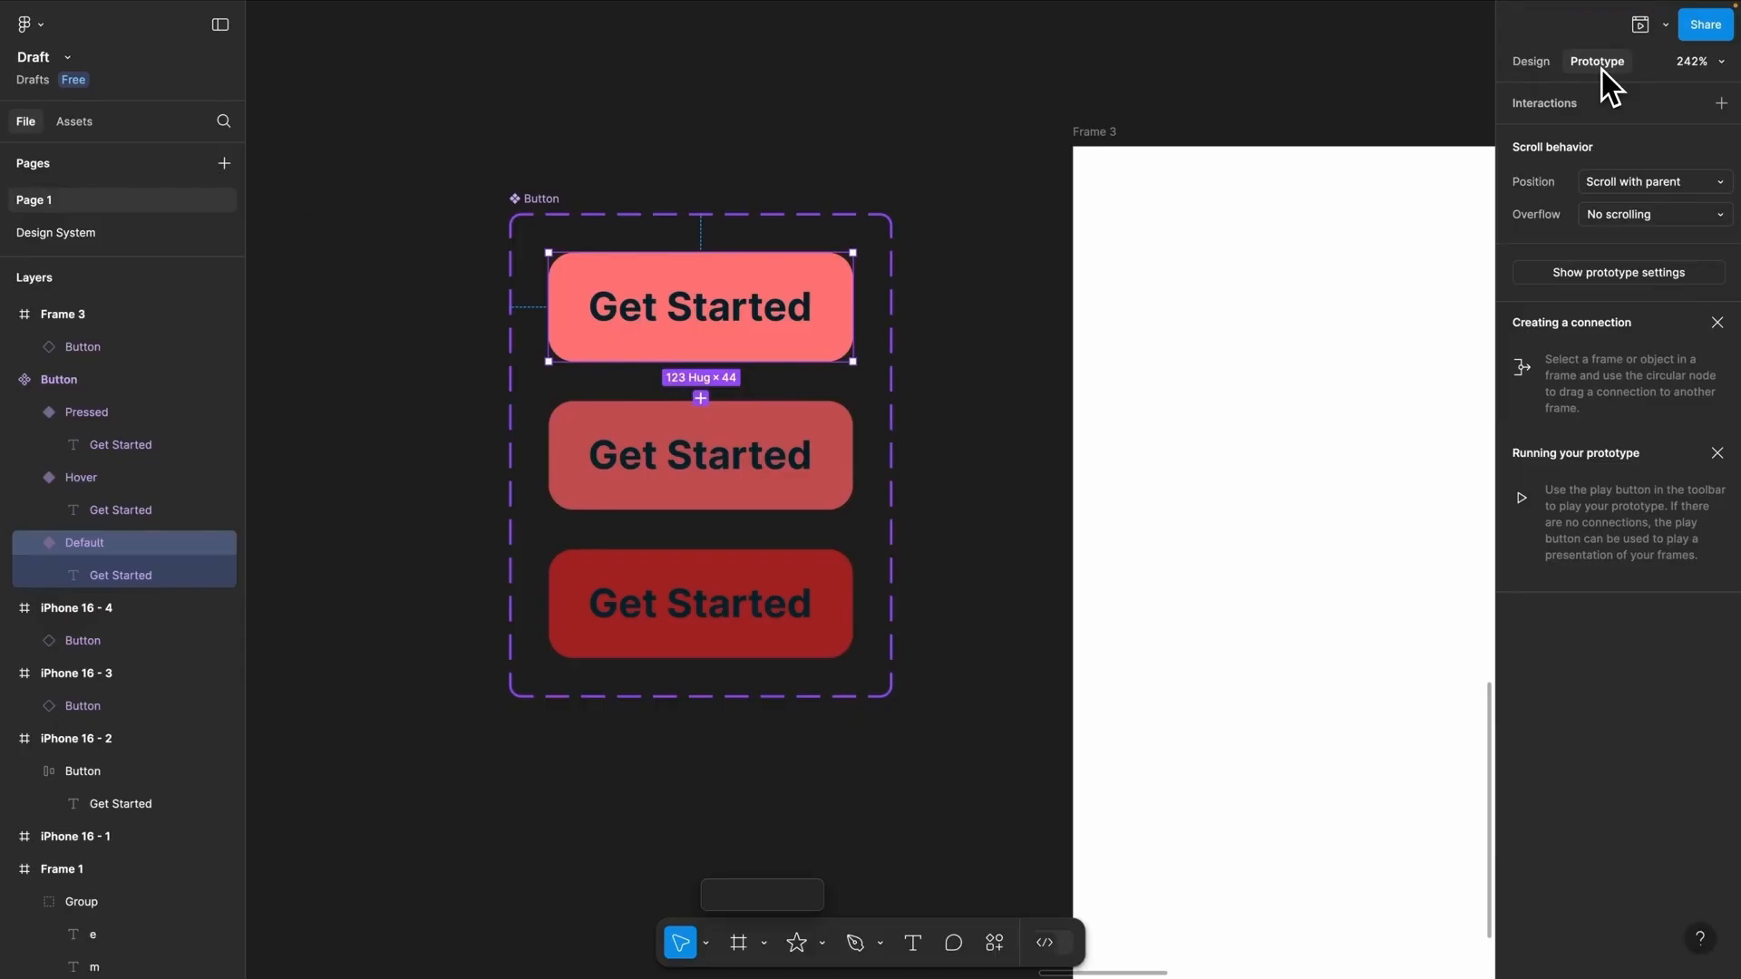
left_click_drag(701, 362, 694, 420)
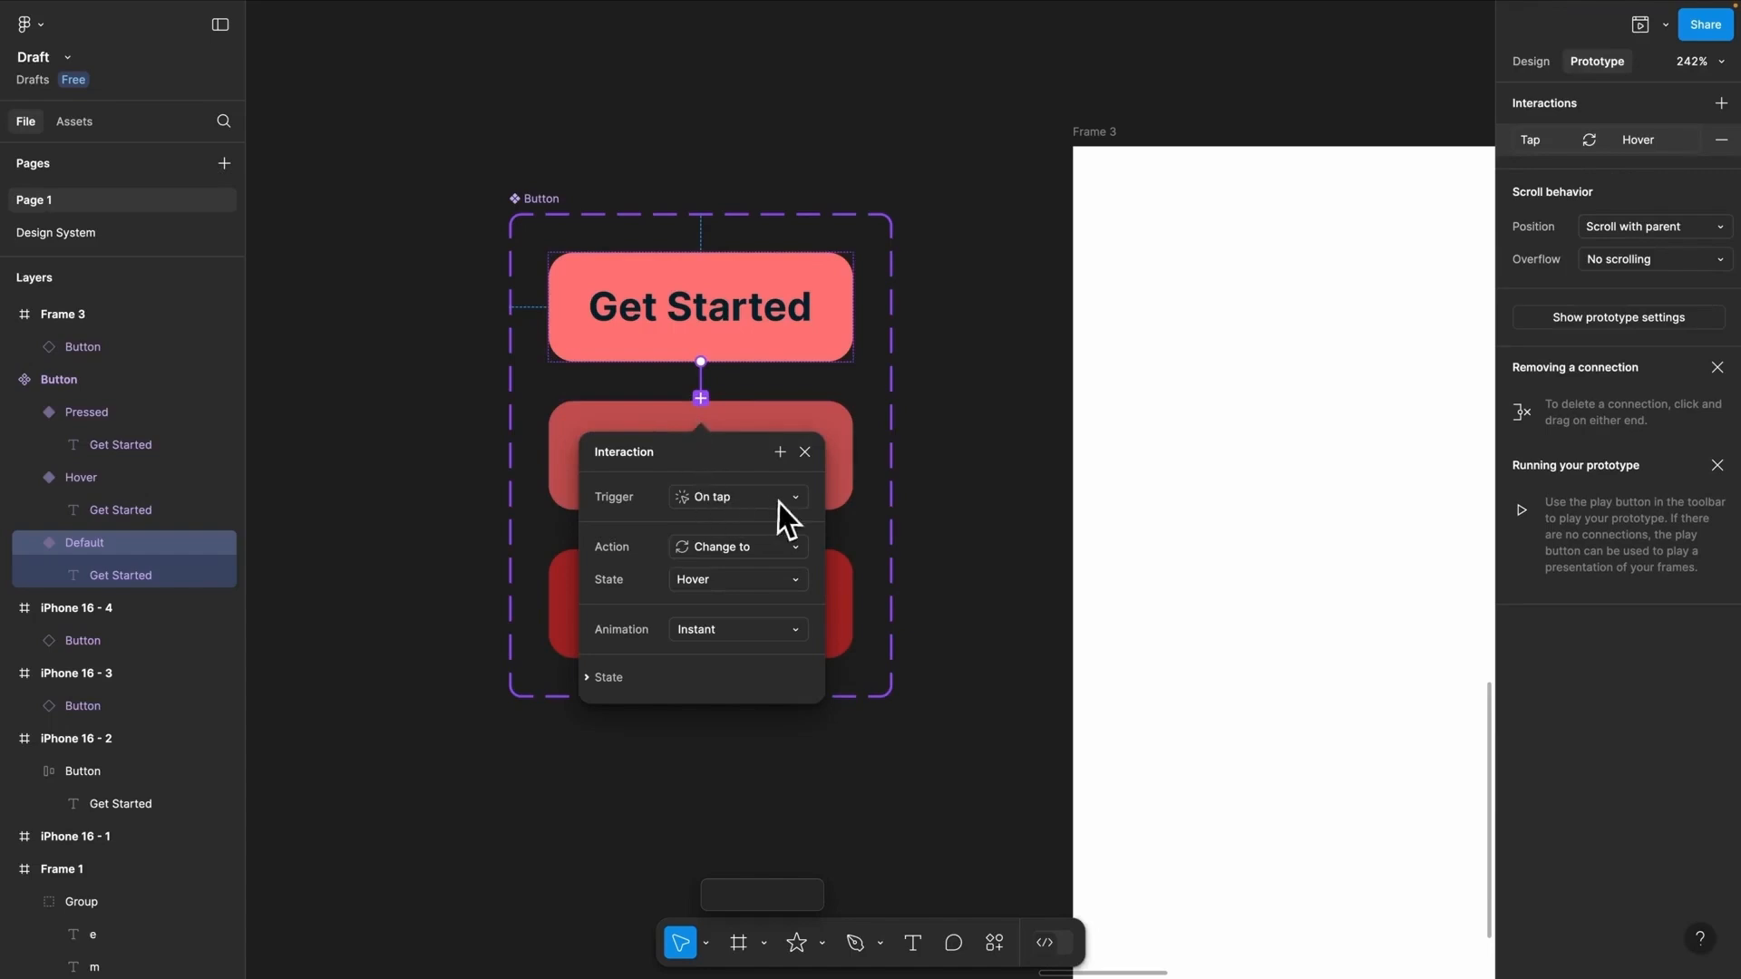
left_click(691, 503)
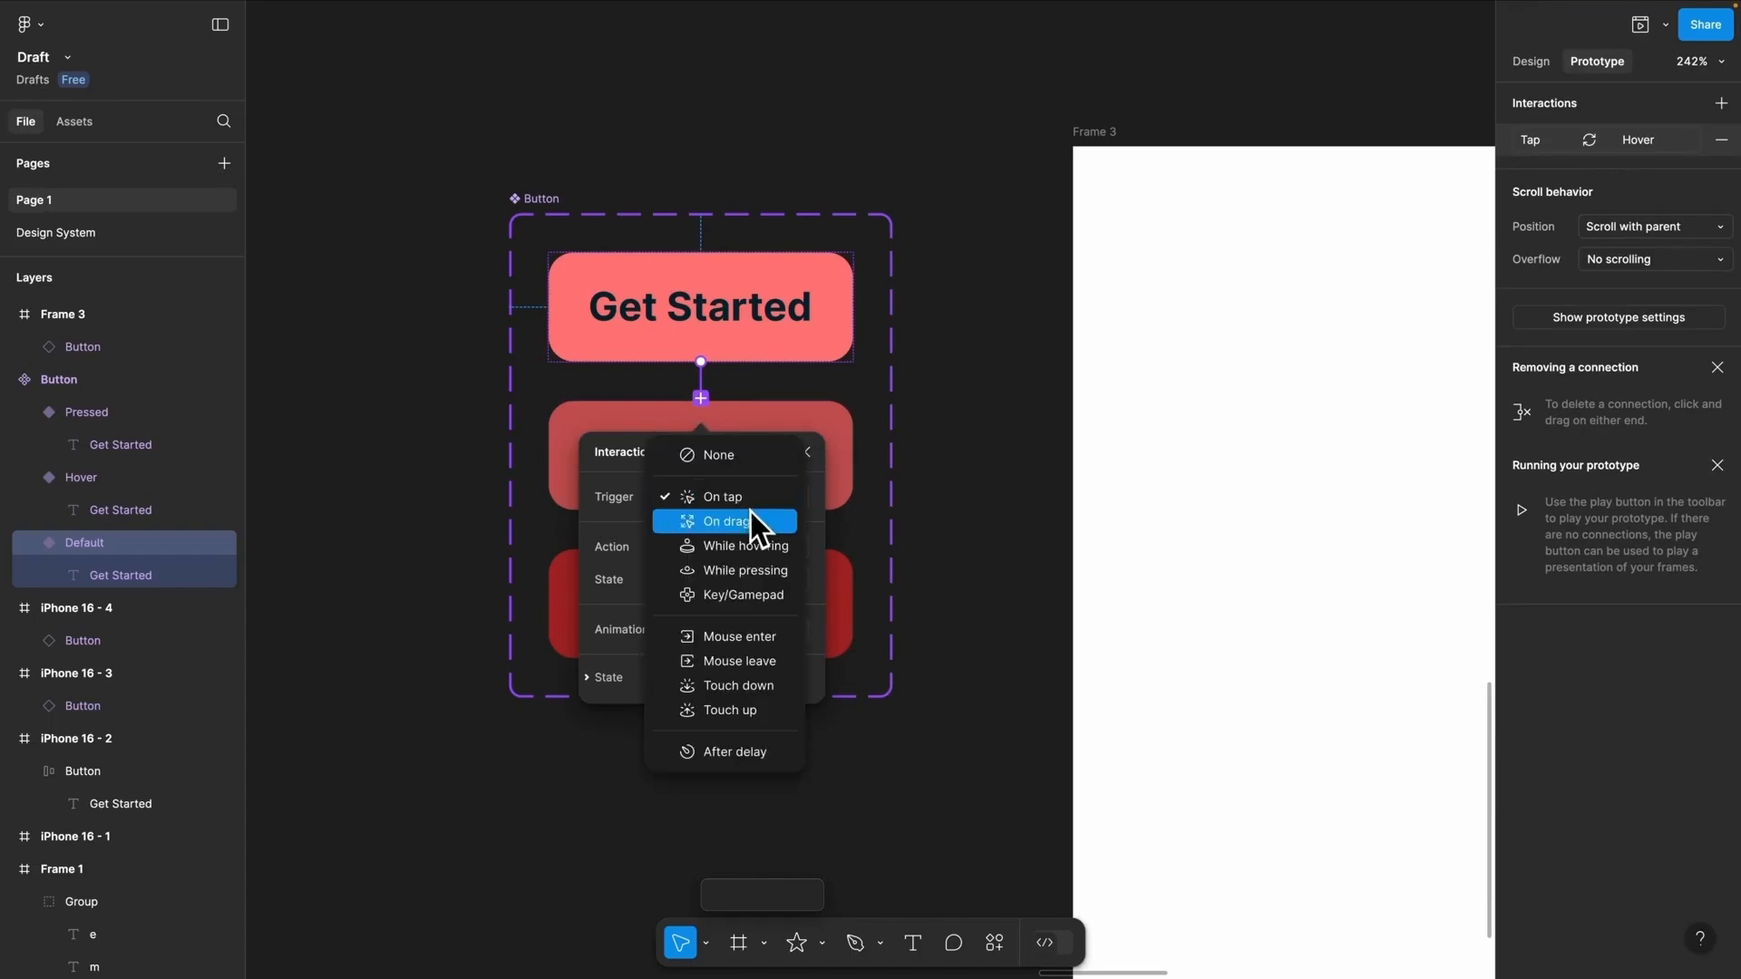
left_click(763, 544)
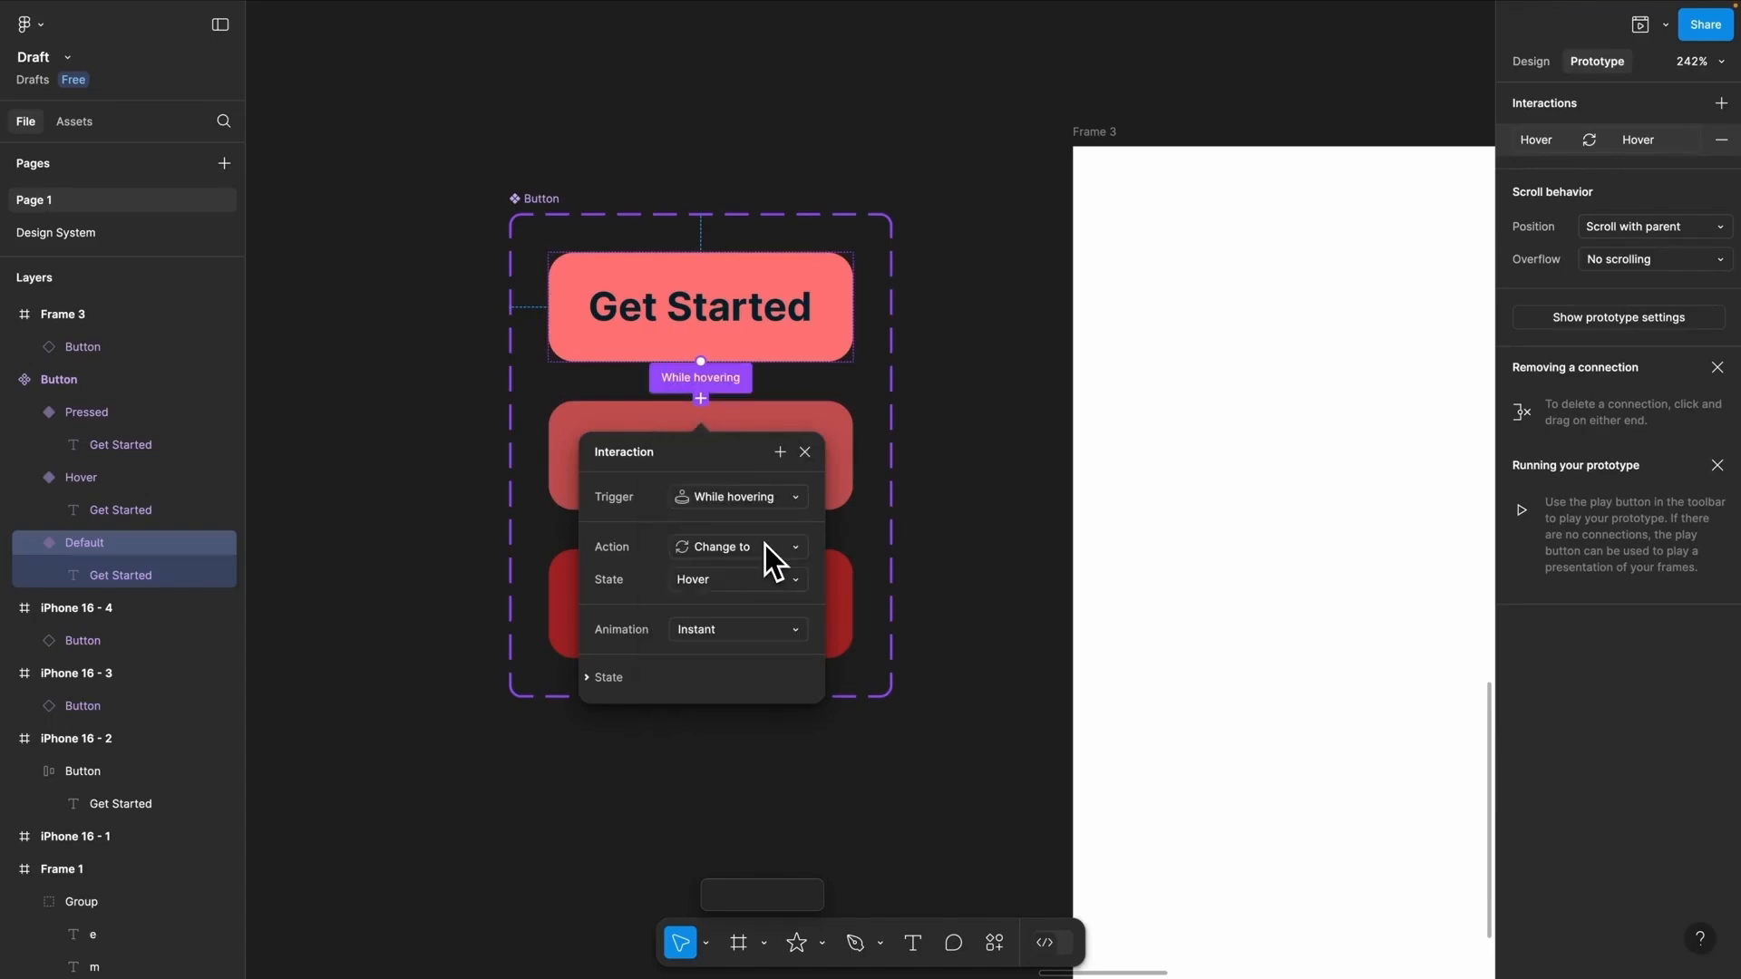
left_click(725, 635)
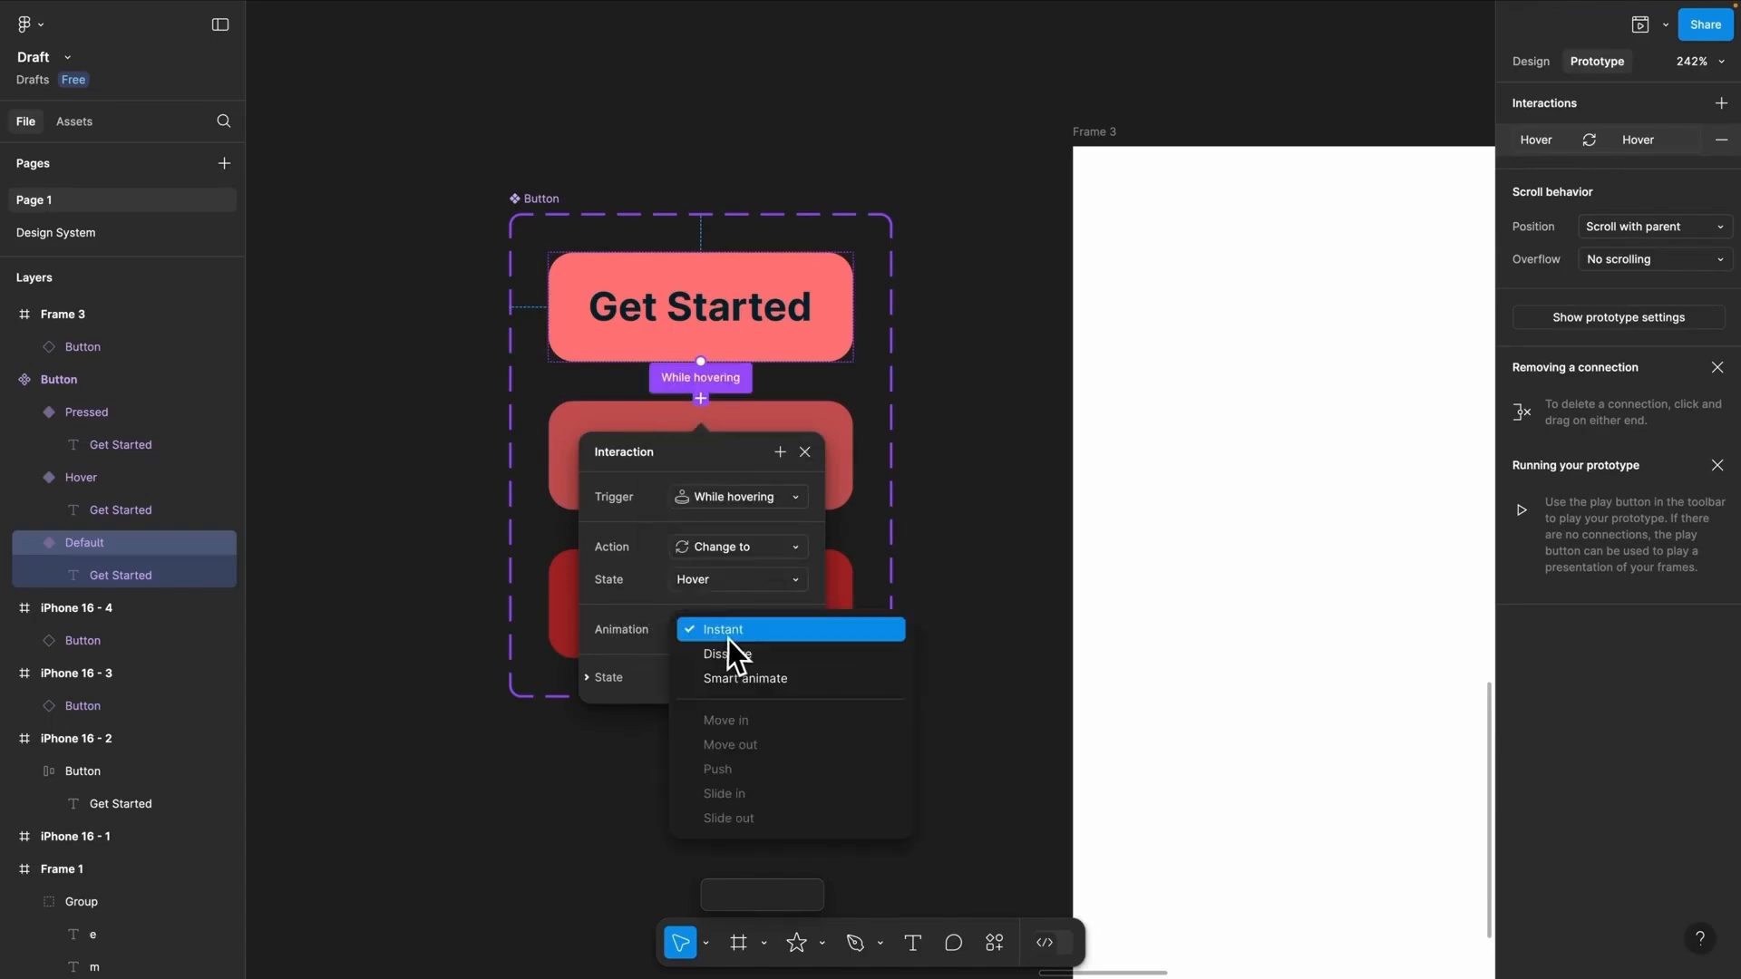
left_click(725, 682)
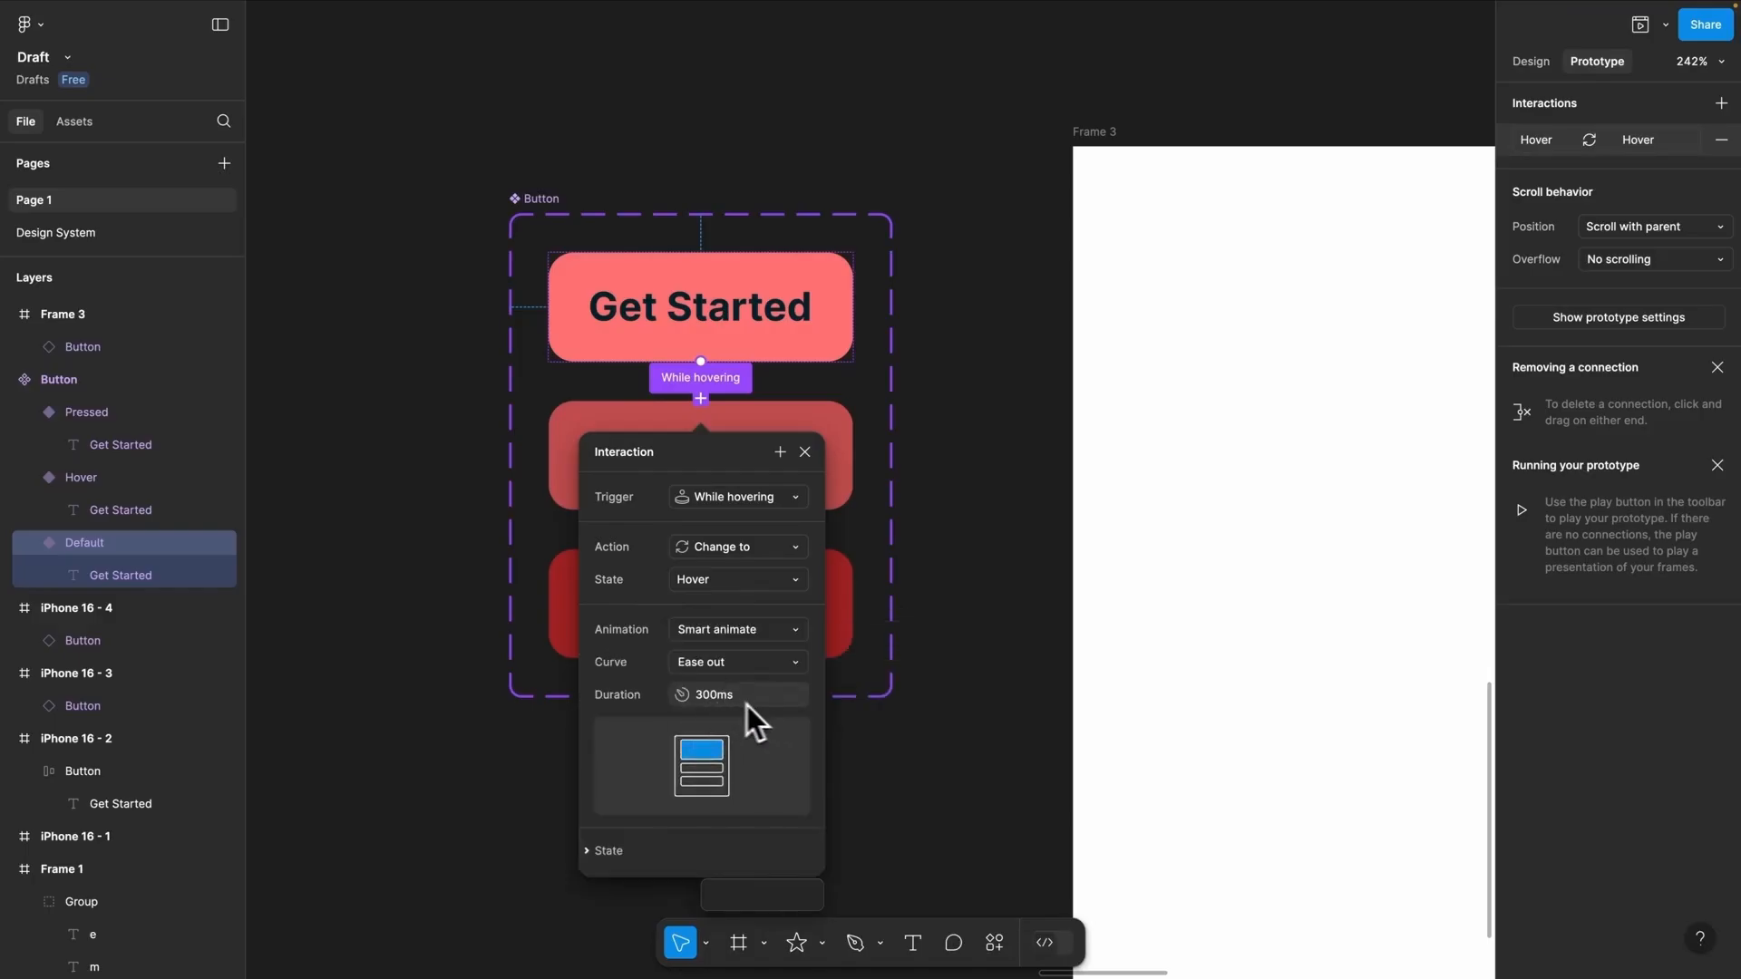
Connect the Hover button variant to the Pressed variant with an On tap trigger and Smart animate, and close the interaction settings.
left_click(661, 454)
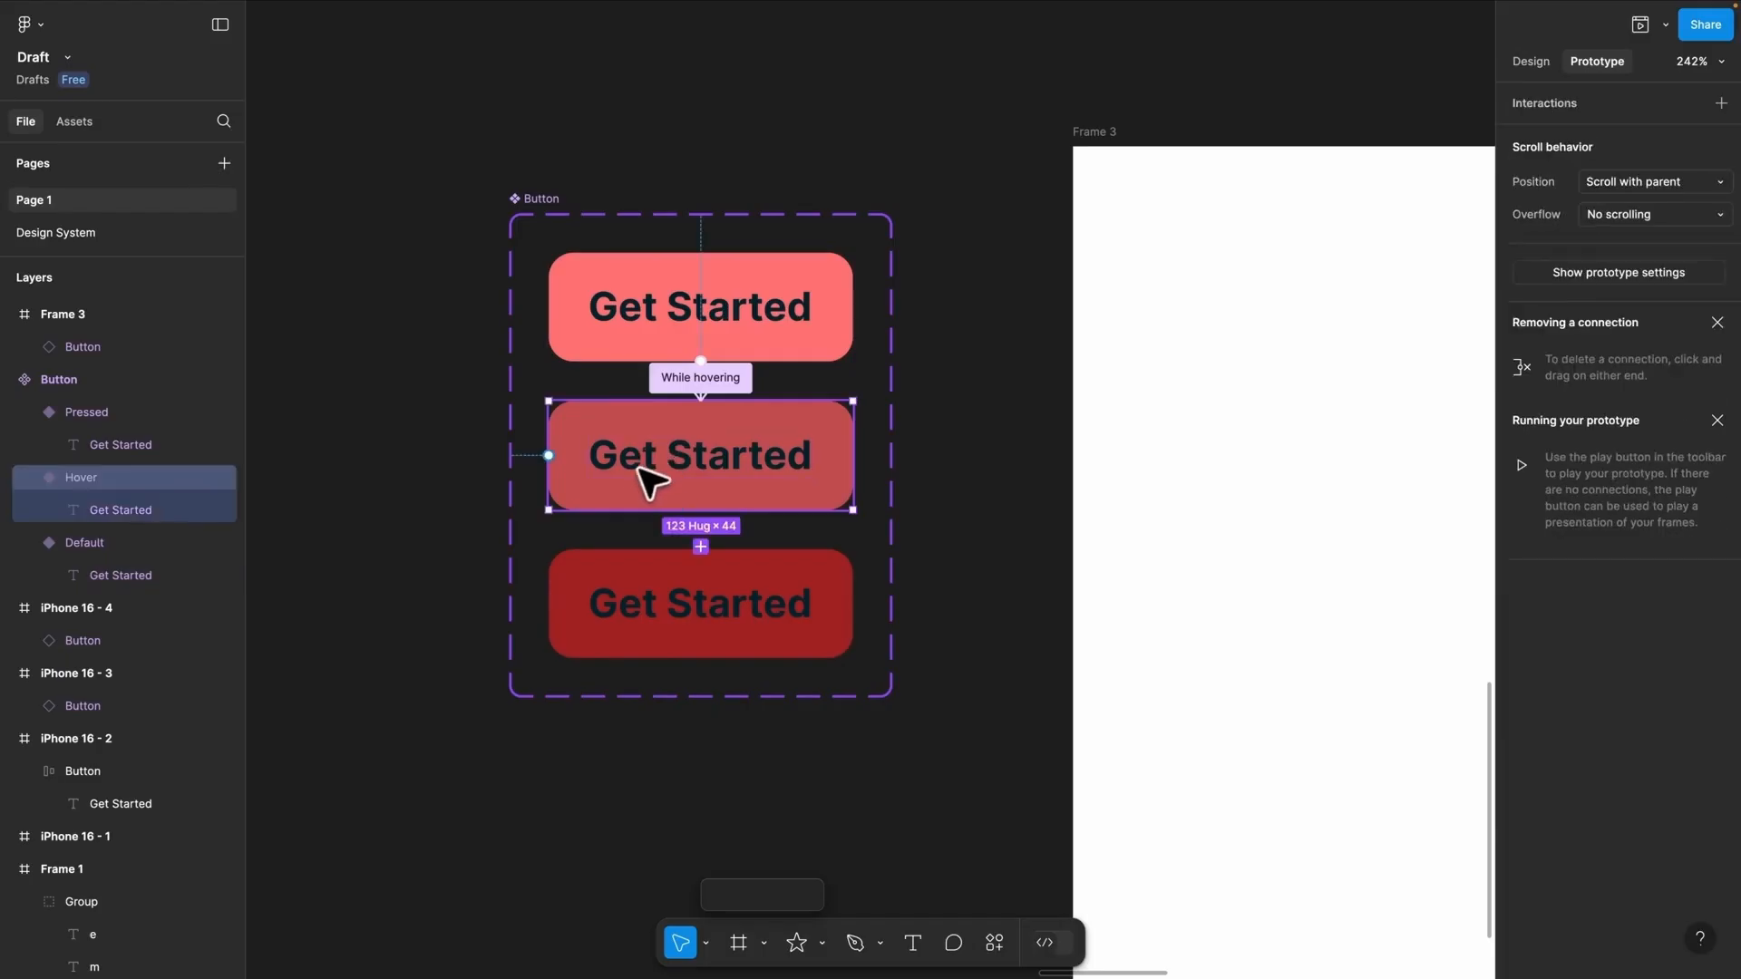
left_click_drag(700, 547, 694, 596)
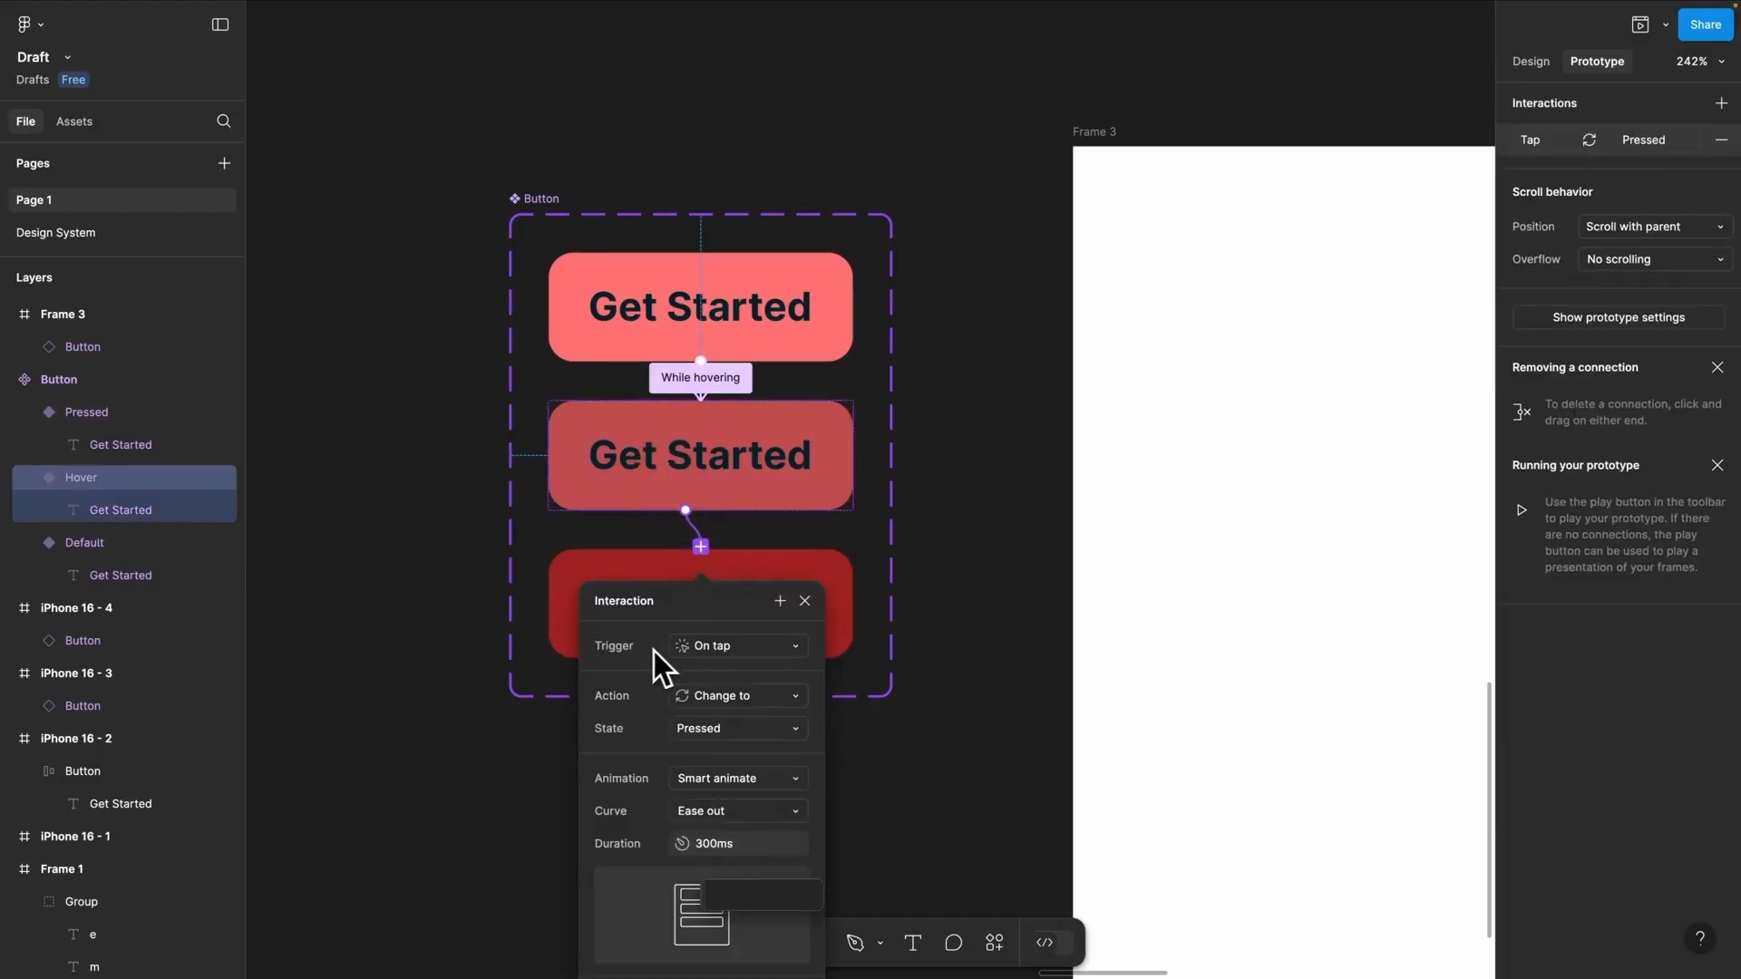
left_click(711, 647)
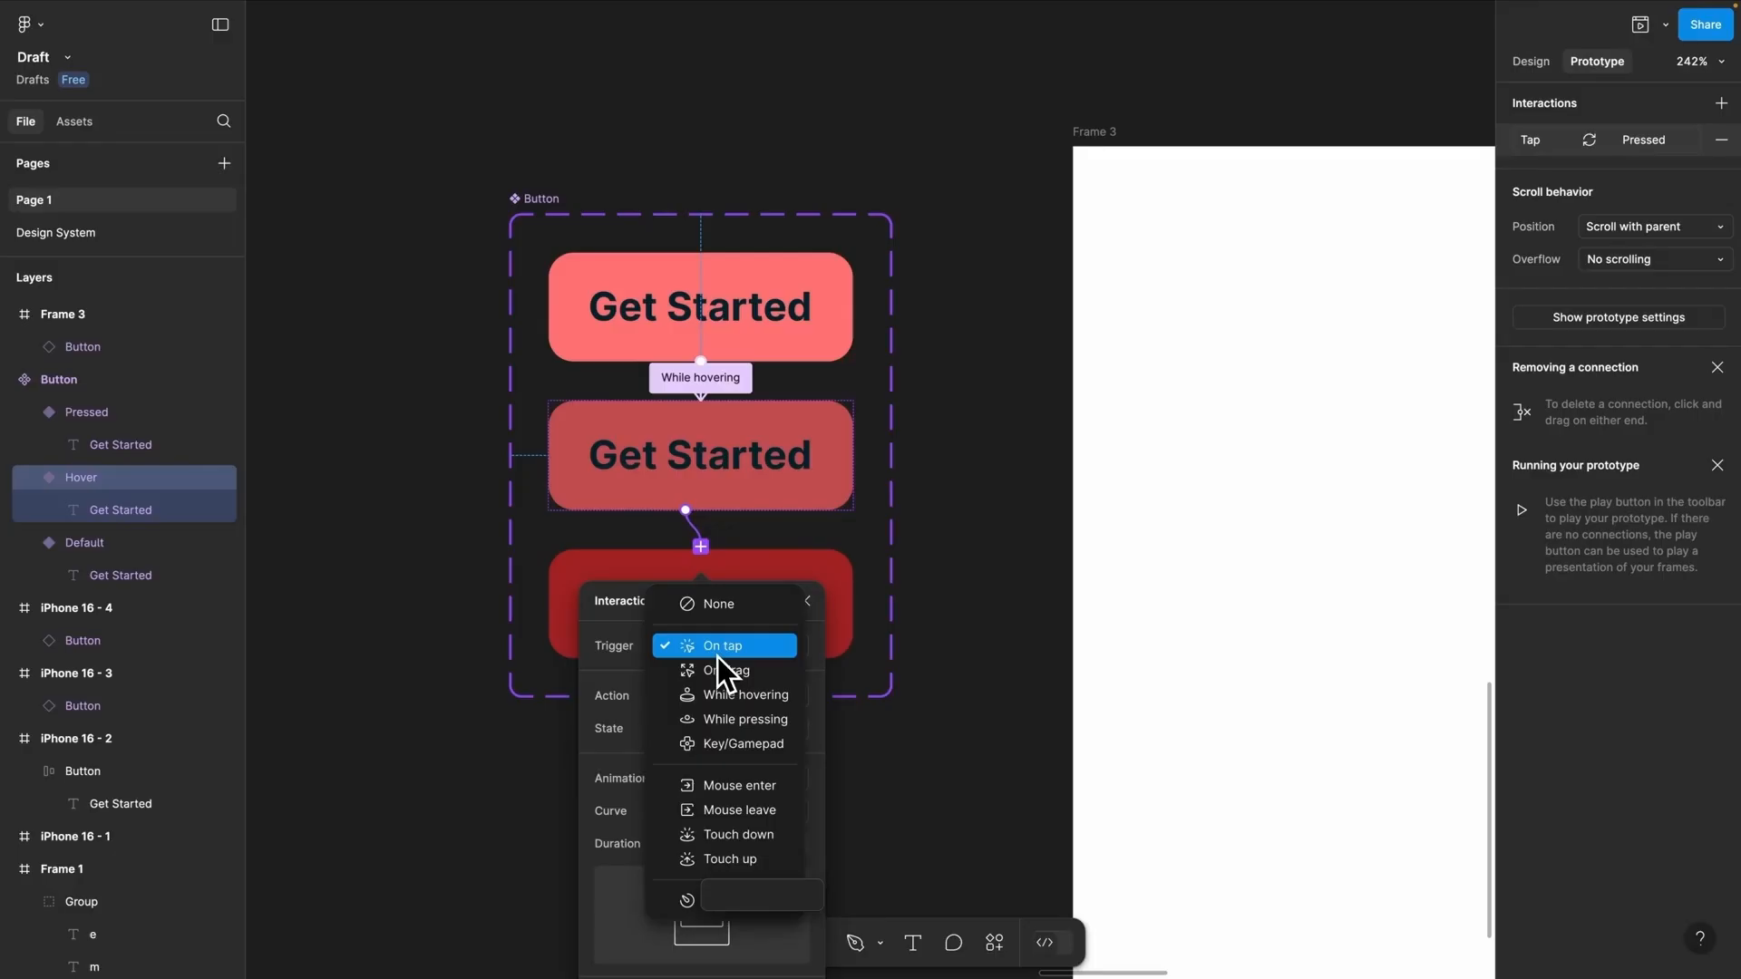
left_click(818, 635)
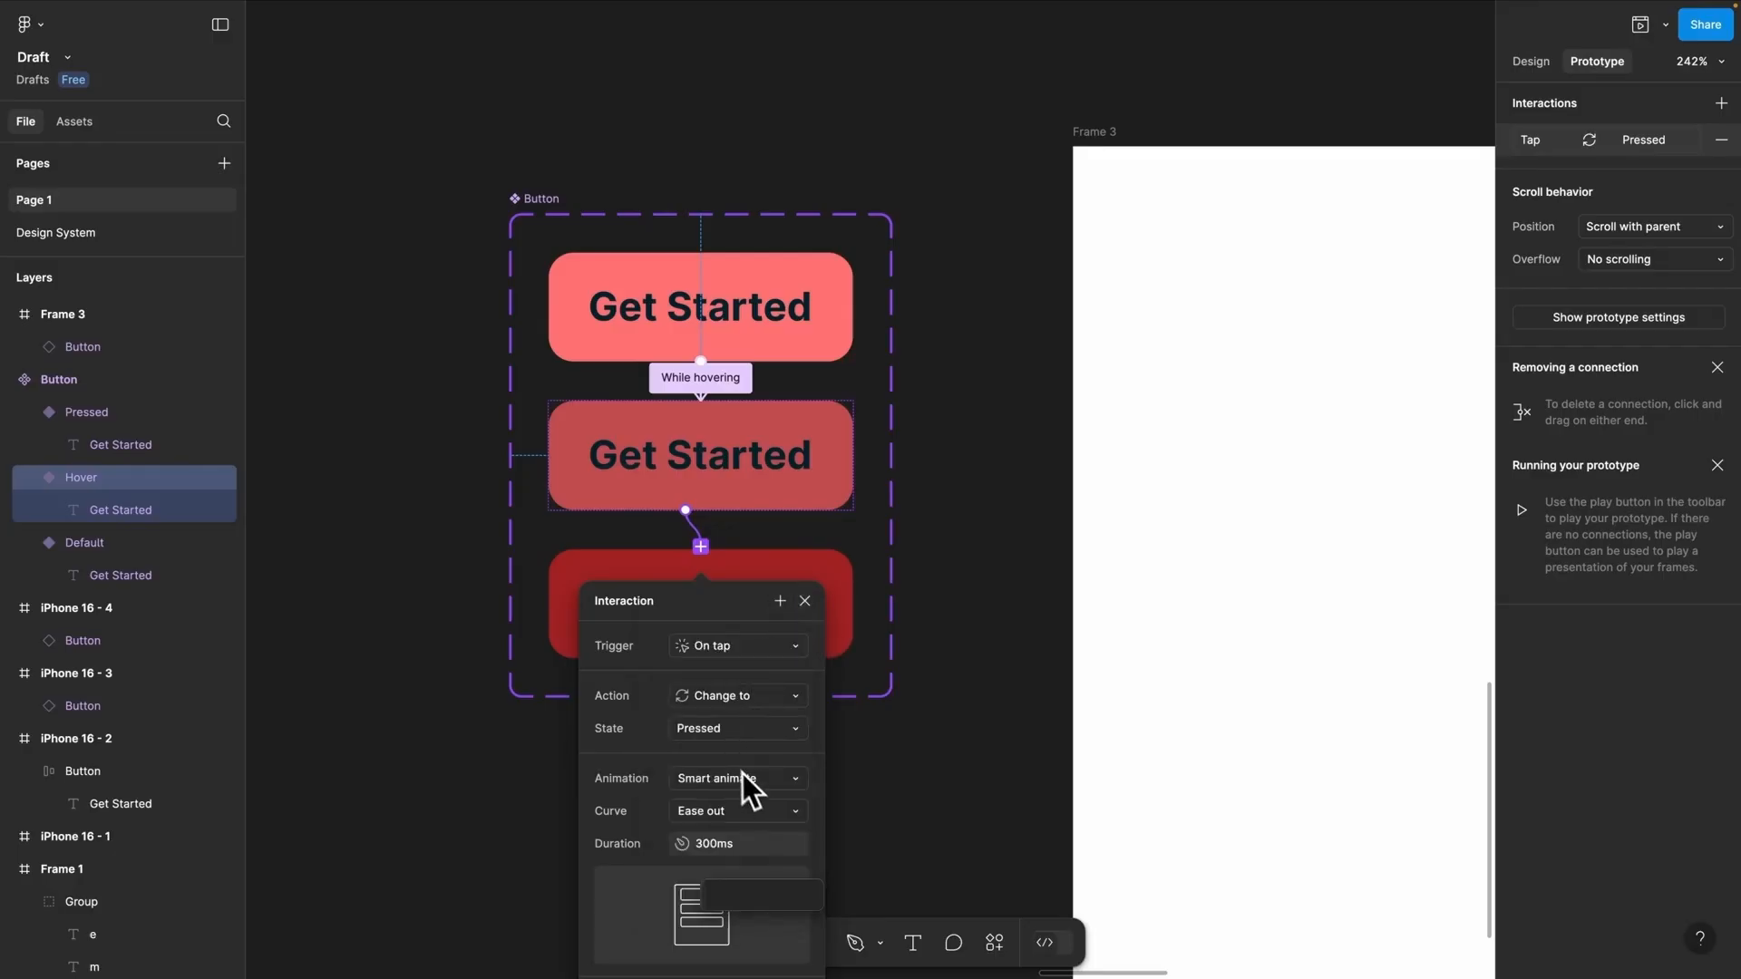
left_click(805, 601)
Preview Frame 3 and try out the Get Started button's hover and tap interactions.
scroll(984, 593, "down", 3)
scroll(984, 593, "right", 5)
left_click(507, 316)
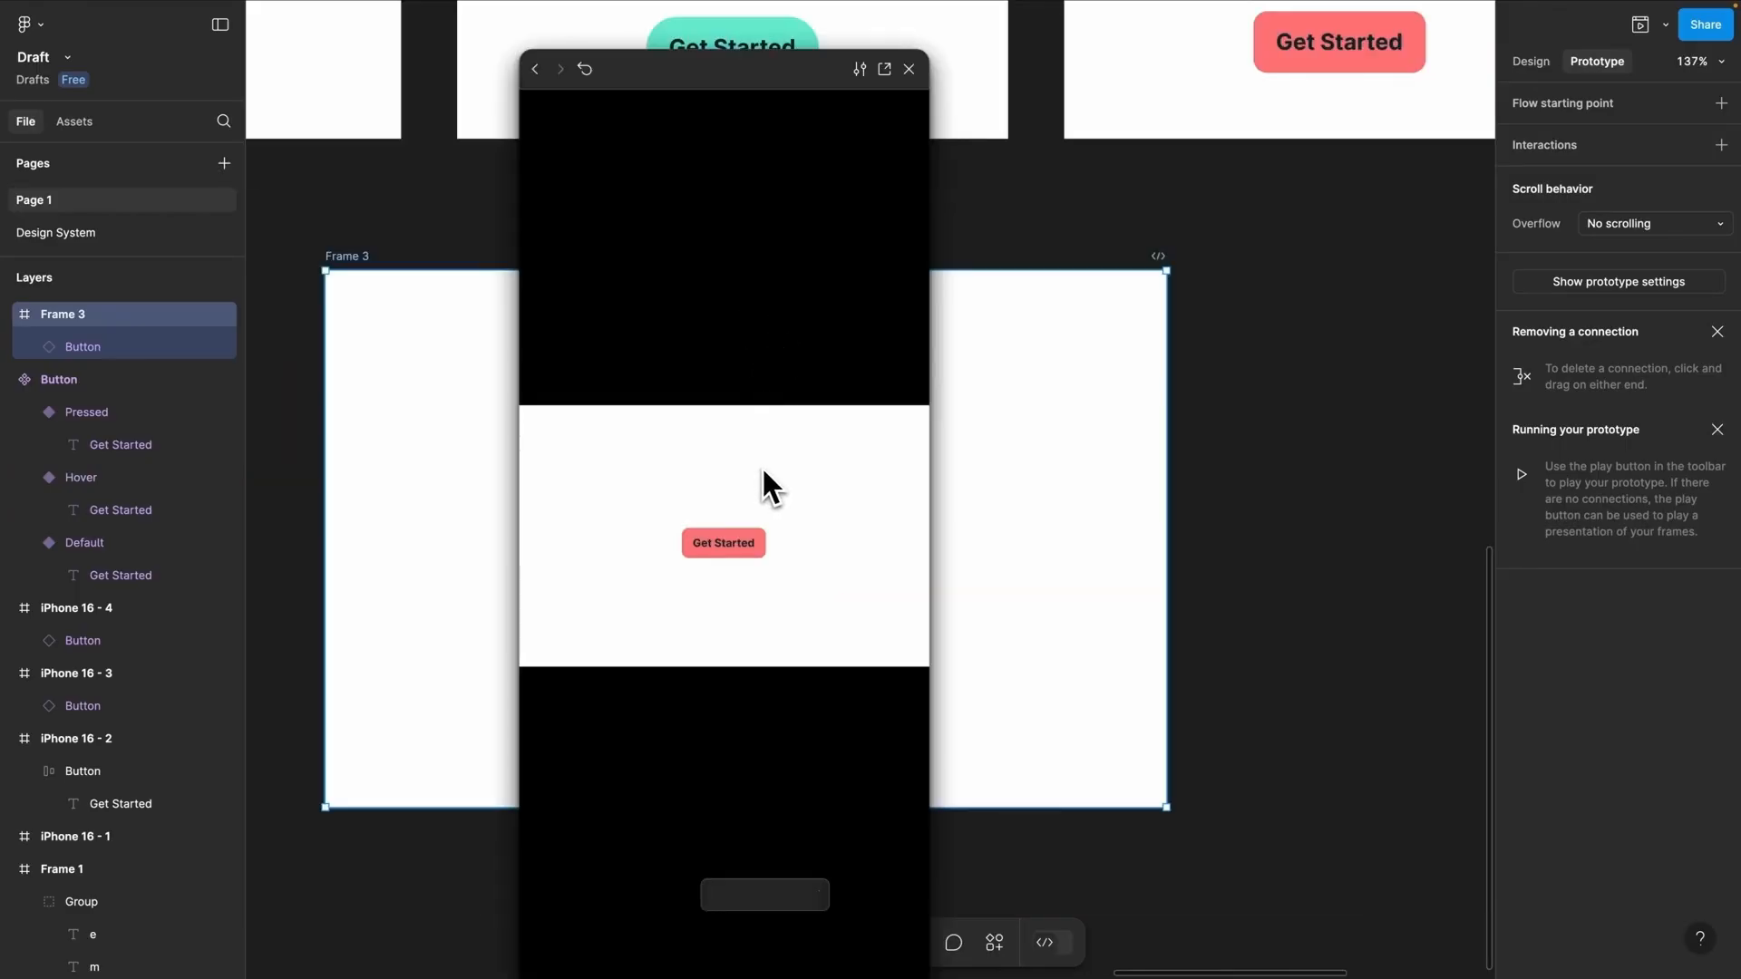
left_click(732, 548)
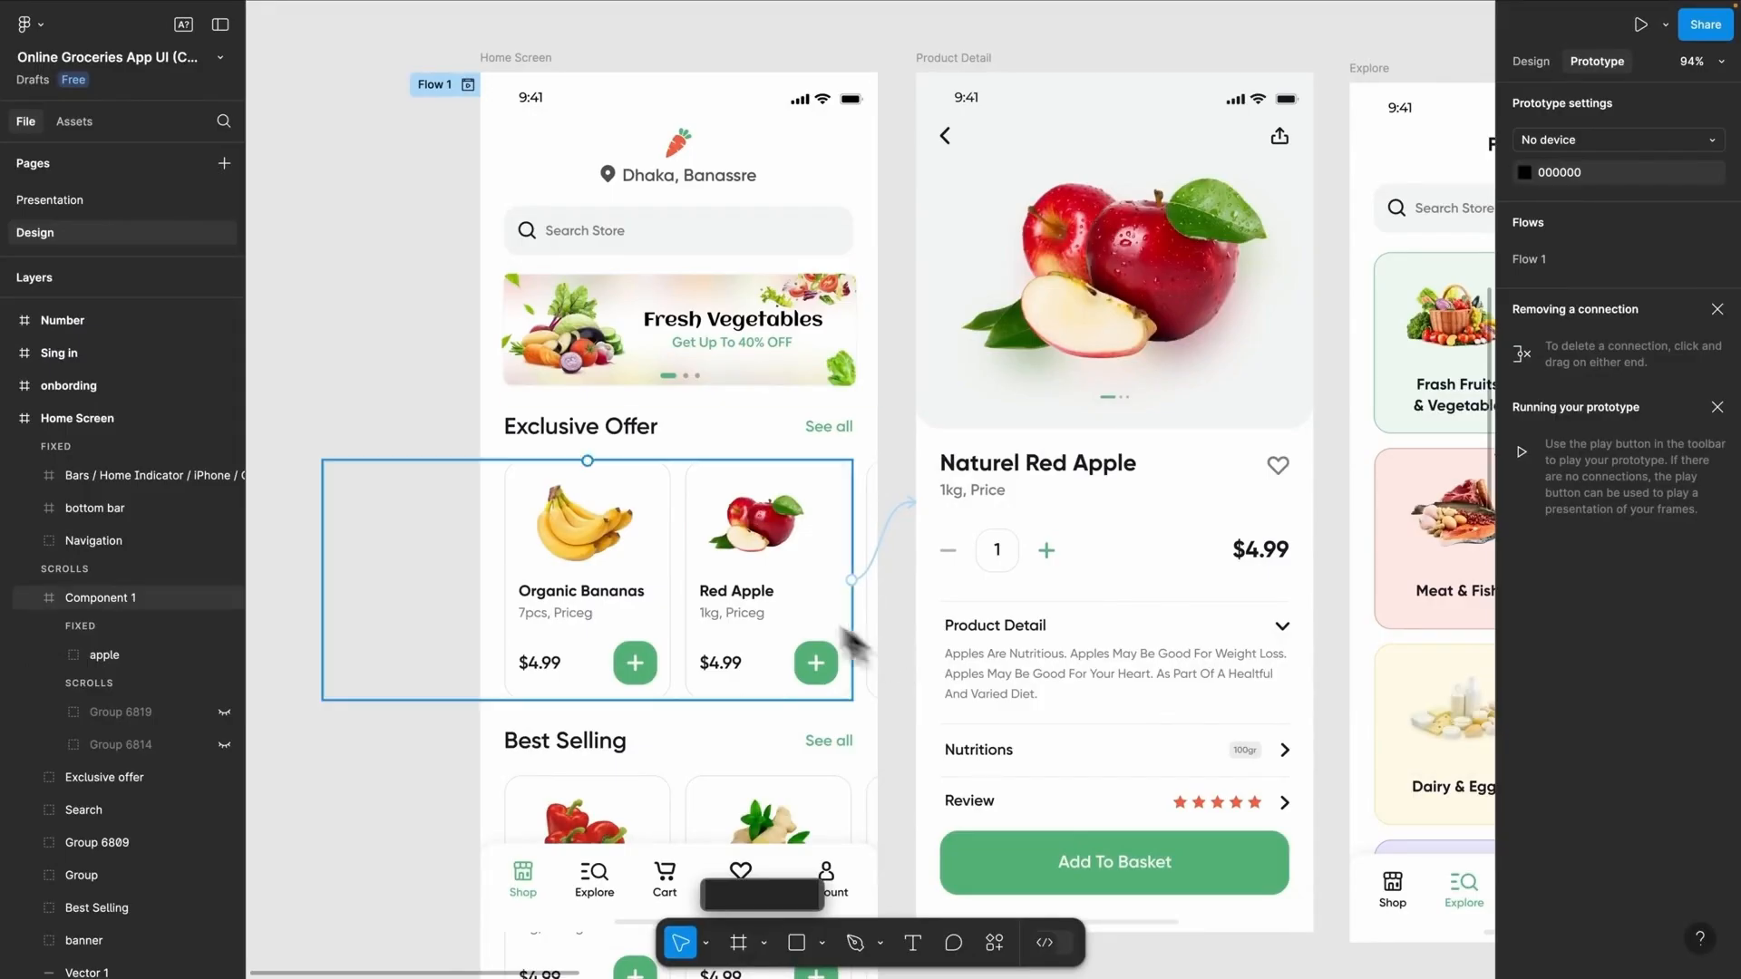
In the Online Groceries App UI file, save a local copy of the file.
left_click(41, 28)
mouse_move(56, 136)
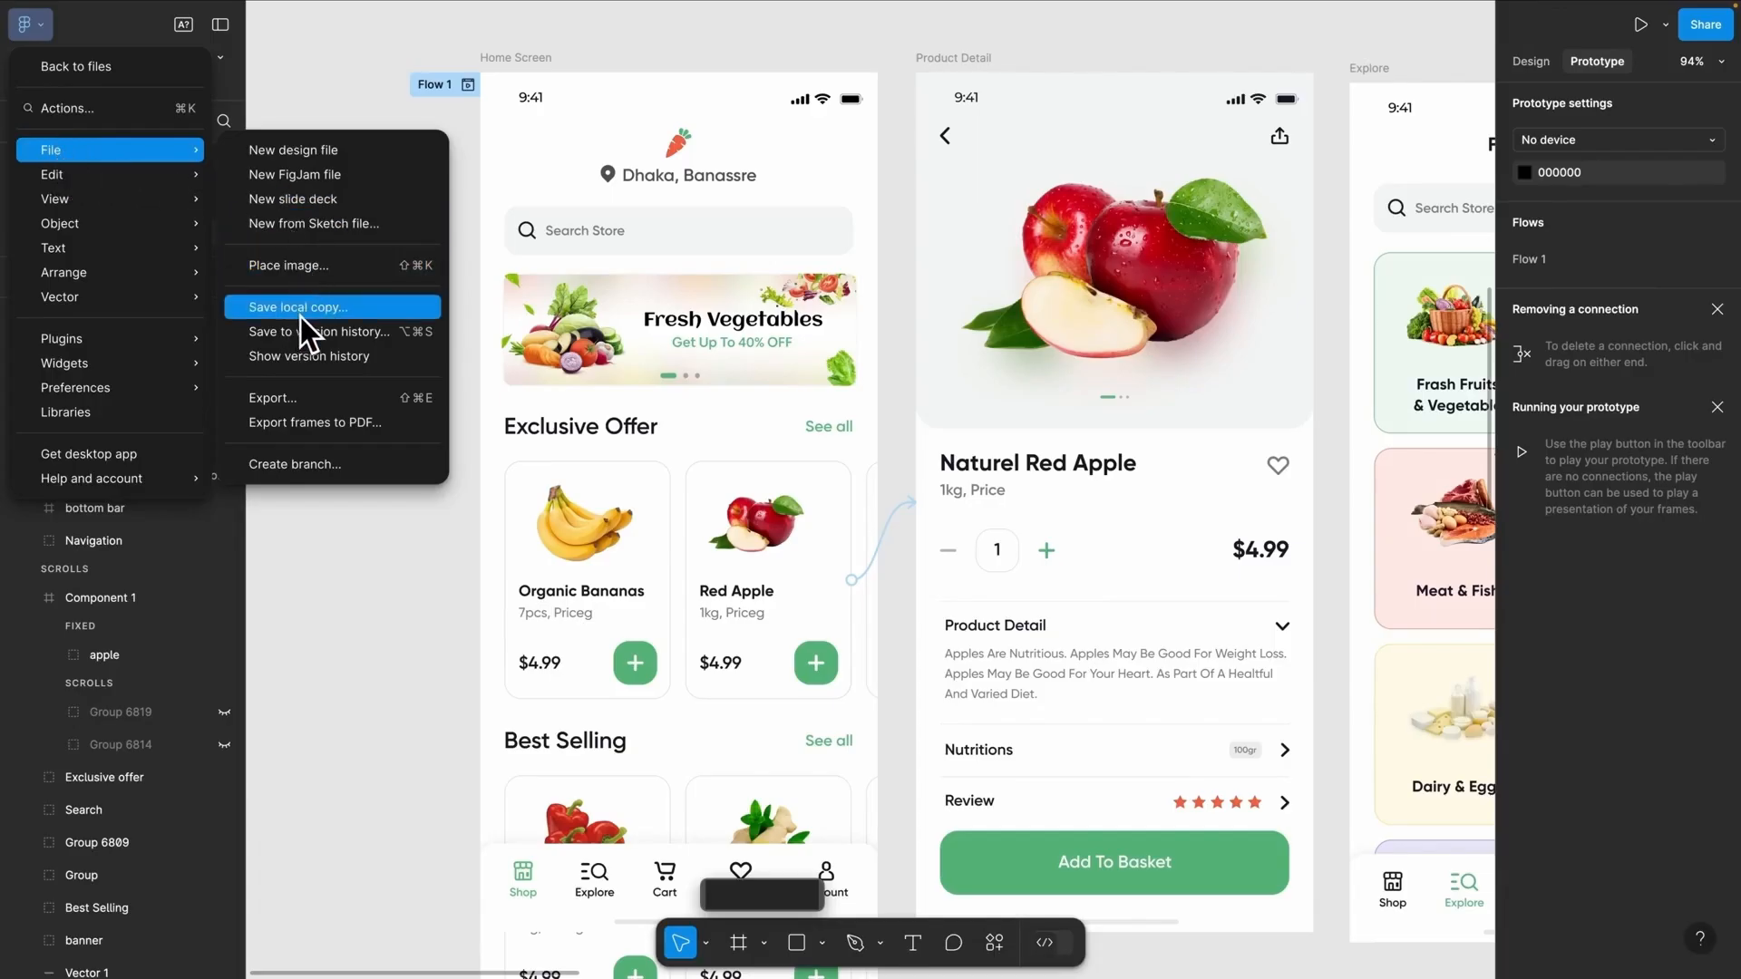
left_click(372, 317)
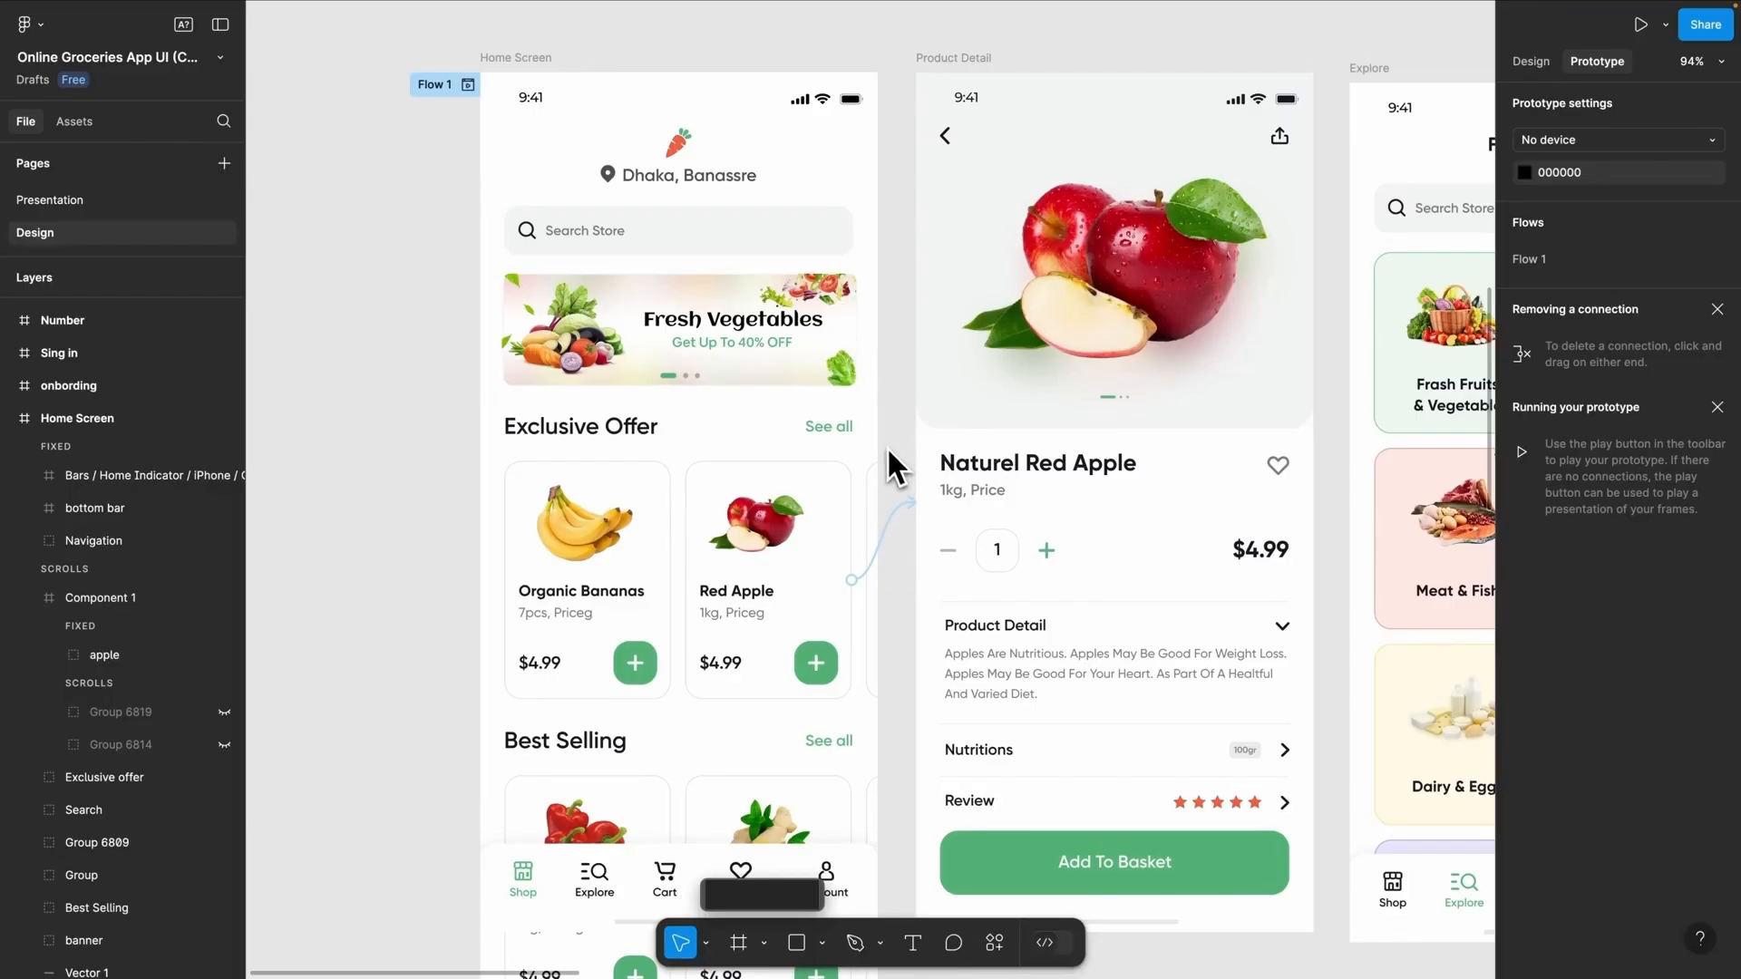
Add a comment on the Product Detail screen's Add To Basket button reading "This button could use a darker shade of green.".
left_click(954, 943)
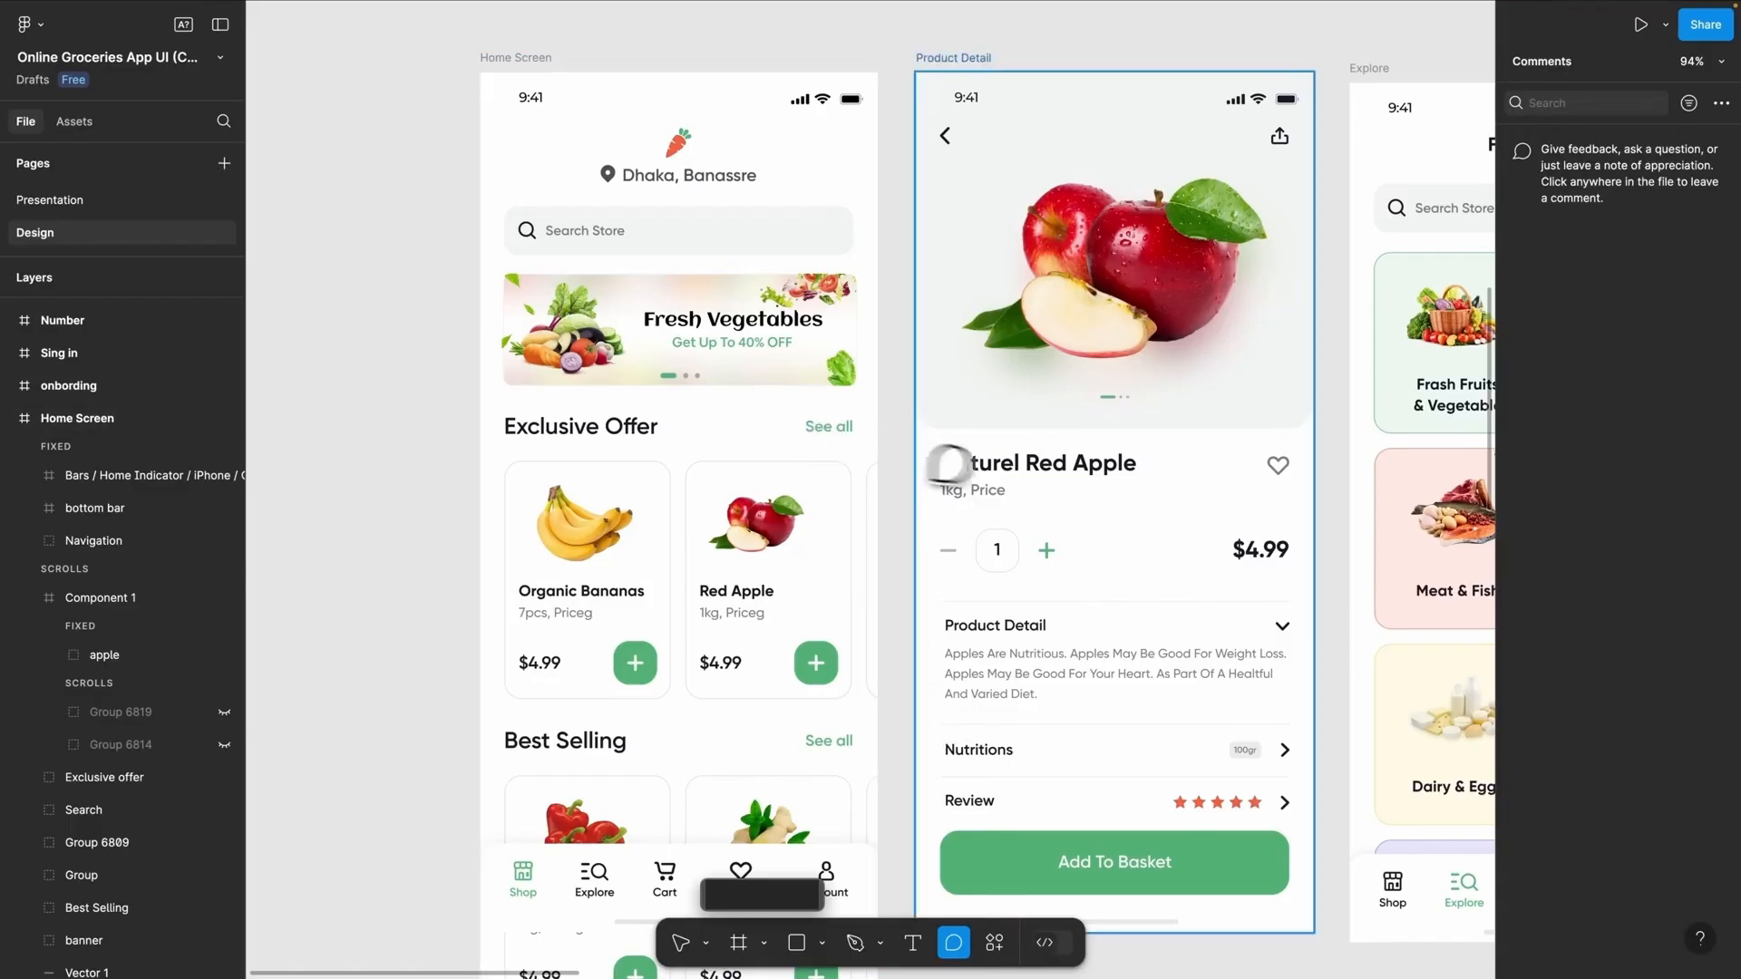
scroll(1037, 482, "down", 5)
scroll(1038, 481, "right", 3)
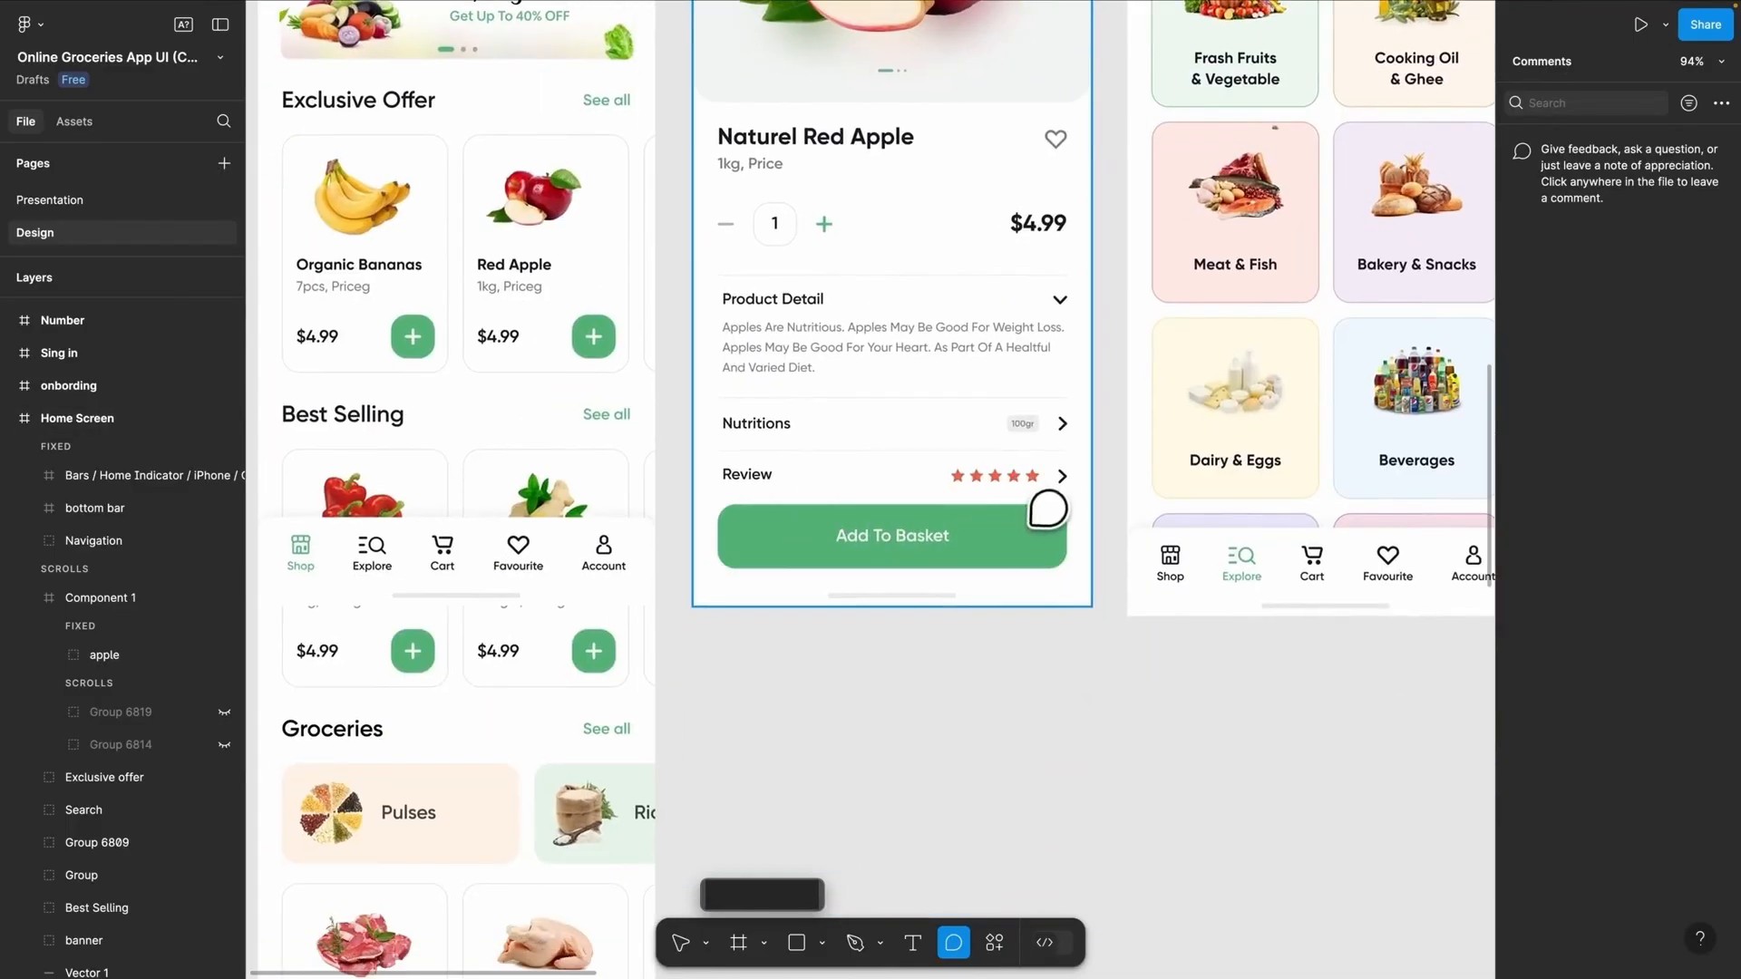
left_click(1025, 521)
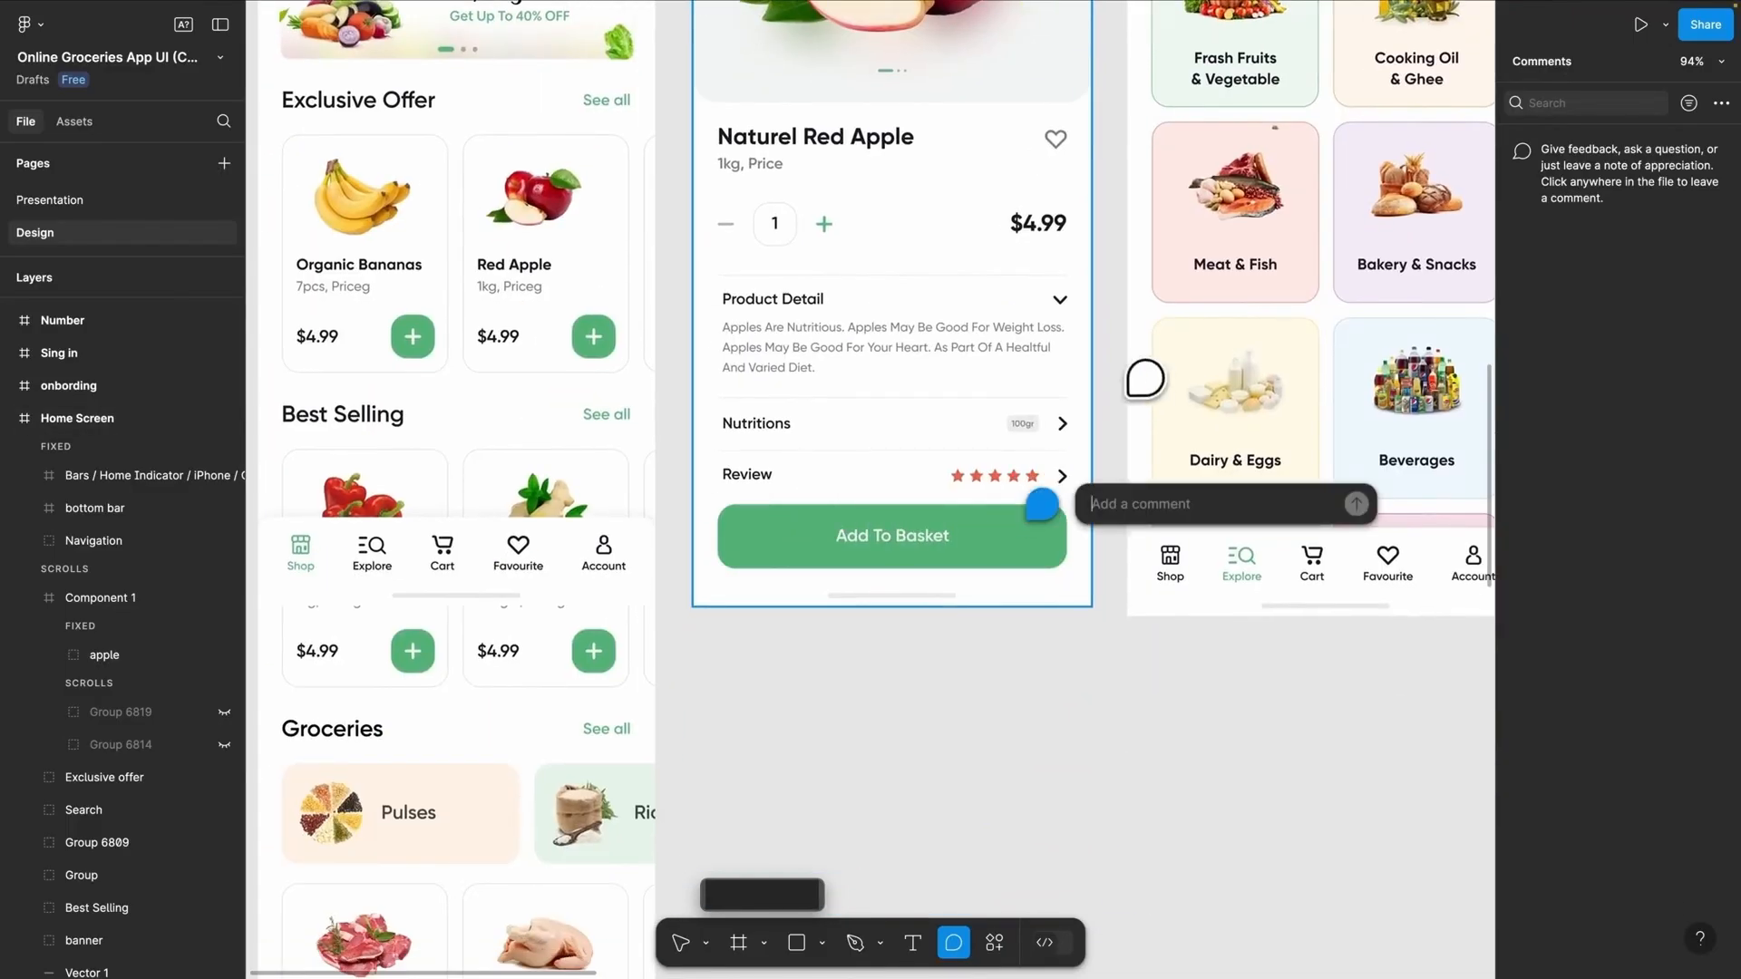
type("This button could u")
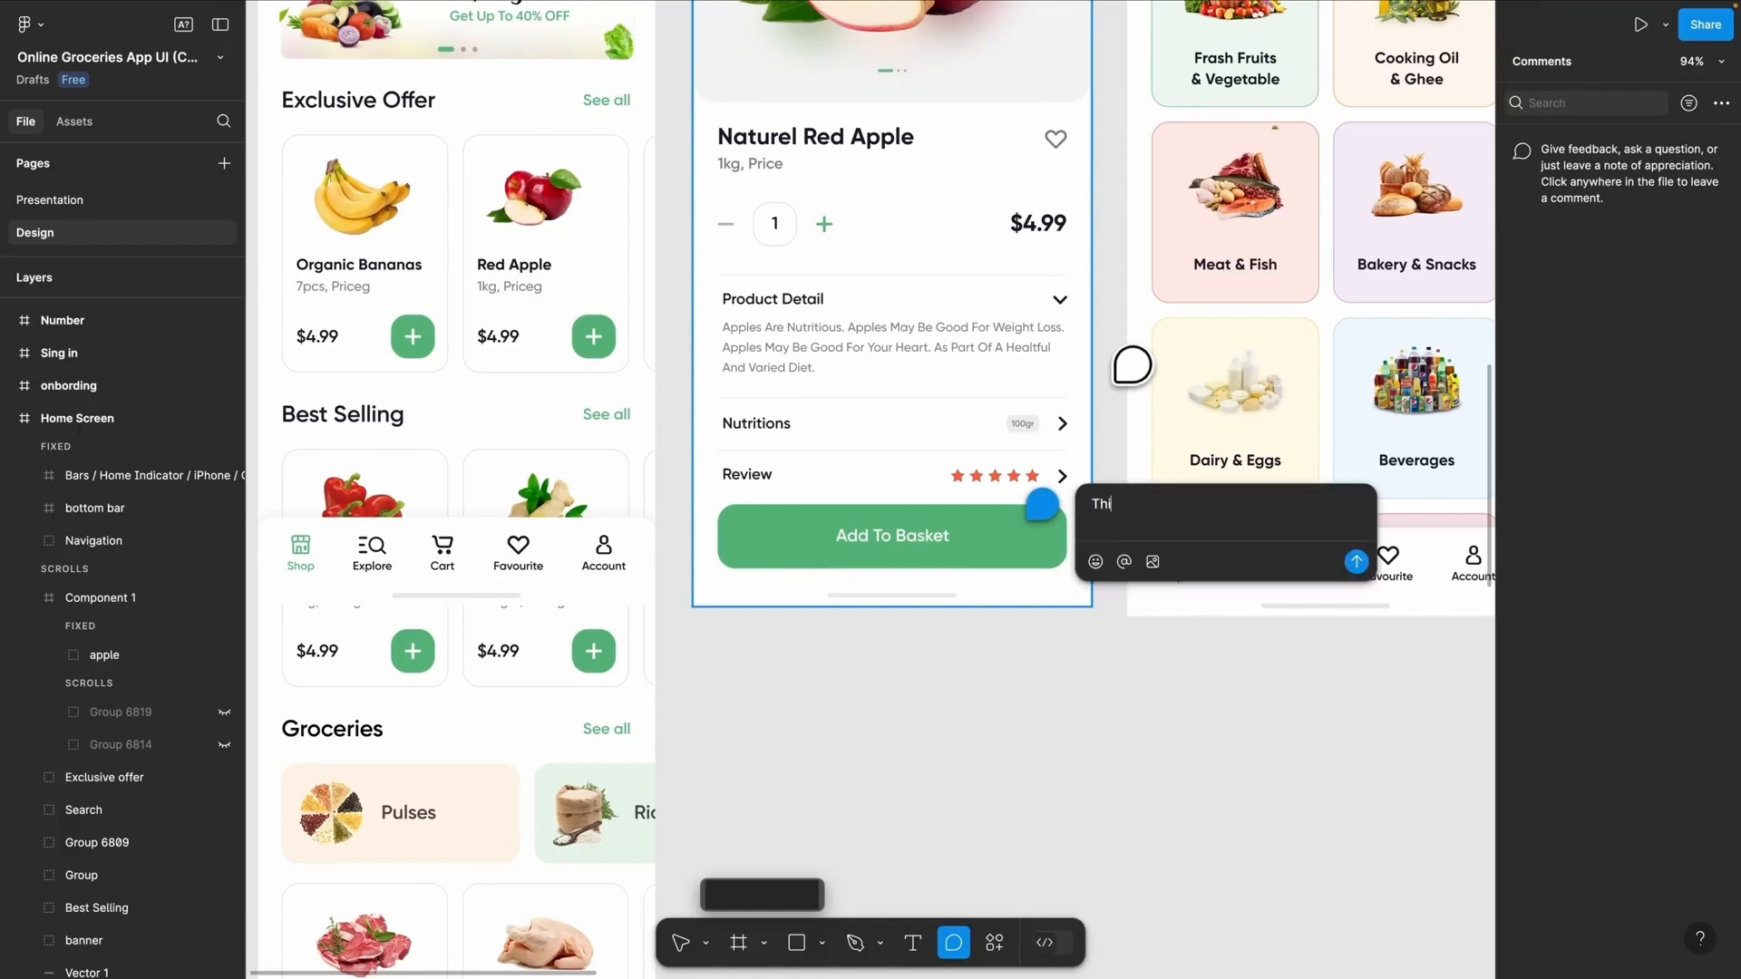
type("se a darker shade of green.")
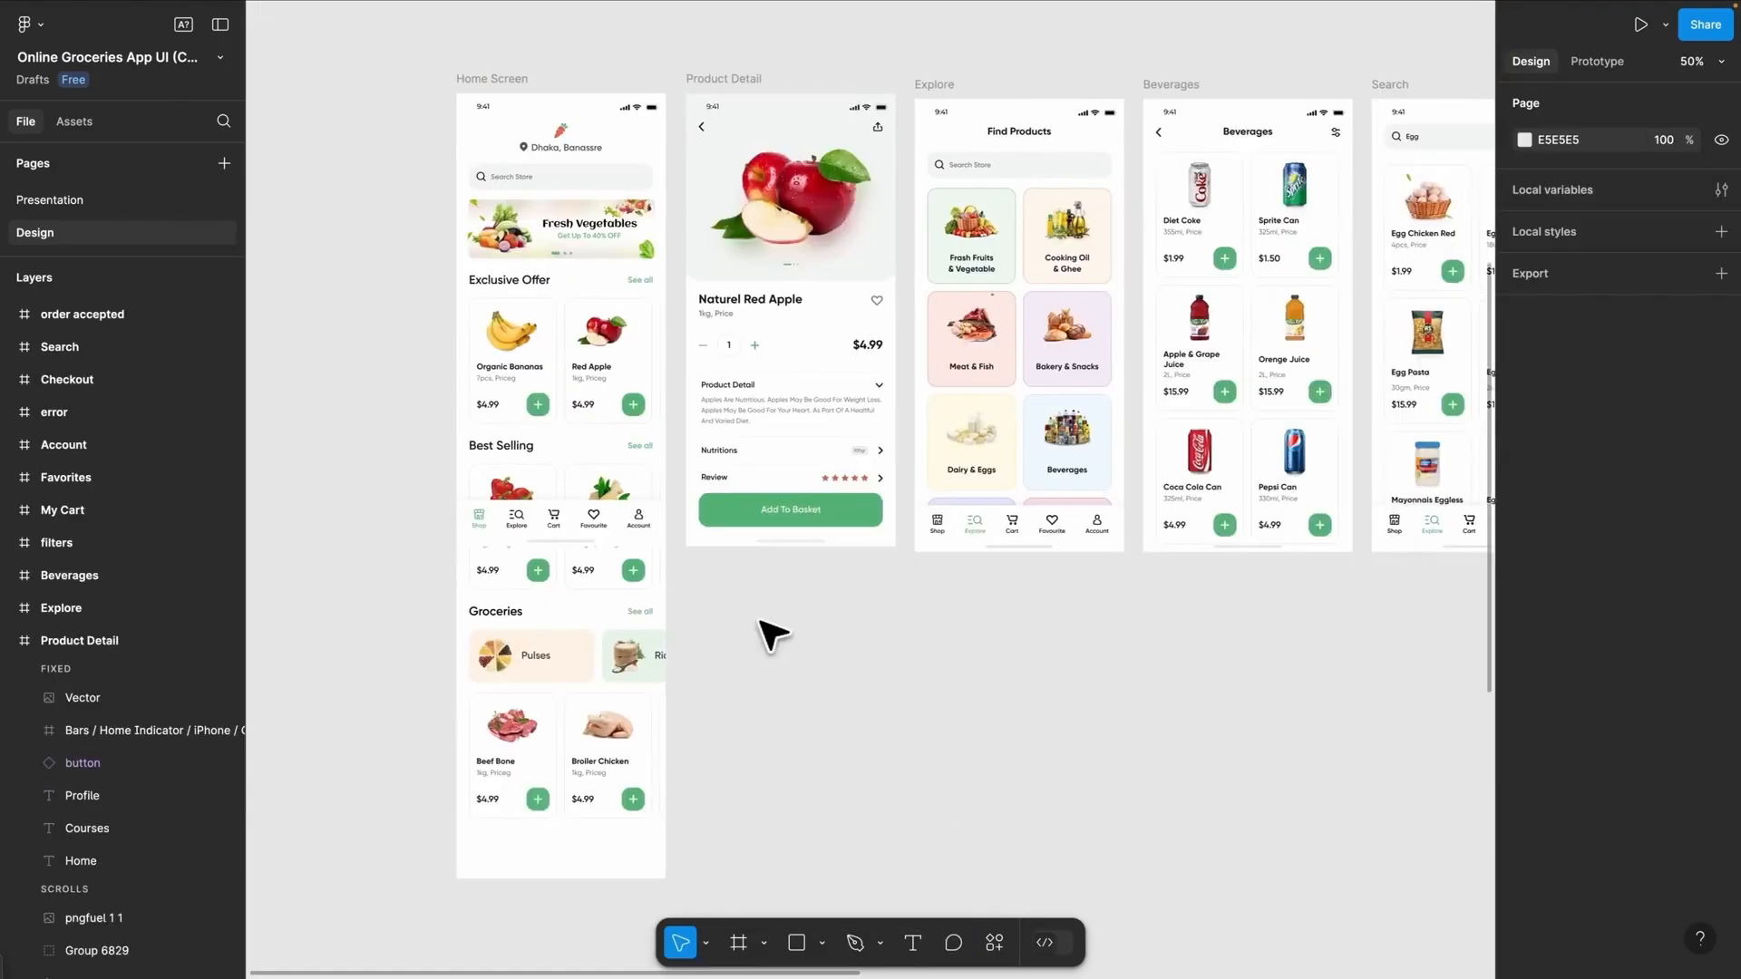
Draw a frame on the empty canvas beside the Home Screen and resize it to about 668 × 466.
scroll(762, 625, "left", 9)
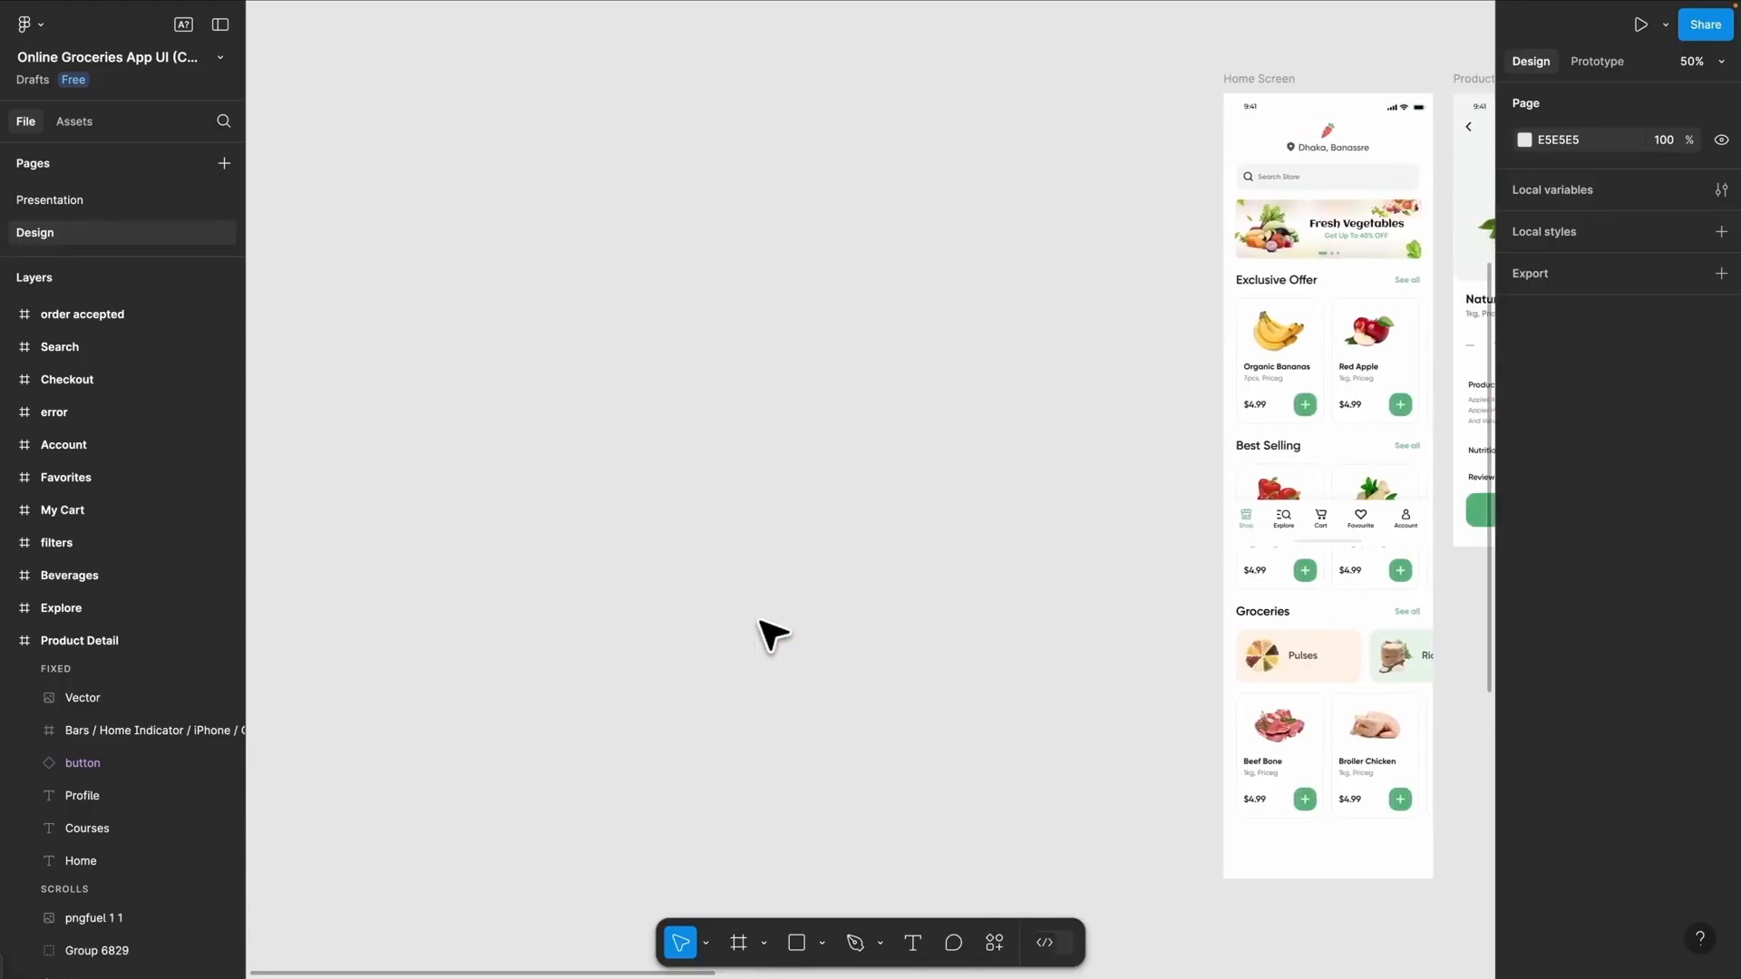
key("a")
left_click_drag(399, 131, 1059, 584)
scroll(562, 296, "left", 2)
scroll(562, 295, "up", 1)
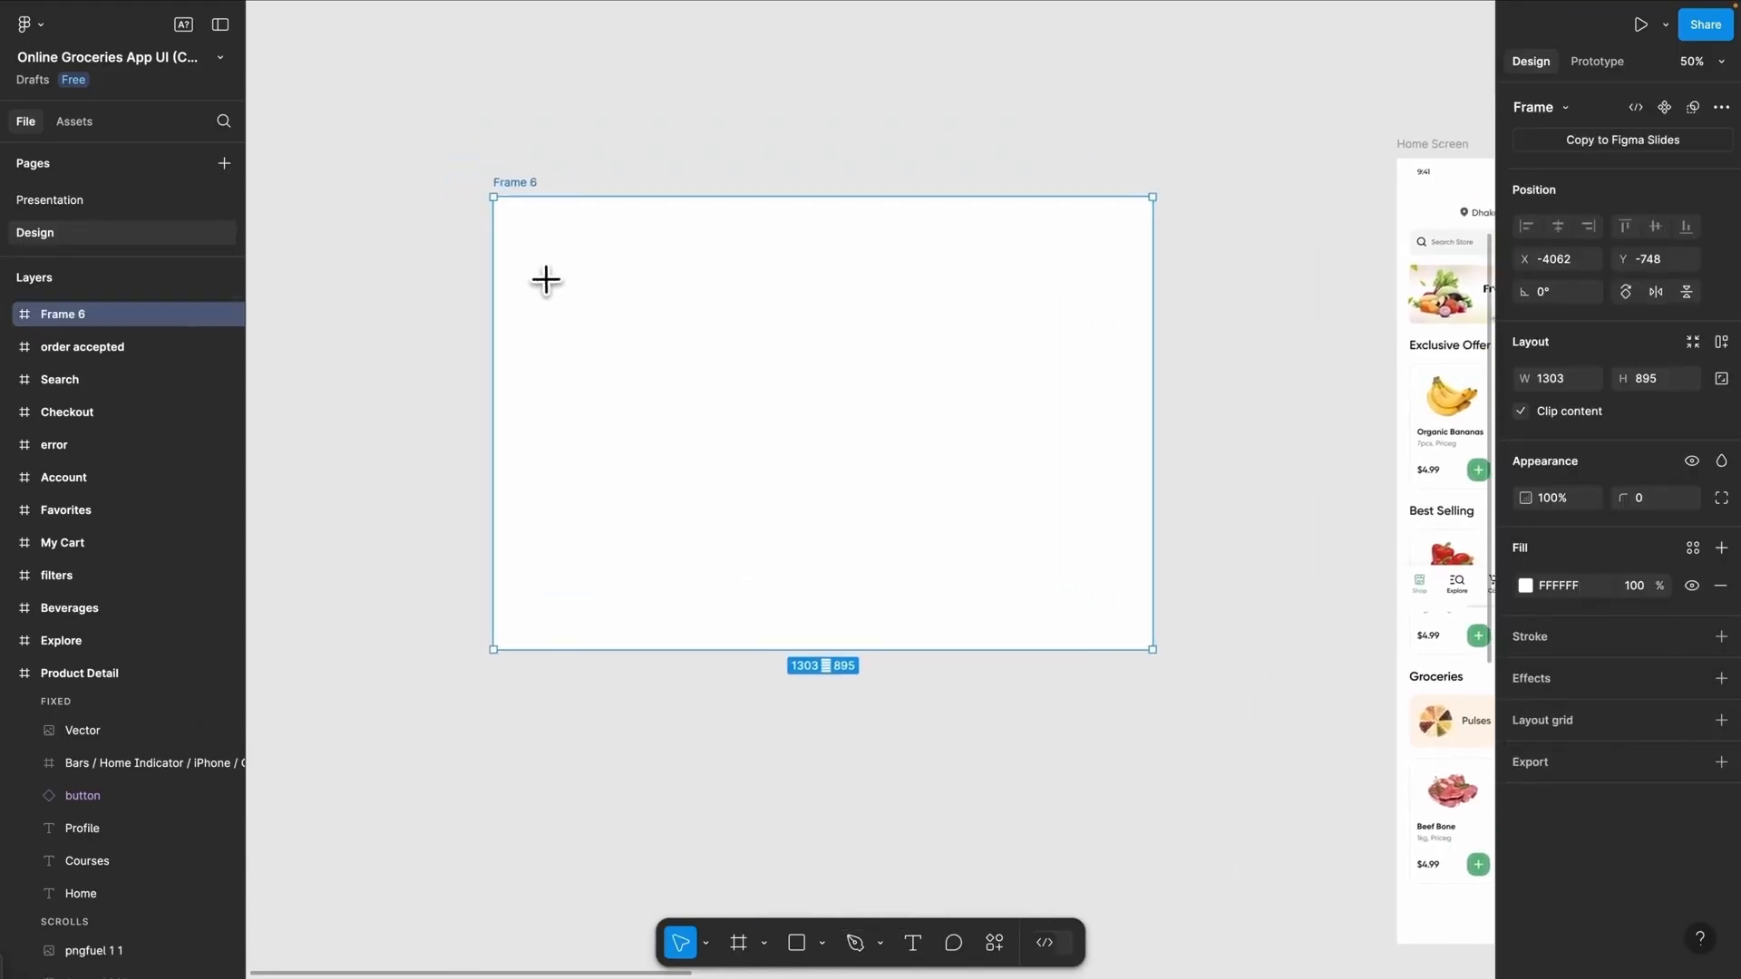
scroll(689, 313, "up", 3)
left_click_drag(1299, 756, 871, 468)
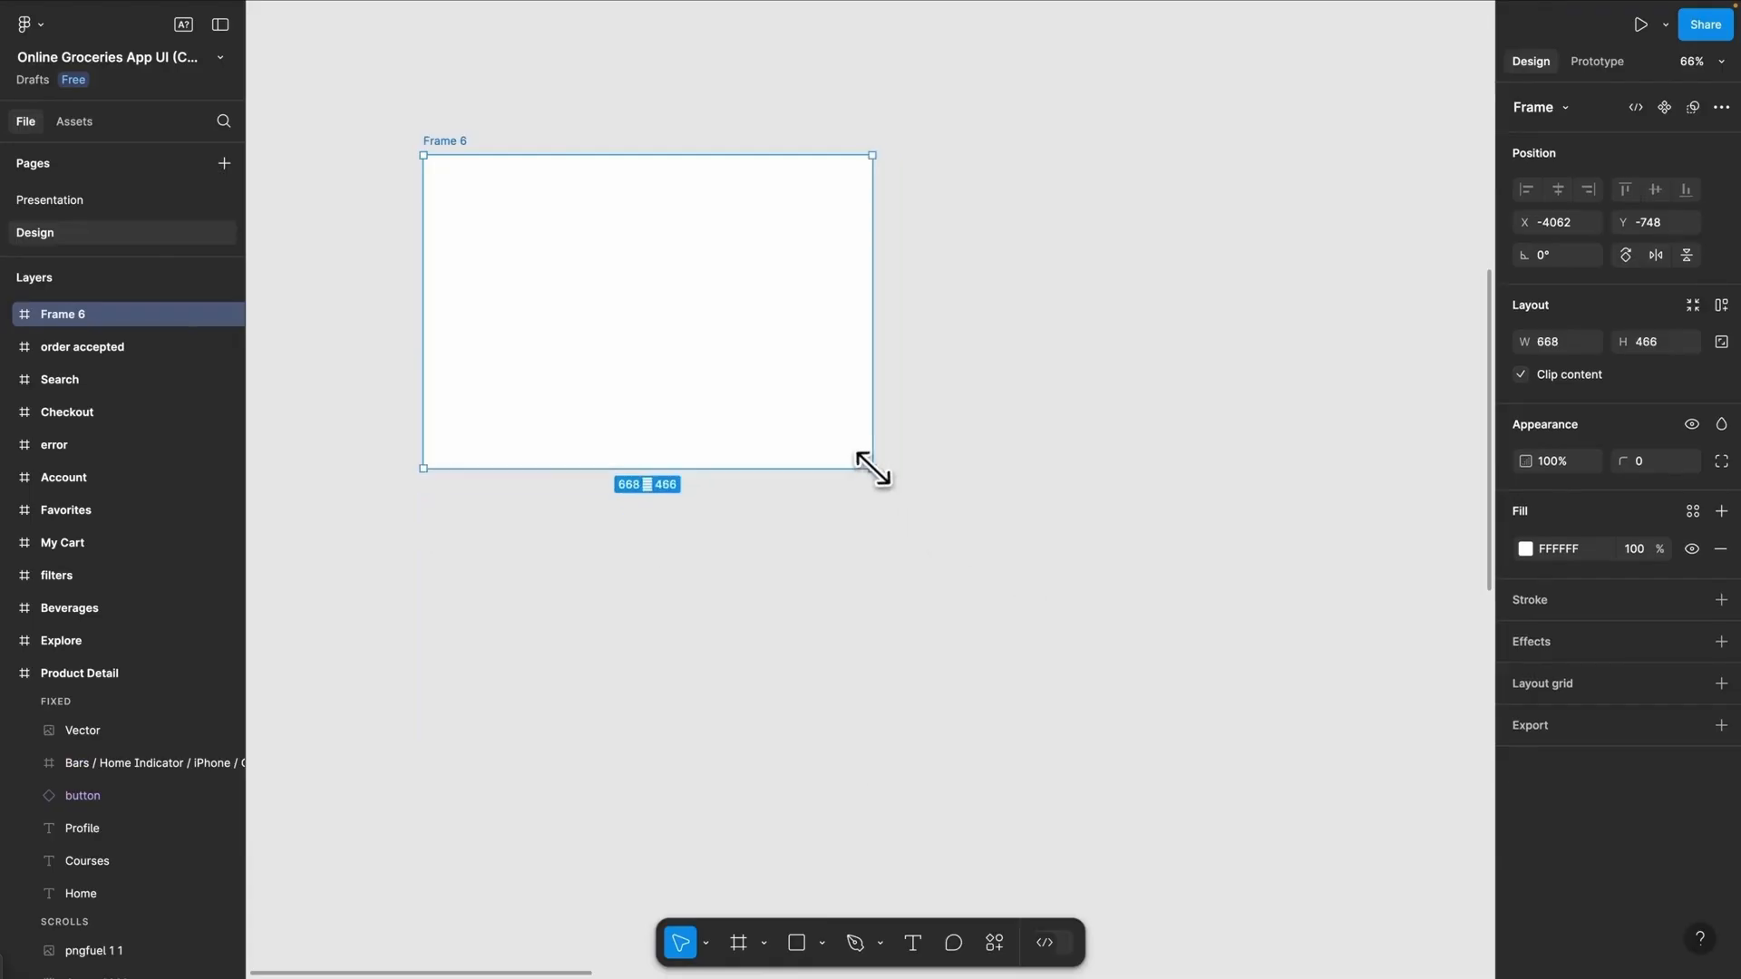
Draw a circle about 181 × 181 near the centre of the new frame with the Ellipse tool.
scroll(557, 263, "up", 3)
scroll(558, 263, "left", 2)
scroll(622, 357, "up", 5)
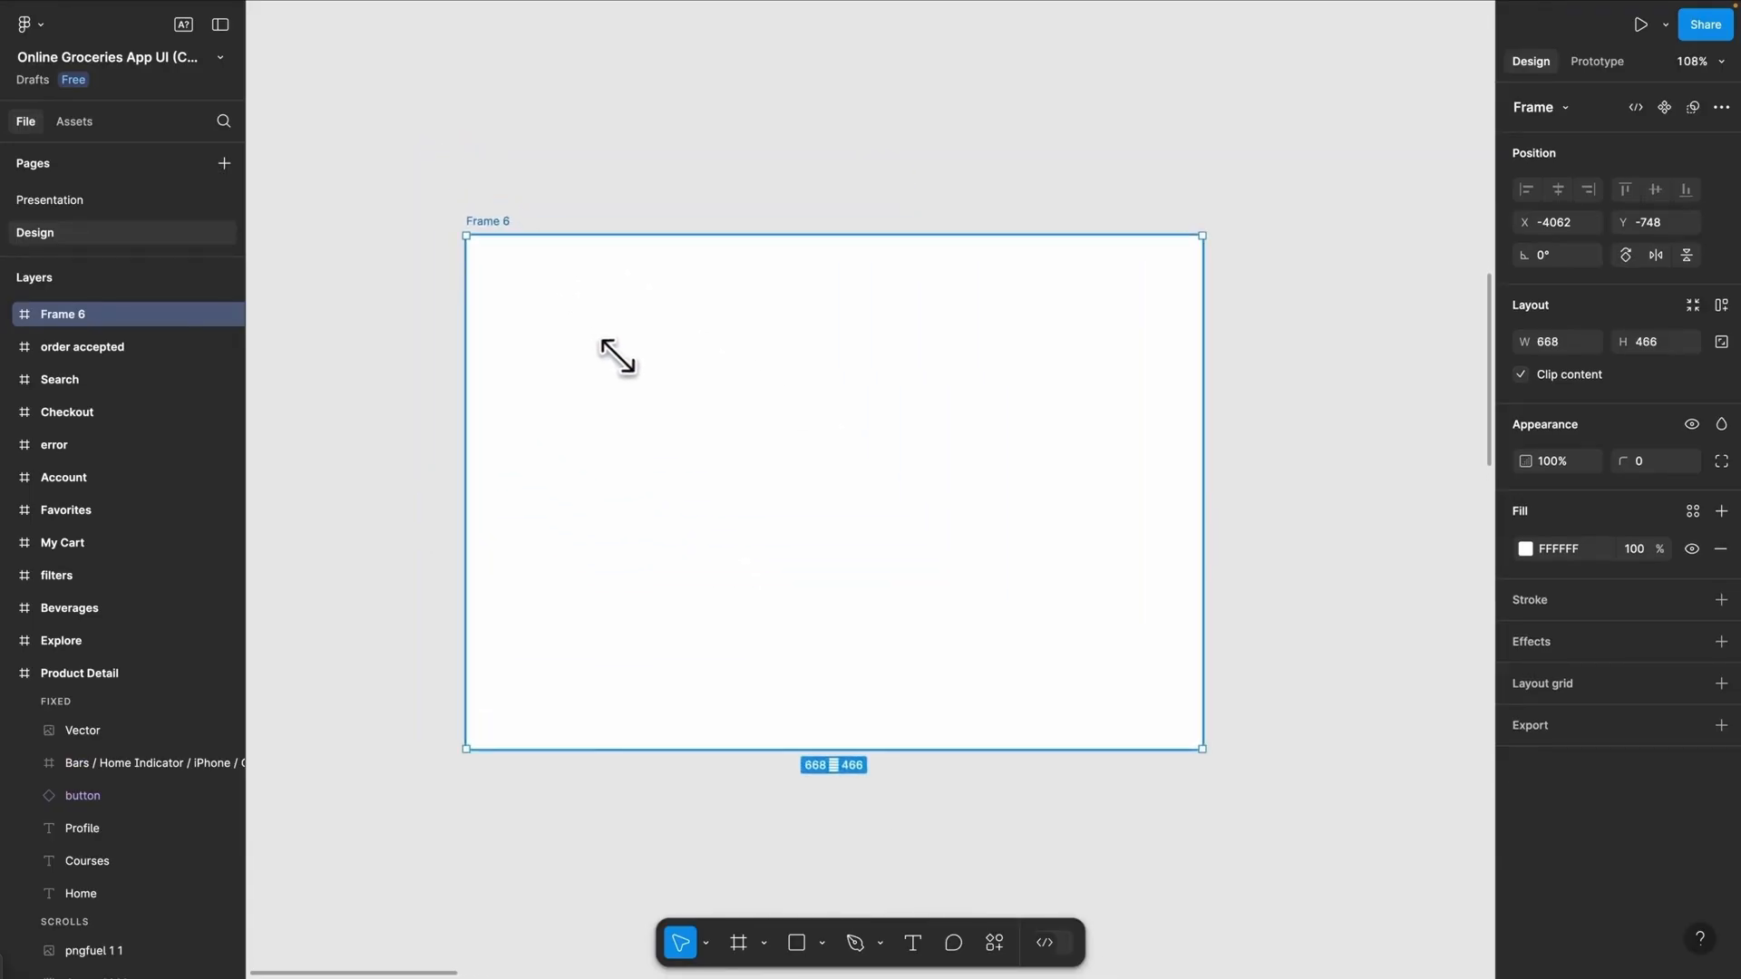
left_click(822, 943)
left_click(843, 820)
left_click_drag(730, 388, 928, 587)
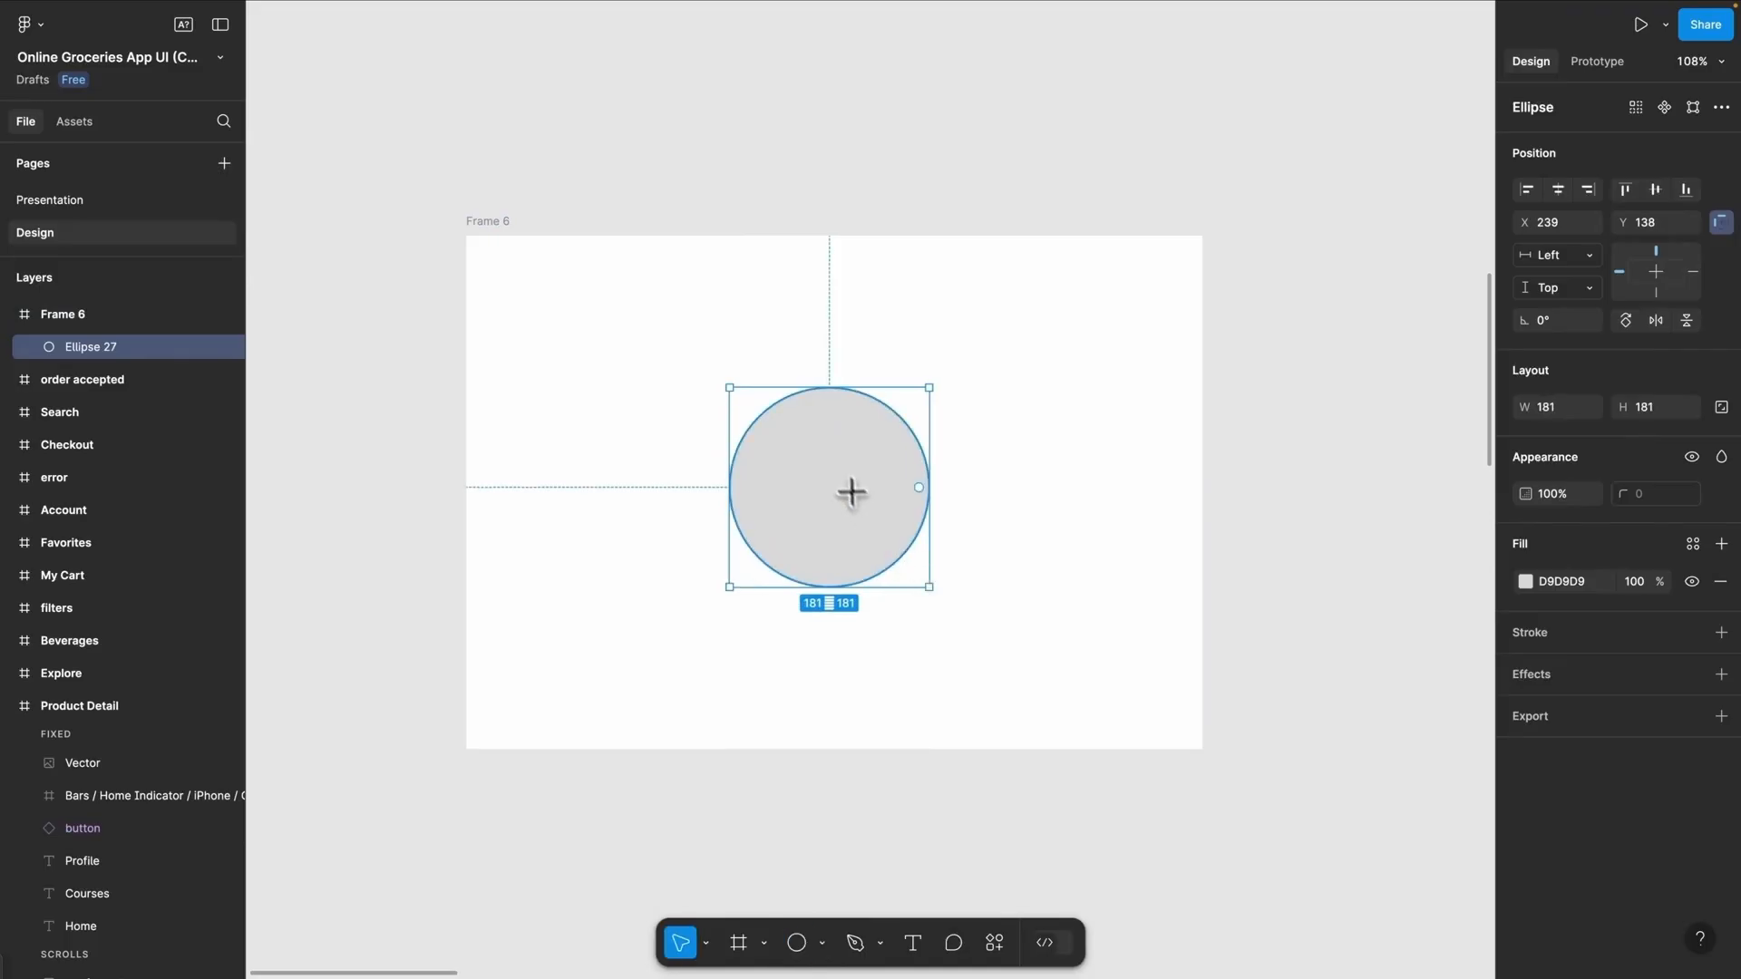
Fill the circle with the green 53B175 from the colors used on this page.
left_click(1525, 582)
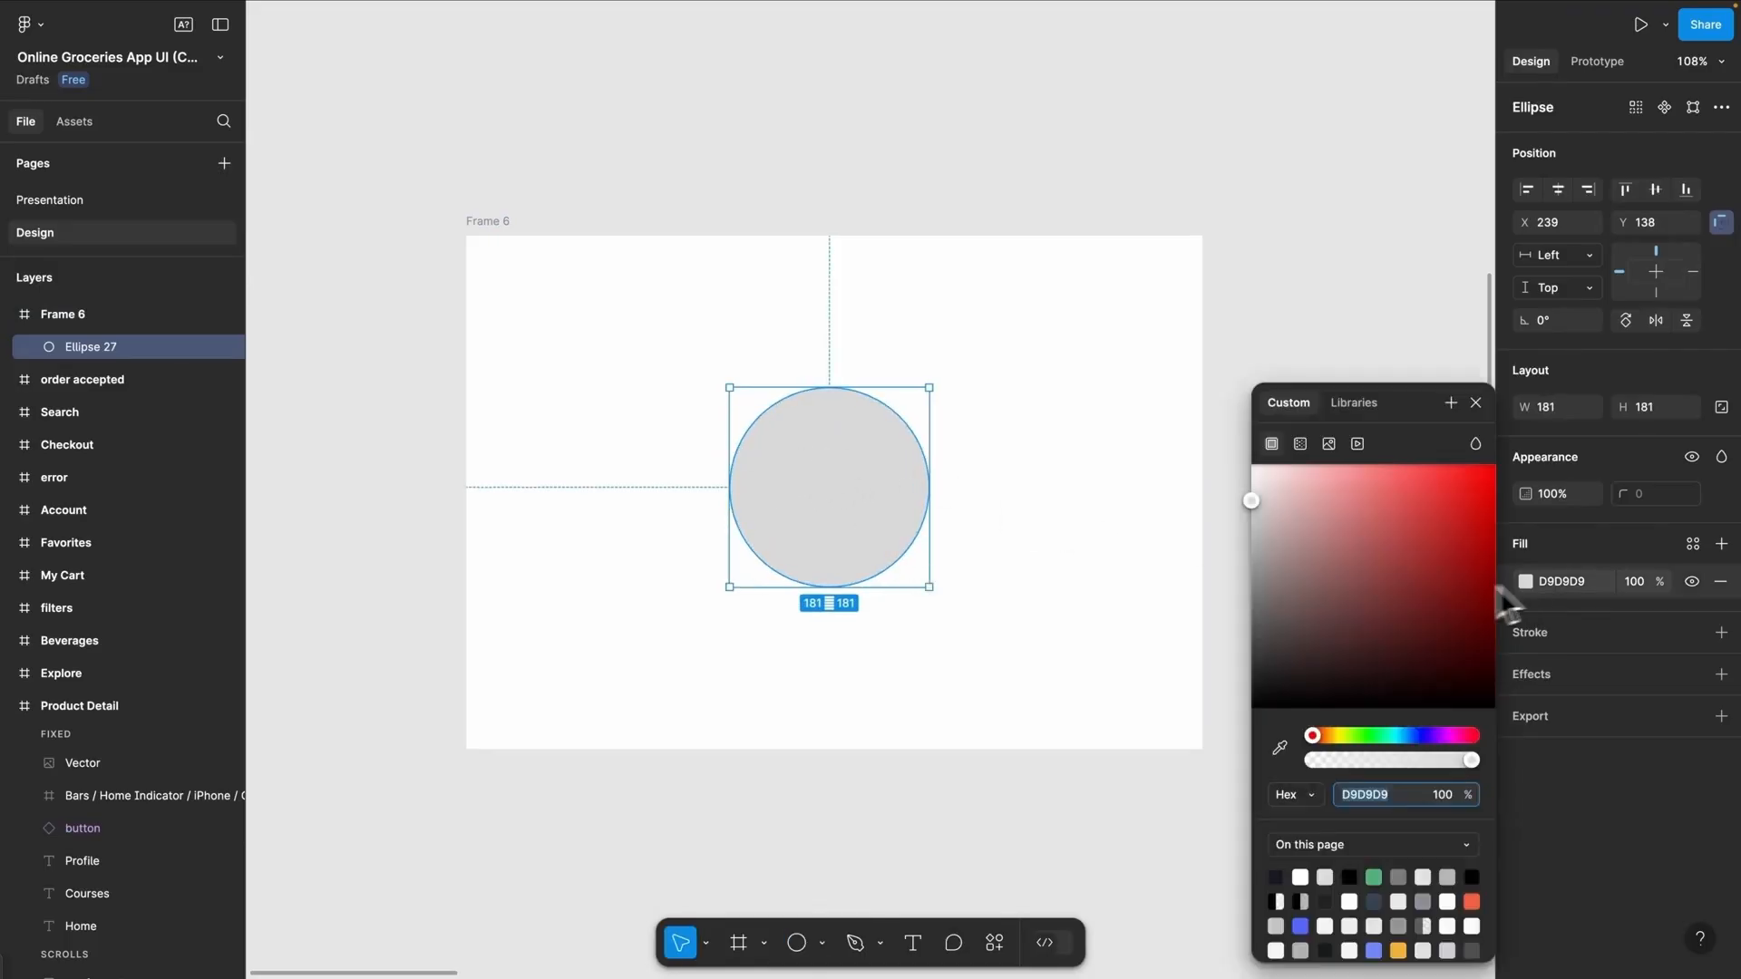
left_click(1375, 877)
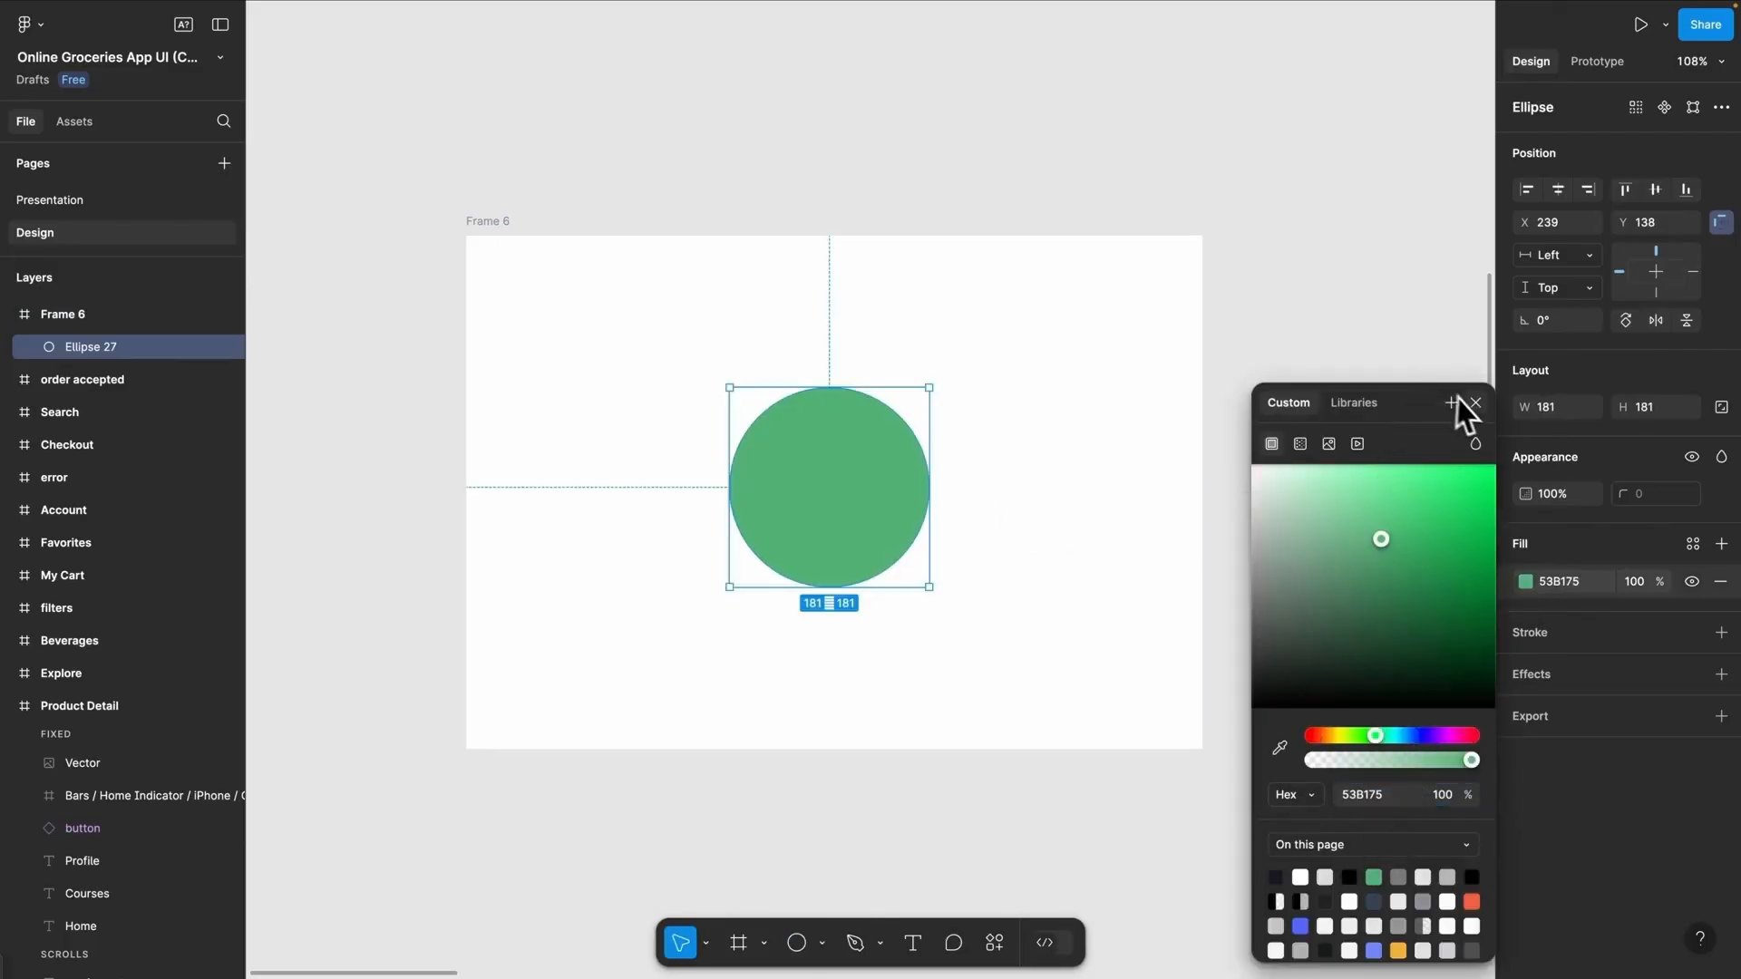
left_click(1475, 402)
scroll(827, 263, "up", 3)
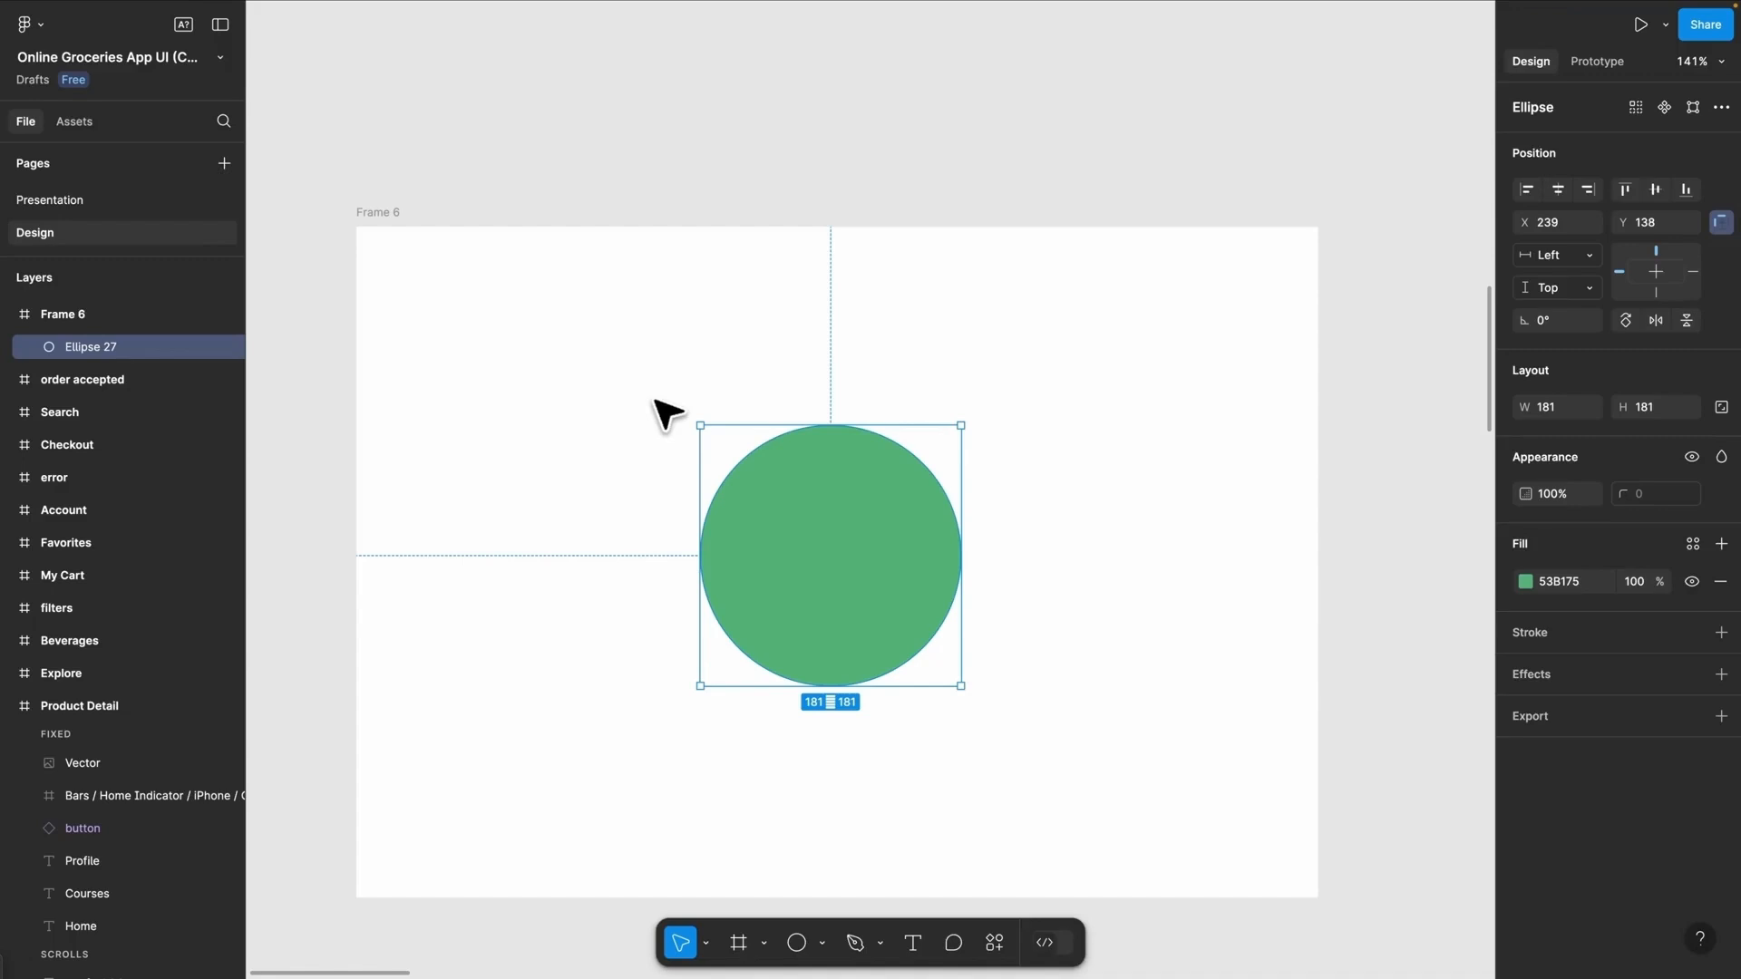
Rename the frame holding the green circle as "Frame".
mouse_move(791, 451)
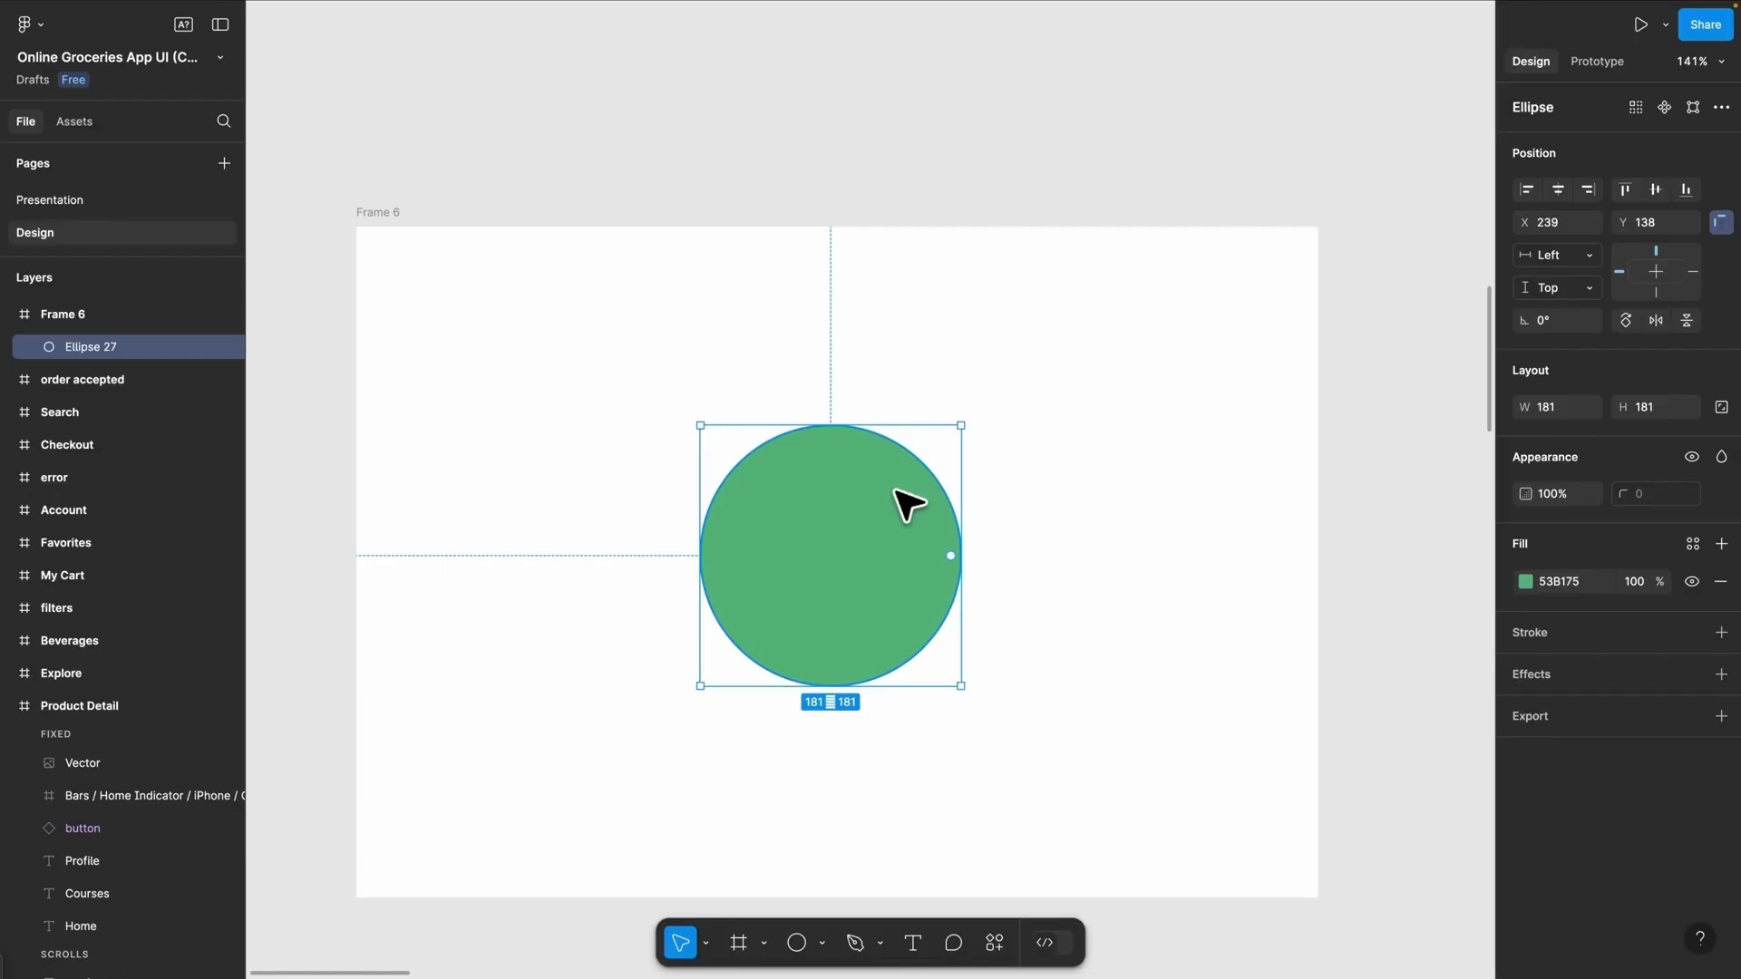
left_click(389, 212)
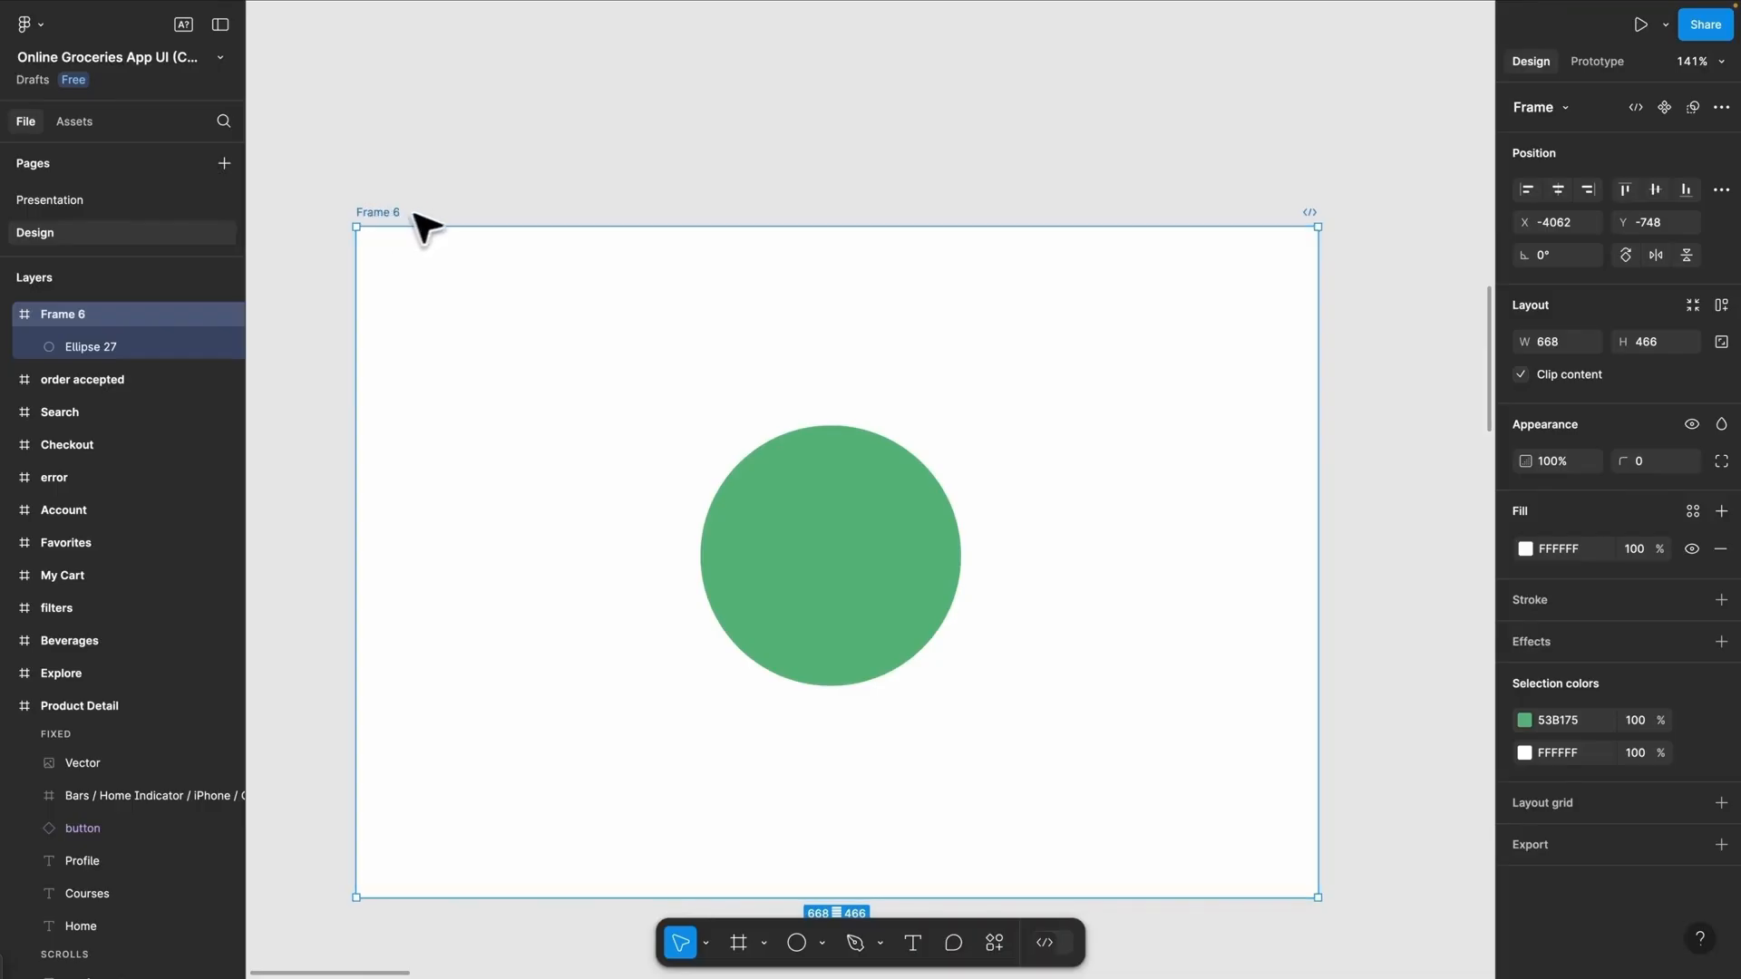
double_click(84, 316)
key("BackSpace")
key("BackSpace")
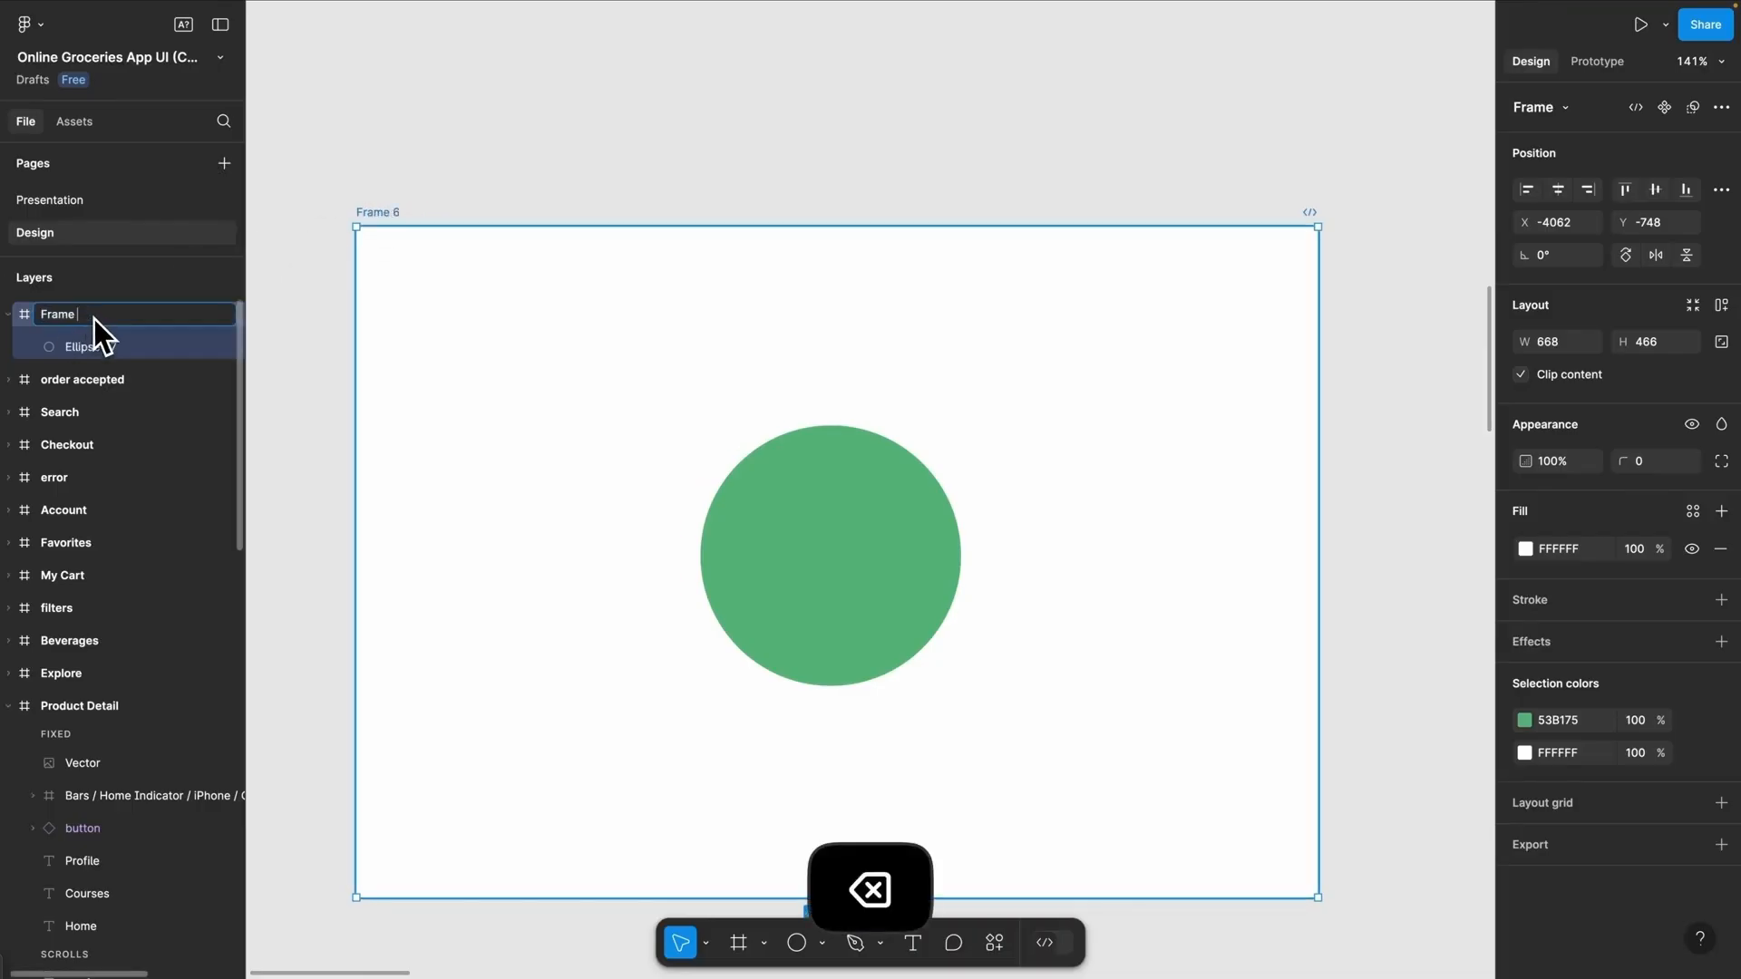
left_click(744, 515)
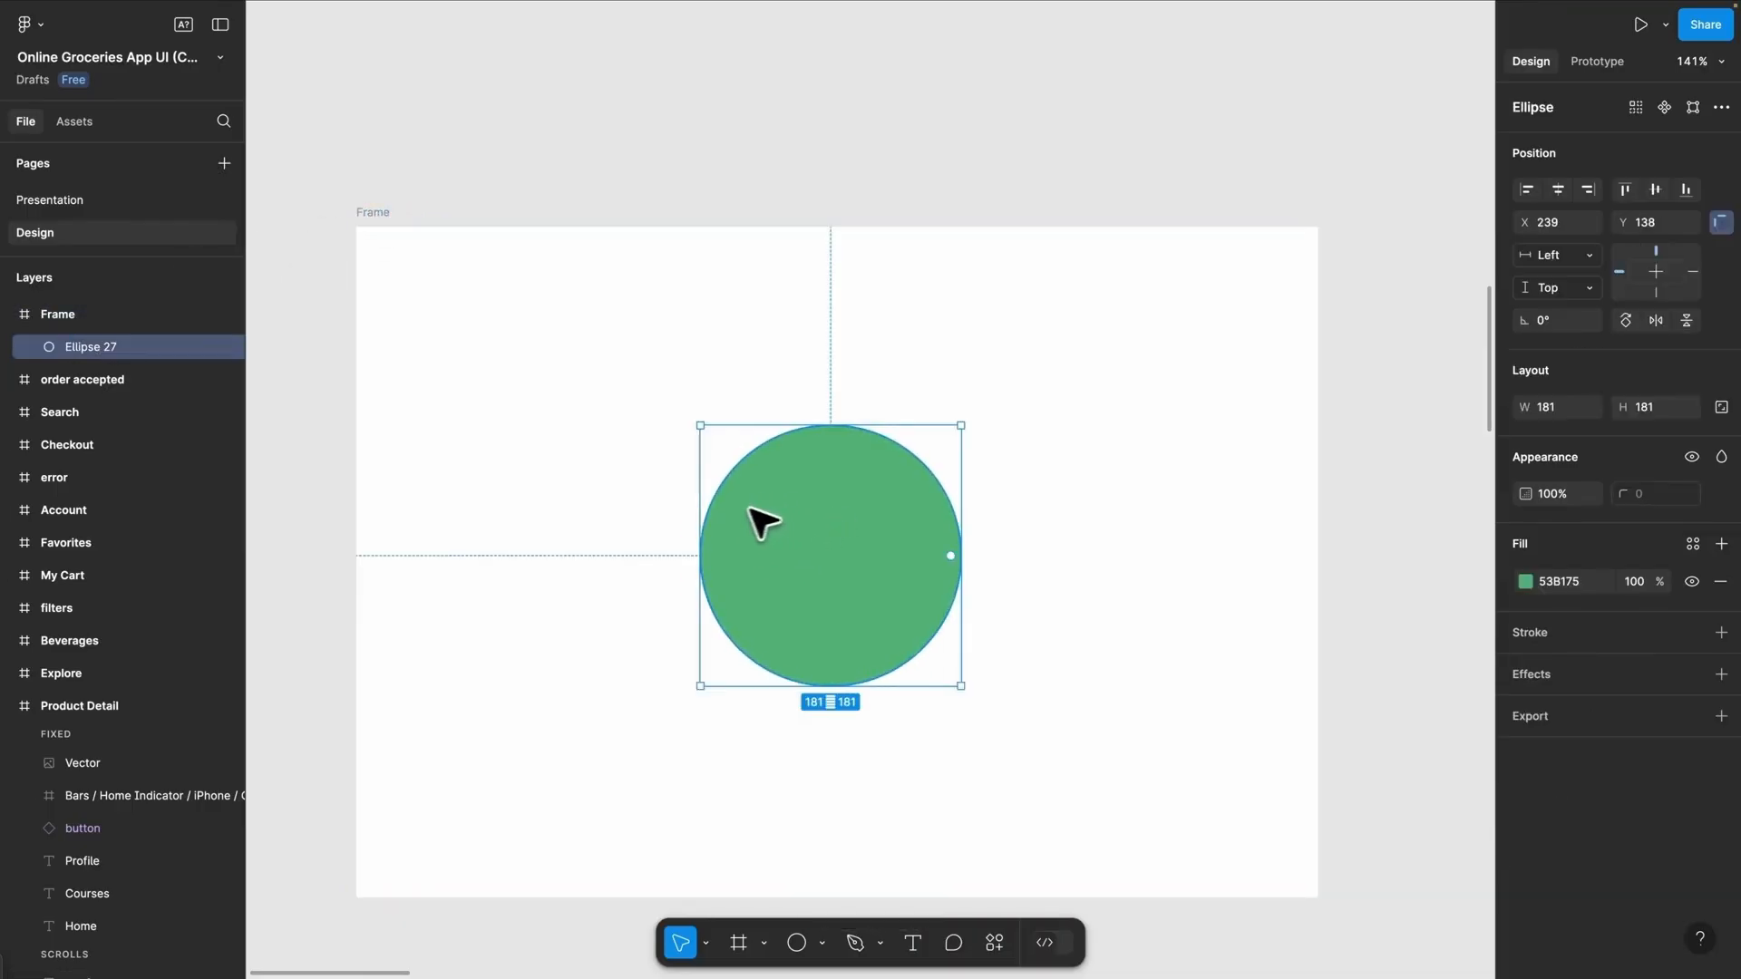
Review the constraint options available for the green circle, both horizontal and vertical.
left_click(376, 238)
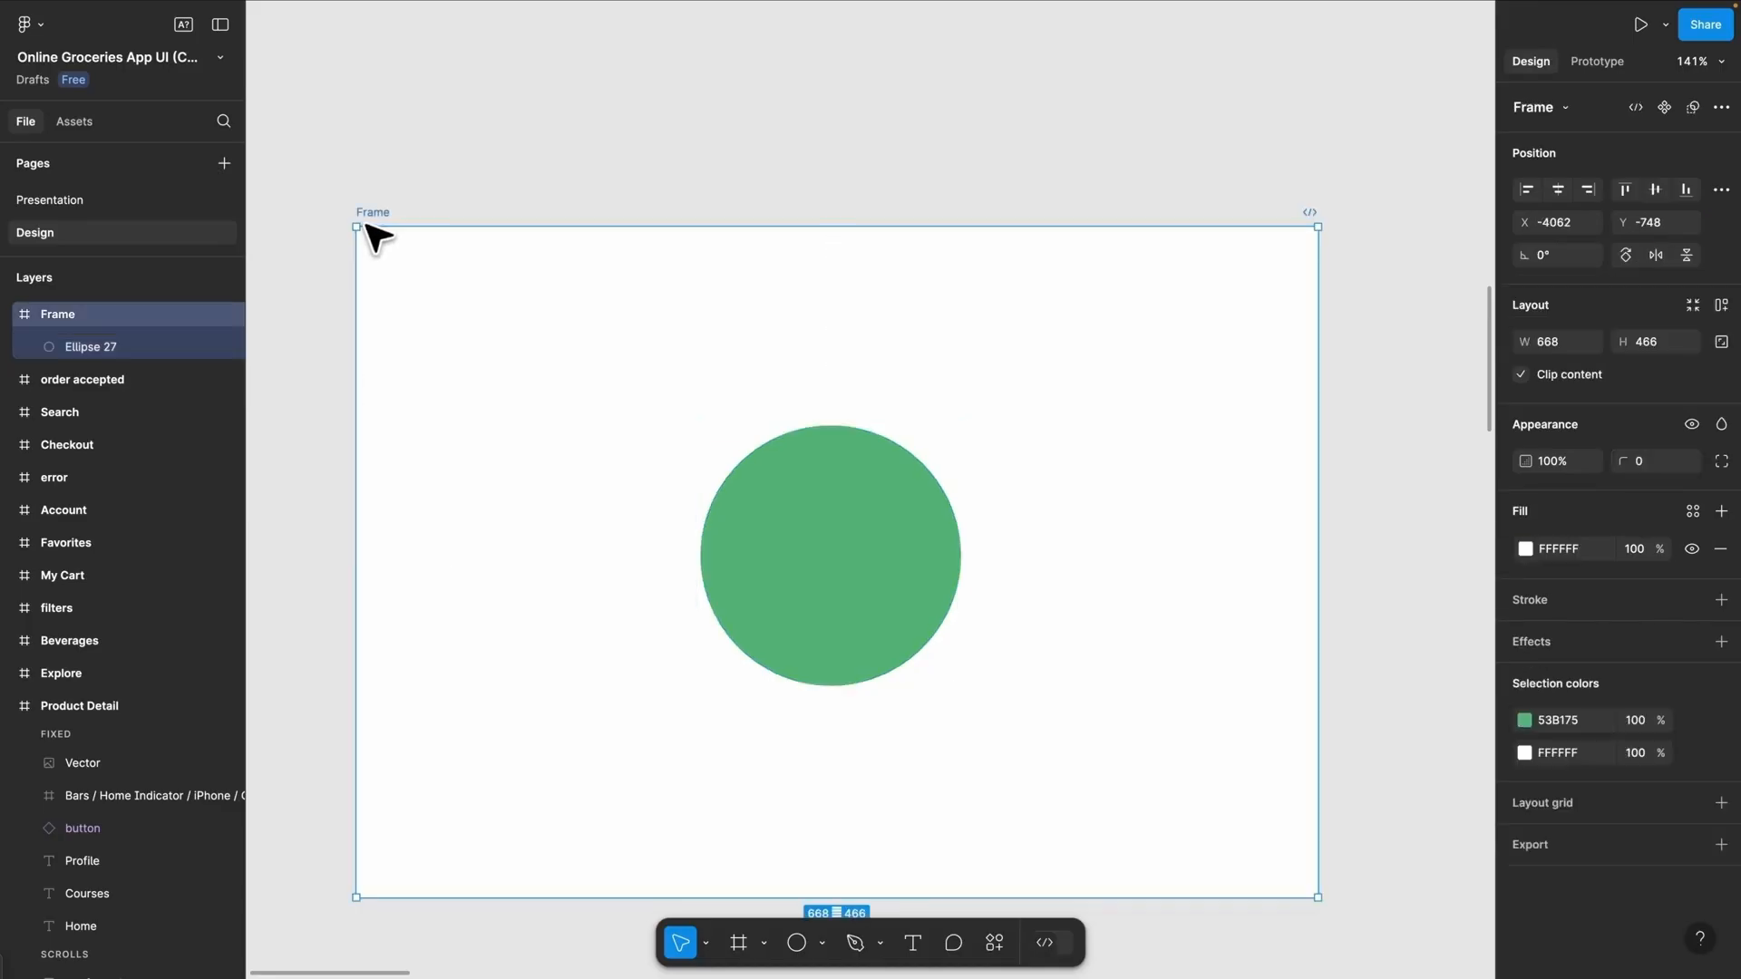
left_click(762, 467)
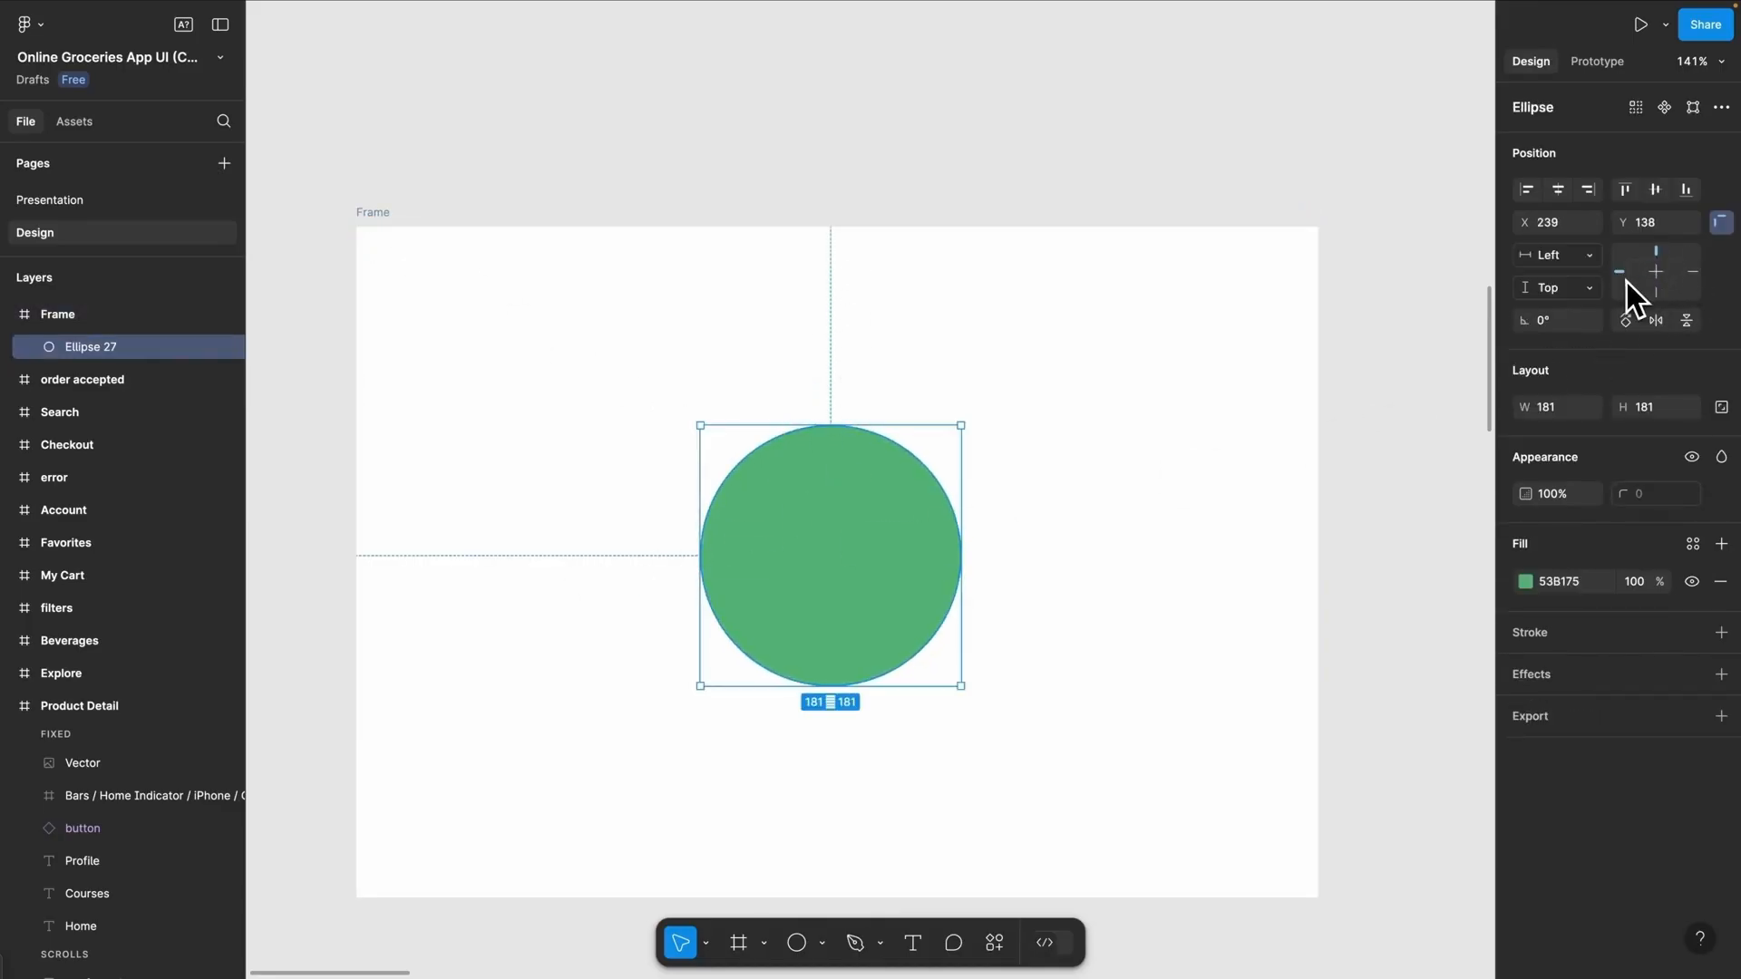
left_click(1589, 257)
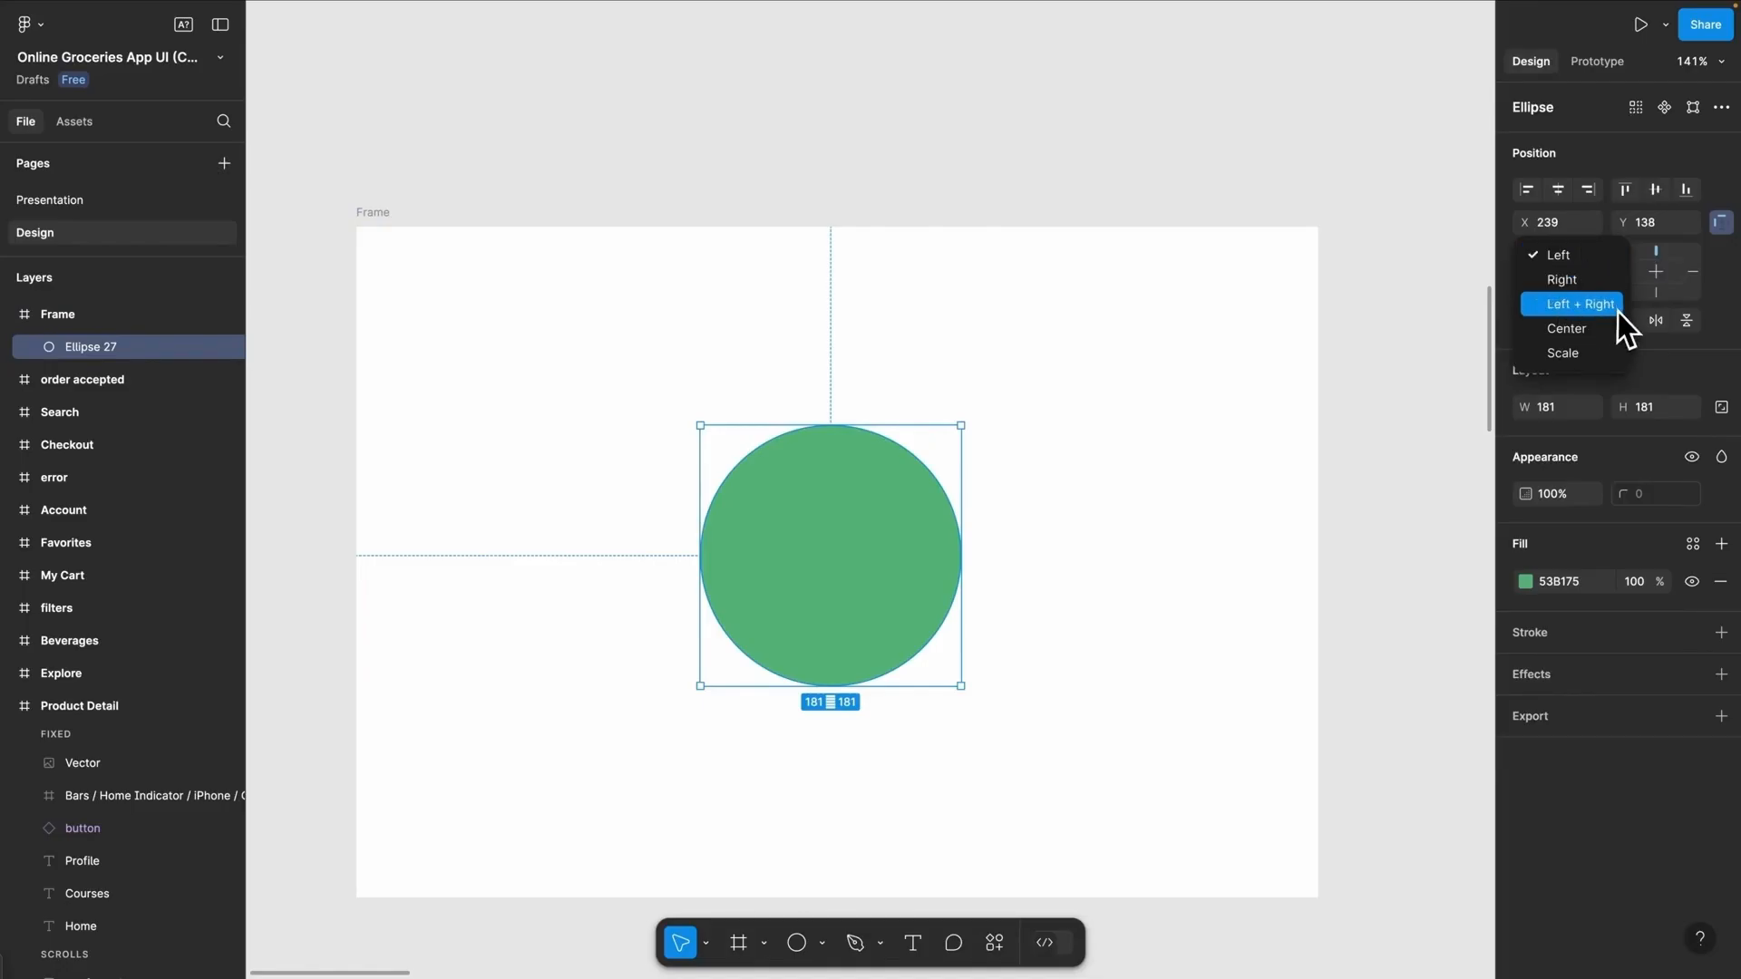
left_click(1650, 356)
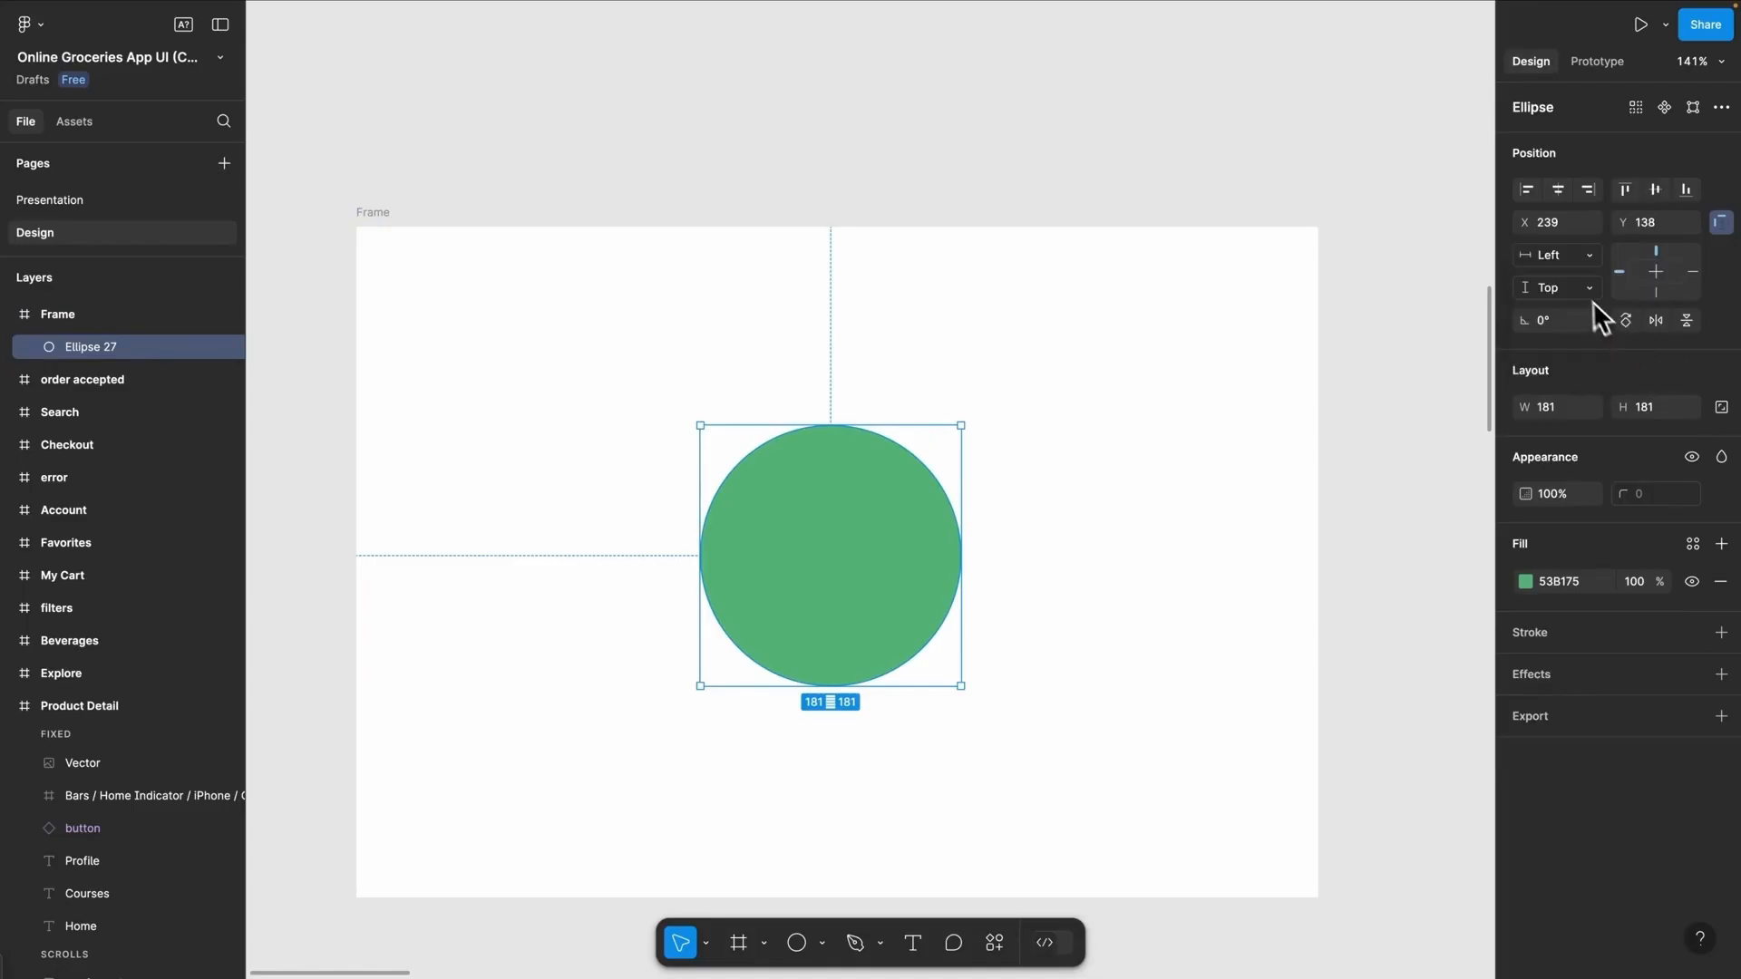
left_click(1583, 289)
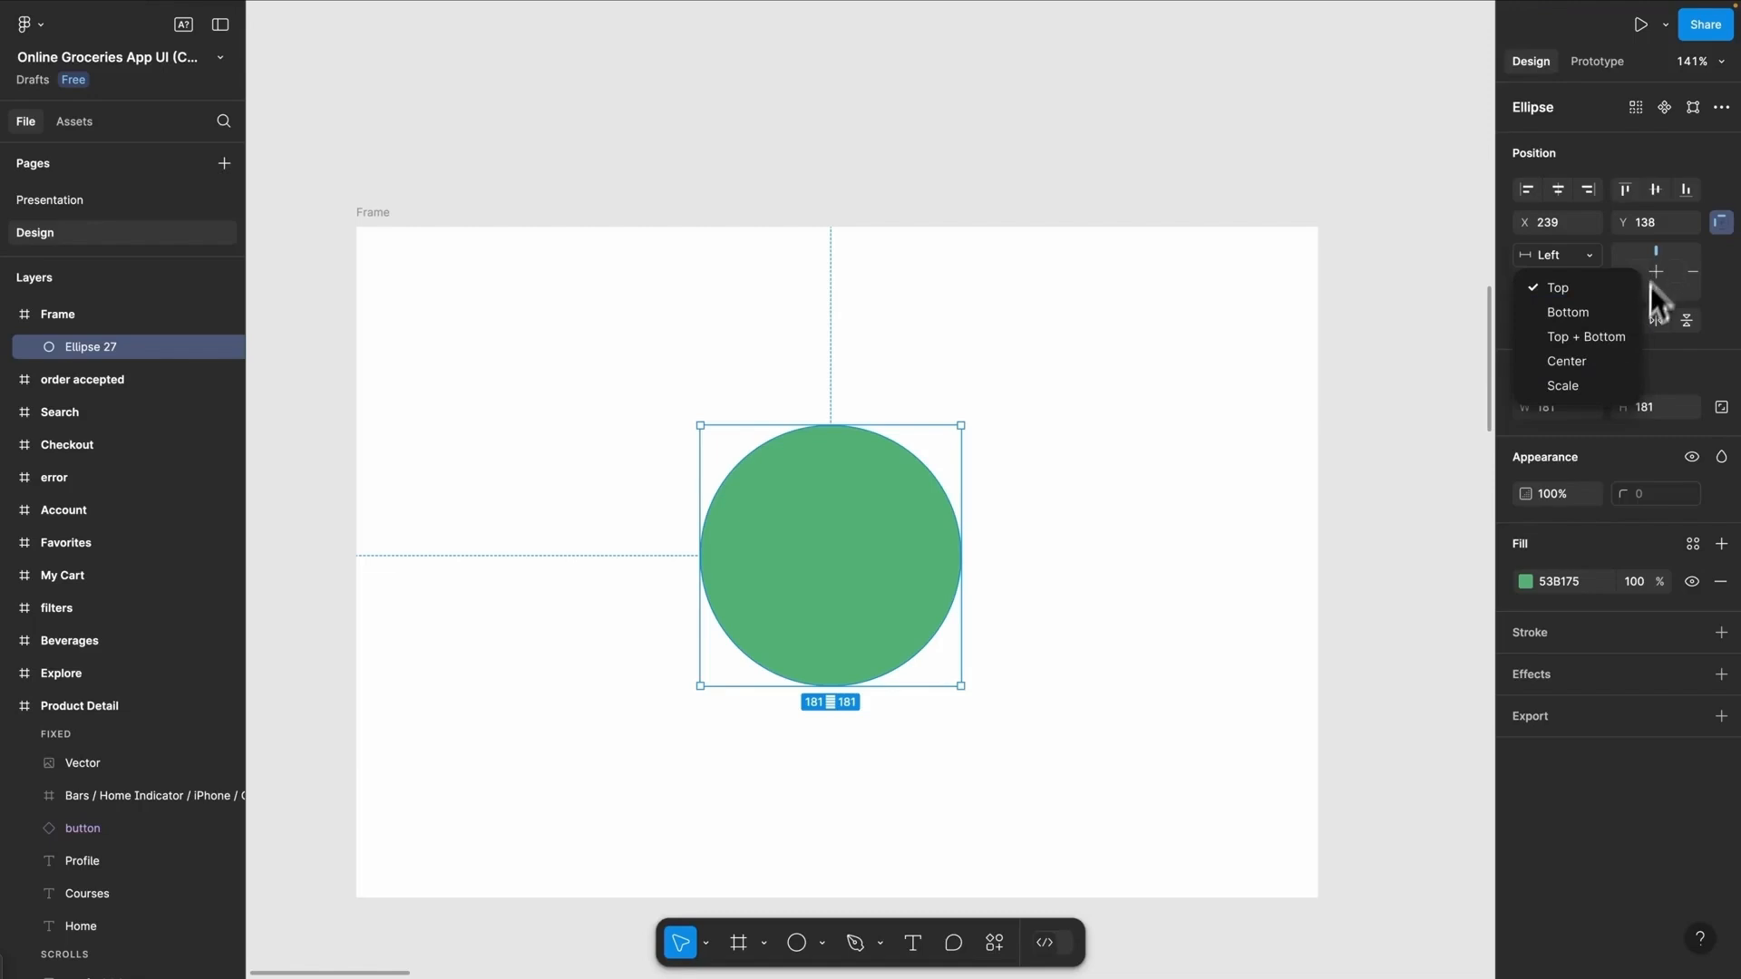
left_click(968, 277)
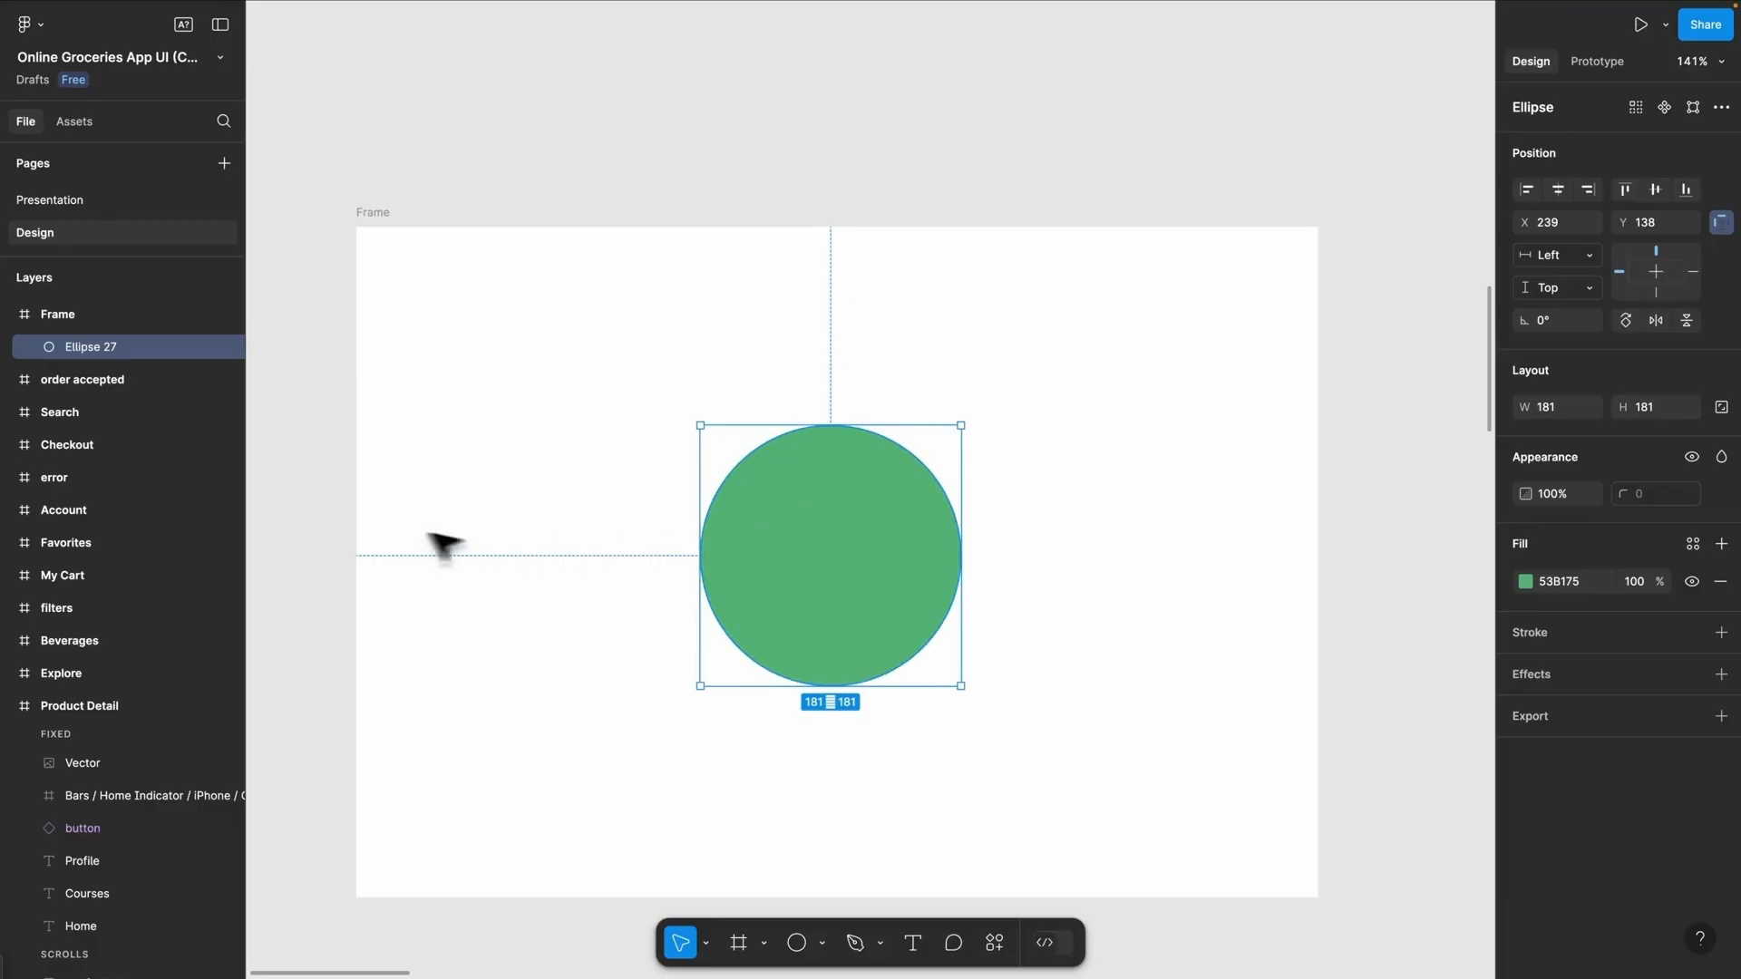
Test the circle's Left and Top constraints by widening the frame to 775 × 466, followed by making it narrower and taller.
left_click(381, 226)
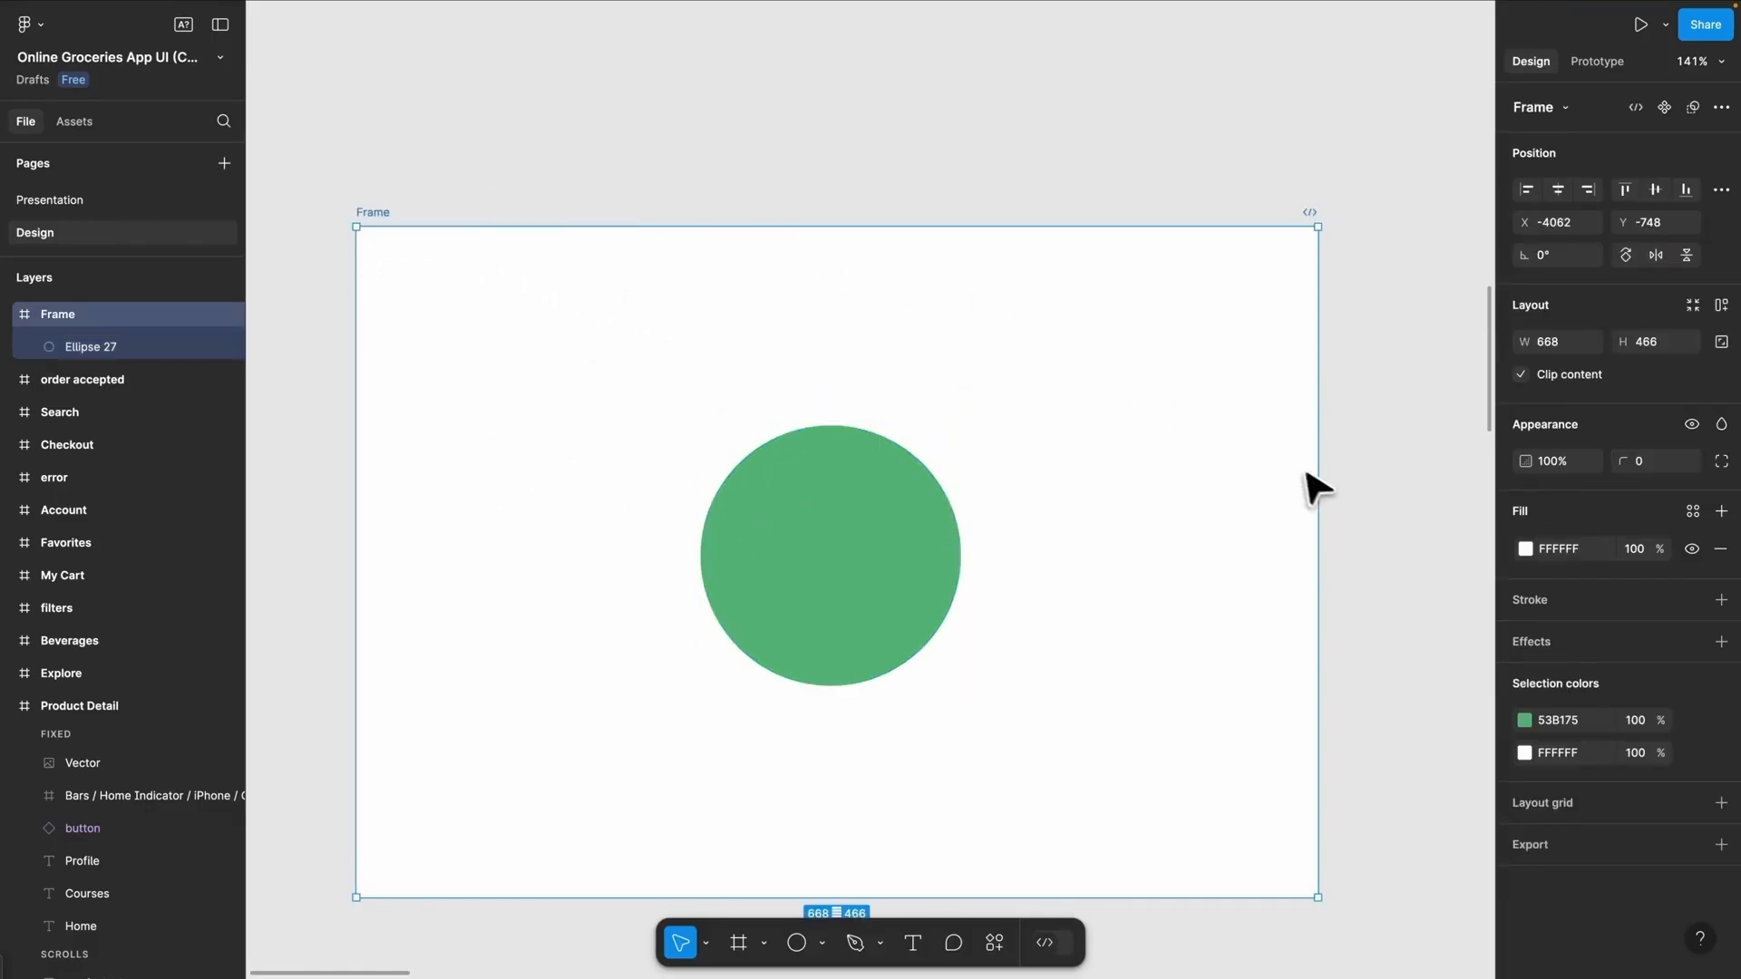
left_click(714, 547)
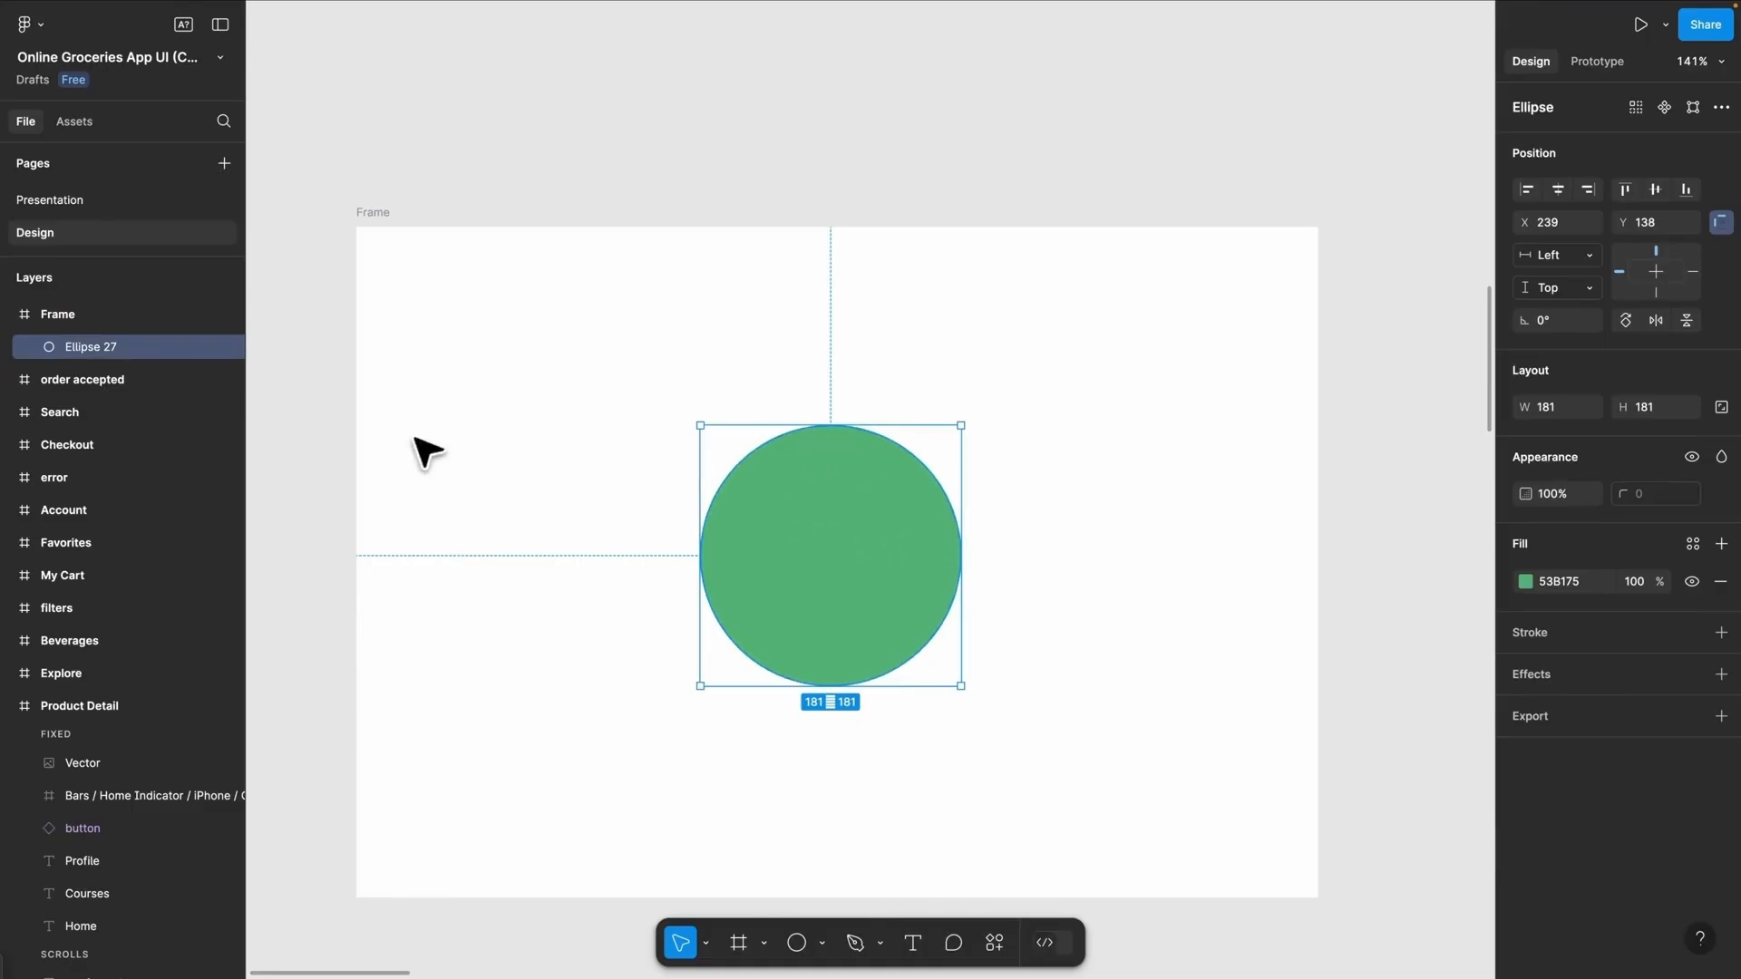
left_click(373, 229)
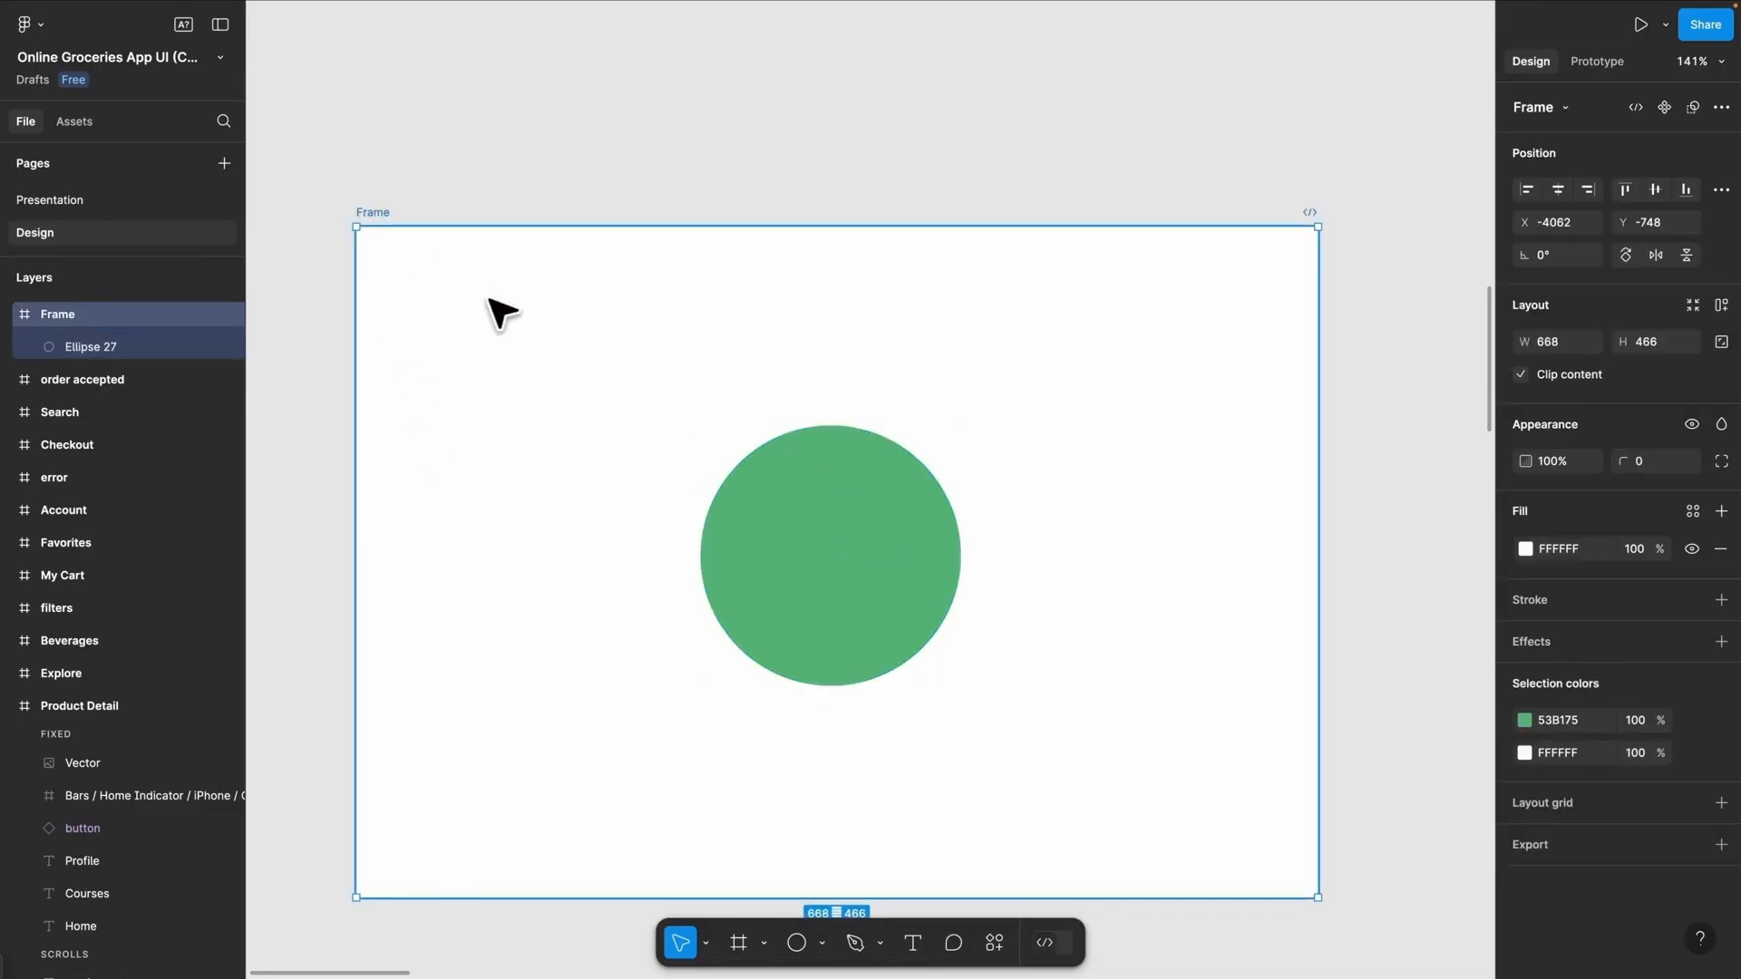
scroll(485, 303, "down", 2)
left_click_drag(1245, 559, 1383, 562)
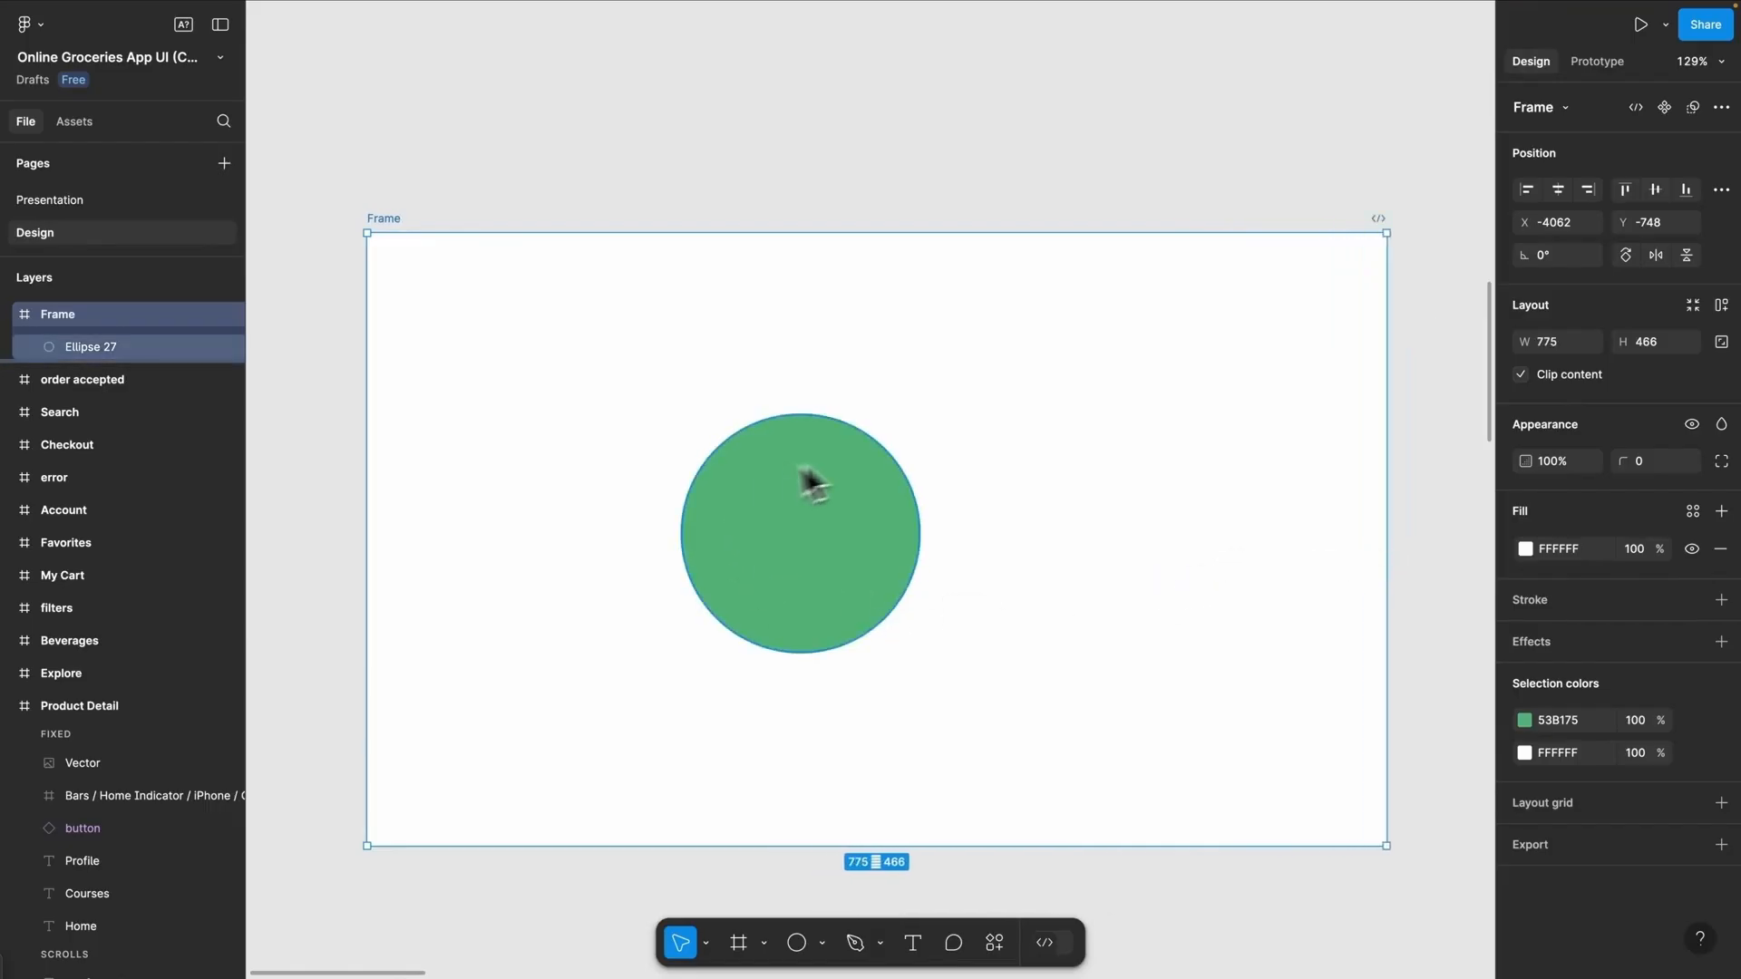
scroll(897, 599, "down", 1)
scroll(900, 614, "down", 2)
left_click_drag(1385, 750, 1312, 788)
Set the circle's horizontal constraint to Right and test it by enlarging the frame to 838 × 521.
left_click(871, 455)
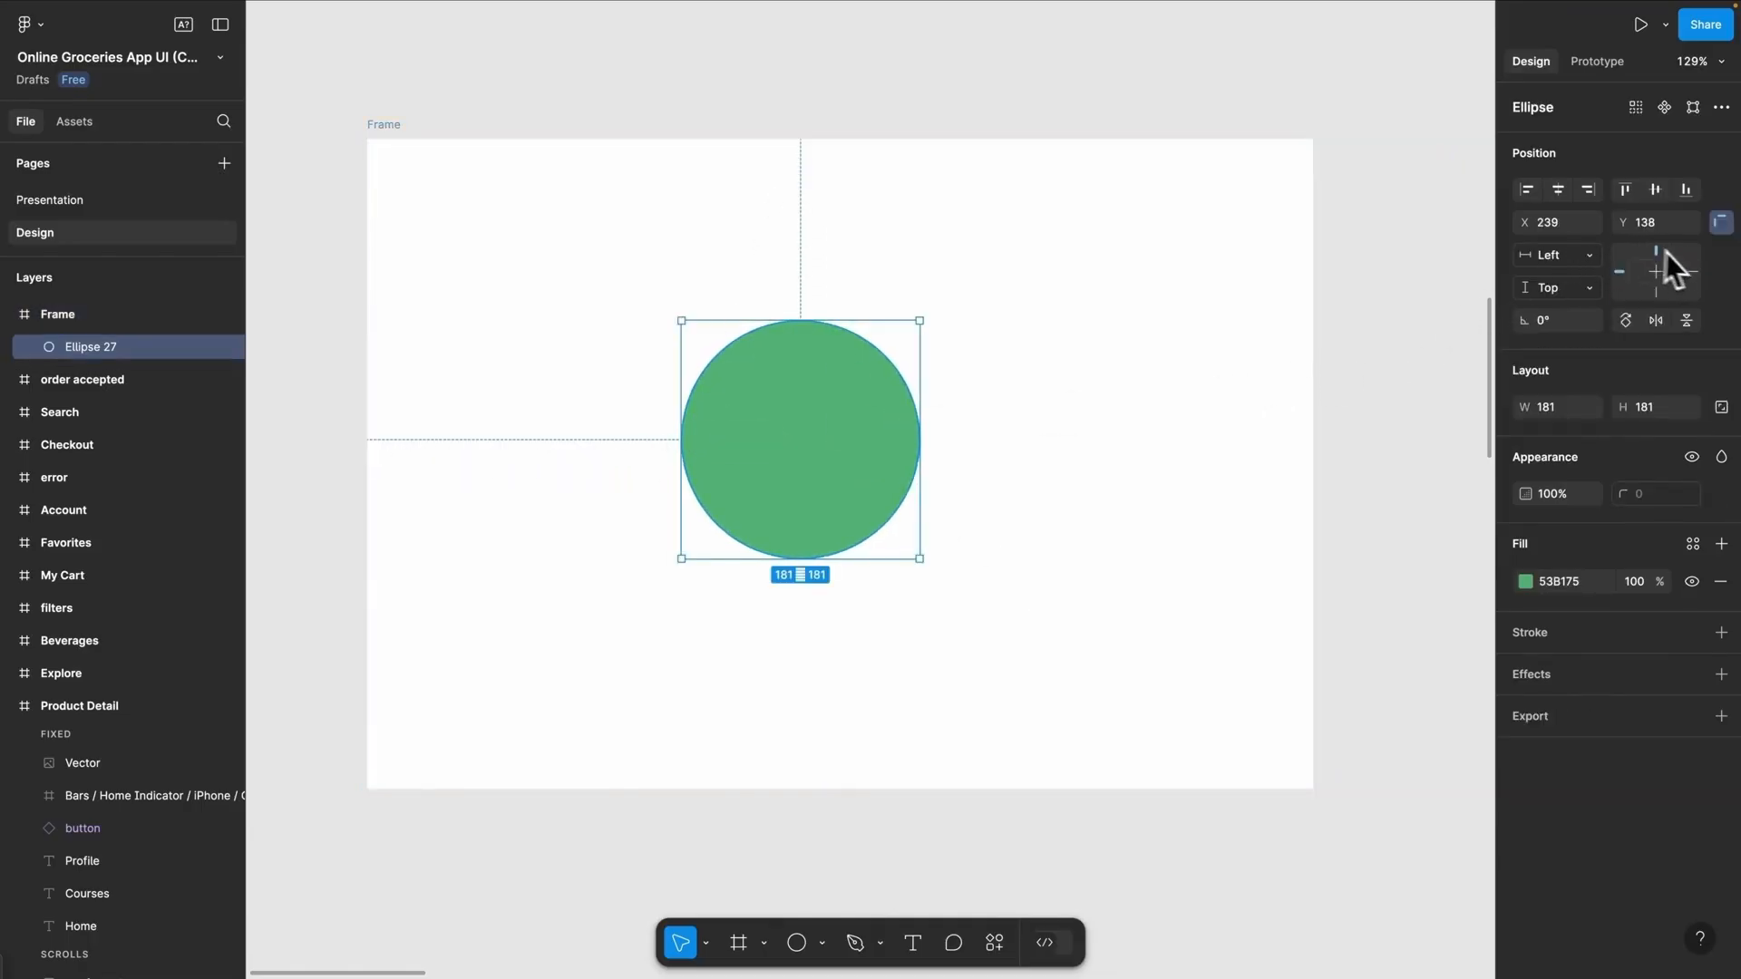
left_click(1693, 272)
scroll(1119, 307, "down", 5)
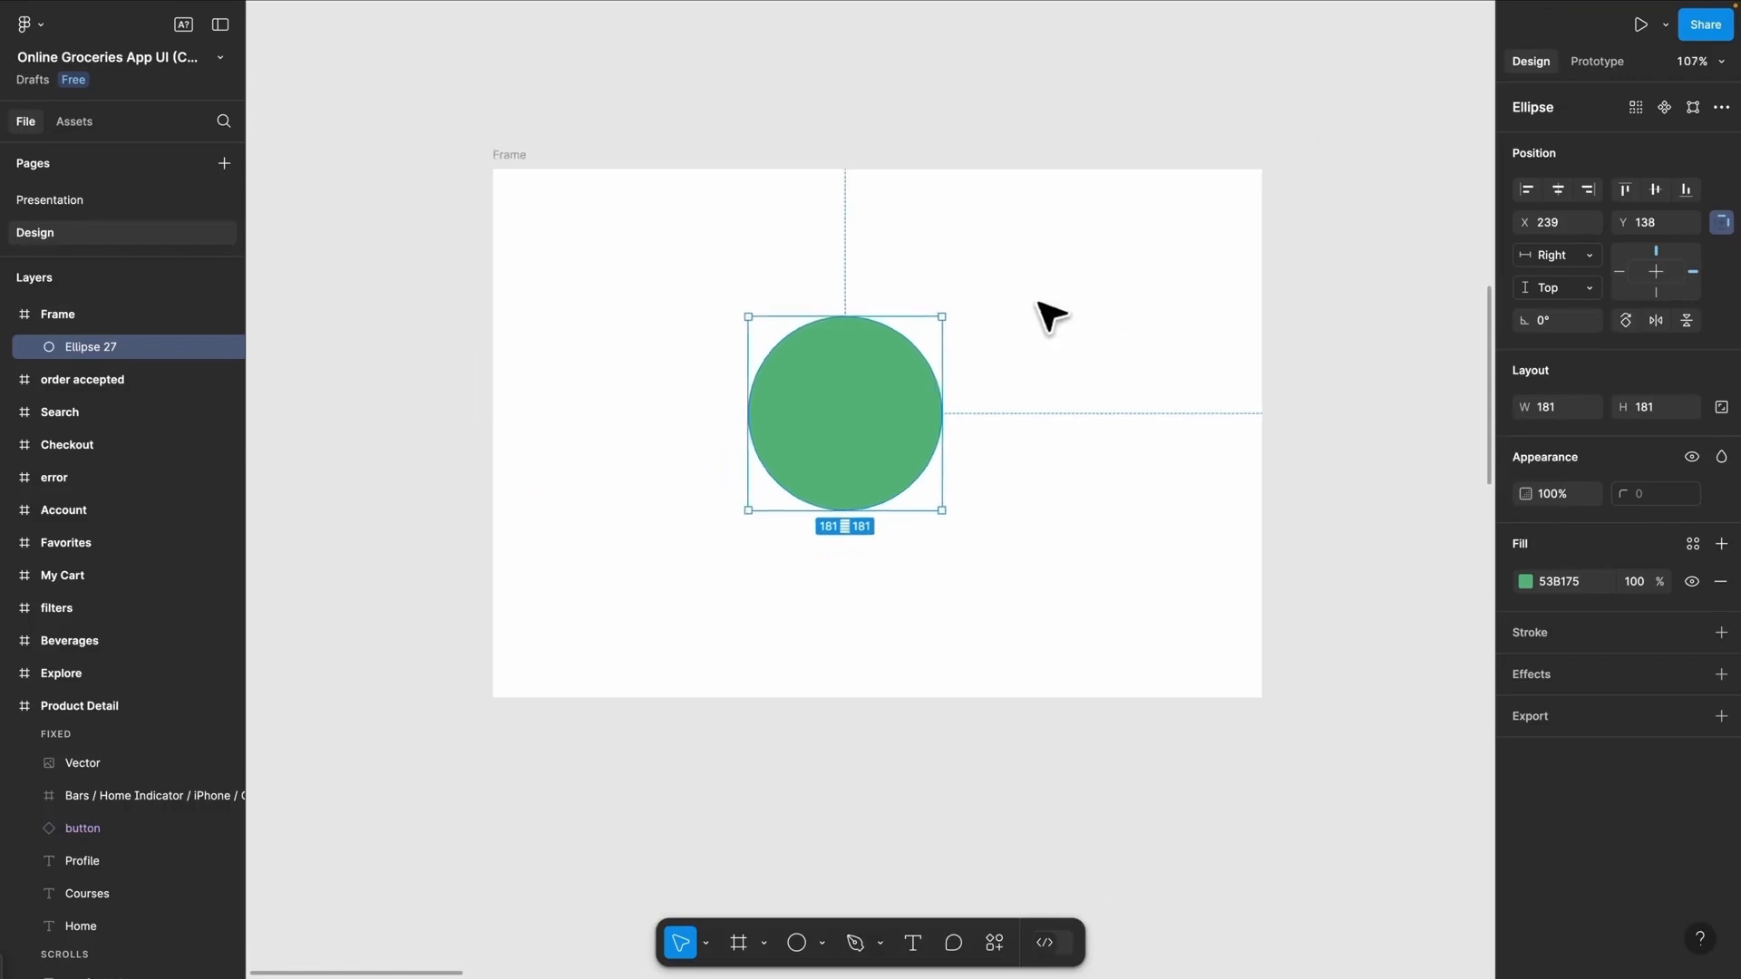
scroll(1047, 317, "right", 2)
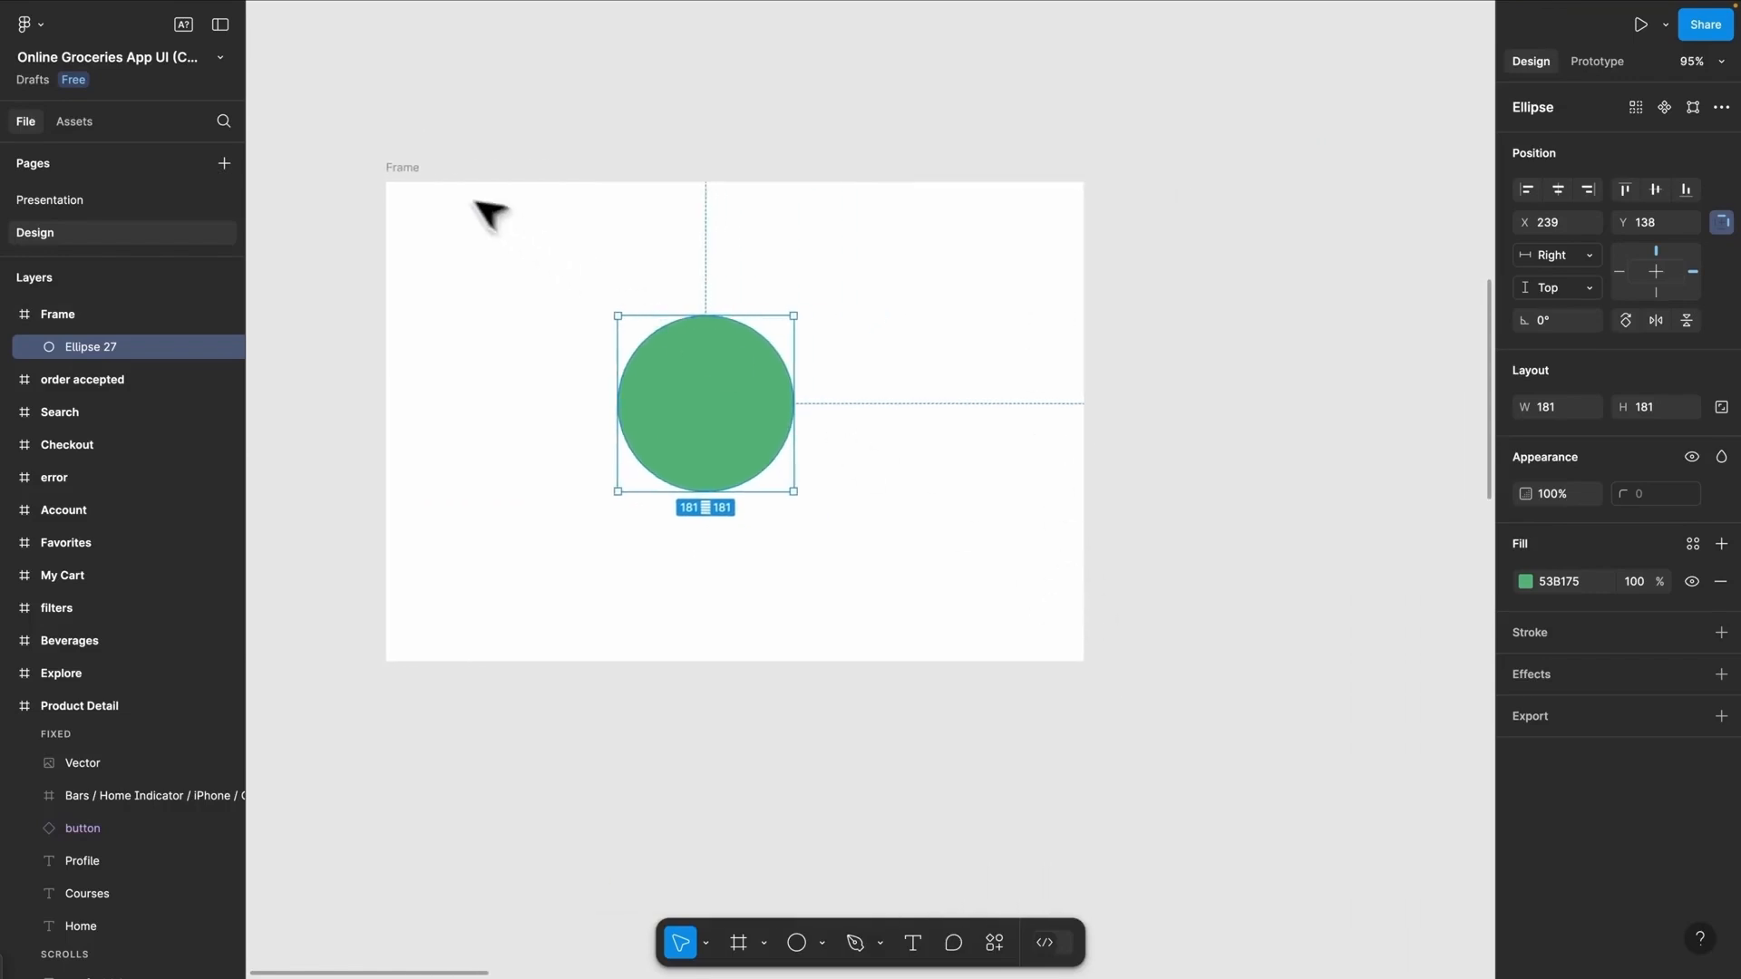
key("Escape")
left_click_drag(1084, 661, 1199, 687)
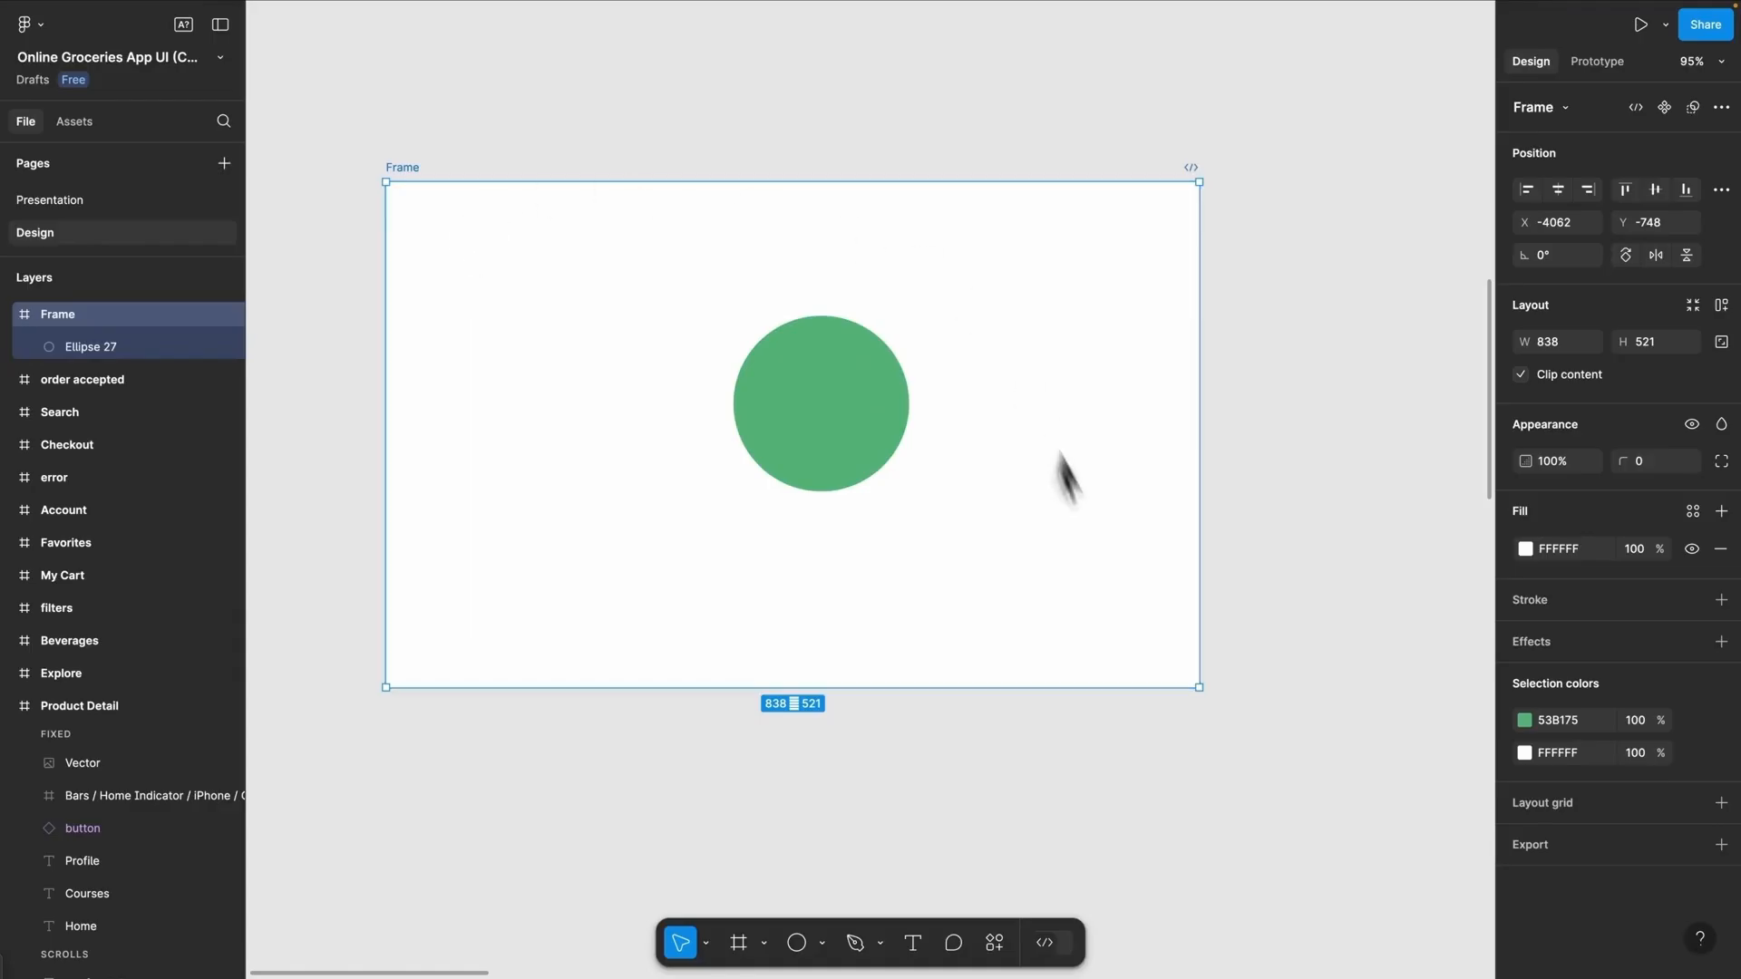
left_click_drag(1200, 688, 994, 658)
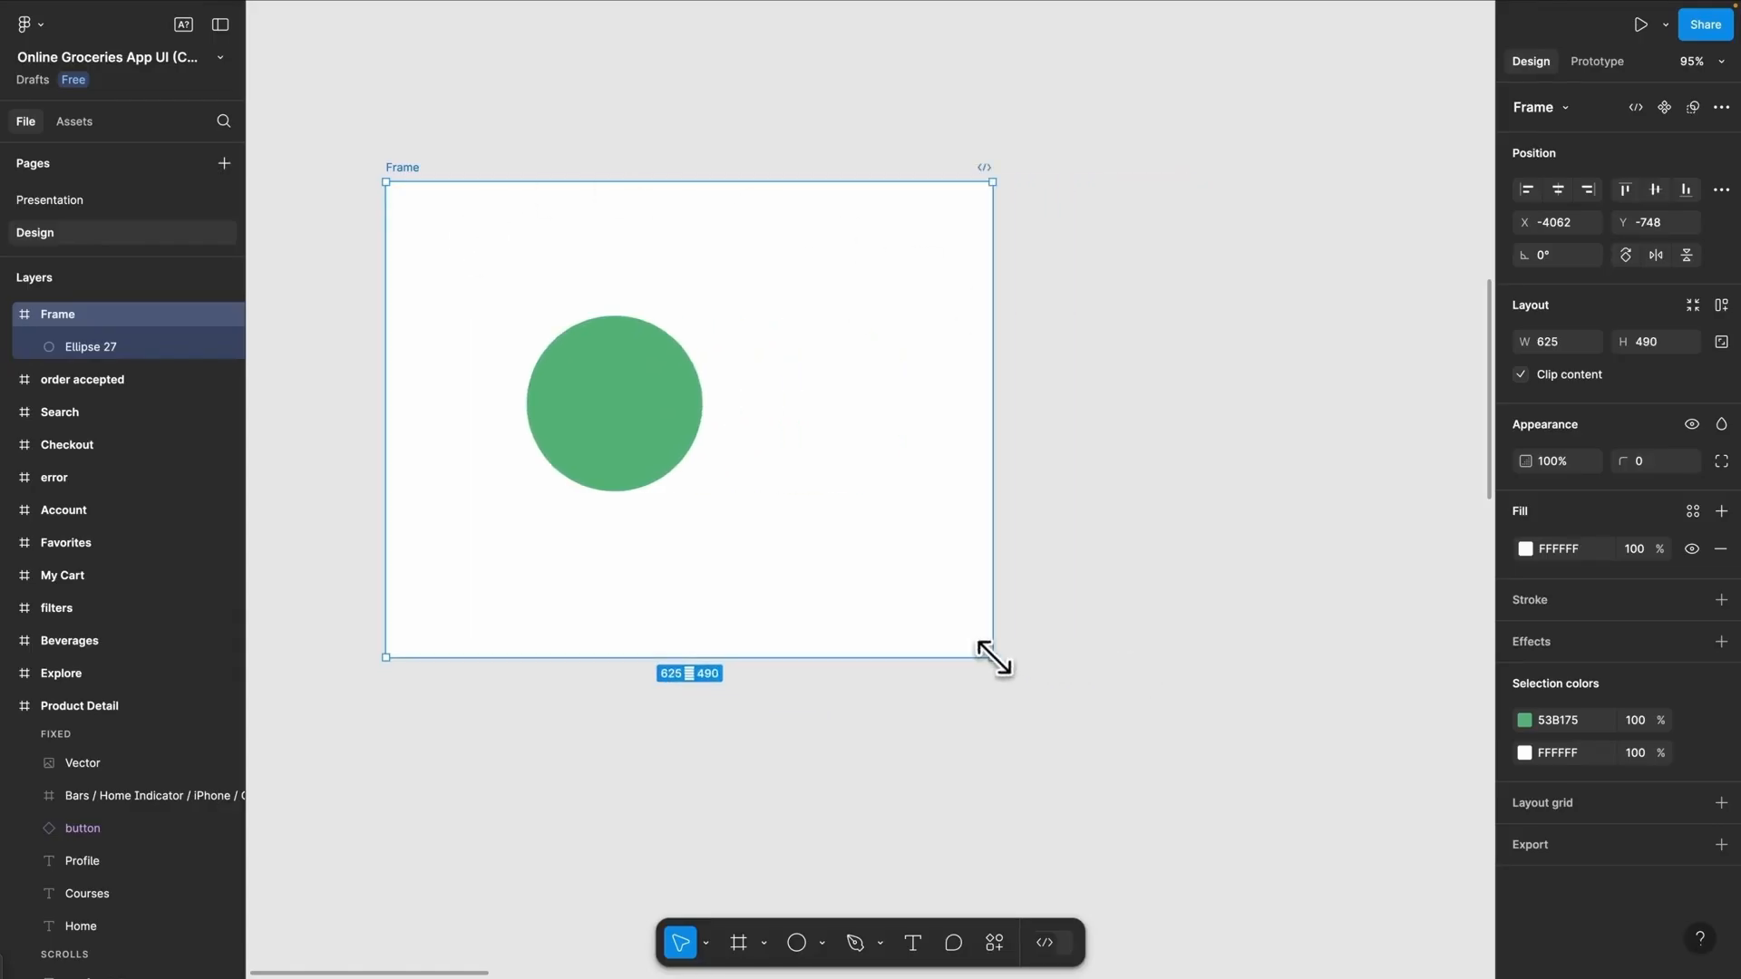
key("super+z")
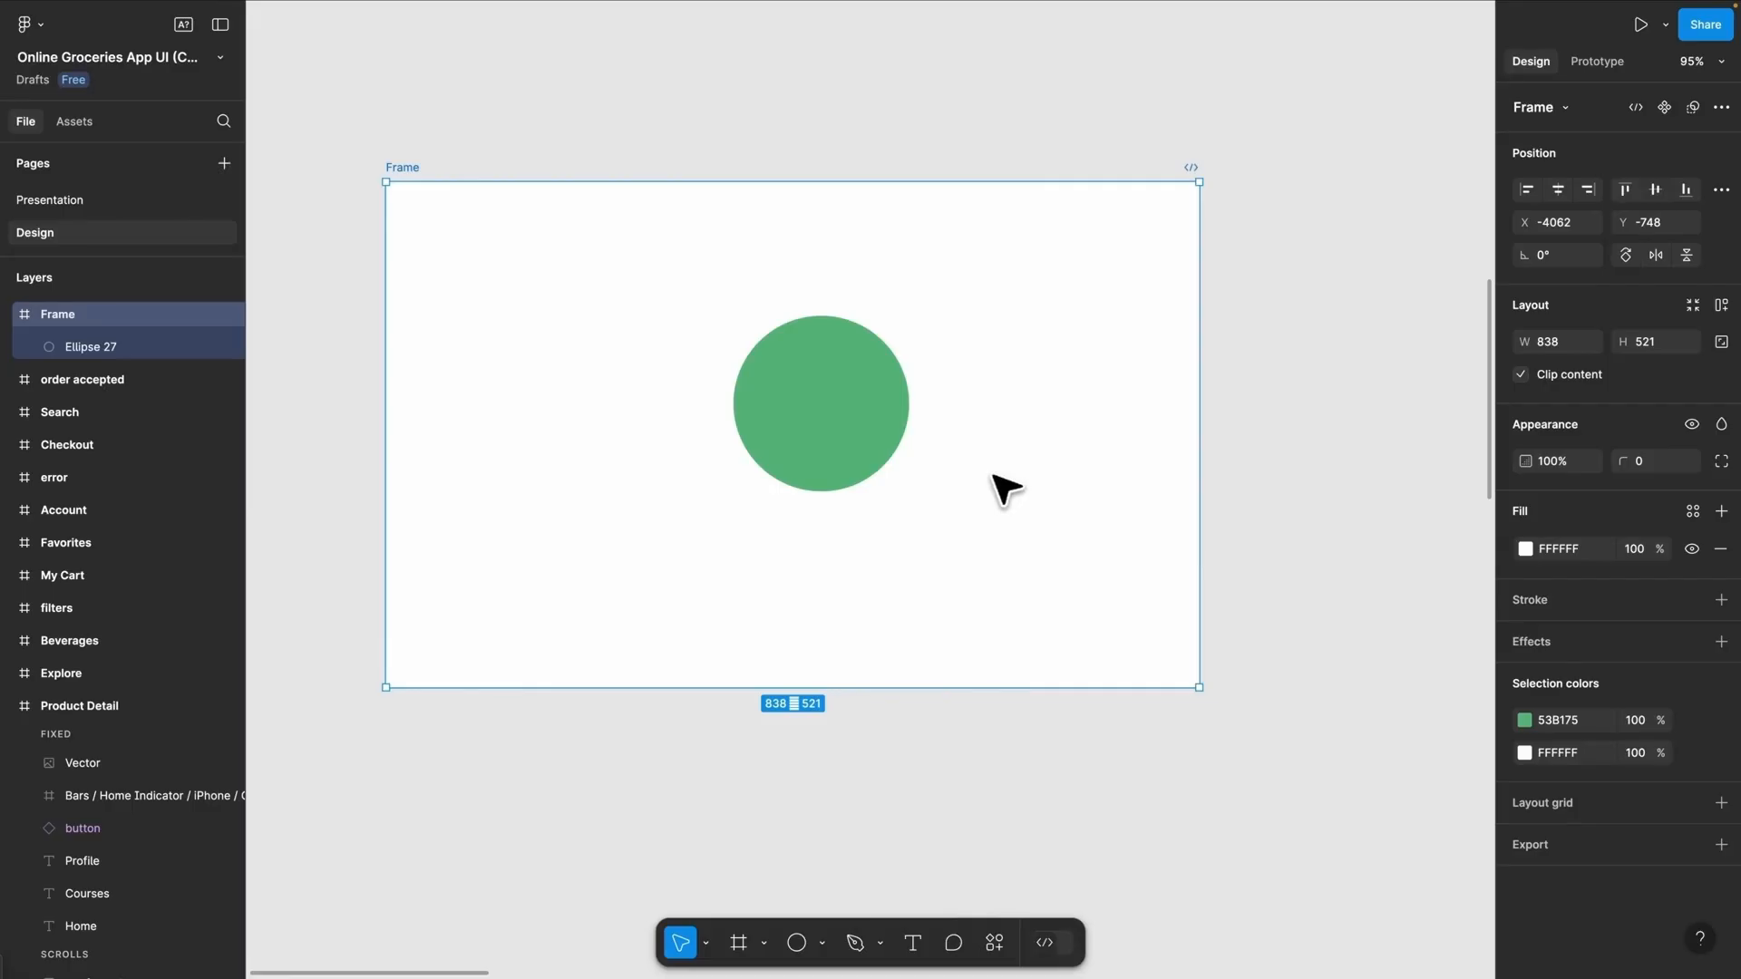
Centre the circle in the frame with Center constraints in both directions, and resize the frame to 774 × 592.
left_click(856, 426)
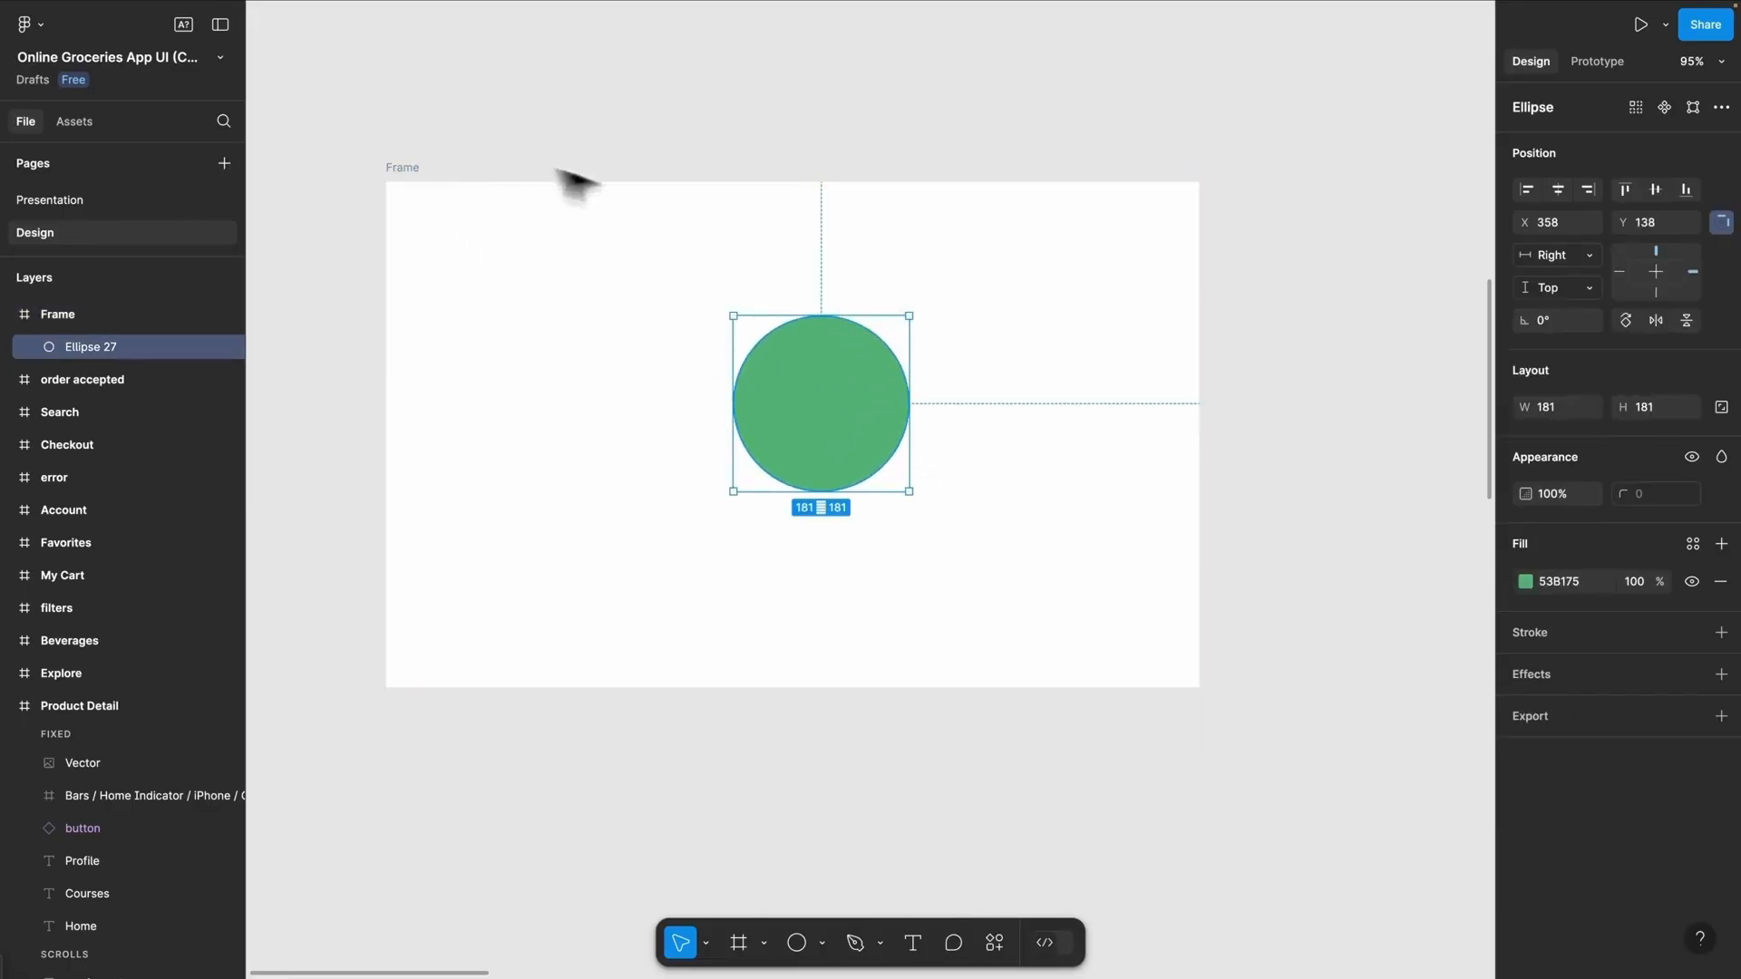
left_click(1561, 192)
left_click(1655, 190)
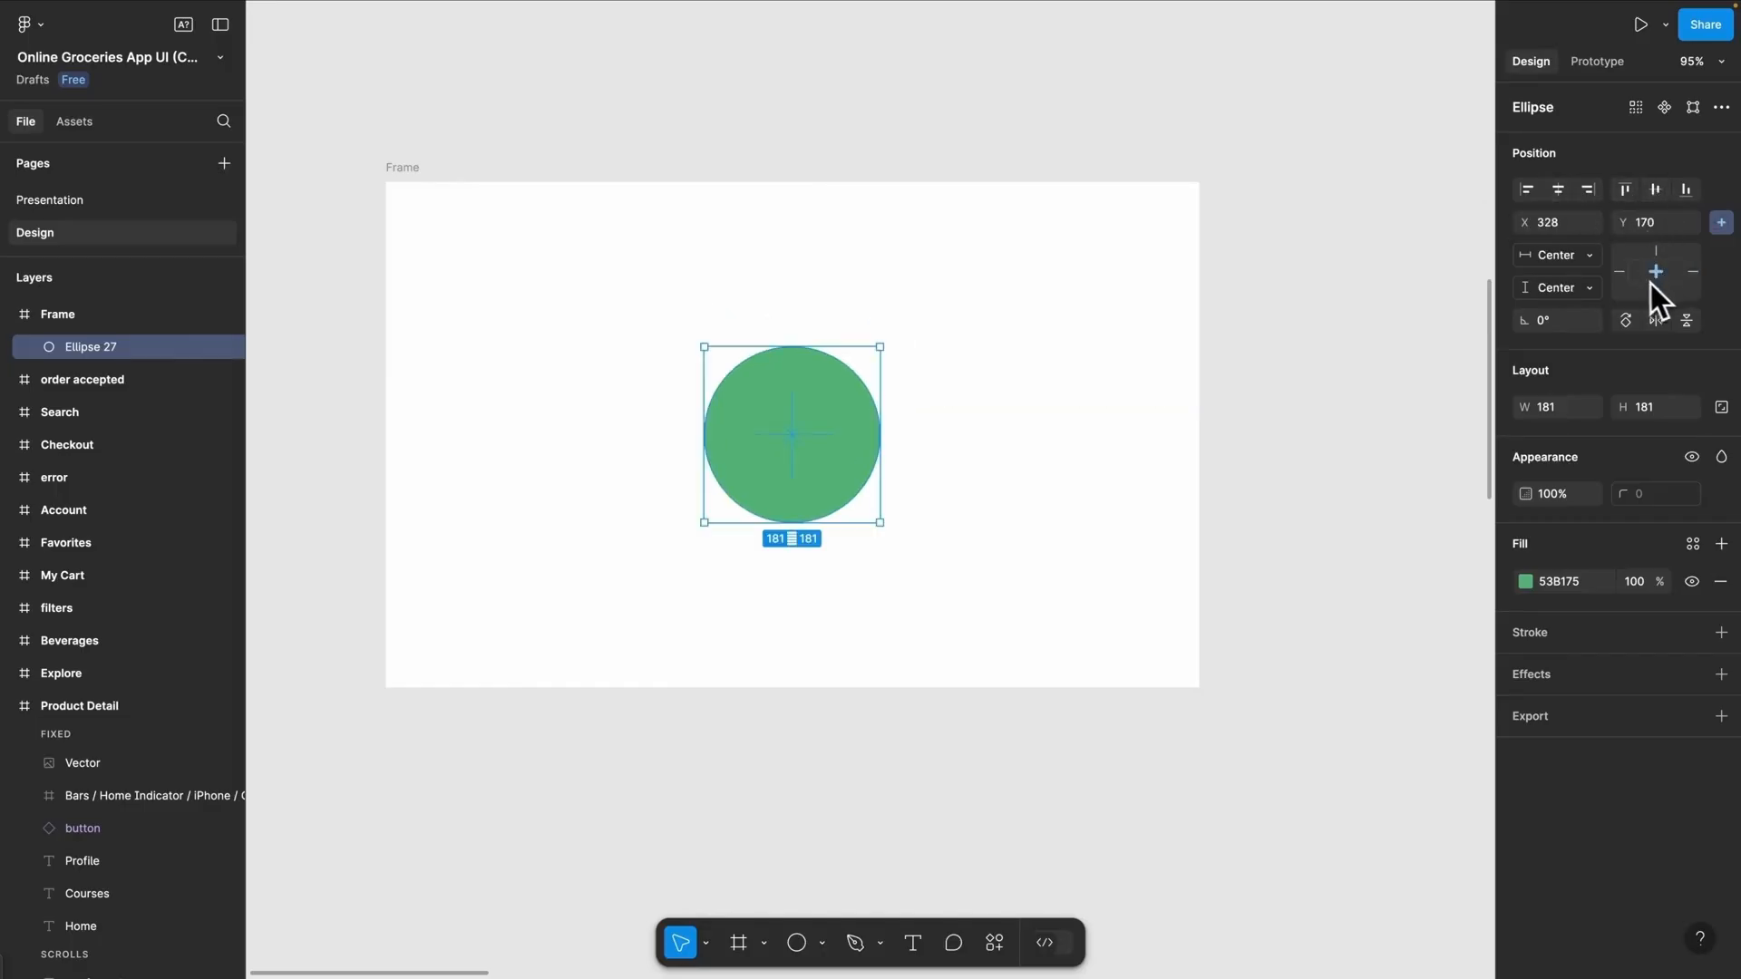
left_click(410, 174)
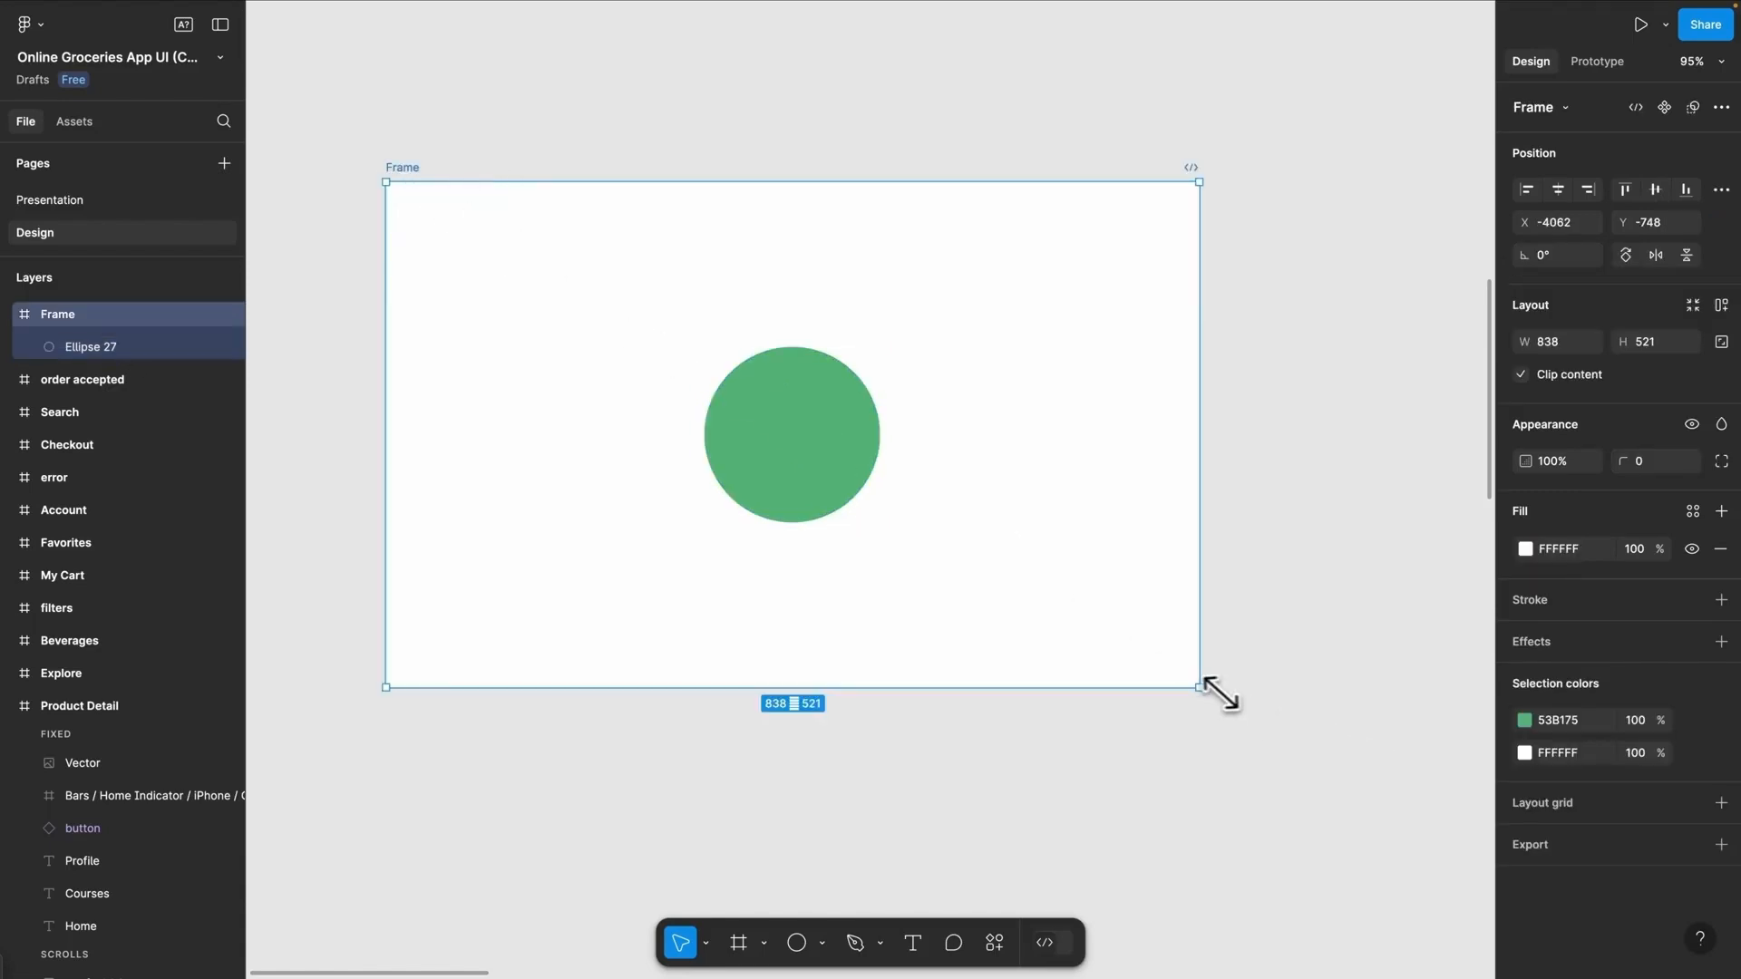
left_click_drag(1198, 691, 1137, 755)
Set the circle's horizontal constraint to Left + Right and try it by widening the frame to 894 × 592.
key("Return")
left_click(1556, 256)
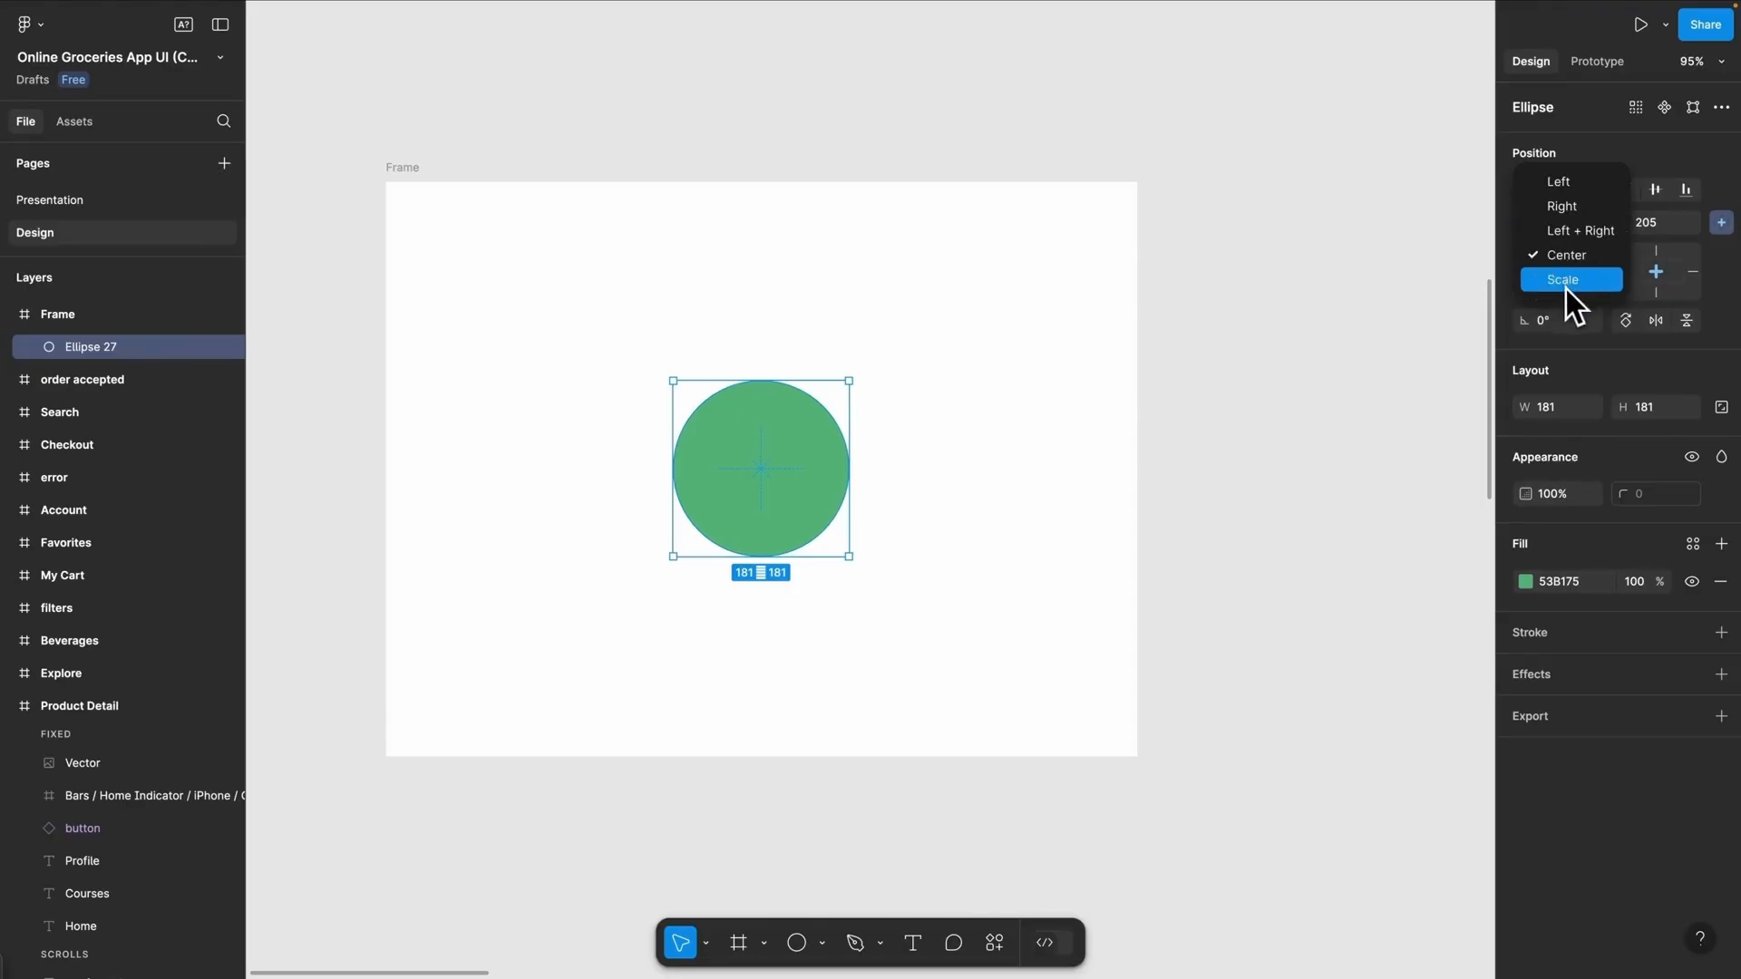
left_click(1571, 232)
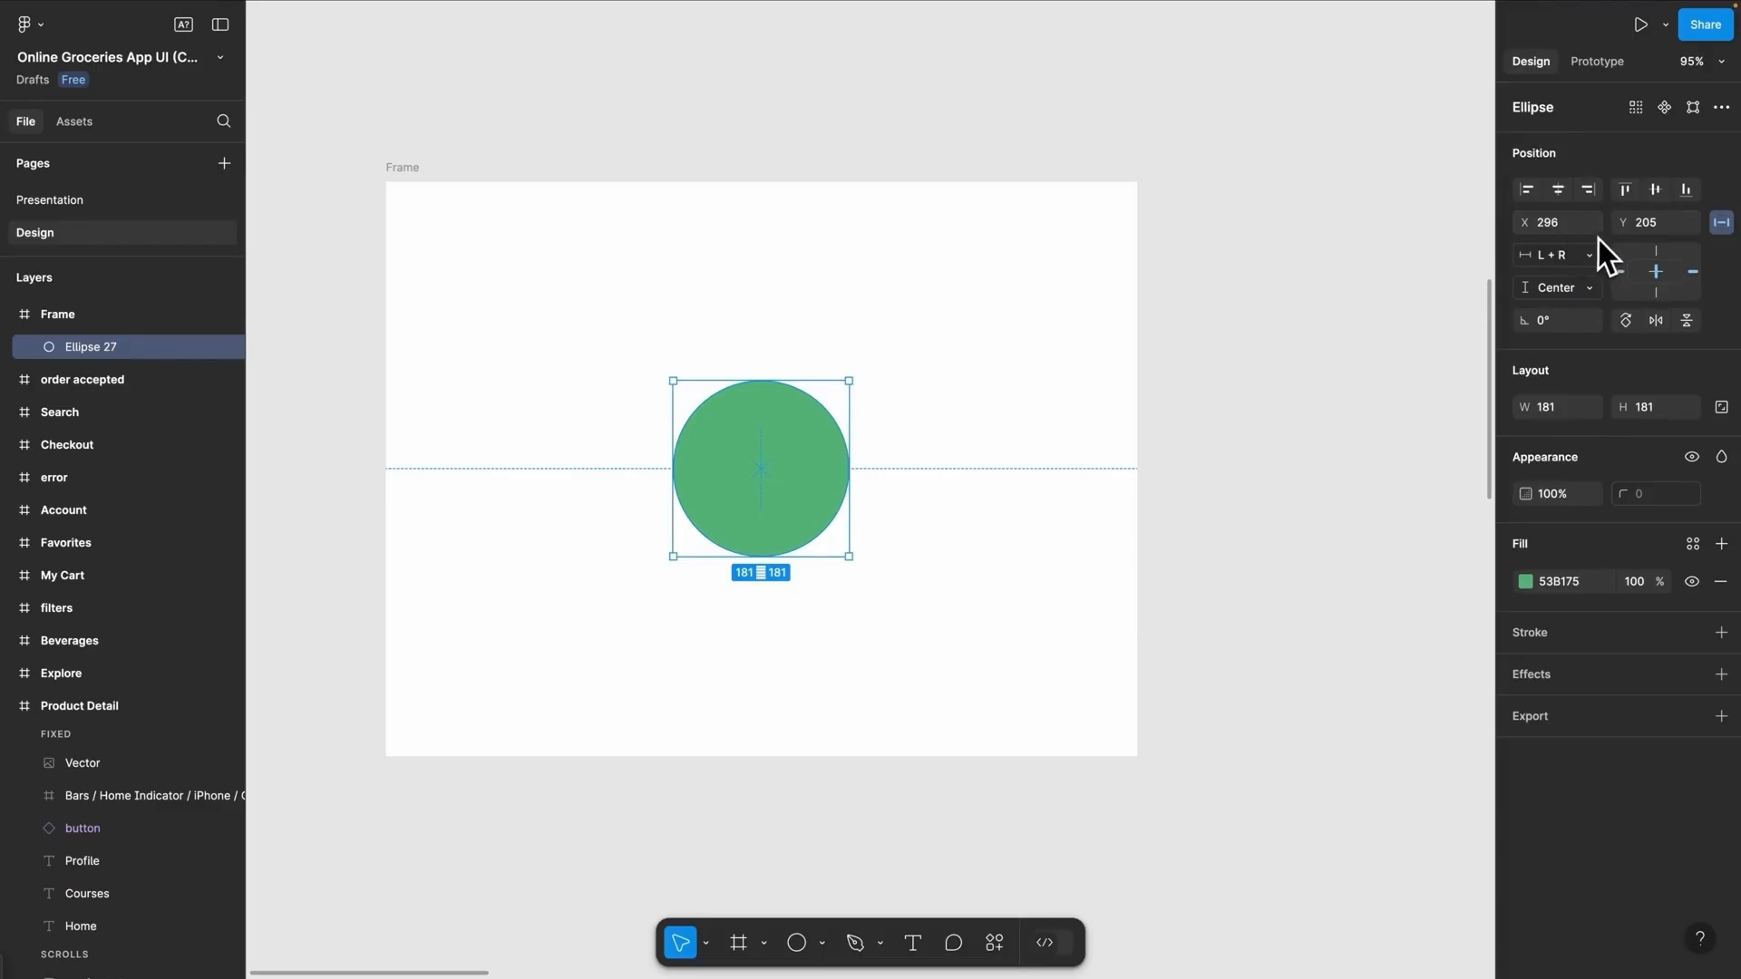
left_click(427, 178)
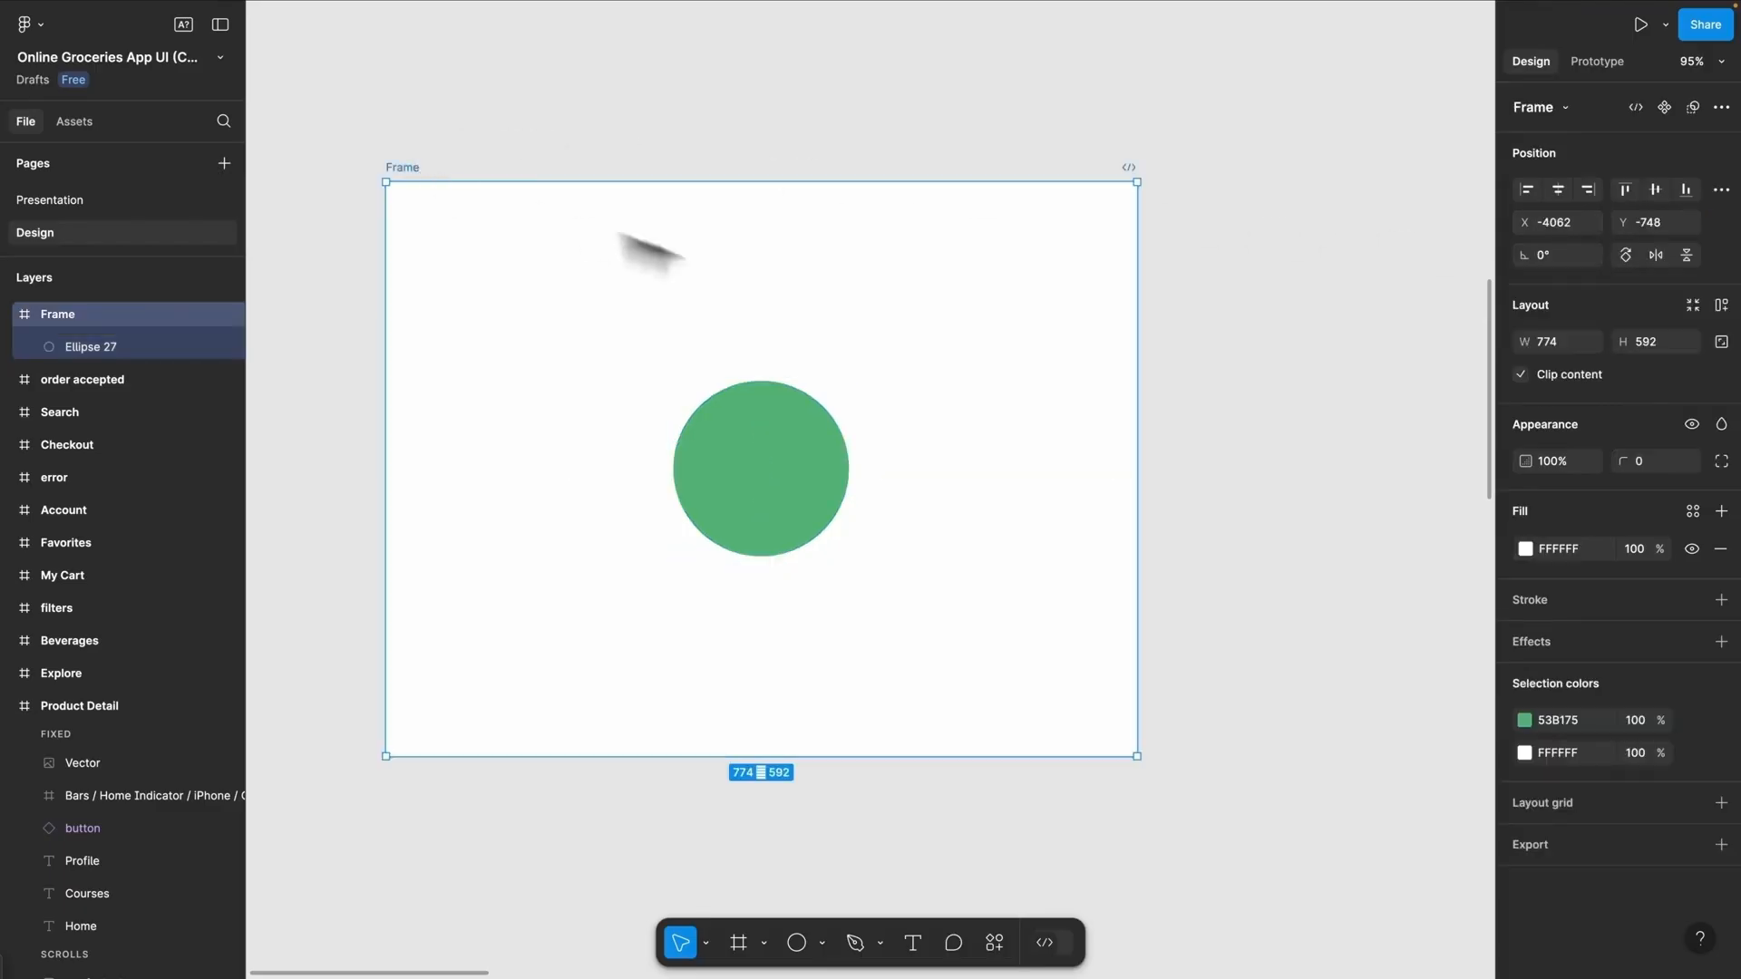
left_click_drag(1136, 395, 1254, 394)
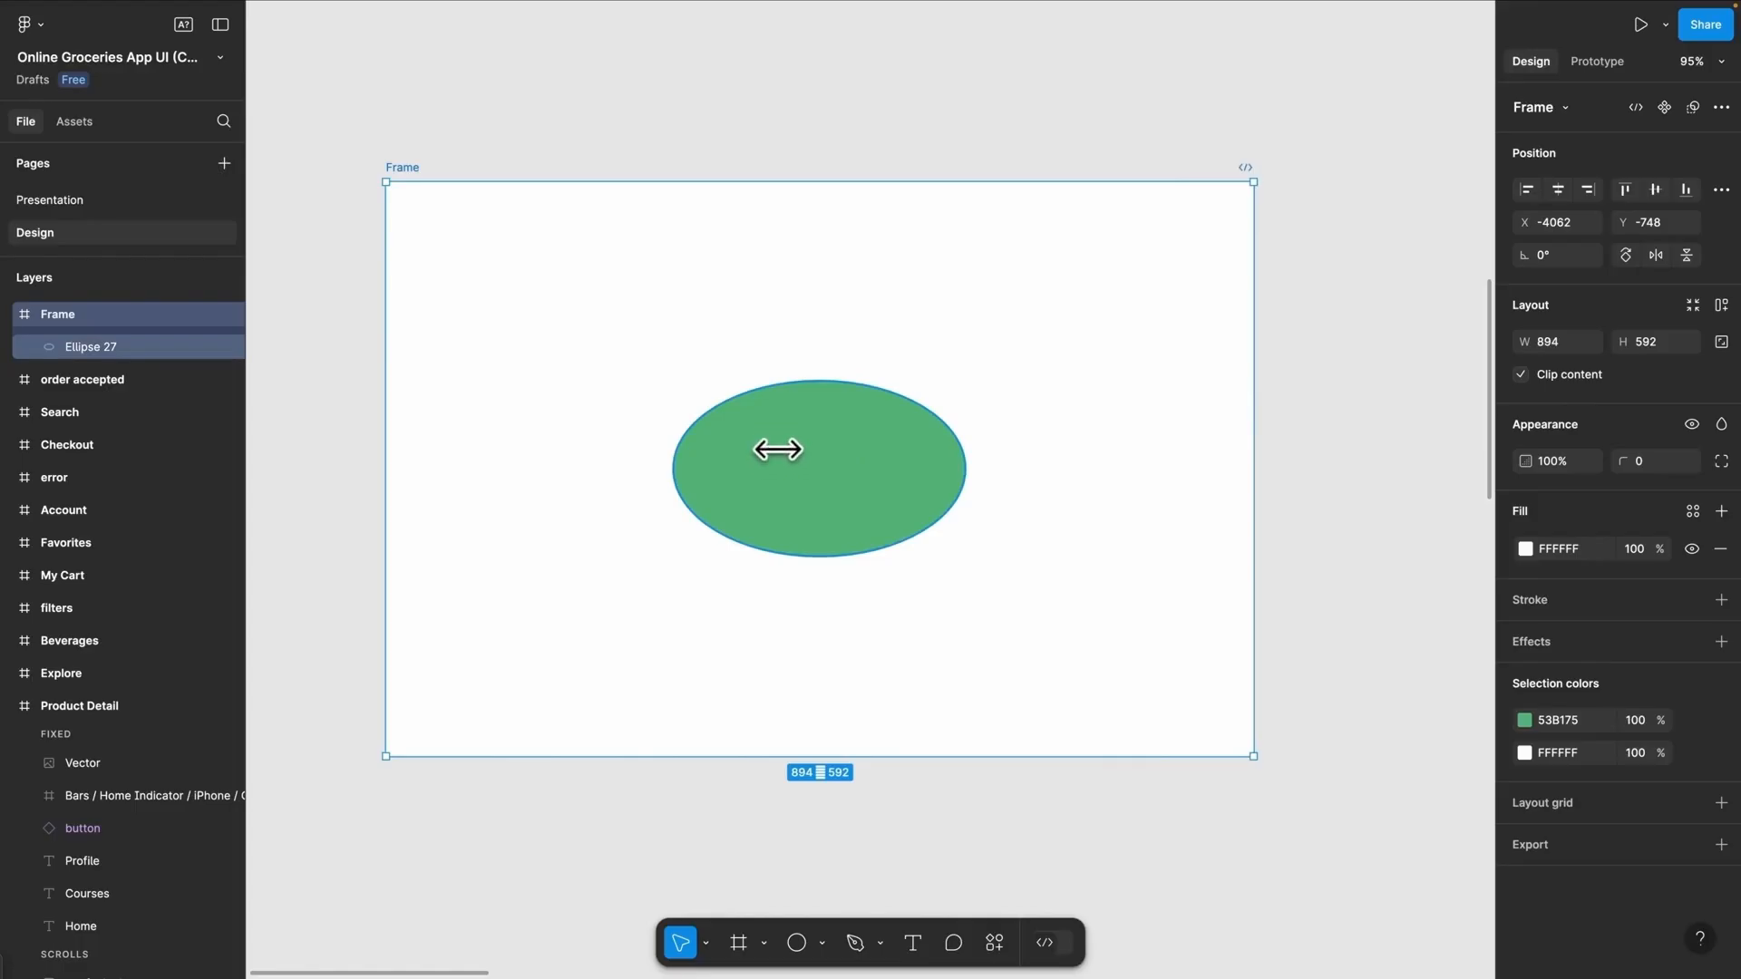
key("super+z")
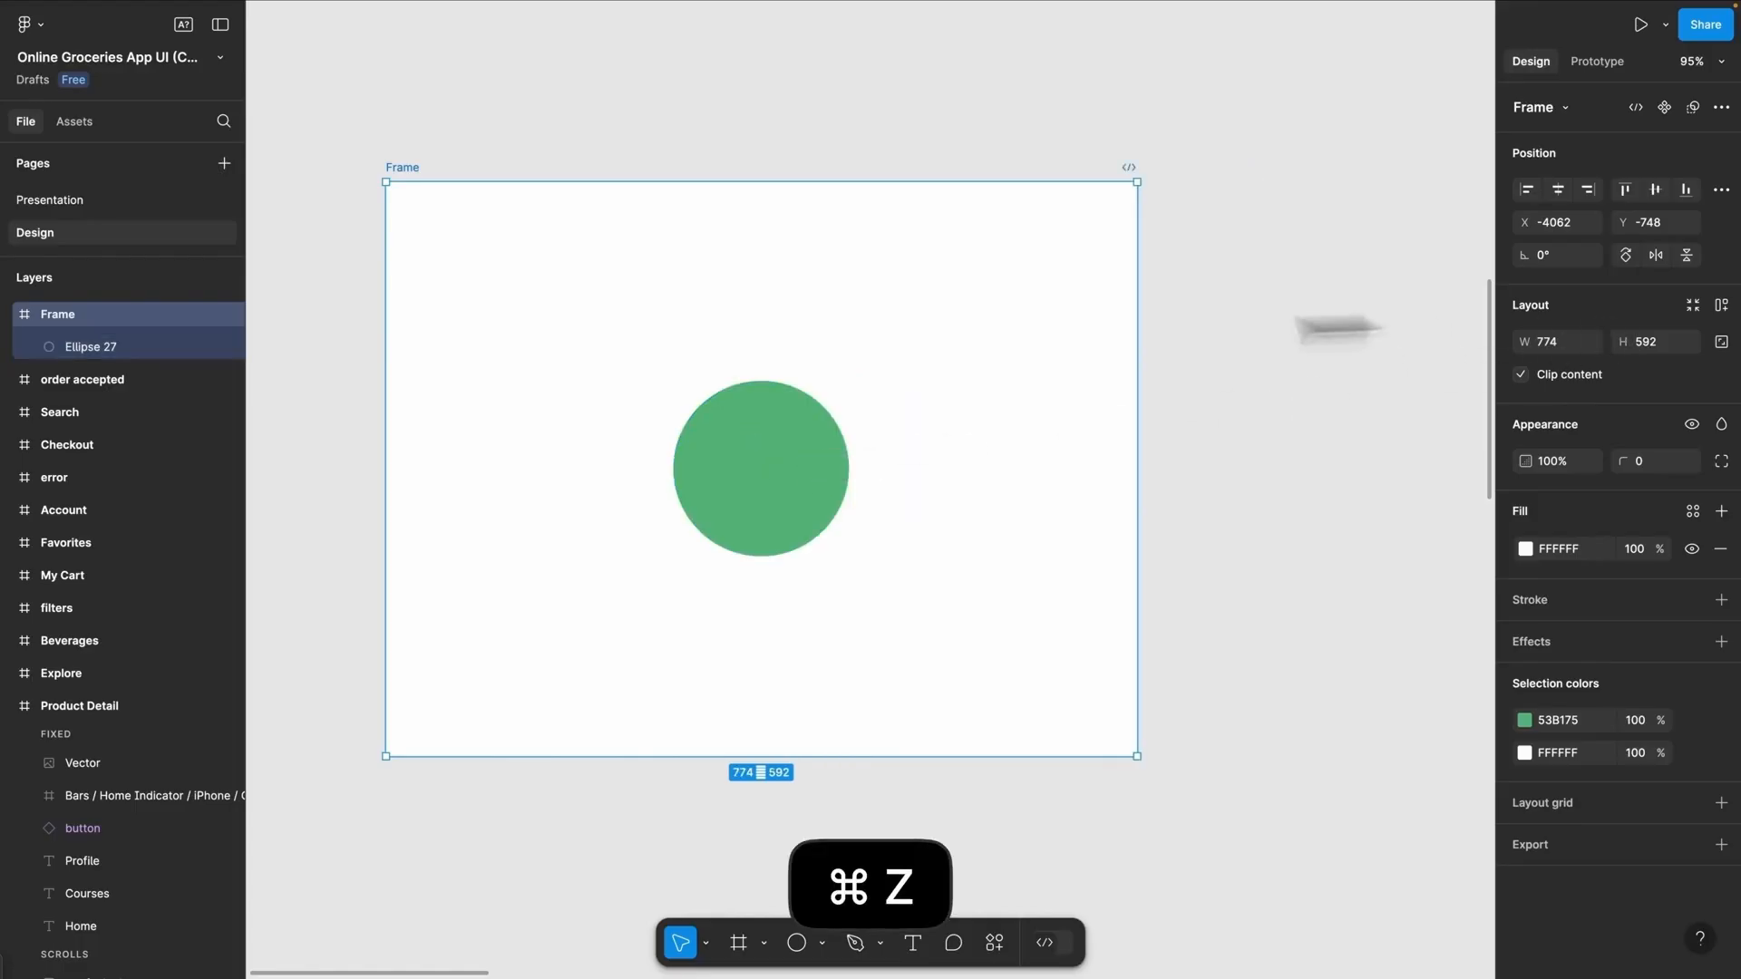
Set the circle's horizontal constraint to Scale and widen the frame to 1028 × 592.
left_click(750, 404)
left_click(1590, 258)
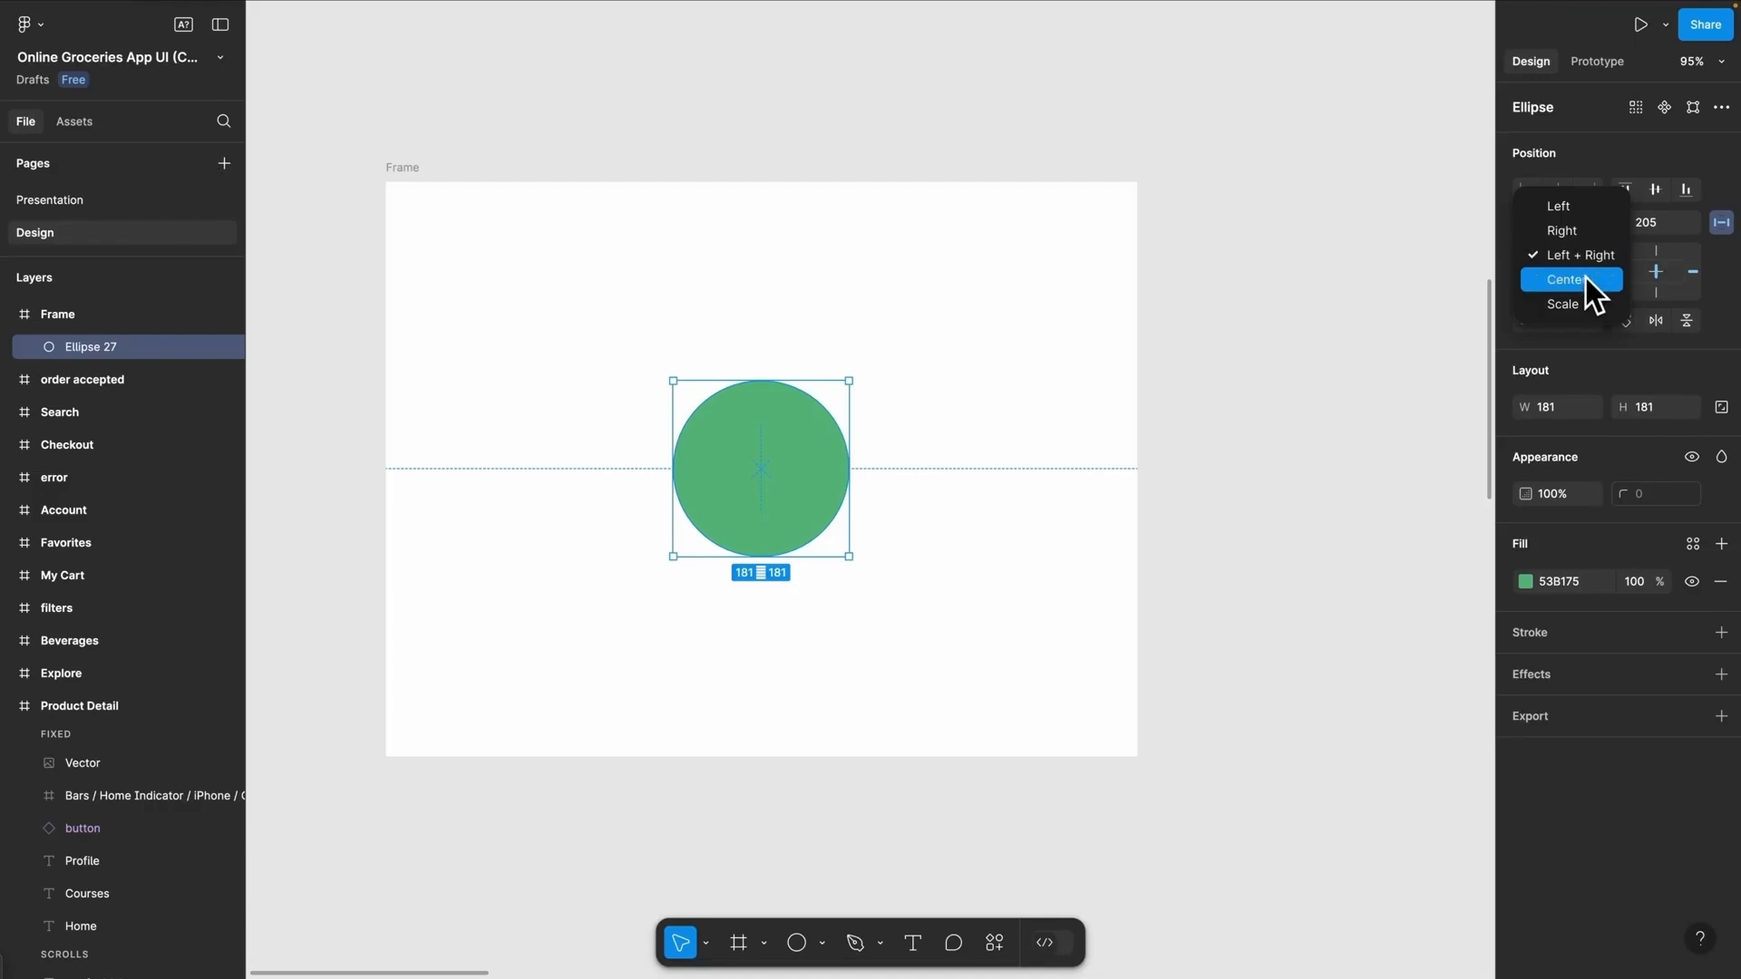
left_click(1568, 303)
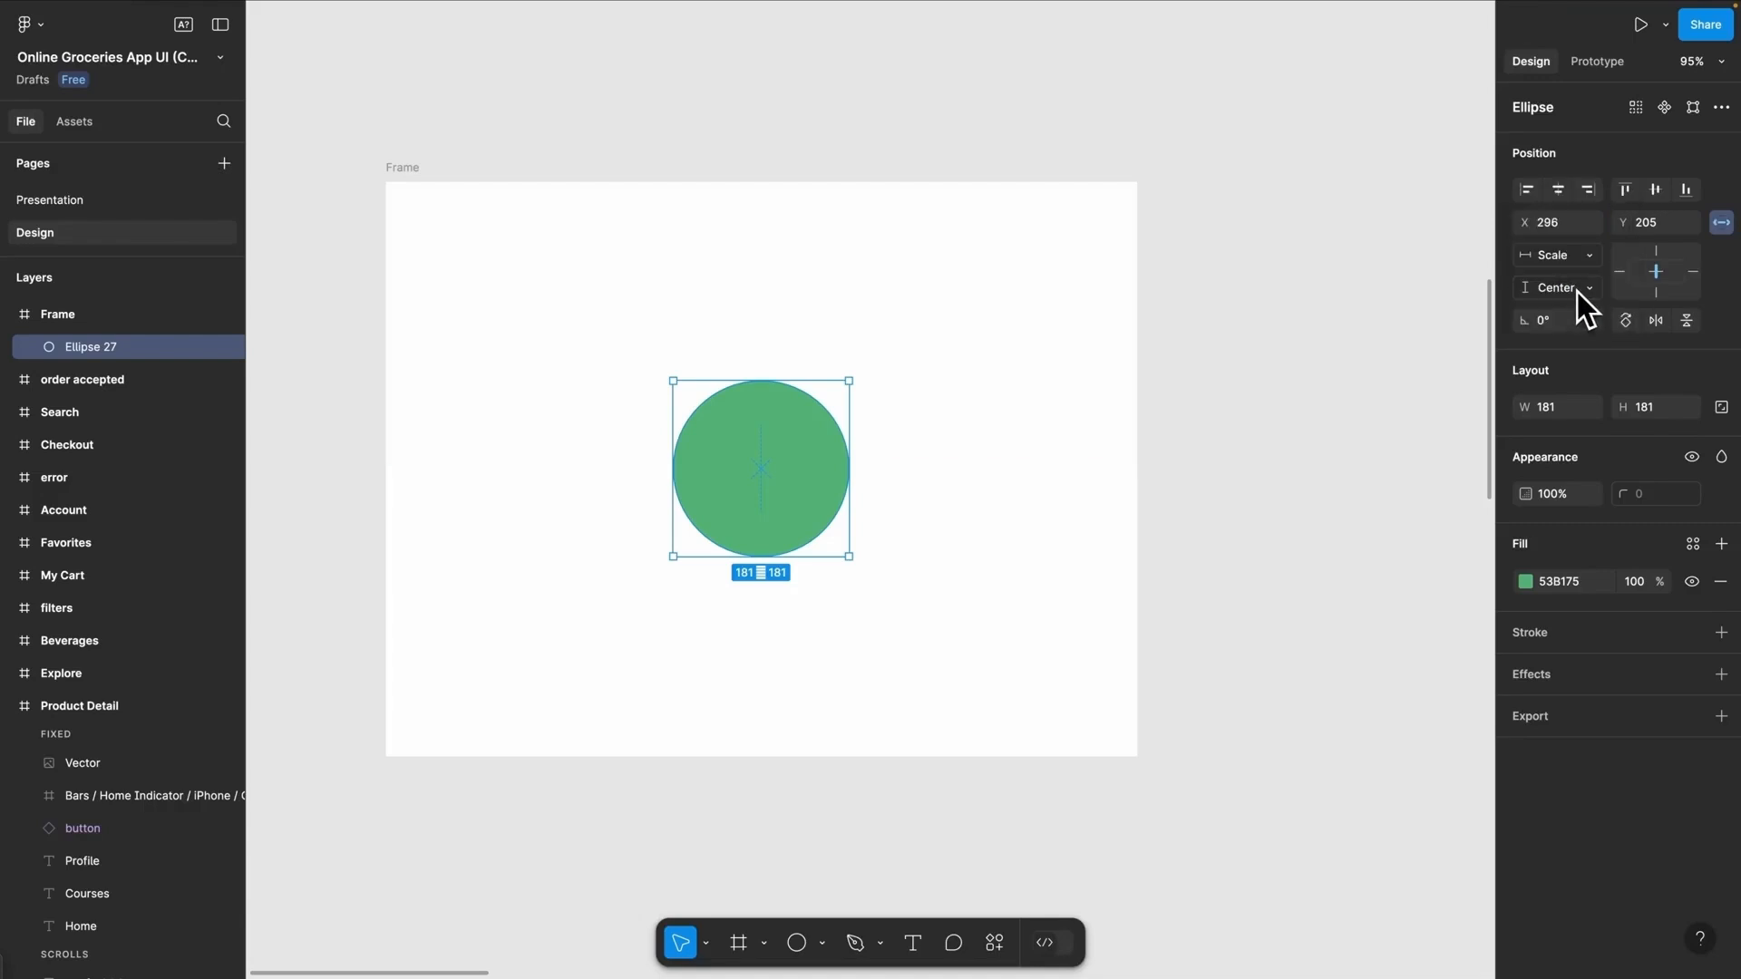
left_click(434, 188)
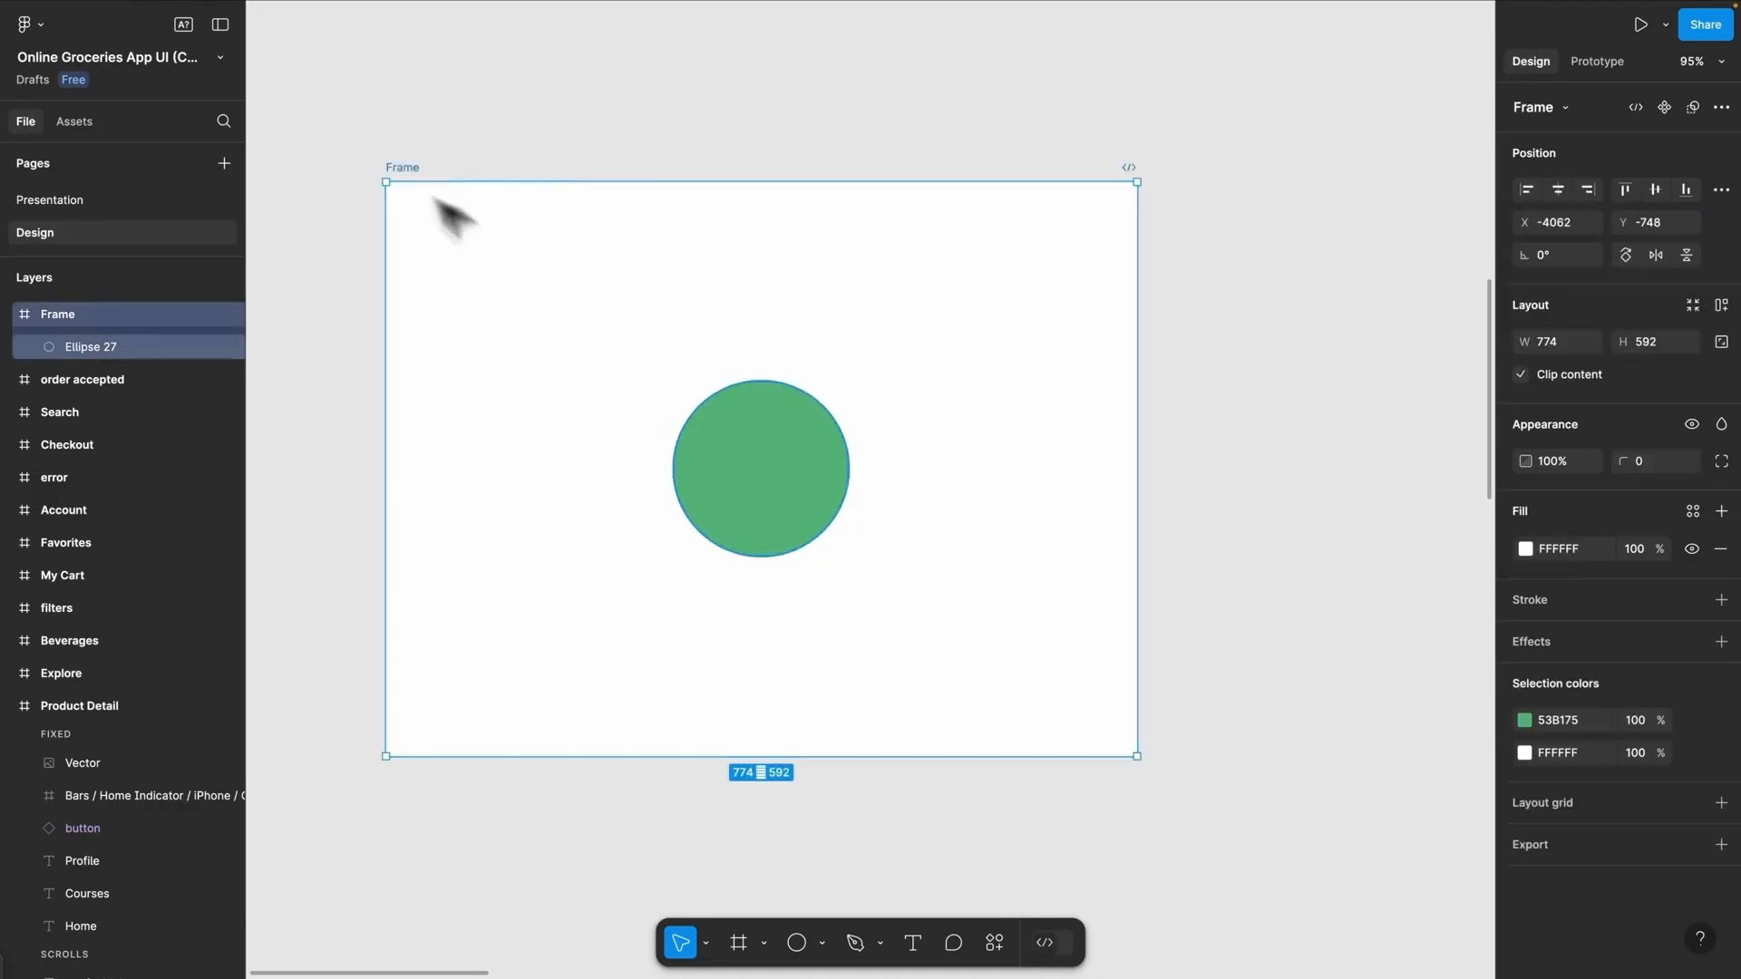
left_click_drag(1139, 591, 1384, 588)
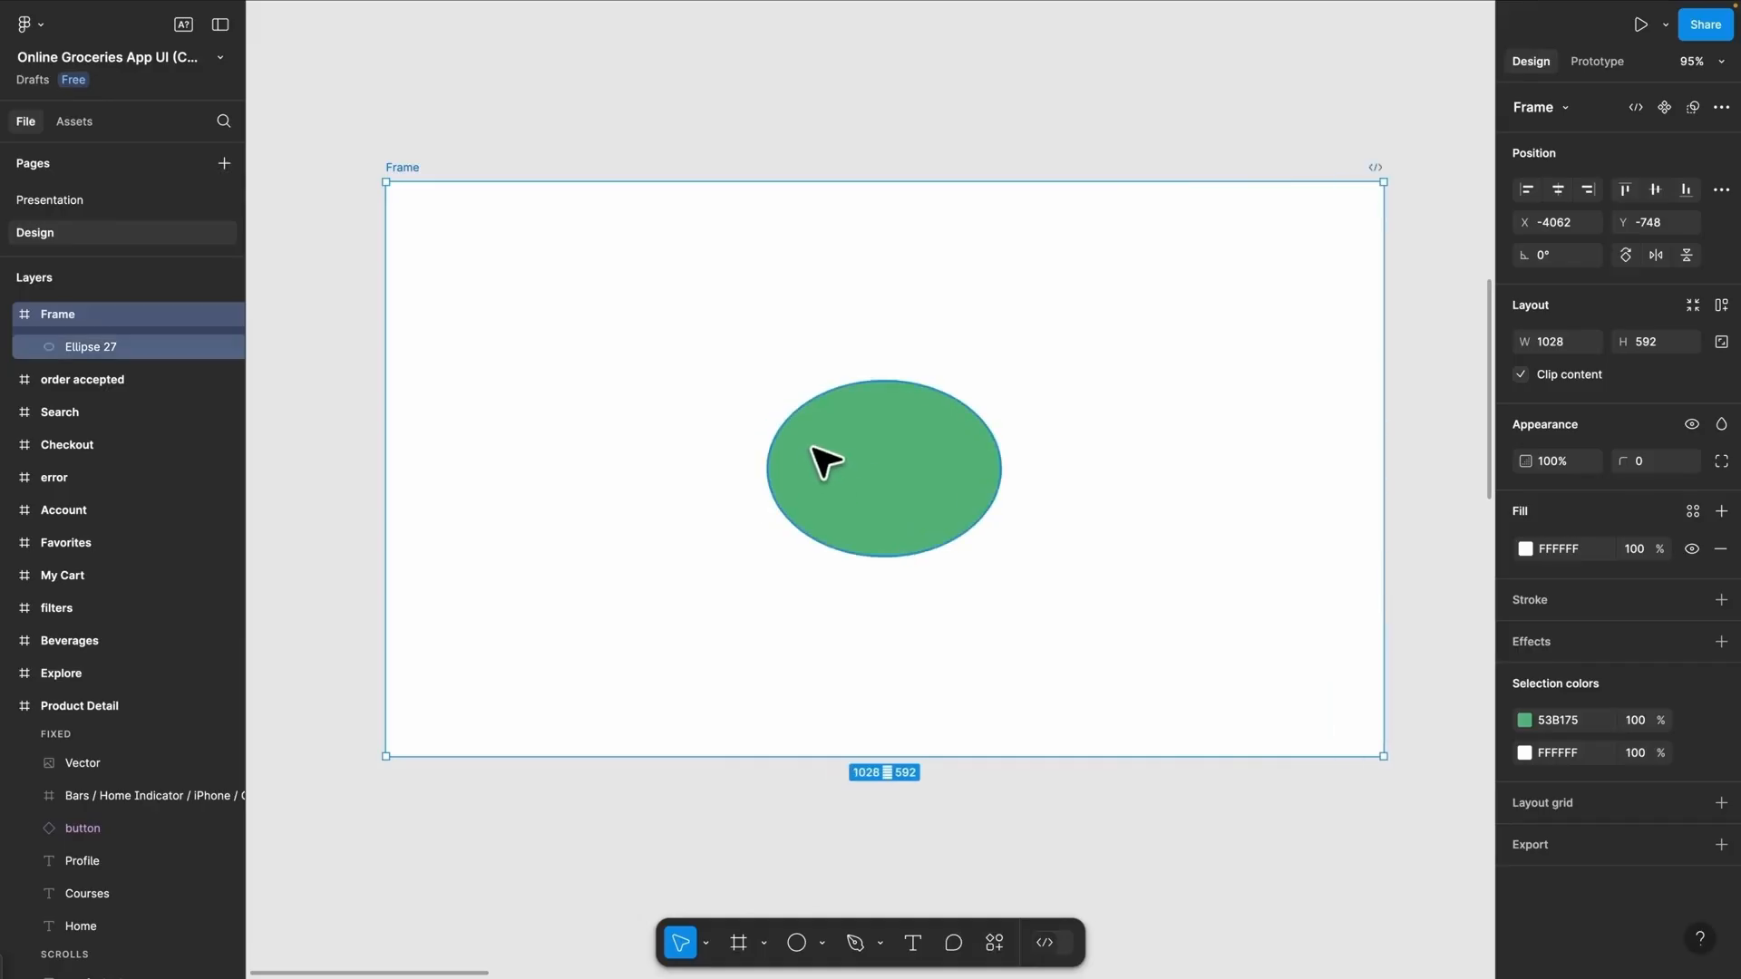
left_click(889, 469)
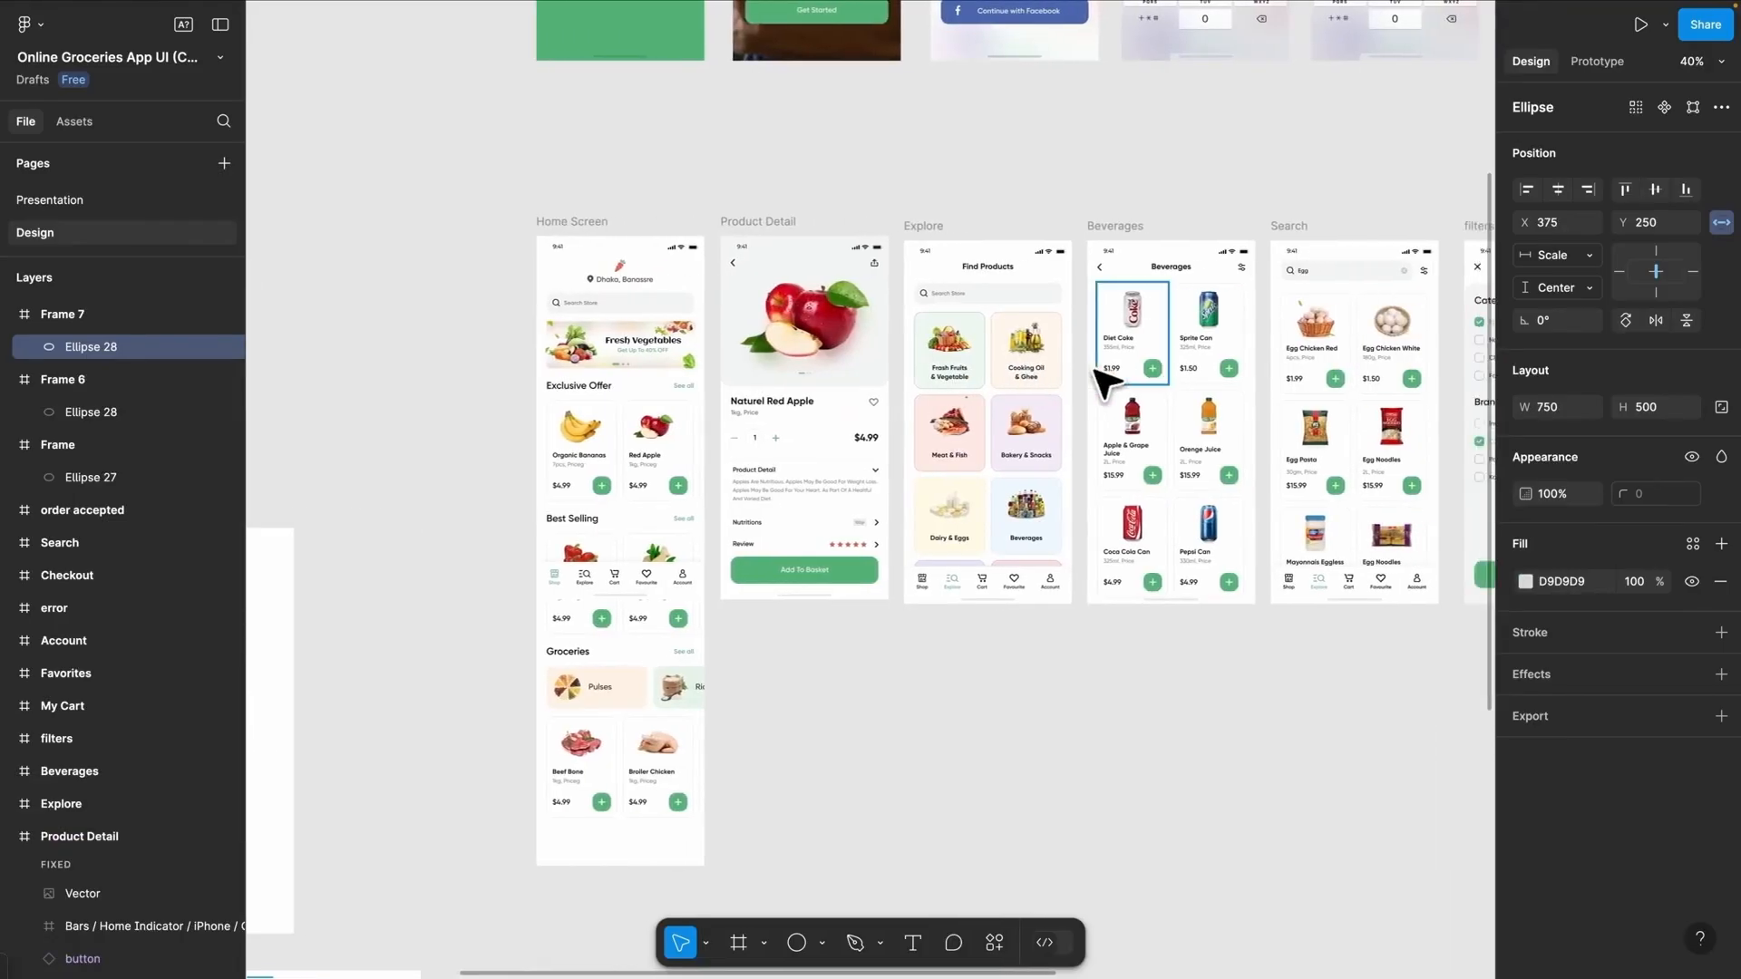
Select the Explore screen's frame and examine its category cards and bottom navigation.
scroll(1002, 340, "up", 3)
left_click(785, 109)
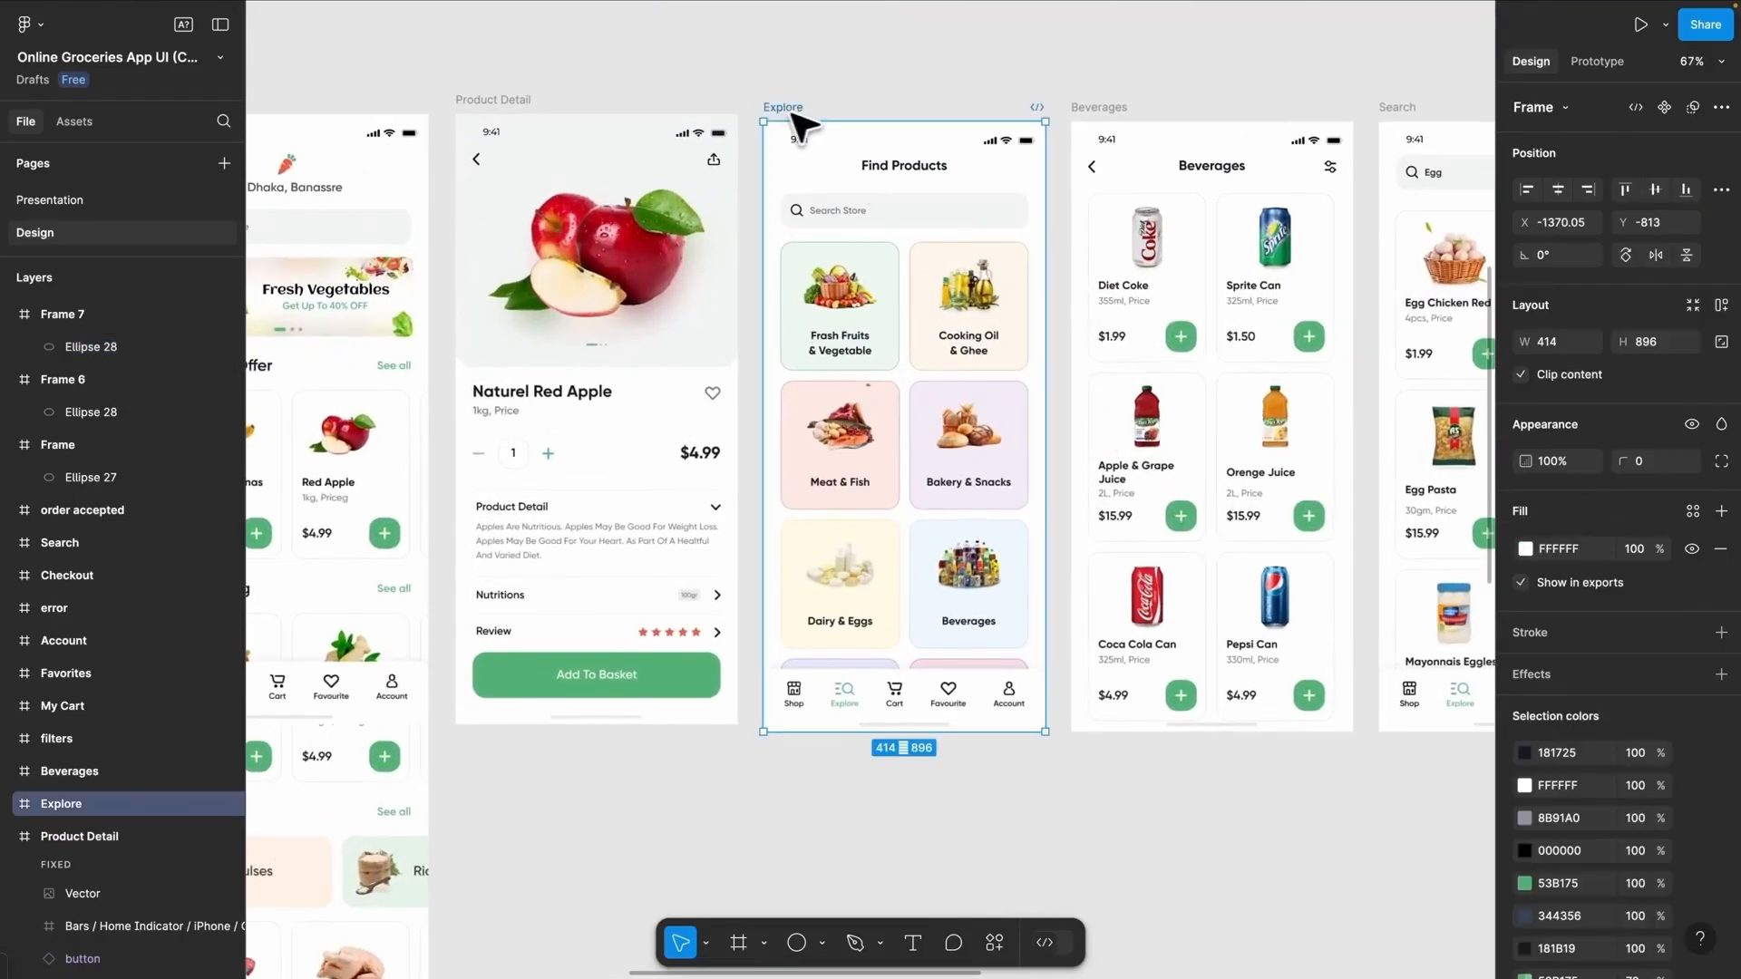
scroll(1016, 163, "down", 3)
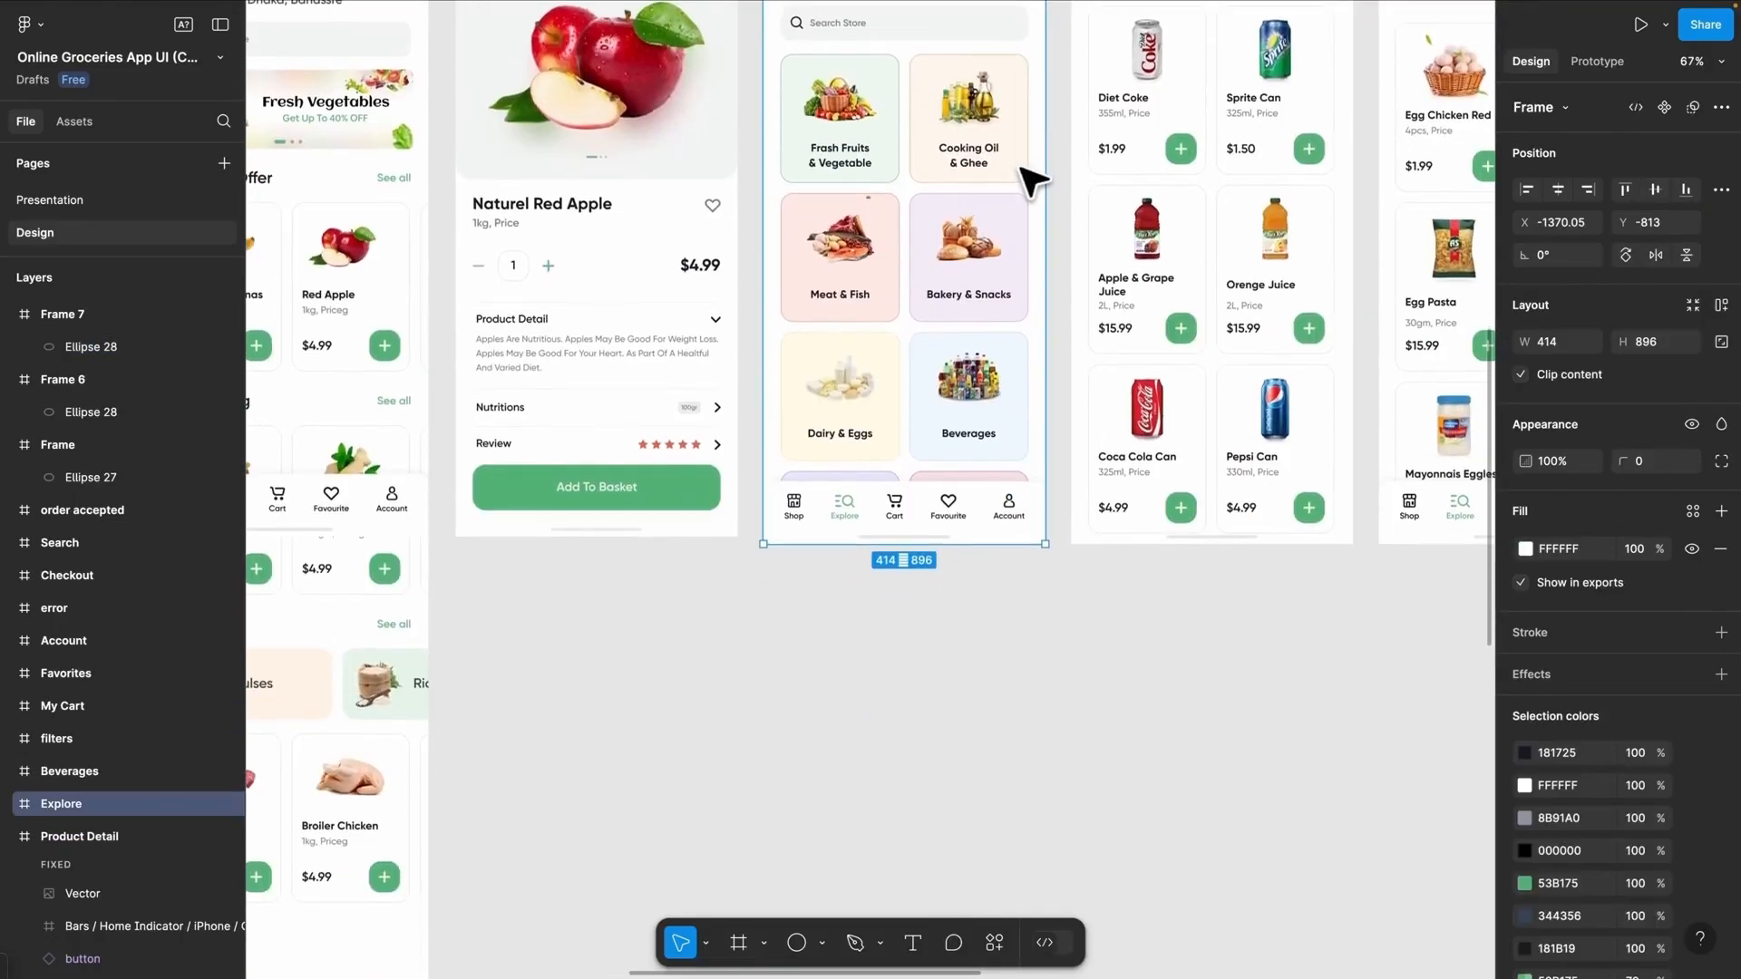
Try lengthening the Explore frame to 414 × 1193 and undo the resize.
scroll(1025, 177, "up", 1)
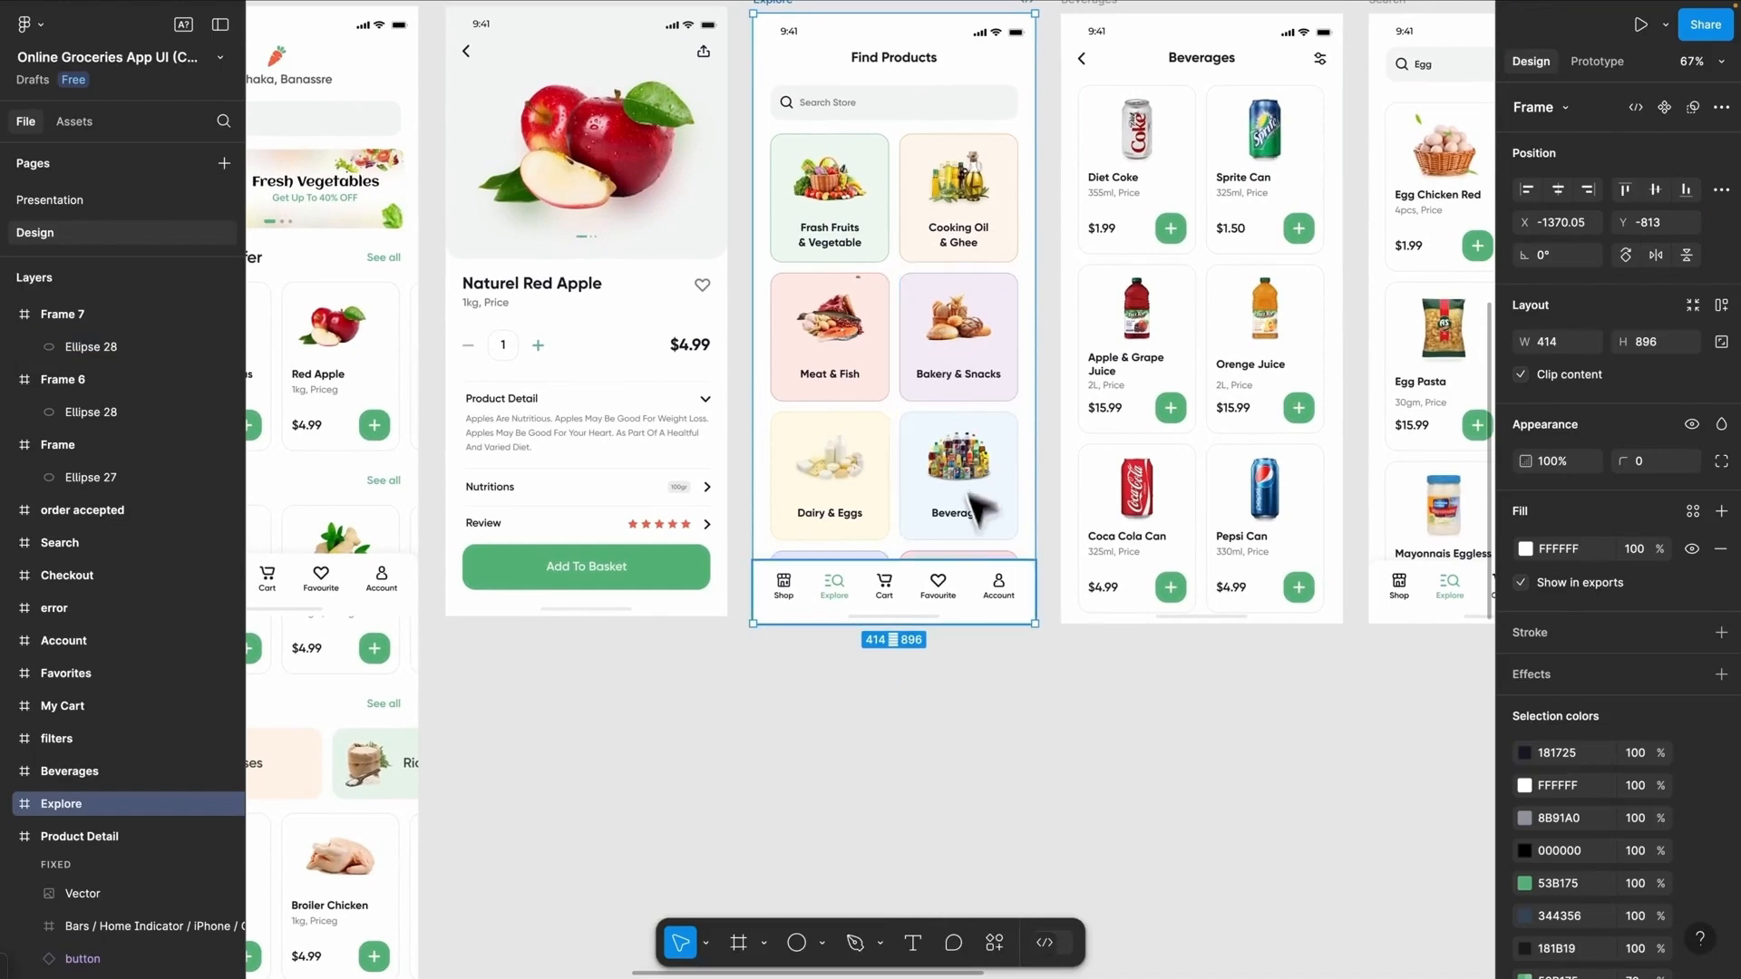
left_click_drag(997, 621, 993, 826)
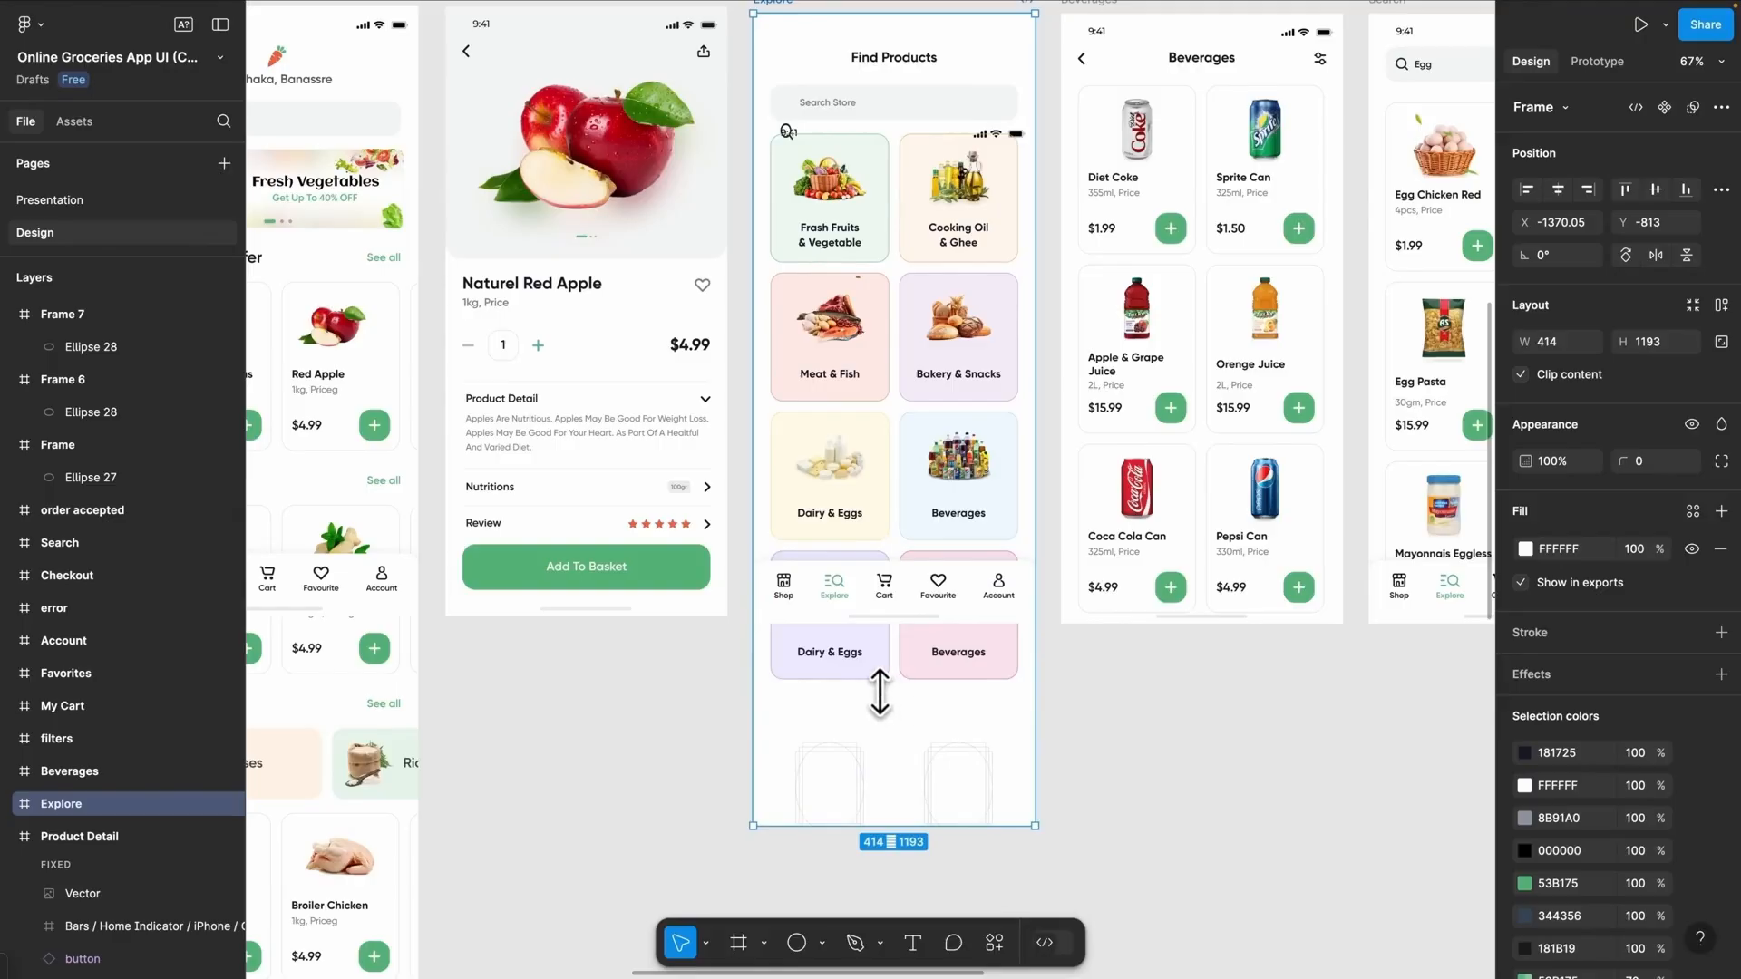
scroll(801, 694, "up", 3)
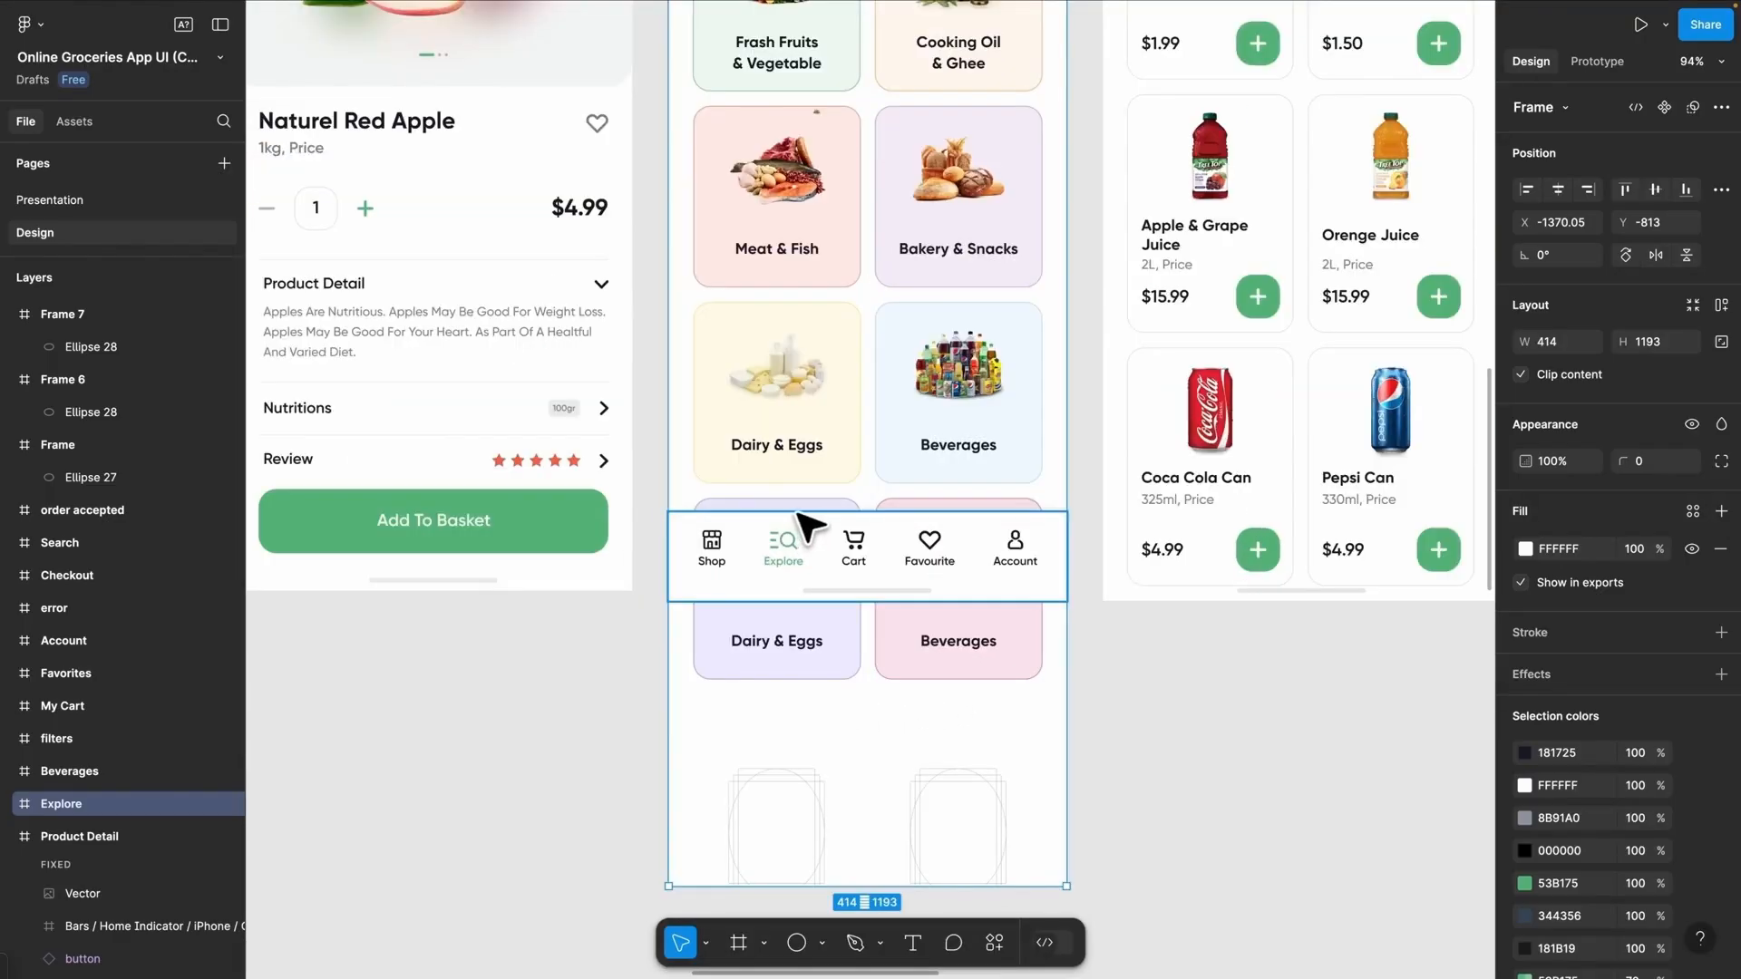
key("super+z")
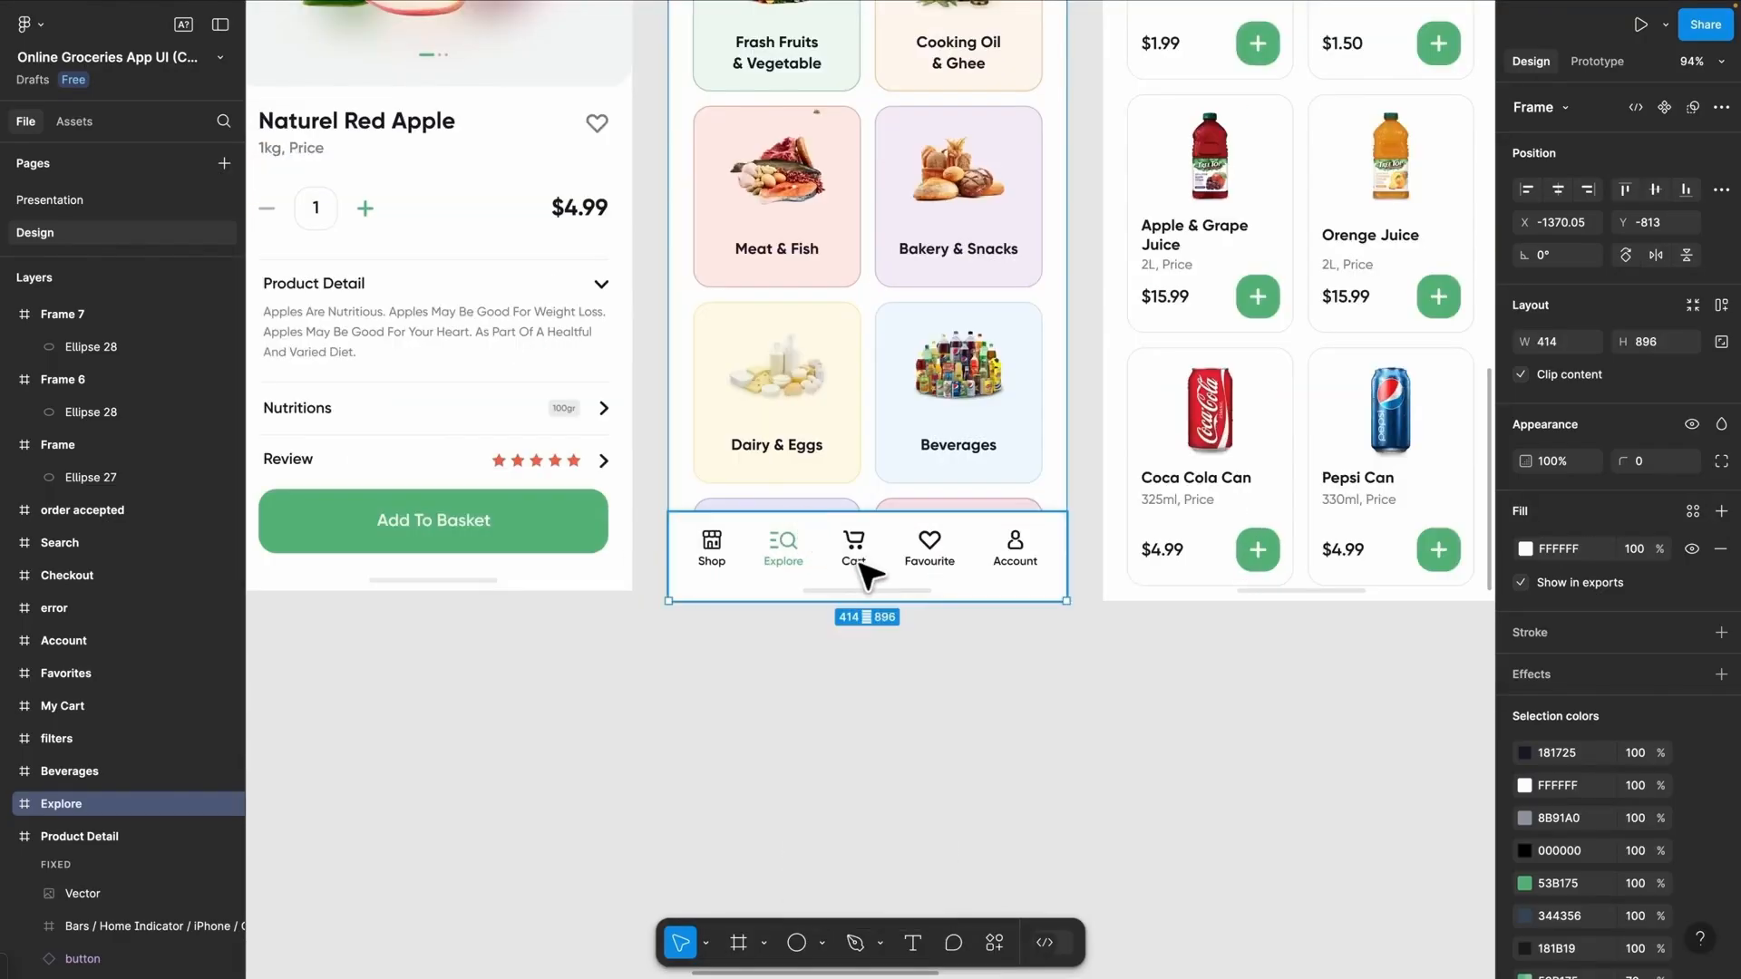
Set the vertical constraint of the Explore screen's bottom bar to Bottom, test it by lengthening the frame, and undo the resize.
left_click(857, 553)
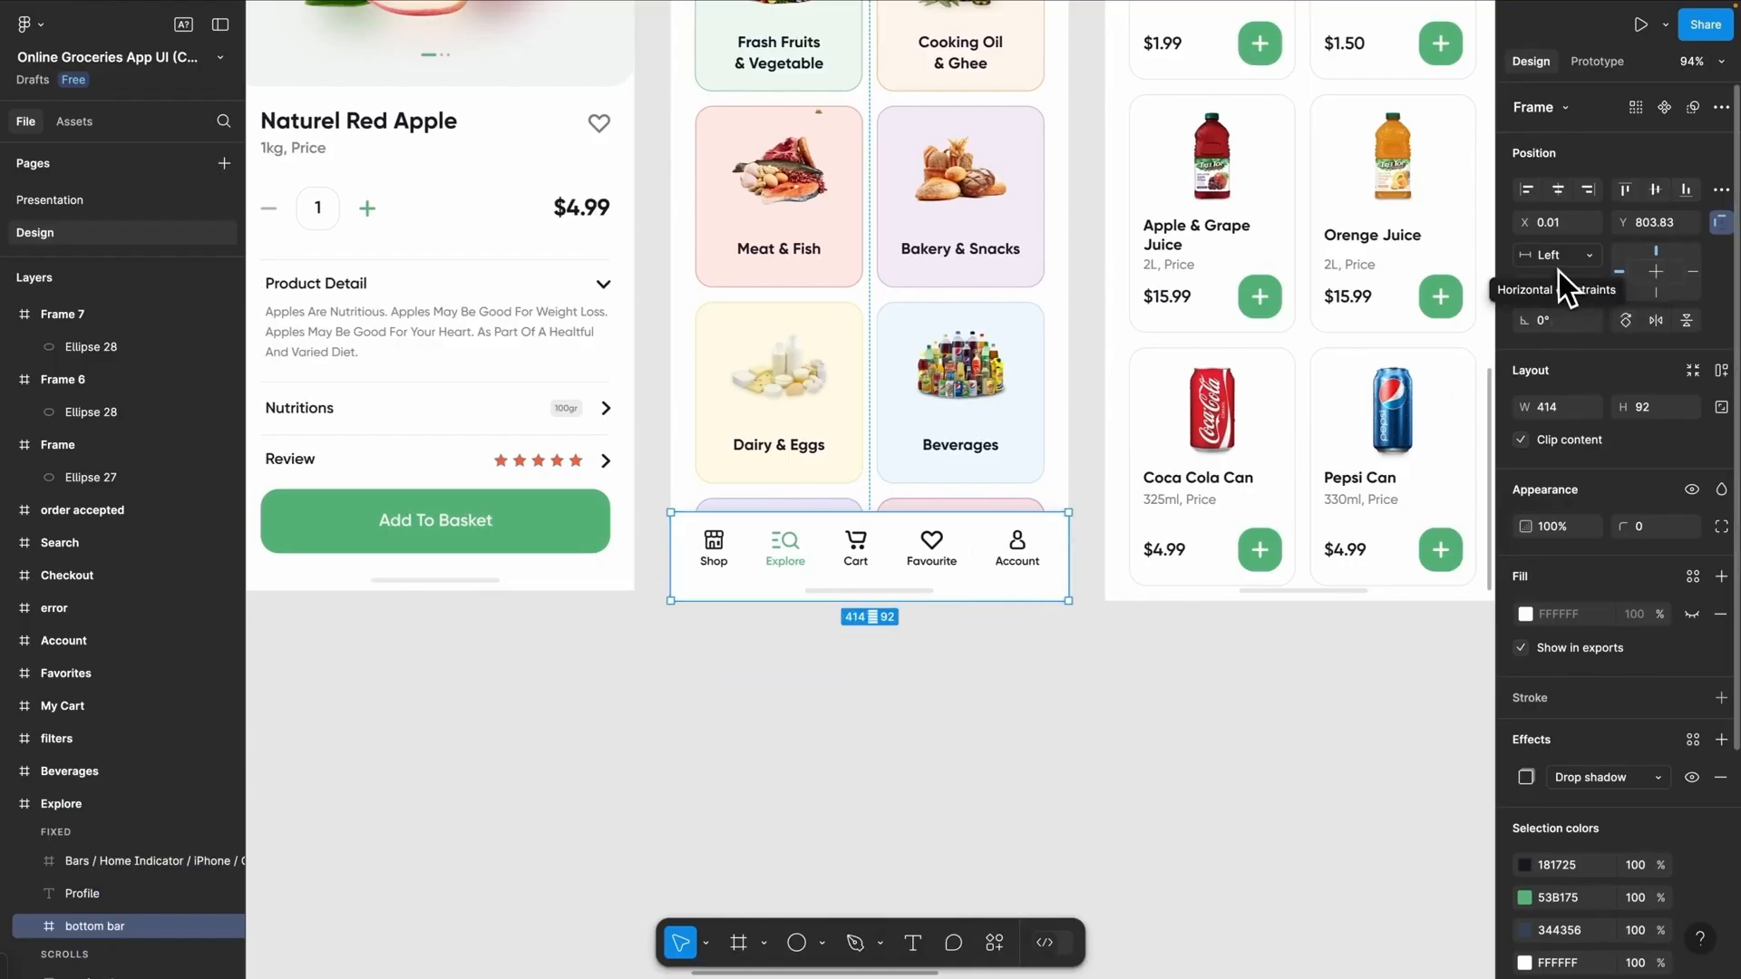
left_click(1657, 293)
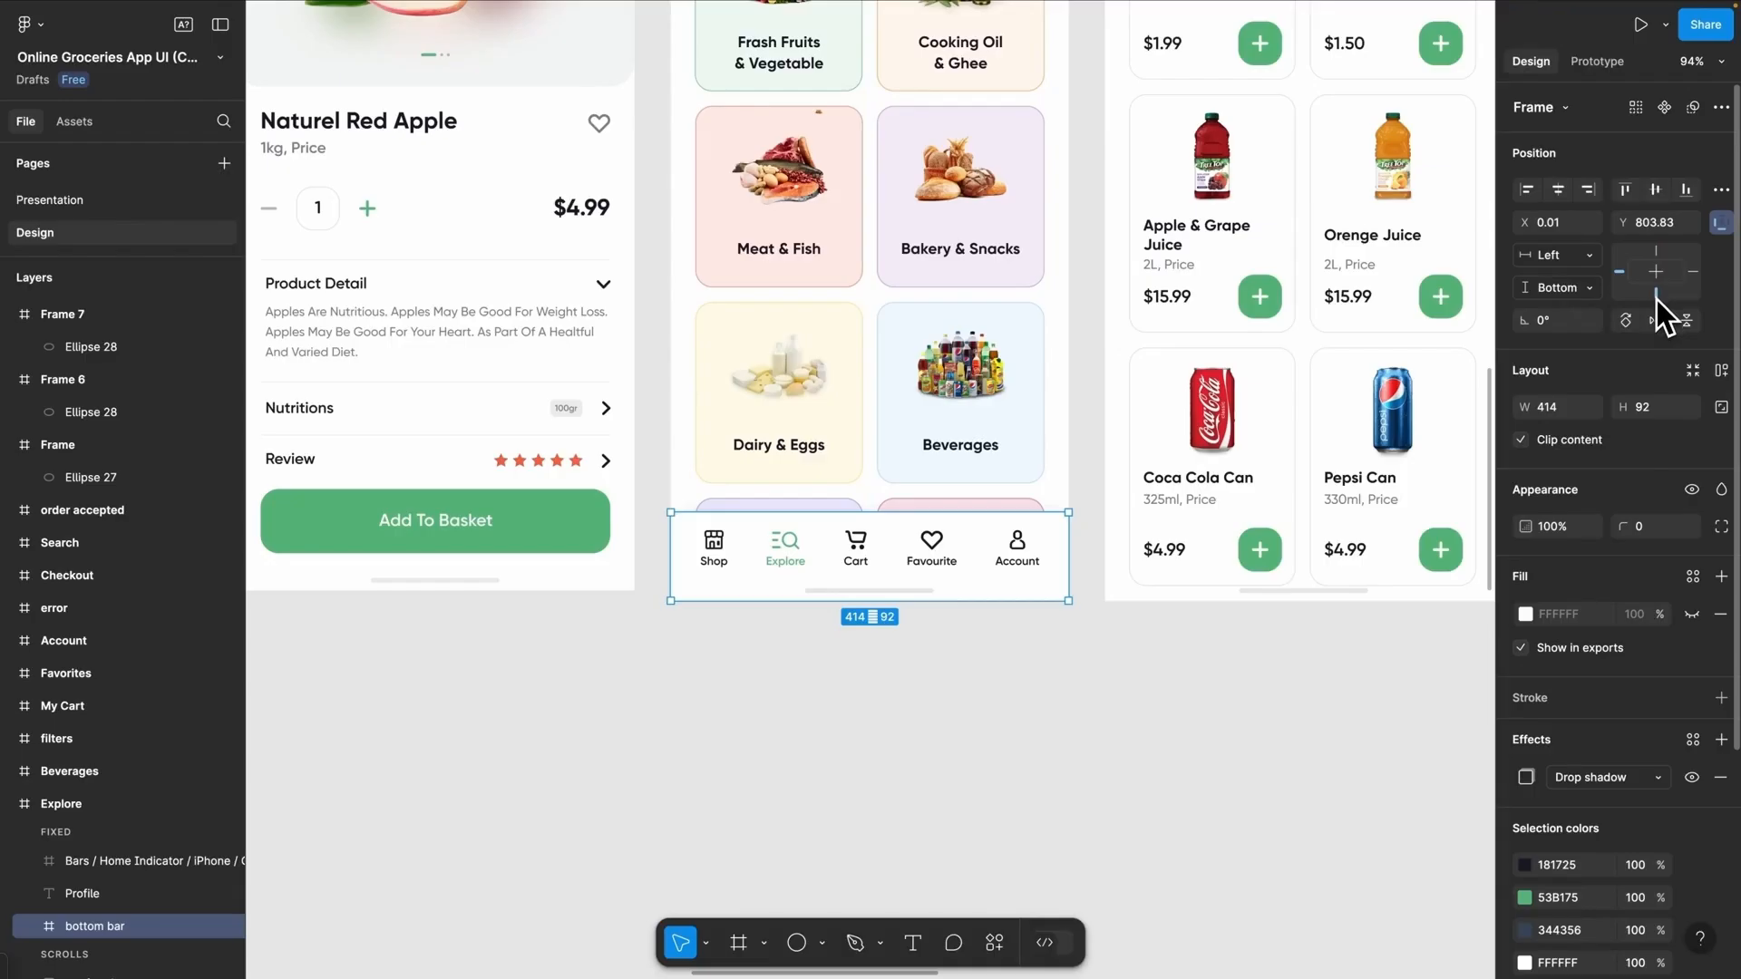
scroll(828, 338, "down", 5)
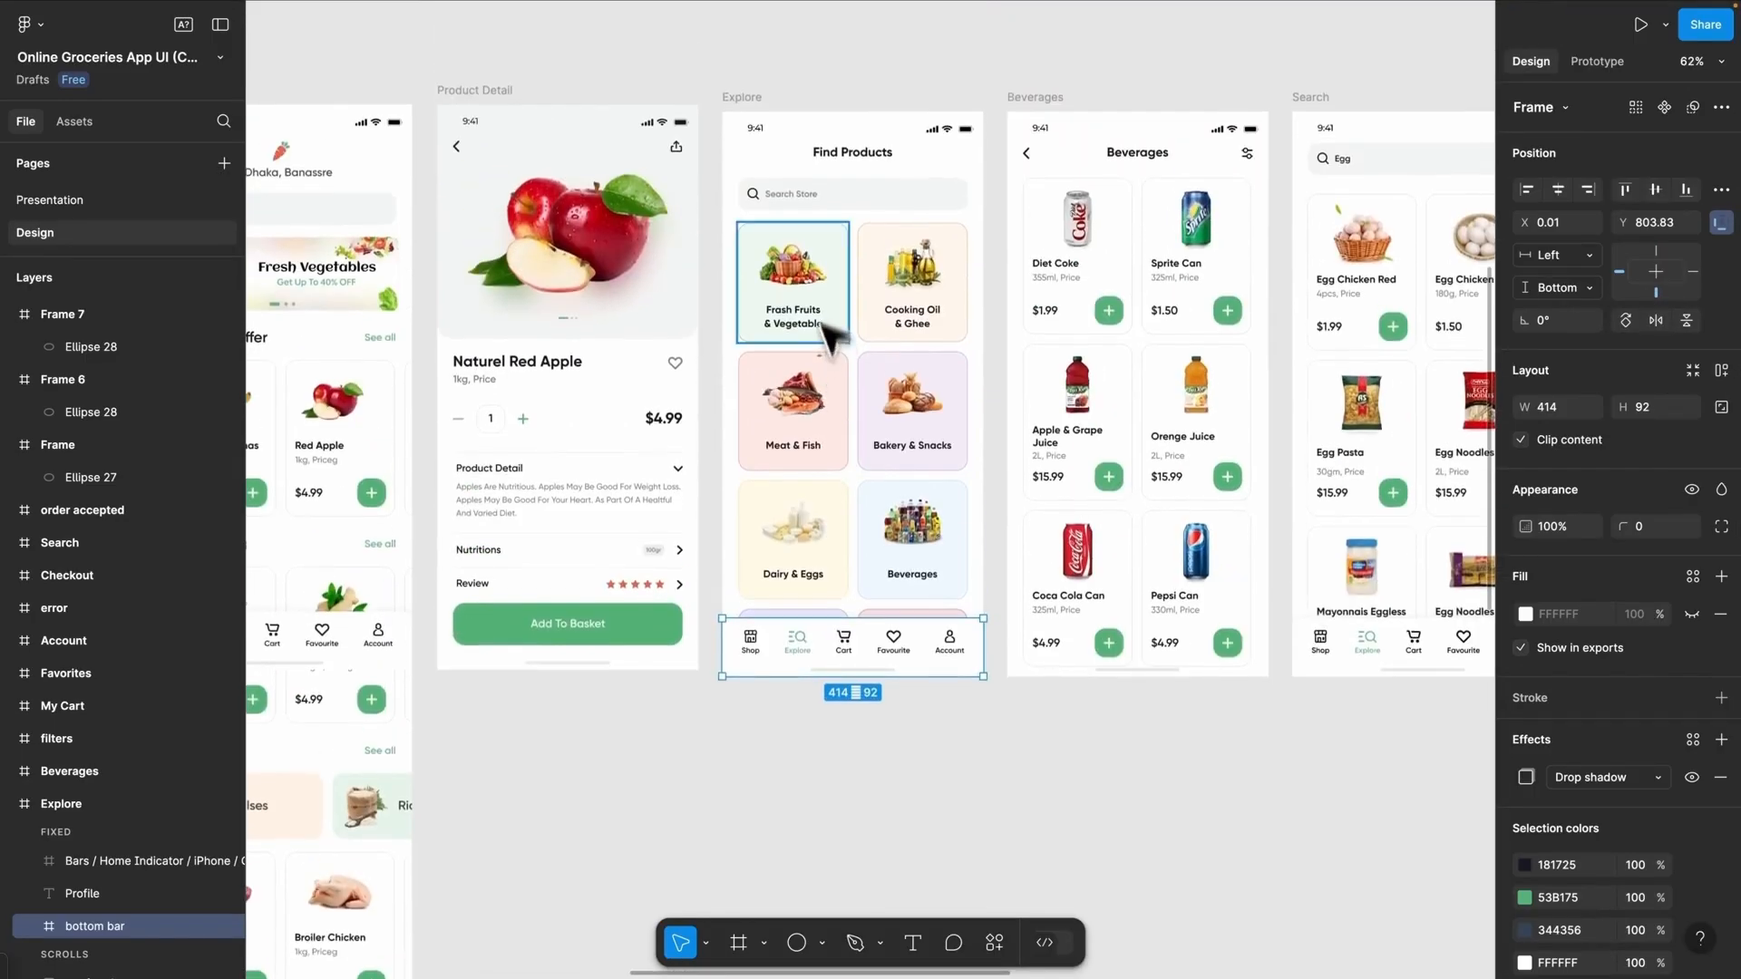
left_click(738, 102)
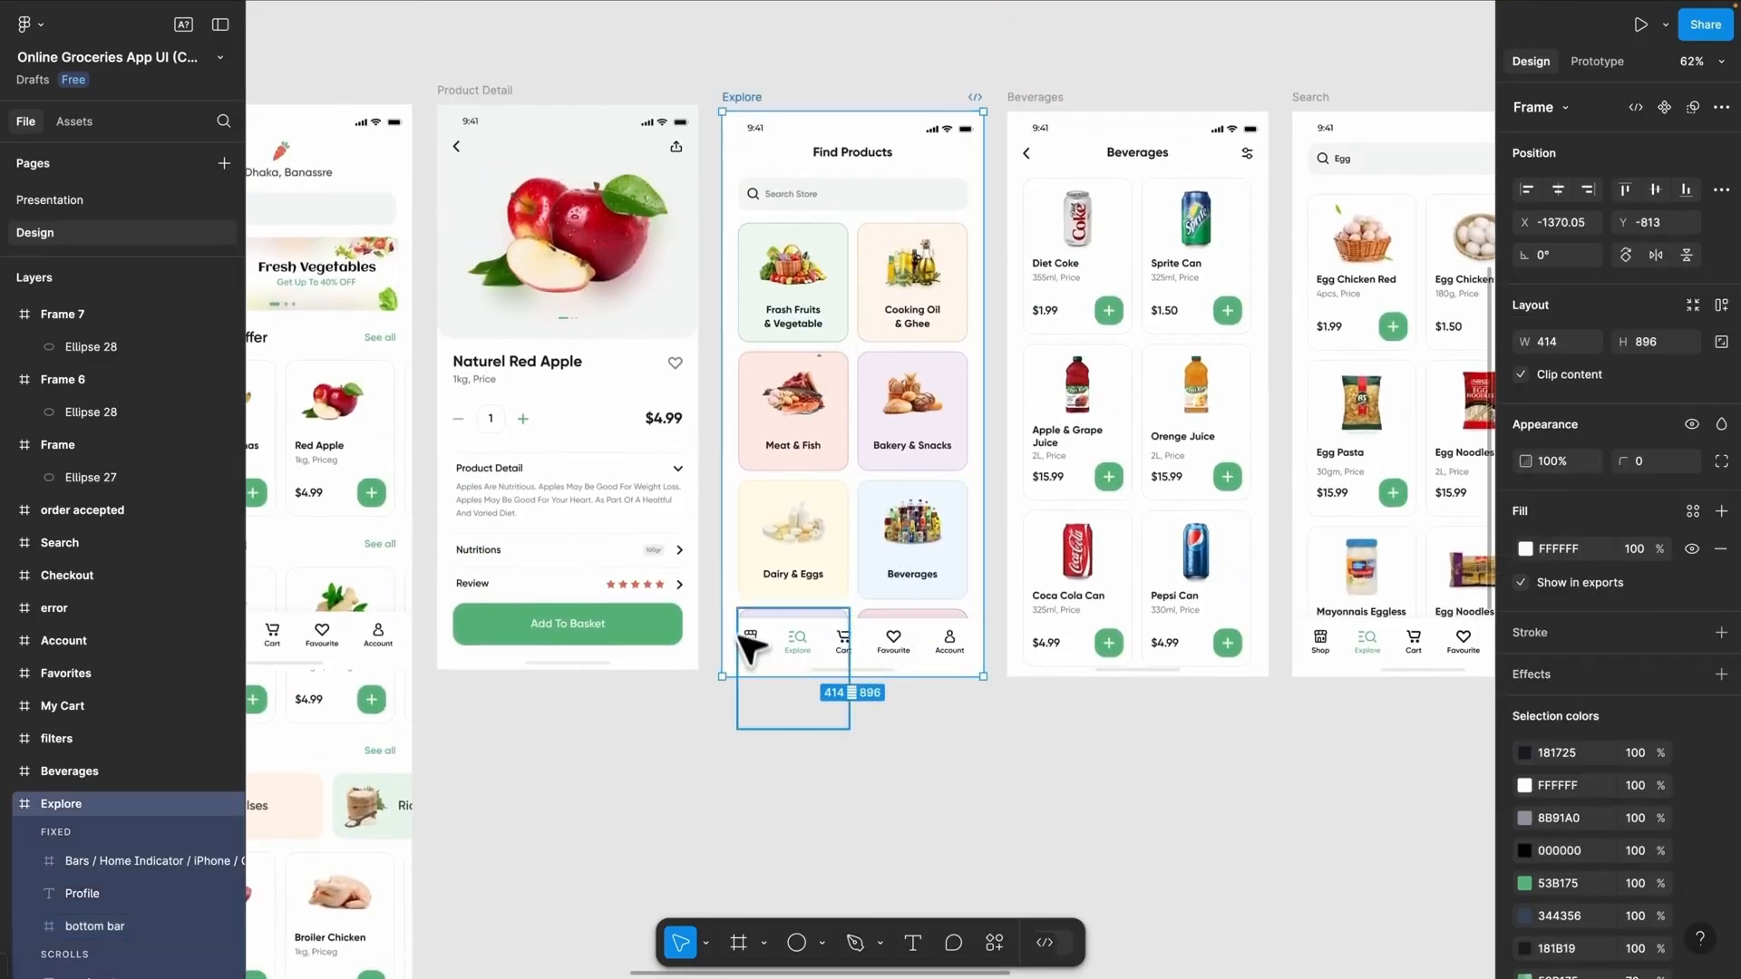
left_click_drag(837, 692, 843, 787)
key("super+z")
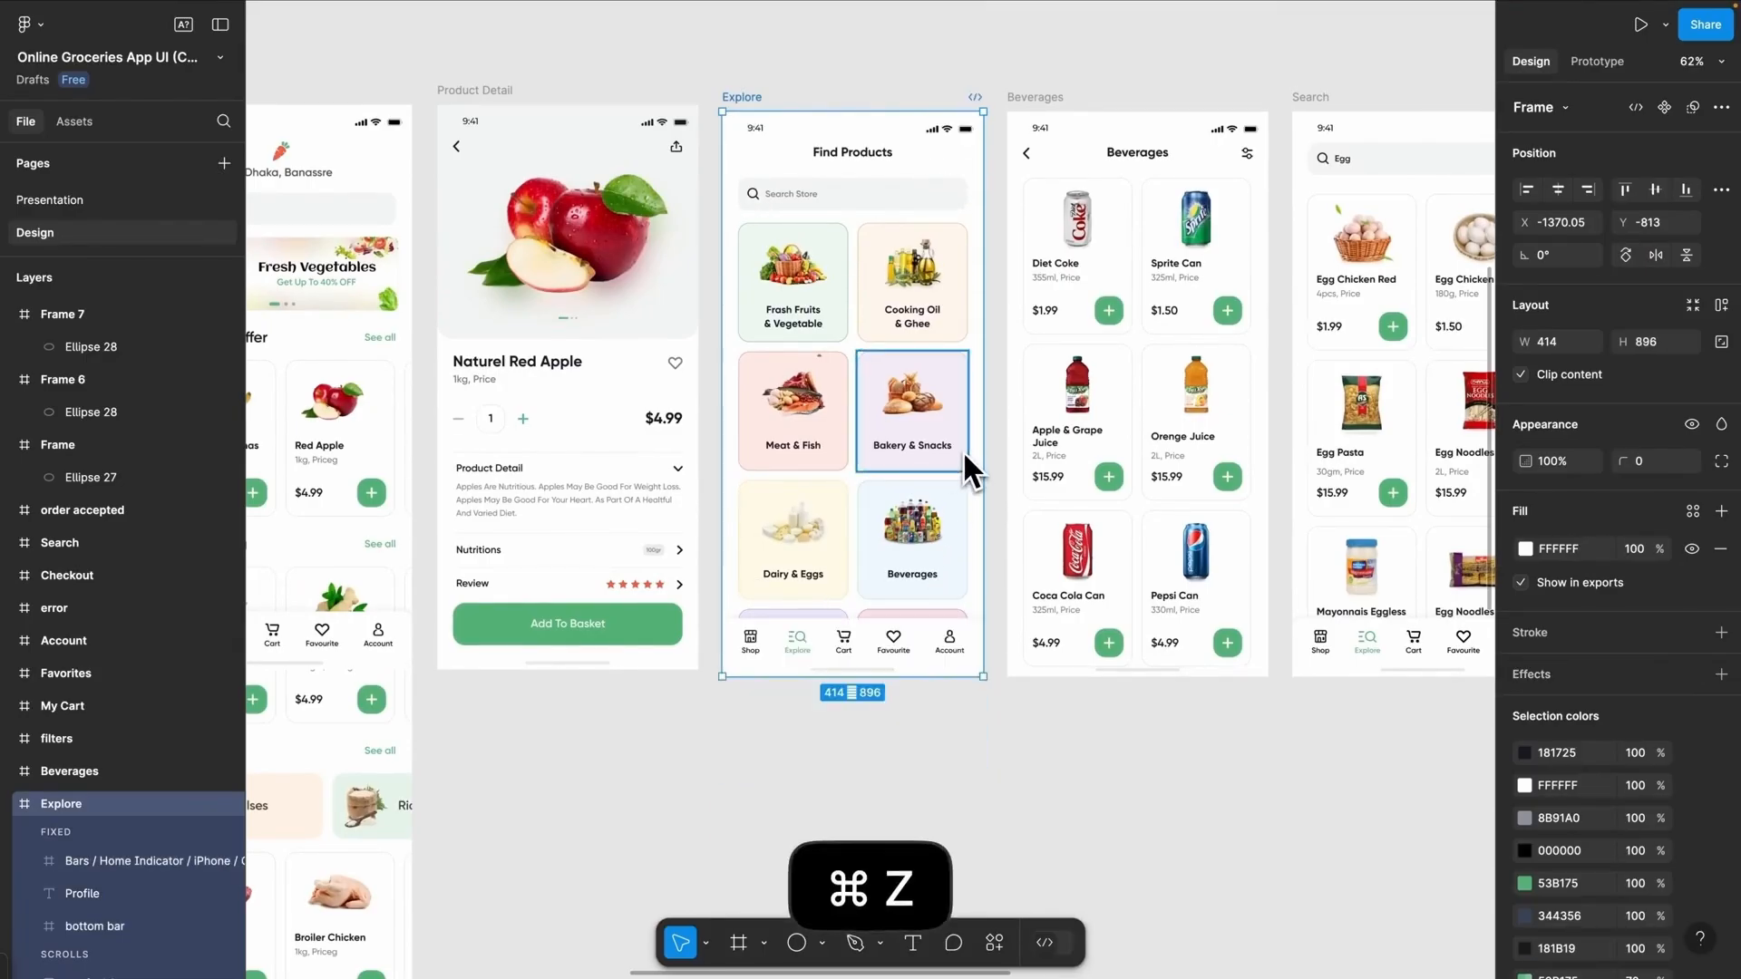
left_click(934, 645)
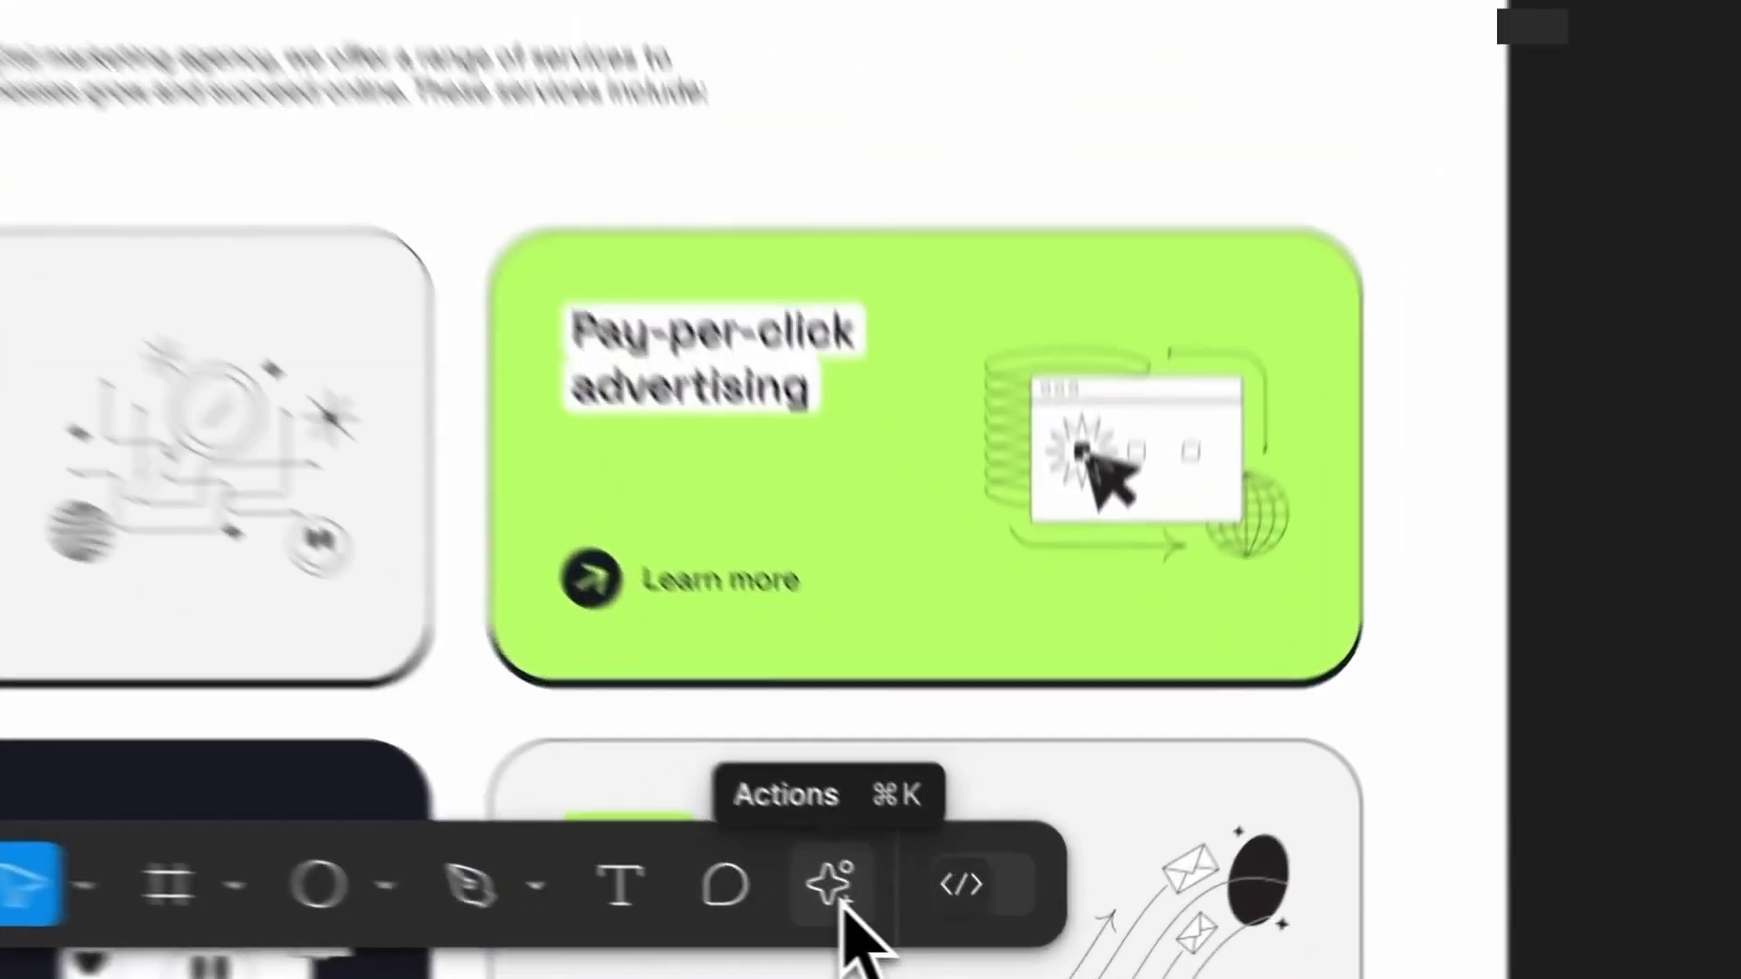
Rename the layers inside layer 1 of the Home frame with the Rename layers AI action.
left_click(998, 948)
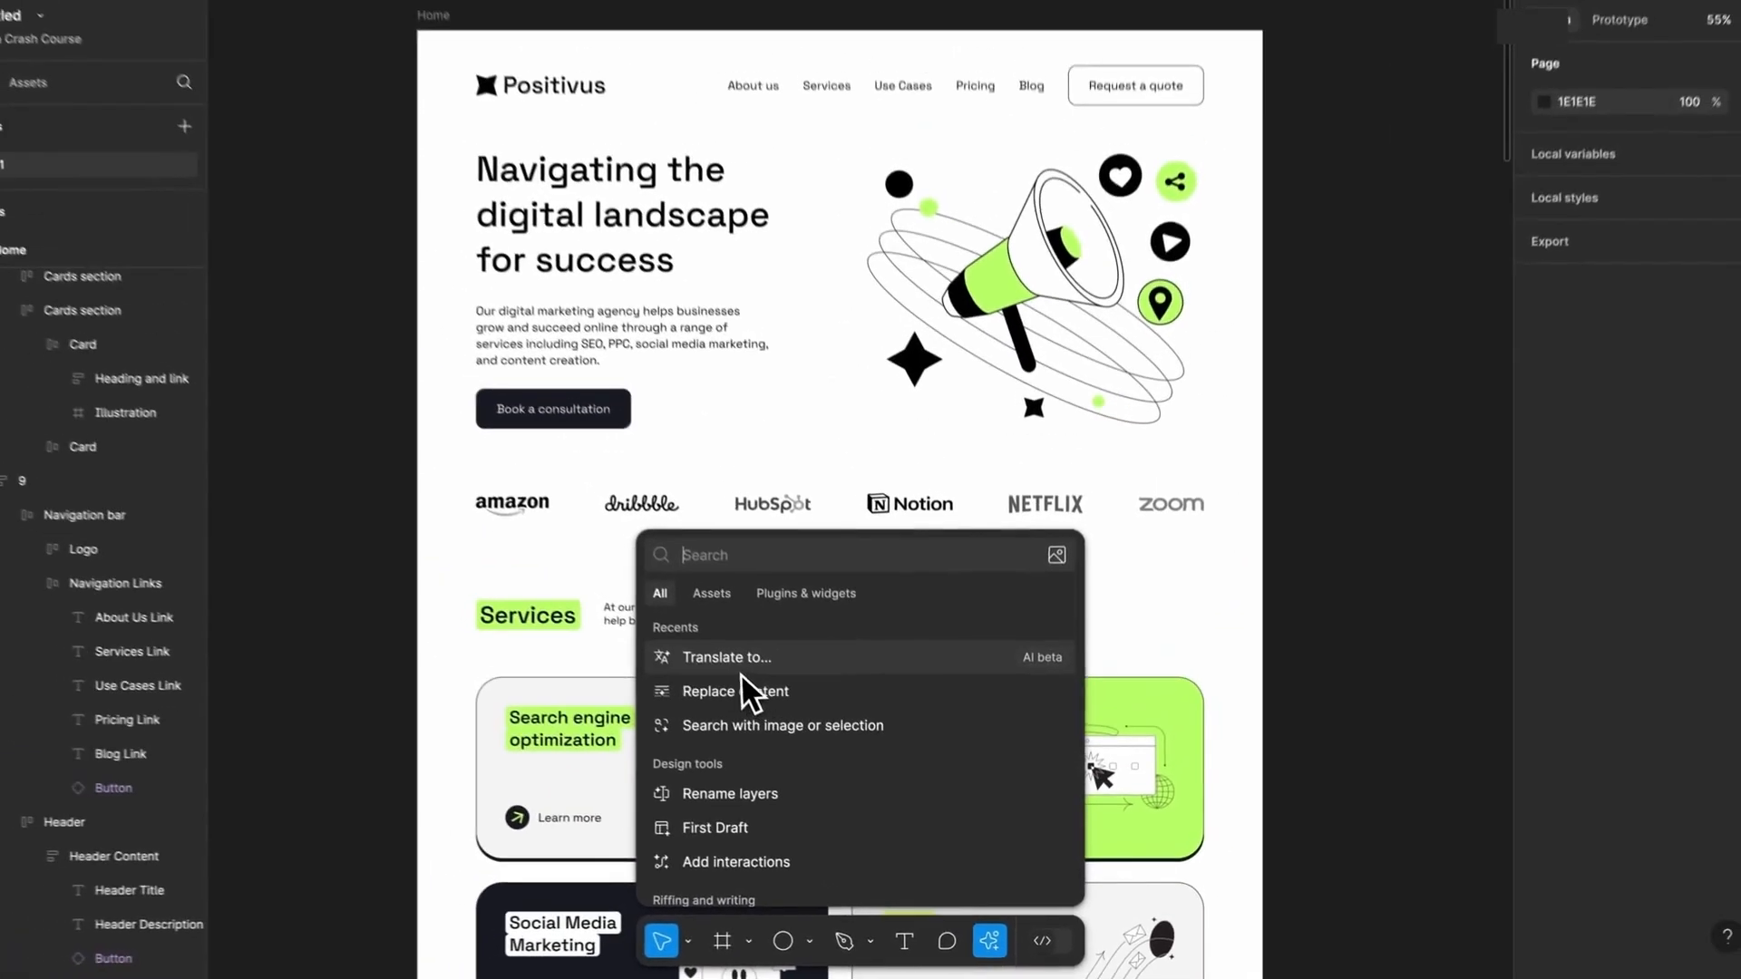
scroll(744, 703, "down", 3)
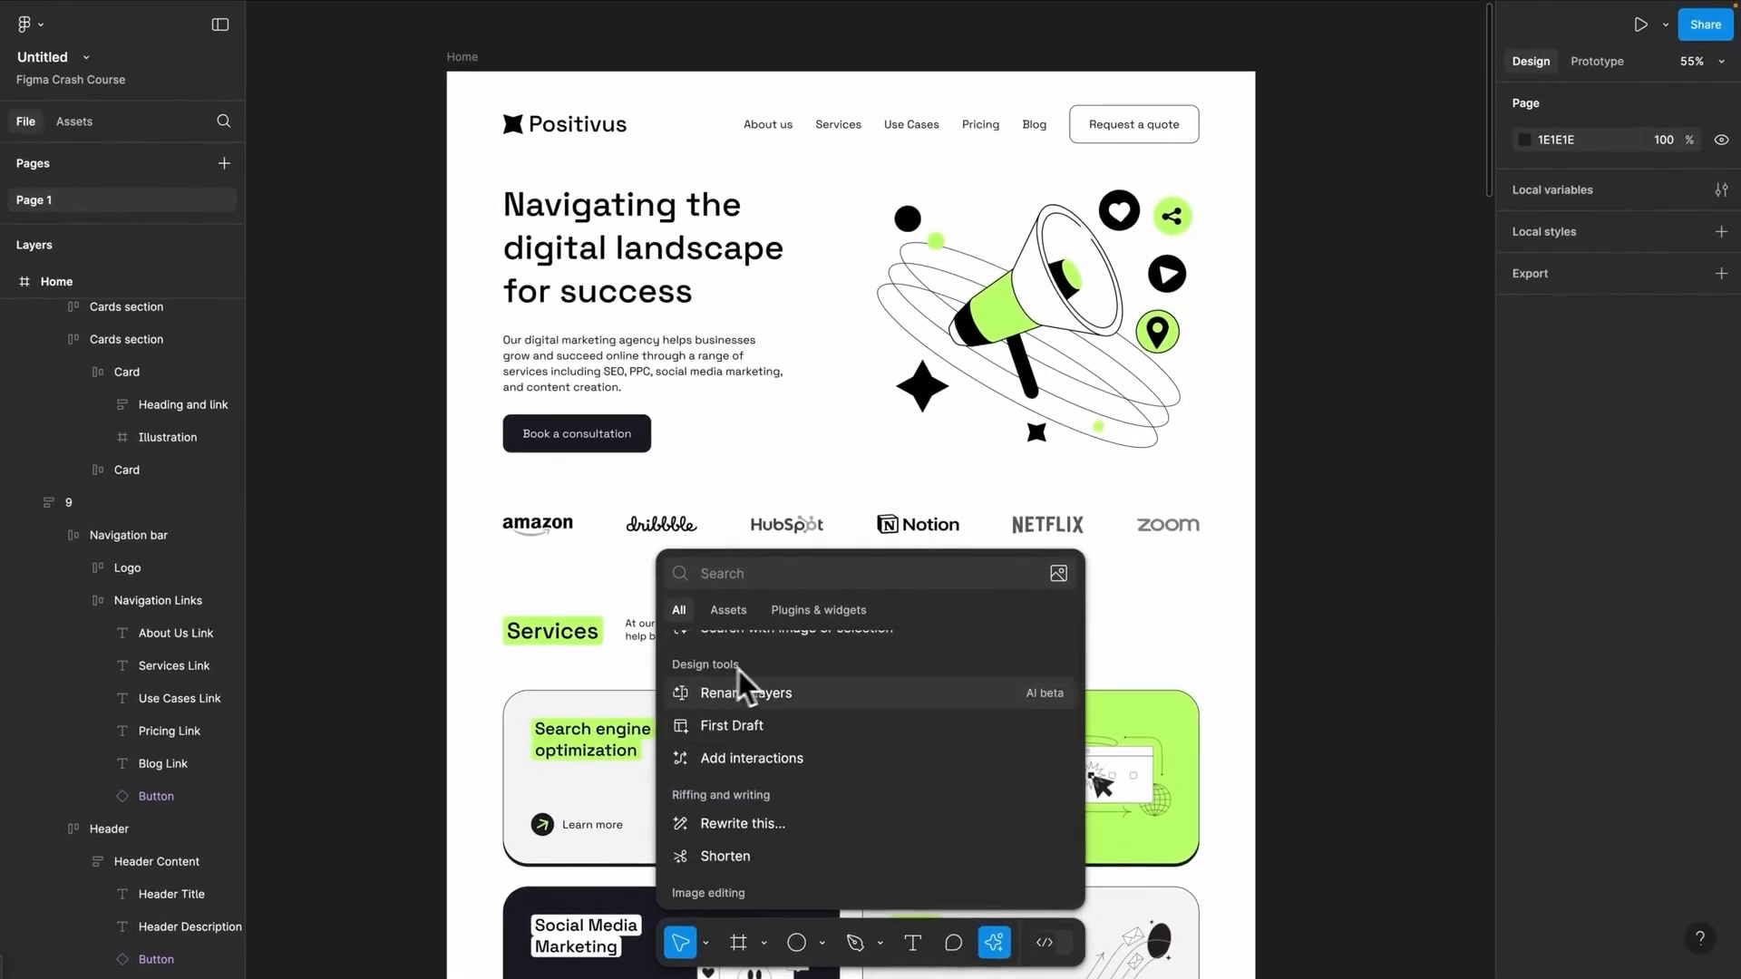
scroll(765, 671, "down", 2)
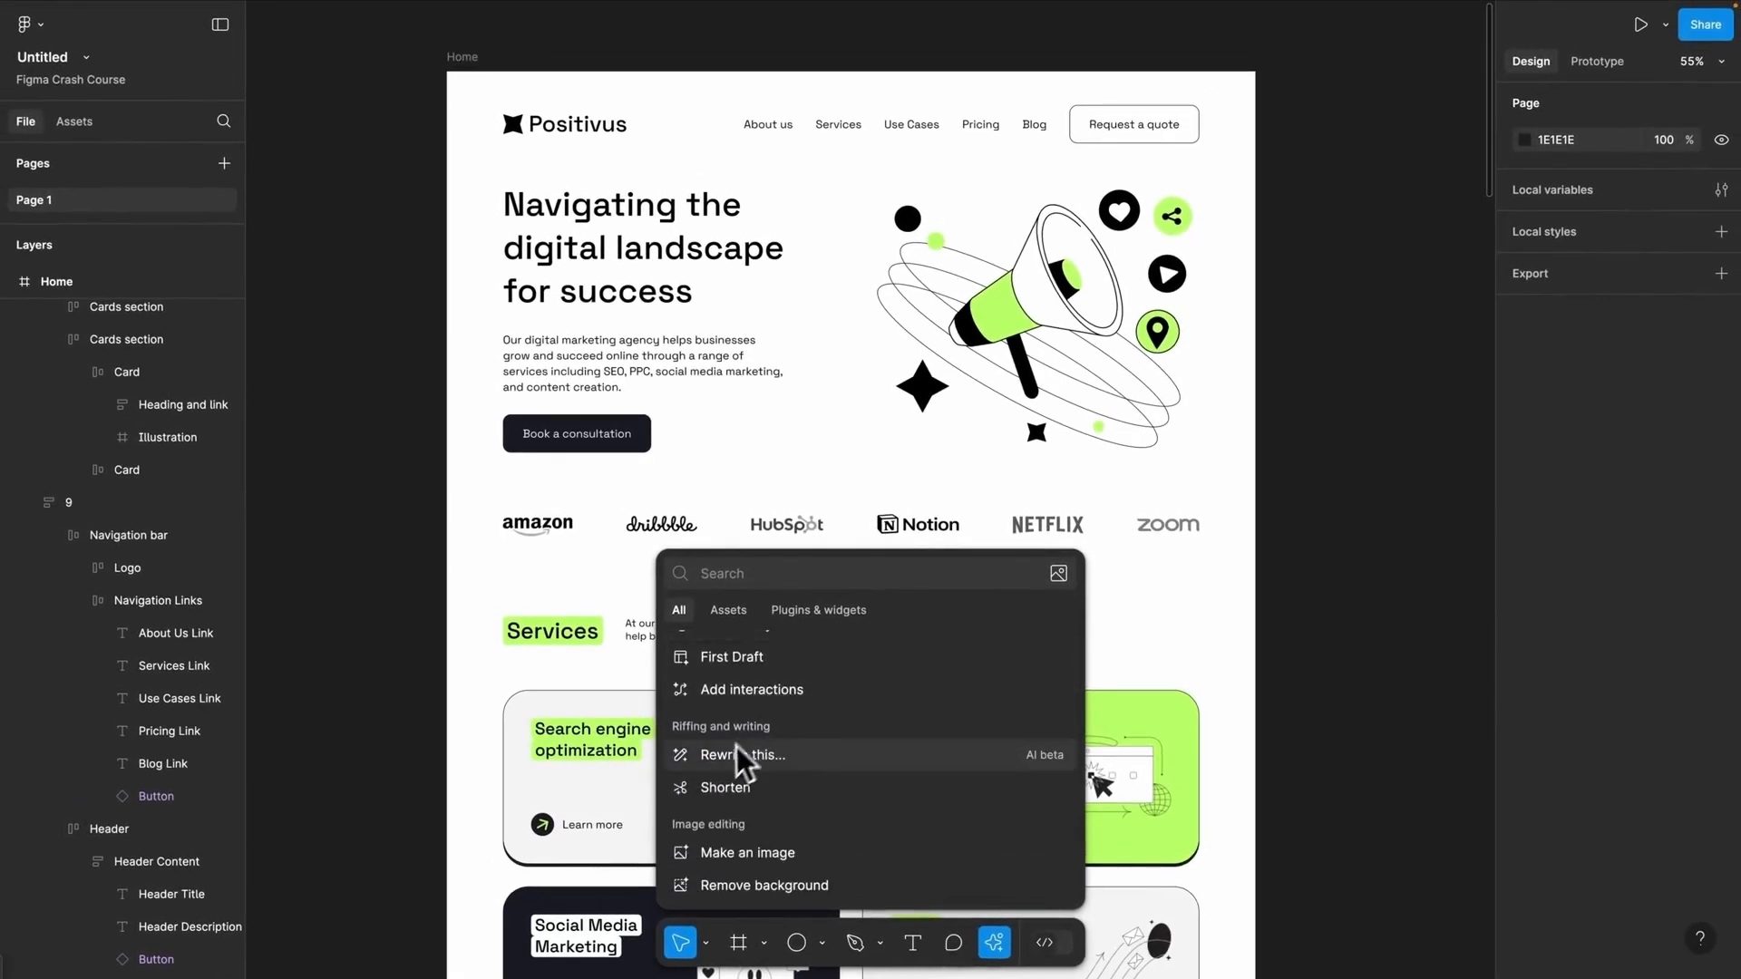
scroll(774, 829, "up", 3)
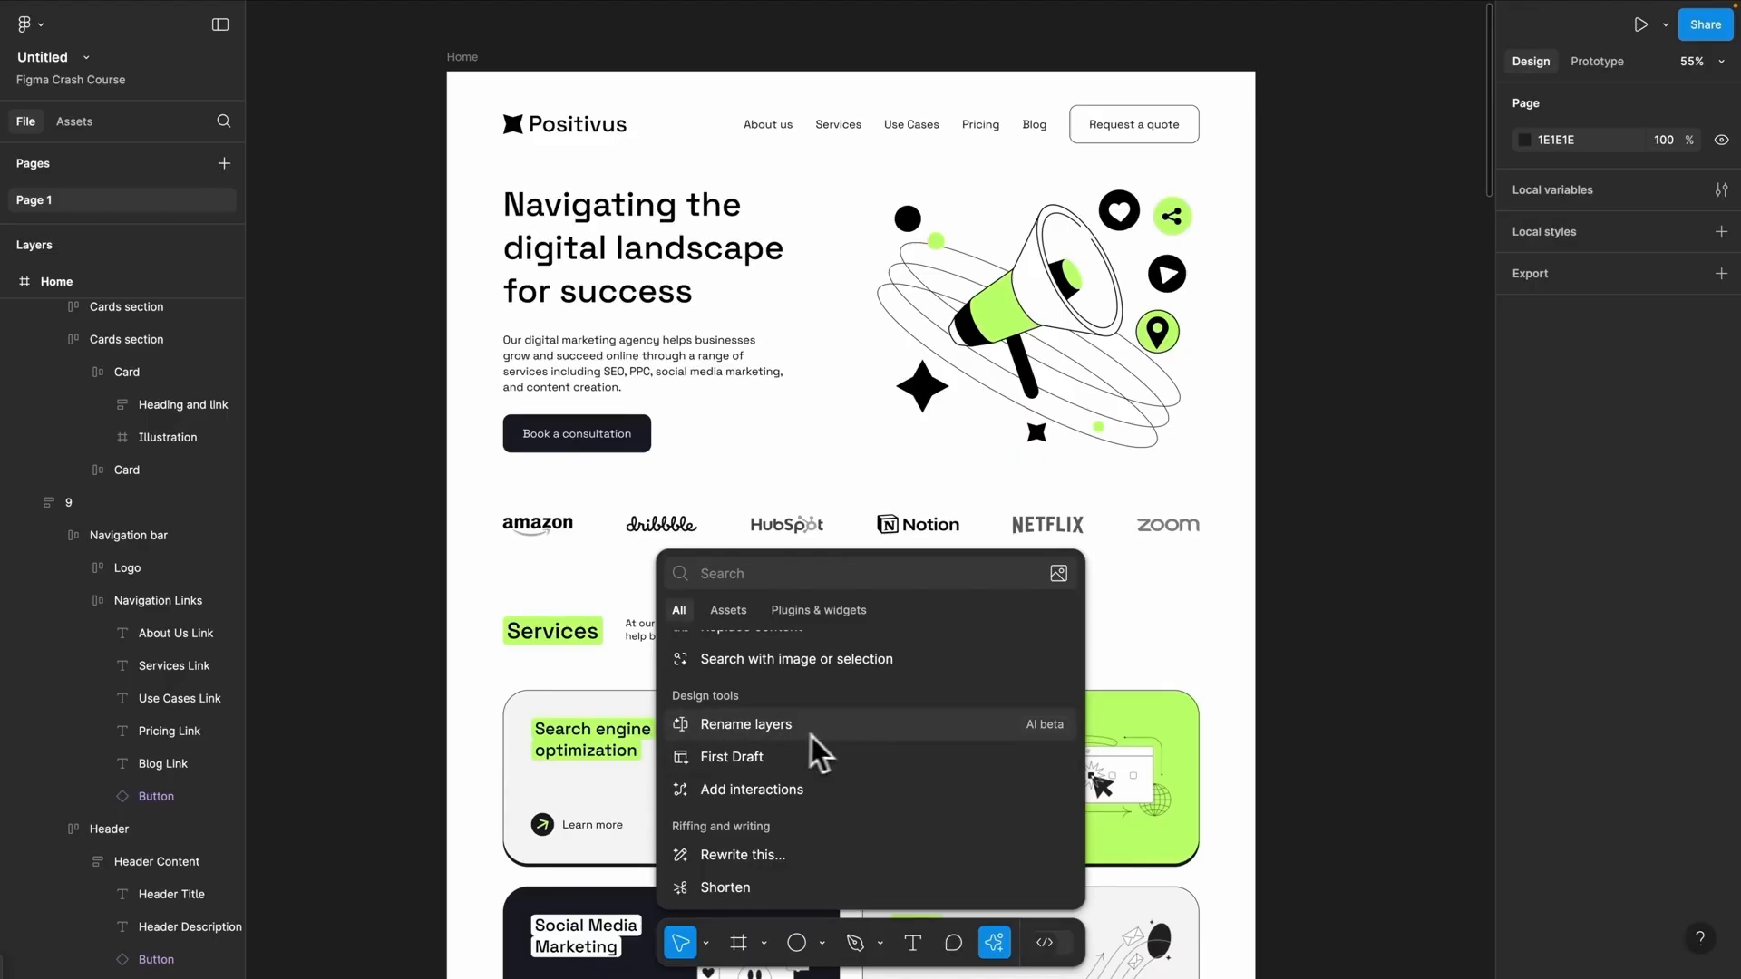
scroll(232, 549, "up", 15)
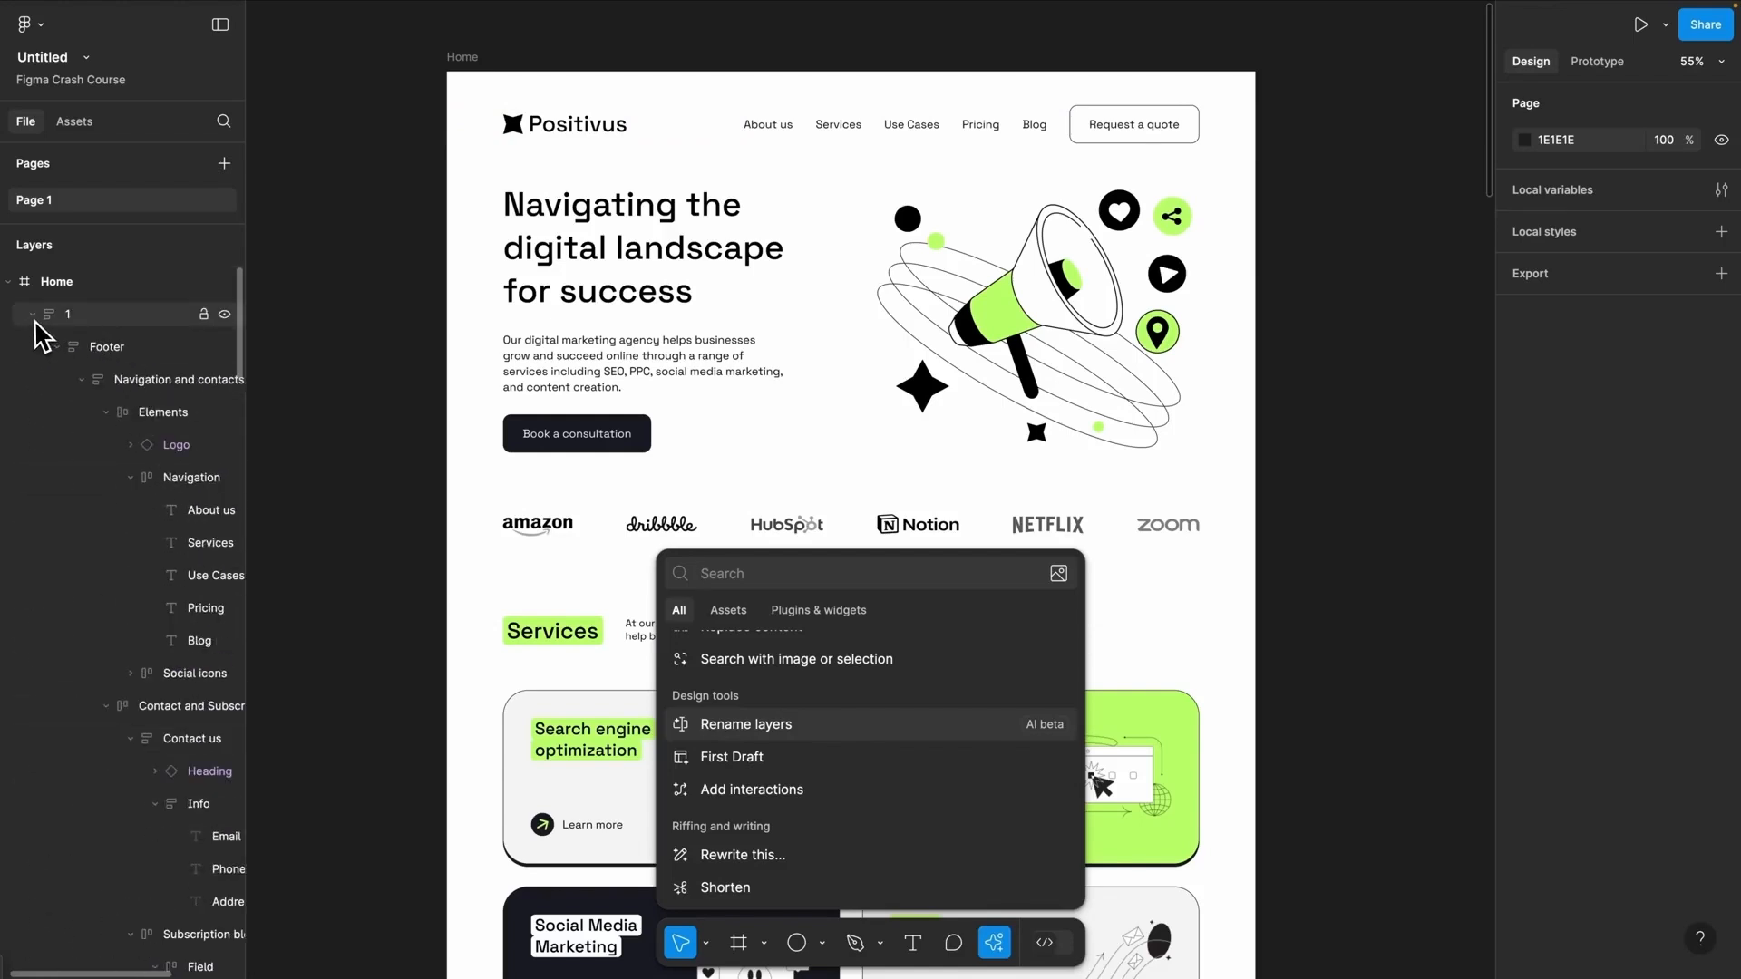
left_click(34, 317)
left_click(31, 318)
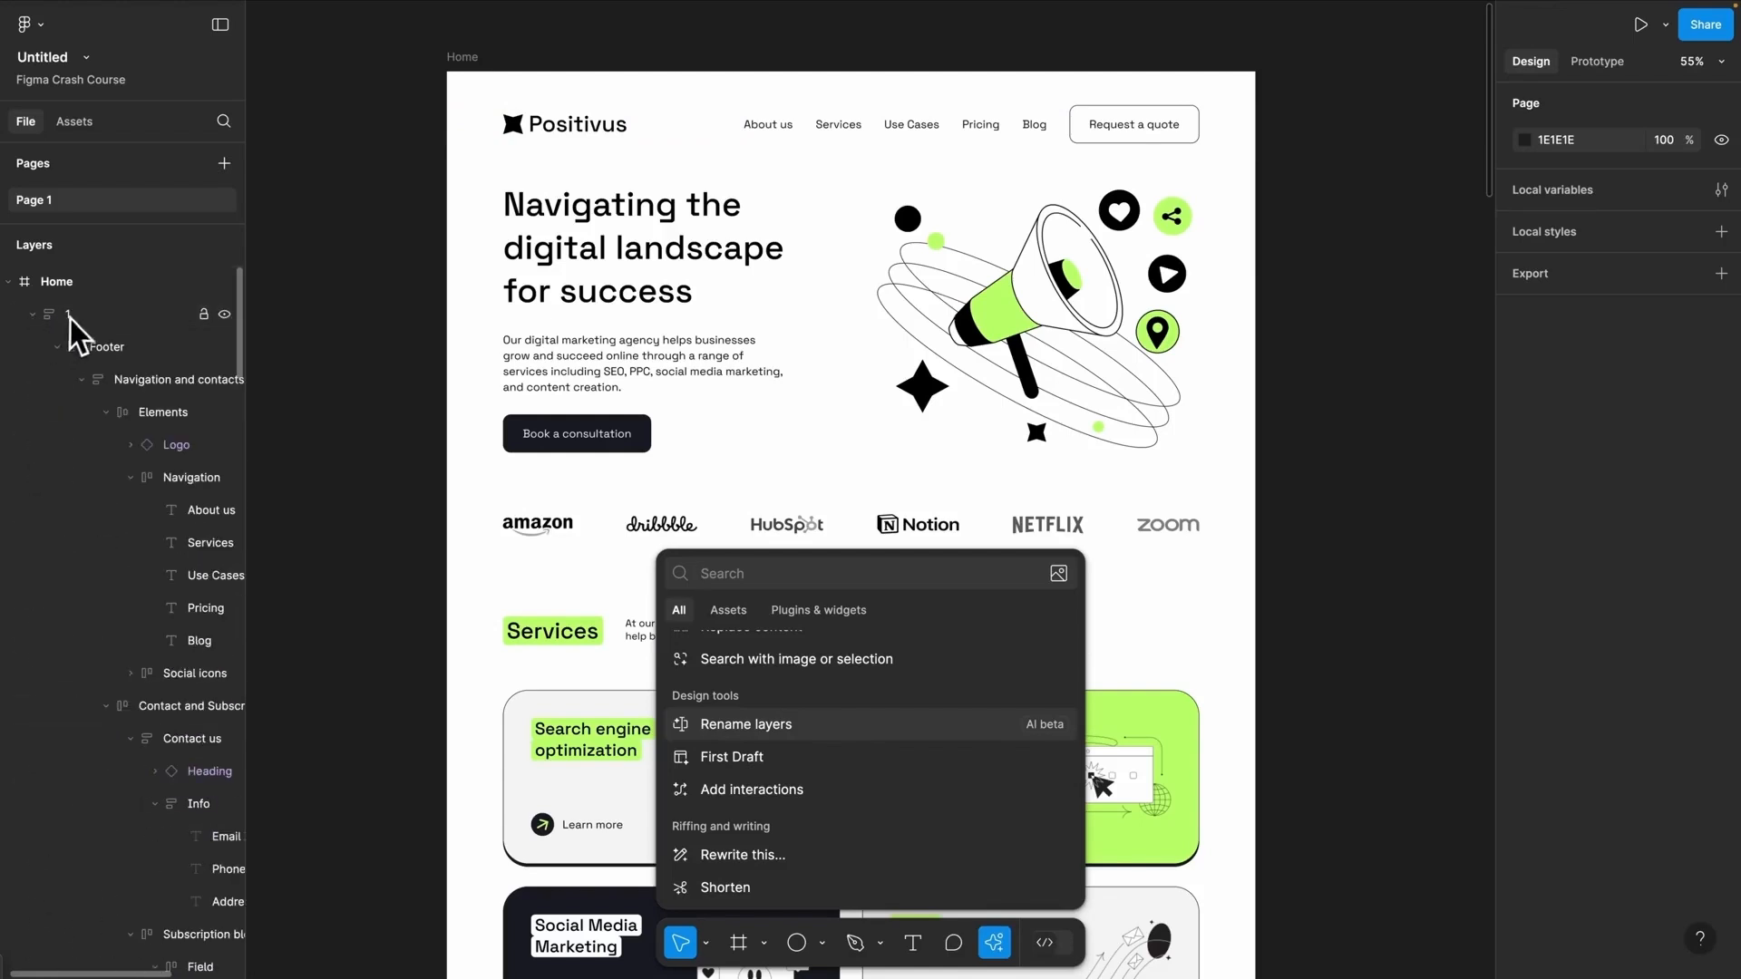
left_click(69, 317)
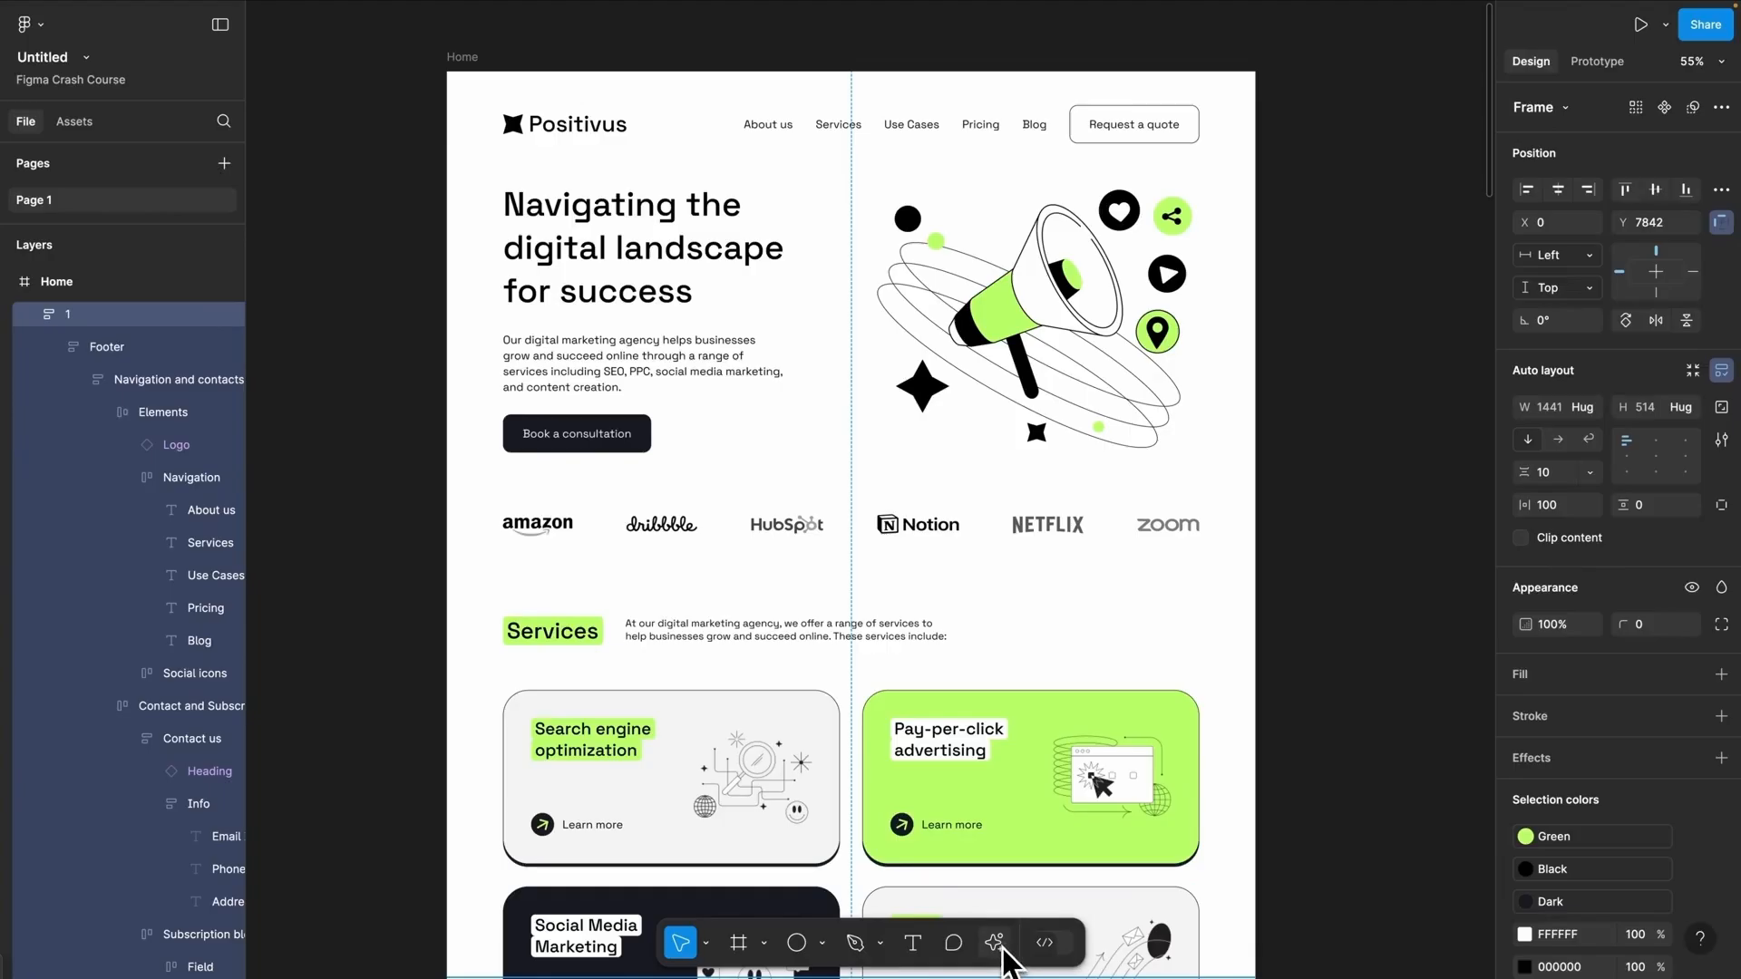
left_click(996, 945)
left_click(832, 787)
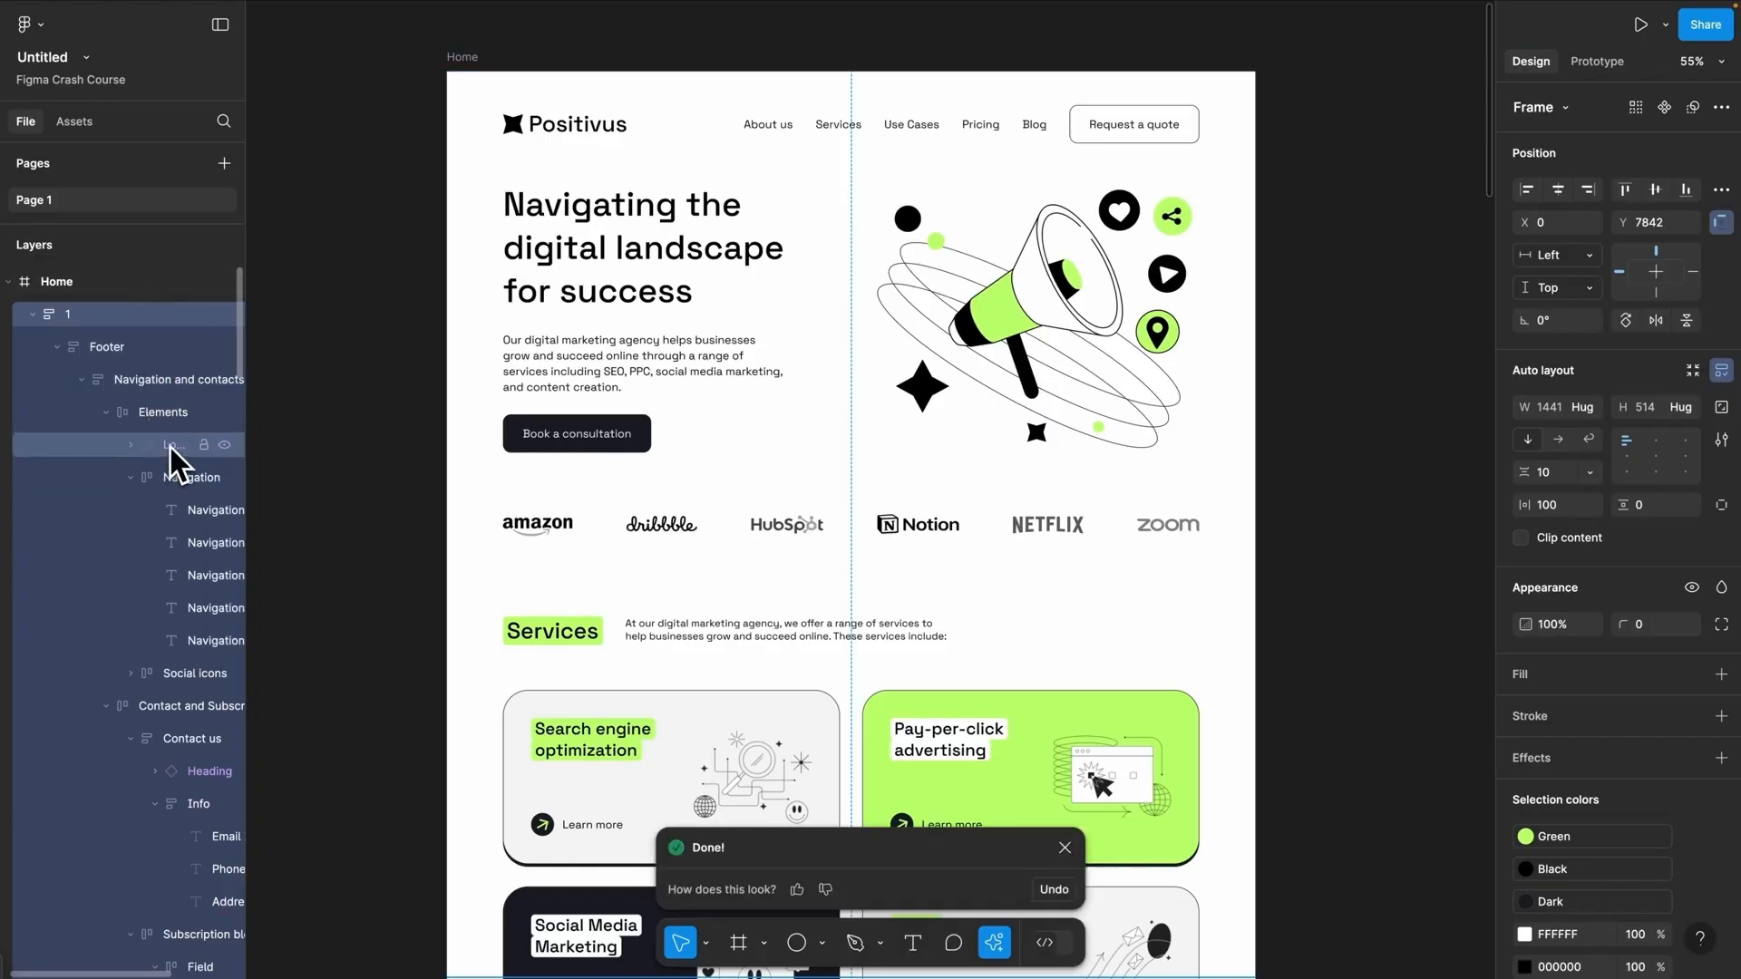
left_click(1064, 848)
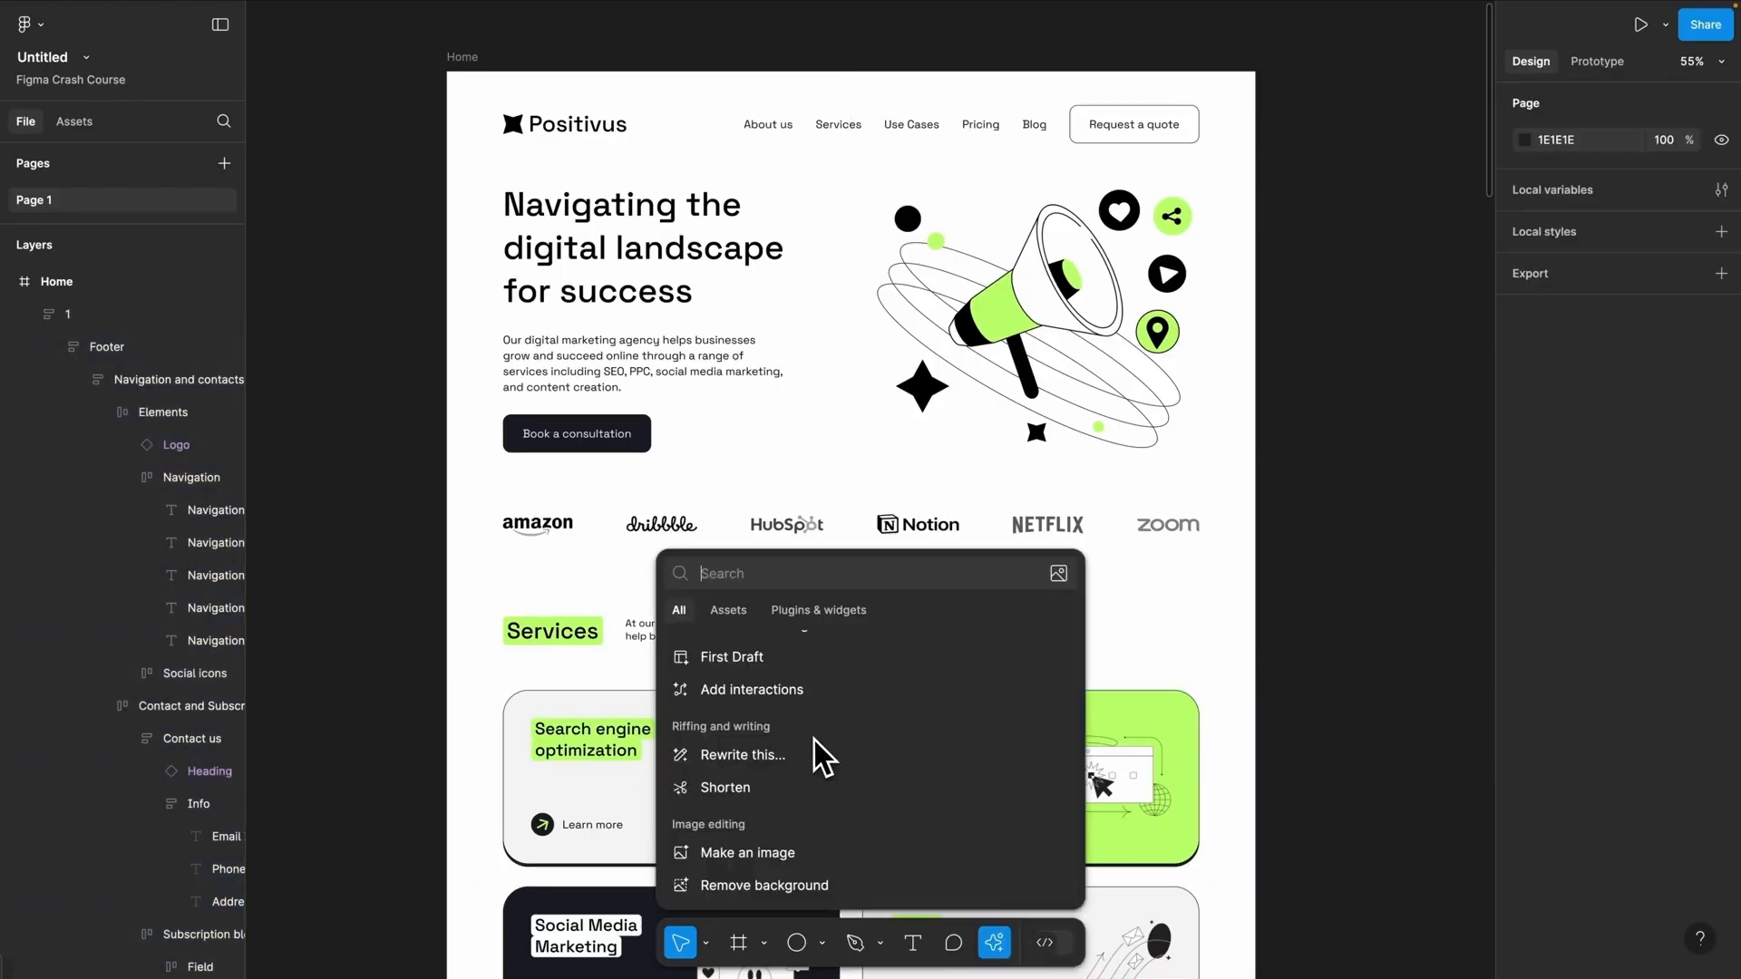
Start a First Draft generation and choose the Basic app library for it.
scroll(815, 742, "up", 2)
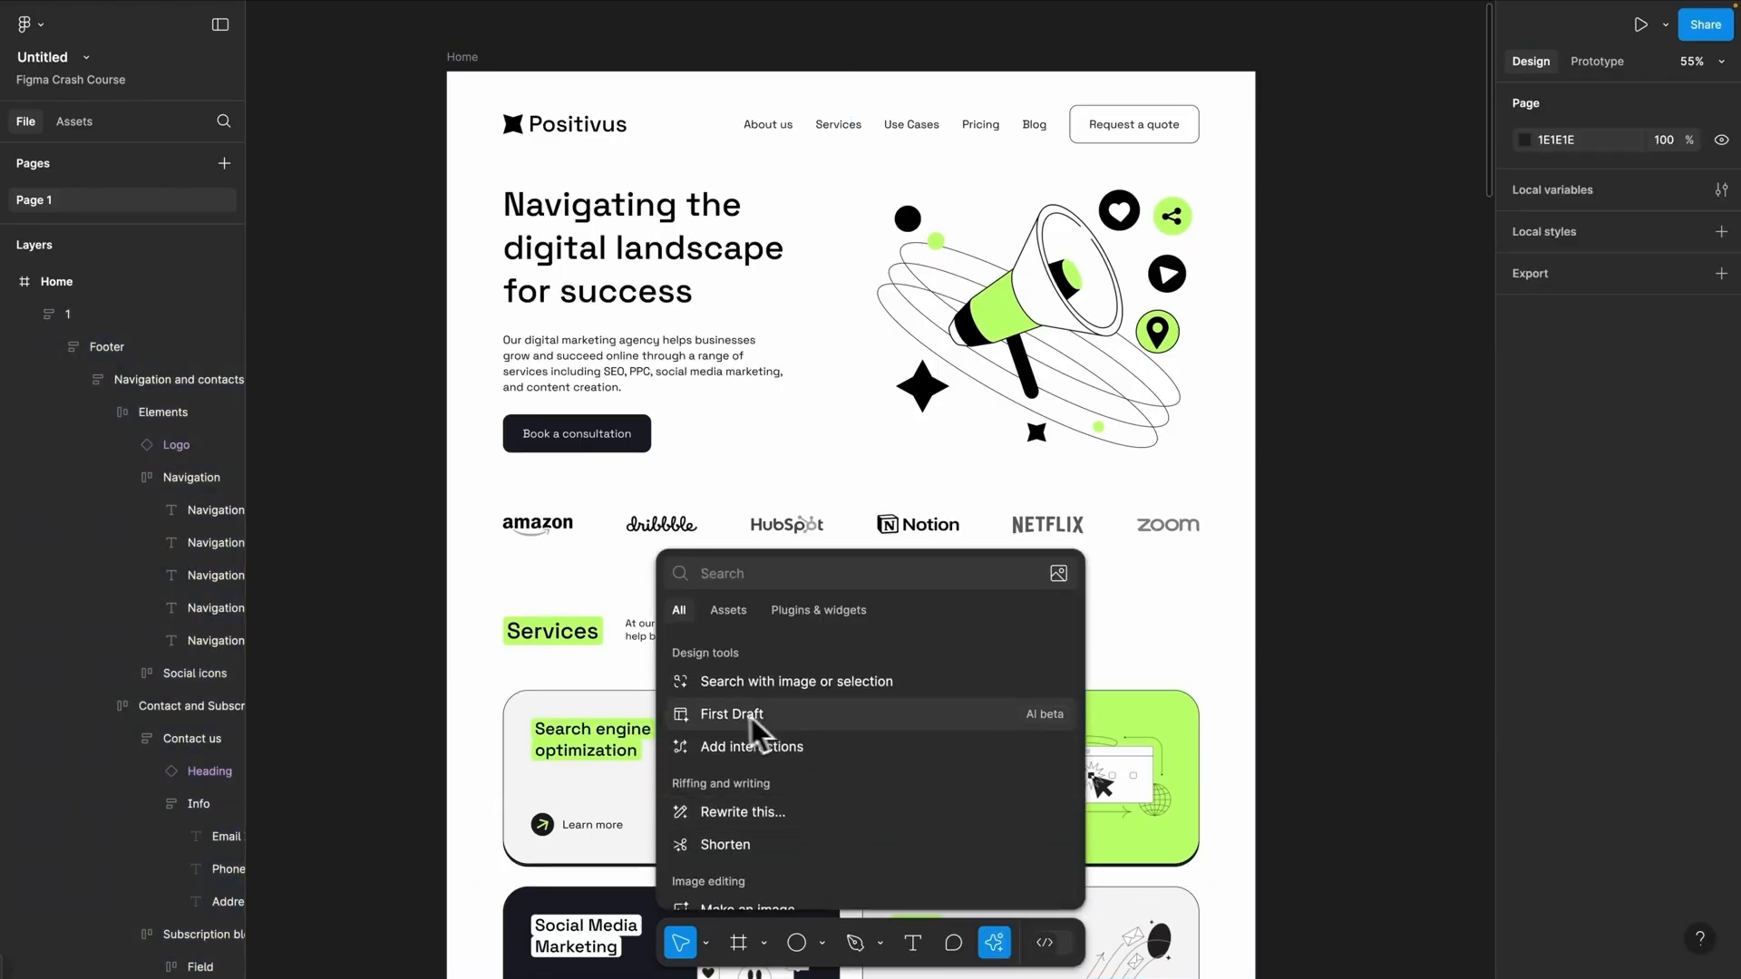
left_click(825, 716)
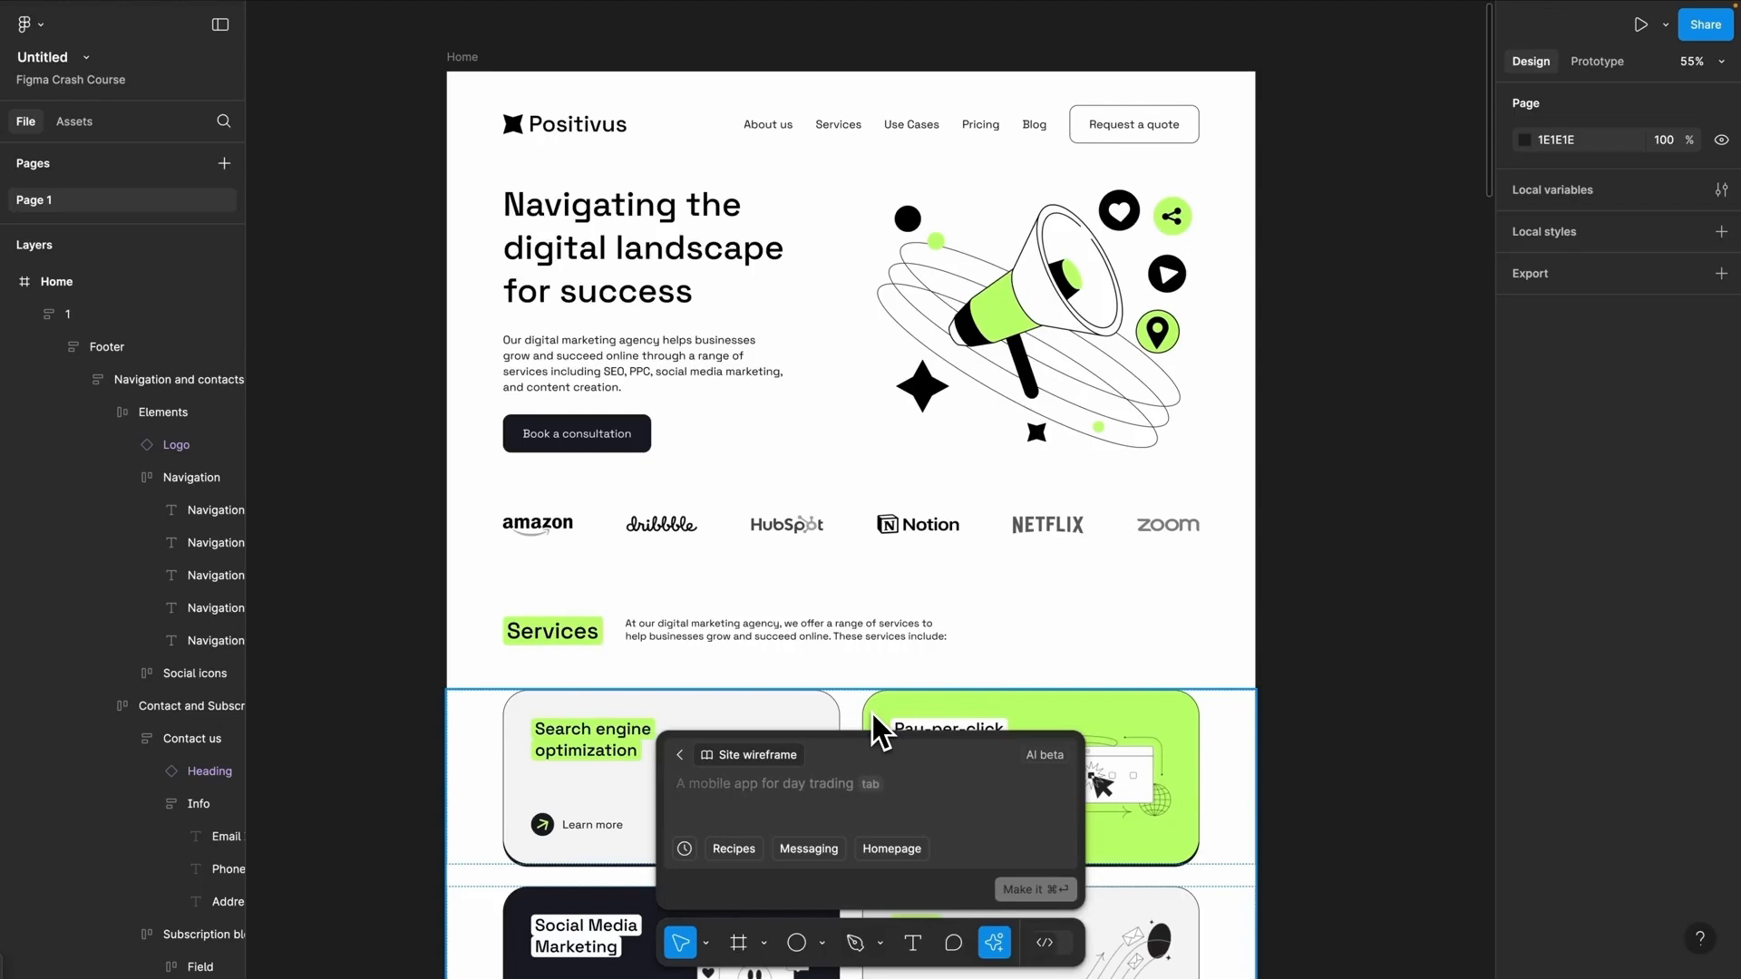
left_click(756, 758)
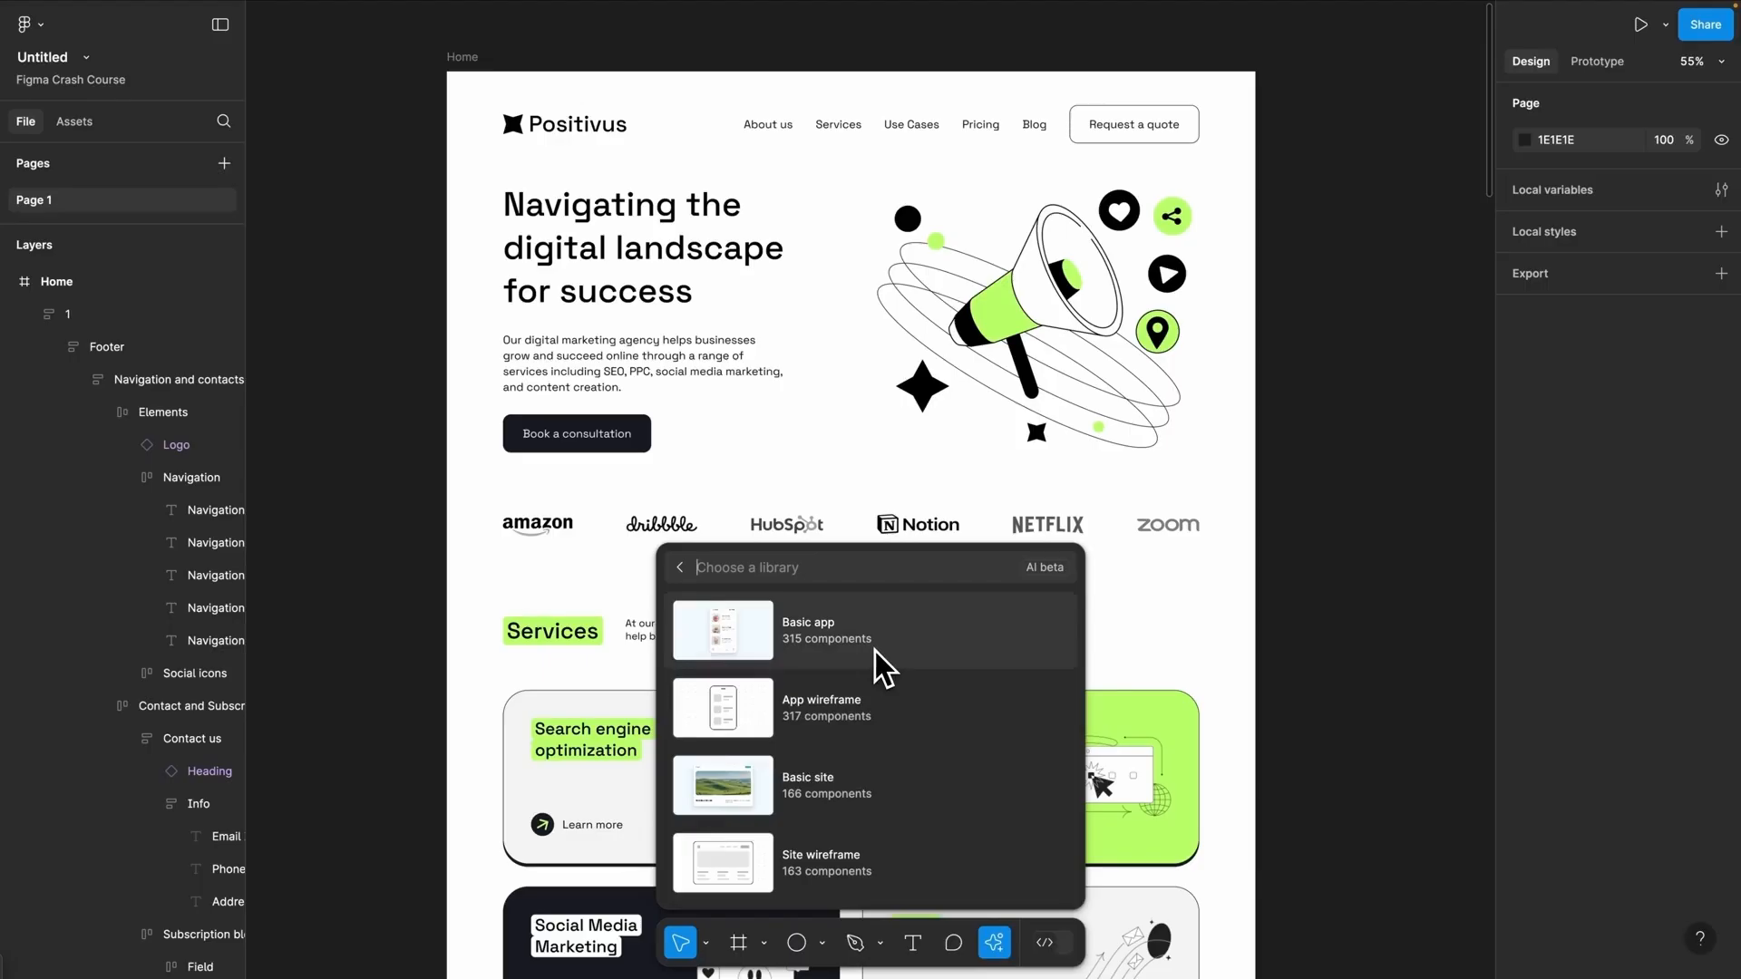
left_click(829, 654)
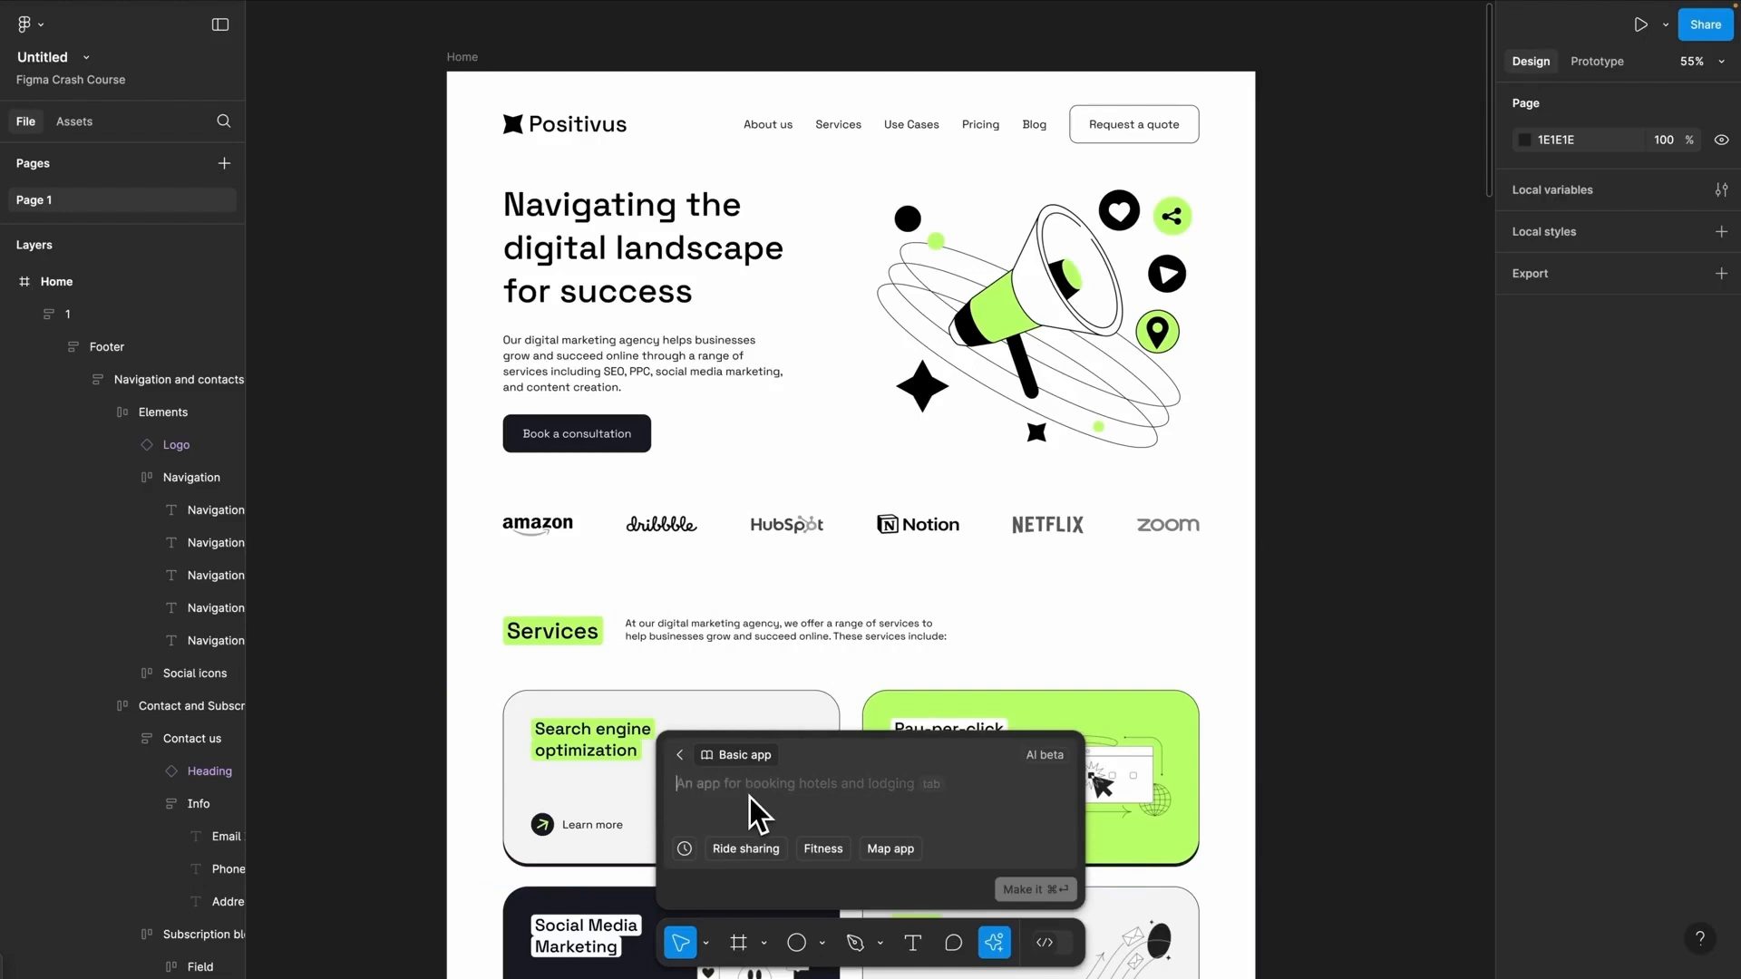
Generate a draft design from the prompt "An app for a fitness company".
type("An")
key("BackSpace")
type("app f")
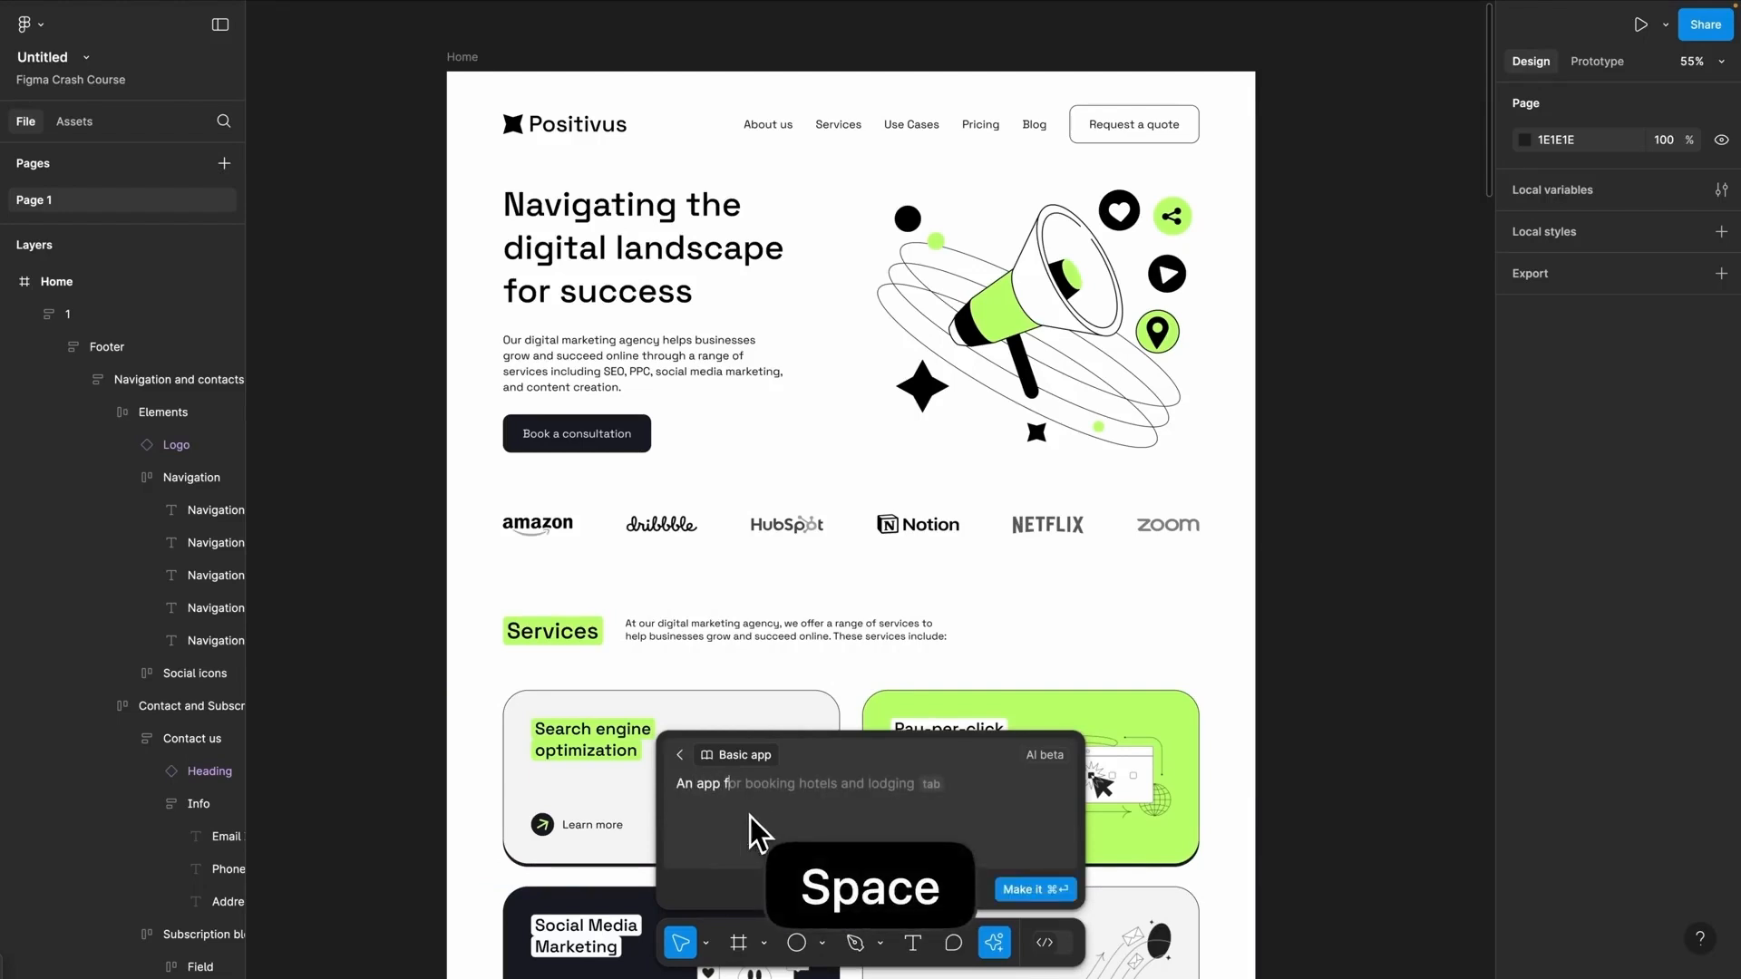
type("or a fit")
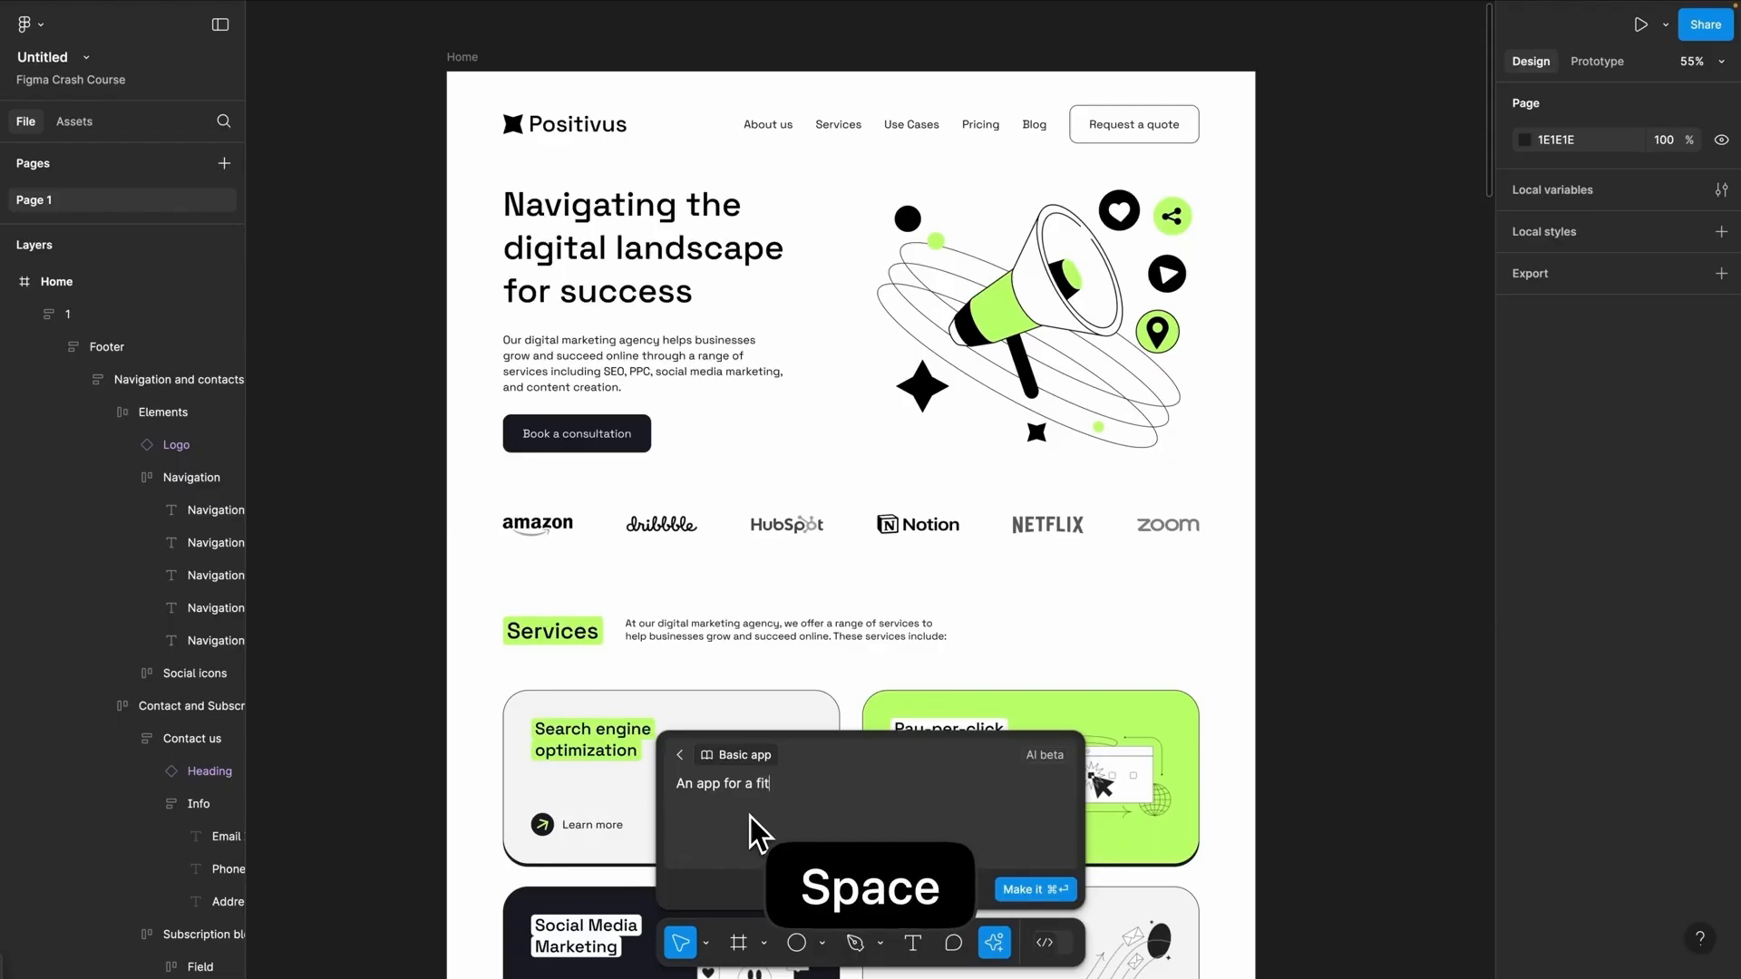
type("ness company")
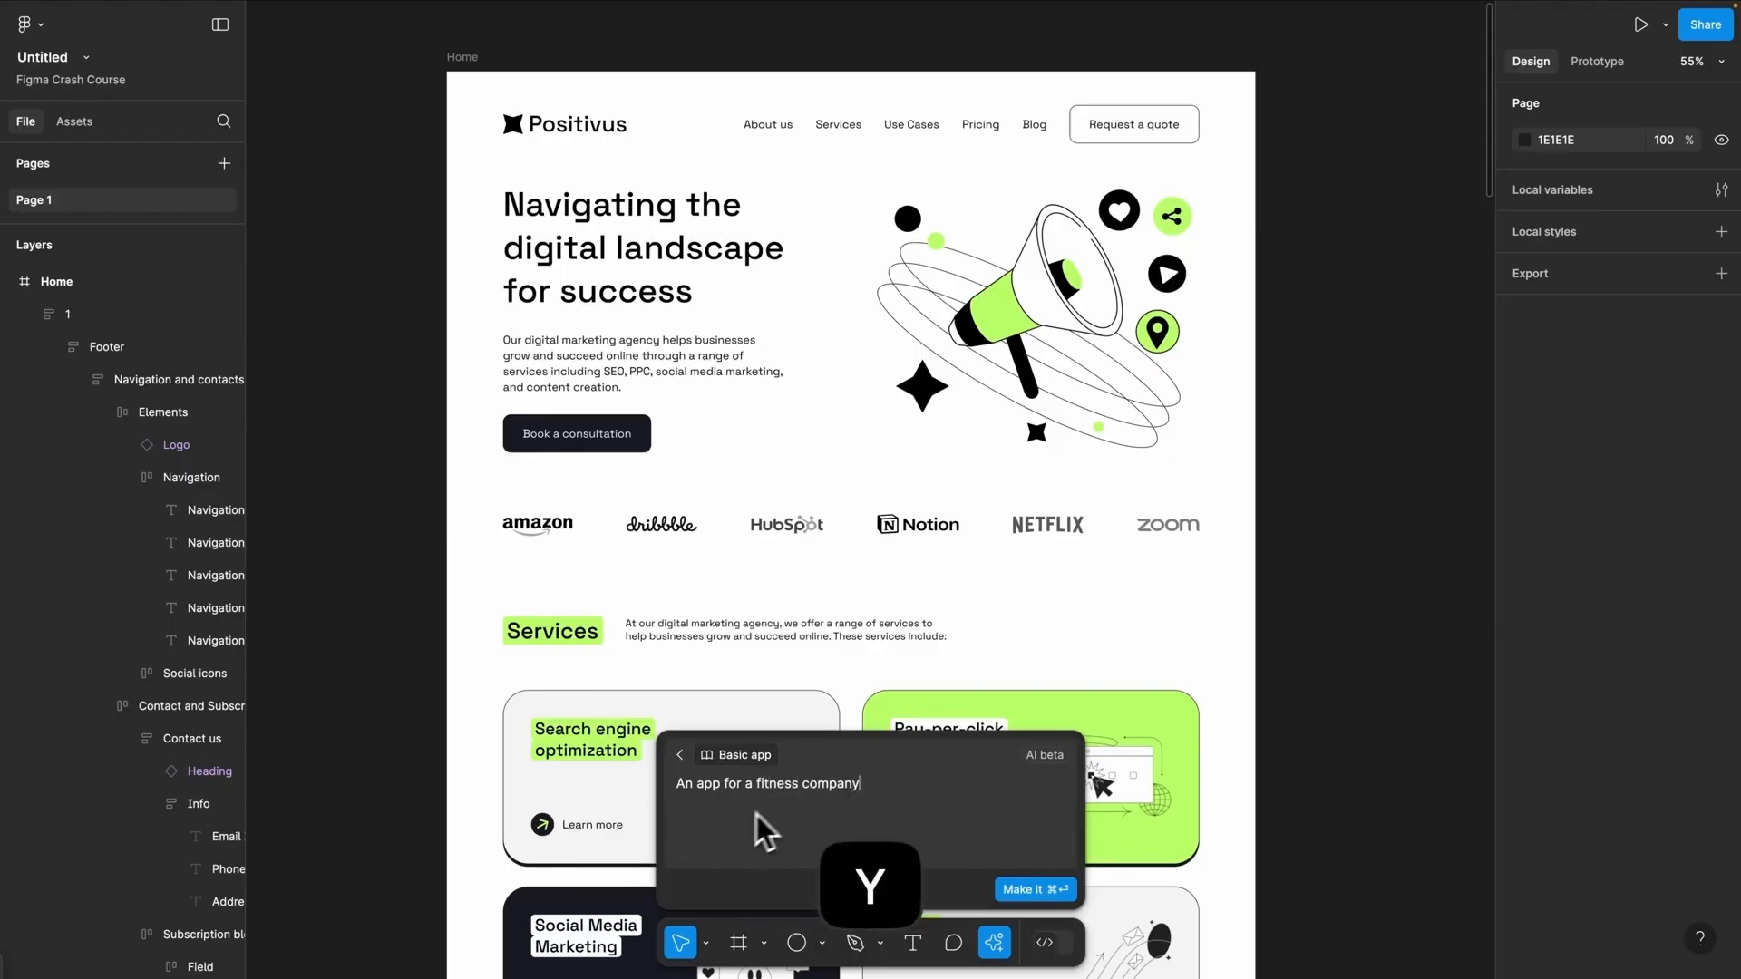
left_click(1024, 886)
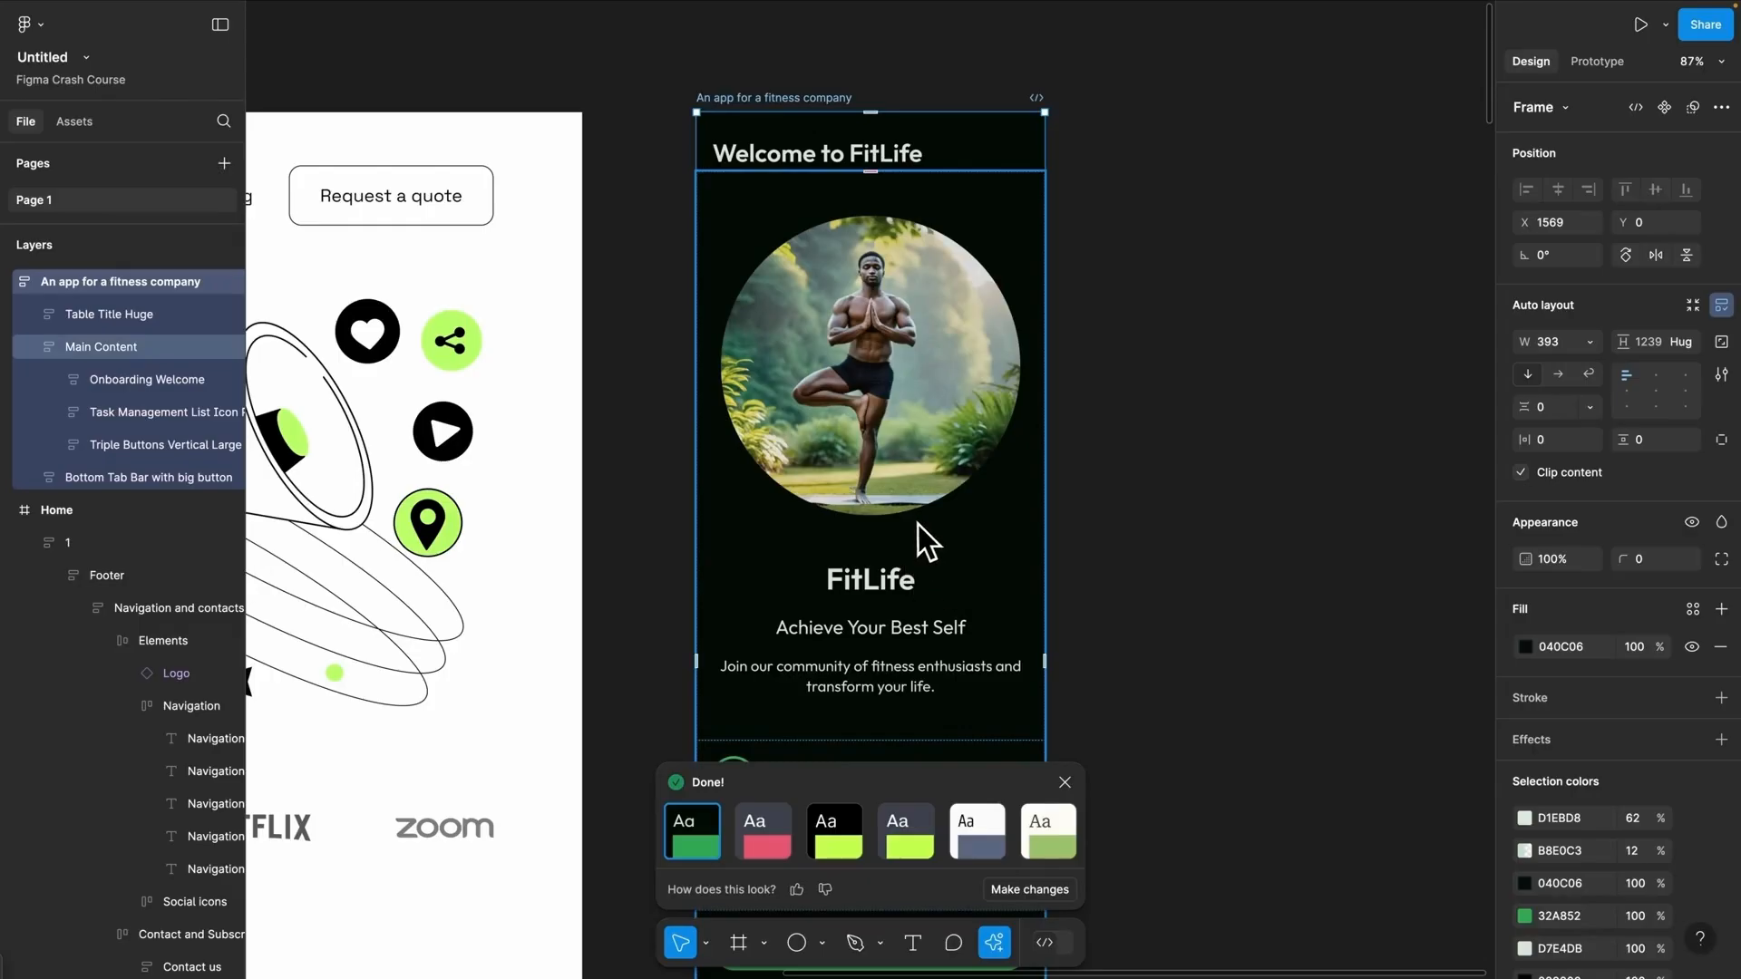
Examine the generated fitness app screen from its welcome heading and image through the icons and buttons to the tab bar.
scroll(854, 193, "down", 2)
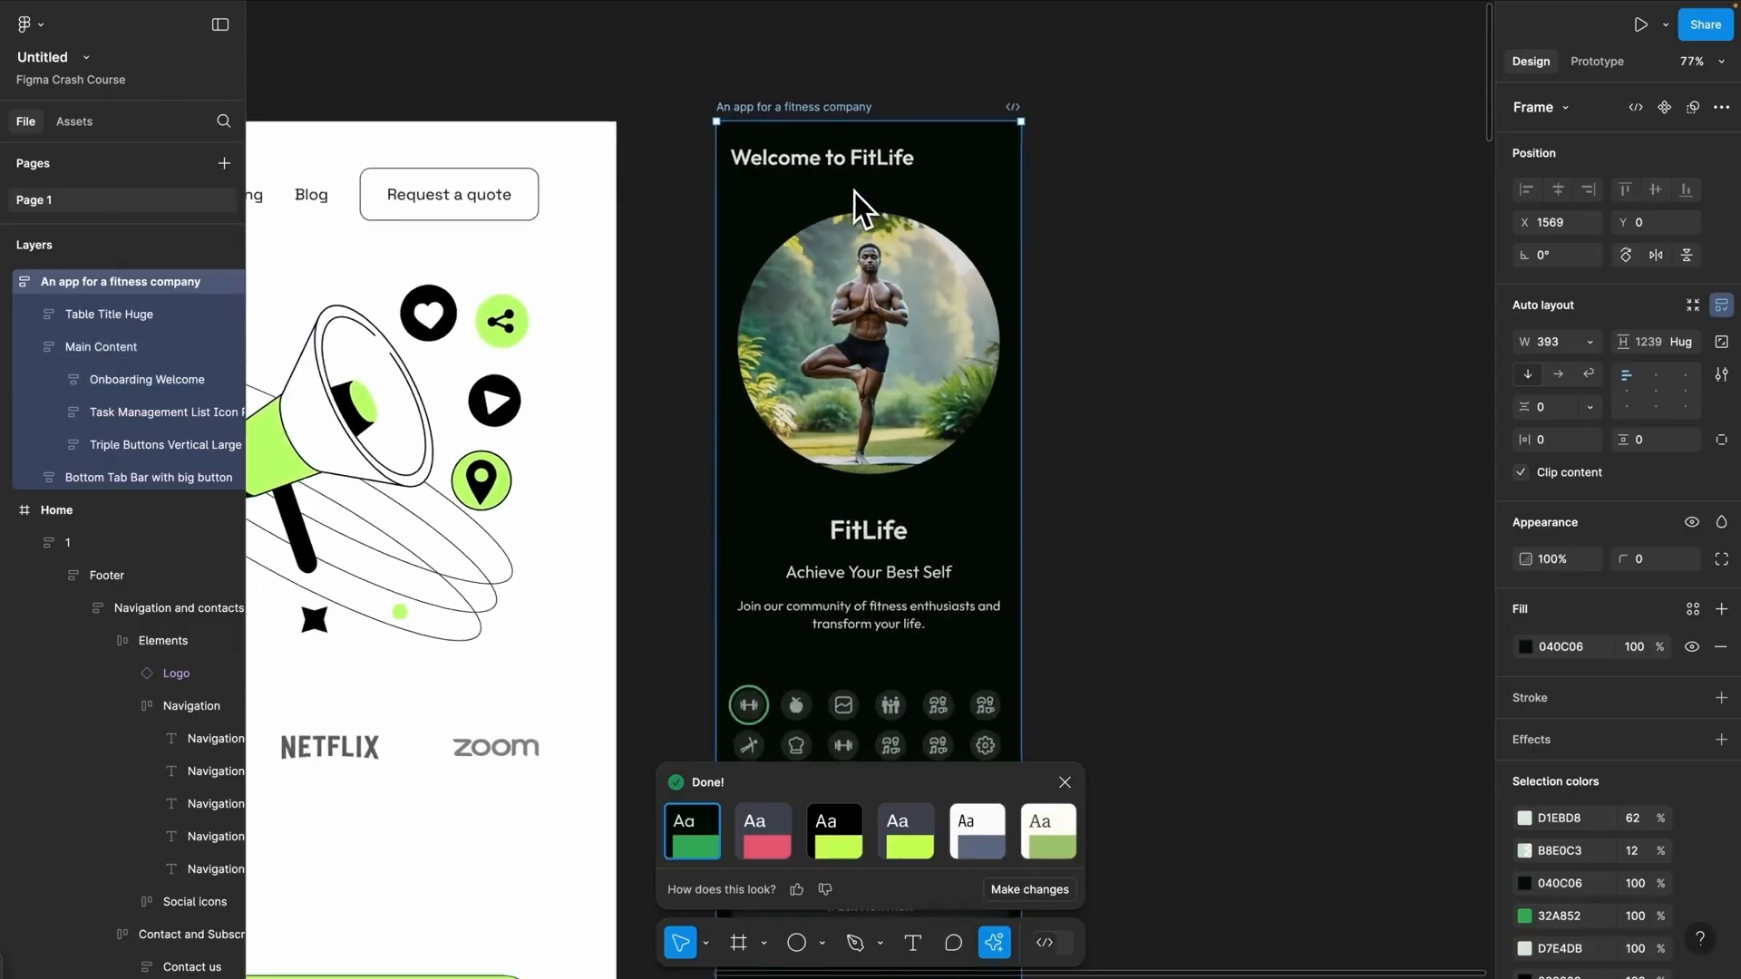
scroll(856, 192, "down", 3)
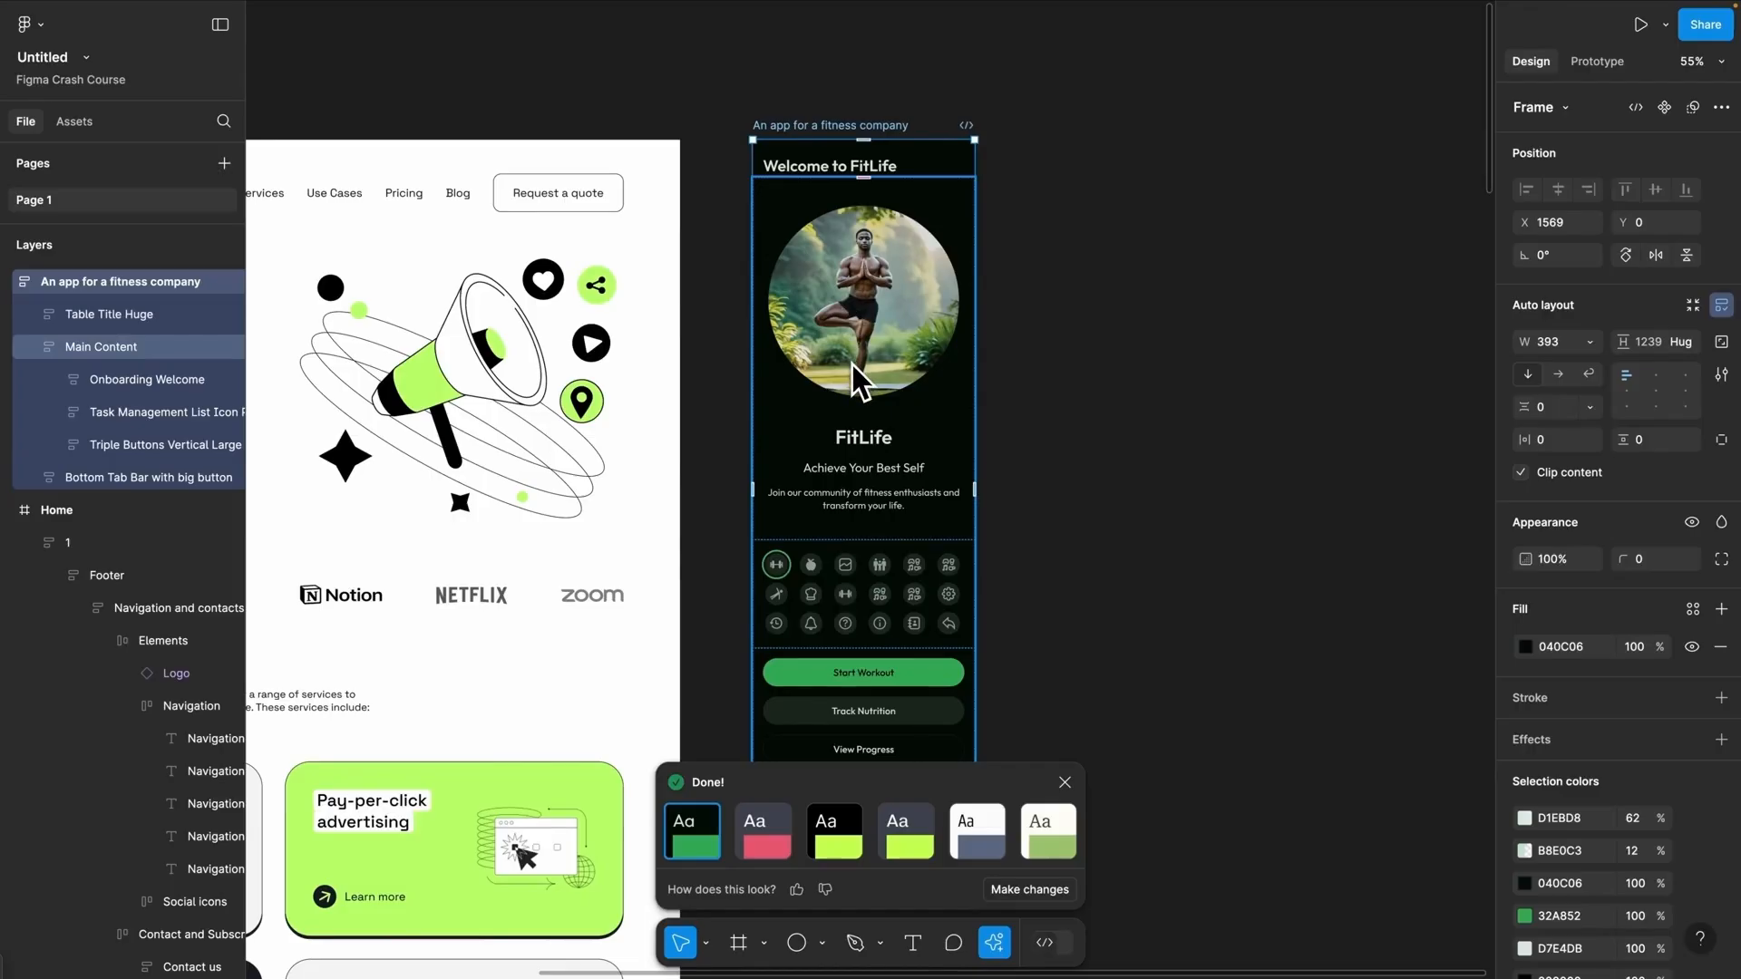
scroll(894, 310, "up", 5)
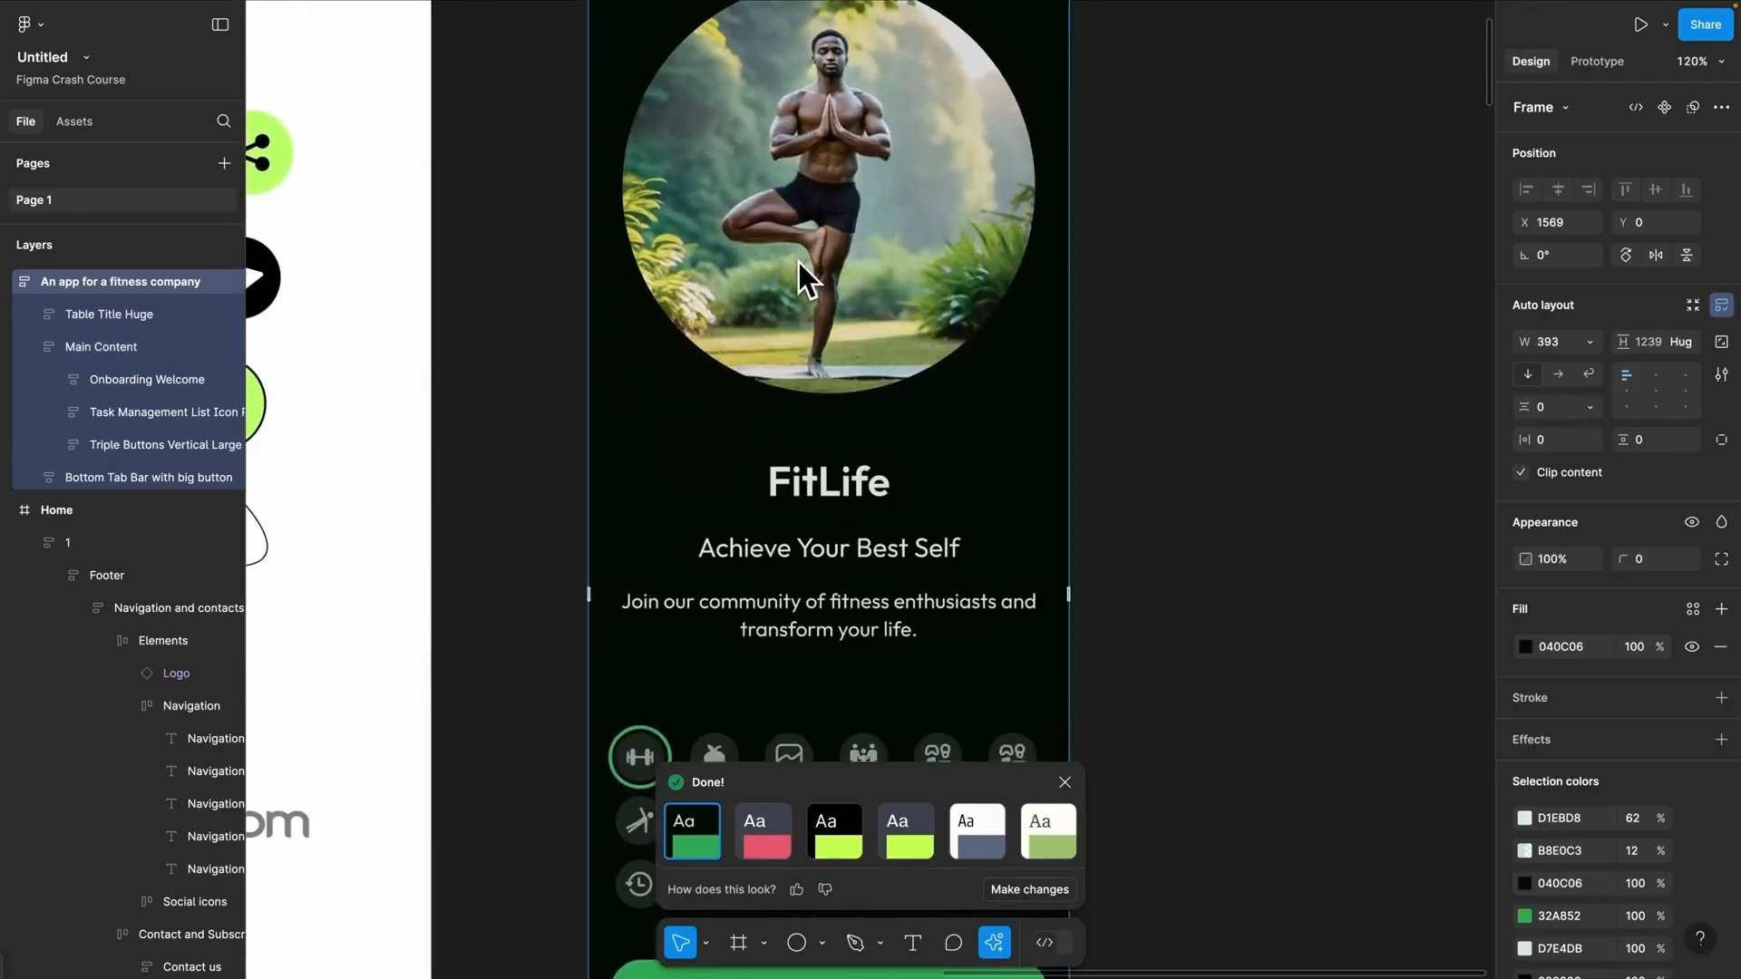
scroll(798, 263, "down", 4)
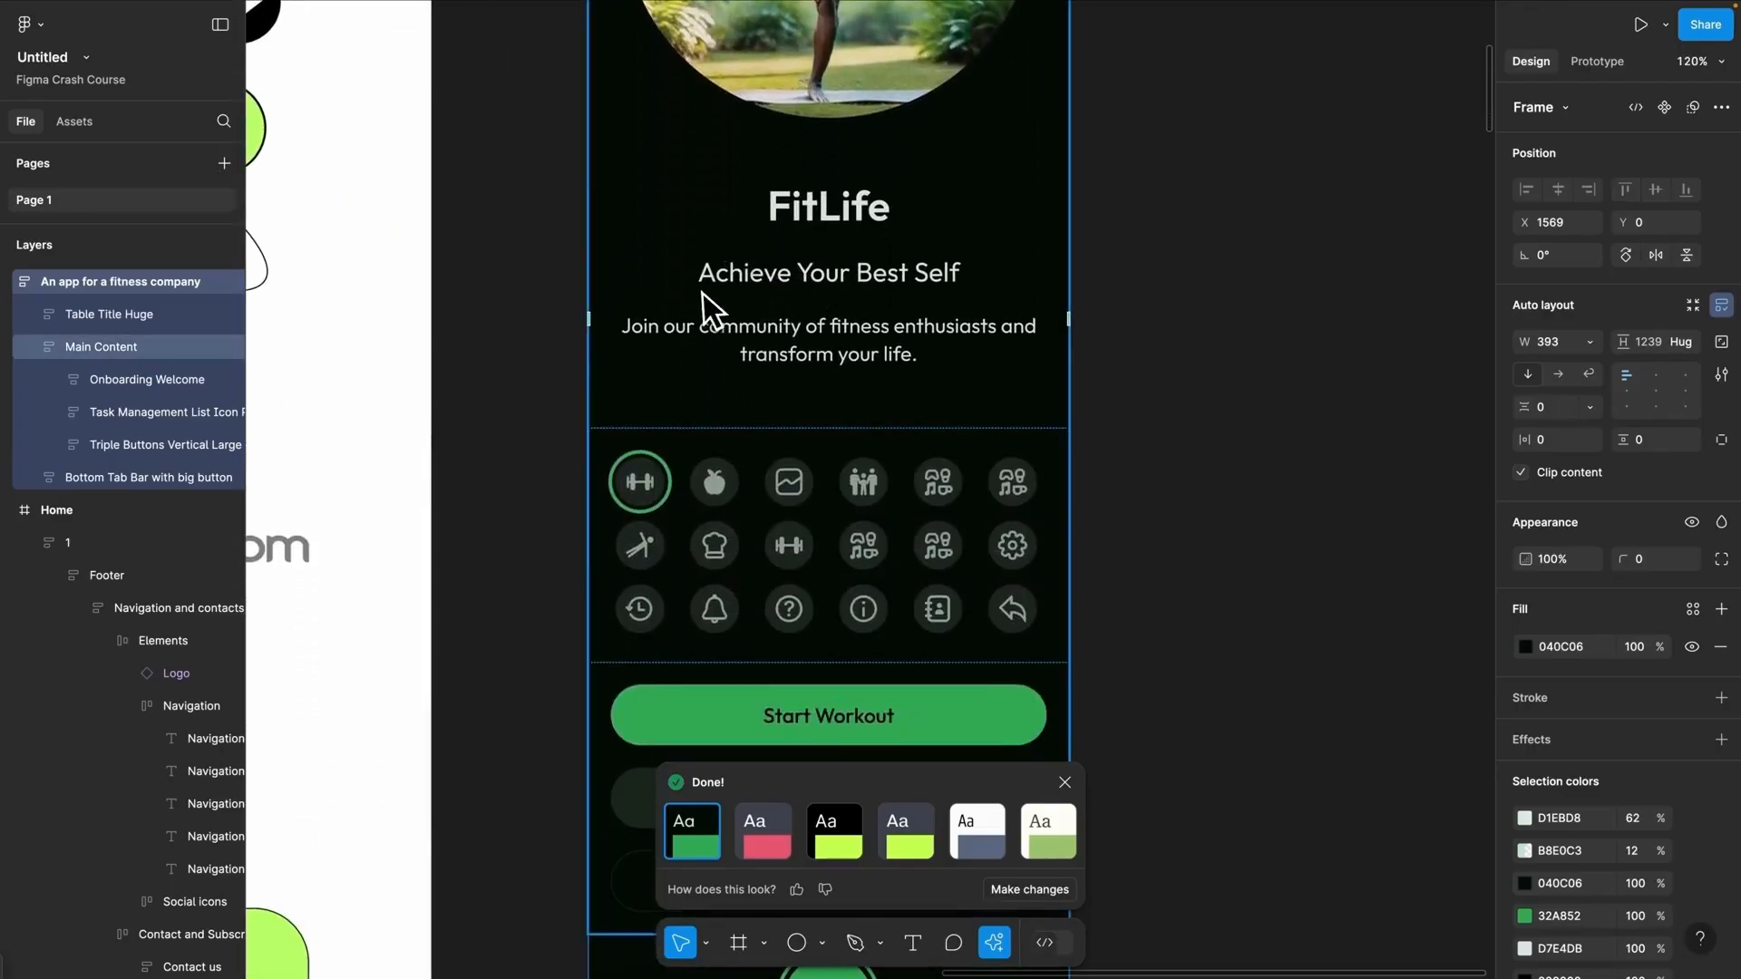
scroll(765, 390, "down", 1)
scroll(765, 390, "down", 3)
scroll(961, 299, "down", 2)
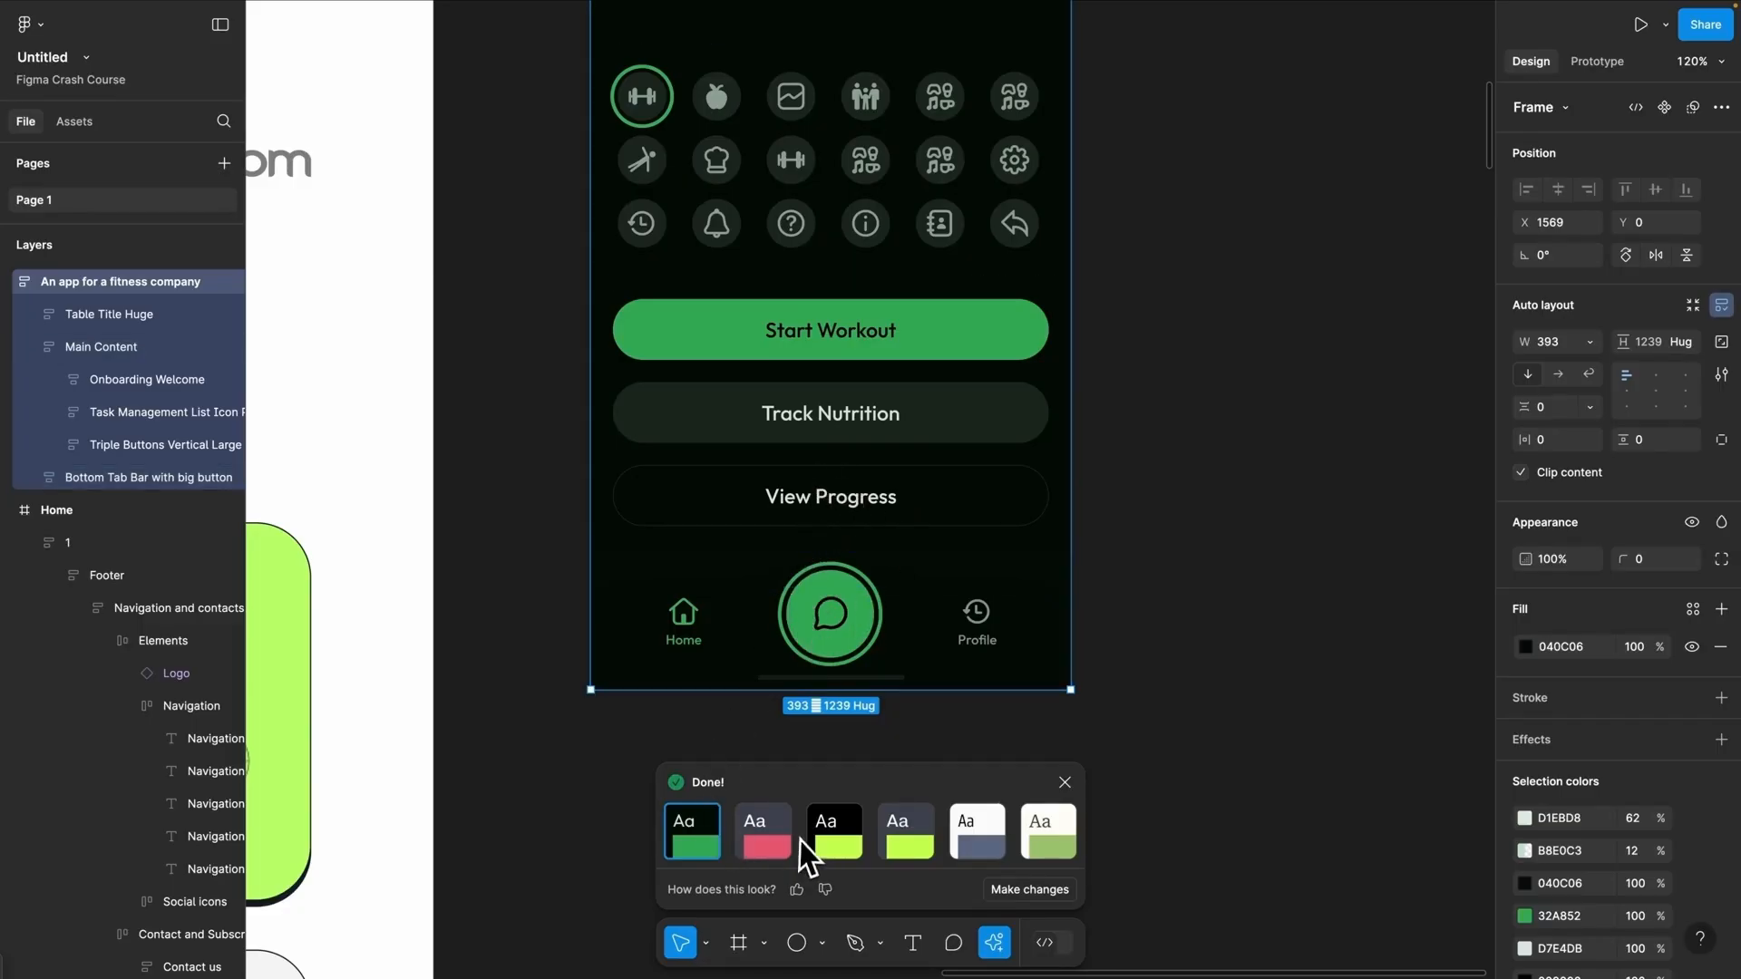
Try the grey-and-red and two lime themes on the fitness app draft, and apply the white theme with slate-blue accents.
left_click(768, 827)
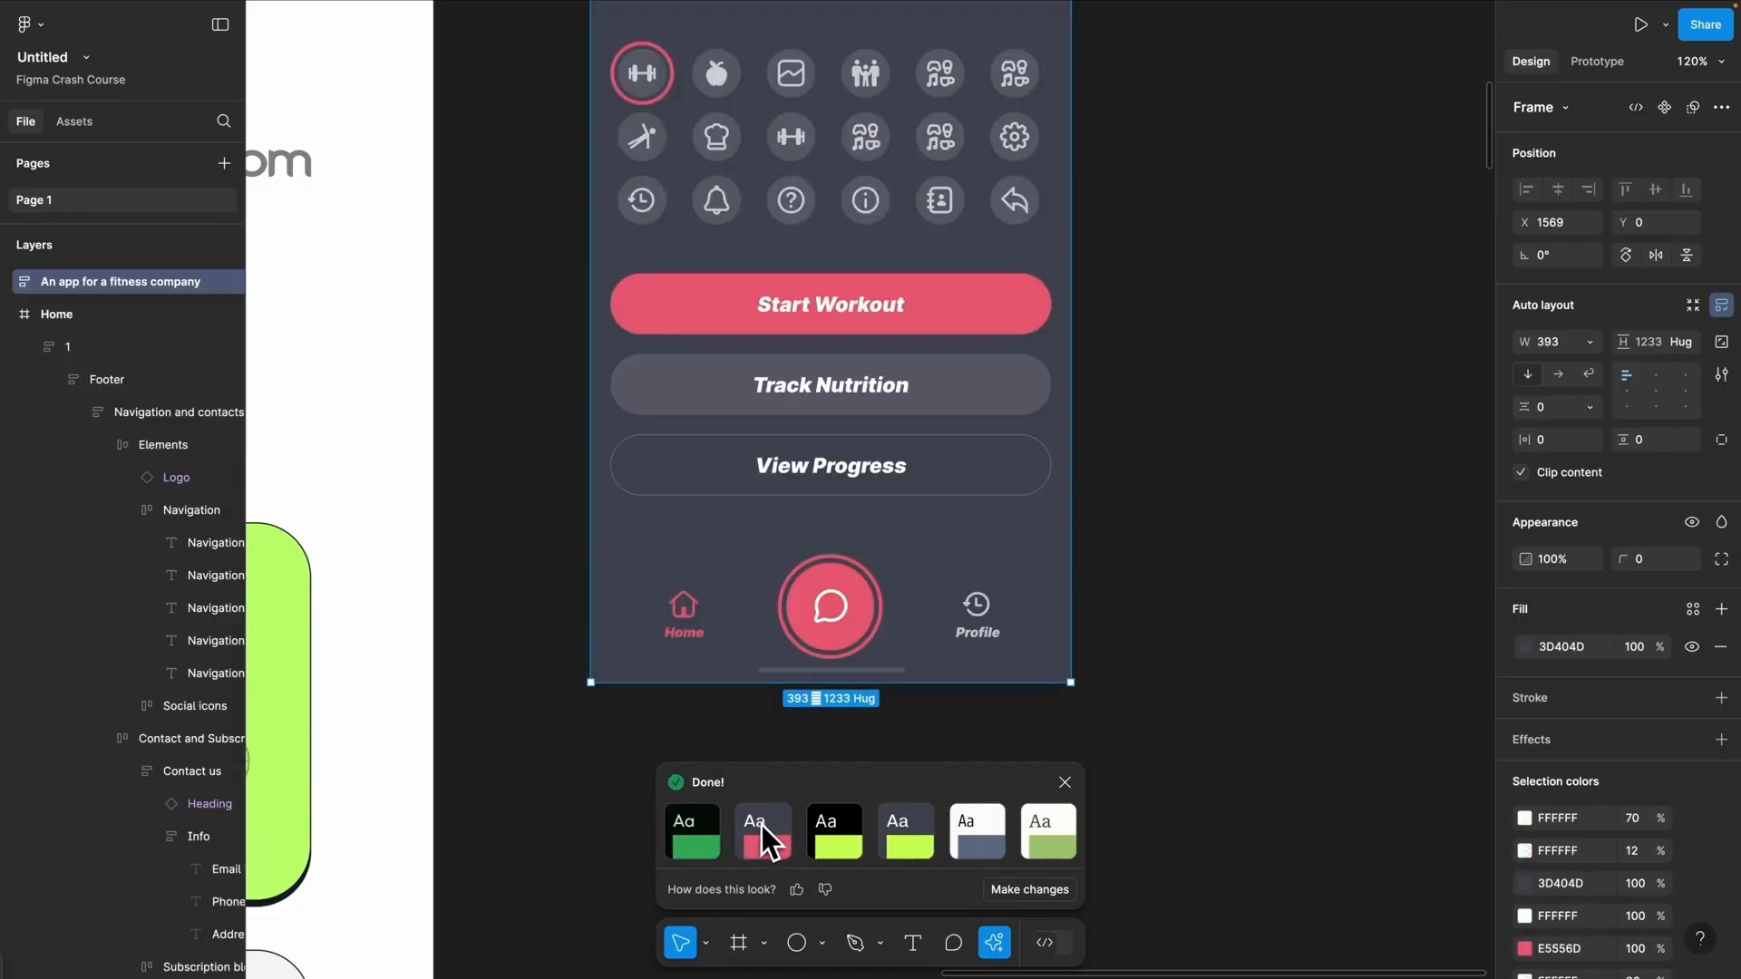
scroll(787, 544, "down", 5)
left_click(835, 827)
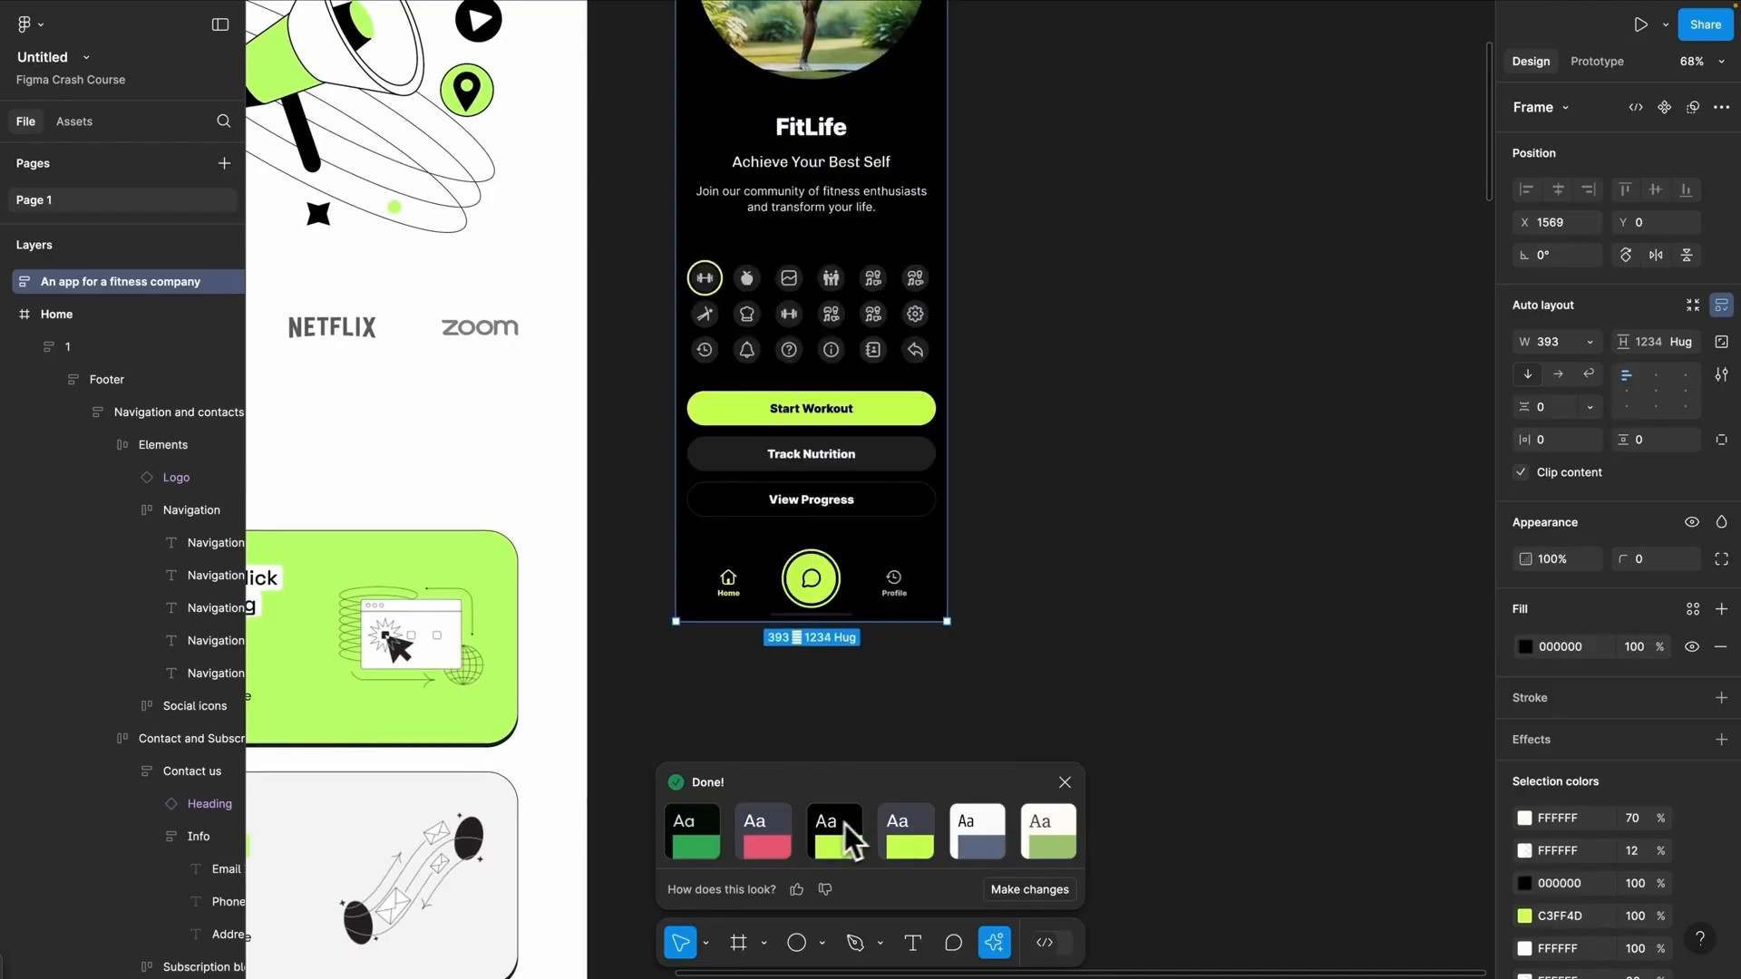
left_click(881, 819)
left_click(974, 825)
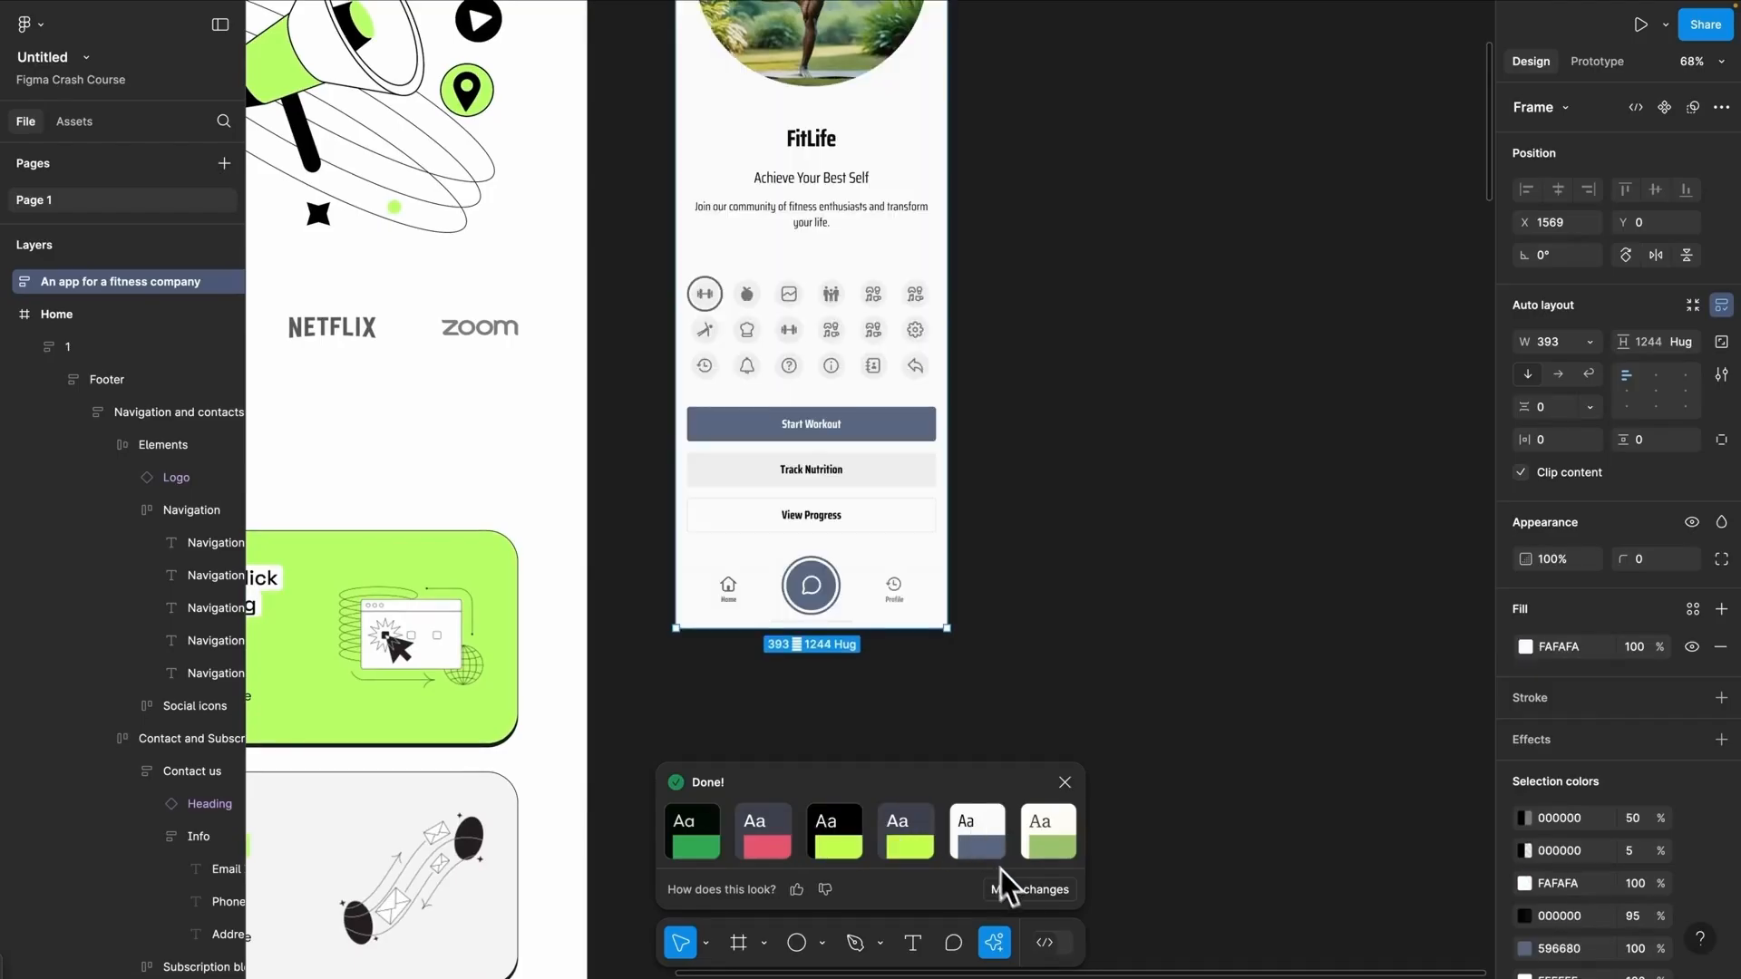
Set the fitness app draft's corner radius to the maximum and slightly reduce its spacing.
left_click(1021, 888)
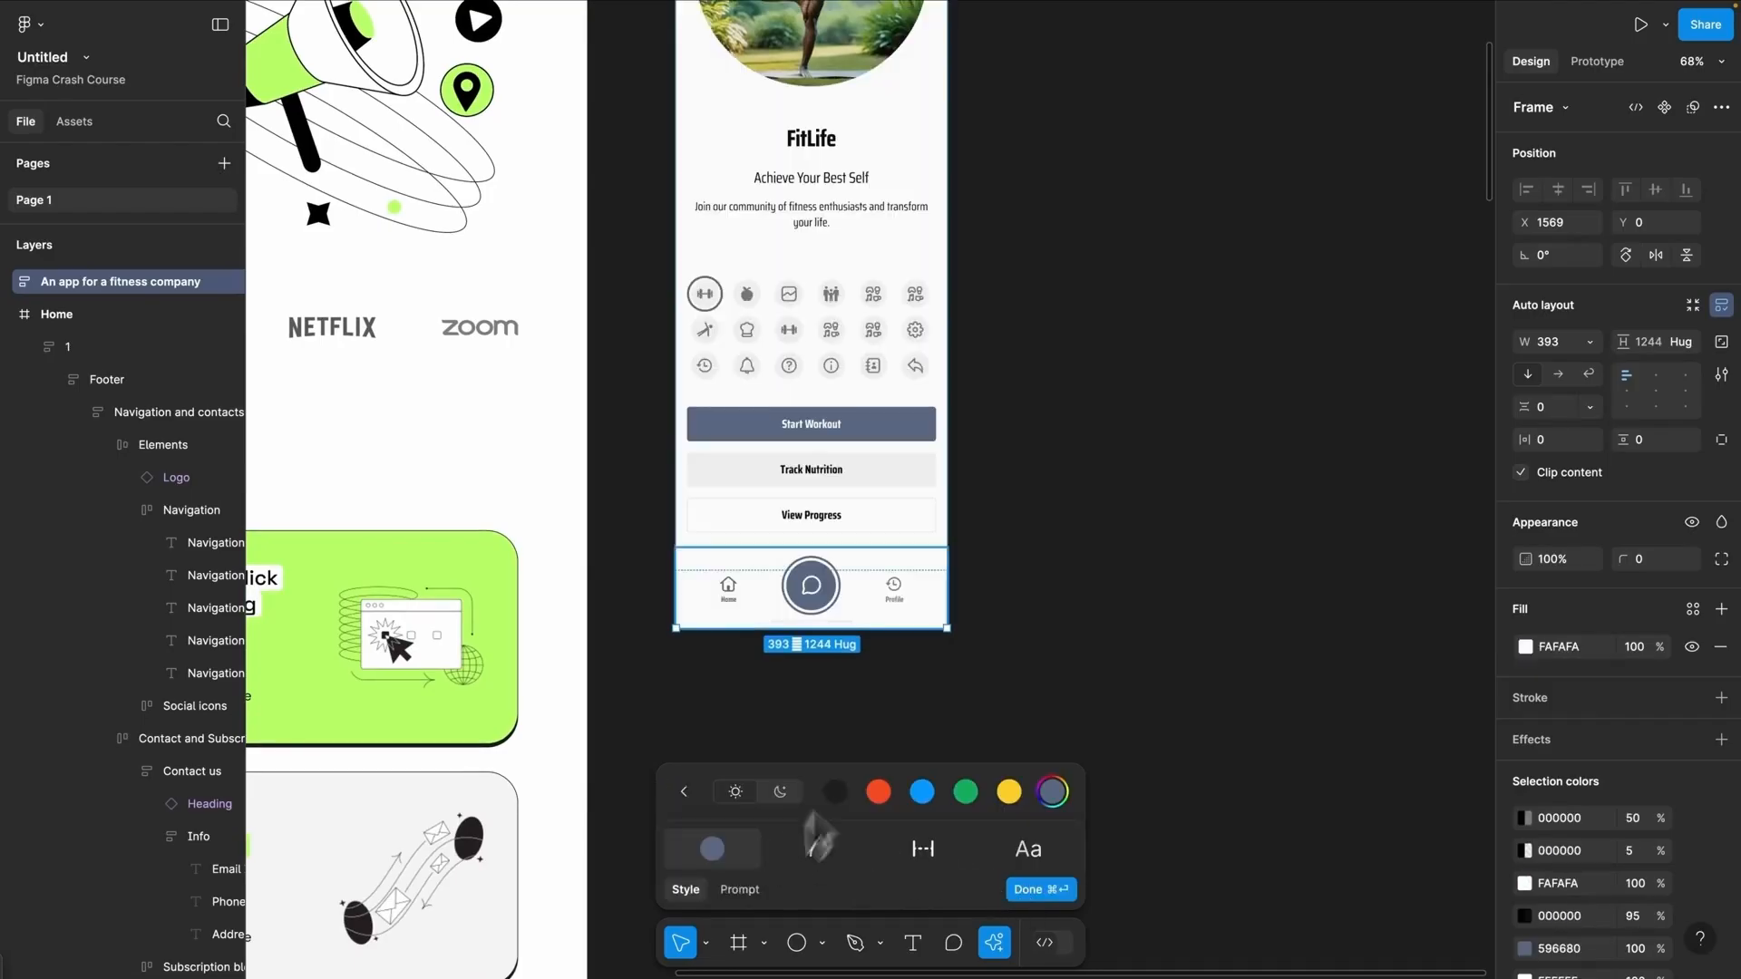
scroll(890, 342, "up", 5)
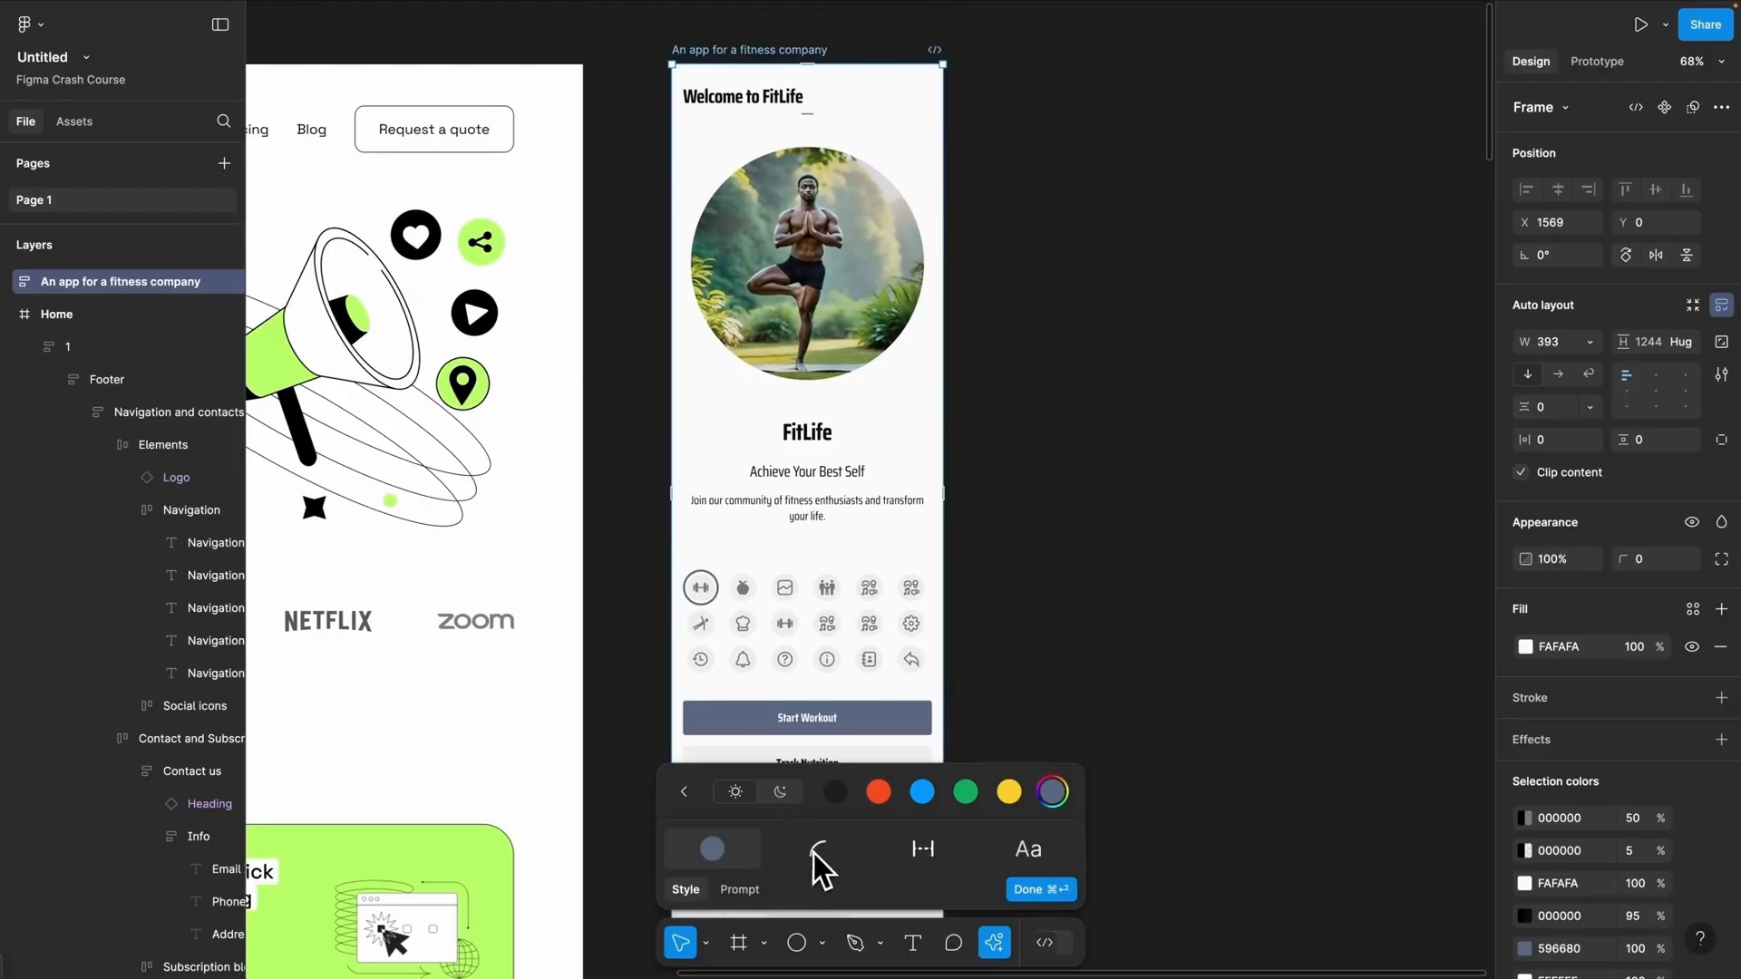
left_click(816, 852)
left_click_drag(1034, 796, 1068, 803)
scroll(787, 765, "down", 3)
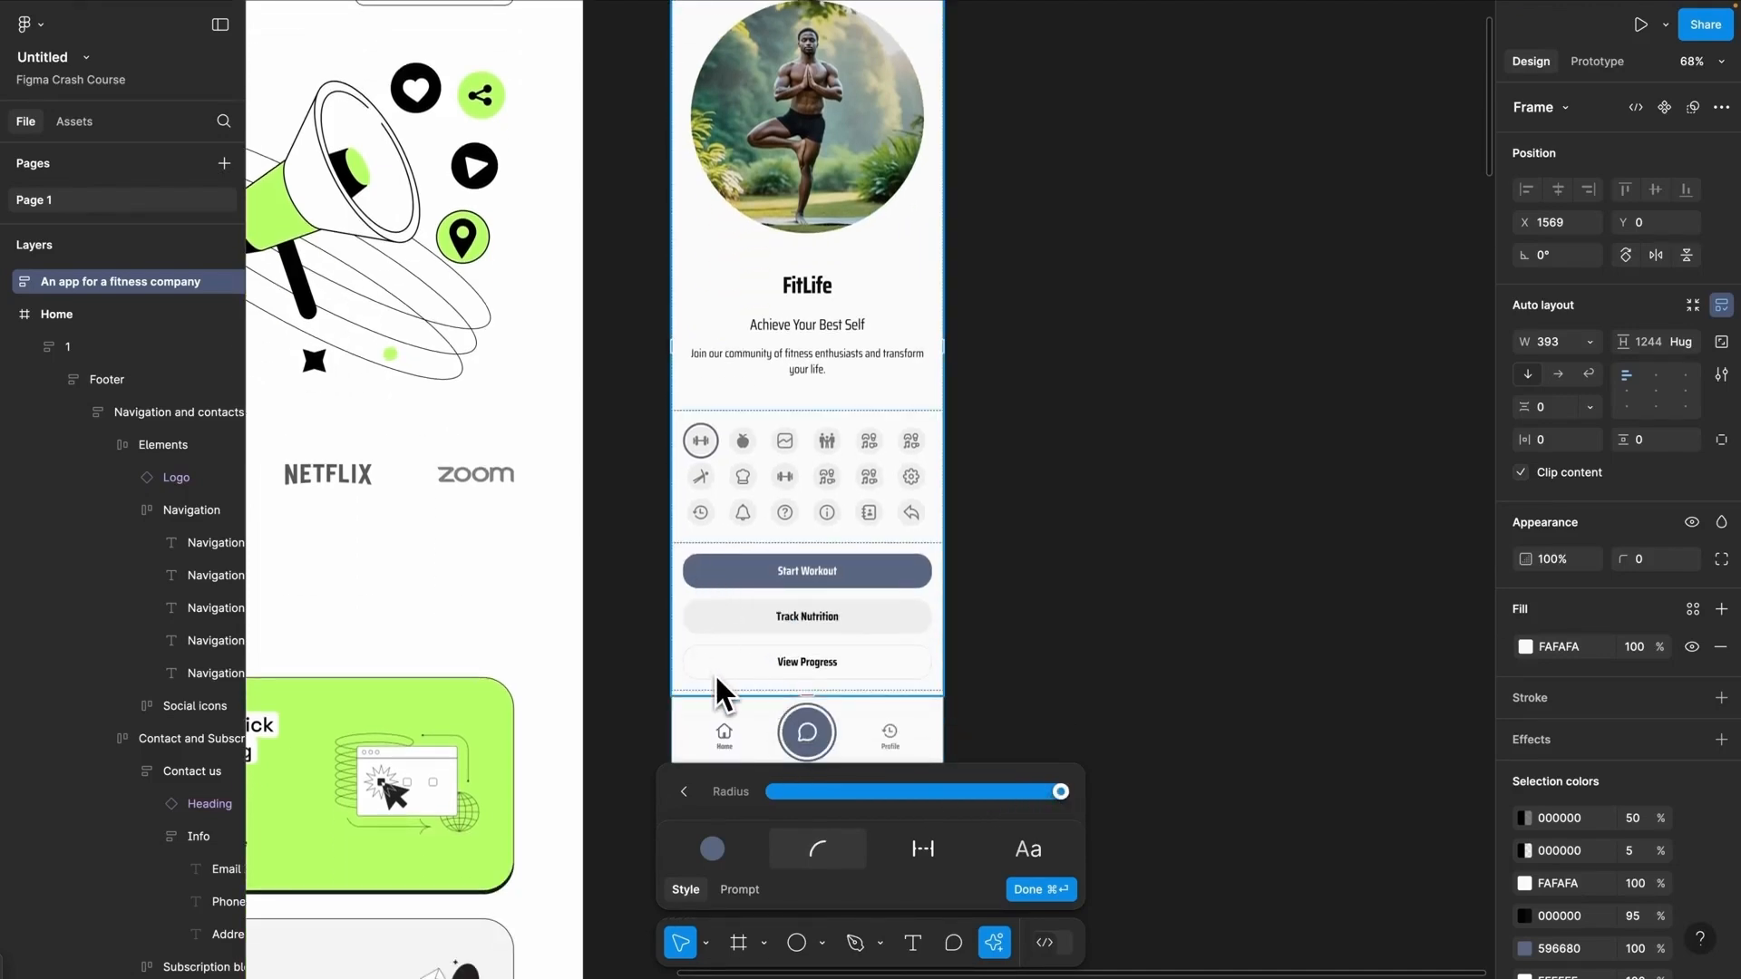
left_click(923, 851)
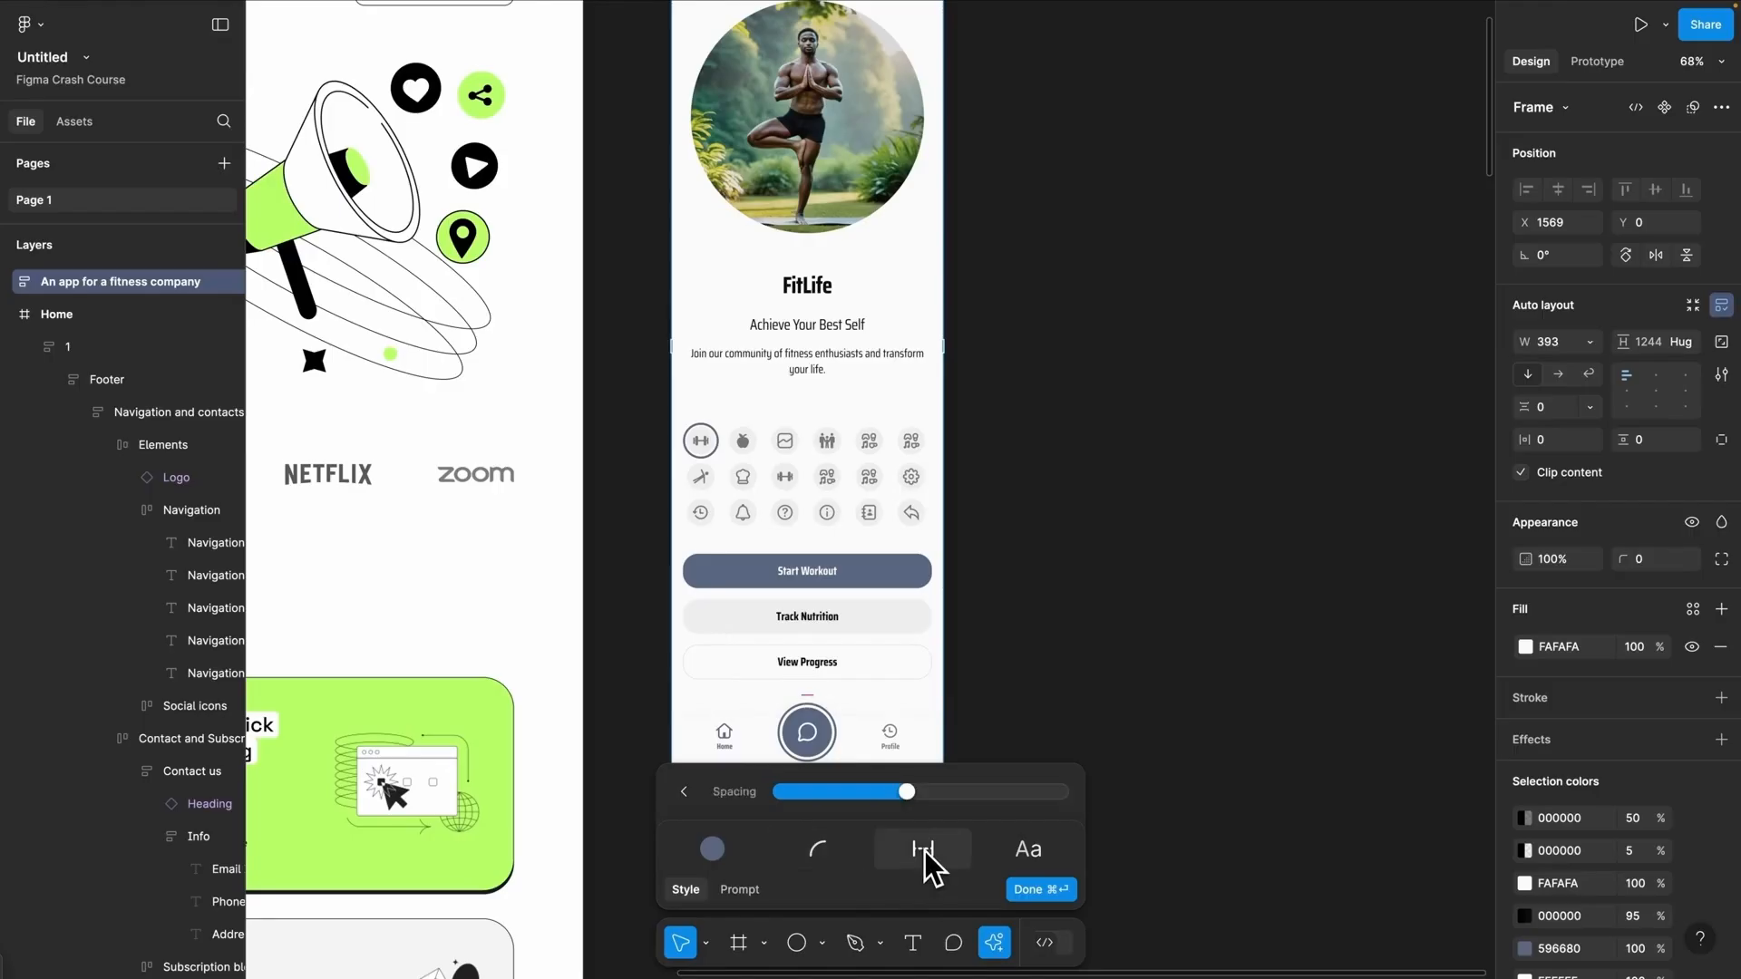
mouse_move(902, 797)
left_mouse_down()
mouse_move(1008, 796)
mouse_move(885, 797)
left_mouse_up()
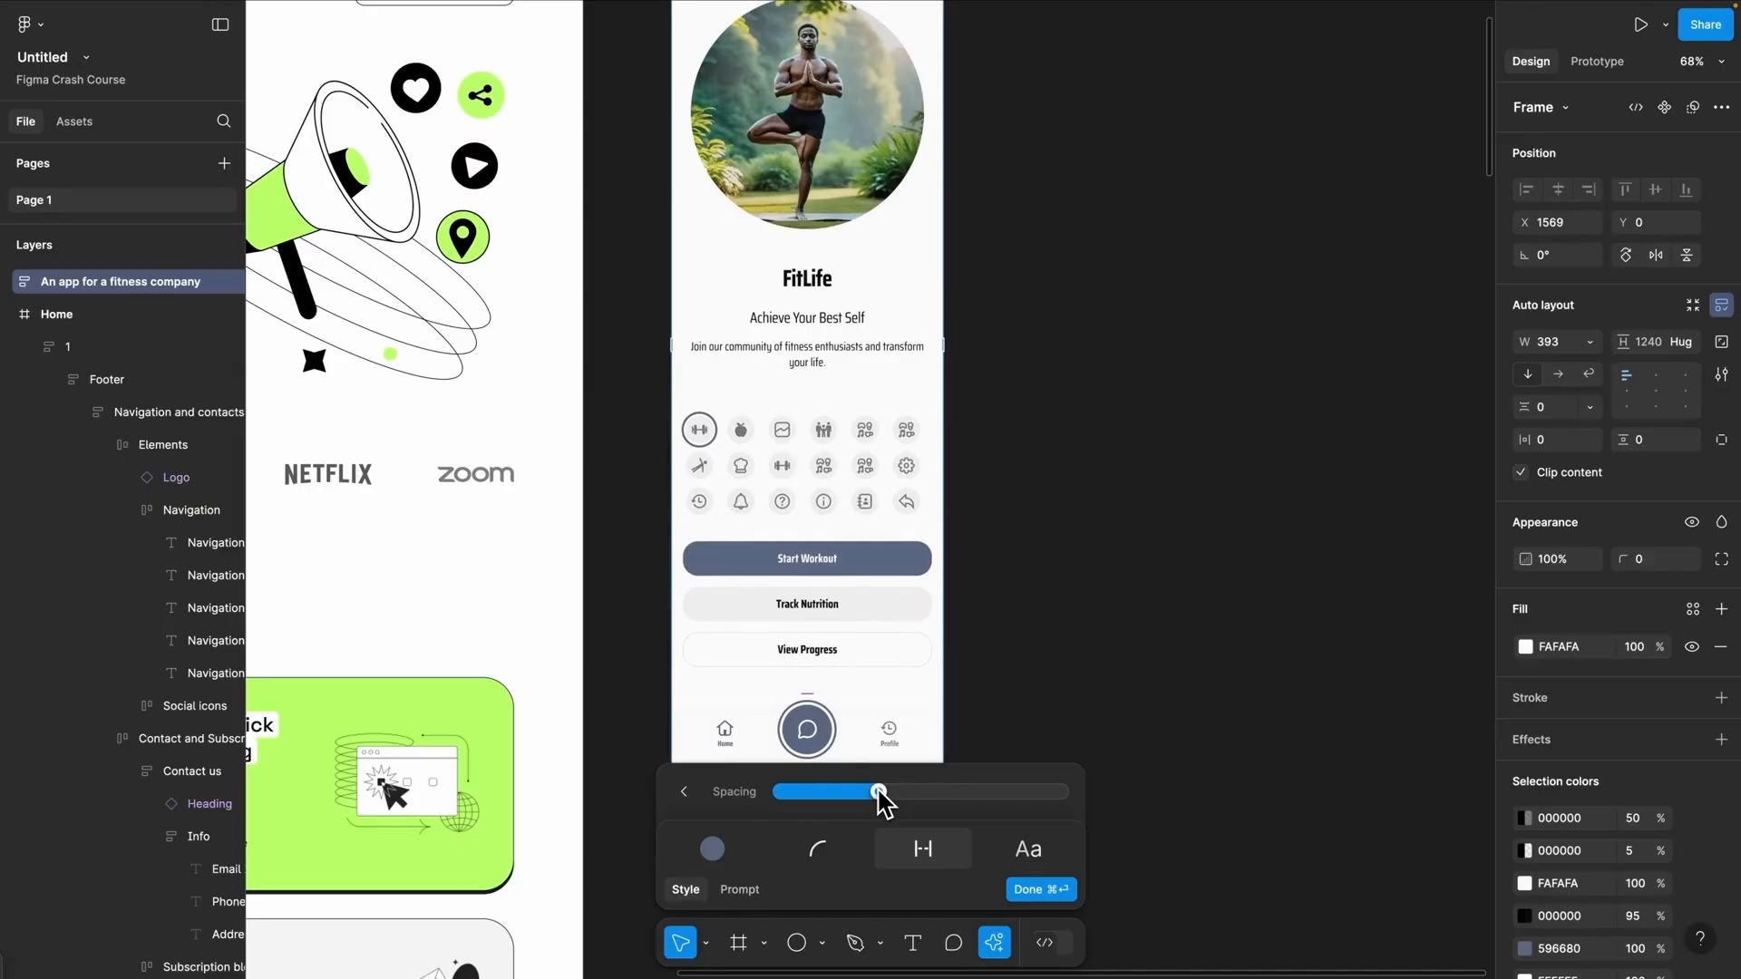
Try several title fonts on the fitness app draft and apply the bold monospaced one.
left_click(1038, 857)
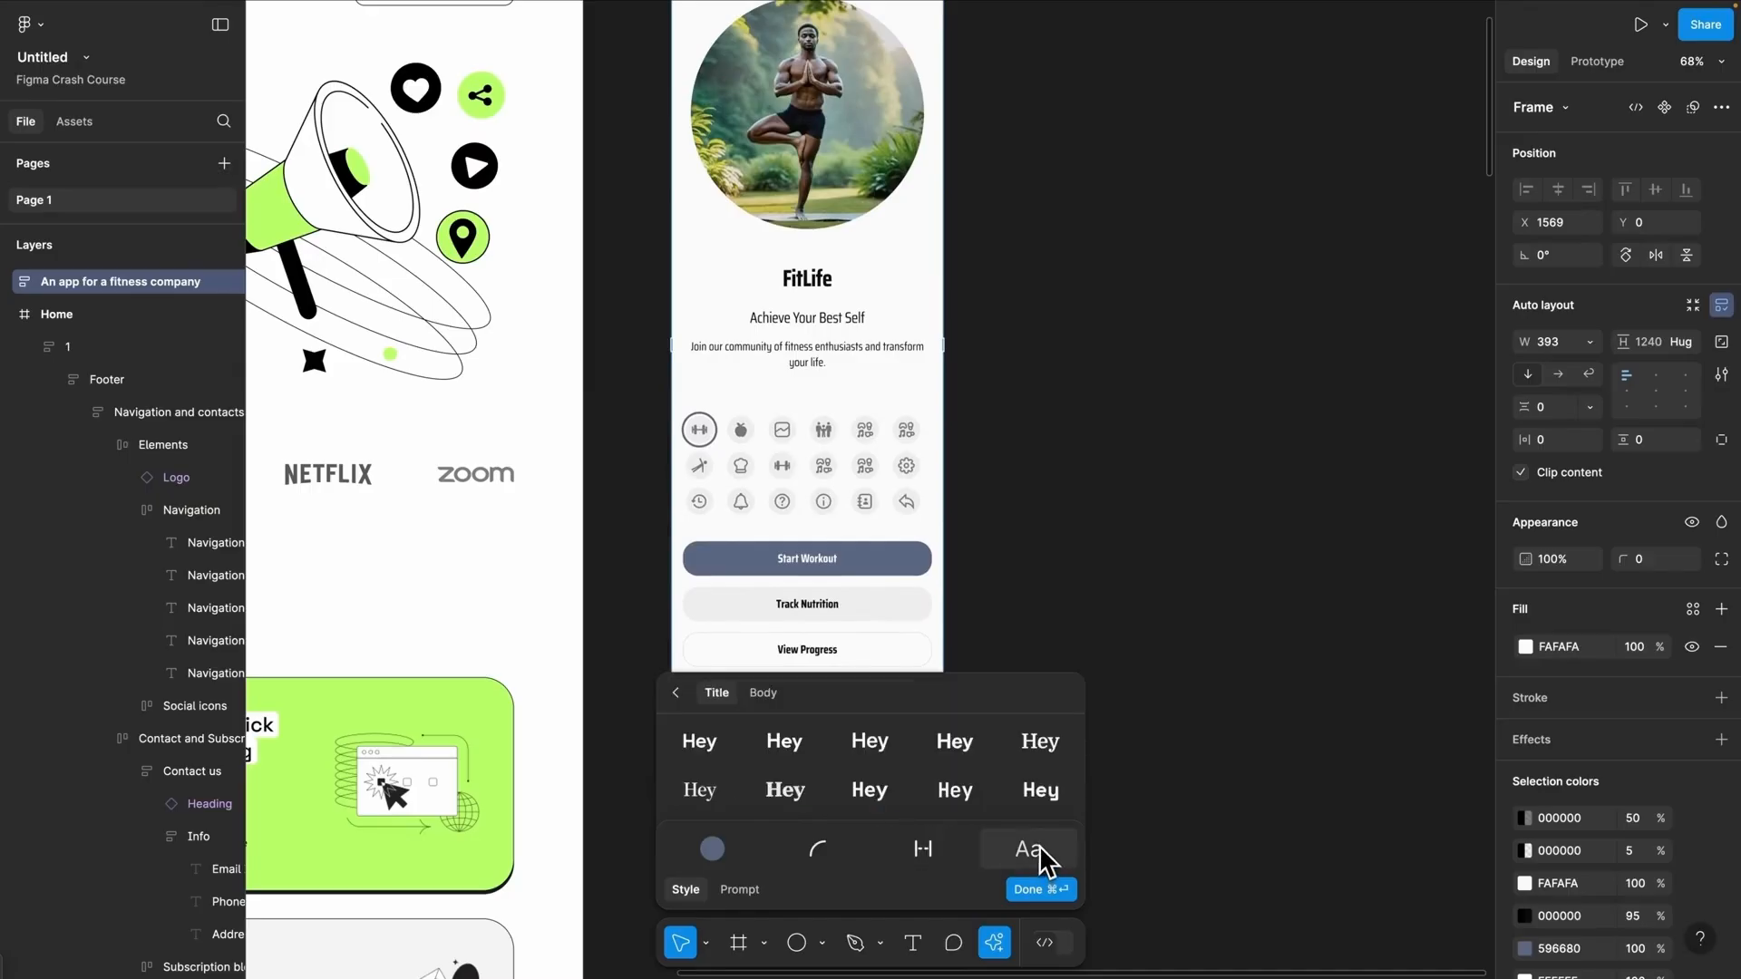
left_click(884, 743)
left_click(945, 747)
left_click(943, 794)
left_click(875, 795)
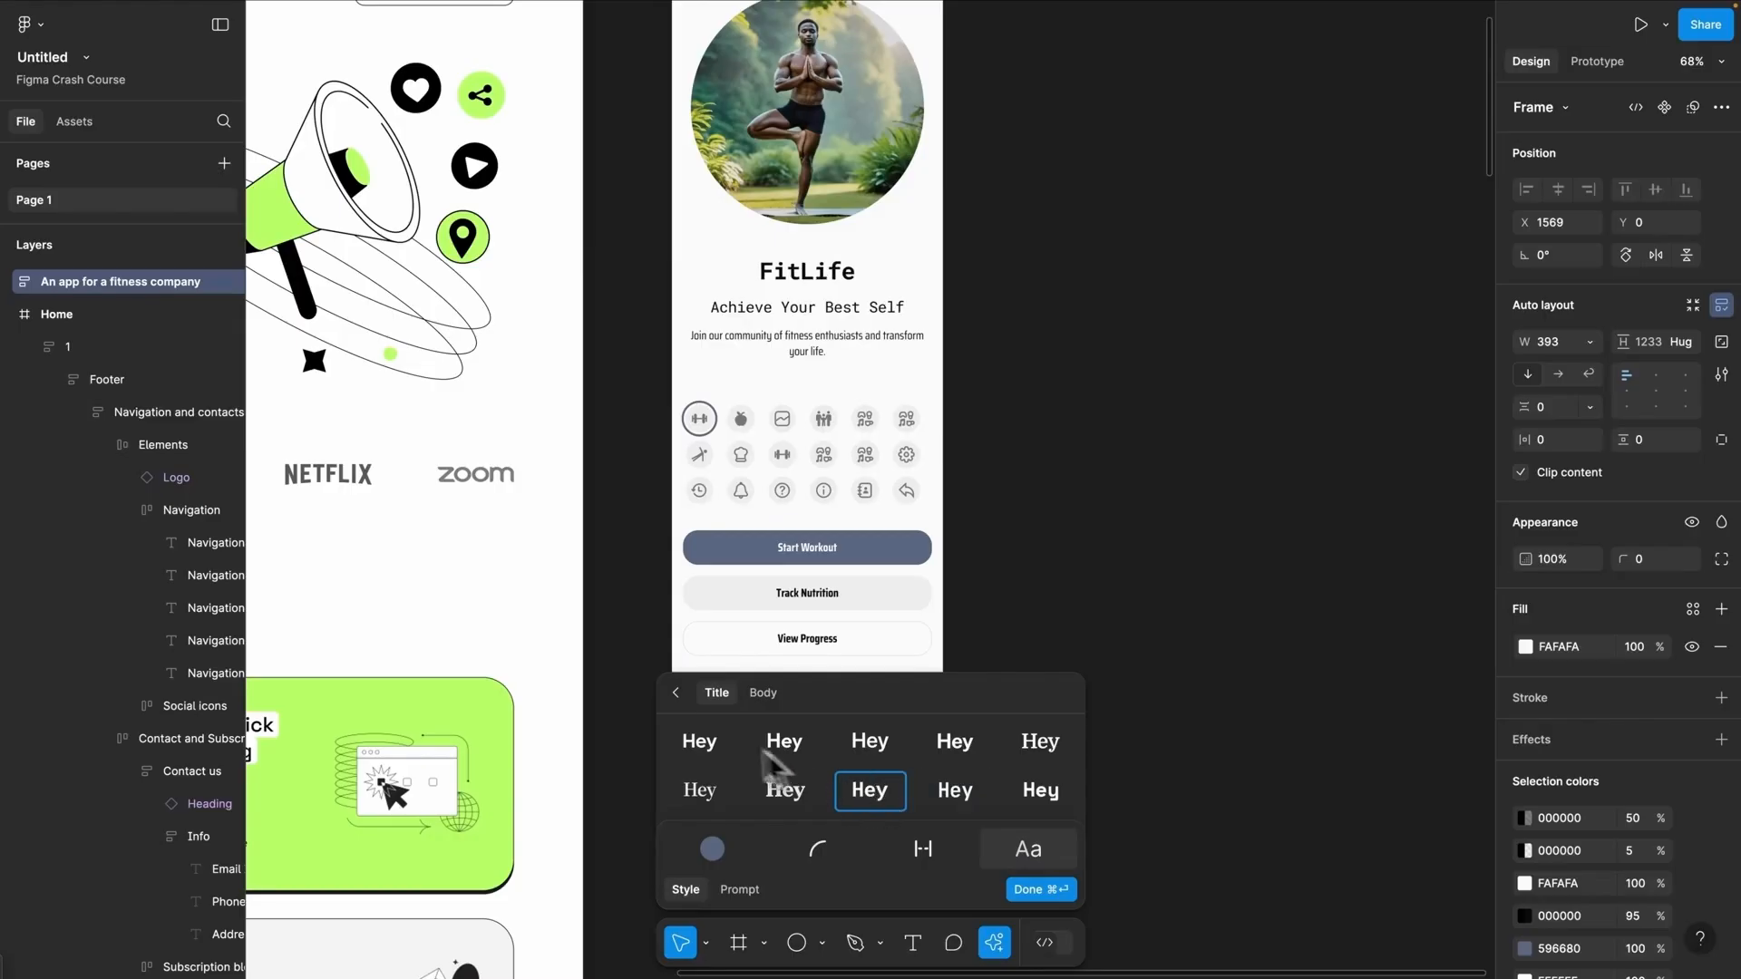
left_click(684, 695)
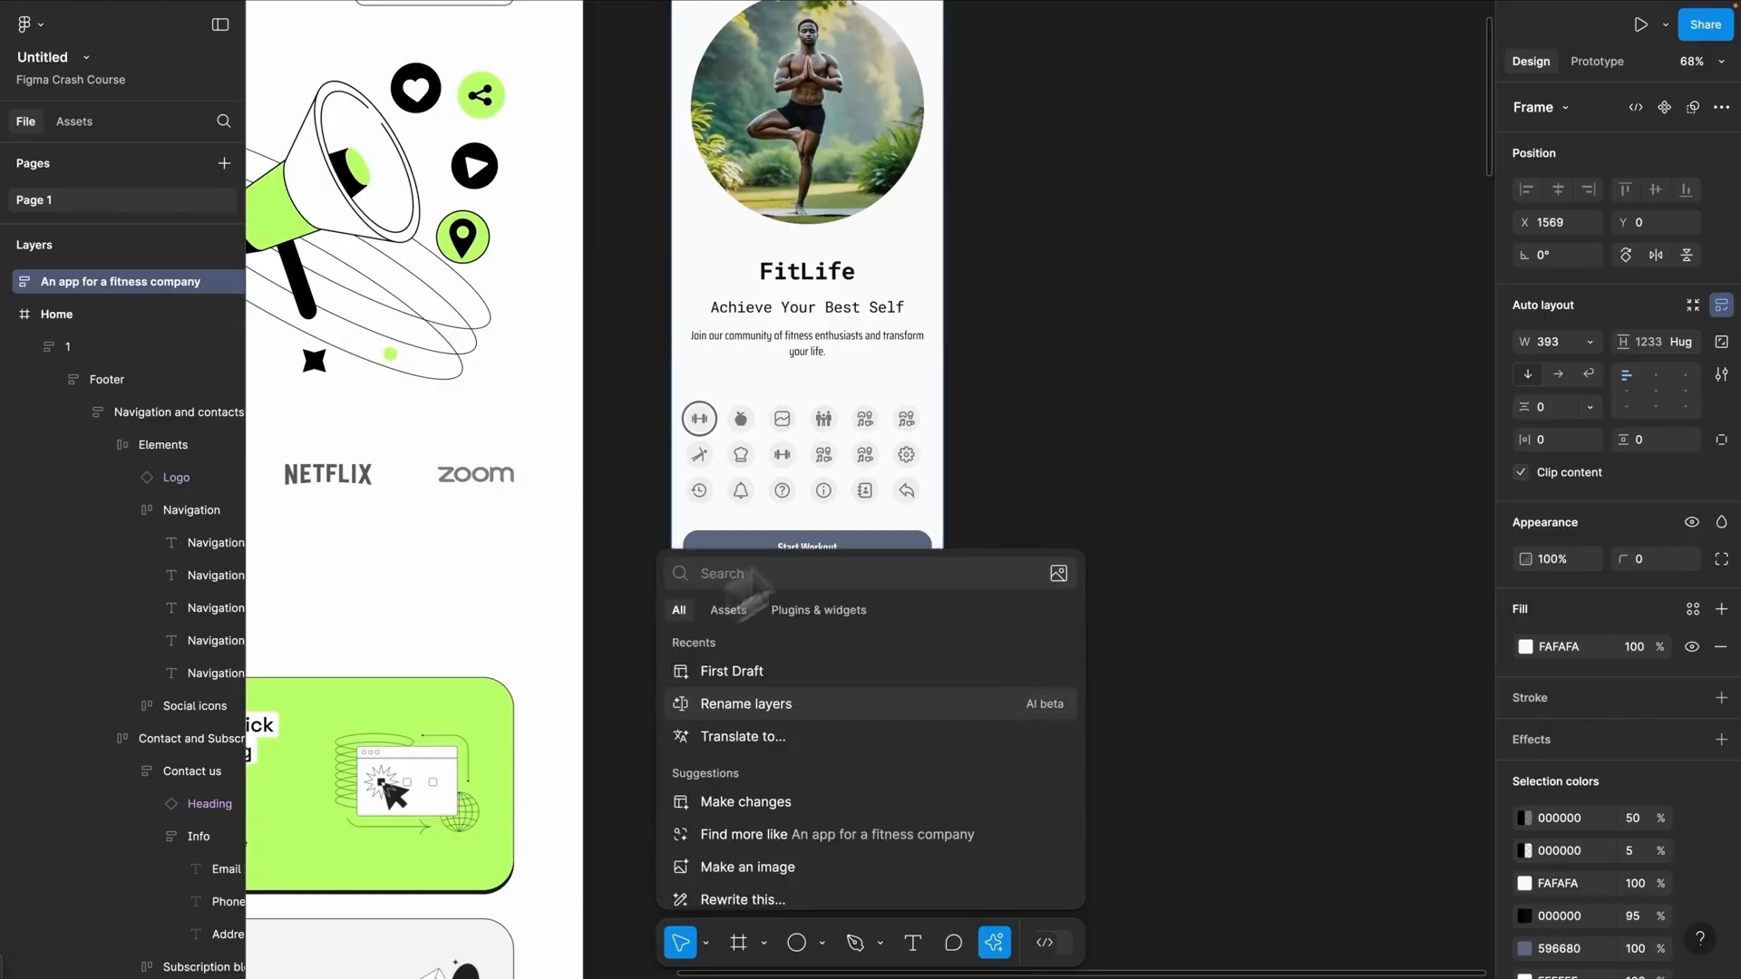
Generate a First Draft with the Basic site library from the prompt "A landing page for an interior design company.".
left_click(776, 676)
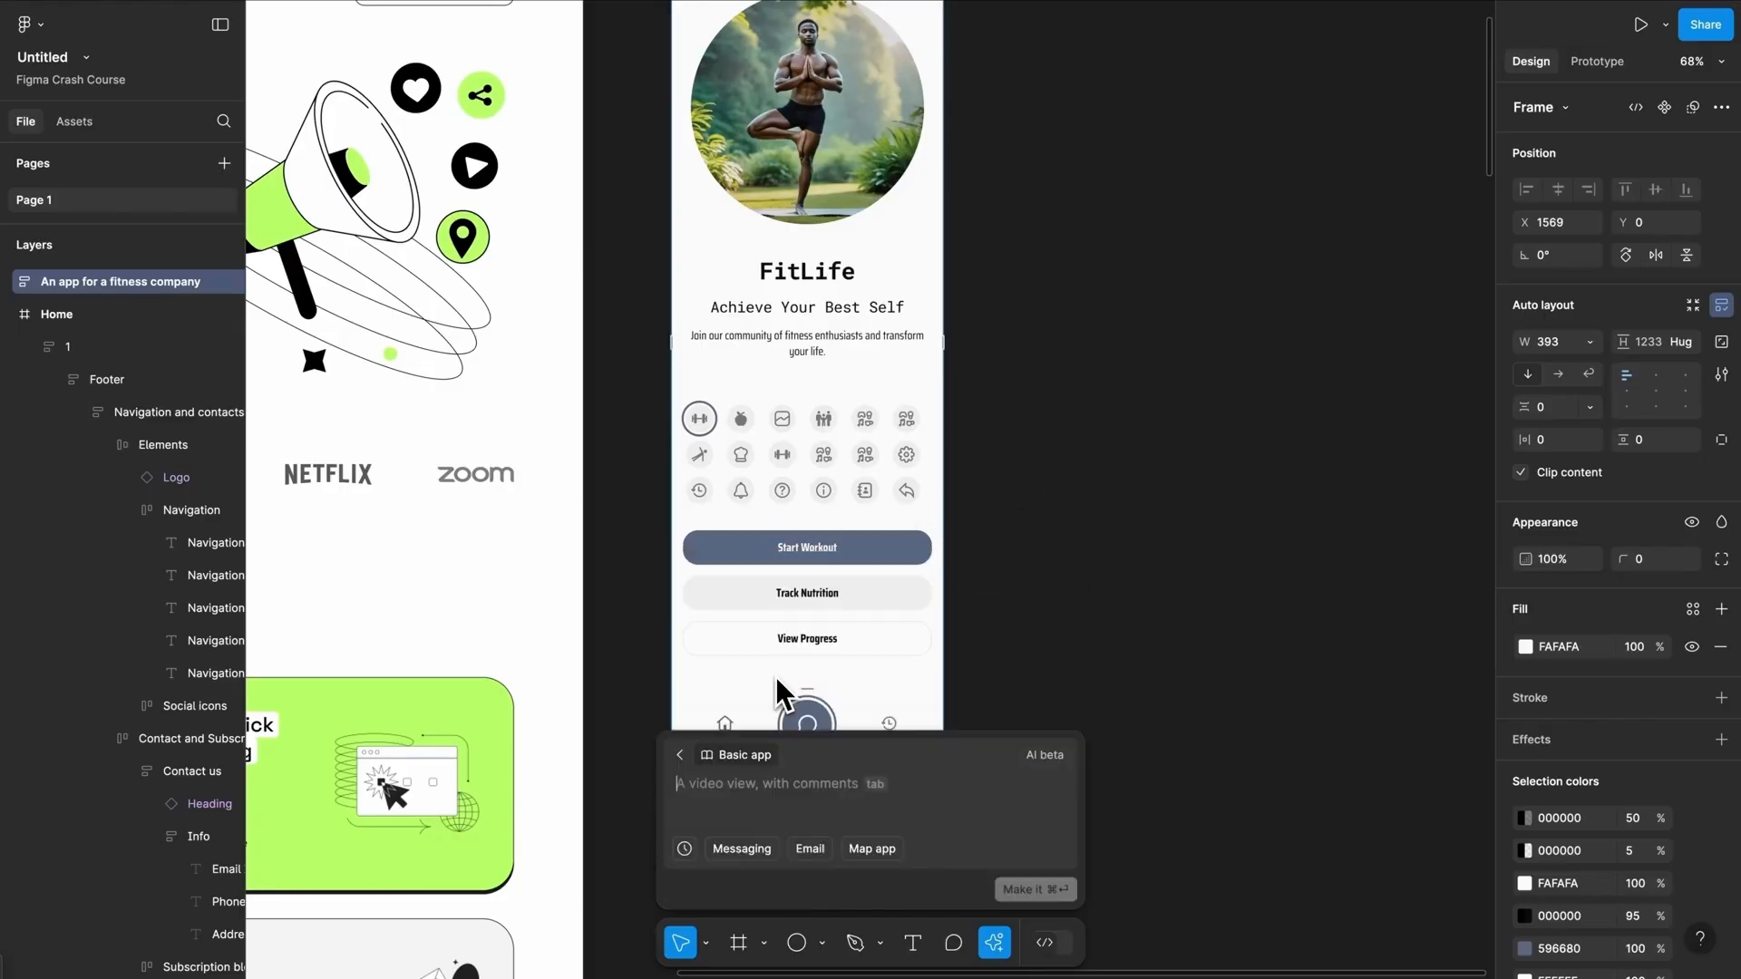
left_click(764, 765)
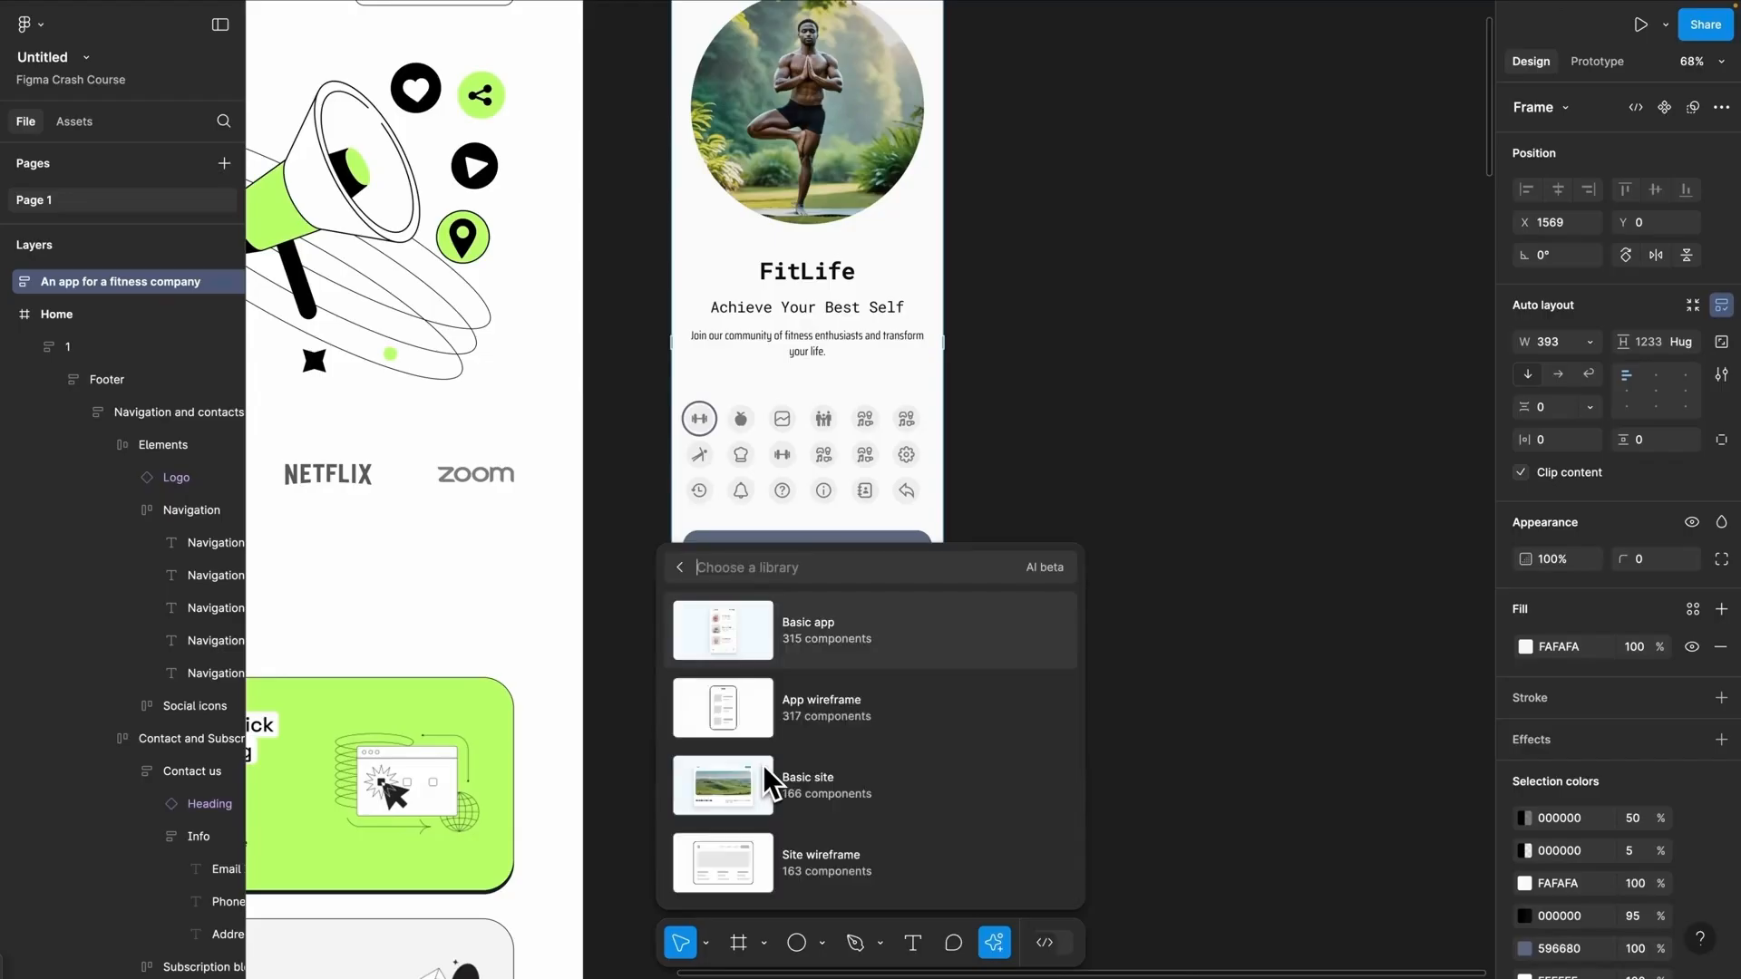
left_click(889, 801)
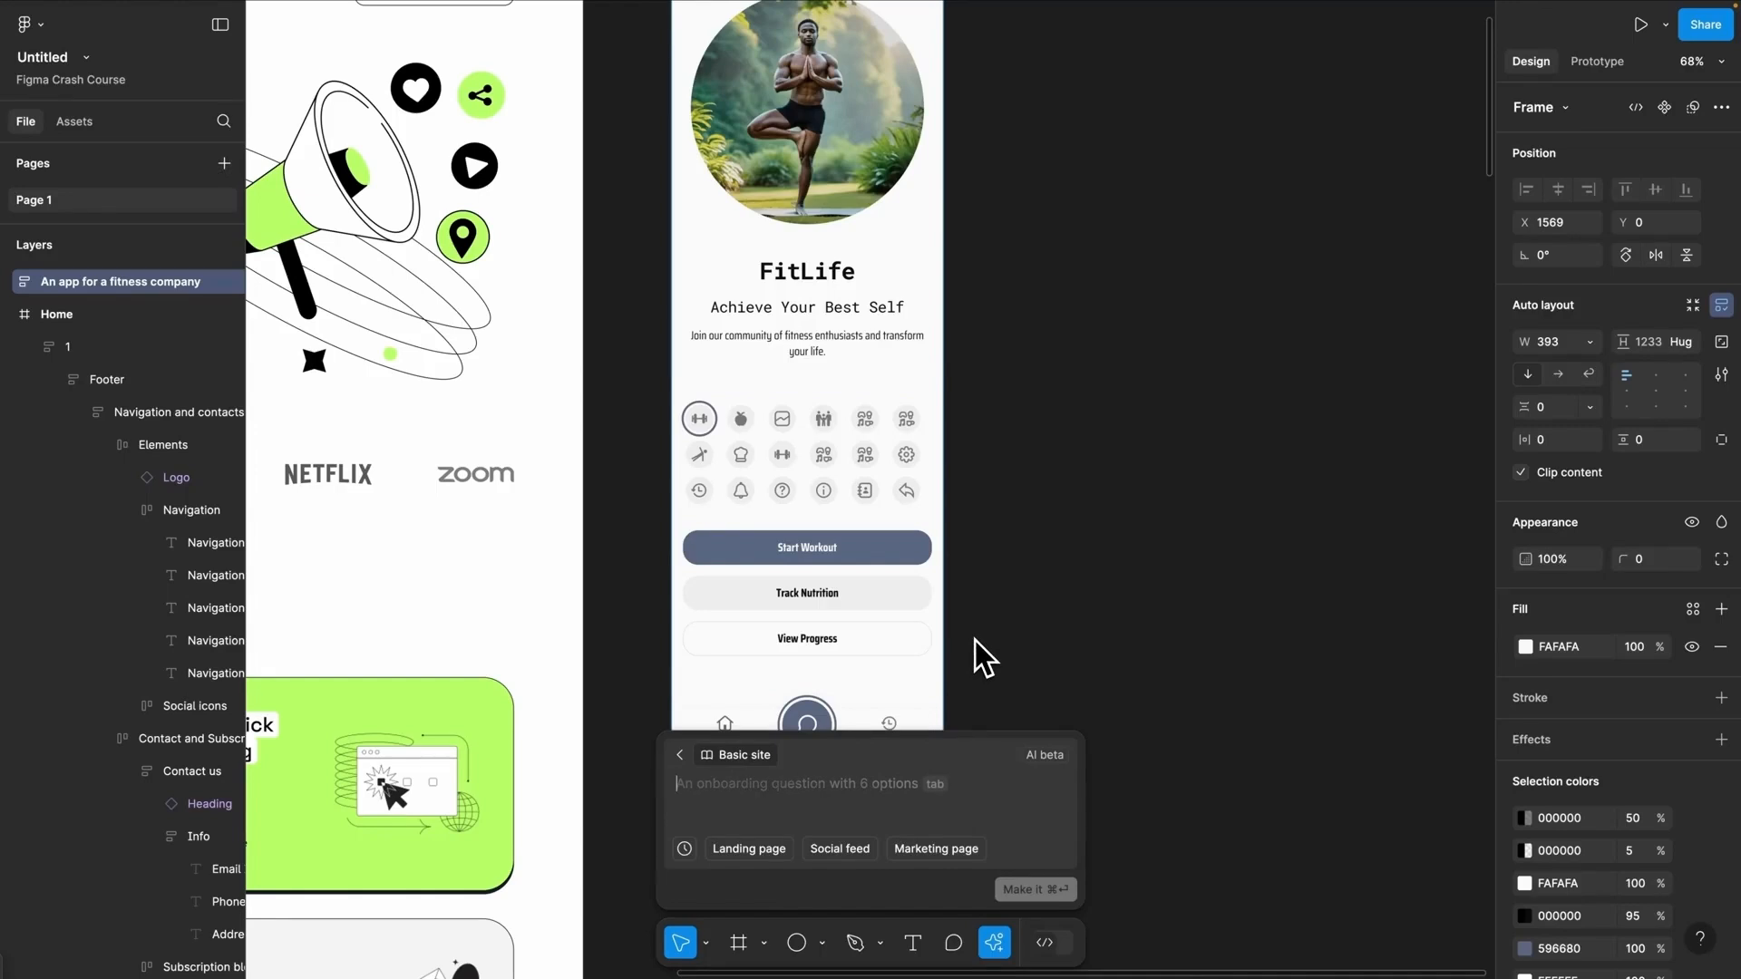
type("A landing")
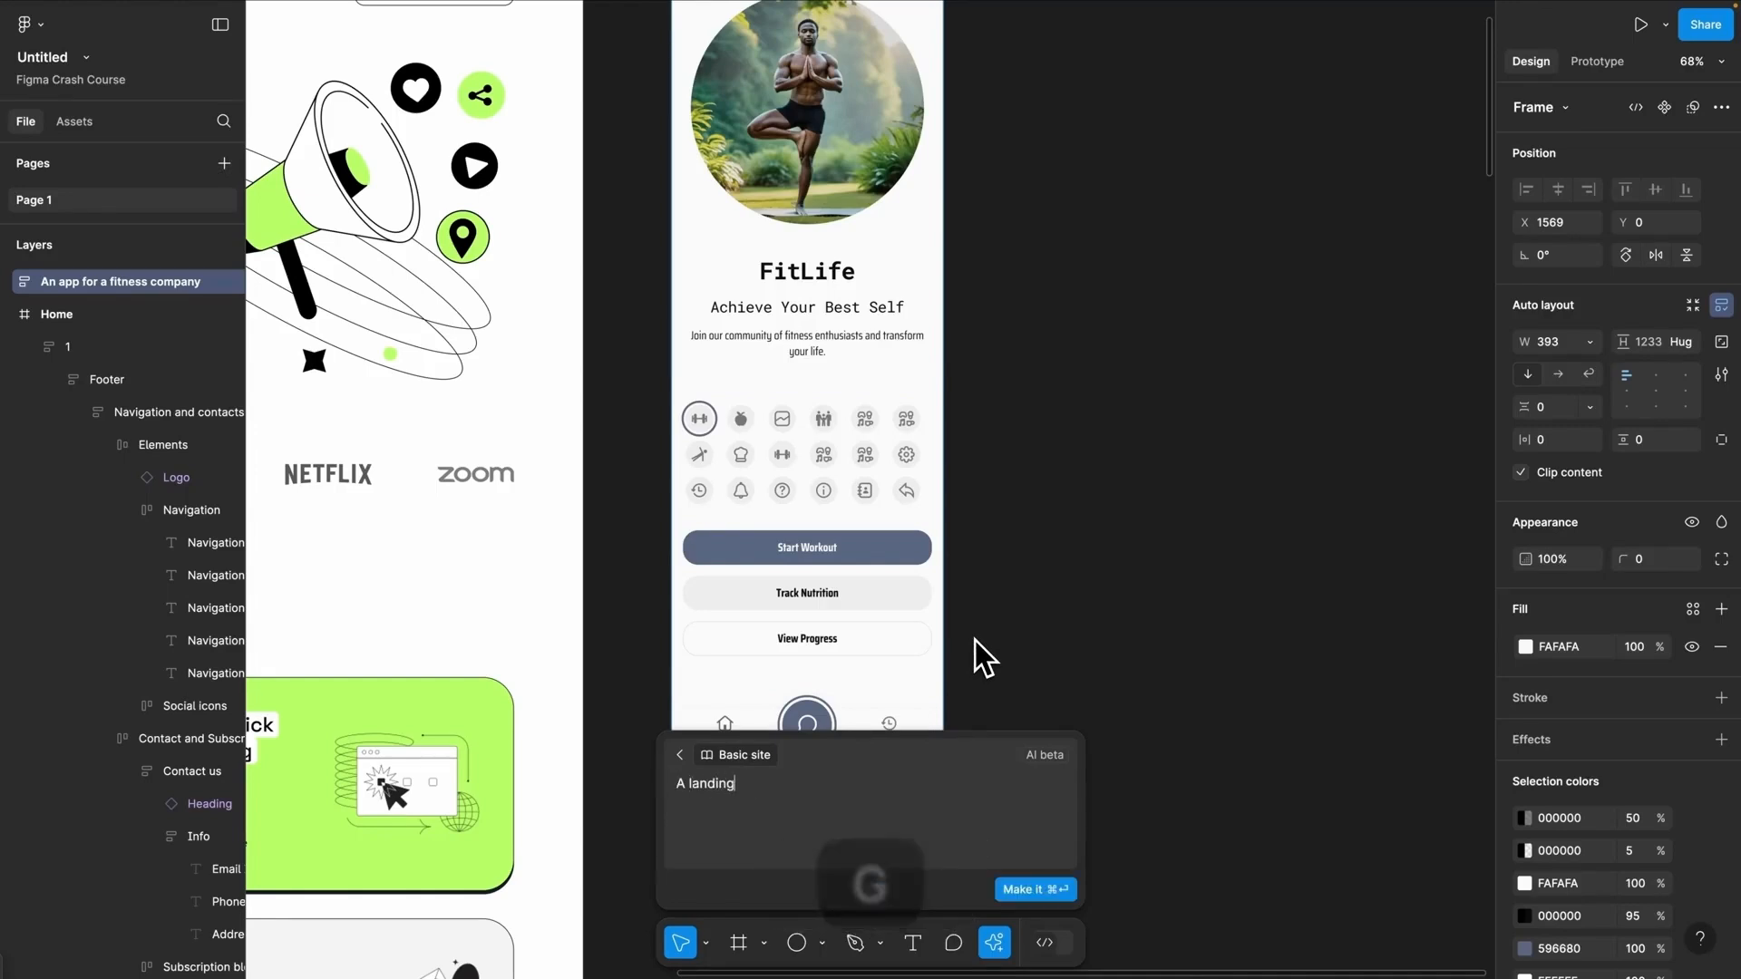
type(" page for ")
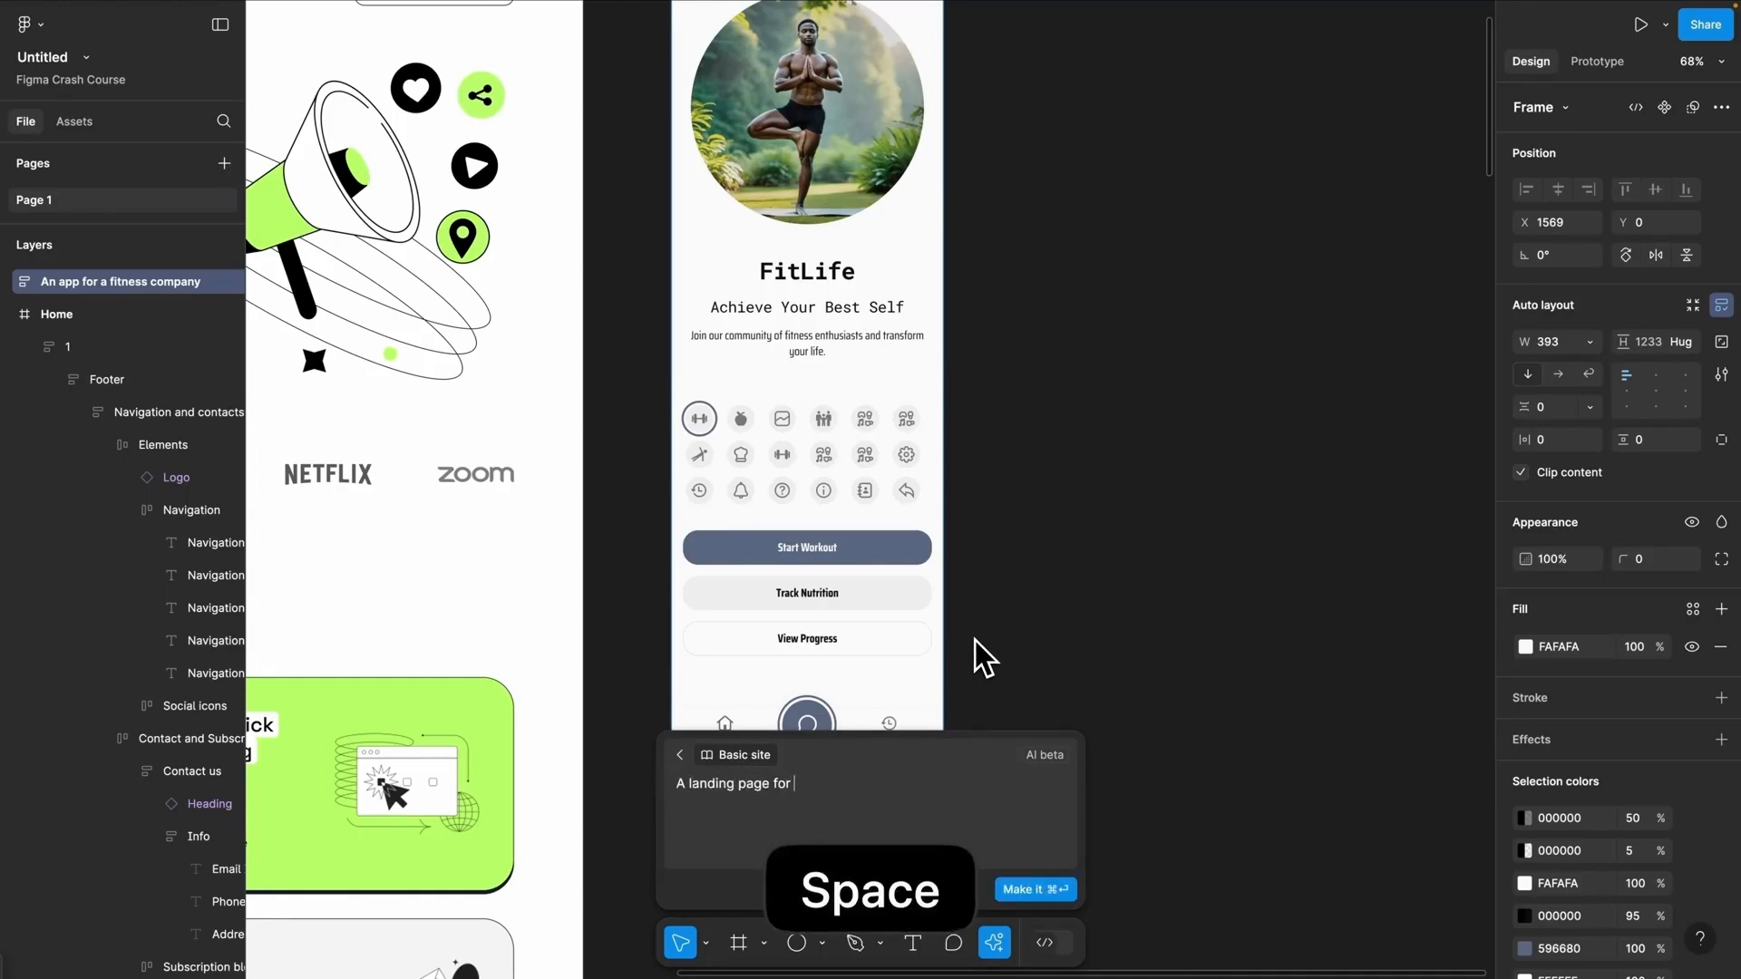
type("an interior design company.")
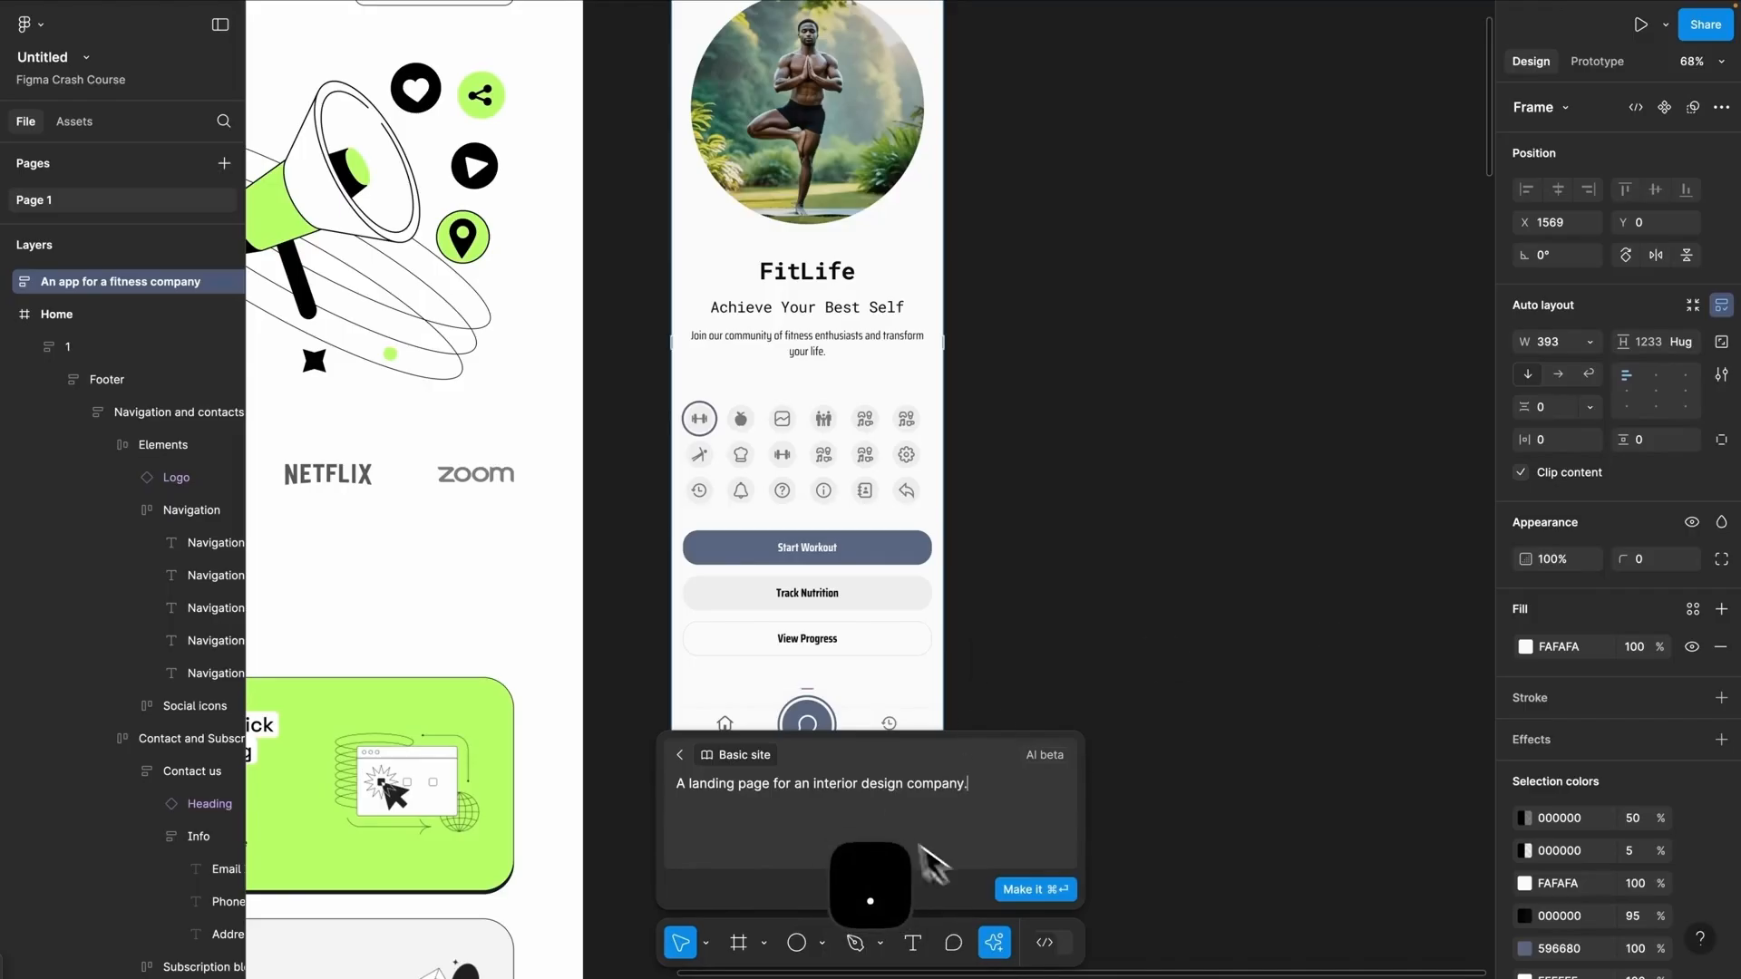
key("super+Return")
Examine the generated interior design landing page from its header and hero through the services and testimonials to the footer.
scroll(992, 713, "down", 3)
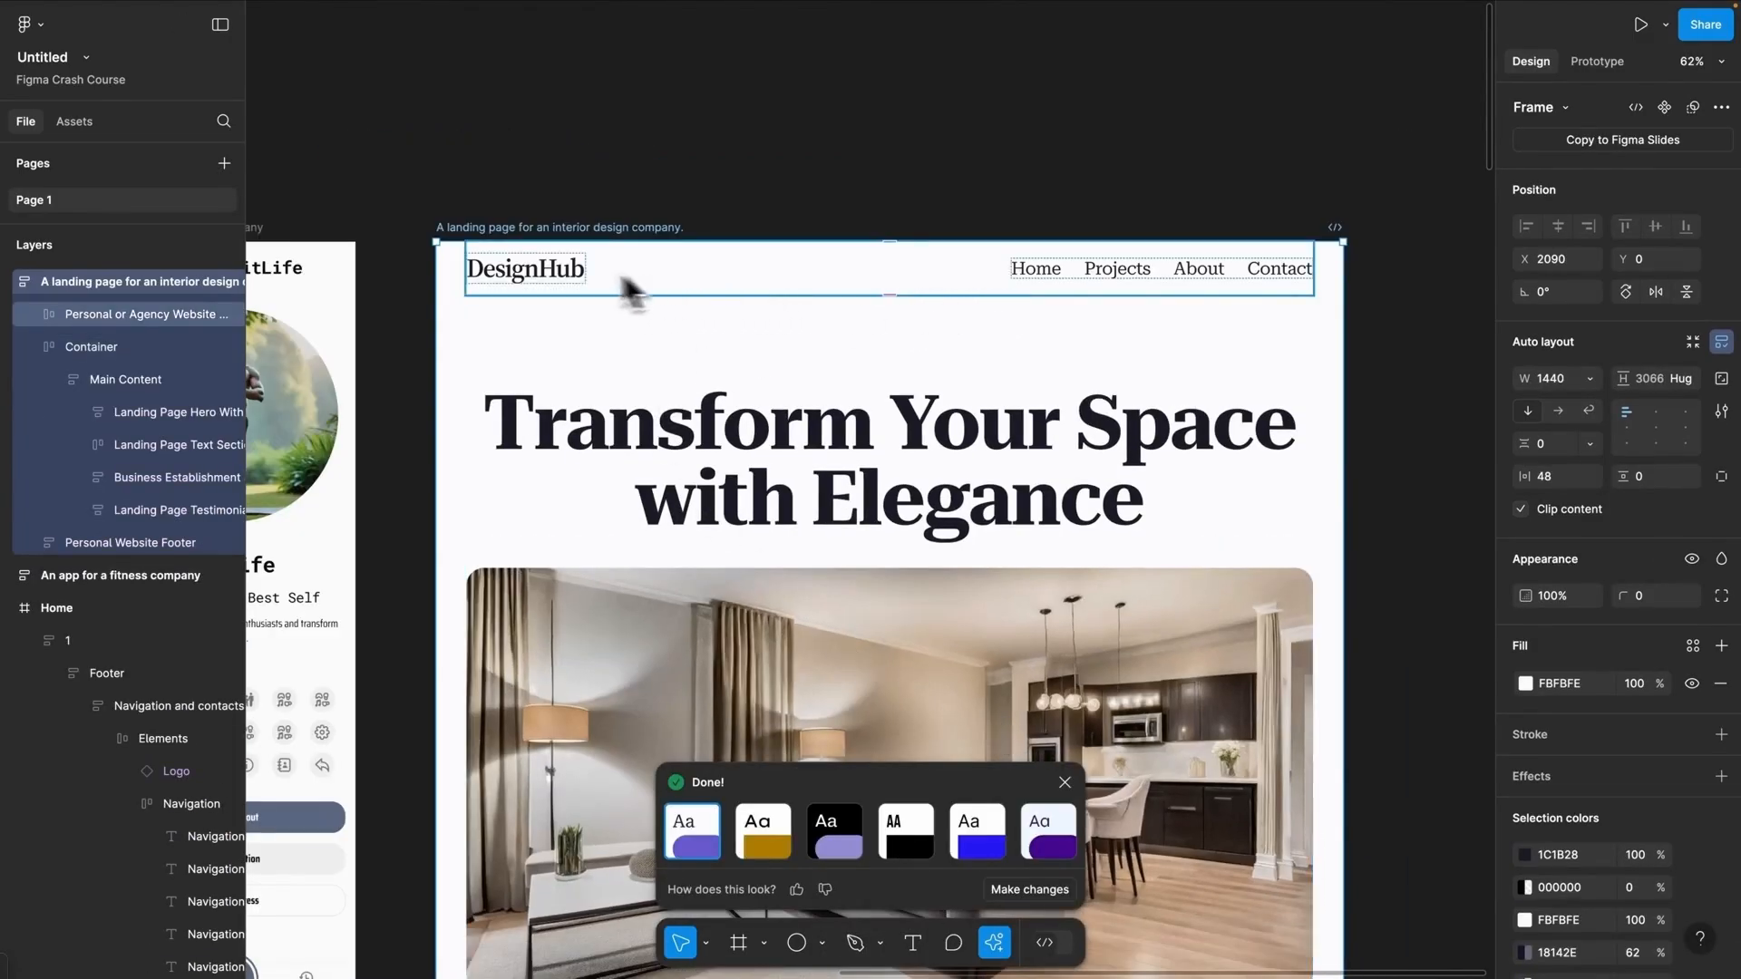
scroll(835, 399, "down", 3)
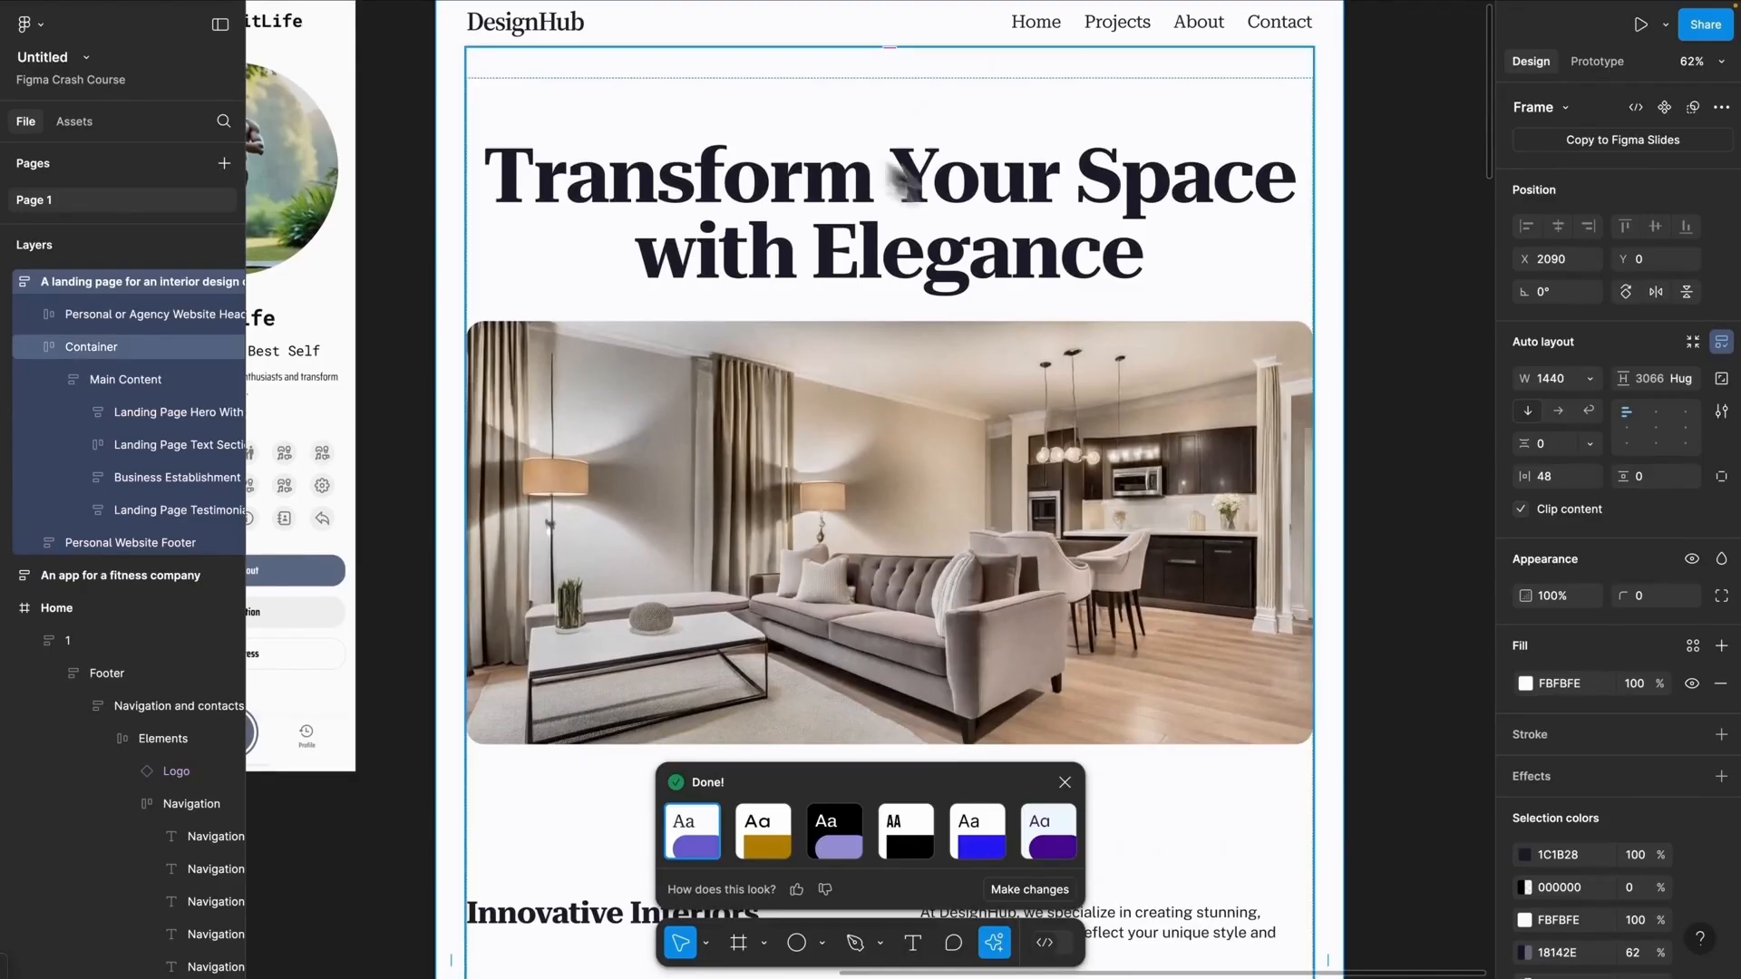
scroll(894, 300, "down", 3)
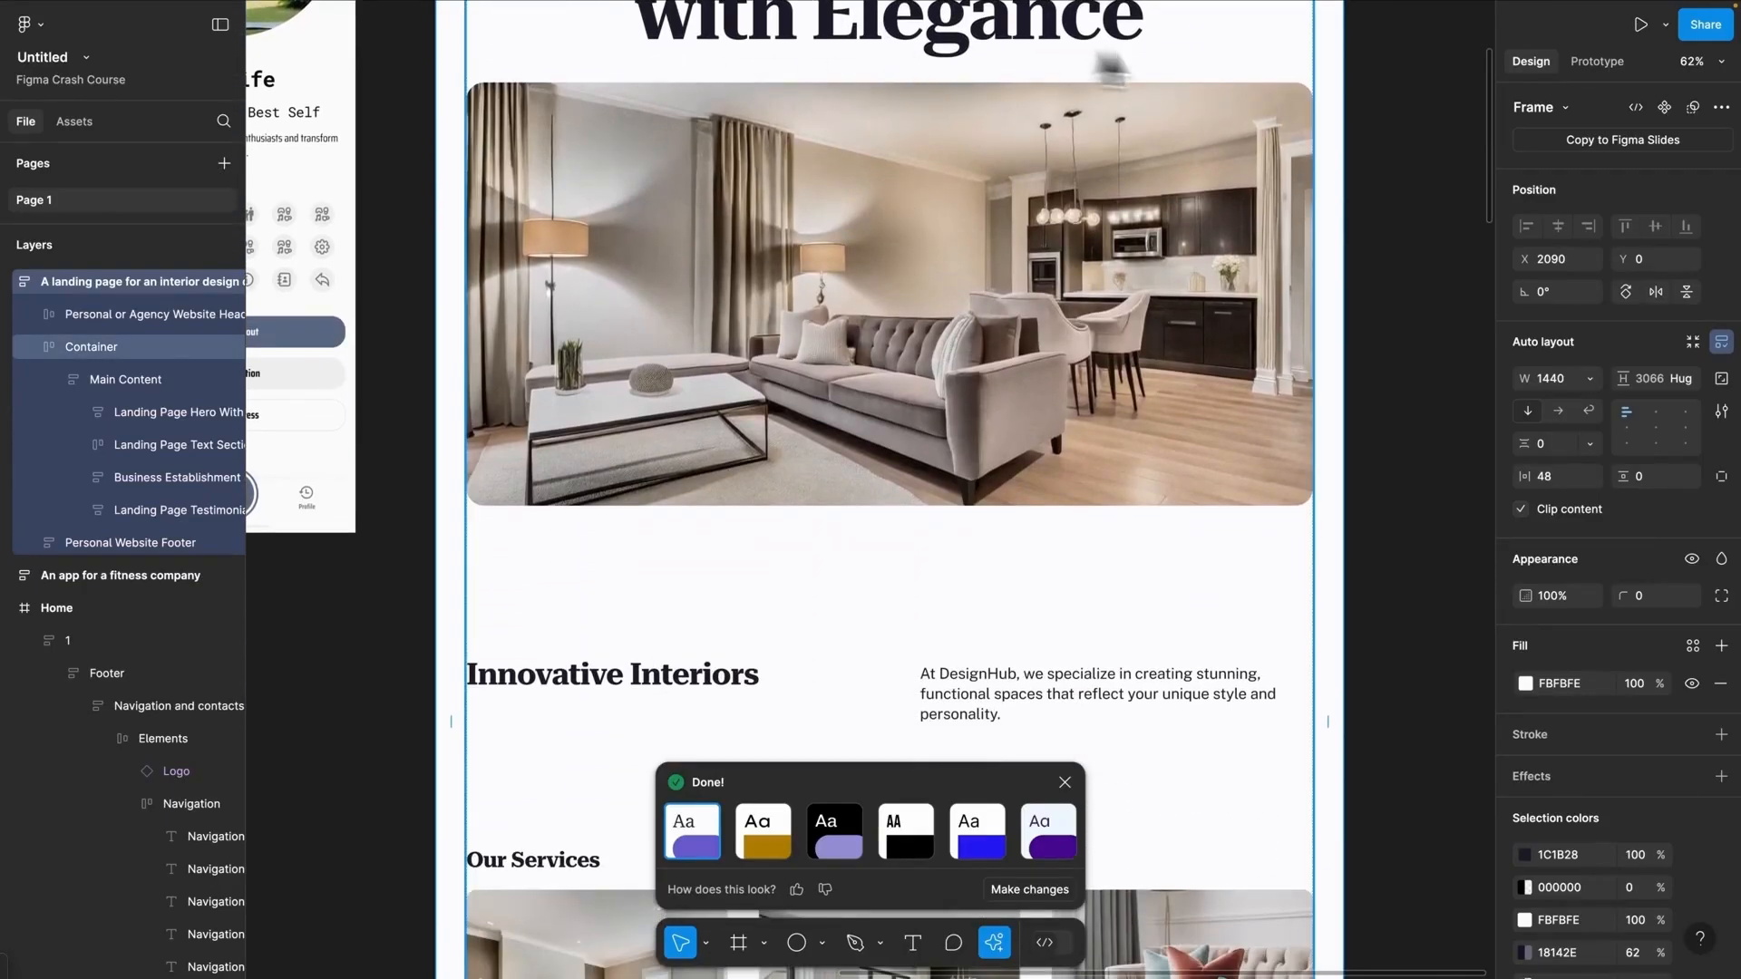
scroll(1074, 440, "down", 5)
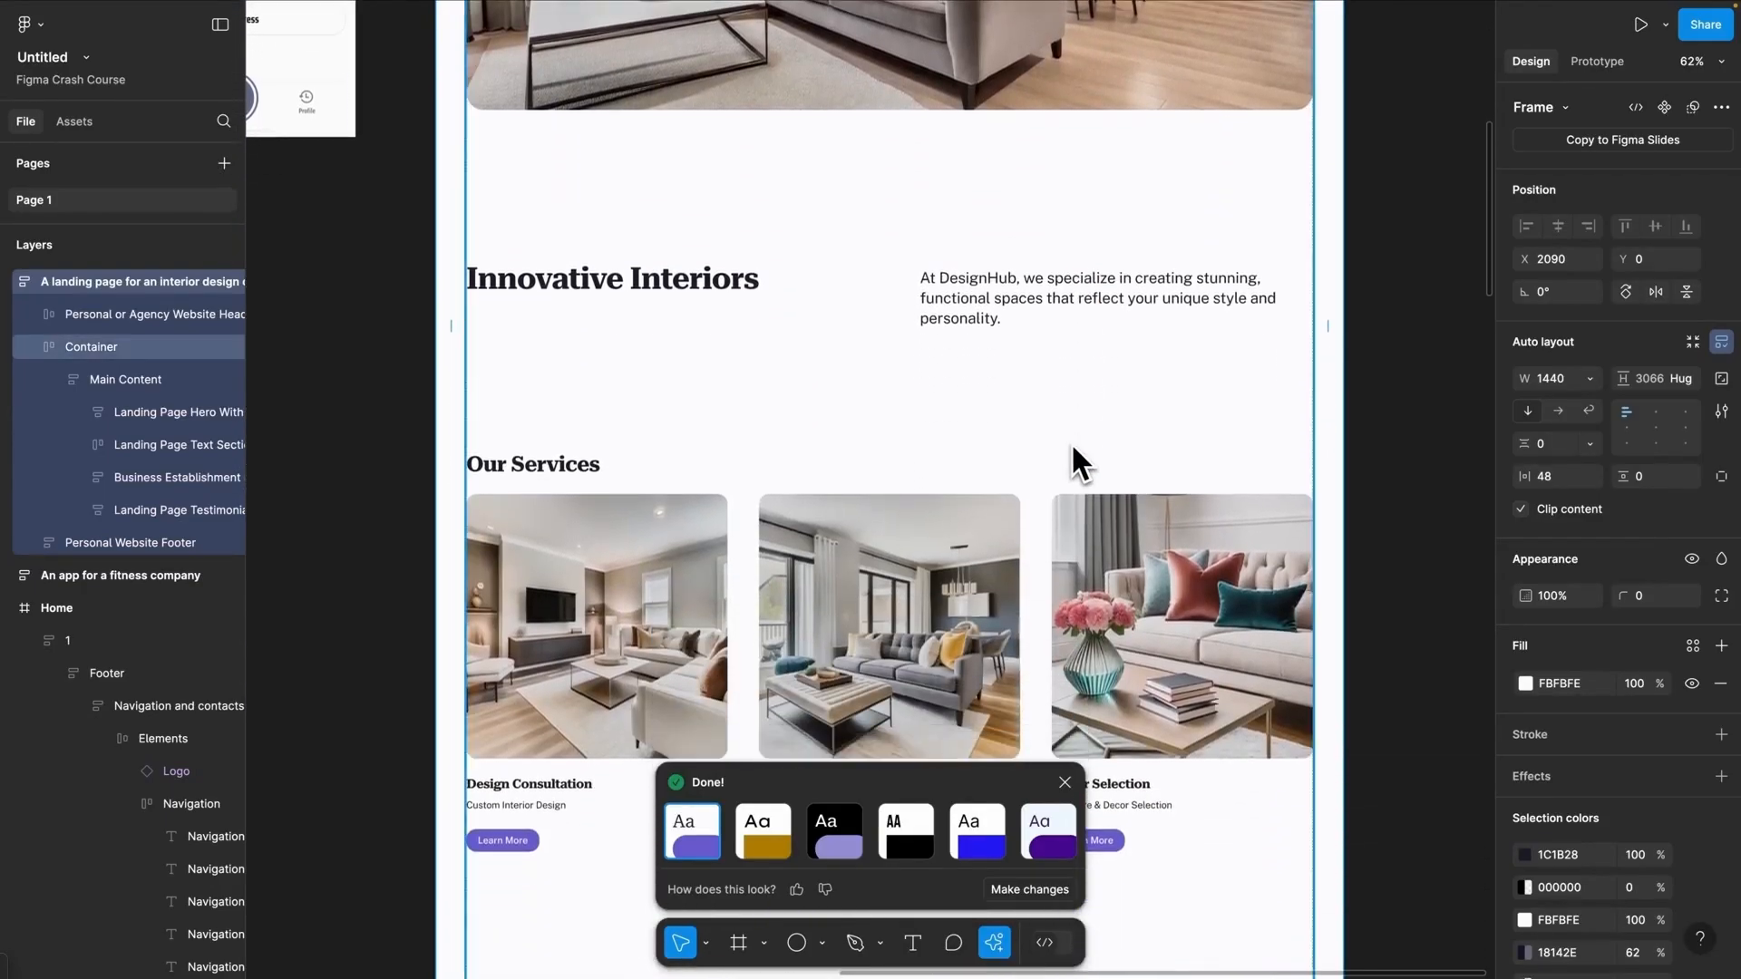
scroll(1074, 447, "down", 3)
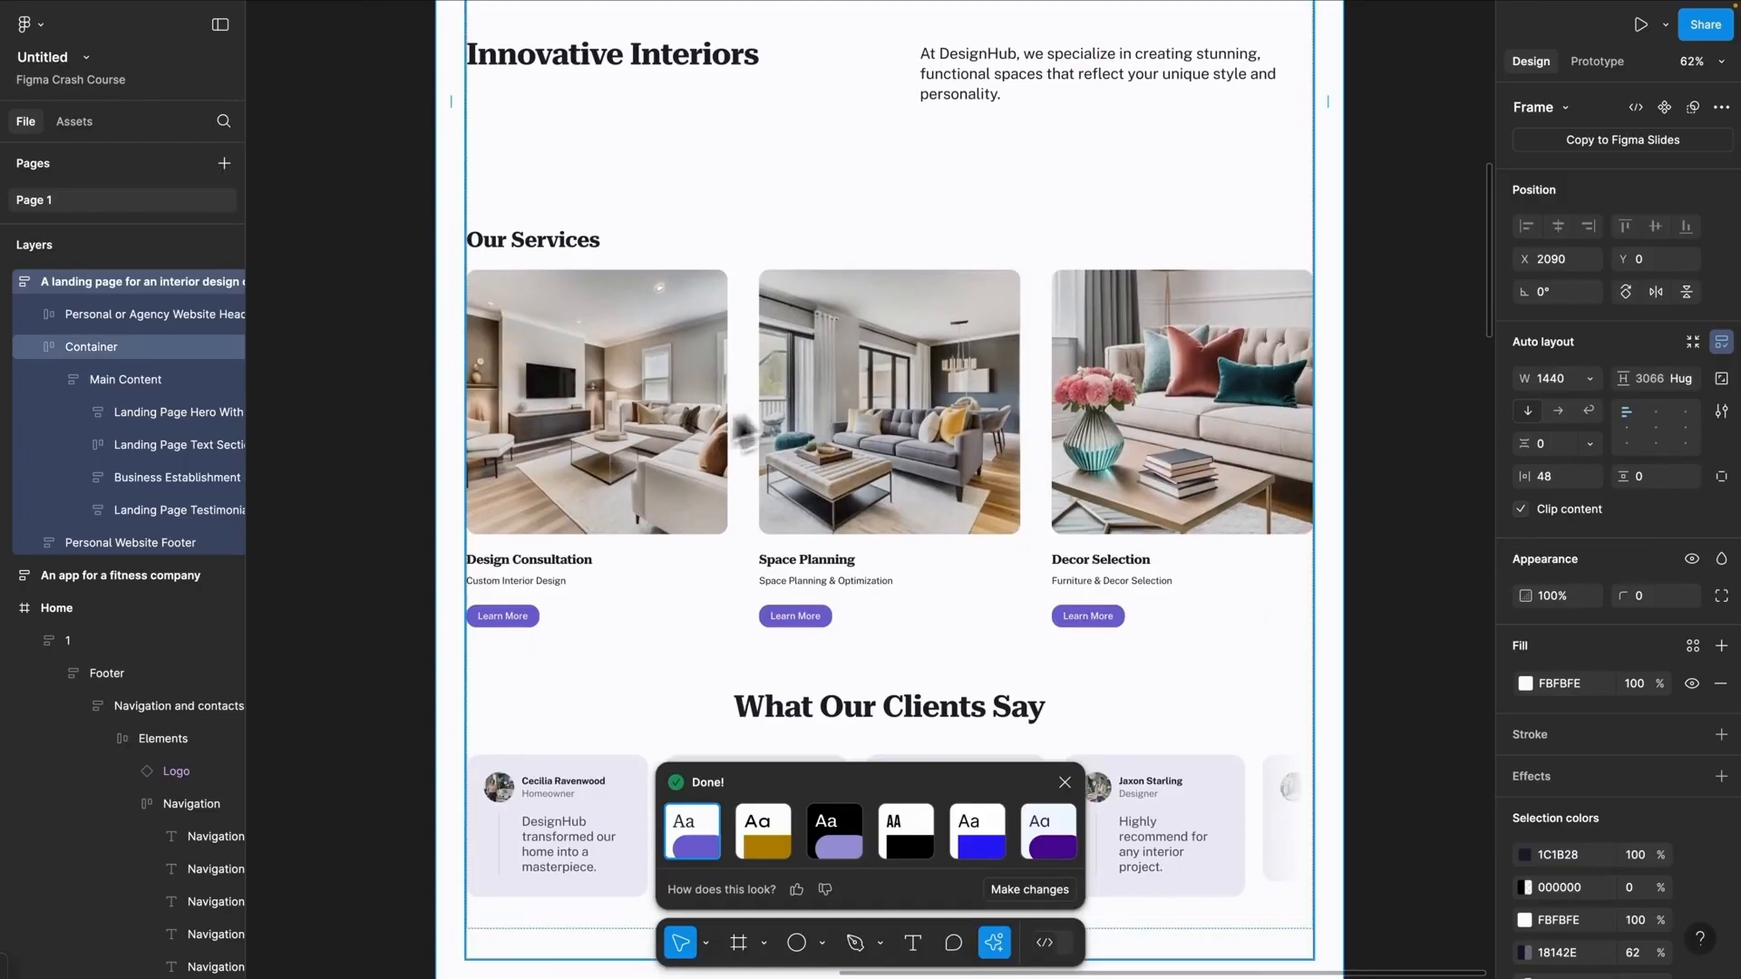
scroll(645, 467, "down", 2)
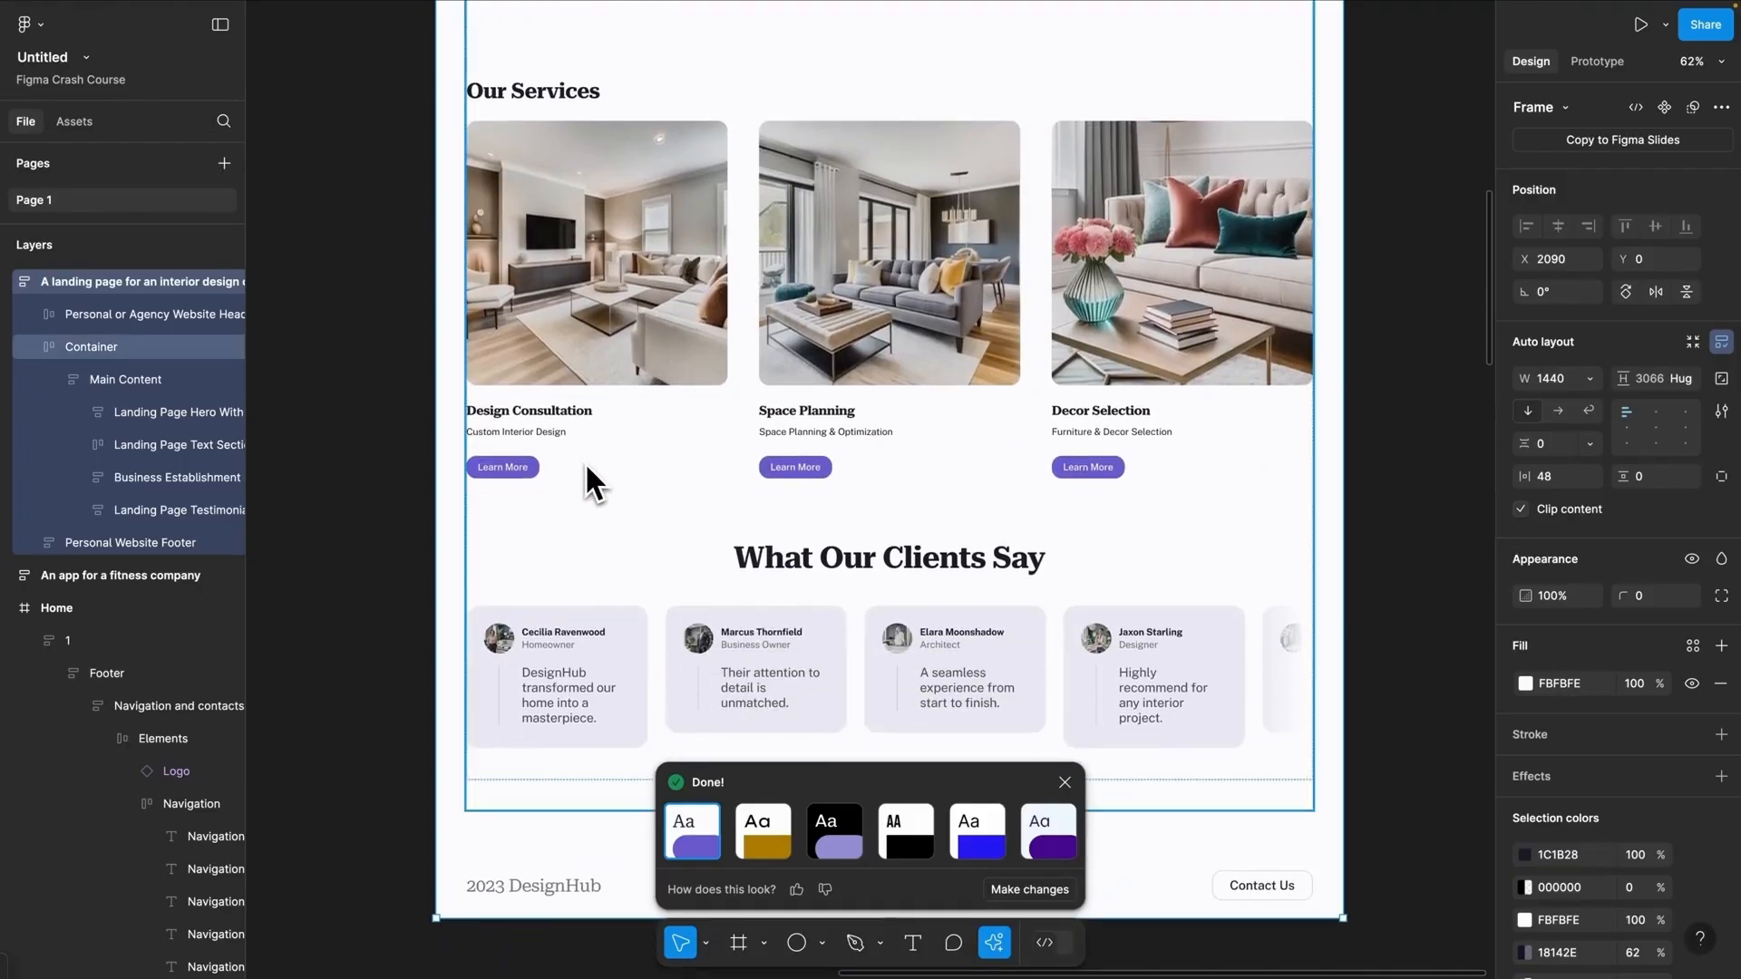
scroll(586, 464, "down", 1)
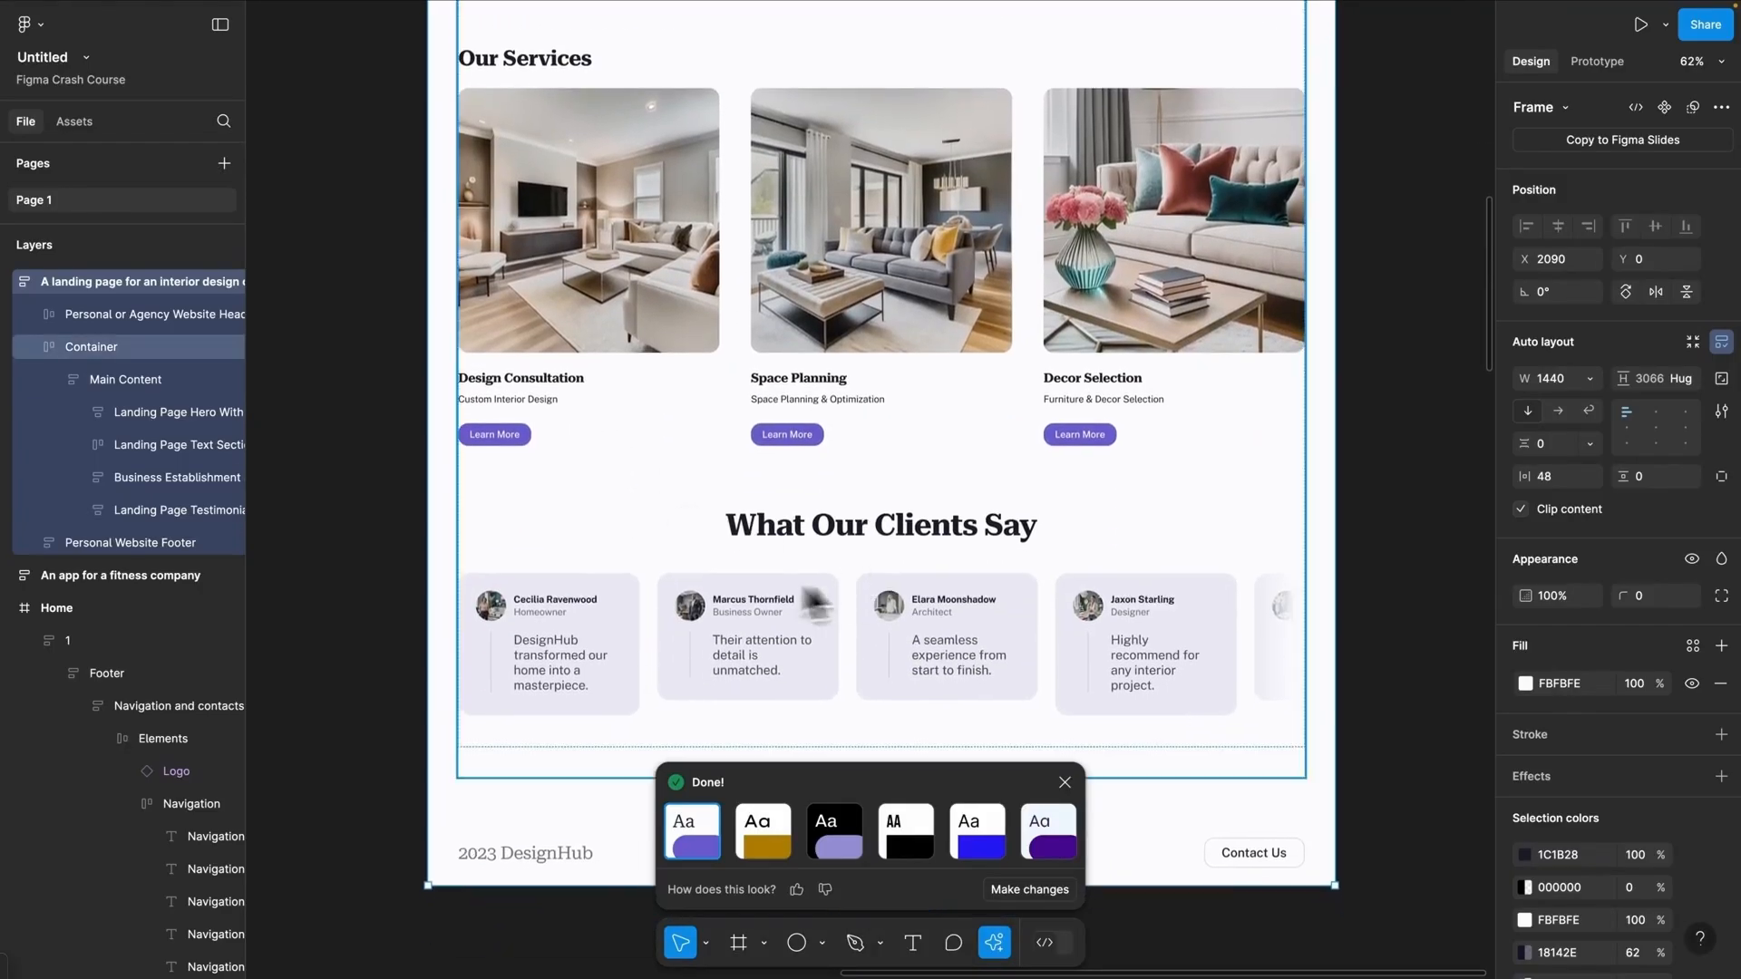
scroll(829, 616, "down", 3)
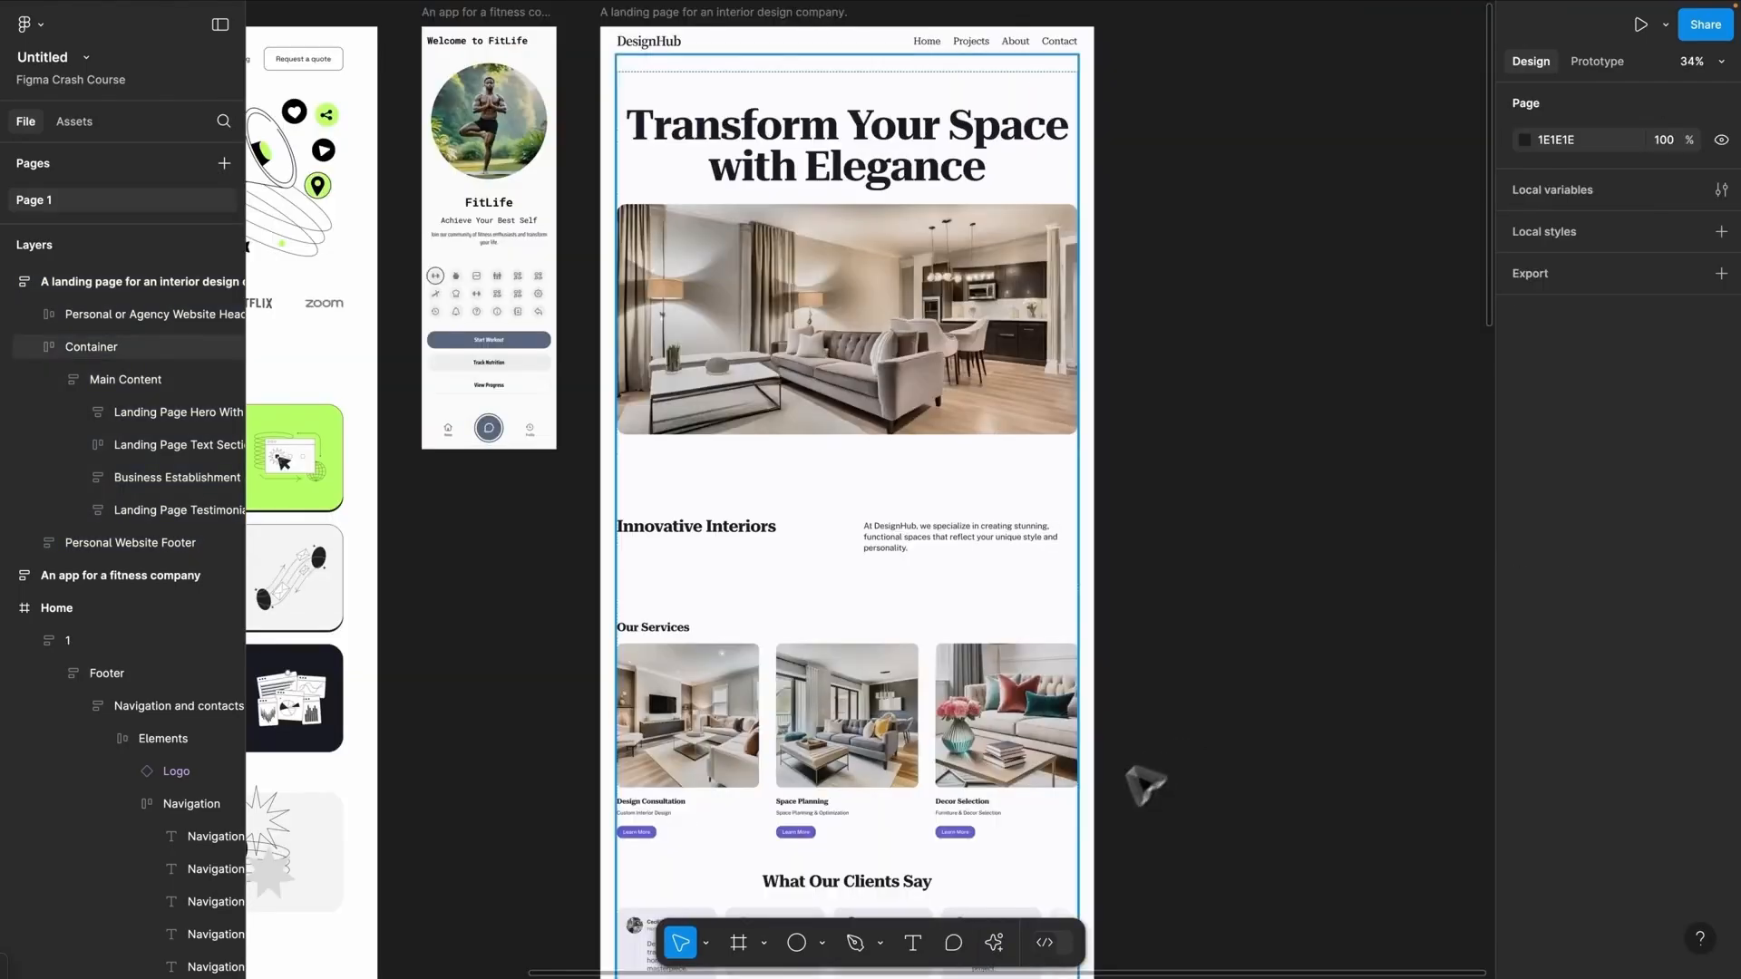
Make an AI image from the suggested prompt "Macro shot of a lovely ladybug" and place it beside the interior design landing page.
left_click(997, 944)
scroll(857, 784, "down", 3)
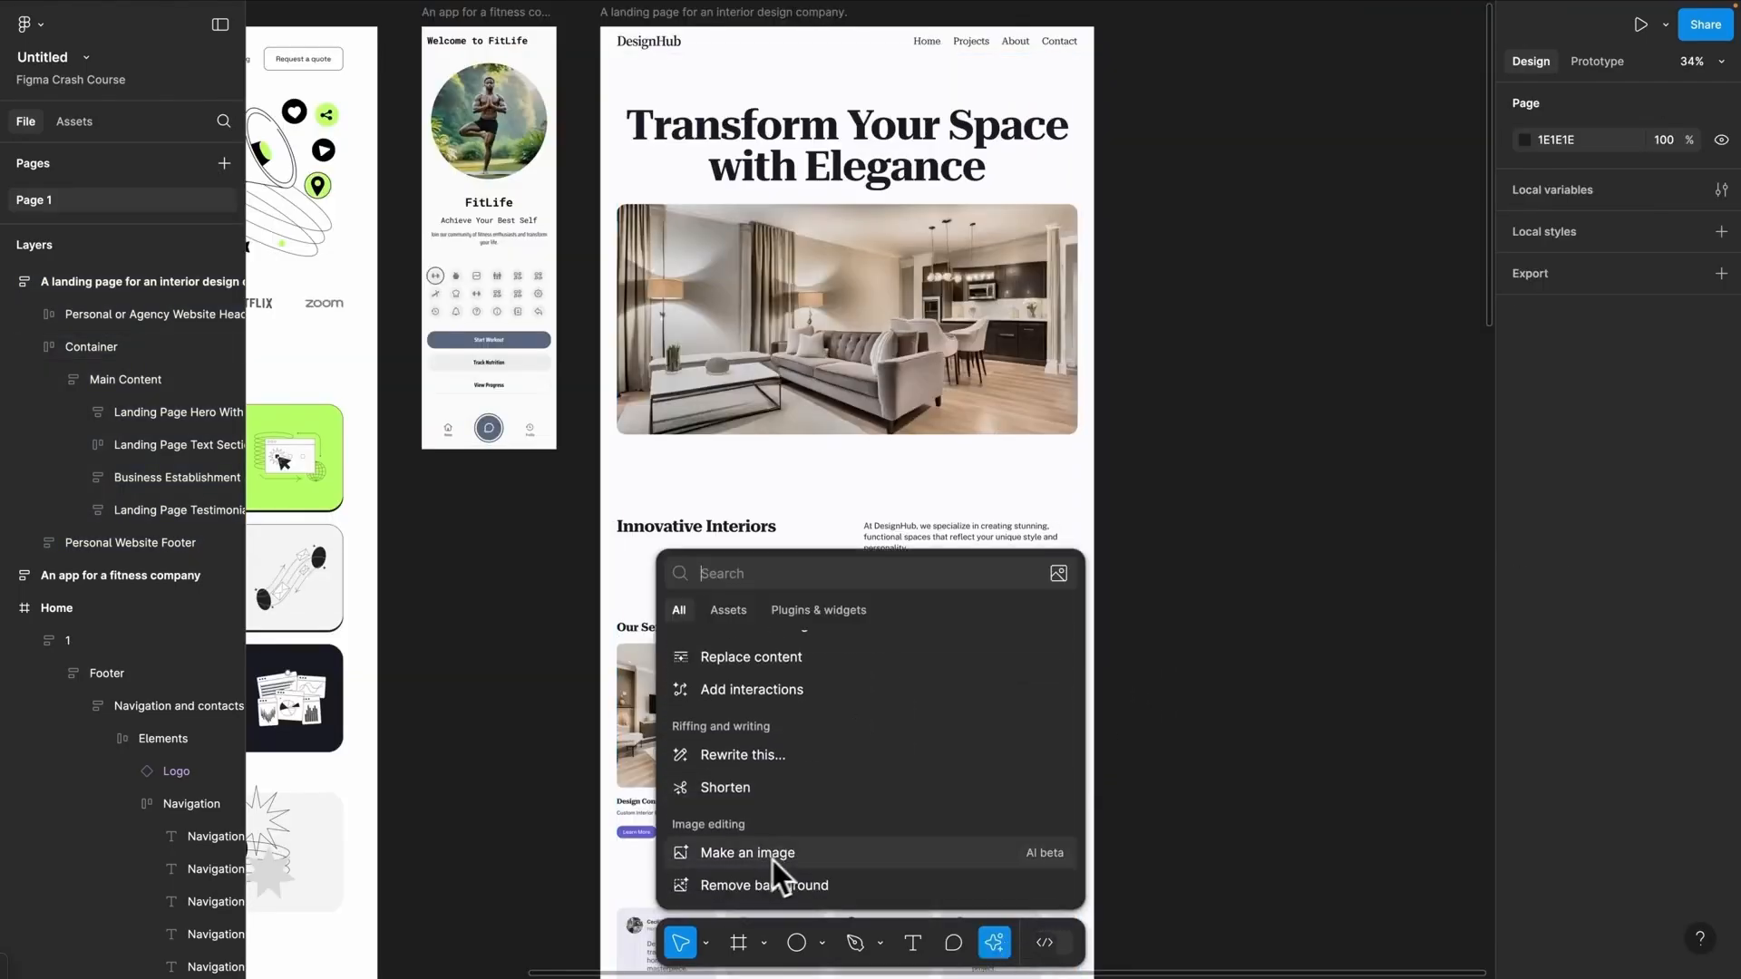
left_click(786, 858)
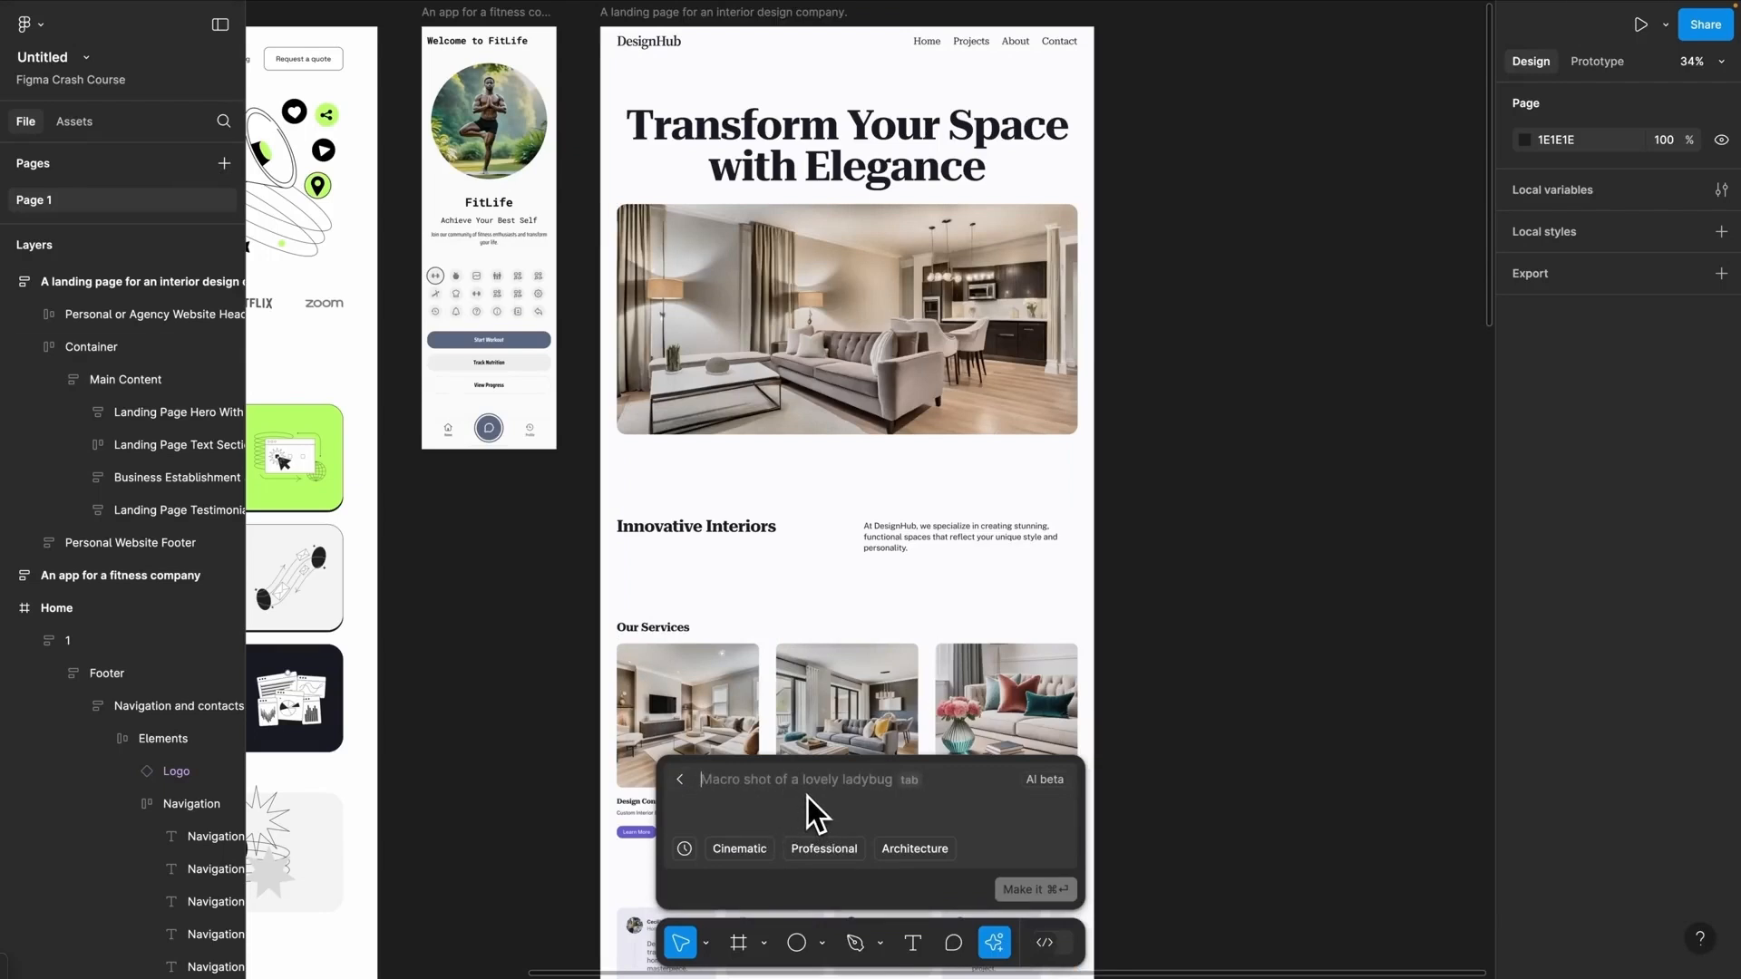
key("Tab")
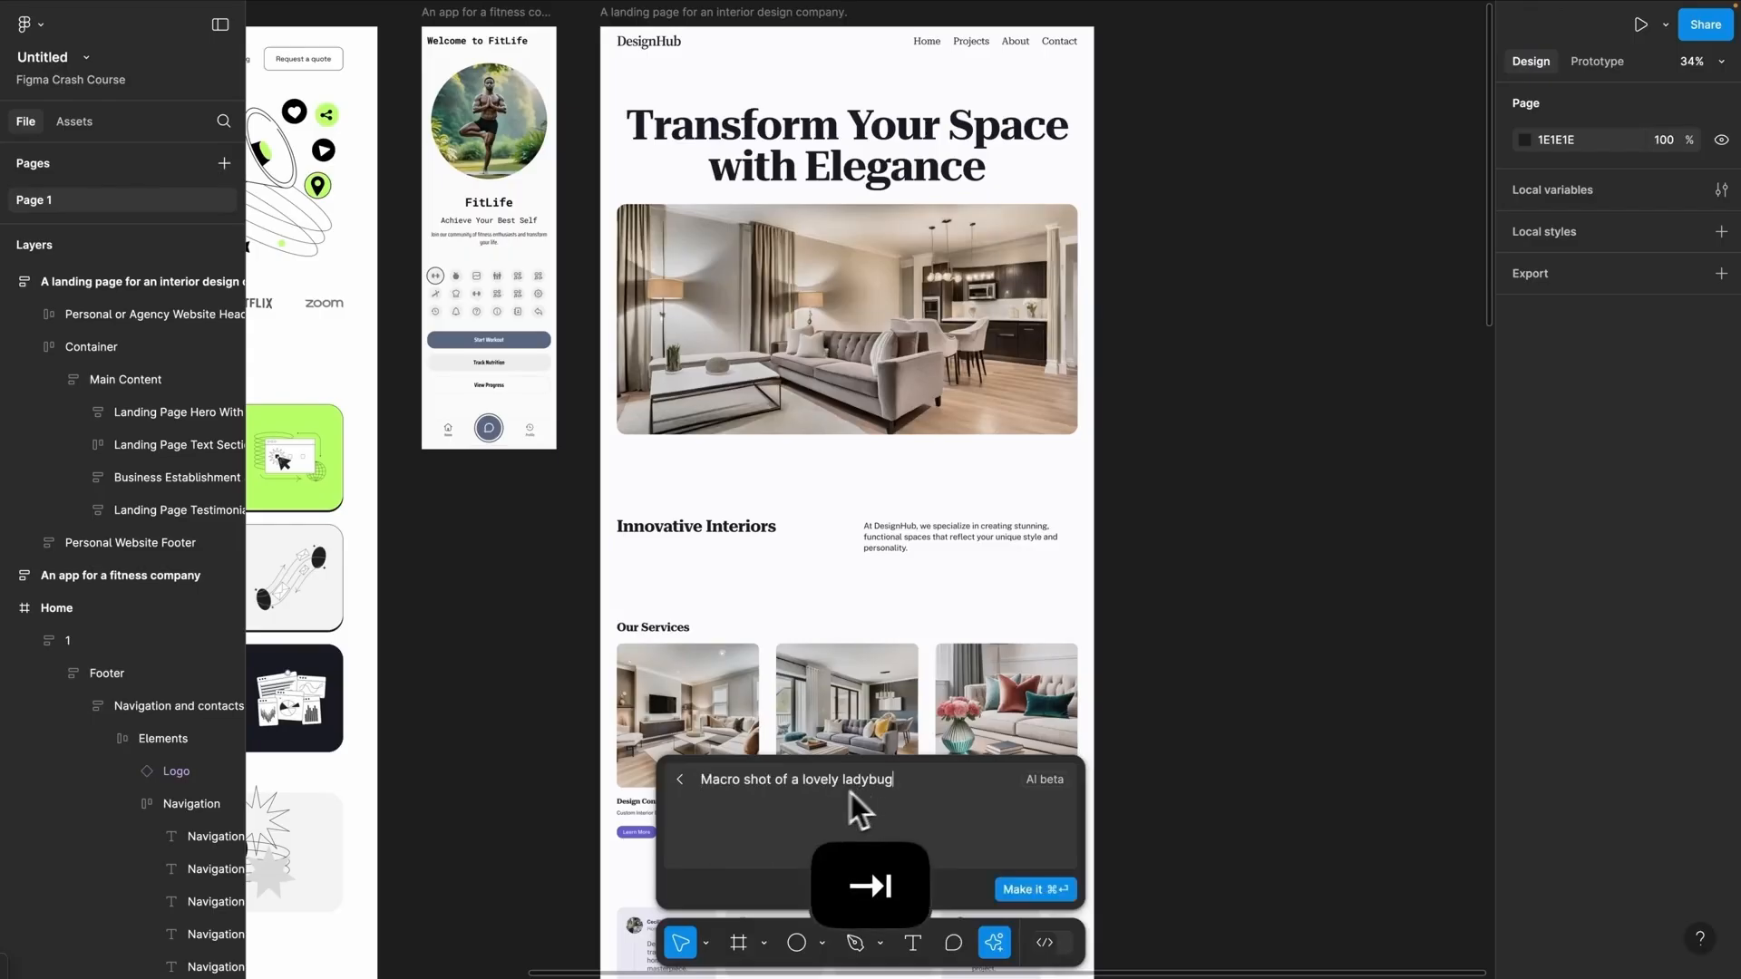
left_click(1034, 890)
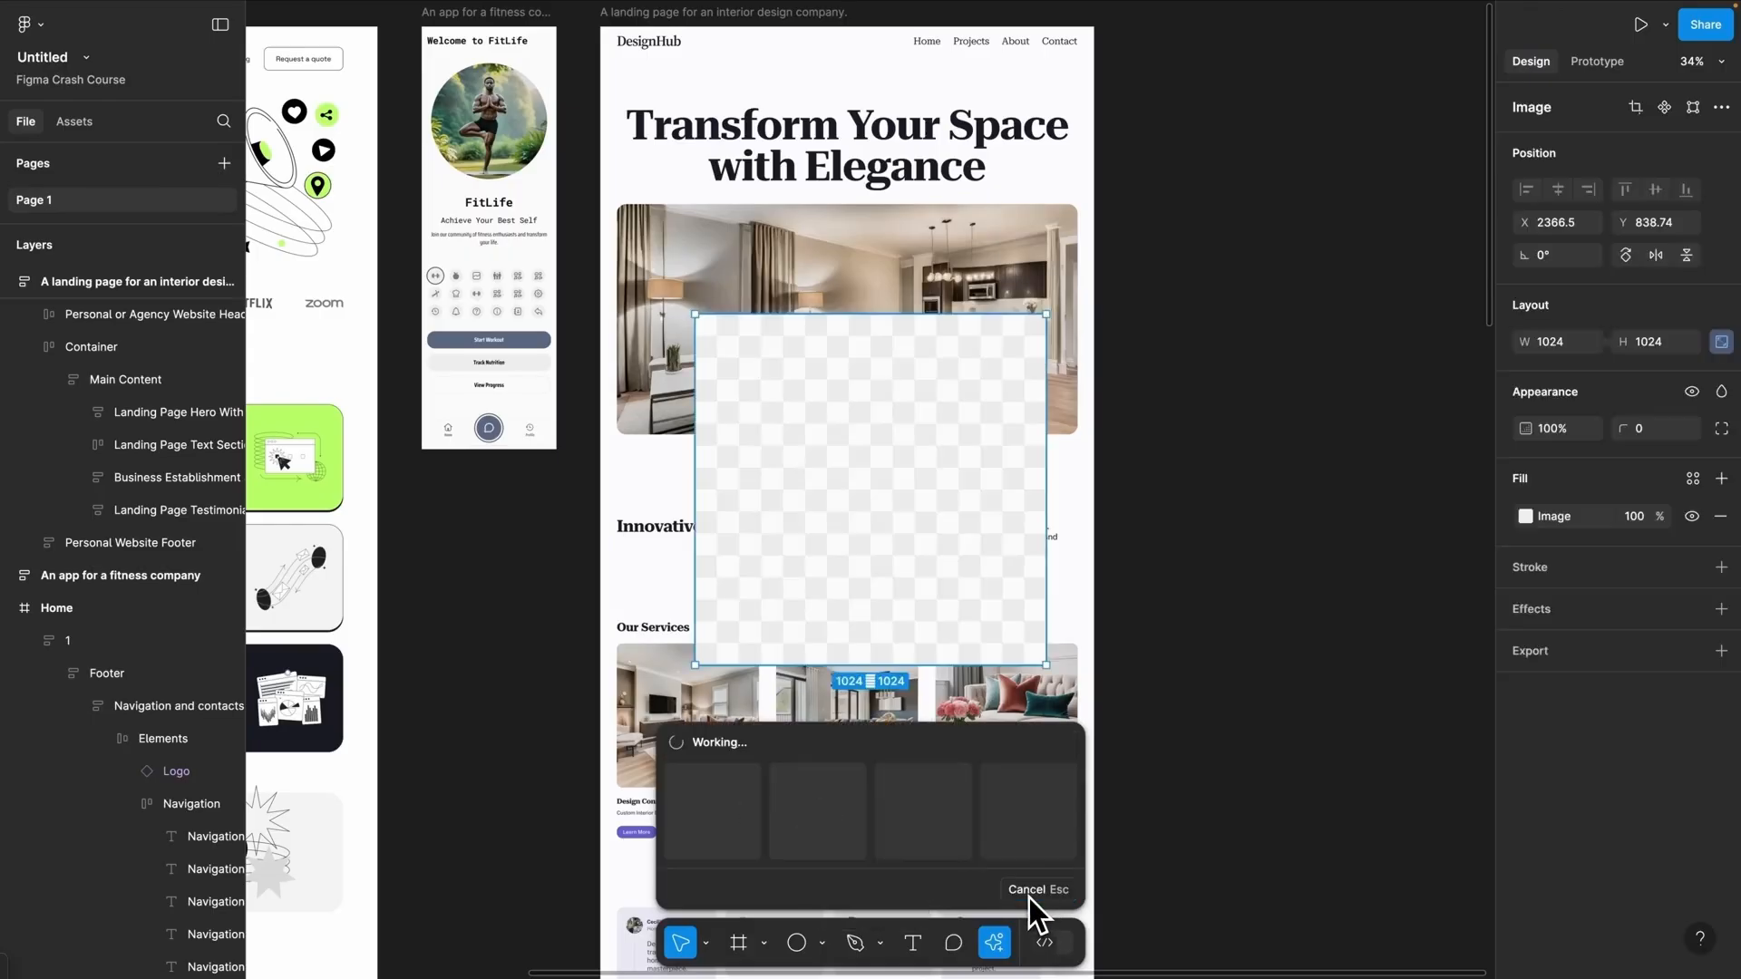
left_click_drag(871, 556, 1268, 509)
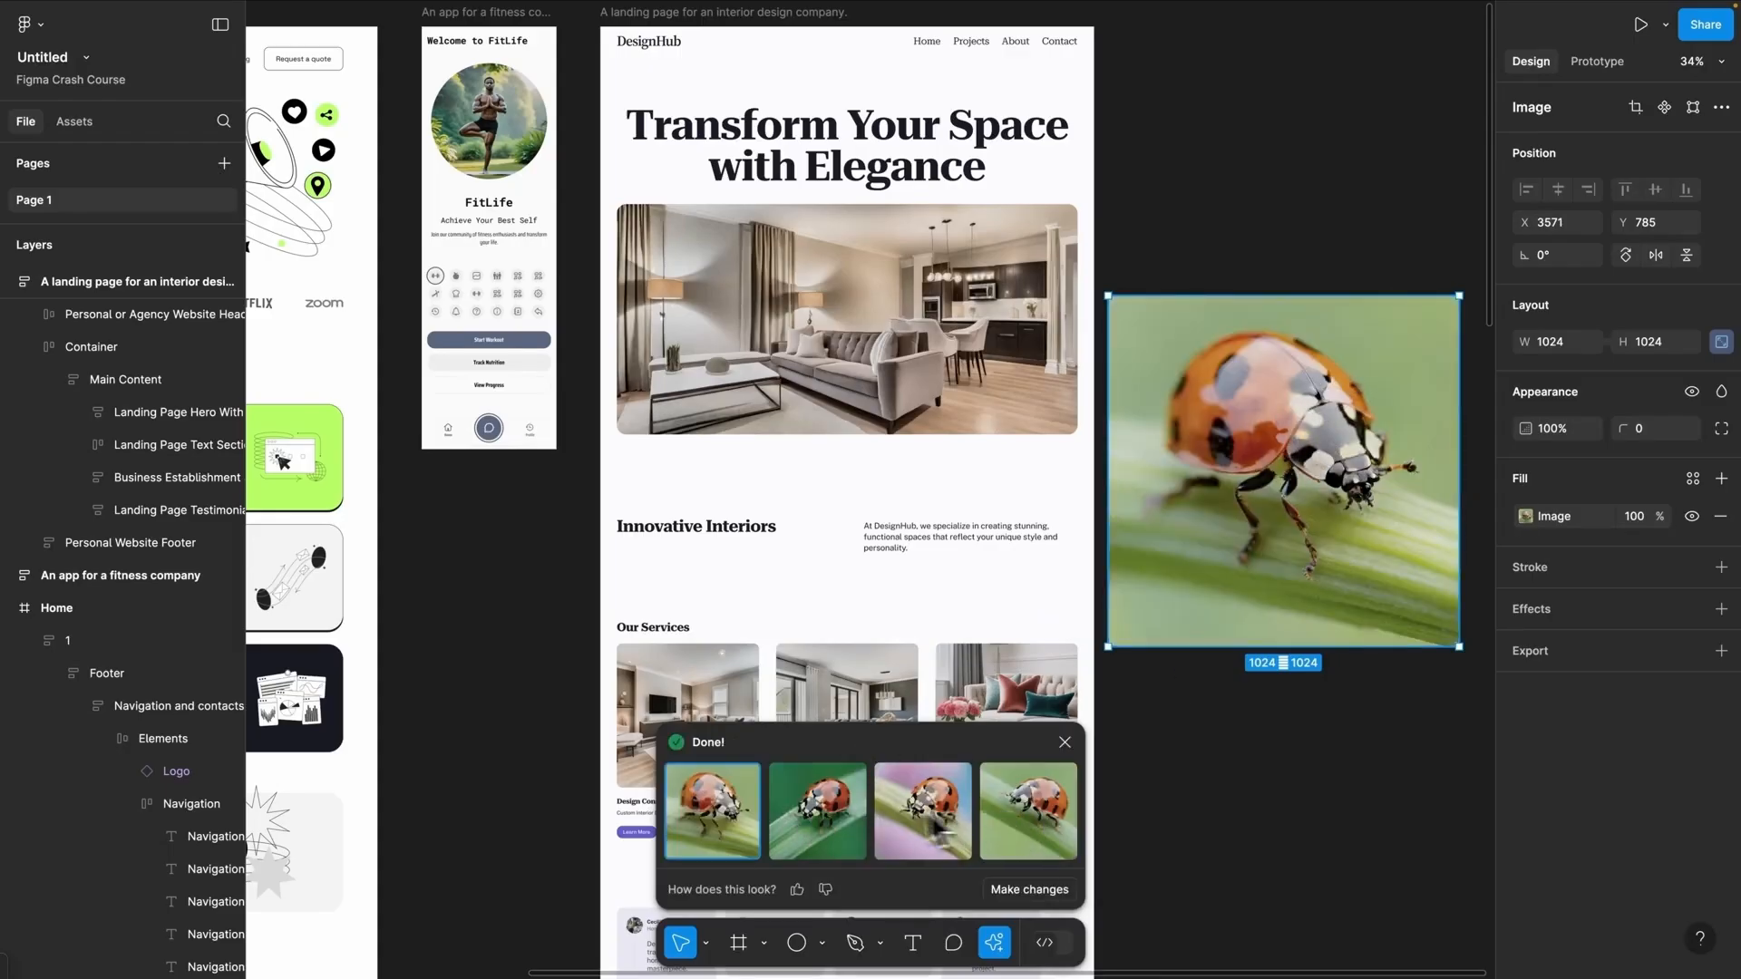
Compare the second and third ladybug image variants and apply the fourth one.
left_click(840, 821)
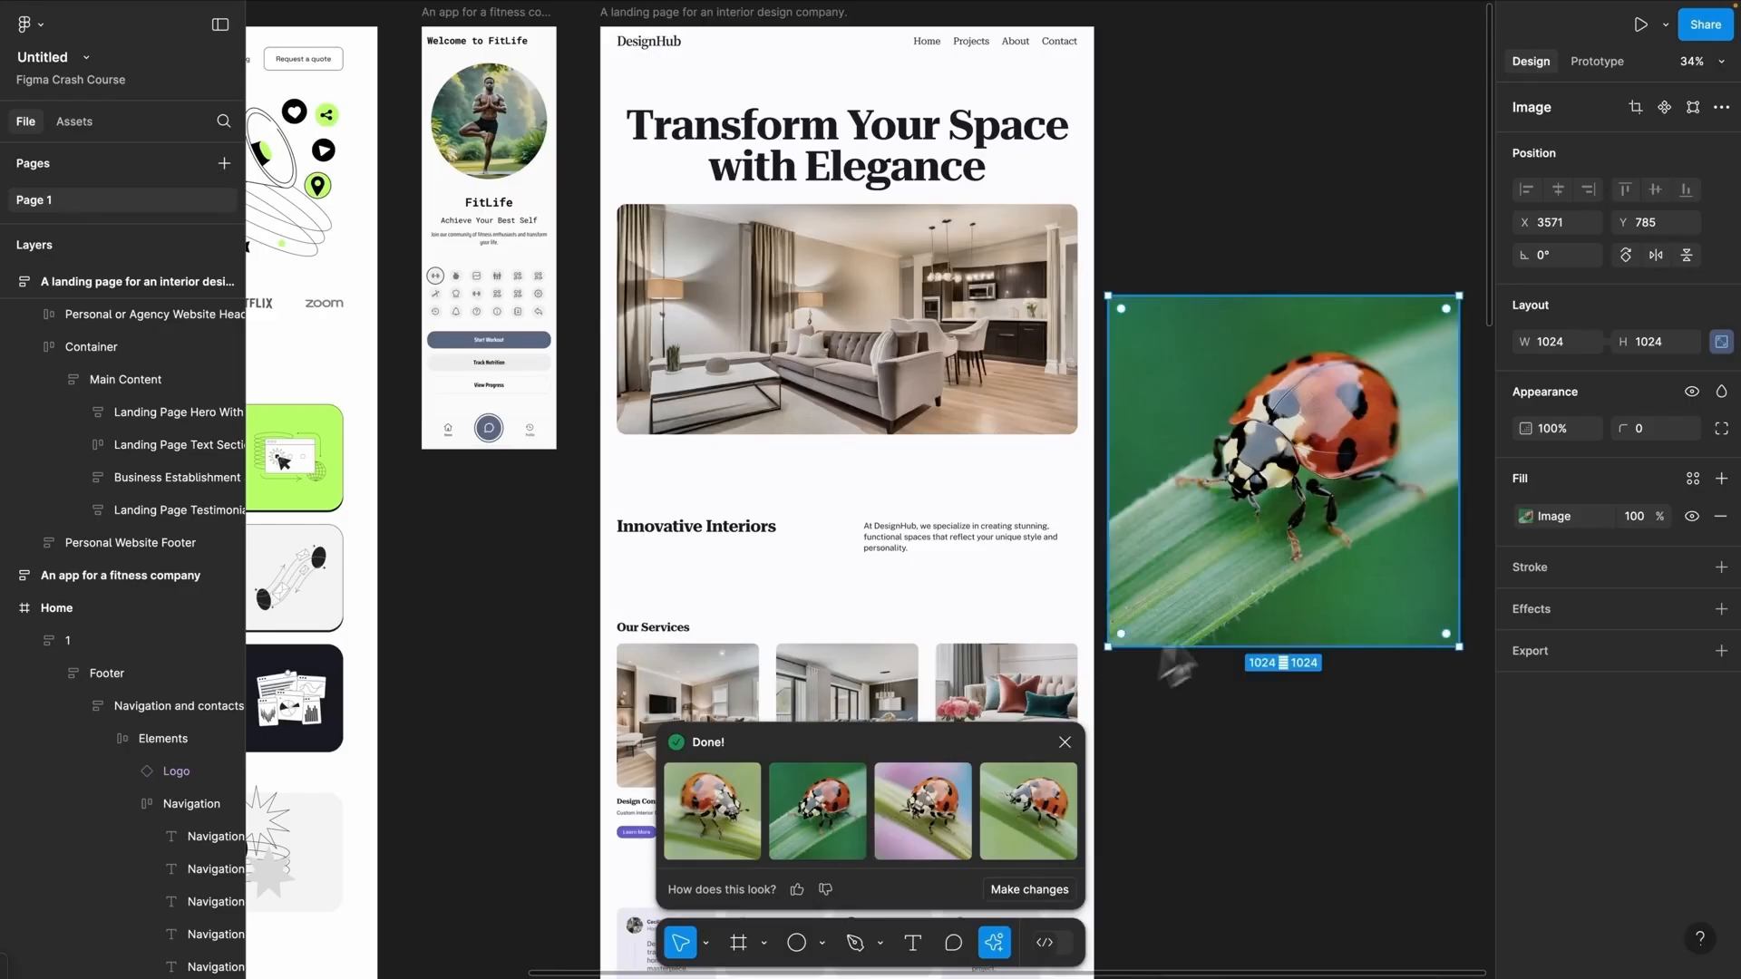
left_click(923, 810)
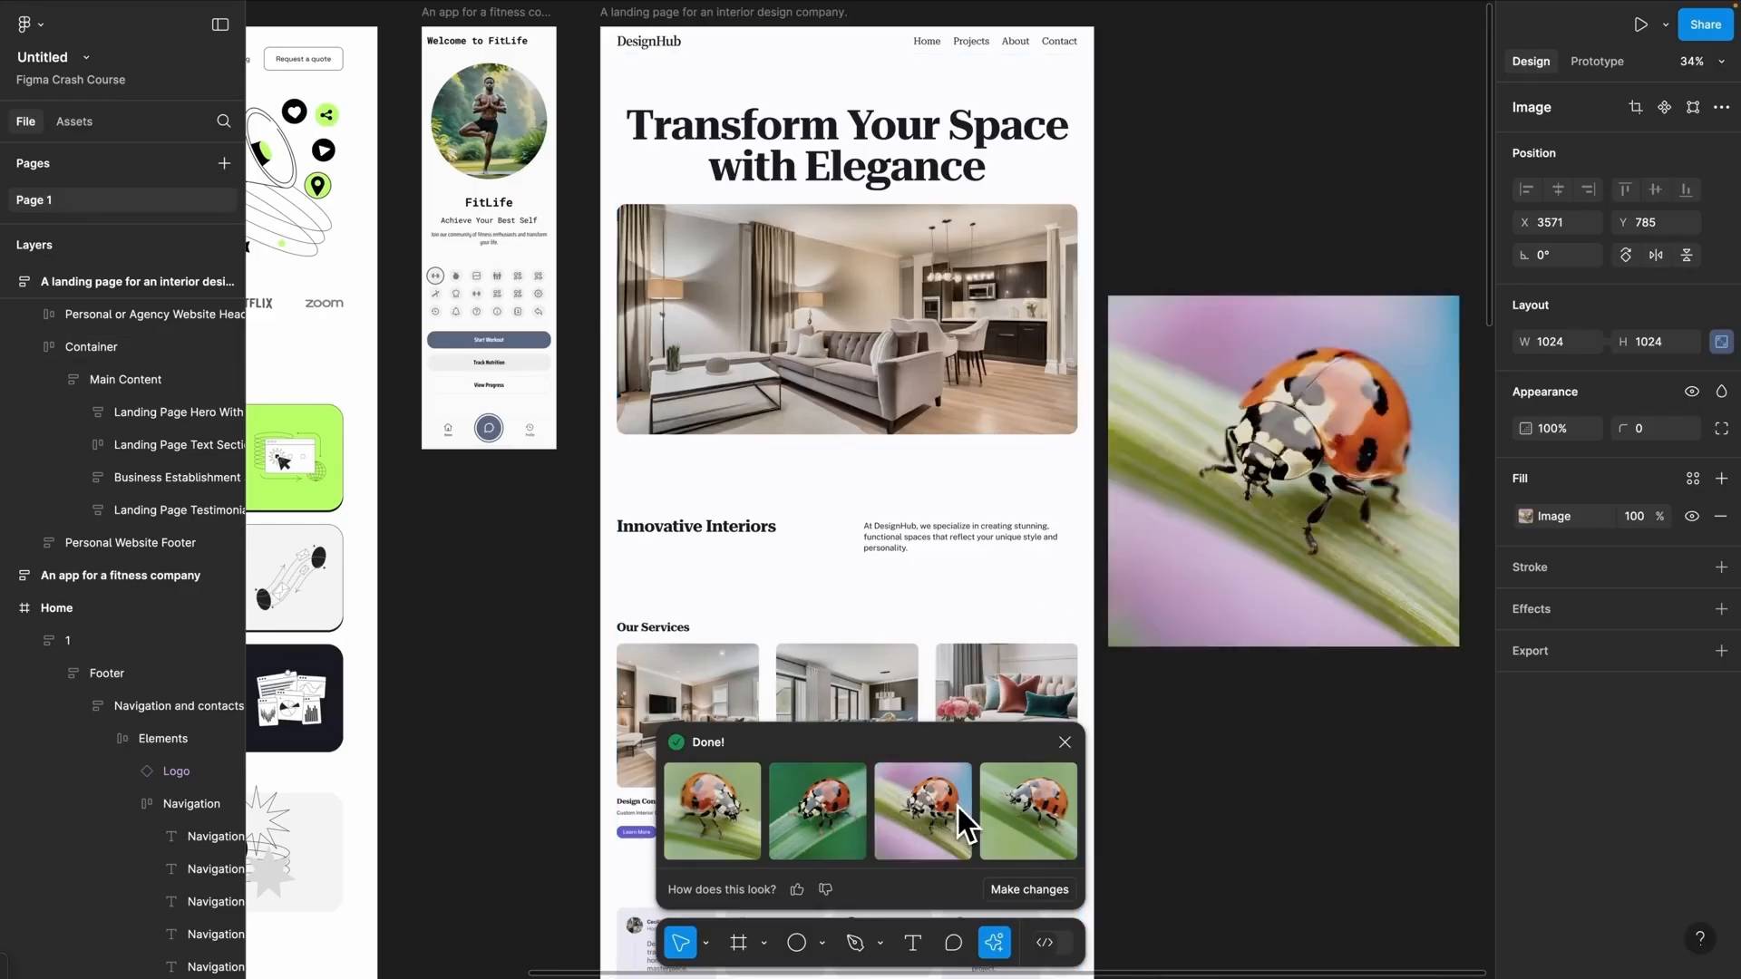
left_click(1013, 808)
key("Escape")
Remove the background from the ladybug image with the AI action and deselect it.
left_click(1001, 945)
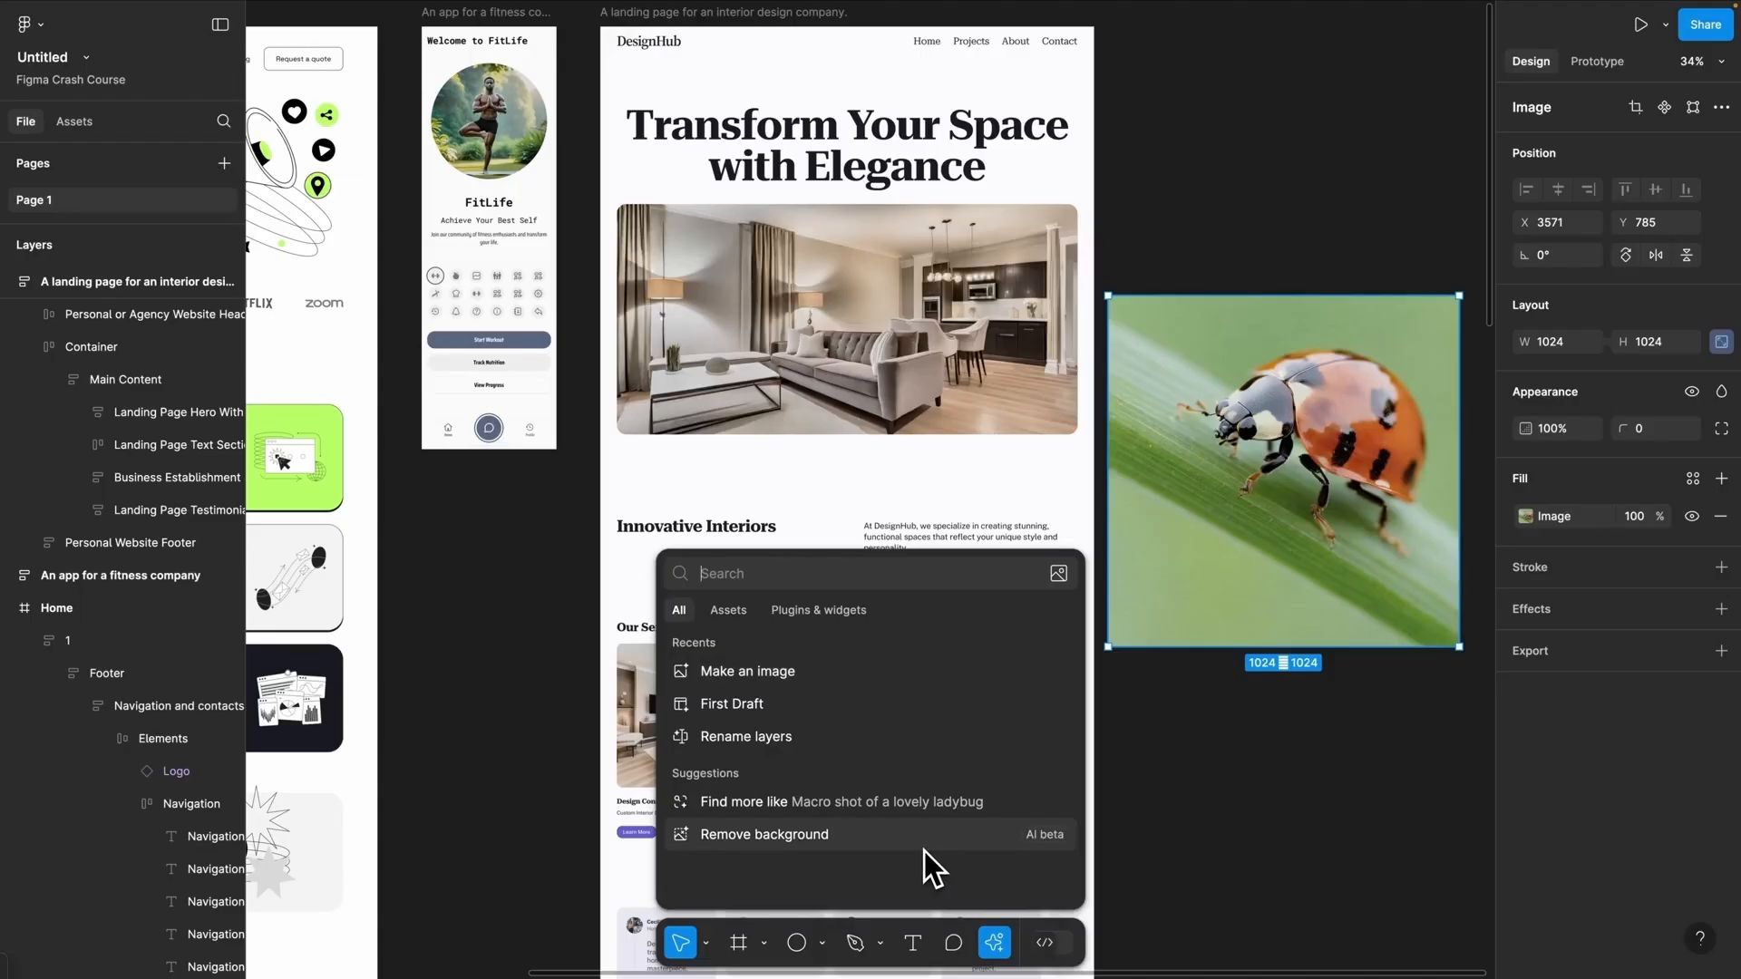
left_click(785, 834)
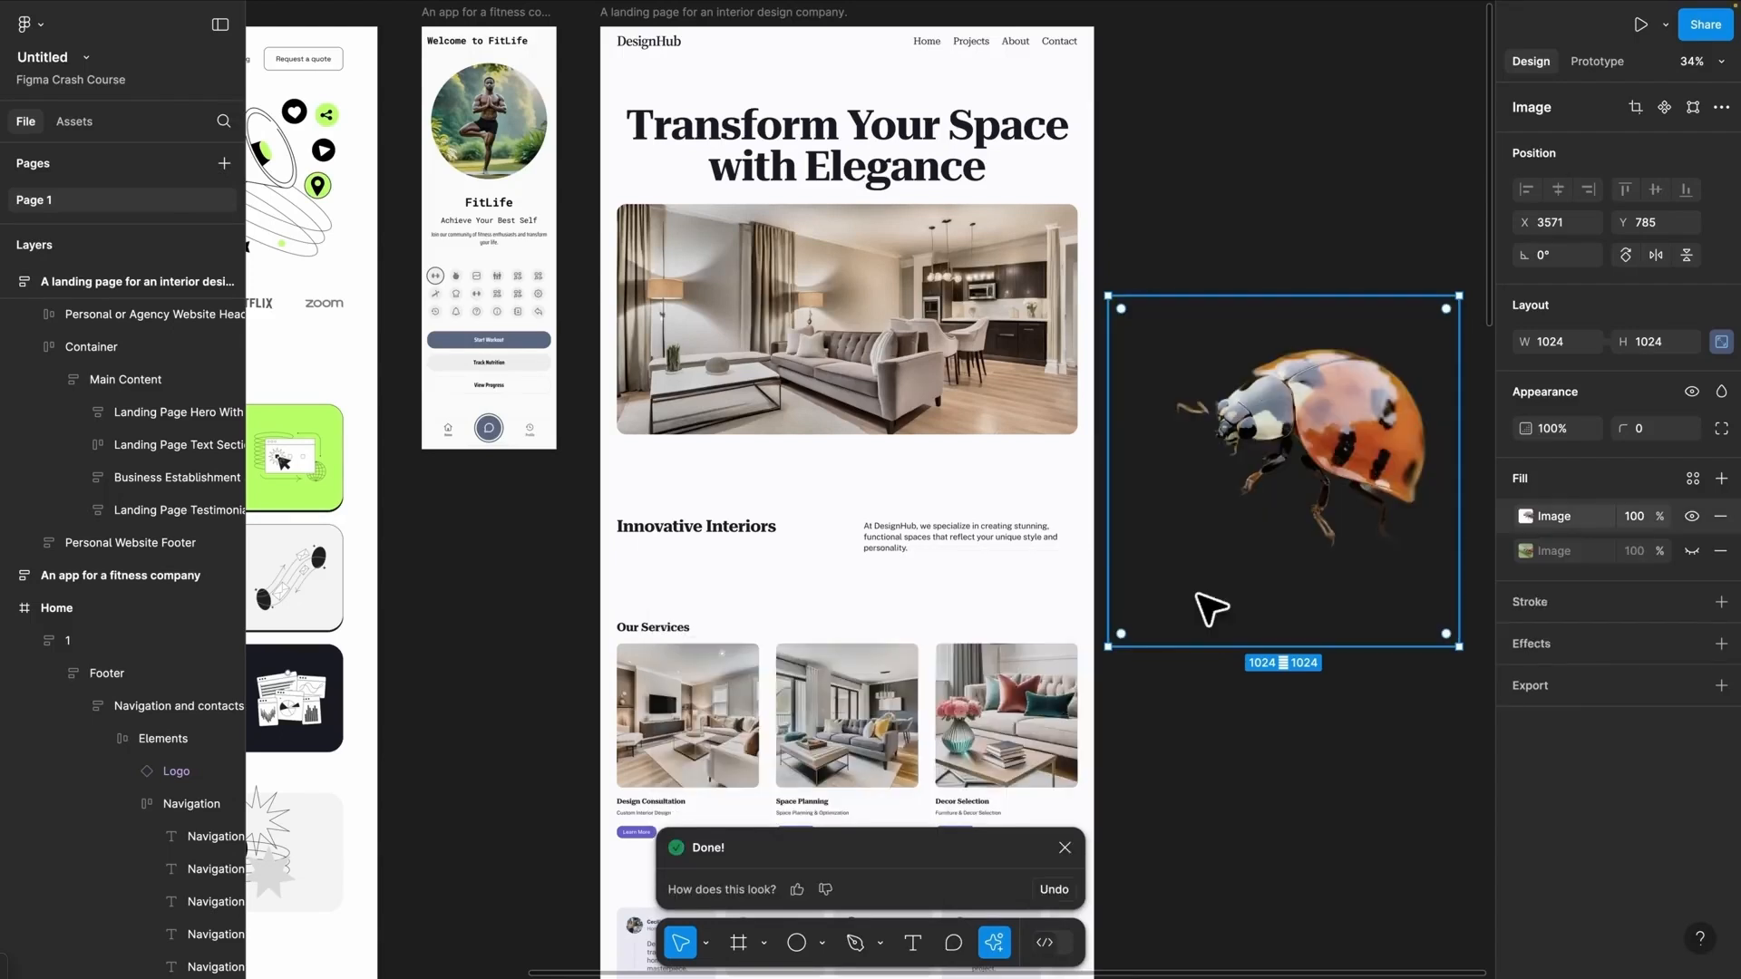
key("Escape")
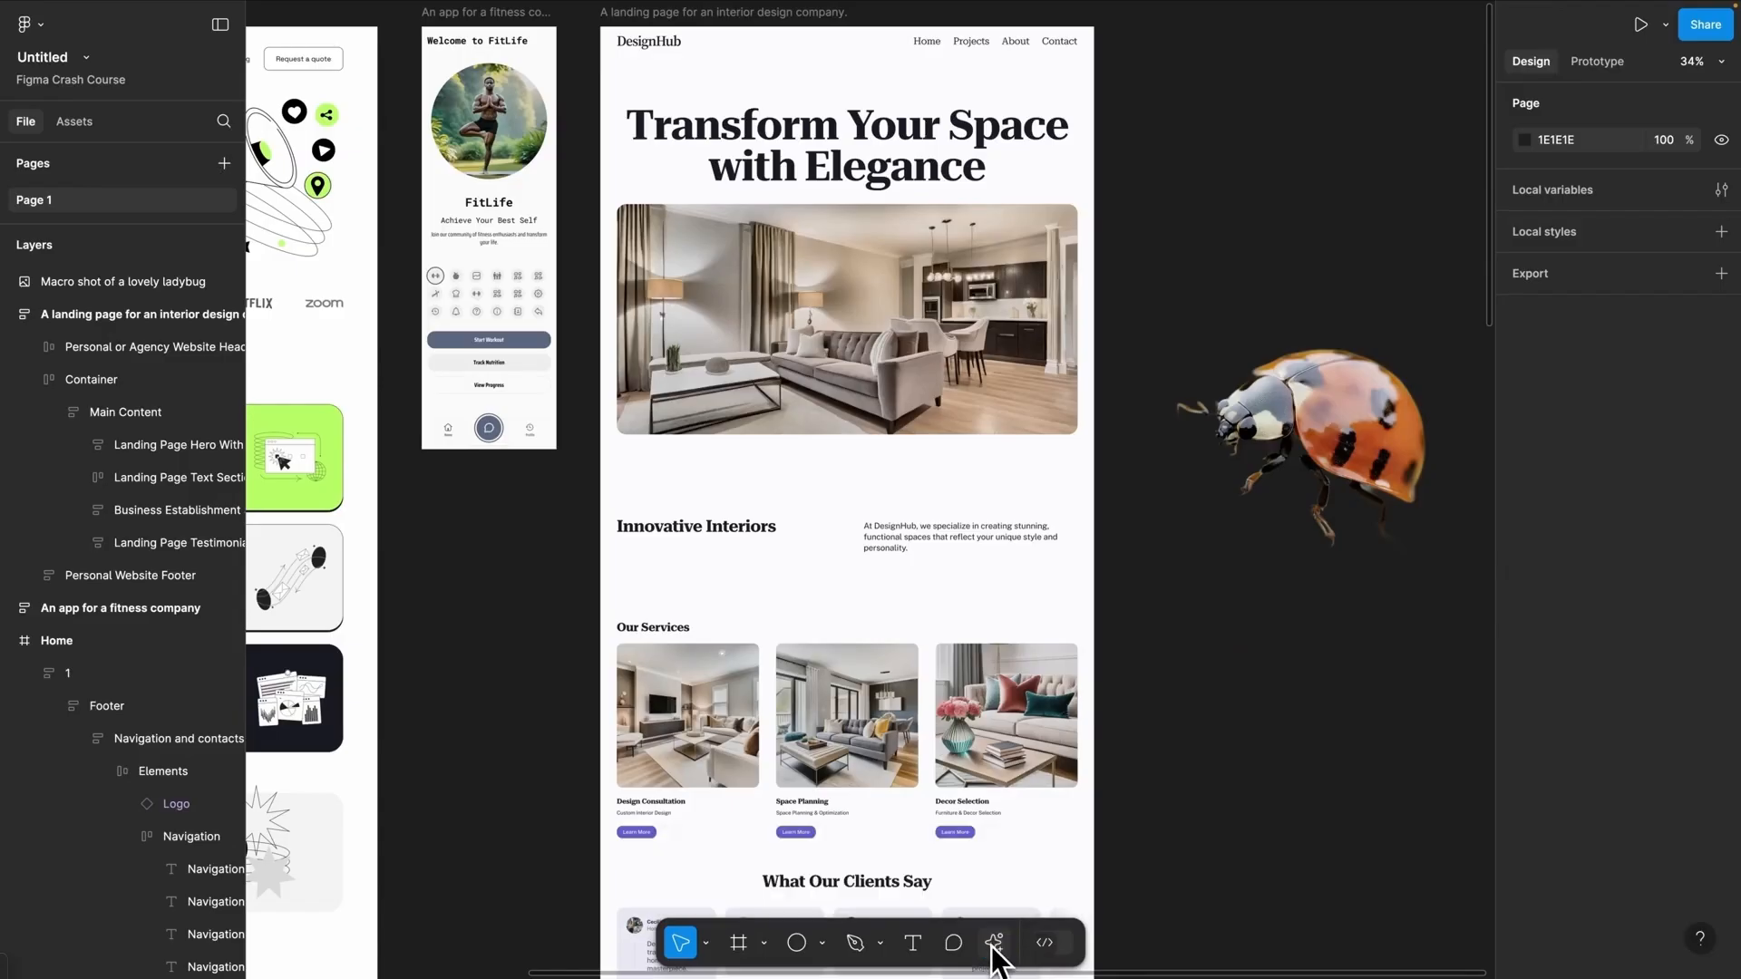
Translate the text of the Home page's navigation and hero section into German with the AI Translate to action.
left_click(994, 943)
scroll(870, 819, "down", 2)
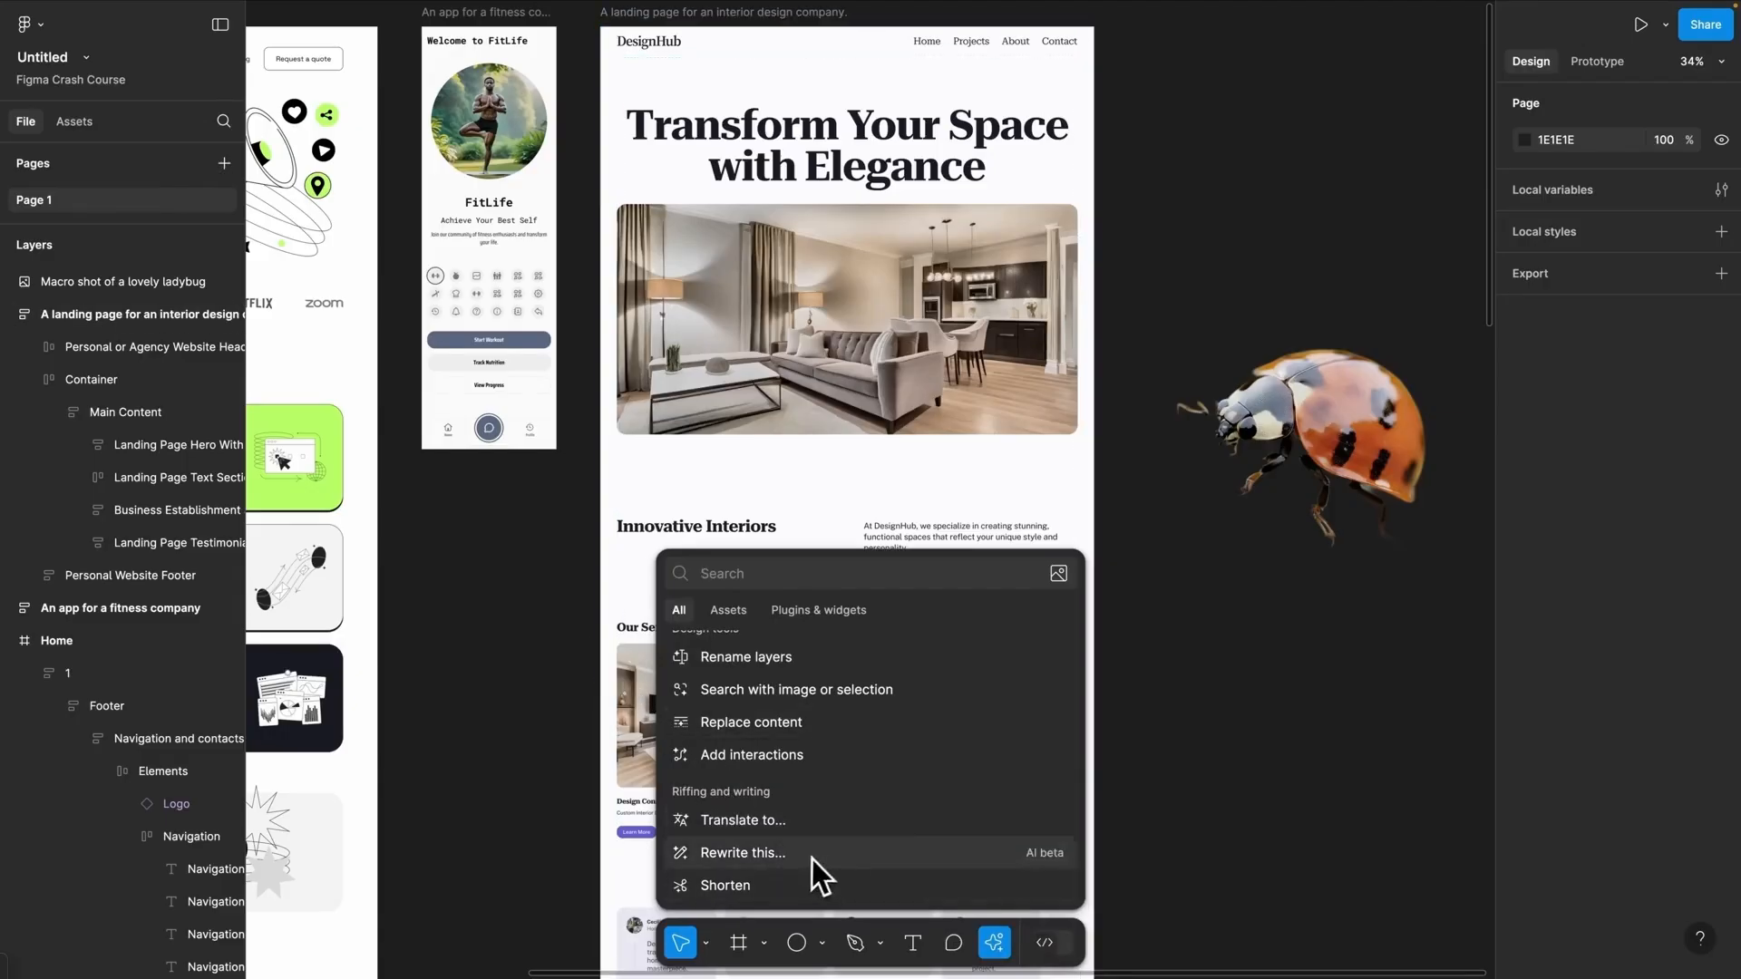
scroll(533, 580, "left", 10)
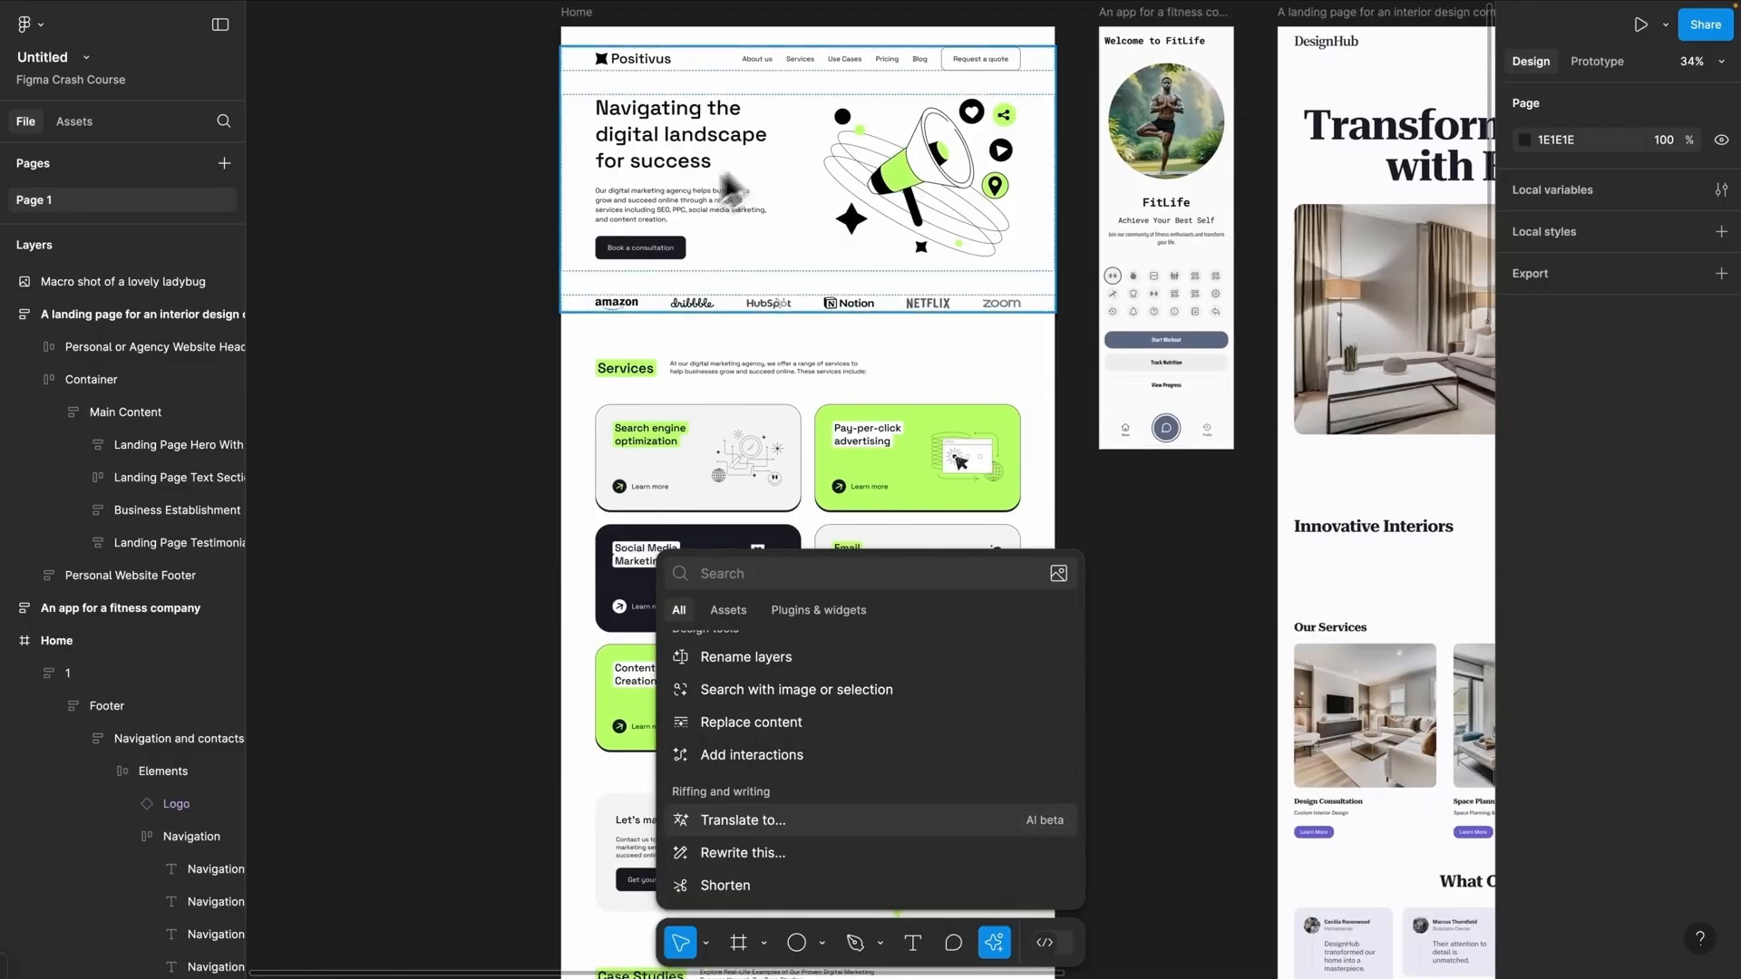
left_click(723, 215)
key("shift+2")
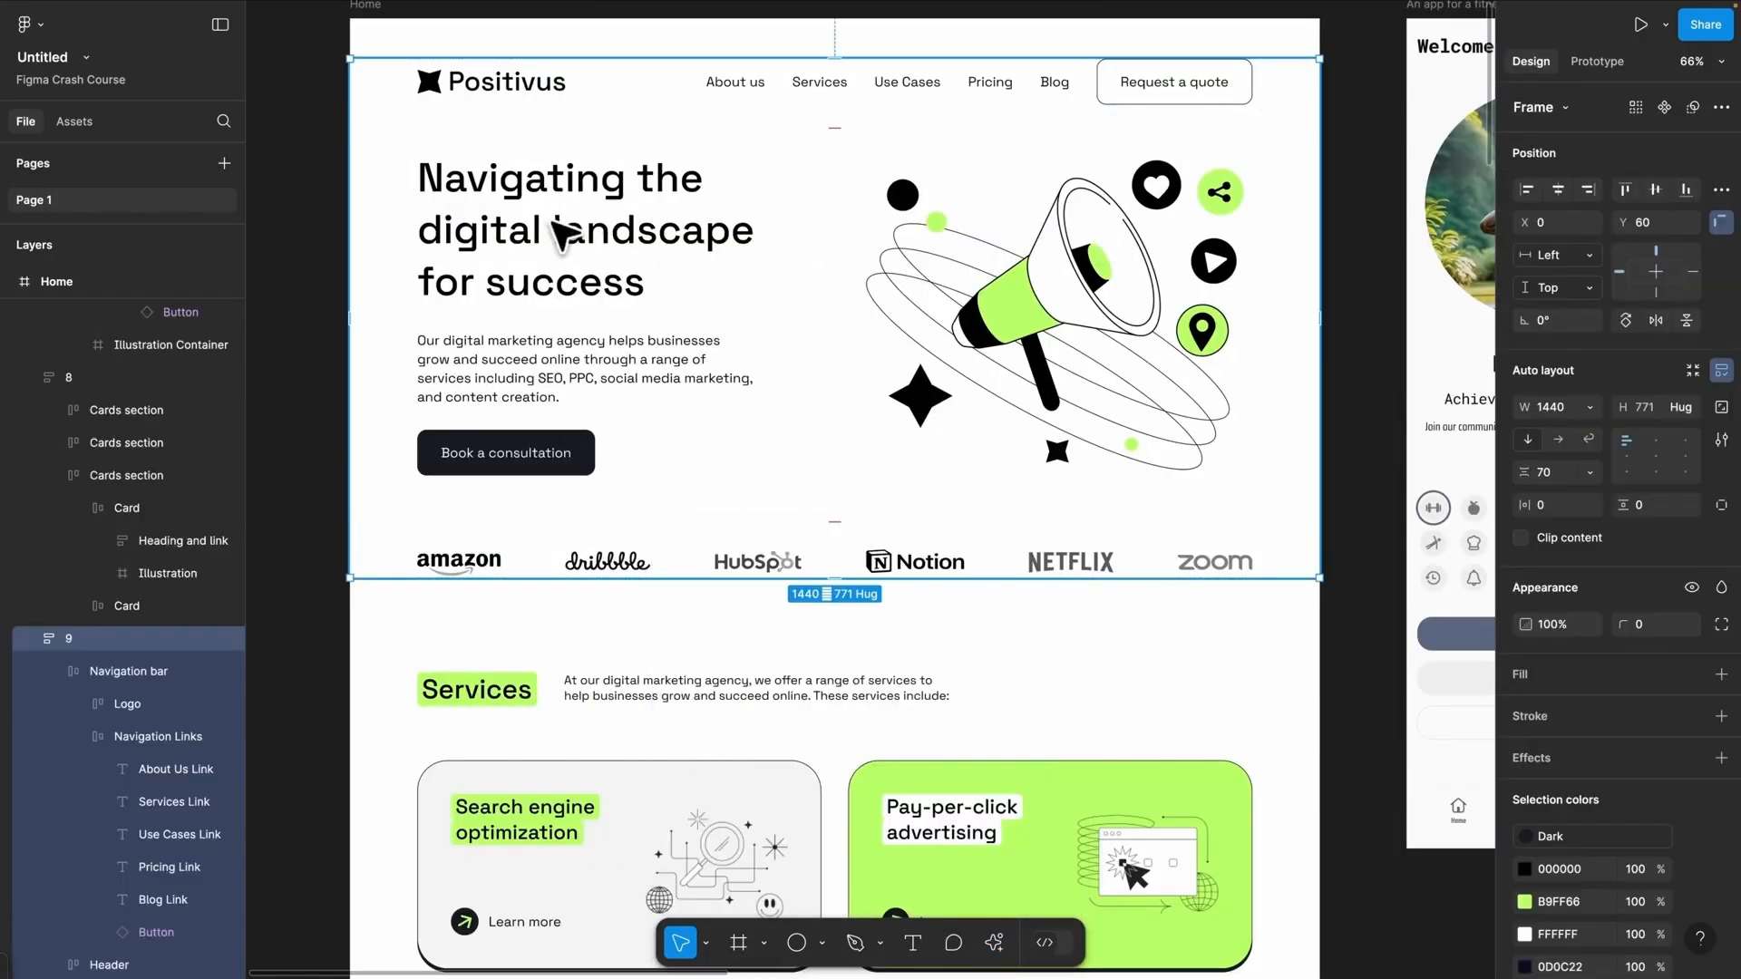
left_click(993, 943)
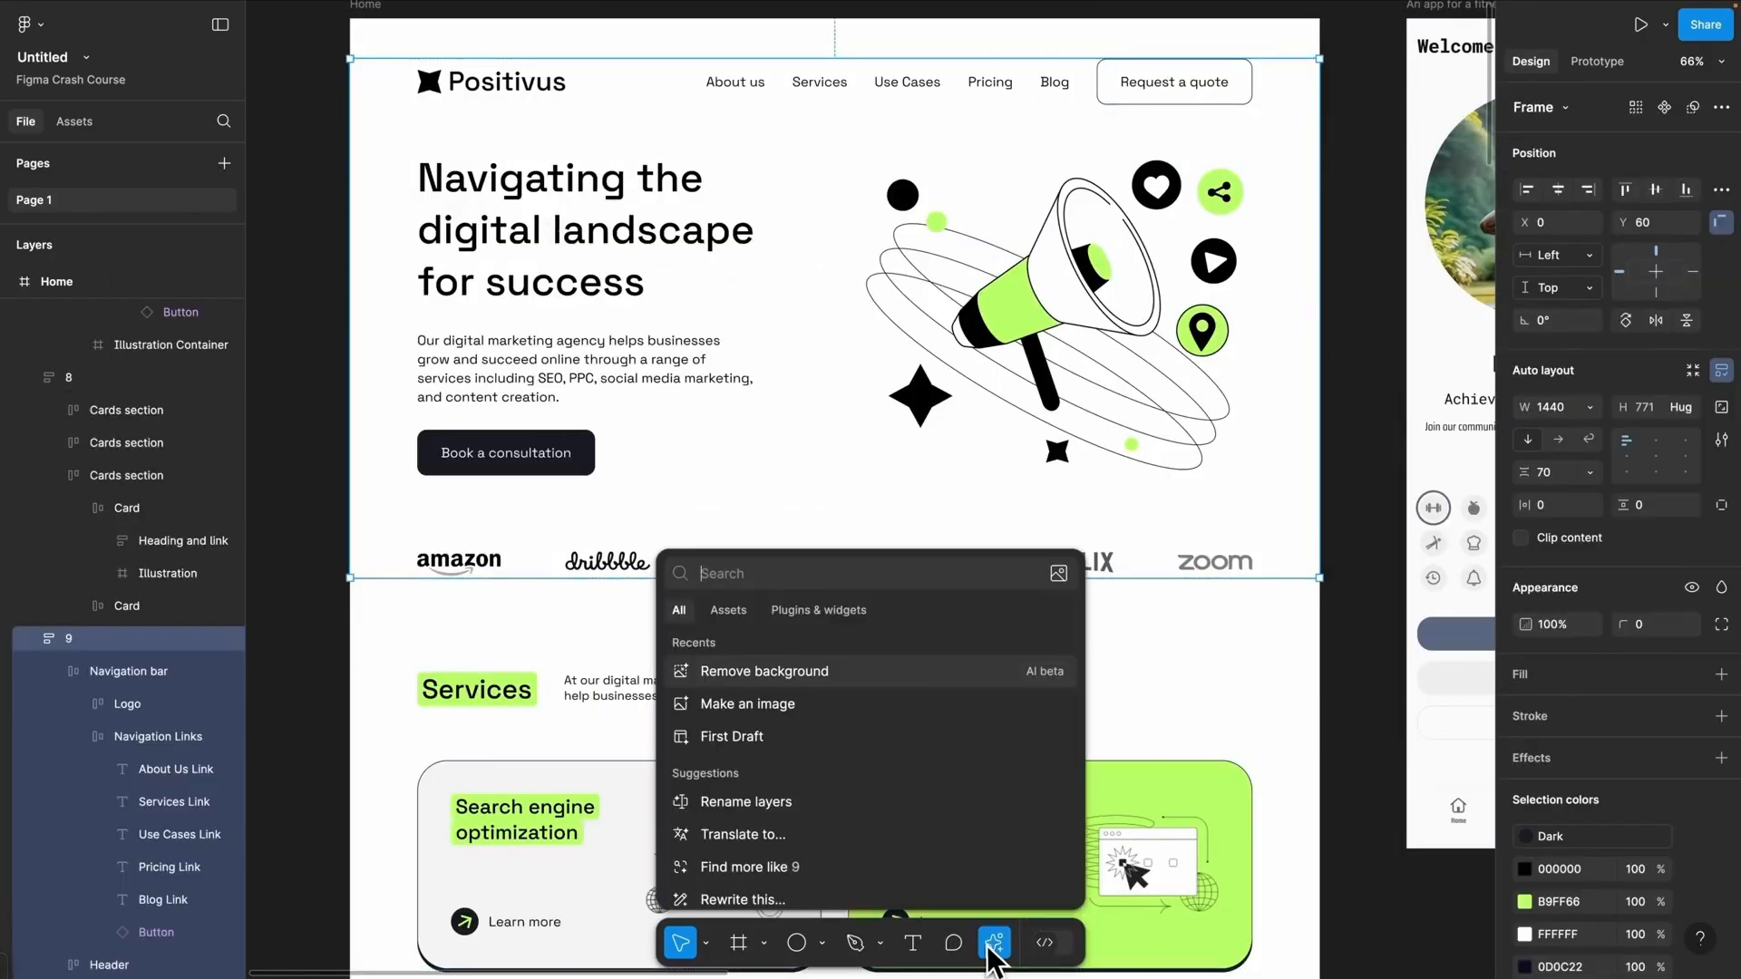
left_click(787, 824)
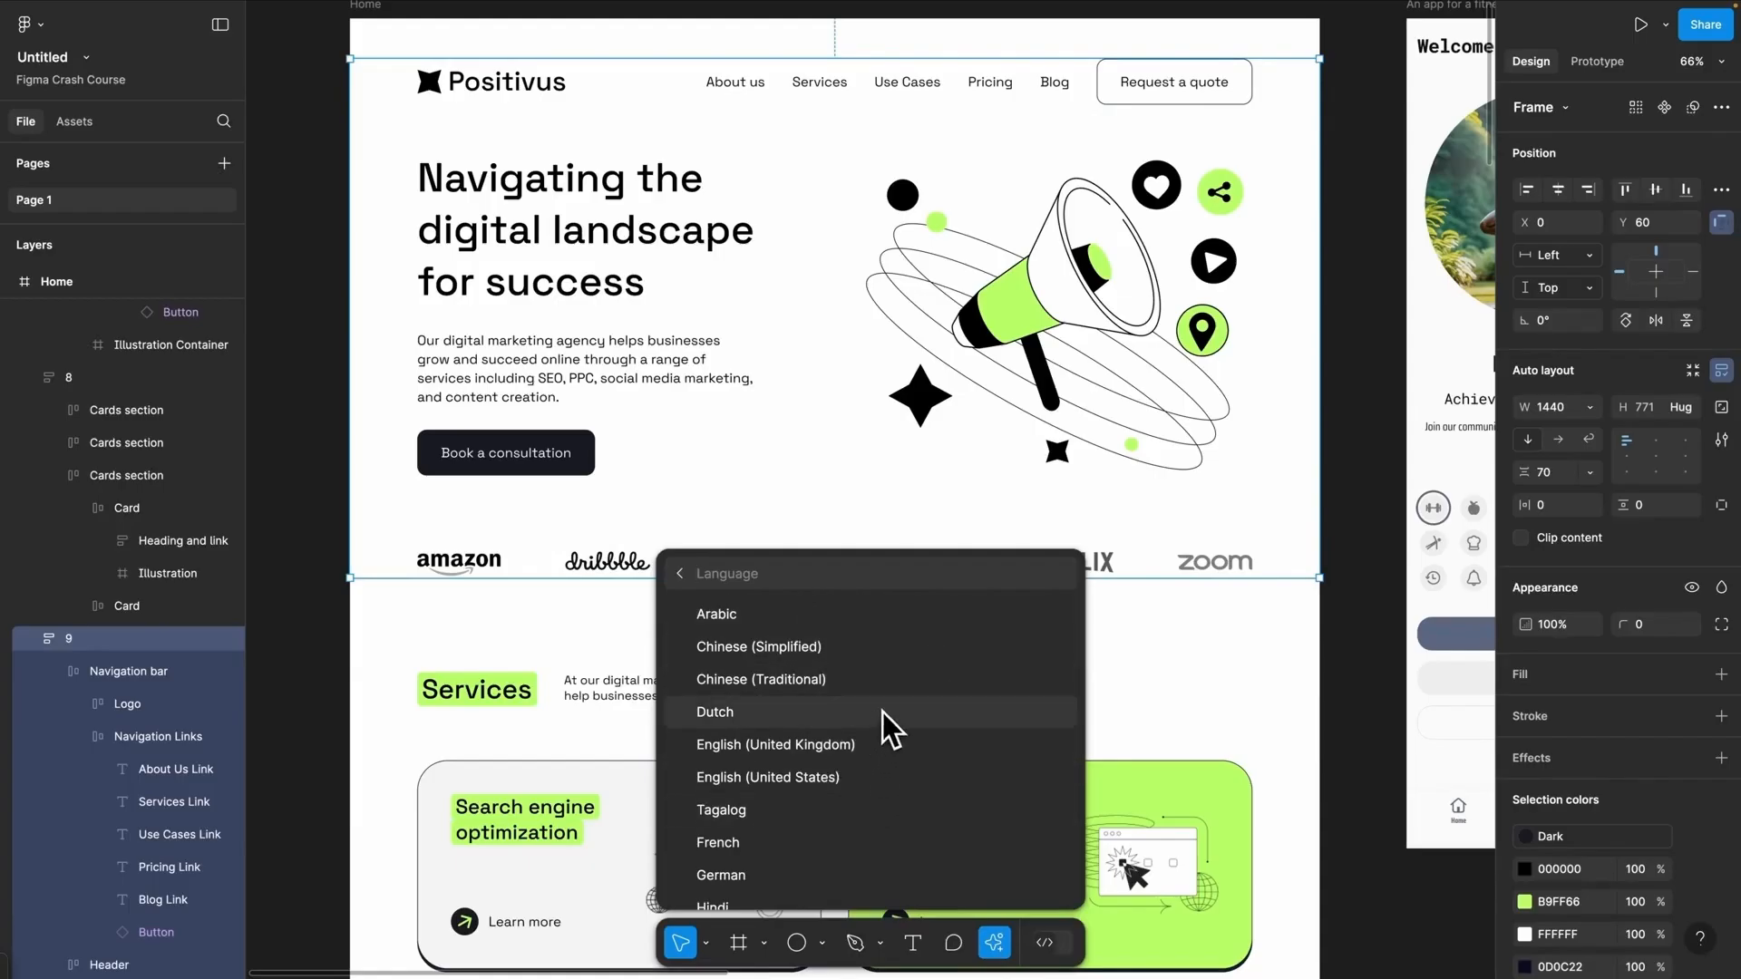
scroll(893, 755, "down", 2)
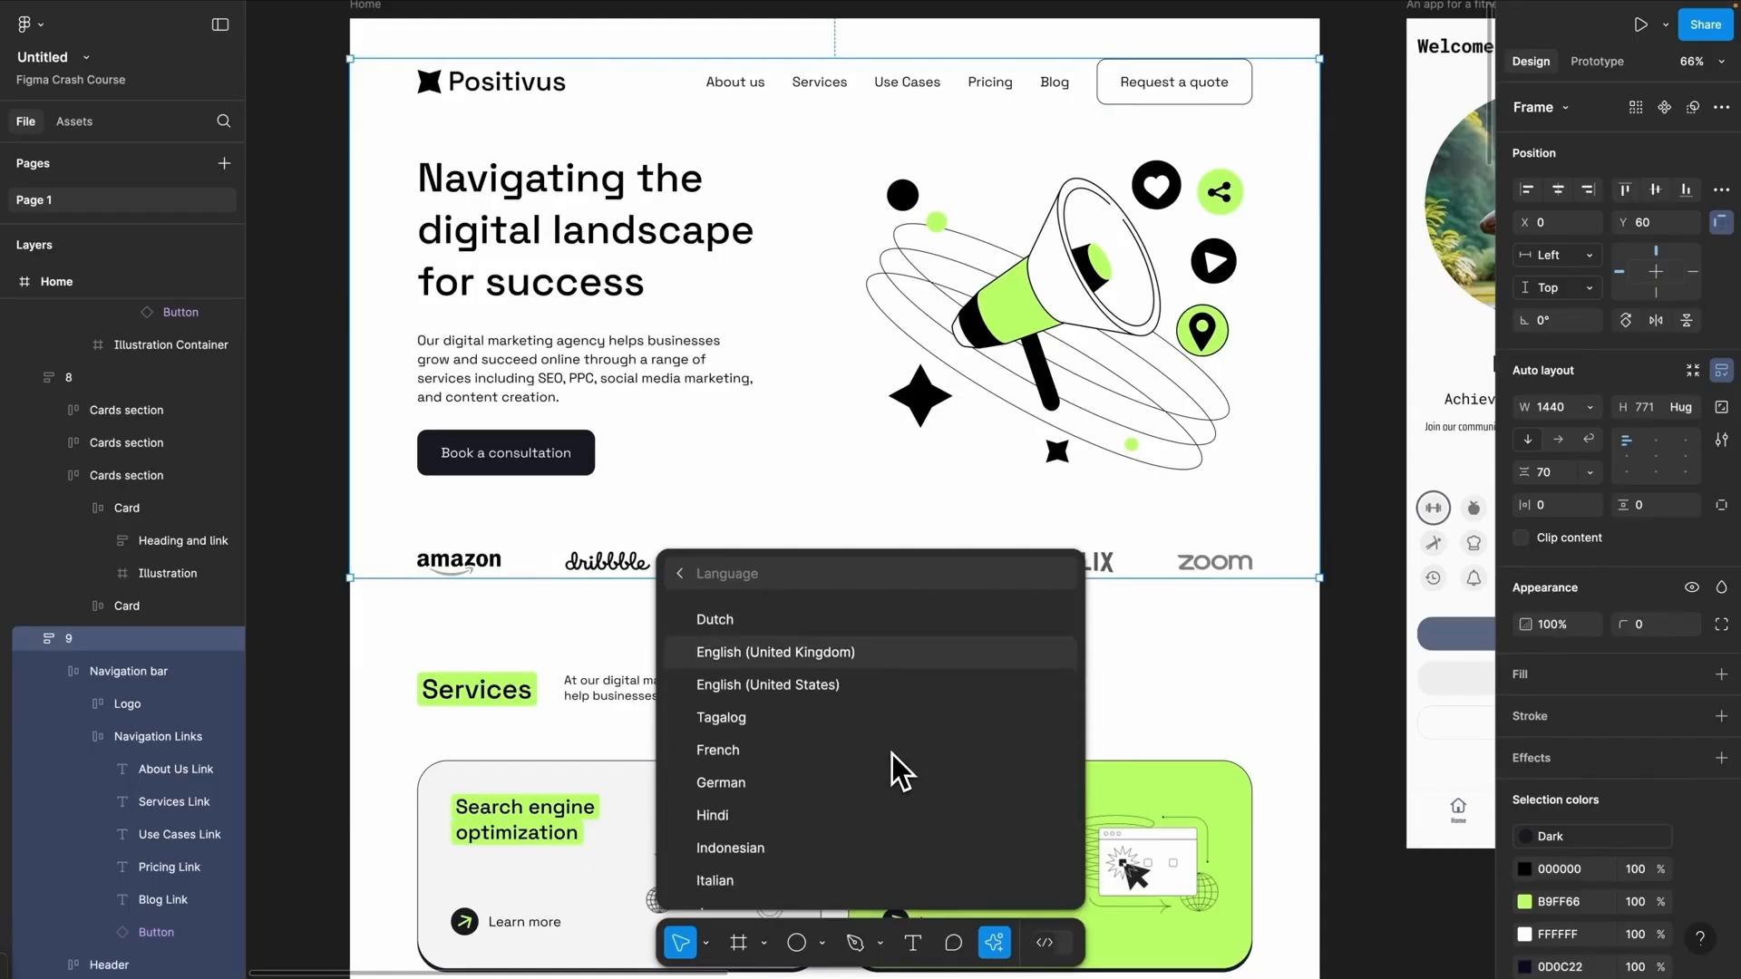
left_click(832, 781)
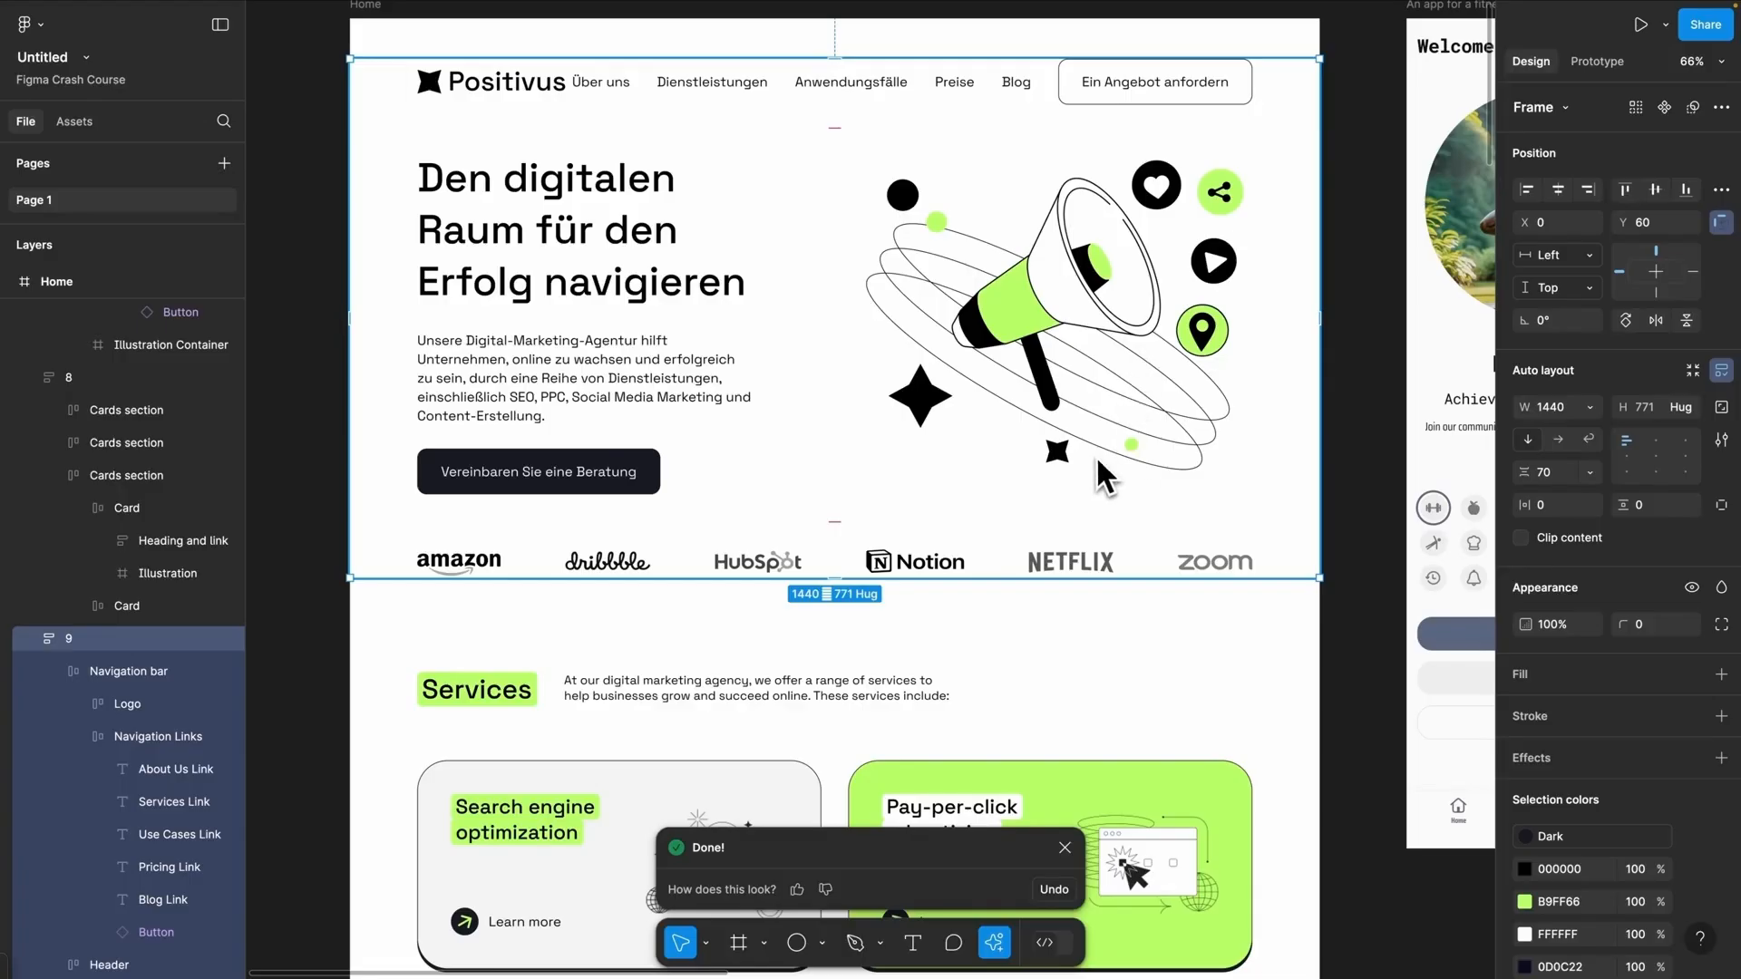
Open the AI actions for the selected hero section and look through the available suggestions.
left_click(995, 945)
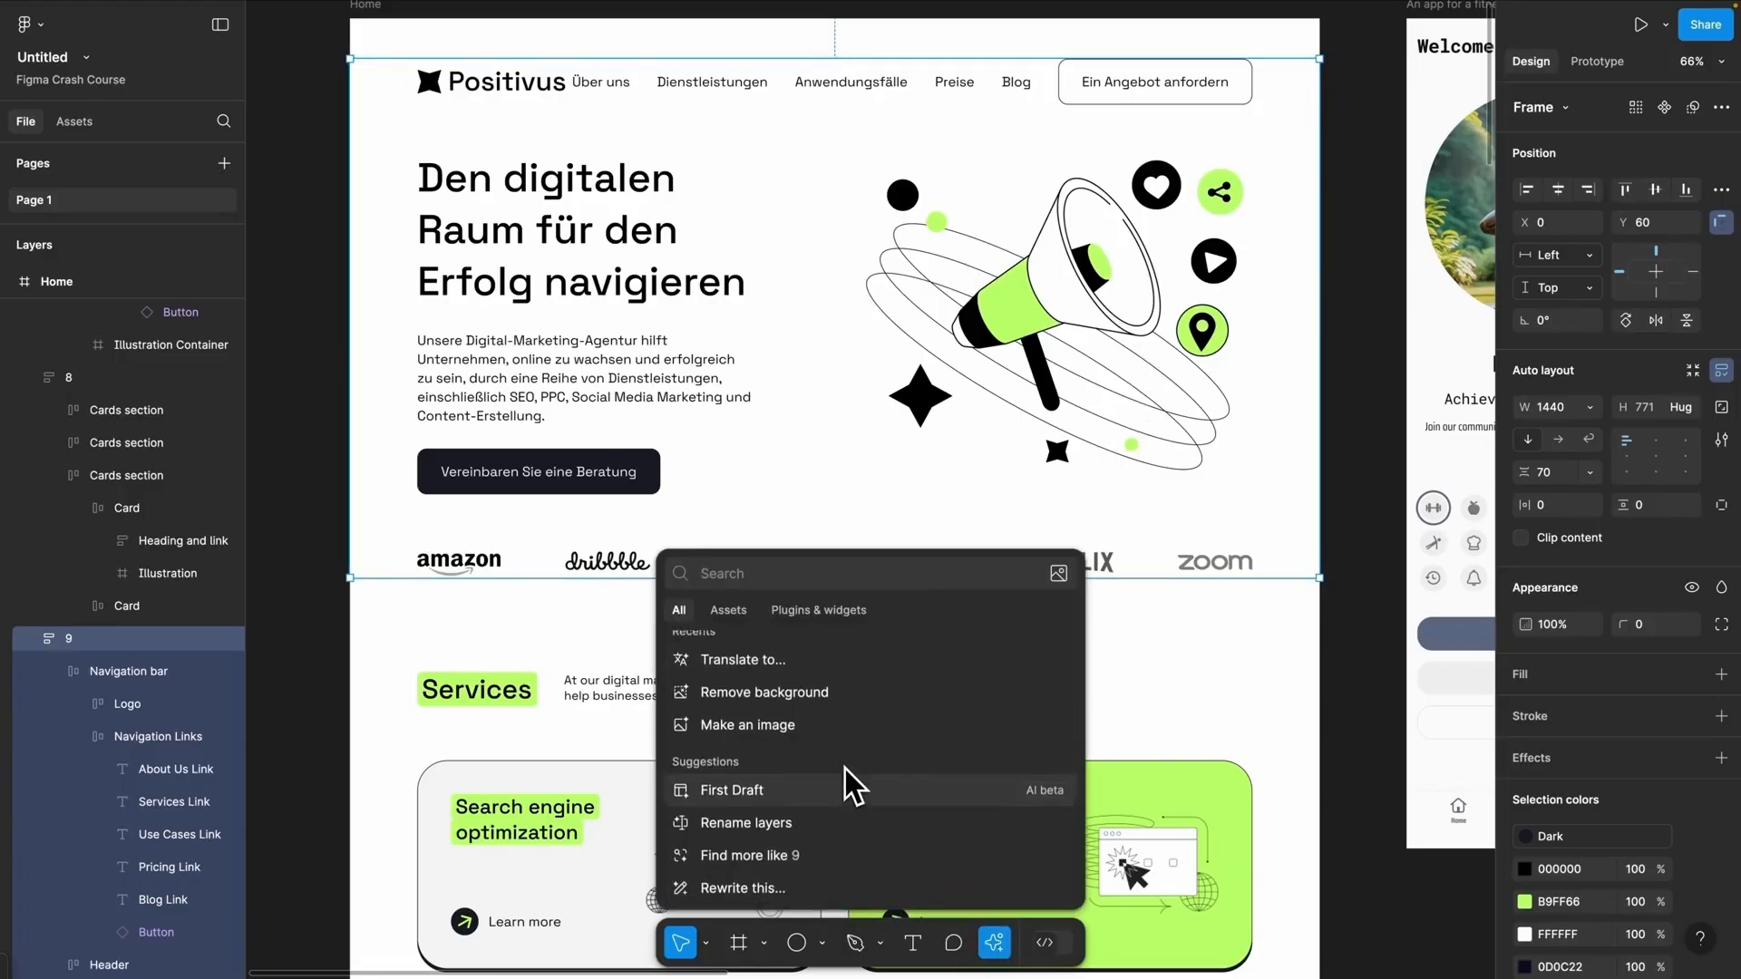